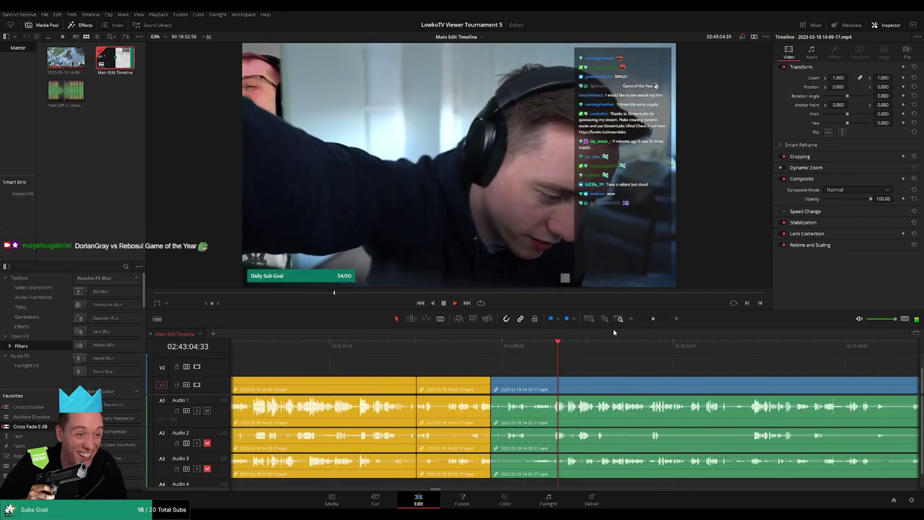
Step: Scrub ahead through the lobby and map loading screen into the opening of the match
drag(652, 318, 655, 318)
drag(593, 353, 530, 350)
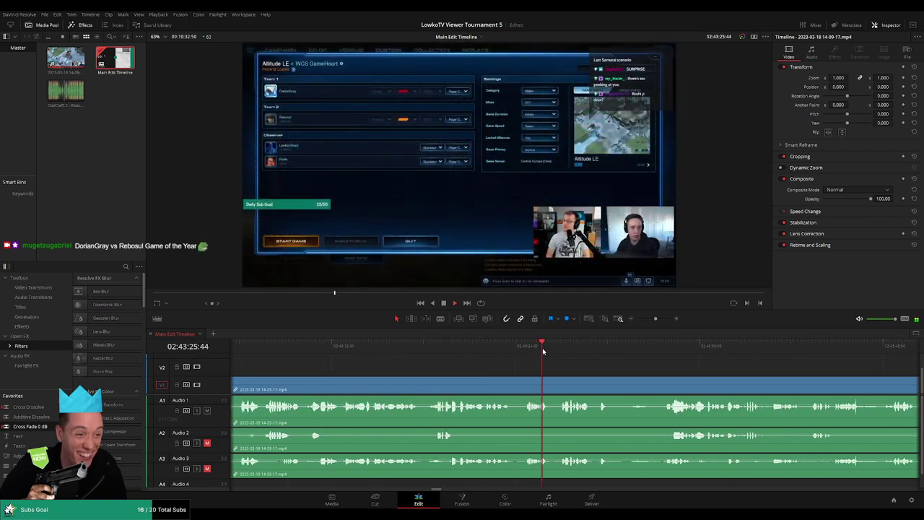
scroll(540, 363, right, 2)
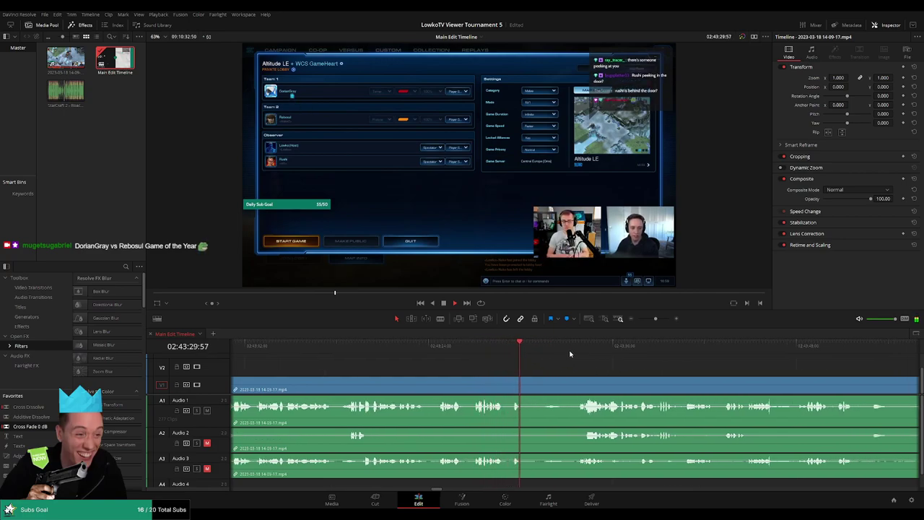
scroll(570, 361, right, 3)
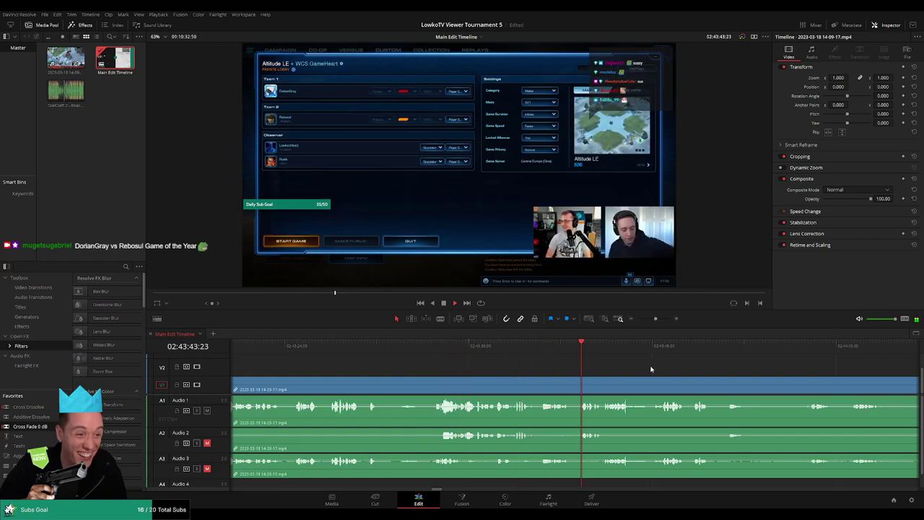
scroll(511, 358, right, 3)
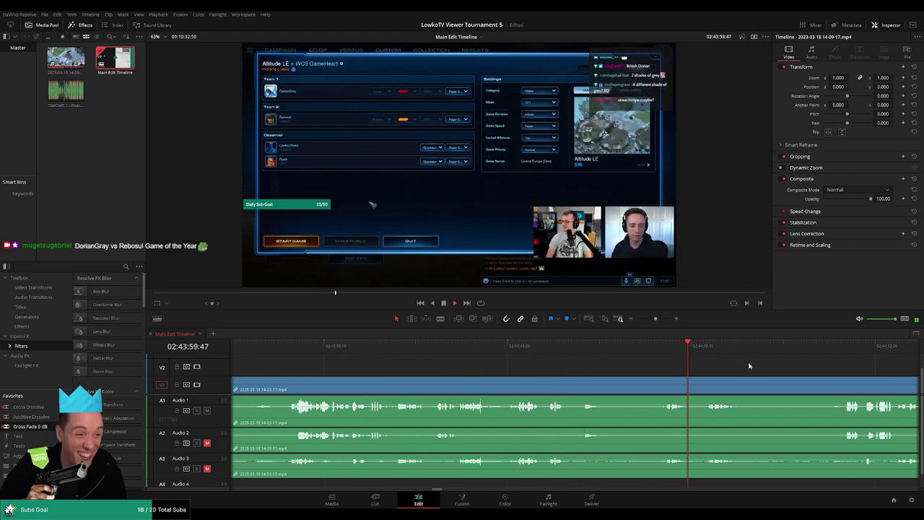
scroll(748, 365, right, 4)
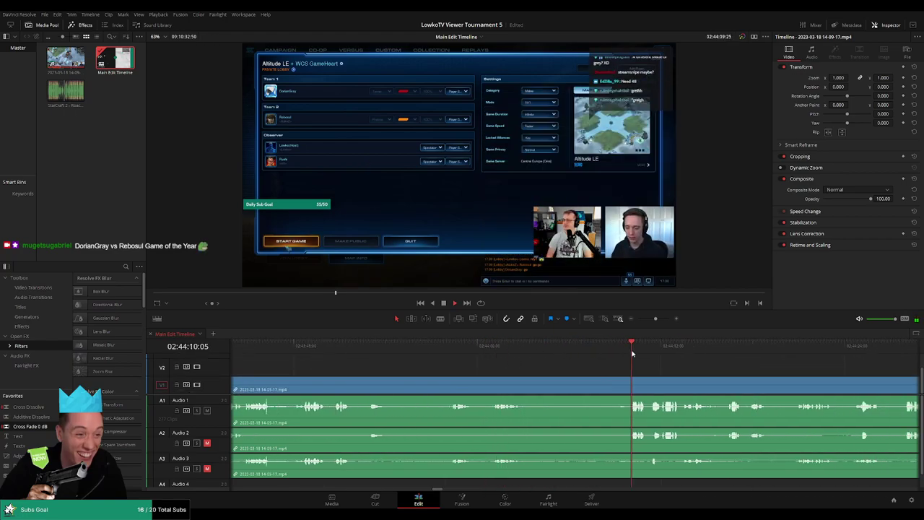
scroll(567, 365, right, 4)
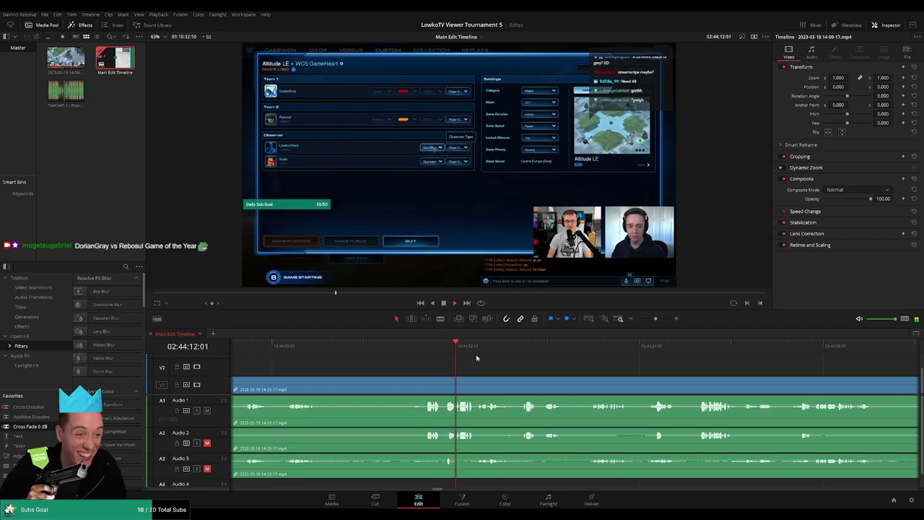
click(521, 349)
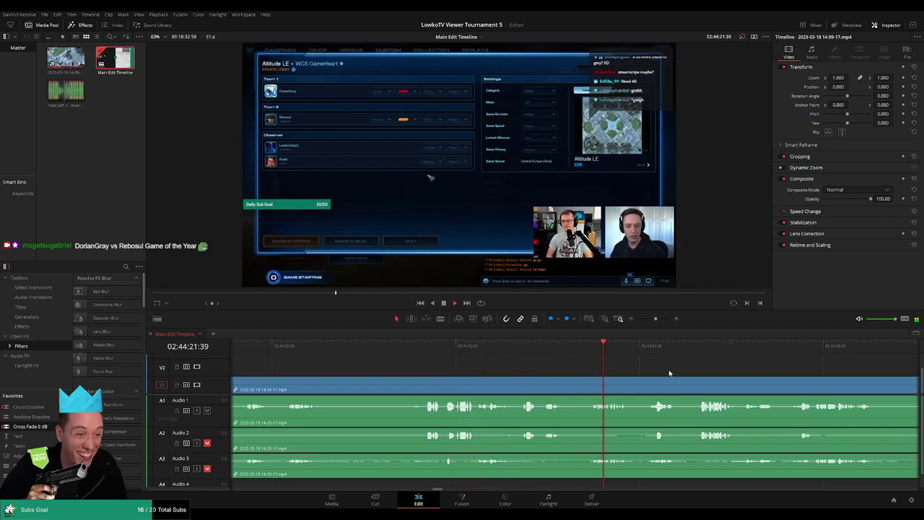
scroll(478, 367, right, 3)
click(479, 351)
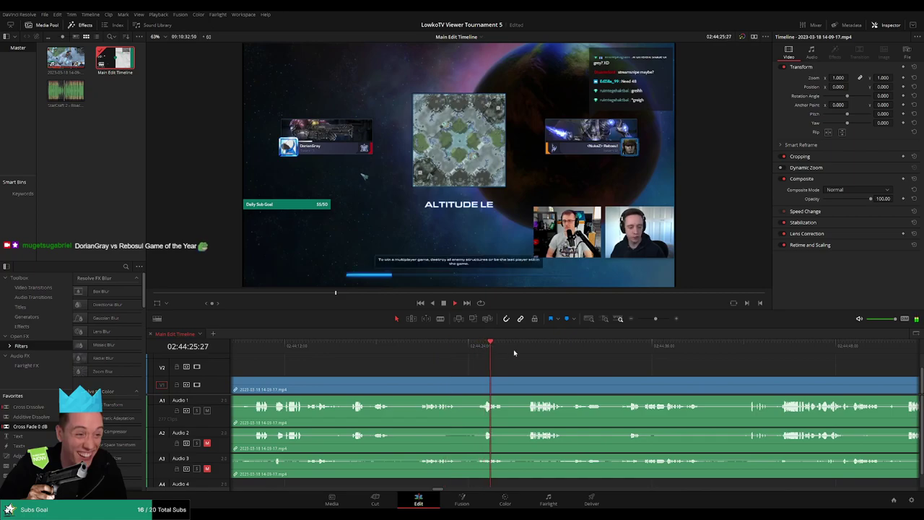
scroll(511, 368, right, 2)
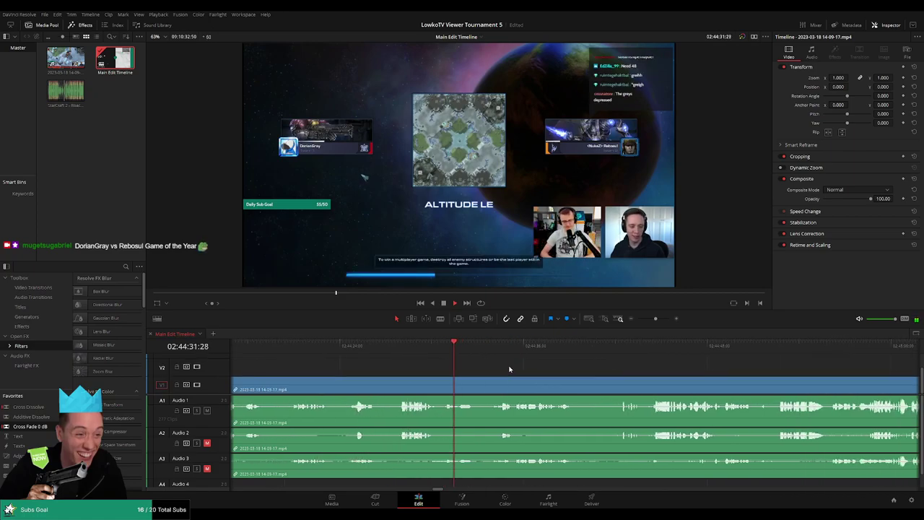
click(547, 349)
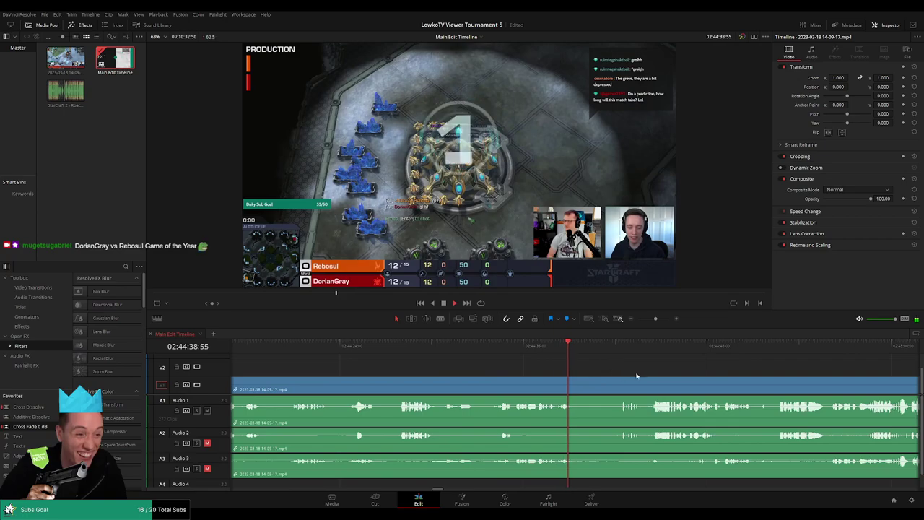
scroll(459, 363, right, 2)
click(462, 350)
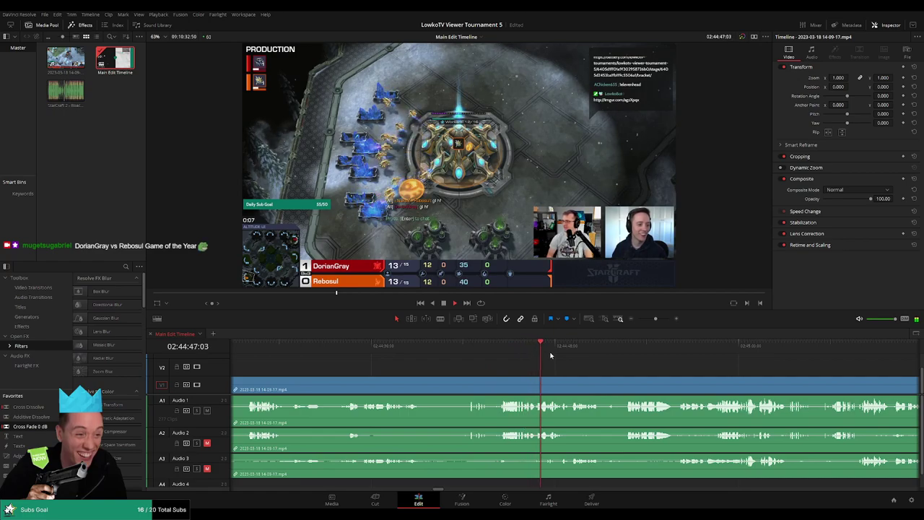
Step: Jump back past the map loading screen to the end of the game lobby
scroll(433, 352, left, 5)
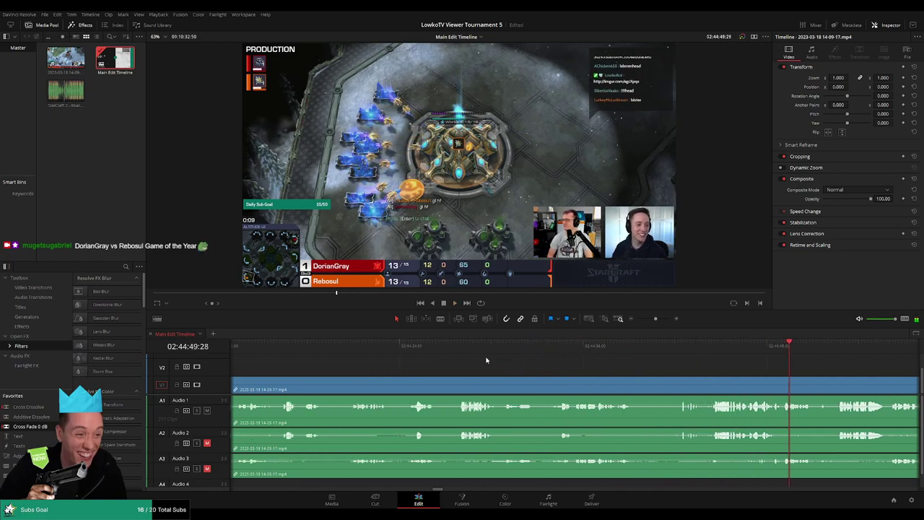
click(462, 352)
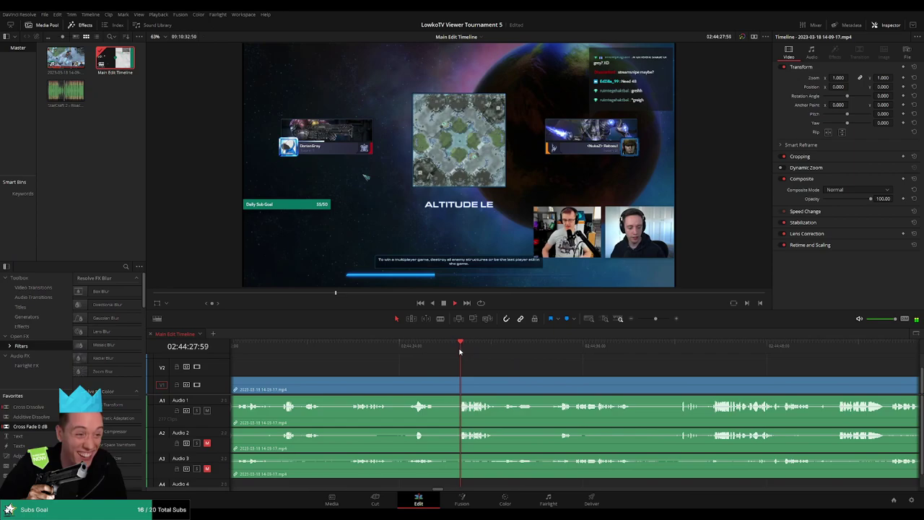
scroll(412, 350, left, 3)
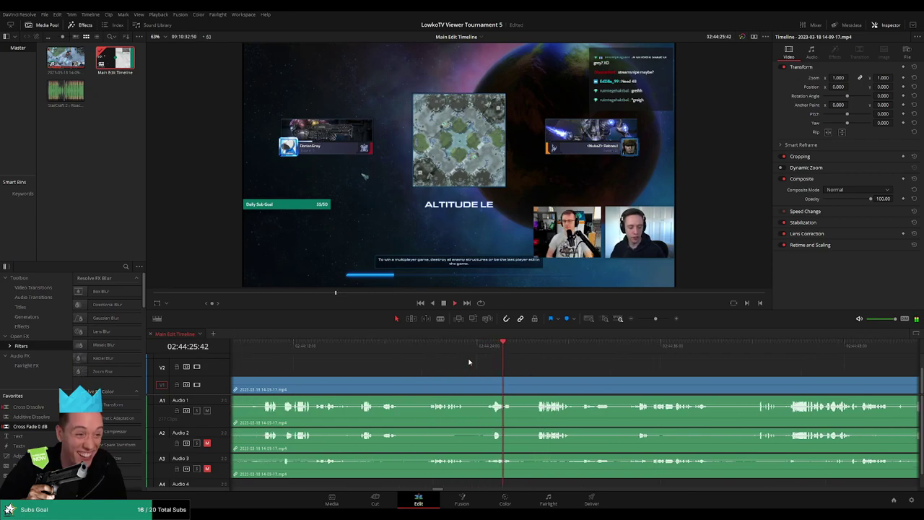
click(424, 353)
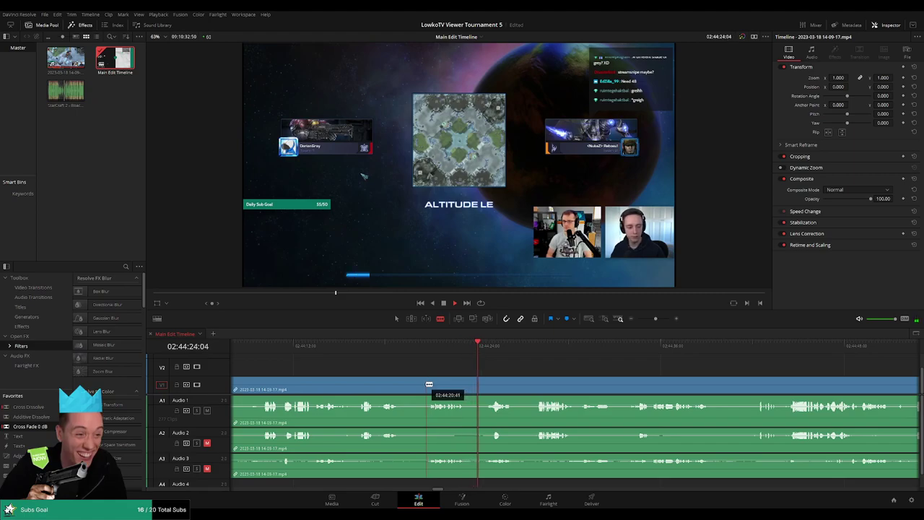
Step: Blade all tracks at the lobby end and gameplay start, then ripple-delete the stretch between
click(428, 385)
key(a)
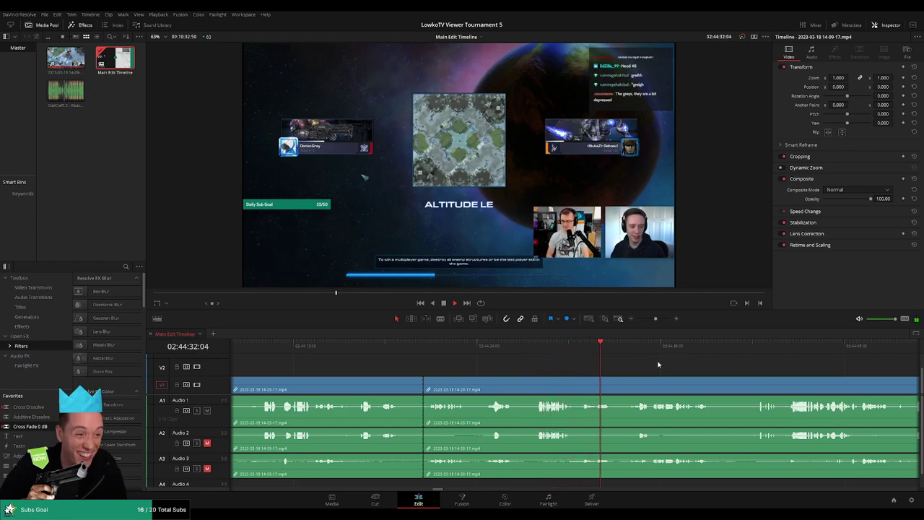
scroll(660, 365, right, 3)
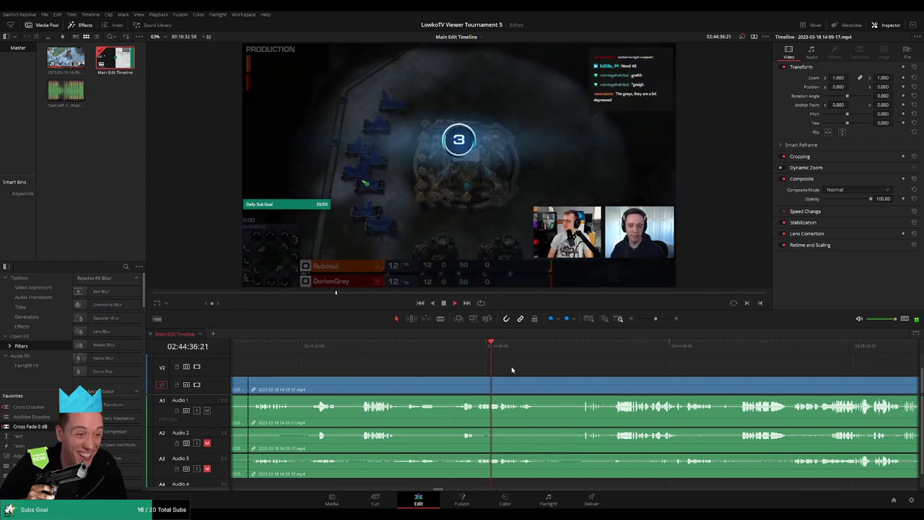
drag(464, 348, 547, 354)
key(b)
click(474, 404)
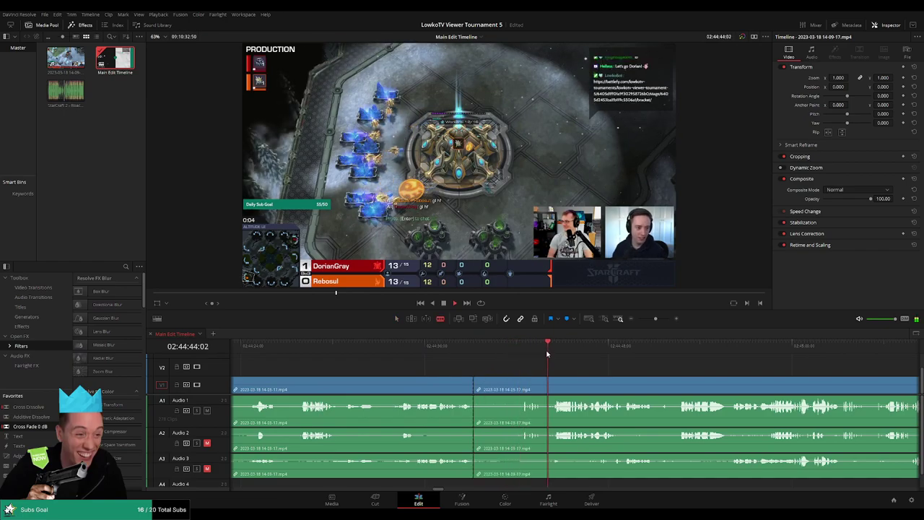
click(554, 390)
key(a)
click(539, 389)
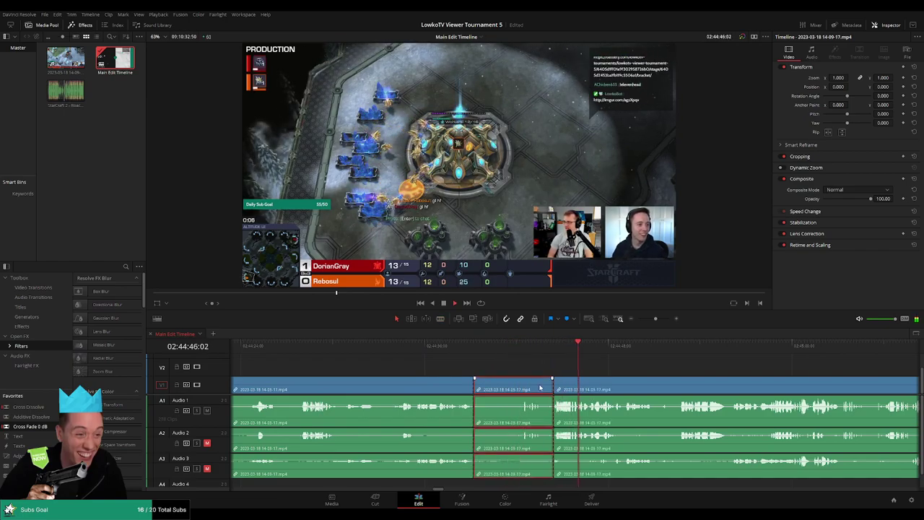
key(Delete)
Step: Replay across the new join, cut at the playhead, and colour the short section yellow
click(474, 389)
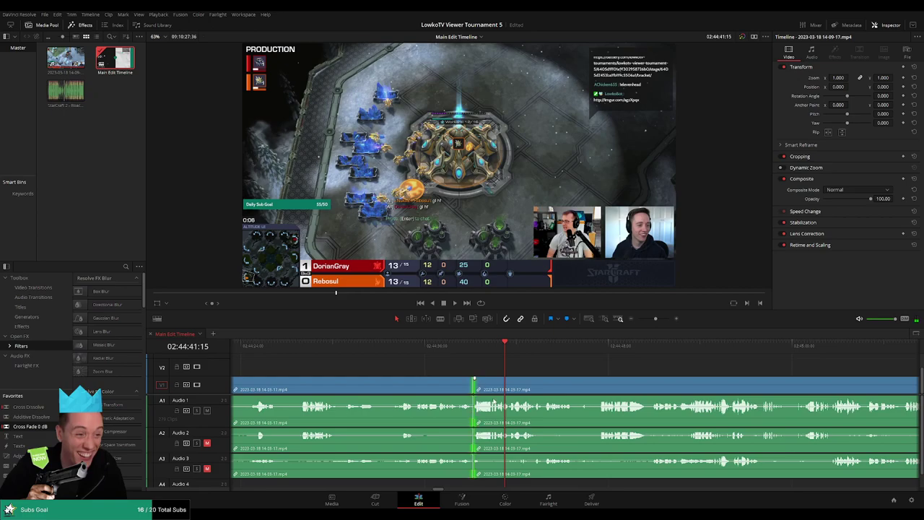
click(460, 354)
key(space)
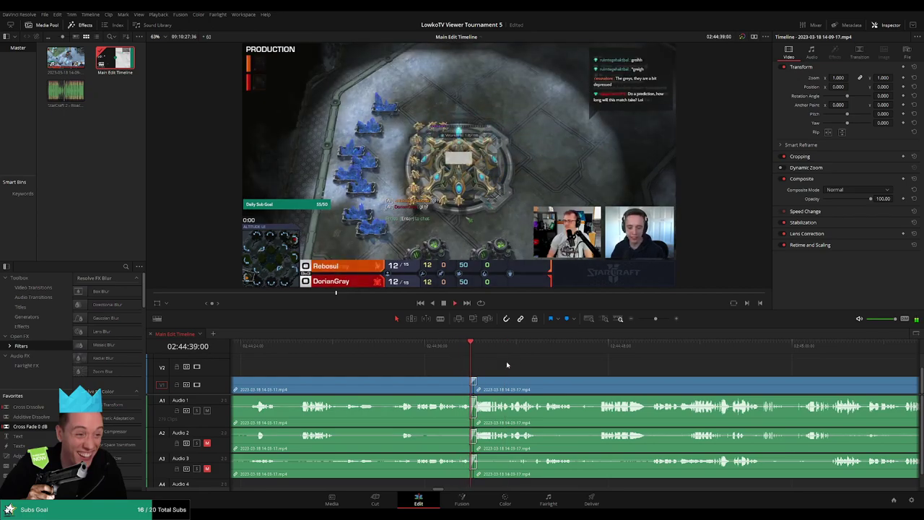
key(ctrl+b)
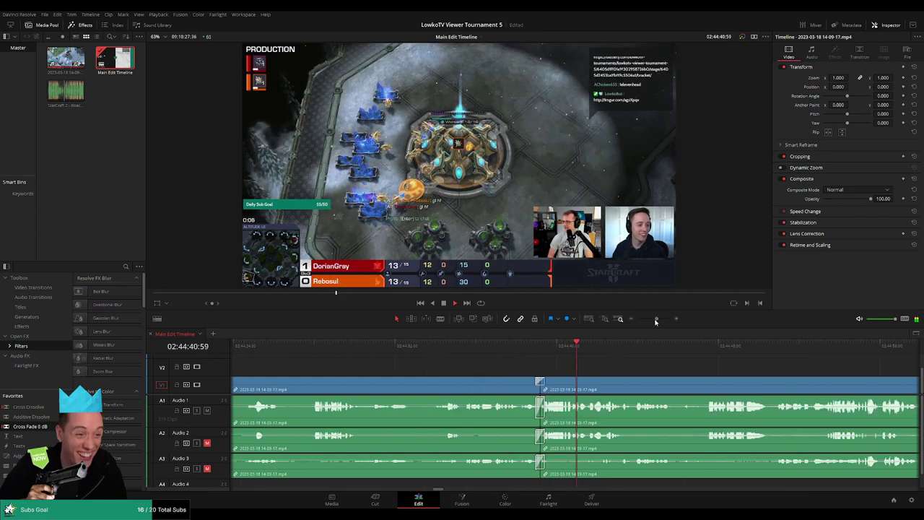
click(542, 385)
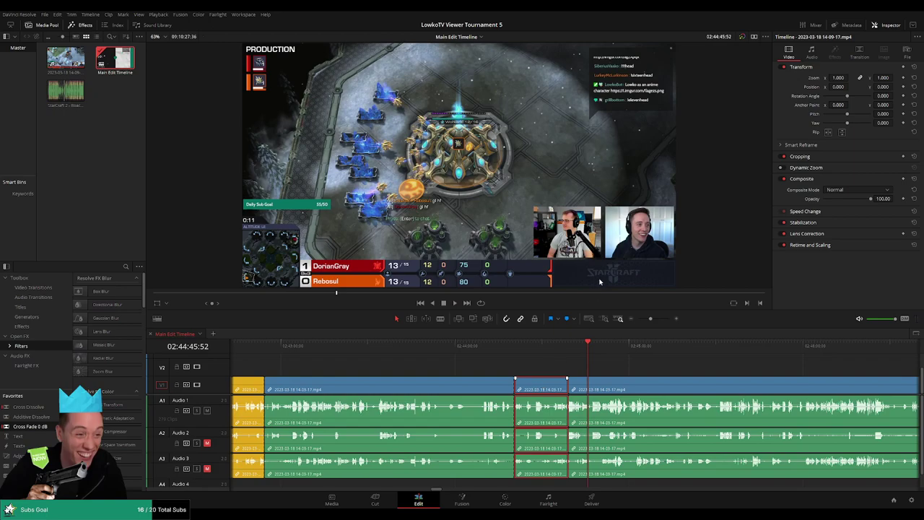
key(ctrl+d)
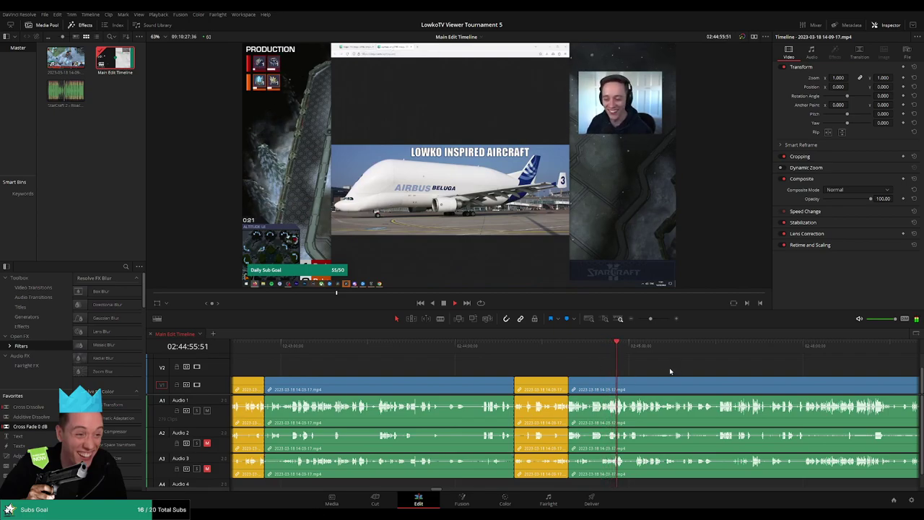
Step: Scroll ahead through the footage, jump back to recheck it, and stop playback zoomed in
scroll(549, 360, right, 3)
scroll(595, 364, up, 4)
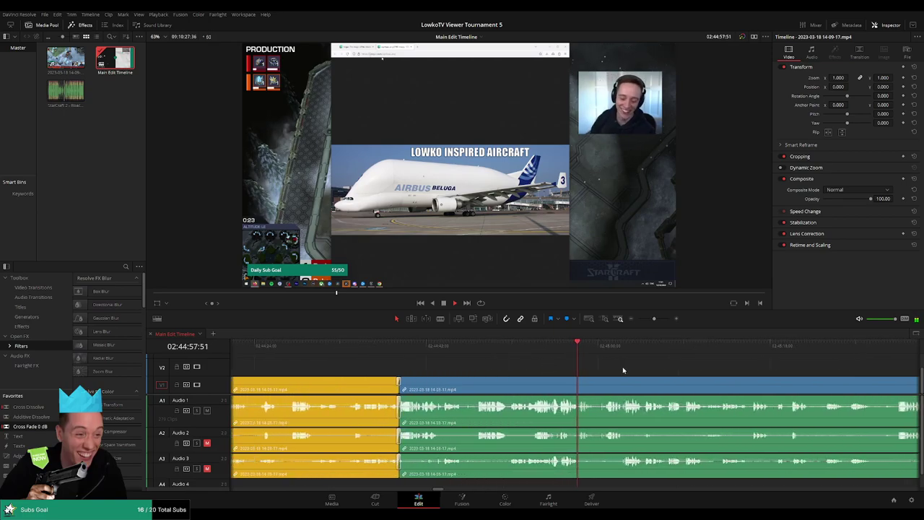
scroll(623, 370, right, 3)
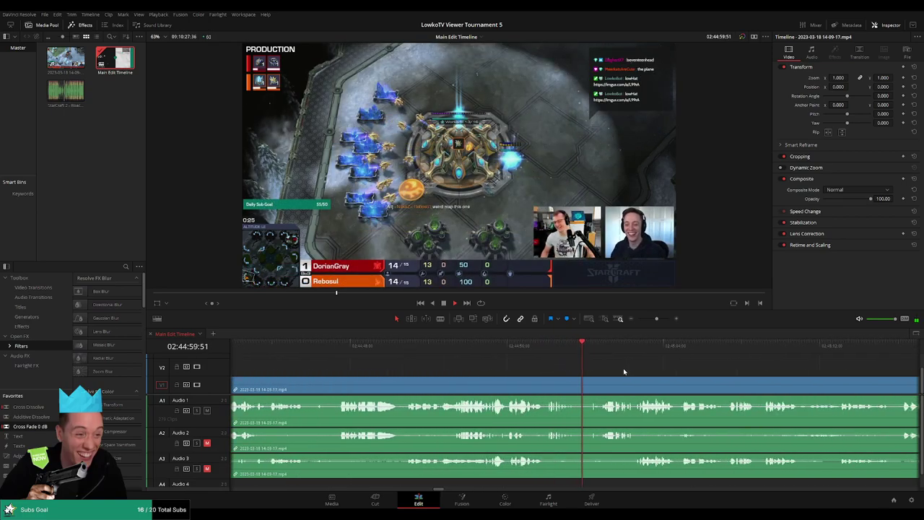
scroll(701, 369, up, 2)
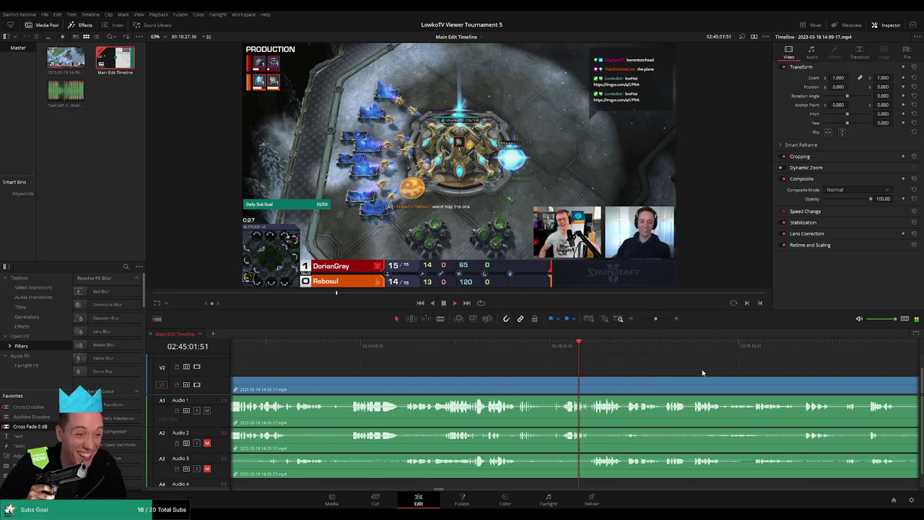
scroll(649, 370, right, 3)
click(512, 354)
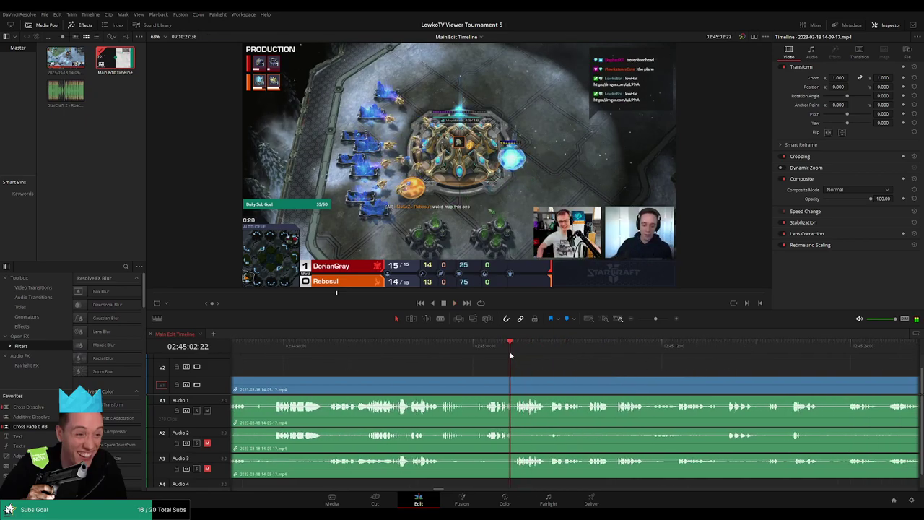
key(space)
scroll(512, 356, up, 2)
drag(573, 344, 554, 345)
Step: Blade out a short pause at the playhead, close the gap, and resume playback
key(b)
click(554, 382)
click(574, 390)
key(a)
click(569, 391)
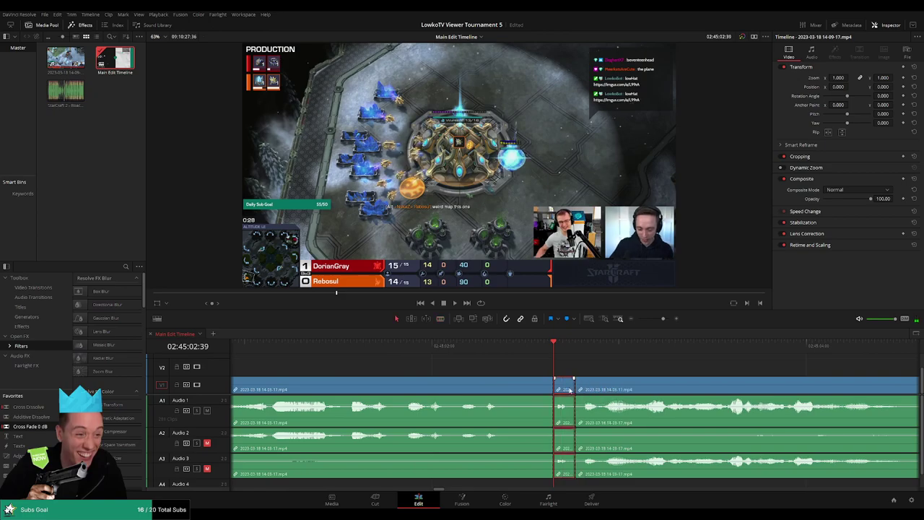
key(BackSpace)
key(space)
Step: Colour the reviewed section of footage yellow and deselect it
scroll(659, 335, down, 3)
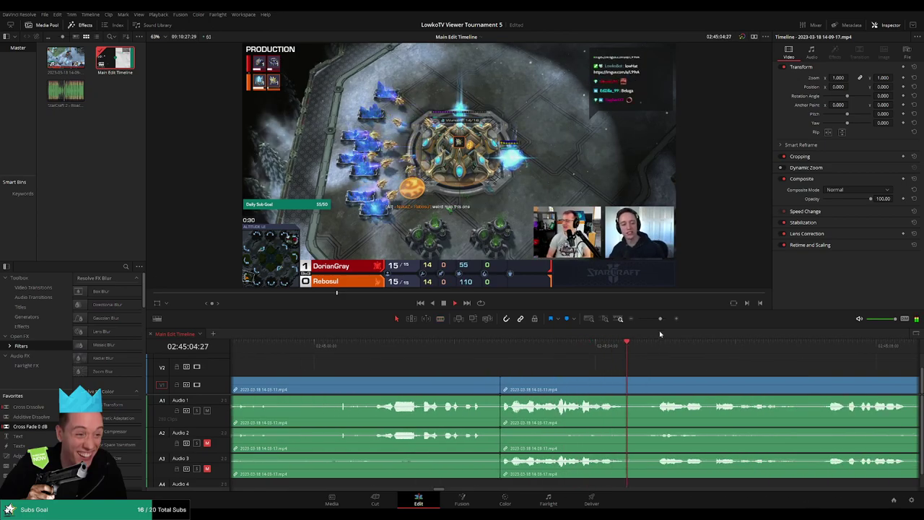
scroll(659, 334, down, 2)
click(495, 388)
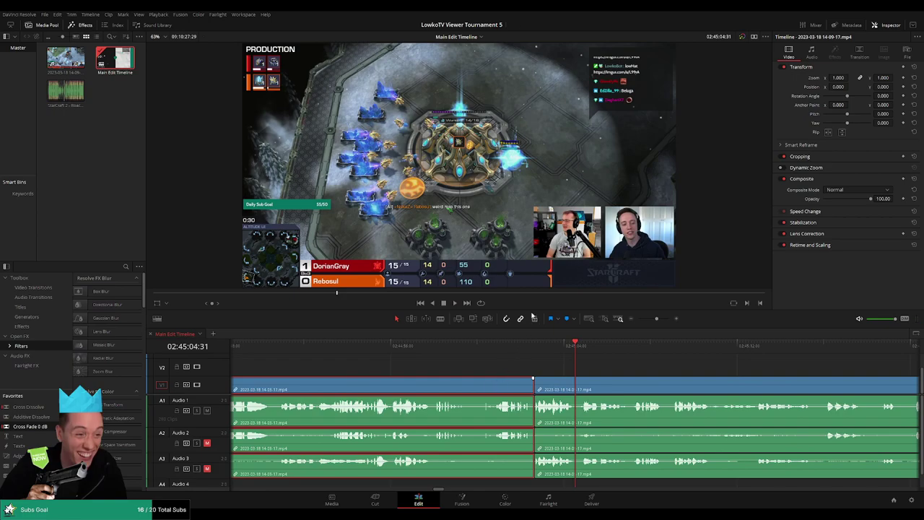
key(ctrl+shift+y)
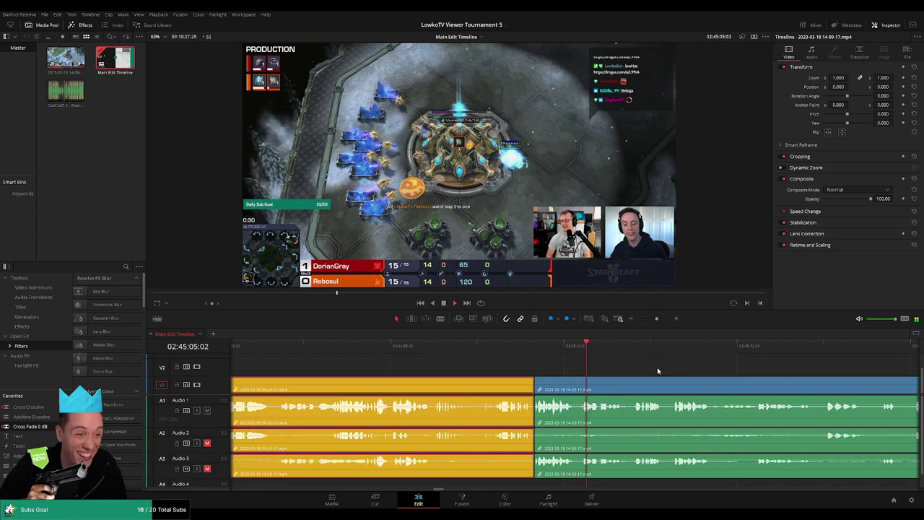
click(653, 371)
Step: Scroll further along and zoom the timeline out to see more footage
scroll(578, 369, right, 3)
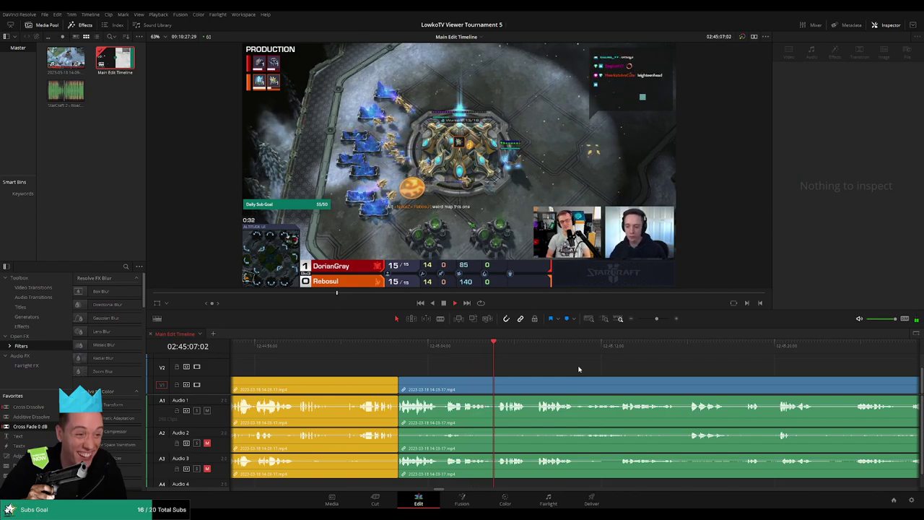
scroll(553, 366, right, 2)
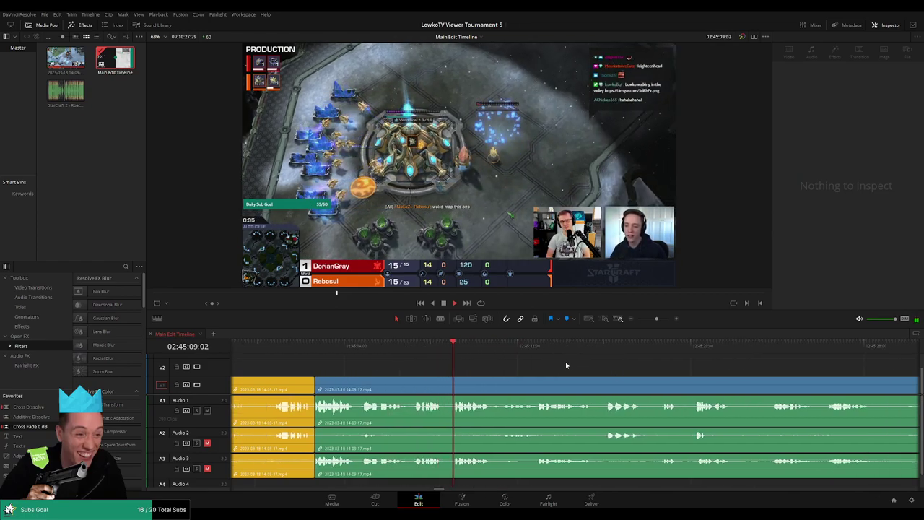
scroll(581, 375, right, 2)
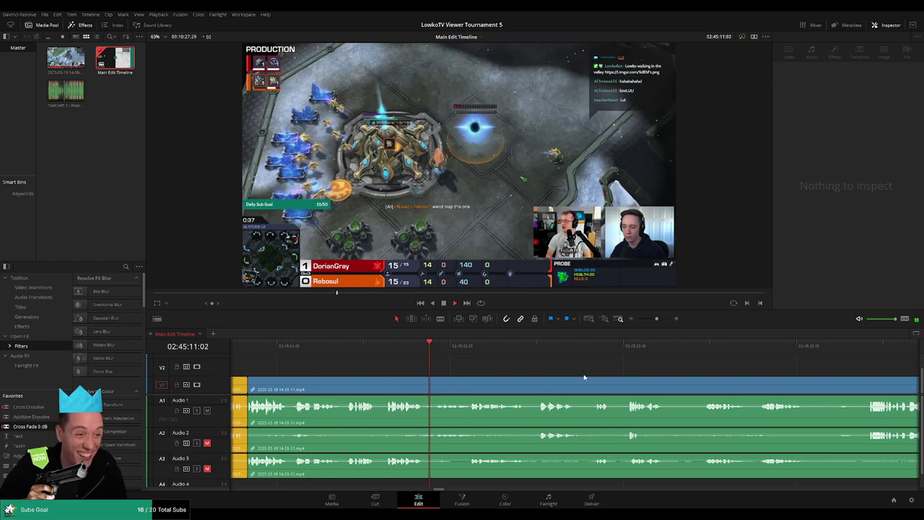
scroll(575, 369, right, 2)
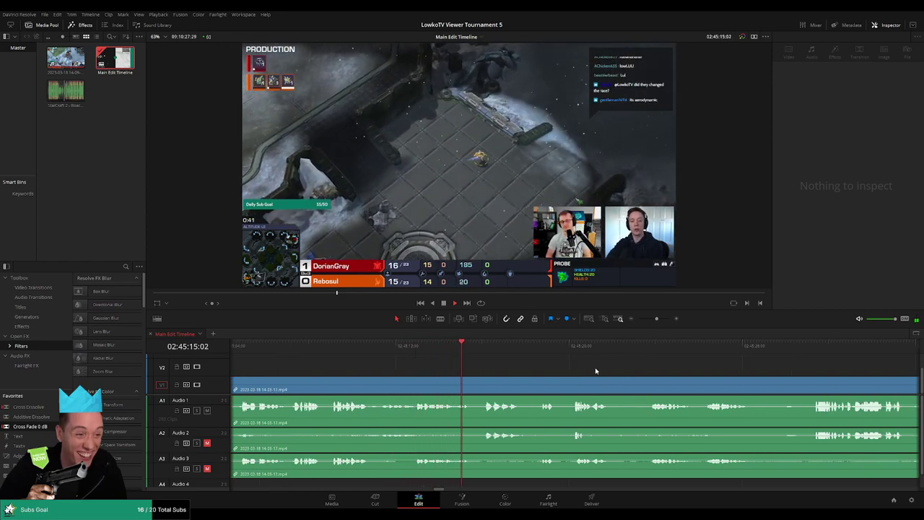
drag(659, 323, 652, 318)
scroll(515, 376, right, 1)
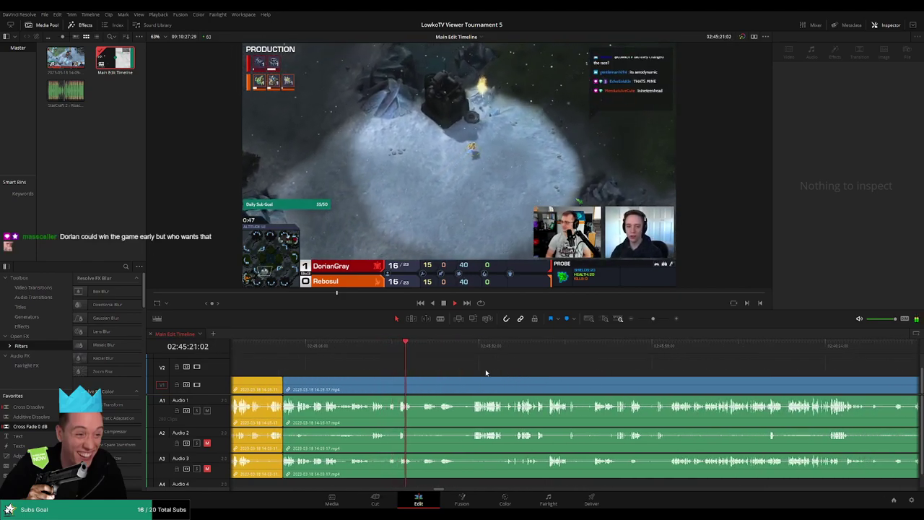
Step: Blade both ends of the dead air, delete it, and close the leftover gap
drag(658, 323, 660, 322)
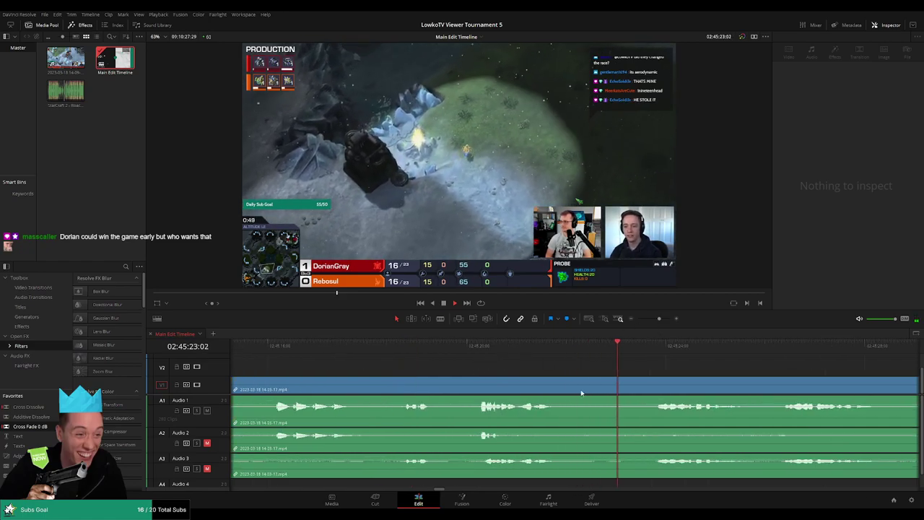
key(b)
click(557, 388)
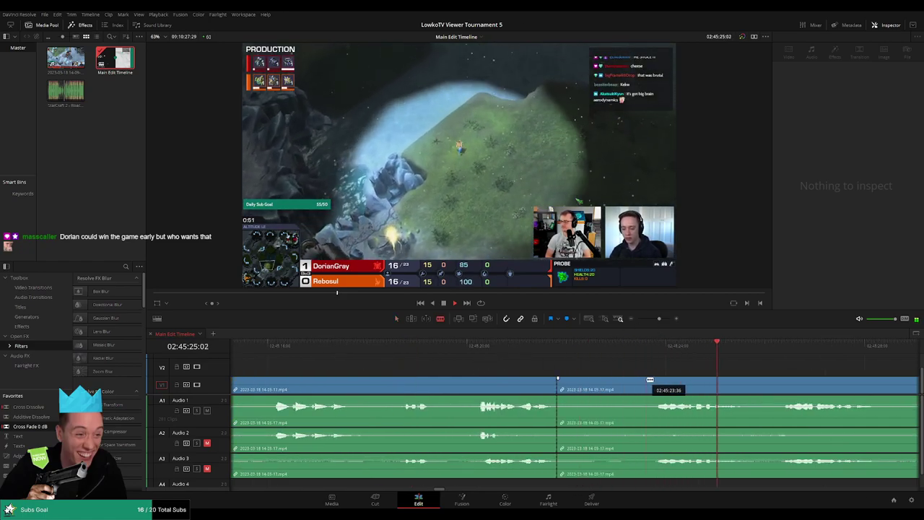
click(653, 388)
key(a)
click(620, 388)
key(Delete)
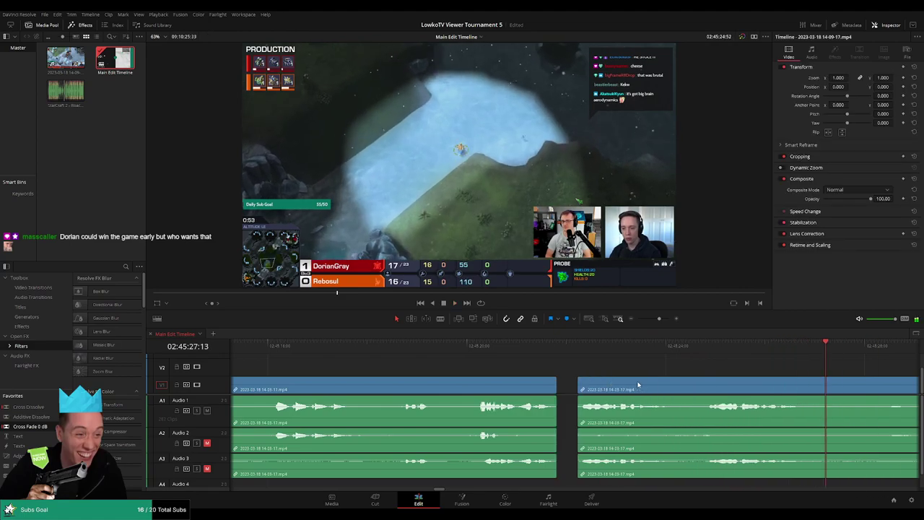
click(572, 389)
key(Delete)
Step: Play over the join and add a Cross Fade 0 dB to the A1 audio edit
click(531, 346)
key(space)
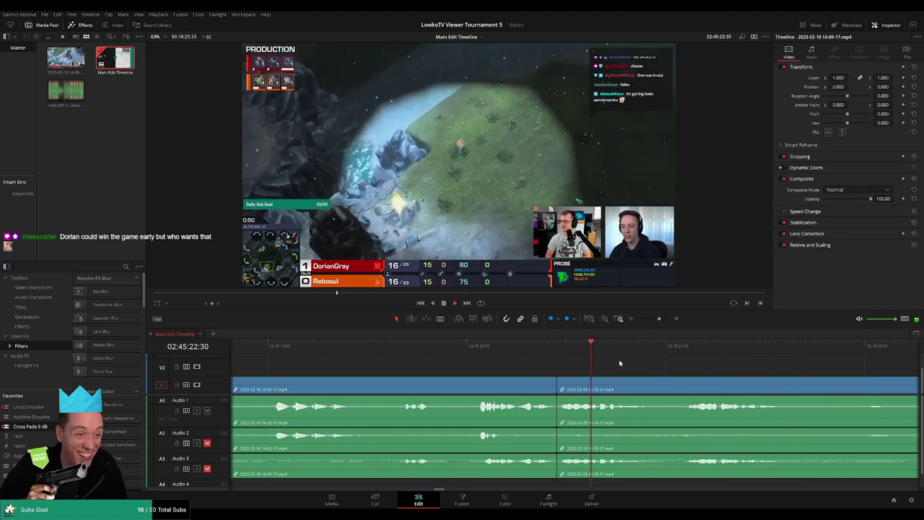
scroll(621, 372, right, 1)
drag(44, 424, 545, 422)
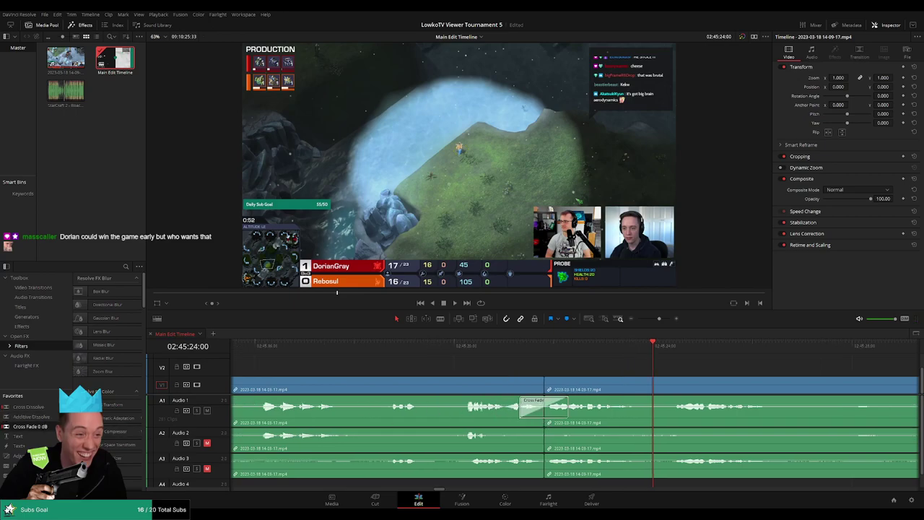
Step: Replay the joined section and colour the reviewed section yellow
scroll(478, 426, left, 1)
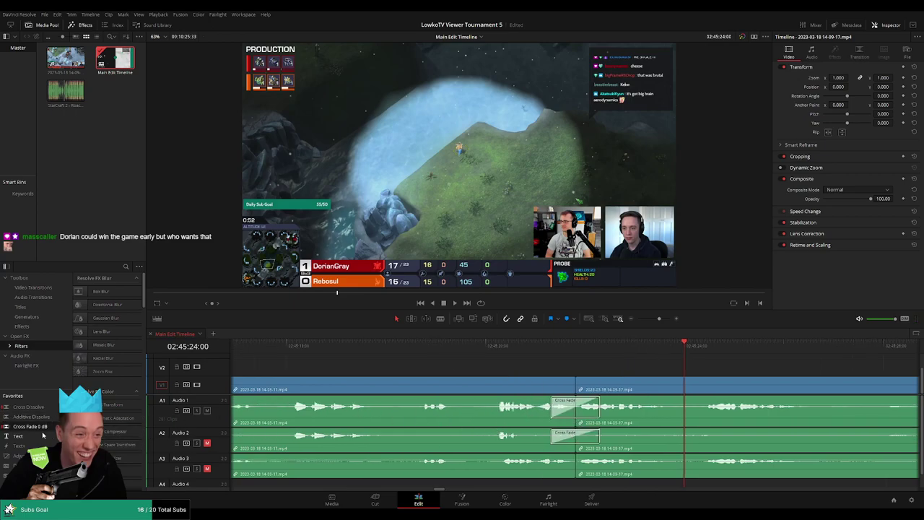
scroll(309, 429, left, 1)
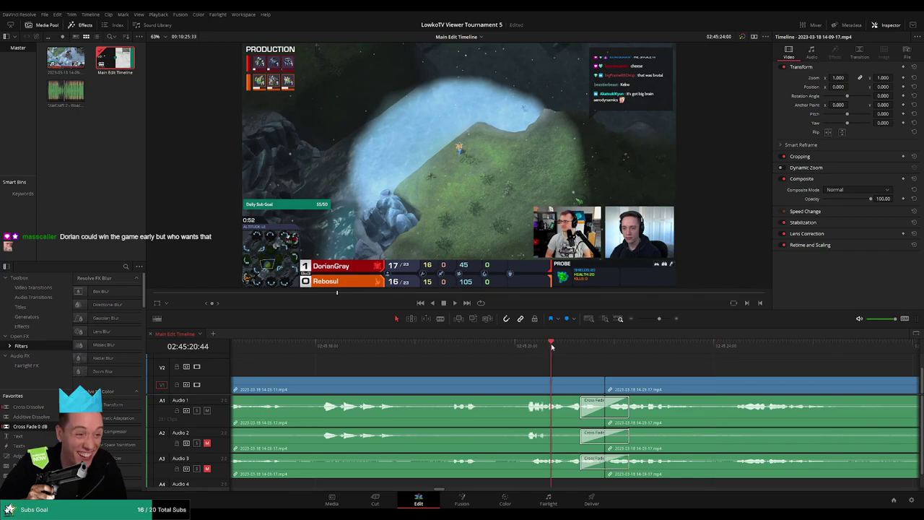
click(551, 347)
key(space)
scroll(593, 381, down, 5)
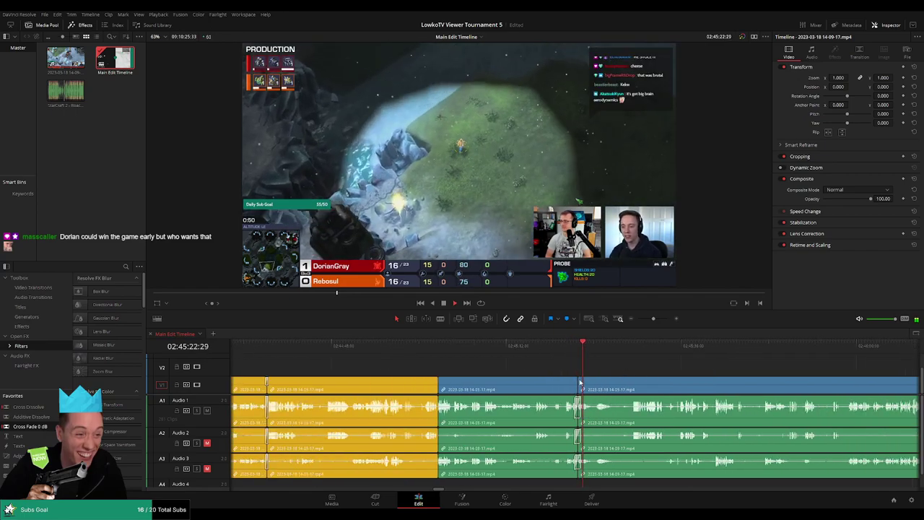
click(512, 389)
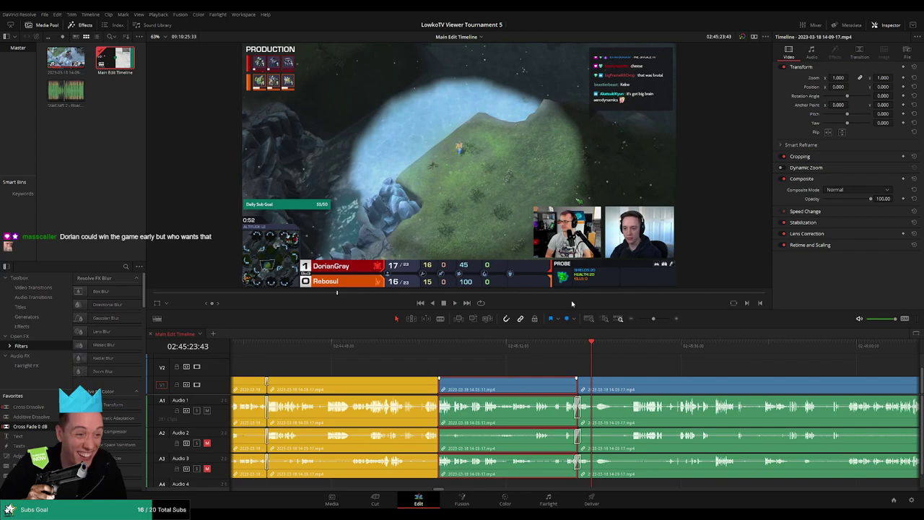
key(alt+y)
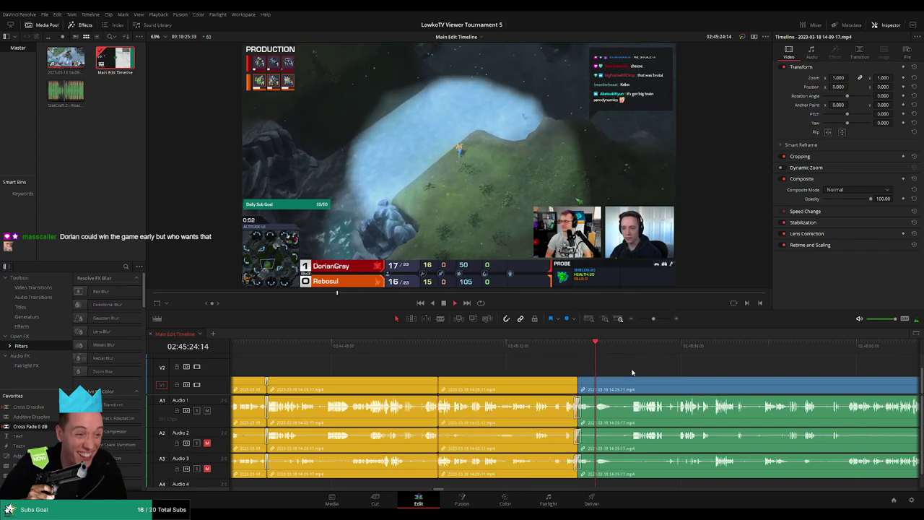
Step: Split the clips at both ends of the pause and ripple-delete it
click(642, 359)
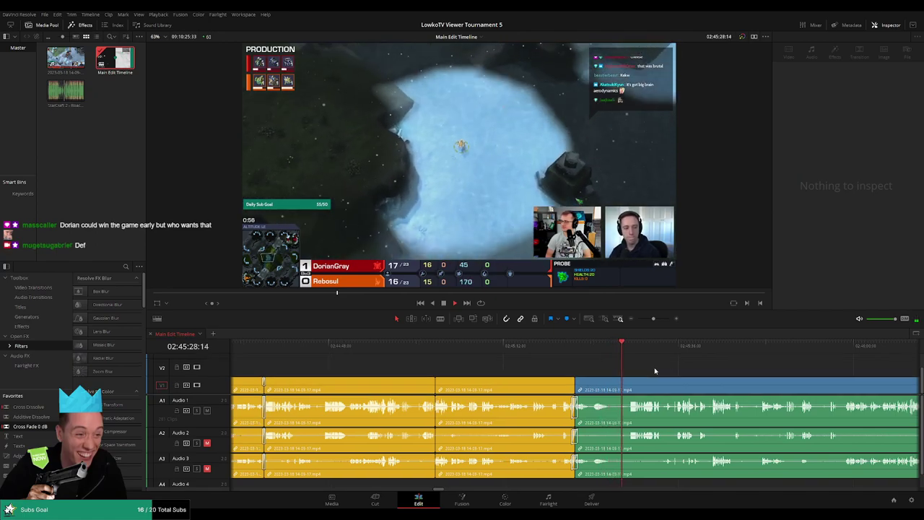
scroll(613, 370, right, 2)
key(b)
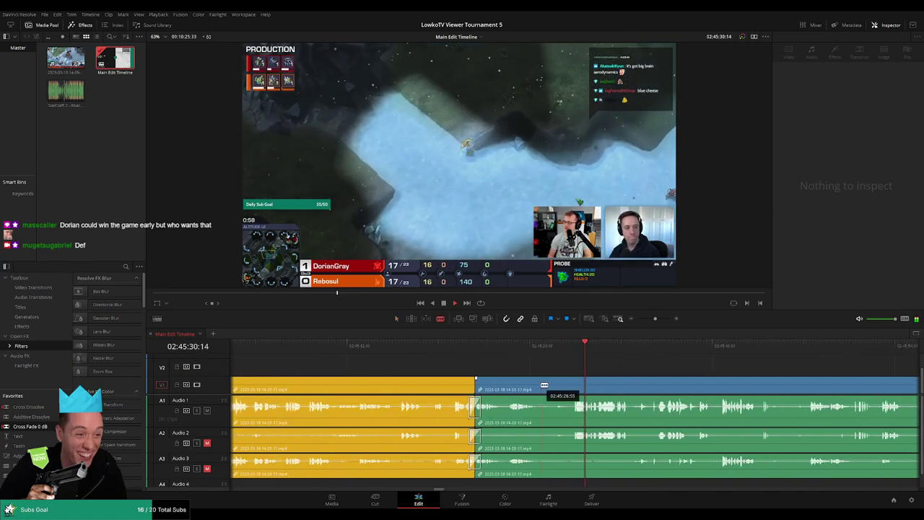
click(540, 383)
click(572, 382)
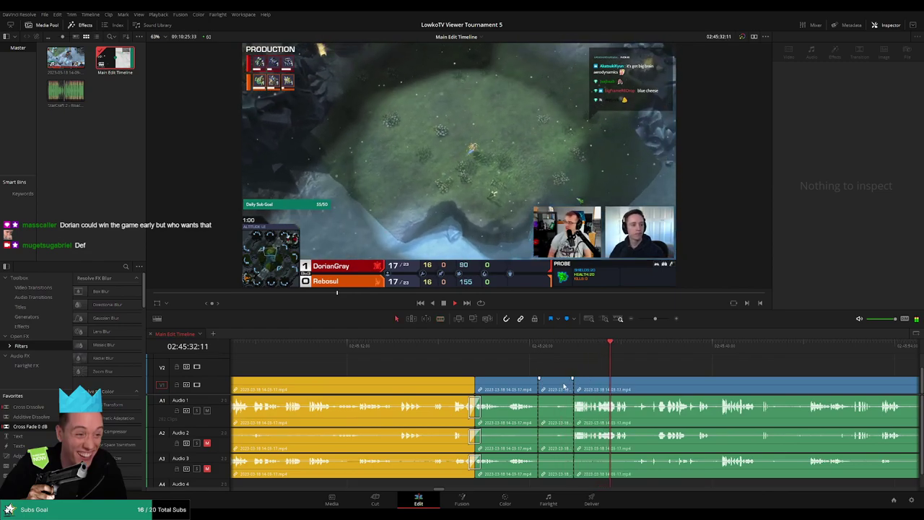
key(a)
click(555, 387)
key(Delete)
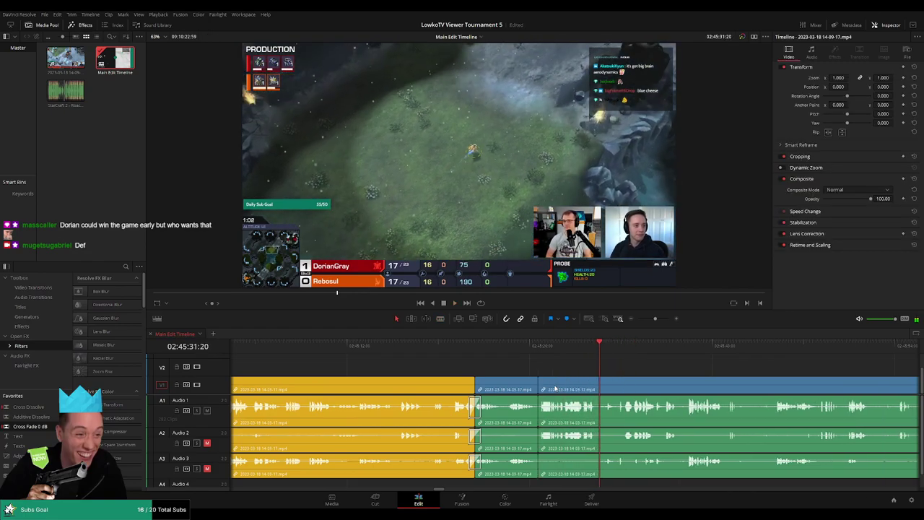
Step: Mark the newly reviewed short section yellow and resume playback
scroll(464, 408, left, 1)
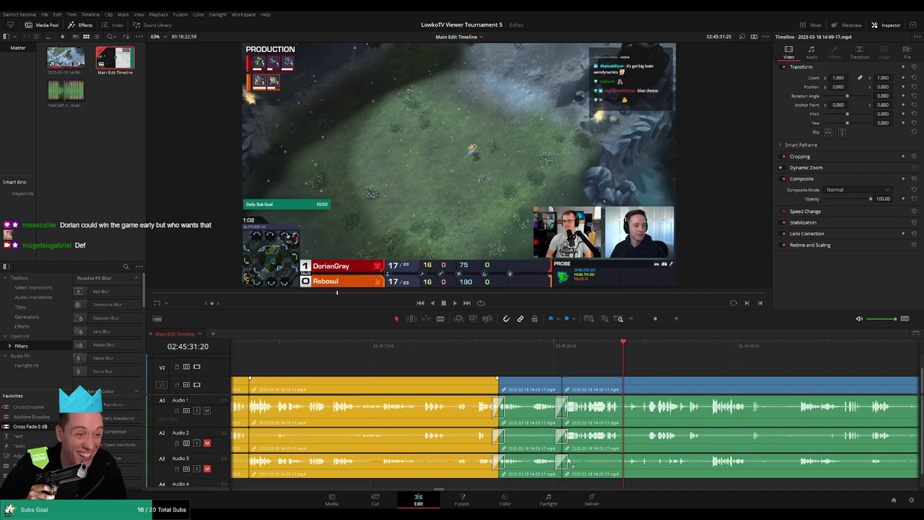
click(543, 390)
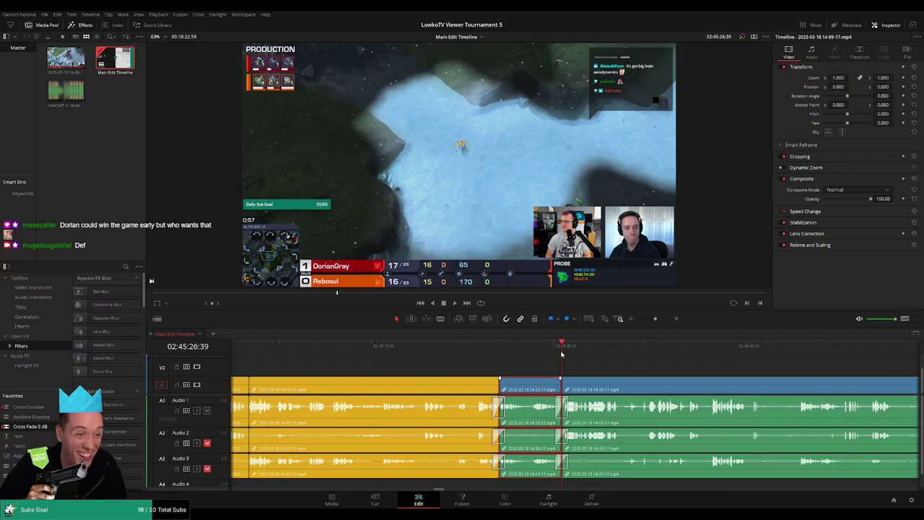
click(643, 367)
key(space)
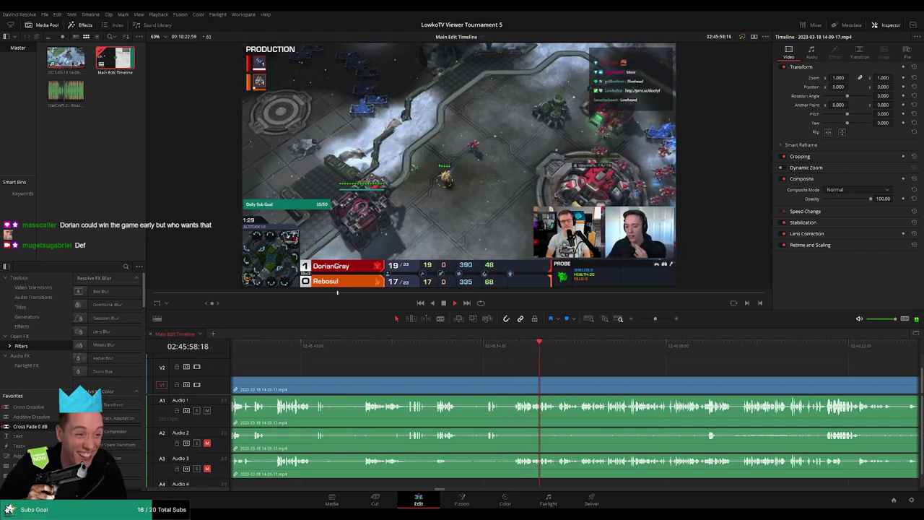
Step: Cut a short pause out of all tracks and add Cross Fade 0 dB to the new A1 join
scroll(495, 364, right, 3)
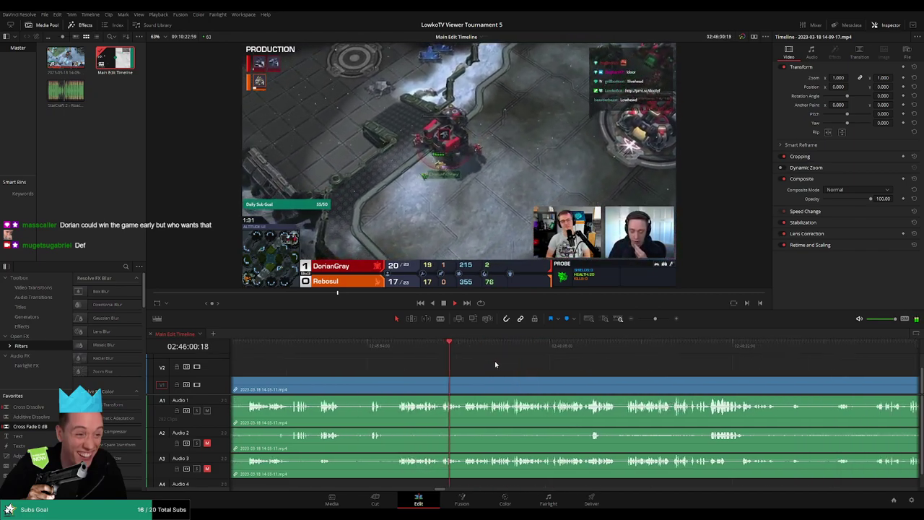
scroll(490, 364, right, 2)
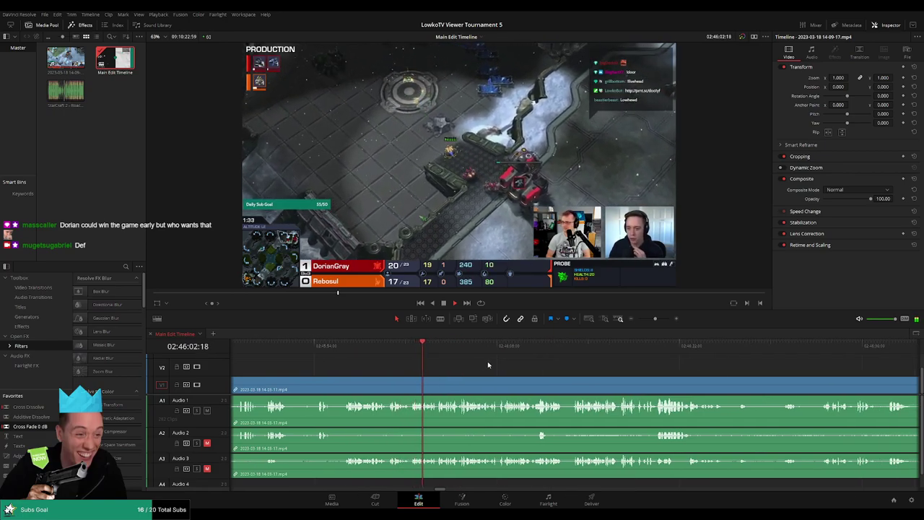
scroll(473, 365, right, 2)
scroll(505, 368, right, 2)
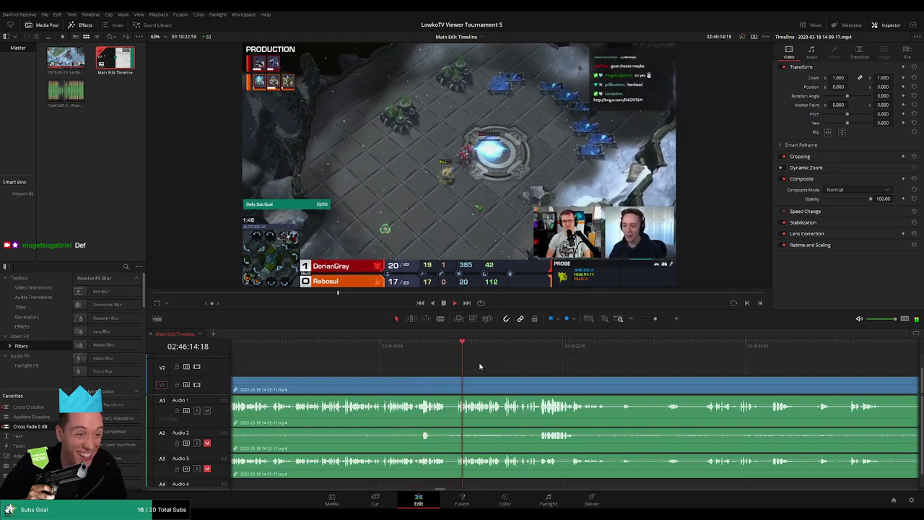
scroll(505, 362, up, 3)
click(527, 378)
click(555, 383)
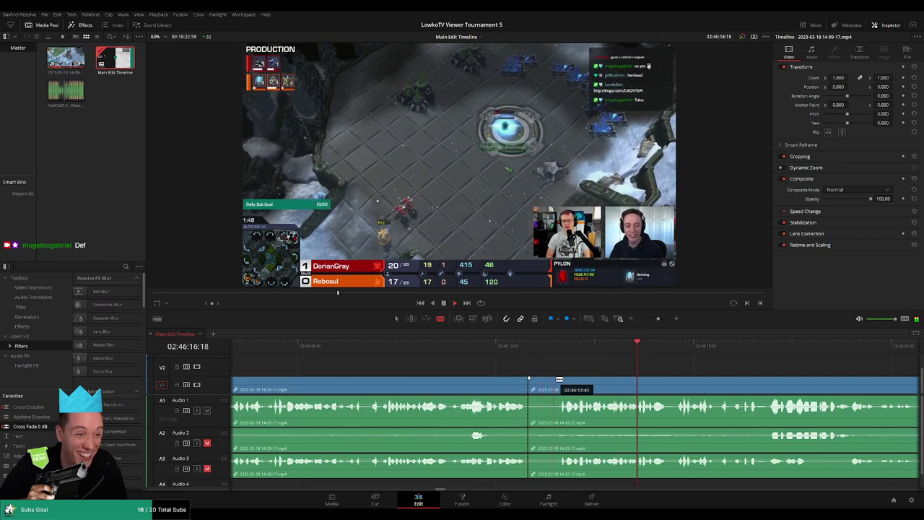
key(a)
click(542, 385)
key(Delete)
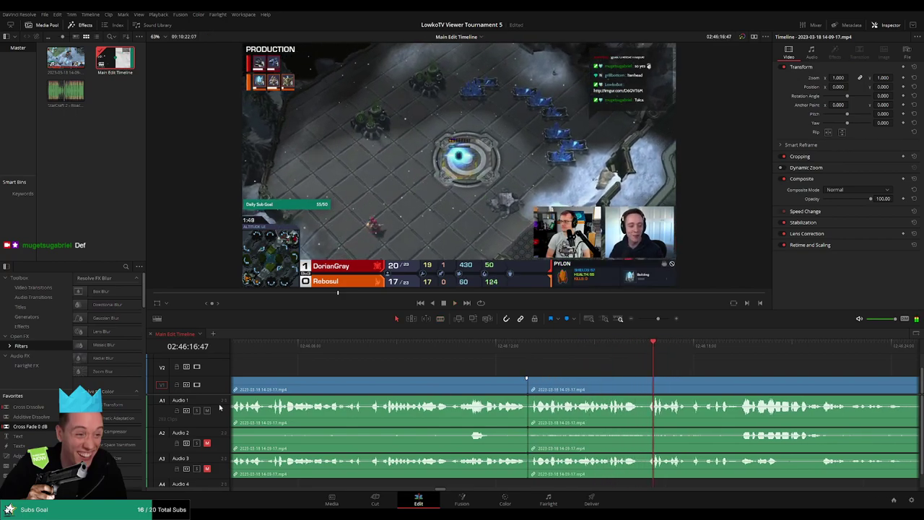
drag(50, 428, 552, 426)
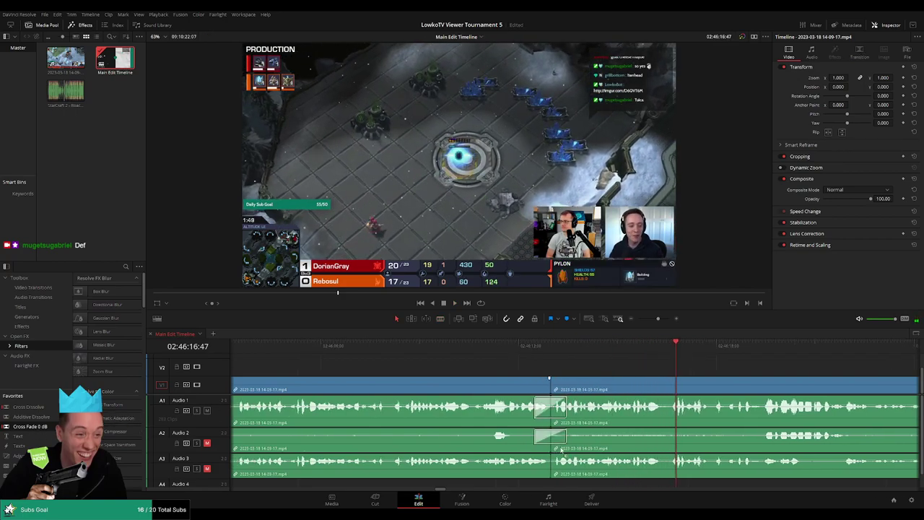
Step: Colour the clips before the join yellow, then jump back to replay across the cut
scroll(483, 452, left, 1)
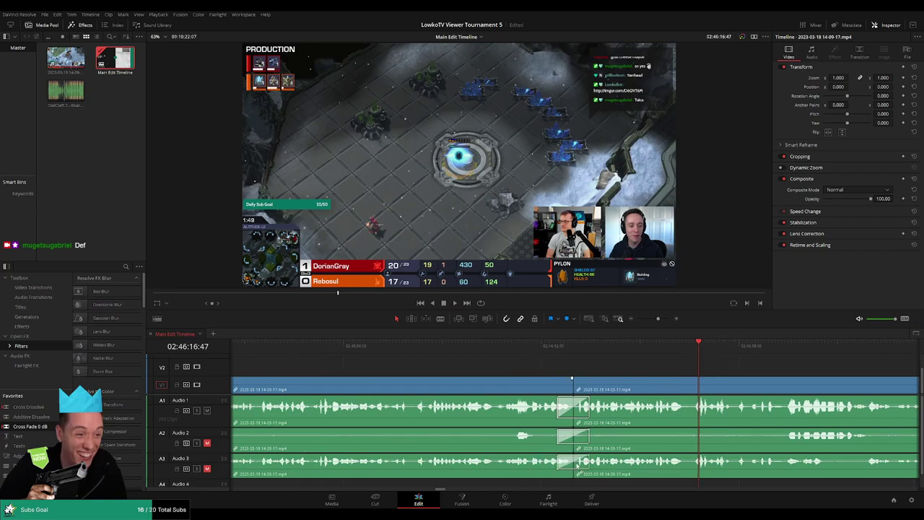
click(507, 381)
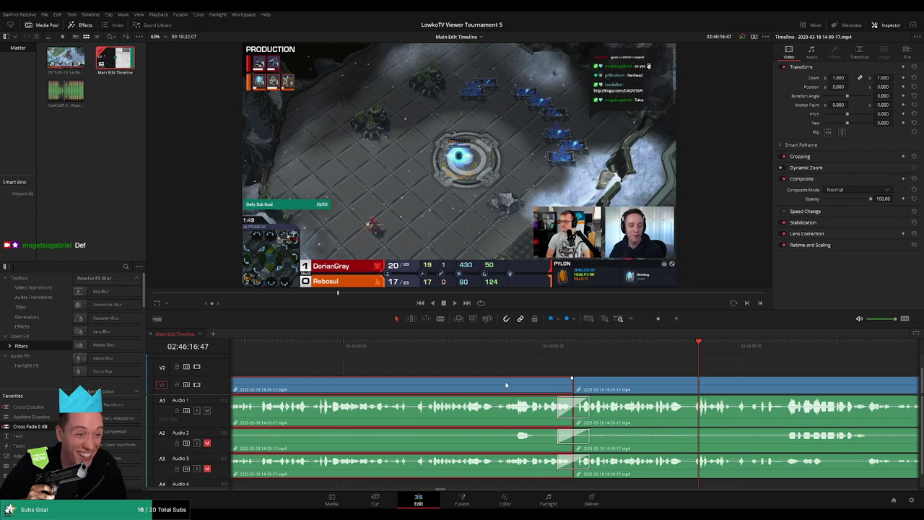
key(/)
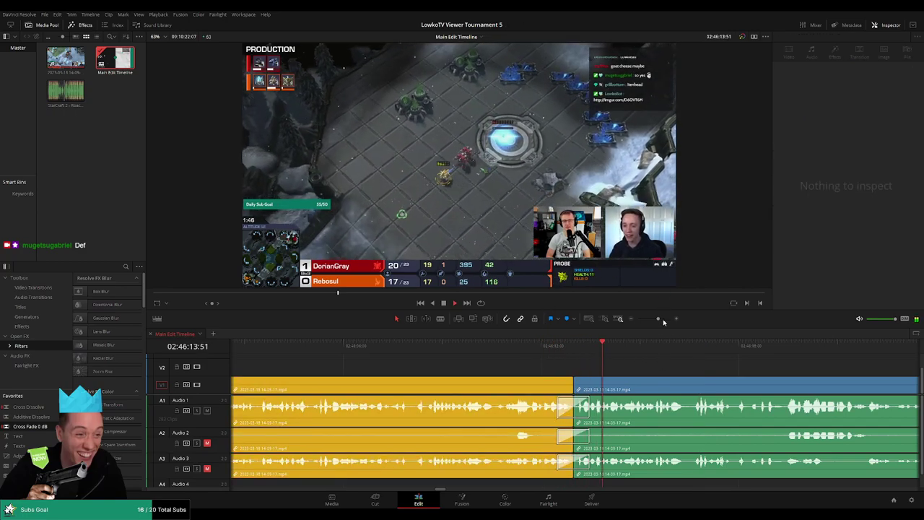
scroll(711, 365, down, 2)
scroll(540, 368, down, 2)
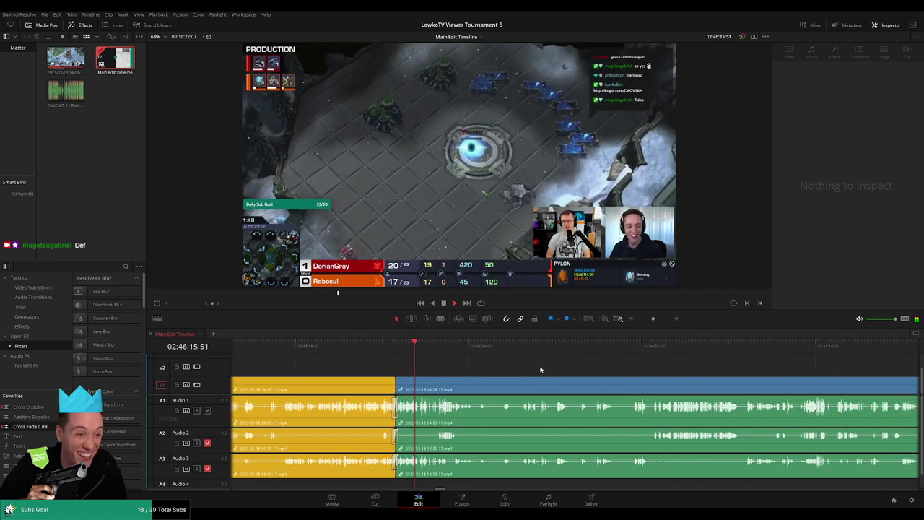
scroll(535, 371, up, 2)
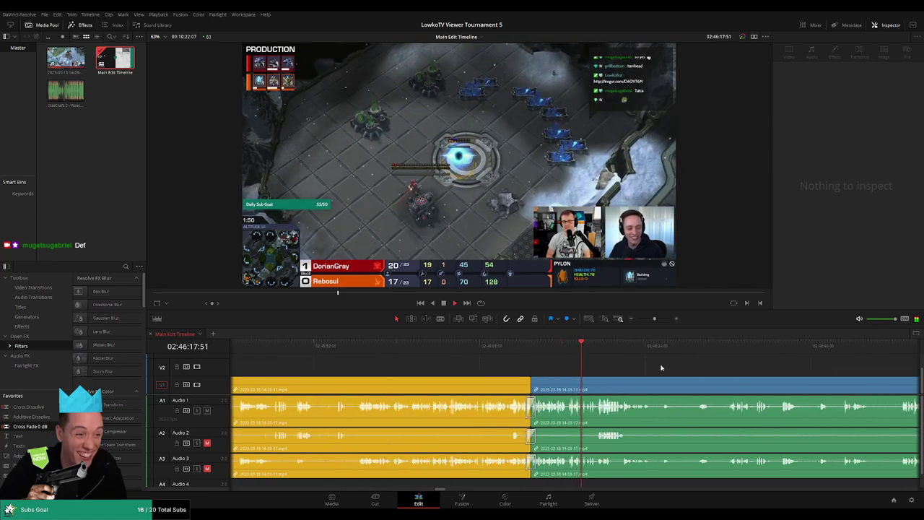
scroll(525, 357, right, 3)
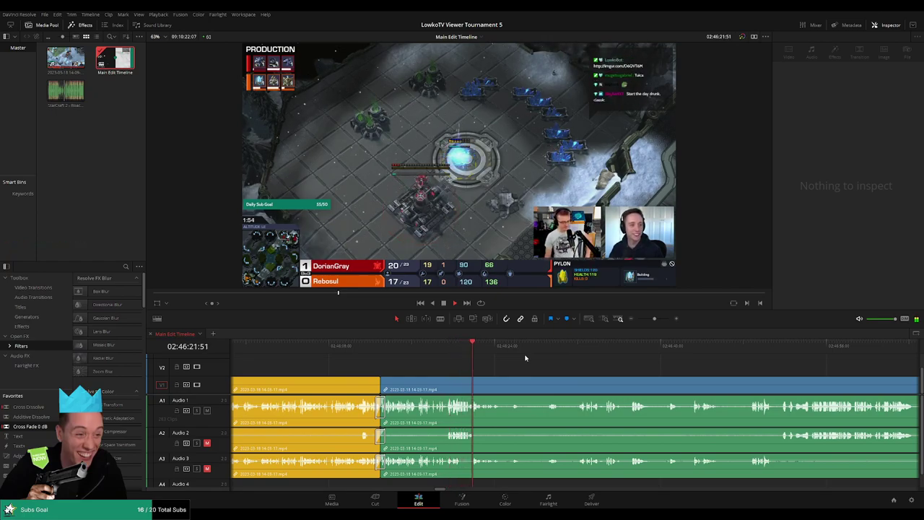
scroll(567, 365, right, 2)
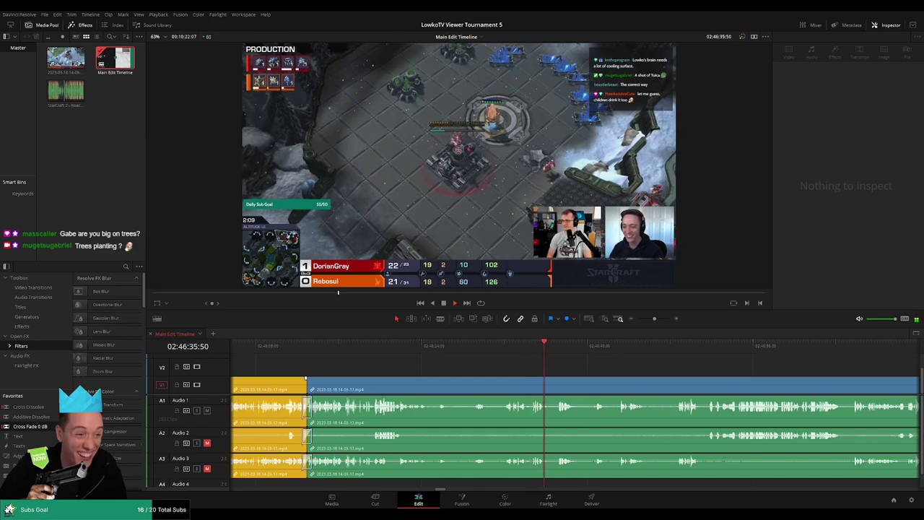
click(438, 346)
Step: Blade both ends of the dead air and ripple-delete it, redoing it with a shorter section
key(ctrl+b)
click(474, 349)
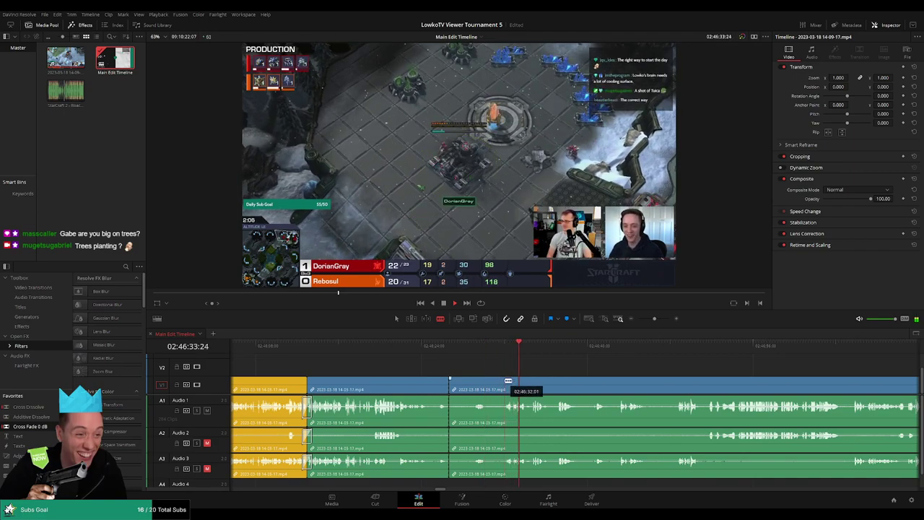
click(503, 388)
key(a)
click(480, 387)
key(Delete)
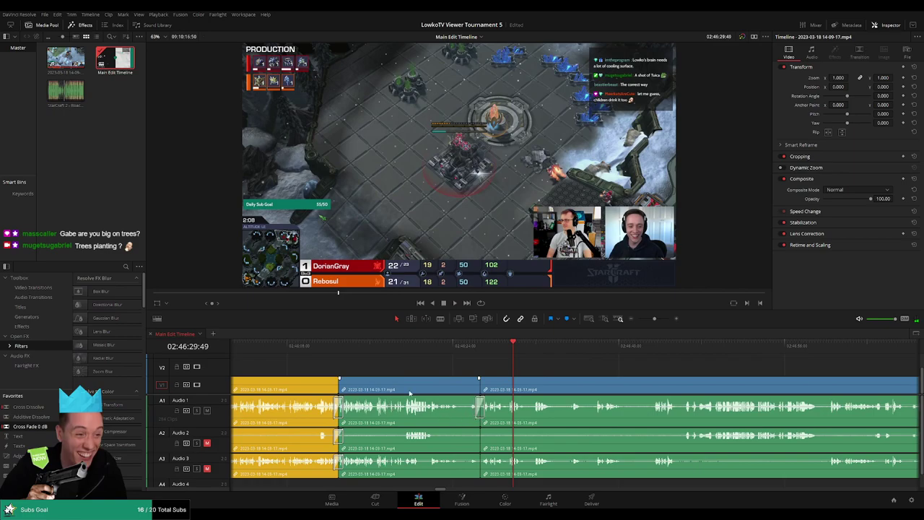
key(ctrl+z)
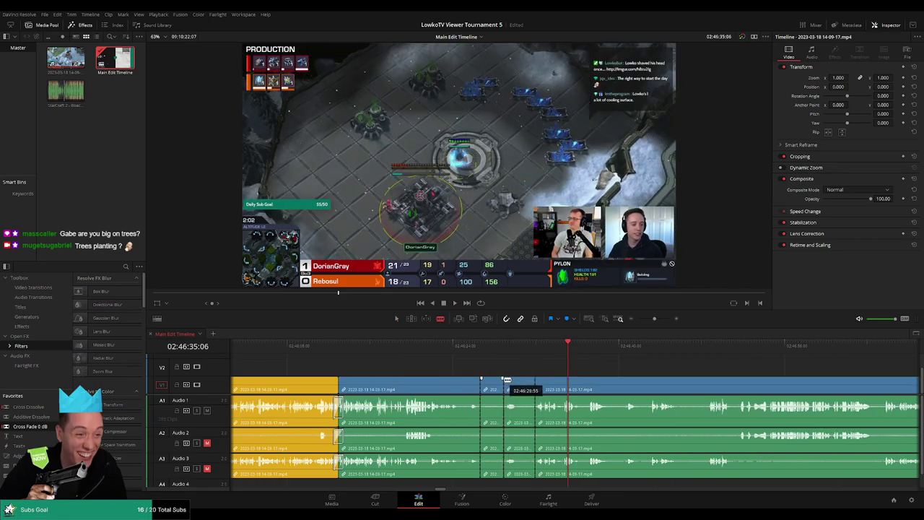
drag(496, 384, 504, 383)
key(Delete)
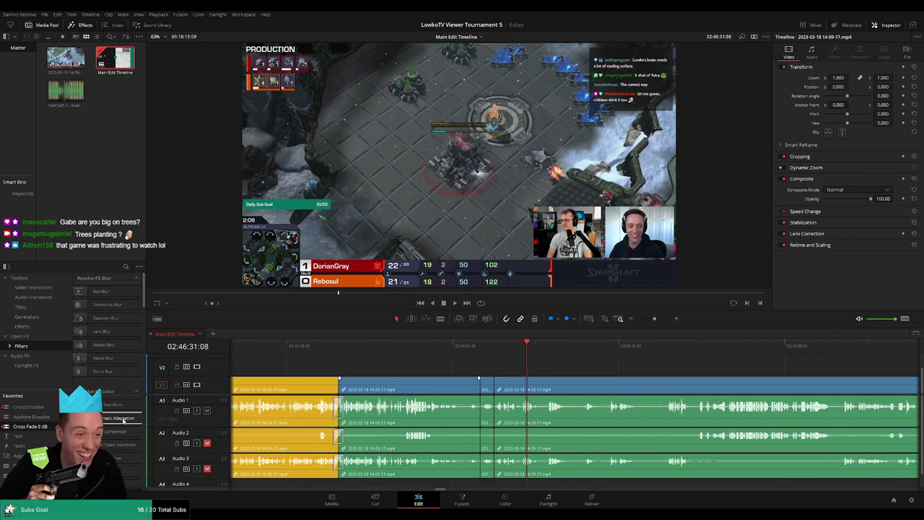
Step: Add Cross Fade 0 dB to the audio join and colour the two clips before it yellow
drag(39, 428, 498, 415)
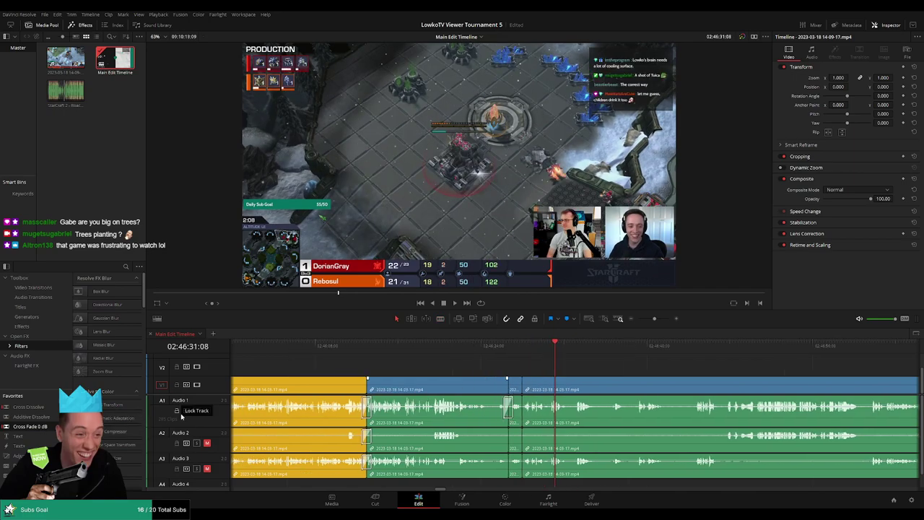
scroll(527, 435, left, 1)
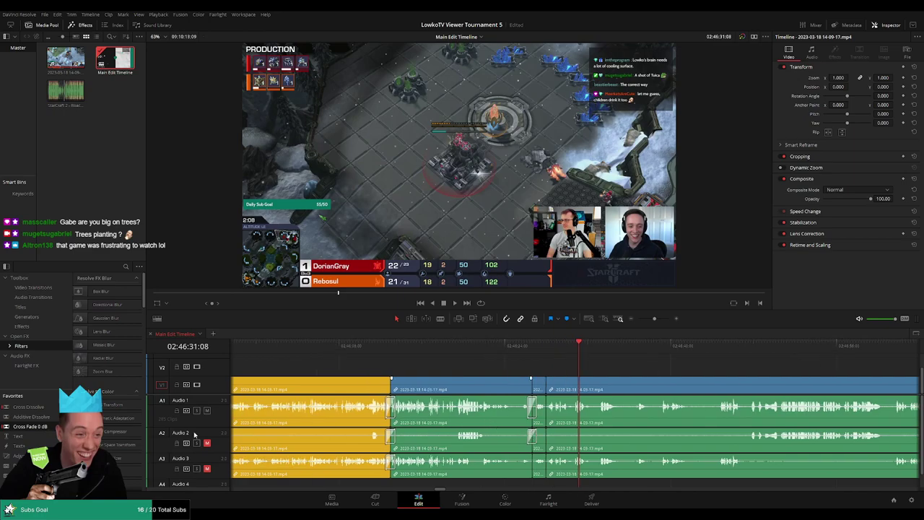
scroll(315, 424, left, 1)
scroll(384, 424, left, 1)
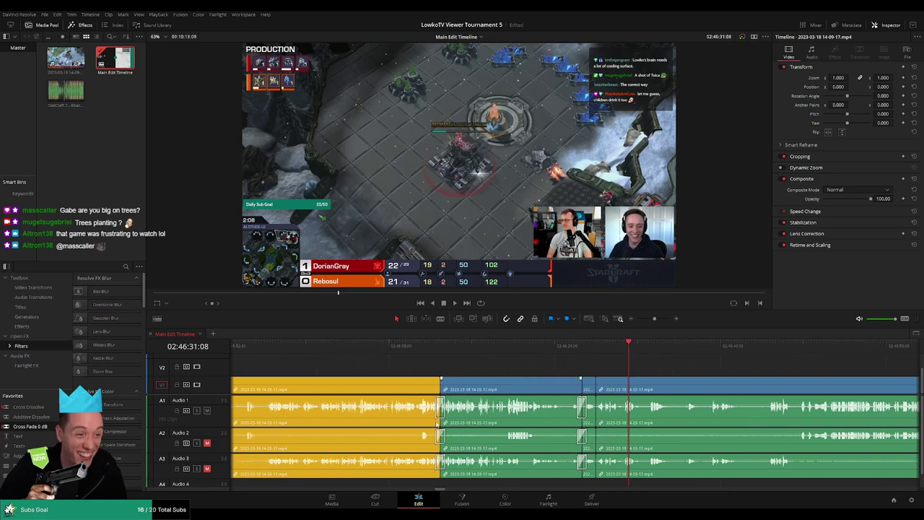
scroll(298, 428, left, 1)
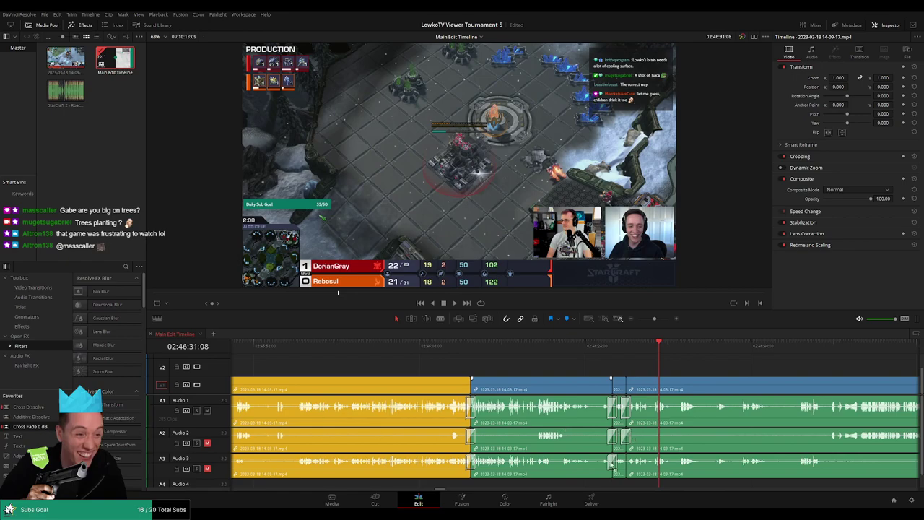
drag(588, 380, 569, 387)
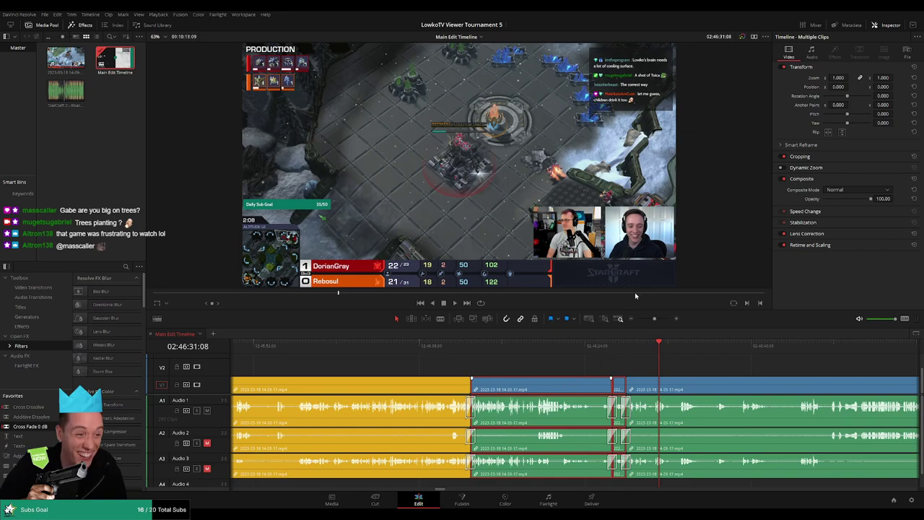
key(/)
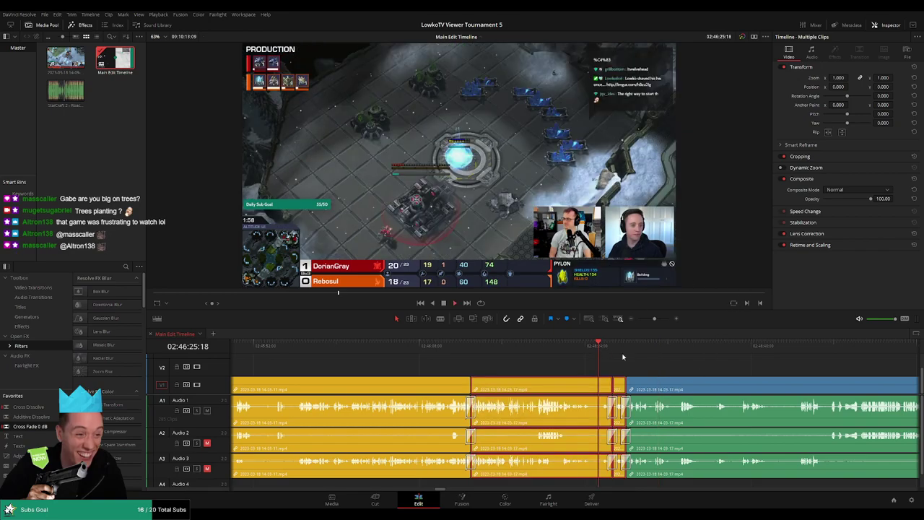
Step: Deselect, zoom the timeline out, and skip a few seconds ahead in the footage
click(703, 367)
key(ctrl+minus)
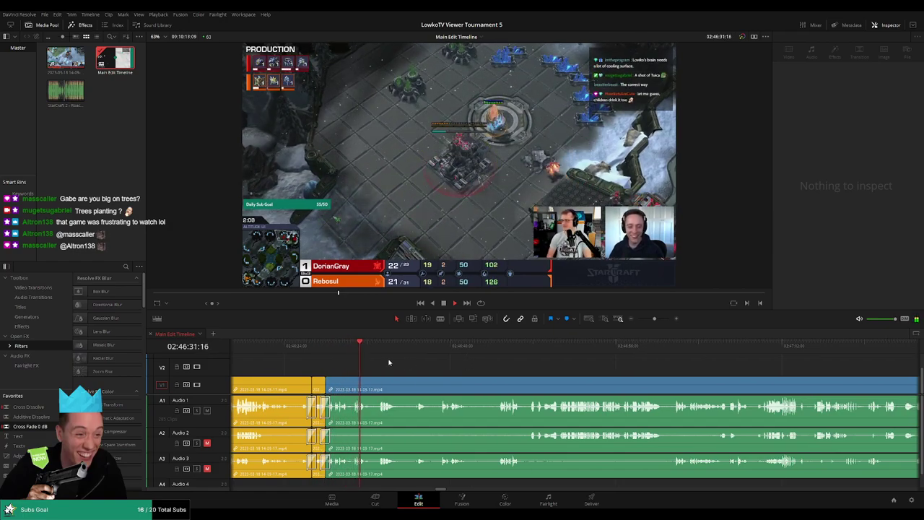
drag(374, 348, 416, 348)
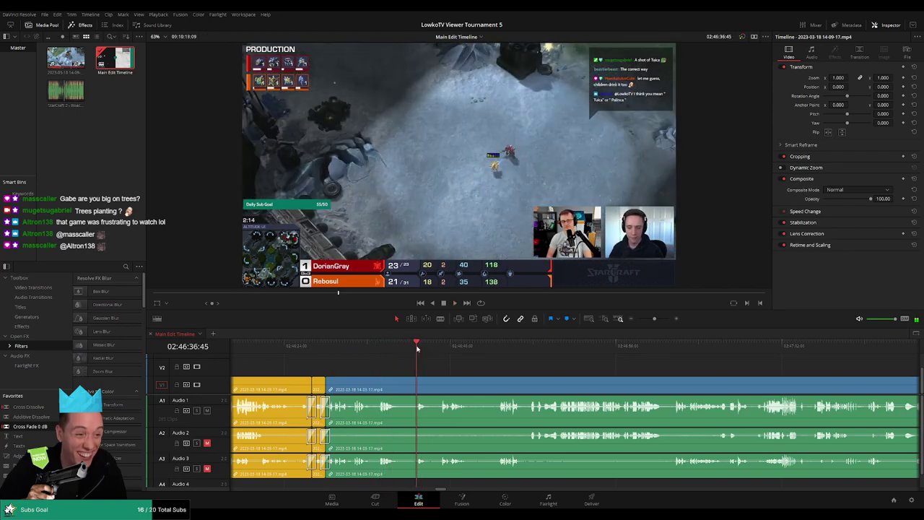
Step: Blade all tracks at the playhead and mark the clips before the cut yellow as reviewed
key(ctrl+equal)
key(b)
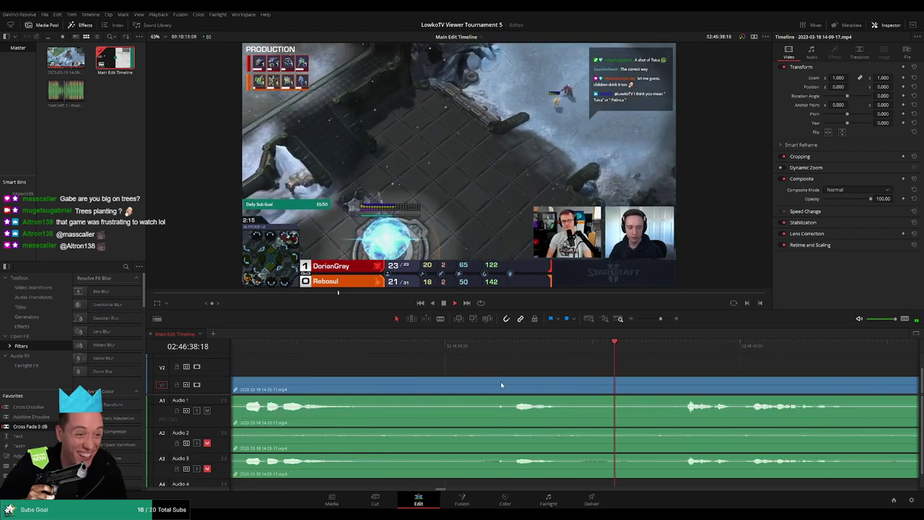
click(499, 381)
key(a)
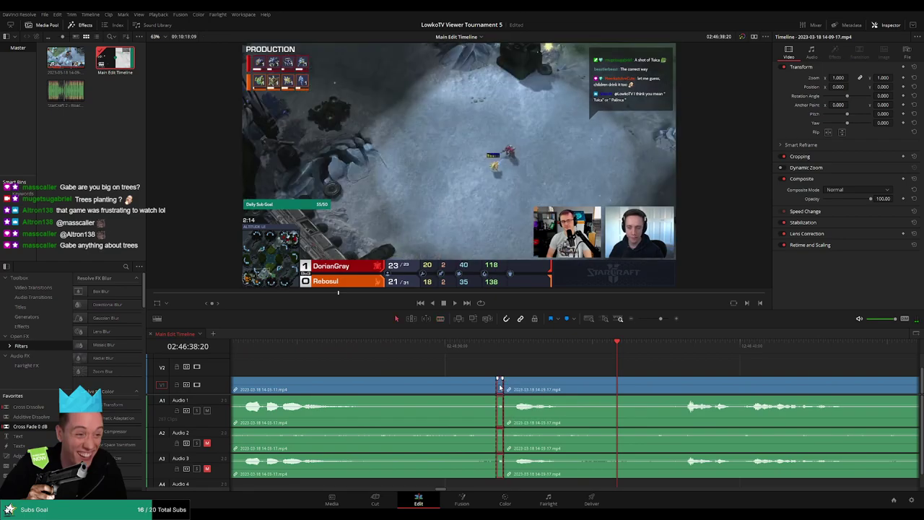
click(463, 391)
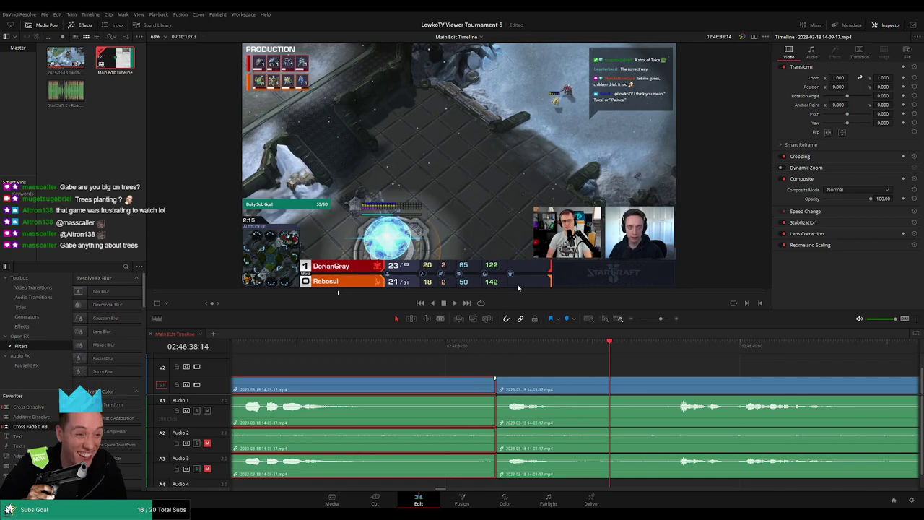
key(alt+y)
key(space)
key(ctrl+minus)
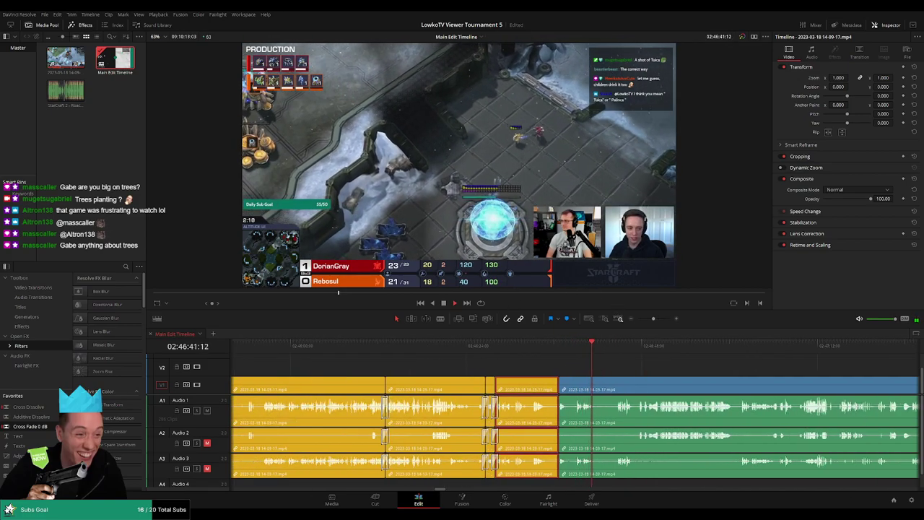
click(641, 365)
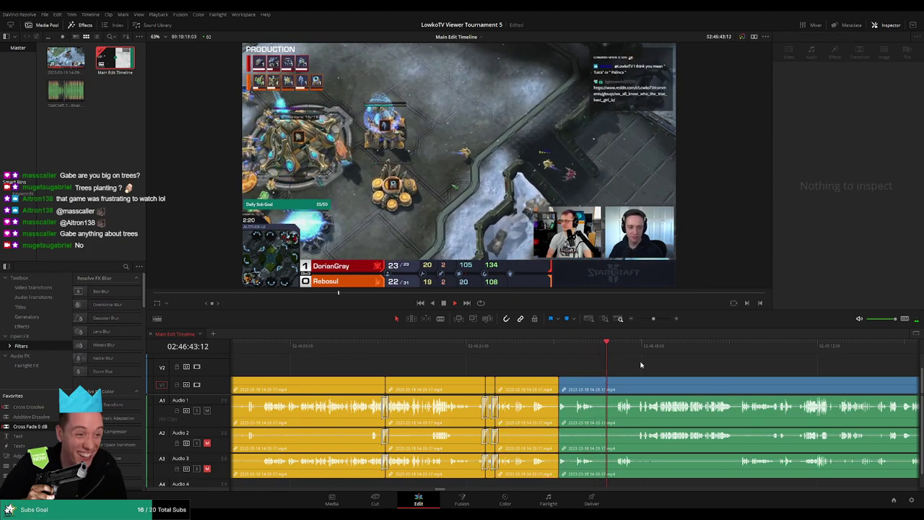
Step: Blade where the dead air ends, then delete the dead-air section and the gap it leaves
key(ctrl+equal)
key(ctrl+equal)
key(ctrl+equal)
key(b)
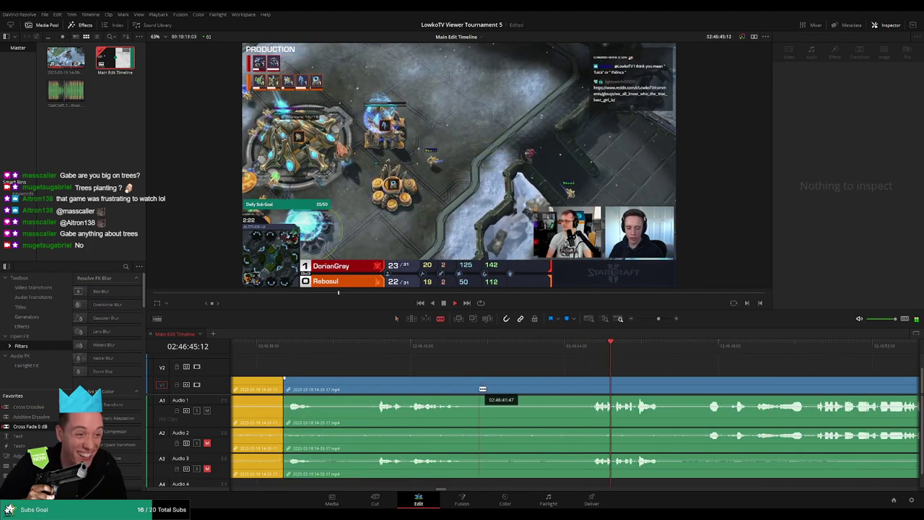
click(583, 385)
key(a)
click(557, 389)
key(Delete)
click(556, 390)
key(Delete)
Step: Add a Cross Fade 0 dB at the audio join and replay from just before it
drag(53, 424, 483, 428)
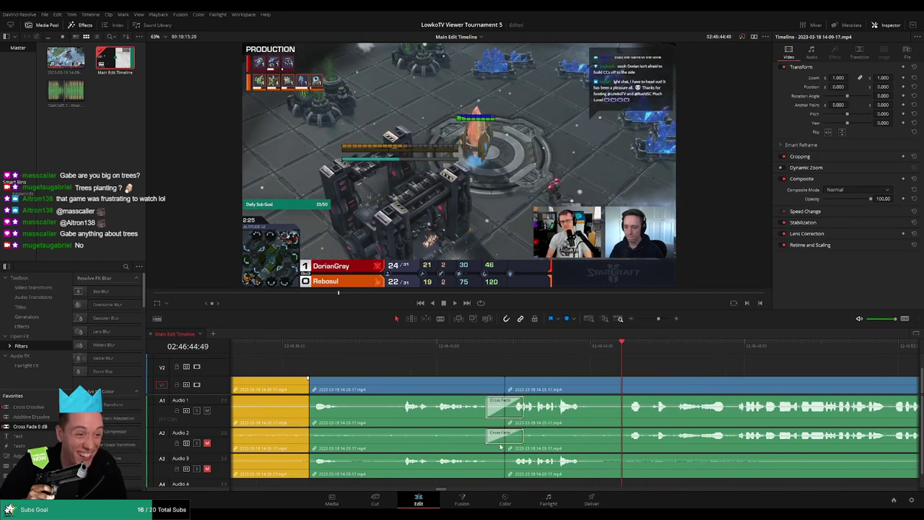
scroll(507, 468, left, 1)
click(466, 407)
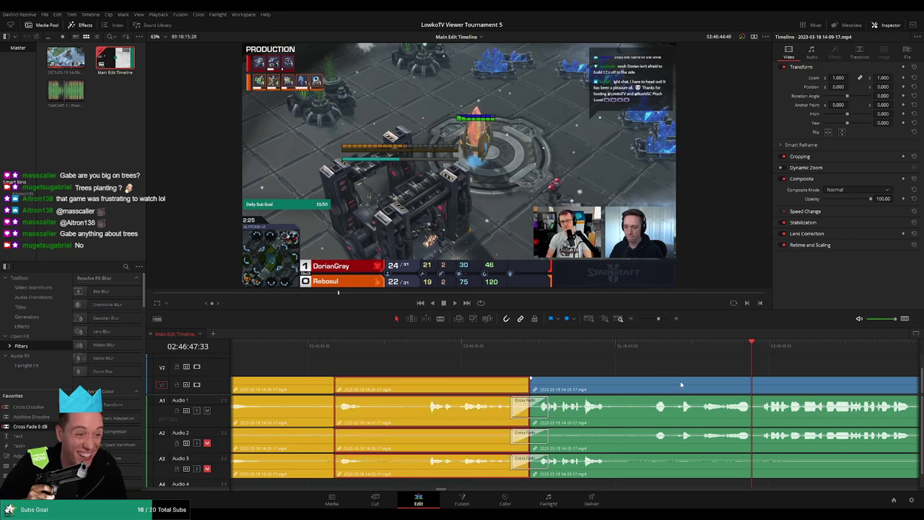
click(567, 345)
key(space)
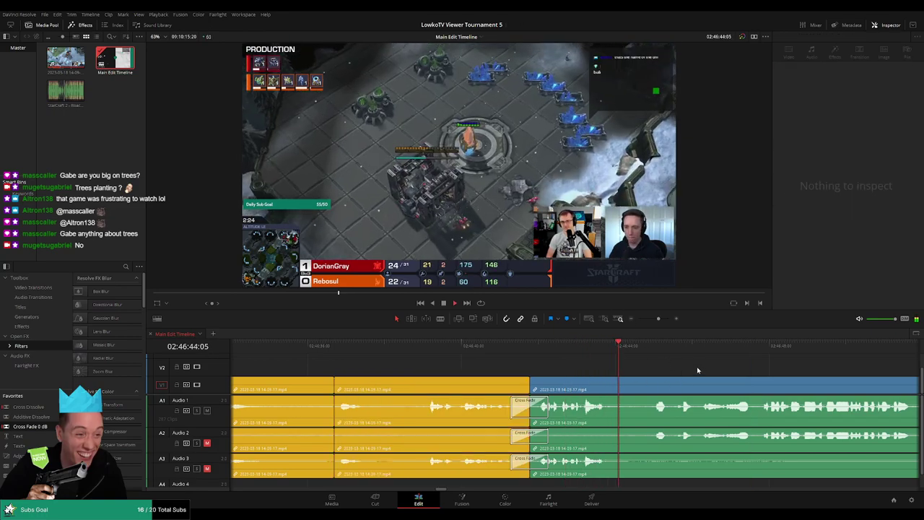
scroll(693, 370, down, 3)
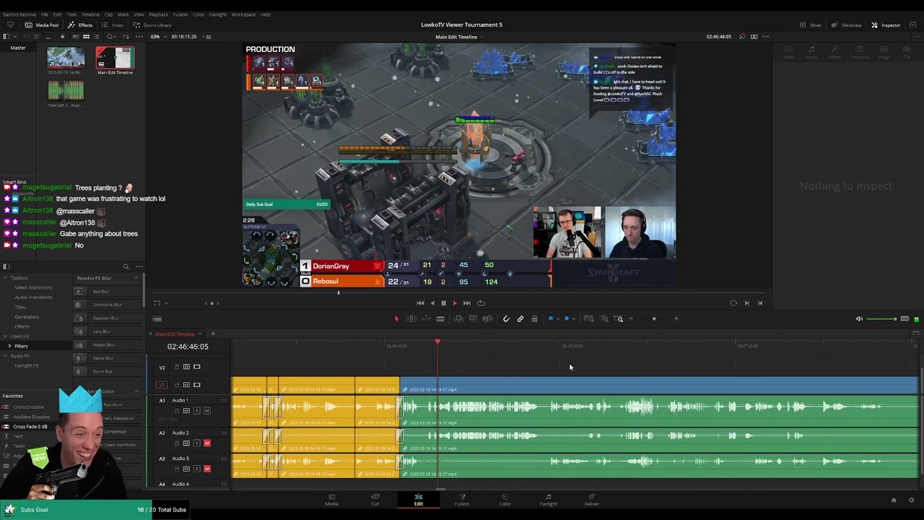
Step: Split twice around the dead air near 02:47:40 and delete the short clip, closing the gap
scroll(472, 369, right, 3)
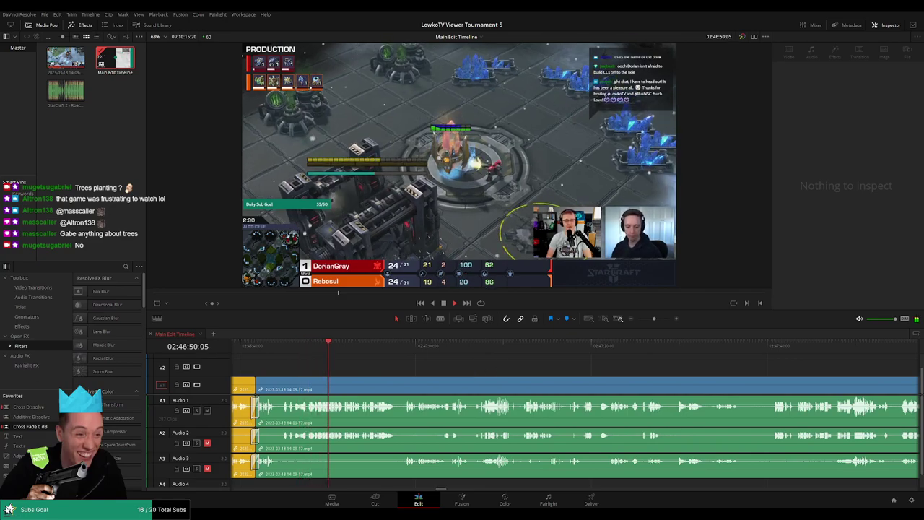
scroll(354, 378, right, 2)
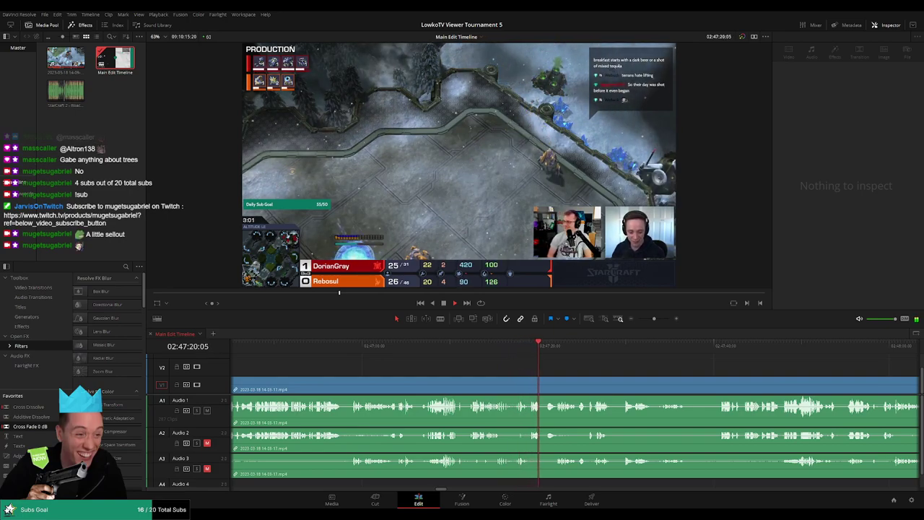
scroll(505, 360, right, 5)
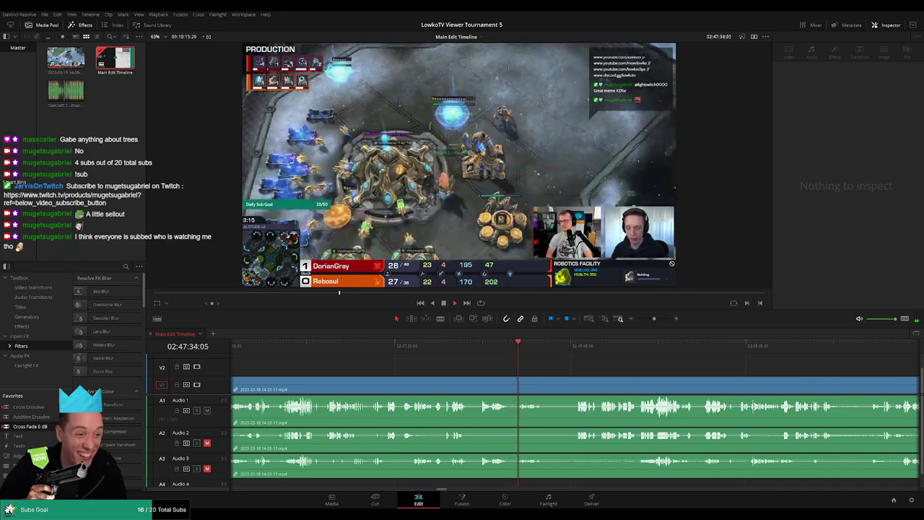
scroll(421, 383, right, 3)
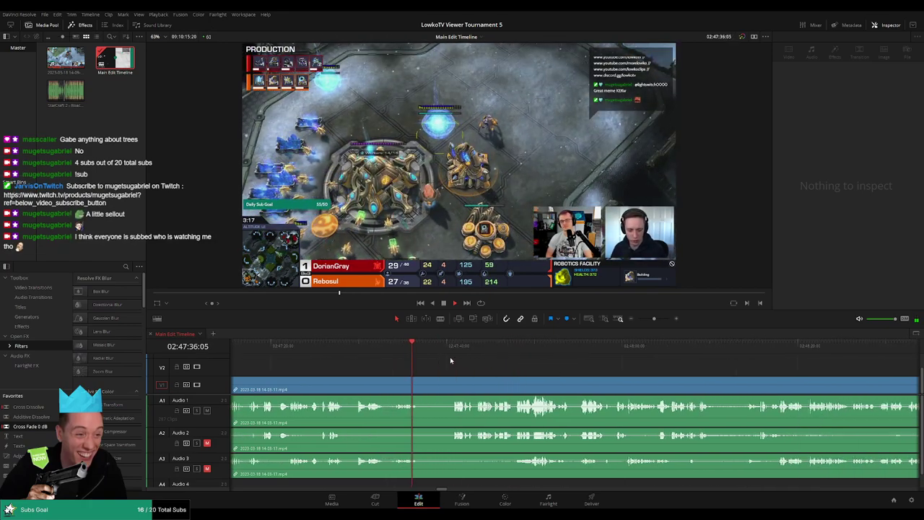
key(ctrl+b)
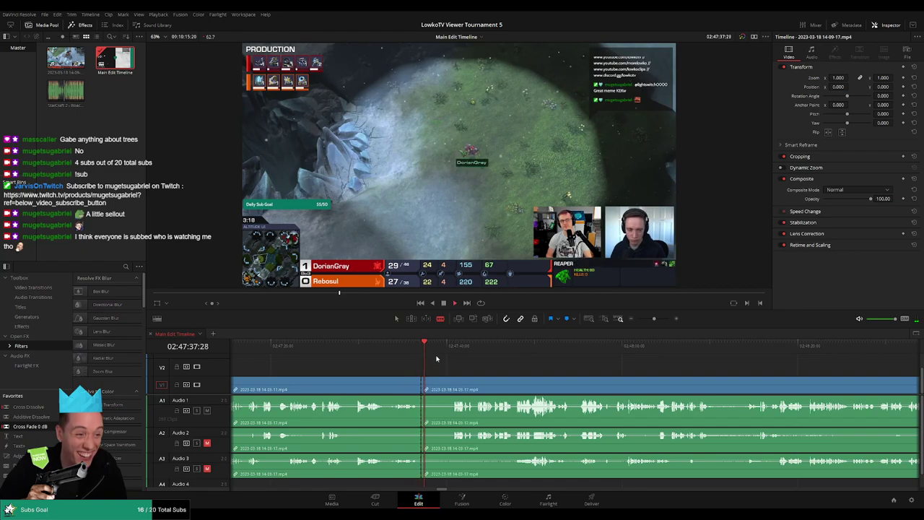
click(448, 354)
key(ctrl+b)
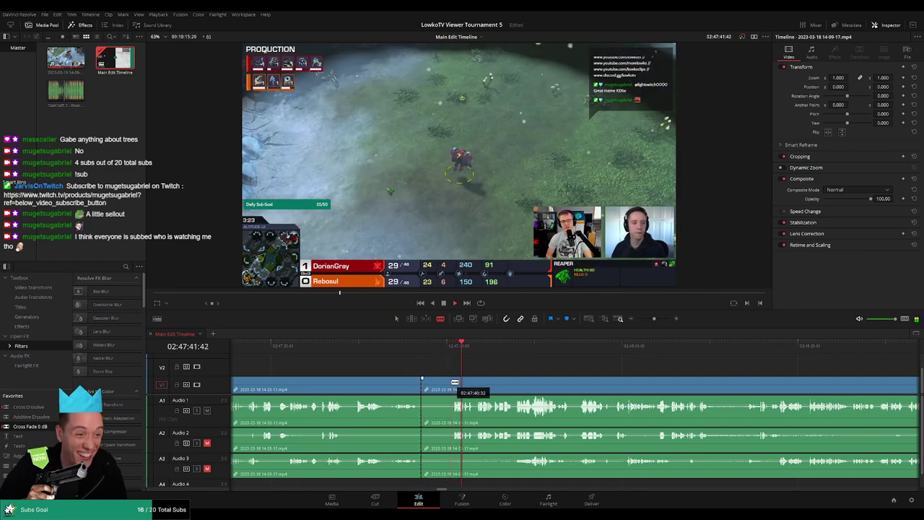
click(436, 388)
key(Delete)
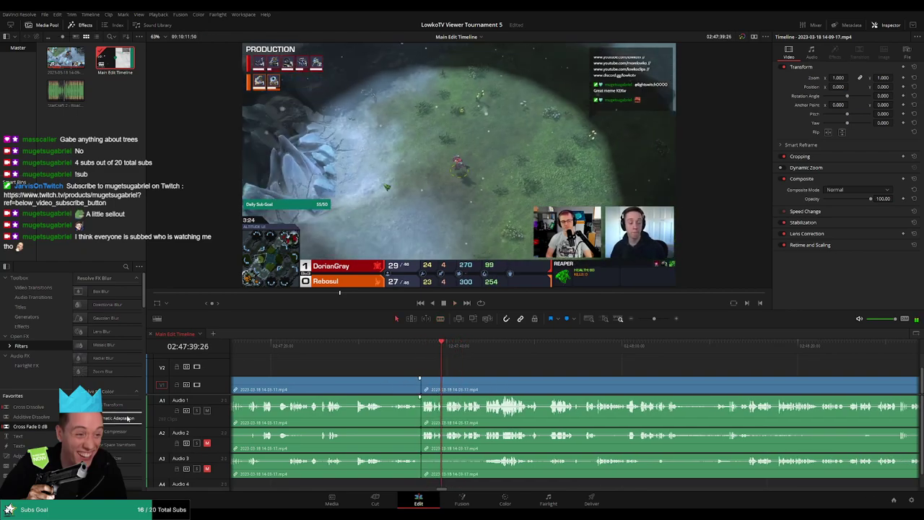
Step: Select the clip before the new join and play back across the join
scroll(446, 415, left, 2)
scroll(319, 416, left, 2)
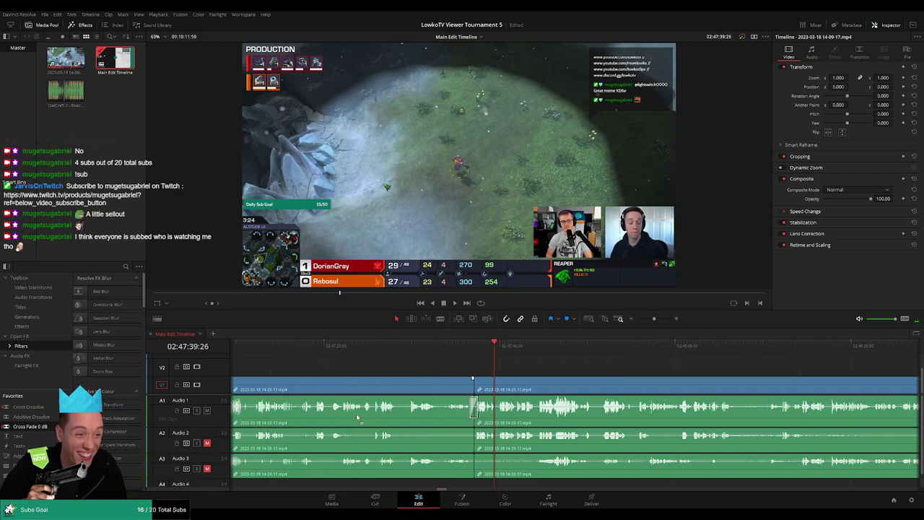
click(440, 379)
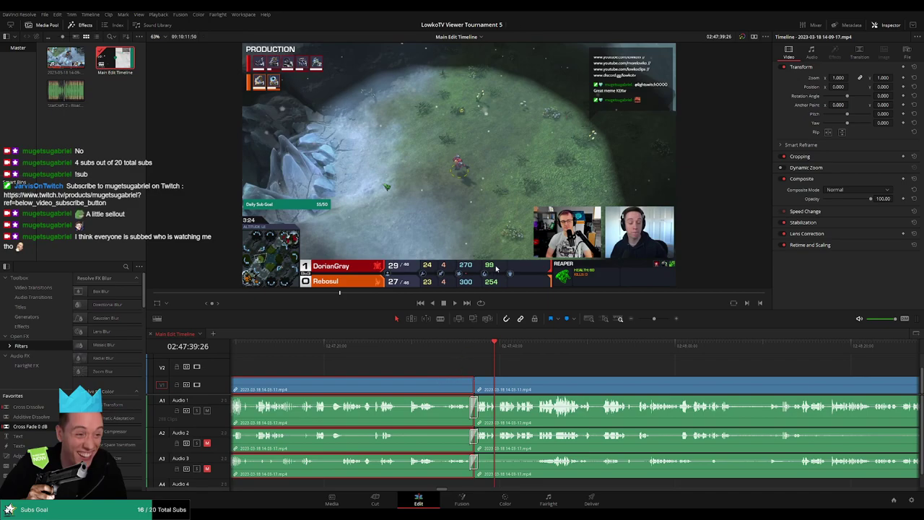
key(/)
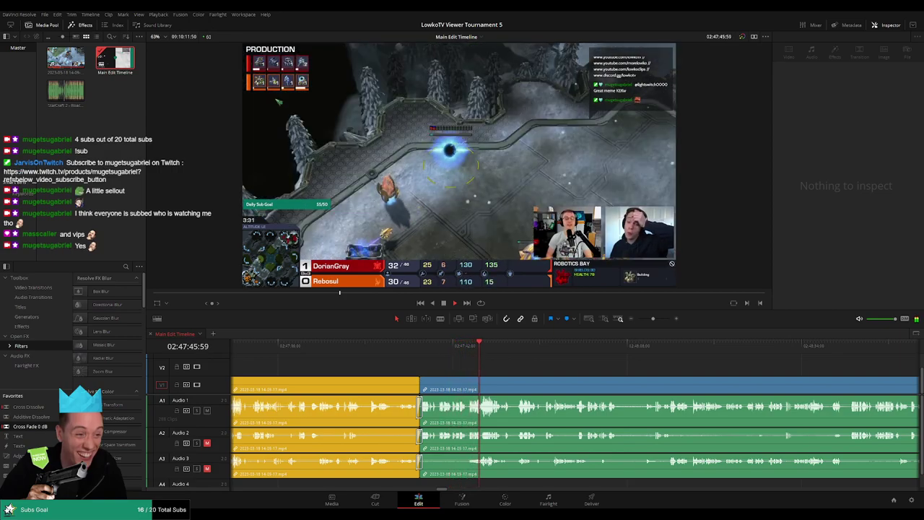
scroll(448, 367, right, 3)
scroll(419, 368, right, 3)
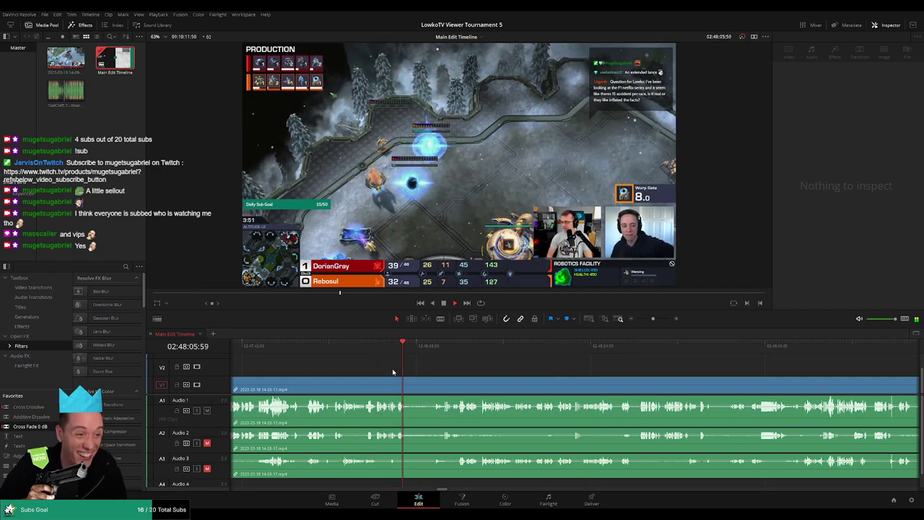
Step: Blade both ends of the silence near 02:48:16 and delete the piece so the clips close up
scroll(445, 379, up, 3)
key(b)
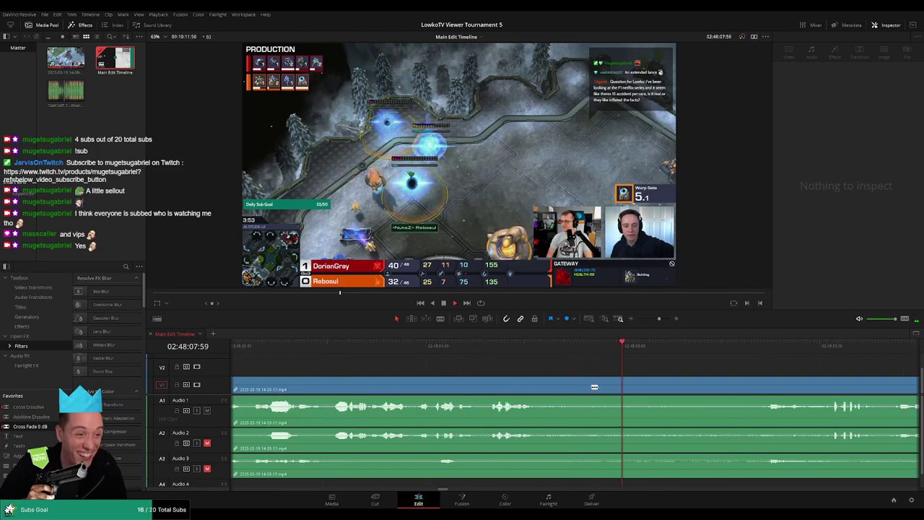
click(679, 386)
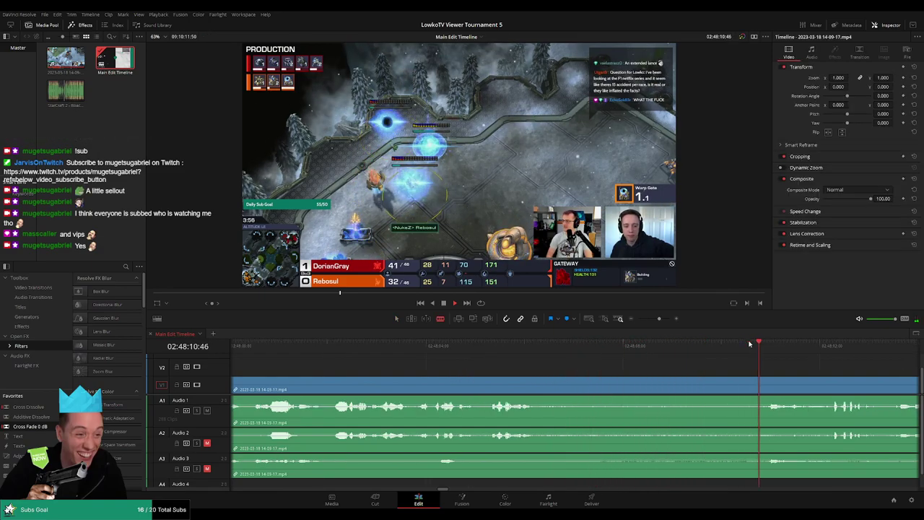
scroll(570, 357, right, 3)
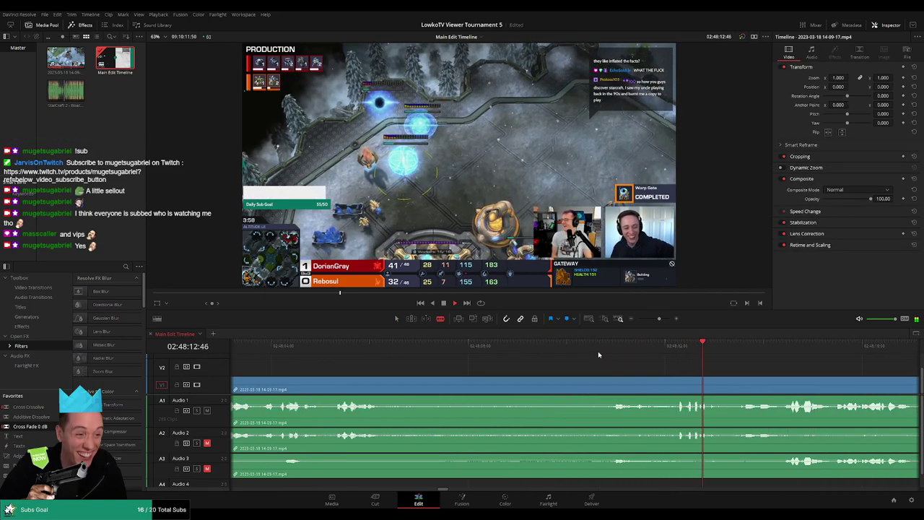
scroll(596, 358, right, 3)
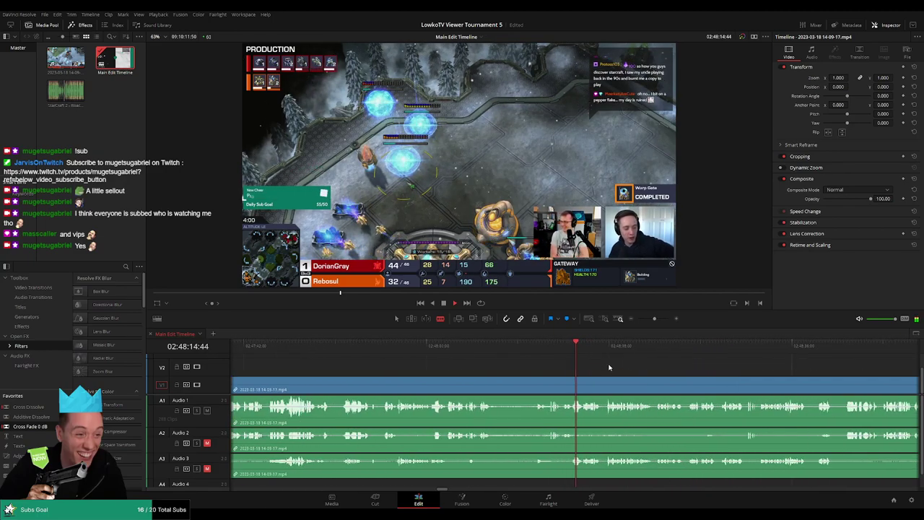
click(450, 383)
click(509, 383)
key(a)
click(493, 387)
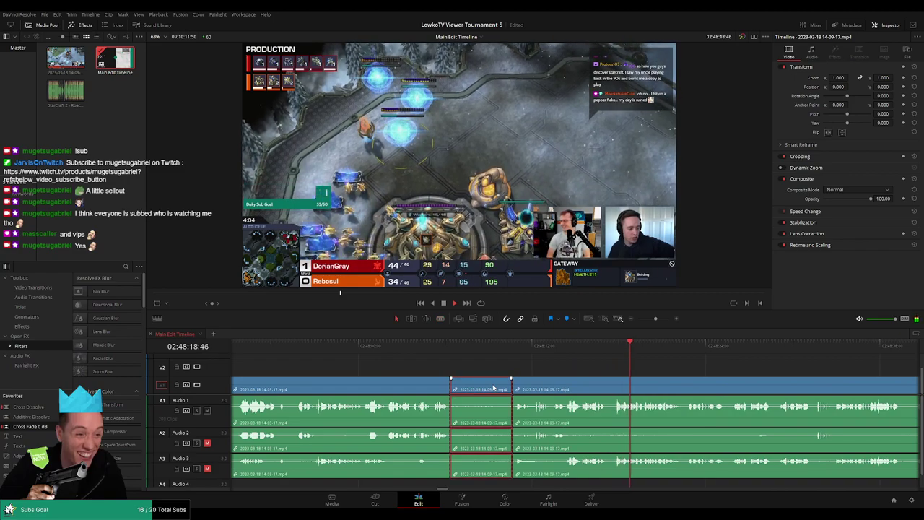
key(Delete)
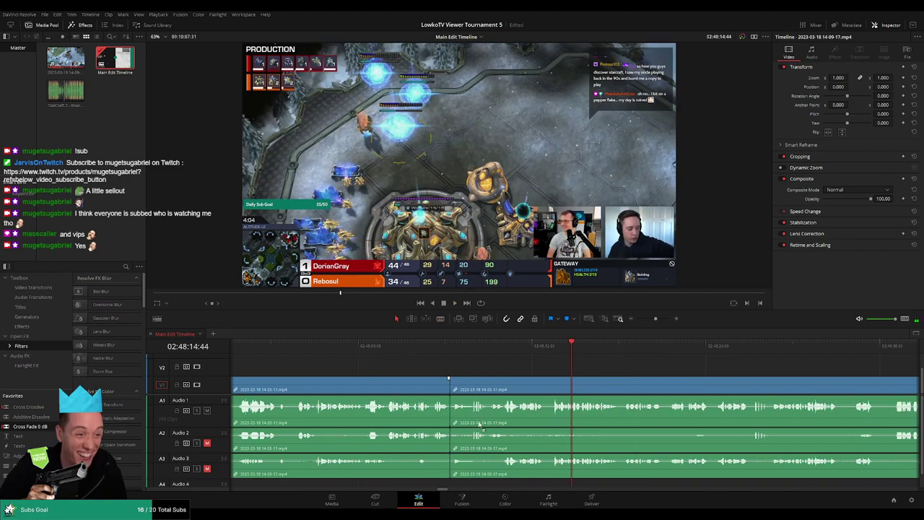
Step: Try a cross fade at the join, then select the left clip and play through the join
scroll(454, 430, left, 1)
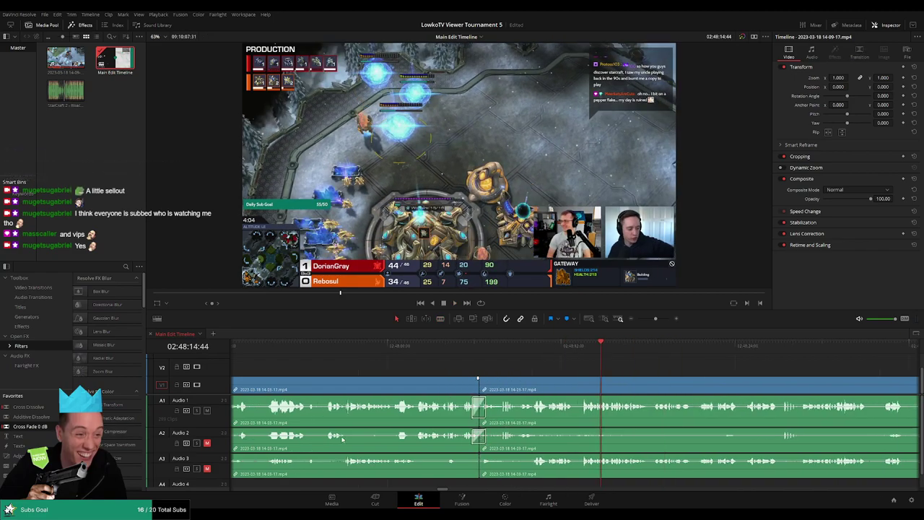
drag(27, 425, 502, 456)
drag(511, 344, 522, 344)
click(460, 389)
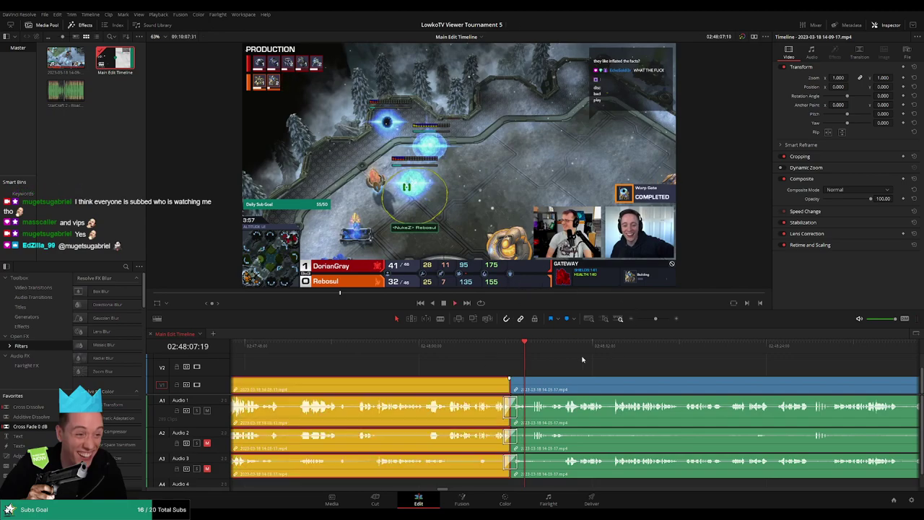
key(space)
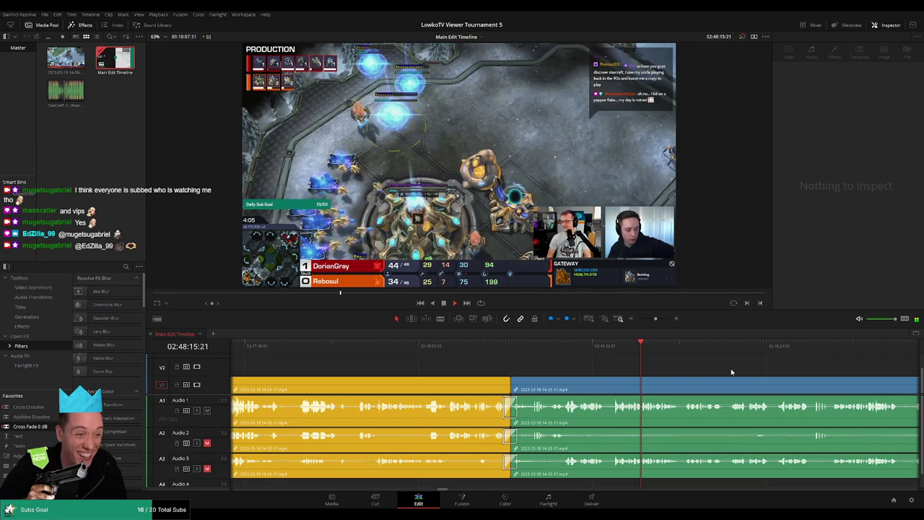
drag(728, 373, 436, 366)
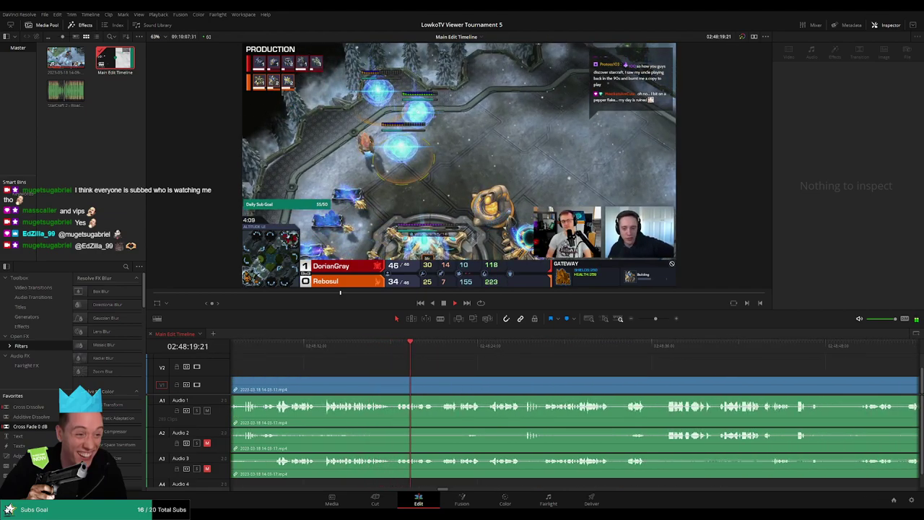
Step: Blade both ends of a later silence, delete the piece, and replay the new join
scroll(480, 381, right, 3)
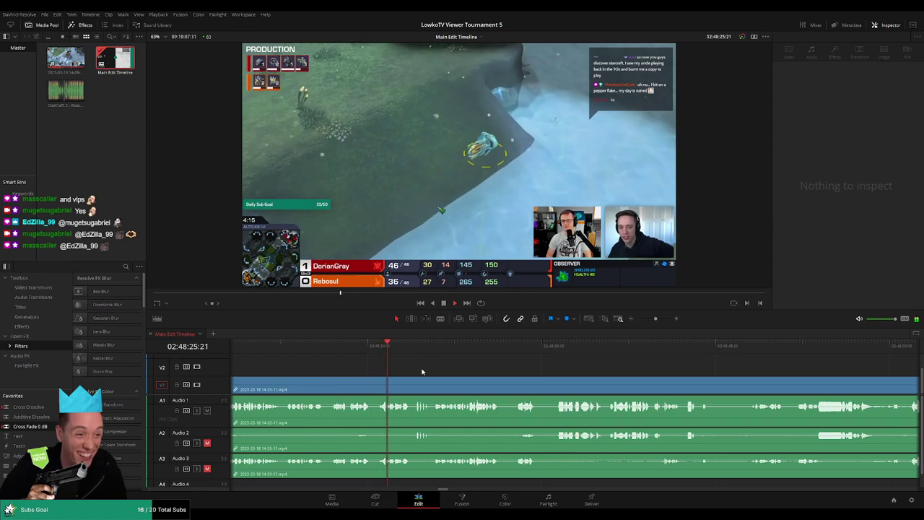
scroll(460, 372, right, 2)
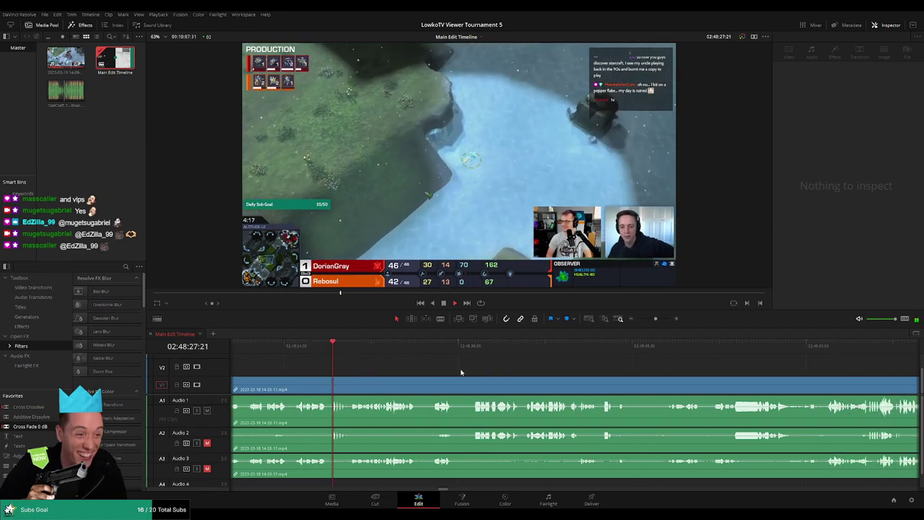
scroll(481, 374, right, 2)
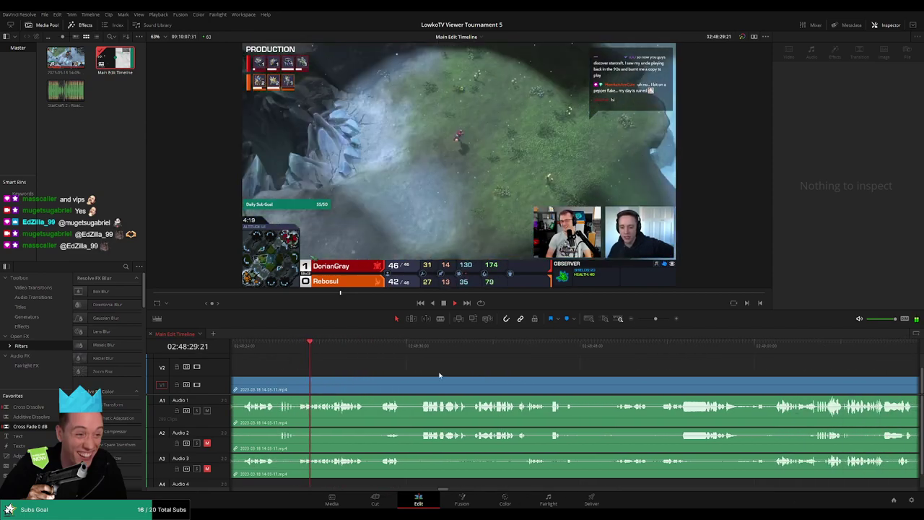
scroll(451, 374, right, 2)
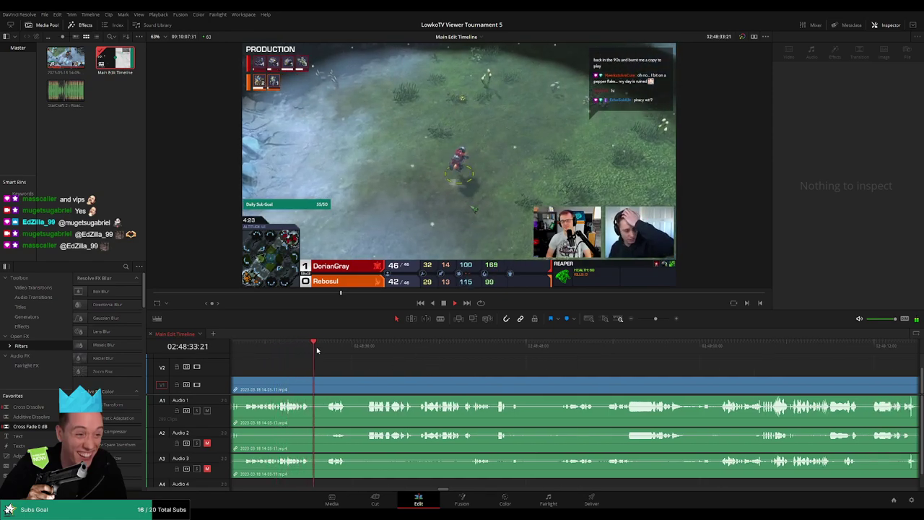
drag(316, 350, 327, 349)
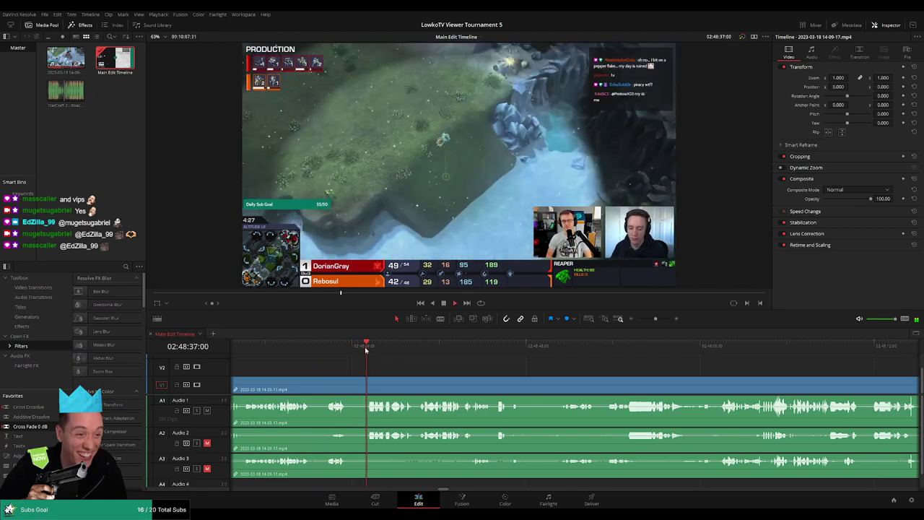
scroll(519, 379, right, 2)
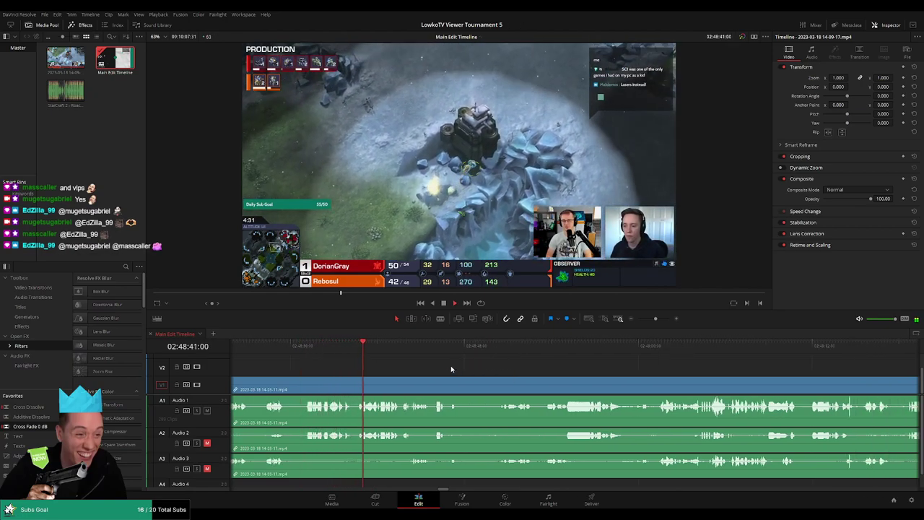
scroll(454, 369, right, 2)
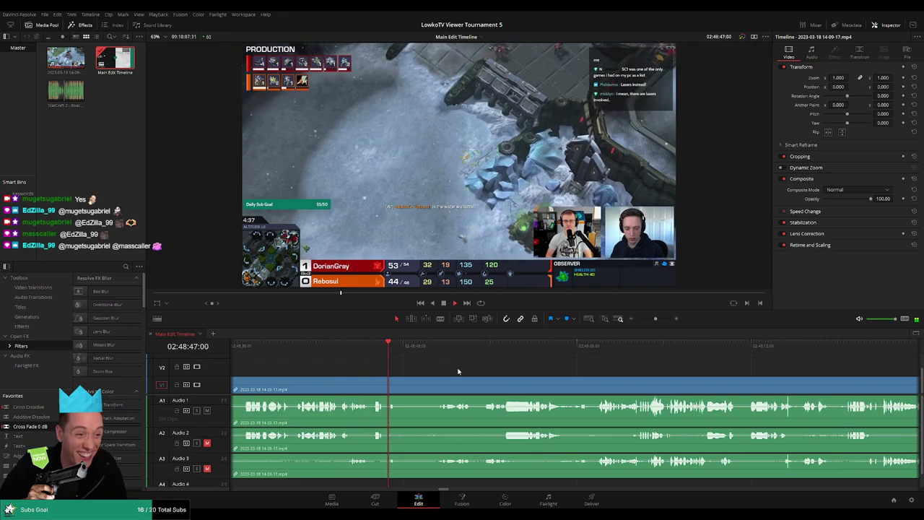
key(b)
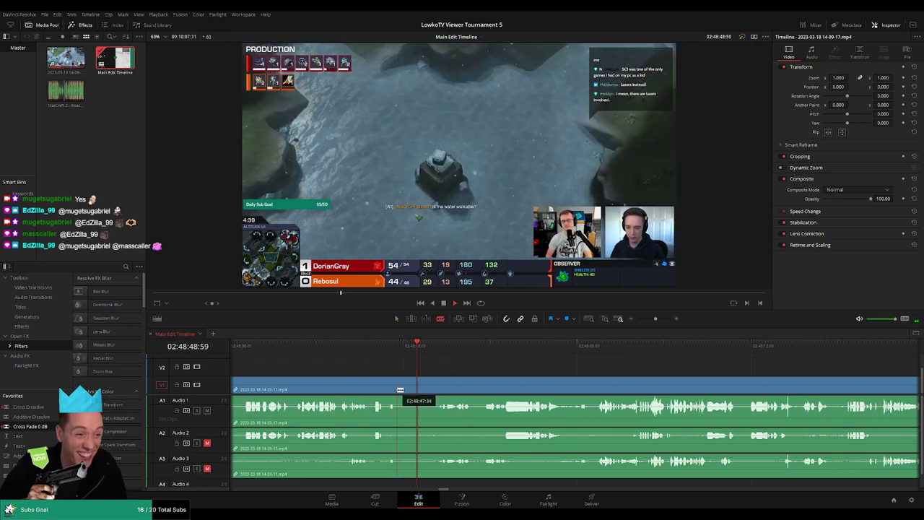
click(399, 389)
click(435, 378)
key(a)
click(422, 389)
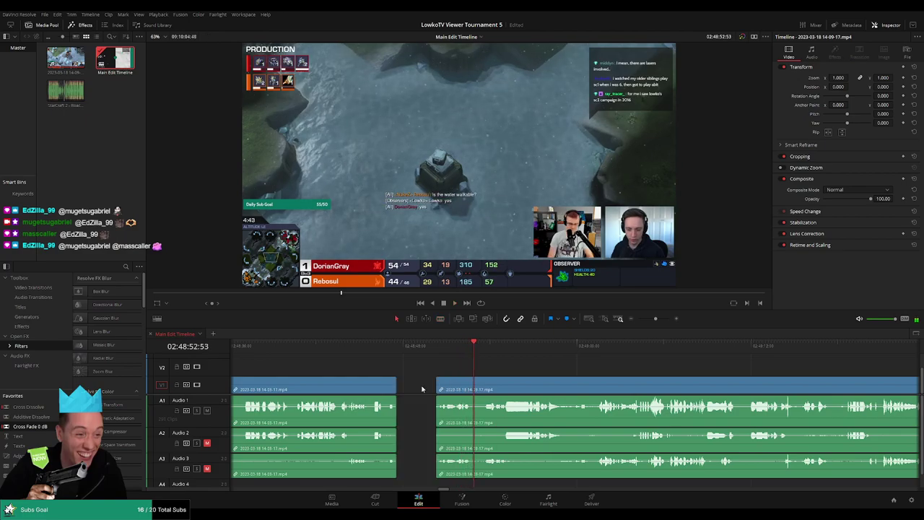
key(Delete)
click(386, 348)
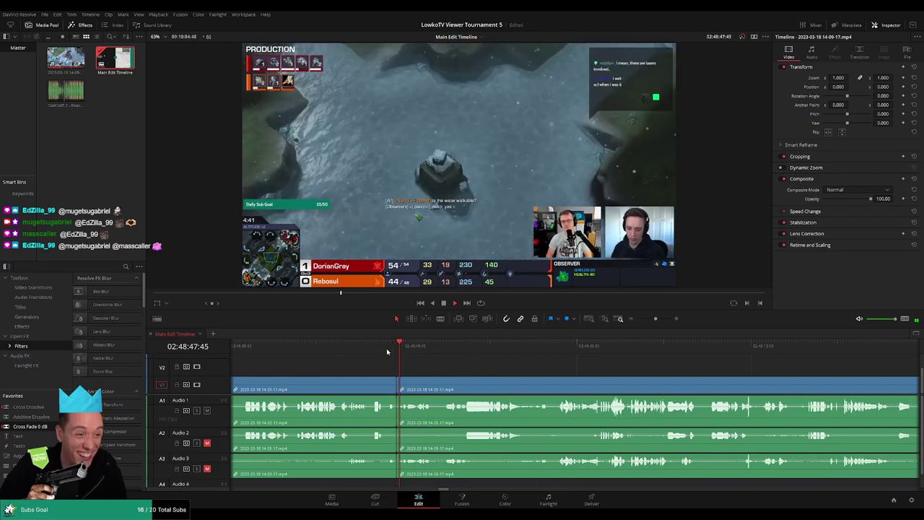
Step: Undo the deletion and the blade cut to restore the section, then replay it
key(ctrl+z)
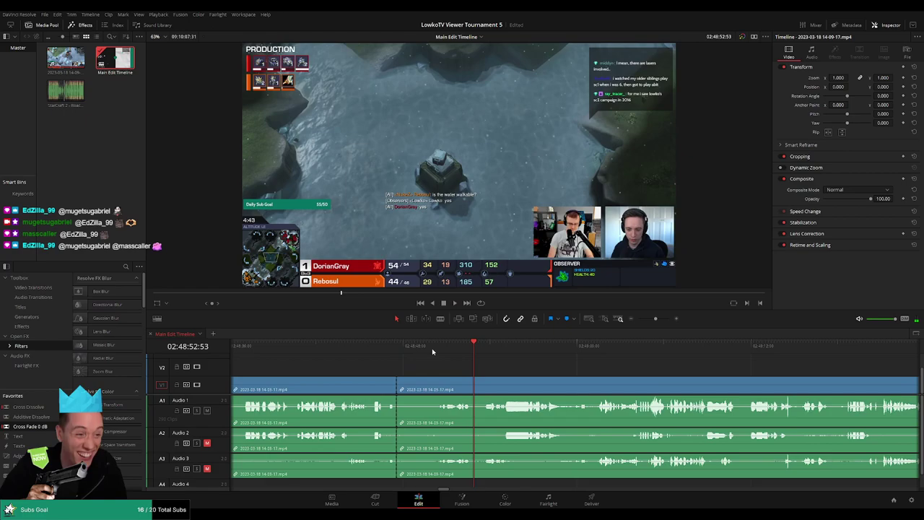
key(ctrl+z)
click(415, 349)
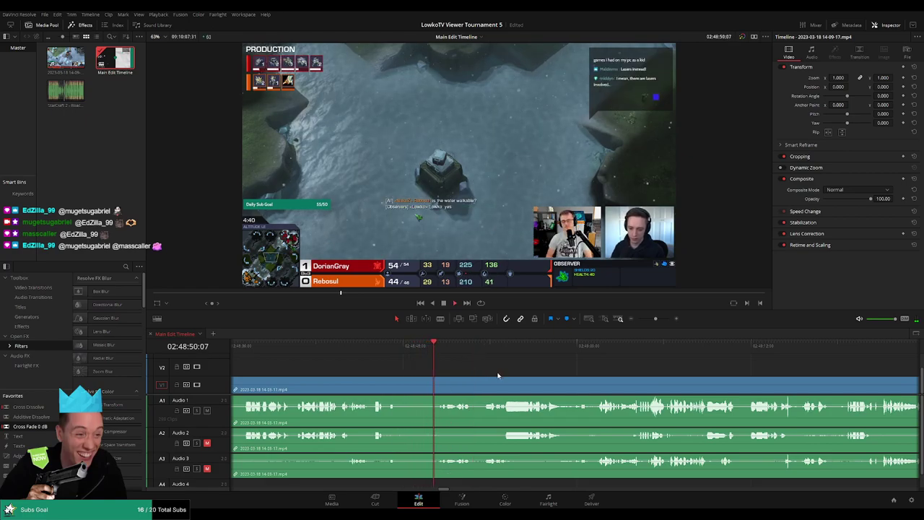
scroll(466, 371, right, 2)
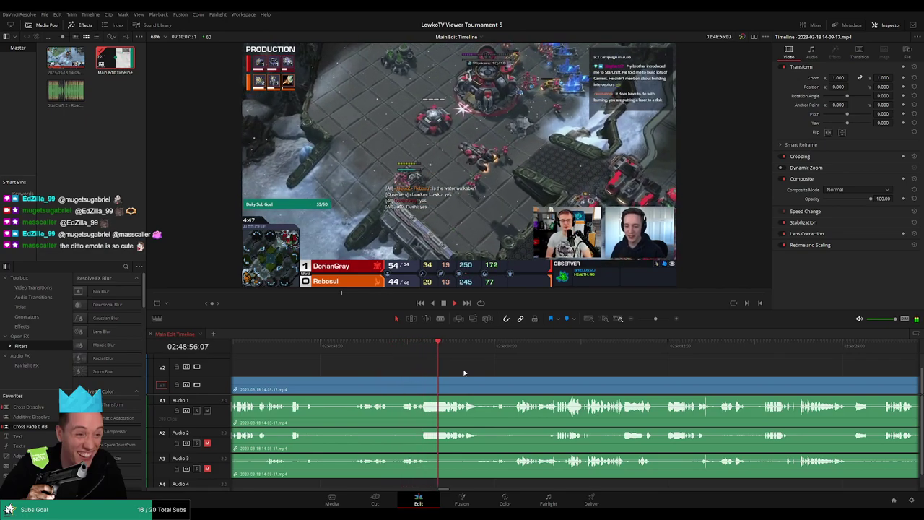
scroll(467, 371, right, 2)
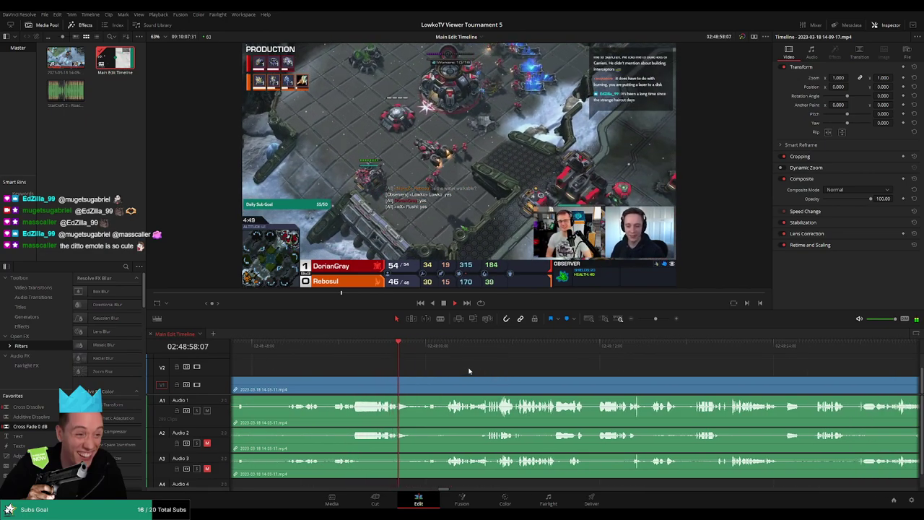
scroll(509, 377, right, 2)
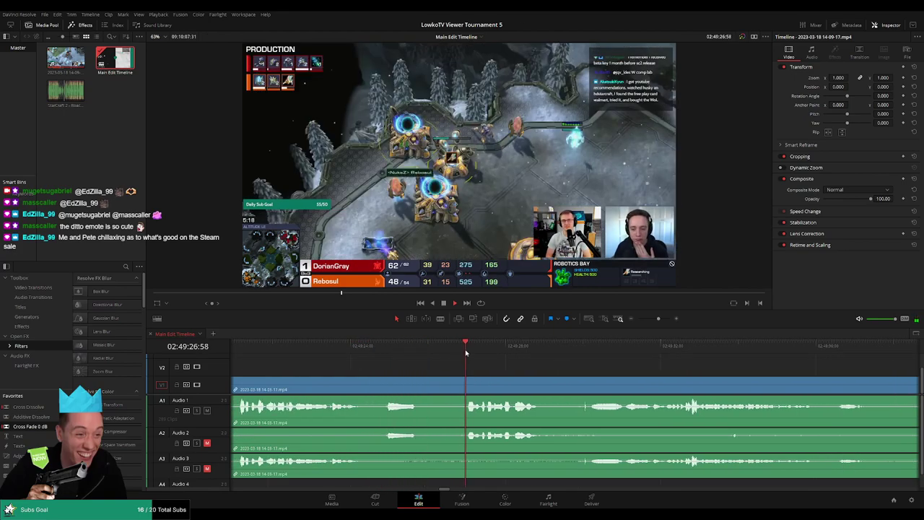
Step: Split around the first dead-air stretch, delete it, and colour-mark the clip before the join
key(ctrl+b)
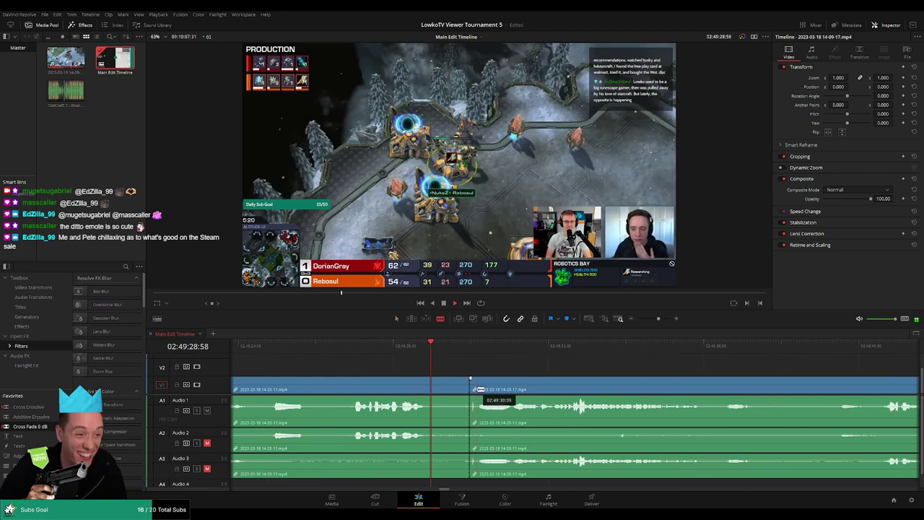
key(ctrl+b)
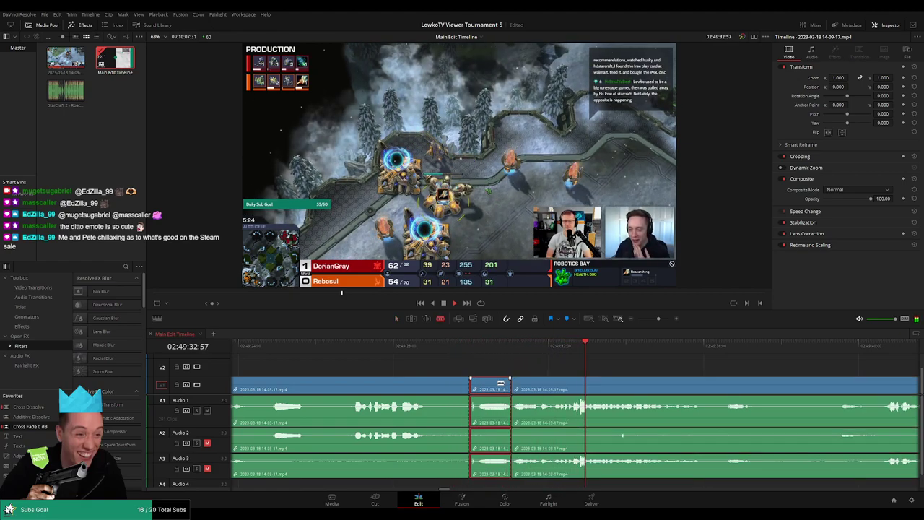
key(Delete)
click(458, 348)
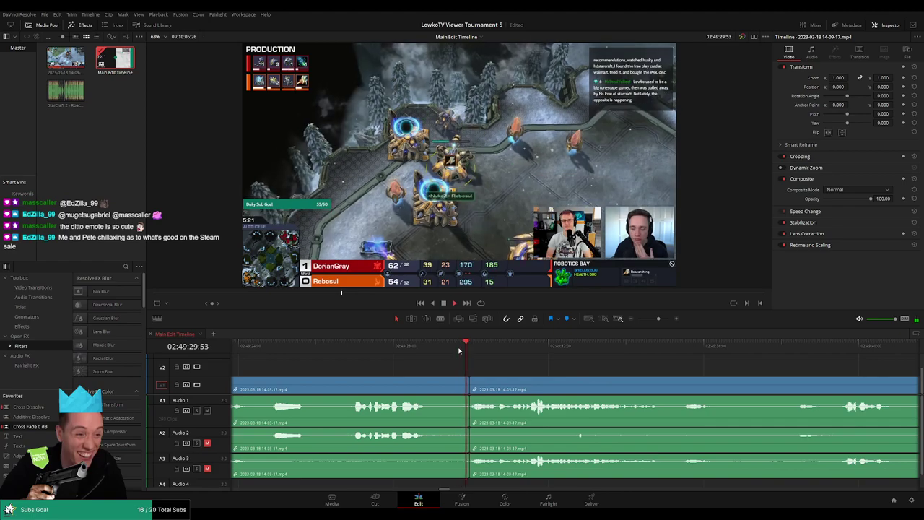
click(439, 388)
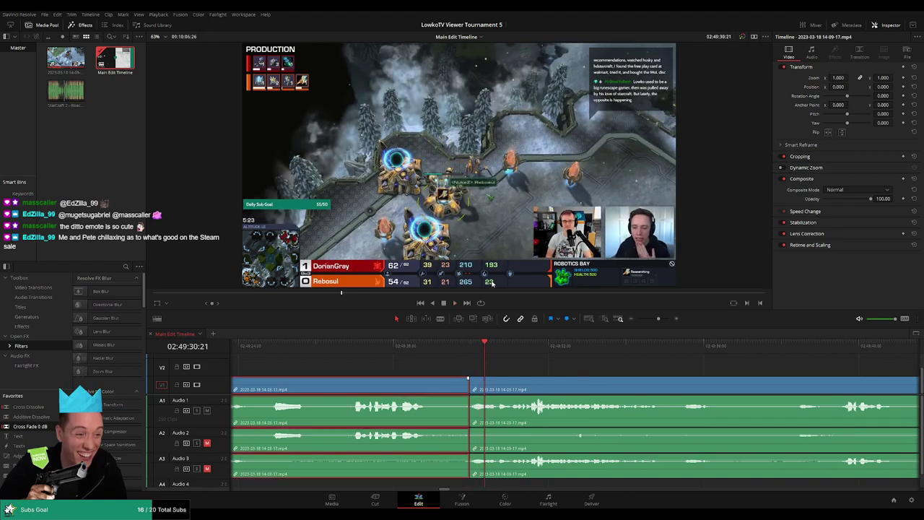
key(space)
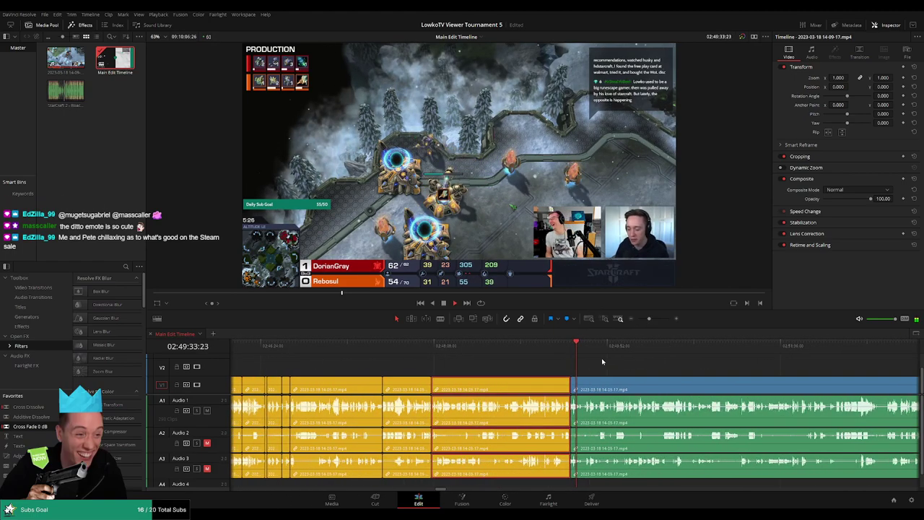
key(Delete)
Step: Split around the second dead-air stretch further along and delete it, closing the gap
mouse_move(647, 318)
mouse_down()
mouse_move(633, 319)
mouse_move(655, 319)
mouse_up()
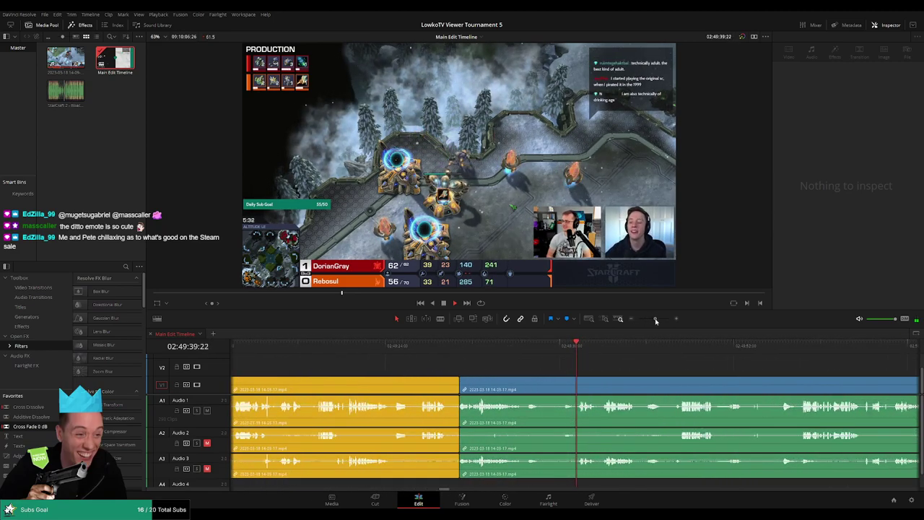
click(515, 349)
key(space)
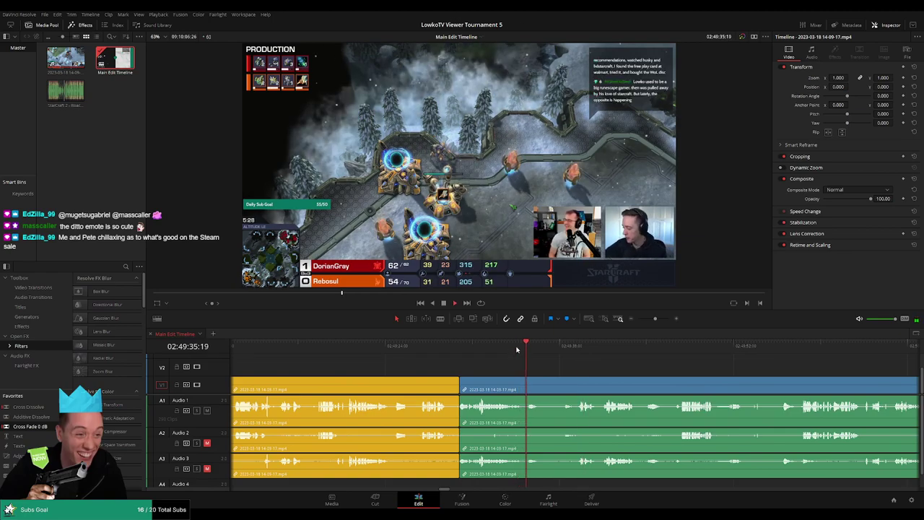
key(ctrl+b)
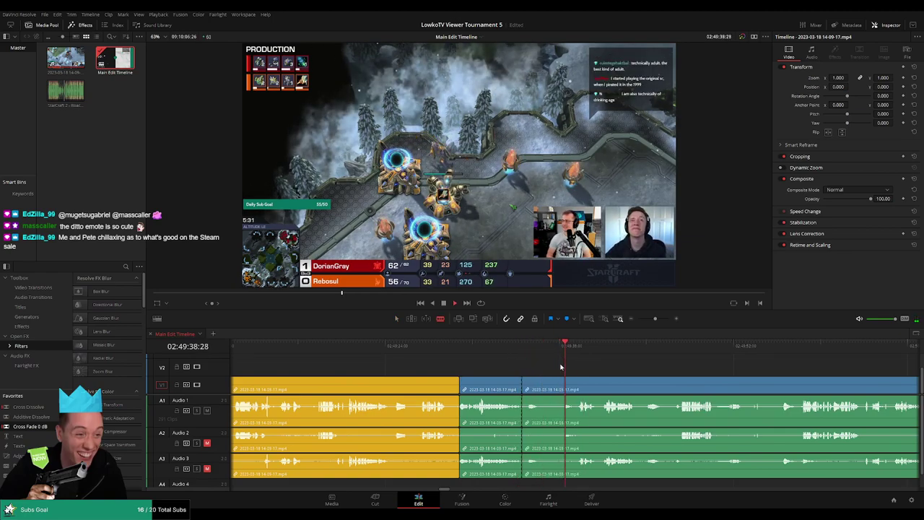
key(ctrl+b)
click(563, 389)
key(Delete)
Step: Select the reviewed clip and replay the footage around the second join
click(514, 352)
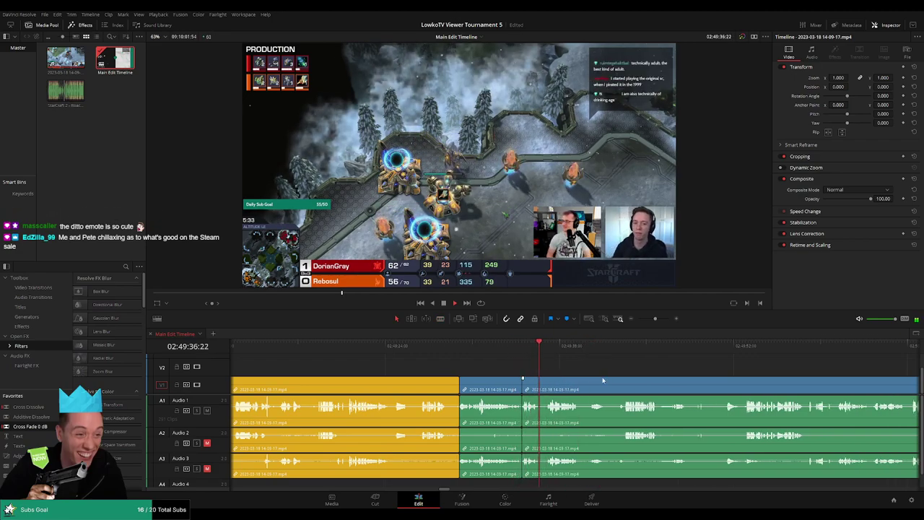
scroll(605, 380, right, 3)
click(390, 388)
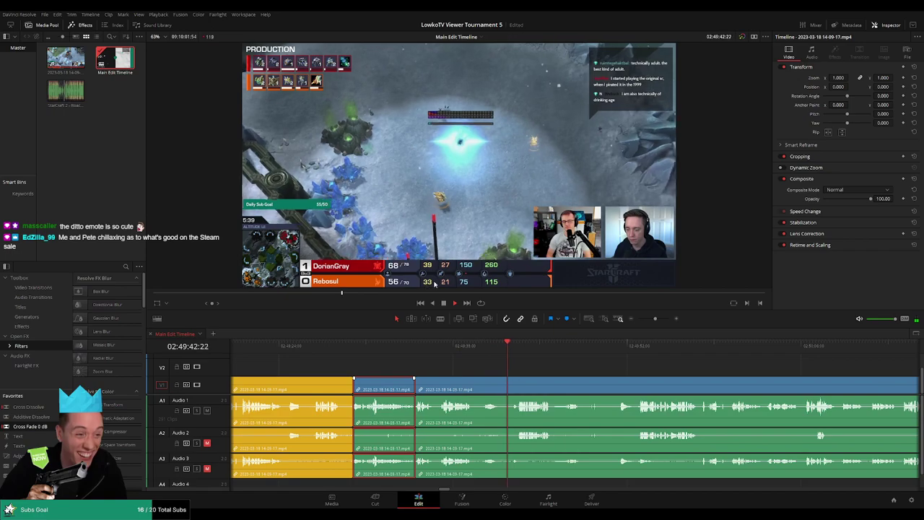
drag(466, 347, 487, 347)
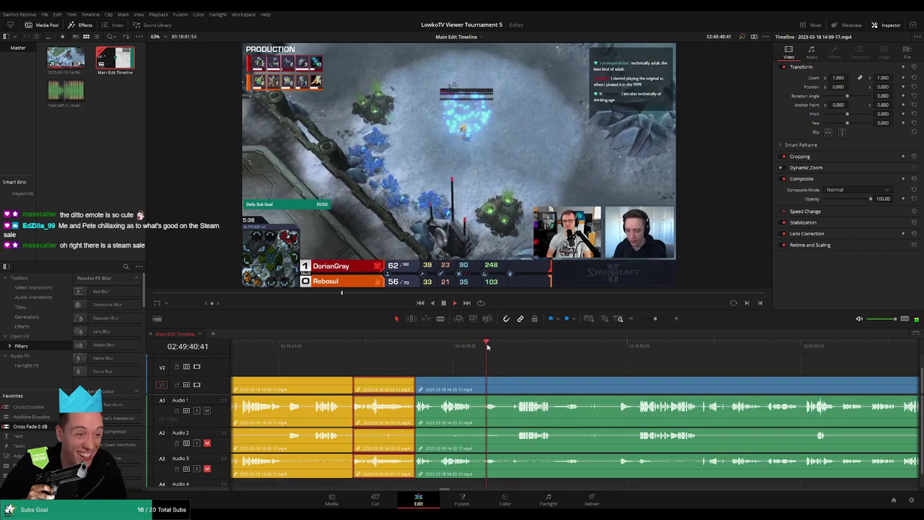
click(519, 364)
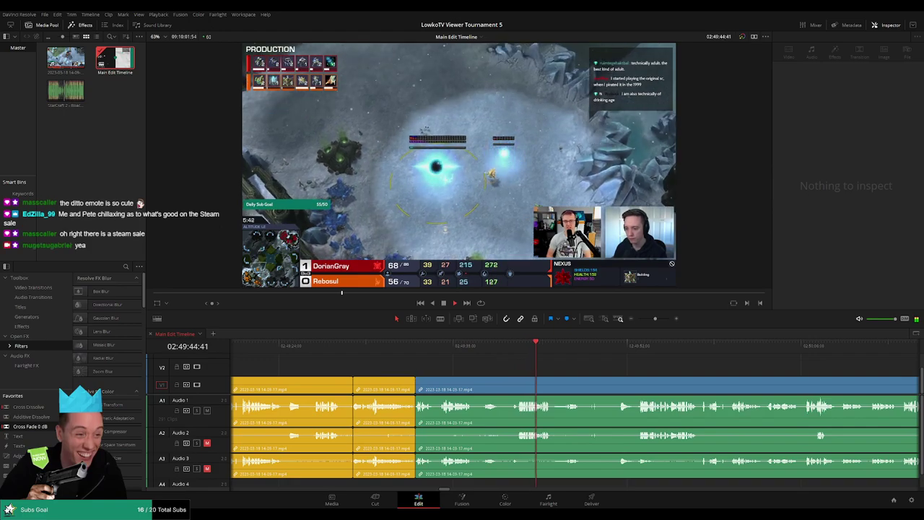
scroll(521, 361, down, 3)
Step: Blade both ends of the third dead-air stretch, delete it, and play back the join
click(467, 347)
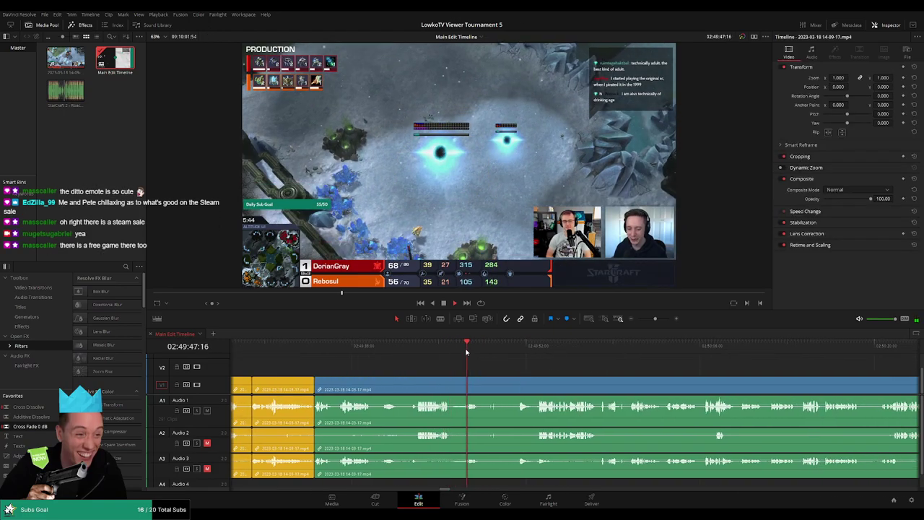
key(b)
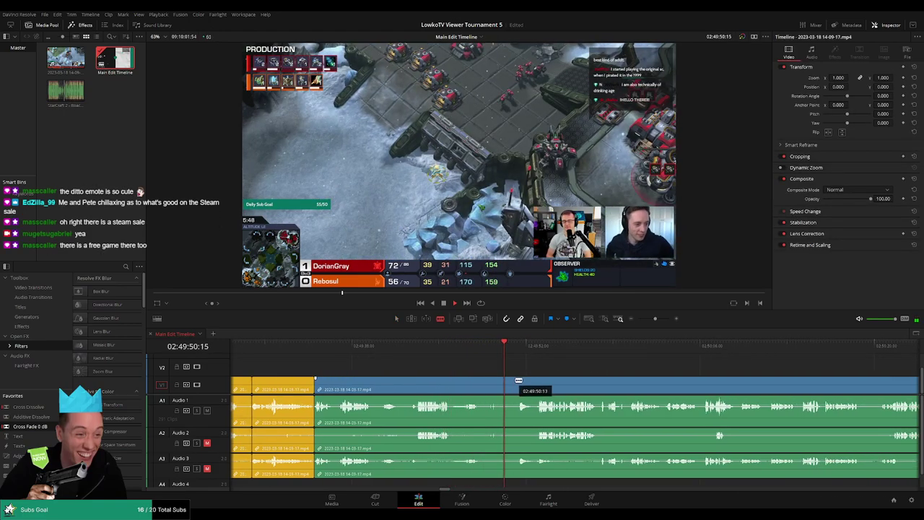
scroll(596, 358, down, 3)
scroll(596, 358, up, 5)
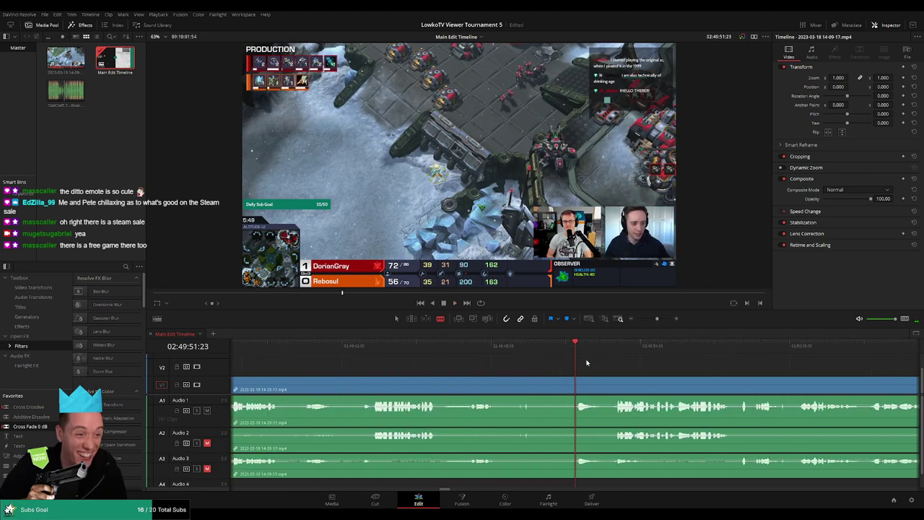
click(503, 383)
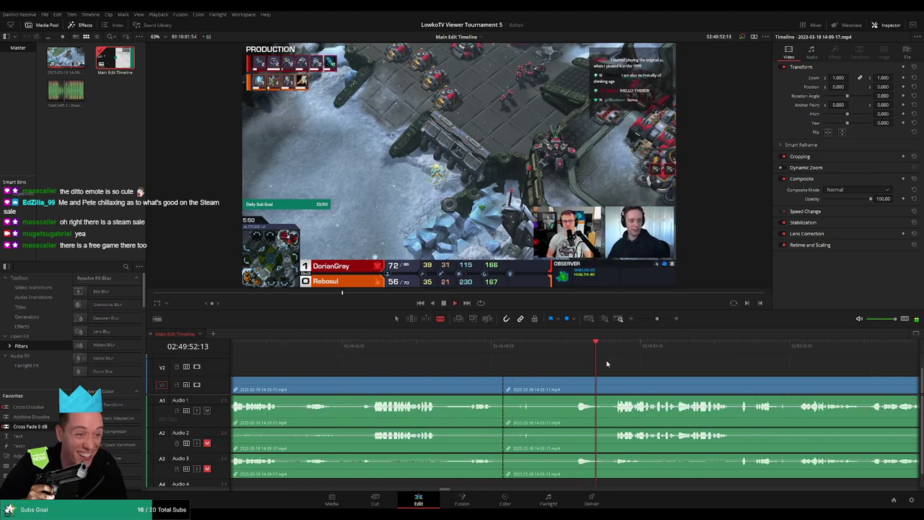
key(space)
click(606, 383)
key(a)
click(577, 389)
key(Delete)
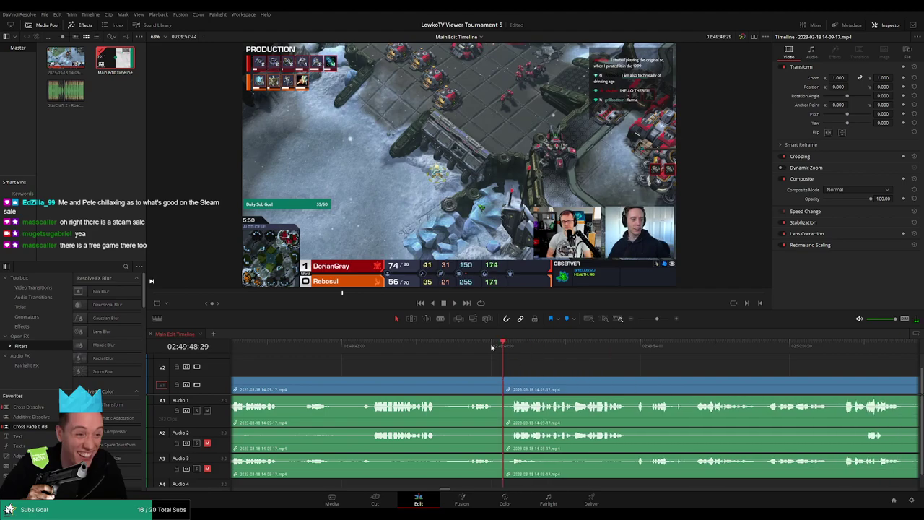
key(space)
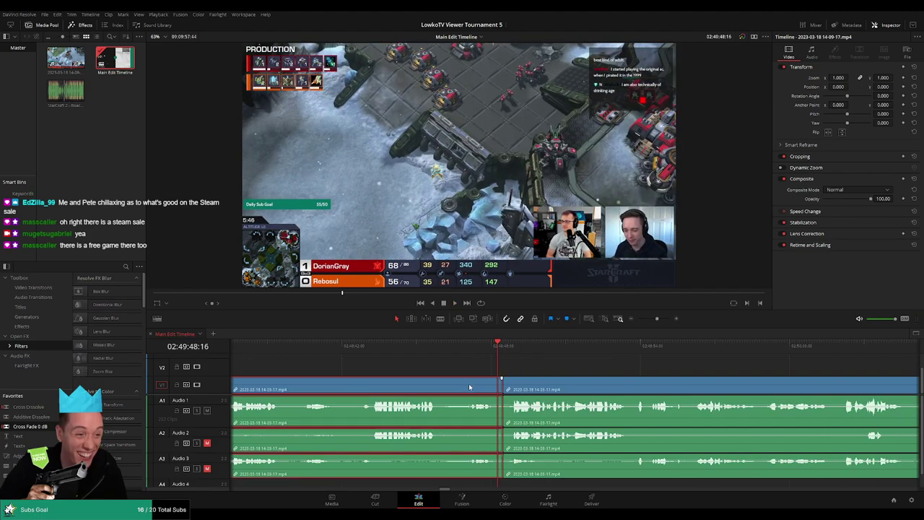
click(610, 371)
key(space)
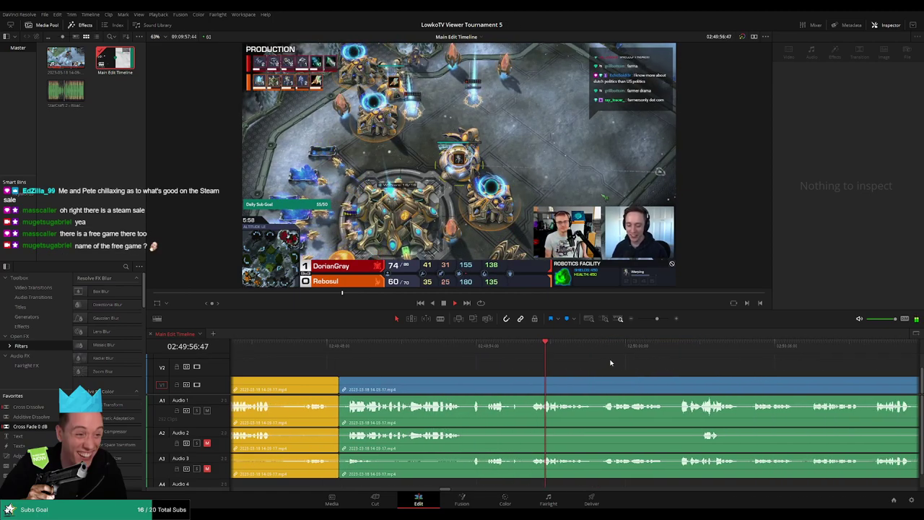
drag(657, 318, 654, 319)
scroll(576, 364, right, 3)
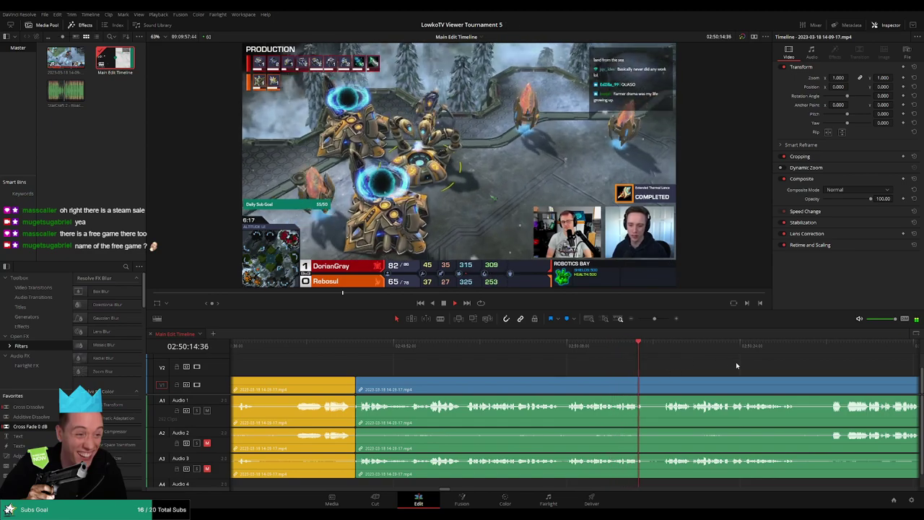
scroll(735, 362, right, 3)
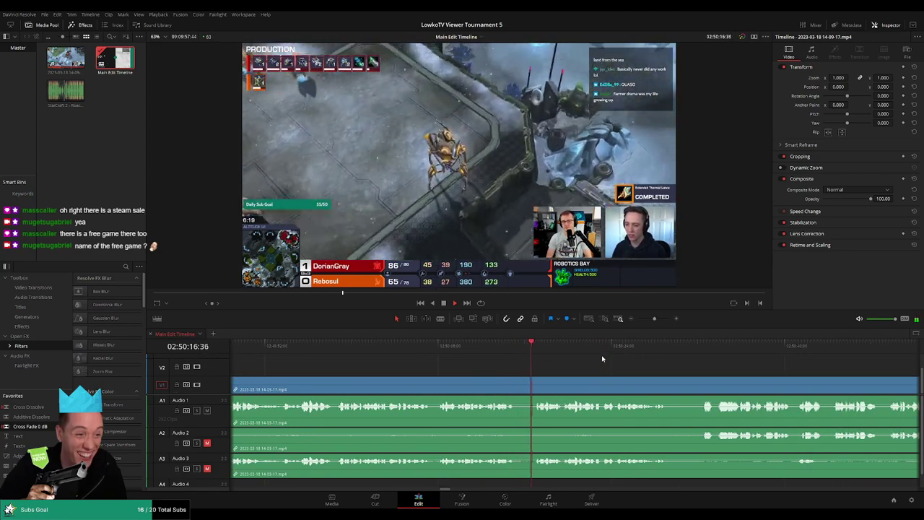
scroll(582, 362, right, 3)
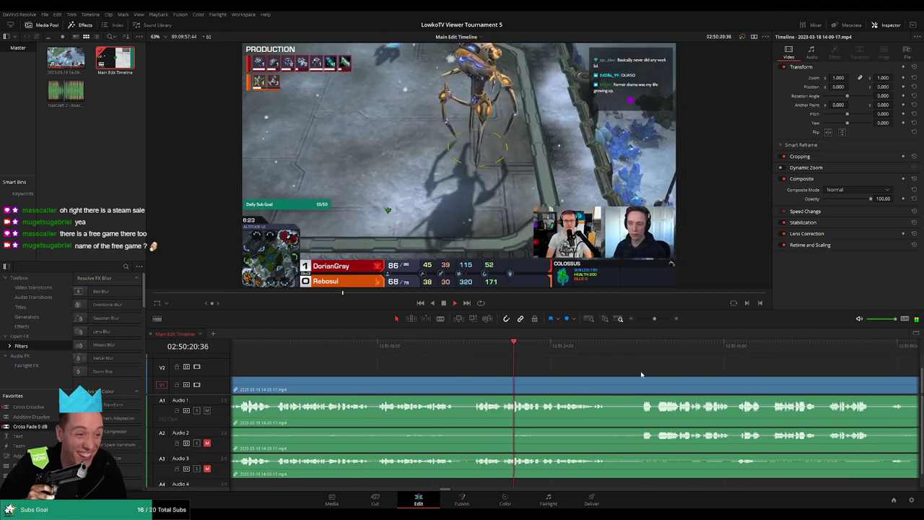
scroll(549, 367, right, 3)
scroll(505, 368, right, 3)
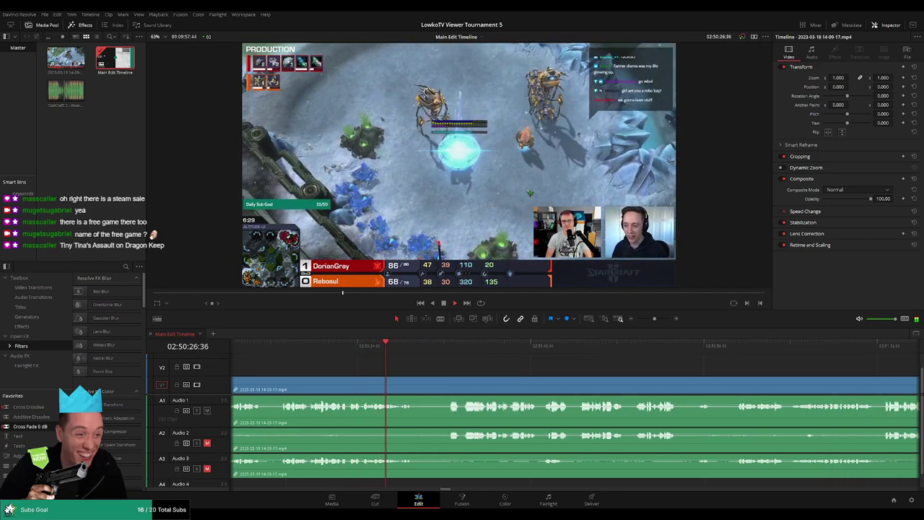
scroll(435, 365, right, 2)
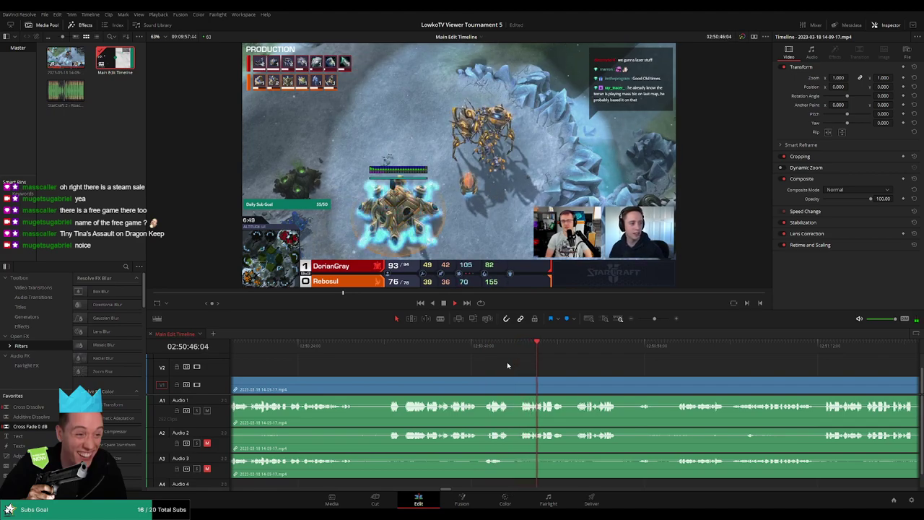
scroll(484, 368, right, 3)
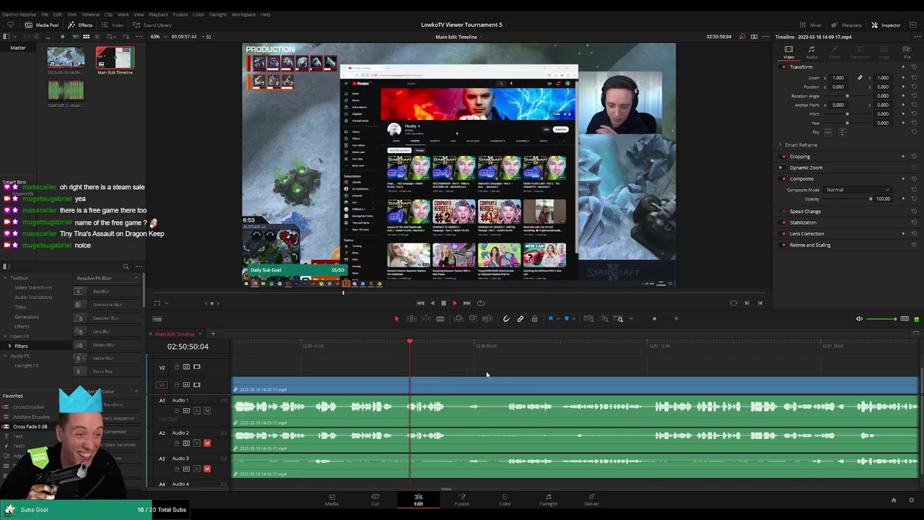
scroll(426, 372, right, 1)
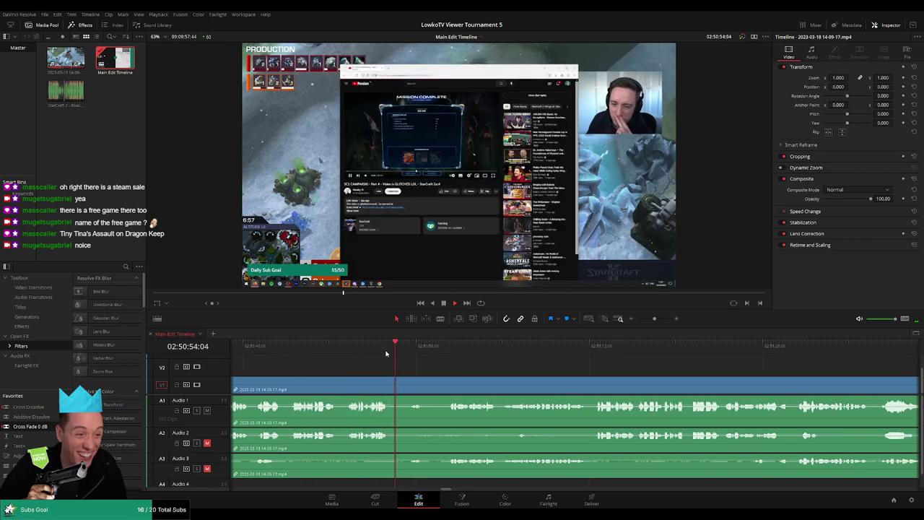
click(410, 346)
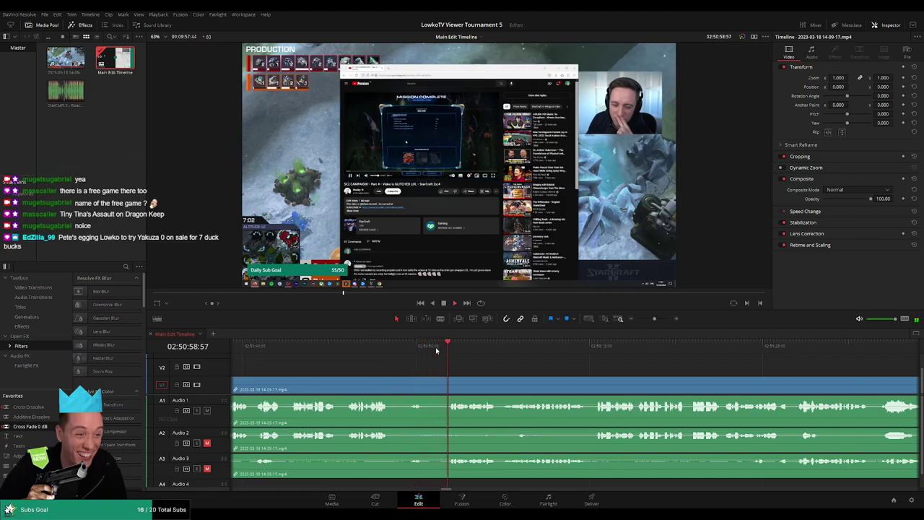
drag(654, 318, 652, 318)
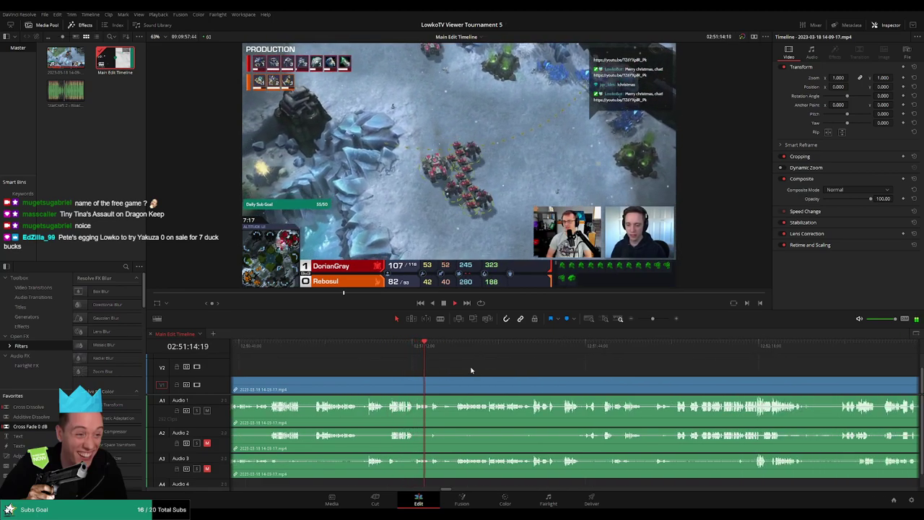
scroll(520, 365, up, 2)
Step: Blade all tracks near 02:51:14, nudge the cut, and play back and forth over it
drag(655, 318, 658, 319)
click(433, 347)
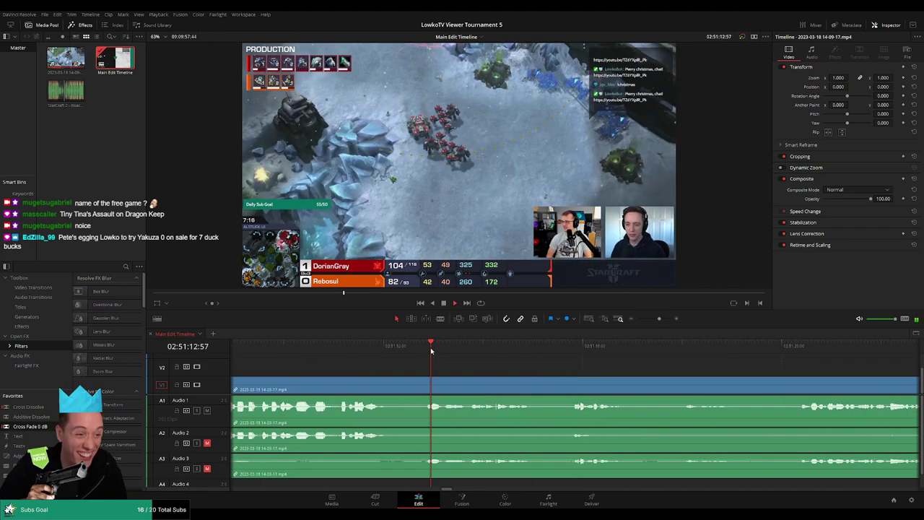
key(b)
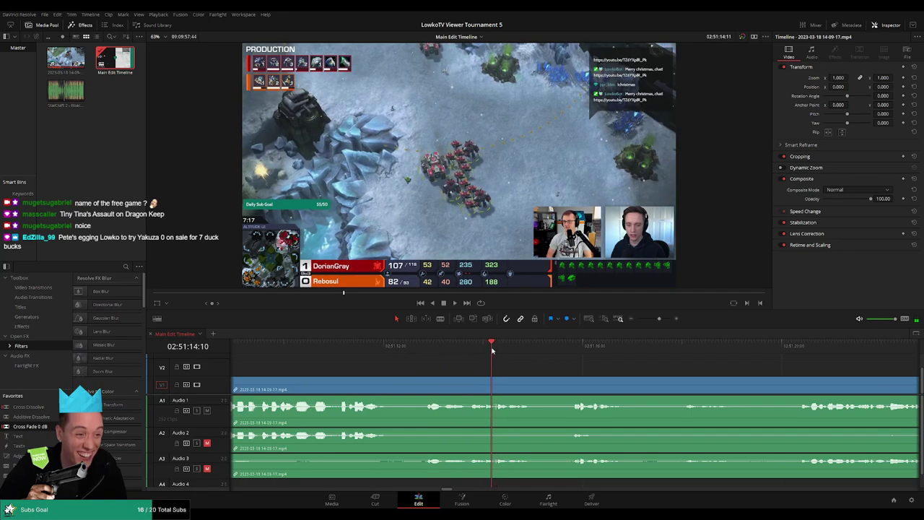
click(497, 387)
key(a)
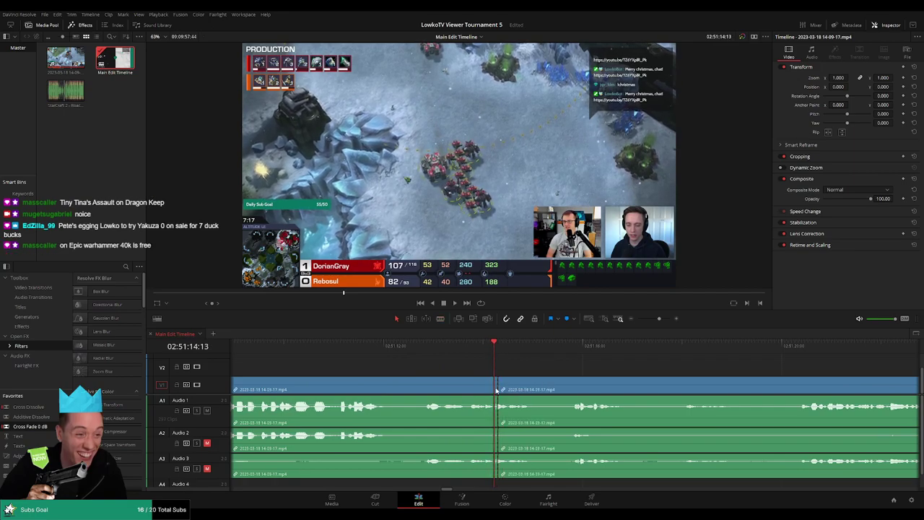
drag(497, 388, 509, 388)
click(578, 389)
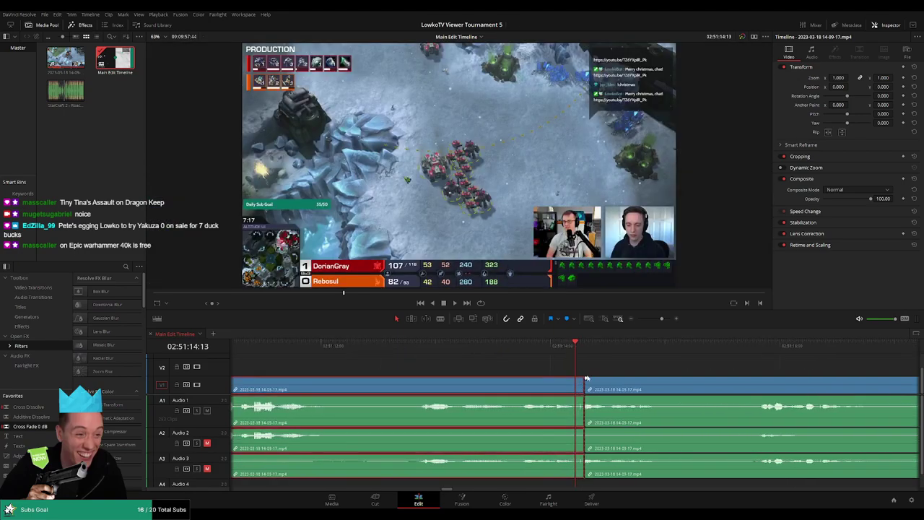
key(b)
click(580, 390)
key(j)
key(l)
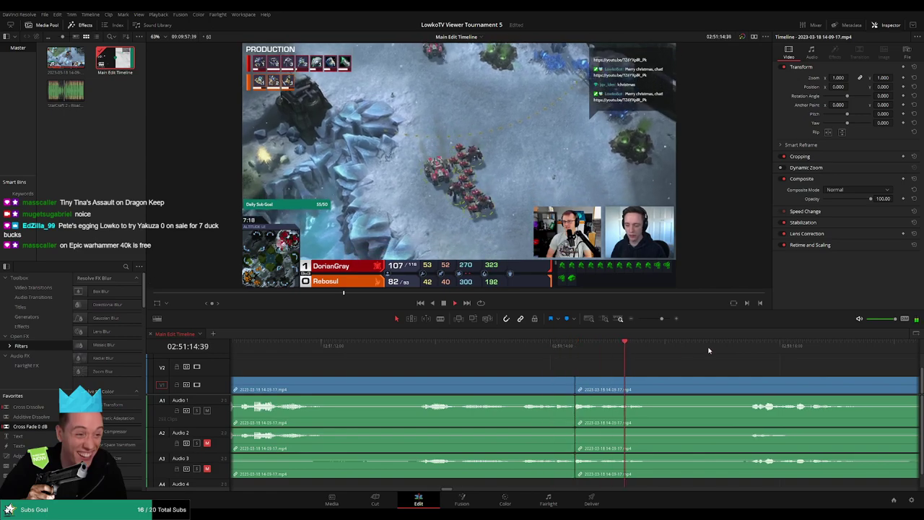
Step: Select the section before the cut with its audio and colour it yellow
scroll(664, 360, down, 2)
drag(659, 318, 652, 319)
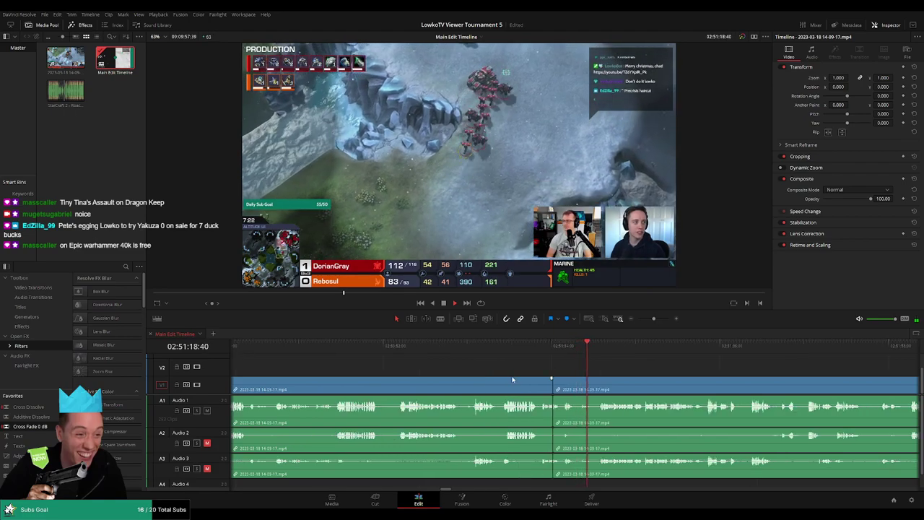
click(507, 385)
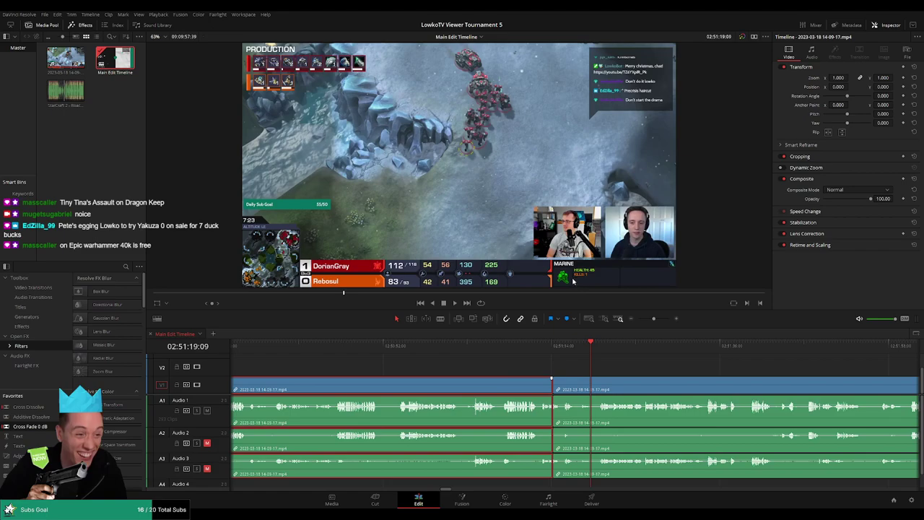
key(alt+c)
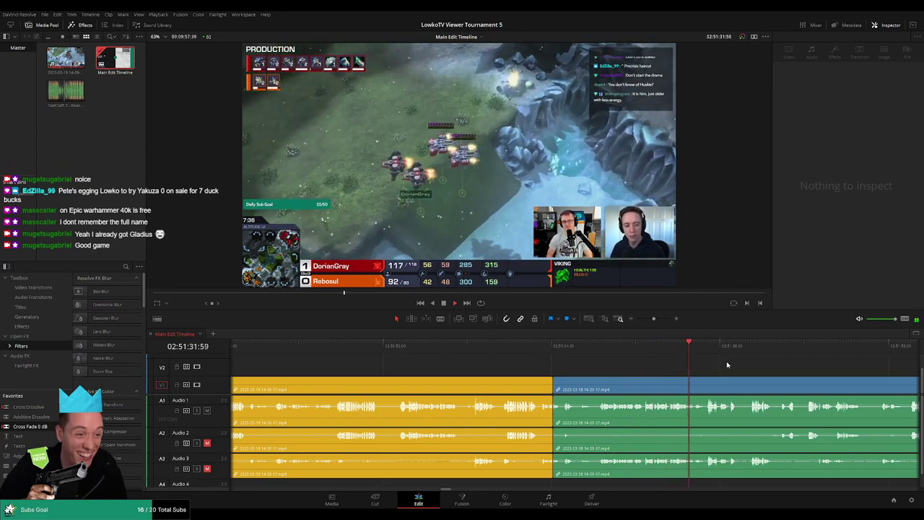
Step: Play on from 02:51:39 and blade all tracks near 02:51:49
scroll(606, 373, right, 3)
scroll(606, 373, right, 3)
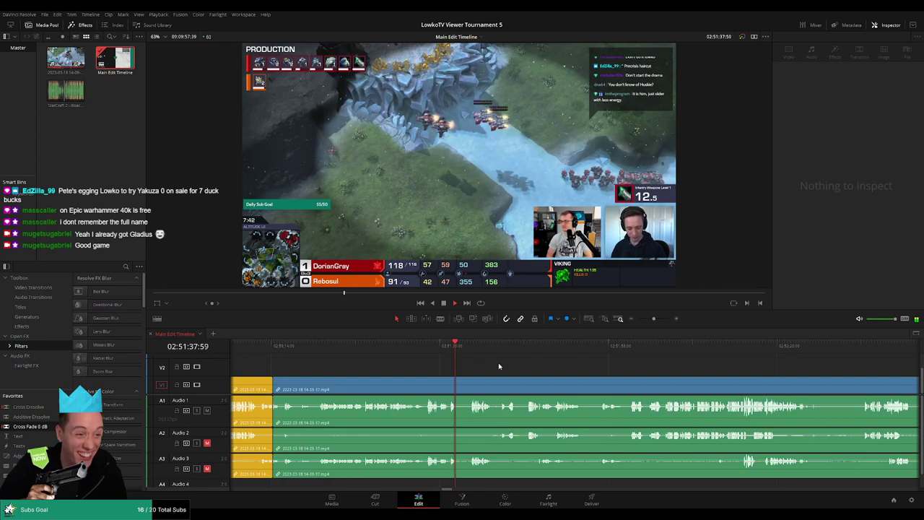
click(468, 348)
scroll(472, 362, right, 1)
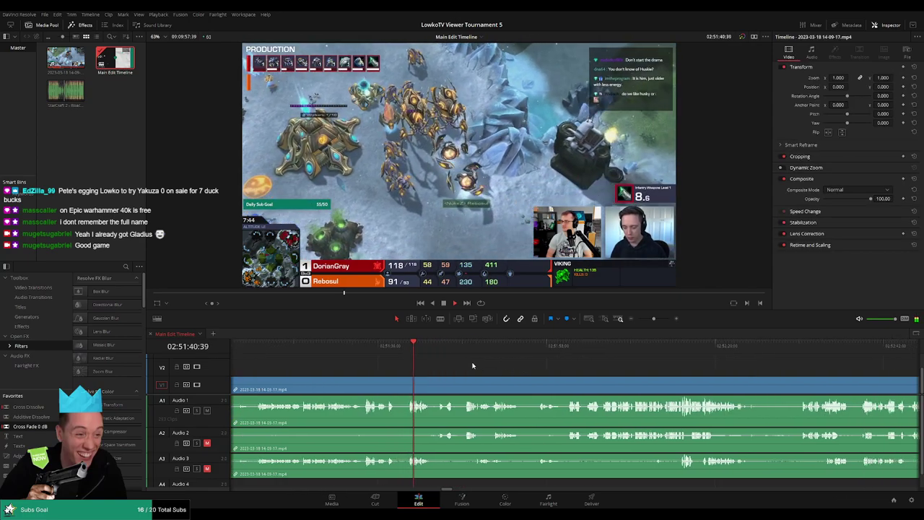
scroll(462, 364, right, 1)
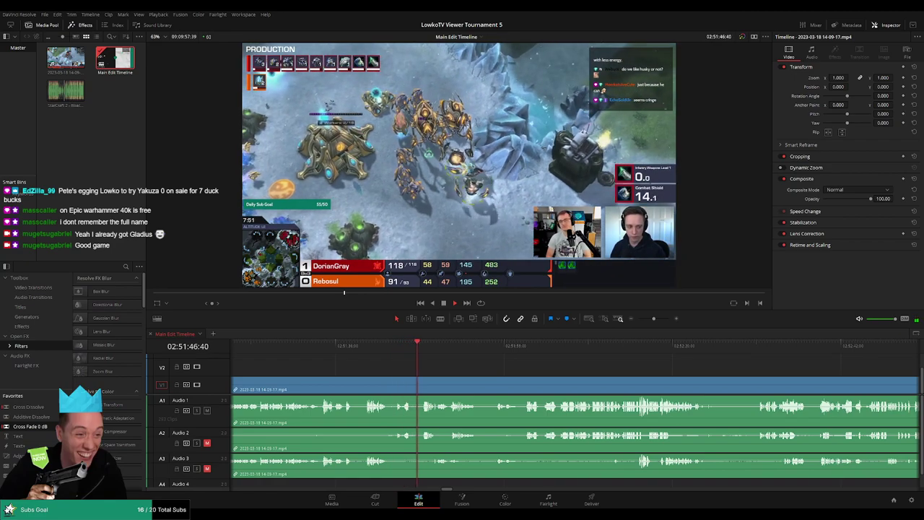
scroll(498, 368, right, 2)
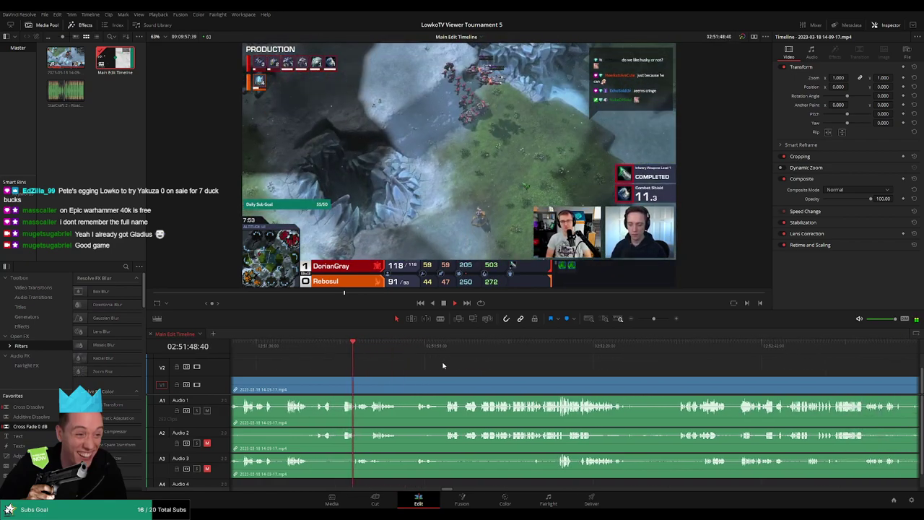
key(space)
scroll(444, 366, up, 3)
key(b)
click(552, 392)
key(a)
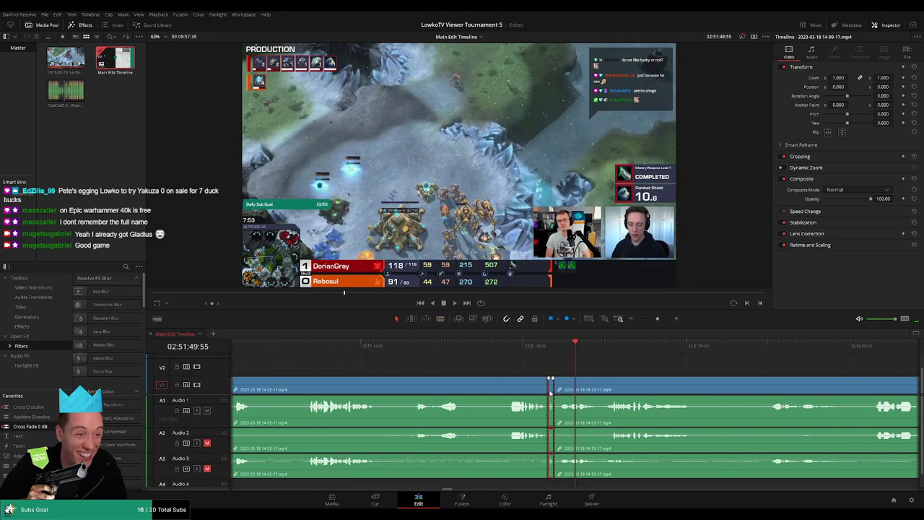
key(space)
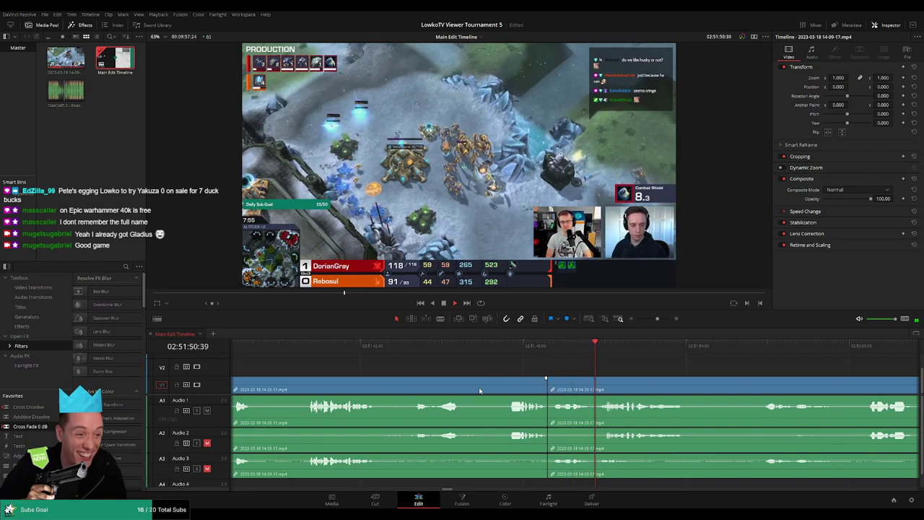
Step: Select the clip before the new cut and colour it yellow
click(474, 390)
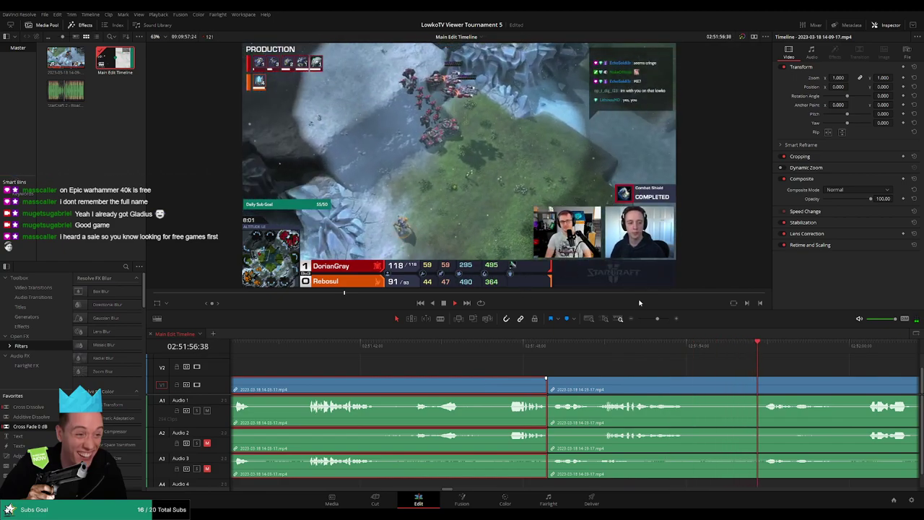
click(815, 367)
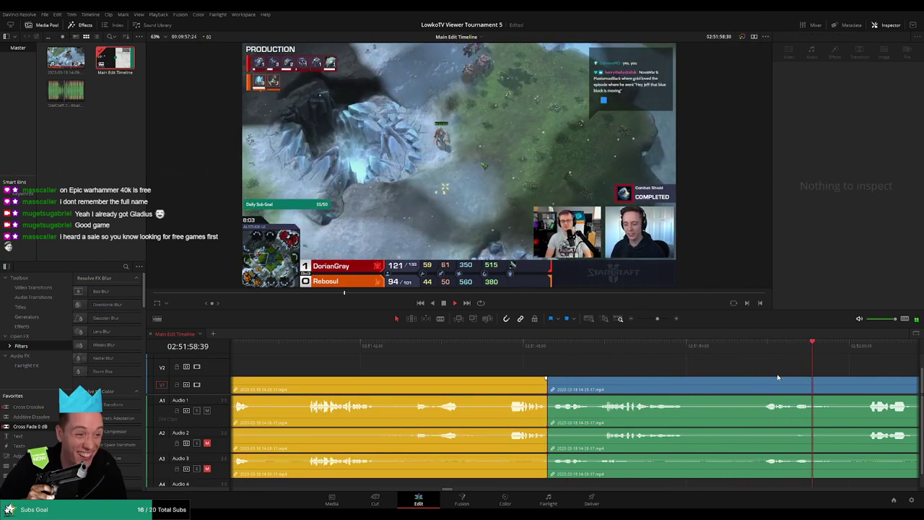
scroll(776, 373, down, 5)
scroll(615, 376, up, 3)
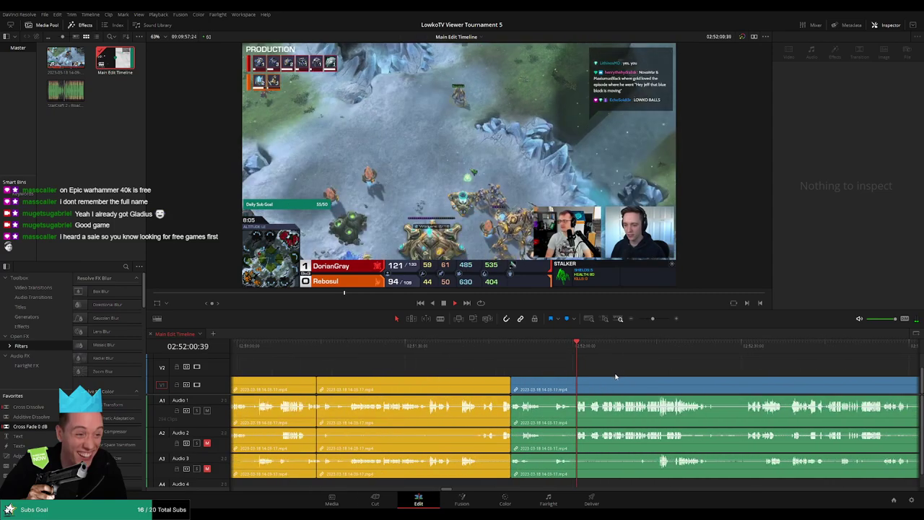
scroll(614, 376, up, 3)
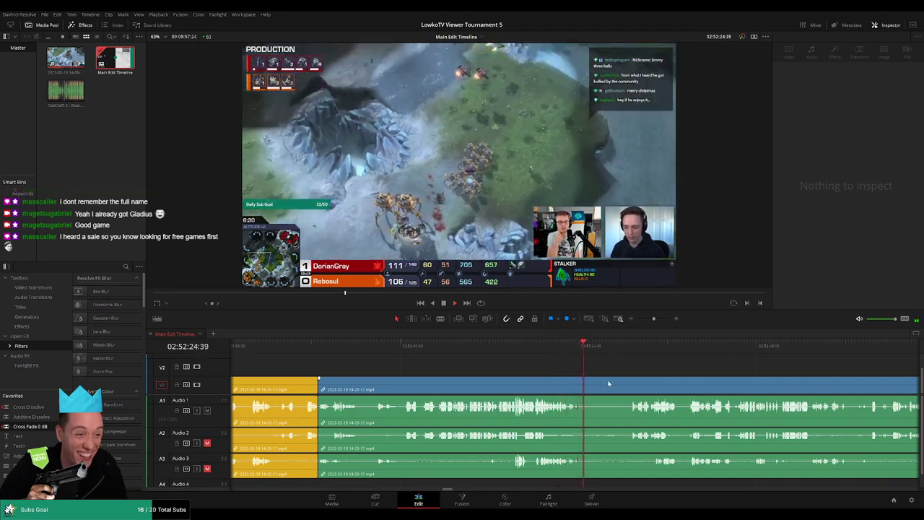
scroll(483, 368, right, 3)
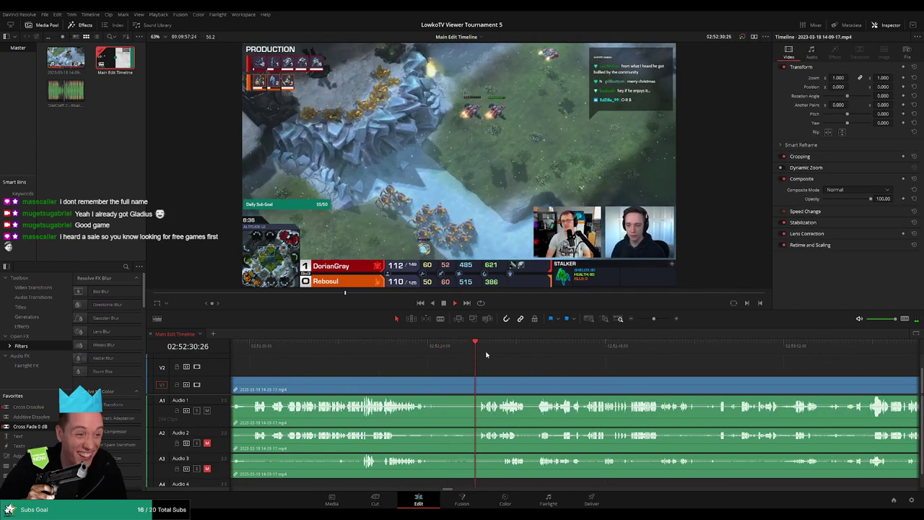
scroll(570, 372, right, 2)
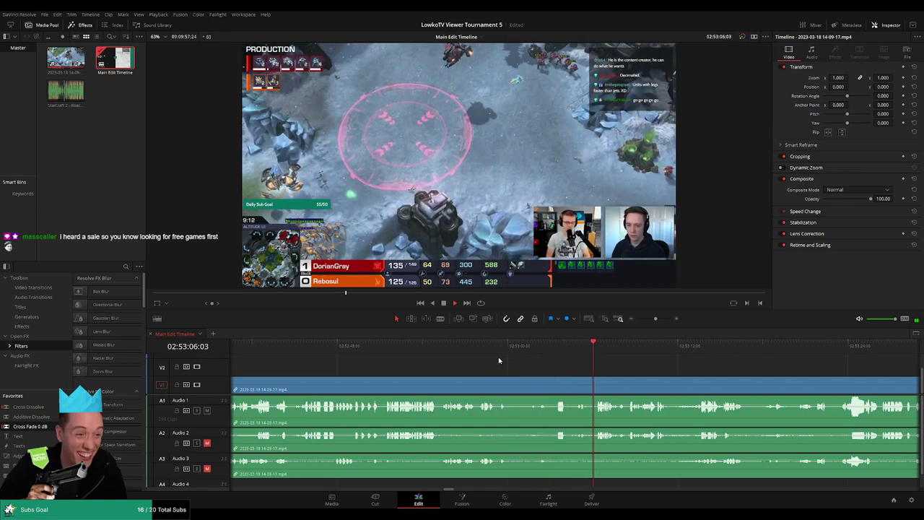
Step: Move the playhead forward through the stream to the pause in the action near 02:54:44
scroll(498, 365, right, 3)
scroll(498, 369, right, 1)
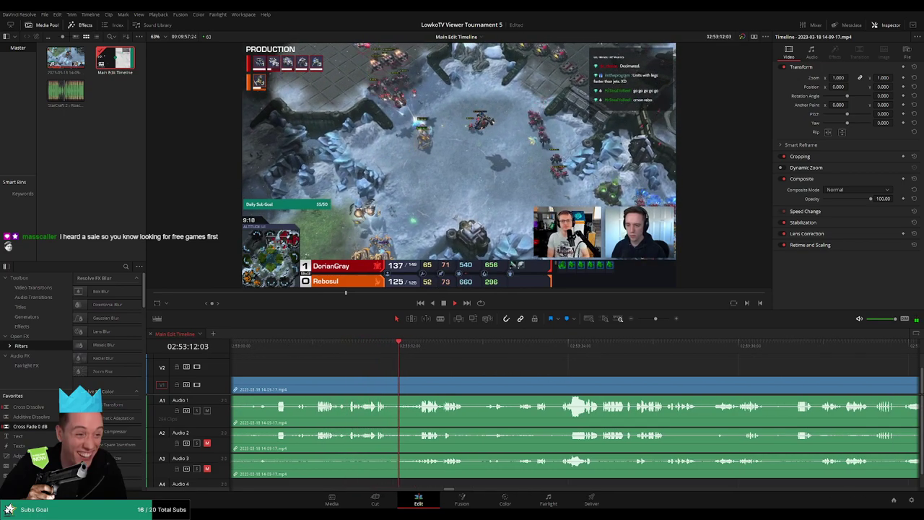
scroll(423, 369, right, 2)
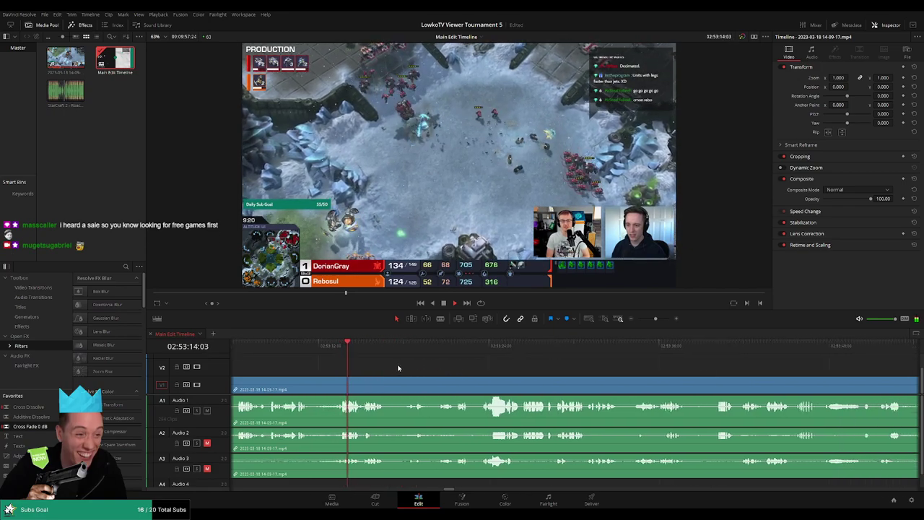
scroll(400, 372, right, 1)
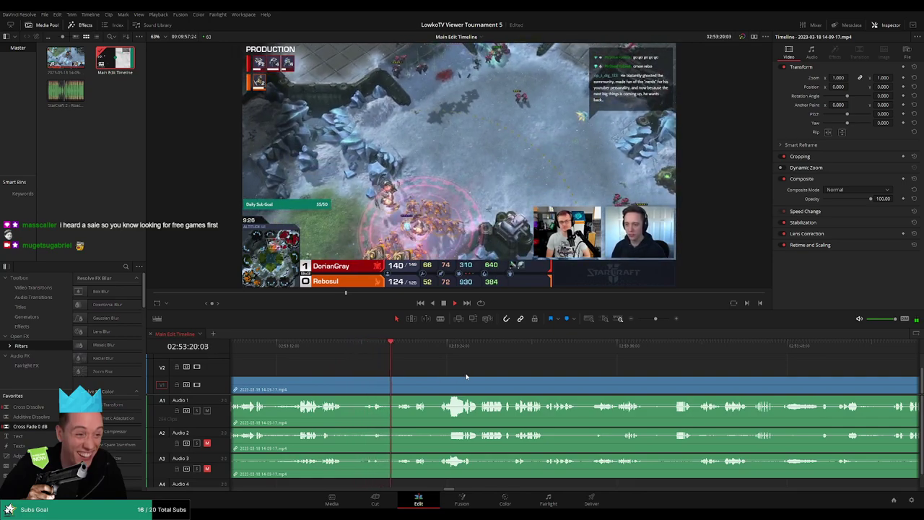
scroll(411, 367, right, 1)
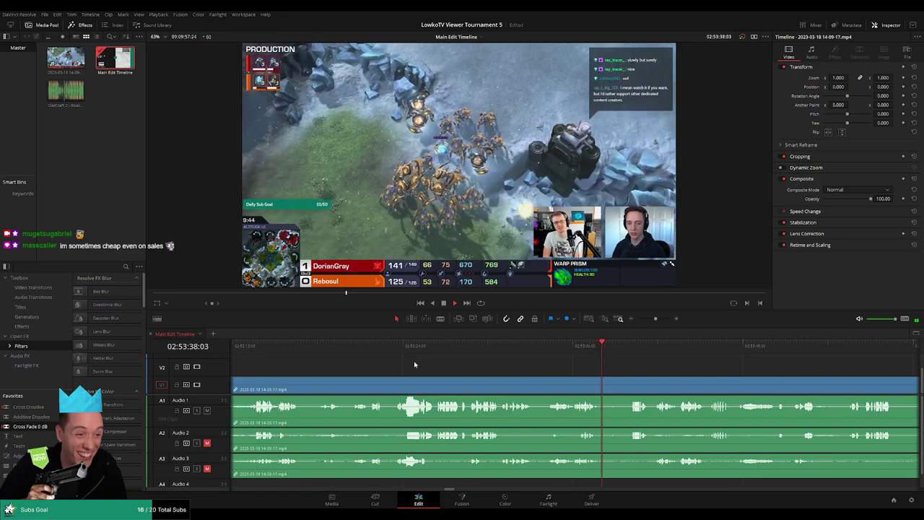
scroll(417, 365, right, 3)
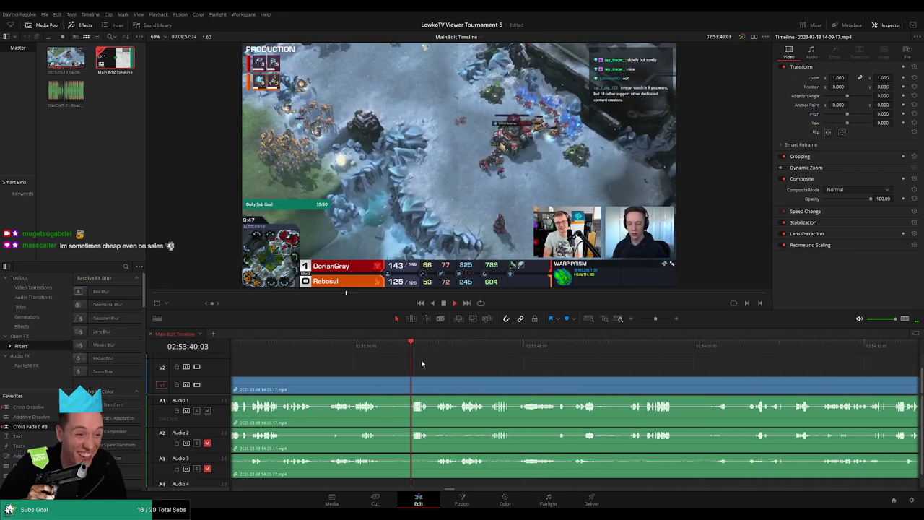
scroll(433, 364, left, 3)
scroll(570, 365, right, 2)
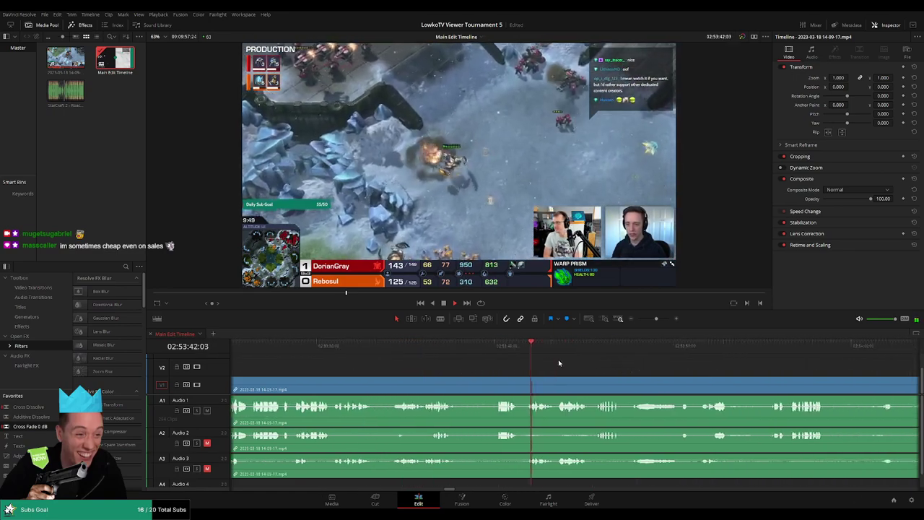
scroll(539, 363, right, 1)
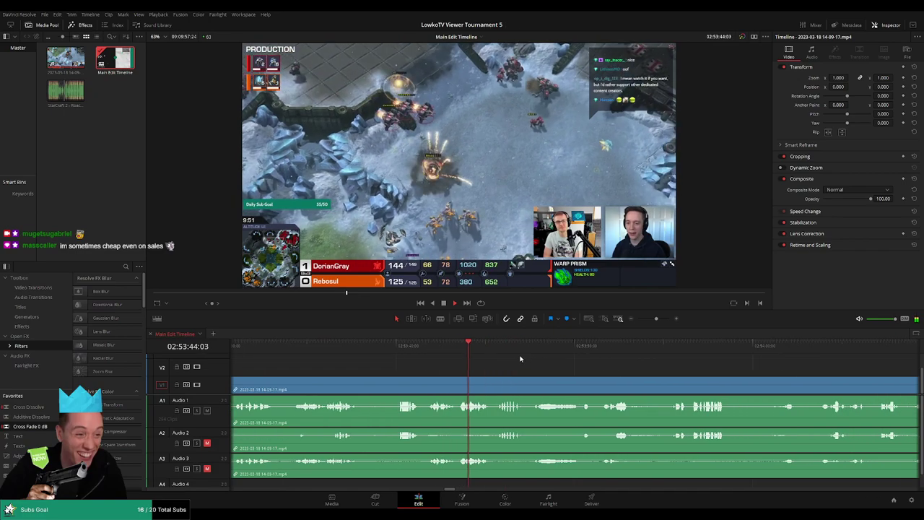
scroll(498, 354, right, 1)
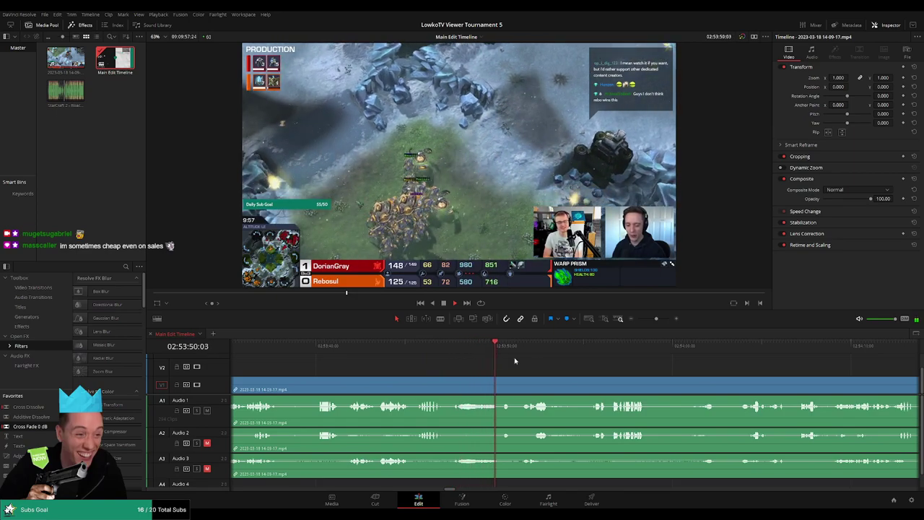
scroll(501, 358, right, 1)
scroll(479, 365, right, 1)
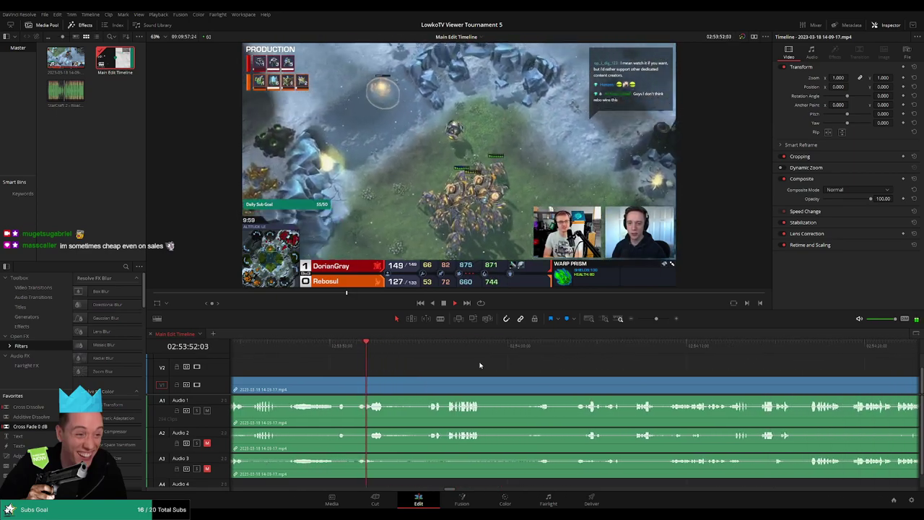
click(421, 351)
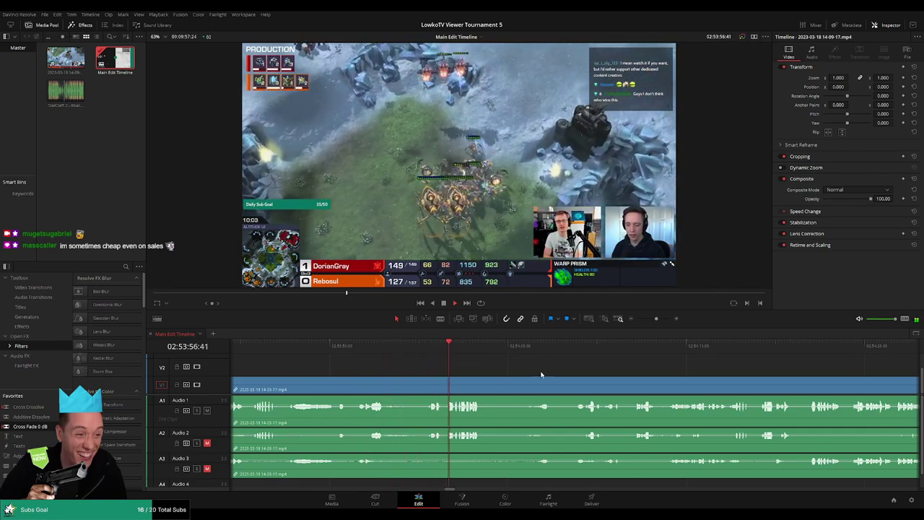
scroll(485, 364, right, 1)
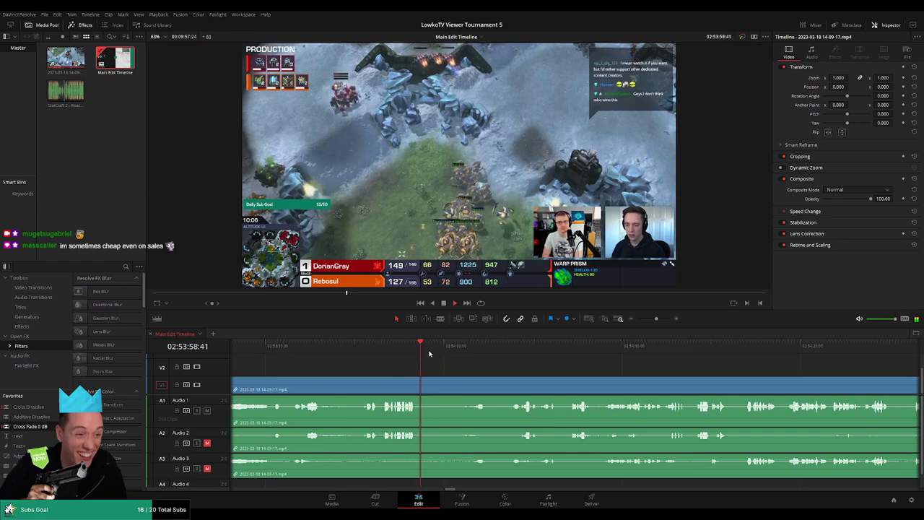
drag(423, 351, 453, 351)
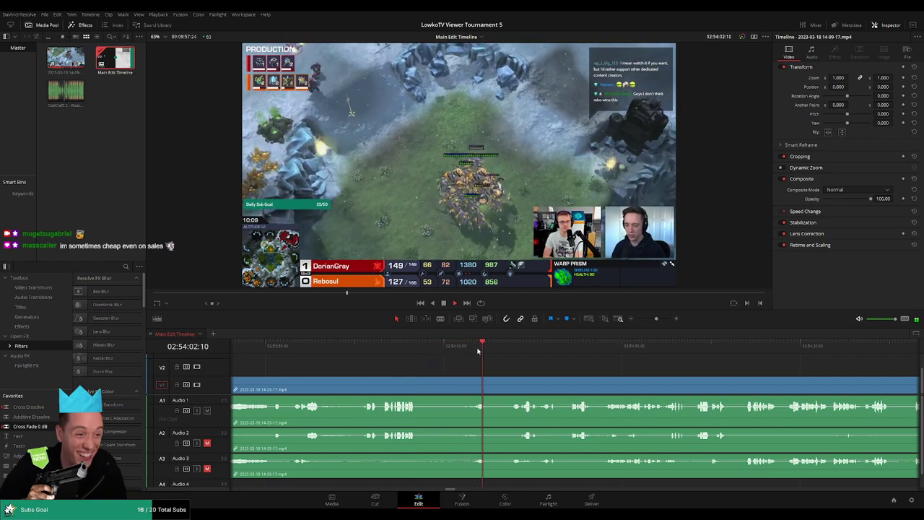
click(513, 352)
scroll(505, 368, right, 2)
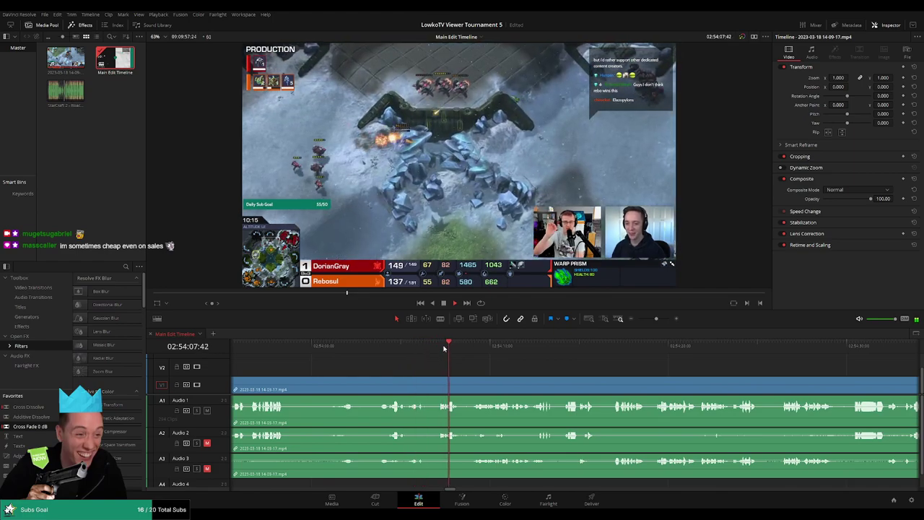
scroll(456, 363, right, 2)
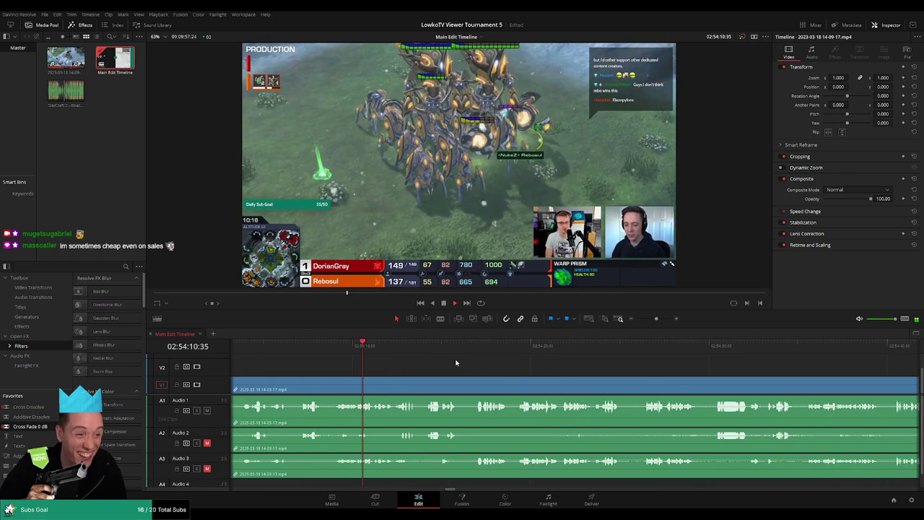
scroll(578, 373, right, 2)
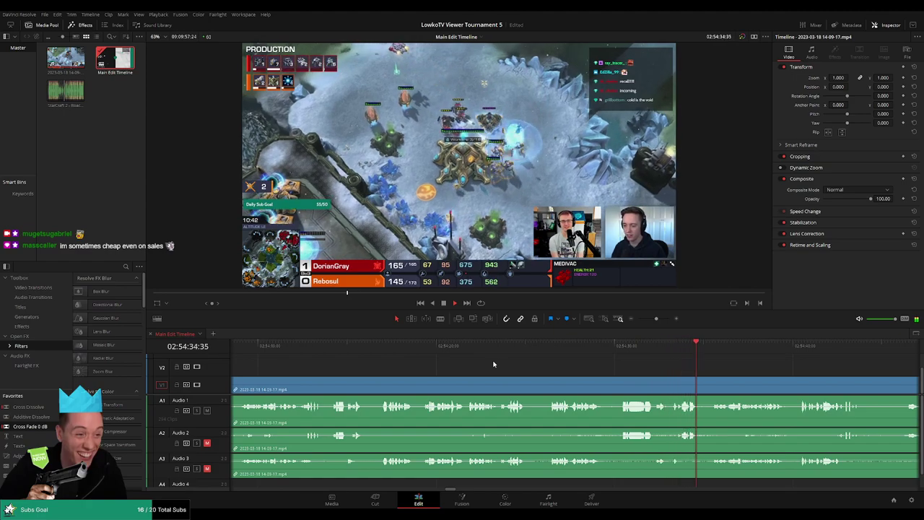
scroll(505, 365, right, 5)
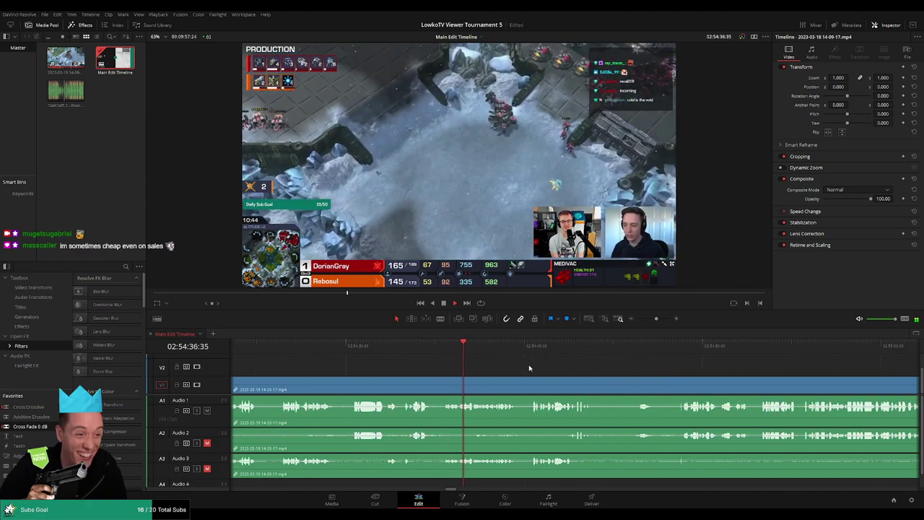
scroll(526, 369, right, 2)
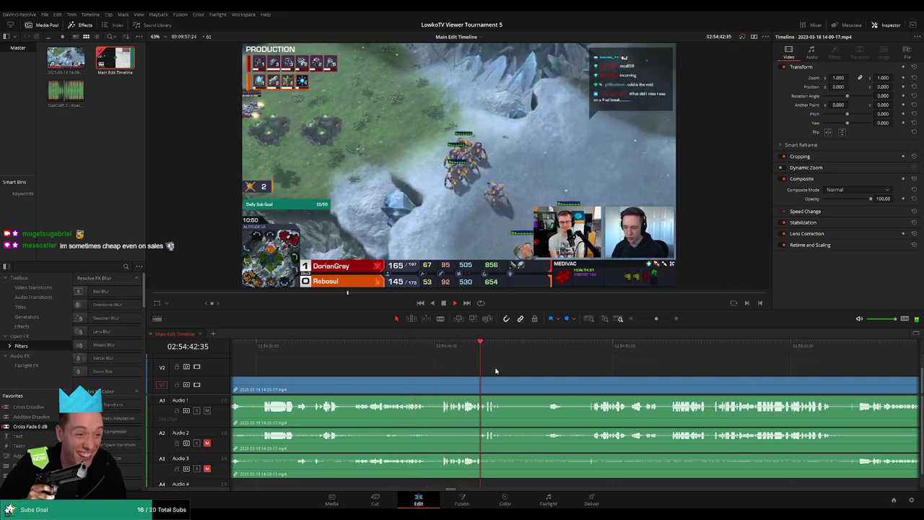
scroll(505, 374, right, 2)
click(473, 348)
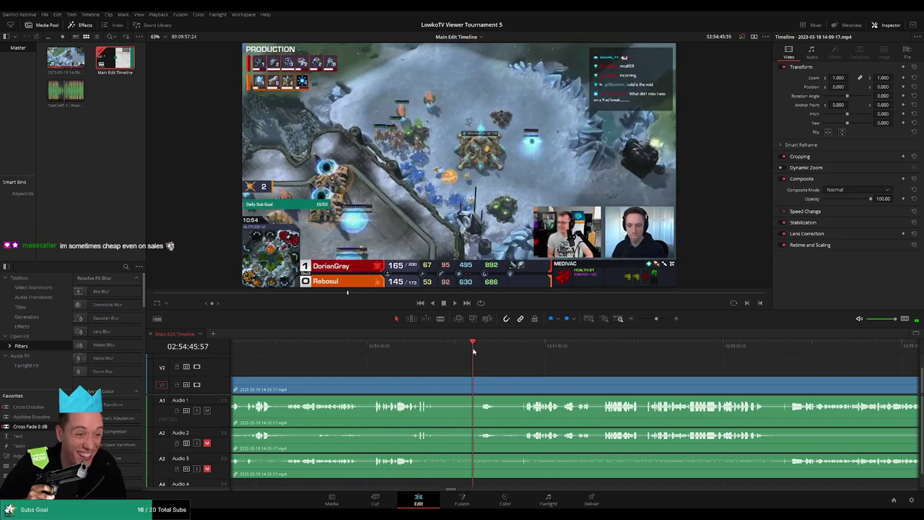
Step: Blade both ends of the dead air near 02:54:44, delete it to close the gap, and replay
key(b)
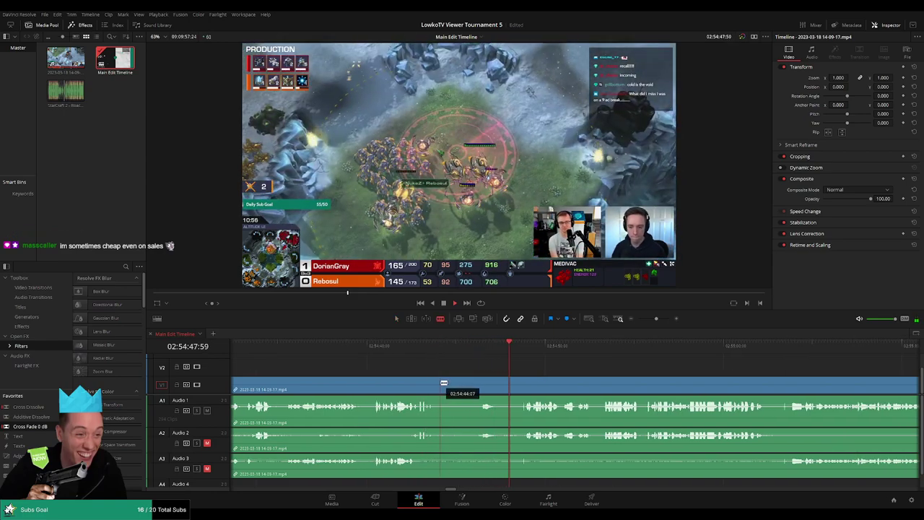
click(441, 382)
click(526, 383)
key(a)
click(510, 385)
key(Delete)
click(412, 347)
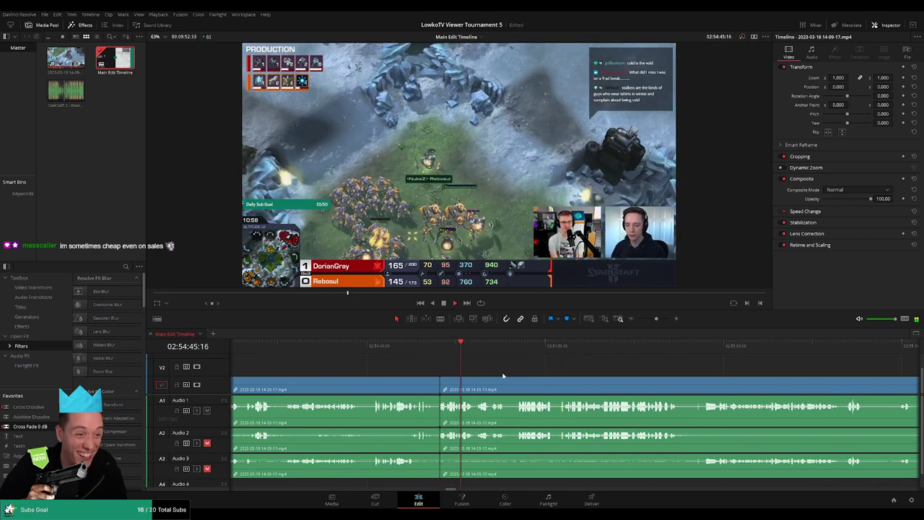
key(ctrl+z)
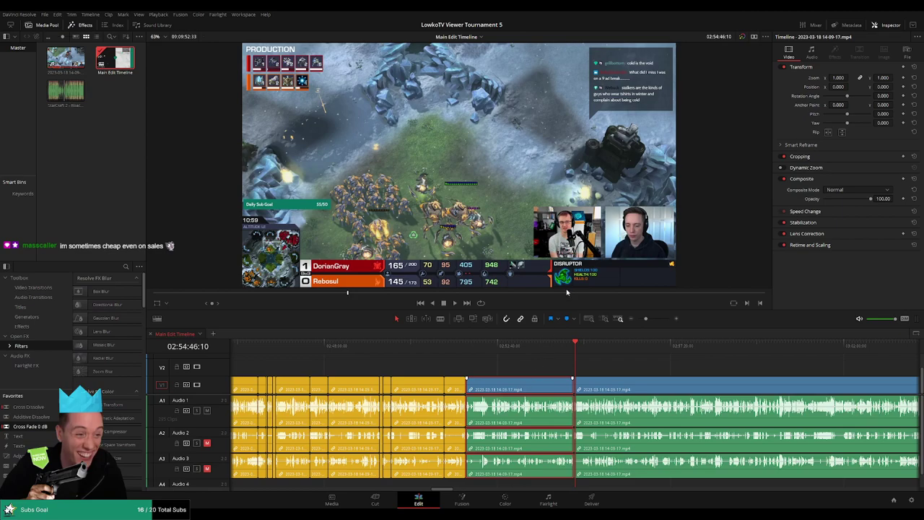
key(Delete)
key(space)
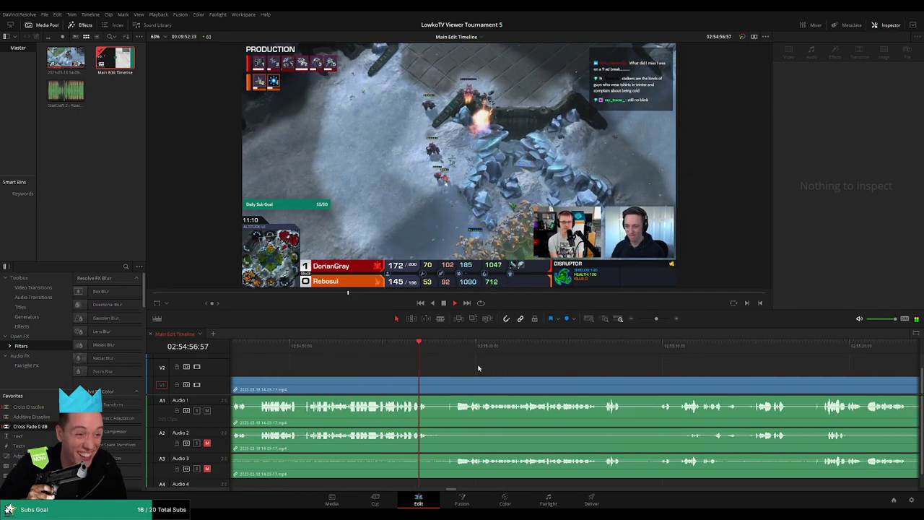
Step: Cut out the second silent stretch near 02:54:58 and play back the new join
click(449, 354)
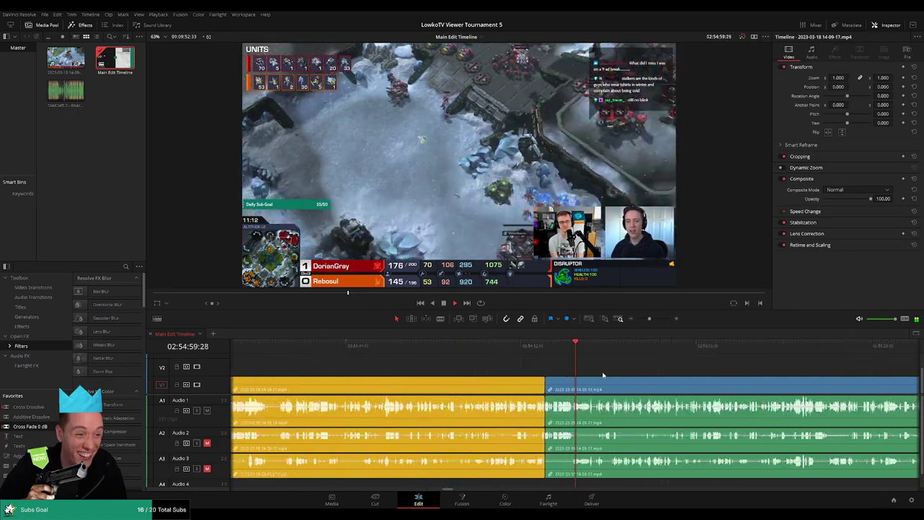
drag(652, 316, 658, 320)
key(b)
click(516, 394)
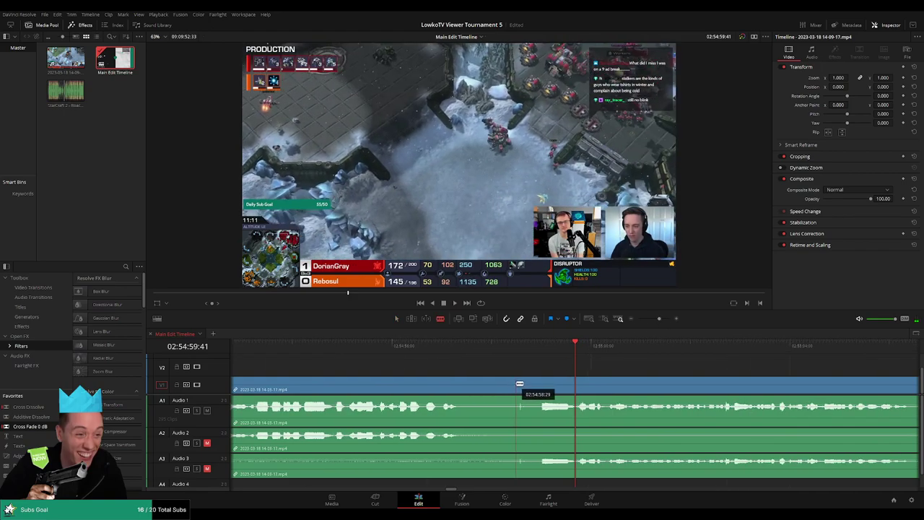
click(543, 348)
click(575, 404)
key(a)
click(574, 390)
key(Delete)
key(space)
scroll(525, 357, down, 1)
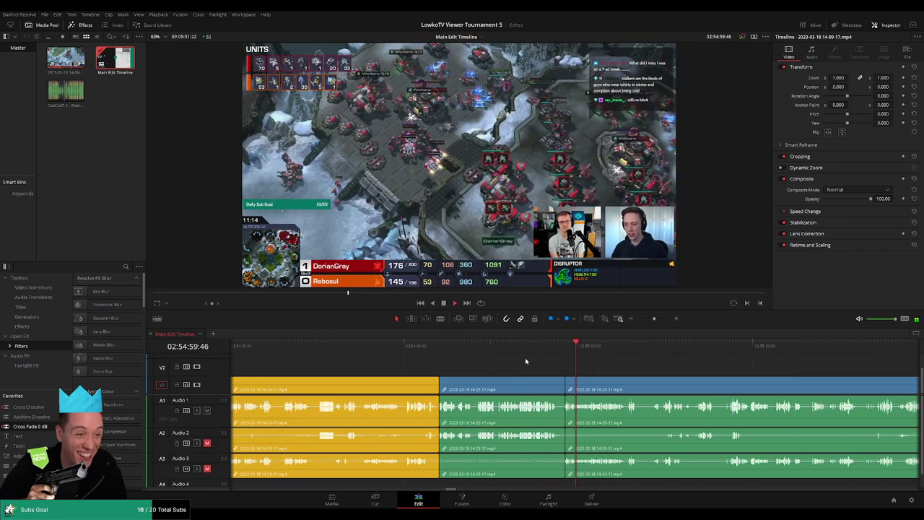
Step: Colour the newly joined VOD section yellow, deselect it, and jump back to recheck the footage
click(525, 386)
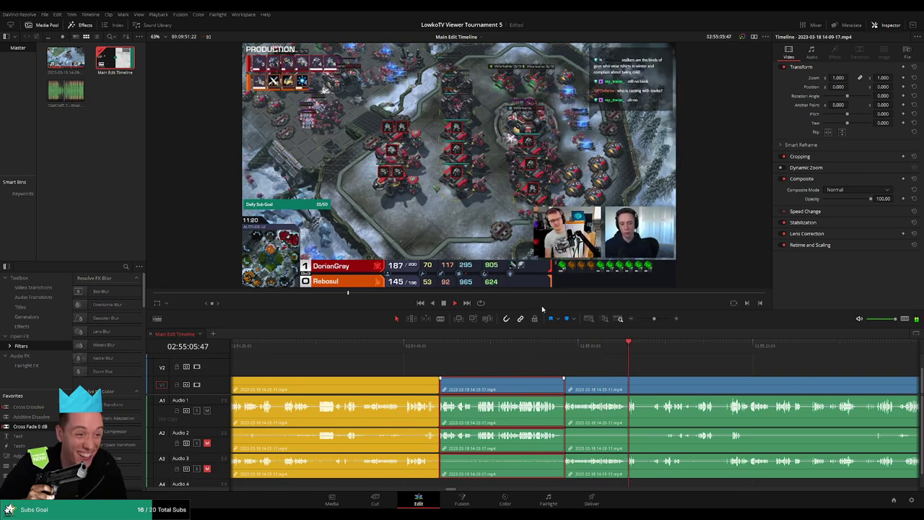
key(y)
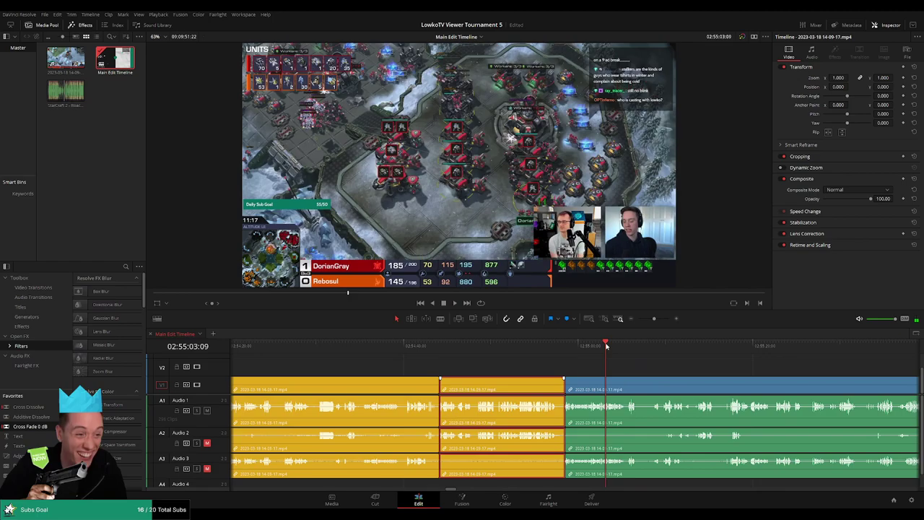
click(703, 366)
scroll(461, 363, right, 5)
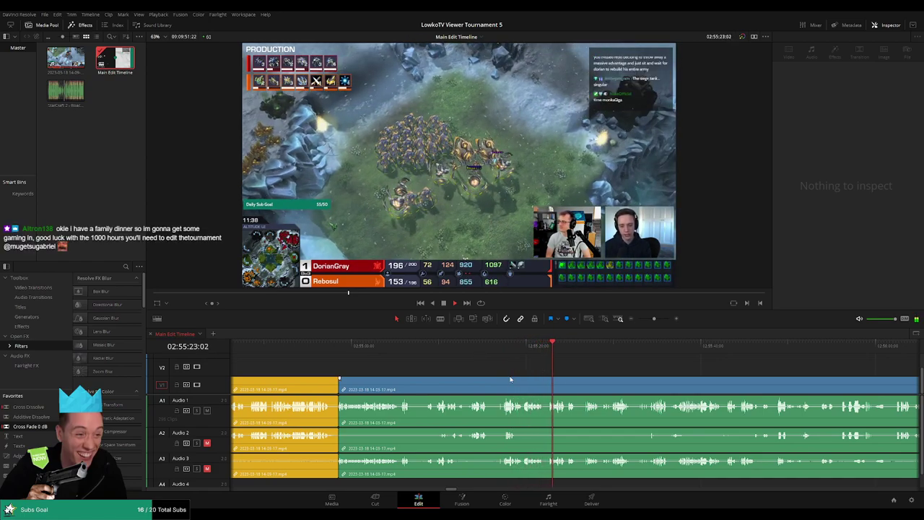
click(481, 354)
scroll(503, 357, up, 2)
Step: Blade and remove a dead-air piece across all tracks, then play back the join
key(b)
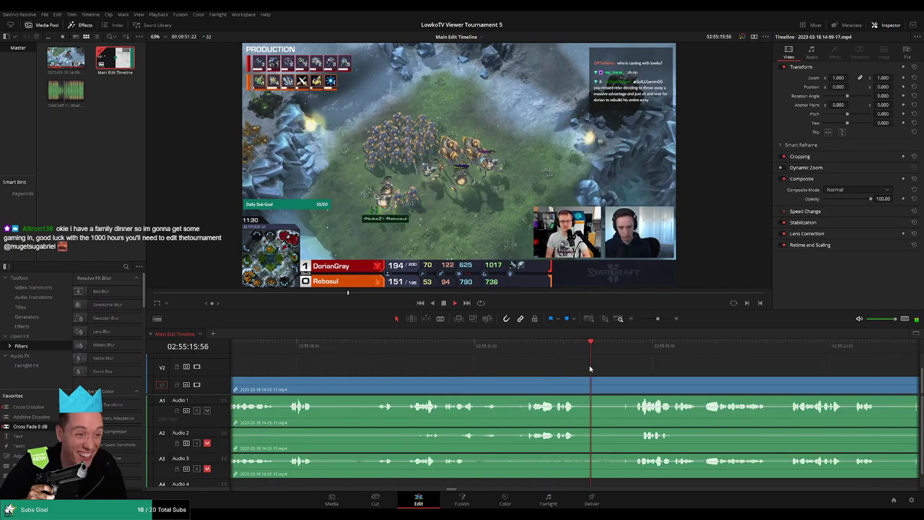
click(583, 387)
click(634, 387)
key(a)
click(617, 387)
key(BackSpace)
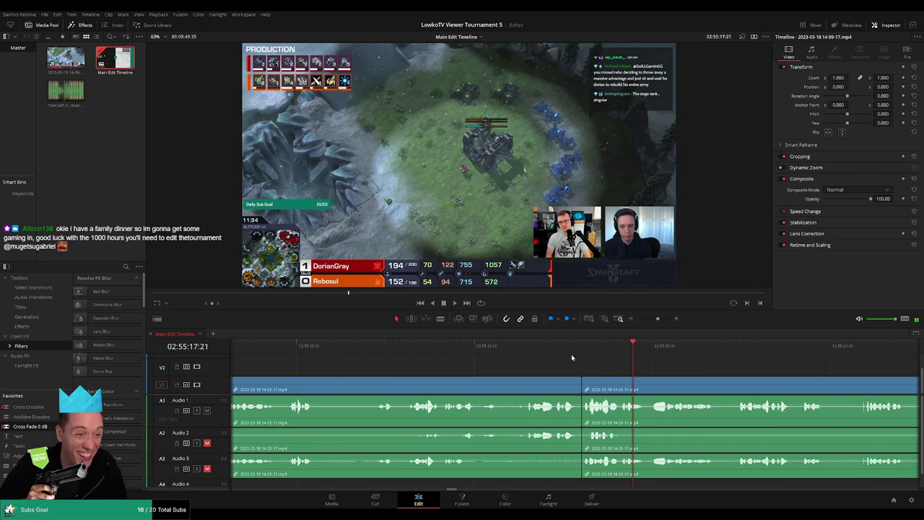
click(565, 351)
key(space)
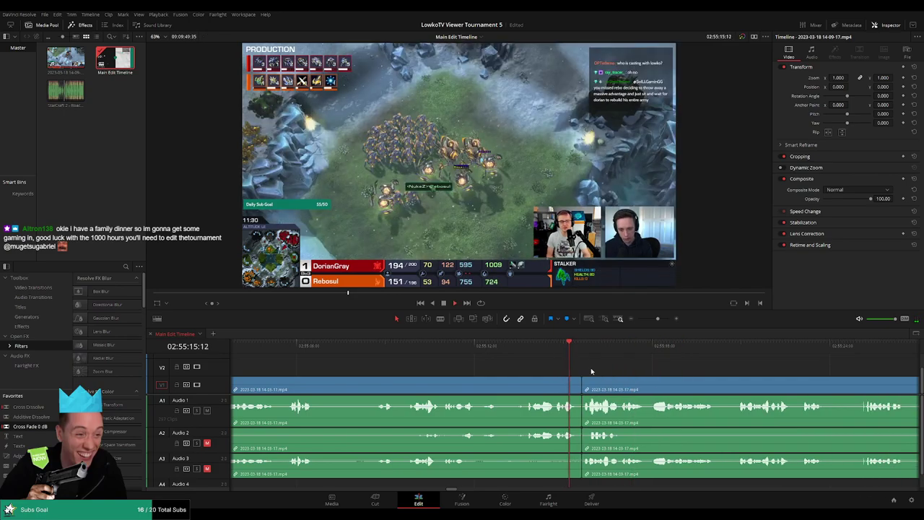
scroll(614, 384, down, 3)
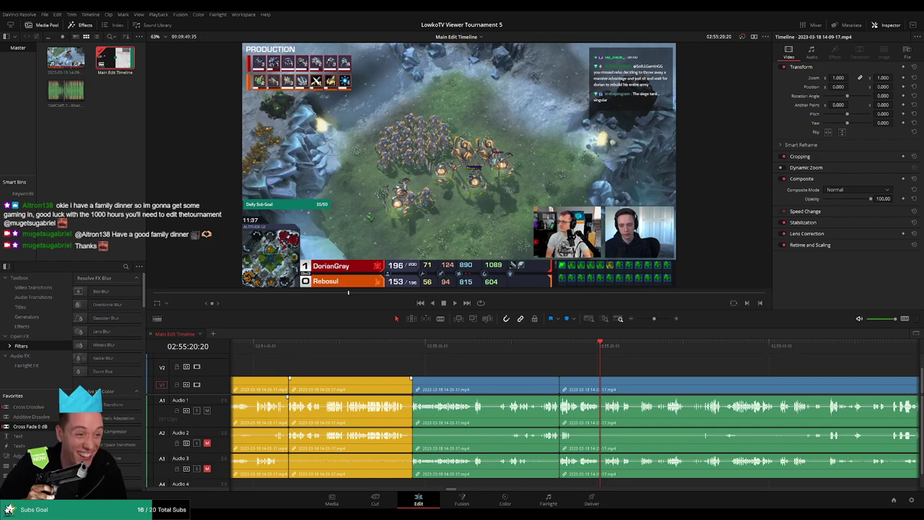
scroll(599, 360, up, 3)
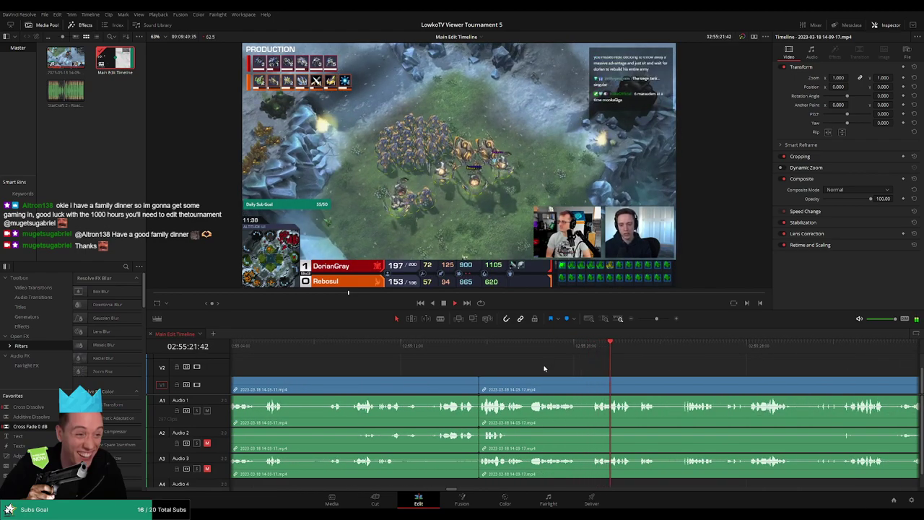
scroll(563, 362, right, 3)
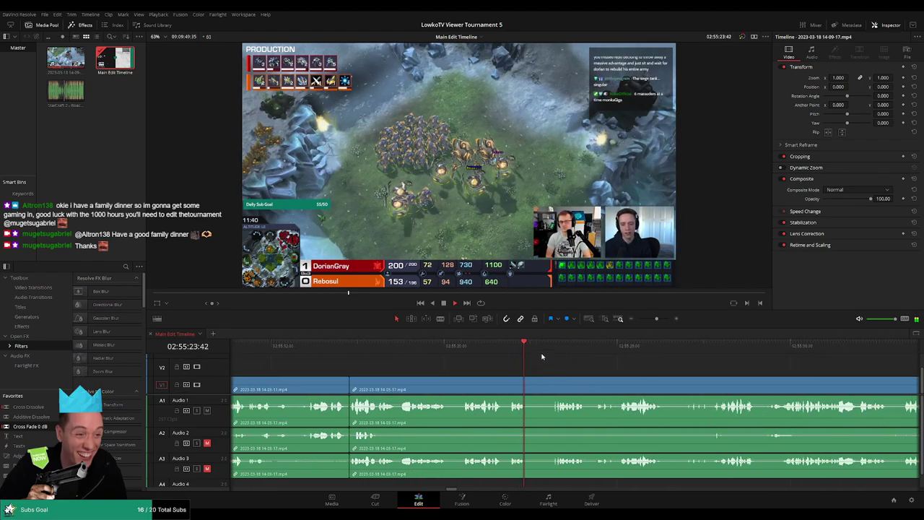
Step: Cut and delete a second dead-air stretch, undo the deletion, and briefly replay the section
click(549, 351)
drag(550, 352, 526, 352)
key(b)
click(529, 384)
scroll(529, 384, up, 2)
click(676, 384)
key(a)
click(637, 384)
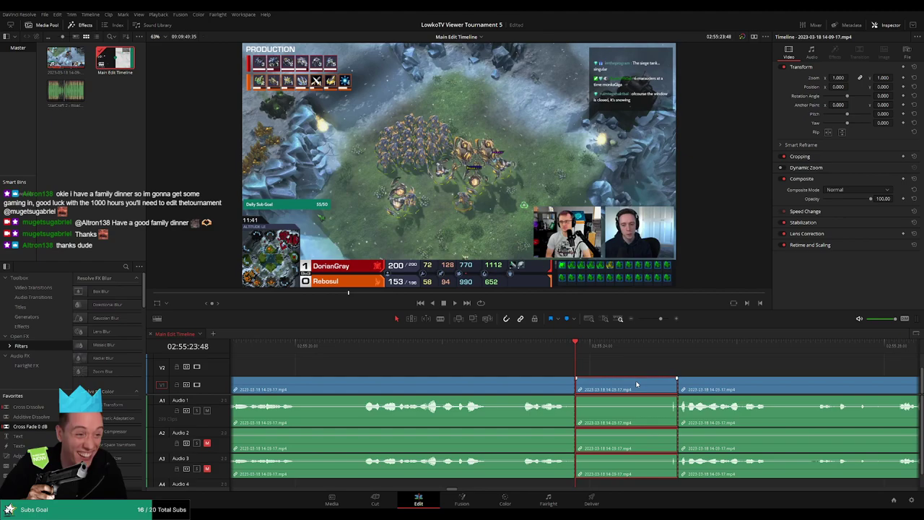
key(Delete)
scroll(636, 384, down, 2)
key(ctrl+z)
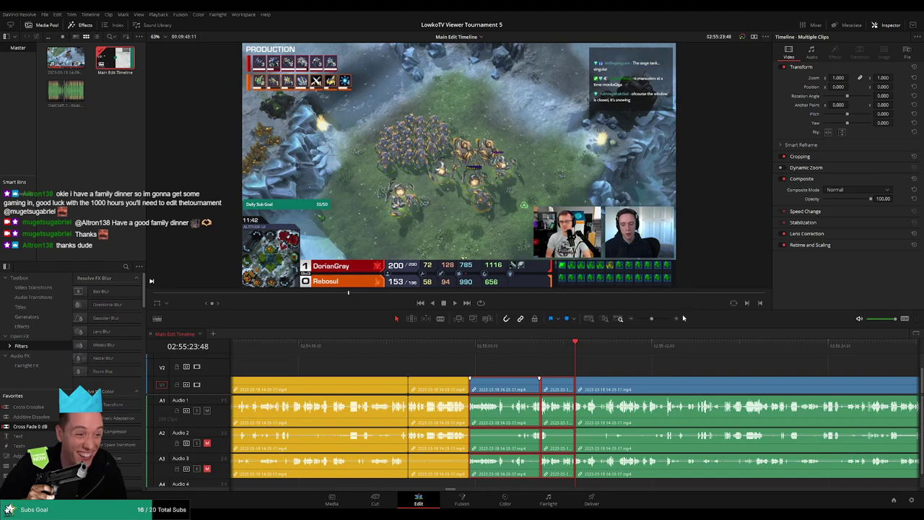
click(652, 360)
key(space)
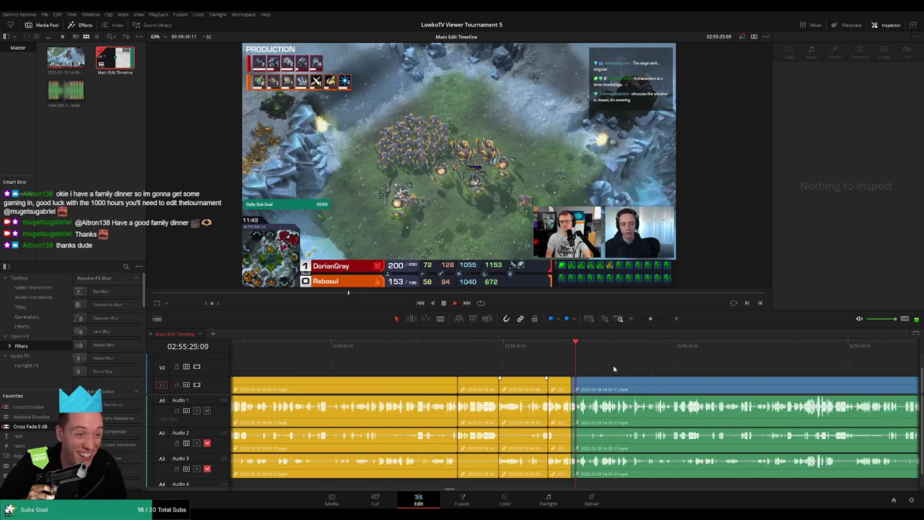
key(space)
Step: Resume playback and split all tracks at the playhead with Ctrl+B, following along the timeline
scroll(602, 372, down, 1)
key(space)
scroll(602, 372, right, 1)
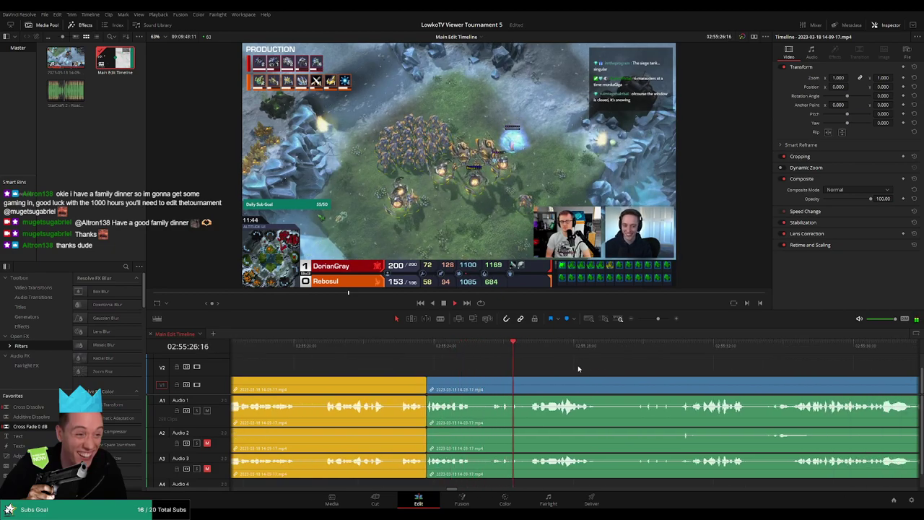
key(ctrl+b)
scroll(563, 370, up, 1)
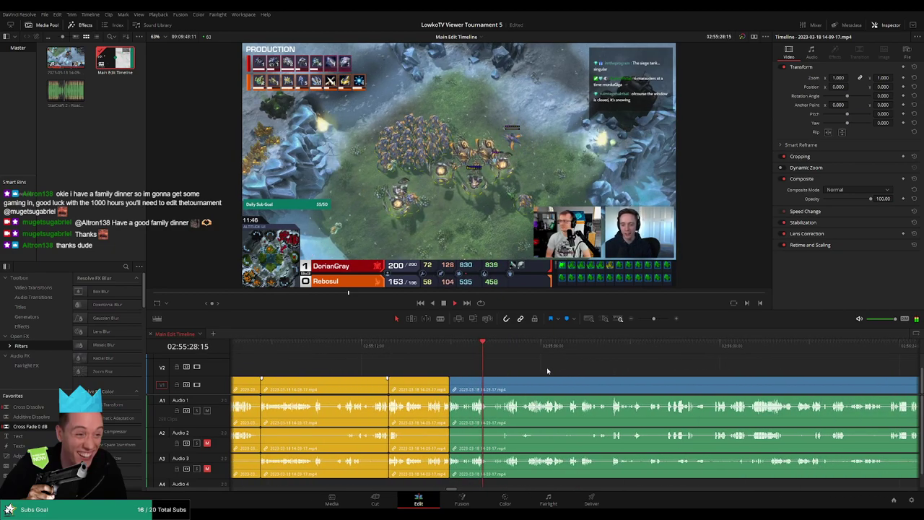
scroll(566, 372, right, 1)
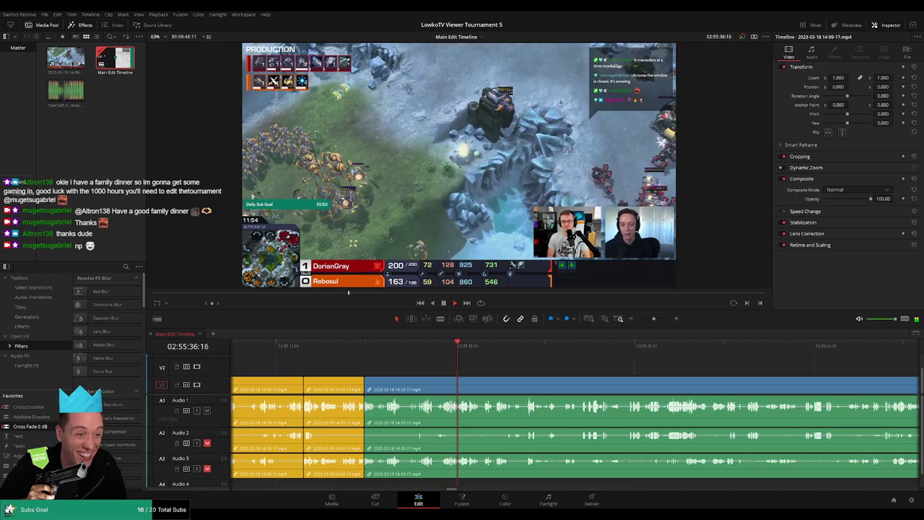
scroll(443, 368, right, 2)
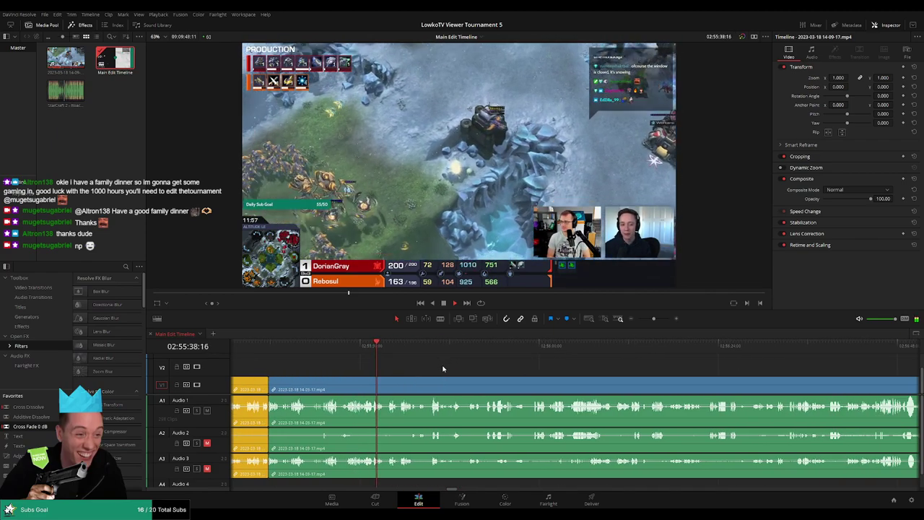
scroll(443, 370, right, 3)
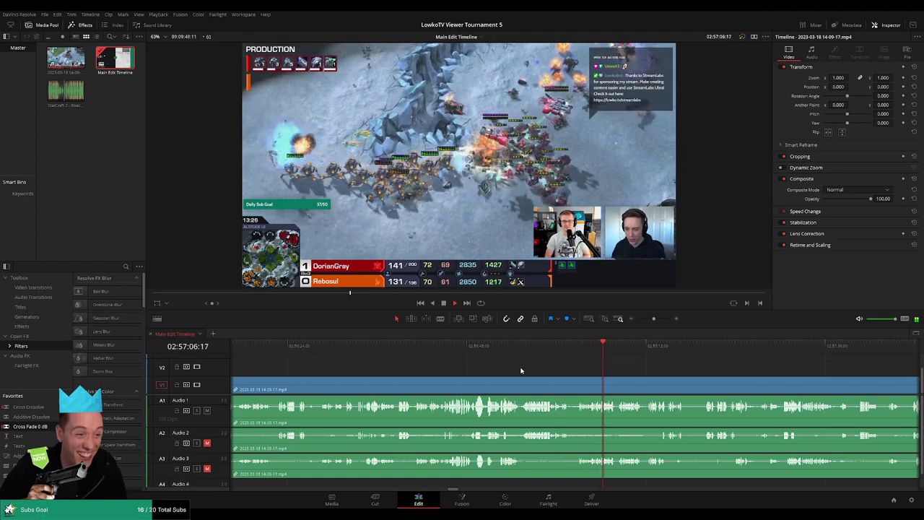
Step: Blade both ends of the short dead stretch near 02:57:18 and delete it to close the gap
scroll(468, 363, right, 3)
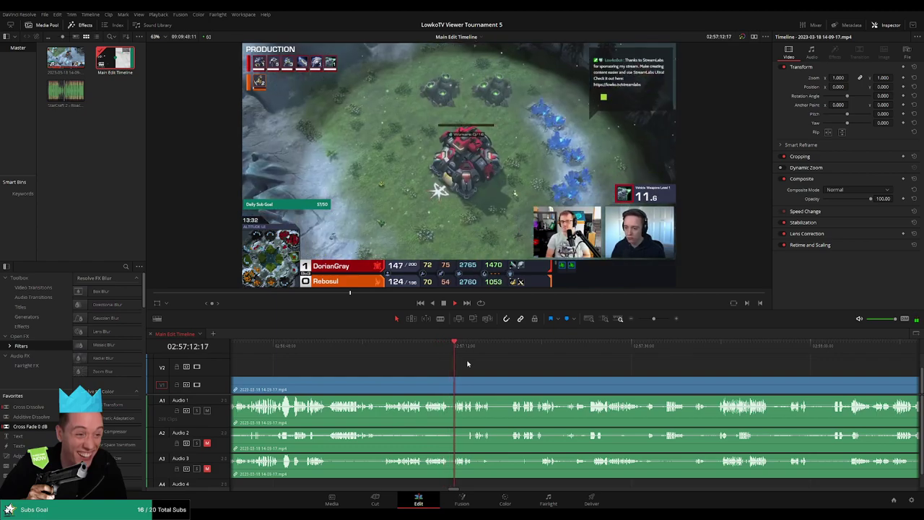
scroll(447, 368, right, 2)
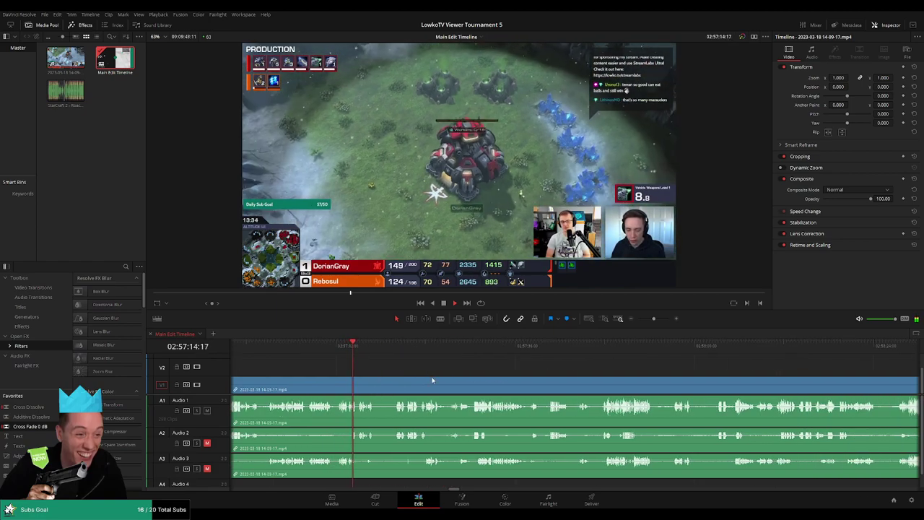
scroll(421, 374, up, 3)
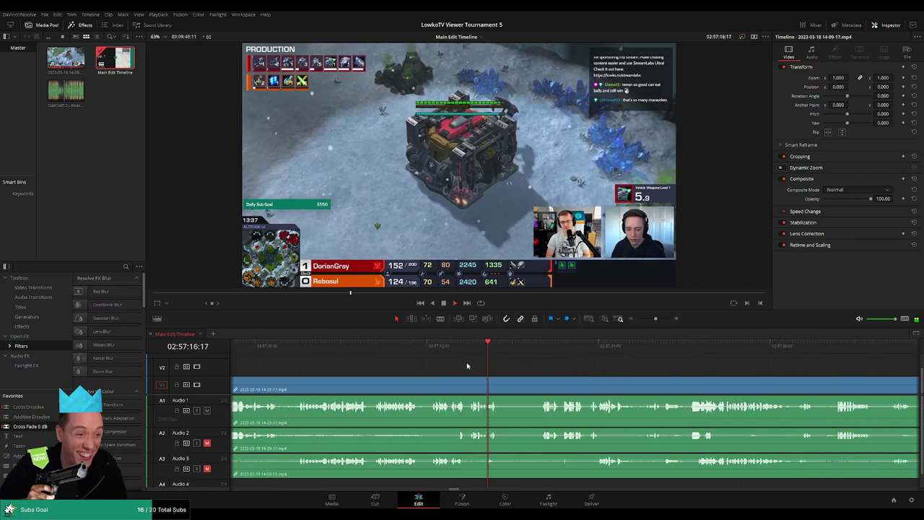
key(b)
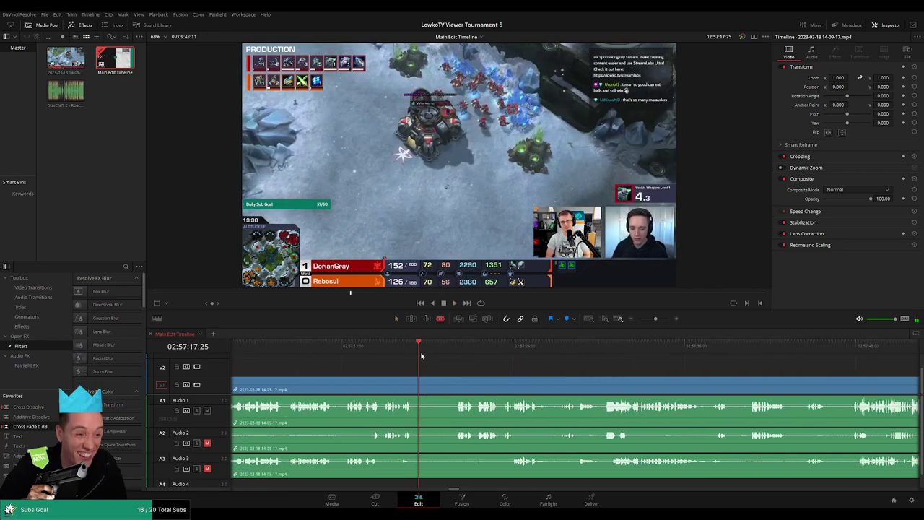
click(425, 351)
click(454, 345)
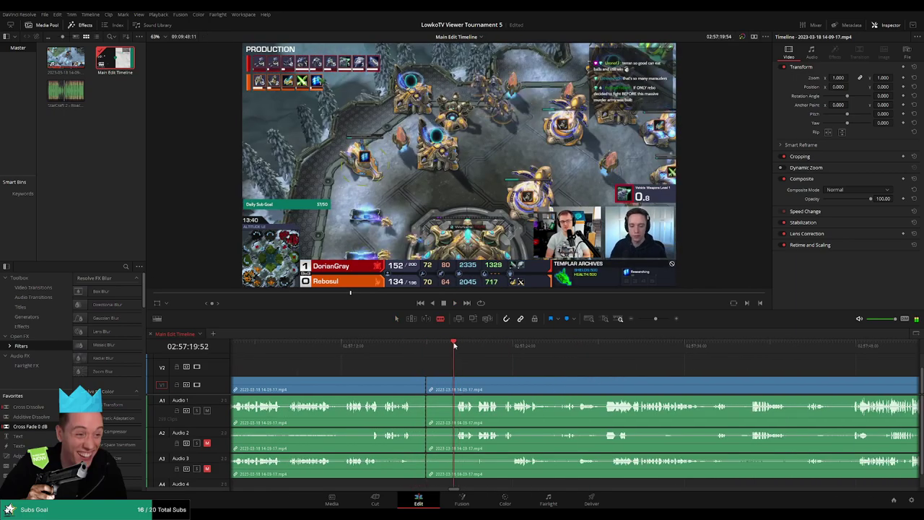
click(455, 390)
key(a)
click(443, 386)
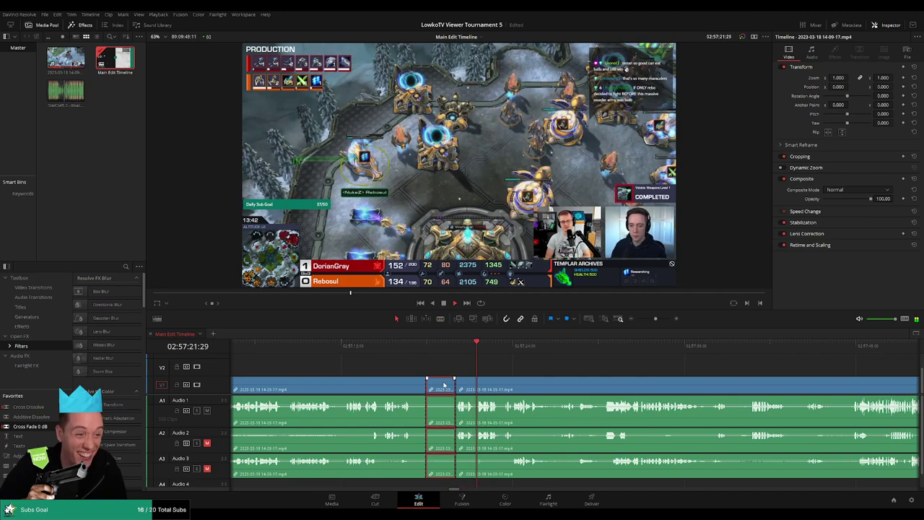
key(Delete)
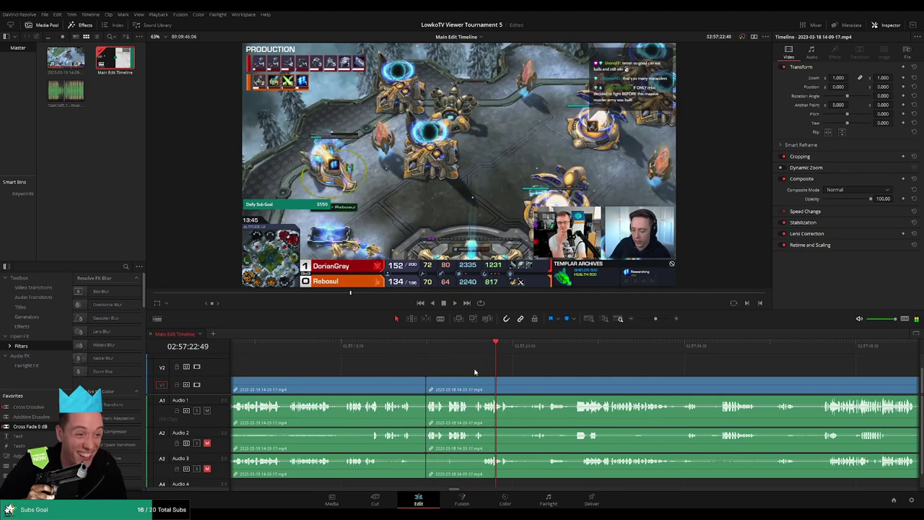
Step: Zoom the timeline in slightly and replay the new join several times to check it
scroll(484, 379, left, 2)
scroll(485, 378, right, 2)
drag(653, 318, 658, 318)
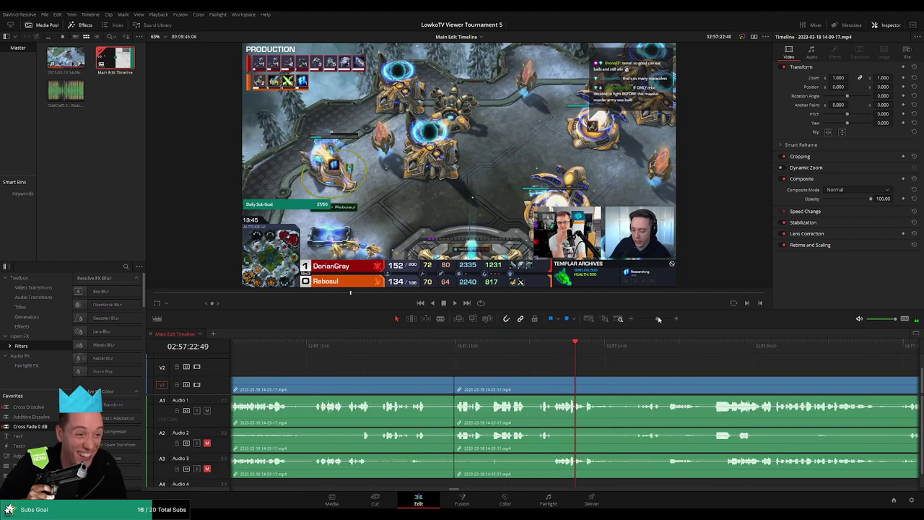
click(458, 345)
click(426, 345)
click(421, 348)
click(422, 348)
click(420, 348)
click(419, 348)
scroll(572, 392, up, 3)
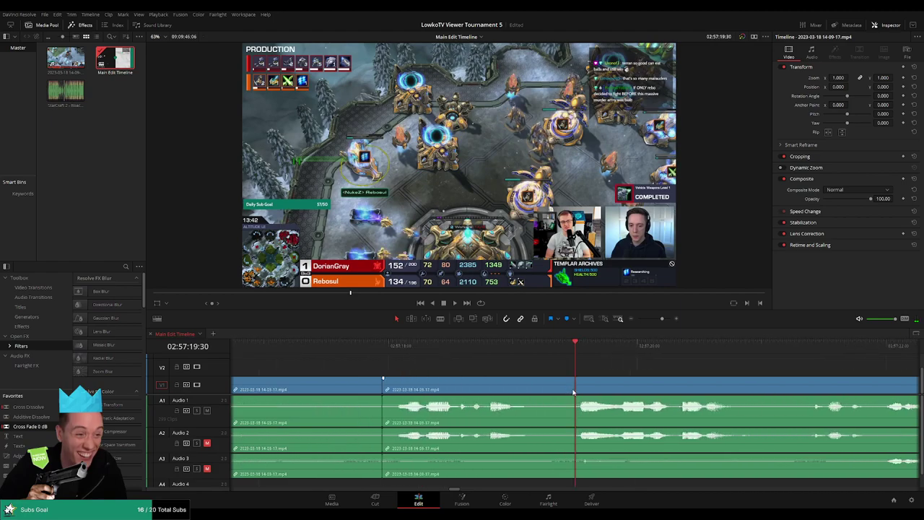
scroll(685, 381, down, 2)
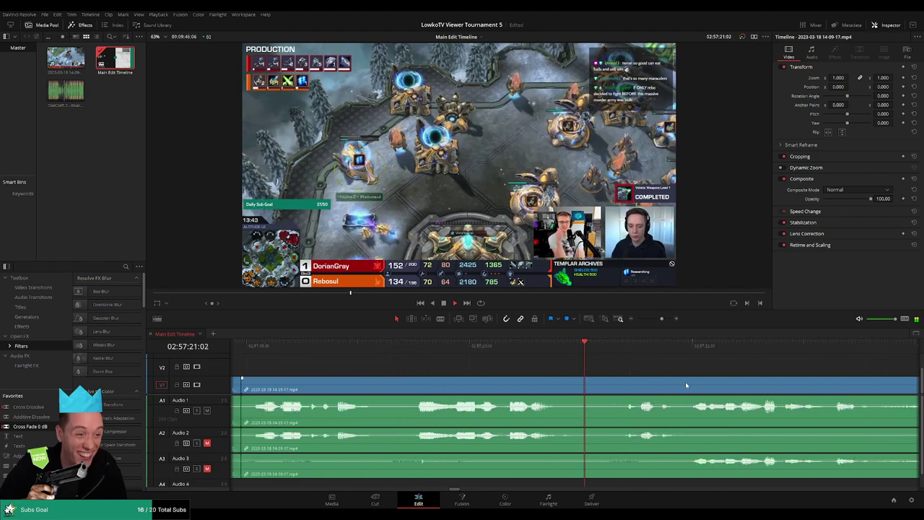
scroll(480, 369, down, 2)
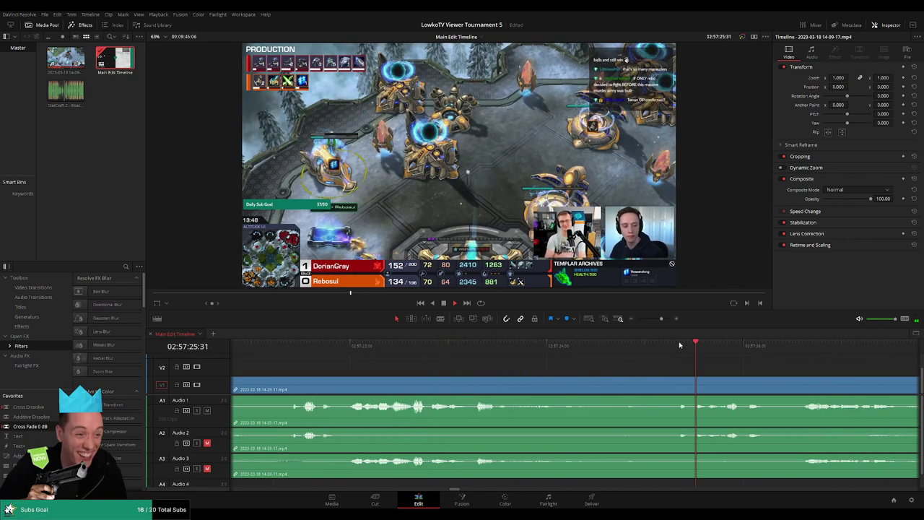
scroll(619, 367, down, 2)
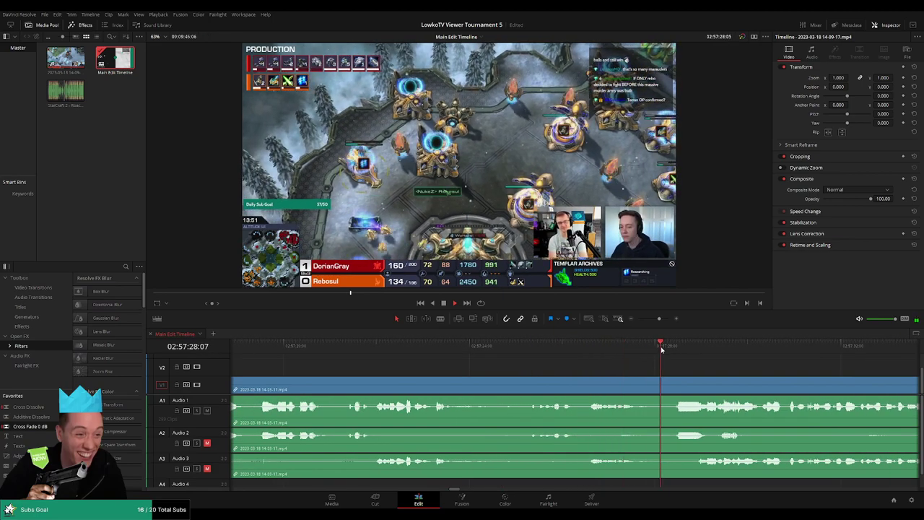
scroll(623, 367, down, 1)
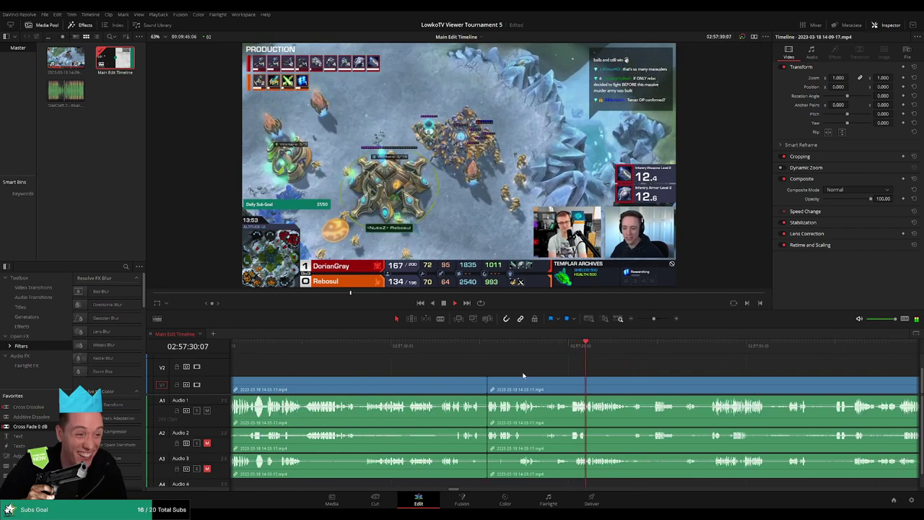
click(514, 349)
drag(514, 354, 655, 372)
Step: Split the clips at the playhead before 02:57:45 and mark the two preceding clips yellow
scroll(654, 373, right, 3)
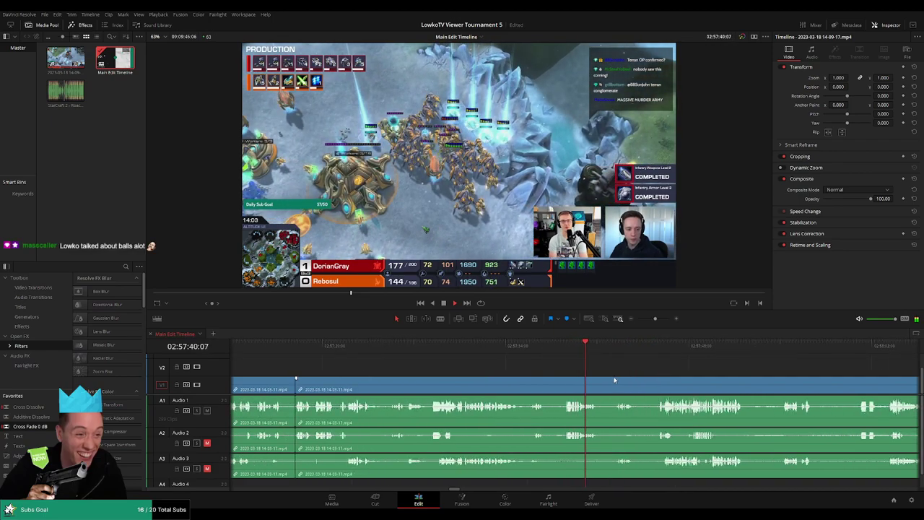
scroll(610, 377, right, 3)
drag(488, 367, 530, 363)
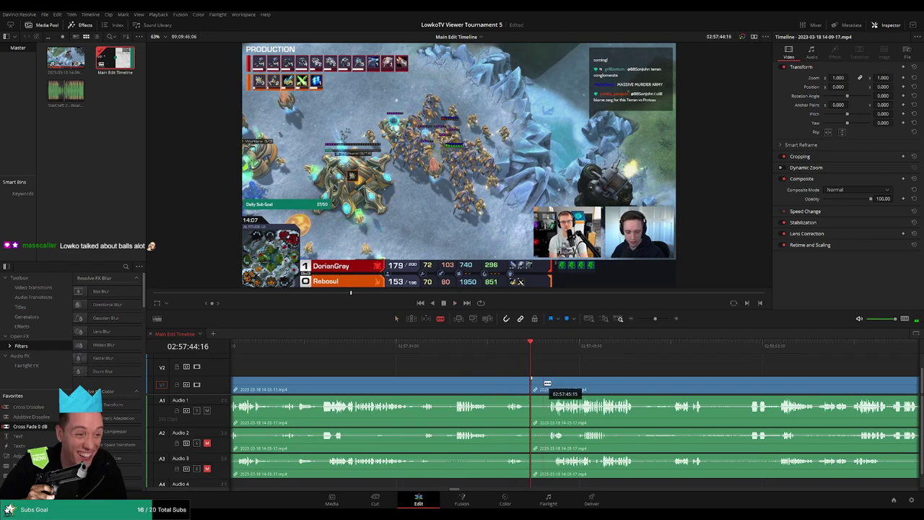
key(ctrl+b)
key(space)
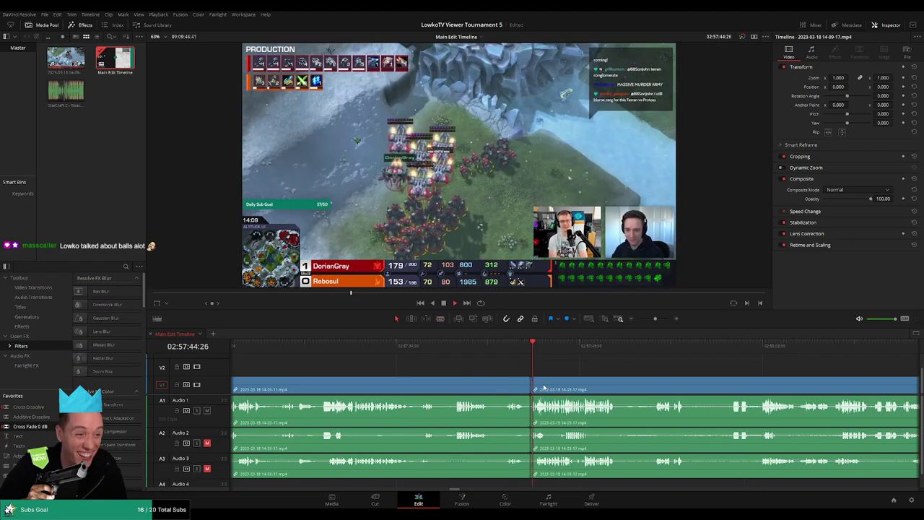
scroll(527, 385, up, 3)
key(space)
drag(514, 371, 426, 389)
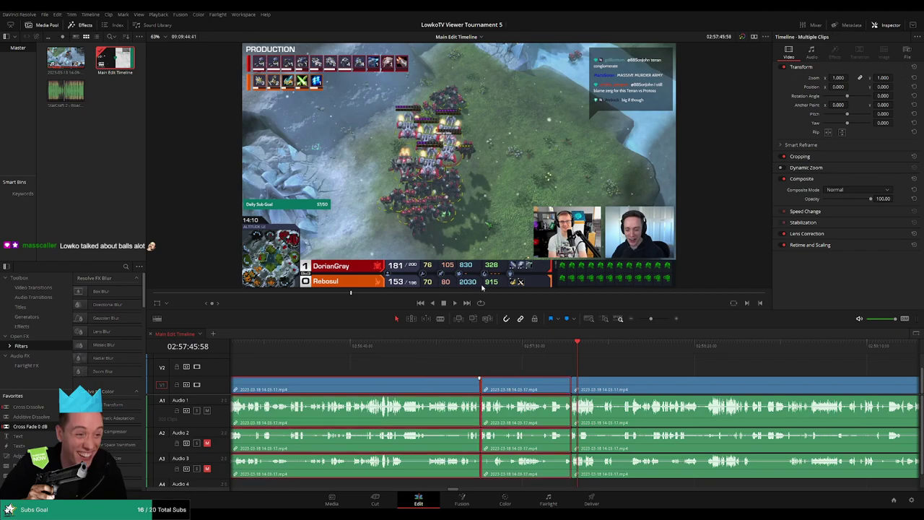
key(space)
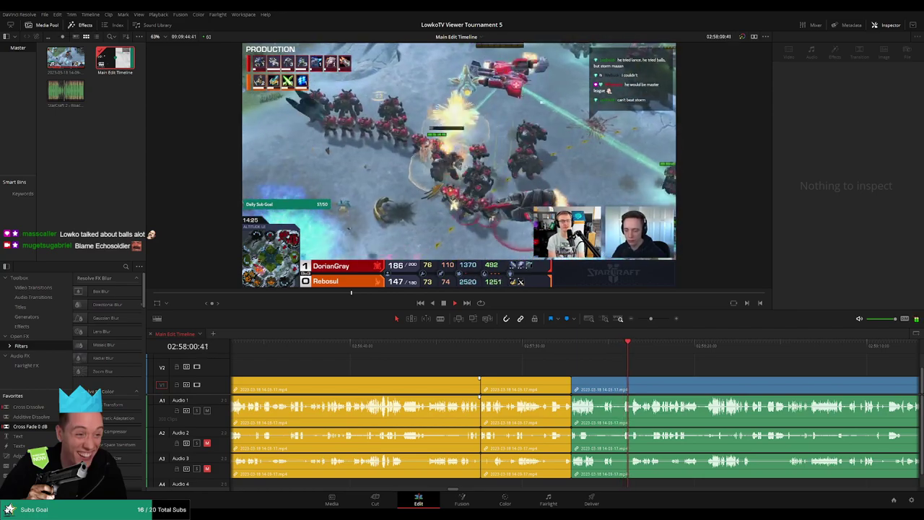
Step: Scroll the timeline right to follow playback past the yellow clips toward 02:58:02
scroll(677, 376, right, 4)
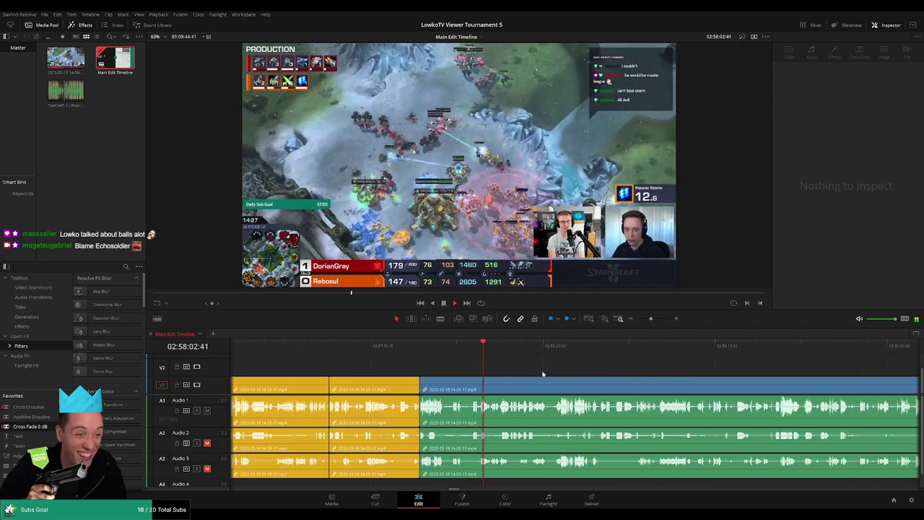
scroll(542, 374, right, 4)
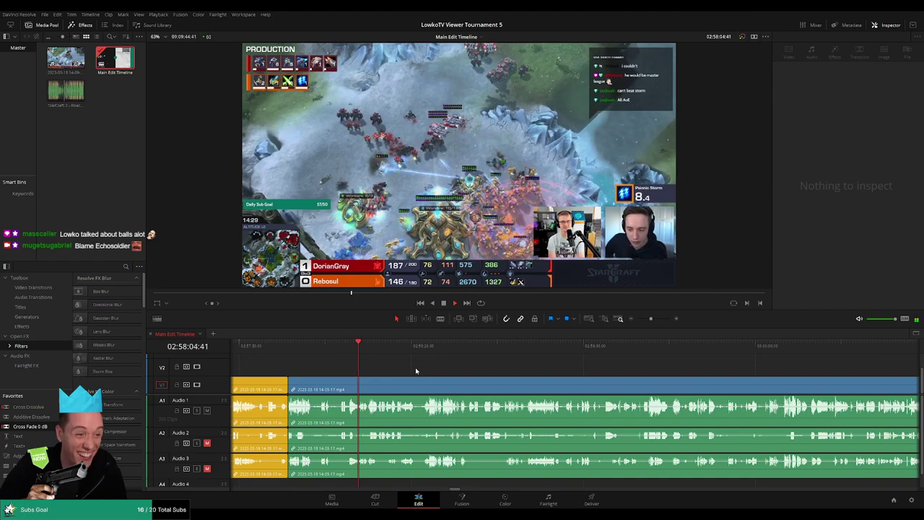
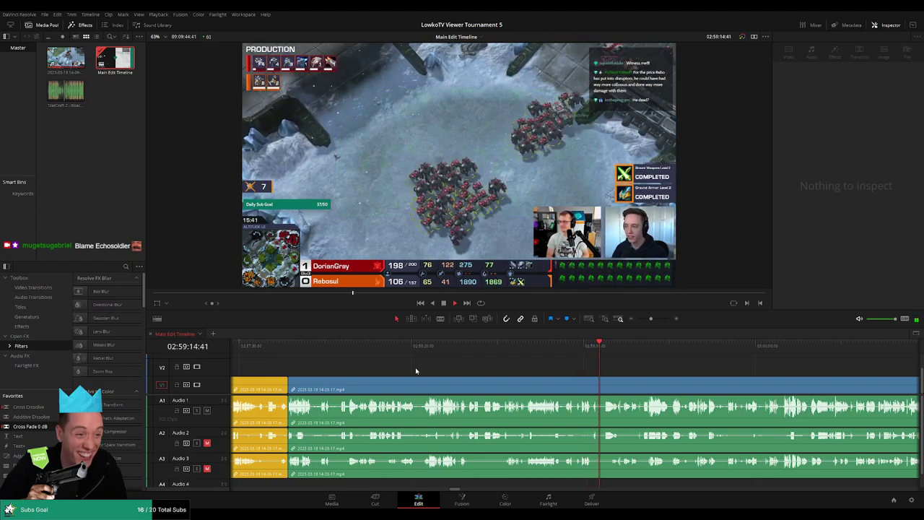
Step: Blade both ends of the first dead section and ripple-delete it to close the gap
scroll(474, 370, right, 3)
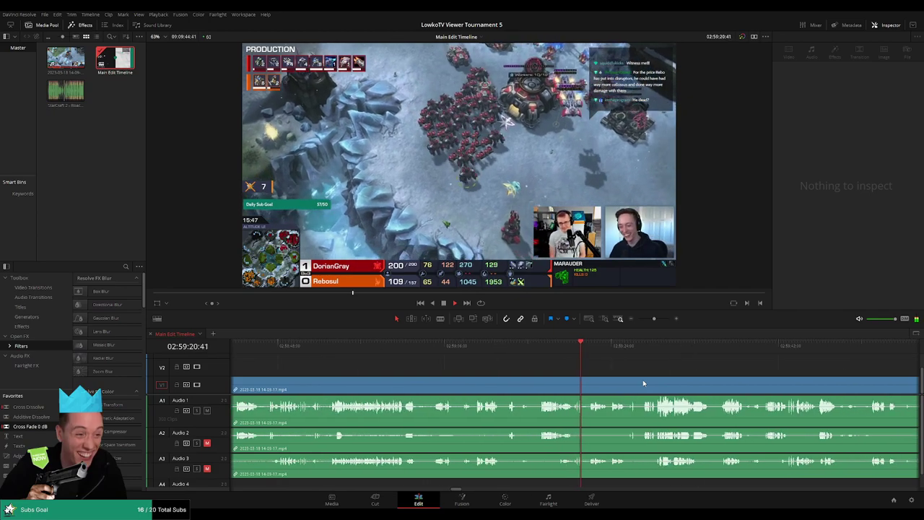
drag(652, 318, 658, 320)
scroll(510, 364, left, 3)
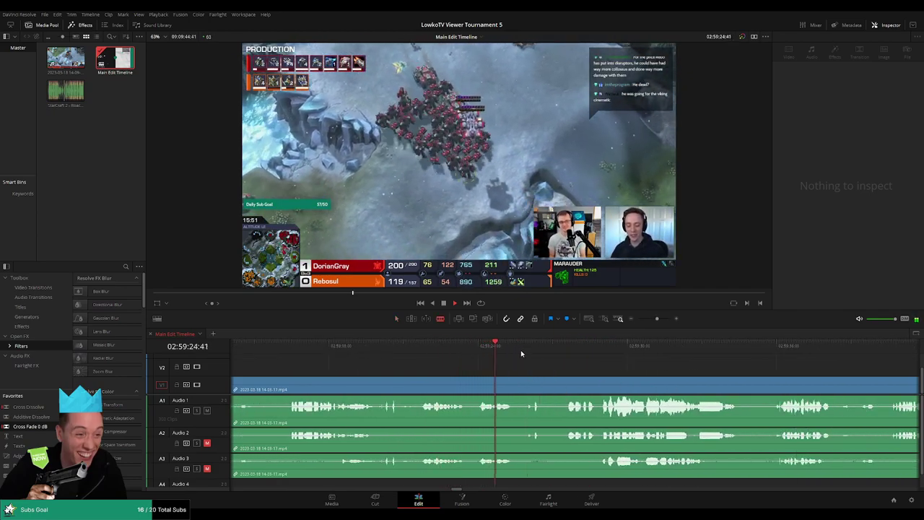
click(525, 350)
click(519, 387)
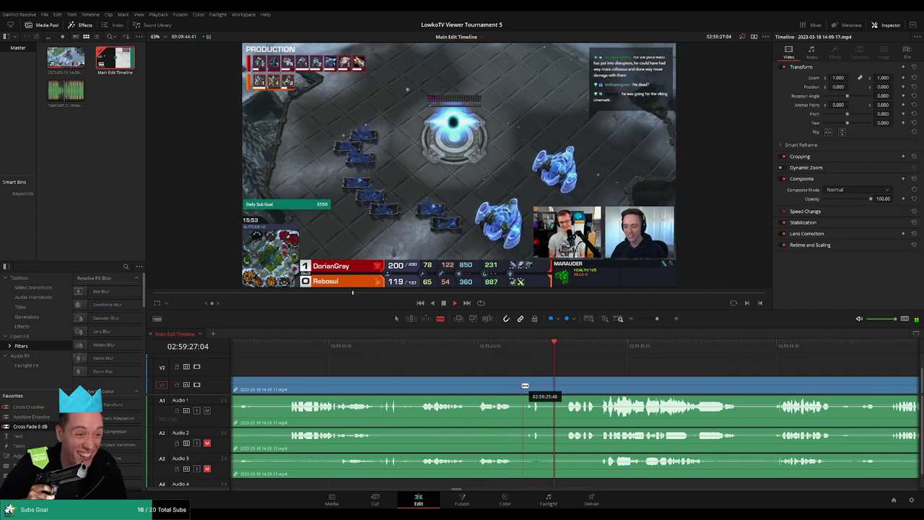
click(565, 384)
key(a)
click(541, 386)
key(Delete)
Step: Colour the earlier, already-reviewed clip yellow
click(471, 385)
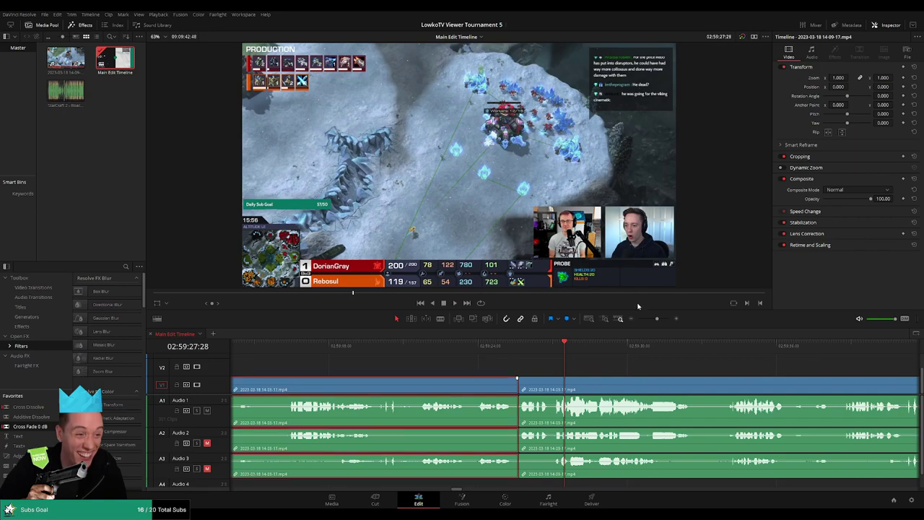
key(alt+y)
click(606, 365)
Step: Blade around the short pause and ripple-delete it, then zoom the timeline back out
scroll(606, 364, right, 3)
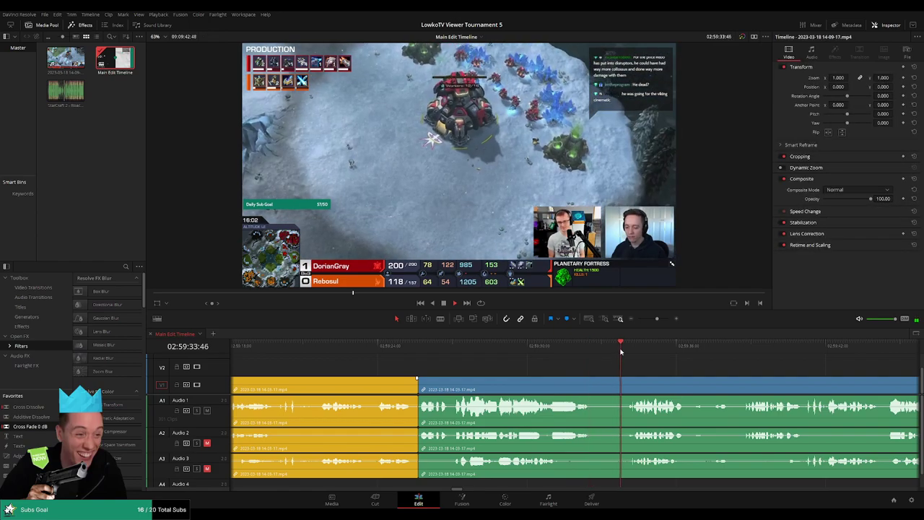
scroll(634, 371, up, 3)
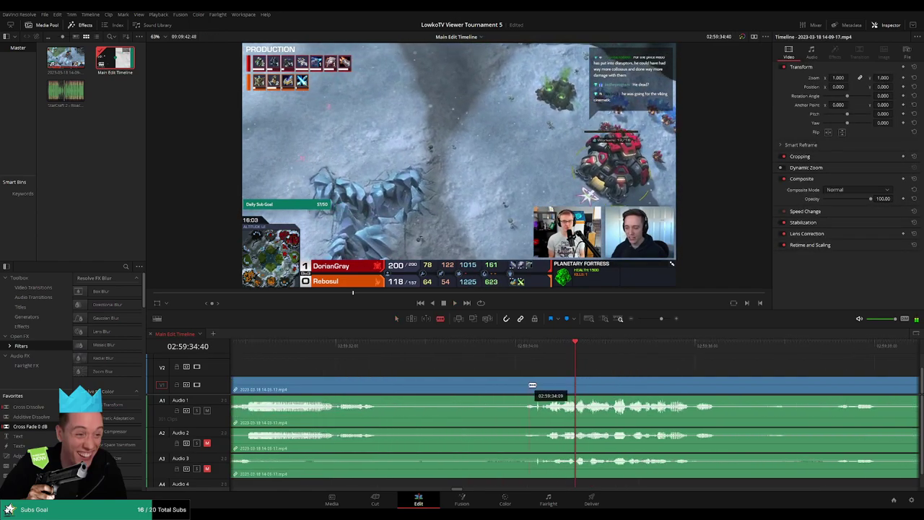
click(525, 384)
click(541, 384)
key(a)
click(535, 388)
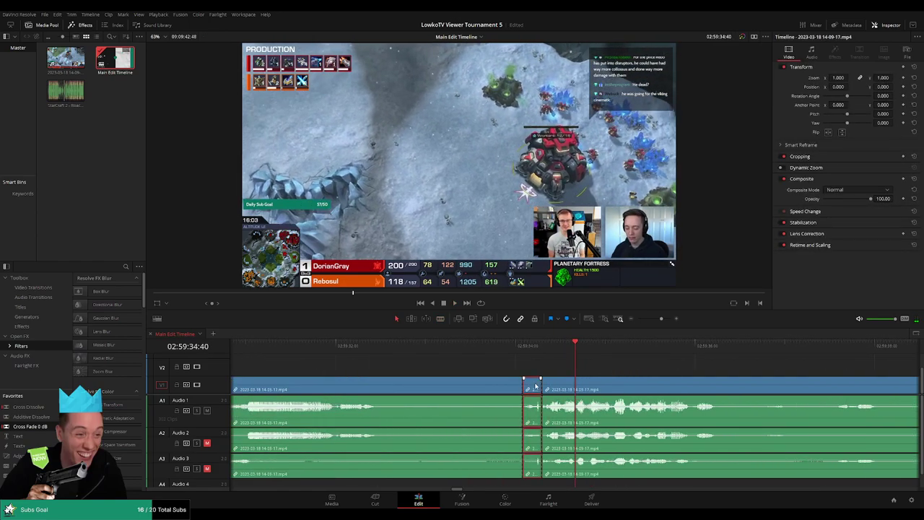
key(Delete)
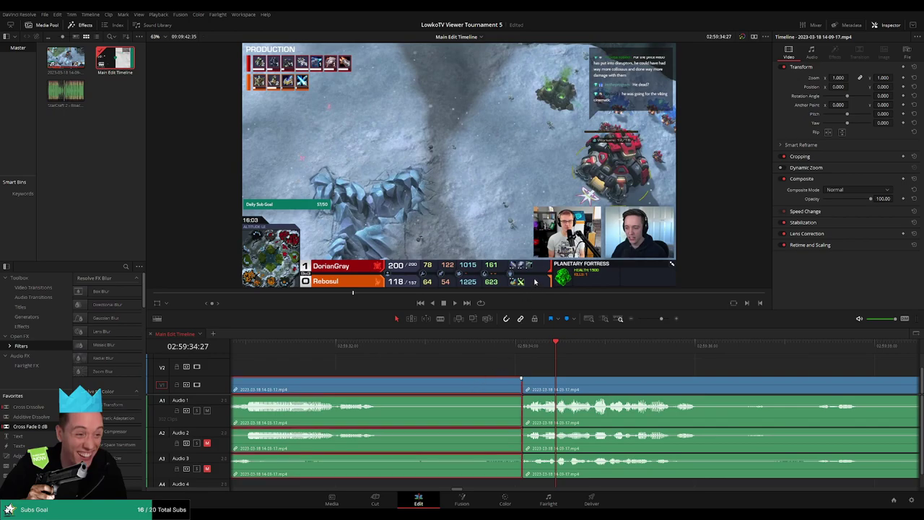
click(660, 371)
drag(661, 319, 658, 319)
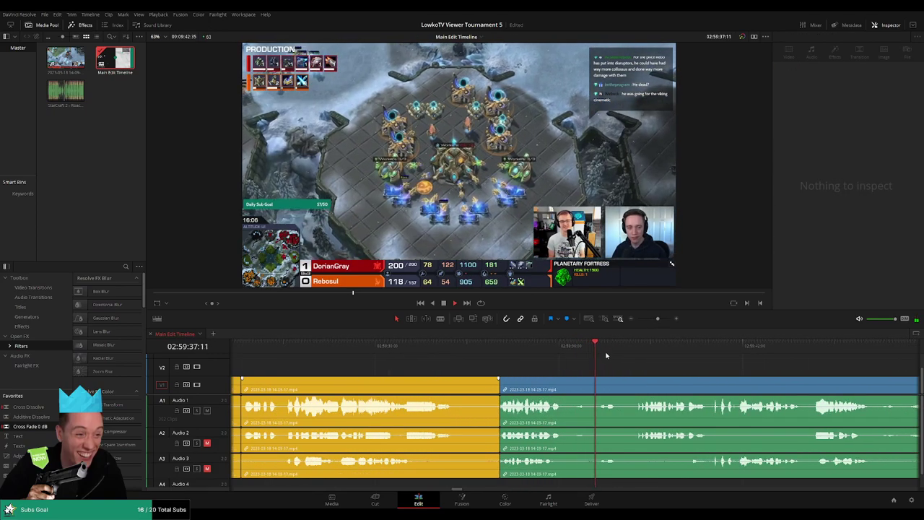
click(683, 388)
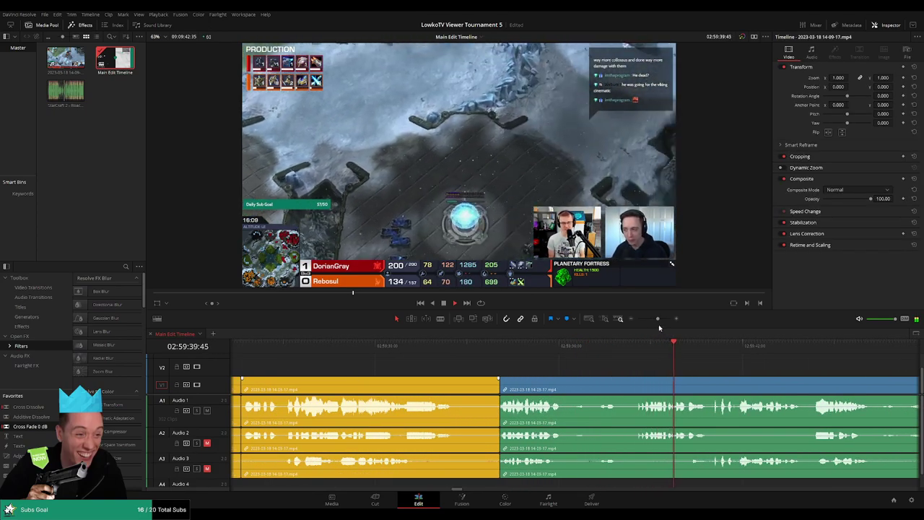
drag(656, 319, 651, 322)
scroll(480, 373, right, 5)
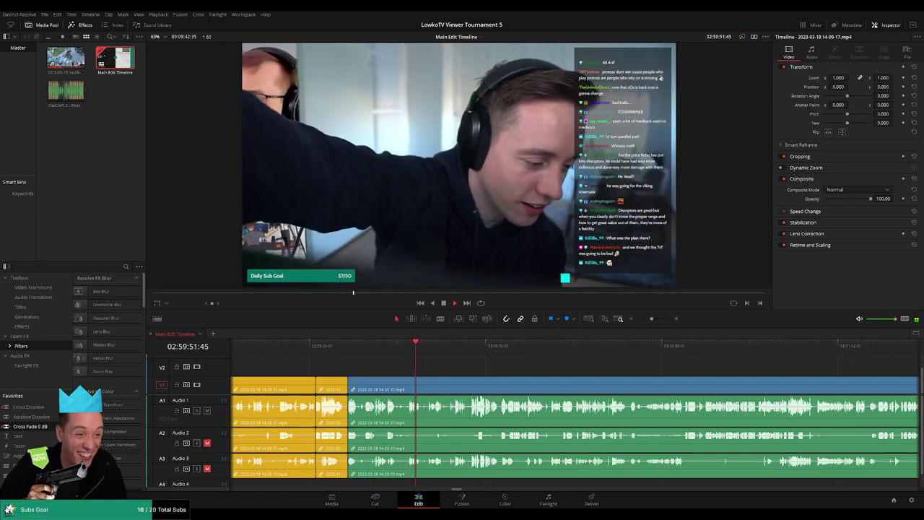
scroll(454, 369, left, 1)
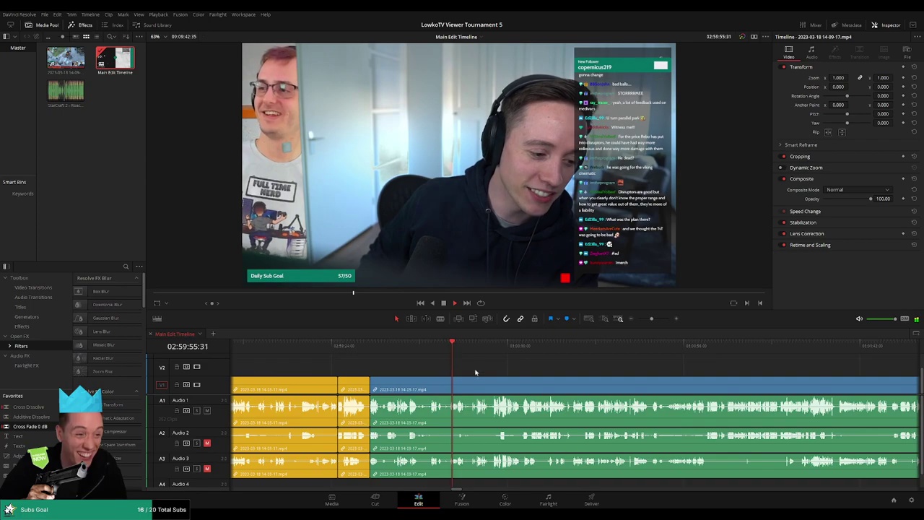
scroll(482, 368, right, 5)
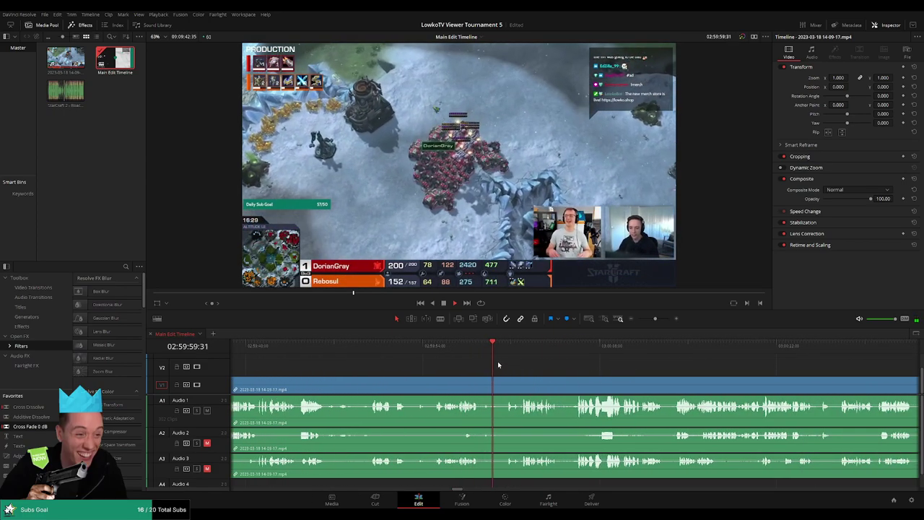
click(510, 353)
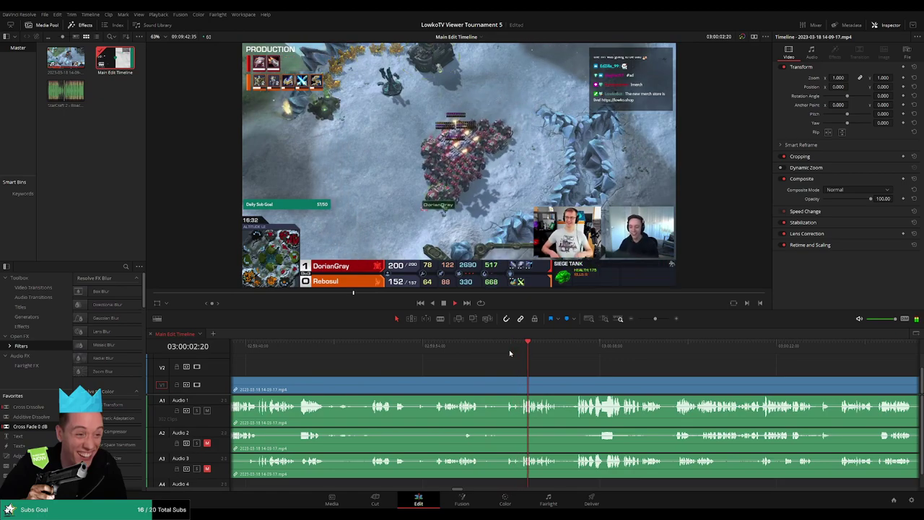
scroll(655, 373, right, 3)
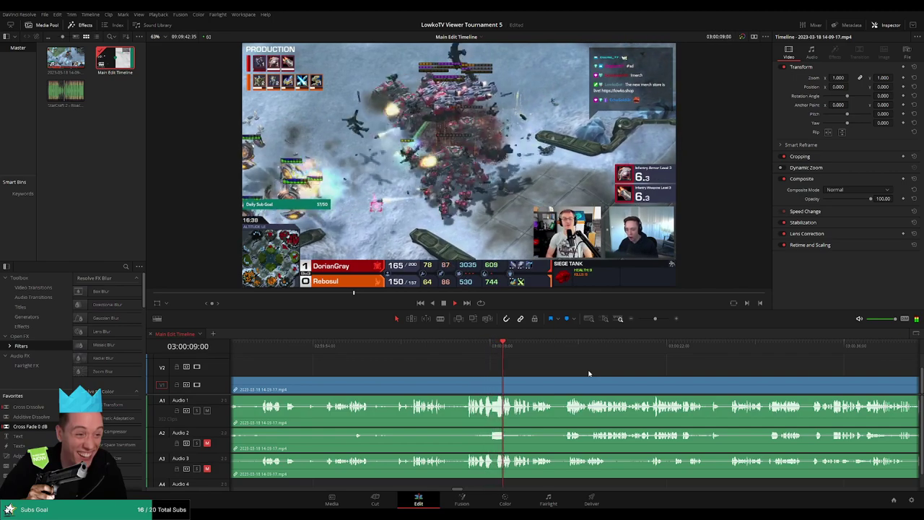
scroll(549, 373, right, 2)
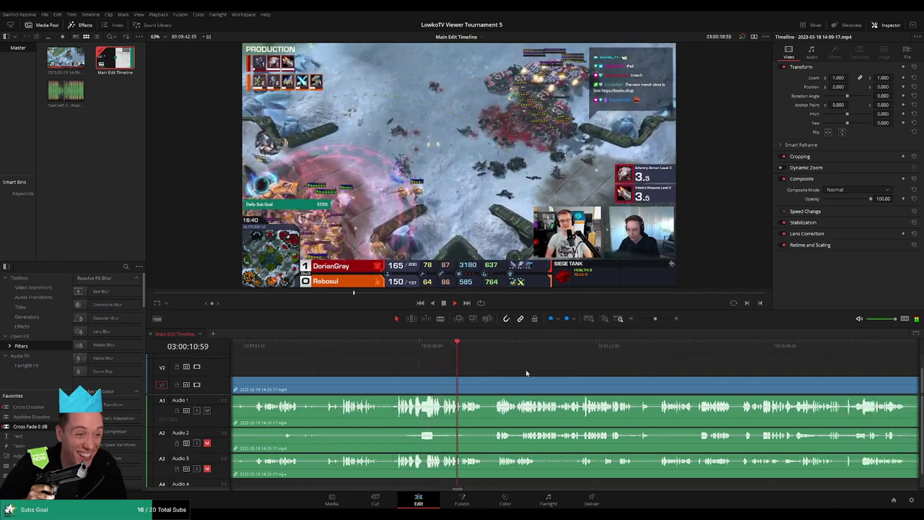
scroll(530, 373, right, 1)
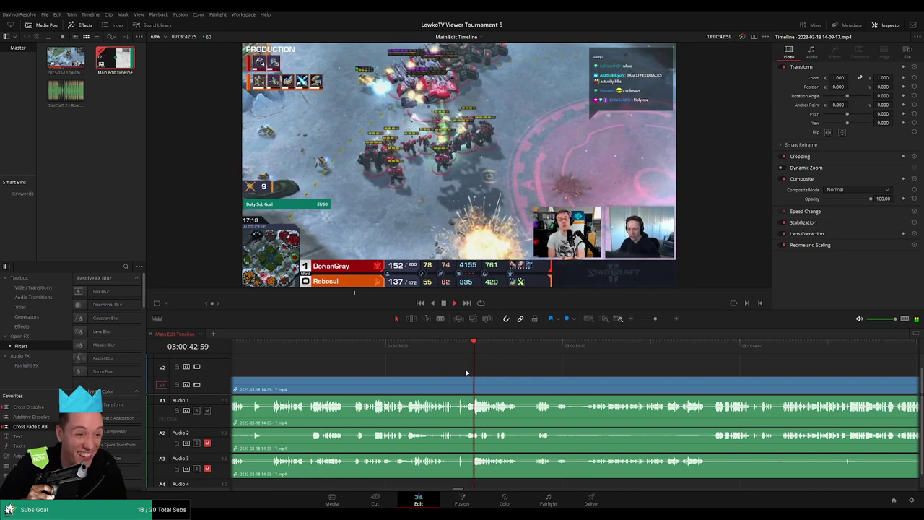
scroll(448, 372, right, 2)
scroll(448, 373, right, 2)
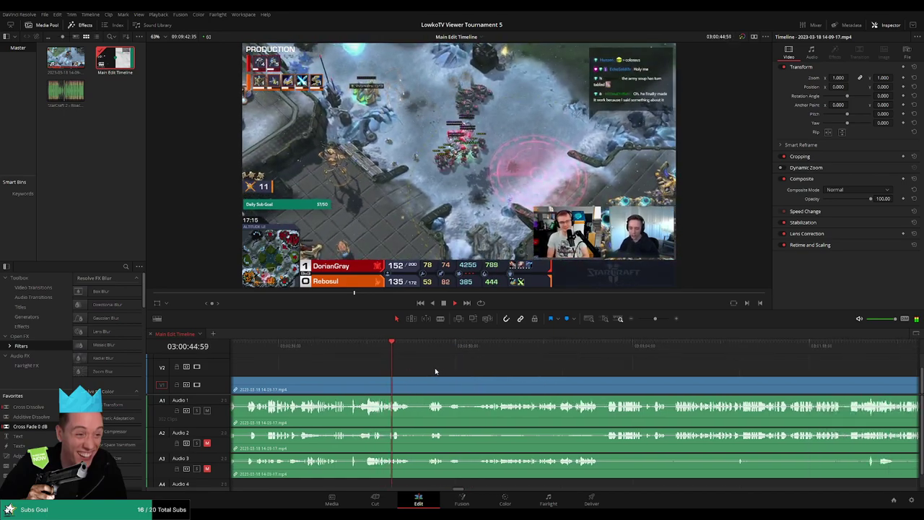
scroll(450, 374, left, 5)
scroll(477, 365, right, 3)
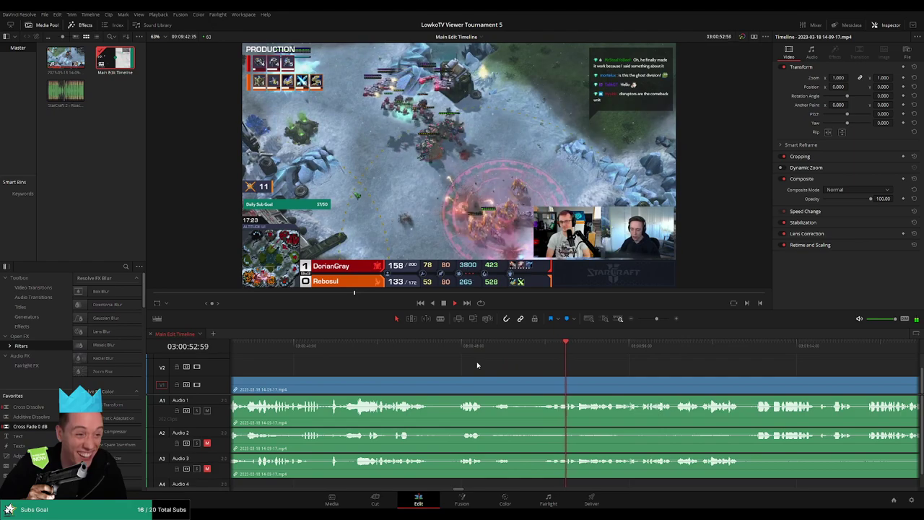
scroll(782, 381, right, 3)
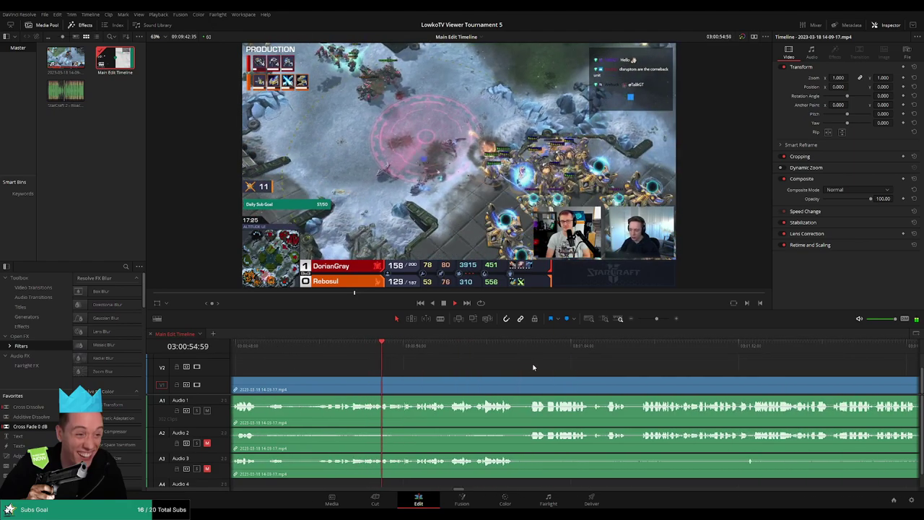
scroll(648, 324, left, 2)
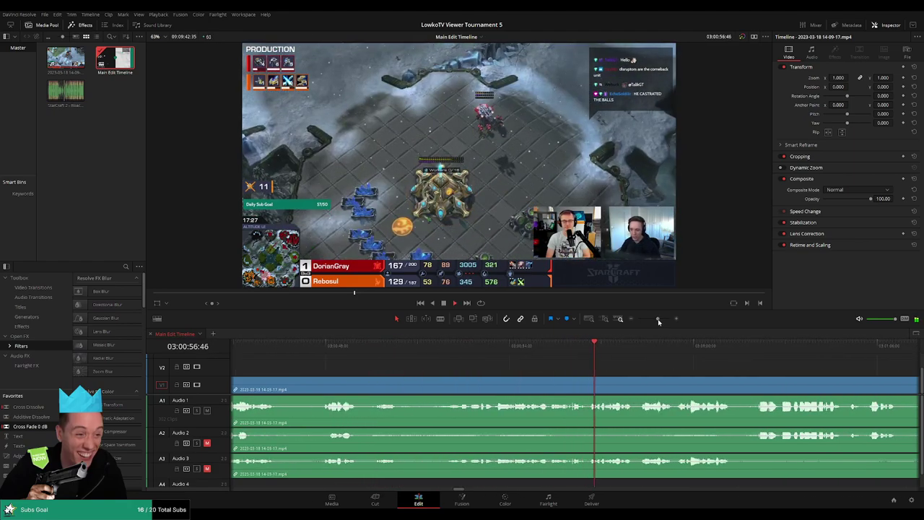
scroll(614, 374, right, 3)
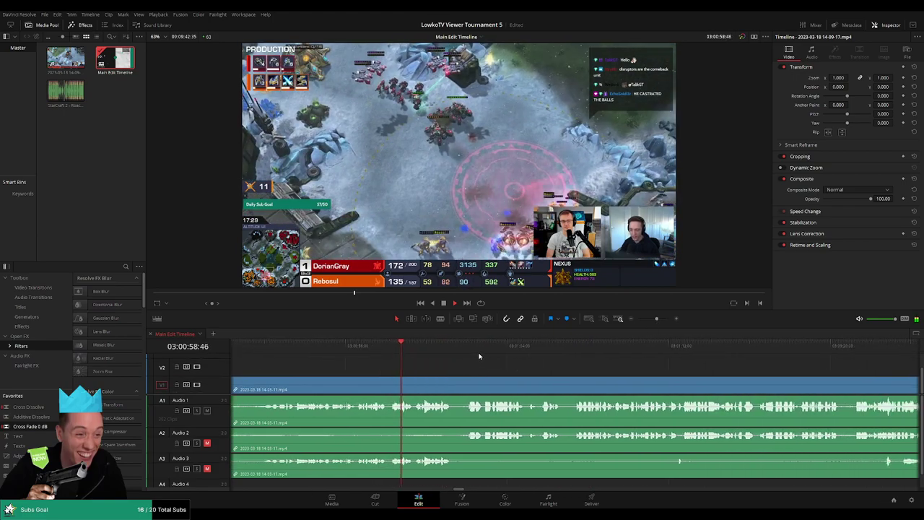
scroll(498, 367, right, 1)
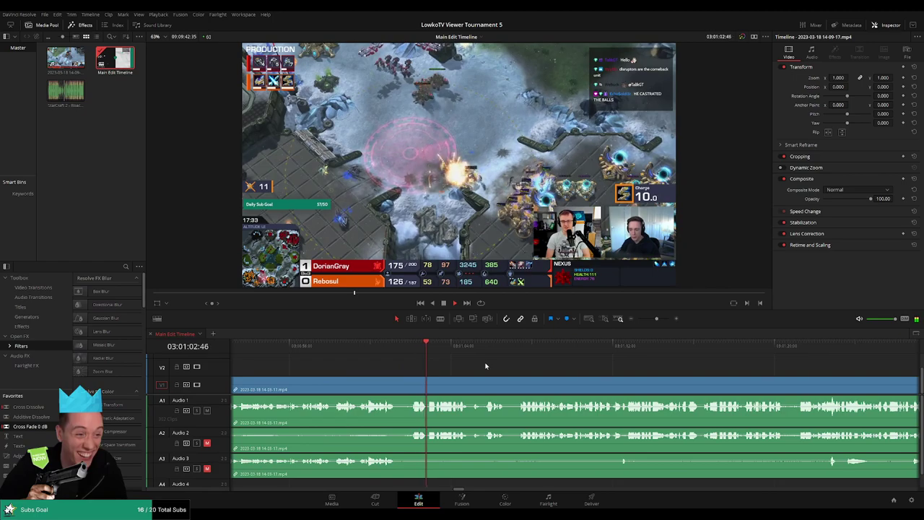
scroll(496, 368, right, 1)
scroll(487, 367, right, 1)
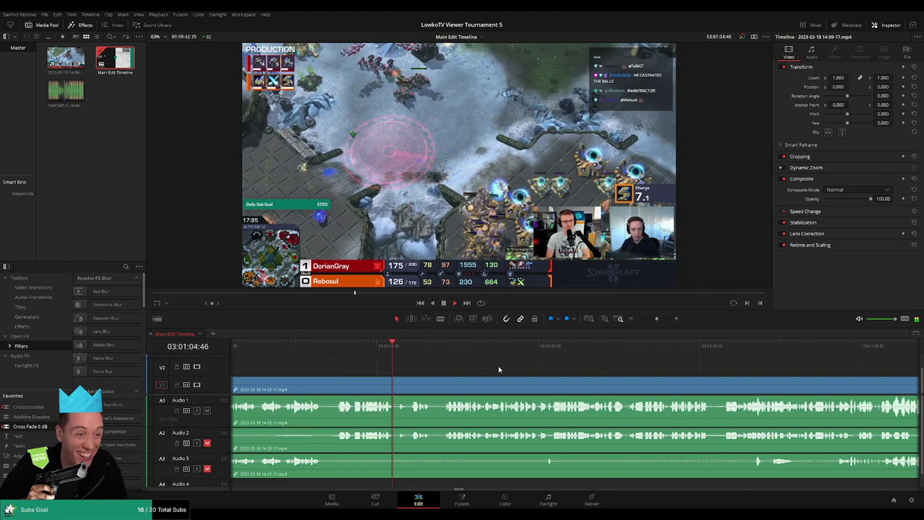
scroll(496, 368, right, 1)
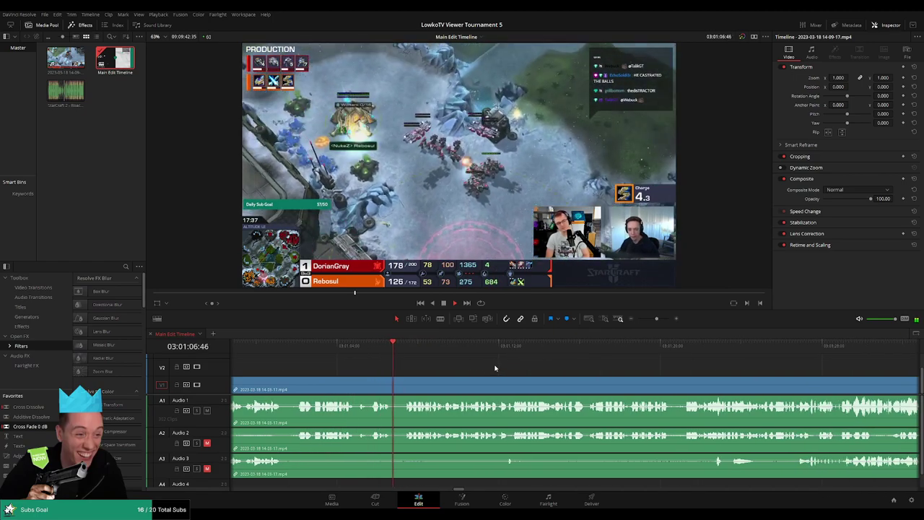
scroll(477, 365, right, 2)
scroll(477, 365, right, 2)
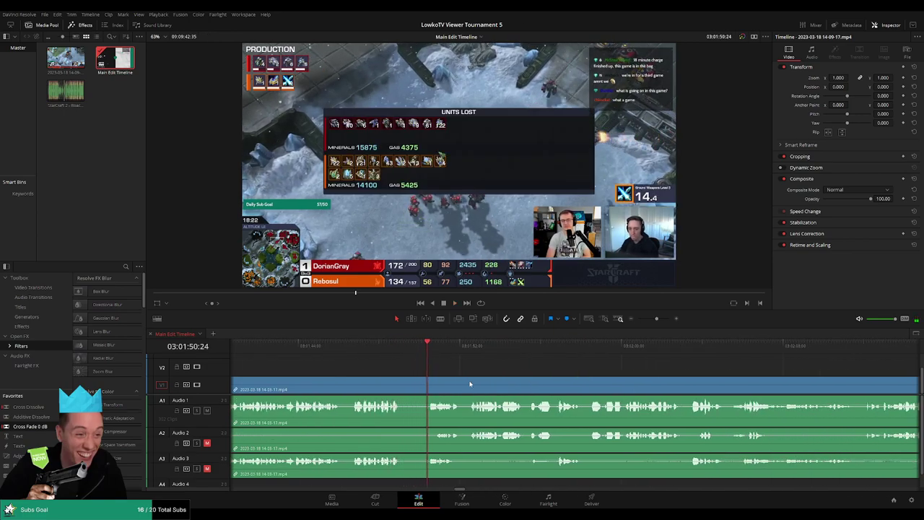
scroll(469, 381, down, 2)
drag(654, 320, 661, 320)
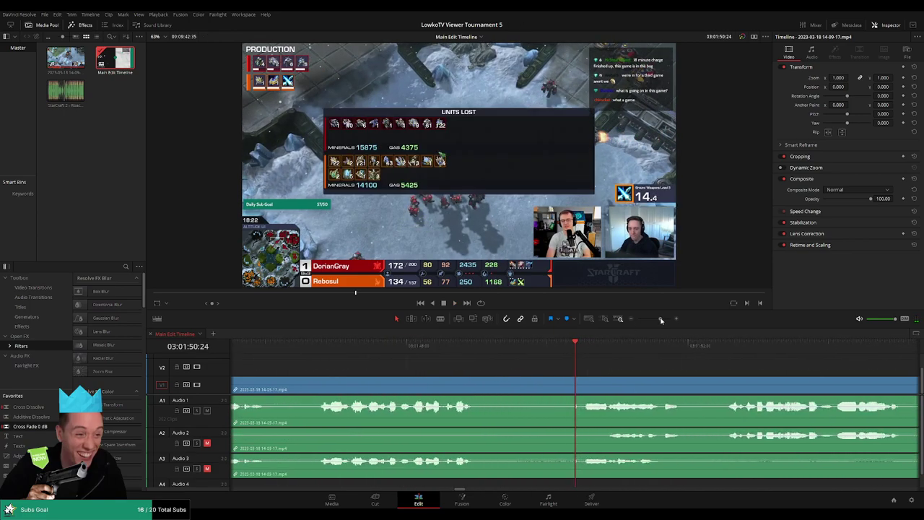
click(573, 384)
drag(584, 388, 577, 390)
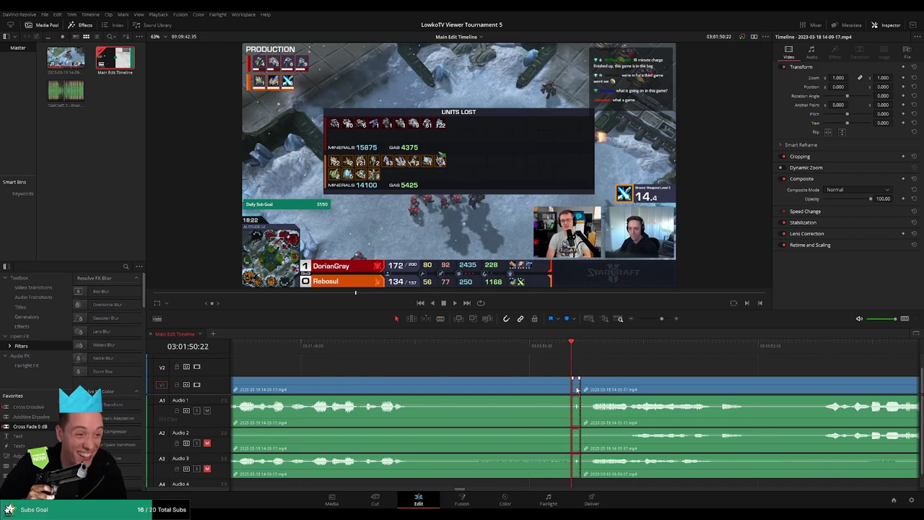
key(Delete)
key(space)
key(ctrl+minus)
key(ctrl+minus)
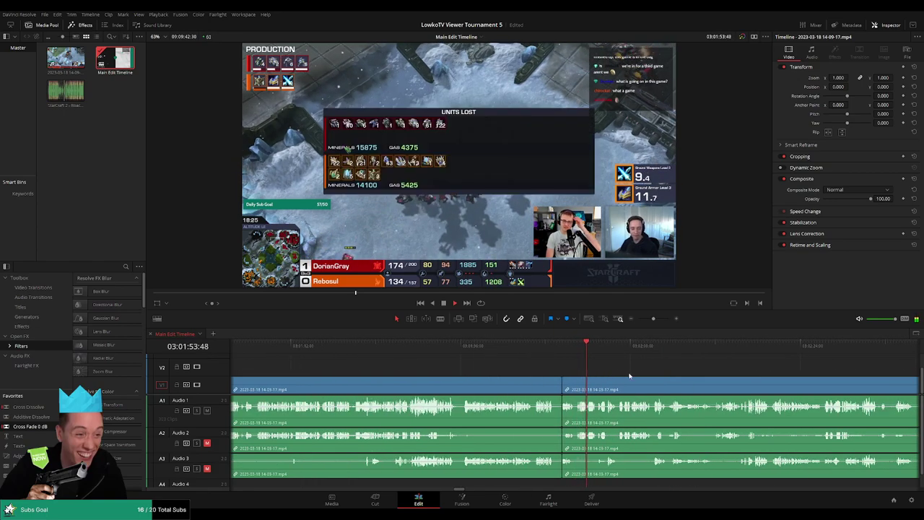
mouse_move(654, 320)
mouse_down()
mouse_move(645, 319)
mouse_move(656, 319)
mouse_up()
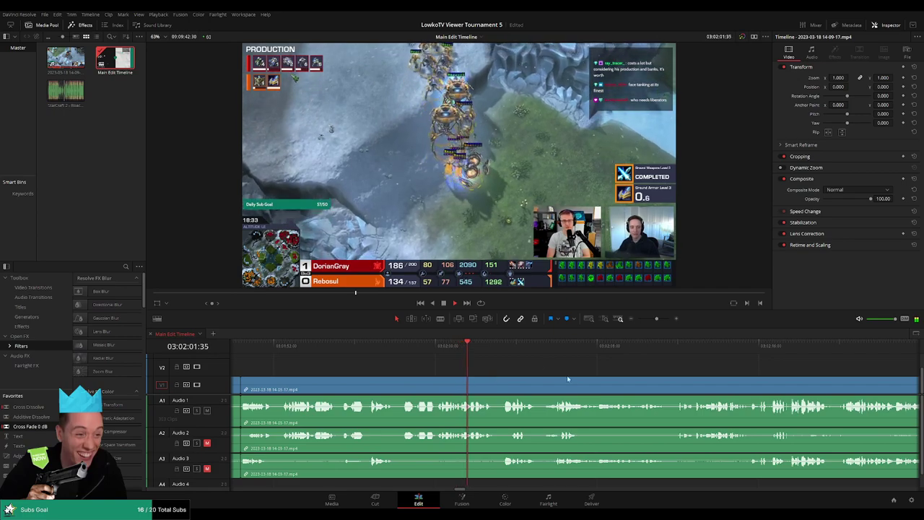
scroll(560, 376, right, 3)
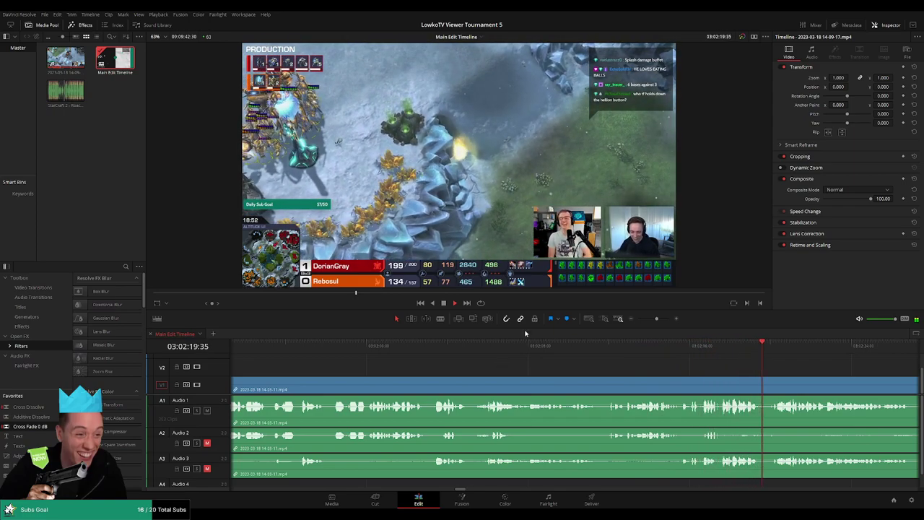
click(708, 345)
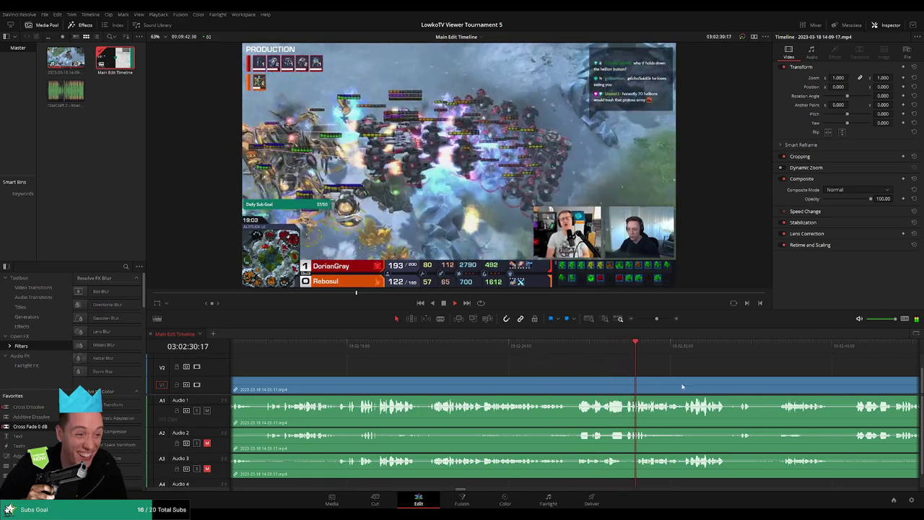
scroll(614, 378, right, 3)
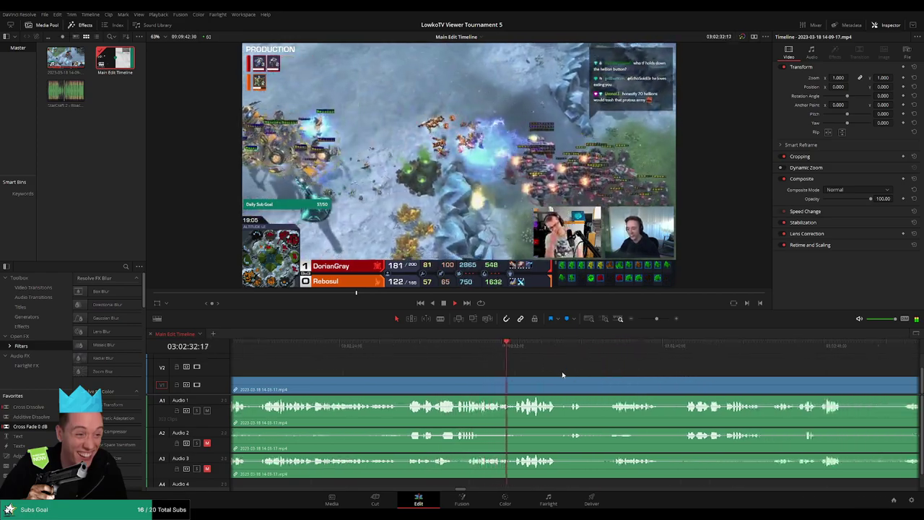
scroll(536, 371, right, 3)
scroll(463, 367, right, 1)
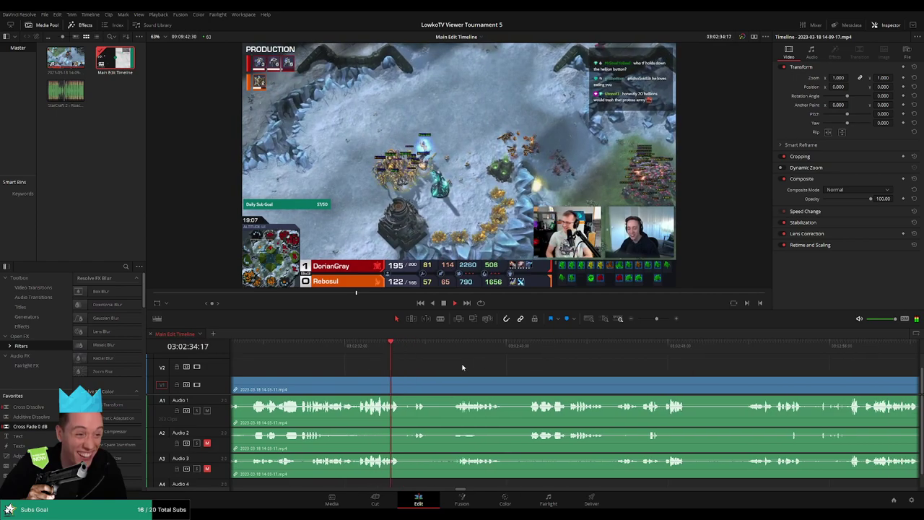
scroll(455, 369, right, 1)
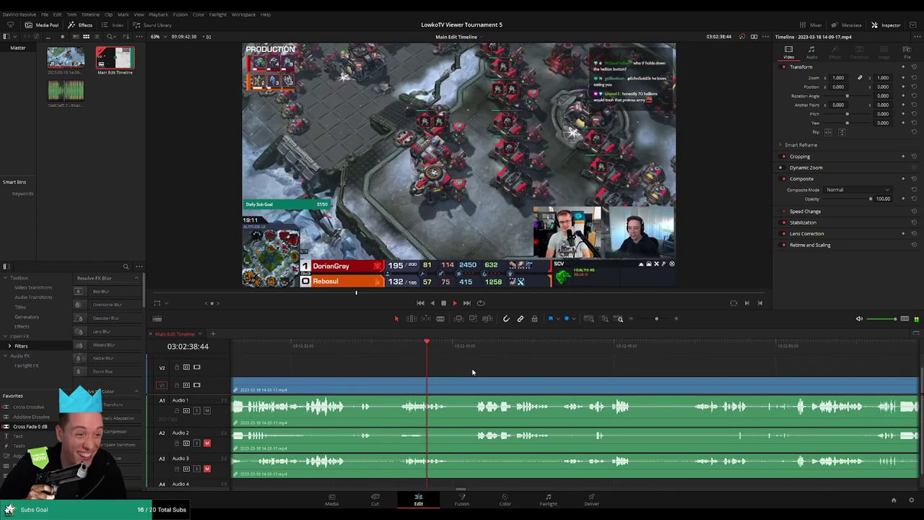
scroll(465, 369, right, 1)
scroll(455, 370, right, 1)
scroll(459, 373, right, 1)
scroll(453, 370, right, 2)
scroll(453, 370, left, 2)
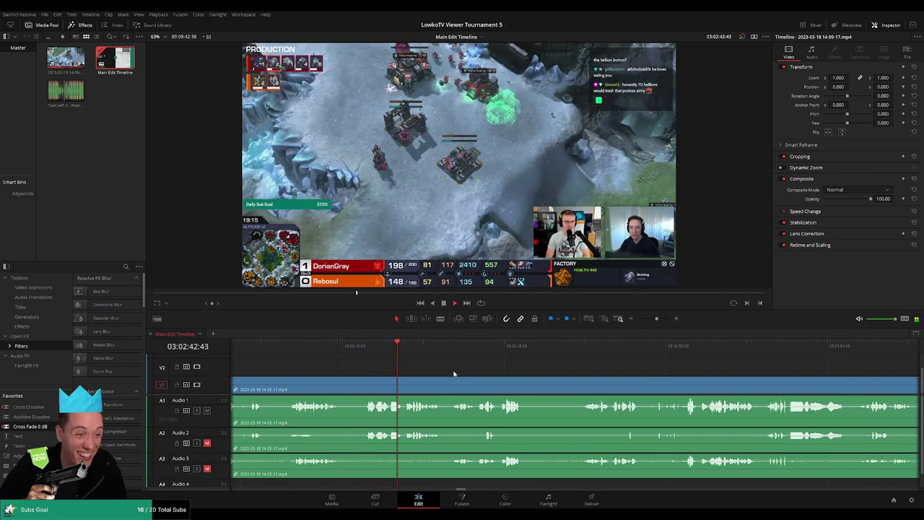
scroll(459, 373, right, 1)
scroll(426, 373, right, 3)
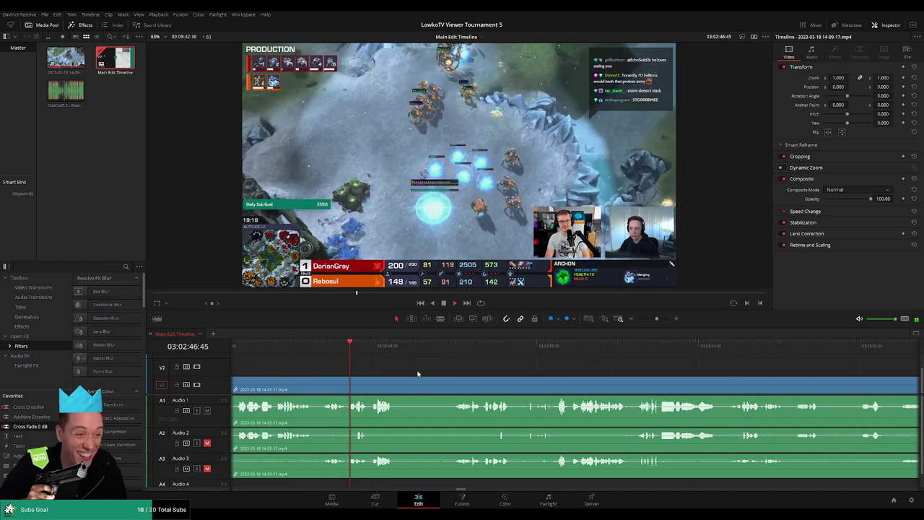
scroll(418, 373, right, 2)
scroll(417, 368, left, 1)
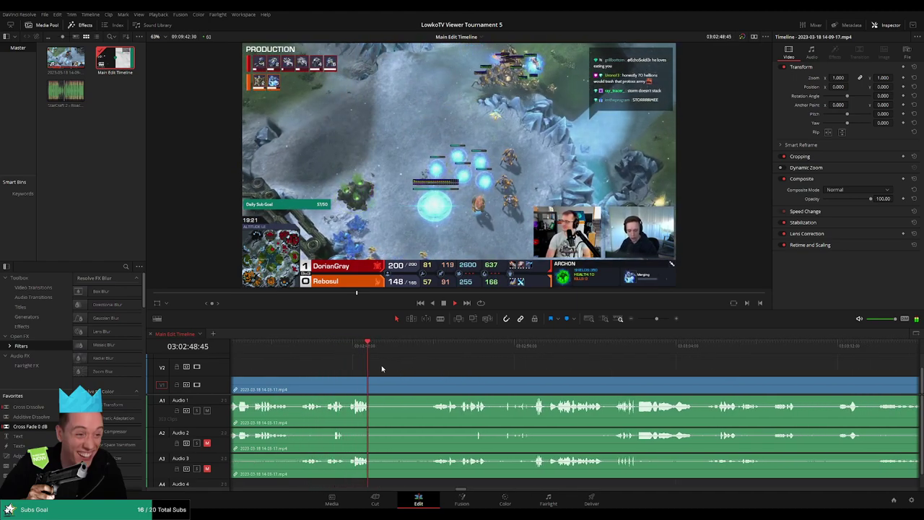
Step: Blade both ends of the first short dead stretch and ripple-delete it
key(b)
click(380, 390)
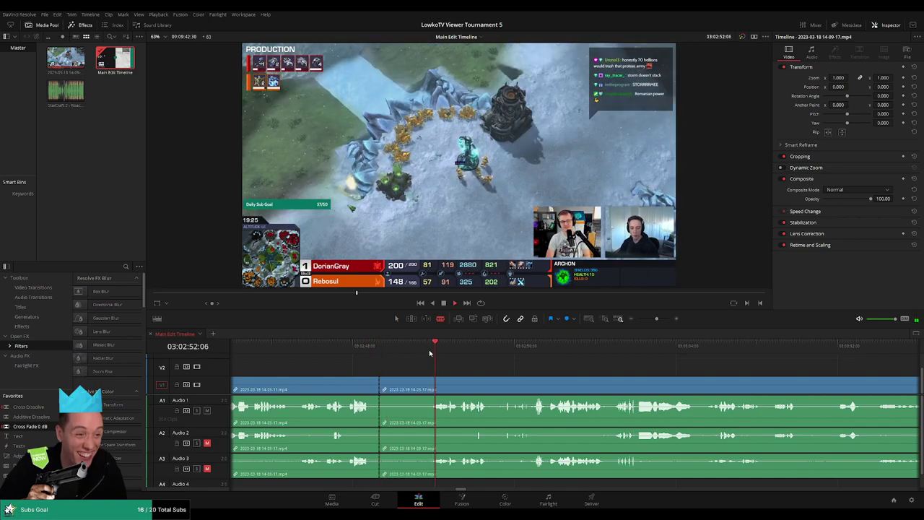
click(425, 390)
key(a)
click(410, 389)
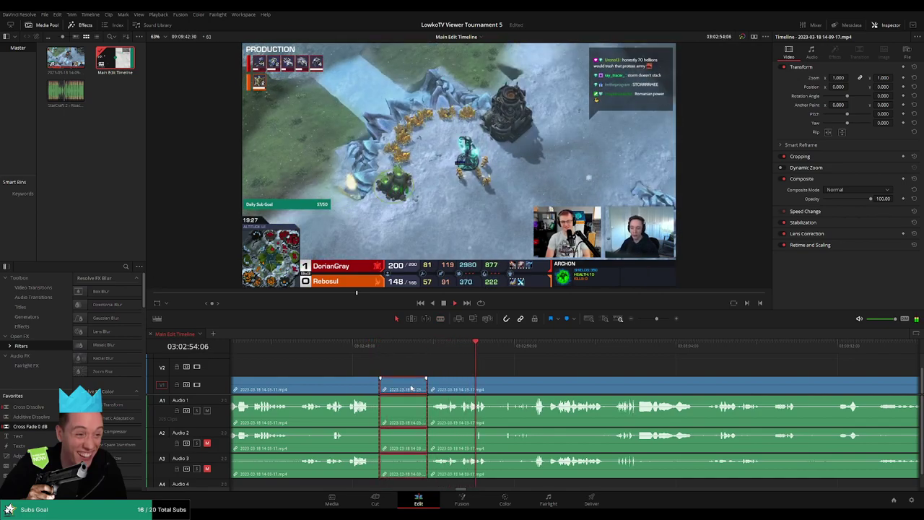
key(Delete)
Step: Put Cross Fade 0 dB on the audio joins, including Audio 3, and colour-mark the trimmed middle clip
drag(40, 426, 395, 423)
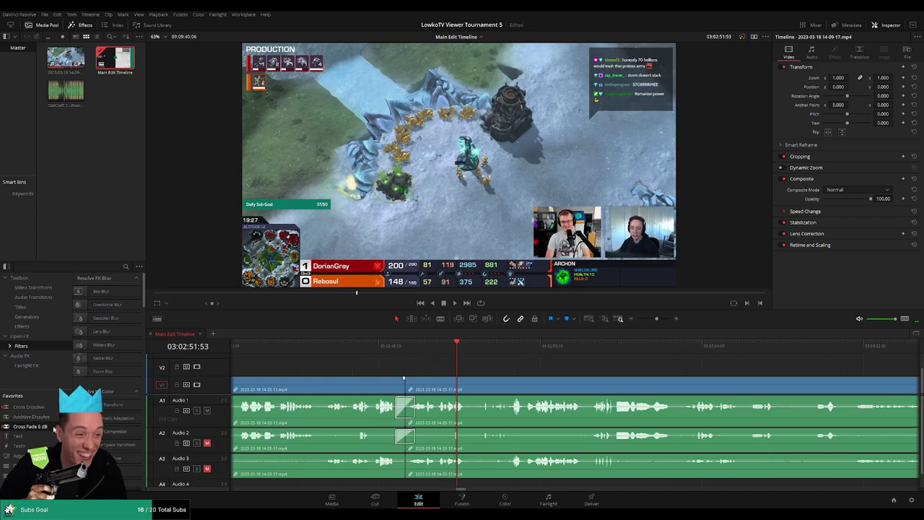
drag(55, 429, 429, 463)
scroll(433, 378, down, 2)
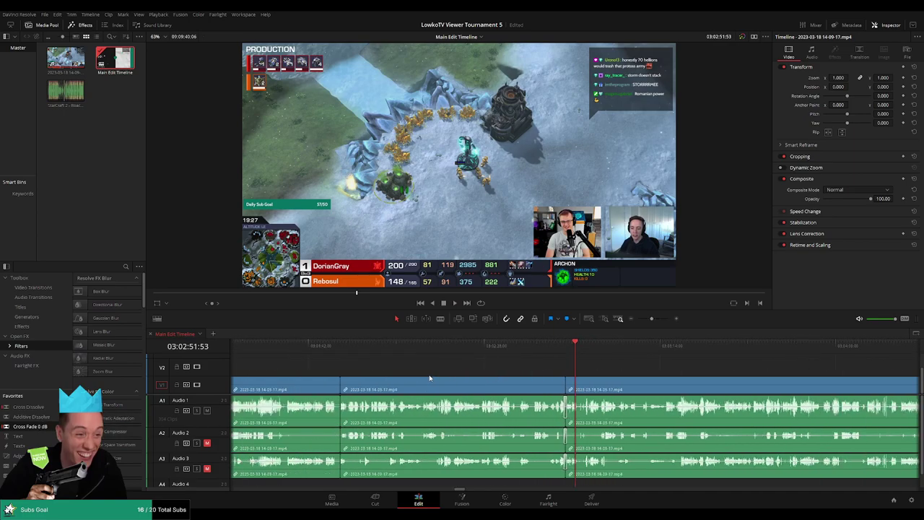
click(429, 386)
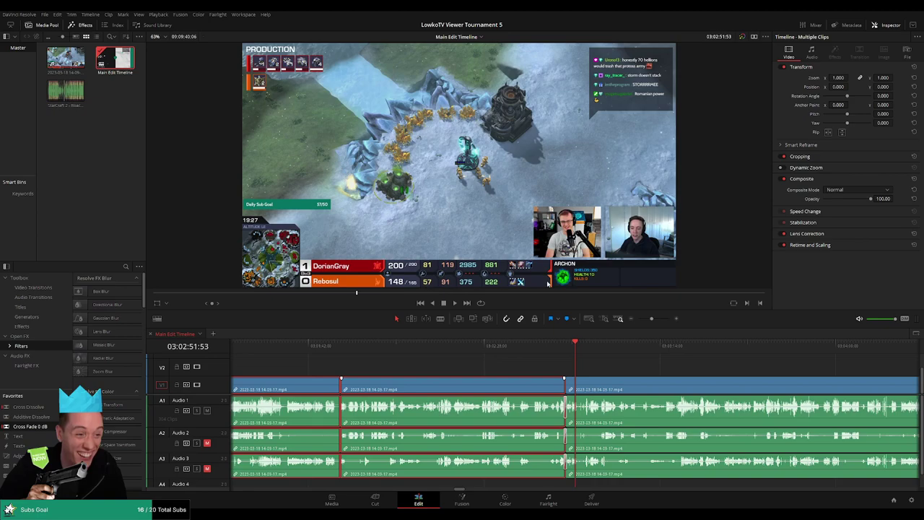
key(/)
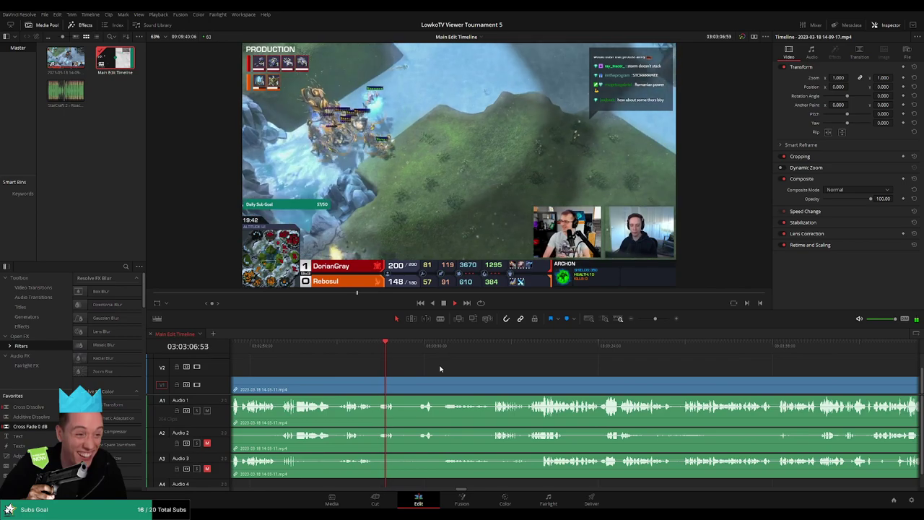
Step: Blade out the next dead stretch and ripple-delete it to close the gap
click(410, 346)
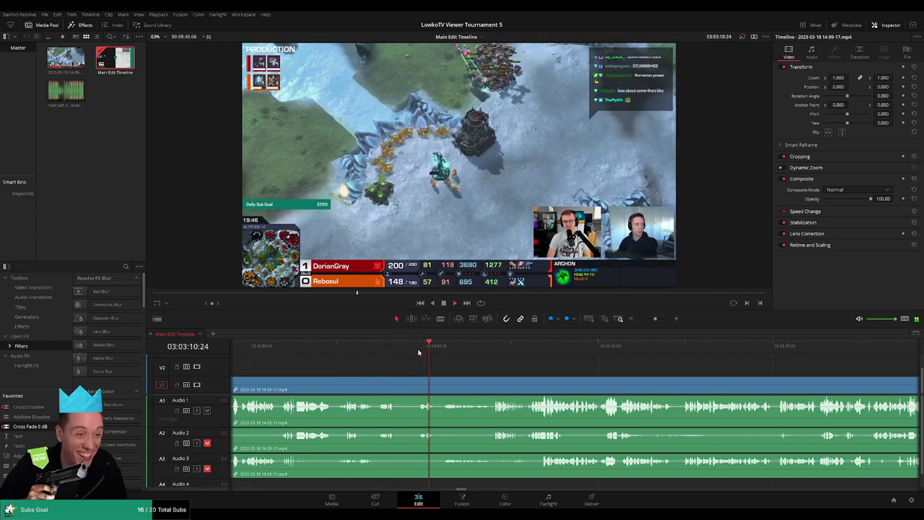
key(b)
click(396, 380)
click(444, 380)
key(a)
click(421, 390)
key(Delete)
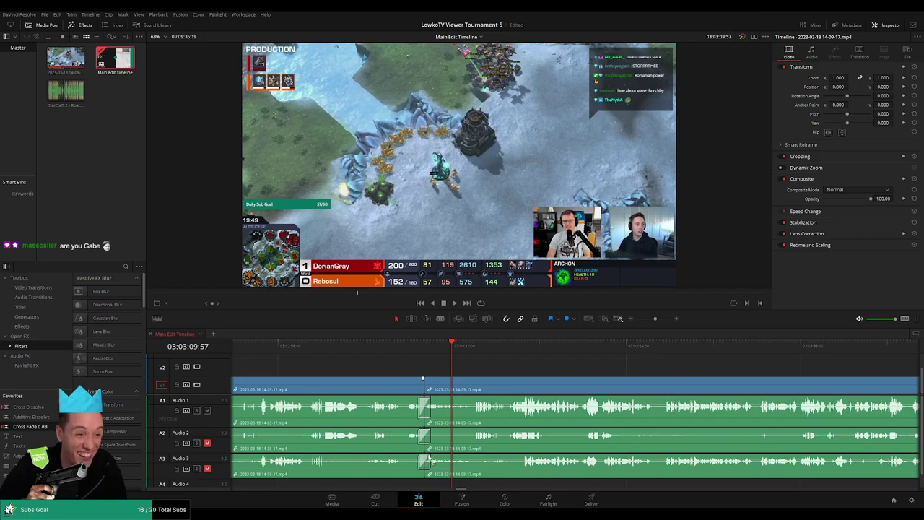
Step: Check the new join and colour the finished clips before it yellow
click(423, 345)
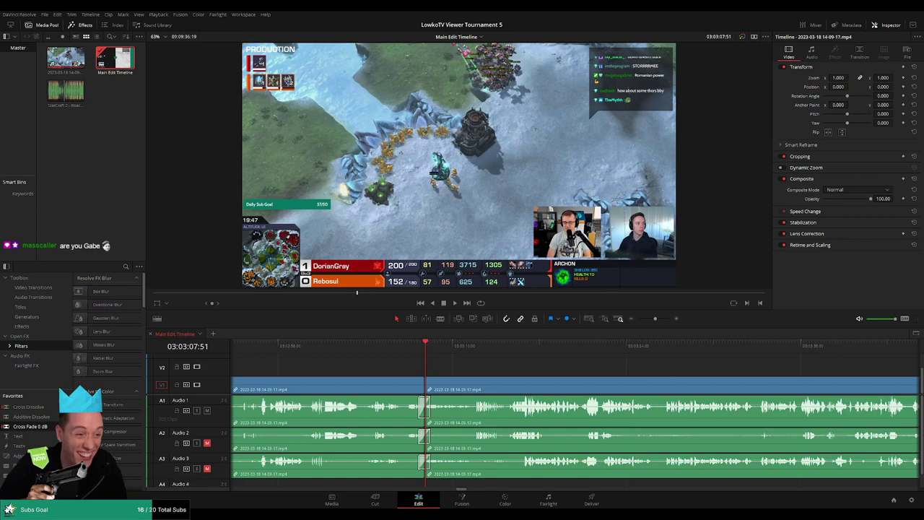
click(395, 381)
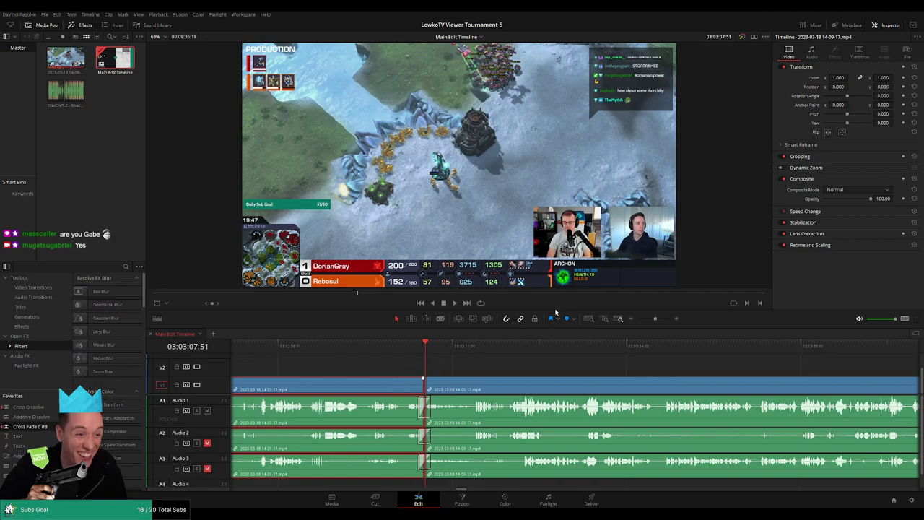
click(489, 366)
mouse_move(646, 318)
mouse_down()
mouse_move(635, 320)
mouse_move(656, 319)
mouse_up()
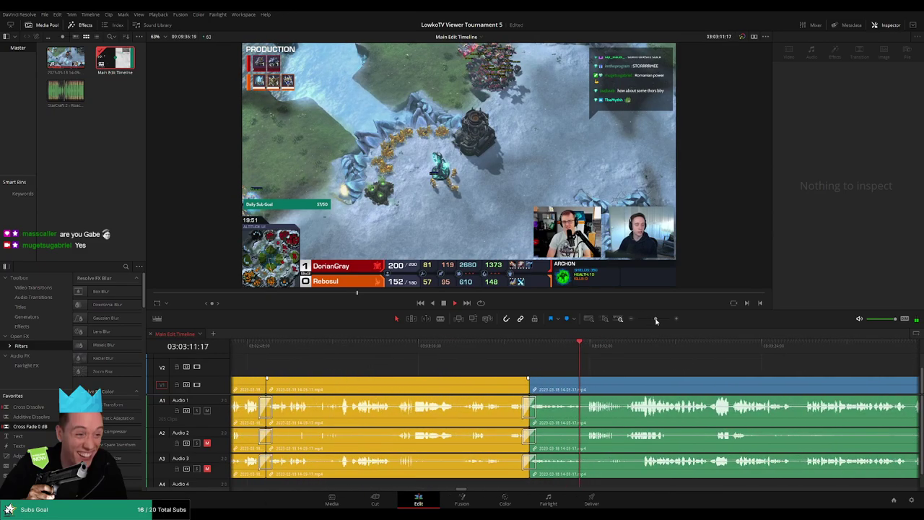
Step: Select the remaining untouched stream clip and scroll the timeline along with playback
scroll(454, 363, right, 3)
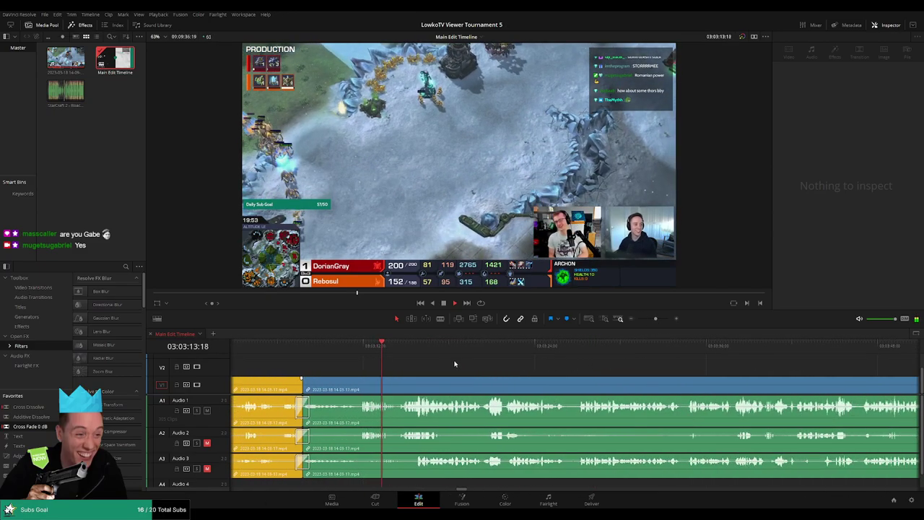
click(456, 365)
scroll(492, 364, right, 1)
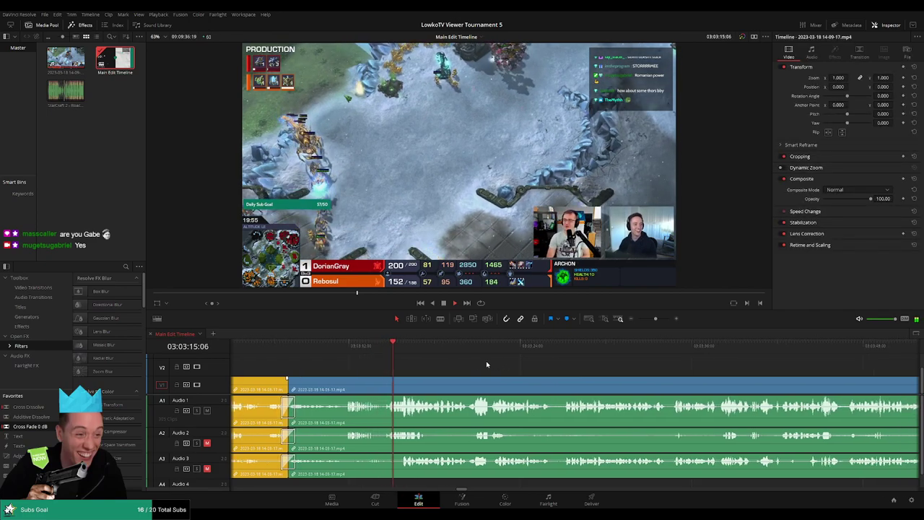
scroll(493, 364, right, 1)
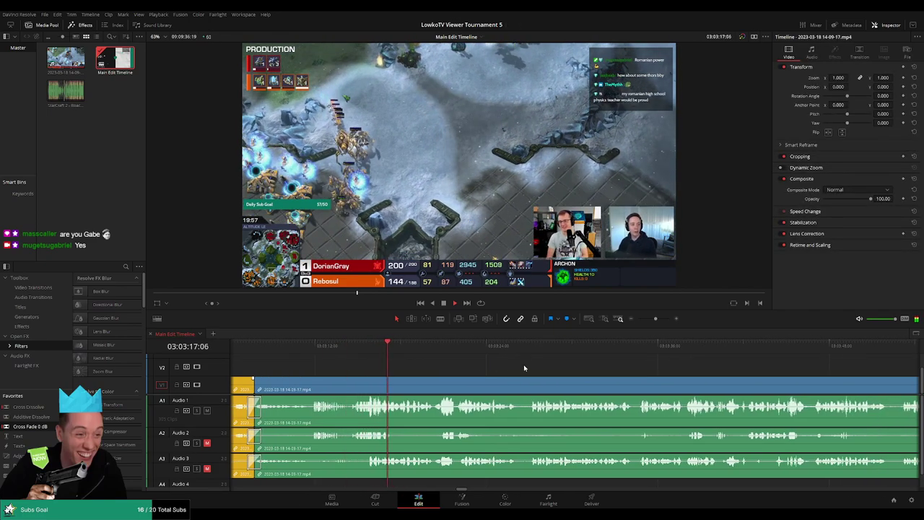
scroll(488, 364, right, 1)
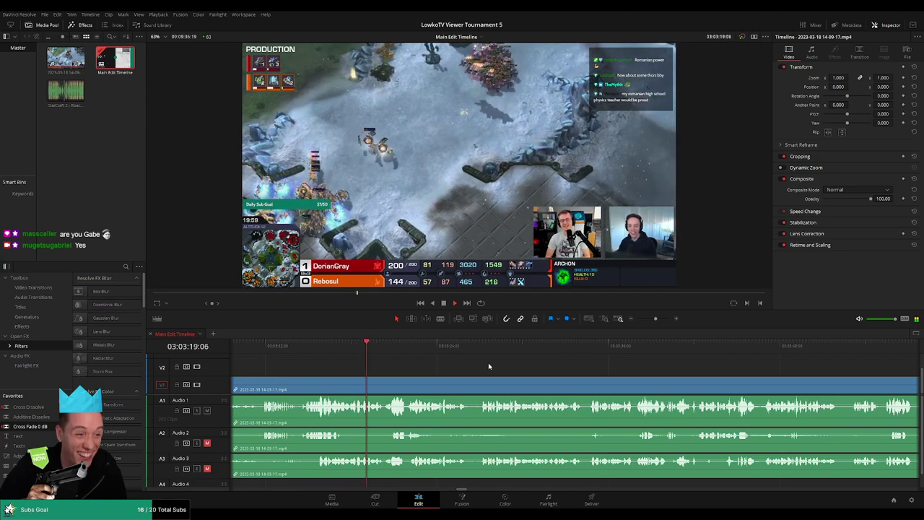
scroll(478, 367, right, 1)
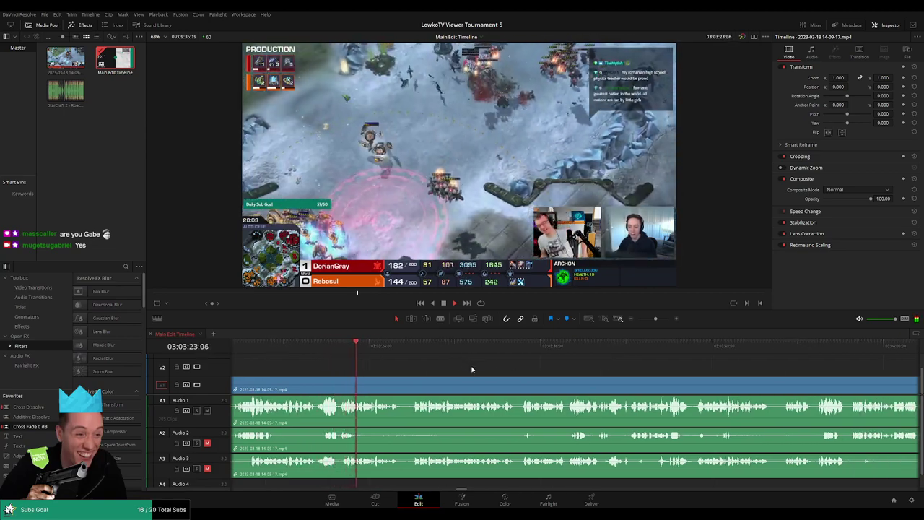
scroll(476, 367, right, 1)
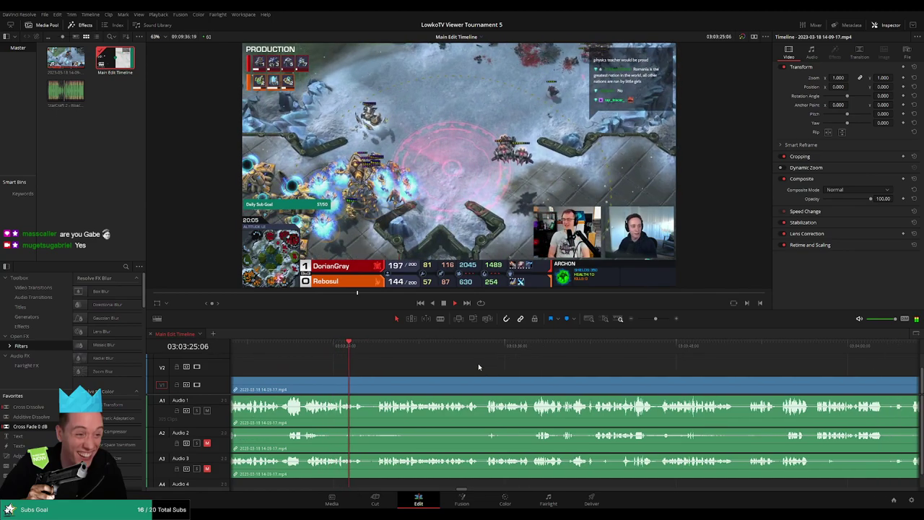
scroll(462, 363, right, 1)
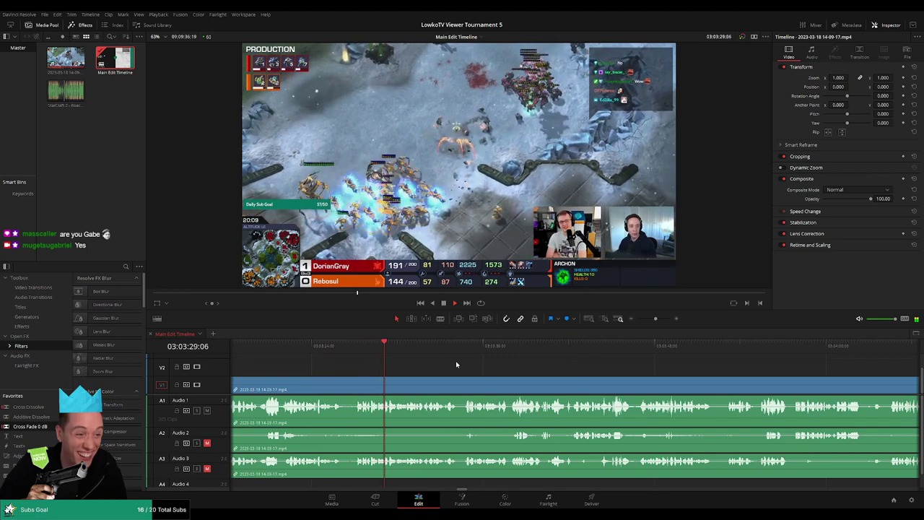
scroll(469, 368, right, 1)
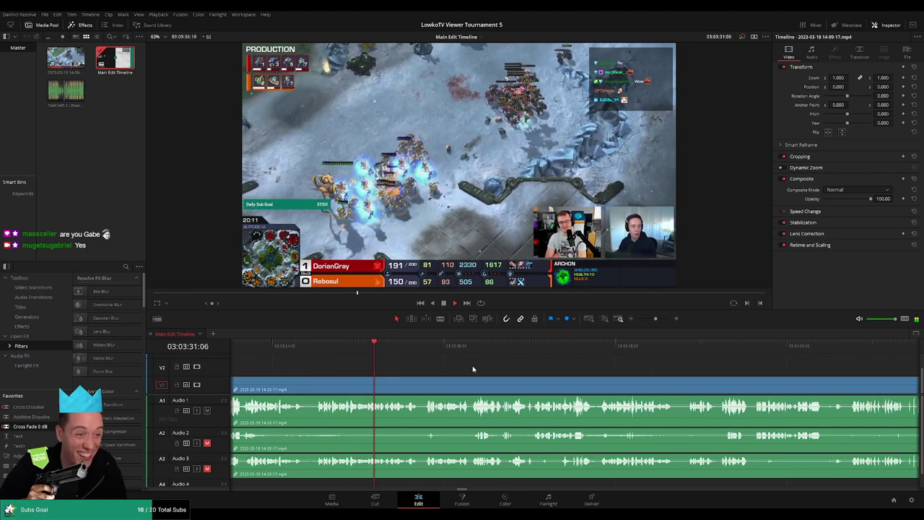
scroll(477, 370, right, 1)
scroll(484, 370, right, 1)
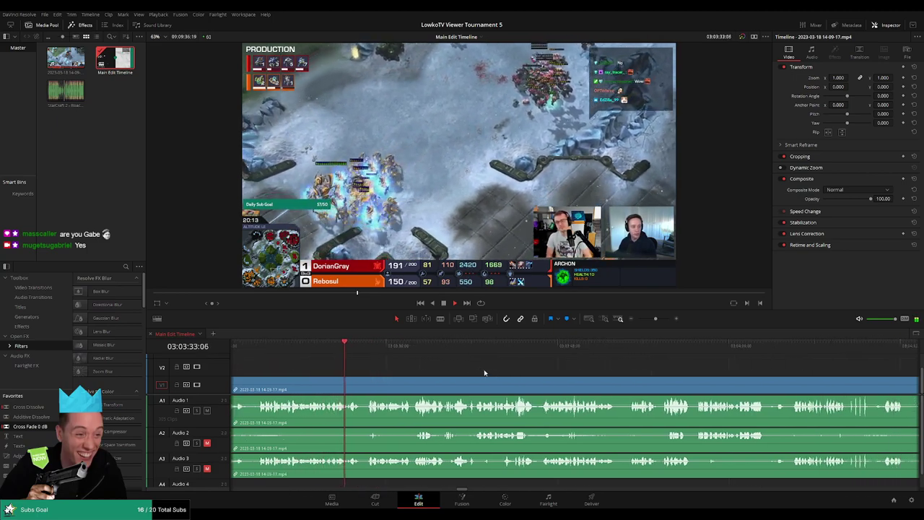
scroll(482, 365, right, 1)
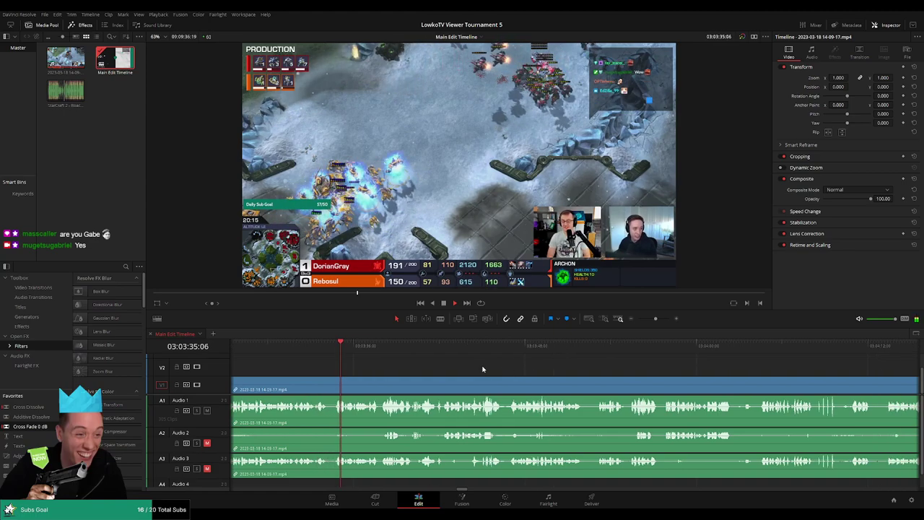
scroll(505, 369, right, 1)
scroll(491, 369, right, 1)
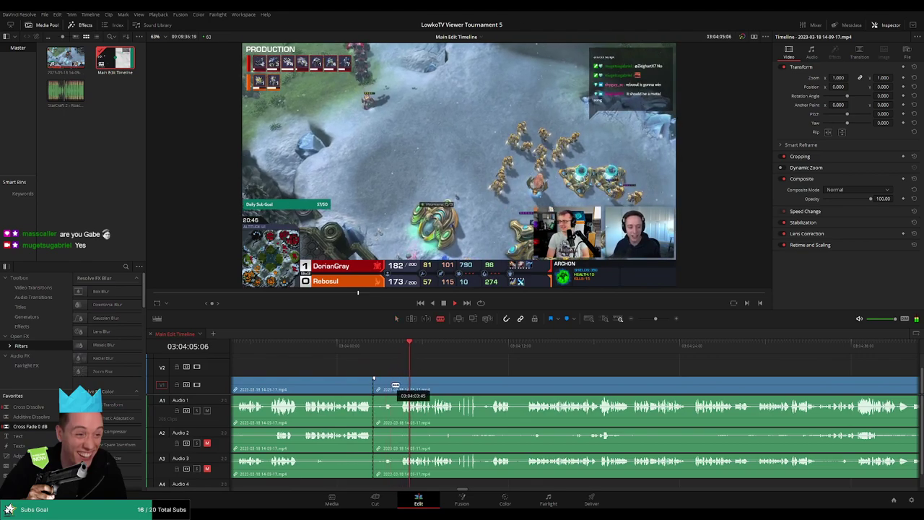
Step: Delete the short dead piece and return playback to the new join
click(388, 389)
key(Delete)
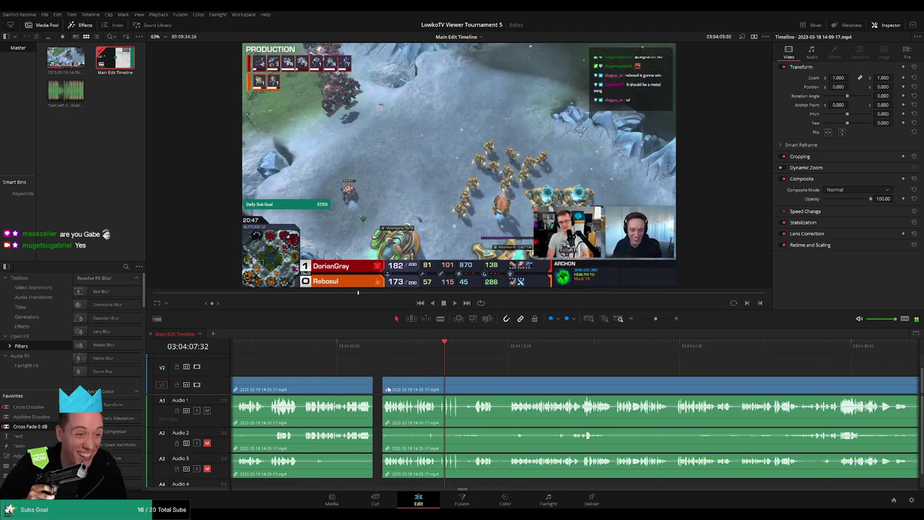
click(365, 346)
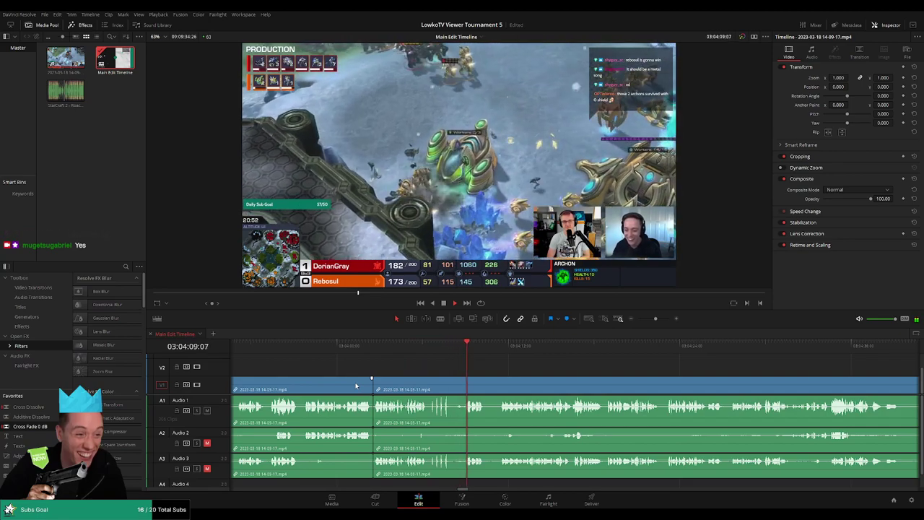
Step: Pause playback and colour the first reviewed clip yellow
key(space)
click(355, 385)
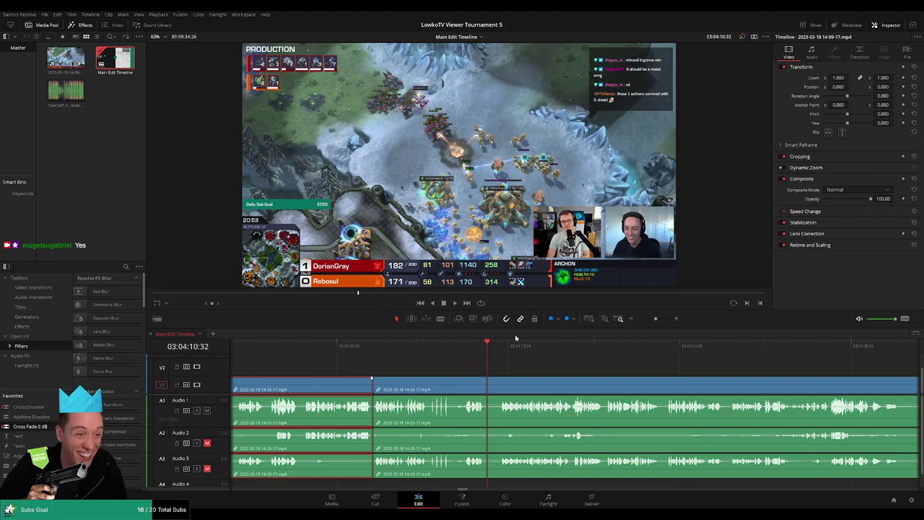
click(546, 369)
Step: Resume the match playback and follow it along the timeline
key(space)
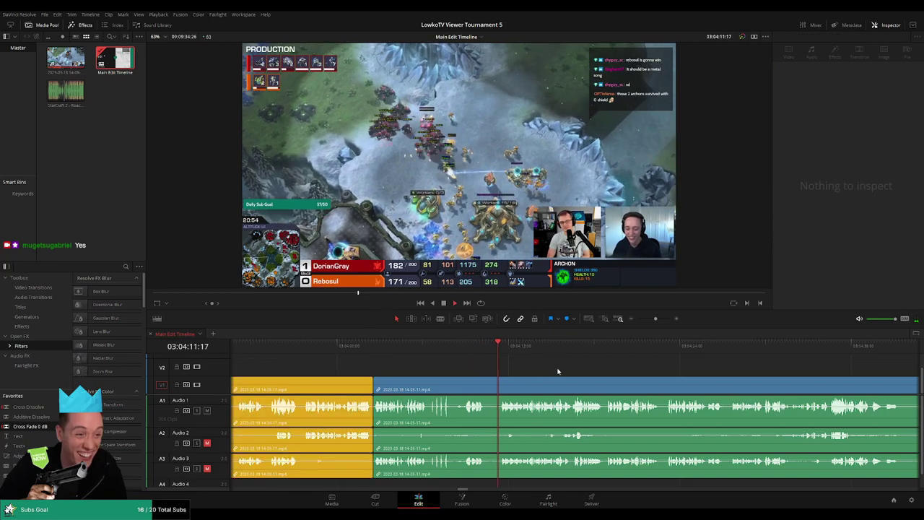
scroll(508, 365, right, 3)
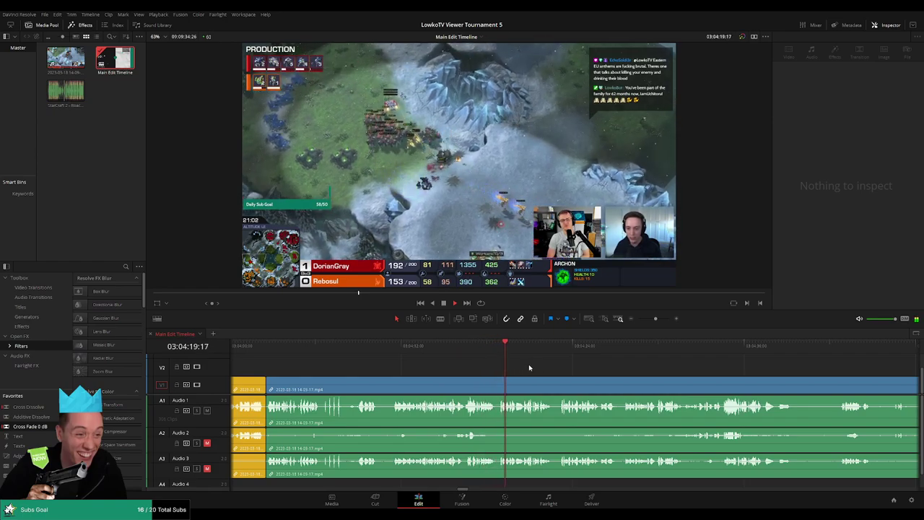
scroll(478, 366, right, 5)
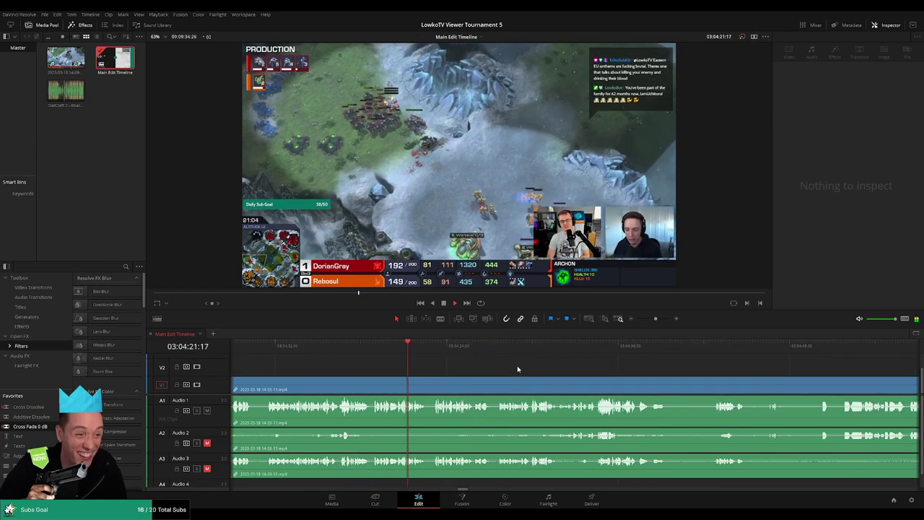
scroll(474, 368, right, 2)
scroll(475, 368, right, 1)
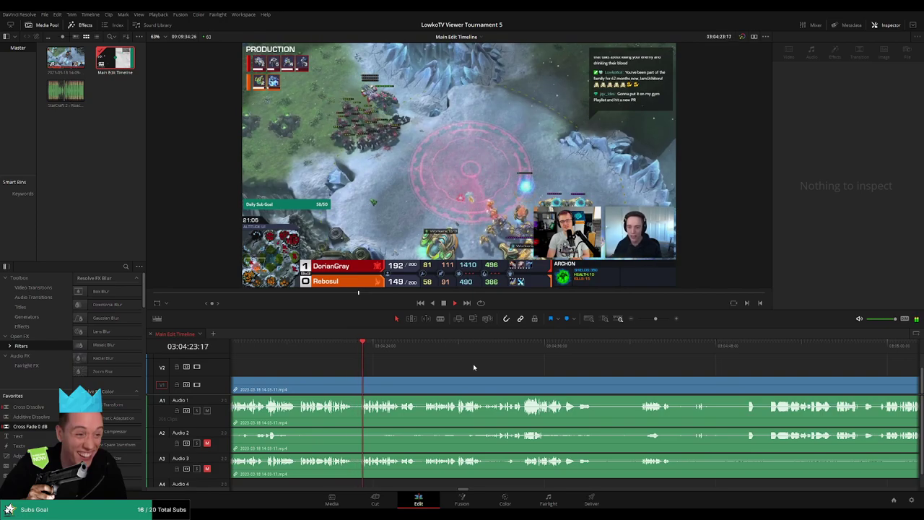
scroll(482, 368, right, 1)
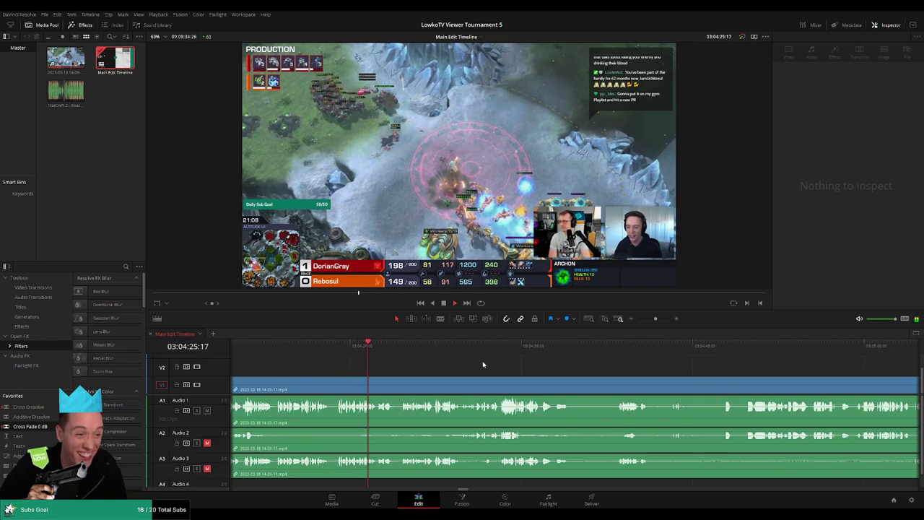
scroll(481, 364, right, 1)
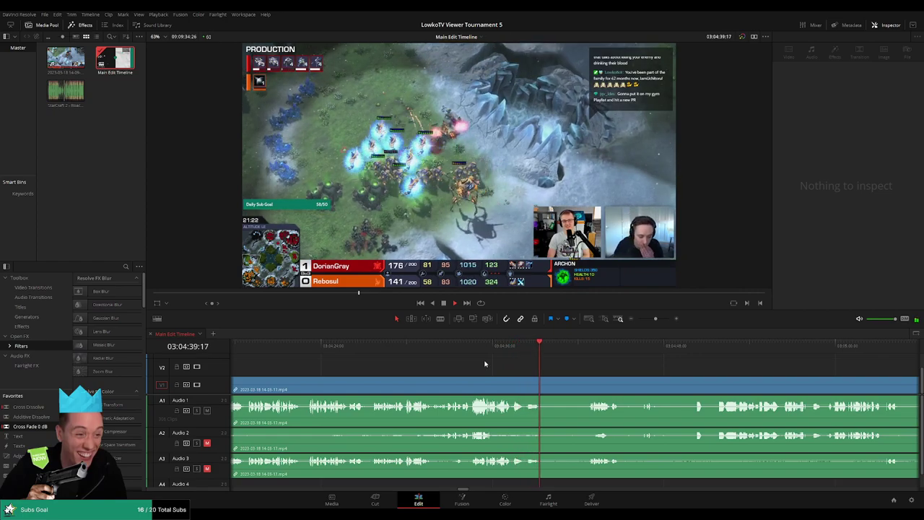
scroll(559, 372, right, 3)
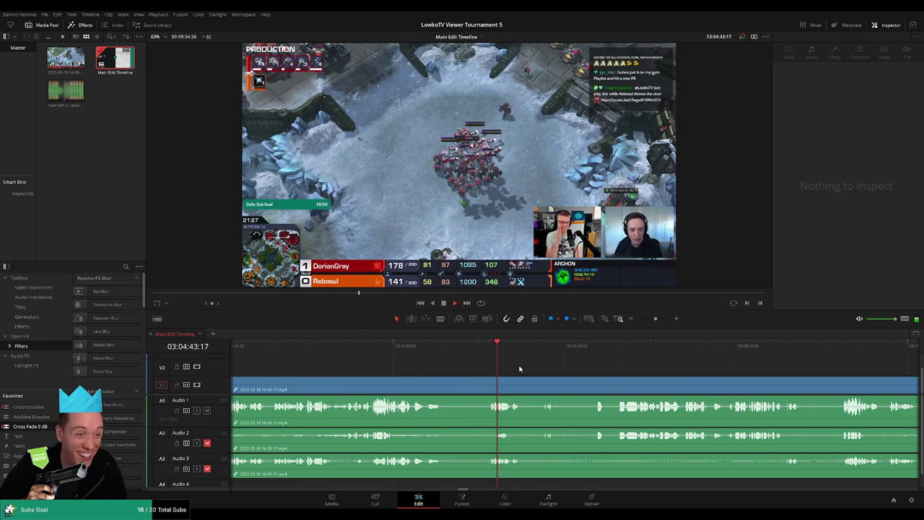
scroll(496, 368, right, 2)
Step: Blade both ends of the dead stretch and ripple-delete it
key(b)
click(460, 390)
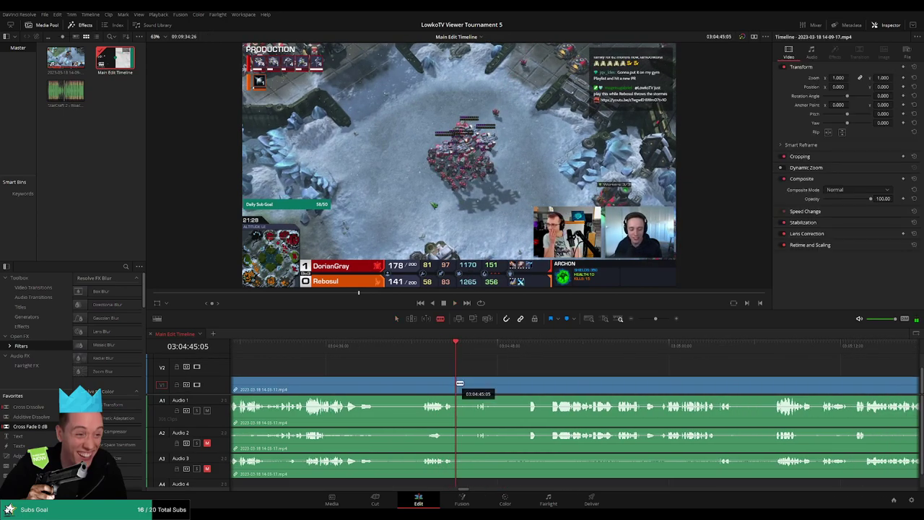
click(526, 353)
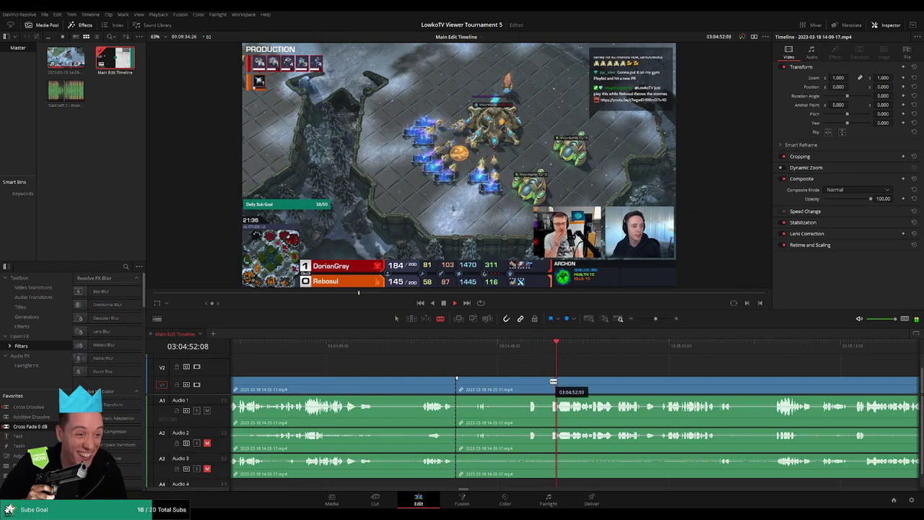
click(506, 433)
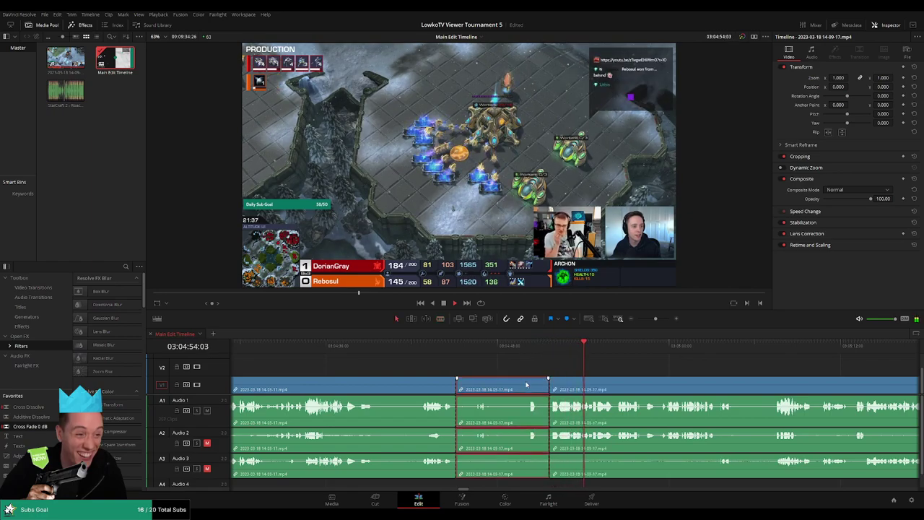
key(Delete)
Step: Add a Cross Fade on the audio join and colour the clips before it yellow
drag(43, 428, 466, 421)
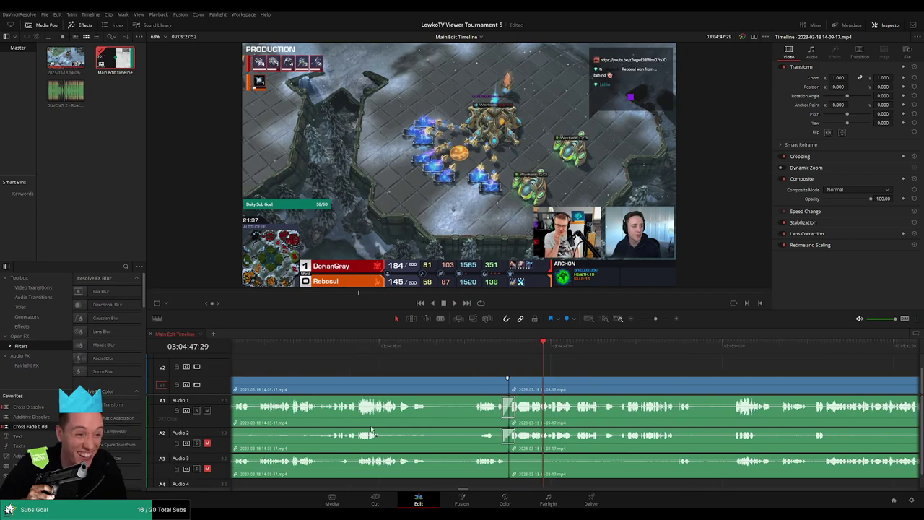
key(space)
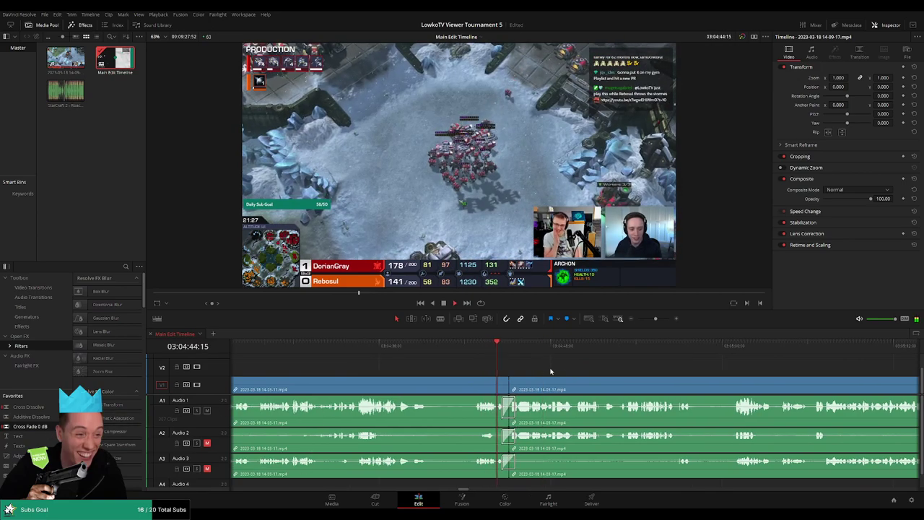
click(466, 386)
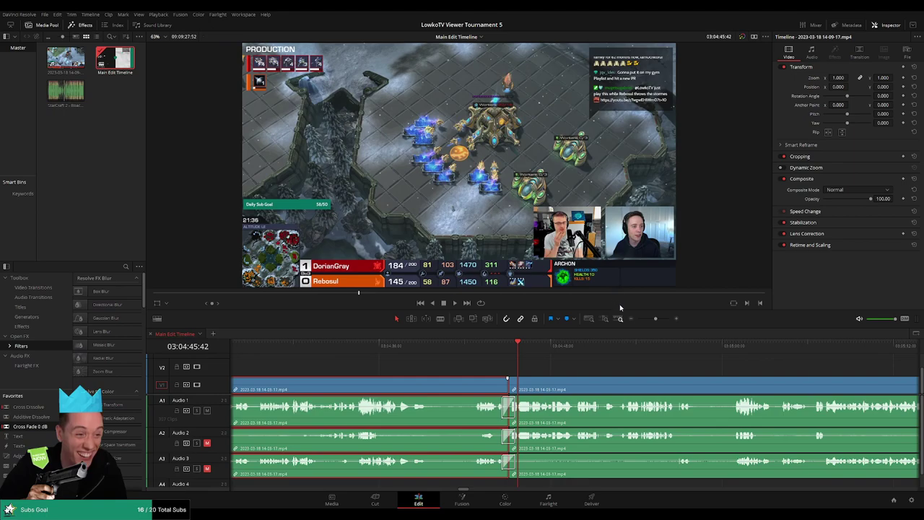
key(/)
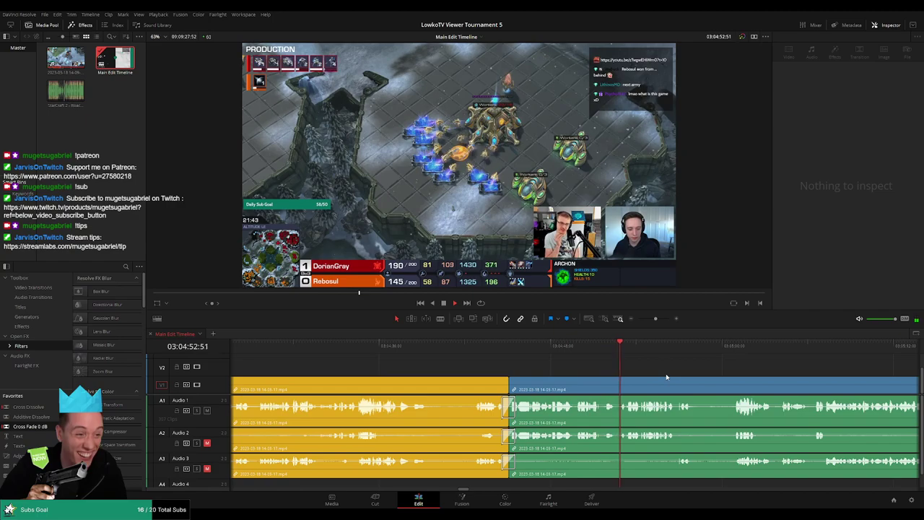
Step: Ripple-delete the tiny leftover sliver at the join
scroll(666, 376, right, 5)
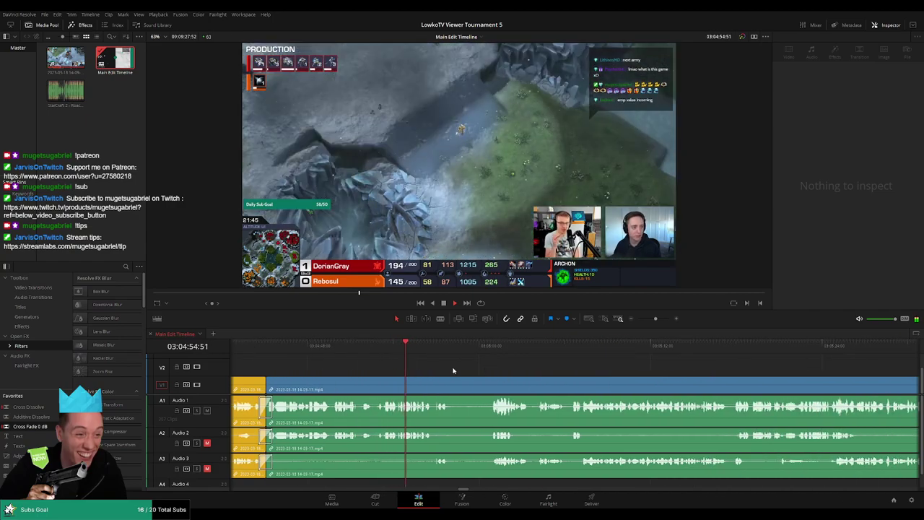
scroll(488, 371, right, 3)
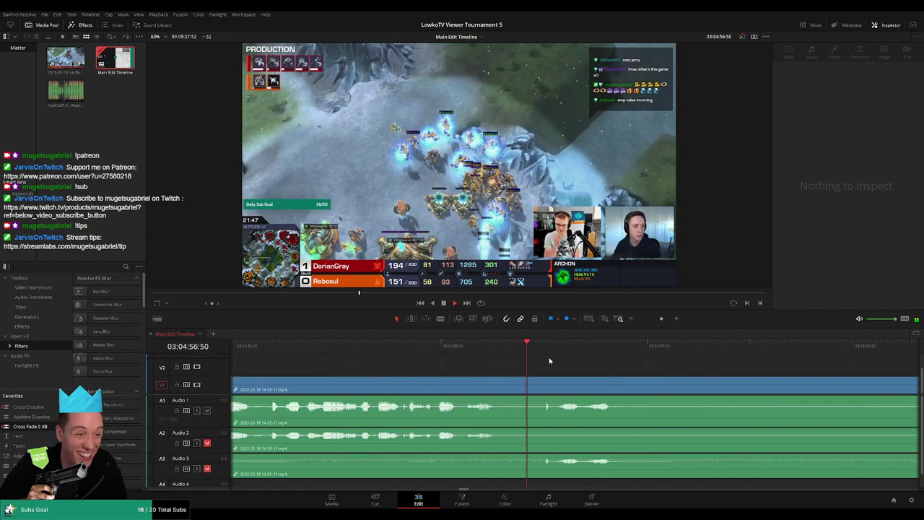
click(547, 386)
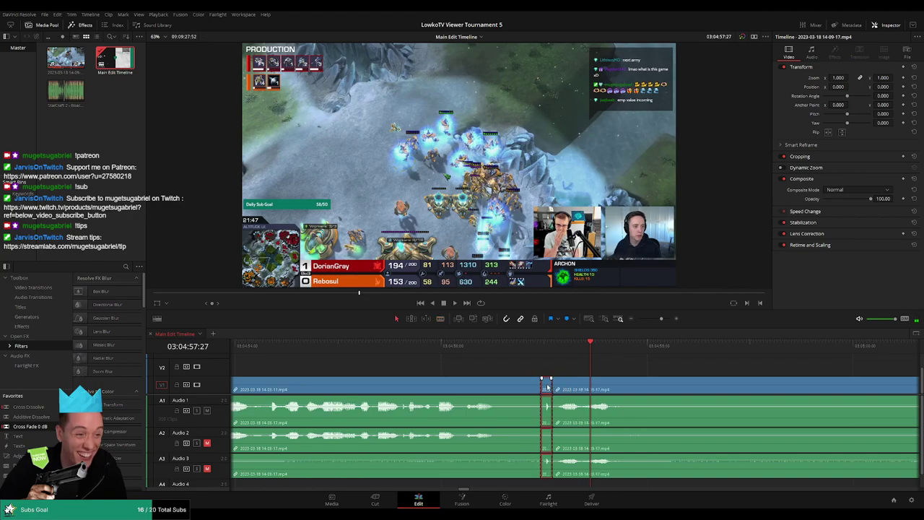
key(Delete)
Step: Blade both ends of the next dead stretch and ripple-delete it
click(574, 390)
click(718, 386)
key(a)
click(674, 390)
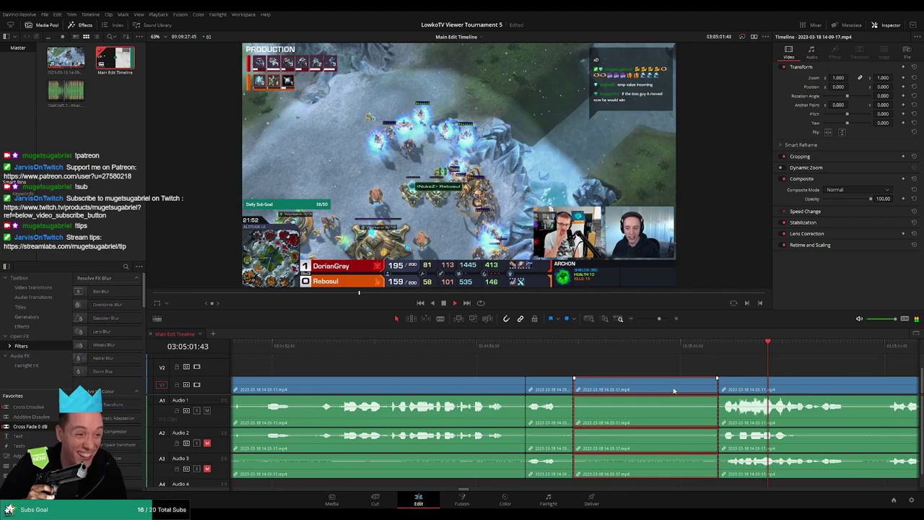
key(Delete)
Step: Add a Cross Fade at the audio join and mark the middle clip yellow
drag(37, 428, 622, 442)
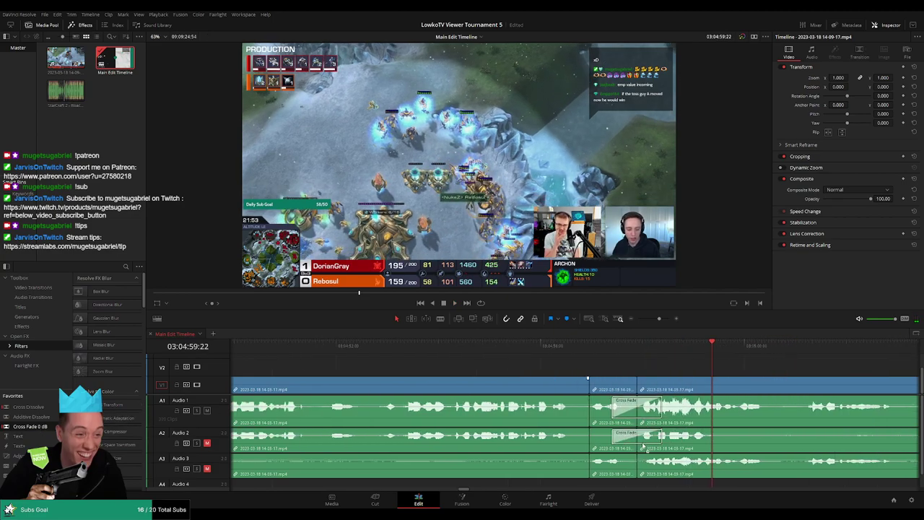
scroll(576, 456, left, 2)
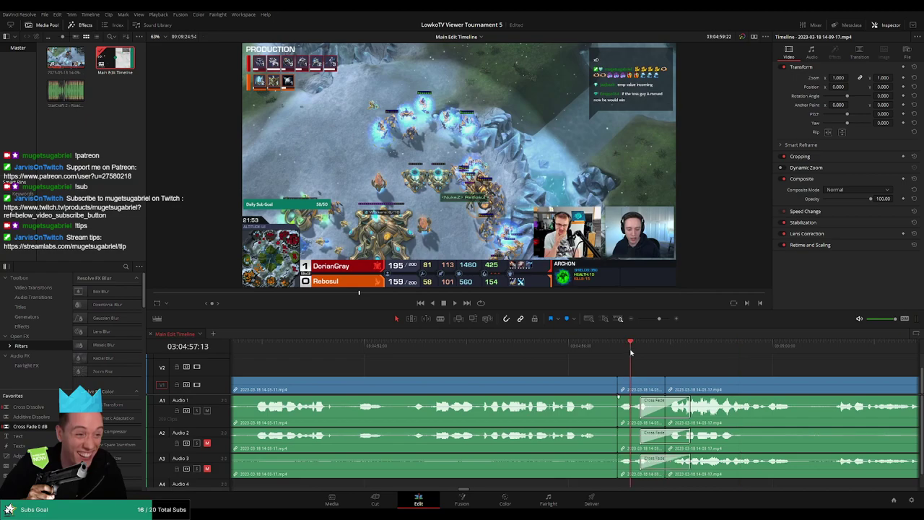
key(space)
scroll(570, 361, down, 2)
click(527, 388)
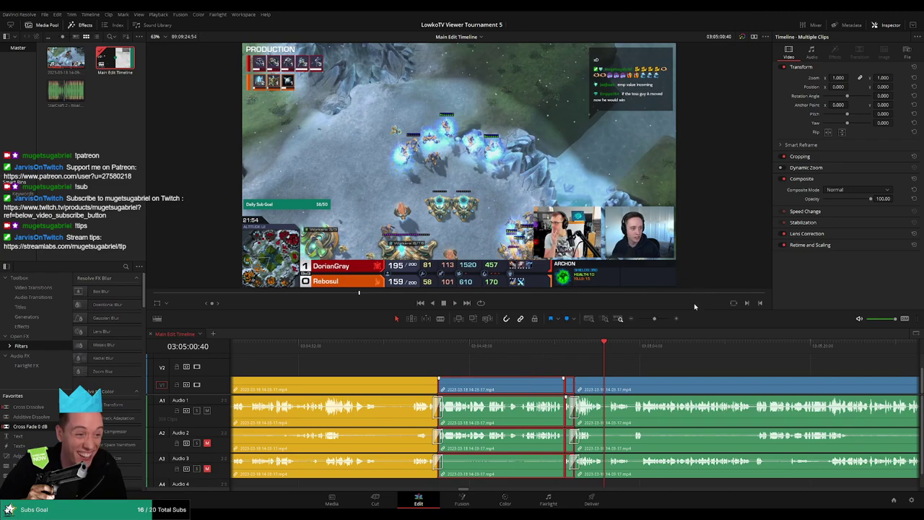
click(660, 371)
scroll(607, 370, right, 4)
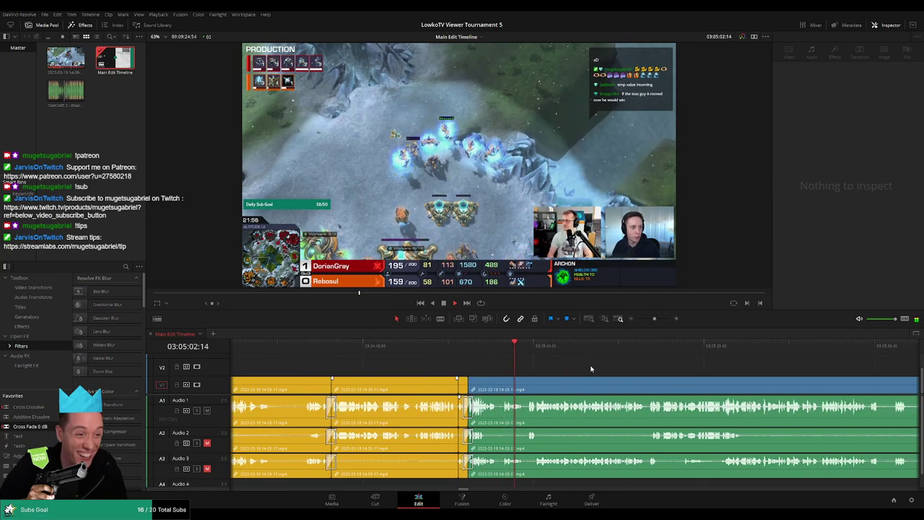
scroll(577, 369, right, 3)
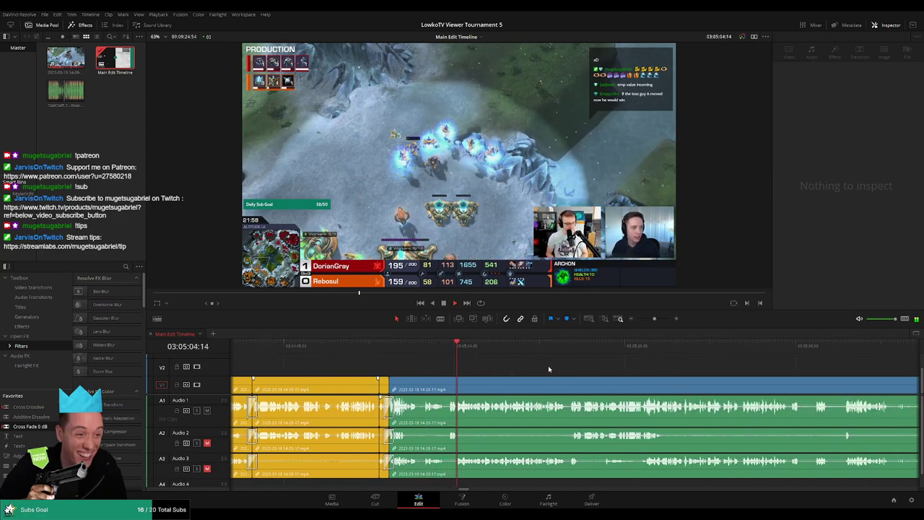
scroll(570, 371, right, 1)
scroll(588, 371, right, 1)
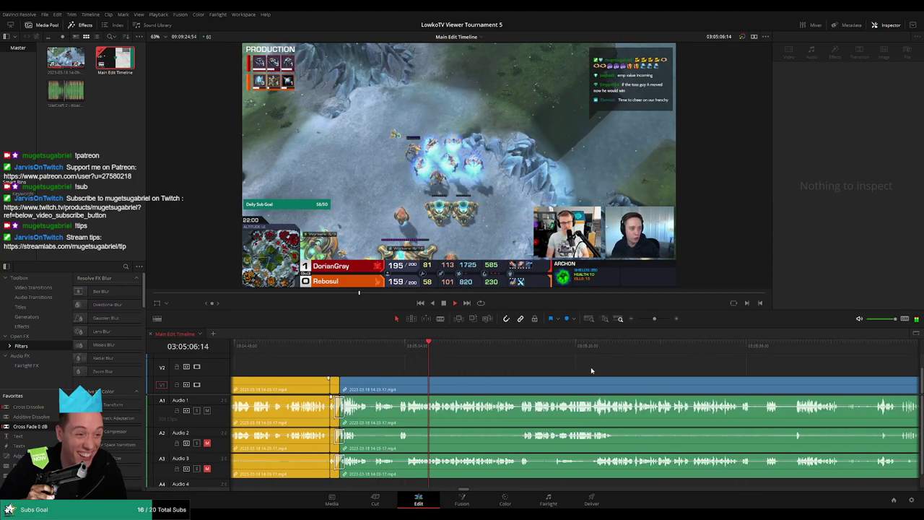
scroll(591, 370, right, 1)
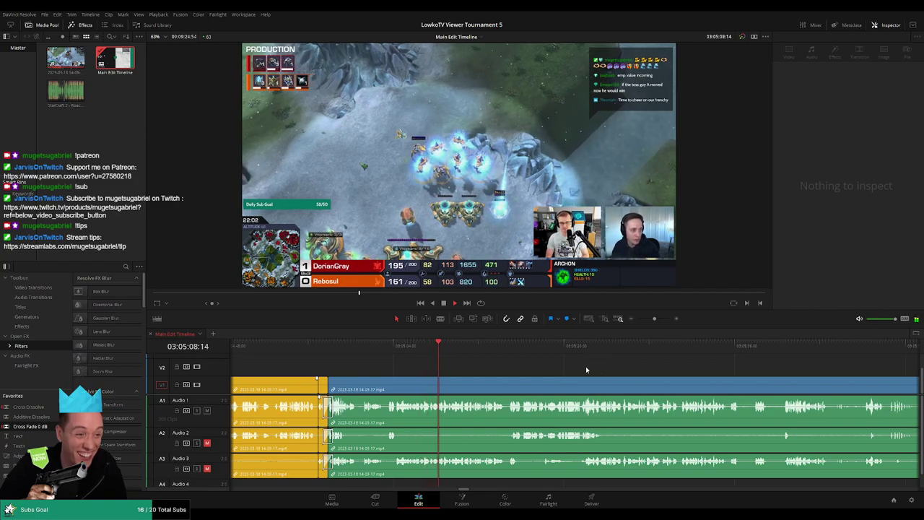
scroll(588, 369, right, 2)
scroll(580, 369, right, 2)
scroll(569, 365, right, 2)
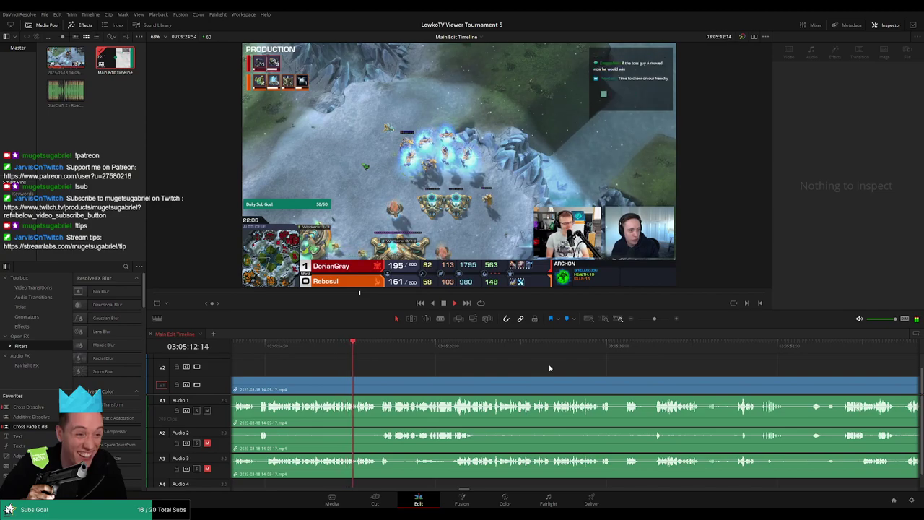
scroll(548, 368, right, 1)
scroll(555, 372, right, 1)
scroll(554, 372, right, 1)
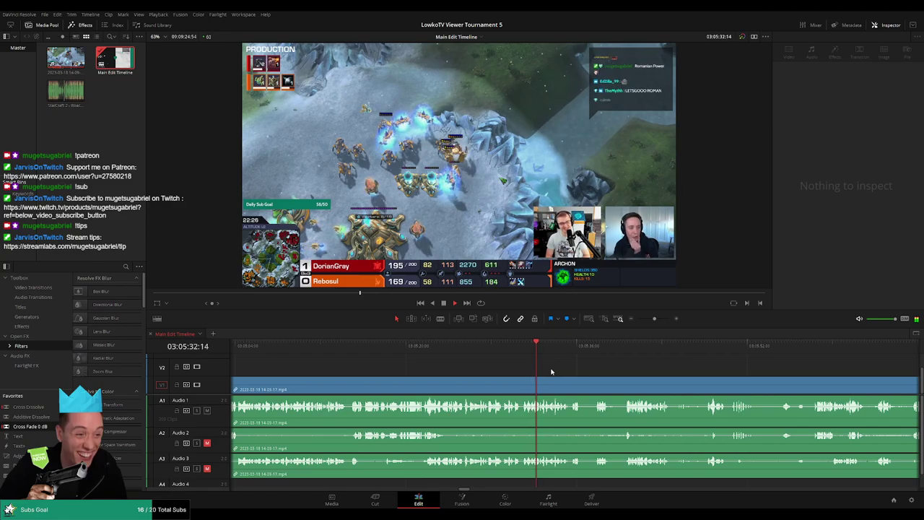
scroll(491, 365, left, 3)
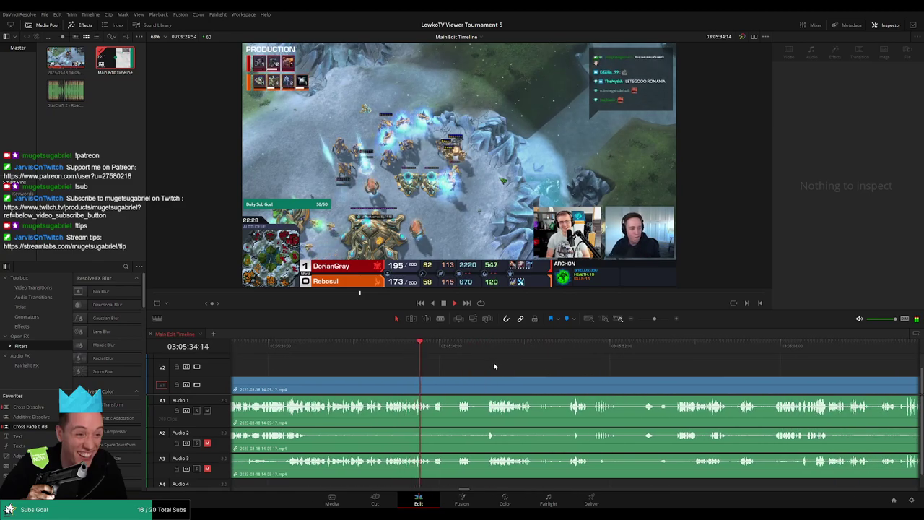
scroll(607, 371, left, 3)
scroll(570, 368, right, 3)
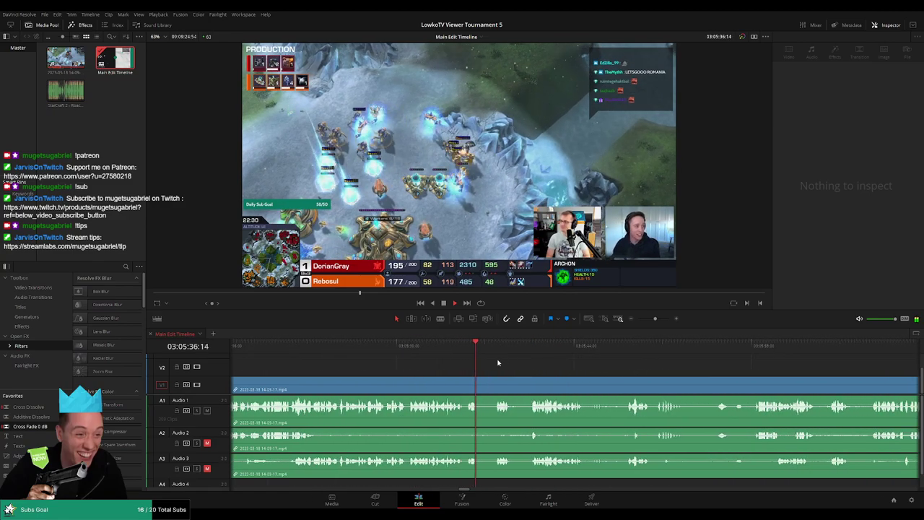
scroll(526, 361, right, 2)
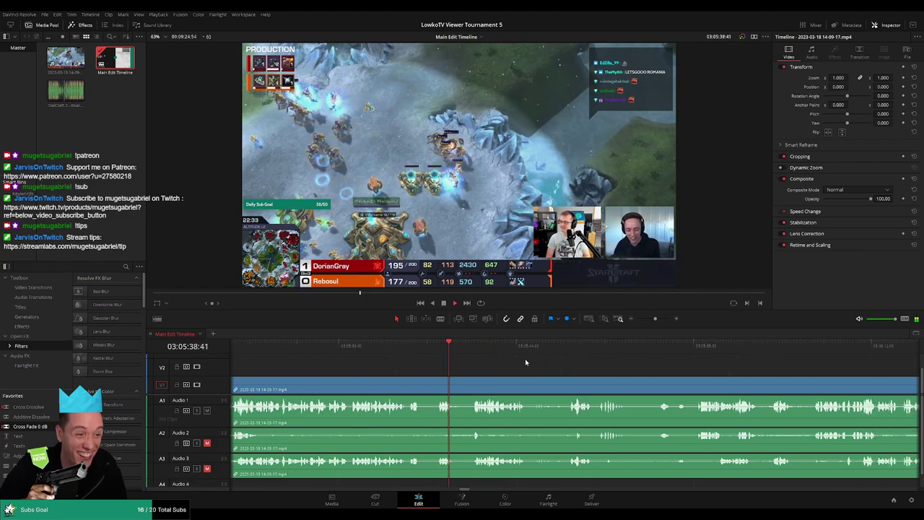
scroll(534, 365, right, 2)
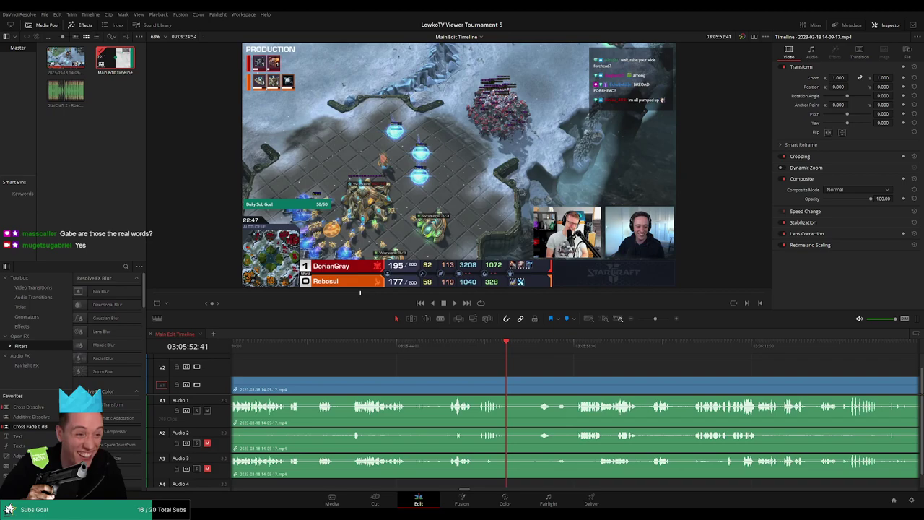
key(space)
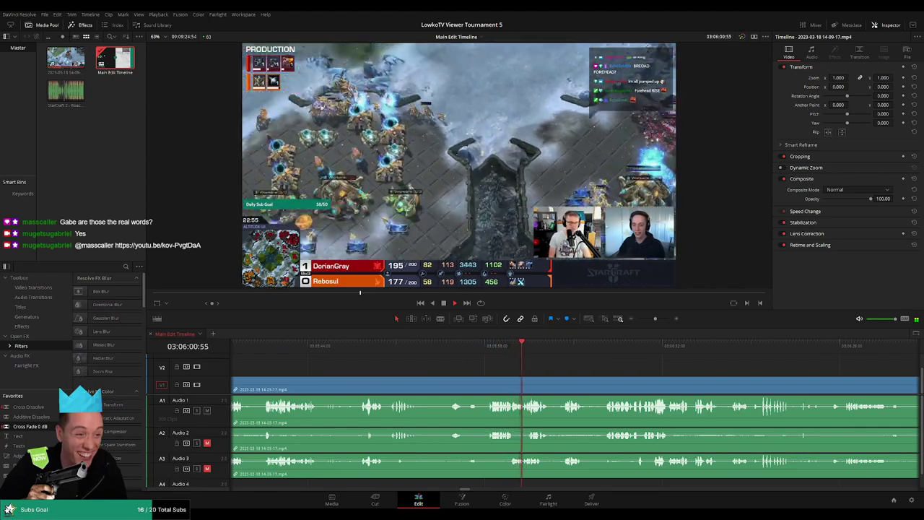
scroll(487, 356, right, 2)
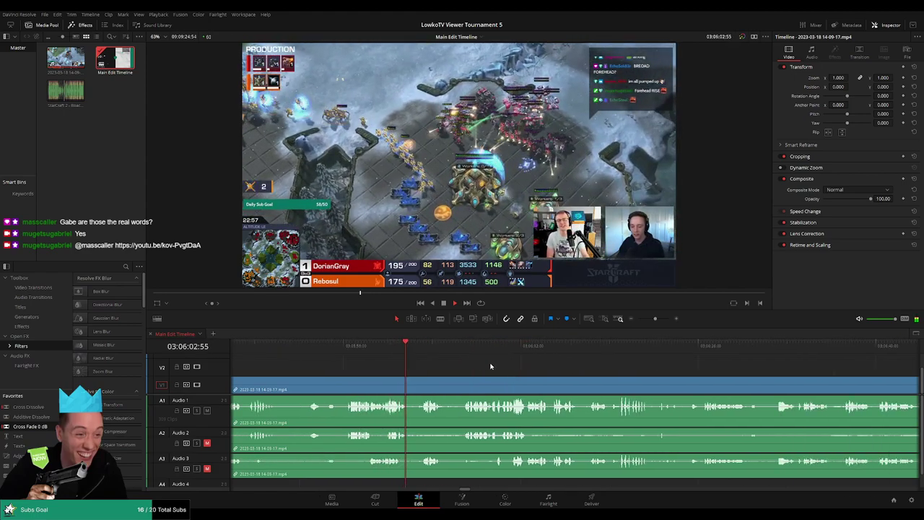
scroll(452, 370, right, 1)
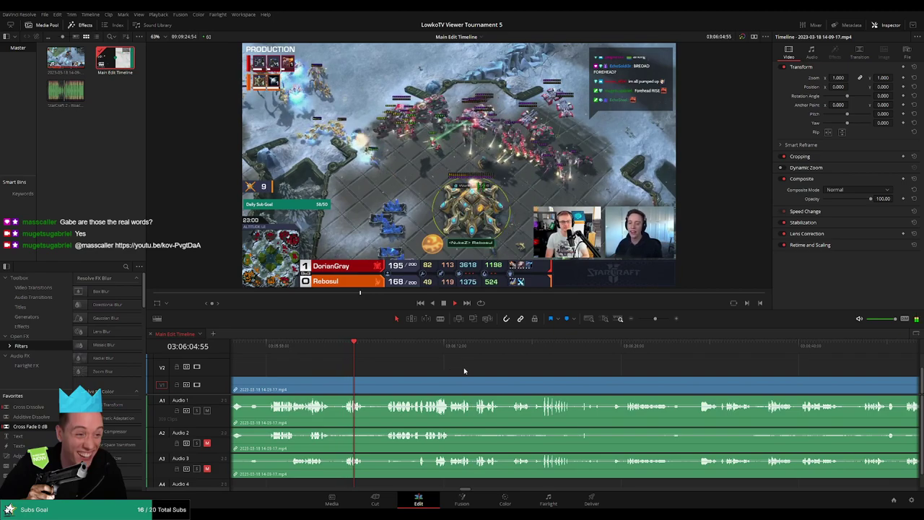
scroll(442, 368, right, 1)
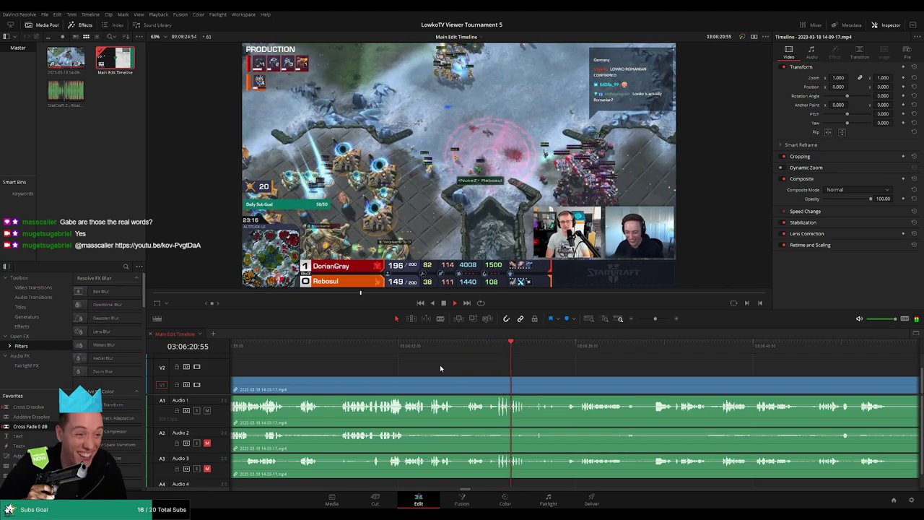
scroll(548, 367, right, 3)
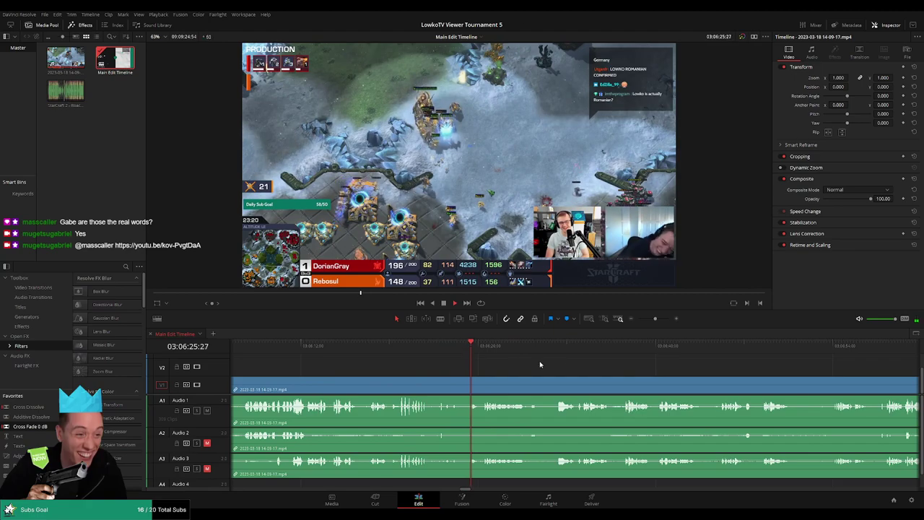
scroll(425, 360, right, 3)
Step: Blade out the short dead stretch, ripple-delete it, and resume playback
scroll(570, 384, up, 1)
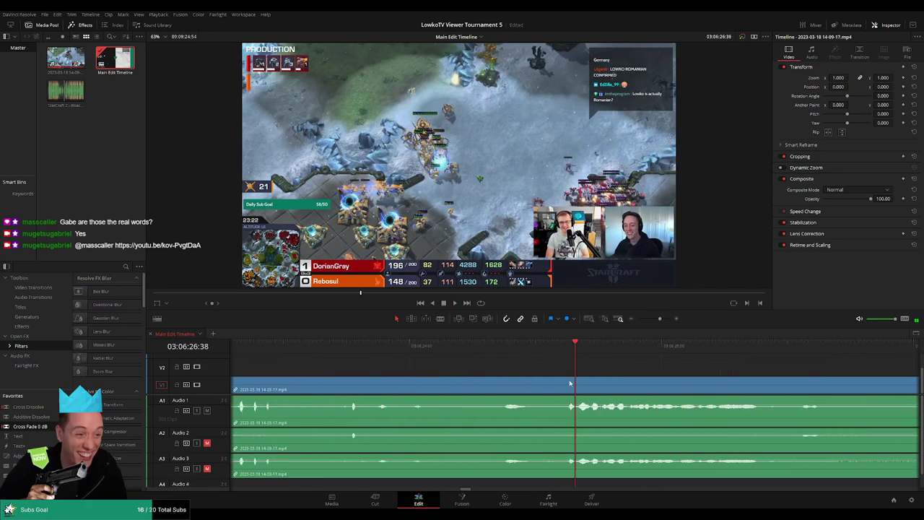
click(505, 388)
click(529, 388)
key(a)
click(514, 390)
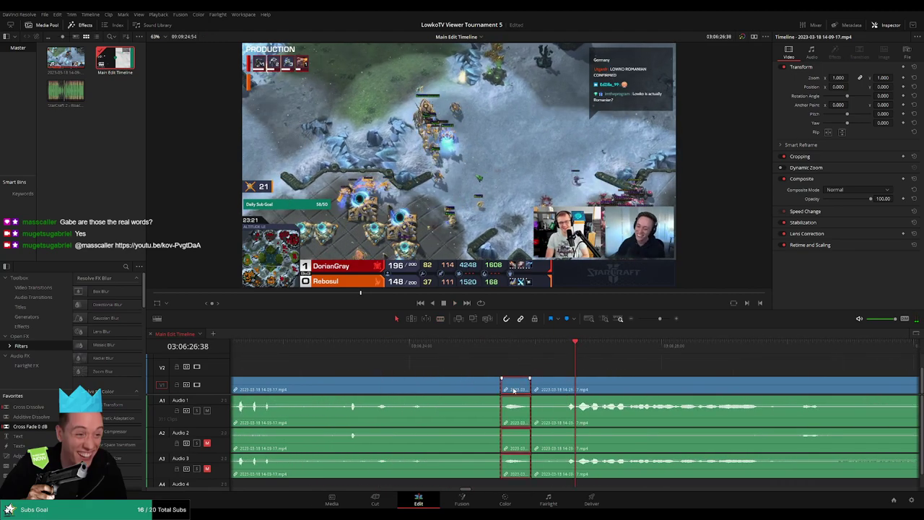
key(Delete)
key(space)
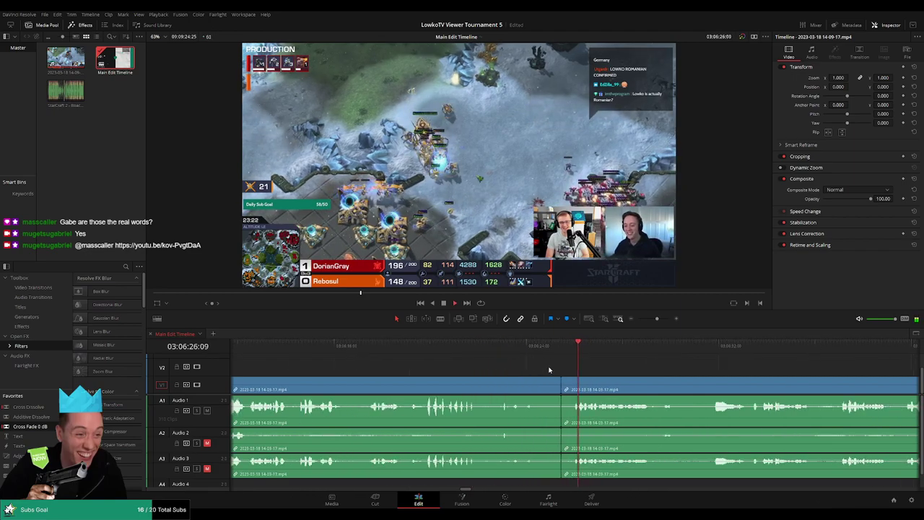
scroll(545, 368, down, 2)
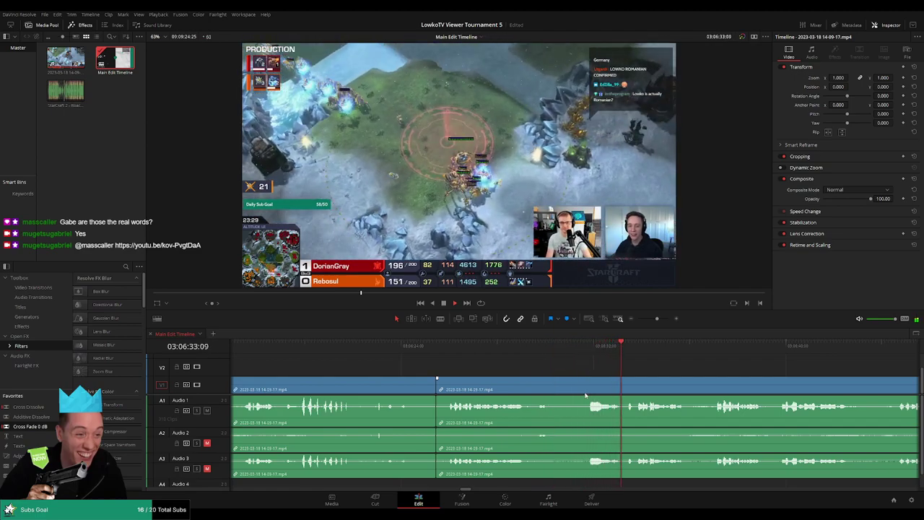
Step: Split video and audio at the playhead and colour the earlier clips yellow
key(b)
click(585, 395)
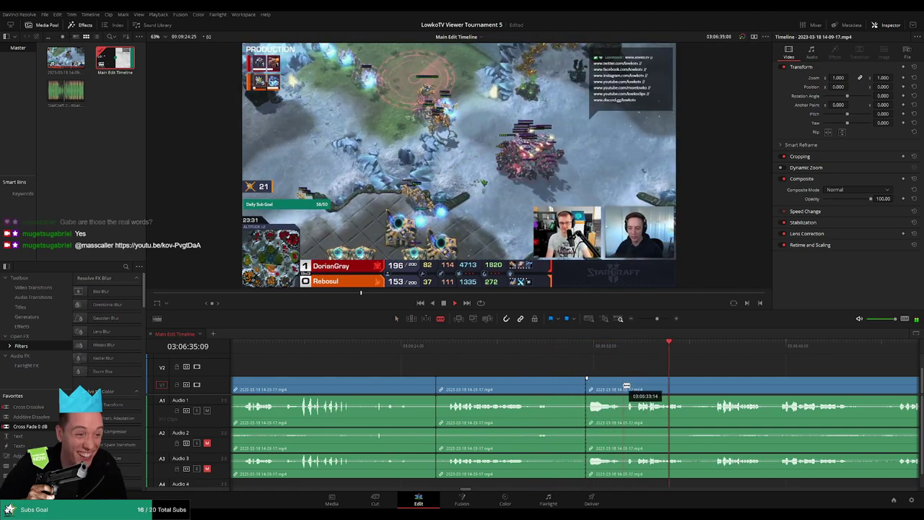
key(a)
click(390, 384)
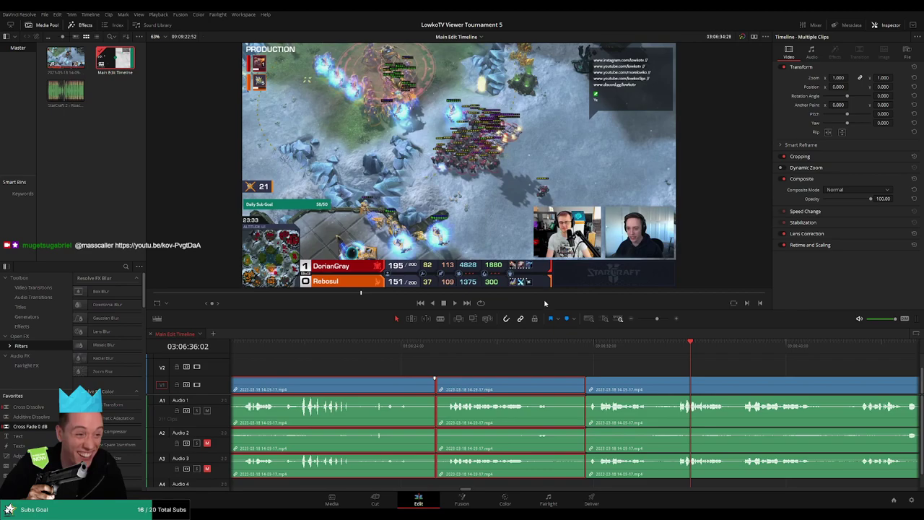
key(alt+y)
click(572, 346)
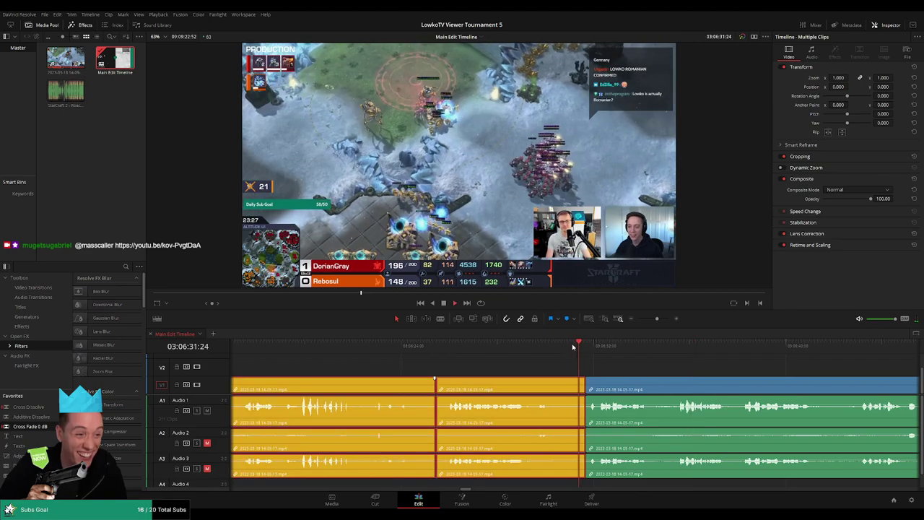
click(515, 356)
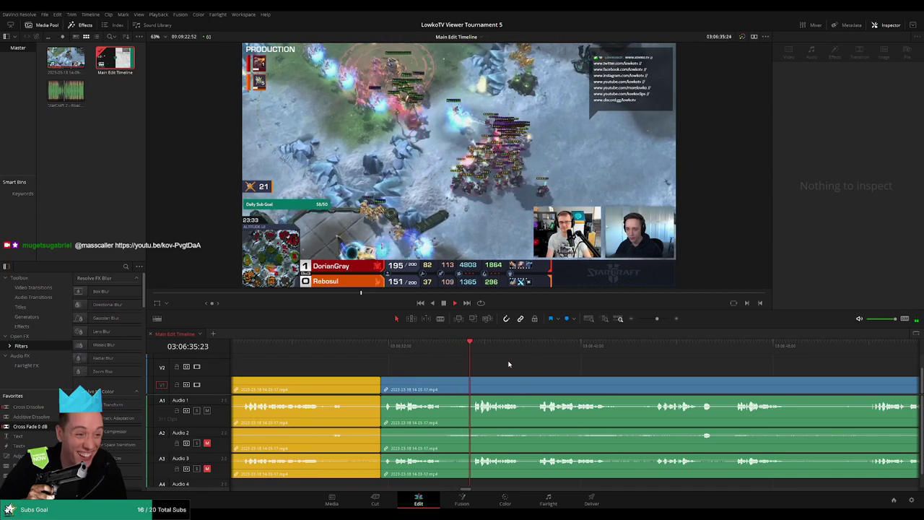
scroll(505, 367, right, 3)
scroll(520, 366, right, 5)
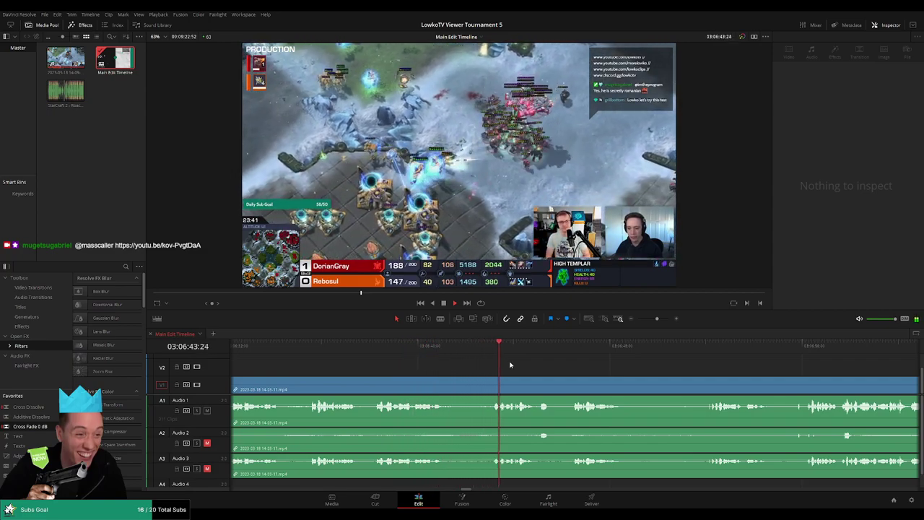
Step: Blade the stream at the dead moment near 03:06:52 and ripple-delete the sliver
scroll(516, 363, right, 4)
scroll(497, 363, right, 3)
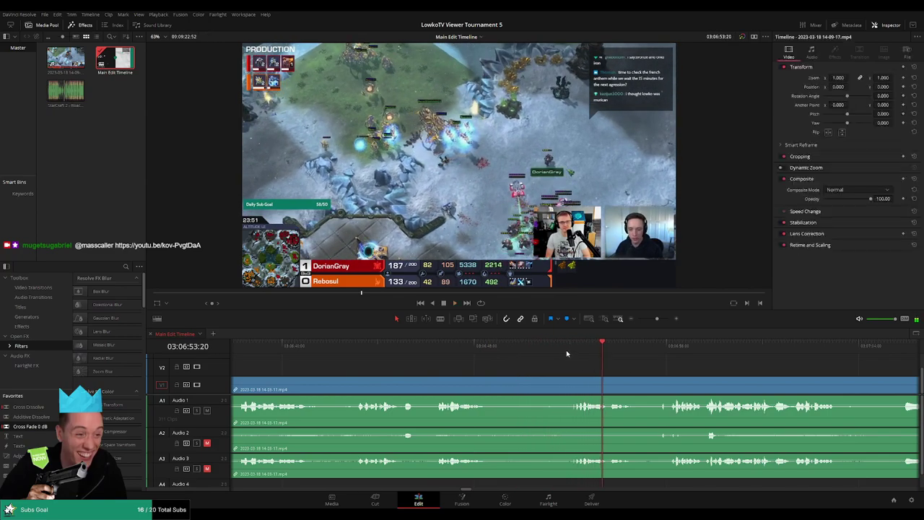
click(567, 360)
scroll(594, 365, up, 1)
scroll(595, 364, up, 1)
click(536, 380)
key(a)
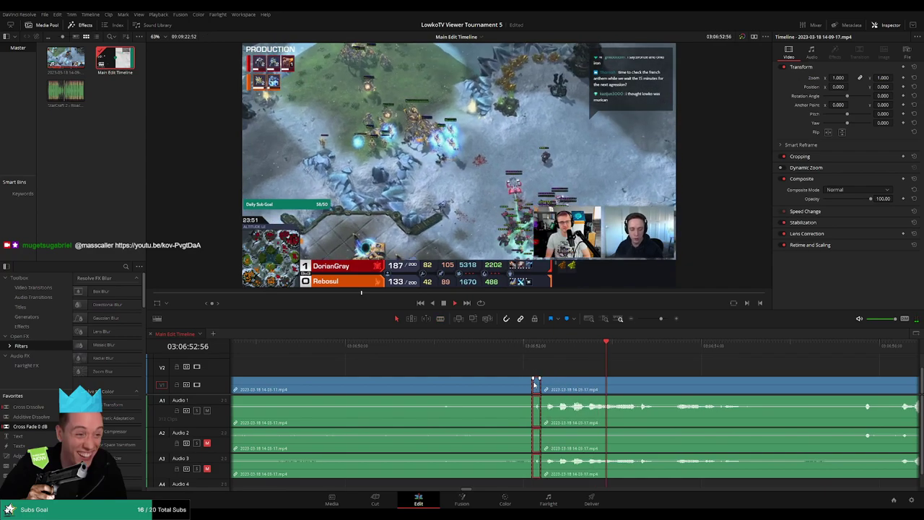
key(Delete)
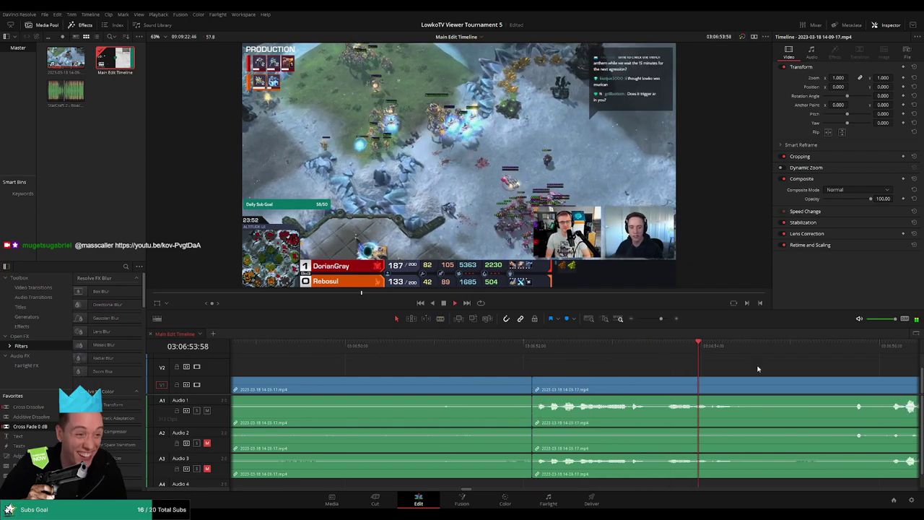
Step: Scrub and scroll through the following footage past 03:07 to review it
scroll(795, 367, up, 2)
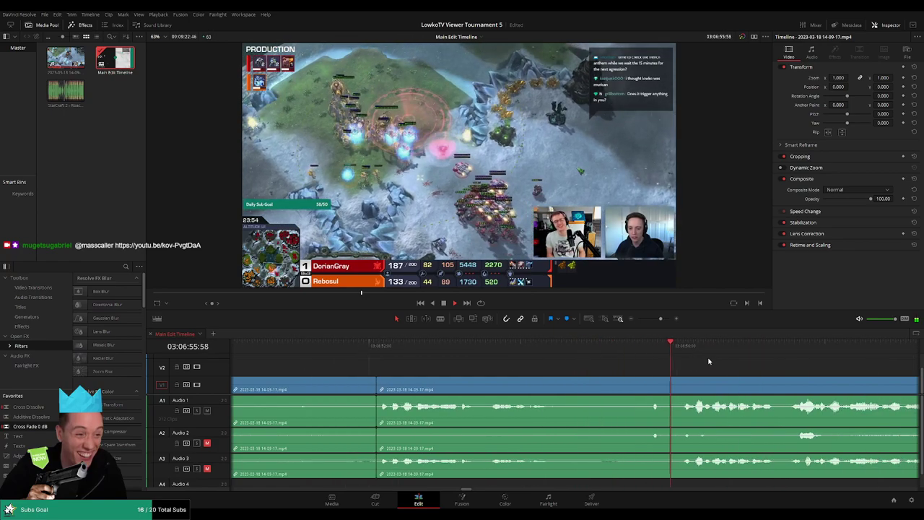
scroll(709, 361, down, 2)
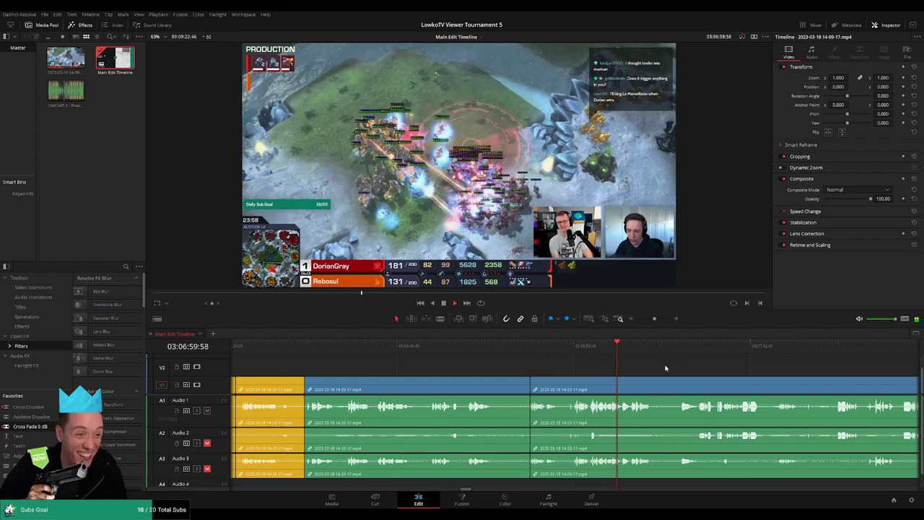
scroll(577, 366, down, 2)
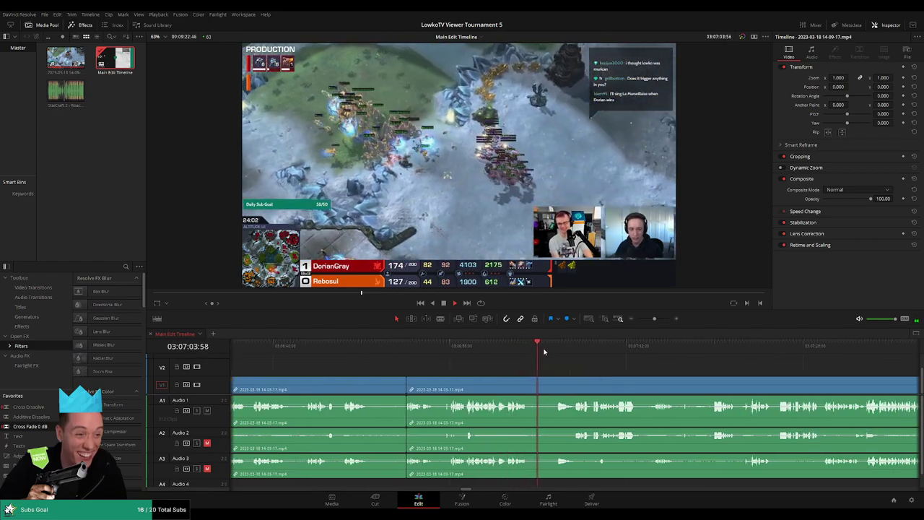
click(558, 350)
scroll(575, 368, down, 2)
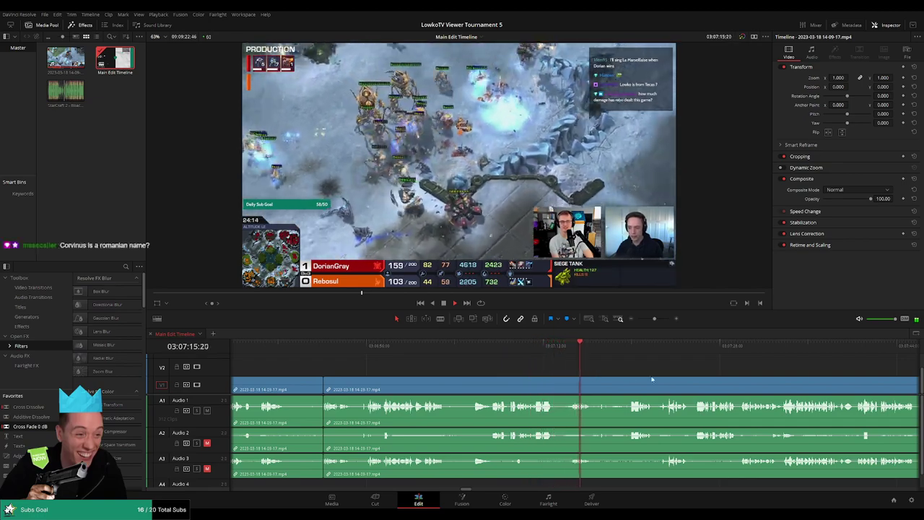
scroll(646, 379, right, 3)
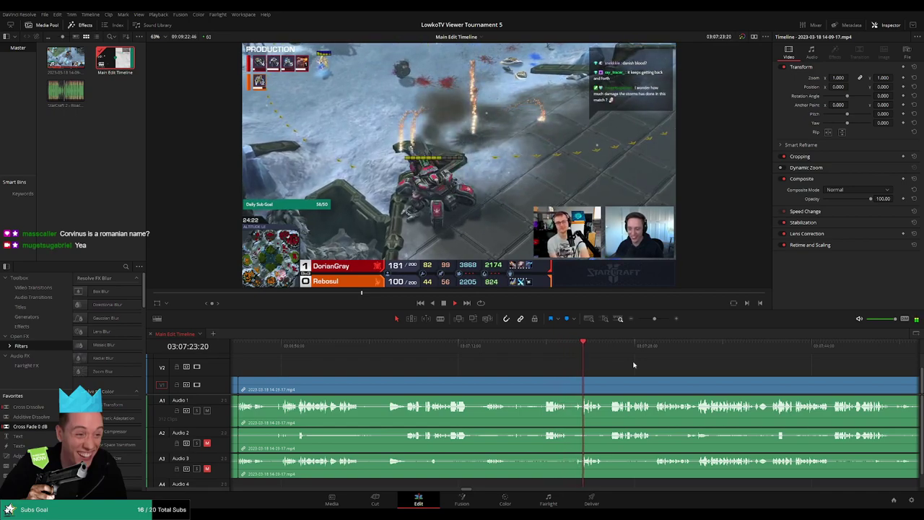
drag(514, 350, 572, 351)
scroll(655, 369, right, 3)
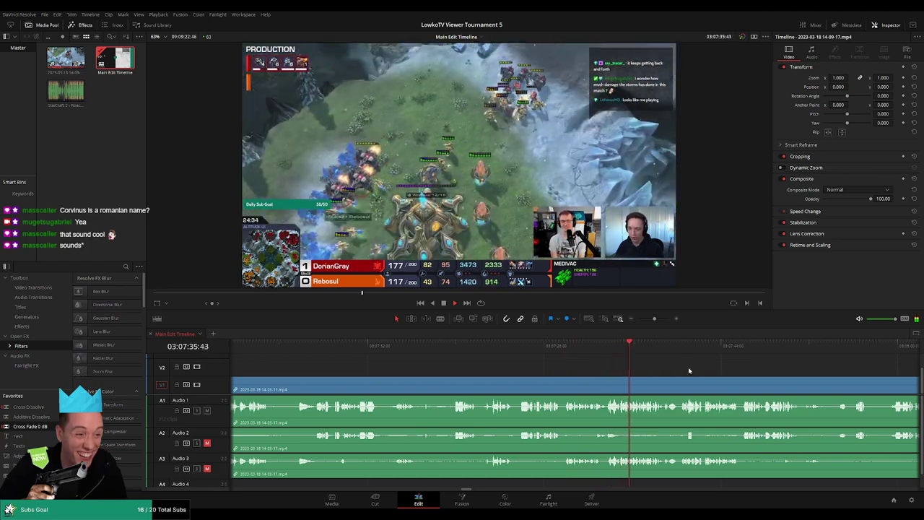
scroll(688, 367, right, 3)
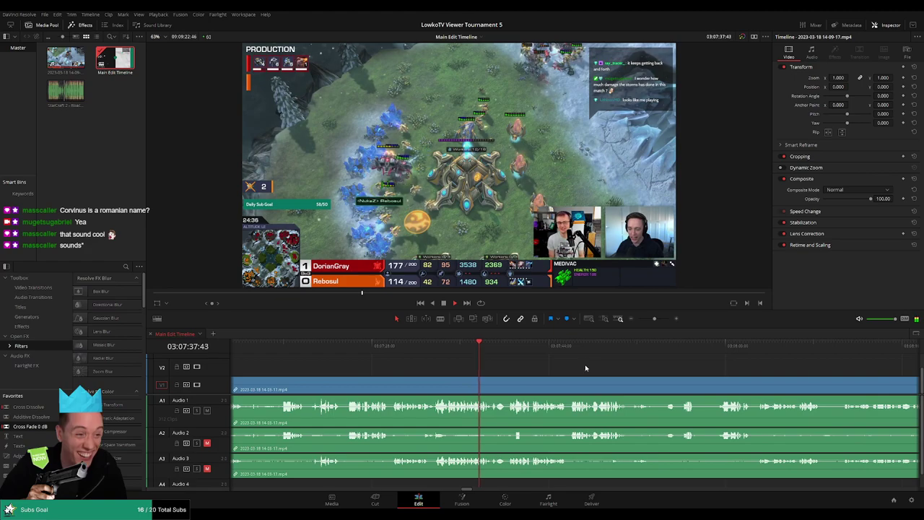
scroll(562, 366, right, 1)
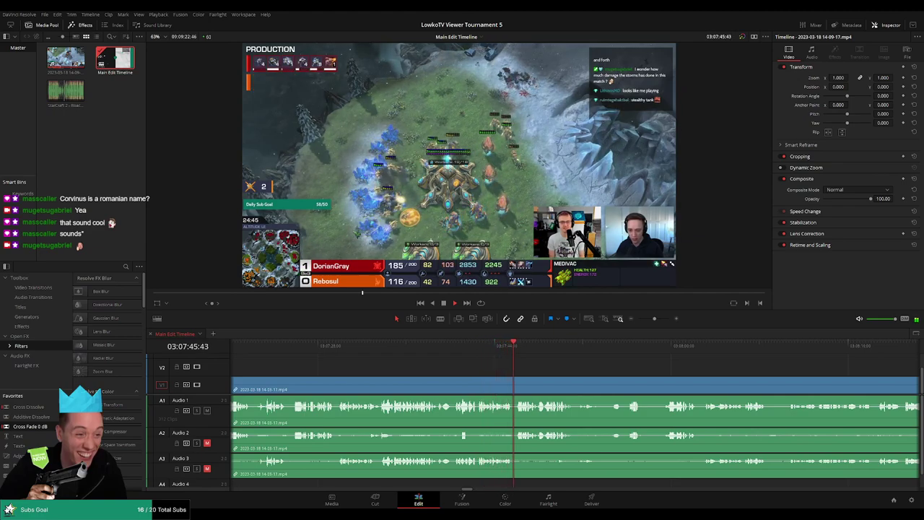
scroll(469, 376, right, 3)
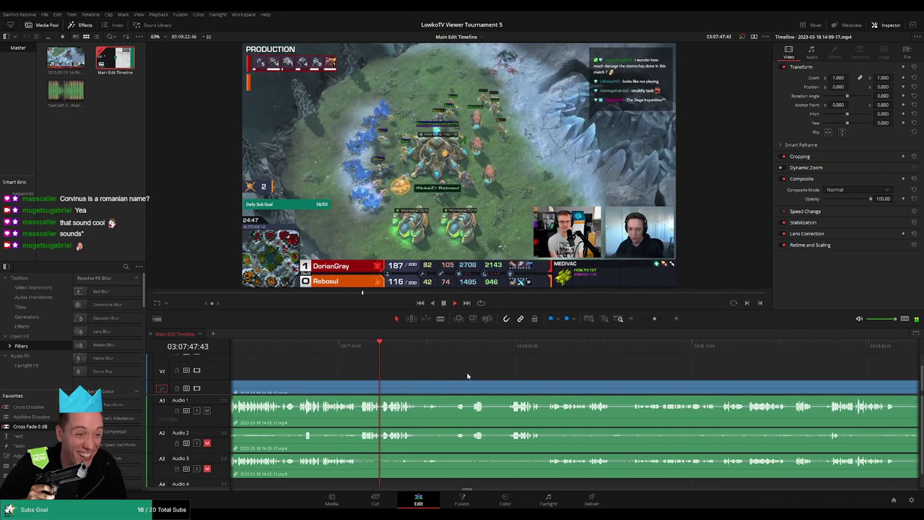
scroll(448, 377, right, 1)
scroll(447, 376, right, 1)
Step: Blade a short dead piece out of the stream at both ends and ripple delete it
click(394, 350)
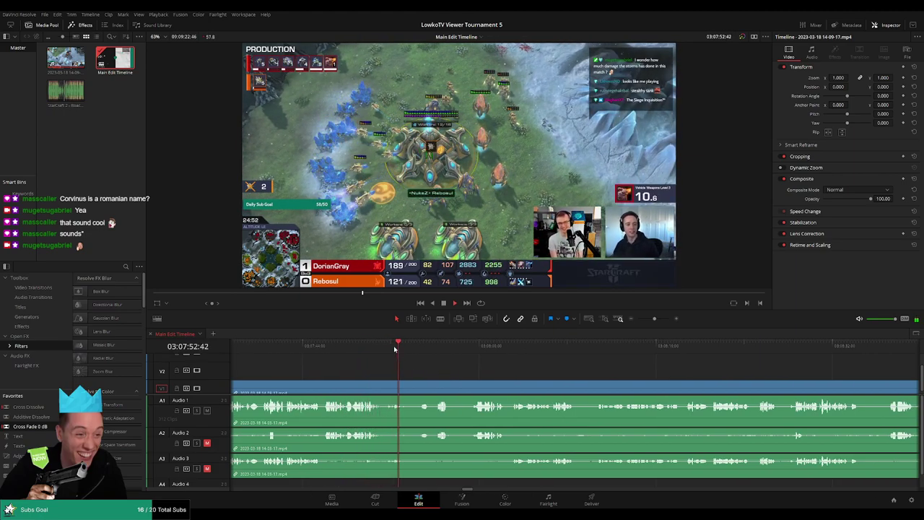
click(424, 350)
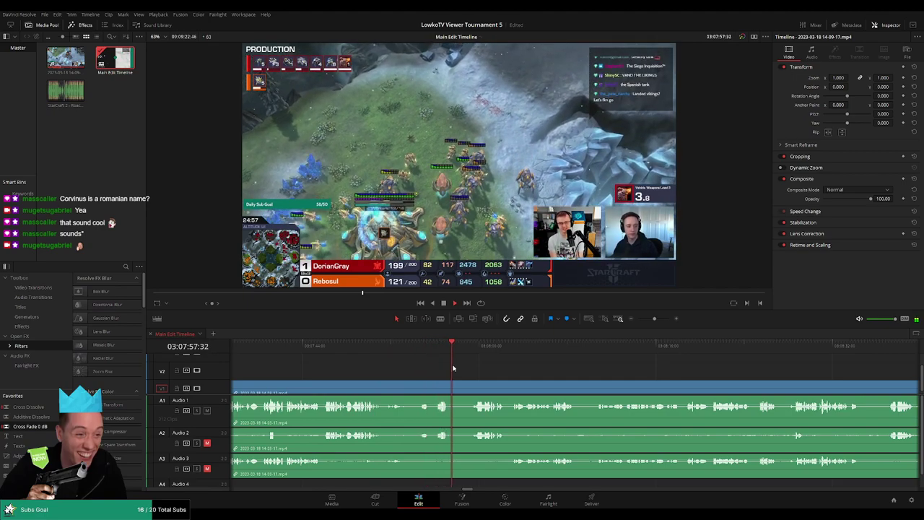
key(b)
click(452, 392)
click(470, 390)
key(a)
click(462, 392)
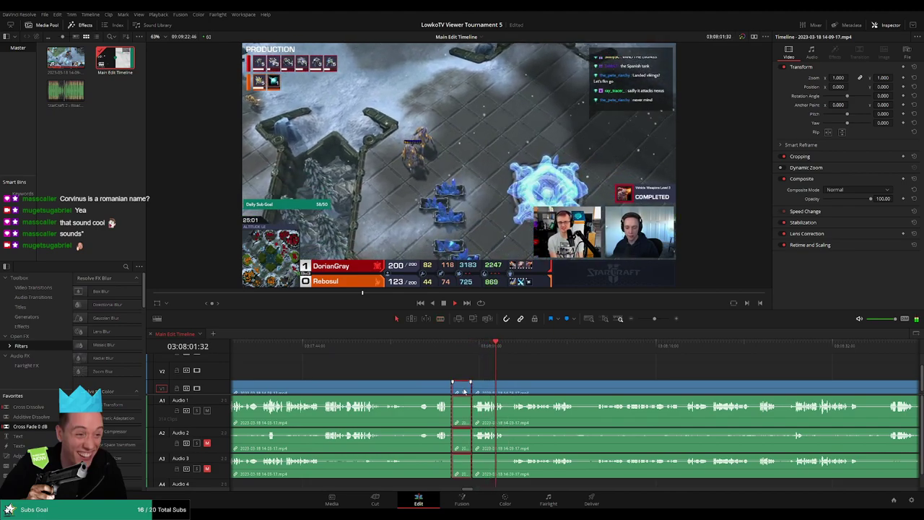
key(Delete)
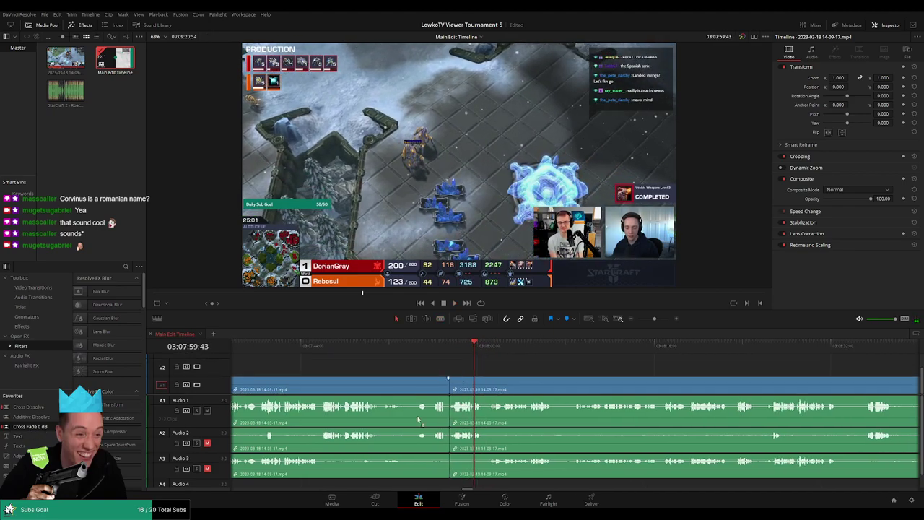
Step: Add a Cross Fade from Audio Transitions to the Audio 3 cut and replay it
scroll(456, 442, left, 2)
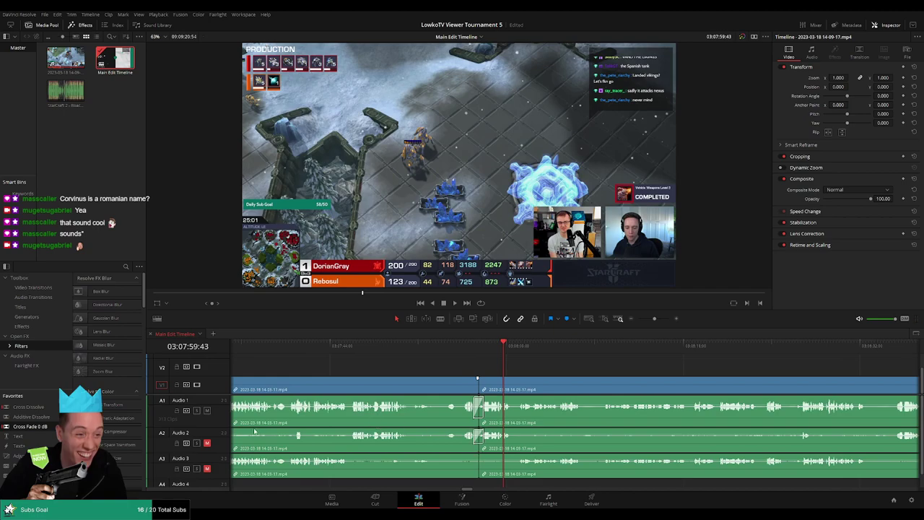
drag(44, 427, 503, 467)
click(504, 347)
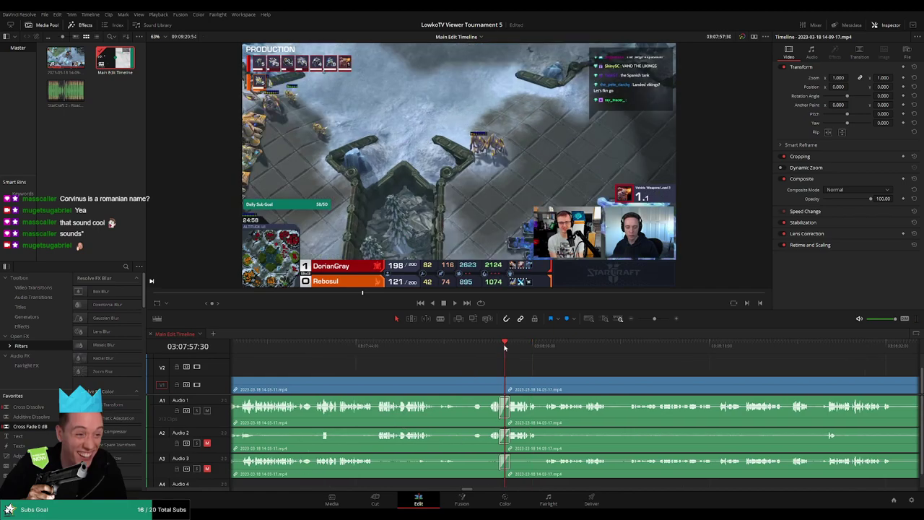
key(space)
Step: Set the reviewed clips' Clip Color to yellow and zoom the timeline out
scroll(496, 364, down, 2)
click(450, 387)
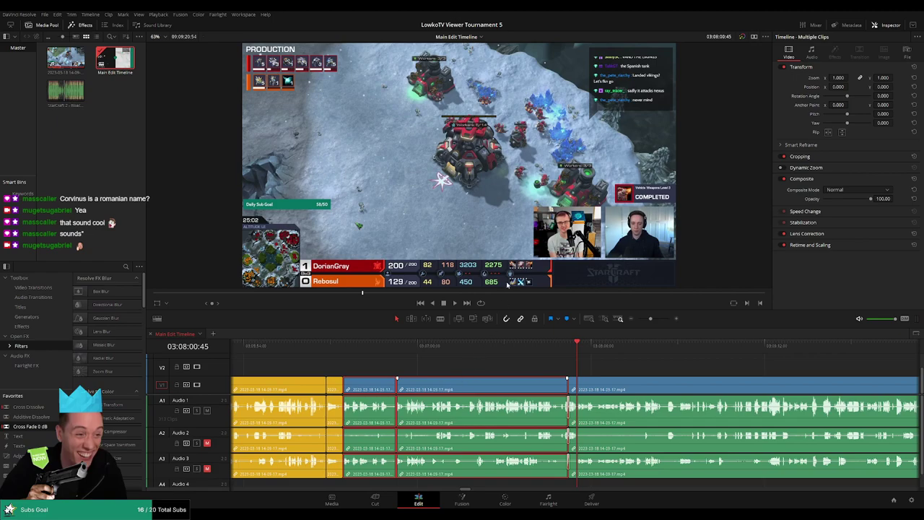
key(ctrl+z)
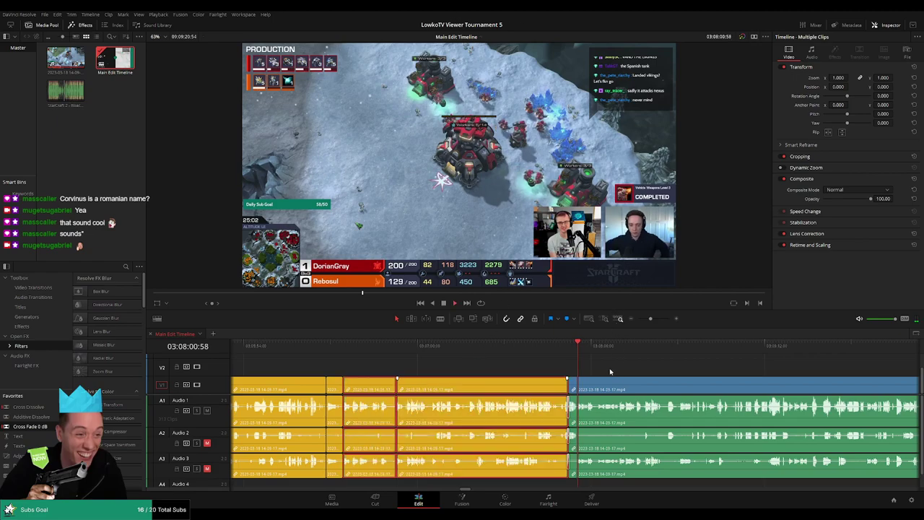
drag(648, 318, 490, 373)
Step: Review the footage around 03:08:50 to locate the short dead stretch
click(490, 373)
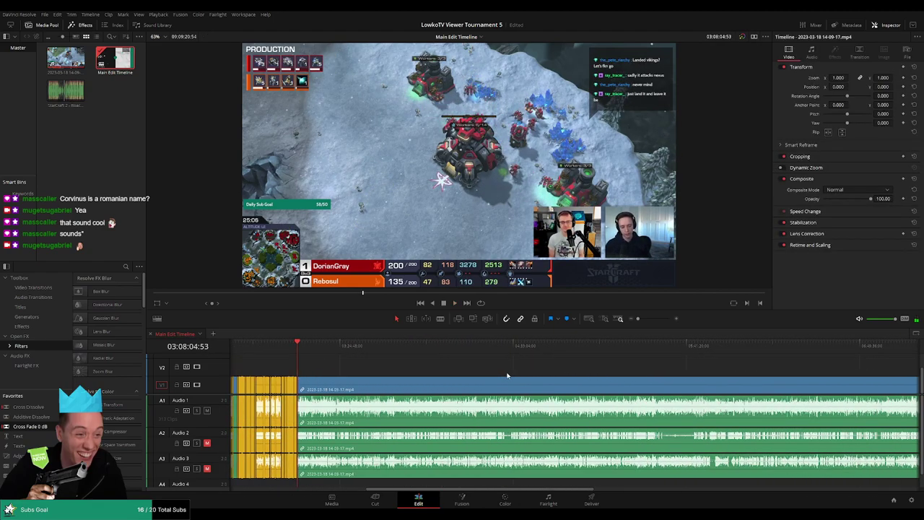
scroll(490, 370, left, 10)
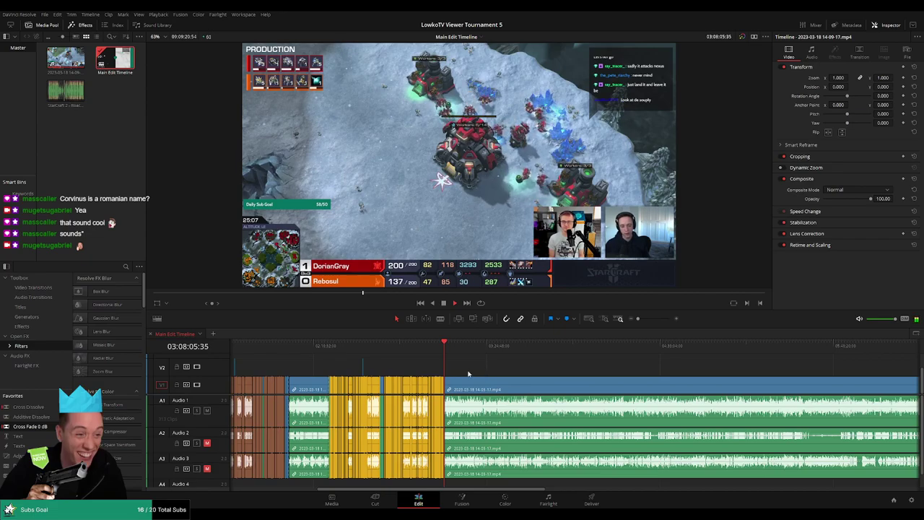
scroll(468, 373, left, 5)
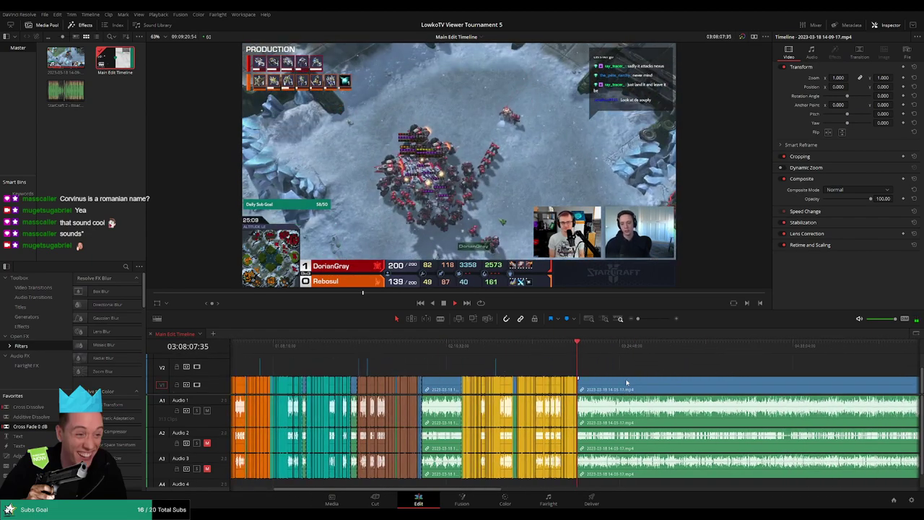
scroll(627, 382, up, 8)
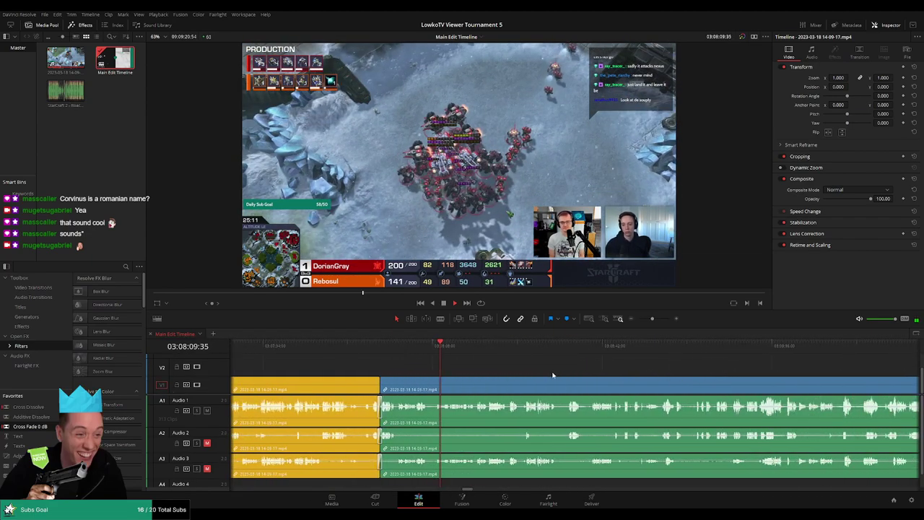
scroll(556, 371, right, 4)
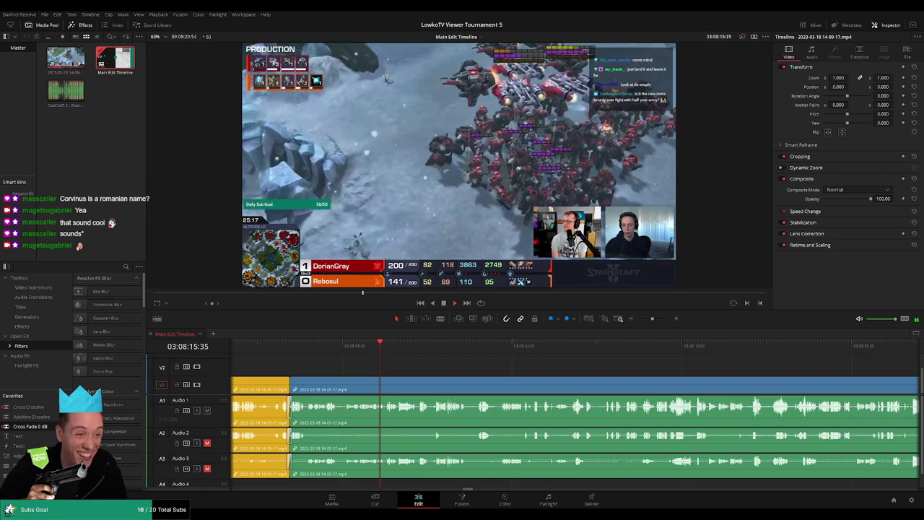
scroll(439, 368, right, 2)
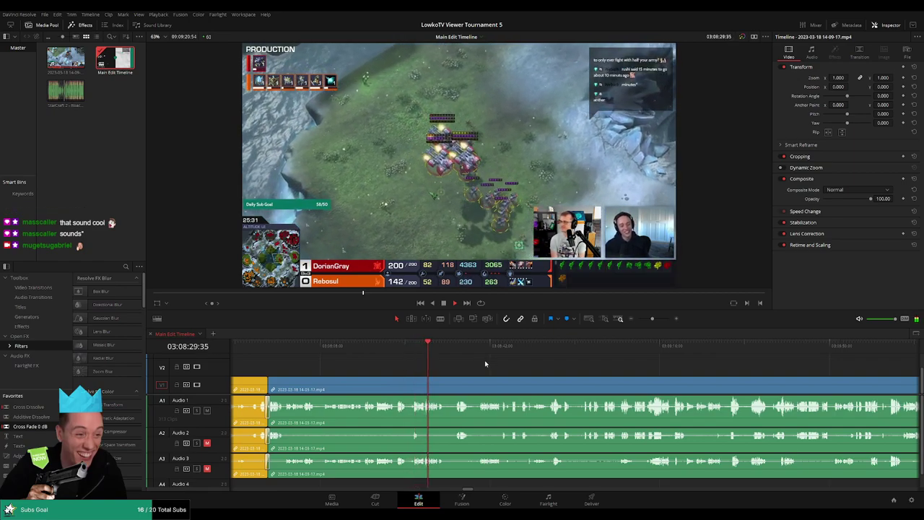
scroll(486, 364, right, 3)
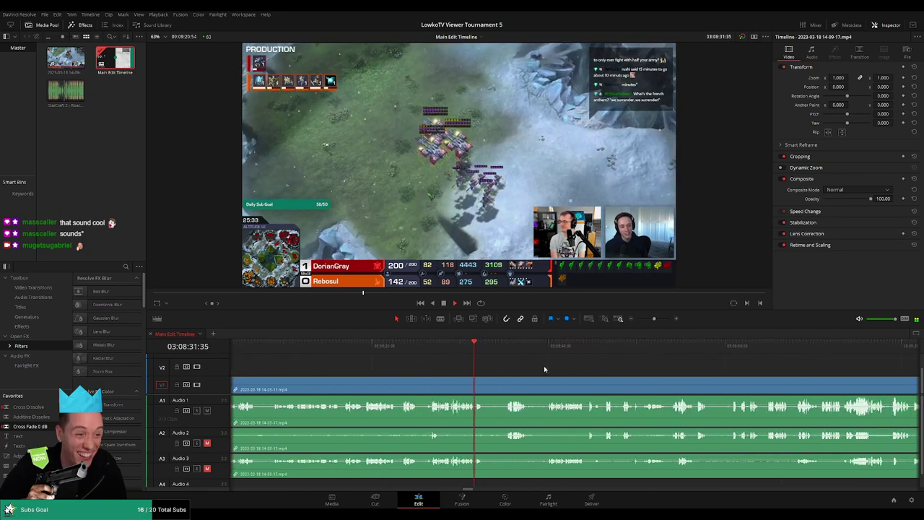
click(508, 357)
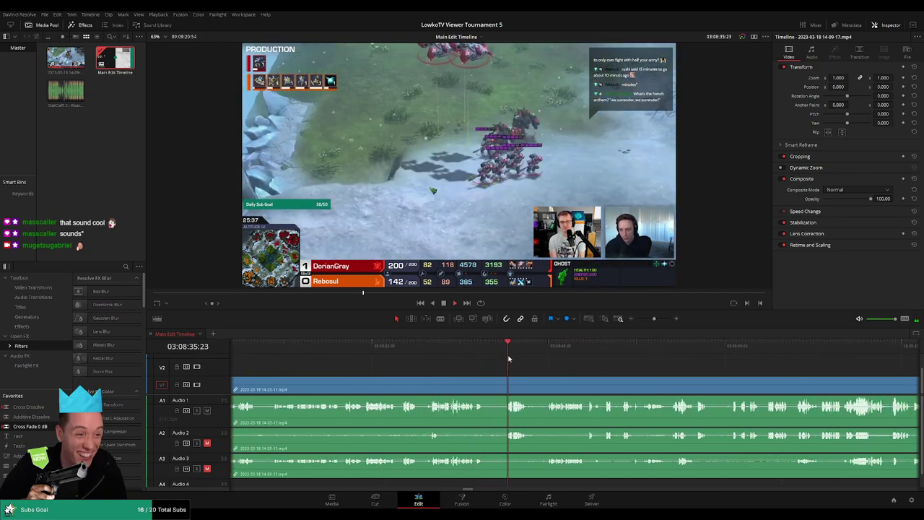
scroll(505, 363, right, 2)
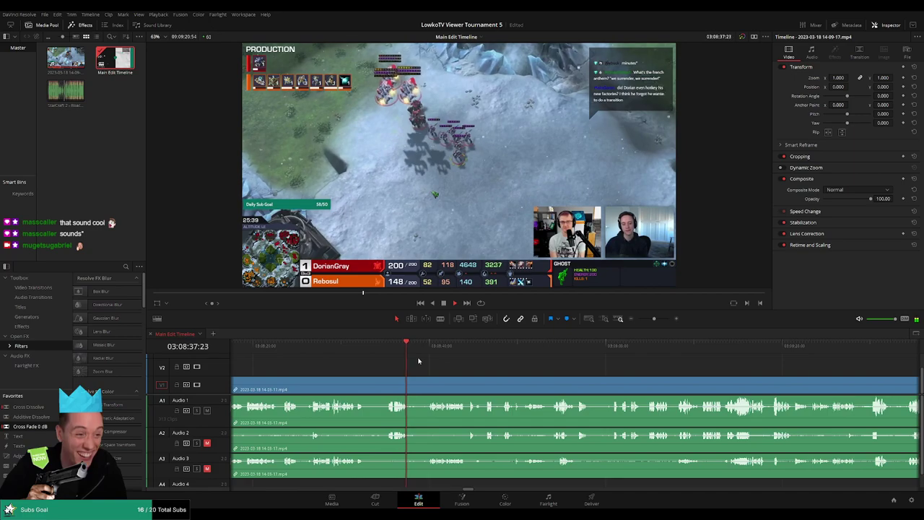
click(423, 351)
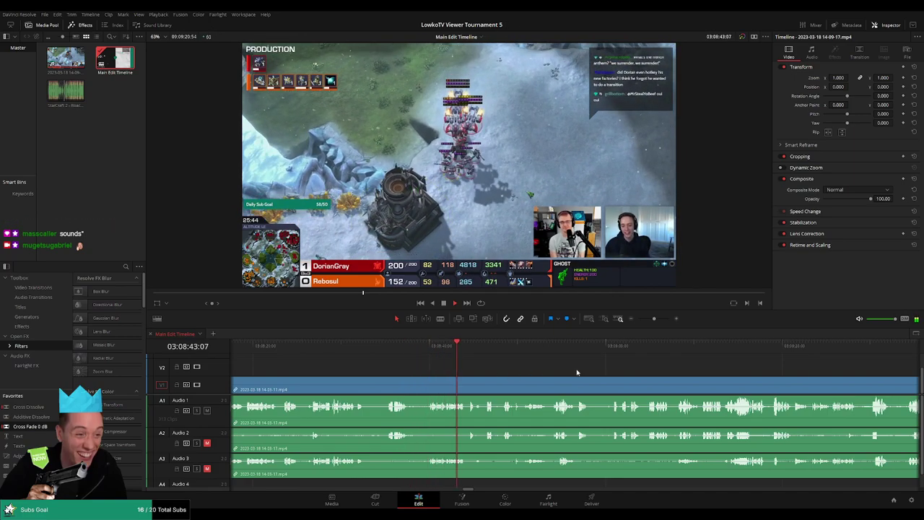
click(445, 351)
scroll(513, 369, right, 3)
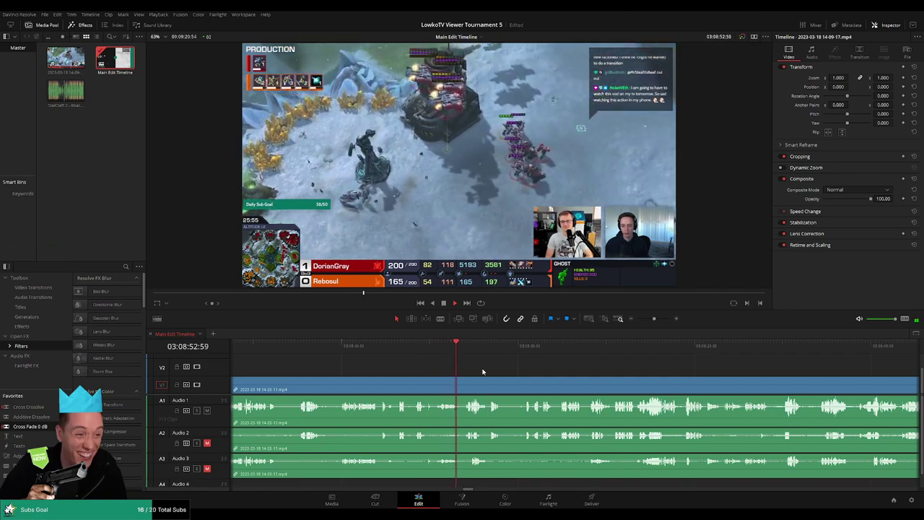
click(422, 366)
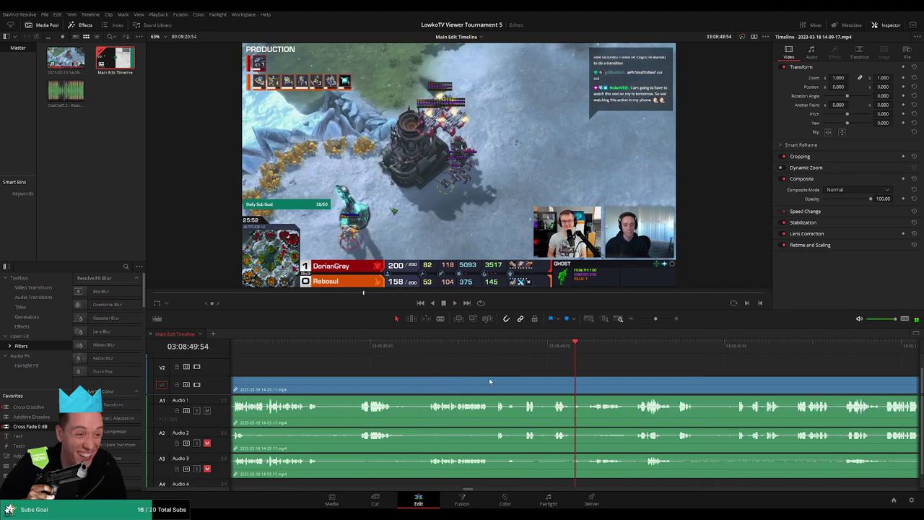
Step: Zoom in, blade both ends of the dead stretch, ripple delete it, and resume playback
scroll(572, 373, down, 5)
click(655, 319)
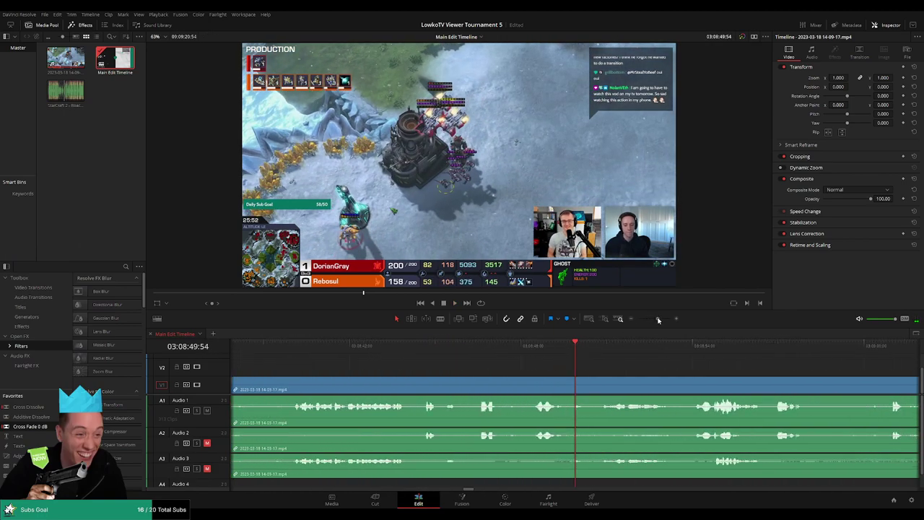
drag(590, 360, 572, 353)
key(b)
click(575, 382)
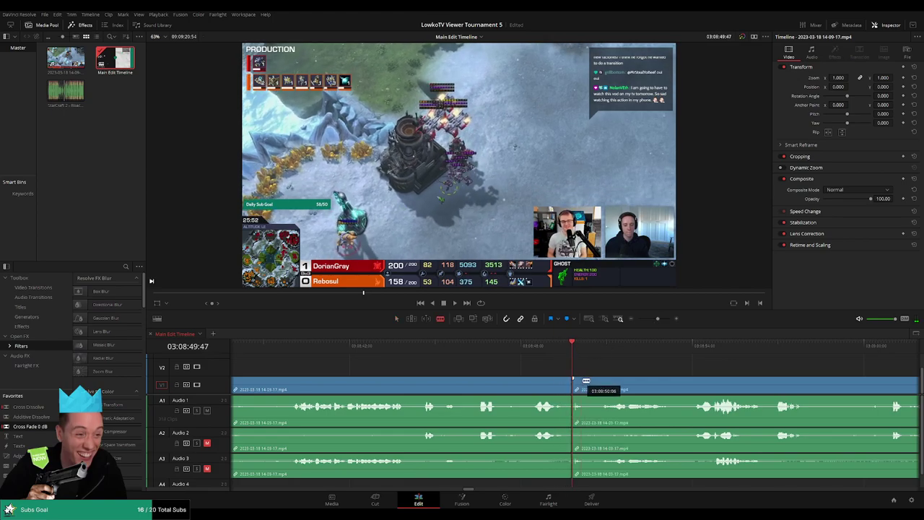
click(588, 381)
key(a)
click(580, 382)
key(shift+Delete)
key(space)
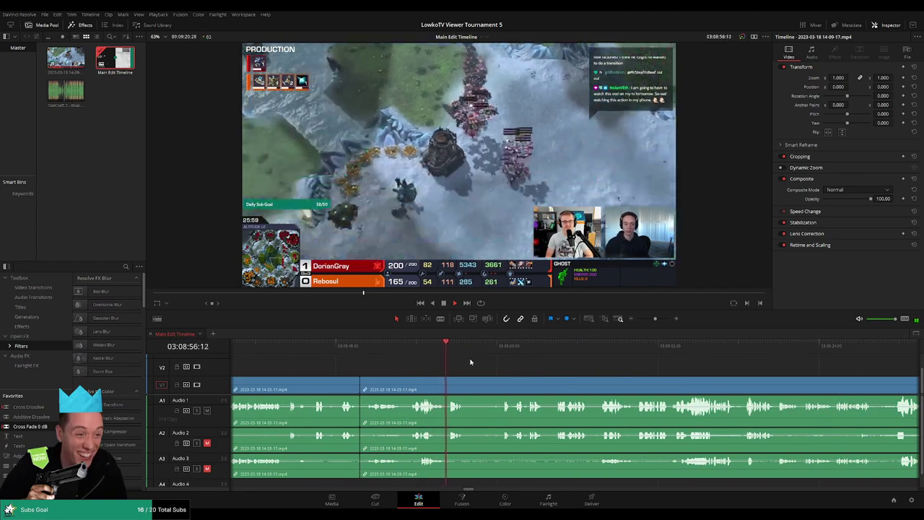
click(493, 350)
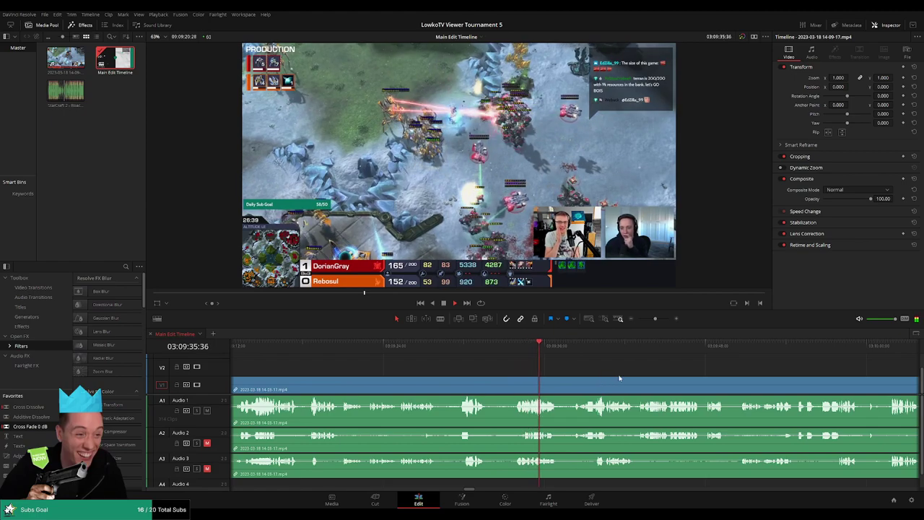
scroll(527, 375, right, 3)
scroll(555, 372, right, 2)
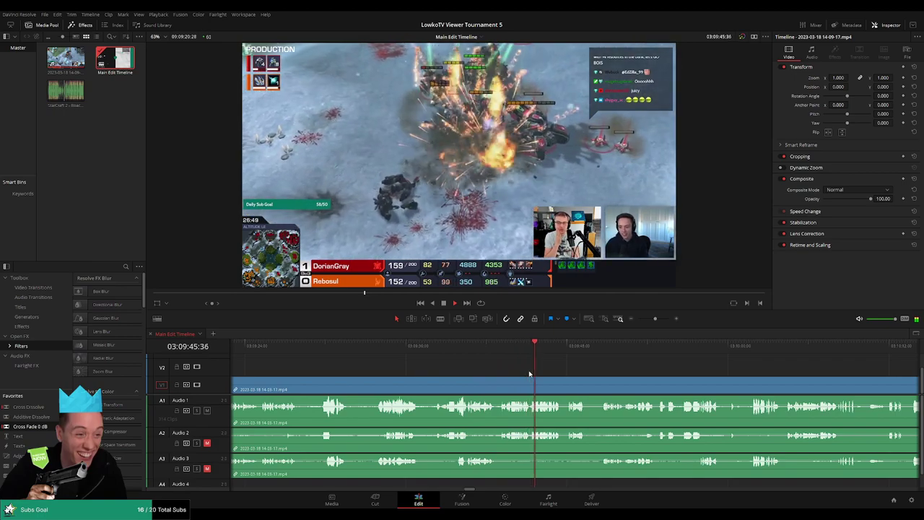
scroll(489, 376, right, 3)
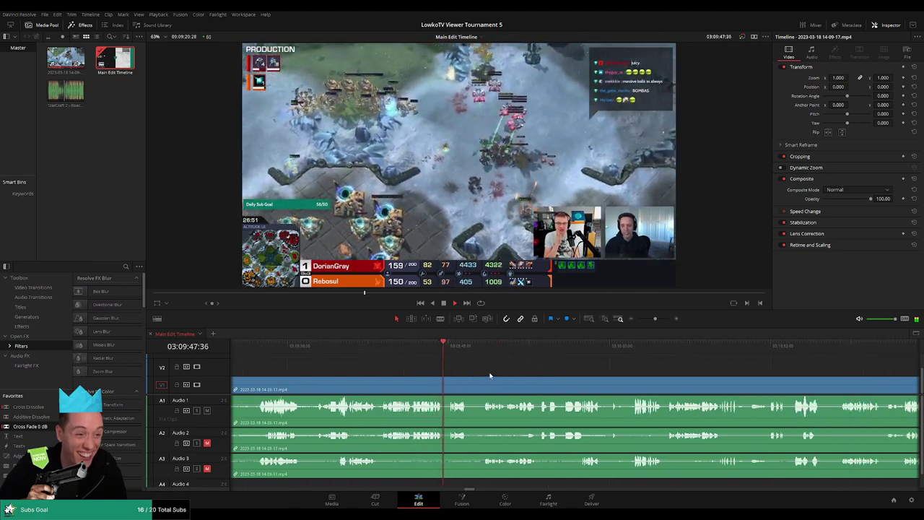
scroll(489, 375, right, 2)
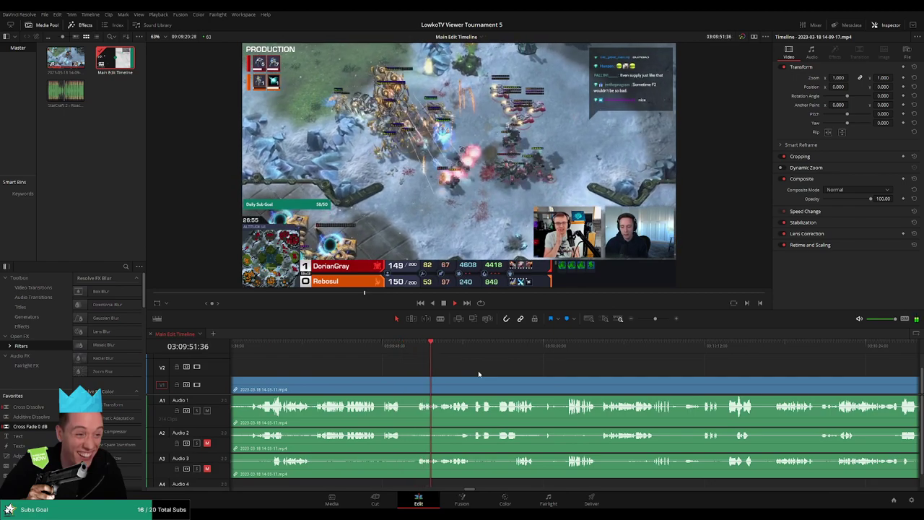
scroll(477, 374, right, 2)
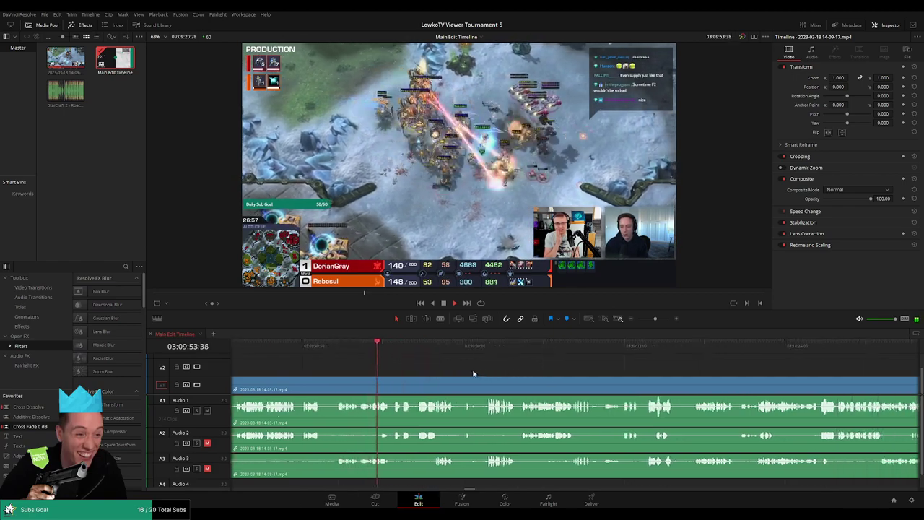
scroll(477, 373, right, 2)
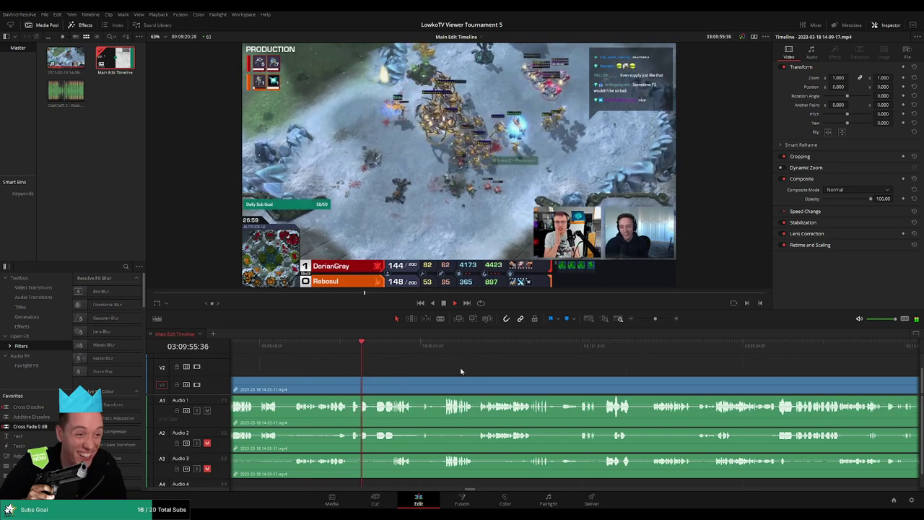
scroll(464, 373, left, 3)
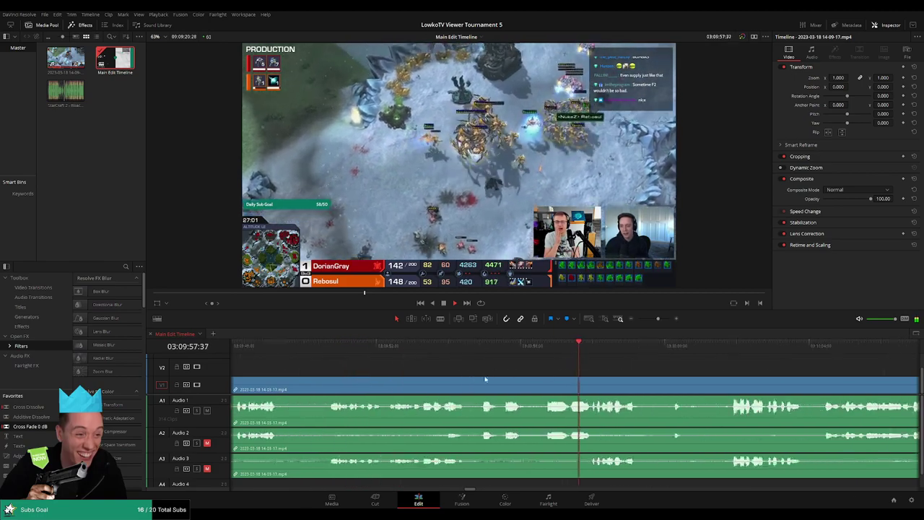
scroll(663, 370, right, 2)
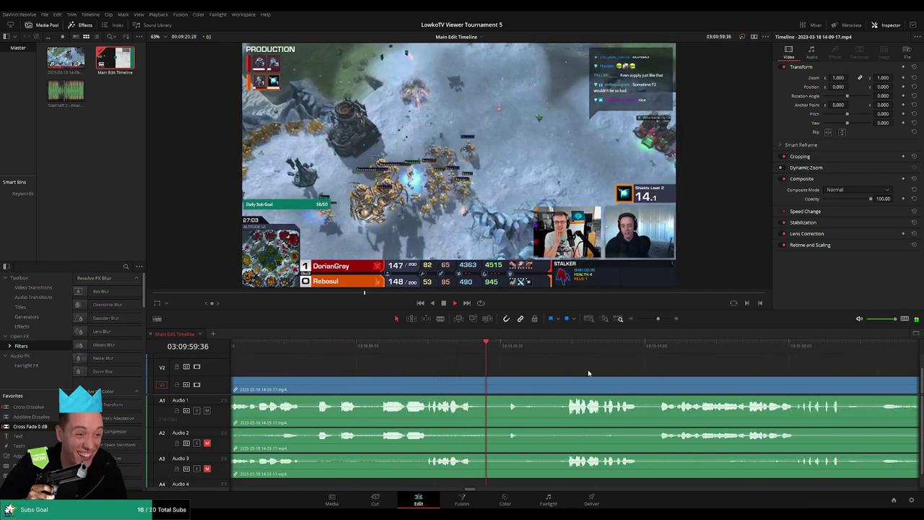
scroll(490, 367, right, 2)
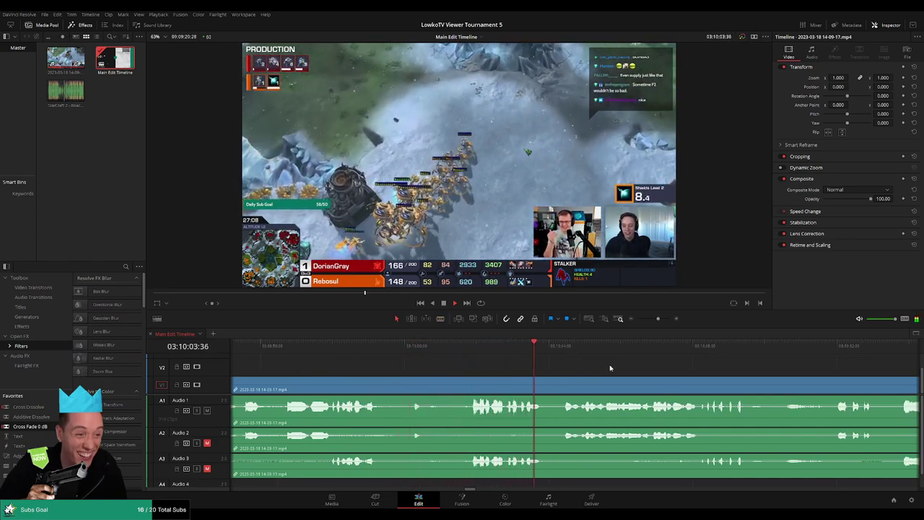
scroll(518, 365, right, 2)
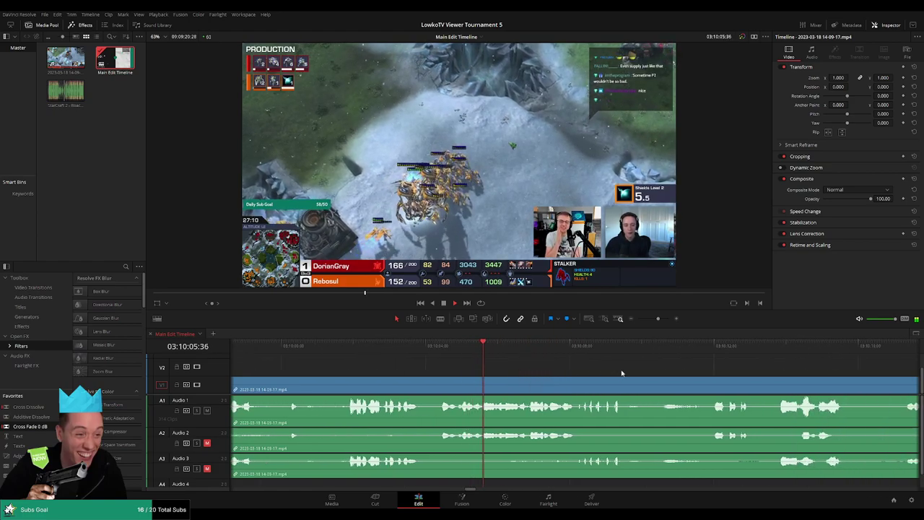
scroll(515, 371, right, 2)
scroll(518, 372, right, 2)
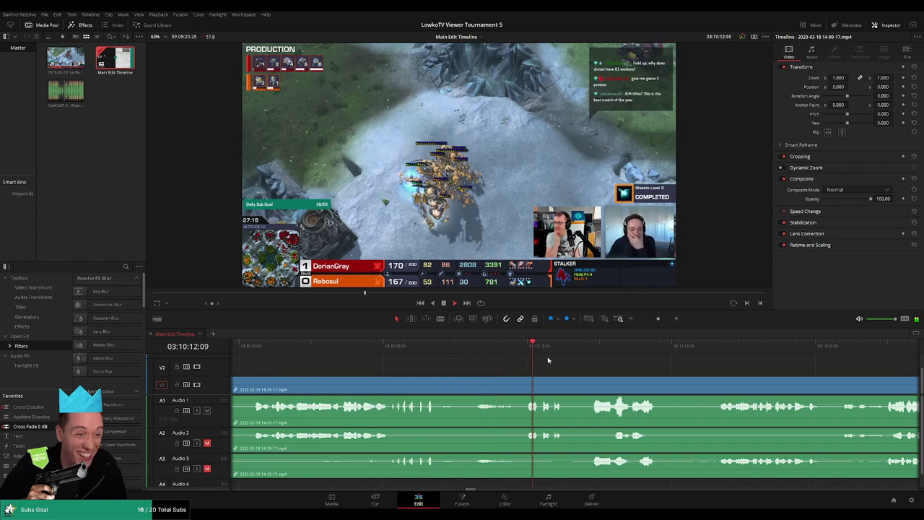
scroll(534, 364, right, 3)
Step: Blade the dead stretch at its start and end, delete it, and review the new join
click(330, 347)
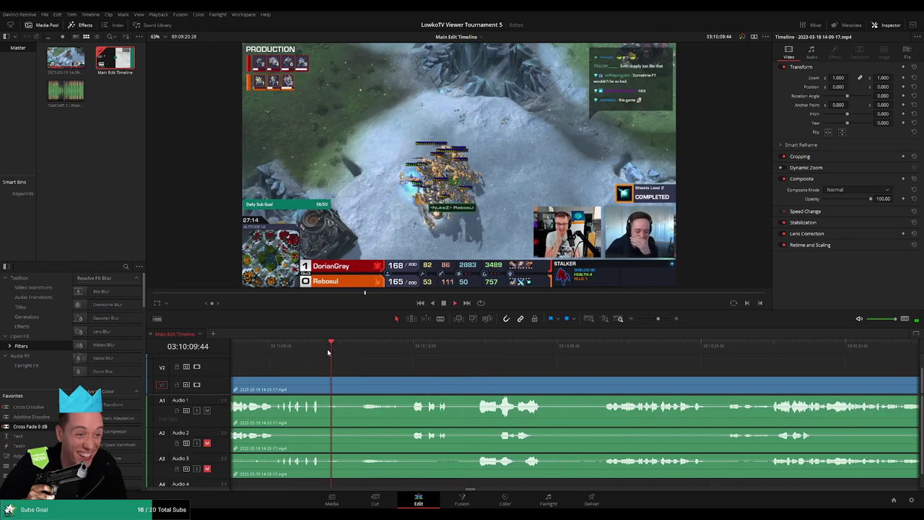
key(b)
click(326, 393)
click(412, 349)
key(space)
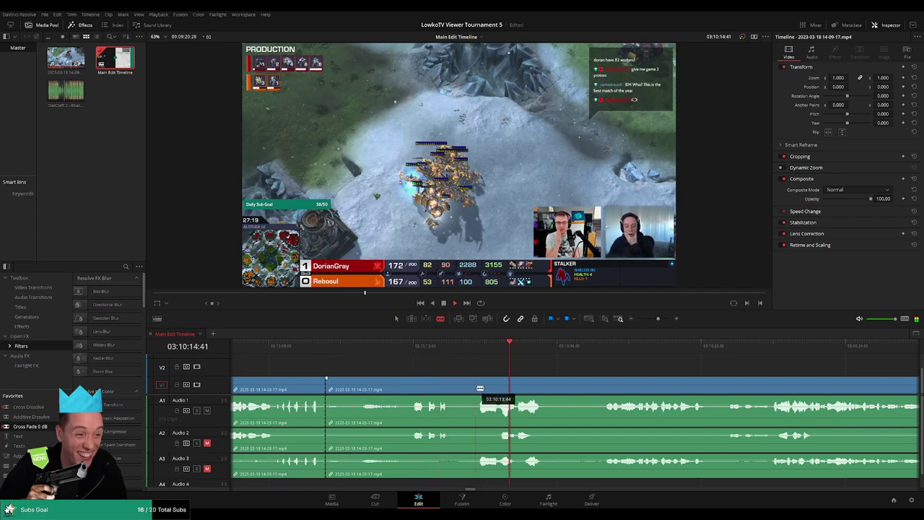
click(478, 393)
key(a)
click(397, 407)
key(Delete)
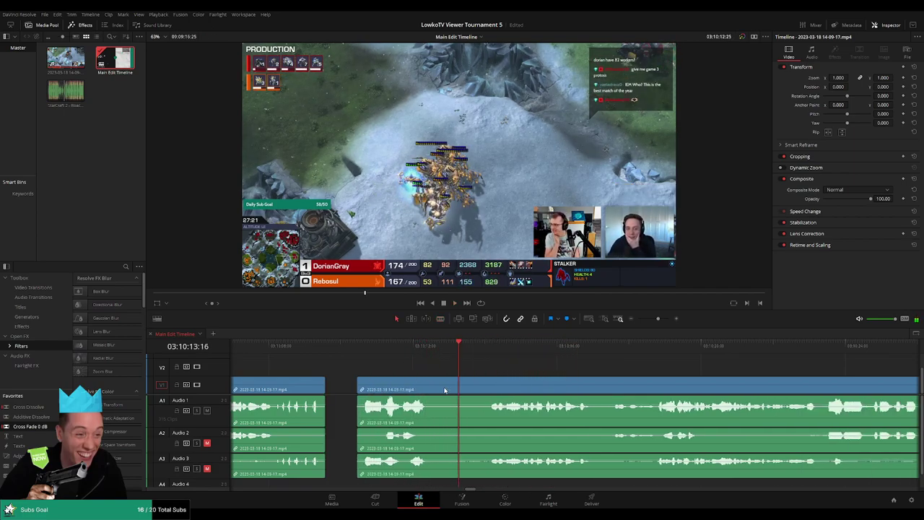
click(307, 351)
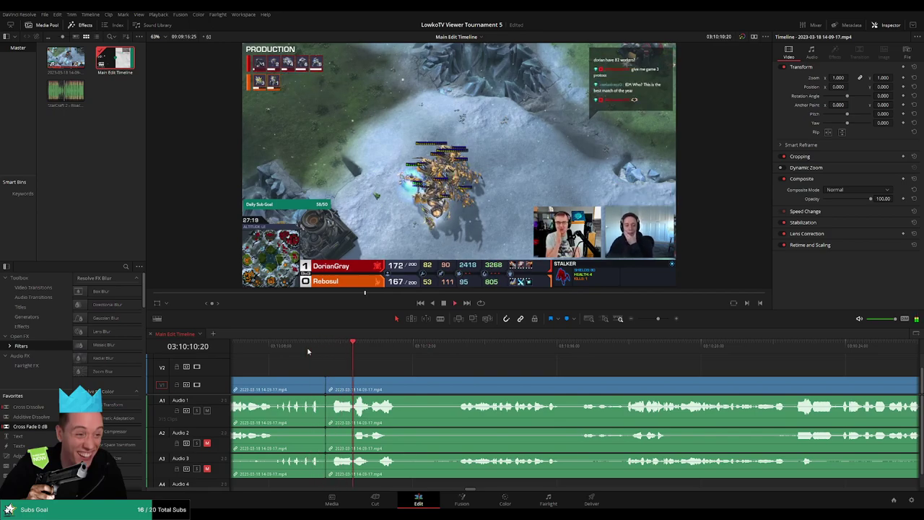
click(445, 350)
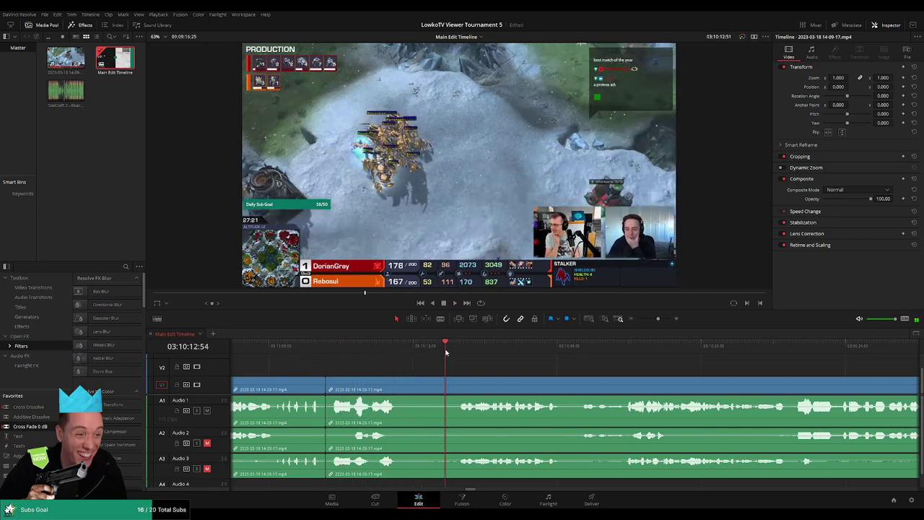
Step: Zoom out and mark the two reviewed clips on all tracks yellow
click(655, 320)
drag(655, 319, 648, 319)
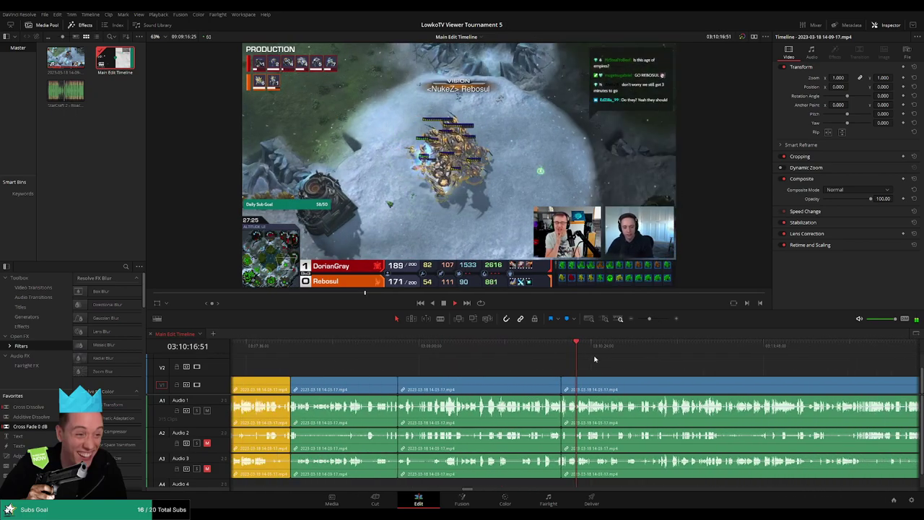
drag(552, 364, 368, 387)
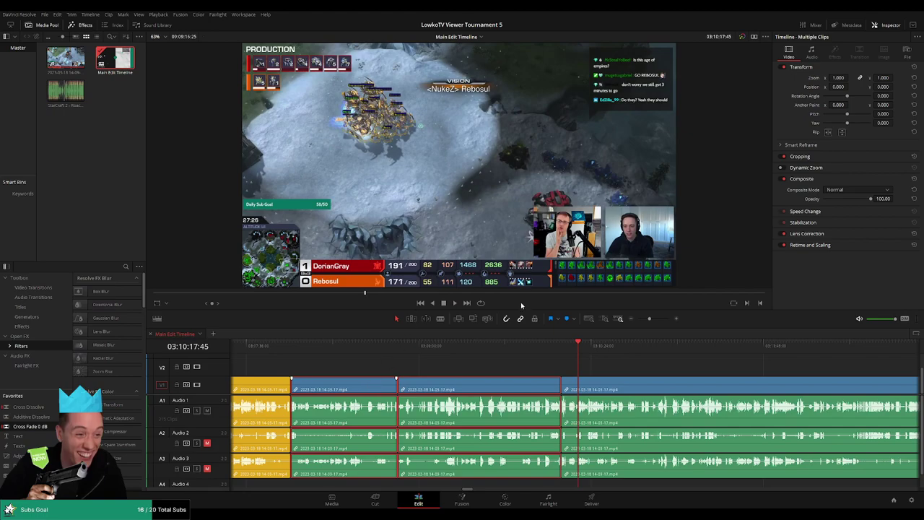
key(ctrl+shift+a)
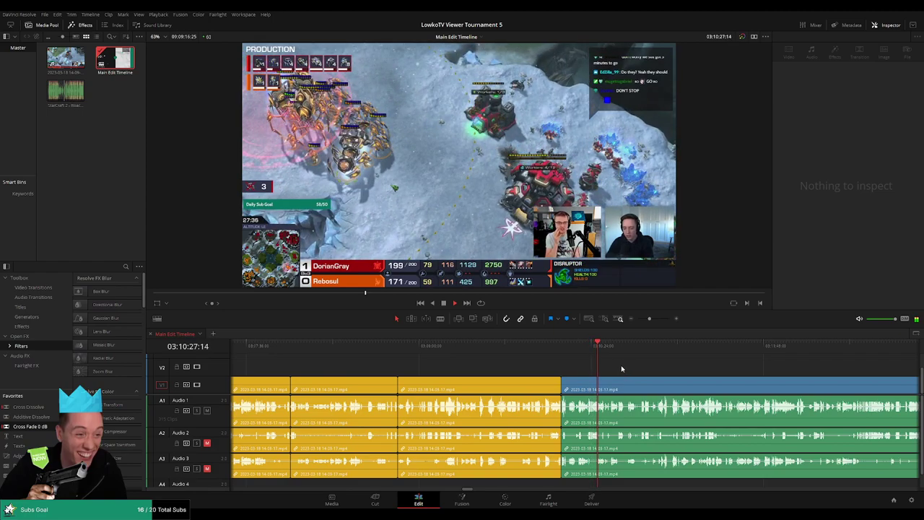
scroll(624, 368, right, 3)
scroll(625, 369, right, 6)
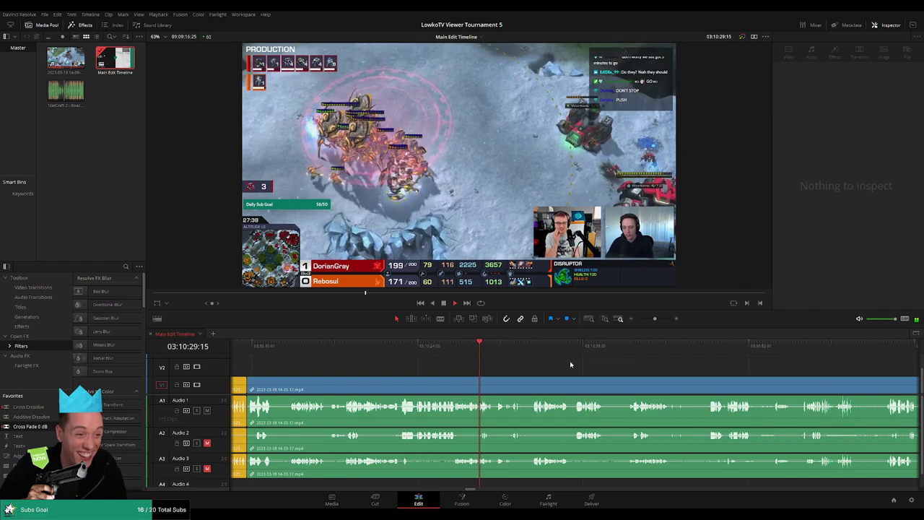
scroll(516, 364, right, 3)
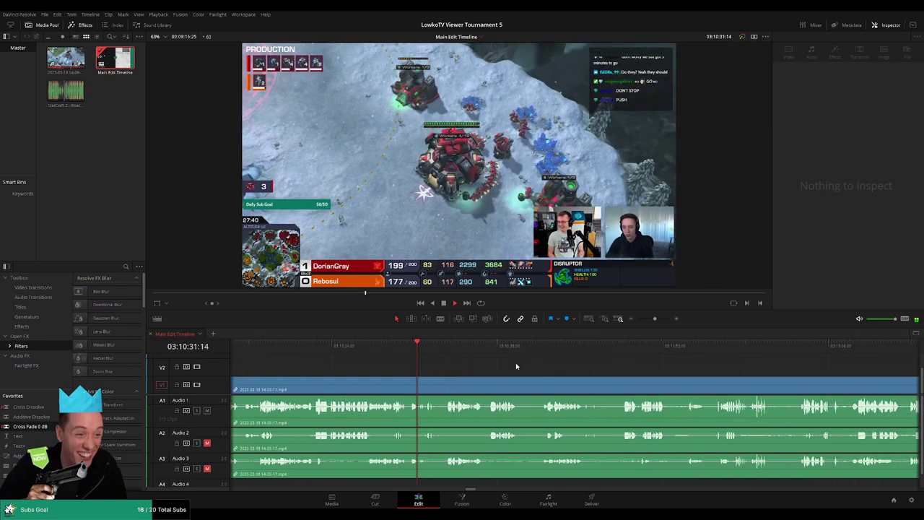
click(548, 382)
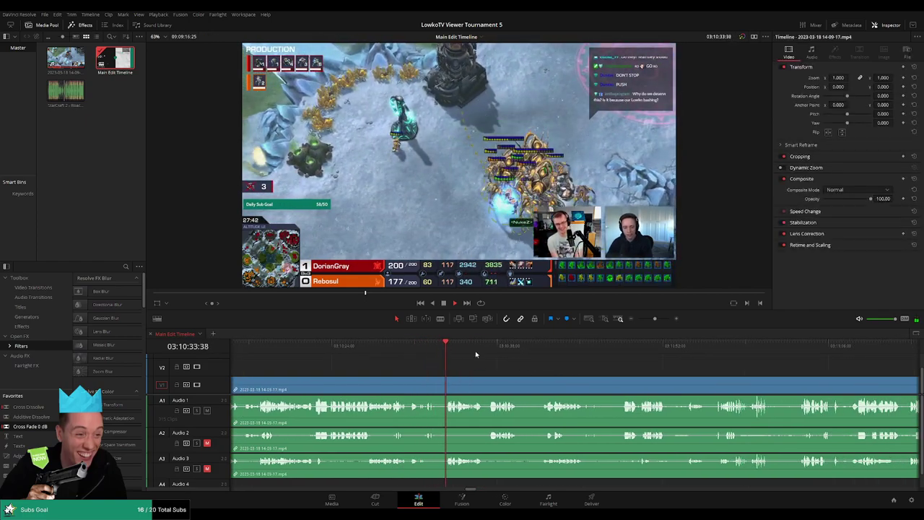
scroll(505, 363, right, 3)
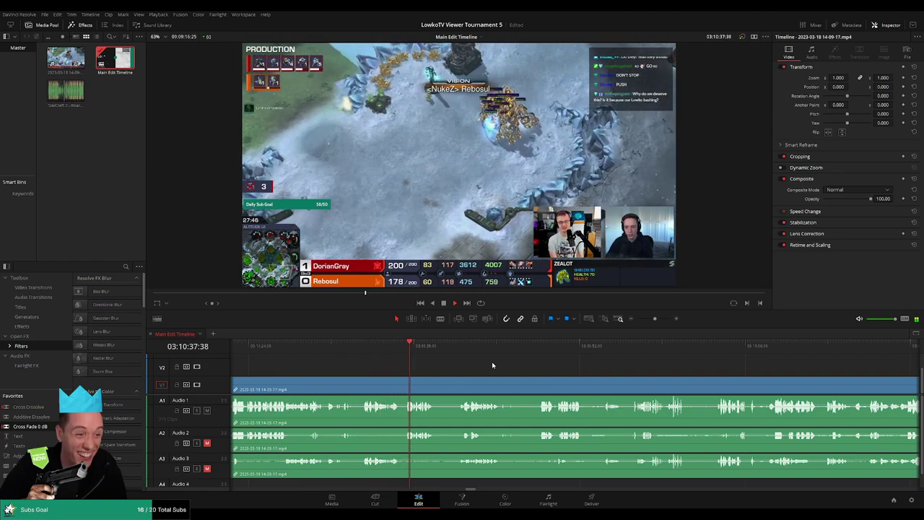
key(b)
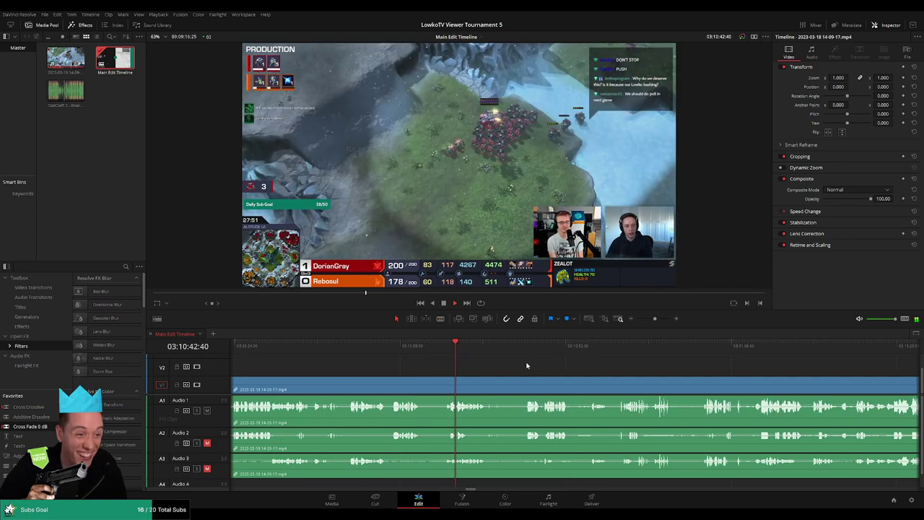
key(a)
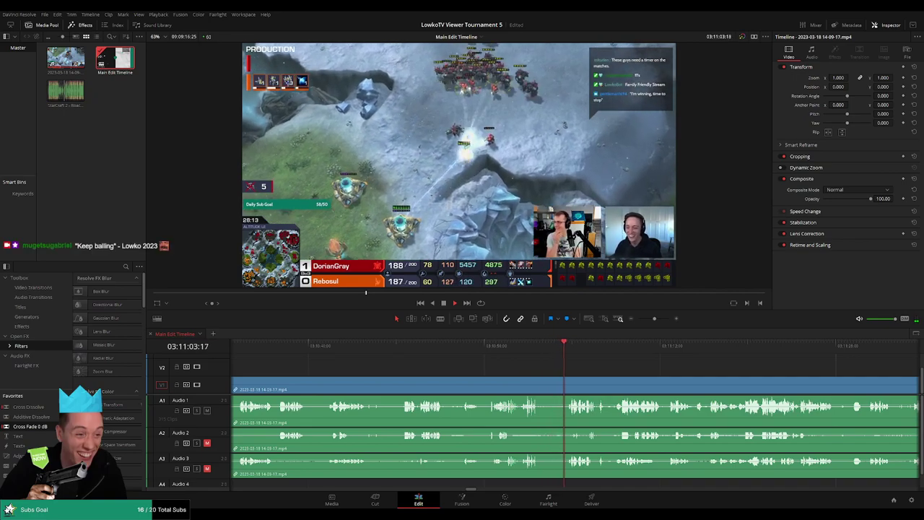
scroll(621, 367, right, 3)
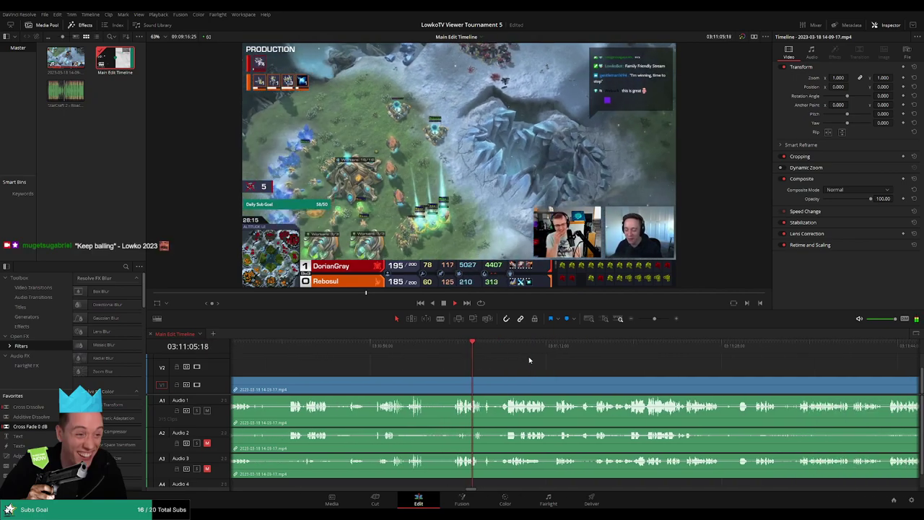
scroll(479, 360, right, 2)
scroll(474, 365, right, 1)
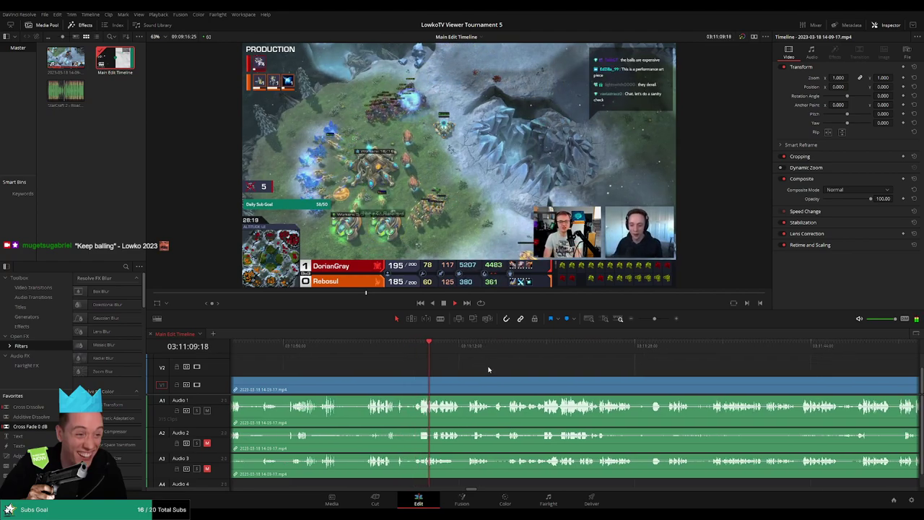
scroll(483, 368, right, 1)
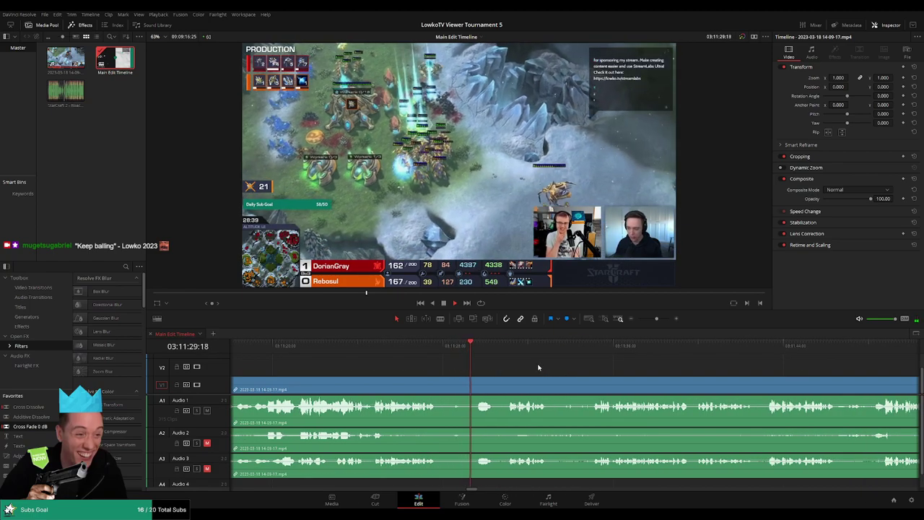
Step: Split all tracks at the current moment and replay around the new cut
key(b)
click(424, 378)
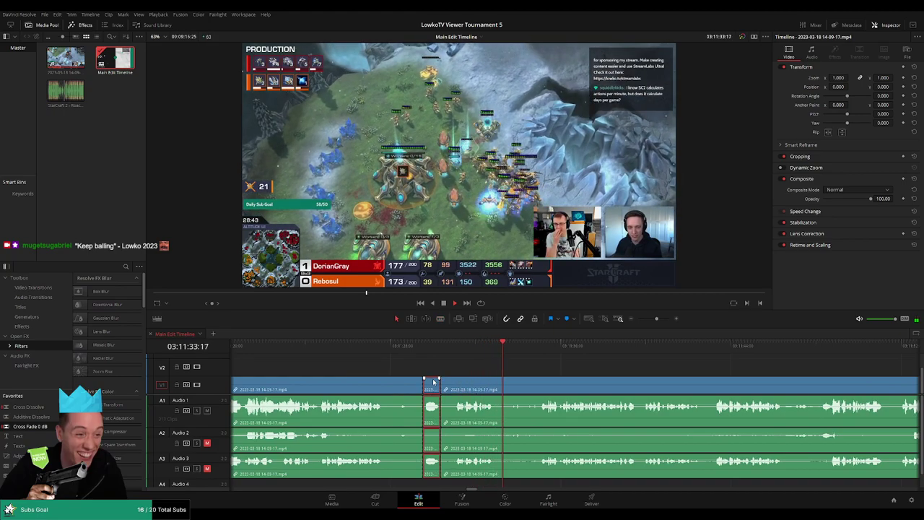
key(a)
click(413, 354)
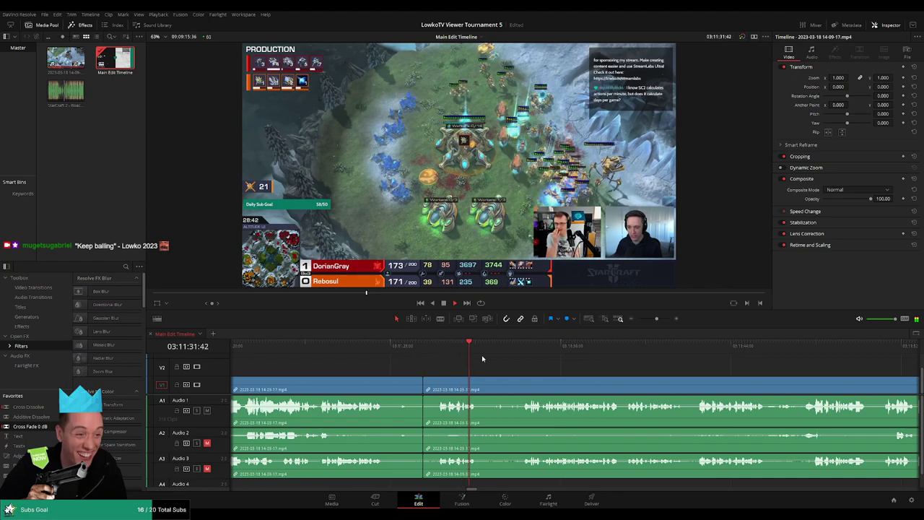
scroll(548, 367, right, 3)
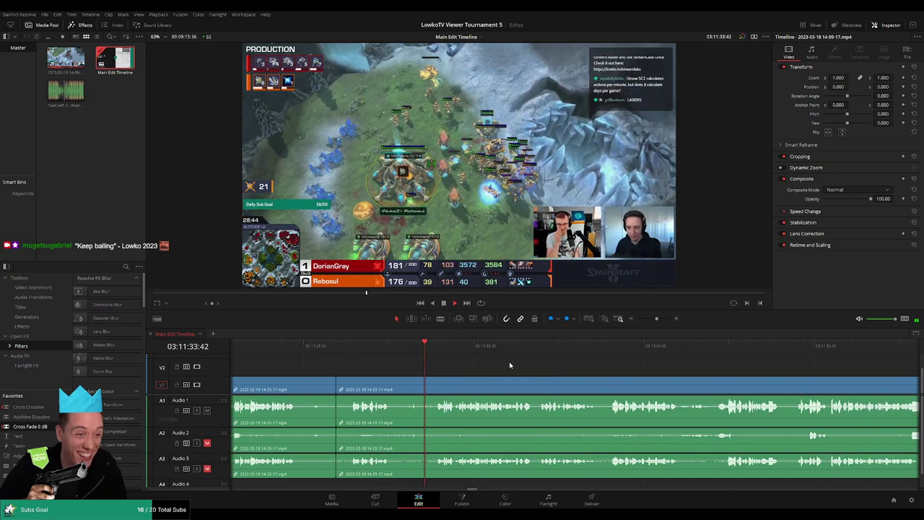
scroll(503, 368, right, 1)
key(space)
scroll(493, 370, left, 3)
Step: Make a second split at the playback position and play it back to check
key(b)
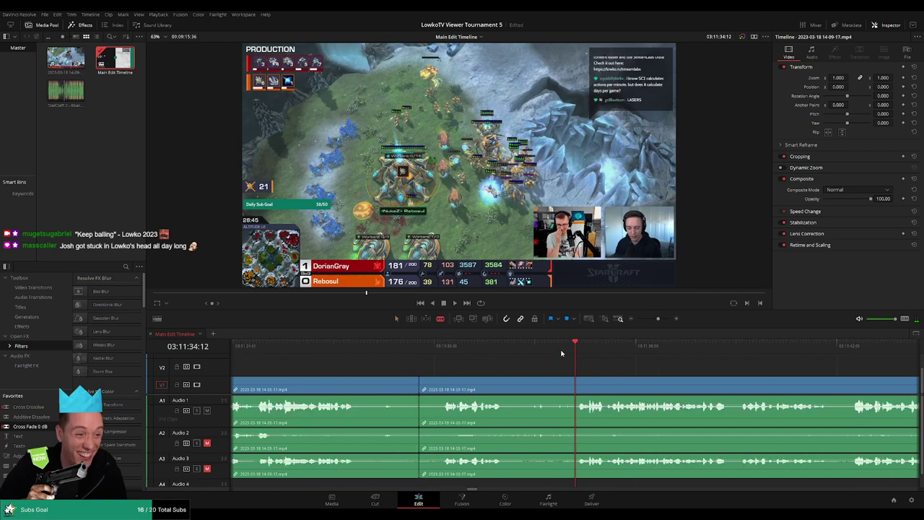
click(571, 385)
key(a)
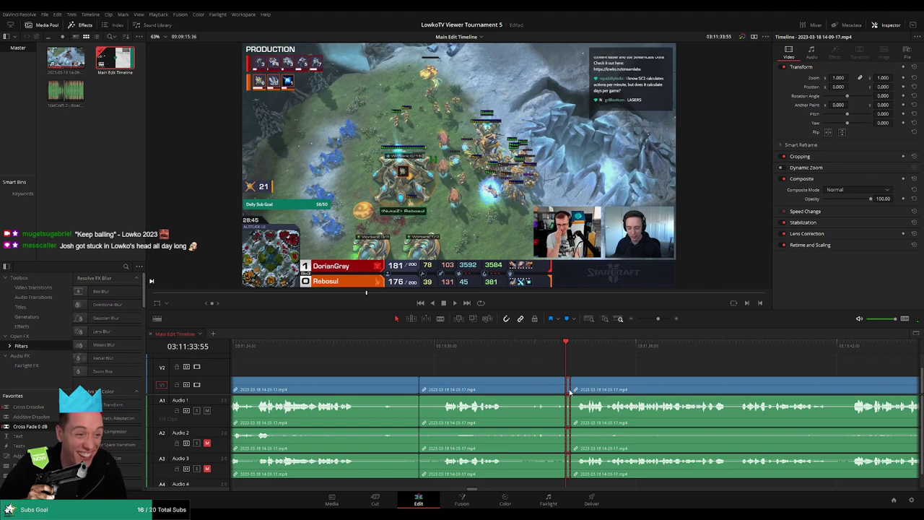
click(553, 345)
key(space)
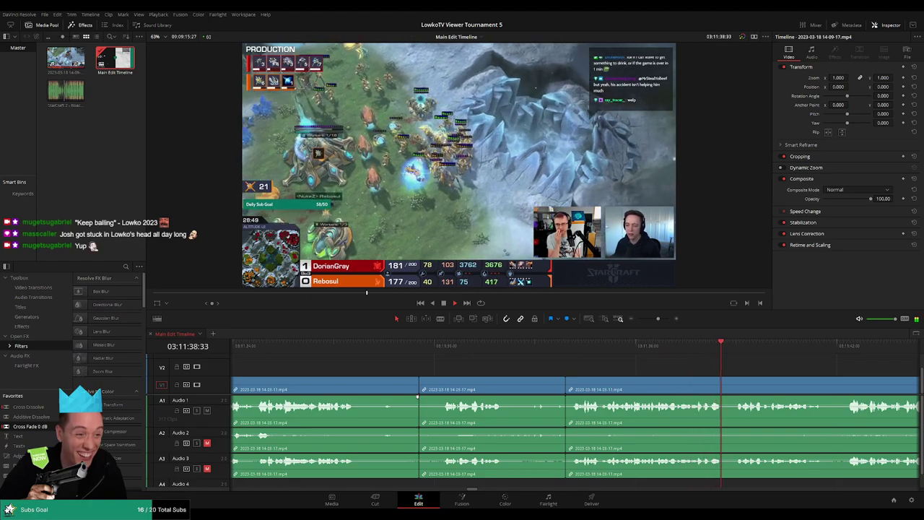
Step: Zoom out and mark the next reviewed clip yellow, then clear the selection
drag(661, 319, 650, 318)
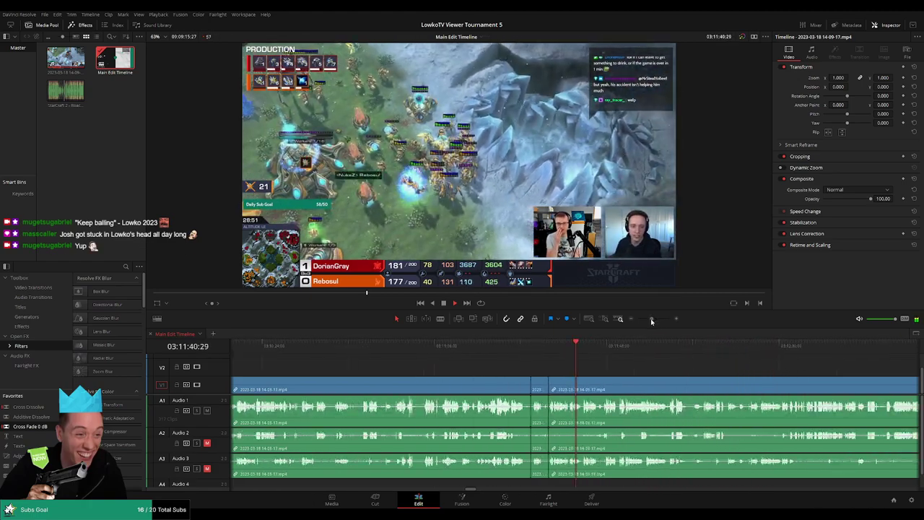
click(496, 388)
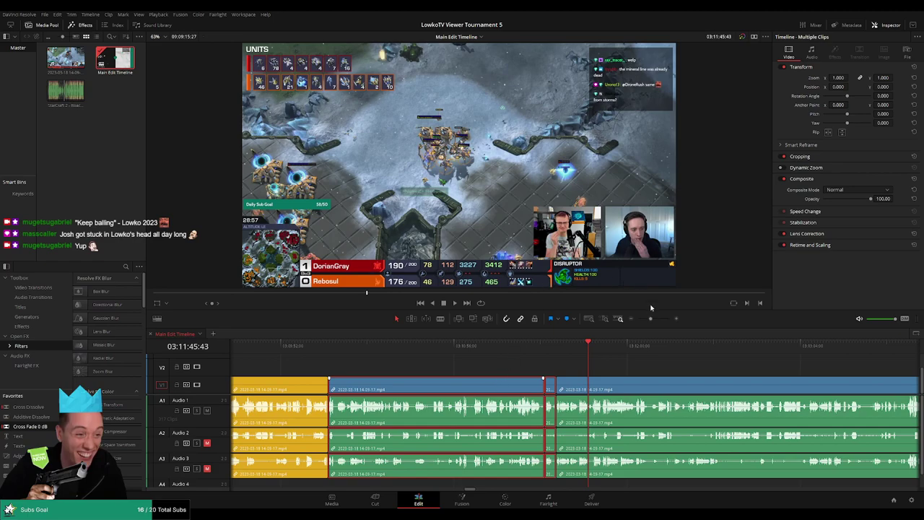
key(ctrl+y)
click(625, 362)
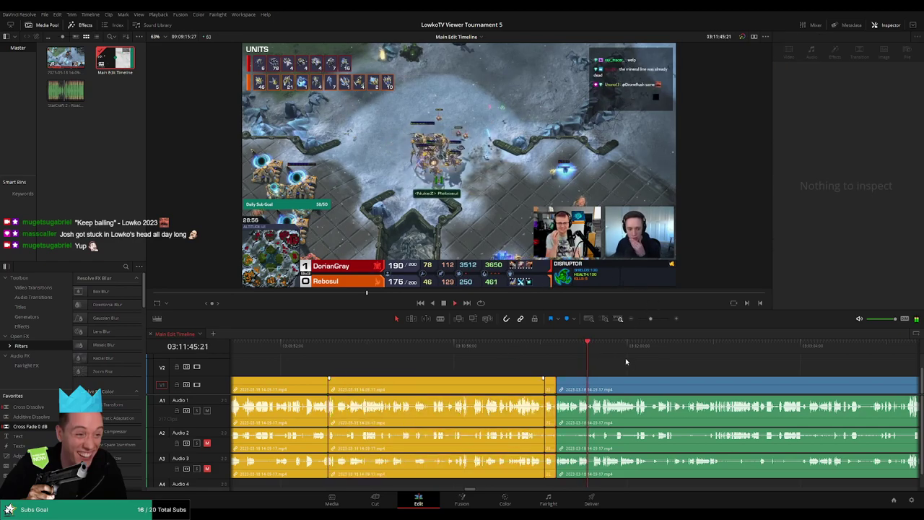
Step: Skip ahead through the stream toward 03:12:21, watching for the next dead section
scroll(628, 367, down, 4)
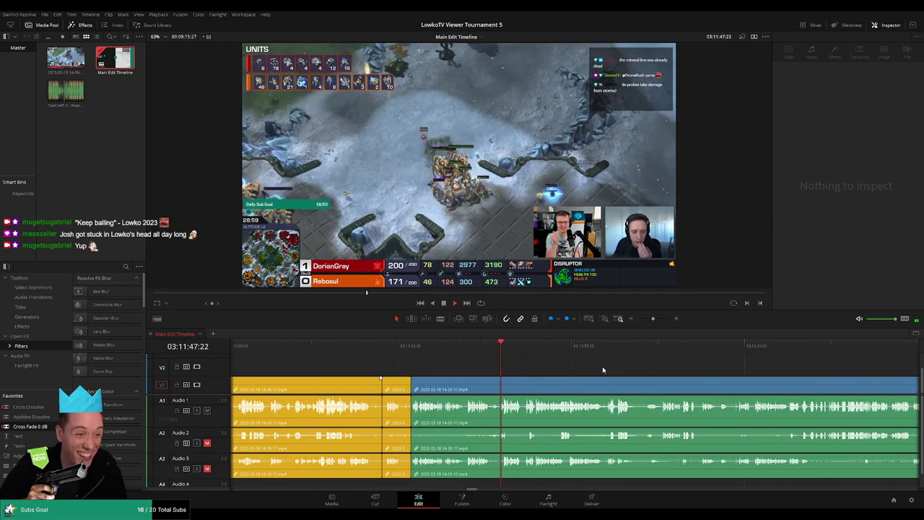
scroll(629, 374, down, 3)
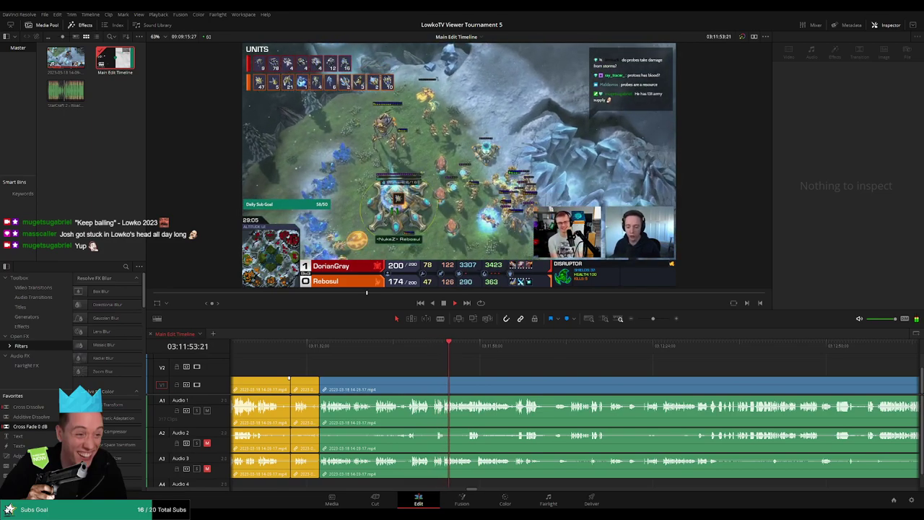
scroll(513, 368, down, 2)
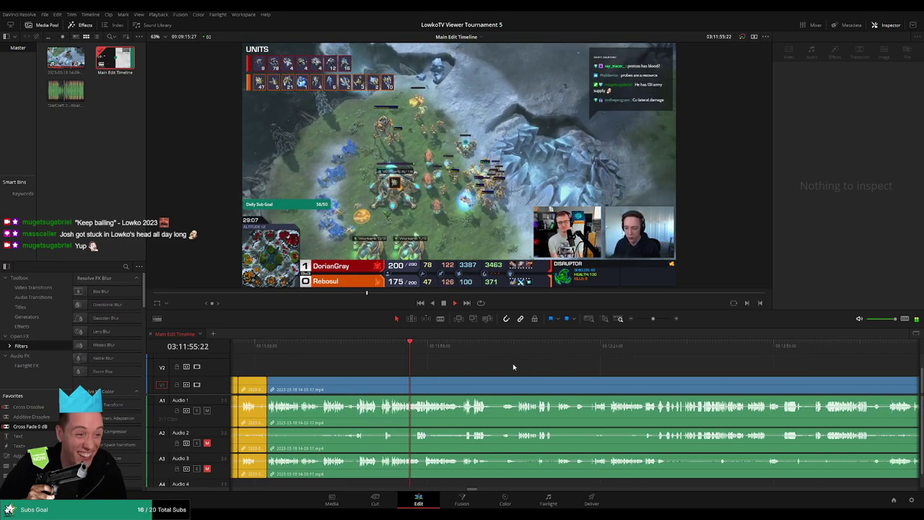
scroll(518, 367, down, 1)
scroll(523, 366, up, 1)
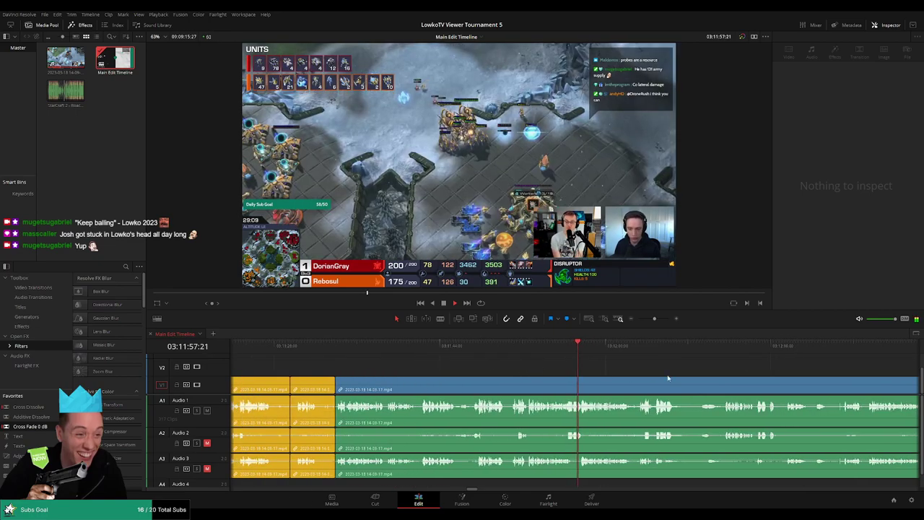
scroll(588, 369, down, 2)
scroll(570, 369, down, 2)
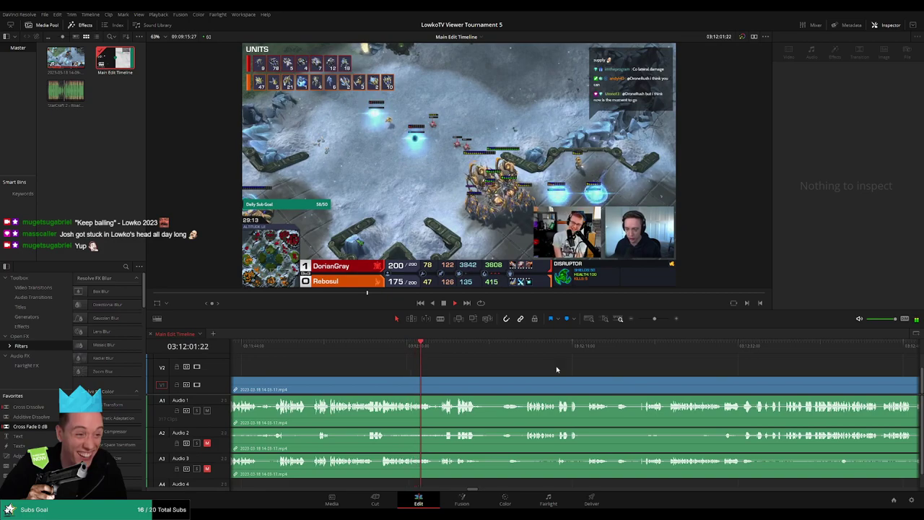
scroll(538, 368, down, 1)
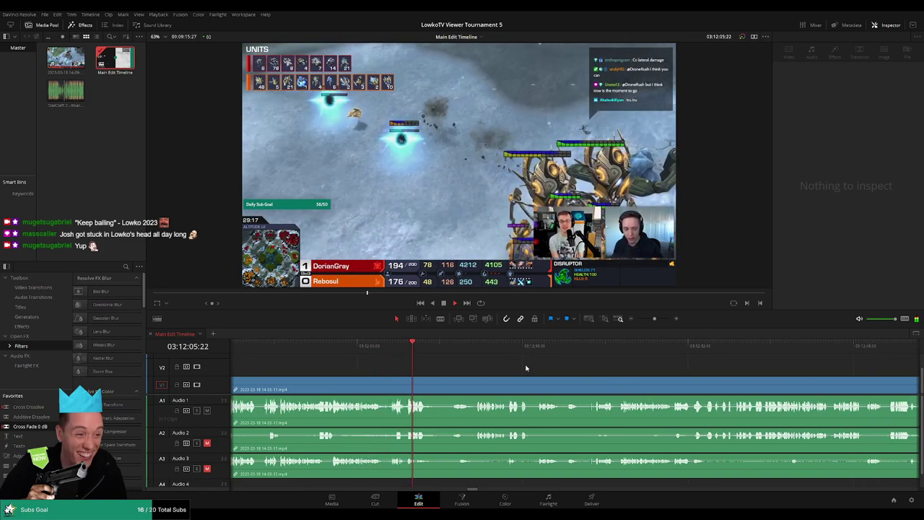
click(454, 349)
click(475, 351)
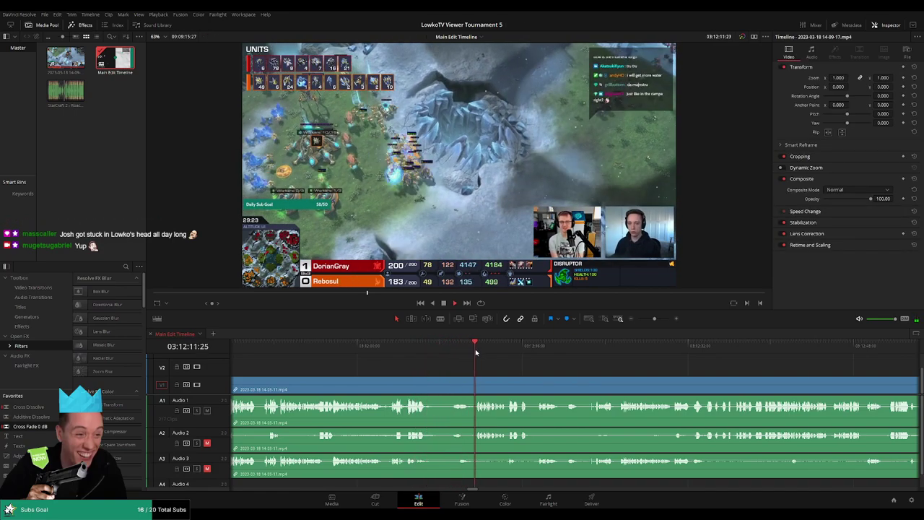
scroll(548, 369, down, 2)
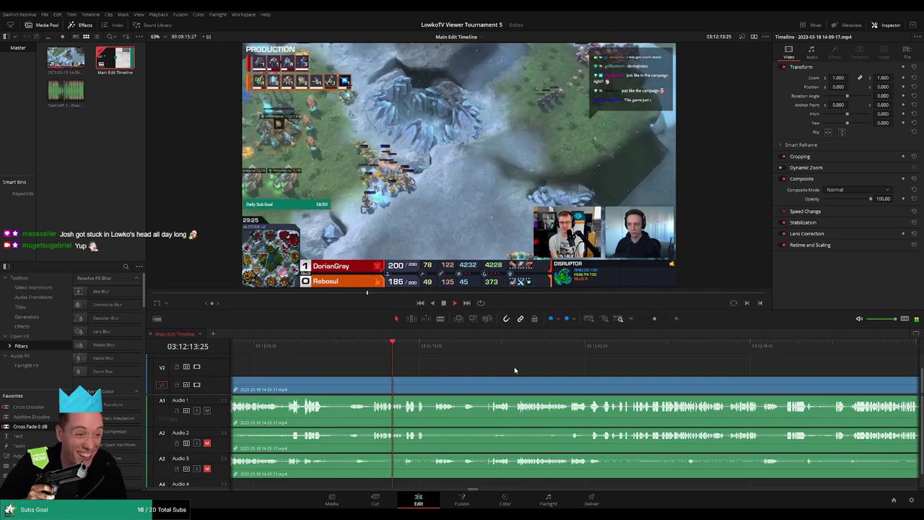
scroll(516, 371, up, 3)
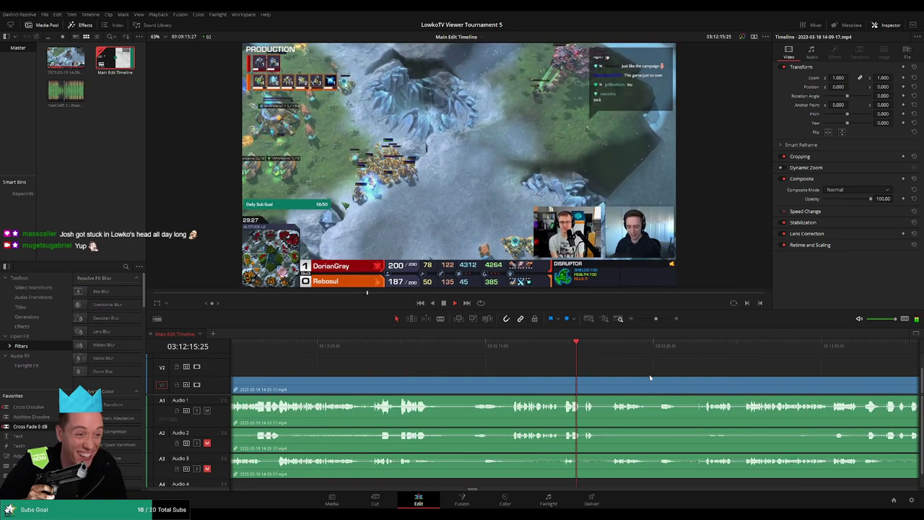
scroll(649, 374, down, 3)
scroll(510, 361, down, 1)
scroll(520, 365, down, 2)
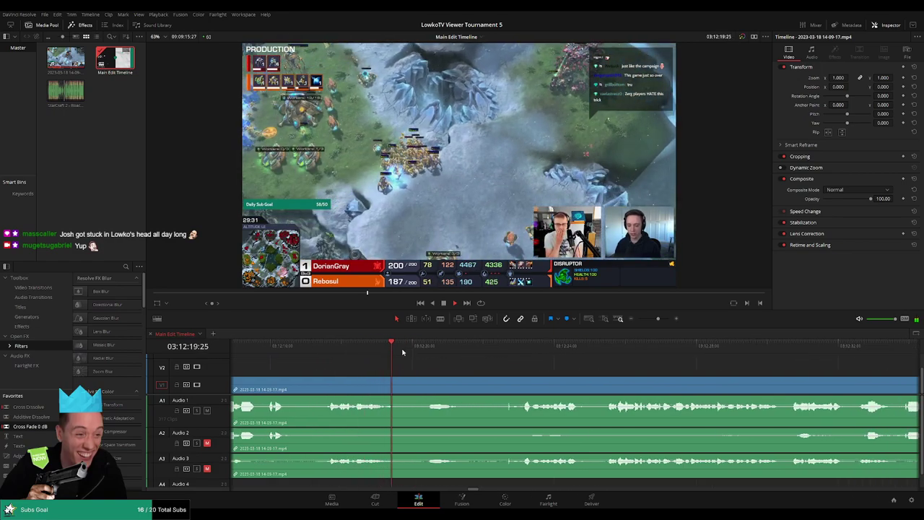
scroll(456, 359, down, 2)
Step: Blade and ripple delete the dead section from 03:12:20 to 03:12:23, then resume playback
key(b)
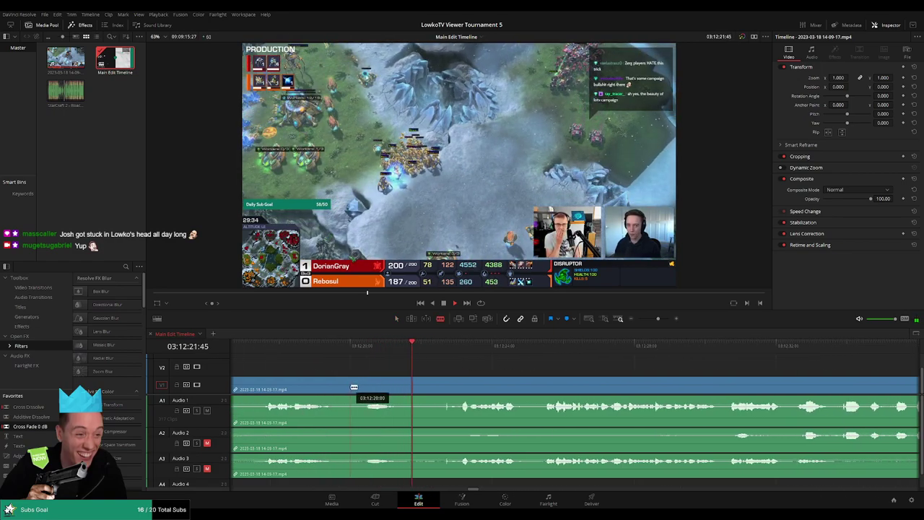
click(350, 390)
click(456, 376)
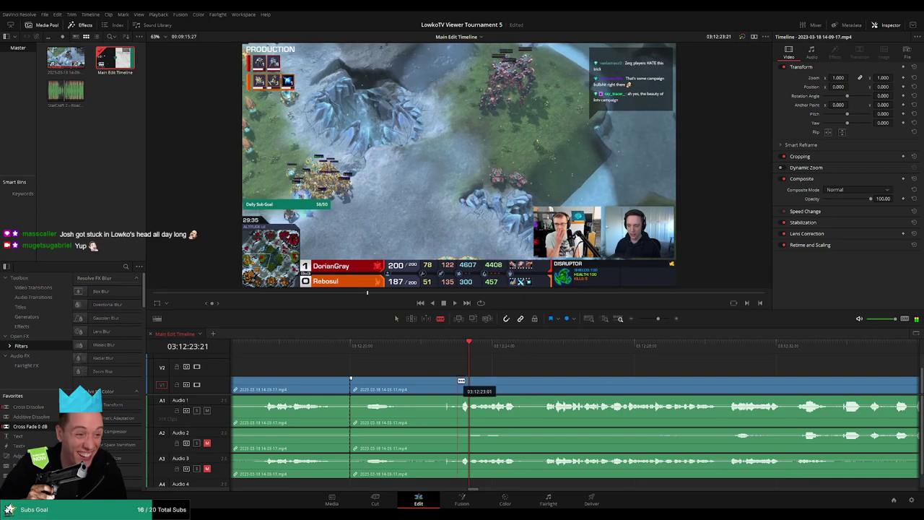
key(a)
click(429, 391)
key(Delete)
click(320, 346)
key(space)
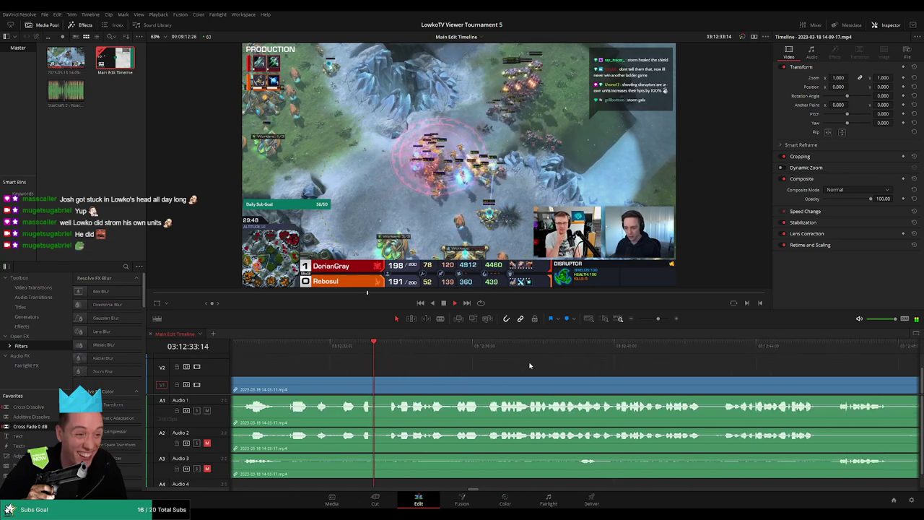
Step: Scroll the timeline along with playback to keep reviewing past 03:13:20
scroll(666, 334, down, 3)
scroll(559, 368, right, 3)
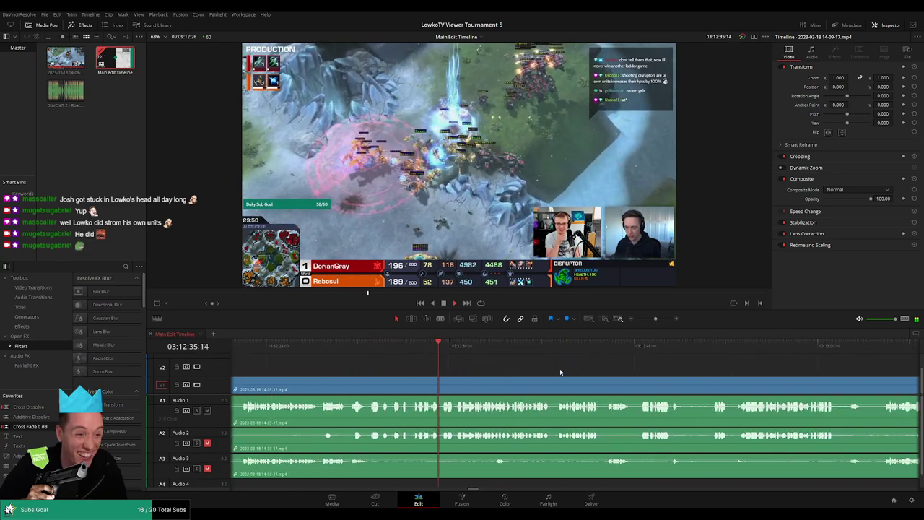
scroll(556, 365, right, 2)
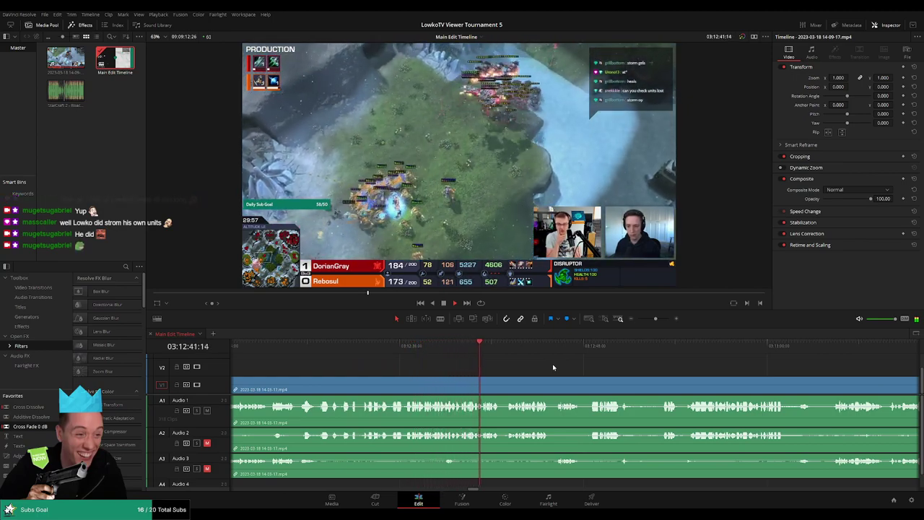
scroll(559, 366, right, 3)
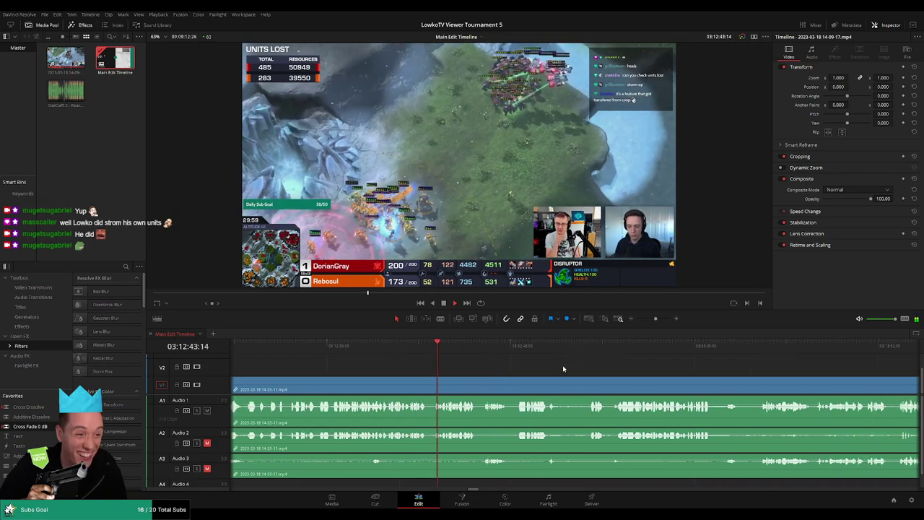
scroll(539, 366, right, 2)
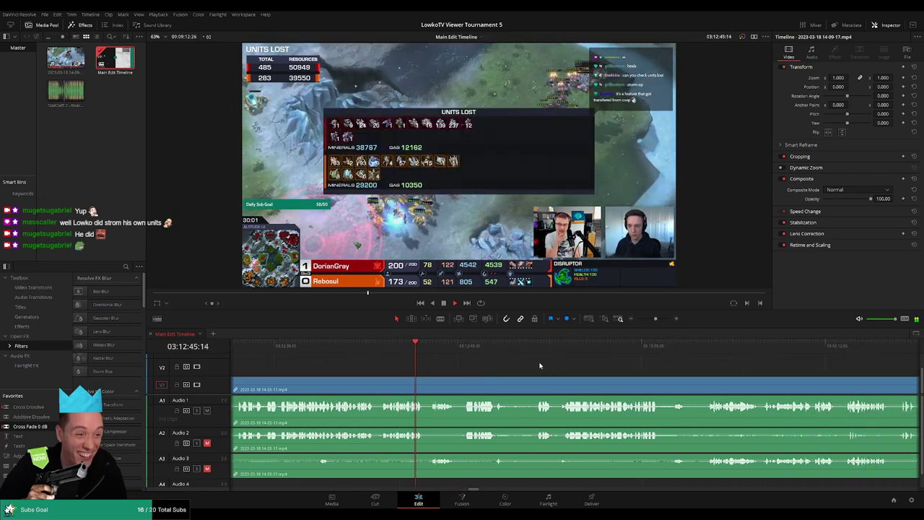
scroll(539, 366, right, 2)
scroll(526, 365, right, 2)
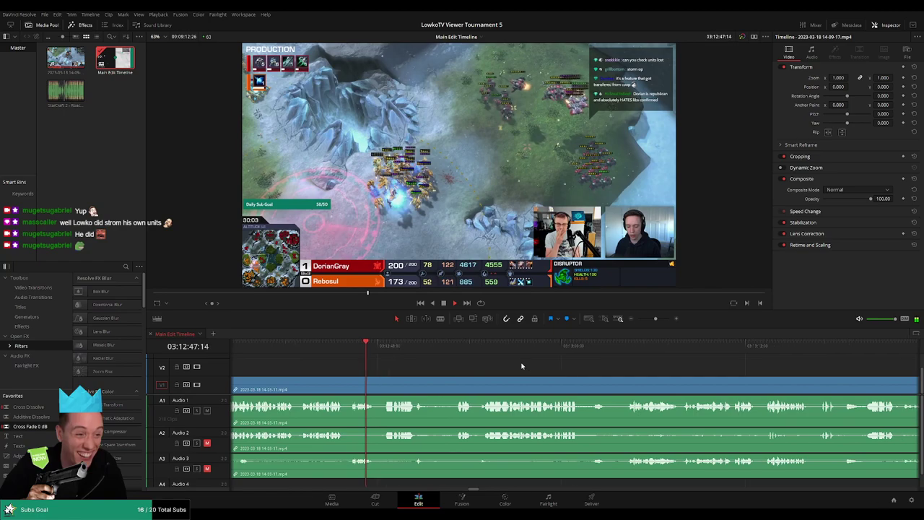
scroll(505, 365, right, 2)
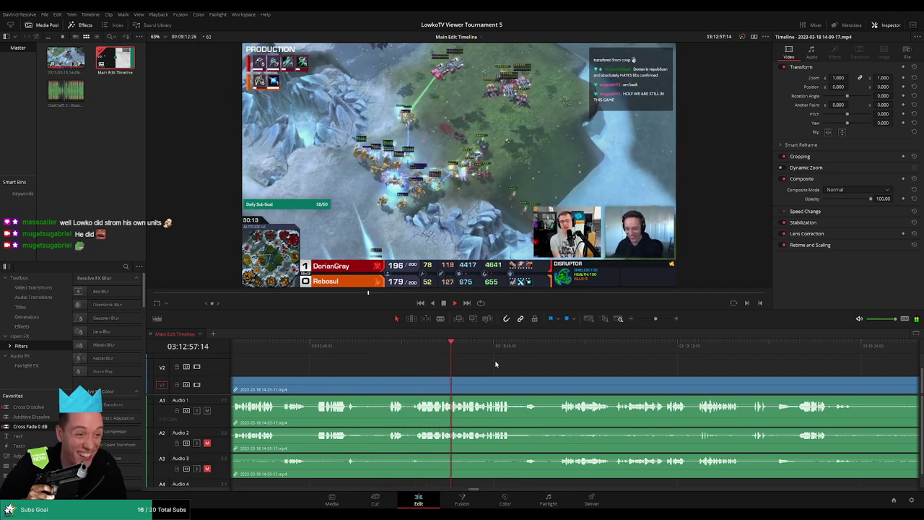
scroll(517, 365, right, 2)
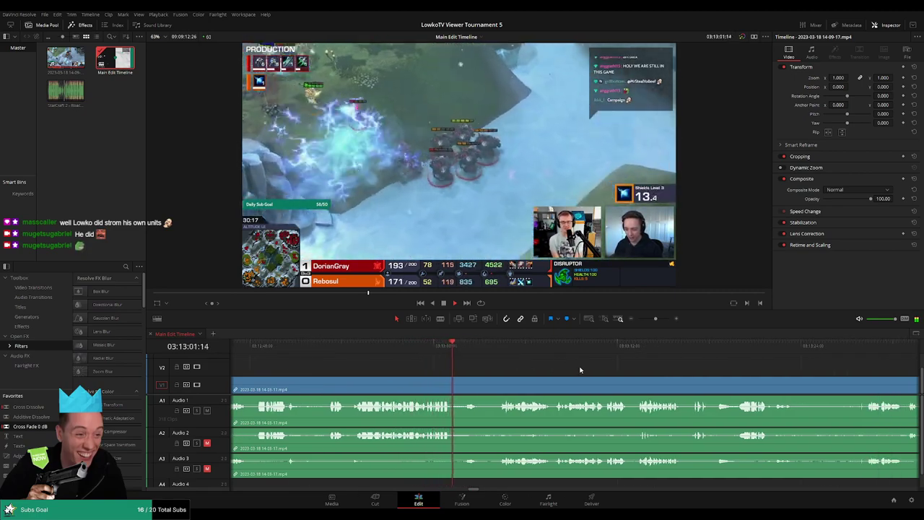
scroll(458, 365, right, 3)
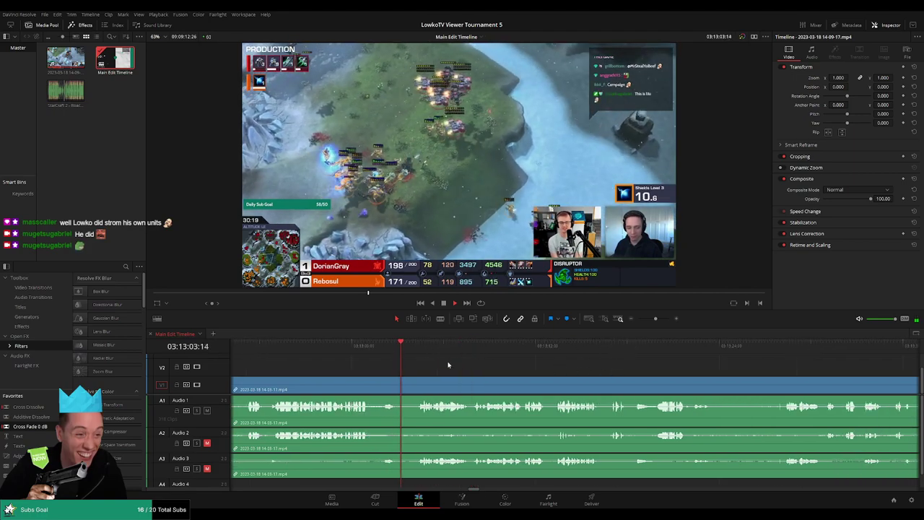
scroll(539, 366, right, 2)
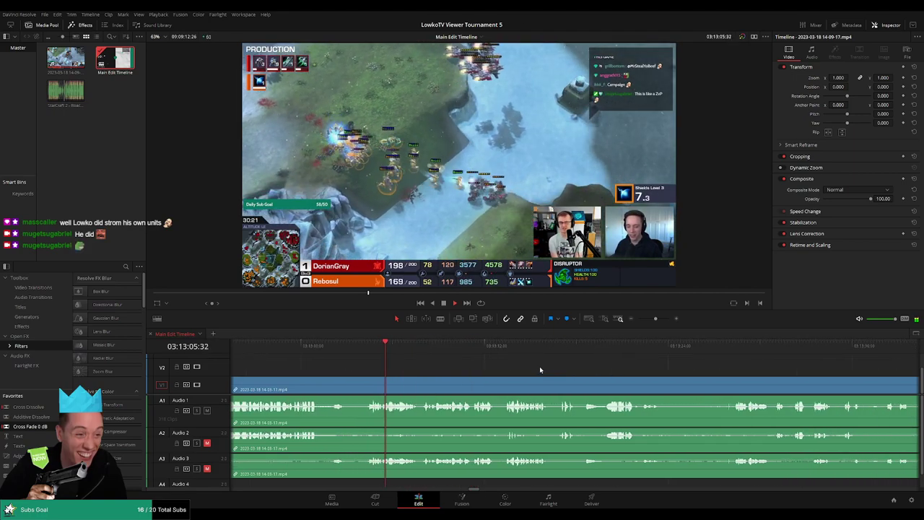
scroll(541, 369, right, 2)
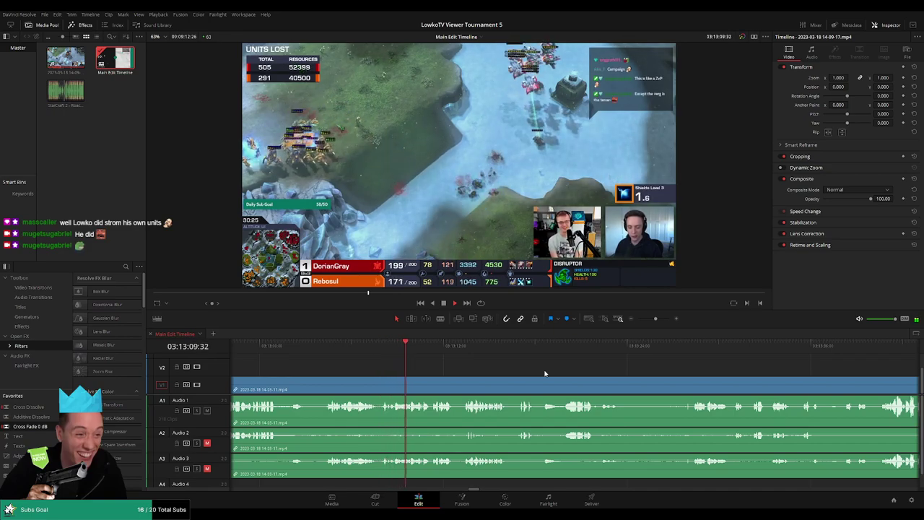
scroll(546, 373, right, 2)
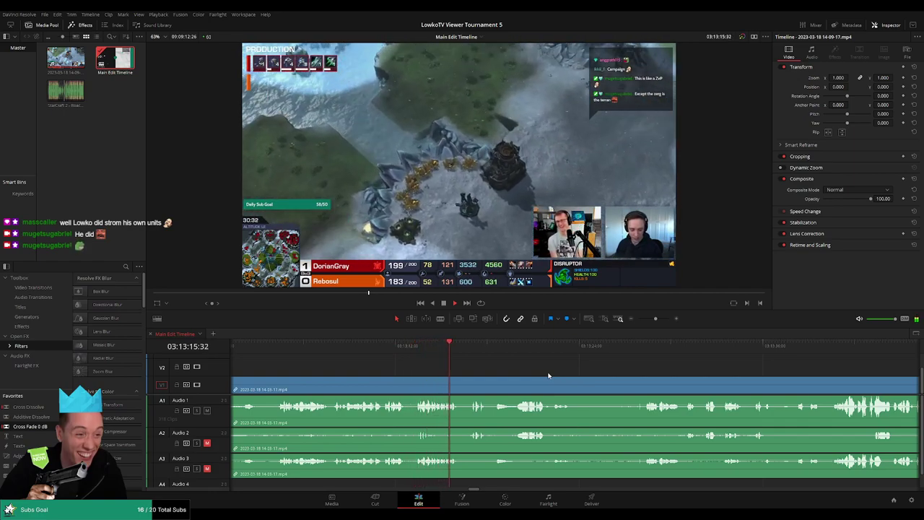
scroll(548, 373, right, 3)
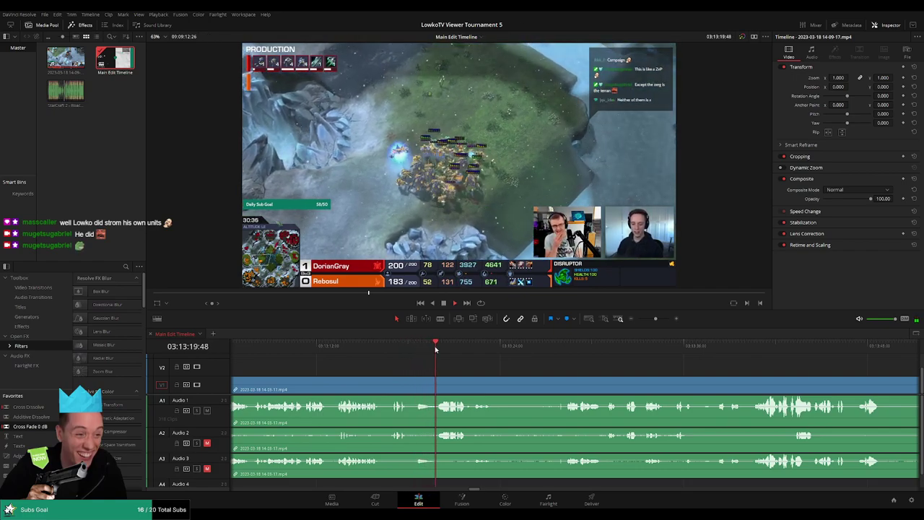
scroll(510, 370, right, 1)
scroll(482, 368, right, 3)
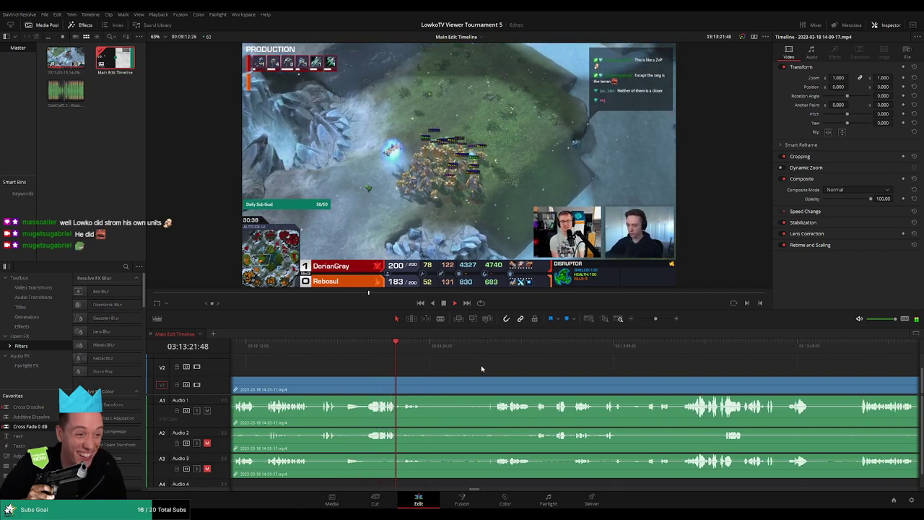
key(b)
key(ctrl+b)
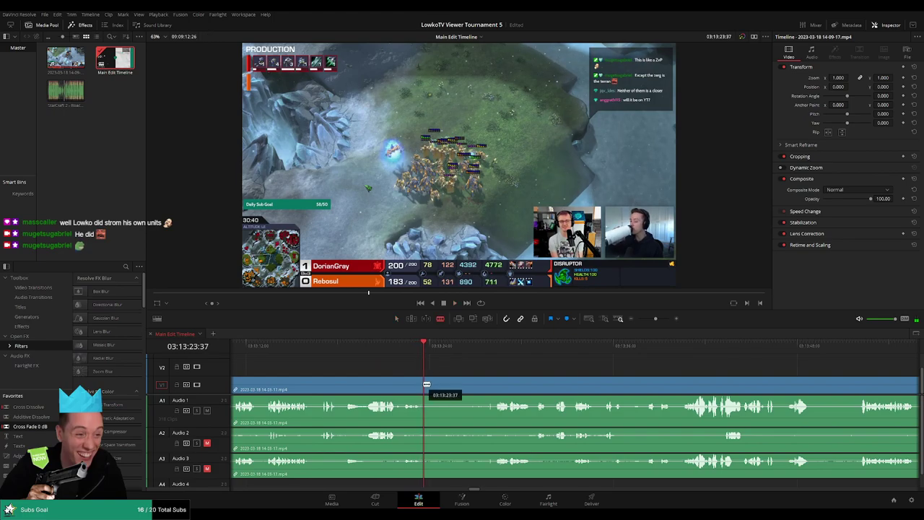
click(485, 352)
key(space)
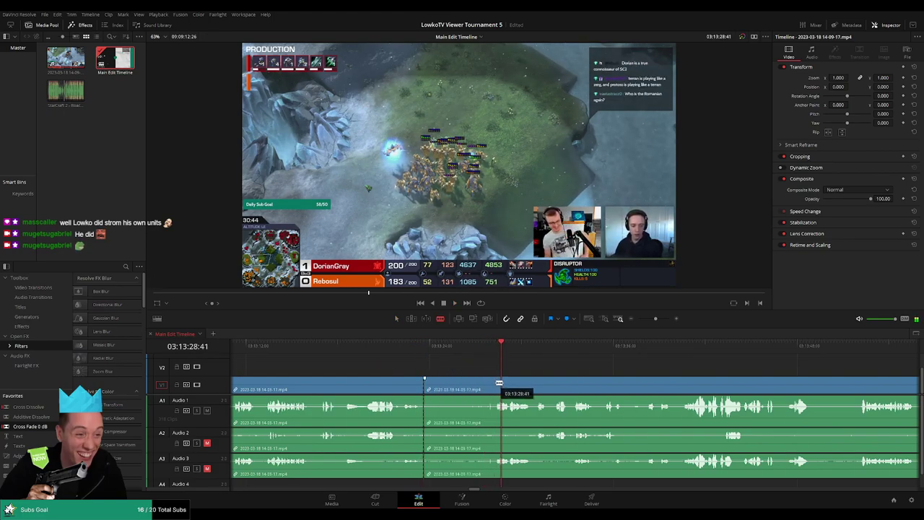
click(498, 380)
key(a)
click(476, 387)
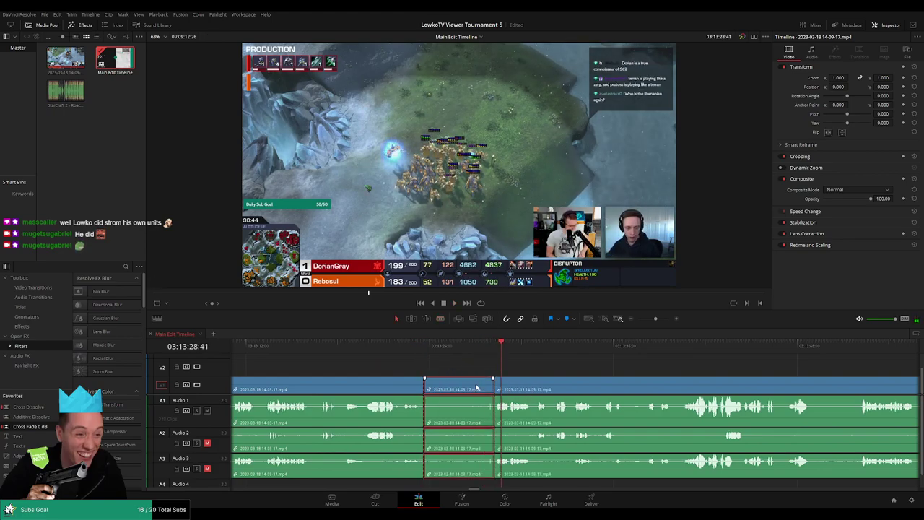
key(BackSpace)
key(space)
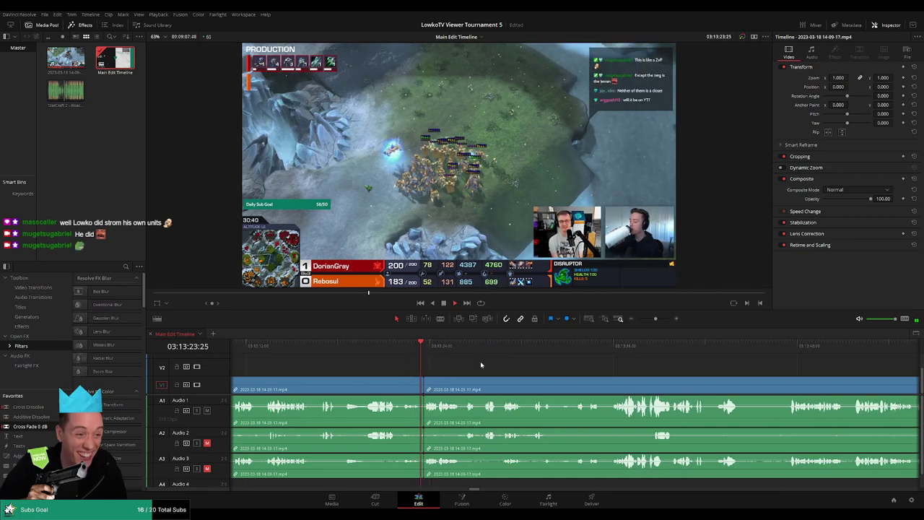
drag(654, 319, 649, 322)
drag(536, 360, 412, 388)
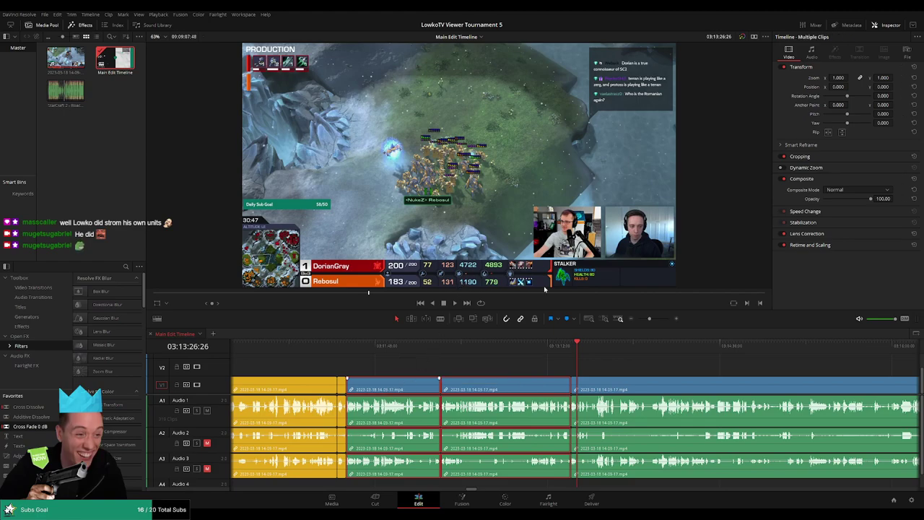
key(Delete)
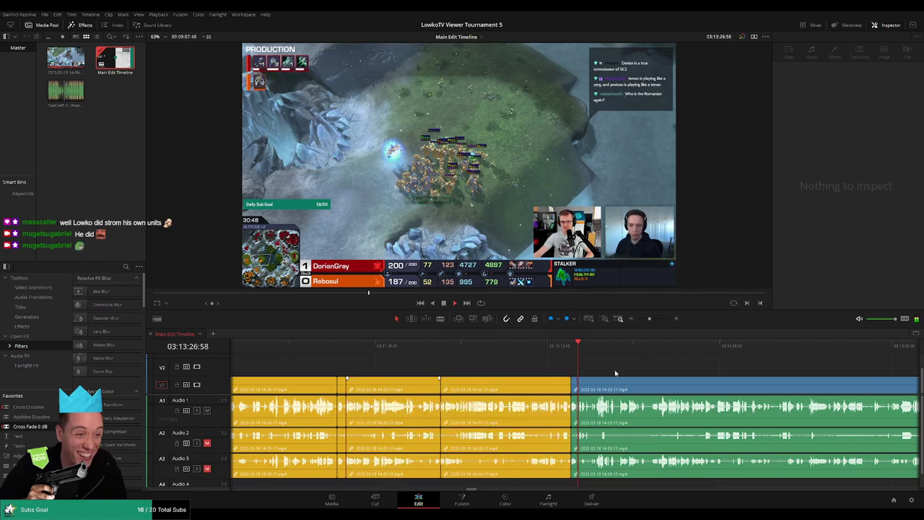
scroll(614, 368, right, 3)
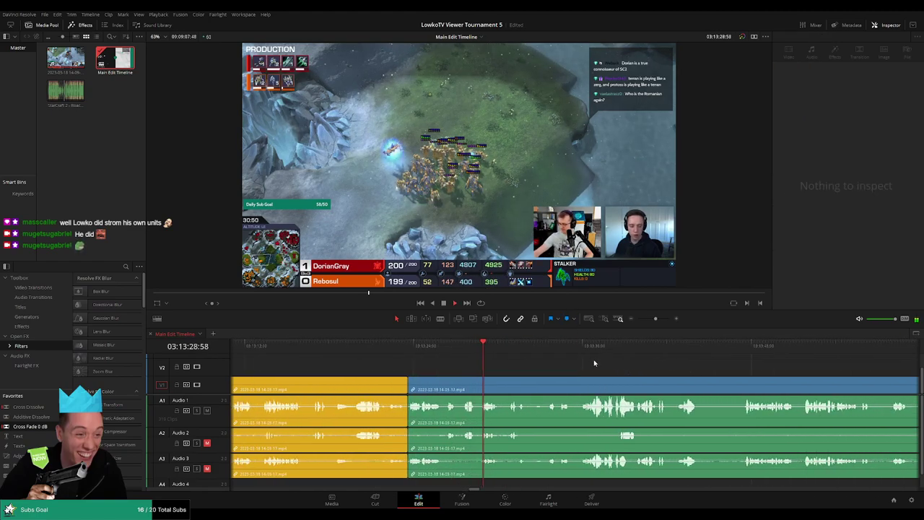
scroll(613, 368, right, 2)
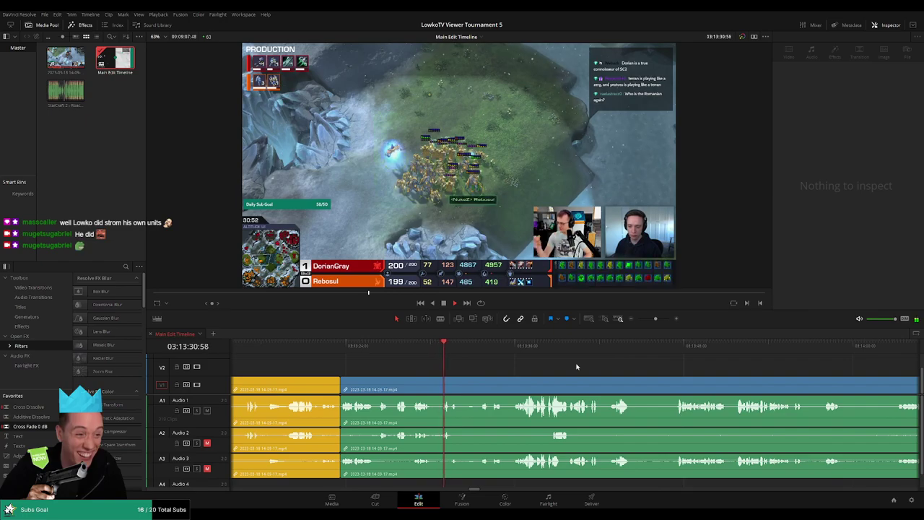
scroll(611, 370, right, 2)
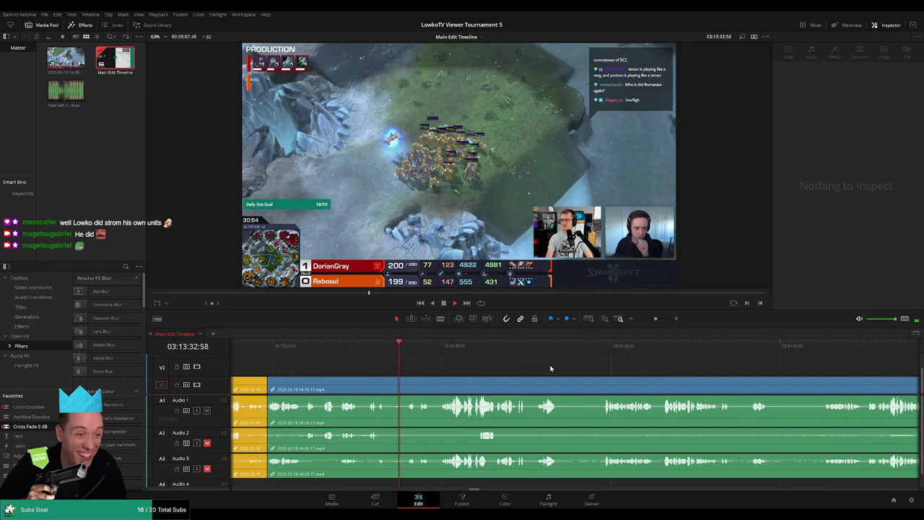
scroll(540, 366, right, 1)
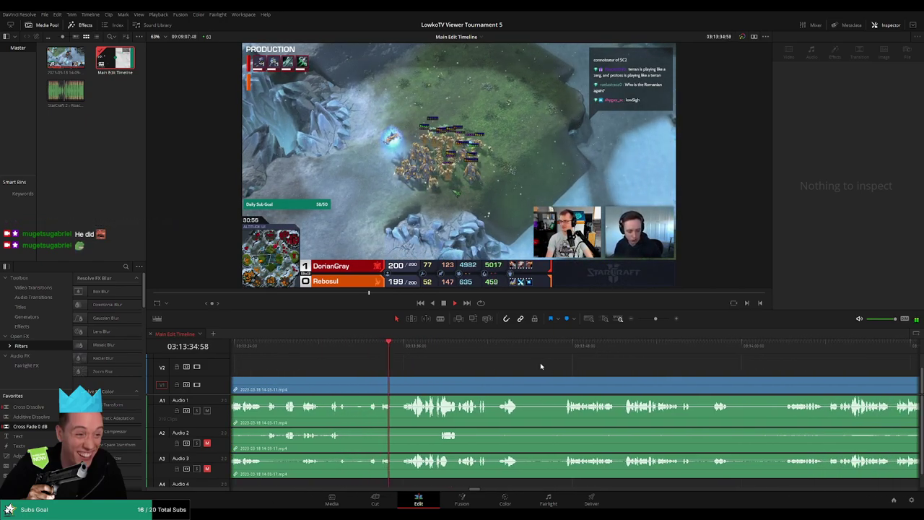
scroll(524, 363, right, 2)
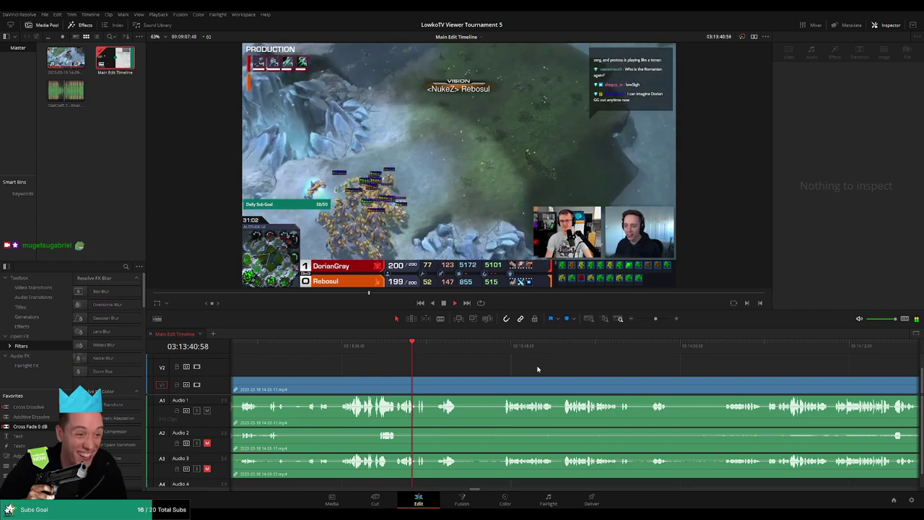
scroll(539, 367, right, 2)
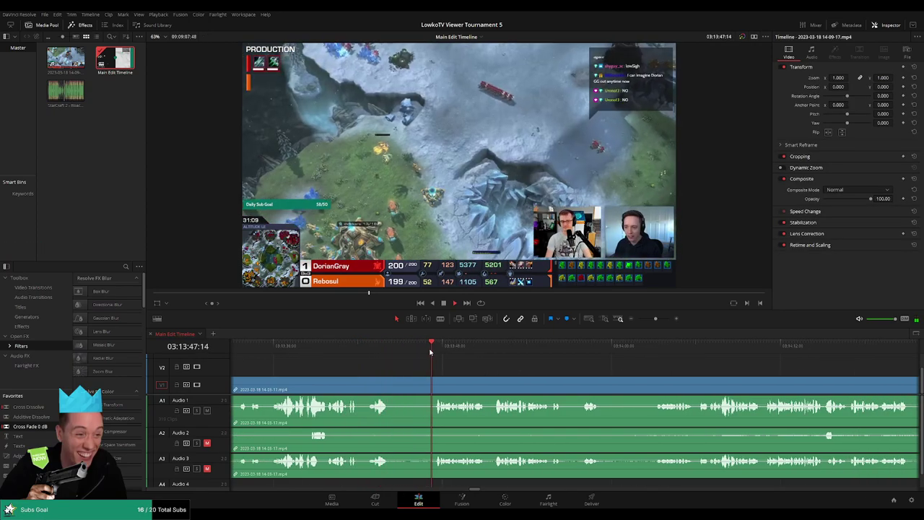
scroll(549, 364, right, 2)
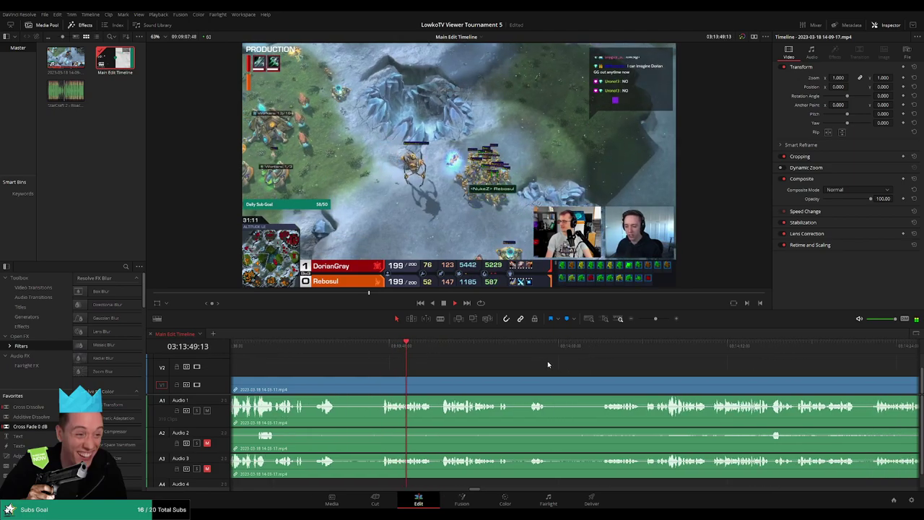
scroll(547, 360, right, 3)
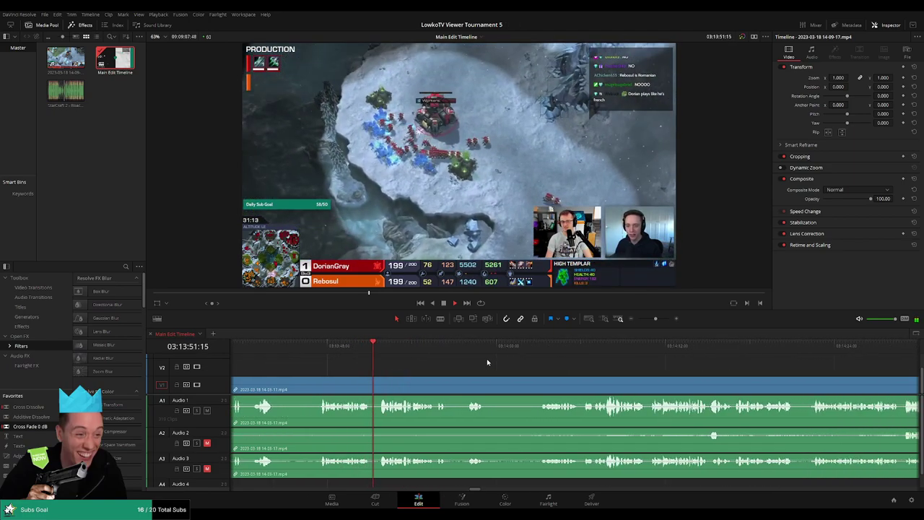
scroll(469, 367, right, 1)
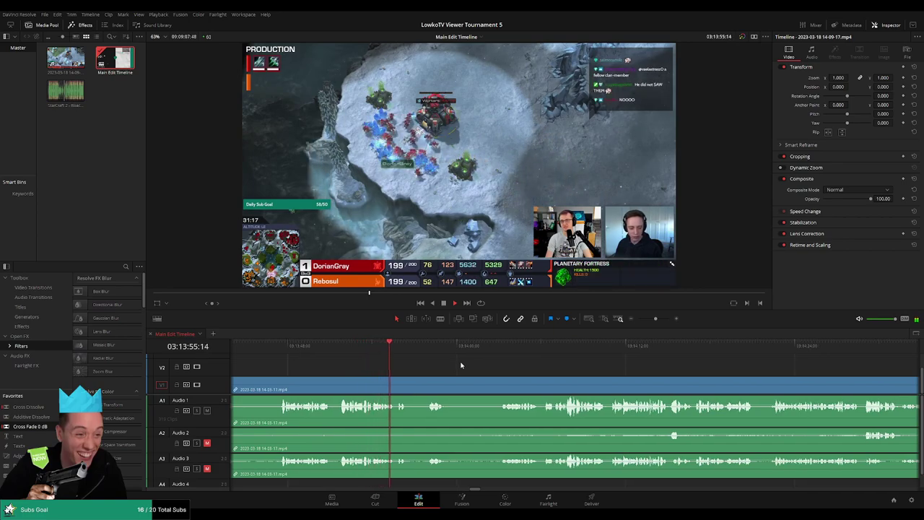
click(415, 349)
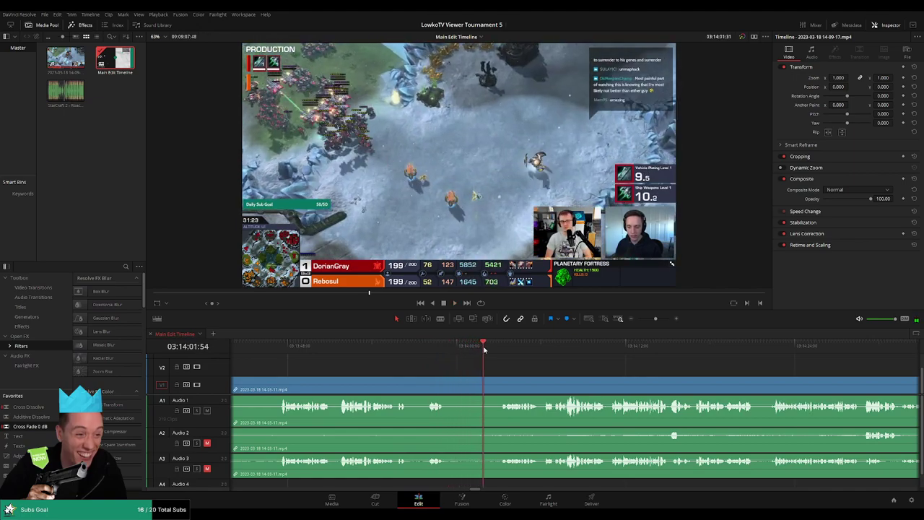
Step: Blade the clip at two points and ripple delete the dead piece between them
click(449, 383)
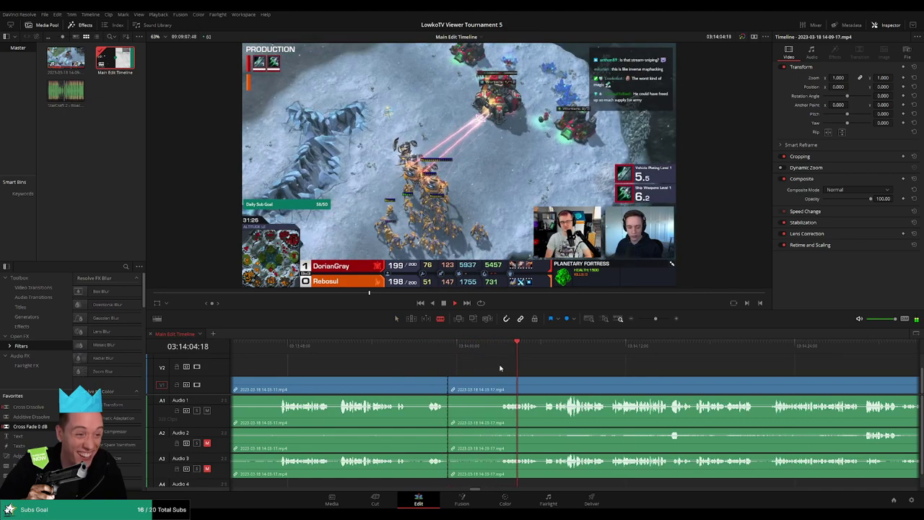
click(493, 383)
key(a)
click(470, 390)
key(Delete)
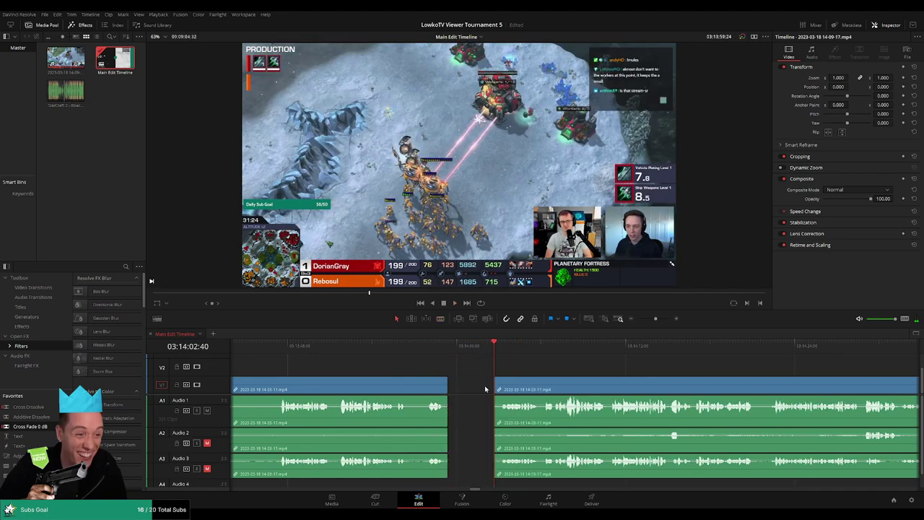
Step: Place a Cross Fade 0 dB from Favorites on the audio cut
scroll(476, 425, left, 1)
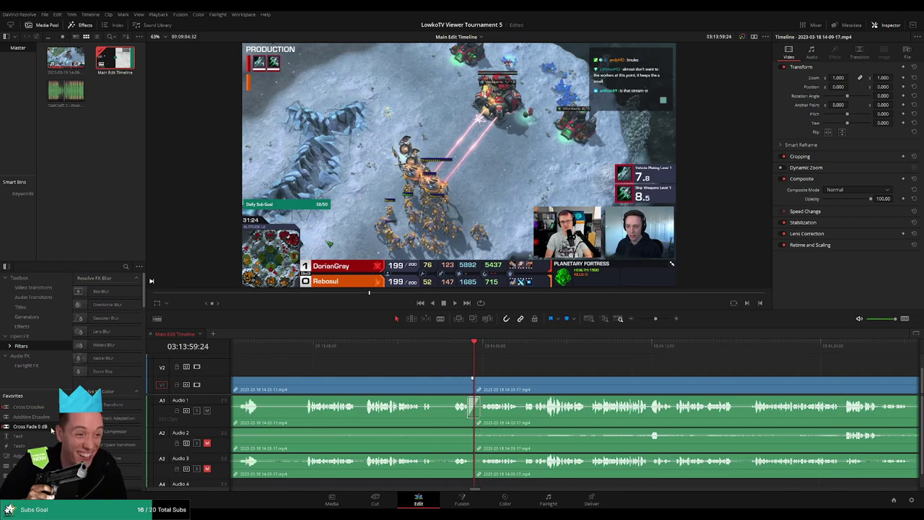
scroll(497, 459, left, 1)
drag(53, 428, 532, 477)
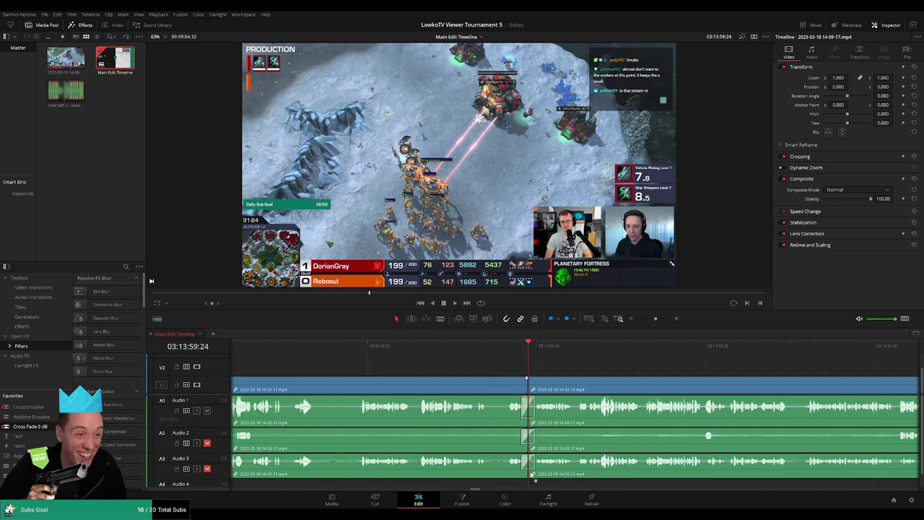
scroll(606, 372, right, 6)
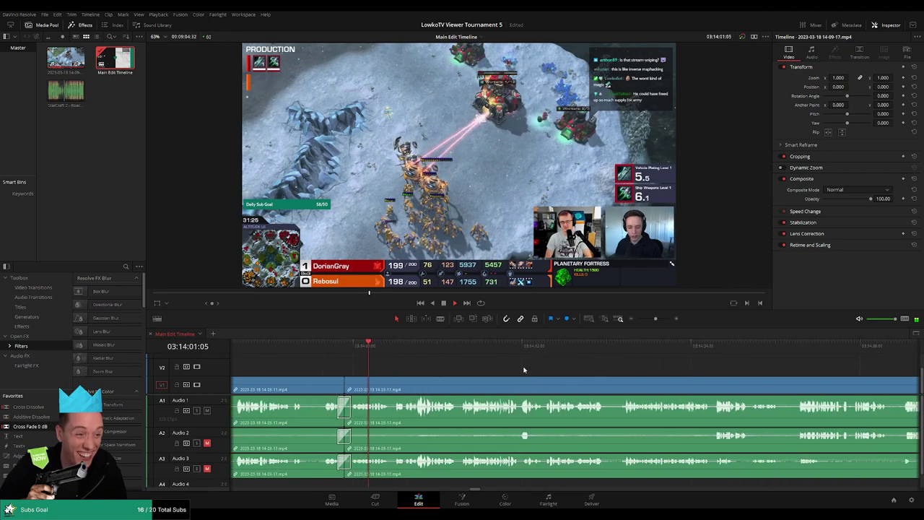
scroll(577, 372, right, 2)
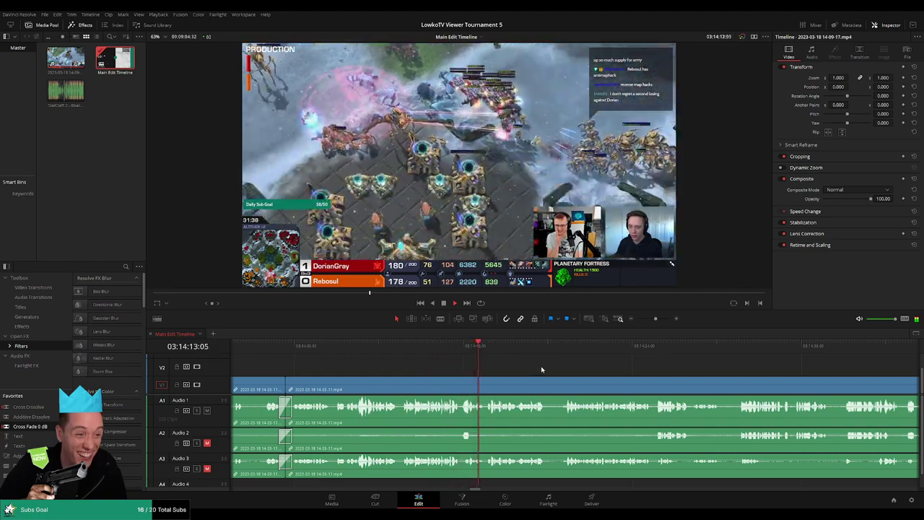
scroll(516, 365, right, 2)
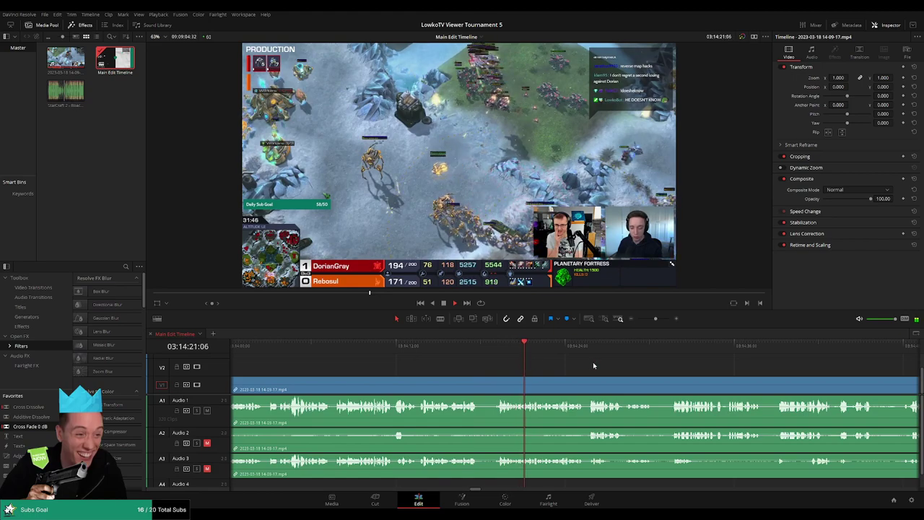
scroll(593, 365, right, 3)
scroll(573, 370, right, 3)
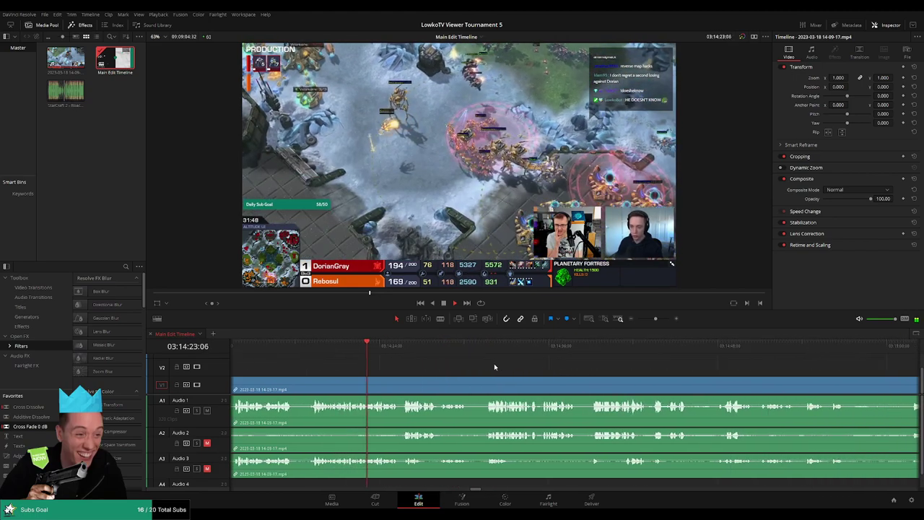
scroll(487, 364, right, 2)
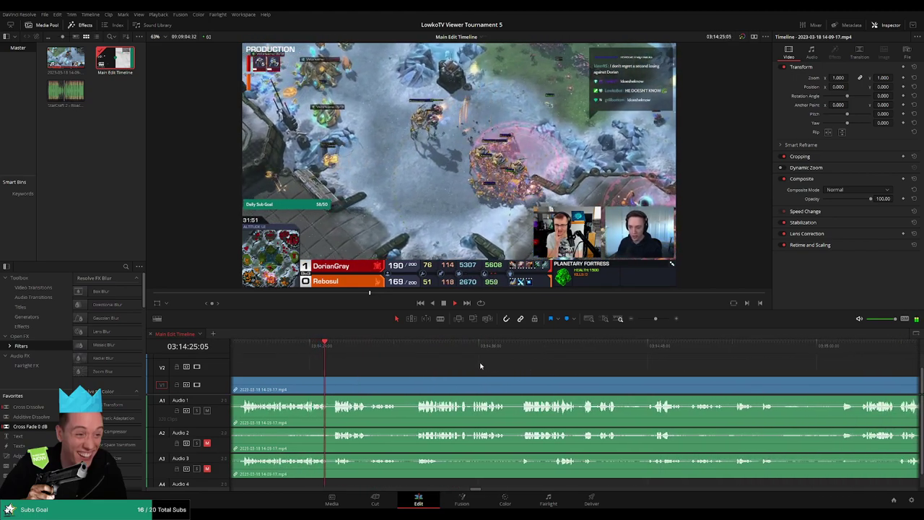
scroll(505, 367, right, 2)
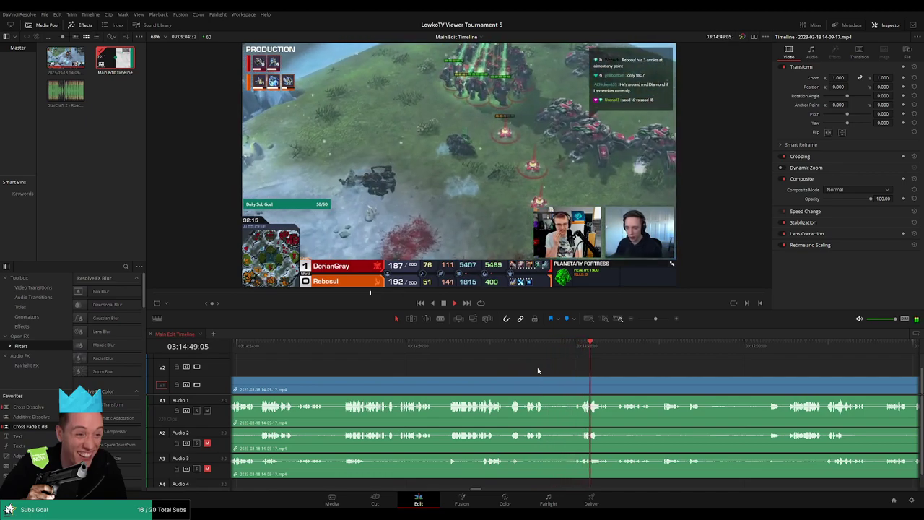
click(542, 345)
drag(543, 350, 564, 349)
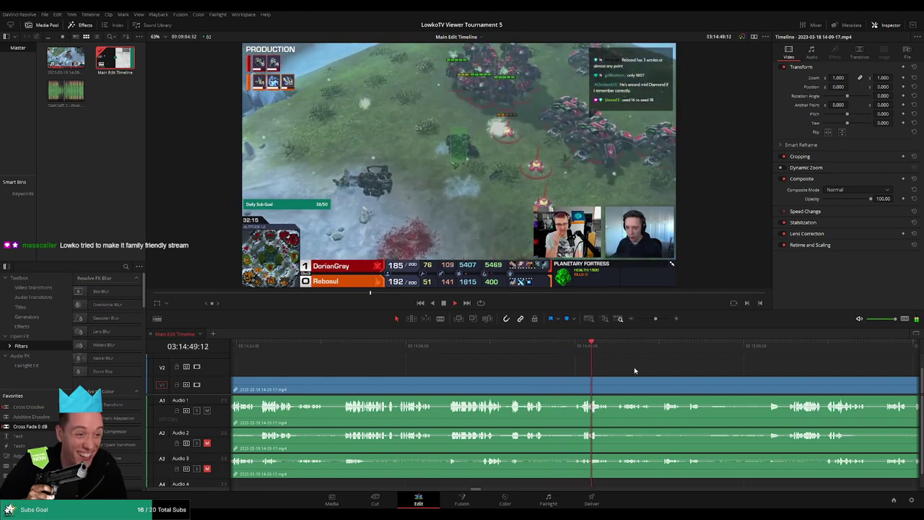
scroll(647, 369, right, 3)
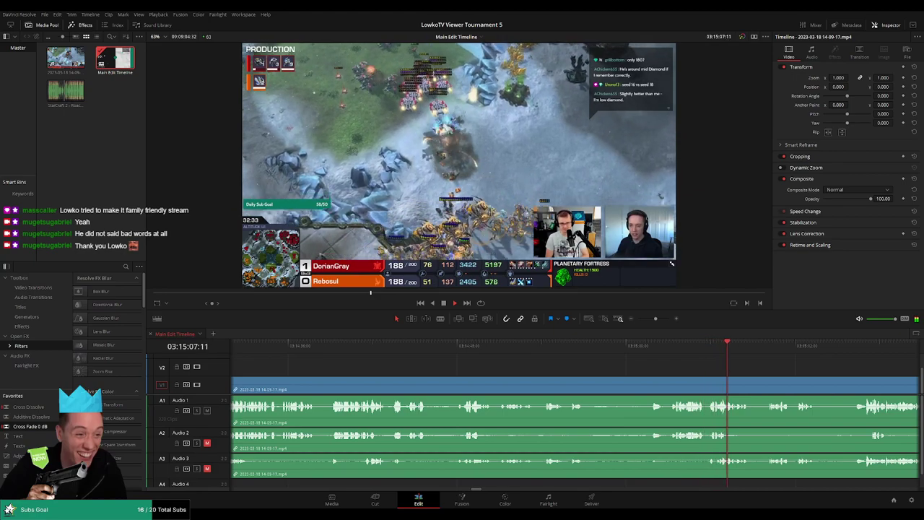
scroll(600, 366, right, 4)
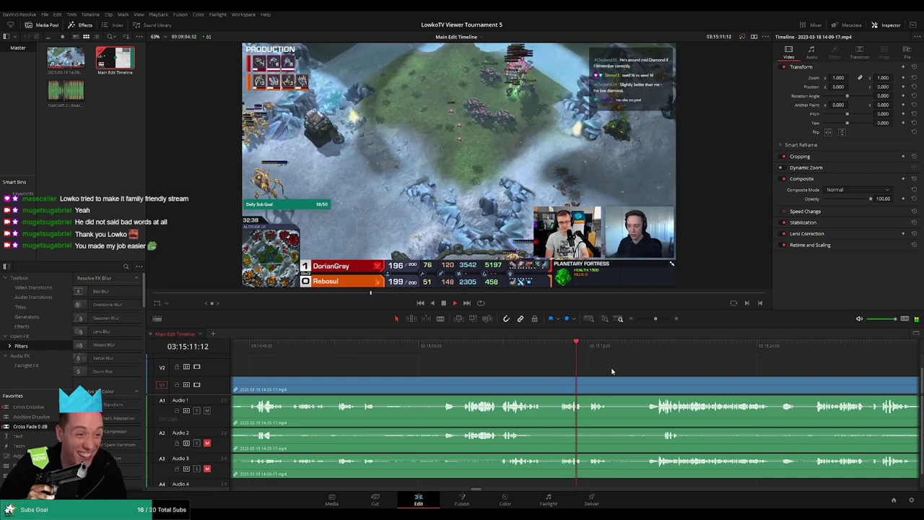
scroll(532, 362, right, 2)
Step: Blade both ends of the short dead stretch and delete it, closing the gap
click(534, 353)
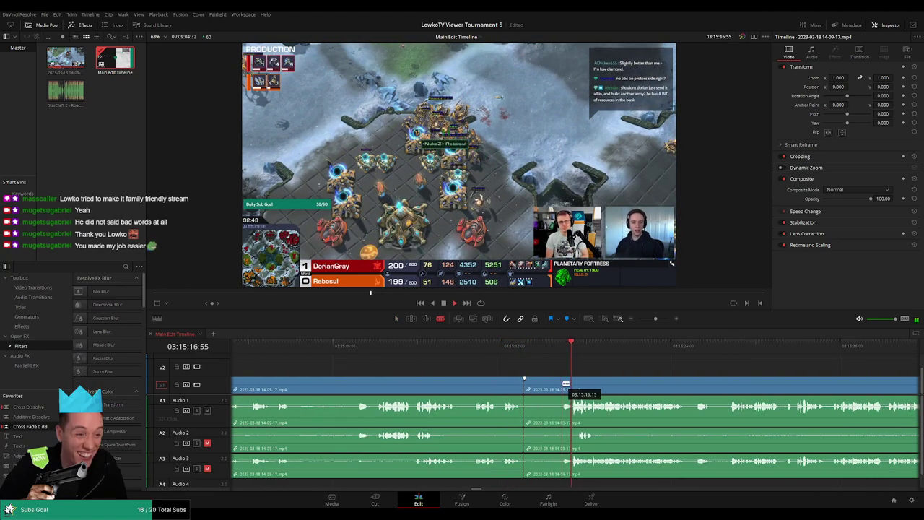
click(525, 389)
key(Delete)
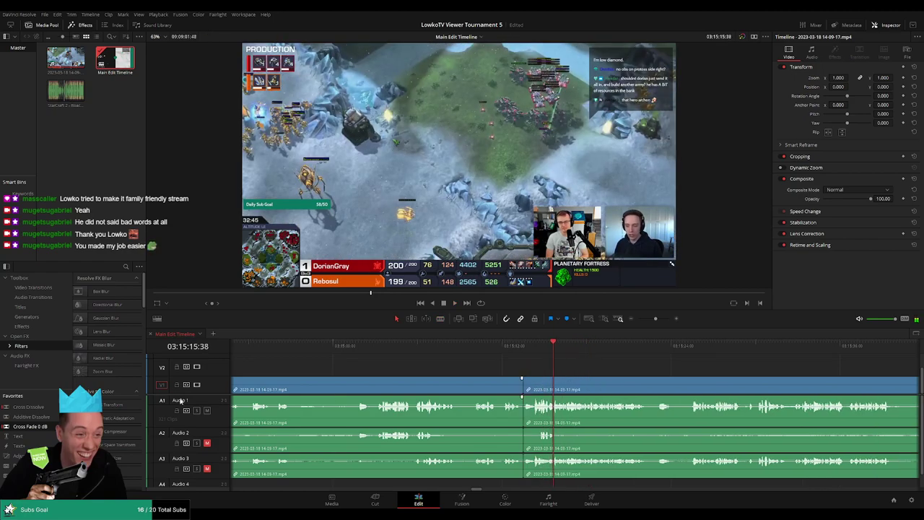
Step: Marquee-select the already-trimmed earlier clips and mark them orange as reviewed
scroll(556, 420, left, 2)
scroll(510, 430, left, 2)
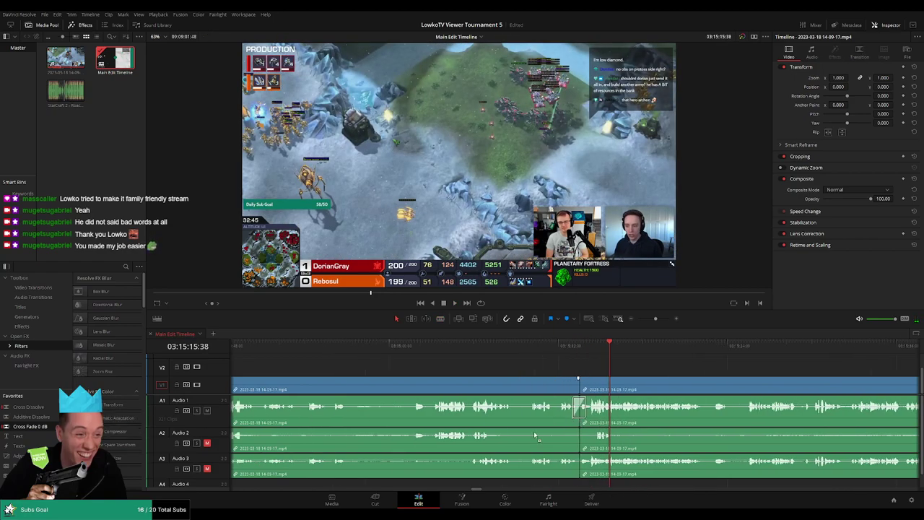
scroll(577, 376, left, 2)
scroll(457, 381, down, 3)
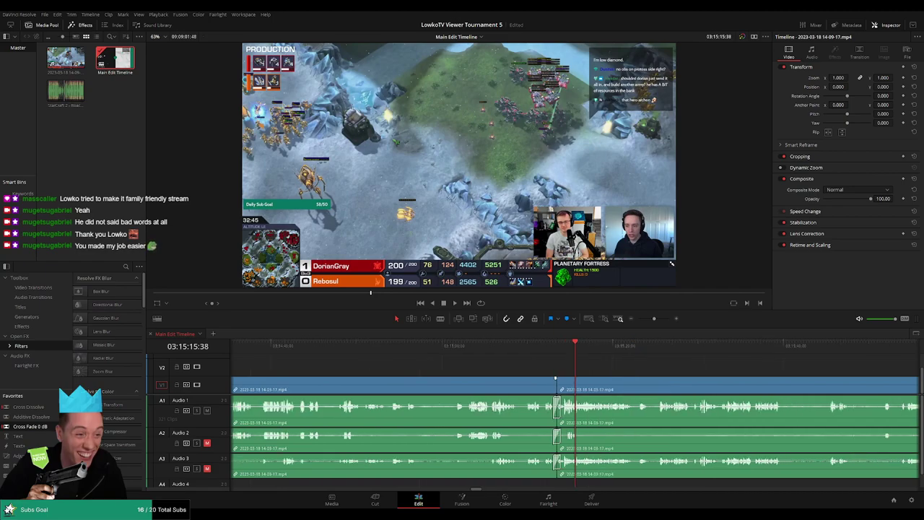
scroll(417, 373, up, 2)
drag(550, 368, 410, 381)
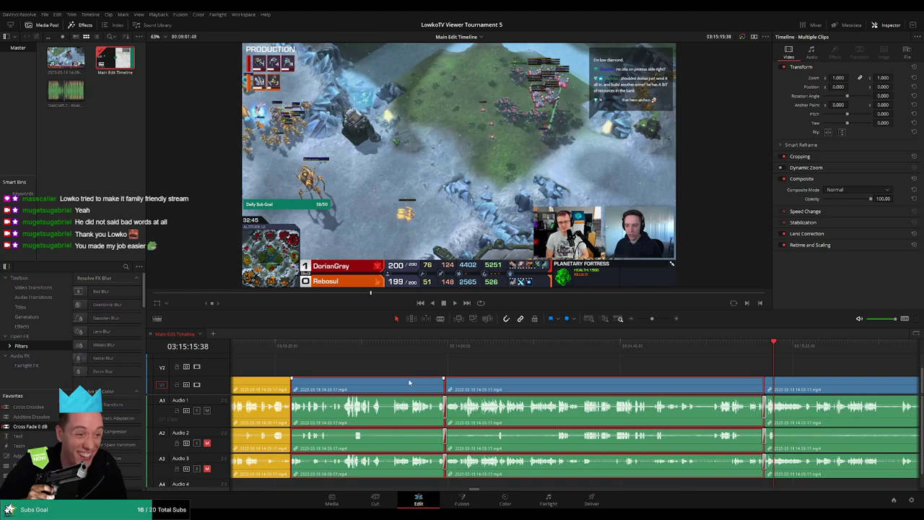
key(space)
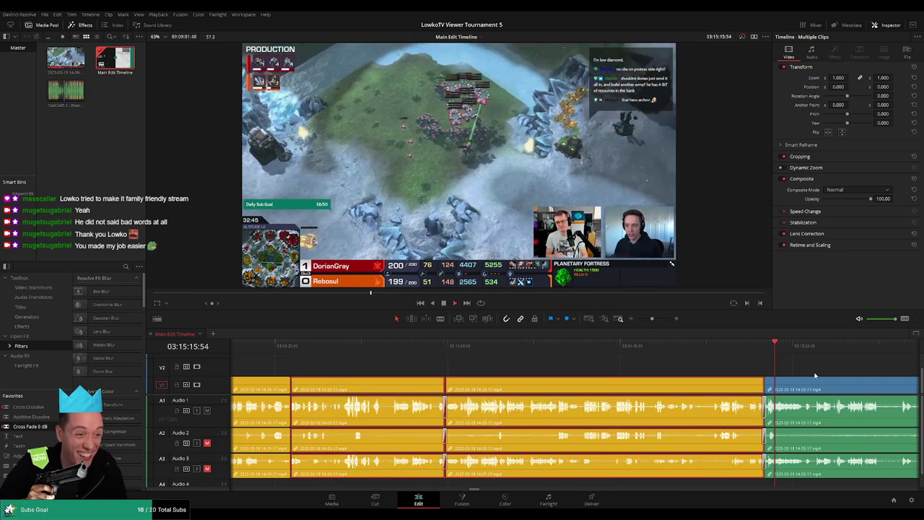
click(584, 356)
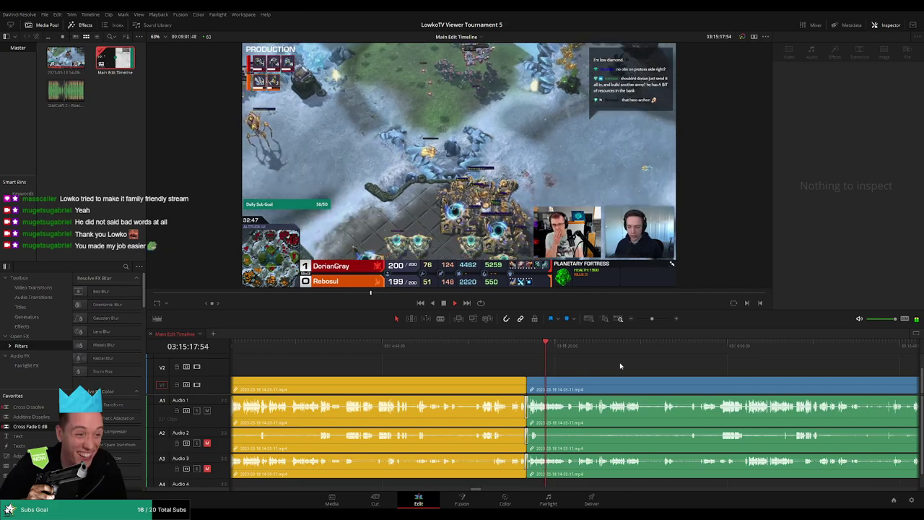
Step: Zoom the timeline out, blade the next clip at the current moment, and select the new piece
mouse_move(647, 317)
mouse_down()
mouse_move(633, 321)
mouse_move(655, 323)
mouse_up()
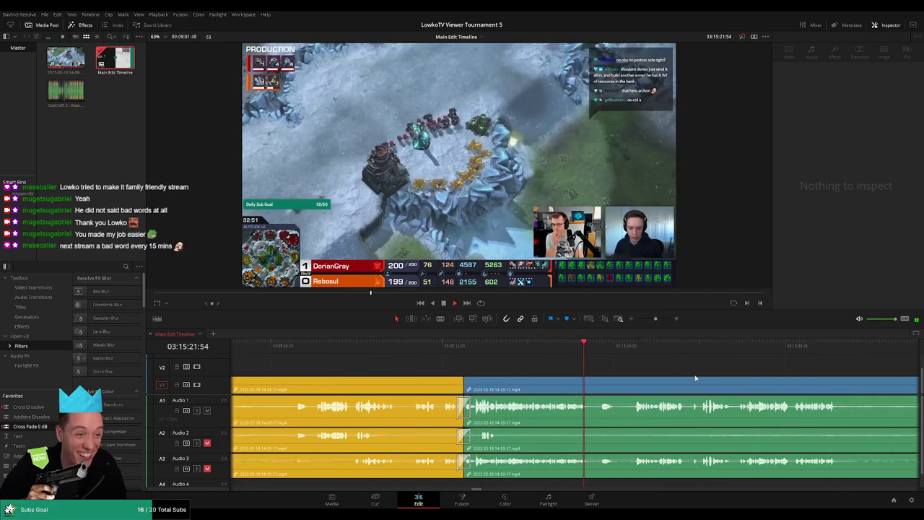
scroll(526, 371, right, 3)
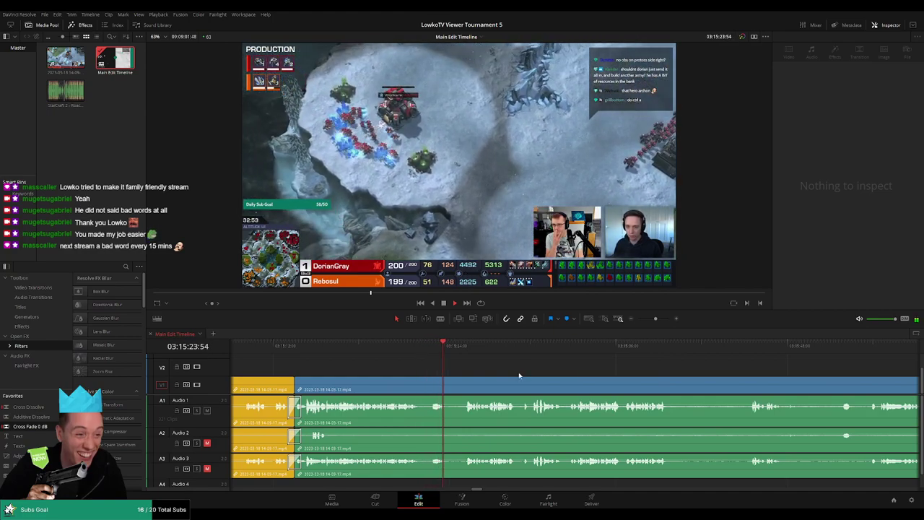
key(b)
click(425, 386)
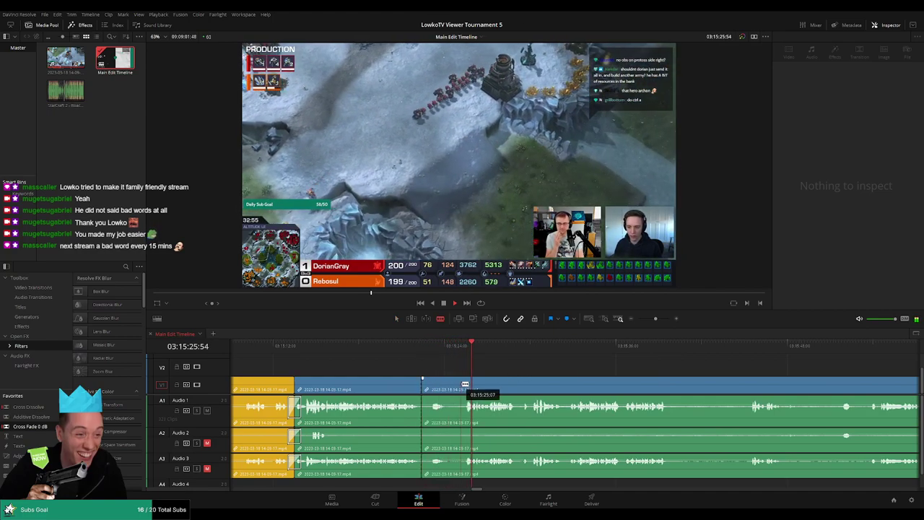
key(a)
click(442, 387)
click(411, 349)
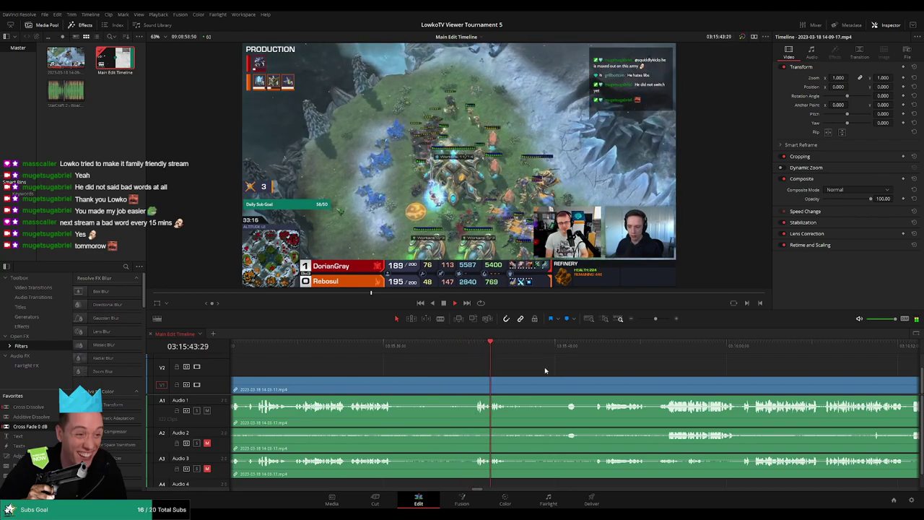
click(495, 346)
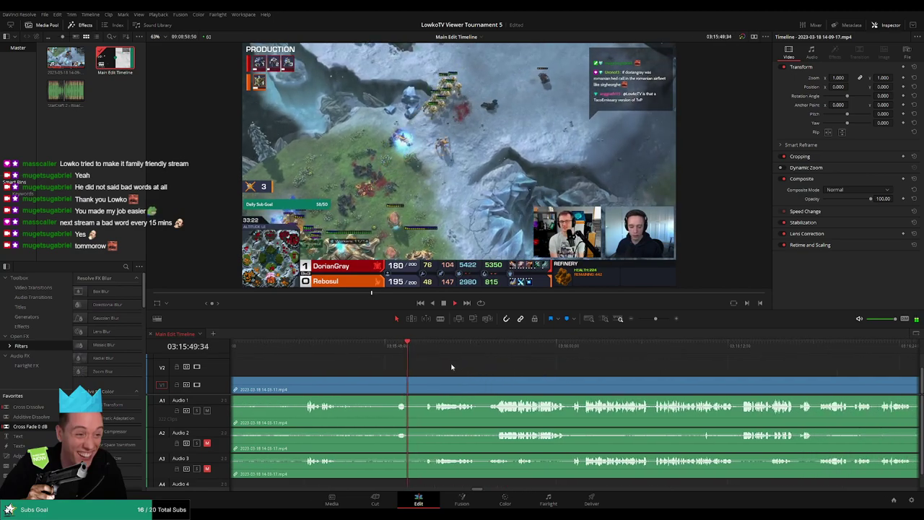
click(425, 350)
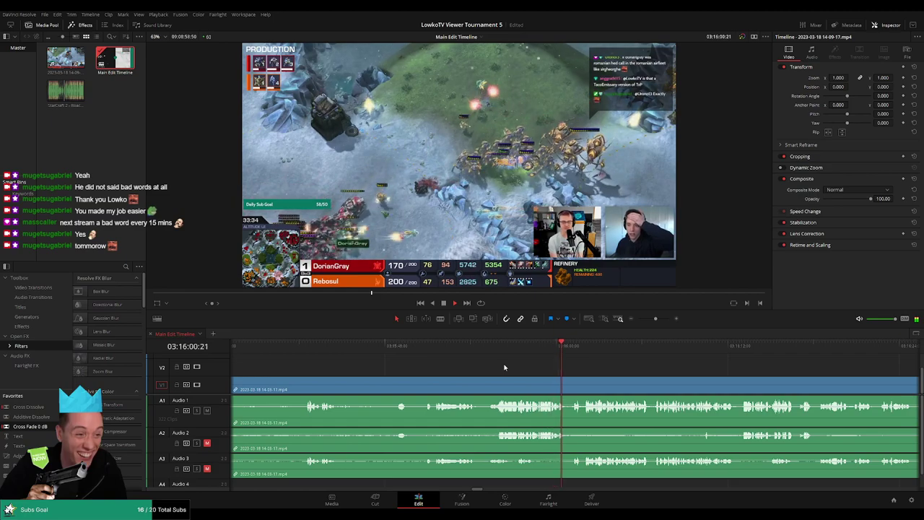
scroll(577, 372, right, 2)
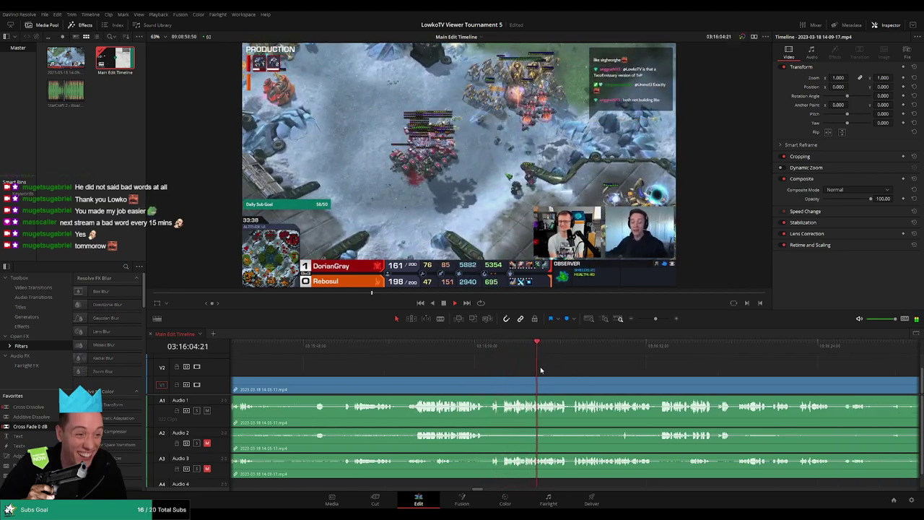
scroll(515, 368, right, 2)
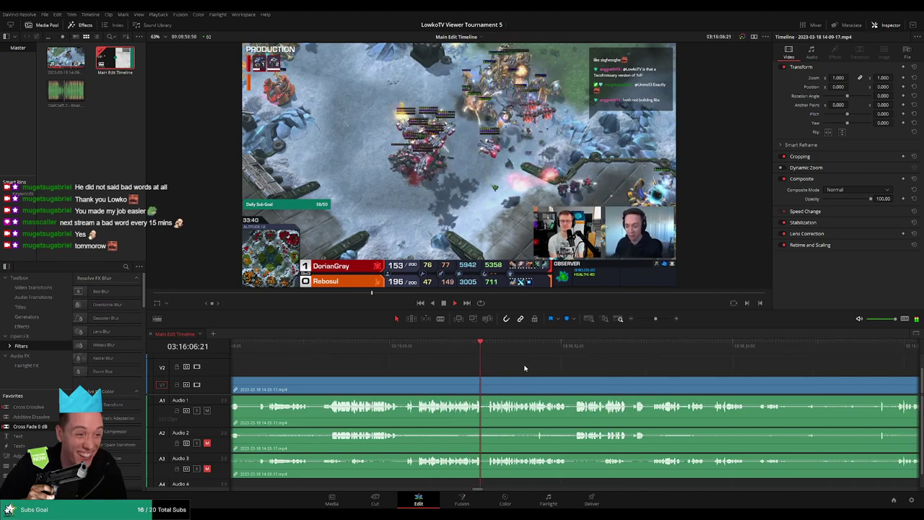
scroll(494, 368, right, 2)
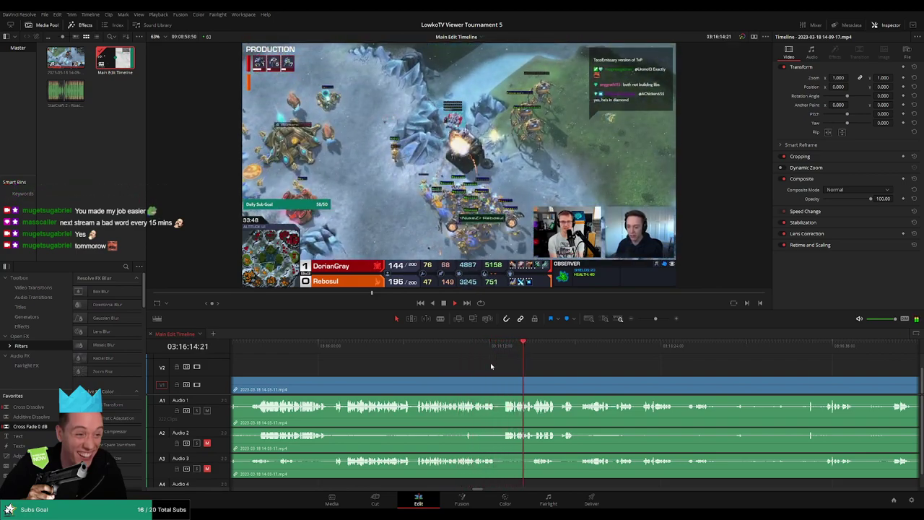
scroll(525, 368, right, 2)
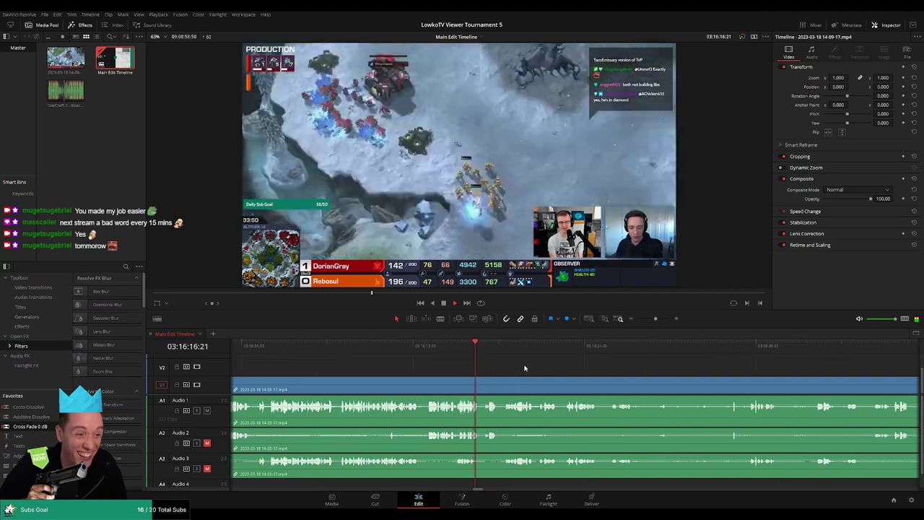
scroll(478, 364, right, 2)
scroll(479, 360, right, 2)
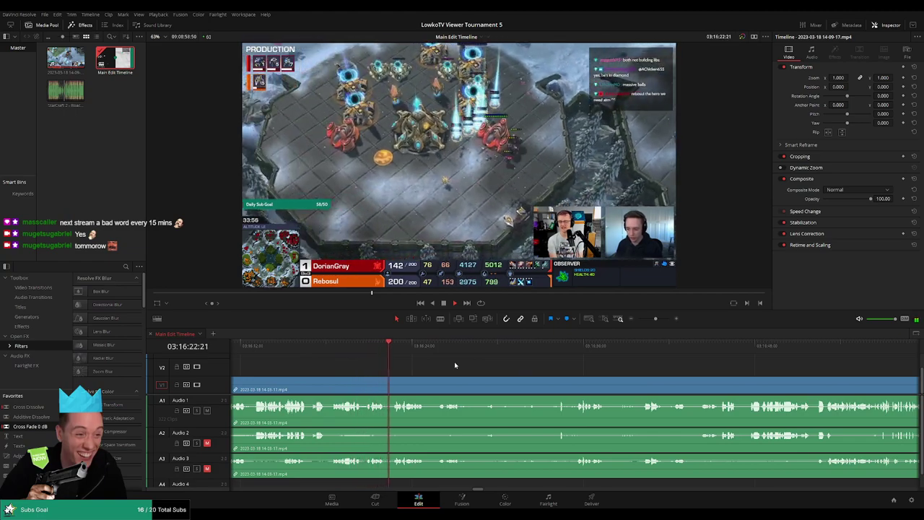
scroll(471, 366, right, 1)
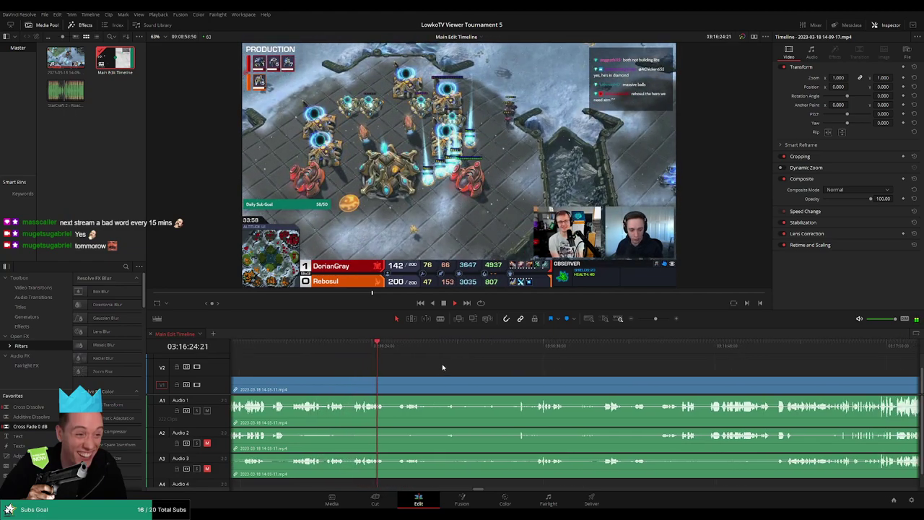
scroll(467, 366, right, 1)
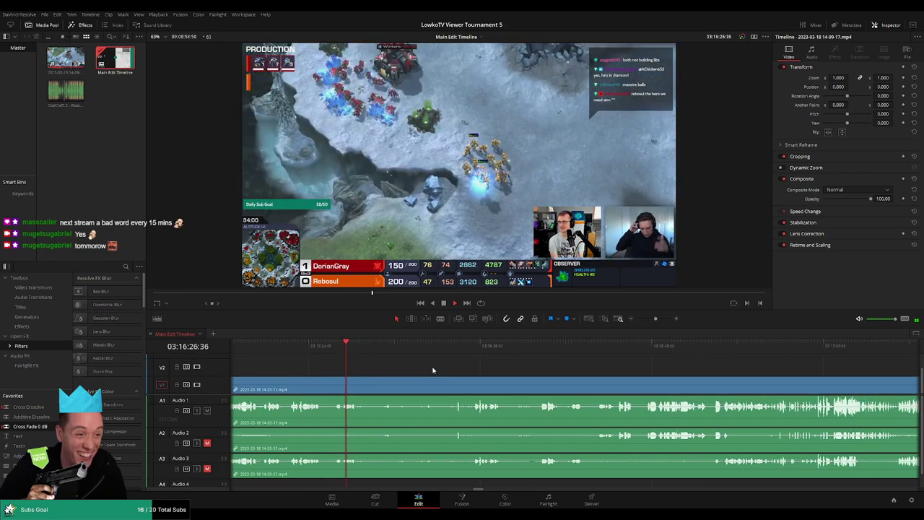
Step: Blade the start and end of the dead stretch, then ripple-delete the piece between
key(b)
click(368, 391)
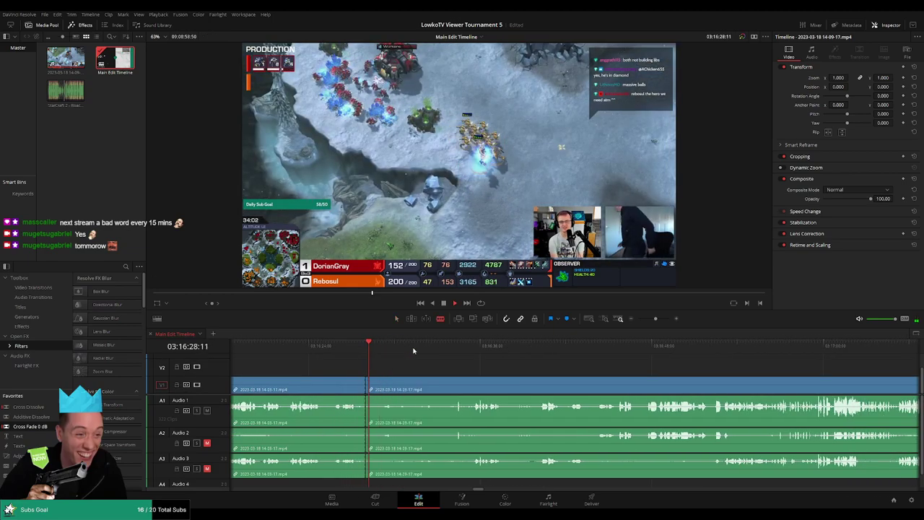
click(451, 346)
key(space)
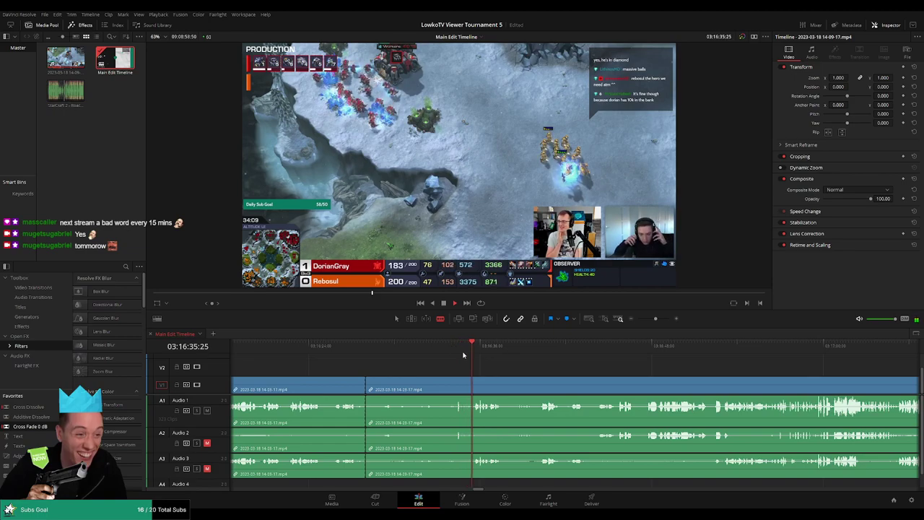
click(472, 388)
key(a)
click(446, 389)
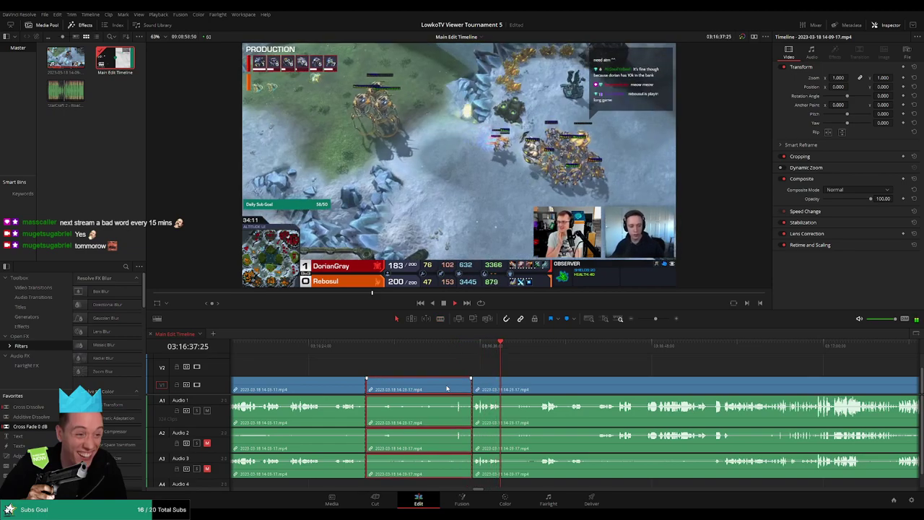
key(BackSpace)
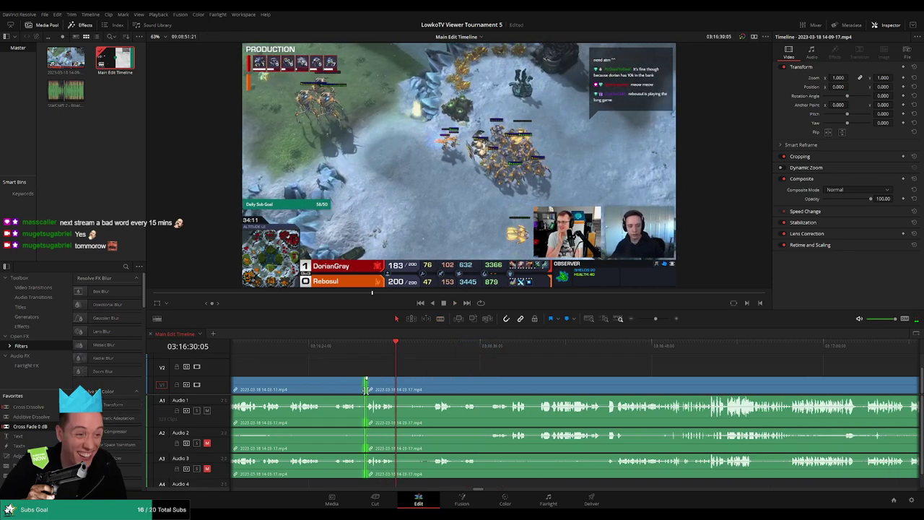
click(351, 353)
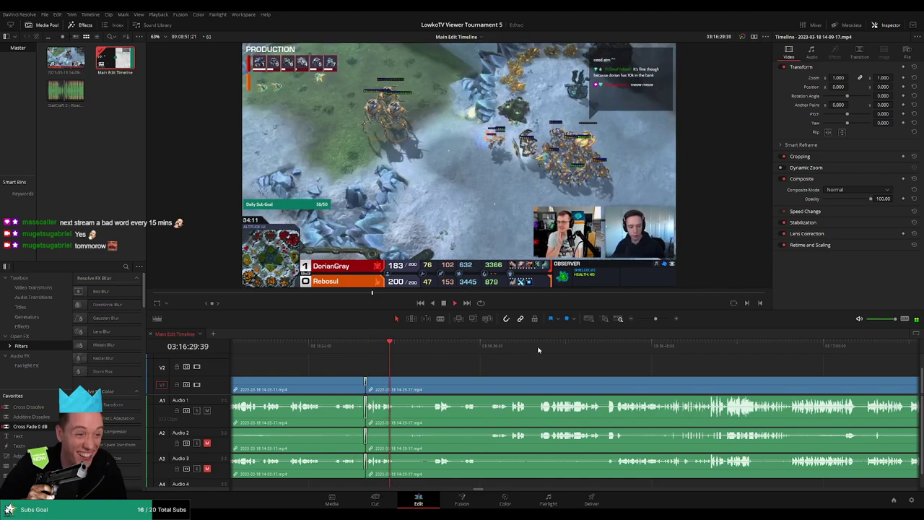
Step: Select the earlier edited clips, resume playback, and zoom the timeline out
drag(520, 390, 432, 386)
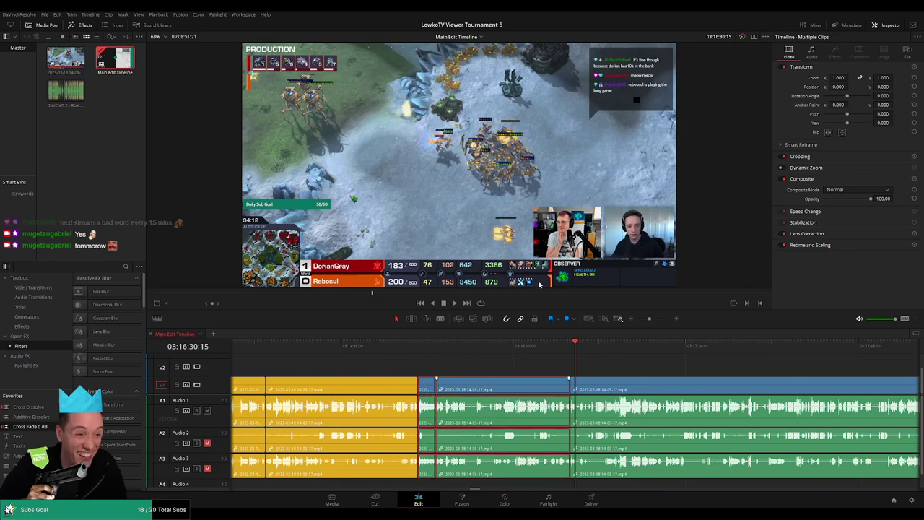
click(609, 362)
key(space)
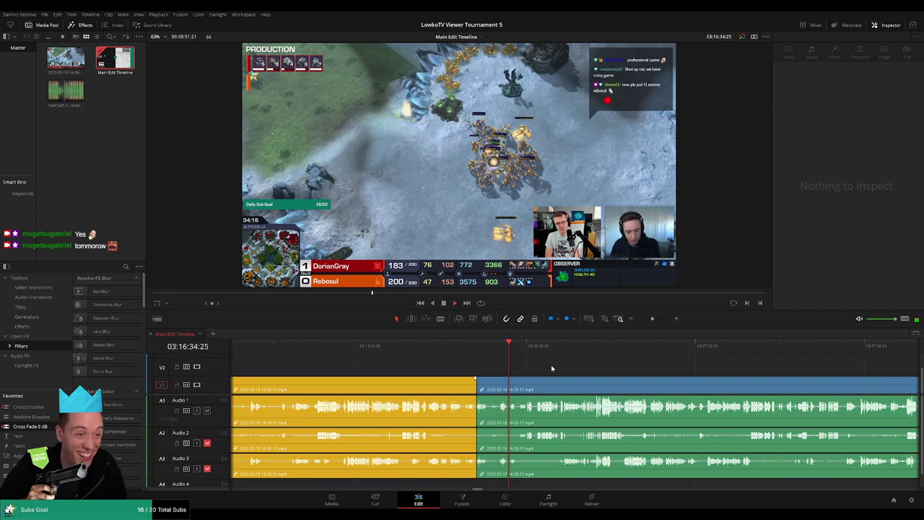
mouse_move(652, 318)
mouse_down()
mouse_move(641, 317)
mouse_move(653, 319)
mouse_up()
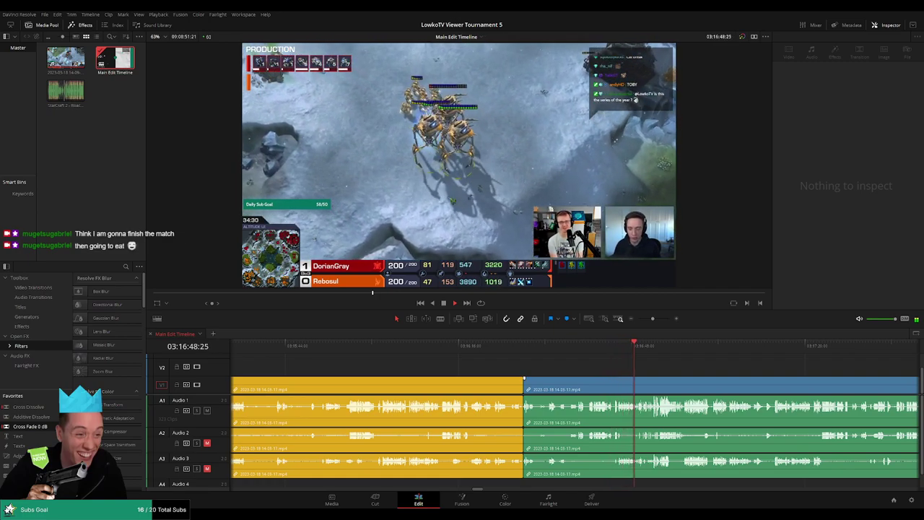
scroll(701, 366, right, 5)
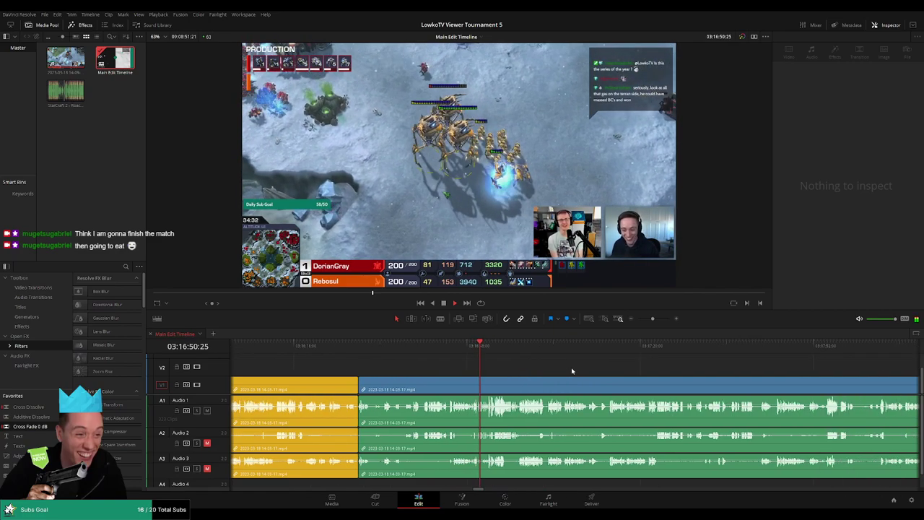
scroll(572, 371, right, 2)
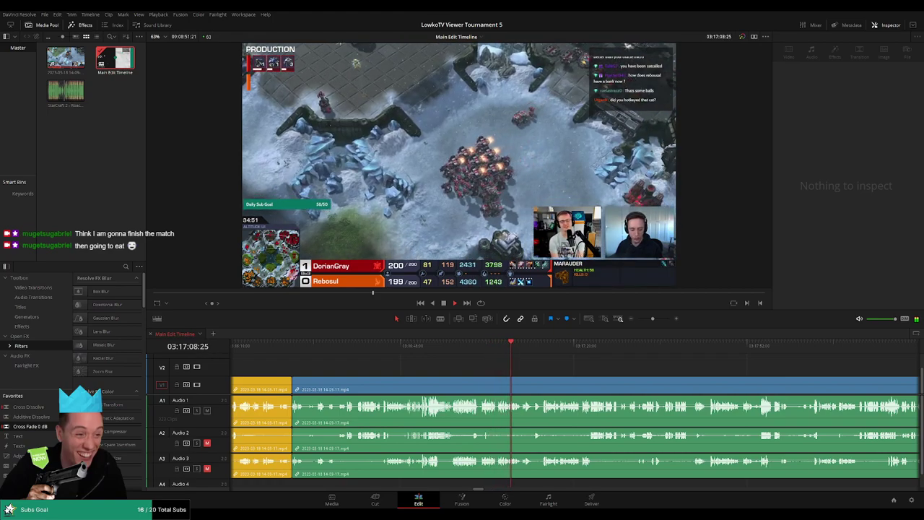
scroll(502, 359, left, 3)
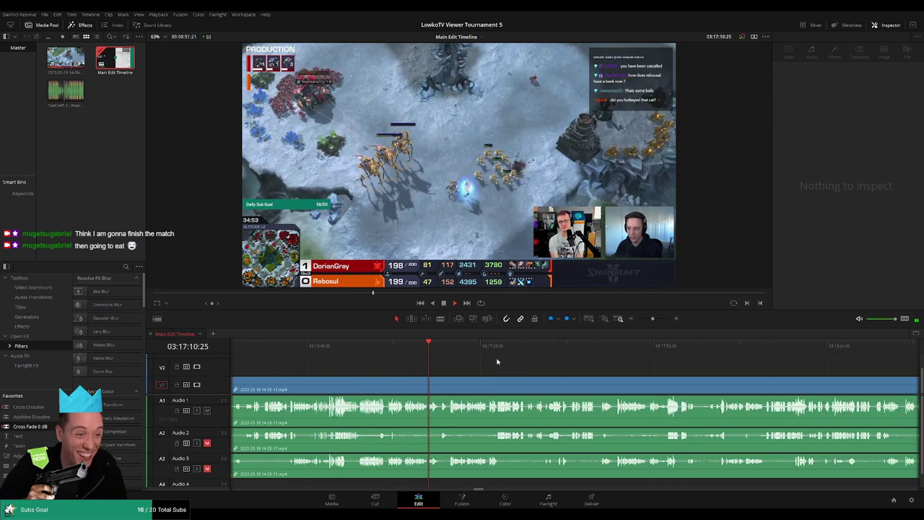
scroll(592, 377, right, 3)
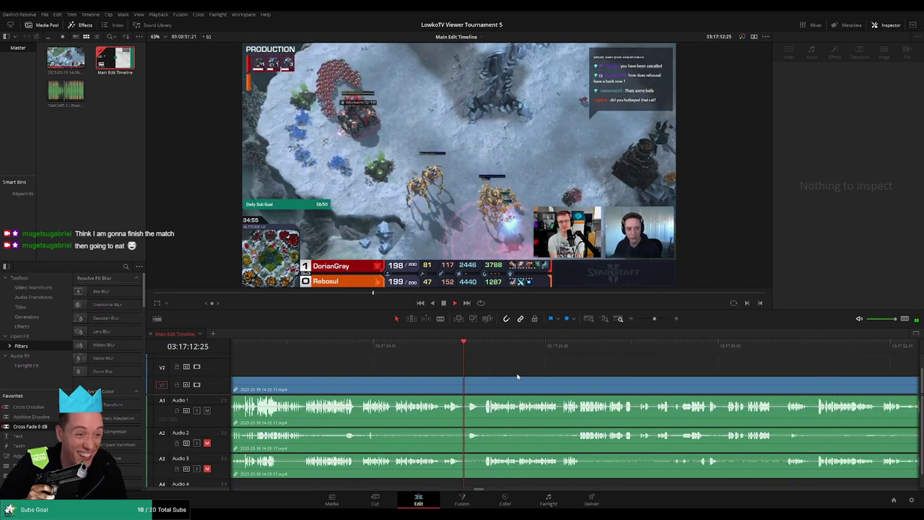
scroll(520, 375, right, 2)
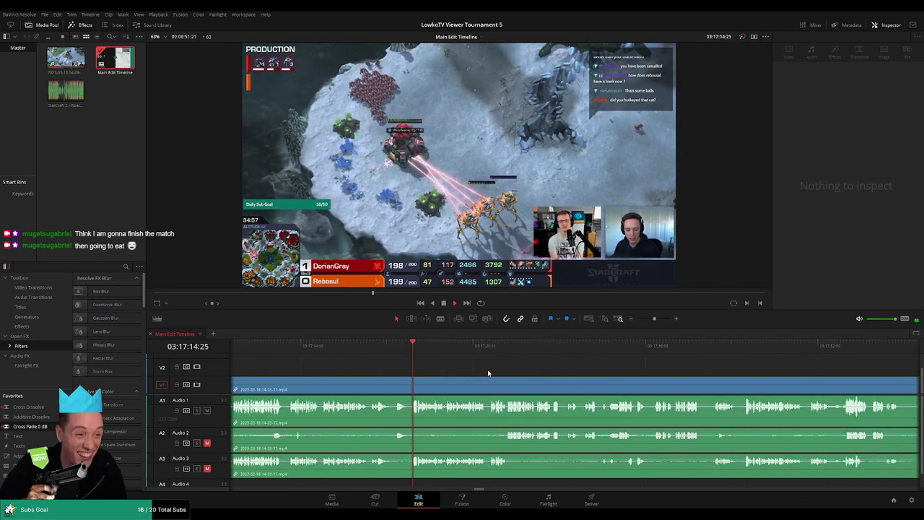
Step: Split all tracks at the playhead near 03:17:12, trim the later clip's dead head, and resume playback
click(462, 379)
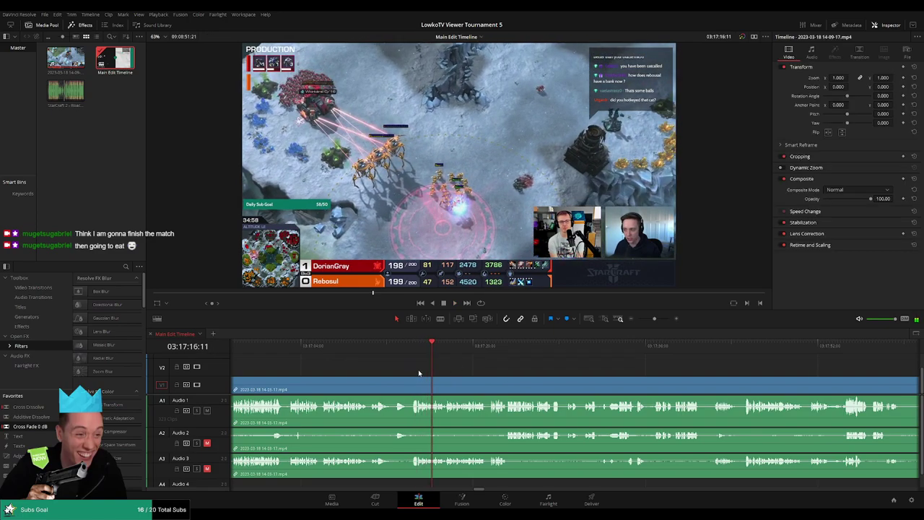
key(space)
key(ctrl+b)
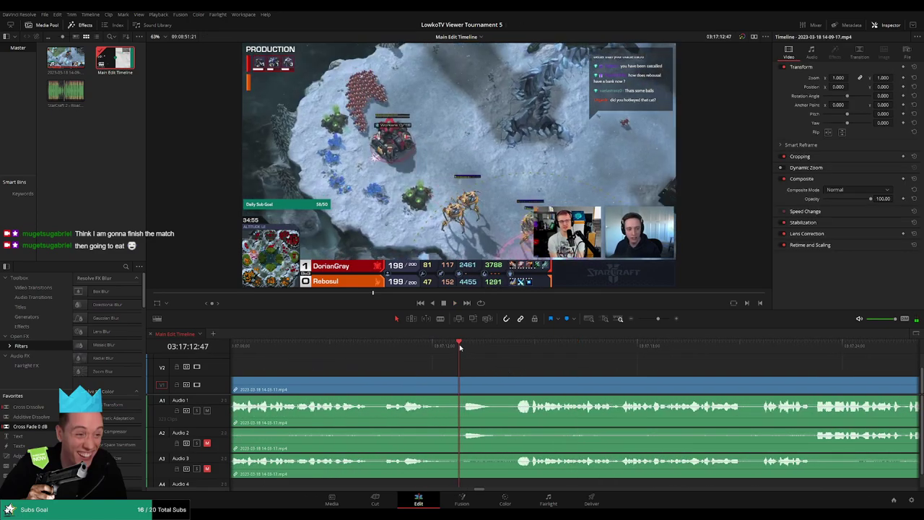
mouse_move(510, 378)
mouse_down()
mouse_move(541, 385)
mouse_move(530, 378)
mouse_move(507, 388)
mouse_up()
key(space)
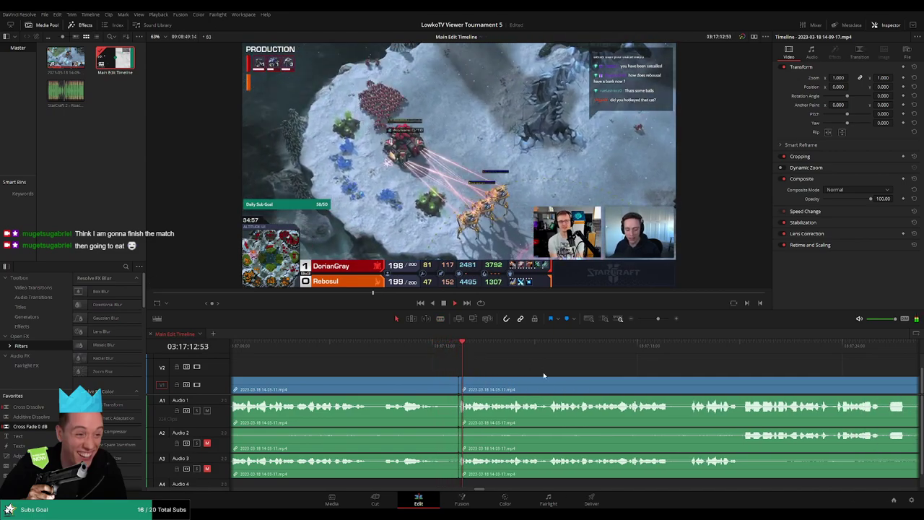
scroll(533, 368, up, 2)
scroll(518, 366, down, 2)
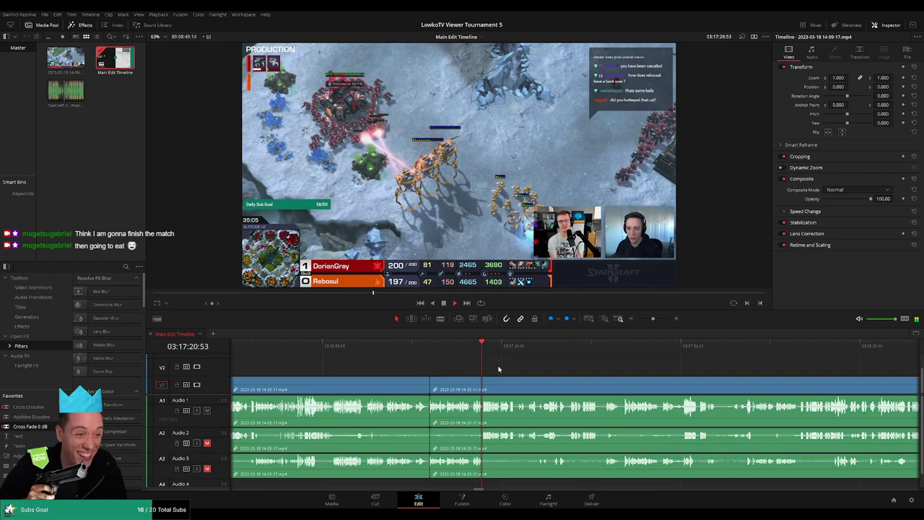
scroll(498, 369, down, 2)
scroll(504, 369, down, 4)
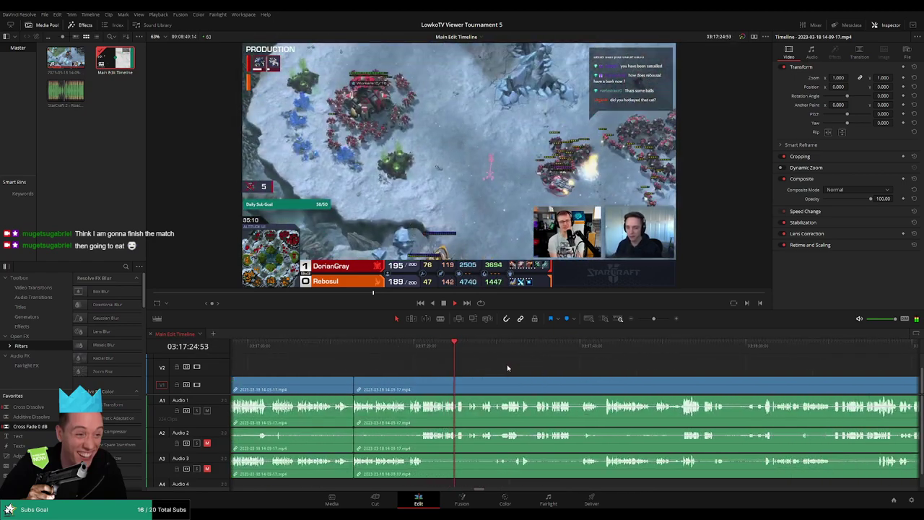
scroll(467, 368, down, 4)
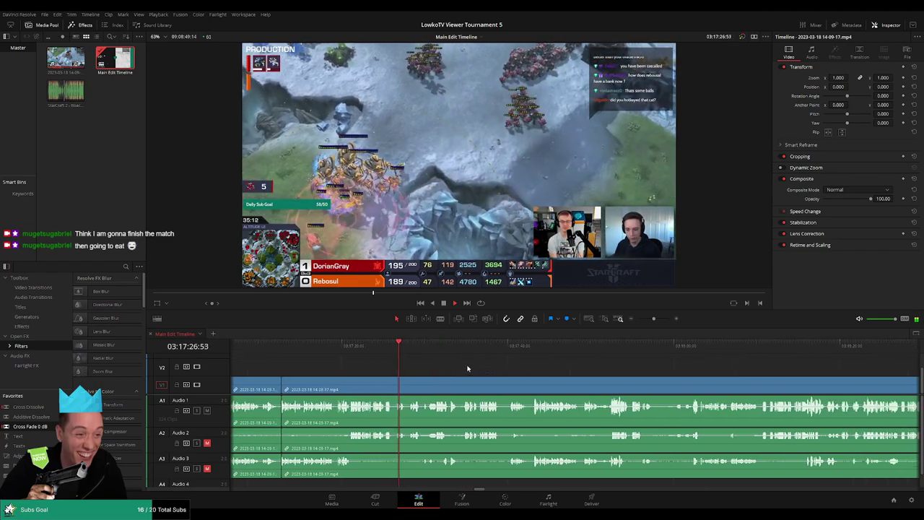
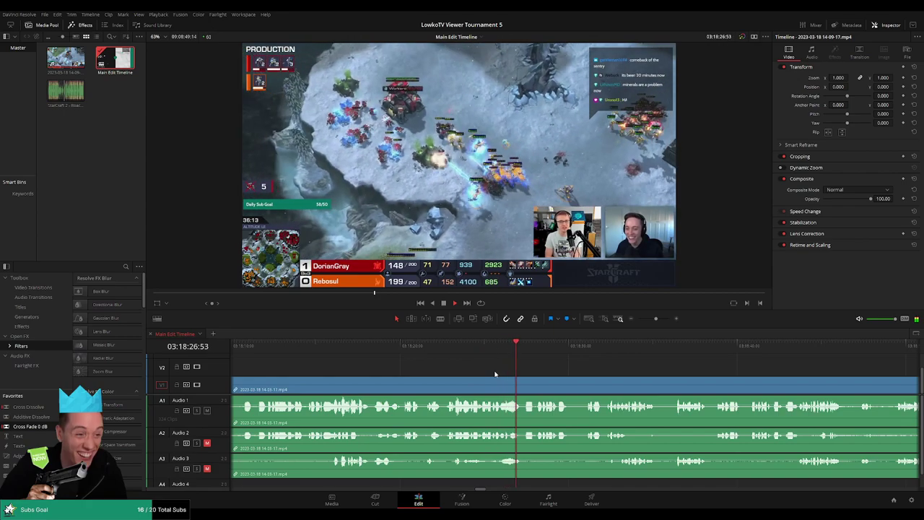
Step: Scrub through the stream footage to find the start of the dull stretch
scroll(649, 372, up, 2)
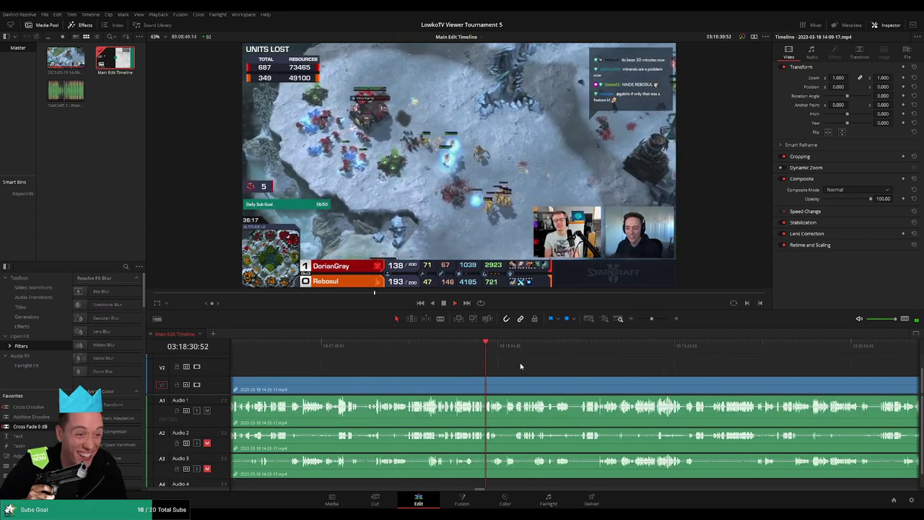
scroll(520, 365, down, 2)
scroll(607, 376, down, 3)
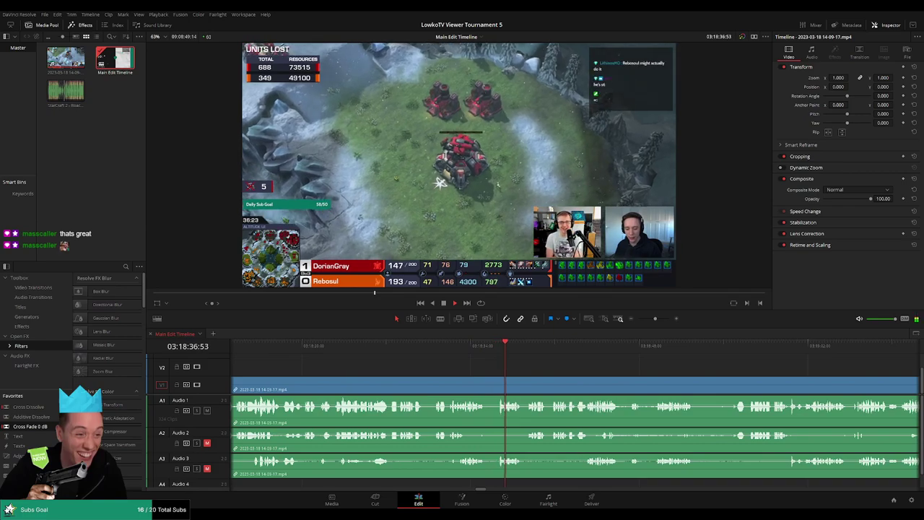
scroll(526, 368, down, 2)
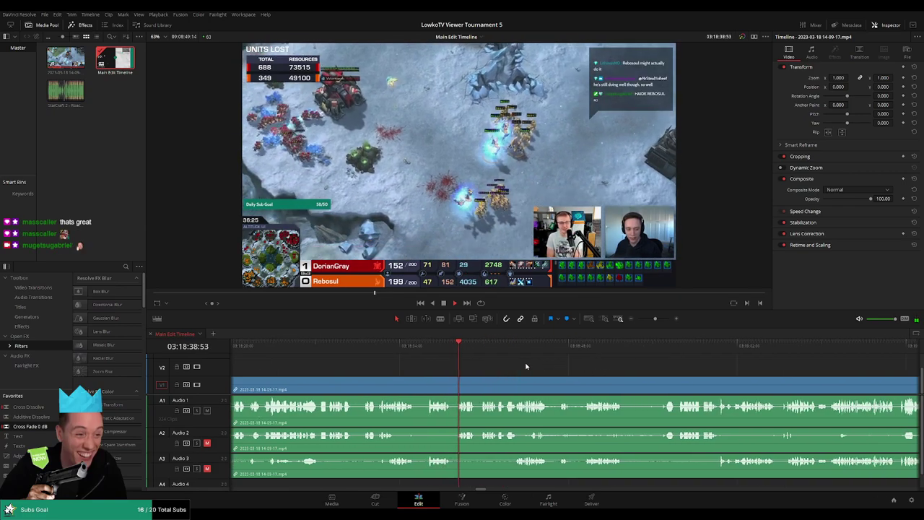
scroll(532, 367, down, 2)
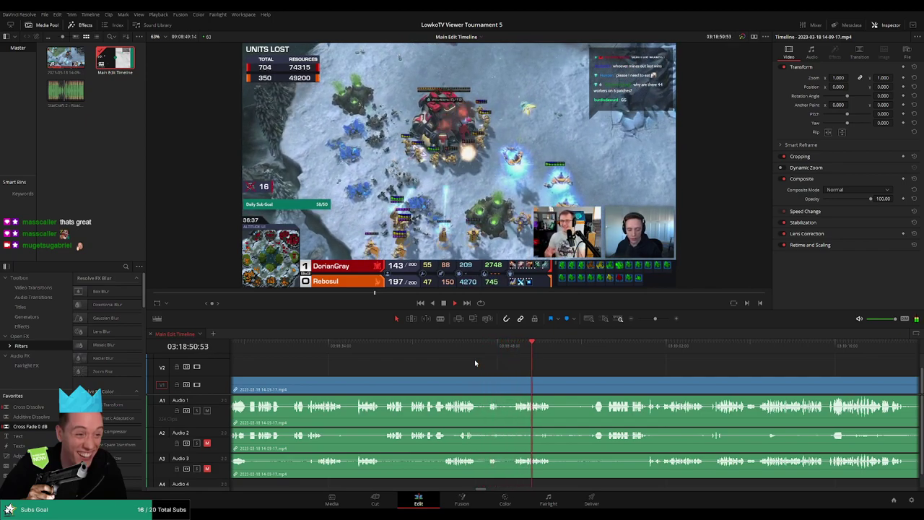
scroll(520, 364, right, 3)
drag(462, 354, 488, 347)
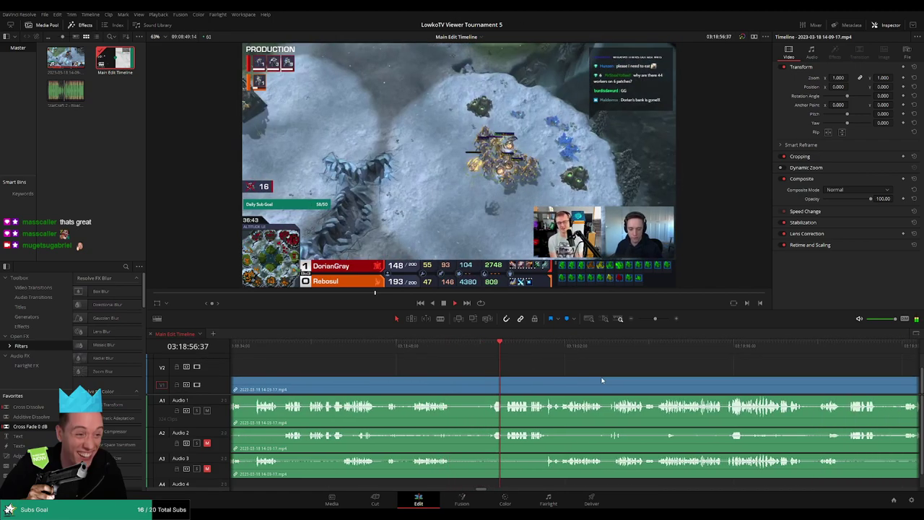
scroll(600, 376, right, 3)
scroll(474, 371, right, 2)
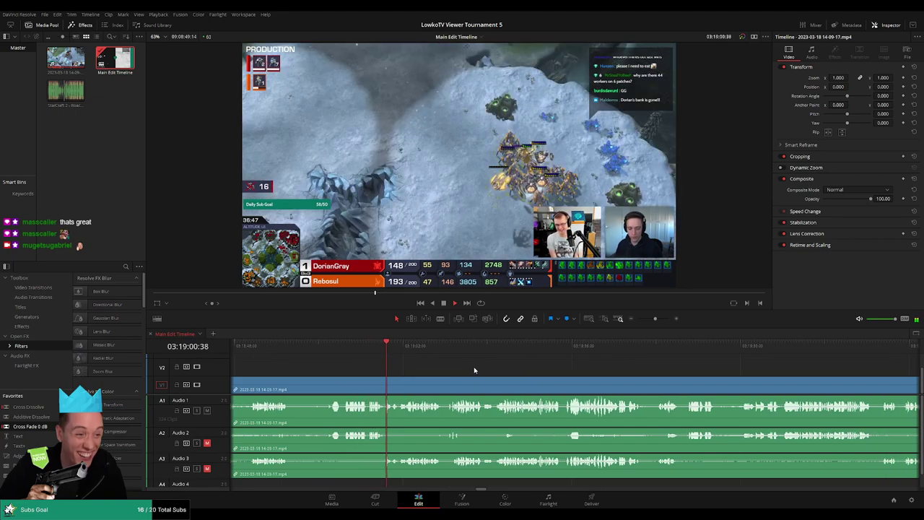
scroll(465, 370, right, 1)
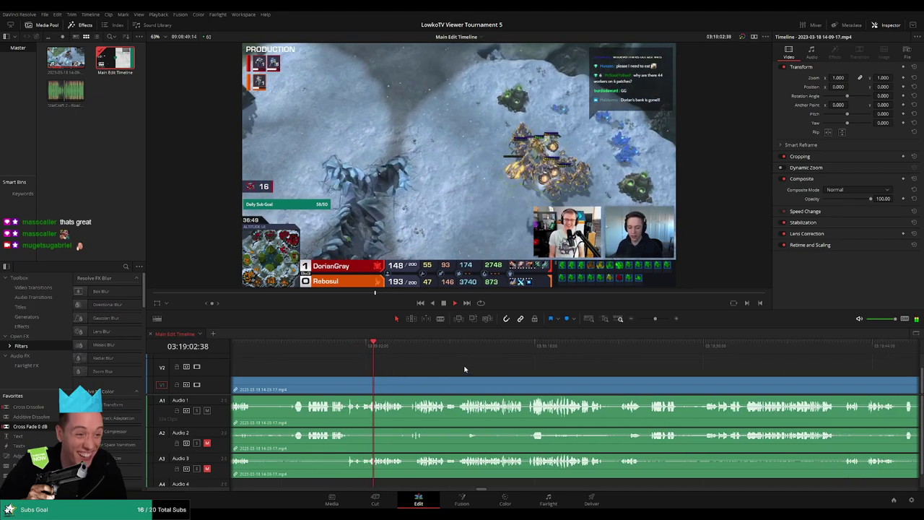
scroll(469, 369, right, 1)
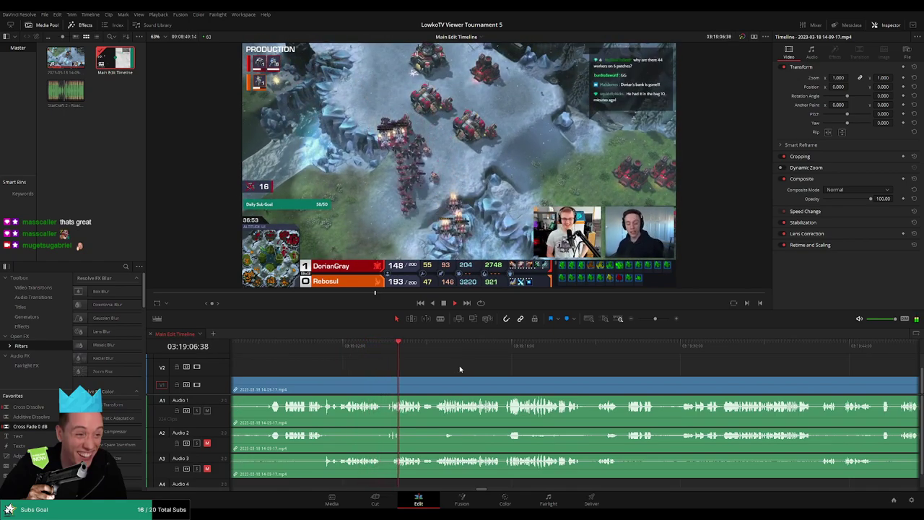
scroll(519, 374, right, 3)
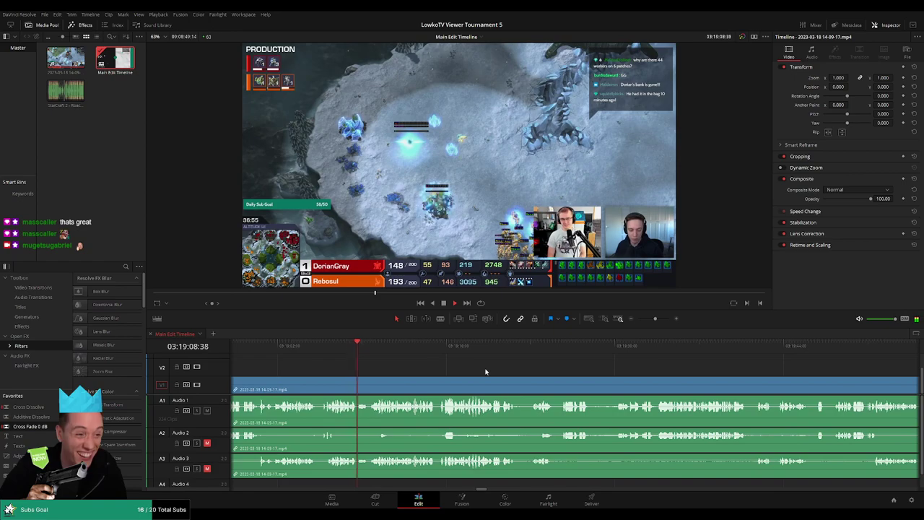
click(356, 354)
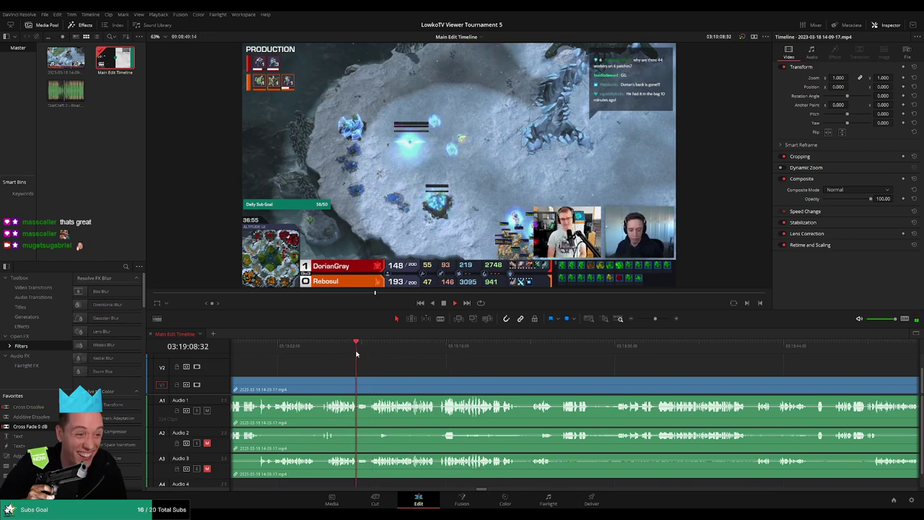
scroll(425, 374, up, 3)
Step: Blade the dull stretch at both ends and ripple-delete it to close the gap
key(b)
click(542, 390)
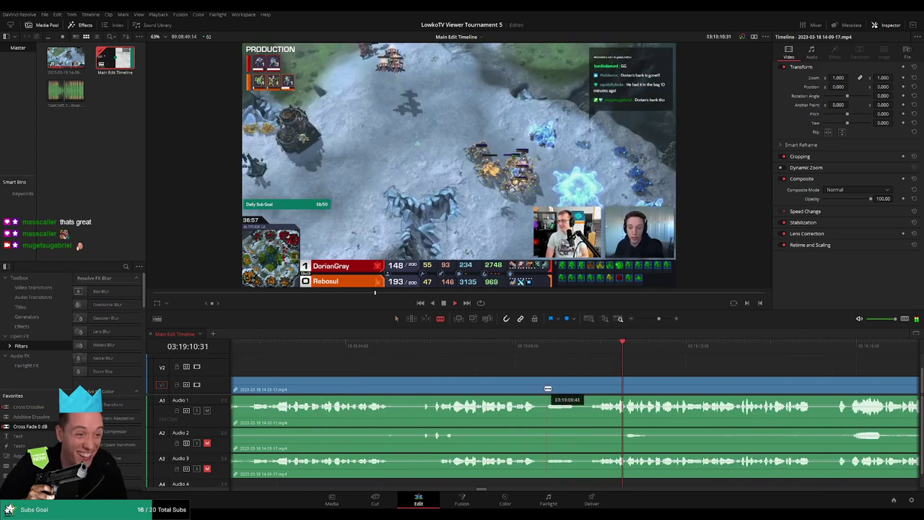
drag(596, 350, 600, 349)
click(599, 390)
key(a)
click(570, 404)
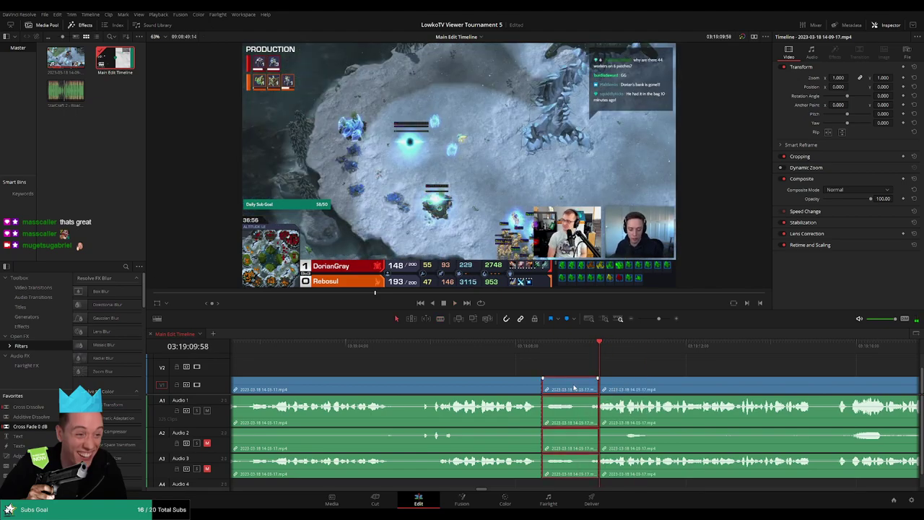
key(Delete)
Step: Replay across the new join, then color the finished game's clips orange
click(525, 346)
key(space)
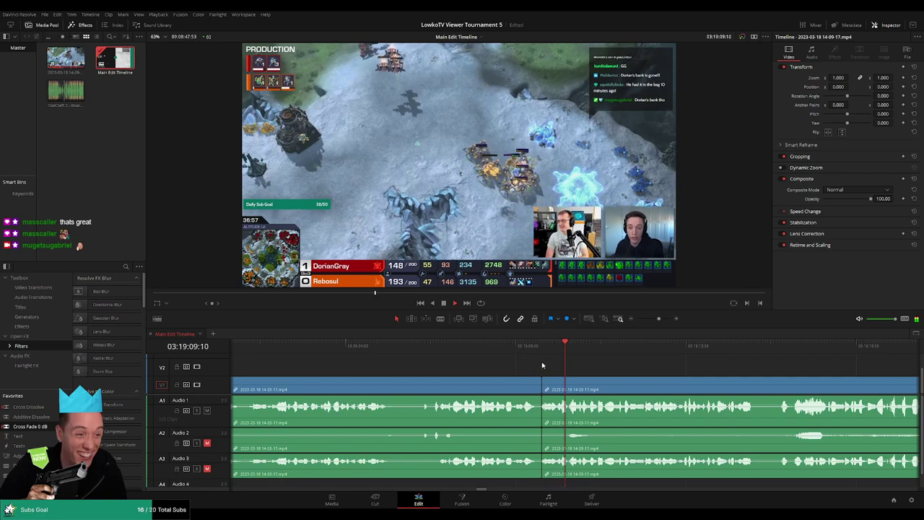
scroll(610, 373, down, 3)
scroll(610, 372, up, 3)
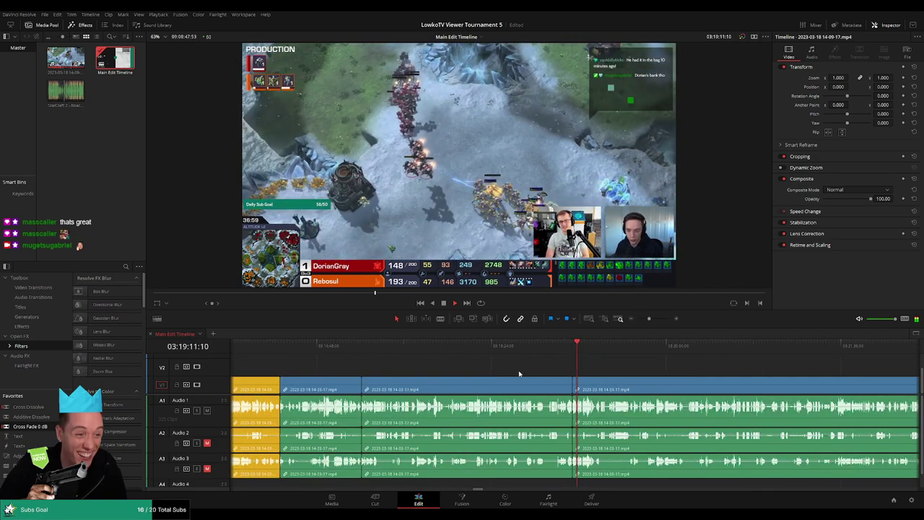
drag(517, 373, 459, 389)
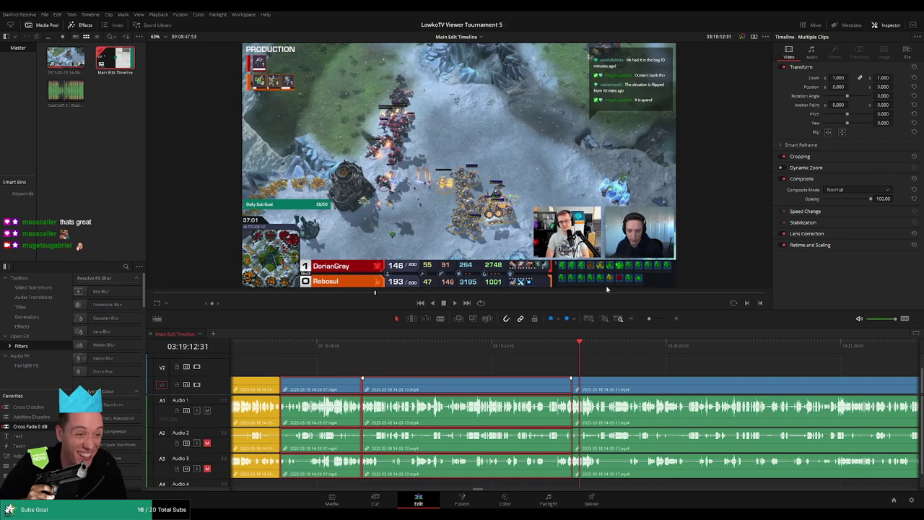
click(616, 368)
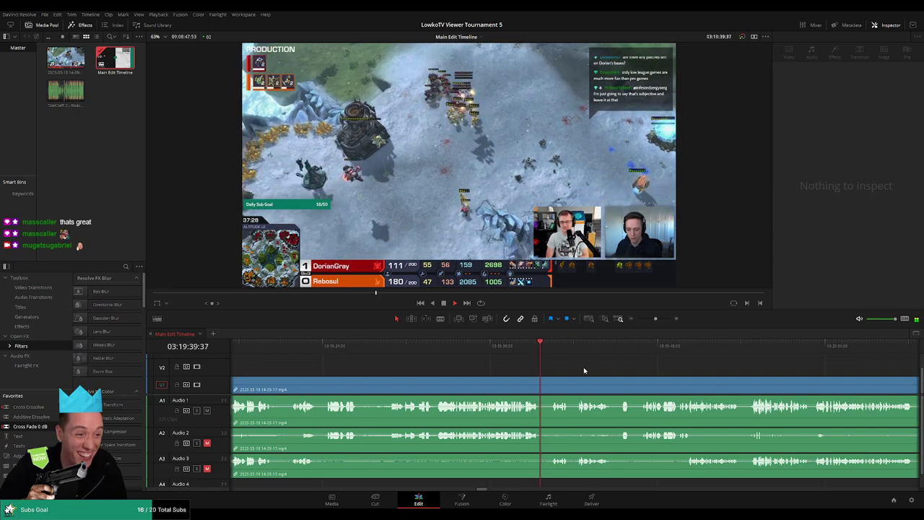
scroll(524, 370, right, 3)
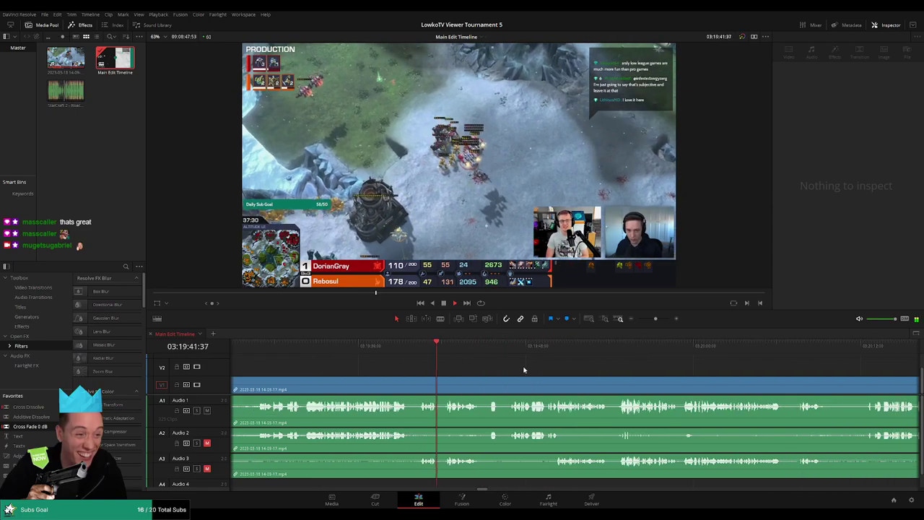
scroll(505, 368, right, 2)
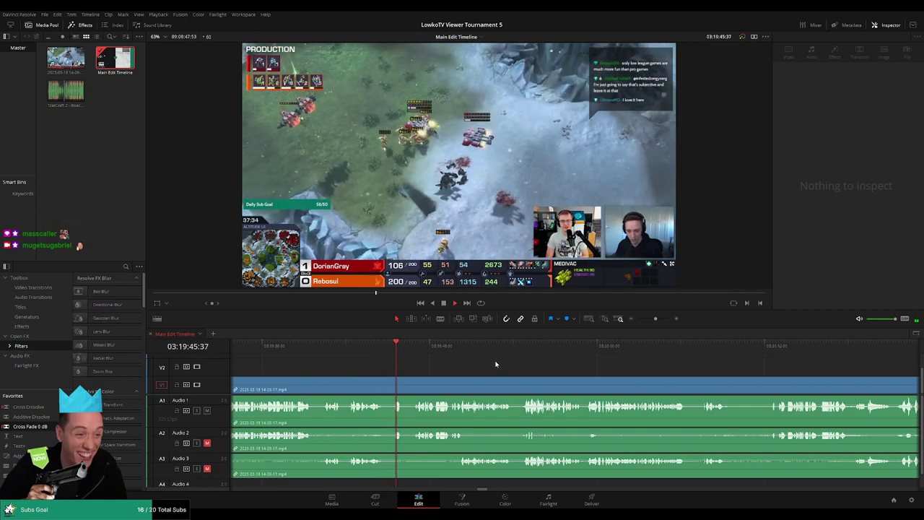
scroll(428, 365, right, 2)
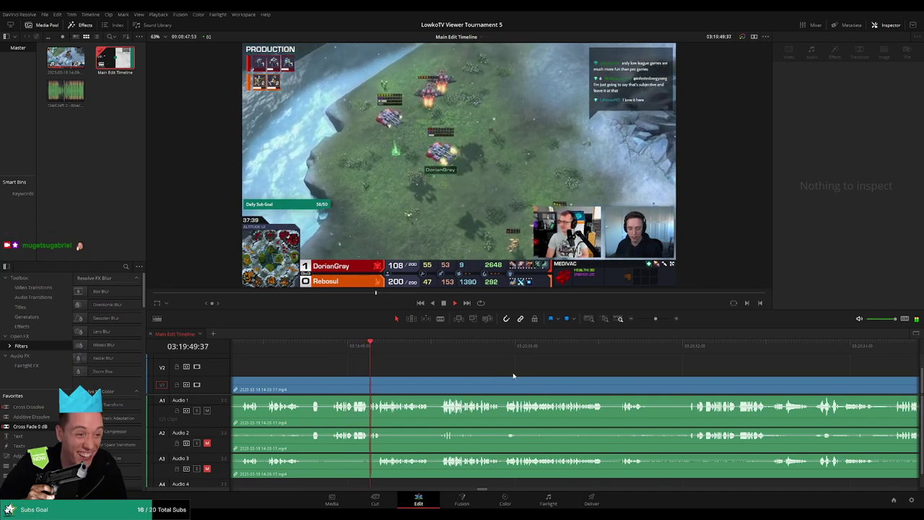
scroll(463, 369, right, 1)
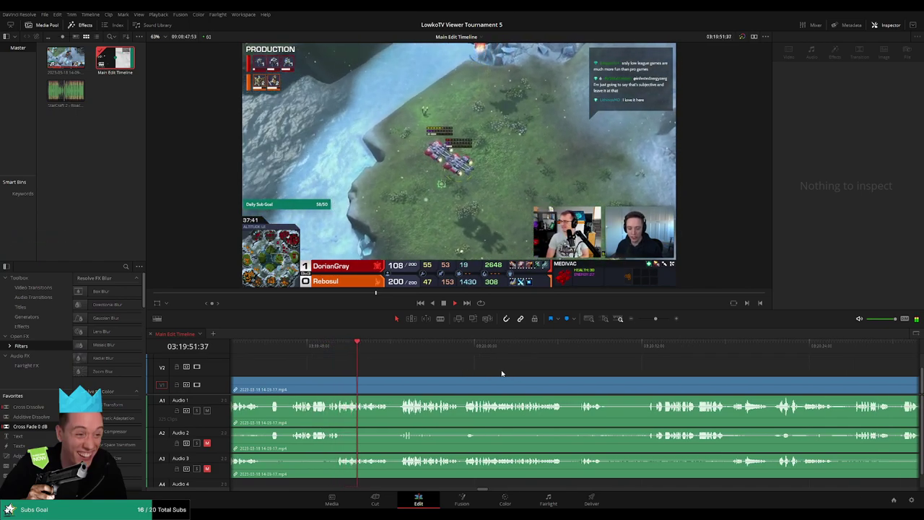
scroll(498, 374, right, 1)
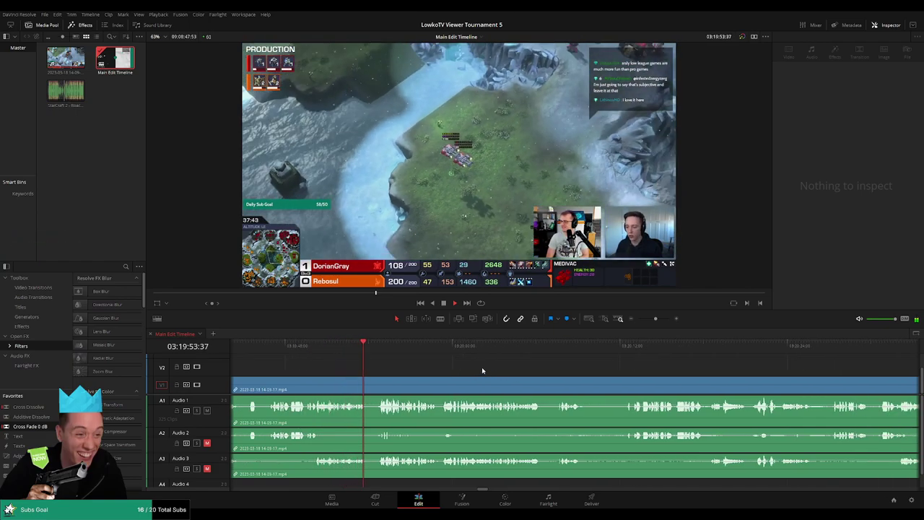
scroll(477, 367, right, 1)
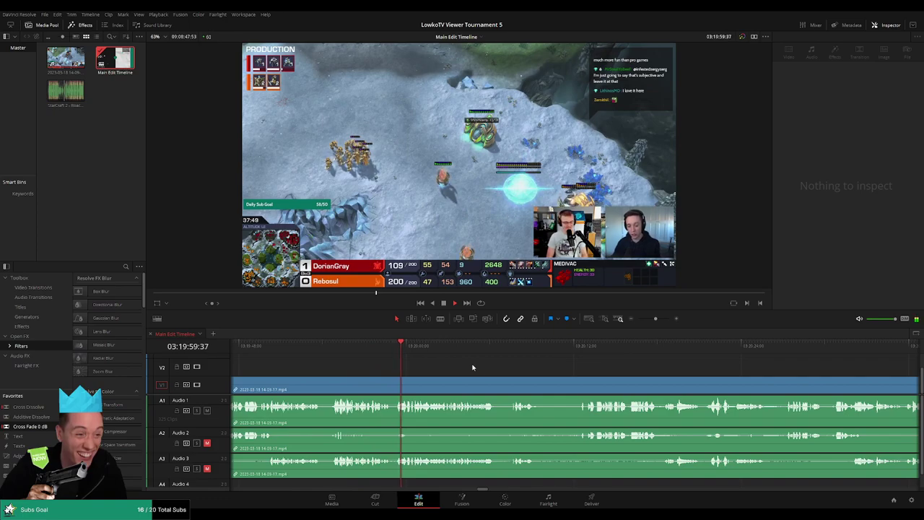
scroll(476, 366, right, 2)
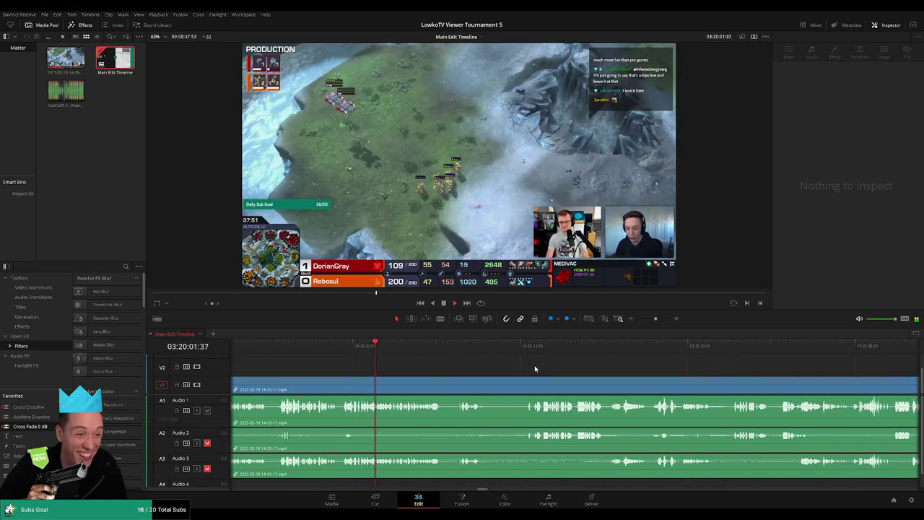
scroll(535, 369, right, 2)
scroll(515, 376, left, 3)
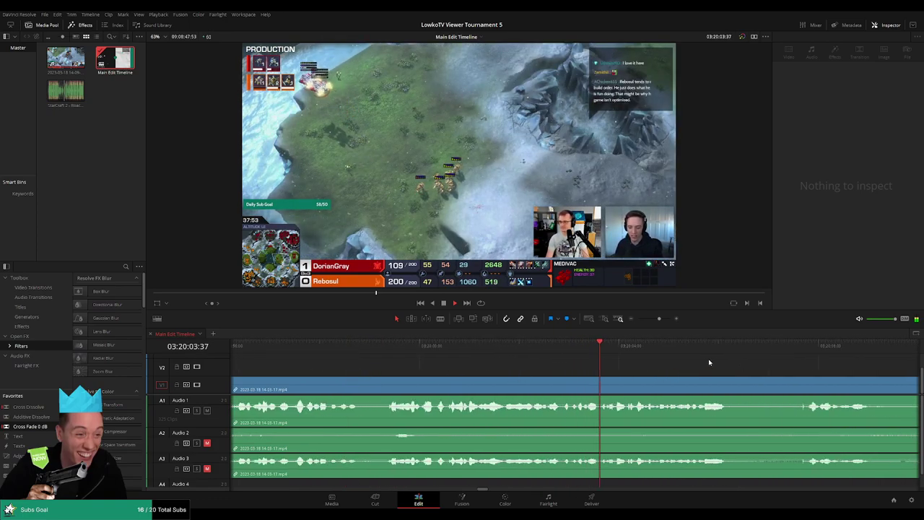
scroll(726, 360, up, 3)
Step: Cut the clips at this moment and delete the short sliver, closing the gap
key(b)
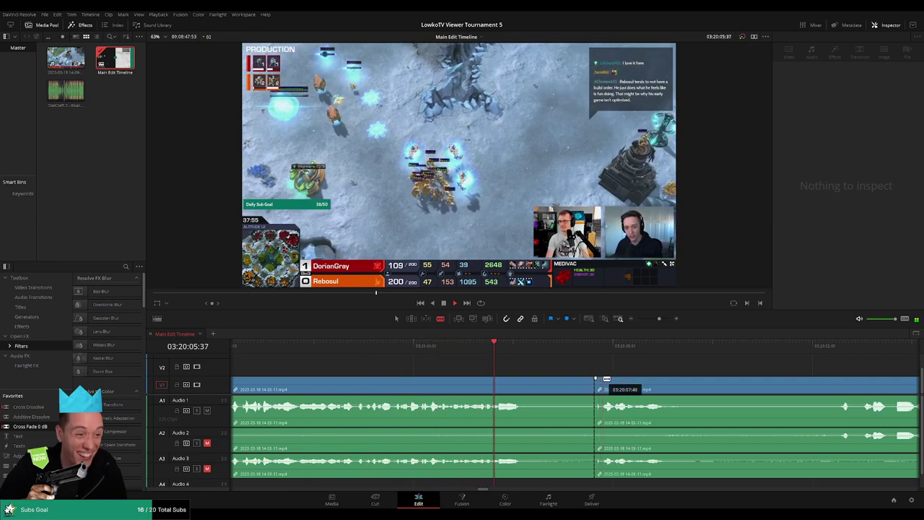
click(598, 378)
key(a)
key(Delete)
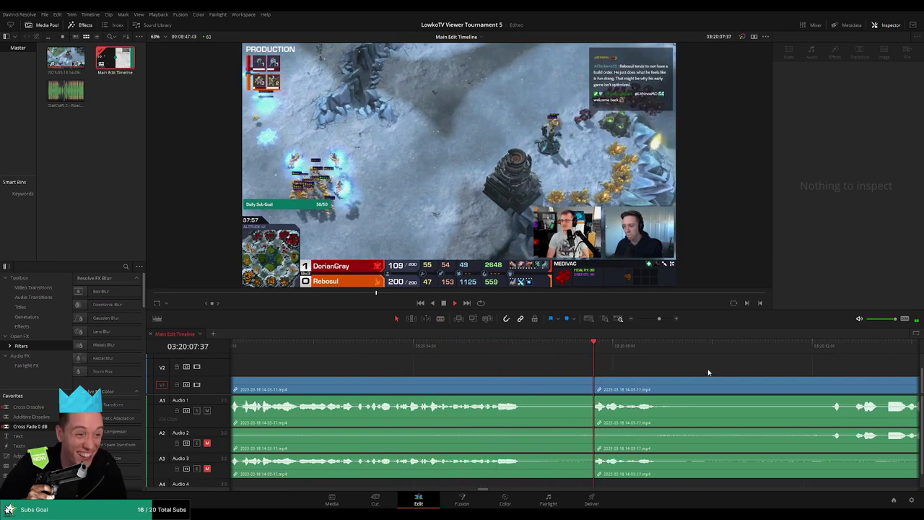
scroll(715, 373, right, 3)
Step: Blade the end of the next dull stretch, ripple-delete it, and replay across the edit
key(b)
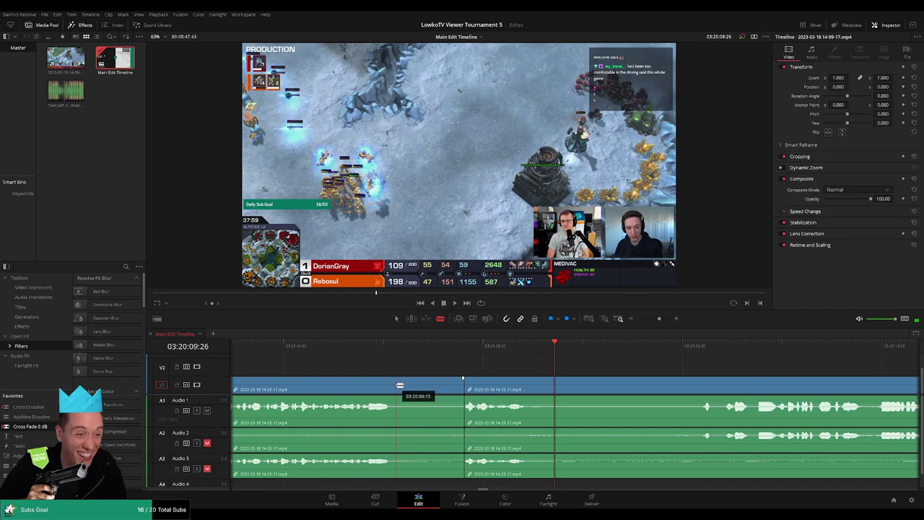
key(space)
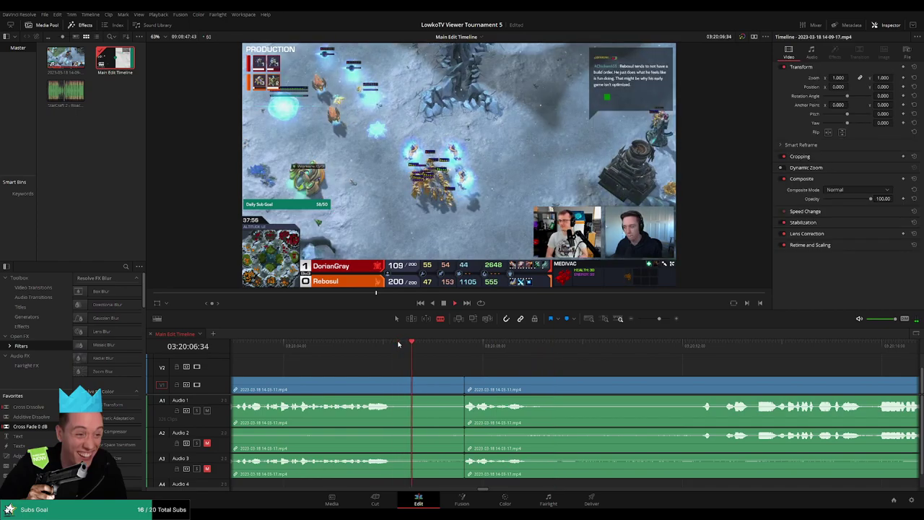
key(space)
click(402, 383)
key(a)
click(431, 391)
key(BackSpace)
click(381, 348)
key(space)
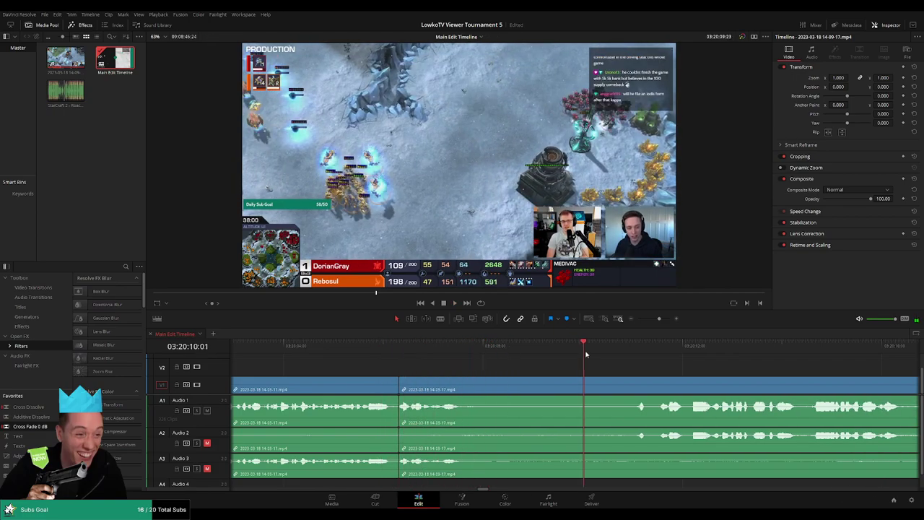
Step: Zoom the timeline out and back in while reviewing the game footage
scroll(668, 367, down, 1)
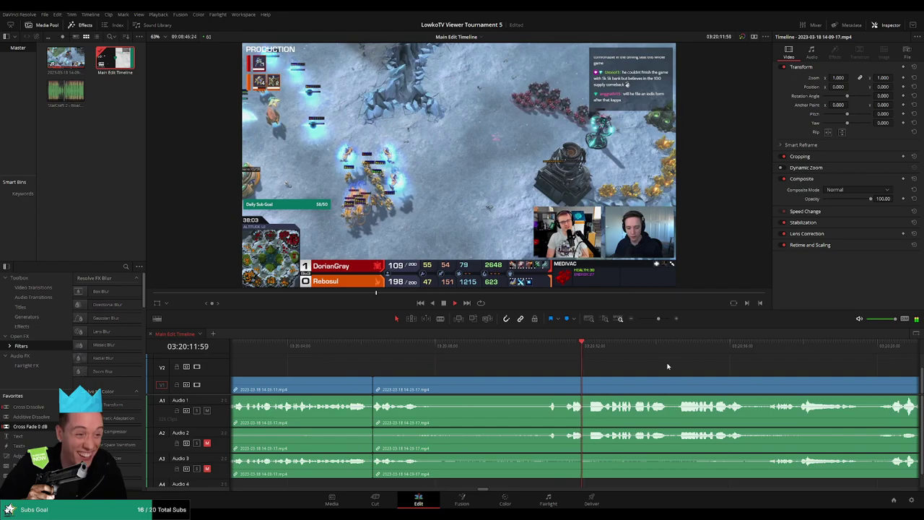
drag(661, 320, 650, 319)
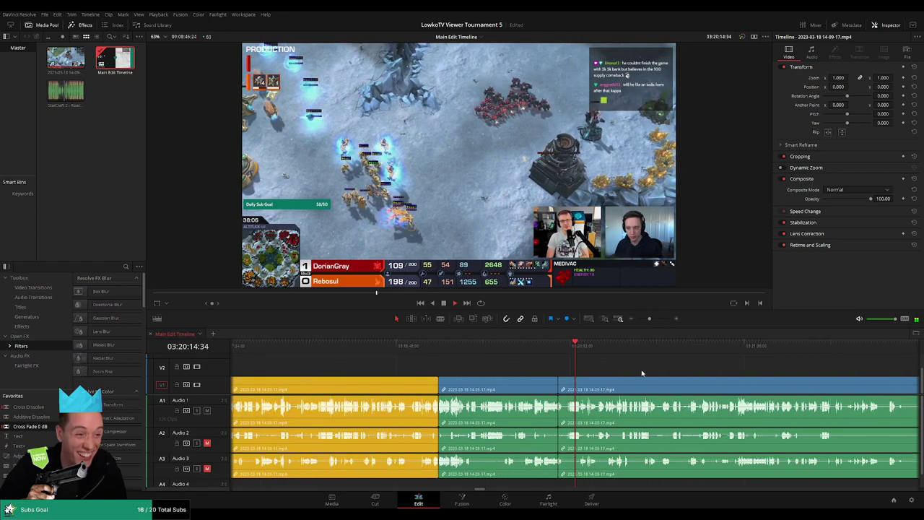
scroll(642, 372, down, 1)
drag(650, 320, 653, 318)
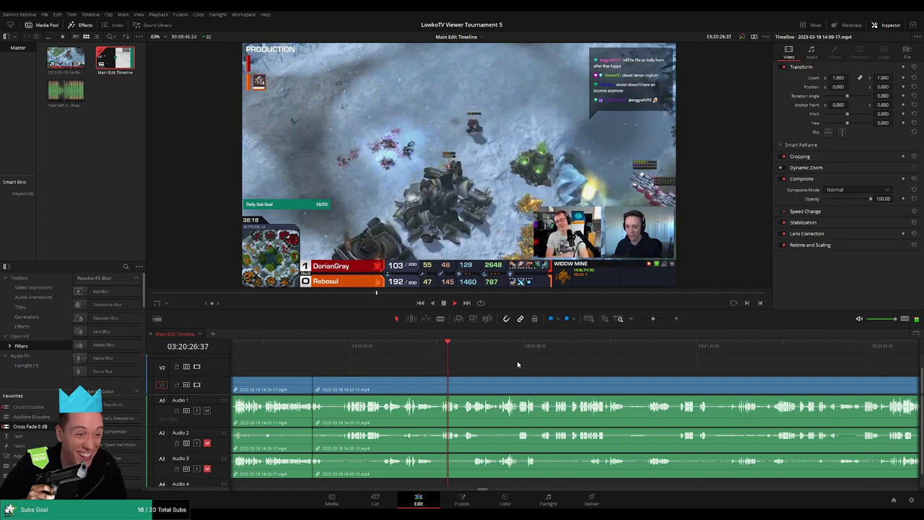
scroll(500, 374, up, 2)
scroll(515, 365, down, 2)
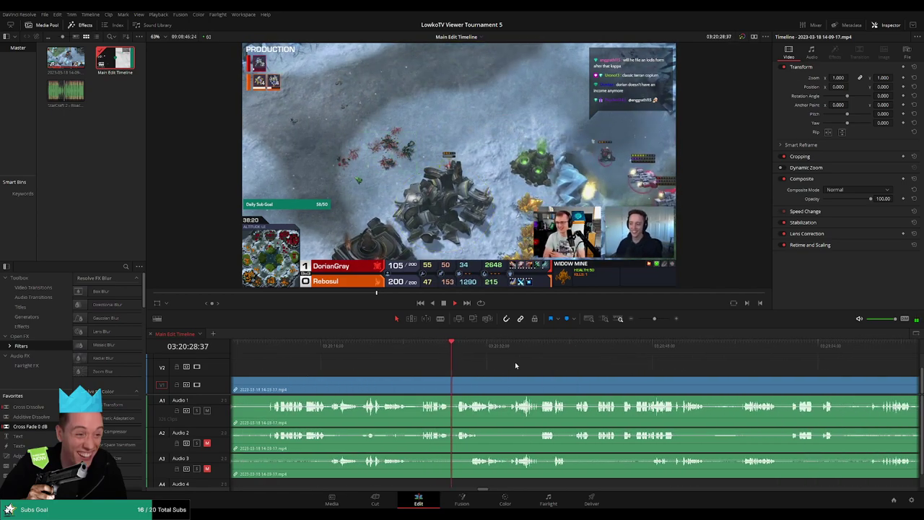
scroll(514, 365, down, 1)
scroll(502, 367, up, 1)
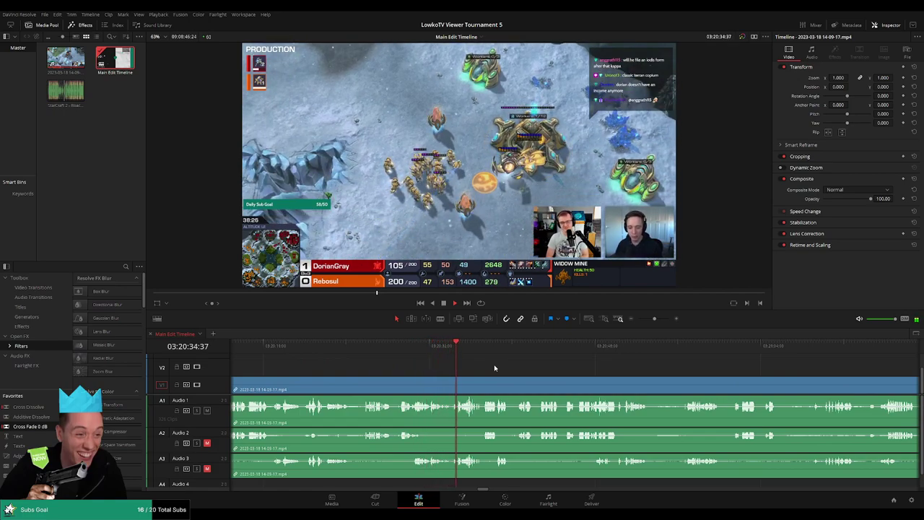
scroll(494, 368, down, 1)
scroll(482, 368, up, 1)
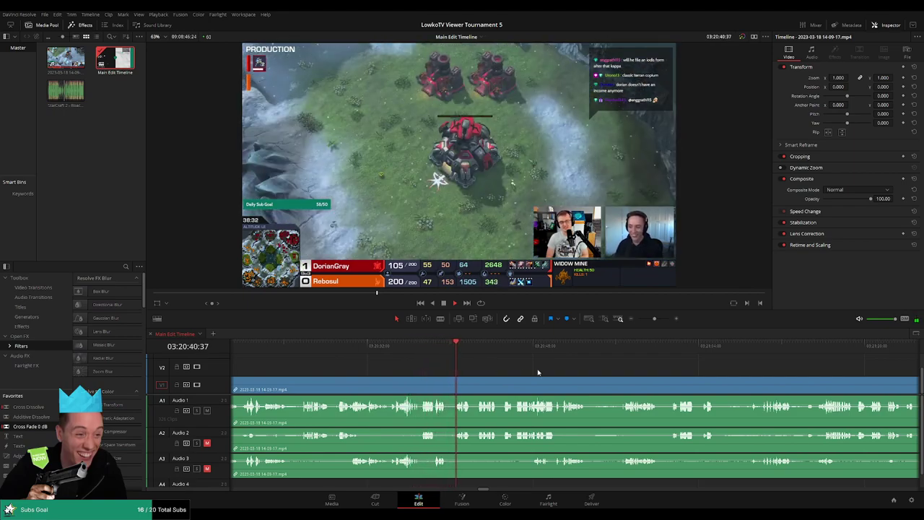
scroll(483, 370, down, 1)
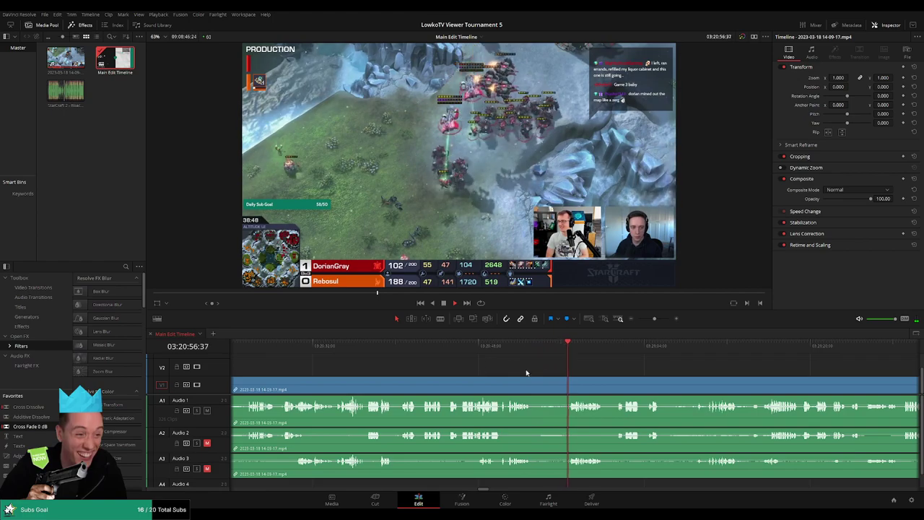
Step: Split the clips at the next dull moment, then play on to later in the game
key(space)
drag(654, 318, 662, 321)
key(b)
click(614, 383)
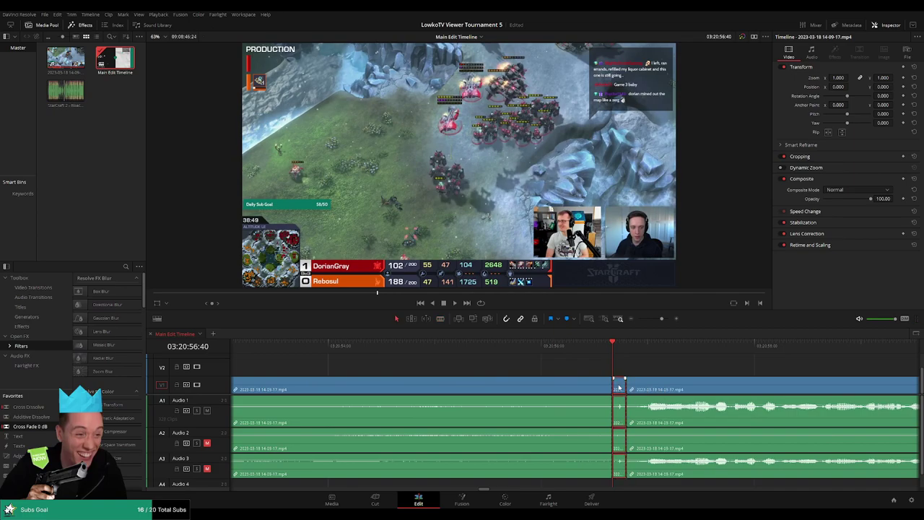
key(space)
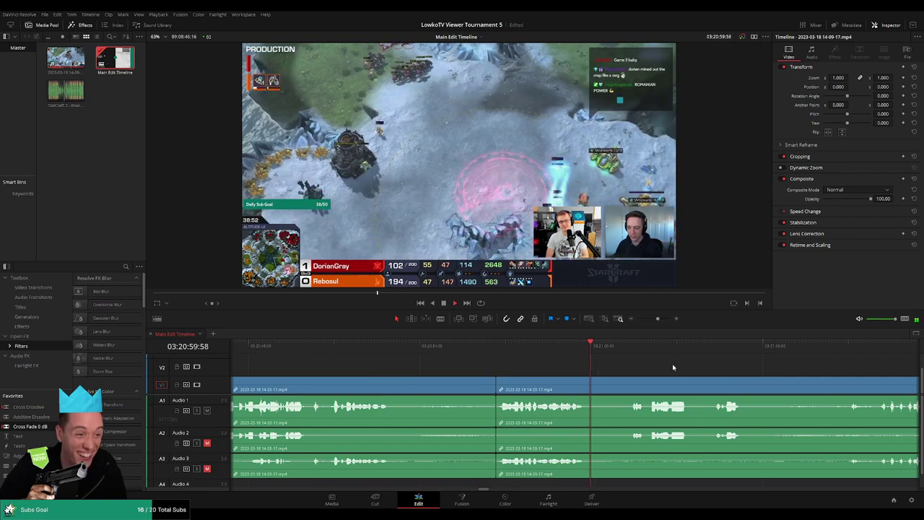
scroll(672, 367, down, 2)
scroll(541, 370, down, 2)
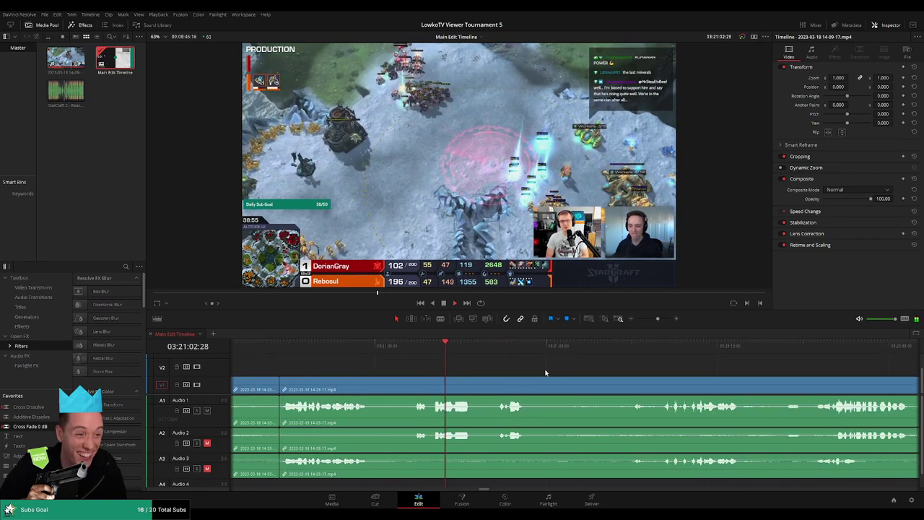
scroll(570, 370, down, 1)
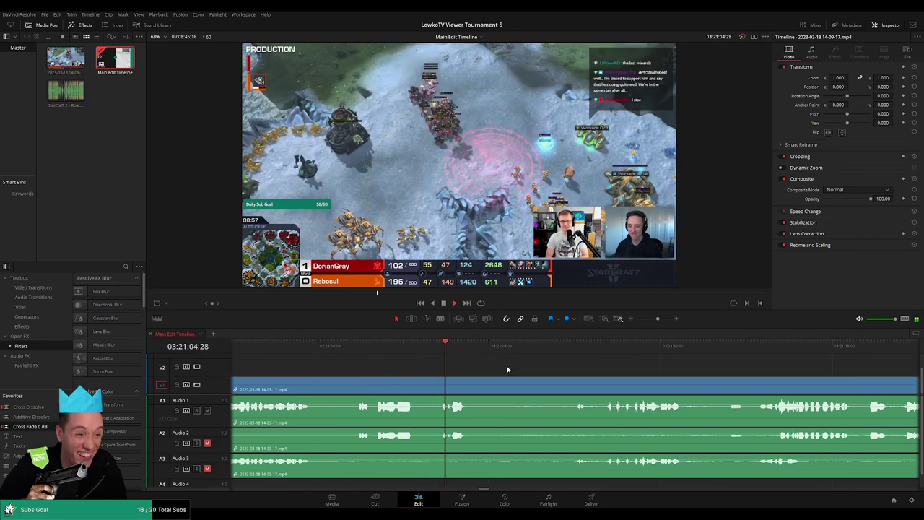
click(544, 346)
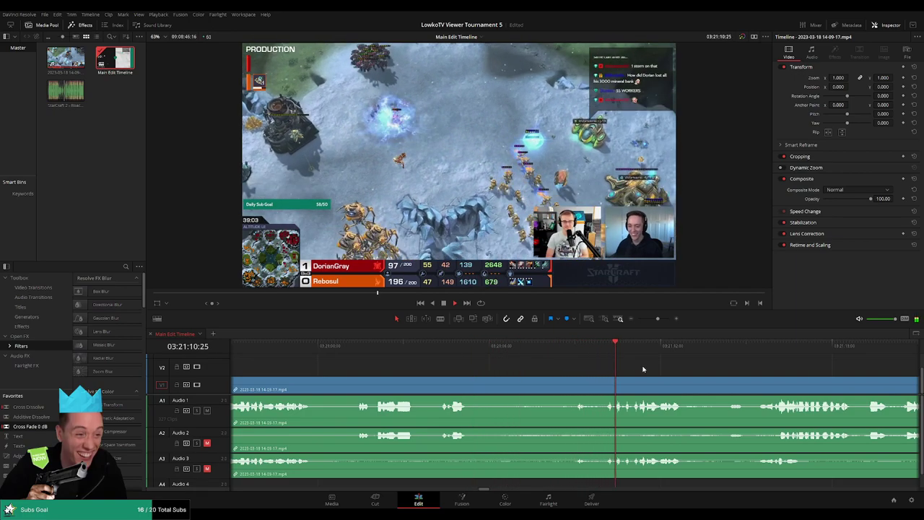
scroll(583, 371, down, 4)
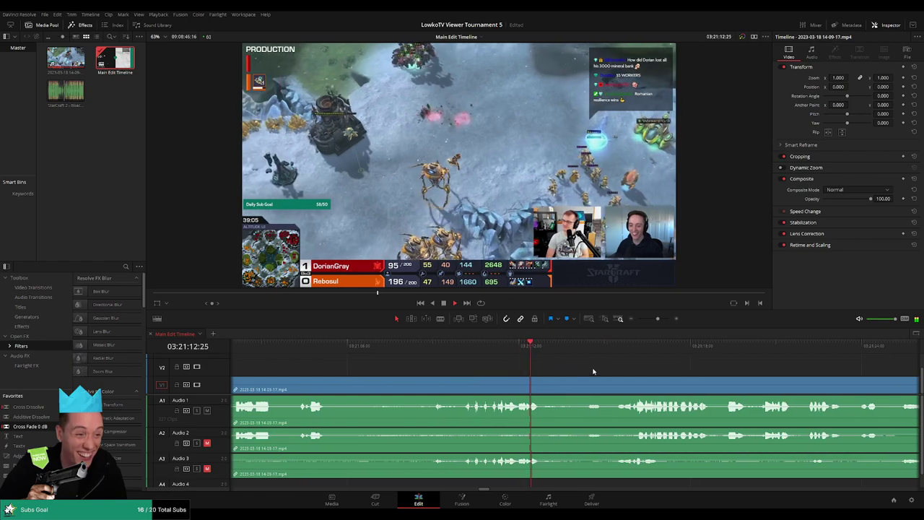
scroll(577, 368, down, 3)
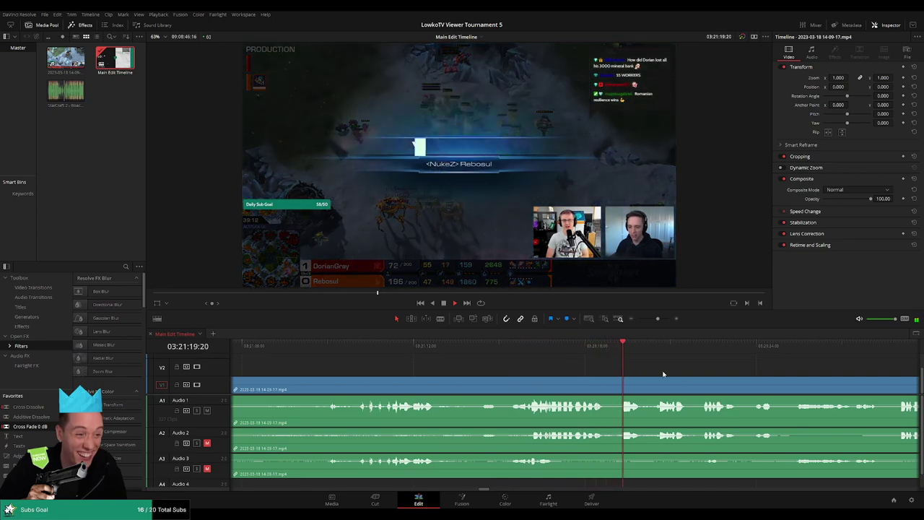
Step: Color the blue clips before the TEAM 2 WON! screen yellow, then deselect them
drag(656, 319, 656, 316)
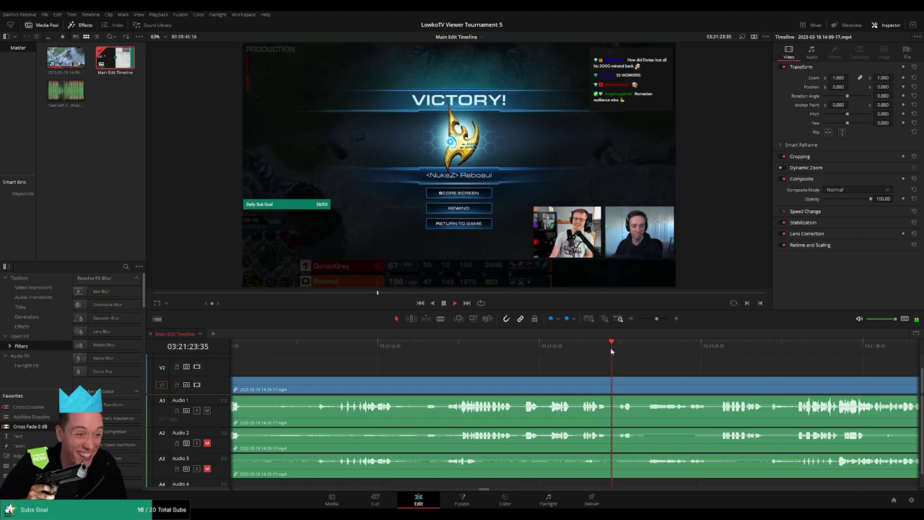
drag(656, 319, 650, 320)
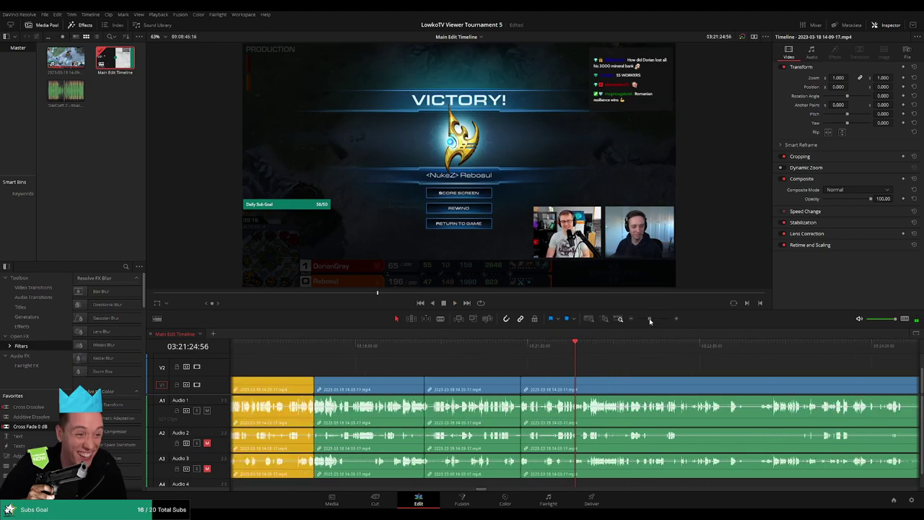
drag(516, 374, 407, 387)
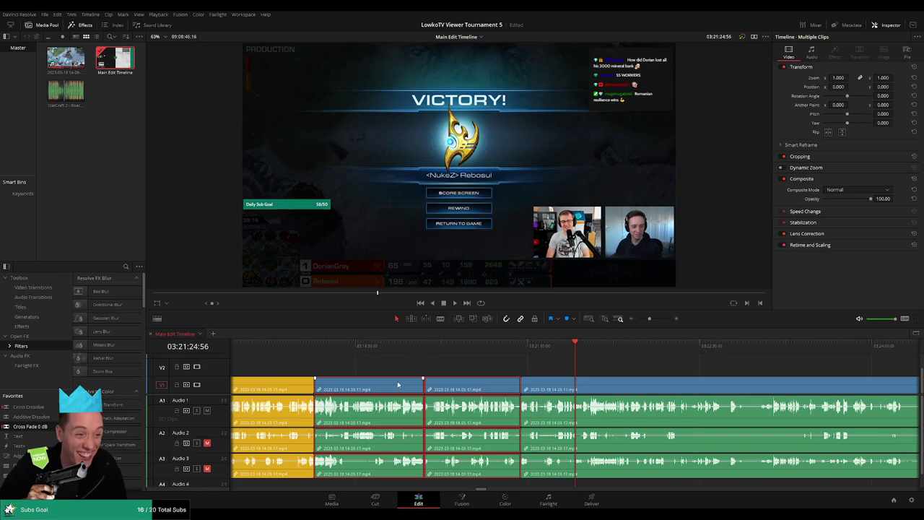
scroll(616, 368, up, 5)
click(619, 368)
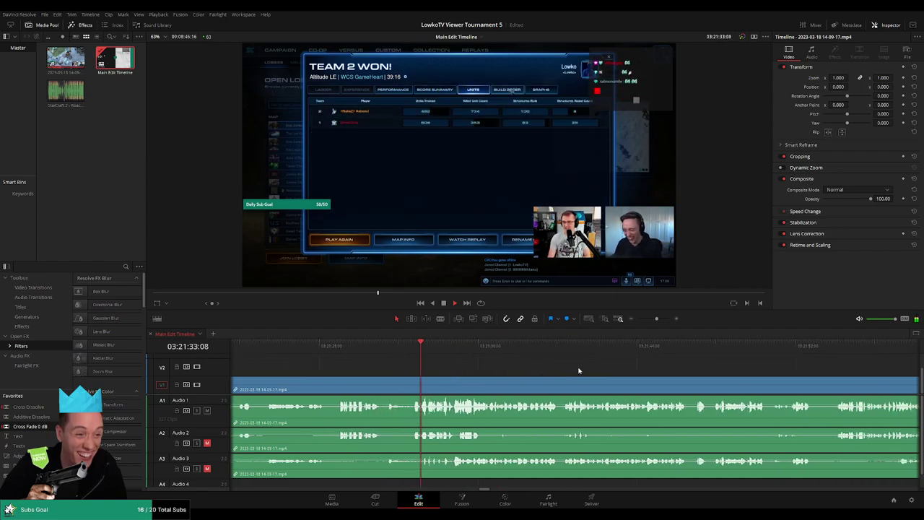
Step: Move the playhead to about 03:21:59 in the post-game webcam chat
click(652, 321)
drag(653, 320, 657, 320)
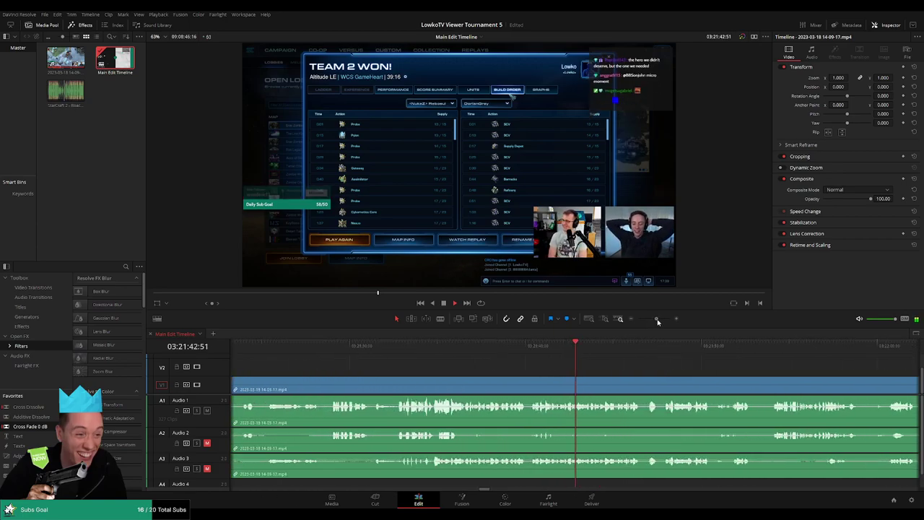
scroll(554, 367, right, 2)
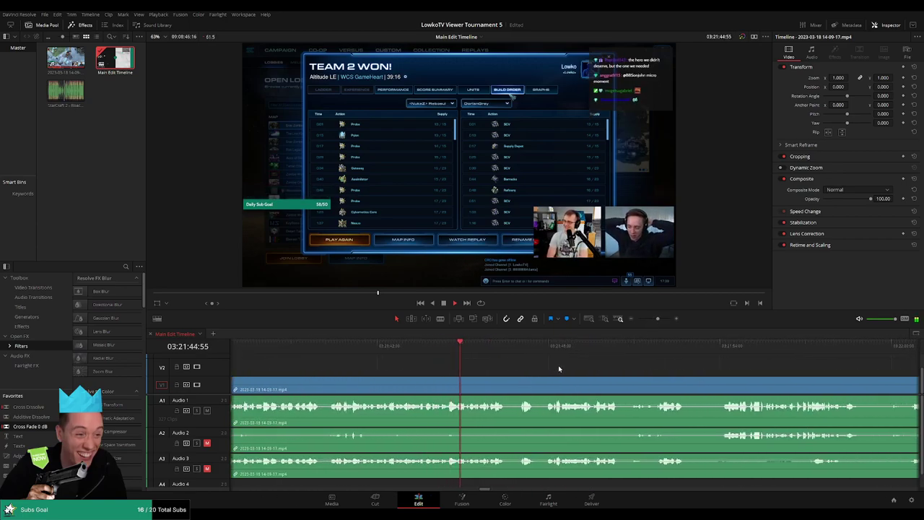
scroll(519, 367, right, 1)
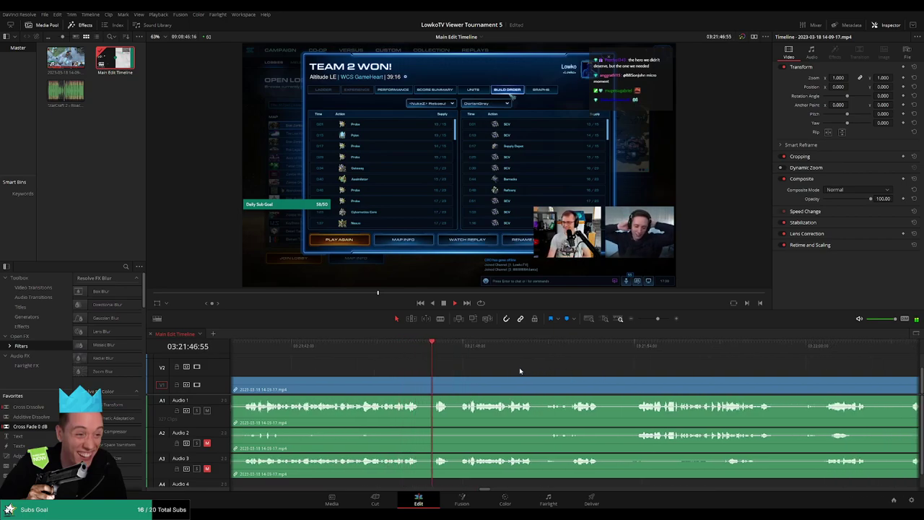
scroll(530, 368, right, 1)
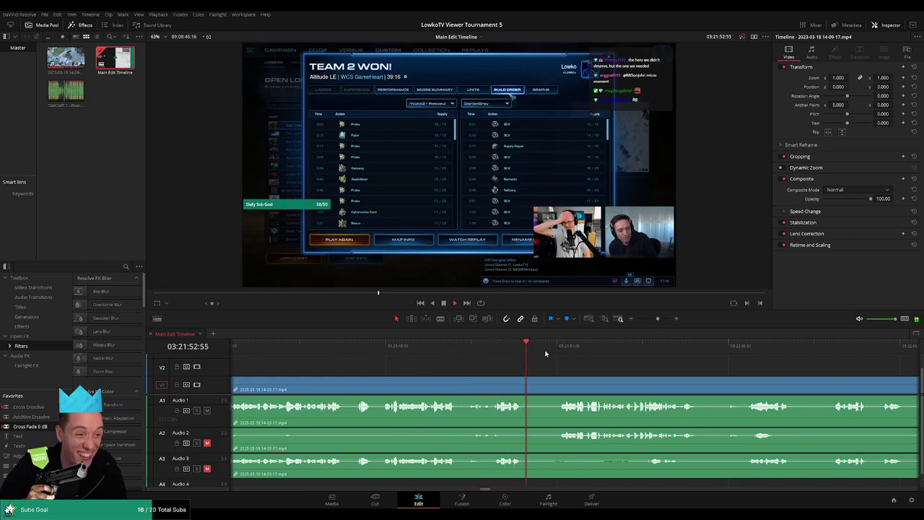
scroll(637, 375, right, 1)
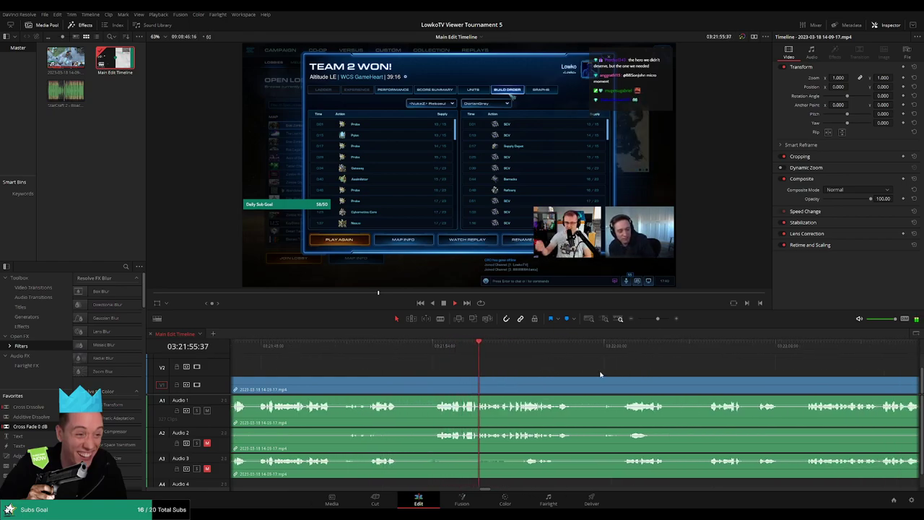
scroll(594, 373, right, 1)
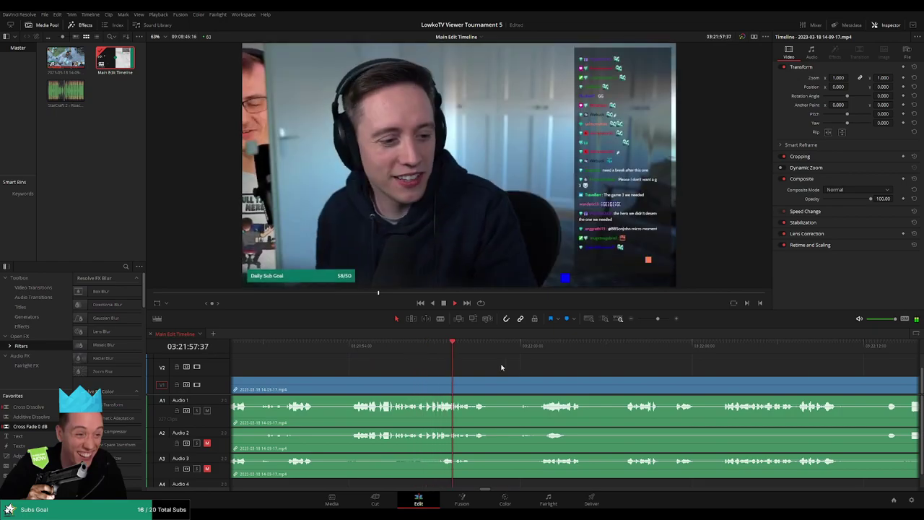
click(523, 346)
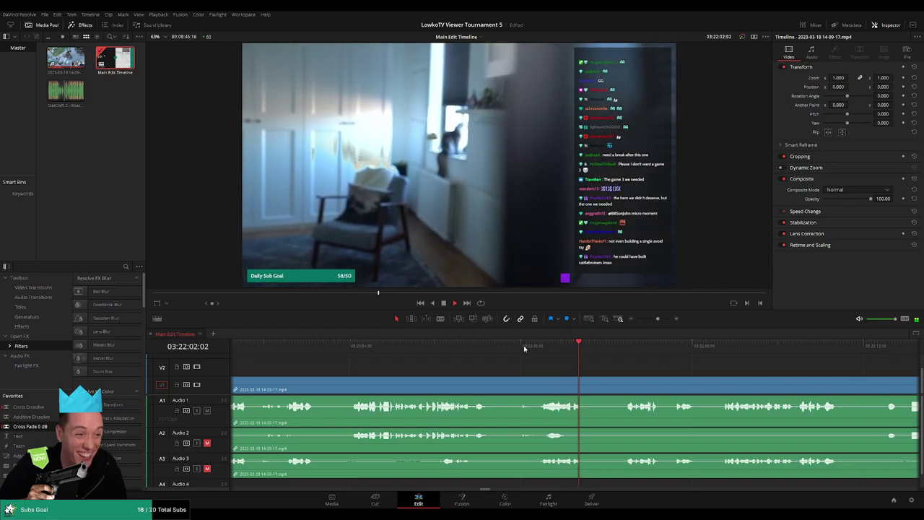
click(470, 345)
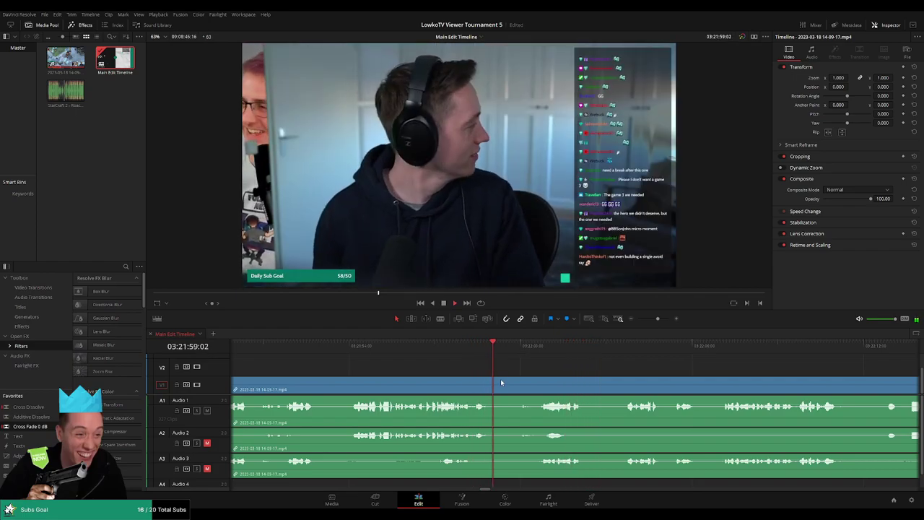
drag(498, 347, 488, 349)
Step: Blade the stream clip at 03:21:59 and select the clip before the cut
key(b)
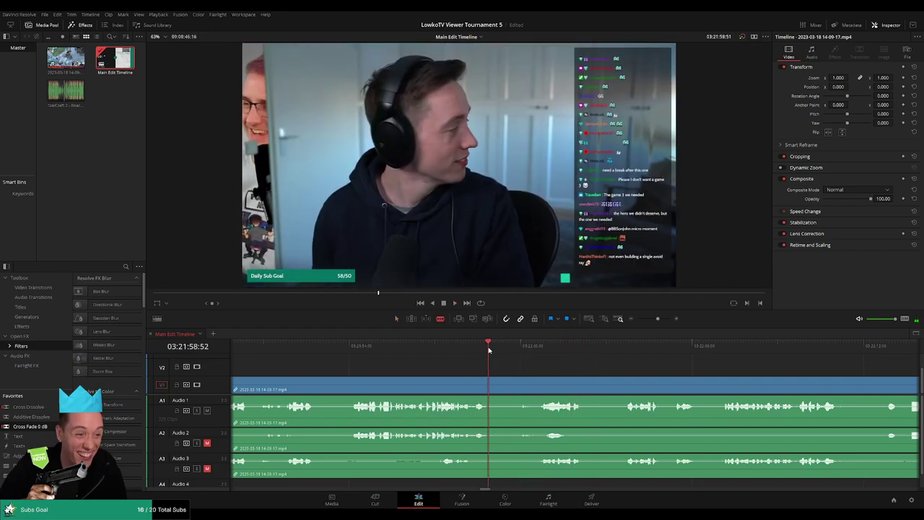
click(503, 390)
drag(658, 319, 650, 323)
key(a)
click(510, 385)
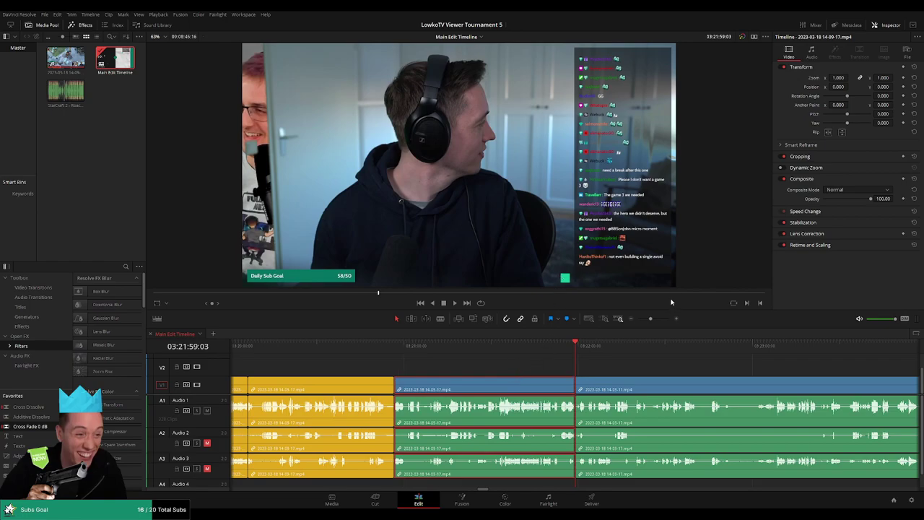
Step: Color the clip before the cut yellow and review the game back to its lobby
key(ctrl+z)
drag(648, 318, 637, 318)
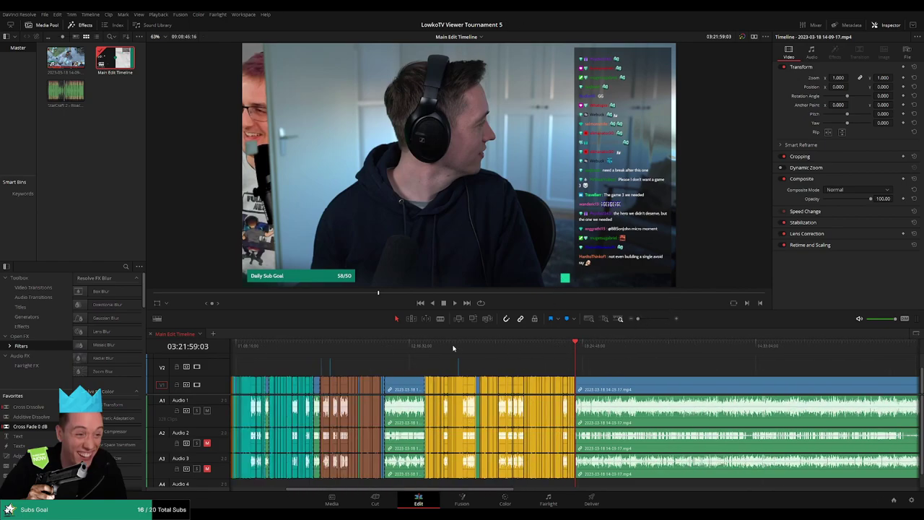
click(482, 342)
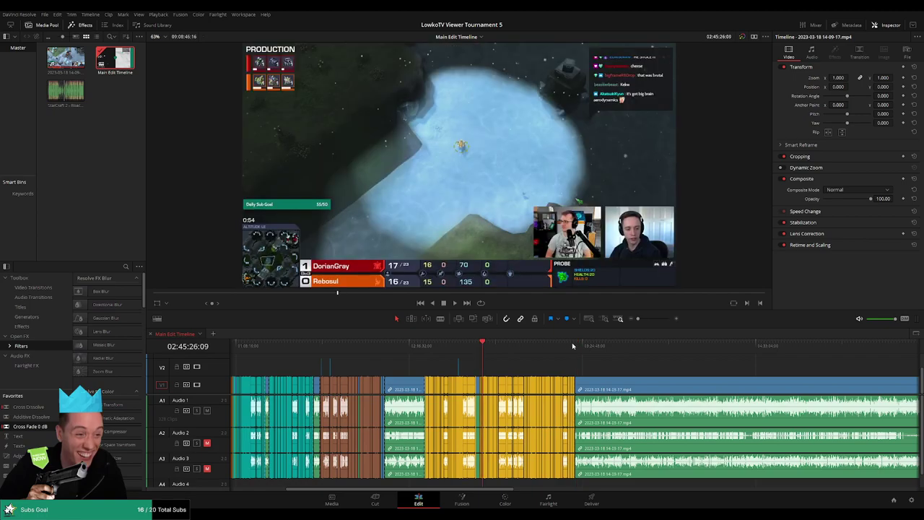
click(574, 345)
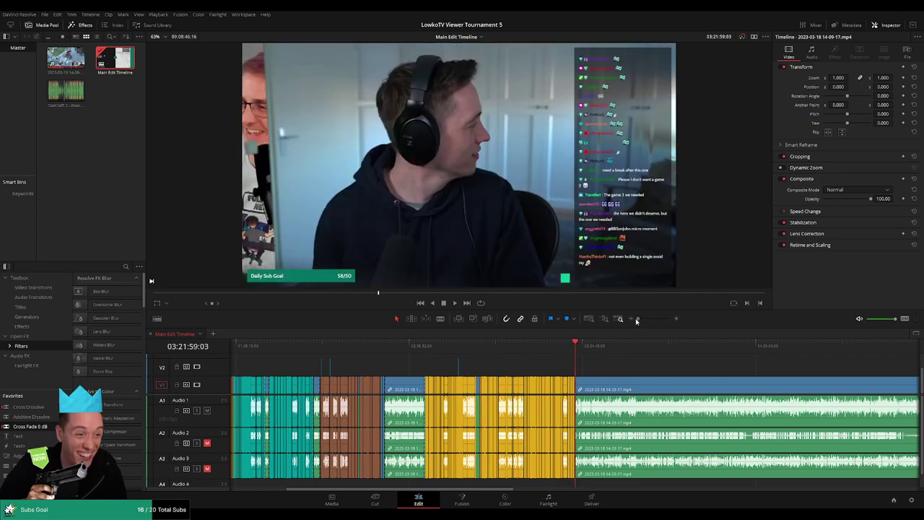
click(482, 344)
click(480, 344)
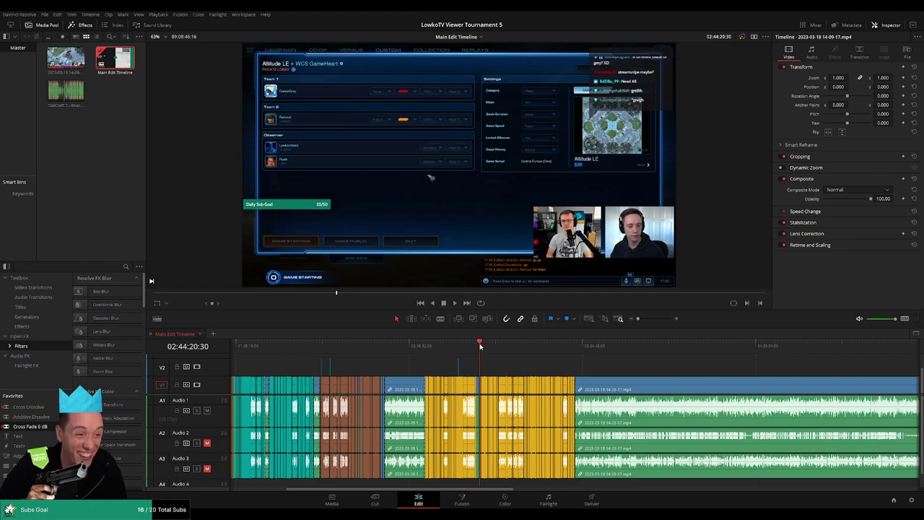
Step: Play from the game lobby and enlarge the viewer above the timeline
scroll(538, 361, up, 5)
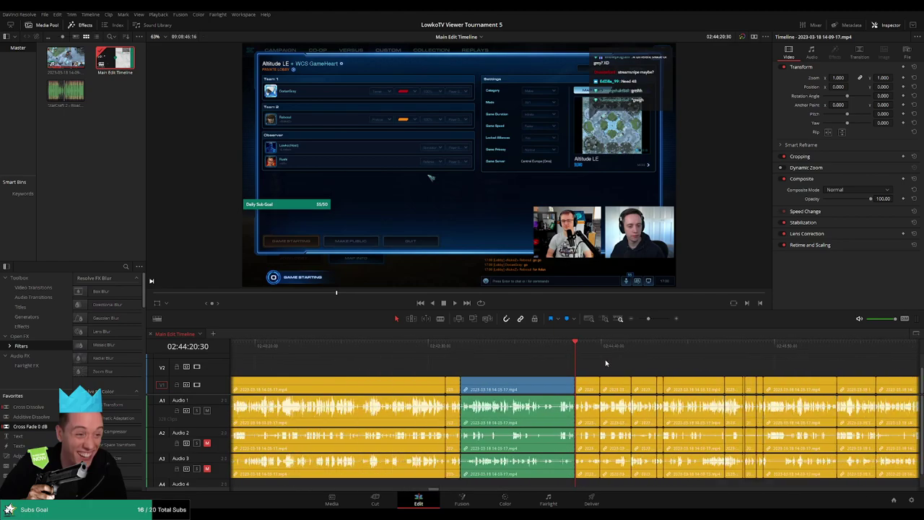
drag(644, 321, 635, 321)
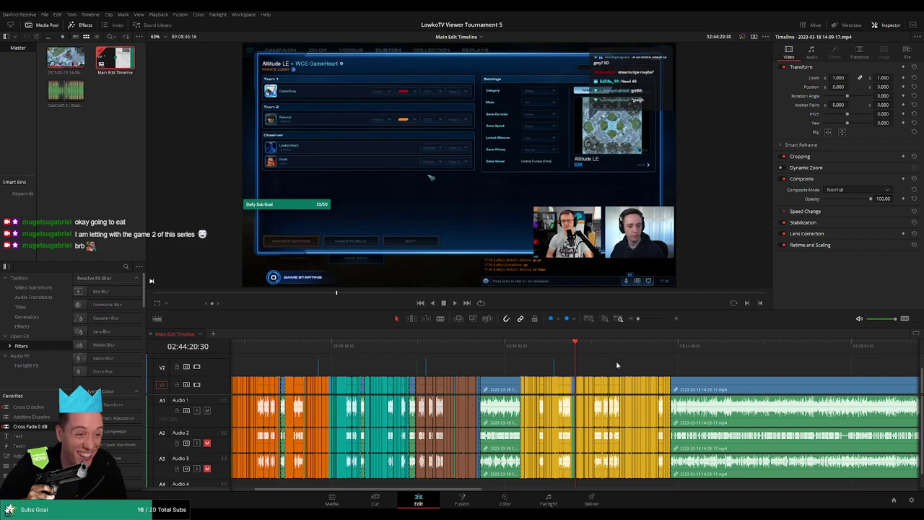
key(space)
drag(576, 313, 576, 373)
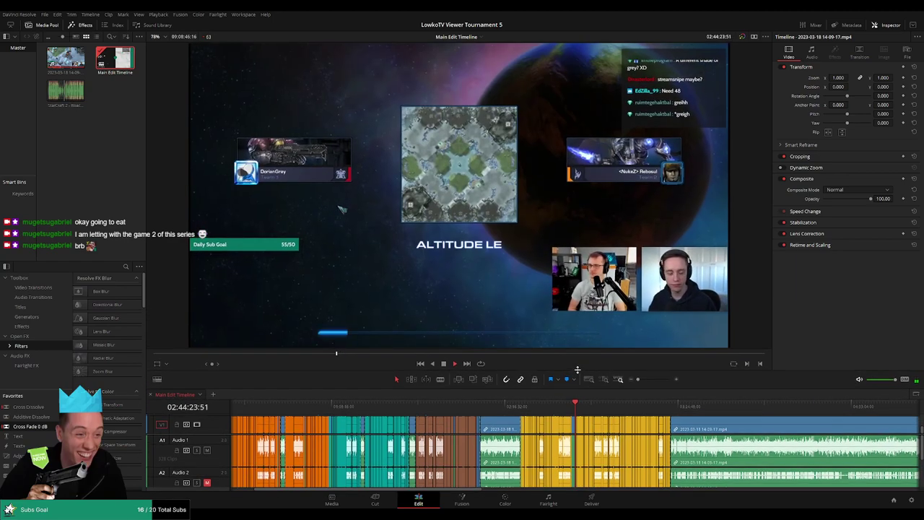
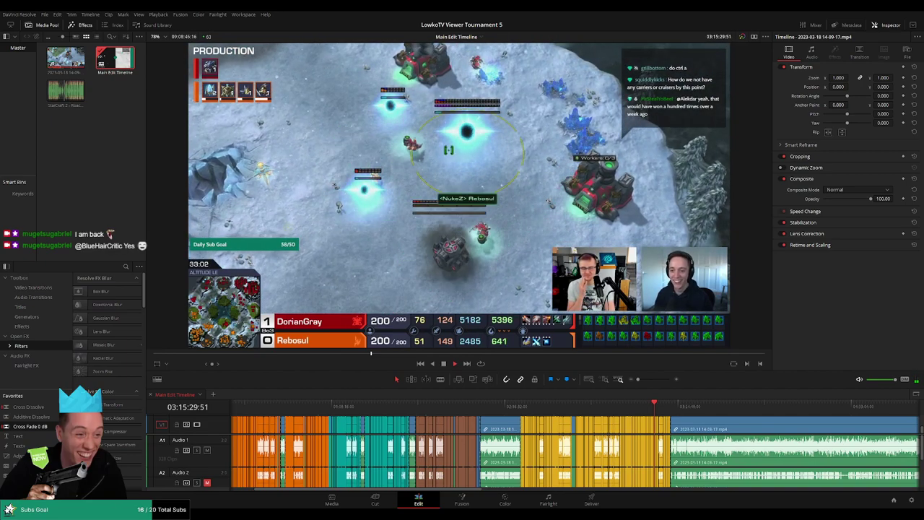
Step: Show where the yellow clips end and break footage begins, with the timeline enlarged to V2 and A3–A4
click(671, 405)
key(space)
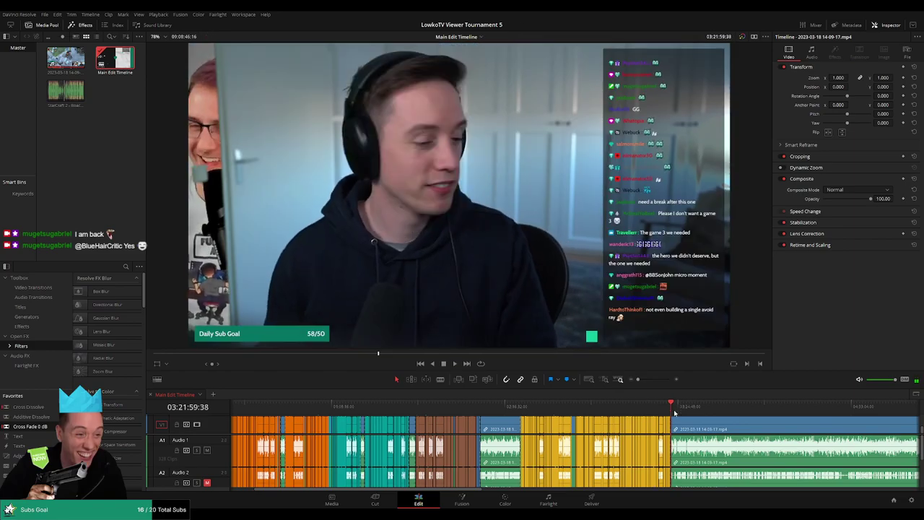
key(space)
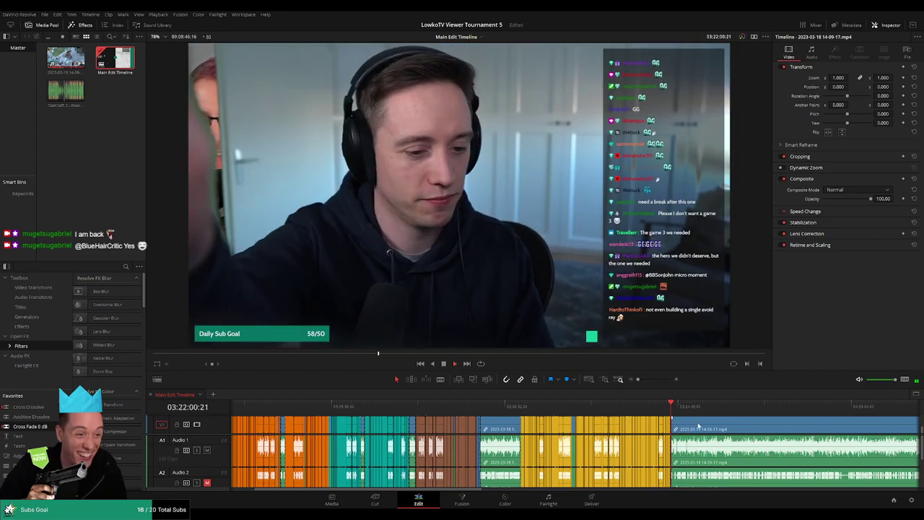
scroll(650, 430, up, 2)
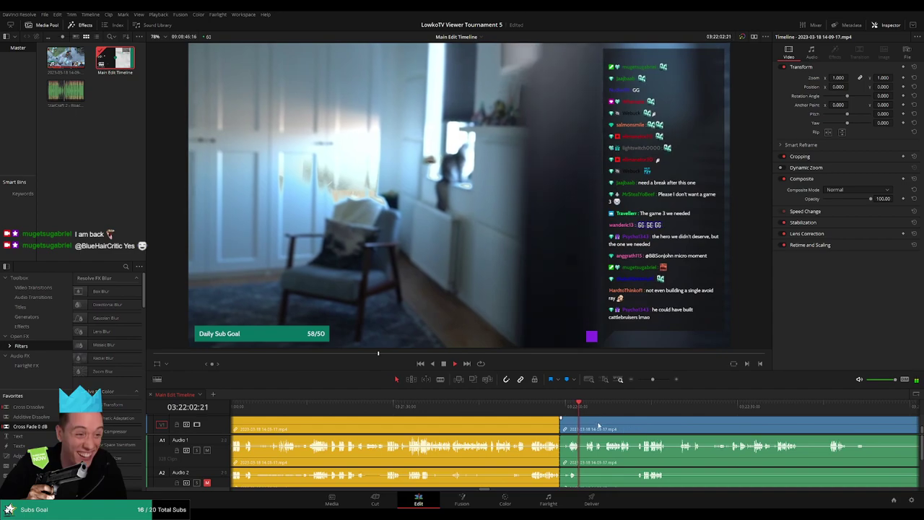
scroll(634, 428, up, 2)
drag(559, 391, 552, 325)
mouse_move(652, 314)
mouse_down()
mouse_move(628, 315)
mouse_move(655, 315)
mouse_up()
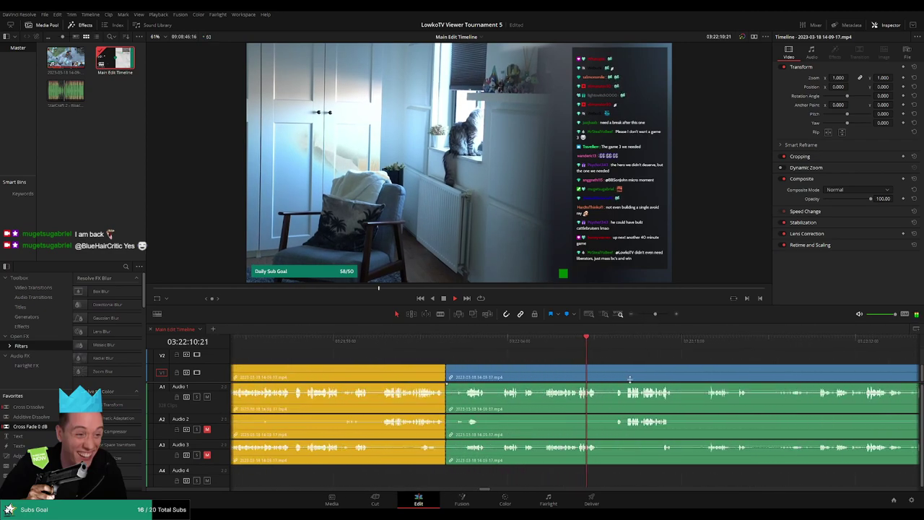
Step: Skim forward through the webcam break footage to the lobby screen
scroll(463, 367, right, 3)
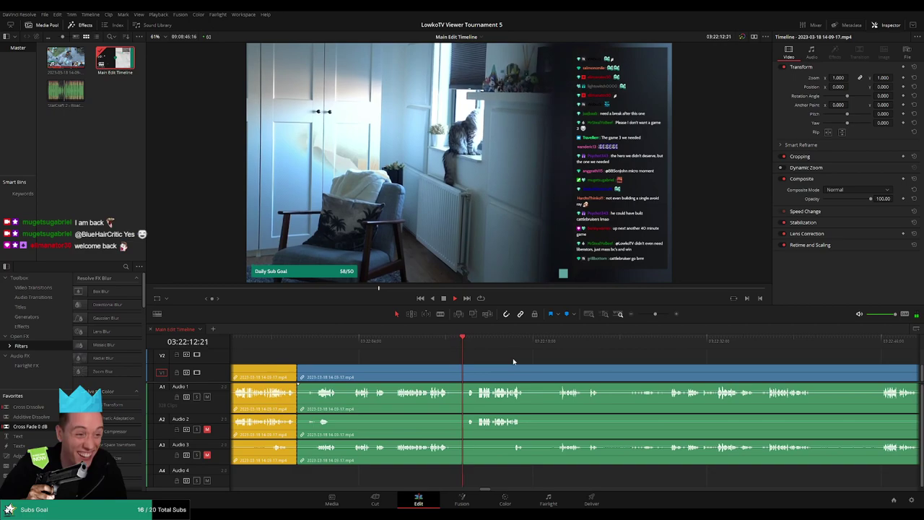
scroll(484, 361, right, 3)
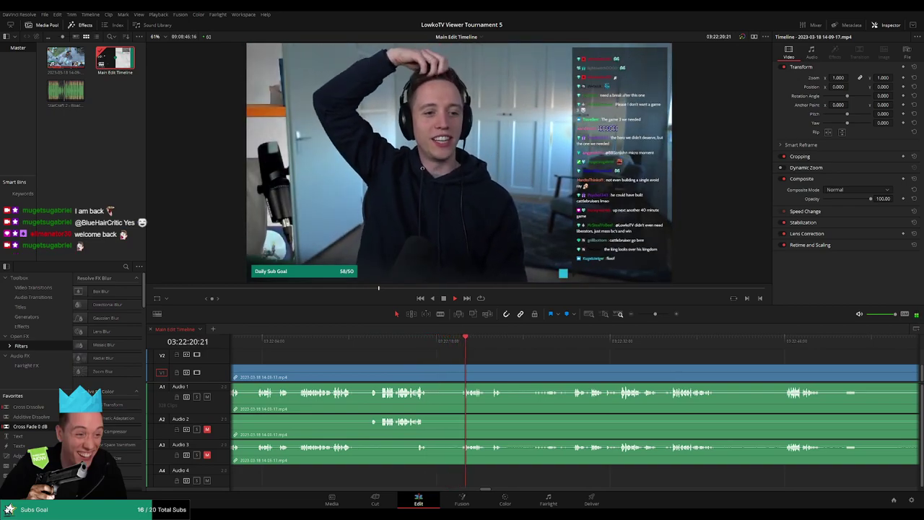
click(571, 339)
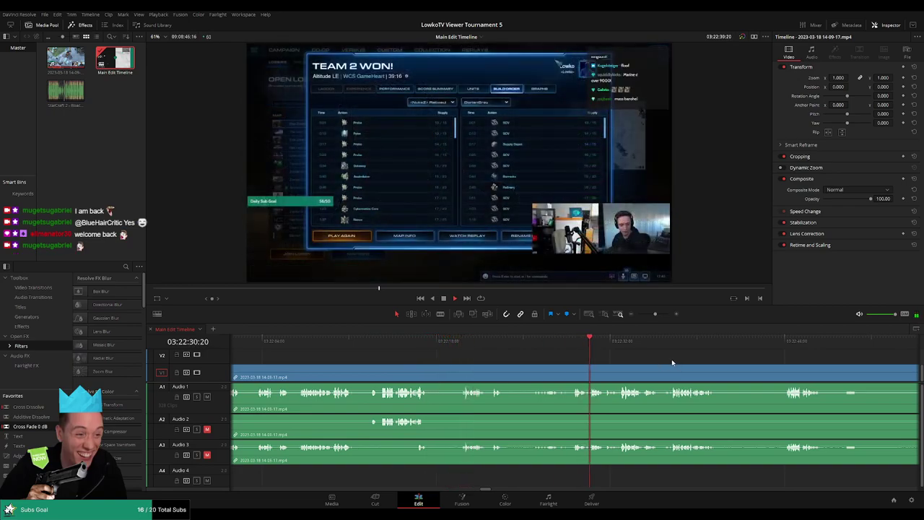
scroll(480, 367, right, 5)
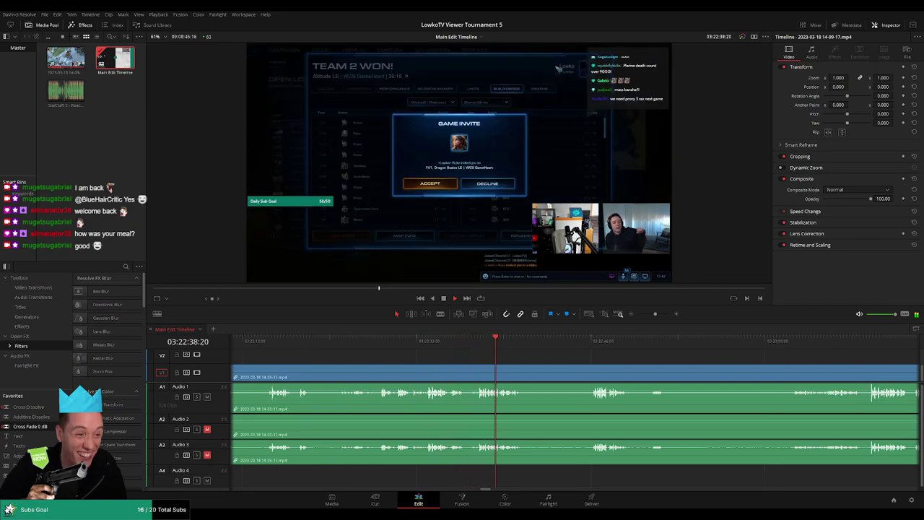
click(594, 353)
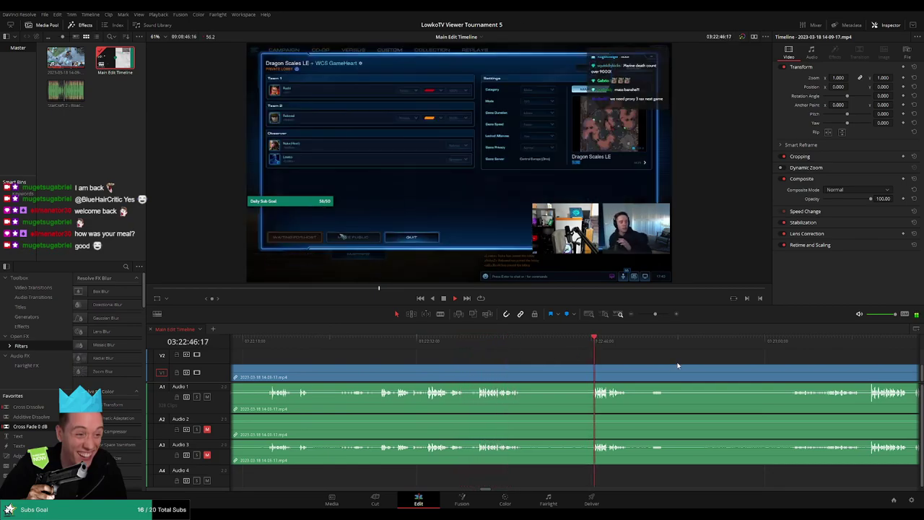
scroll(489, 361, right, 3)
click(619, 352)
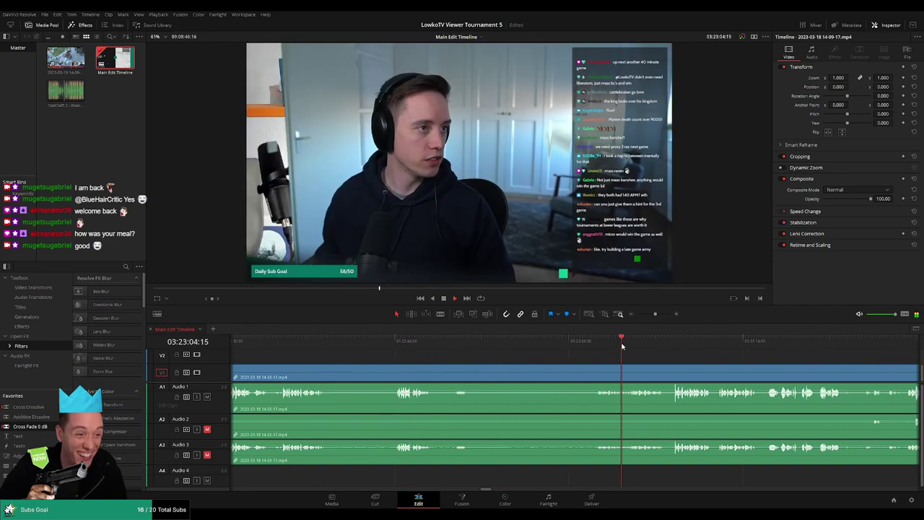
click(659, 349)
scroll(528, 367, right, 5)
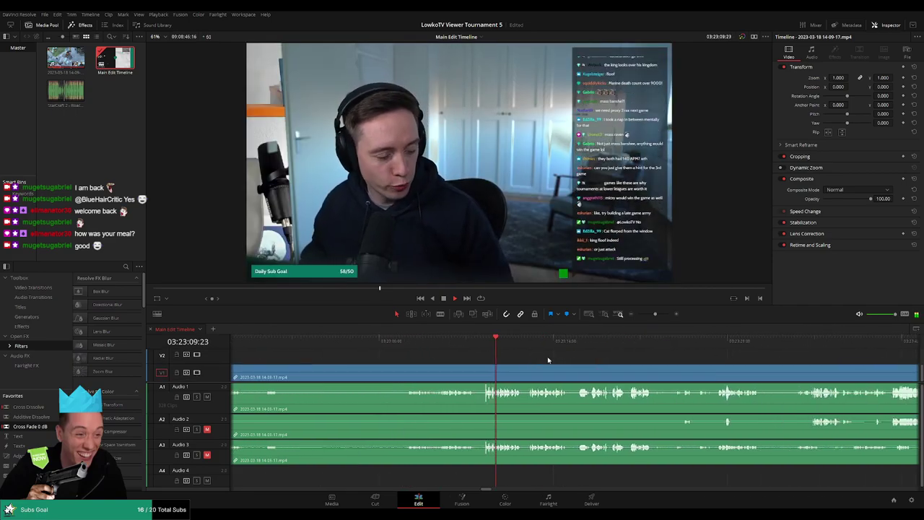
scroll(451, 358, right, 2)
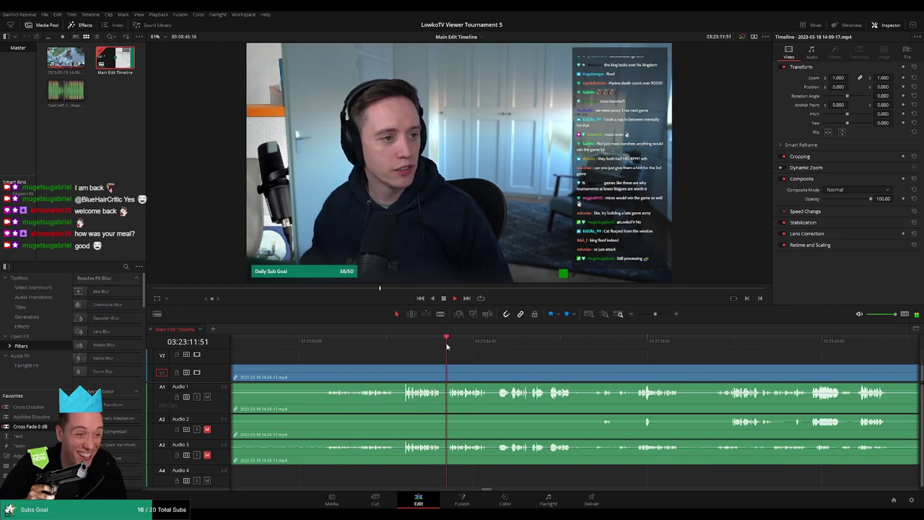
Step: Keep scrubbing the break footage forward to about 03:23:55
scroll(469, 360, right, 1)
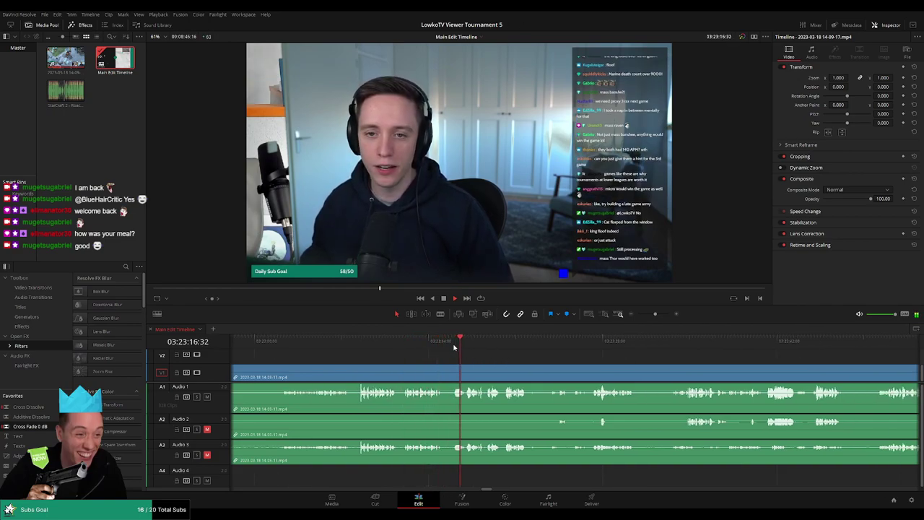
scroll(449, 361, right, 2)
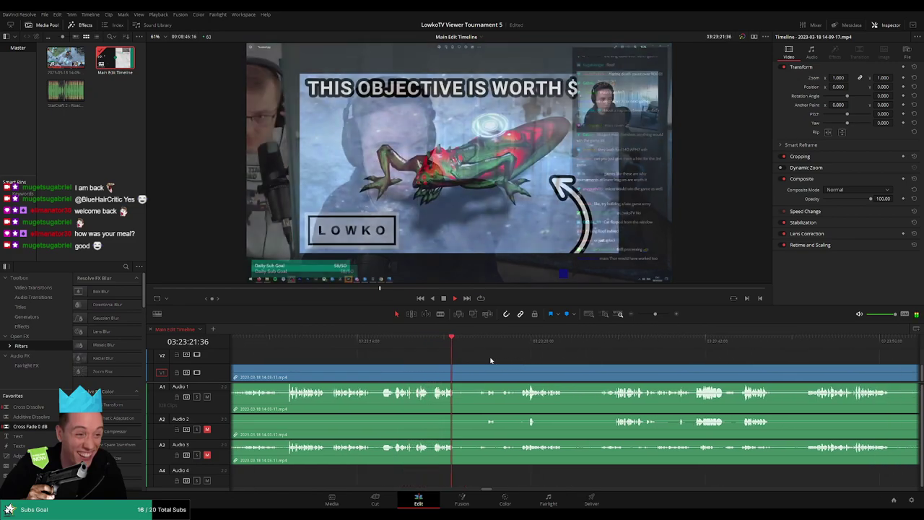
scroll(491, 359, right, 2)
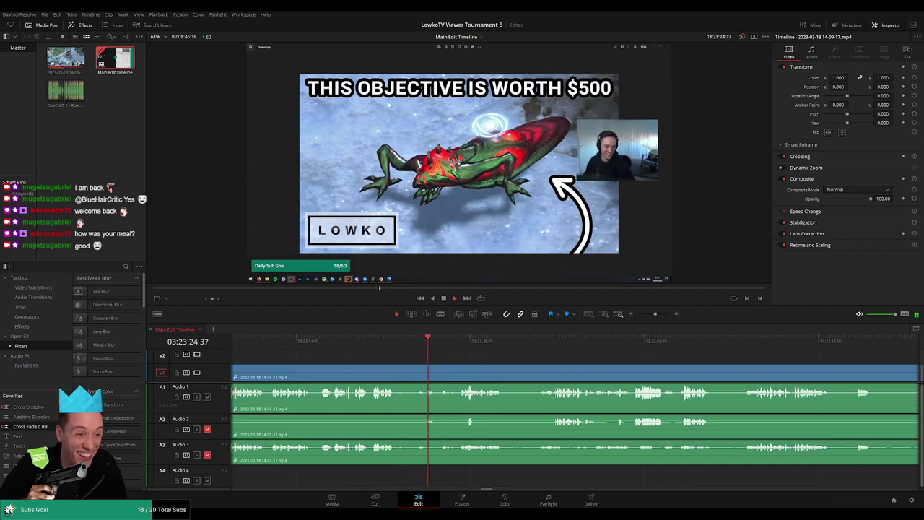
scroll(433, 355, right, 2)
click(466, 342)
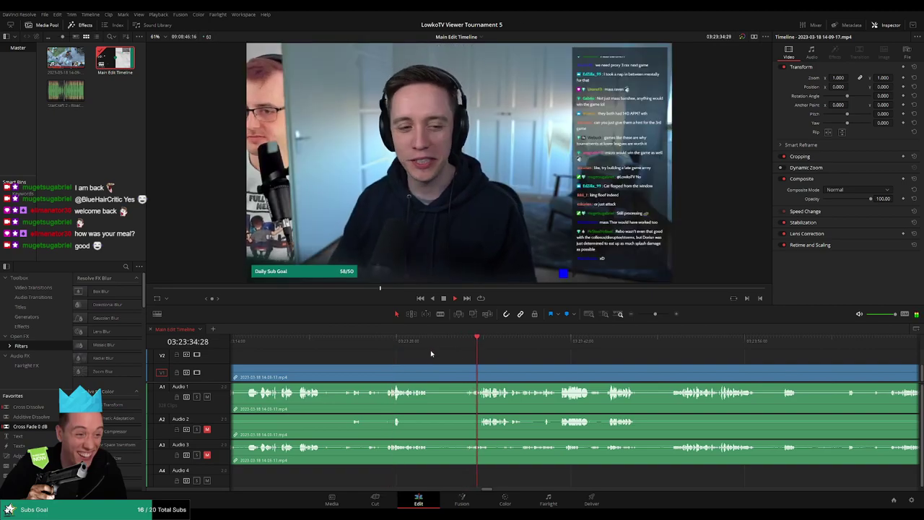
click(396, 342)
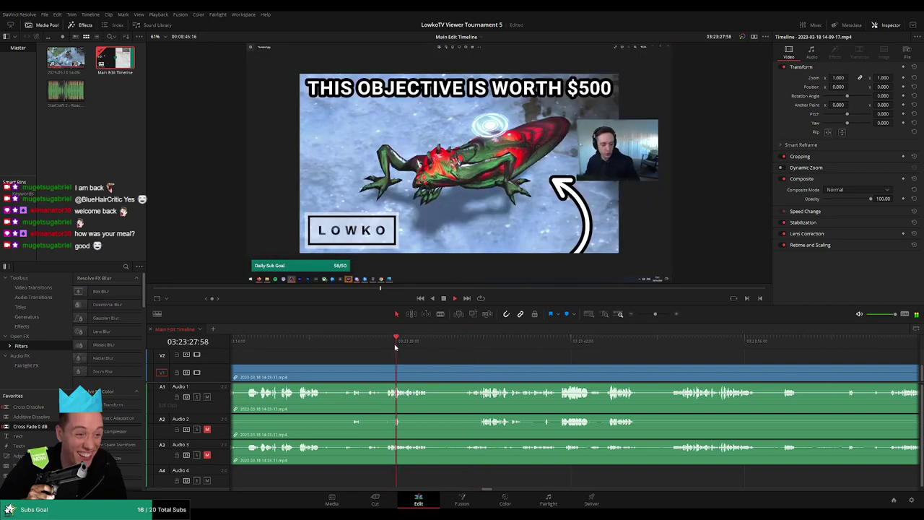
click(482, 342)
scroll(435, 353, right, 3)
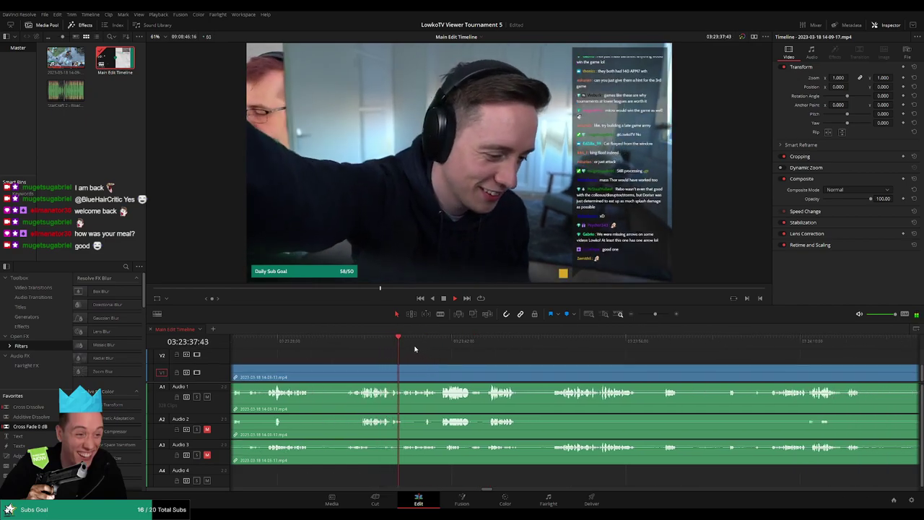
drag(420, 344, 484, 342)
scroll(468, 358, right, 2)
click(478, 342)
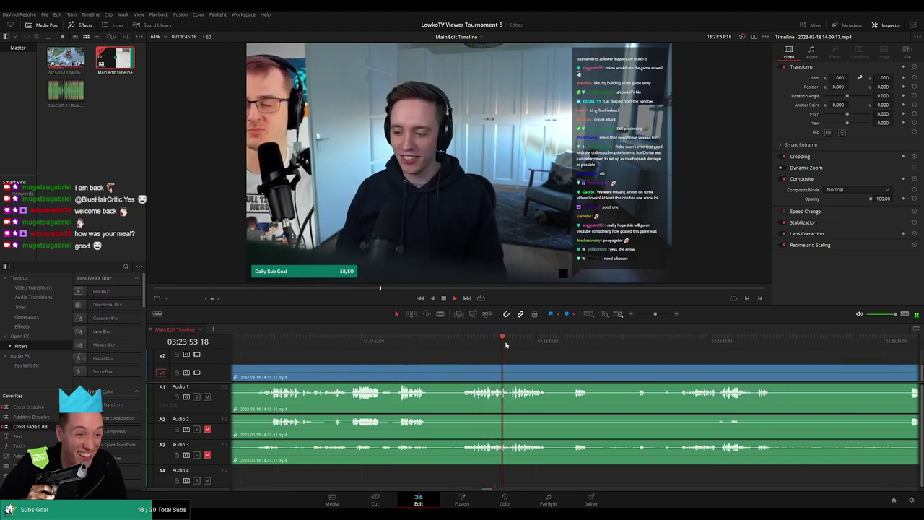
Step: Blade the break clip at two points near 03:23:55
click(462, 344)
key(b)
click(463, 376)
click(534, 341)
scroll(534, 340, right, 3)
click(448, 376)
click(471, 341)
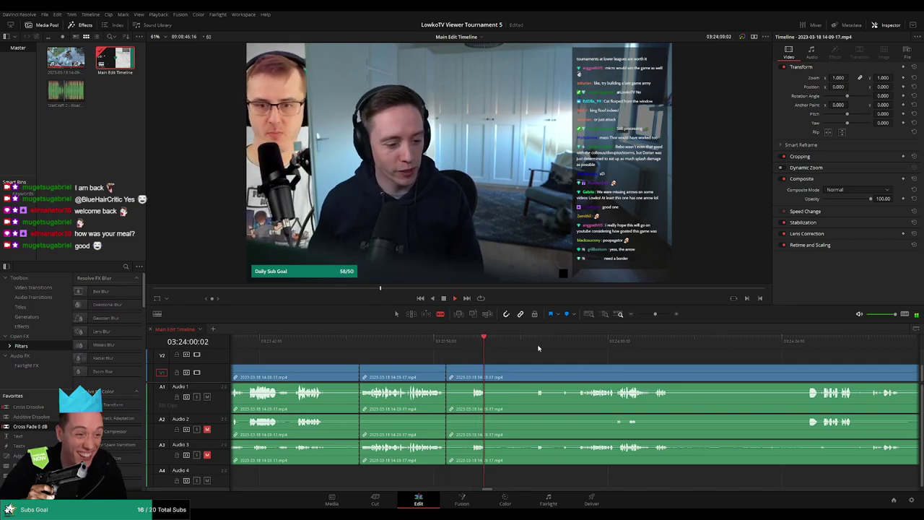
click(592, 342)
Step: Colour the short piece between the two cuts orange
key(a)
click(415, 375)
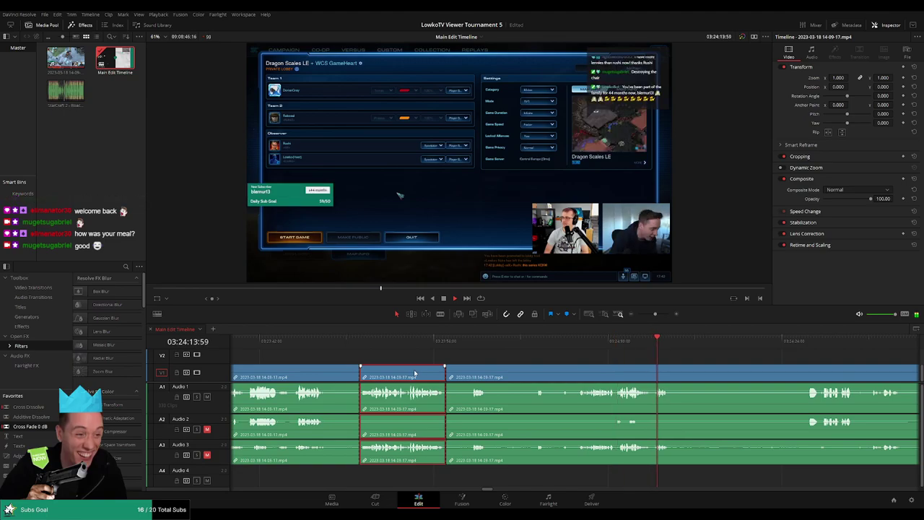
key(alt+o)
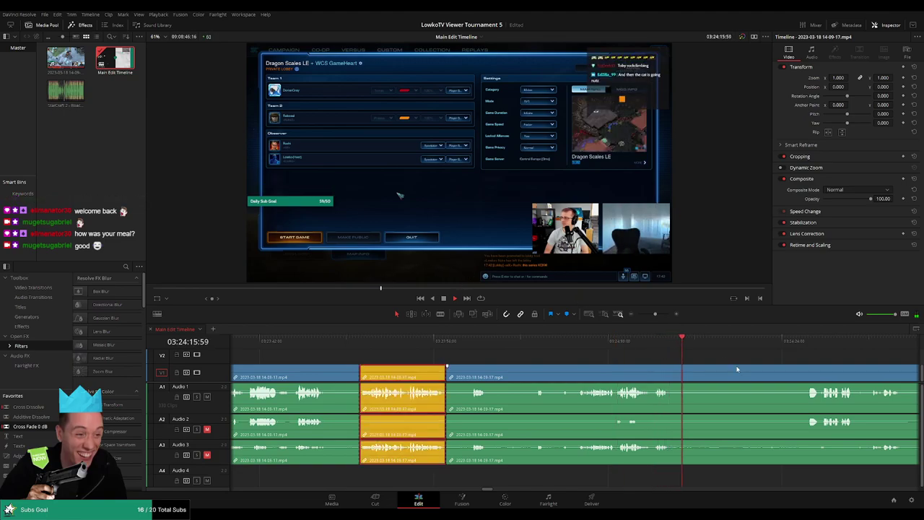
scroll(640, 360, down, 5)
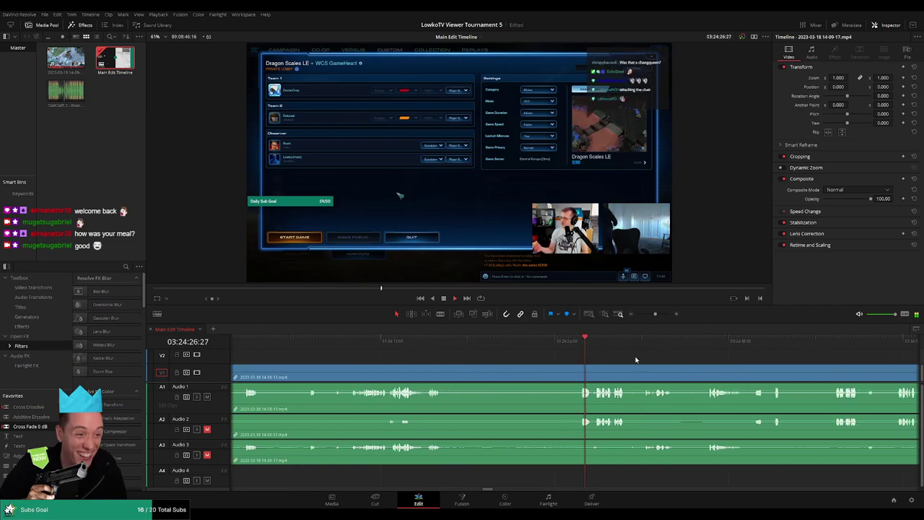
drag(610, 341, 496, 356)
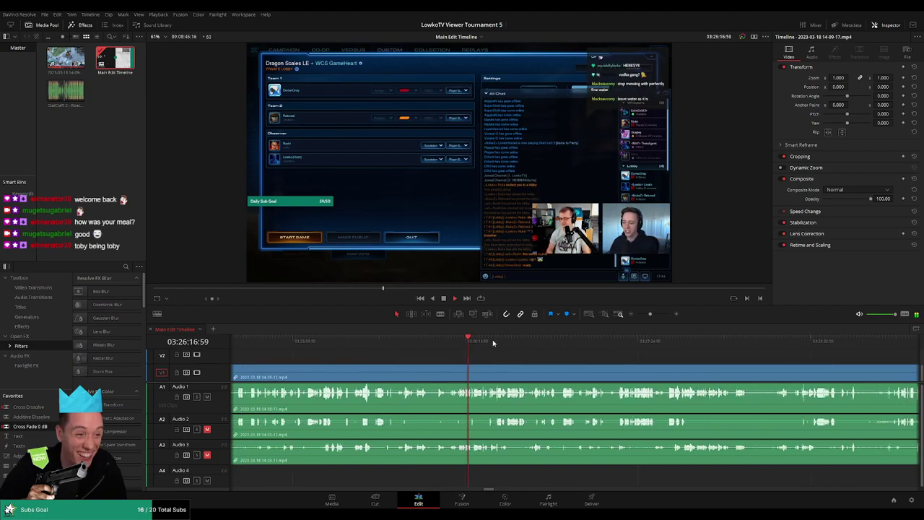
click(492, 343)
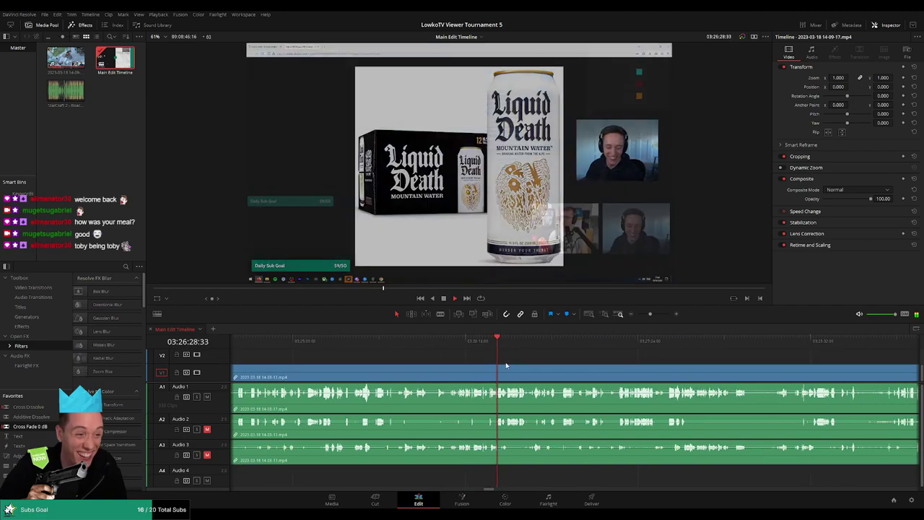
click(573, 342)
click(804, 342)
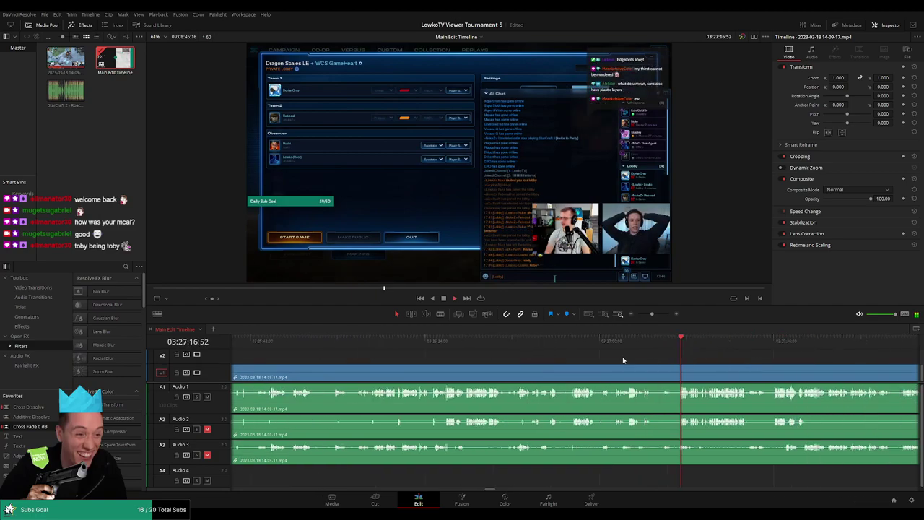
click(581, 342)
click(635, 342)
click(794, 342)
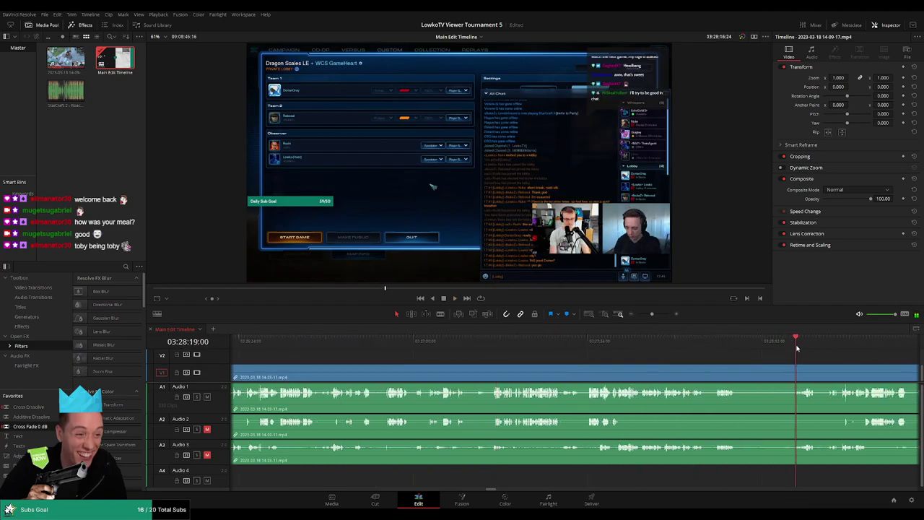
drag(523, 343, 544, 343)
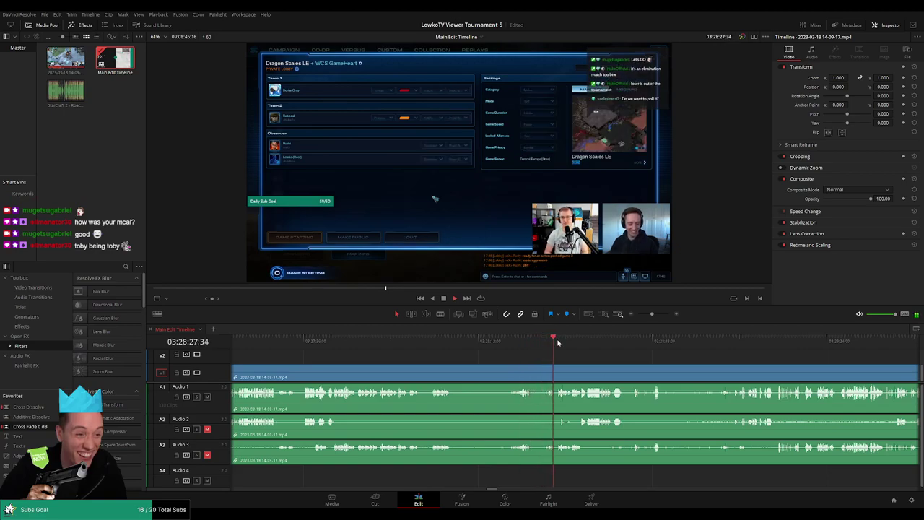
click(540, 343)
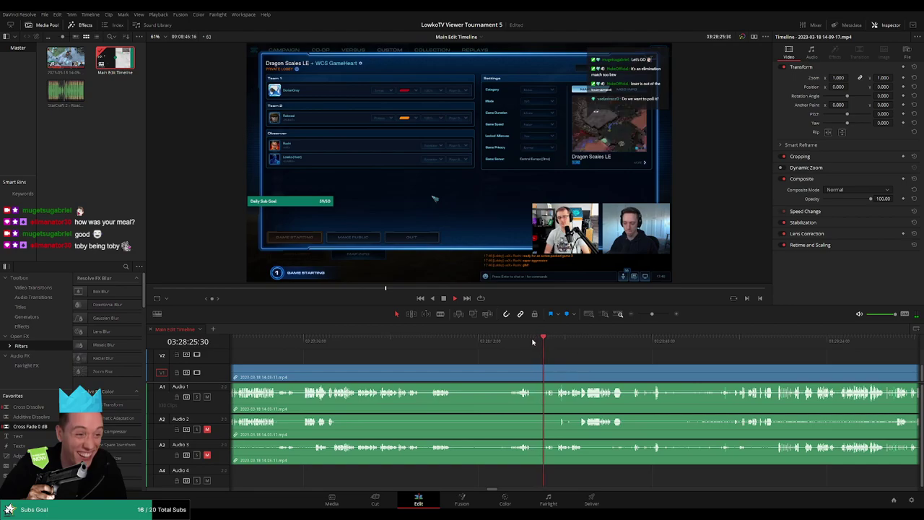
scroll(577, 361, up, 2)
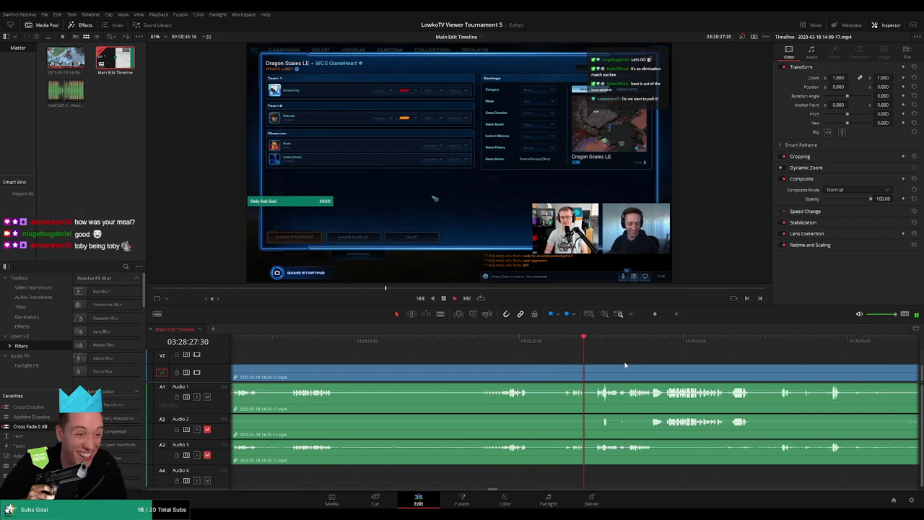
scroll(617, 364, right, 3)
click(505, 340)
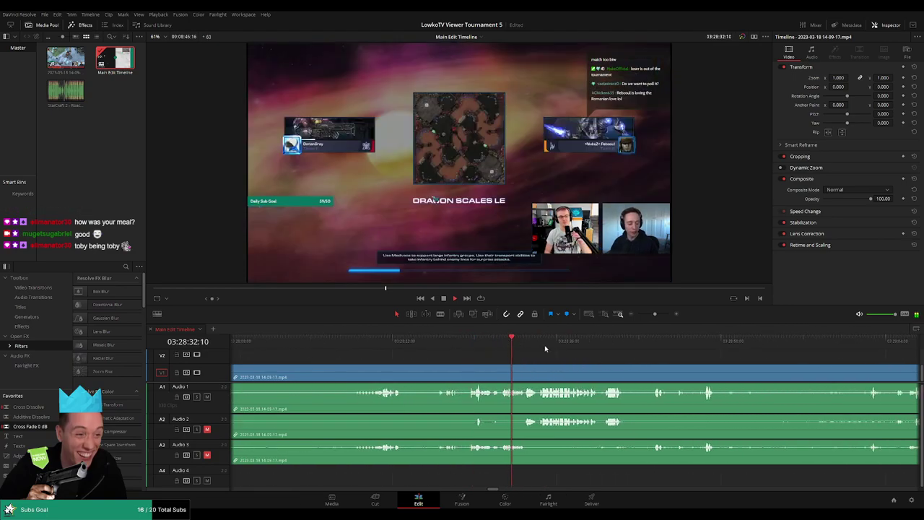
drag(551, 342, 604, 344)
scroll(546, 347, right, 3)
click(545, 340)
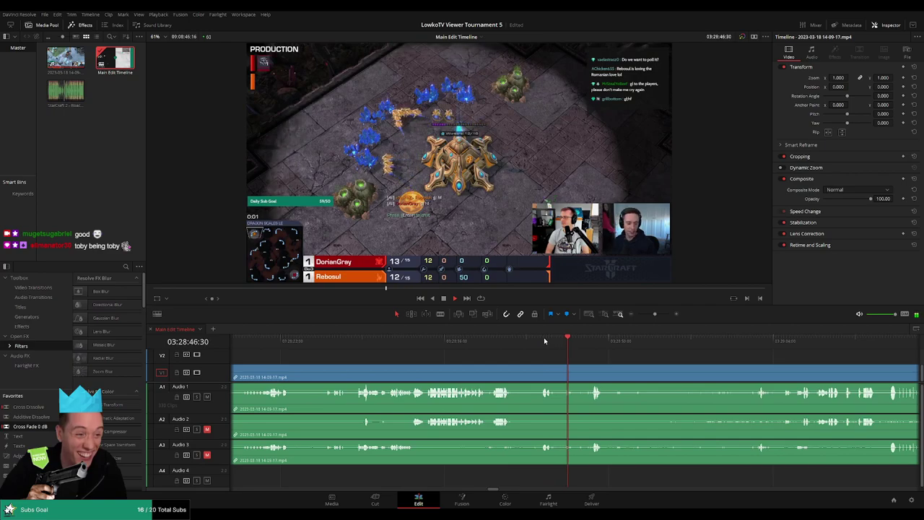
scroll(554, 354, up, 3)
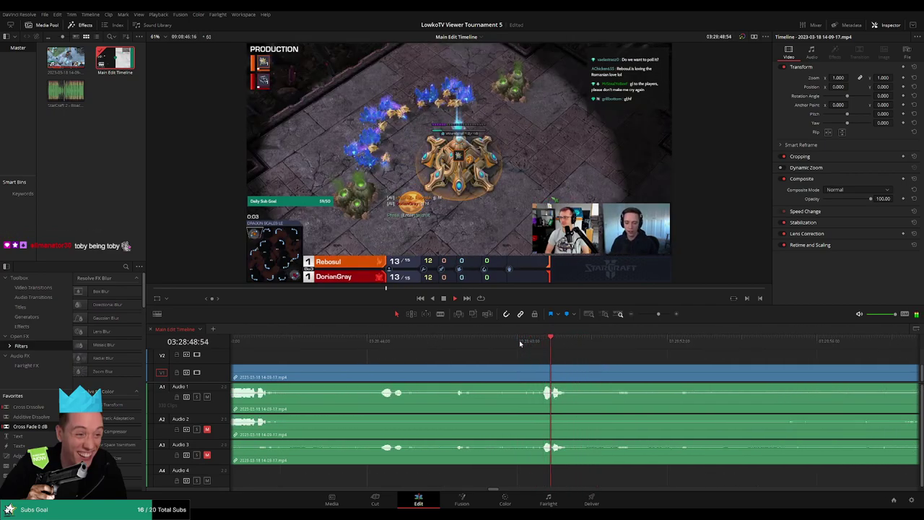
click(441, 339)
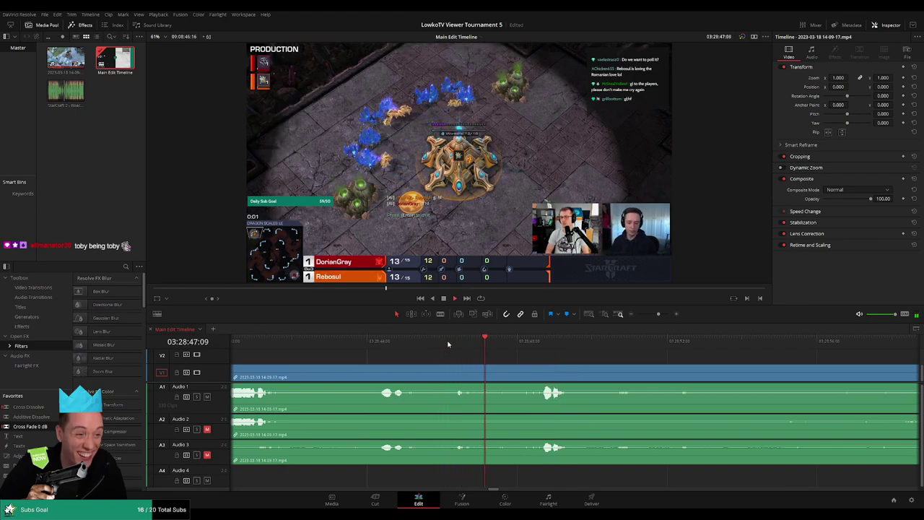
Step: Split the stream footage where the game begins
key(b)
click(581, 365)
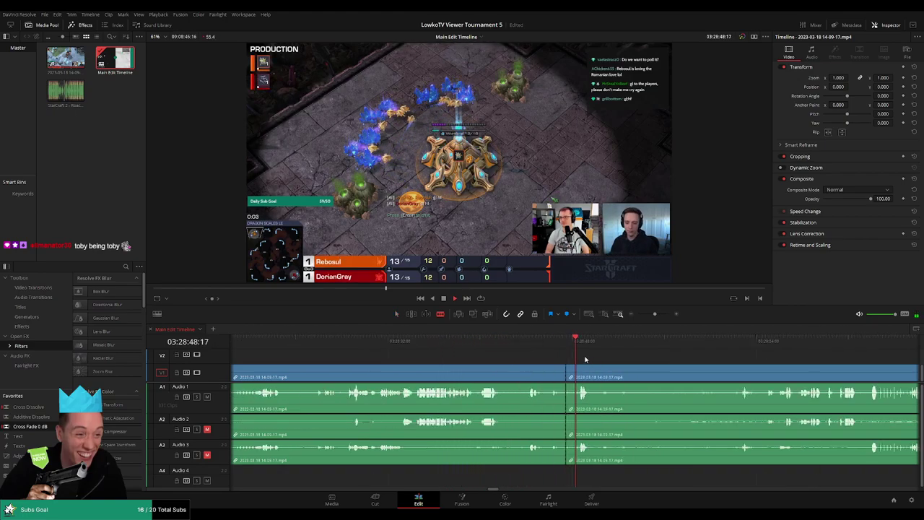
scroll(563, 360, right, 5)
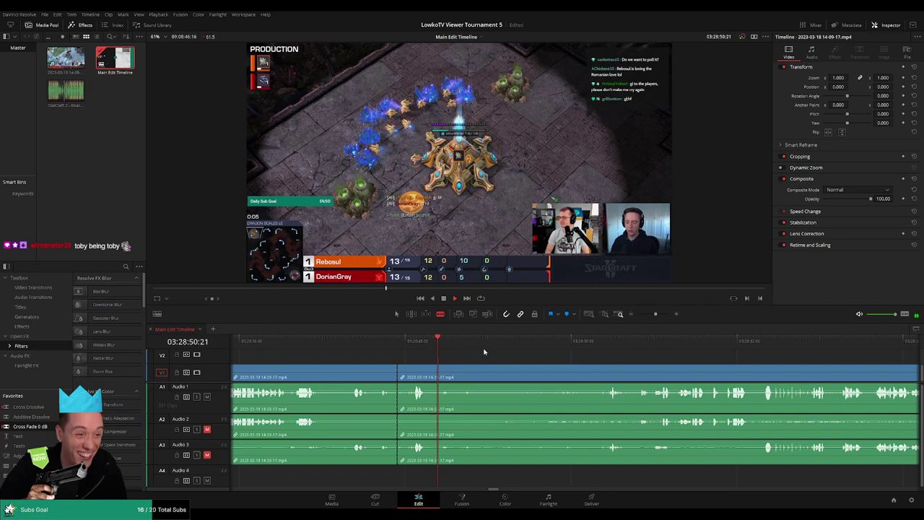
click(608, 341)
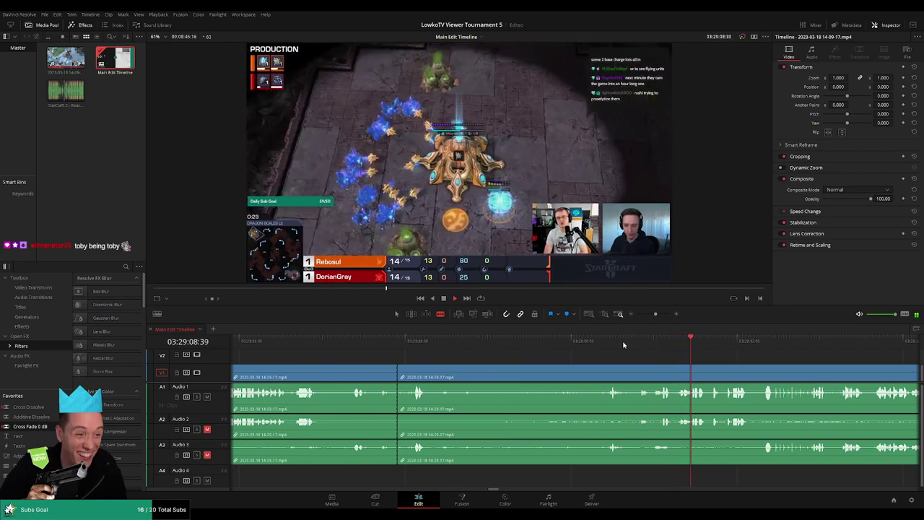
click(597, 340)
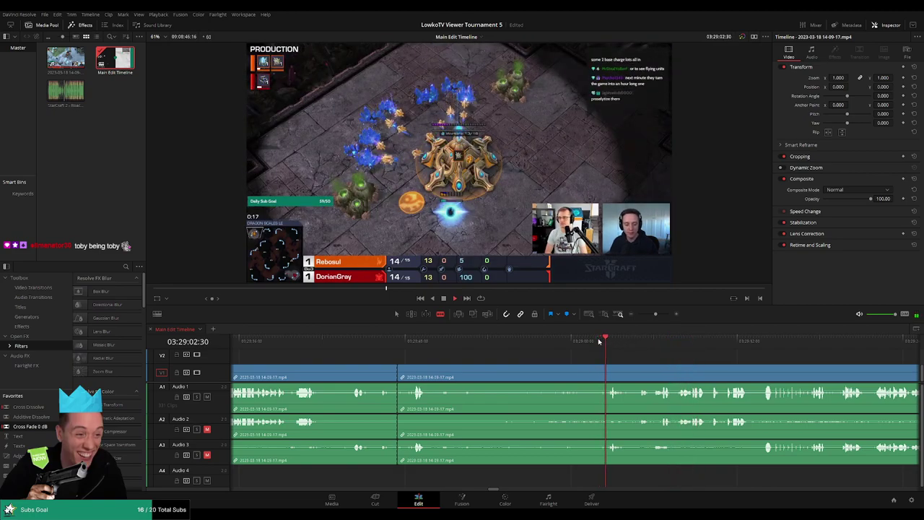
click(610, 373)
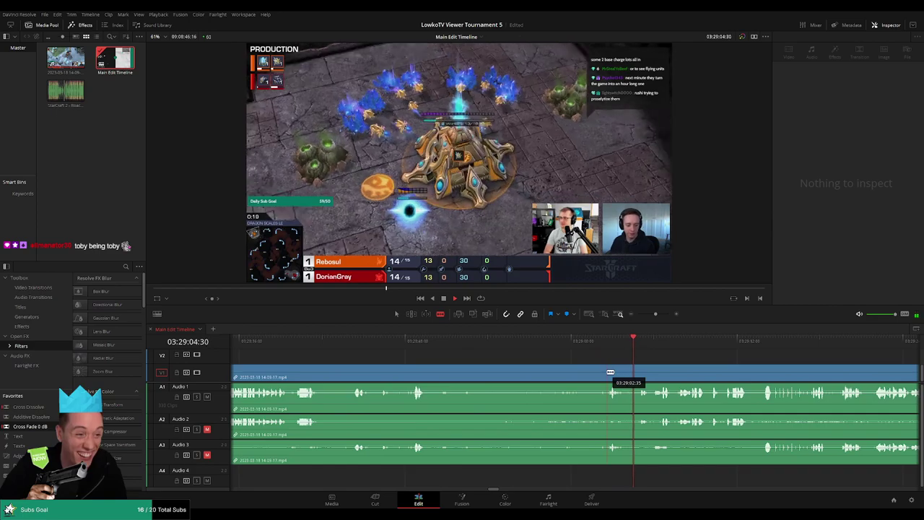
scroll(569, 348, right, 3)
drag(653, 315, 656, 314)
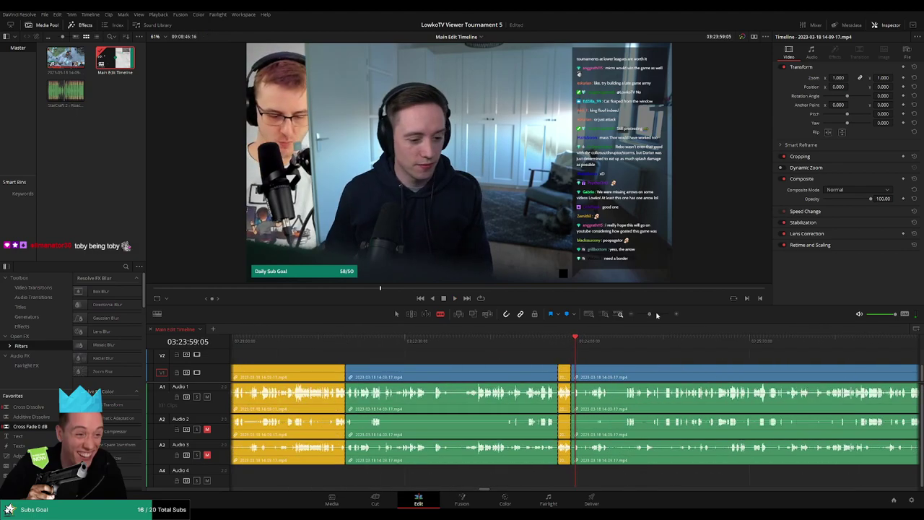
Step: Split the footage at the exact frame where the lobby returns after the webcam break
click(766, 340)
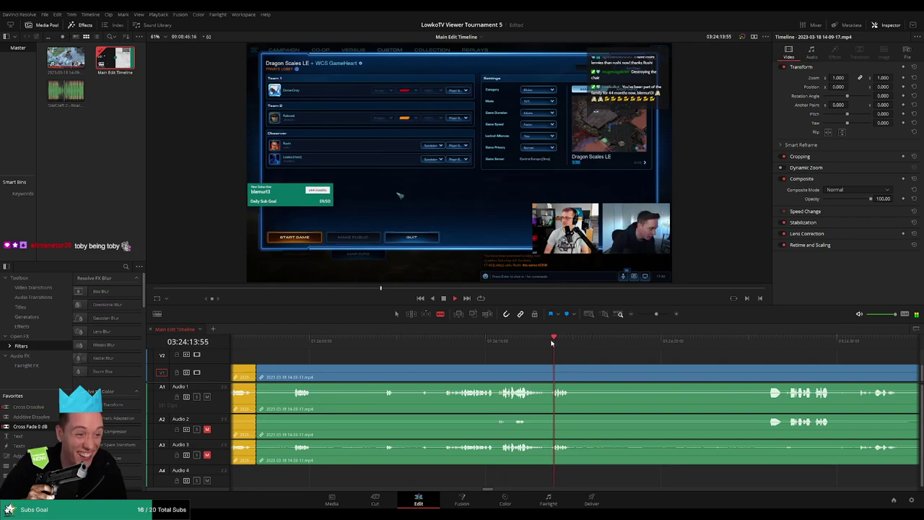
click(377, 340)
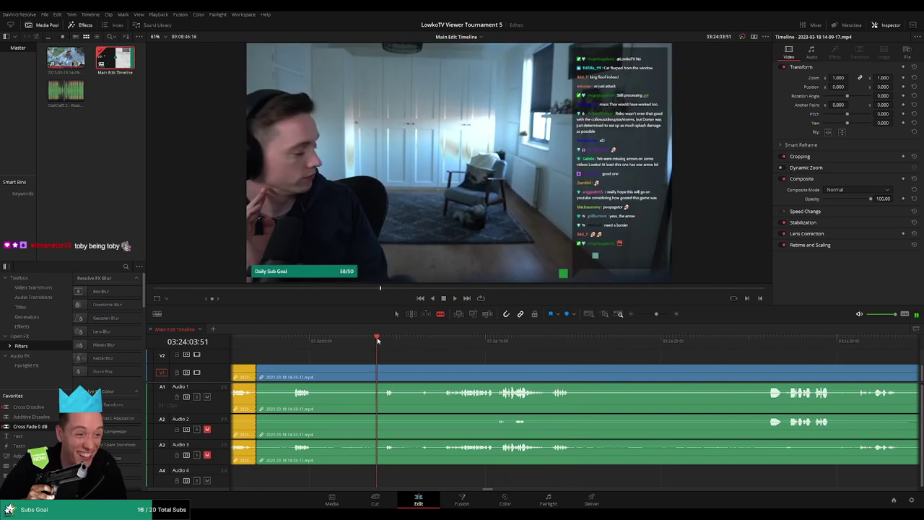
click(428, 341)
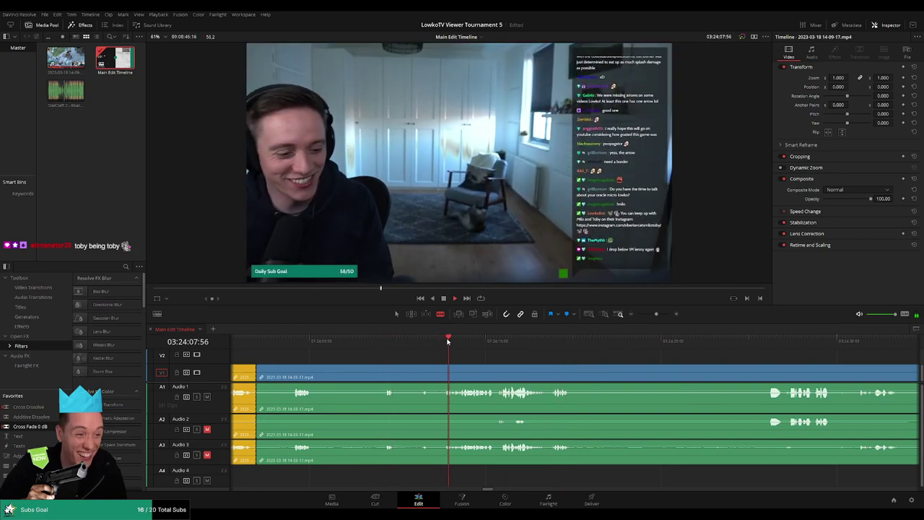
click(482, 342)
click(494, 346)
click(500, 376)
Step: Mark the webcam break piece yellow for removal and check the footage after it
key(a)
click(450, 376)
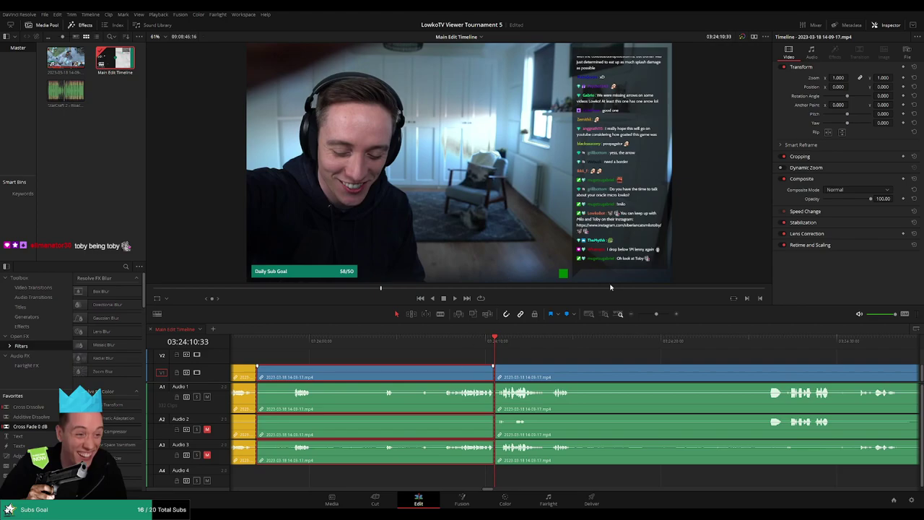
key(space)
click(765, 340)
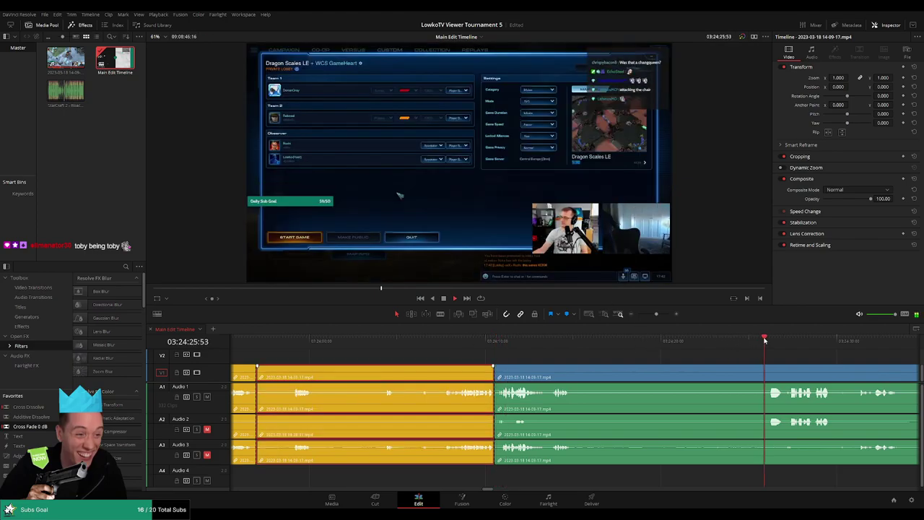
scroll(722, 404, right, 15)
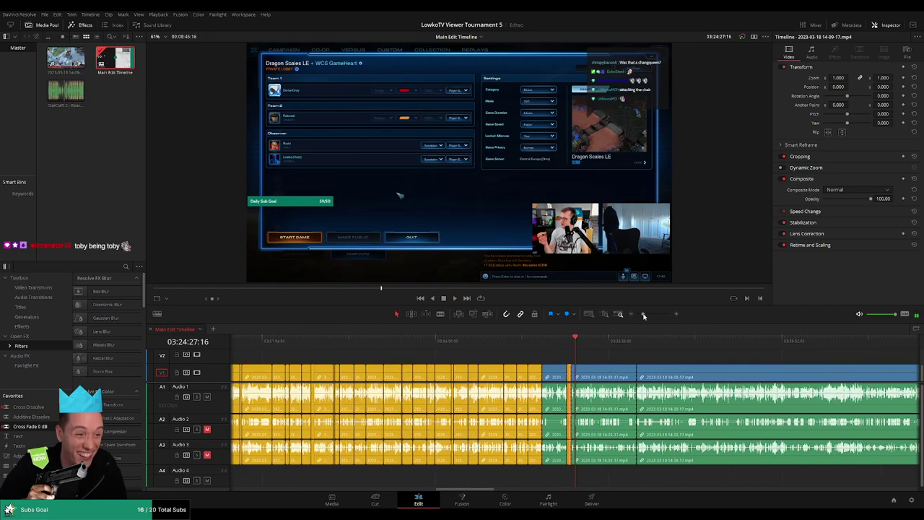
click(645, 345)
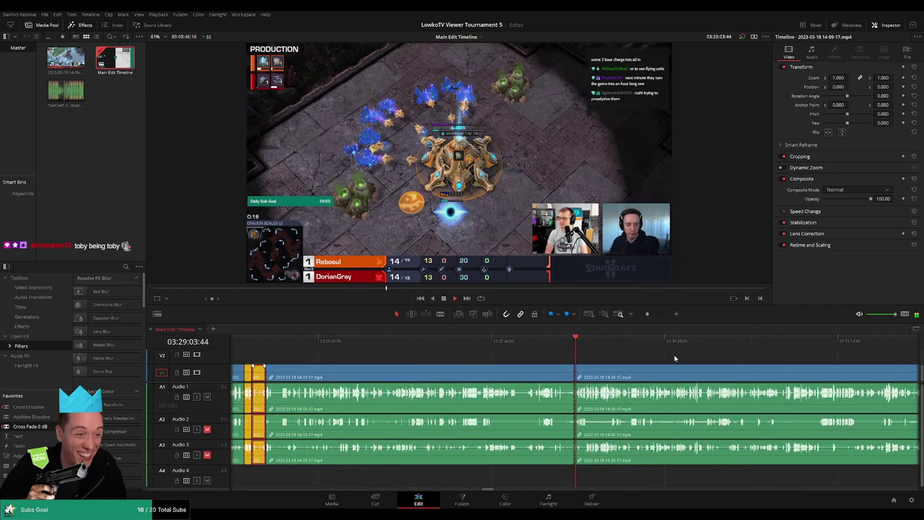
scroll(606, 354, right, 3)
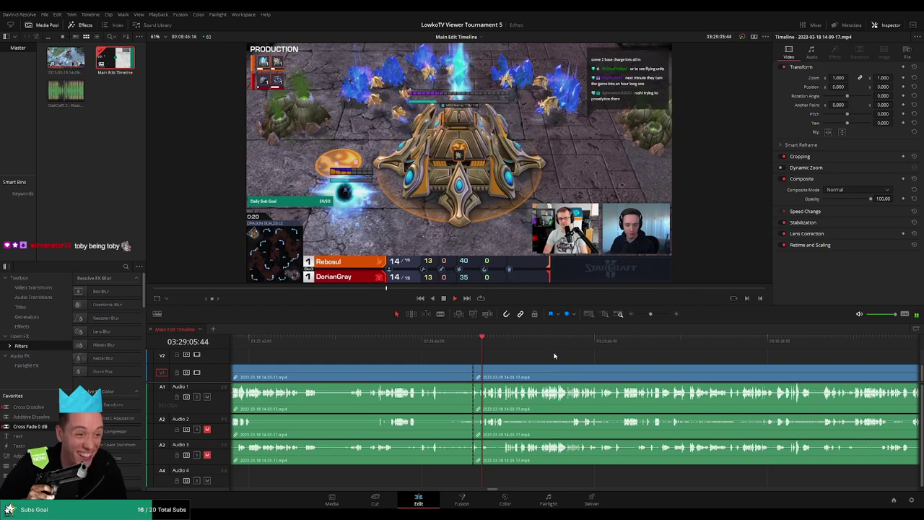
click(559, 358)
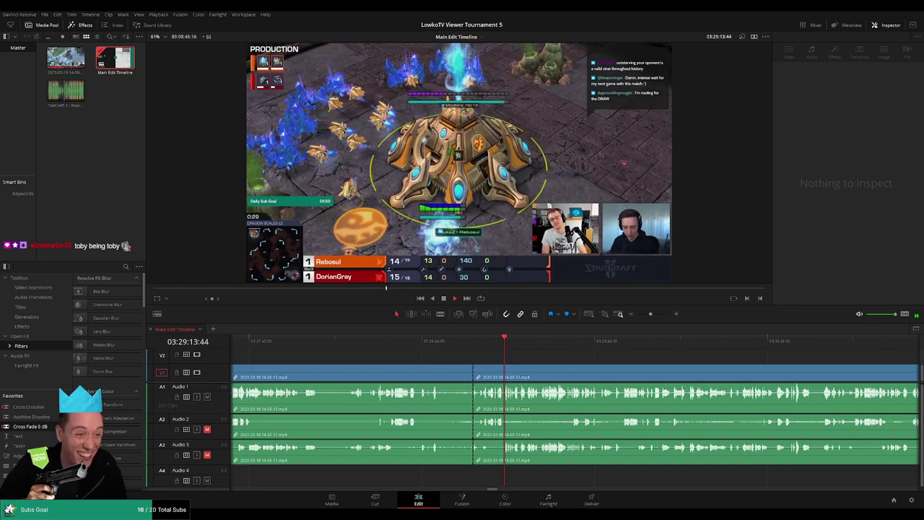
scroll(533, 356, left, 2)
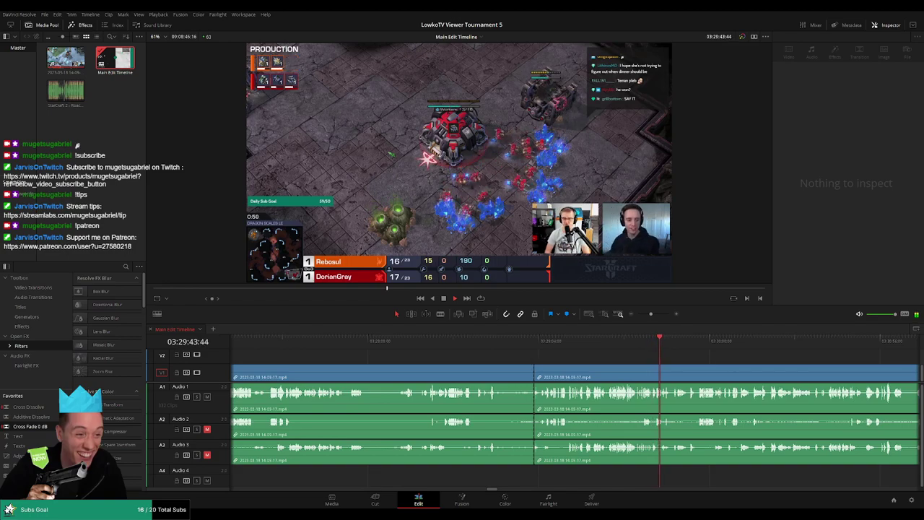
scroll(680, 360, up, 3)
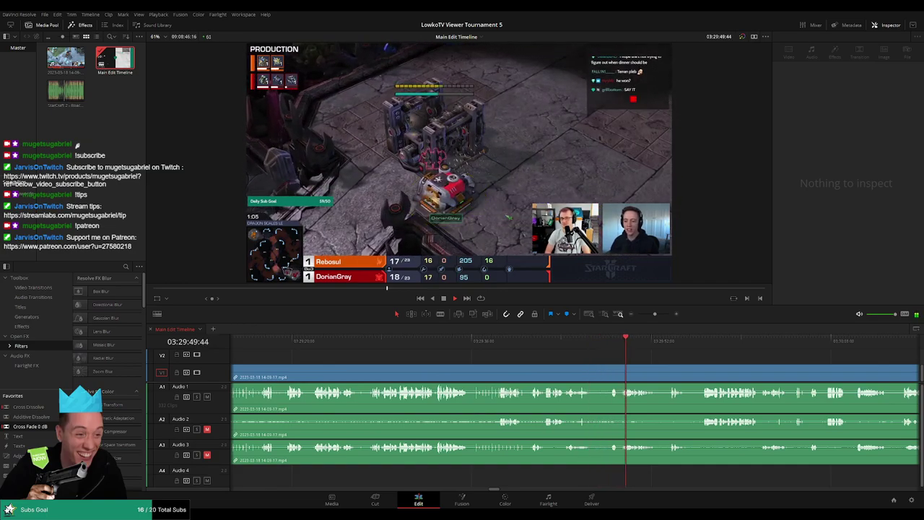
drag(506, 340, 469, 343)
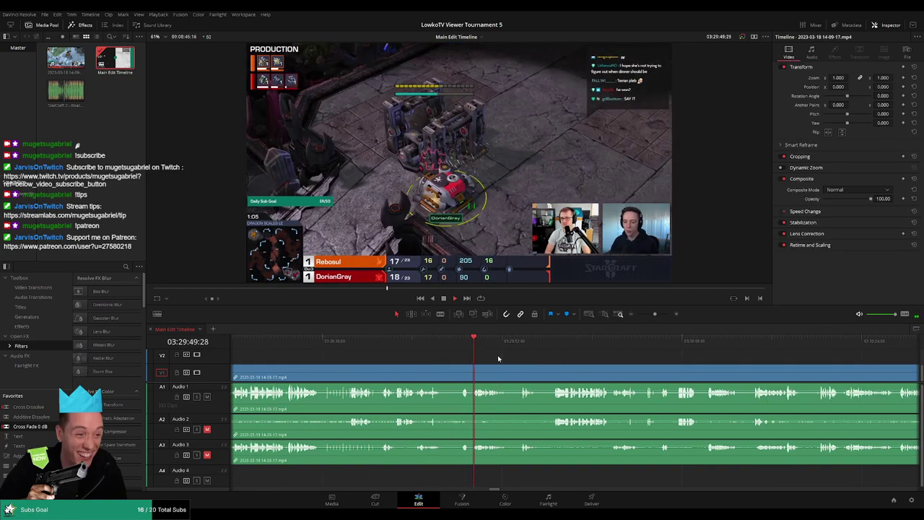
scroll(648, 330, down, 3)
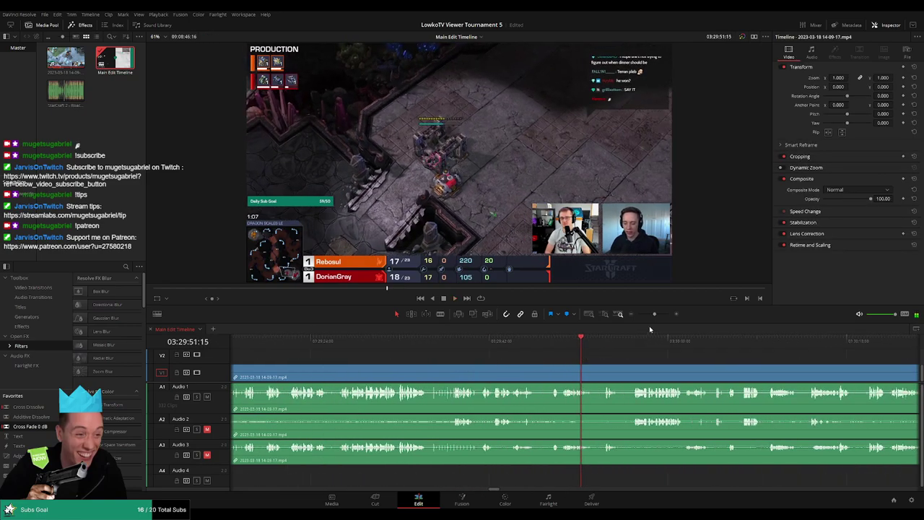
scroll(648, 330, up, 3)
click(430, 341)
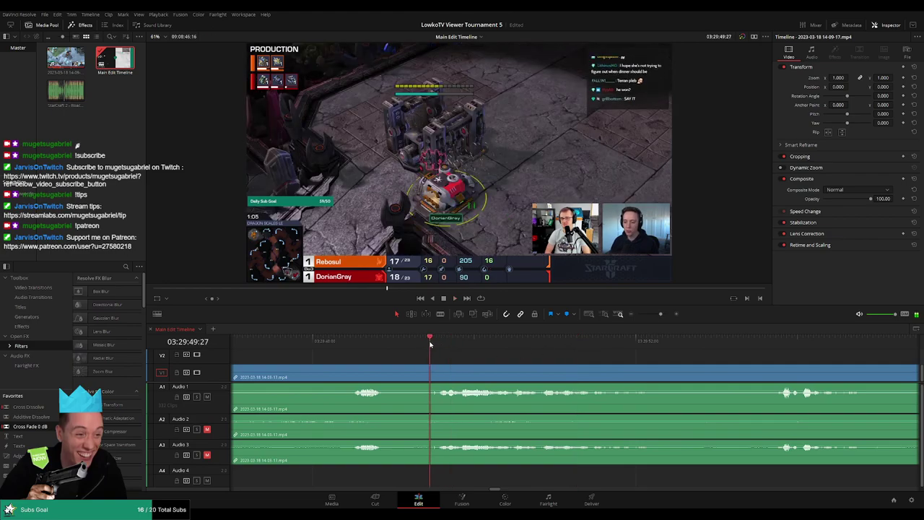
key(ctrl+b)
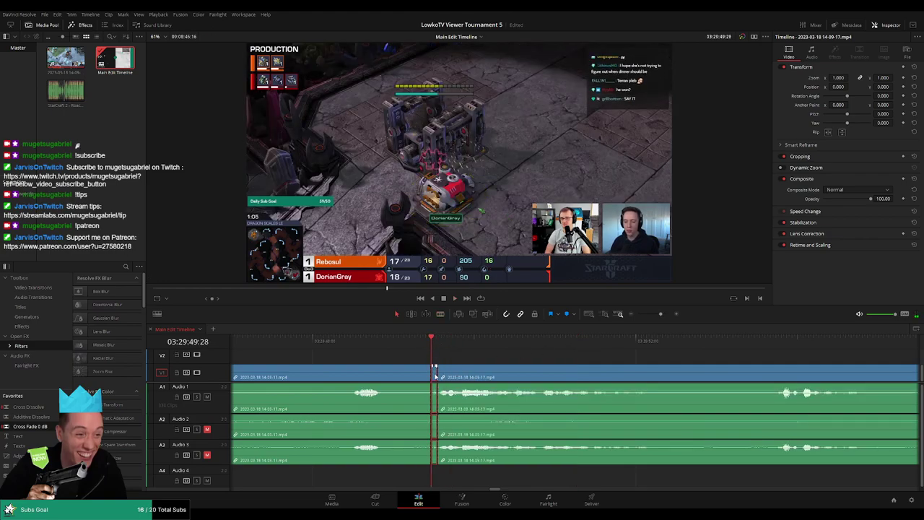
key(space)
scroll(585, 369, down, 3)
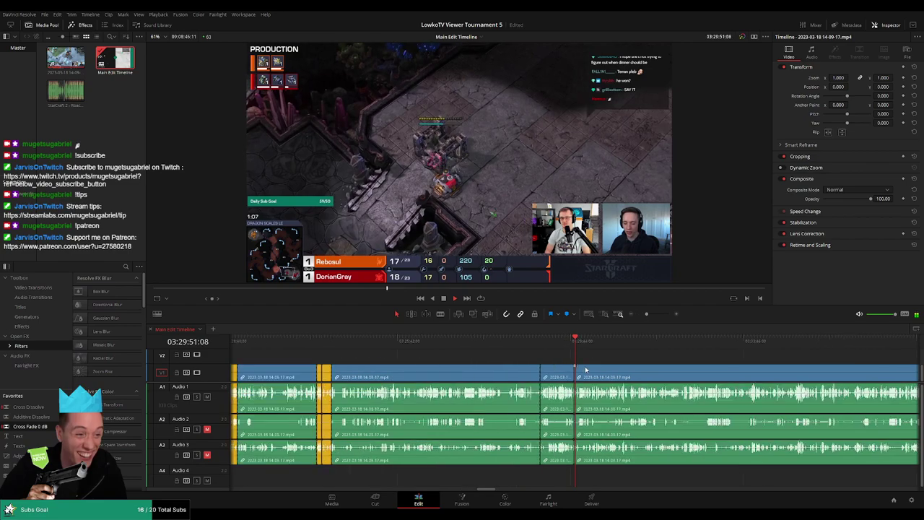
scroll(577, 371, down, 2)
click(561, 376)
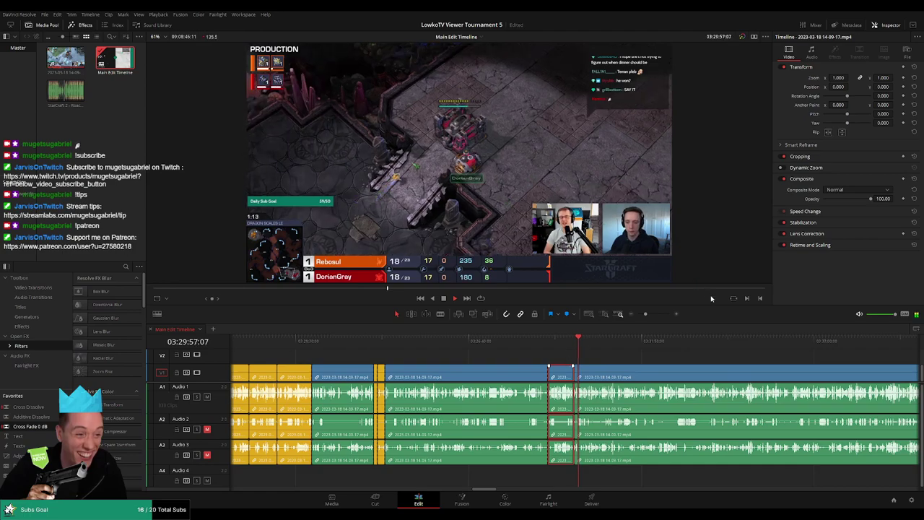
drag(644, 313, 654, 313)
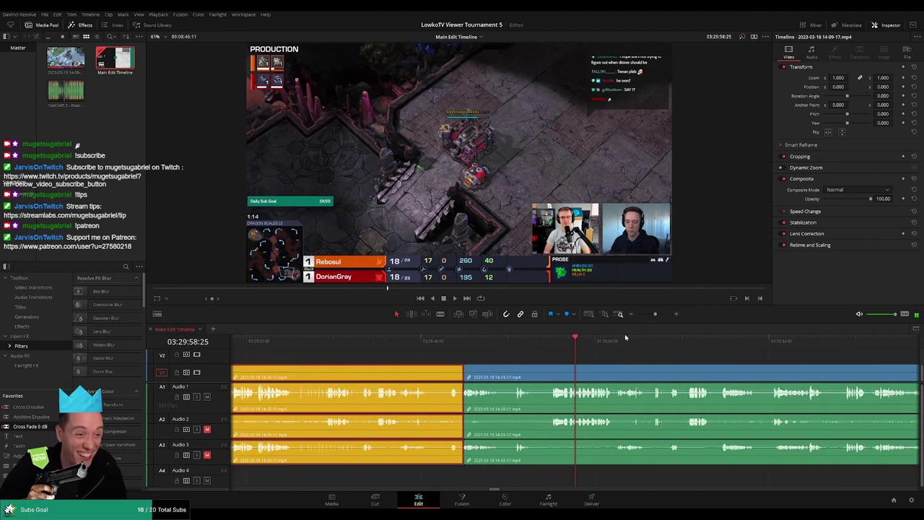
click(469, 354)
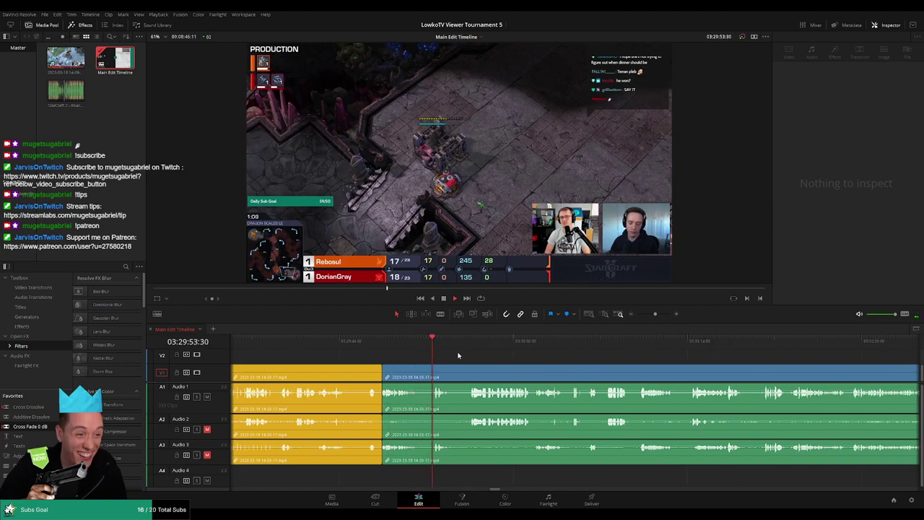
drag(654, 313, 661, 316)
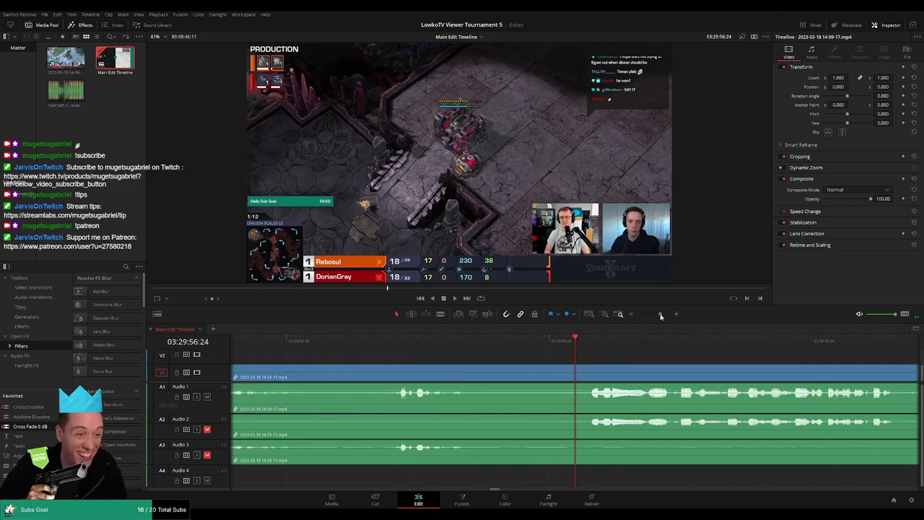
scroll(466, 360, down, 2)
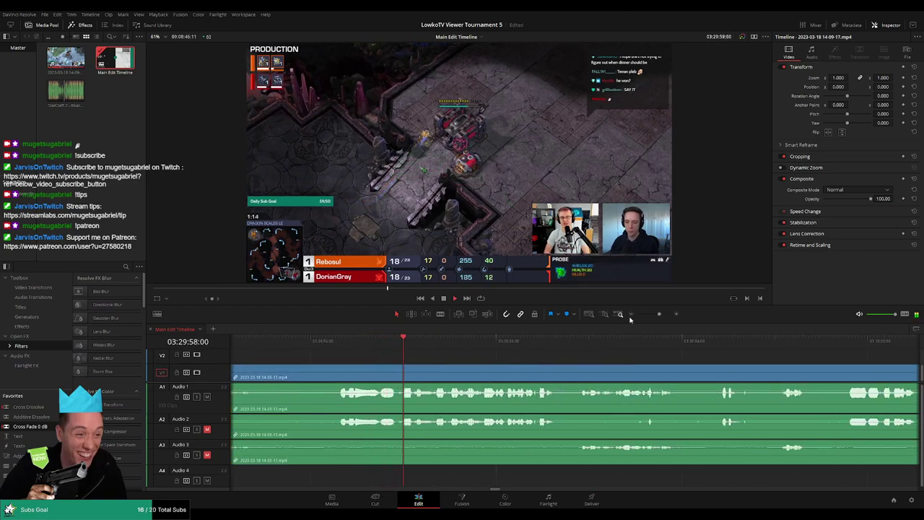
scroll(552, 387, down, 3)
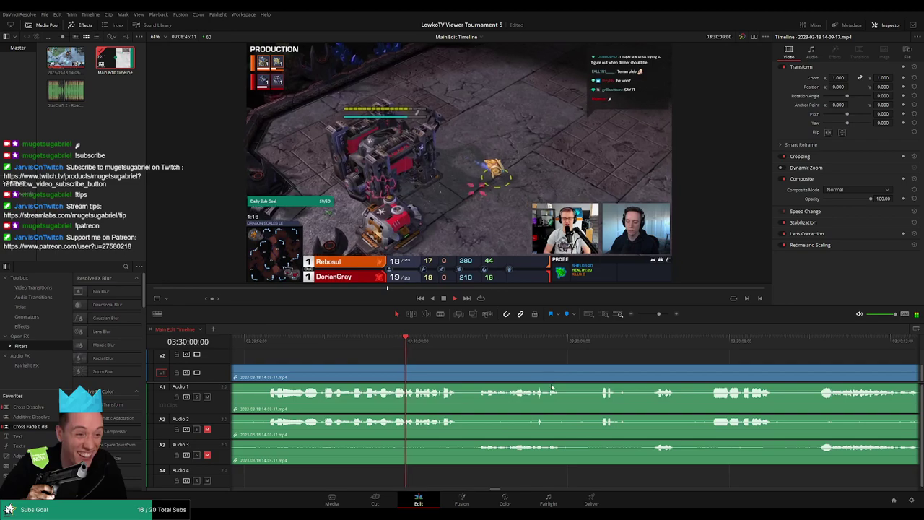
scroll(463, 348, down, 2)
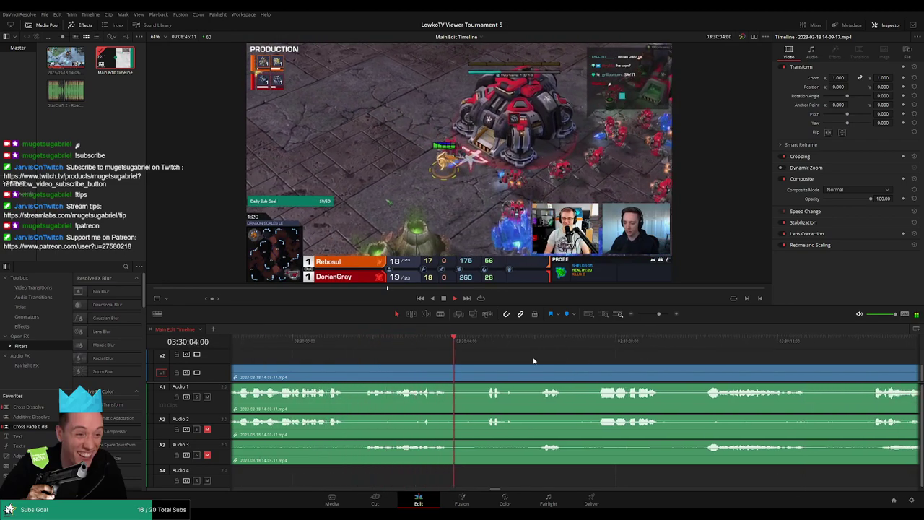
scroll(468, 353, down, 1)
scroll(469, 355, down, 1)
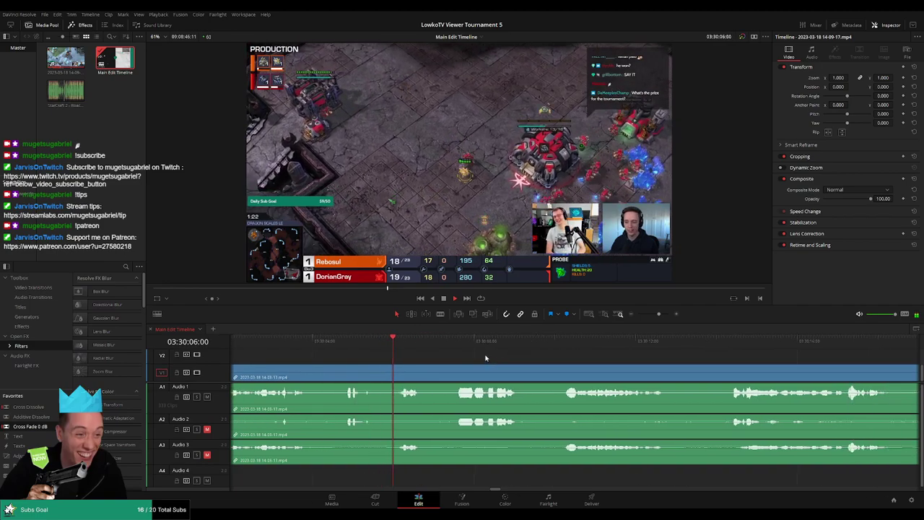
scroll(505, 364, down, 1)
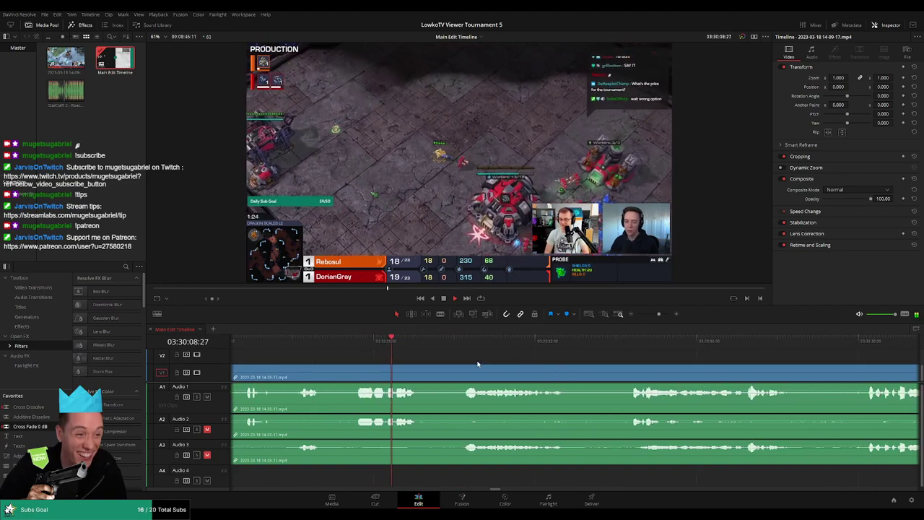
scroll(476, 350, down, 1)
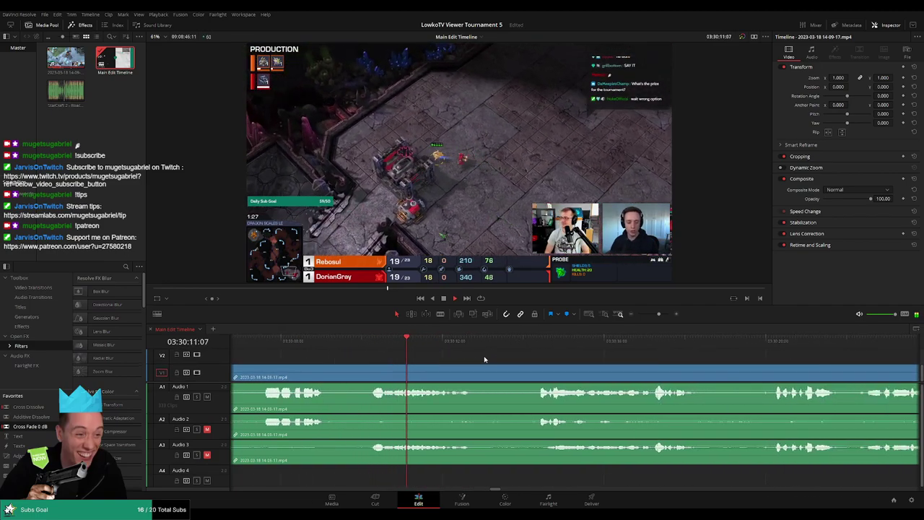
scroll(457, 365, down, 1)
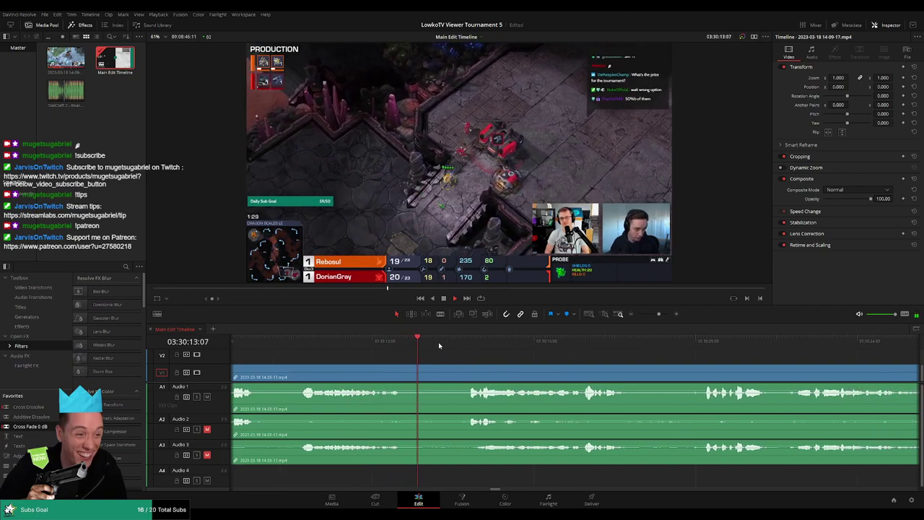
Step: Blade out the first break stretch and ripple delete it
key(b)
click(404, 371)
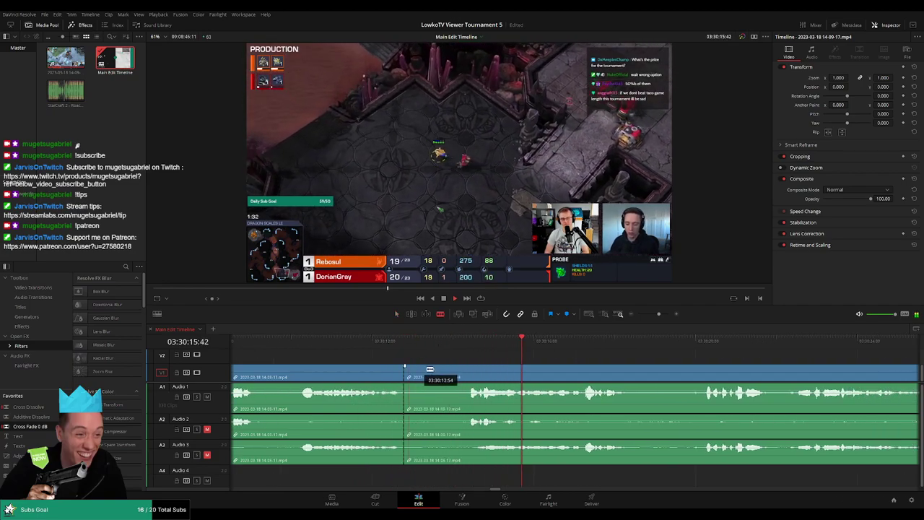
click(466, 371)
key(a)
click(444, 375)
key(Delete)
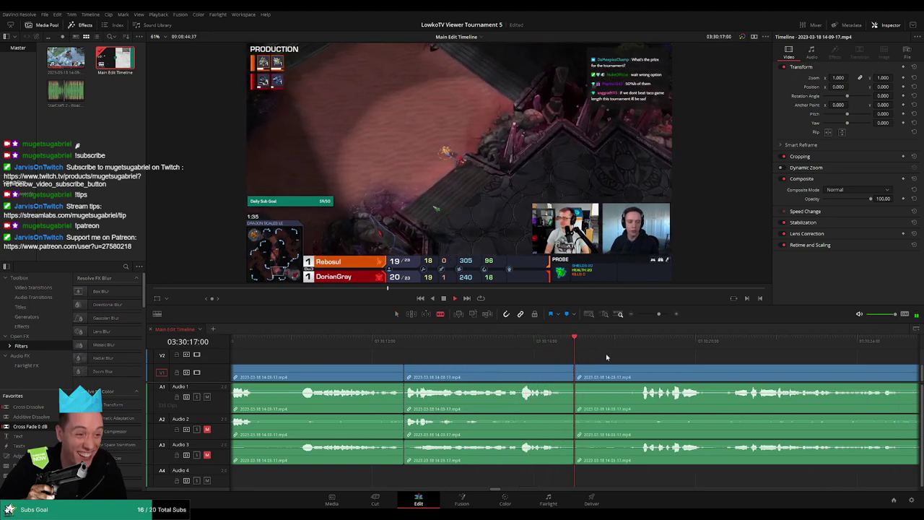
Step: Cut and ripple delete the short break stretch near 03:30:20
click(640, 372)
key(a)
click(622, 374)
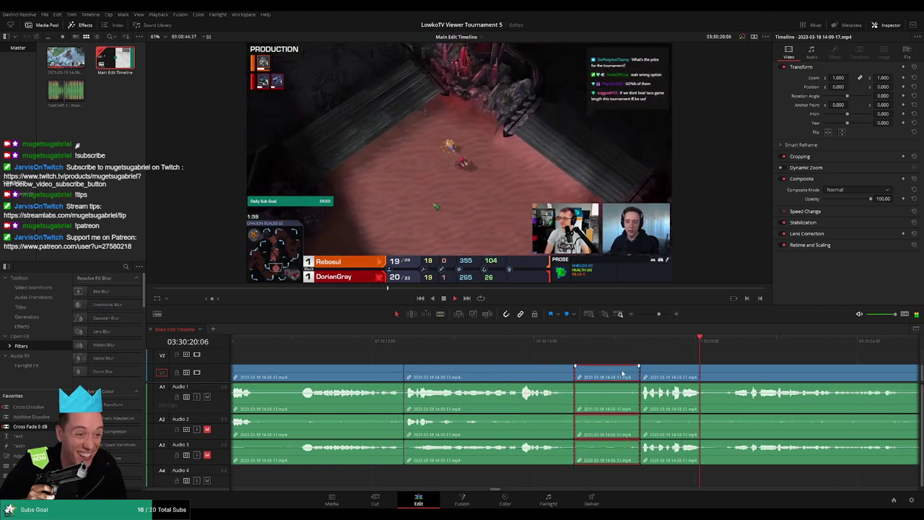
key(Delete)
Step: Add Cross Fade 0 dB transitions to Audio 1–3 at the 03:30:13 join
key(slash)
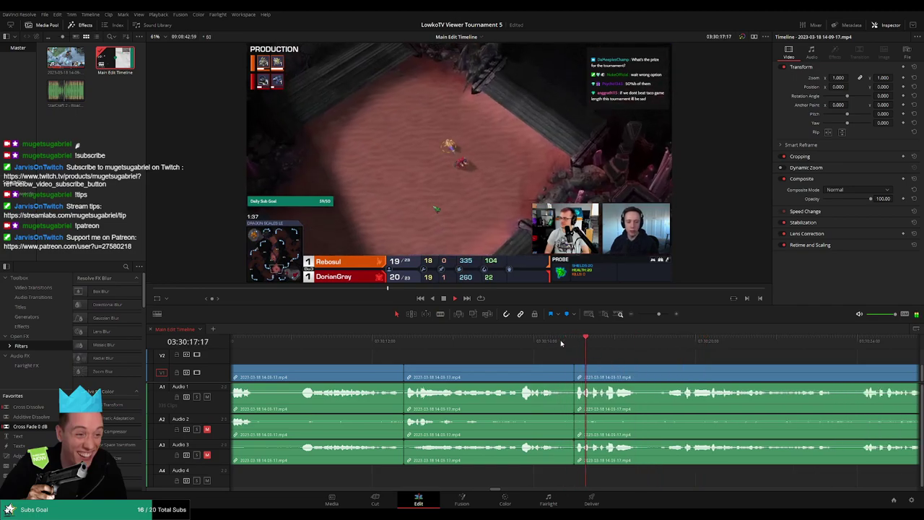
click(384, 340)
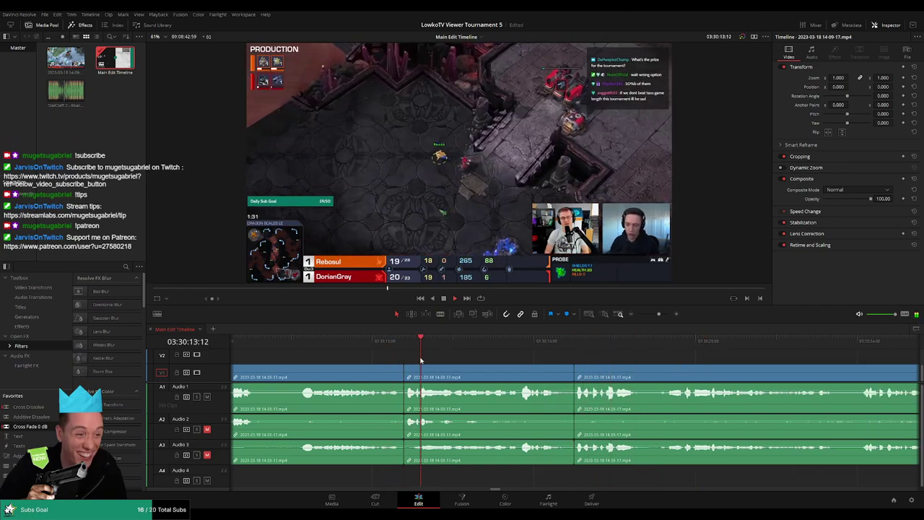
scroll(412, 405, left, 2)
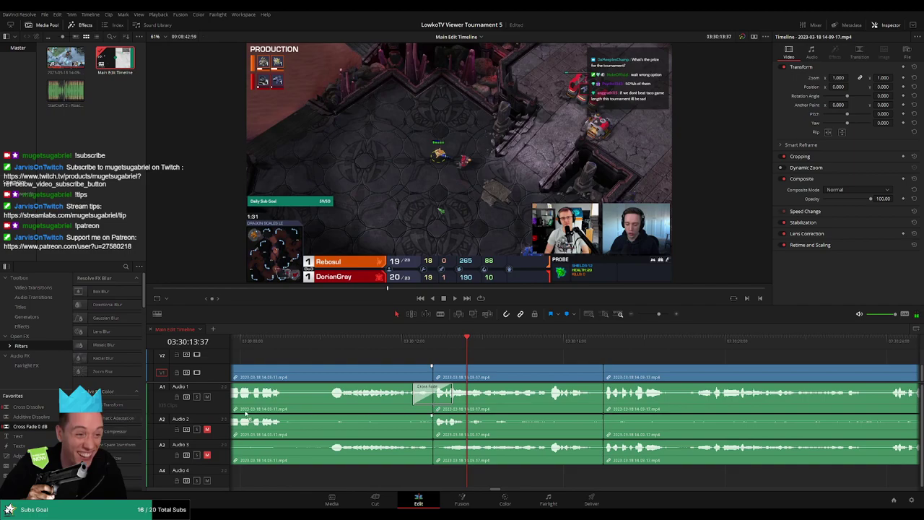
drag(191, 417, 452, 424)
scroll(306, 423, left, 2)
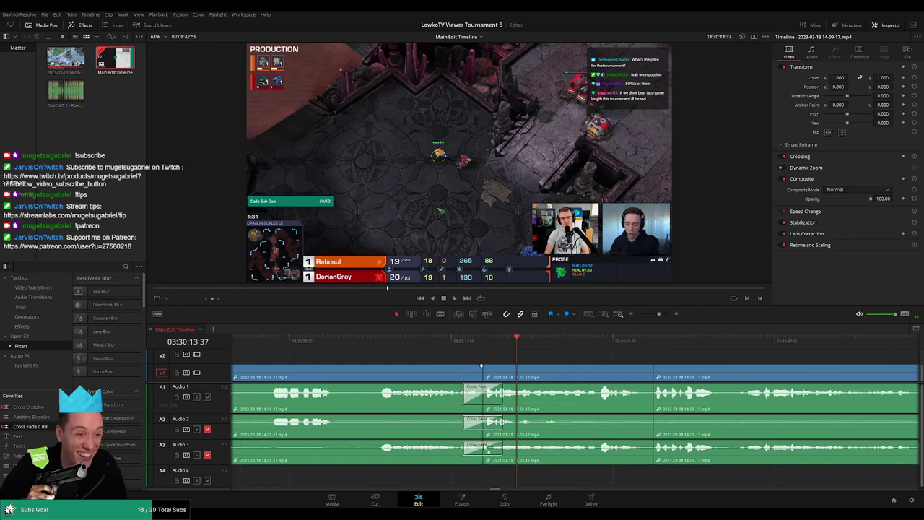
drag(501, 361, 441, 374)
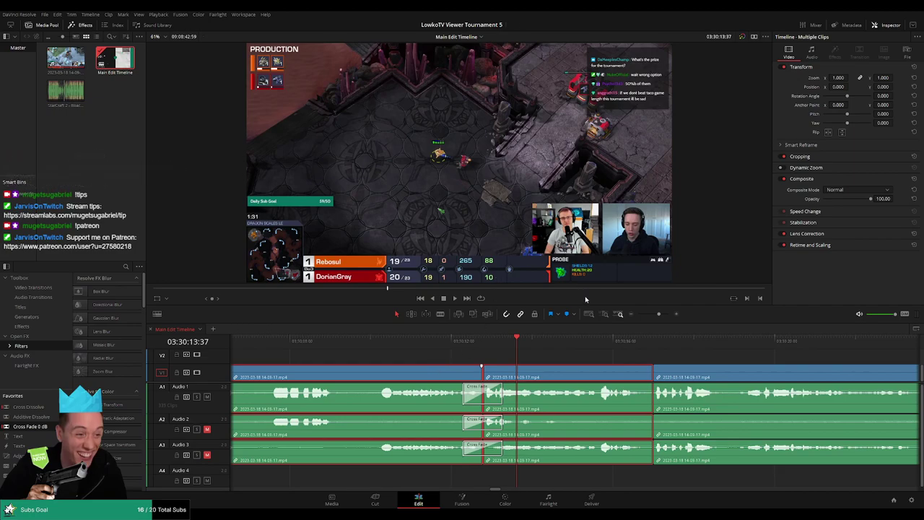
key(space)
click(670, 356)
scroll(552, 354, right, 5)
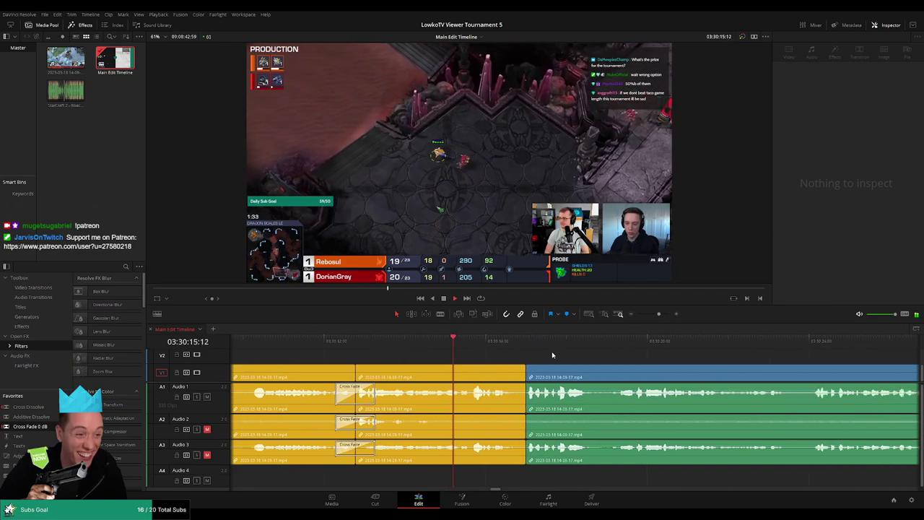
scroll(515, 359, right, 4)
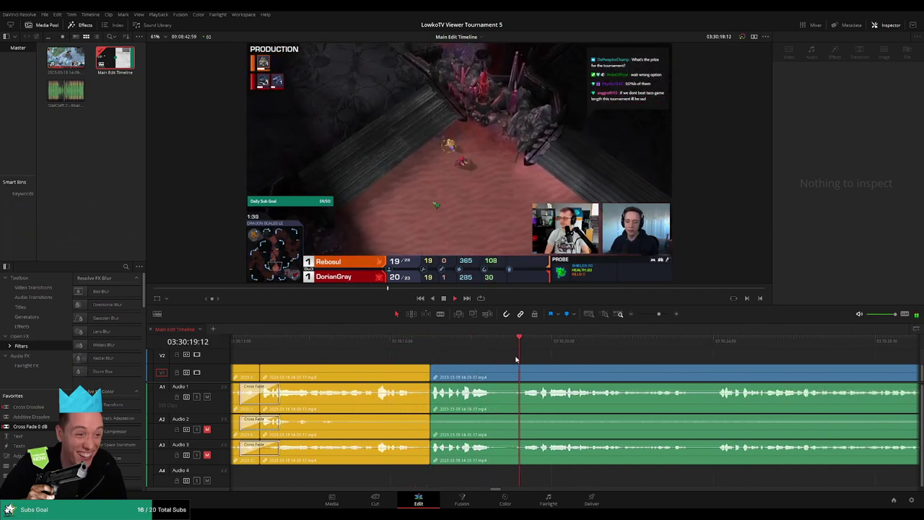
scroll(519, 359, right, 4)
drag(657, 318, 654, 318)
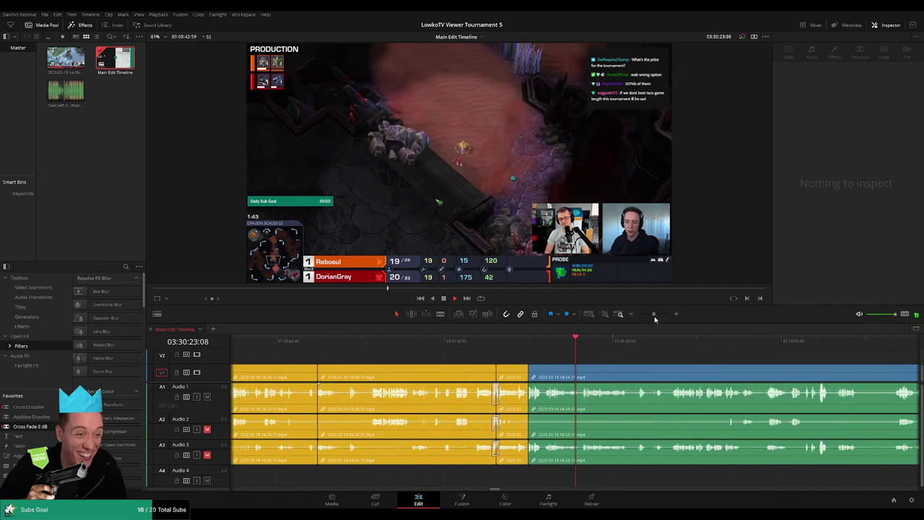
scroll(526, 356, right, 5)
scroll(534, 361, right, 2)
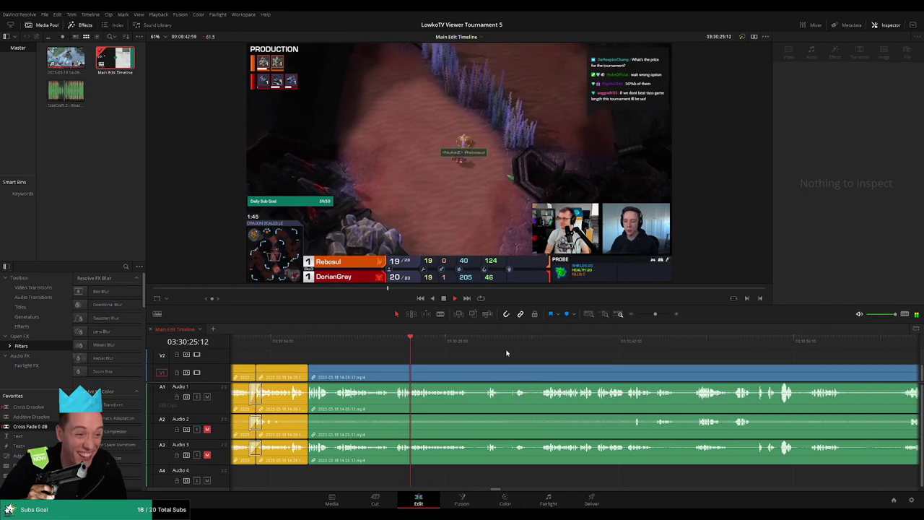
scroll(498, 357, left, 3)
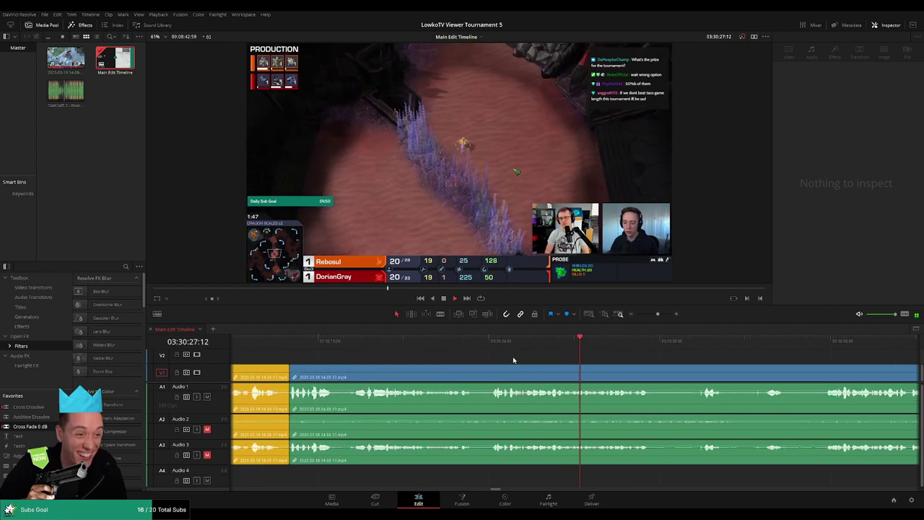
scroll(481, 350, right, 4)
scroll(456, 360, right, 2)
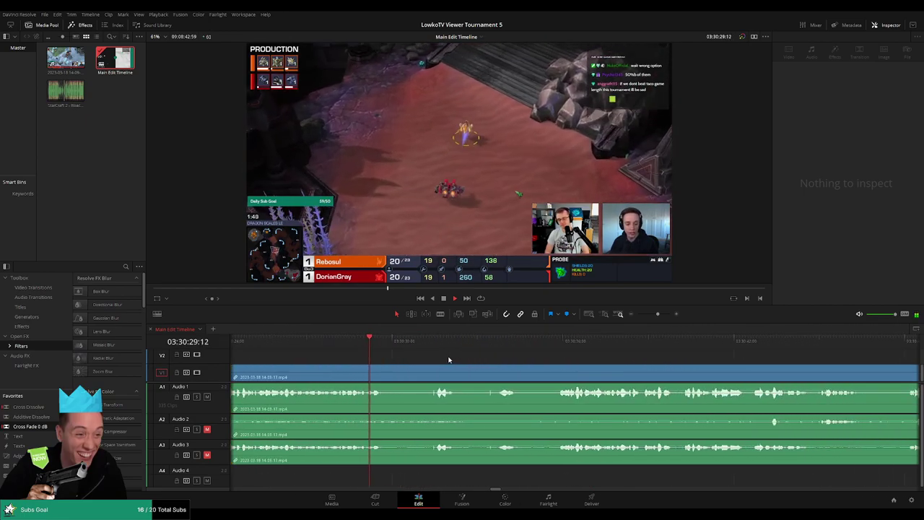
scroll(536, 354, up, 2)
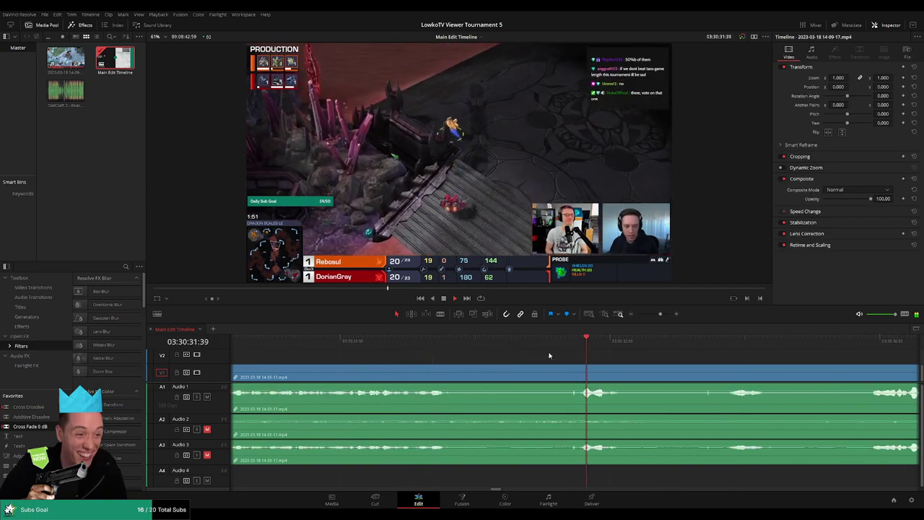
click(462, 370)
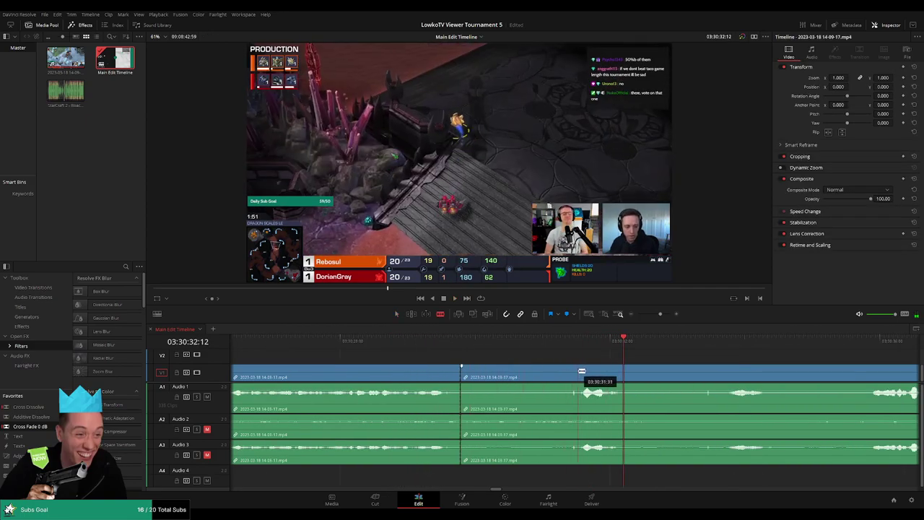
click(575, 372)
key(a)
click(538, 373)
key(Delete)
click(437, 340)
key(space)
scroll(488, 354, right, 2)
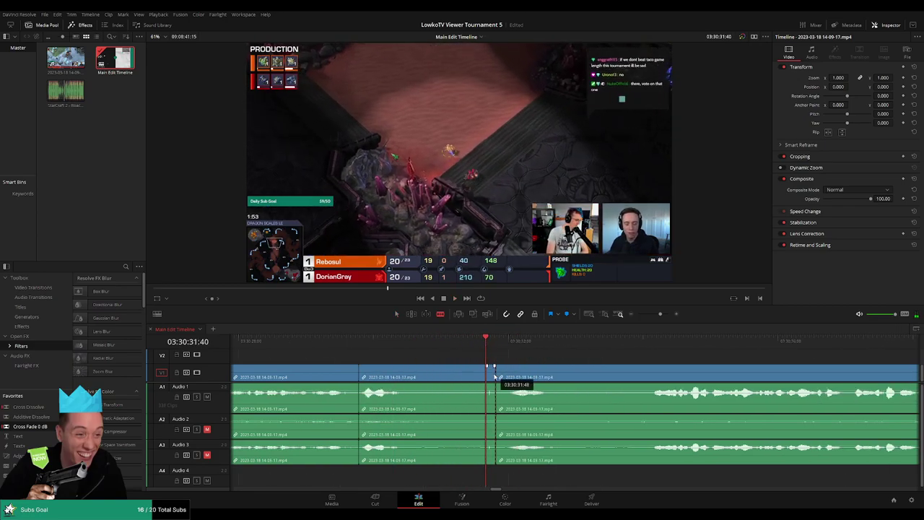
click(490, 371)
key(a)
key(space)
scroll(578, 359, right, 3)
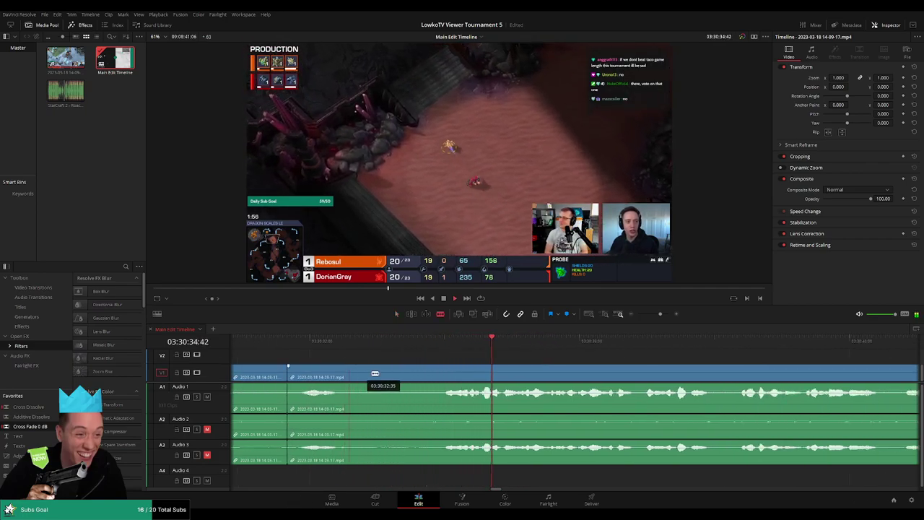
key(b)
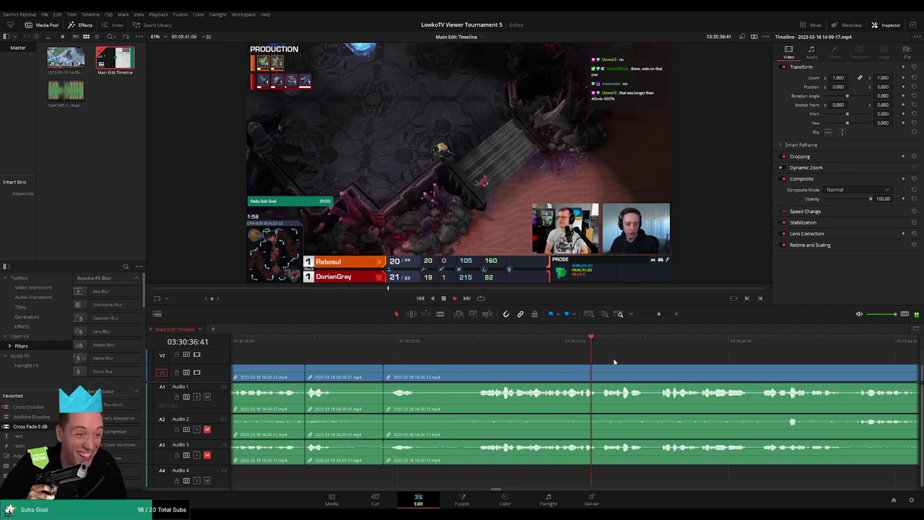
scroll(537, 365, down, 3)
scroll(538, 365, right, 2)
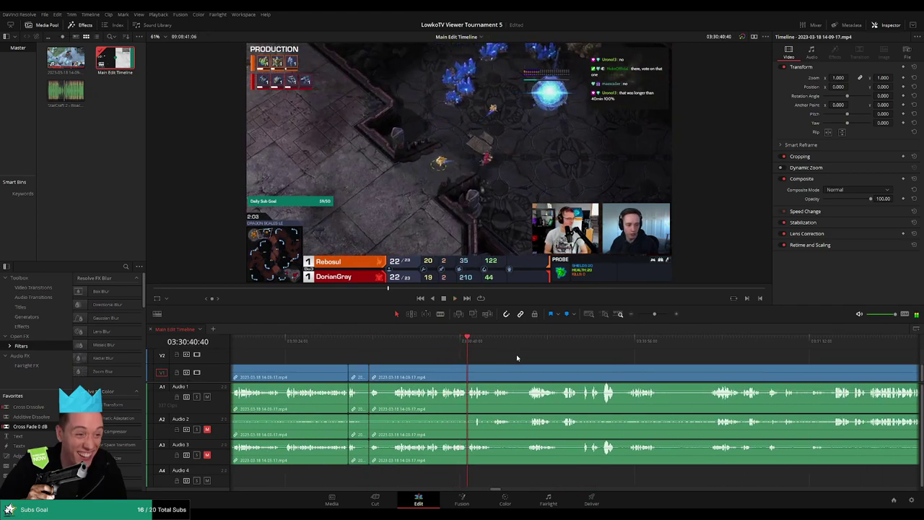
scroll(517, 358, up, 2)
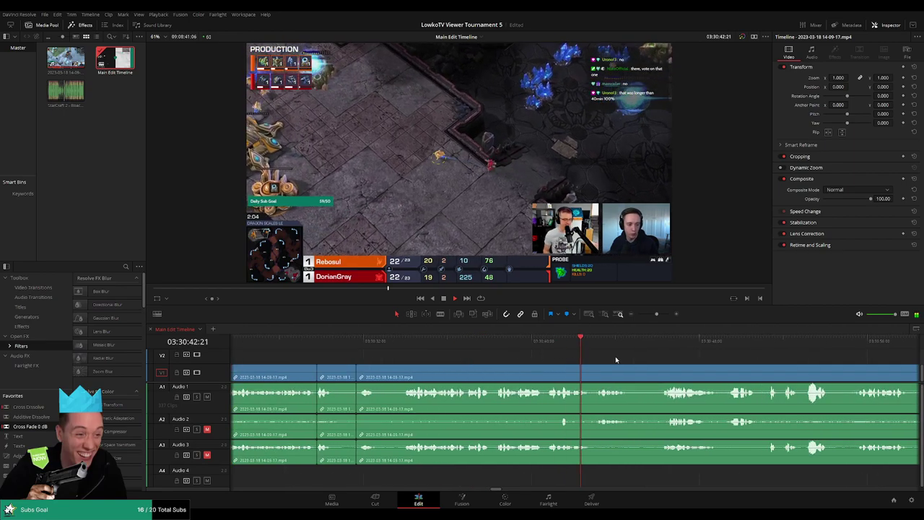
scroll(517, 361, right, 2)
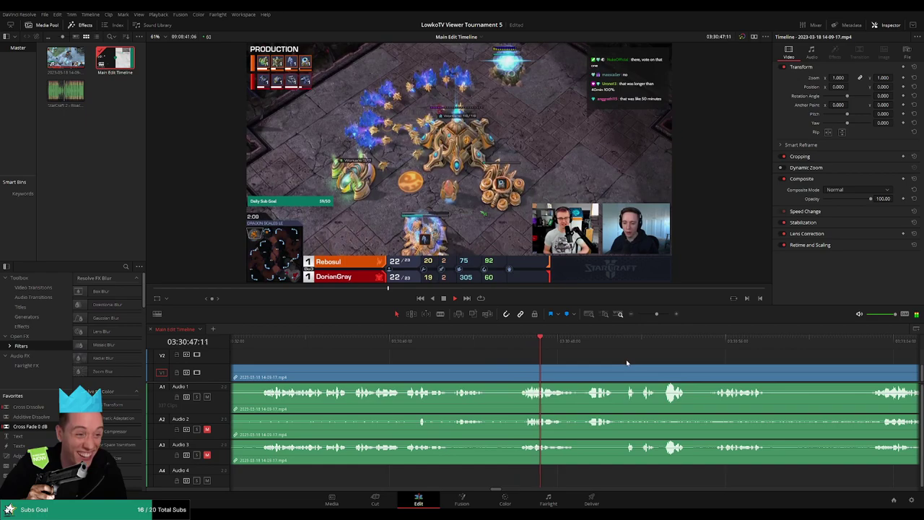
key(b)
click(486, 375)
click(521, 375)
key(a)
click(509, 375)
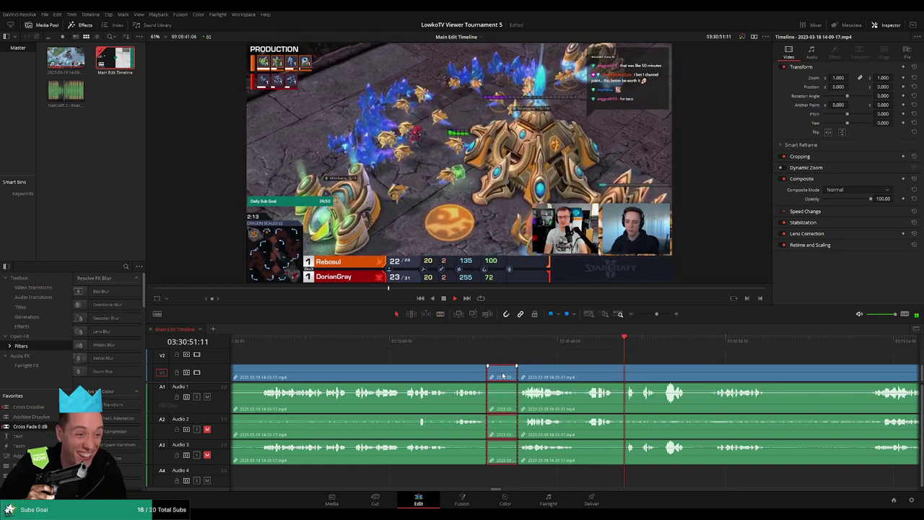
key(Delete)
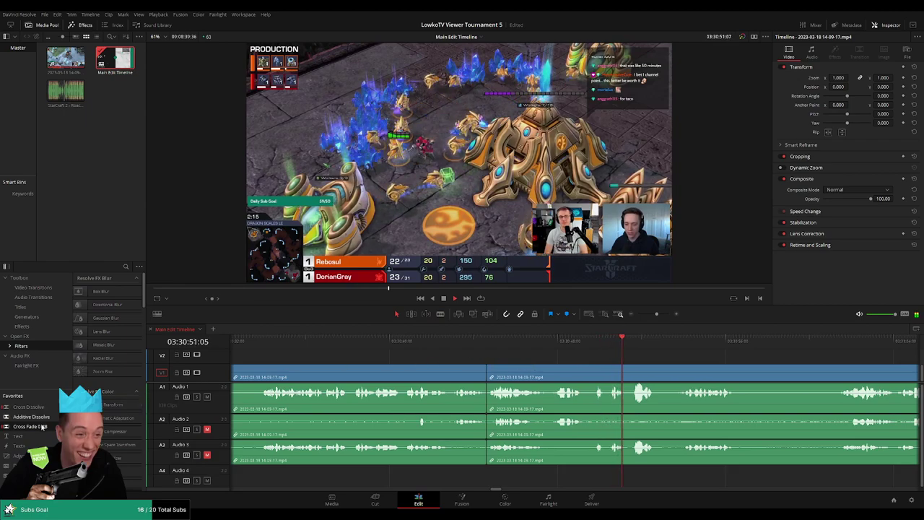
scroll(512, 406, left, 1)
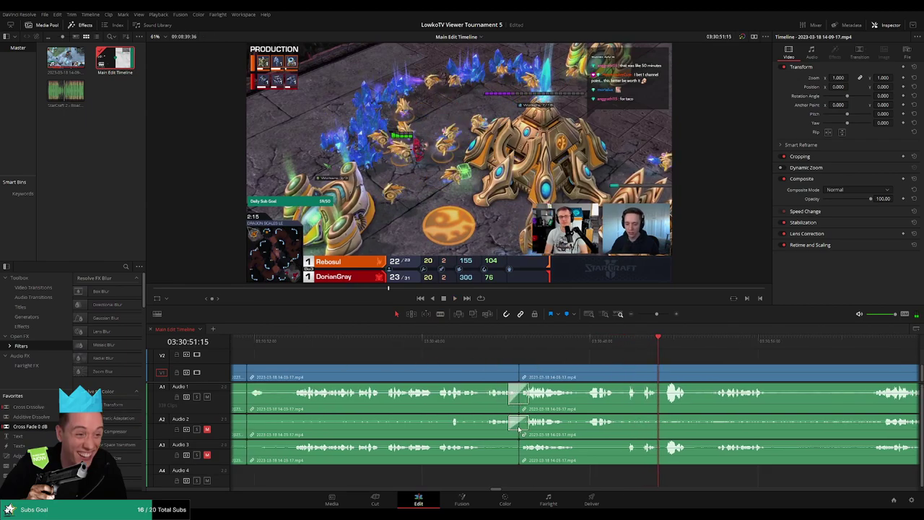
scroll(524, 440, left, 1)
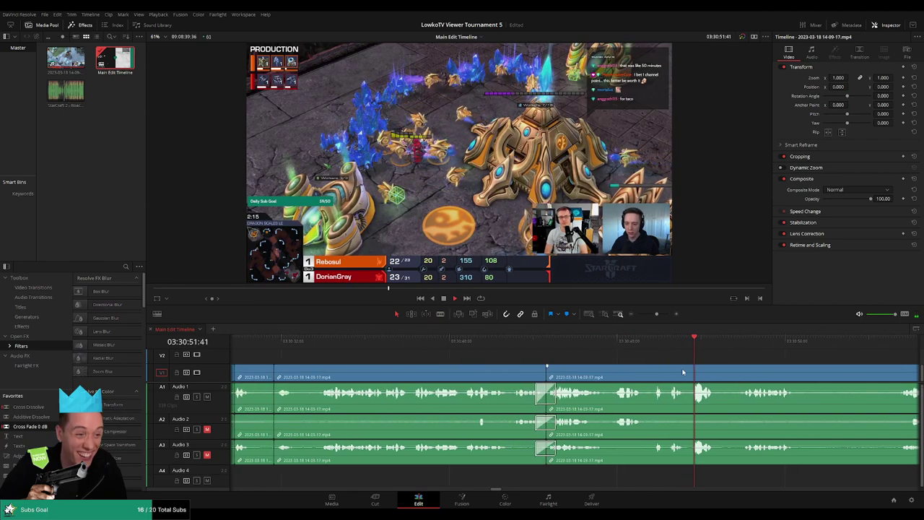
scroll(539, 364, right, 7)
scroll(503, 362, right, 2)
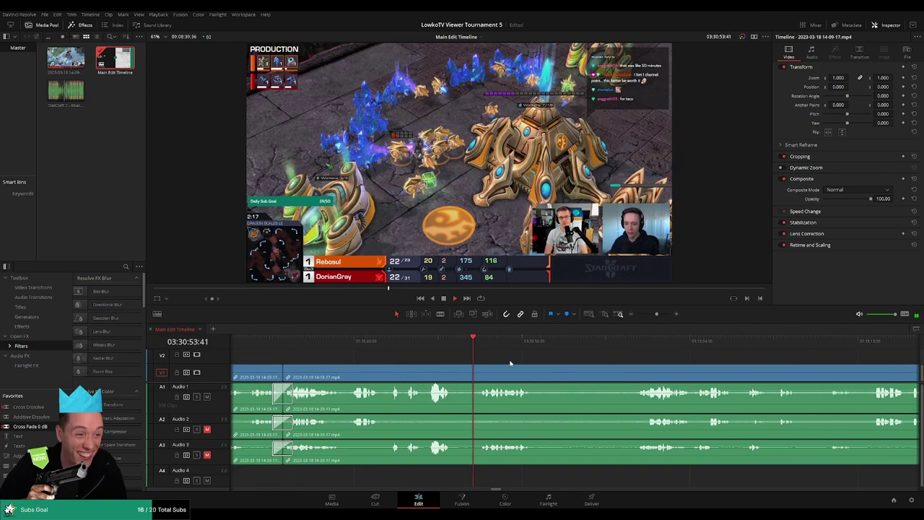
scroll(513, 355, right, 3)
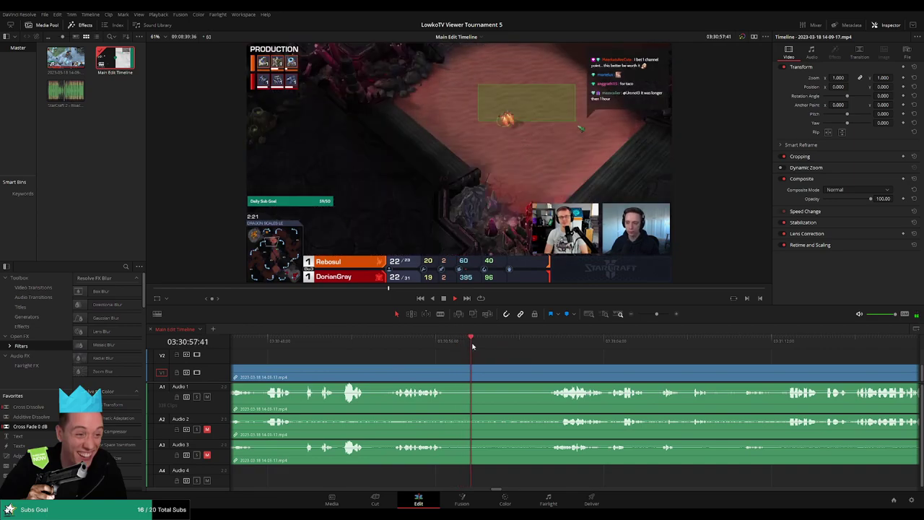
scroll(555, 355, right, 2)
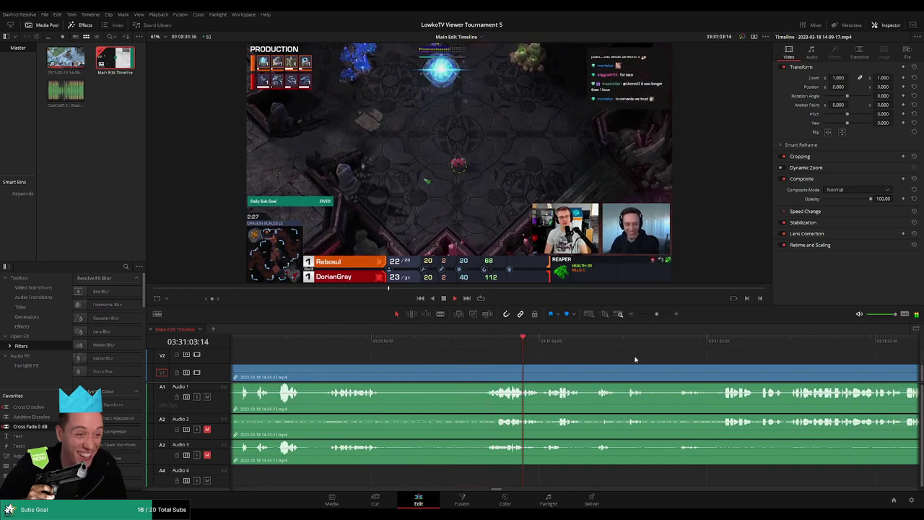
scroll(495, 353, right, 5)
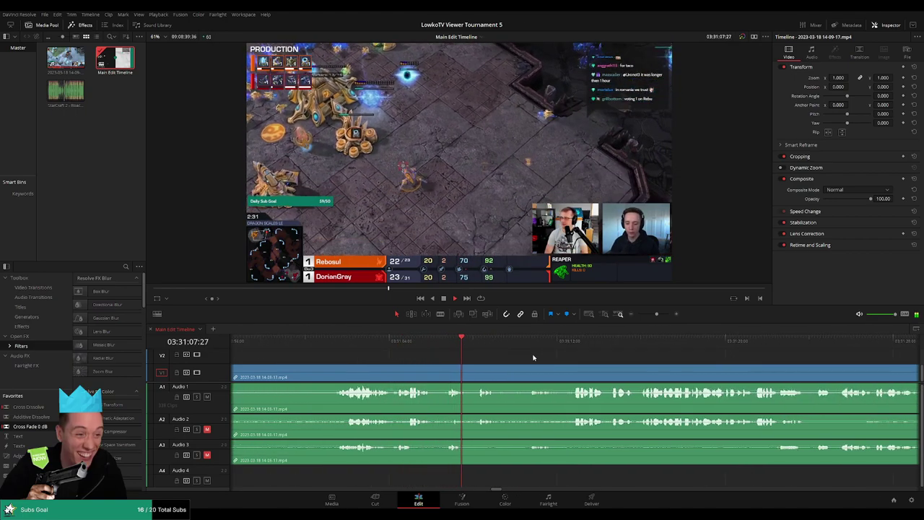
scroll(535, 357, right, 2)
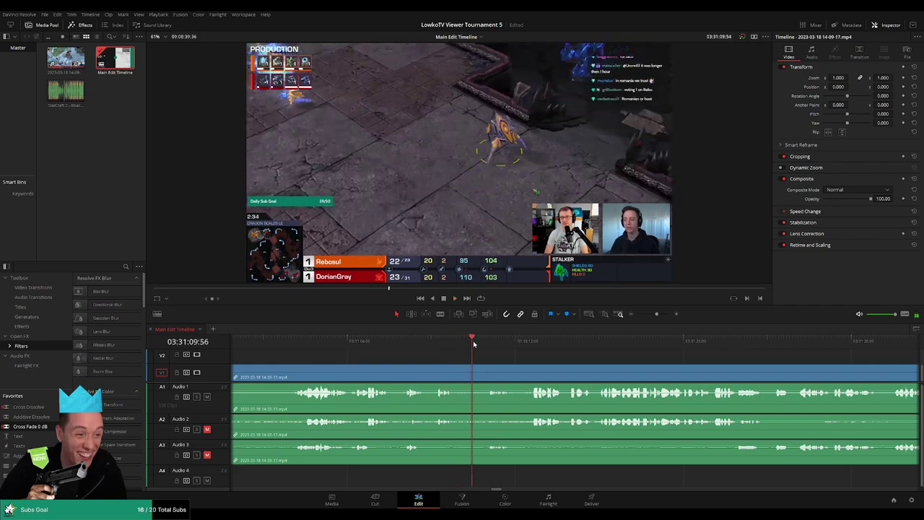
scroll(547, 359, right, 4)
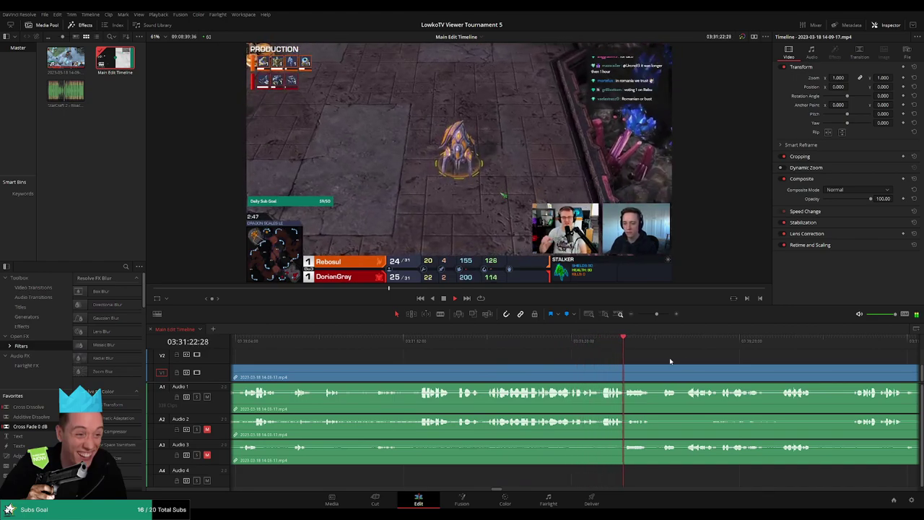
scroll(455, 344, right, 5)
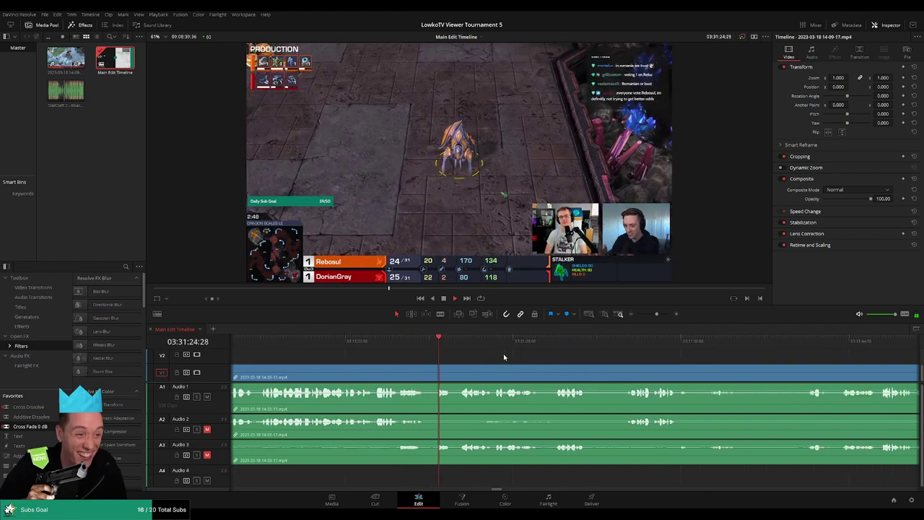
scroll(508, 357, right, 1)
scroll(470, 359, right, 1)
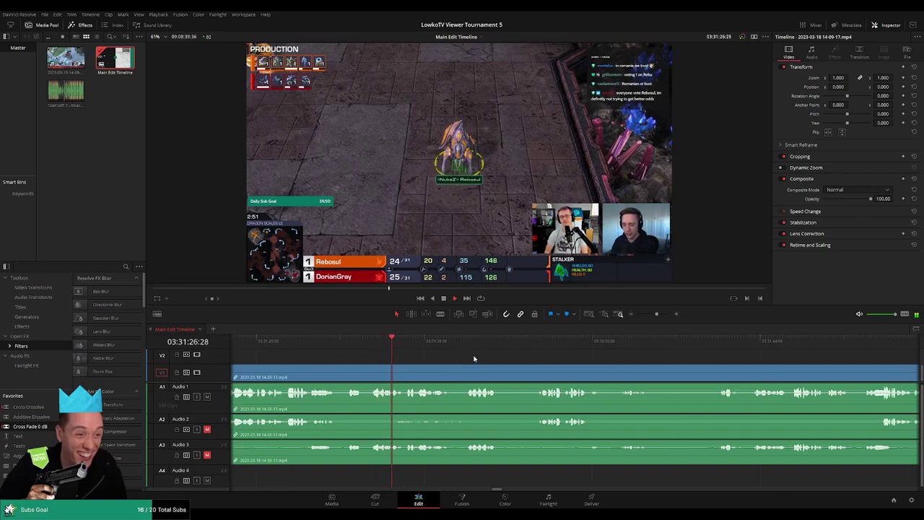
scroll(422, 360, left, 3)
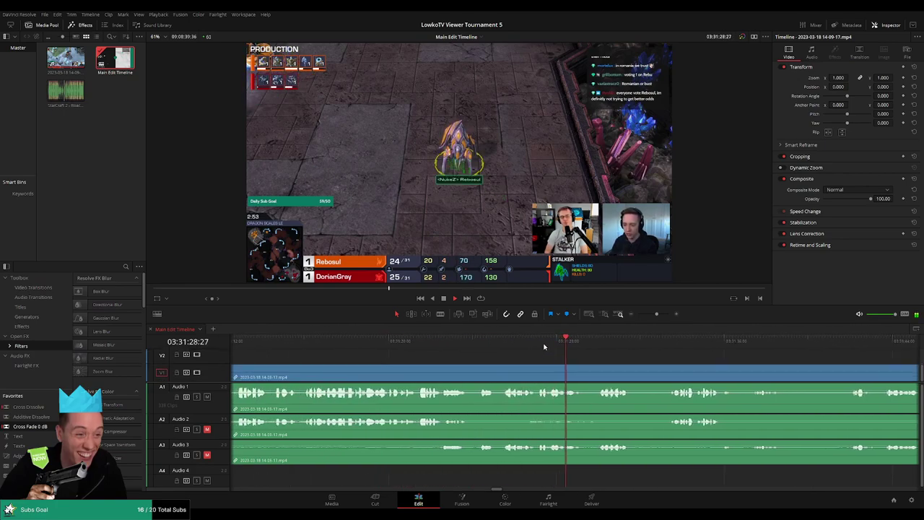
scroll(431, 356, right, 3)
scroll(444, 357, right, 2)
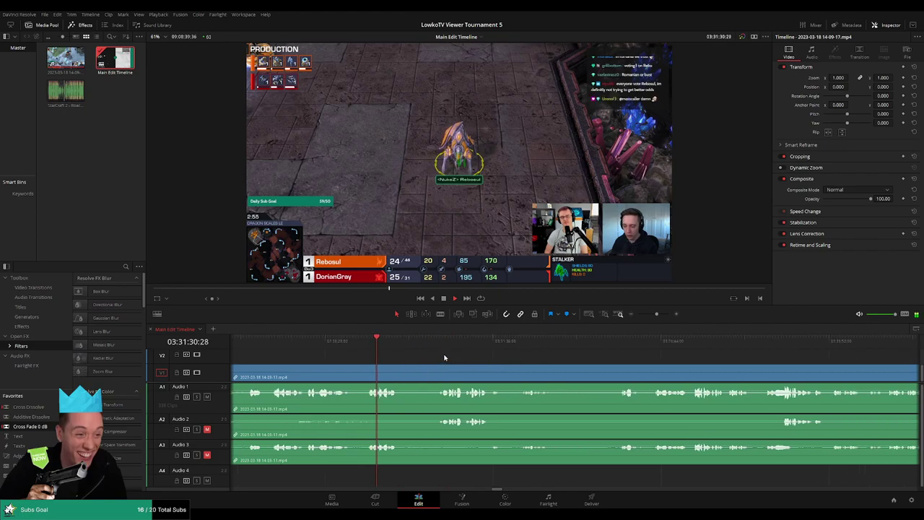
drag(403, 349, 435, 349)
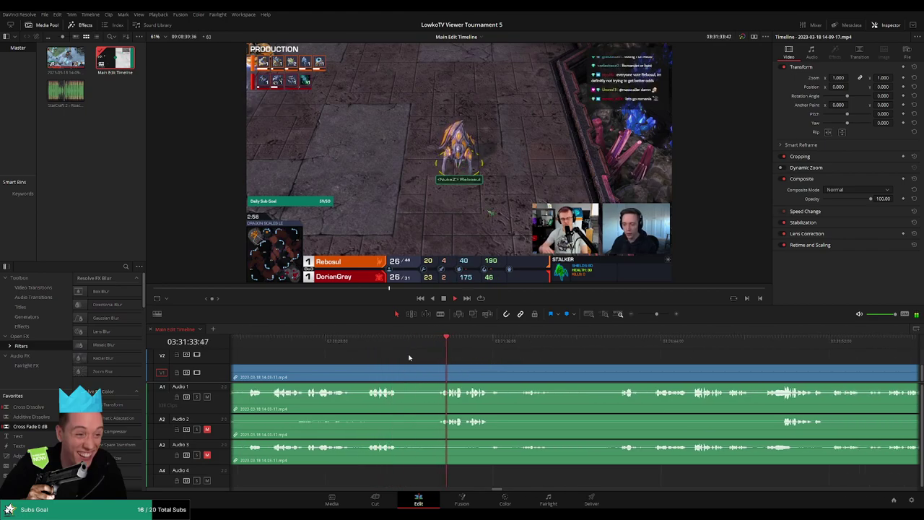
Step: Blade out the first unwanted stretch of game footage and close the gap
click(402, 376)
click(432, 376)
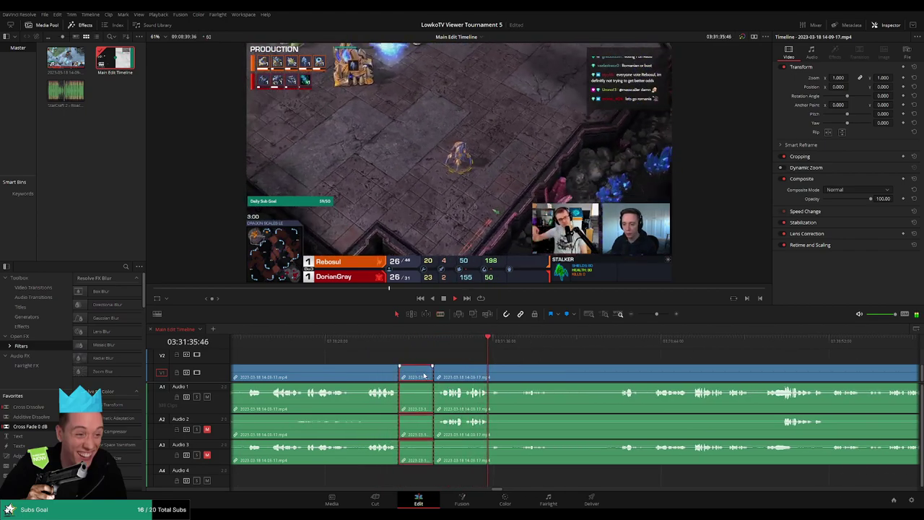
key(Delete)
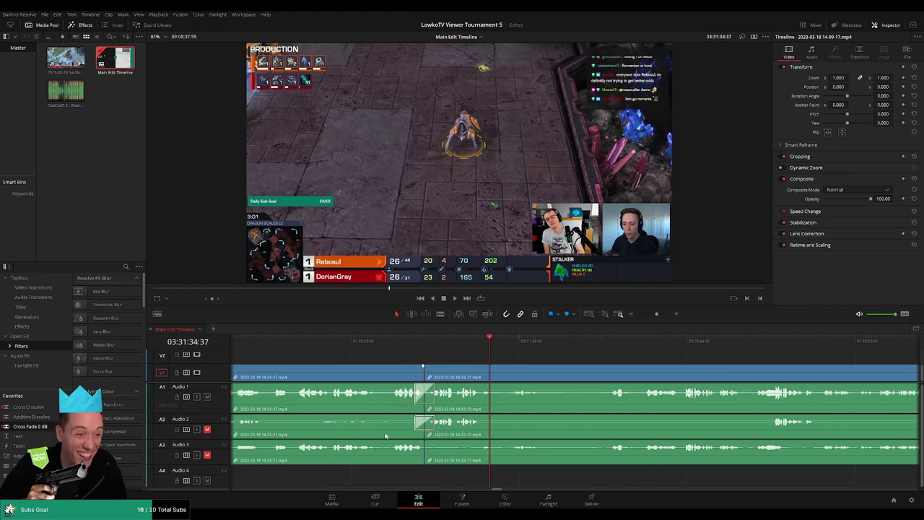
click(429, 348)
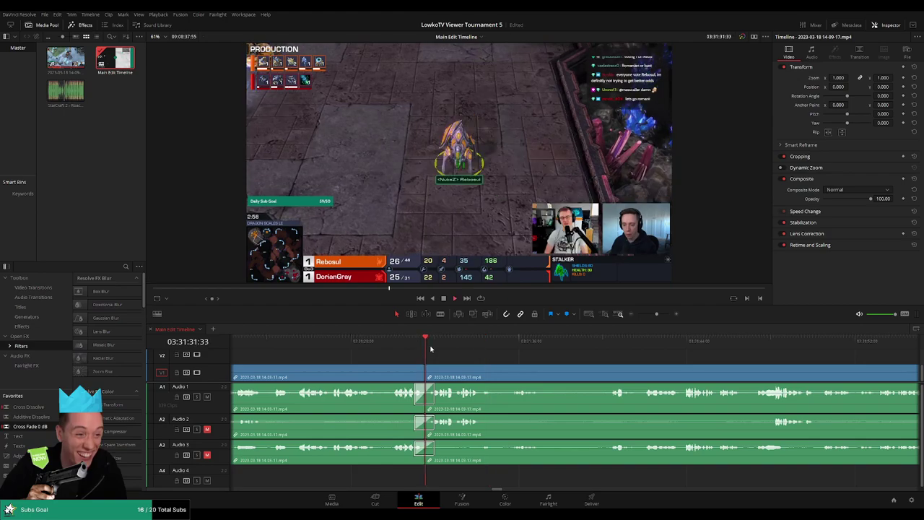
scroll(469, 370, right, 3)
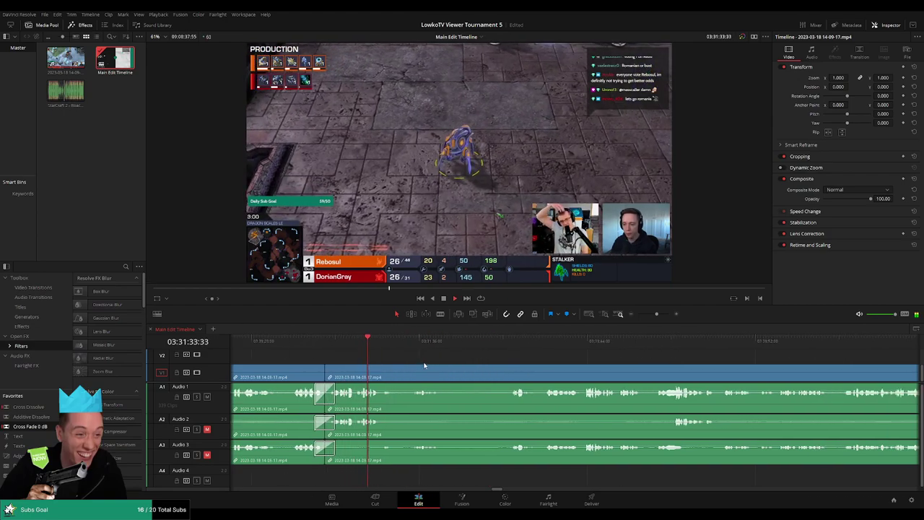
scroll(434, 365, right, 2)
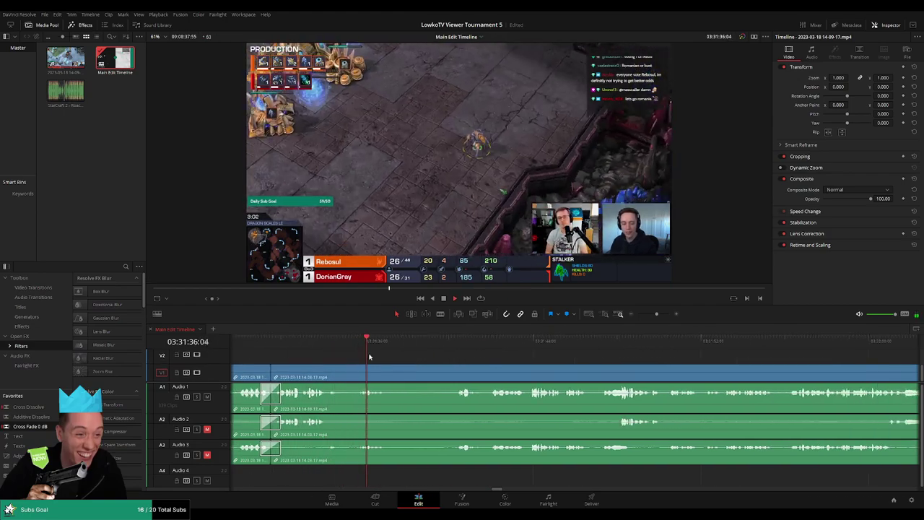
scroll(455, 370, left, 3)
Step: Split all tracks at the next cut point and keep playing from there
click(542, 346)
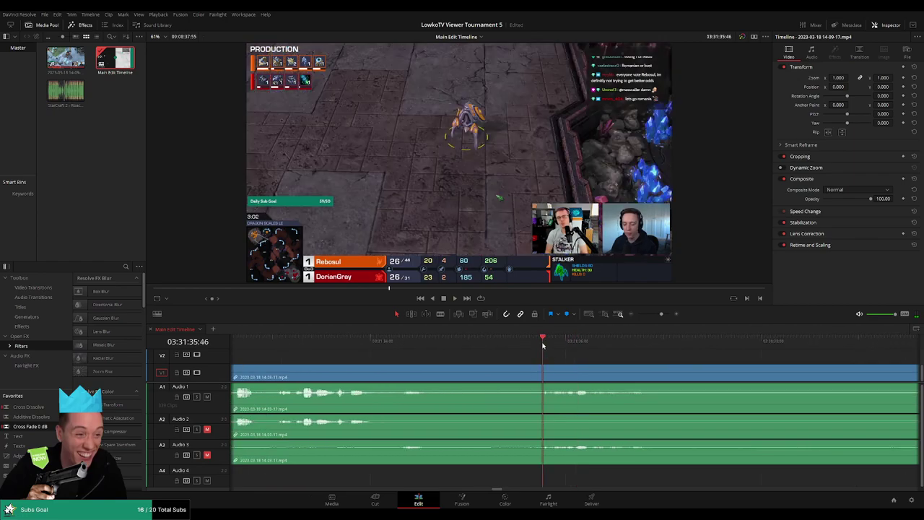
click(547, 373)
key(a)
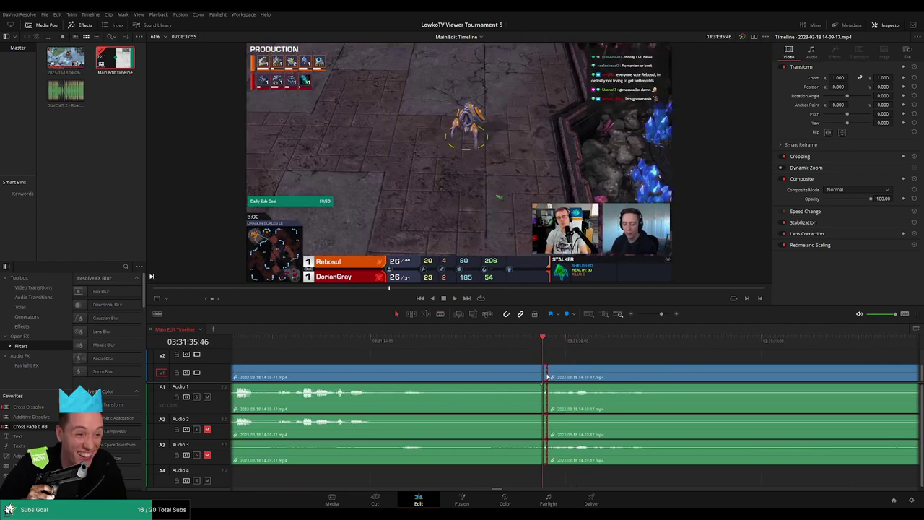
key(space)
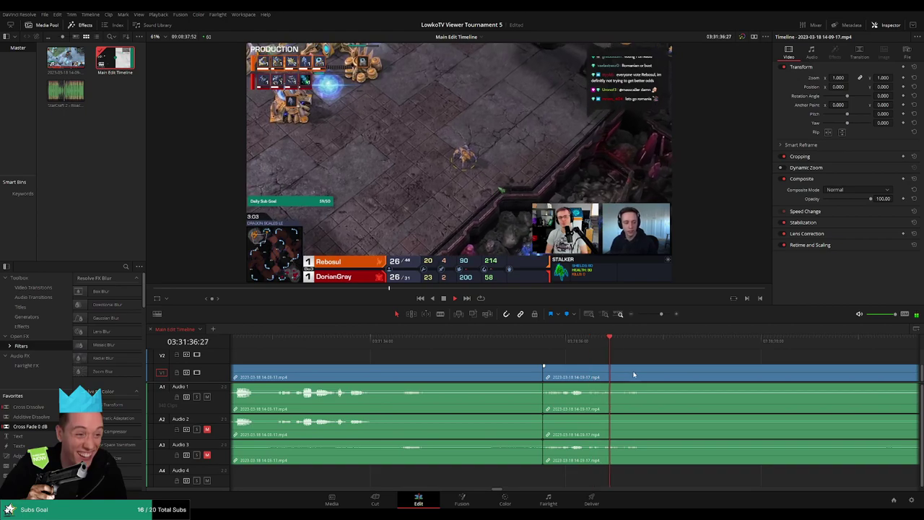
scroll(633, 373, down, 3)
scroll(629, 362, up, 1)
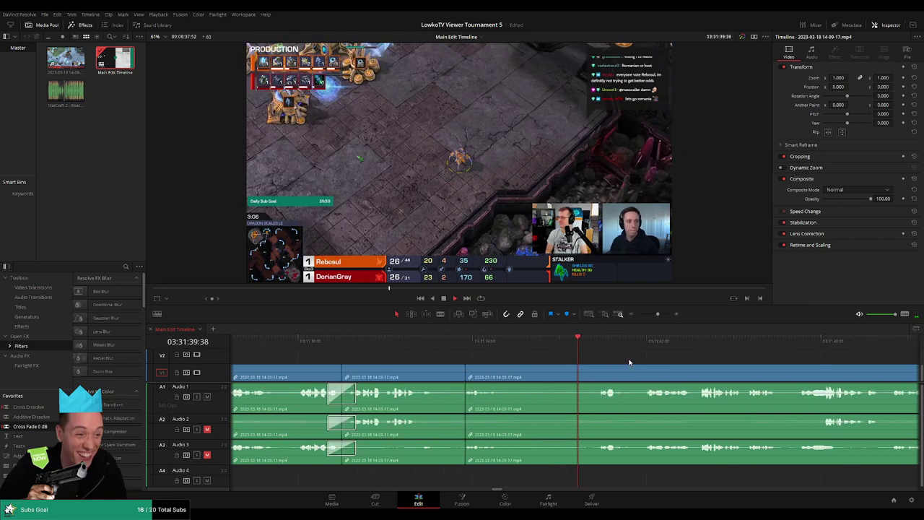
Step: Cut out a second unwanted stretch and ripple delete it
key(b)
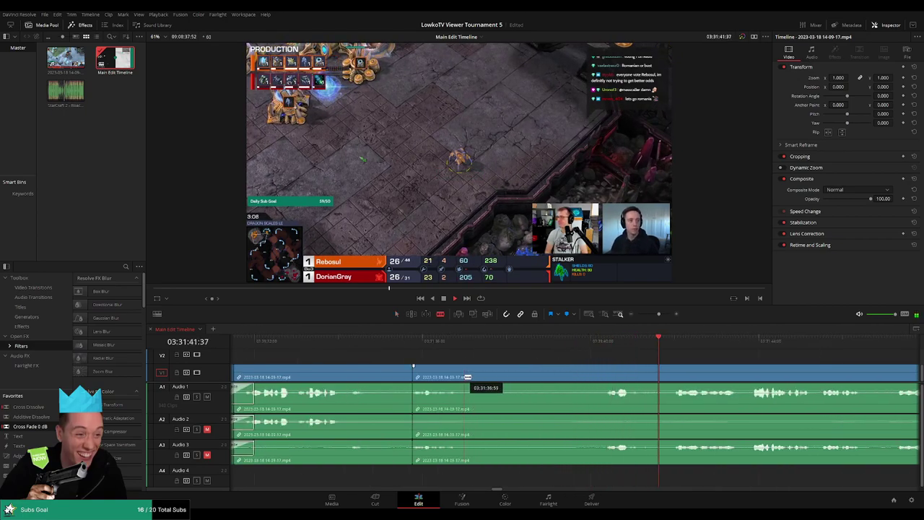
click(465, 377)
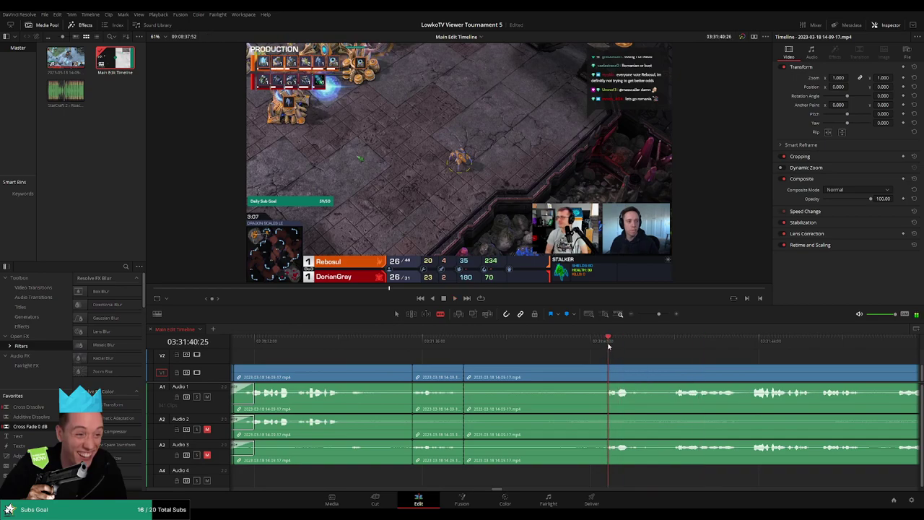
click(614, 377)
key(a)
click(585, 377)
key(Delete)
click(442, 344)
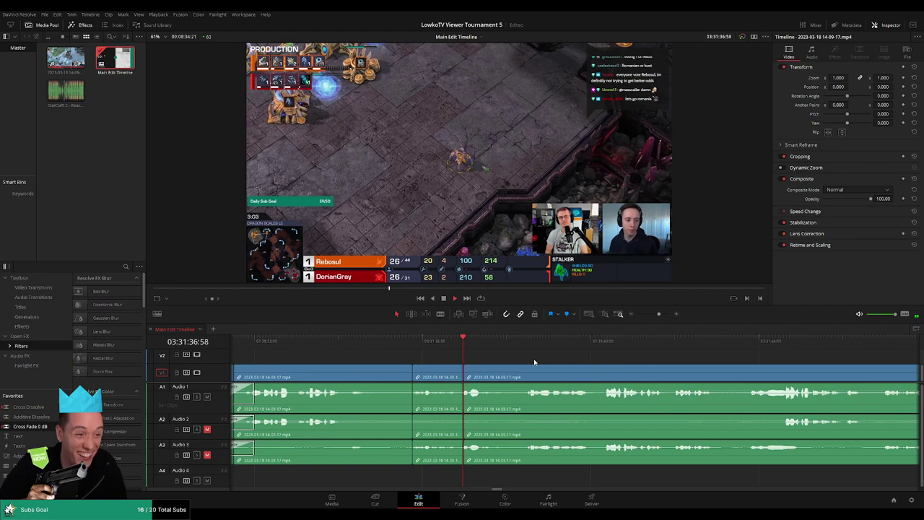
click(584, 355)
Step: Remove a third unwanted stretch and review the new join
key(b)
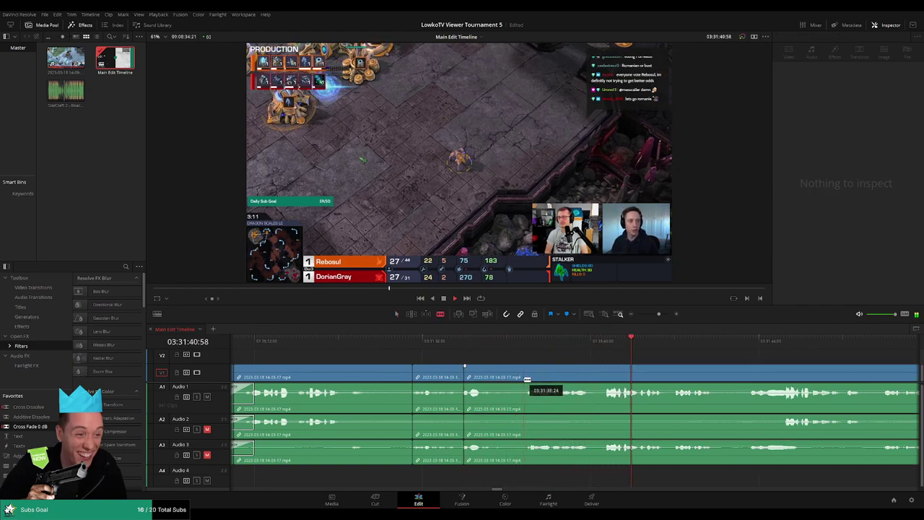
click(526, 379)
key(a)
click(498, 377)
key(Delete)
click(454, 349)
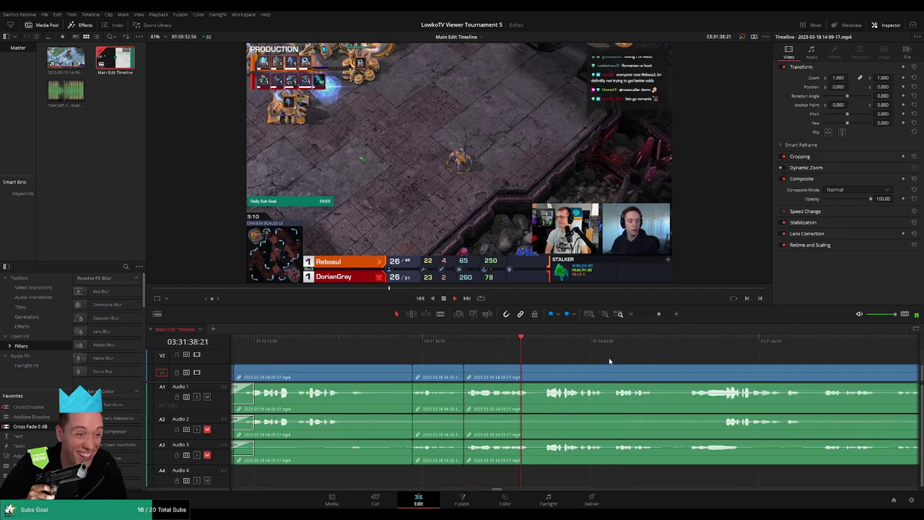
scroll(493, 352, right, 5)
scroll(505, 356, right, 2)
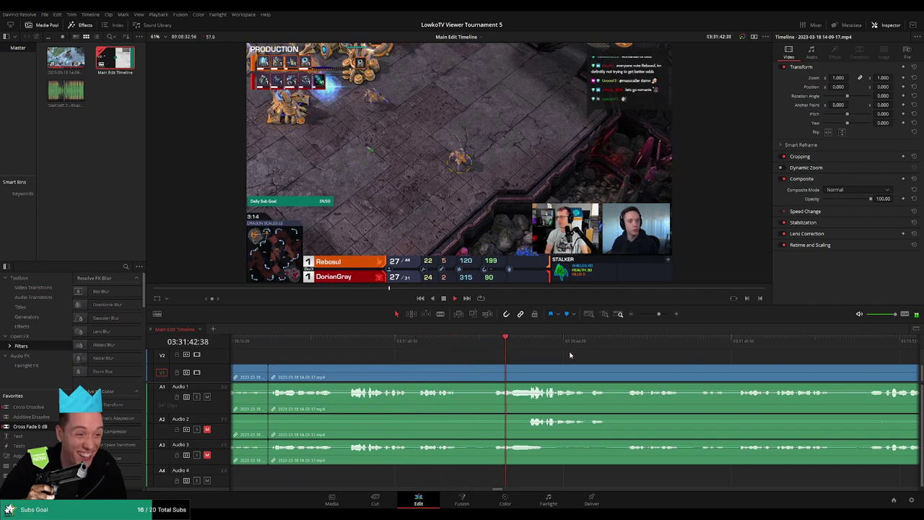
scroll(513, 354, right, 4)
Step: Colour the already edited clips on every track yellow to mark them done
drag(658, 314, 650, 317)
drag(532, 360, 352, 463)
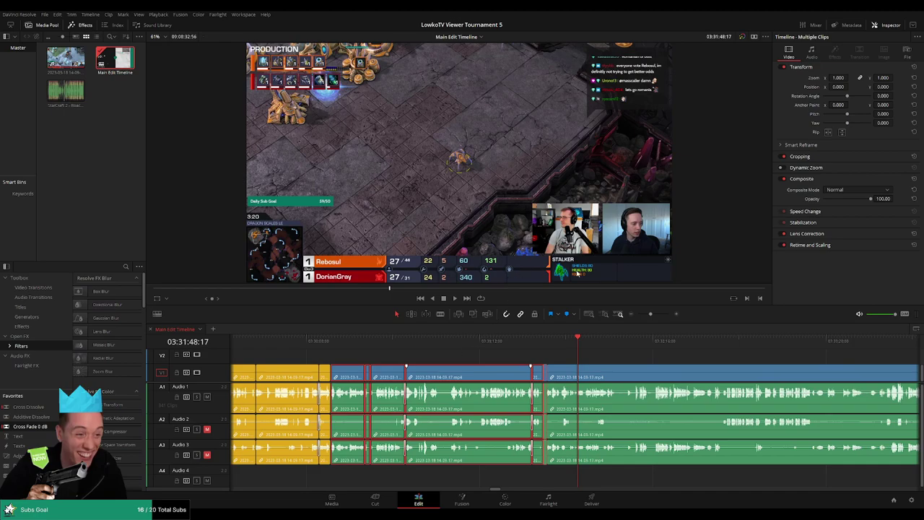
key(ctrl+alt+y)
click(617, 361)
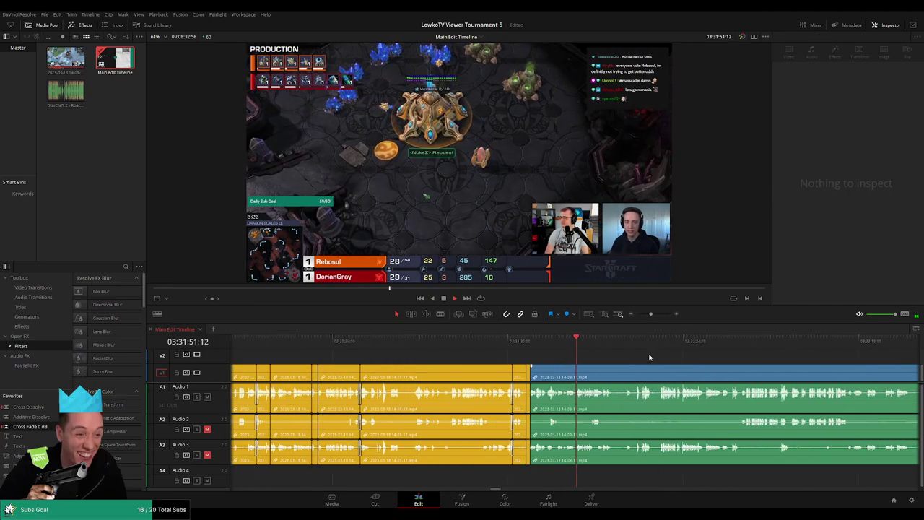
Step: Select the remaining unedited clip further along the timeline
scroll(655, 315, down, 3)
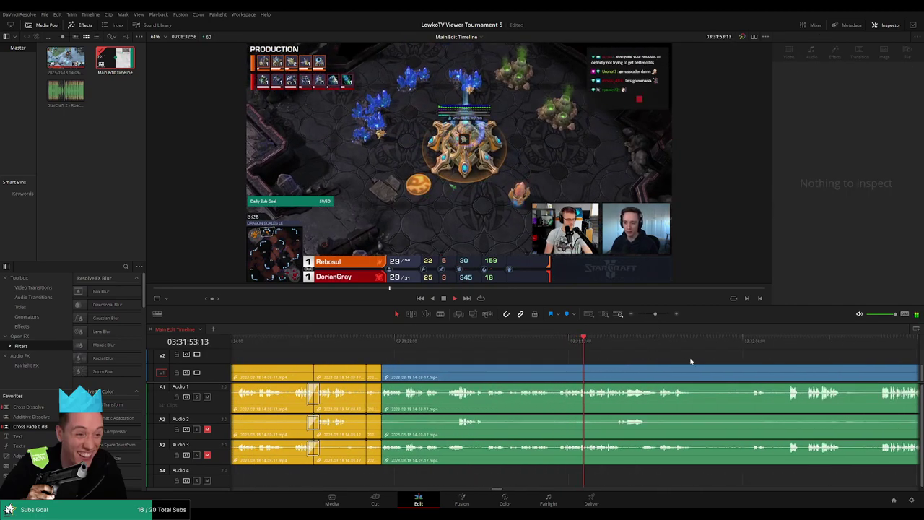
scroll(577, 358, right, 3)
scroll(515, 354, right, 3)
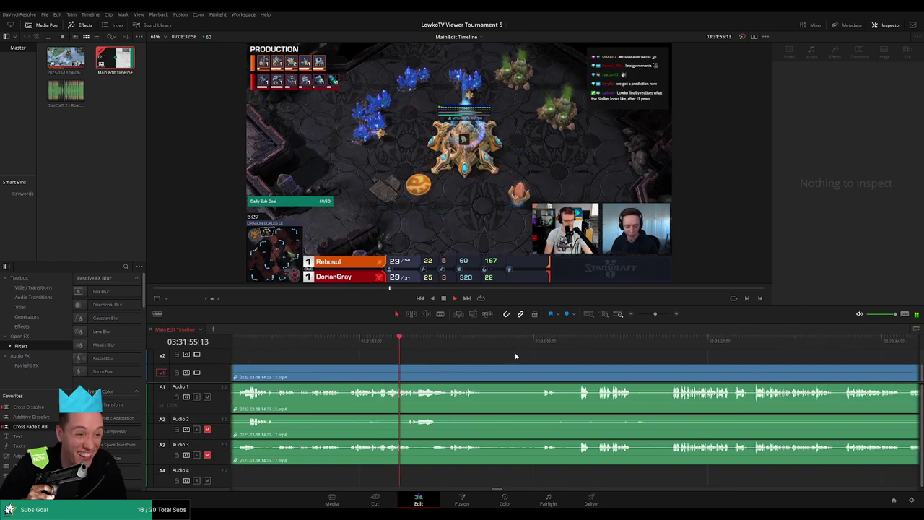
scroll(488, 358, right, 2)
click(513, 366)
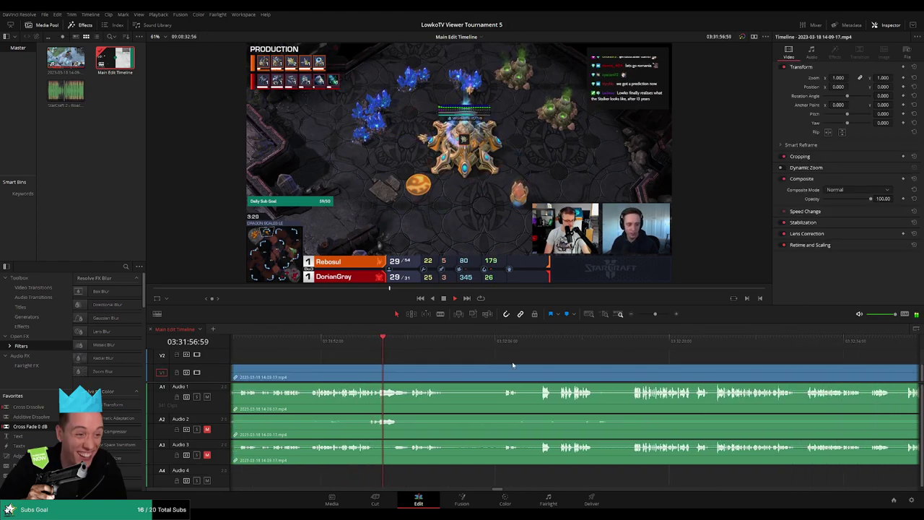
scroll(488, 363, right, 4)
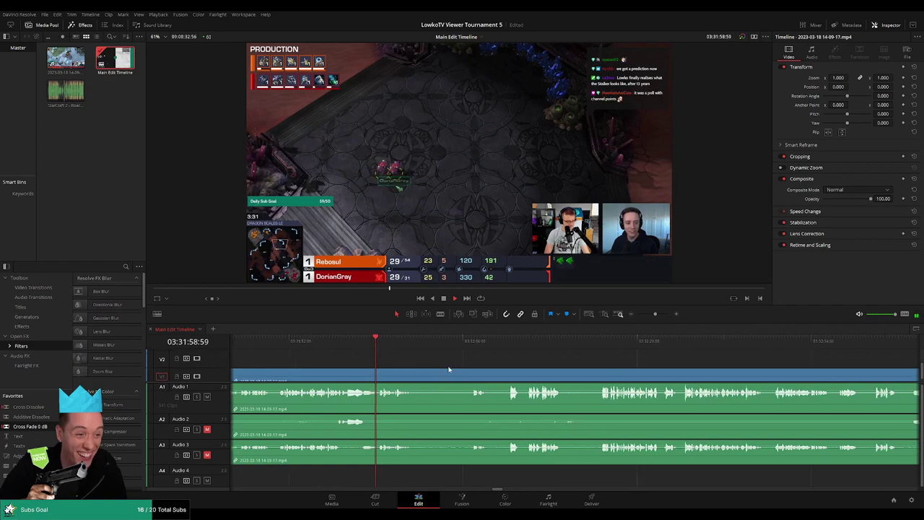
scroll(397, 364, right, 1)
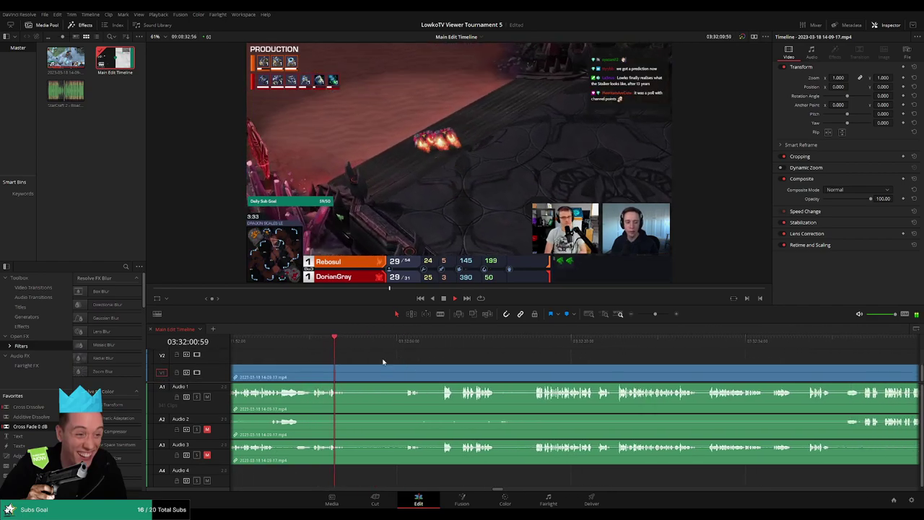
Step: Blade all tracks at the start and end of the unwanted part and ripple-delete it
key(b)
click(351, 375)
click(398, 341)
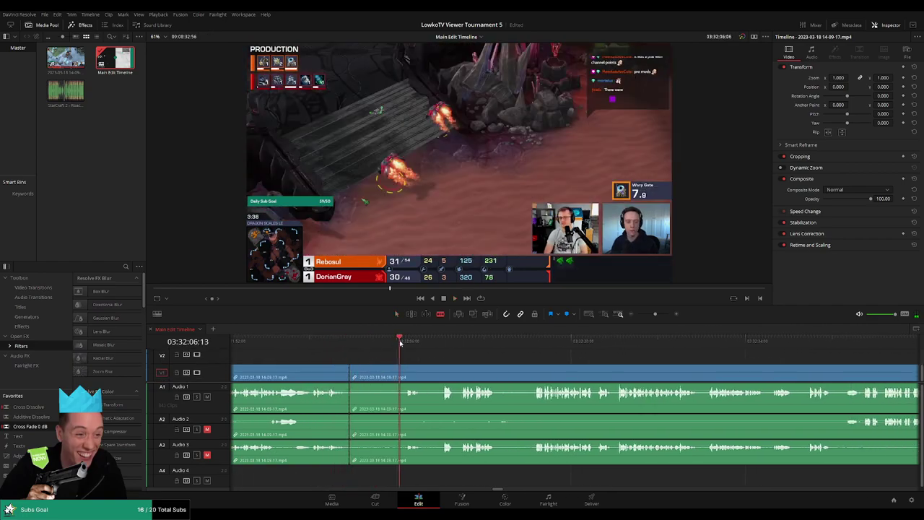
click(405, 373)
key(a)
click(393, 375)
key(Delete)
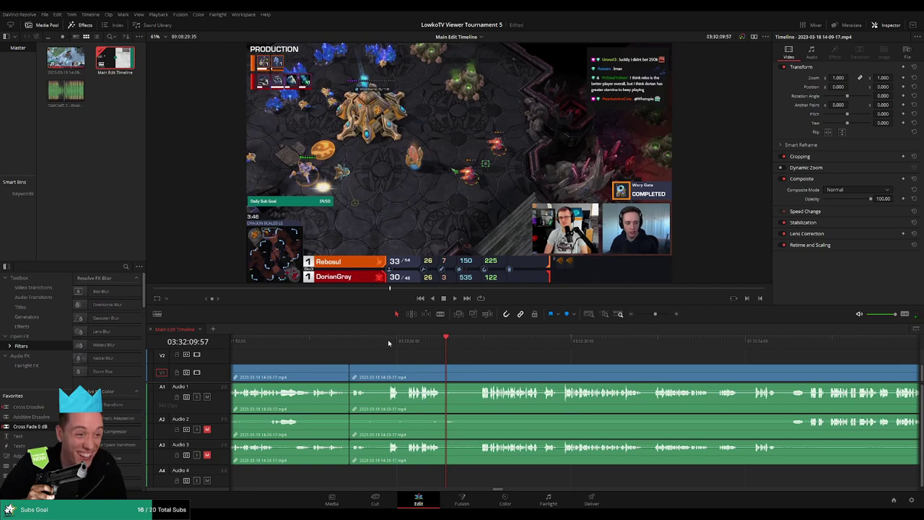
Step: Add a Cross Fade 0 dB at the audio edit point, then review the footage ahead
click(388, 343)
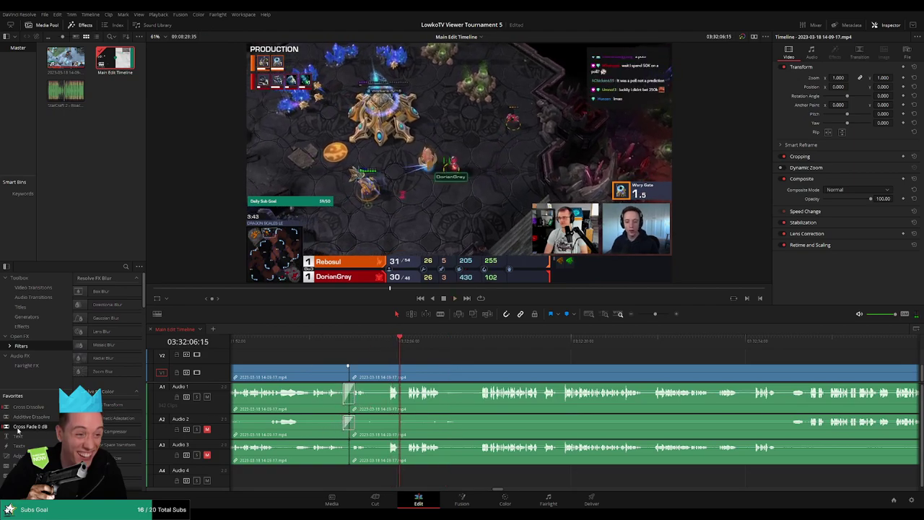
drag(18, 427, 347, 454)
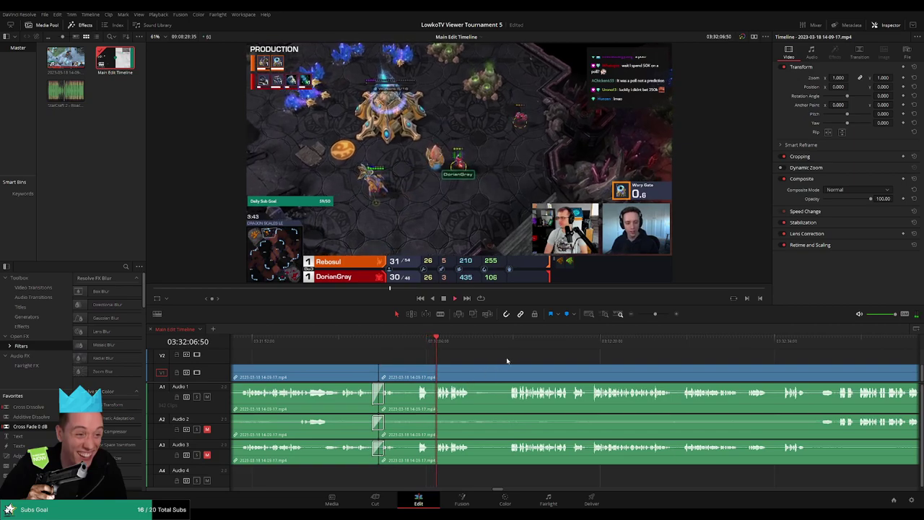
scroll(505, 361, right, 5)
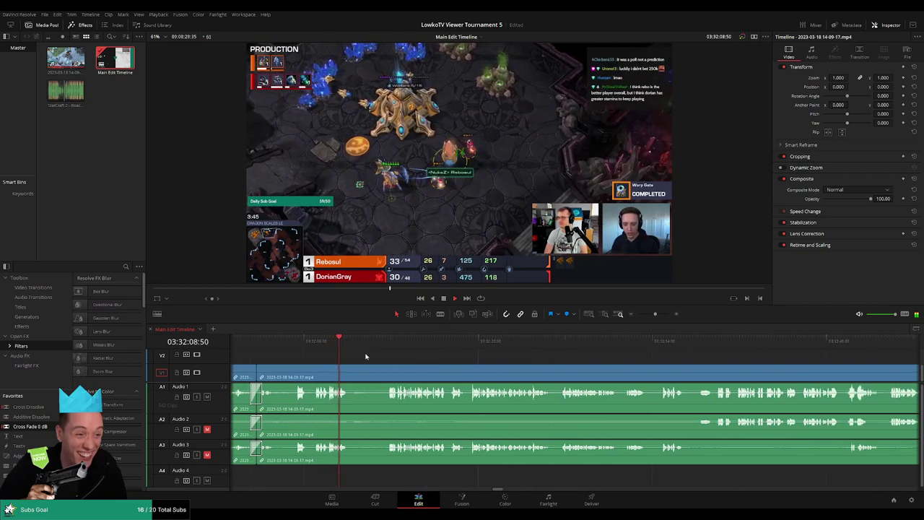
click(381, 341)
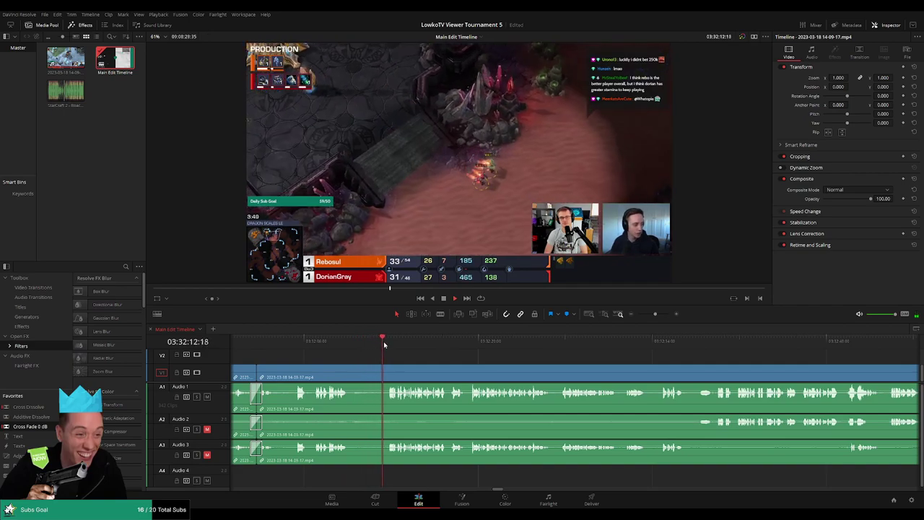
scroll(516, 354, right, 1)
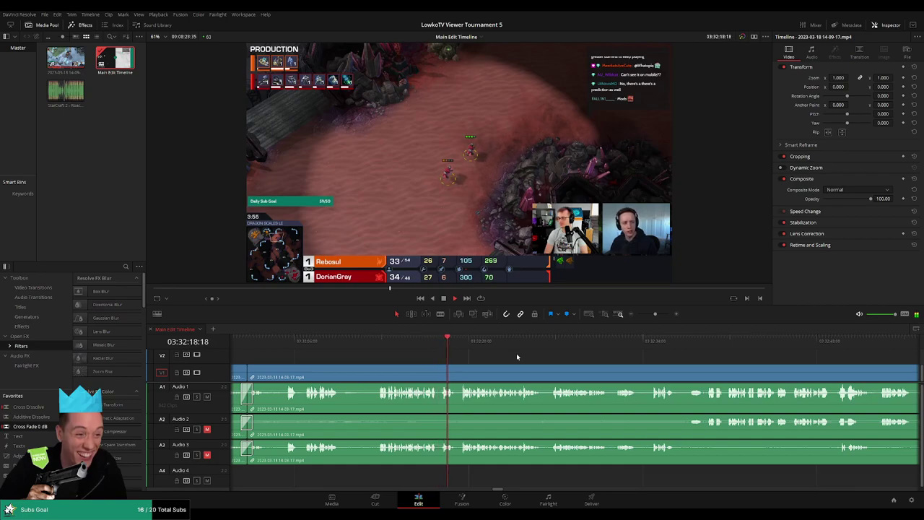
scroll(522, 356, right, 2)
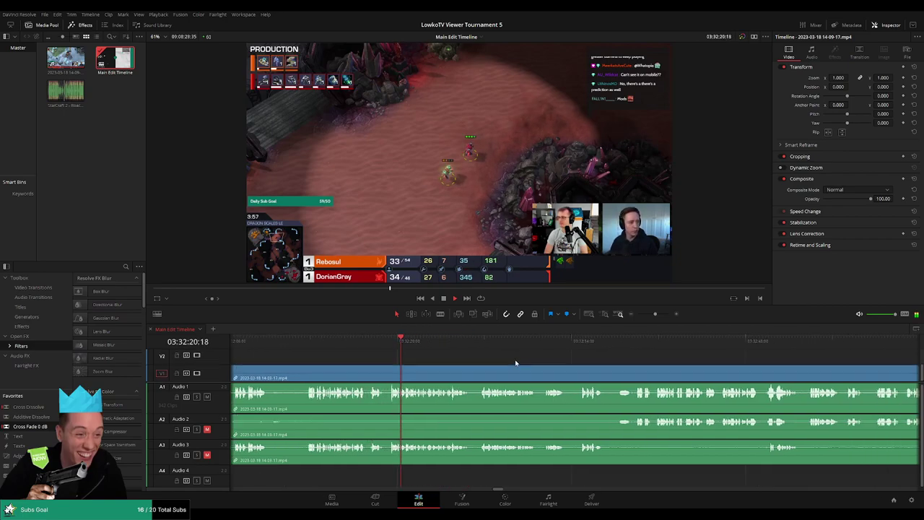
scroll(539, 357, right, 2)
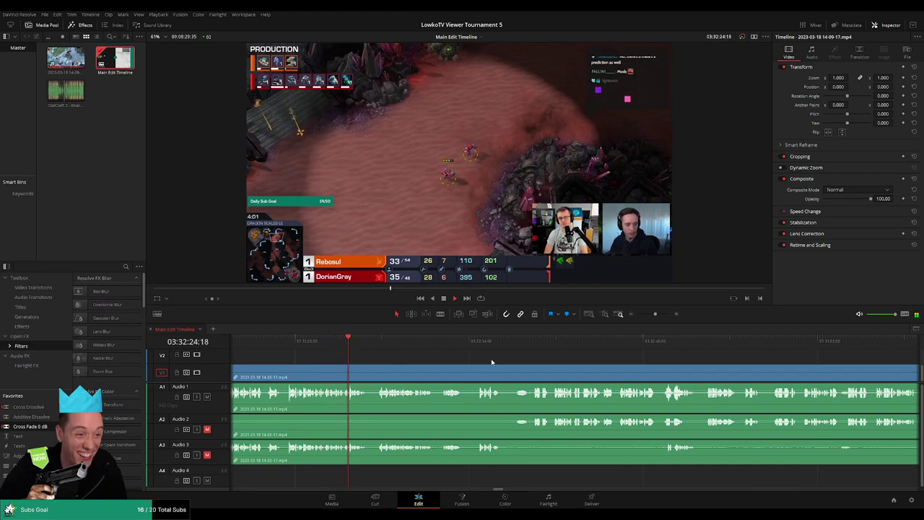
scroll(455, 361, right, 1)
scroll(440, 358, right, 1)
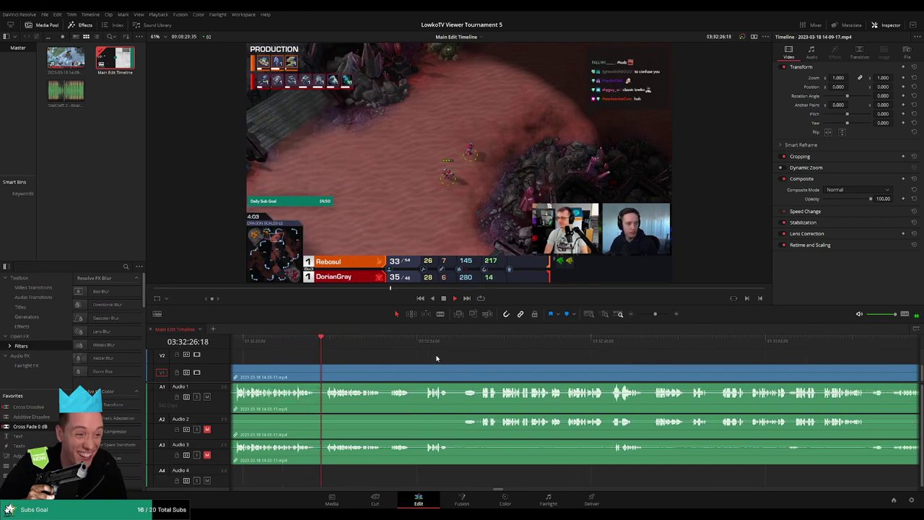
scroll(435, 350, right, 2)
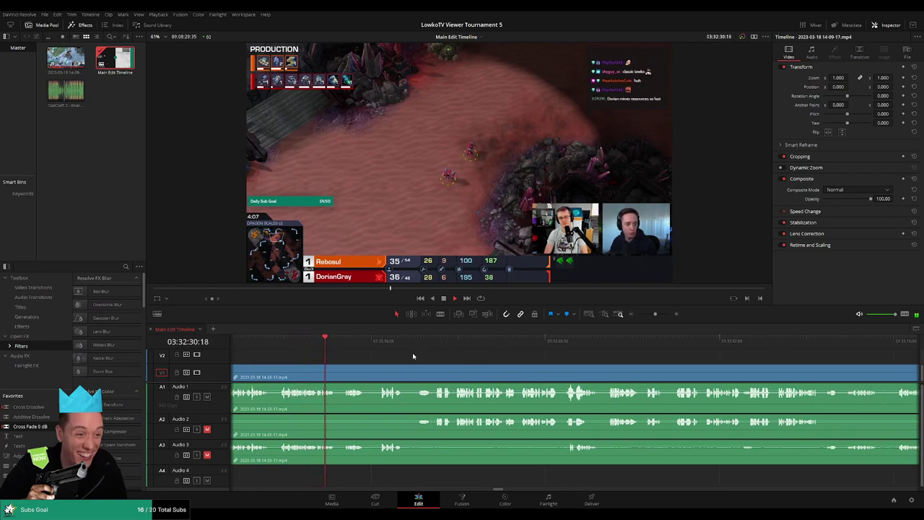
scroll(404, 353, right, 2)
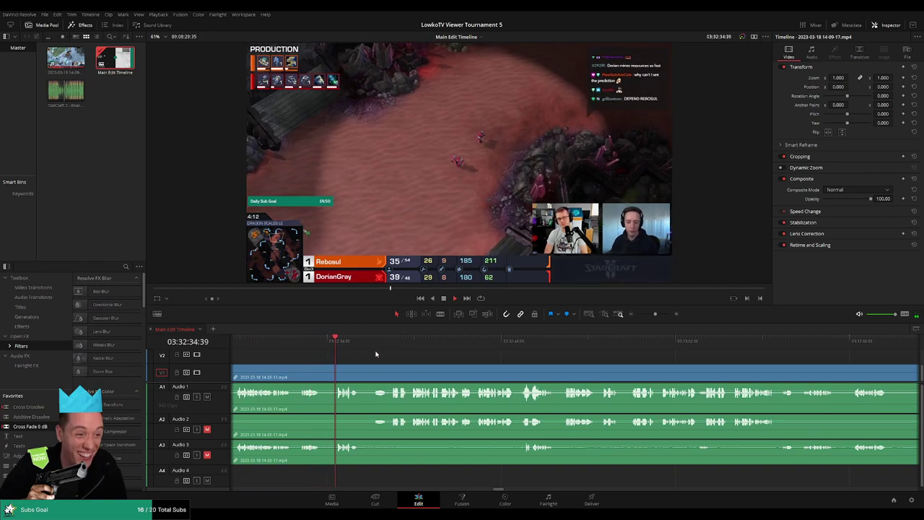
scroll(404, 357, left, 10)
Step: Split off and delete a short piece, then cross-fade the new cut on A3
key(b)
click(534, 373)
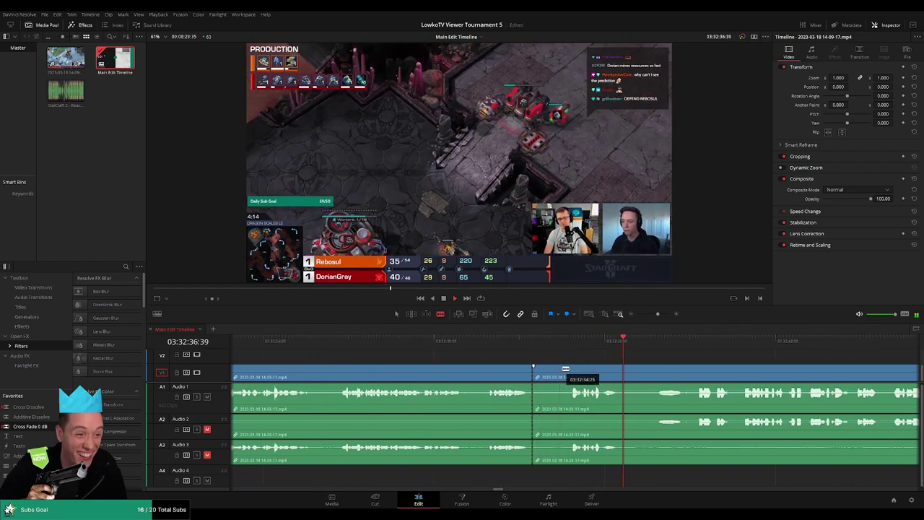
click(570, 372)
key(a)
click(552, 375)
key(Delete)
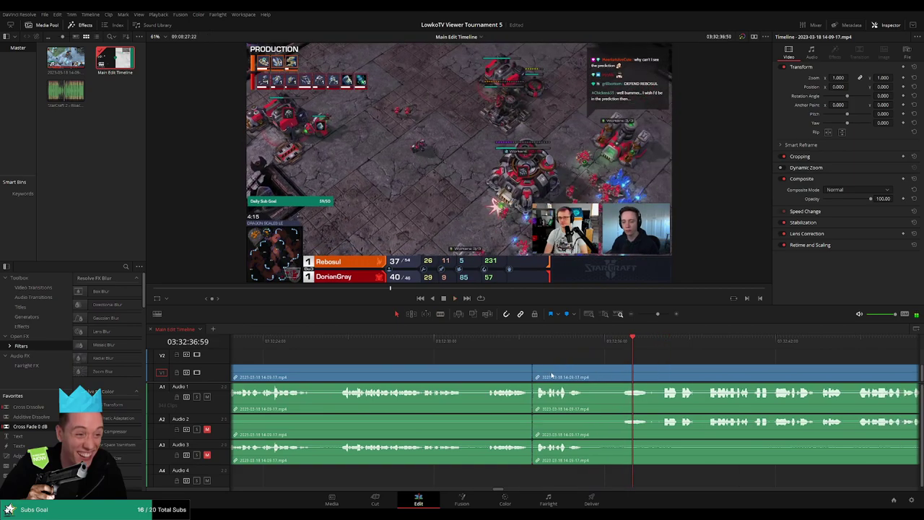
scroll(553, 365, right, 3)
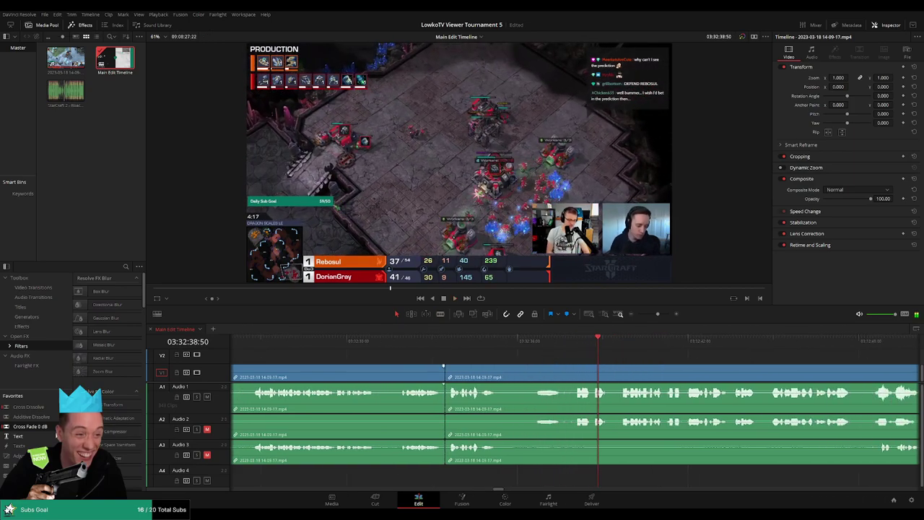
scroll(444, 432, left, 1)
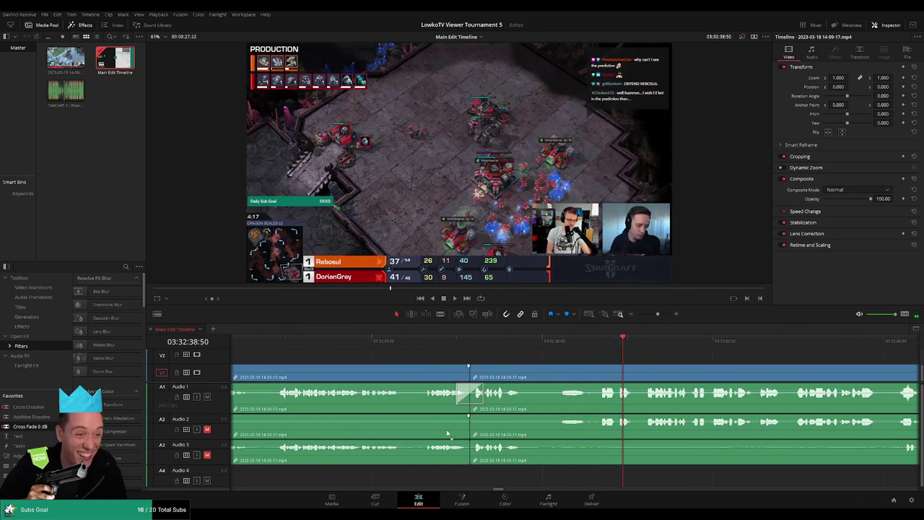
drag(40, 428, 477, 447)
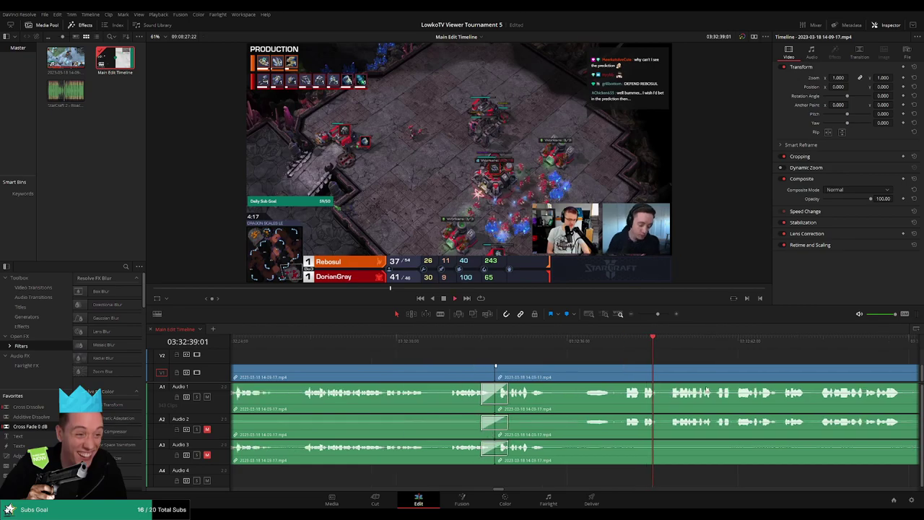
scroll(650, 352, right, 8)
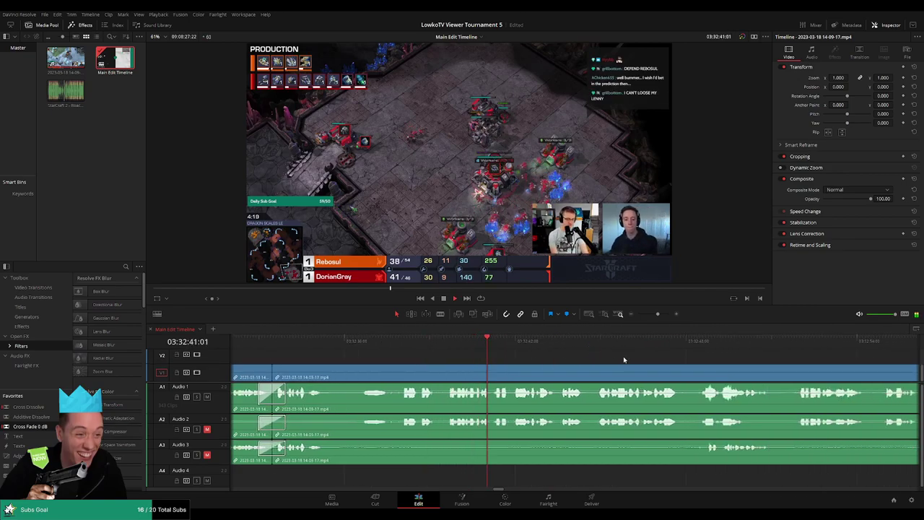
scroll(592, 357, right, 3)
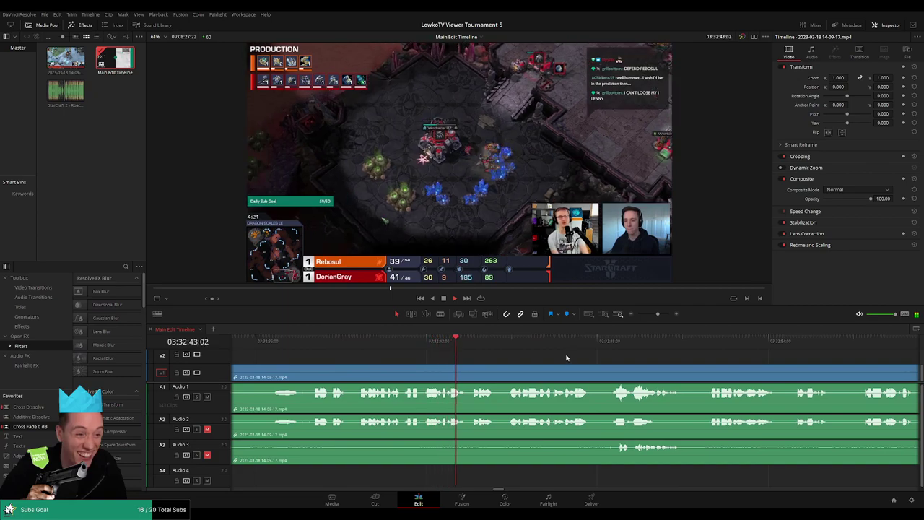
scroll(547, 359, right, 3)
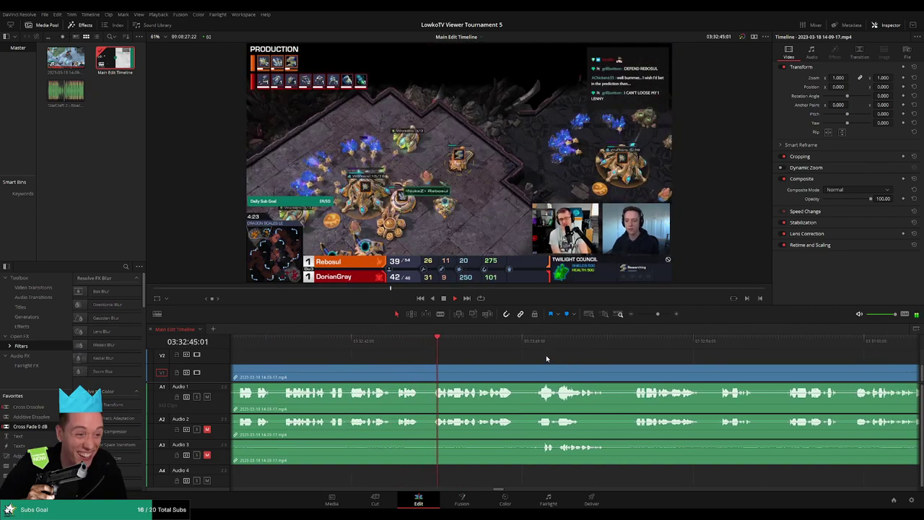
scroll(551, 359, right, 3)
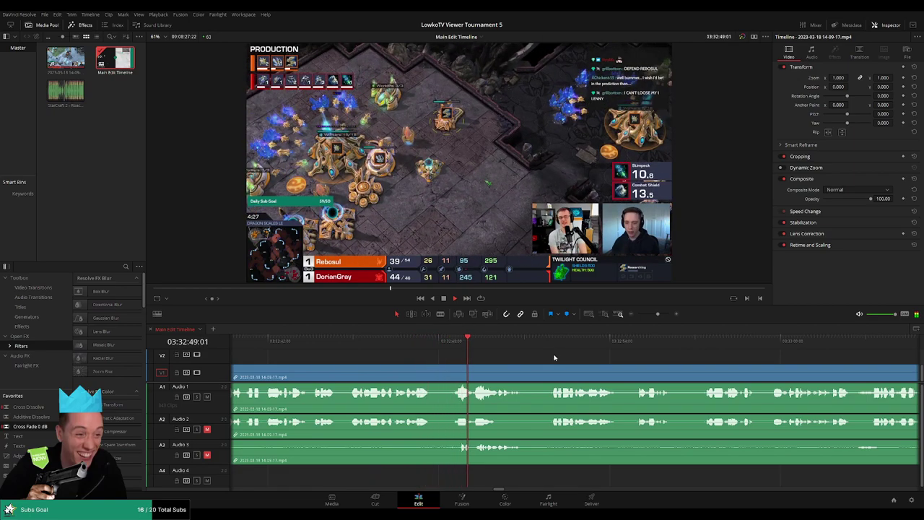
scroll(542, 364, right, 3)
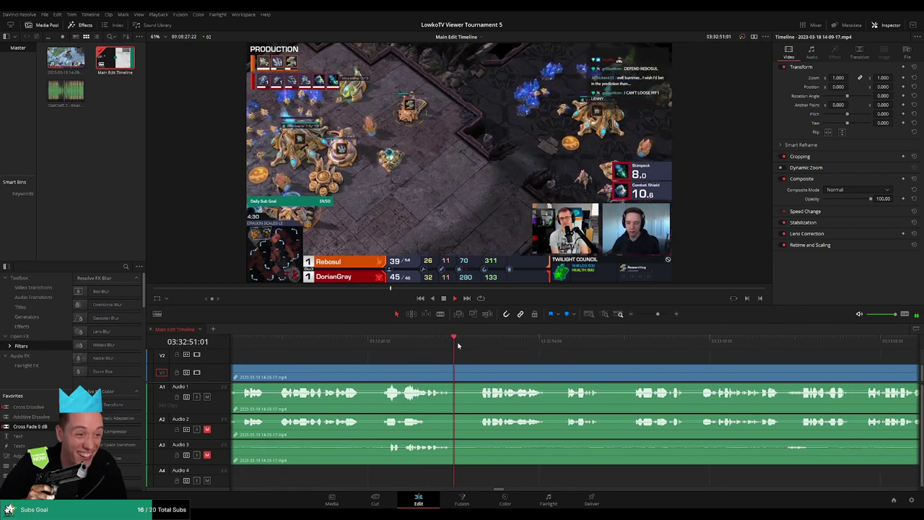
scroll(526, 352, right, 3)
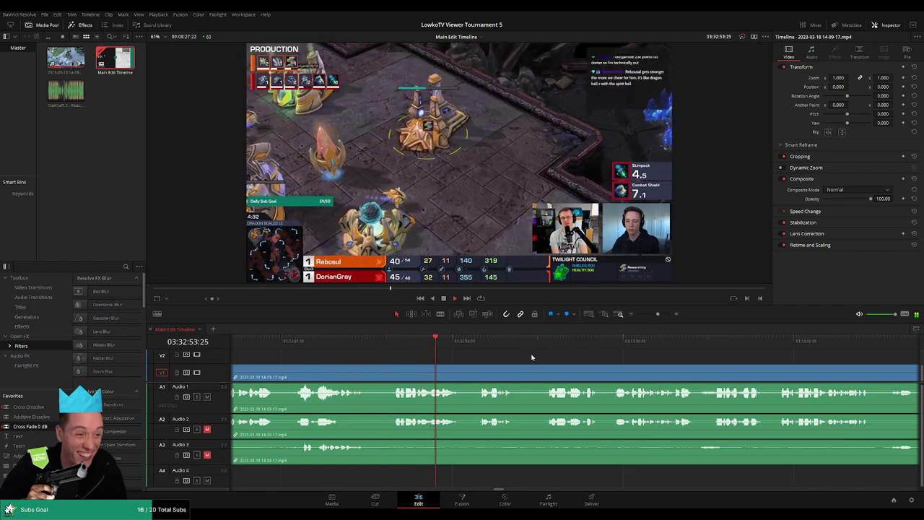
scroll(541, 355, right, 3)
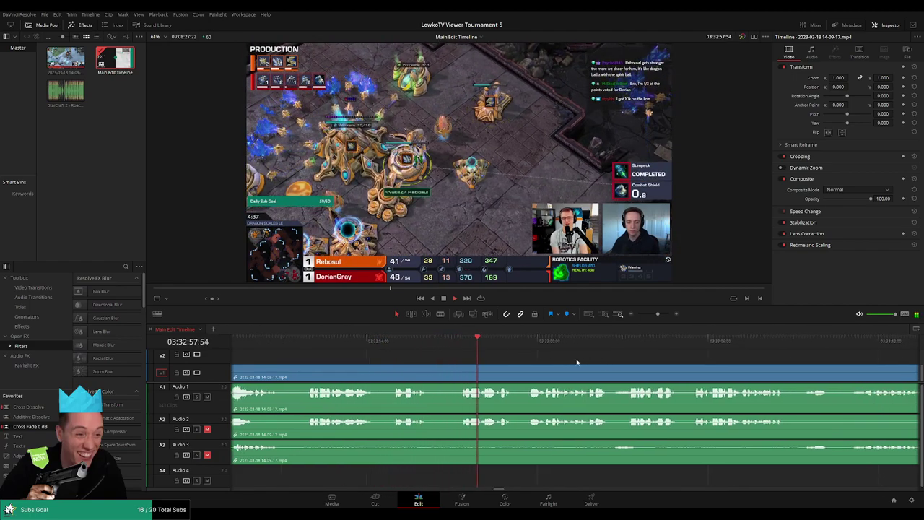
scroll(525, 359, right, 3)
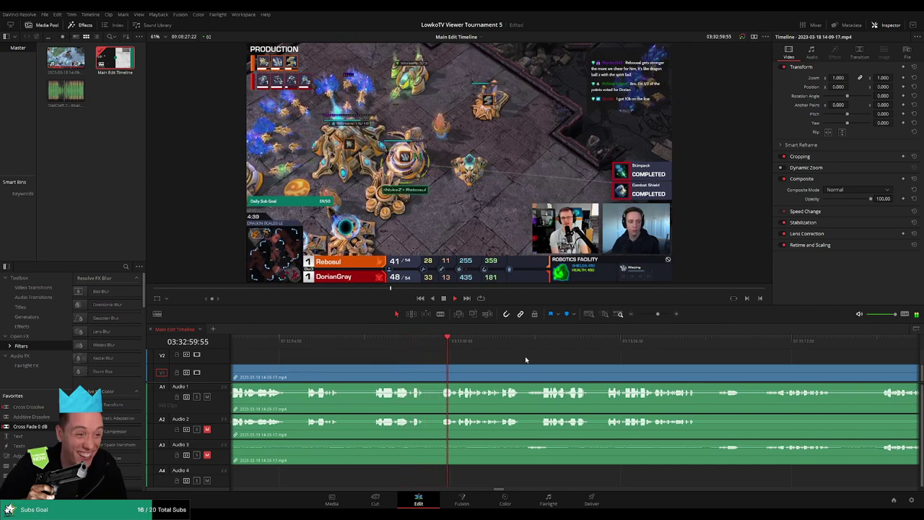
scroll(529, 358, right, 2)
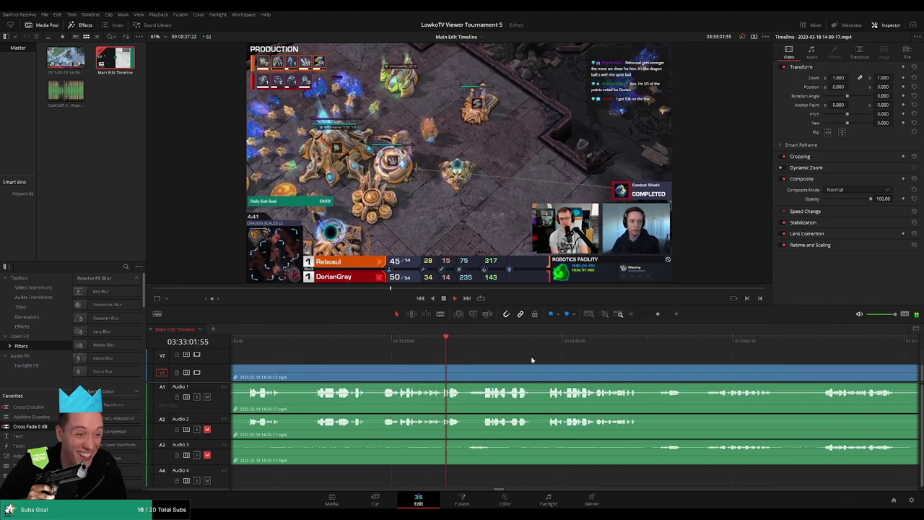
scroll(527, 365, right, 3)
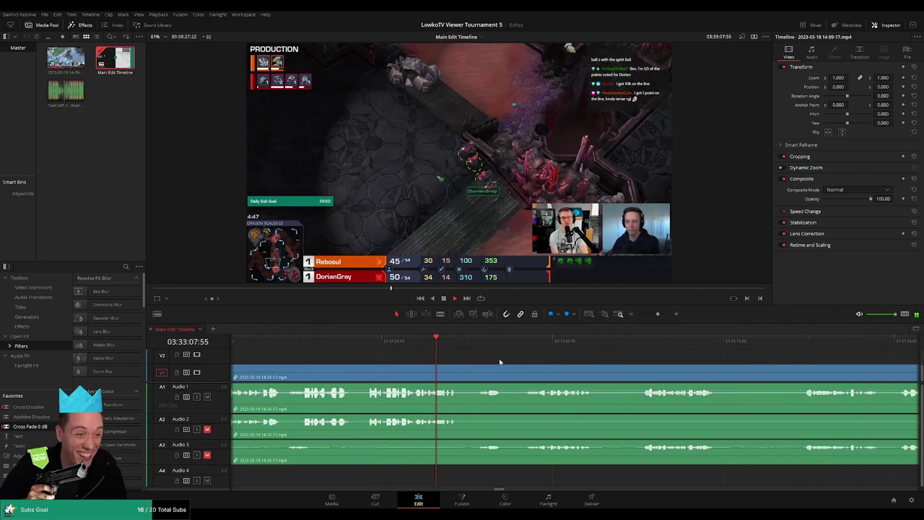
scroll(483, 359, right, 3)
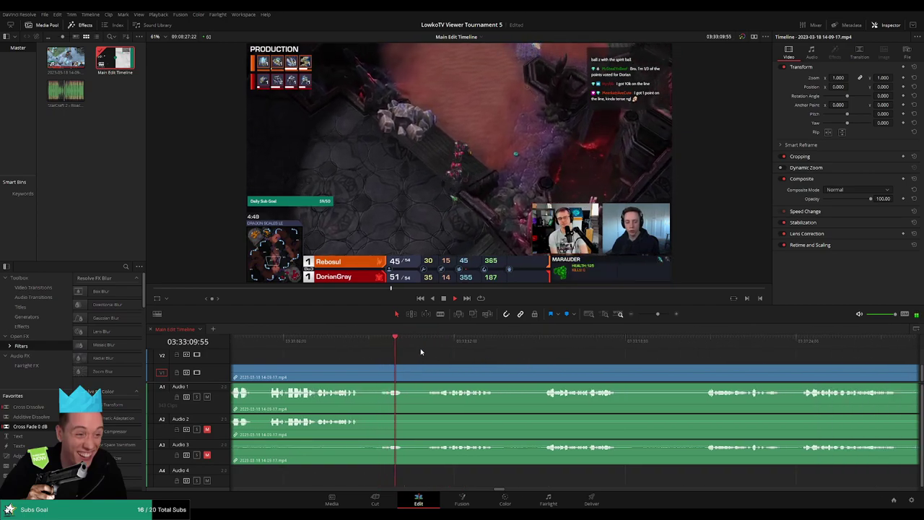
scroll(546, 367, right, 3)
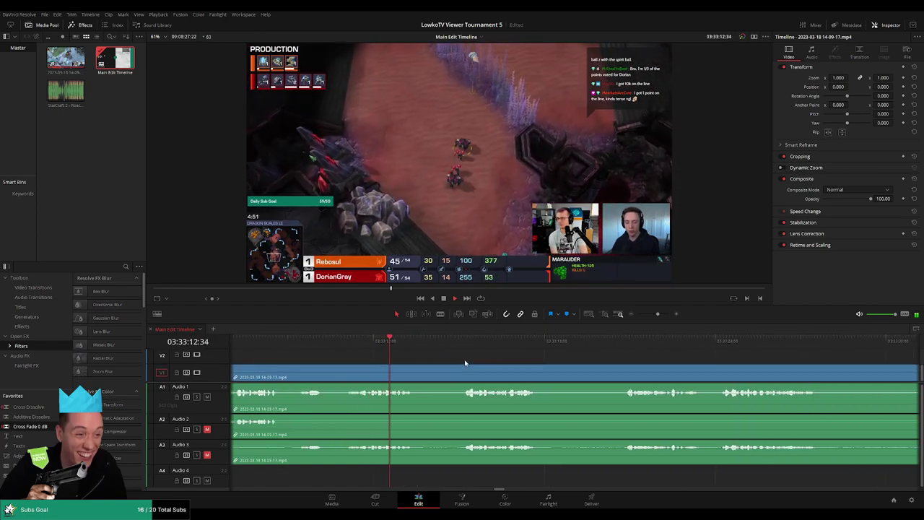
scroll(501, 363, right, 3)
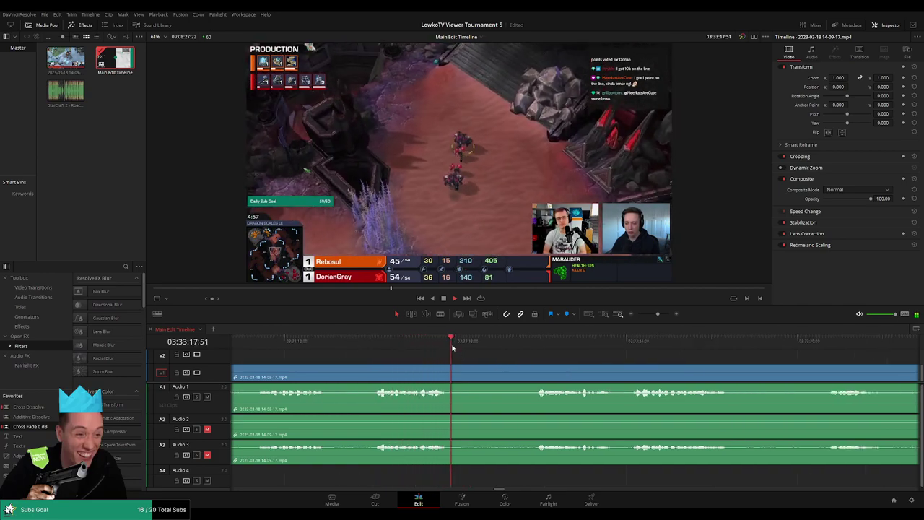
scroll(570, 367, right, 6)
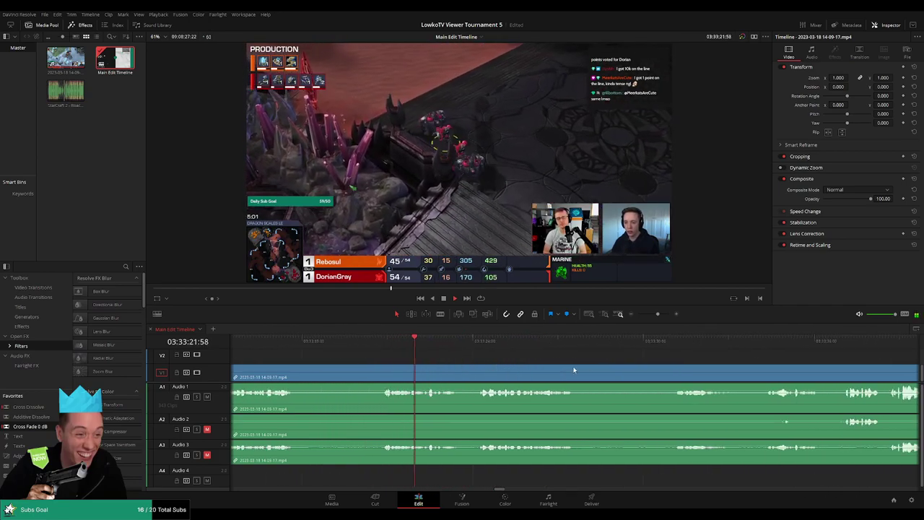
scroll(506, 363, right, 2)
scroll(524, 366, right, 3)
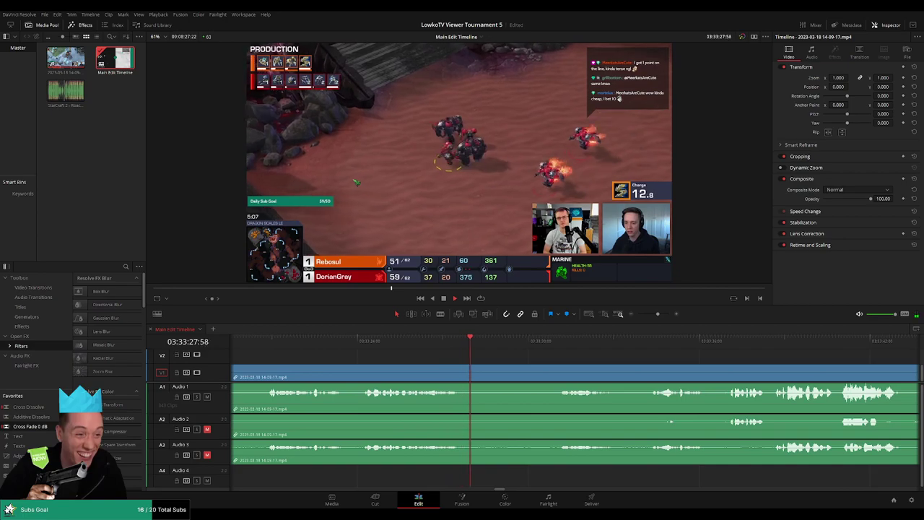
scroll(489, 361, right, 8)
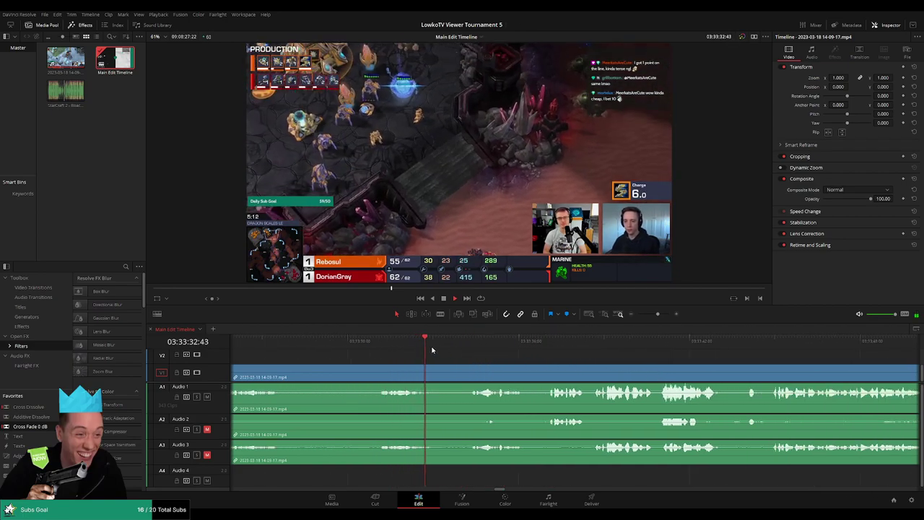
scroll(496, 359, right, 3)
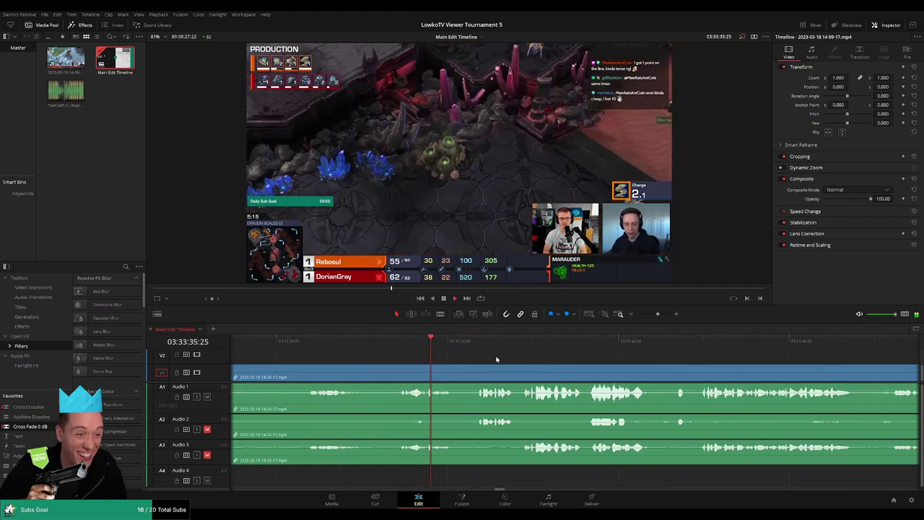
scroll(466, 359, right, 3)
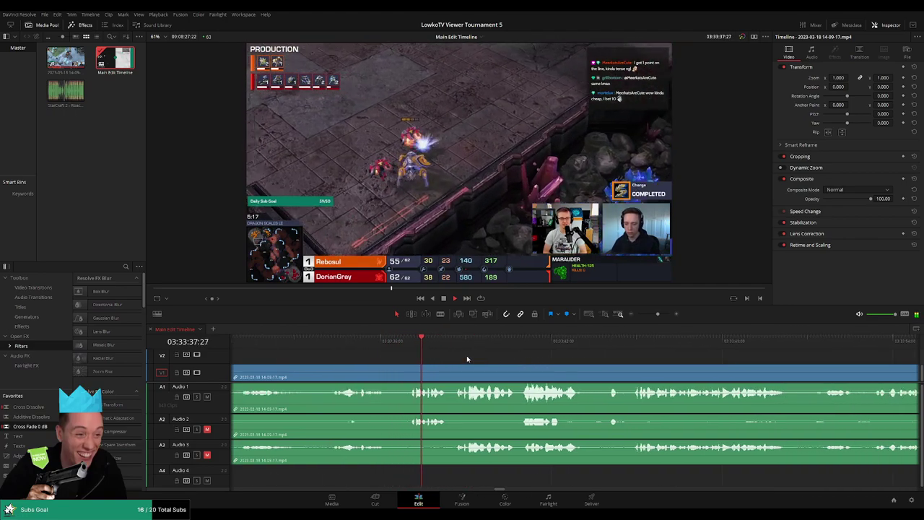
scroll(472, 360, right, 3)
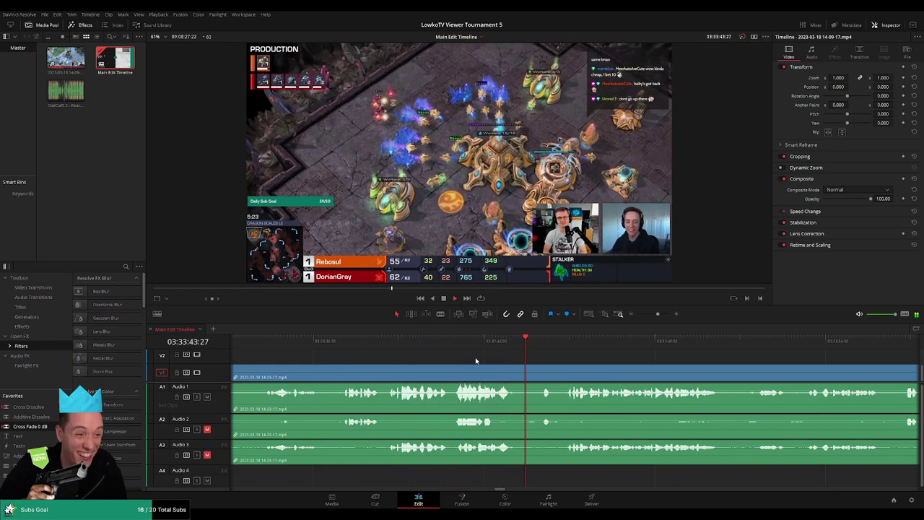
scroll(475, 359, right, 10)
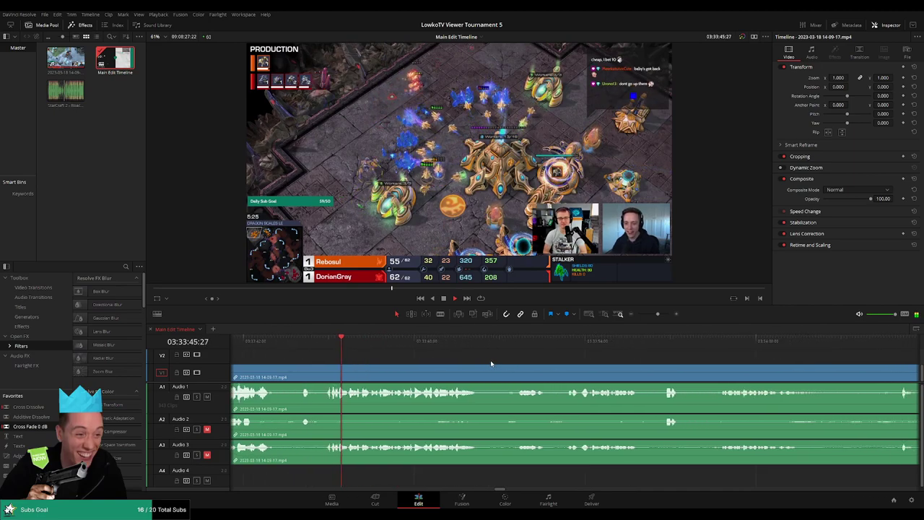
scroll(498, 366, right, 4)
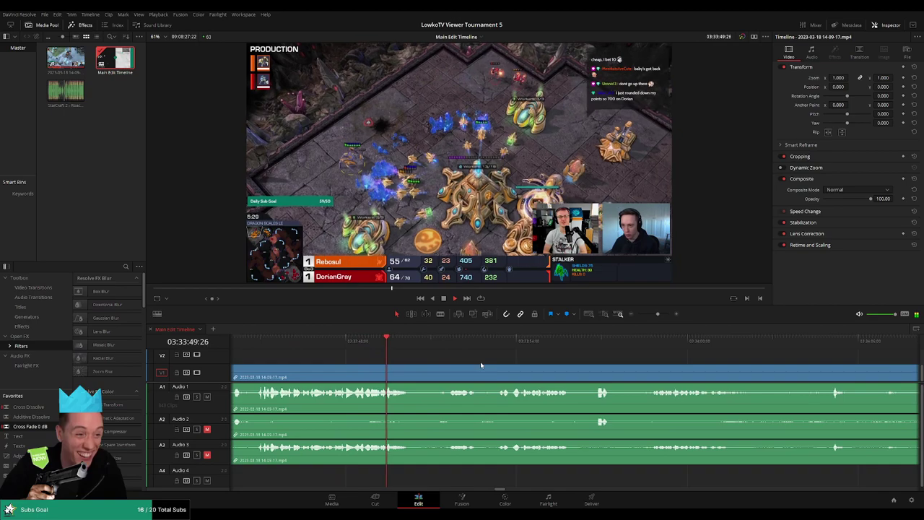
scroll(455, 354, right, 5)
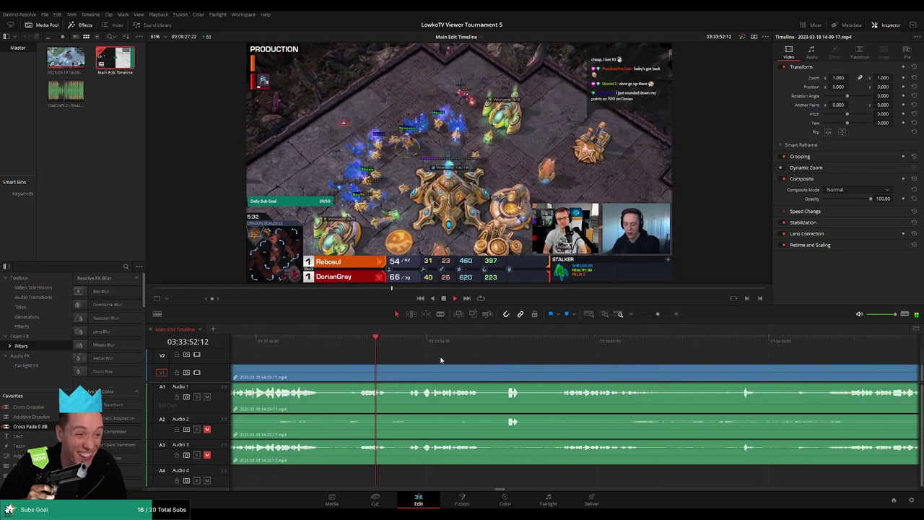
scroll(485, 355, right, 5)
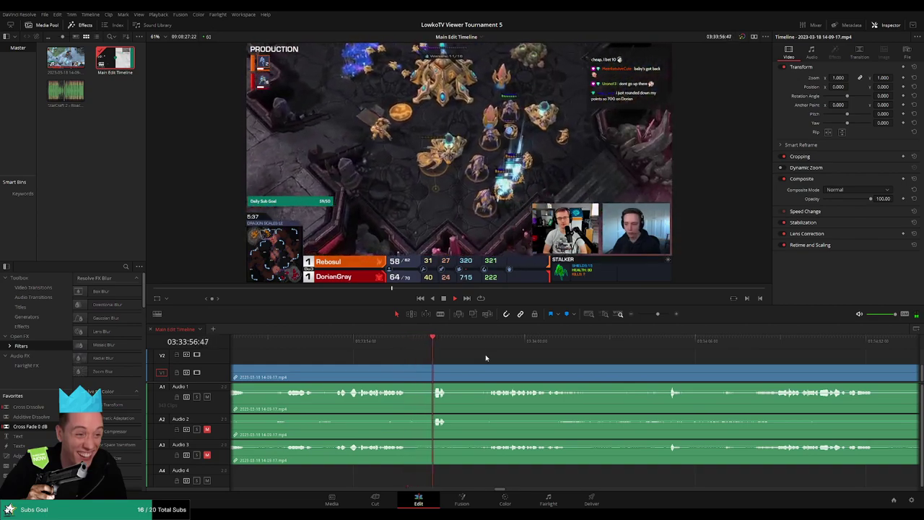
scroll(491, 361, right, 7)
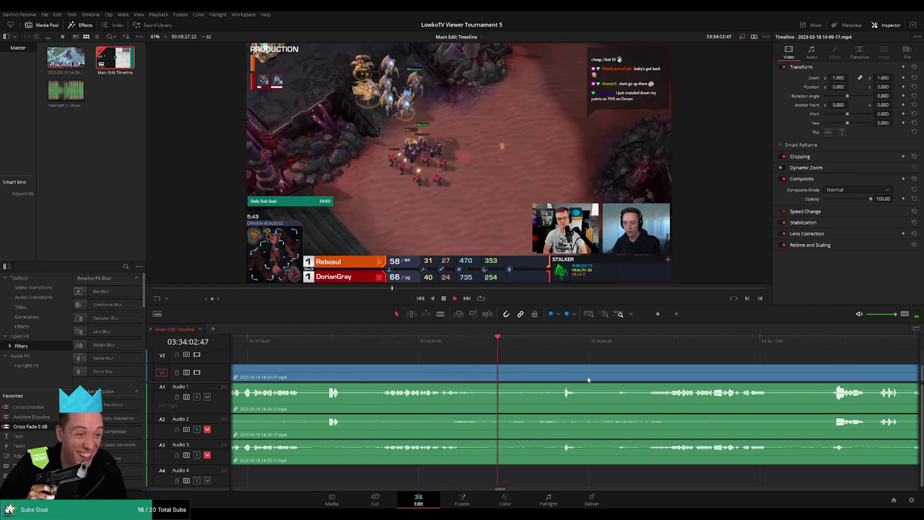
scroll(498, 362, right, 8)
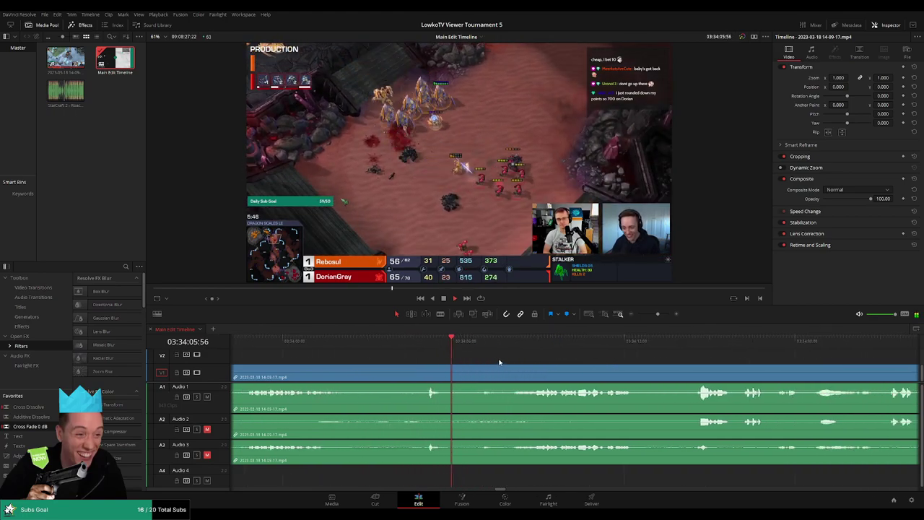
click(488, 348)
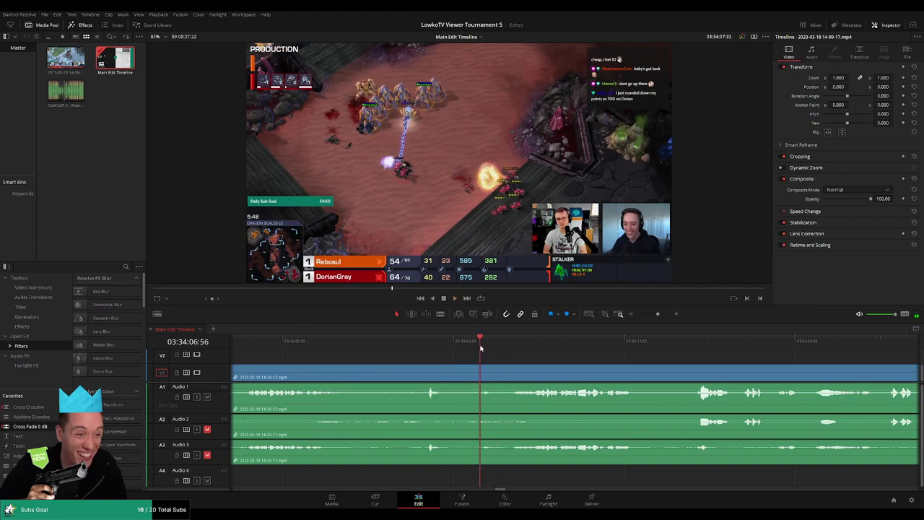
click(477, 349)
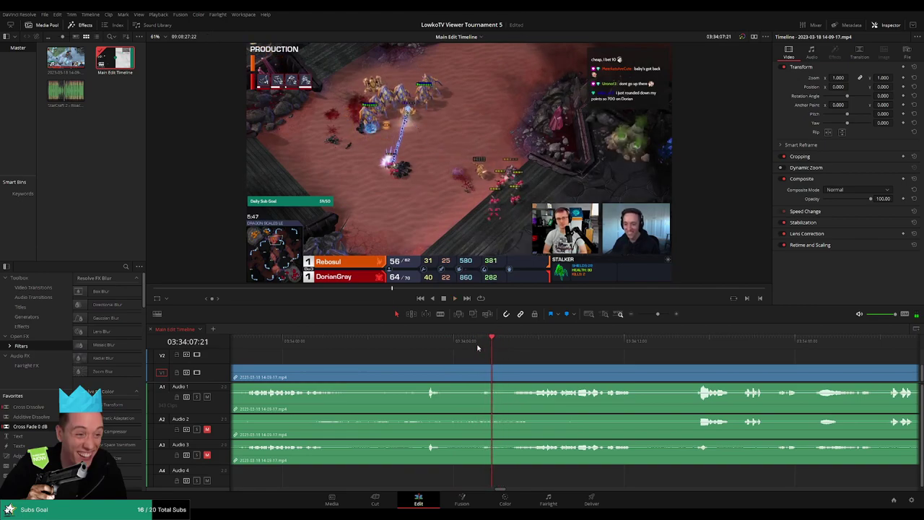
scroll(484, 361, right, 3)
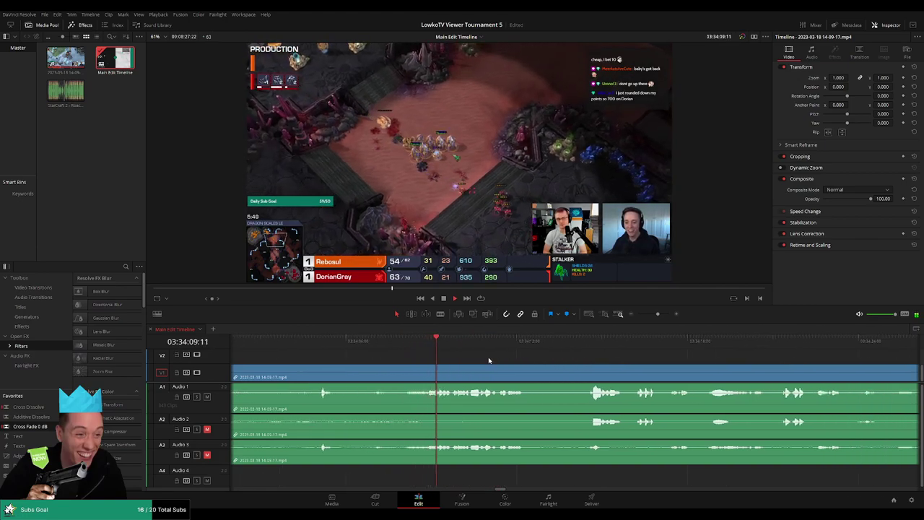
scroll(559, 366, right, 3)
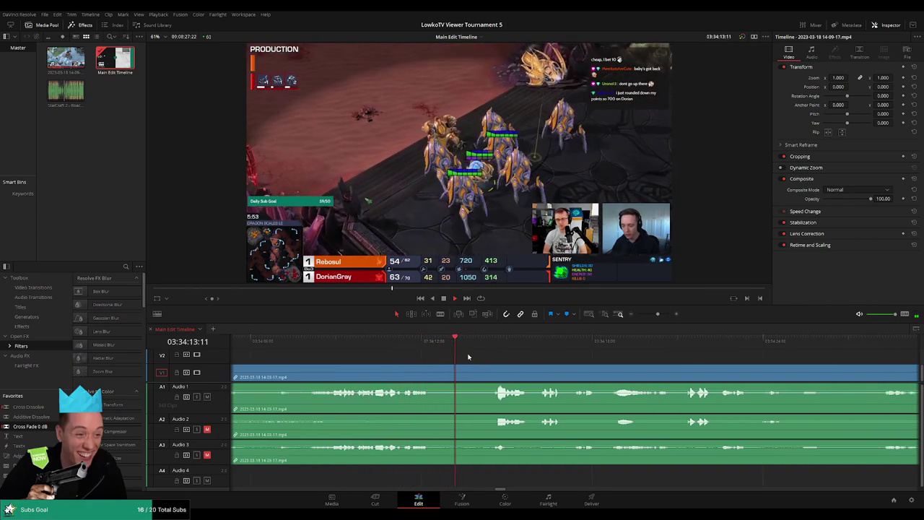
scroll(489, 361, right, 3)
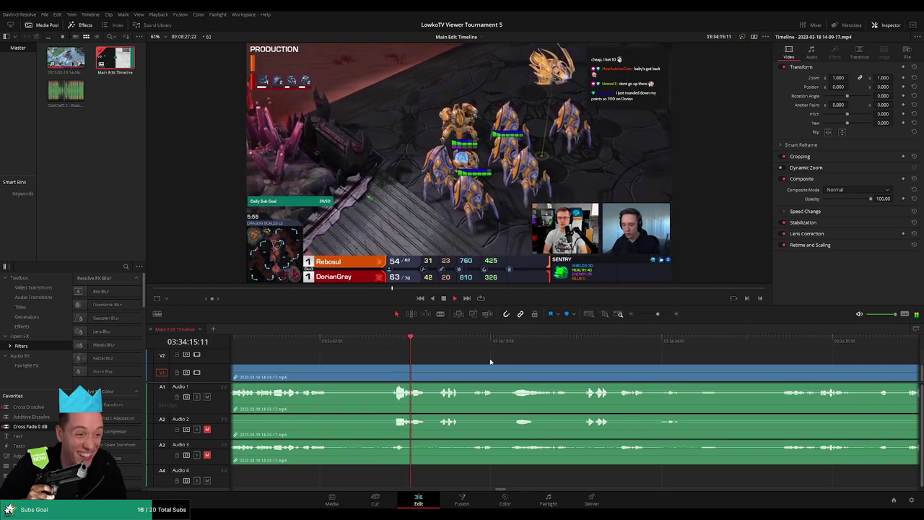
scroll(484, 359, right, 1)
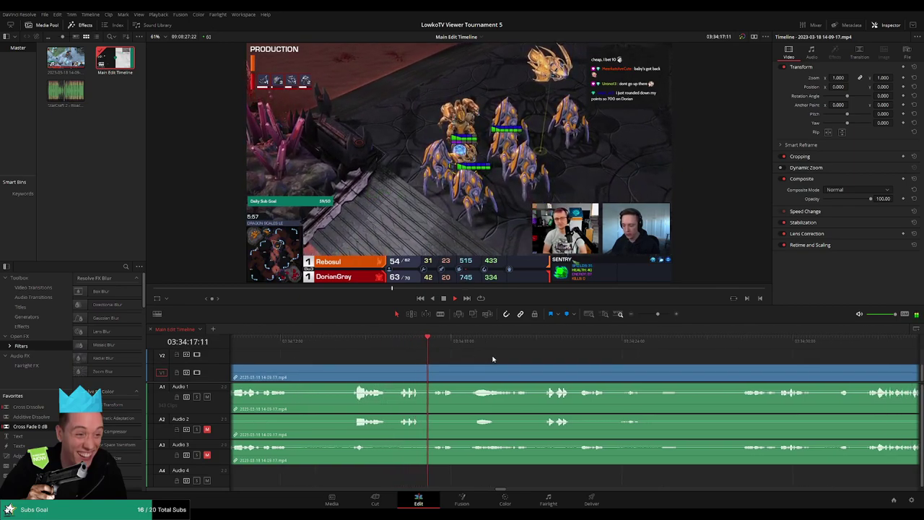
scroll(480, 360, right, 1)
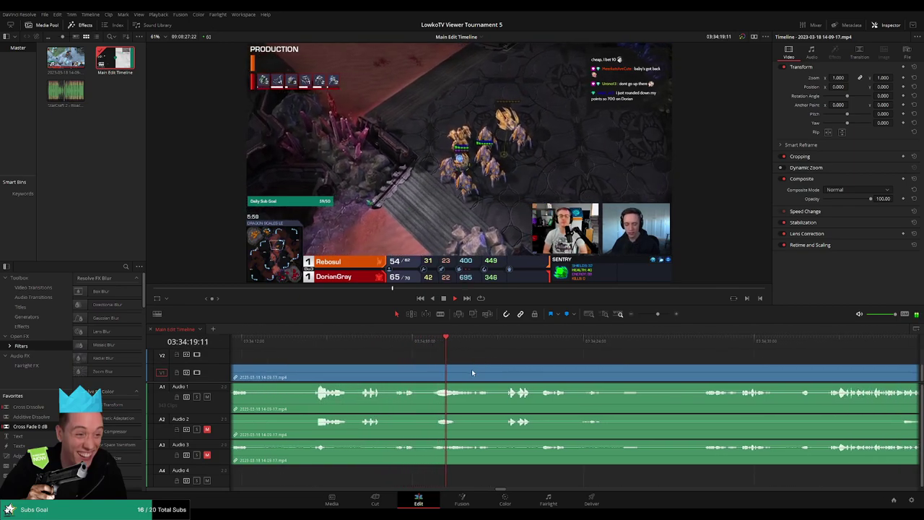
scroll(506, 368, right, 4)
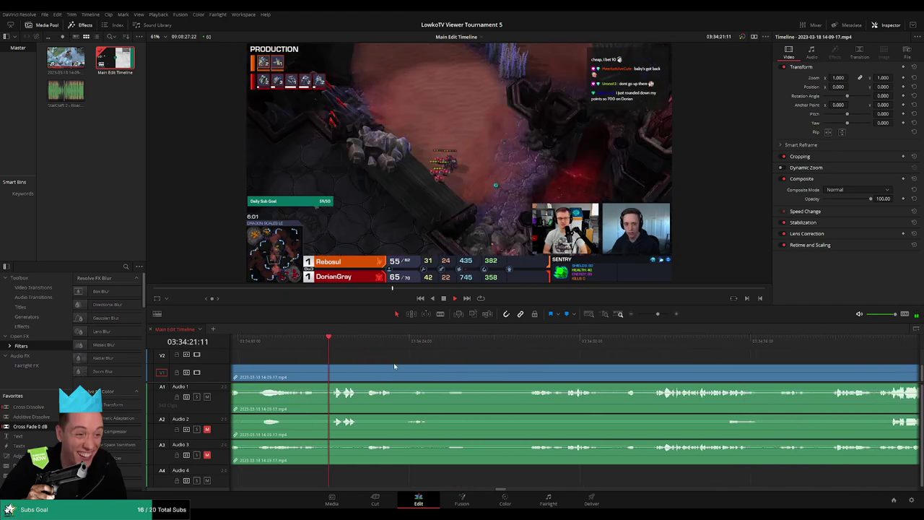
scroll(397, 363, right, 1)
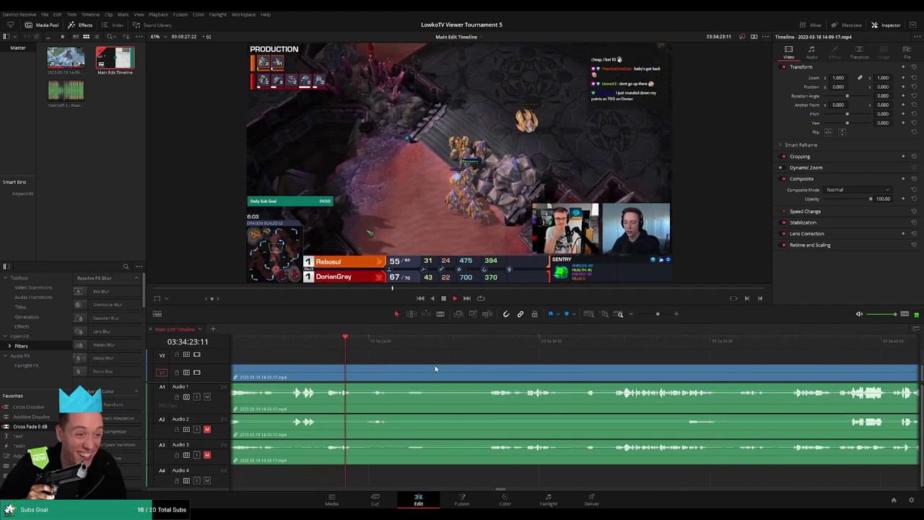
drag(379, 345, 406, 348)
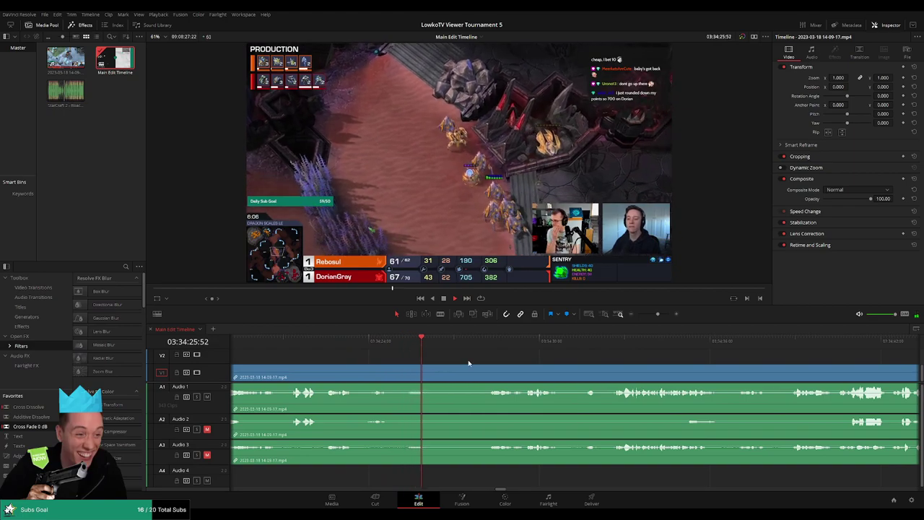
key(b)
Step: Blade all tracks where the break begins and ends, then delete the break
click(434, 377)
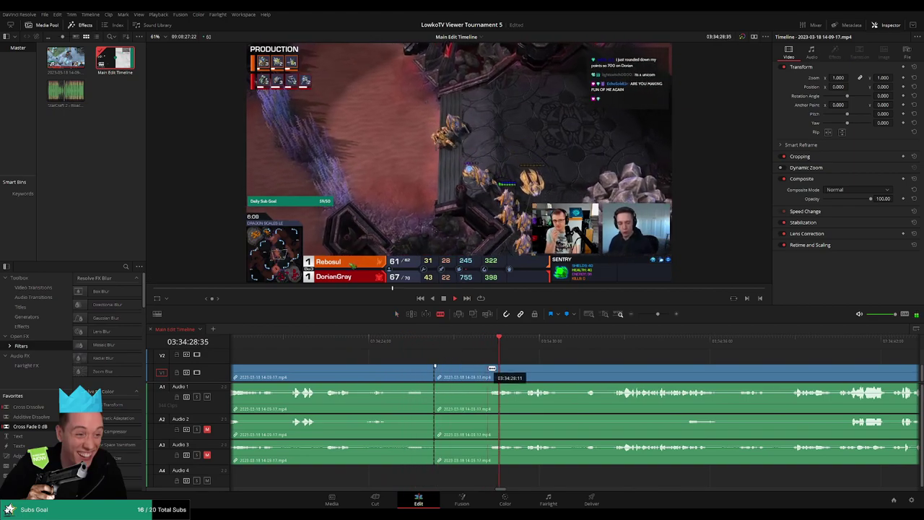
click(491, 377)
key(a)
click(462, 377)
key(Delete)
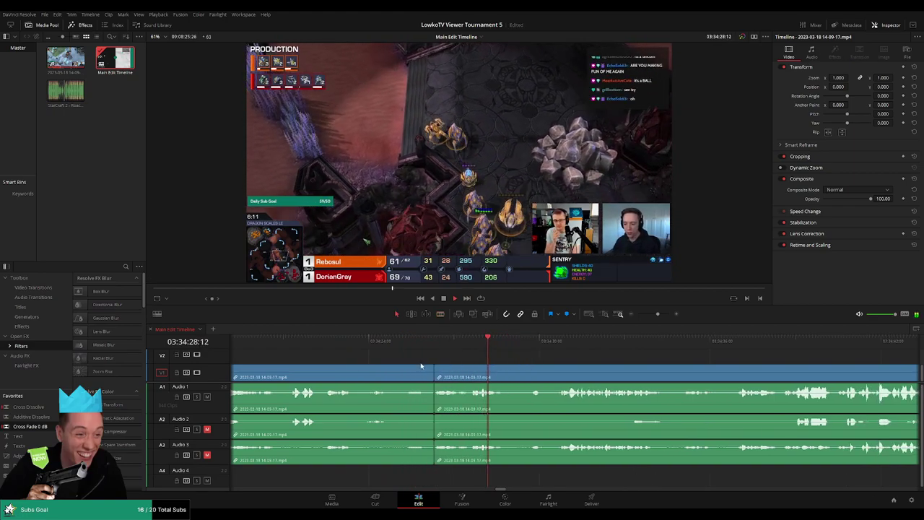
Step: Add Cross Fade 0 dB transitions to both audio tracks at the new join
scroll(372, 404, left, 1)
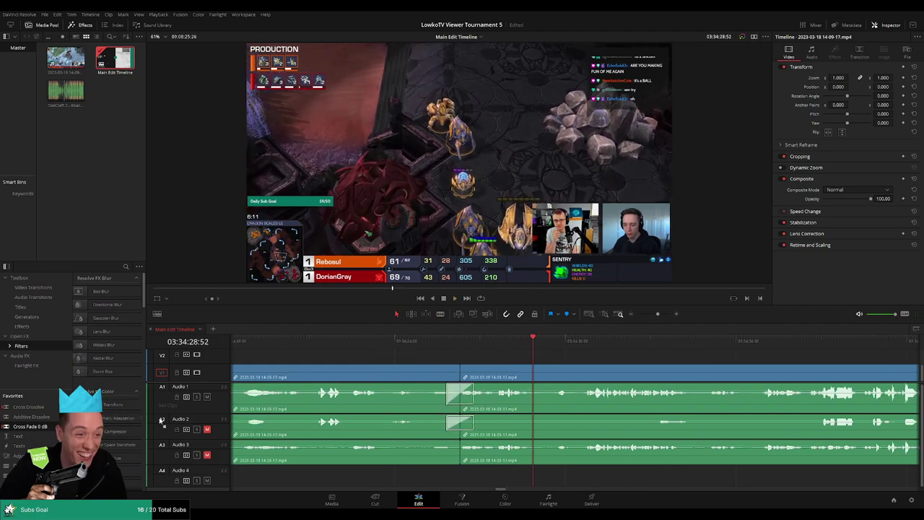
drag(161, 420, 498, 456)
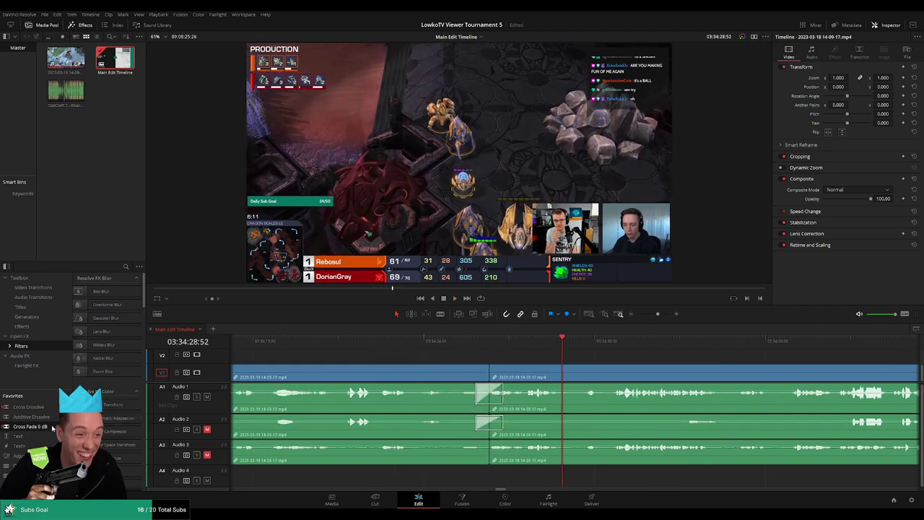
drag(52, 428, 513, 449)
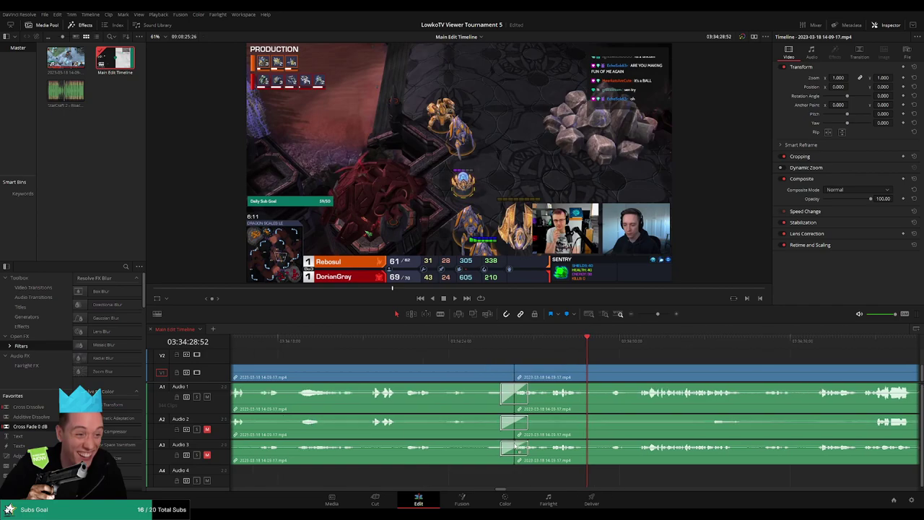
Step: Split the clips at the current playback position with Ctrl+B
scroll(434, 362, right, 5)
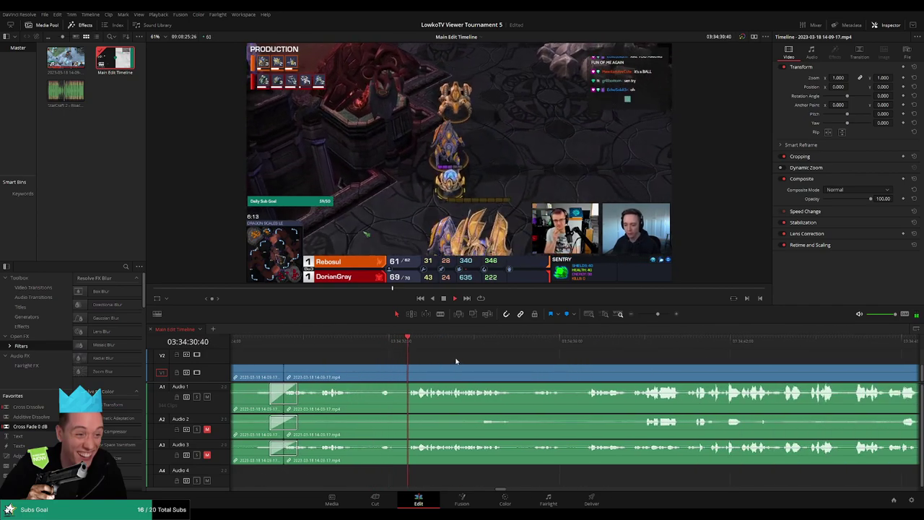
scroll(433, 361, right, 2)
scroll(412, 361, left, 2)
scroll(389, 359, right, 4)
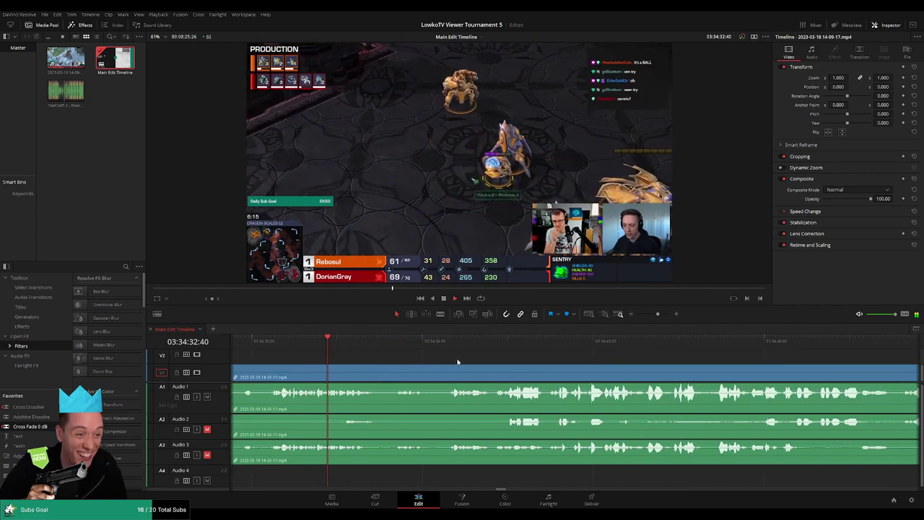
scroll(397, 358, left, 3)
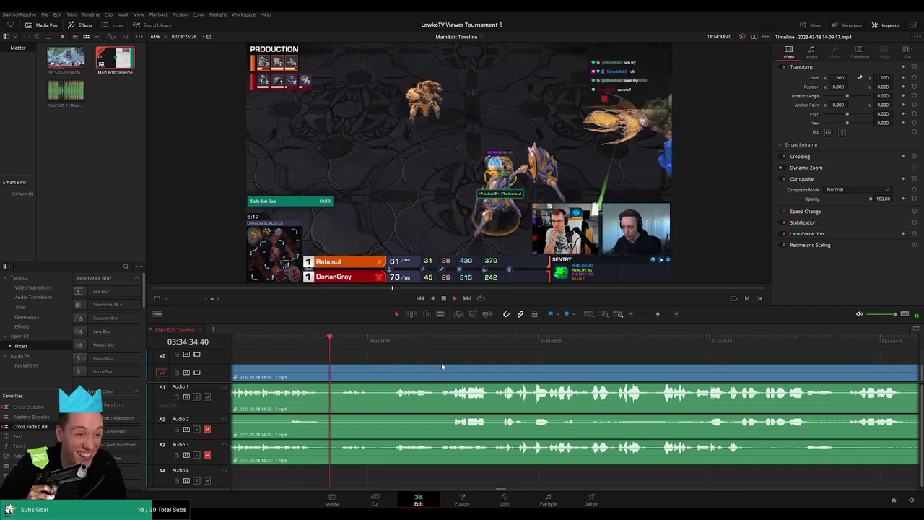
scroll(383, 359, right, 1)
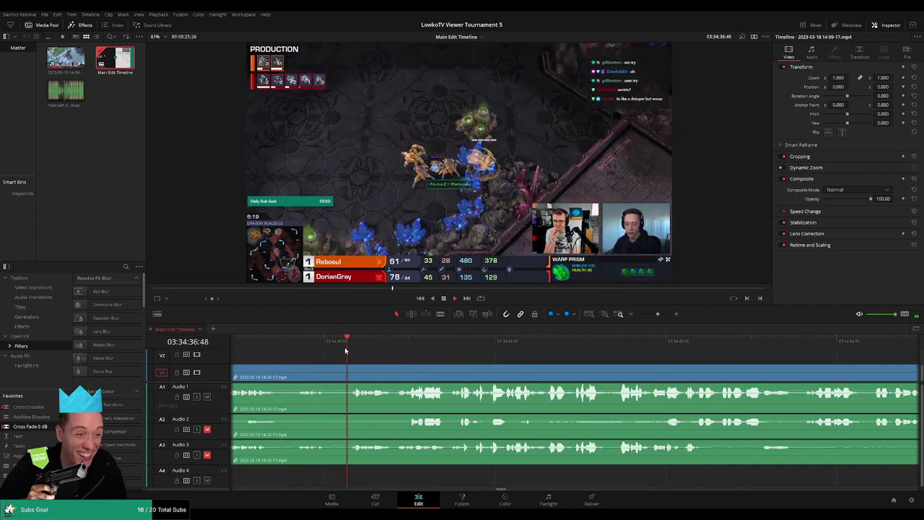
key(ctrl+b)
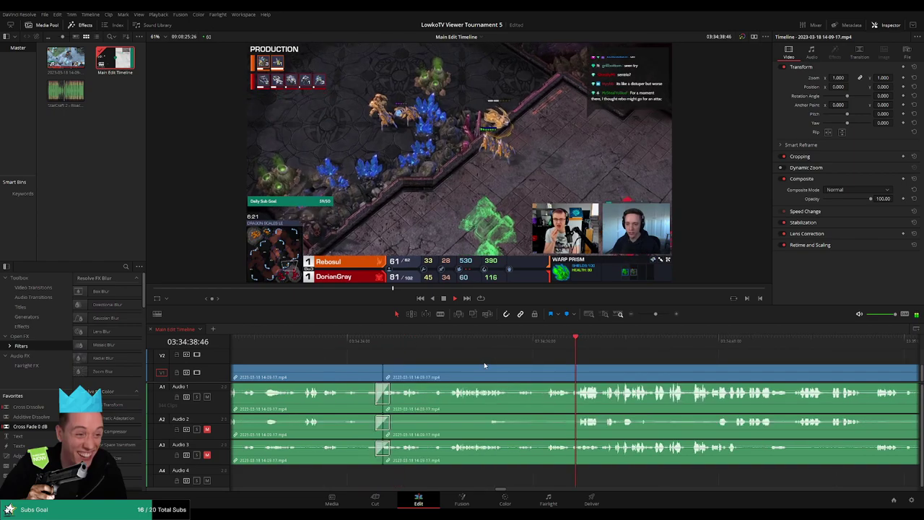
Step: Scrub the playhead forward through the footage to around 03:35:11
scroll(498, 364, right, 2)
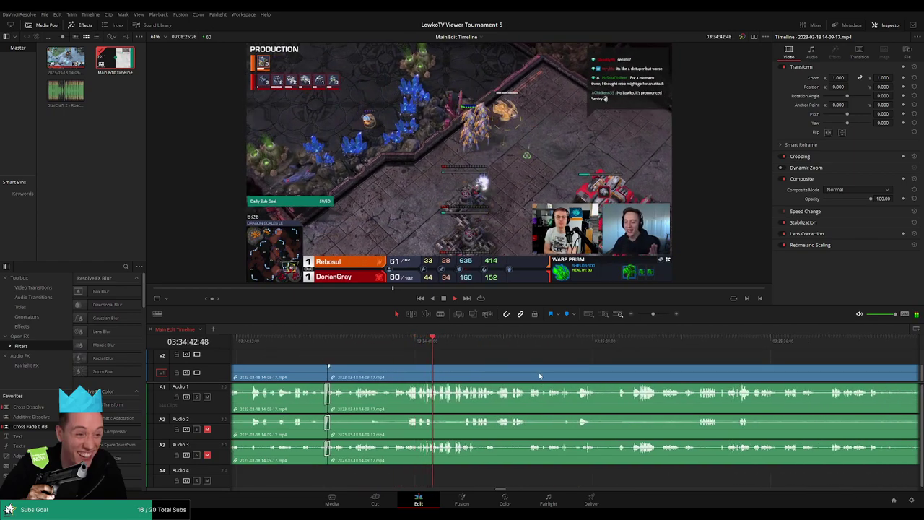
scroll(584, 379, left, 2)
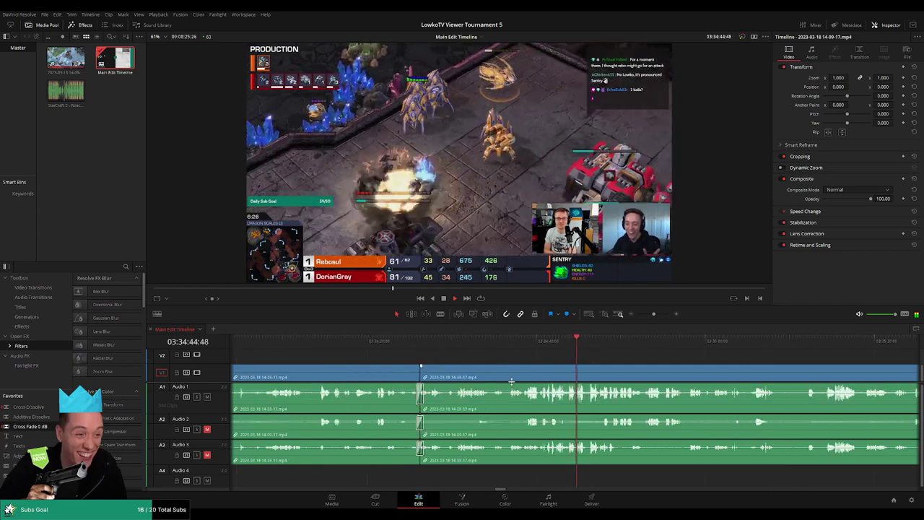
scroll(540, 375, right, 2)
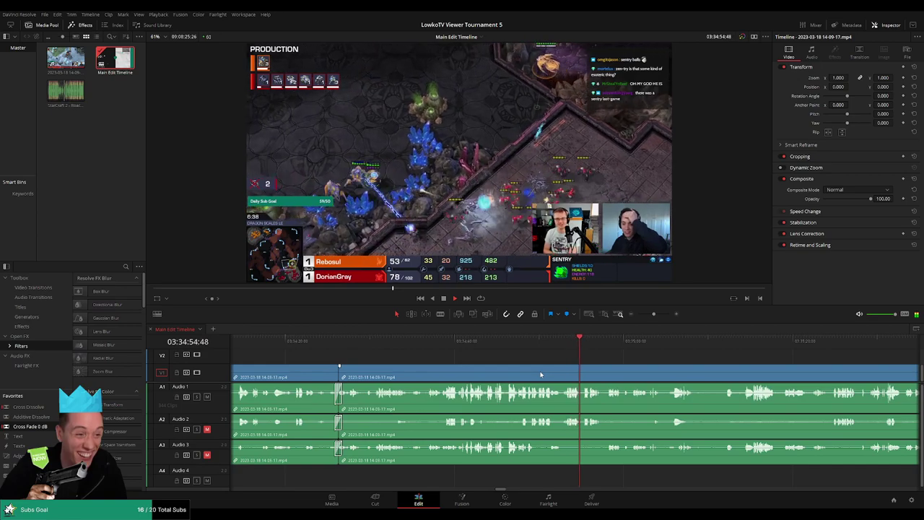
scroll(573, 373, right, 3)
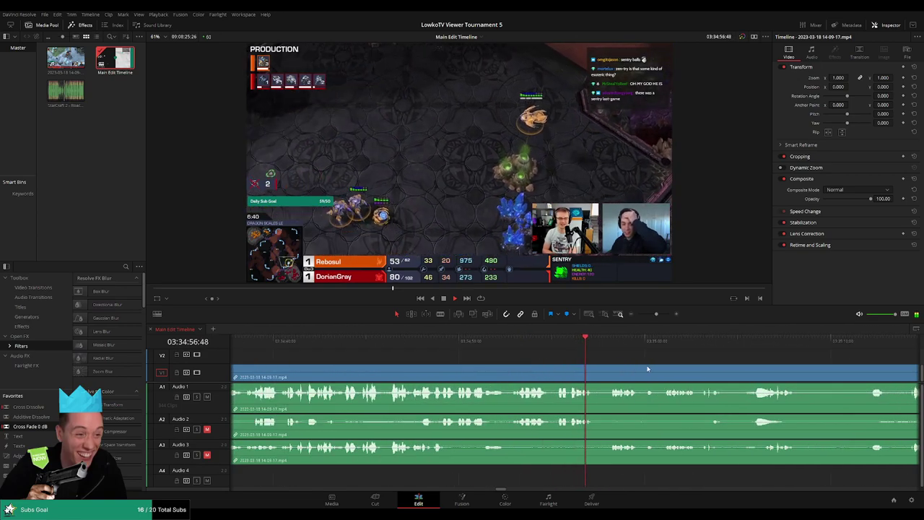
click(472, 350)
scroll(467, 358, right, 3)
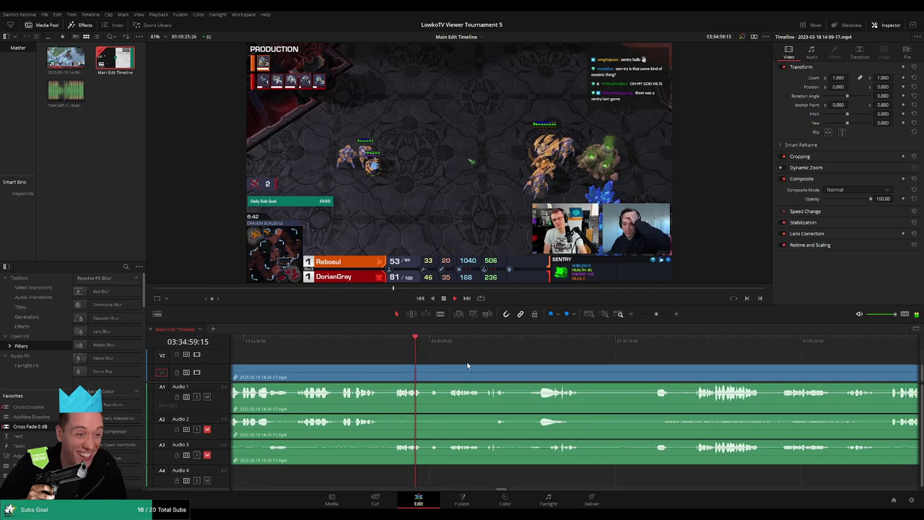
click(448, 348)
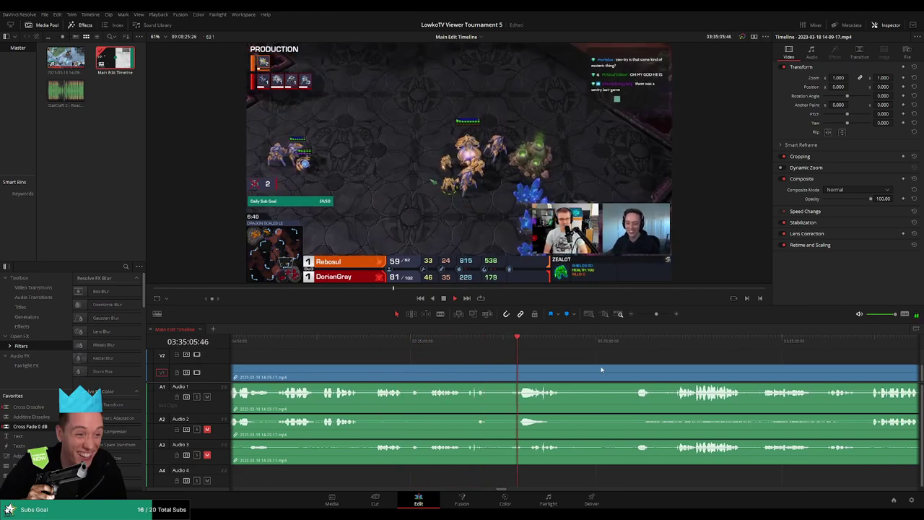
scroll(471, 361, right, 3)
drag(457, 349, 512, 349)
scroll(512, 349, right, 4)
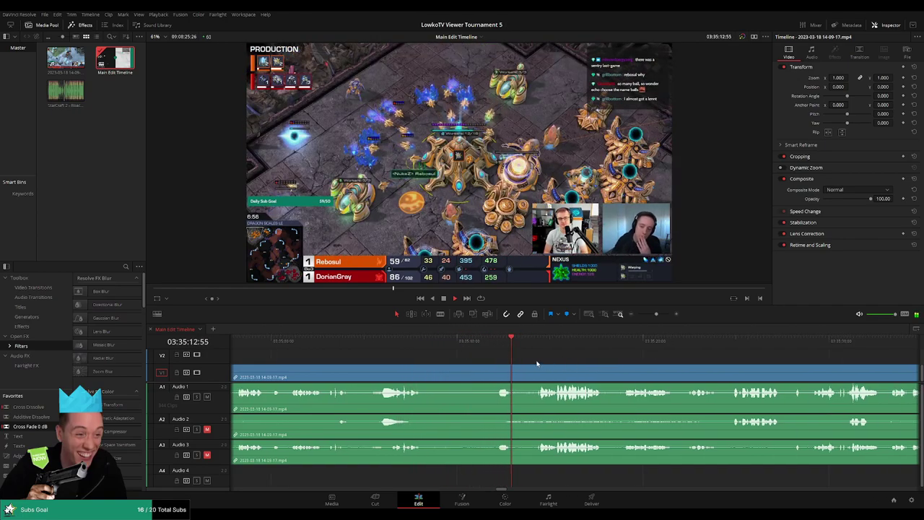
scroll(458, 356, up, 2)
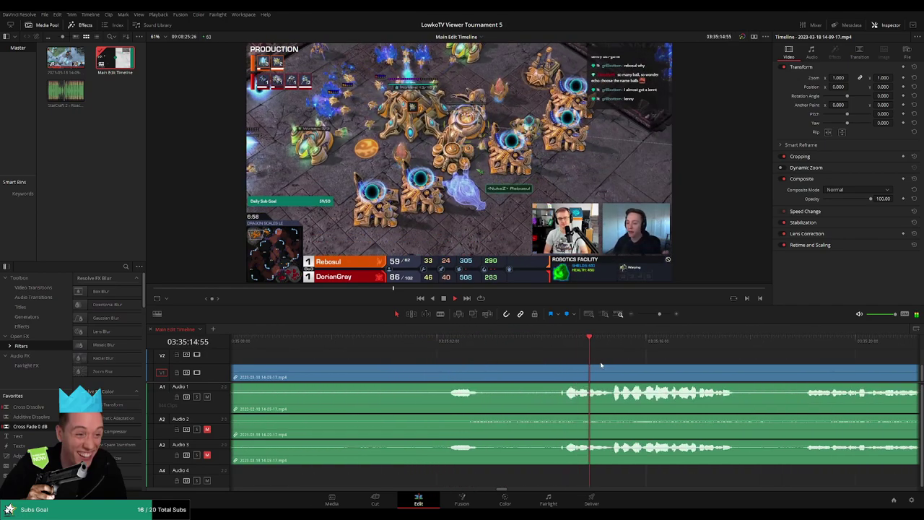
Step: Blade the stream clip at 03:35:14, then try and undo two cuts near 03:35:09
key(b)
click(521, 374)
key(a)
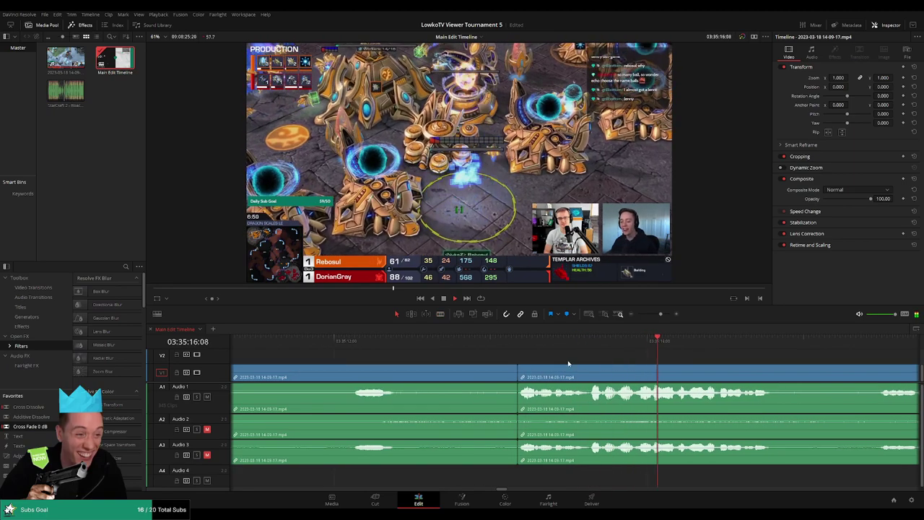
scroll(592, 367, down, 2)
scroll(545, 359, right, 3)
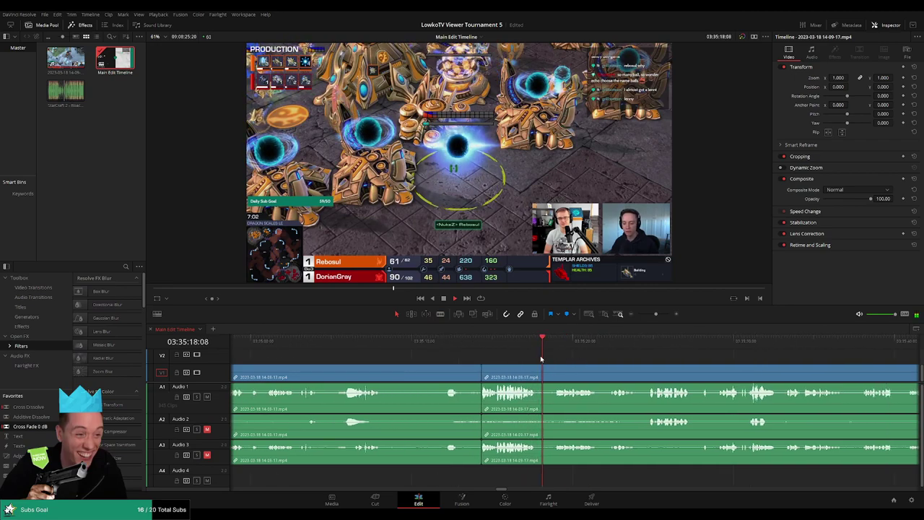
click(326, 343)
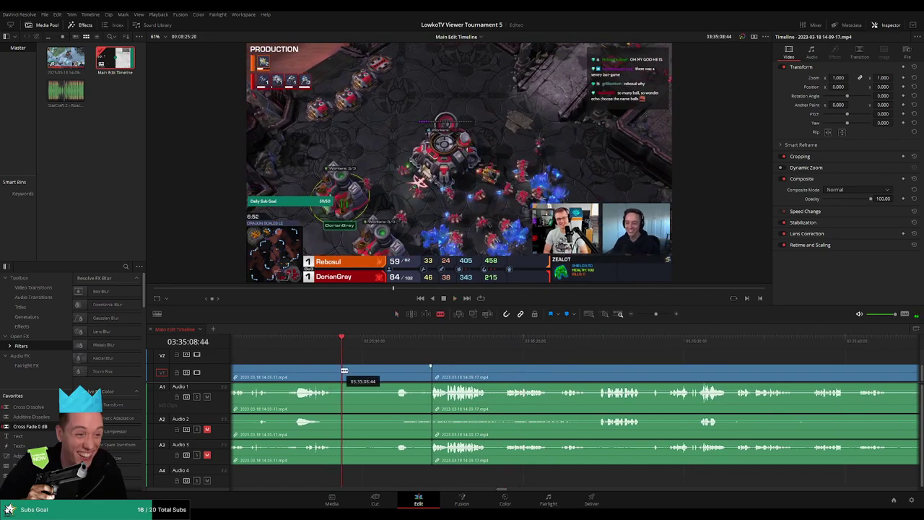
click(365, 376)
key(ctrl+z)
click(392, 373)
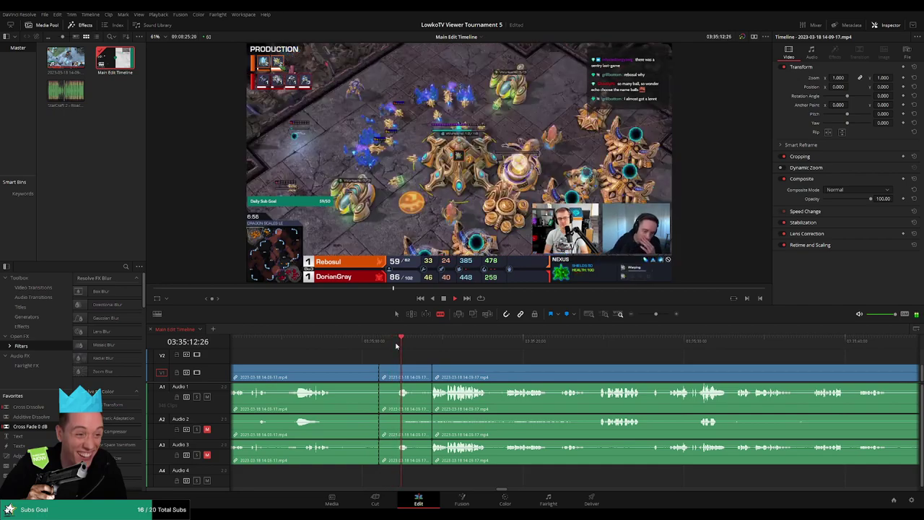
key(ctrl+z)
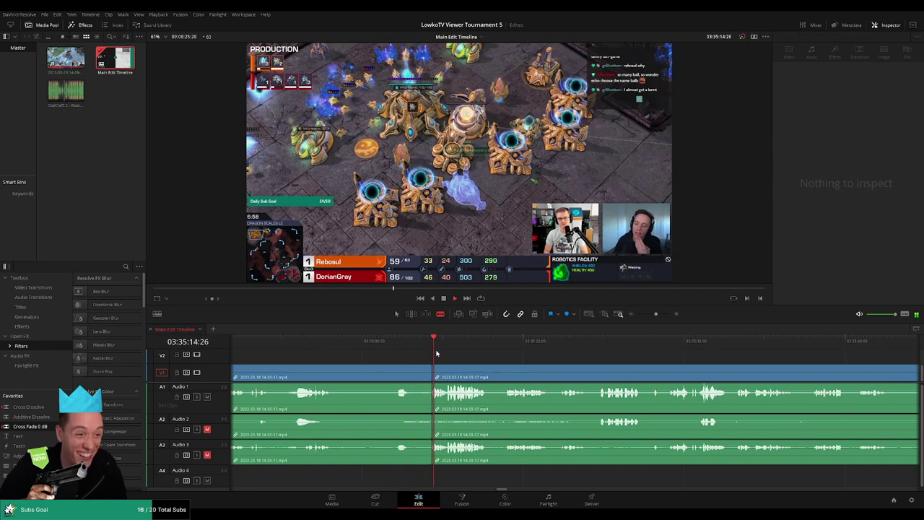
Step: Scrub forward through the footage to about 03:35:23
drag(500, 347, 584, 344)
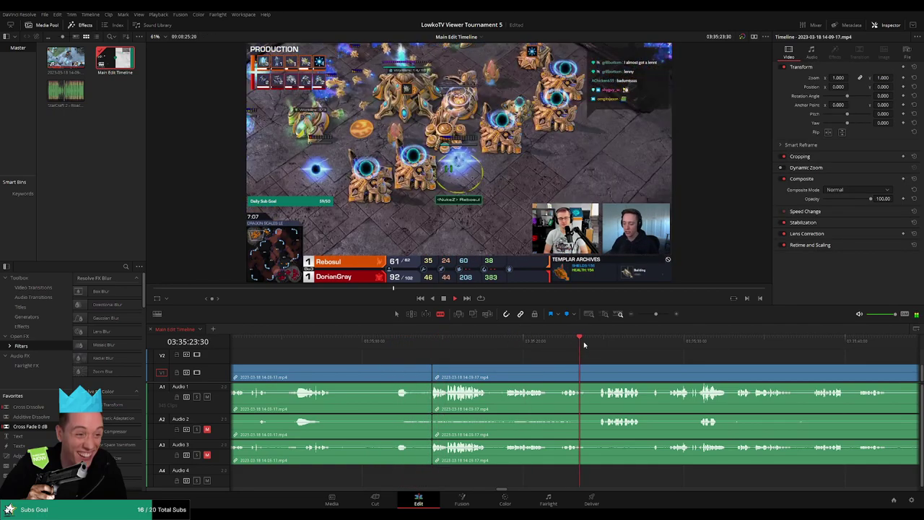
scroll(505, 360, right, 5)
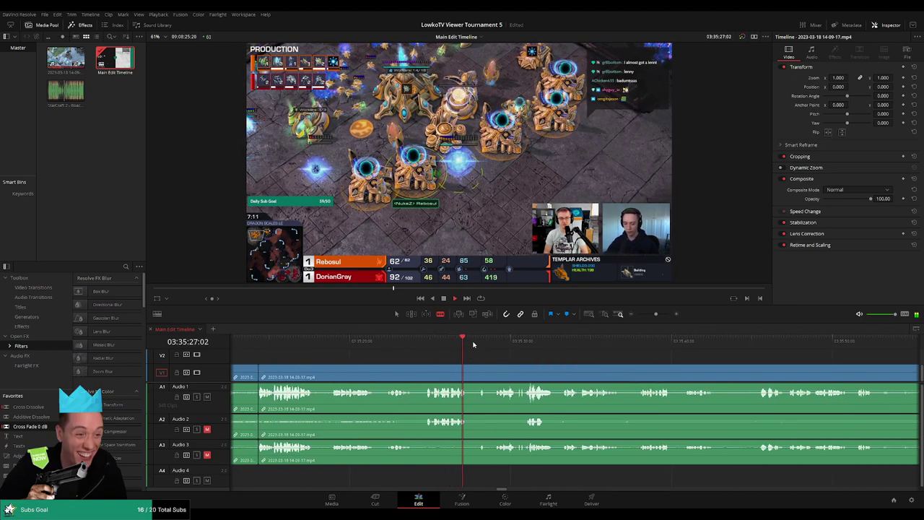
drag(478, 343, 497, 343)
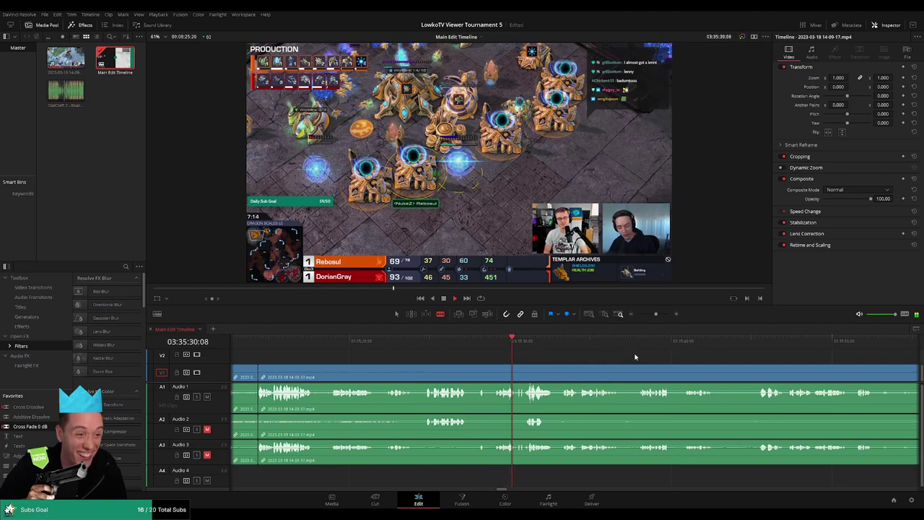
scroll(515, 354, right, 4)
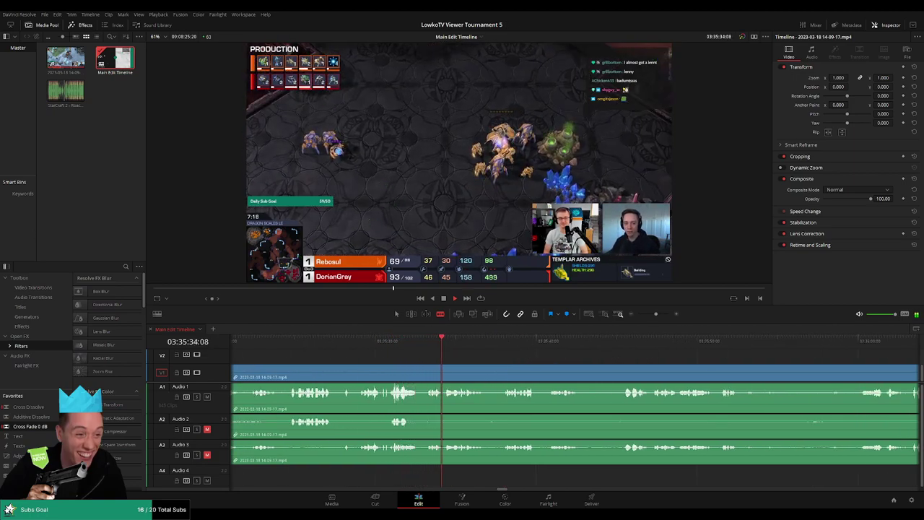
scroll(515, 369, right, 4)
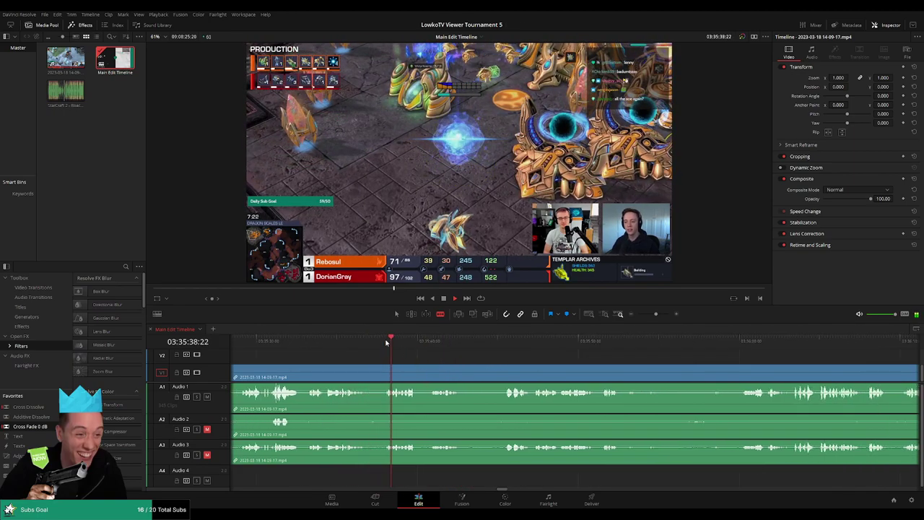
scroll(431, 363, right, 2)
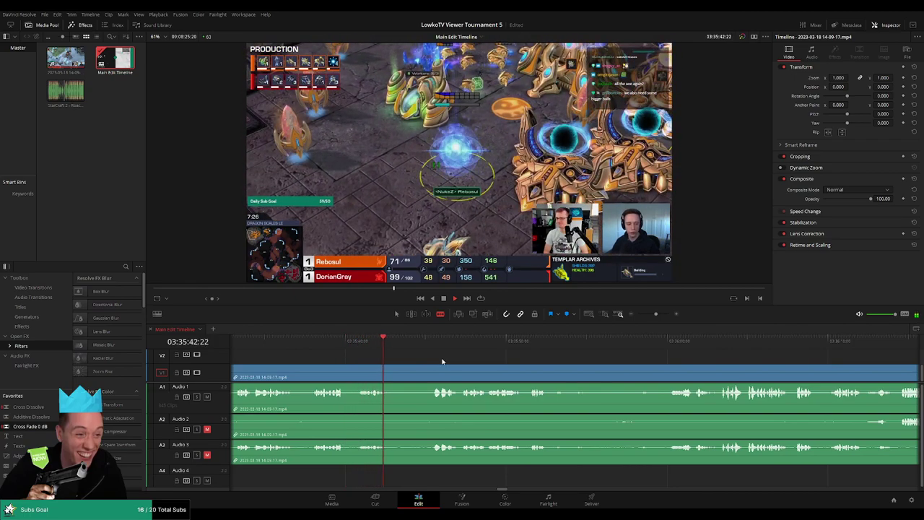
Step: Split all tracks near 03:35:45 and delete the stretch between the splits
click(426, 342)
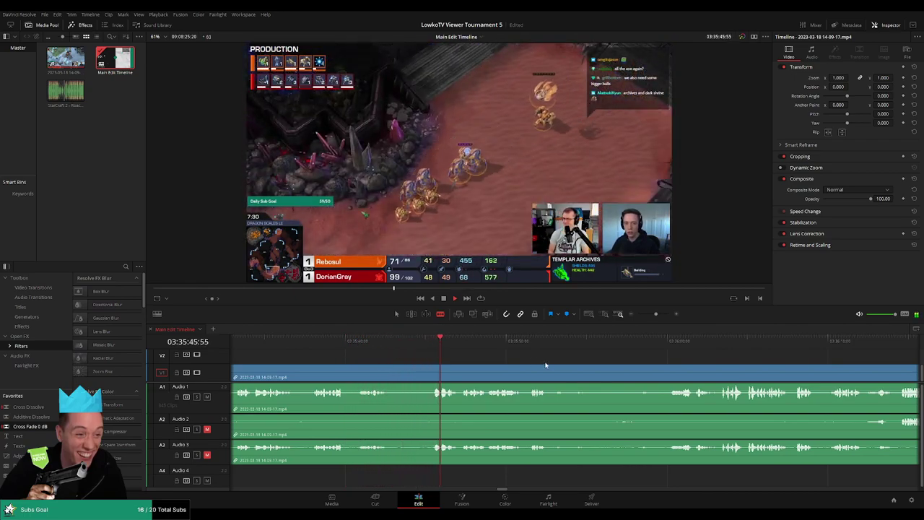
scroll(548, 365, right, 3)
click(337, 343)
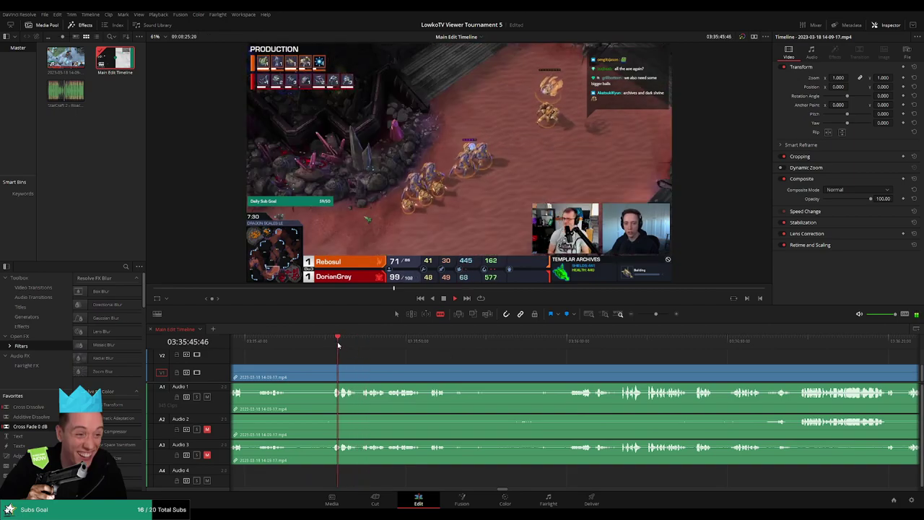
scroll(433, 365, up, 3)
click(568, 341)
key(ctrl+b)
click(597, 375)
key(Delete)
click(645, 315)
click(650, 314)
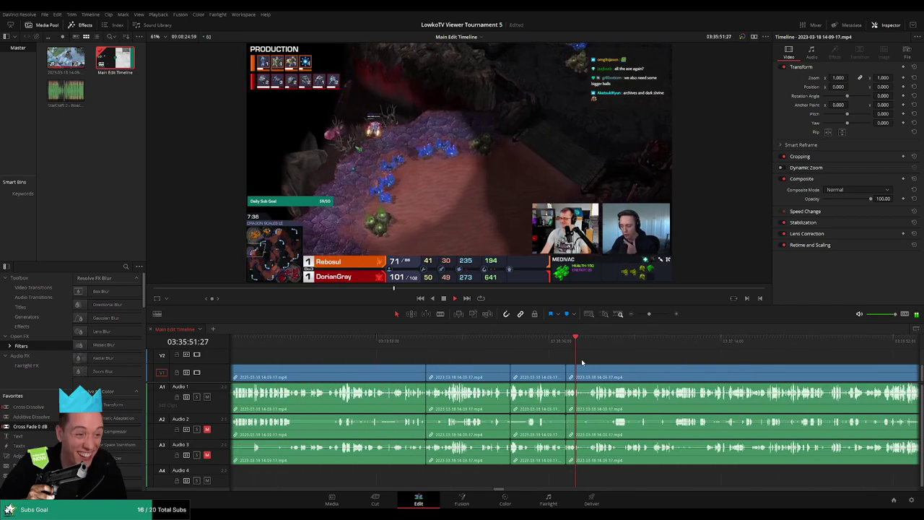
Step: Colour the edited clips before the playhead yellow and move playback further along
drag(533, 356, 376, 378)
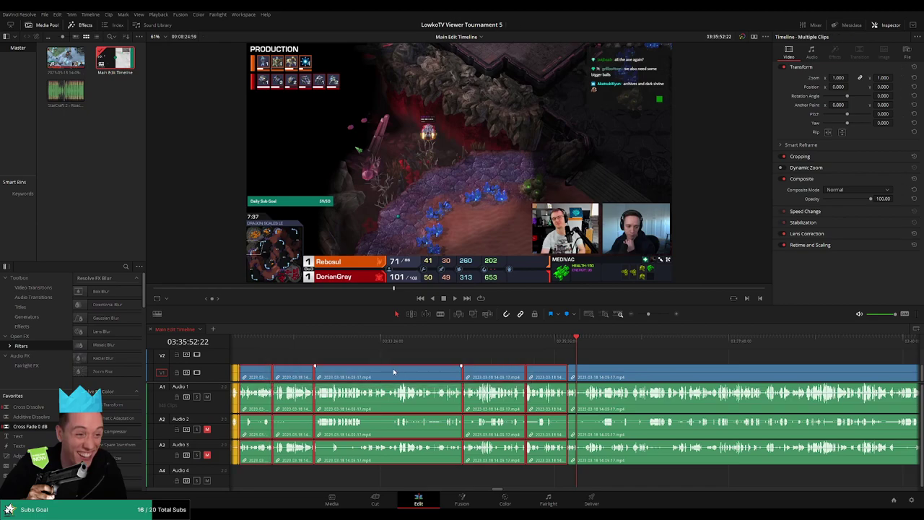
key(ctrl+shift+y)
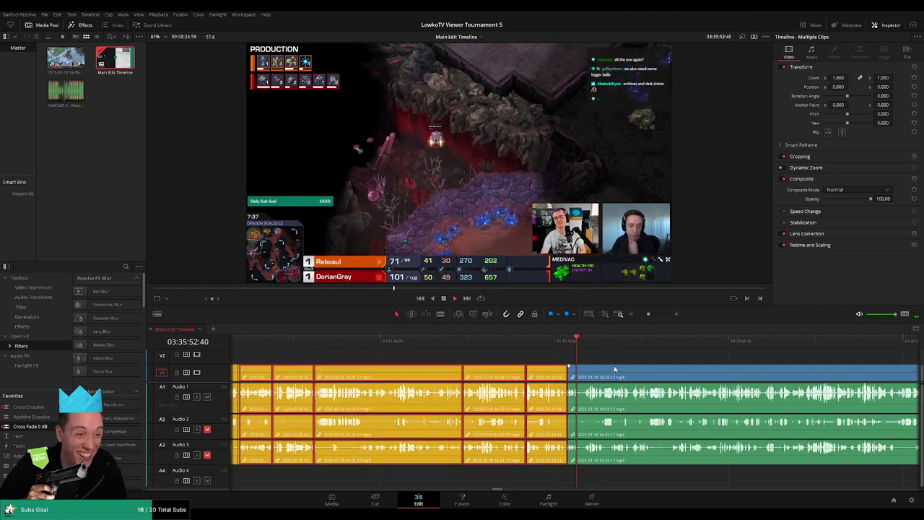
click(597, 353)
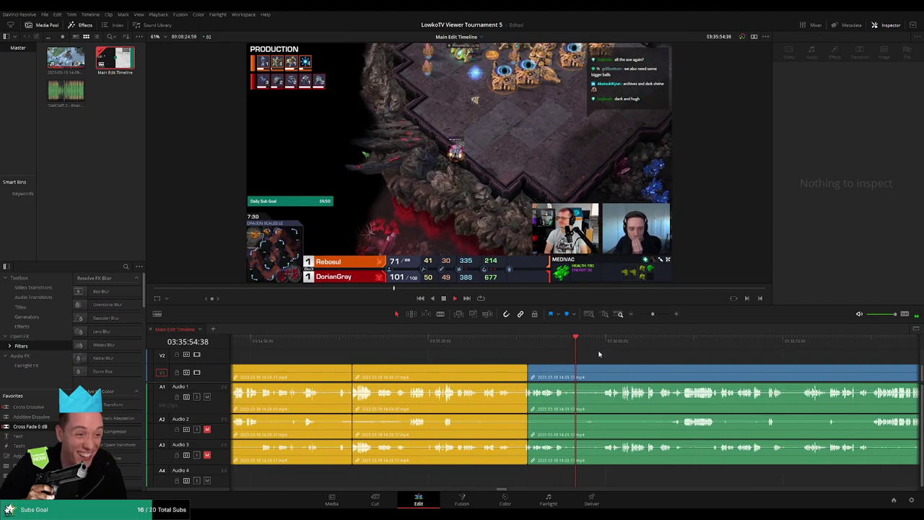
click(612, 342)
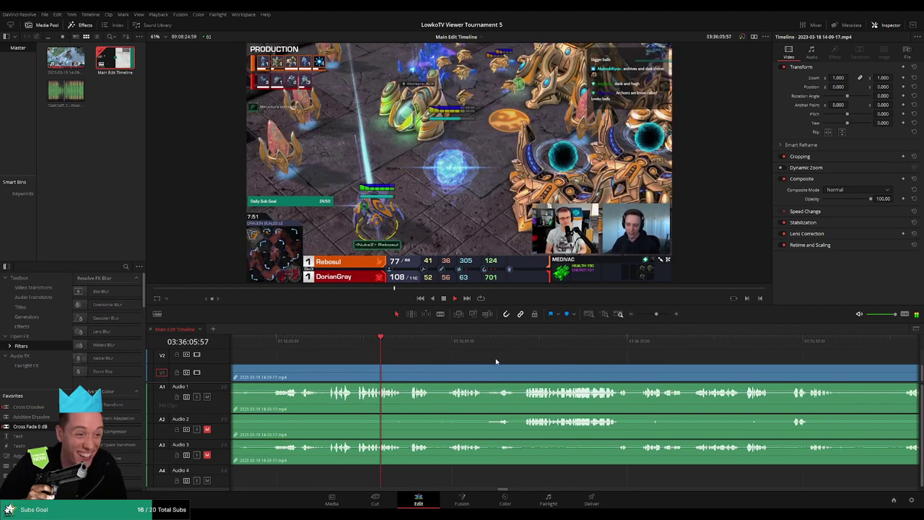
scroll(447, 361, right, 3)
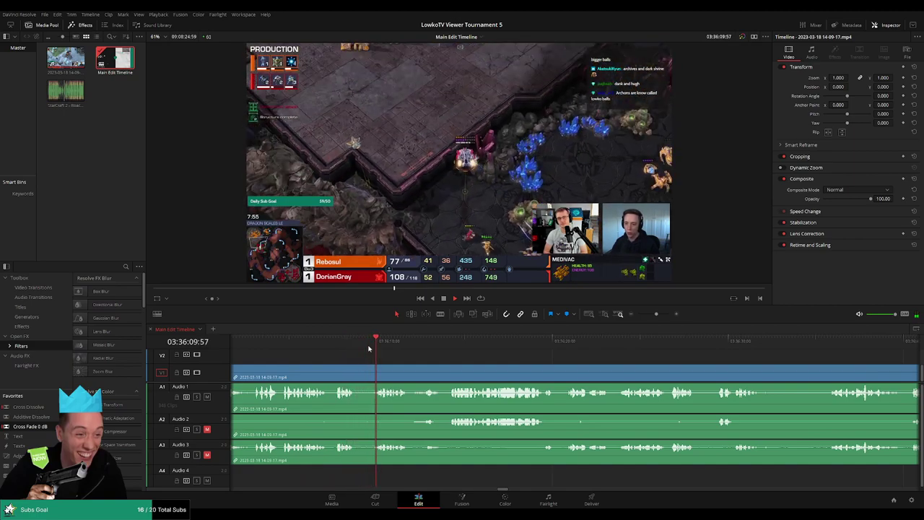
scroll(469, 355, right, 2)
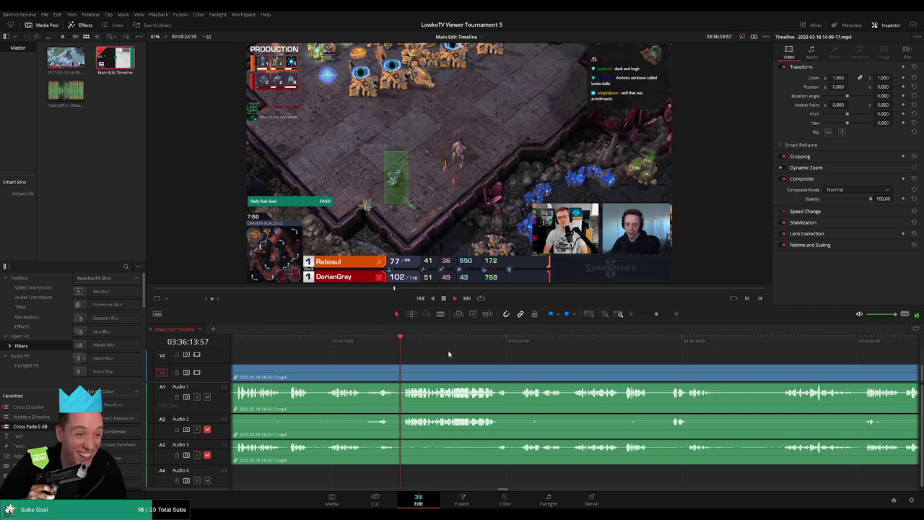
scroll(516, 359, right, 3)
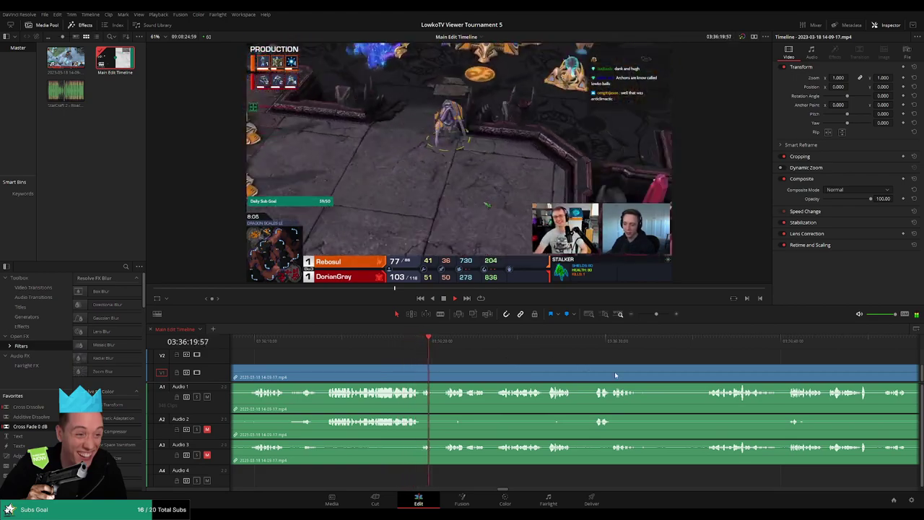
scroll(507, 370, right, 4)
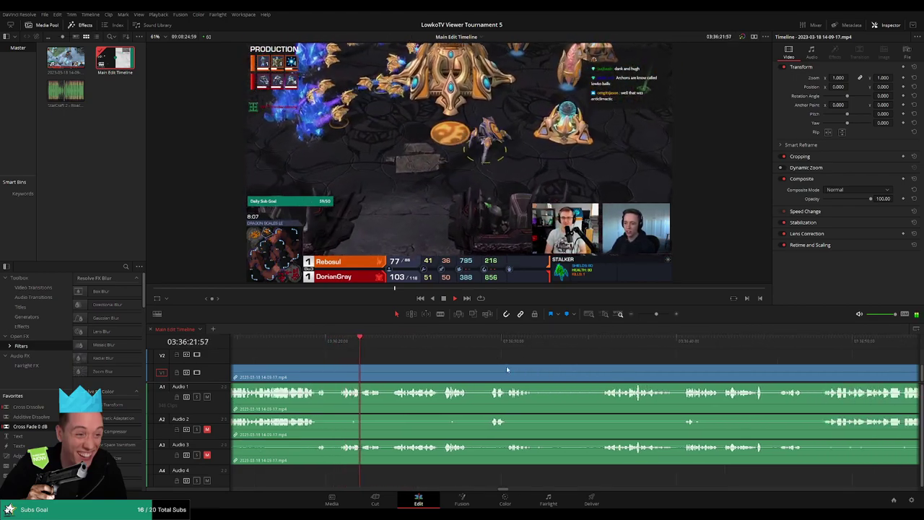
scroll(473, 371, right, 1)
scroll(462, 368, right, 2)
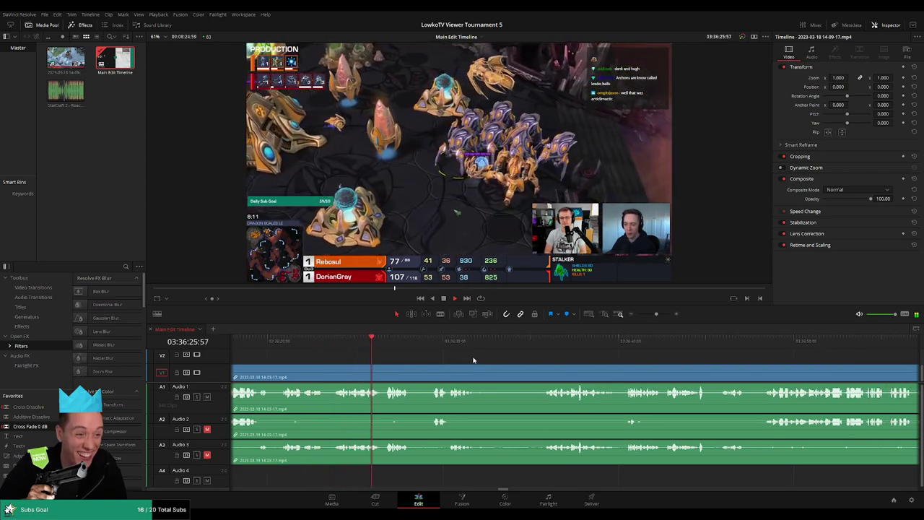
scroll(454, 360, right, 3)
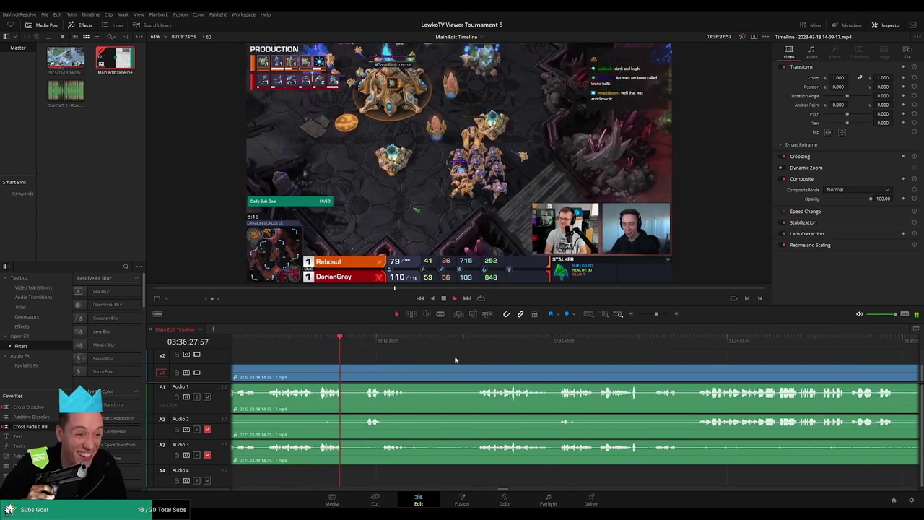
scroll(487, 363, right, 3)
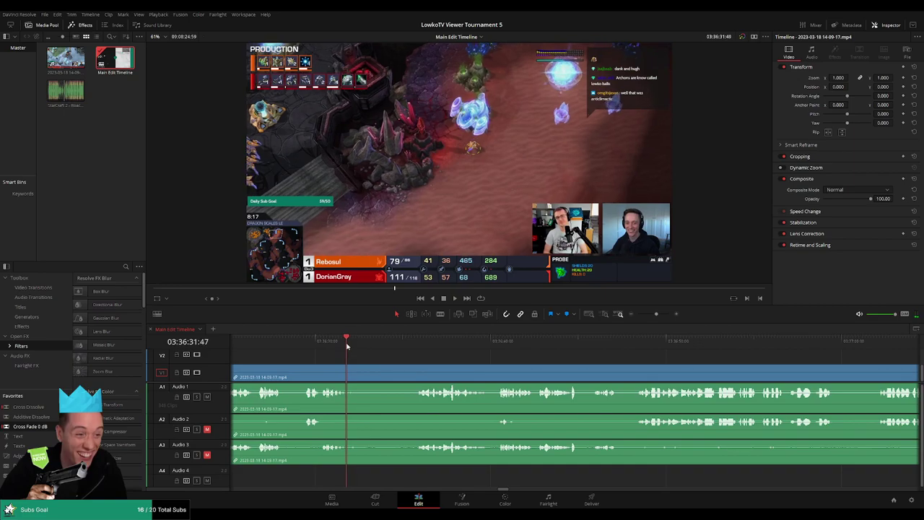
click(356, 377)
click(417, 339)
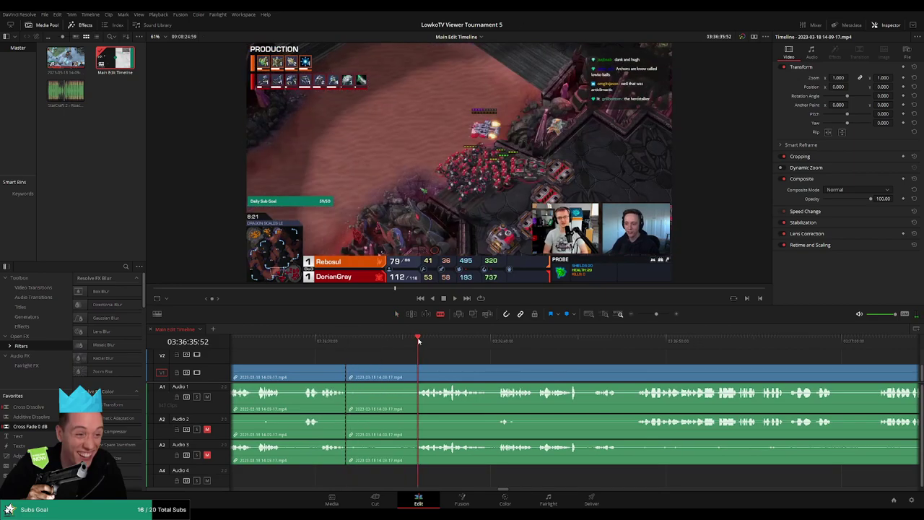
click(414, 370)
key(a)
click(398, 375)
key(Delete)
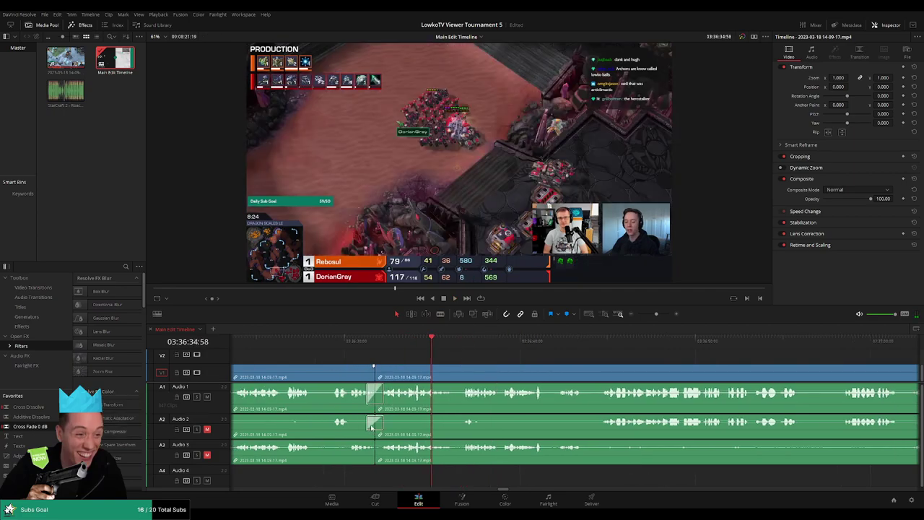
scroll(344, 453, left, 2)
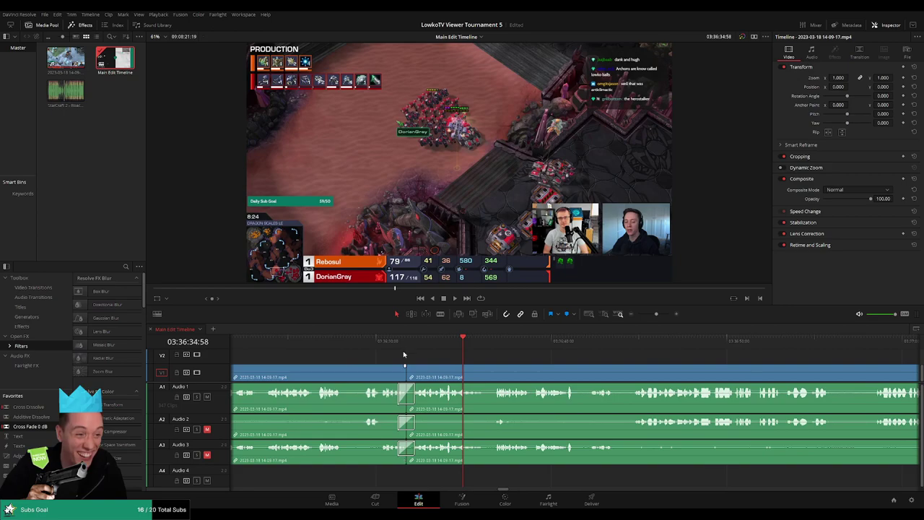
key(/)
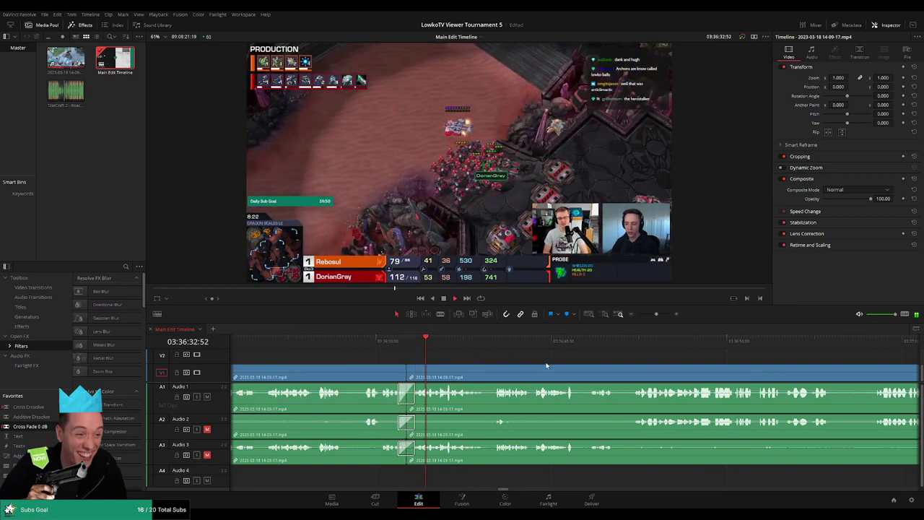
scroll(506, 365, right, 3)
scroll(474, 363, right, 3)
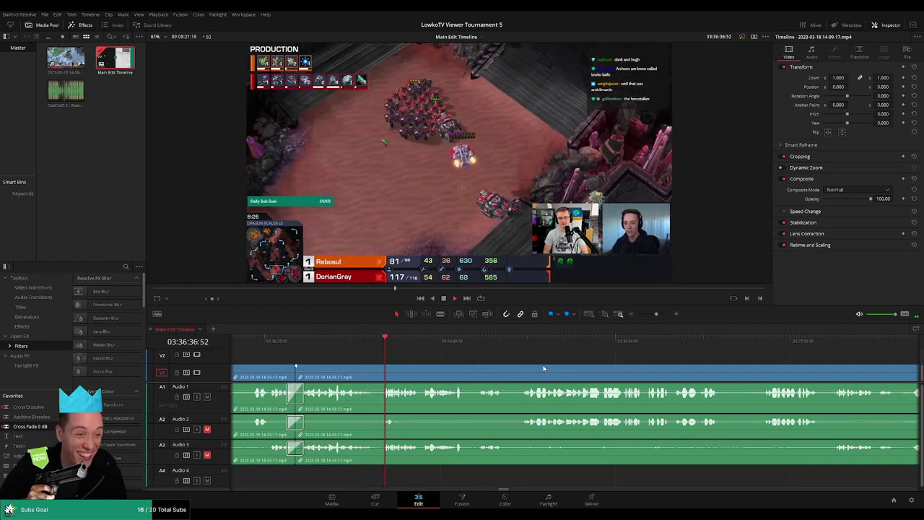
scroll(538, 364, right, 3)
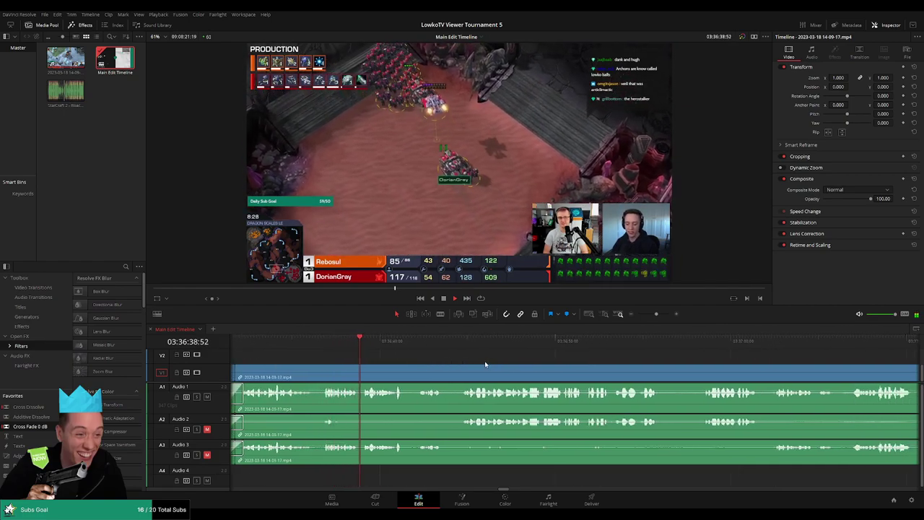
scroll(462, 358, right, 3)
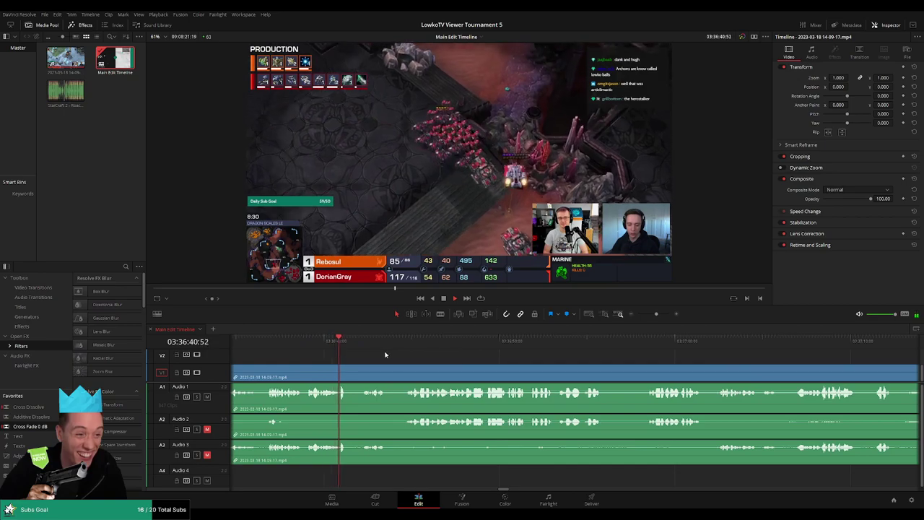
click(365, 343)
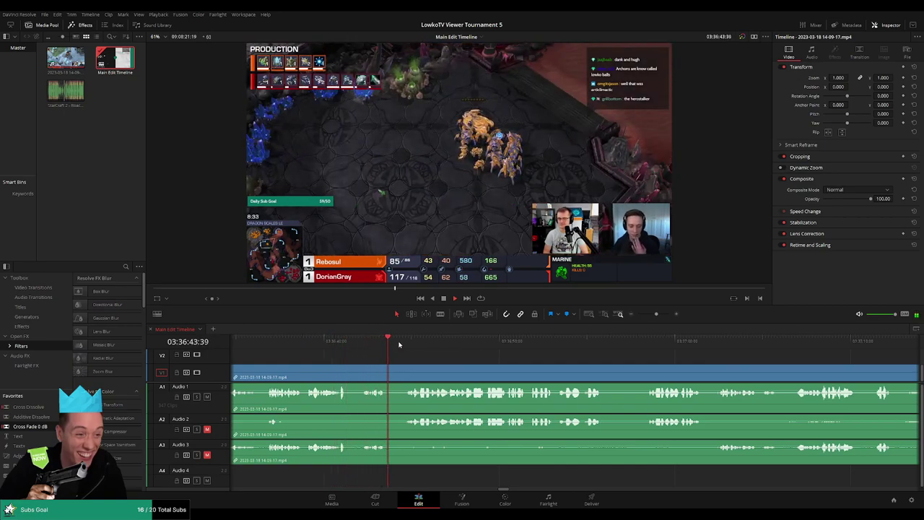
scroll(491, 359, right, 3)
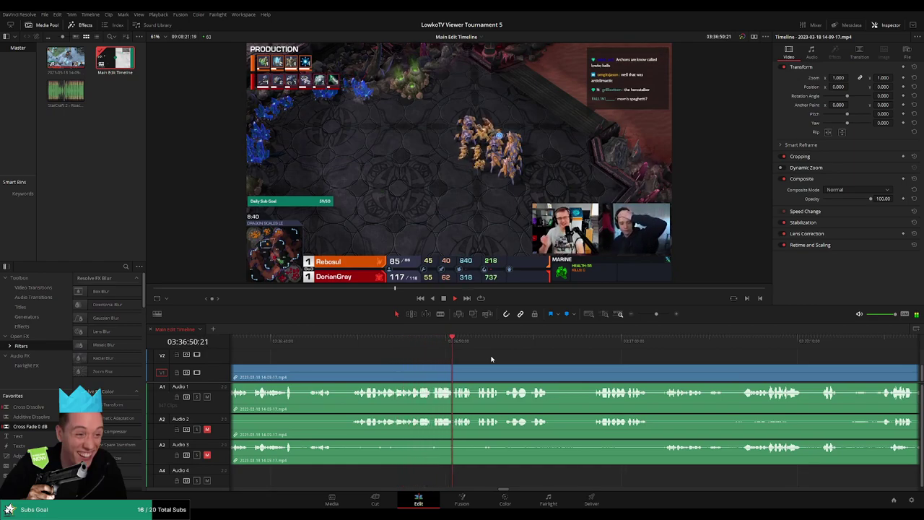
scroll(456, 358, right, 2)
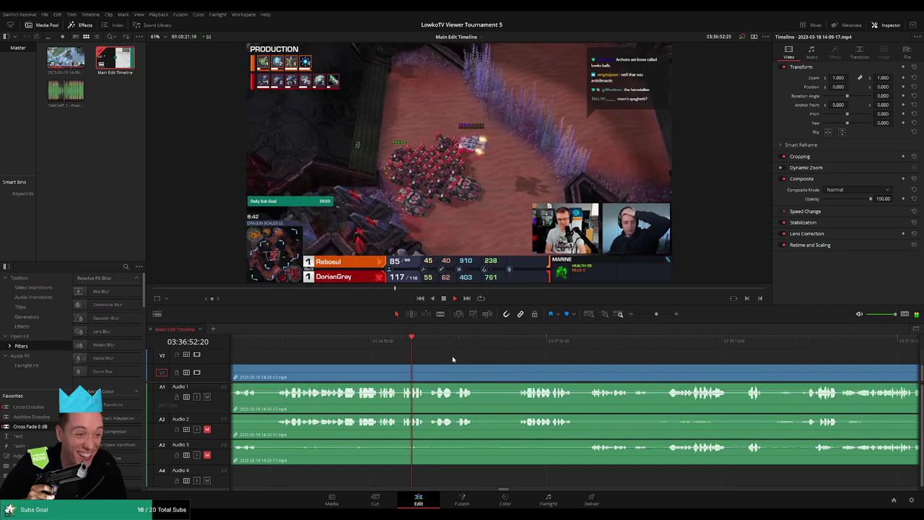
scroll(455, 358, right, 3)
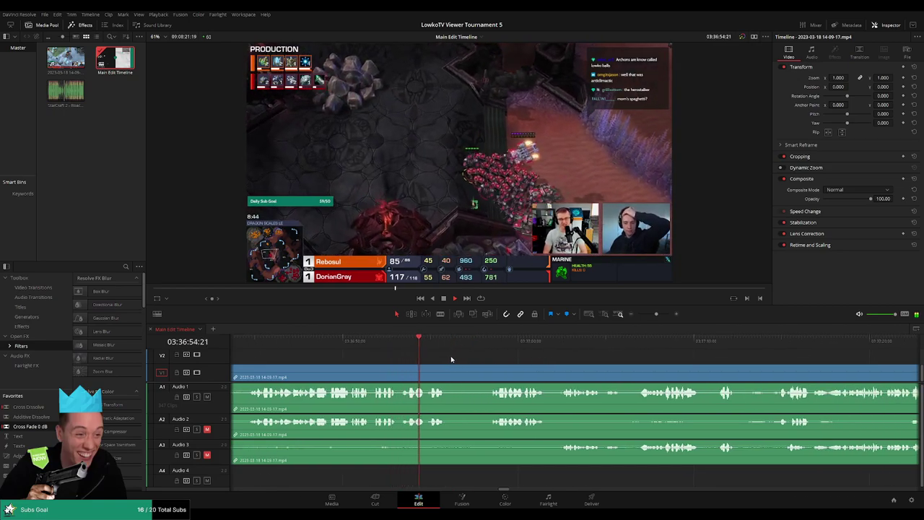
scroll(396, 355, right, 3)
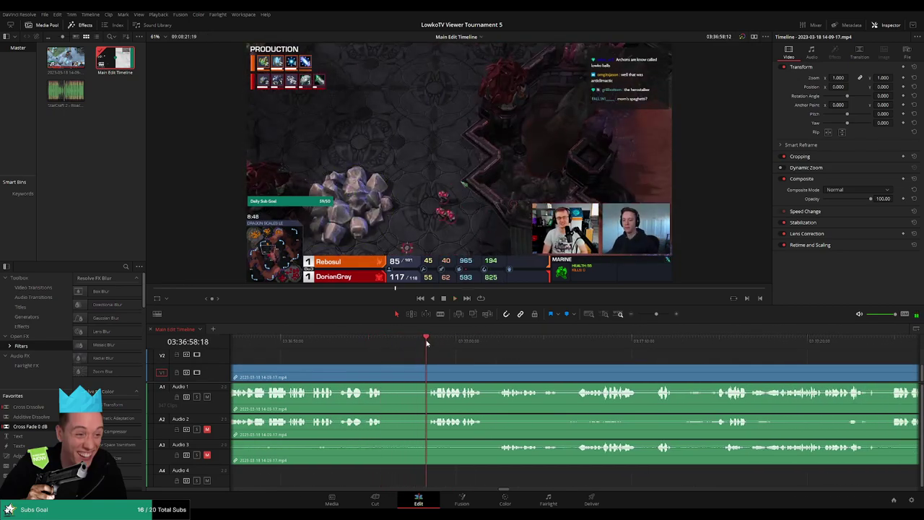
scroll(461, 357, right, 4)
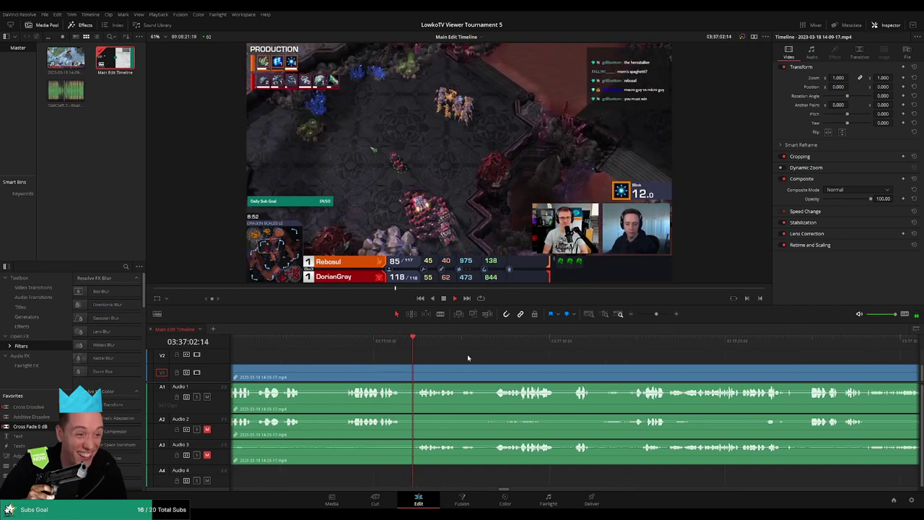
Step: Blade the video and all audio tracks at the playhead near 03:37:02
key(ctrl+equal)
key(b)
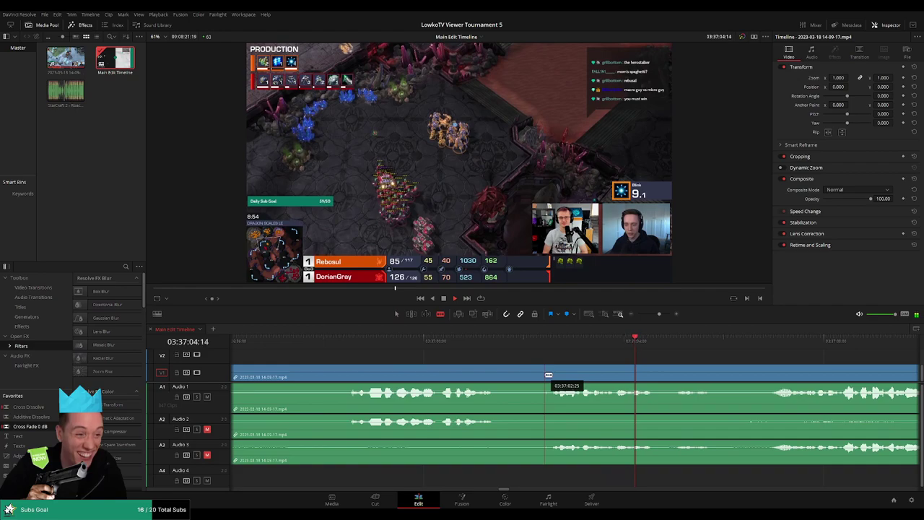
click(545, 375)
key(a)
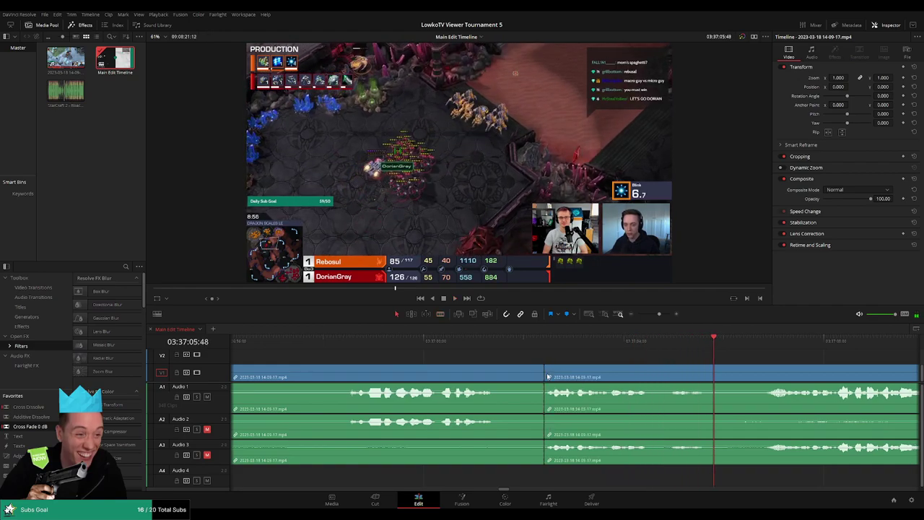
key(ctrl+minus)
key(ctrl+minus)
key(ctrl+minus)
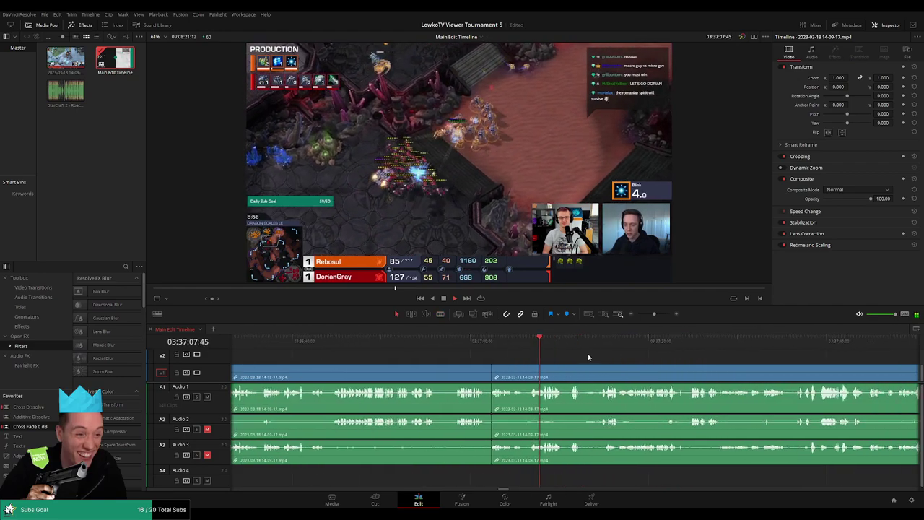
scroll(569, 361, left, 2)
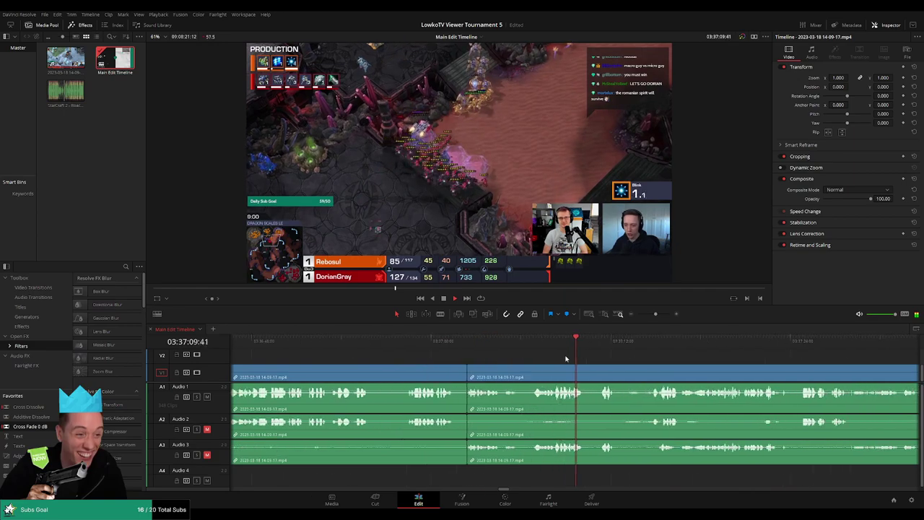
scroll(639, 363, right, 4)
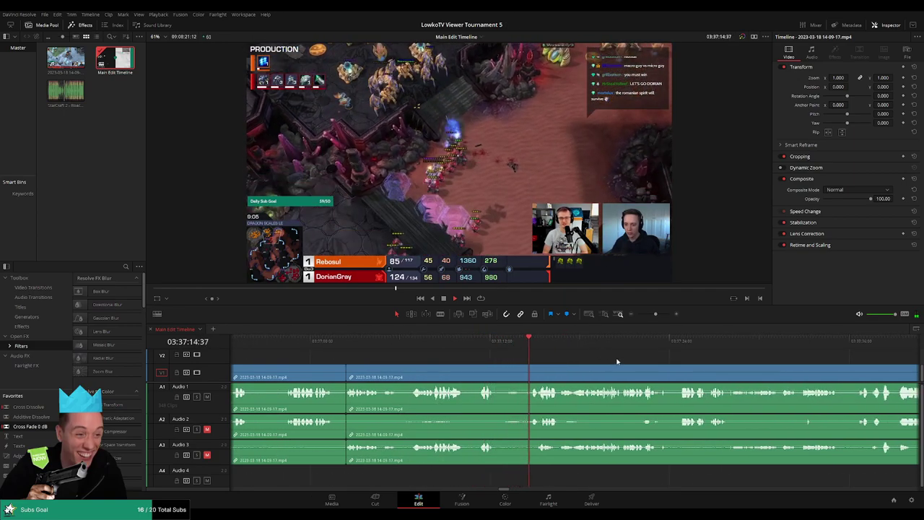
scroll(564, 357, right, 3)
scroll(556, 355, right, 3)
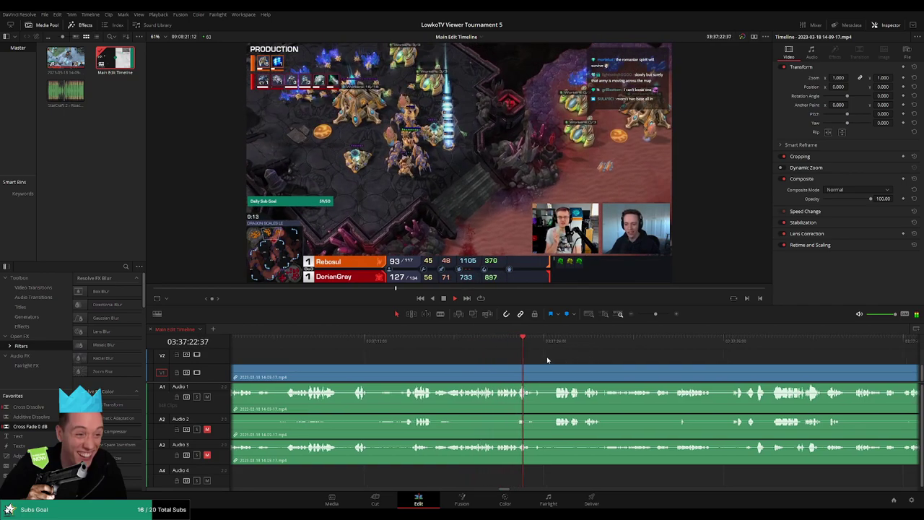
Step: Split the game footage on all tracks at about 03:37:23
scroll(498, 358, right, 4)
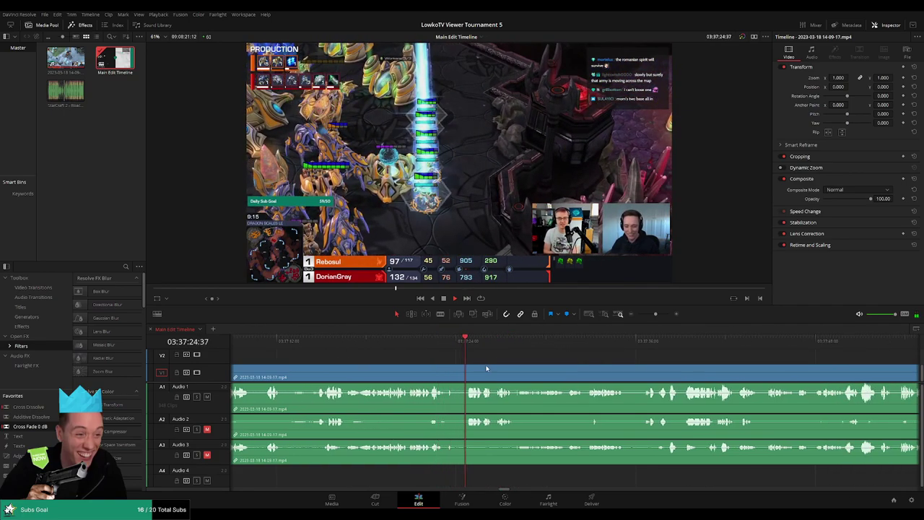
scroll(487, 364, left, 5)
click(443, 341)
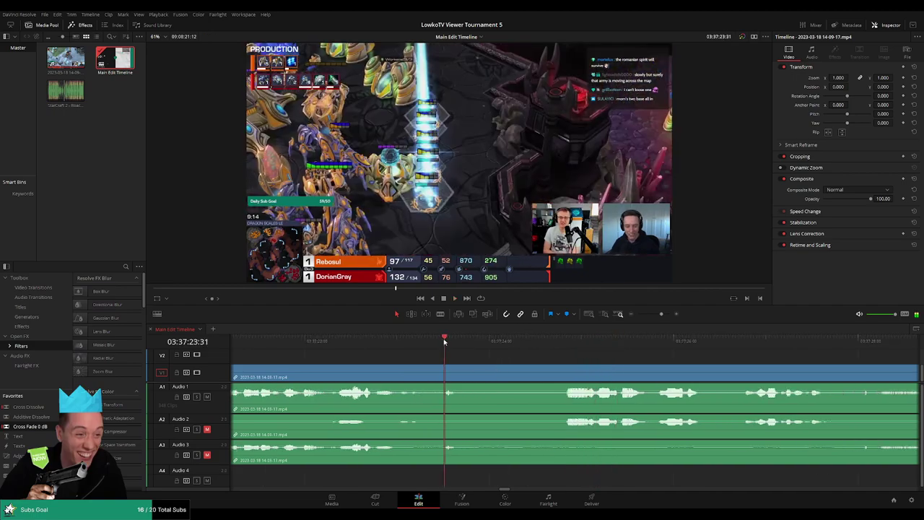
click(445, 374)
key(a)
Step: Replay past the first cut and blade the clips again near 03:37:27
click(393, 341)
key(space)
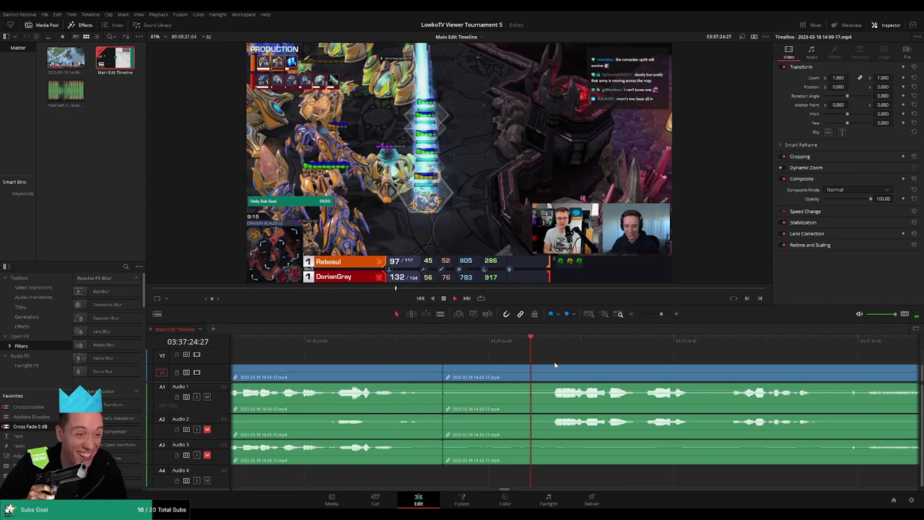
key(ctrl+equal)
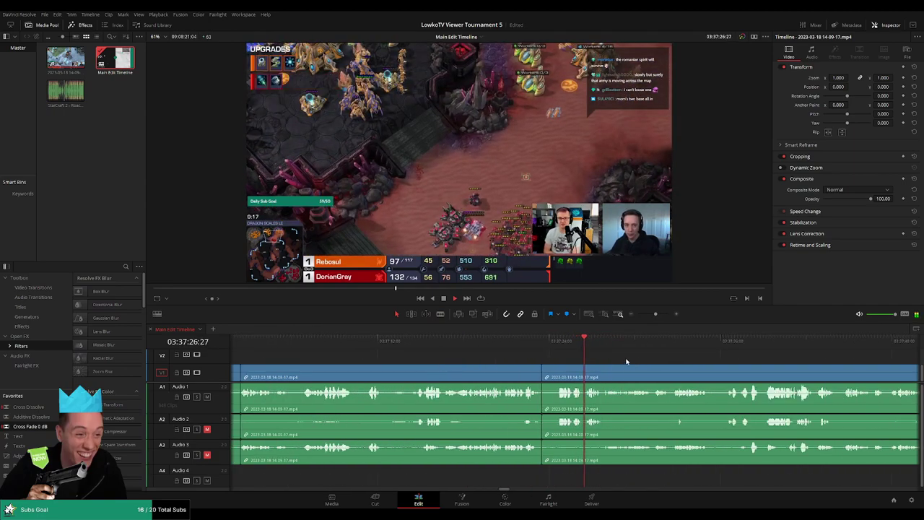
key(ctrl+equal)
click(585, 345)
click(591, 370)
key(a)
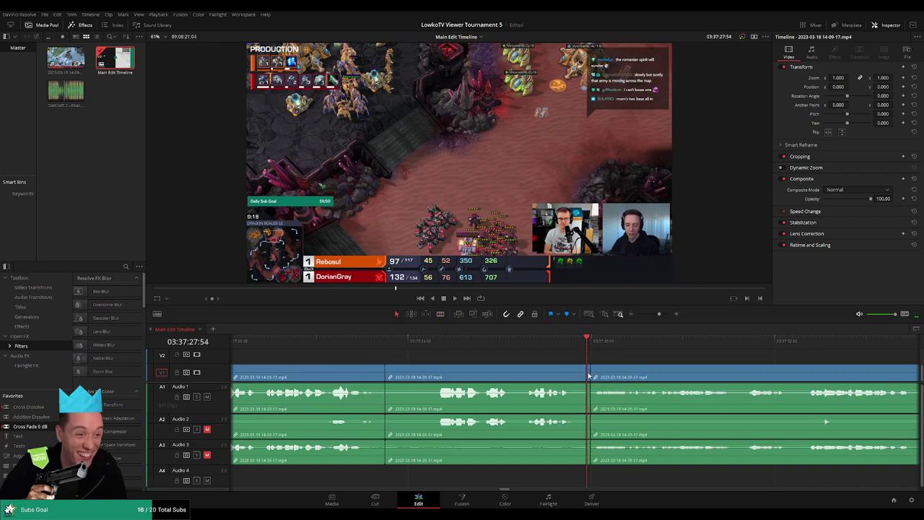
key(space)
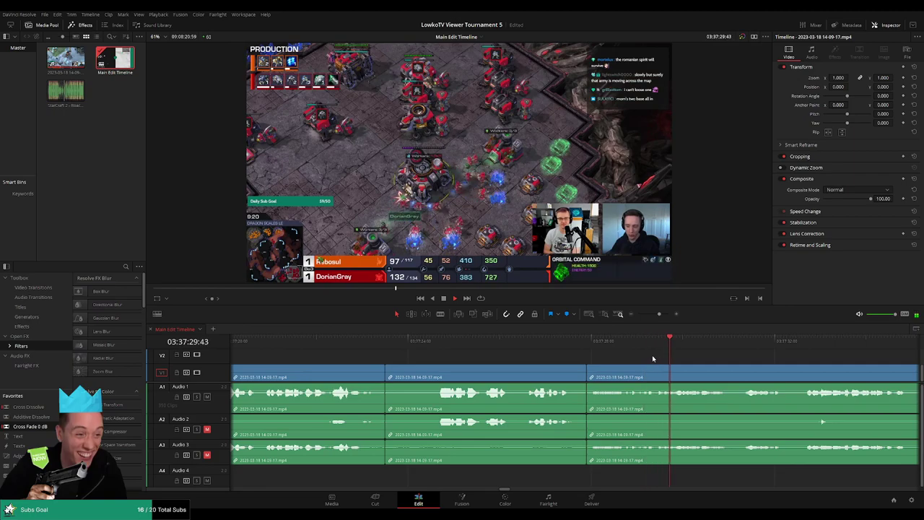
scroll(609, 359, right, 3)
click(489, 342)
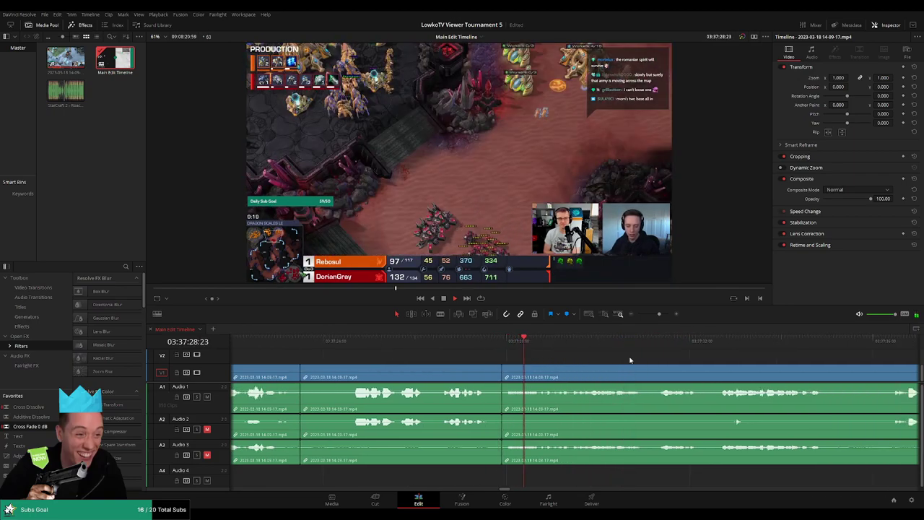
scroll(548, 350, right, 3)
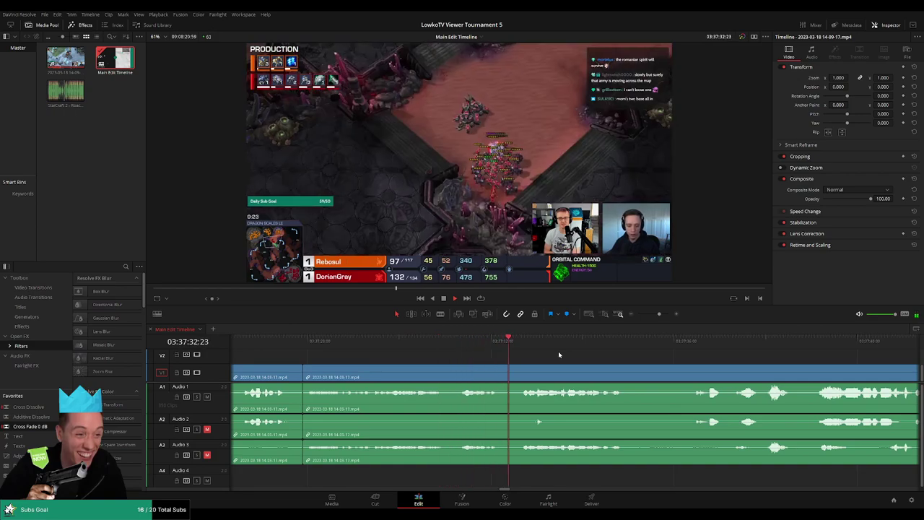
scroll(588, 356, right, 3)
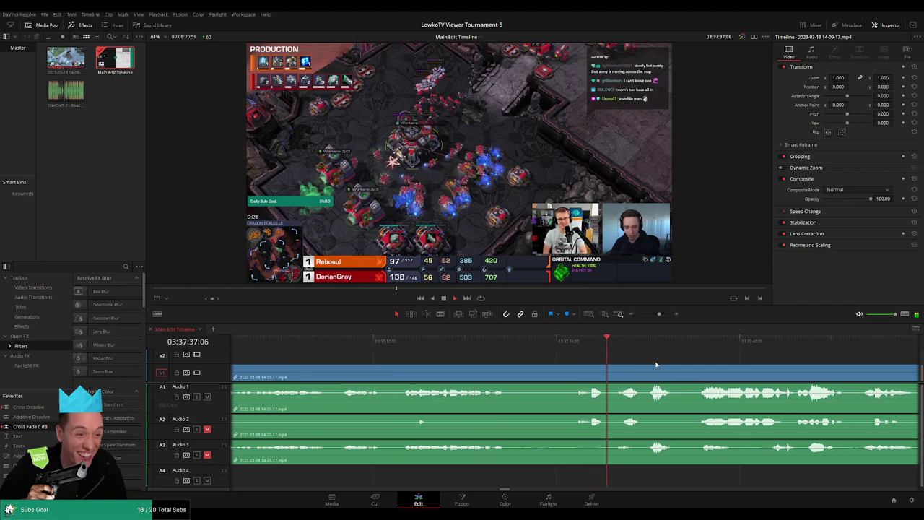
scroll(500, 355, right, 3)
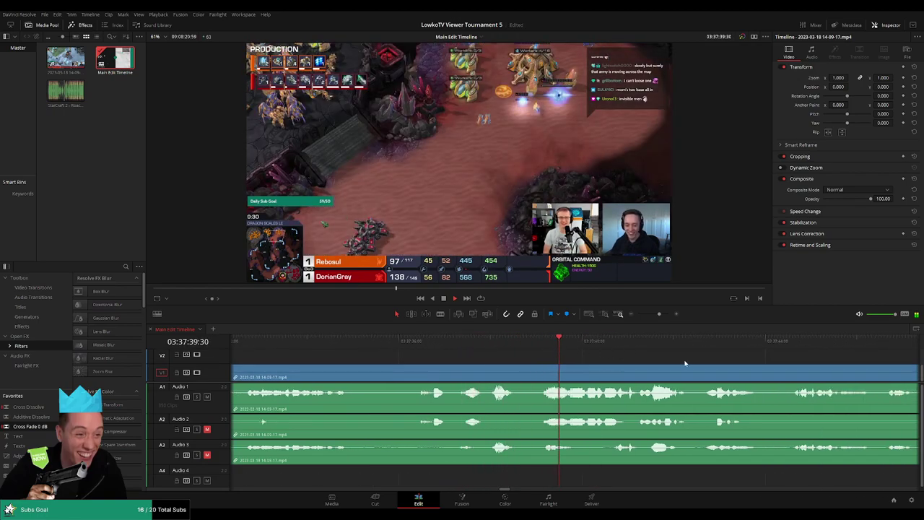
scroll(596, 344, right, 3)
drag(659, 313, 657, 314)
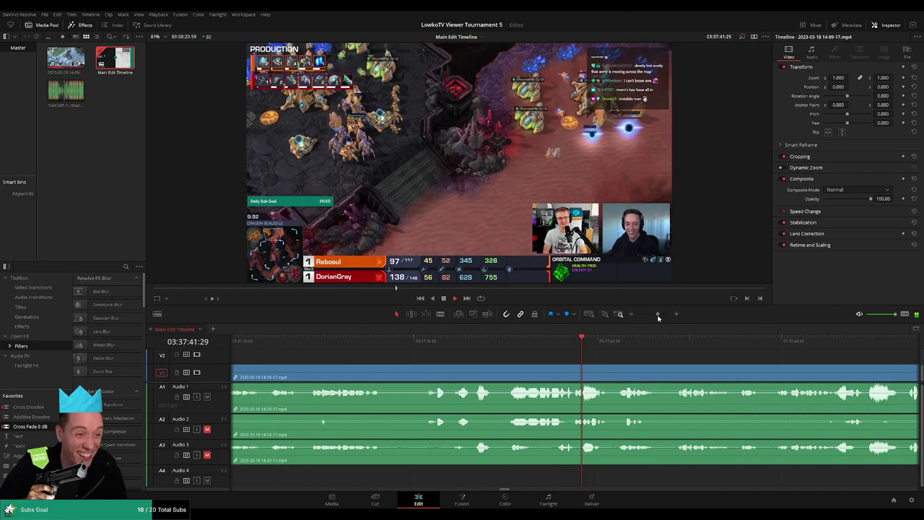
scroll(556, 362, right, 3)
scroll(556, 361, right, 3)
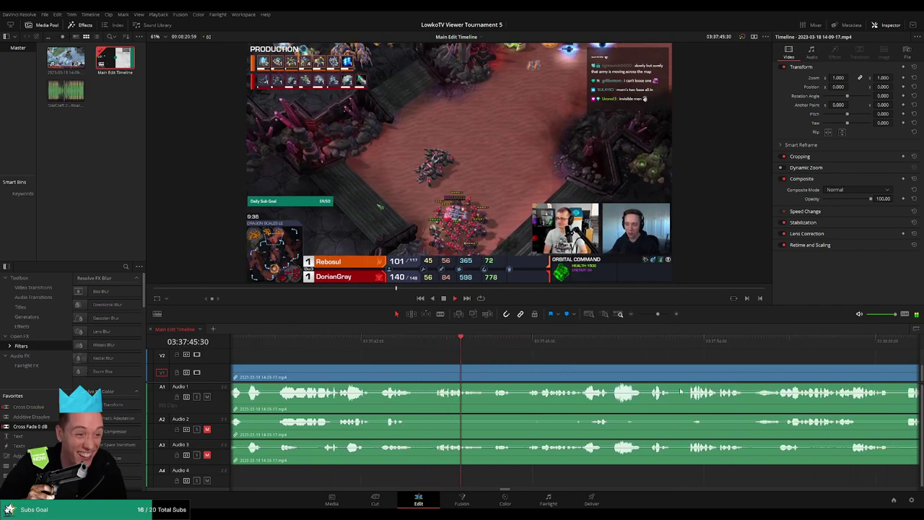
scroll(475, 360, right, 3)
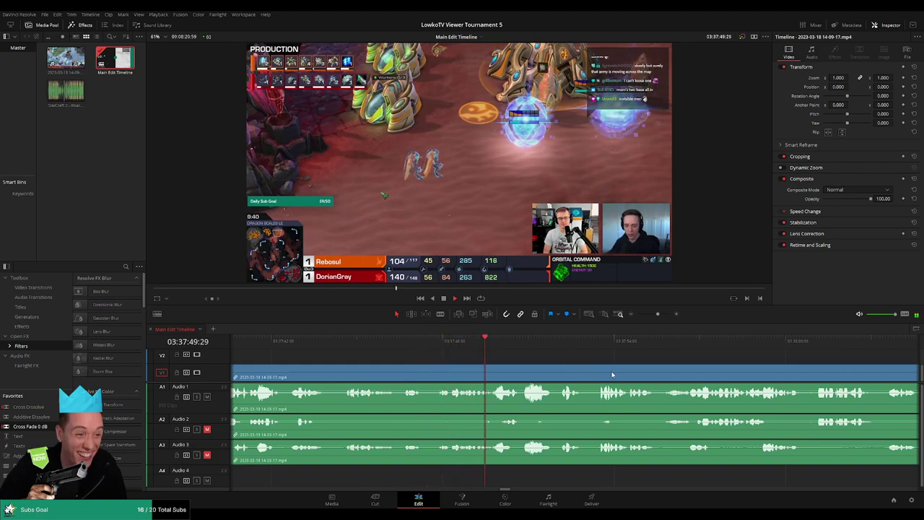
scroll(508, 367, right, 3)
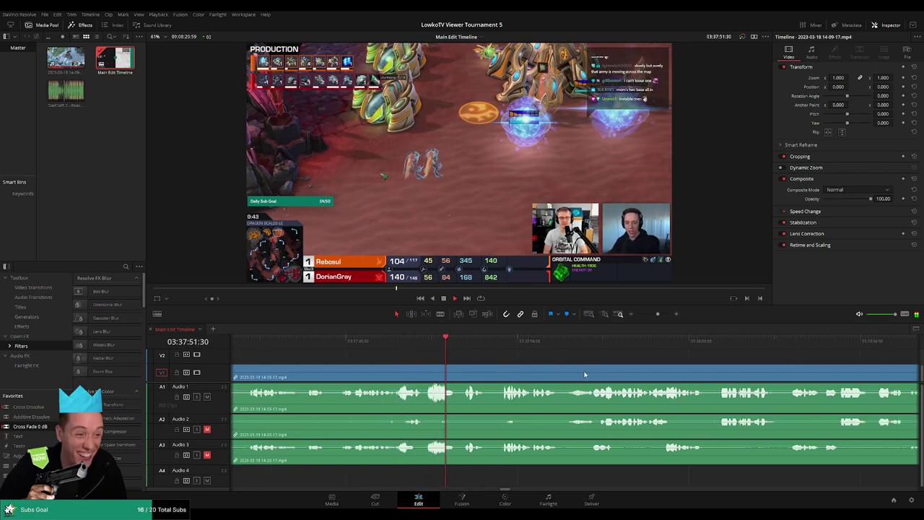
scroll(515, 371, right, 3)
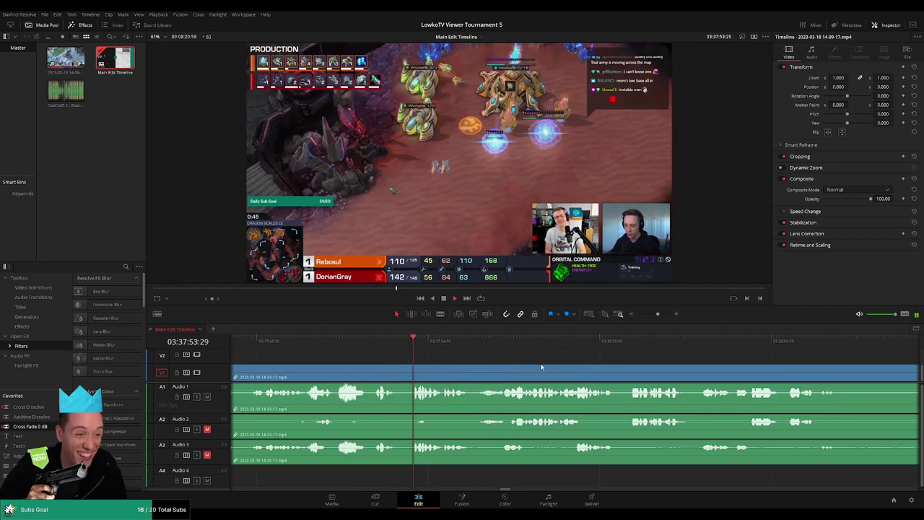
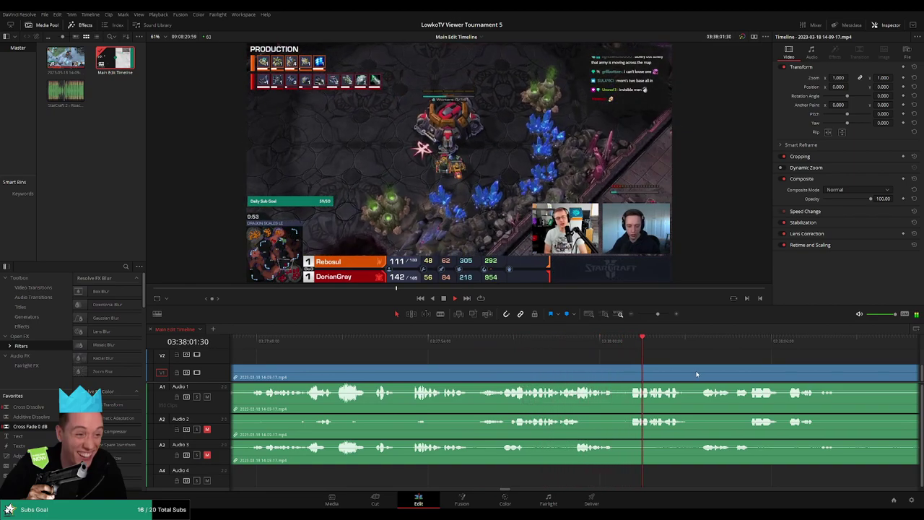
Step: Blade all tracks at both ends of the dead stretch around 03:38:08–03:38:12
scroll(694, 370, right, 3)
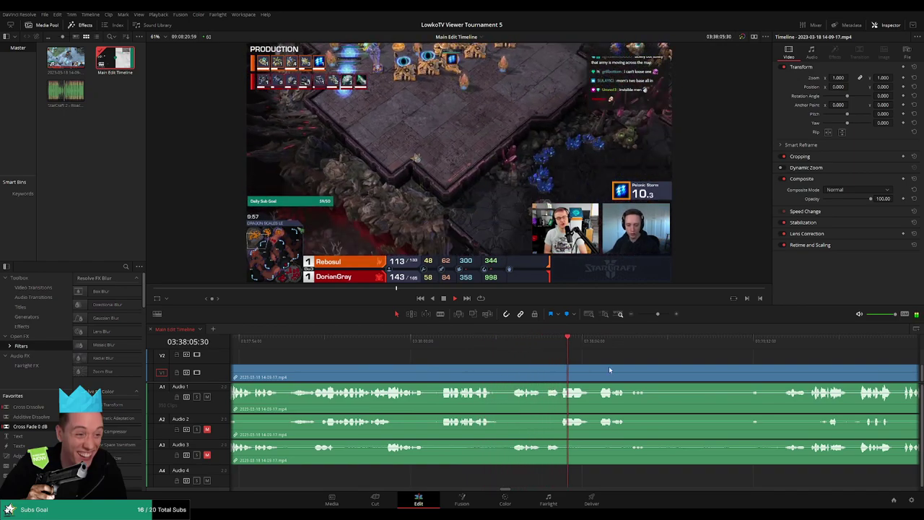
scroll(489, 354, right, 4)
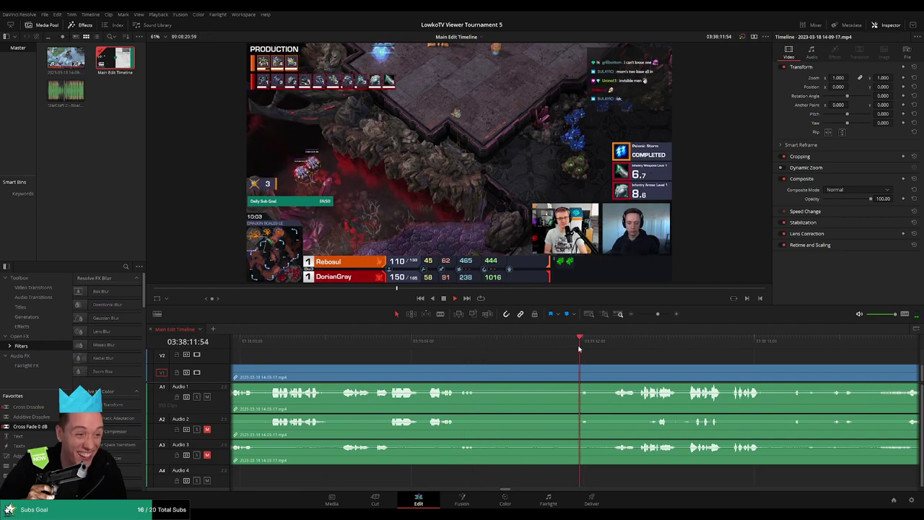
click(484, 373)
click(470, 341)
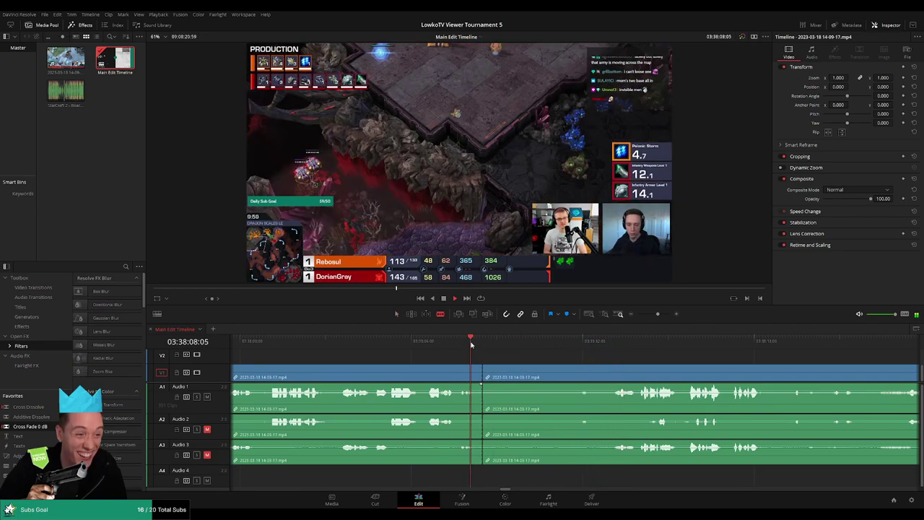
click(595, 341)
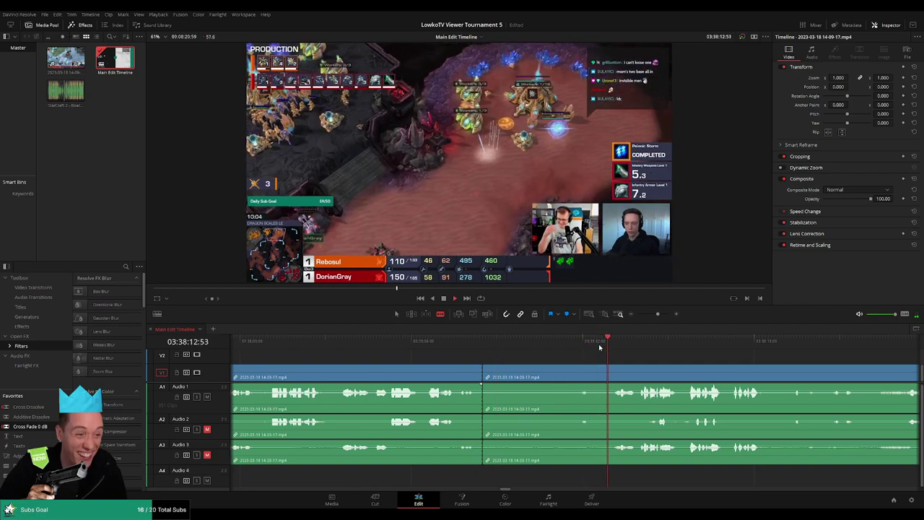
click(592, 379)
Step: Ripple delete the isolated dead piece and play back across the new join
key(a)
click(537, 379)
key(Delete)
click(463, 348)
key(space)
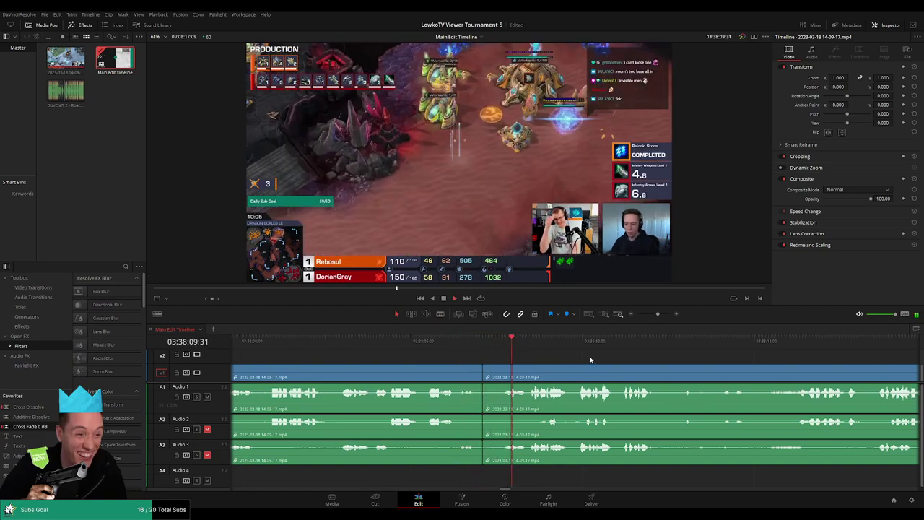
scroll(584, 355, right, 3)
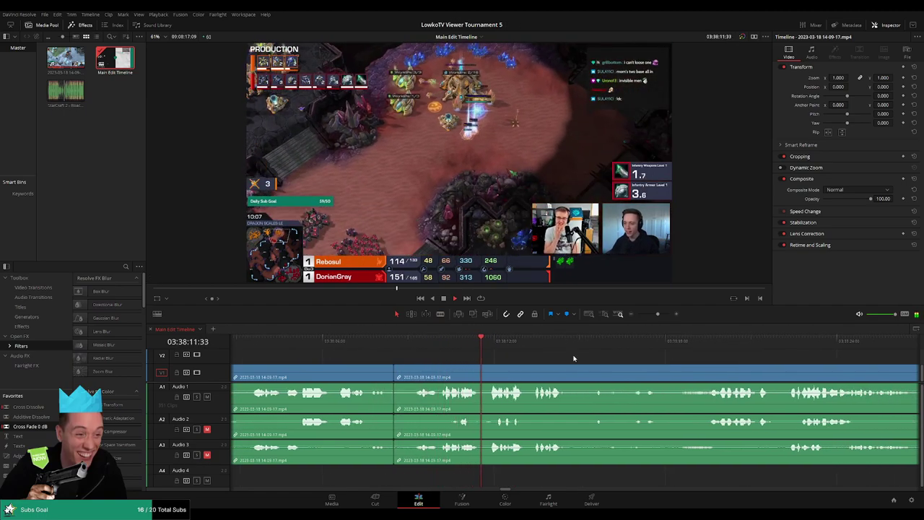
scroll(524, 356, right, 2)
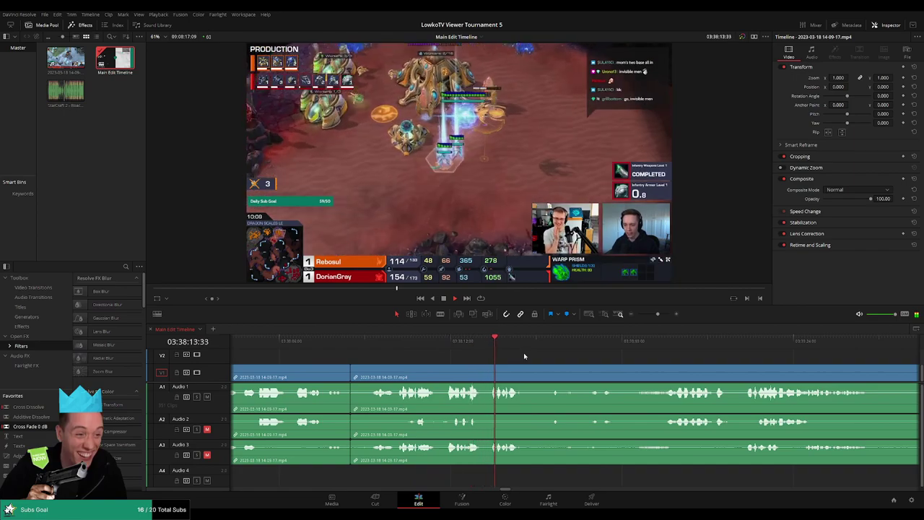
scroll(549, 354, right, 3)
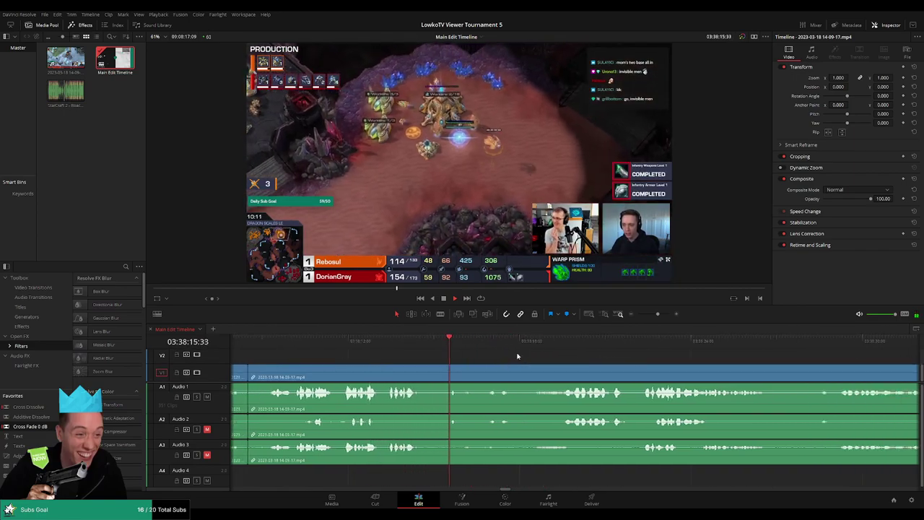
scroll(505, 354, right, 2)
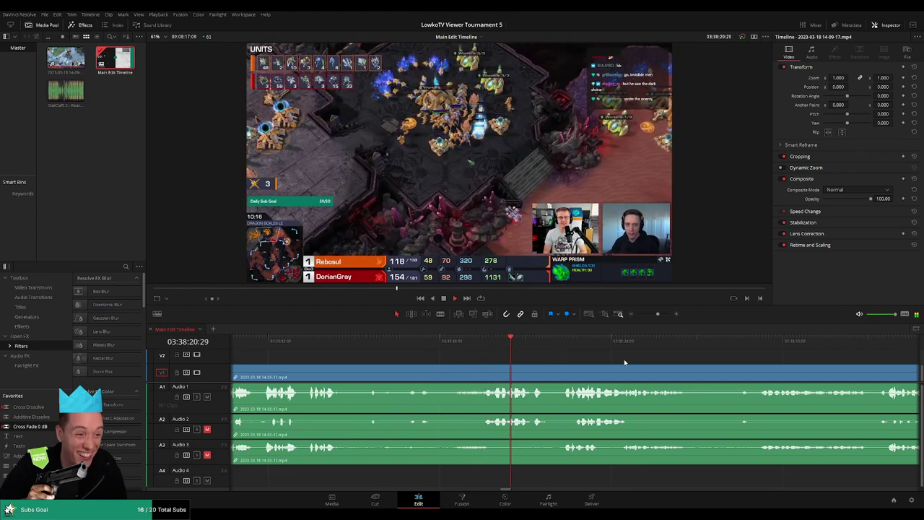
scroll(503, 353, right, 3)
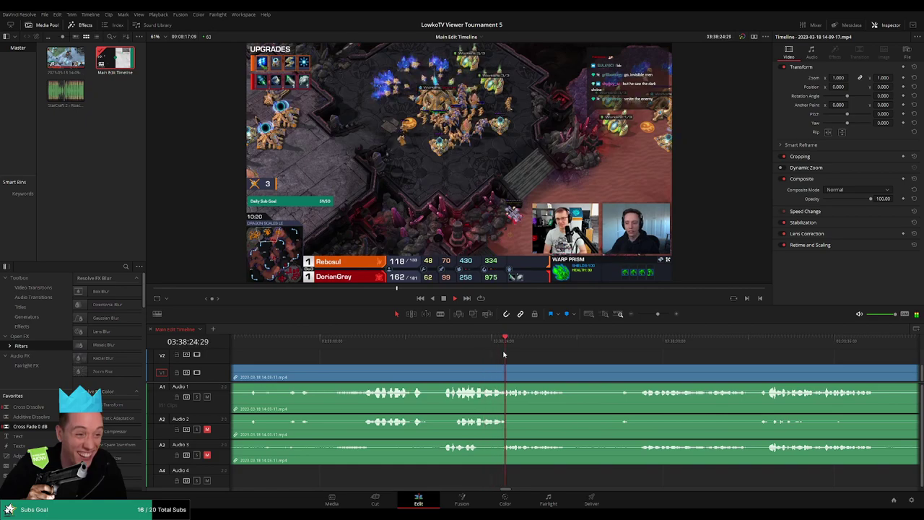
scroll(505, 357, right, 3)
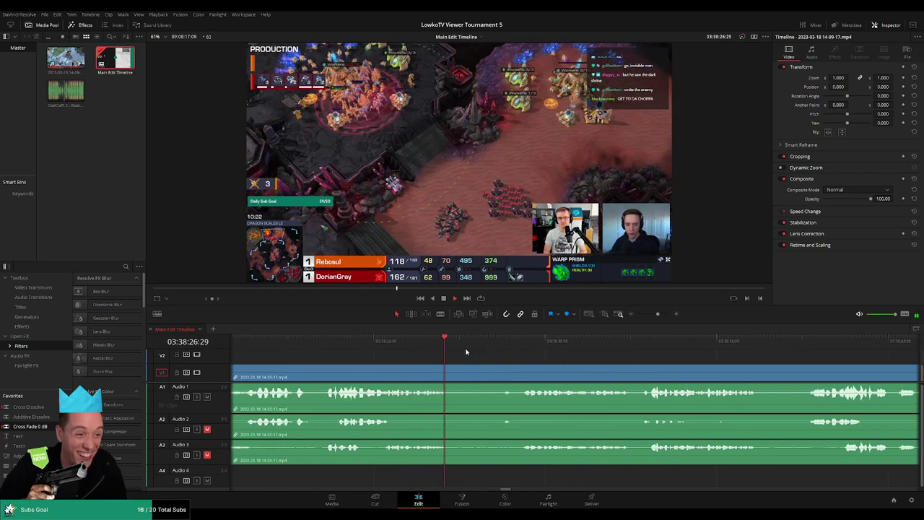
scroll(563, 363, right, 3)
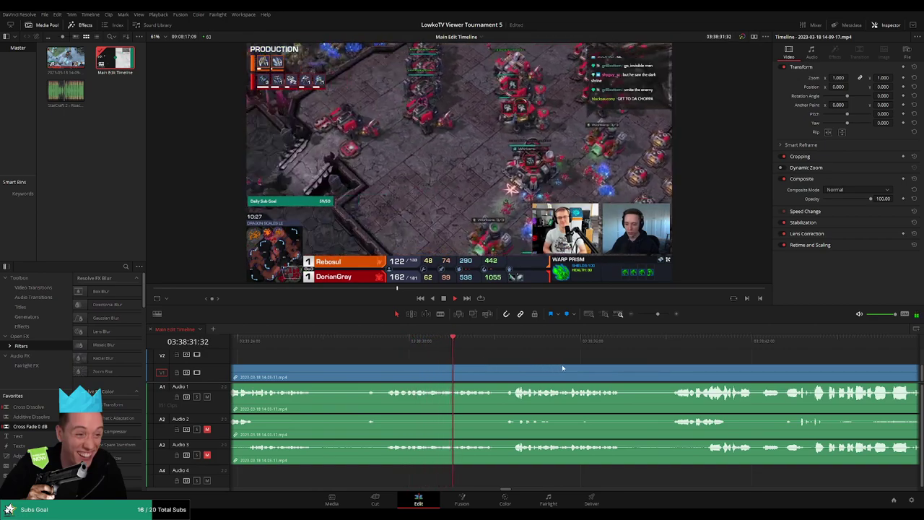
scroll(491, 360, right, 2)
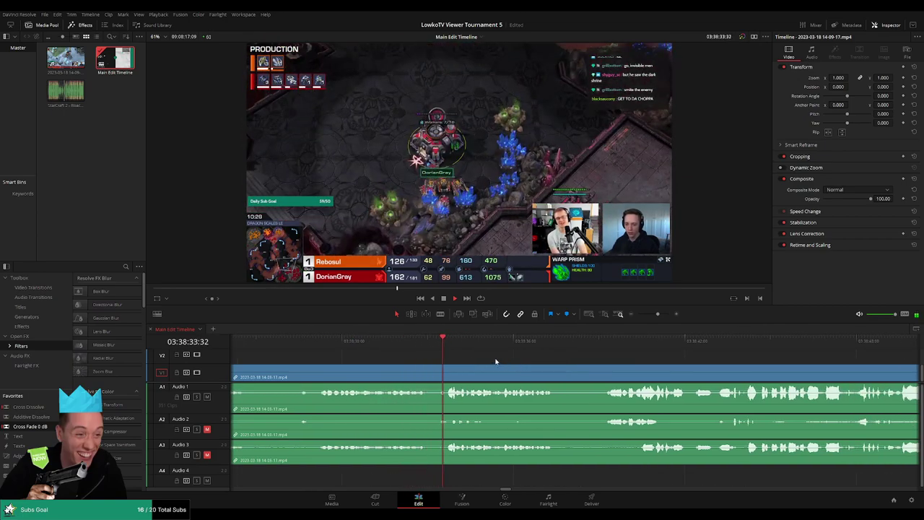
scroll(581, 370, right, 2)
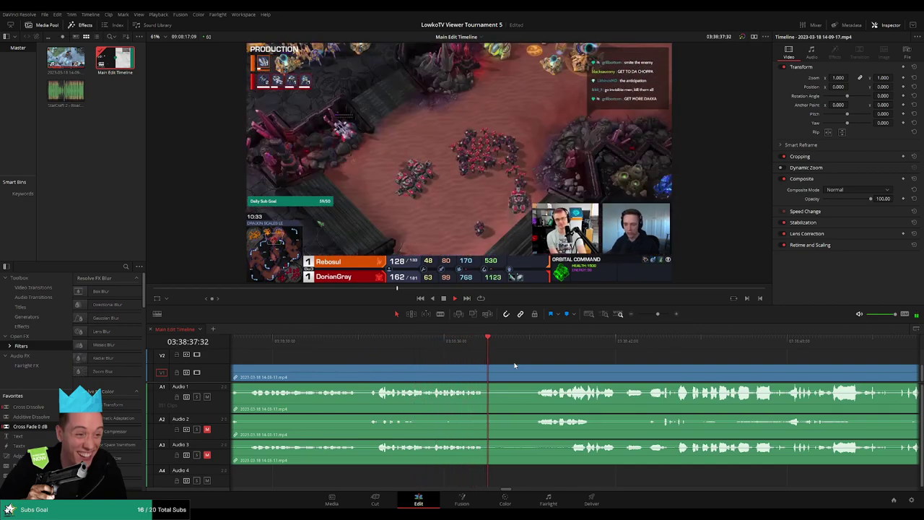
scroll(545, 366, right, 3)
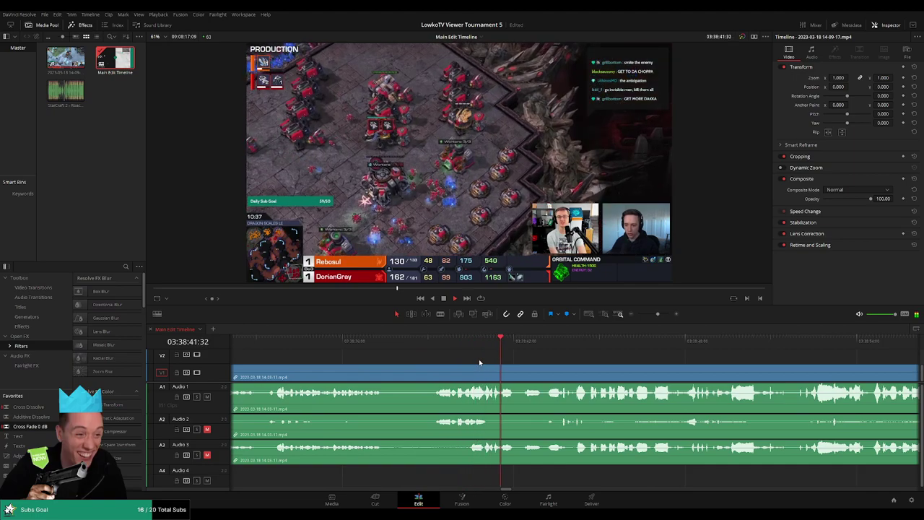
scroll(551, 367, right, 3)
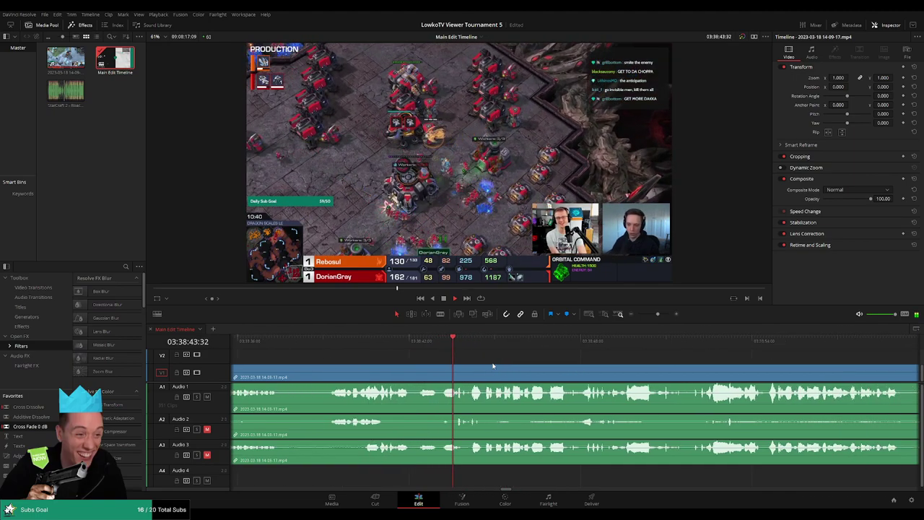
scroll(552, 368, right, 1)
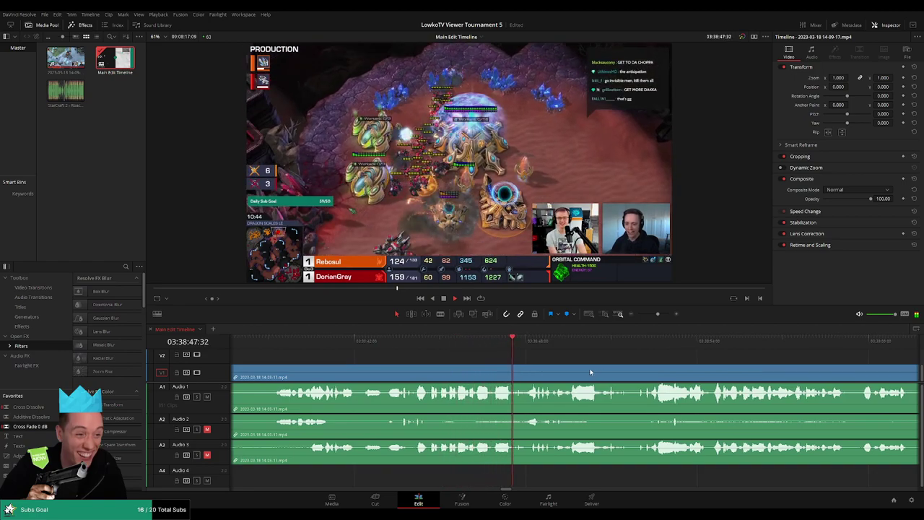
scroll(596, 372, right, 3)
scroll(558, 369, right, 1)
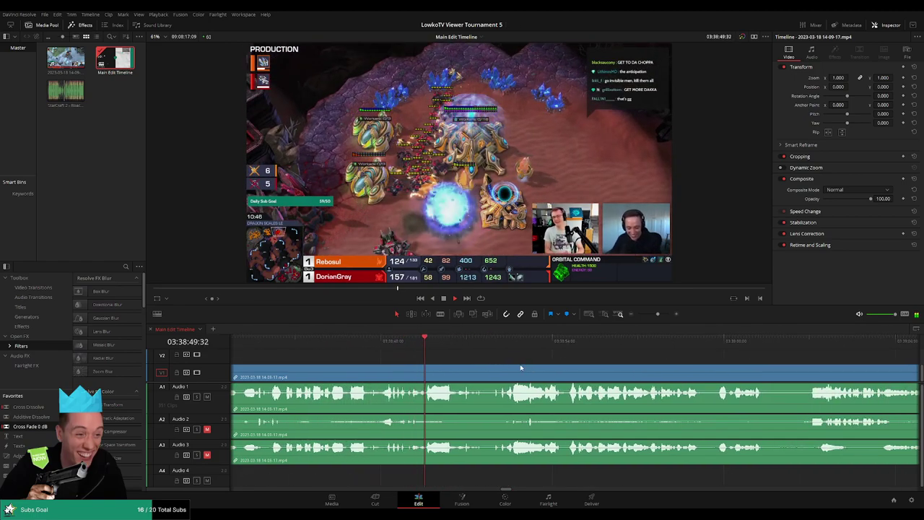
scroll(506, 364, right, 2)
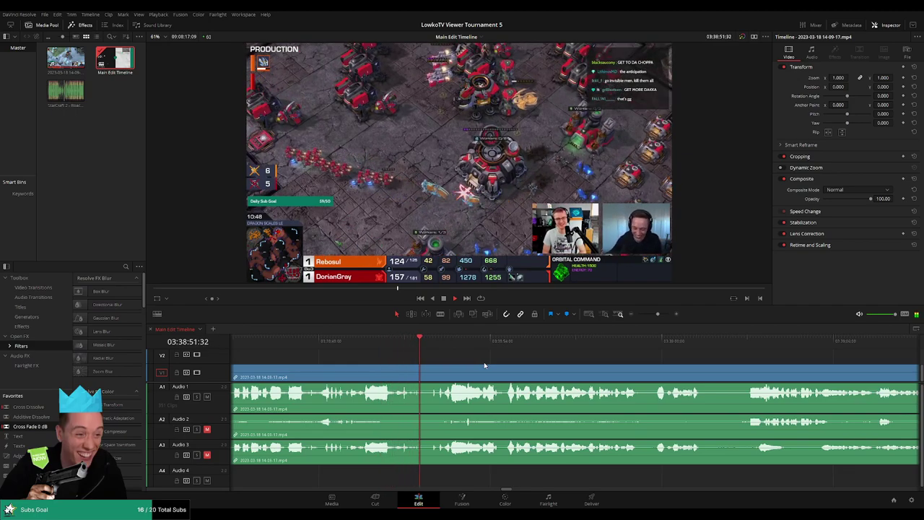
scroll(495, 366, right, 2)
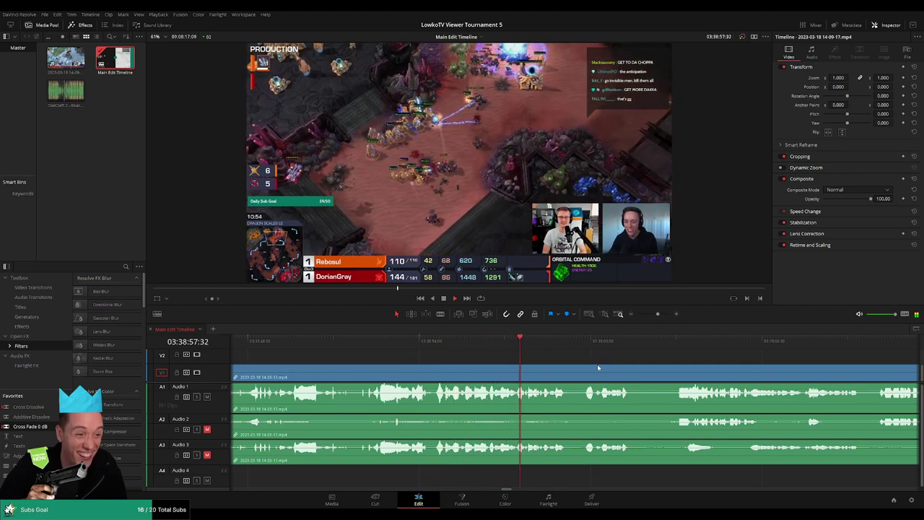
scroll(555, 365, right, 3)
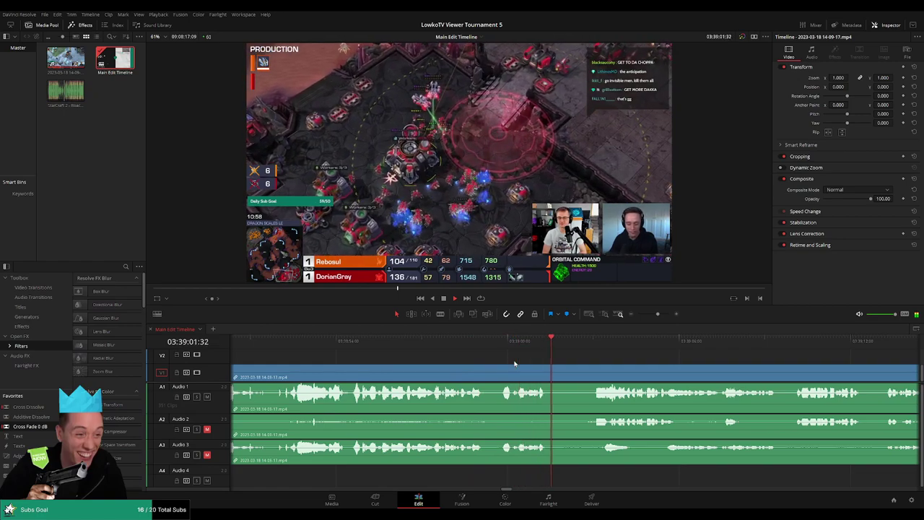
scroll(618, 371, right, 5)
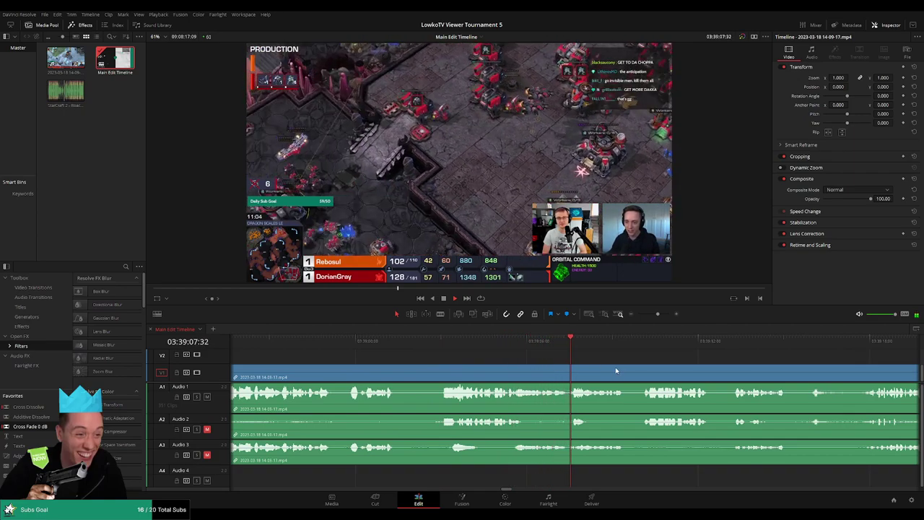
scroll(514, 359, right, 5)
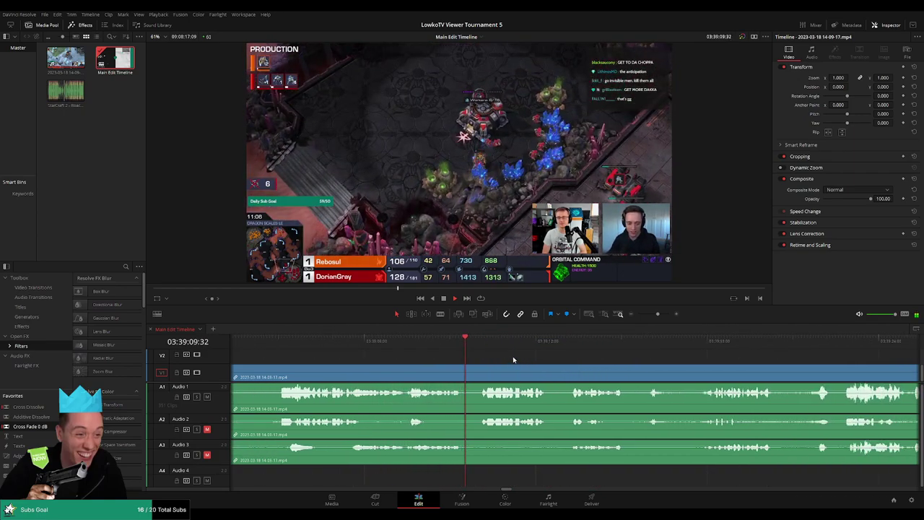
scroll(548, 362, right, 3)
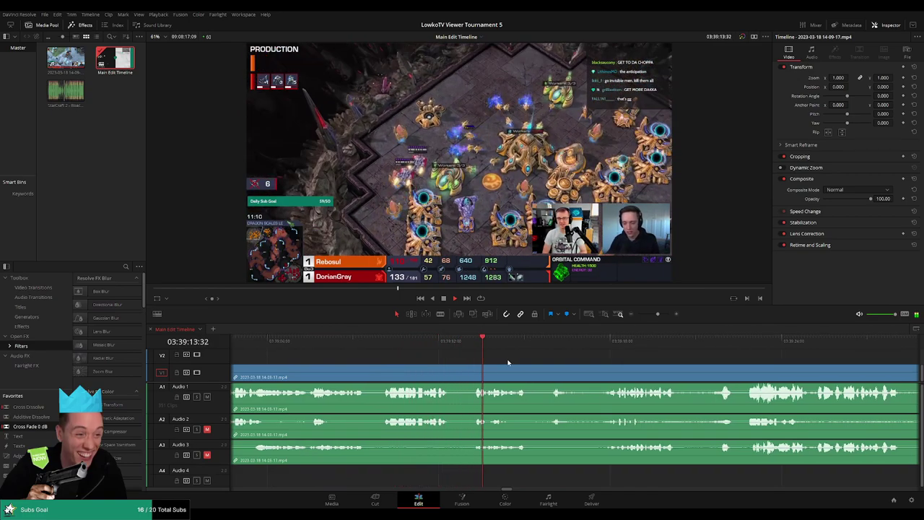
scroll(478, 363, right, 4)
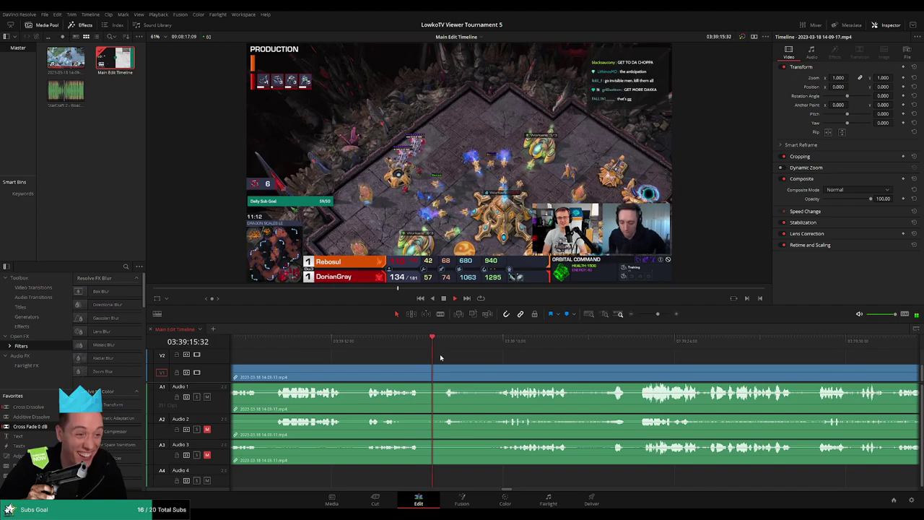
scroll(505, 367, right, 3)
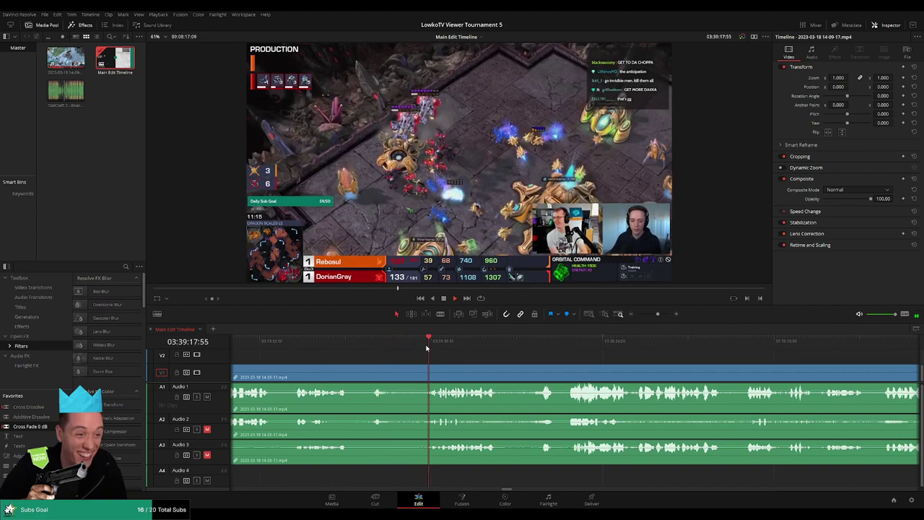
scroll(497, 357, right, 2)
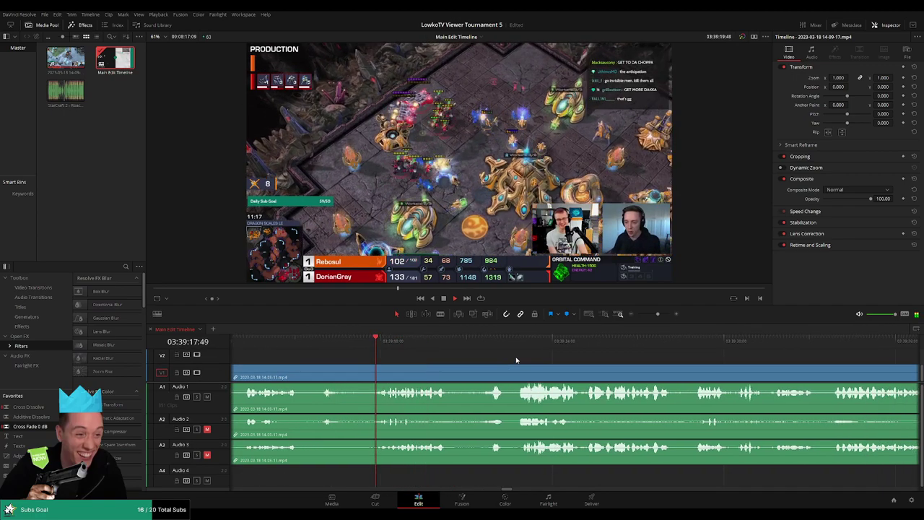
scroll(519, 362, right, 3)
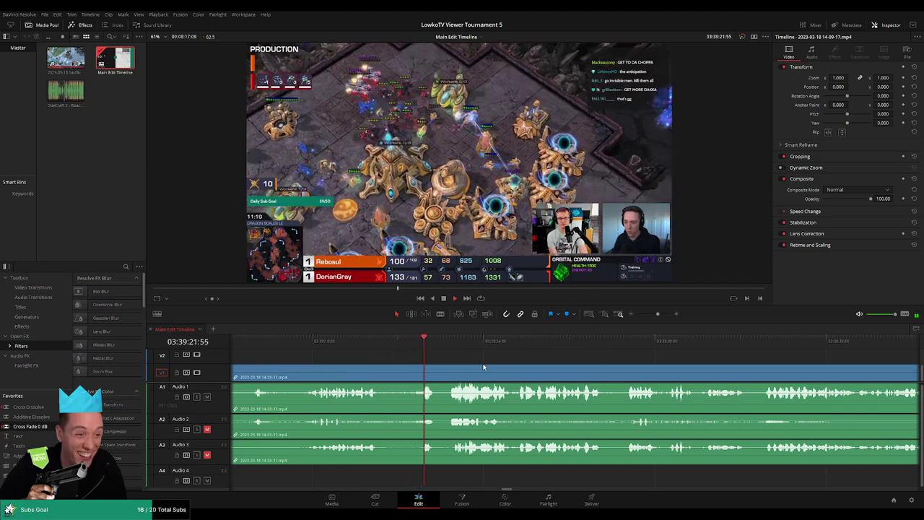
scroll(484, 366, right, 3)
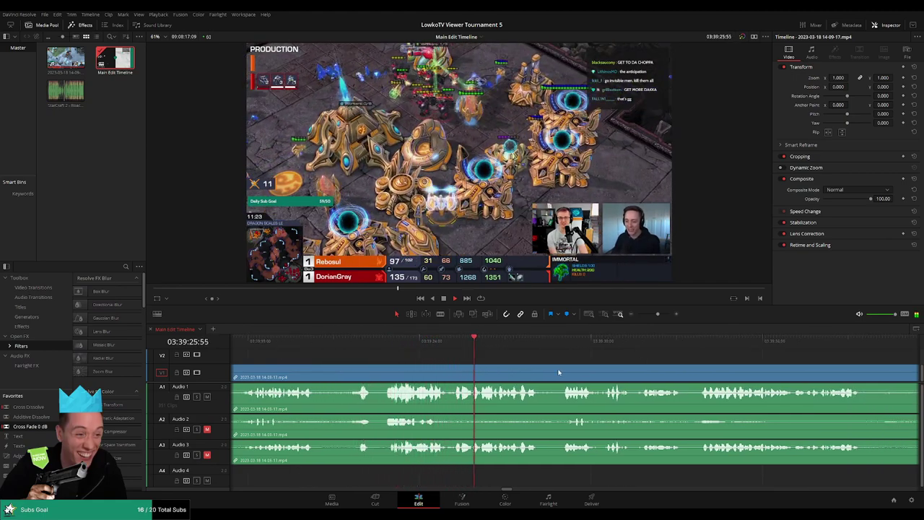
scroll(527, 370, right, 3)
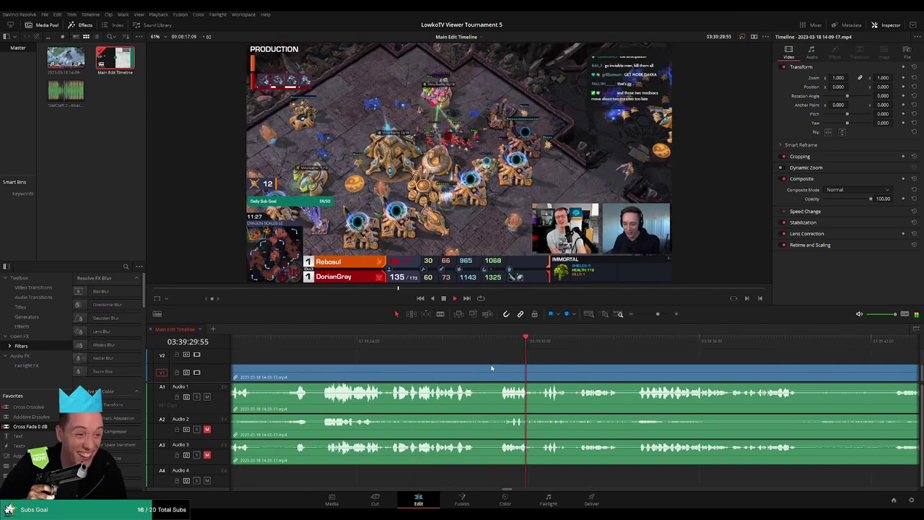
scroll(475, 373, right, 6)
scroll(489, 373, right, 3)
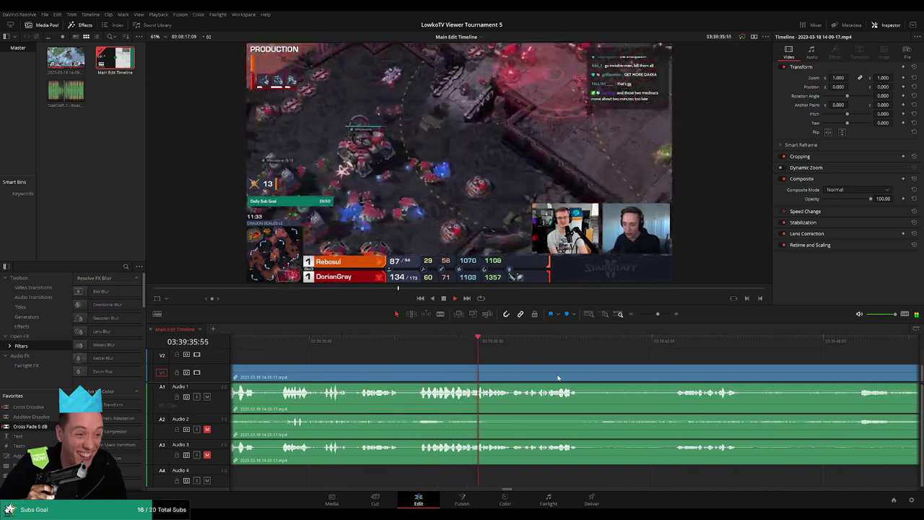
scroll(522, 375, right, 2)
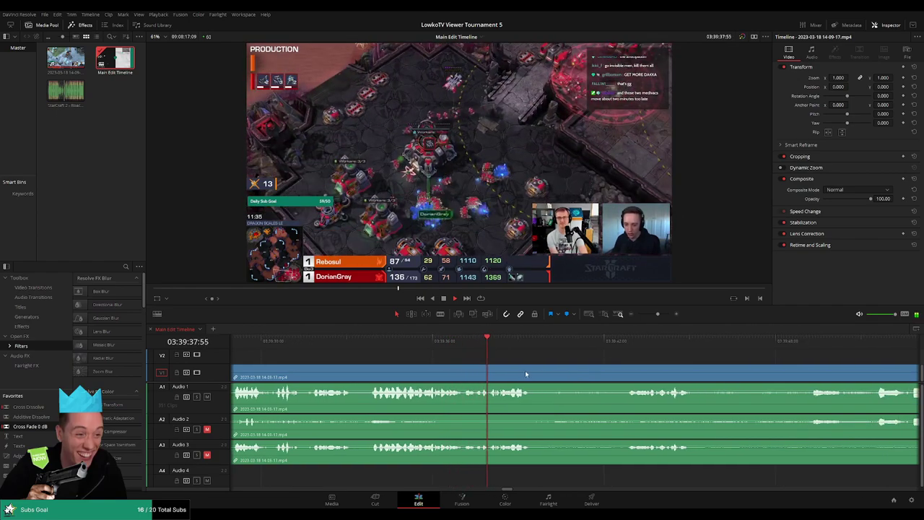
scroll(505, 372, right, 3)
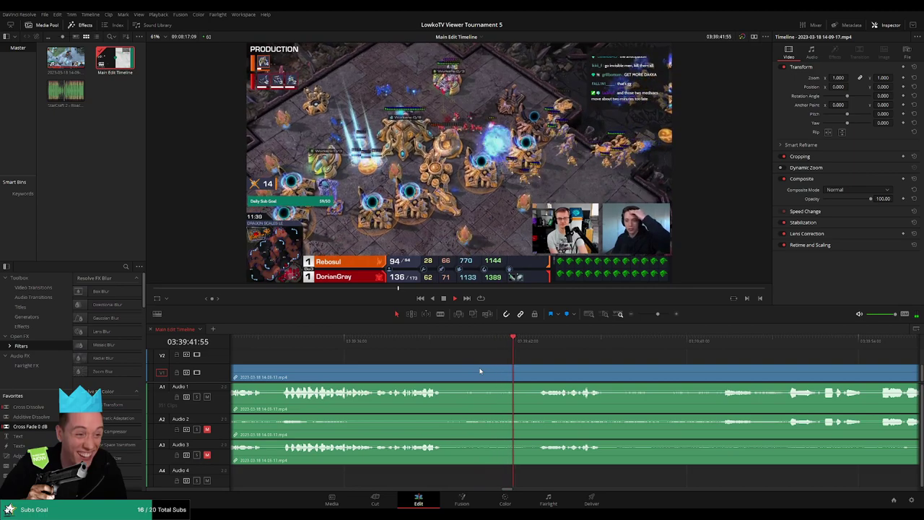
scroll(525, 372, right, 3)
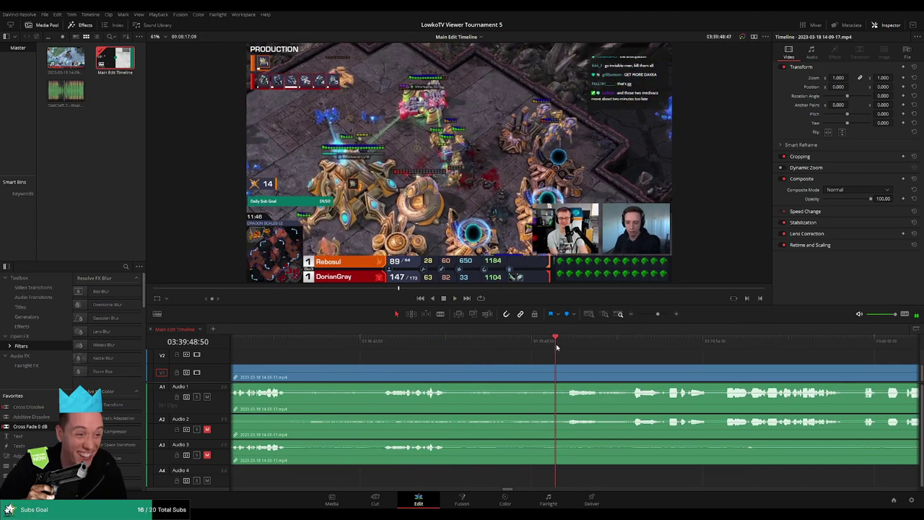
scroll(516, 359, right, 3)
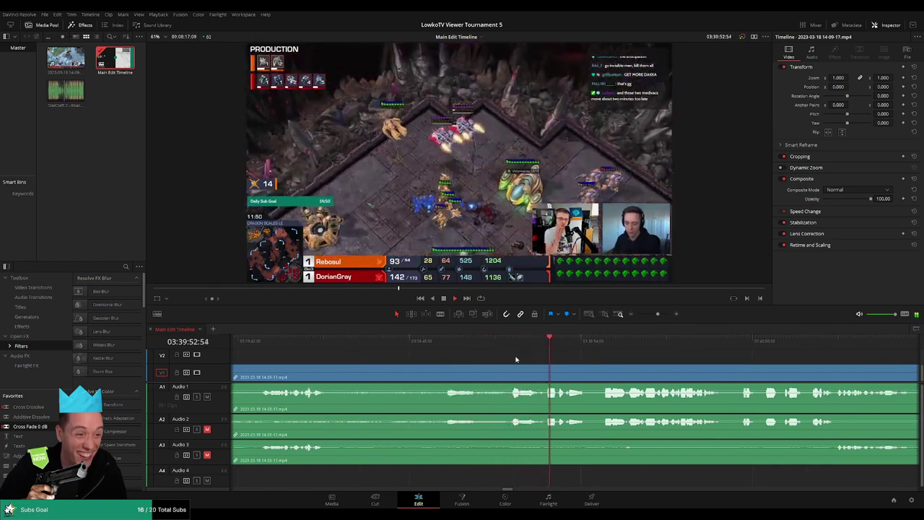
scroll(521, 359, right, 3)
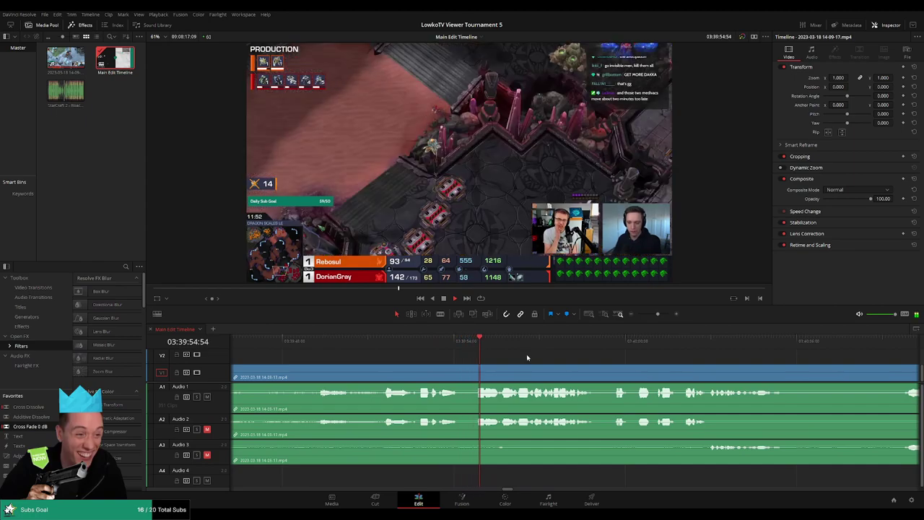
scroll(512, 355, right, 3)
scroll(655, 318, up, 2)
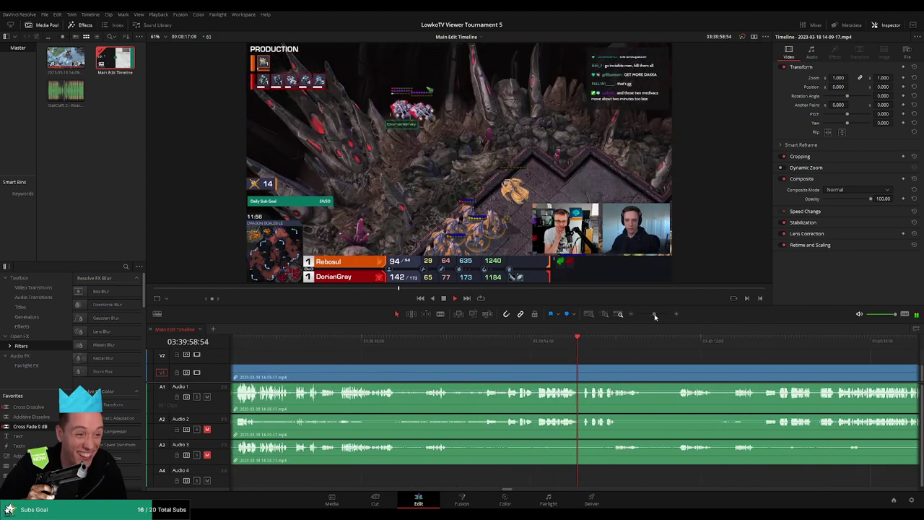
scroll(629, 355, right, 3)
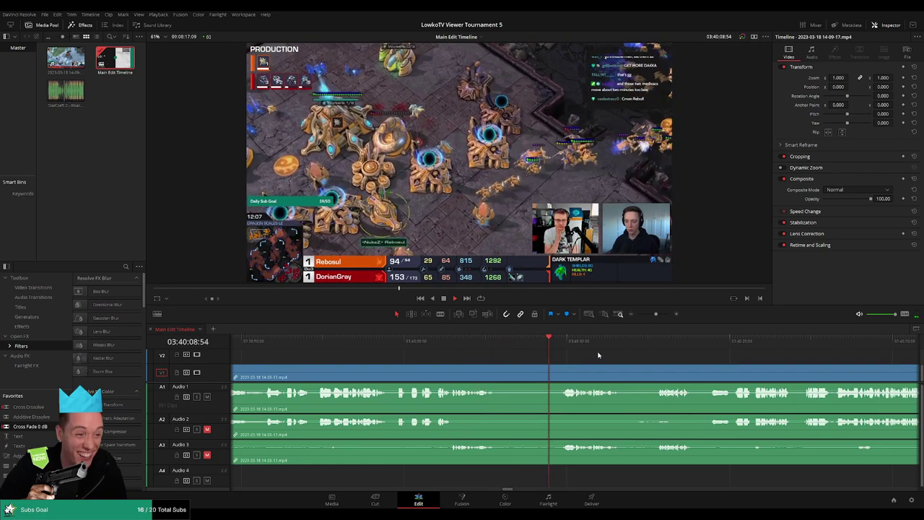
scroll(458, 347, right, 3)
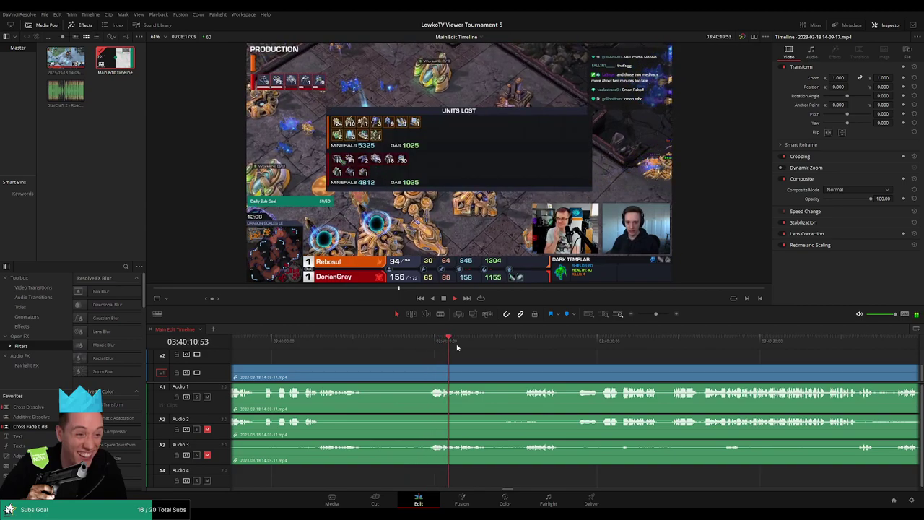
scroll(453, 350, right, 2)
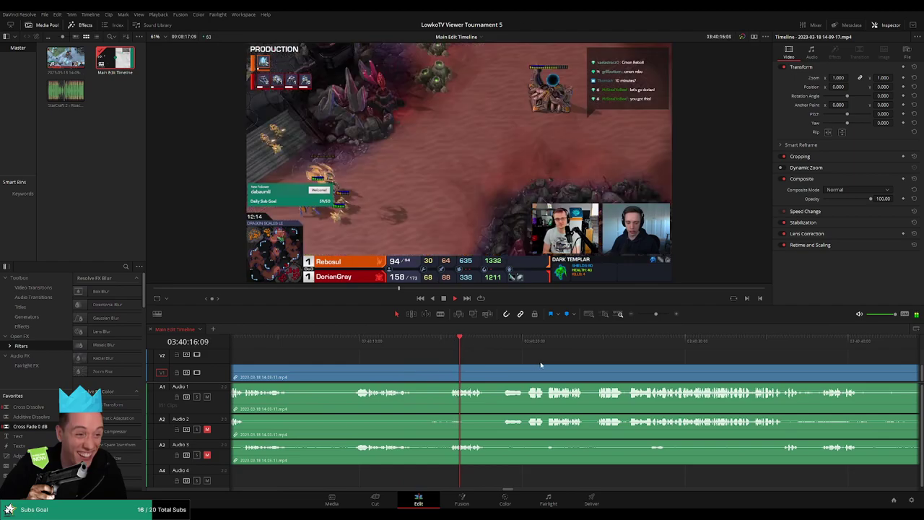
scroll(505, 364, right, 2)
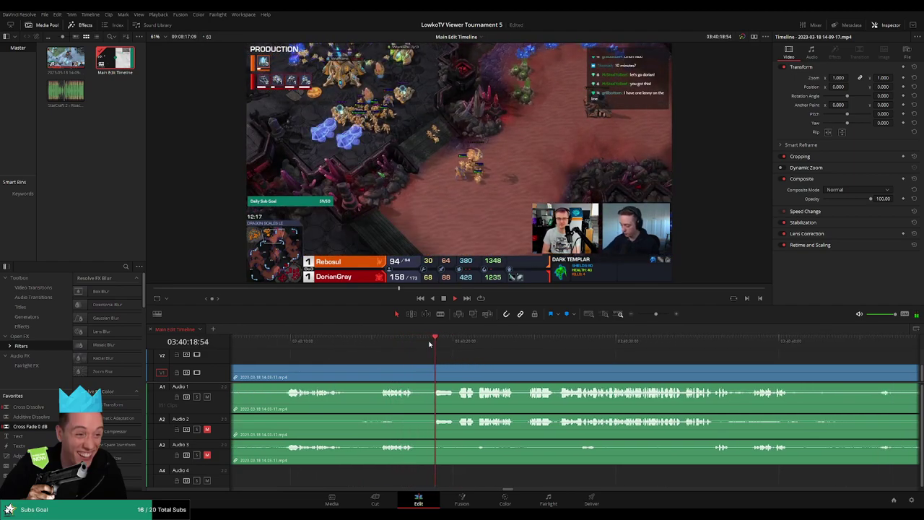
scroll(547, 361, right, 2)
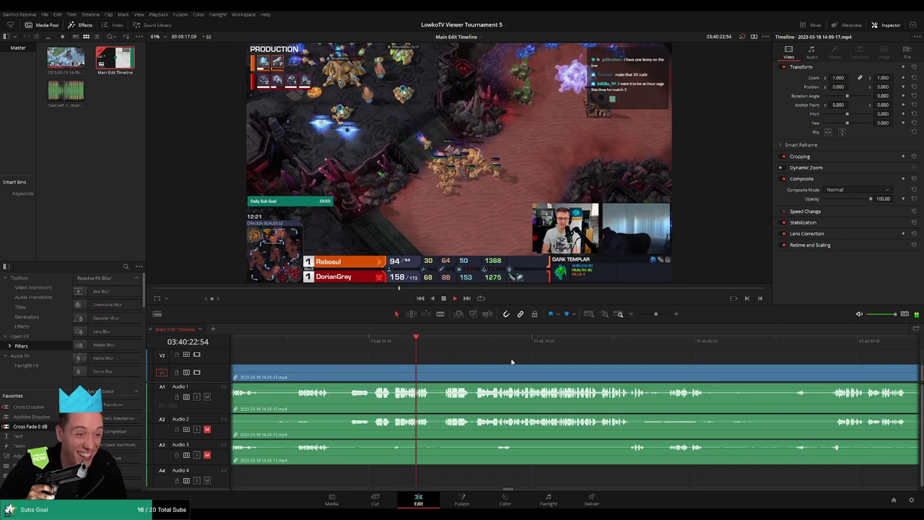
scroll(455, 357, right, 1)
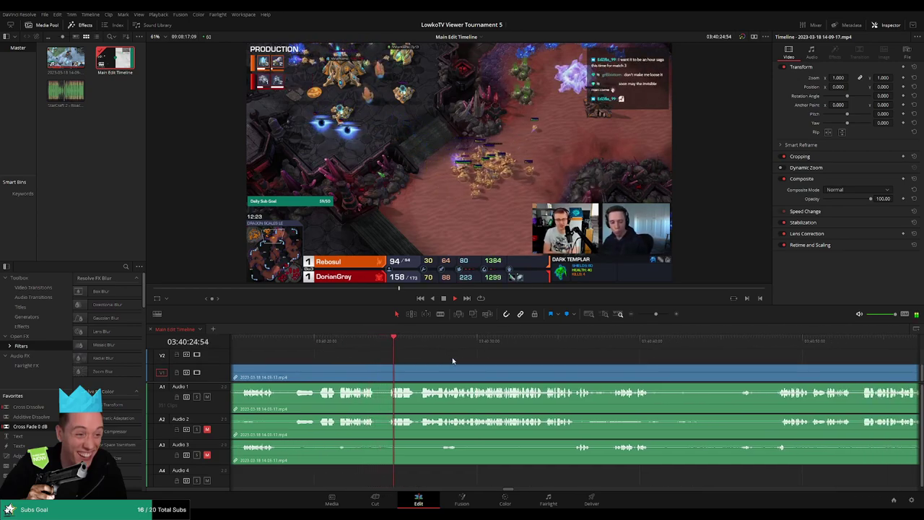
scroll(506, 365, right, 1)
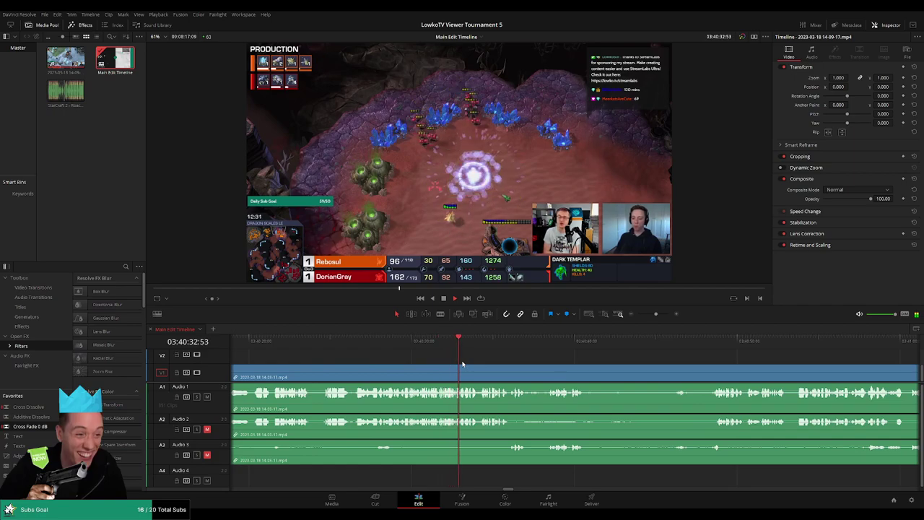
scroll(549, 367, right, 3)
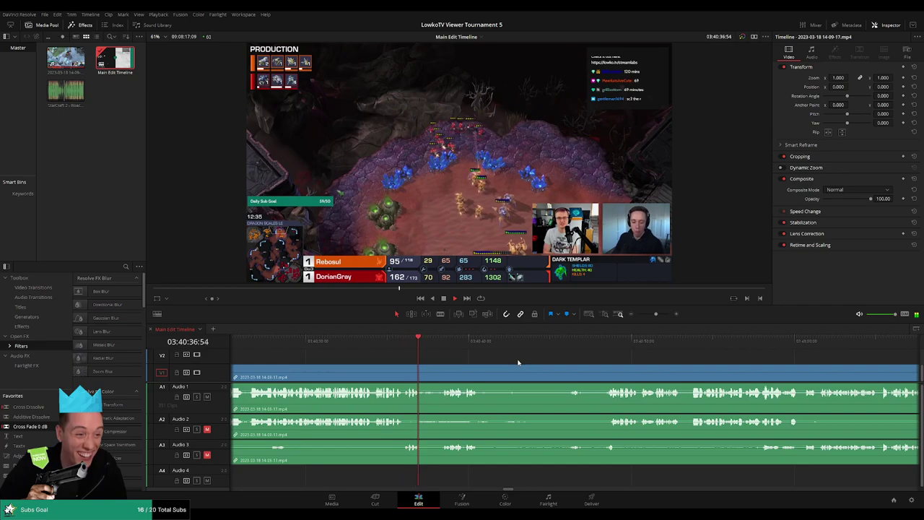
scroll(444, 361, right, 2)
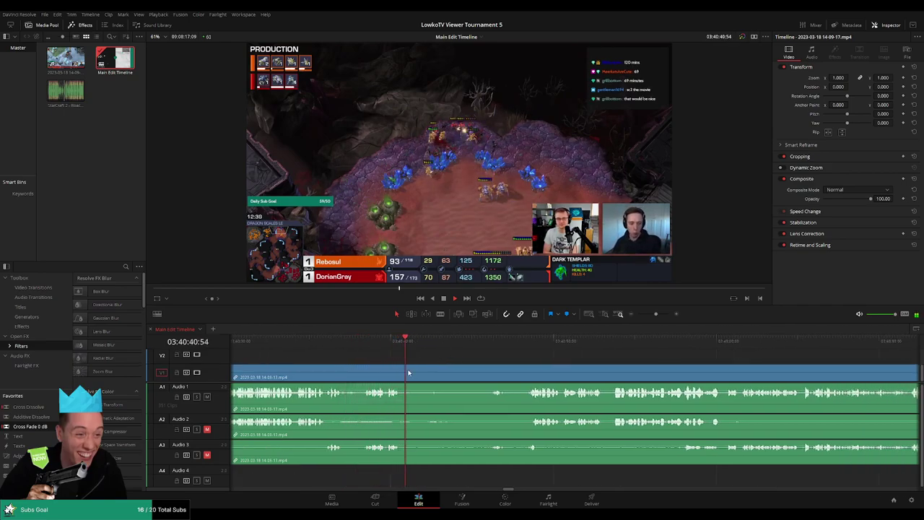
drag(413, 361, 451, 347)
key(space)
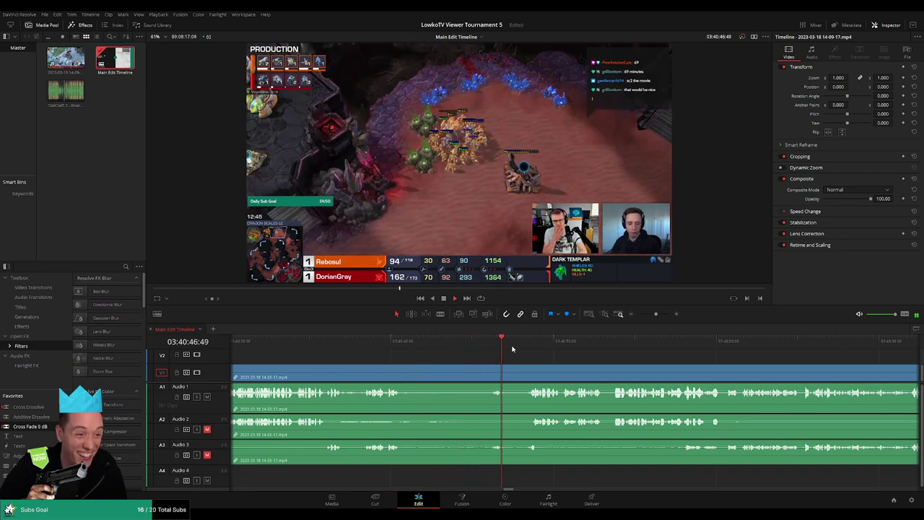
scroll(505, 363, right, 3)
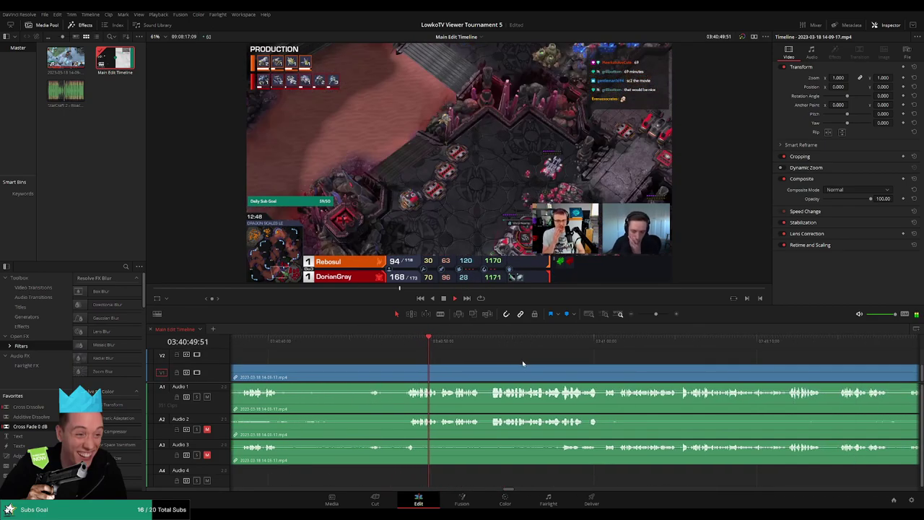
scroll(505, 359, right, 1)
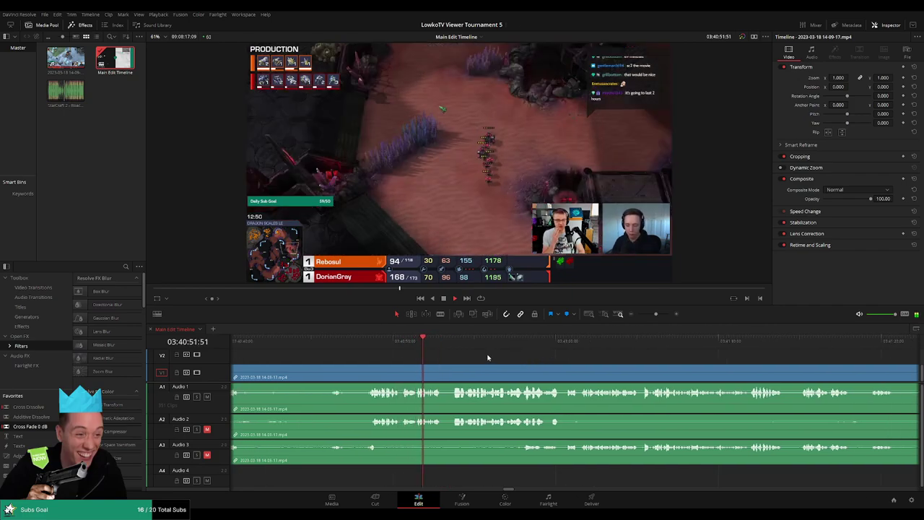
scroll(462, 355, right, 3)
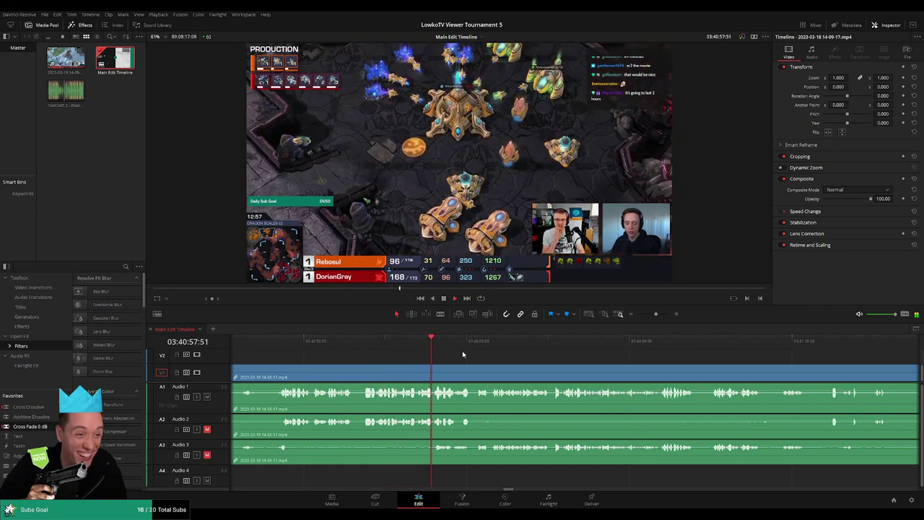
scroll(468, 355, right, 2)
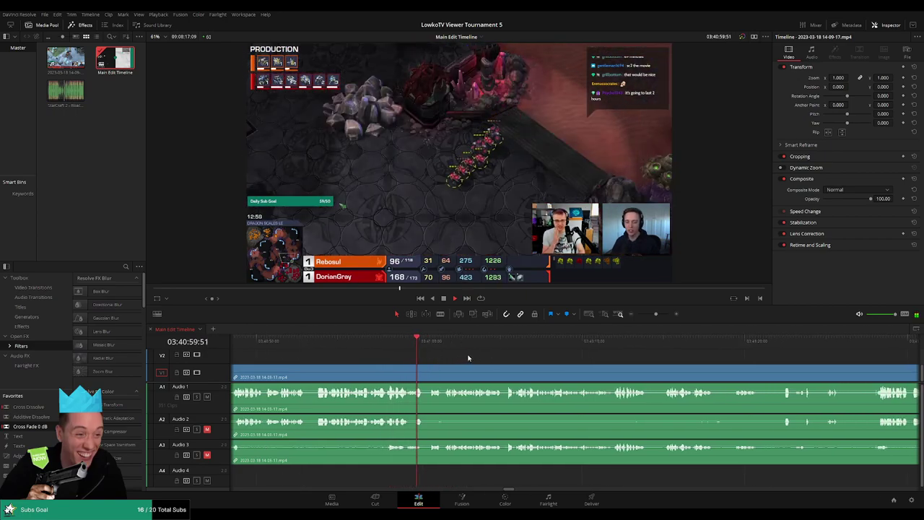
scroll(468, 354, right, 2)
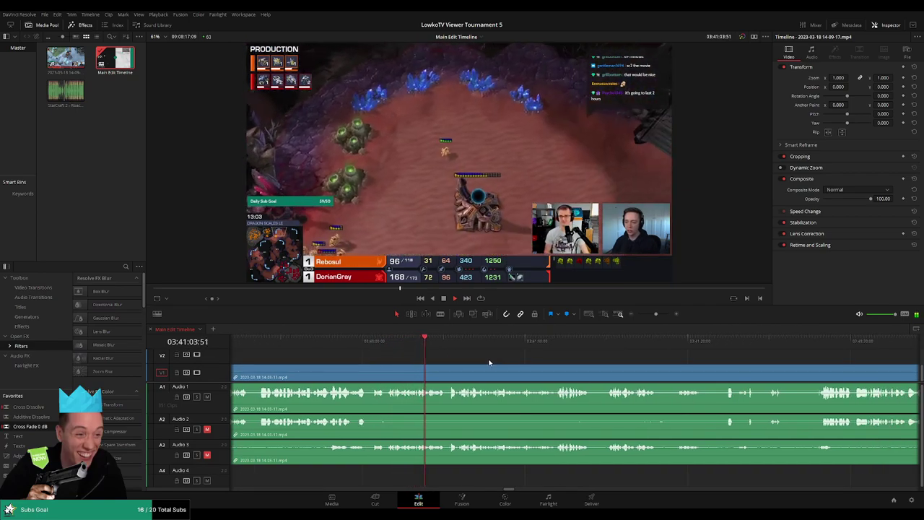
scroll(489, 362, right, 2)
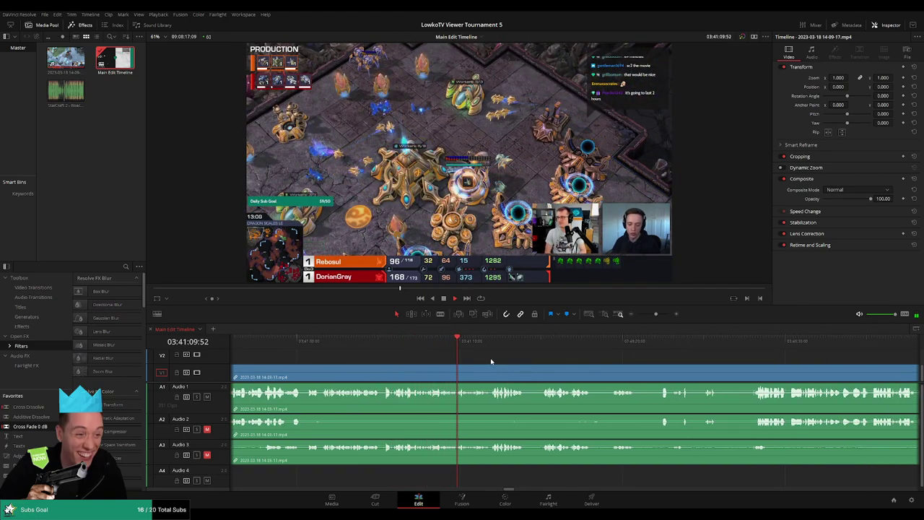
scroll(500, 360, right, 3)
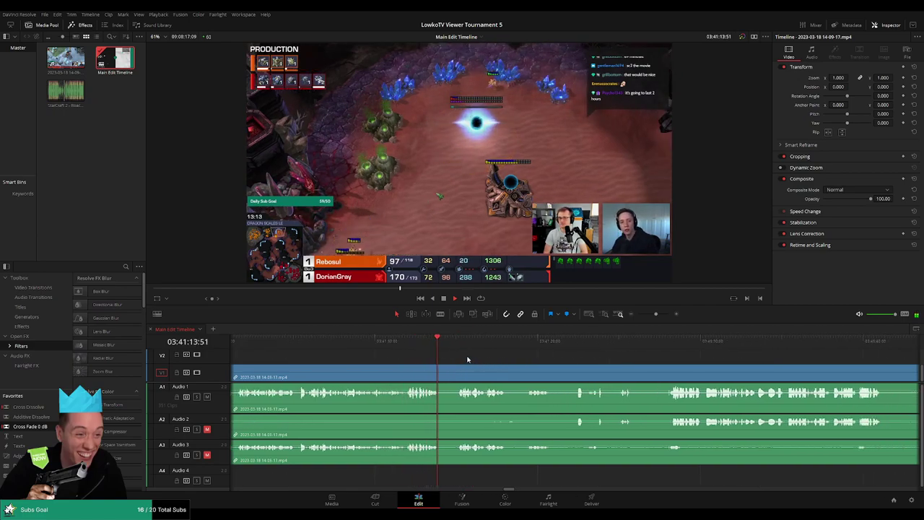
scroll(503, 363, right, 1)
scroll(459, 357, right, 2)
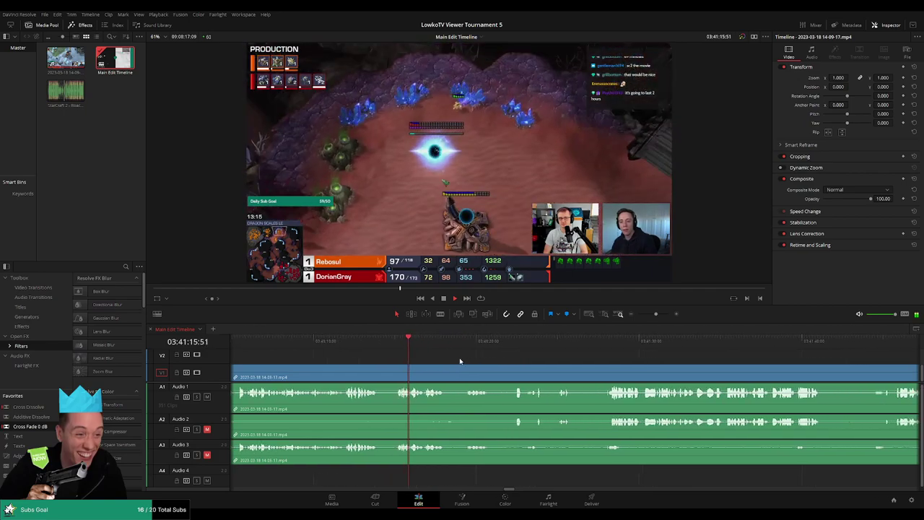
scroll(489, 356, right, 2)
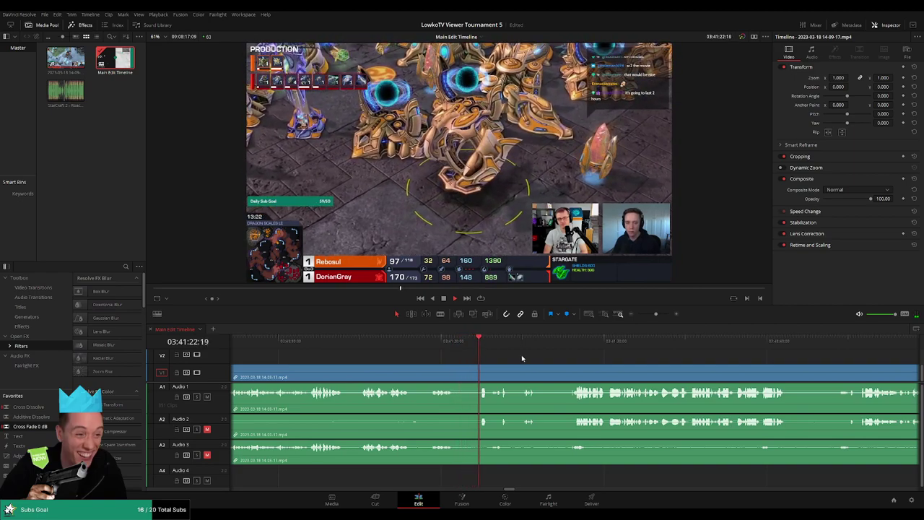
scroll(498, 357, right, 3)
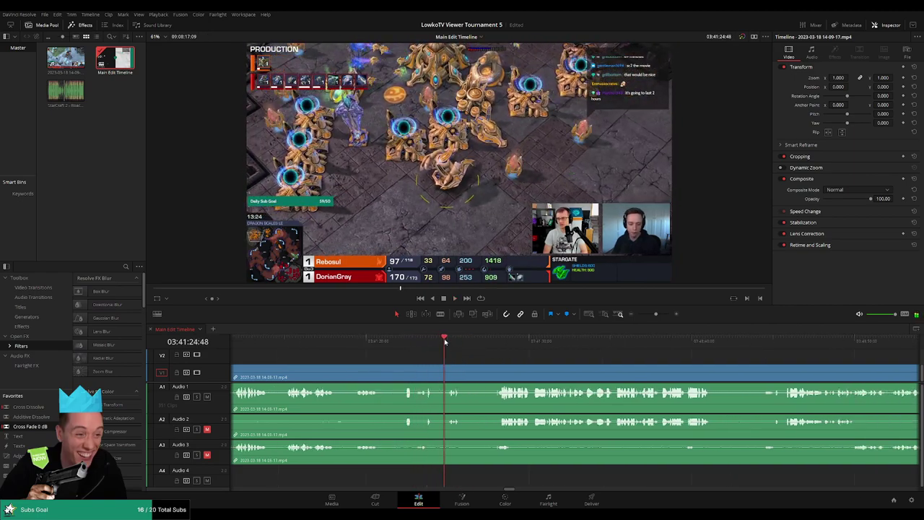
click(481, 342)
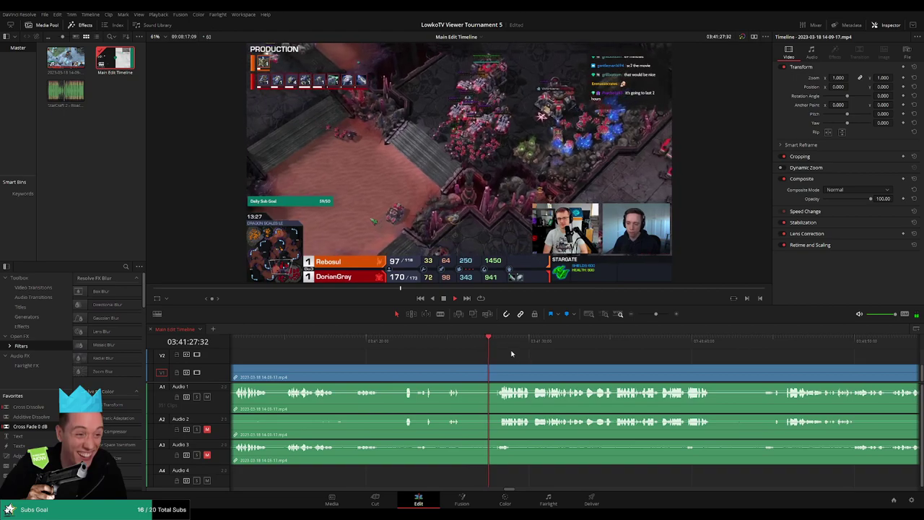
scroll(548, 364, up, 2)
click(546, 375)
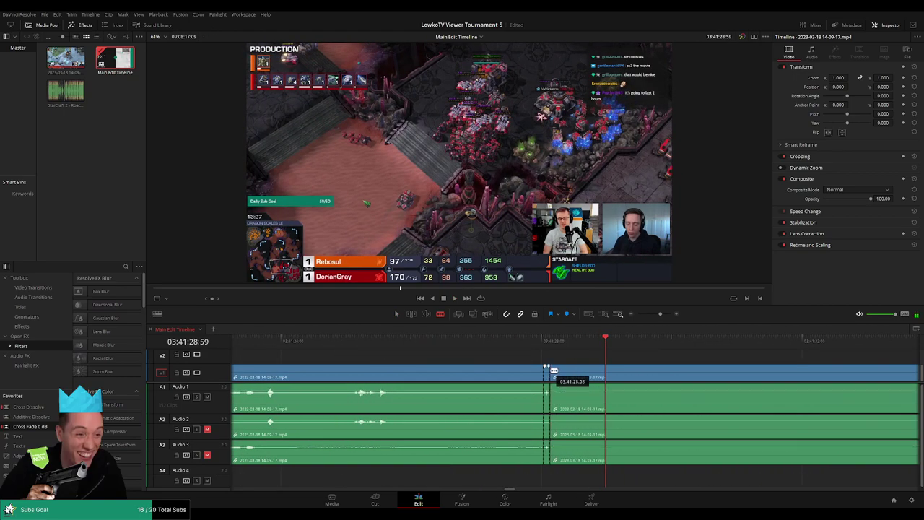
click(482, 344)
key(space)
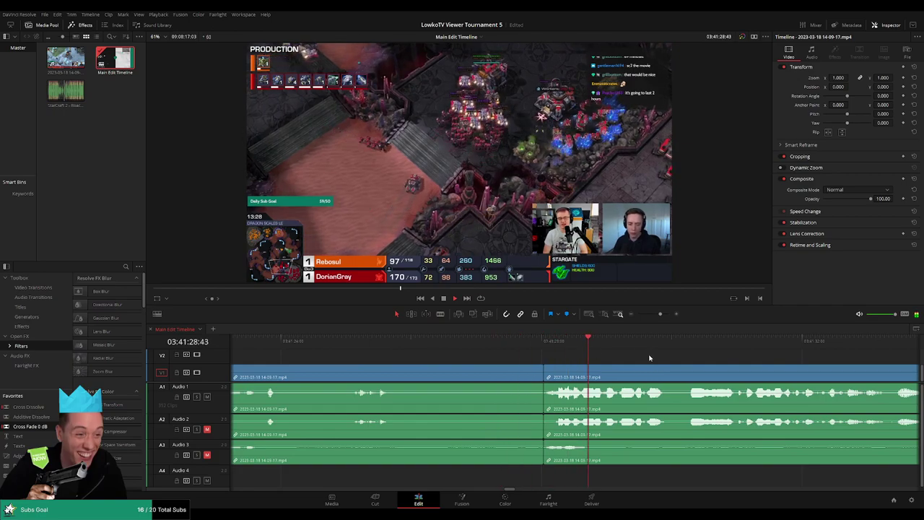
drag(662, 315, 658, 317)
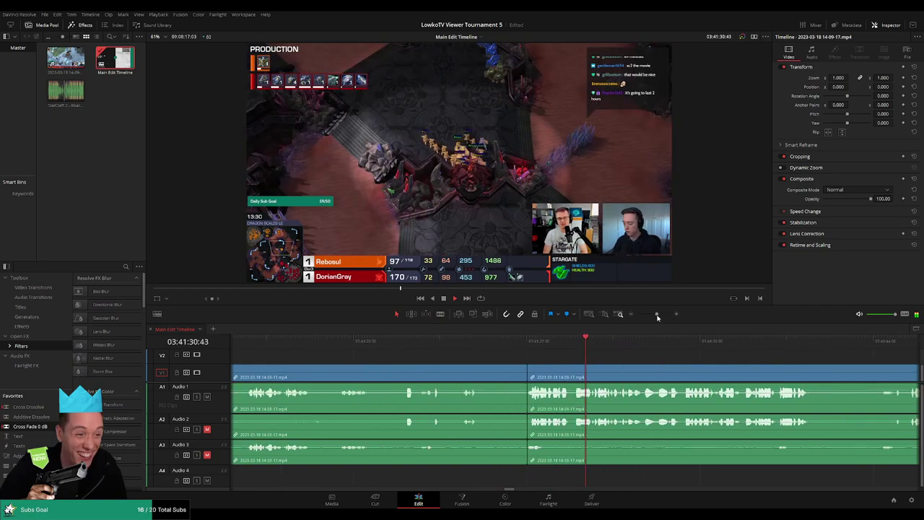
scroll(564, 355, right, 2)
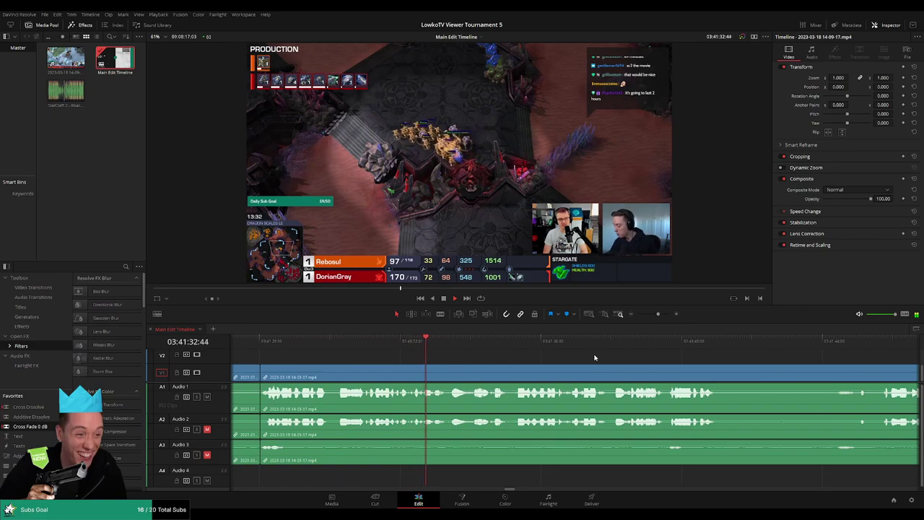
scroll(556, 355, right, 2)
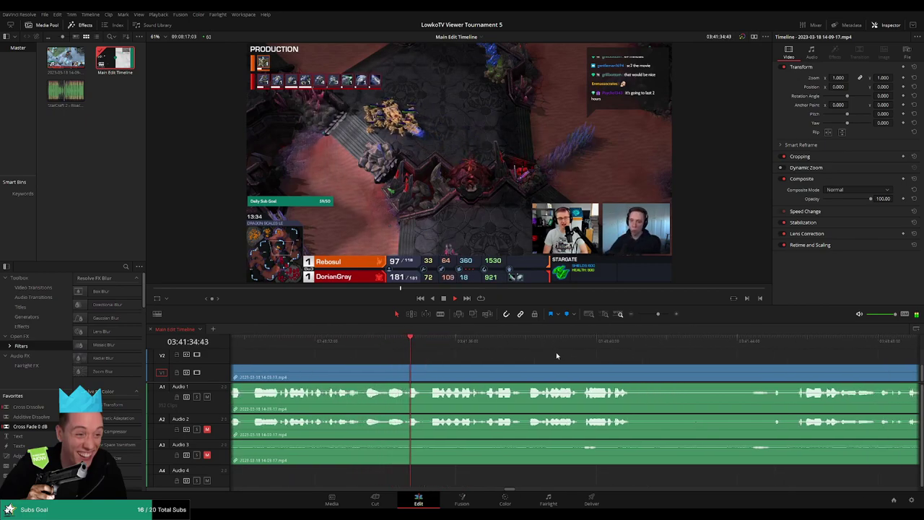
scroll(546, 355, right, 1)
scroll(545, 355, right, 1)
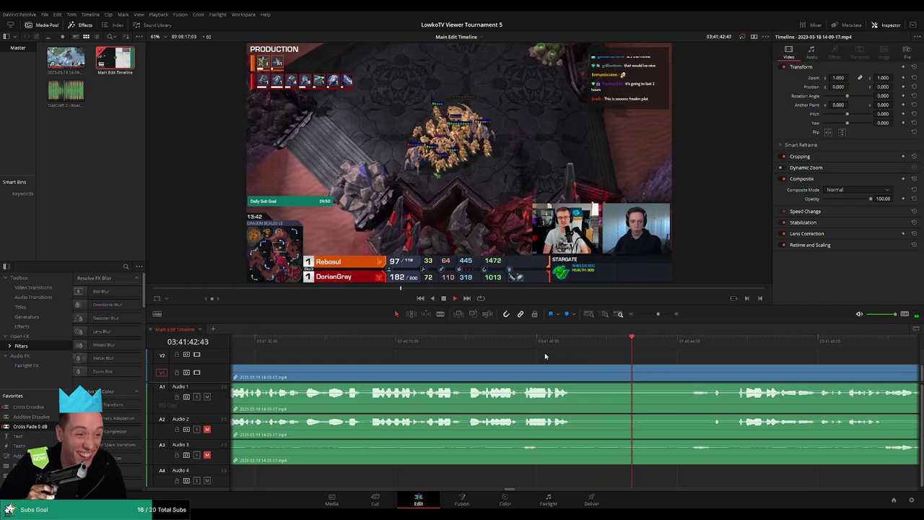
scroll(522, 360, right, 5)
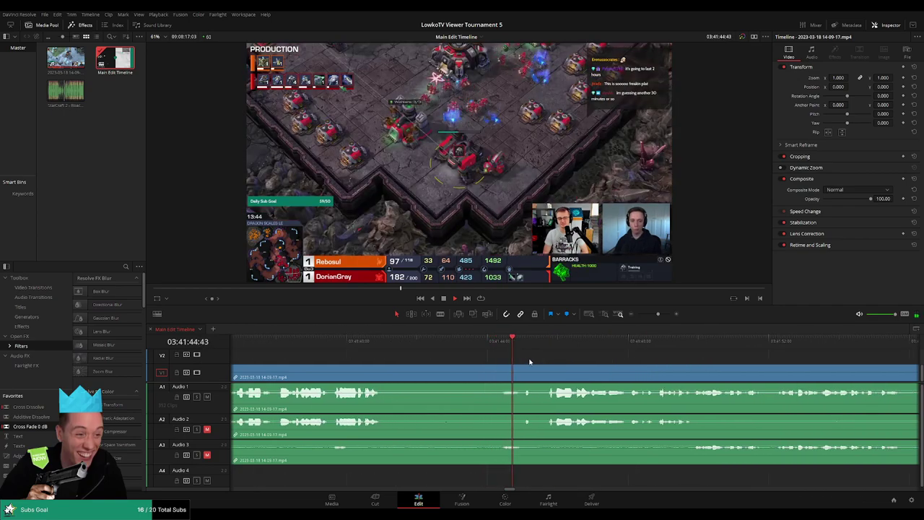
scroll(534, 365, right, 3)
Step: Trim the end of a V1 clip, then mark the kept video and audio clips yellow
drag(657, 314, 647, 316)
mouse_move(333, 372)
mouse_down()
mouse_move(310, 379)
mouse_move(345, 371)
mouse_up()
drag(507, 361, 277, 375)
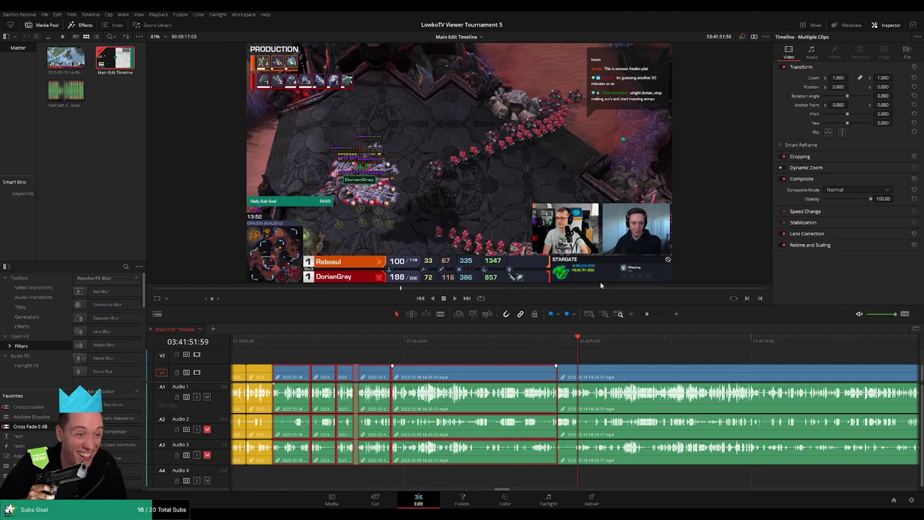
click(570, 340)
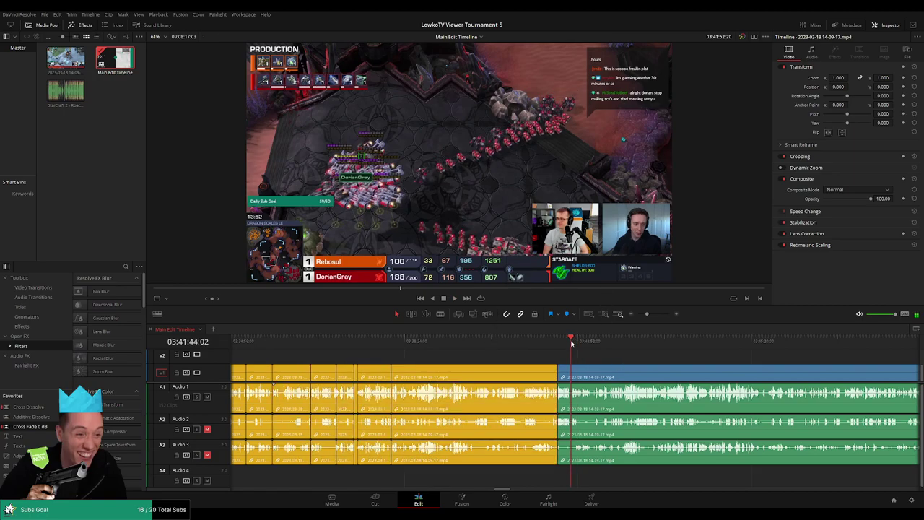
Step: Play back and zoom out to review the whole edit
key(space)
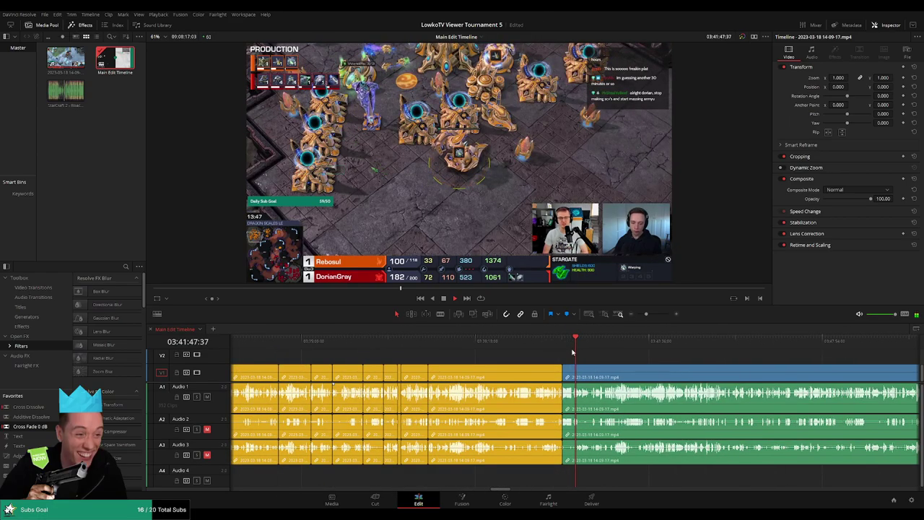
drag(644, 314, 636, 316)
scroll(695, 350, down, 5)
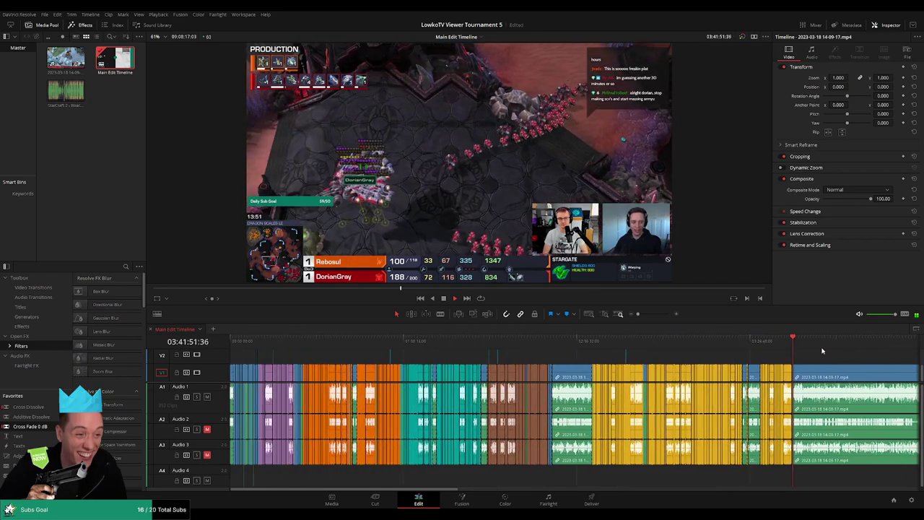
scroll(819, 349, up, 5)
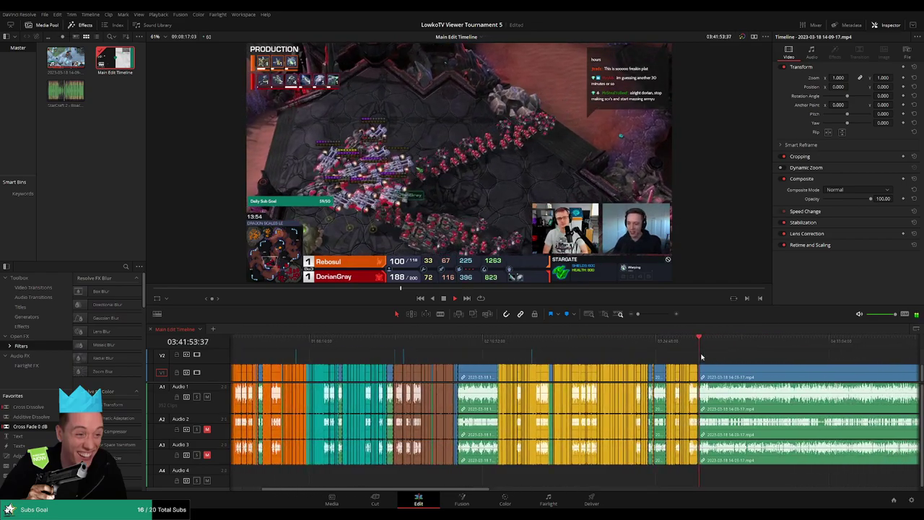
scroll(467, 361, right, 5)
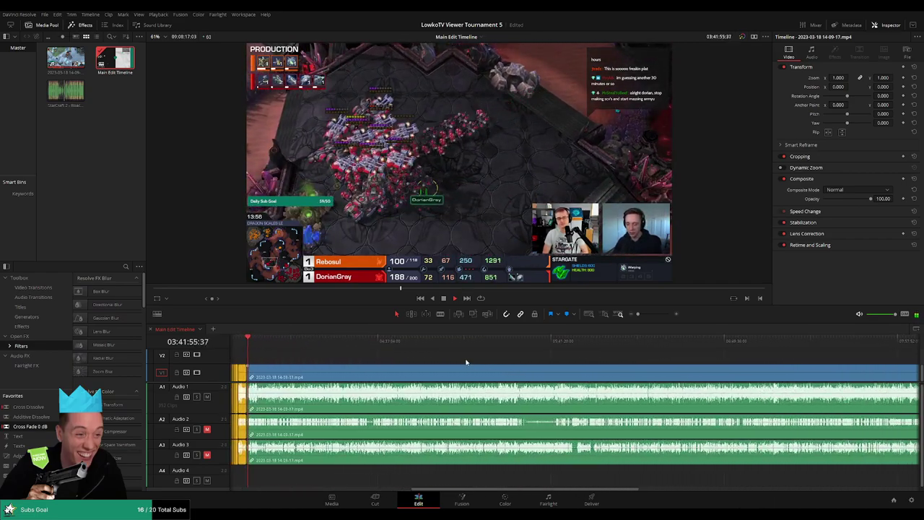
scroll(468, 361, left, 5)
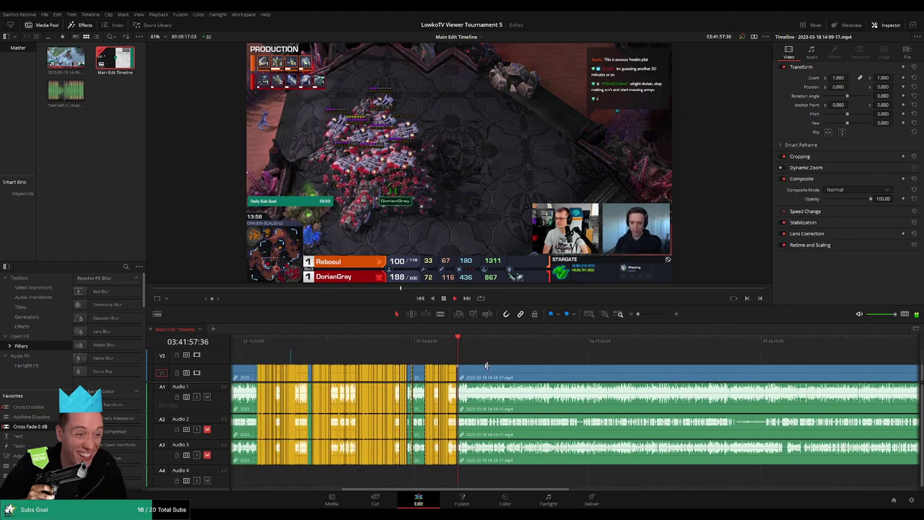
scroll(619, 369, right, 5)
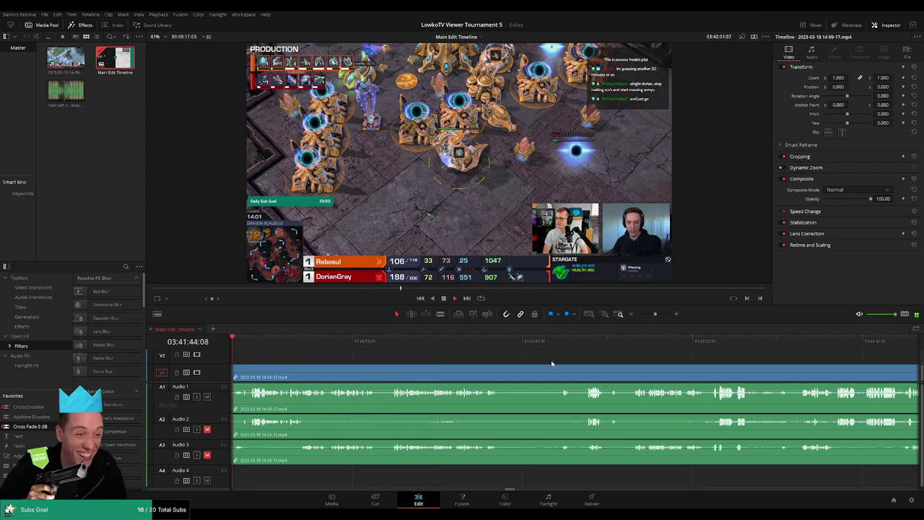
scroll(534, 363, right, 3)
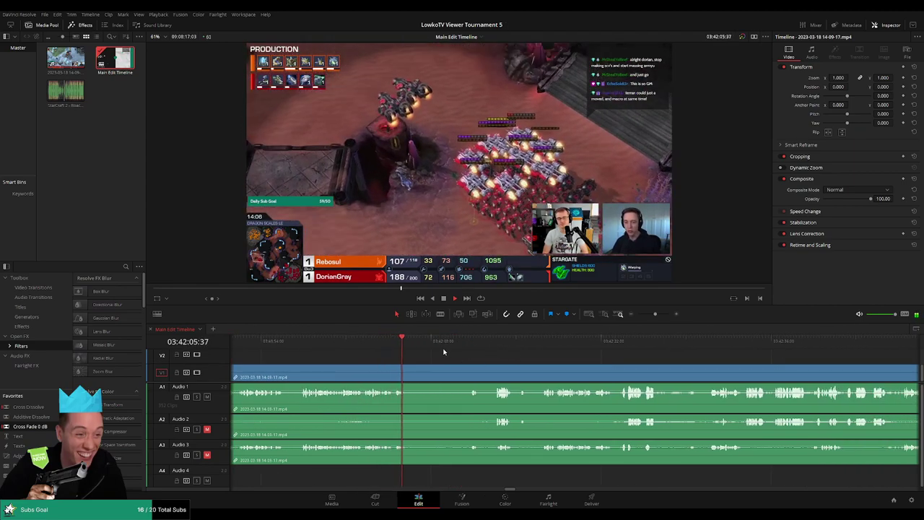
Step: Cut out the dead stretch from about 03:42:05 to 03:42:11 and play back across the join
key(b)
key(ctrl+b)
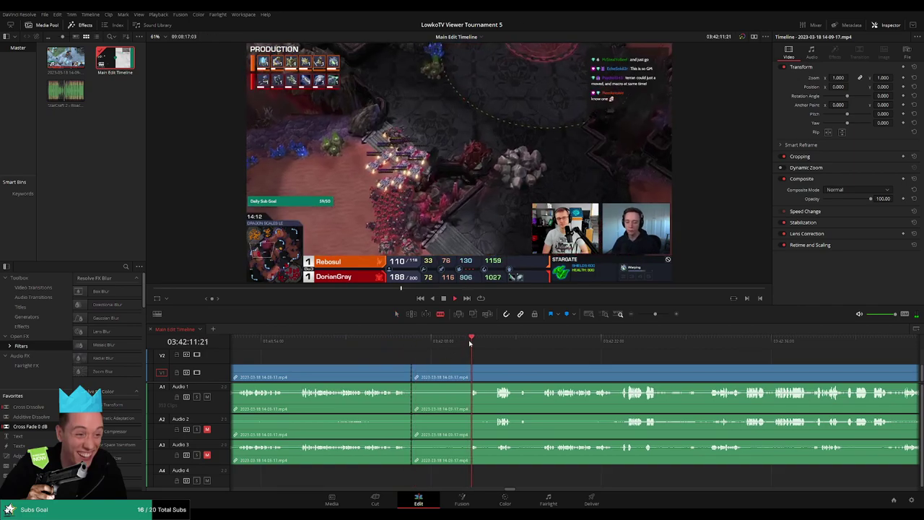
click(466, 374)
key(a)
click(455, 373)
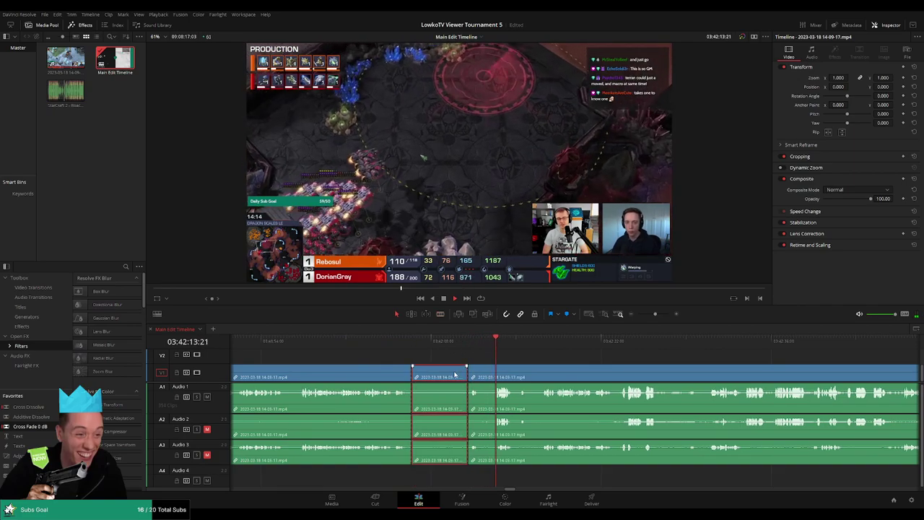
key(Delete)
scroll(415, 402, left, 1)
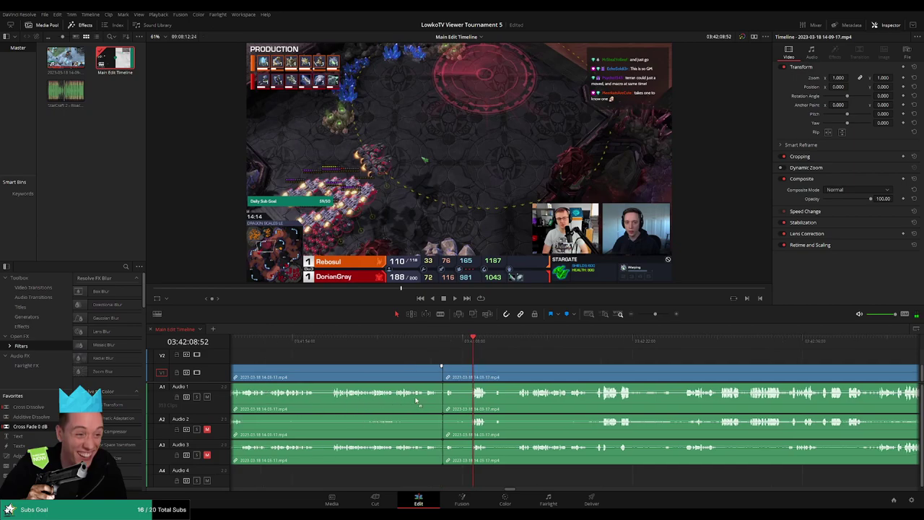
scroll(235, 420, left, 1)
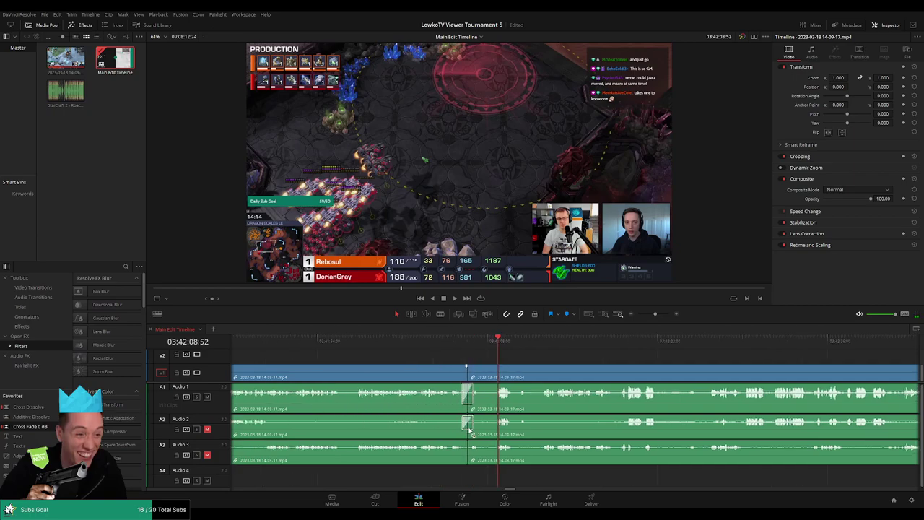
key(space)
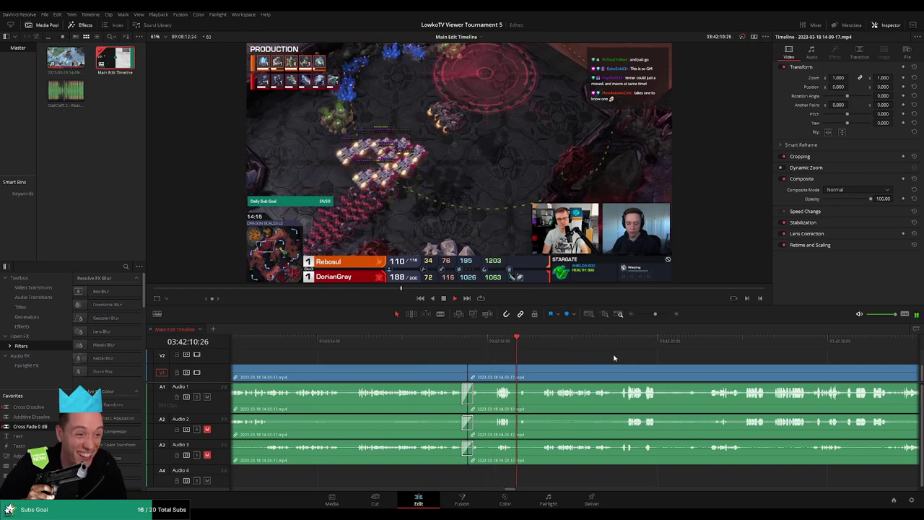
scroll(615, 358, right, 5)
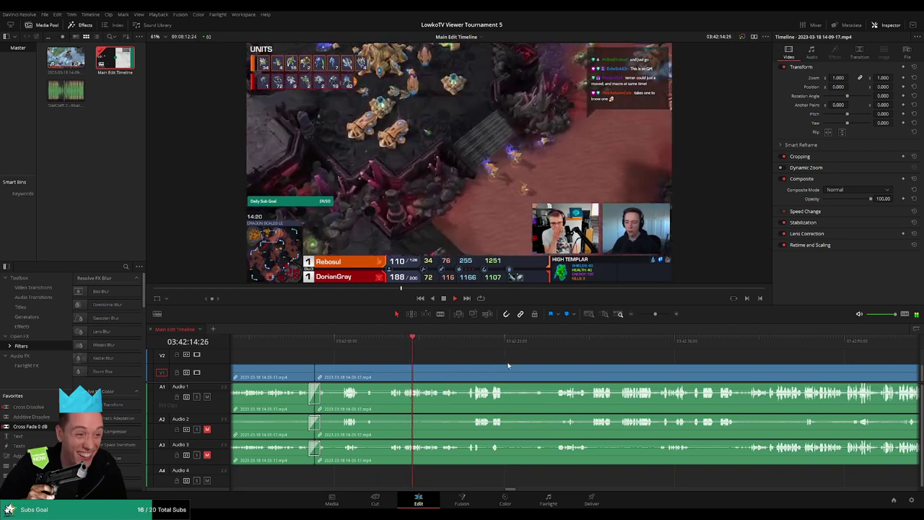
Step: Blade the clips at 03:43:17 and ripple delete the short dead piece after the cut
scroll(458, 361, right, 2)
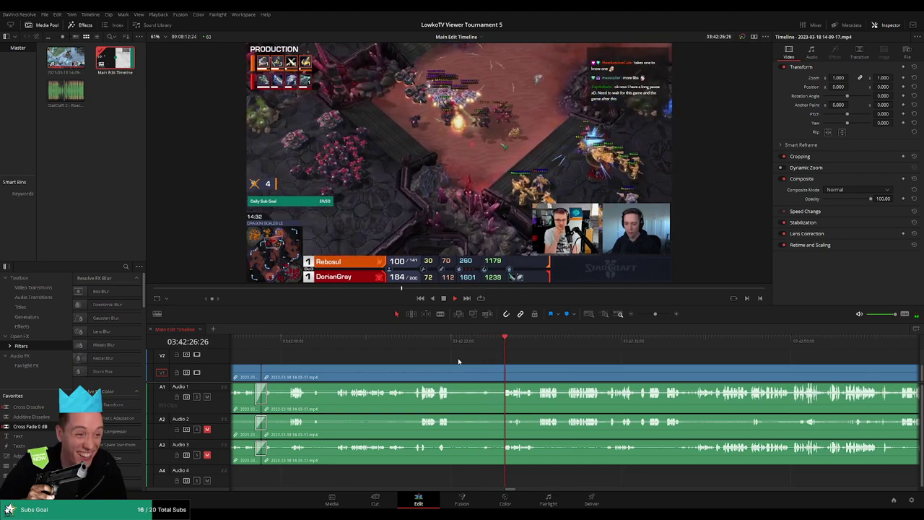
scroll(552, 370, right, 2)
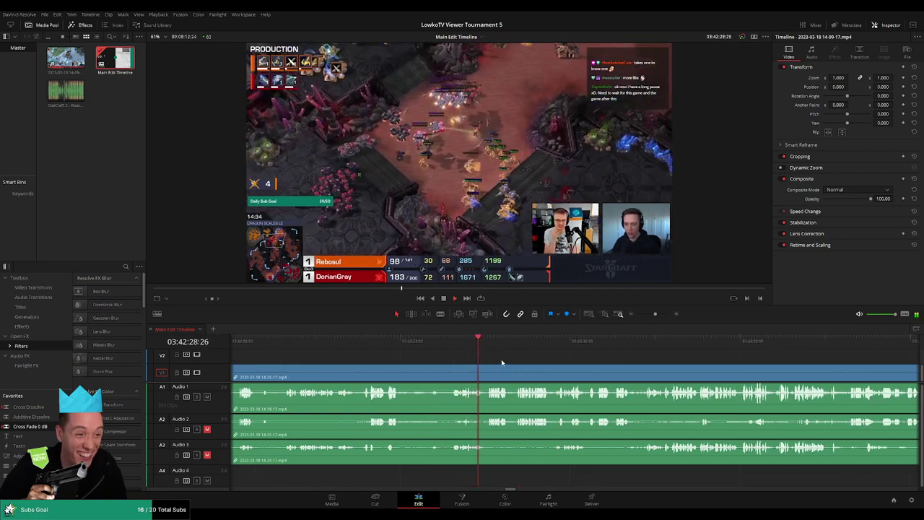
scroll(505, 361, left, 2)
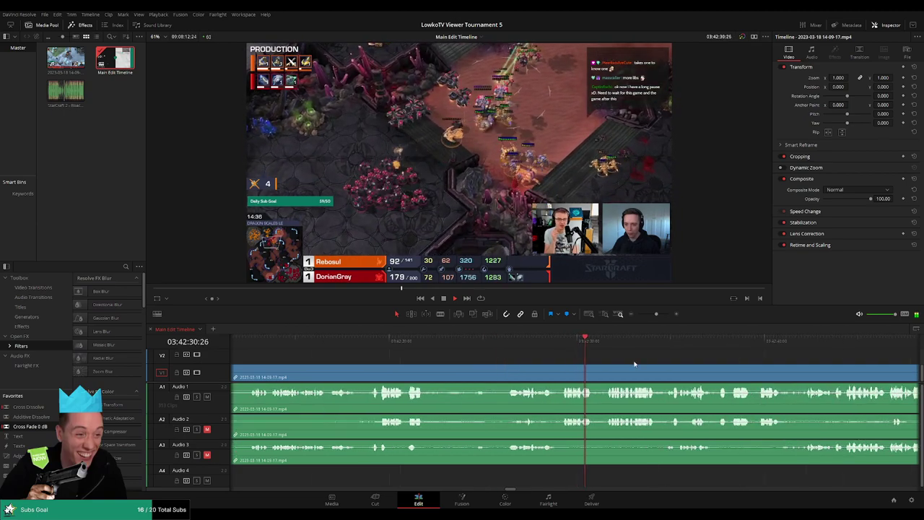
scroll(519, 358, right, 2)
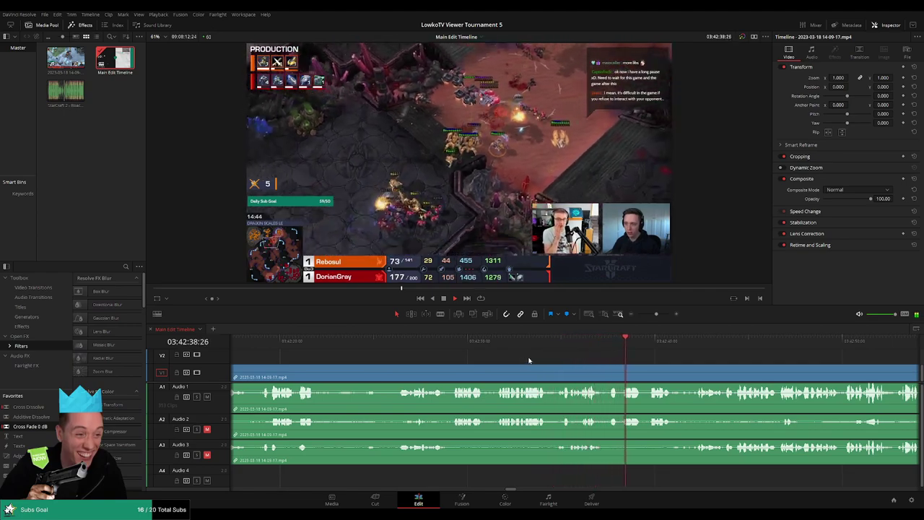
scroll(603, 359, right, 2)
scroll(577, 357, right, 2)
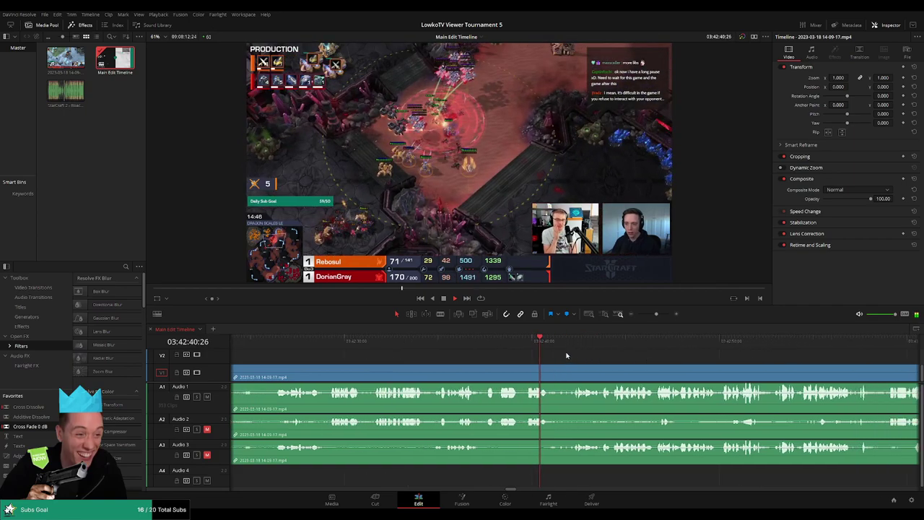
scroll(564, 355, right, 2)
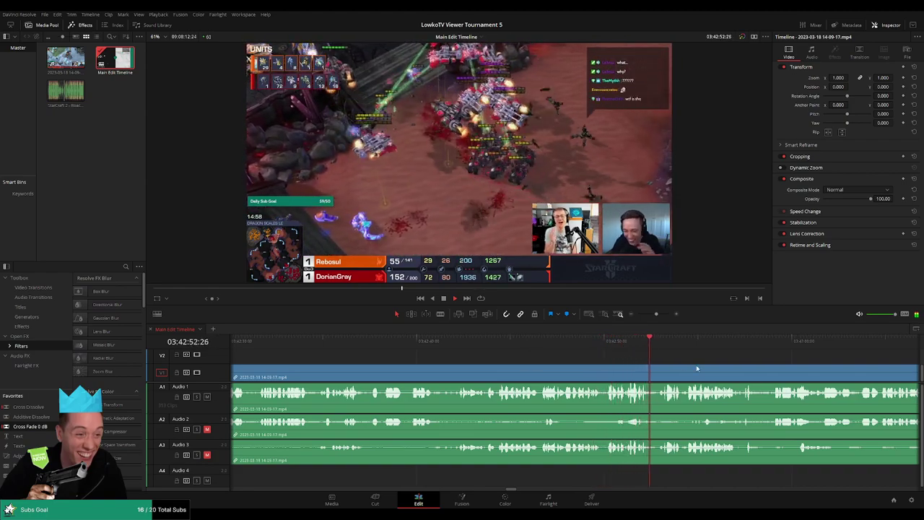
scroll(710, 370, right, 4)
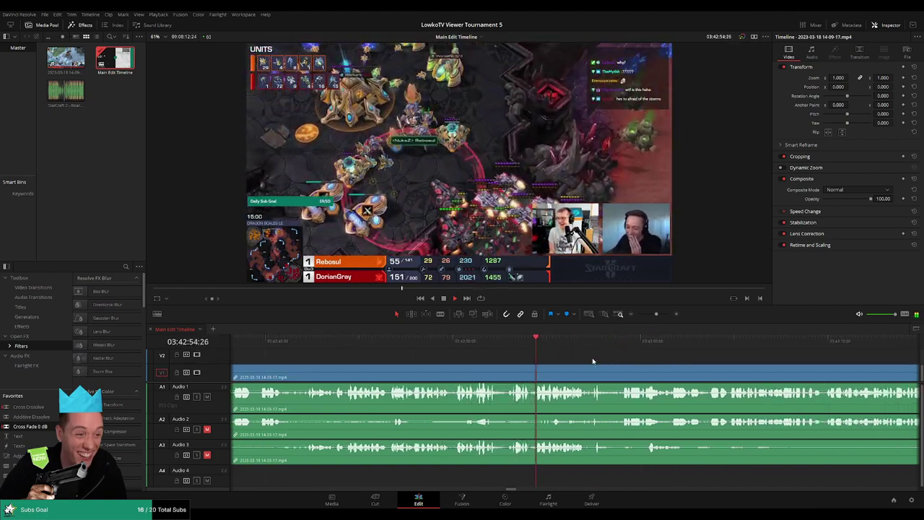
scroll(577, 358, right, 3)
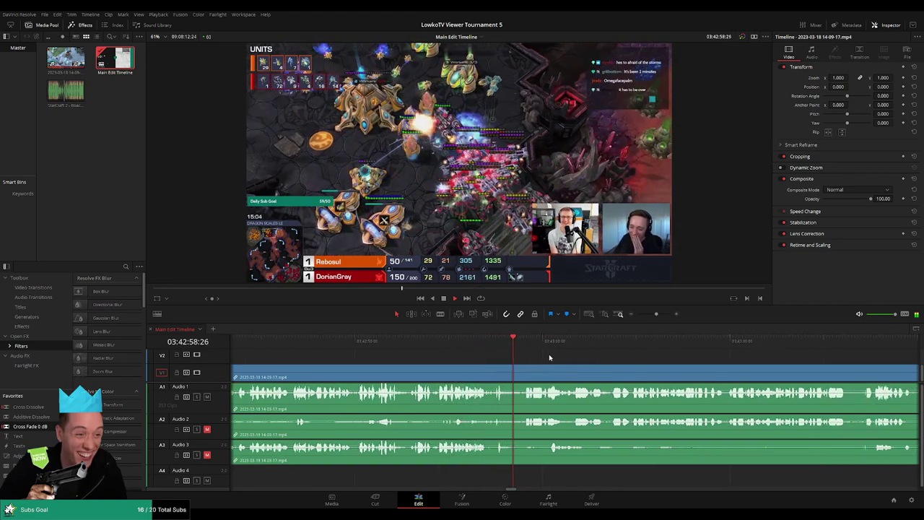
scroll(505, 363, right, 3)
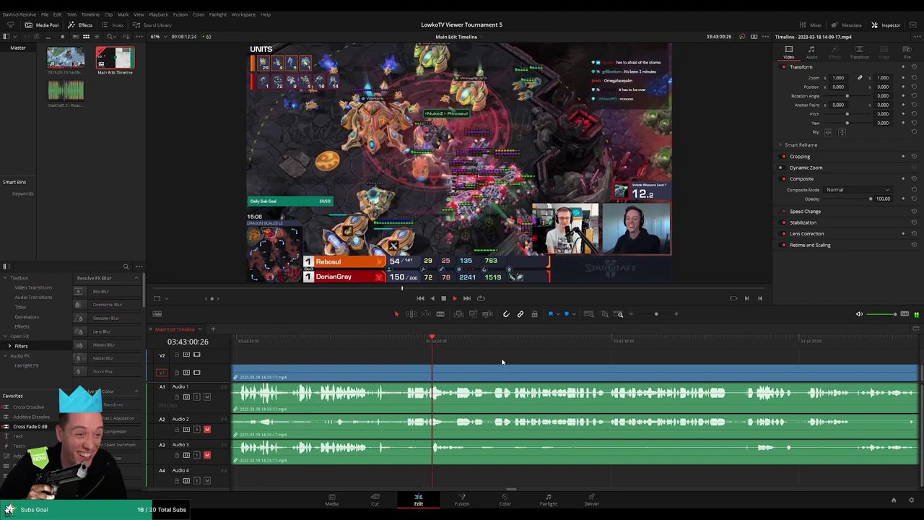
scroll(494, 360, right, 4)
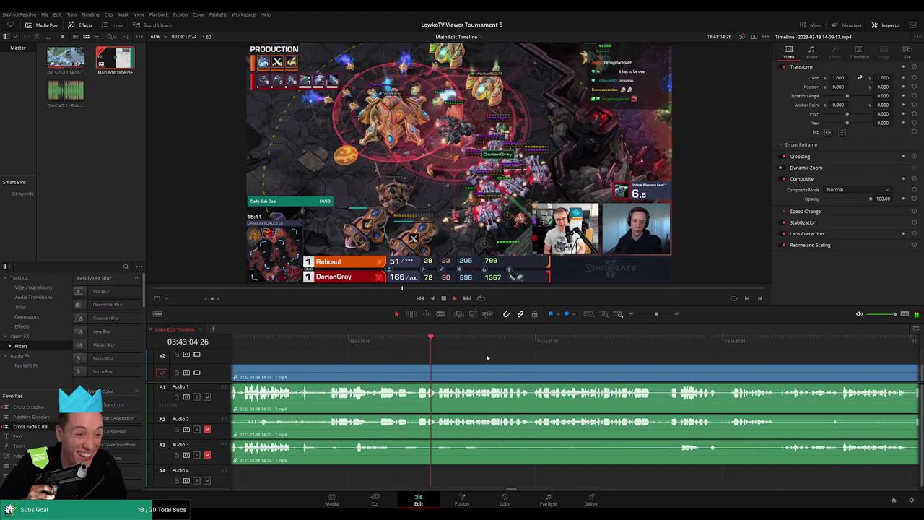
scroll(464, 358, right, 3)
scroll(464, 358, right, 1)
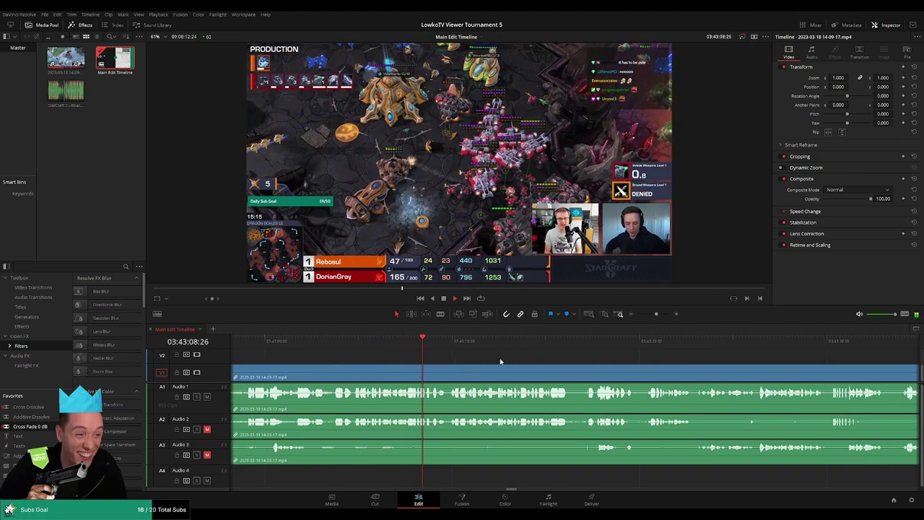
scroll(495, 358, right, 3)
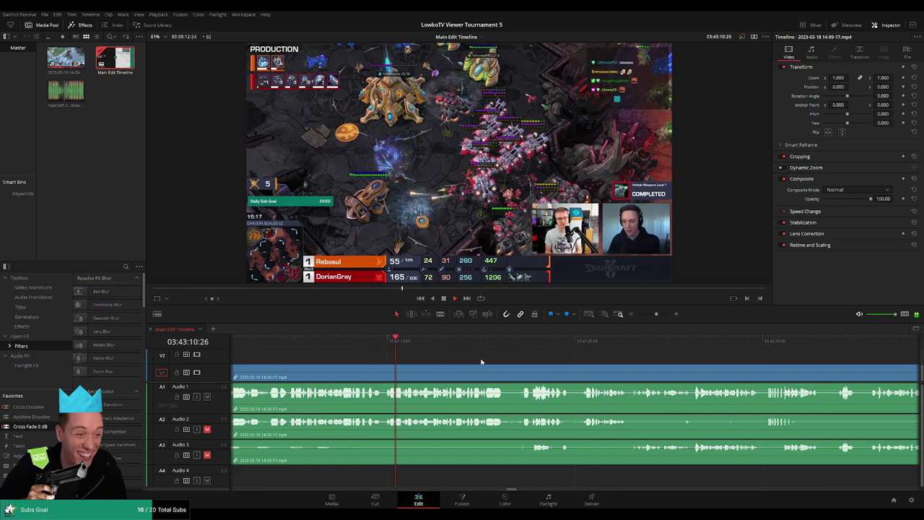
scroll(534, 361, right, 2)
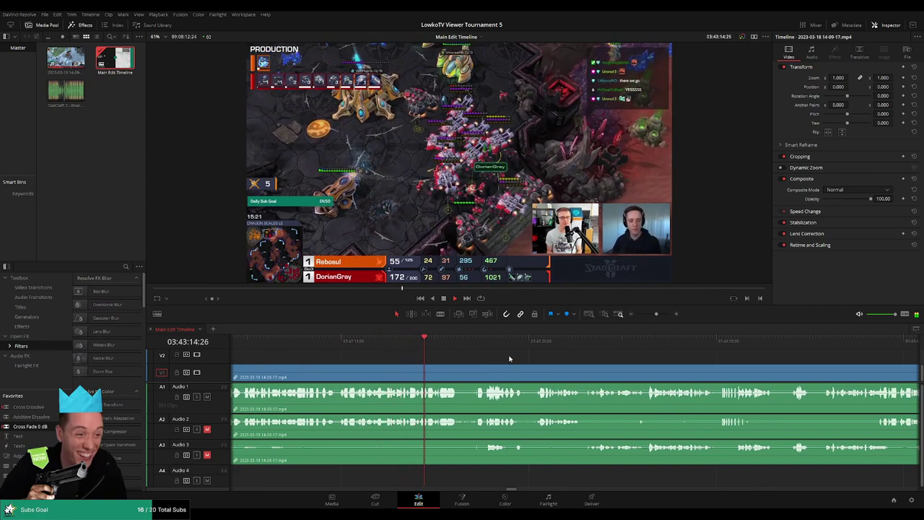
scroll(508, 359, right, 2)
scroll(660, 366, left, 6)
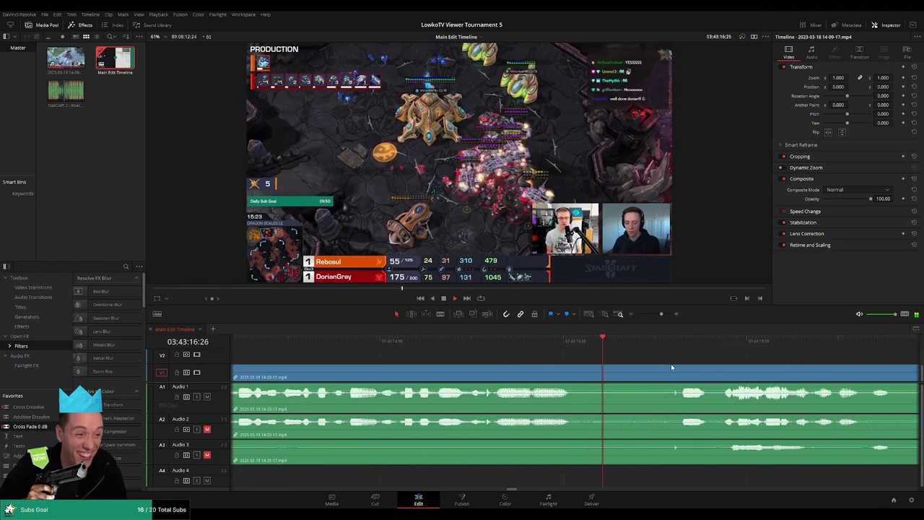
scroll(671, 363, right, 3)
key(b)
click(532, 371)
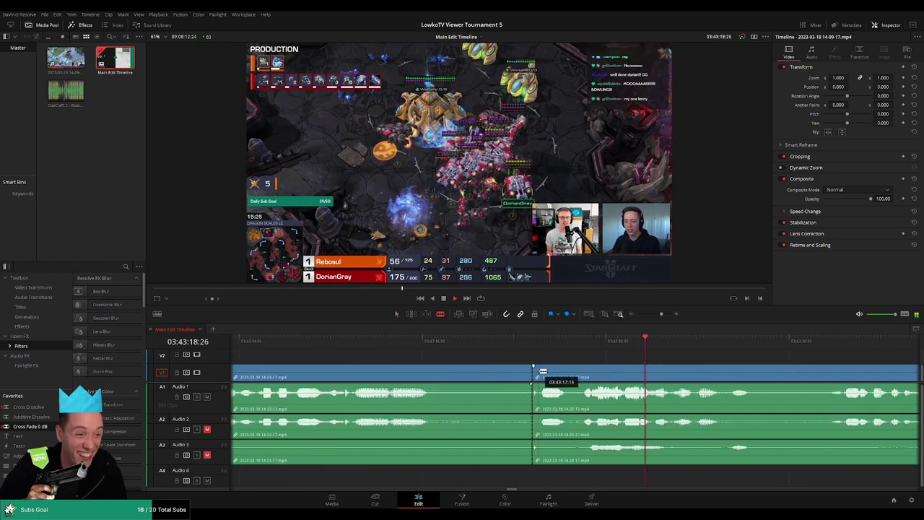
key(a)
click(535, 374)
key(Delete)
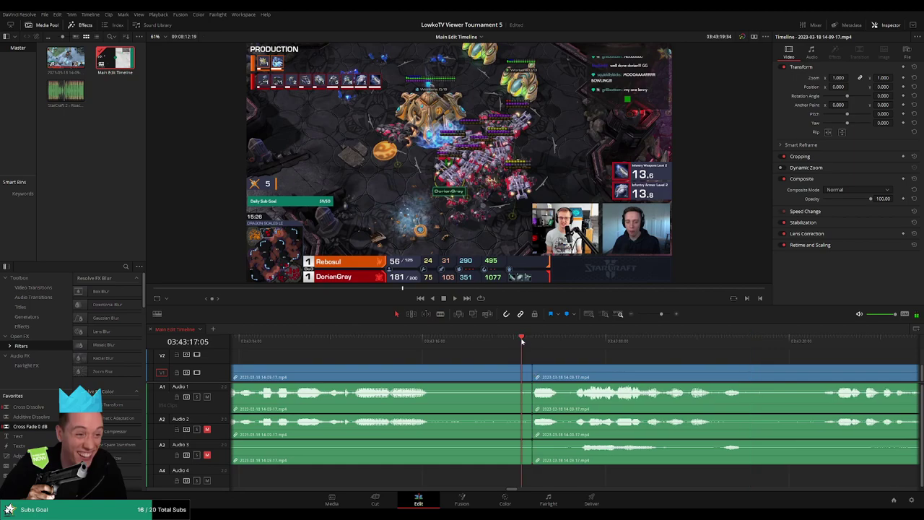
key(space)
Step: Split the clips at a later playhead point with Ctrl+B during review, then zoom out to see the cuts
drag(660, 314, 659, 313)
scroll(624, 360, right, 3)
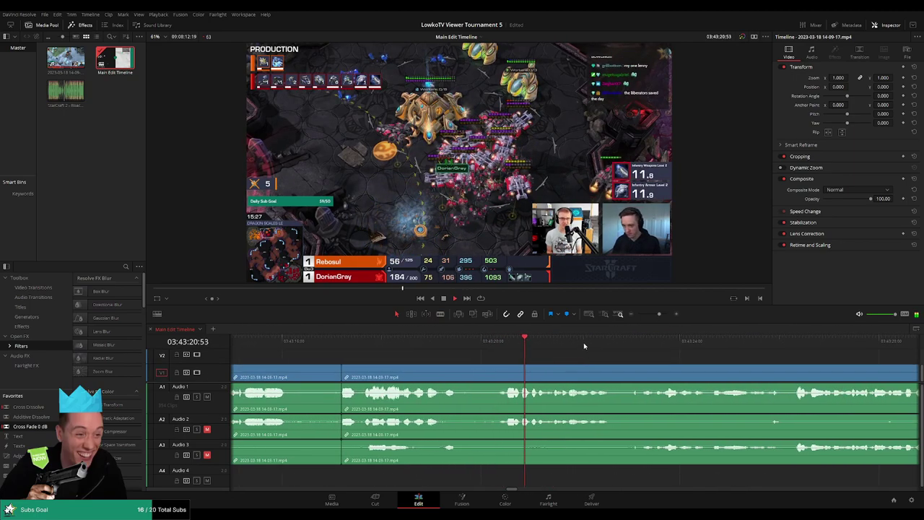
scroll(578, 354, right, 3)
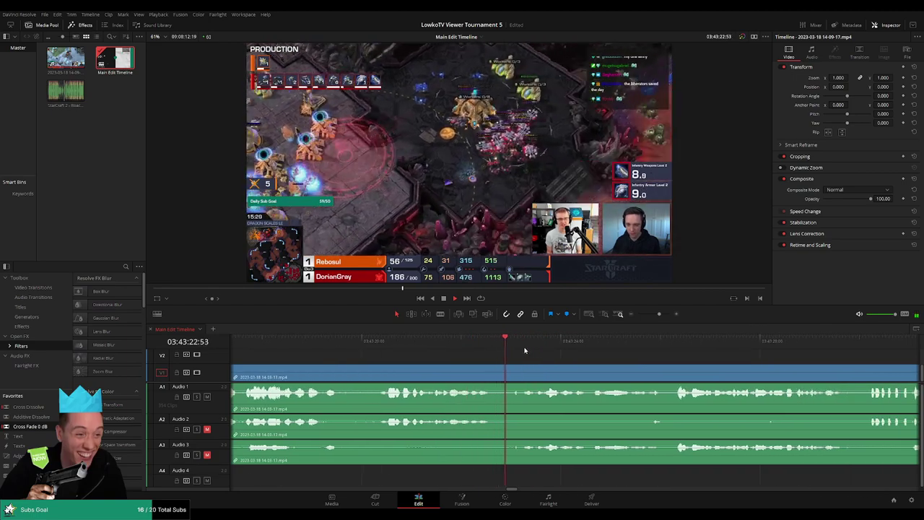
key(ctrl+b)
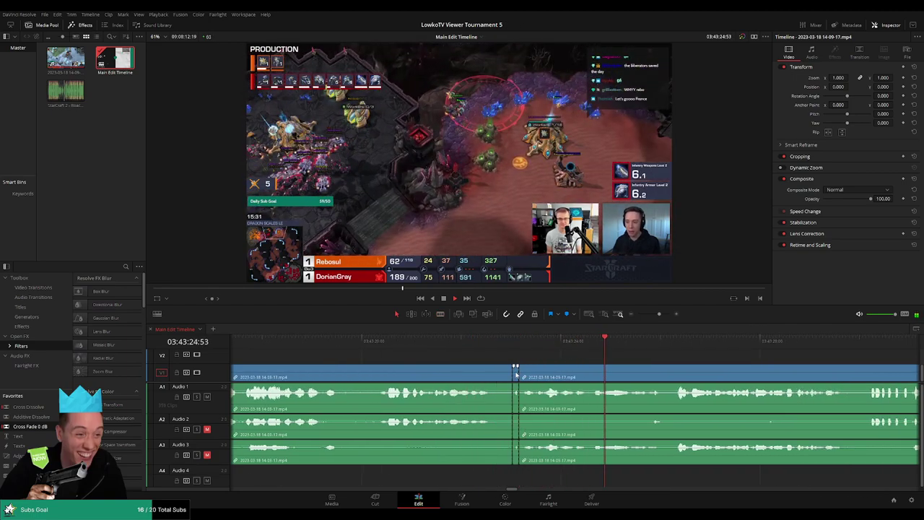
scroll(697, 357, right, 3)
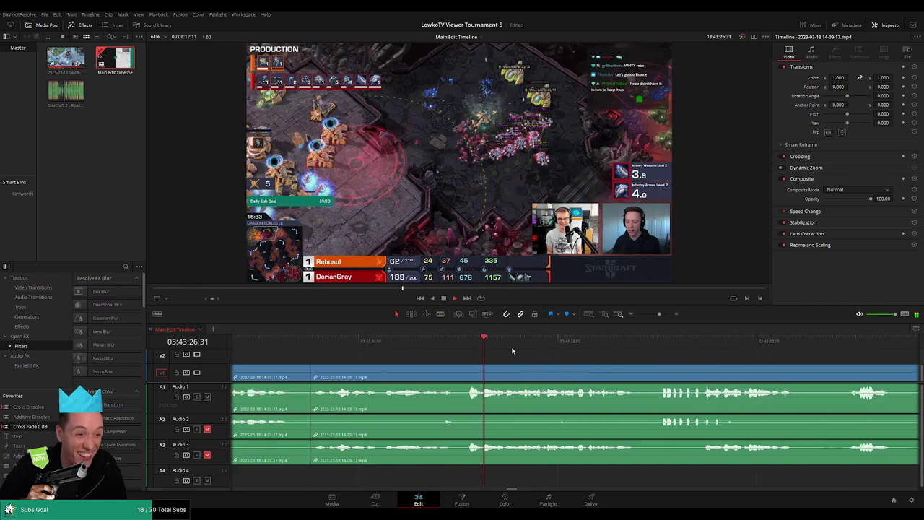
scroll(585, 356, right, 1)
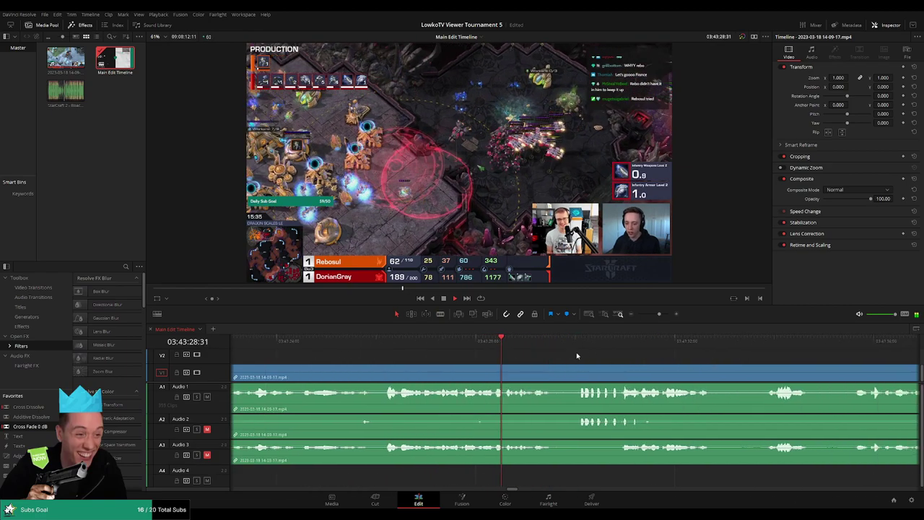
scroll(577, 355, right, 2)
scroll(556, 358, right, 2)
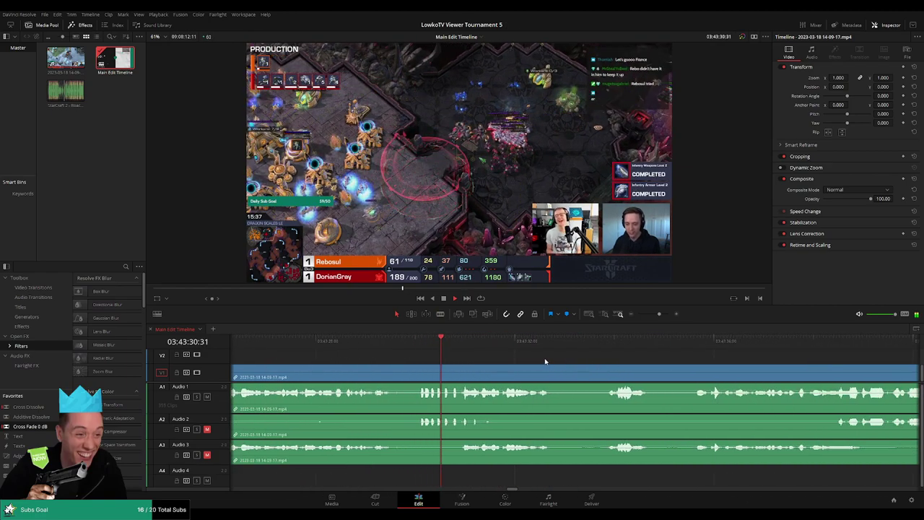
scroll(553, 362, right, 2)
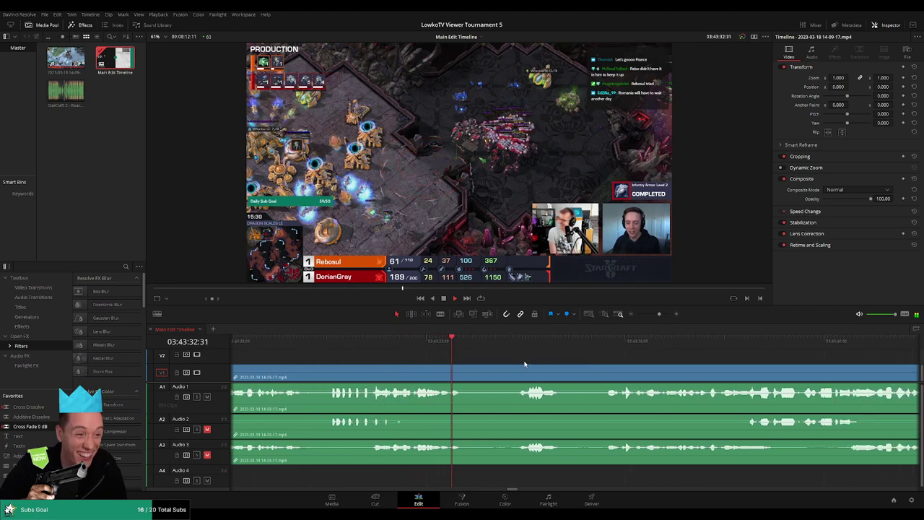
scroll(586, 364, right, 2)
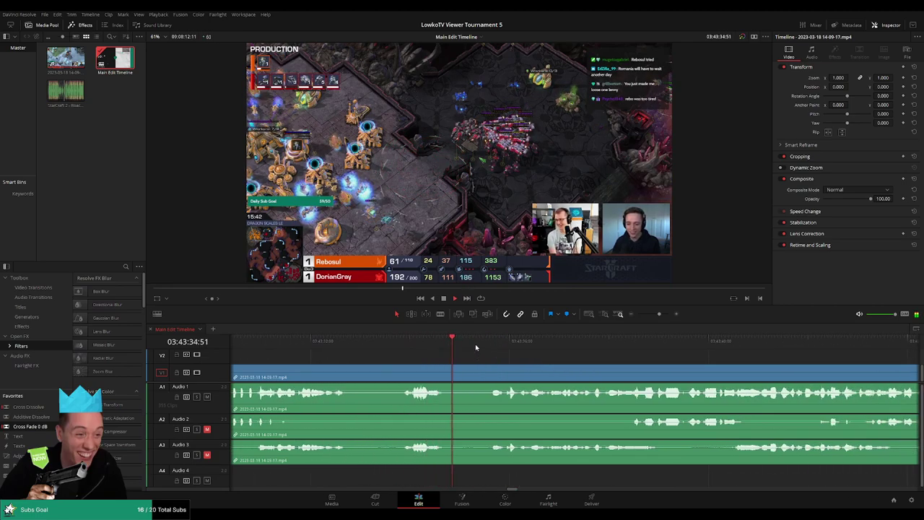
scroll(521, 360, right, 2)
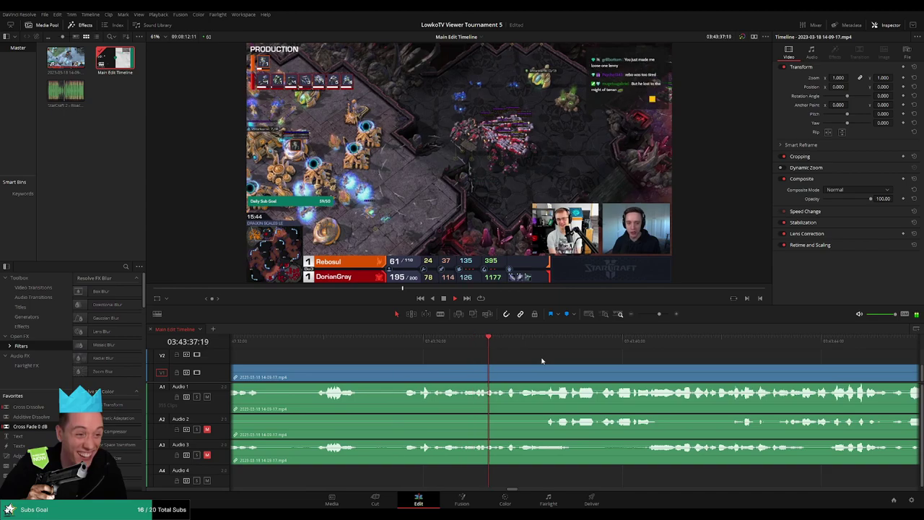
scroll(481, 361, right, 3)
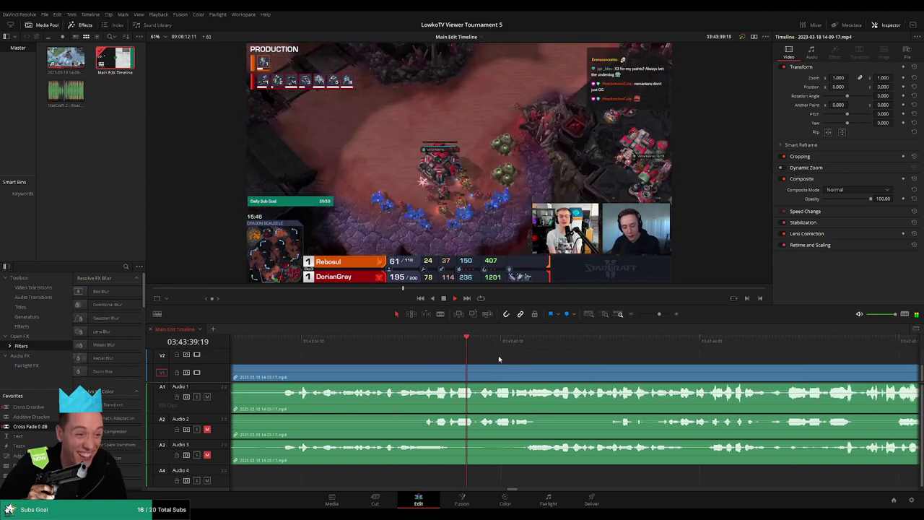
scroll(517, 364, right, 2)
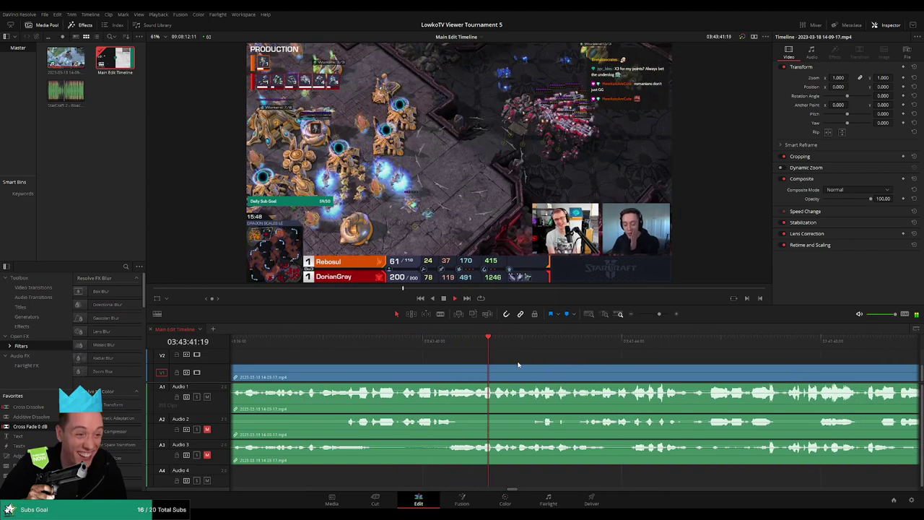
scroll(531, 364, right, 3)
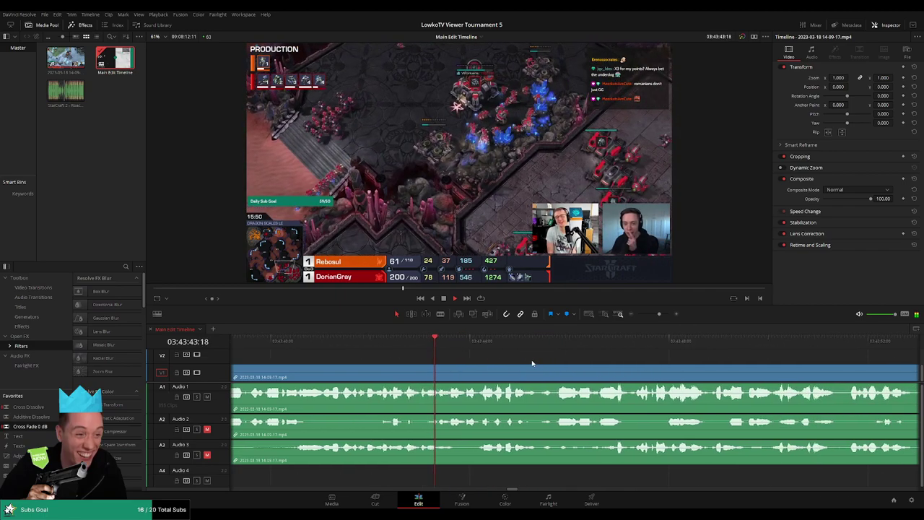
scroll(534, 363, right, 2)
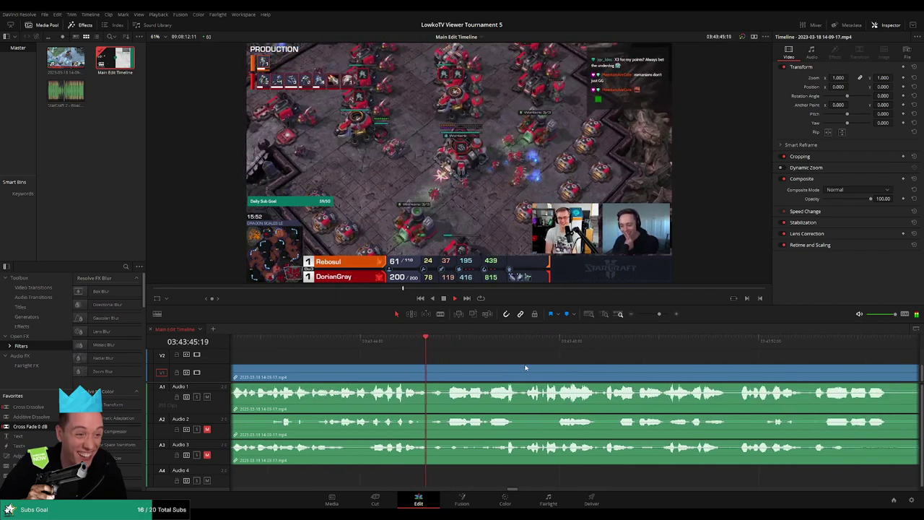
drag(659, 314, 653, 315)
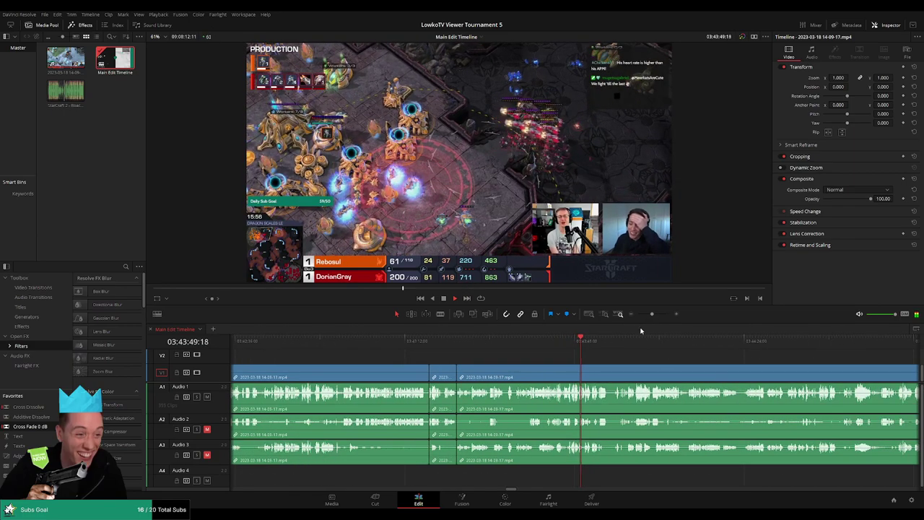
scroll(507, 358, down, 2)
scroll(507, 359, down, 2)
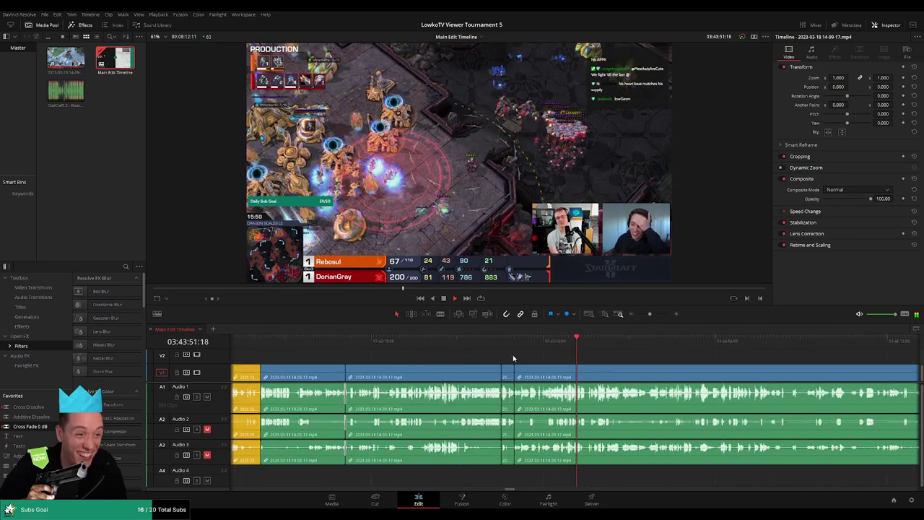
Step: Colour the newly cut clips on all tracks yellow with Alt+Y and deselect them
drag(509, 354, 407, 374)
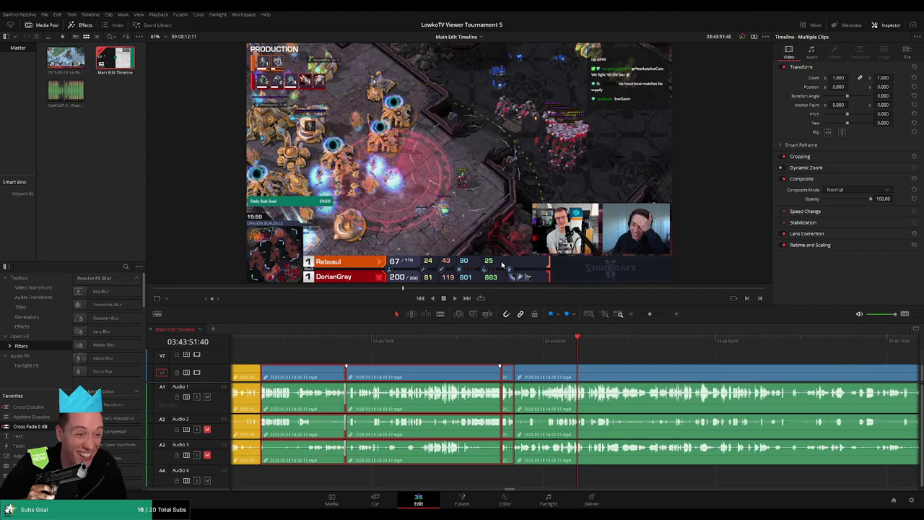
key(alt+y)
click(600, 359)
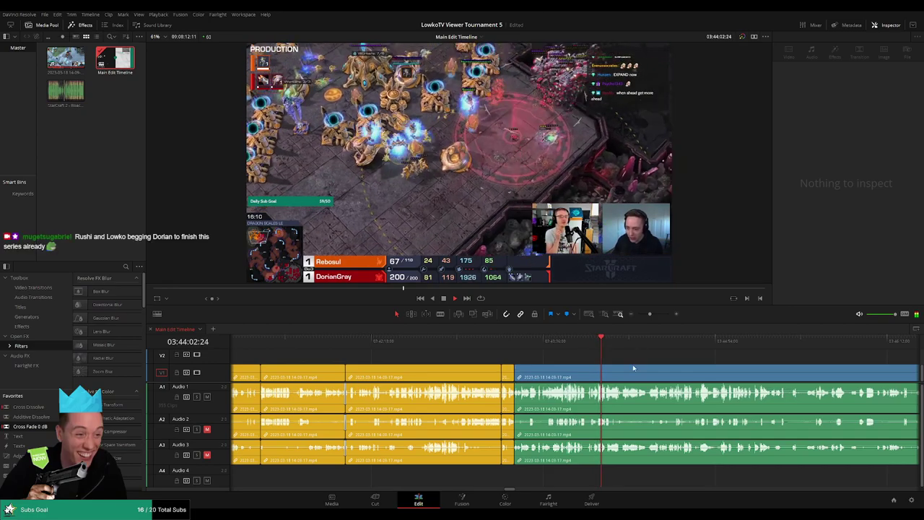
mouse_move(650, 314)
mouse_down()
mouse_move(637, 318)
mouse_move(659, 316)
mouse_up()
scroll(503, 354, right, 3)
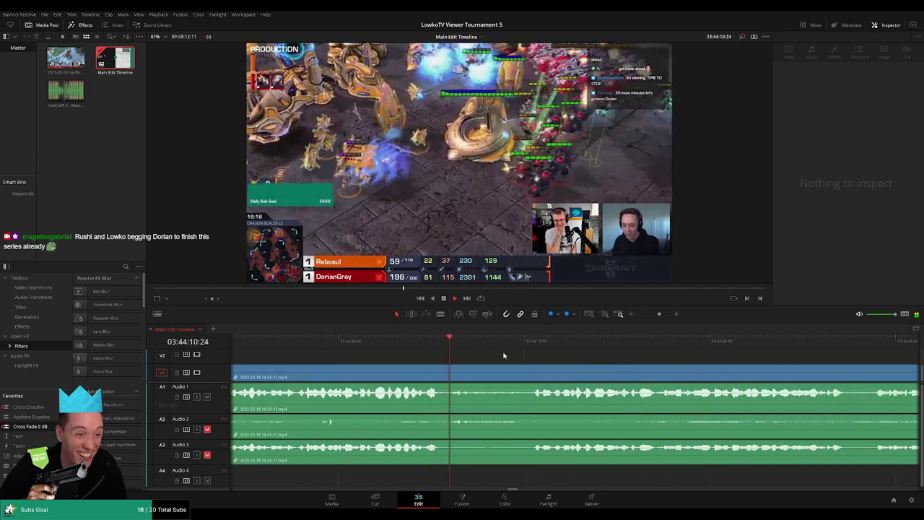
scroll(523, 361, right, 2)
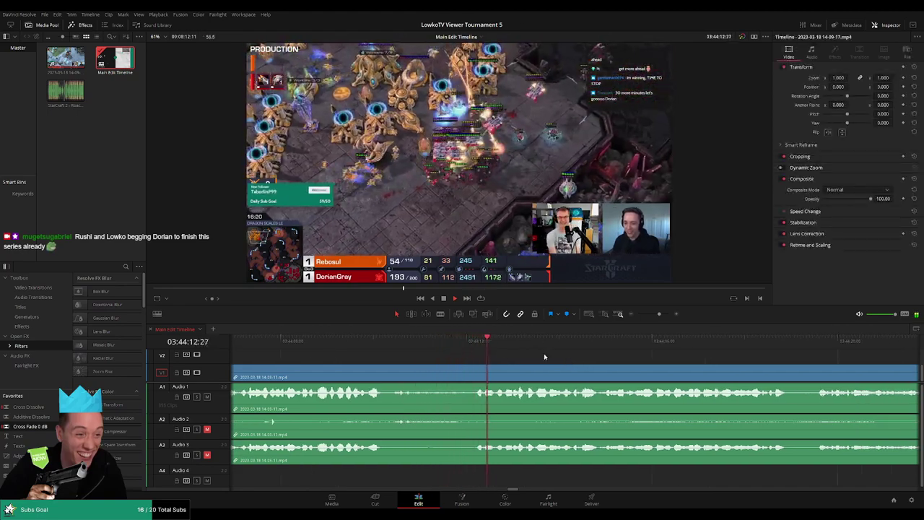
scroll(598, 361, right, 3)
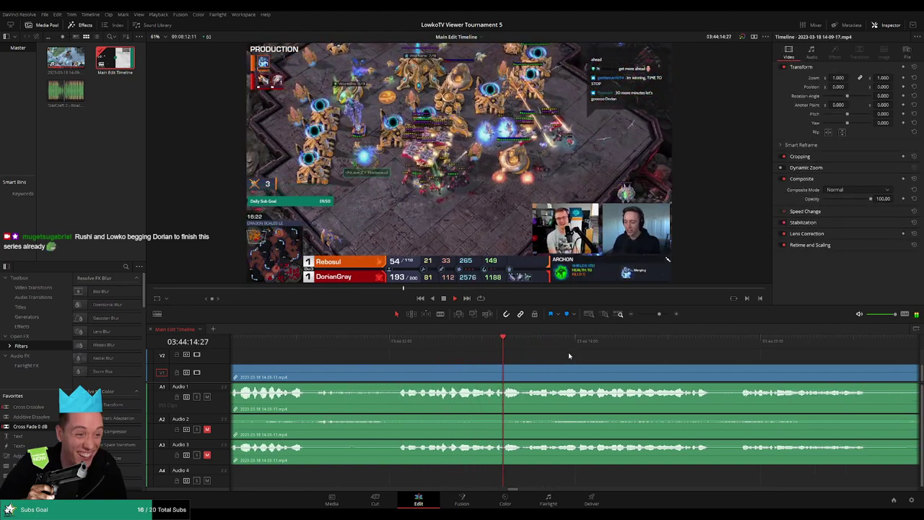
scroll(635, 361, right, 4)
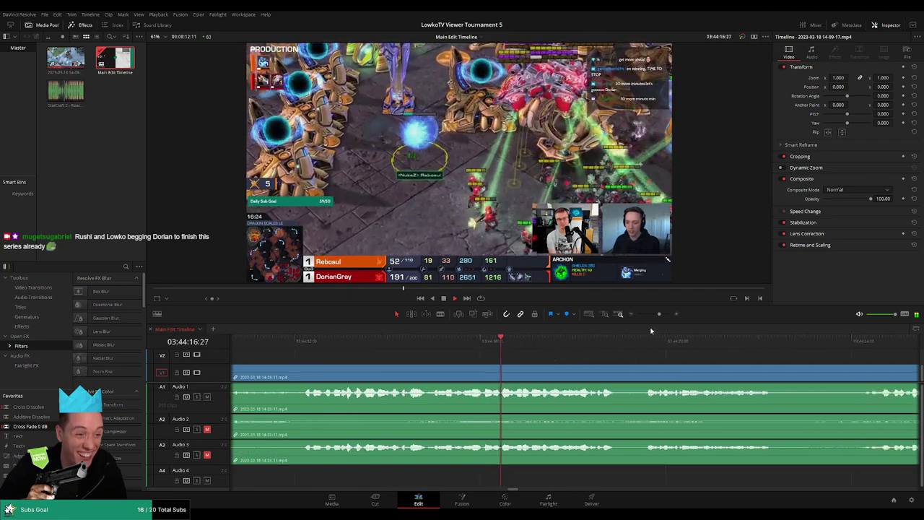
drag(659, 315, 658, 315)
scroll(566, 347, right, 3)
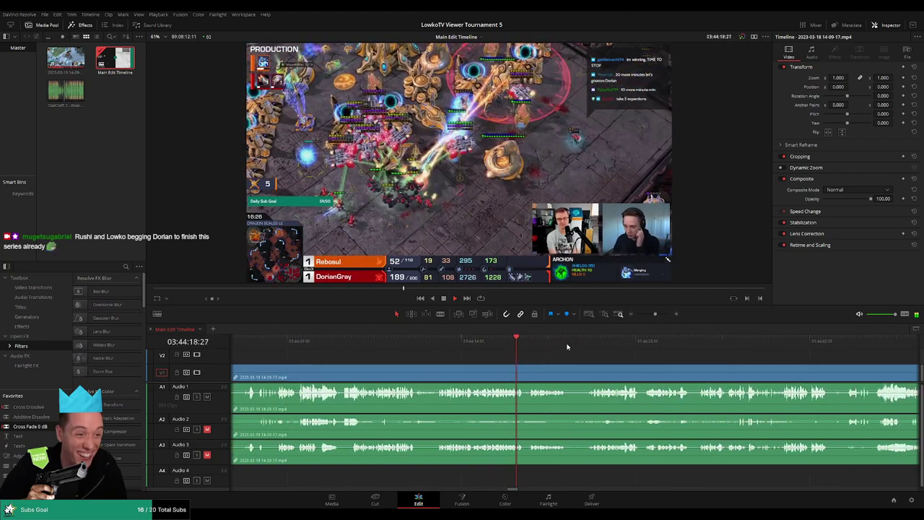
scroll(532, 351, right, 3)
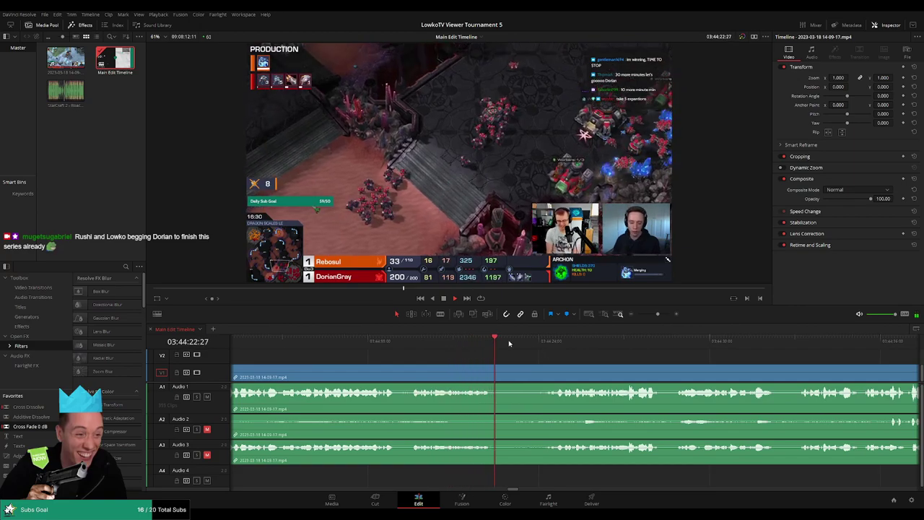
scroll(478, 350, right, 3)
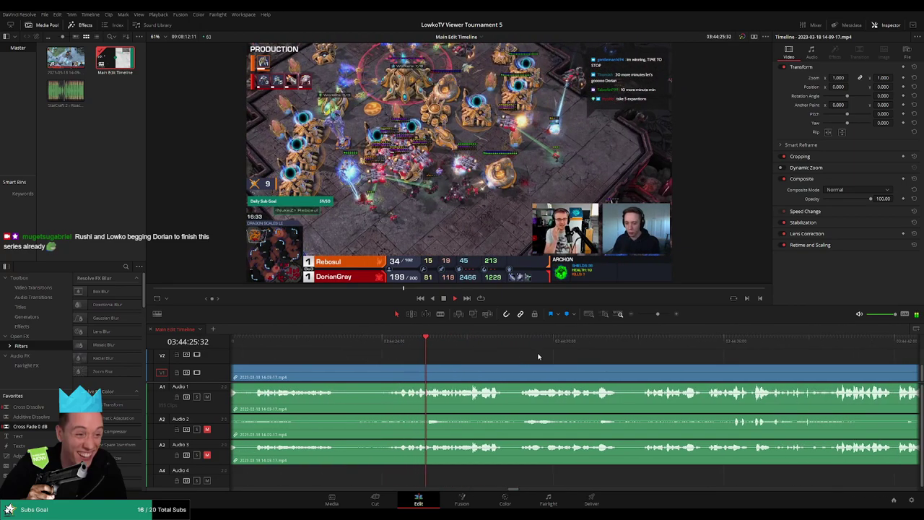
scroll(520, 353, right, 3)
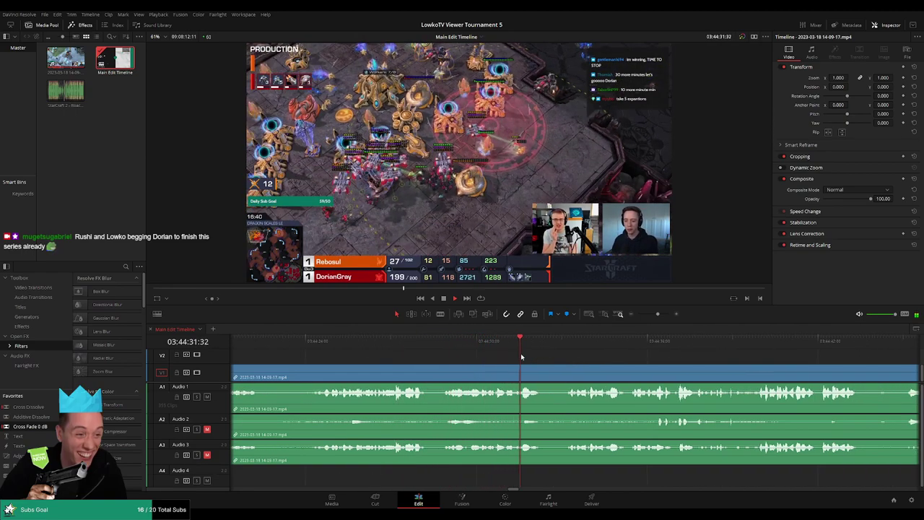
scroll(504, 356, right, 3)
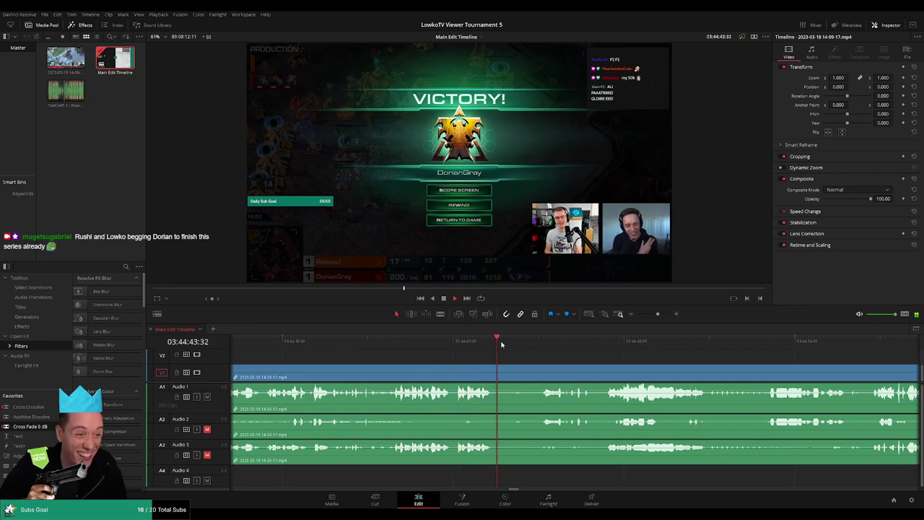
Step: Cut out the dead stretch from about 03:45:05 to 03:45:12 and zoom in to review the join
key(b)
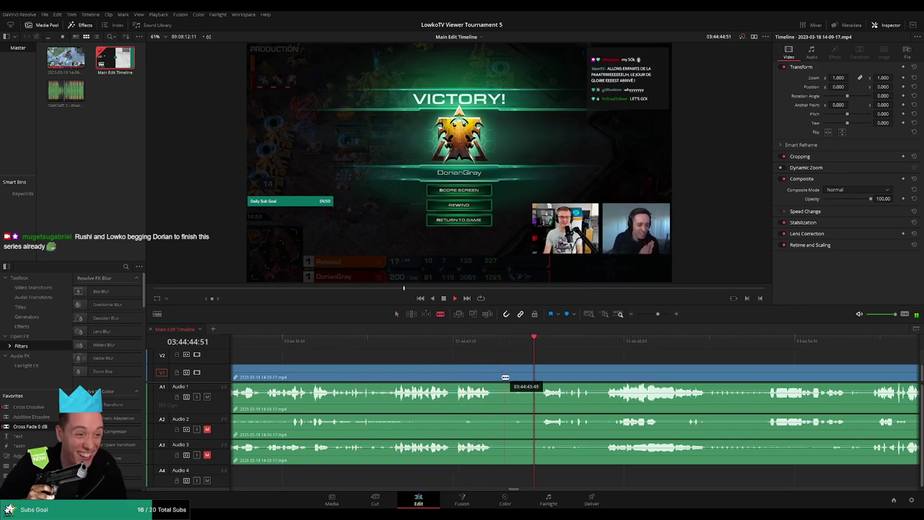
click(496, 376)
click(538, 376)
key(a)
click(517, 376)
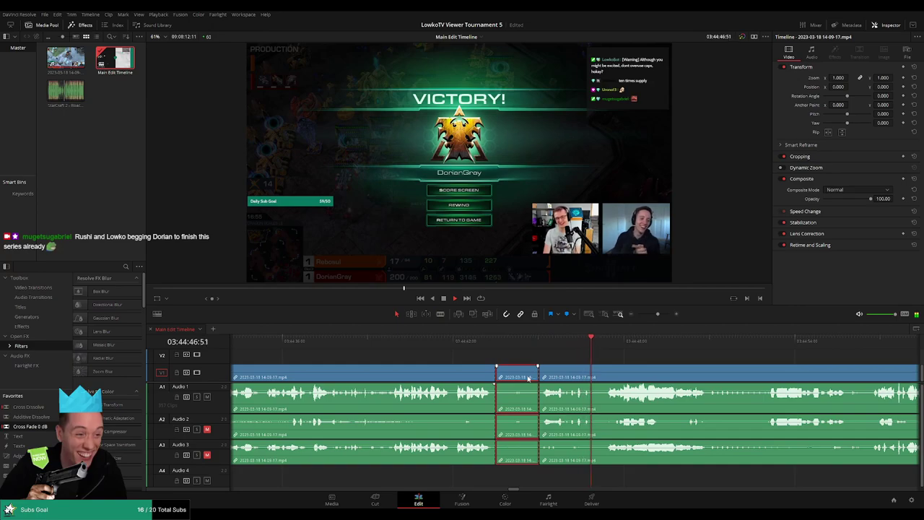
key(Delete)
click(479, 348)
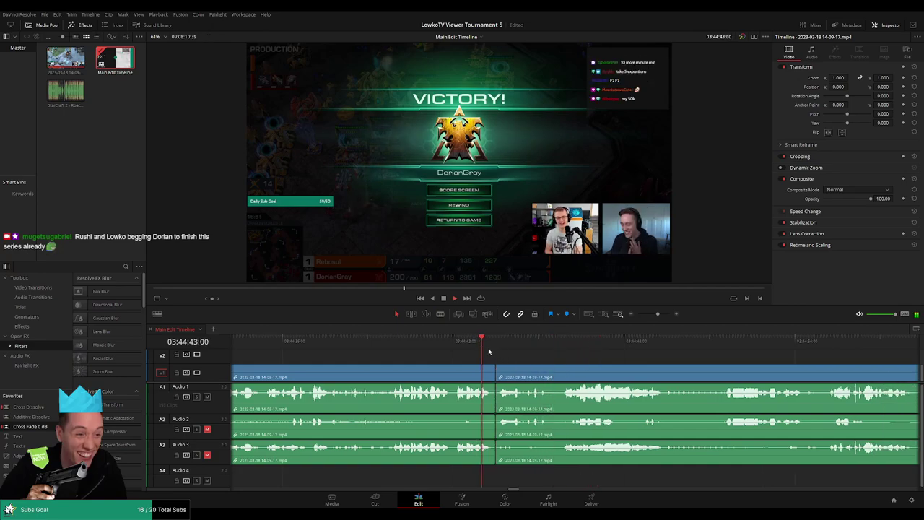
key(ctrl+equal)
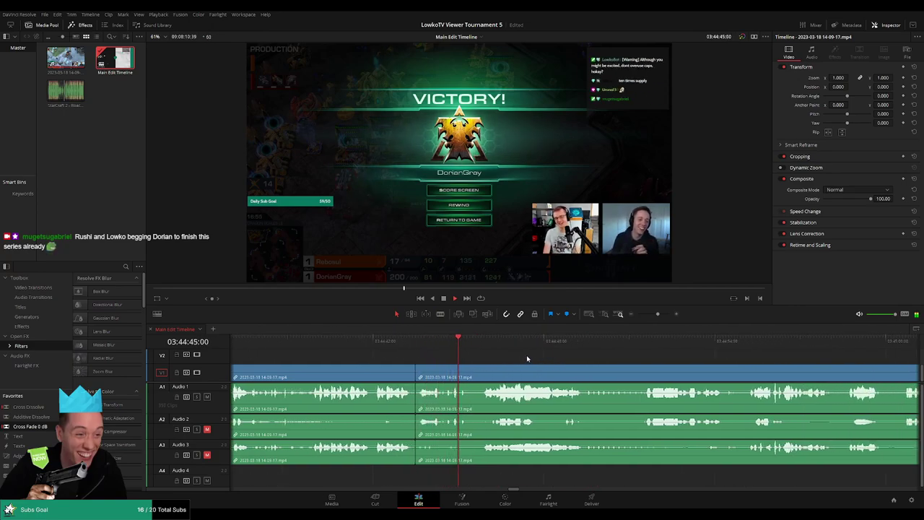
Step: Blade and delete the next dead stretch, then remove the leftover gap so the clips rejoin
scroll(527, 359, right, 4)
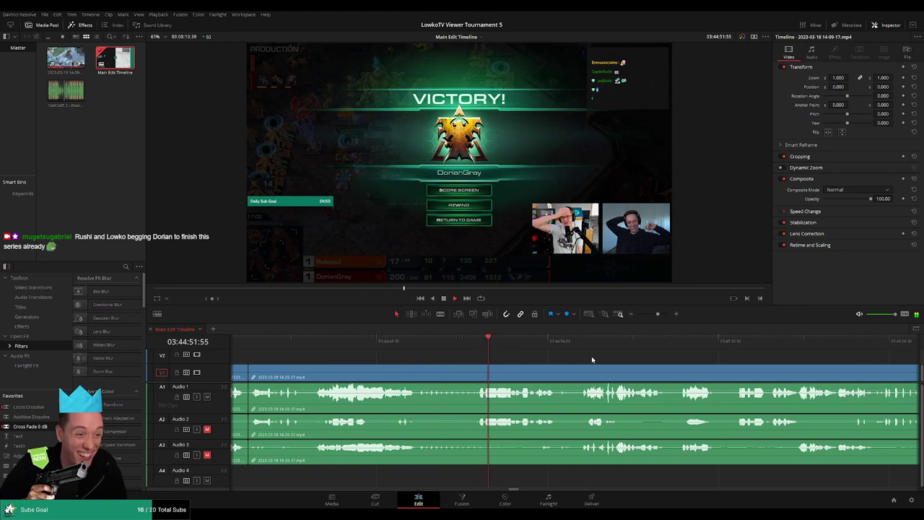
scroll(503, 353, right, 2)
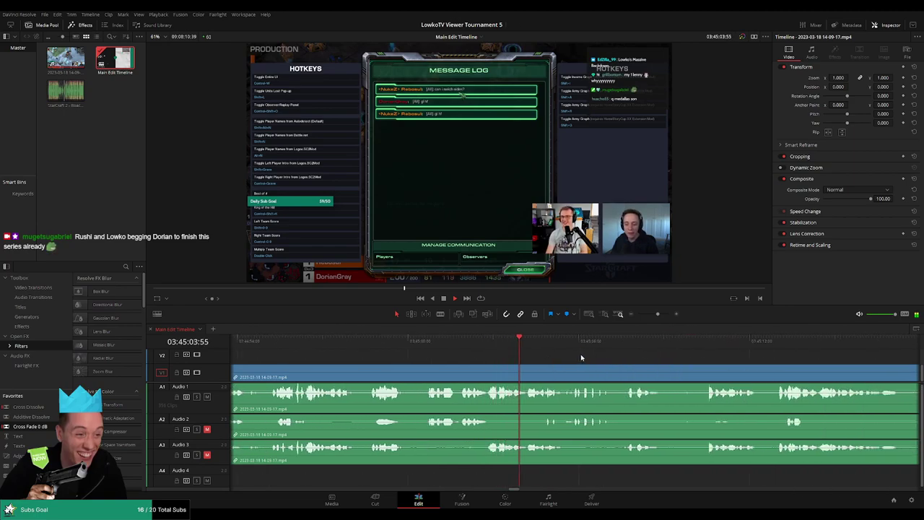
scroll(570, 356, right, 2)
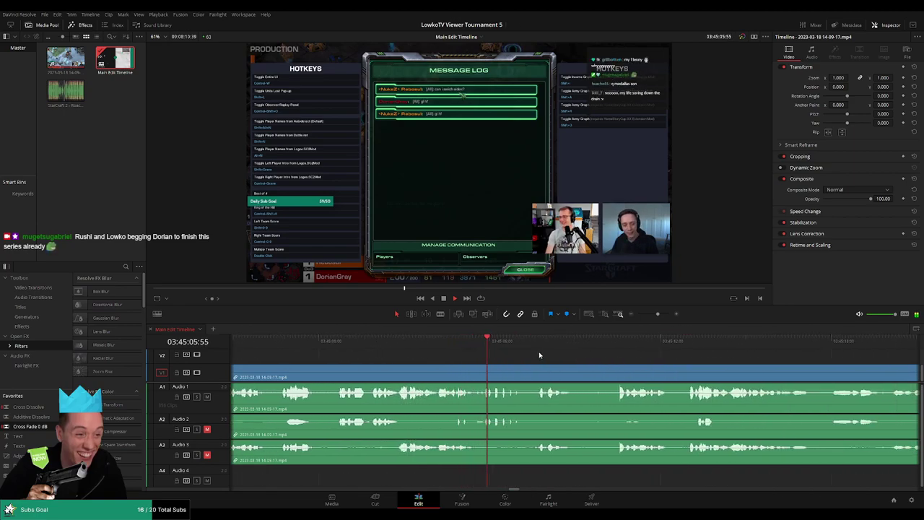
scroll(527, 357, right, 2)
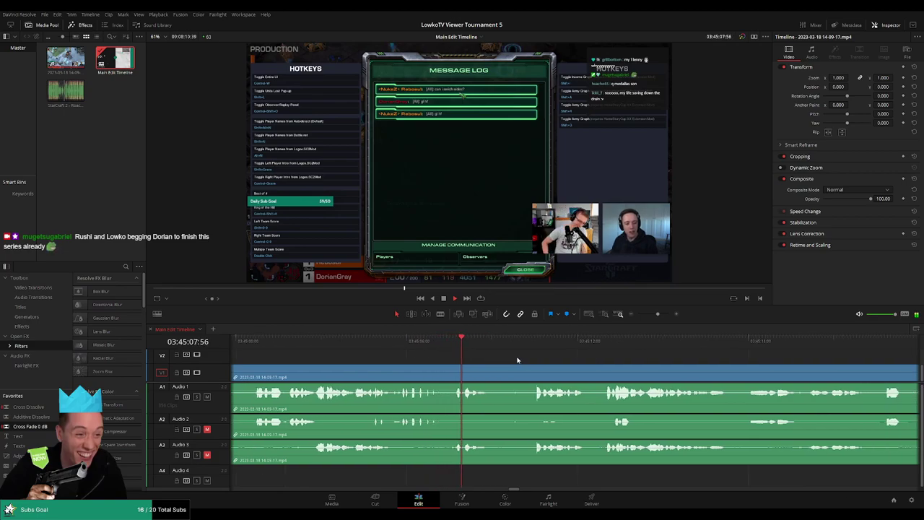
key(b)
click(493, 377)
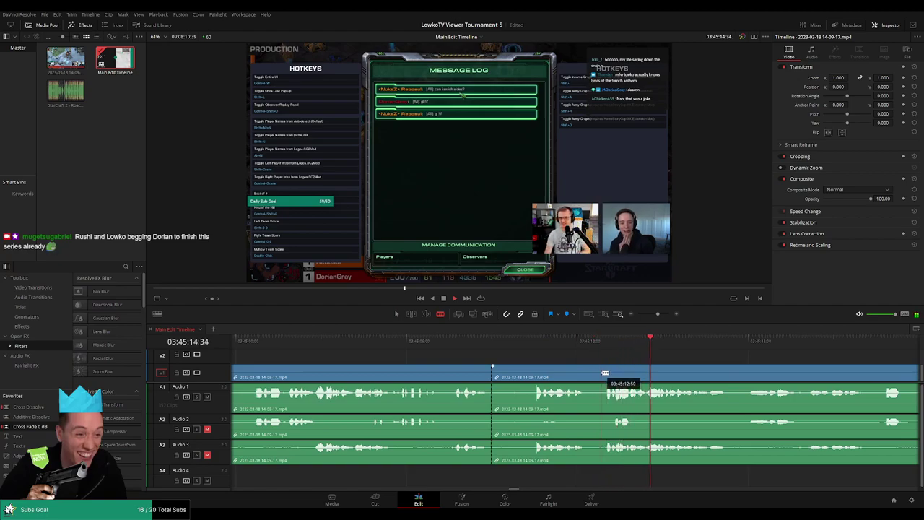
click(533, 341)
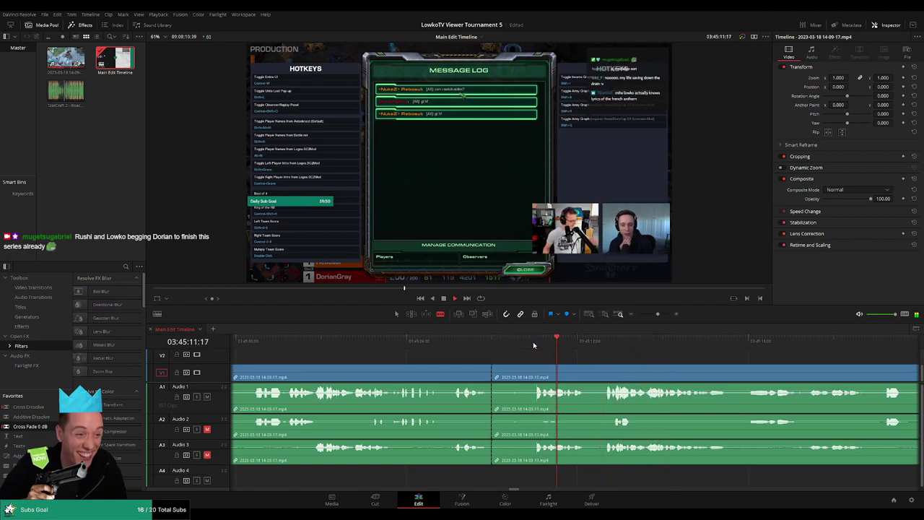
click(604, 379)
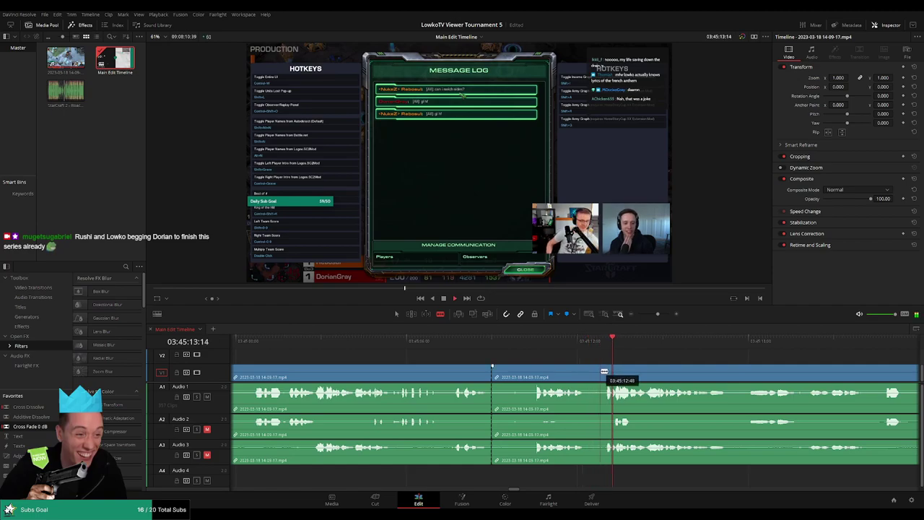
key(a)
click(577, 378)
key(Delete)
click(520, 379)
key(Delete)
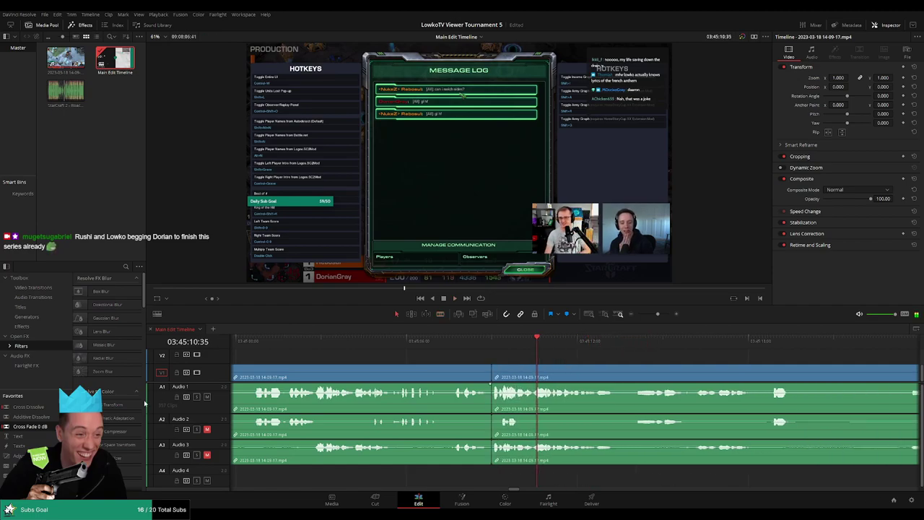
drag(52, 426, 522, 410)
scroll(440, 419, left, 2)
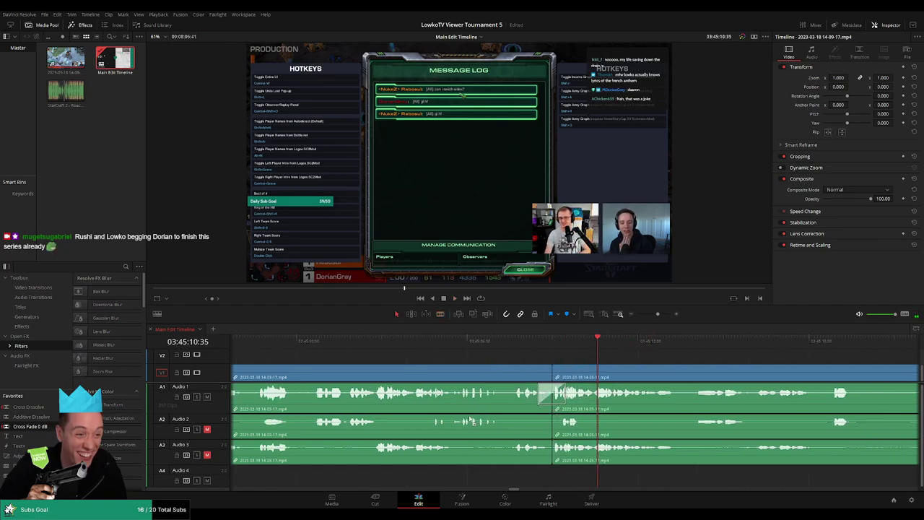
scroll(548, 432, left, 1)
click(564, 454)
key(ctrl+t)
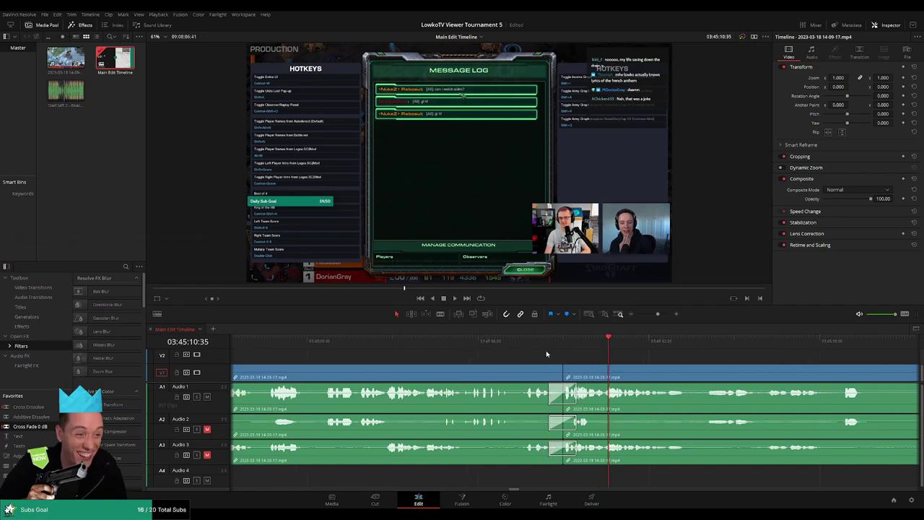
key(slash)
scroll(538, 354, right, 10)
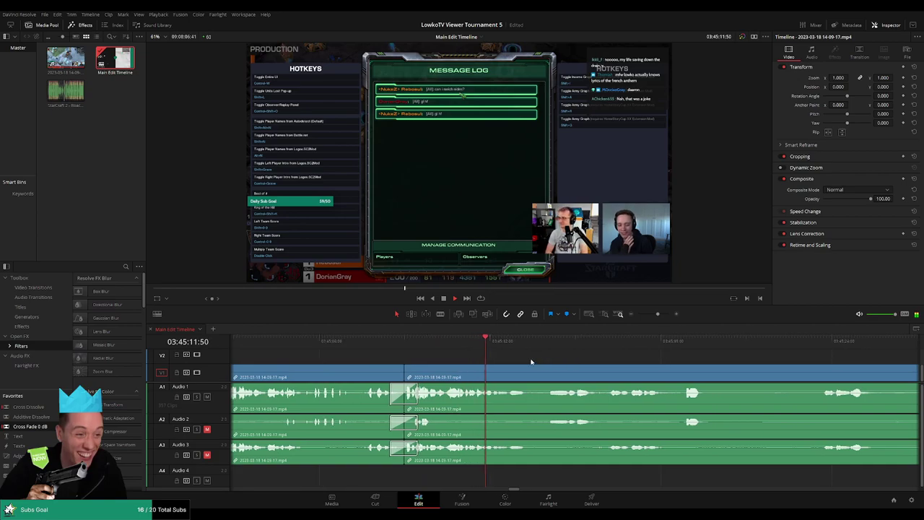
scroll(520, 358, right, 5)
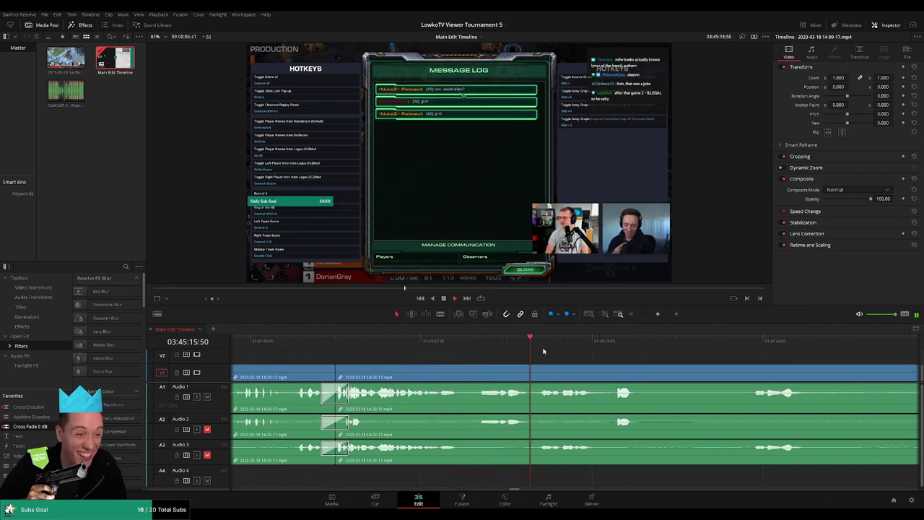
scroll(534, 352, right, 8)
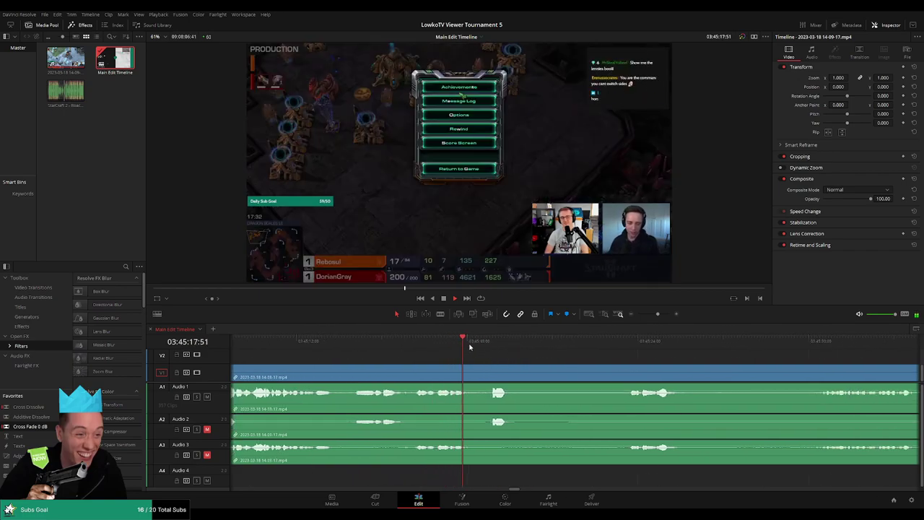
click(526, 374)
scroll(568, 354, right, 8)
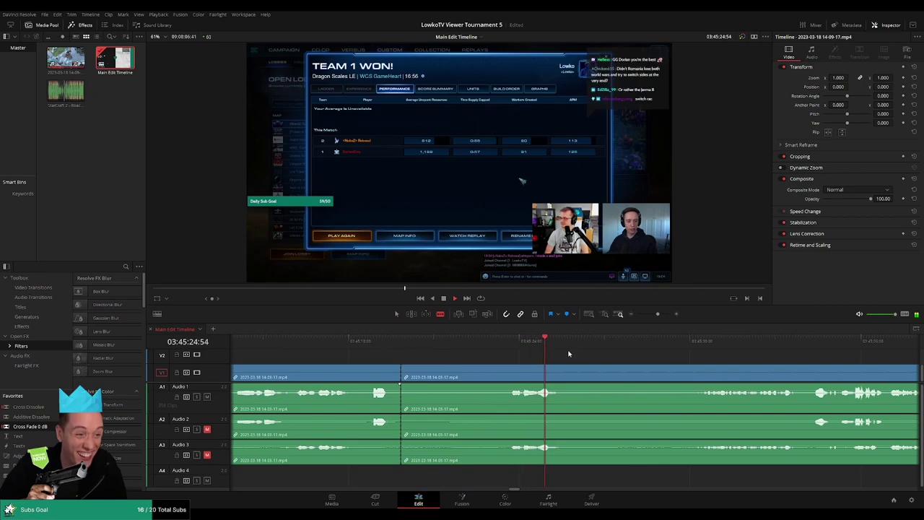
click(509, 376)
key(a)
click(478, 373)
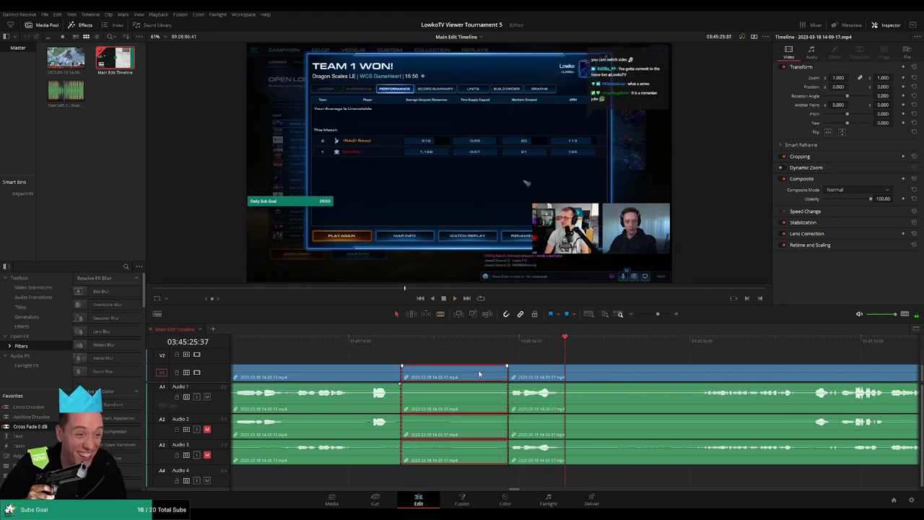
key(Delete)
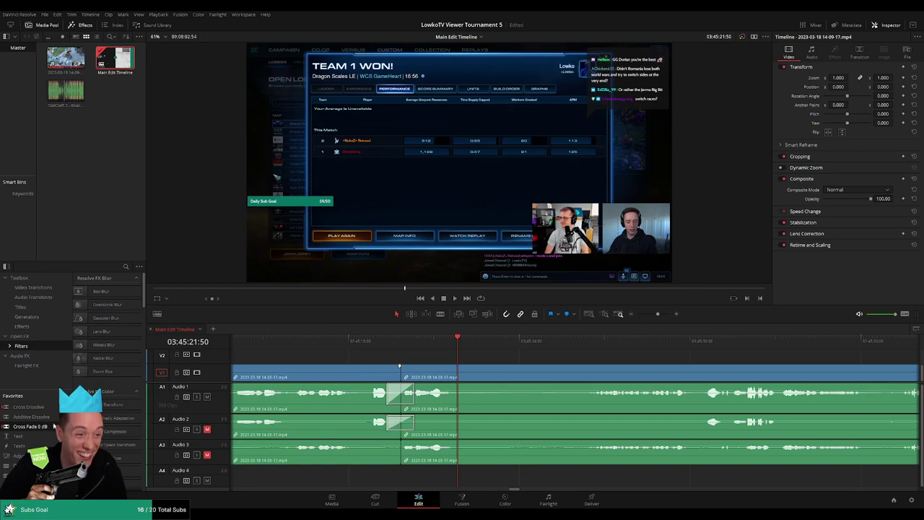
key(space)
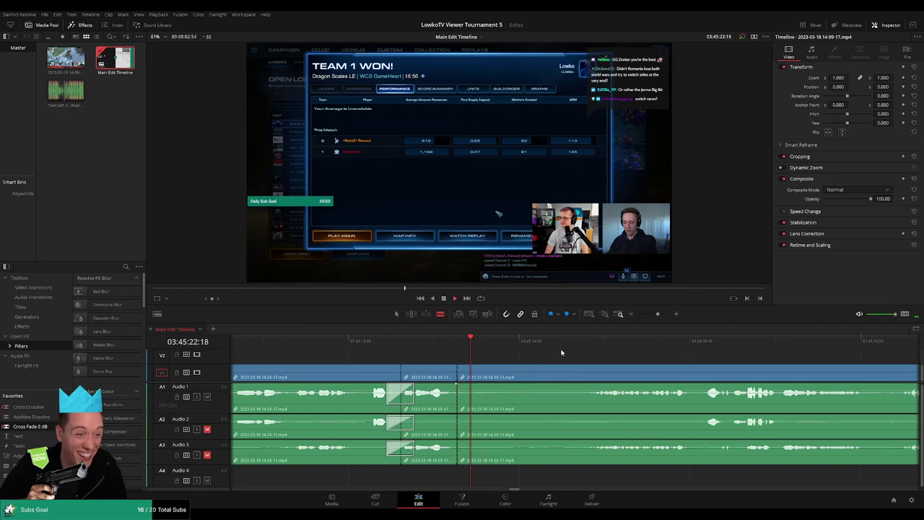
click(582, 345)
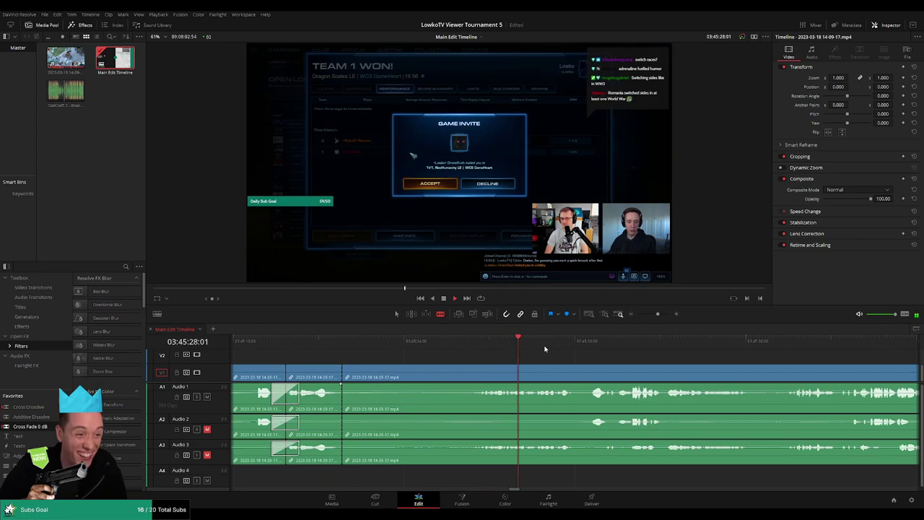
click(471, 372)
key(a)
click(445, 372)
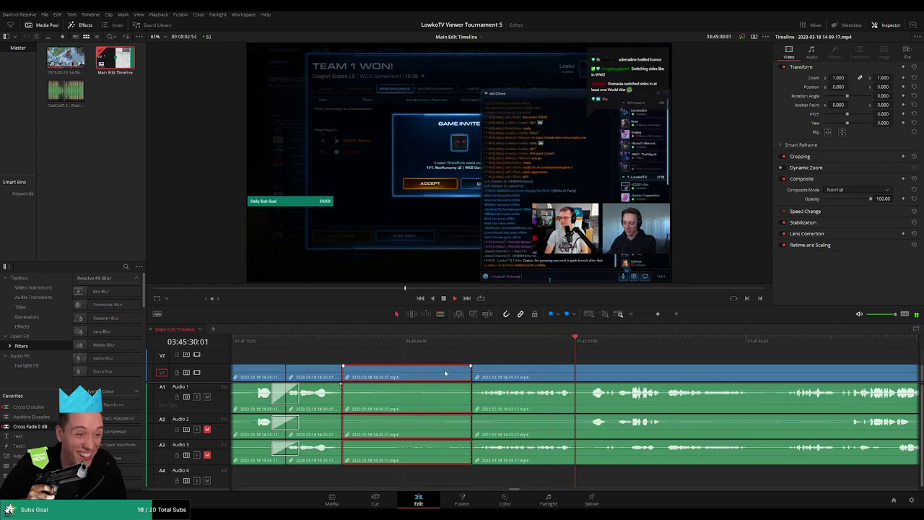
key(Delete)
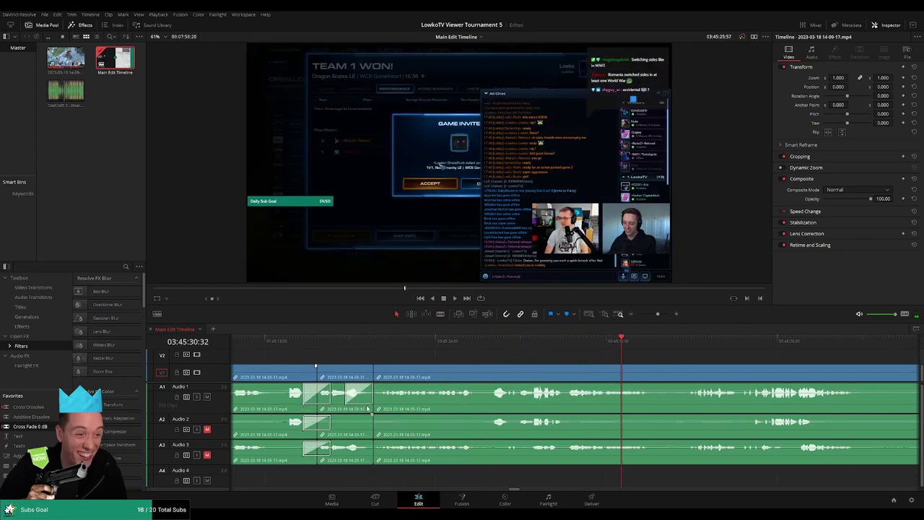
scroll(397, 422, left, 2)
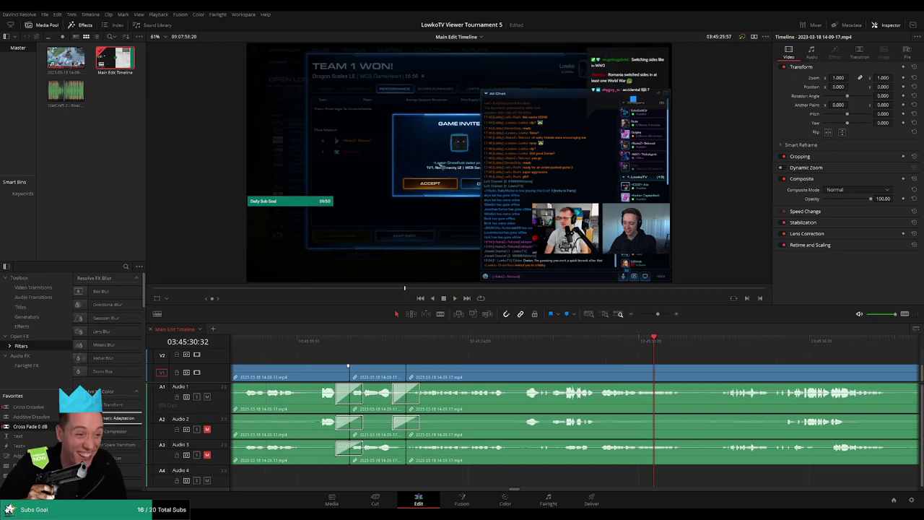
scroll(383, 428, left, 2)
key(space)
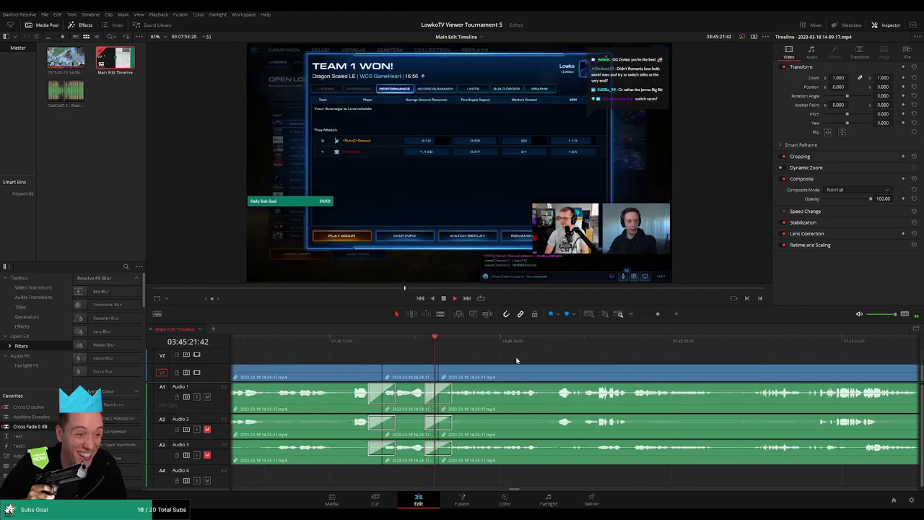
scroll(478, 360, right, 5)
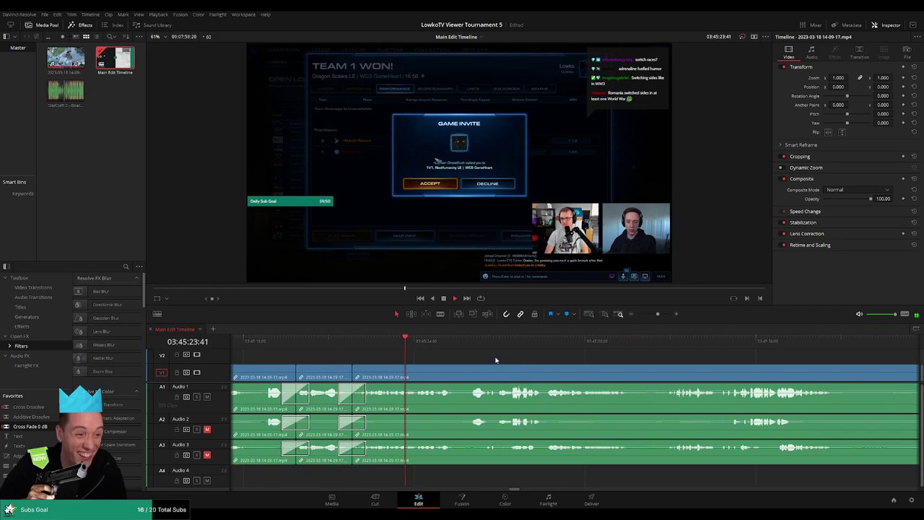
scroll(462, 354, right, 4)
scroll(440, 353, right, 4)
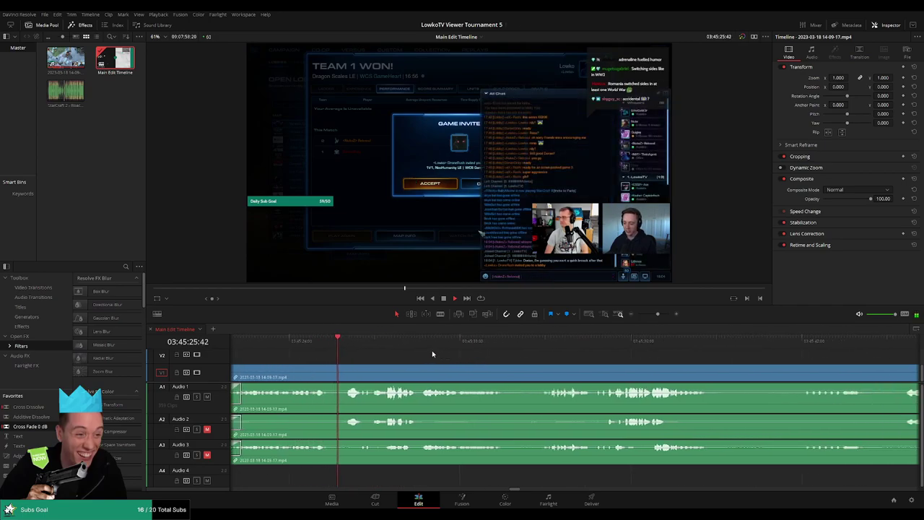
scroll(426, 352, right, 3)
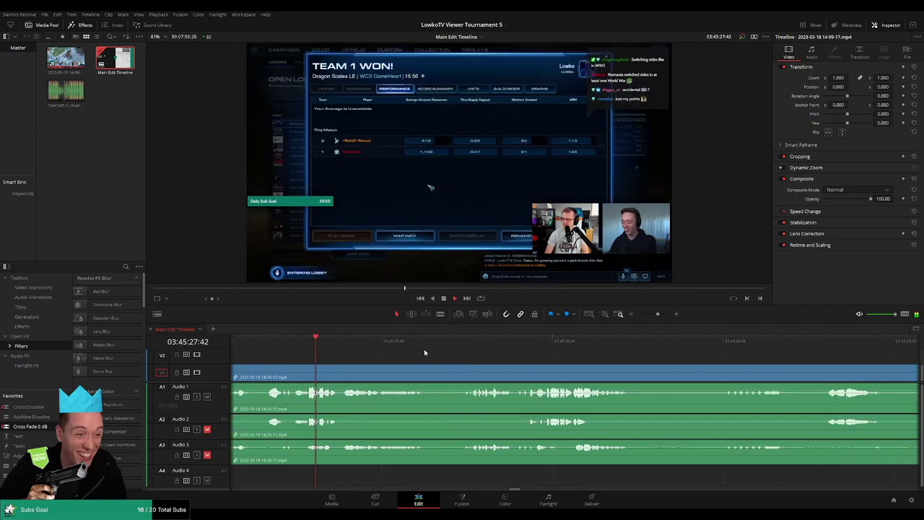
scroll(433, 353, right, 1)
scroll(426, 353, right, 2)
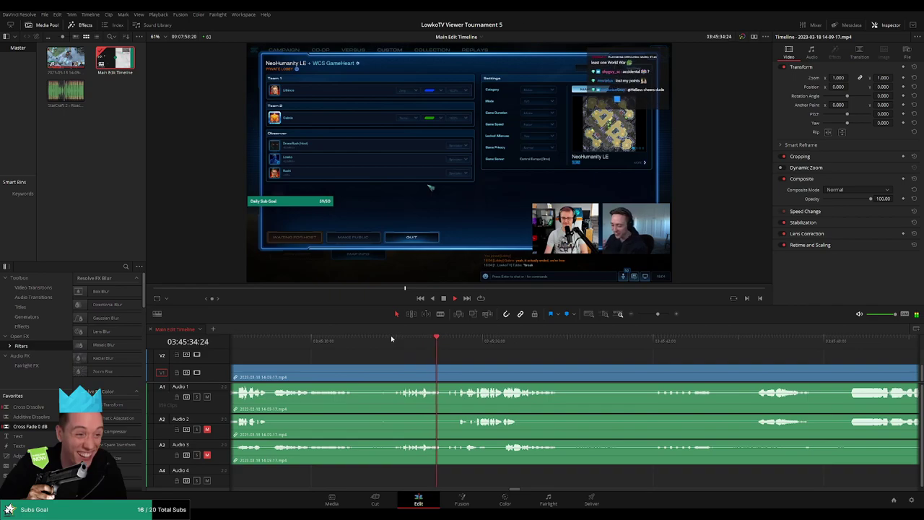
Step: Blade both ends of the dead lobby stretch and ripple delete it
click(355, 338)
click(357, 376)
click(388, 341)
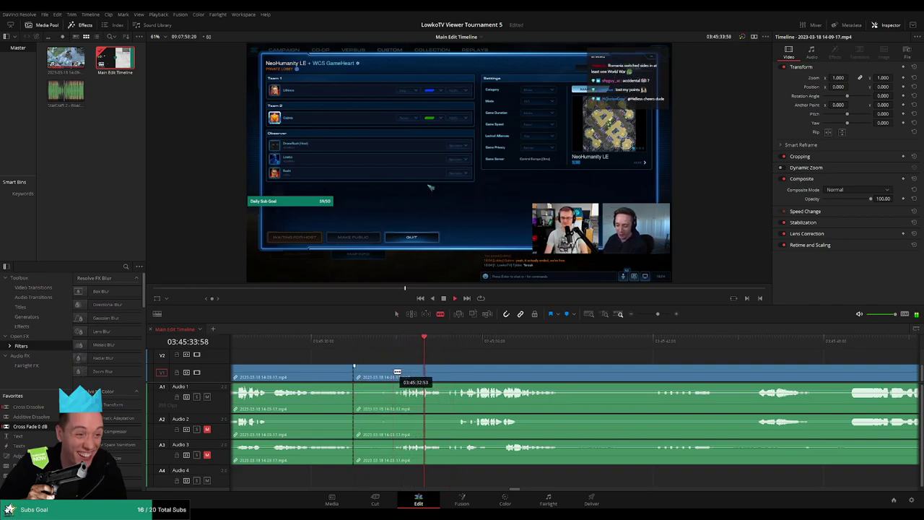
click(397, 370)
key(a)
click(374, 376)
key(BackSpace)
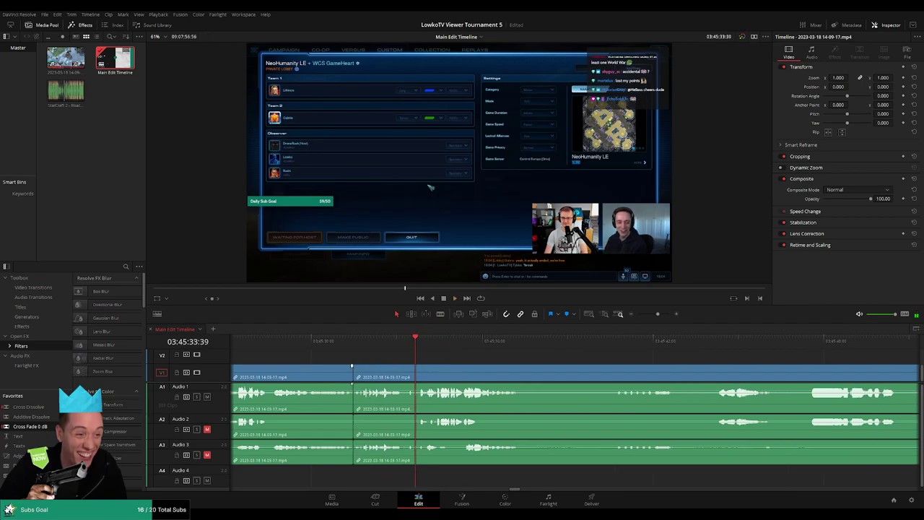
Step: Add Cross Fade 0 dB to the A1, A2 and A3 joins and play back over them
drag(31, 426, 374, 412)
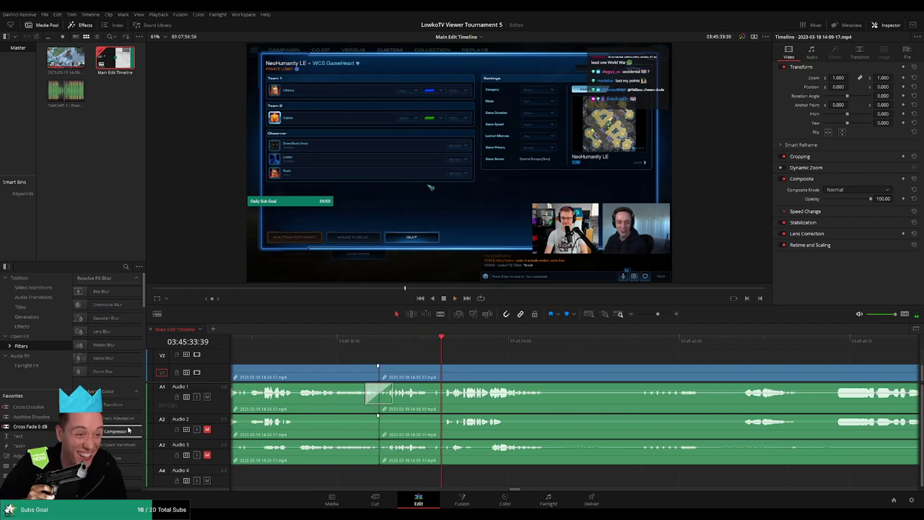
drag(31, 426, 437, 427)
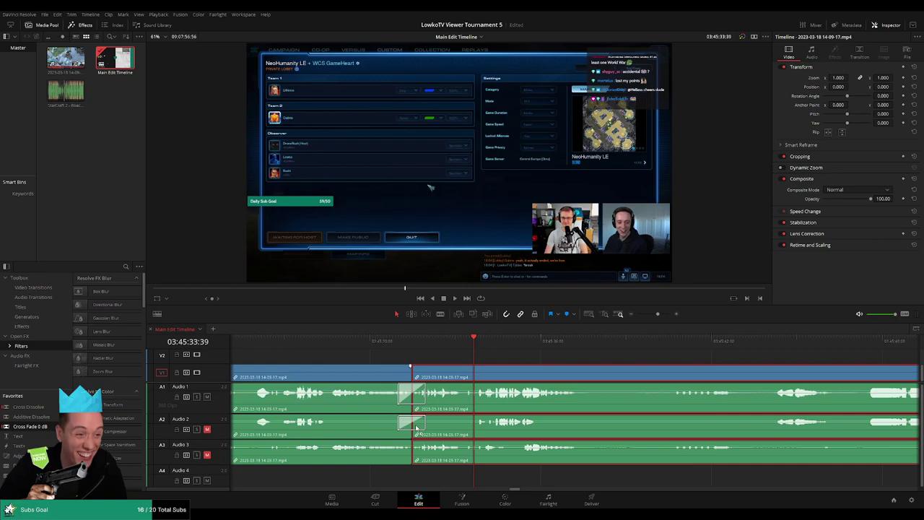
drag(41, 431, 428, 459)
key(space)
click(522, 363)
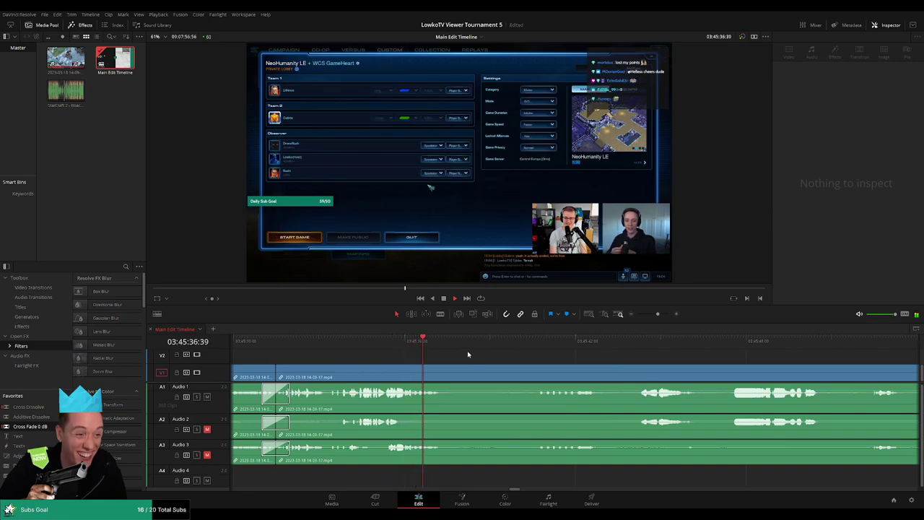
Step: Blade the following lobby section at several dead-air boundaries and select the new clips together
key(b)
click(453, 374)
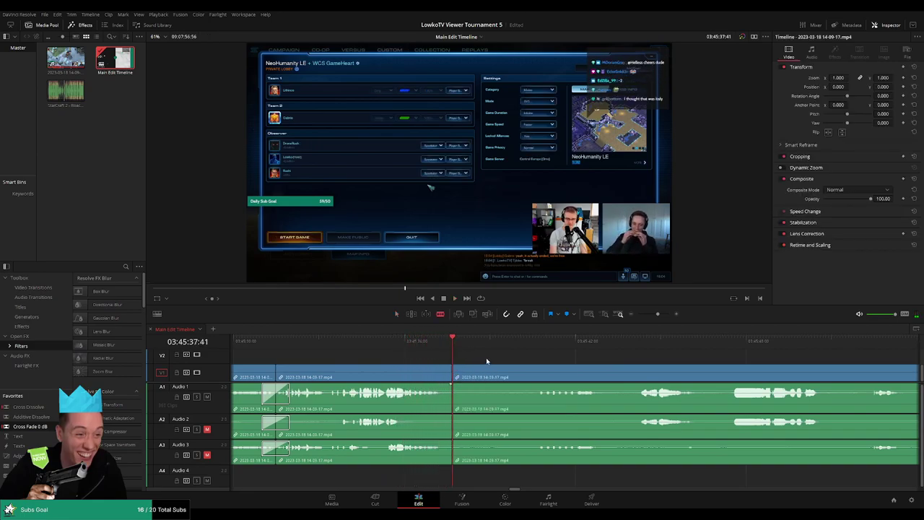
key(space)
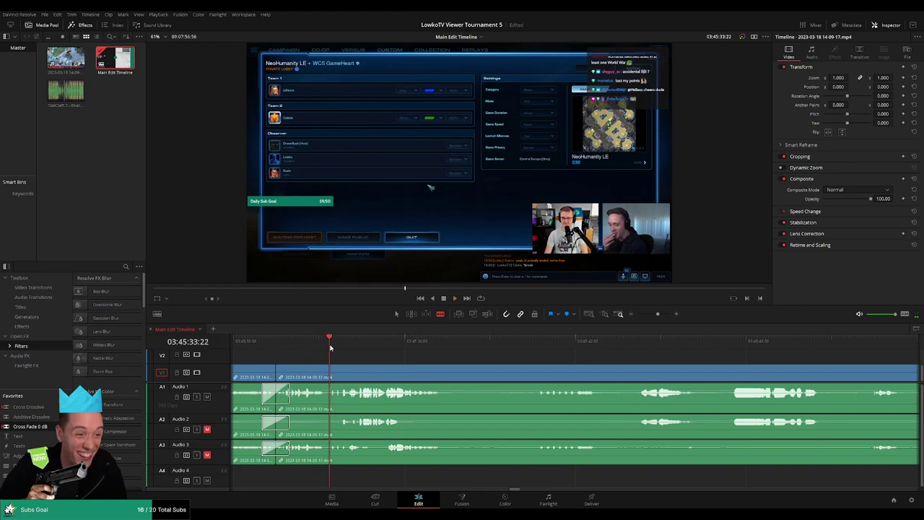
click(331, 375)
key(a)
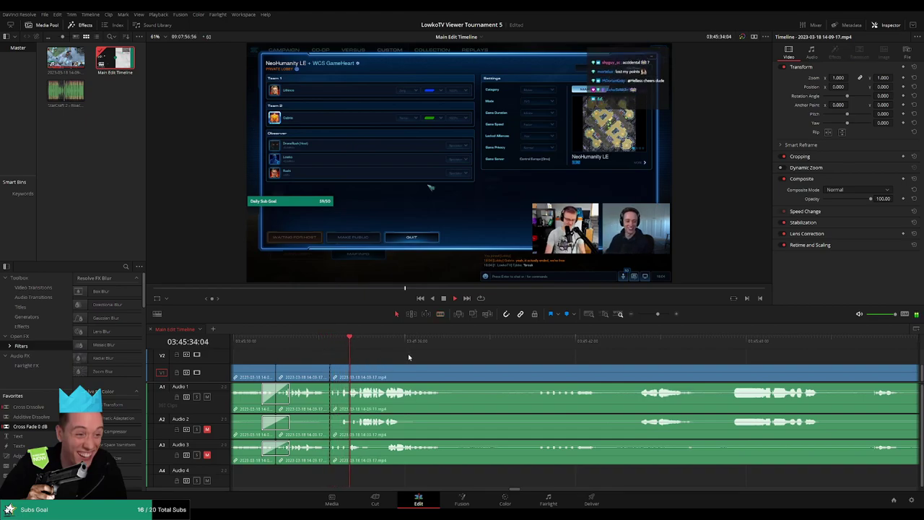
key(b)
click(446, 376)
key(a)
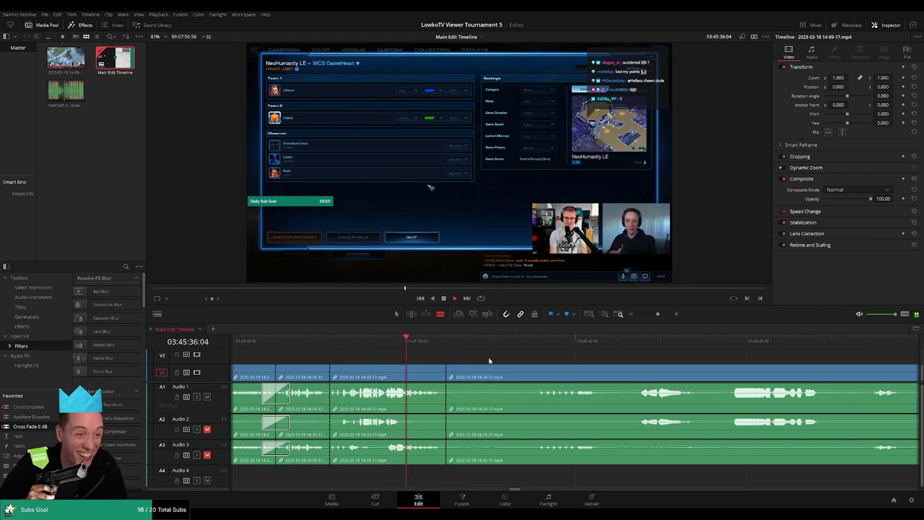
click(529, 341)
scroll(471, 359, down, 2)
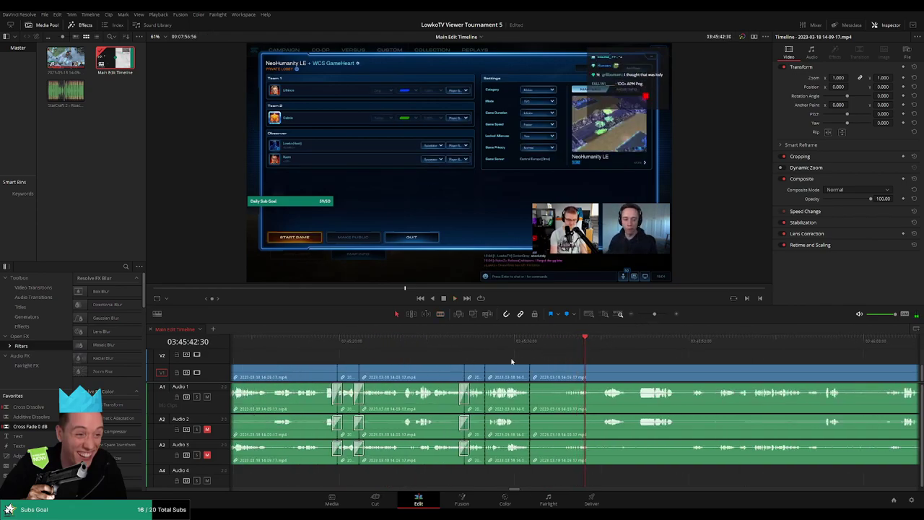
drag(654, 314, 649, 314)
drag(565, 361, 377, 379)
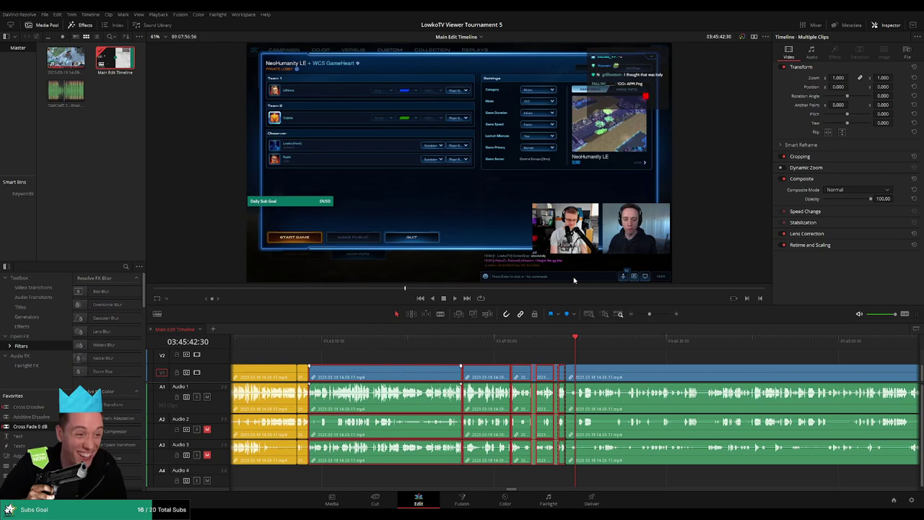
Step: Colour the selected lobby clips yellow with Alt+Y, then skip ahead to the next game and resume playback
key(alt+y)
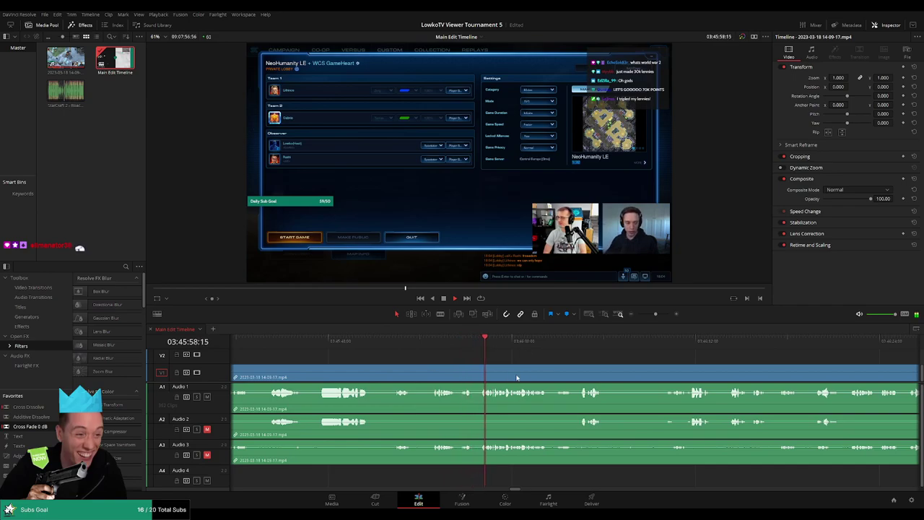
click(467, 344)
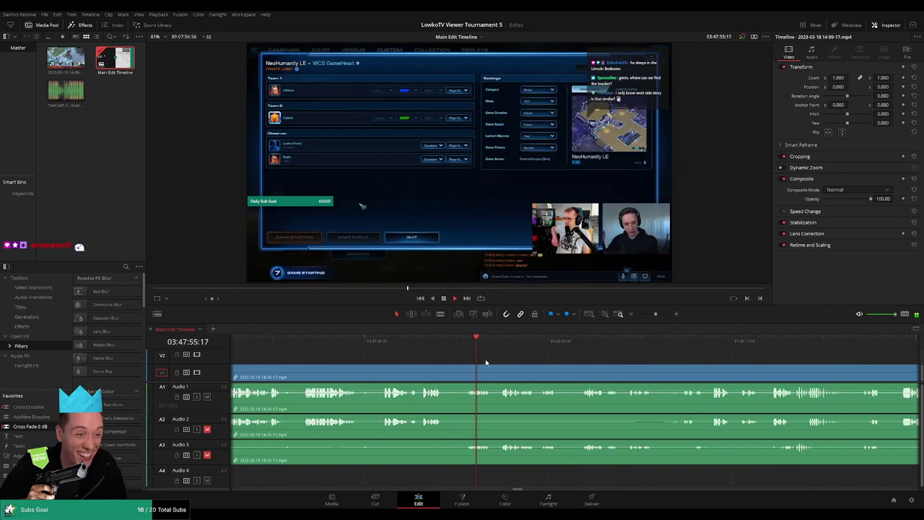
click(585, 343)
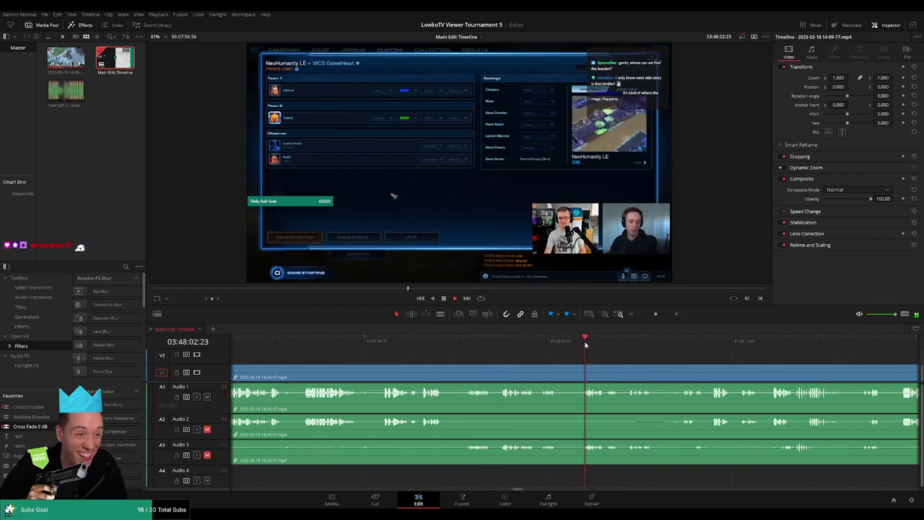
key(l)
key(l)
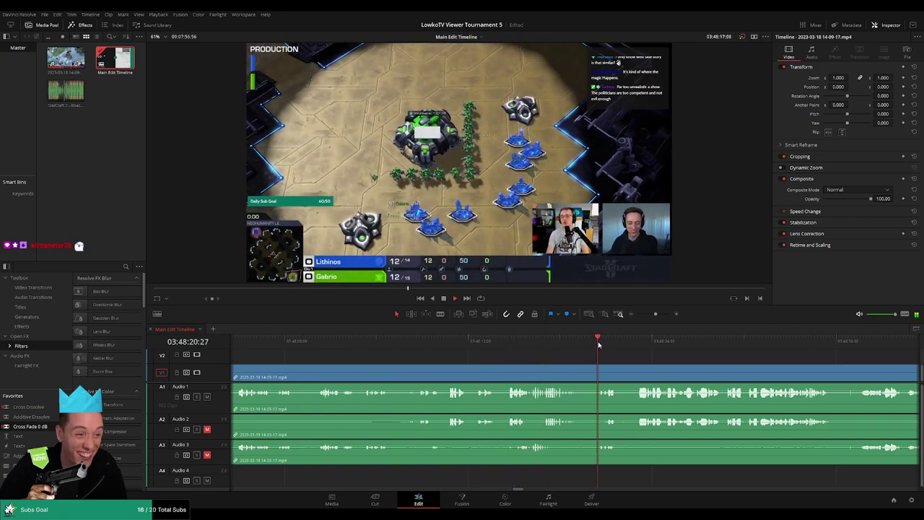
Step: Blade all tracks at the game start, undoing a misplaced first cut and re-cutting
click(518, 344)
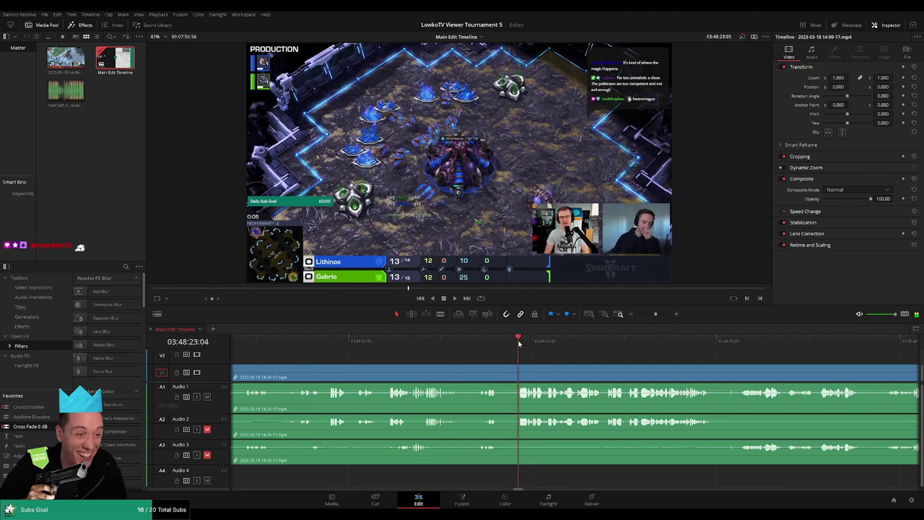
click(517, 373)
key(space)
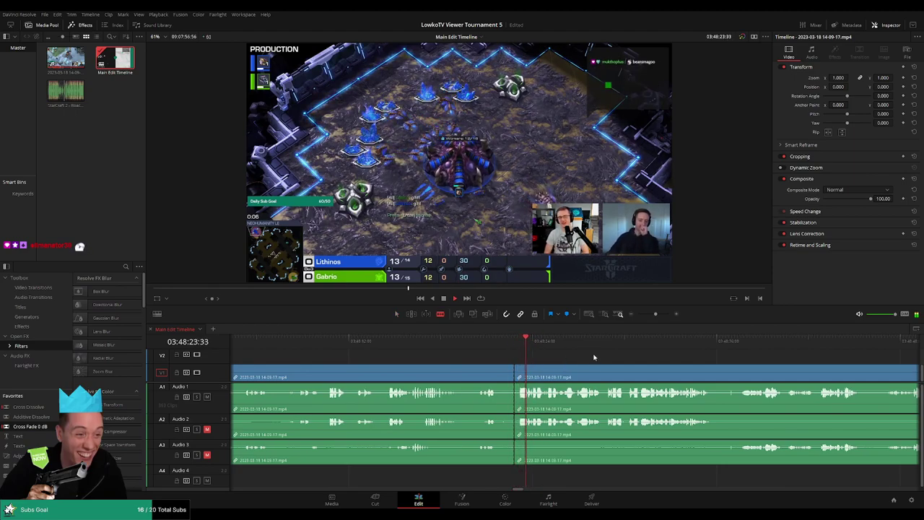
key(a)
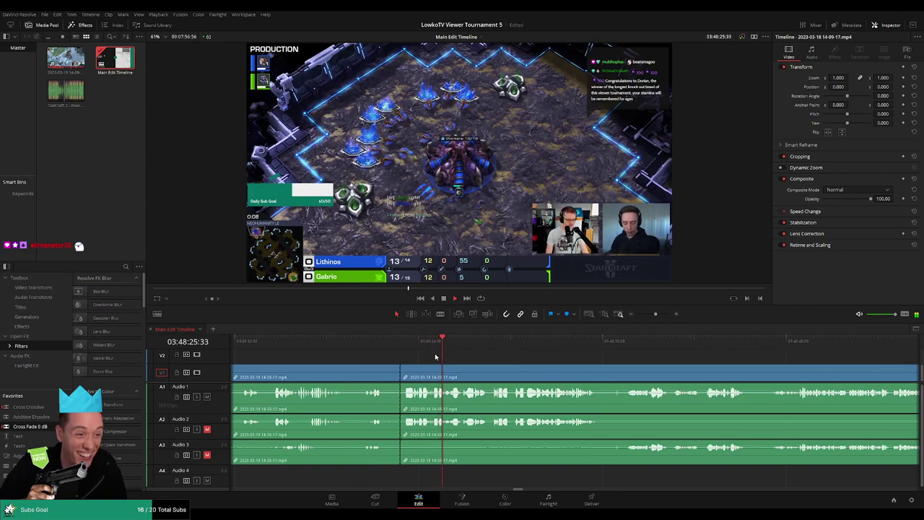
key(ctrl+z)
click(394, 344)
click(398, 371)
key(space)
key(a)
Step: Zoom the timeline out and cut the clips at the playhead with Ctrl+B
scroll(475, 356, right, 1)
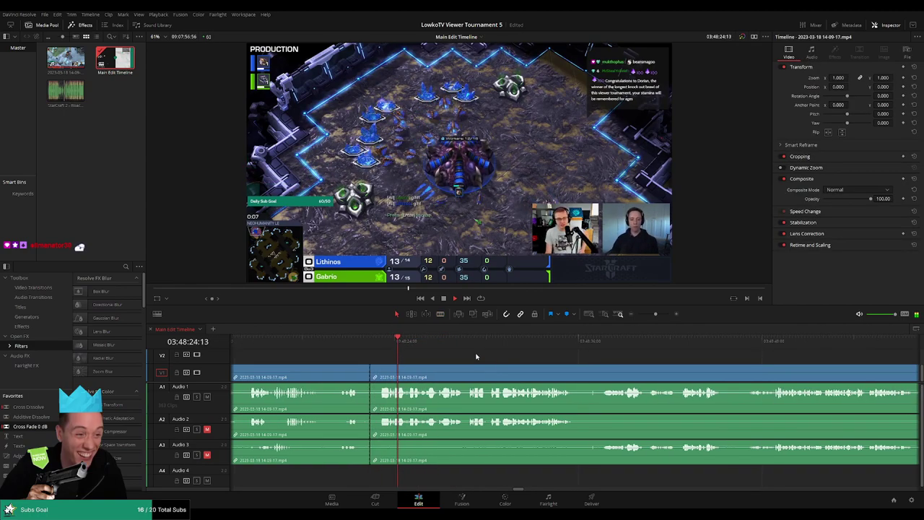
drag(654, 313, 638, 314)
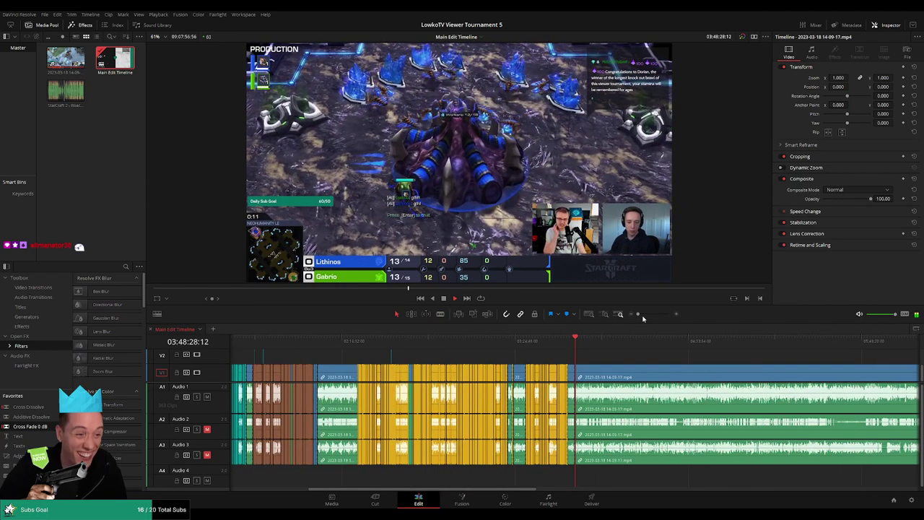
scroll(732, 370, left, 8)
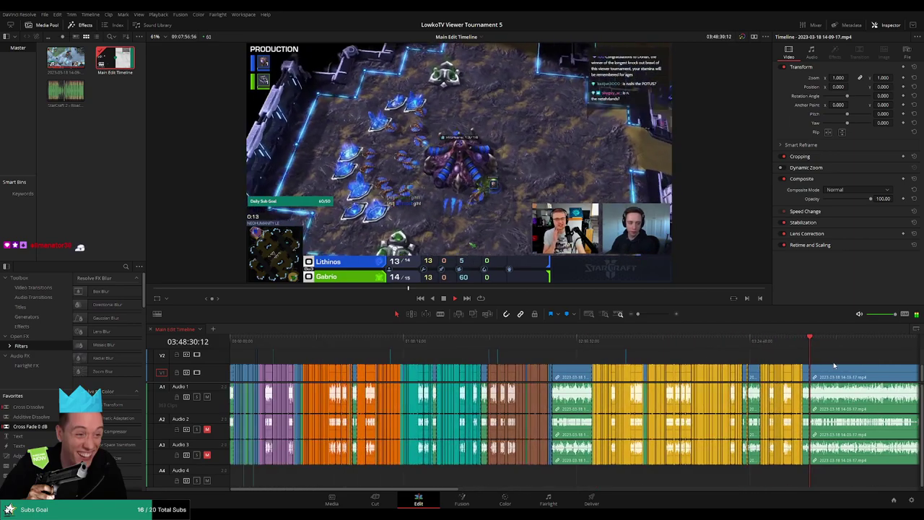
scroll(733, 370, up, 4)
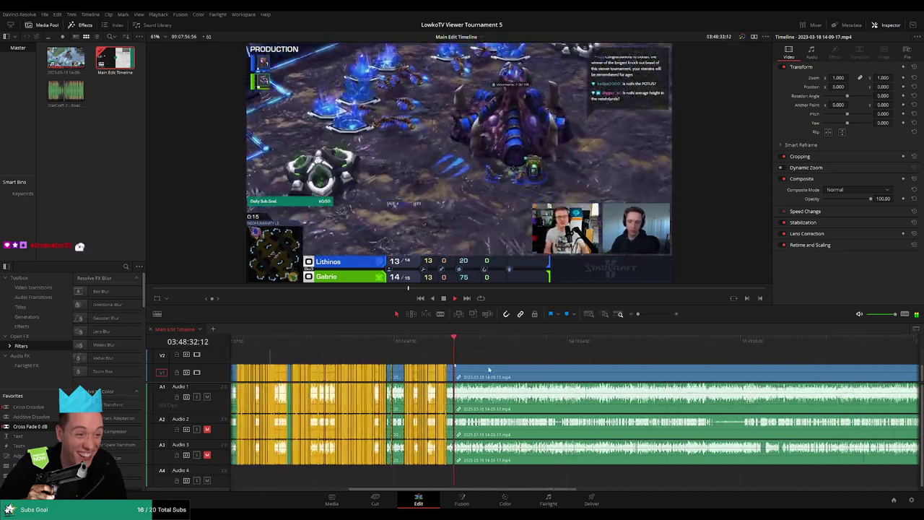
scroll(641, 365, up, 2)
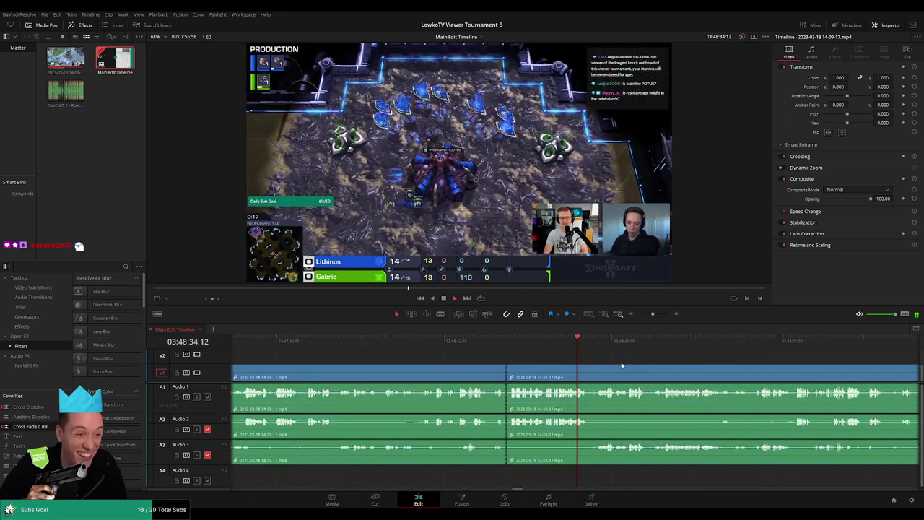
scroll(616, 365, up, 3)
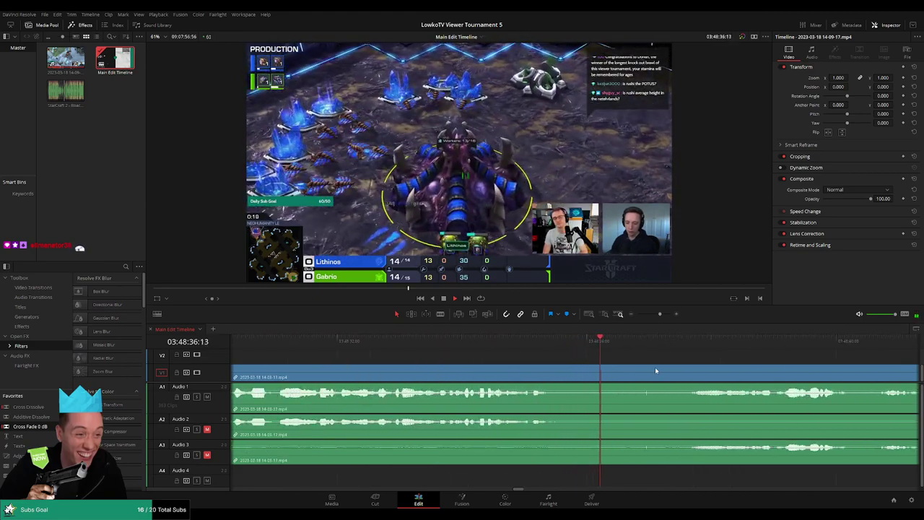
key(ctrl+b)
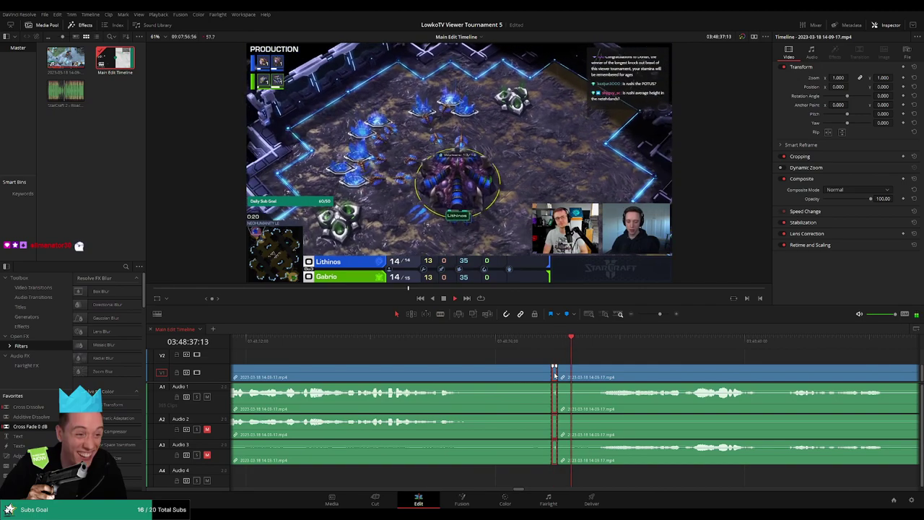
Step: Return to the new cut and split the clips again at the playhead with Ctrl+B
key(Up)
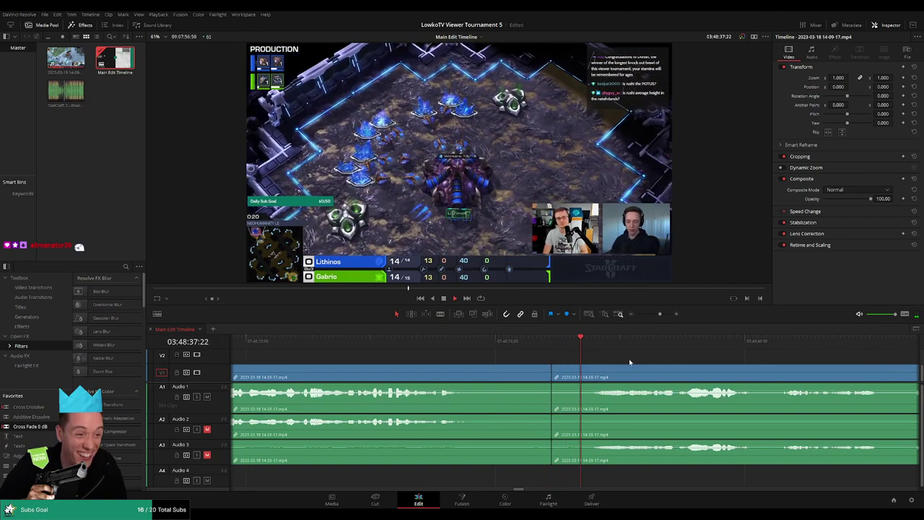
scroll(635, 345, down, 2)
key(ctrl+b)
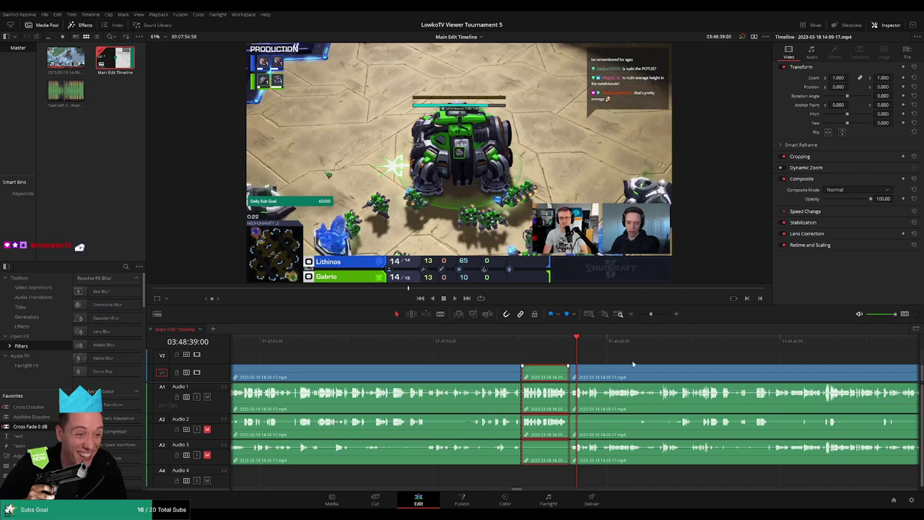
mouse_move(650, 314)
mouse_down()
mouse_move(635, 315)
mouse_move(655, 317)
mouse_up()
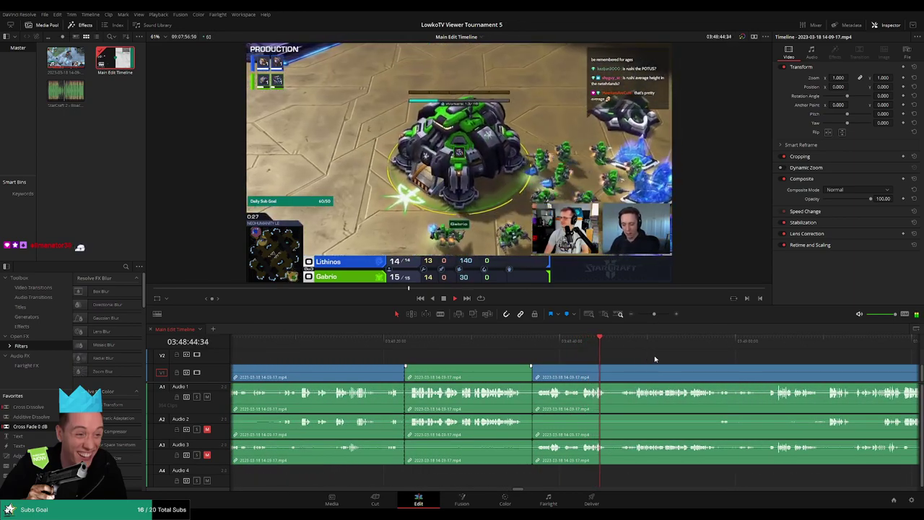
scroll(639, 354, up, 2)
scroll(656, 356, down, 4)
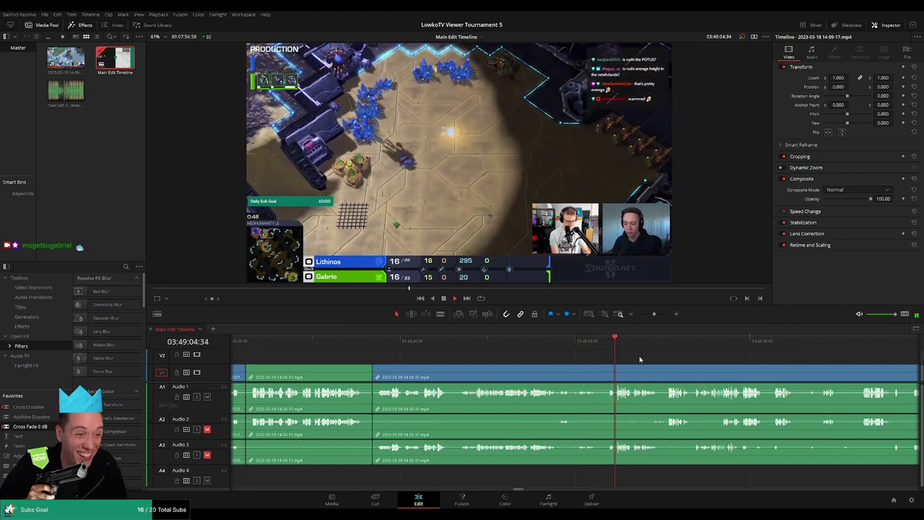
Step: Rewatch the last few seconds and blade the clips where the dead stretch begins
click(584, 342)
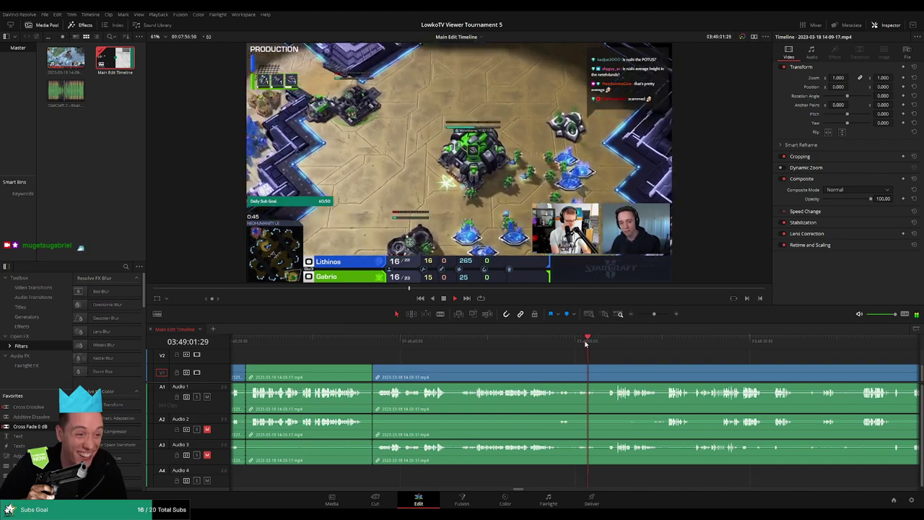
scroll(585, 362, right, 2)
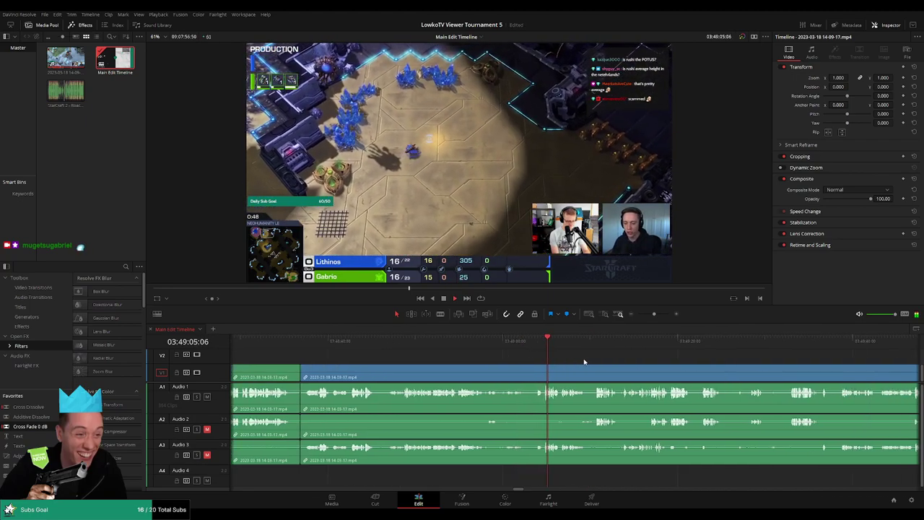
scroll(583, 362, right, 2)
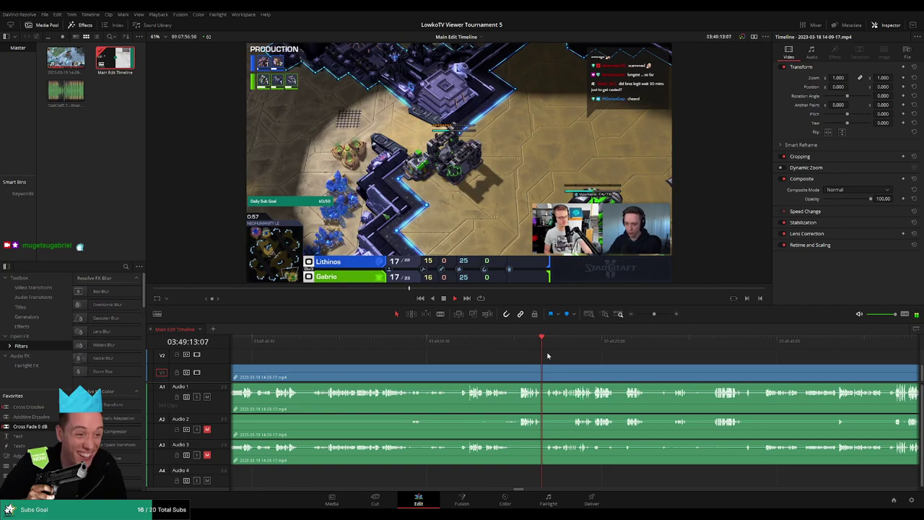
scroll(593, 362, up, 1)
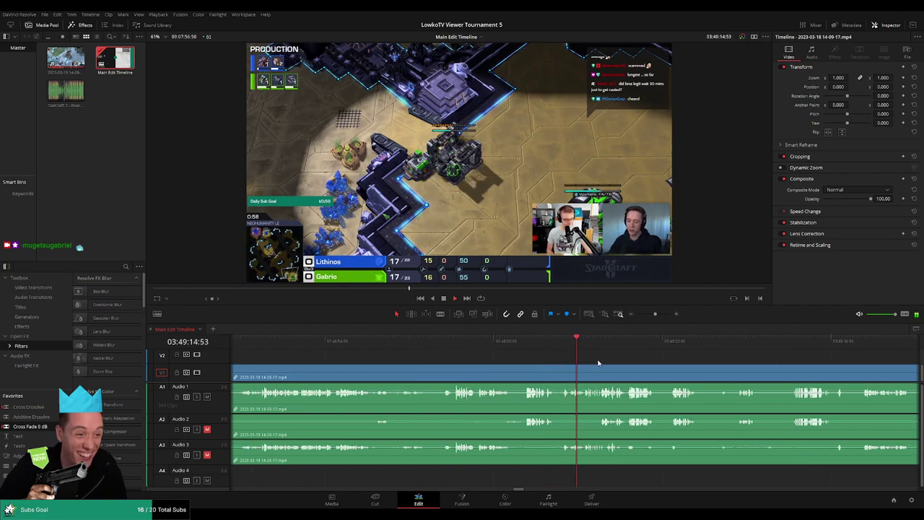
scroll(543, 356, right, 3)
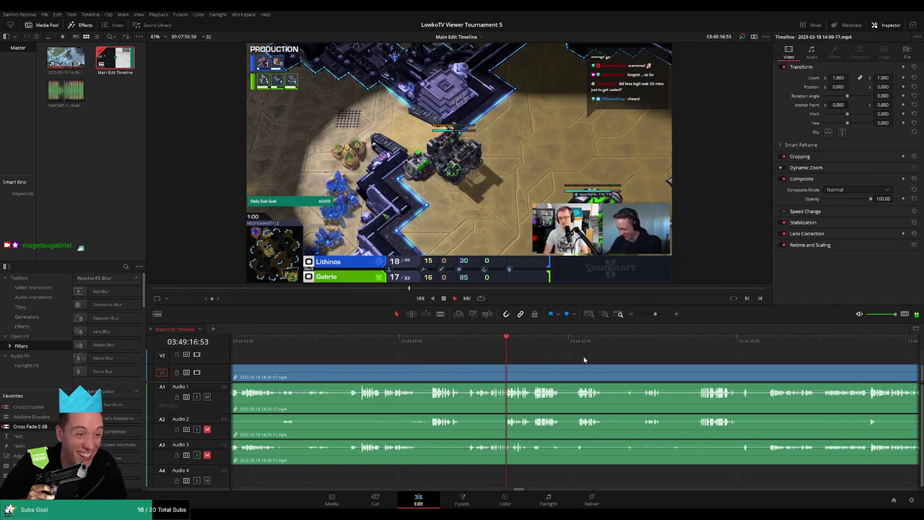
scroll(500, 357, right, 3)
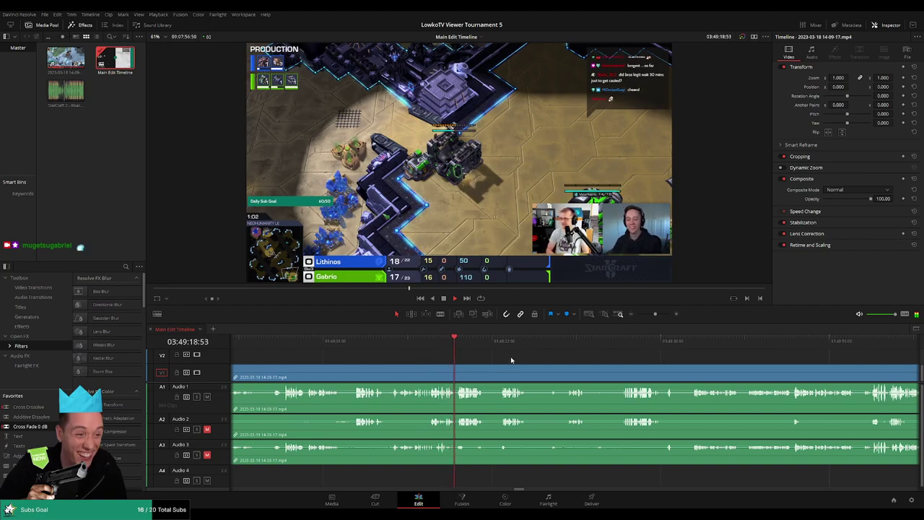
scroll(644, 365, up, 3)
scroll(482, 354, right, 3)
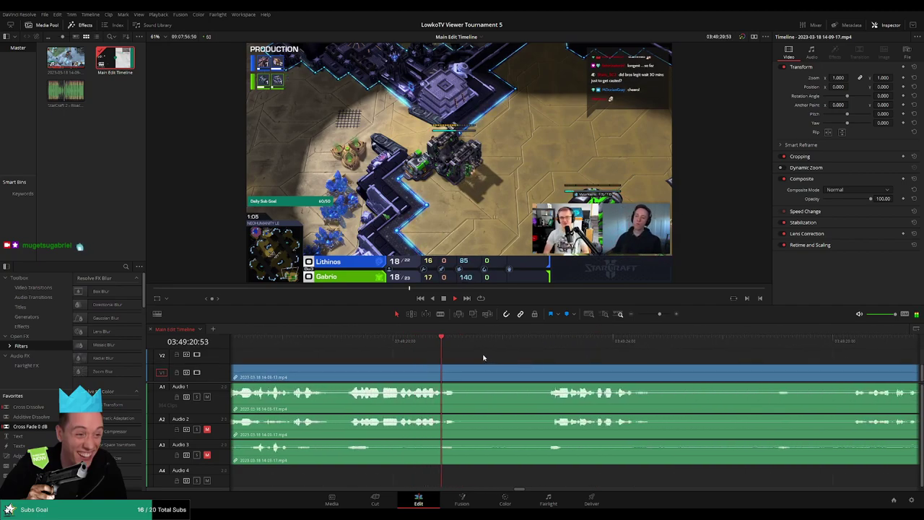
key(b)
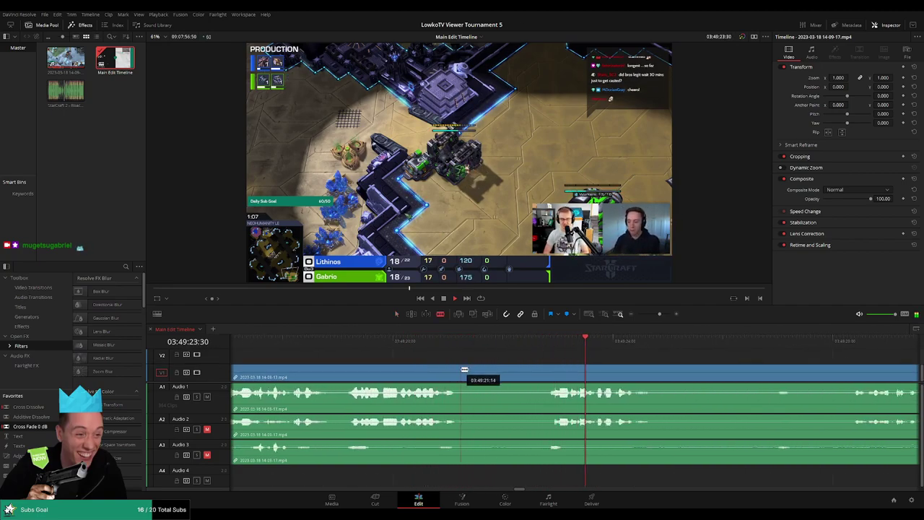
scroll(510, 355, right, 3)
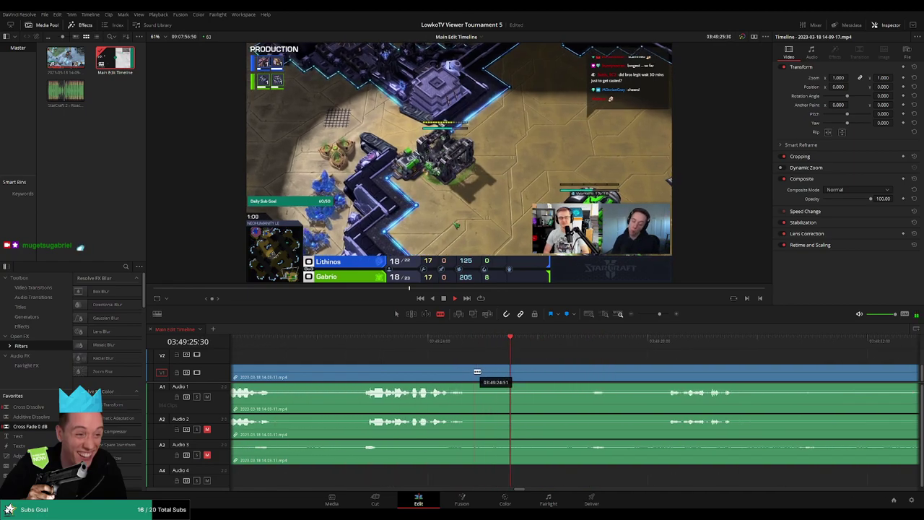
click(472, 373)
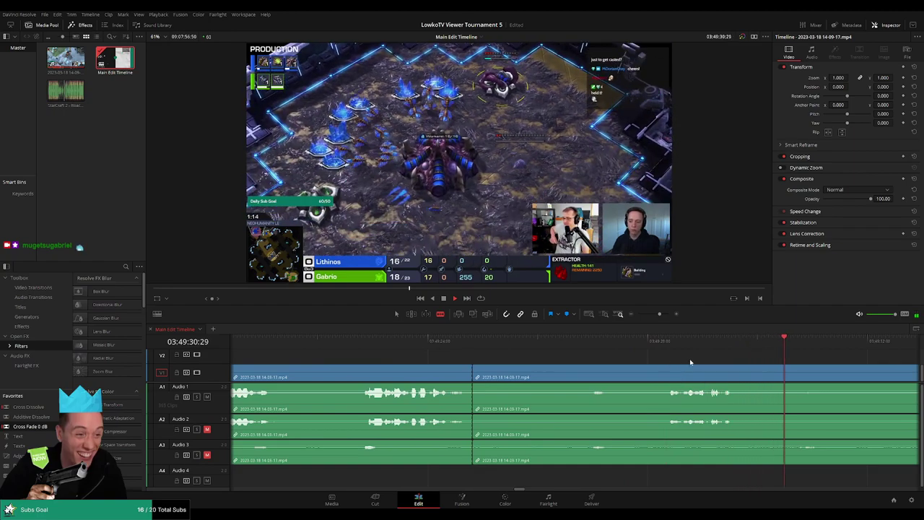
Step: Cut where the dead stretch ends and ripple-delete the piece between the two cuts
scroll(598, 366, down, 2)
scroll(599, 365, down, 2)
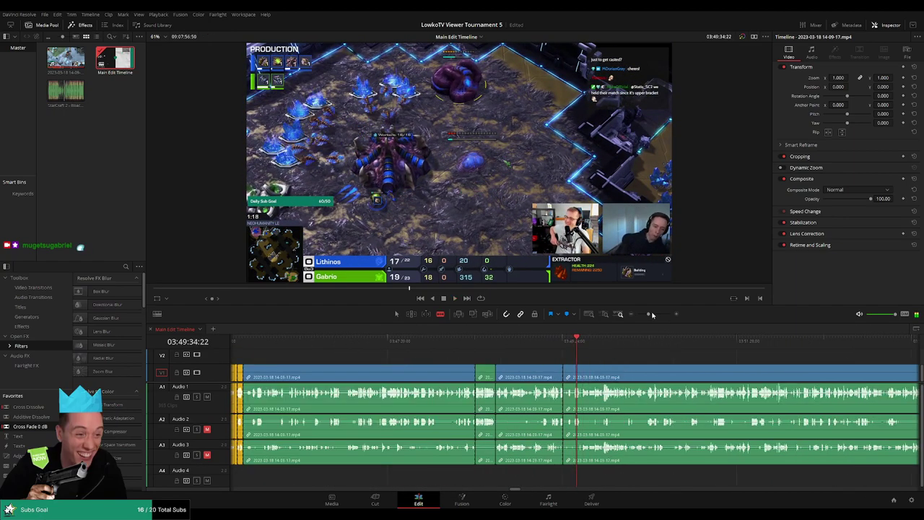
drag(652, 314, 657, 314)
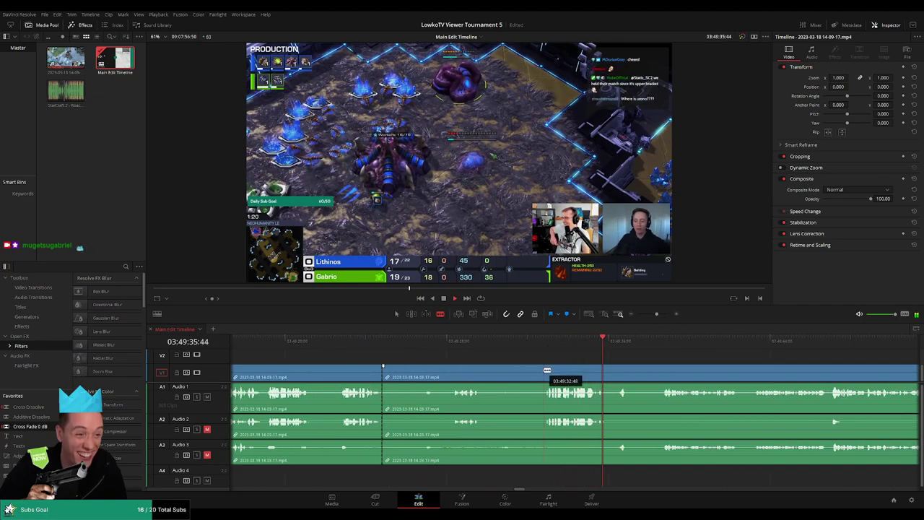
click(662, 344)
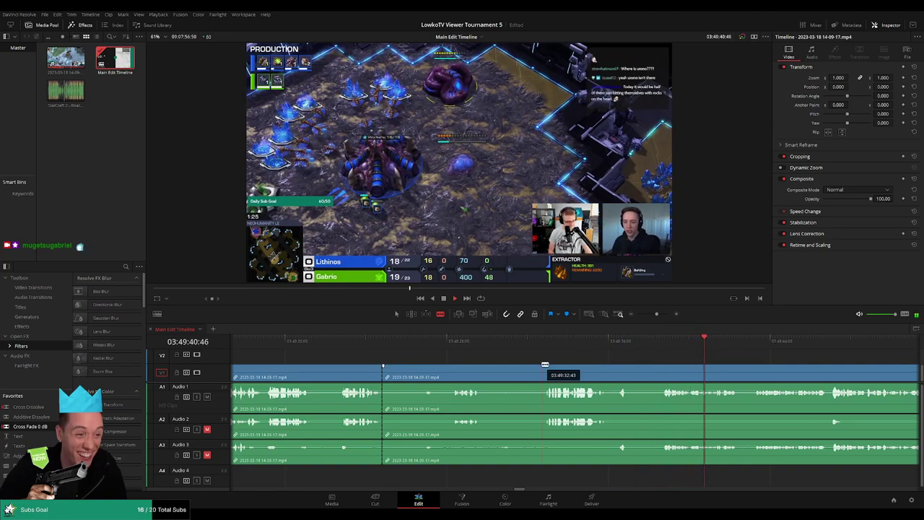
click(618, 371)
key(a)
click(597, 375)
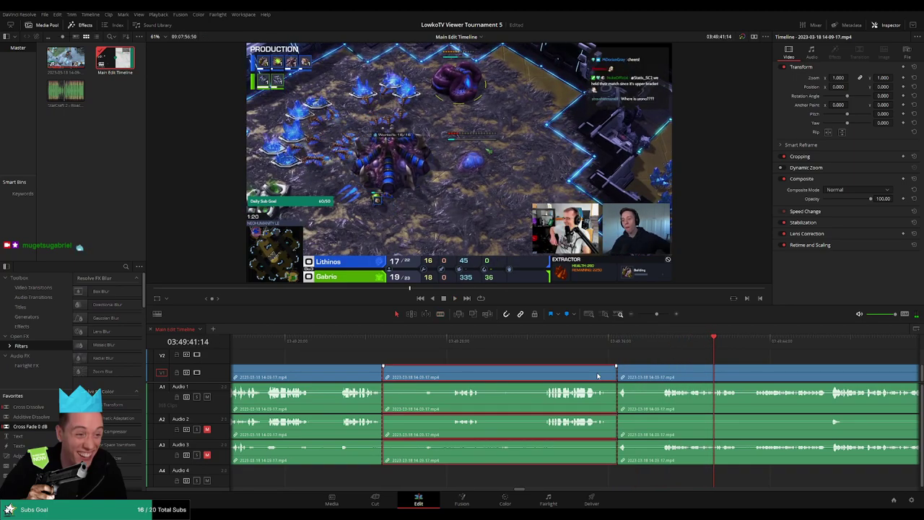
key(Delete)
key(space)
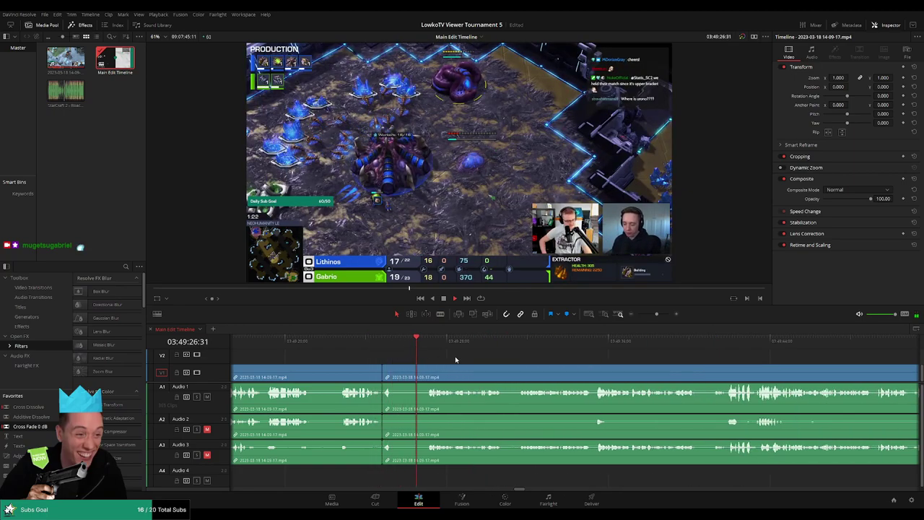
Step: Remove a short unwanted piece near the cut and close the gap
mouse_move(395, 378)
mouse_down()
mouse_move(443, 381)
mouse_move(411, 376)
mouse_up()
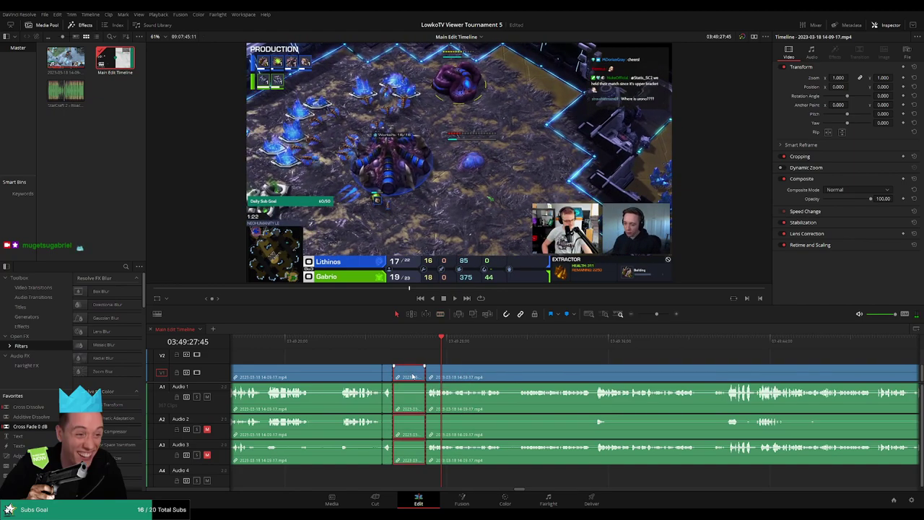
key(Delete)
key(slash)
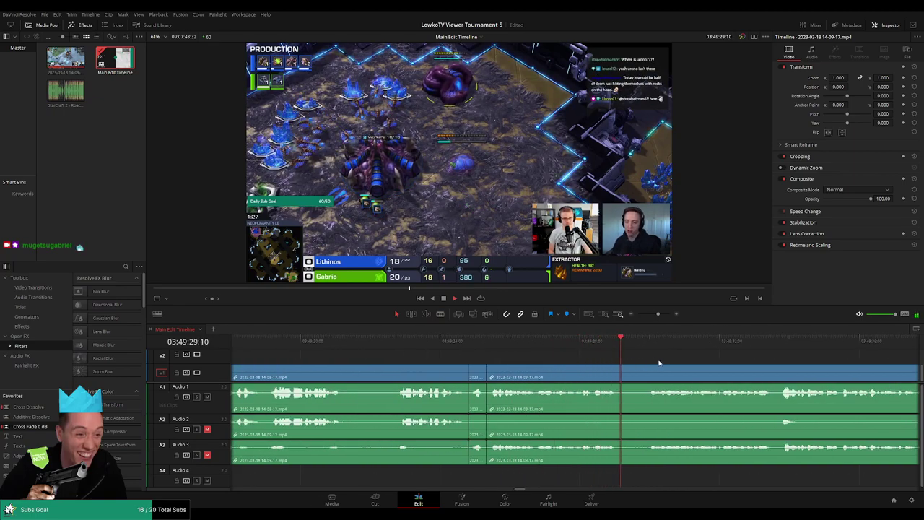
key(b)
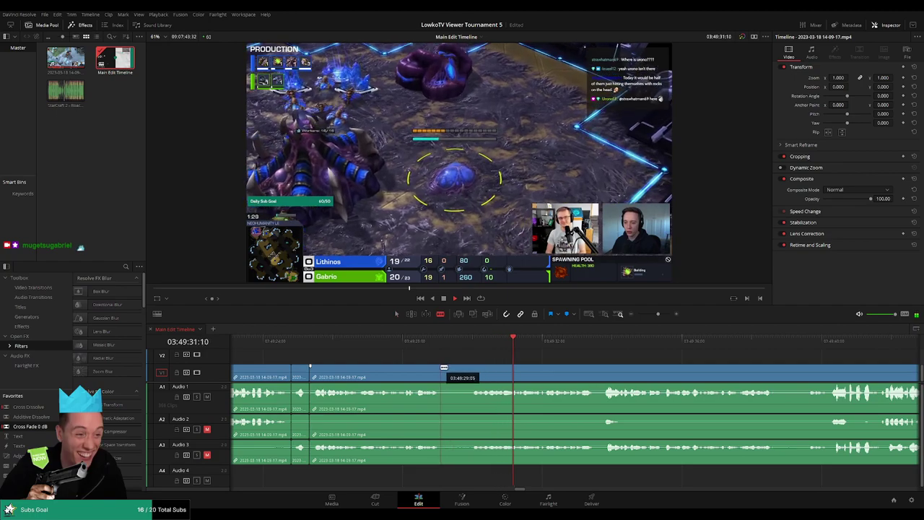
key(a)
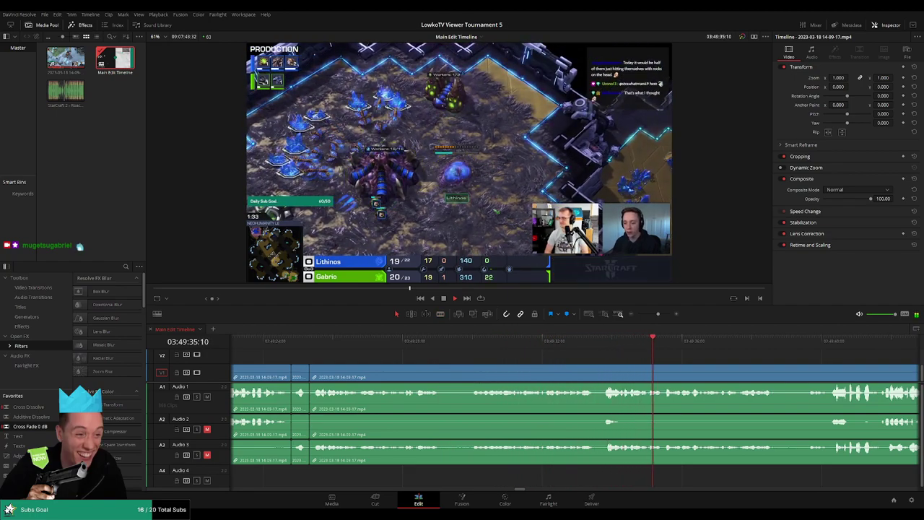
Step: Move ahead to the next dead stretch and blade all tracks at its start
scroll(610, 364, right, 2)
scroll(505, 357, right, 2)
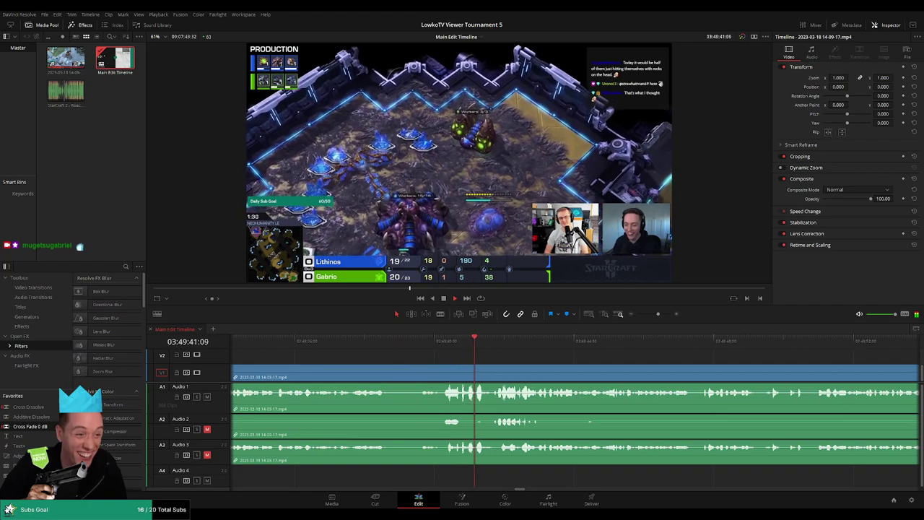
scroll(511, 359, right, 3)
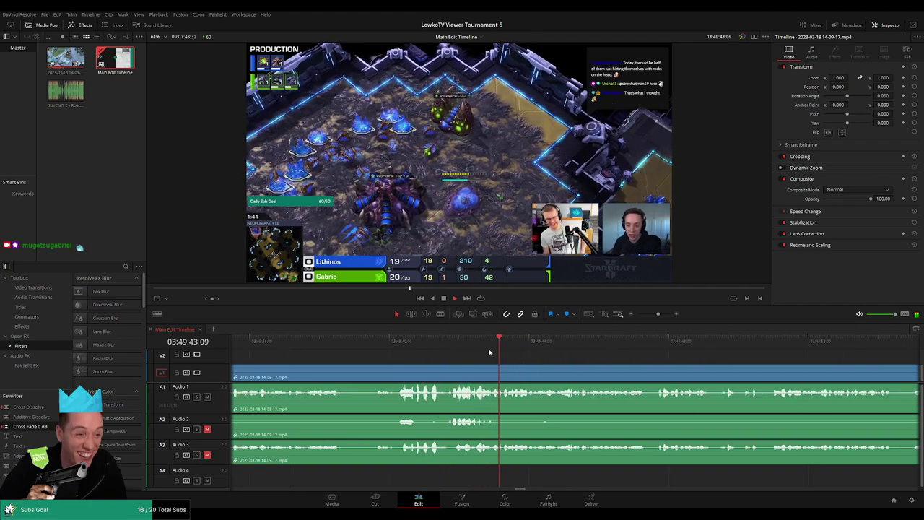
scroll(534, 358, right, 2)
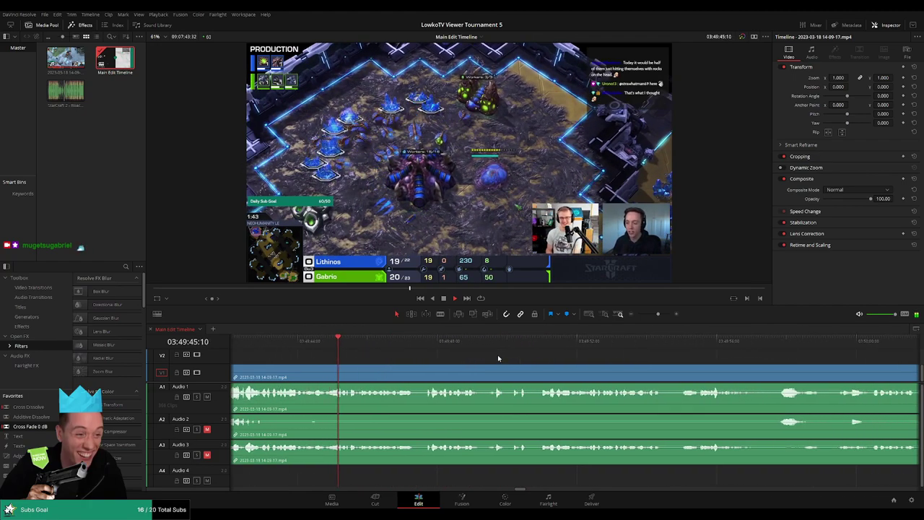
scroll(493, 355, right, 1)
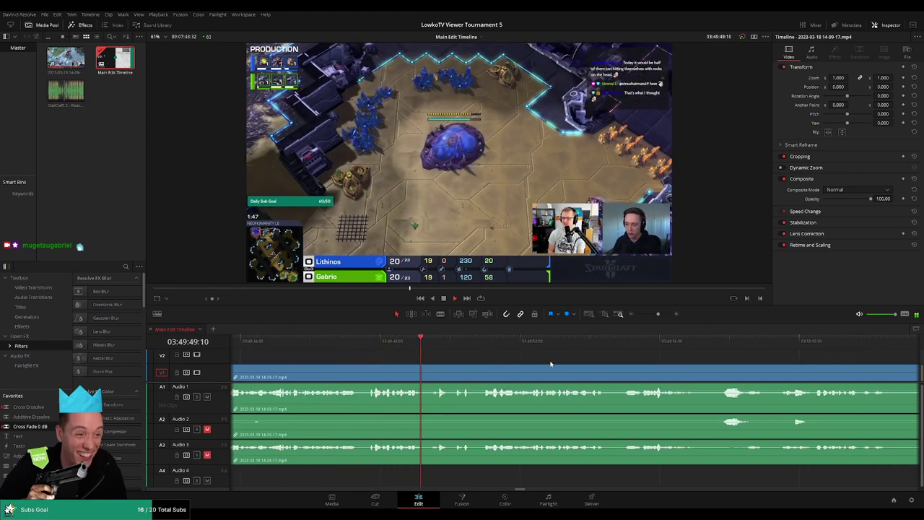
scroll(496, 358, right, 1)
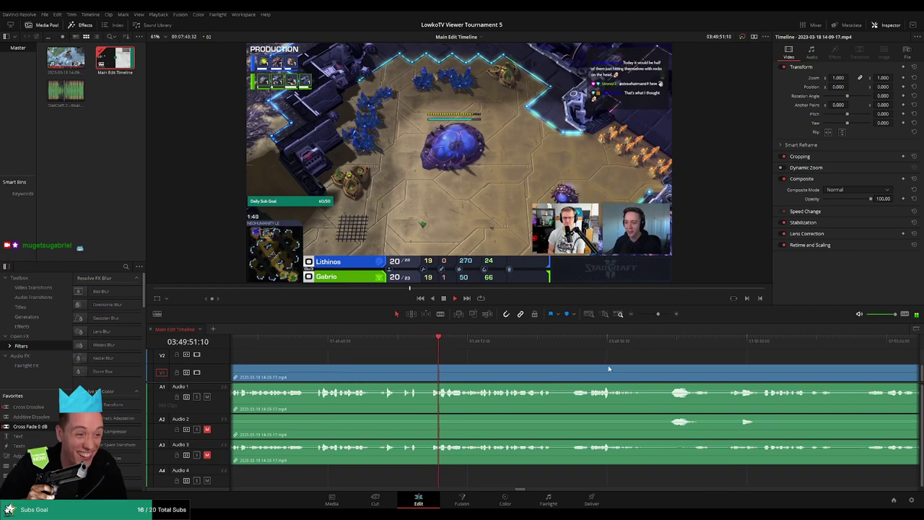
scroll(524, 361, right, 2)
scroll(563, 346, right, 1)
mouse_move(653, 313)
mouse_down()
mouse_move(646, 316)
mouse_move(658, 316)
mouse_up()
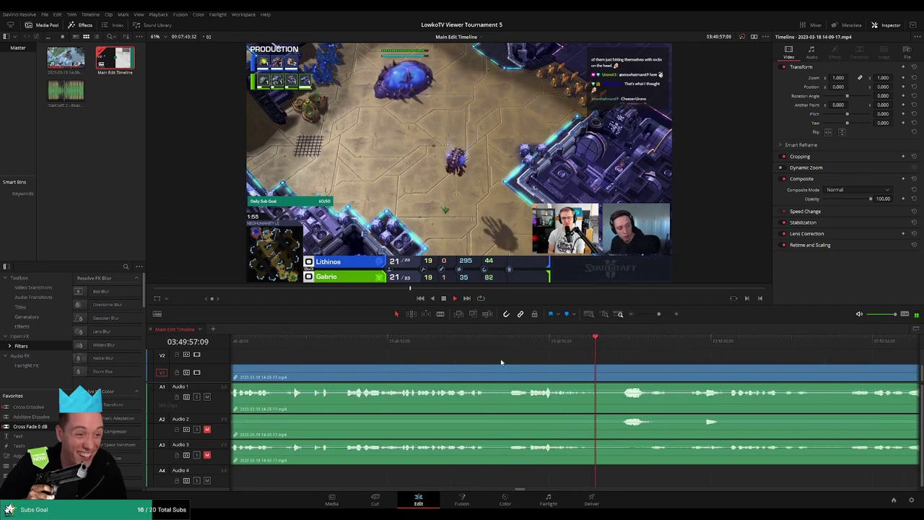
click(510, 361)
key(b)
click(509, 374)
Step: Cut the stretch's end, ripple-delete the short piece, and play back to review
click(526, 371)
key(a)
click(518, 376)
key(Delete)
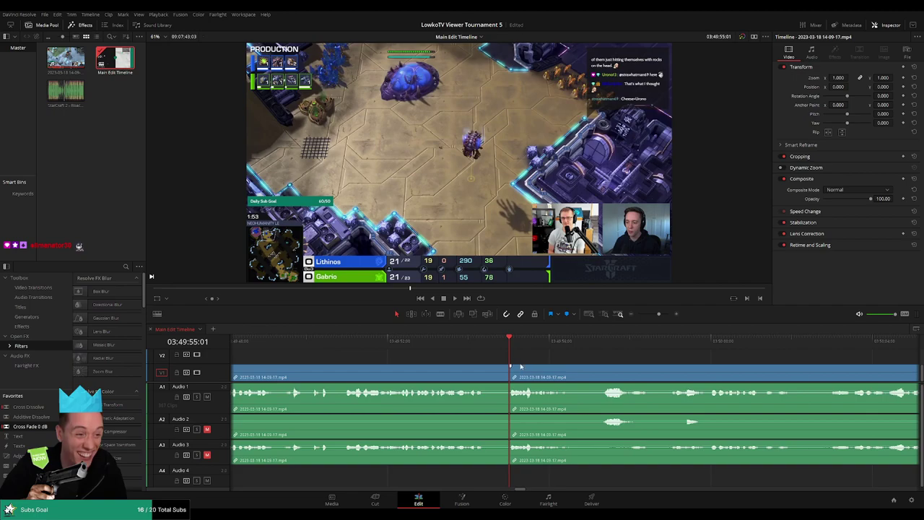
key(space)
scroll(546, 355, left, 1)
scroll(556, 354, up, 1)
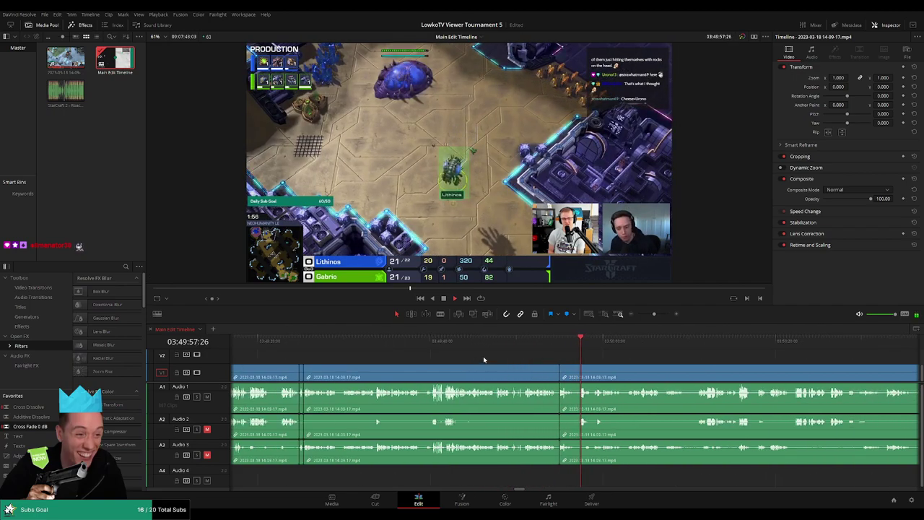
key(space)
drag(423, 354, 279, 377)
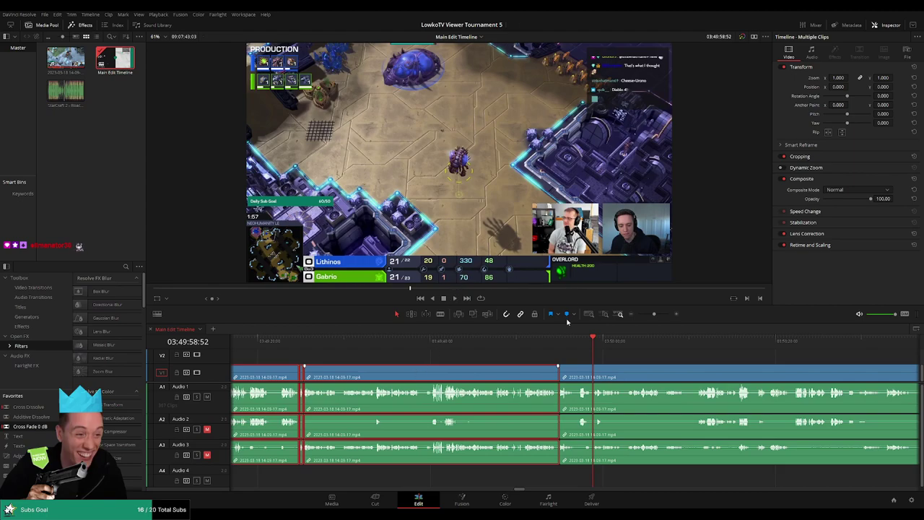
key(space)
click(645, 358)
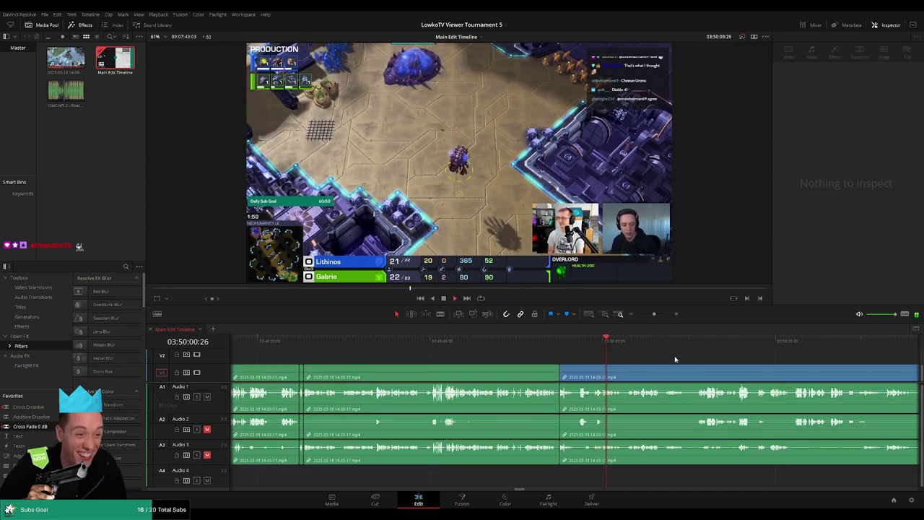
key(ctrl+z)
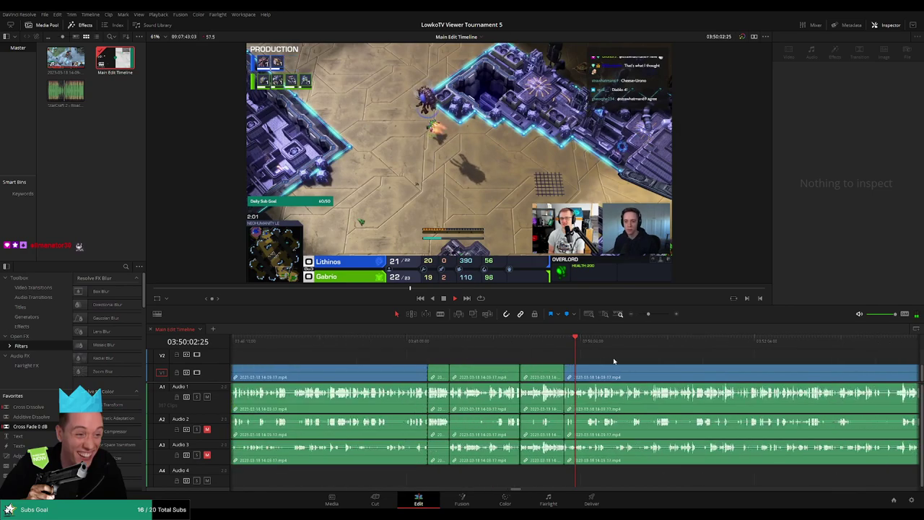
drag(647, 313, 656, 315)
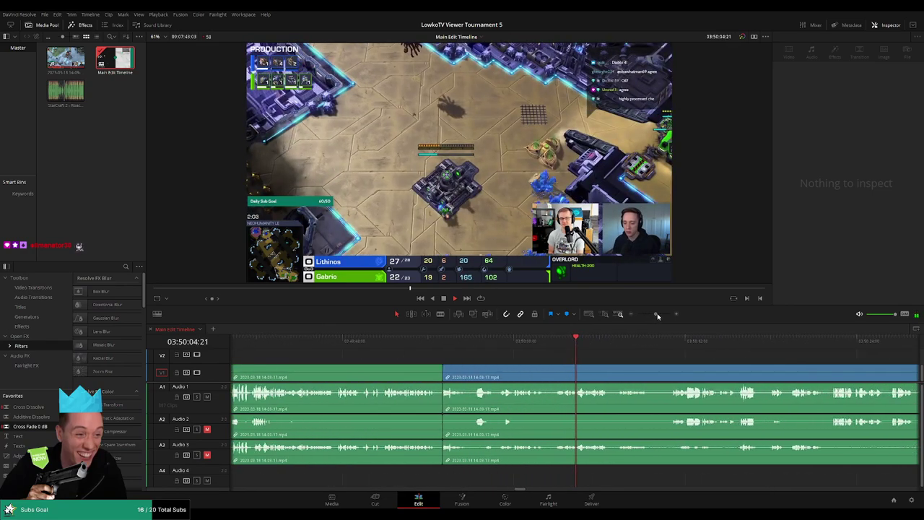
scroll(514, 351, right, 2)
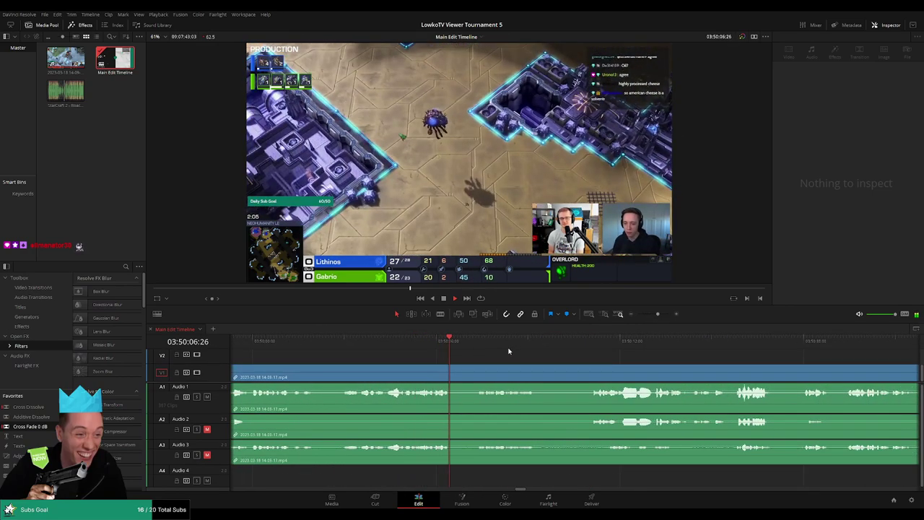
scroll(495, 346, right, 1)
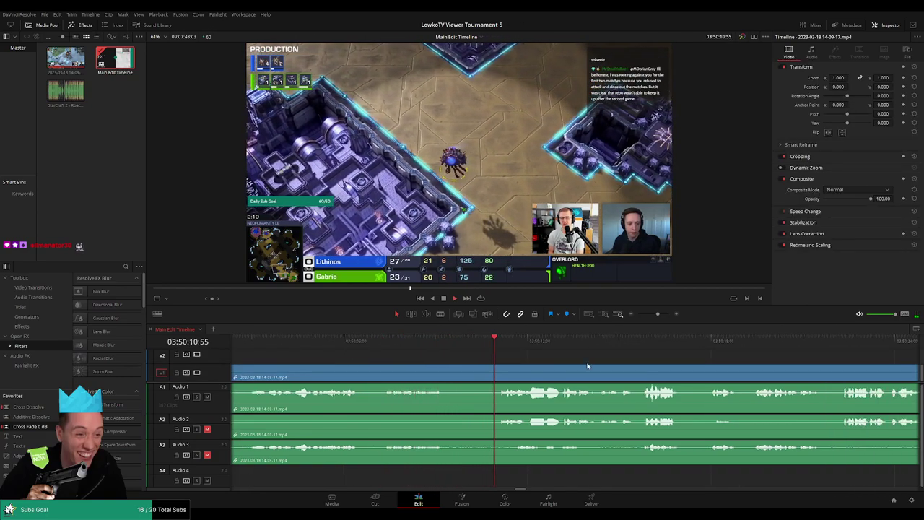
scroll(484, 355, right, 2)
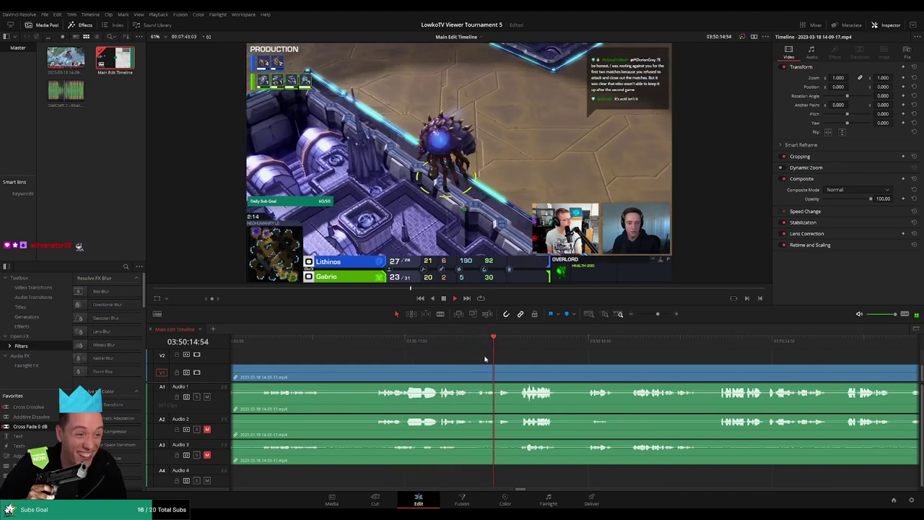
scroll(534, 362, right, 2)
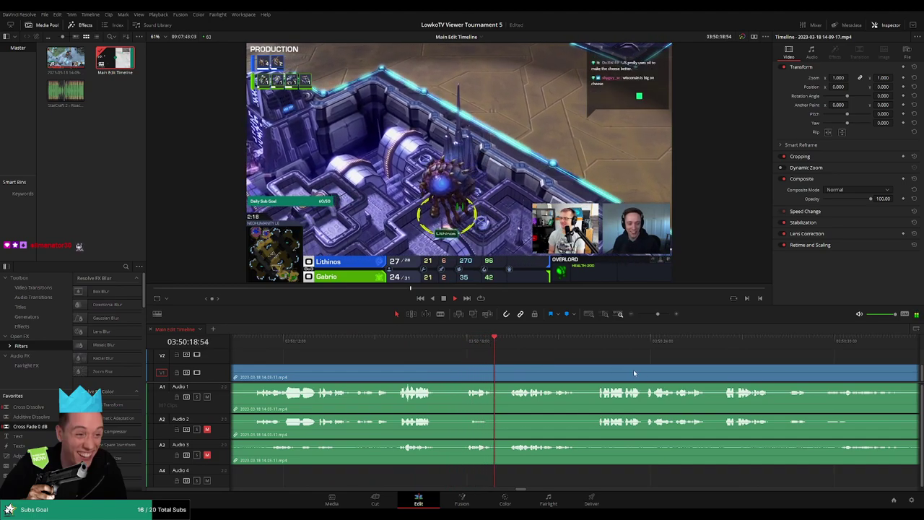
scroll(538, 365, right, 2)
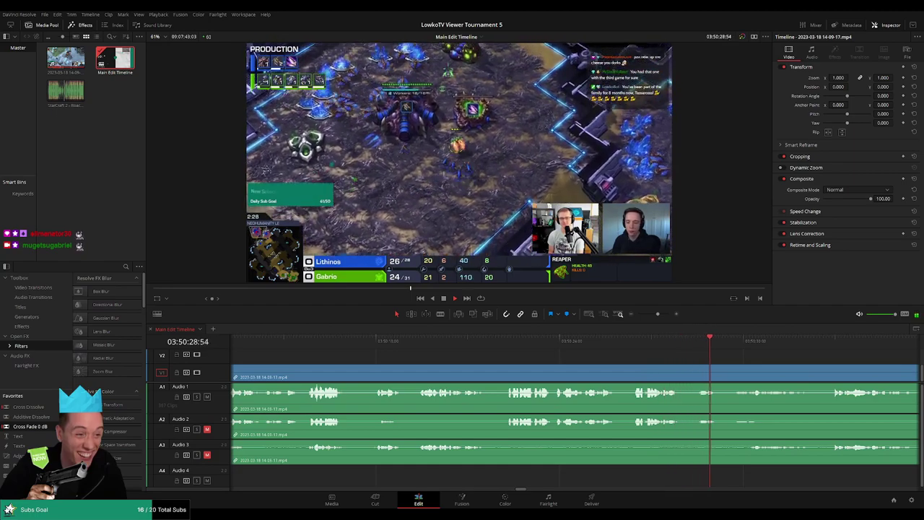
scroll(556, 350, right, 4)
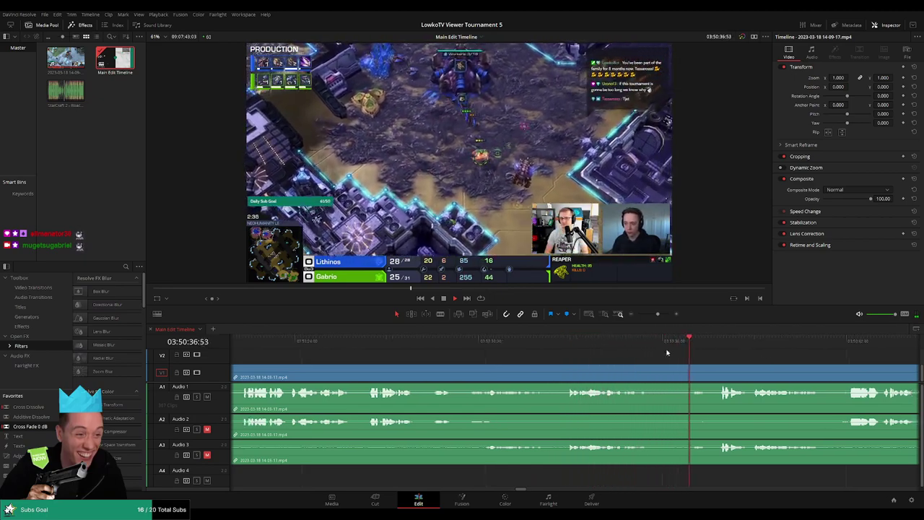
scroll(517, 342, right, 4)
scroll(548, 349, right, 2)
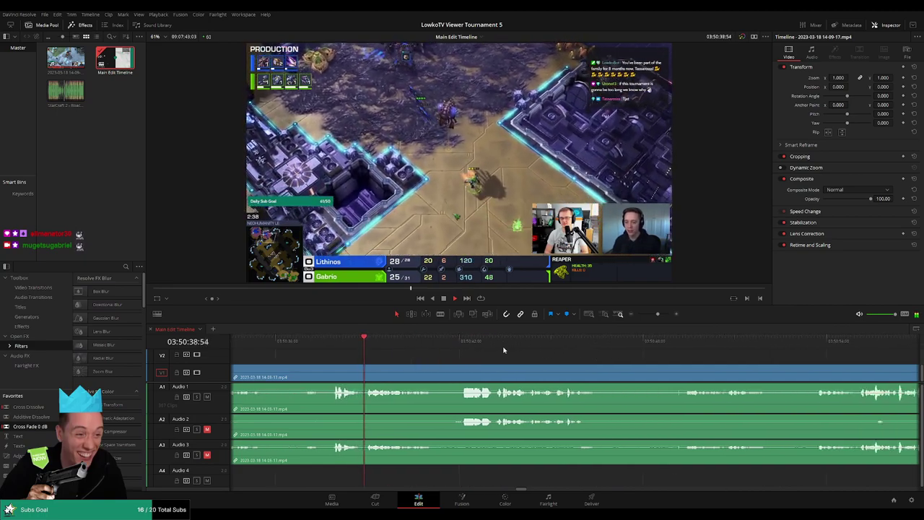
scroll(473, 353, right, 1)
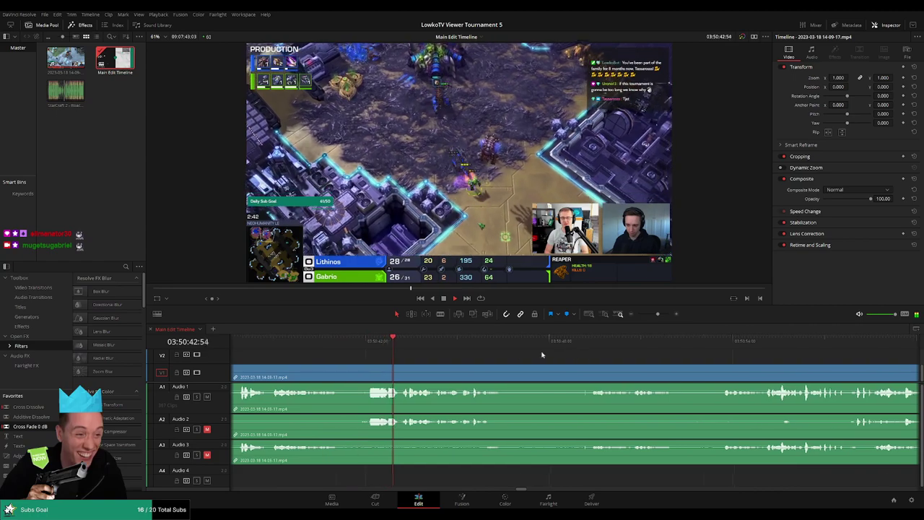
scroll(534, 354, right, 1)
scroll(505, 354, right, 1)
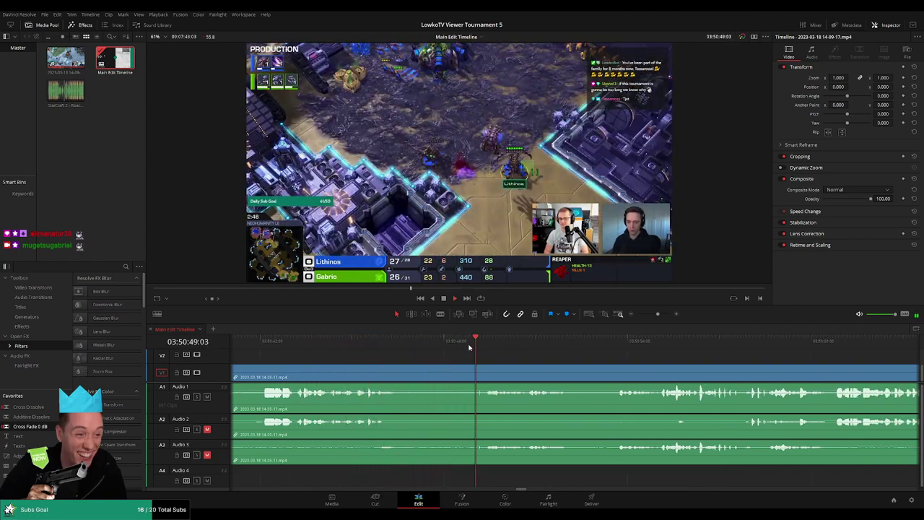
Step: Cut at the playhead and remove the sliver of footage right after it
key(ctrl+b)
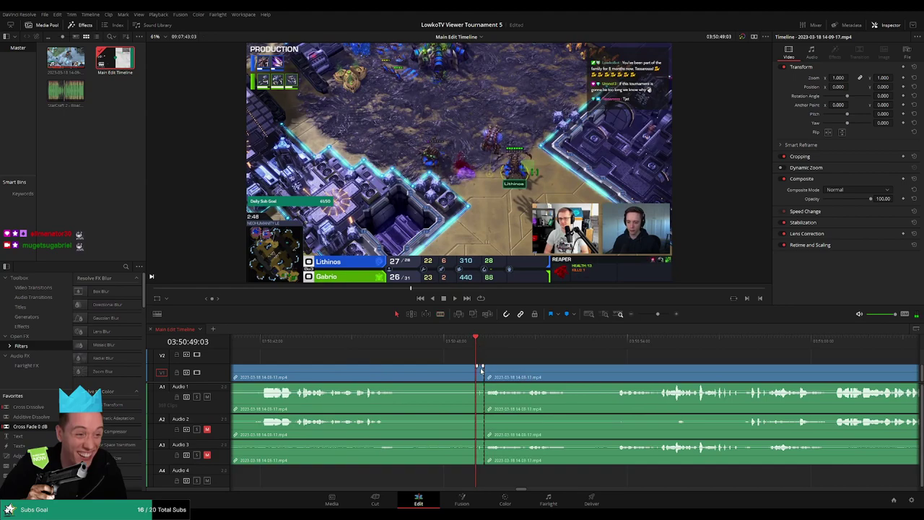
drag(480, 368, 471, 368)
key(space)
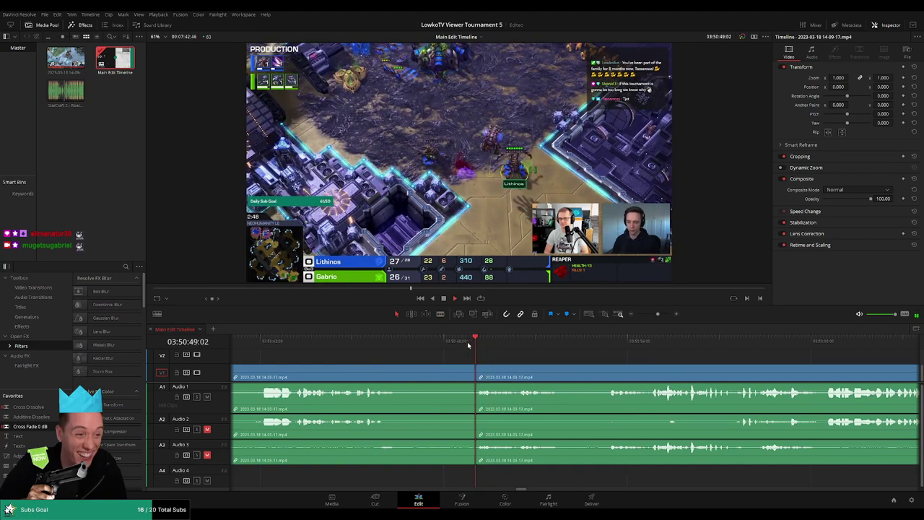
scroll(548, 361, right, 3)
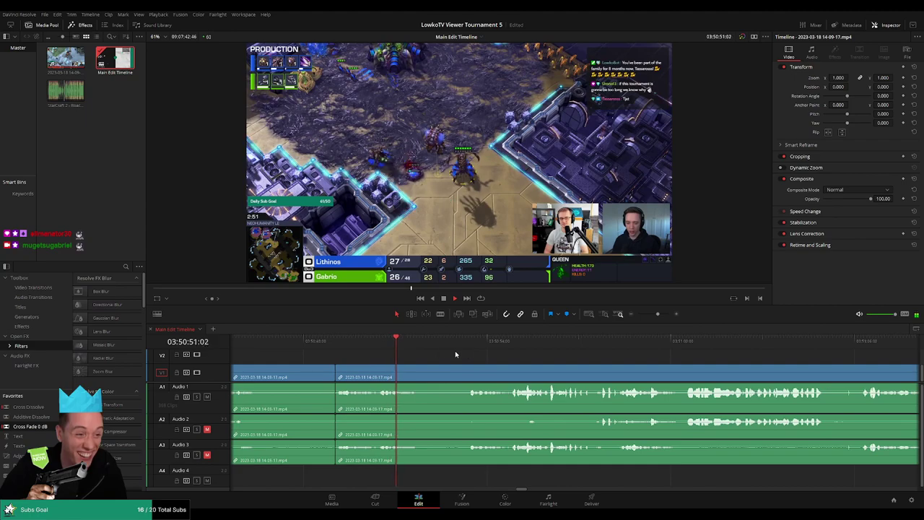
click(454, 345)
scroll(513, 358, right, 2)
Step: Zoom the timeline out and split the clips at 03:51:05
drag(683, 318, 656, 316)
scroll(513, 367, right, 8)
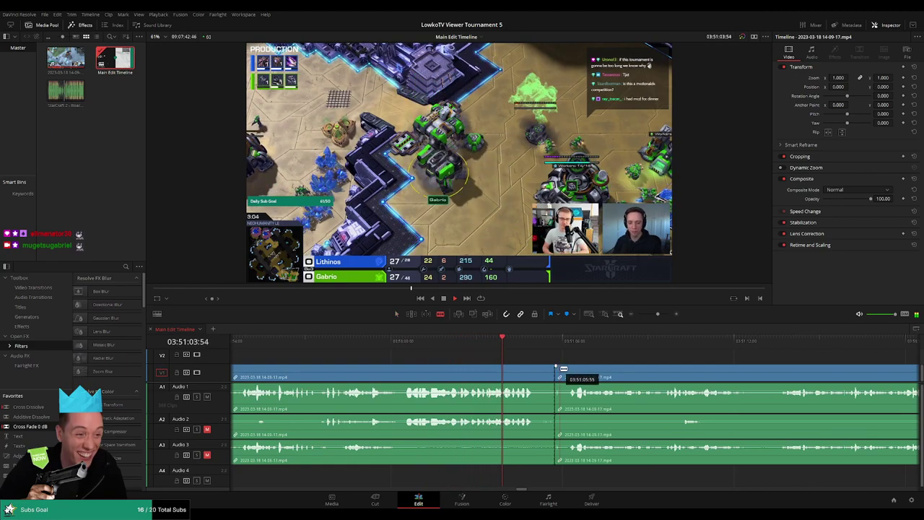
click(558, 370)
key(a)
click(534, 361)
Step: Blade both ends of the dead moment near 03:51:21 and select the piece between
scroll(532, 360, right, 5)
scroll(562, 364, right, 4)
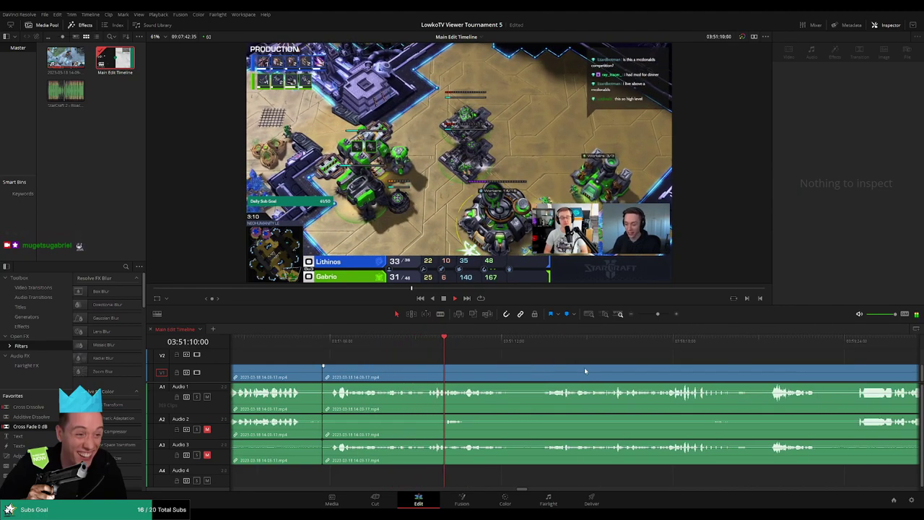
scroll(570, 367, right, 2)
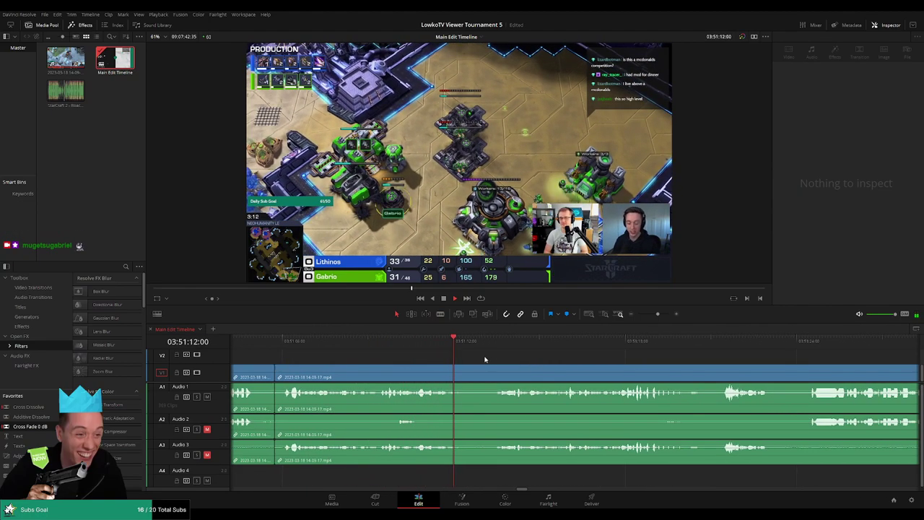
click(489, 341)
scroll(516, 363, right, 4)
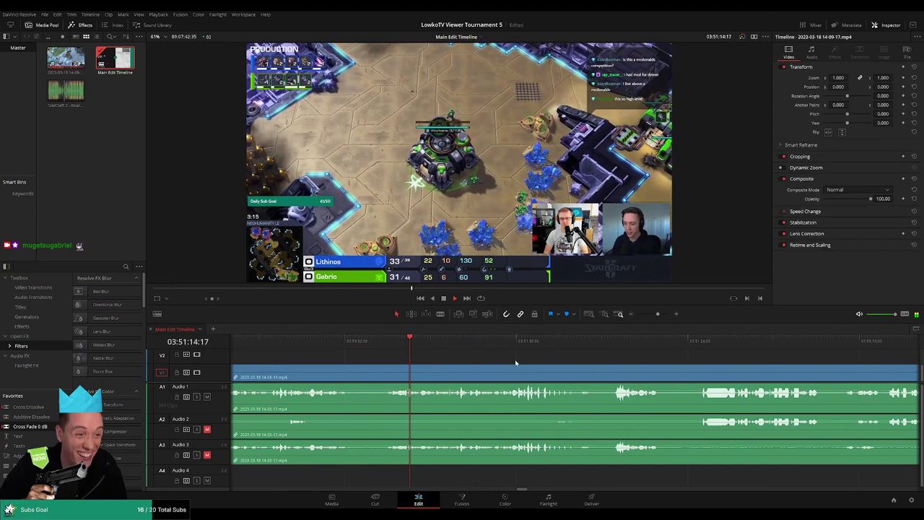
scroll(516, 363, right, 3)
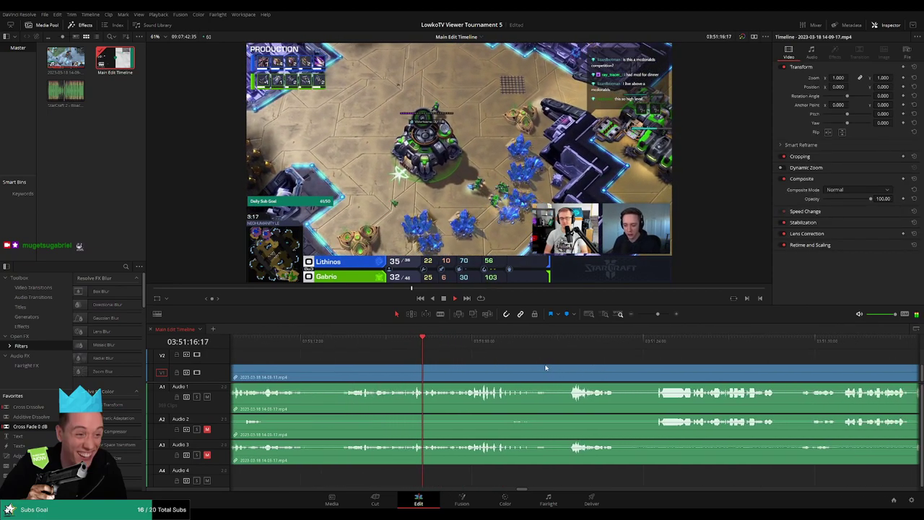
scroll(523, 360, right, 3)
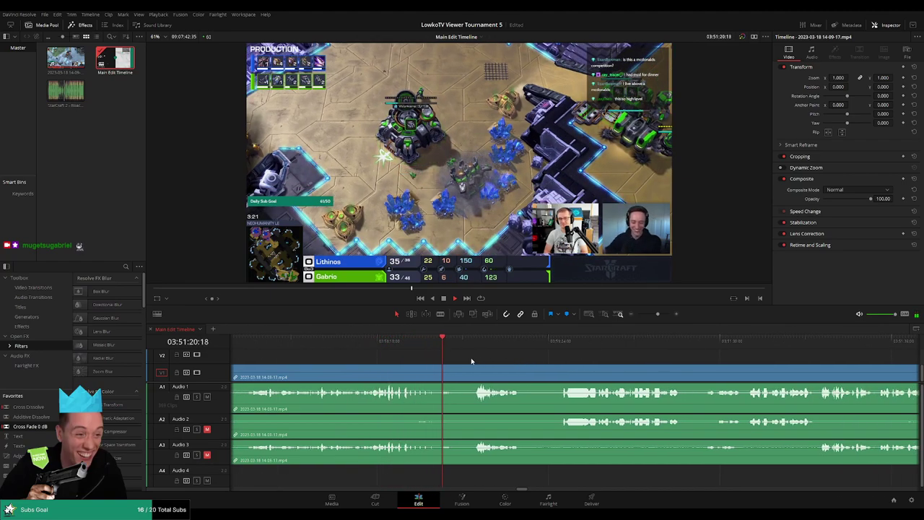
click(438, 373)
click(471, 373)
key(a)
click(462, 374)
Step: Ripple-delete the selected piece near 03:51:21 and play back across the new join
key(Delete)
mouse_move(462, 341)
mouse_down()
mouse_move(426, 347)
mouse_move(454, 352)
mouse_up()
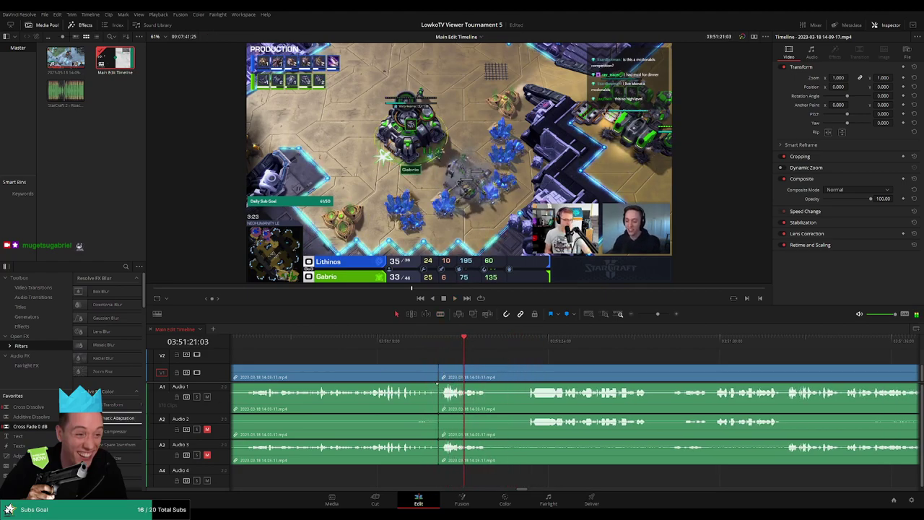
scroll(373, 411, left, 1)
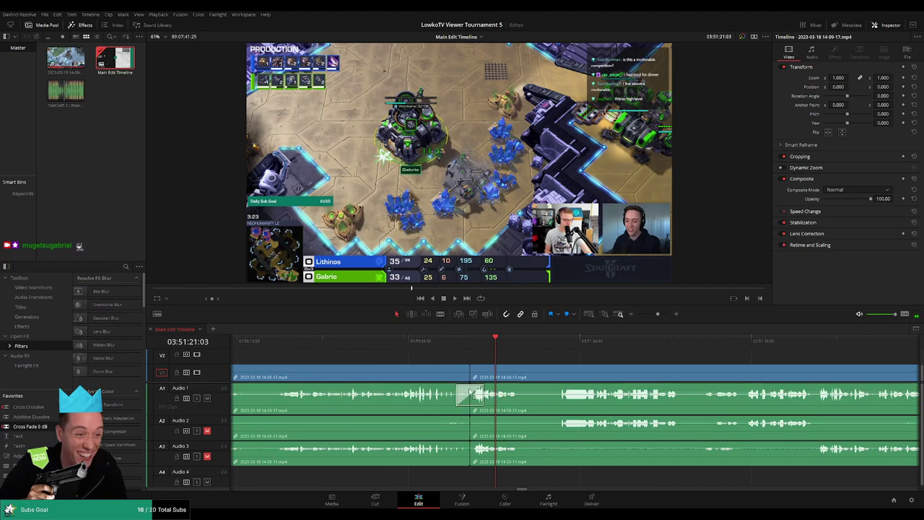
click(455, 342)
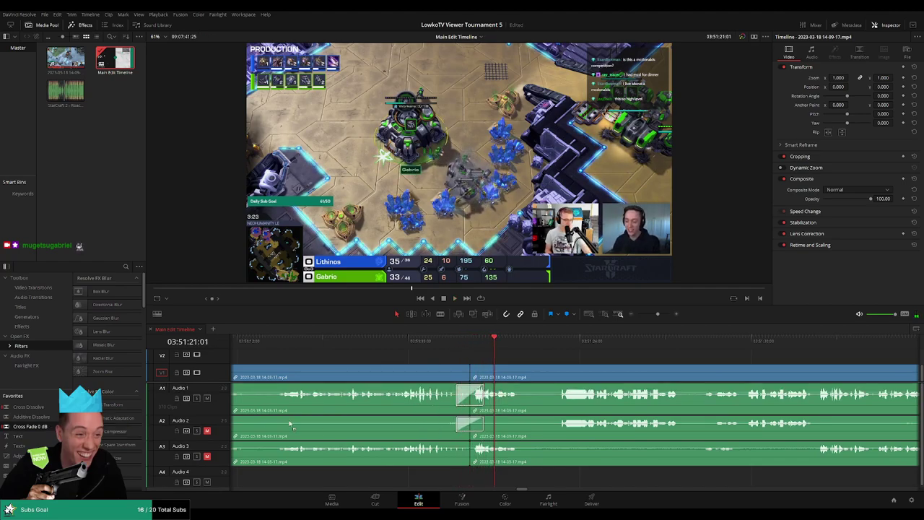
scroll(493, 453, left, 1)
key(space)
scroll(465, 353, right, 5)
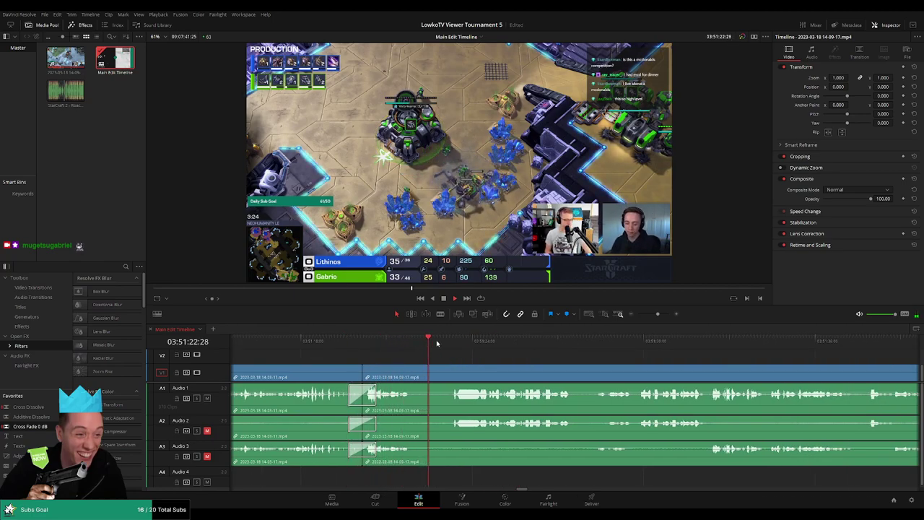
scroll(491, 360, right, 4)
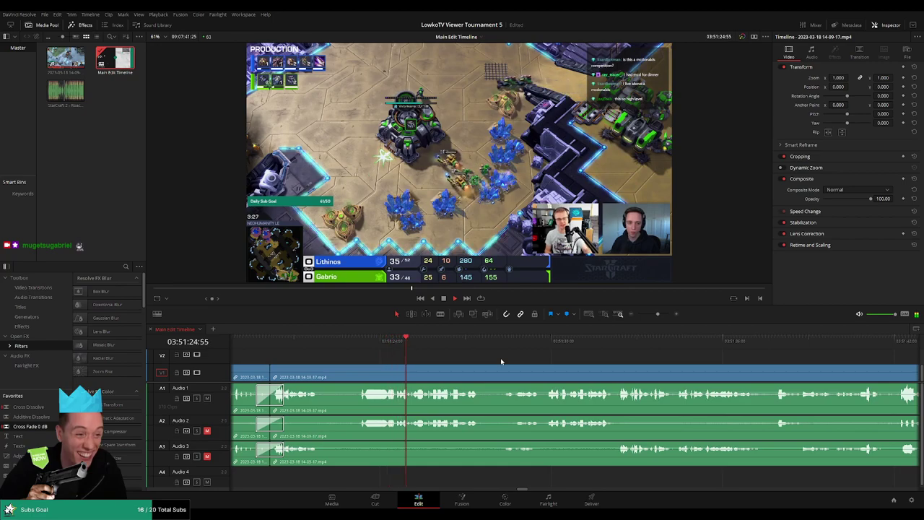
key(space)
scroll(441, 357, right, 5)
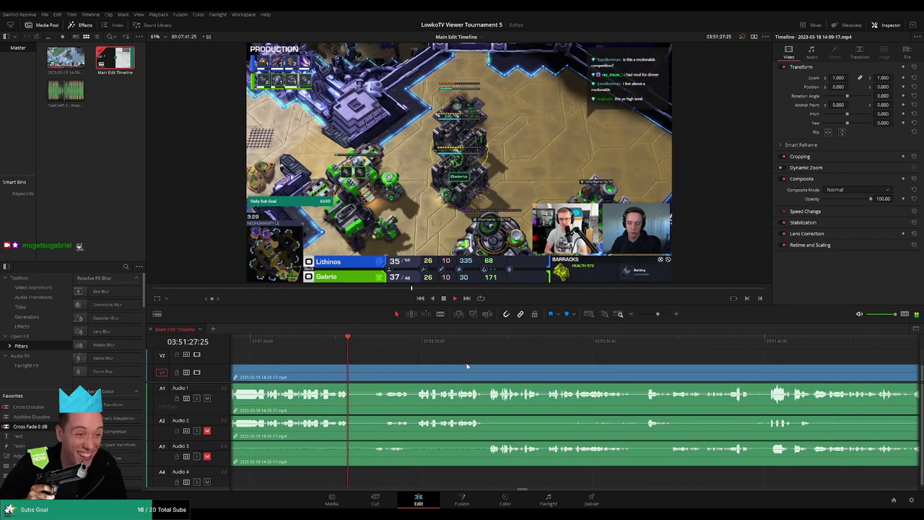
scroll(462, 362, right, 2)
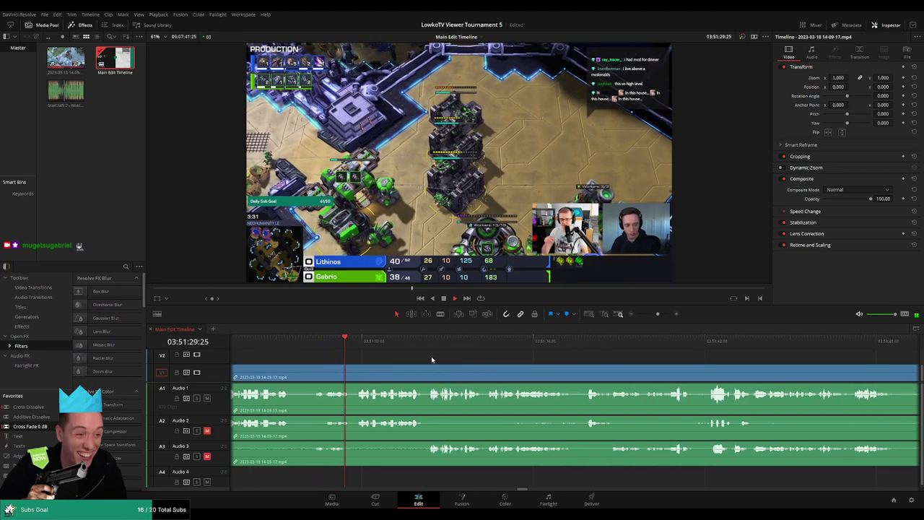
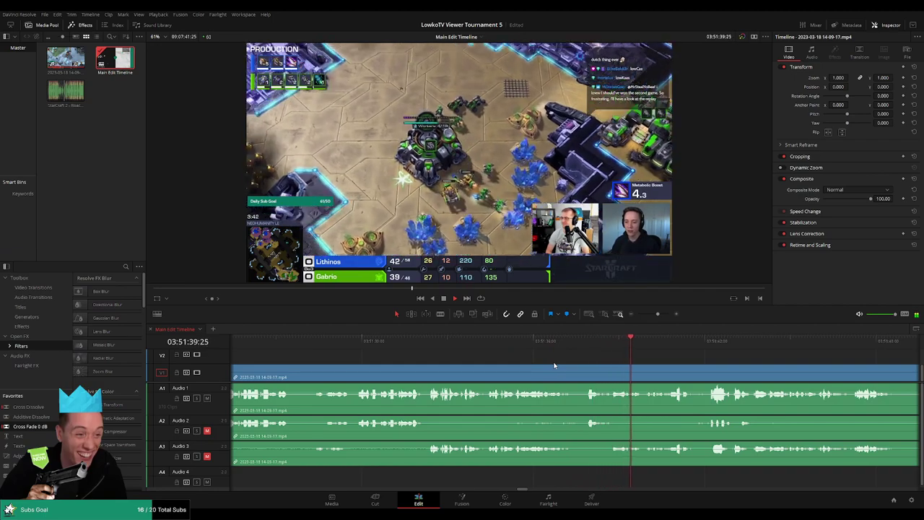
Step: Blade the stream clips at 03:51:40:06 and 03:51:40:21, then drop Roach Quotes.mp3 onto Audio 4 there
drag(640, 341, 589, 346)
key(b)
click(594, 371)
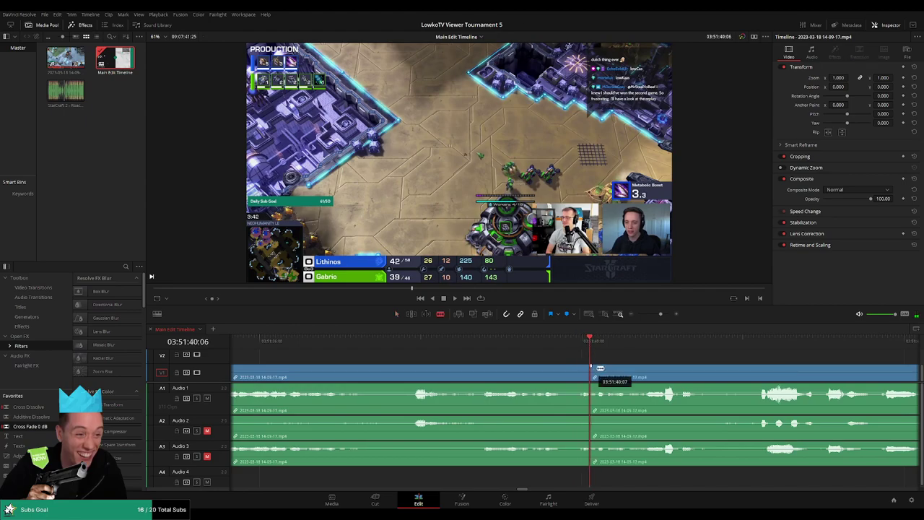
key(space)
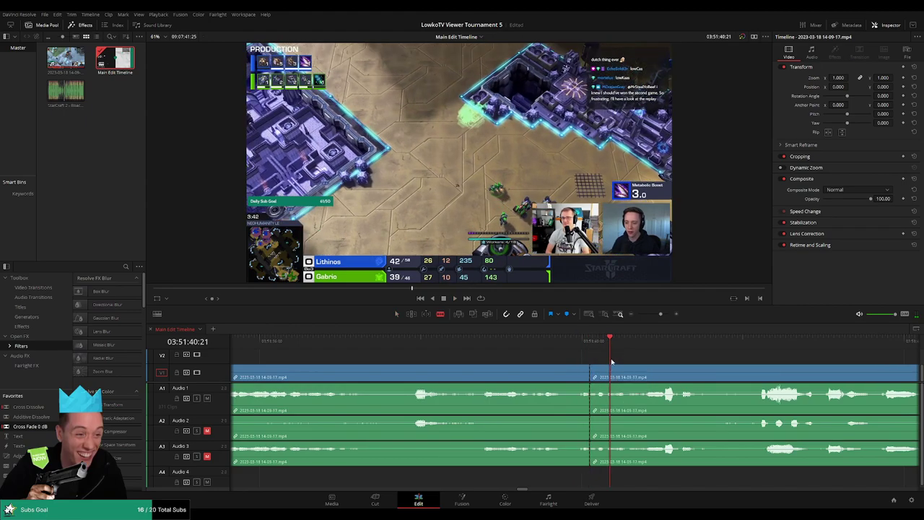
click(613, 374)
key(a)
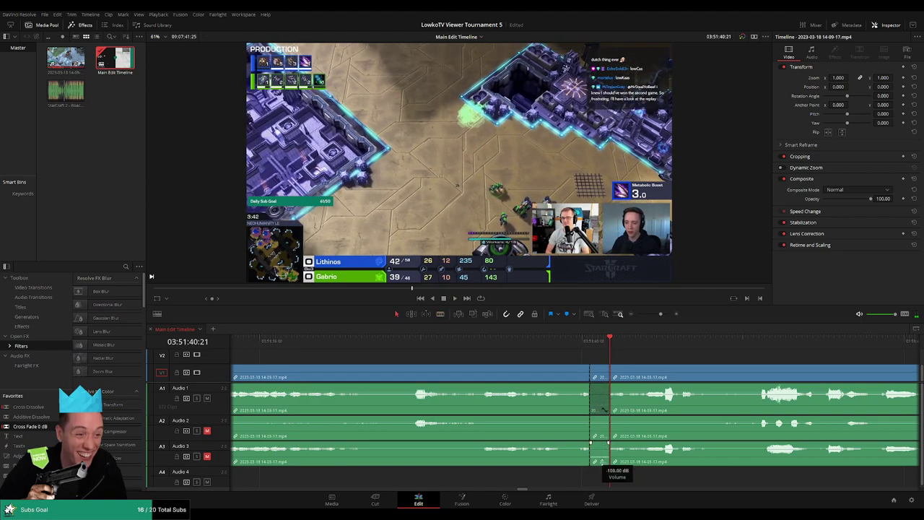
drag(67, 101, 596, 476)
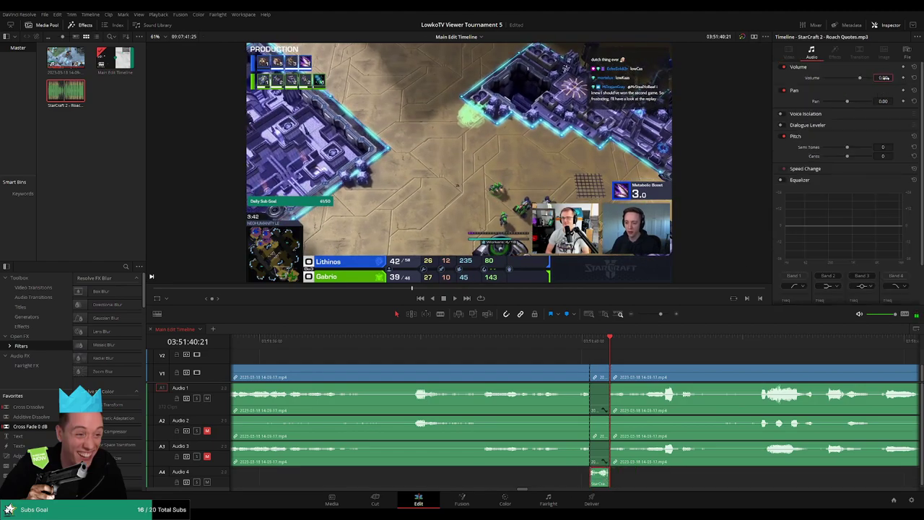
Step: Preview the join, then select the dull run of clips before it and ripple-delete them
click(553, 340)
key(space)
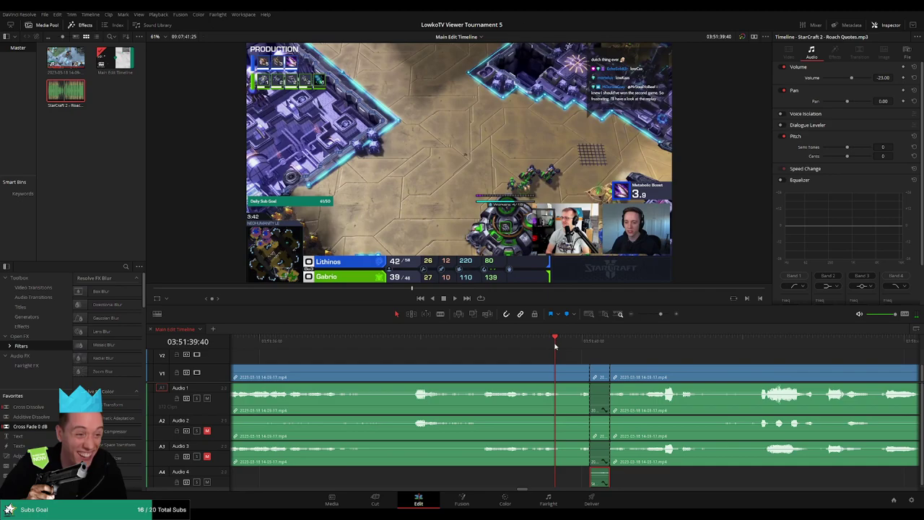
drag(662, 313, 656, 316)
scroll(537, 367, left, 5)
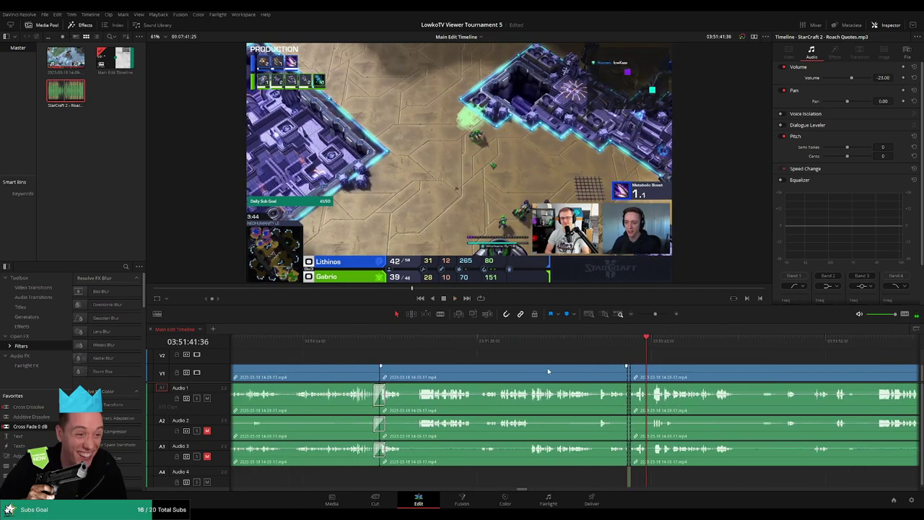
drag(864, 359, 408, 378)
drag(655, 314, 650, 315)
mouse_move(392, 358)
mouse_down()
mouse_move(558, 383)
mouse_move(570, 396)
mouse_up()
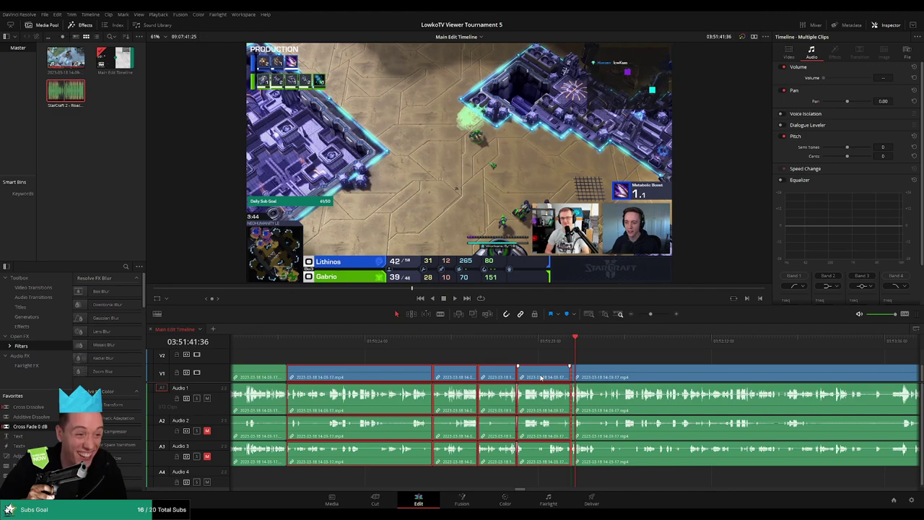
key(Delete)
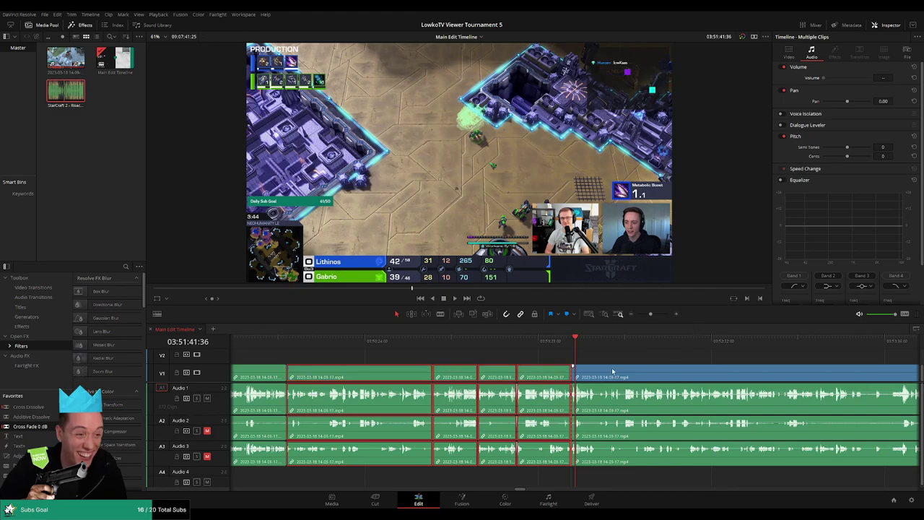
Step: Zoom back in on the new join and replay it to check the result
click(662, 314)
key(space)
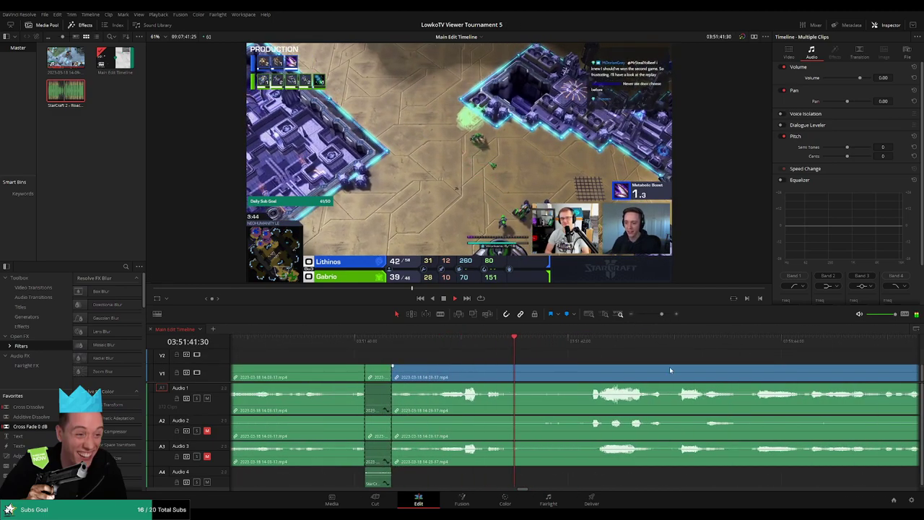
scroll(668, 369, down, 2)
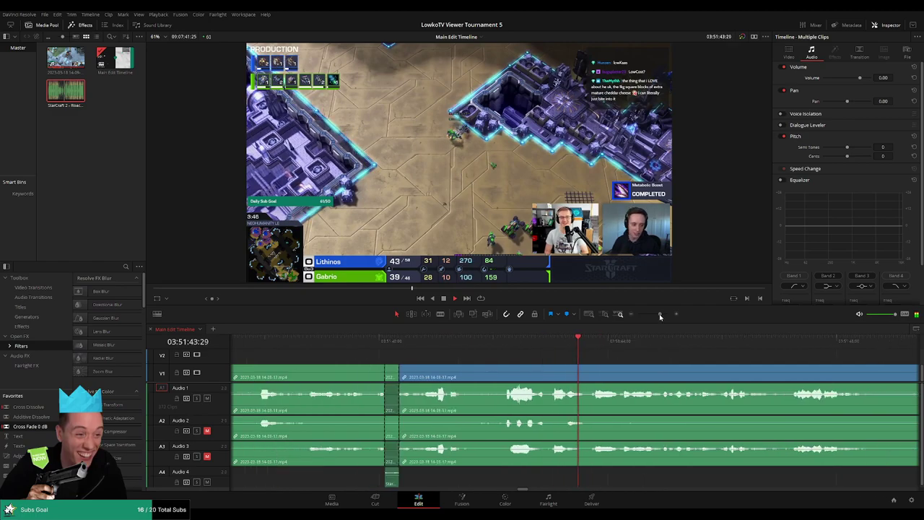
scroll(659, 315, down, 1)
click(545, 342)
click(517, 342)
scroll(556, 358, right, 2)
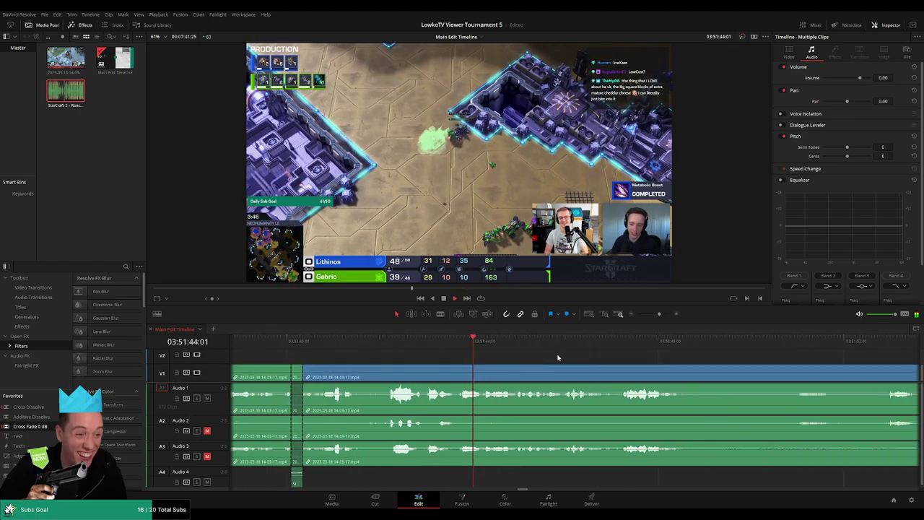
scroll(518, 353, right, 2)
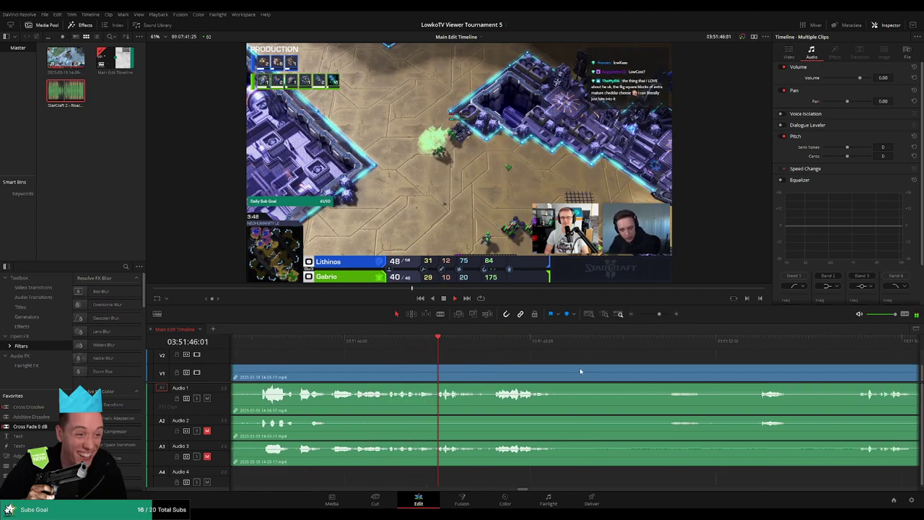
scroll(523, 356, right, 2)
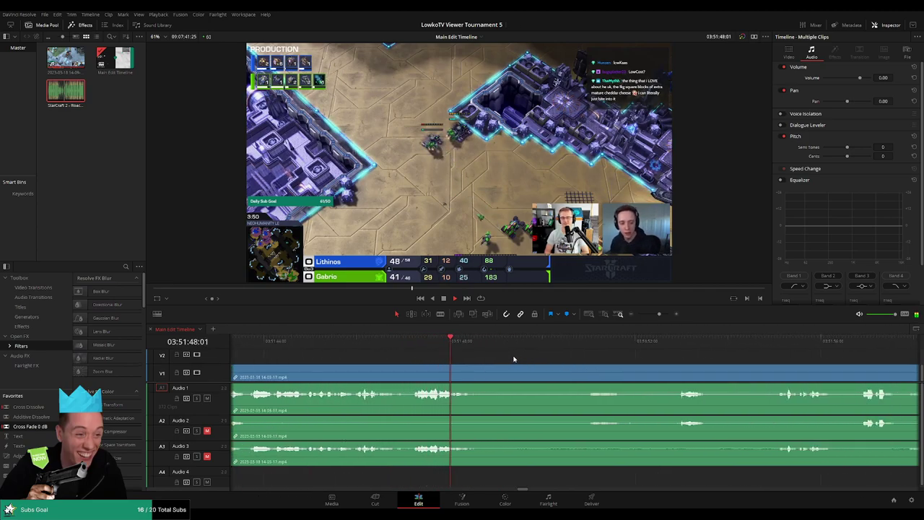
Step: Blade both ends of the next dull stretch and ripple-delete it
key(b)
click(496, 375)
click(596, 338)
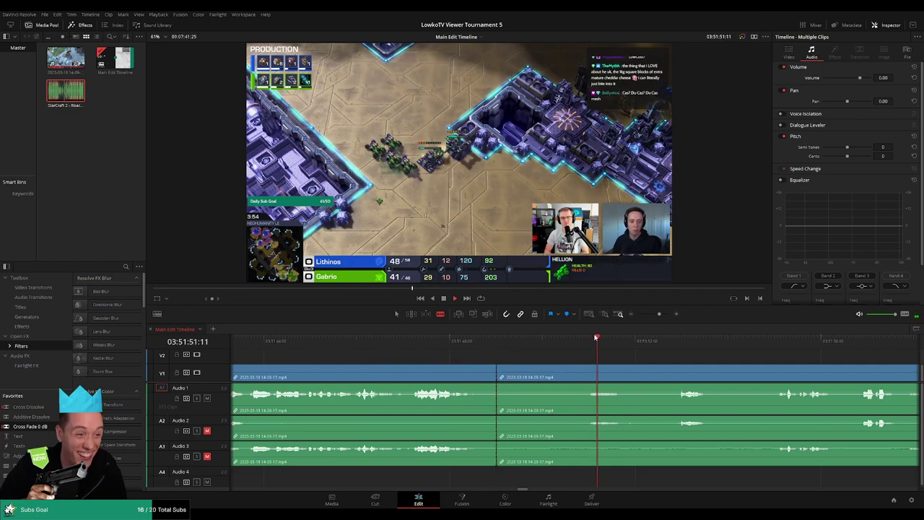
click(676, 373)
key(a)
click(635, 376)
key(Delete)
Step: Add Cross Fade 0 dB transitions to the audio tracks at the new join and play it back
click(477, 344)
key(space)
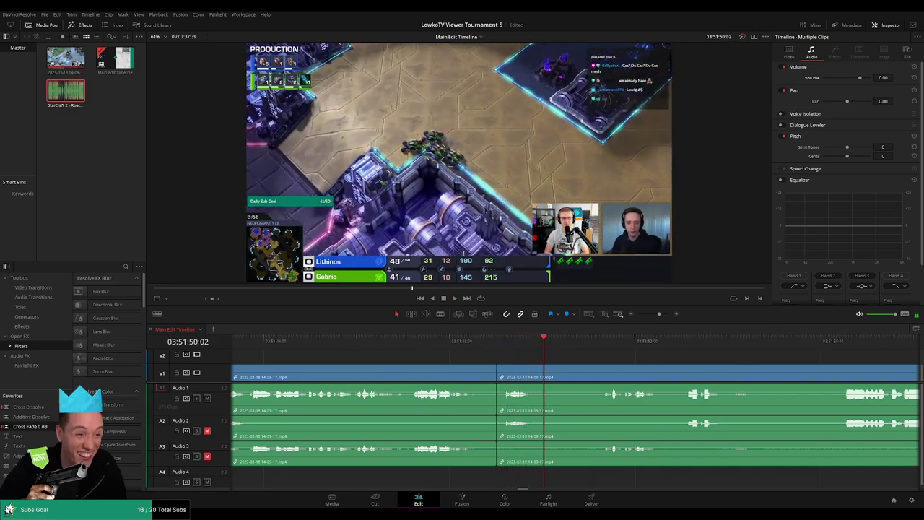
drag(504, 417, 526, 435)
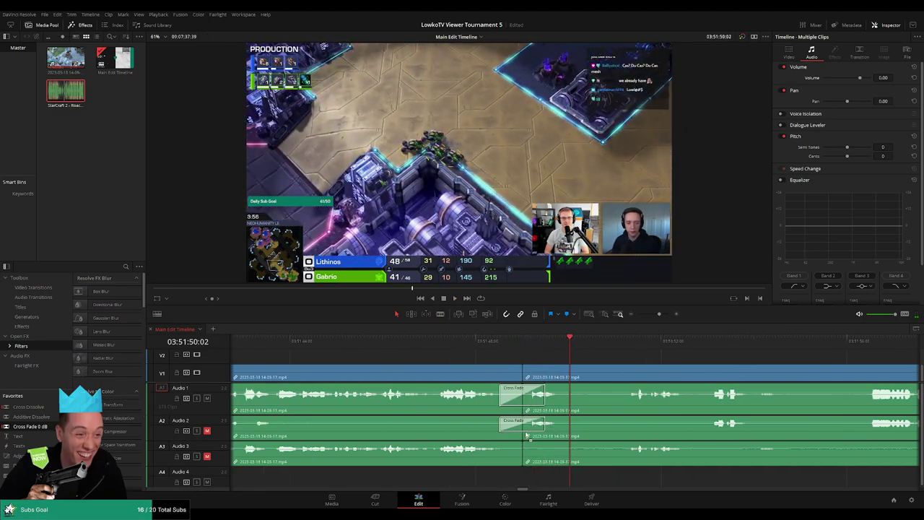
drag(43, 430, 554, 452)
click(520, 351)
key(space)
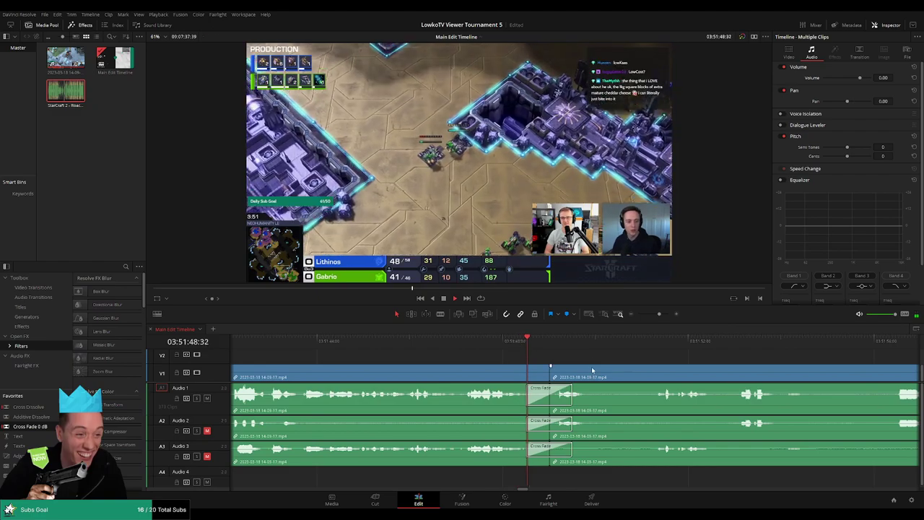
key(ctrl+minus)
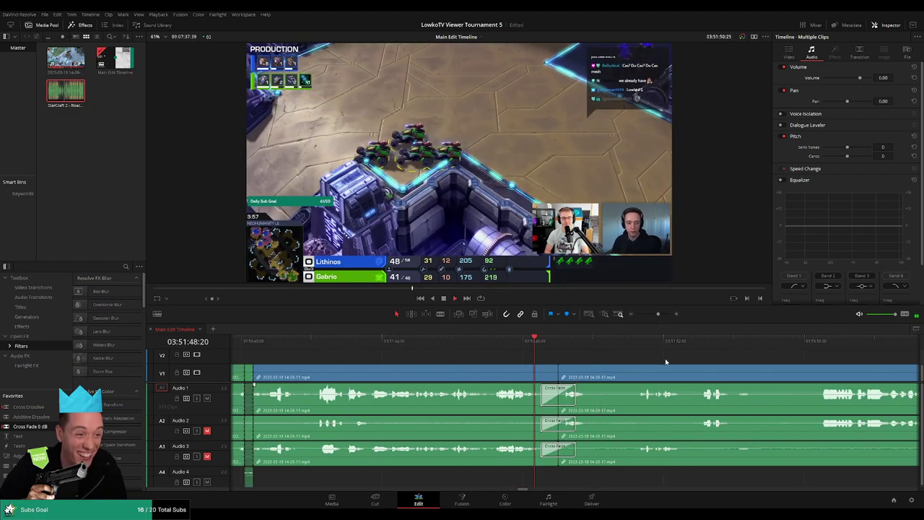
scroll(490, 358, right, 3)
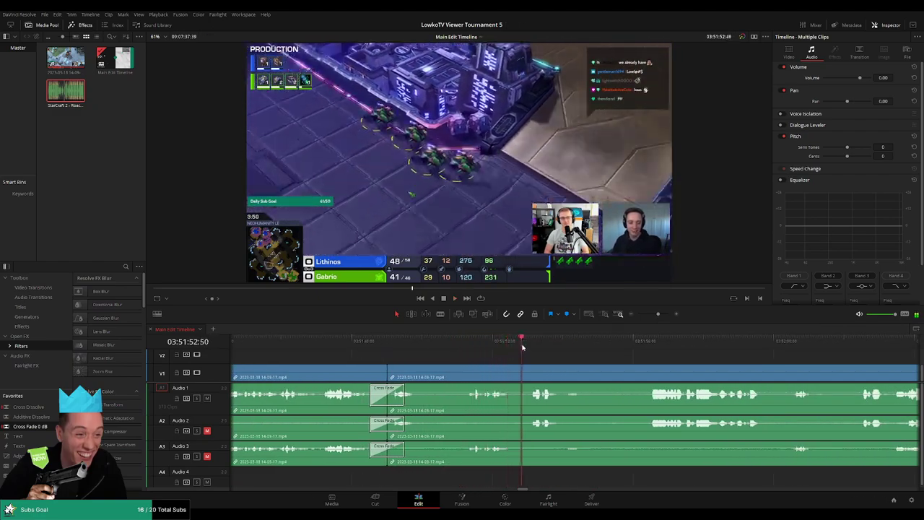
Step: Play and scroll ahead through the match past 03:53:16 to find the next dull stretch
scroll(505, 357, right, 2)
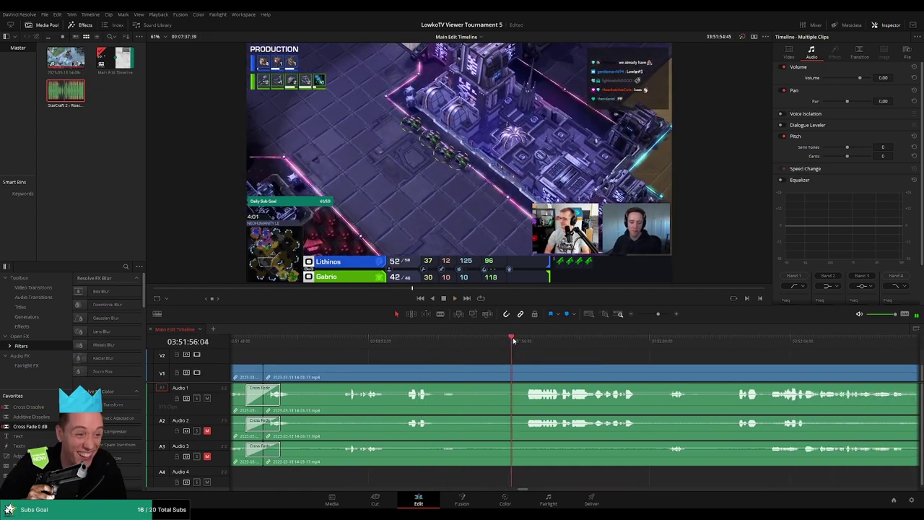
scroll(577, 359, right, 2)
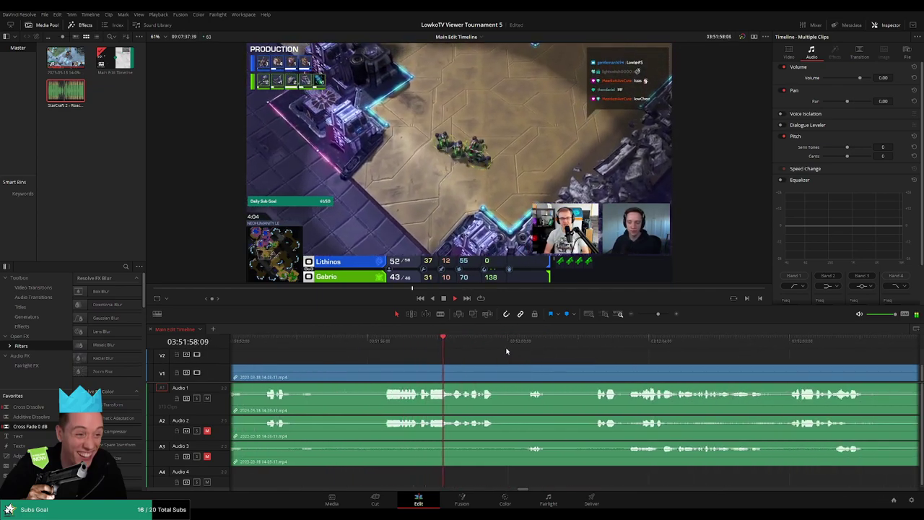
scroll(508, 353, right, 1)
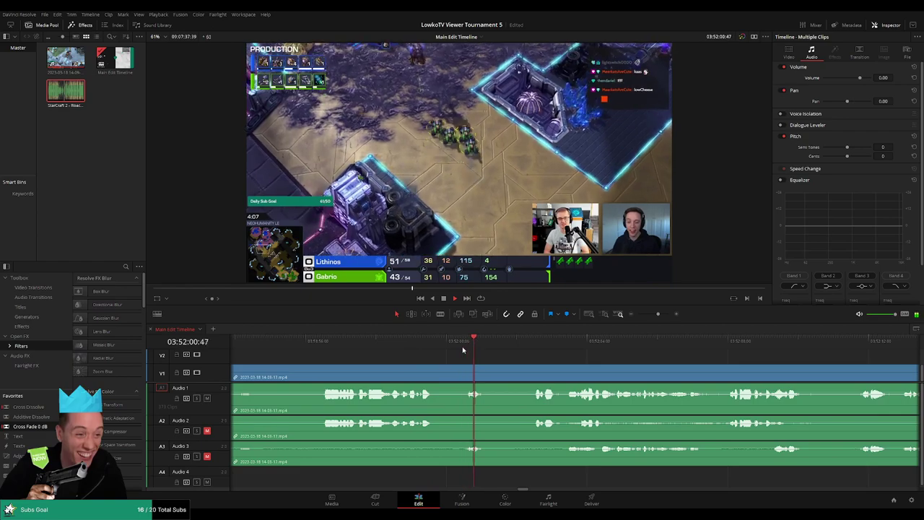
scroll(517, 361, right, 2)
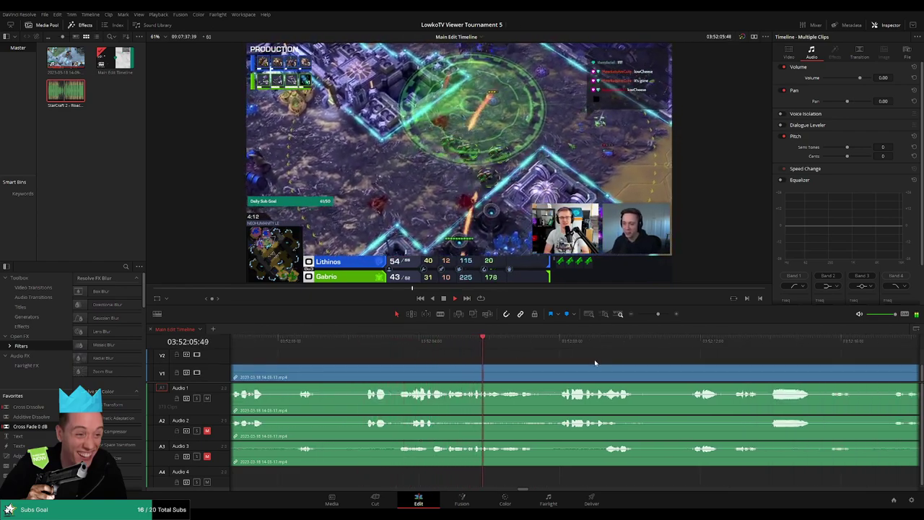
scroll(596, 362, right, 3)
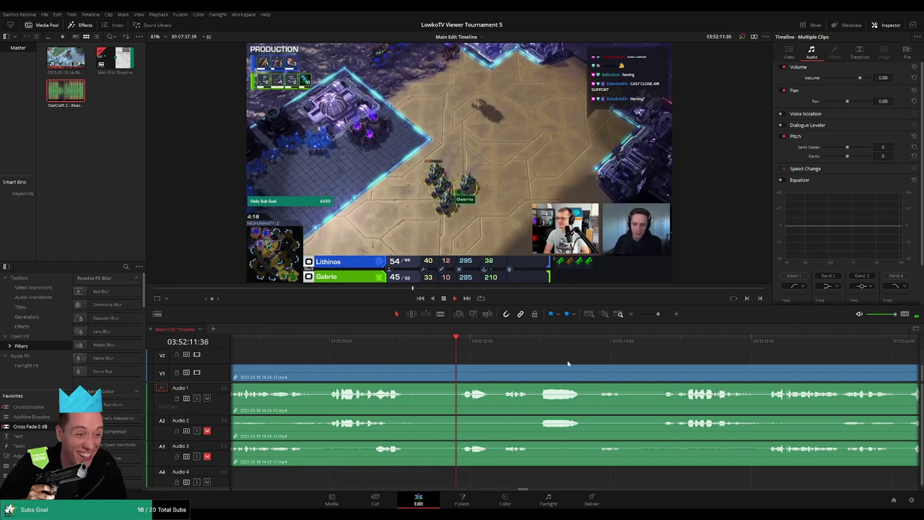
scroll(554, 363, right, 2)
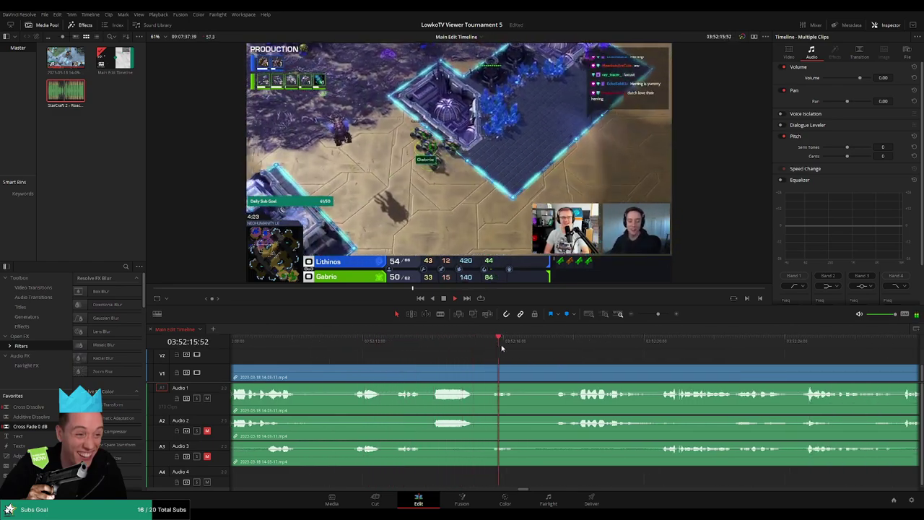
scroll(520, 357, right, 3)
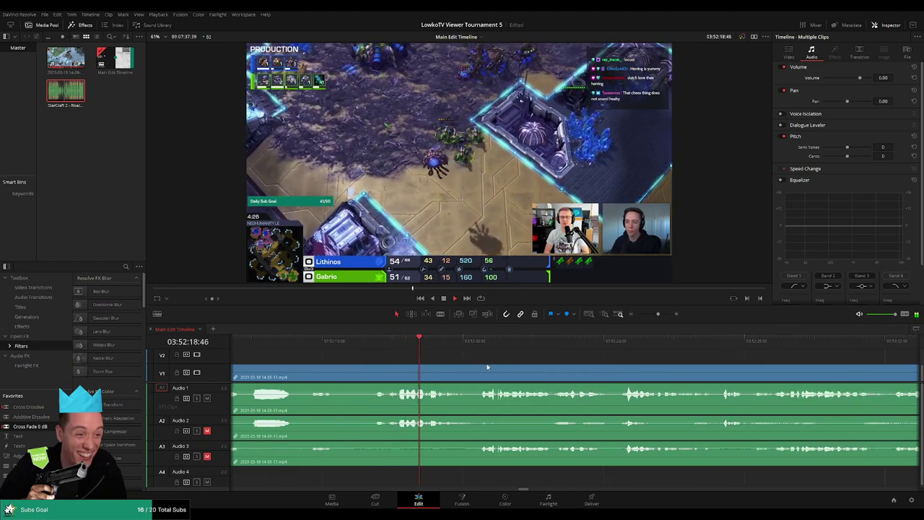
scroll(520, 369, right, 1)
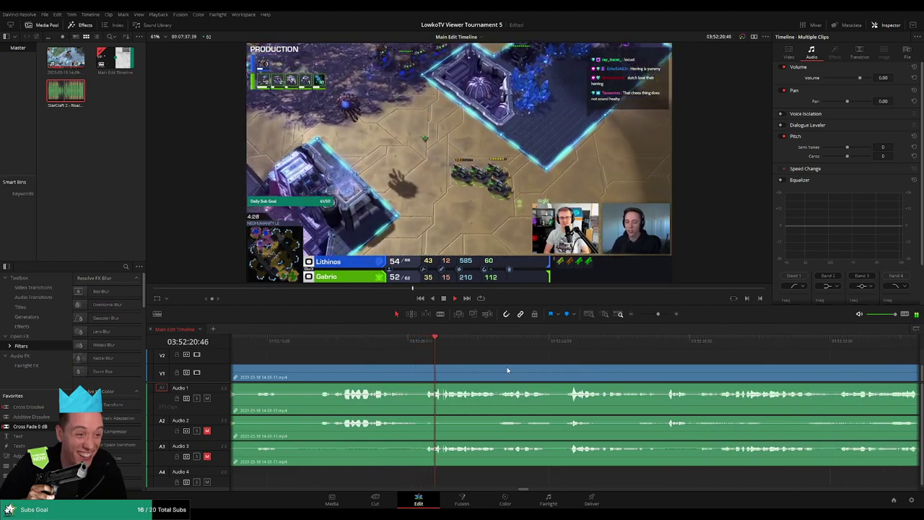
scroll(534, 367, right, 3)
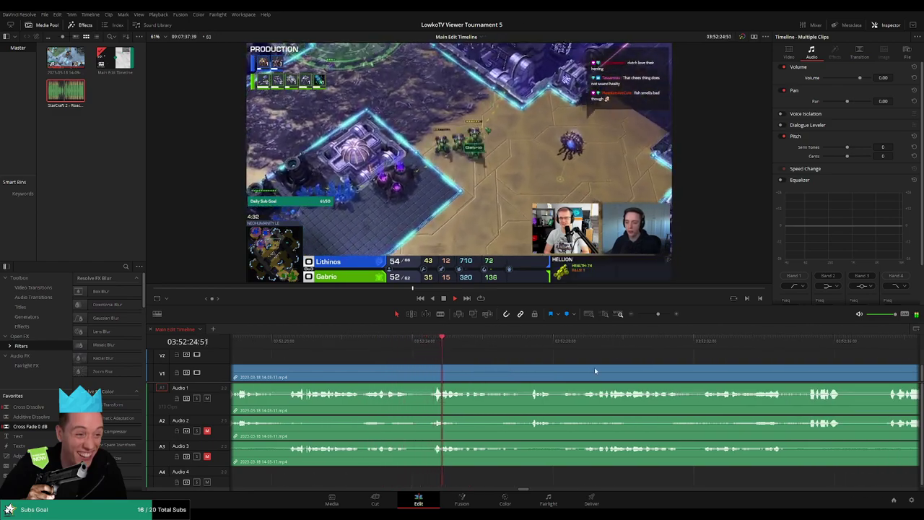
scroll(592, 370, right, 2)
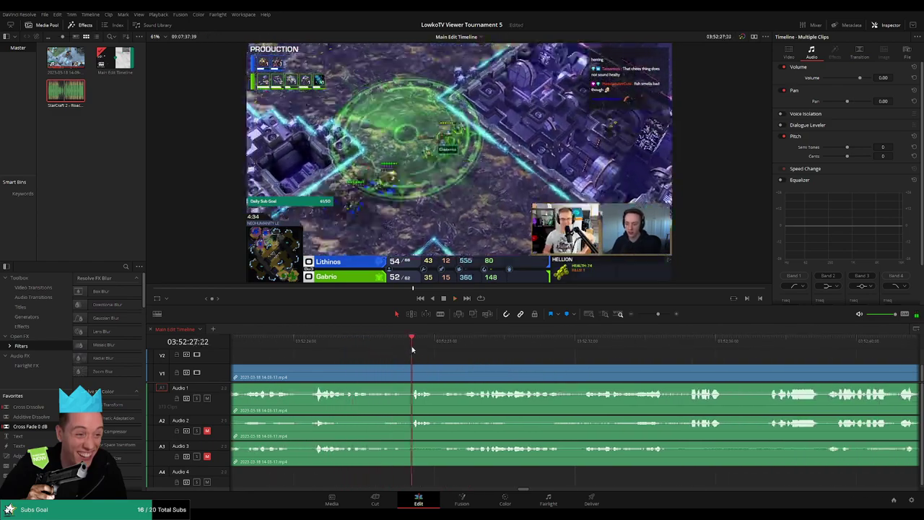
scroll(469, 357, right, 3)
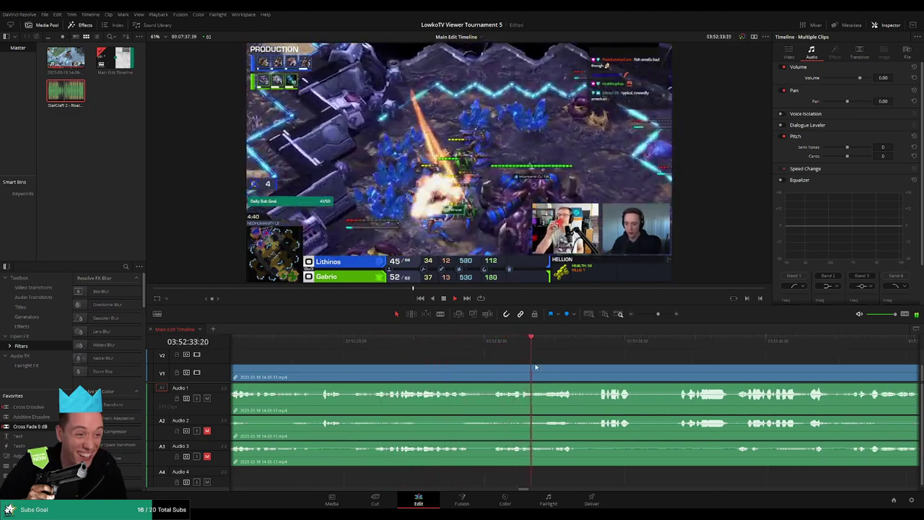
scroll(479, 361, right, 2)
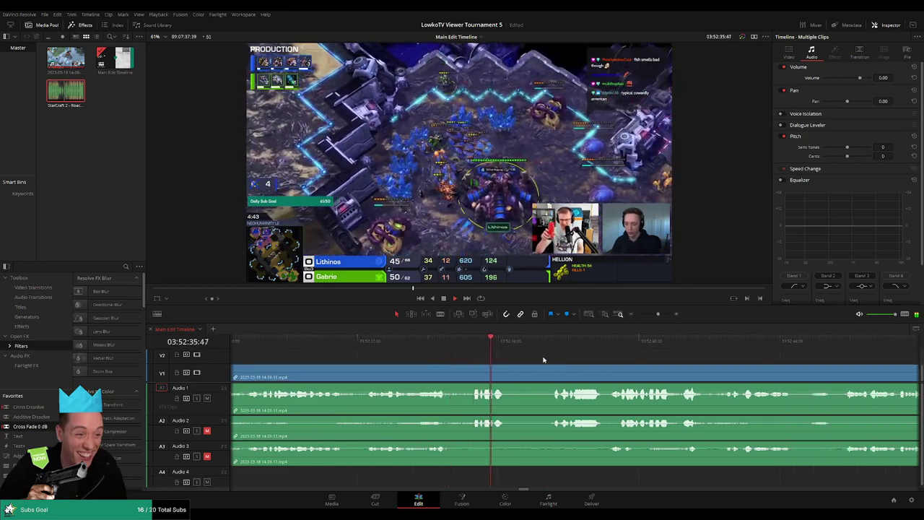
scroll(509, 357, right, 3)
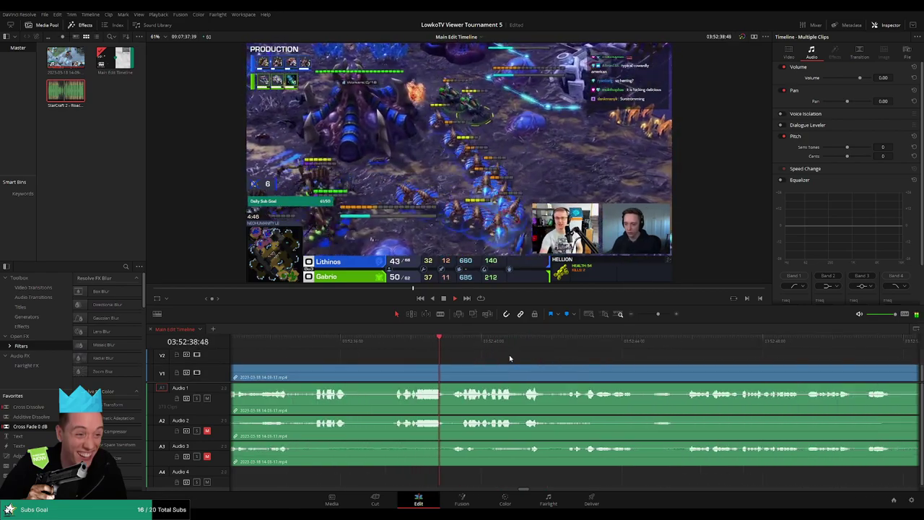
scroll(487, 363, right, 2)
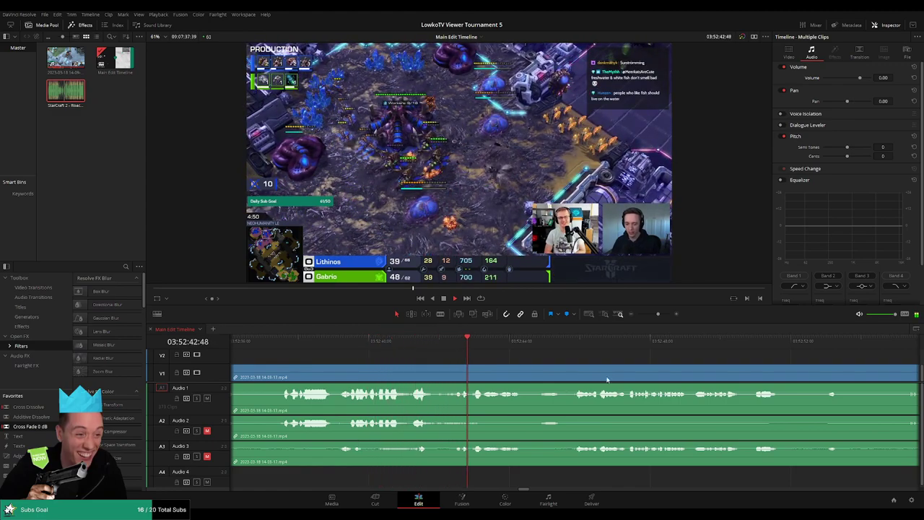
scroll(487, 365, right, 2)
click(431, 340)
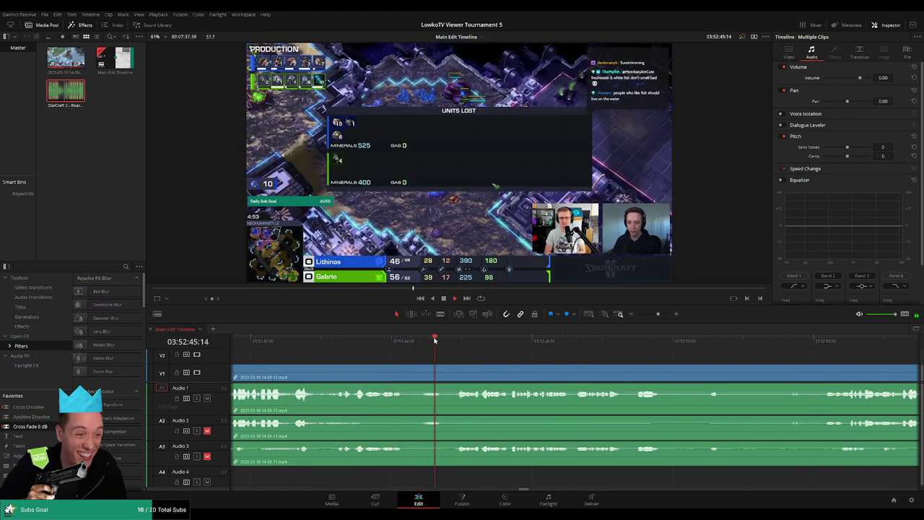
scroll(542, 363, right, 3)
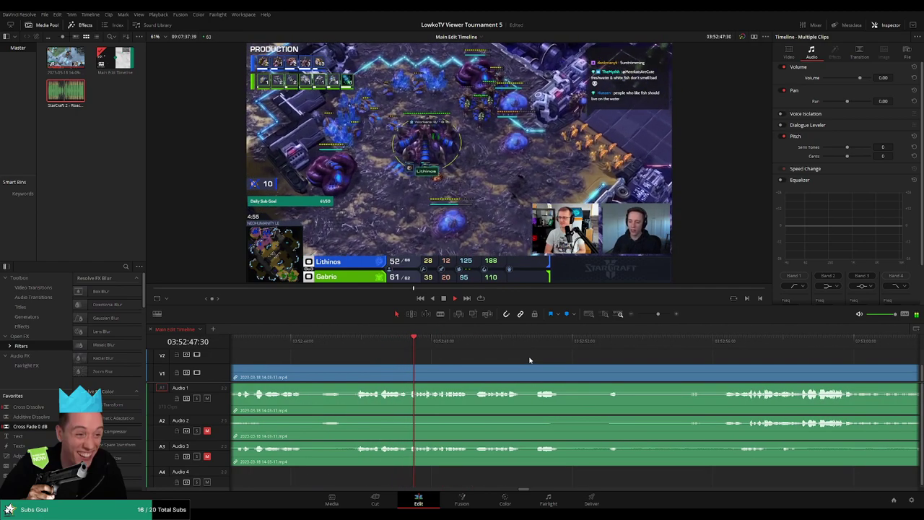
scroll(659, 317, up, 3)
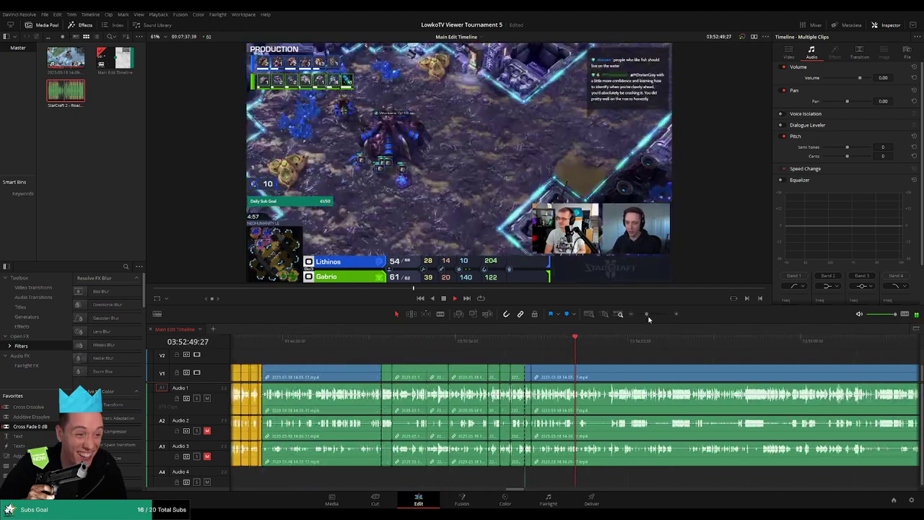
scroll(657, 319, up, 1)
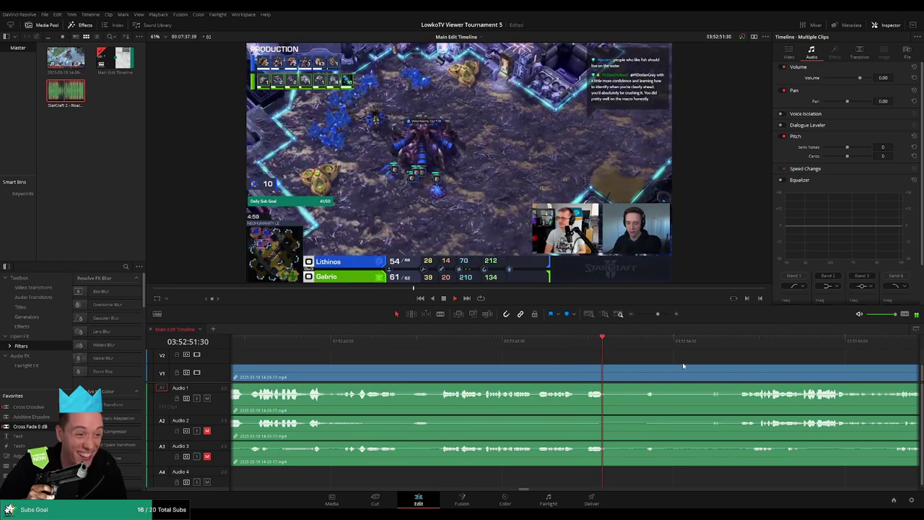
scroll(507, 353, right, 2)
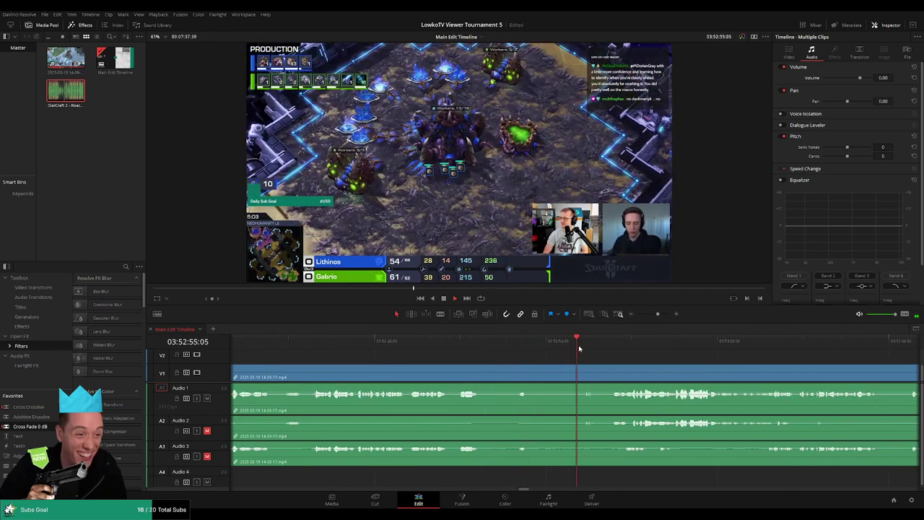
scroll(540, 361, right, 3)
scroll(560, 361, right, 2)
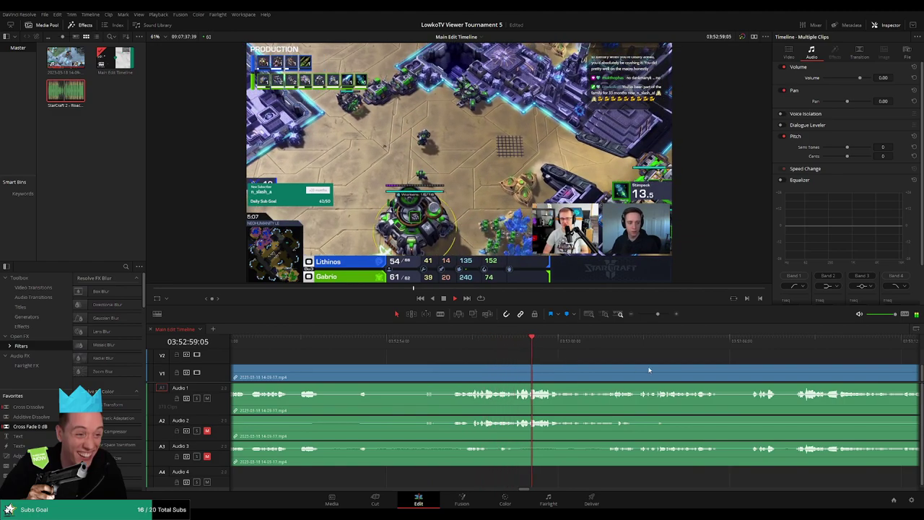
scroll(589, 364, right, 2)
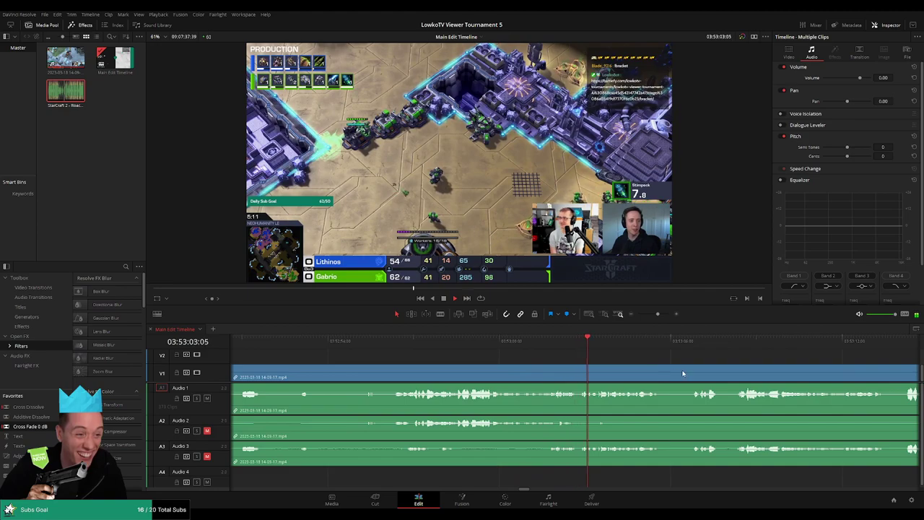
scroll(558, 366, right, 4)
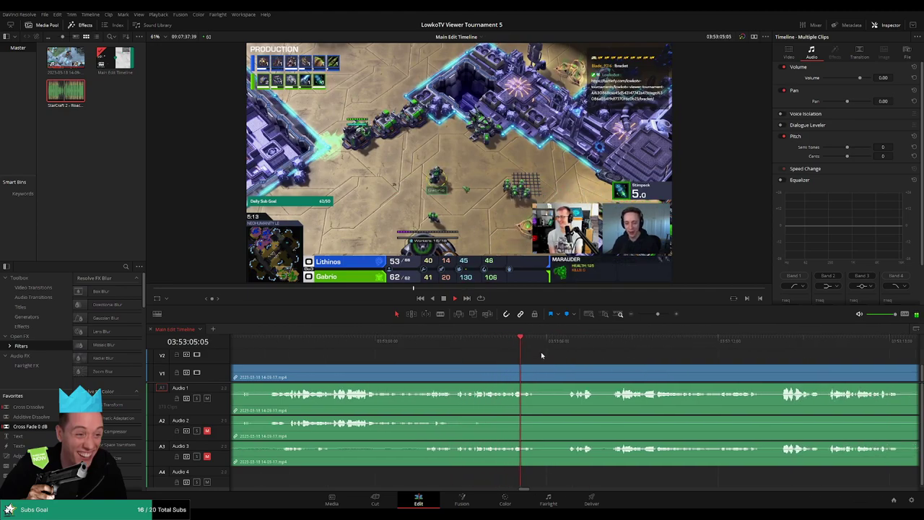
scroll(546, 356, right, 4)
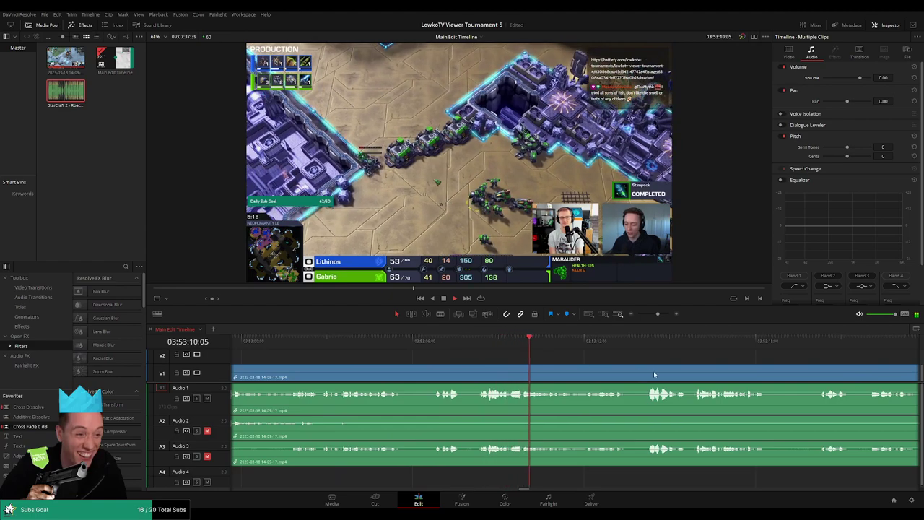
scroll(563, 365, right, 3)
scroll(548, 359, right, 3)
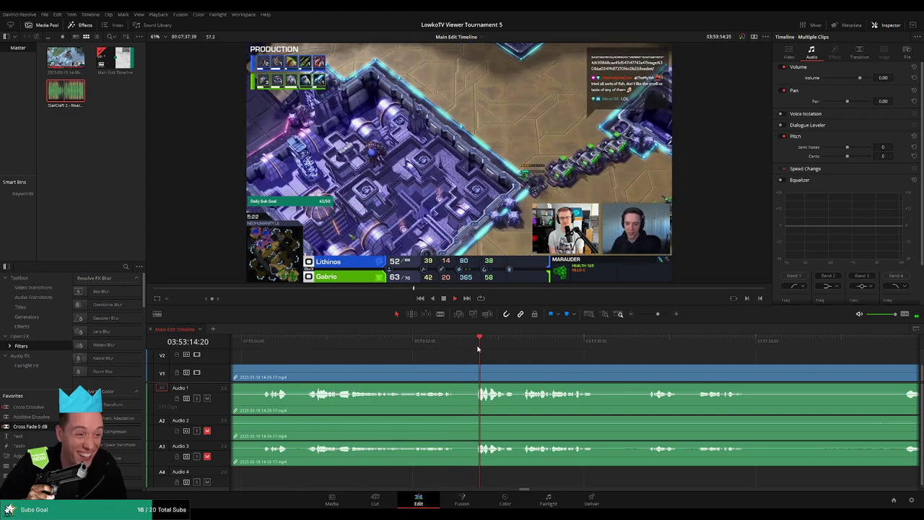
scroll(516, 364, right, 3)
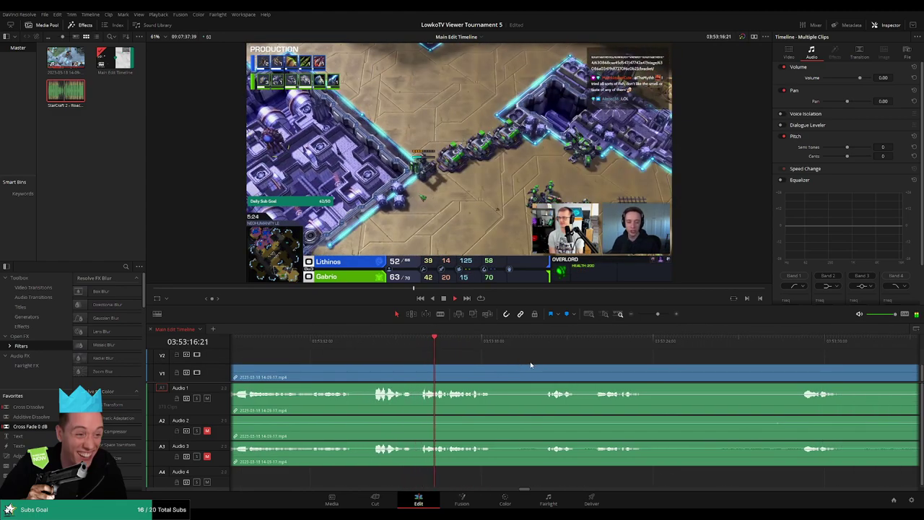
scroll(505, 369, right, 1)
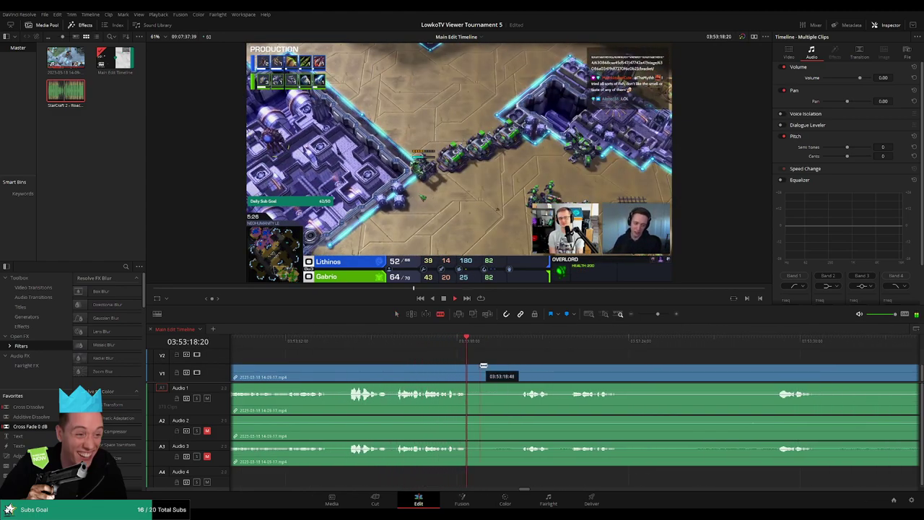
Step: Finish blading the first dull stretch, ripple-delete it, and jump back to check the join
click(519, 374)
key(a)
click(498, 374)
key(Delete)
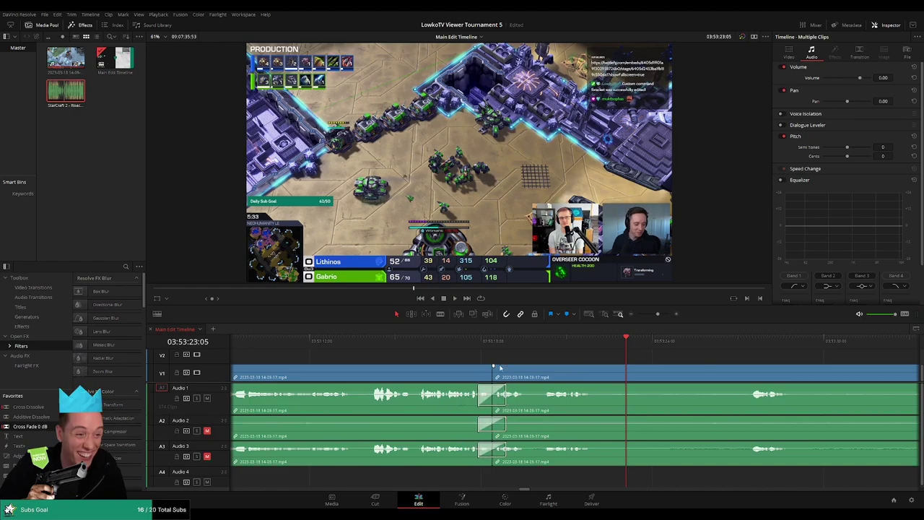
key(Up)
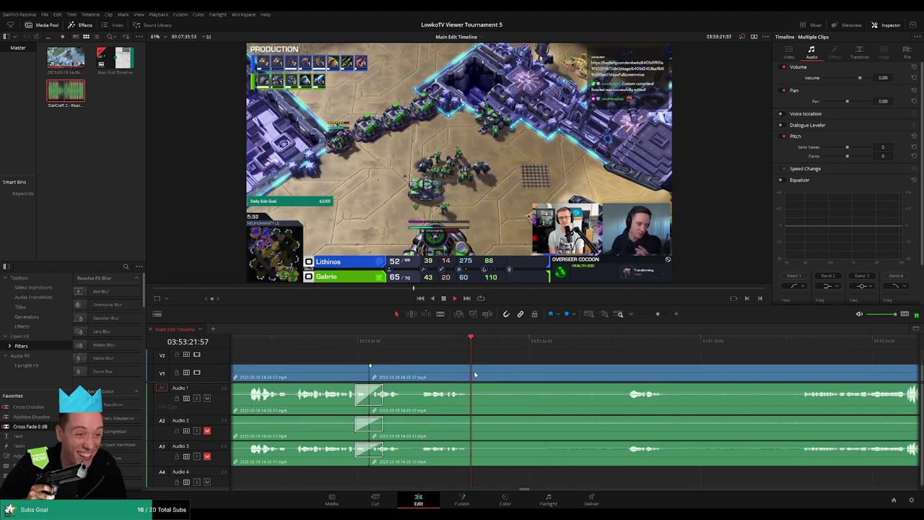
Step: Cut out a second dull stretch and add a Cross Fade 0 dB to the audio at that join
key(b)
click(471, 376)
click(625, 369)
key(a)
click(590, 375)
key(Delete)
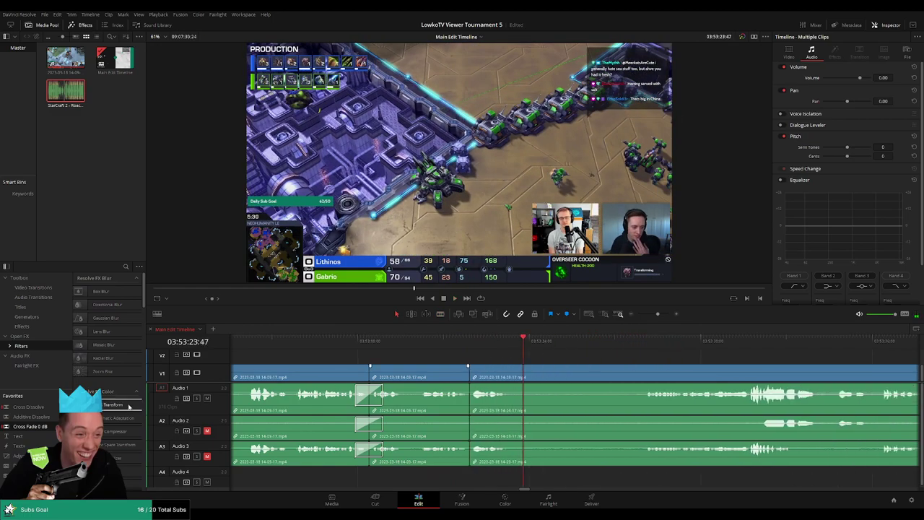
drag(24, 430, 499, 415)
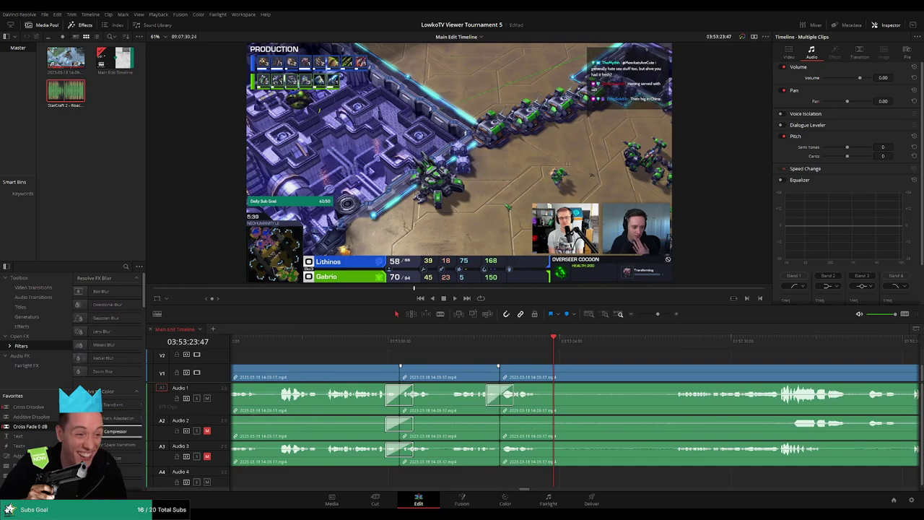
Step: Blade and ripple-delete a third dull stretch of the gameplay clip
scroll(415, 410, left, 2)
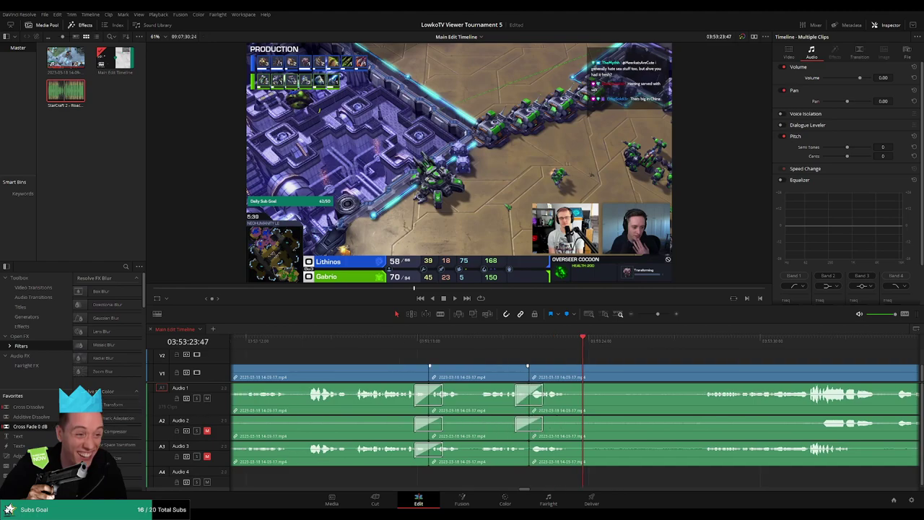
scroll(550, 453, left, 2)
scroll(638, 417, right, 12)
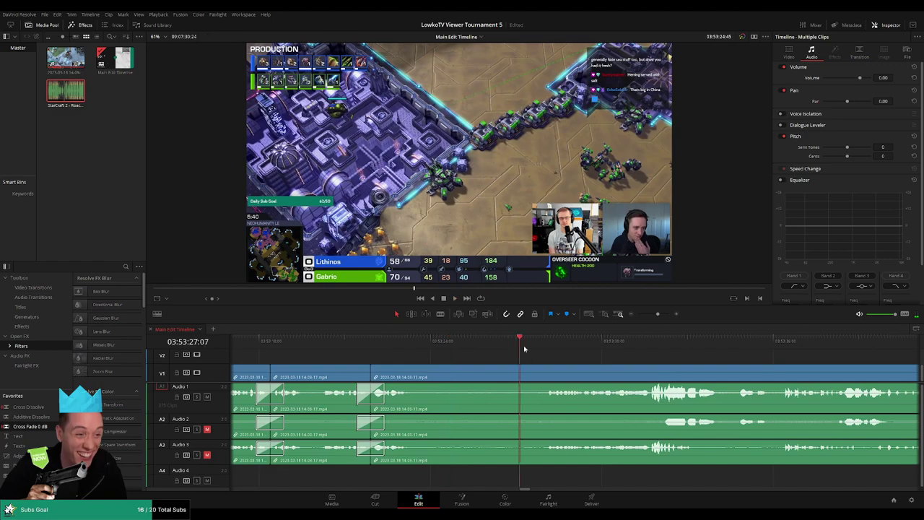
click(411, 375)
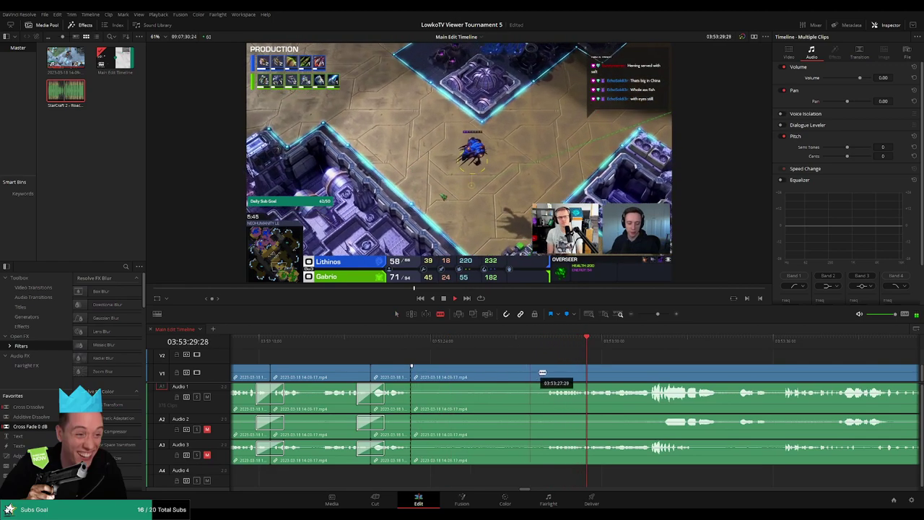
click(545, 375)
key(a)
click(517, 376)
key(BackSpace)
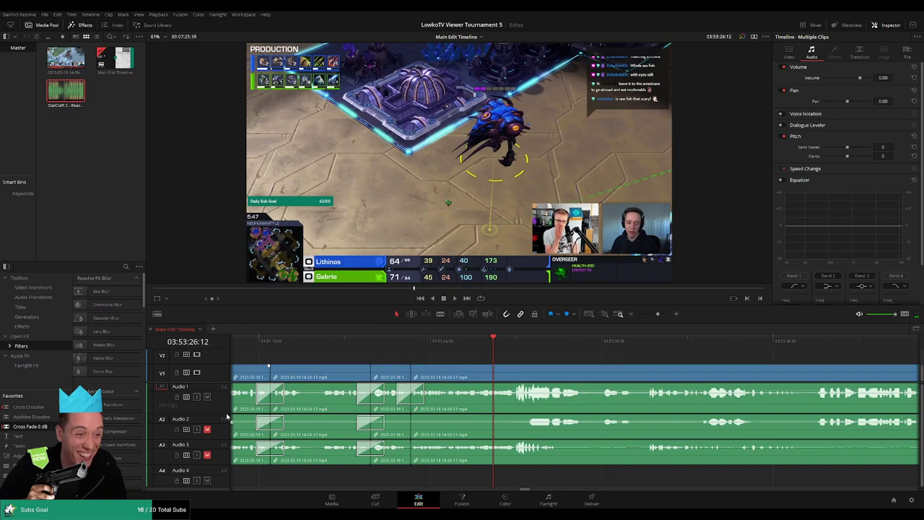
Step: Select the linked clips spanning the new joins near 03:53:26
scroll(442, 433, left, 2)
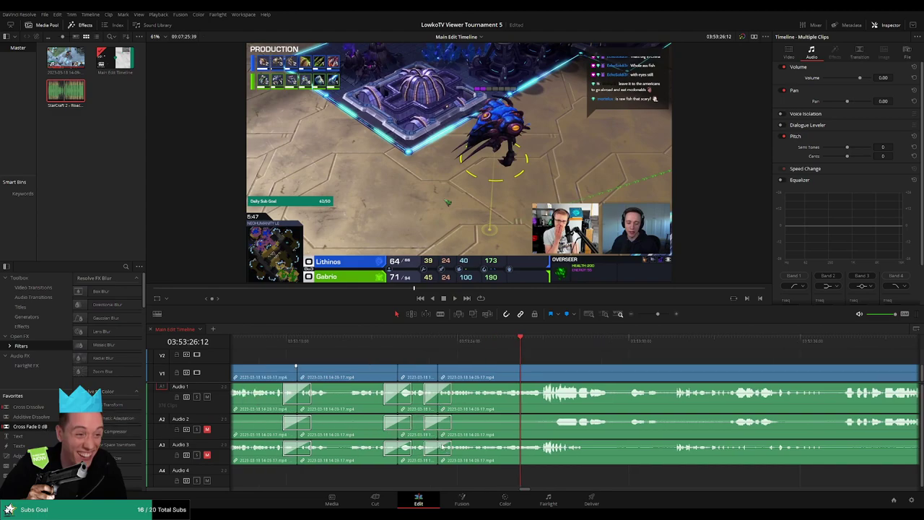
scroll(653, 318, down, 3)
drag(556, 355, 462, 360)
scroll(646, 355, left, 10)
drag(764, 360, 415, 375)
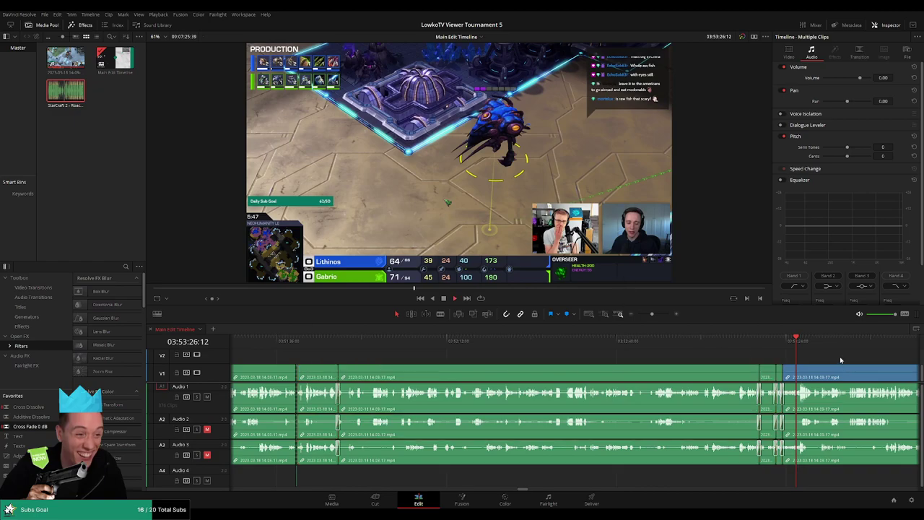
key(space)
mouse_move(652, 314)
mouse_down()
mouse_move(638, 314)
mouse_move(656, 315)
mouse_up()
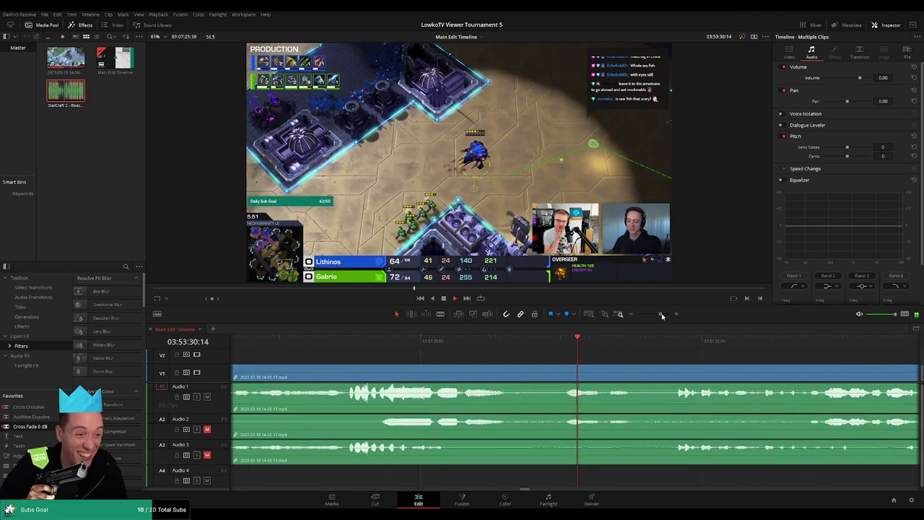
scroll(570, 358, right, 3)
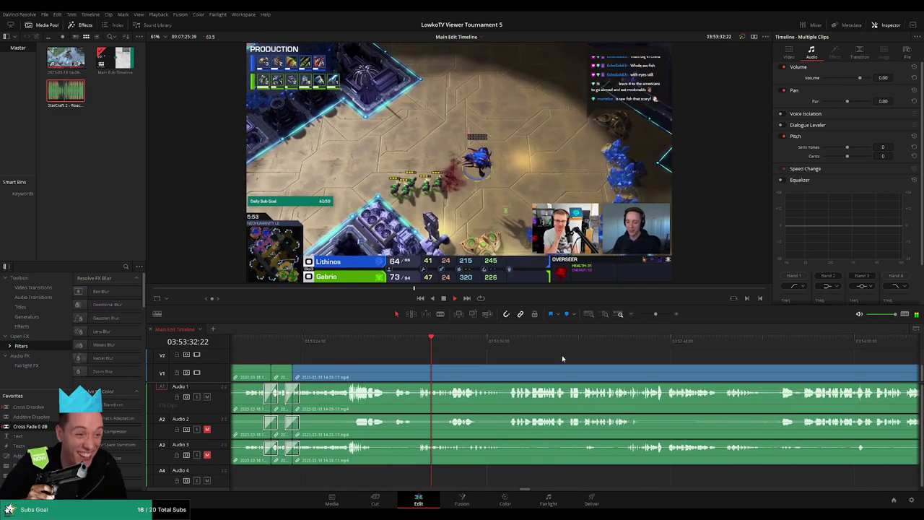
scroll(549, 359, right, 3)
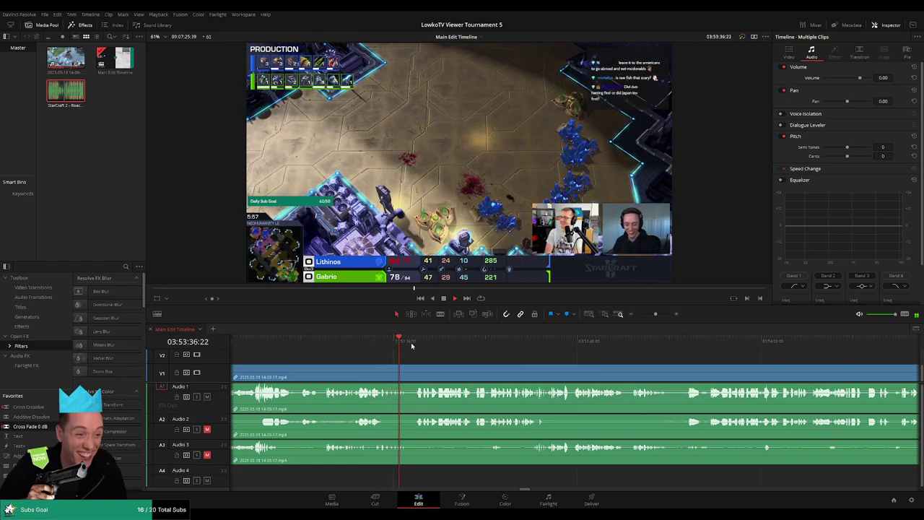
scroll(534, 355, right, 1)
scroll(554, 355, right, 1)
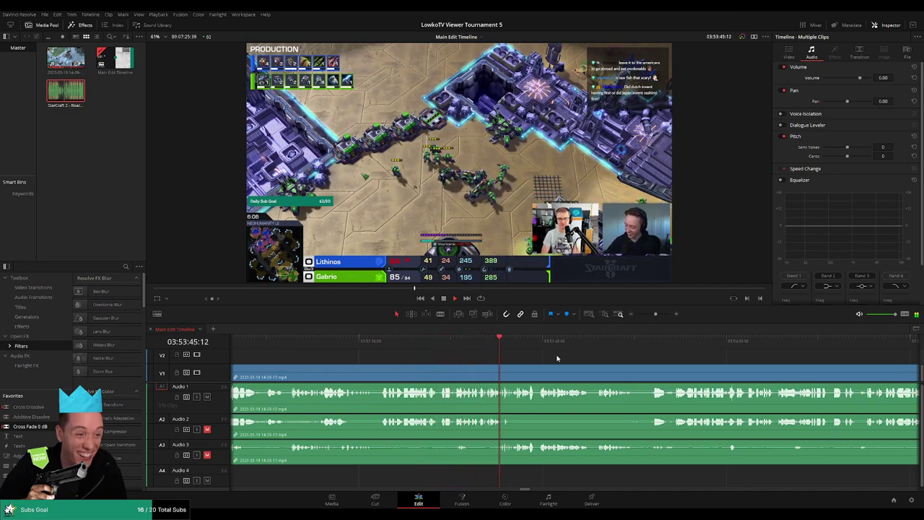
scroll(559, 356, right, 4)
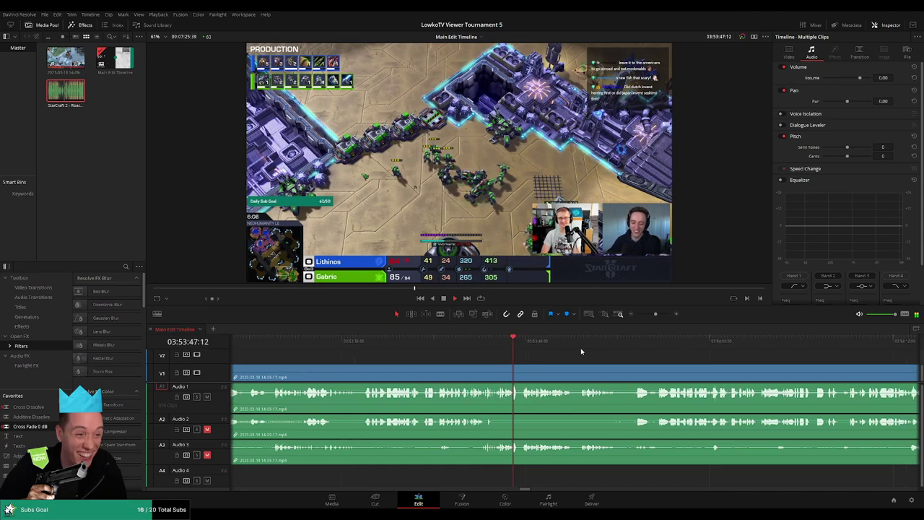
scroll(556, 356, right, 3)
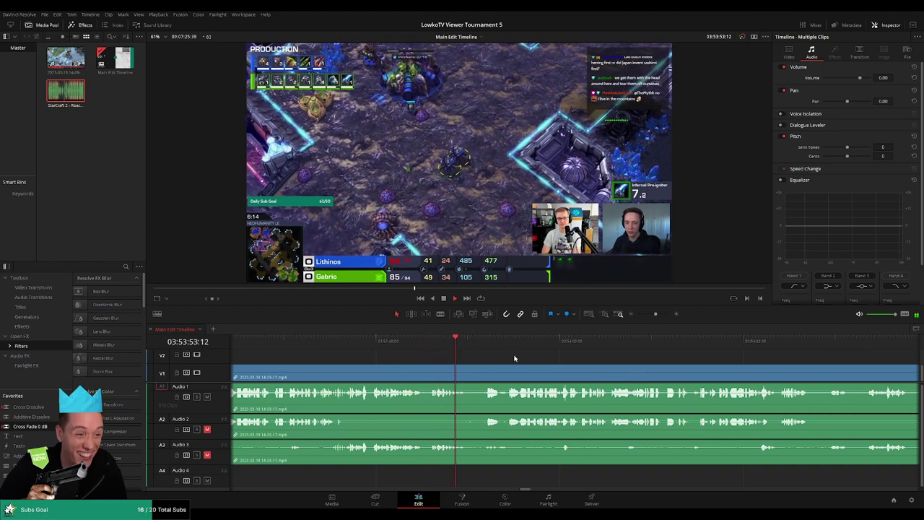
scroll(385, 348, right, 4)
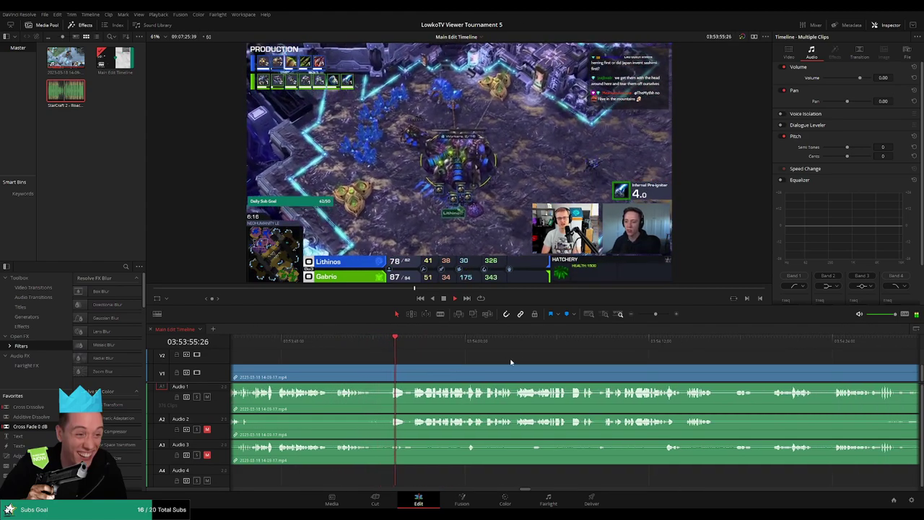
scroll(462, 354, right, 3)
scroll(466, 356, right, 4)
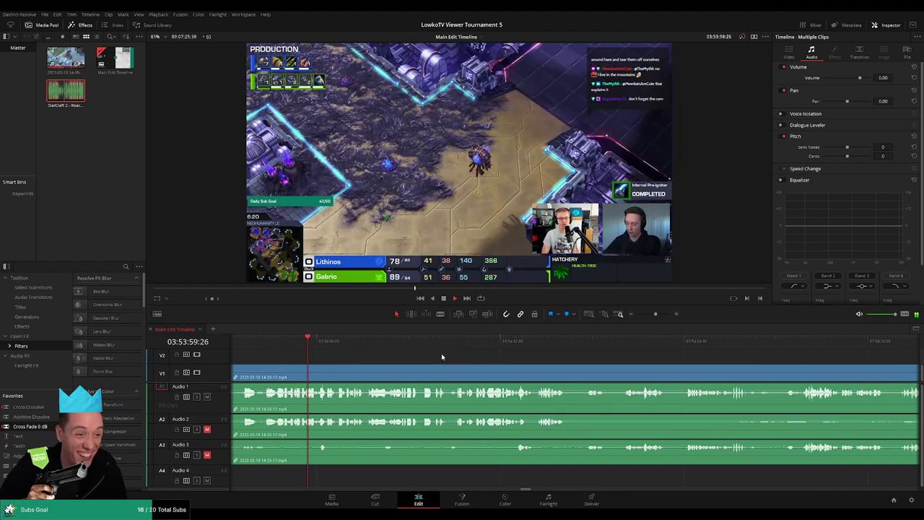
Step: Select the V1 stream clip to show its Video Transform settings and scroll through the match to 03:55:15
click(445, 353)
scroll(449, 352, right, 2)
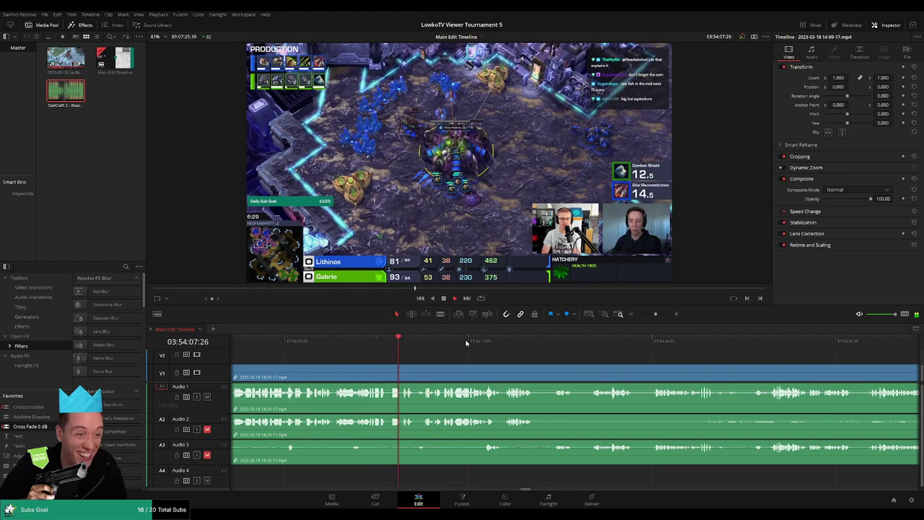
scroll(455, 354, right, 5)
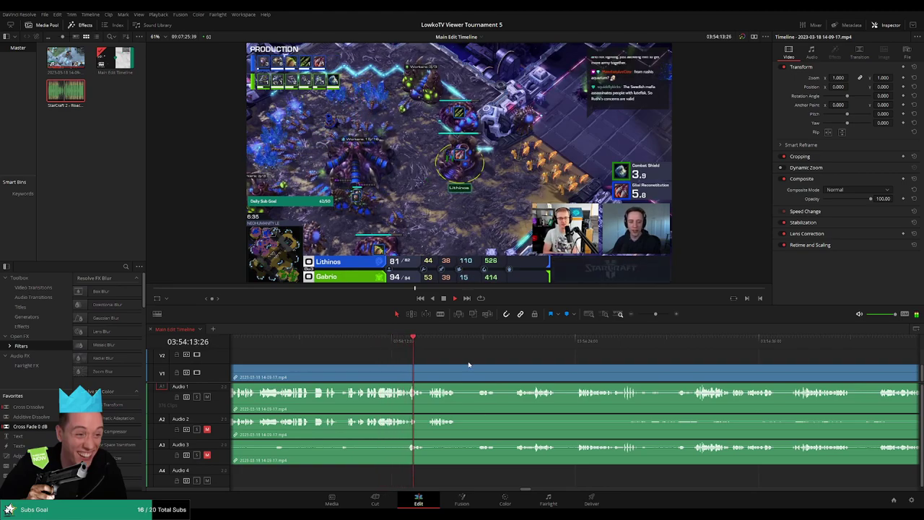
scroll(417, 366, right, 4)
scroll(423, 361, right, 4)
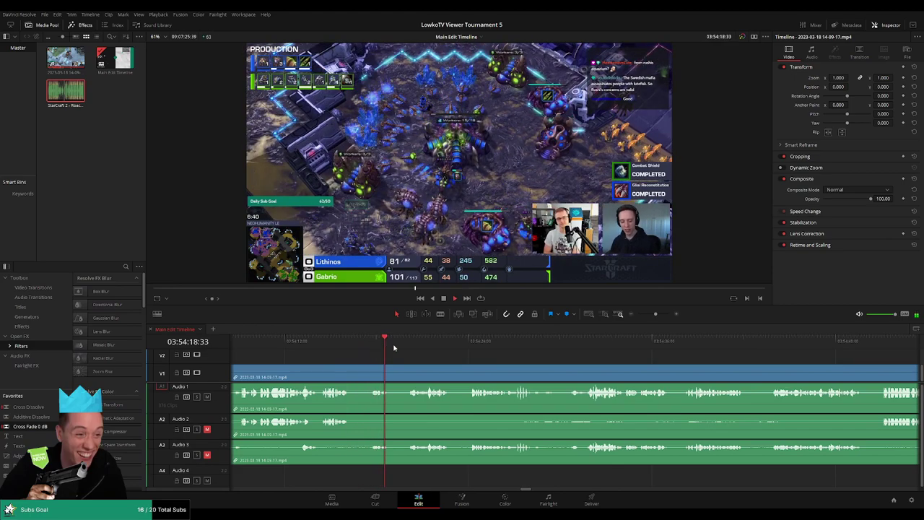
scroll(498, 358, right, 2)
scroll(495, 358, right, 1)
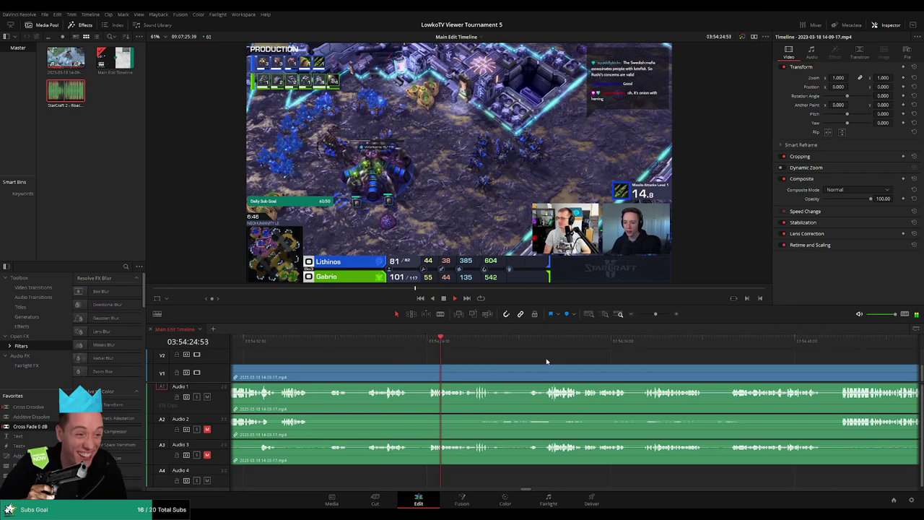
scroll(463, 355, right, 5)
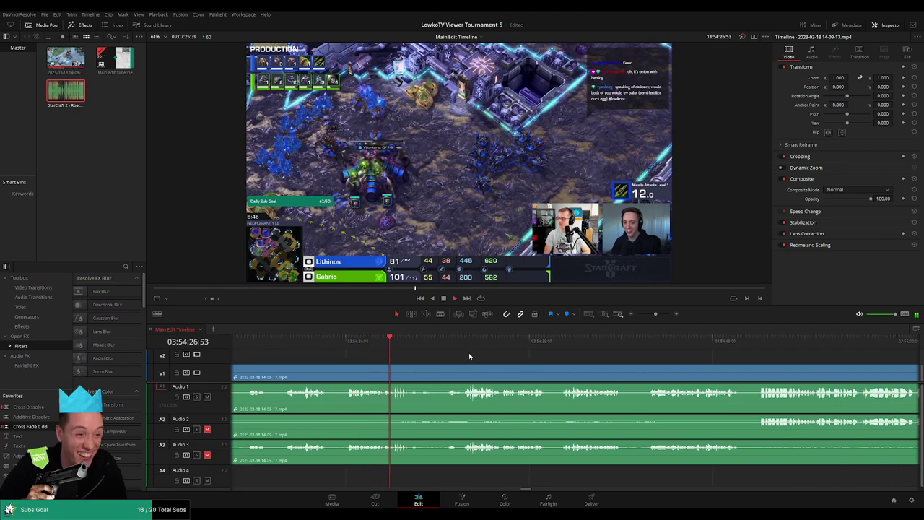
scroll(451, 355, right, 3)
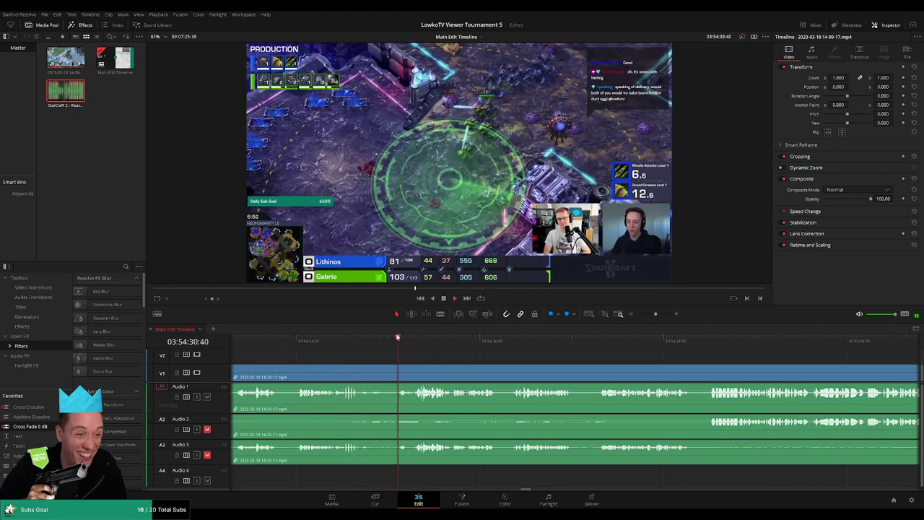
scroll(470, 357, right, 3)
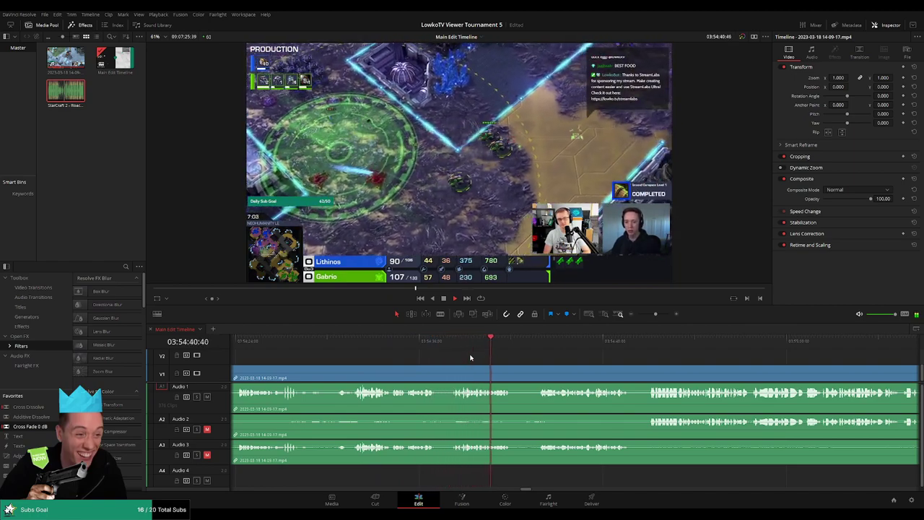
scroll(469, 357, right, 3)
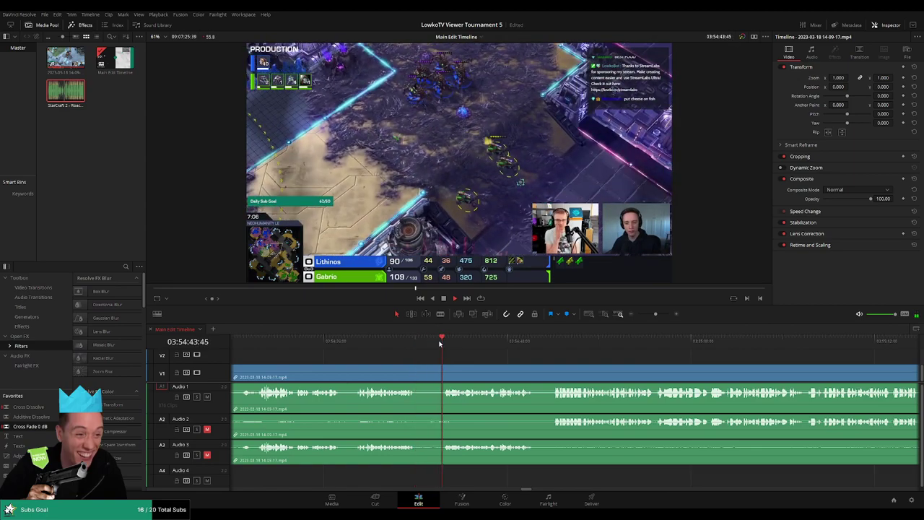
scroll(444, 350, right, 3)
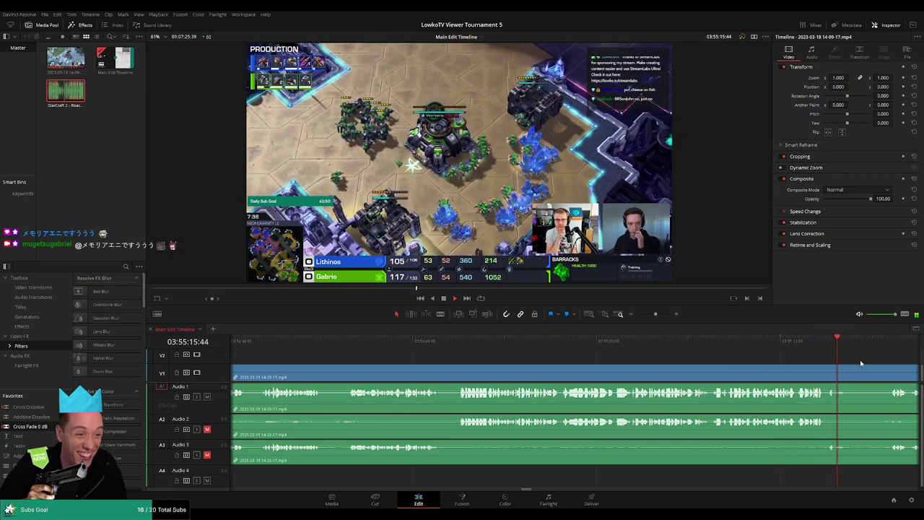
scroll(862, 363, right, 5)
Step: Blade out a short piece near 03:55:15, ripple-delete it, and replay the join
key(b)
click(515, 379)
click(559, 375)
key(a)
click(537, 376)
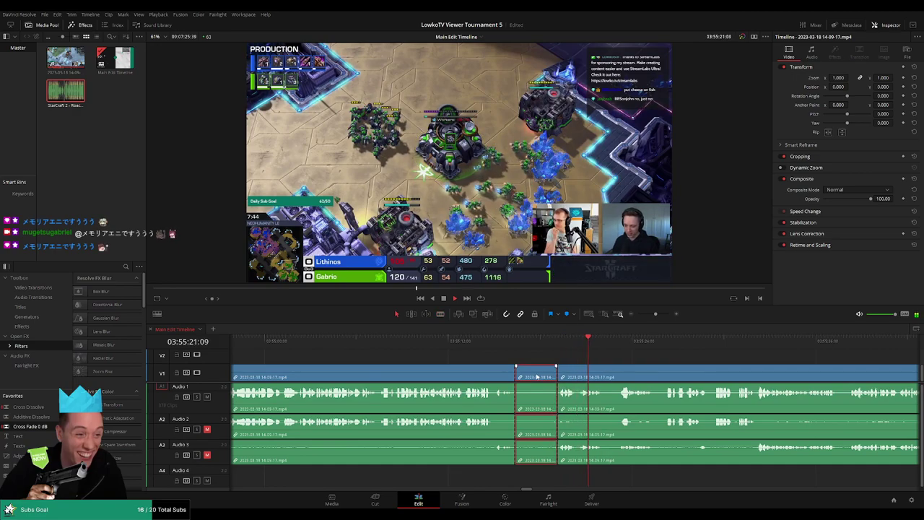
key(Delete)
click(504, 345)
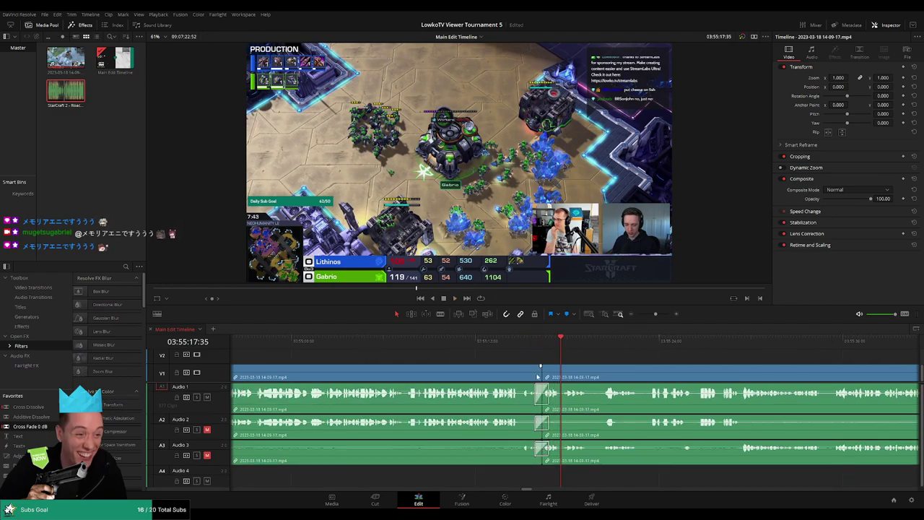
click(524, 335)
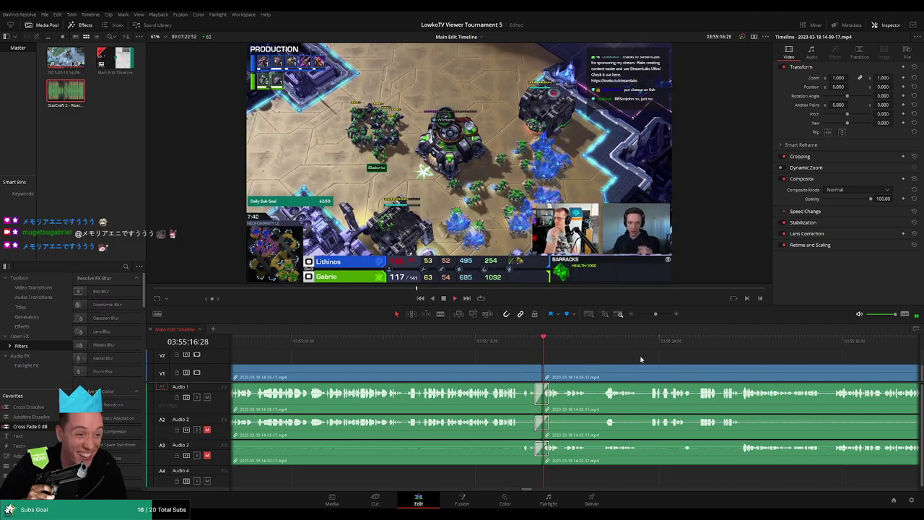
Step: Scroll ahead through the match, then jump back to the moment that needs a cut
scroll(578, 357, right, 4)
scroll(491, 360, right, 2)
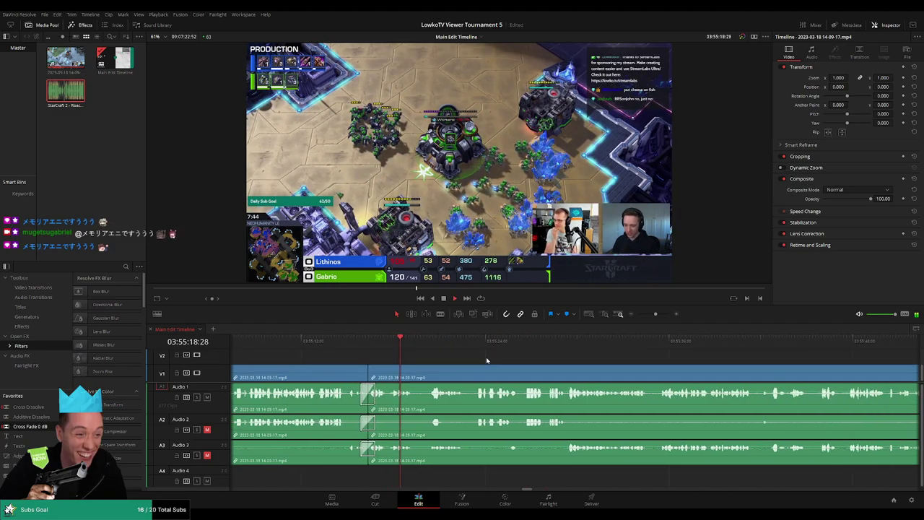
scroll(461, 358, right, 2)
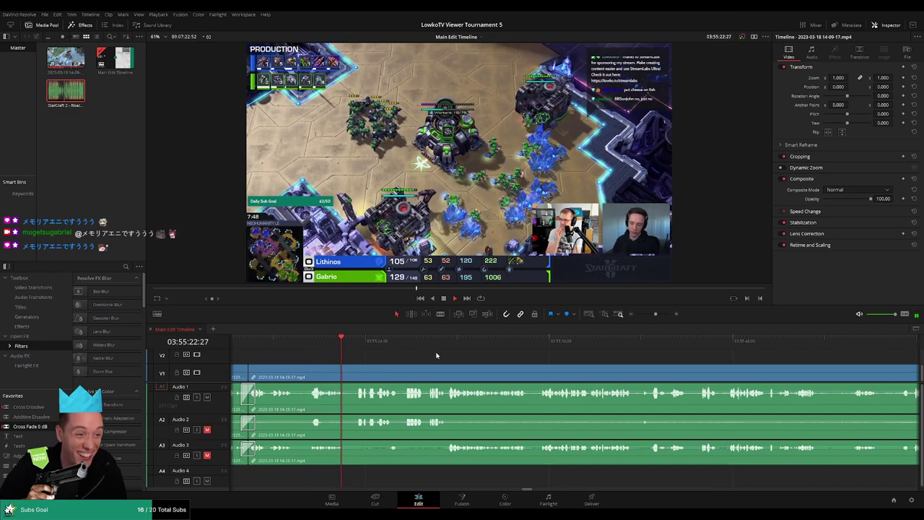
scroll(438, 357, right, 1)
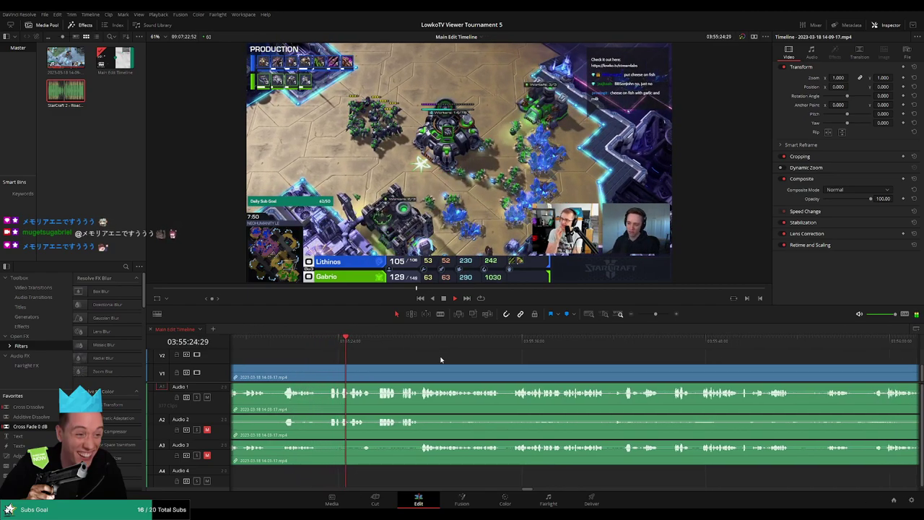
scroll(460, 355, right, 1)
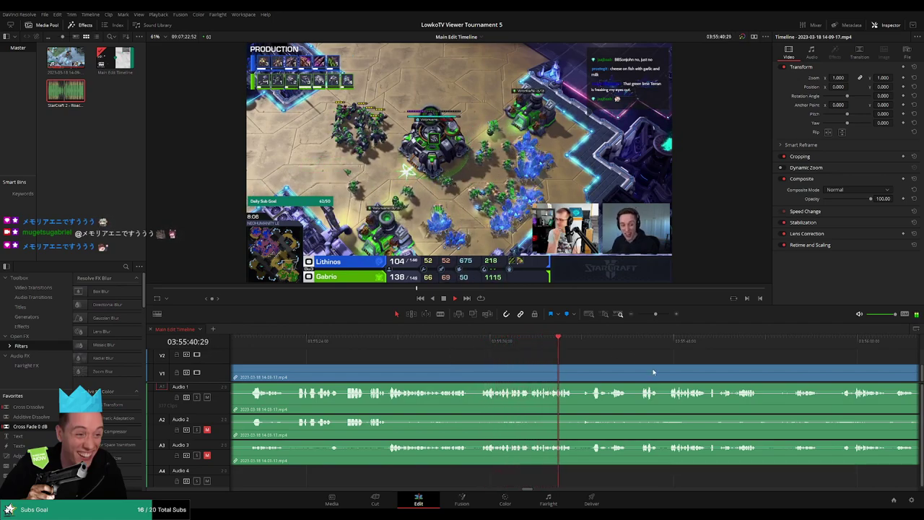
scroll(503, 354, right, 3)
scroll(498, 358, right, 5)
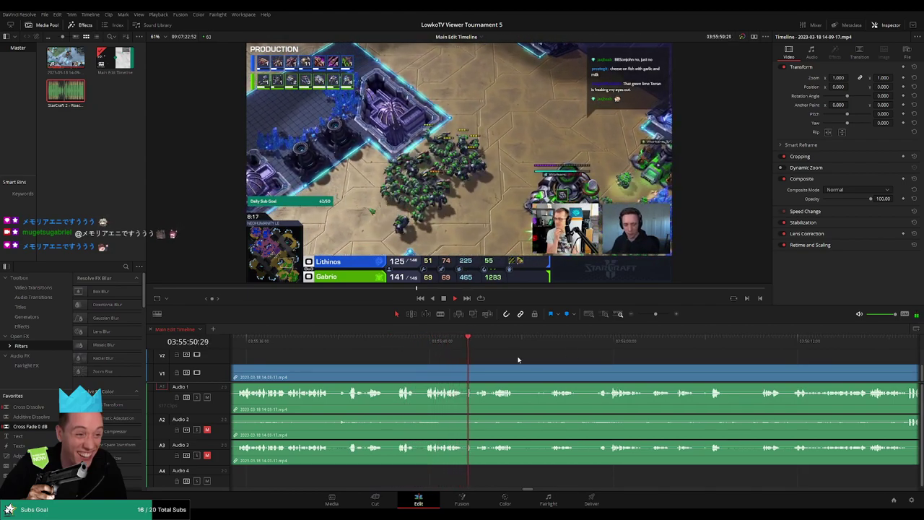
scroll(423, 357, right, 3)
scroll(404, 350, right, 2)
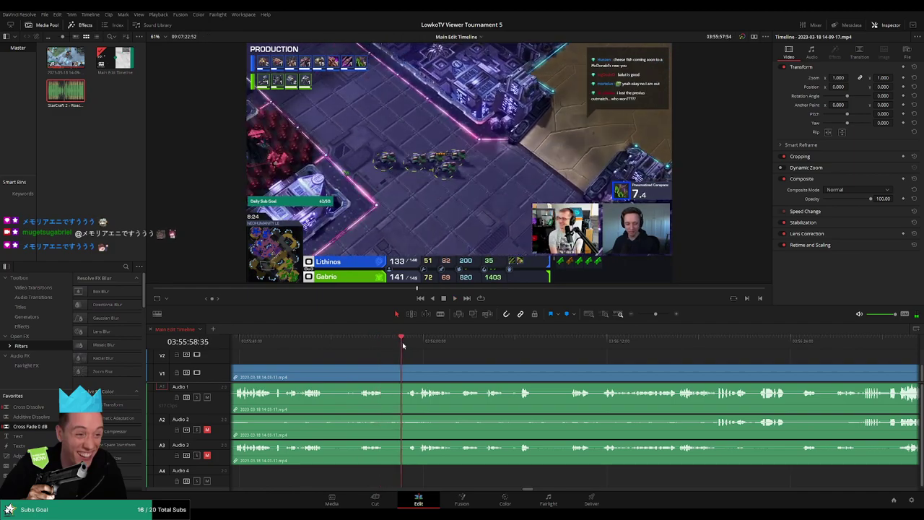
scroll(474, 365, right, 2)
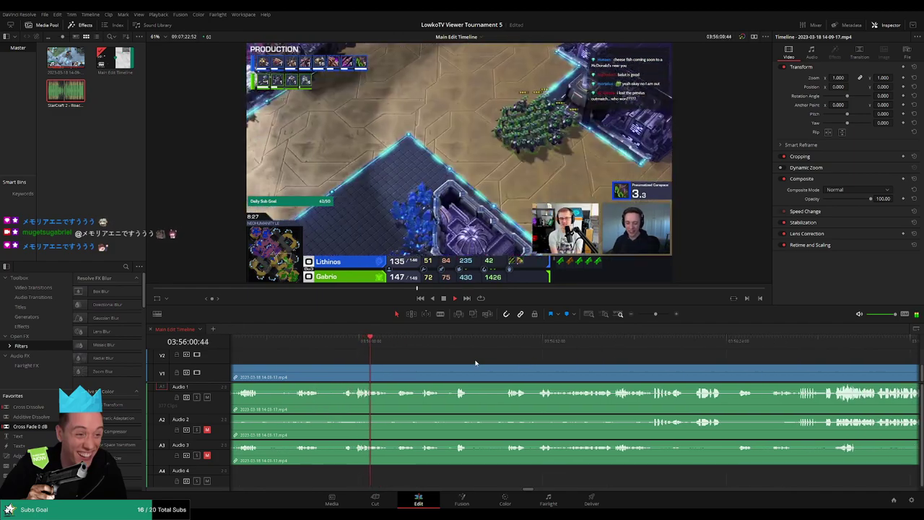
click(418, 344)
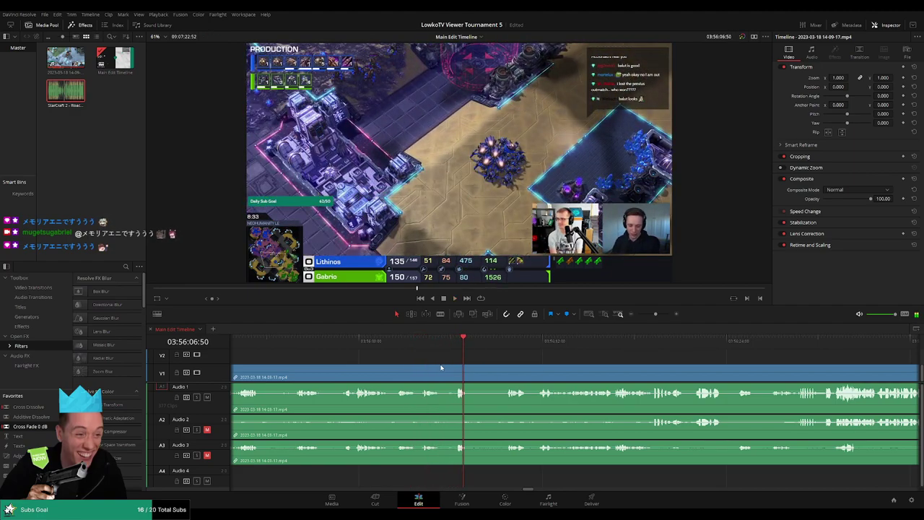
Step: Split all stream tracks at about 03:56:05, then adjust the timeline zoom and keep reviewing
key(ctrl+equal)
click(524, 376)
key(a)
key(ctrl+minus)
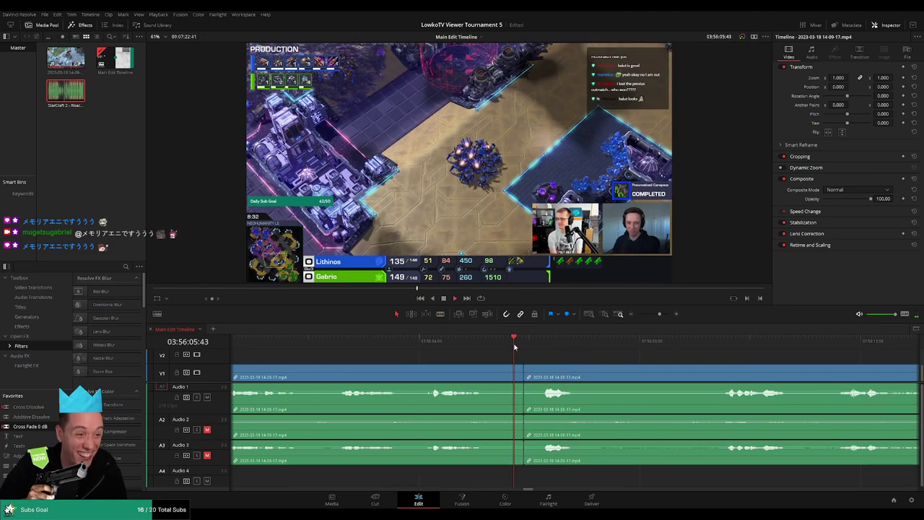
key(ctrl+minus)
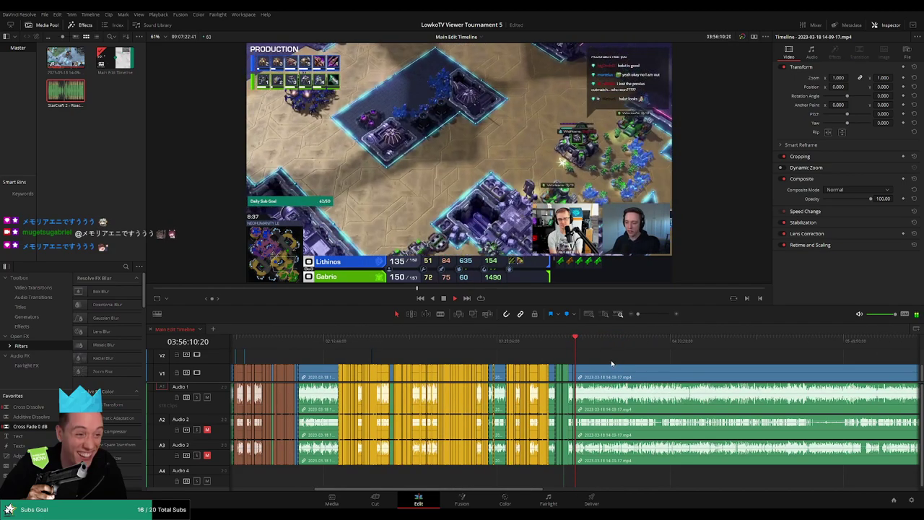
click(646, 315)
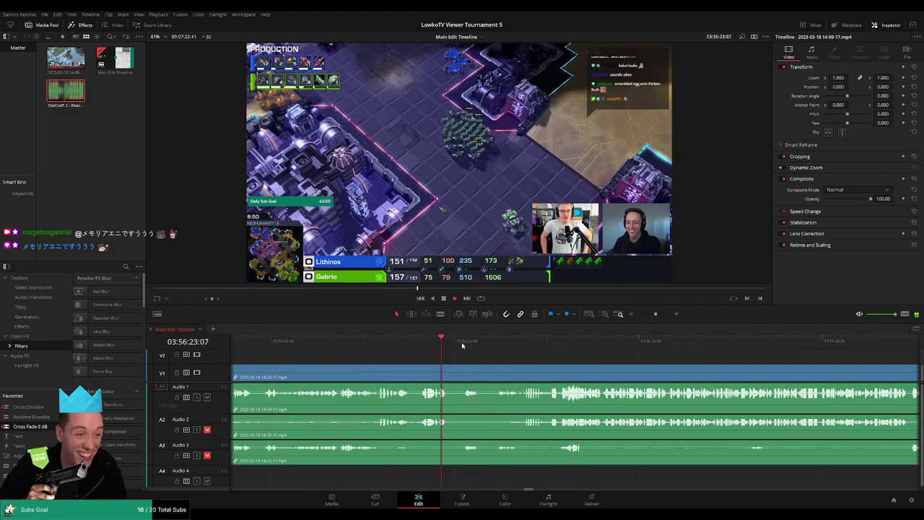
click(462, 342)
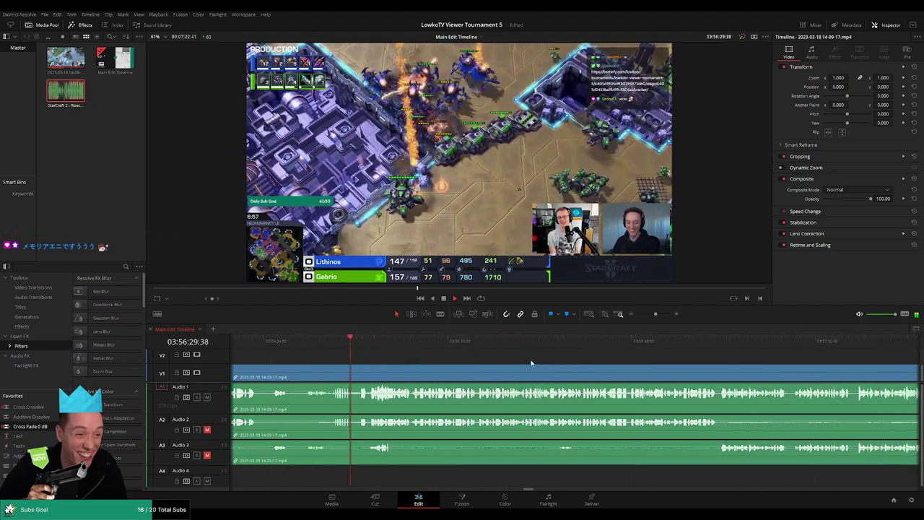
click(654, 313)
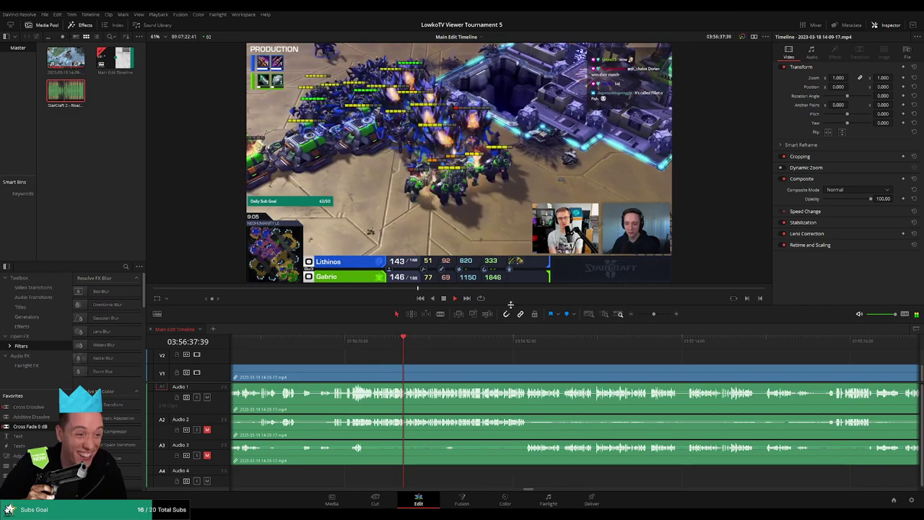
drag(509, 306, 508, 312)
scroll(209, 388, up, 1)
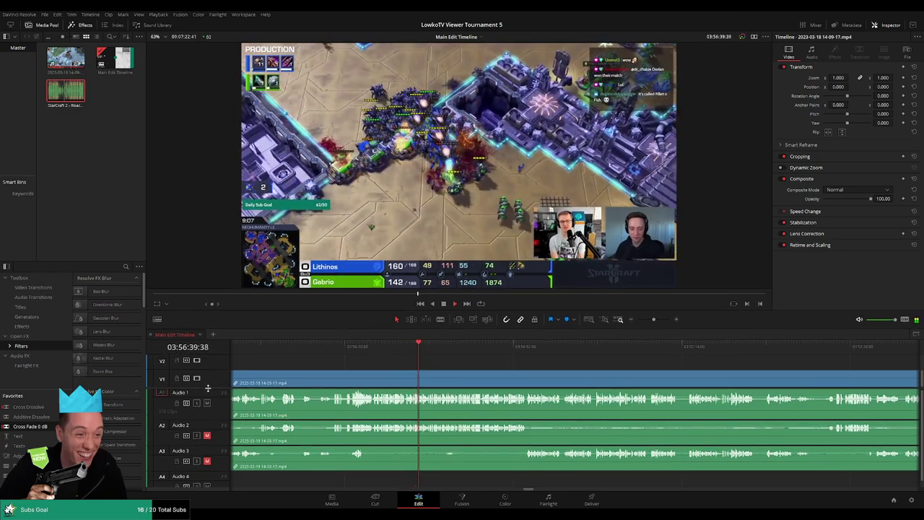
scroll(527, 381, right, 3)
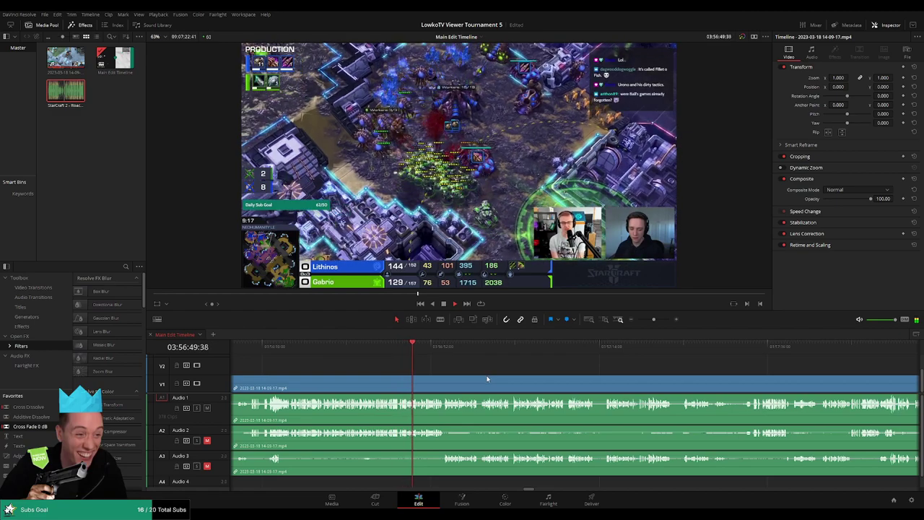
scroll(448, 368, right, 1)
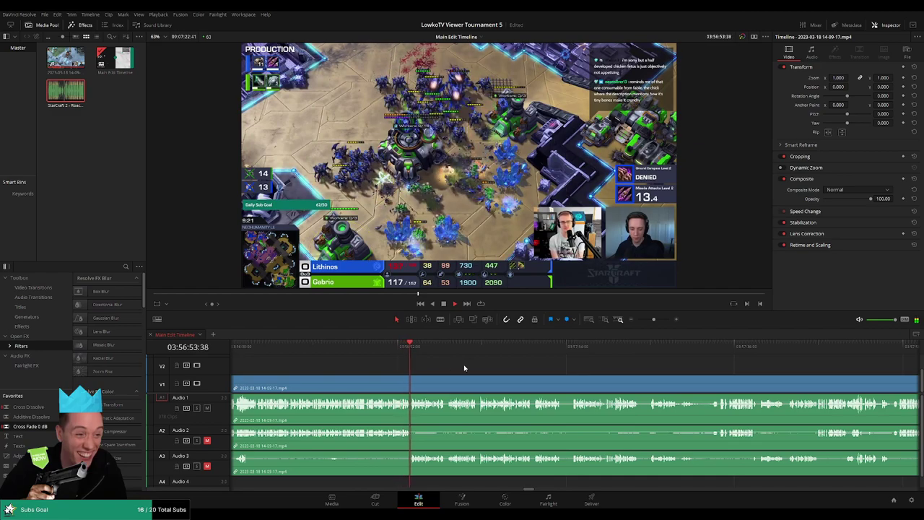
scroll(493, 366, right, 1)
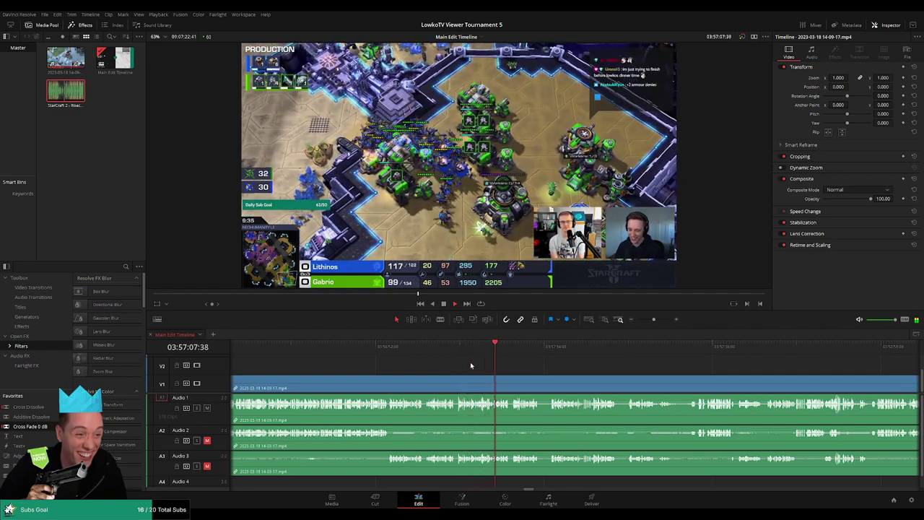
scroll(558, 361, up, 1)
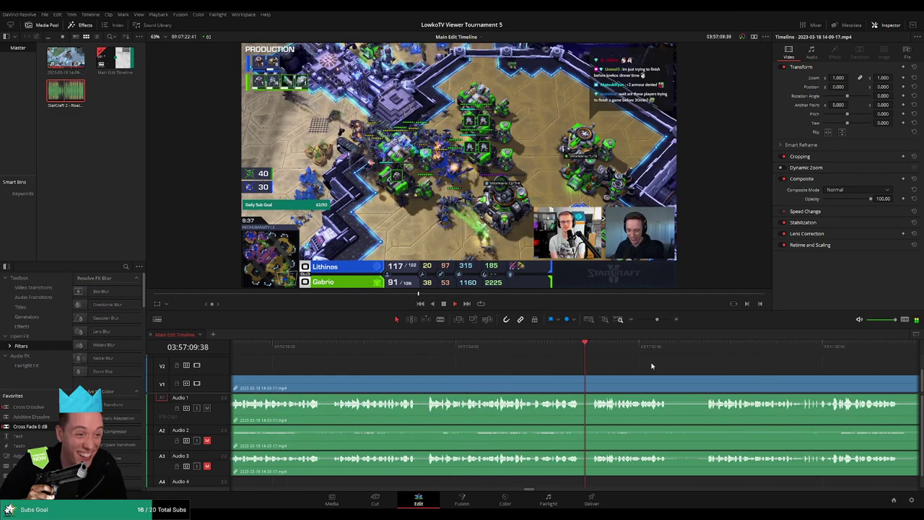
scroll(535, 360, right, 2)
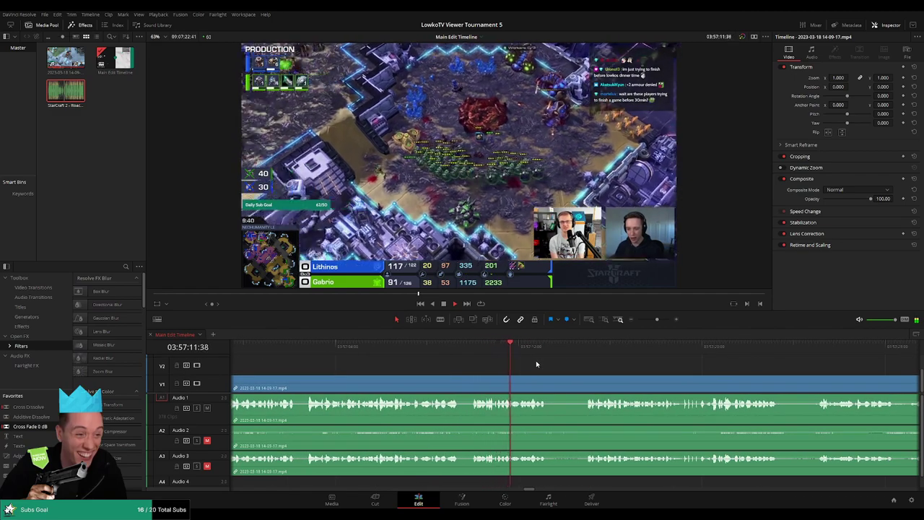
scroll(640, 373, right, 2)
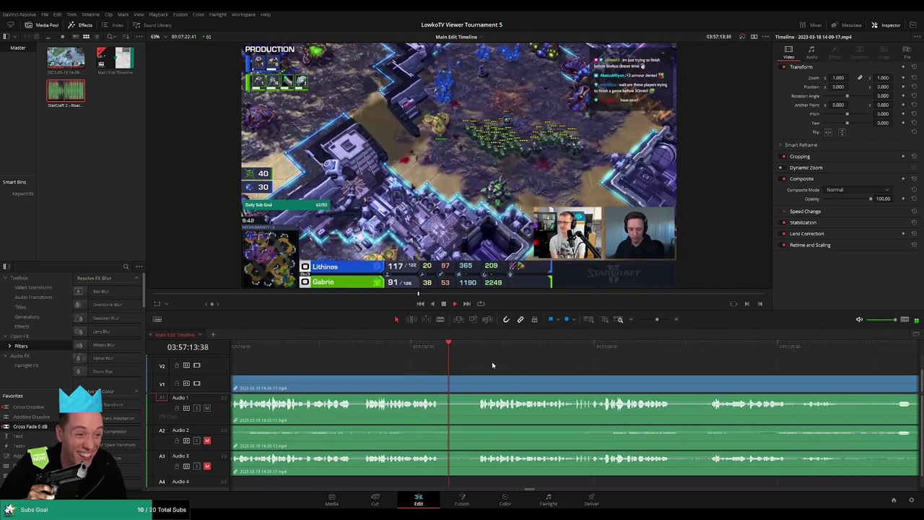
scroll(604, 369, right, 2)
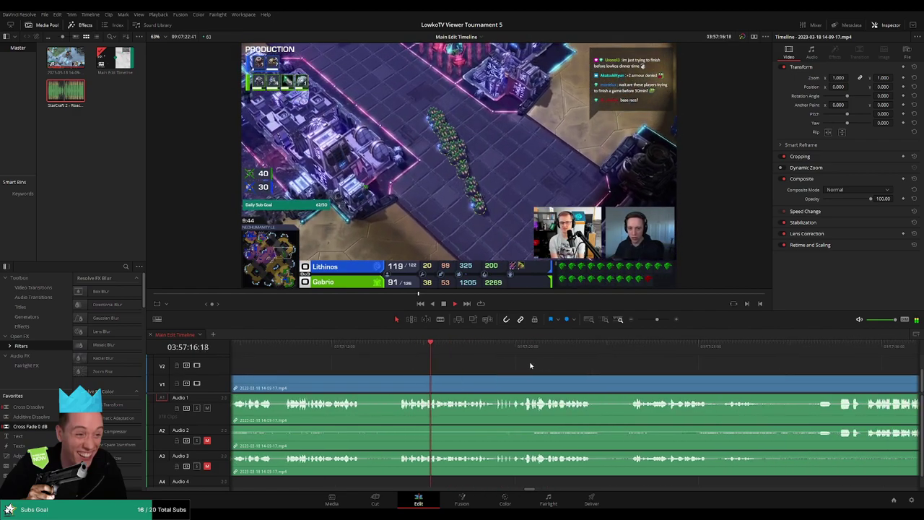
scroll(525, 365, right, 2)
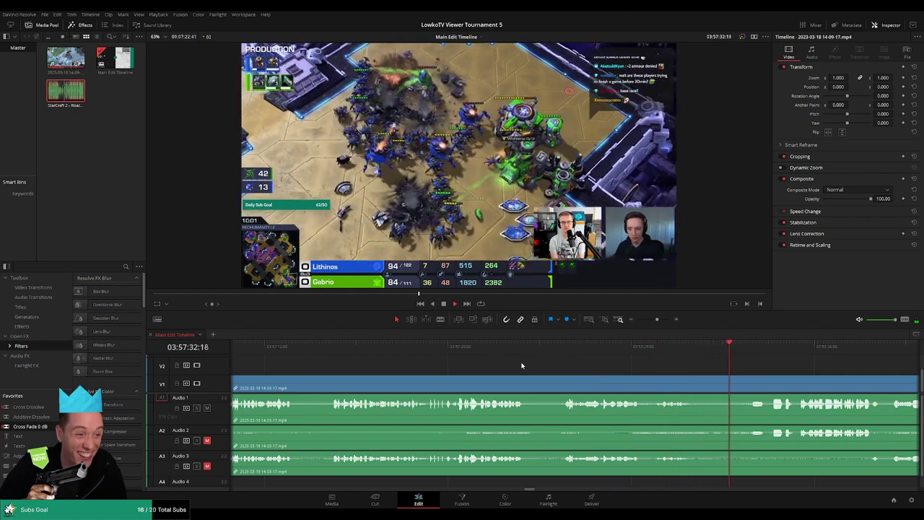
scroll(578, 361, right, 3)
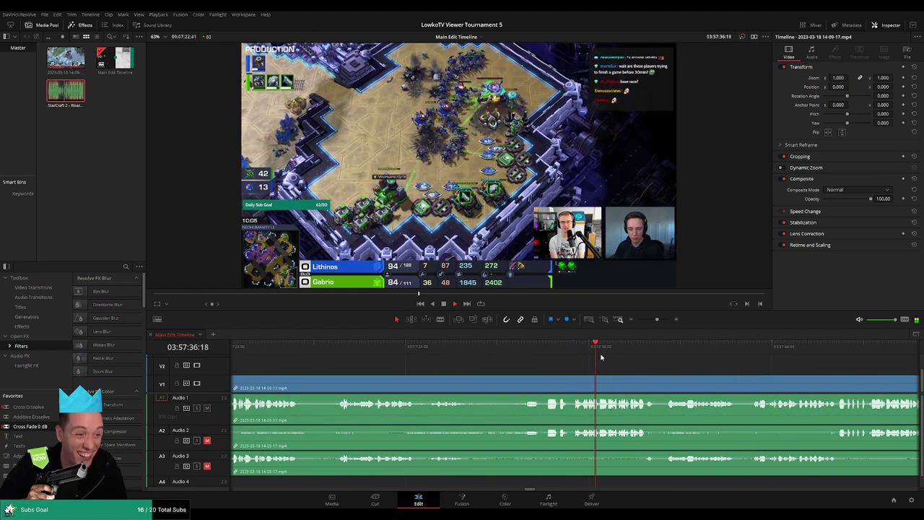
scroll(604, 356, right, 2)
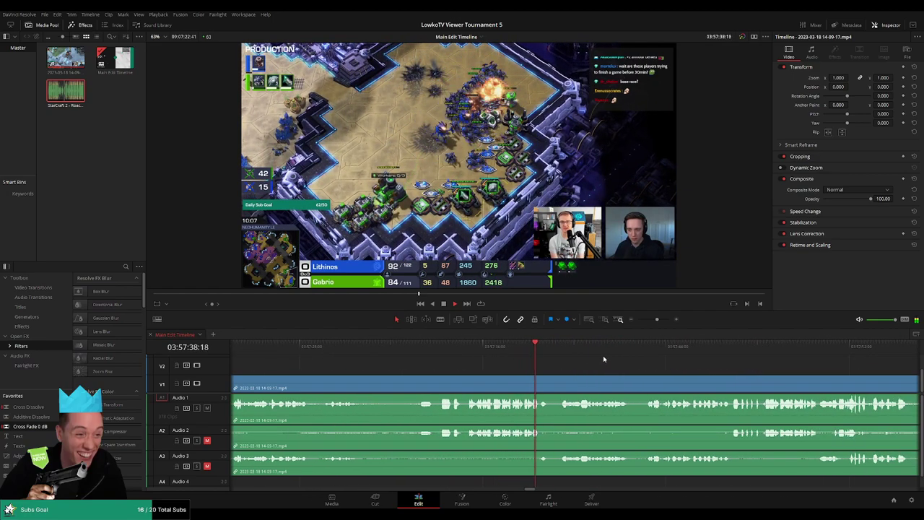
scroll(580, 356, right, 2)
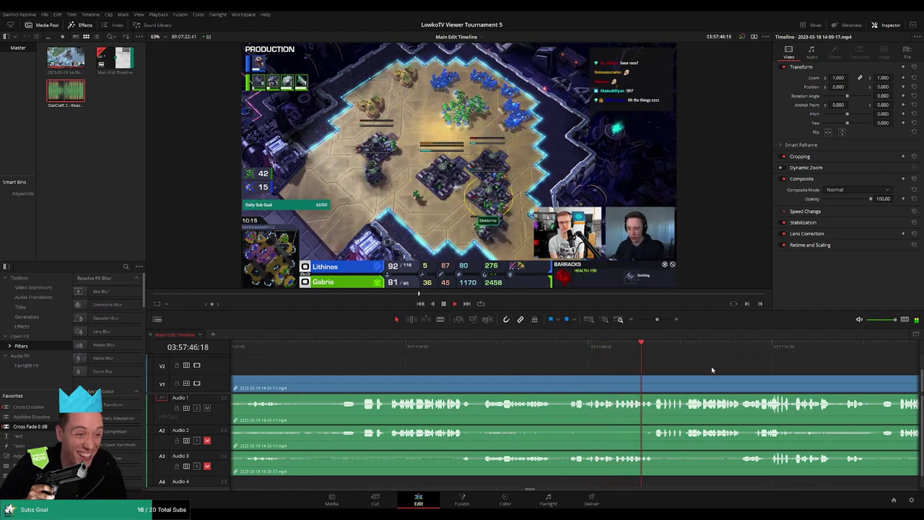
scroll(719, 369, right, 3)
scroll(554, 364, right, 2)
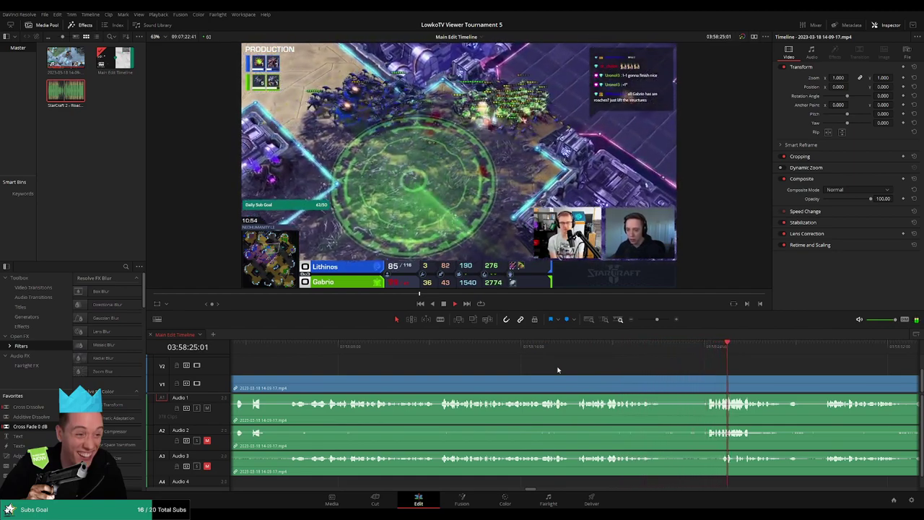
drag(612, 347, 552, 351)
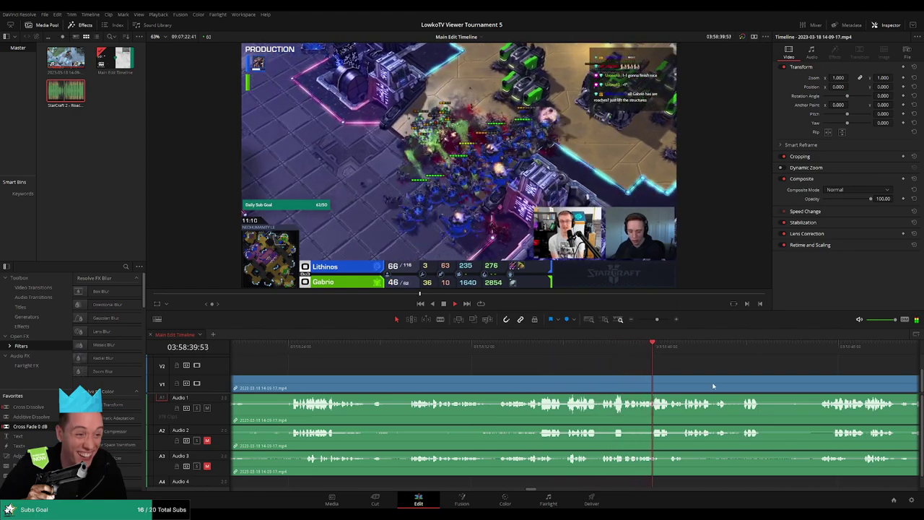
scroll(560, 373, right, 5)
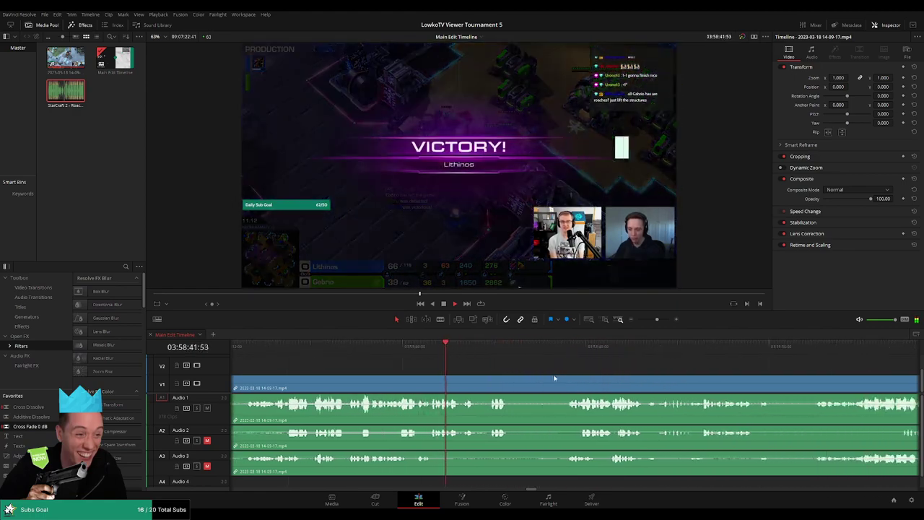
Step: Cut out the dull stretch right after the Victory screen, closing the gap, and check the join
scroll(562, 372, right, 1)
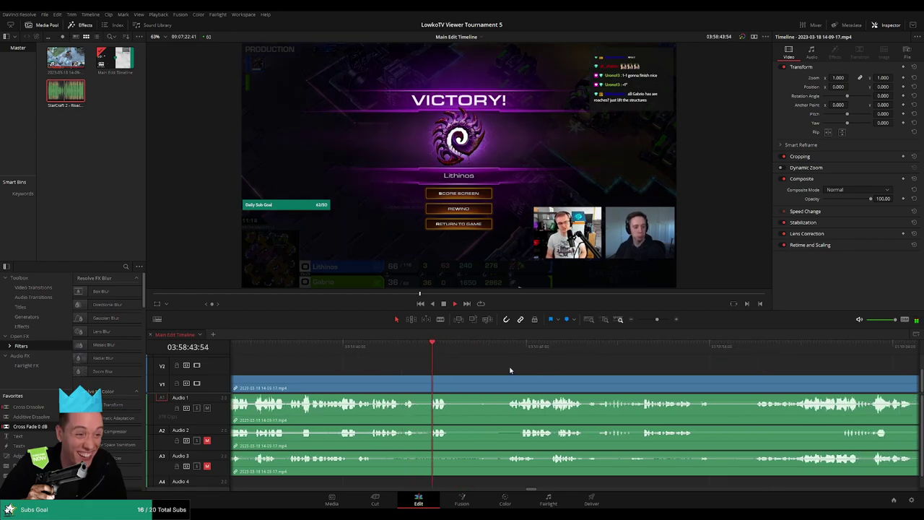
key(ctrl+b)
click(500, 354)
key(ctrl+b)
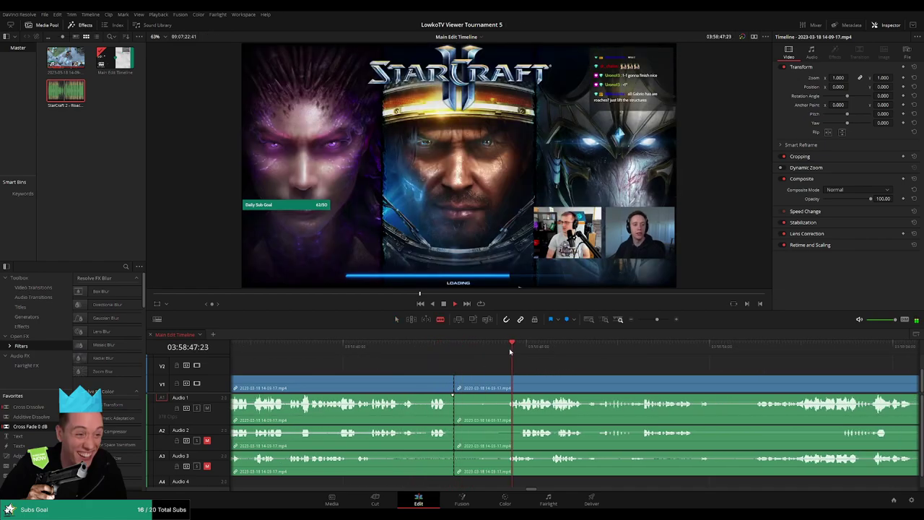
click(495, 384)
key(Delete)
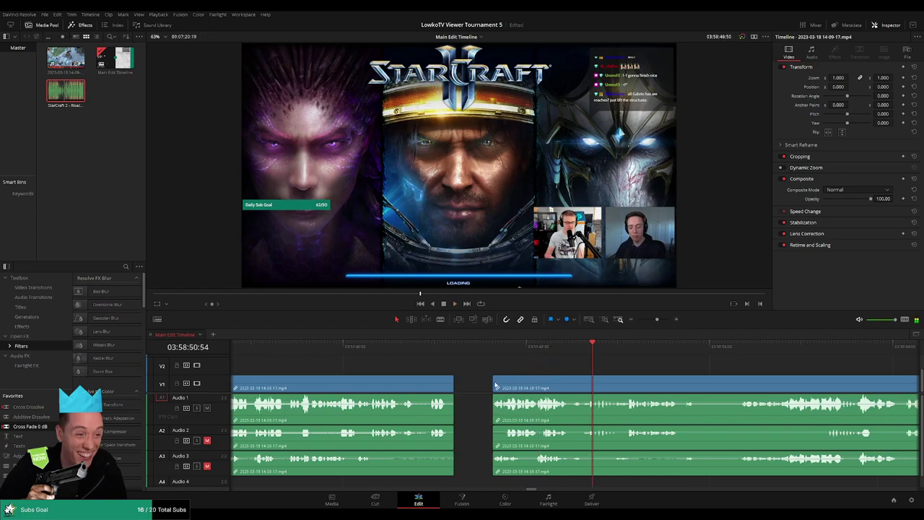
click(456, 383)
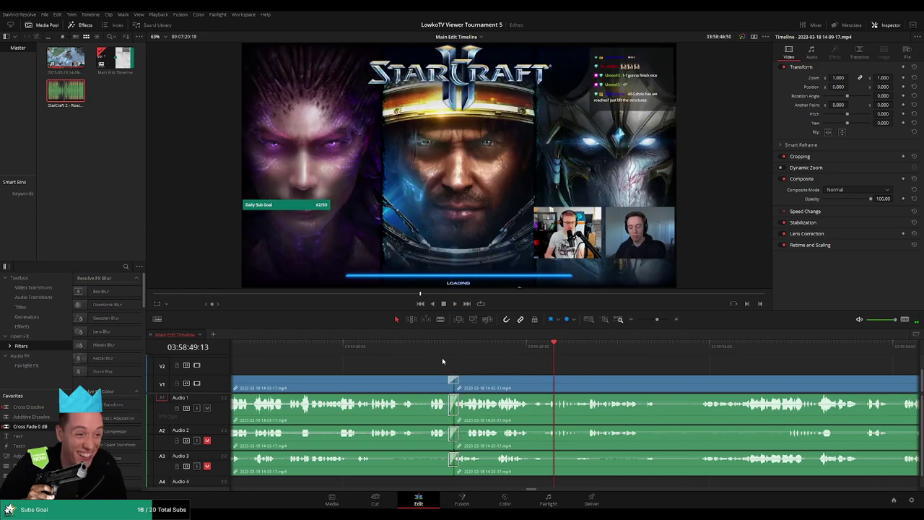
click(437, 358)
drag(656, 320, 655, 320)
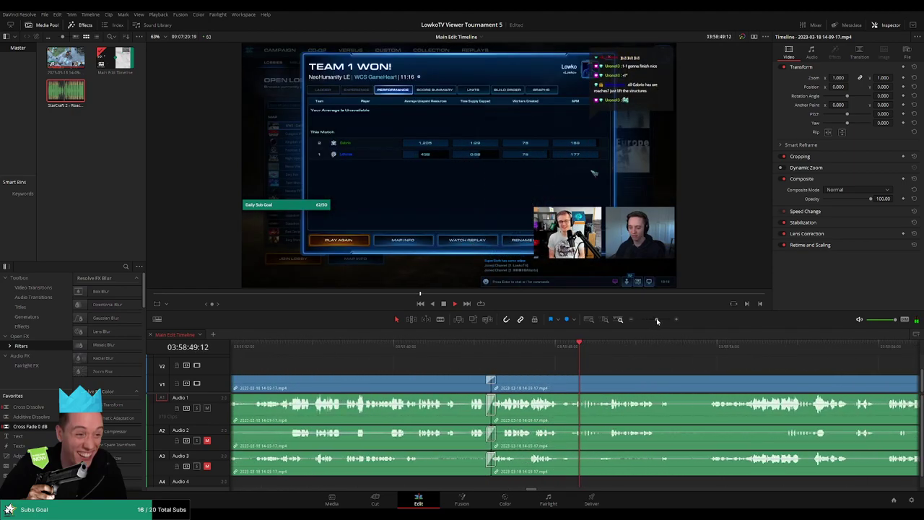
Step: Blade both ends of the lobby-browsing stretch, ripple-delete it and review the new join
scroll(707, 378, right, 3)
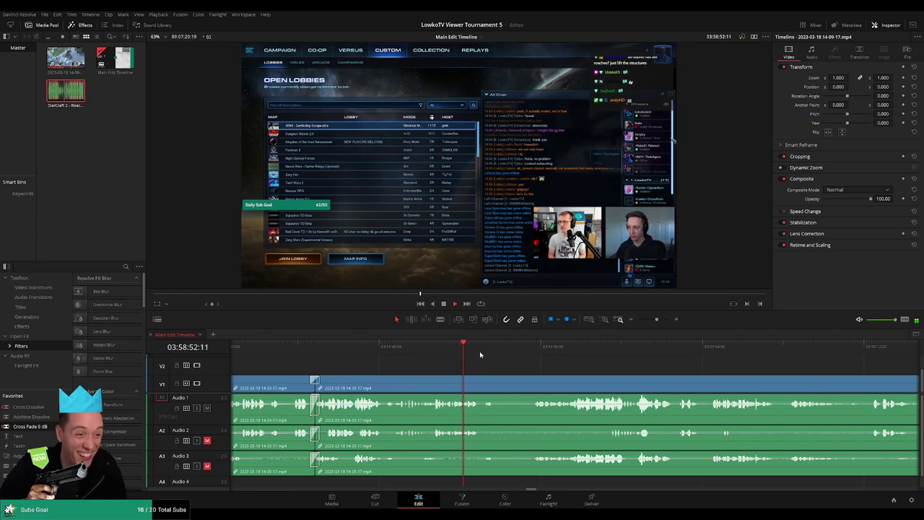
click(469, 348)
key(b)
click(481, 387)
click(531, 348)
click(532, 388)
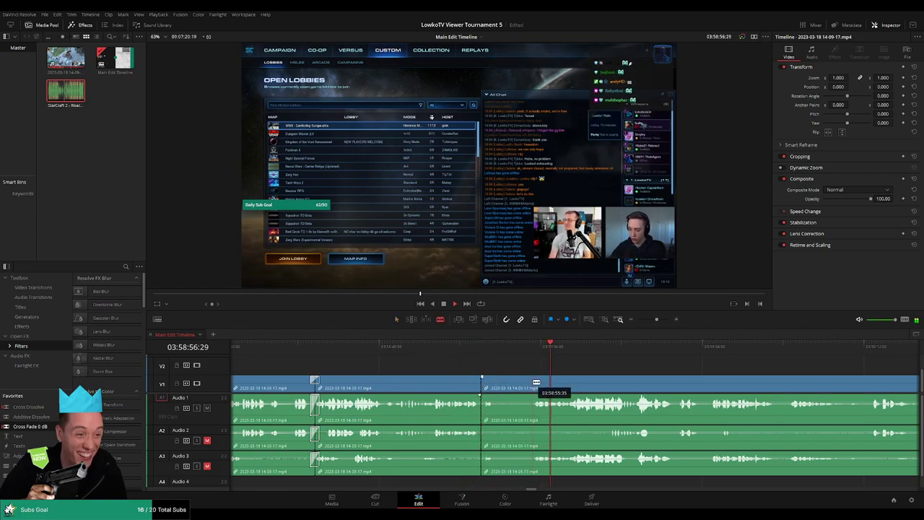
key(a)
click(518, 386)
key(Delete)
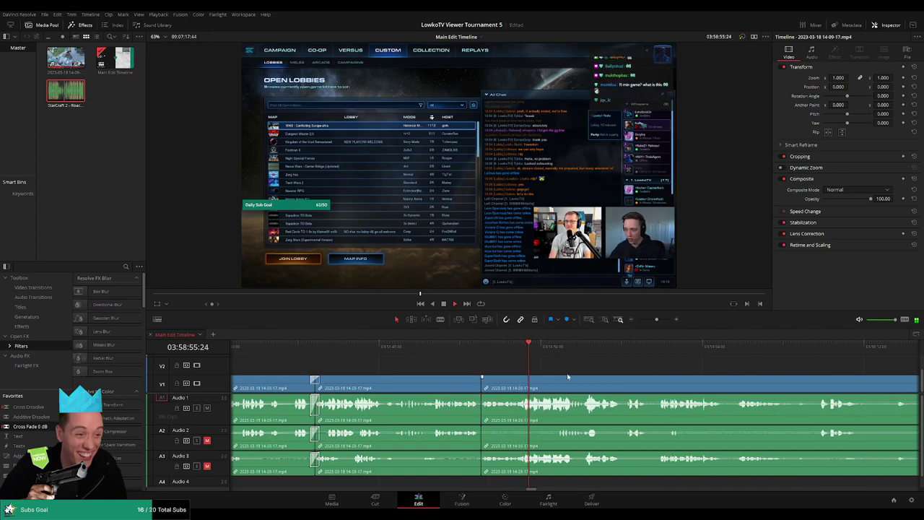
scroll(577, 369, right, 3)
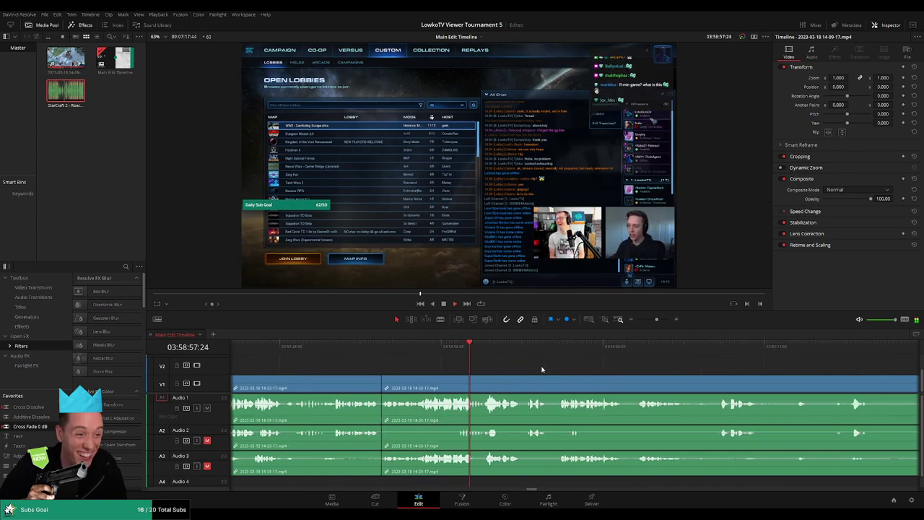
click(563, 347)
click(506, 347)
click(484, 348)
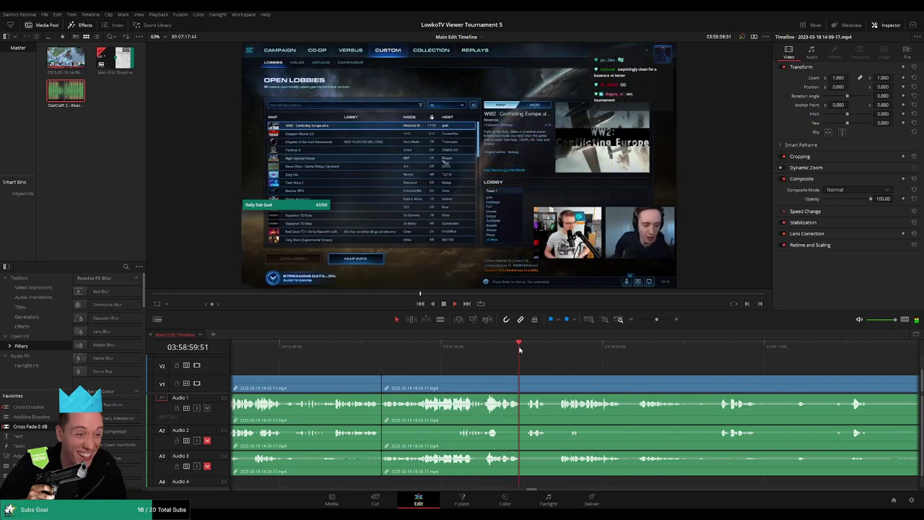
Step: Cut at the end of the waiting stretch and ripple-delete that piece
scroll(502, 362, right, 2)
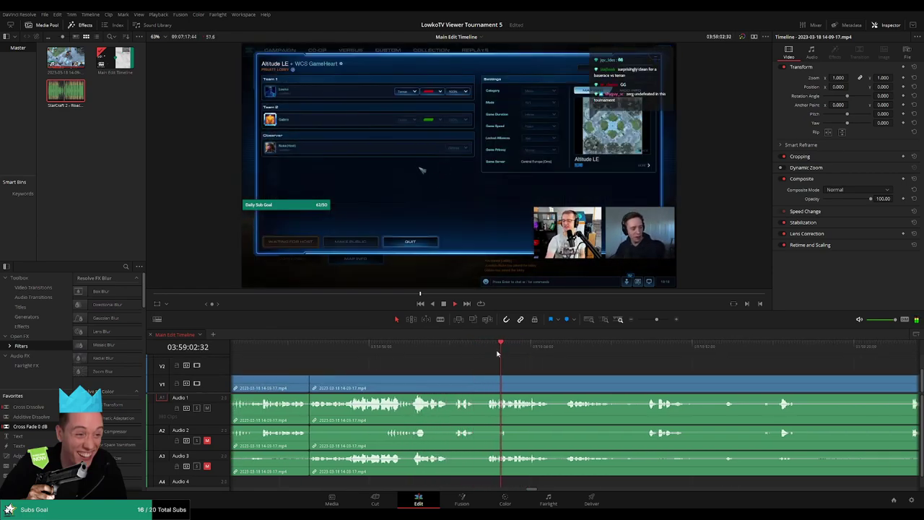
scroll(512, 362, right, 2)
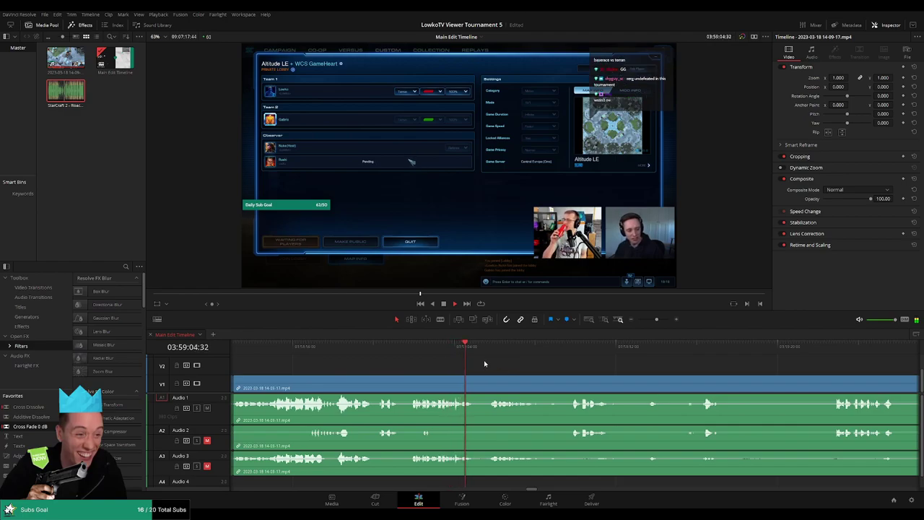
scroll(544, 368, right, 2)
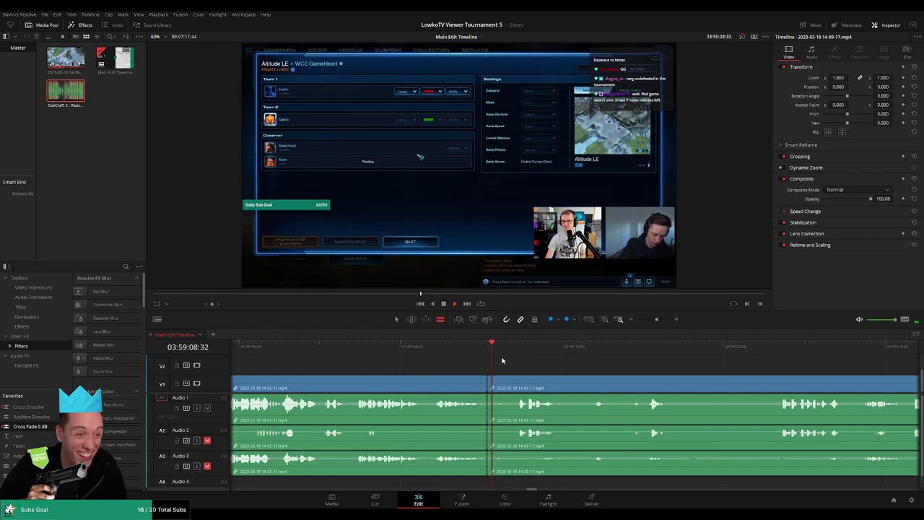
click(515, 388)
key(a)
click(507, 387)
key(Delete)
Step: Split out the next lobby piece, ripple-delete it and play back across the join
key(ctrl+b)
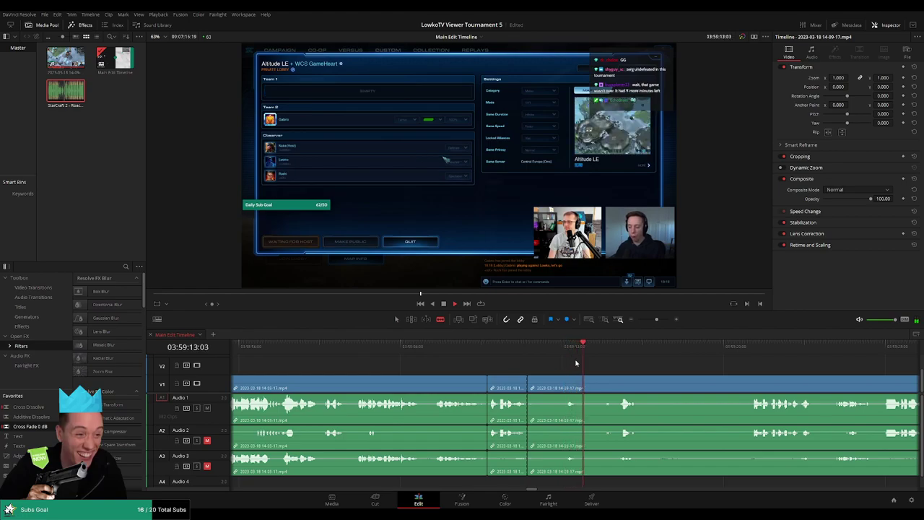
click(565, 388)
click(575, 387)
key(a)
click(553, 389)
key(Delete)
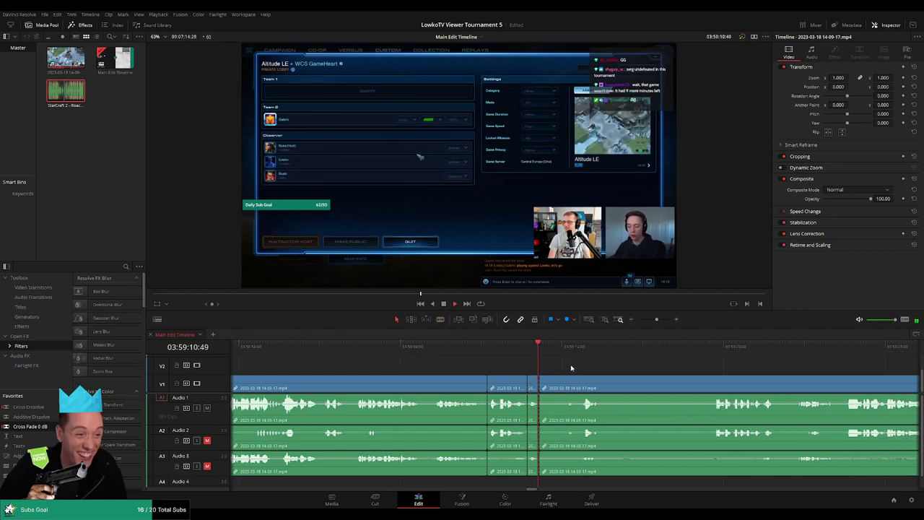
key(space)
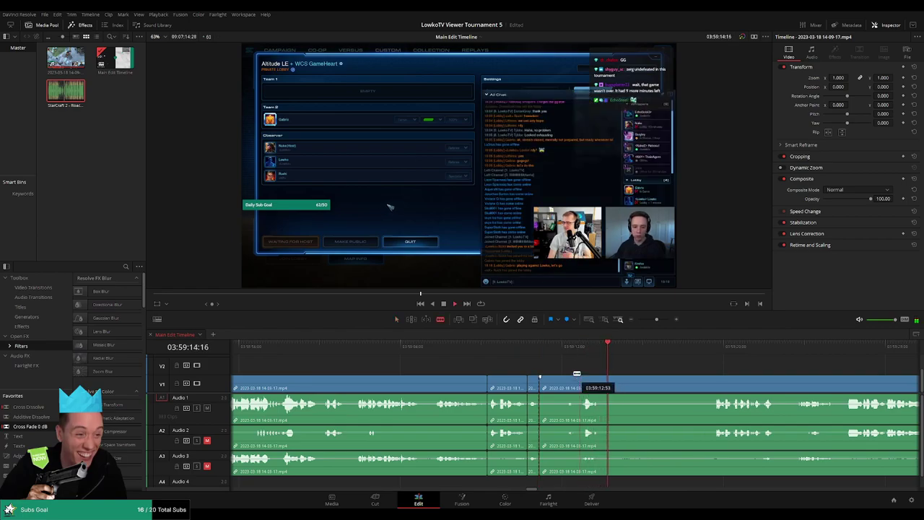
click(569, 356)
key(space)
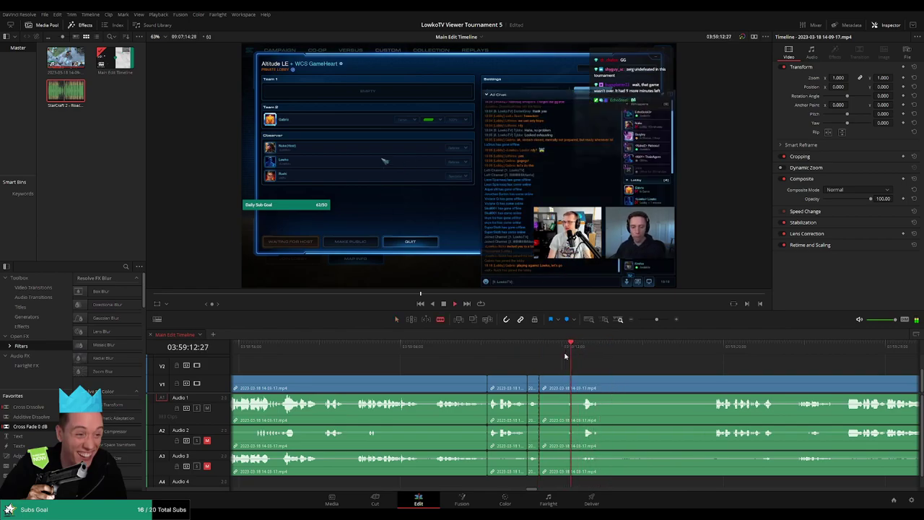
click(716, 347)
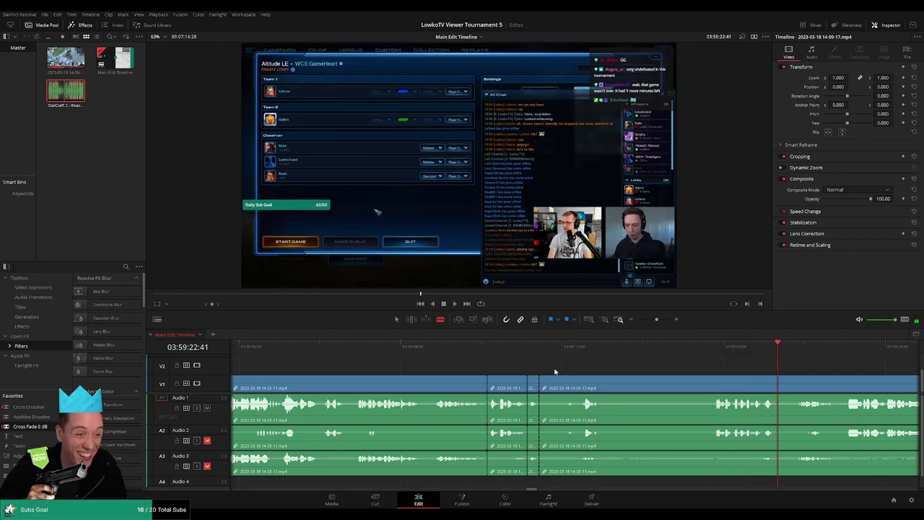
Step: Select the short lobby clips between the cuts near 03:59:05–03:59:10 and ripple-delete them
scroll(491, 361, down, 3)
scroll(708, 342, right, 5)
drag(621, 363, 535, 389)
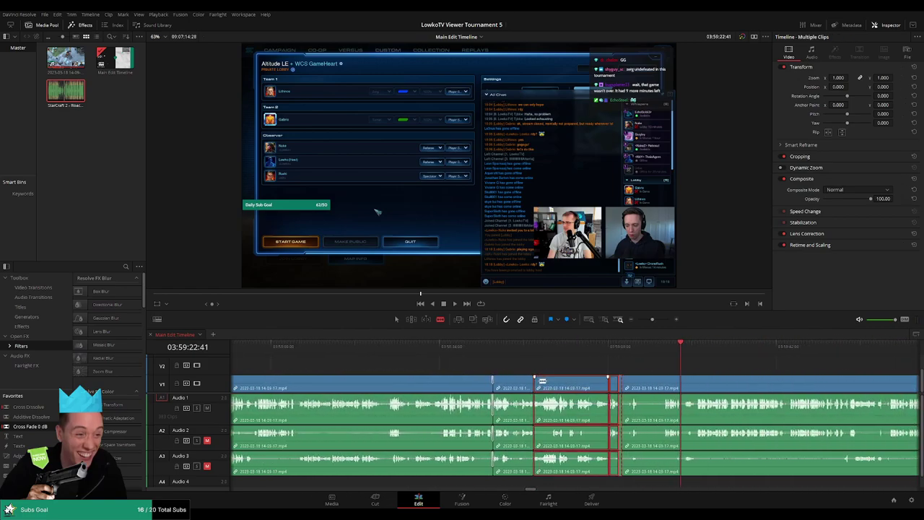
key(Delete)
drag(642, 319, 647, 321)
drag(391, 368, 517, 388)
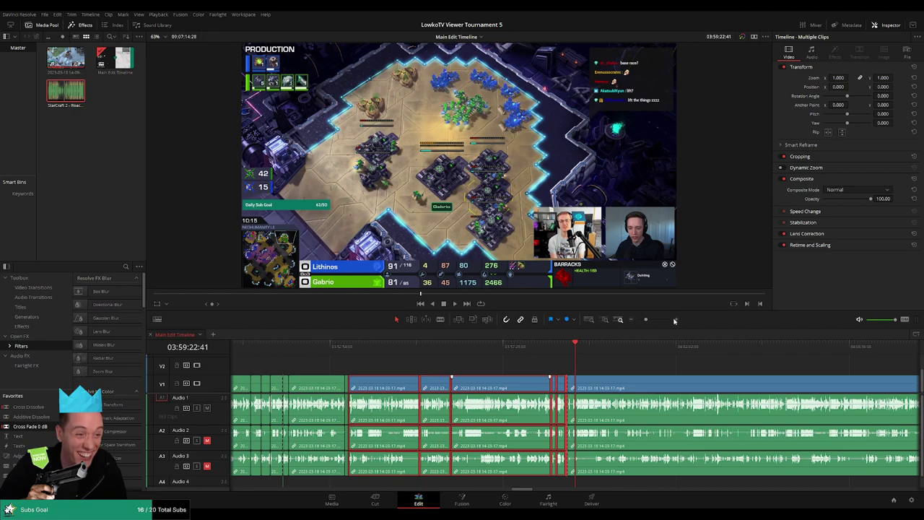
key(Delete)
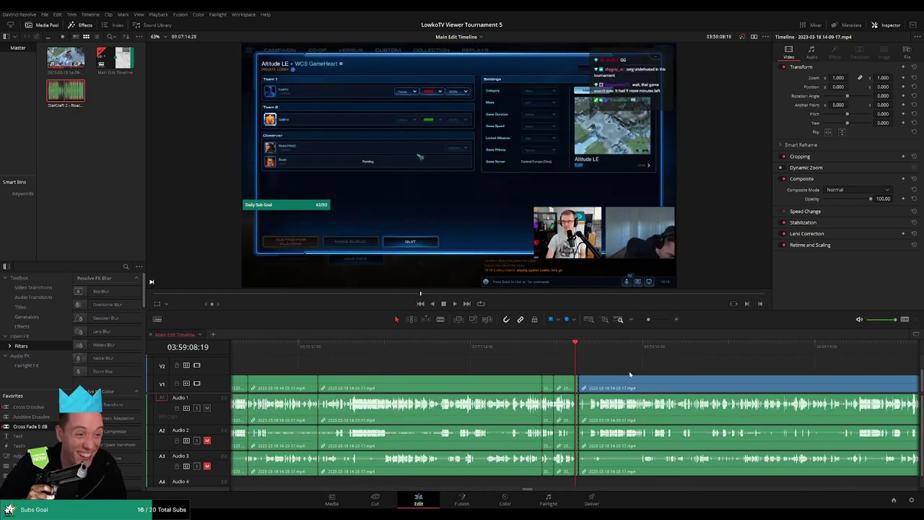
drag(654, 320, 657, 320)
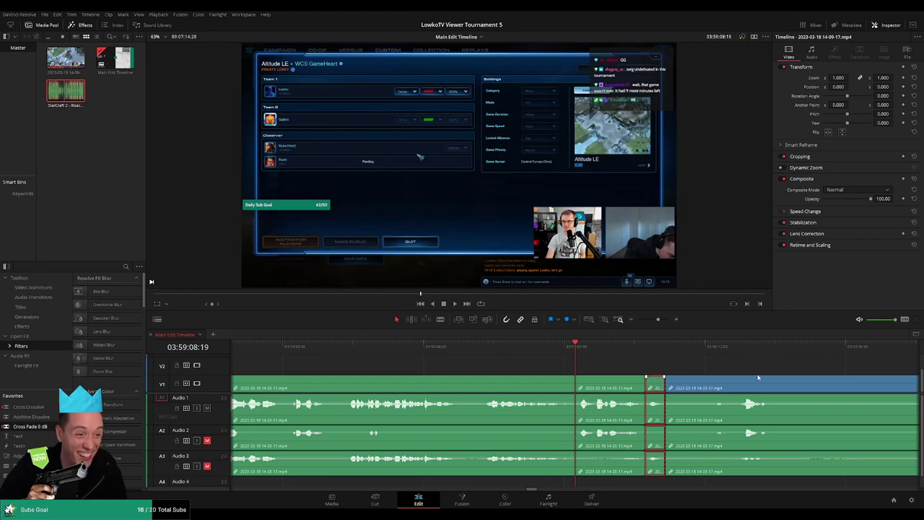
key(space)
click(736, 346)
drag(657, 319, 651, 320)
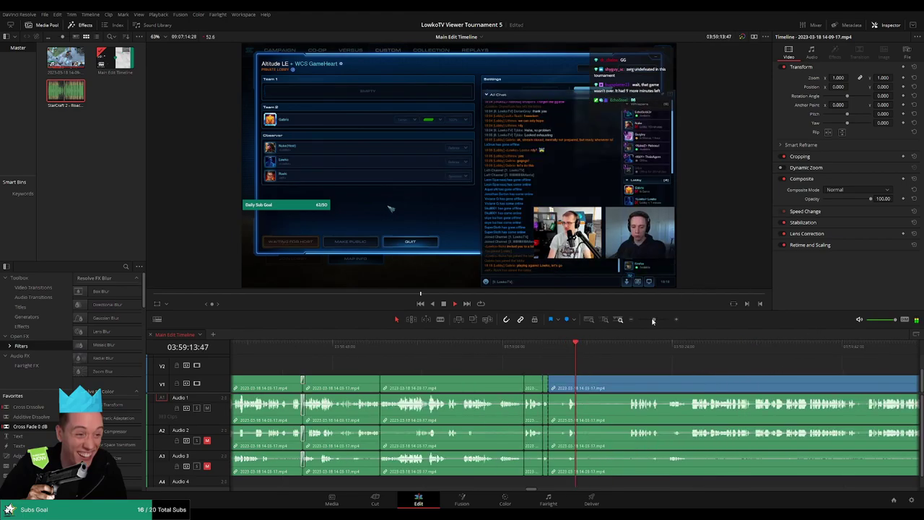
Step: Split at the chat-panel lobby footage and delete the stretch before it, closing the gap
click(599, 354)
click(628, 351)
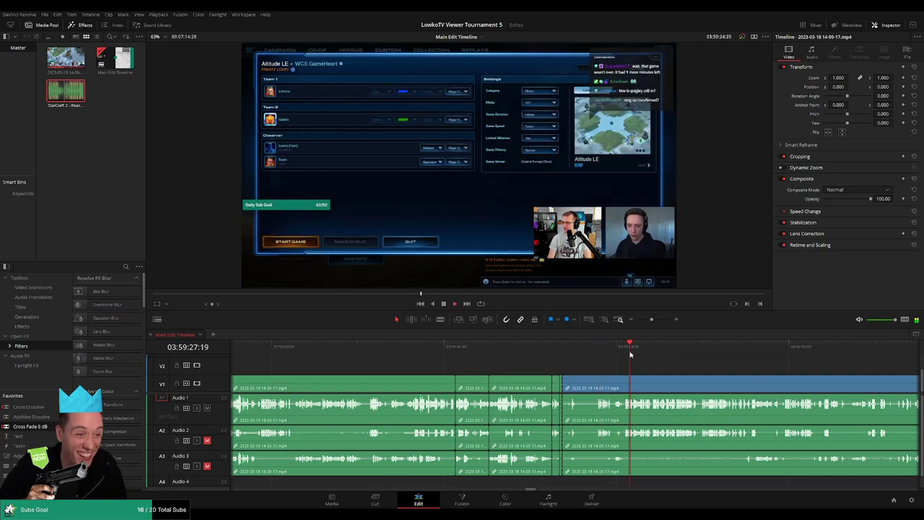
click(679, 351)
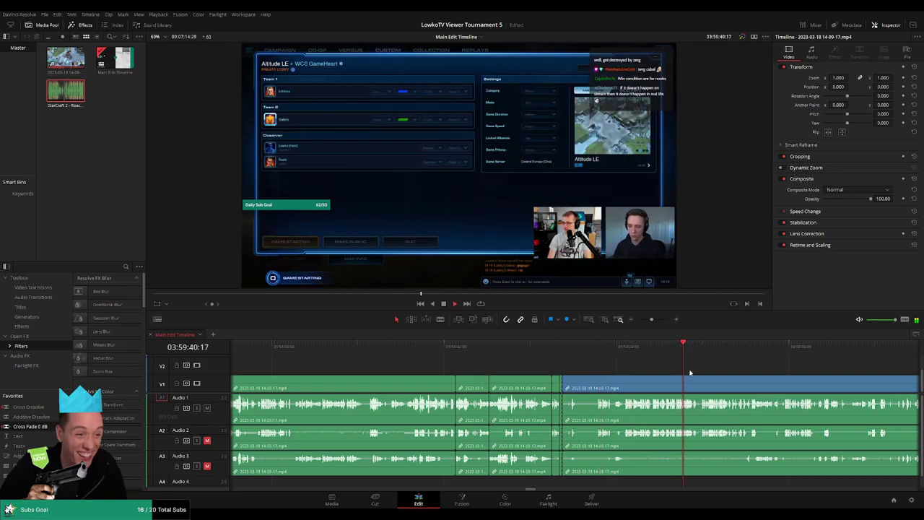
key(ctrl+equal)
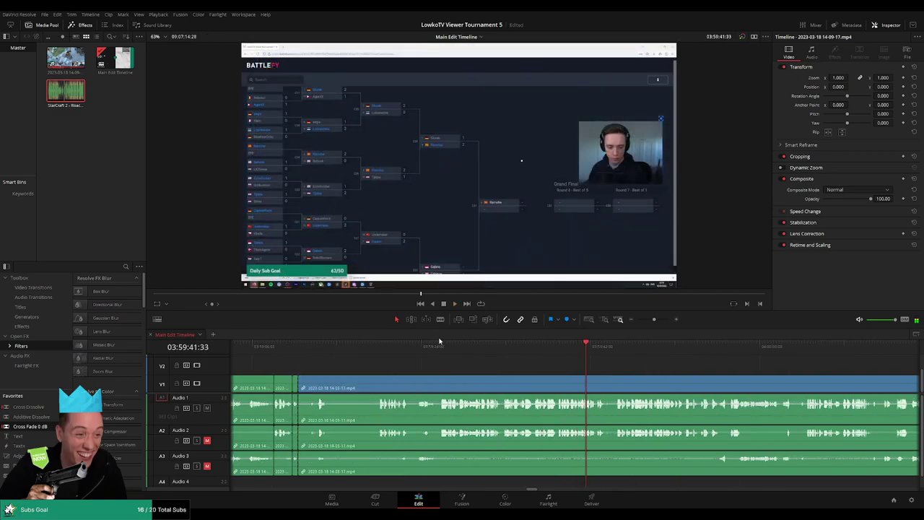
click(440, 344)
click(377, 345)
click(382, 376)
key(space)
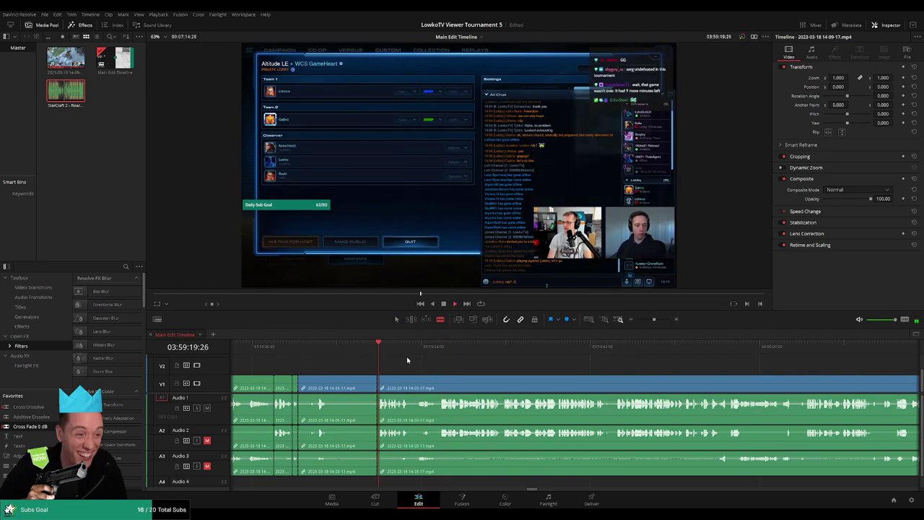
click(420, 351)
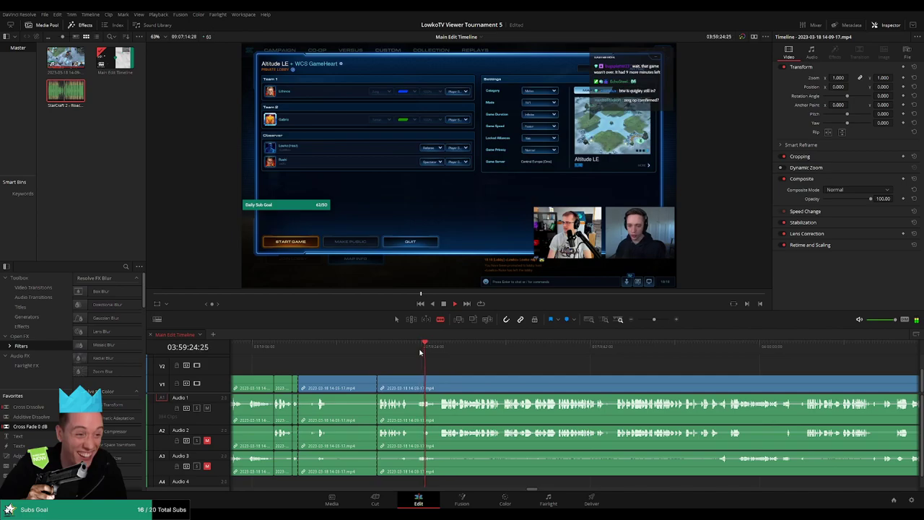
click(316, 352)
click(352, 383)
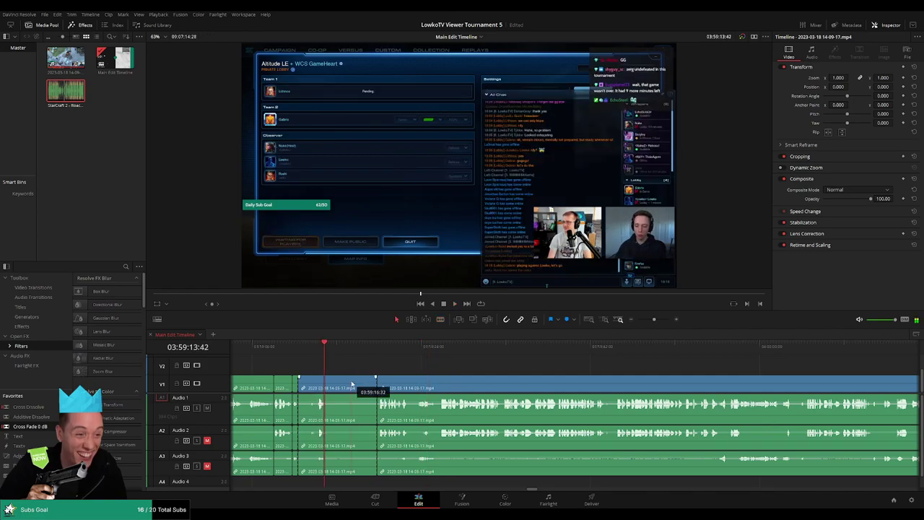
key(Delete)
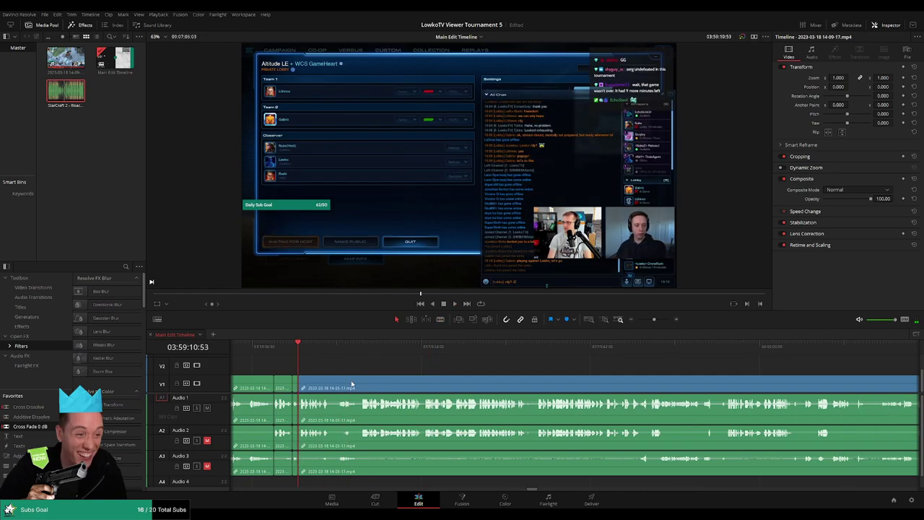
click(337, 345)
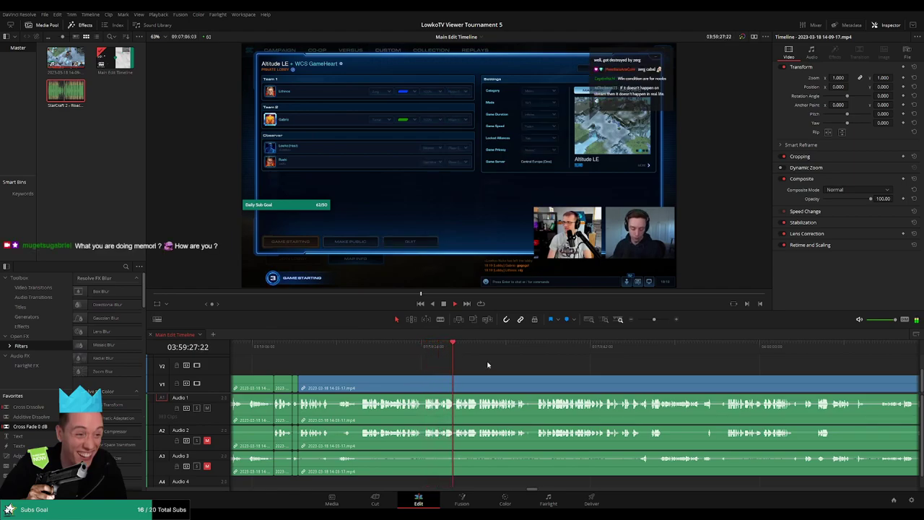
Step: Blade both ends of the Battlefy bracket section and delete it, closing the gap near 03:59:36
scroll(530, 368, right, 2)
mouse_move(651, 319)
mouse_down()
mouse_move(635, 319)
mouse_move(656, 319)
mouse_up()
scroll(624, 376, right, 5)
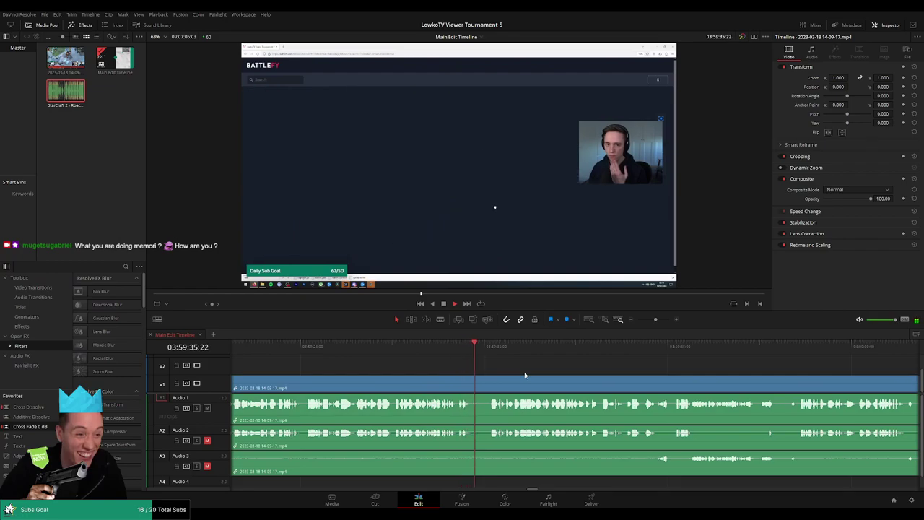
key(b)
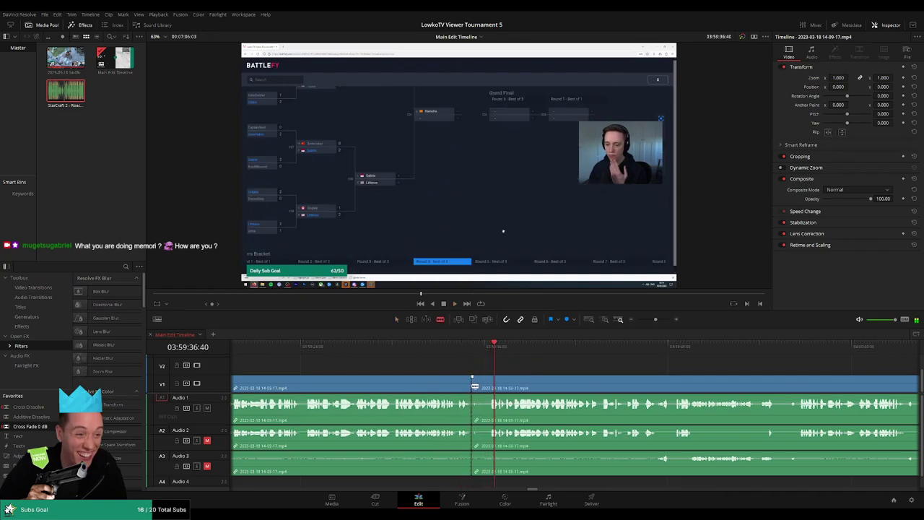
click(472, 386)
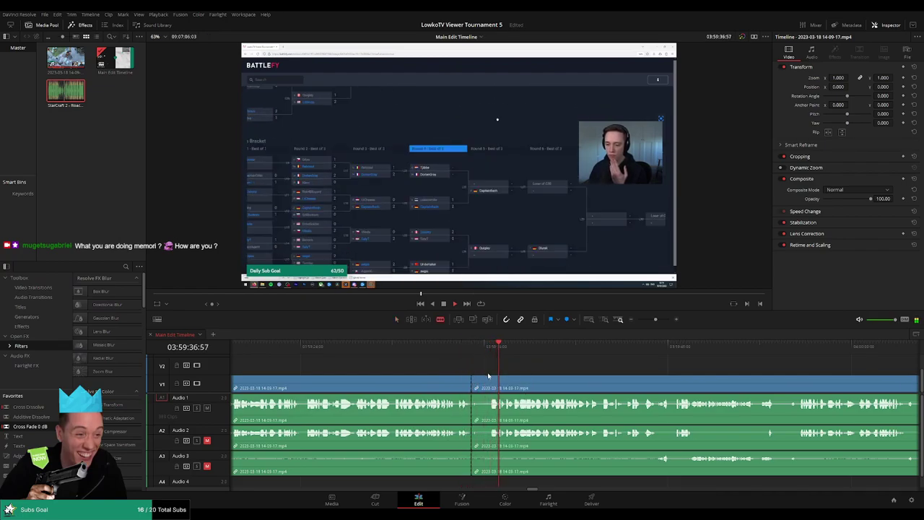
scroll(505, 379, up, 3)
click(523, 386)
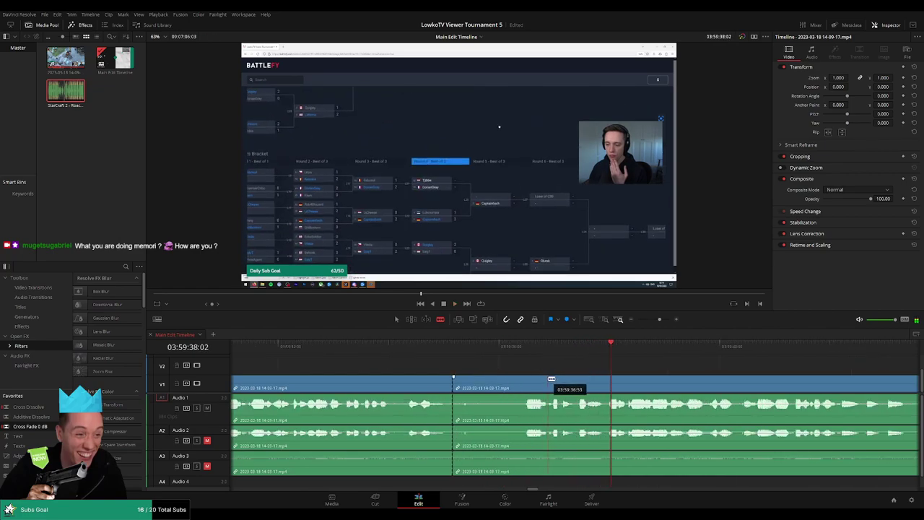
key(a)
click(490, 386)
key(Delete)
click(491, 386)
key(Delete)
click(409, 356)
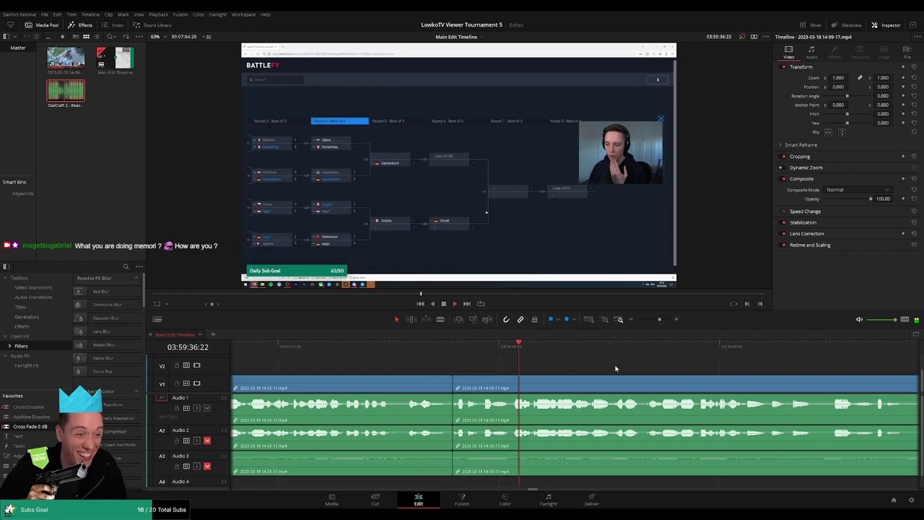
scroll(578, 365, right, 3)
drag(659, 319, 655, 319)
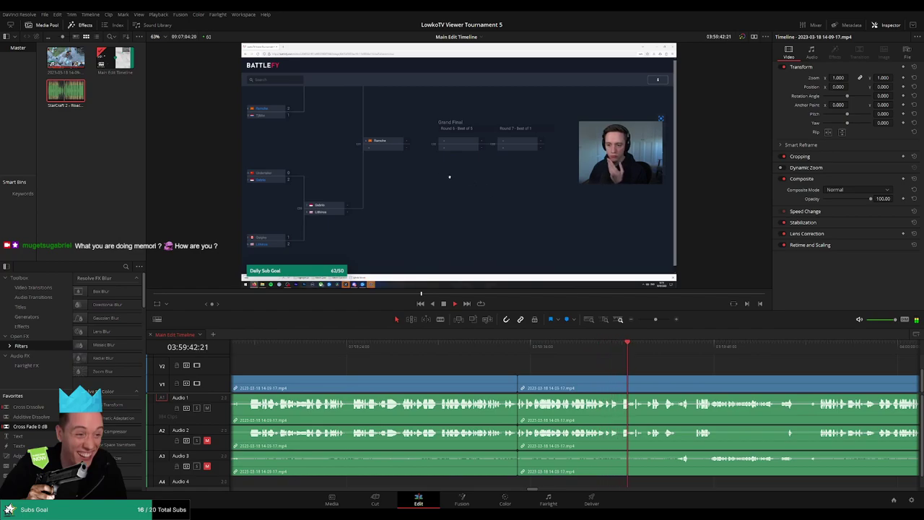
scroll(508, 367, right, 6)
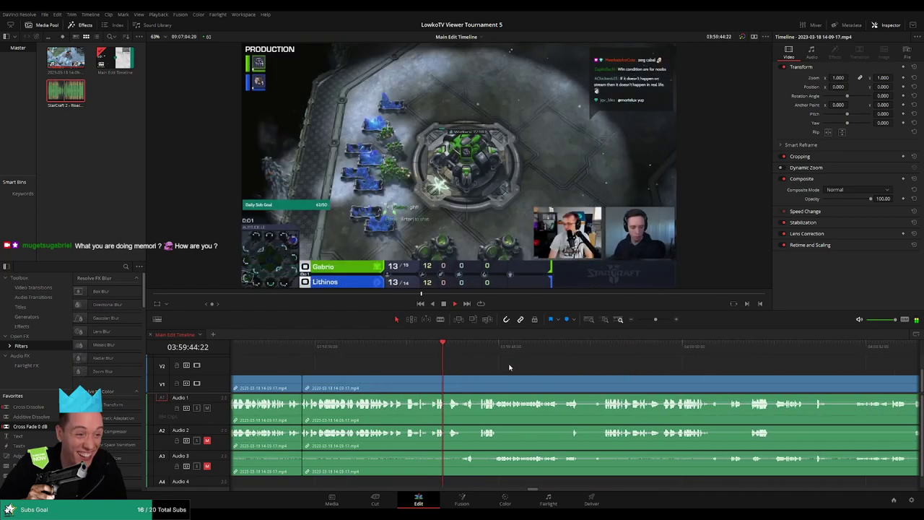
Step: Blade all tracks just after the match starts and play back across the cut
scroll(474, 371, right, 3)
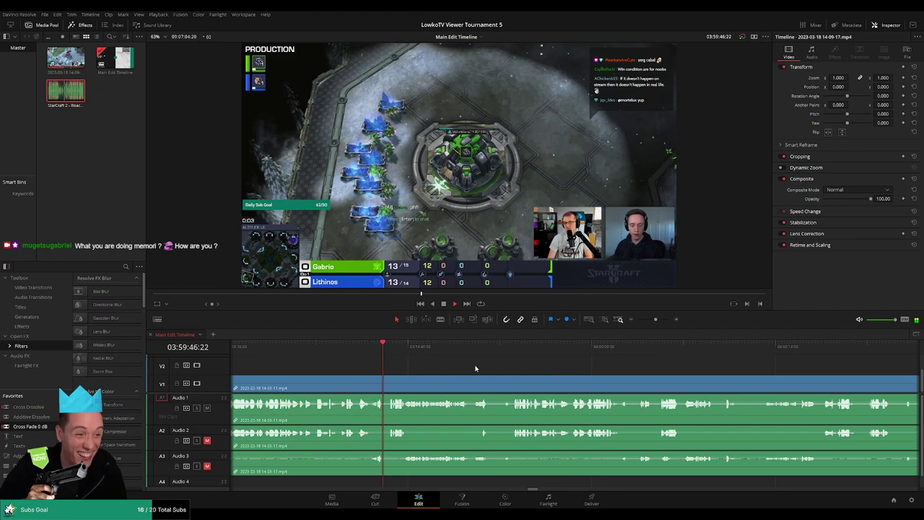
click(367, 352)
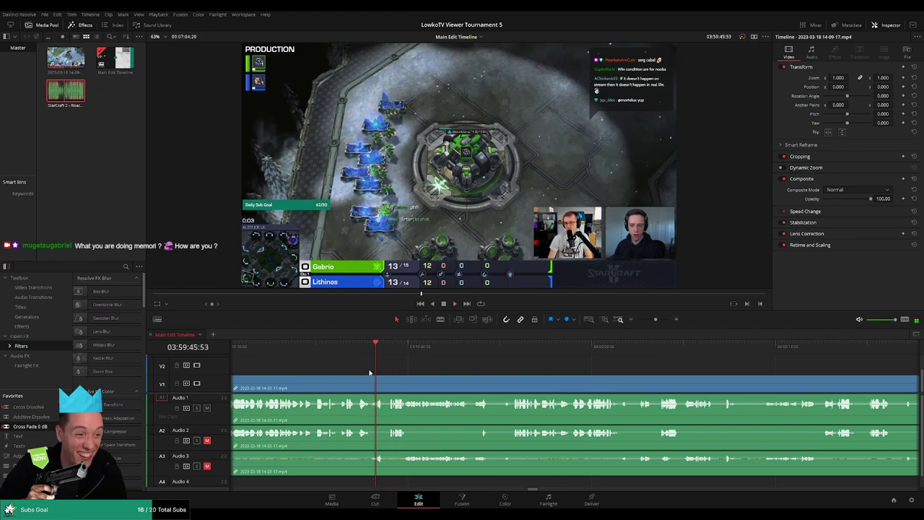
drag(639, 320, 661, 319)
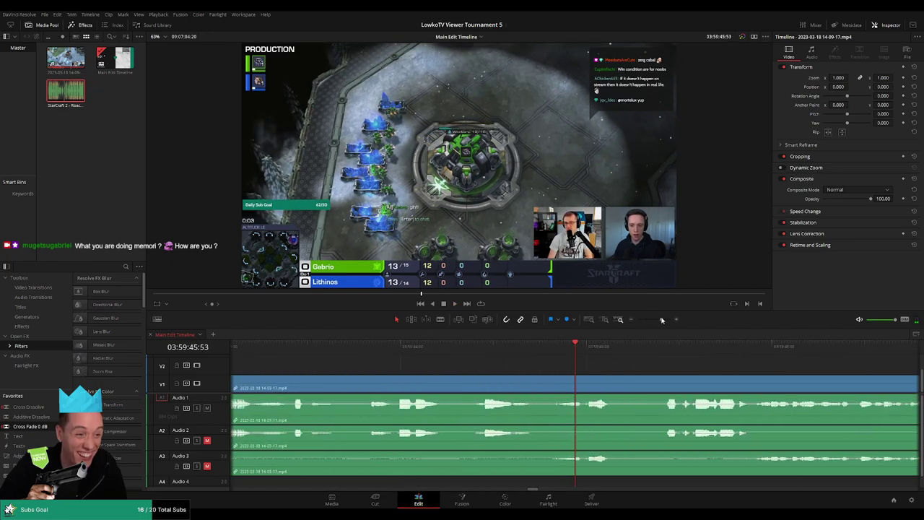
click(556, 385)
key(a)
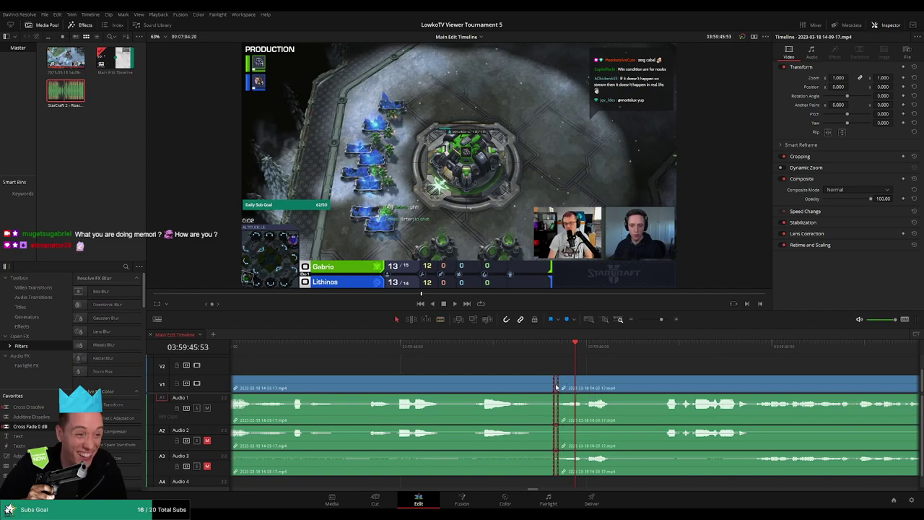
click(535, 347)
key(space)
Step: Watch the following gameplay, skipping ahead to about 04:00:48
mouse_move(661, 319)
mouse_down()
mouse_move(643, 321)
mouse_move(657, 322)
mouse_up()
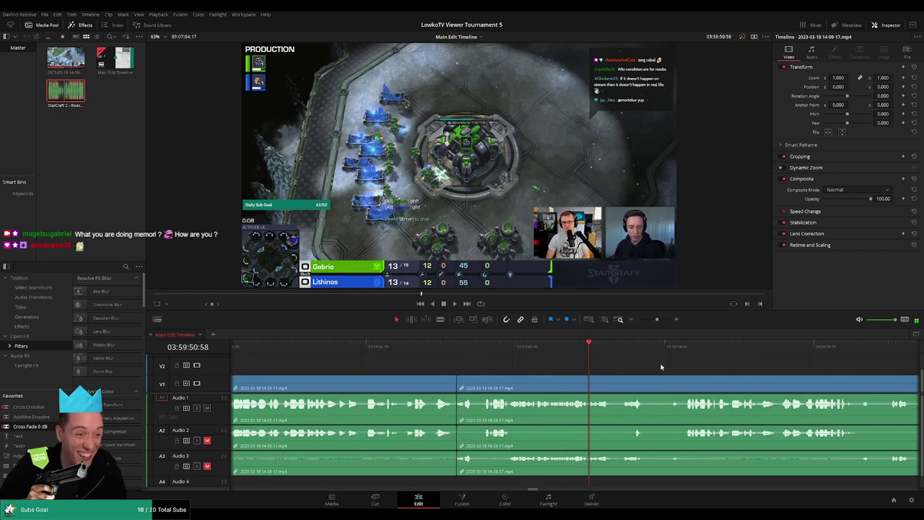
scroll(547, 366, down, 3)
scroll(546, 367, down, 1)
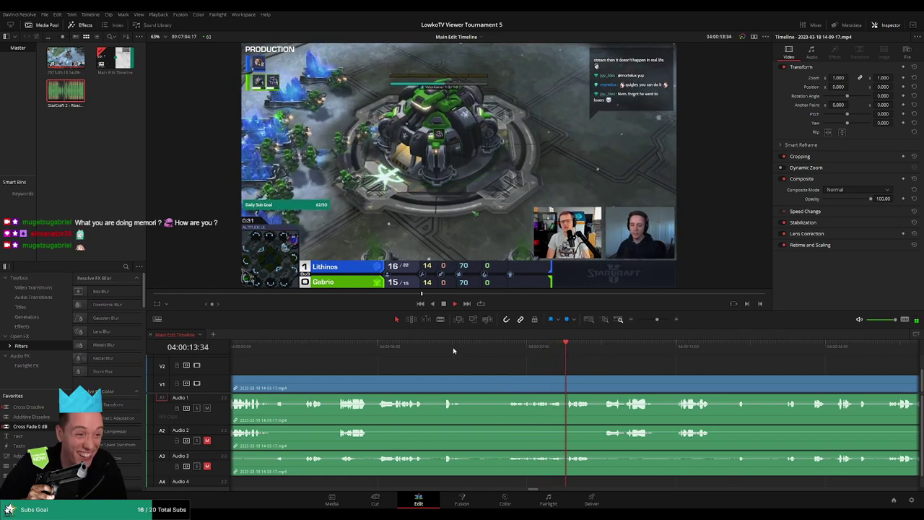
key(space)
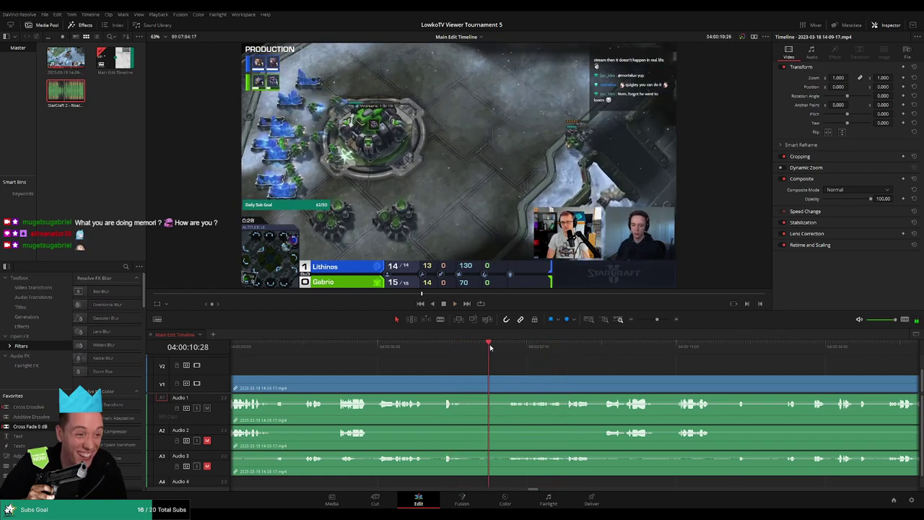
mouse_move(656, 319)
mouse_down()
mouse_move(643, 322)
mouse_move(655, 322)
mouse_up()
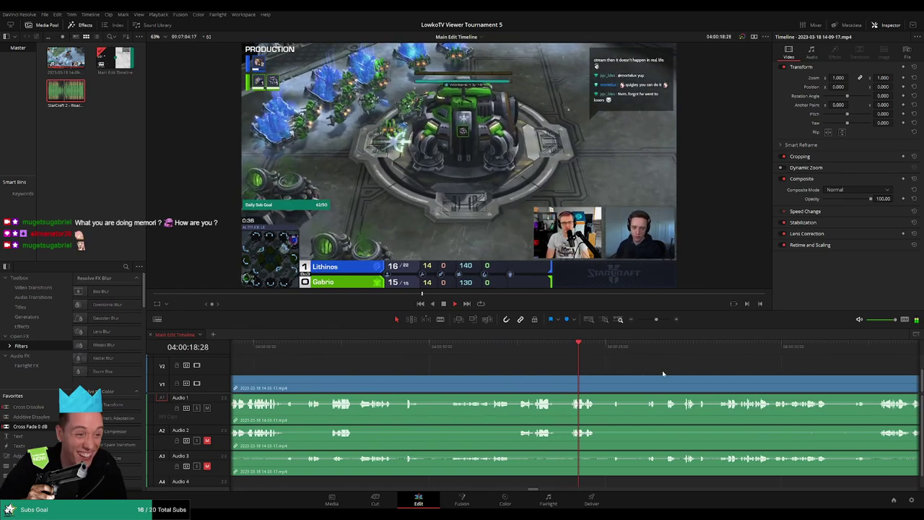
click(491, 363)
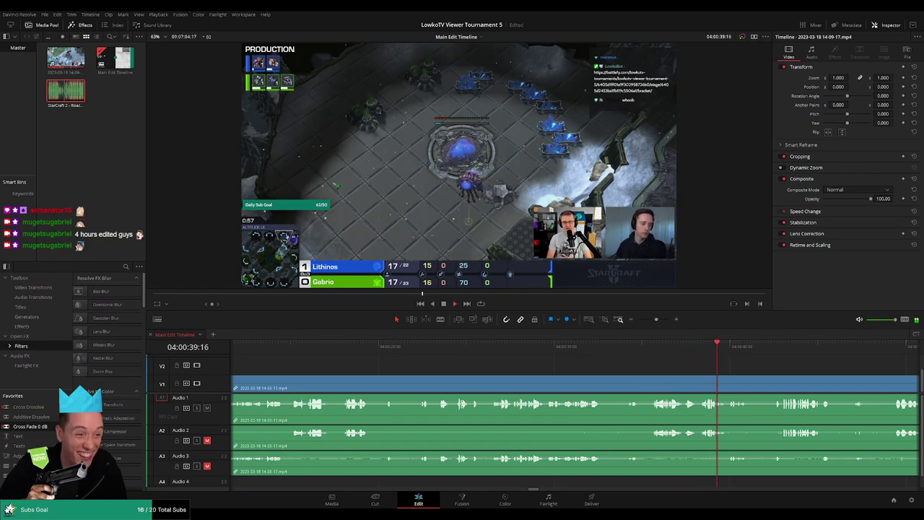
scroll(758, 368, right, 5)
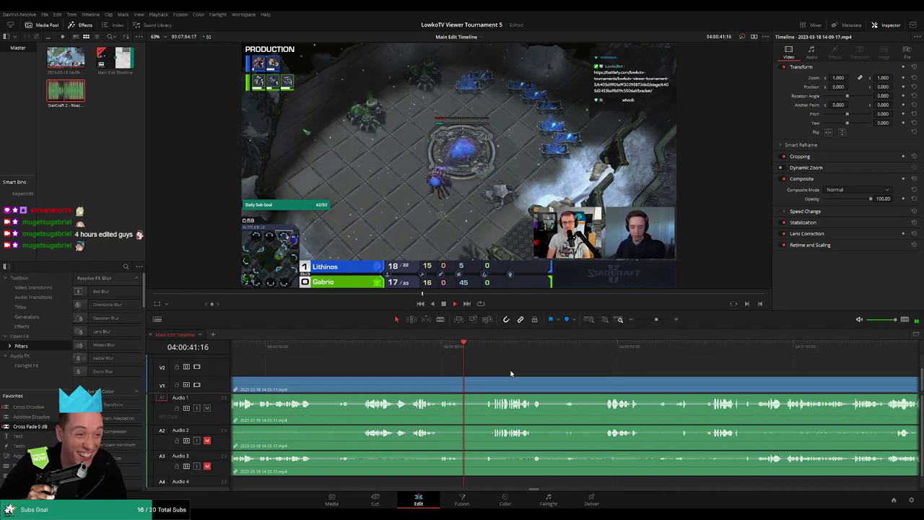
scroll(505, 372, right, 3)
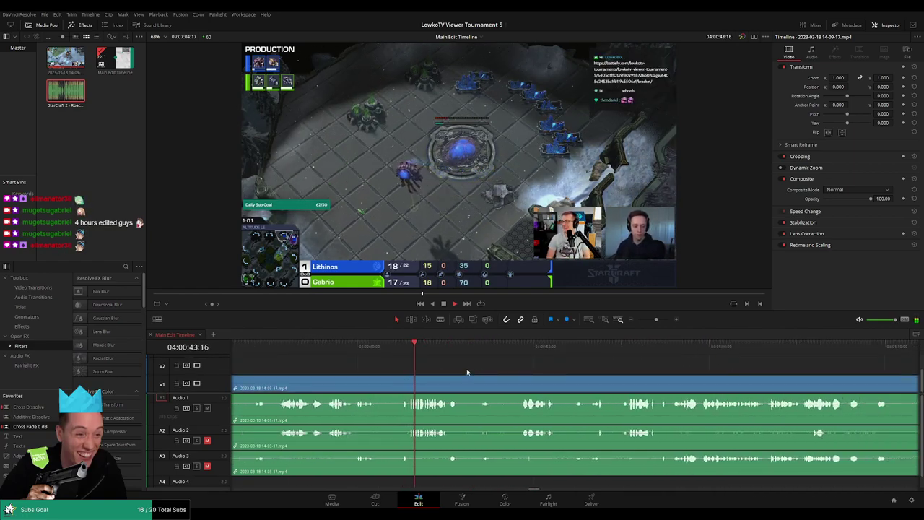
scroll(465, 368, right, 2)
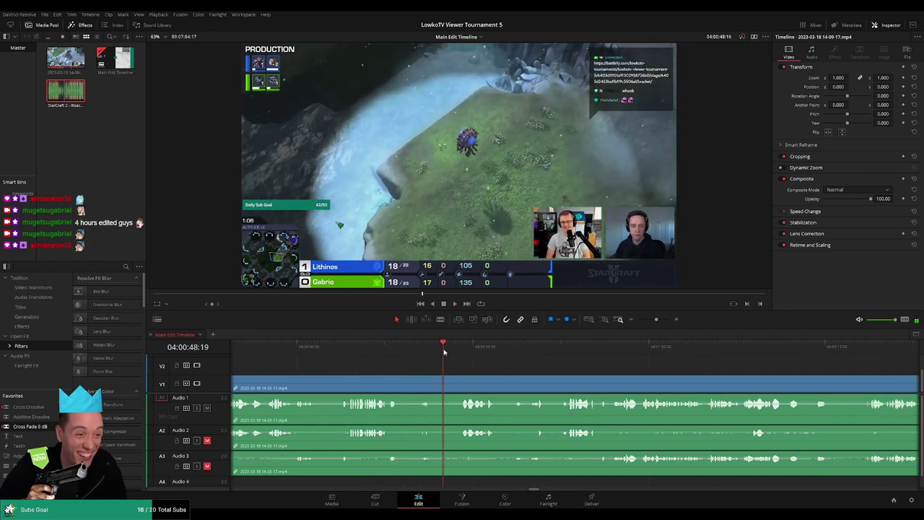
Step: Blade both ends of the first dull stretch in the match and ripple-delete it
key(b)
click(440, 389)
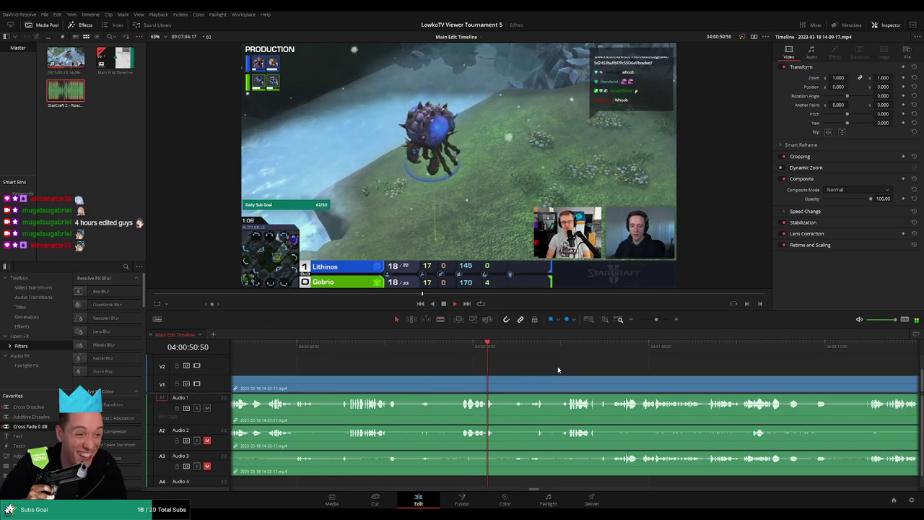
scroll(561, 370, right, 2)
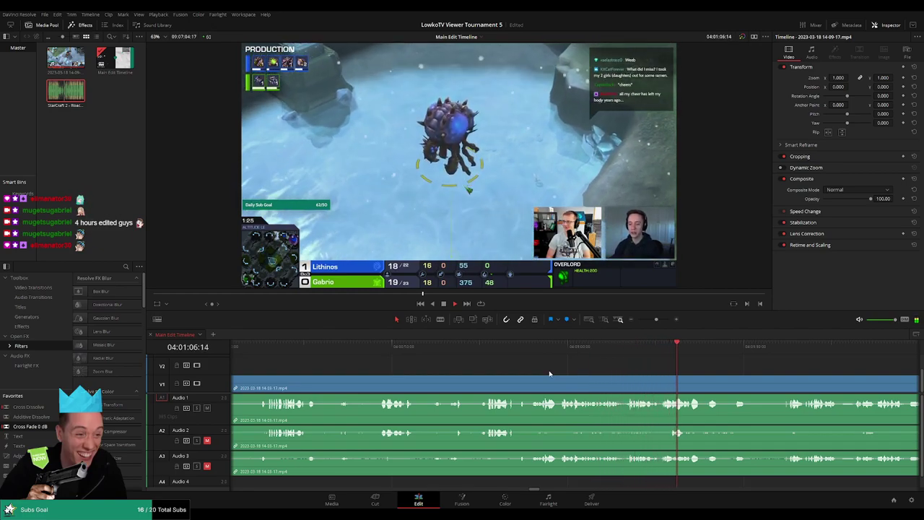
scroll(685, 365, right, 5)
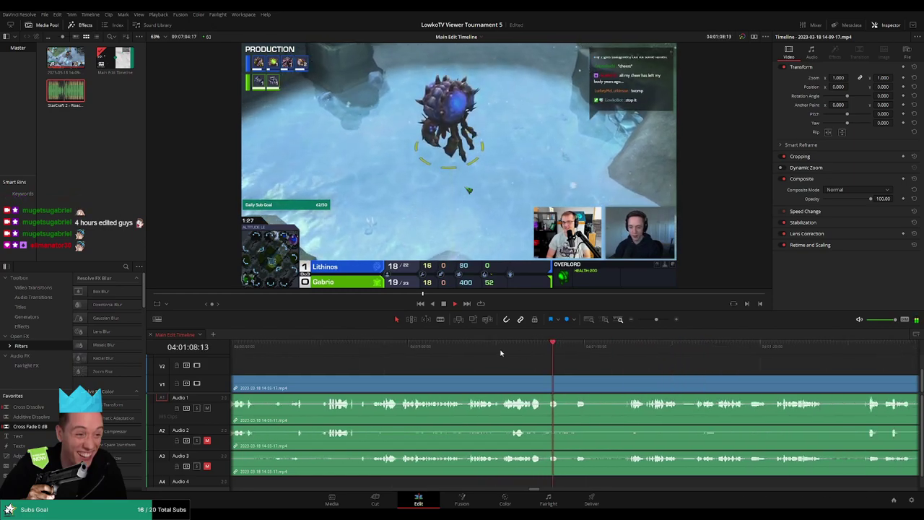
key(b)
click(441, 383)
click(478, 386)
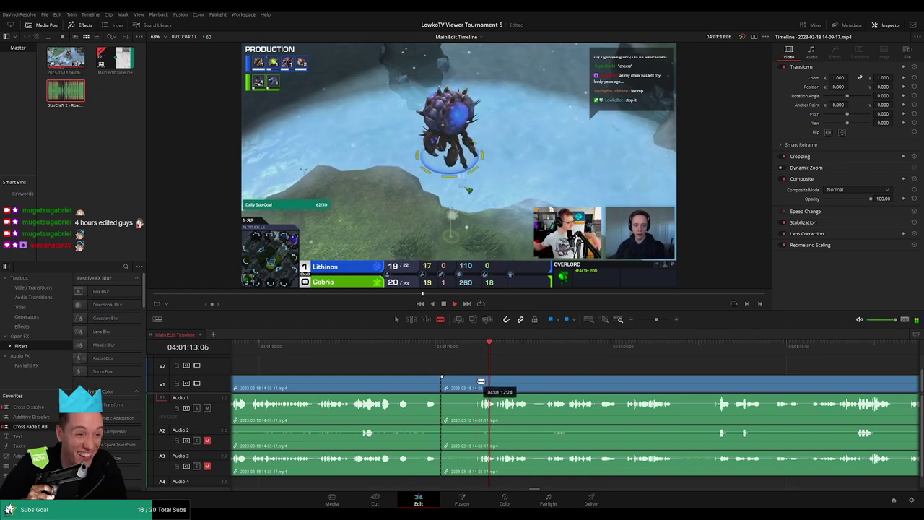
key(a)
click(463, 385)
key(Delete)
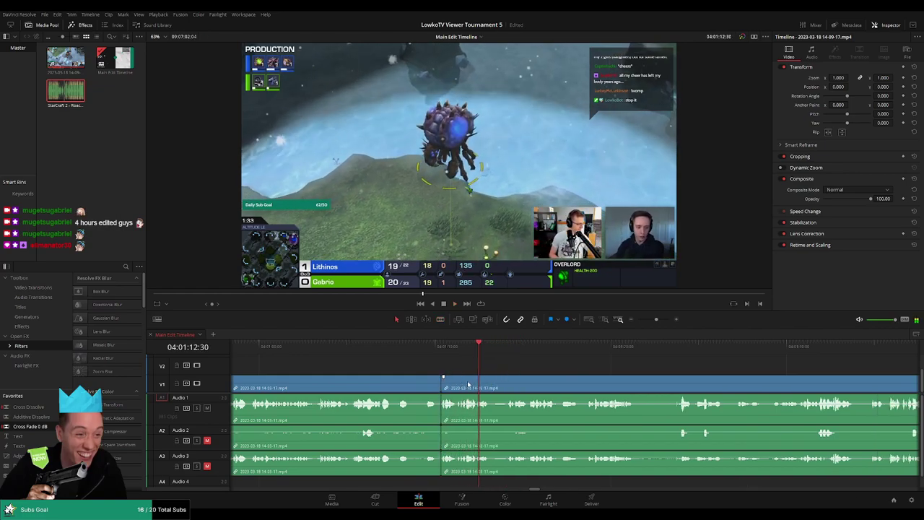
click(425, 353)
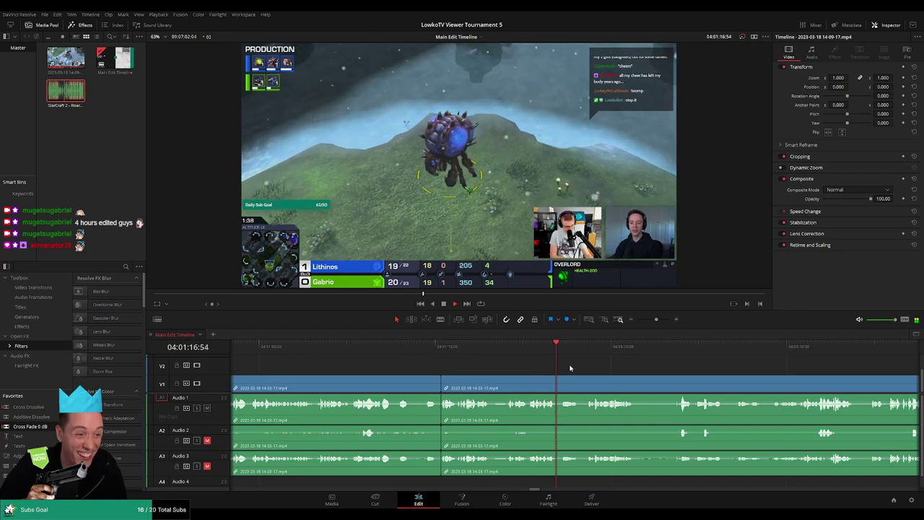
Step: Cut out two more short dull stretches, closing each gap, and review the join
click(560, 386)
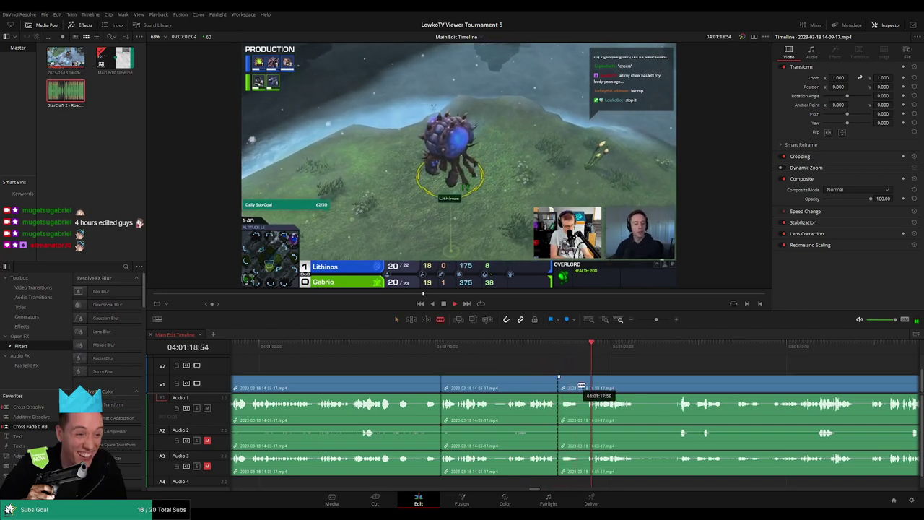
click(584, 387)
key(Delete)
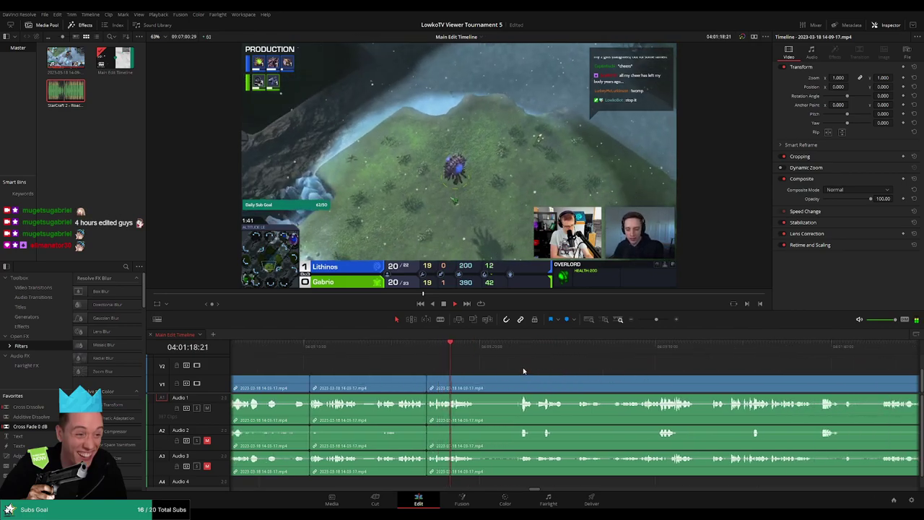
key(b)
click(476, 390)
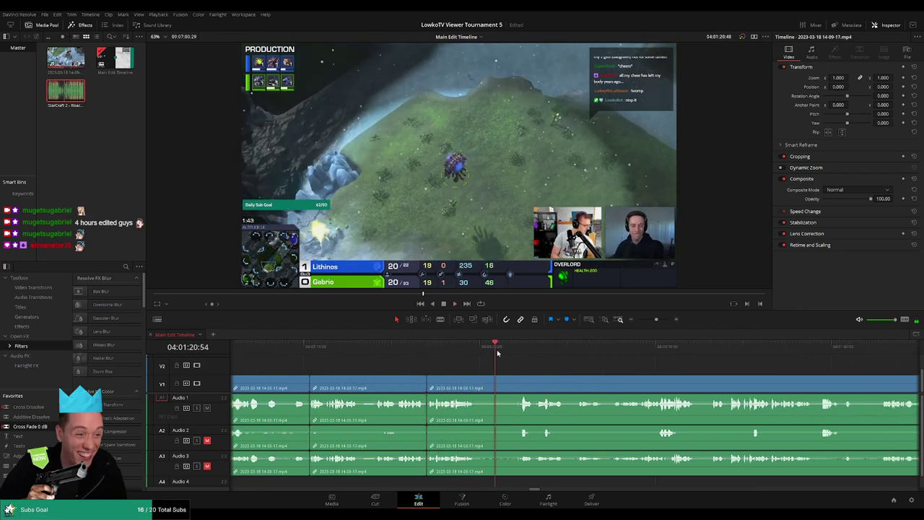
click(518, 387)
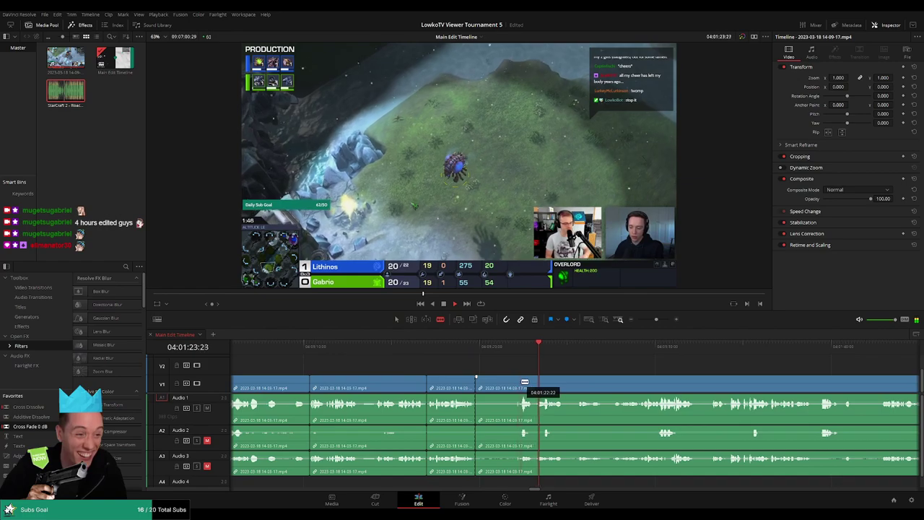
key(a)
click(509, 388)
key(Delete)
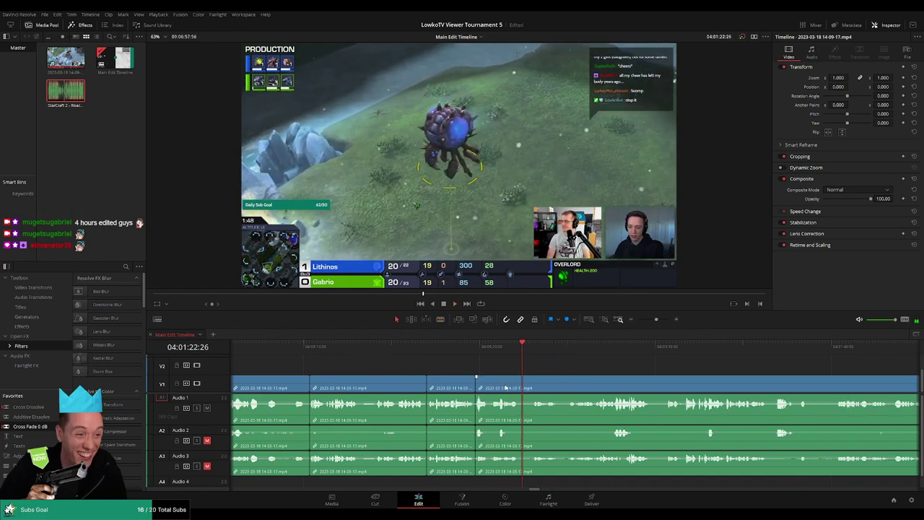
click(465, 353)
Step: Zoom in, blade the next dull stretch near 04:01:24 at both ends and ripple-delete it
scroll(498, 360, right, 2)
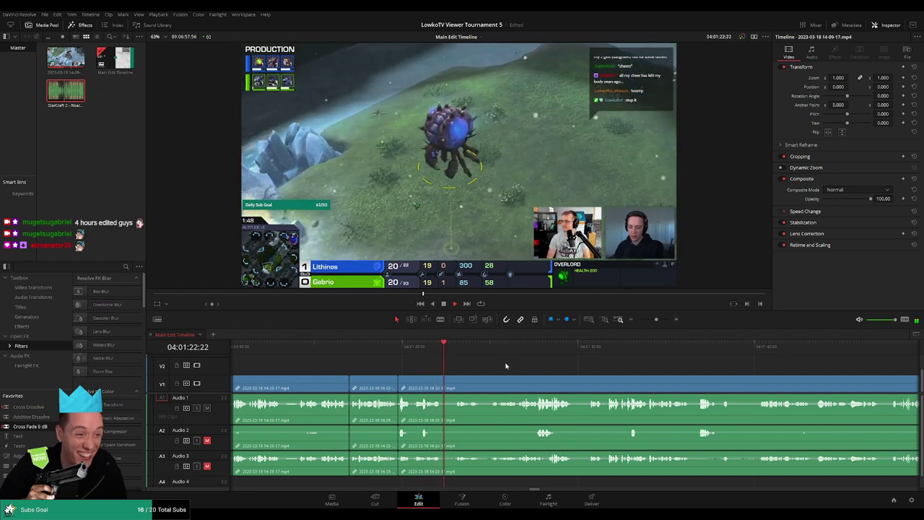
scroll(506, 371, left, 2)
scroll(506, 371, right, 3)
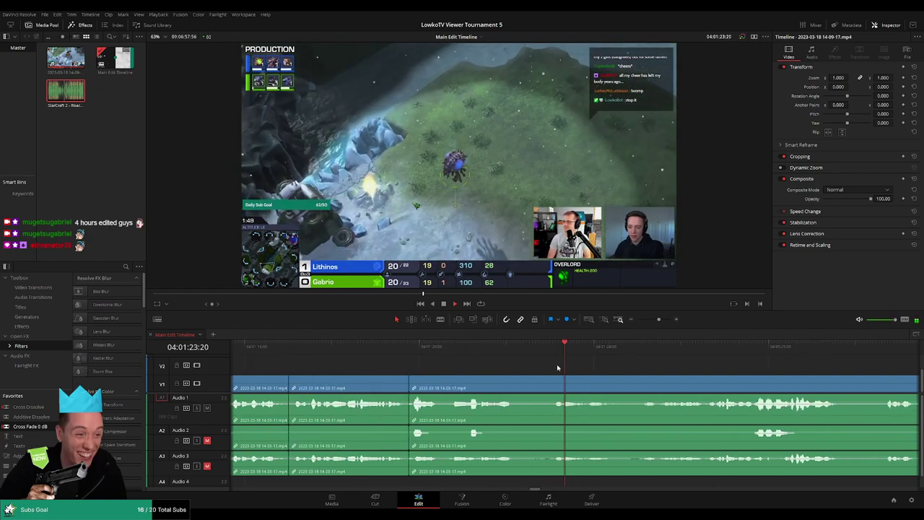
click(656, 319)
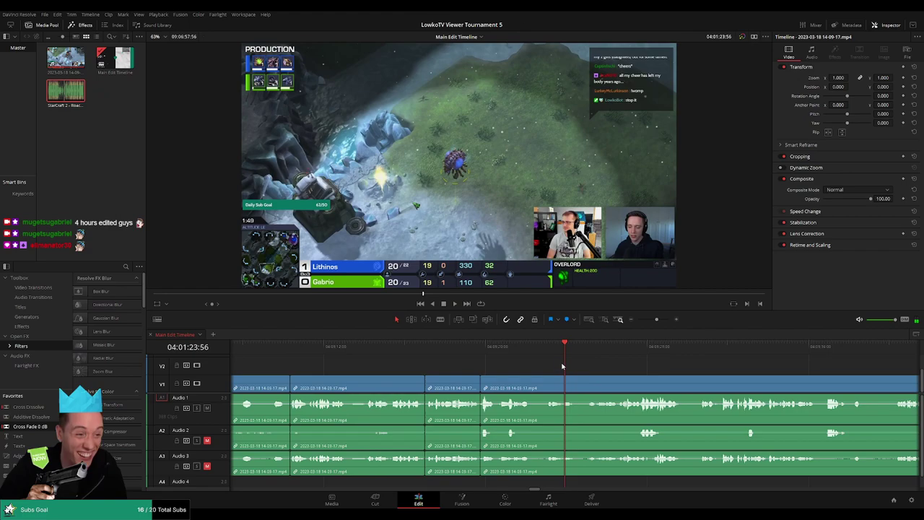
key(ctrl+equal)
drag(508, 342, 564, 342)
key(b)
click(564, 393)
key(space)
click(672, 388)
key(a)
click(657, 387)
key(Delete)
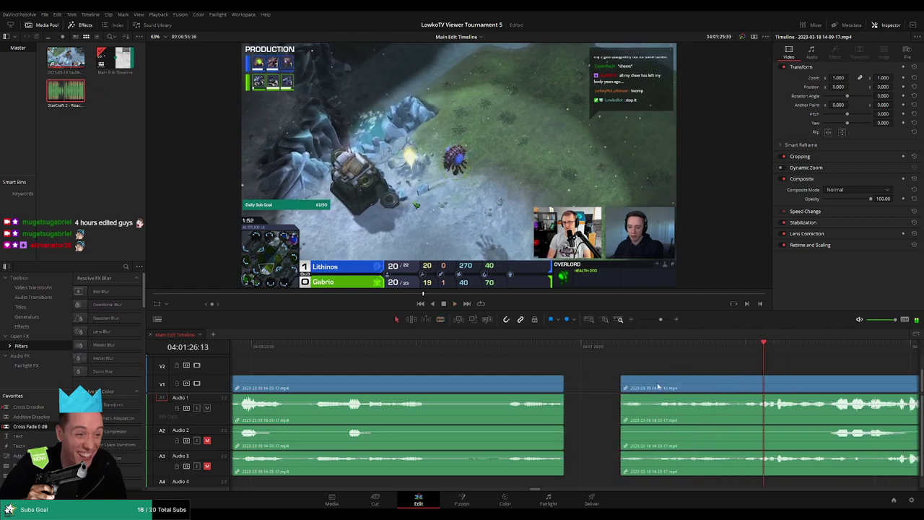
click(553, 348)
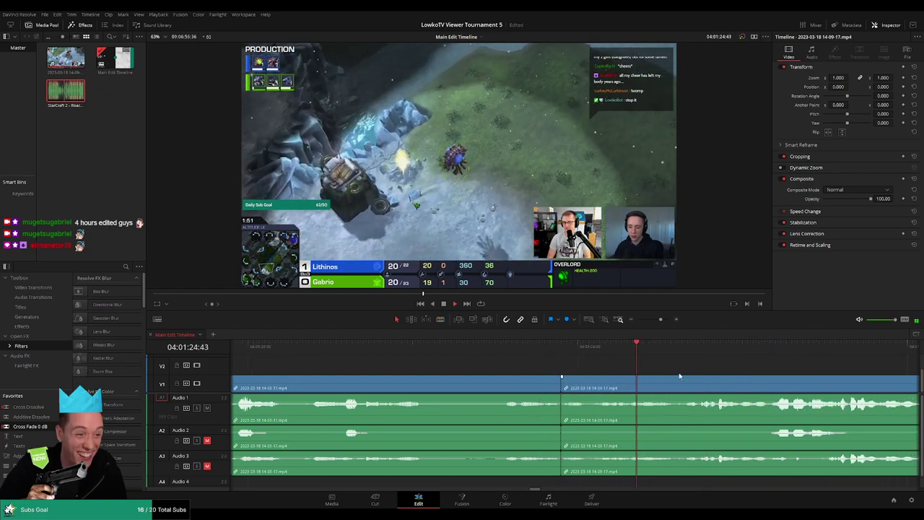
Step: Scroll along and zoom out to survey the earlier cuts
scroll(553, 367, right, 3)
scroll(564, 370, right, 2)
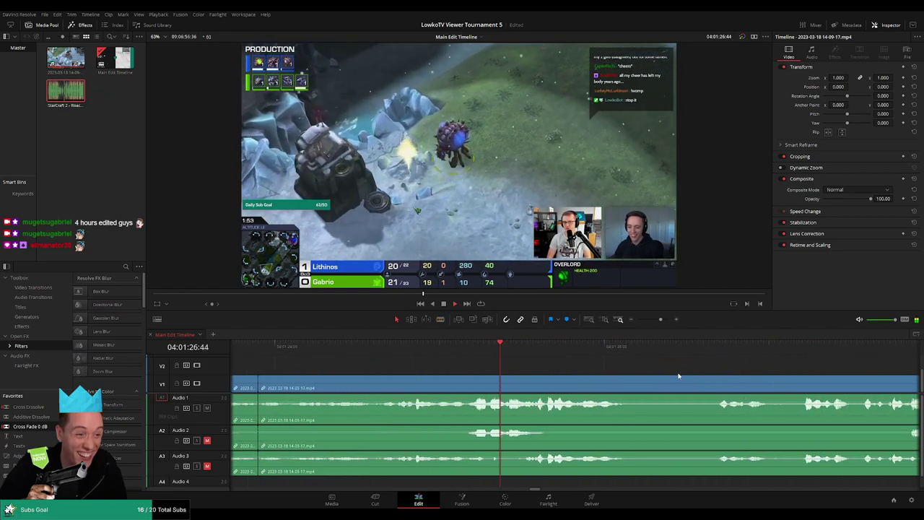
scroll(529, 361, right, 3)
drag(661, 319, 648, 320)
scroll(526, 369, right, 3)
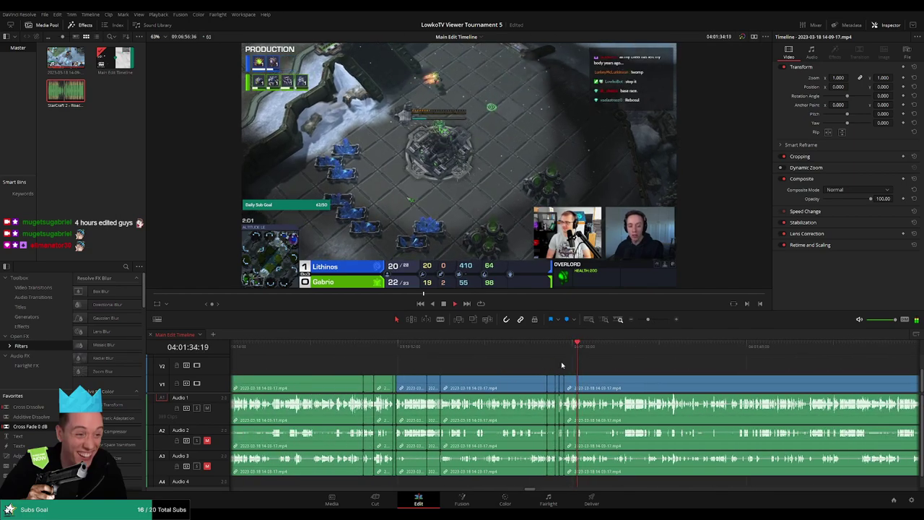
drag(561, 364, 410, 389)
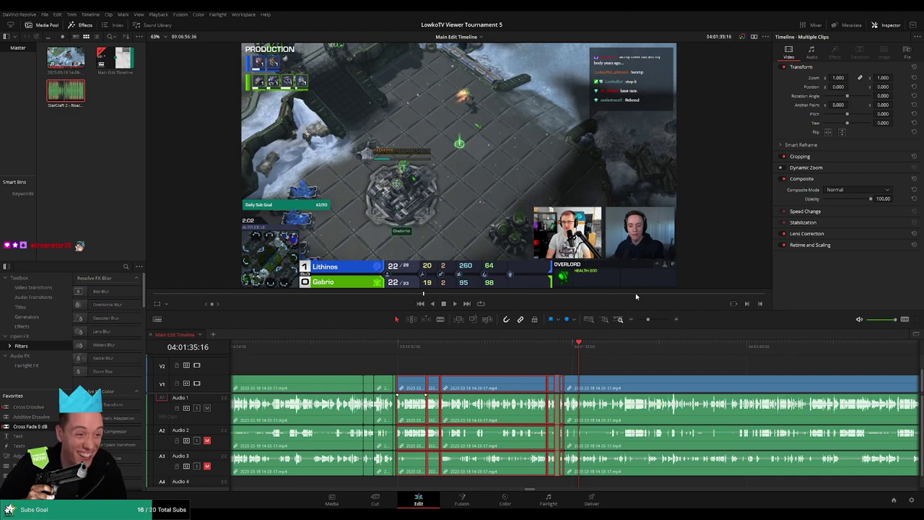
click(628, 367)
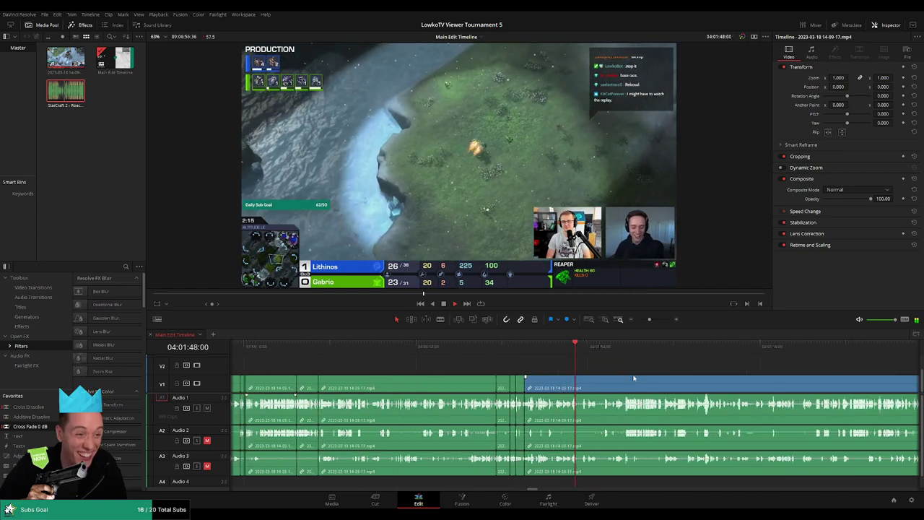
drag(650, 319, 657, 320)
click(544, 387)
key(ctrl+b)
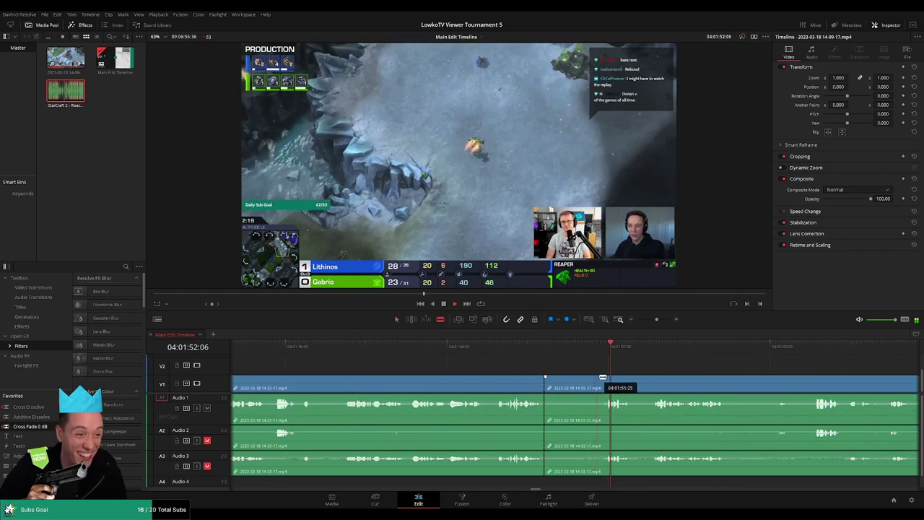
click(588, 386)
key(Delete)
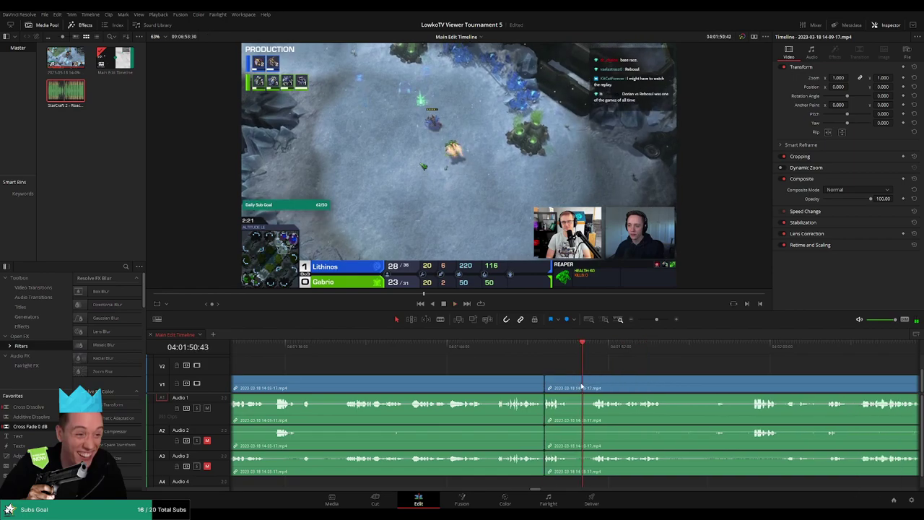
click(533, 347)
scroll(570, 368, down, 2)
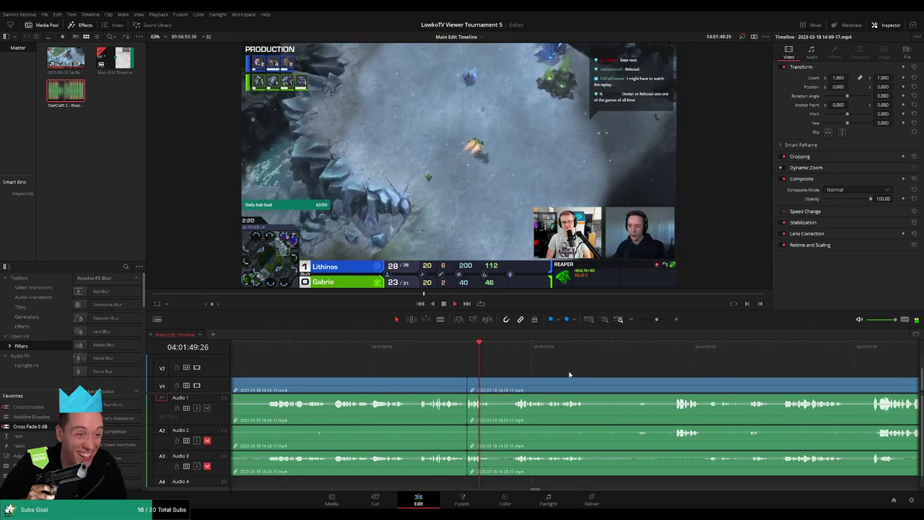
scroll(548, 374, down, 4)
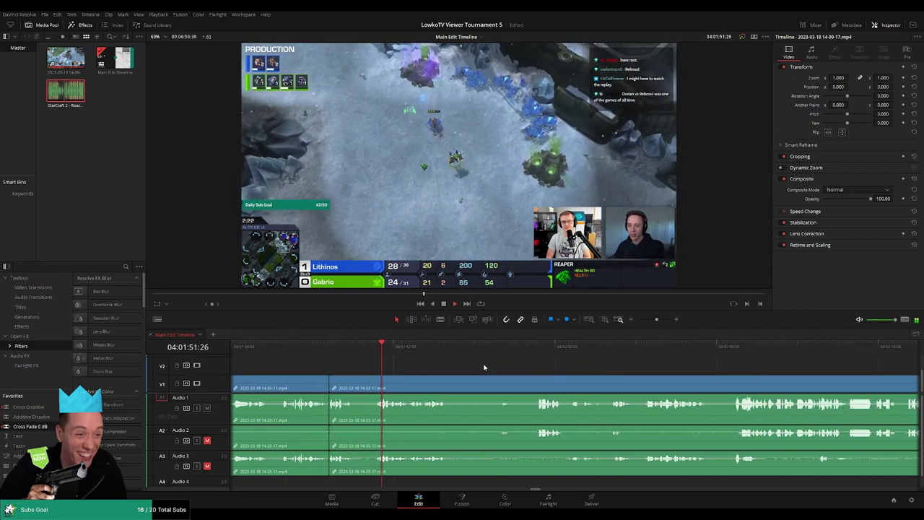
scroll(453, 363, down, 2)
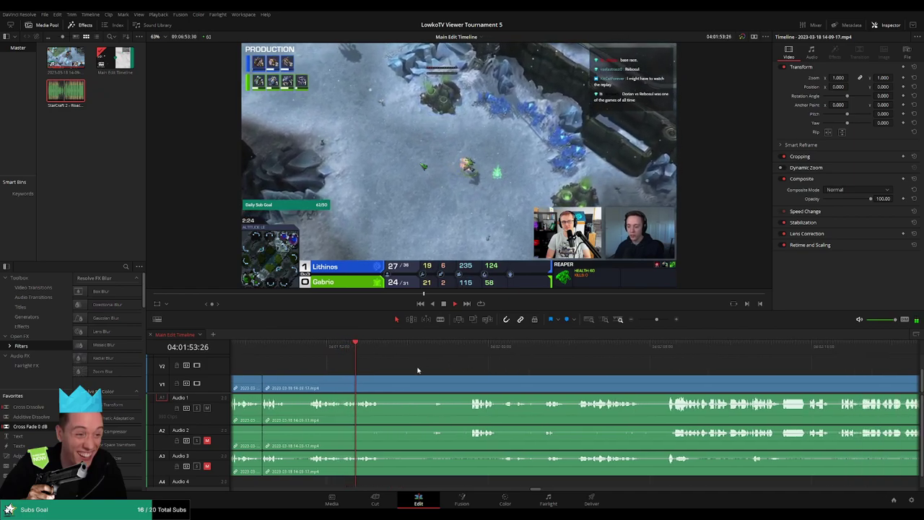
drag(398, 346, 431, 351)
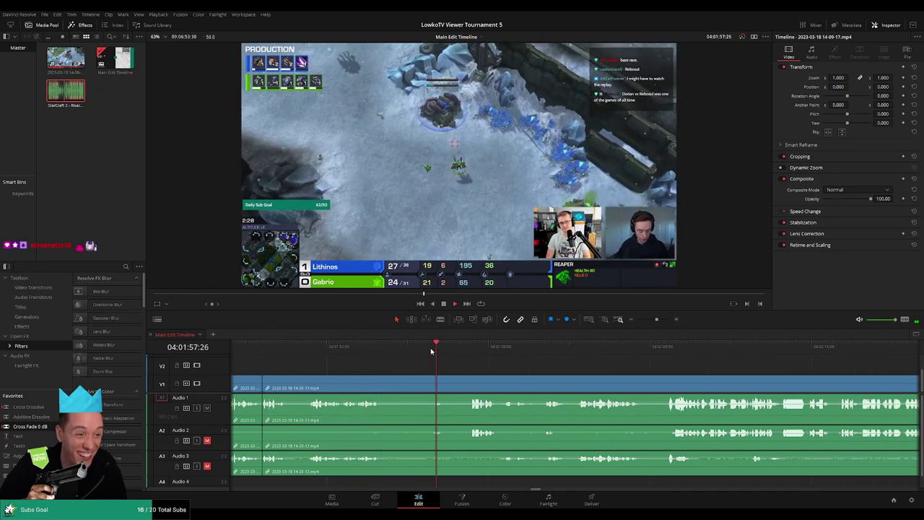
scroll(383, 353, down, 2)
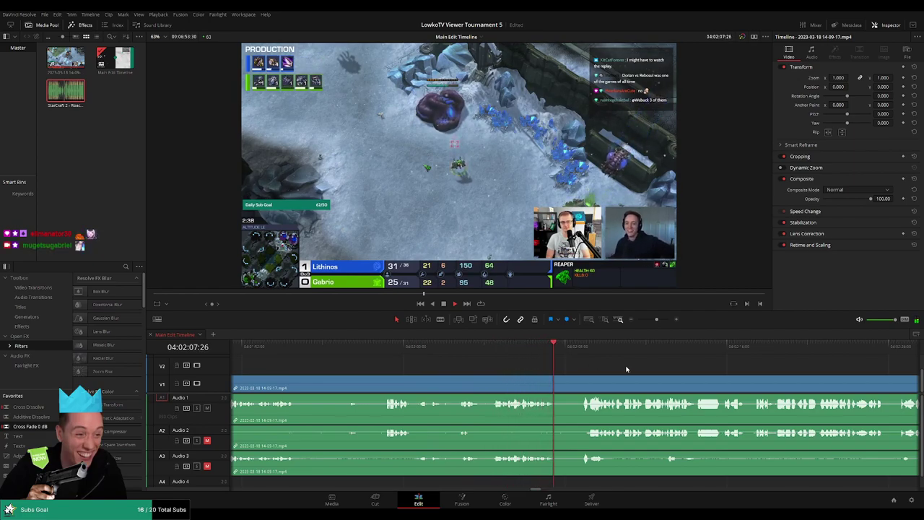
drag(625, 366, 483, 356)
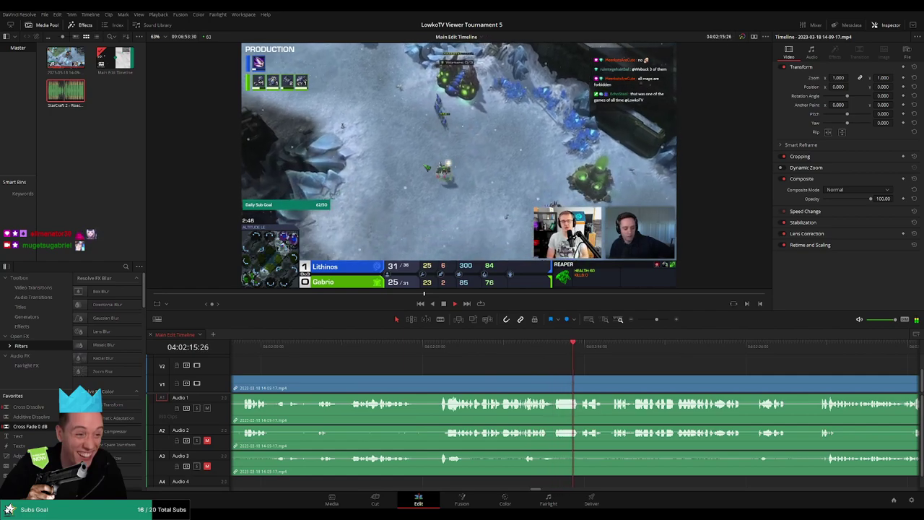
scroll(534, 368, right, 2)
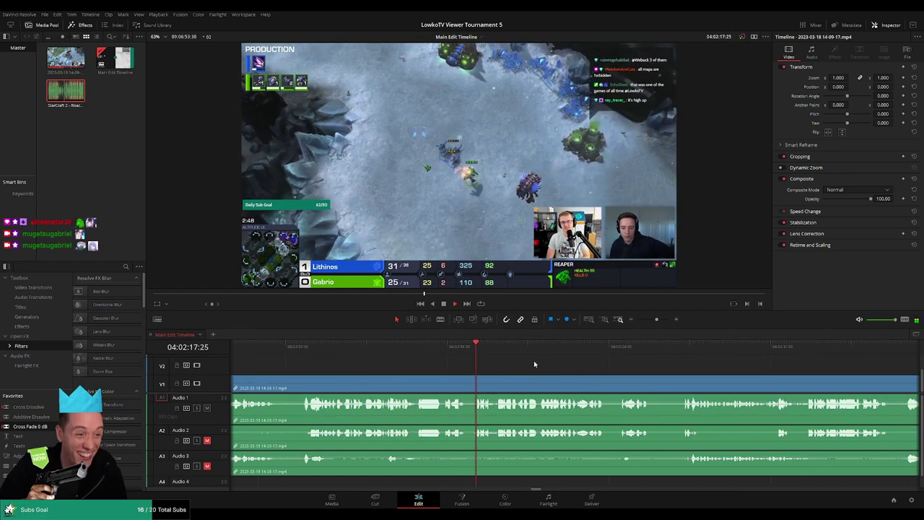
scroll(541, 367, right, 2)
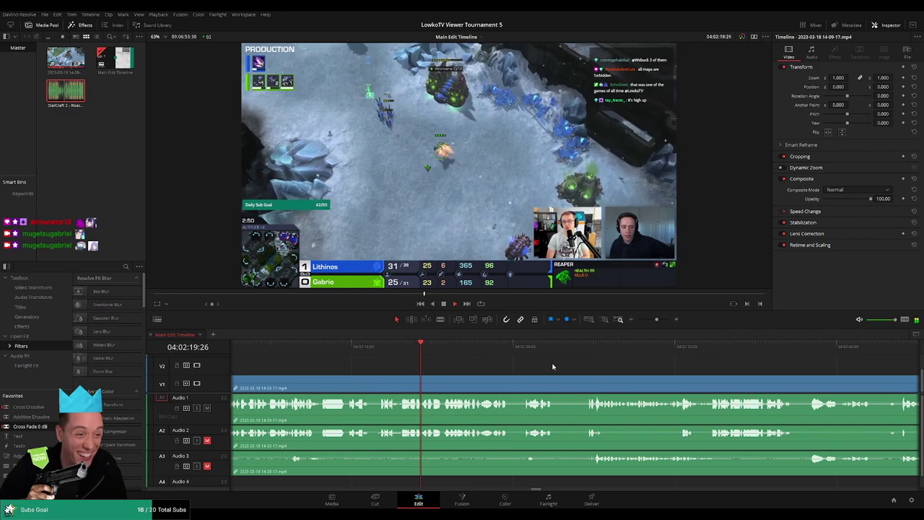
scroll(542, 366, right, 3)
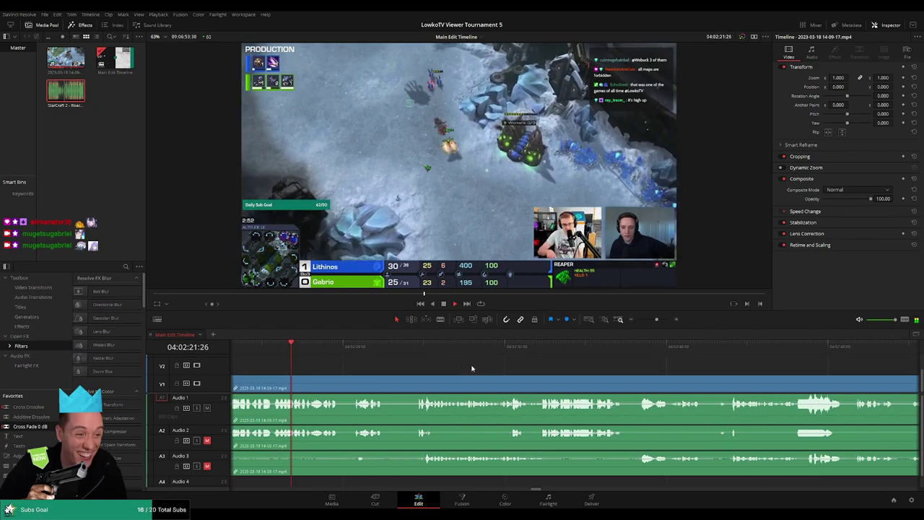
scroll(505, 365, left, 3)
scroll(516, 362, right, 3)
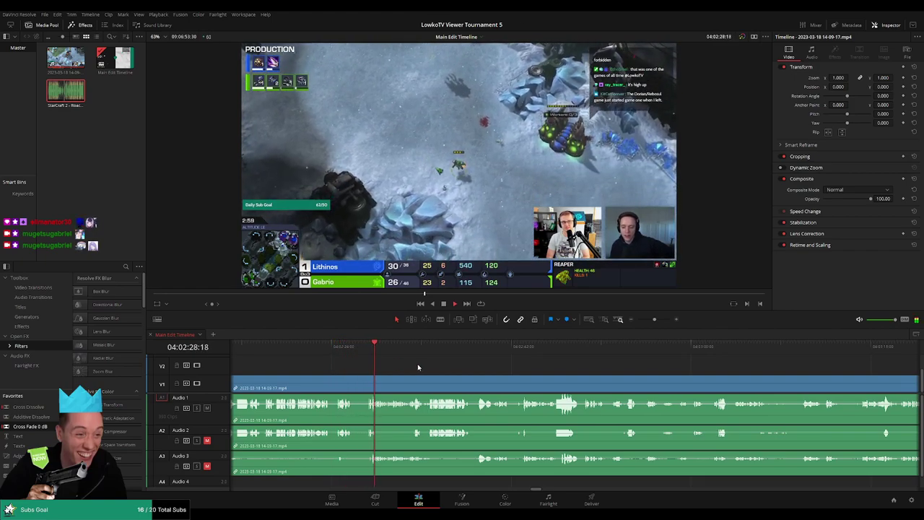
click(363, 349)
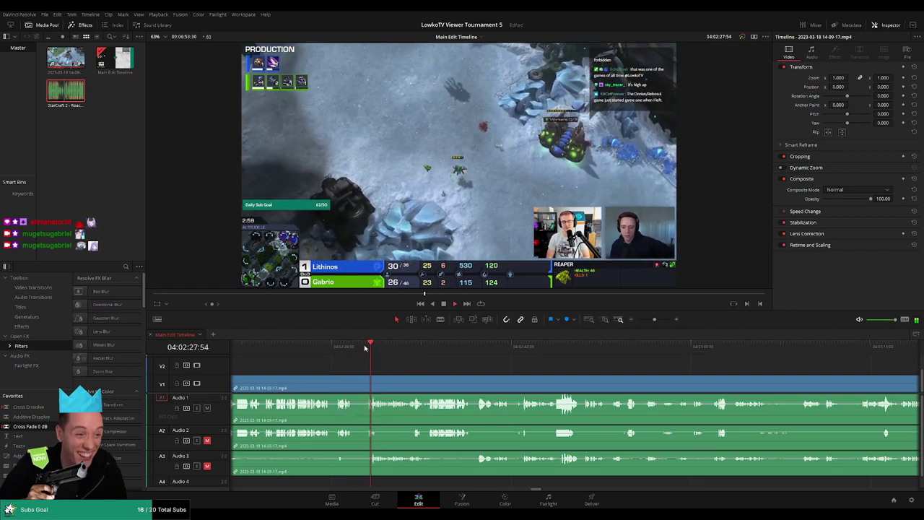
scroll(541, 386, up, 3)
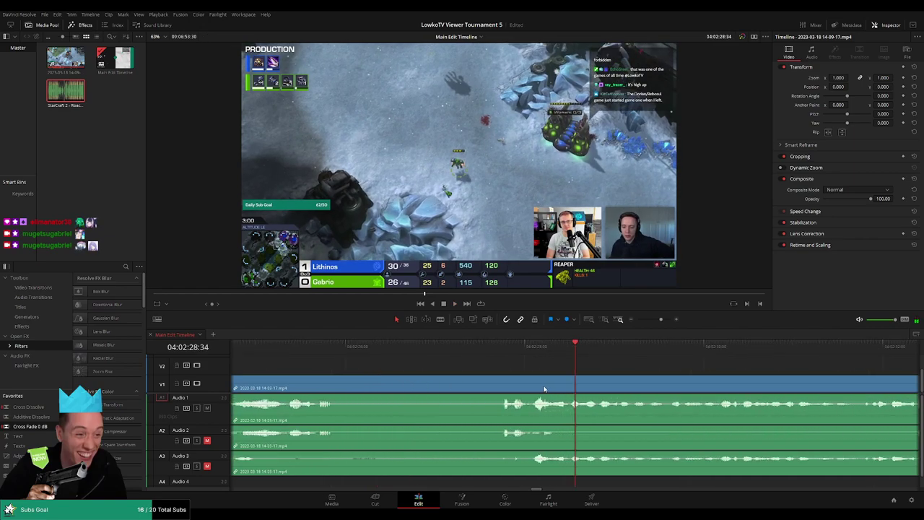
click(513, 349)
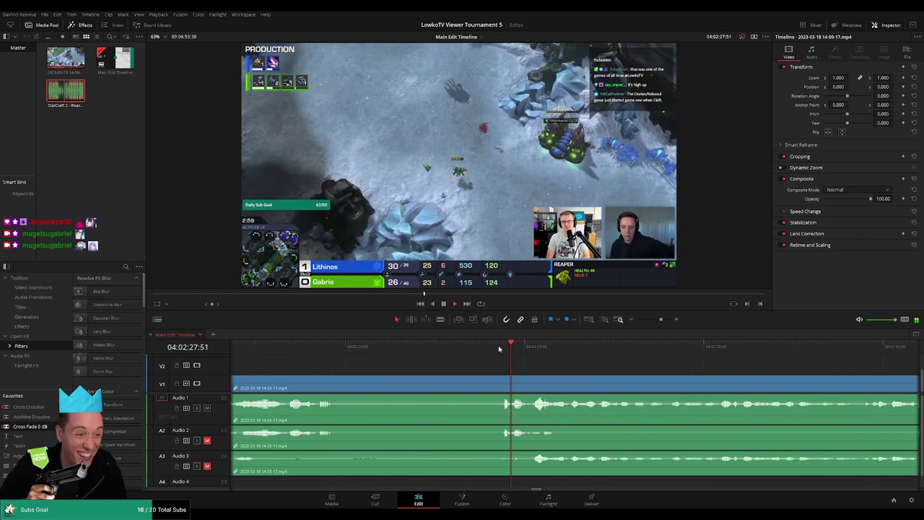
drag(660, 319, 655, 320)
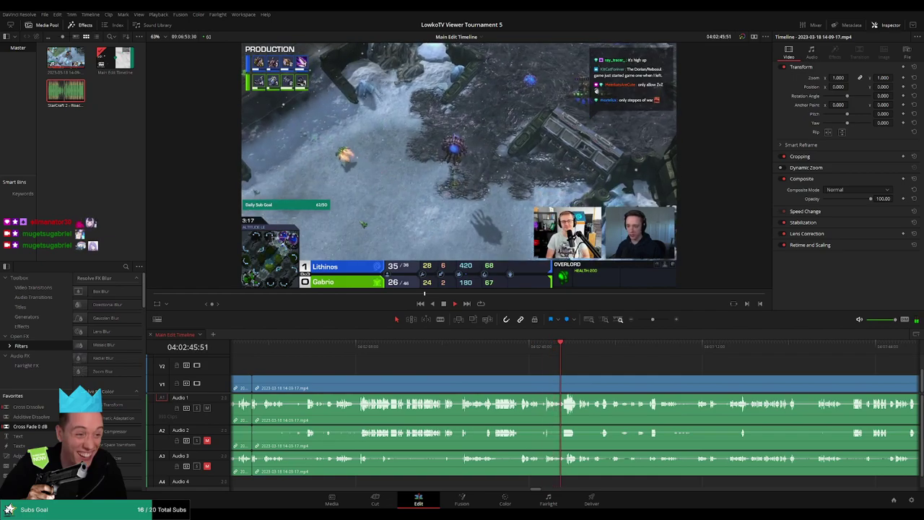
Step: Cut the clips at both ends of the dull stretch near 04:02:42 and ripple-delete it
click(538, 345)
scroll(561, 378, up, 3)
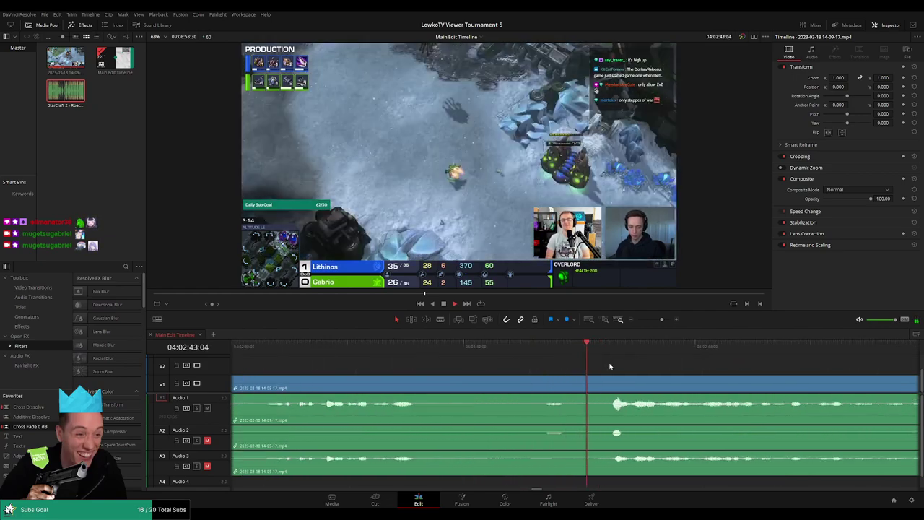
drag(526, 345, 441, 347)
key(ctrl+b)
click(603, 383)
click(545, 386)
key(Delete)
Step: Play back across the new join to check it, then zoom out to see more clips
click(390, 347)
key(space)
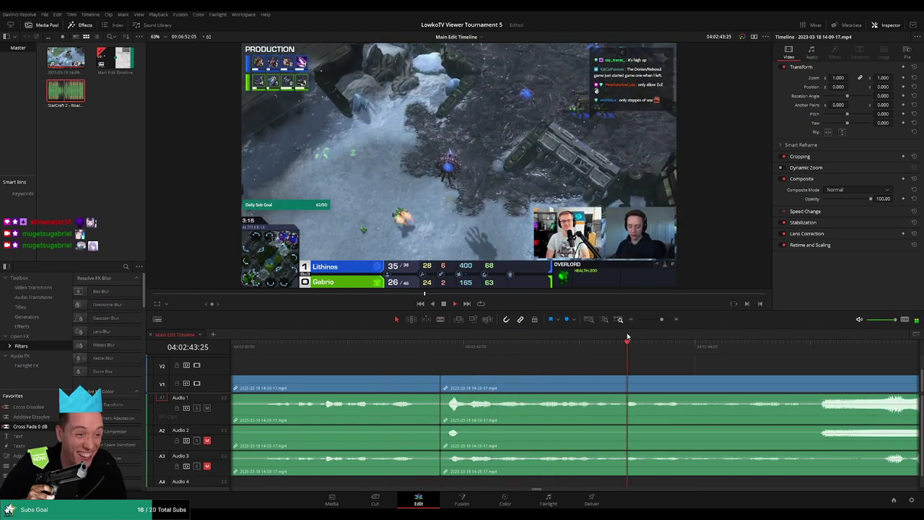
drag(661, 319, 653, 320)
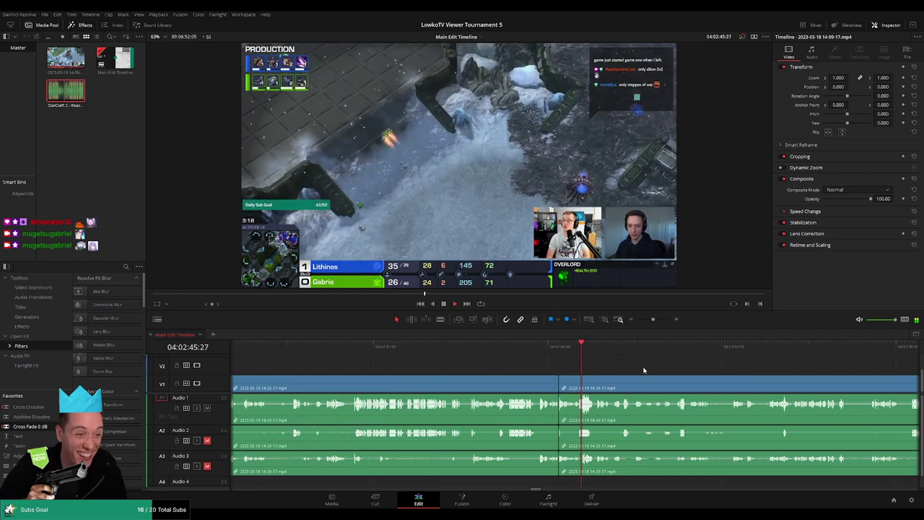
scroll(645, 371, right, 3)
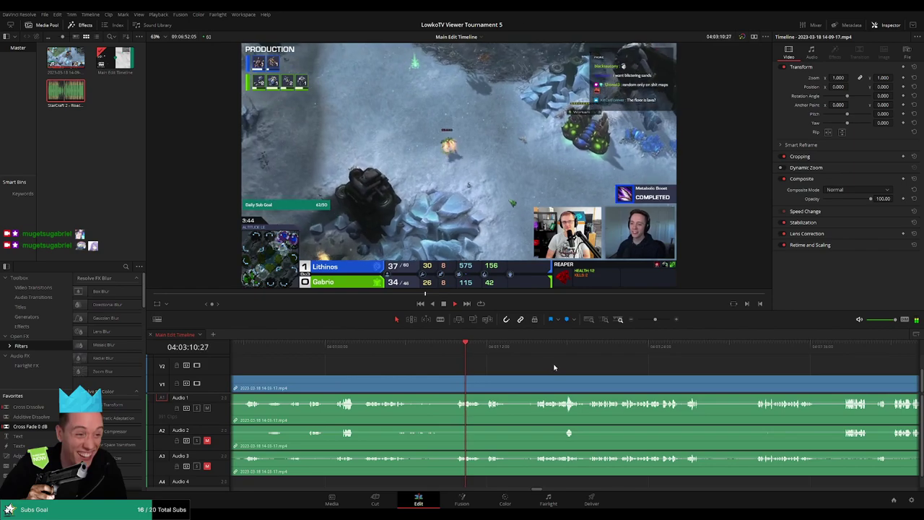
Step: Blade both ends of the unwanted section and ripple-delete the short piece between them
click(431, 384)
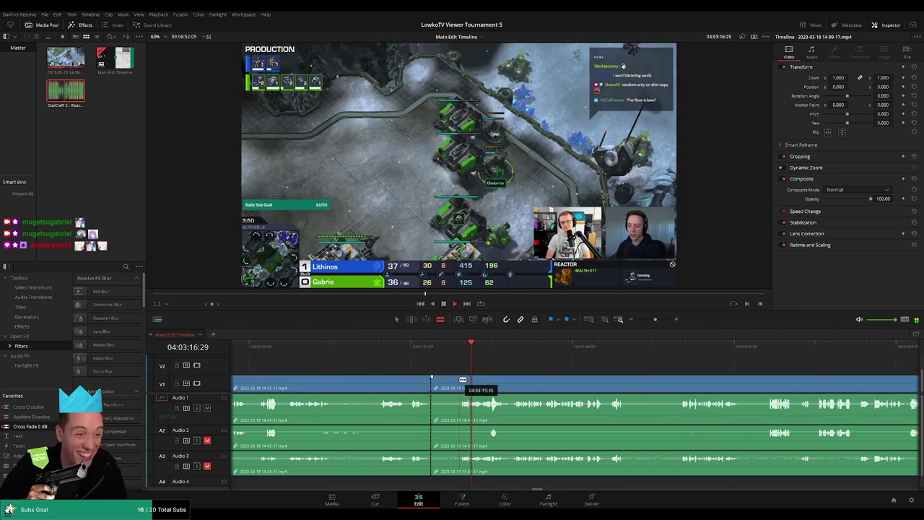
click(462, 381)
key(a)
click(443, 384)
key(Delete)
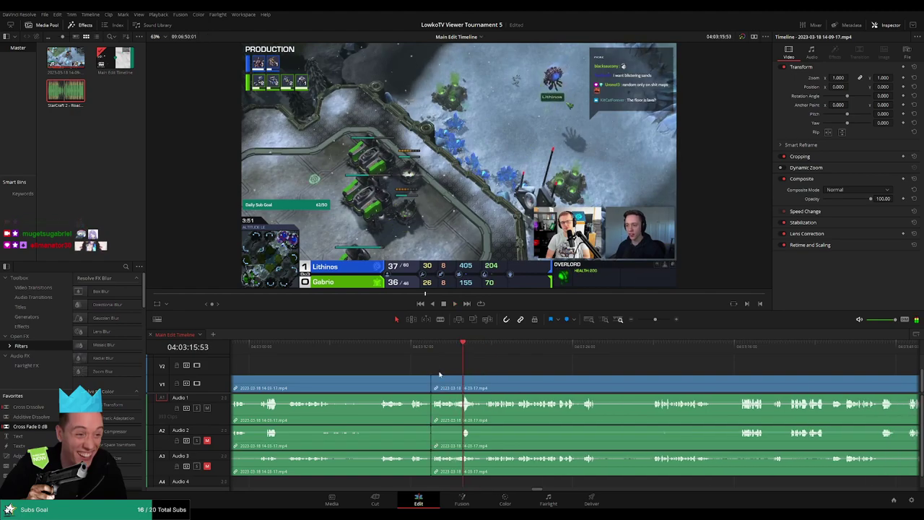
Step: Play on from the new join, following the match through about 04:04:21
key(space)
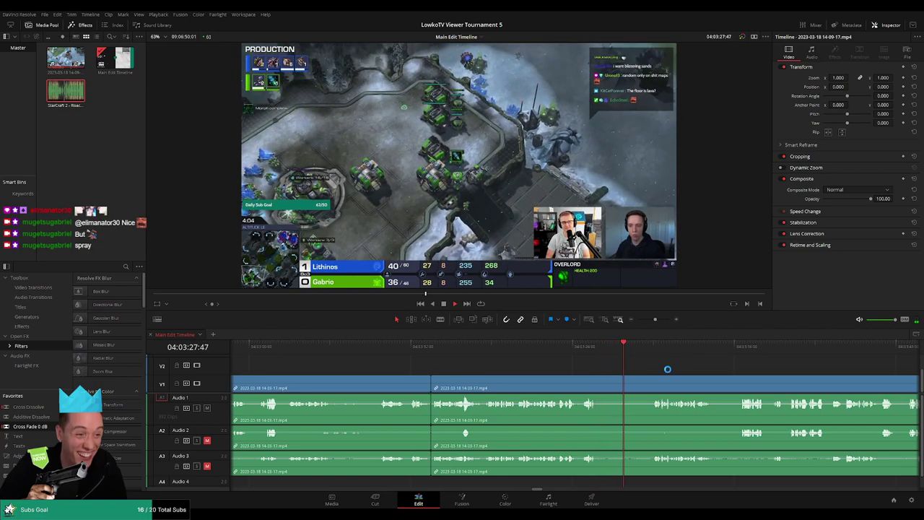
scroll(404, 368, right, 3)
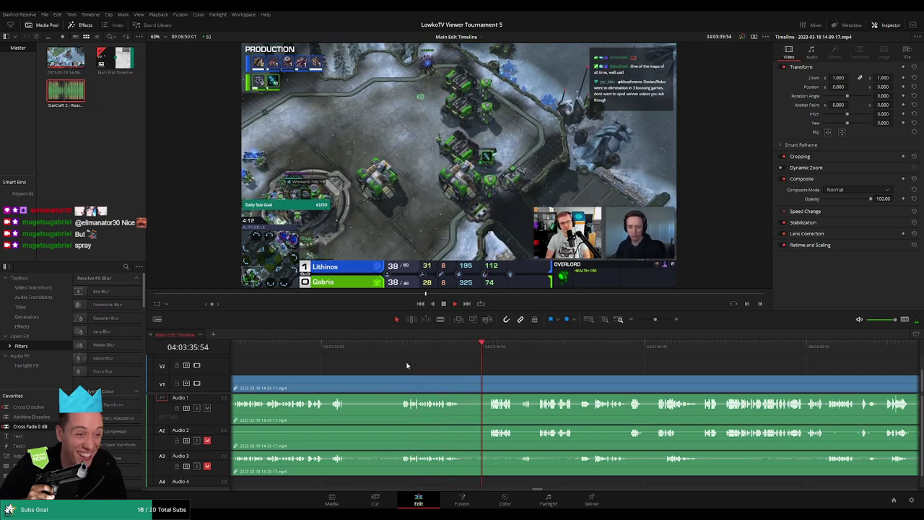
scroll(433, 366, right, 3)
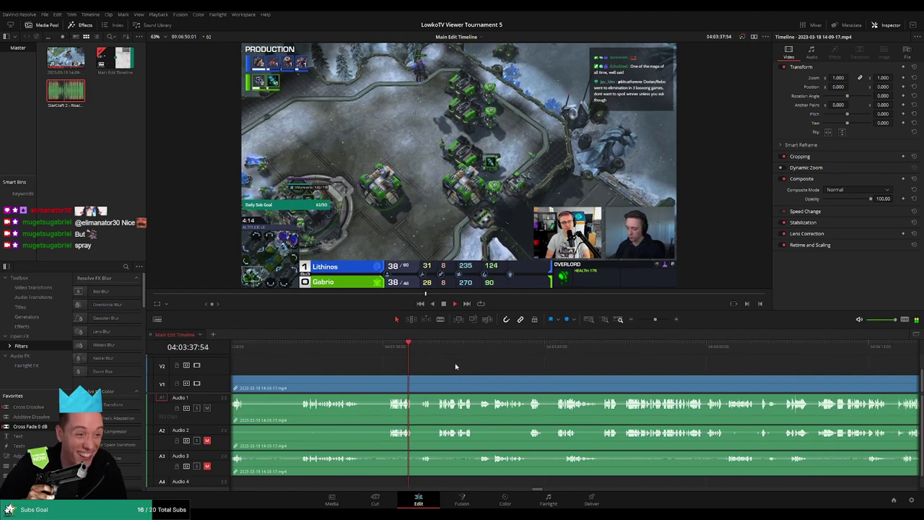
scroll(428, 365, right, 2)
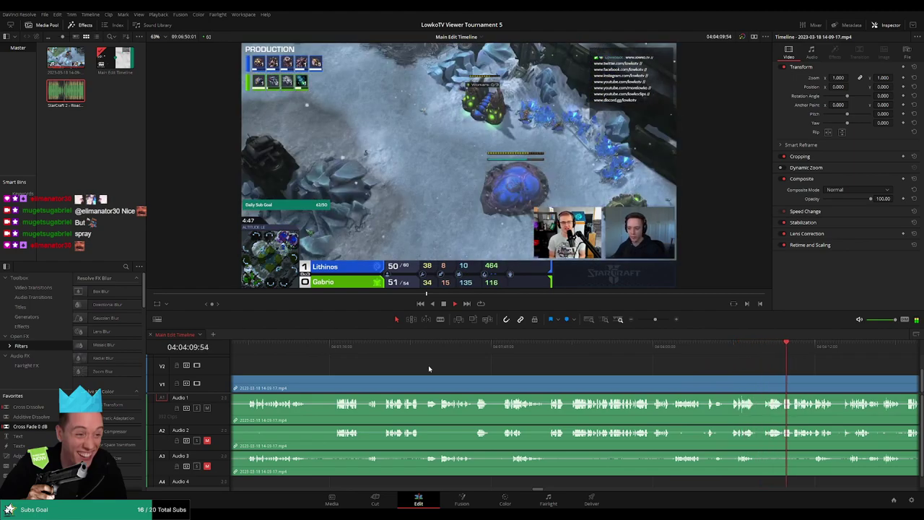
scroll(757, 395, down, 5)
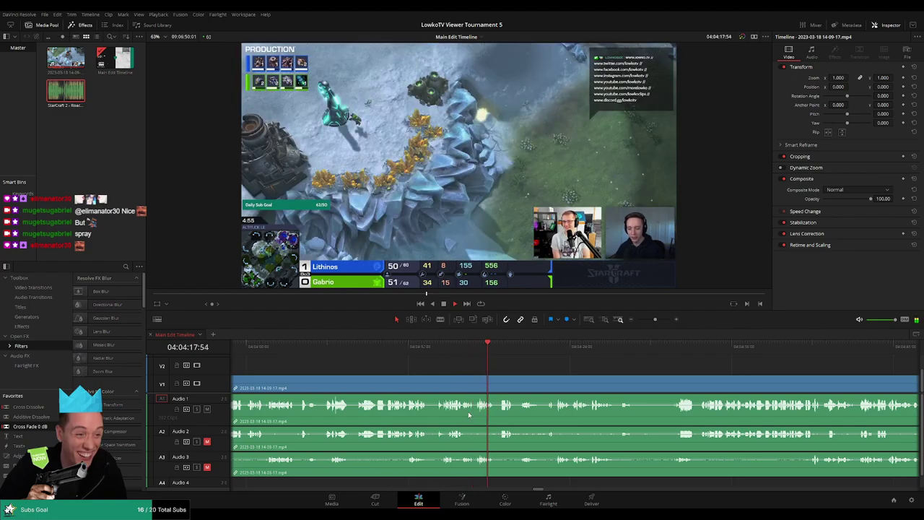
scroll(460, 388, right, 2)
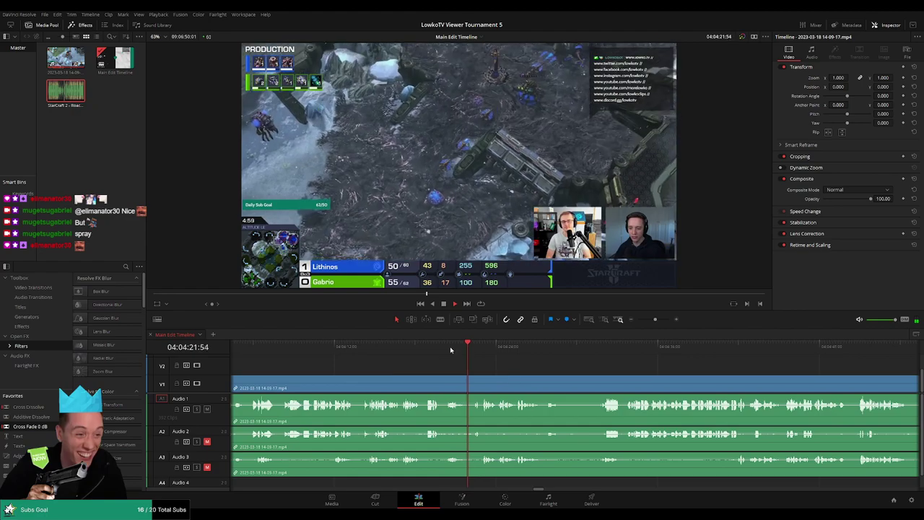
click(448, 353)
Step: Split the clips at the exact scene-change frame and ripple-delete the leftover sliver
drag(662, 319, 665, 319)
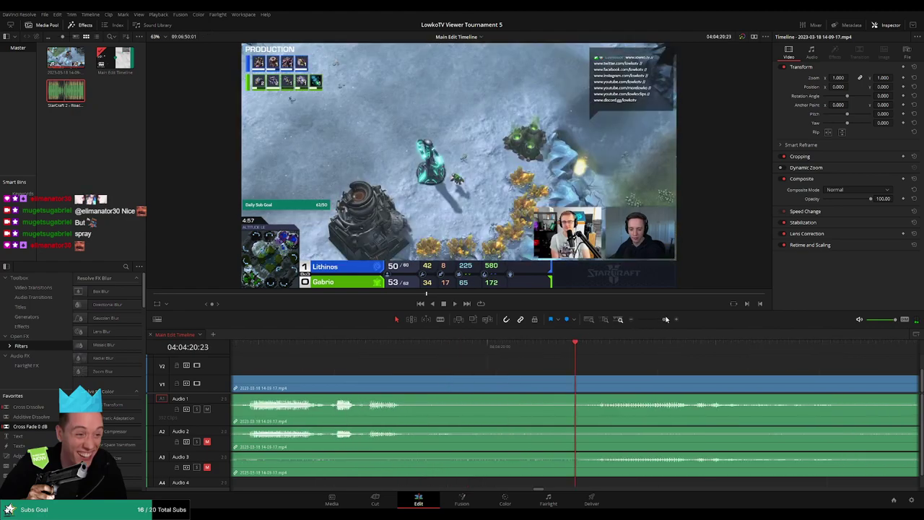
click(610, 344)
click(620, 345)
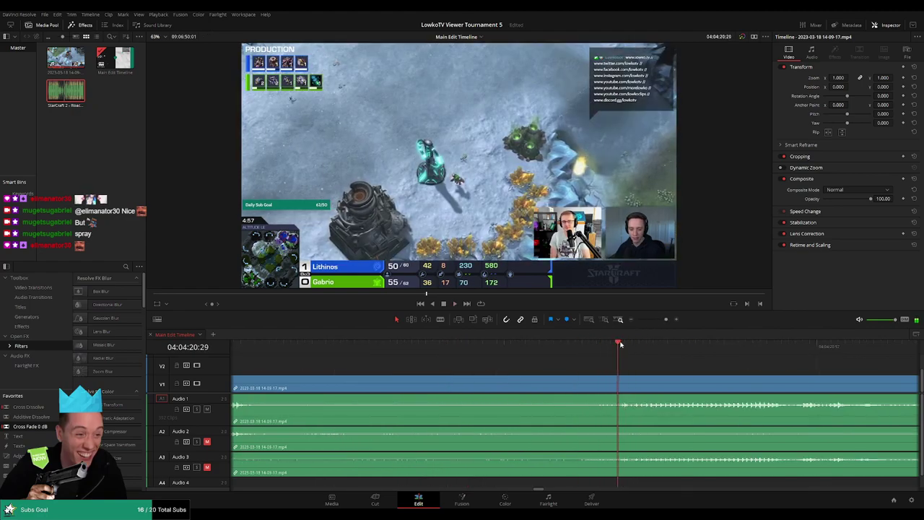
click(630, 384)
key(a)
click(625, 388)
key(Delete)
key(space)
Step: Marquee-select the four trimmed clips, then deselect them and resume reviewing playback
drag(665, 319, 648, 321)
drag(550, 372, 339, 395)
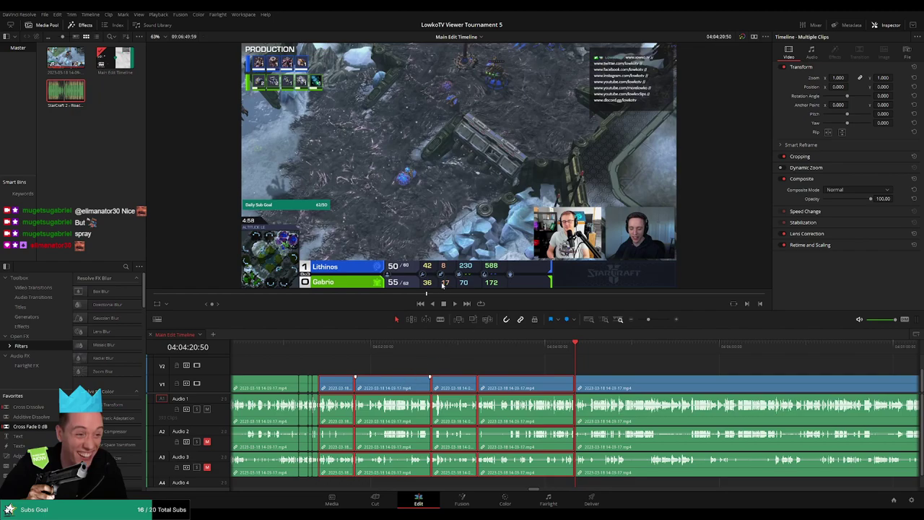
click(626, 364)
key(space)
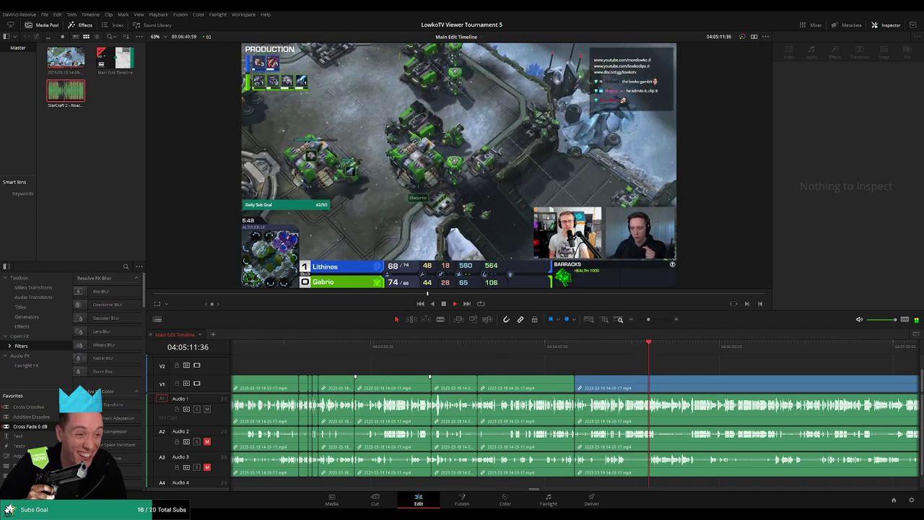
click(643, 345)
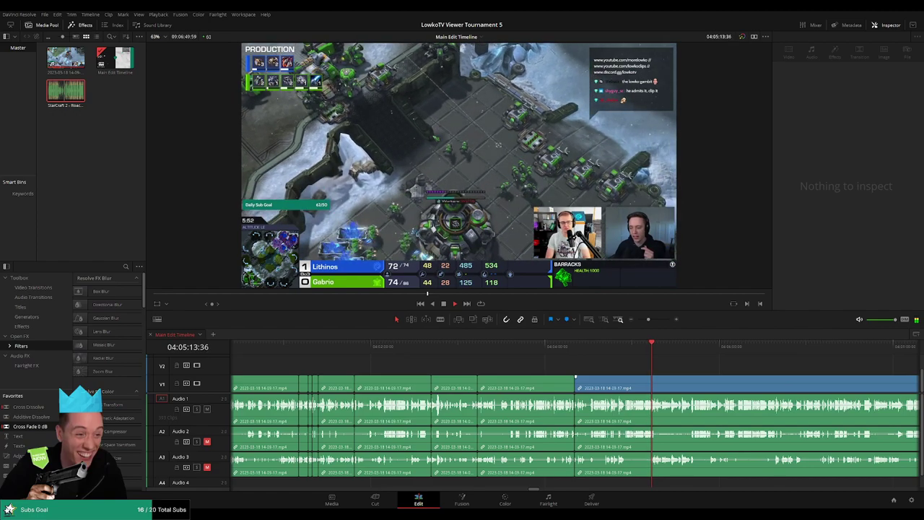
Step: Replay from just before the current point and scroll along the timeline reviewing the clips
scroll(665, 358, up, 5)
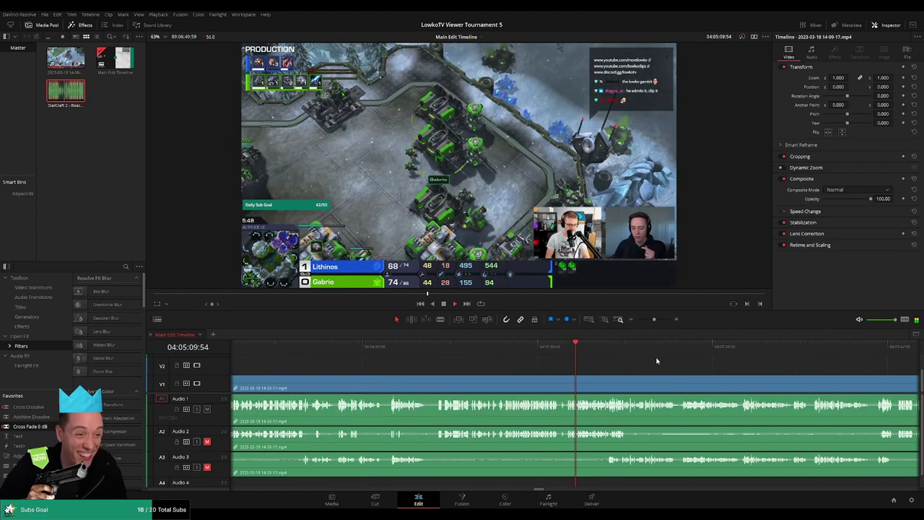
click(559, 347)
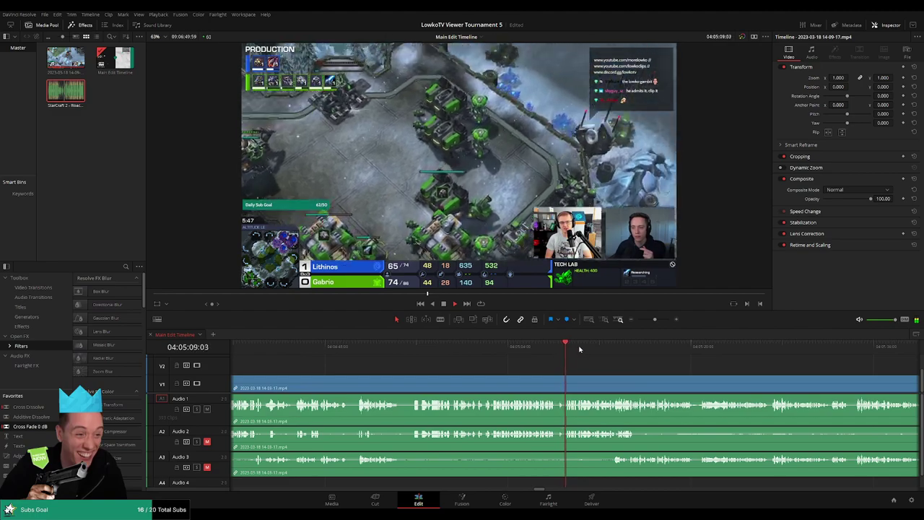
scroll(577, 368, right, 3)
scroll(520, 363, right, 2)
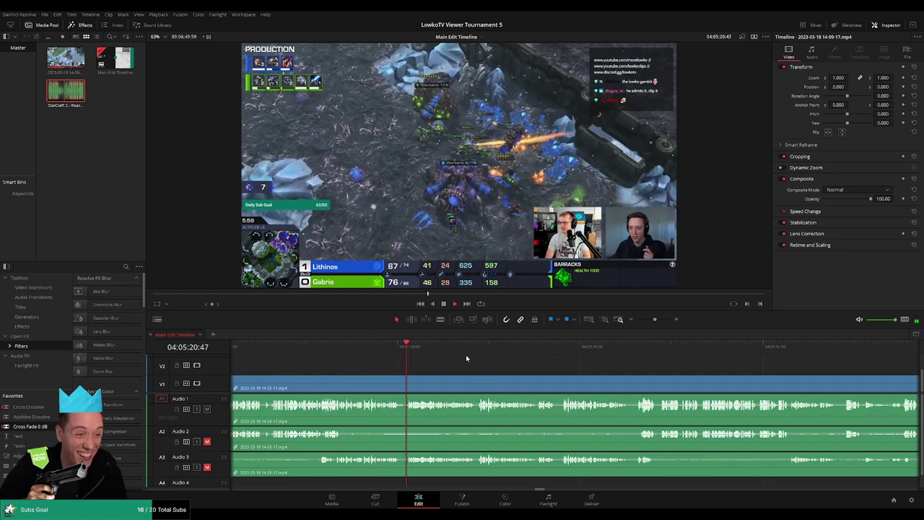
click(637, 319)
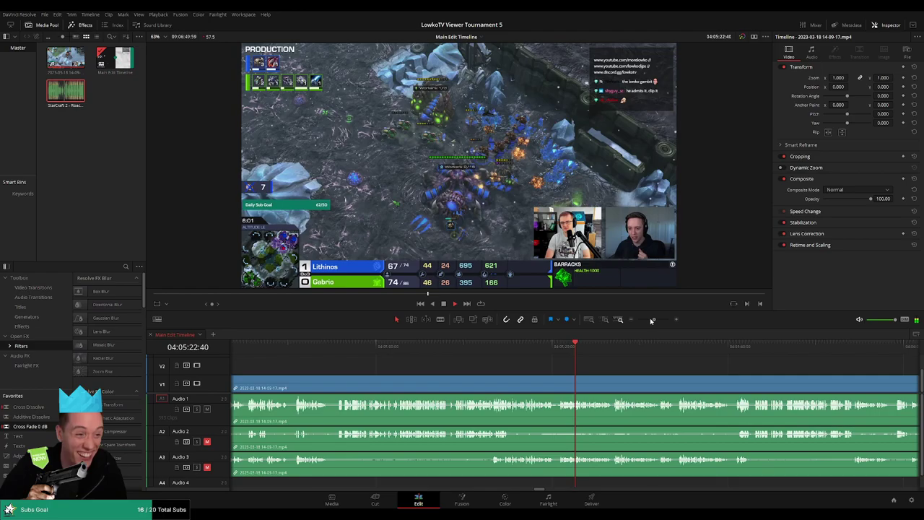
scroll(603, 370, right, 5)
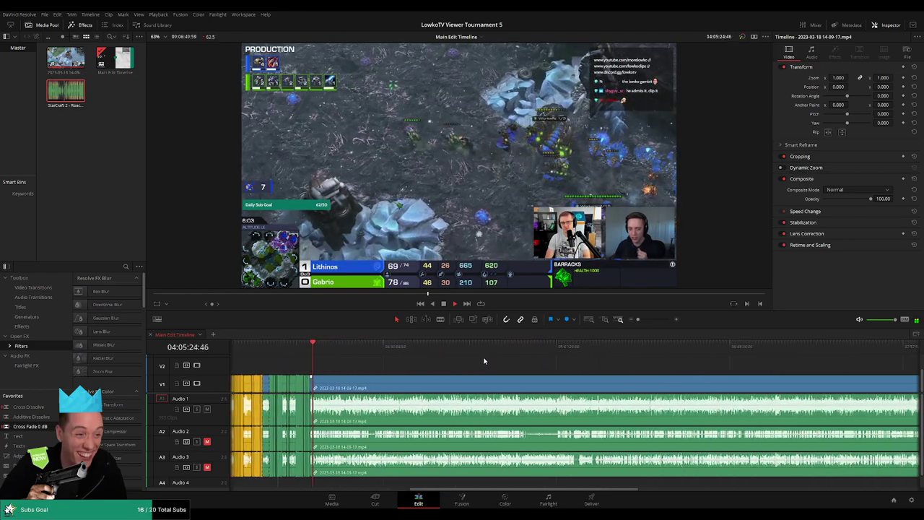
scroll(491, 368, right, 2)
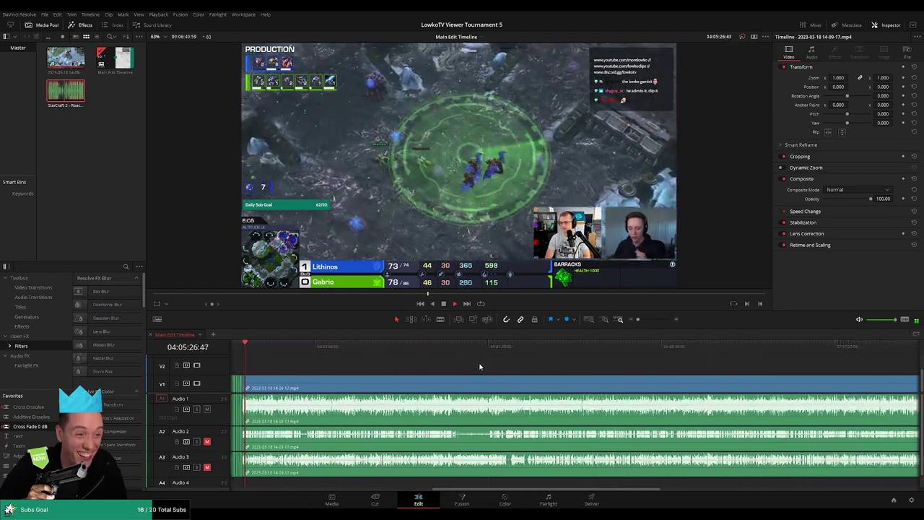
scroll(405, 367, left, 3)
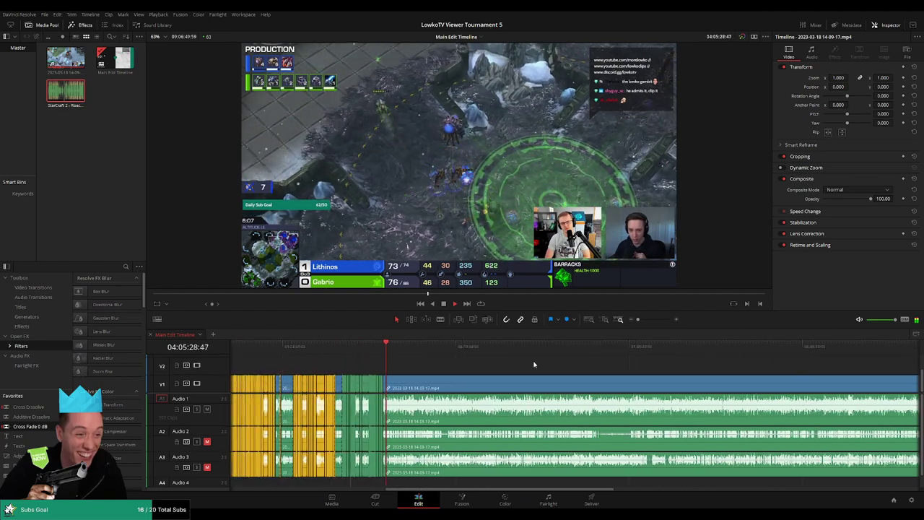
scroll(591, 371, up, 2)
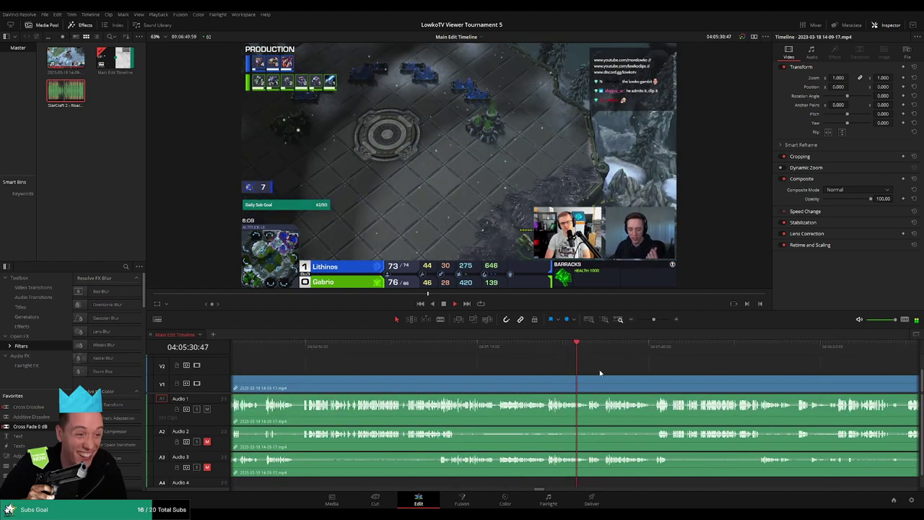
scroll(499, 372, right, 3)
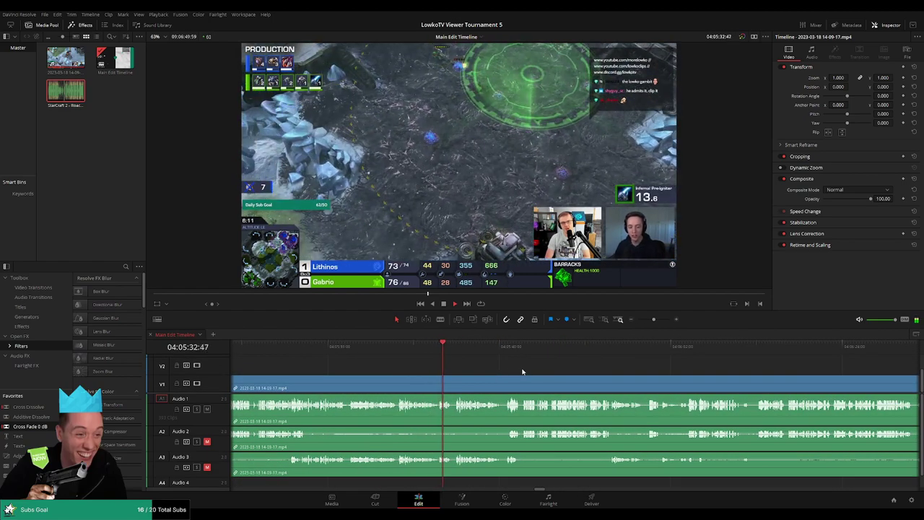
scroll(453, 371, right, 2)
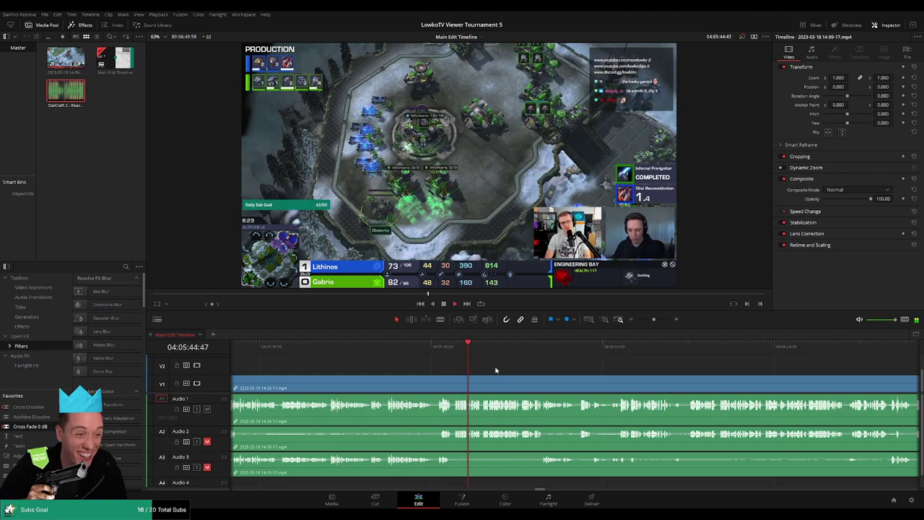
scroll(505, 371, left, 3)
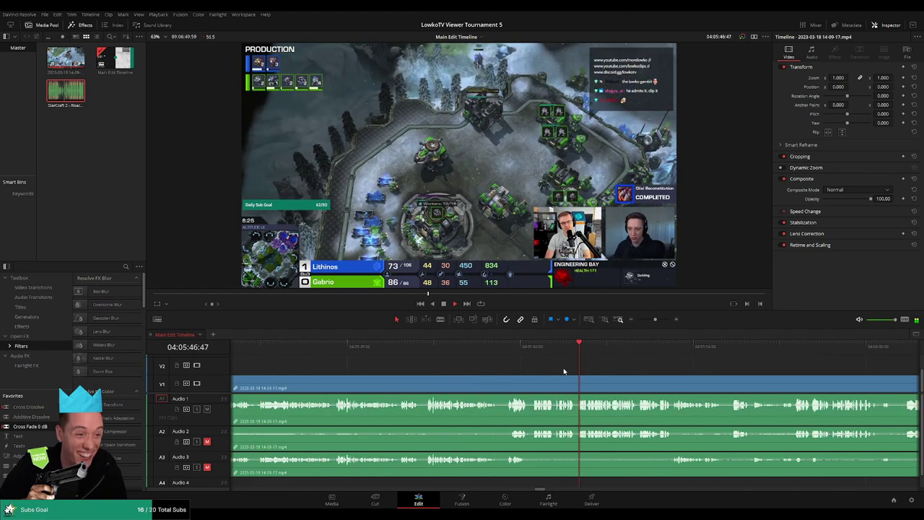
Step: Blade the stream clip at 04:05:44:45, then return to selection mode and zoom back out
drag(653, 319, 660, 319)
click(425, 346)
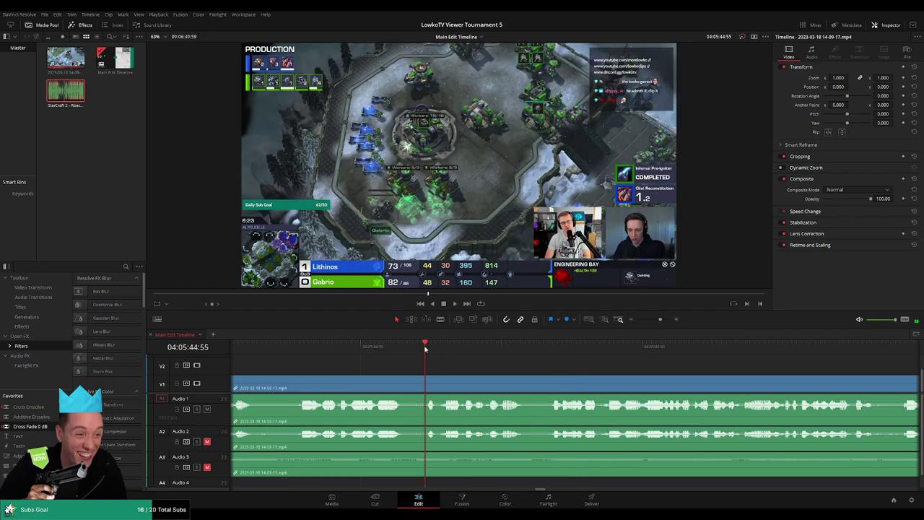
key(b)
click(414, 388)
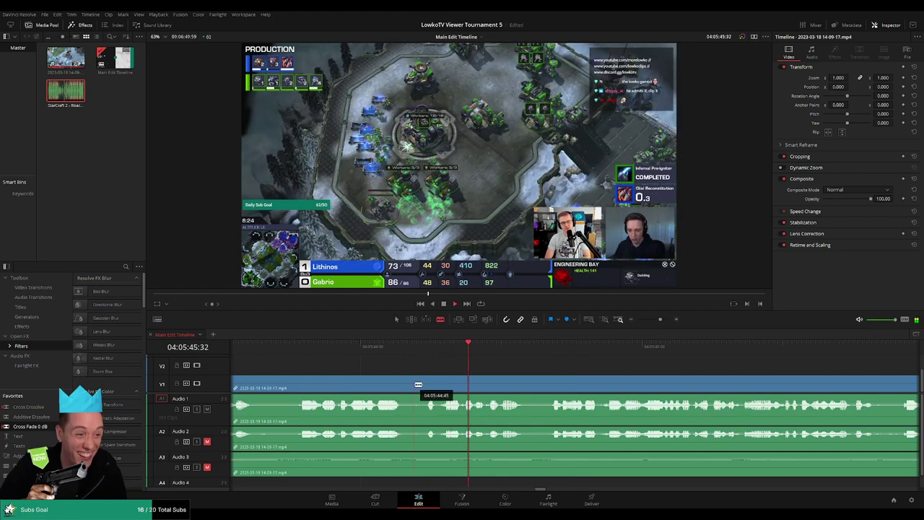
key(a)
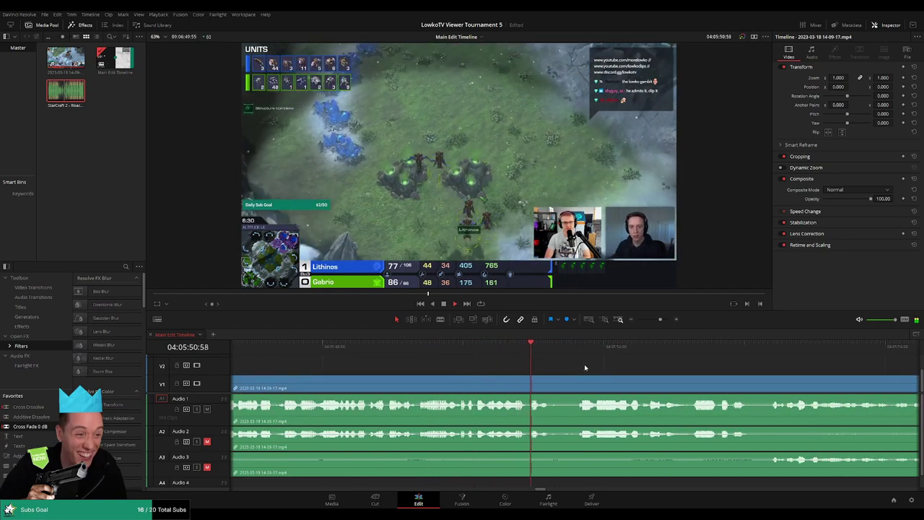
drag(656, 320, 655, 322)
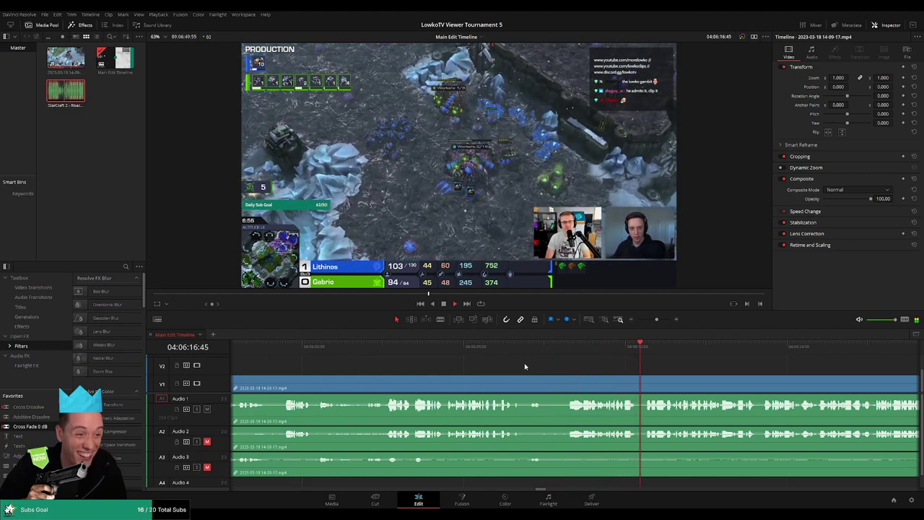
Step: Blade both ends of the unwanted bit at 04:06:15 and ripple-delete it
click(612, 360)
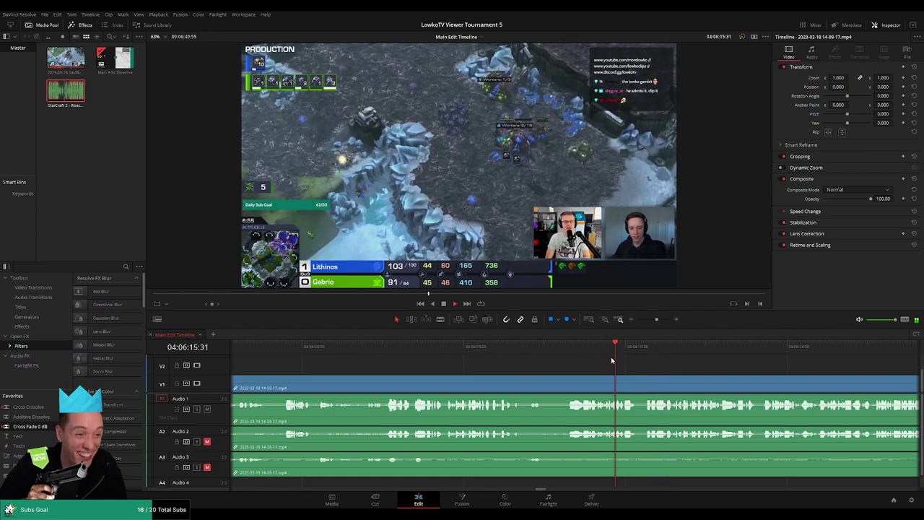
click(625, 381)
click(636, 383)
key(a)
key(Delete)
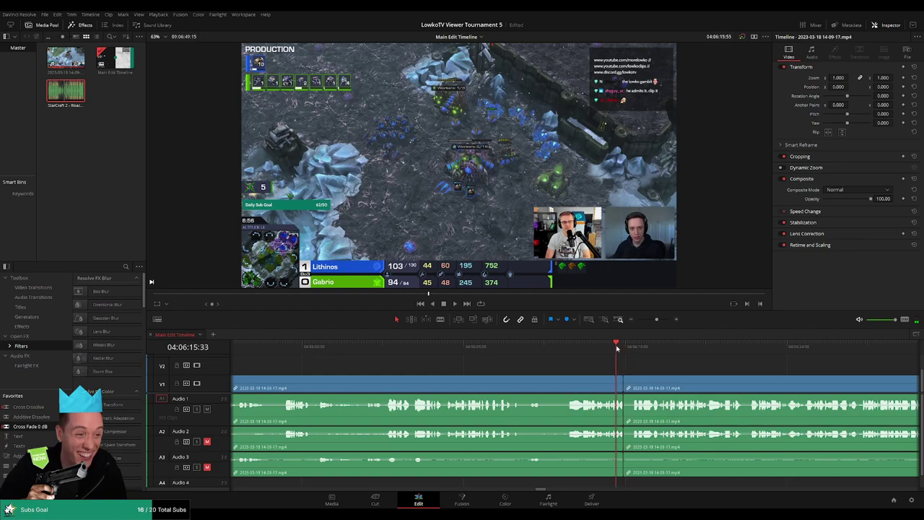
Step: Play back and replay the new join from just before it to check it
key(space)
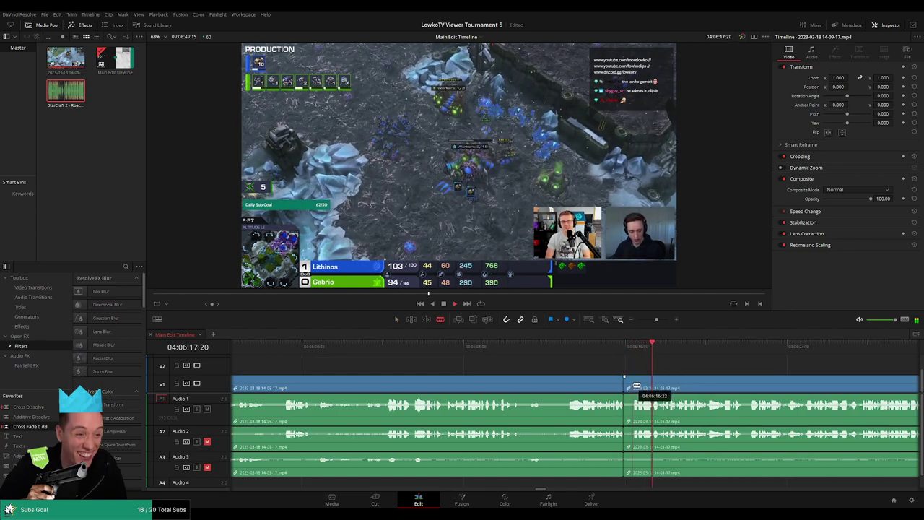
click(627, 387)
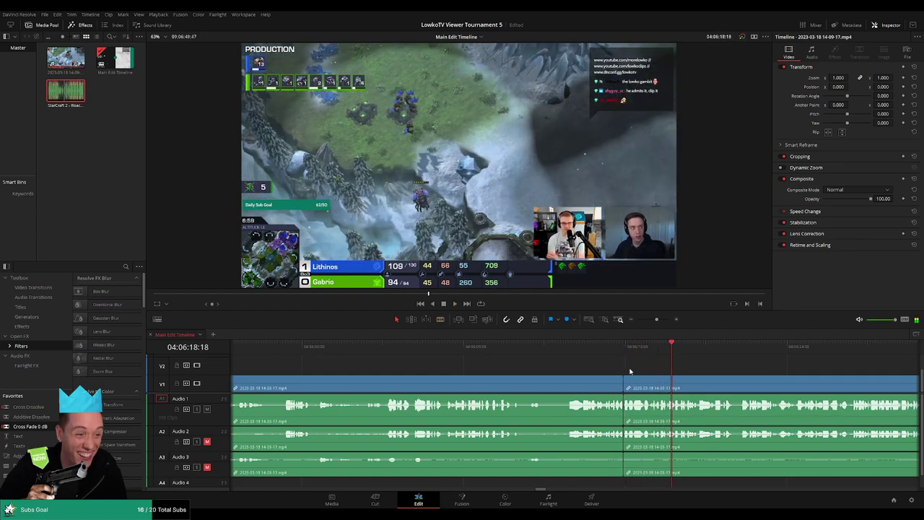
key(slash)
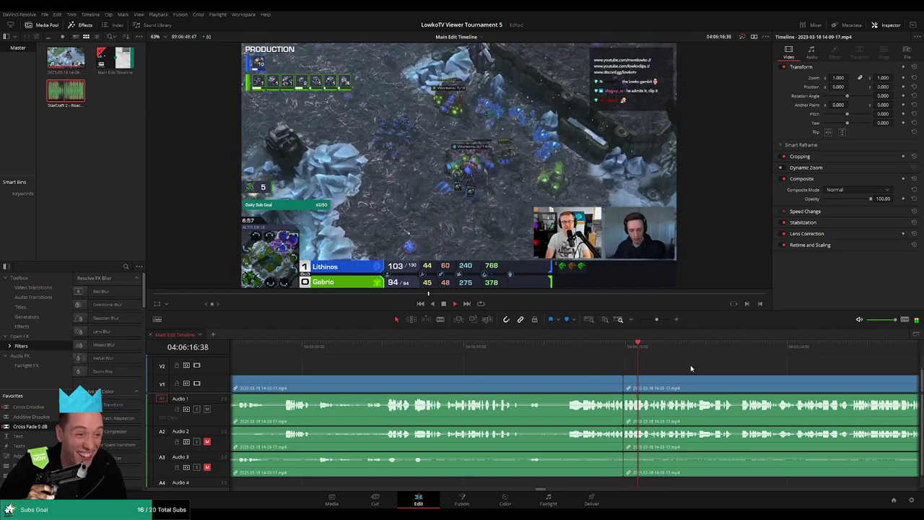
scroll(718, 367, right, 3)
scroll(656, 334, left, 3)
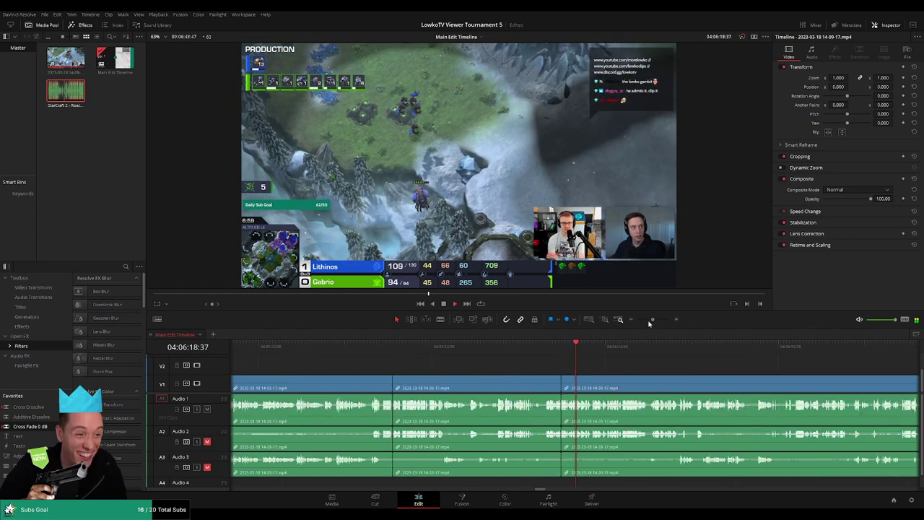
scroll(562, 366, right, 3)
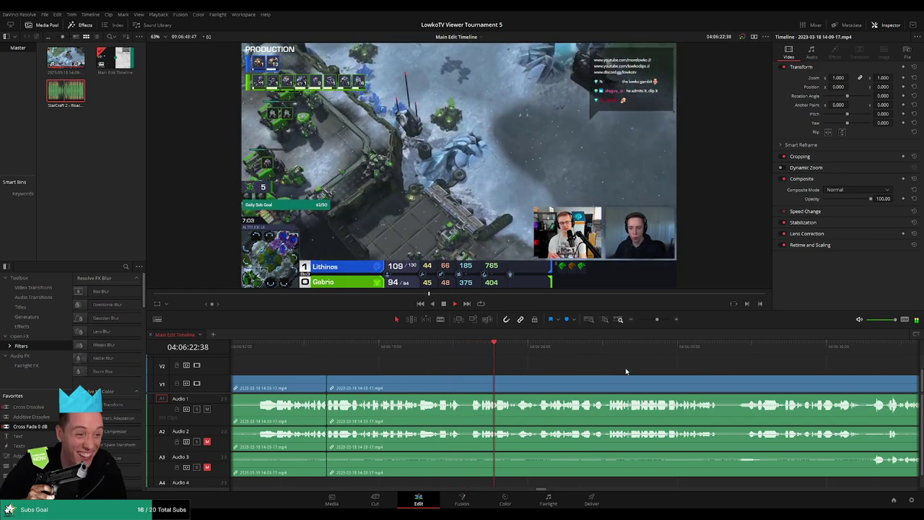
scroll(582, 367, right, 1)
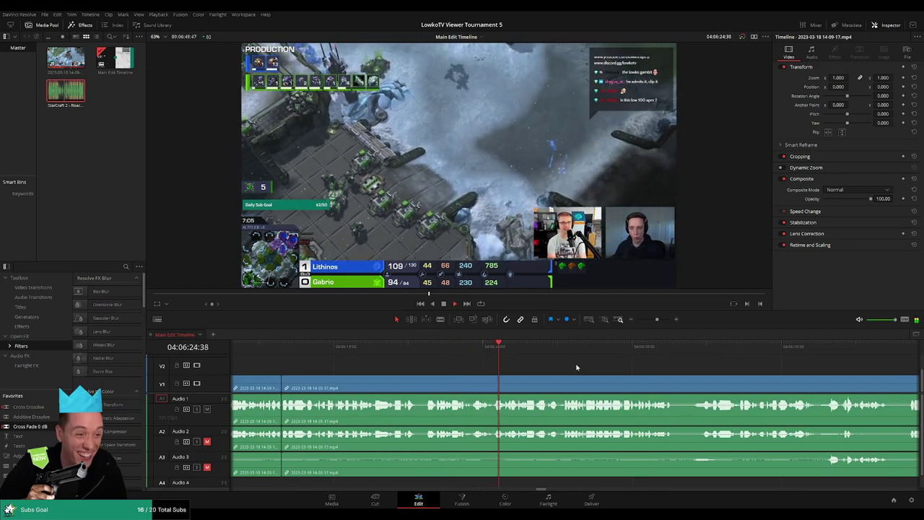
scroll(596, 357, right, 3)
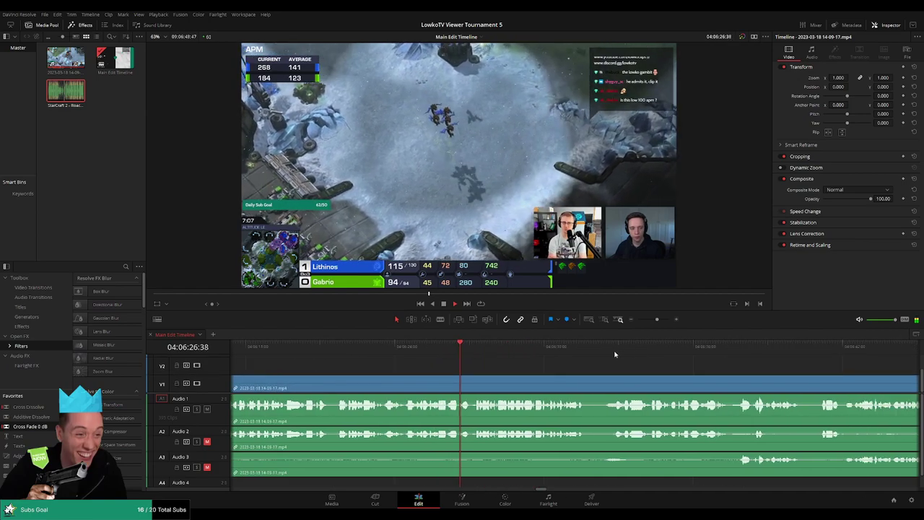
Step: Zoom out and follow the match along the timeline through about 04:07:16
drag(658, 319, 655, 320)
scroll(552, 371, right, 3)
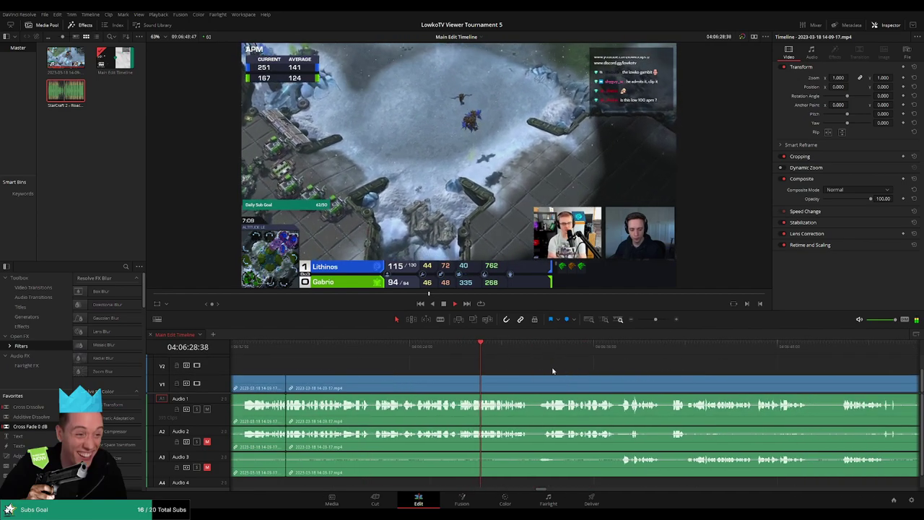
scroll(556, 367, right, 2)
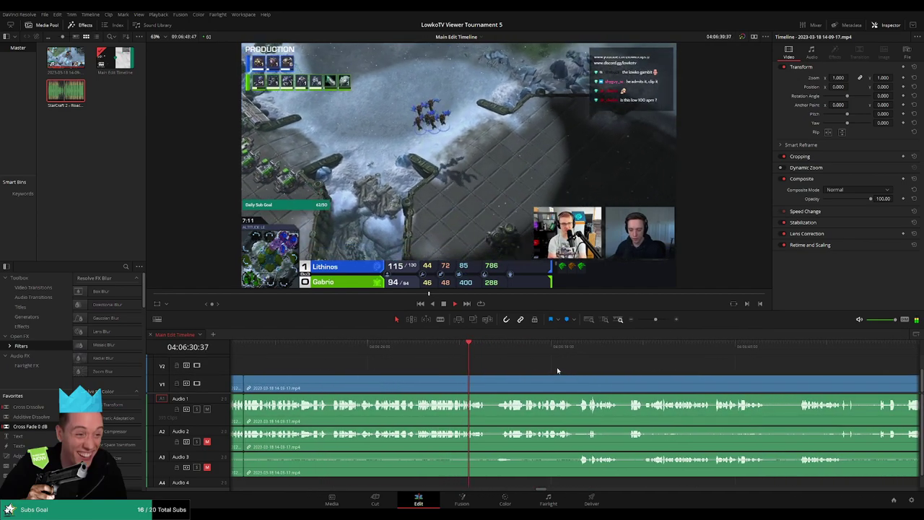
scroll(540, 369, right, 2)
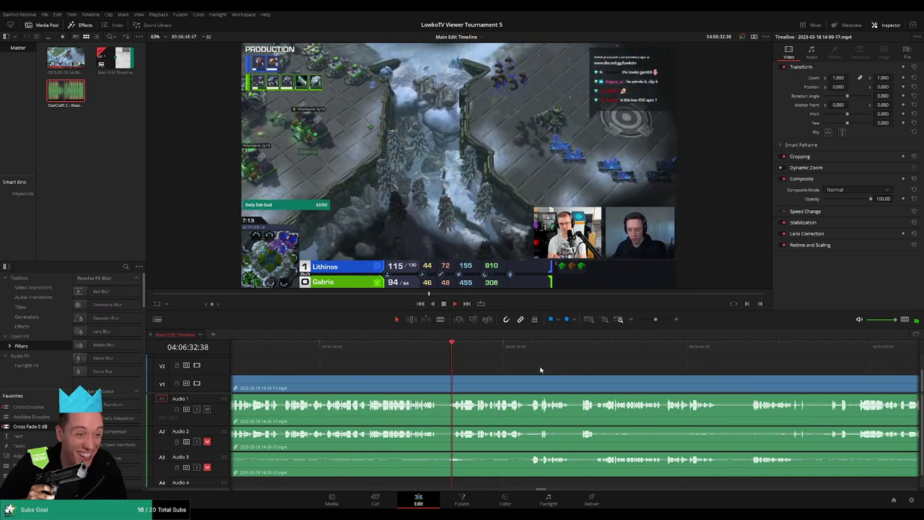
scroll(536, 370, right, 2)
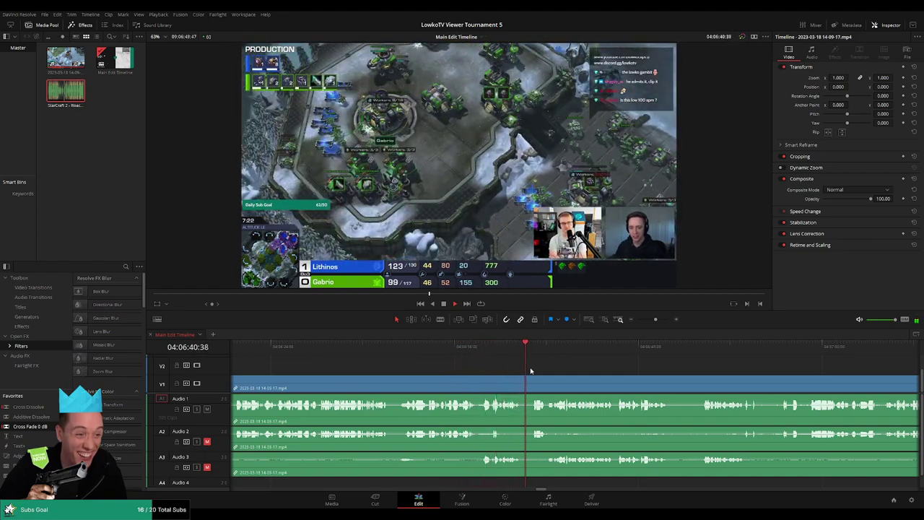
scroll(652, 384, right, 5)
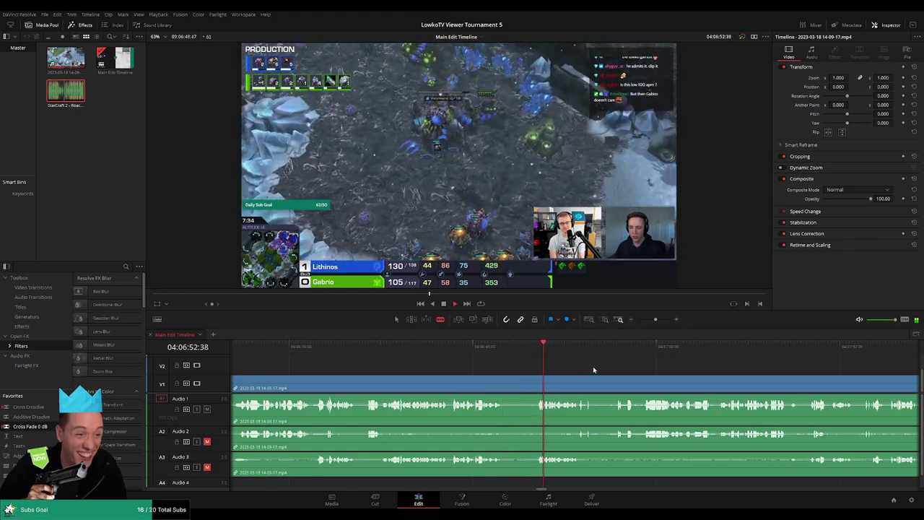
drag(655, 371, 524, 364)
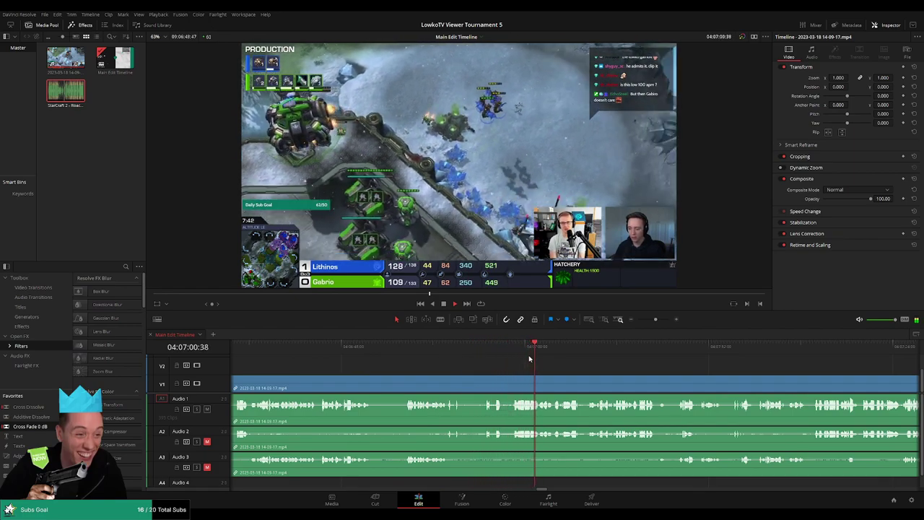
scroll(530, 364, right, 3)
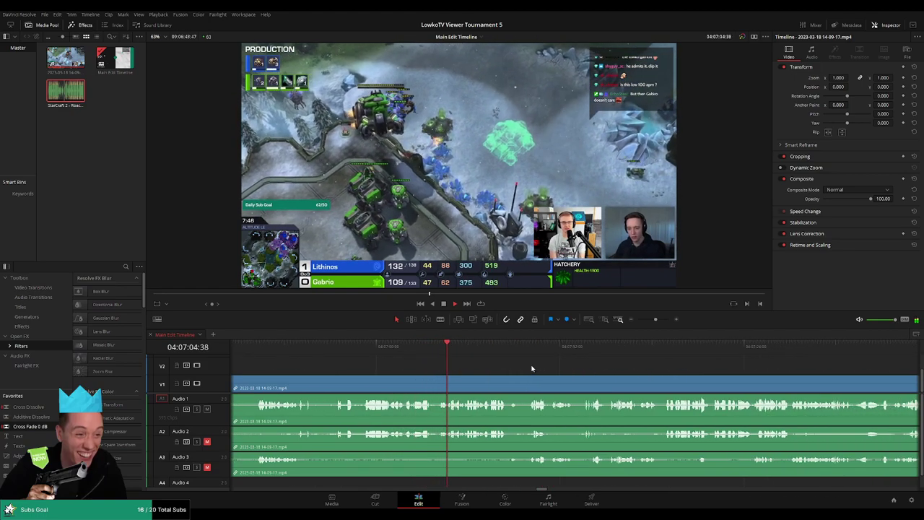
scroll(531, 368, right, 2)
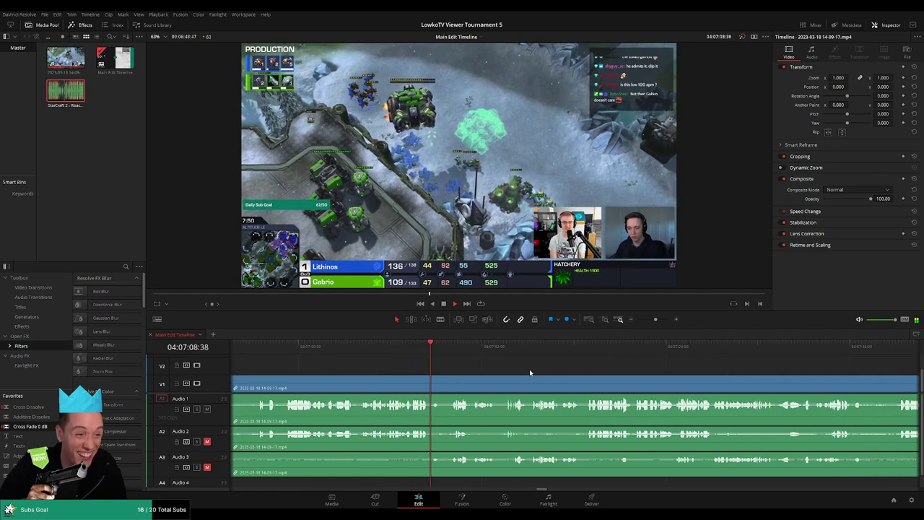
scroll(514, 373, right, 2)
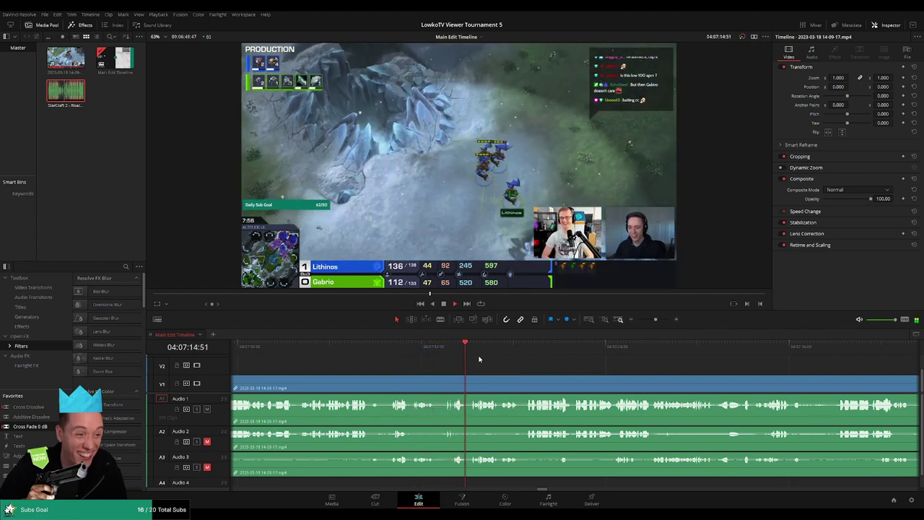
scroll(588, 375, right, 3)
scroll(588, 375, right, 3)
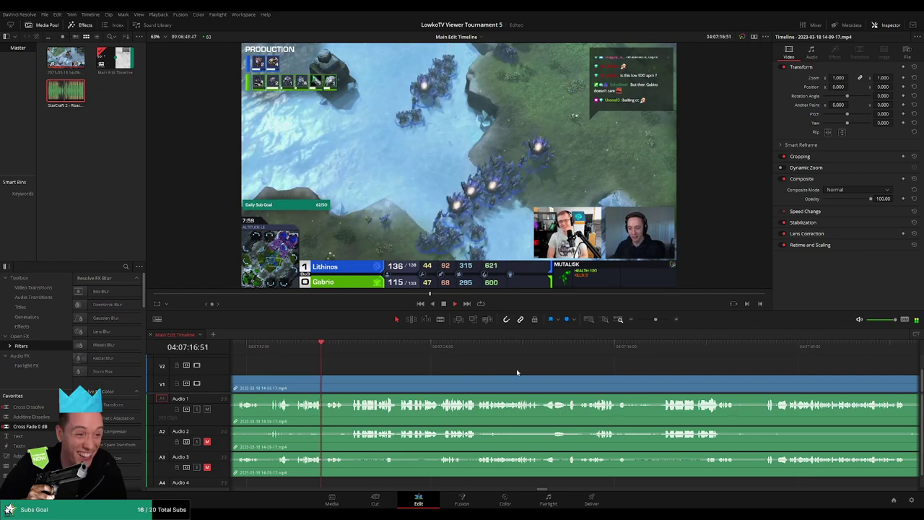
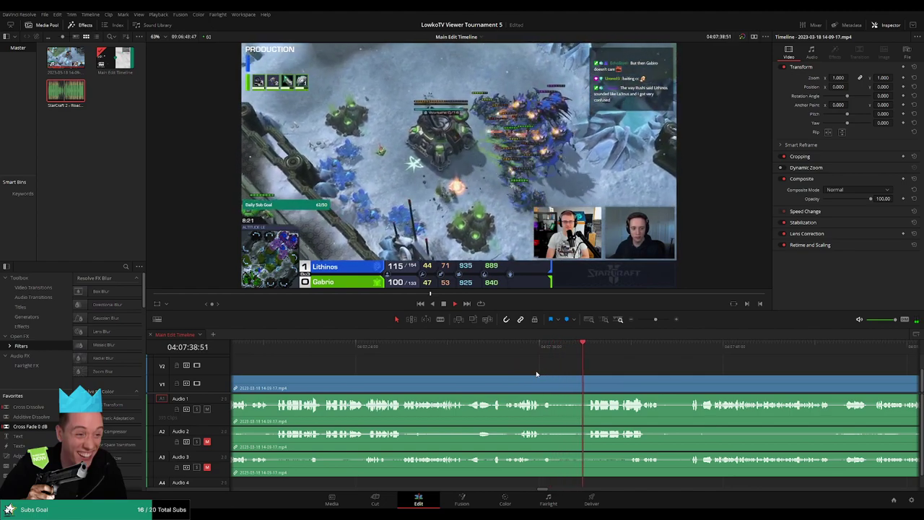
Step: Blade both ends of the short dead stretch just ahead, select the piece and ripple-delete it
scroll(563, 377, right, 2)
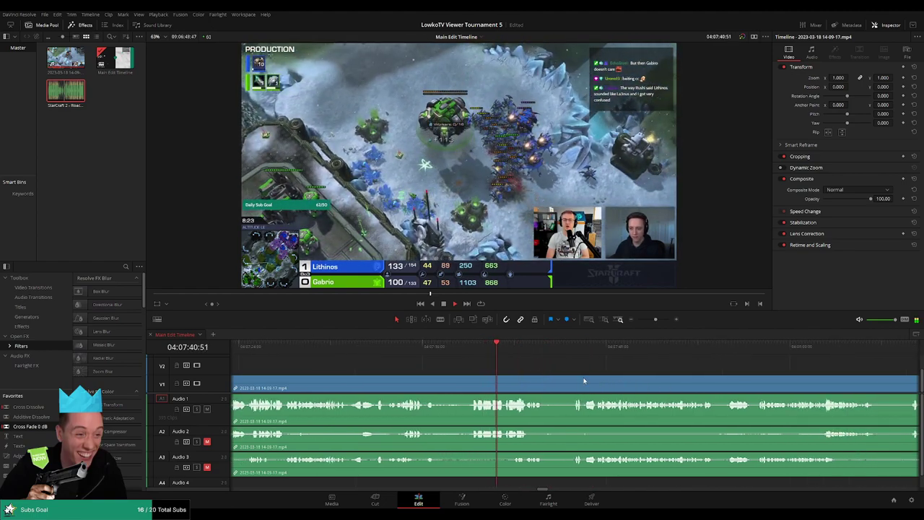
scroll(562, 380, right, 2)
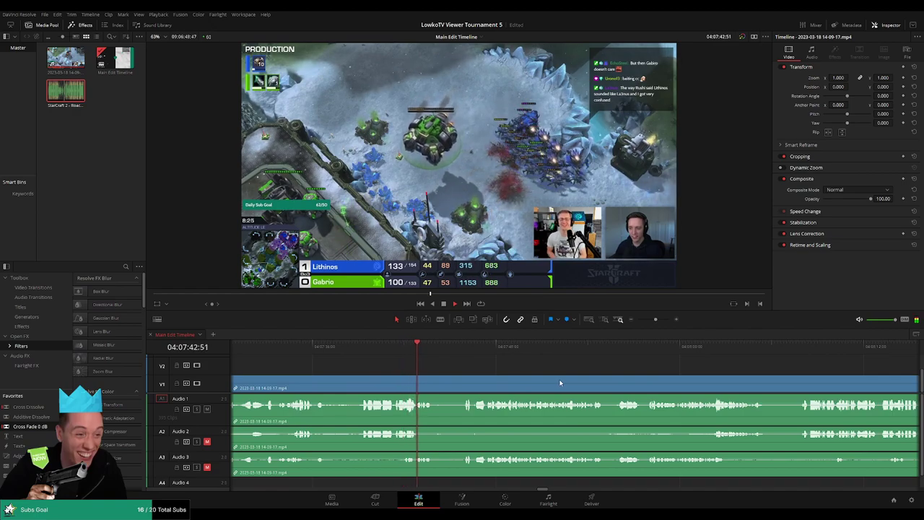
click(458, 353)
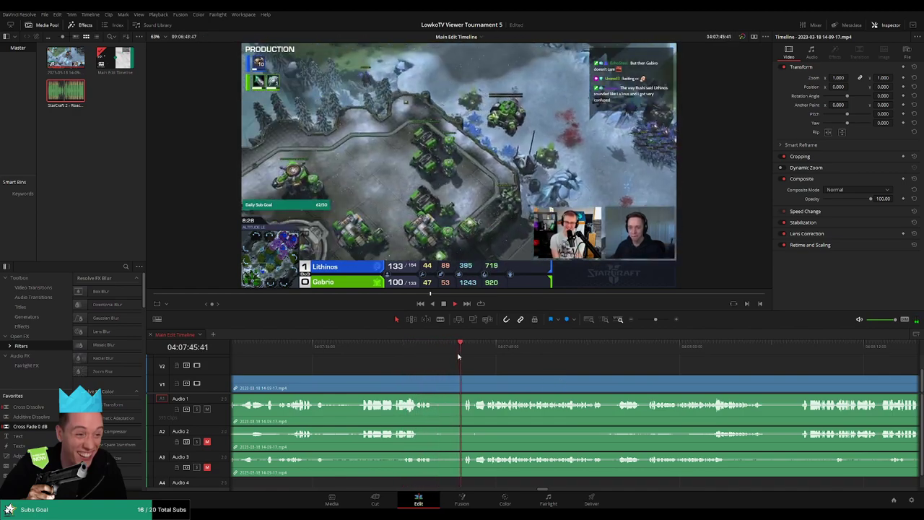
scroll(630, 370, right, 1)
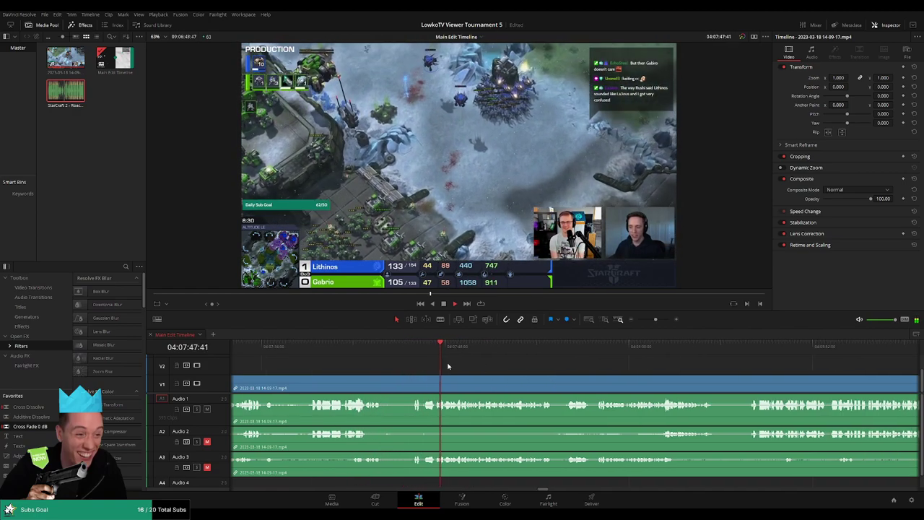
click(425, 376)
click(434, 376)
key(a)
click(428, 380)
key(Delete)
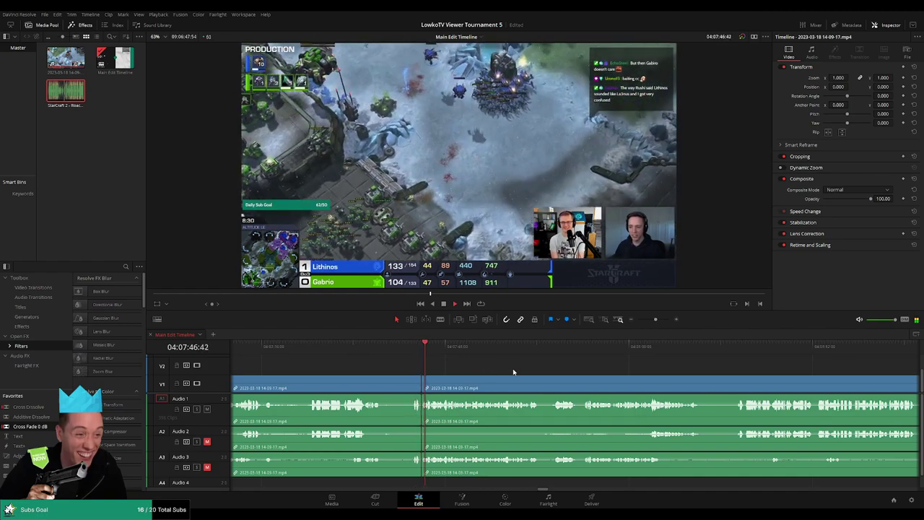
Step: Scroll along the timeline and adjust its zoom to review the rest of the stream
scroll(538, 373, right, 1)
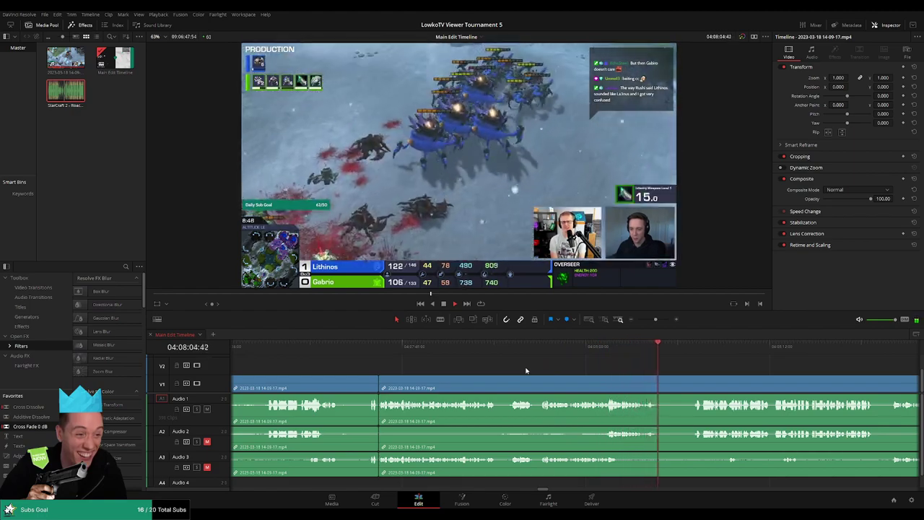
scroll(553, 368, right, 3)
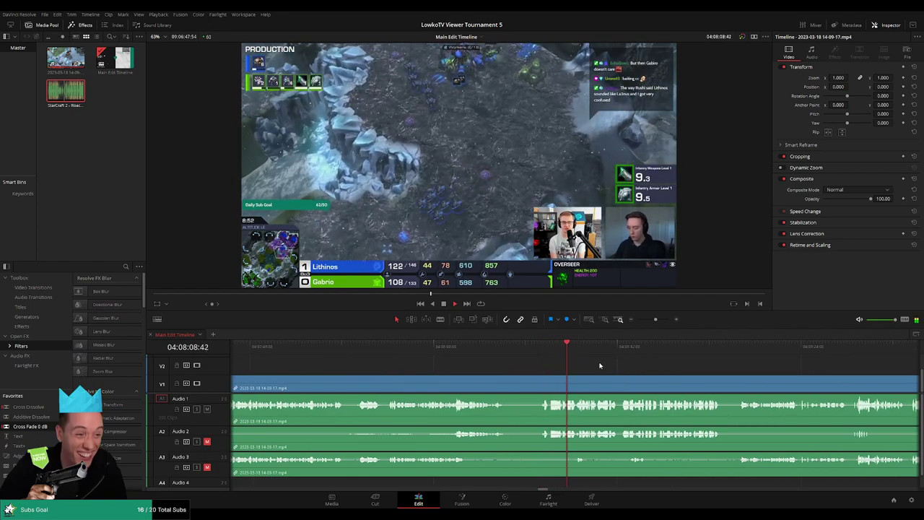
scroll(569, 365, right, 4)
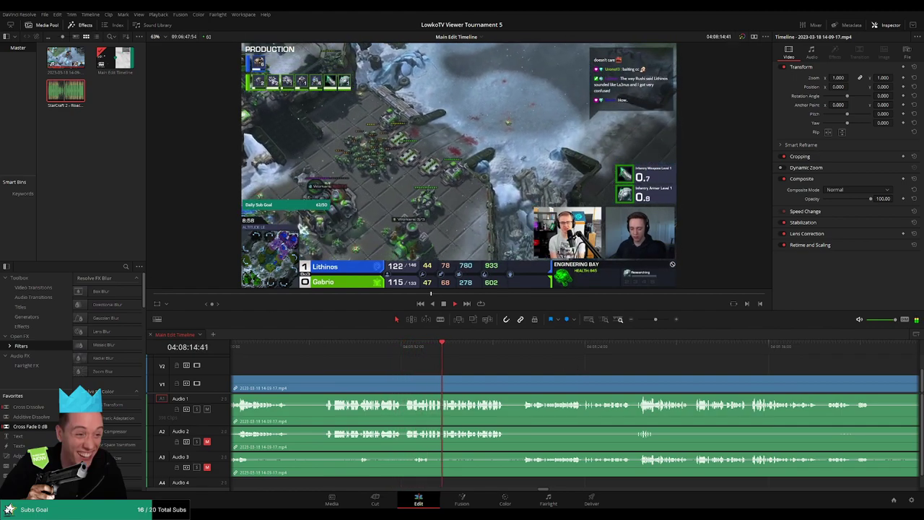
scroll(550, 366, right, 3)
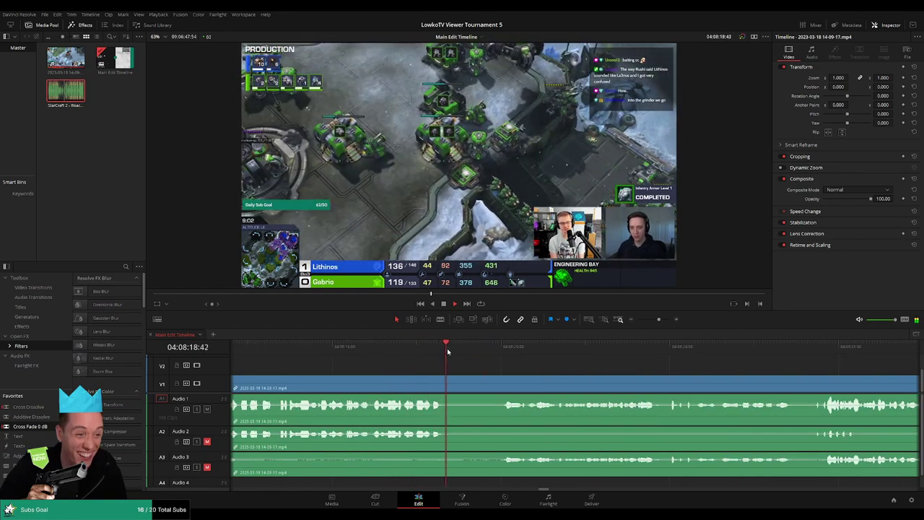
scroll(495, 353, right, 3)
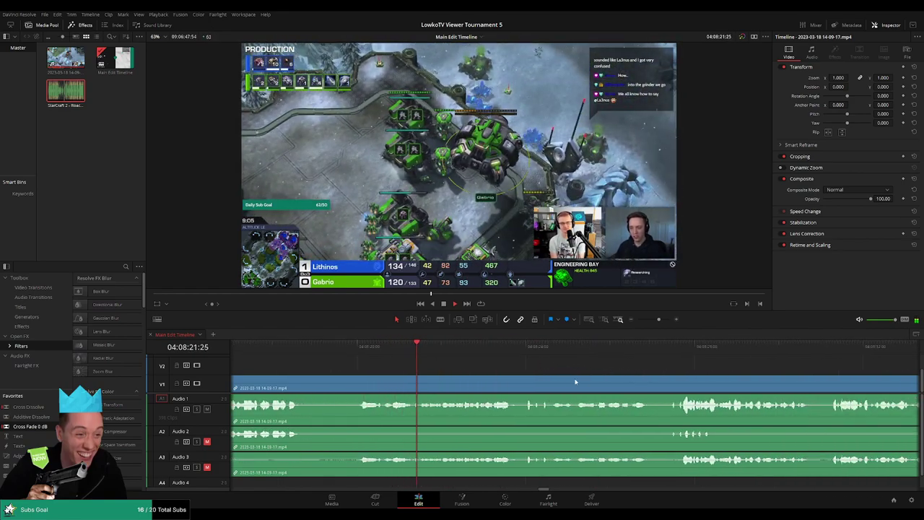
scroll(537, 372, right, 3)
scroll(496, 371, up, 1)
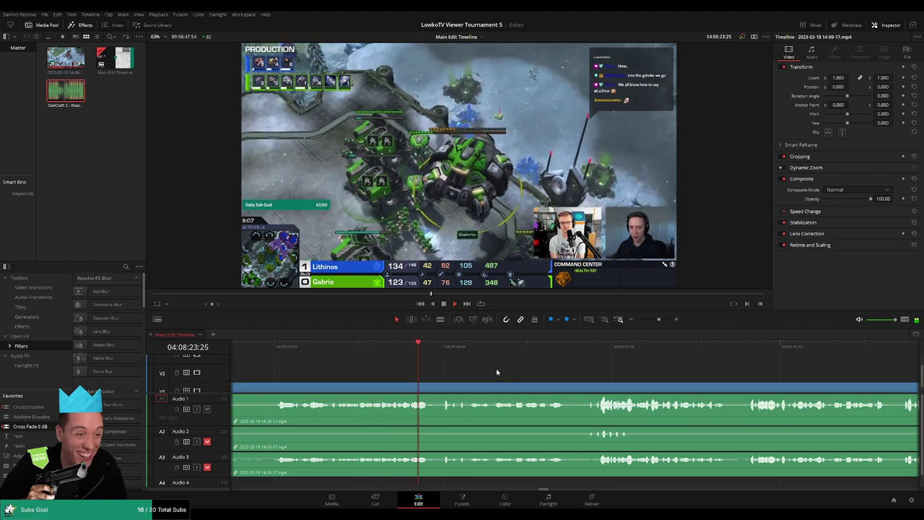
scroll(472, 374, right, 3)
scroll(526, 371, down, 1)
scroll(463, 361, right, 3)
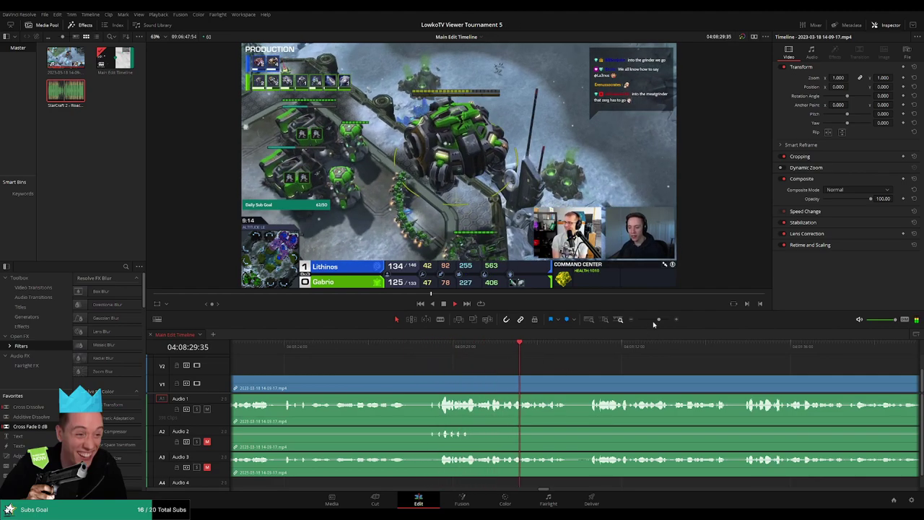
click(655, 323)
scroll(559, 365, right, 2)
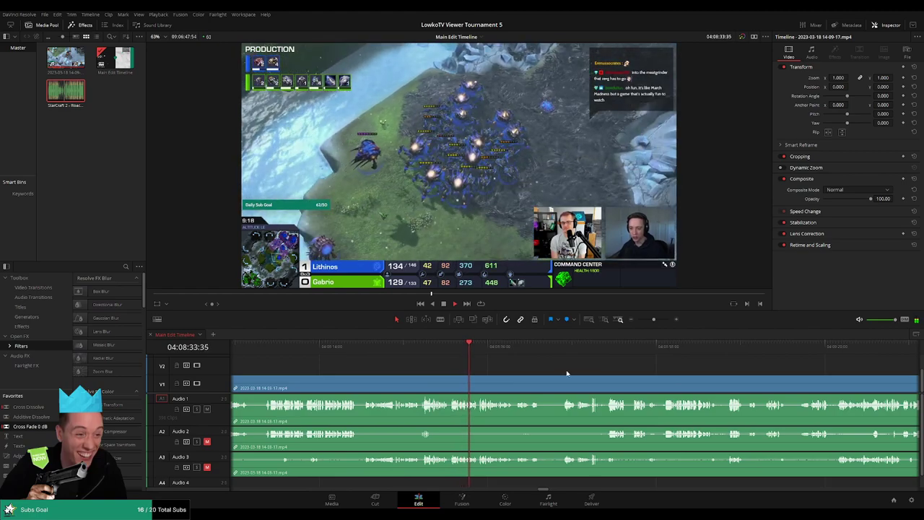
scroll(556, 364, right, 1)
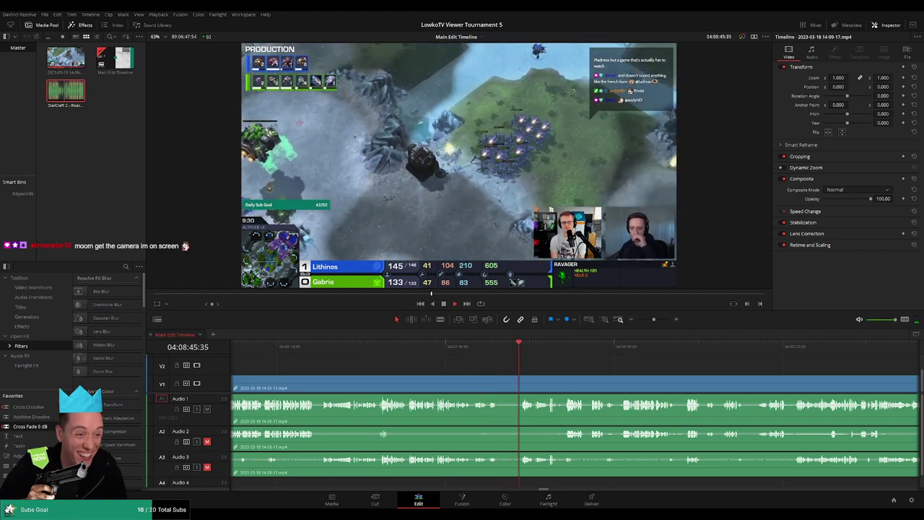
Step: Split out a short dead piece with Ctrl+B and ripple-delete it
click(487, 348)
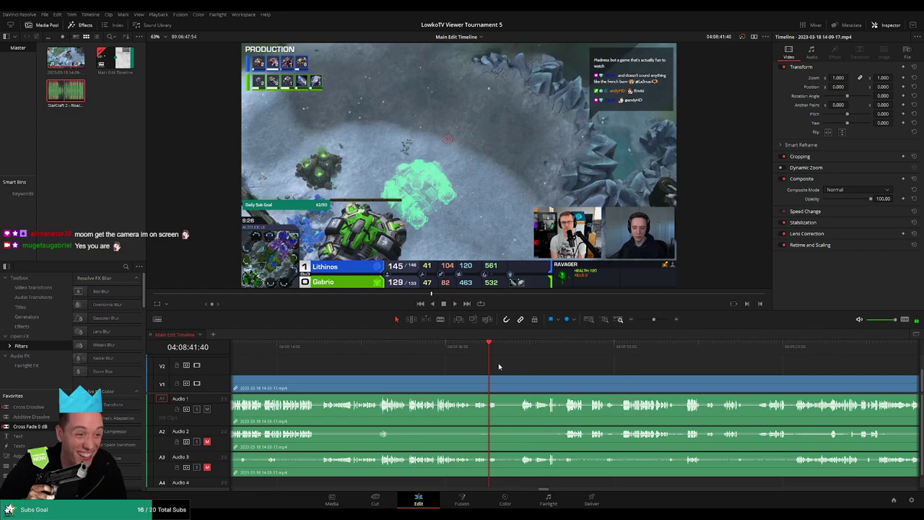
key(space)
key(ctrl+b)
drag(499, 387, 517, 387)
key(Delete)
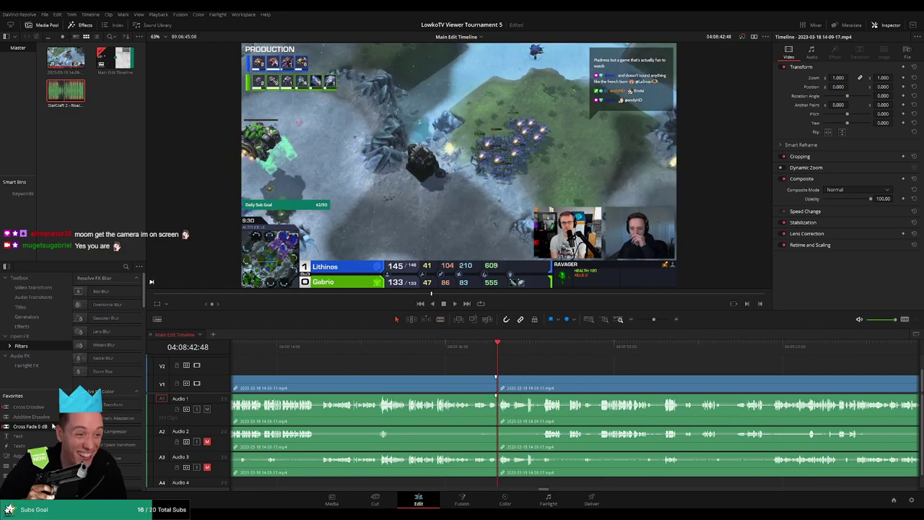
Step: Add Cross Fade 0 dB to the audio joins on both audio tracks and play across the join
drag(47, 426, 519, 422)
click(45, 430)
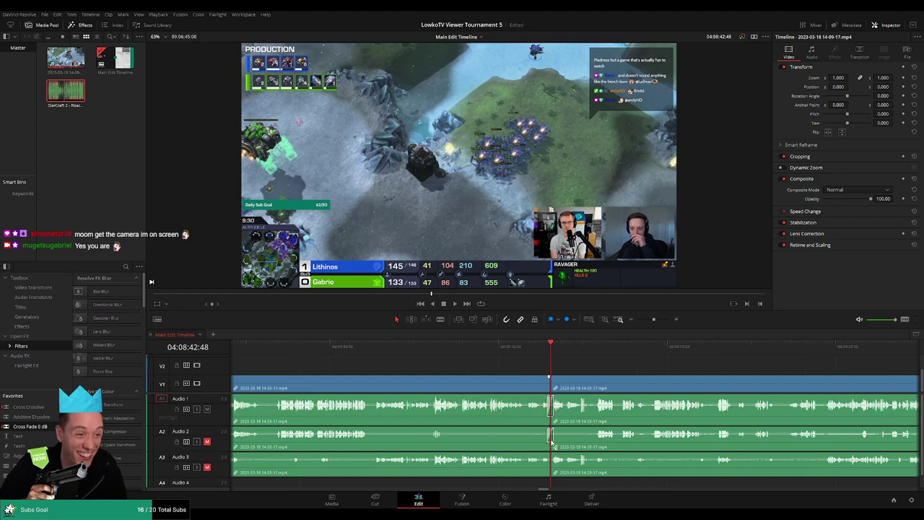
scroll(558, 460, left, 1)
key(space)
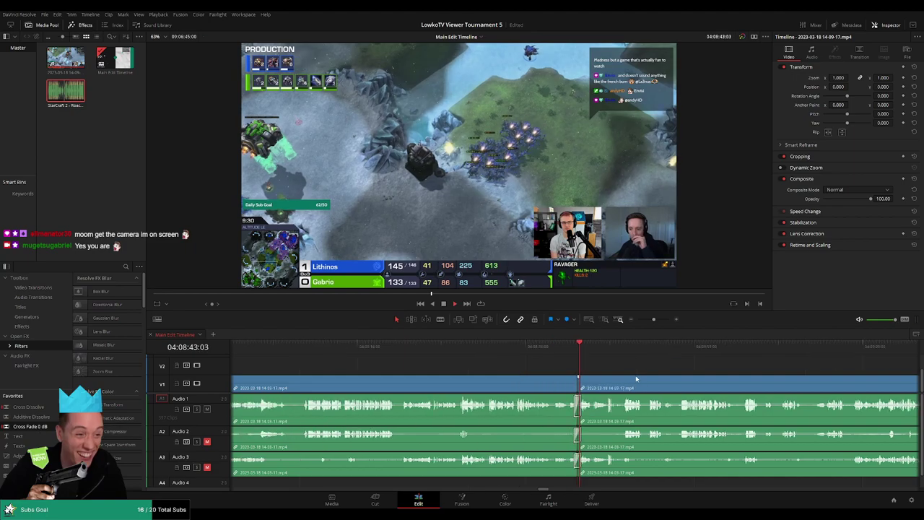
Step: Zoom out, marquee-select the five clips in the middle of the view, and delete them, closing the gap
scroll(620, 361, right, 2)
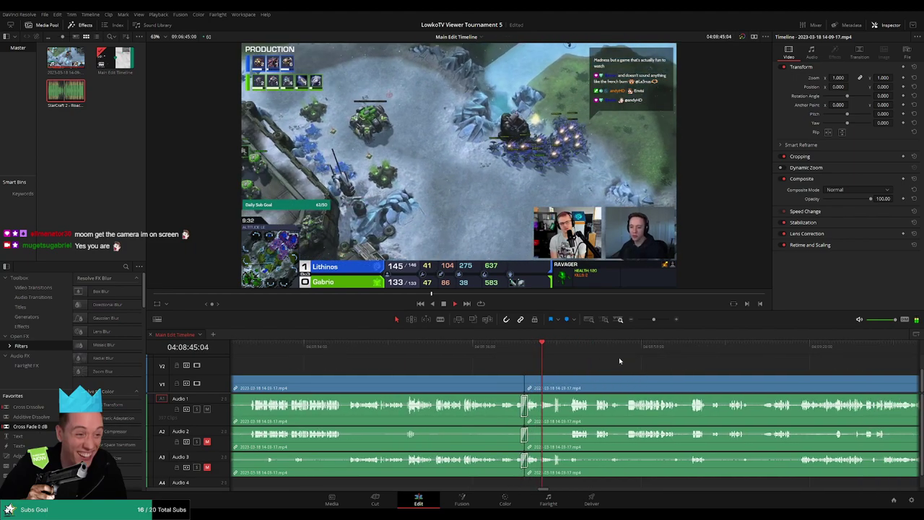
scroll(620, 360, right, 4)
drag(654, 322, 648, 322)
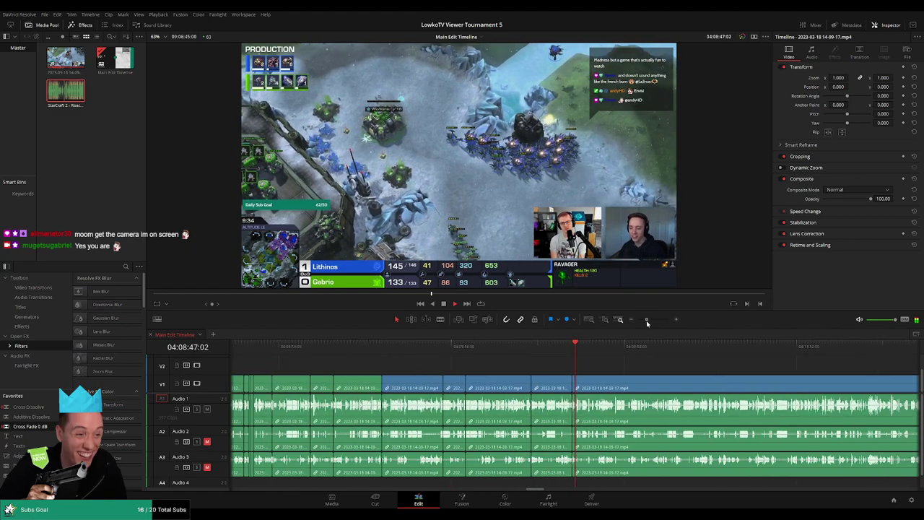
scroll(506, 366, left, 3)
drag(663, 366, 412, 391)
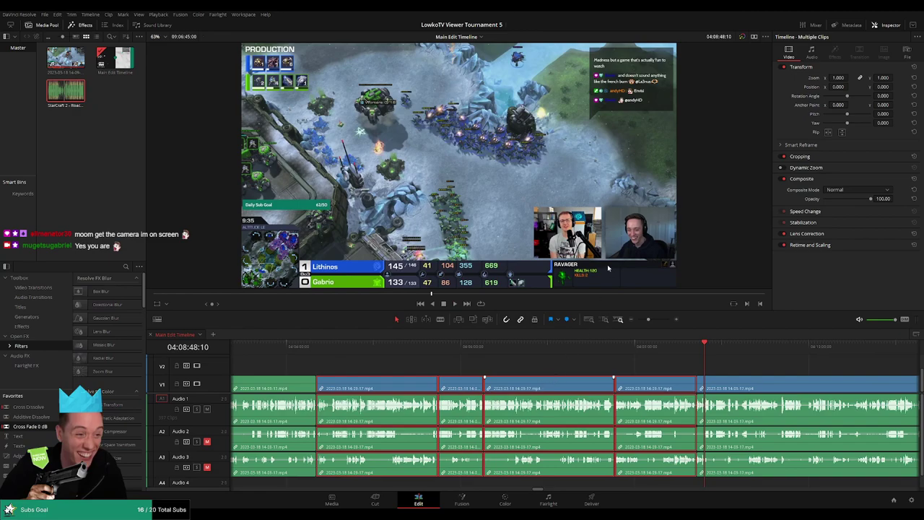
key(Delete)
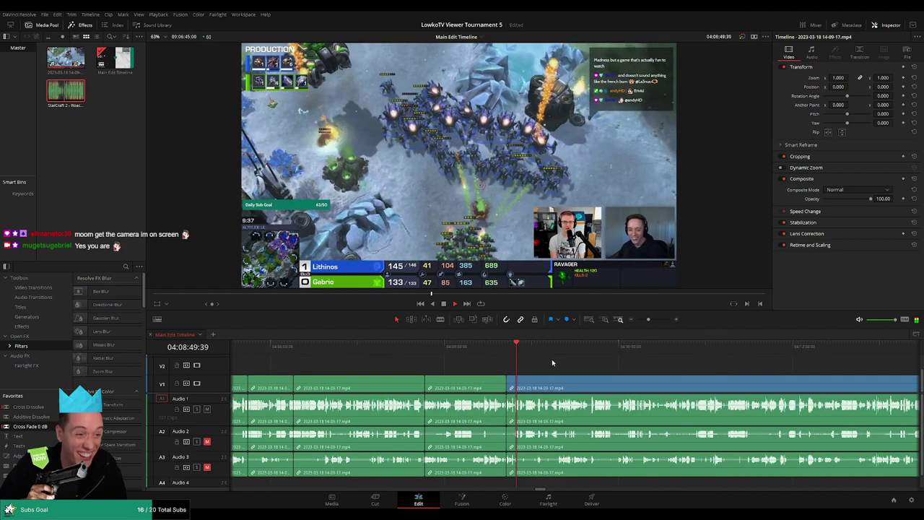
scroll(564, 362, up, 3)
scroll(587, 369, down, 2)
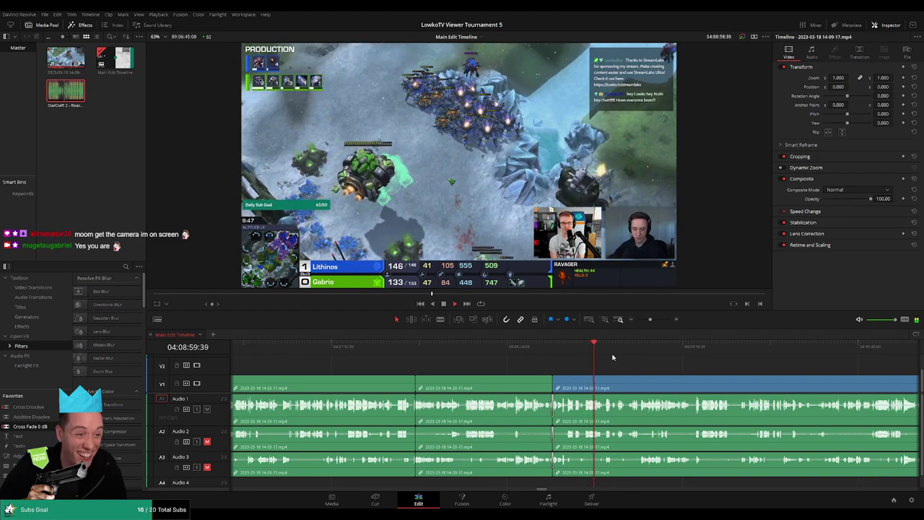
scroll(632, 363, up, 3)
scroll(651, 371, right, 3)
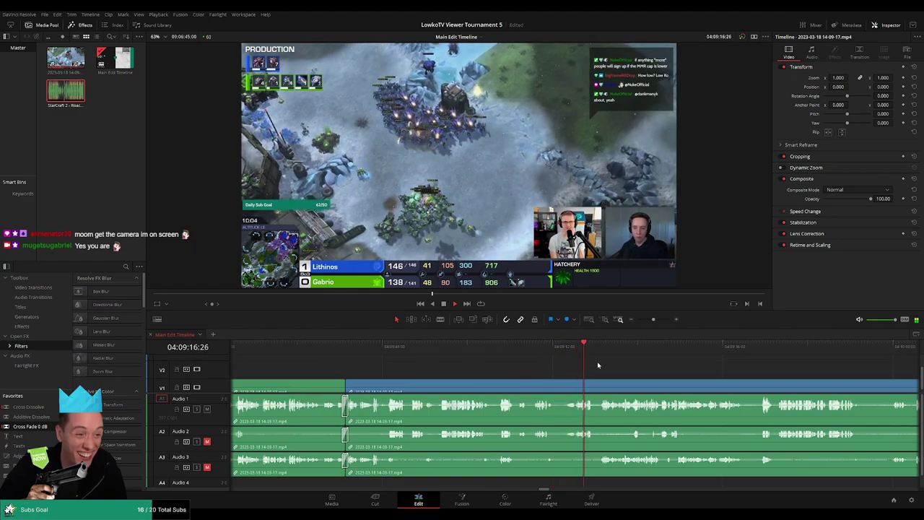
scroll(629, 370, right, 2)
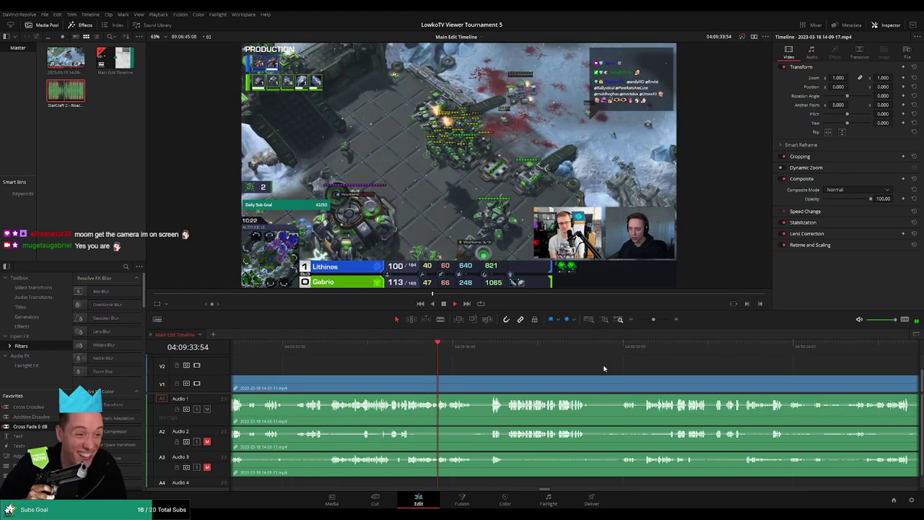
Step: Blade both ends of a short dead stretch at the playhead and ripple-delete the piece
drag(436, 344, 437, 345)
key(space)
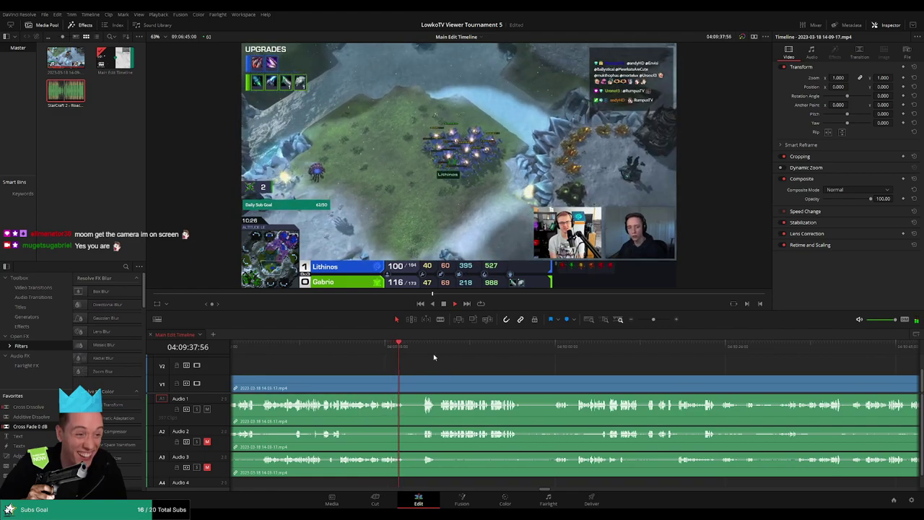
key(ctrl+b)
key(b)
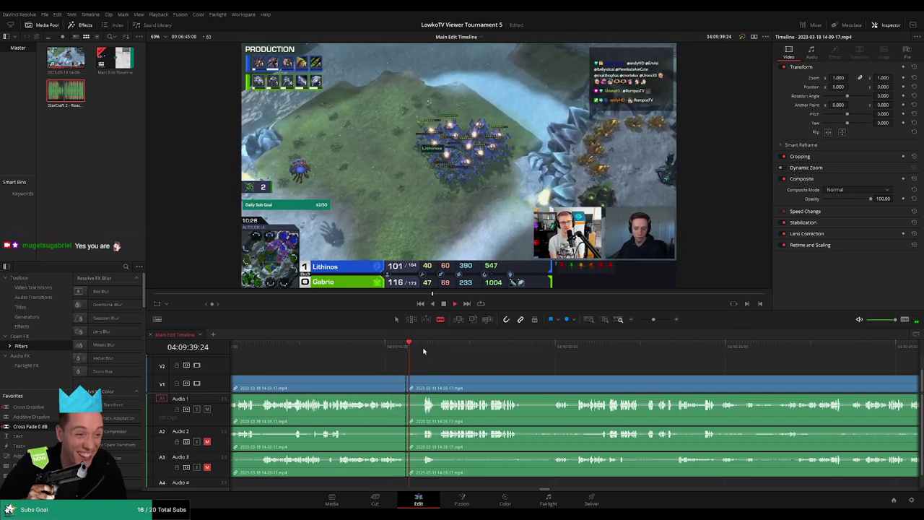
key(ctrl+b)
key(a)
click(412, 383)
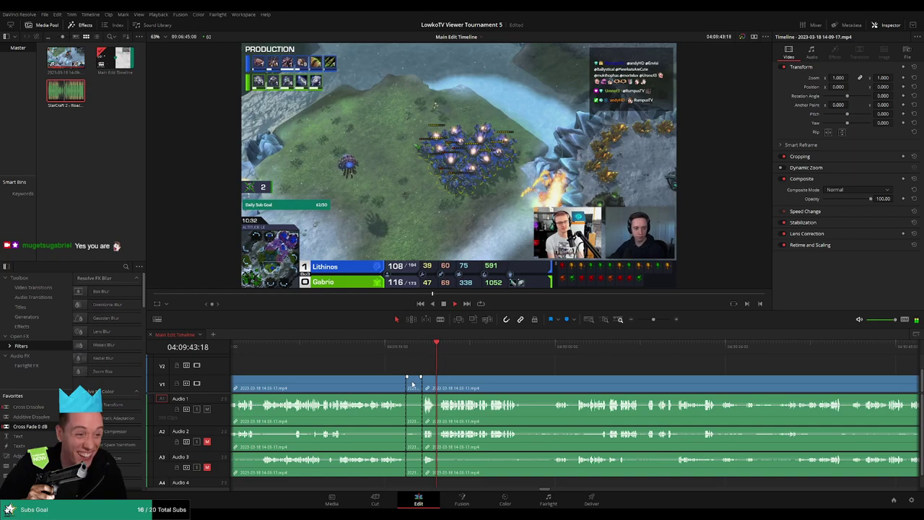
key(Delete)
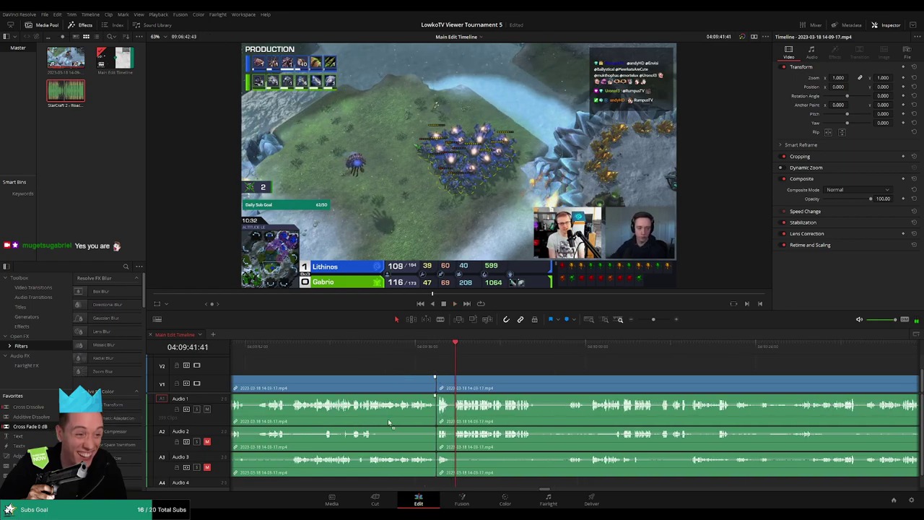
Step: Play back to review, then blade a later short piece and ripple-delete it
scroll(442, 440, left, 1)
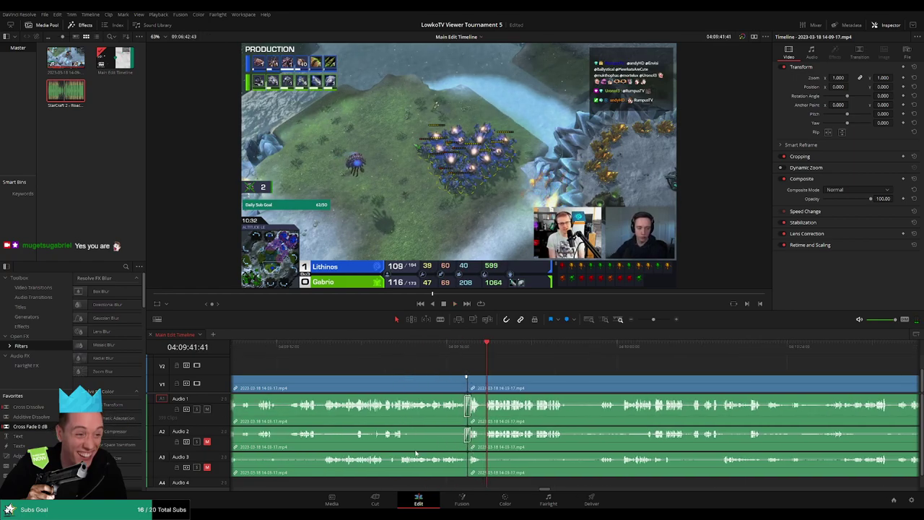
scroll(493, 471, left, 1)
key(space)
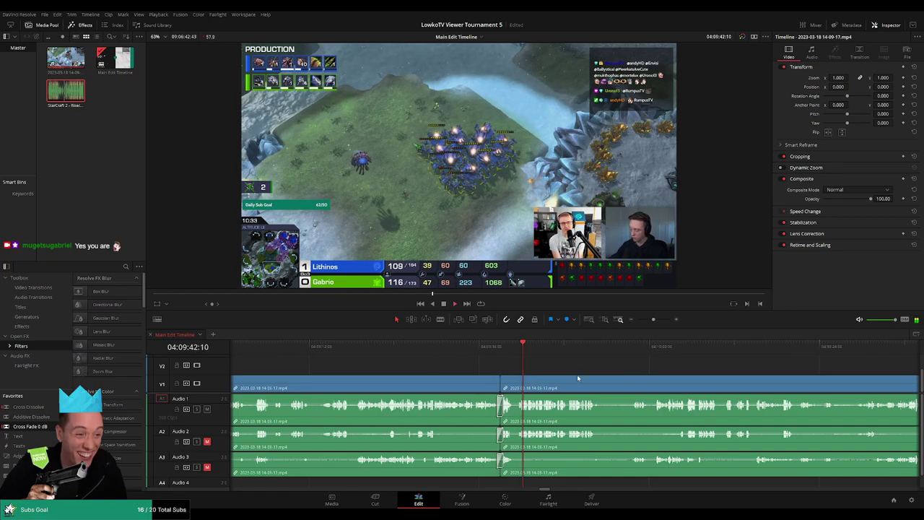
scroll(544, 371, right, 3)
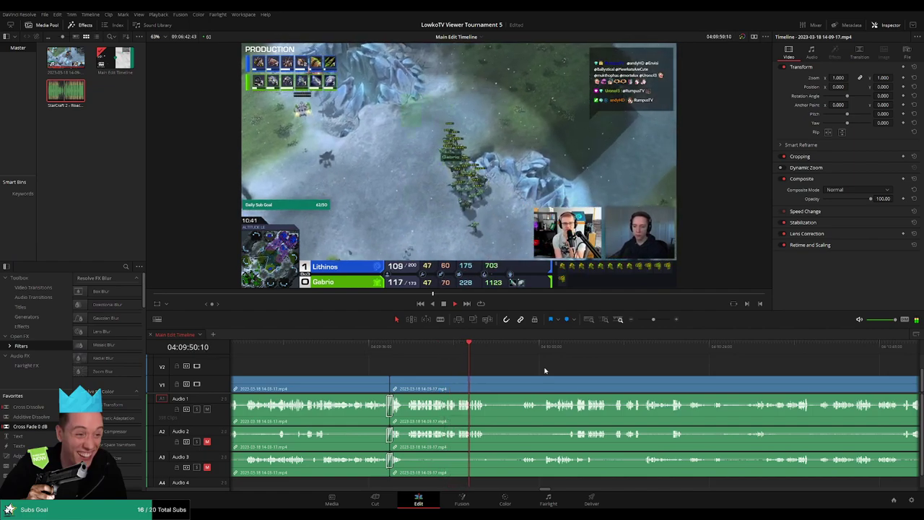
scroll(627, 375, up, 3)
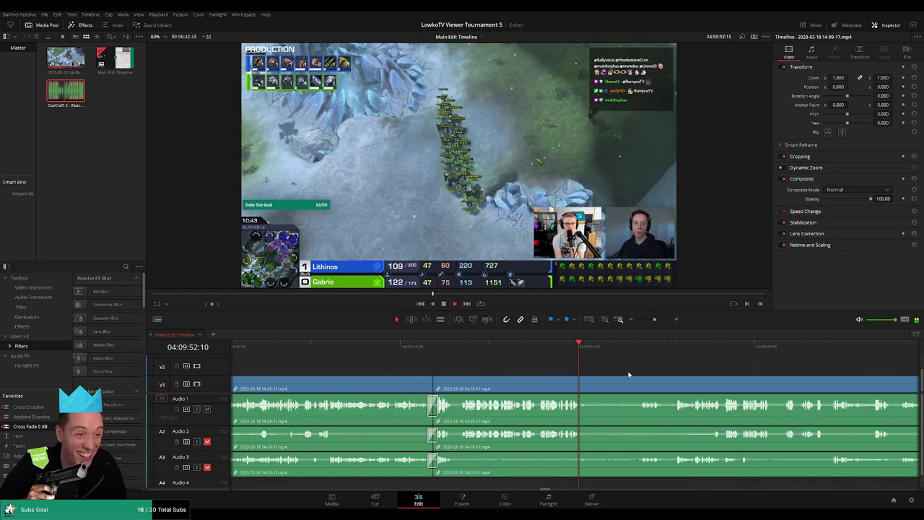
scroll(627, 375, right, 3)
mouse_move(519, 352)
mouse_down()
mouse_move(533, 353)
mouse_move(508, 353)
mouse_up()
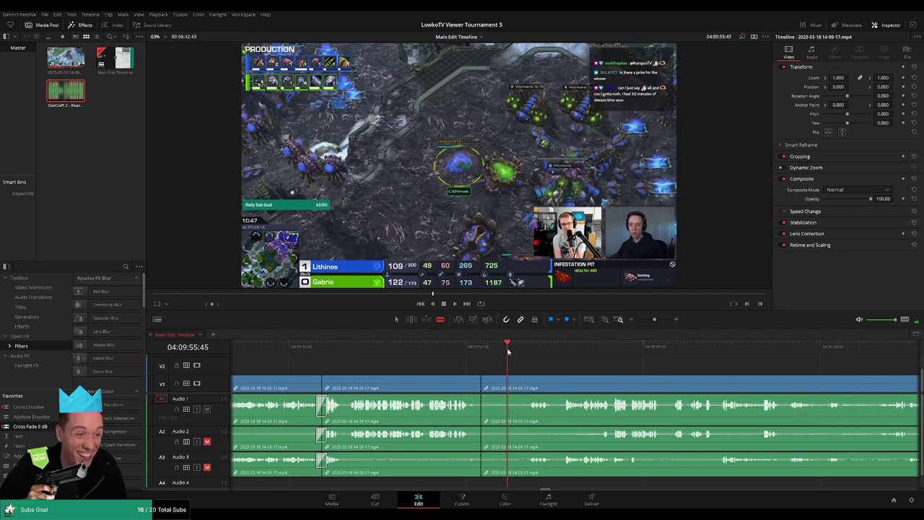
click(510, 383)
key(a)
click(500, 388)
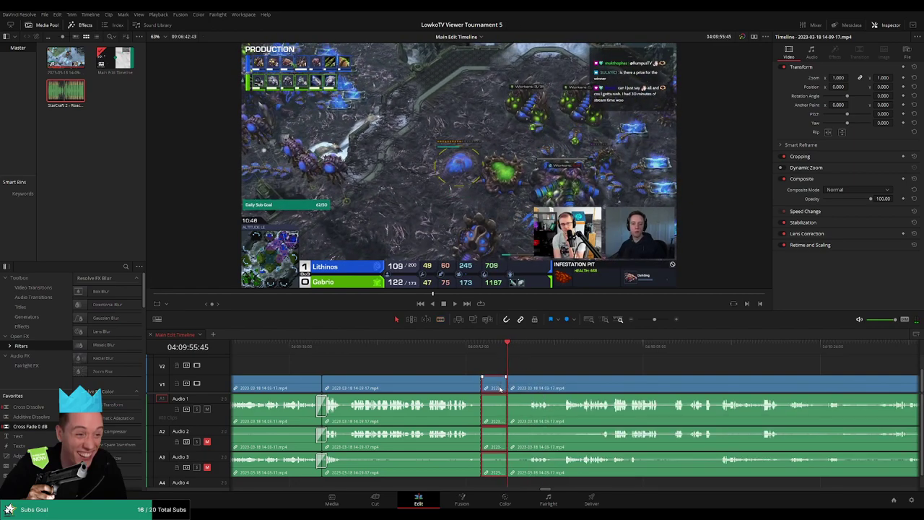
key(Delete)
Step: Scroll back and zoom into the timeline for finer detail
scroll(519, 424, left, 2)
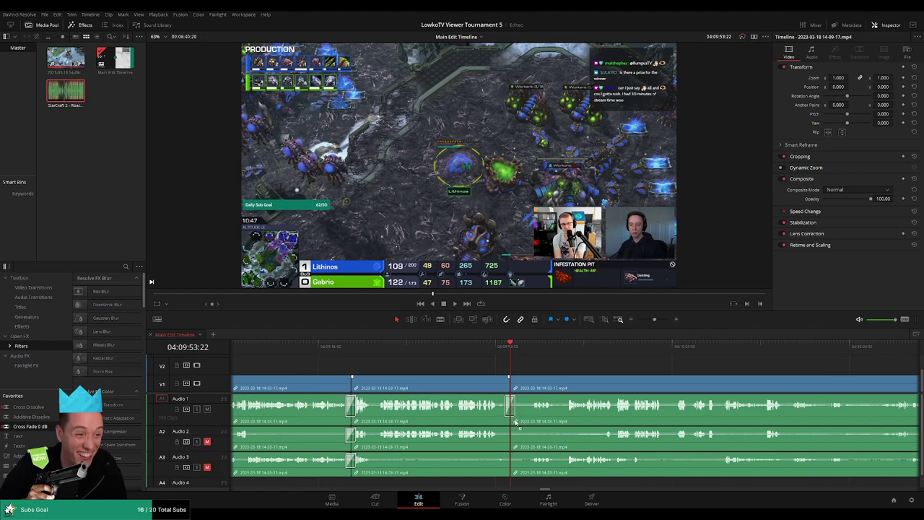
scroll(519, 447, left, 2)
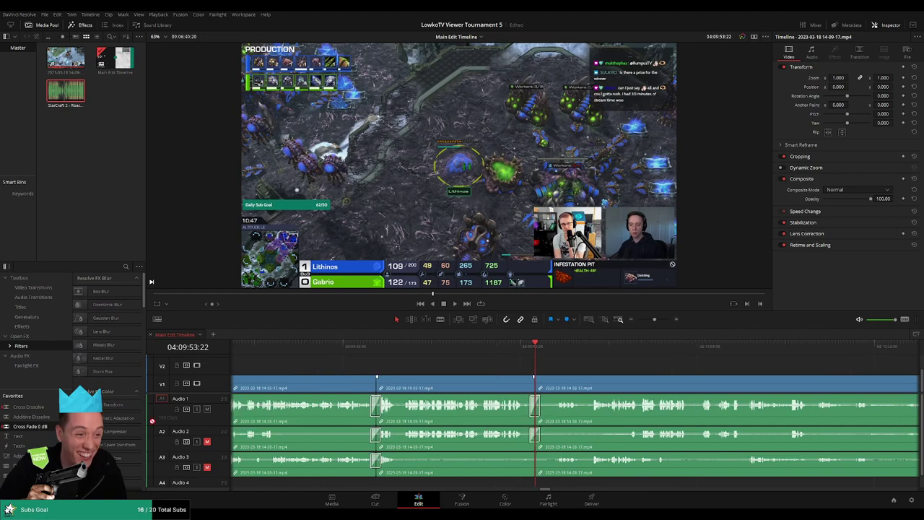
scroll(558, 468, left, 1)
drag(654, 319, 656, 321)
scroll(482, 365, right, 10)
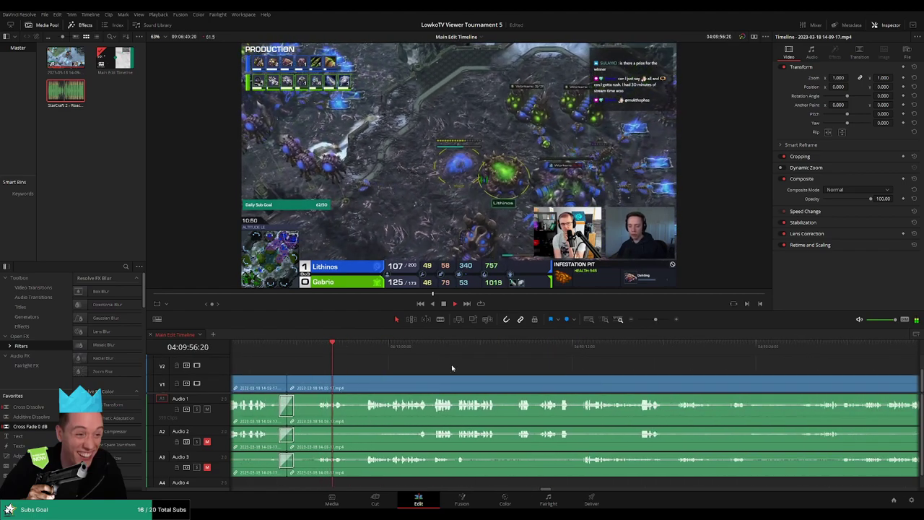
Step: Scroll ahead in the match and blade all tracks at a first chosen moment
scroll(466, 368, right, 2)
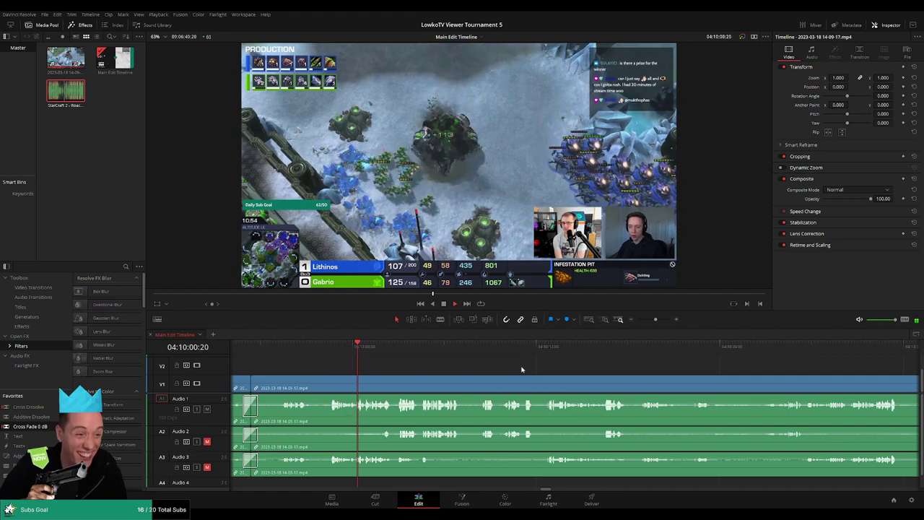
scroll(511, 369, right, 2)
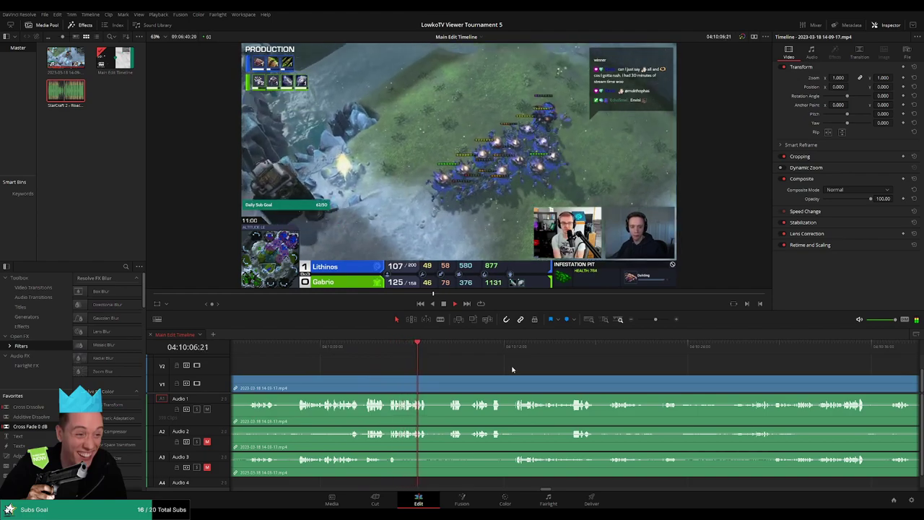
scroll(509, 371, right, 1)
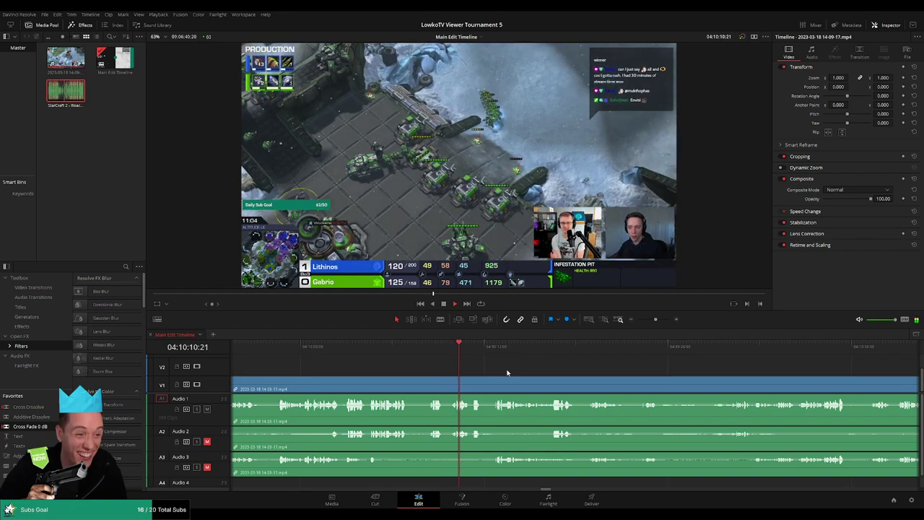
scroll(508, 373, right, 2)
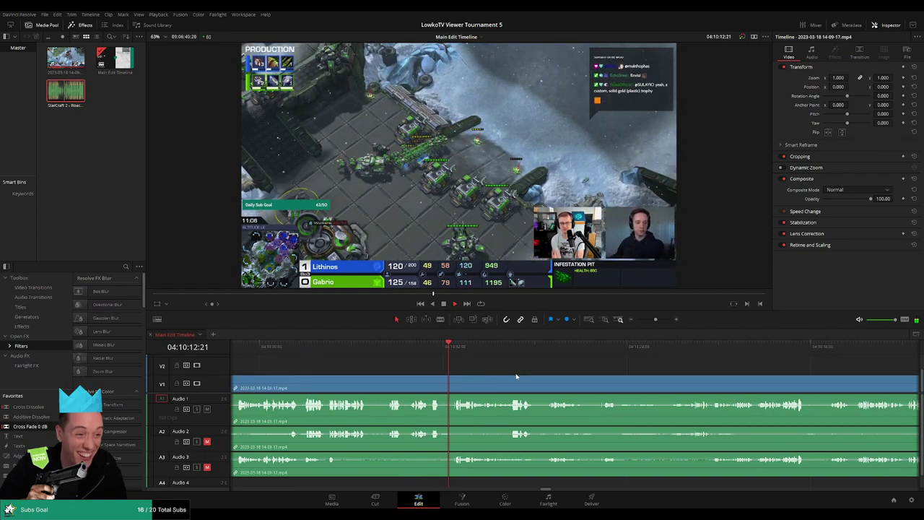
scroll(476, 372, up, 3)
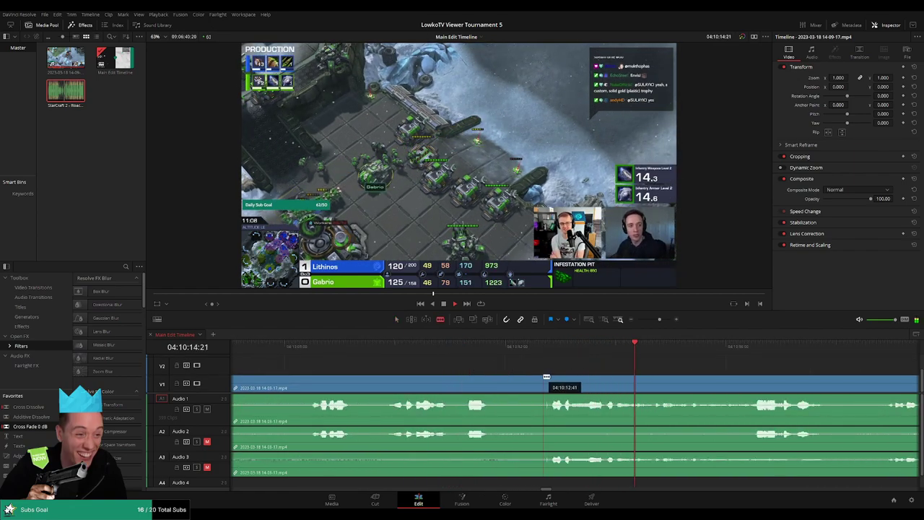
click(548, 377)
key(a)
Step: Blade another point further along, then select the following clip to view its properties
scroll(671, 373, down, 1)
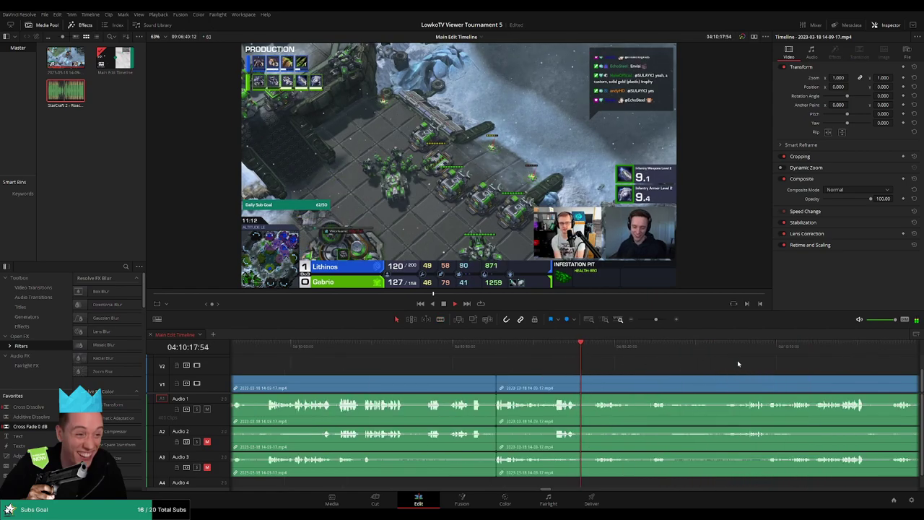
scroll(571, 366, right, 2)
scroll(550, 368, up, 1)
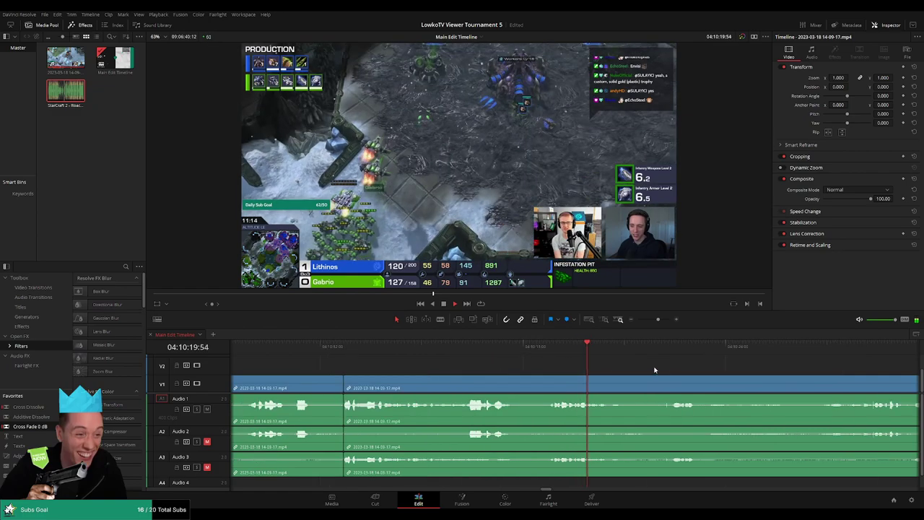
key(b)
click(666, 383)
key(a)
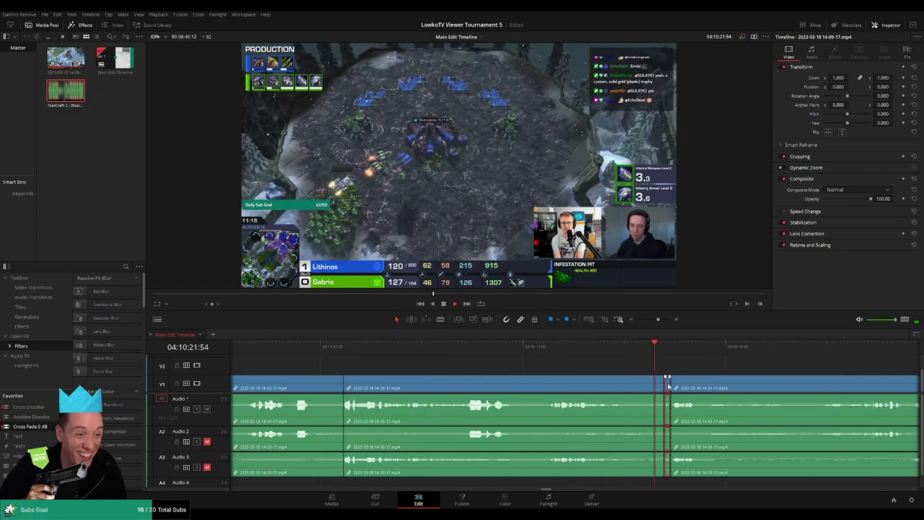
click(667, 387)
click(786, 386)
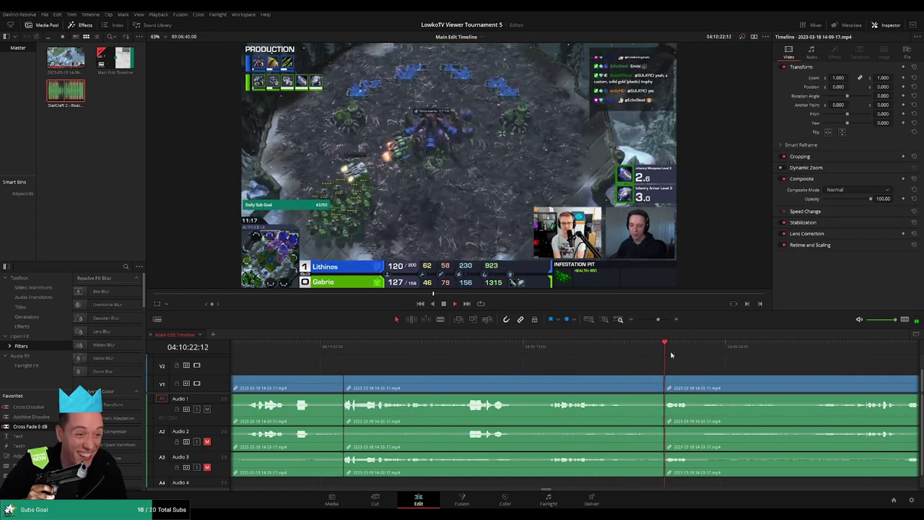
Step: Scroll further into the match and blade a third point, returning to the Selection tool
scroll(586, 372, right, 3)
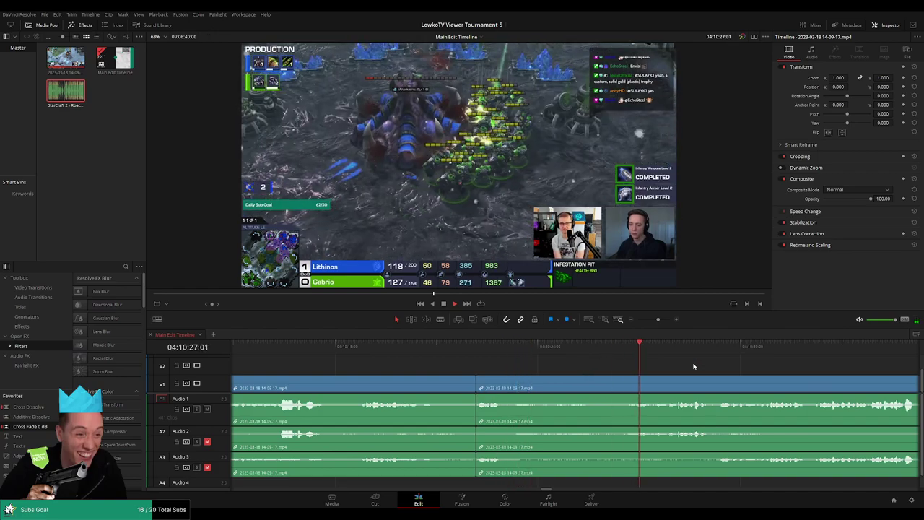
scroll(593, 371, right, 2)
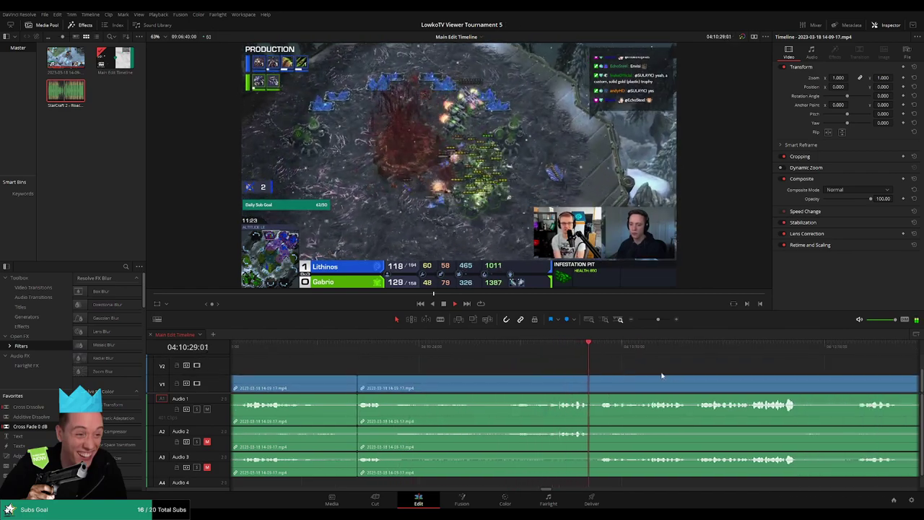
scroll(564, 367, right, 2)
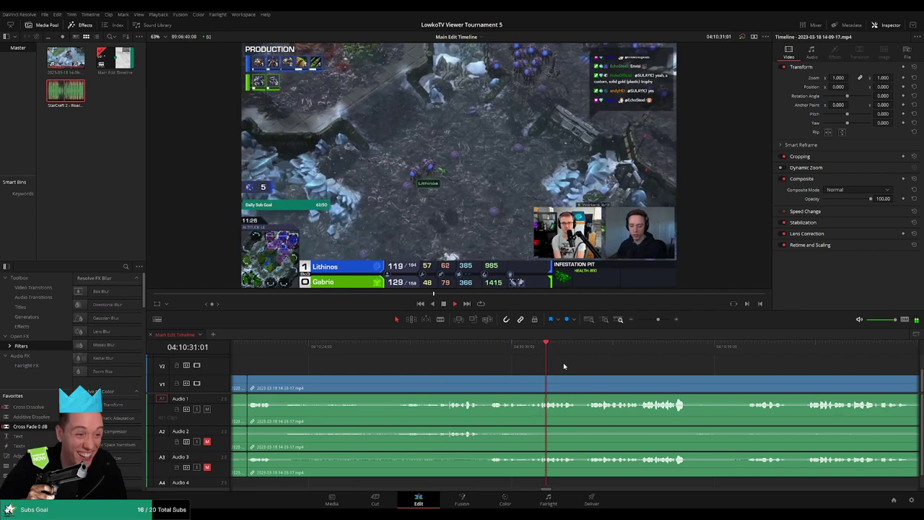
scroll(578, 367, right, 2)
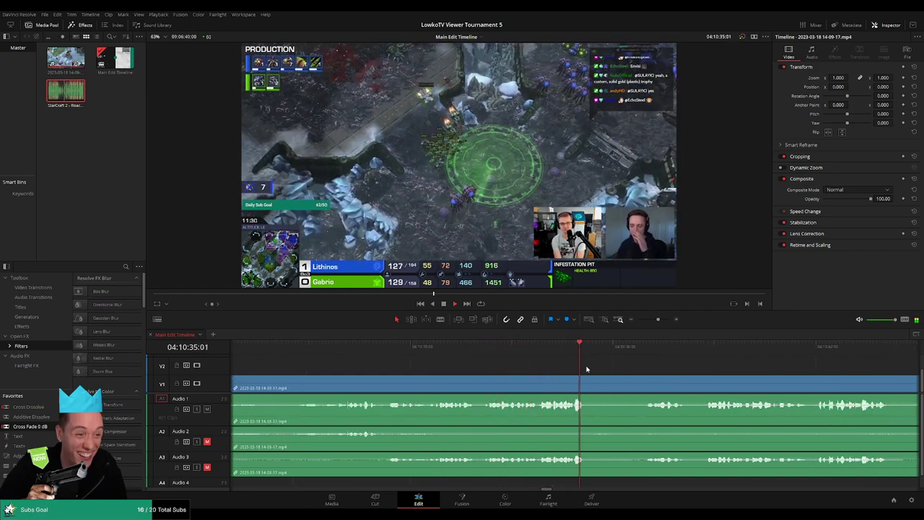
scroll(574, 365, right, 3)
scroll(561, 365, up, 1)
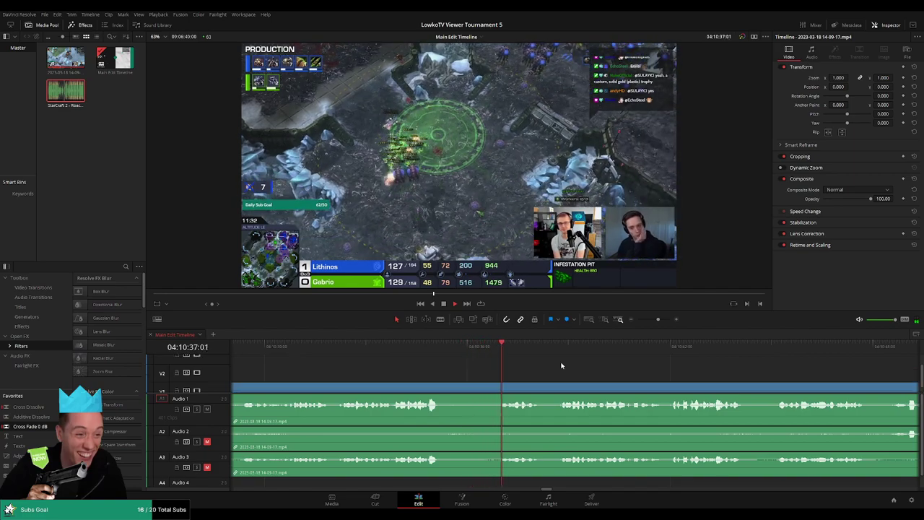
scroll(628, 374, right, 2)
scroll(628, 374, down, 1)
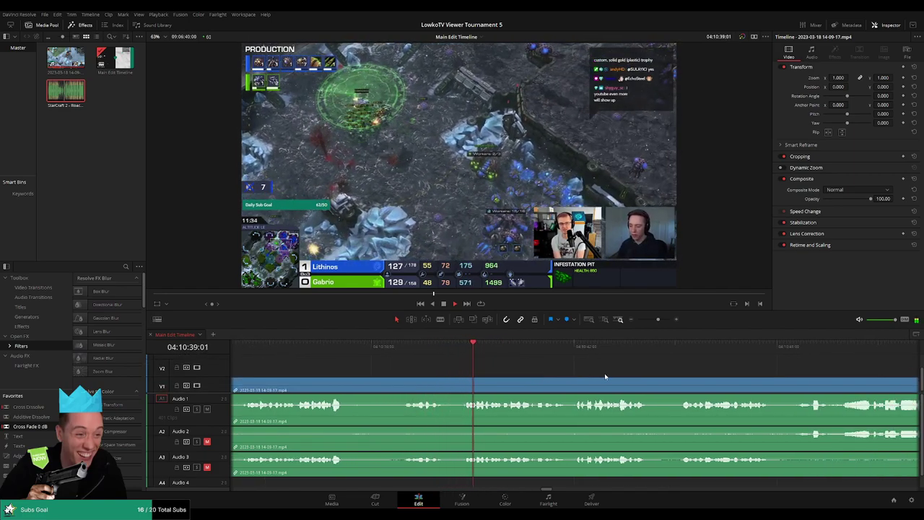
scroll(605, 376, up, 2)
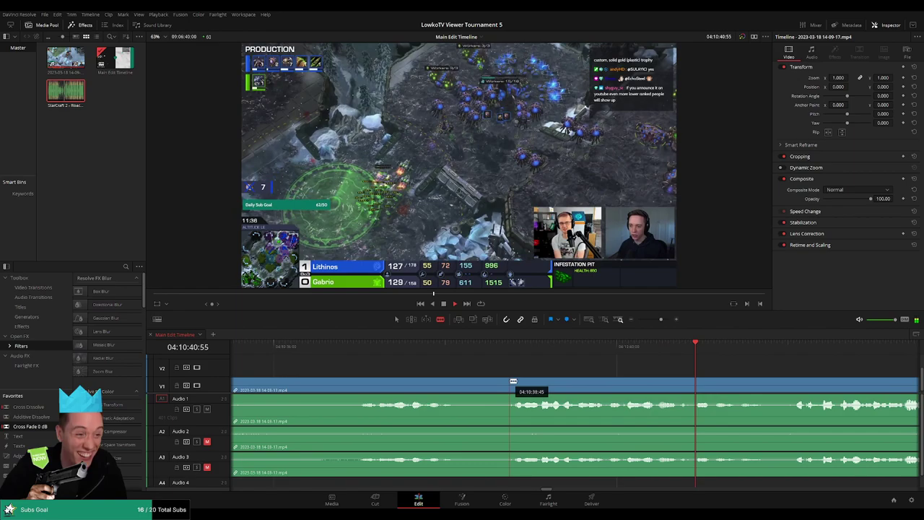
click(513, 380)
key(a)
scroll(587, 375, down, 1)
scroll(772, 396, down, 3)
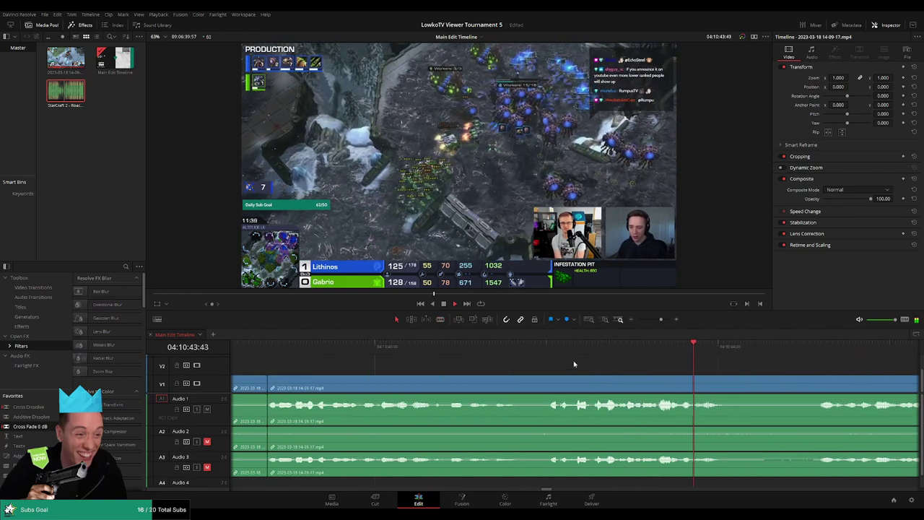
scroll(621, 372, down, 3)
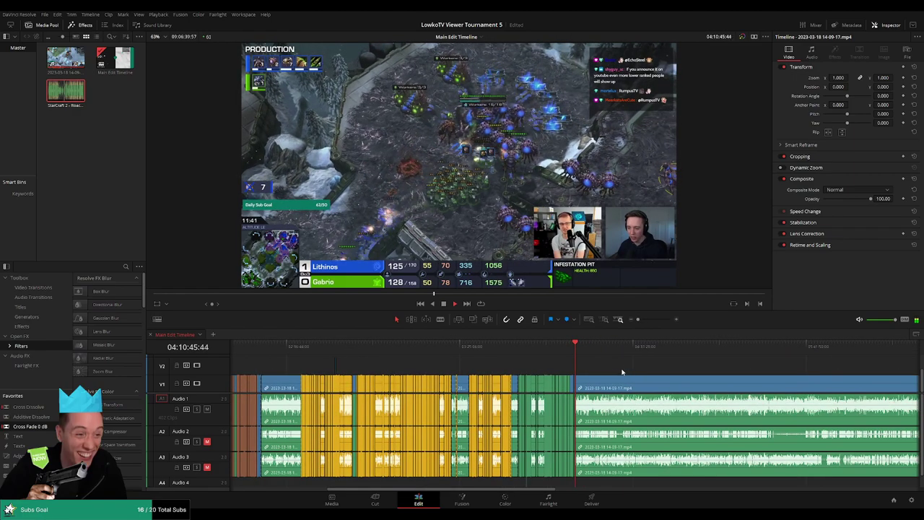
Step: Zoom in, play ahead, and razor all tracks with Ctrl+B around 04:11:32
drag(648, 320, 653, 319)
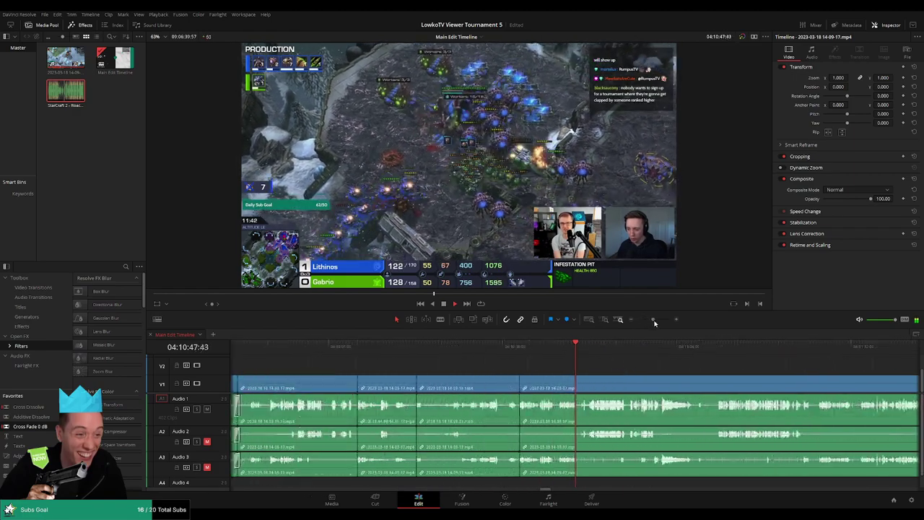
scroll(533, 374, right, 2)
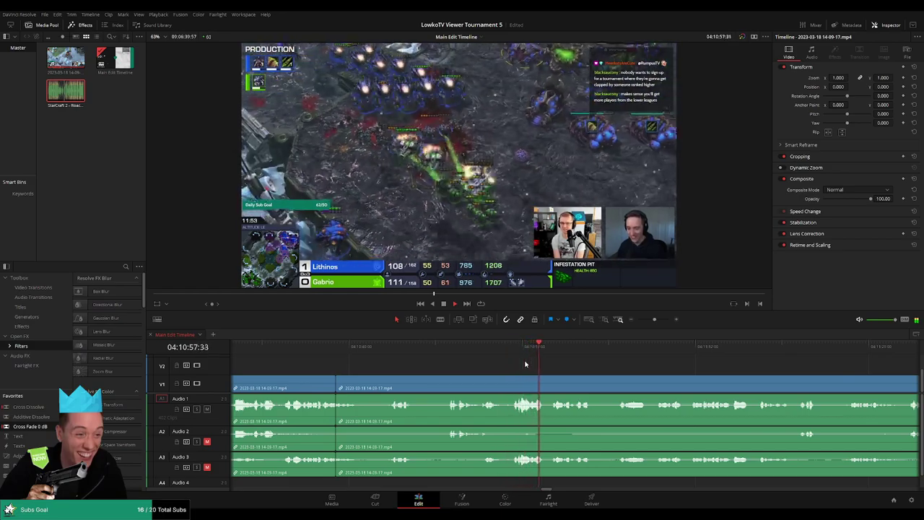
scroll(534, 364, right, 2)
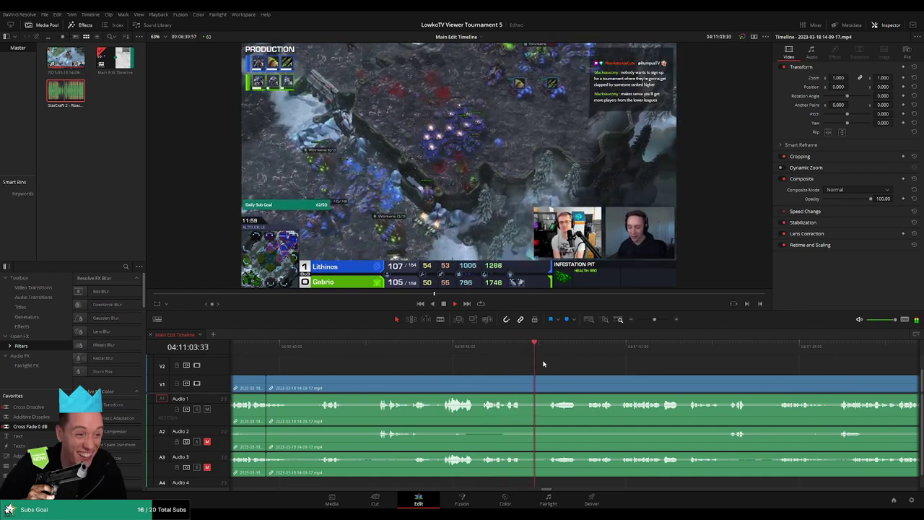
scroll(549, 363, right, 1)
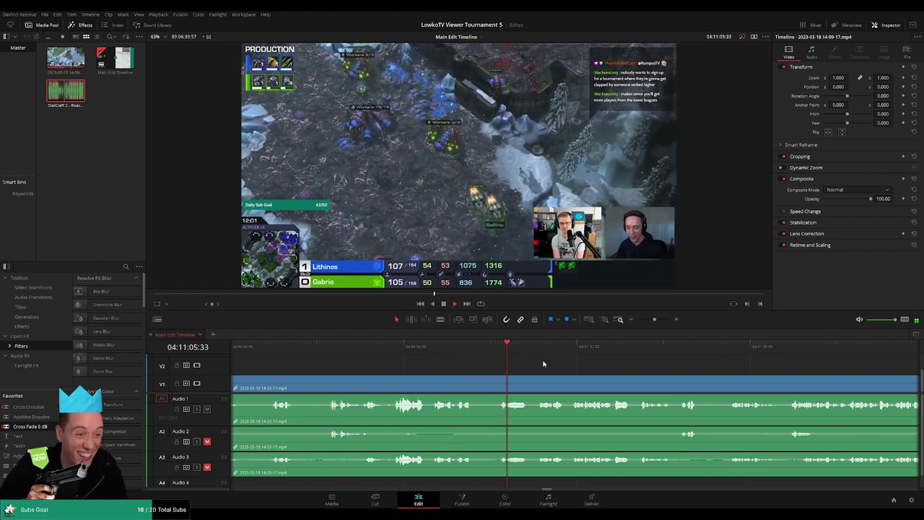
scroll(538, 364, right, 2)
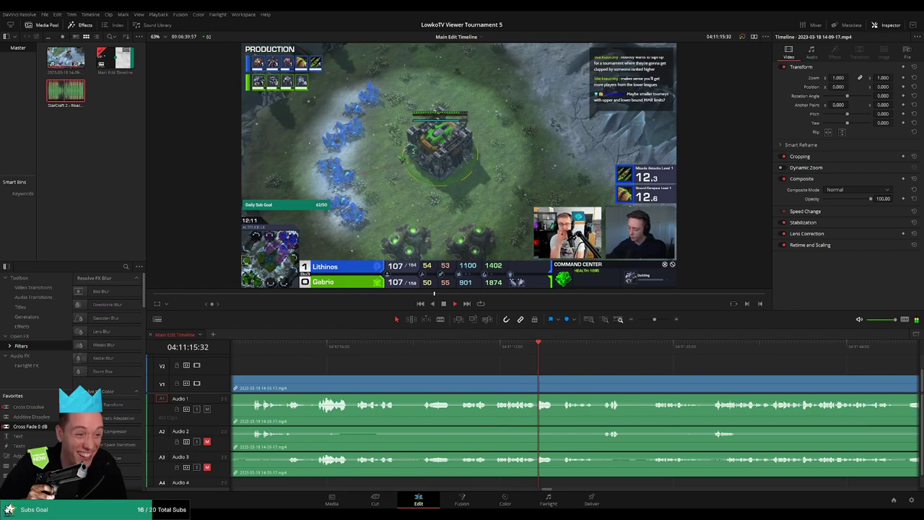
scroll(467, 358, right, 4)
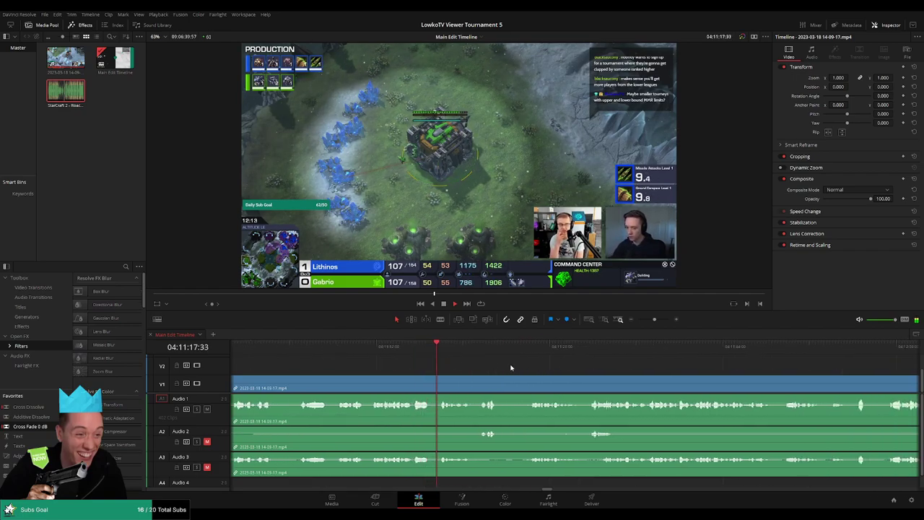
scroll(482, 365, right, 2)
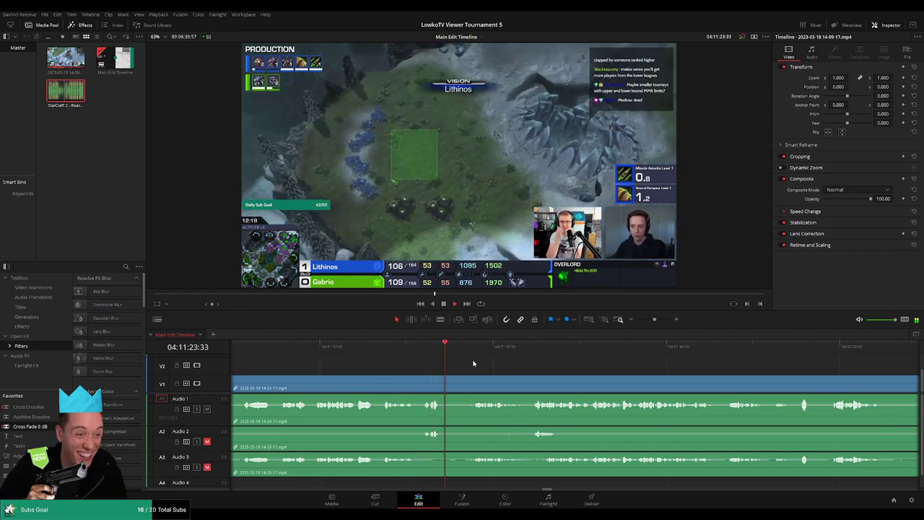
scroll(636, 358, down, 3)
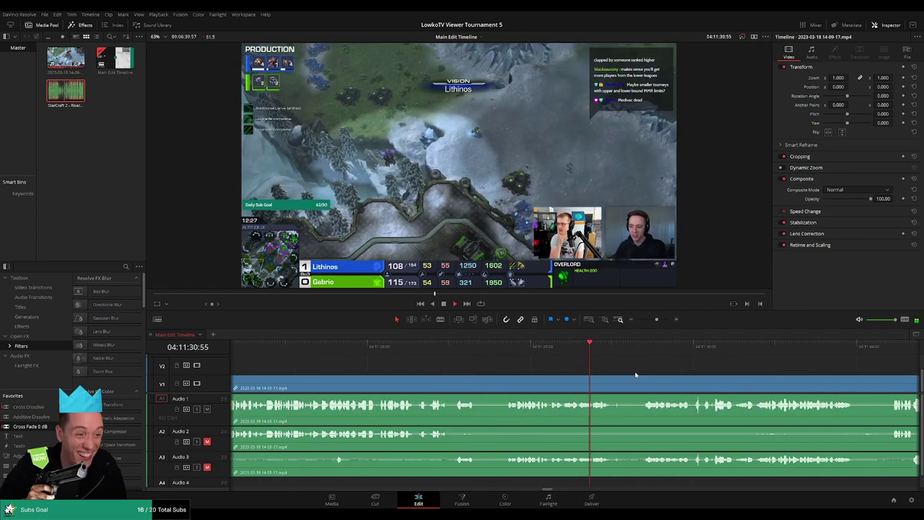
key(ctrl+b)
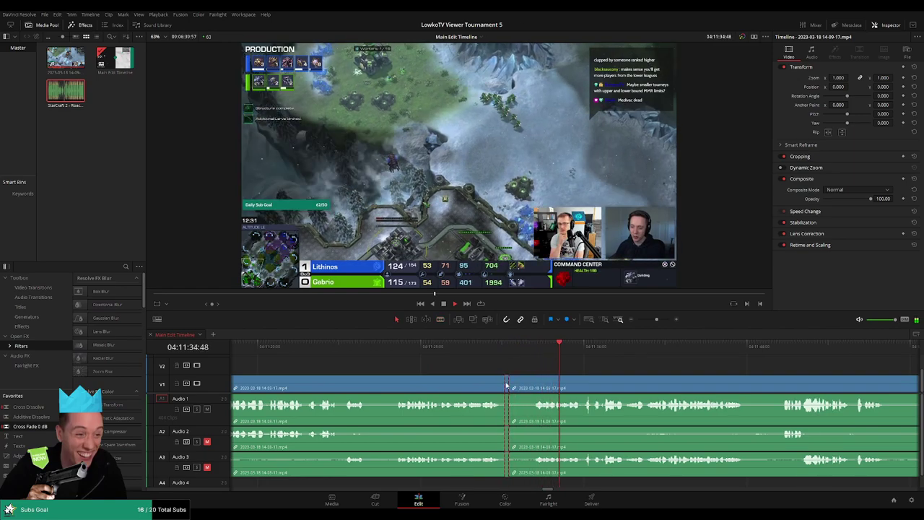
Step: Zoom out, marquee-select the run of small cut-up clips, and ripple-delete them
drag(656, 319, 648, 322)
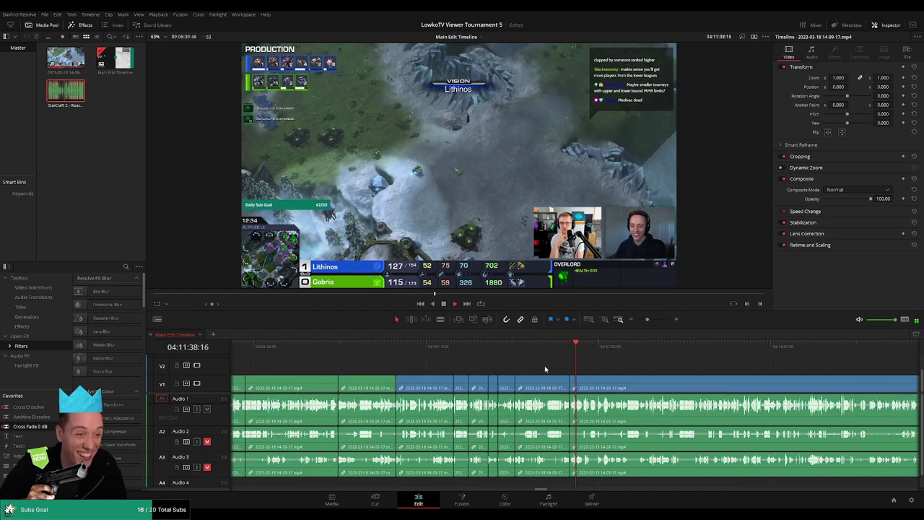
drag(565, 369, 433, 384)
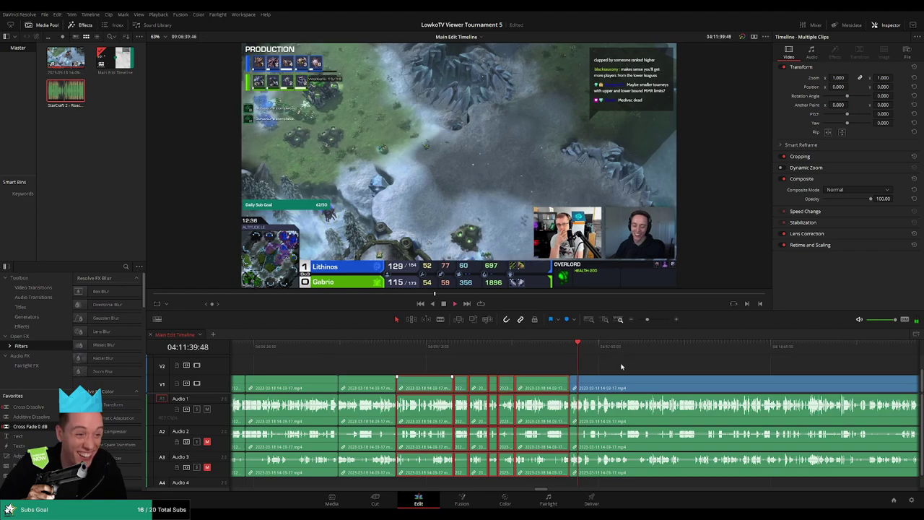
key(Delete)
Step: Scrub forward along the long uncut stretch of the stream
scroll(653, 361, right, 5)
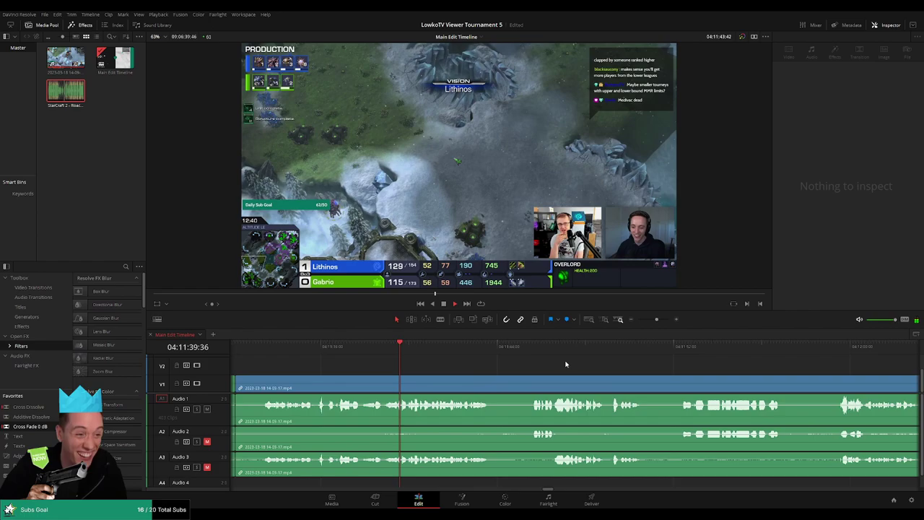
scroll(548, 361, right, 3)
scroll(550, 362, right, 3)
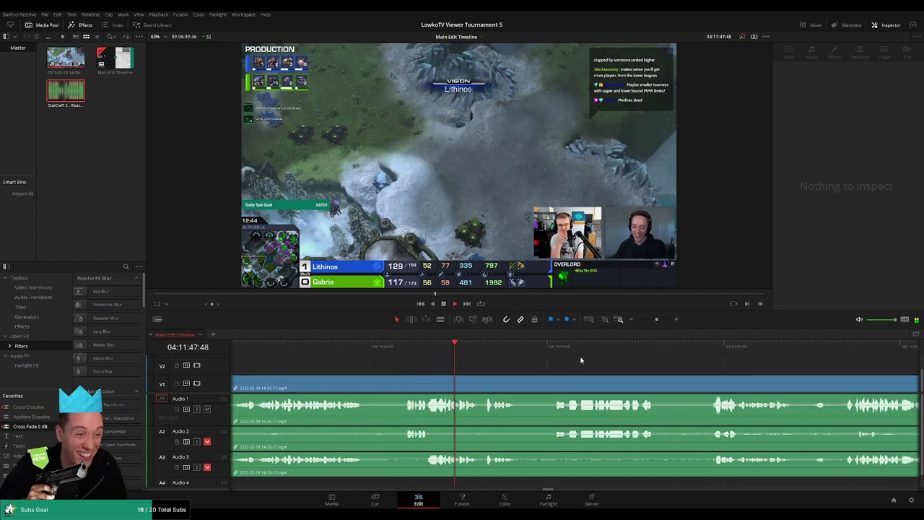
scroll(554, 361, right, 3)
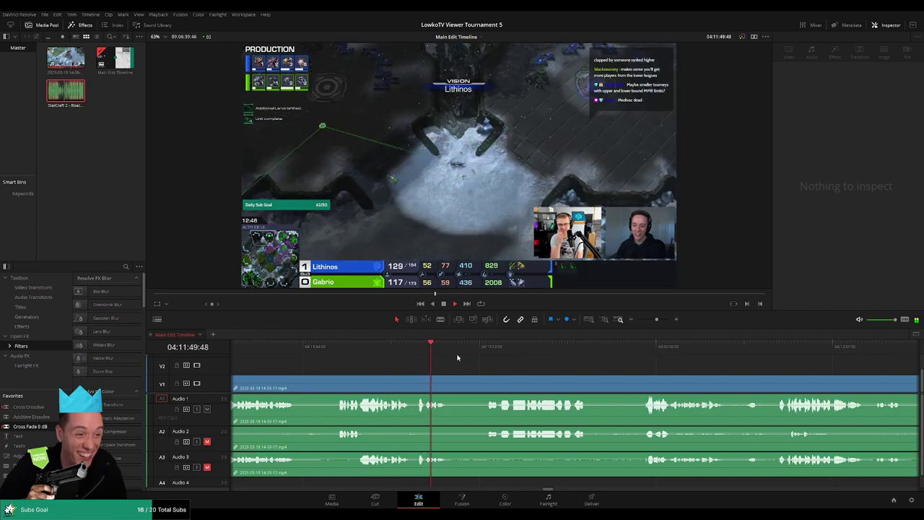
key(v)
scroll(545, 357, right, 4)
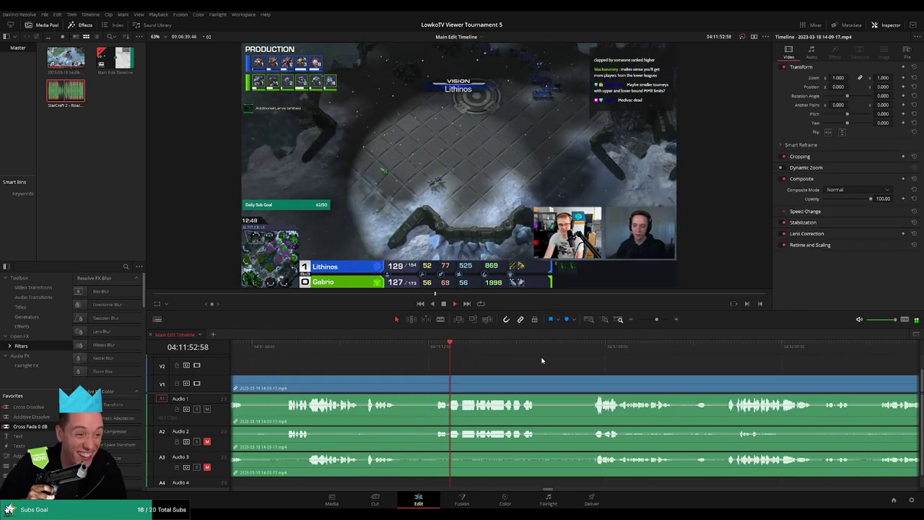
scroll(541, 359, right, 3)
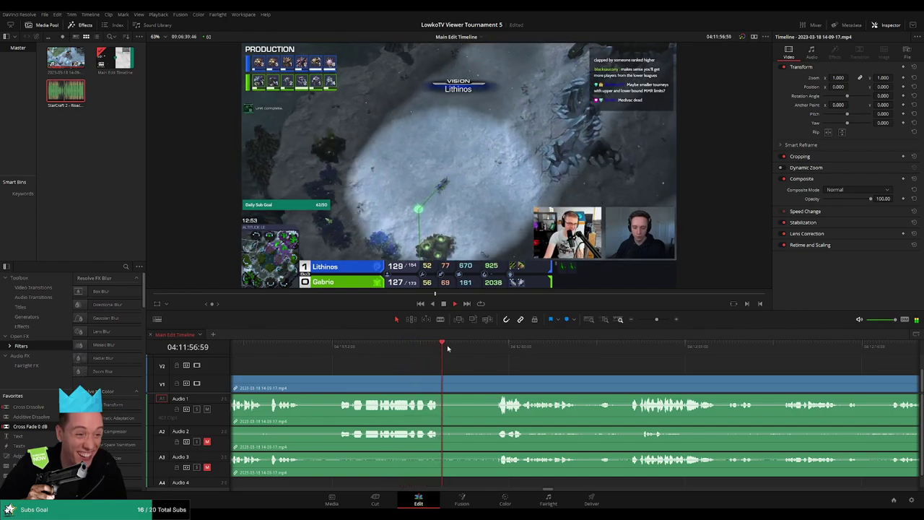
scroll(552, 373, down, 3)
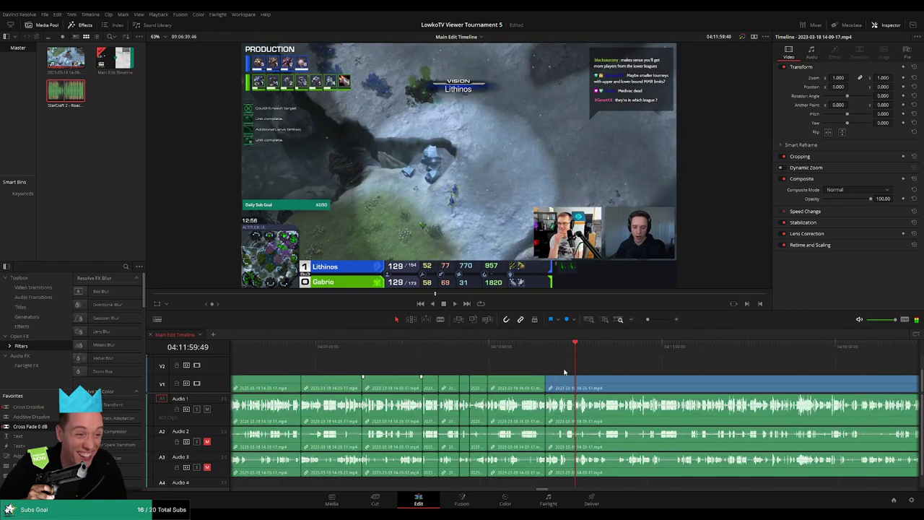
drag(646, 318, 662, 319)
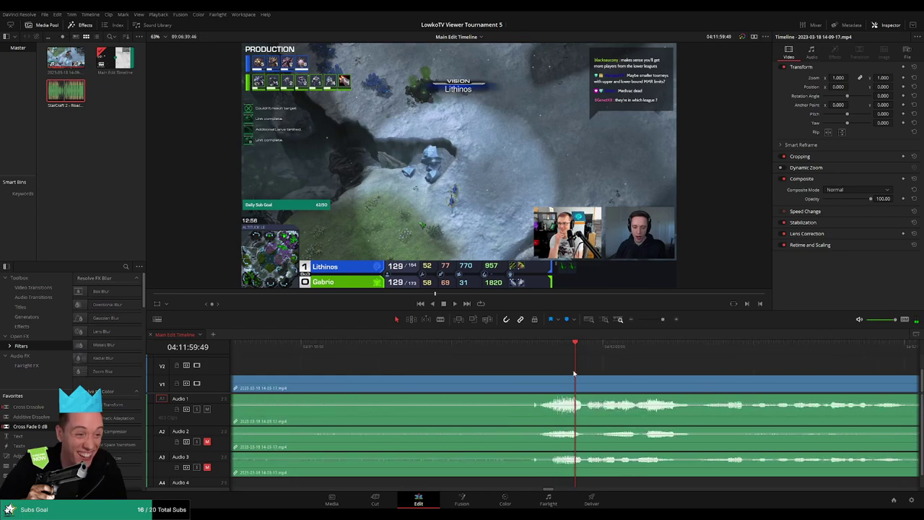
drag(543, 379, 530, 380)
key(space)
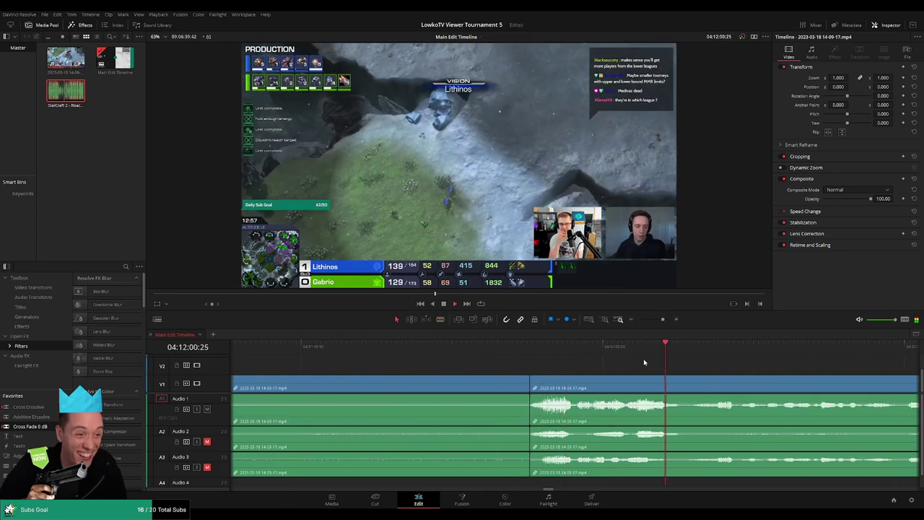
key(ctrl+minus)
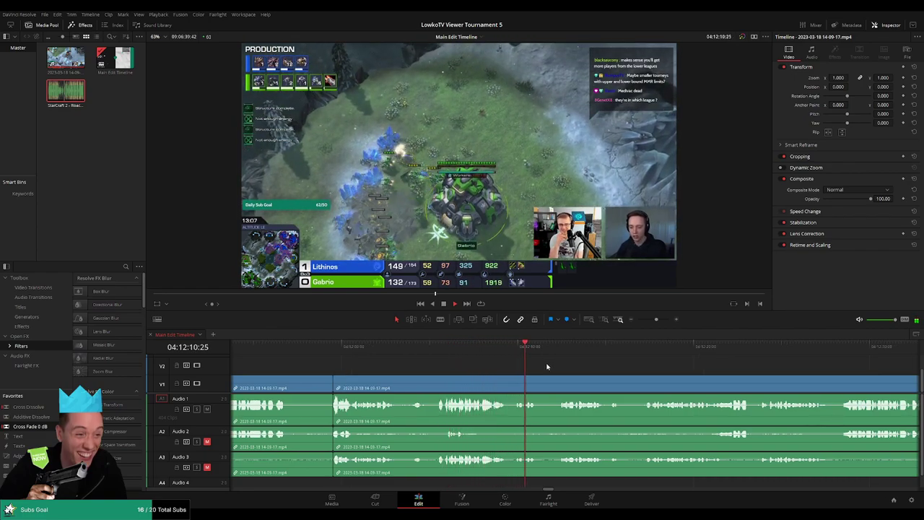
click(552, 347)
drag(658, 366, 489, 361)
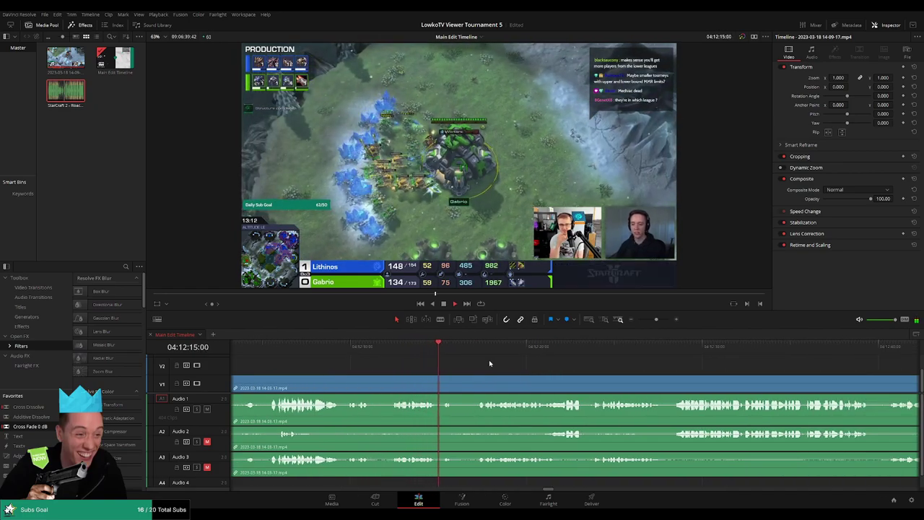
click(475, 347)
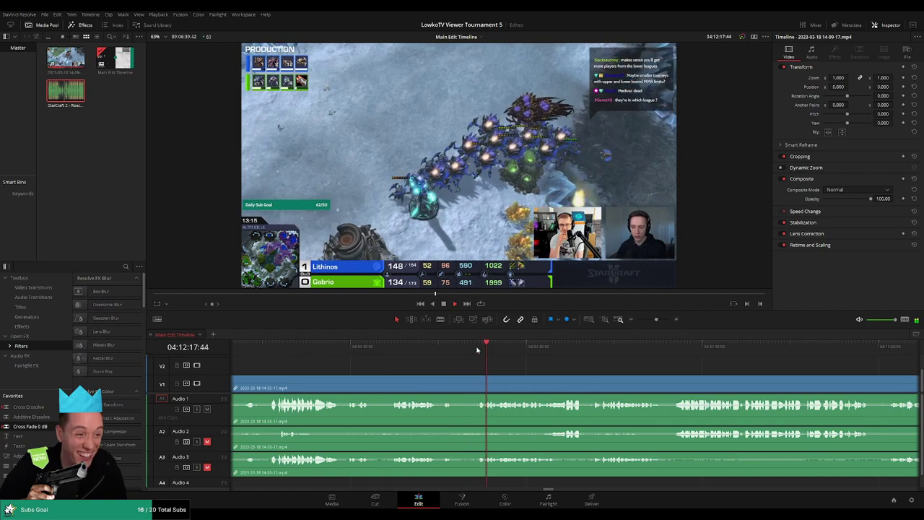
drag(615, 366, 531, 362)
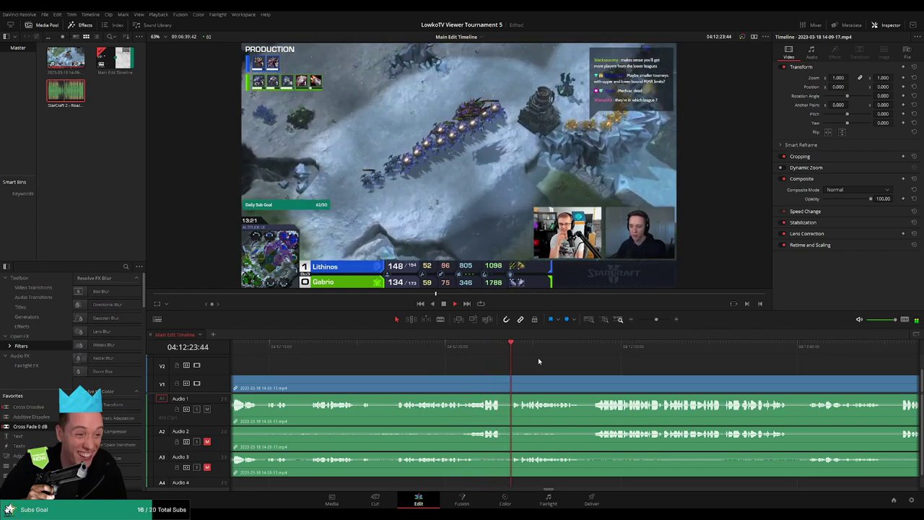
scroll(538, 357, right, 3)
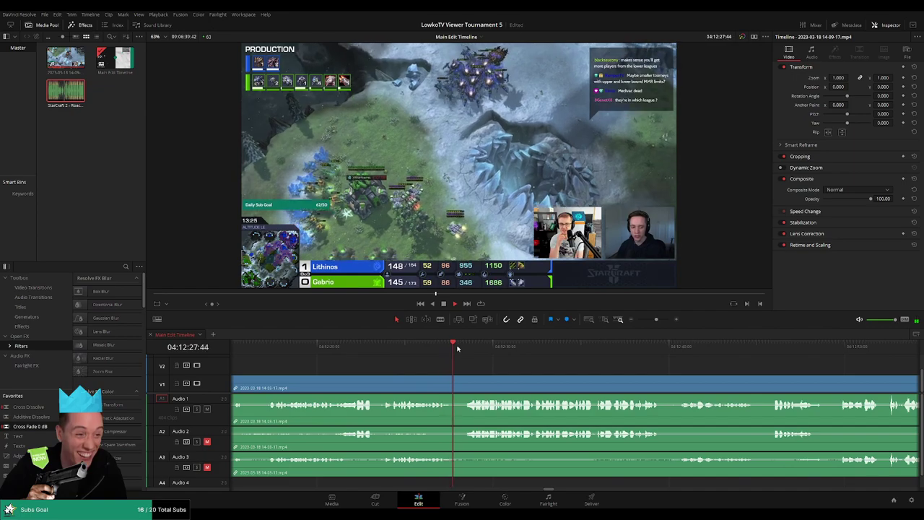
scroll(540, 367, right, 2)
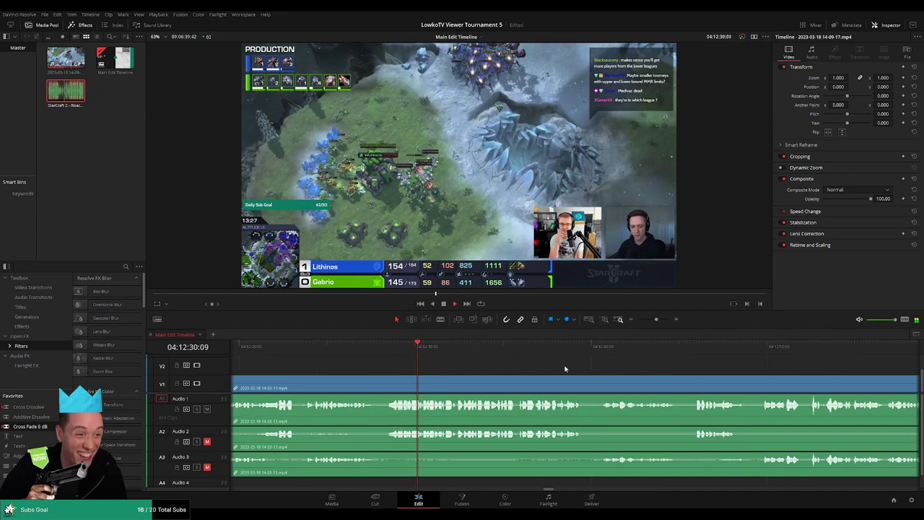
scroll(536, 367, right, 1)
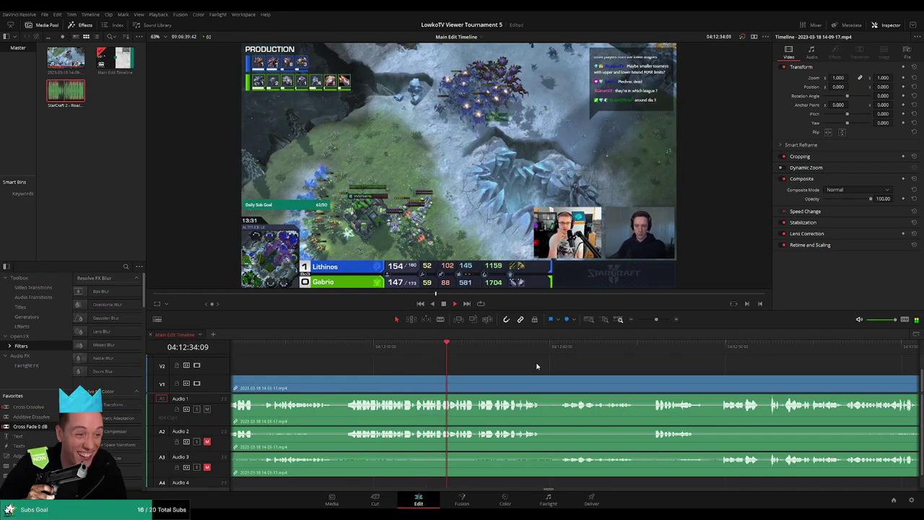
scroll(511, 357, right, 2)
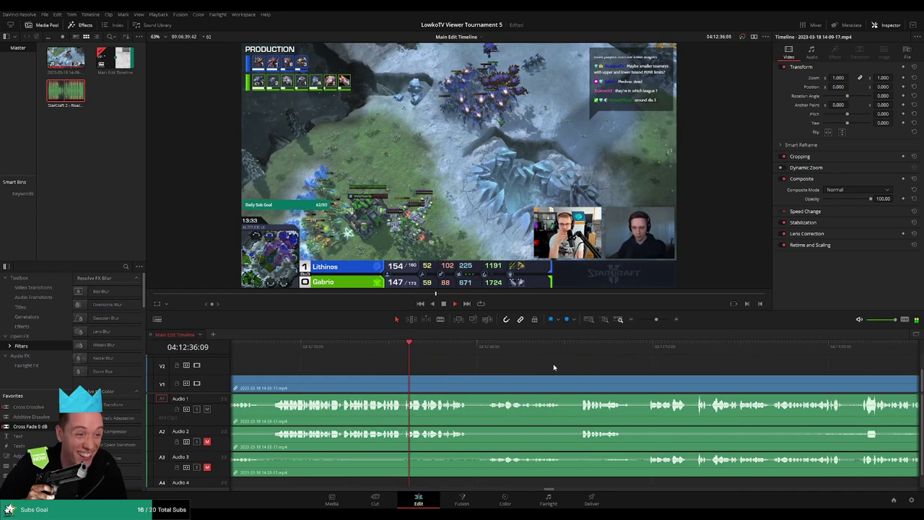
scroll(506, 362, right, 1)
scroll(492, 359, right, 1)
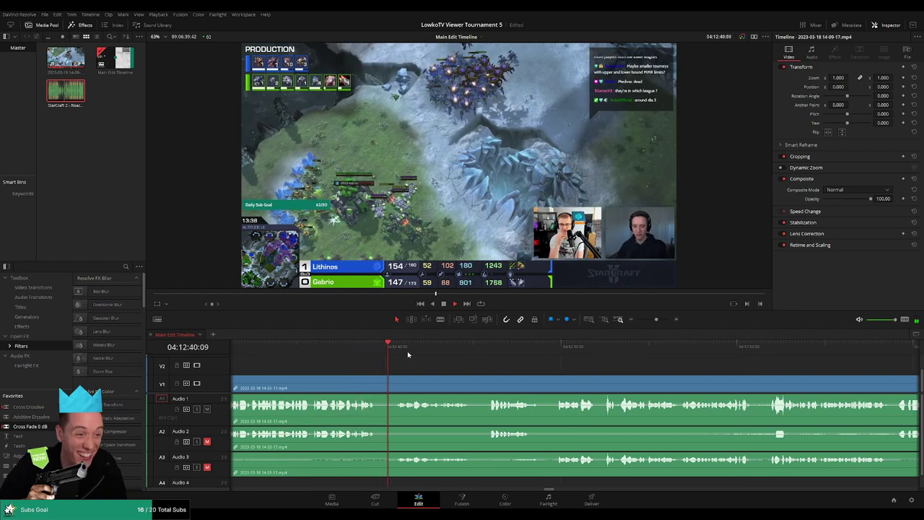
scroll(504, 373, up, 2)
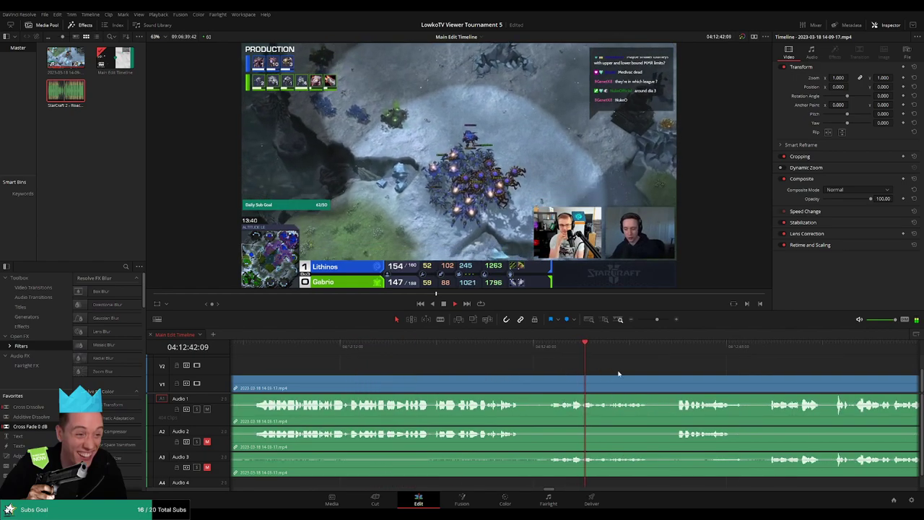
scroll(505, 364, down, 2)
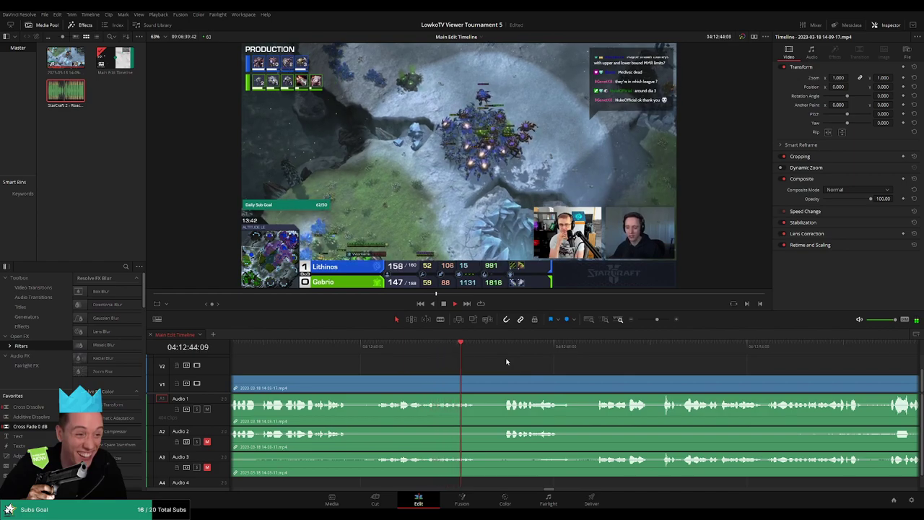
scroll(505, 367, right, 1)
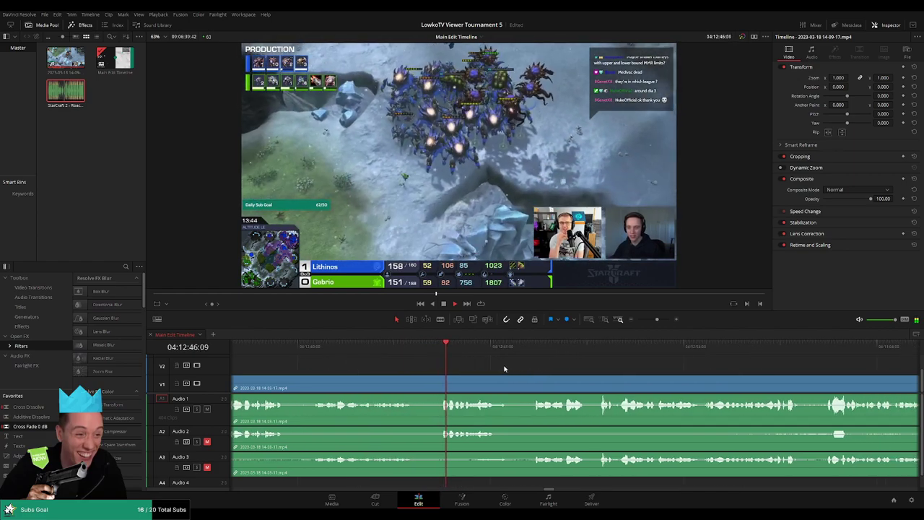
scroll(516, 369, right, 1)
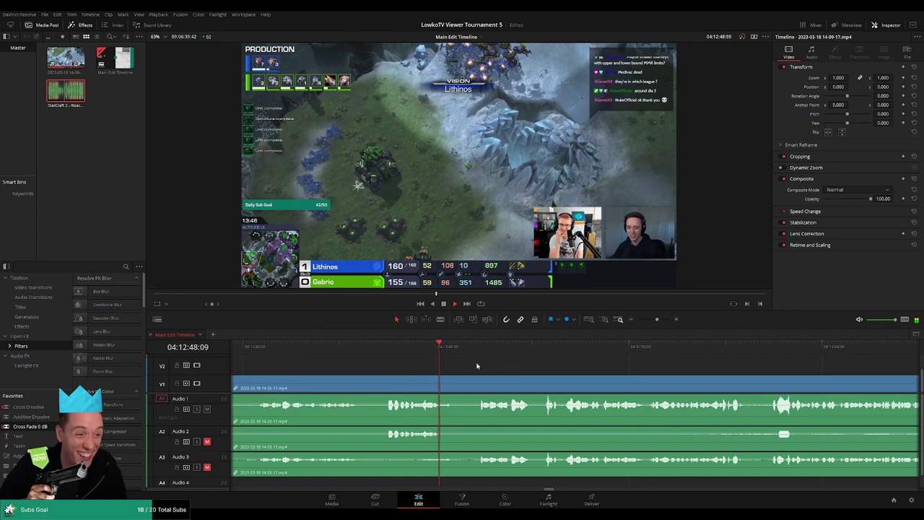
click(479, 363)
scroll(527, 363, right, 1)
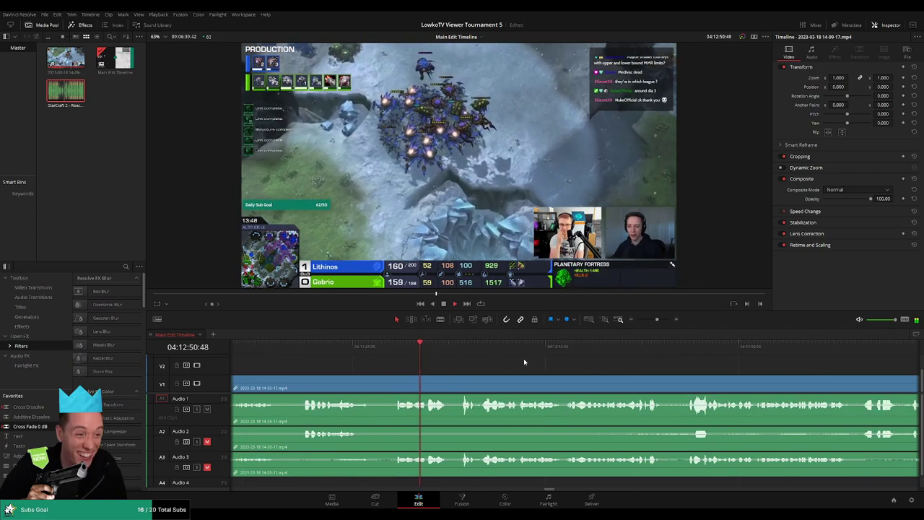
scroll(565, 367, right, 1)
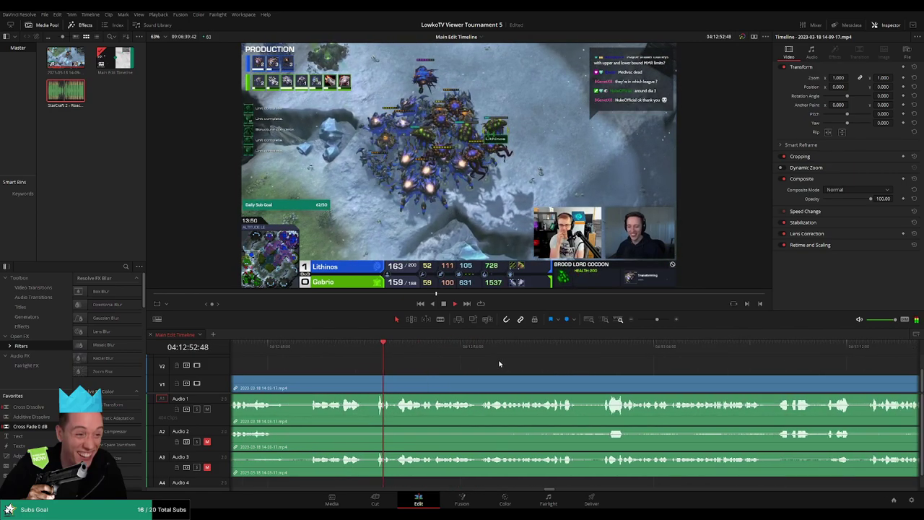
scroll(508, 360, right, 1)
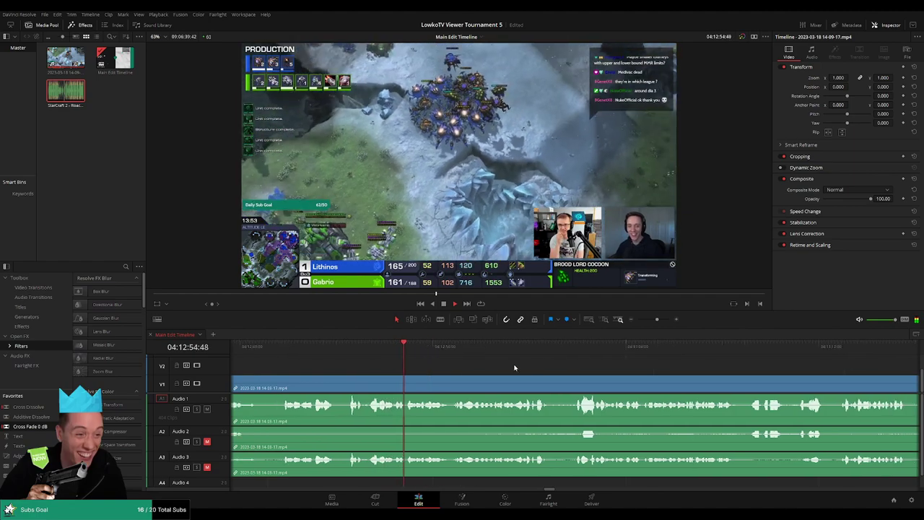
scroll(512, 367, right, 1)
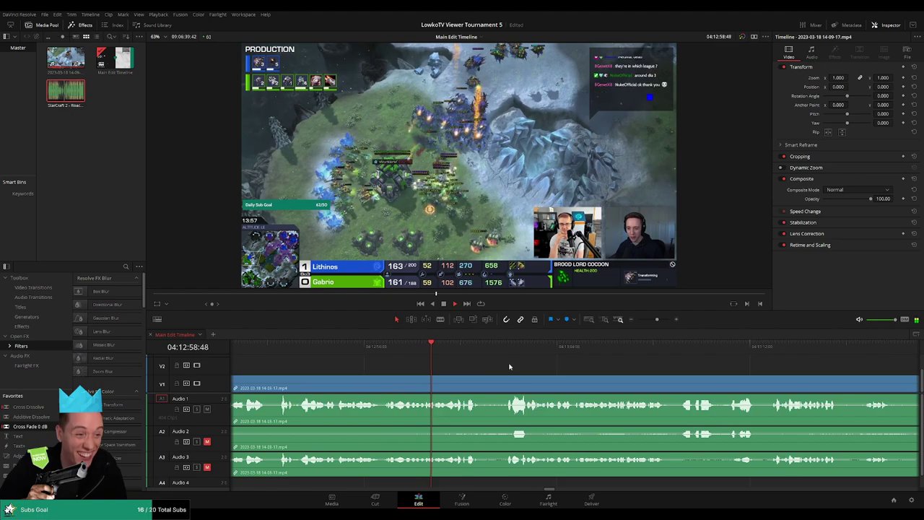
scroll(510, 368, right, 1)
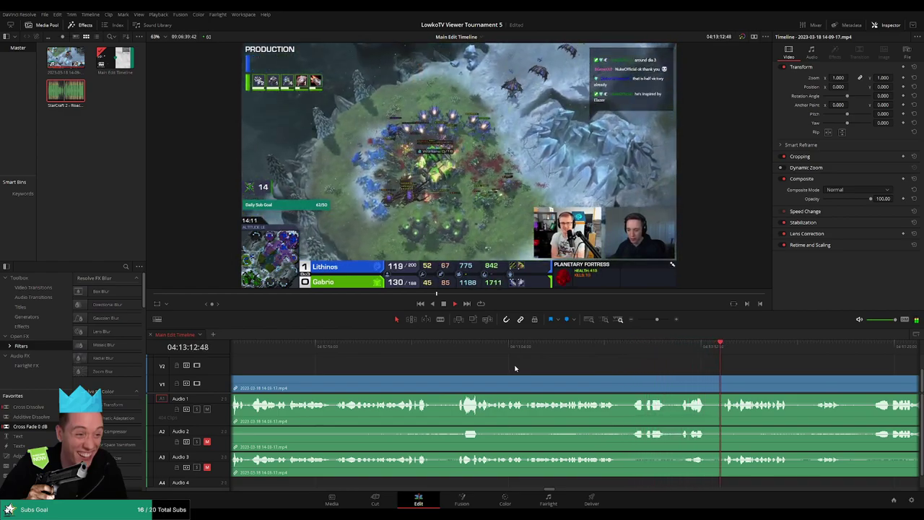
scroll(556, 366, right, 3)
scroll(556, 366, right, 1)
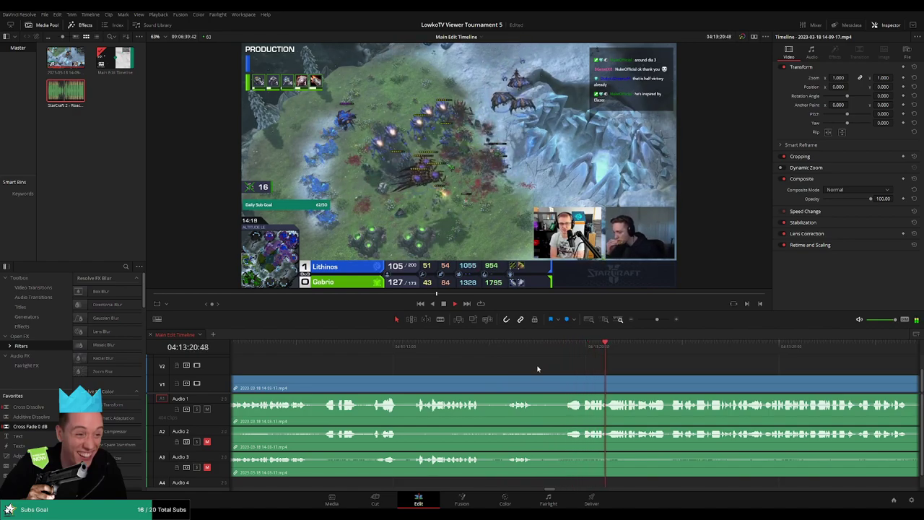
scroll(578, 372, right, 2)
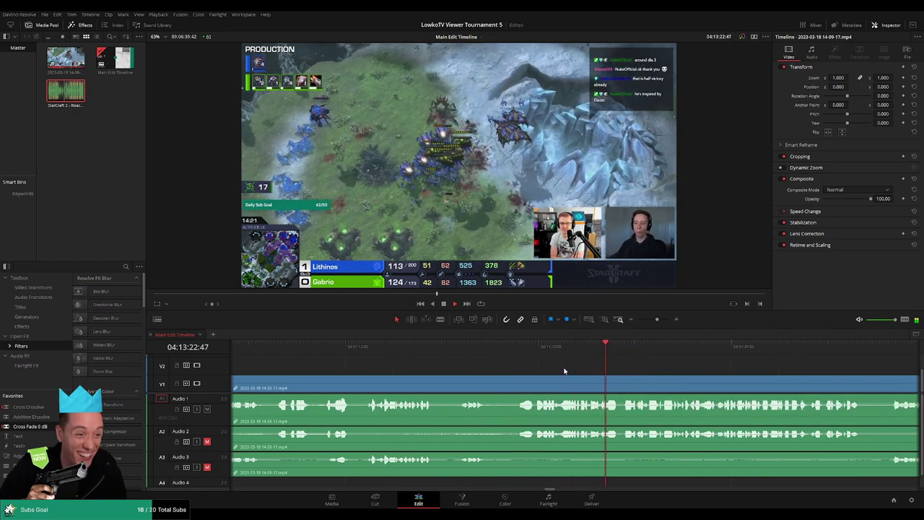
scroll(501, 366, right, 2)
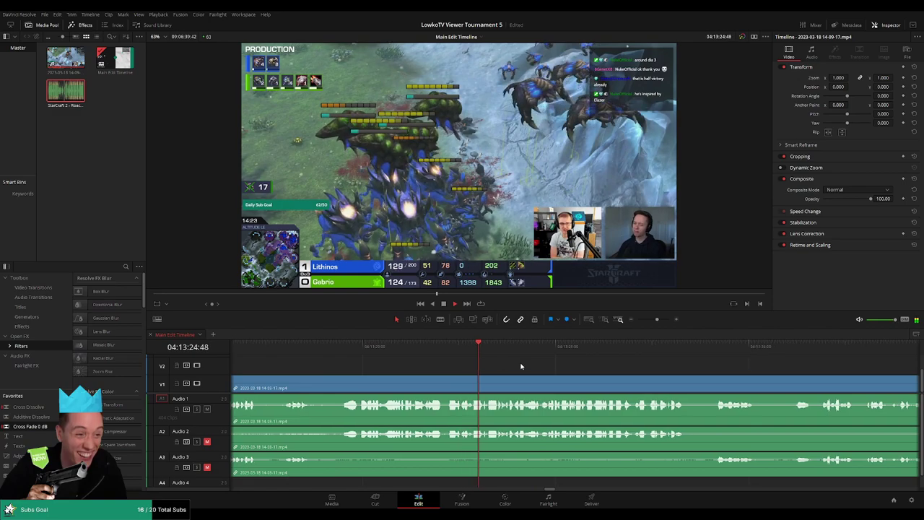
Step: Blade out the dead stretch around 04:13:23 and ripple-delete it
click(453, 343)
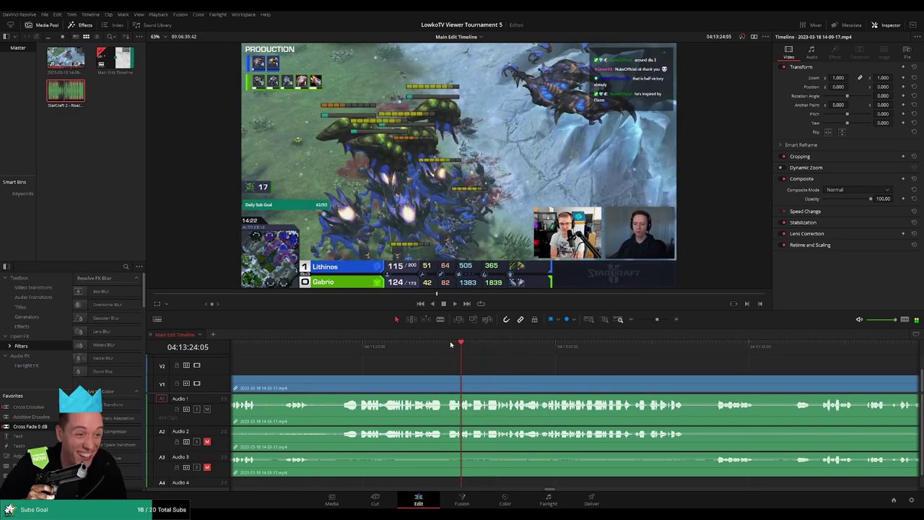
key(b)
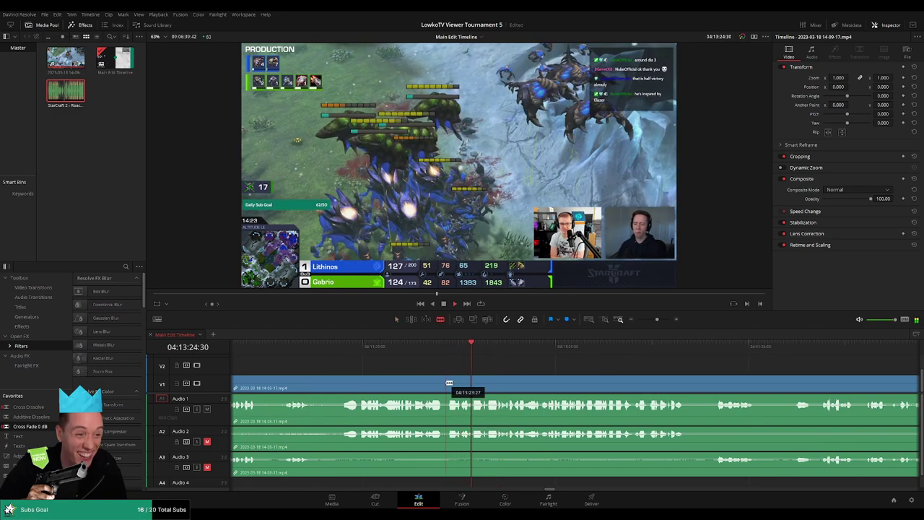
click(448, 383)
click(458, 382)
key(a)
click(453, 385)
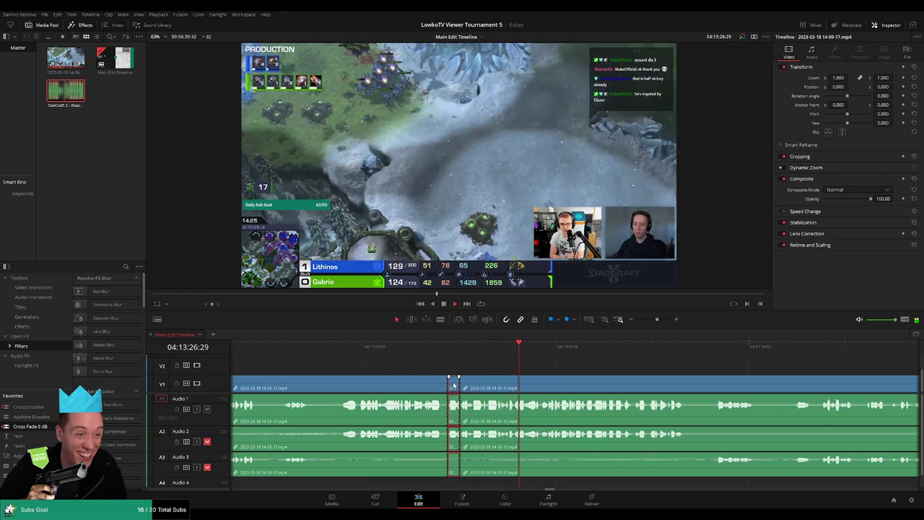
key(Delete)
Step: Skim to around 04:13:36, blade out the second dead piece, ripple-delete it and play across the join
click(435, 344)
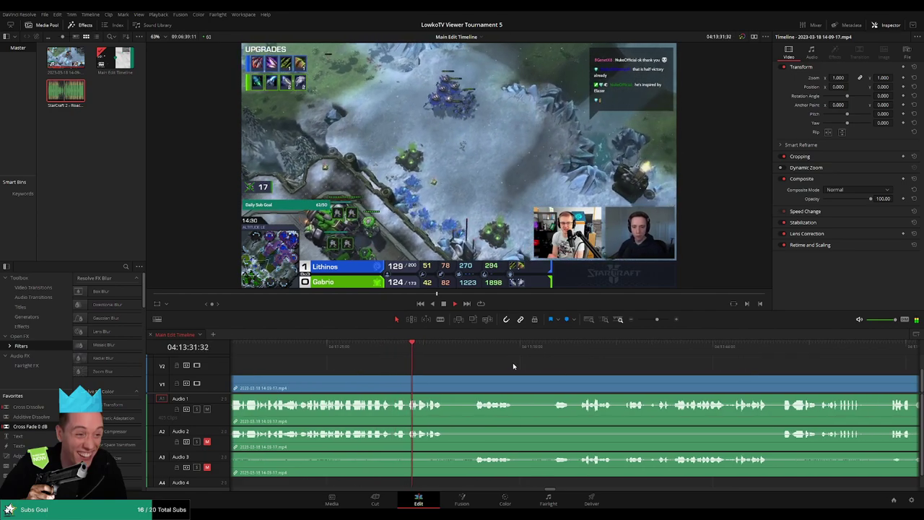
drag(447, 352, 472, 352)
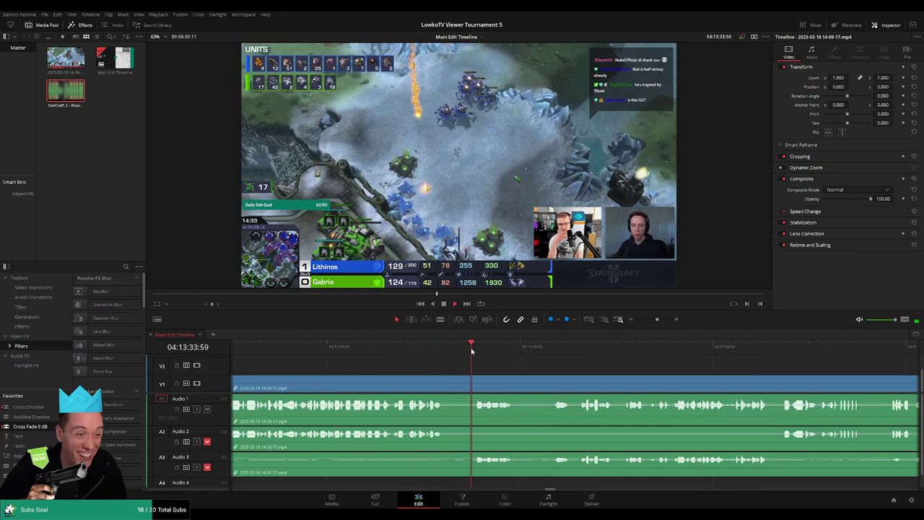
click(539, 352)
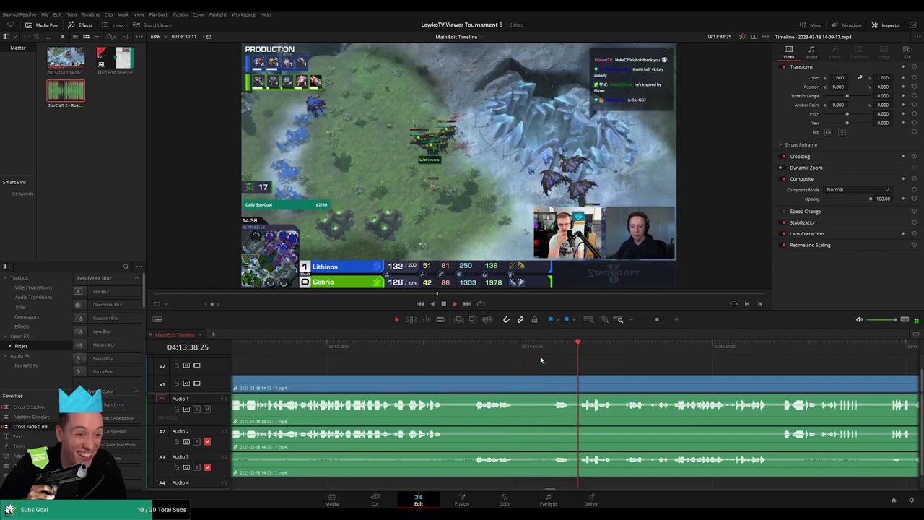
drag(533, 352, 550, 351)
click(553, 379)
click(576, 379)
key(a)
click(563, 390)
key(Delete)
key(/)
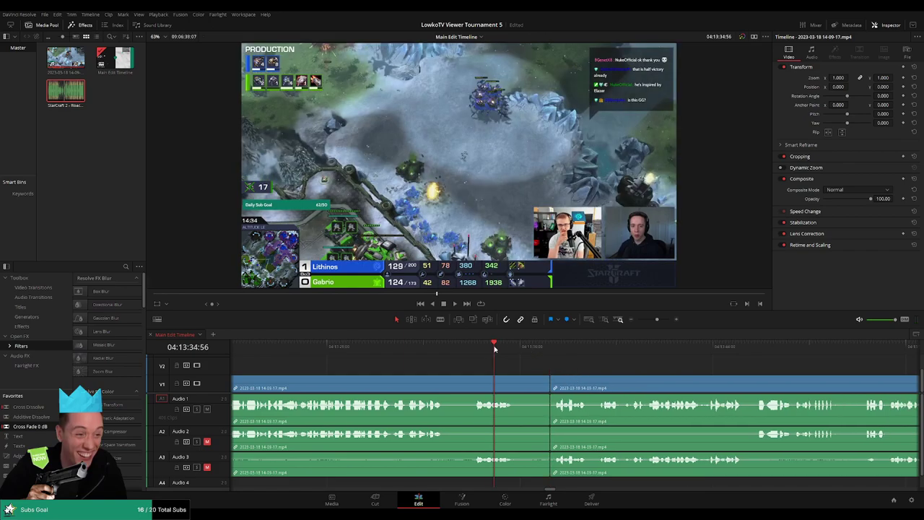
scroll(562, 368, right, 2)
scroll(566, 367, right, 1)
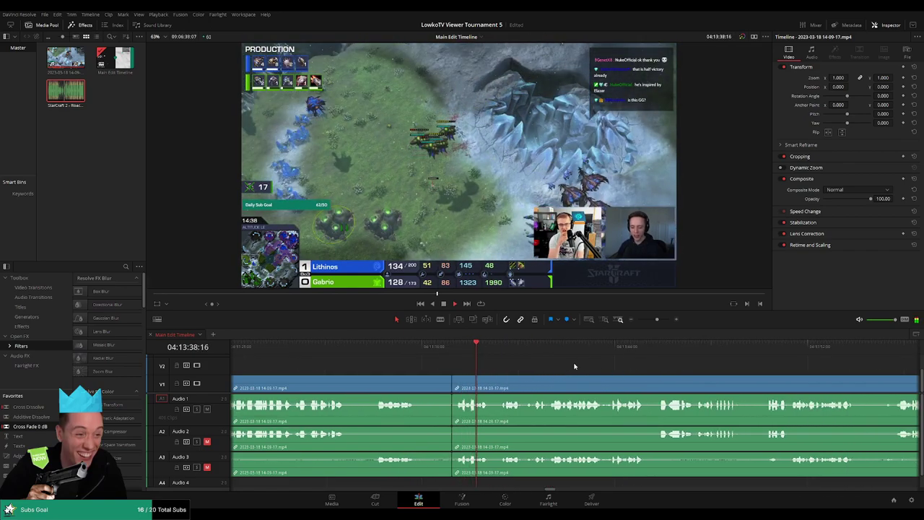
scroll(591, 368, right, 5)
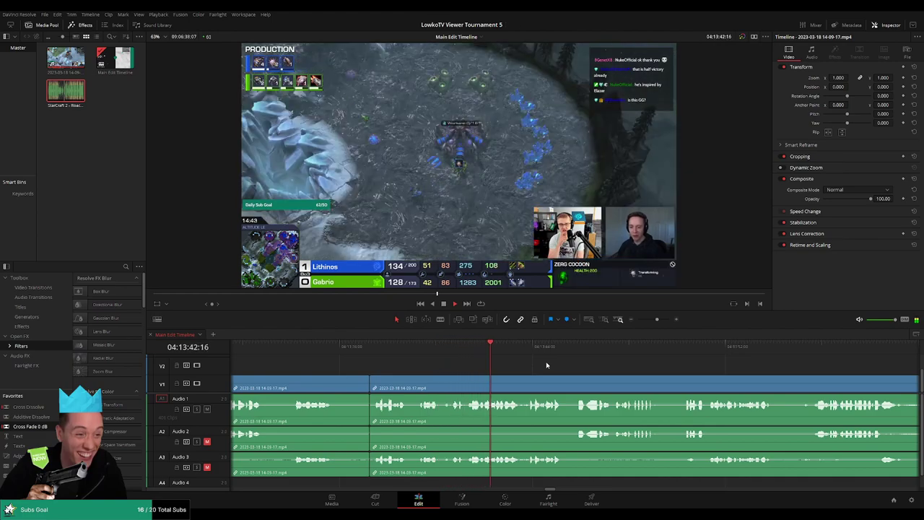
scroll(541, 368, right, 5)
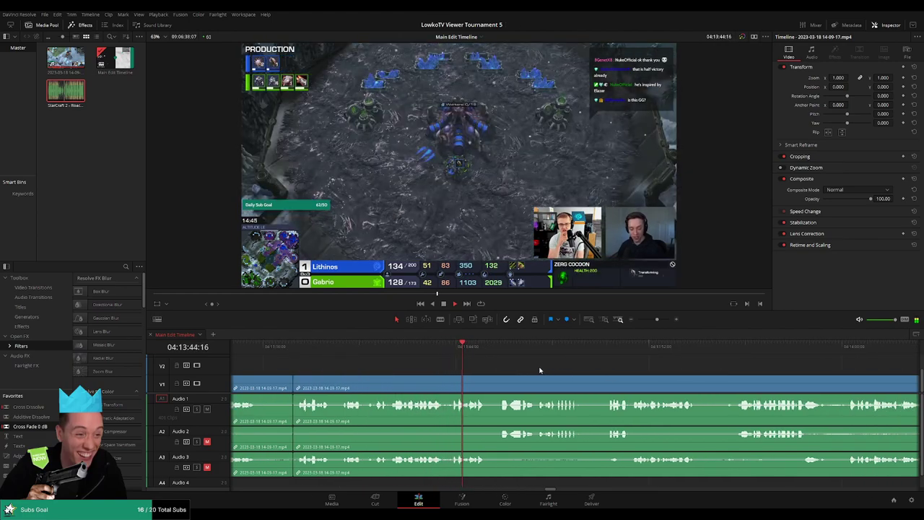
scroll(563, 370, right, 3)
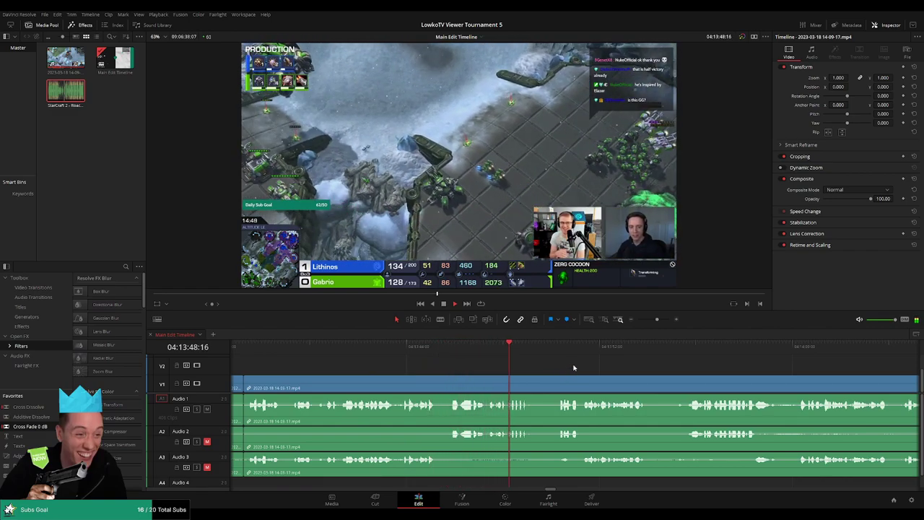
scroll(523, 359, right, 5)
scroll(523, 359, right, 3)
scroll(534, 369, right, 5)
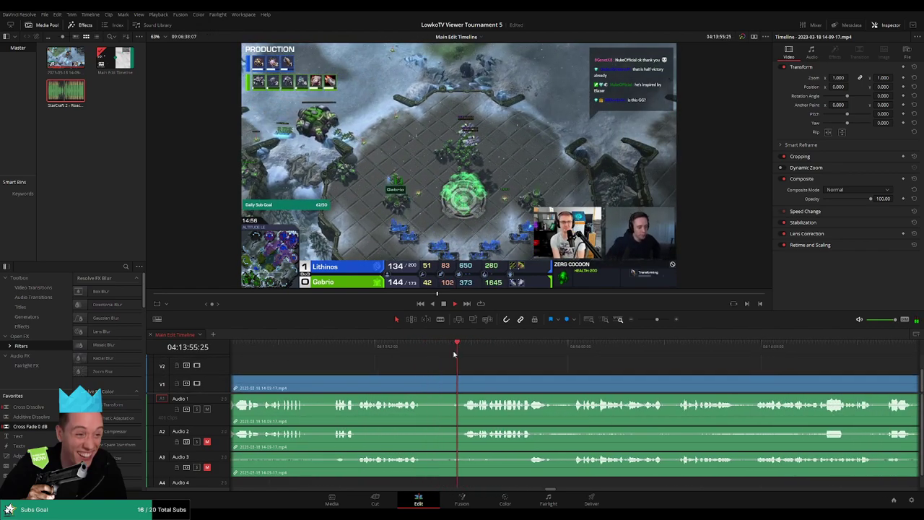
scroll(513, 361, right, 6)
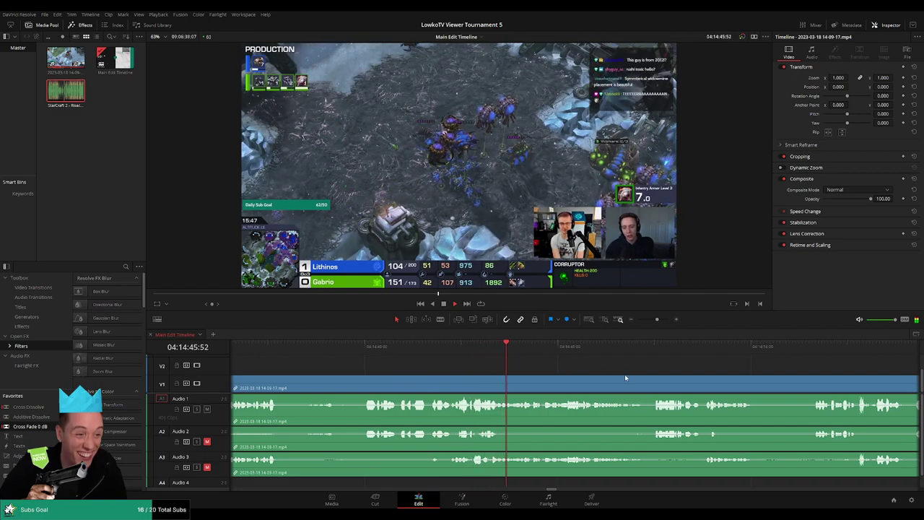
scroll(628, 374, right, 3)
scroll(491, 373, right, 2)
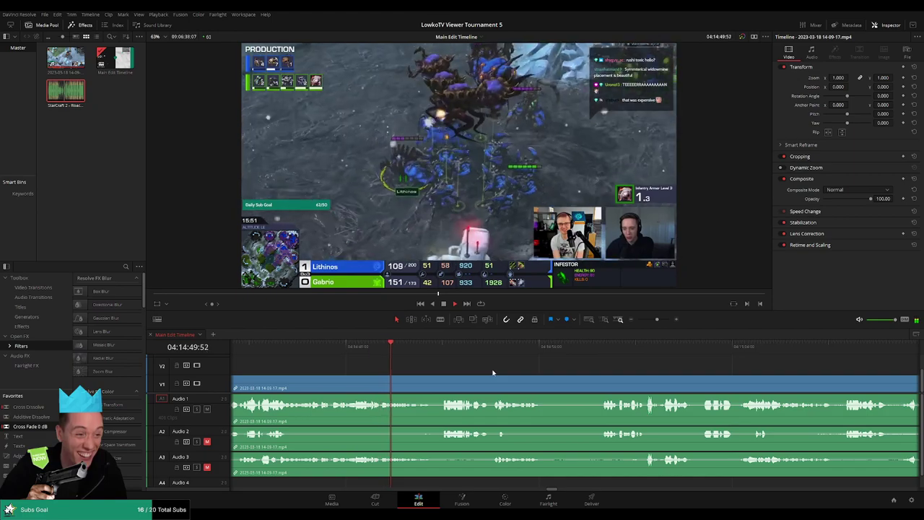
scroll(483, 370, right, 2)
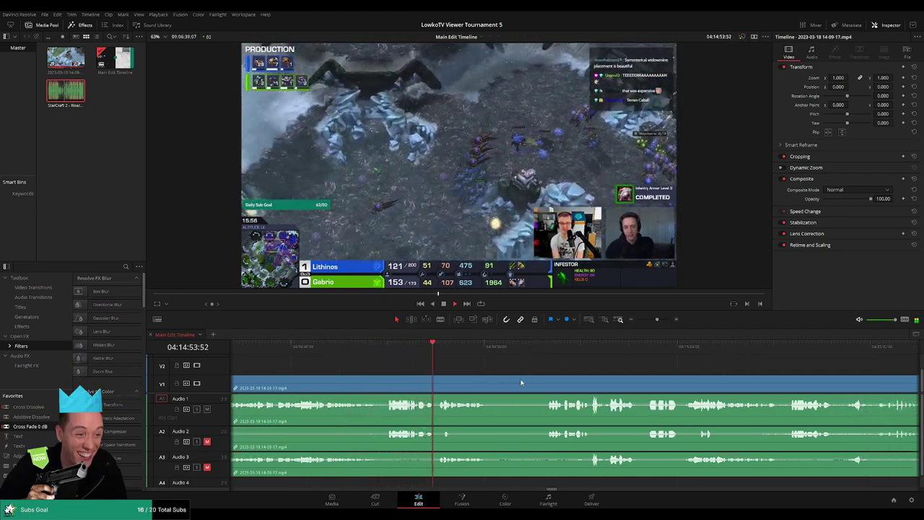
scroll(505, 368, right, 3)
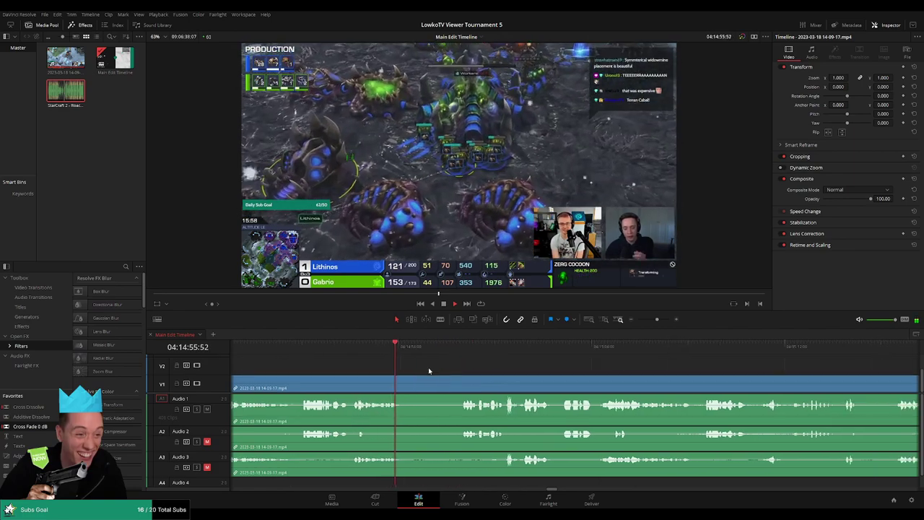
scroll(433, 361, right, 2)
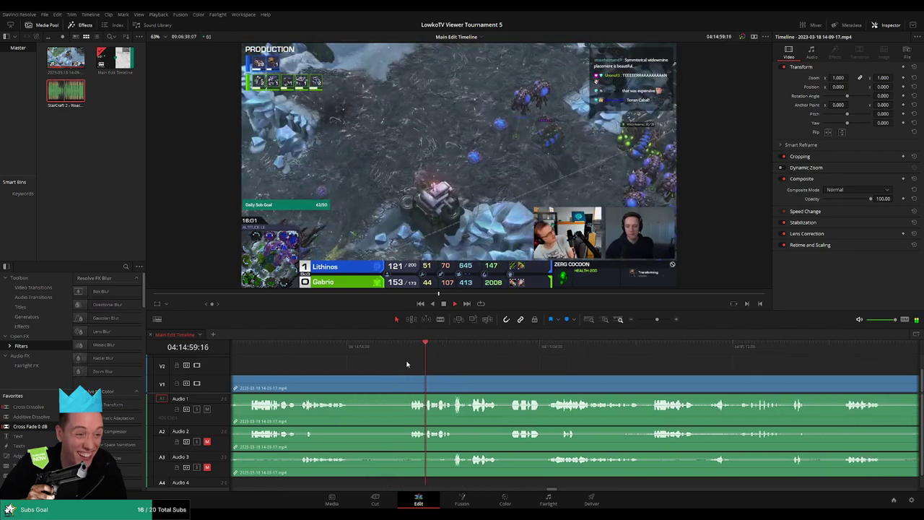
scroll(466, 366, right, 2)
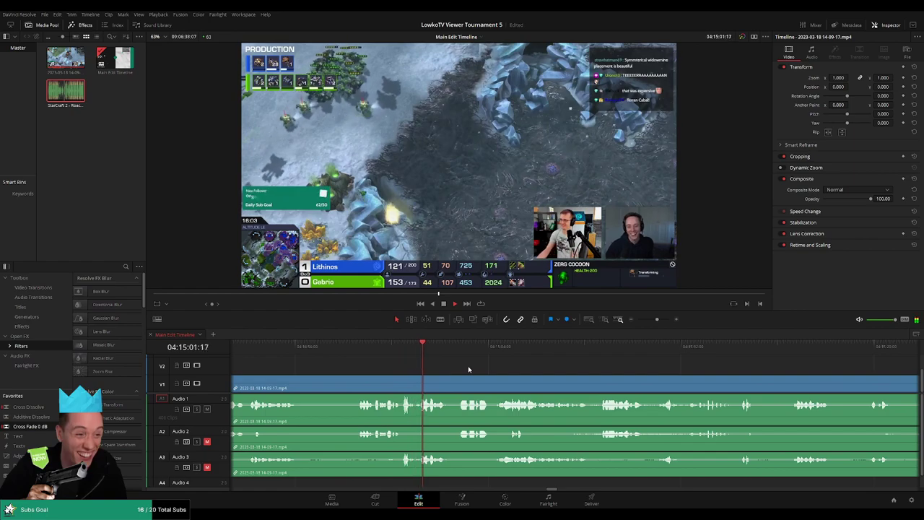
scroll(448, 365, right, 3)
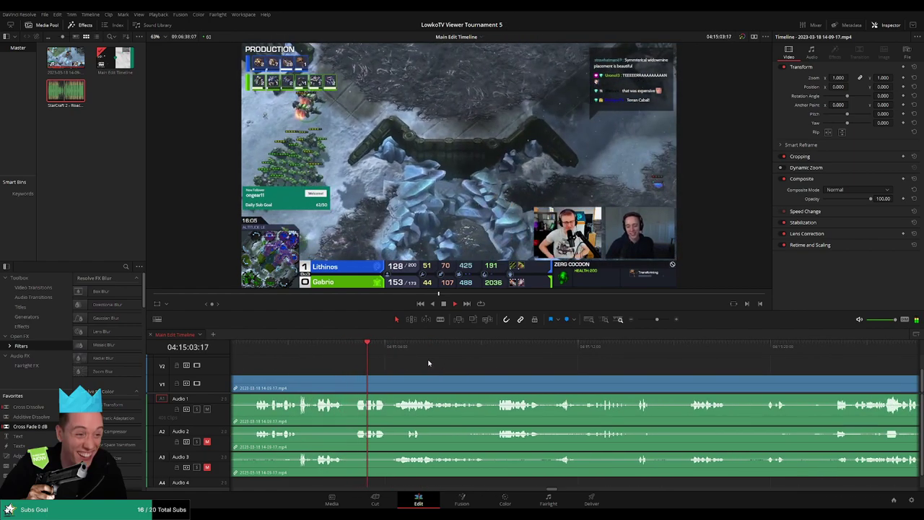
scroll(432, 364, right, 2)
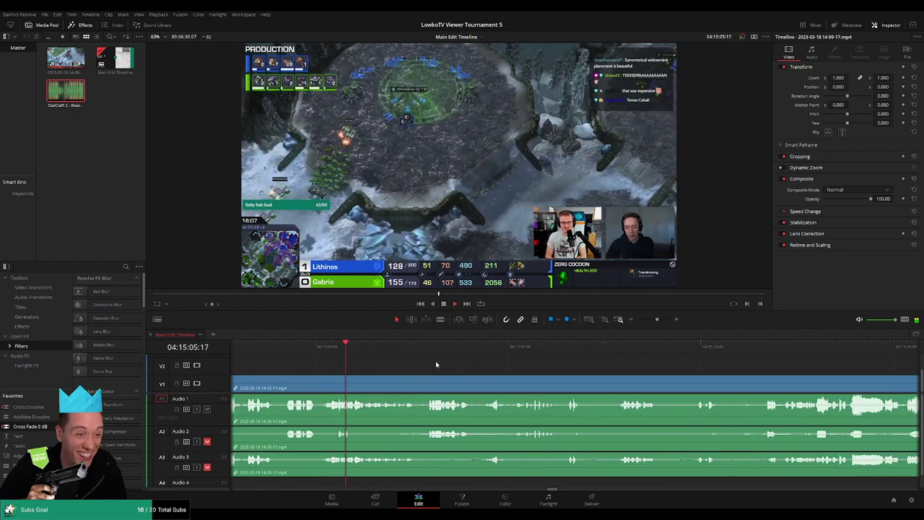
scroll(444, 367, right, 2)
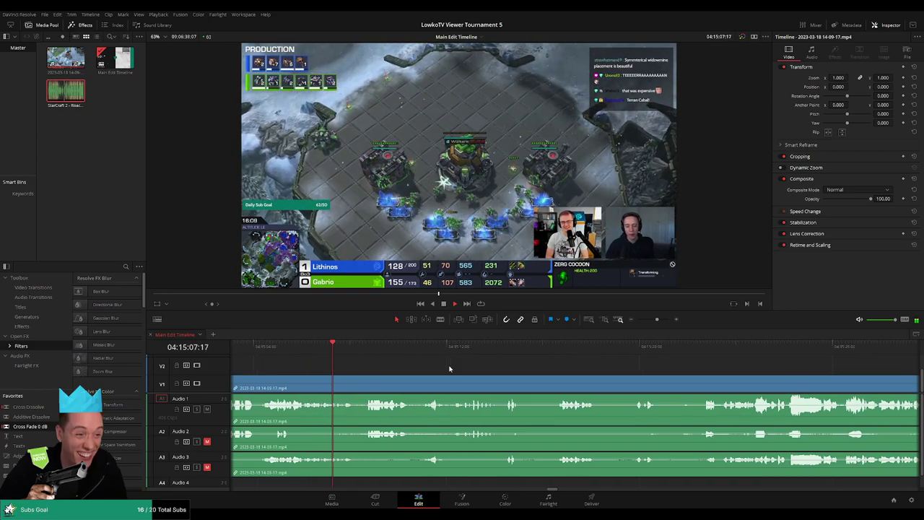
scroll(462, 368, right, 2)
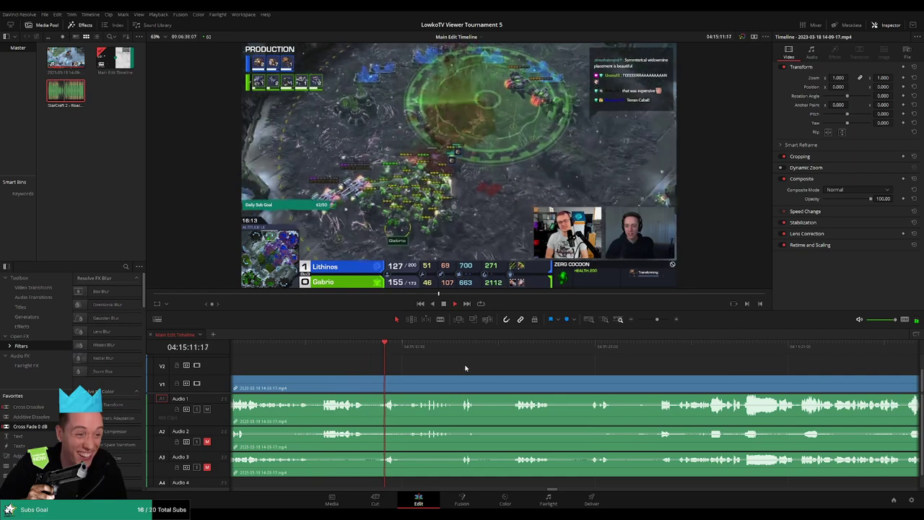
scroll(448, 367, right, 2)
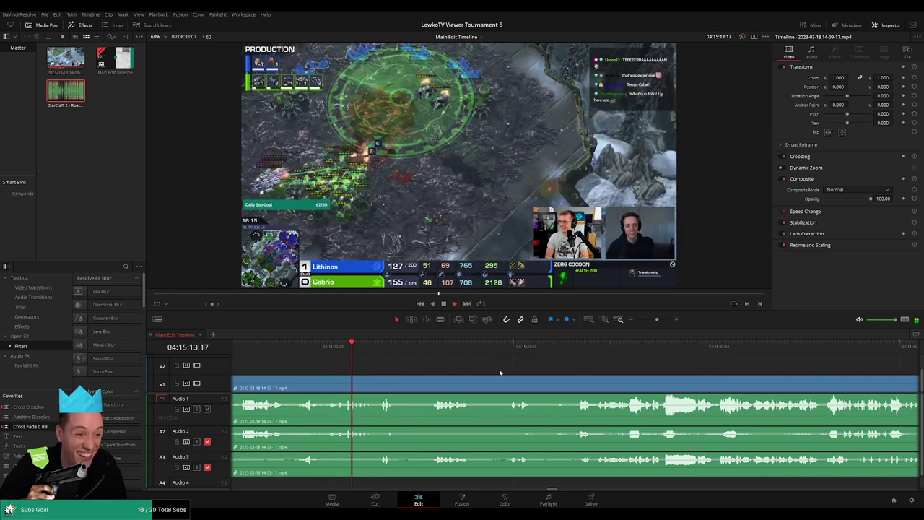
scroll(462, 368, right, 1)
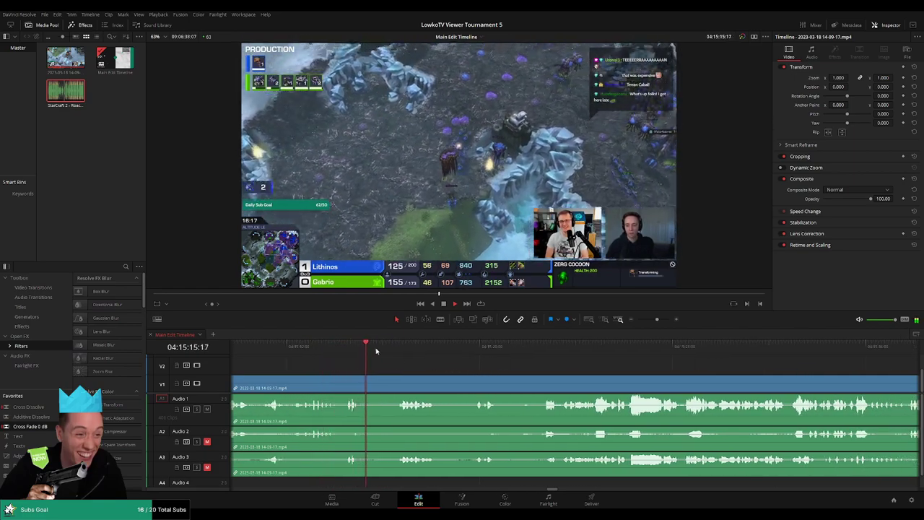
scroll(437, 357, right, 2)
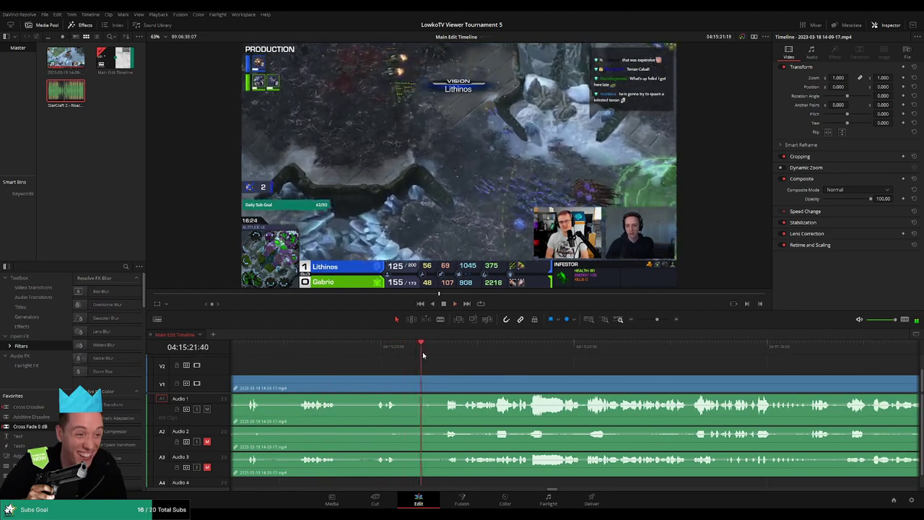
scroll(474, 367, right, 4)
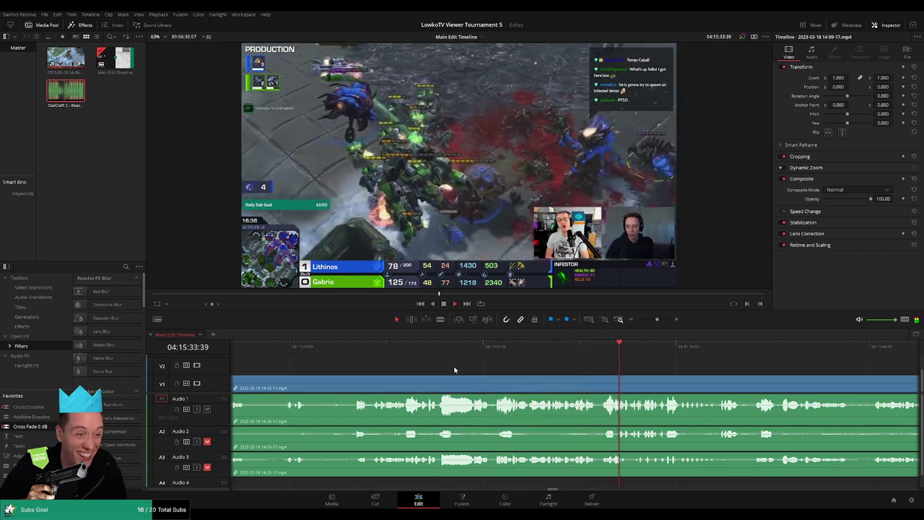
scroll(665, 371, right, 3)
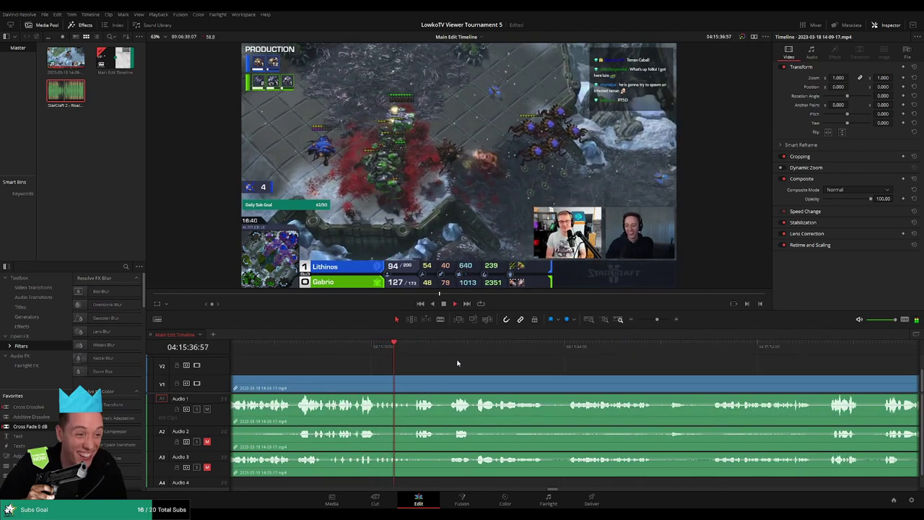
scroll(446, 363, right, 1)
scroll(433, 366, right, 1)
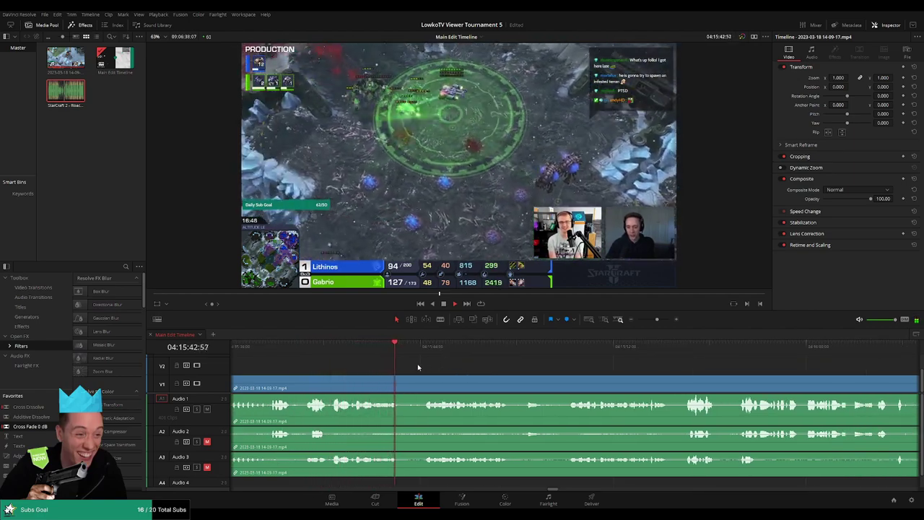
scroll(510, 380, right, 1)
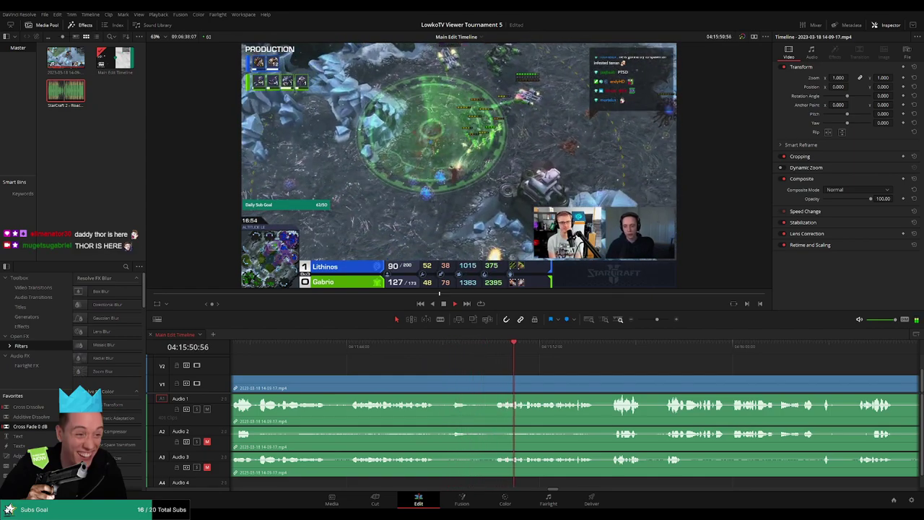
scroll(548, 362, right, 3)
mouse_move(654, 322)
mouse_down()
mouse_move(645, 320)
mouse_move(655, 321)
mouse_up()
scroll(510, 375, right, 2)
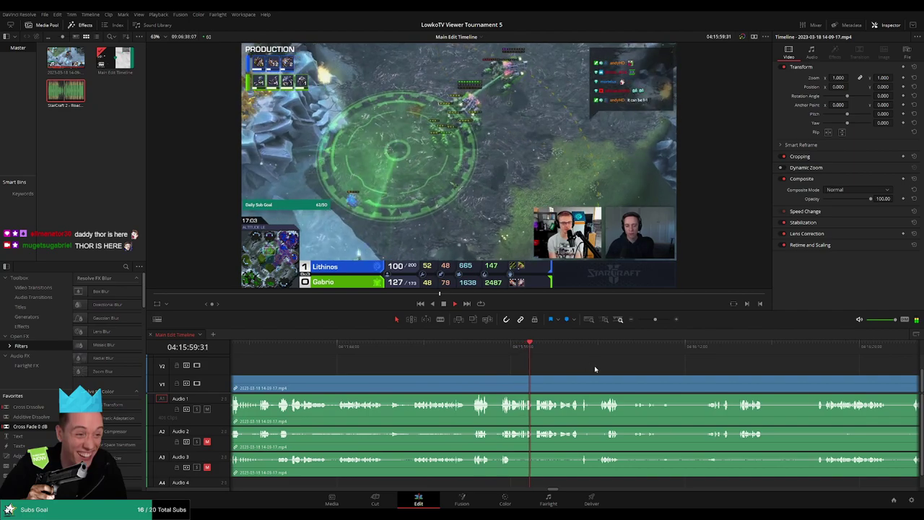
scroll(558, 363, right, 2)
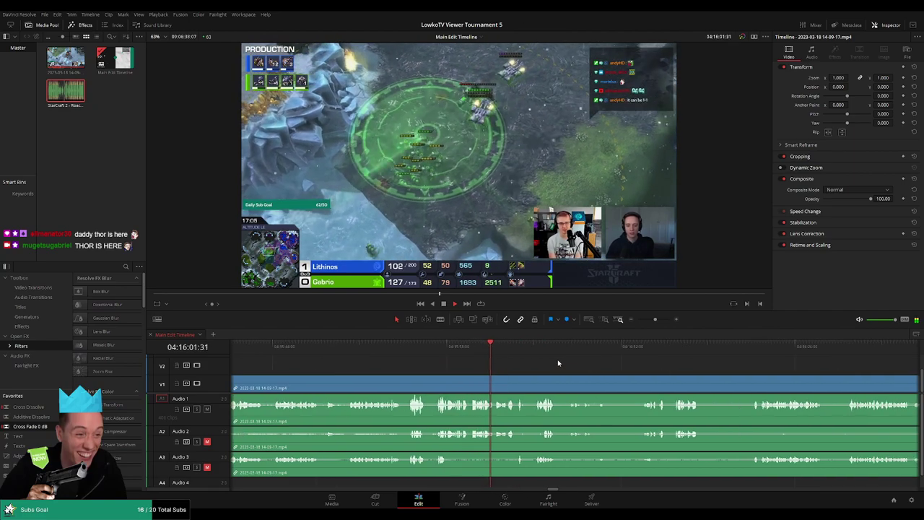
scroll(556, 363, right, 2)
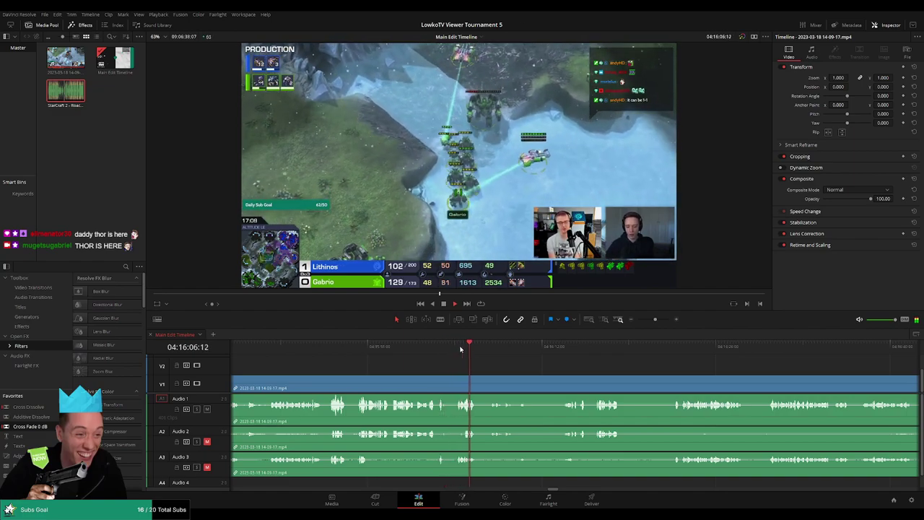
scroll(509, 360, right, 3)
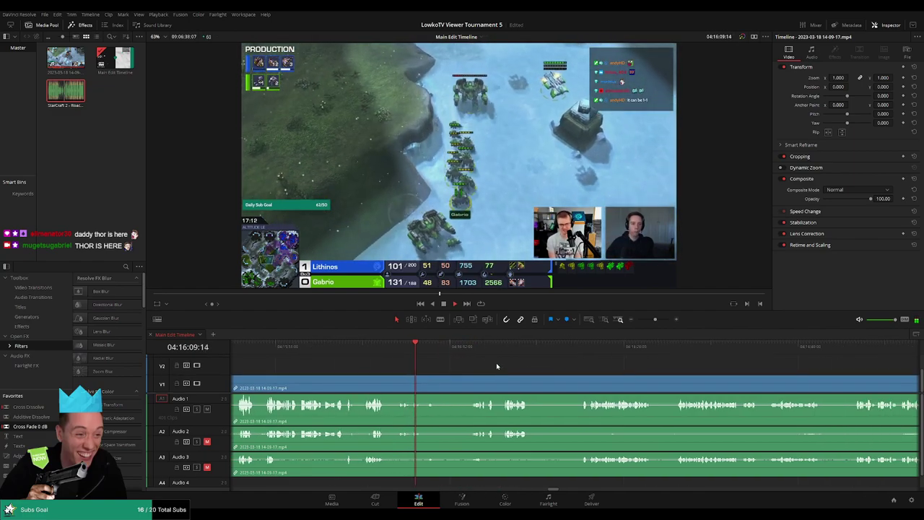
Step: Split all tracks at both ends of the slow stretch of the match with Ctrl+B
key(ctrl+b)
click(467, 352)
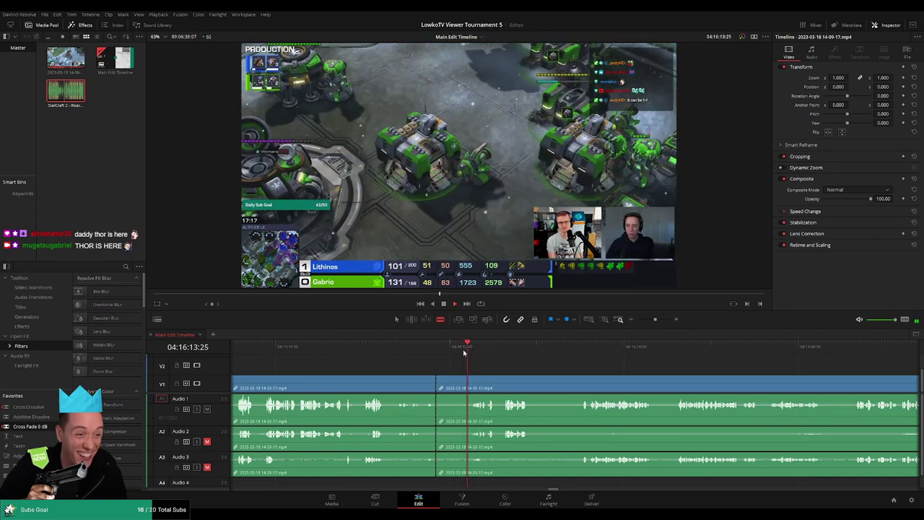
click(525, 365)
scroll(479, 367, right, 2)
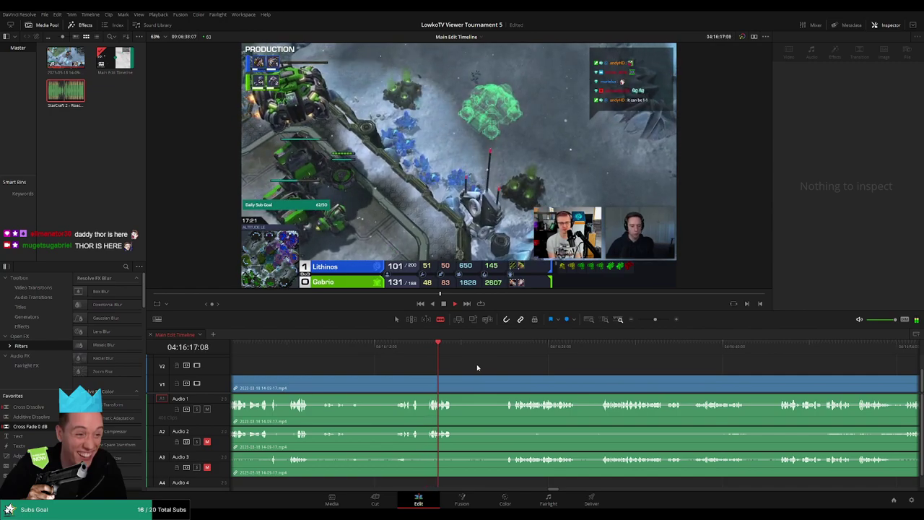
click(466, 386)
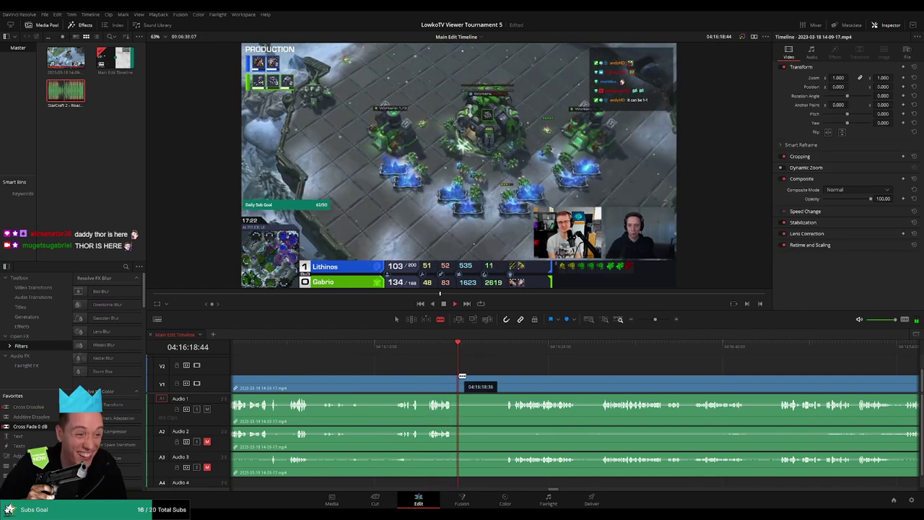
key(ctrl+b)
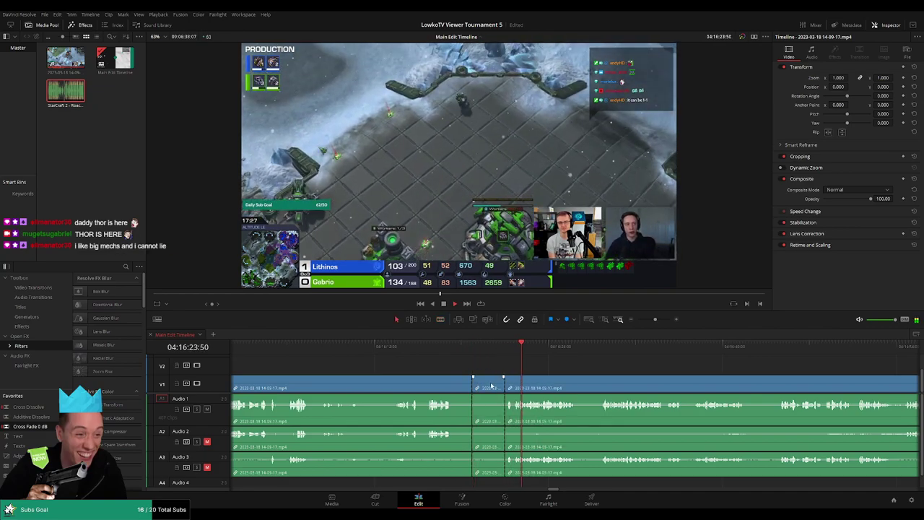
Step: Ripple-delete the two short clips between the cuts with no gap, then play back the join
click(491, 386)
scroll(318, 402, left, 1)
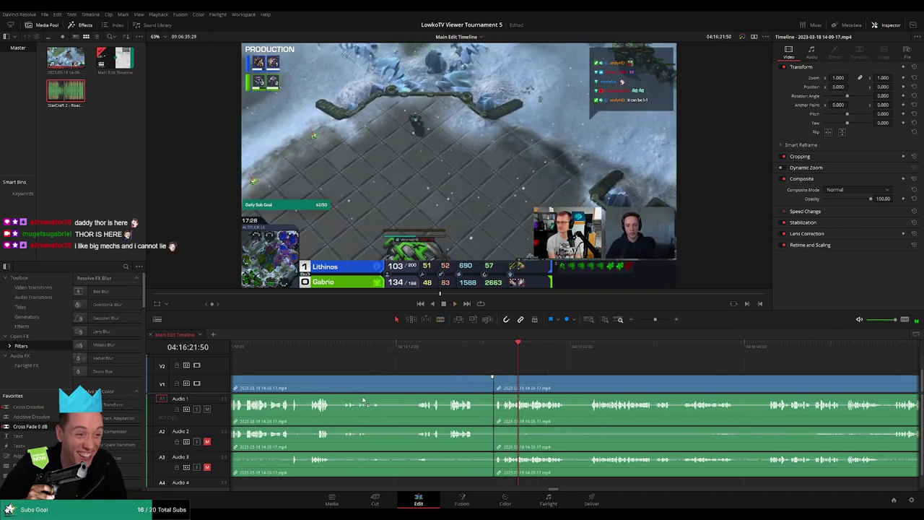
scroll(505, 419, left, 1)
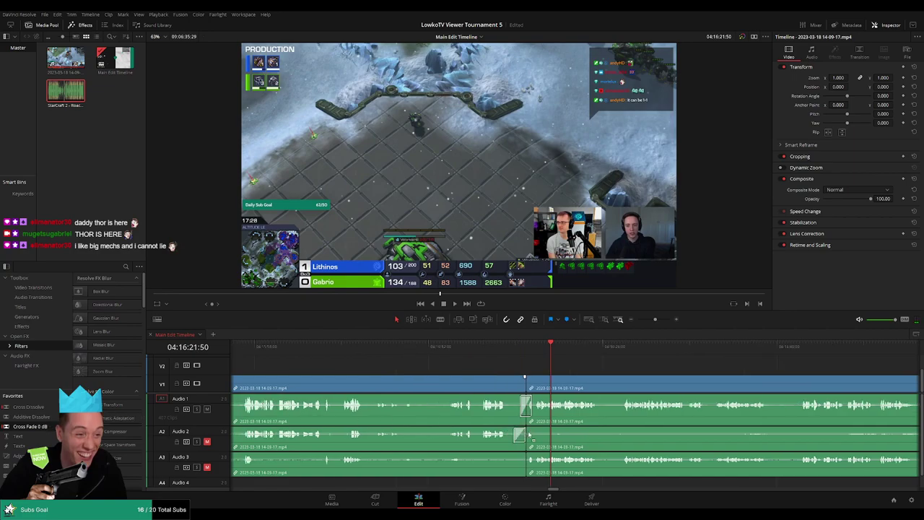
scroll(546, 460, left, 1)
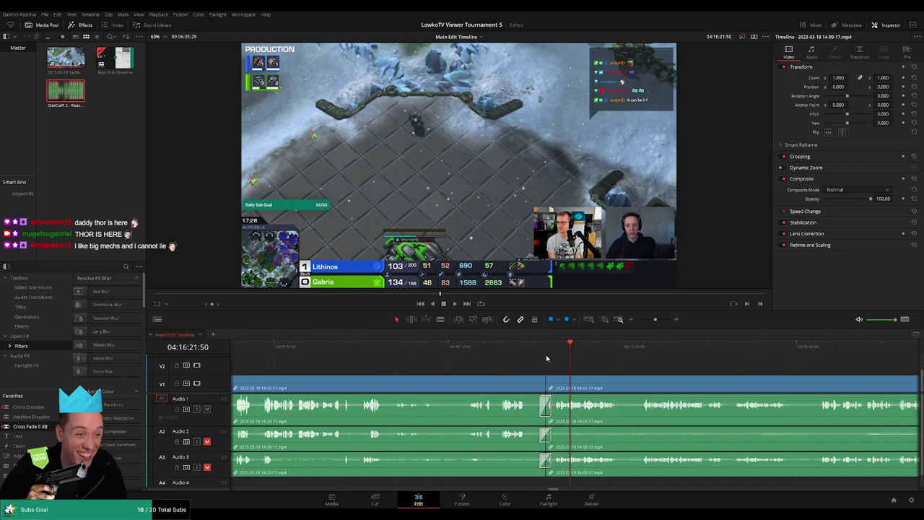
key(Up)
drag(551, 354, 613, 348)
drag(655, 319, 643, 319)
drag(563, 365, 516, 384)
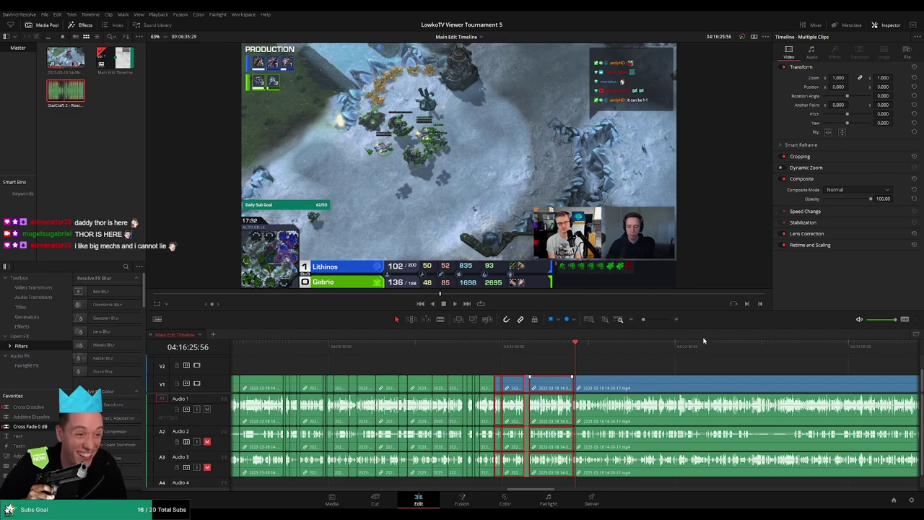
key(Delete)
key(space)
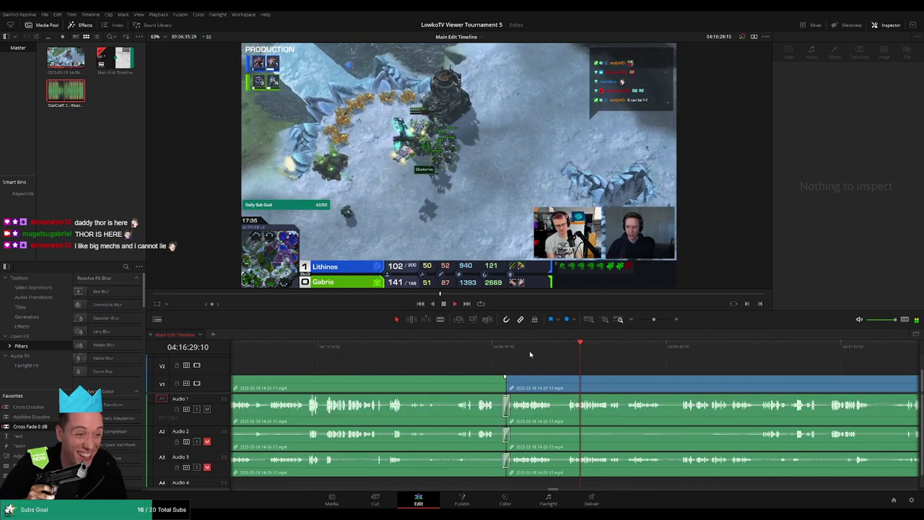
click(534, 353)
click(568, 357)
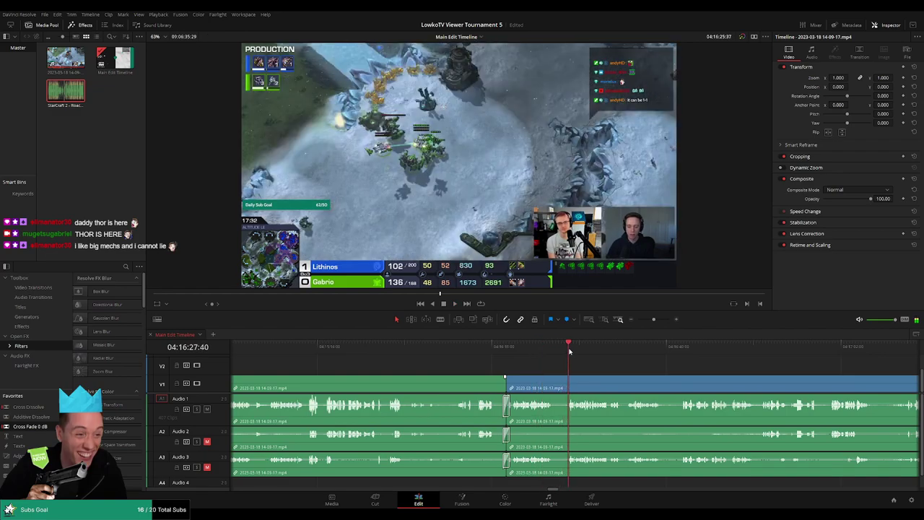
Step: Cut the video and three audio tracks near 04:16:48 with the Blade tool and Ctrl+B
scroll(631, 369, right, 5)
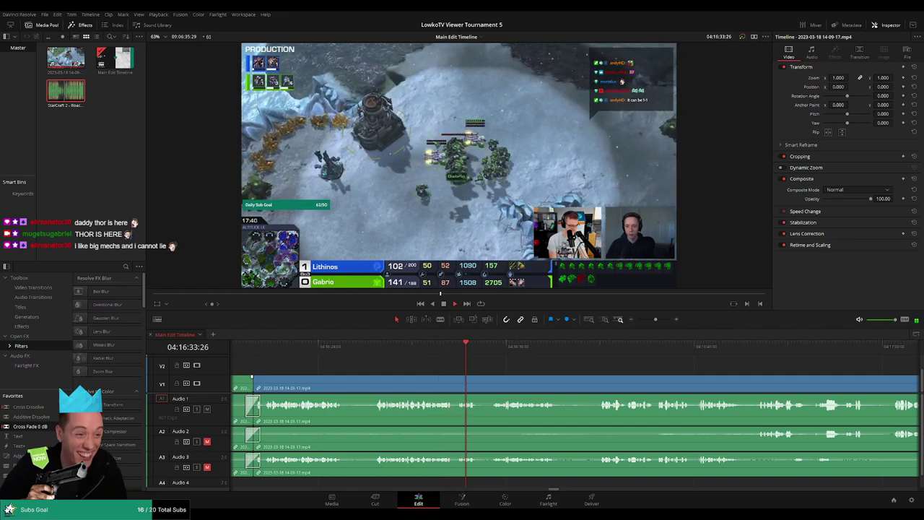
scroll(470, 366, right, 2)
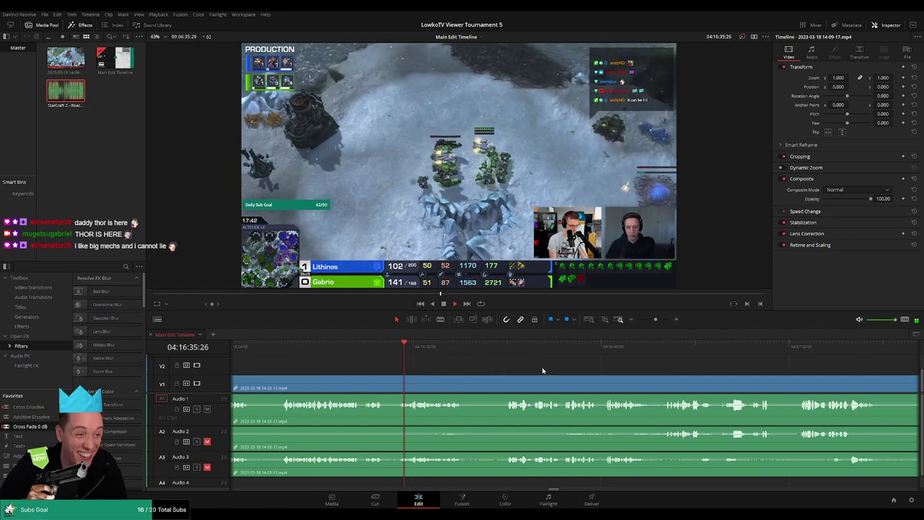
scroll(451, 365, right, 2)
scroll(447, 366, right, 1)
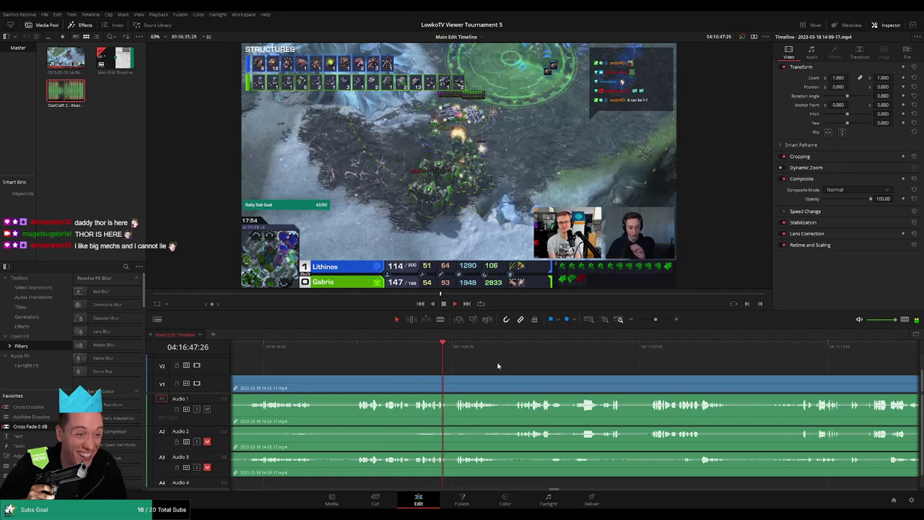
scroll(497, 366, up, 3)
key(b)
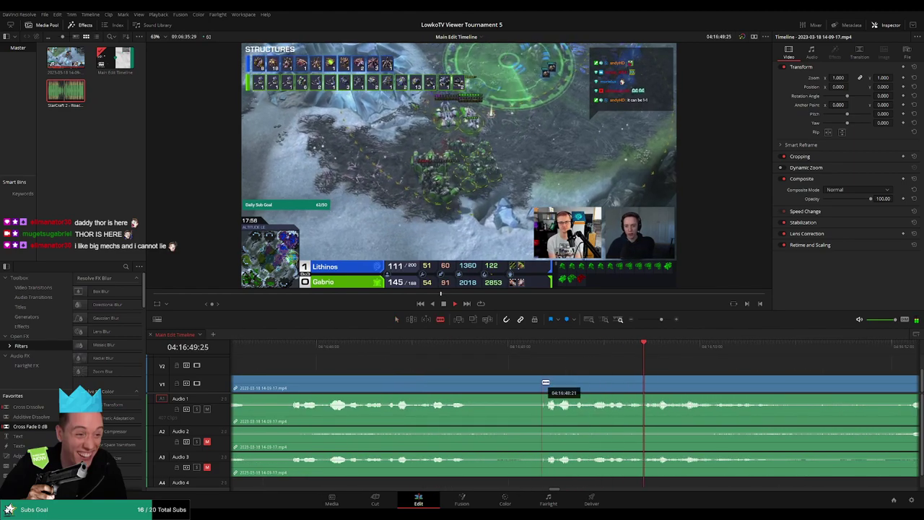
click(543, 383)
key(a)
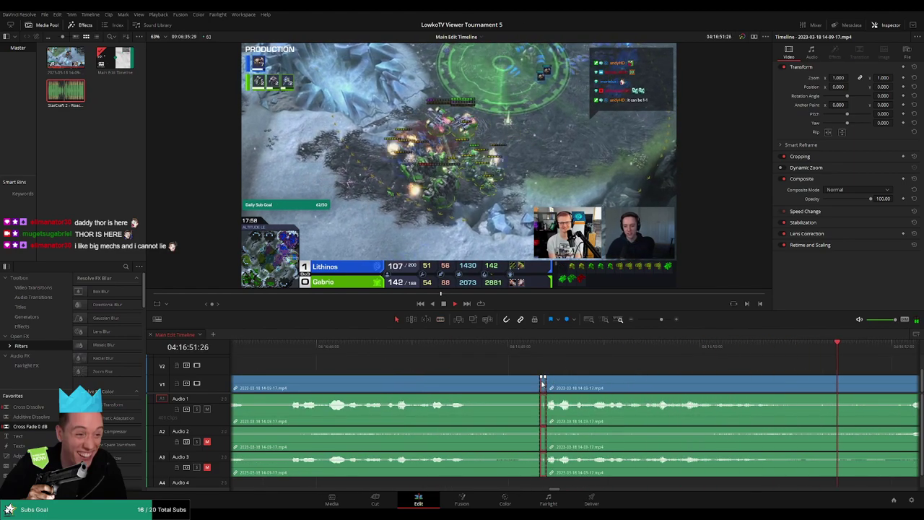
key(ctrl+b)
drag(661, 319, 652, 319)
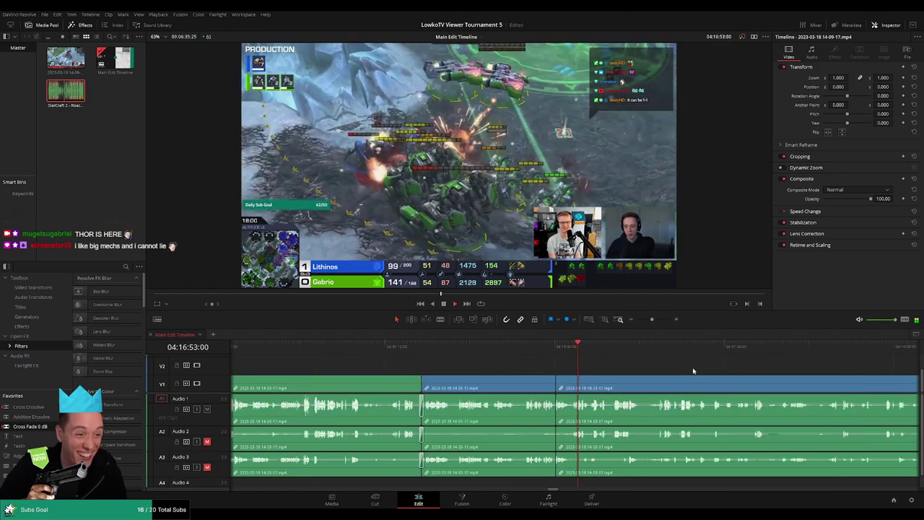
scroll(690, 369, right, 3)
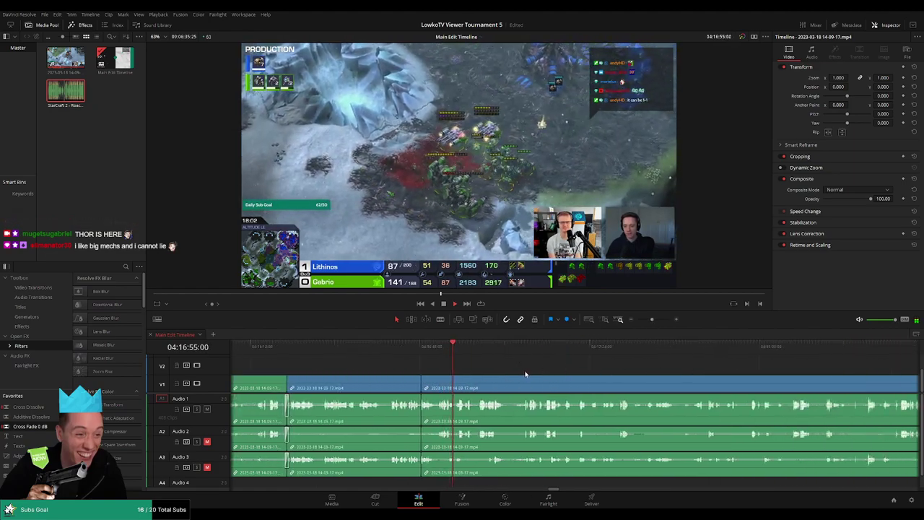
scroll(524, 374, up, 2)
scroll(620, 377, up, 2)
scroll(614, 376, up, 2)
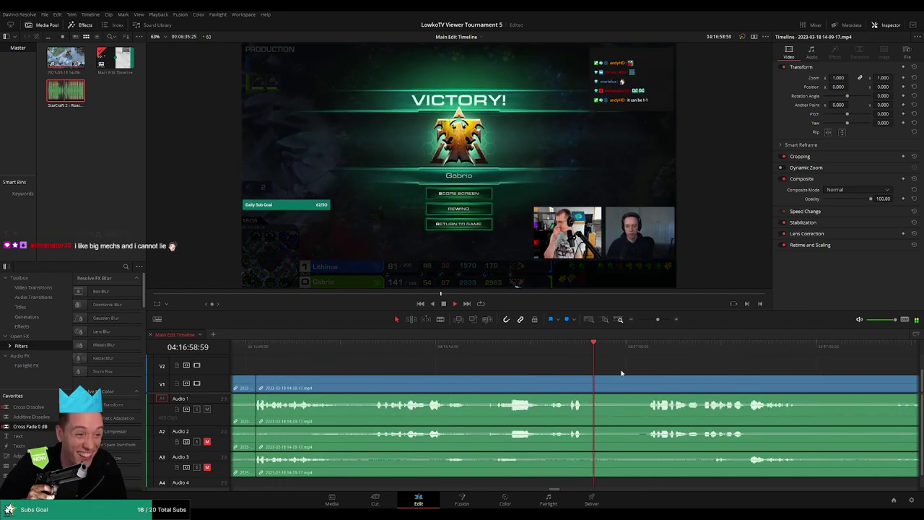
Step: Blade the clips at the dead section's start and the VICTORY screen, then ripple-delete the piece between
key(b)
click(586, 382)
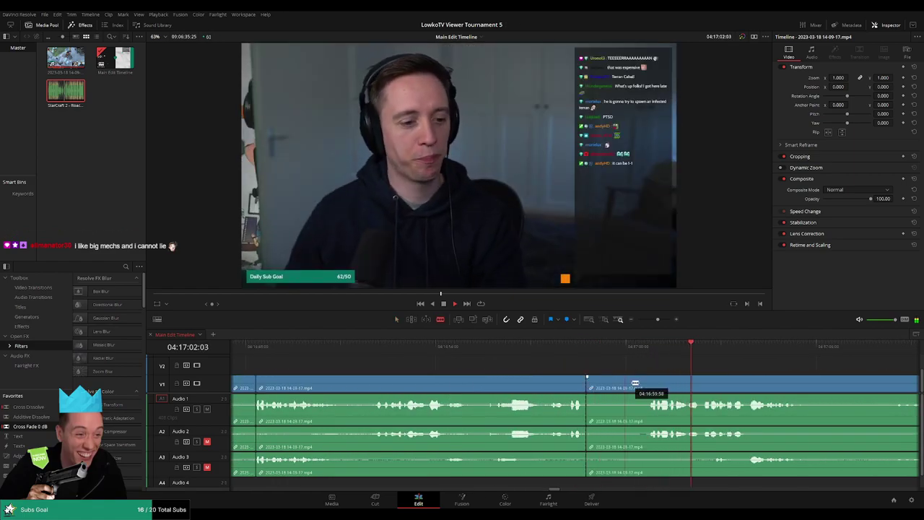
click(644, 350)
click(647, 377)
key(a)
click(629, 388)
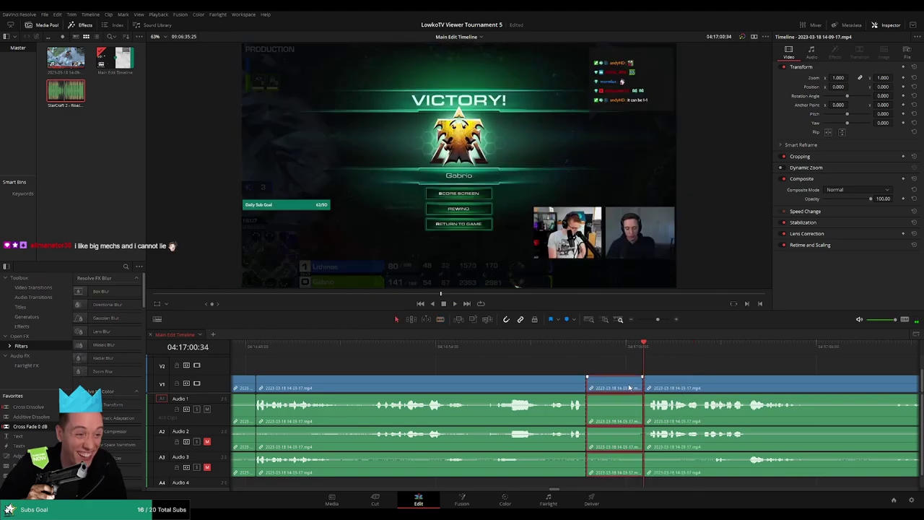
key(Delete)
Step: Review the new join, blade all tracks at a later point, and nudge an edit point slightly
scroll(605, 408, left, 2)
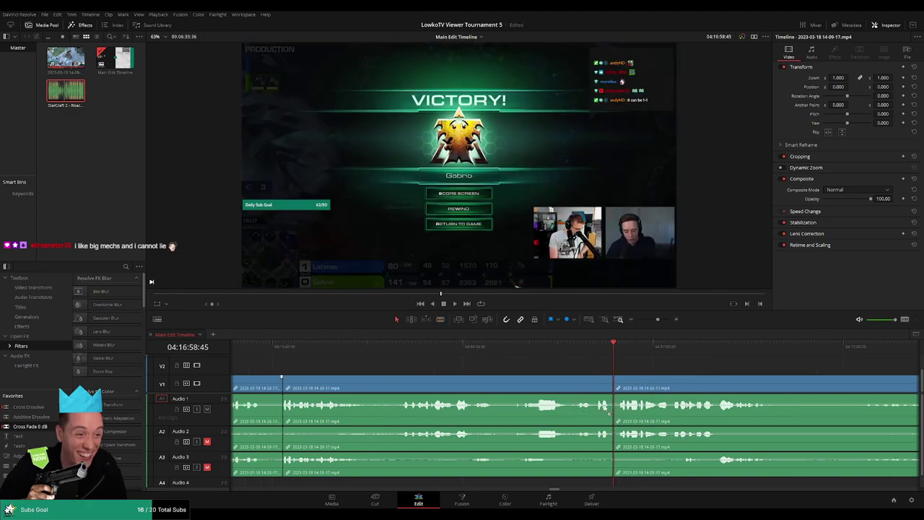
drag(201, 417, 641, 449)
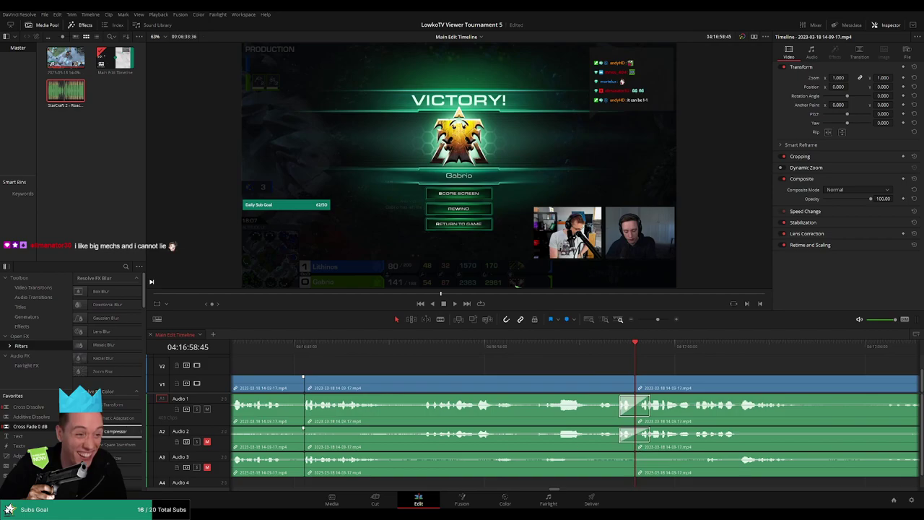
scroll(525, 437, left, 2)
key(space)
scroll(576, 361, right, 20)
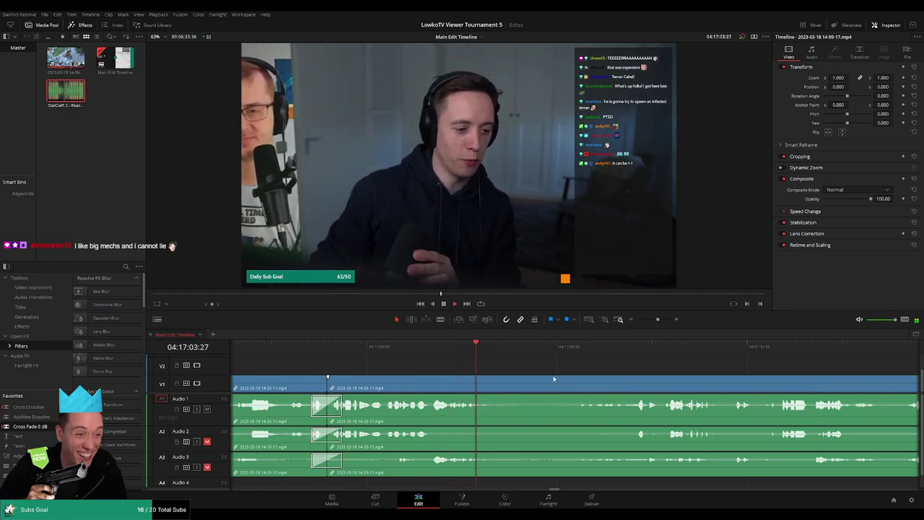
key(space)
key(b)
click(500, 385)
click(570, 346)
key(space)
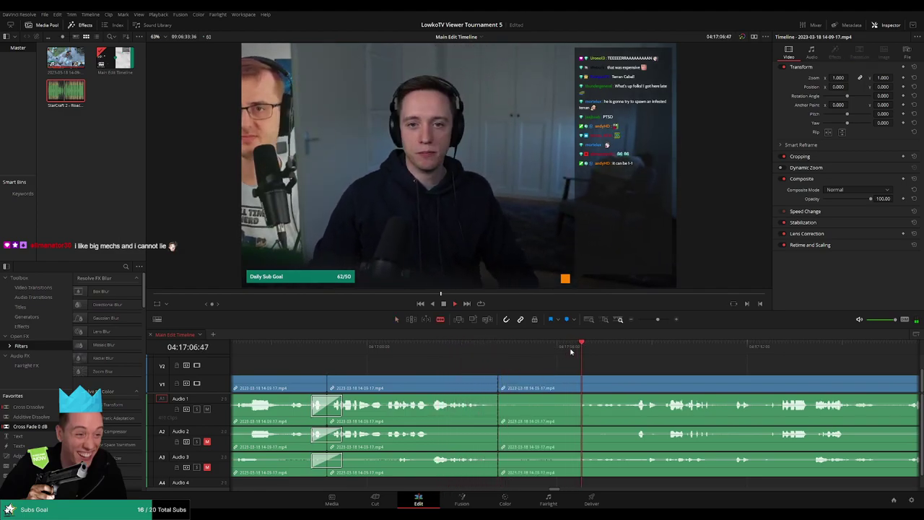
scroll(585, 358, right, 3)
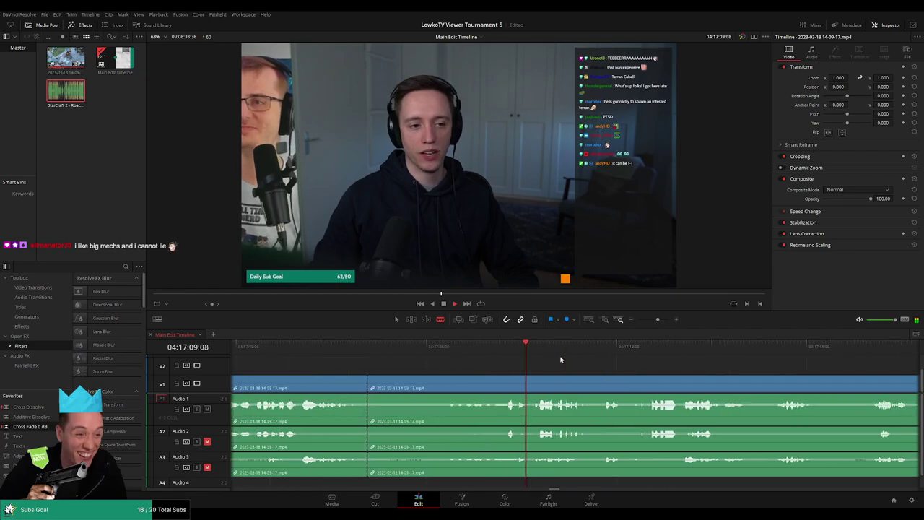
drag(368, 379, 371, 379)
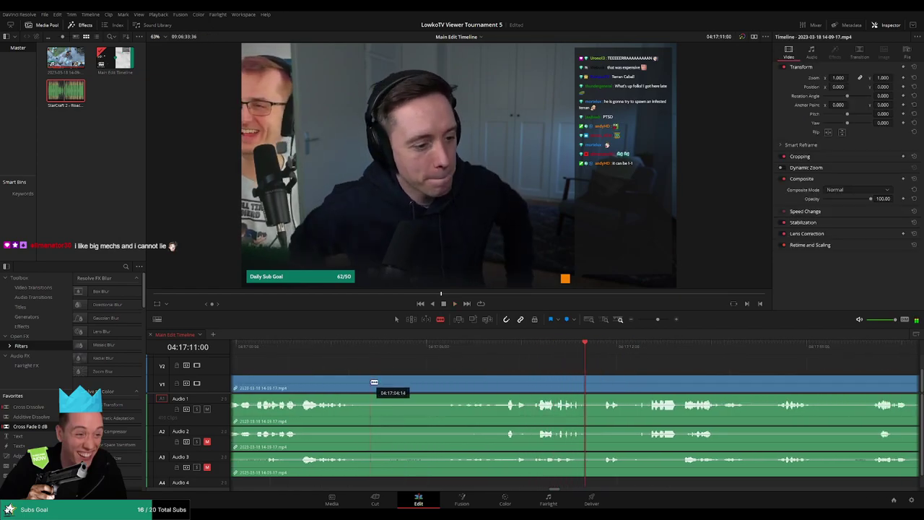
Step: Remove the dead section around 04:17:04 and its leftover gap, then play the join
click(537, 350)
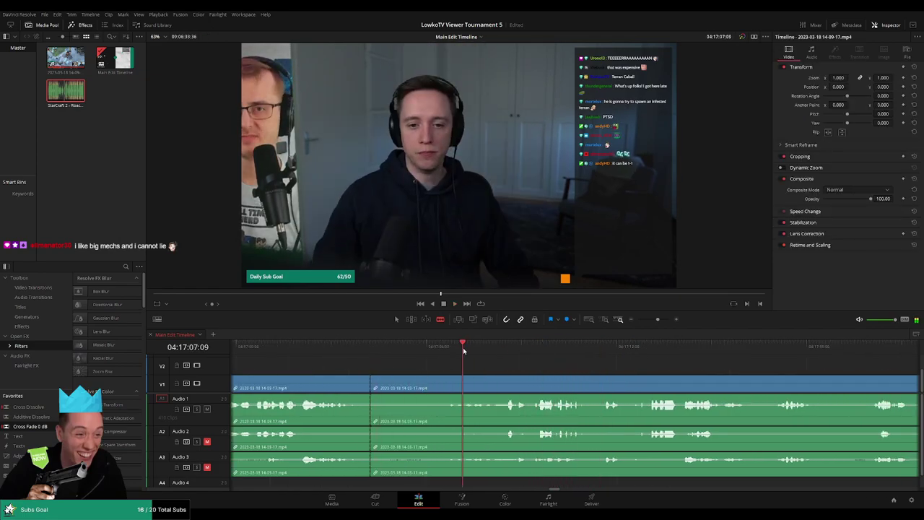
click(491, 388)
key(a)
click(483, 388)
key(Delete)
click(394, 388)
key(Delete)
click(361, 348)
key(space)
Step: Drag Cross Fade 0 dB onto the Audio 2 and Audio 3 joins and play back
scroll(367, 406, up, 1)
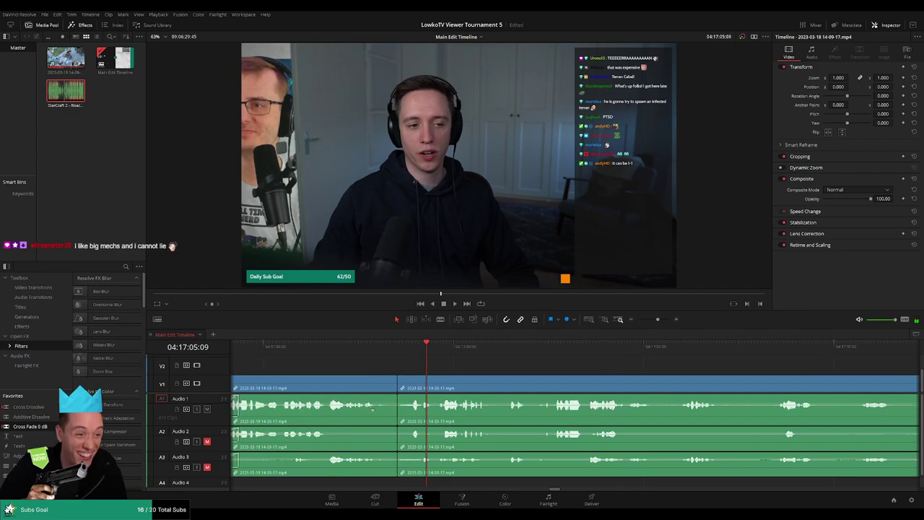
drag(53, 428, 433, 443)
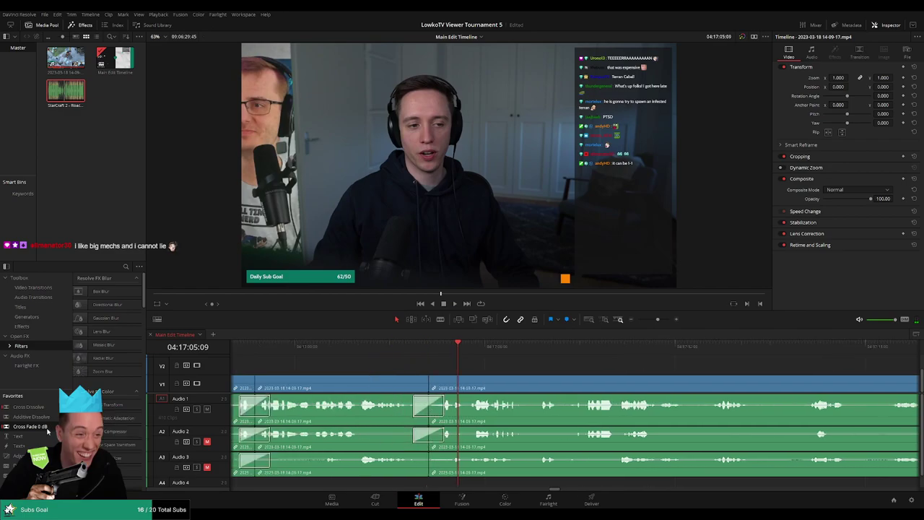
drag(51, 431, 422, 465)
key(space)
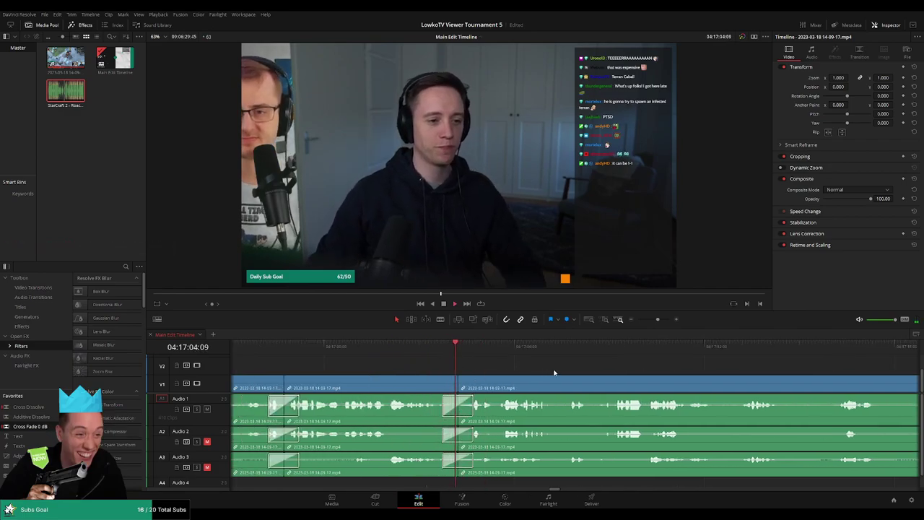
Step: Split the clips at the next dead stretch and delete that stretch
scroll(509, 369, down, 4)
scroll(509, 370, down, 3)
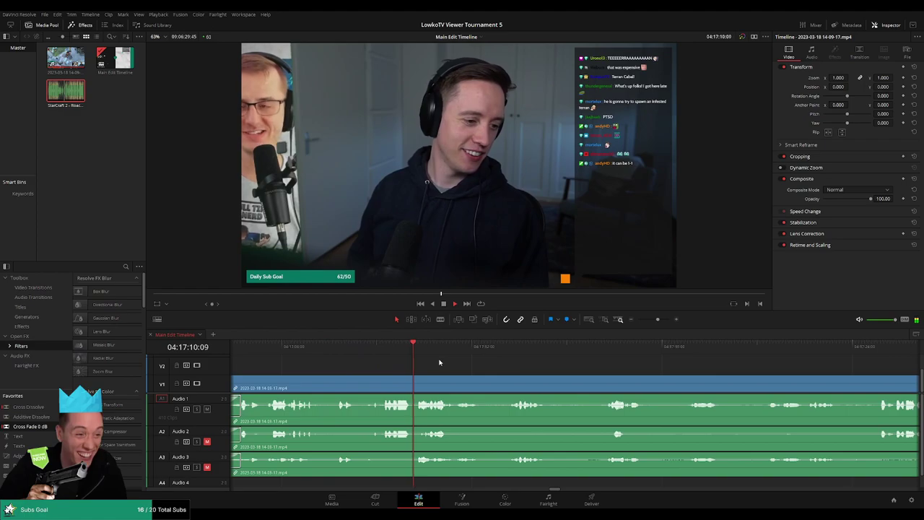
scroll(446, 361, down, 2)
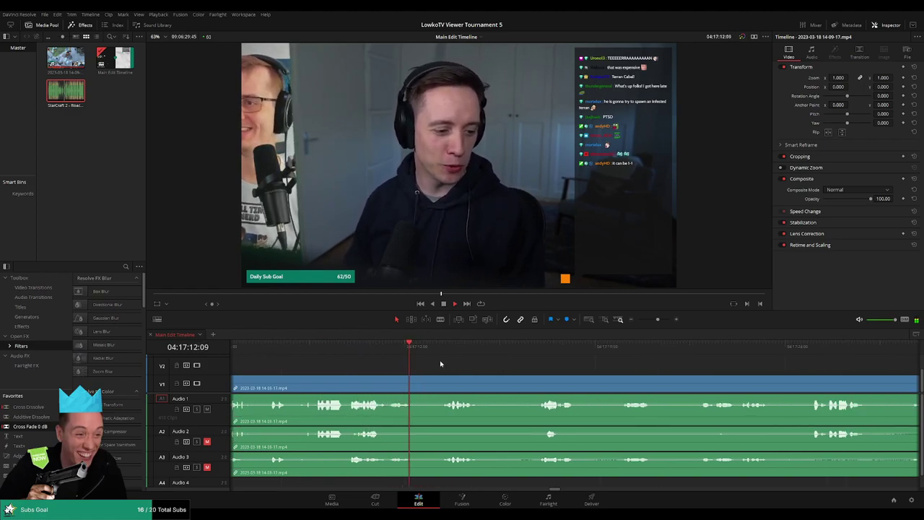
scroll(437, 359, down, 2)
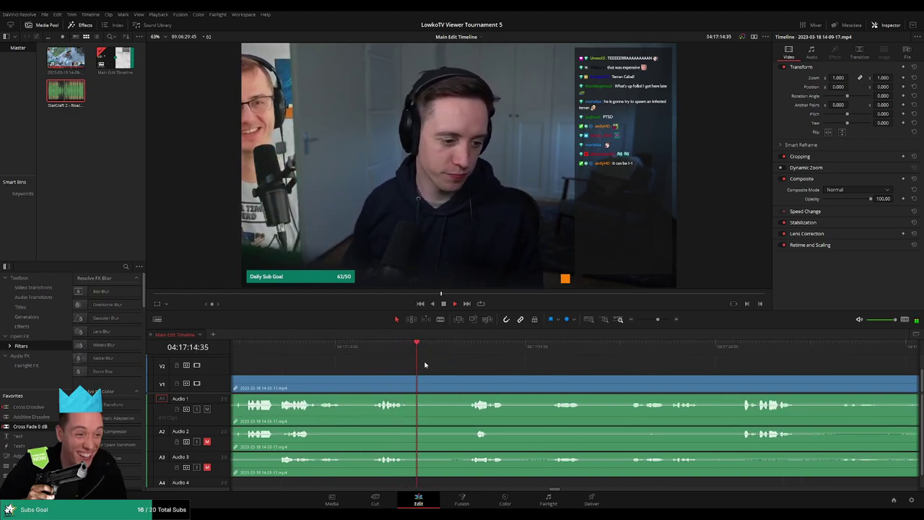
click(453, 353)
scroll(484, 363, down, 2)
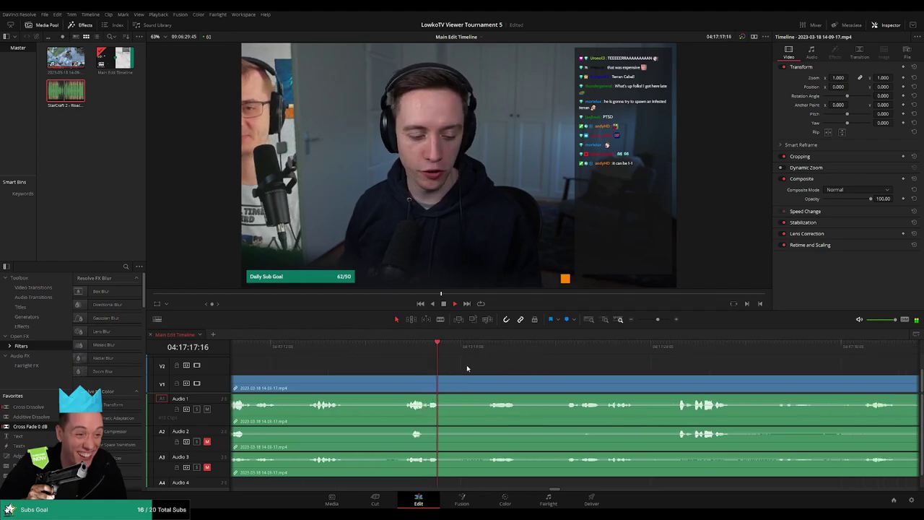
click(486, 388)
key(a)
click(470, 388)
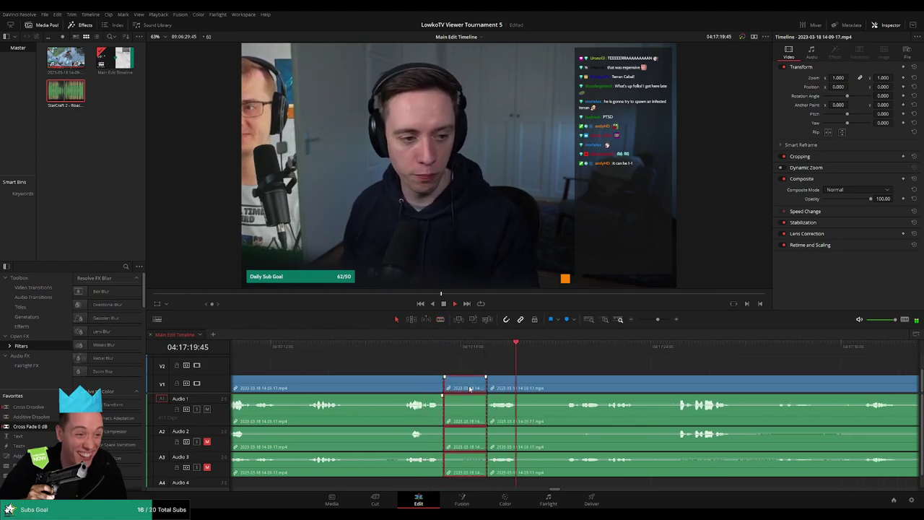
key(Delete)
Step: Blade both ends of another dead section near 04:17:14 and ripple-delete it
key(b)
click(425, 388)
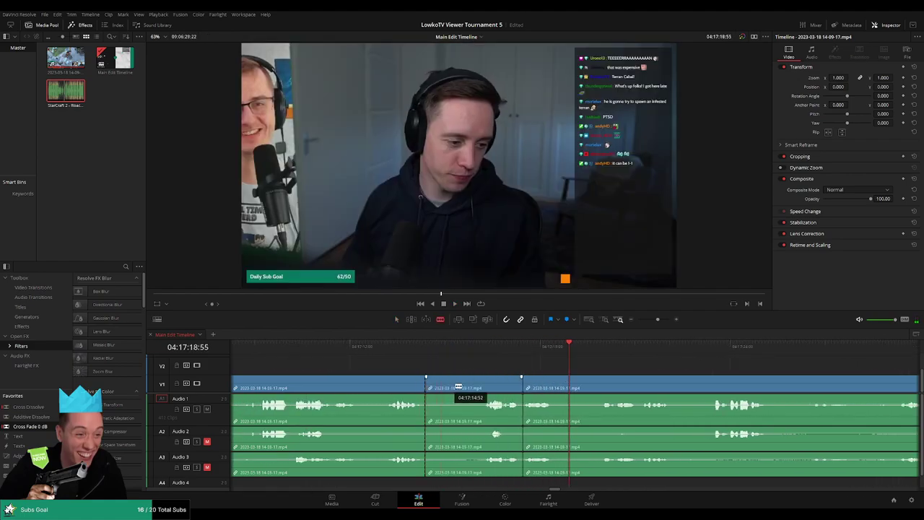
key(ctrl+z)
click(435, 388)
click(479, 387)
key(a)
click(466, 389)
key(Delete)
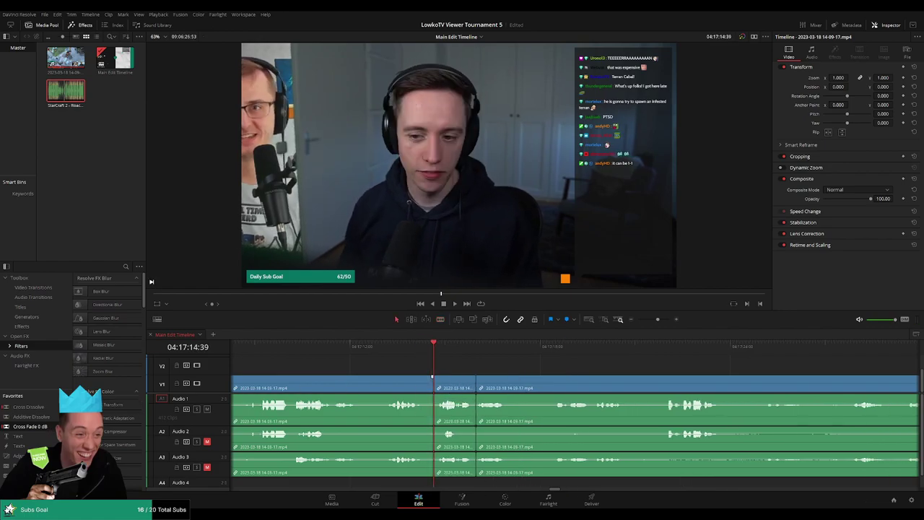
Step: Add Cross Fade 0 dB to both Audio 1 and both Audio 3 joins, then play back
drag(52, 428, 456, 408)
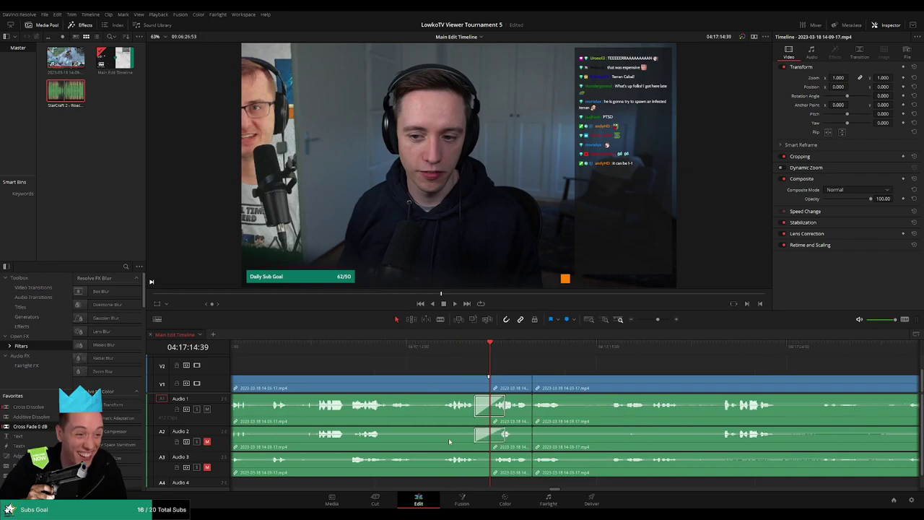
drag(504, 435, 514, 462)
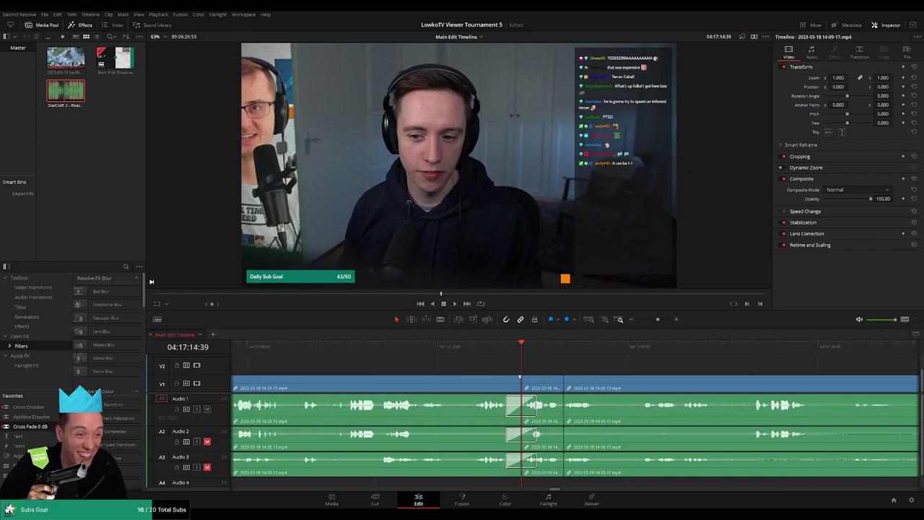
drag(41, 427, 590, 417)
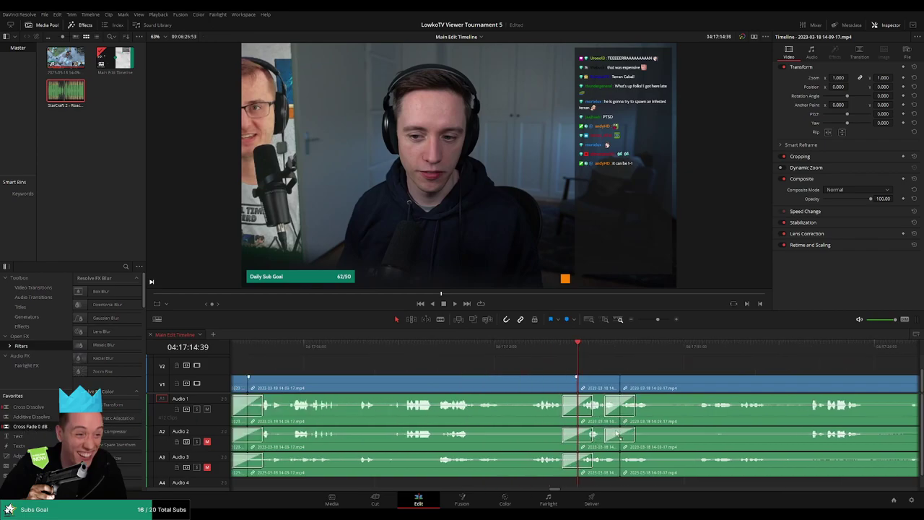
drag(264, 410, 637, 462)
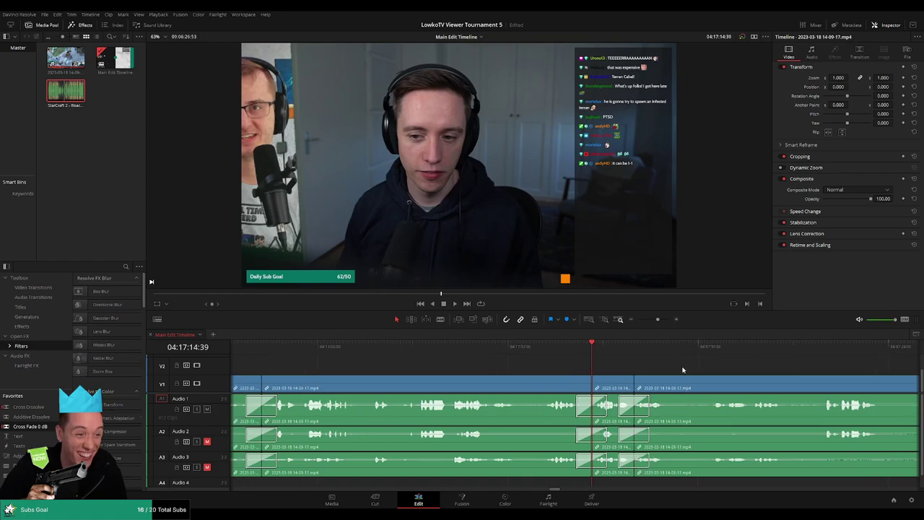
key(space)
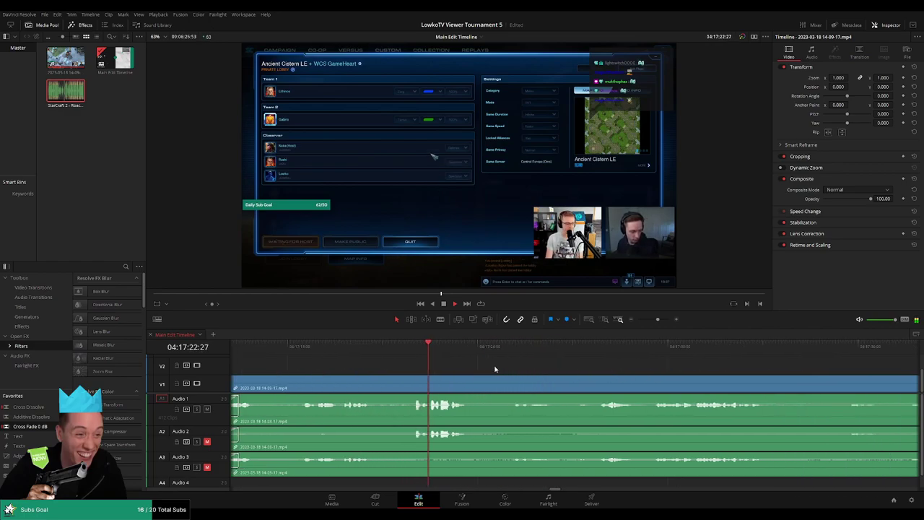
Step: Blade and ripple-delete a short dead bit of the lobby footage
key(space)
scroll(495, 369, left, 2)
key(b)
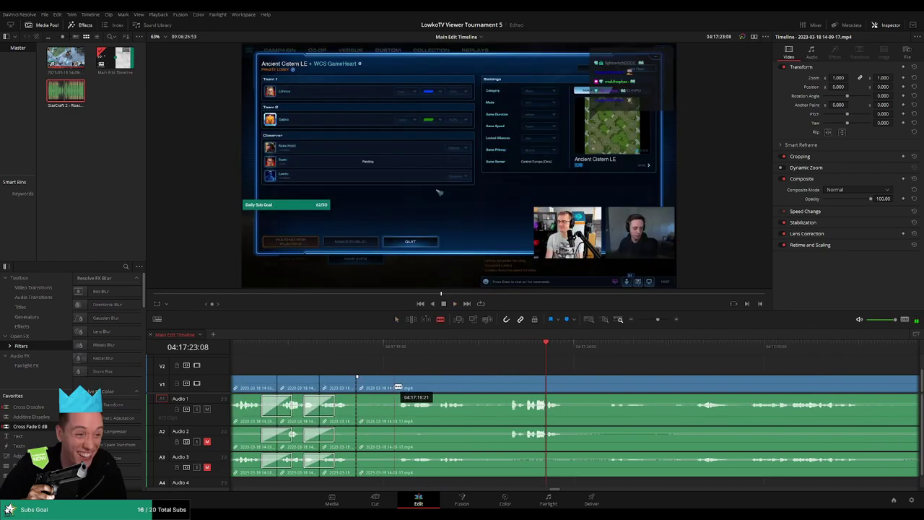
click(394, 388)
key(a)
click(376, 389)
key(Delete)
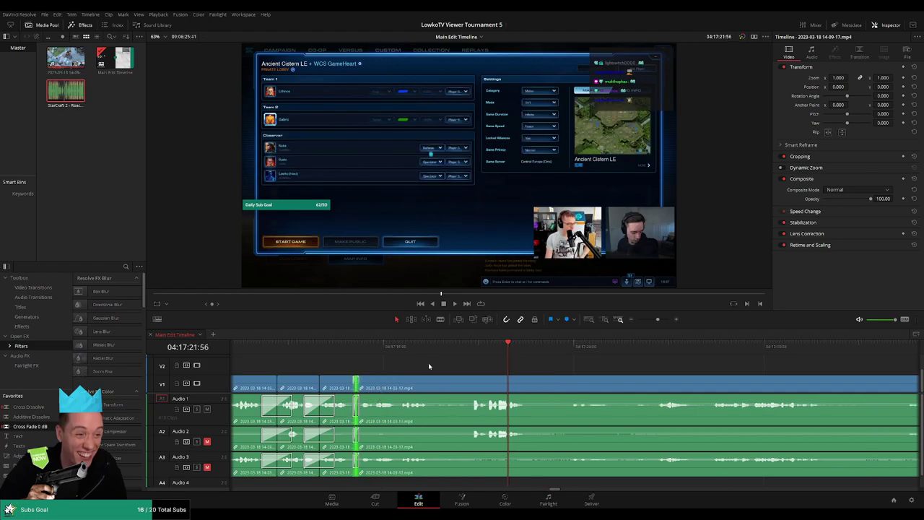
Step: Cut out another dead stretch of the lobby between two blade cuts and play it back
key(b)
click(433, 388)
click(468, 388)
key(a)
click(455, 388)
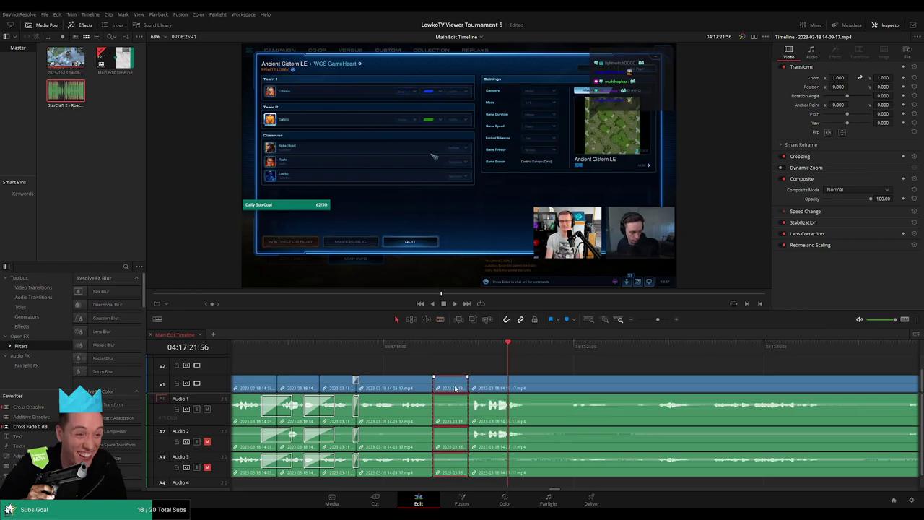
key(Delete)
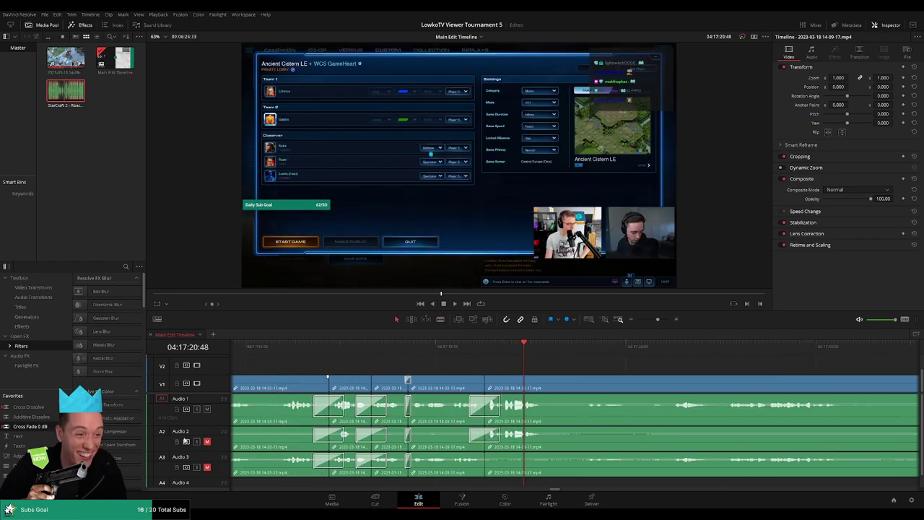
key(space)
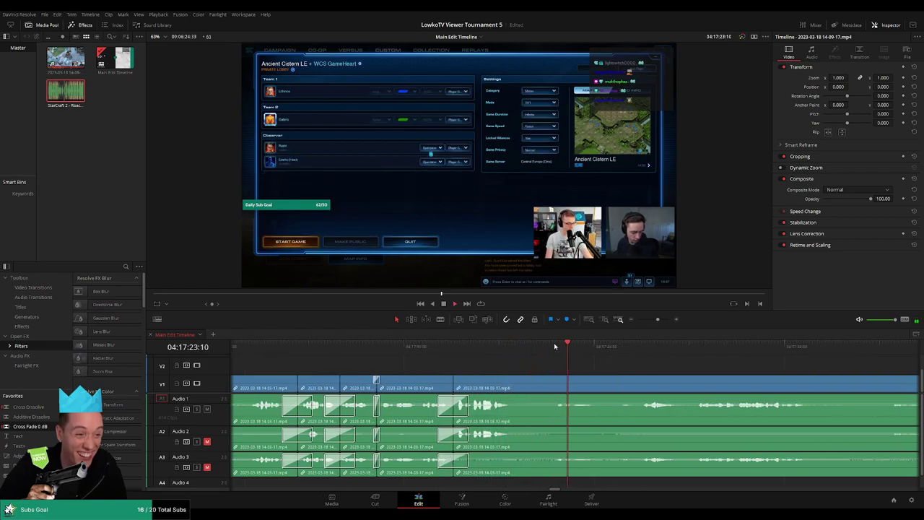
Step: Split the lobby clips further ahead and ripple-delete the dead segment between the cuts
click(641, 346)
click(514, 384)
click(641, 352)
key(ctrl+b)
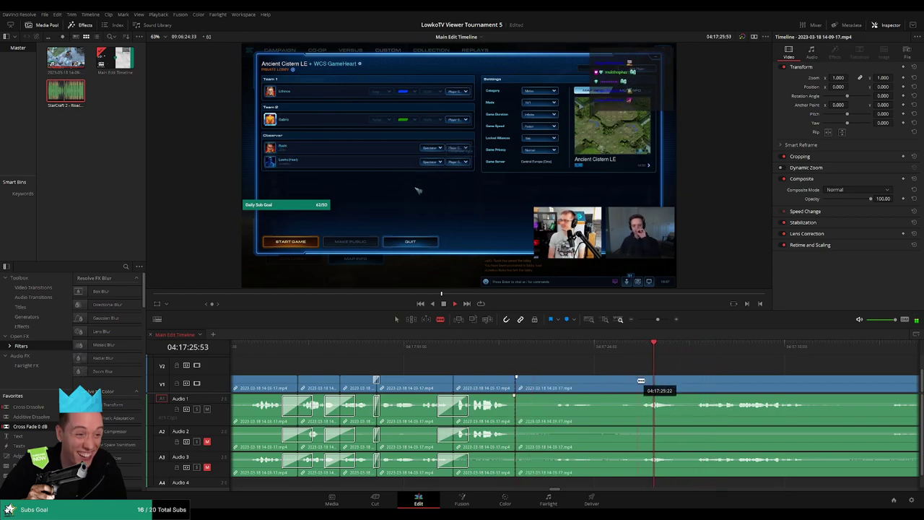
click(607, 387)
key(ctrl+b)
key(Delete)
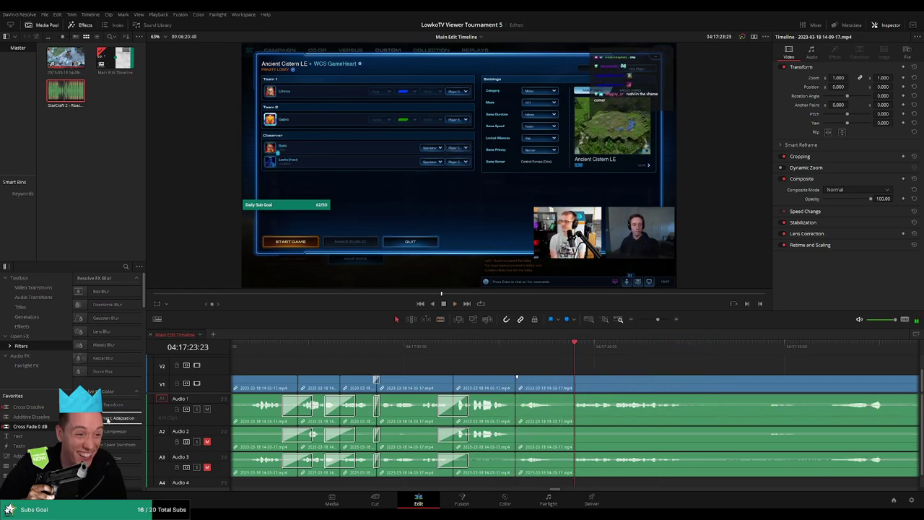
Step: Cross-fade the new audio and Audio 3 joins, then split all tracks at the playhead
drag(49, 428, 536, 422)
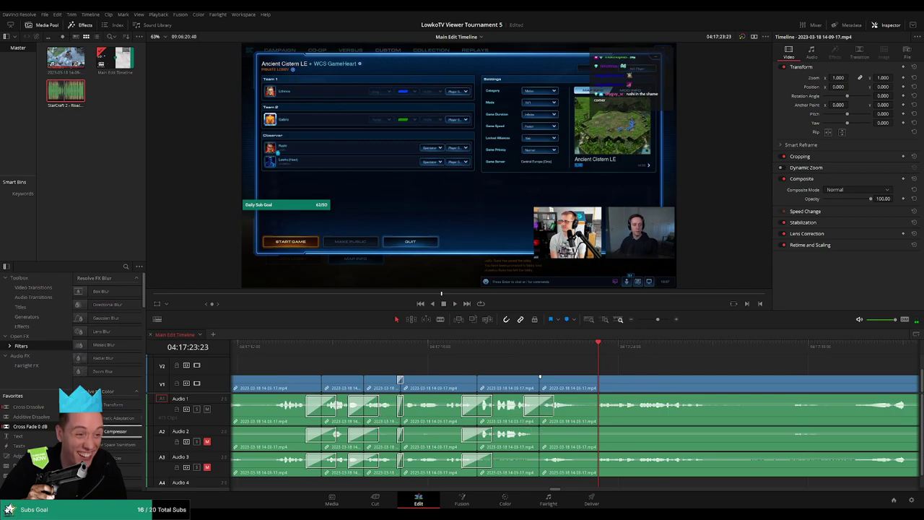
scroll(490, 444, left, 1)
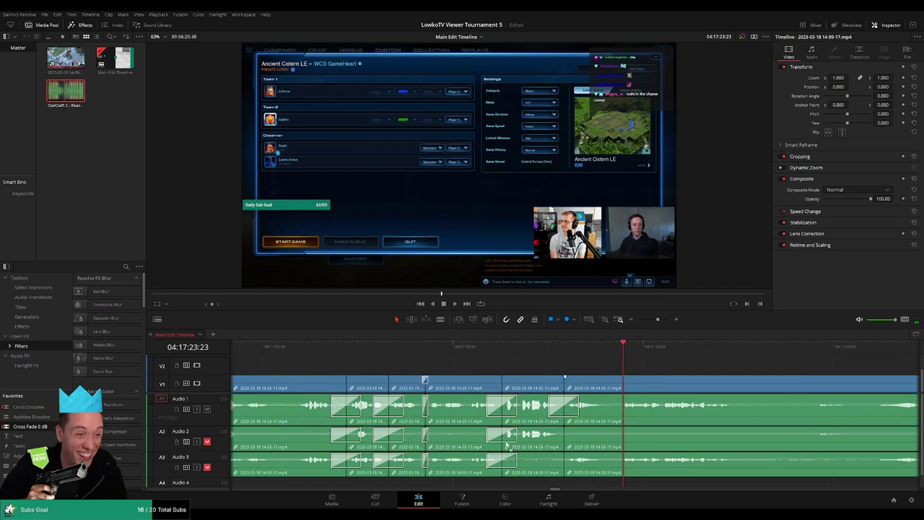
drag(42, 428, 588, 463)
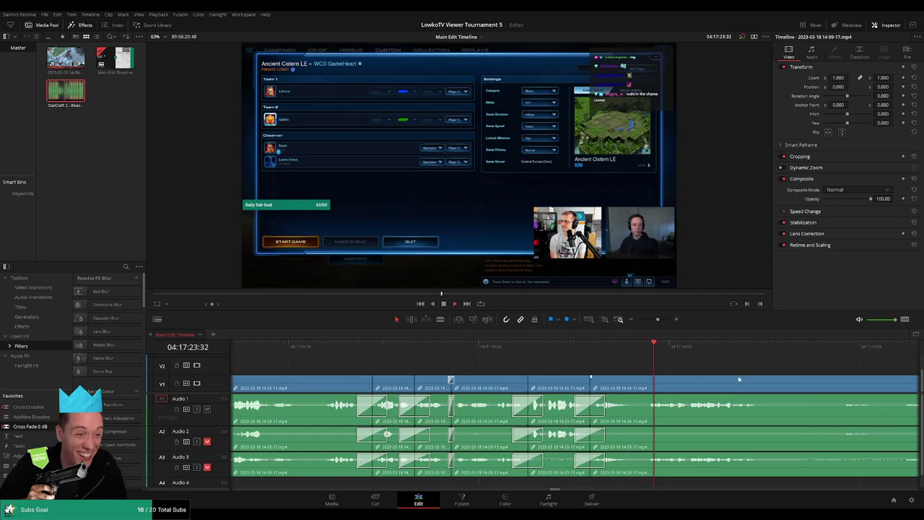
scroll(557, 361, right, 7)
scroll(539, 374, right, 4)
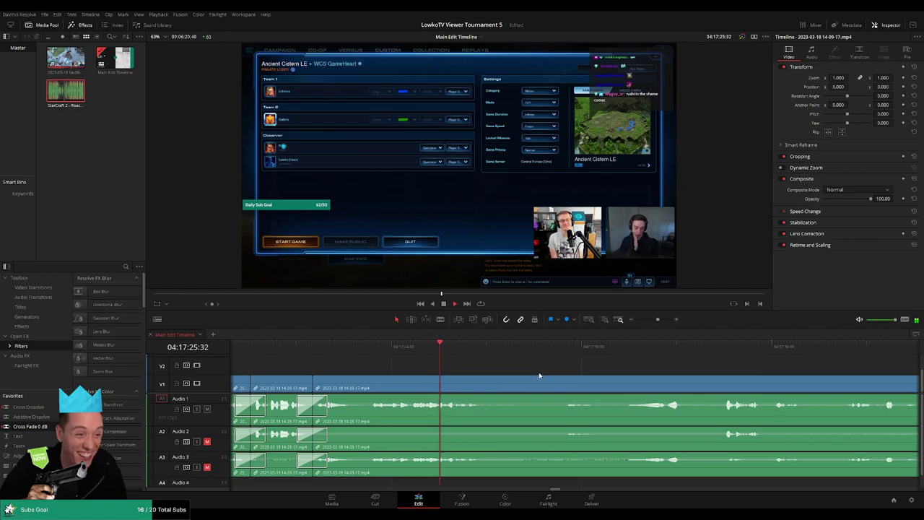
key(ctrl+b)
key(space)
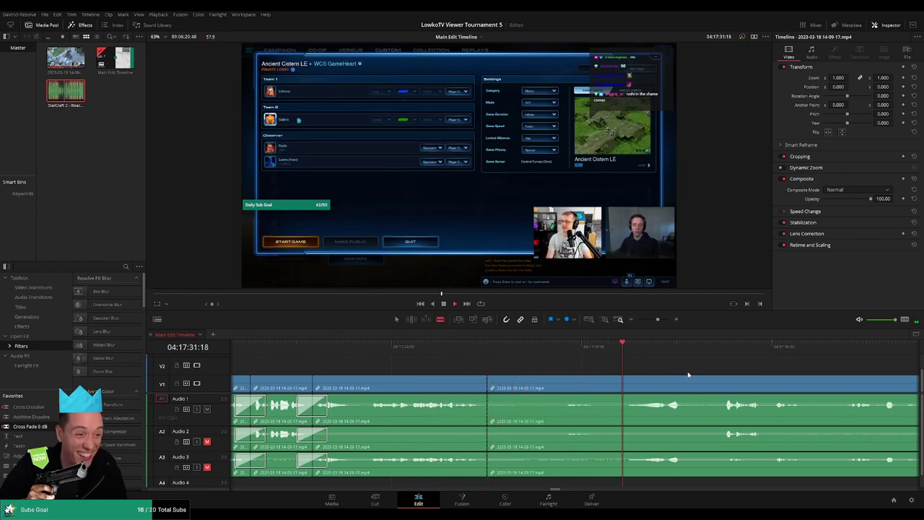
Step: Select the lobby clips spanning the recent cuts to cross-fade their joins, then deselect
scroll(691, 375, right, 4)
click(590, 354)
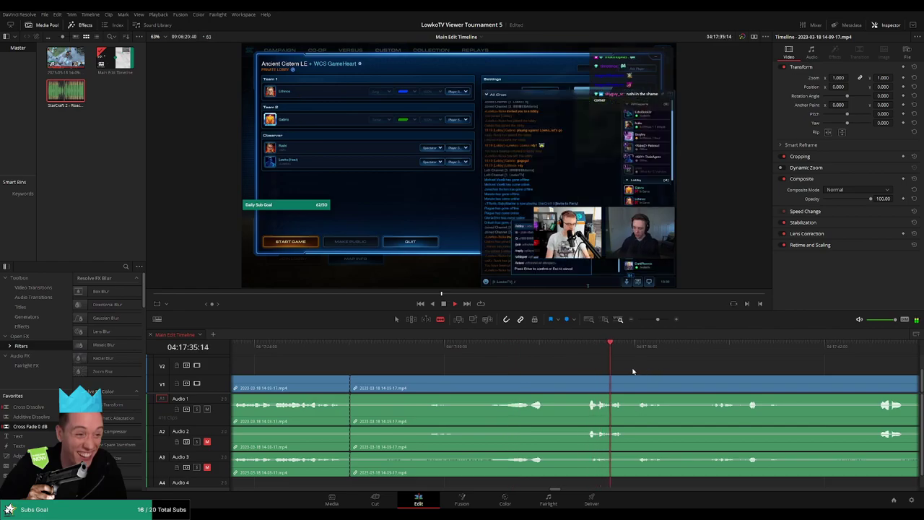
scroll(638, 367, right, 4)
click(577, 351)
click(688, 351)
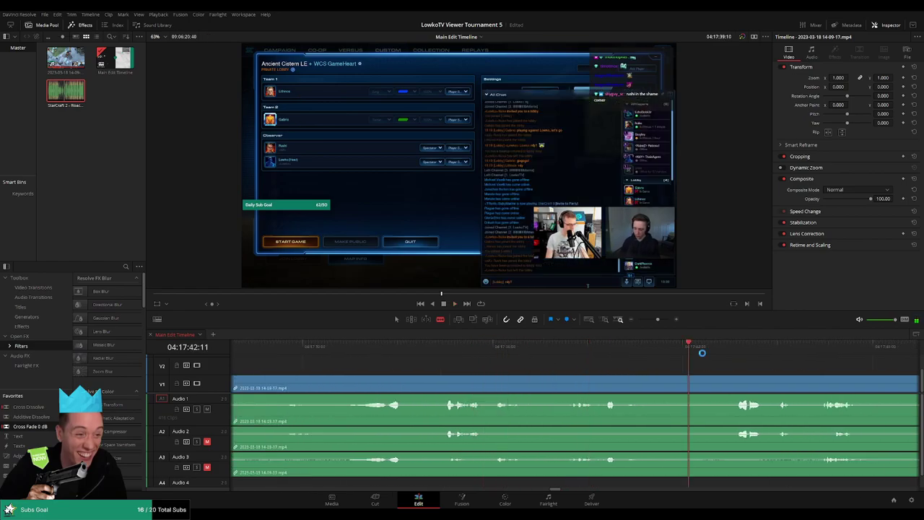
scroll(648, 356, down, 3)
scroll(570, 373, left, 6)
scroll(653, 323, right, 6)
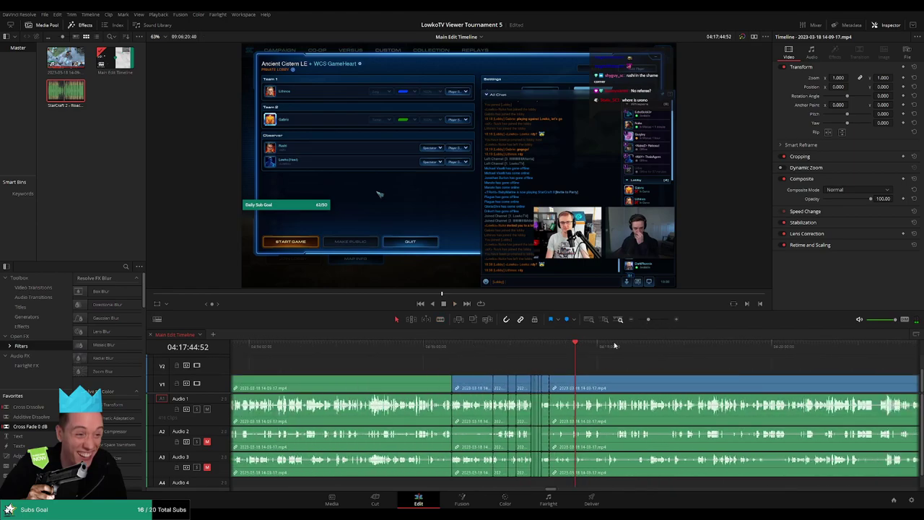
drag(546, 370, 479, 387)
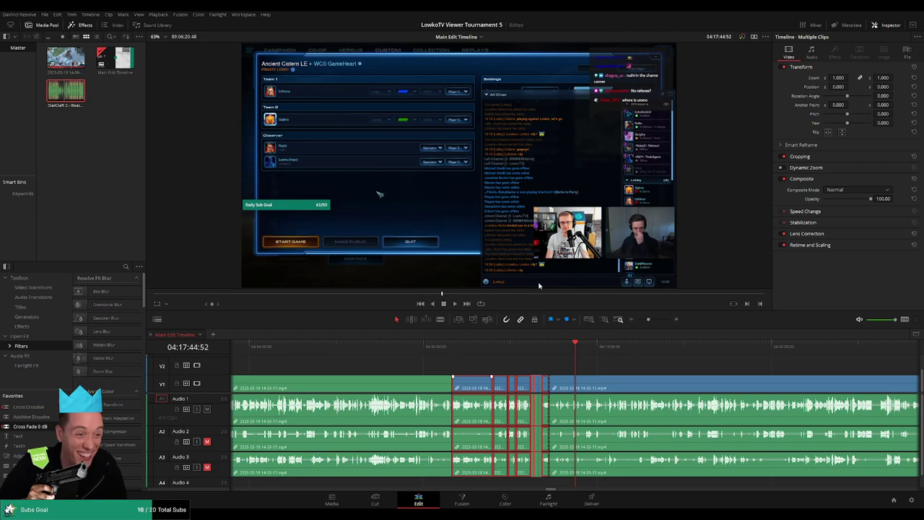
click(621, 365)
Step: Zoom the timeline in and scrub to the Ancient Cistern LE loading screen around 04:18:25
drag(647, 319, 651, 322)
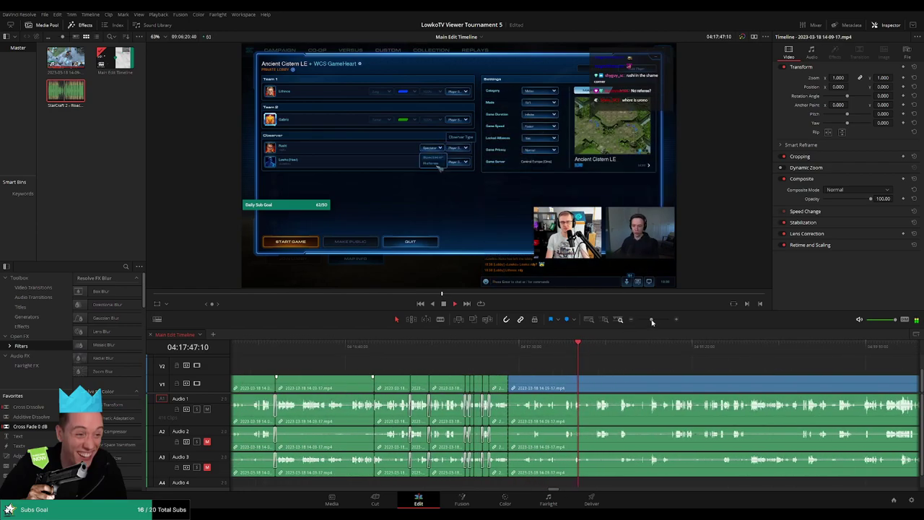
click(693, 347)
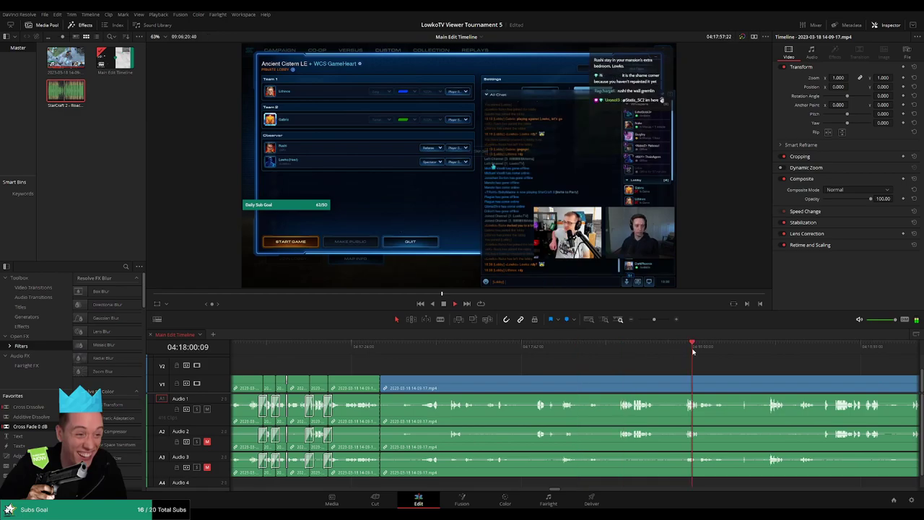
drag(488, 345, 717, 345)
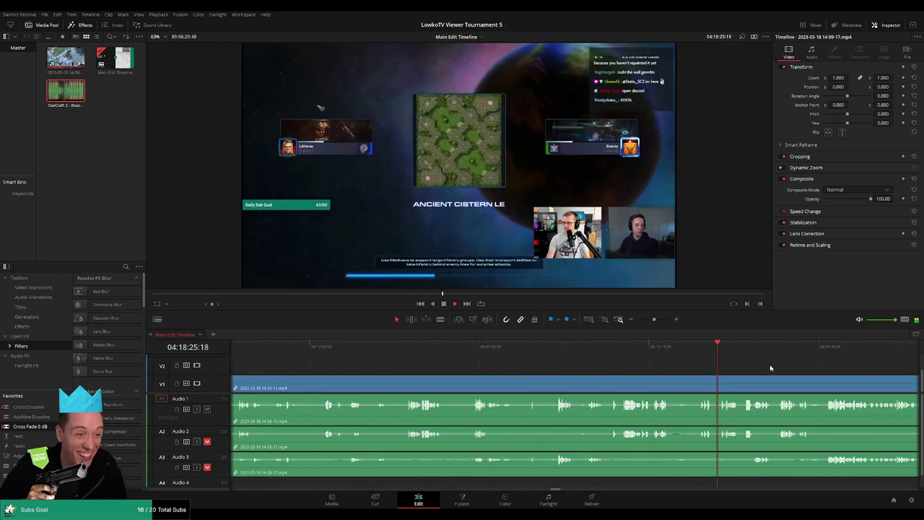
Step: Scrub through the lobby, loading screen and countdown footage to locate the dead time
click(529, 347)
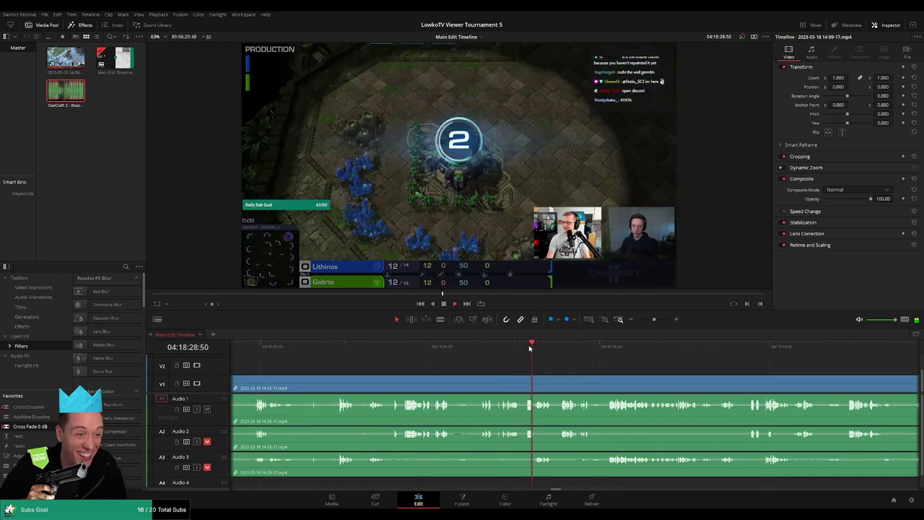
click(558, 346)
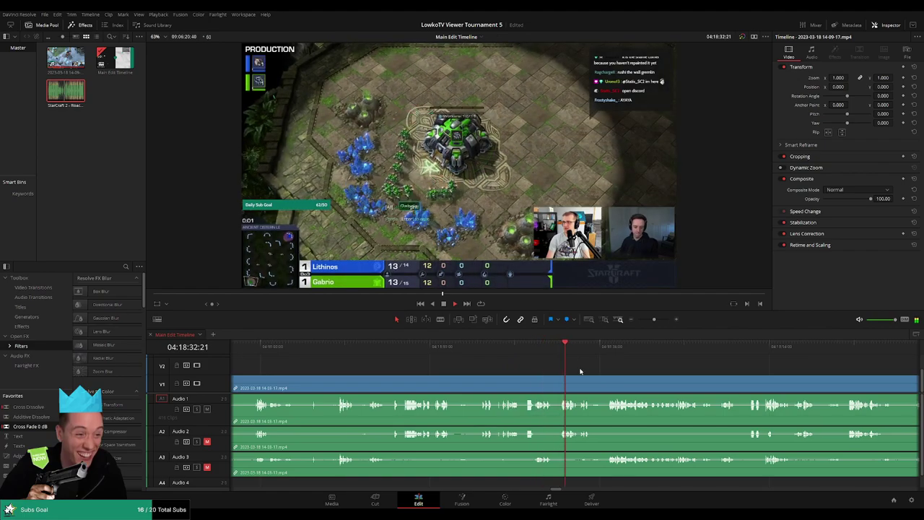
click(640, 351)
click(427, 350)
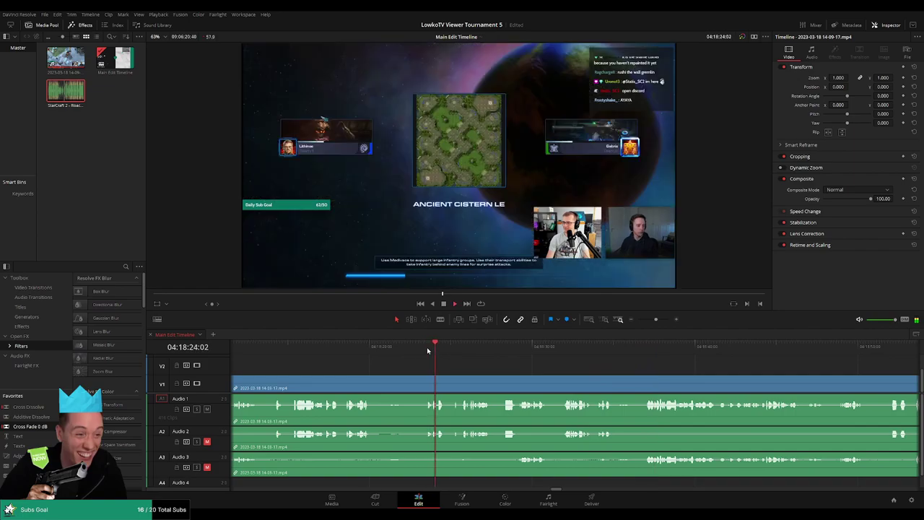
click(422, 350)
click(346, 350)
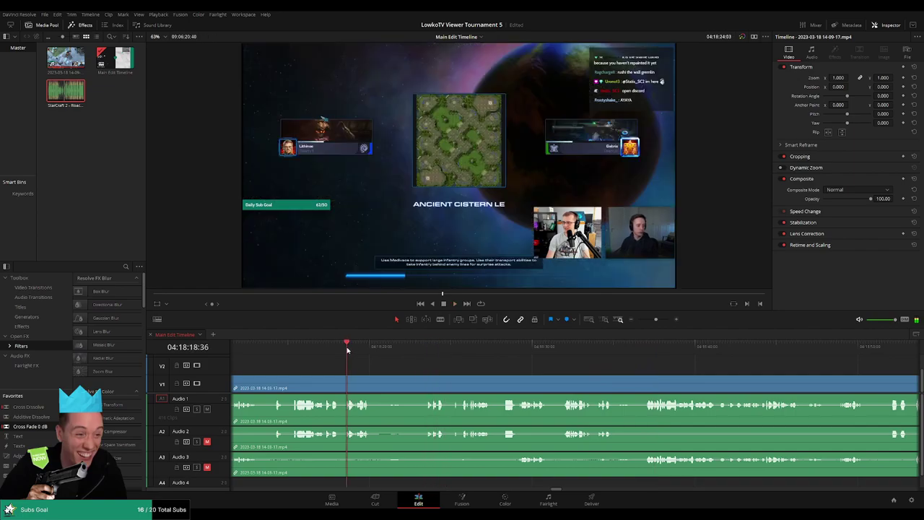
scroll(376, 352, left, 3)
click(407, 350)
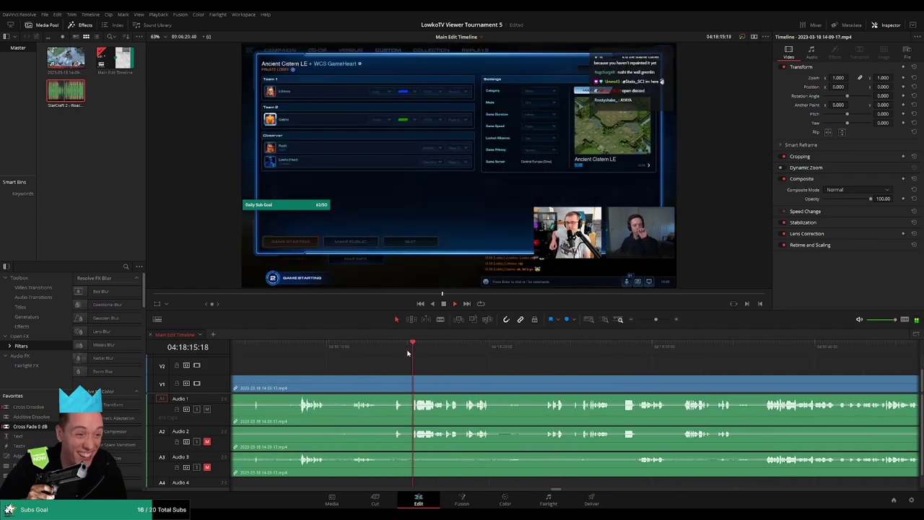
click(392, 351)
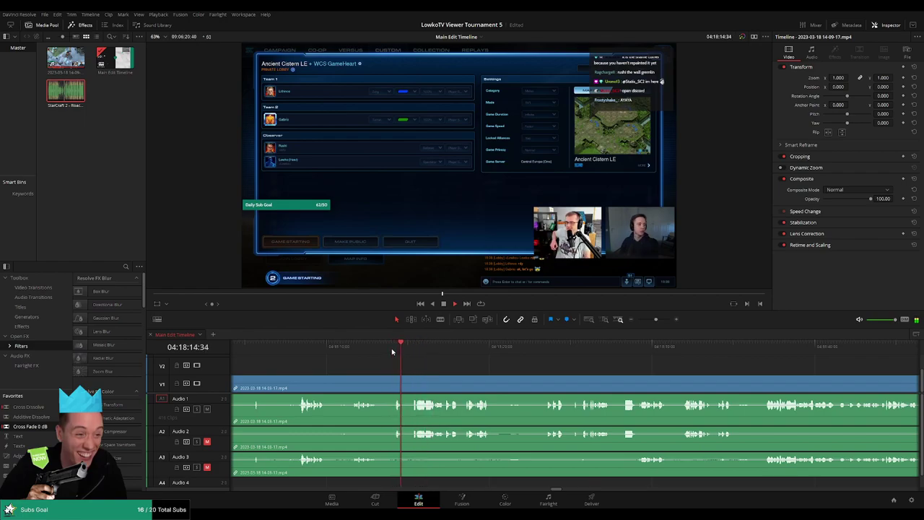
click(350, 350)
scroll(546, 370, left, 3)
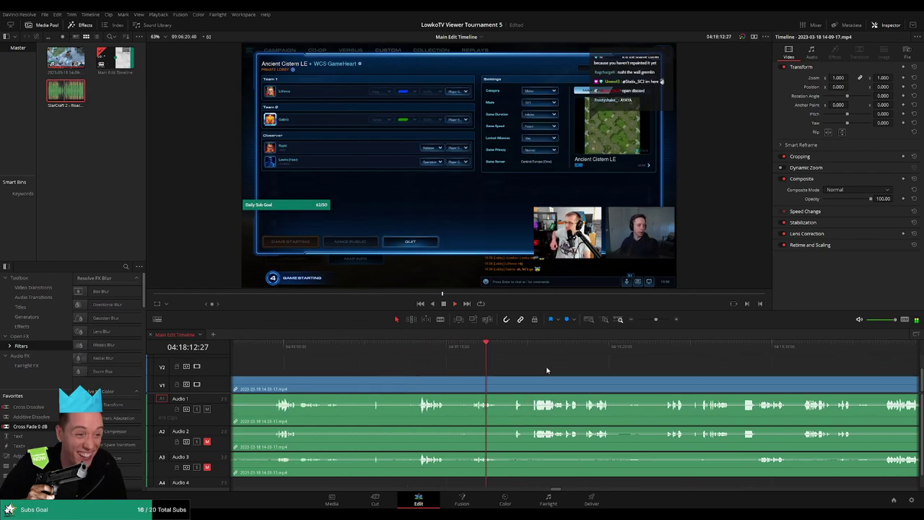
Step: Blade both ends of the first dead stretch near the game start and ripple-delete it
key(b)
click(473, 386)
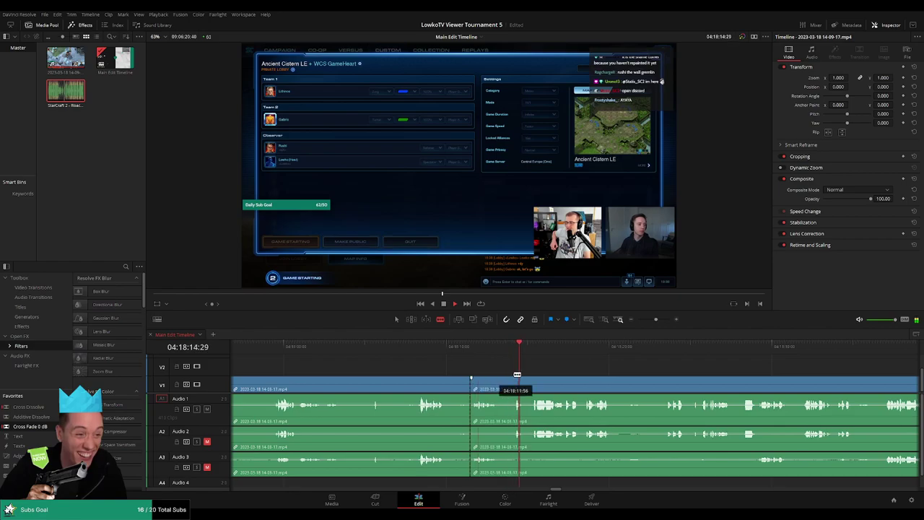
key(a)
click(629, 351)
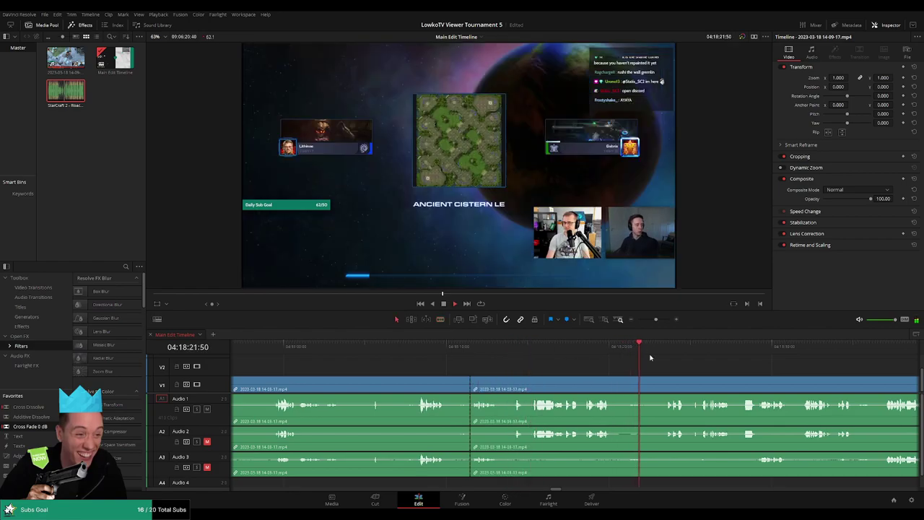
scroll(647, 360, right, 4)
key(b)
click(451, 386)
click(504, 386)
key(a)
click(484, 388)
key(Delete)
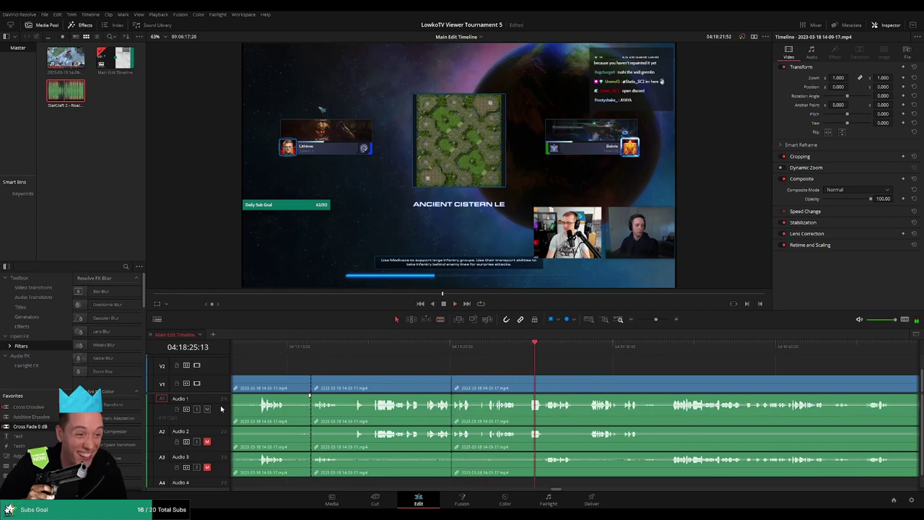
Step: Review the new join and play the game's opening seconds
click(436, 346)
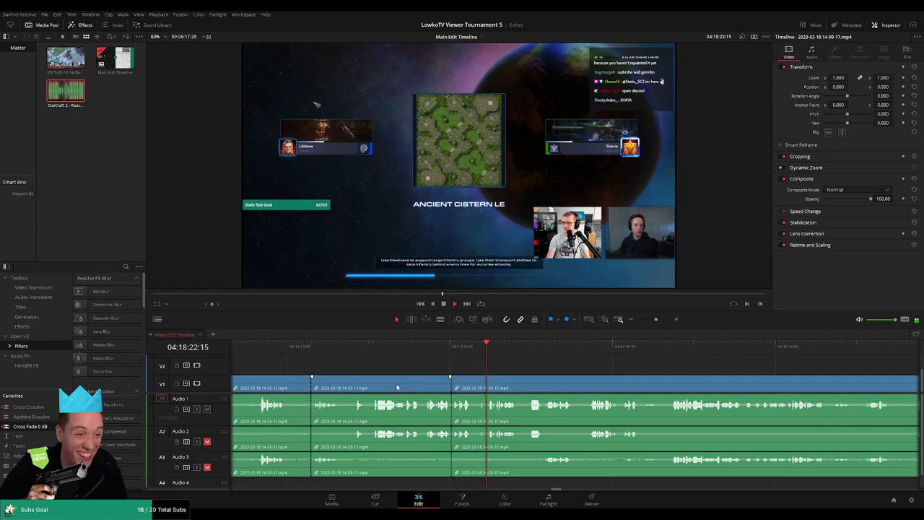
click(526, 347)
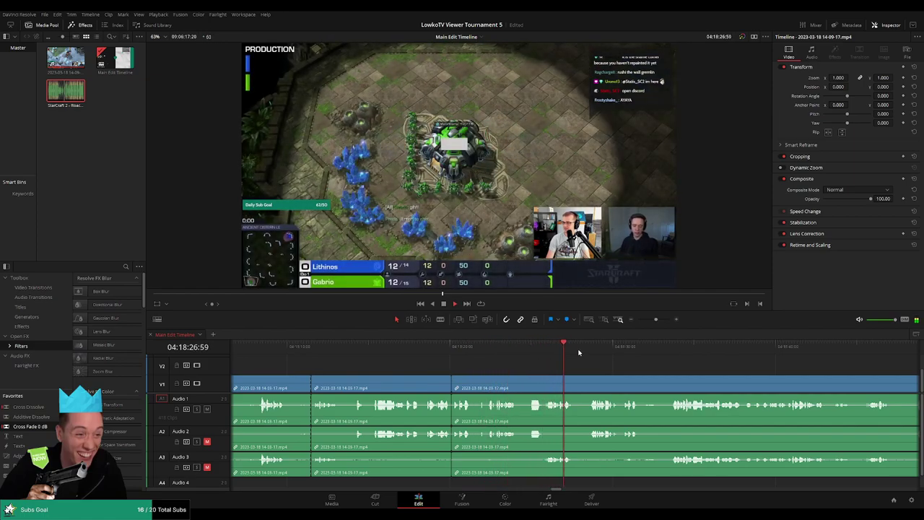
scroll(531, 353, right, 3)
click(546, 348)
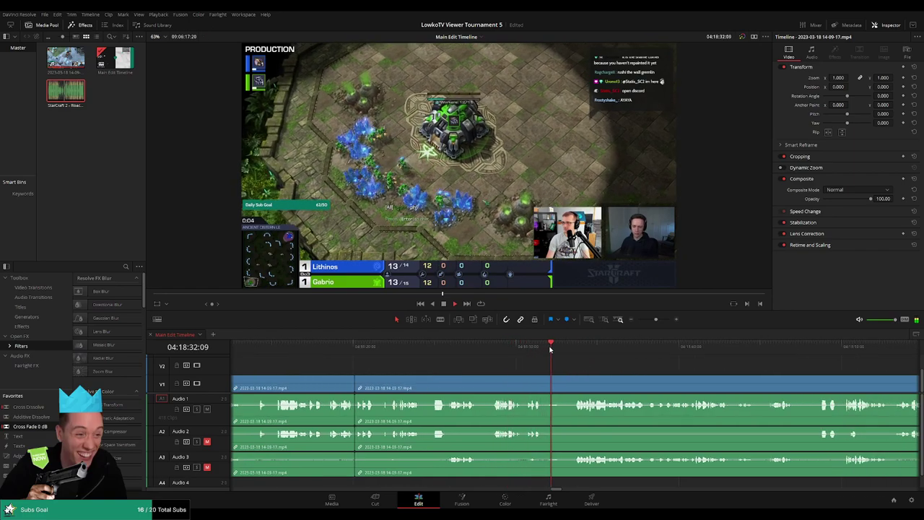
scroll(558, 366, right, 3)
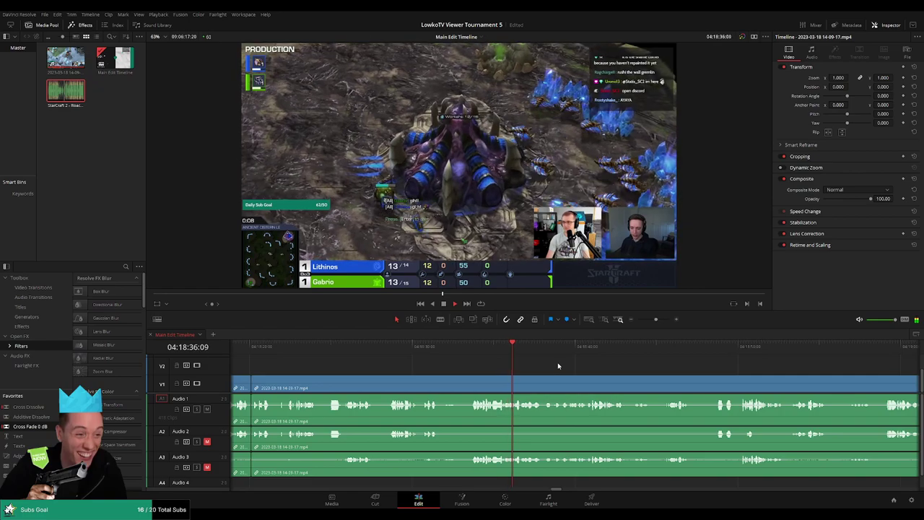
click(447, 345)
key(space)
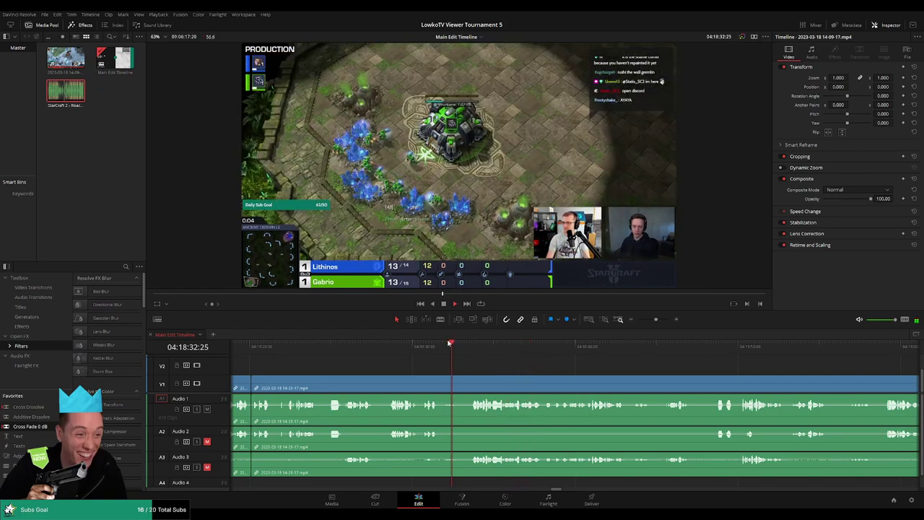
Step: Cut out the short unwanted moment in the opening seconds and check the resulting join
click(456, 346)
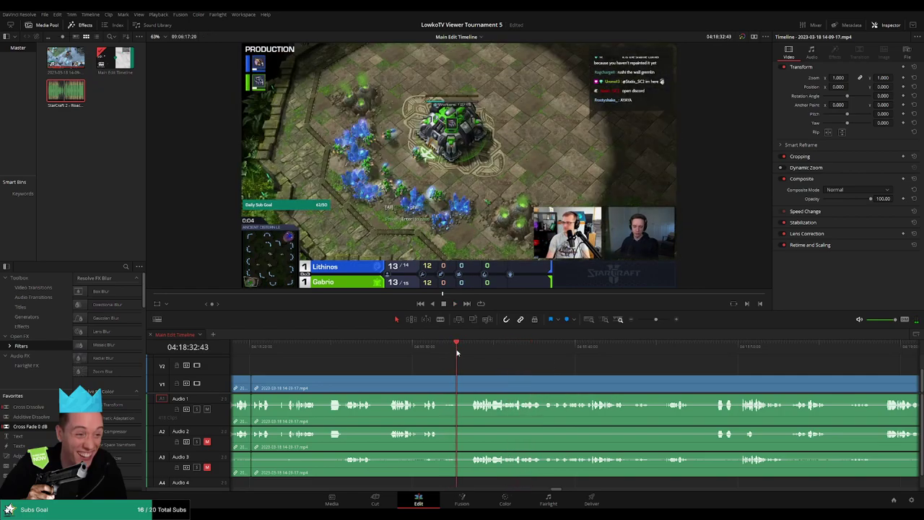
click(460, 381)
key(a)
click(463, 386)
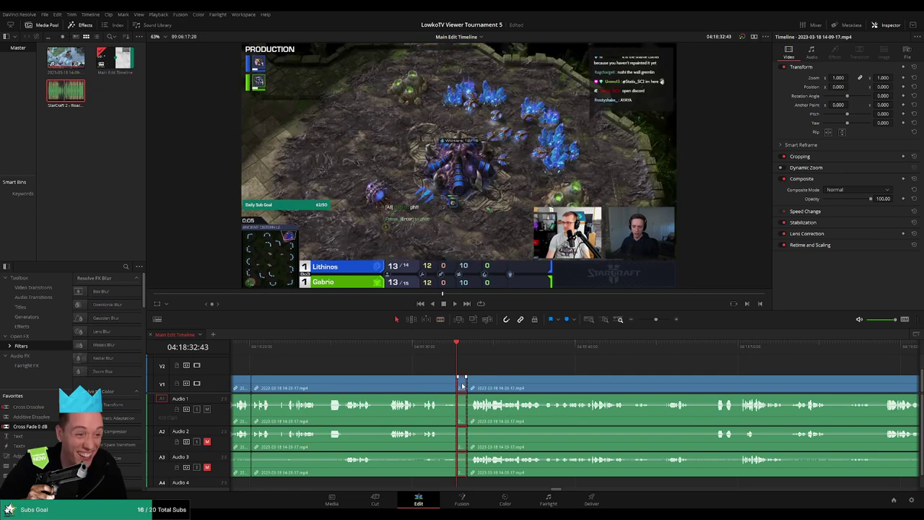
key(Delete)
click(440, 346)
key(space)
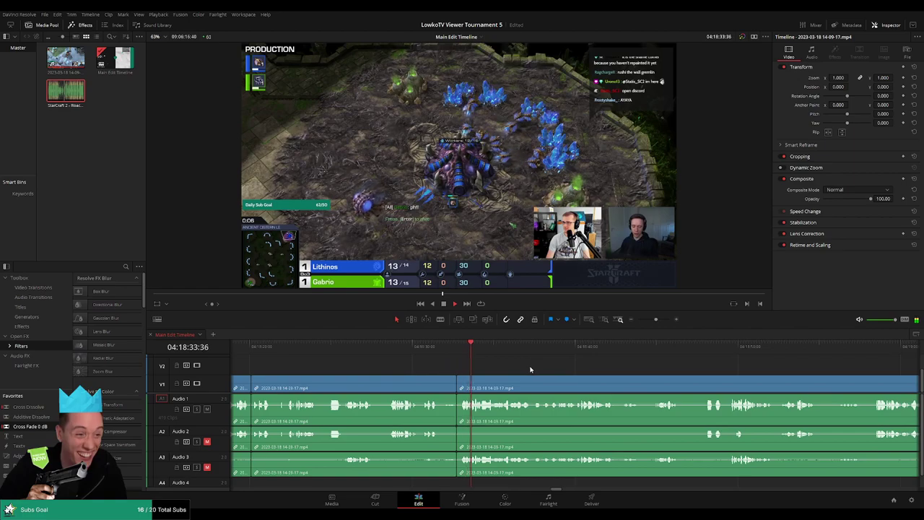
scroll(529, 365, up, 2)
drag(534, 365, 411, 391)
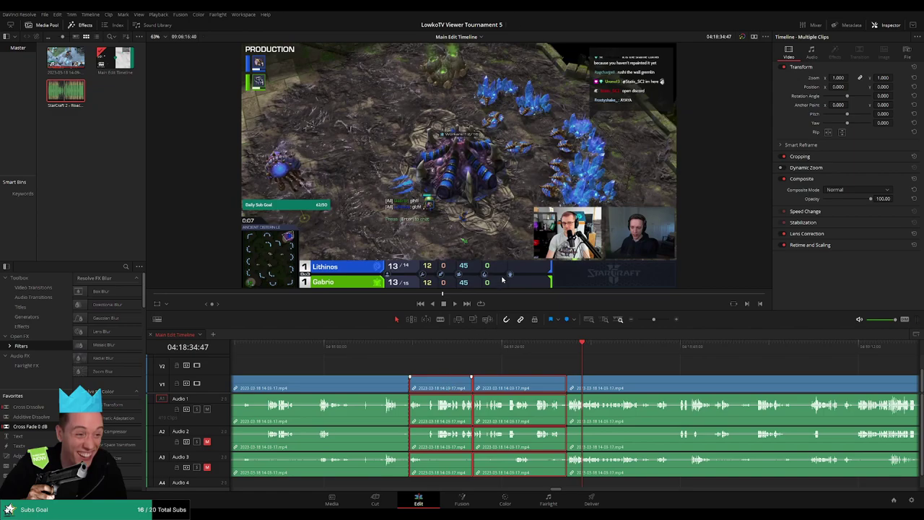
click(660, 367)
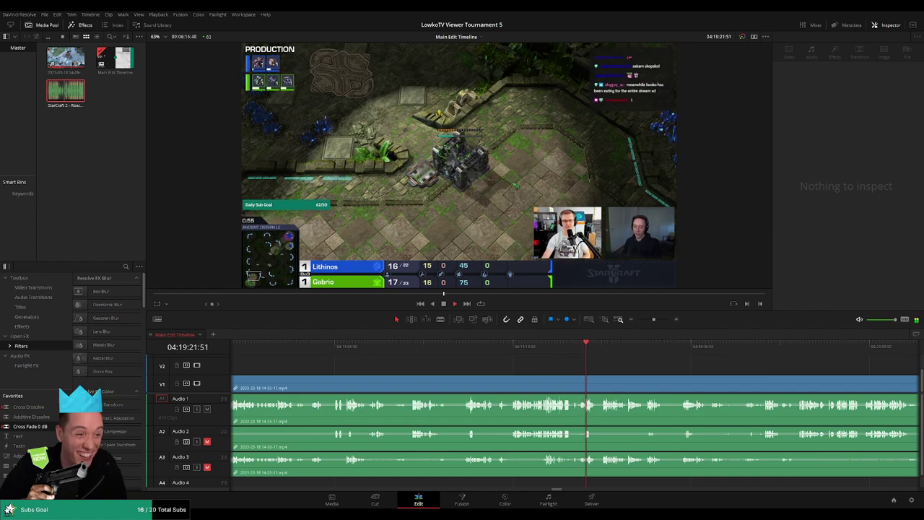
Step: Blade out the short unwanted piece just after 04:19:00 and close the gap
click(443, 346)
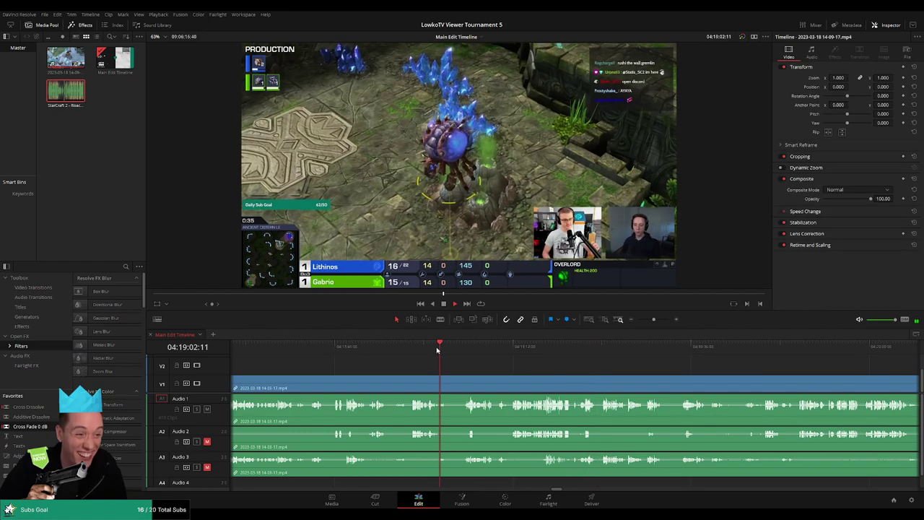
click(361, 347)
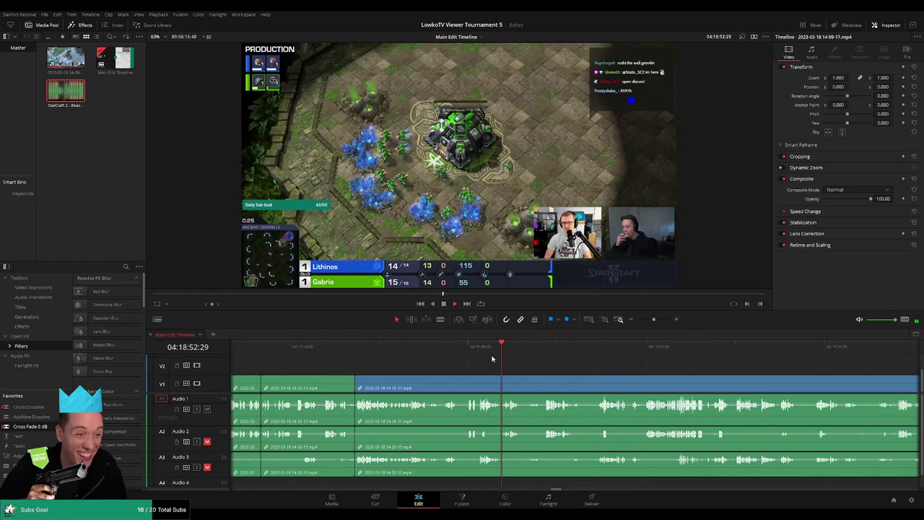
key(shift+Left)
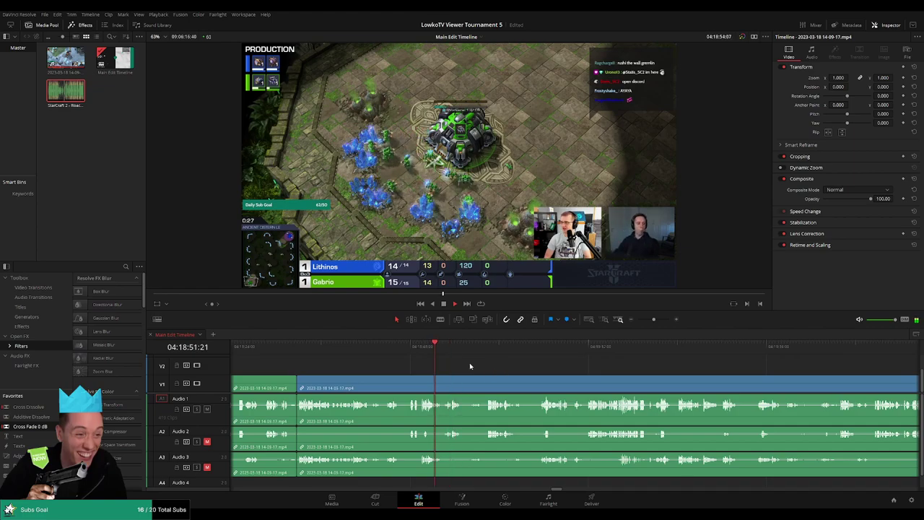
click(464, 358)
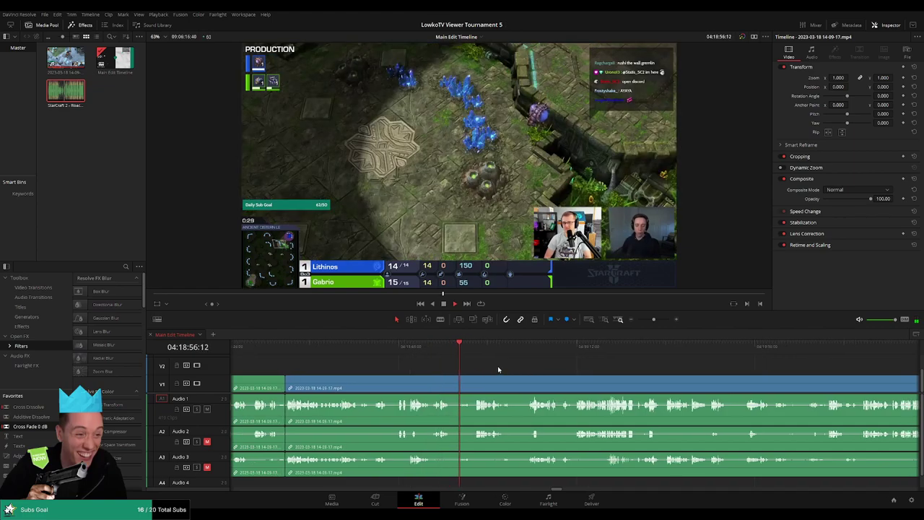
key(b)
click(542, 383)
click(581, 383)
key(a)
click(560, 390)
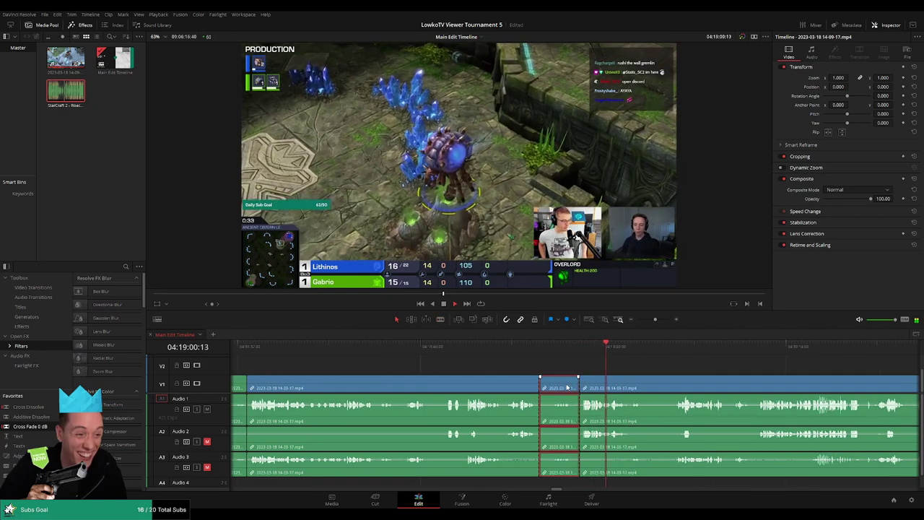
key(Delete)
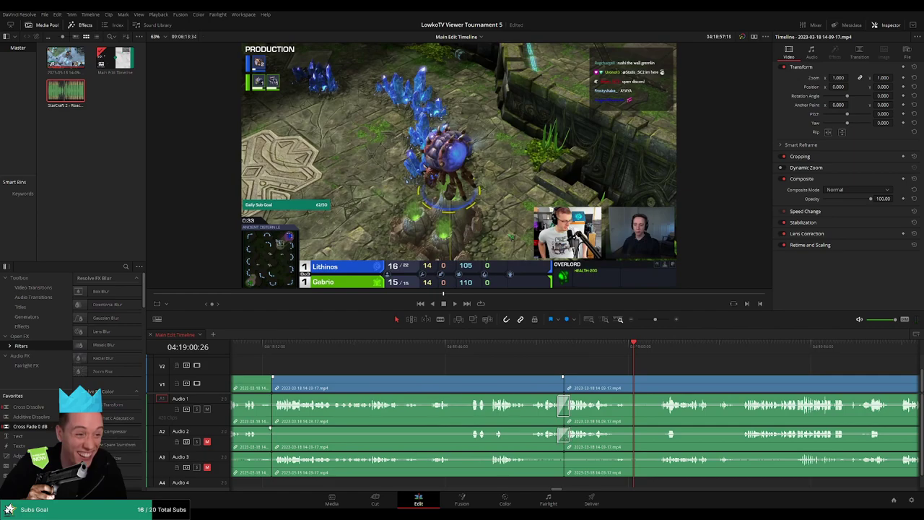
Step: Play back across the new join to check it
click(555, 354)
key(space)
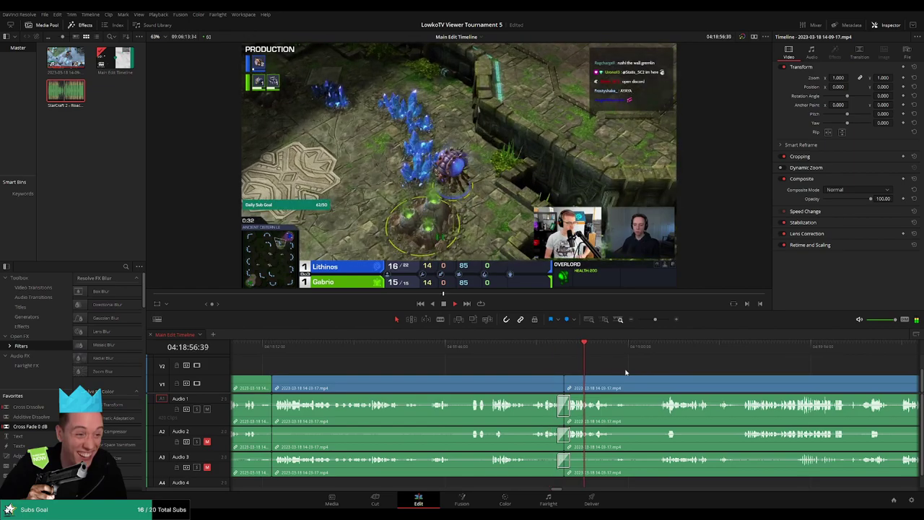
scroll(517, 363, right, 3)
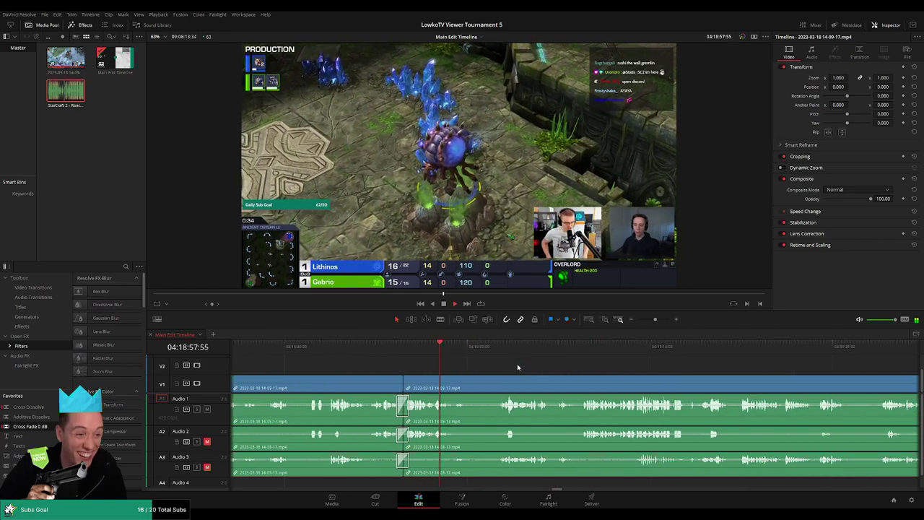
scroll(513, 374, up, 2)
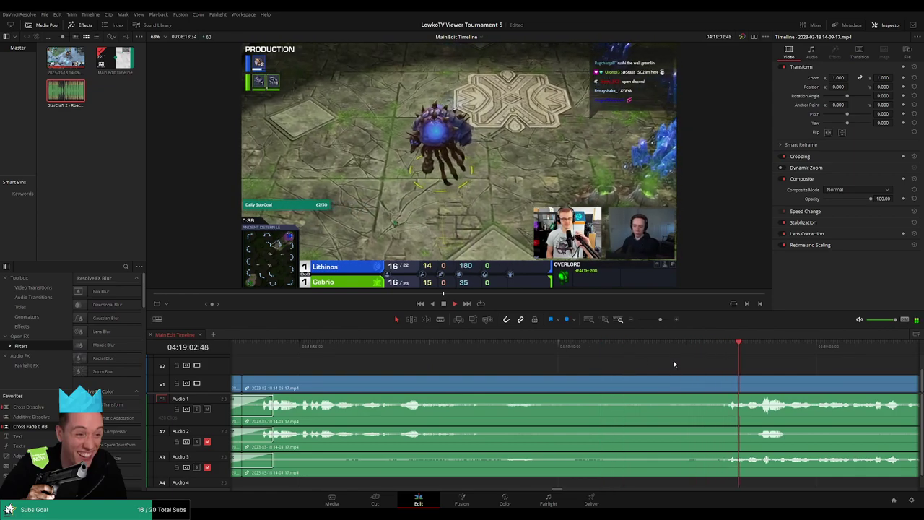
Step: Blade the start and end of the following dead section and ripple-delete it
click(499, 352)
key(b)
click(560, 384)
click(729, 387)
key(a)
click(642, 404)
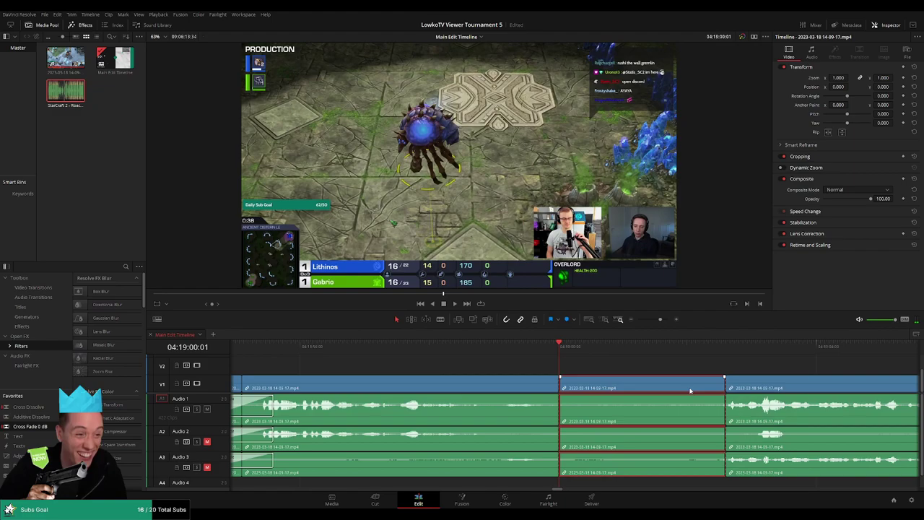
key(Delete)
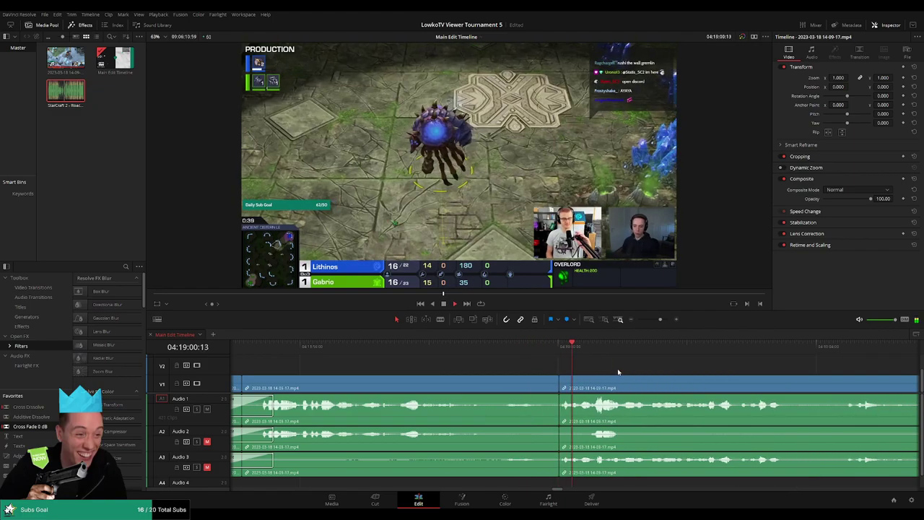
scroll(657, 373, down, 3)
scroll(651, 372, up, 4)
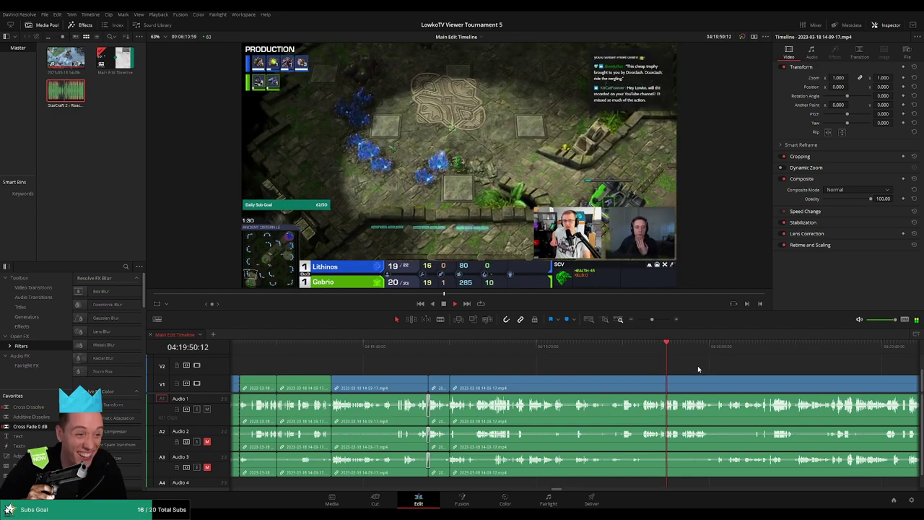
Step: Cut out the dead stretch around 04:19:35 and close the gap
scroll(604, 378, up, 2)
scroll(505, 369, right, 2)
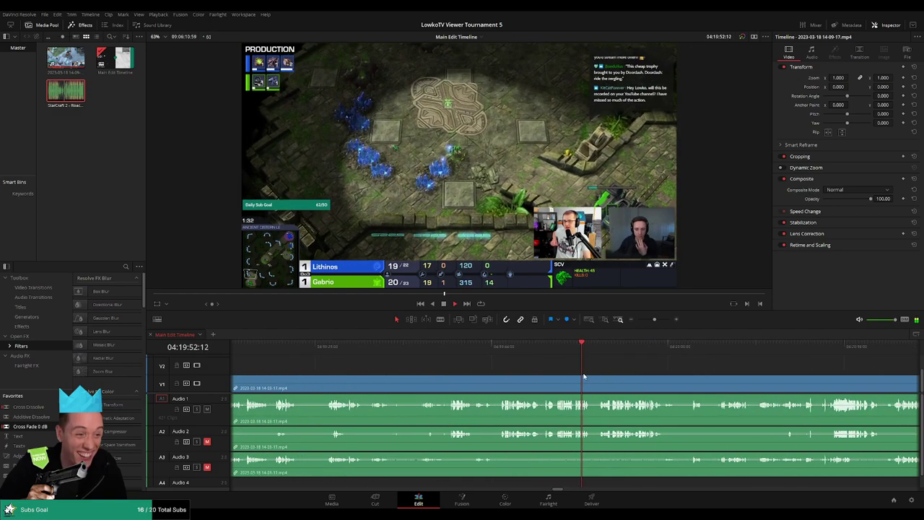
click(354, 350)
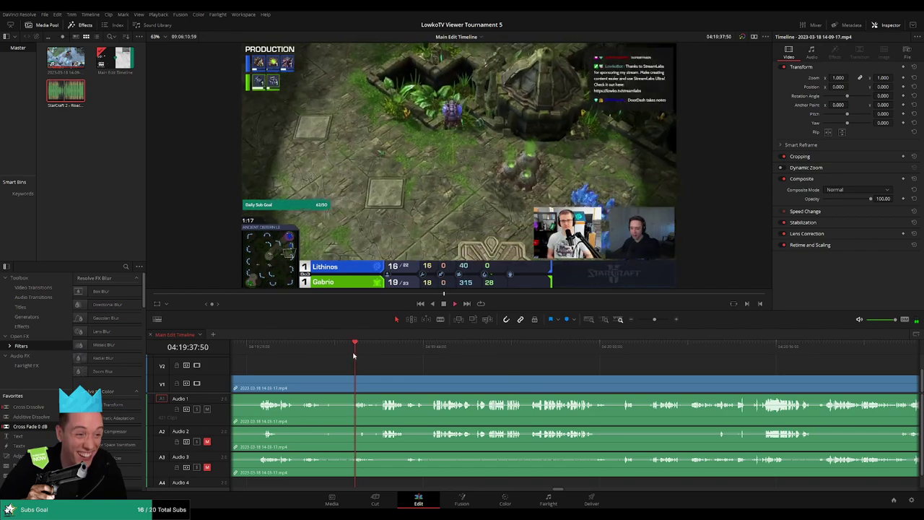
scroll(357, 376, left, 2)
scroll(412, 370, up, 1)
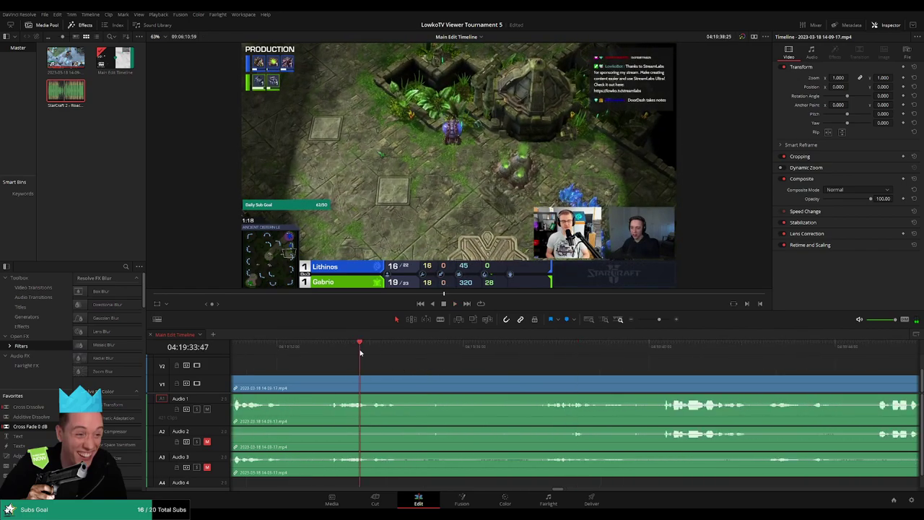
key(space)
key(b)
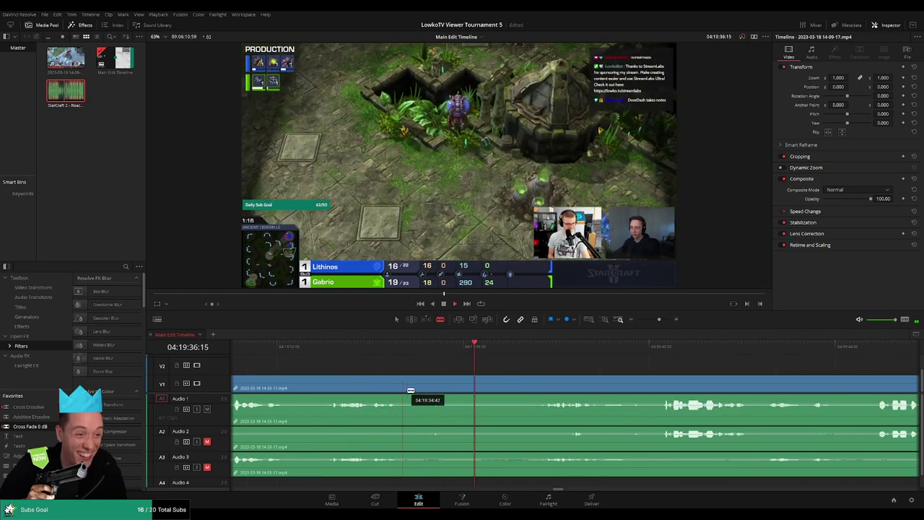
click(403, 389)
click(548, 388)
key(a)
click(530, 387)
key(Delete)
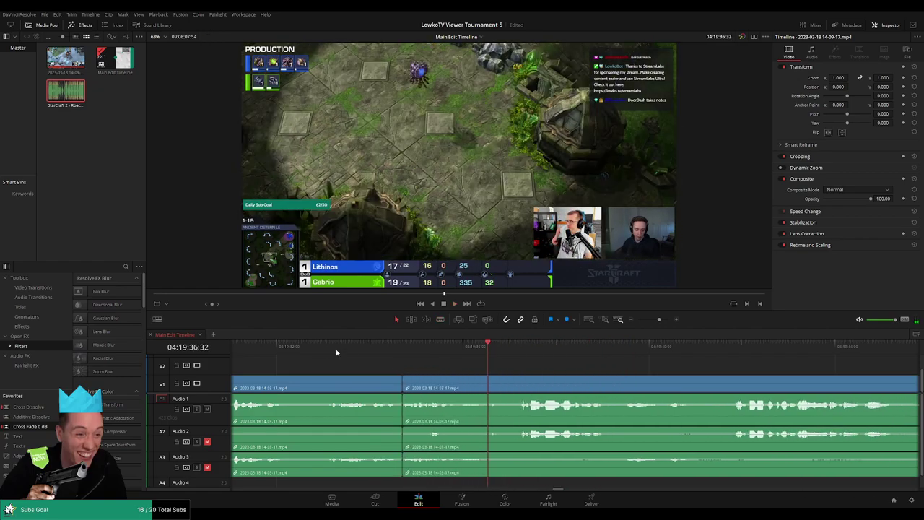
Step: Blade out the dead stretch just after 04:20:00, close the gap, and play back across the join
click(287, 349)
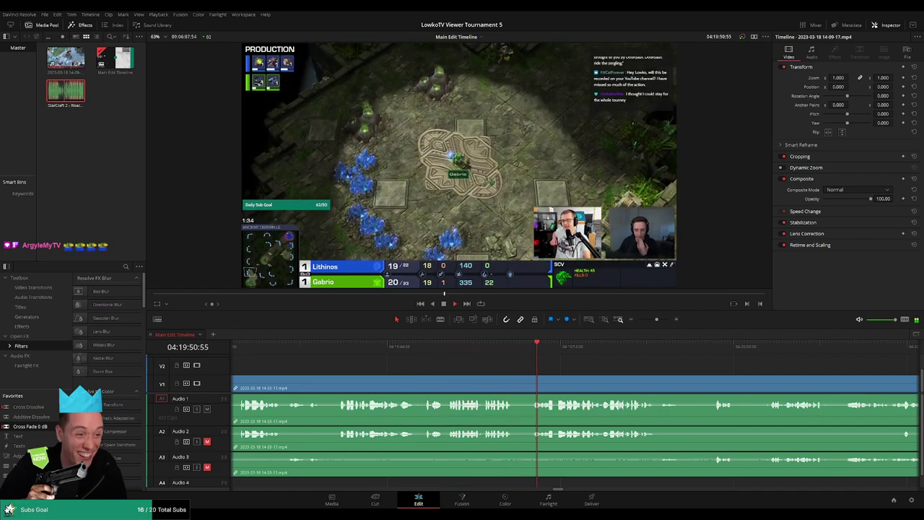
drag(695, 370, 486, 366)
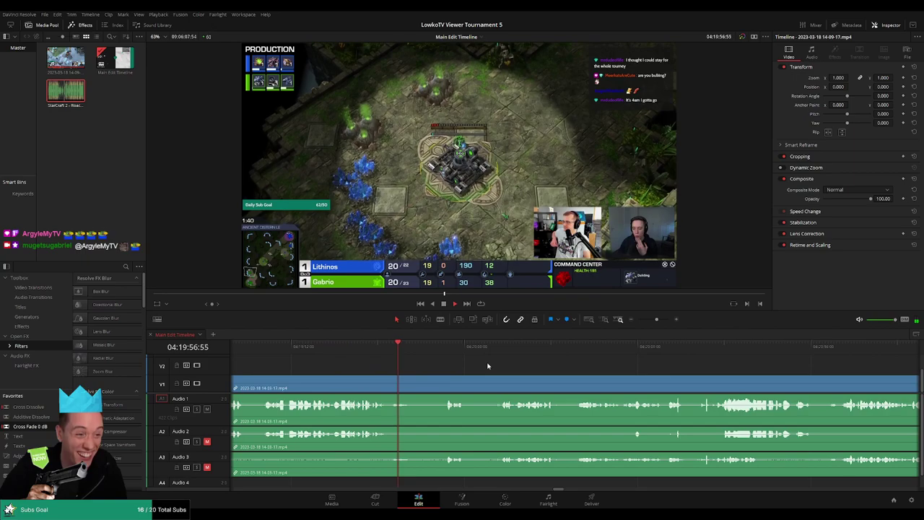
drag(506, 362, 428, 360)
key(b)
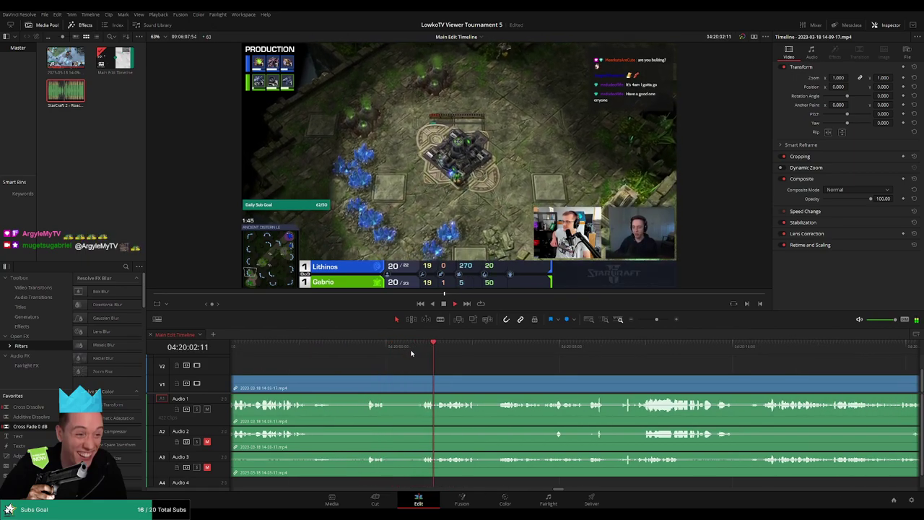
click(421, 382)
key(a)
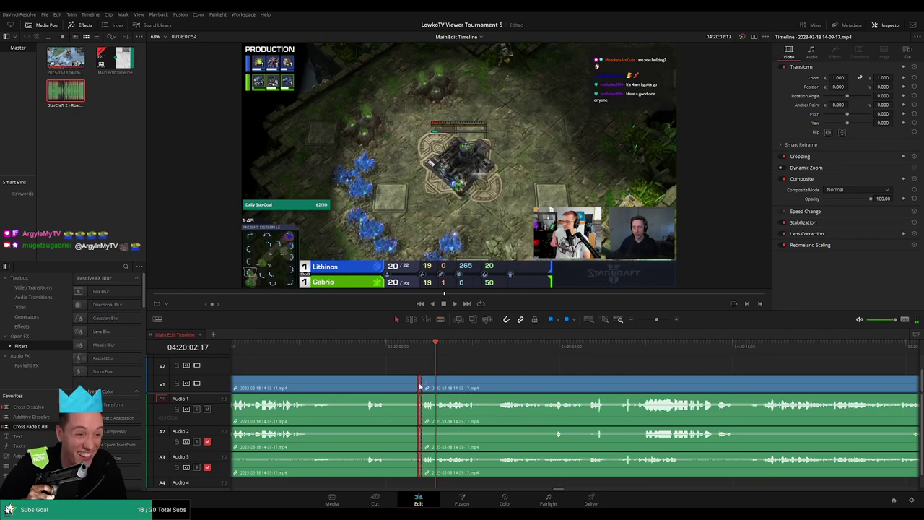
click(370, 348)
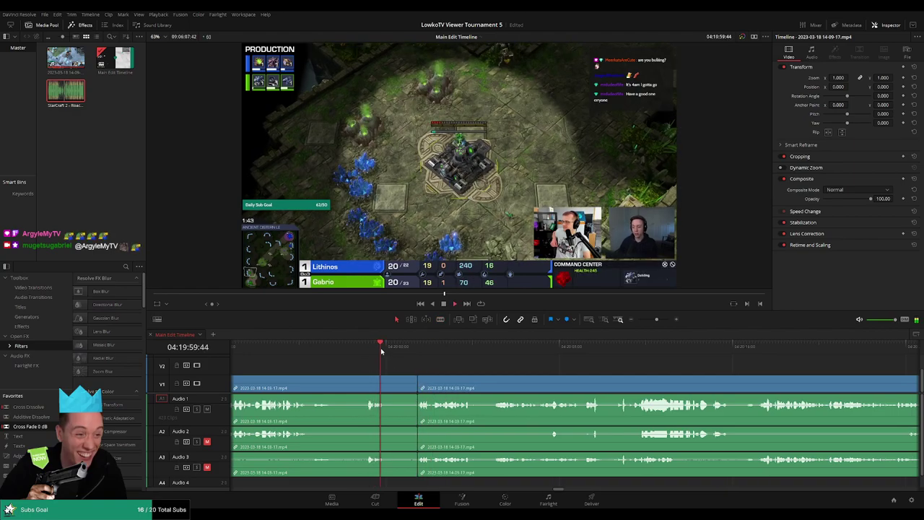
key(b)
click(389, 388)
key(a)
click(405, 388)
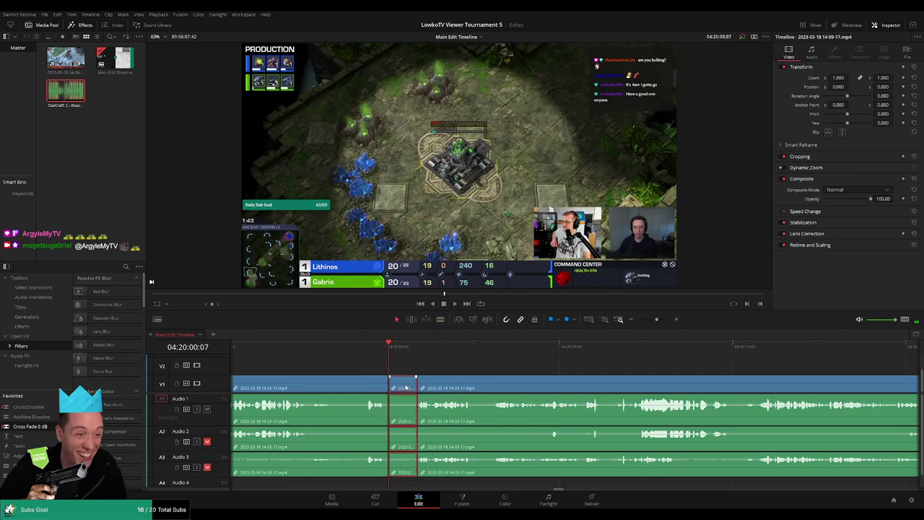
key(Delete)
click(374, 349)
key(space)
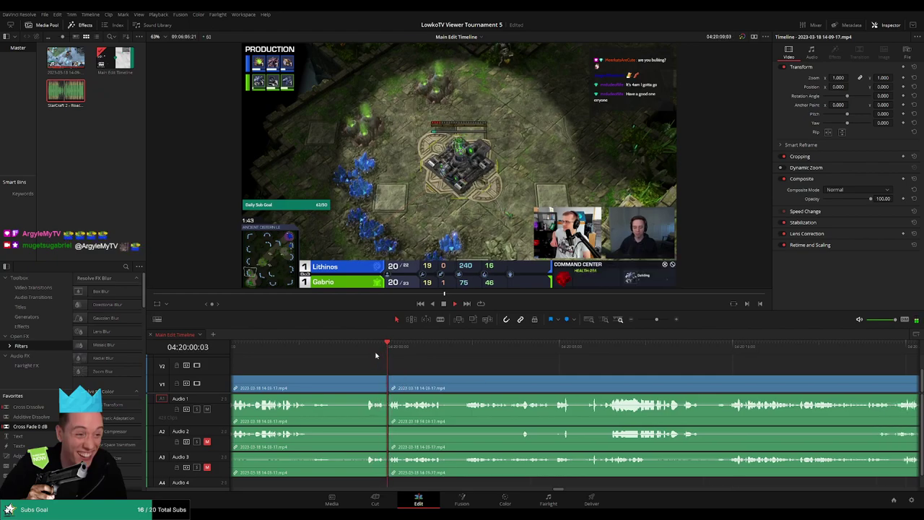
key(j)
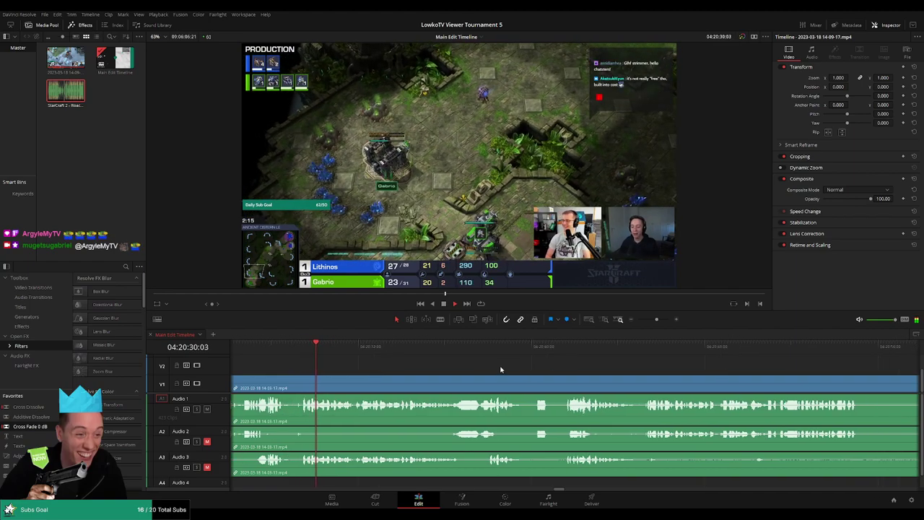
Step: Recheck the footage and make a first blade cut where the dead part begins
click(290, 375)
key(b)
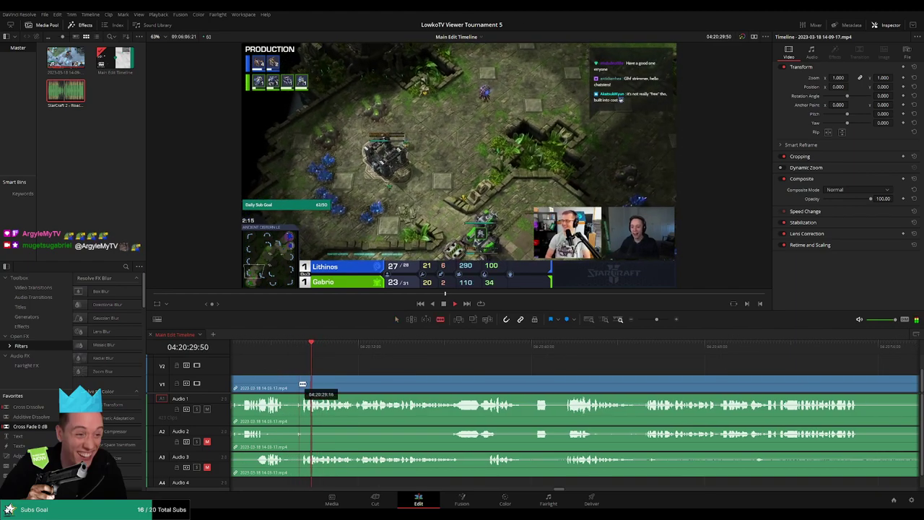
click(408, 359)
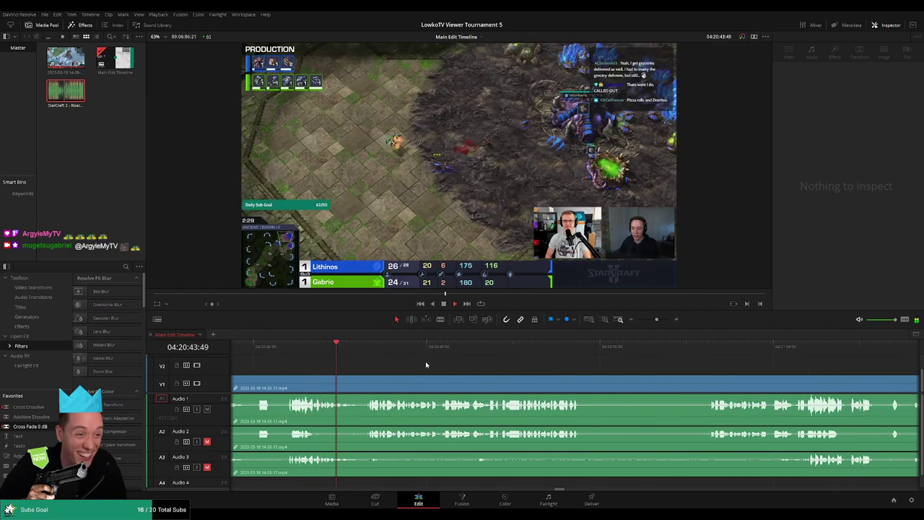
scroll(634, 379, up, 2)
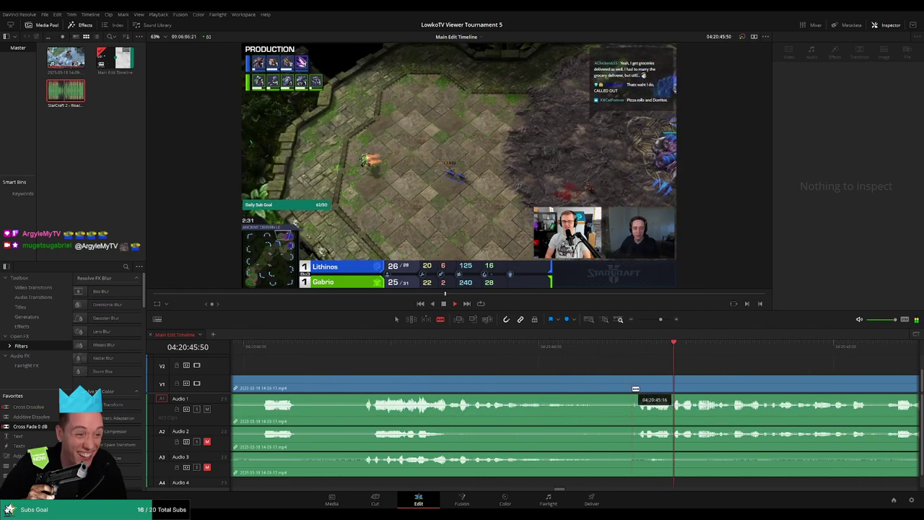
click(634, 388)
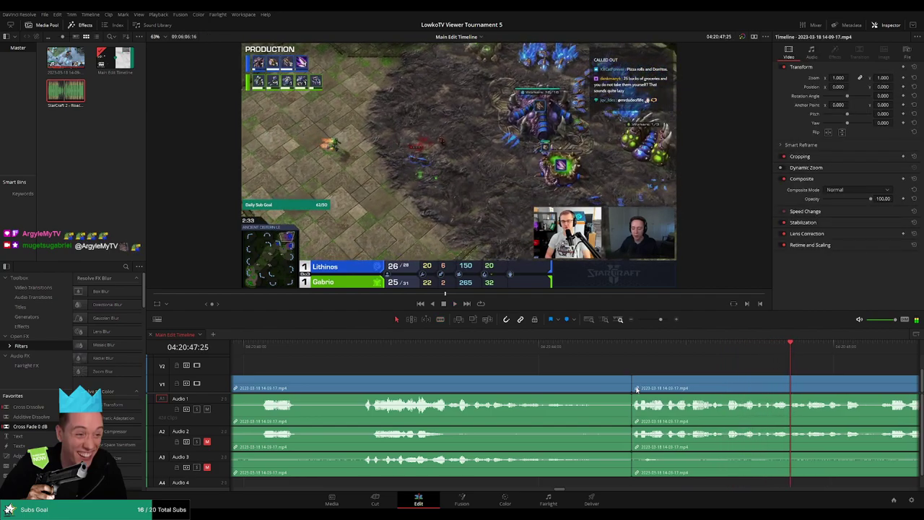
drag(659, 323, 655, 321)
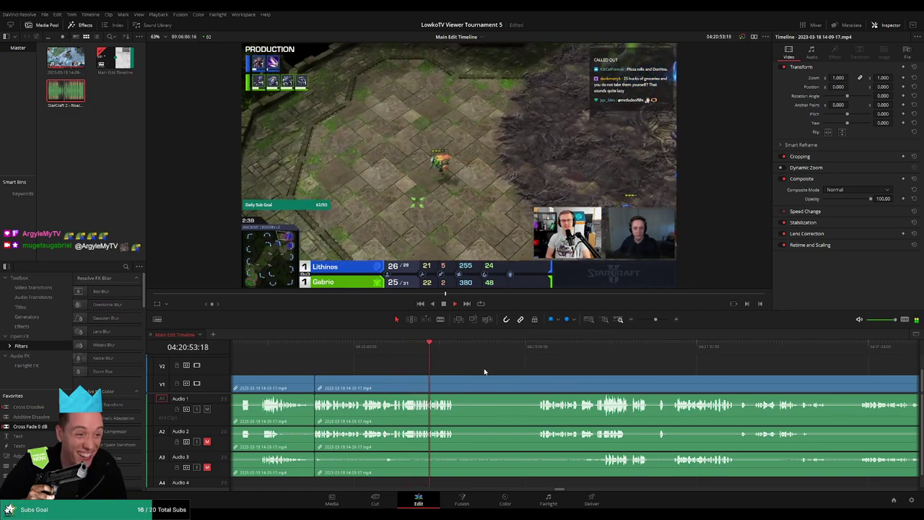
Step: Blade at the playhead and where action resumes, then ripple-delete the dead section between
key(b)
click(460, 383)
key(space)
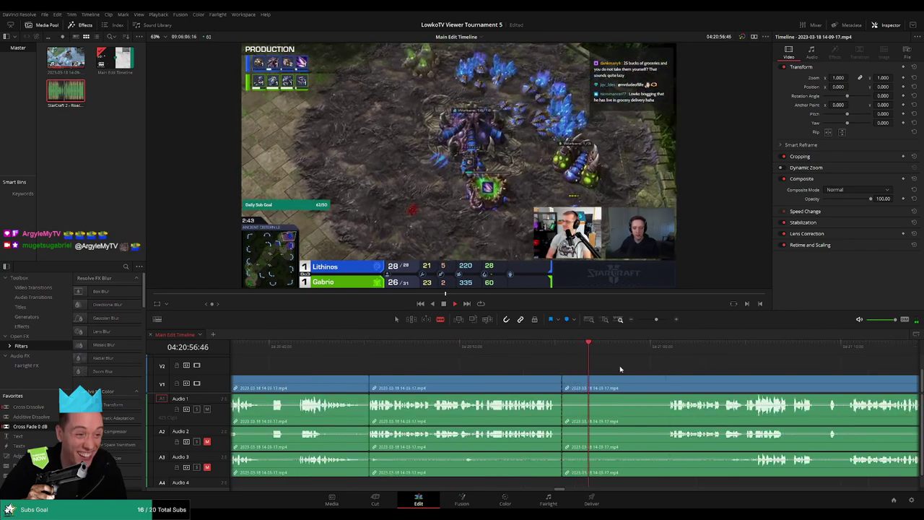
click(538, 352)
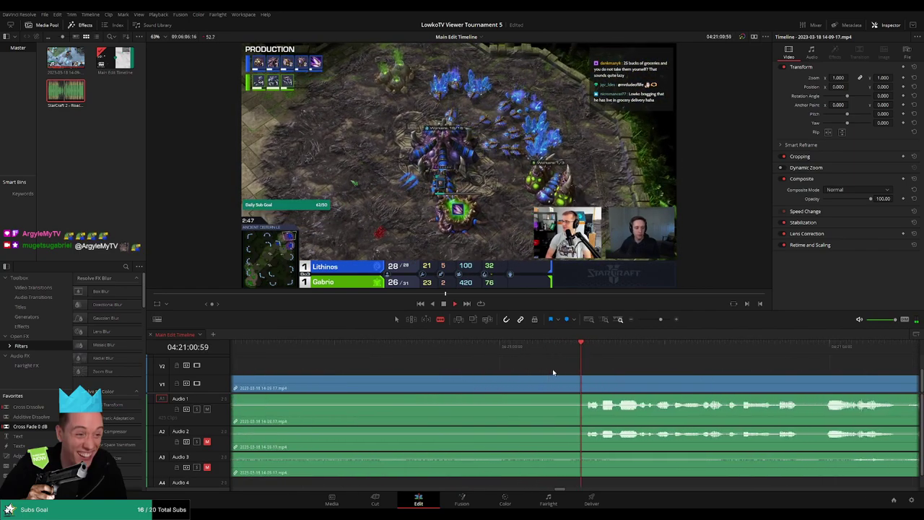
click(577, 383)
key(a)
click(562, 388)
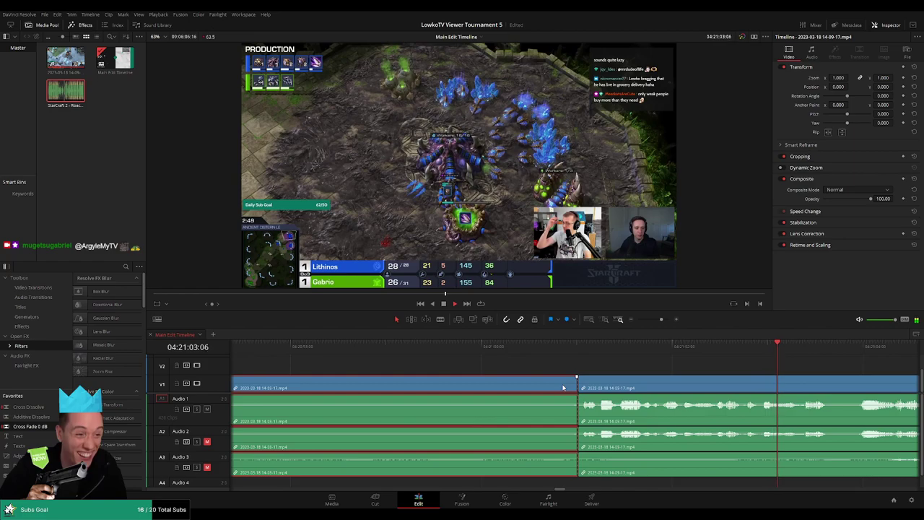
key(Delete)
key(Up)
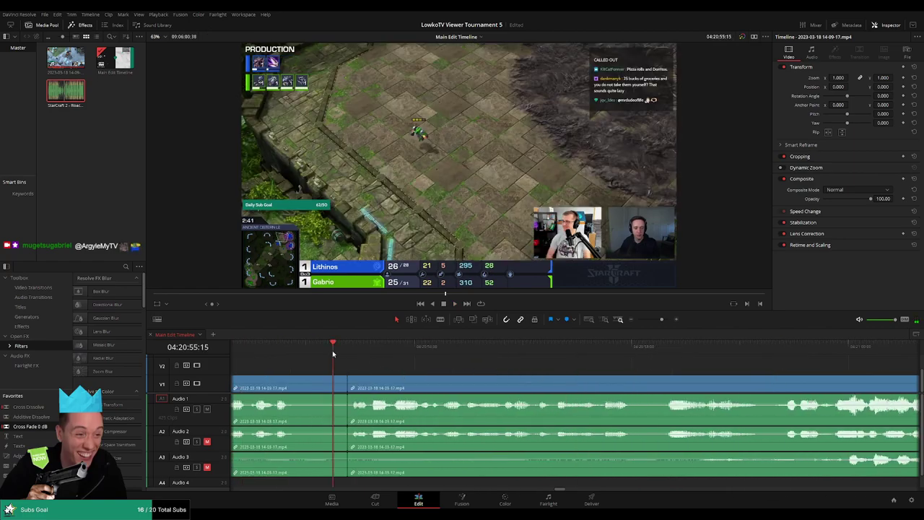
key(space)
Step: Move along the timeline and blade all tracks where the next dead section begins, around 04:21:15
drag(661, 319, 657, 320)
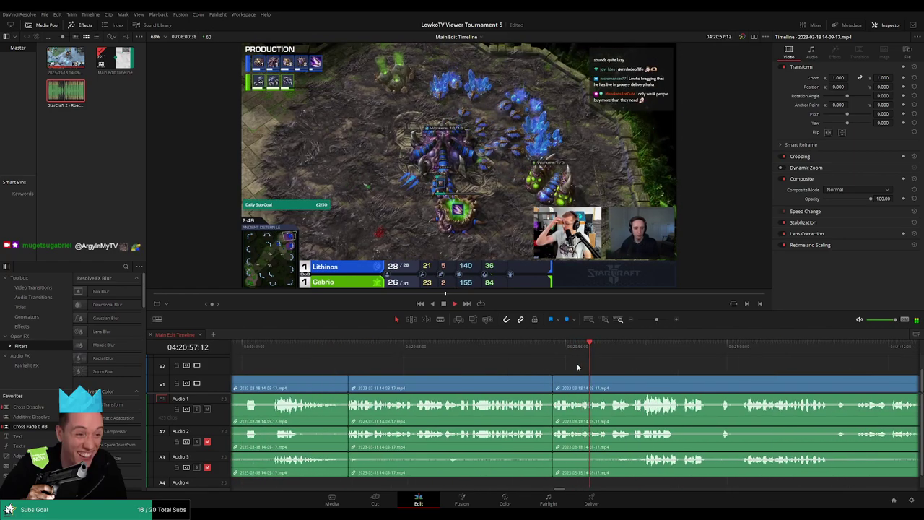
scroll(513, 369, down, 2)
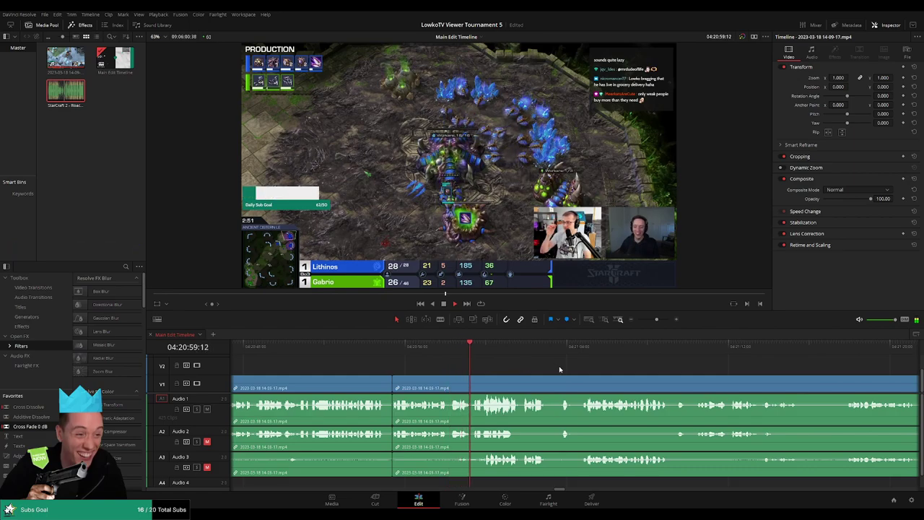
scroll(534, 369, down, 2)
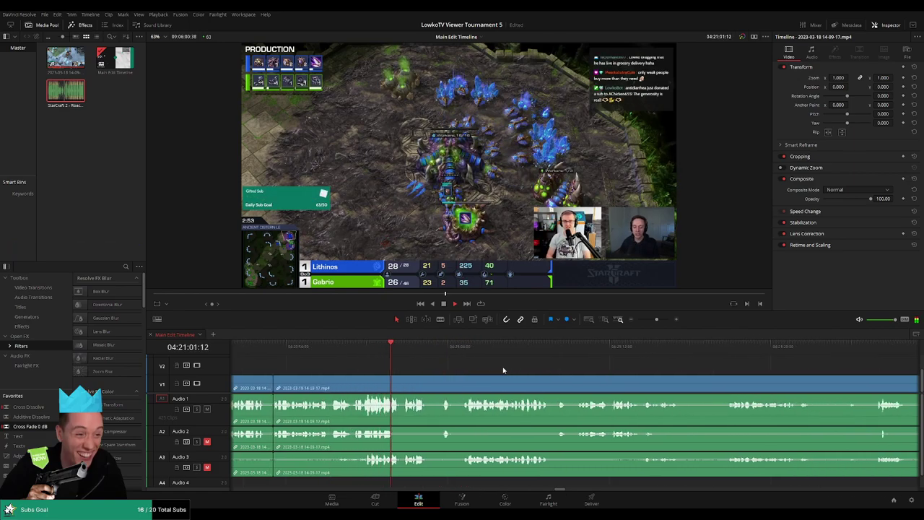
scroll(500, 372, down, 2)
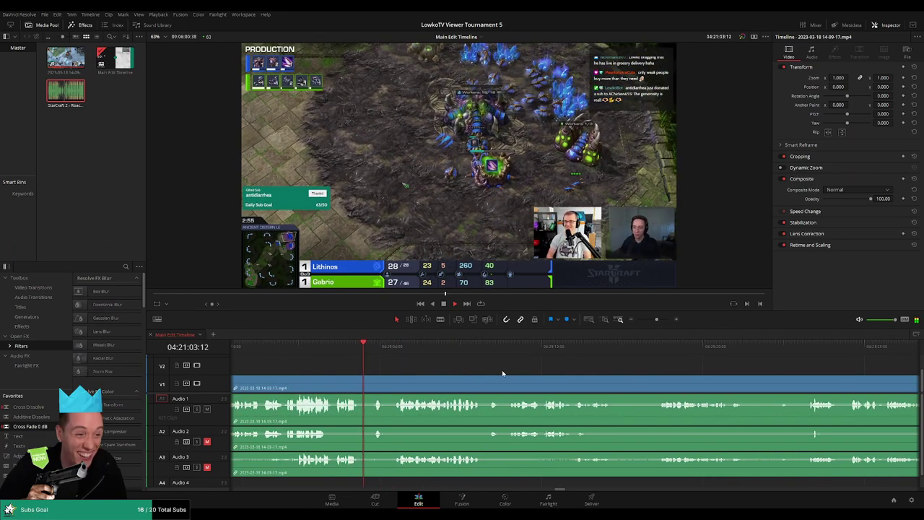
scroll(467, 371, down, 1)
scroll(465, 367, down, 1)
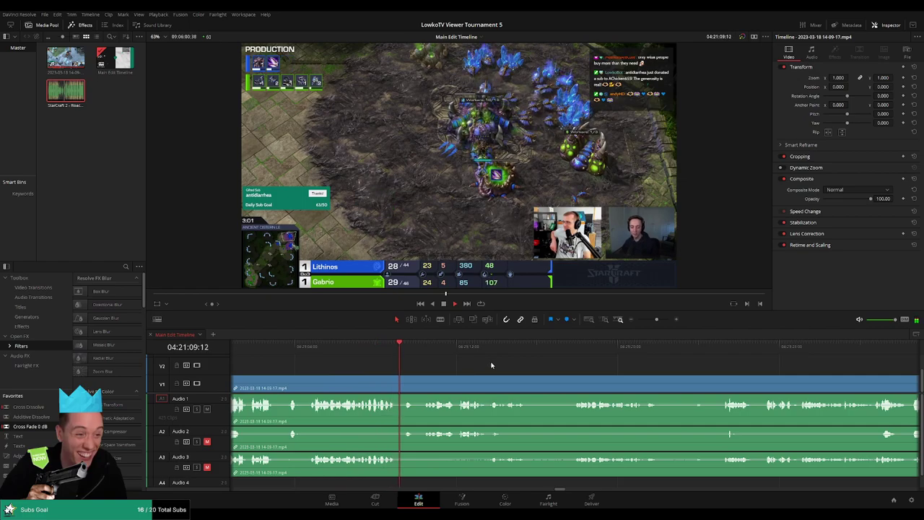
scroll(491, 362, down, 2)
scroll(502, 367, down, 1)
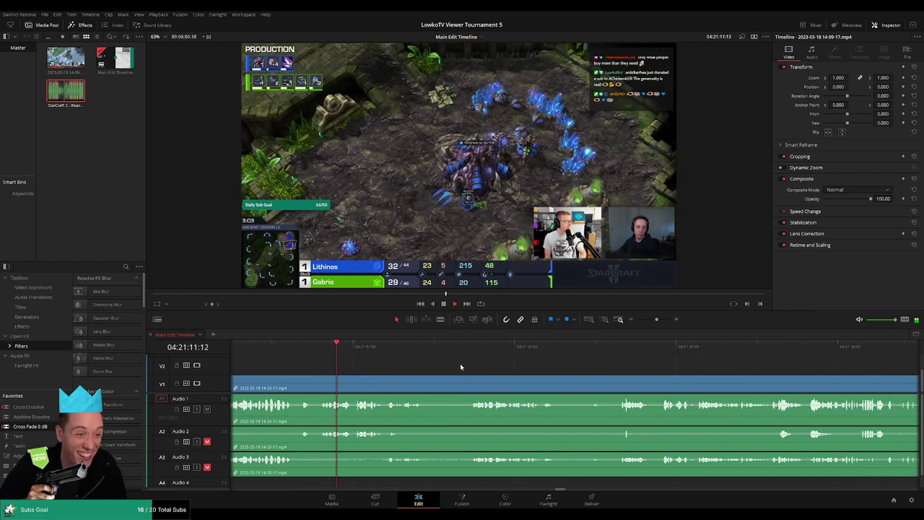
scroll(451, 366, down, 1)
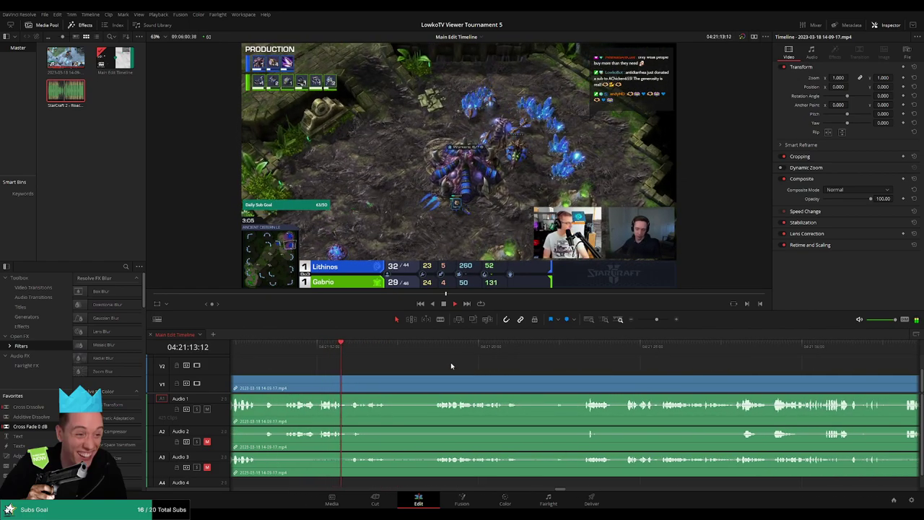
scroll(422, 364, down, 1)
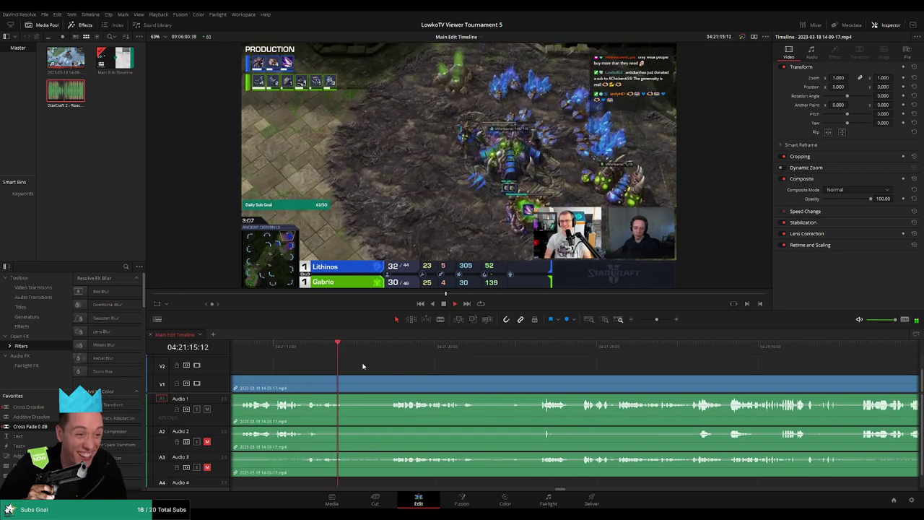
key(b)
click(348, 389)
click(392, 345)
key(space)
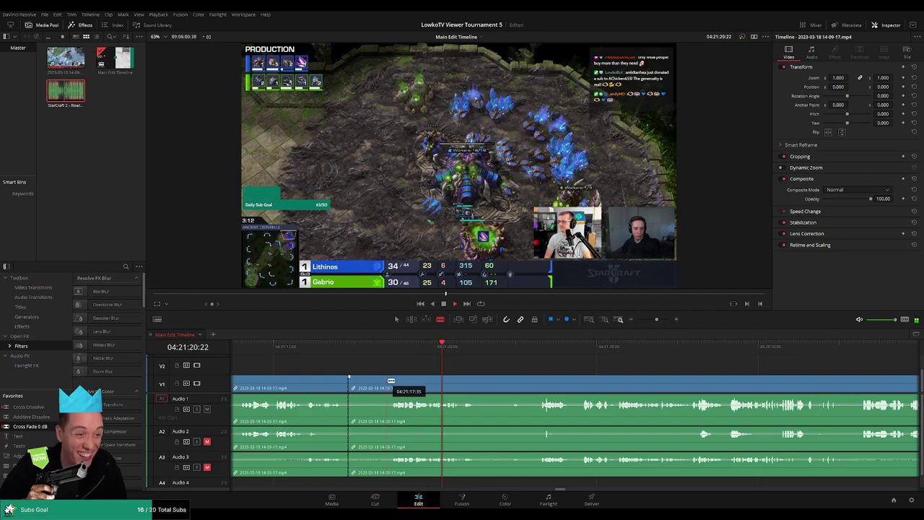
Step: Ripple-delete the dead section and put a Cross Fade 0 dB on the audio join
click(390, 388)
key(a)
click(380, 388)
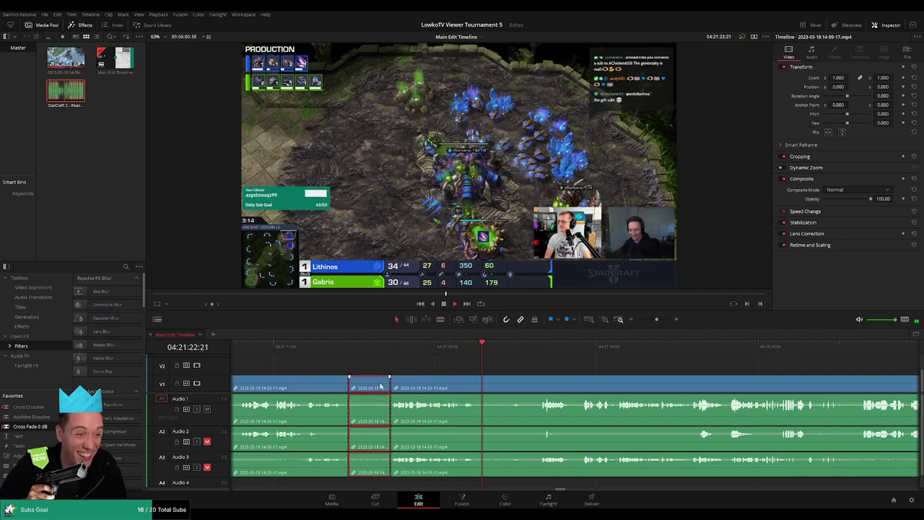
key(BackSpace)
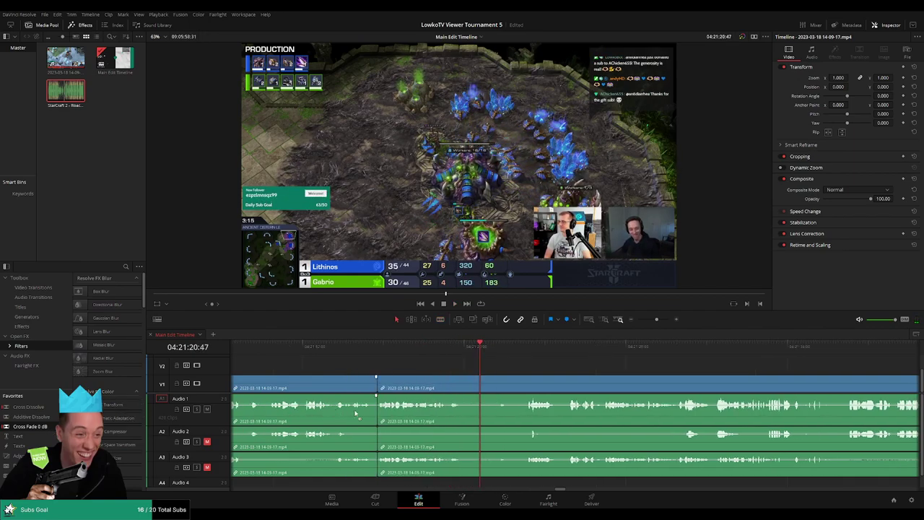
scroll(414, 429, left, 2)
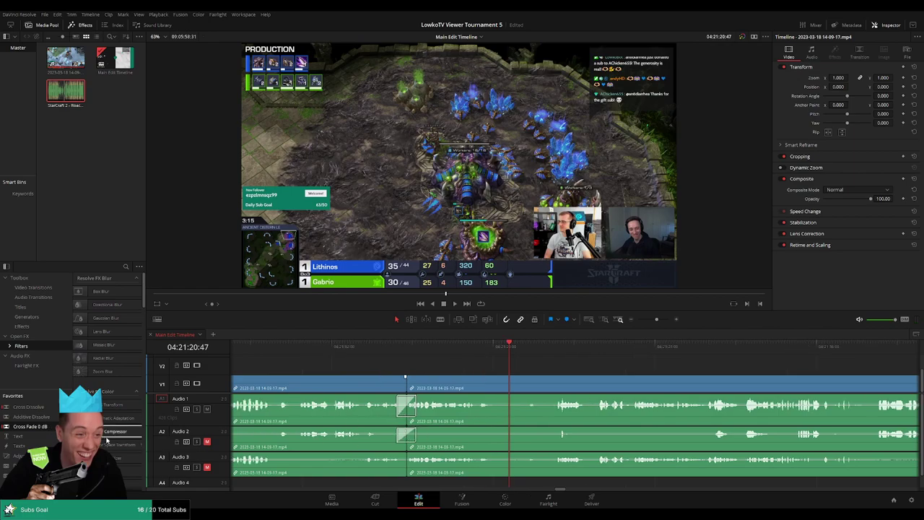
drag(31, 416, 311, 436)
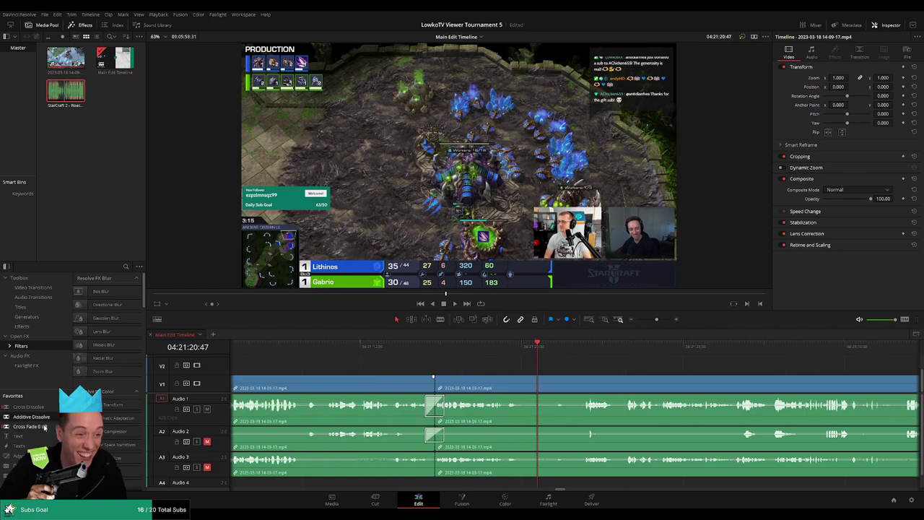
drag(43, 427, 439, 459)
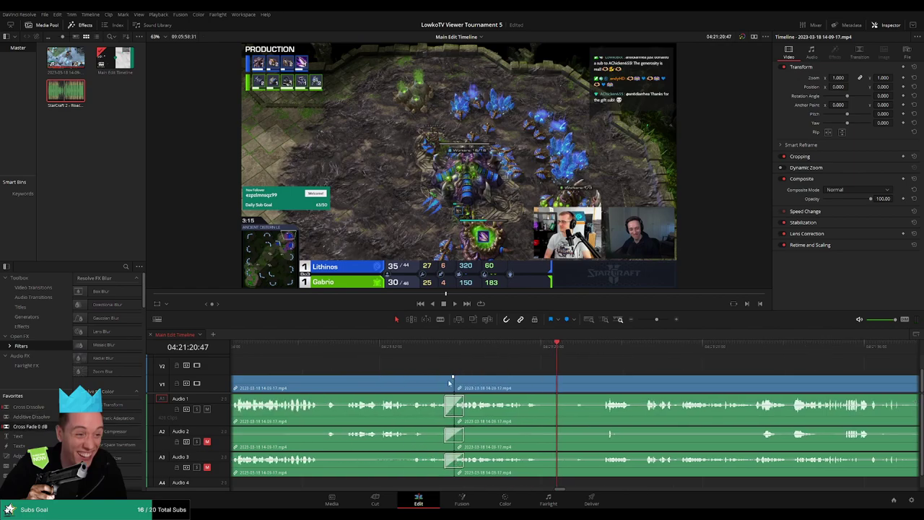
key(Up)
key(space)
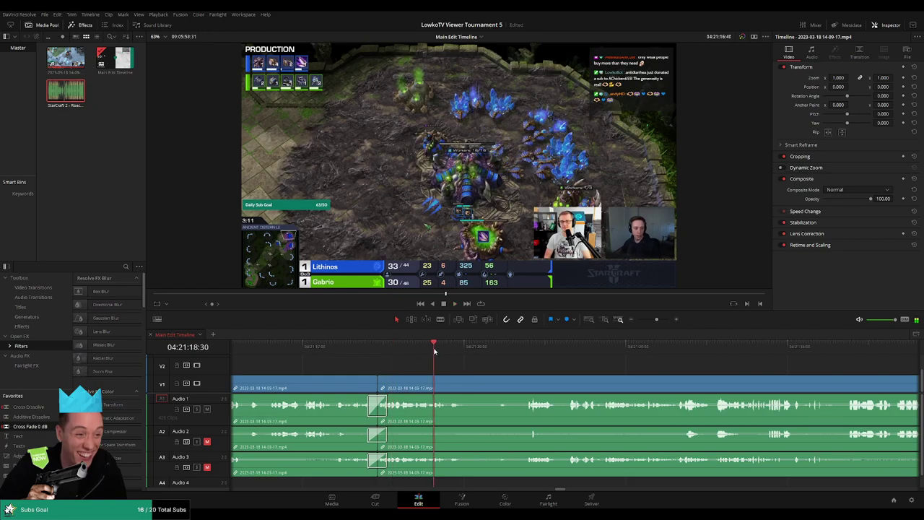
Step: Blade out the next dead stretch, close the gap, and review the footage beyond it
key(ctrl+b)
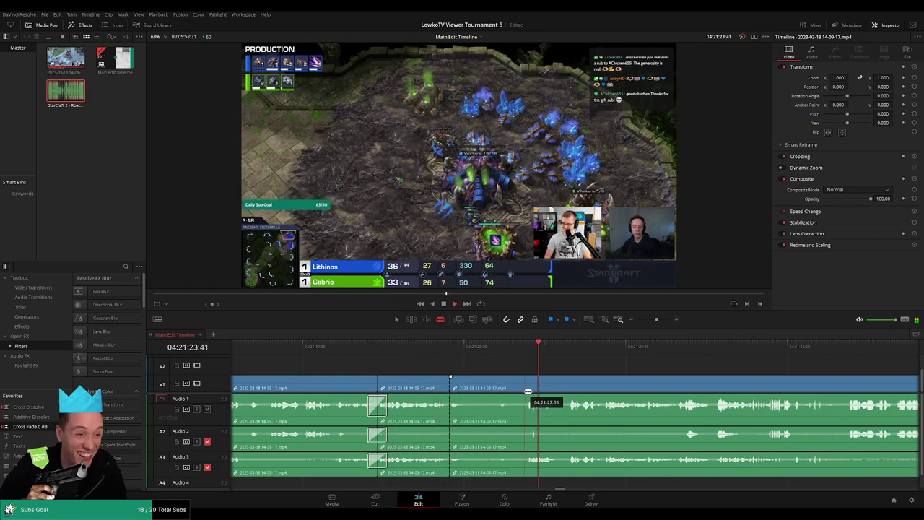
click(528, 390)
key(a)
click(491, 394)
key(Delete)
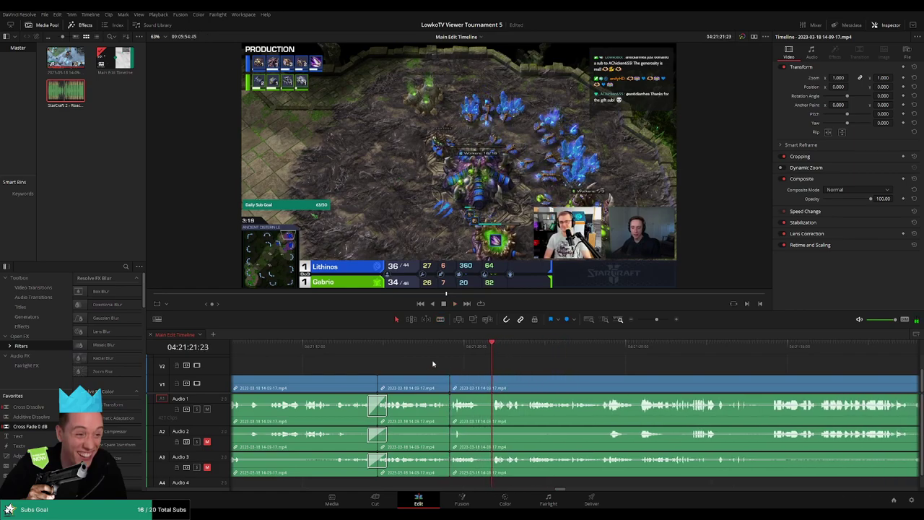
click(436, 351)
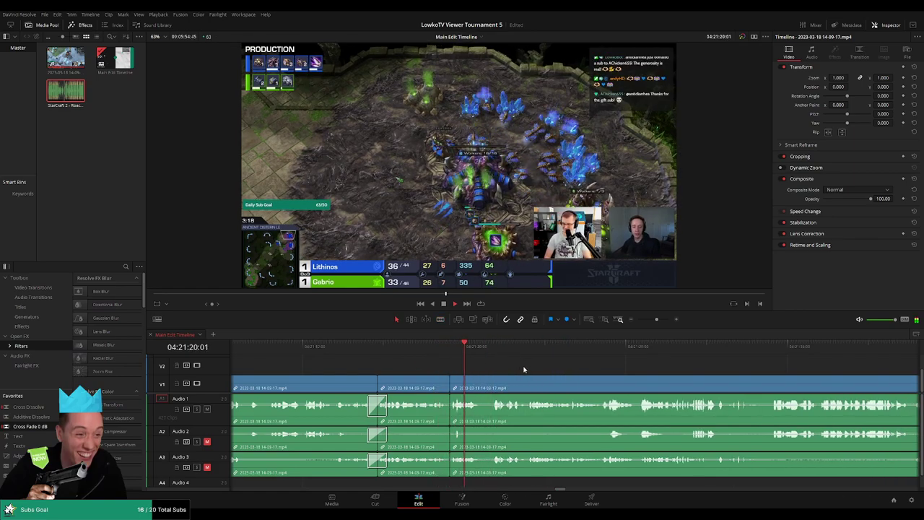
scroll(534, 368, right, 3)
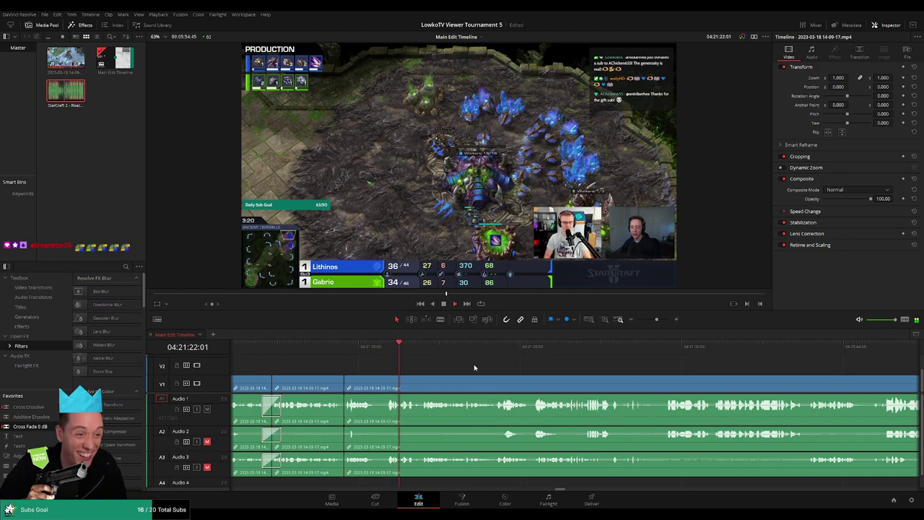
scroll(481, 372, right, 2)
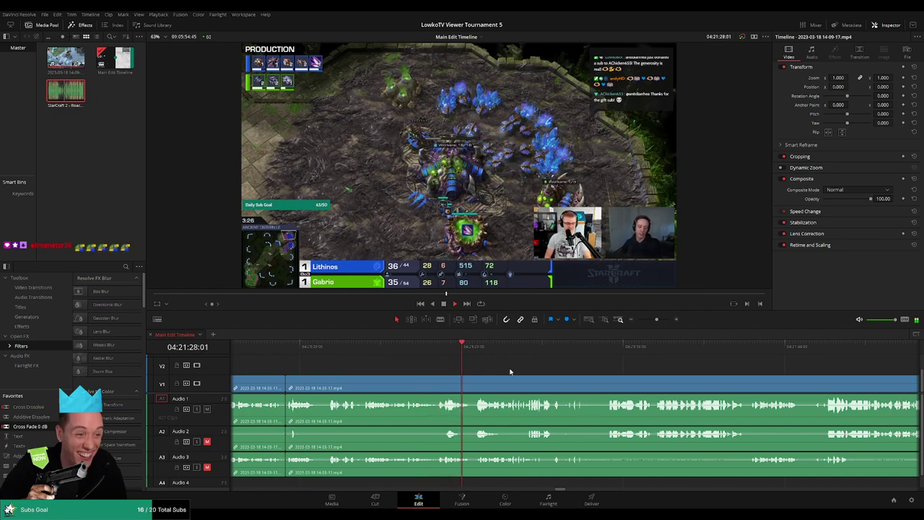
scroll(476, 367, right, 6)
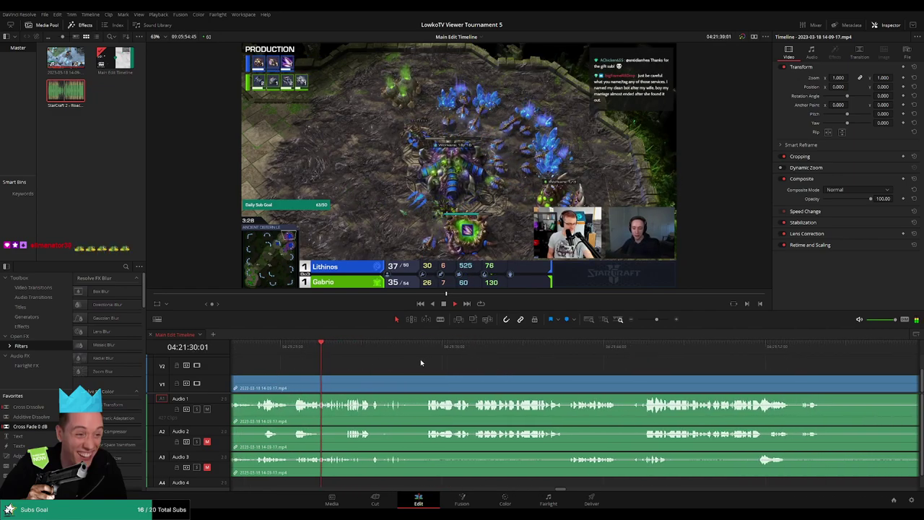
scroll(407, 366, right, 2)
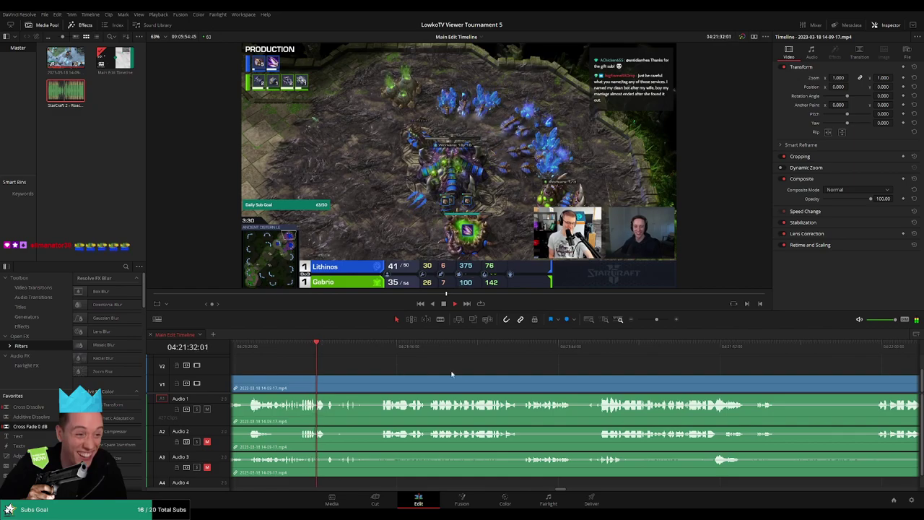
scroll(406, 370, right, 2)
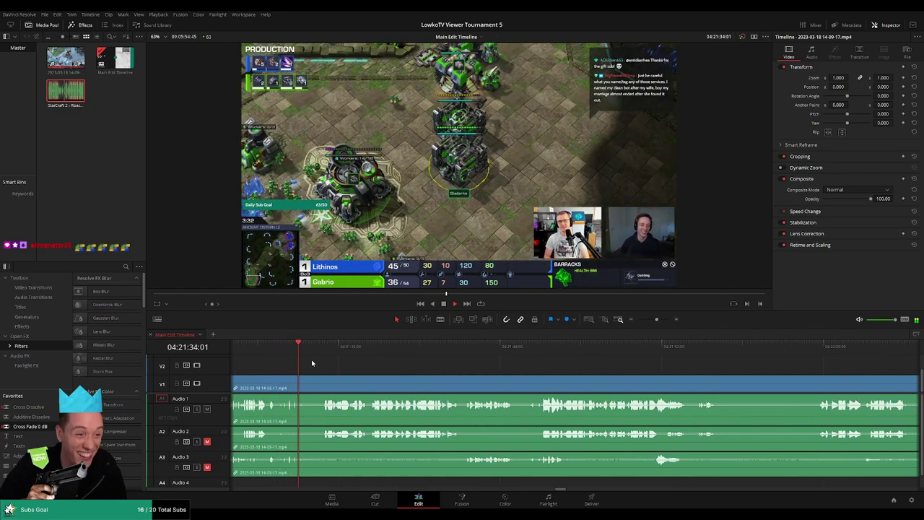
Step: Blade out the first short dead stretch, ripple-delete it, and replay the new join
key(b)
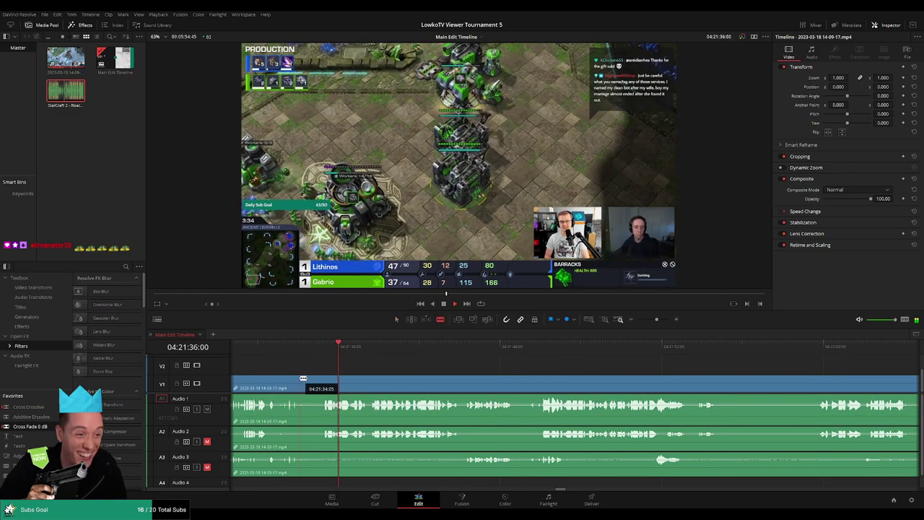
click(302, 377)
click(322, 377)
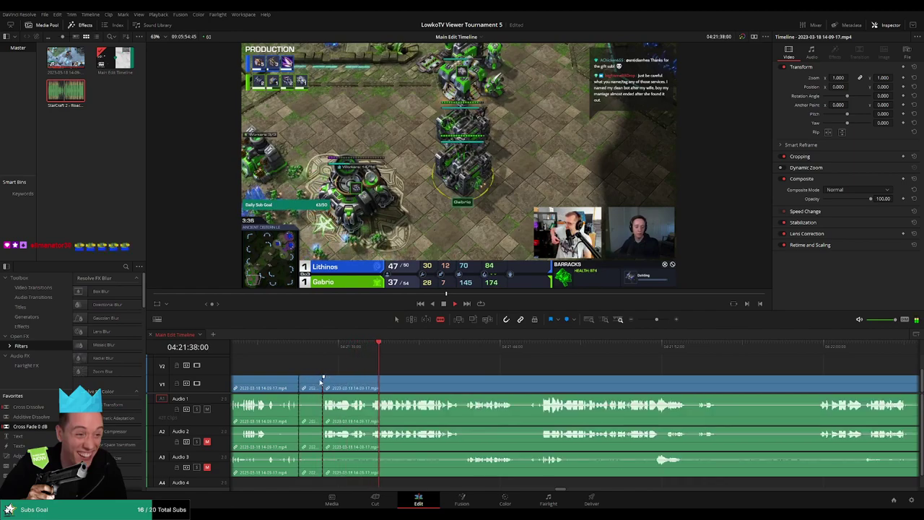
key(a)
click(312, 383)
key(Delete)
click(291, 347)
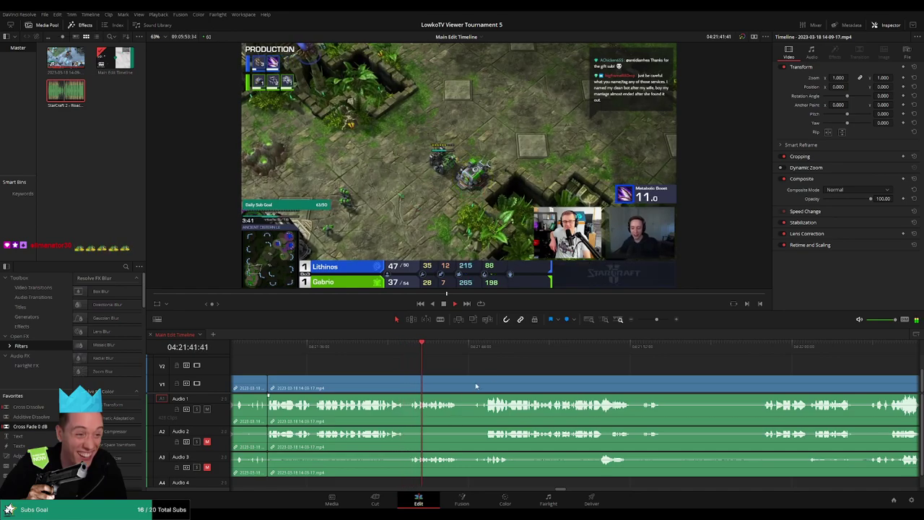
Step: Rescale and scroll the timeline to survey the cuts and find the next dead stretch
mouse_move(649, 321)
mouse_down()
mouse_move(635, 320)
mouse_move(653, 320)
mouse_up()
drag(433, 489, 408, 496)
scroll(642, 417, down, 3)
scroll(641, 417, up, 3)
scroll(548, 410, down, 3)
scroll(534, 415, up, 3)
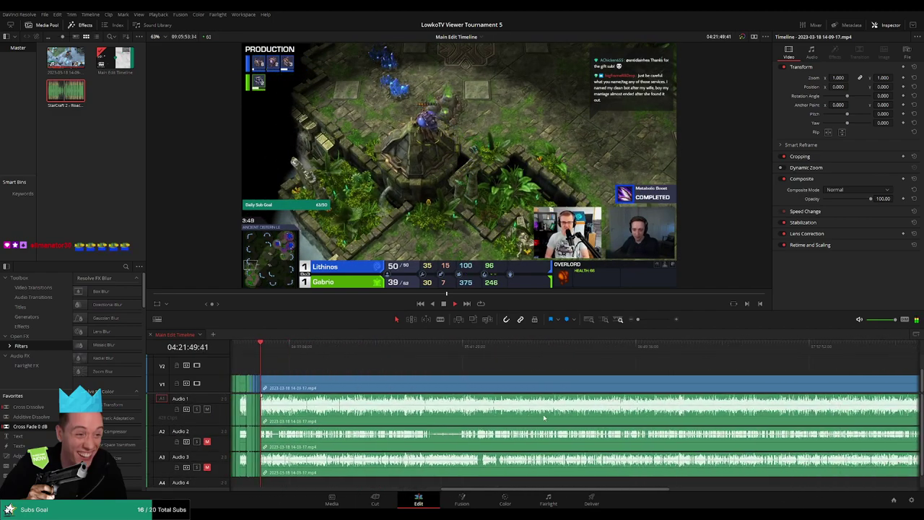
scroll(599, 378, up, 3)
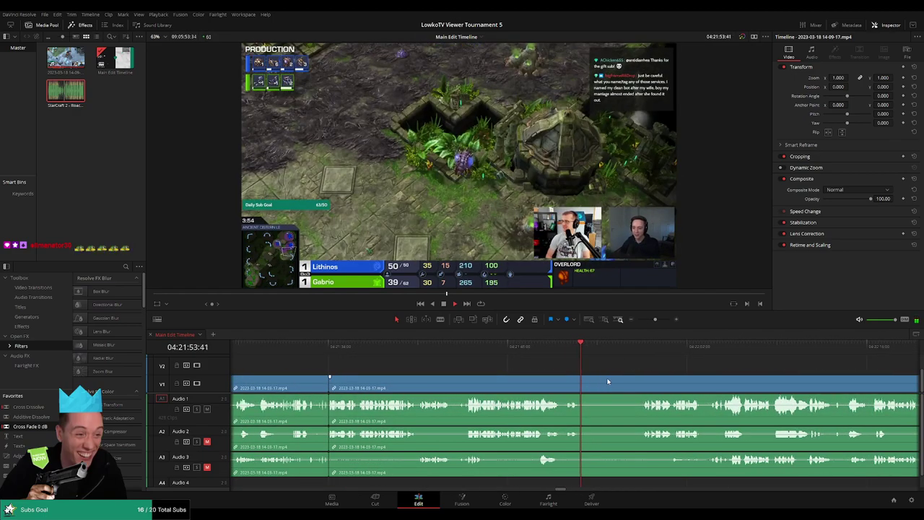
scroll(503, 376, up, 2)
Step: Cut and ripple-delete the dead stretch near 04:21:54, then replay the join
key(b)
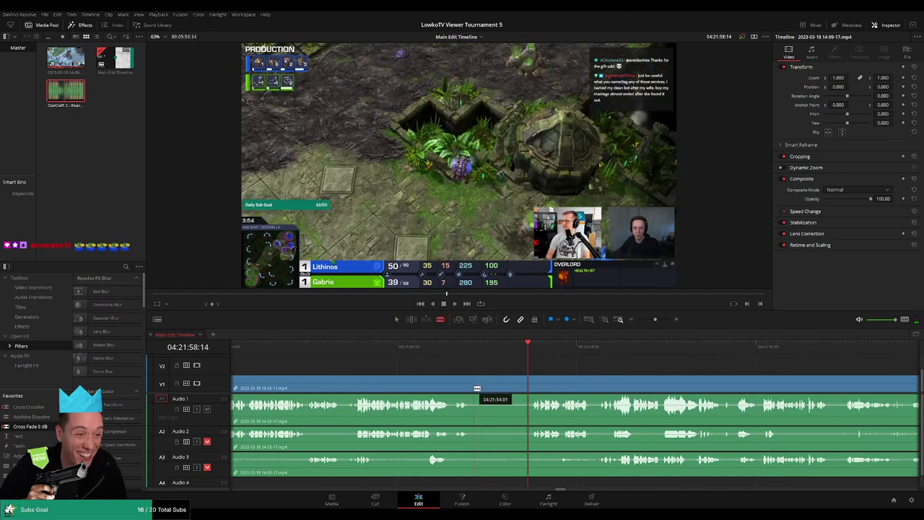
click(473, 387)
click(531, 388)
key(a)
click(477, 390)
key(Delete)
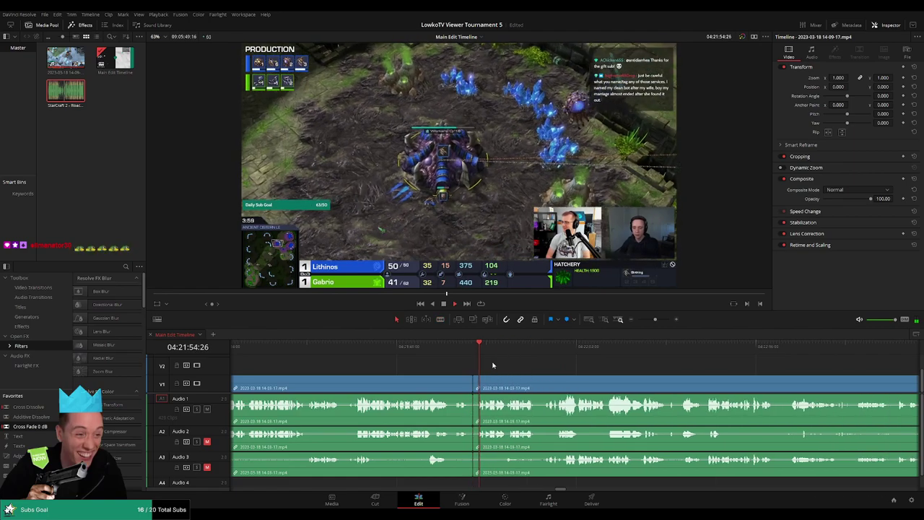
click(467, 350)
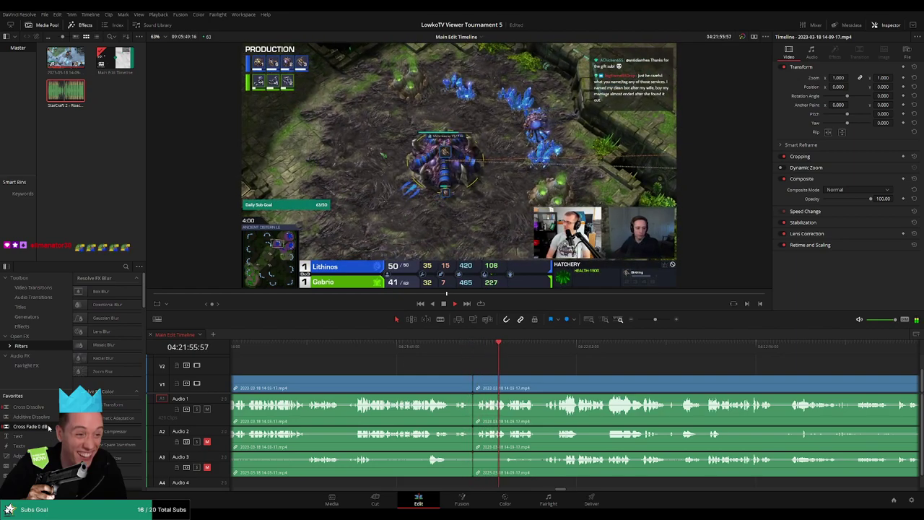
scroll(513, 368, right, 2)
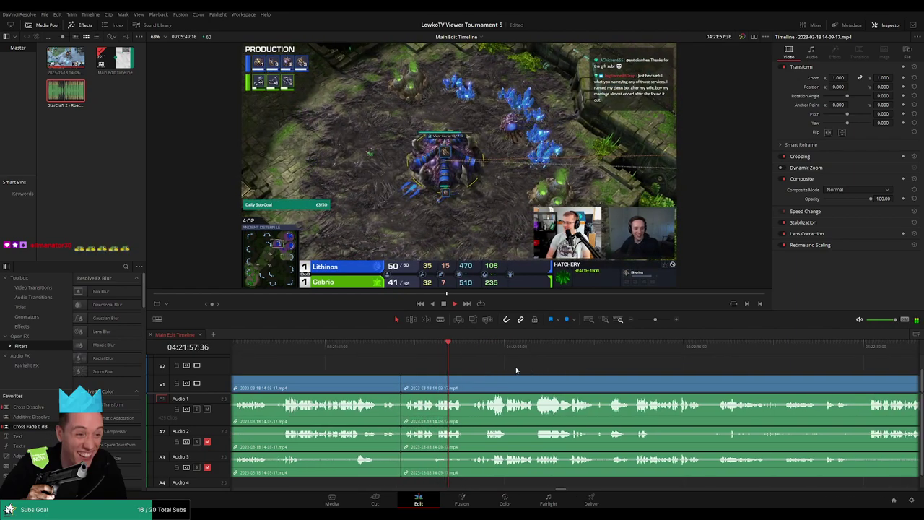
scroll(524, 371, right, 2)
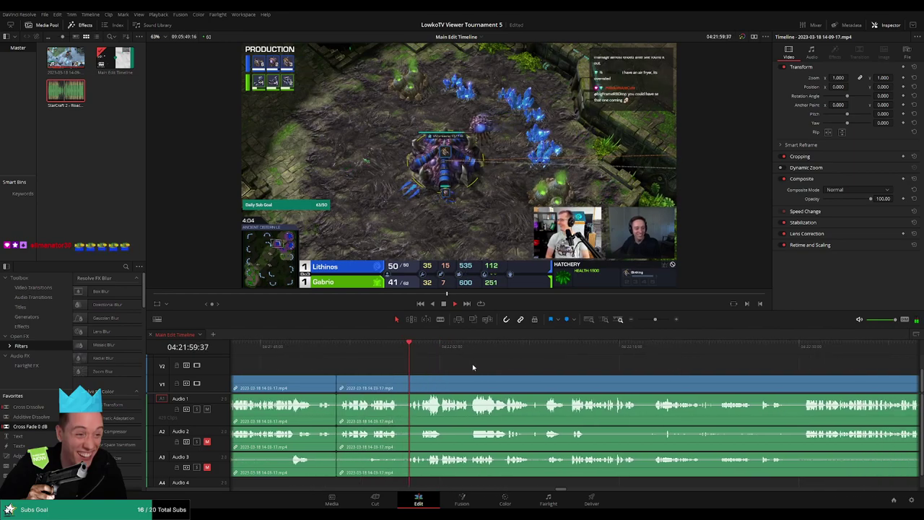
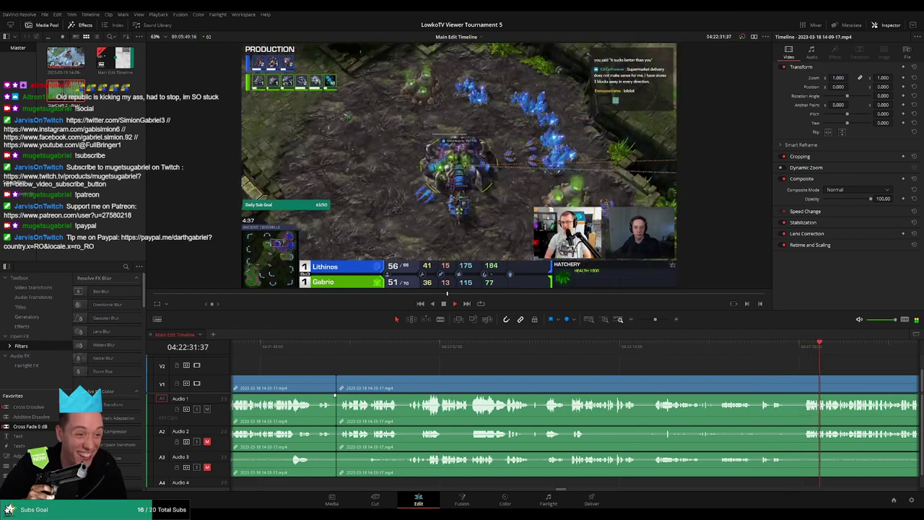
Step: Blade both ends of the first dead stretch and ripple-delete it to close the gap
scroll(777, 370, right, 1)
scroll(777, 370, right, 3)
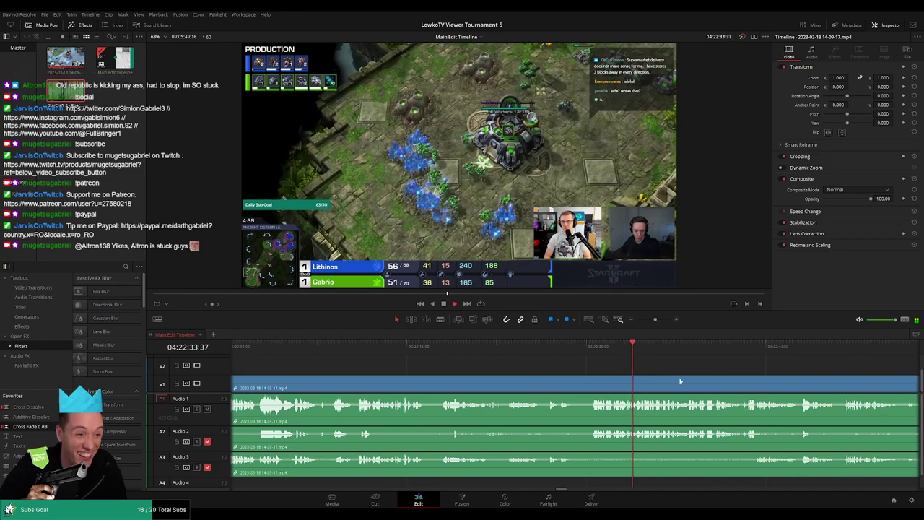
click(674, 365)
scroll(674, 365, right, 1)
scroll(672, 365, right, 1)
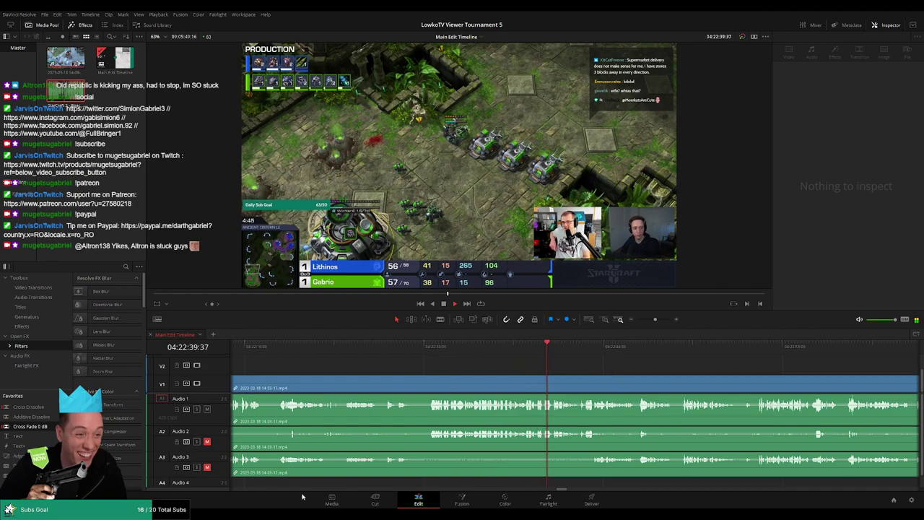
scroll(453, 377, right, 2)
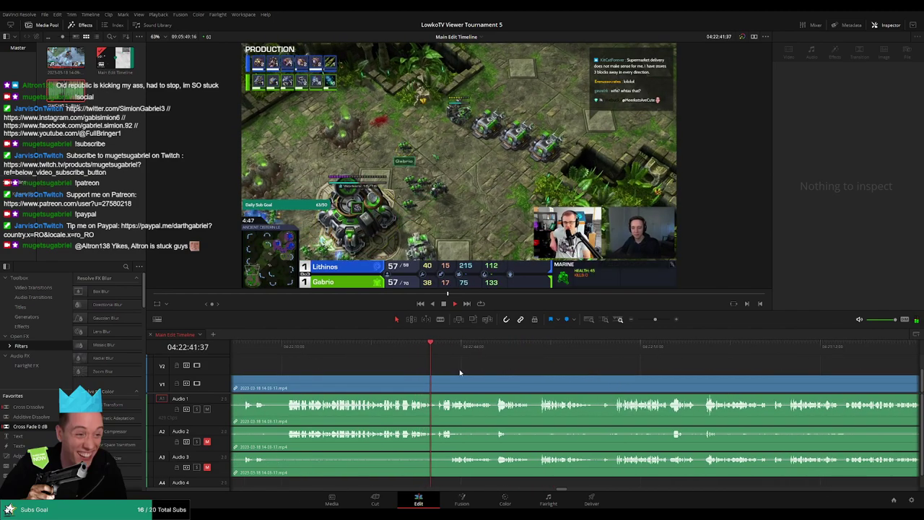
scroll(506, 372, right, 1)
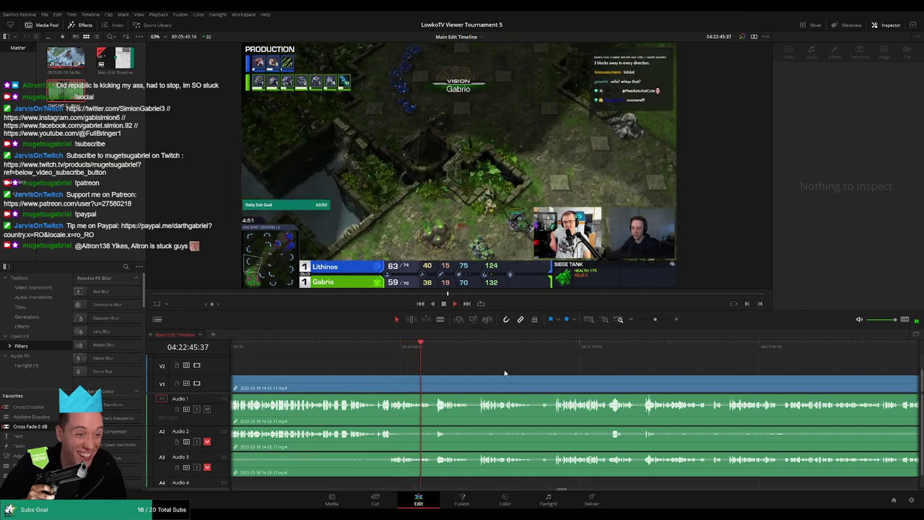
scroll(476, 372, right, 1)
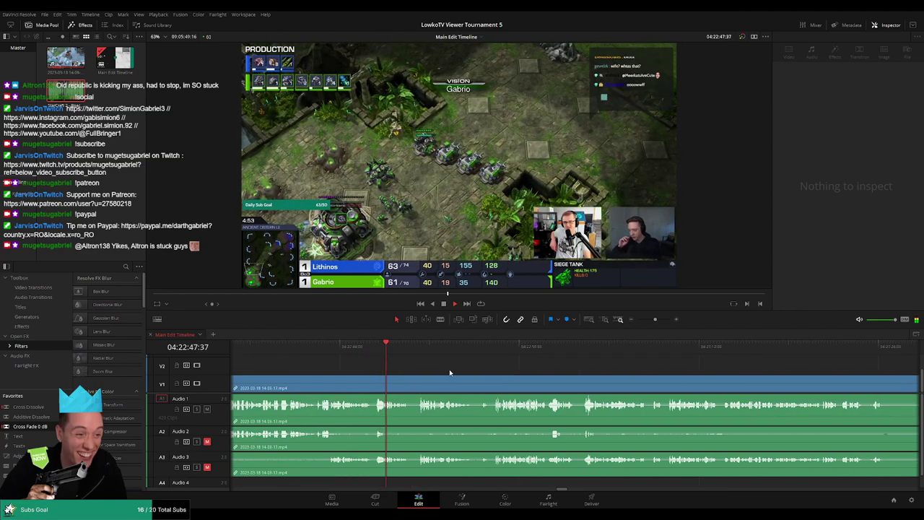
scroll(479, 374, right, 1)
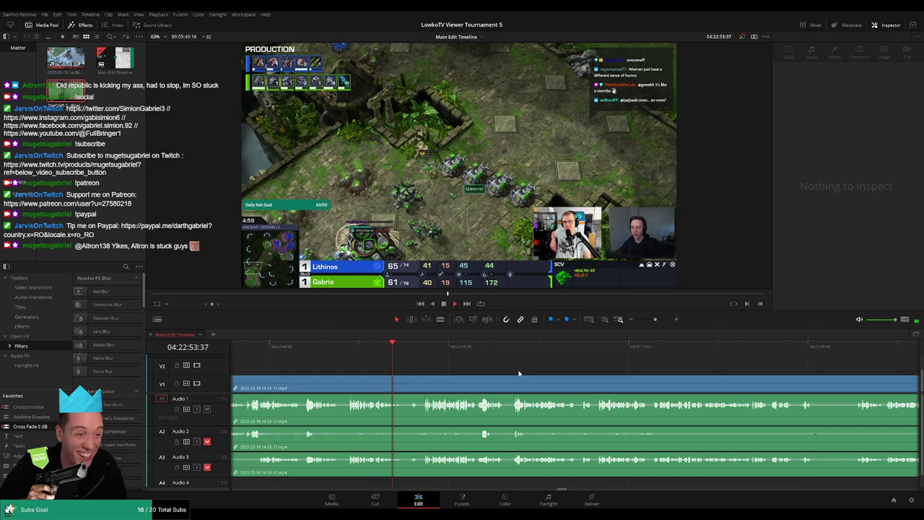
scroll(401, 371, right, 1)
click(375, 388)
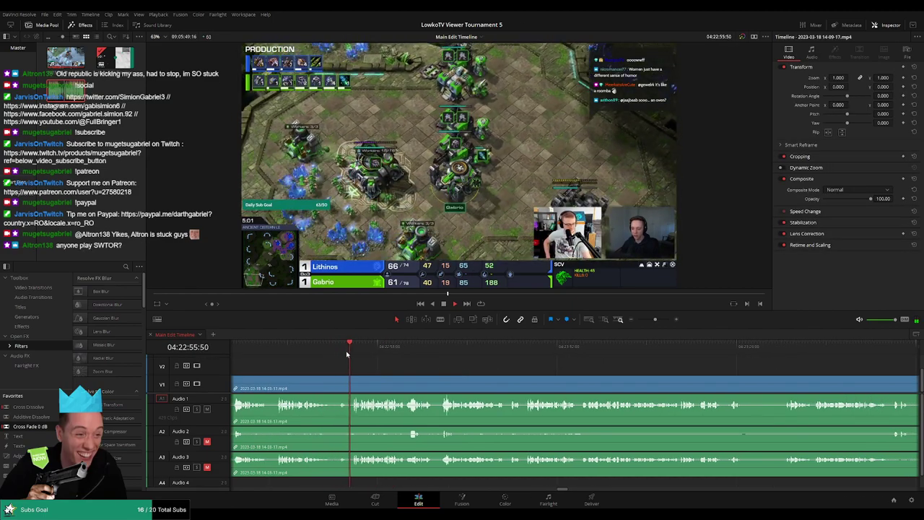
scroll(442, 372, right, 1)
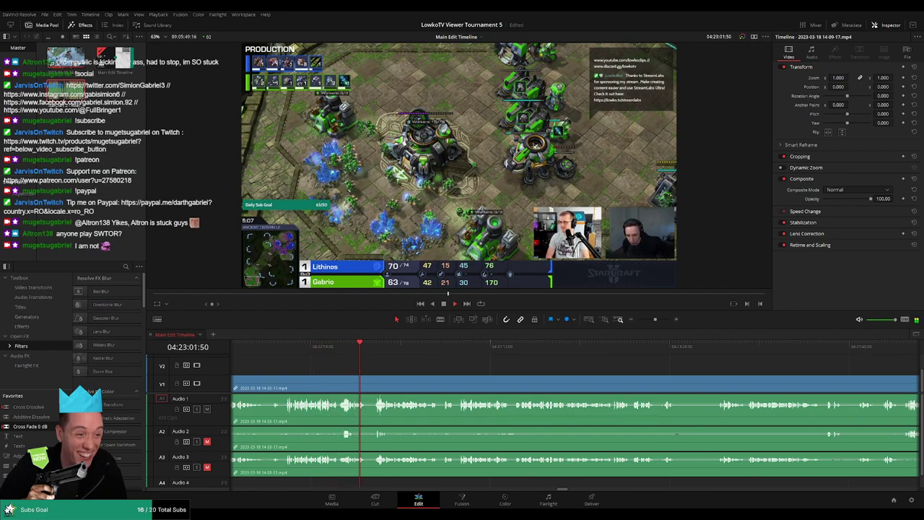
scroll(462, 366, right, 2)
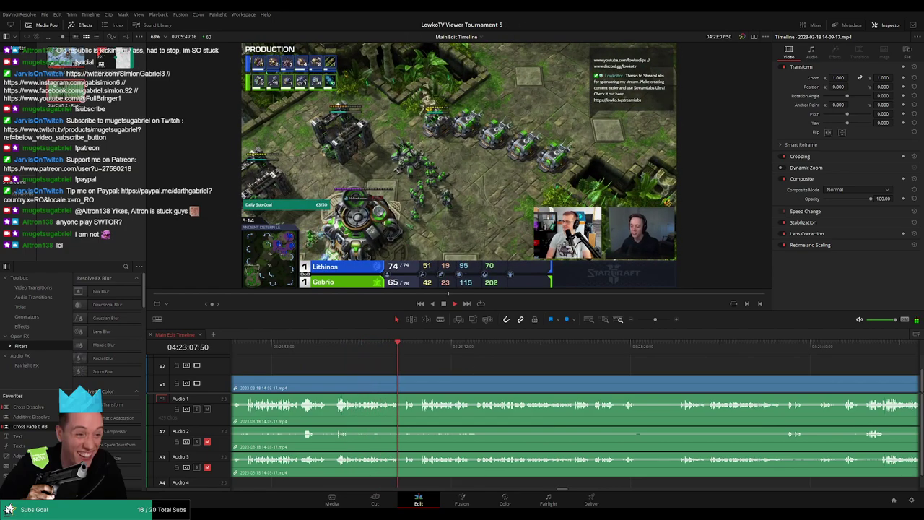
scroll(480, 363, right, 2)
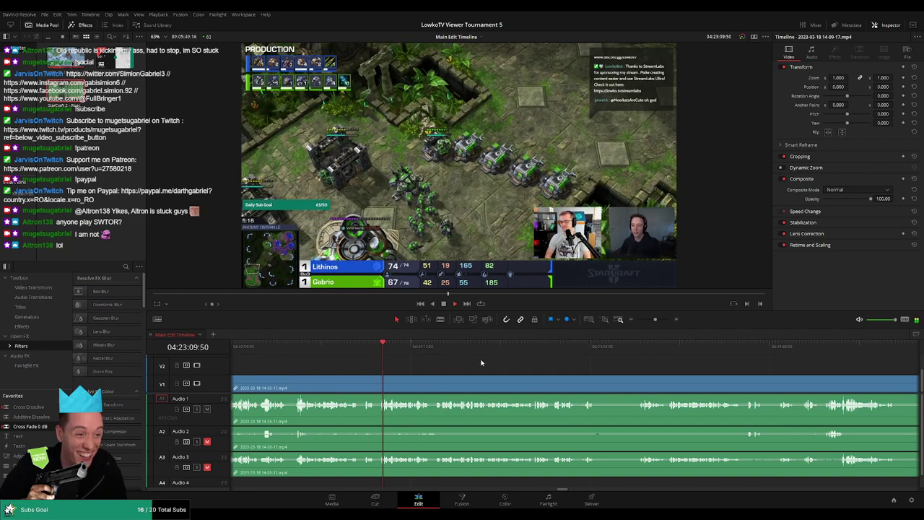
scroll(477, 358, right, 3)
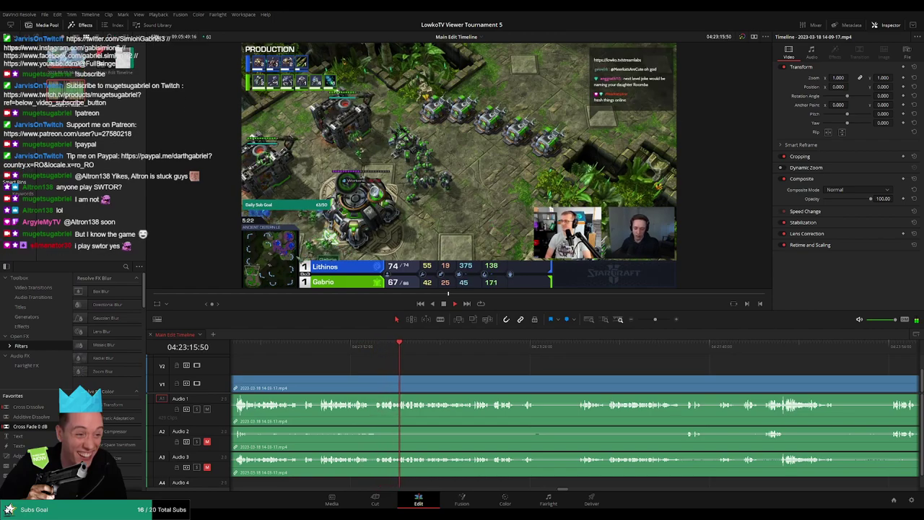
scroll(462, 364, right, 2)
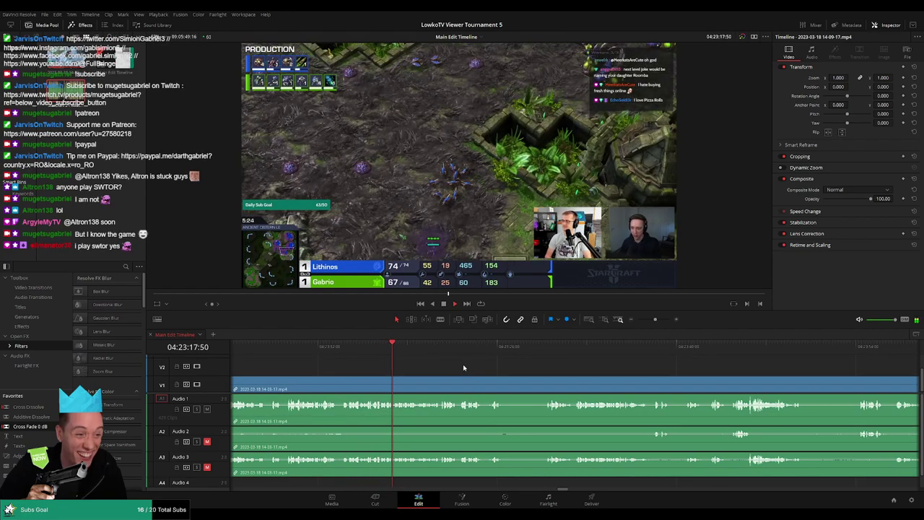
scroll(463, 368, right, 2)
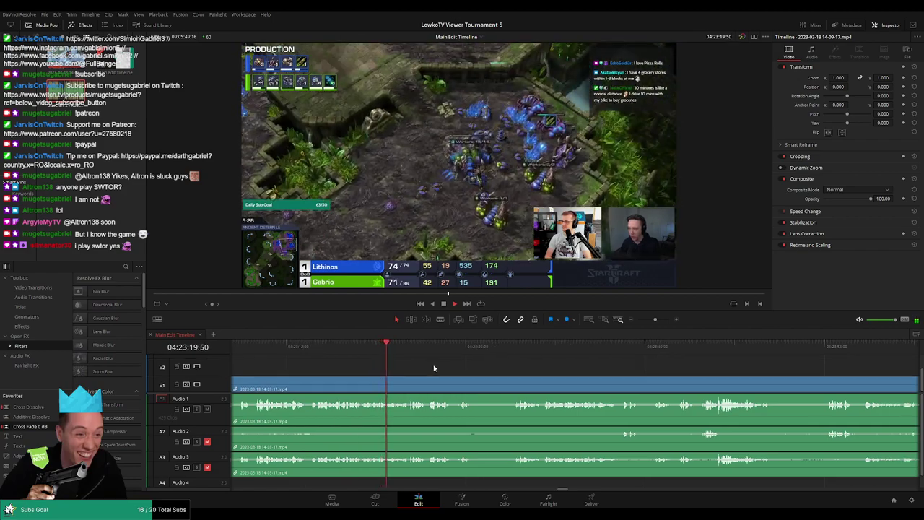
scroll(475, 365, right, 2)
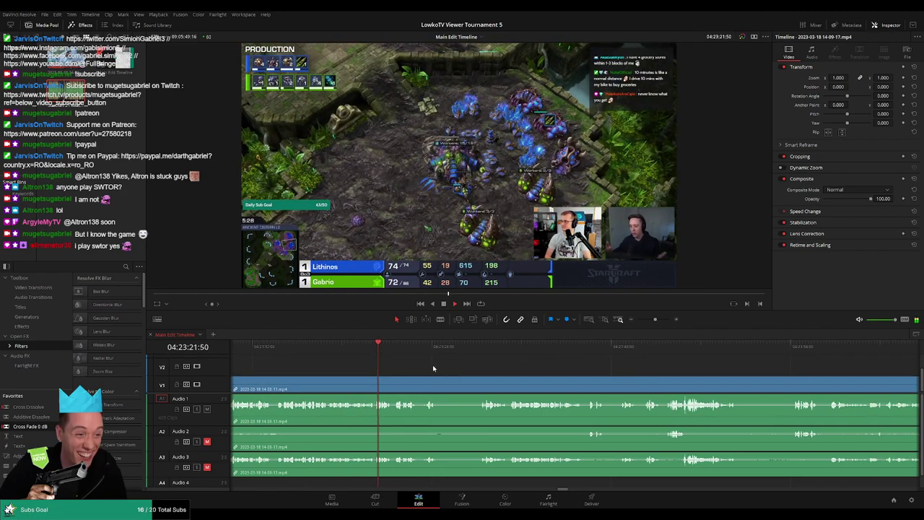
scroll(448, 368, right, 2)
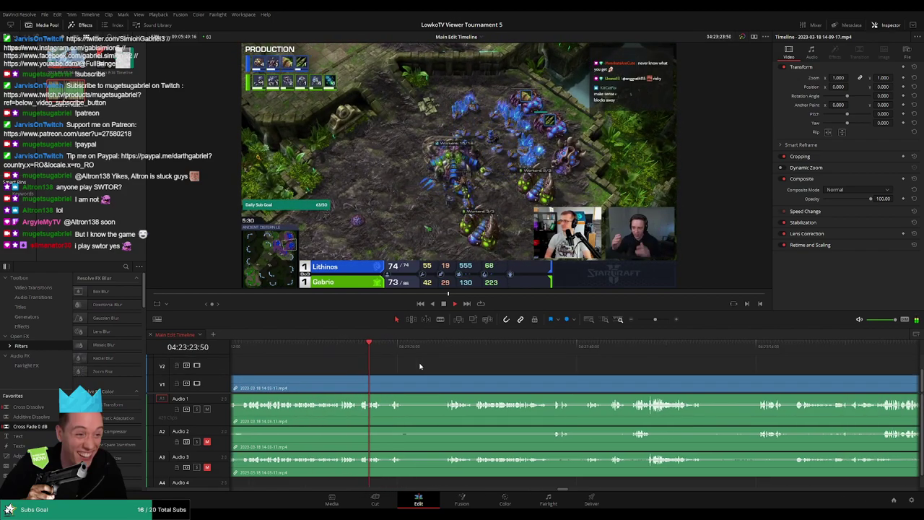
scroll(407, 369, right, 1)
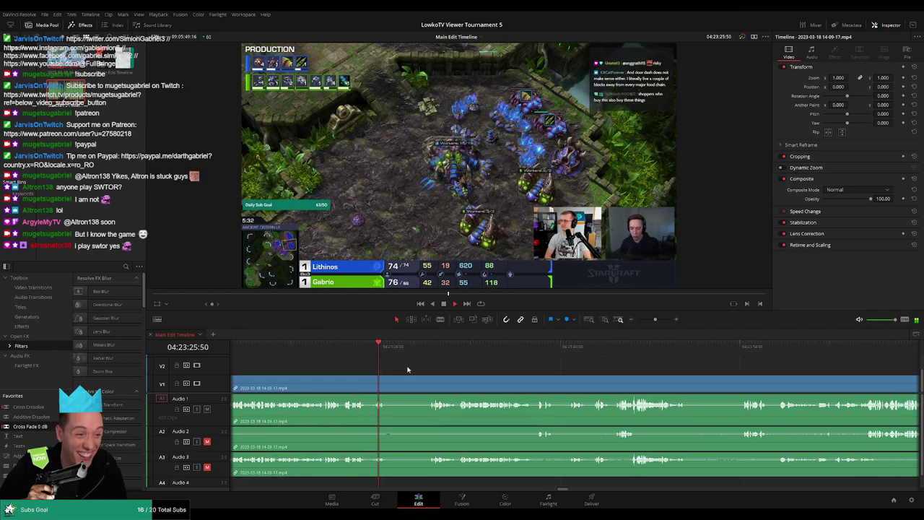
key(b)
click(388, 376)
click(431, 351)
click(431, 387)
key(a)
click(417, 388)
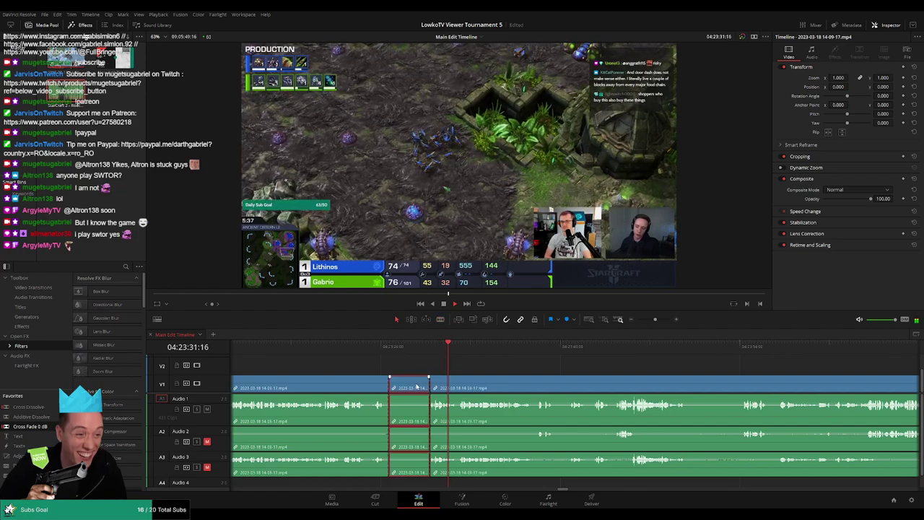
key(Delete)
Step: Add Cross Fade 0 dB at the Audio 1 and Audio 3 cuts and play back the join
drag(45, 427, 394, 408)
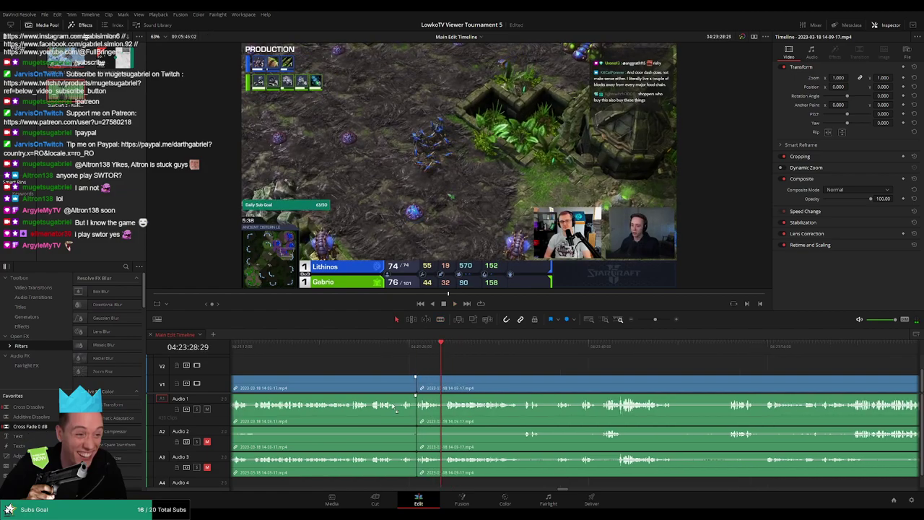
drag(54, 426, 441, 453)
key(/)
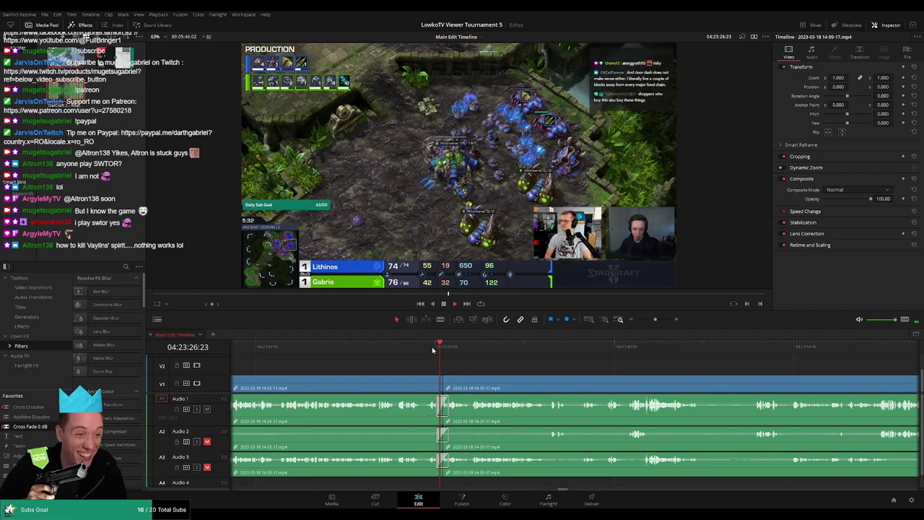
Step: Cut out the next dead stretch further along and close the gap it leaves
scroll(458, 369, right, 2)
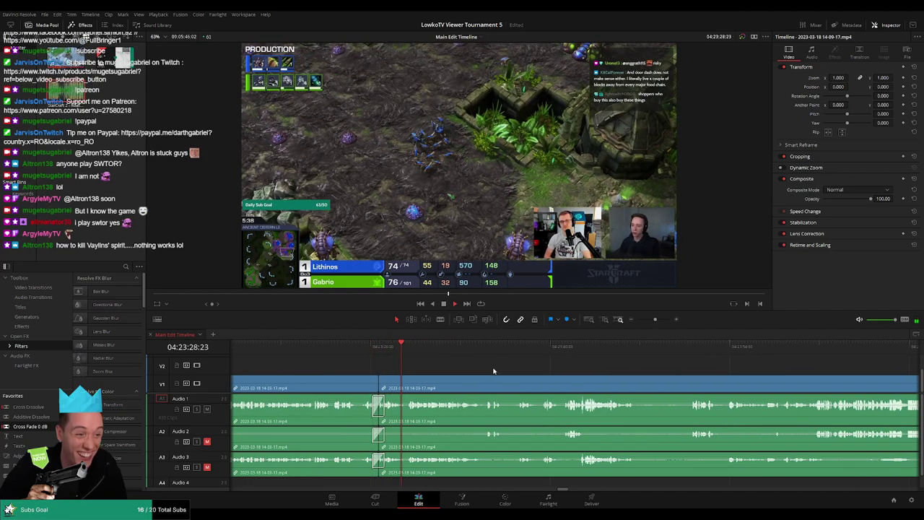
scroll(451, 366, right, 2)
scroll(453, 366, right, 2)
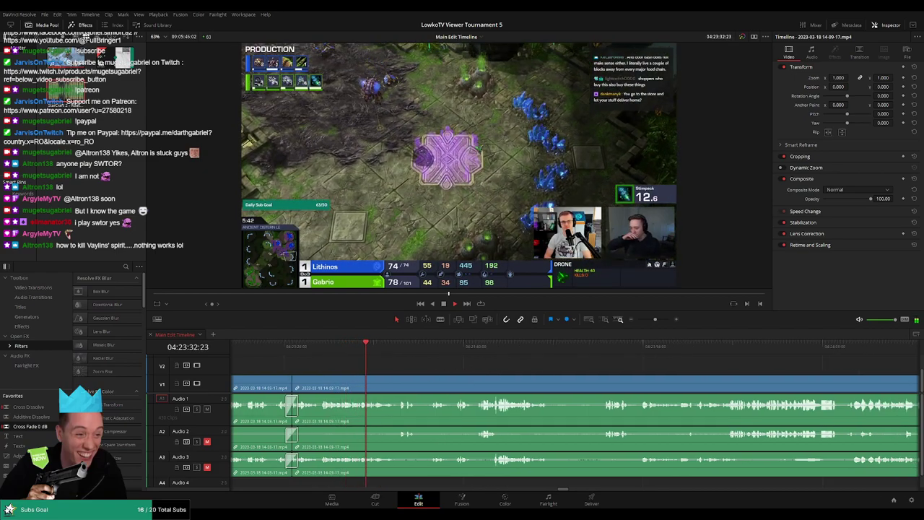
scroll(440, 364, right, 2)
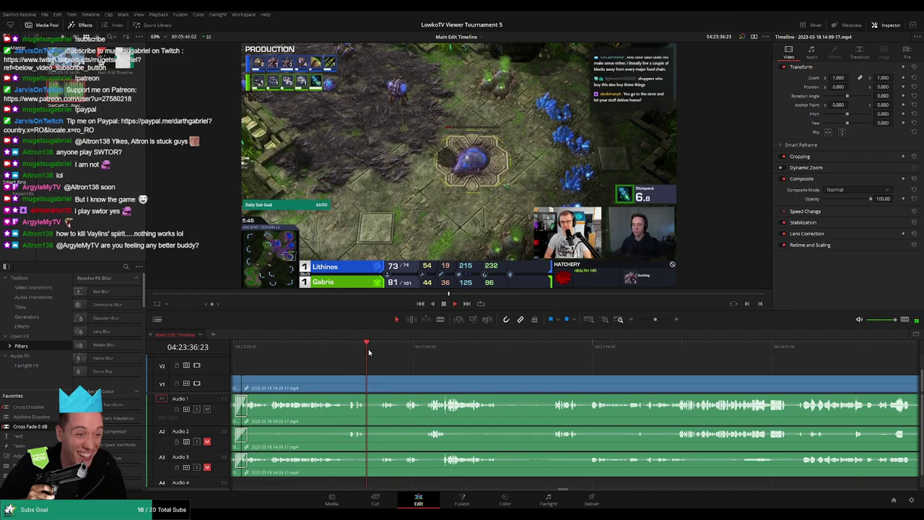
scroll(422, 361, right, 2)
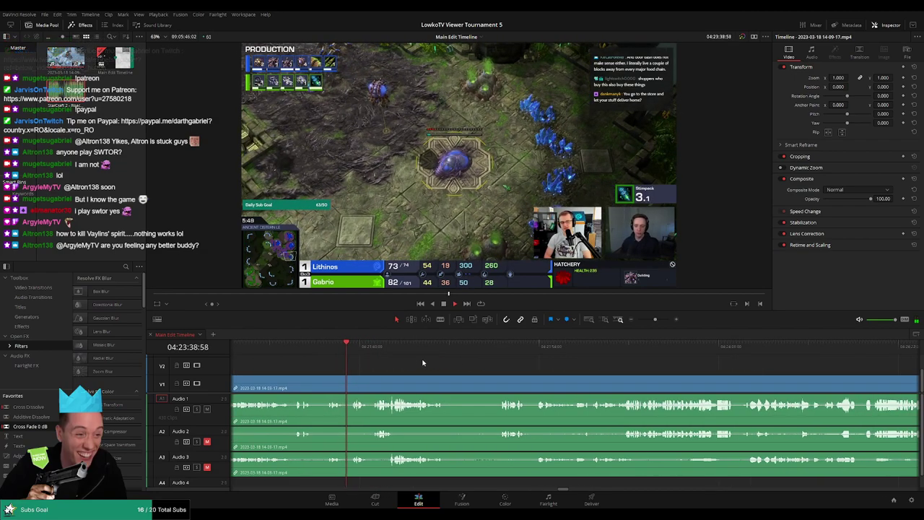
scroll(469, 367, right, 2)
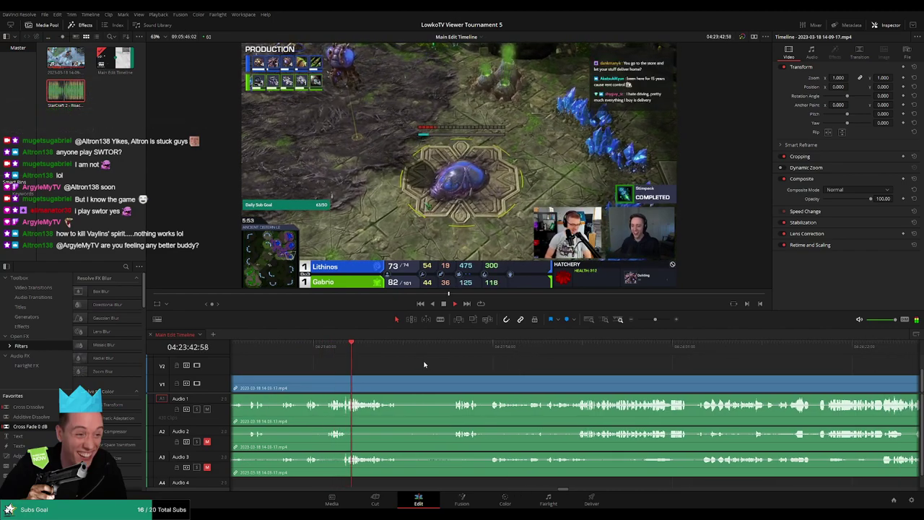
scroll(473, 367, right, 2)
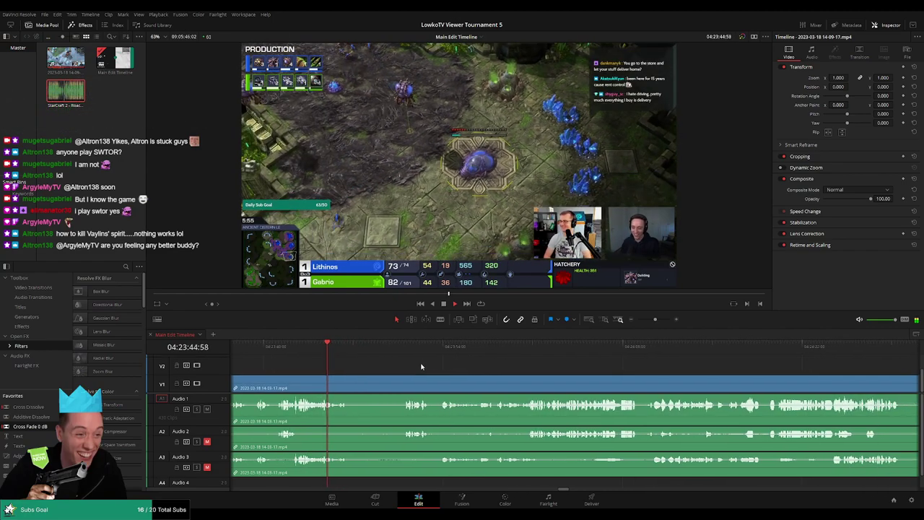
click(353, 383)
click(402, 387)
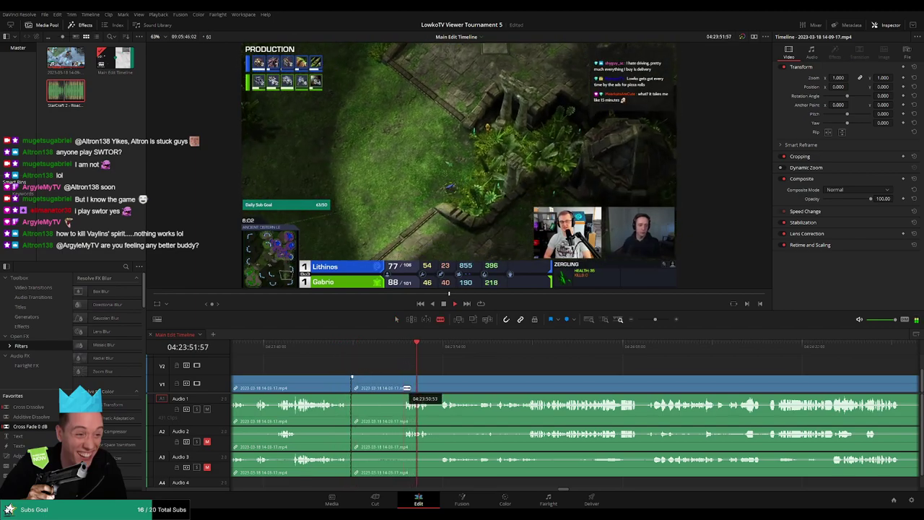
key(a)
click(383, 390)
key(BackSpace)
click(368, 388)
key(BackSpace)
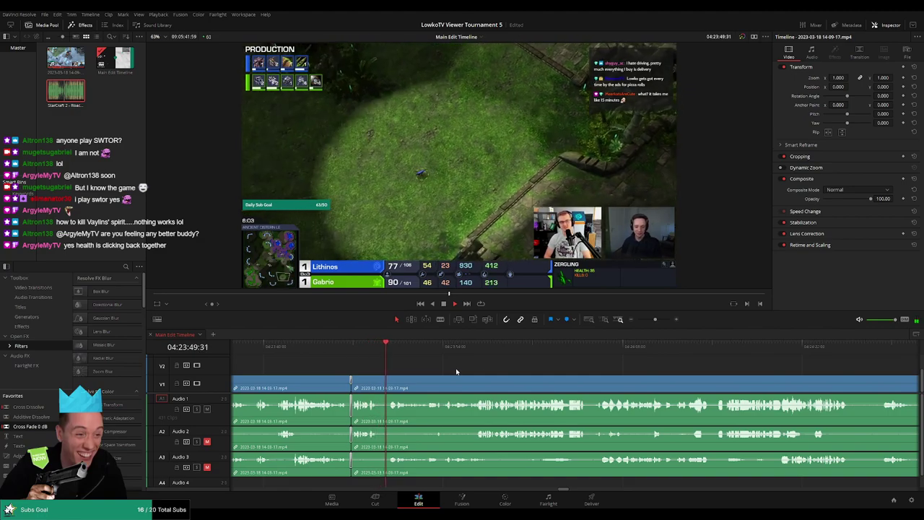
scroll(453, 371, right, 5)
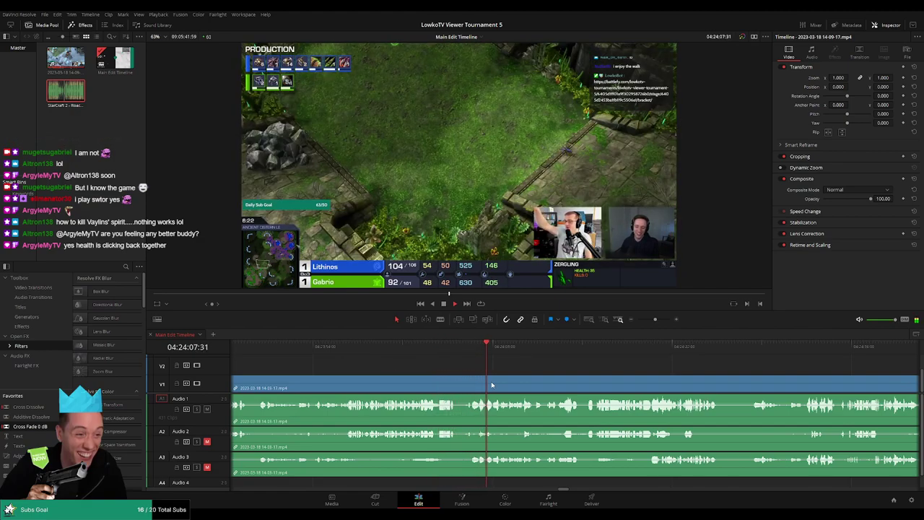
Step: Place an Adjustment Clip on V2 at the playhead with Zoom set to 2.0
click(345, 351)
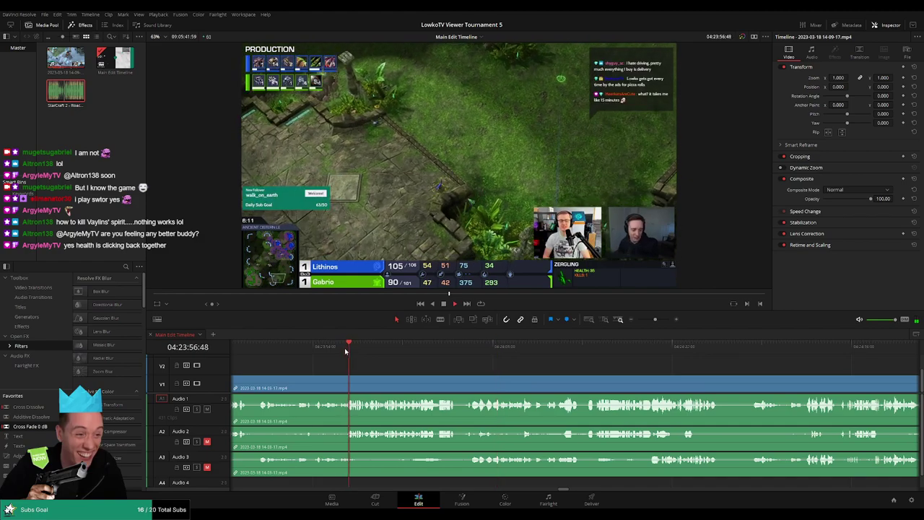
scroll(389, 365, up, 3)
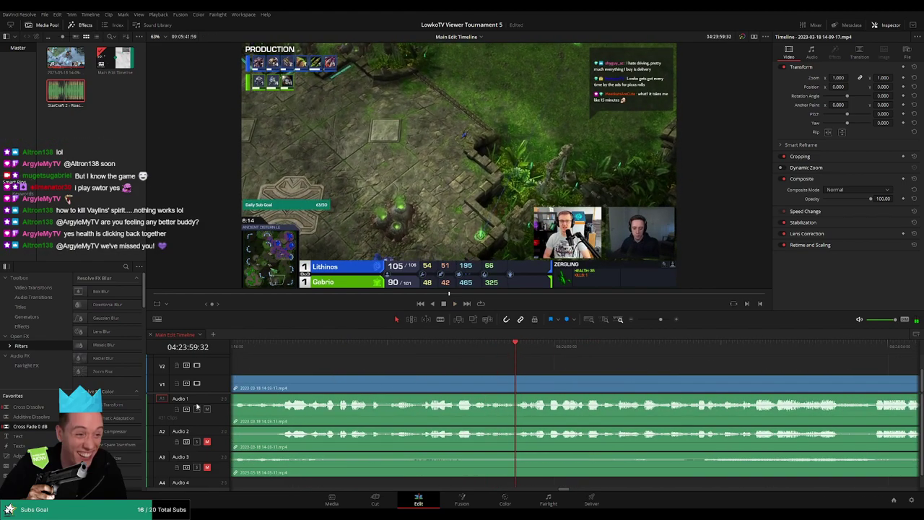
drag(16, 455, 566, 370)
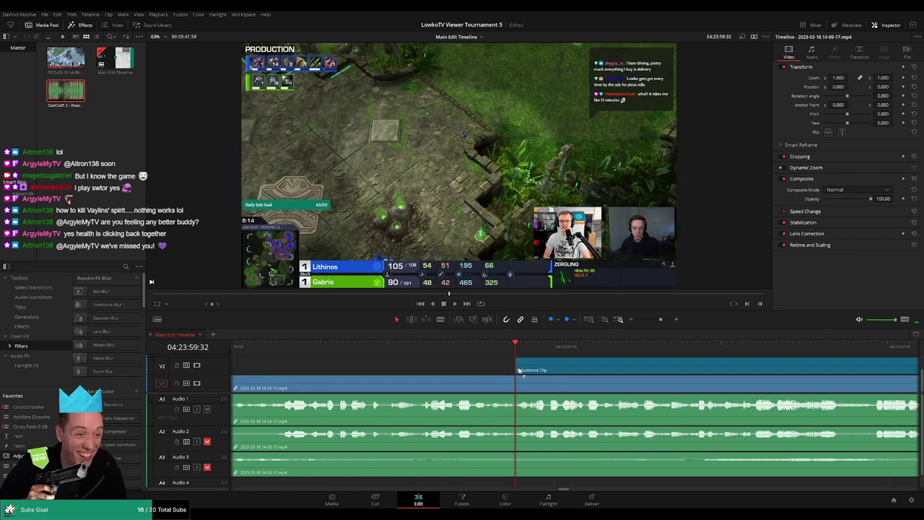
drag(837, 77, 885, 86)
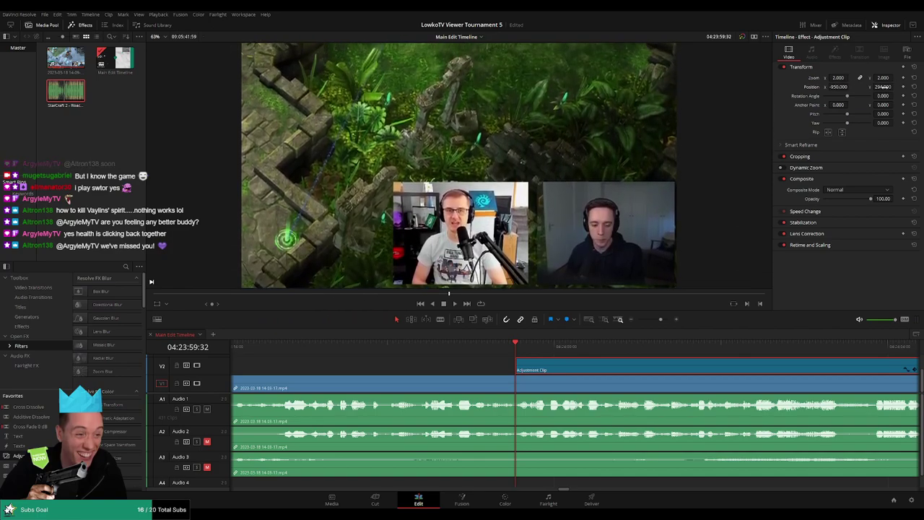
key(space)
Step: Lengthen the adjustment clip so it ends around 04:24:12
click(659, 320)
mouse_move(659, 319)
mouse_down()
mouse_move(646, 320)
mouse_move(657, 319)
mouse_up()
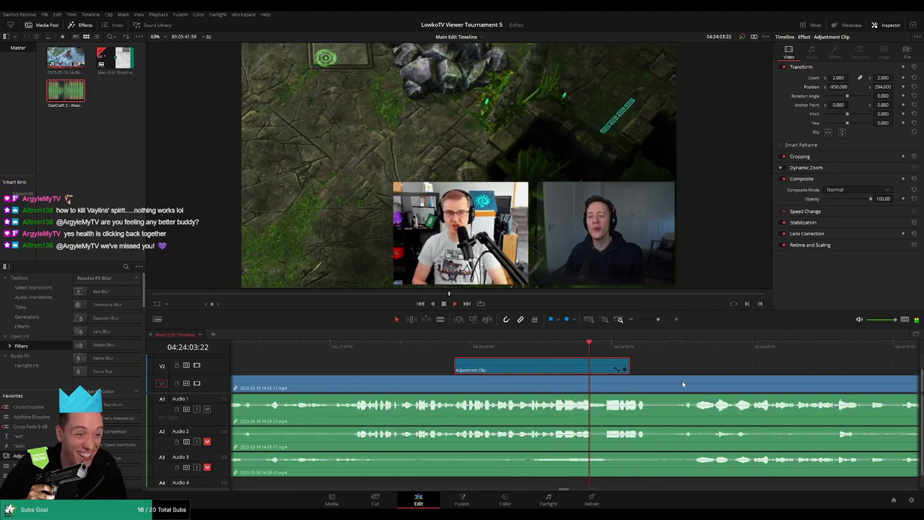
click(722, 371)
scroll(613, 372, right, 3)
drag(475, 366, 722, 370)
drag(709, 367, 710, 366)
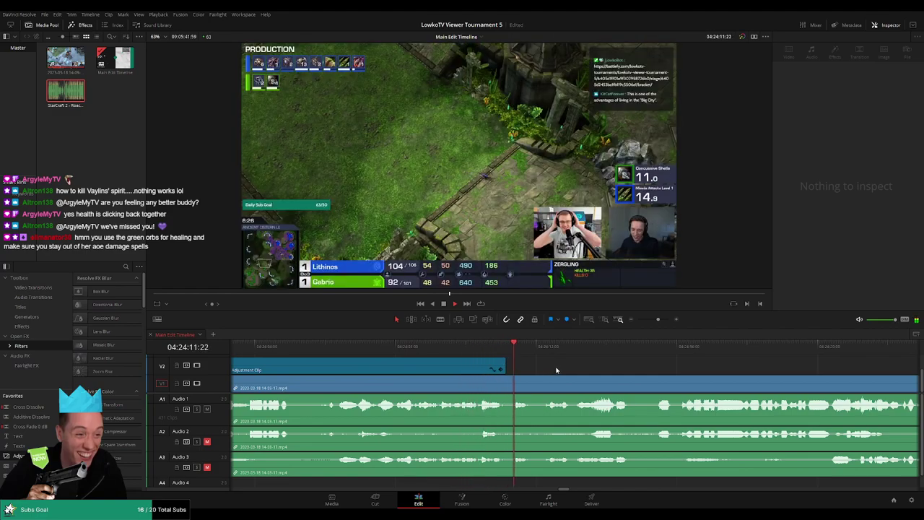
drag(506, 369, 532, 369)
click(510, 351)
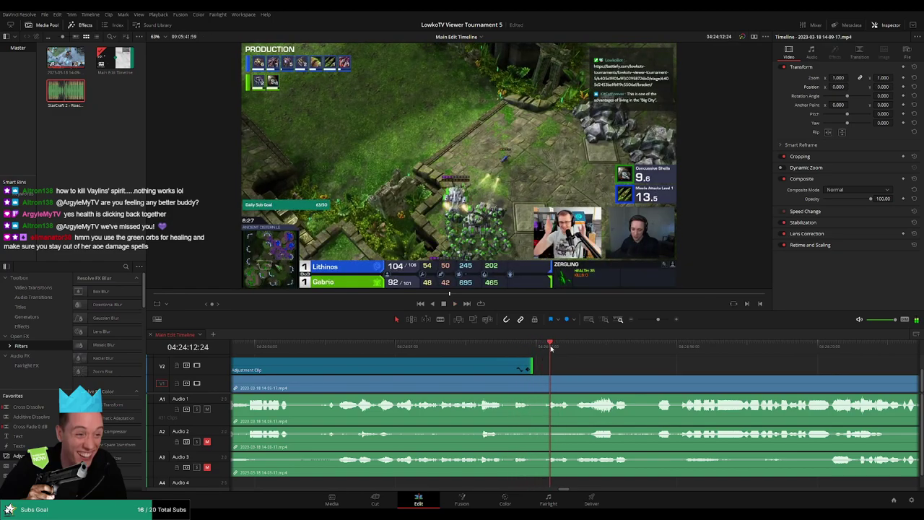
Step: Split all stream clips at the playhead
key(space)
key(b)
click(561, 376)
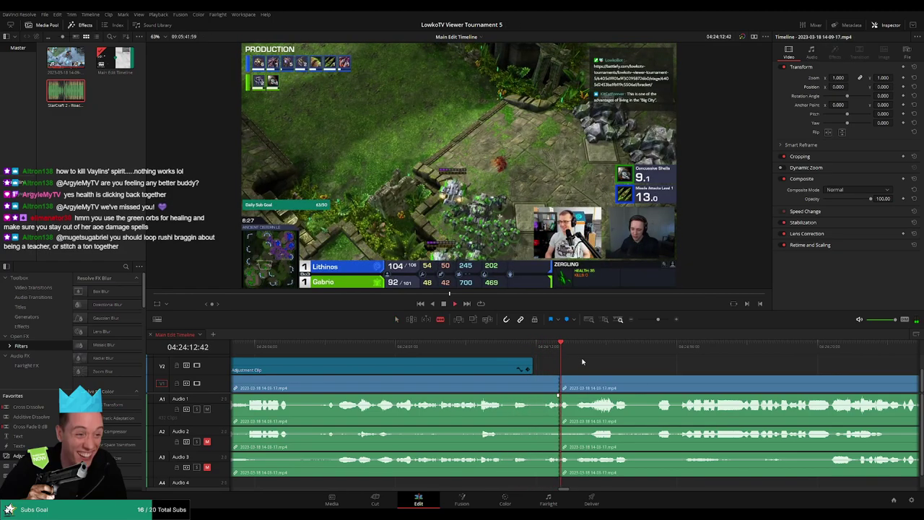
key(space)
key(a)
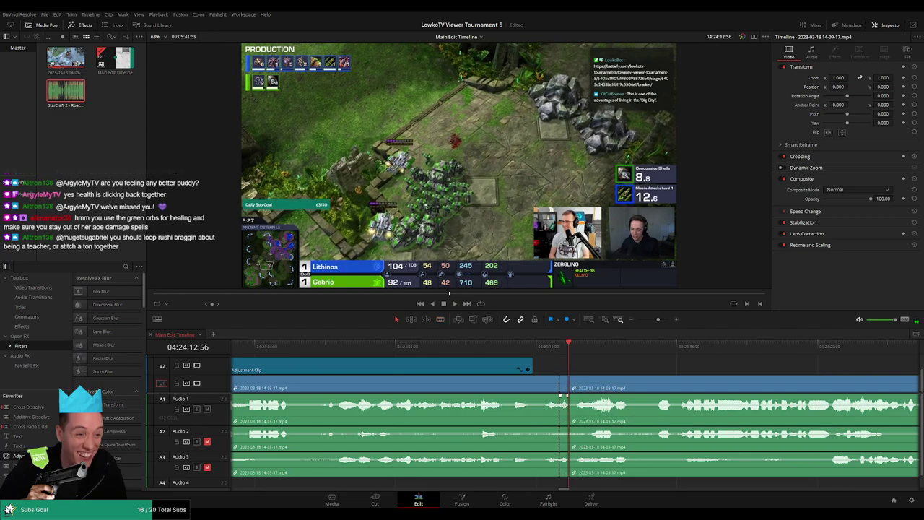
key(ctrl+minus)
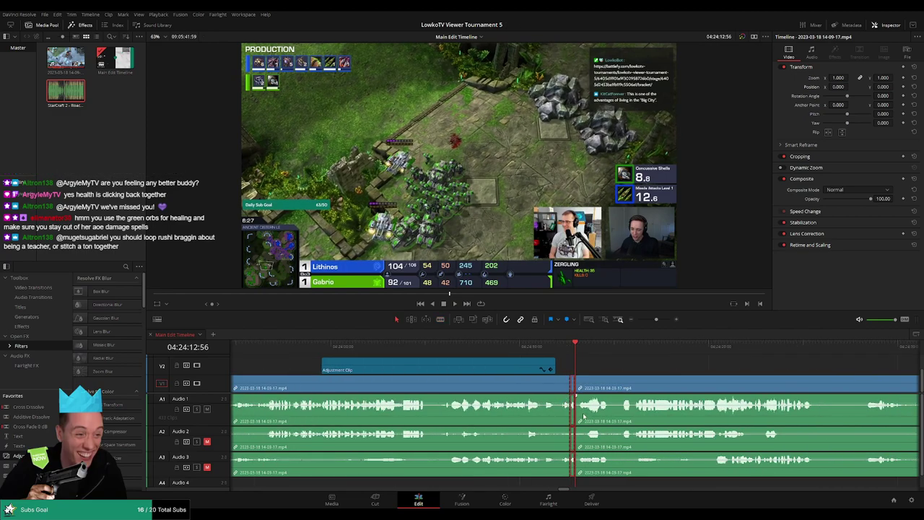
key(ctrl+plus)
key(ctrl+plus)
click(567, 408)
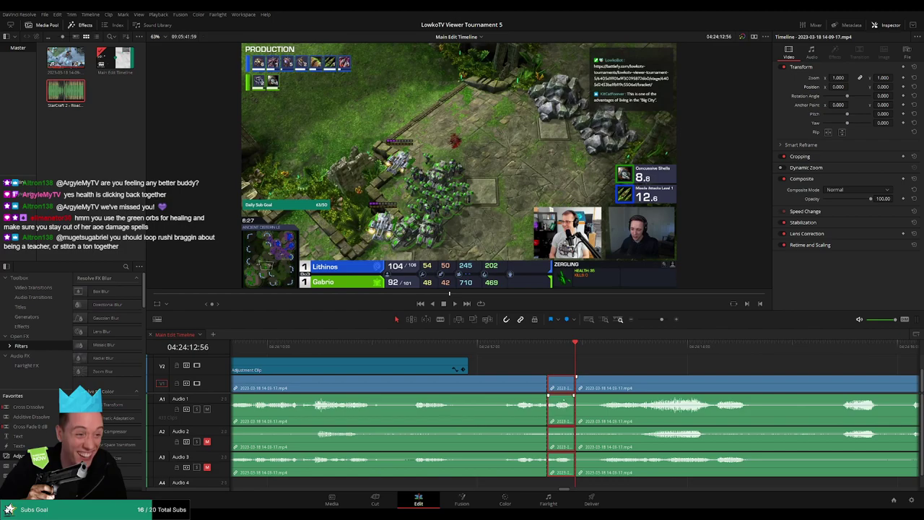
mouse_move(566, 408)
mouse_down()
mouse_move(578, 439)
mouse_move(573, 422)
mouse_up()
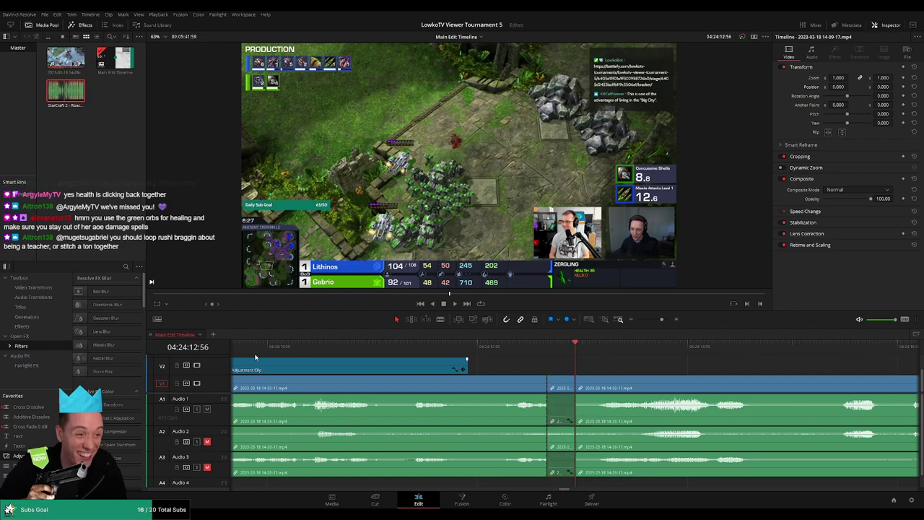
Step: Place StarCraft 2 - Roach Quotes.mp3 onto Audio 4 at the cut
double_click(55, 96)
drag(54, 96, 548, 482)
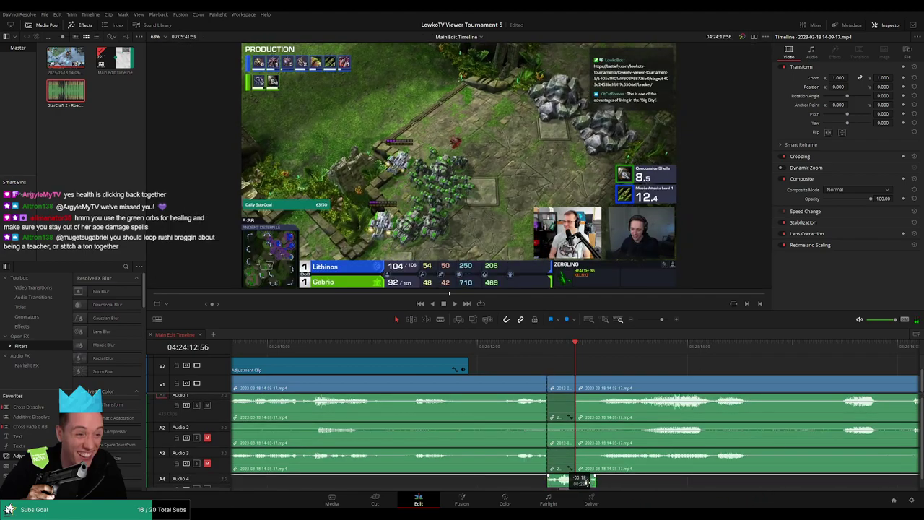
click(564, 481)
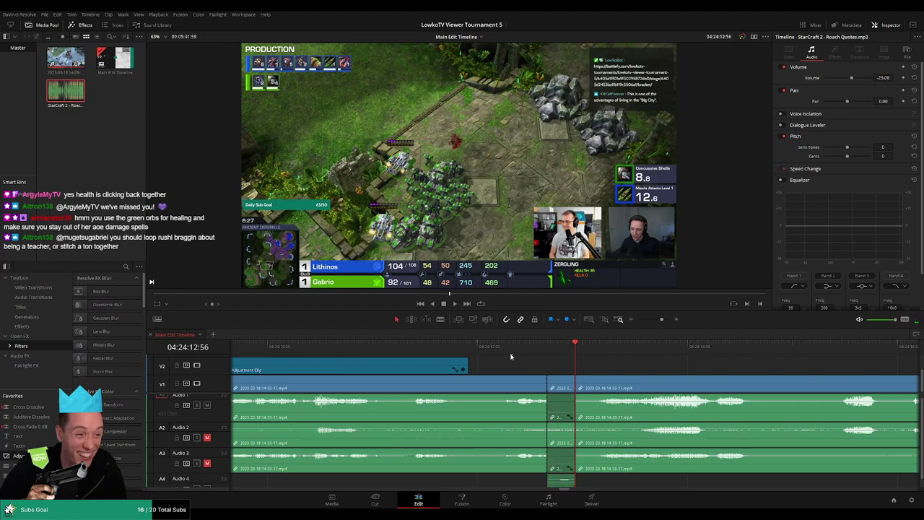
Step: Box-select the clips near the playhead, delete them, and play back the edit
drag(660, 320, 657, 319)
click(563, 390)
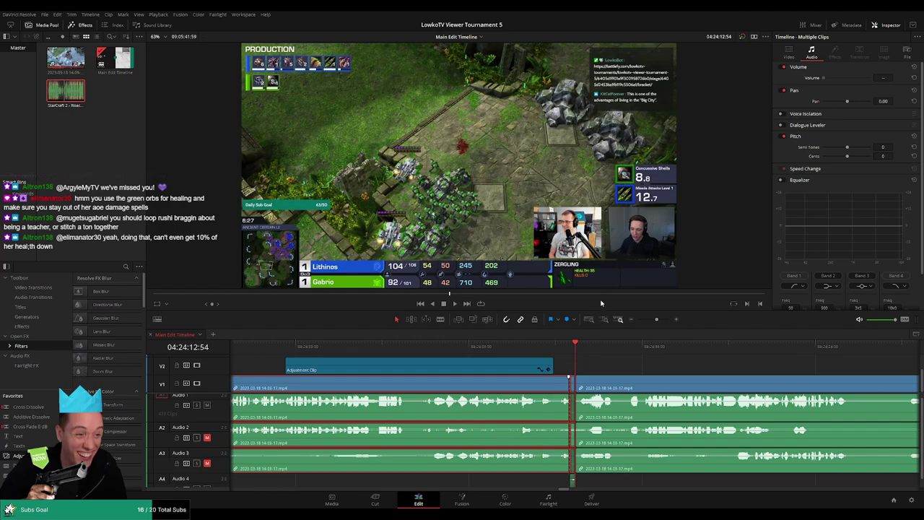
drag(656, 318, 647, 319)
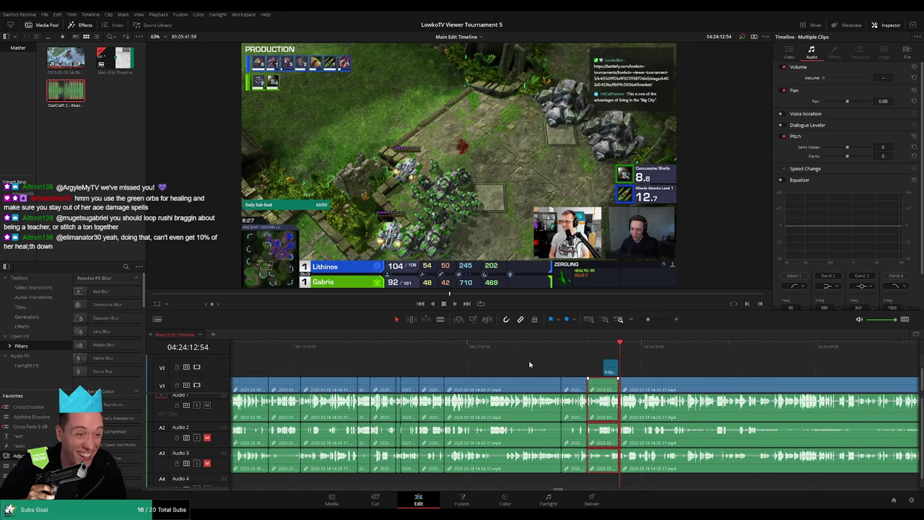
scroll(631, 347, left, 5)
drag(704, 367, 337, 390)
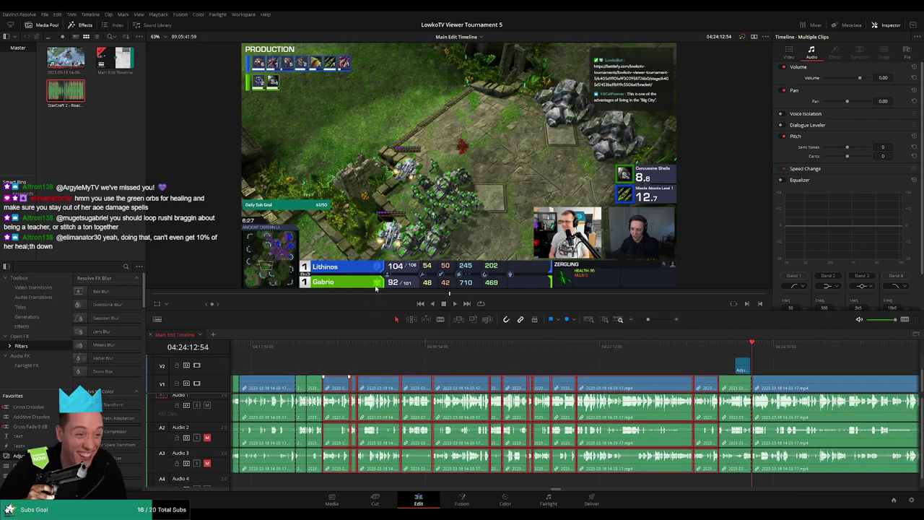
key(Delete)
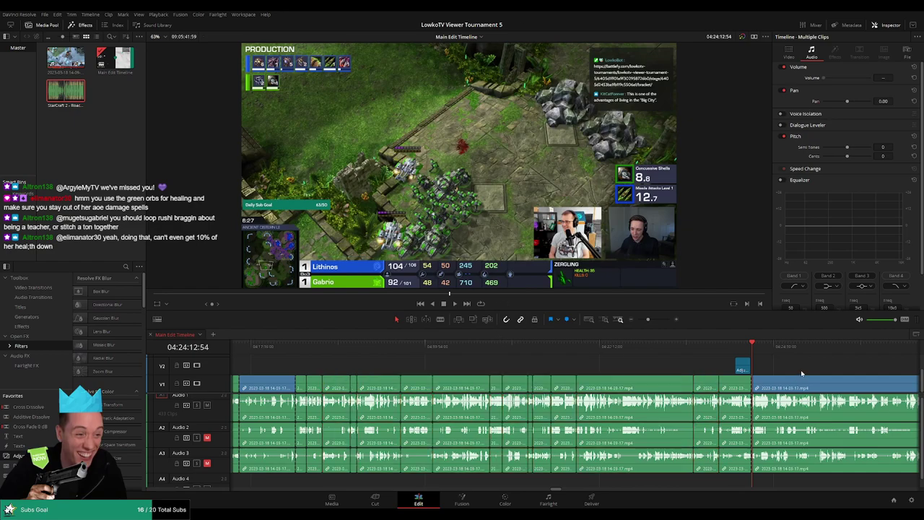
key(space)
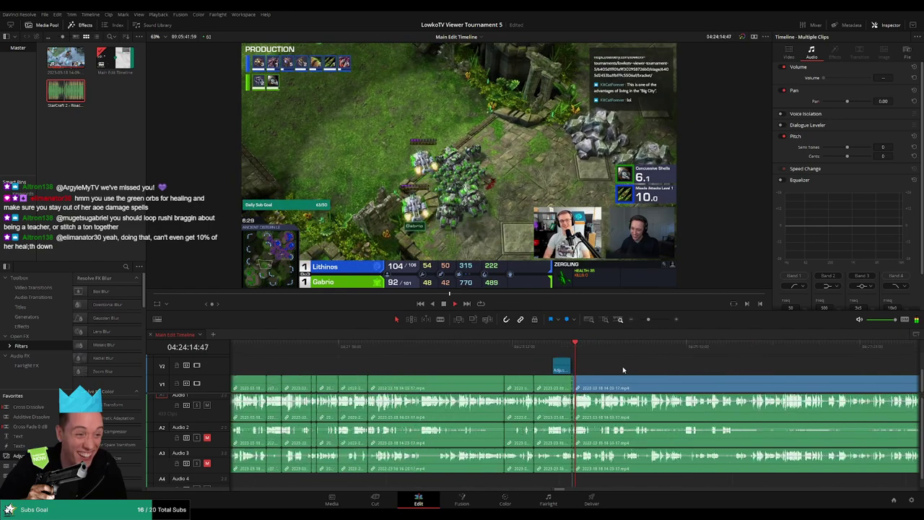
Step: Blade both ends of the dead stretch near 04:24:25 and ripple-delete it
drag(650, 319, 658, 323)
key(Up)
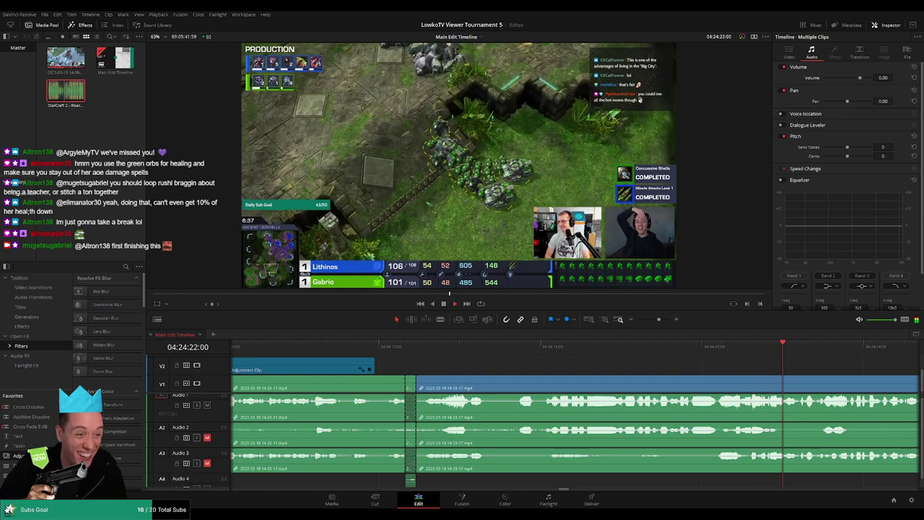
scroll(852, 371, right, 10)
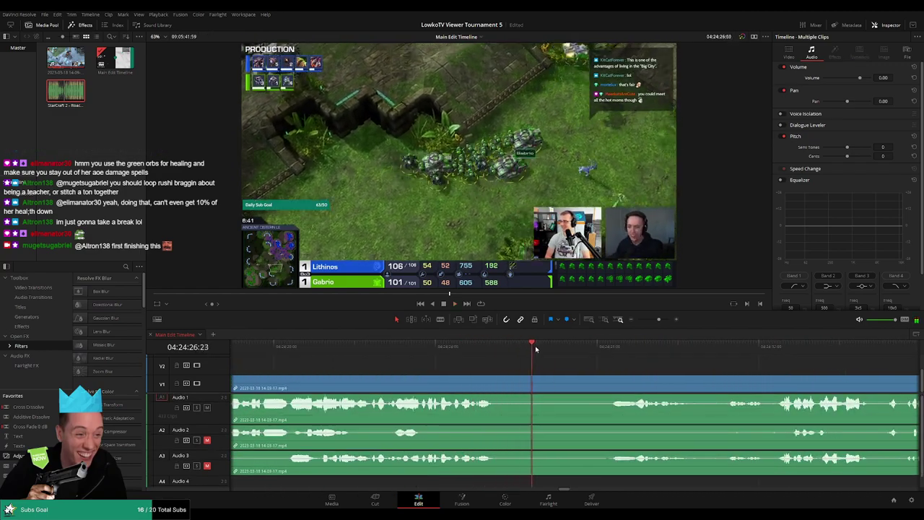
click(496, 389)
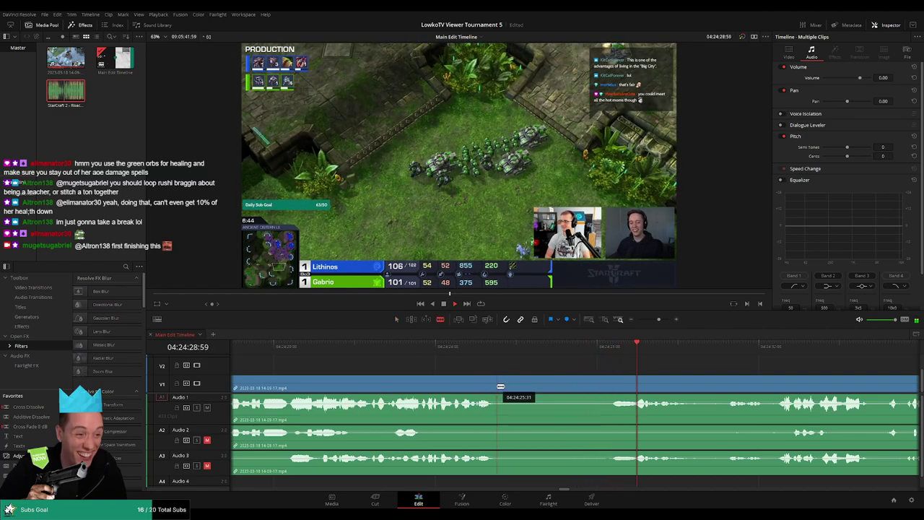
click(607, 390)
click(592, 390)
key(Delete)
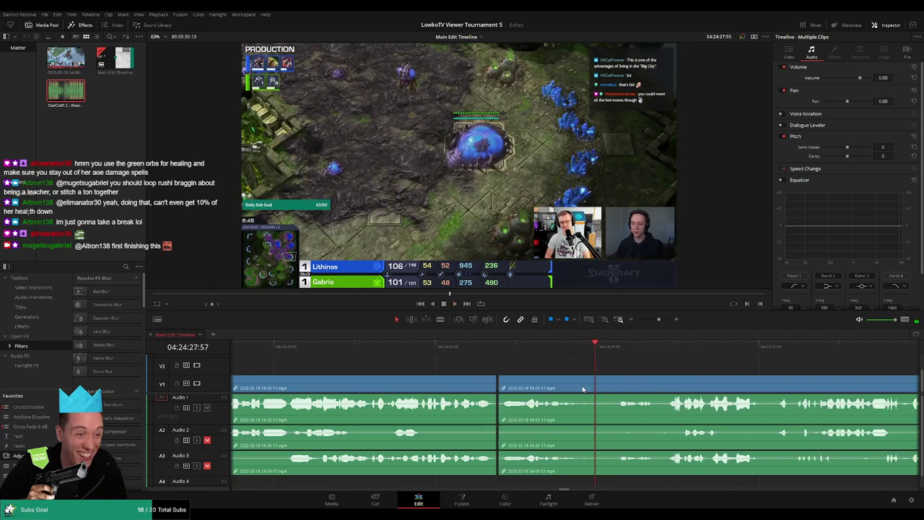
Step: Add Cross Fade 0 dB on all three audio tracks at the new join and replay it
click(477, 365)
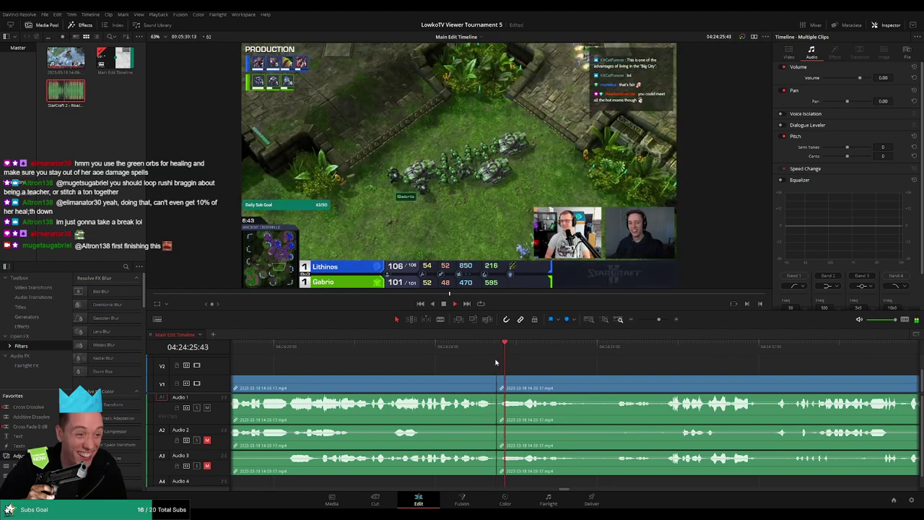
key(shift+t)
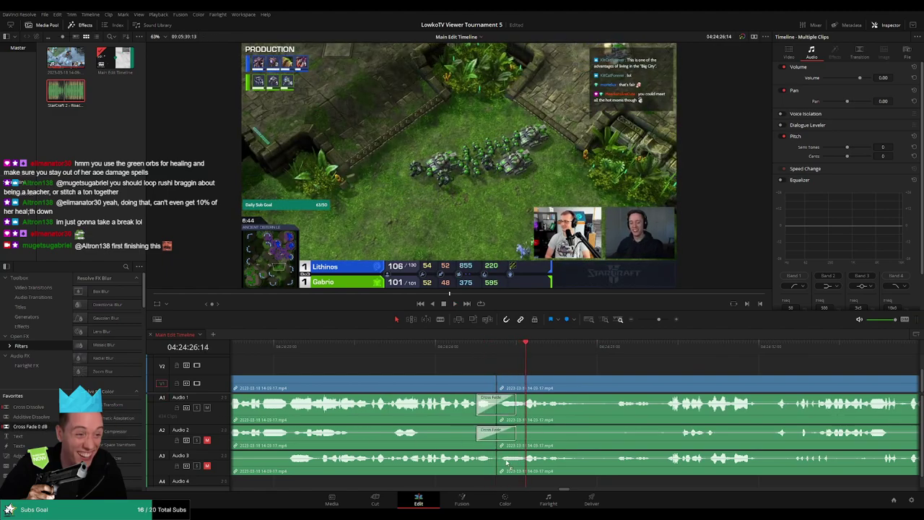
click(482, 379)
drag(658, 319, 637, 319)
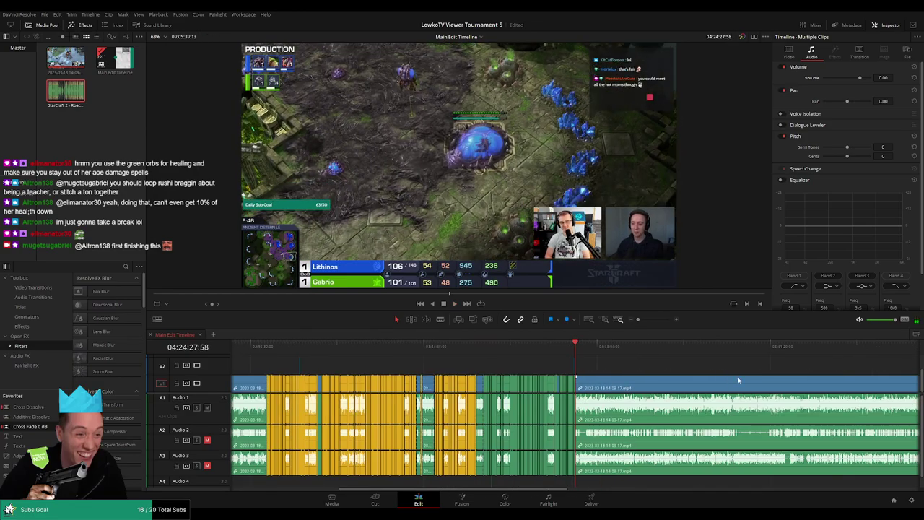
key(End)
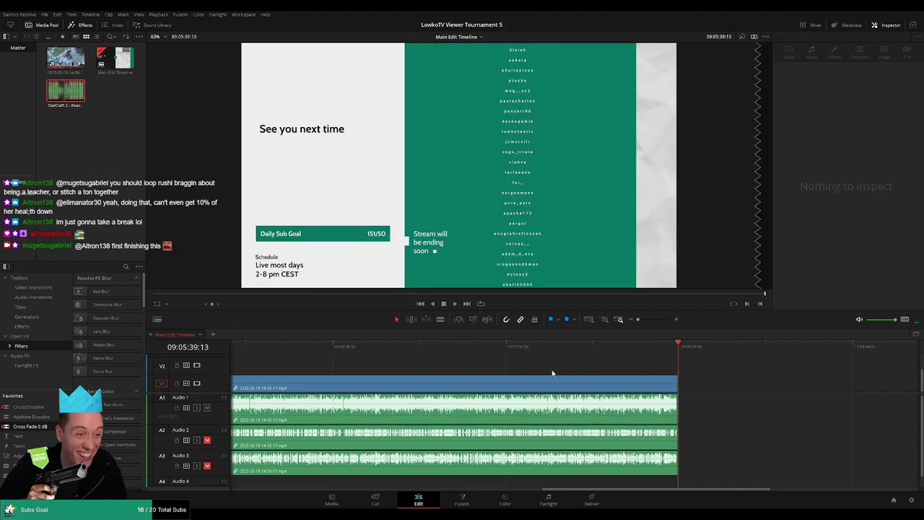
key(Up)
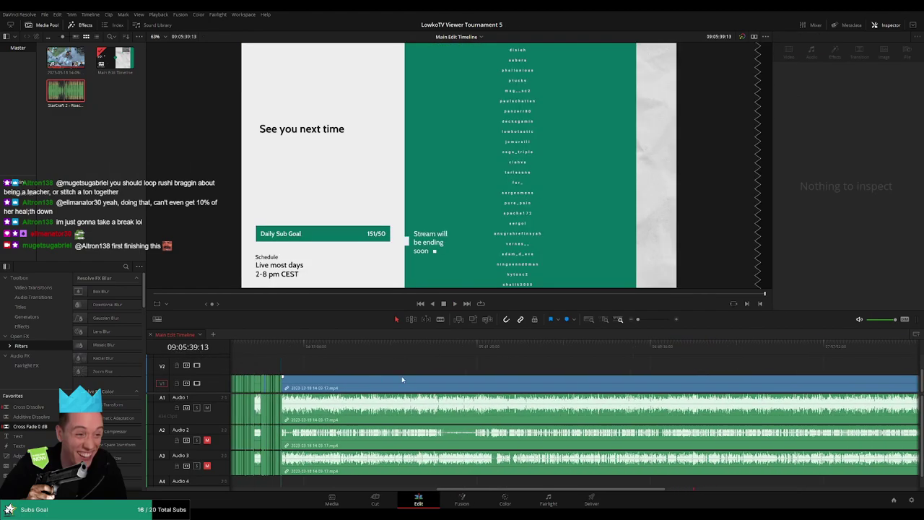
click(448, 389)
scroll(449, 390, up, 2)
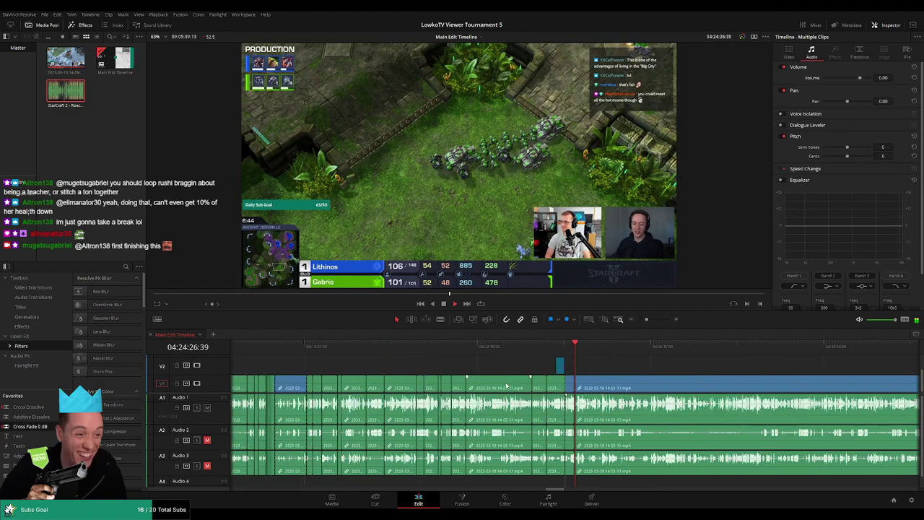
scroll(622, 385, right, 5)
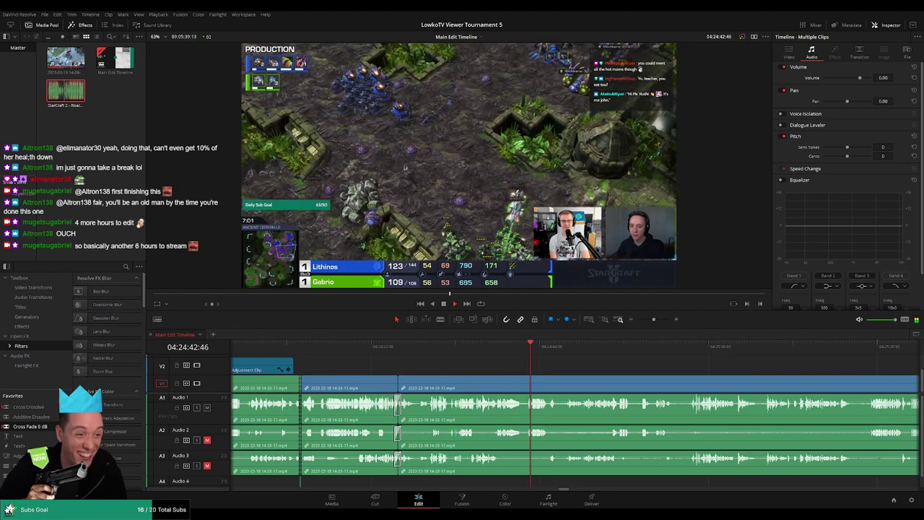
scroll(557, 371, right, 3)
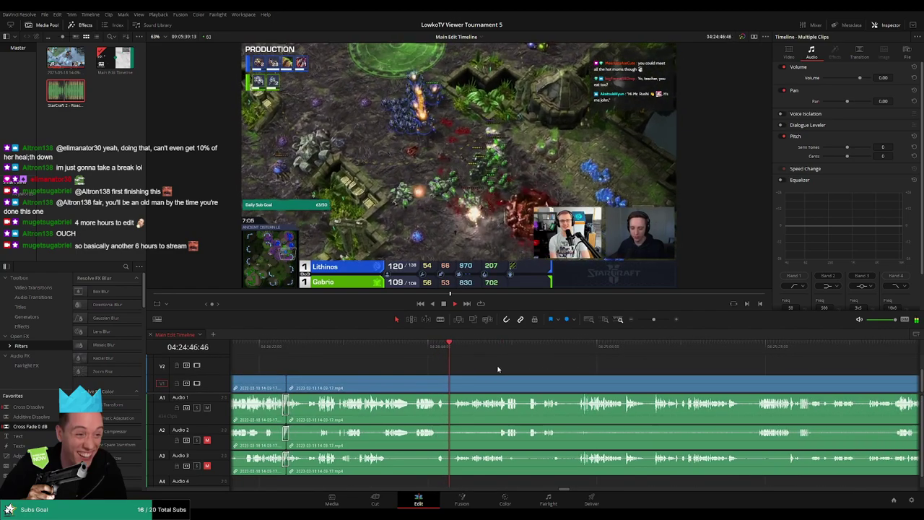
scroll(447, 367, right, 2)
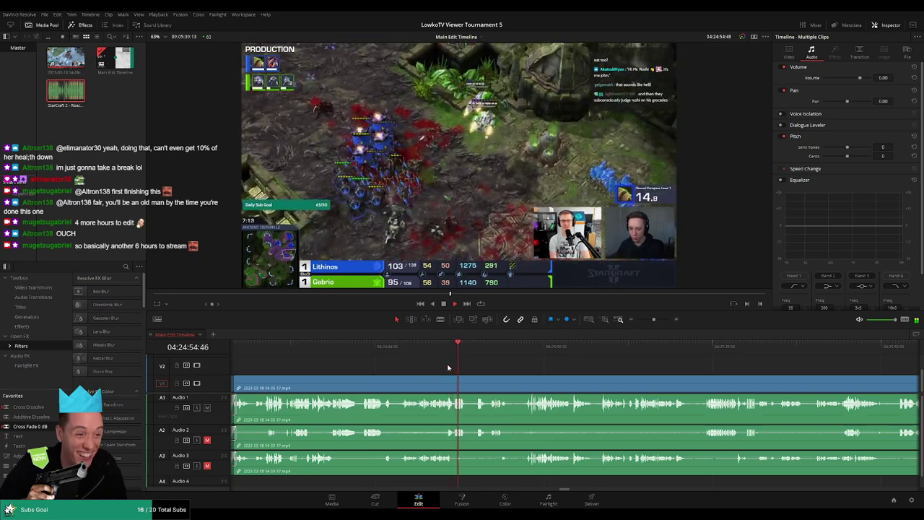
scroll(462, 376, right, 1)
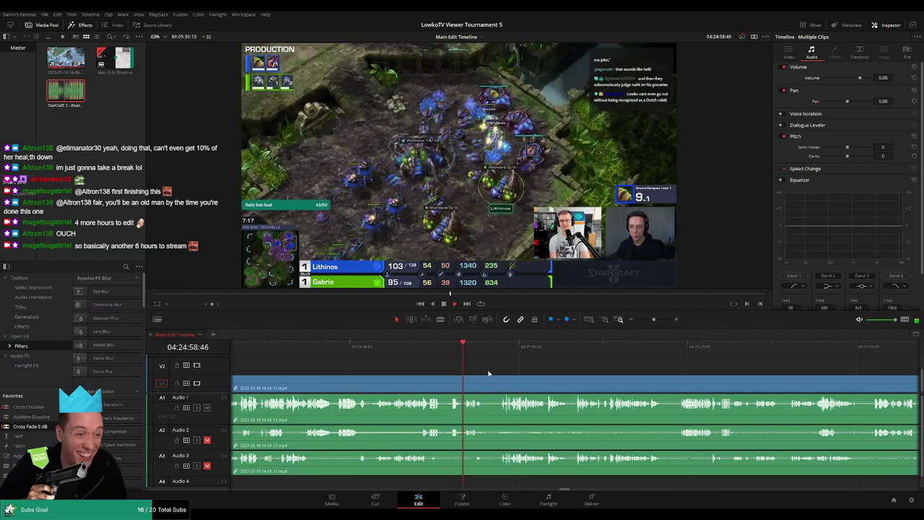
scroll(488, 373, left, 6)
scroll(589, 375, right, 2)
scroll(589, 375, right, 3)
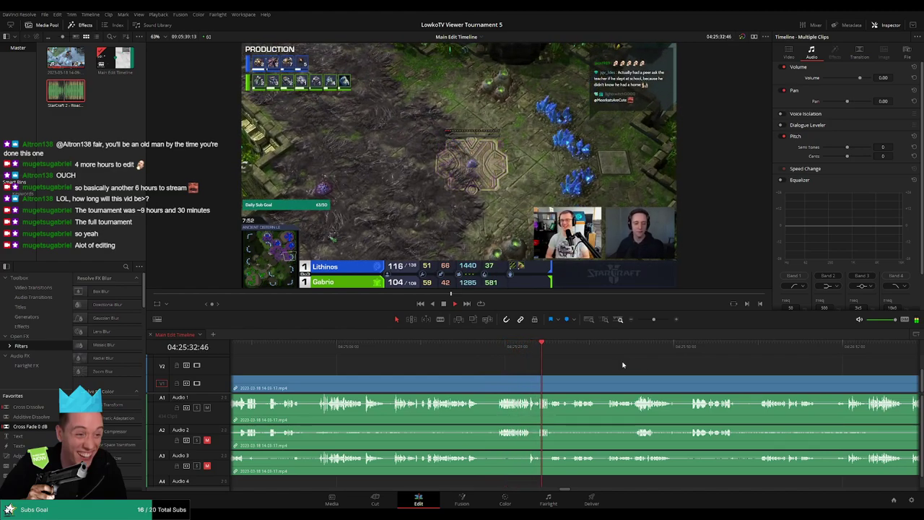
scroll(530, 369, right, 3)
scroll(482, 358, right, 2)
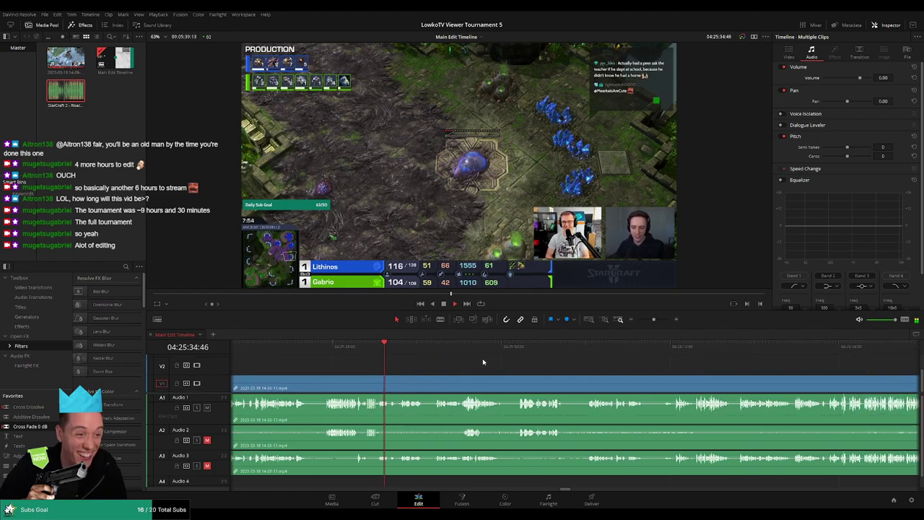
scroll(476, 367, right, 1)
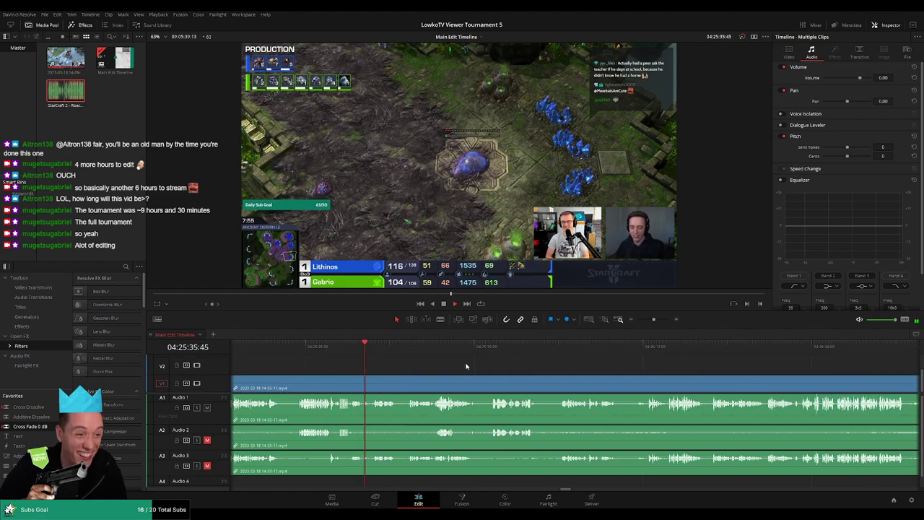
click(632, 319)
click(632, 319)
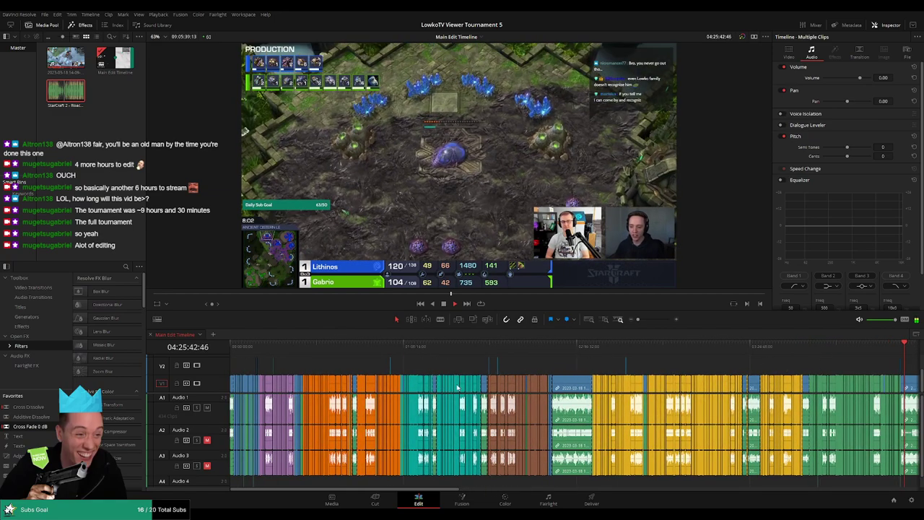
scroll(546, 369, up, 5)
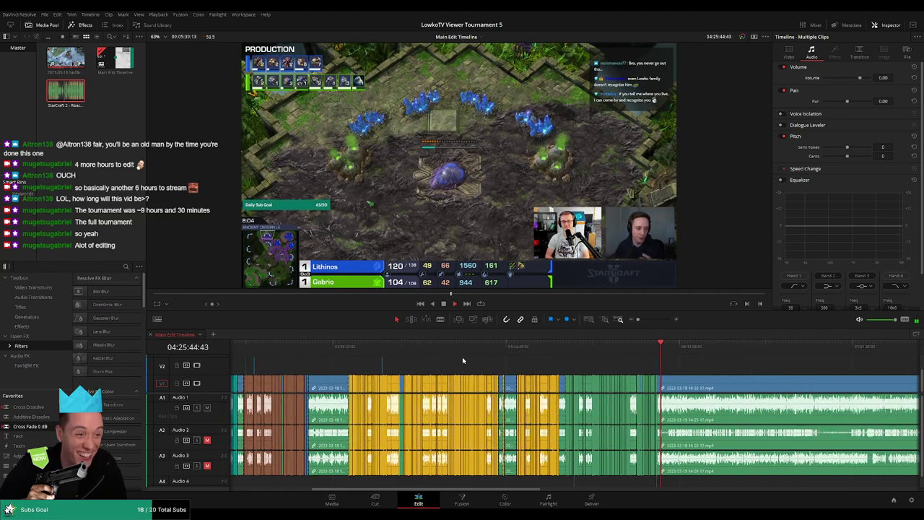
scroll(560, 376, up, 4)
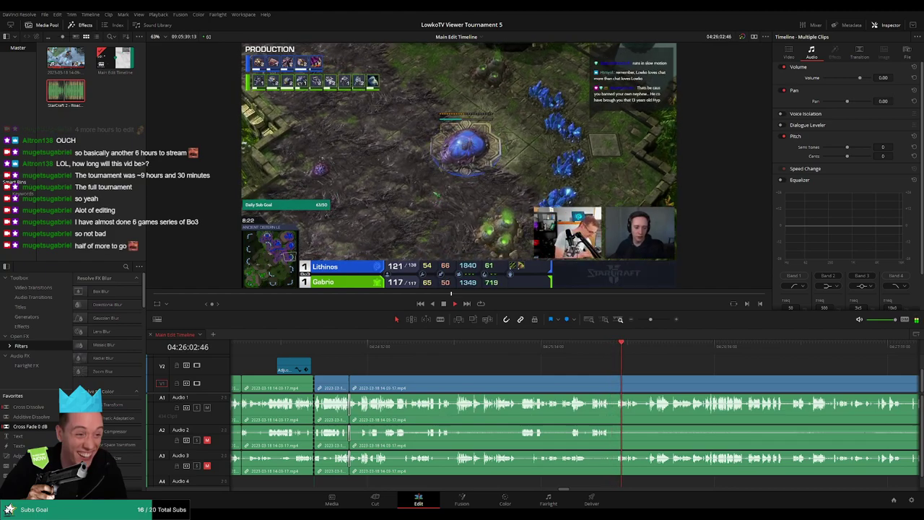
scroll(633, 366, right, 3)
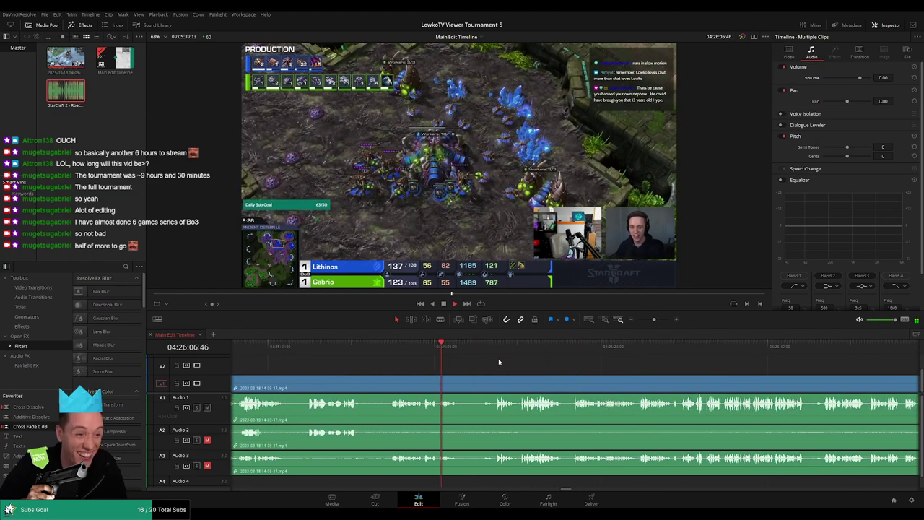
scroll(499, 358, right, 1)
Step: Cut the short dead stretch near 04:26:06 and close the gap
key(b)
click(420, 377)
click(315, 352)
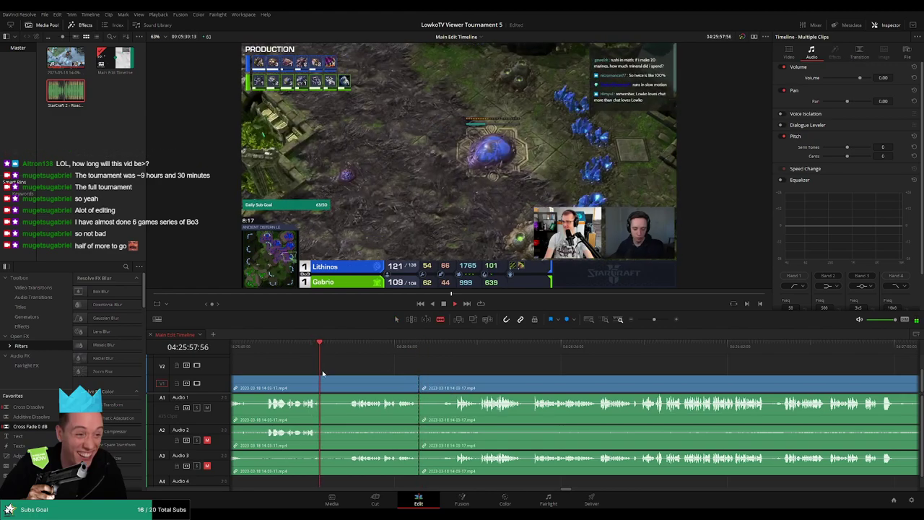
click(323, 376)
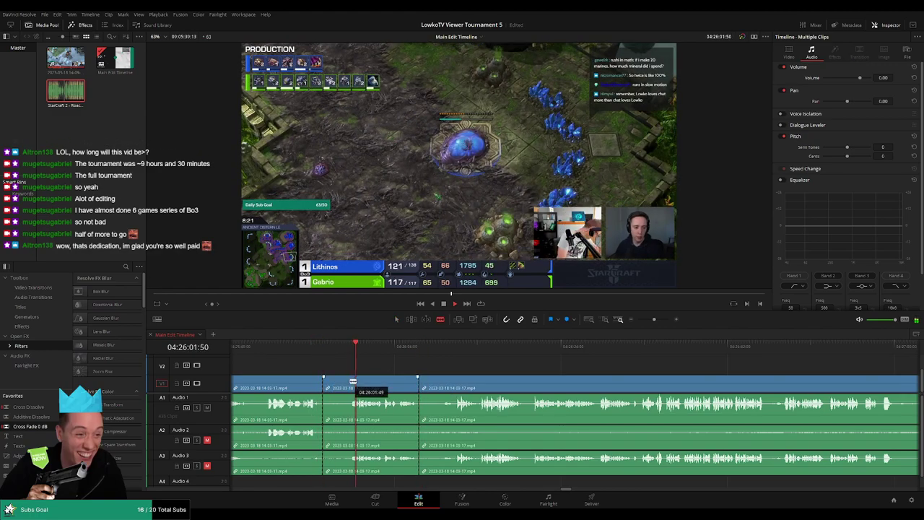
key(a)
click(341, 387)
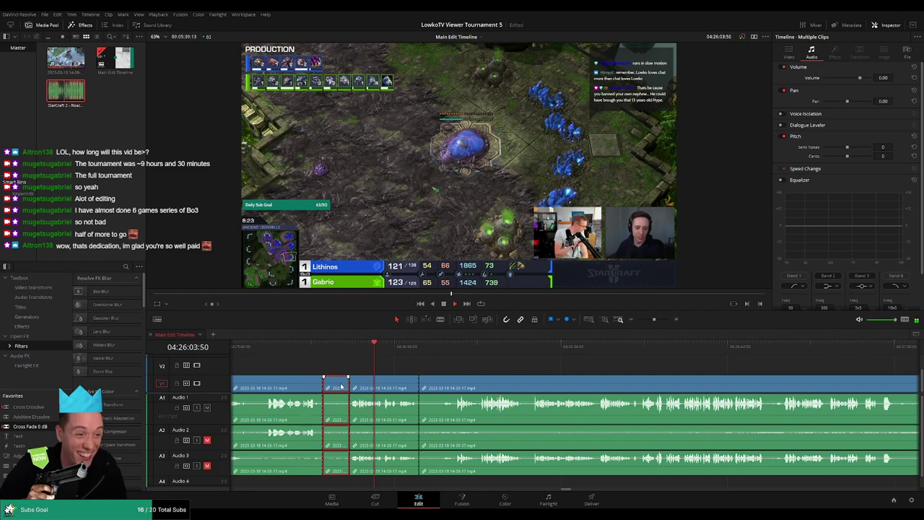
key(Delete)
scroll(311, 416, left, 1)
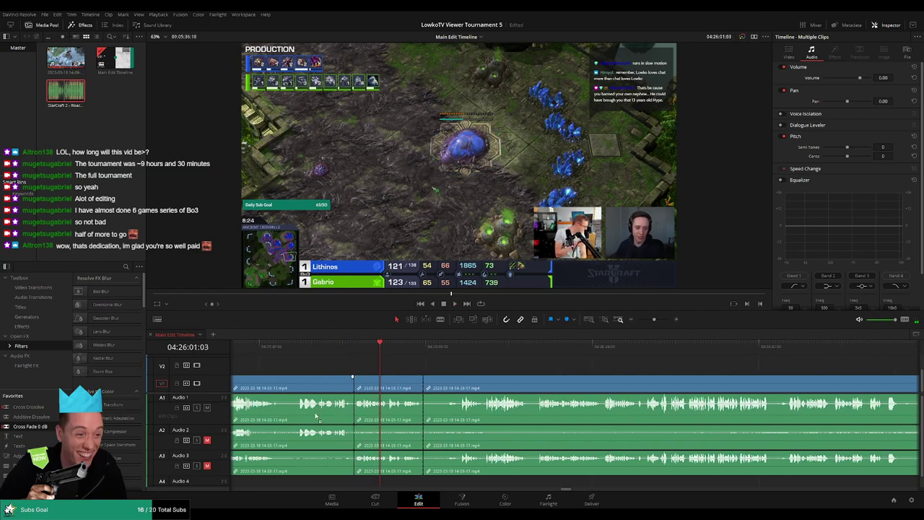
scroll(302, 423, left, 2)
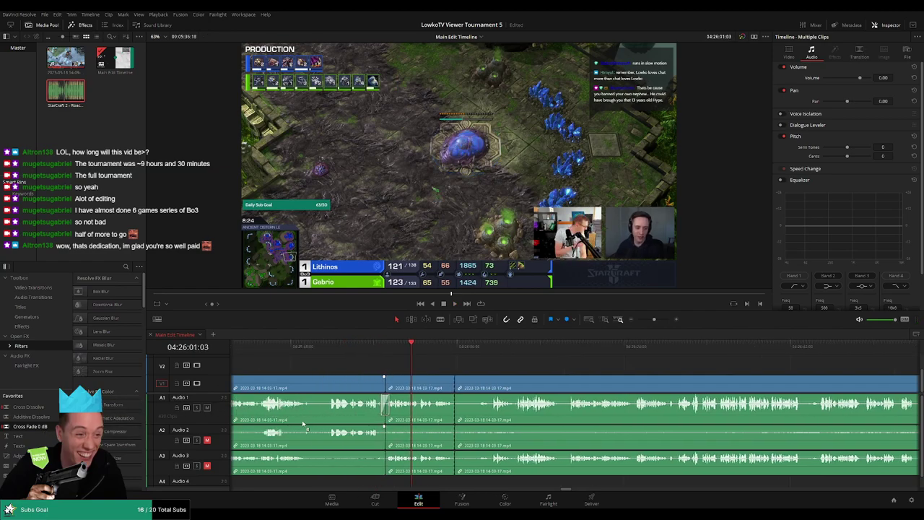
scroll(413, 469, left, 2)
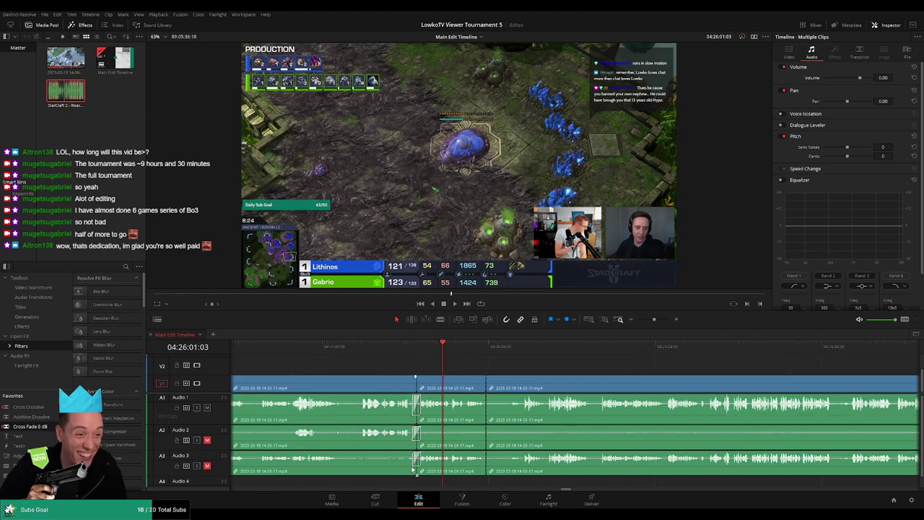
Step: Cut out the second short unwanted stretch and close its gap
click(485, 378)
key(space)
click(509, 381)
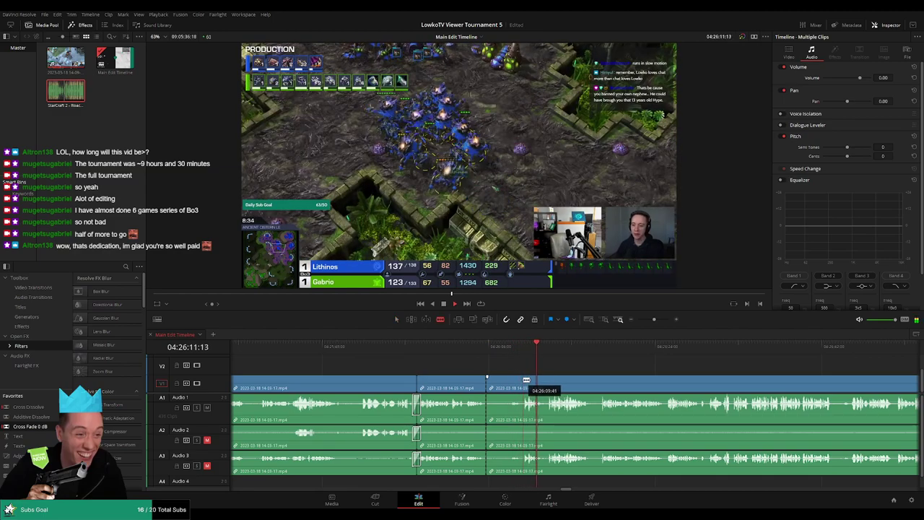
click(520, 383)
key(a)
click(493, 388)
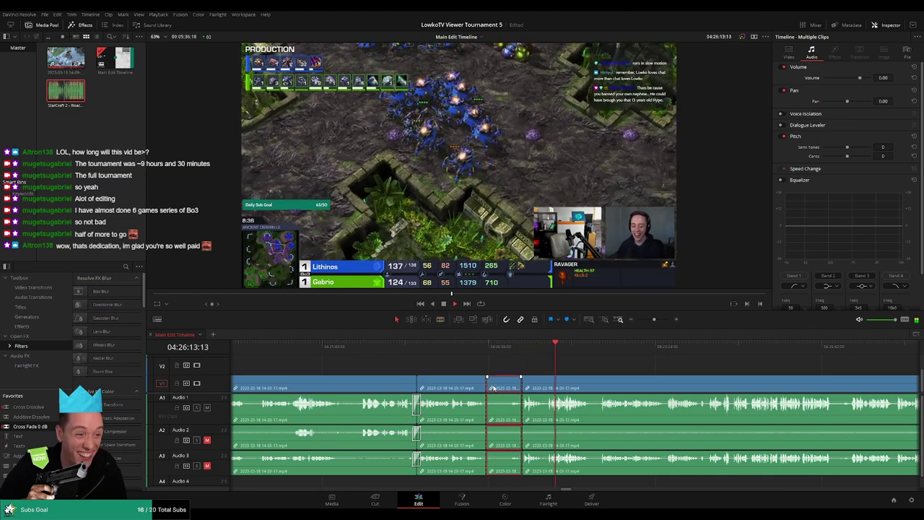
key(BackSpace)
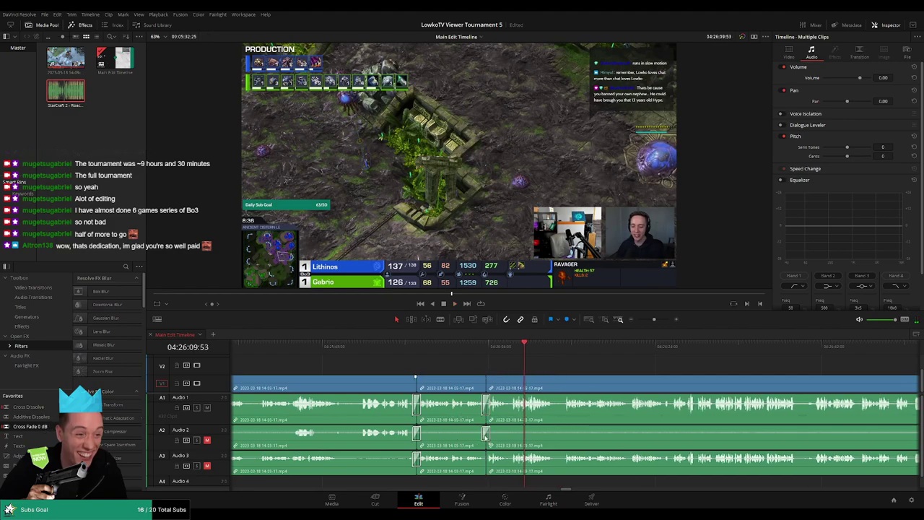
scroll(503, 456, left, 2)
click(498, 347)
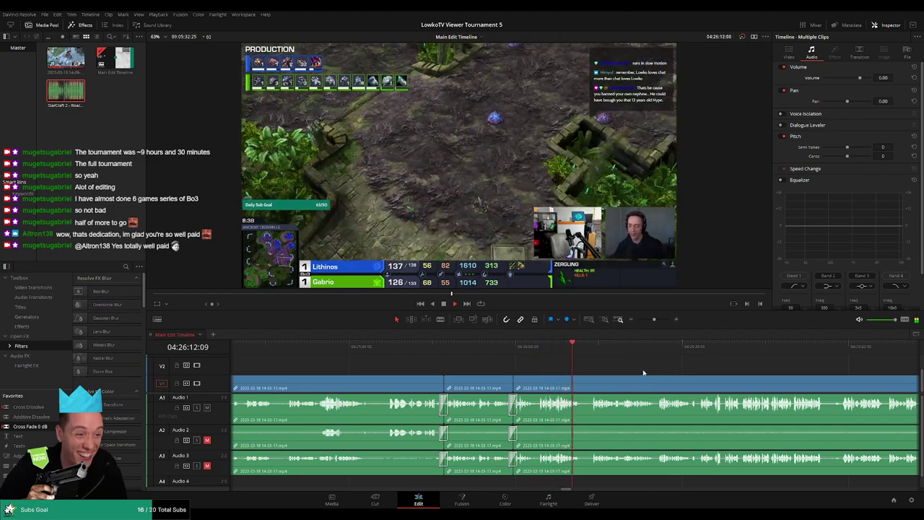
scroll(628, 372, right, 2)
scroll(607, 370, up, 2)
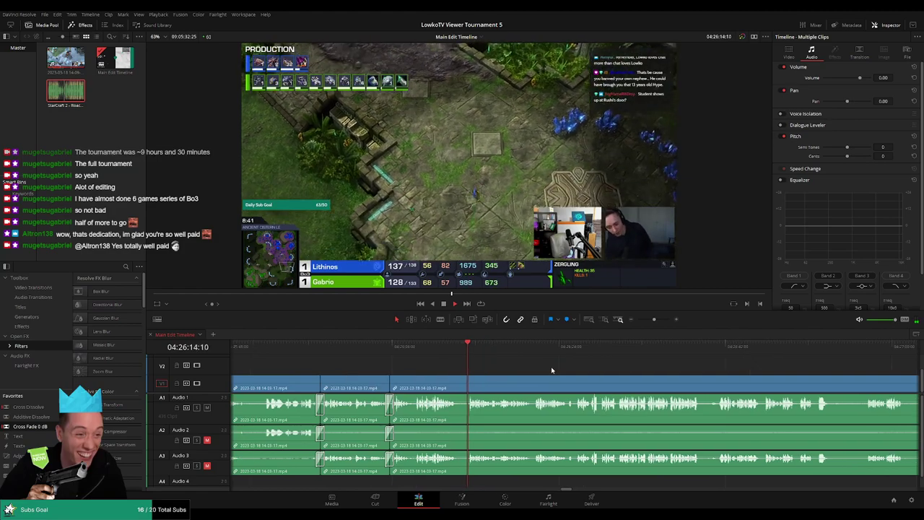
scroll(544, 375, left, 3)
scroll(544, 378, up, 2)
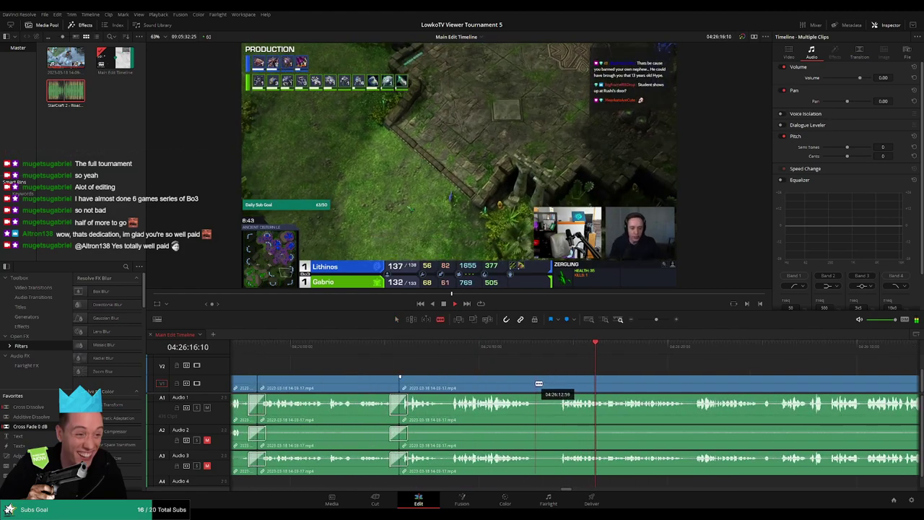
click(533, 383)
click(556, 383)
key(a)
click(547, 384)
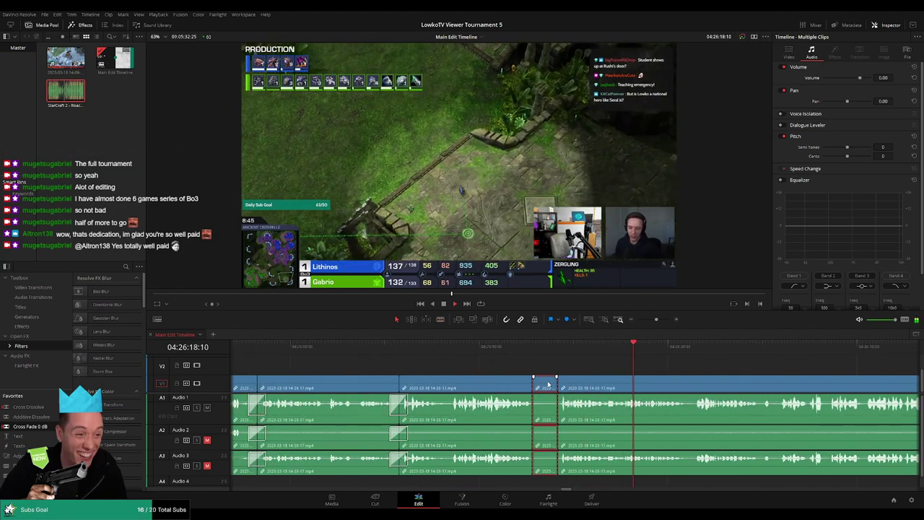
key(Delete)
scroll(495, 417, left, 1)
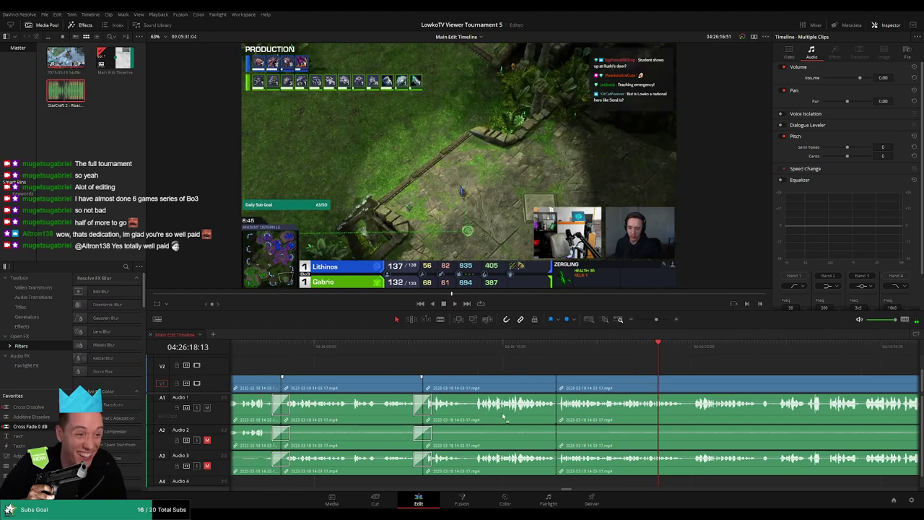
scroll(575, 442, left, 1)
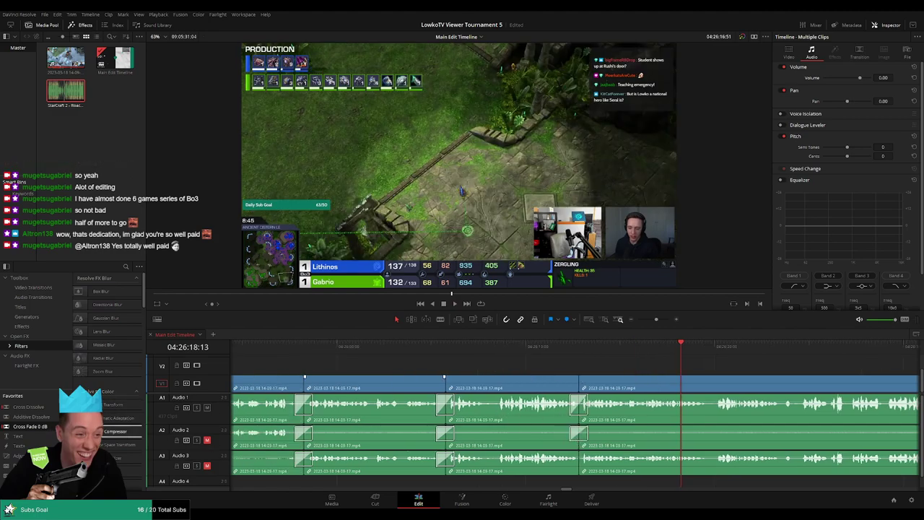
scroll(435, 435, left, 1)
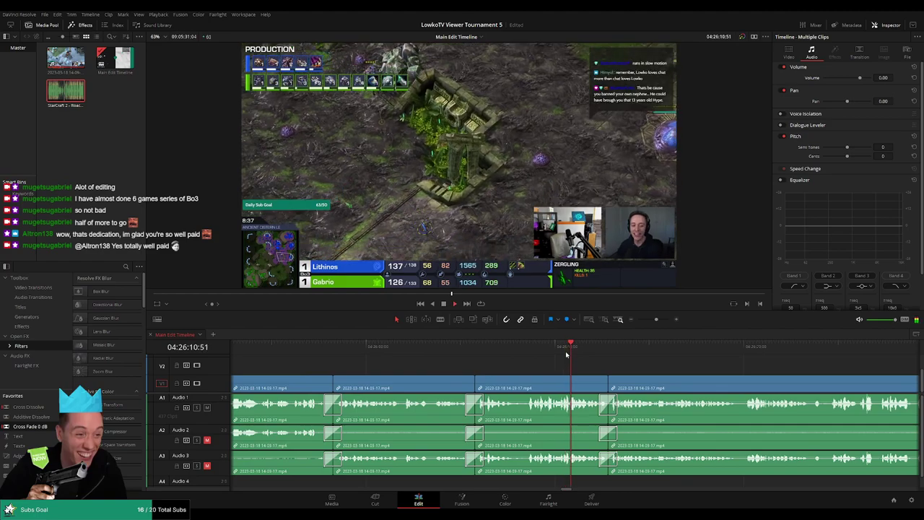
scroll(632, 360, right, 3)
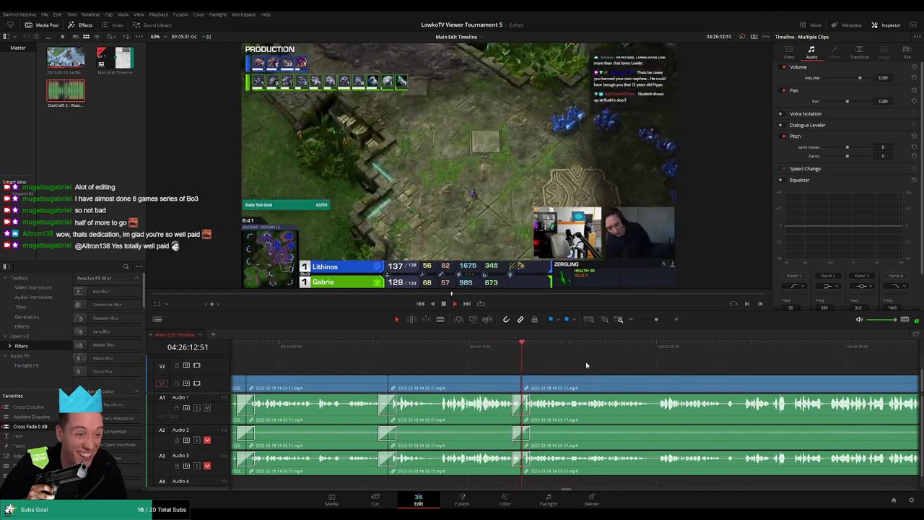
scroll(542, 367, right, 4)
scroll(505, 366, right, 4)
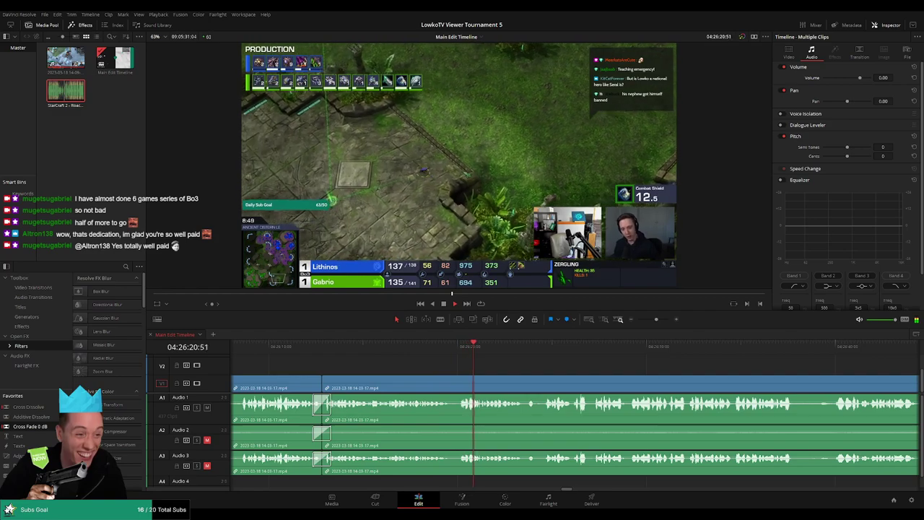
scroll(541, 361, right, 4)
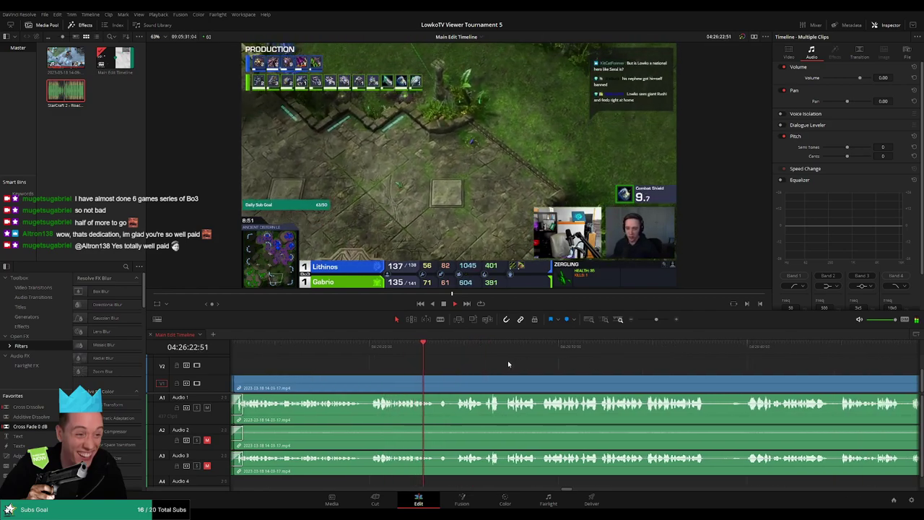
scroll(498, 361, right, 4)
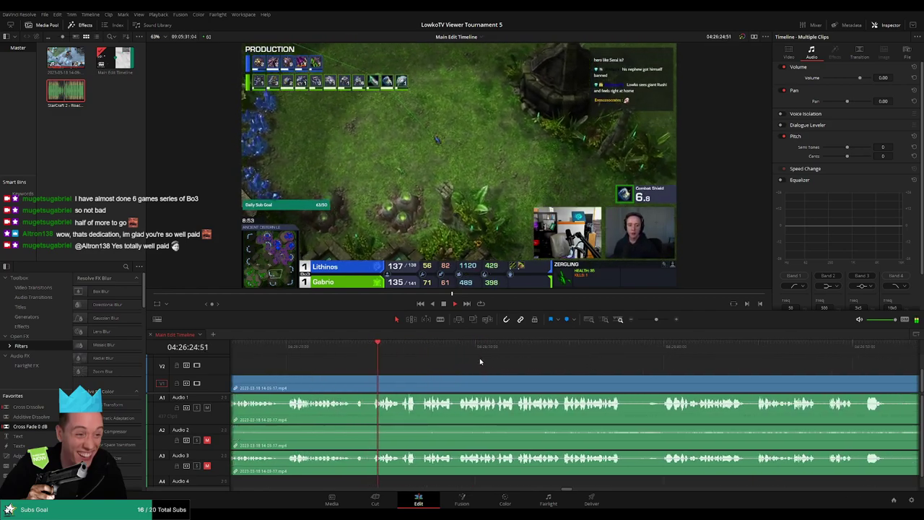
scroll(518, 365, right, 1)
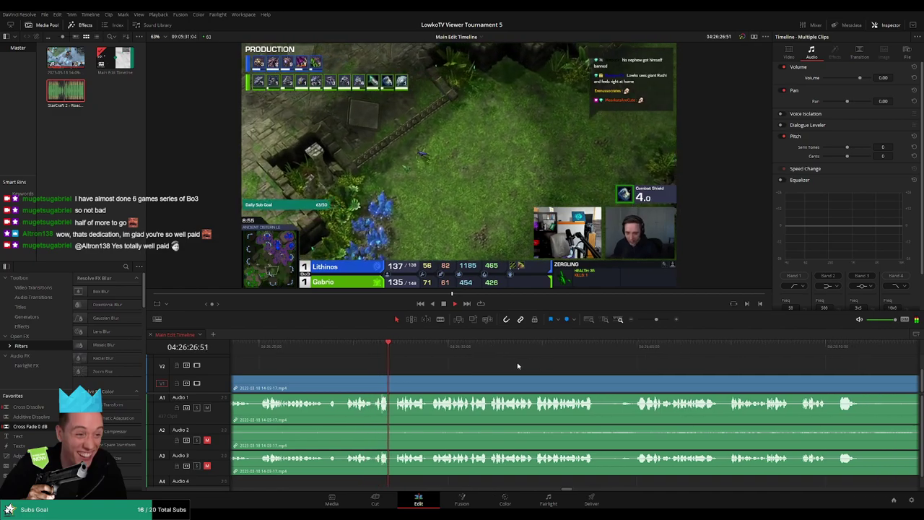
Step: Place an Adjustment Clip on V2 at the playhead, nudged slightly later
click(362, 347)
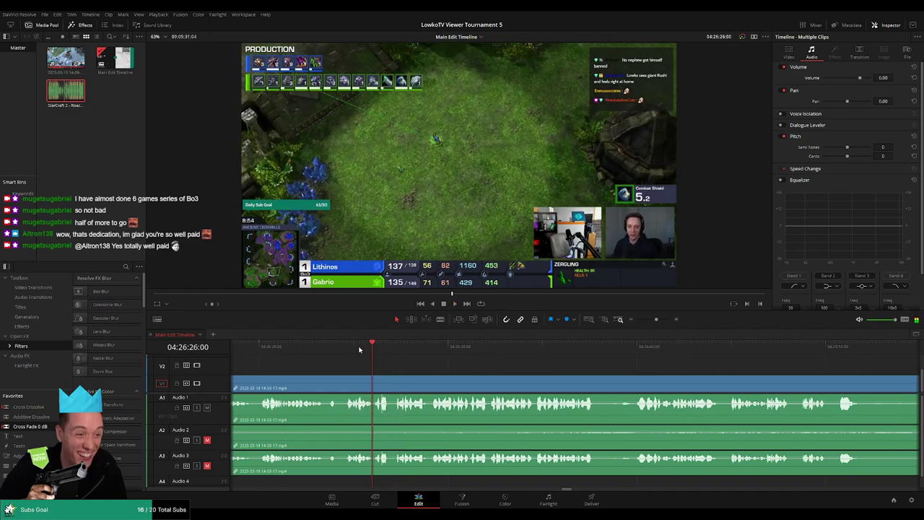
drag(204, 419, 405, 370)
click(371, 347)
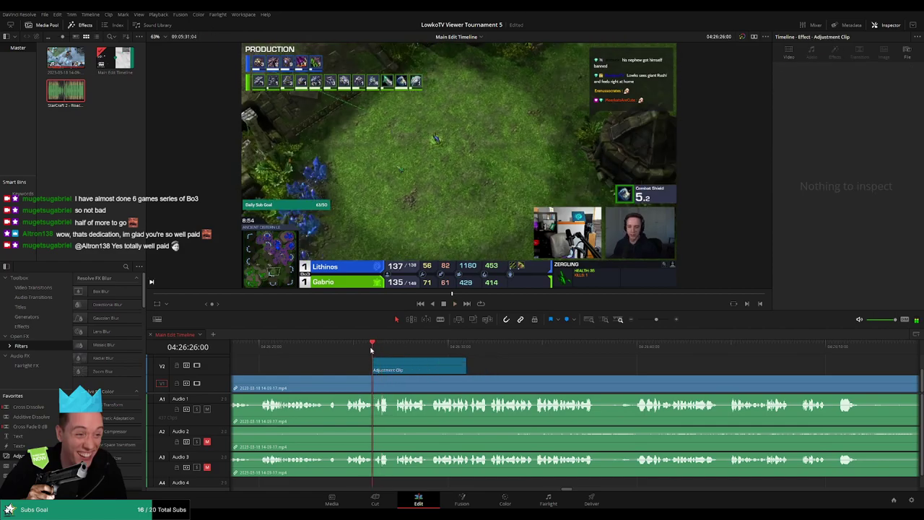
drag(393, 370, 401, 370)
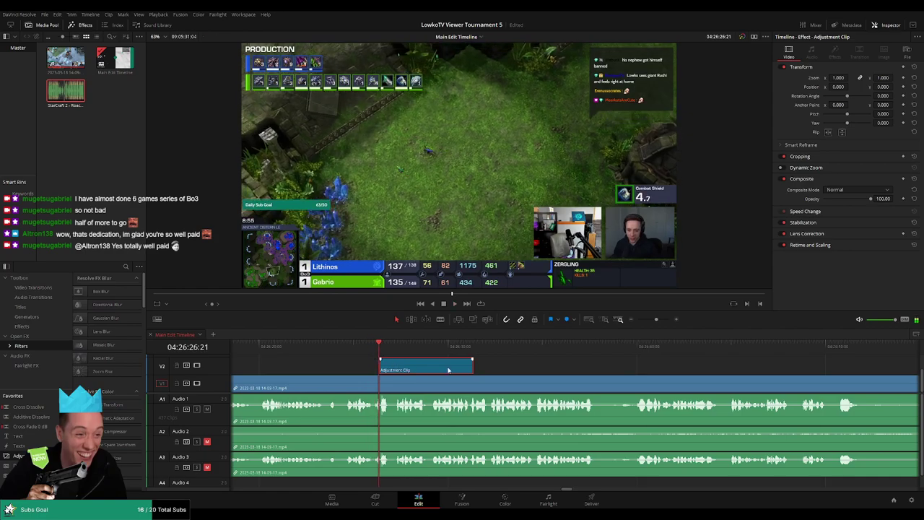
scroll(447, 370, up, 3)
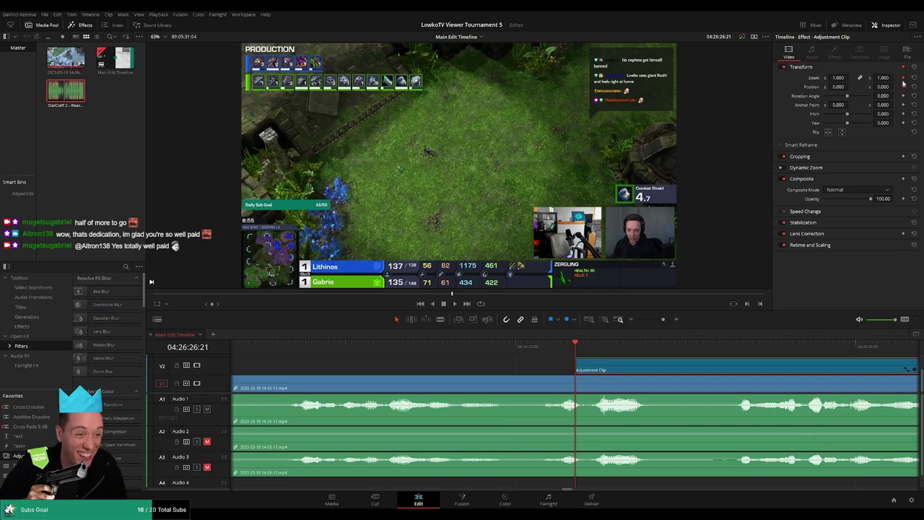
key(space)
Step: Set the adjustment clip's Zoom to 2.000 and Position X to -958 toward the webcams
mouse_move(837, 78)
mouse_down()
mouse_move(874, 77)
mouse_move(844, 77)
mouse_up()
drag(837, 87, 892, 87)
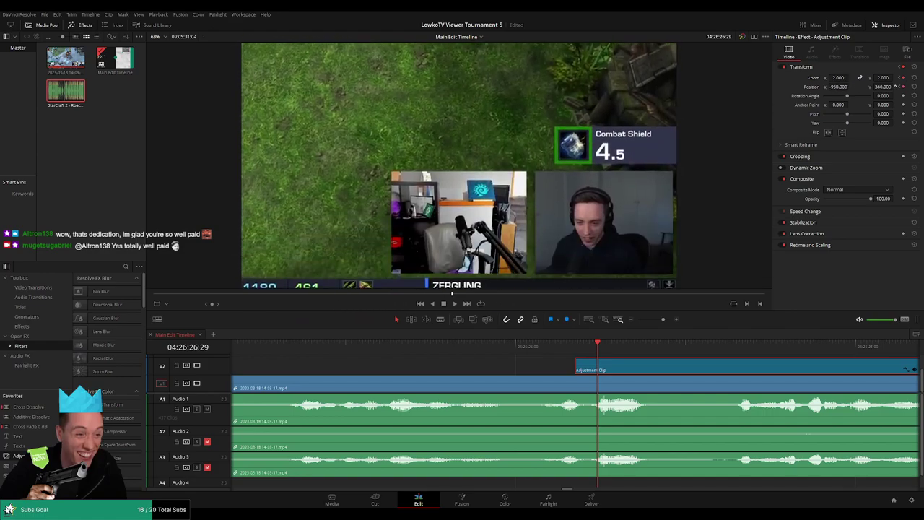
click(534, 344)
key(space)
key(space)
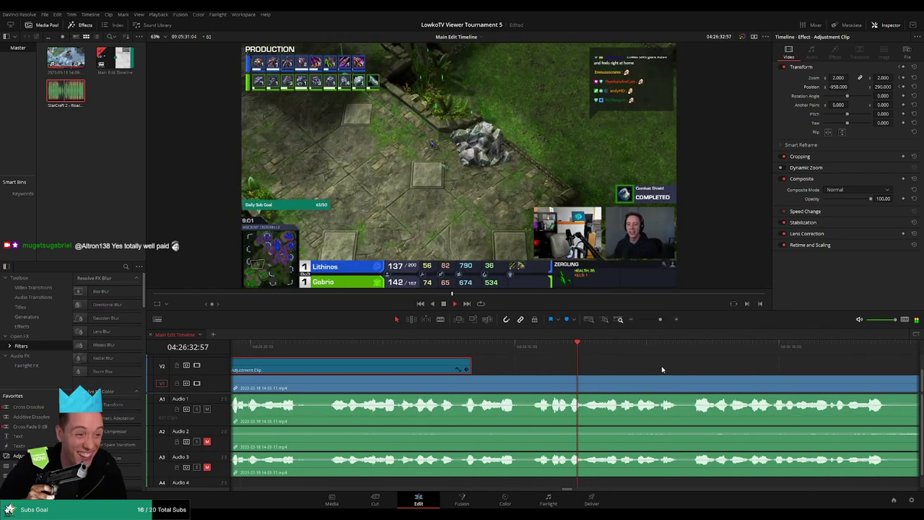
Step: Extend the adjustment clip's end to around 04:26:38
drag(663, 320, 661, 321)
click(605, 370)
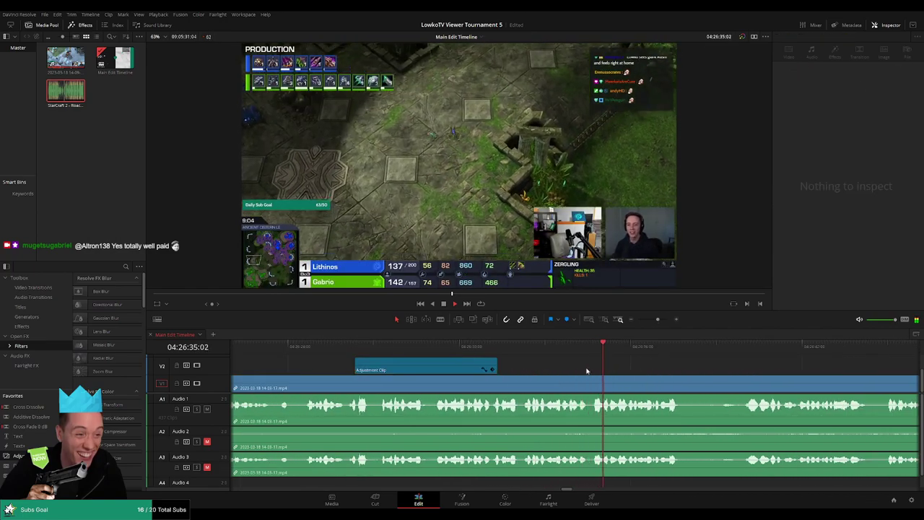
drag(498, 370, 685, 369)
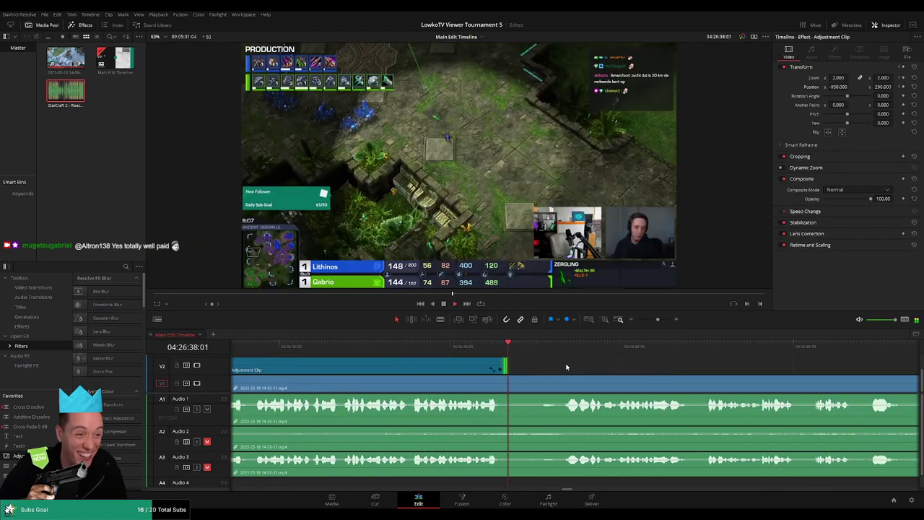
key(space)
Step: Blade all tracks at both ends of the dead stretch after the zoom and ripple-delete it
click(511, 388)
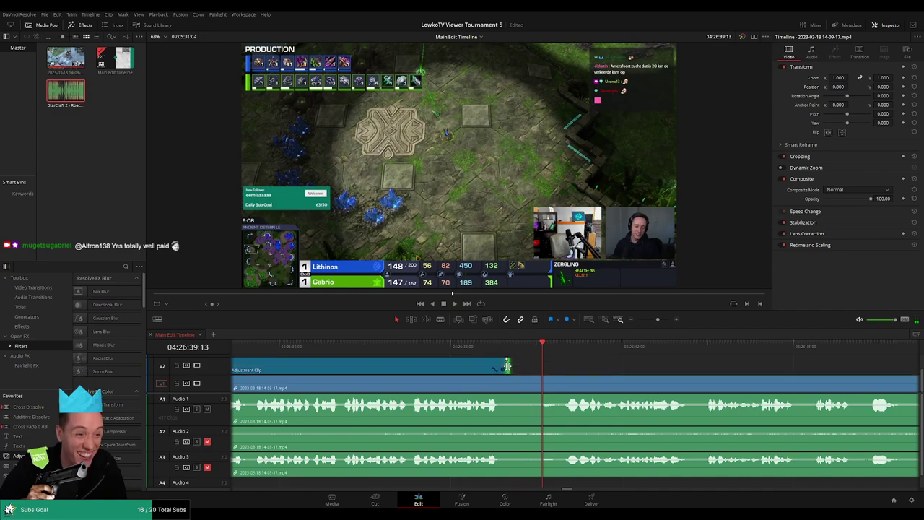
key(b)
click(510, 388)
key(space)
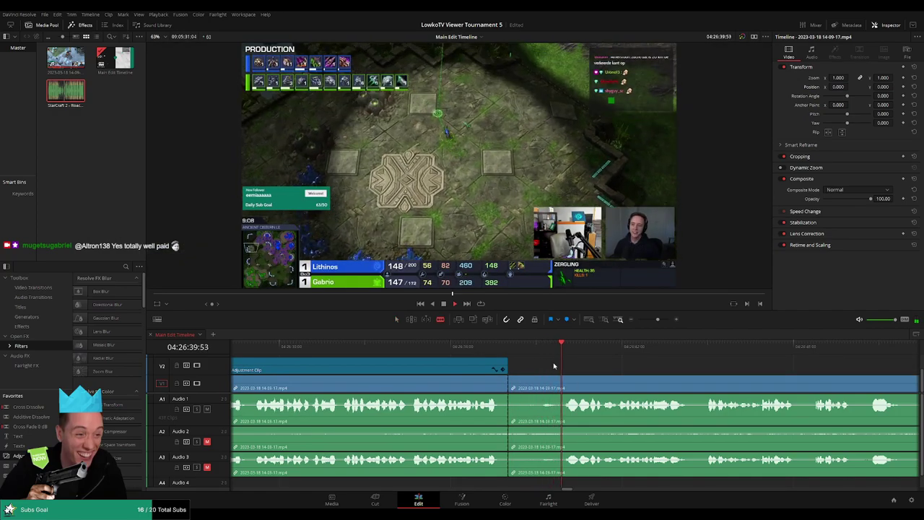
click(561, 387)
key(a)
click(543, 387)
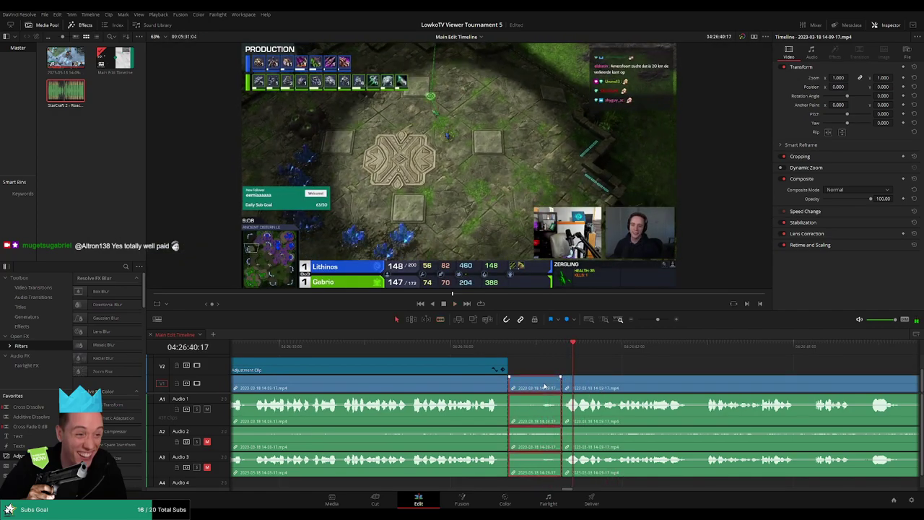
key(Delete)
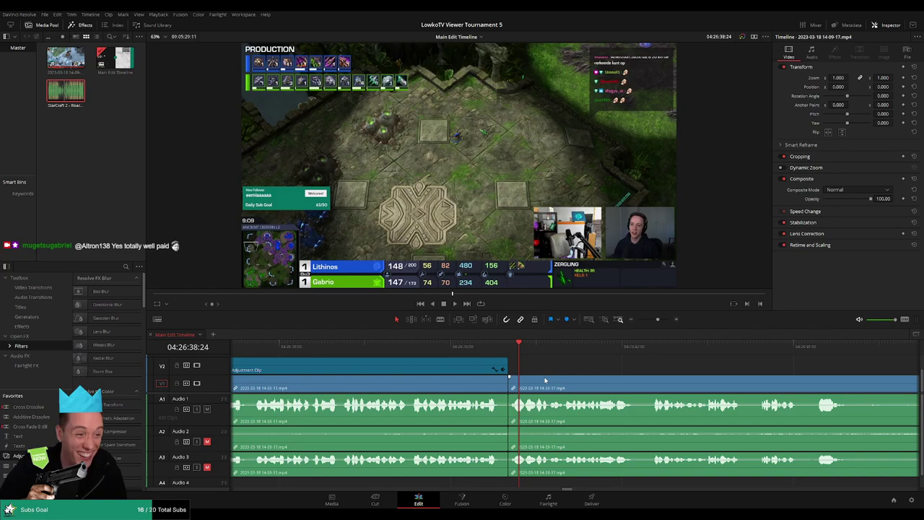
Step: Select the reviewed clips up to the playhead and set their Clip Color to Green
click(464, 354)
key(ctrl+z)
key(ctrl+z)
key(ctrl+z)
key(ctrl+z)
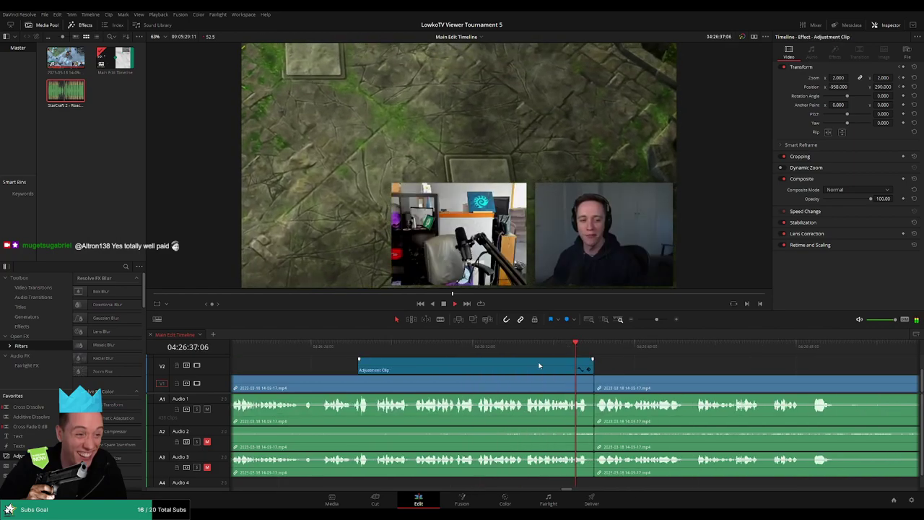
key(space)
drag(653, 319, 647, 318)
drag(493, 366, 472, 381)
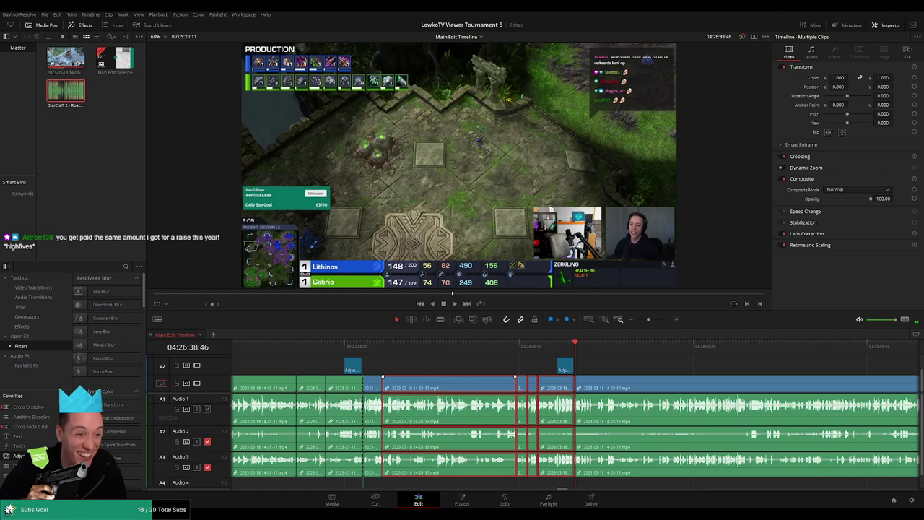
drag(374, 365, 567, 393)
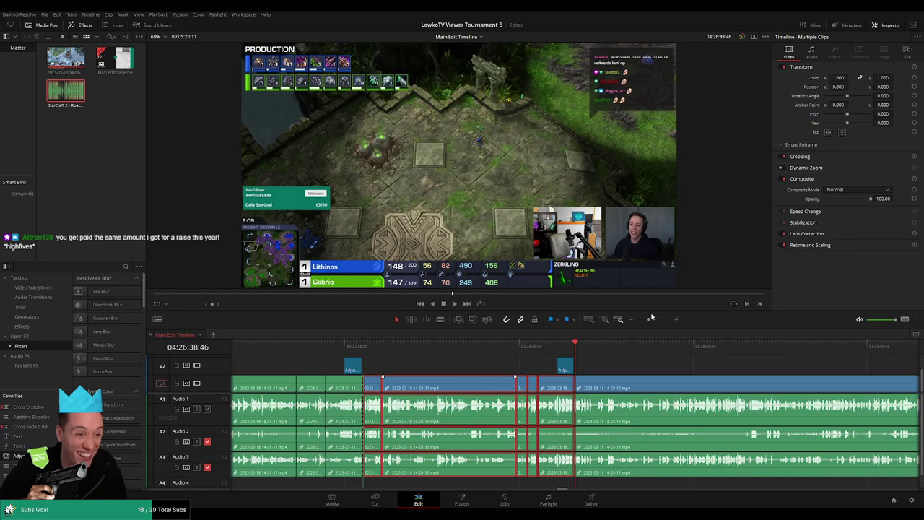
click(597, 359)
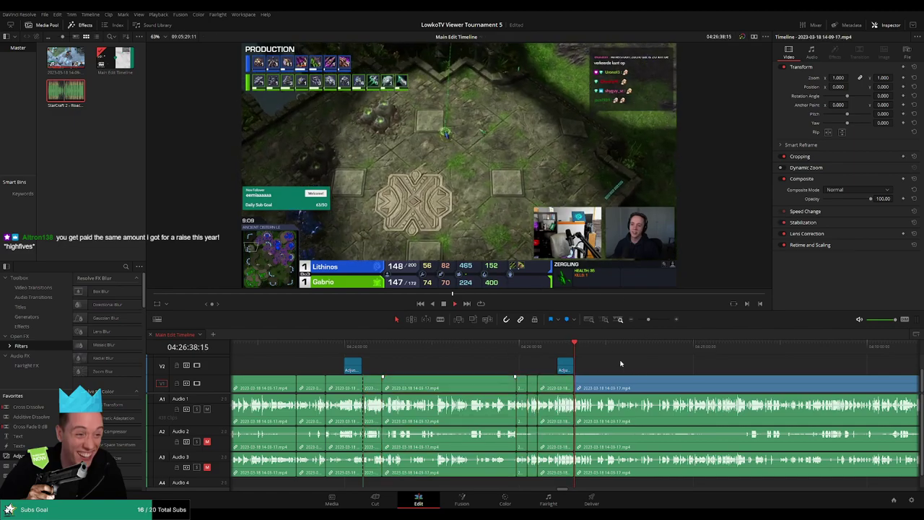
mouse_move(648, 319)
mouse_down()
mouse_move(659, 319)
mouse_move(650, 320)
mouse_up()
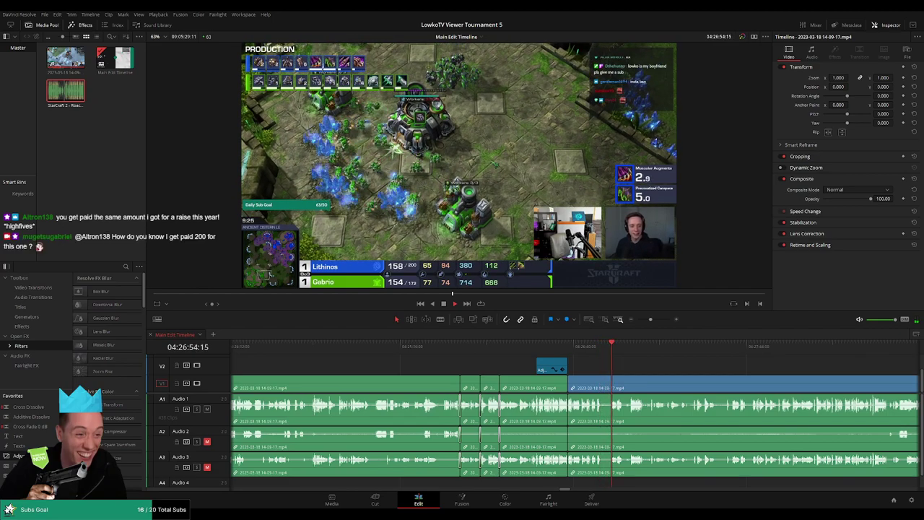
Step: Split all tracks at both ends of a dead stretch, then delete it and close the gap
click(593, 346)
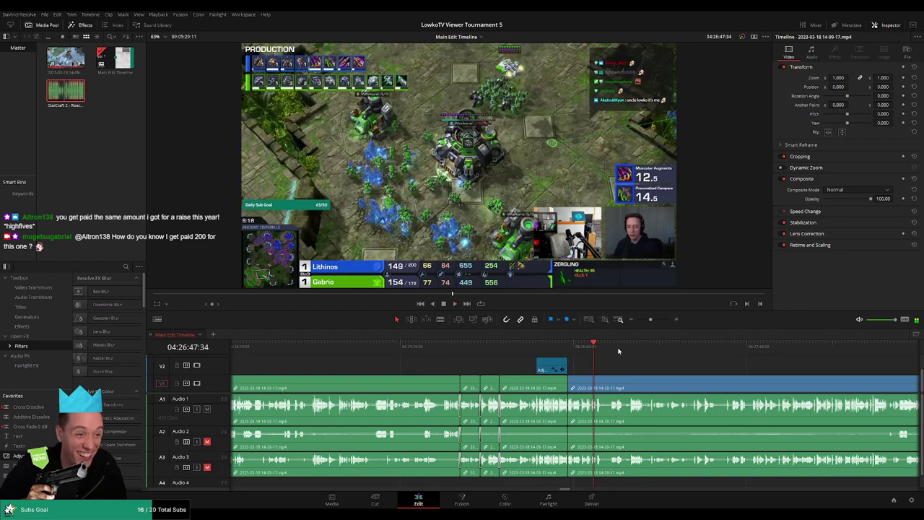
drag(651, 323, 659, 320)
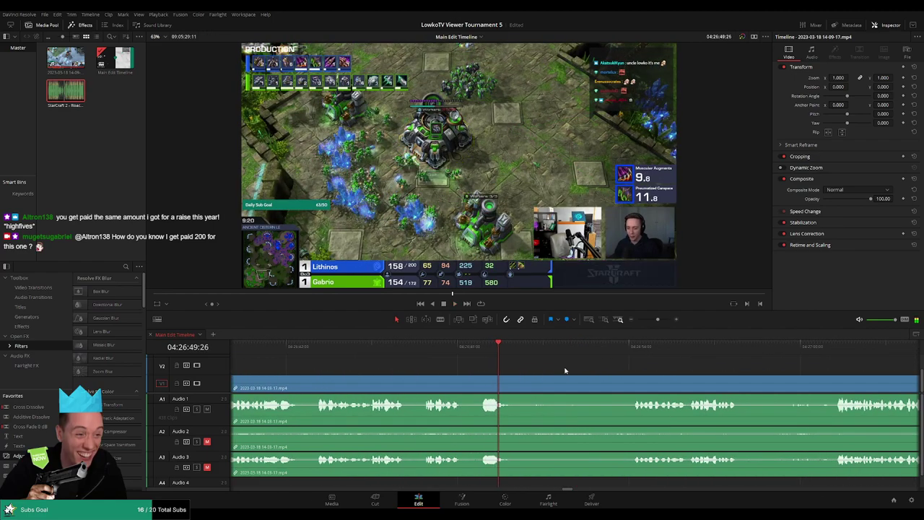
click(443, 348)
key(ctrl+b)
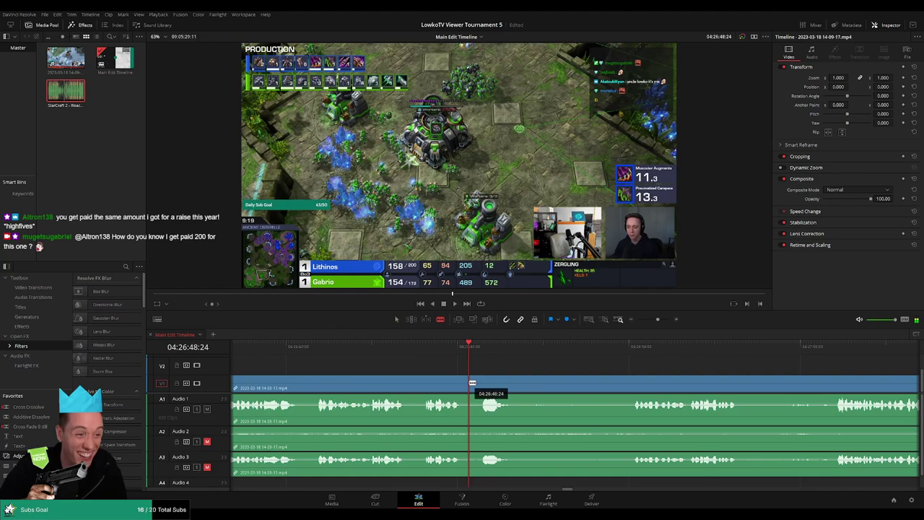
click(633, 346)
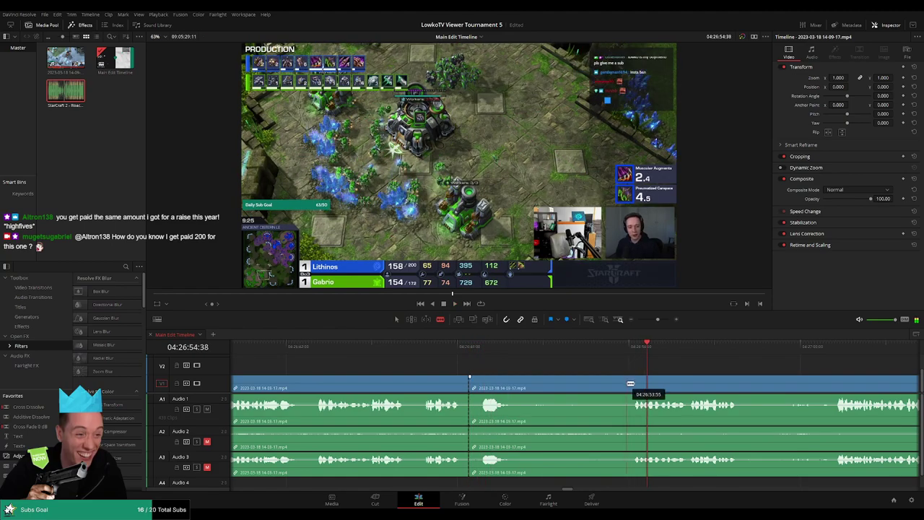
click(635, 384)
key(a)
click(596, 388)
key(BackSpace)
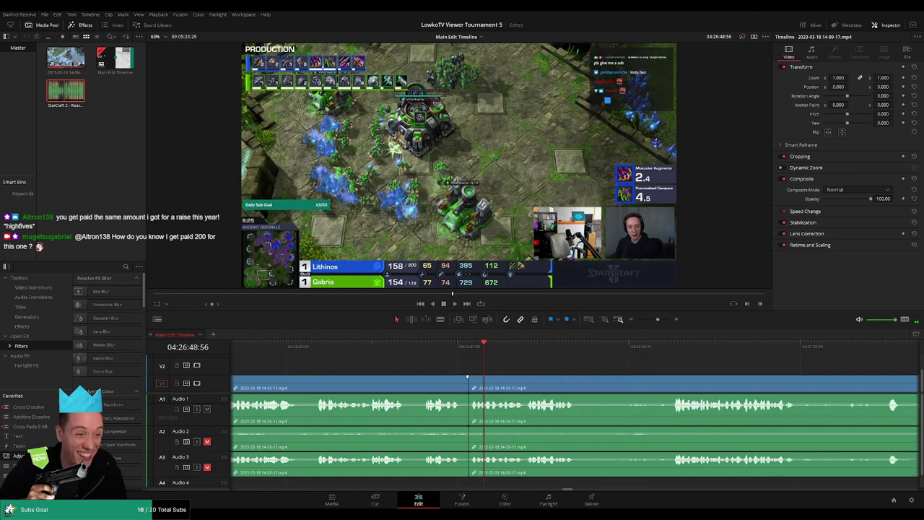
Step: Add a cross fade at Audio 2's new edit point
click(448, 348)
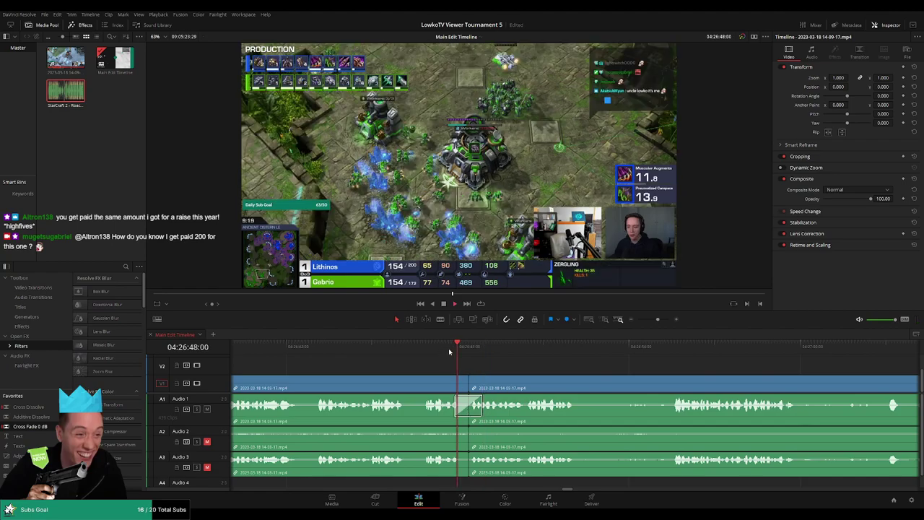
drag(54, 429, 491, 441)
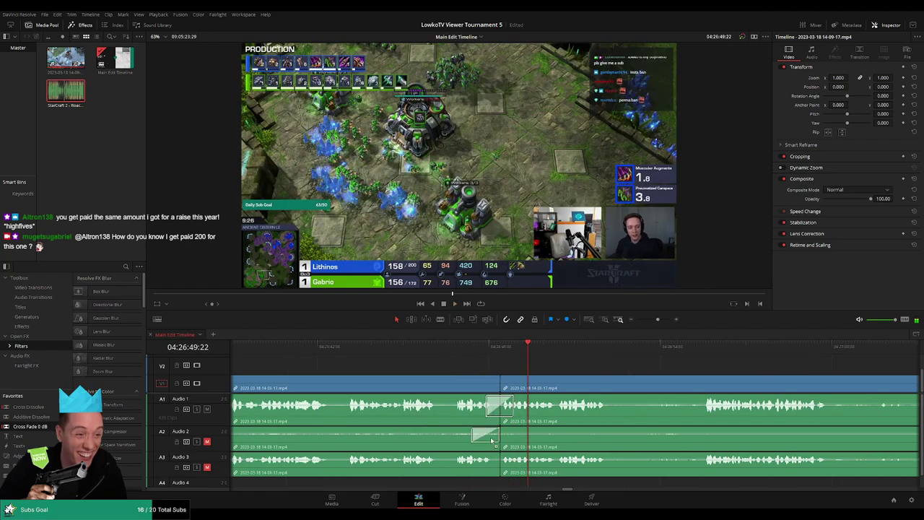
scroll(558, 460, left, 2)
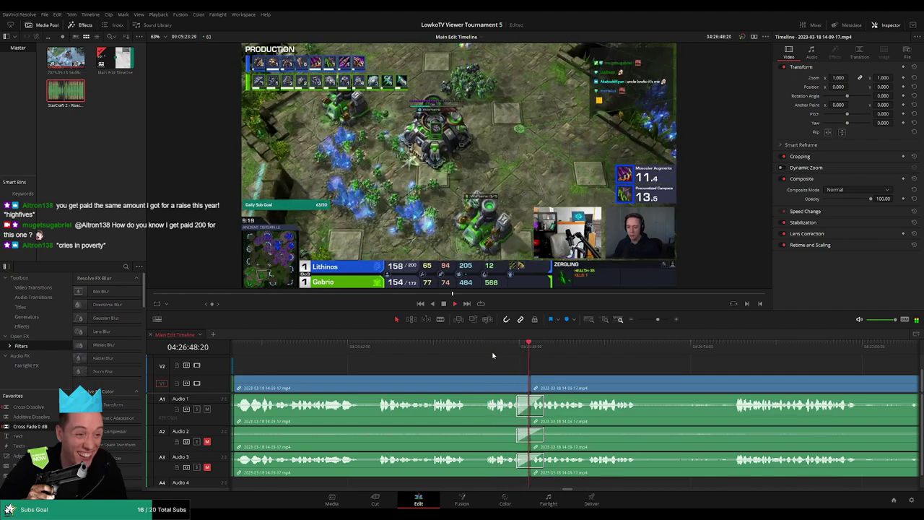
key(ctrl+z)
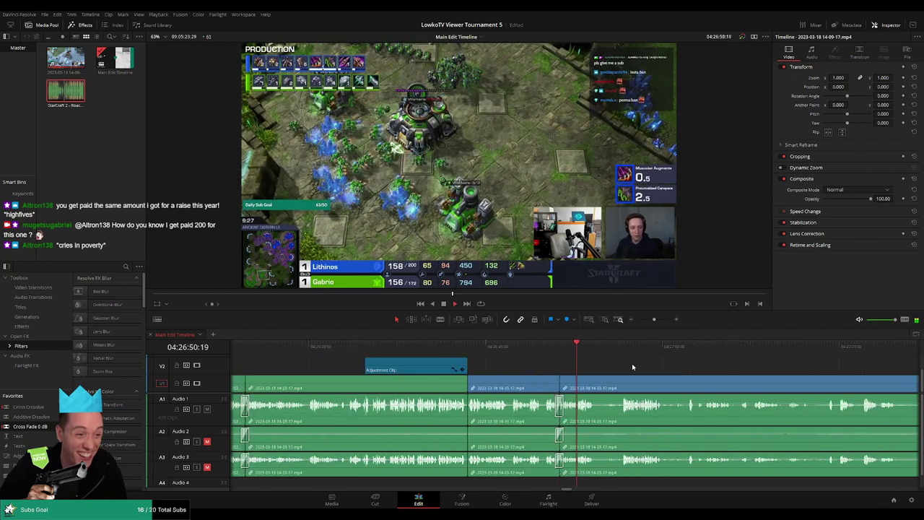
scroll(554, 366, right, 10)
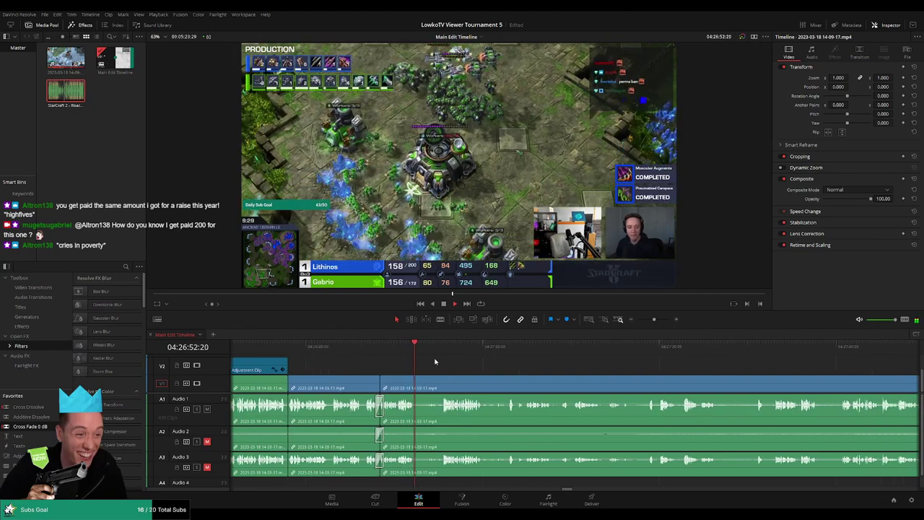
Step: Blade-cut all tracks at 04:26:52
key(b)
click(413, 390)
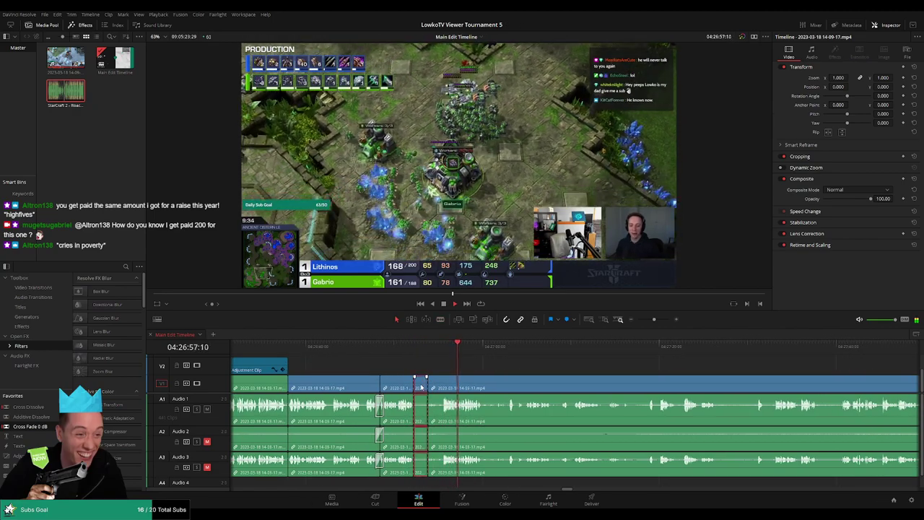
key(a)
scroll(420, 388, left, 2)
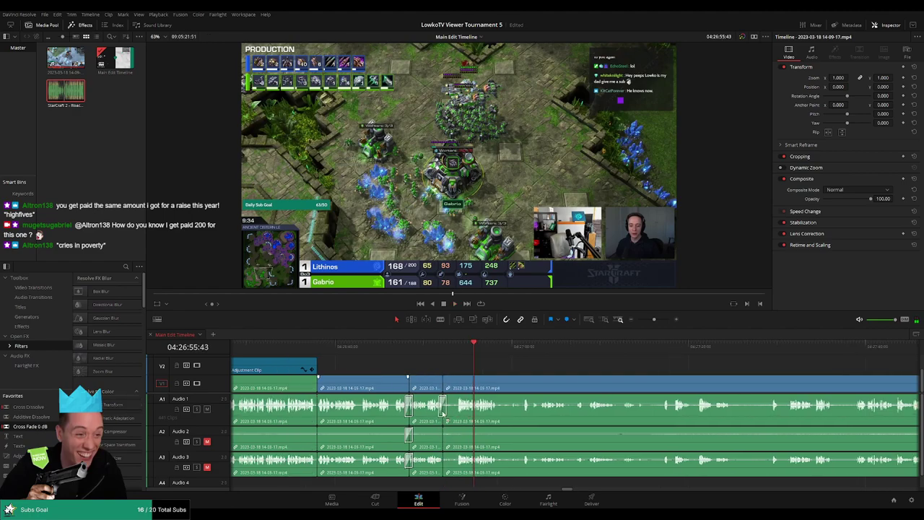
scroll(321, 431, left, 2)
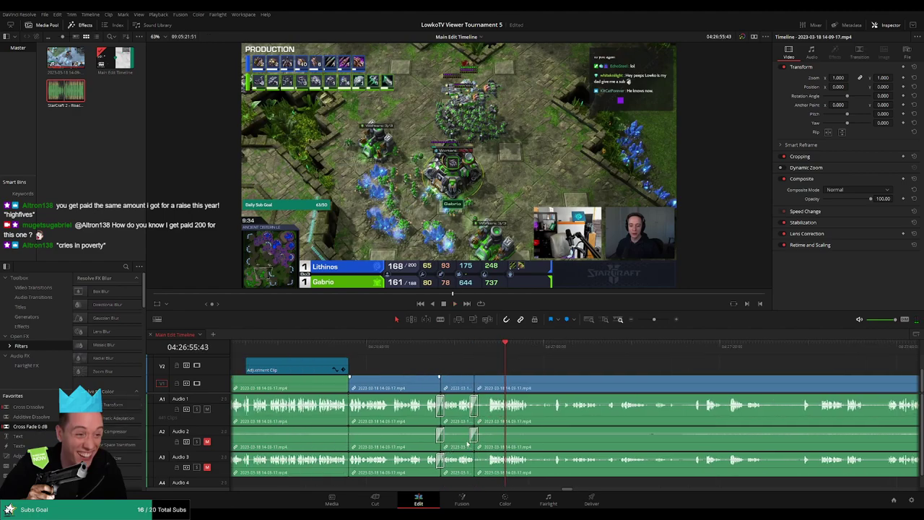
Step: Play back from just before the 04:26:52 cut to check it
click(472, 342)
key(space)
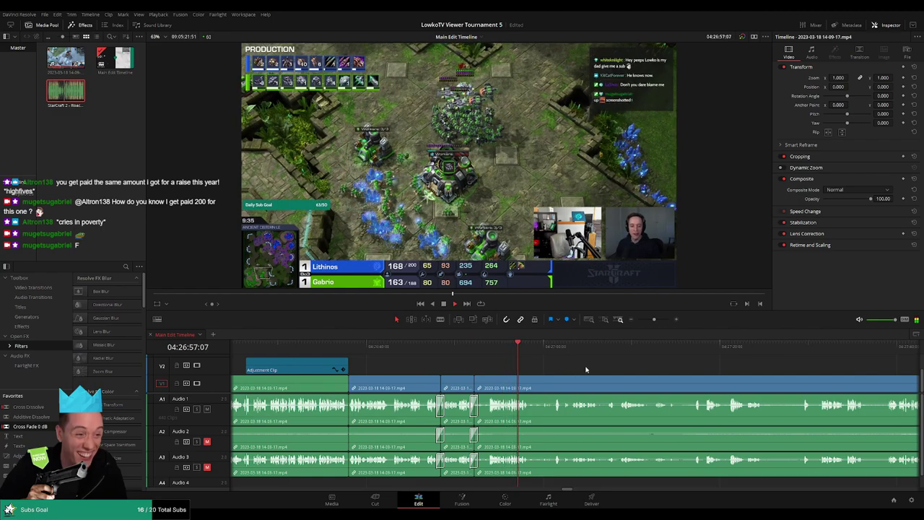
scroll(581, 370, down, 2)
scroll(655, 372, up, 3)
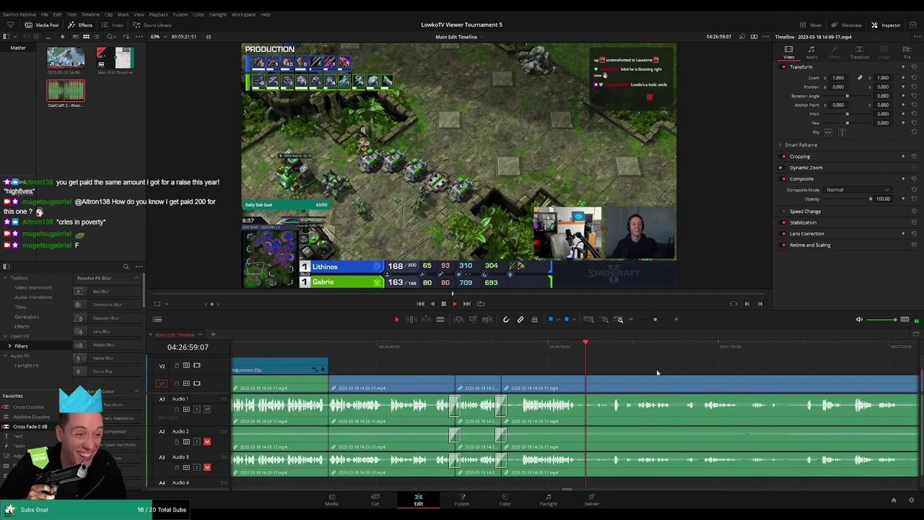
scroll(656, 372, down, 3)
scroll(493, 364, down, 1)
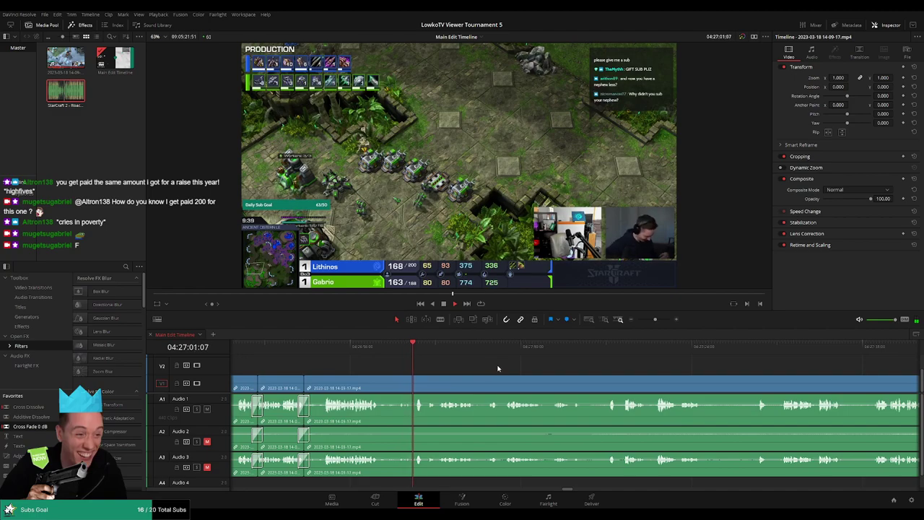
scroll(496, 368, down, 1)
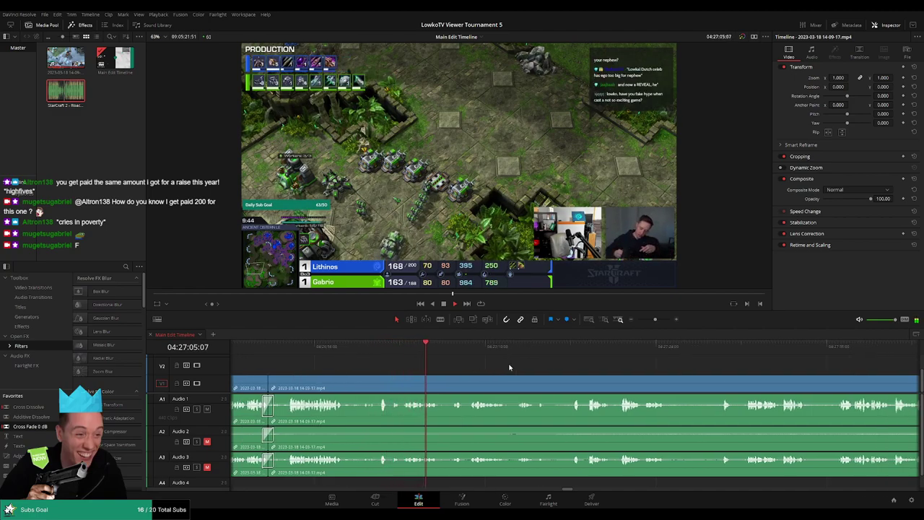
scroll(509, 368, down, 1)
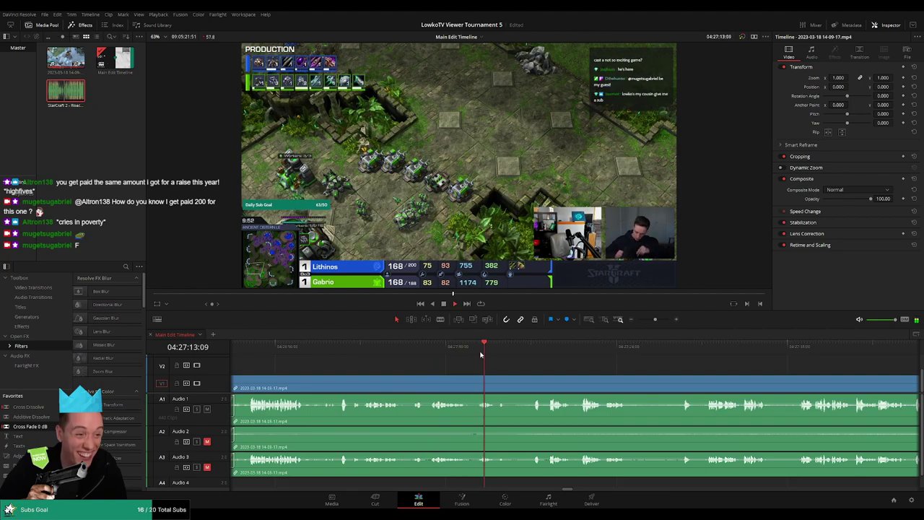
Step: Find where the dead stretch starts at 04:26:59 and split all tracks there
click(295, 348)
drag(295, 350, 324, 349)
key(space)
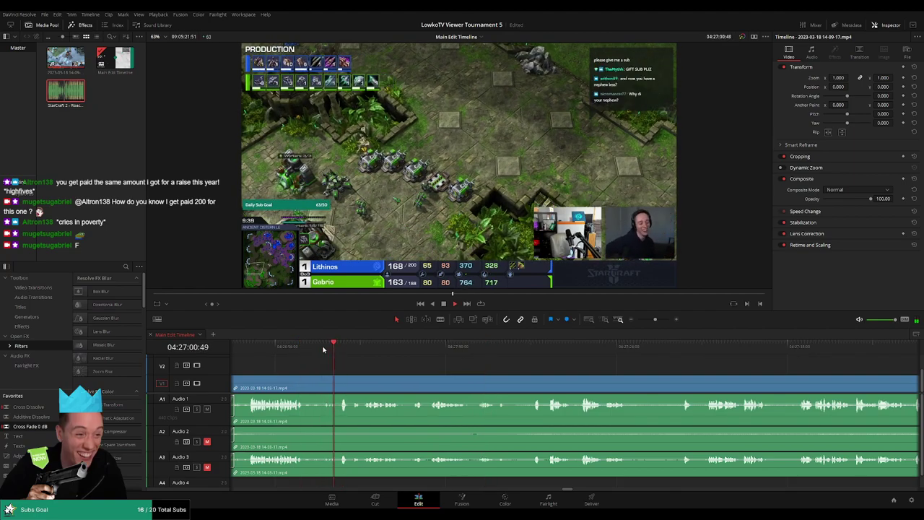
click(305, 349)
key(space)
key(b)
key(ctrl+b)
Step: Split all tracks near 04:27:32 and delete the 30-second piece between the cuts
drag(471, 354, 628, 348)
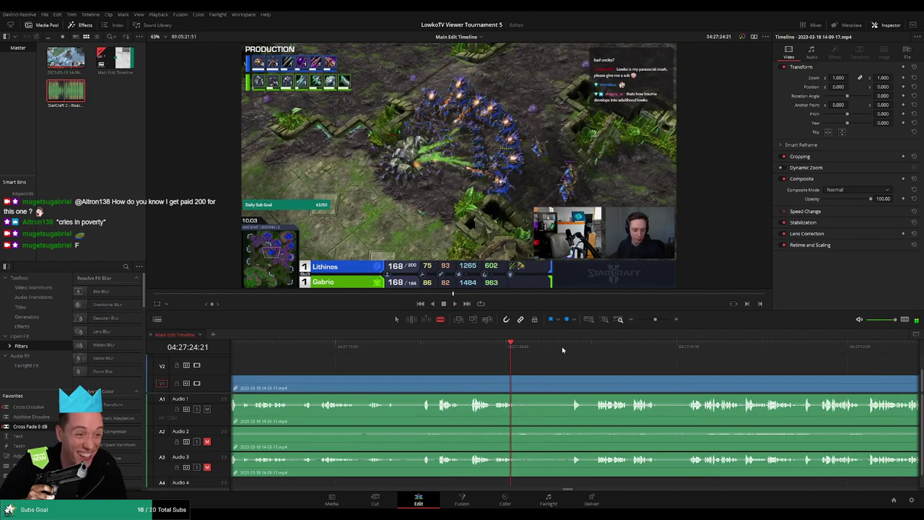
drag(542, 355, 598, 353)
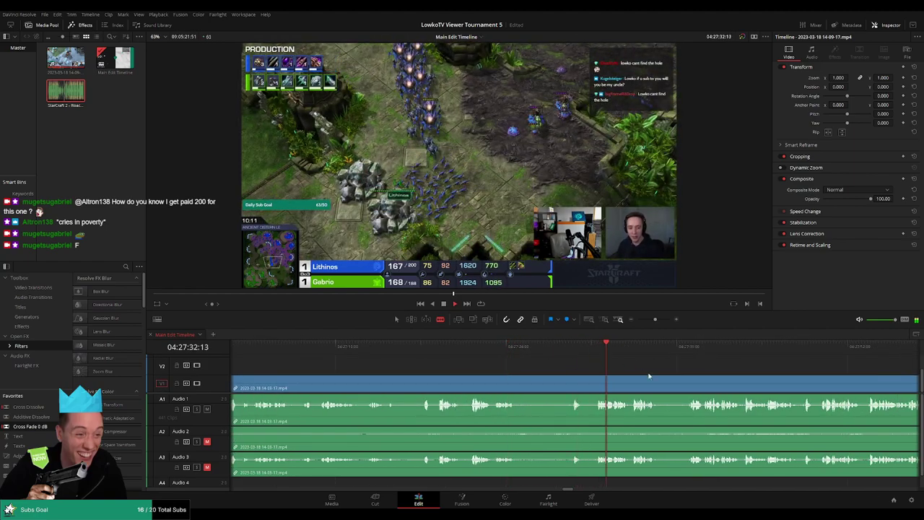
click(546, 385)
key(a)
click(537, 383)
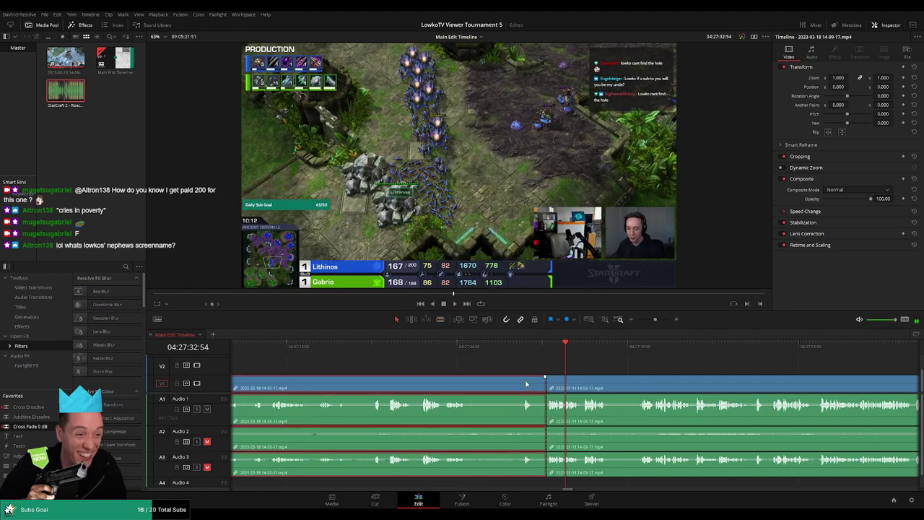
key(Delete)
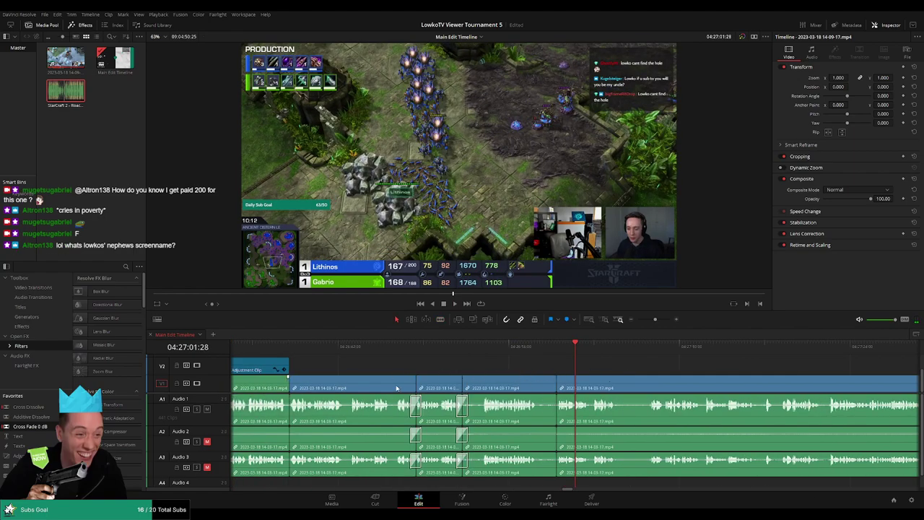
Step: Replay across the new edit point to check the join
key(slash)
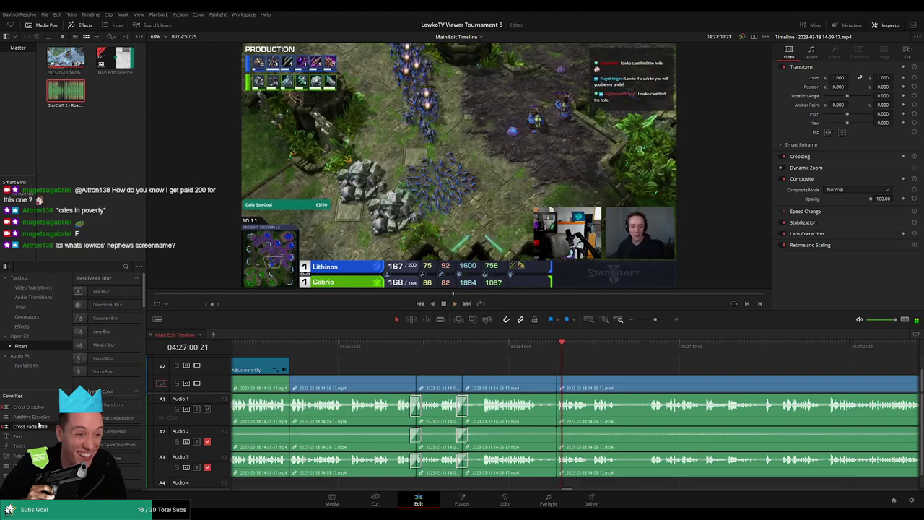
scroll(578, 432, left, 2)
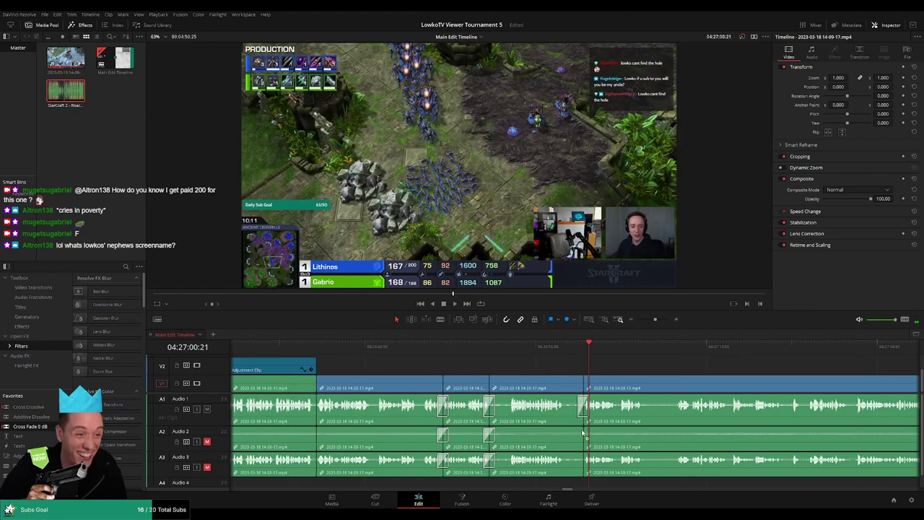
scroll(437, 421, left, 2)
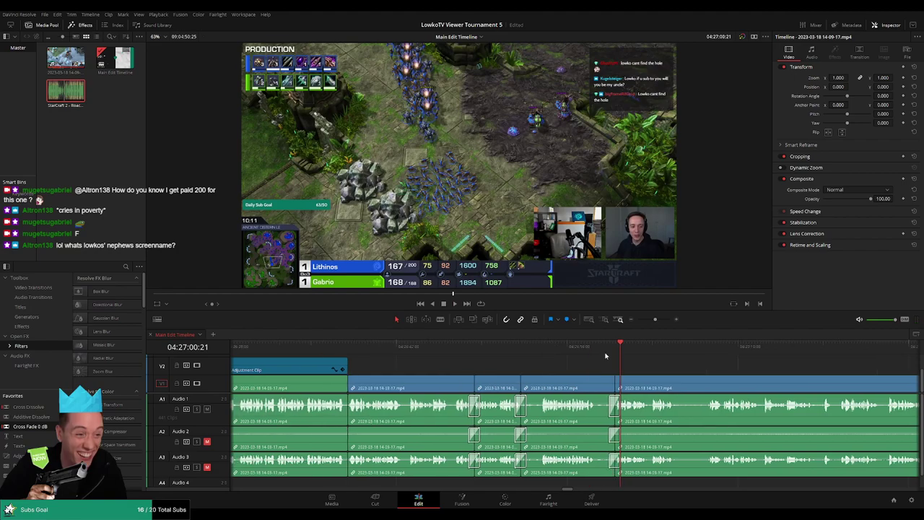
scroll(604, 357, right, 4)
key(space)
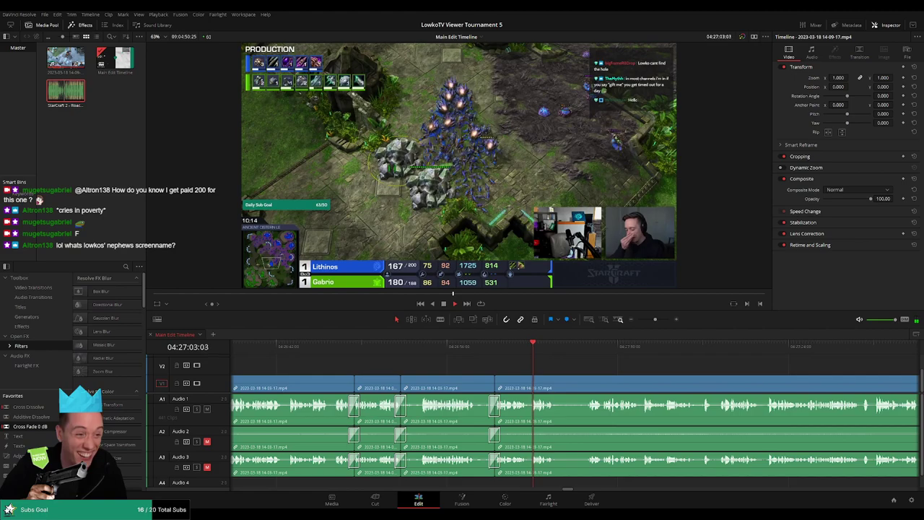
scroll(521, 369, right, 2)
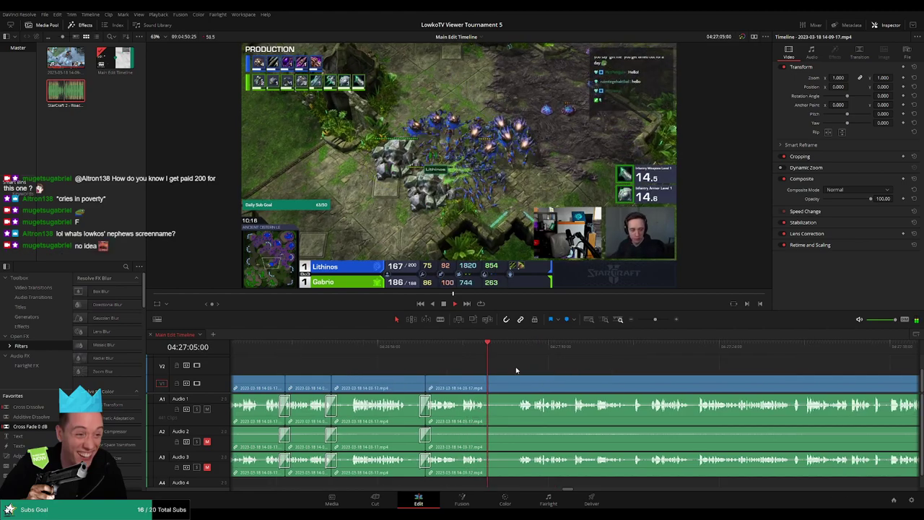
scroll(460, 366, right, 2)
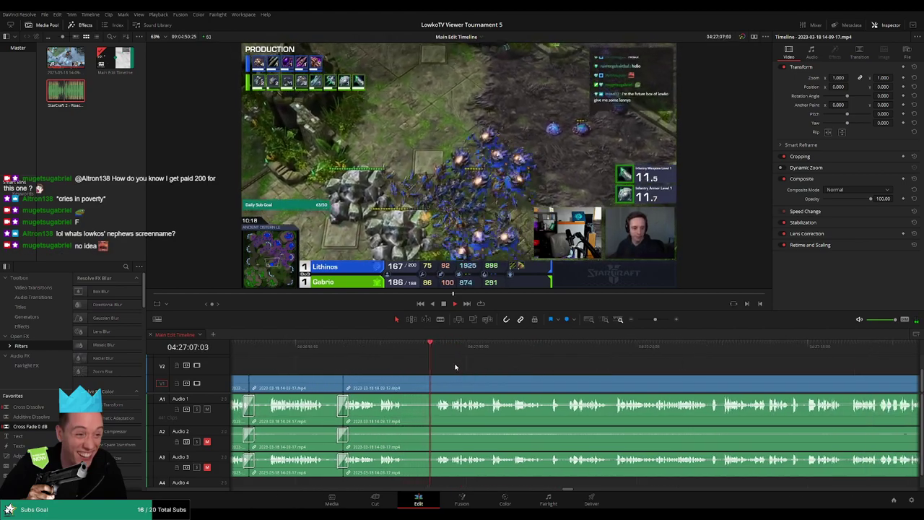
scroll(477, 375, up, 2)
Step: Cut out the short dead piece just after 04:27:07 and close the gap
key(b)
click(493, 387)
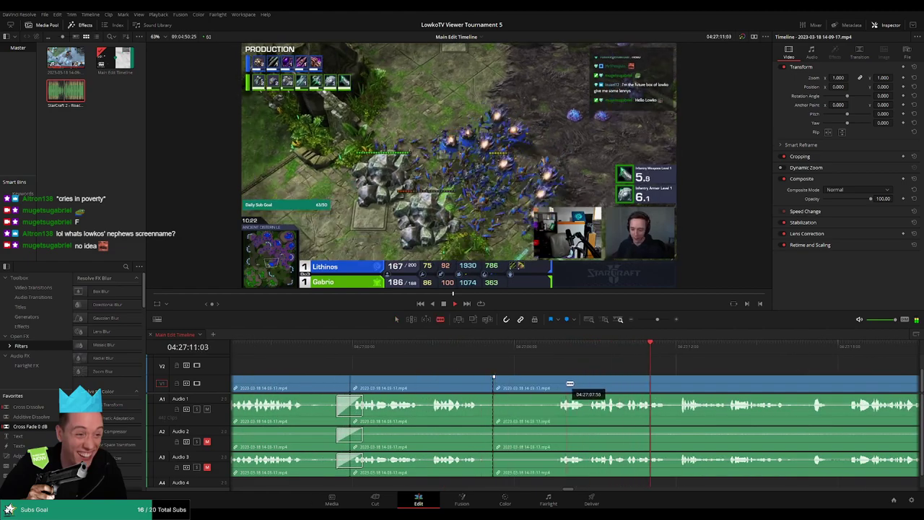
click(569, 388)
key(a)
click(534, 388)
key(Delete)
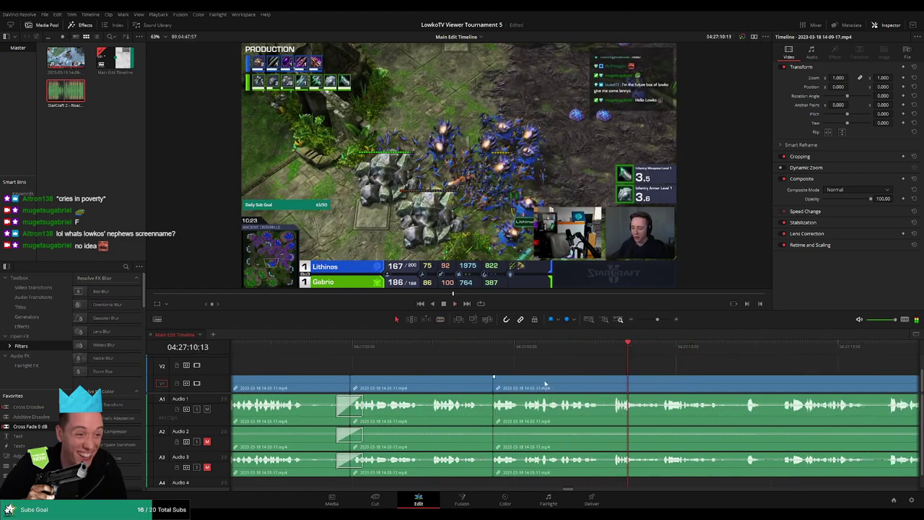
Step: Zoom the timeline out and replay the recent edits around the latest join
drag(657, 319, 644, 319)
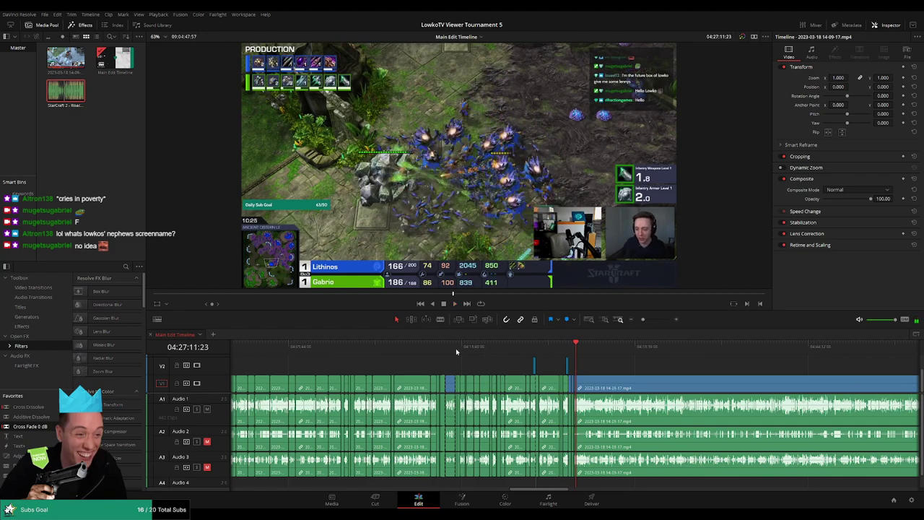
click(447, 348)
click(576, 352)
key(space)
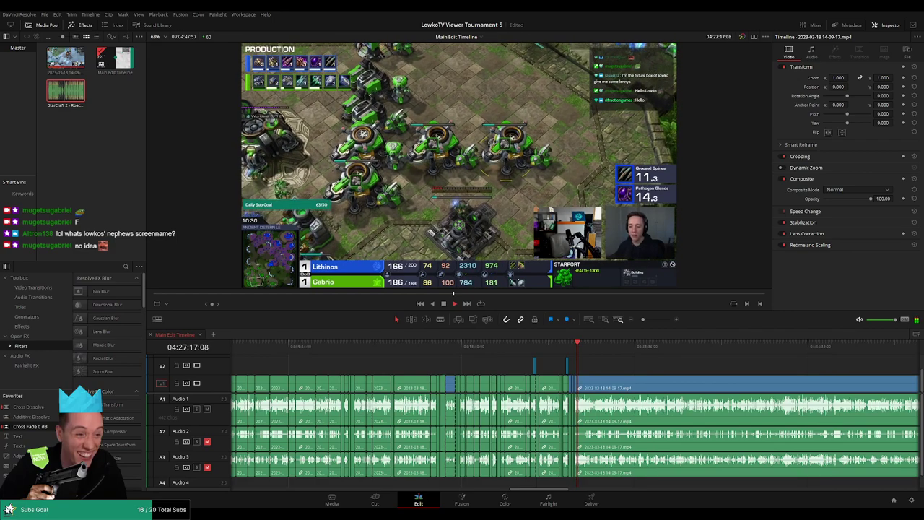
scroll(601, 366, up, 5)
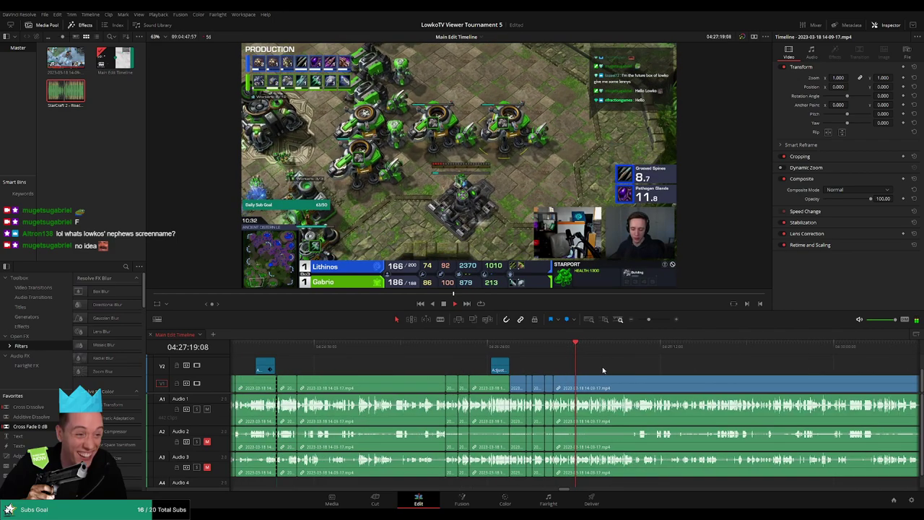
drag(648, 319, 655, 319)
click(497, 353)
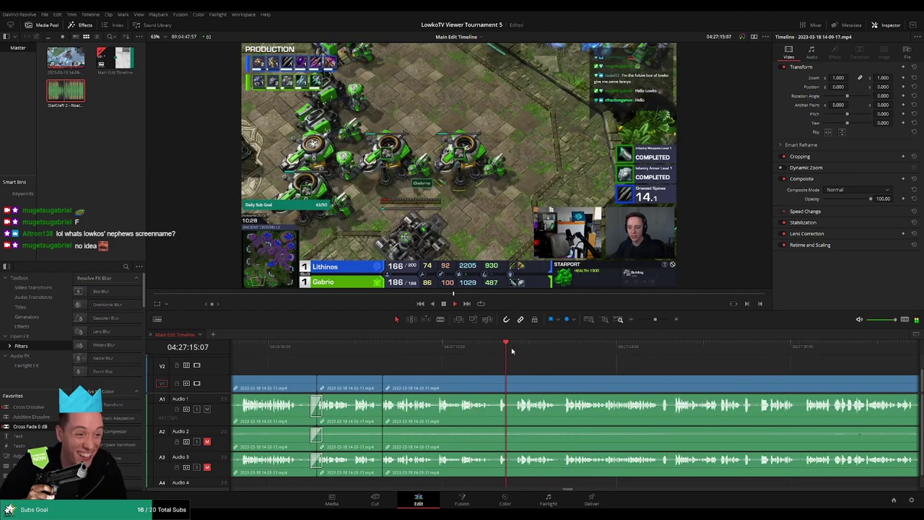
click(476, 353)
scroll(544, 370, up, 2)
click(608, 350)
Step: Split all tracks at the playhead near 04:27:32, undoing an accidental clip move
click(558, 349)
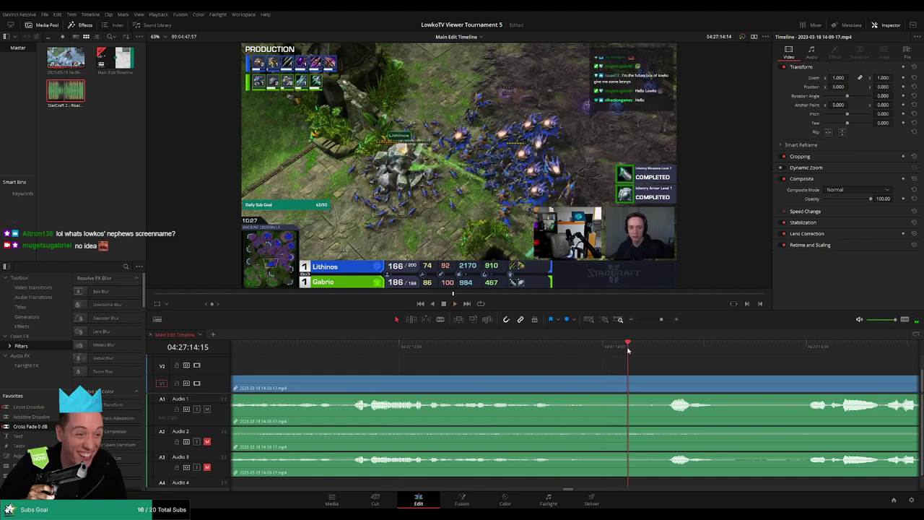
click(636, 383)
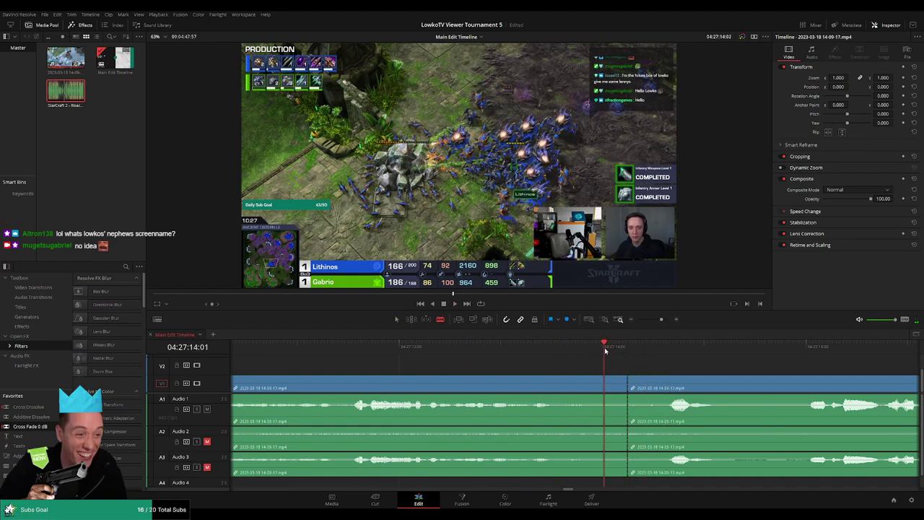
key(a)
mouse_move(646, 387)
mouse_down()
mouse_move(657, 387)
mouse_move(640, 388)
mouse_up()
key(space)
Step: Rezoom and scroll the timeline forward, then scrub to the webcam-to-gameplay cut
scroll(552, 367, down, 2)
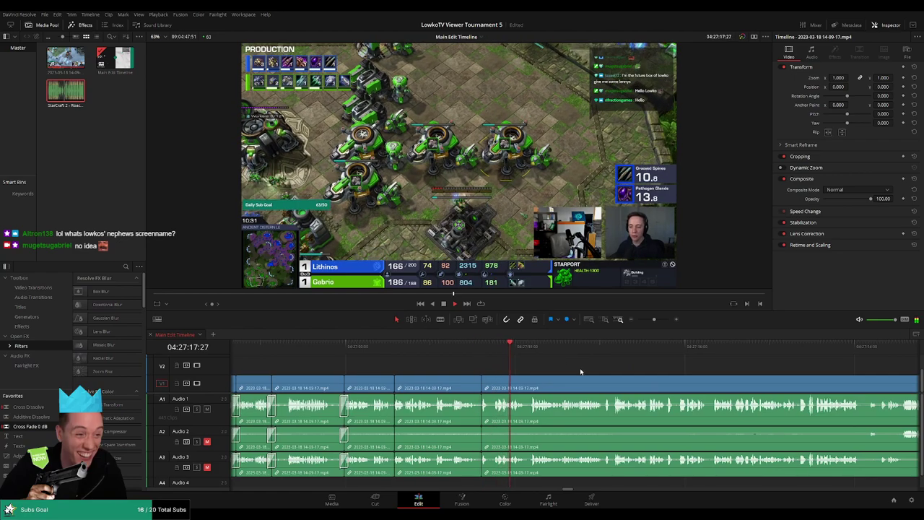
scroll(529, 366, right, 2)
scroll(532, 371, right, 2)
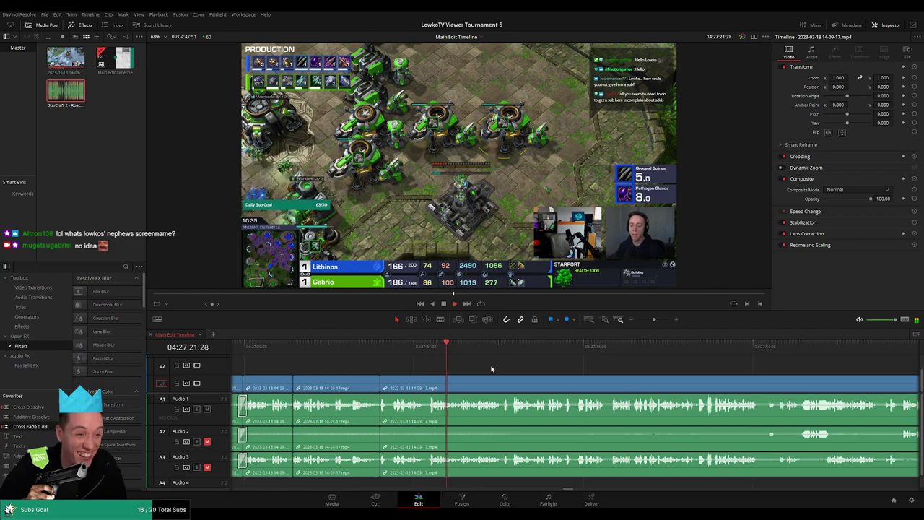
click(633, 319)
click(630, 321)
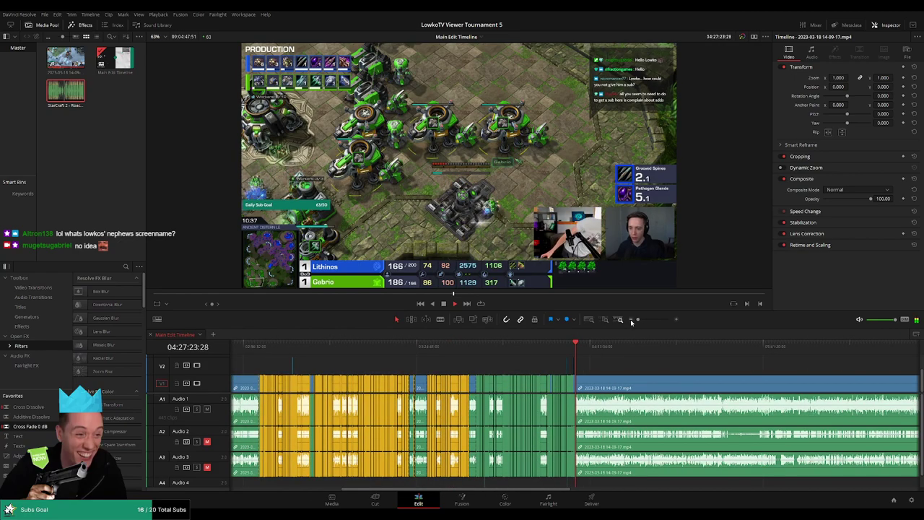
drag(637, 320, 658, 319)
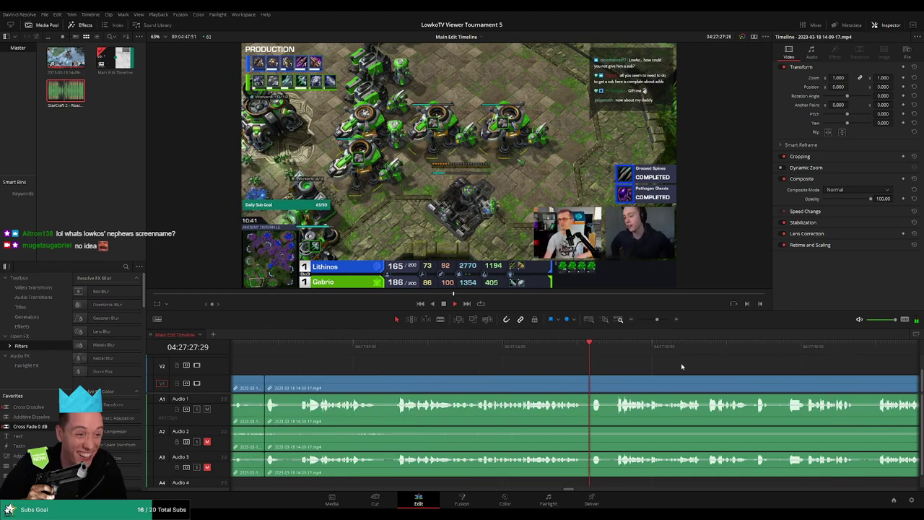
scroll(544, 354, right, 4)
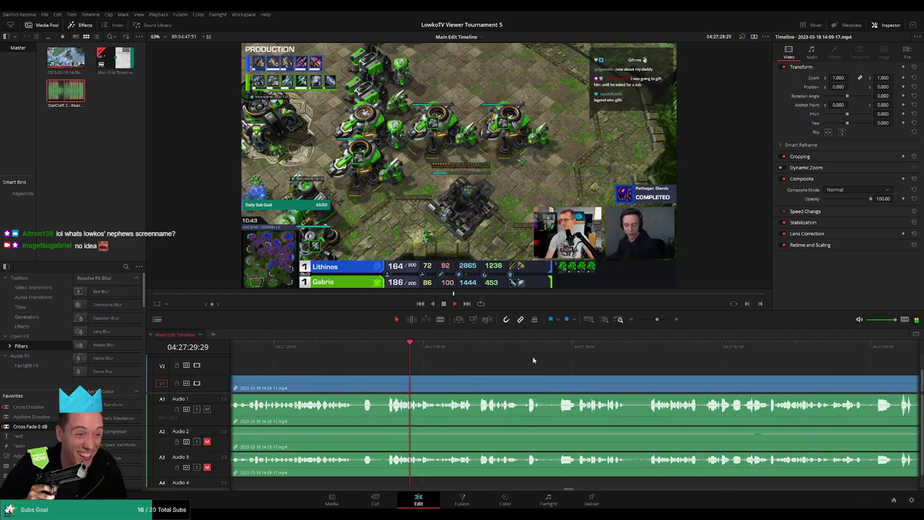
scroll(523, 357, right, 2)
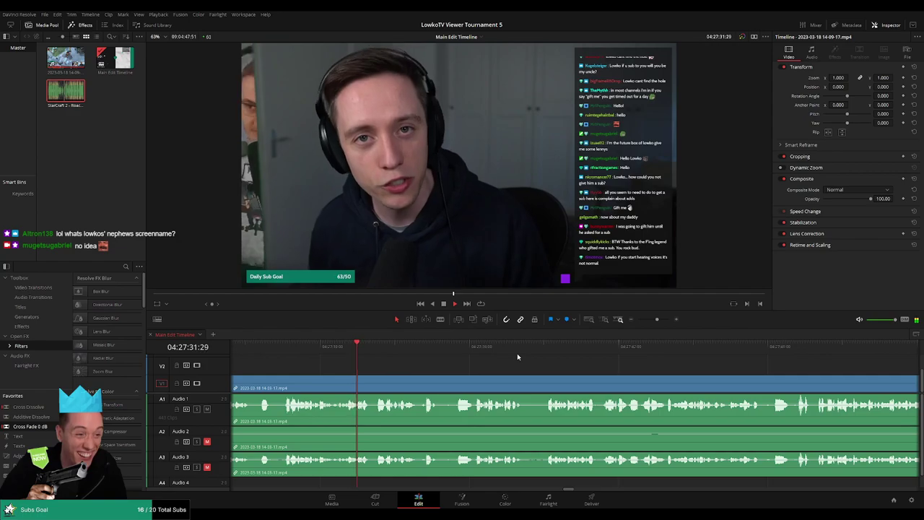
key(space)
drag(385, 353, 375, 353)
scroll(593, 362, up, 2)
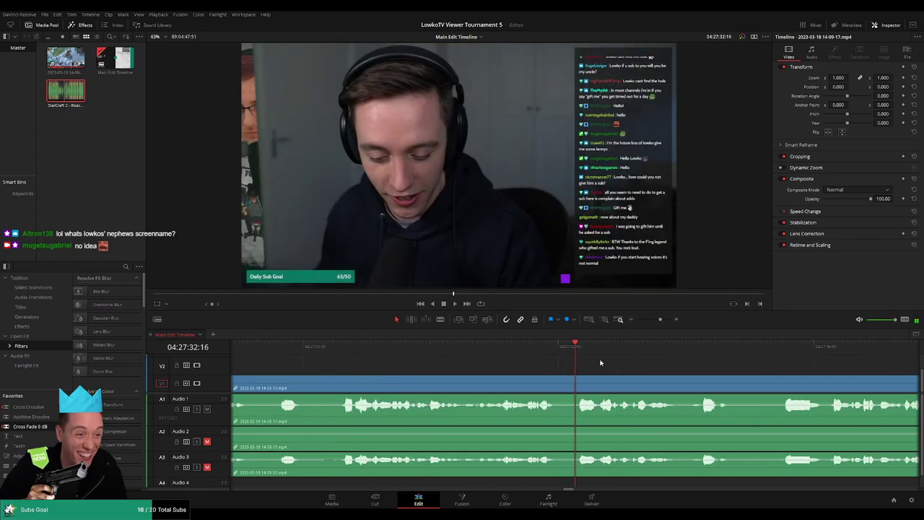
drag(593, 353, 573, 351)
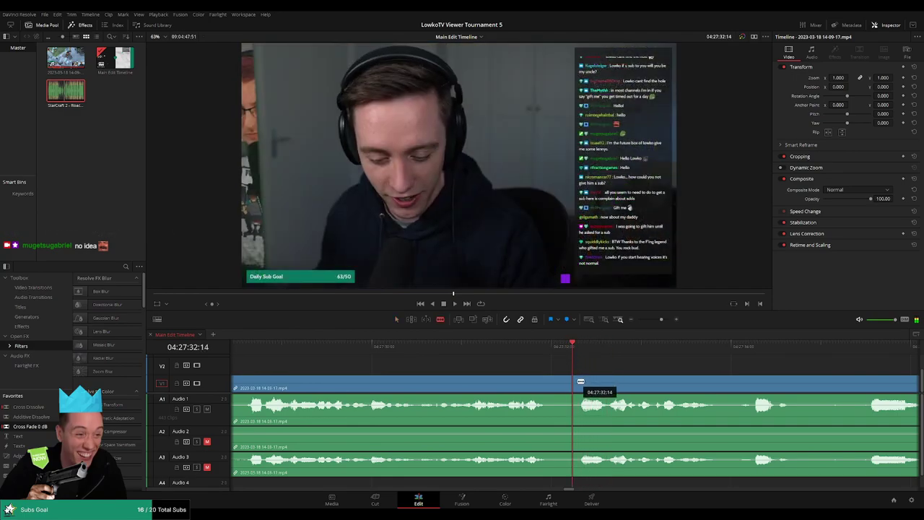
Step: Split where gameplay resumes, delete the webcam piece before it, and replay the join
click(607, 355)
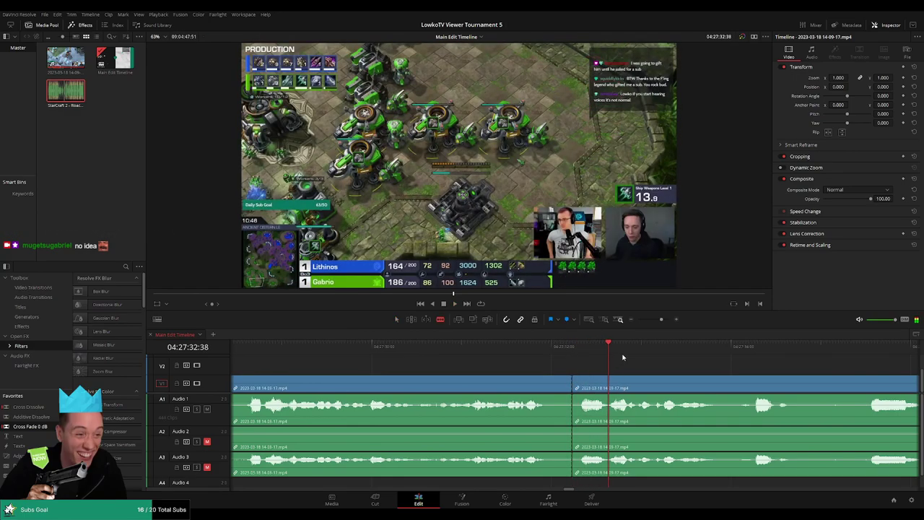
click(612, 380)
key(a)
click(590, 388)
key(Delete)
key(j)
key(j)
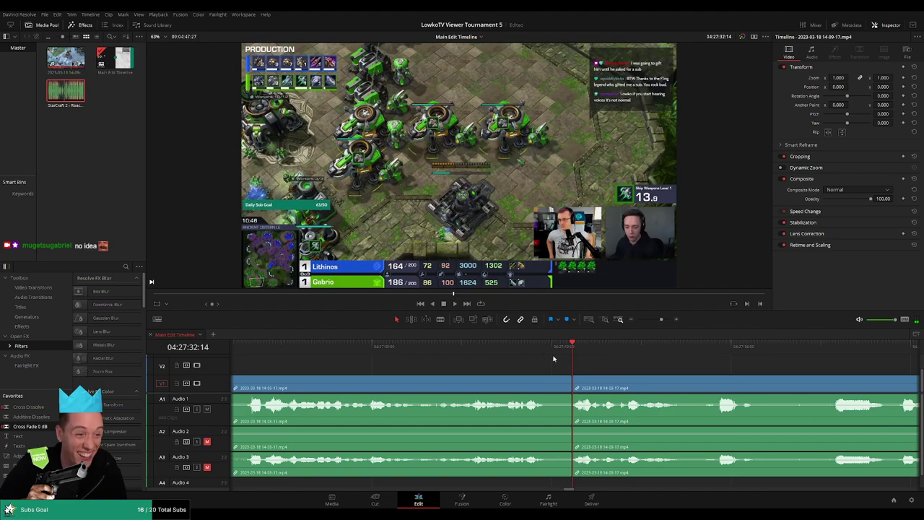
key(l)
key(l)
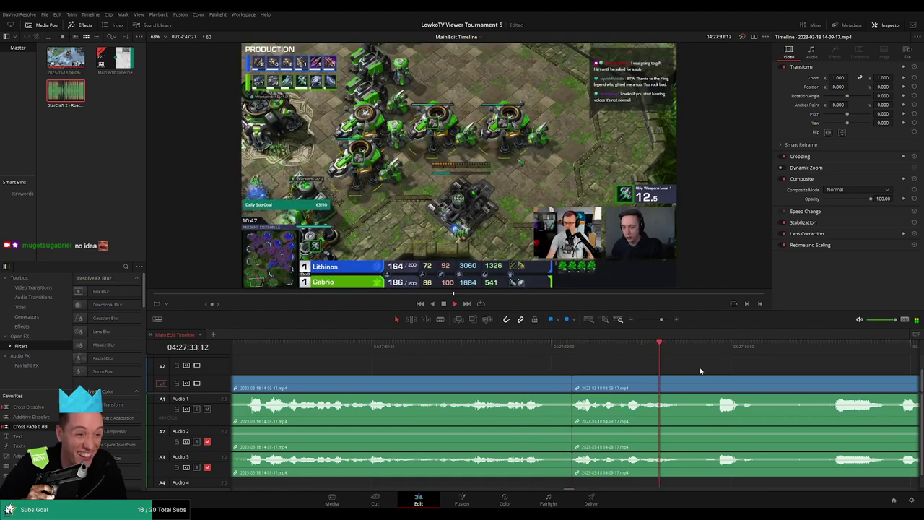
scroll(692, 370, down, 3)
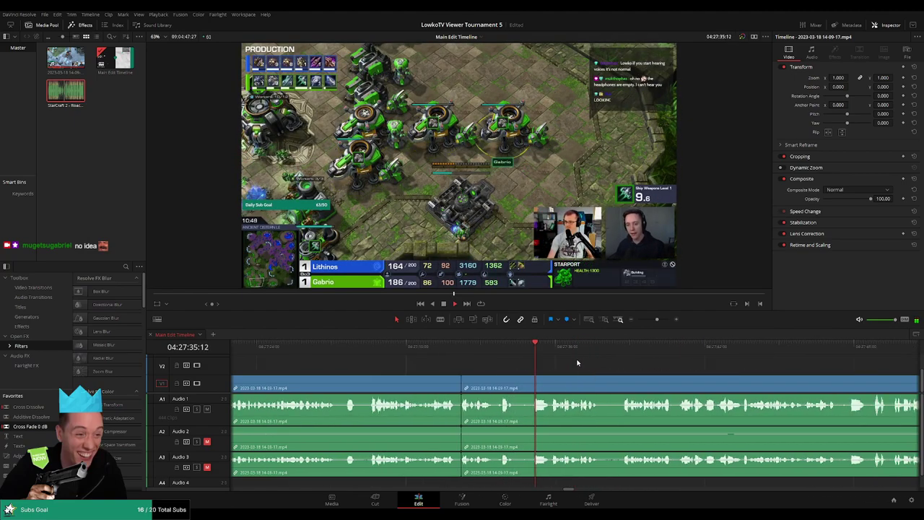
Step: Tidy the next edit point, undoing a trim that left a gap, and play it back
click(464, 349)
mouse_move(466, 384)
mouse_down()
mouse_move(492, 383)
mouse_move(483, 383)
mouse_up()
key(ctrl+z)
drag(455, 349, 456, 380)
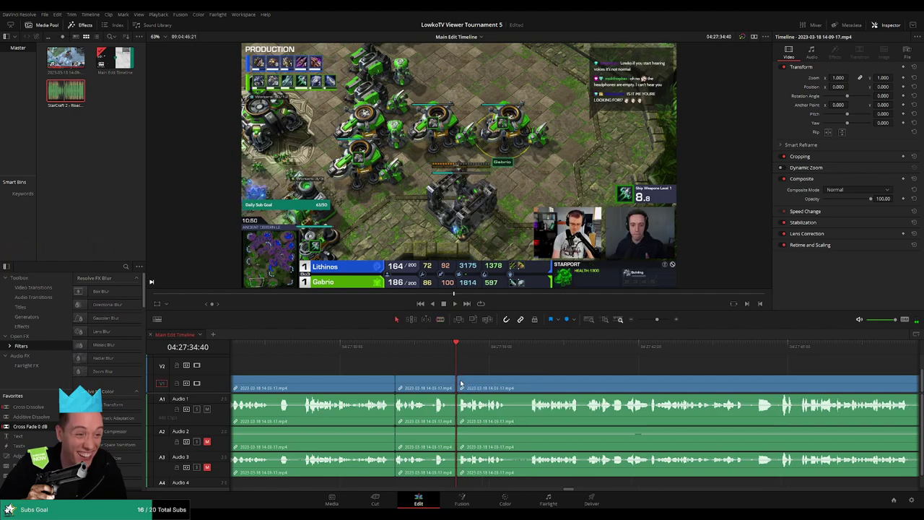
click(433, 354)
key(space)
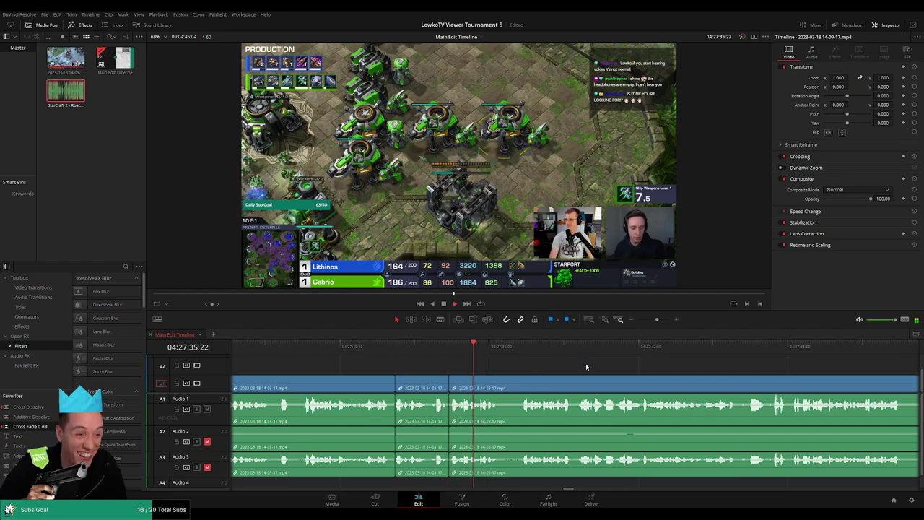
Step: Cut out a second short piece between two blade cuts and close the gap
scroll(515, 363, right, 3)
scroll(479, 354, right, 2)
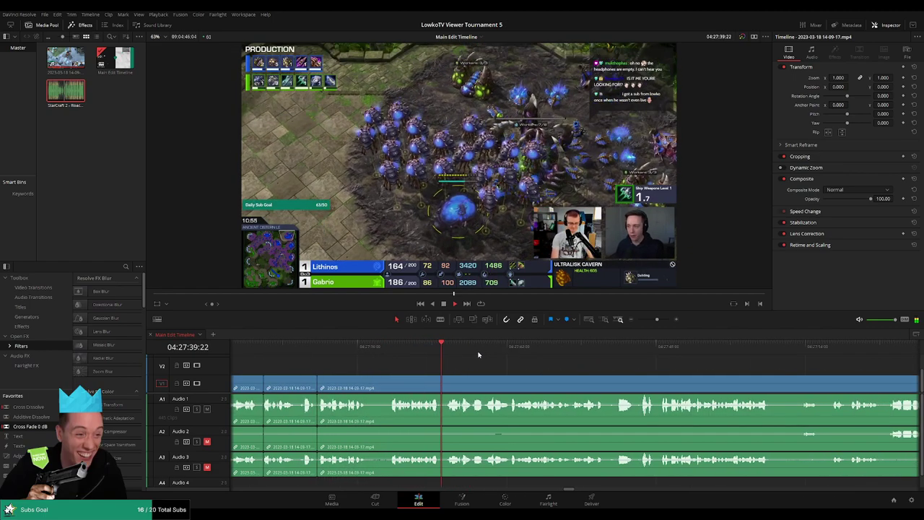
scroll(507, 357, right, 3)
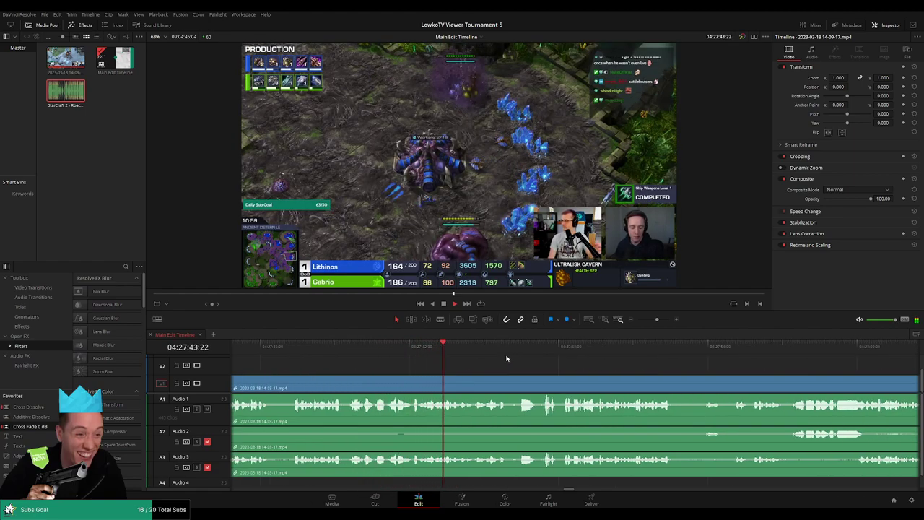
scroll(557, 362, right, 2)
scroll(501, 358, right, 3)
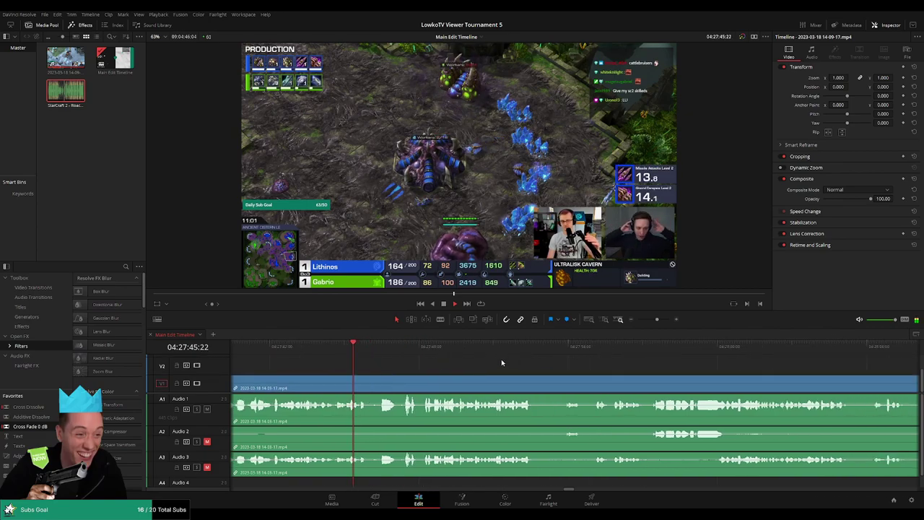
key(b)
click(379, 385)
click(399, 383)
key(a)
click(388, 386)
key(BackSpace)
click(388, 385)
key(Delete)
Step: Ripple-trim the edit point at the join just before 04:27:46 to tighten it
click(363, 345)
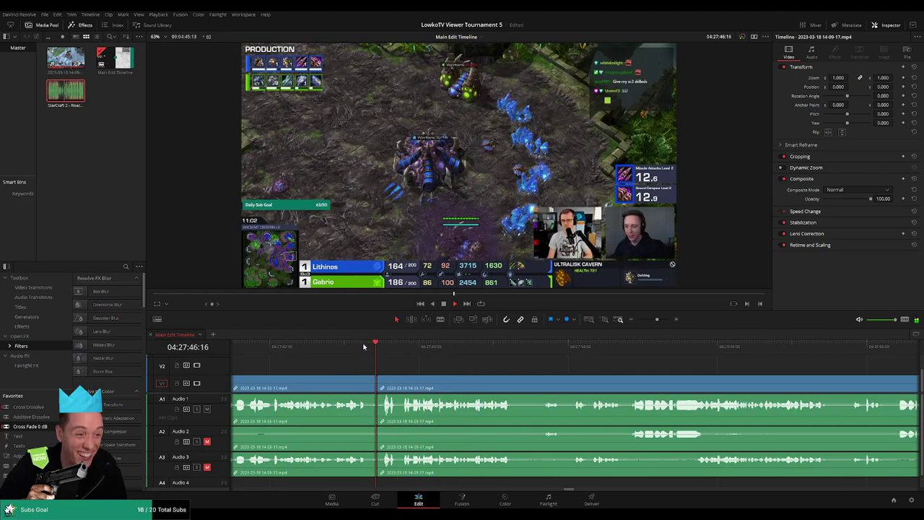
key(space)
click(379, 382)
drag(380, 381, 385, 366)
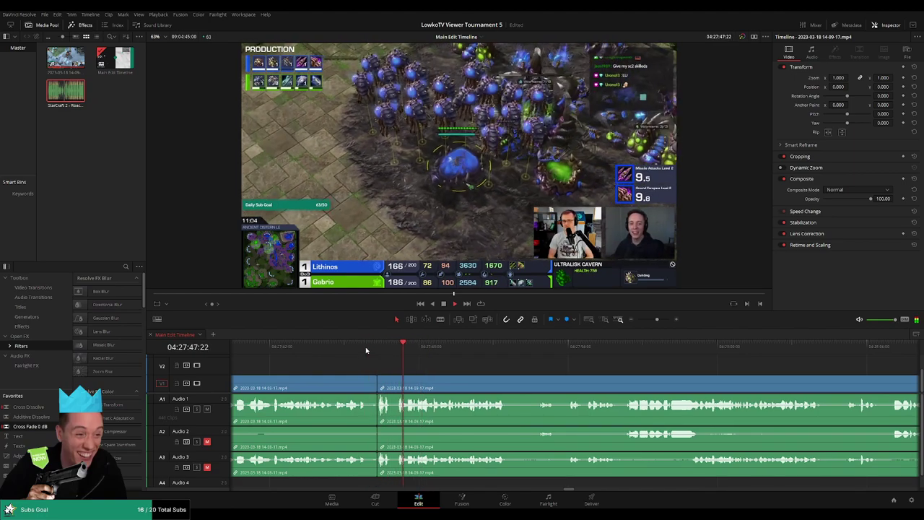
Step: Review the tightened join, split all tracks at the playhead, and trim slightly at the cut
drag(379, 346, 362, 350)
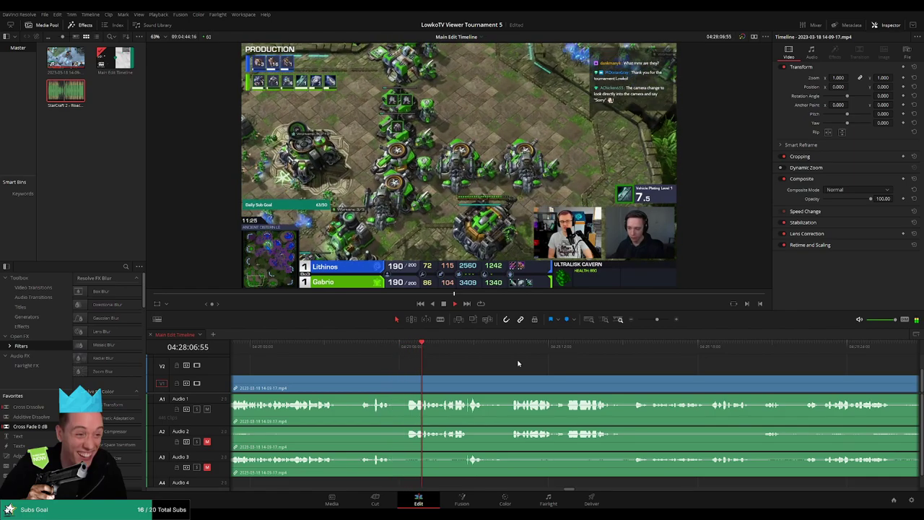
key(ctrl+b)
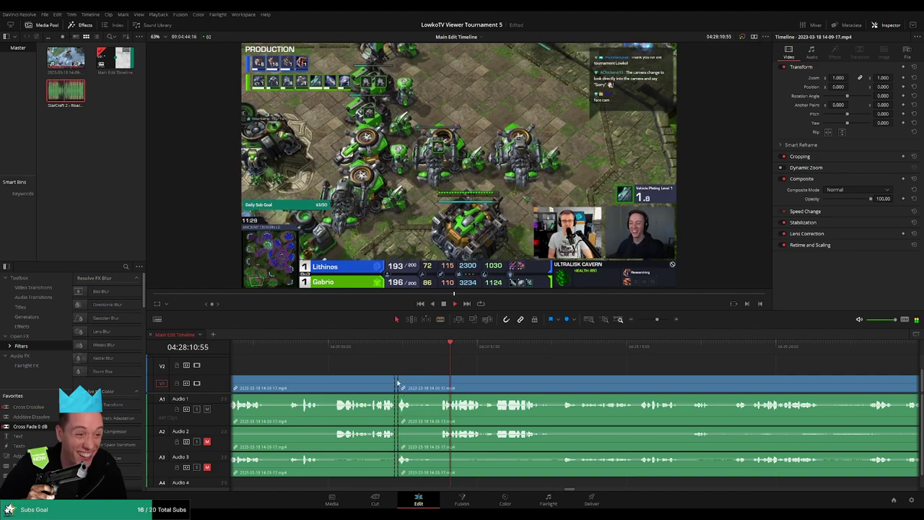
drag(397, 382, 401, 381)
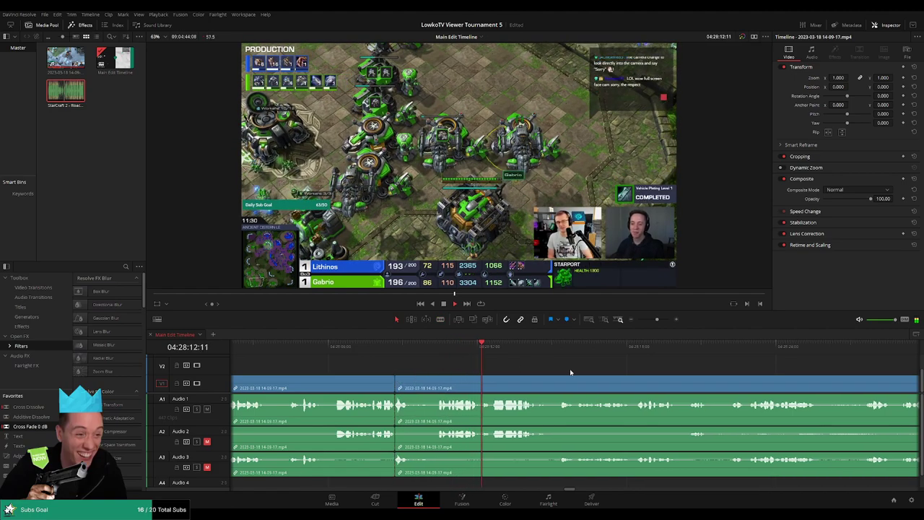
Step: Scroll forward through the following gameplay past 04:29:17 while reviewing
scroll(505, 368, right, 3)
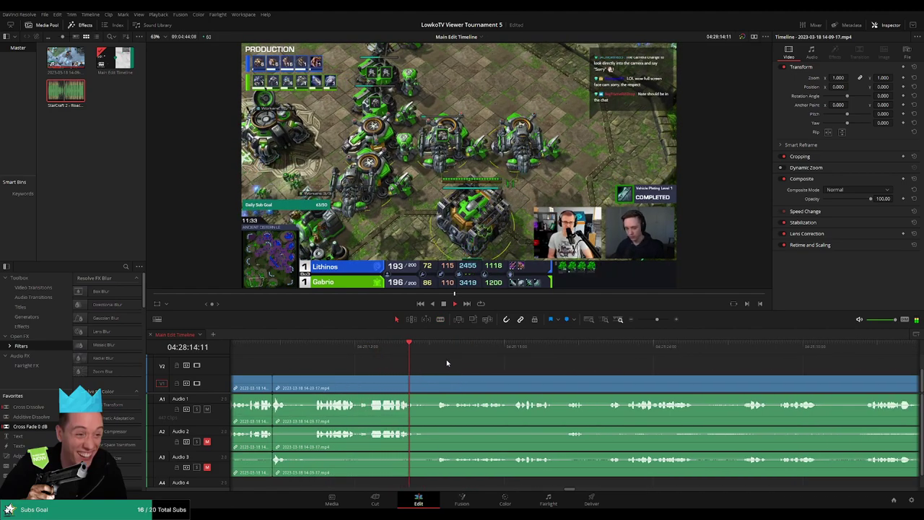
scroll(567, 373, right, 2)
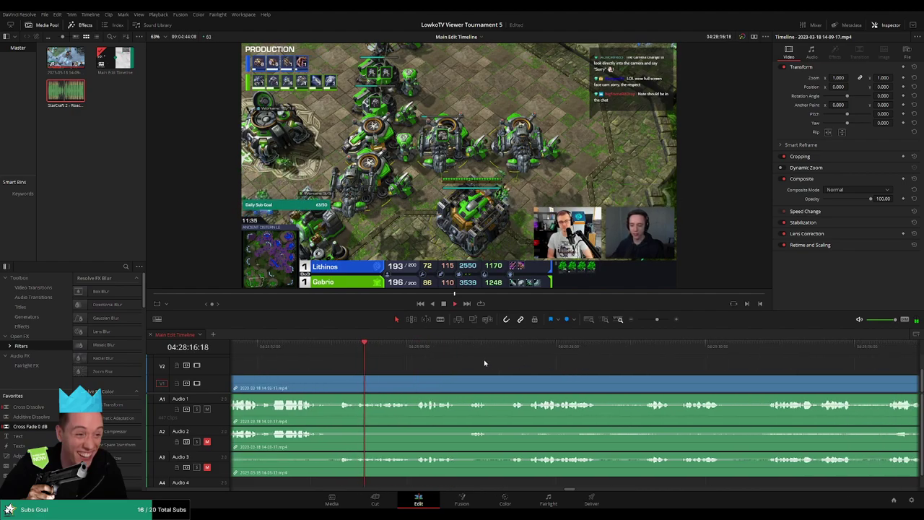
scroll(492, 363, right, 1)
scroll(484, 363, right, 2)
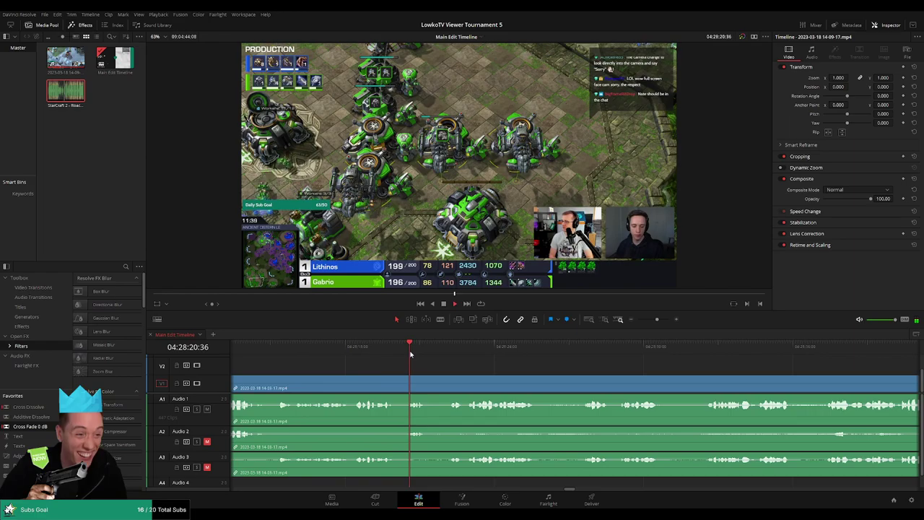
scroll(505, 365, right, 3)
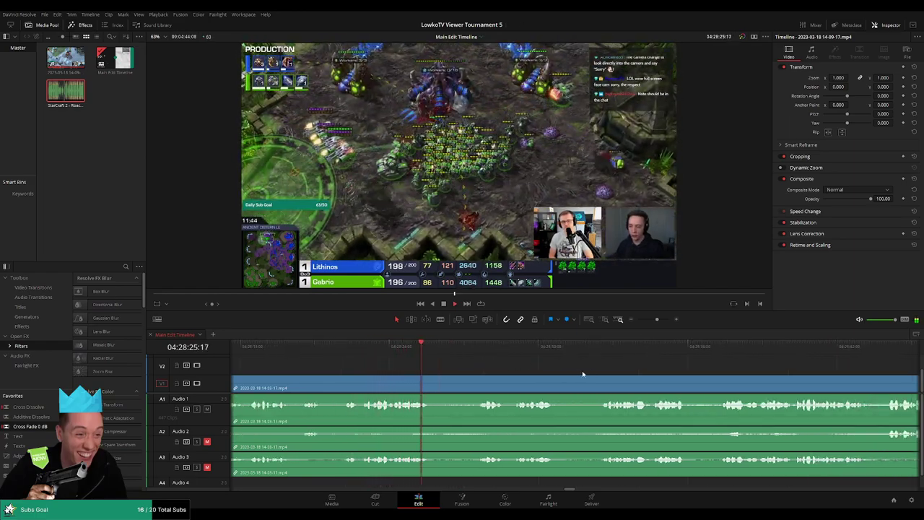
scroll(581, 373, right, 3)
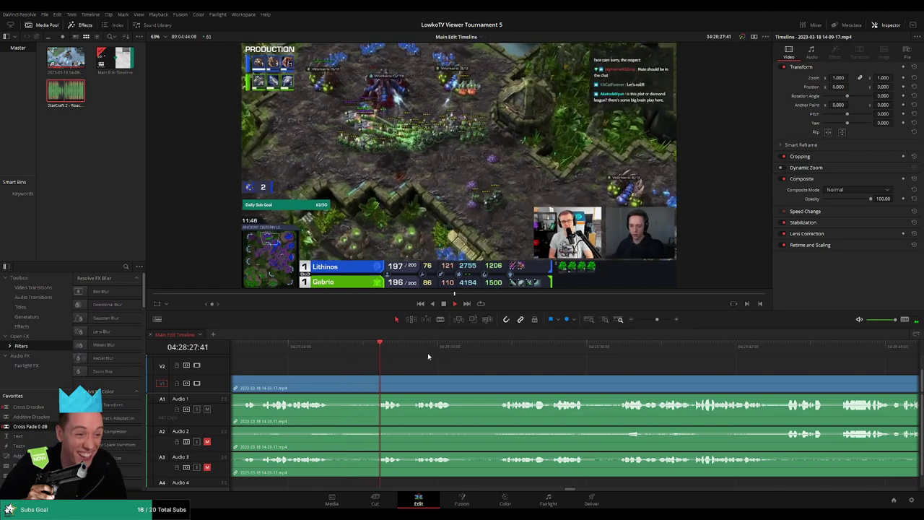
scroll(431, 357, right, 3)
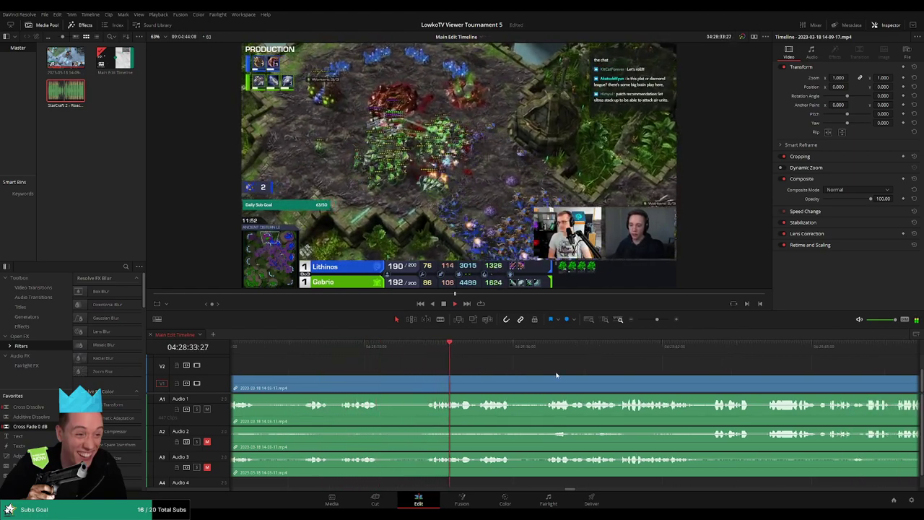
scroll(556, 374, right, 3)
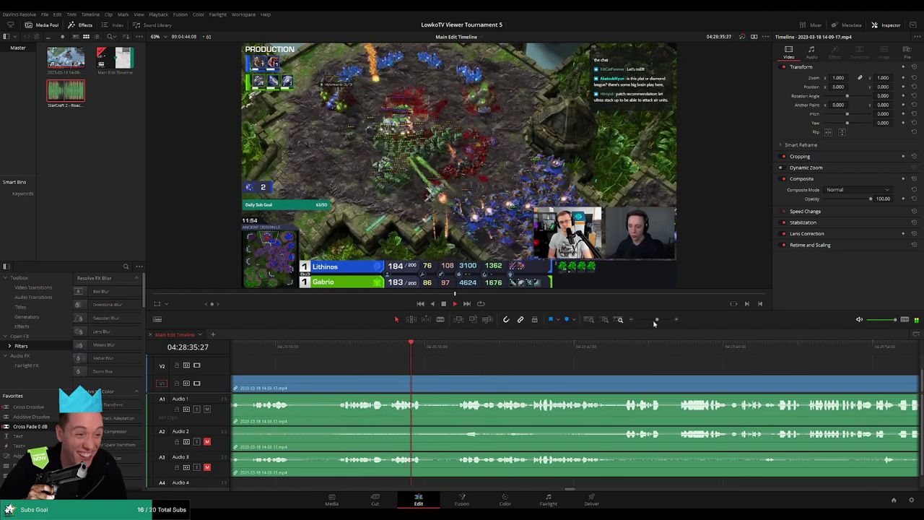
drag(653, 323, 655, 323)
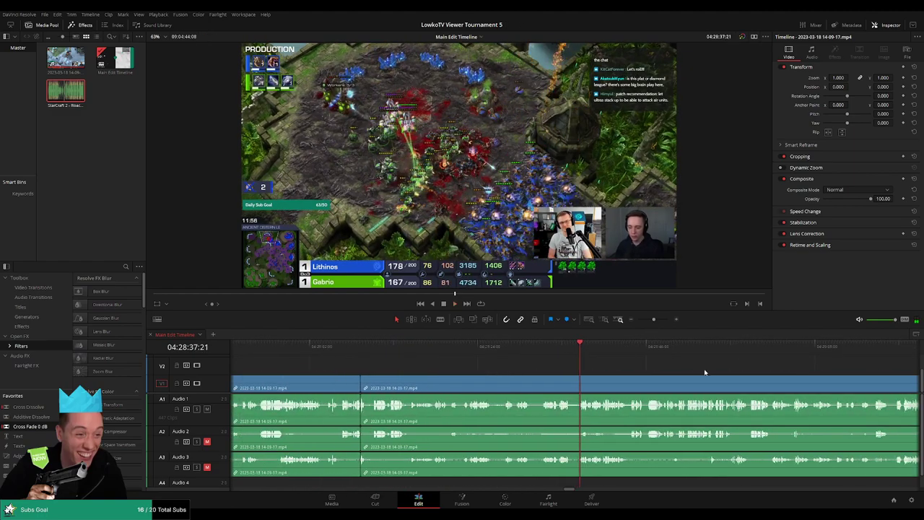
scroll(650, 375, right, 5)
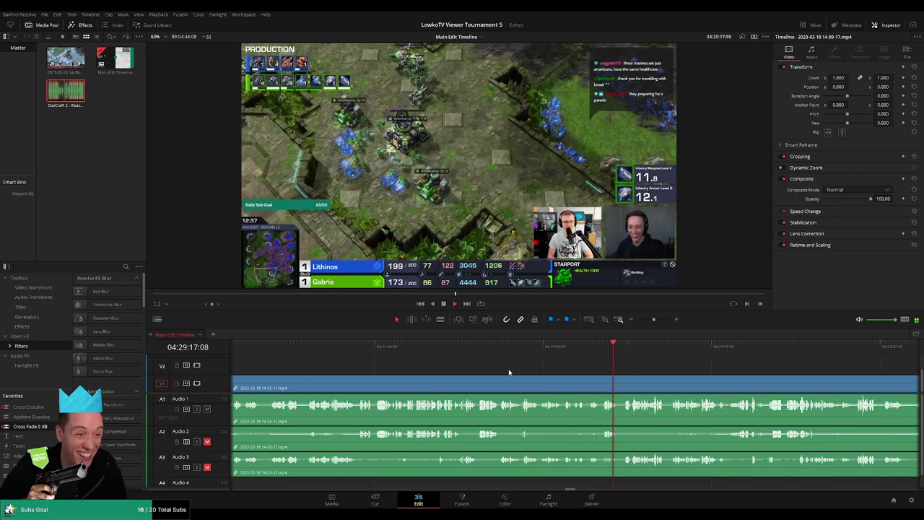
Step: Adjust the timeline zoom with the slider and Ctrl+minus/plus so the short cut clips fit in view
drag(638, 319, 657, 319)
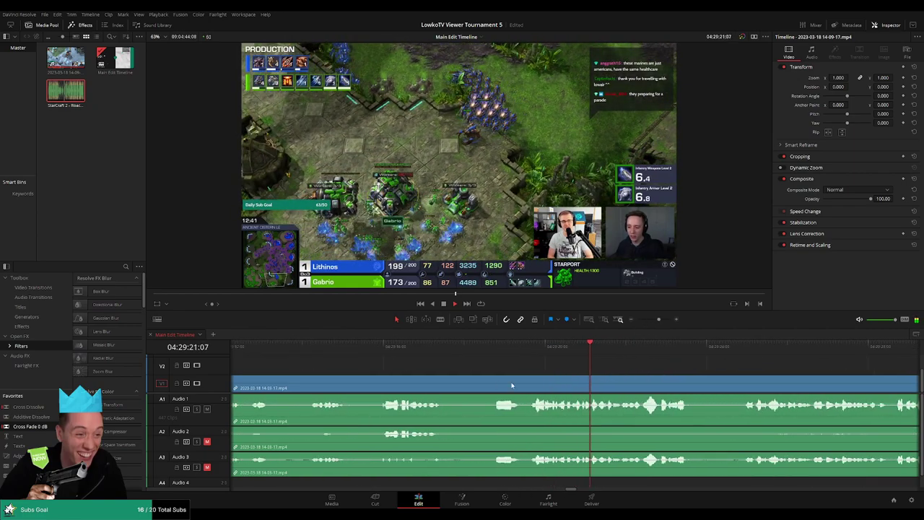
drag(518, 378, 495, 379)
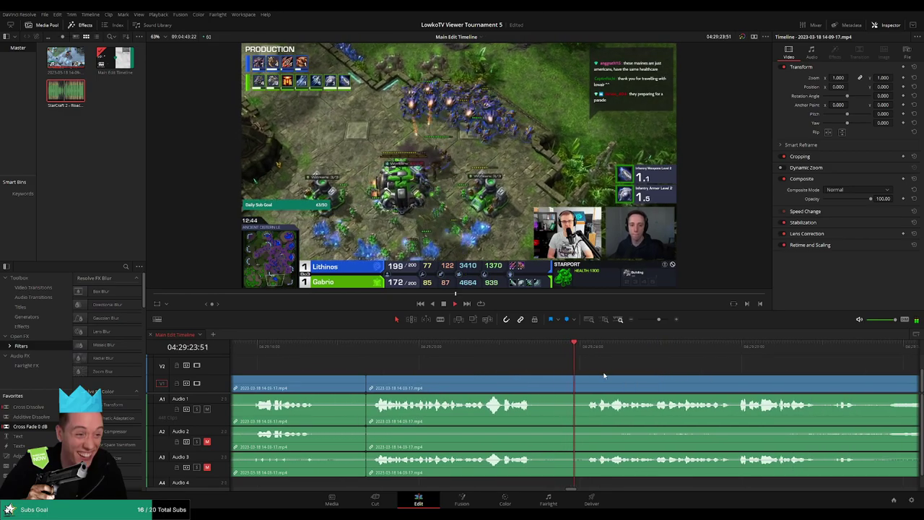
key(ctrl+minus)
key(ctrl+plus)
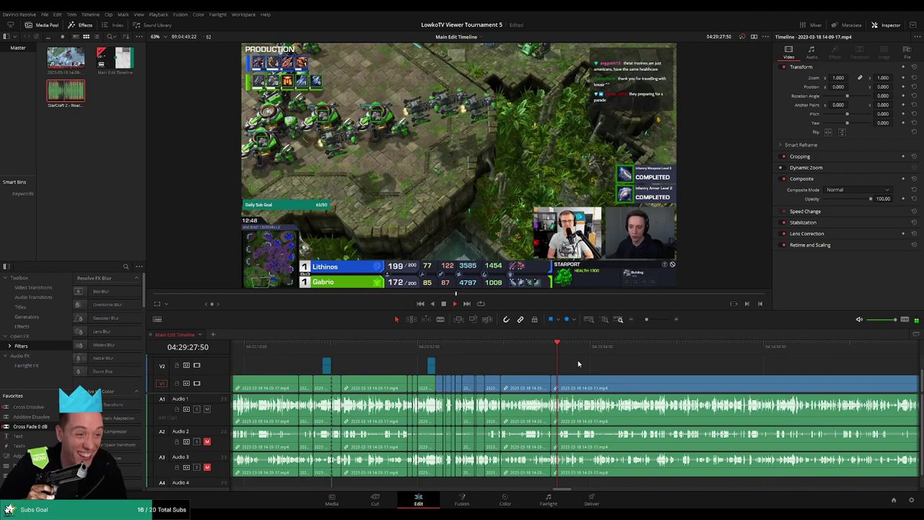
Step: Colour the reviewed clips up to the latest join green on video and audio tracks, then deselect
drag(509, 473, 264, 392)
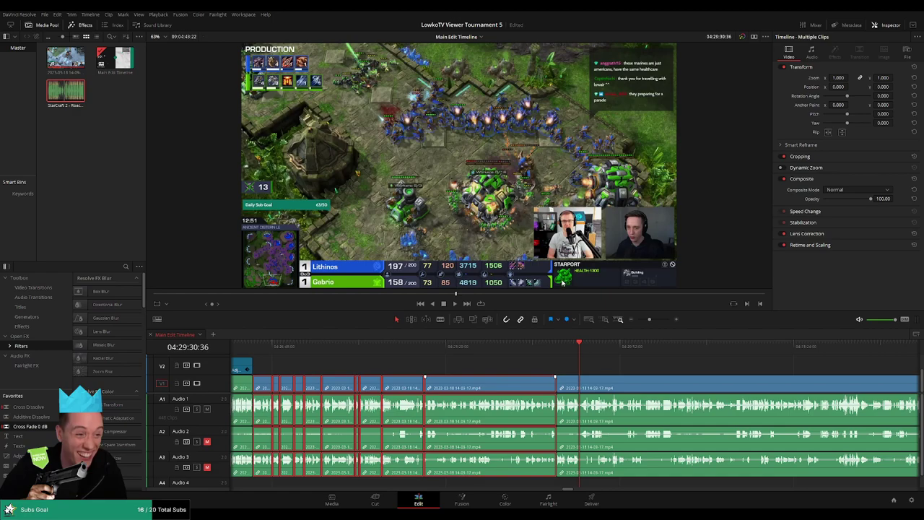
click(656, 360)
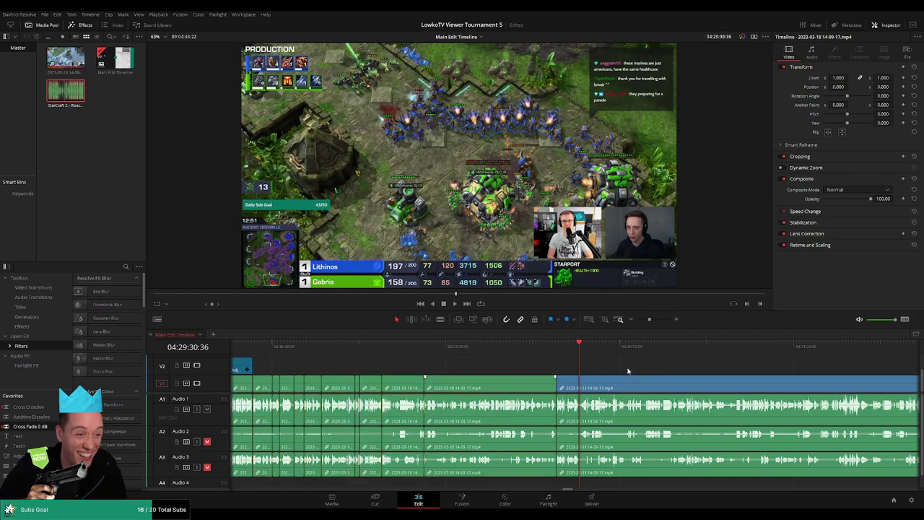
scroll(631, 366, up, 4)
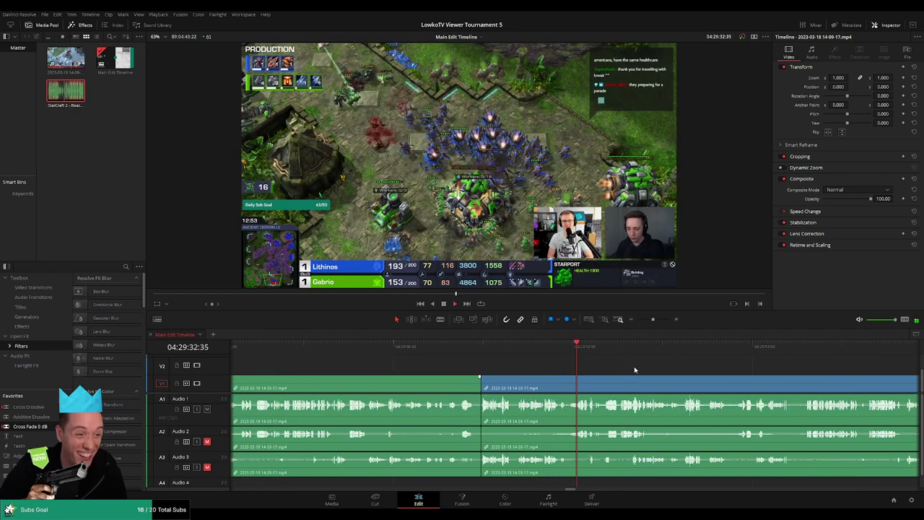
scroll(633, 366, down, 2)
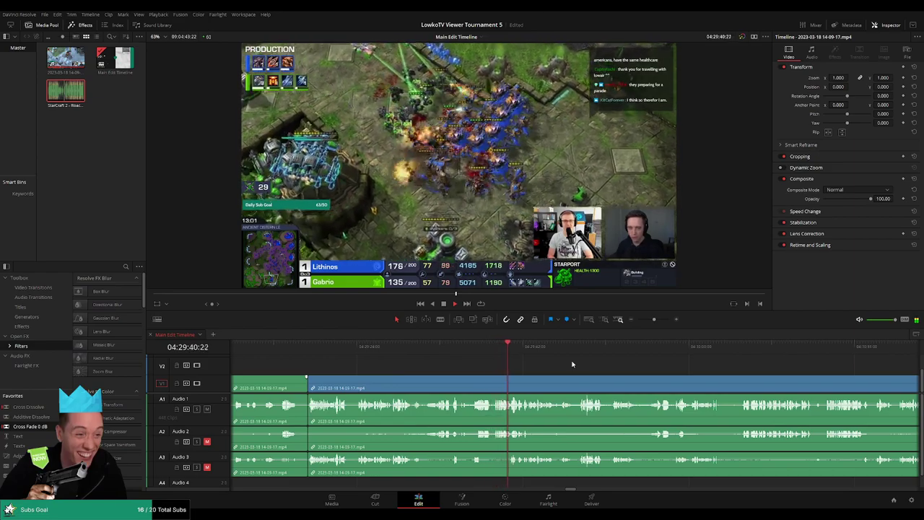
scroll(522, 354, right, 3)
scroll(532, 363, right, 1)
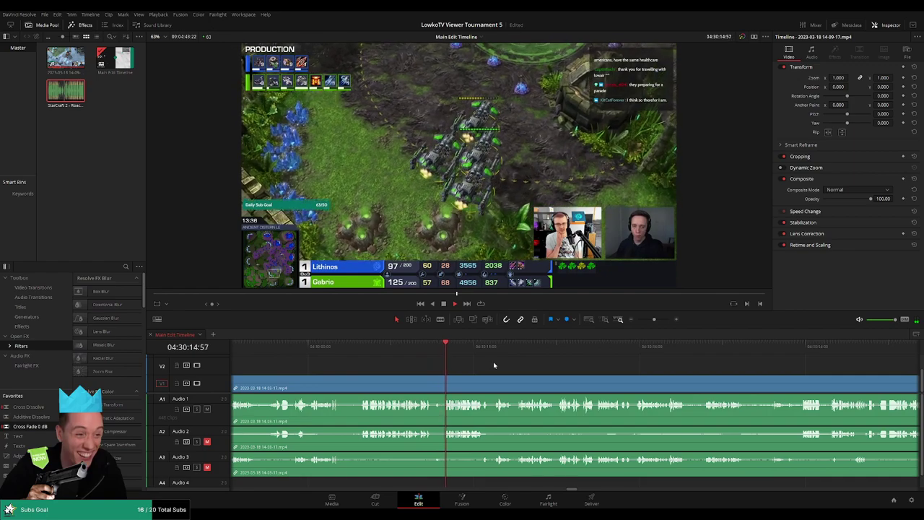
scroll(488, 363, right, 1)
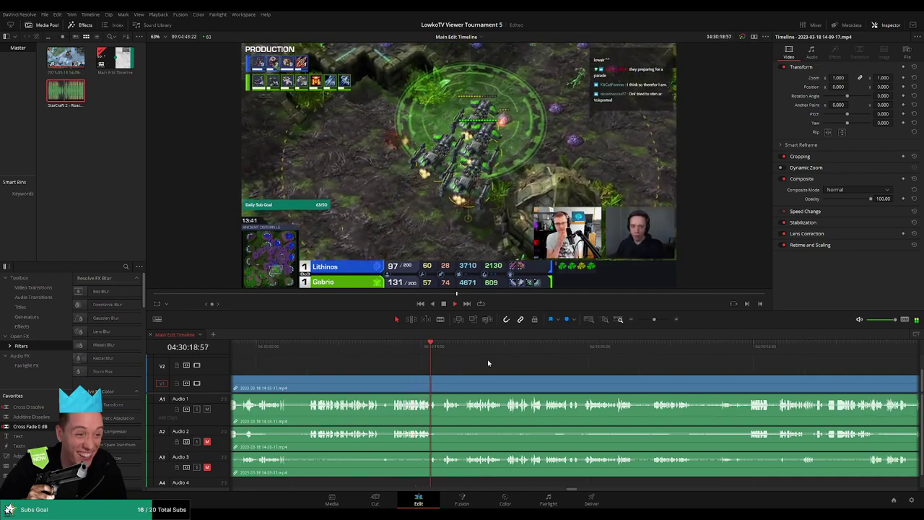
scroll(484, 365, right, 2)
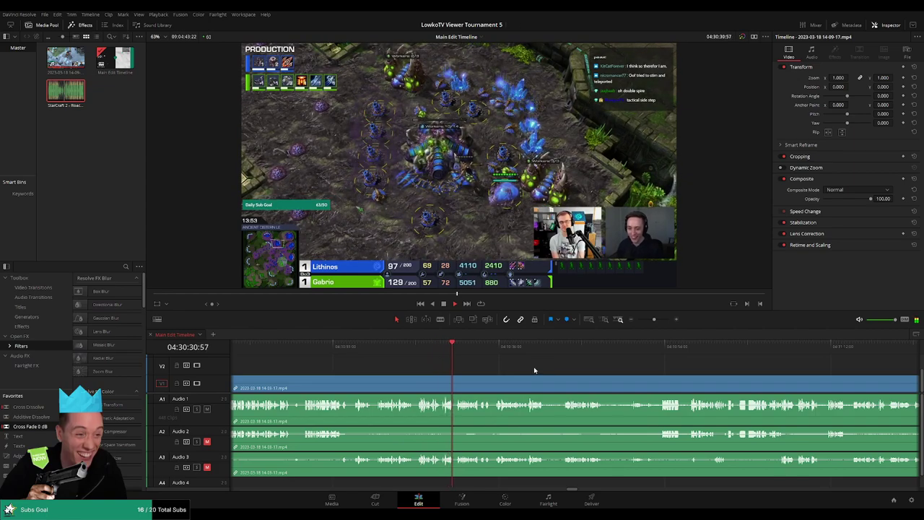
scroll(516, 366, right, 2)
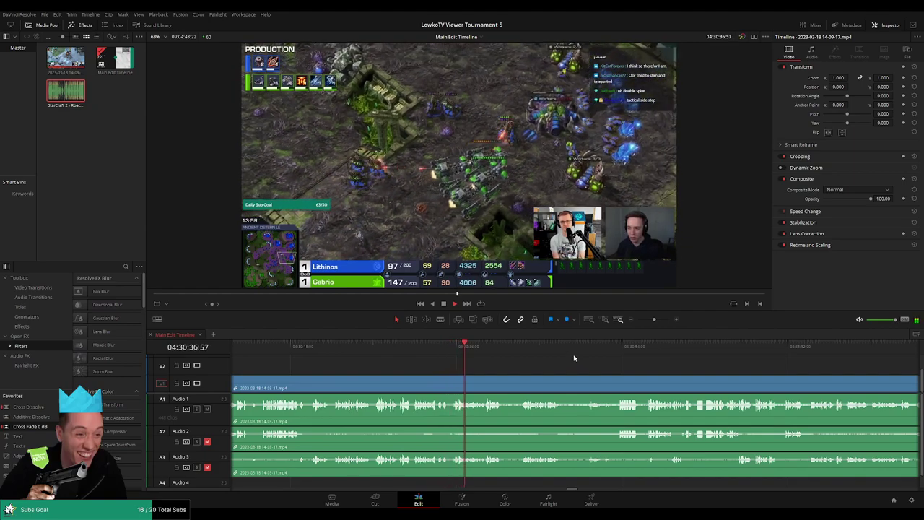
scroll(634, 367, right, 3)
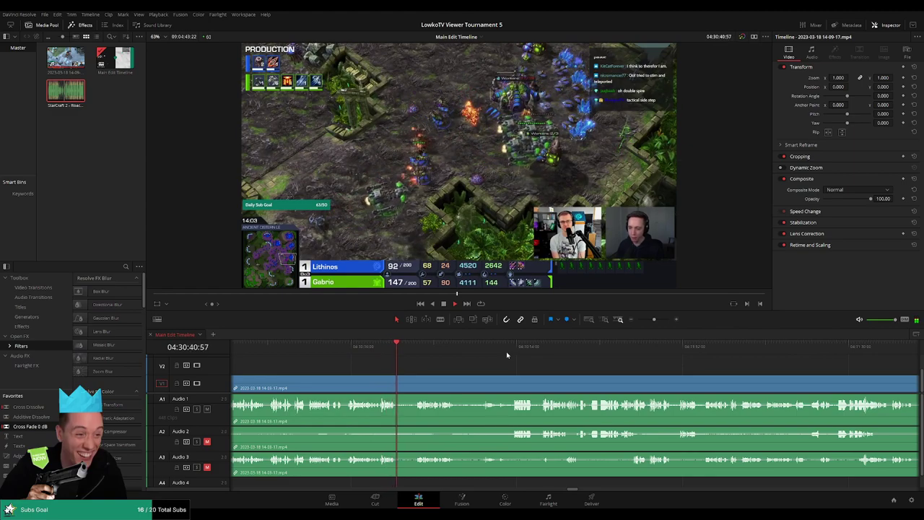
scroll(520, 357, right, 1)
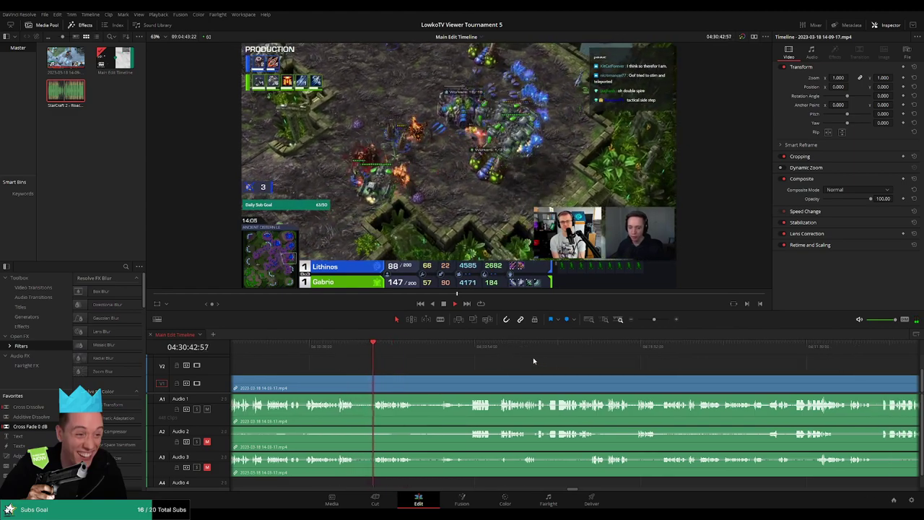
scroll(505, 360, left, 5)
scroll(563, 357, right, 3)
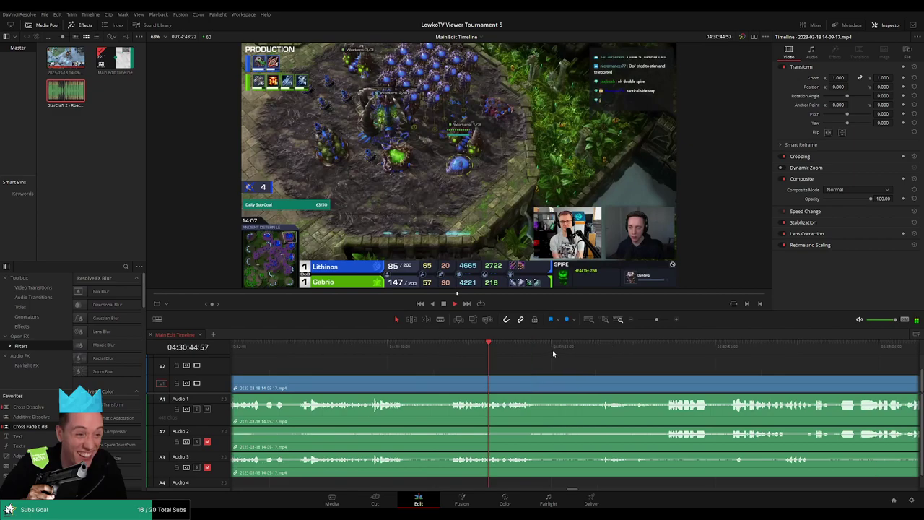
scroll(538, 353, right, 2)
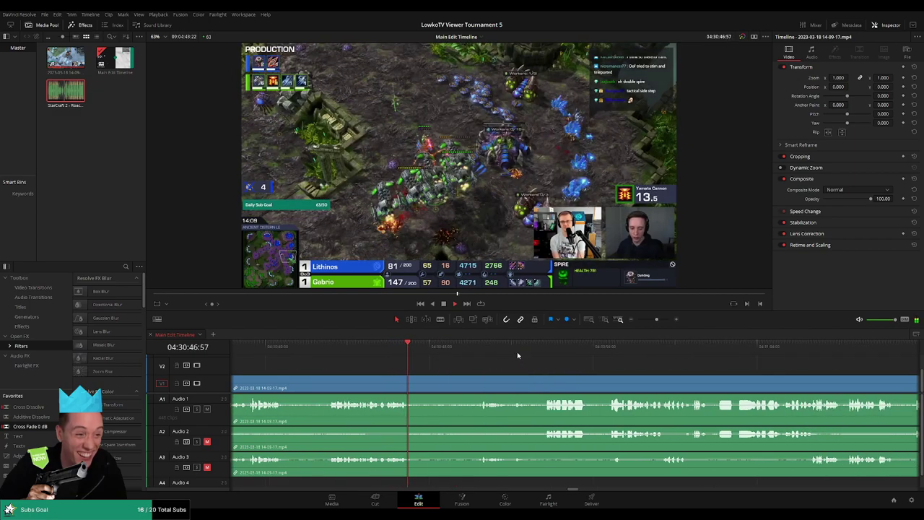
drag(471, 347, 483, 352)
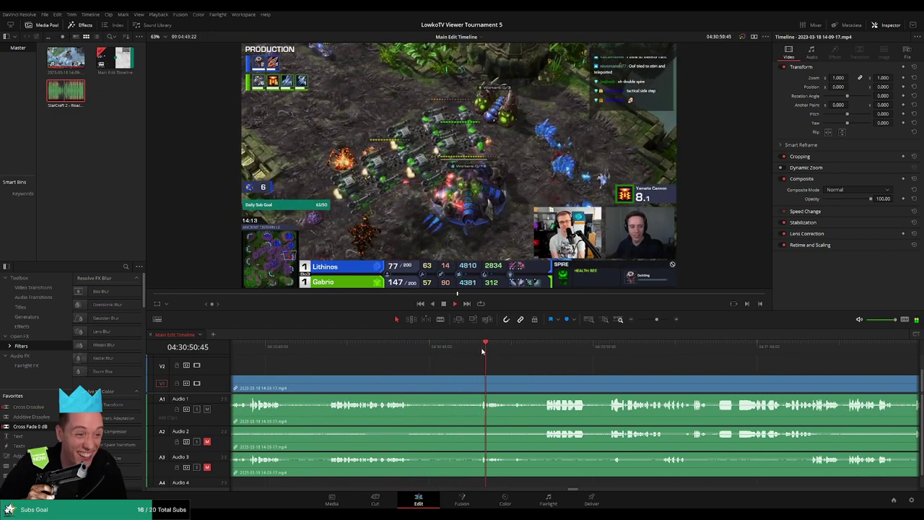
scroll(494, 360, right, 3)
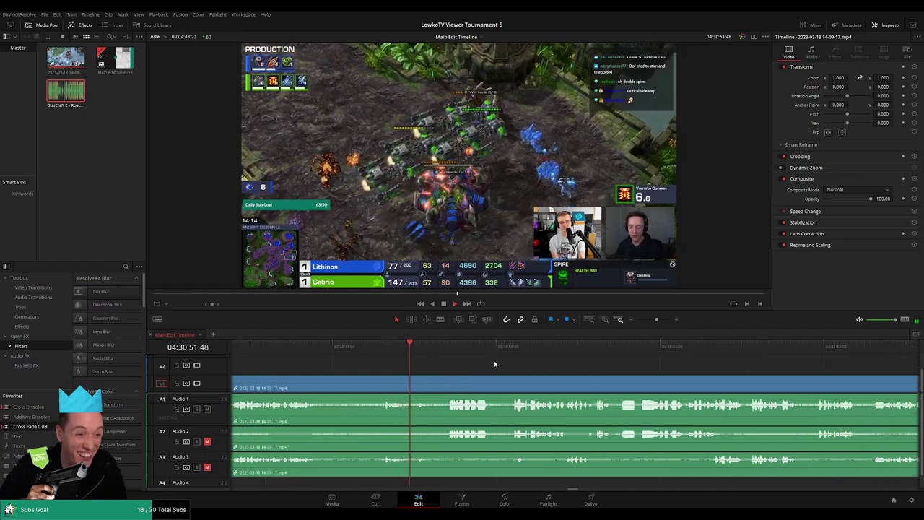
scroll(498, 370, right, 2)
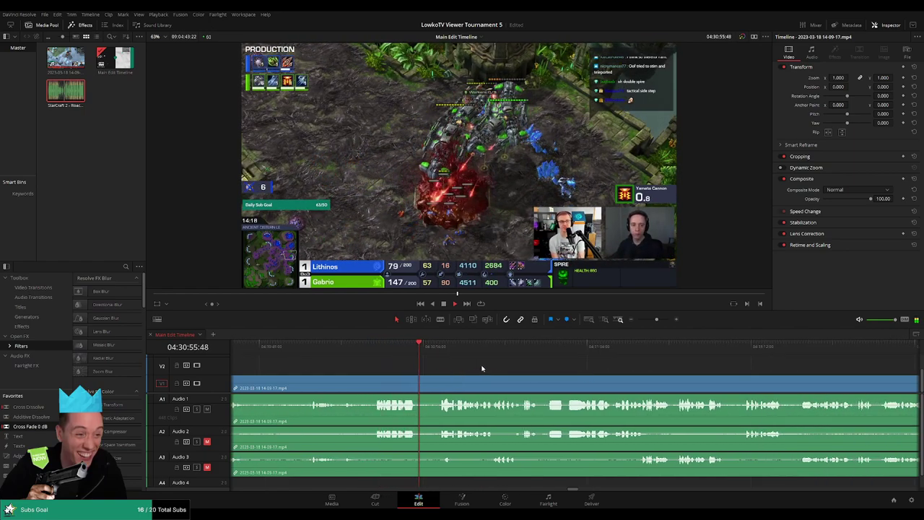
scroll(515, 365, right, 2)
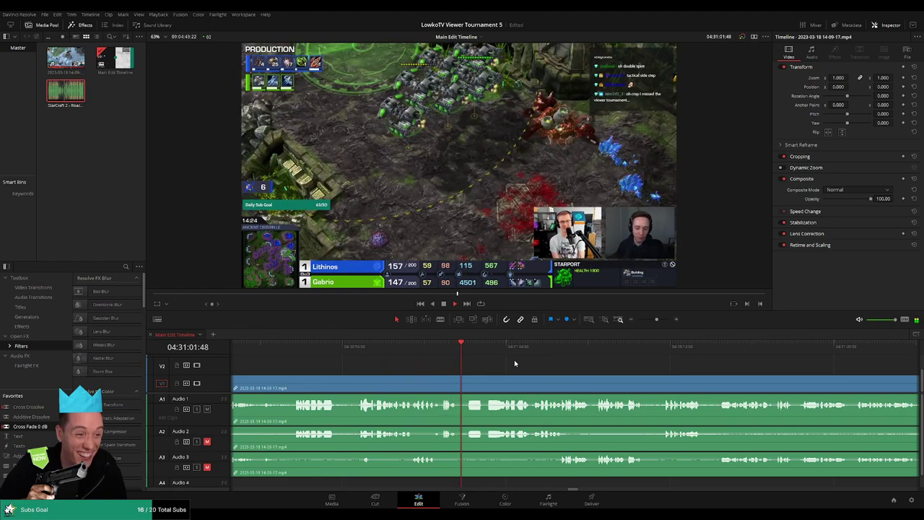
key(ctrl+shift+[)
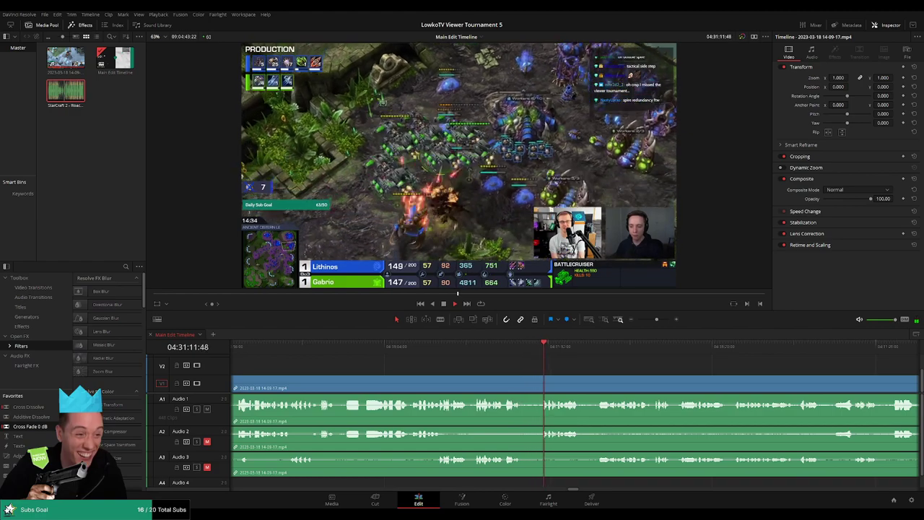
scroll(527, 359, right, 4)
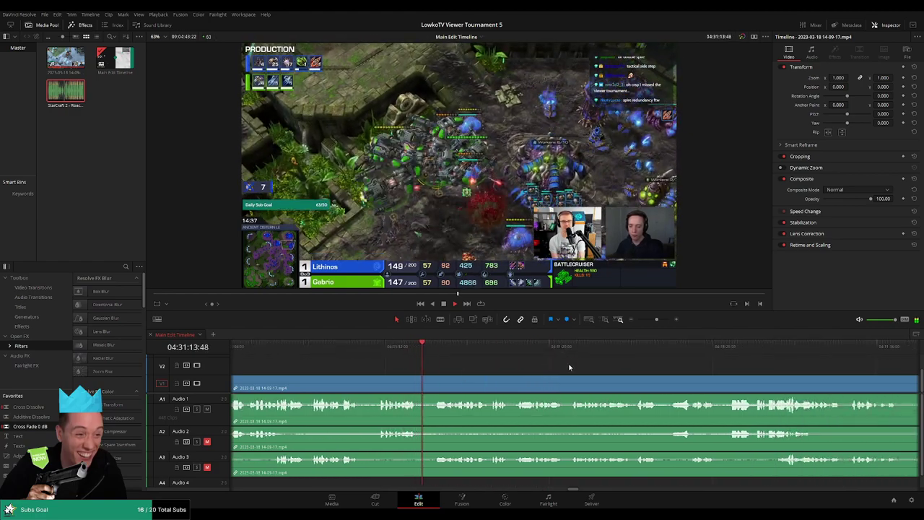
scroll(560, 367, right, 1)
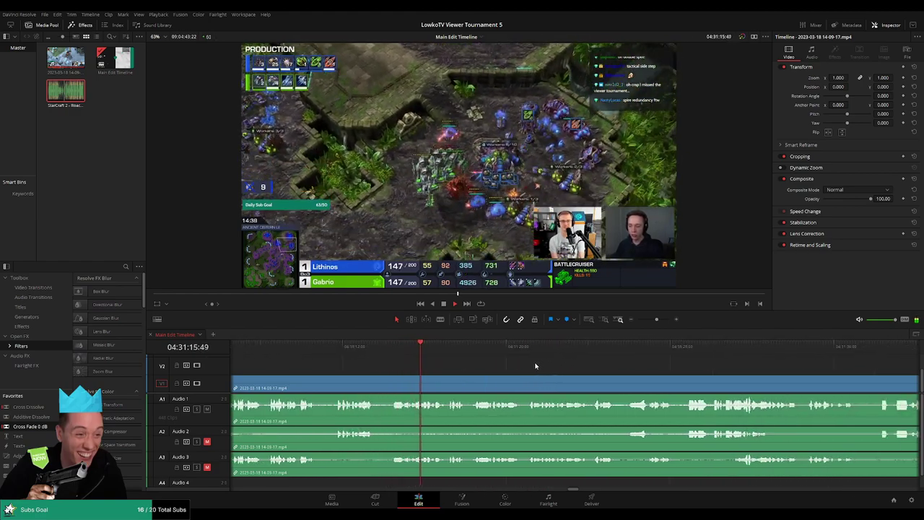
scroll(568, 369, right, 2)
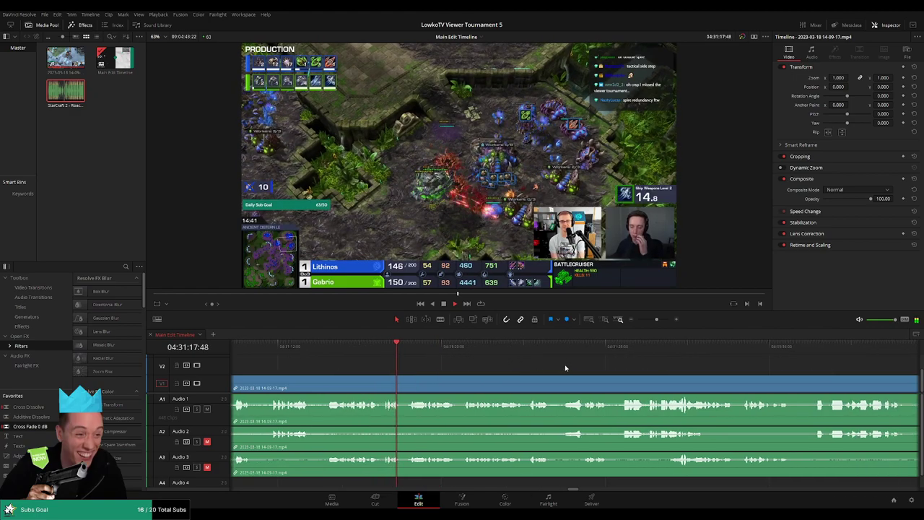
scroll(505, 364, right, 2)
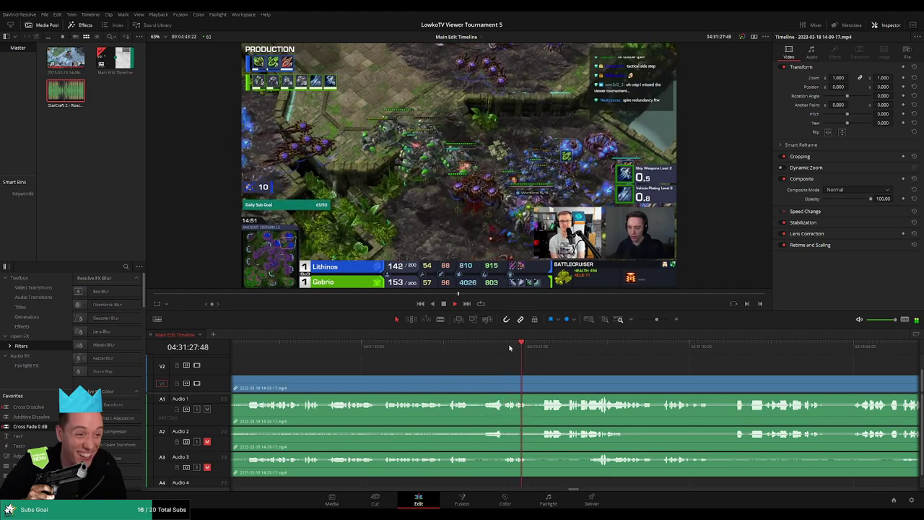
scroll(542, 356, right, 3)
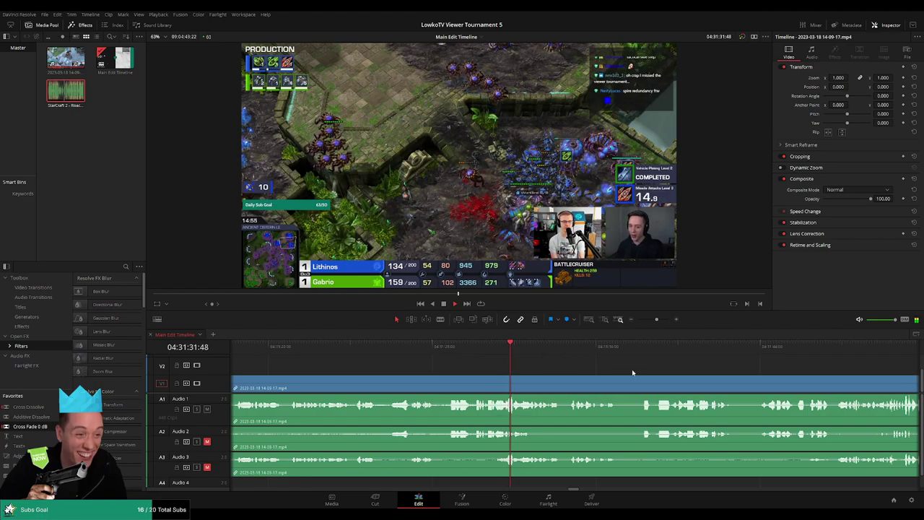
scroll(527, 365, right, 3)
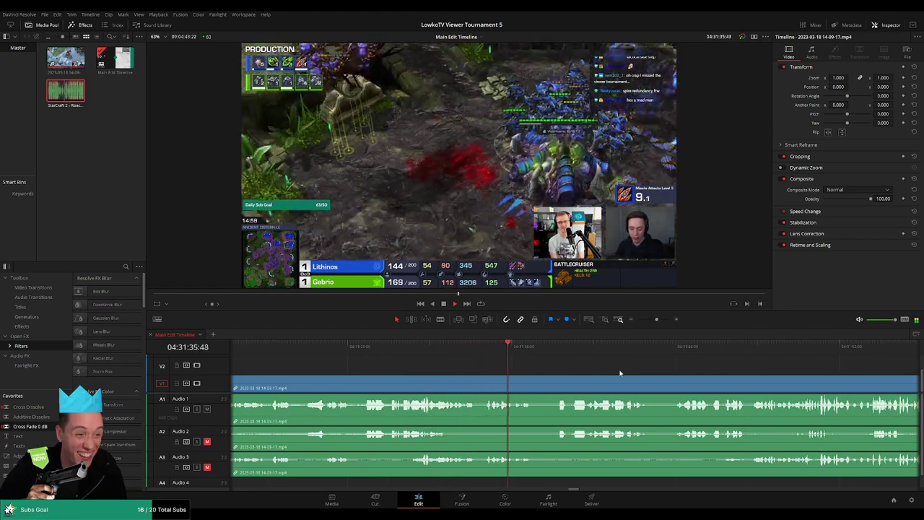
scroll(529, 368, right, 3)
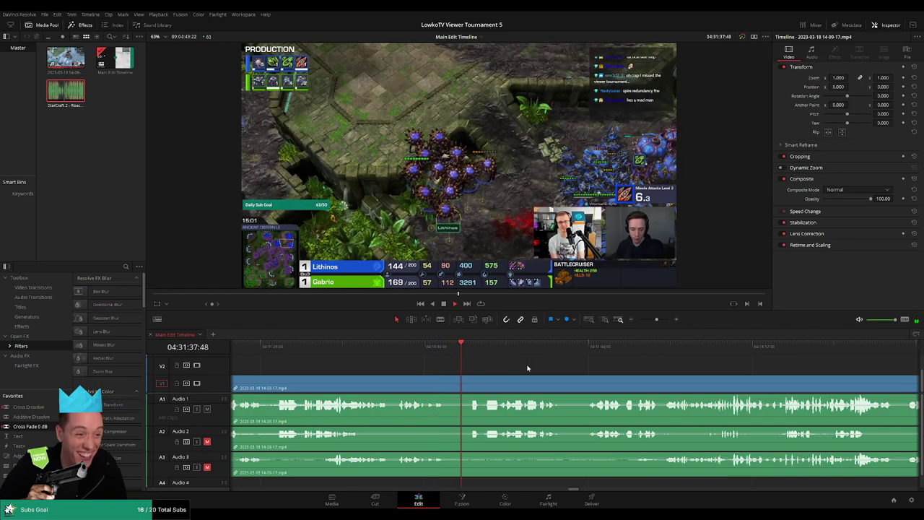
scroll(584, 368, right, 3)
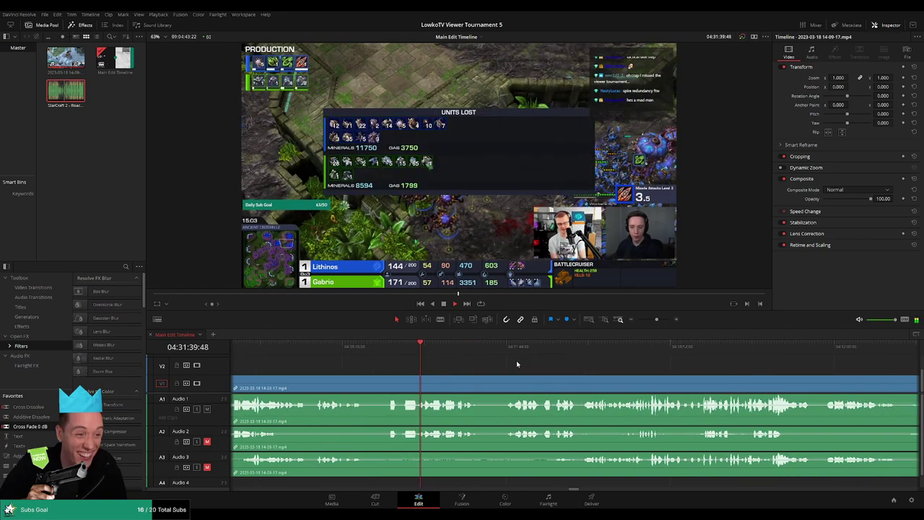
scroll(532, 364, right, 2)
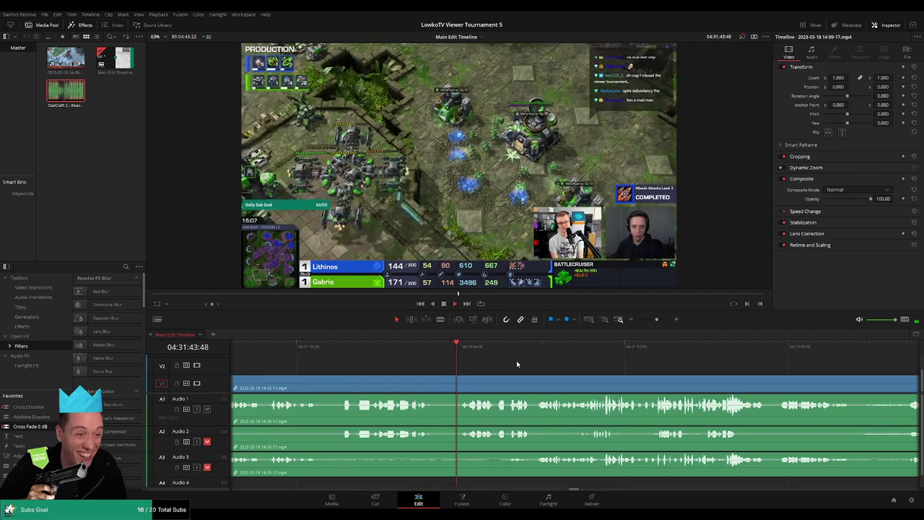
scroll(579, 373, right, 4)
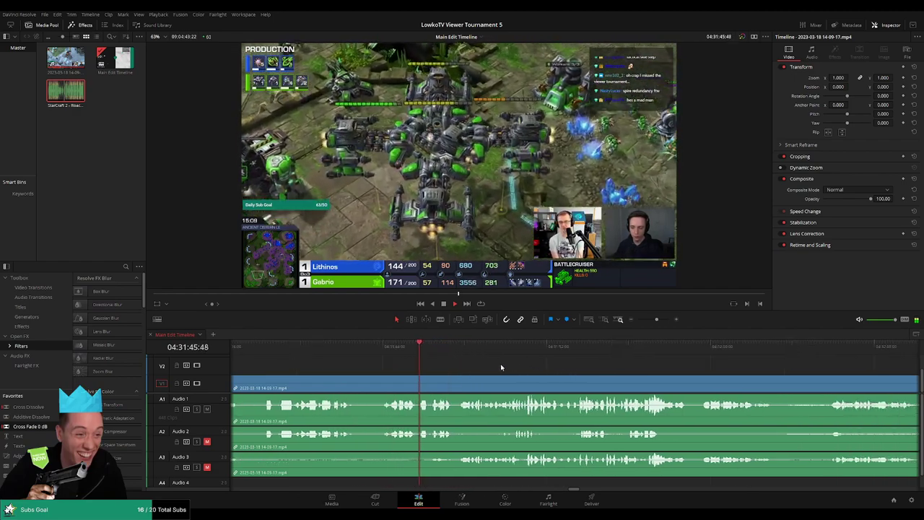
scroll(518, 370, right, 3)
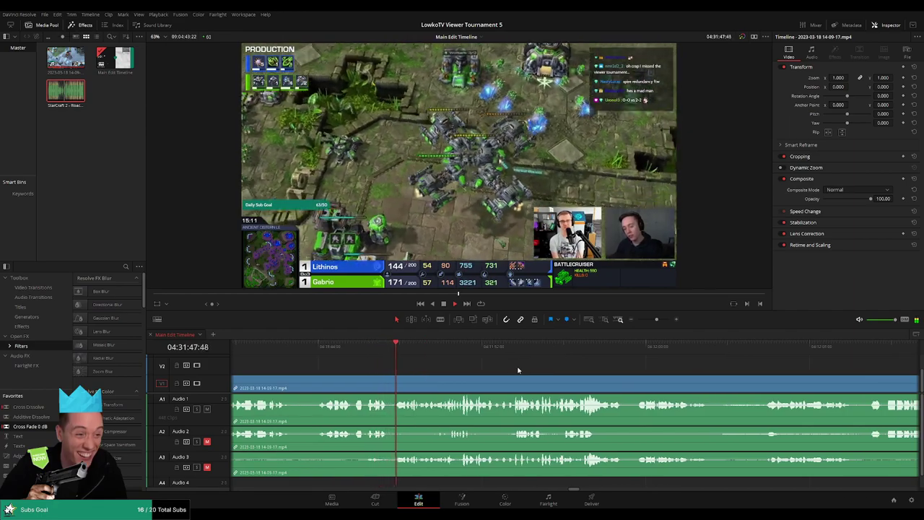
scroll(505, 368, right, 5)
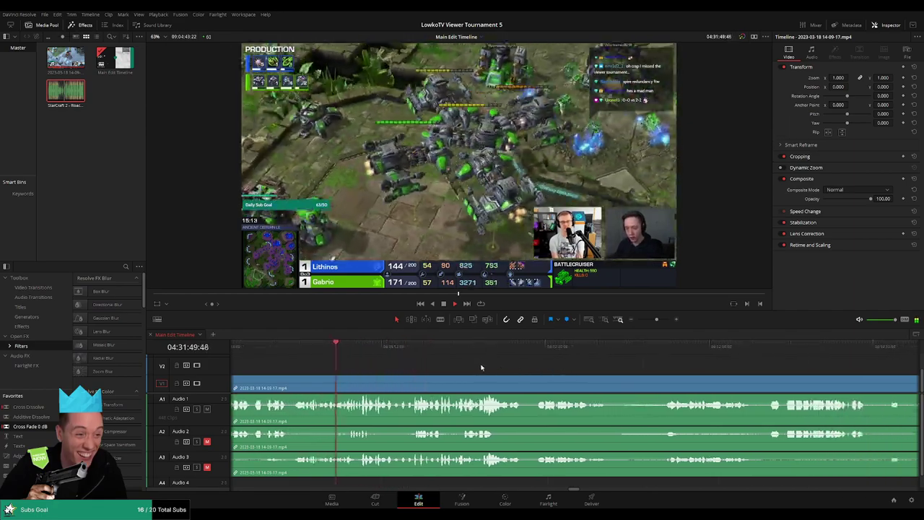
scroll(505, 367, left, 8)
scroll(466, 367, right, 8)
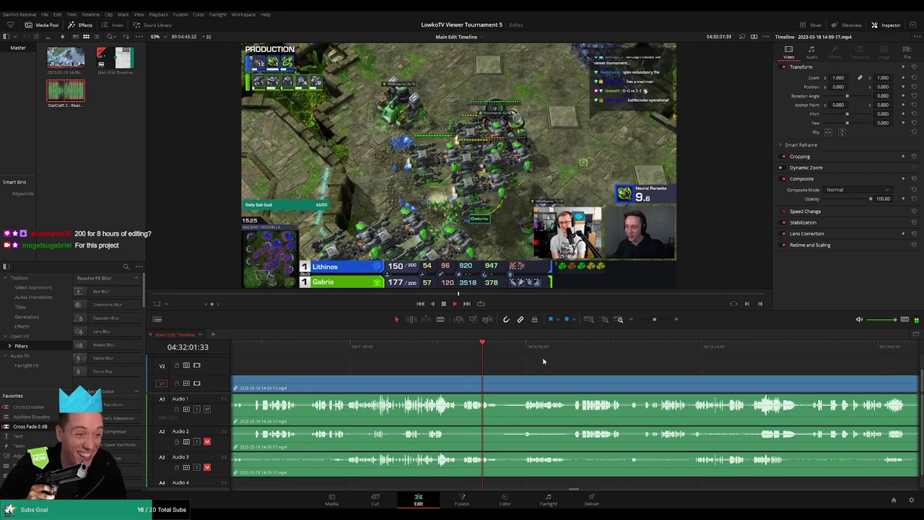
scroll(452, 379, right, 3)
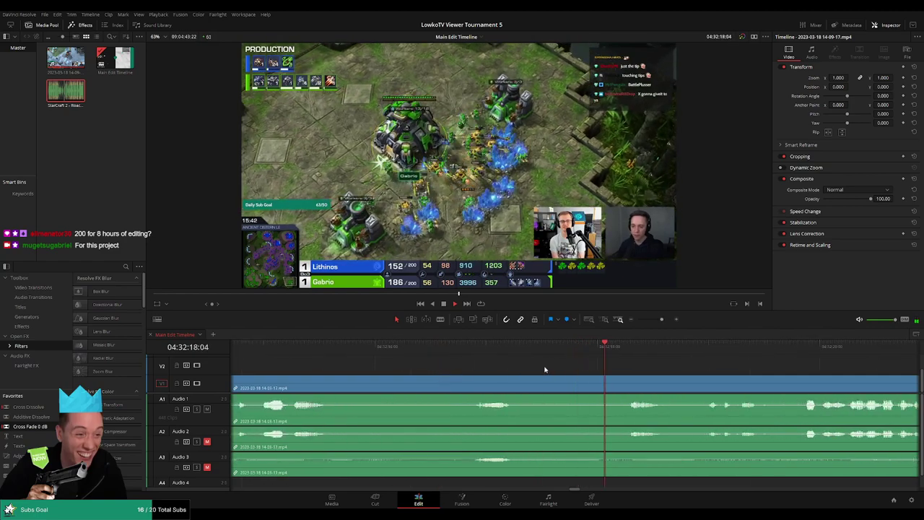
Step: Blade the stream at 04:32:16 and ripple-delete the dead piece after the cut
key(space)
key(b)
click(476, 382)
key(a)
click(483, 382)
key(Delete)
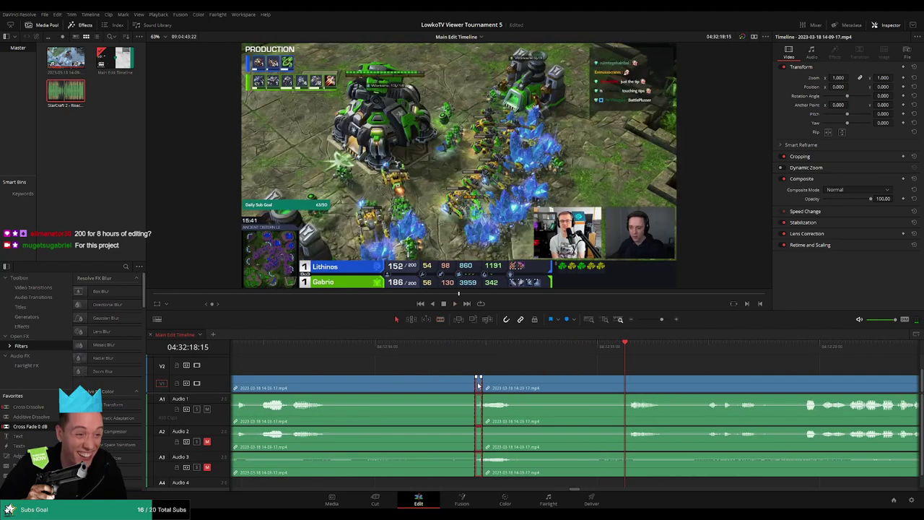
key(space)
mouse_move(661, 319)
mouse_down()
mouse_move(646, 320)
mouse_move(655, 320)
mouse_up()
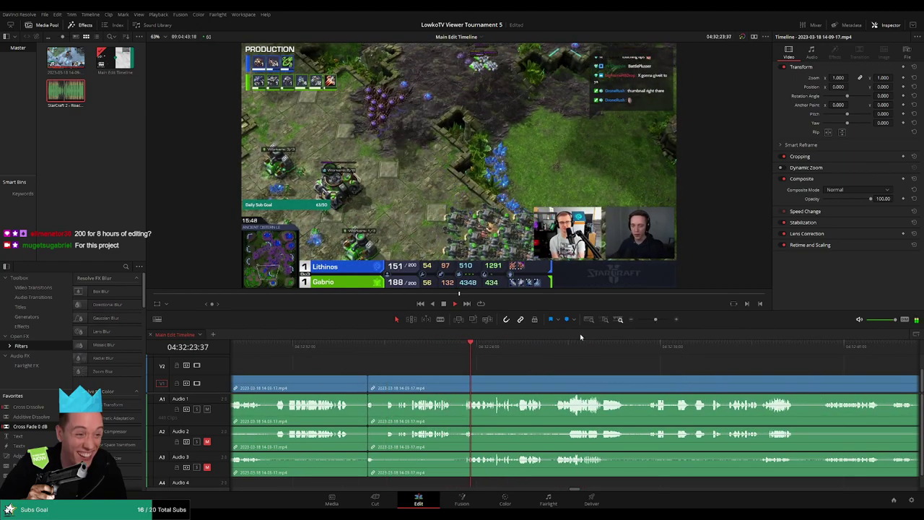
Step: Scrub back to the next dead stretch and split the clip where it begins
click(464, 351)
scroll(470, 356, left, 3)
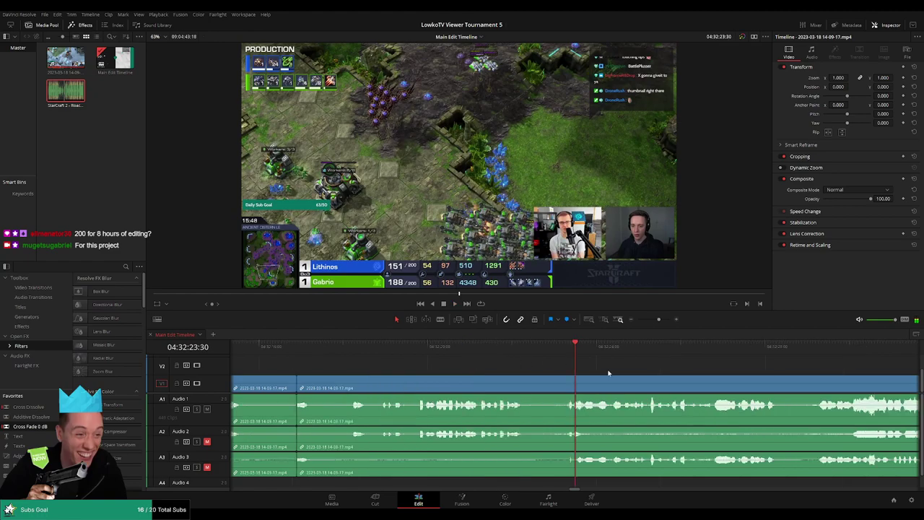
drag(578, 352, 555, 350)
click(558, 380)
key(space)
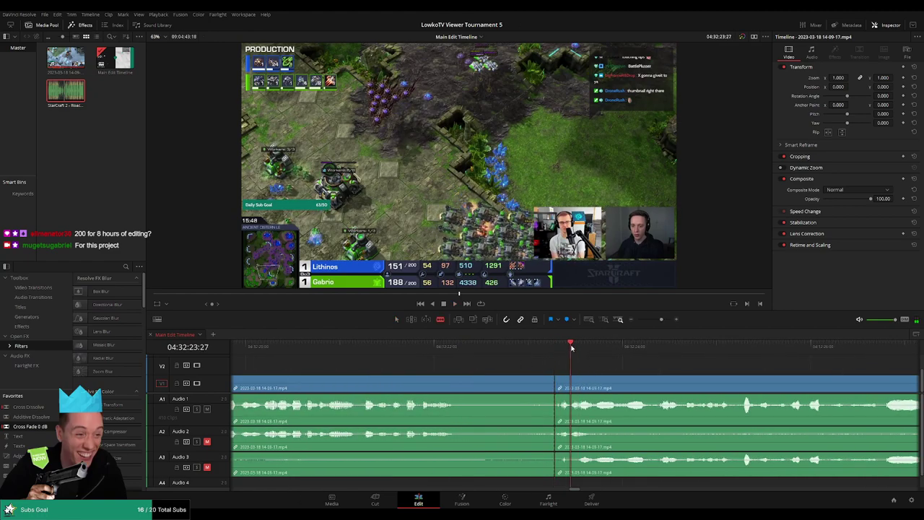
click(570, 348)
click(571, 348)
Step: Split where the dead stretch near 04:32:23 ends, ripple-delete the short piece, and replay the edit
click(575, 388)
key(a)
click(562, 387)
key(Delete)
click(525, 346)
key(space)
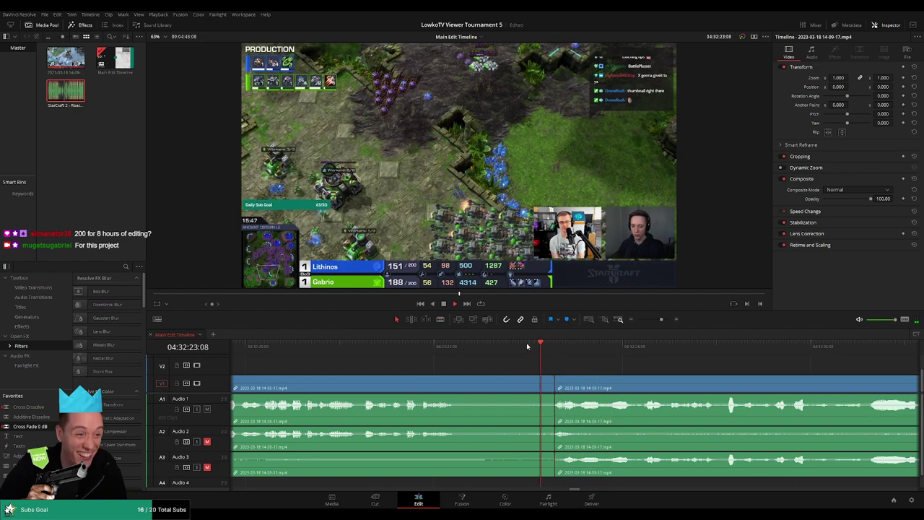
drag(660, 319, 652, 319)
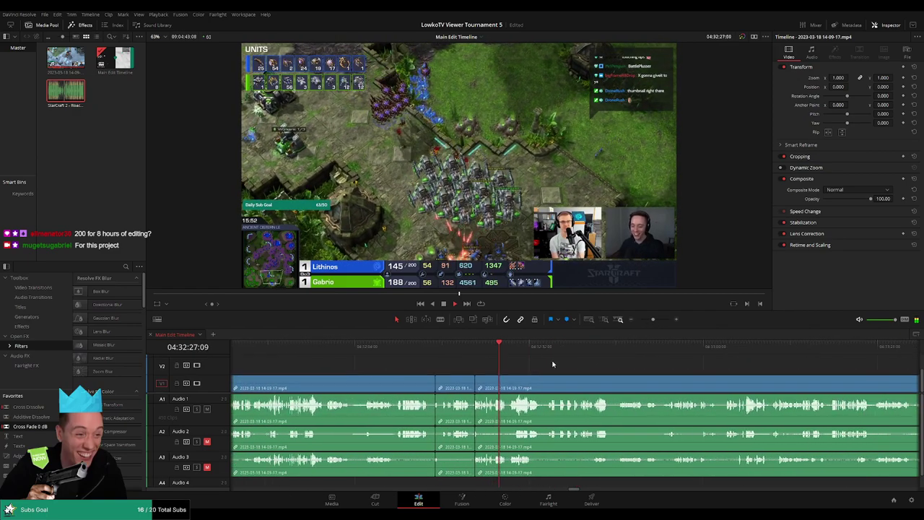
scroll(515, 367, down, 2)
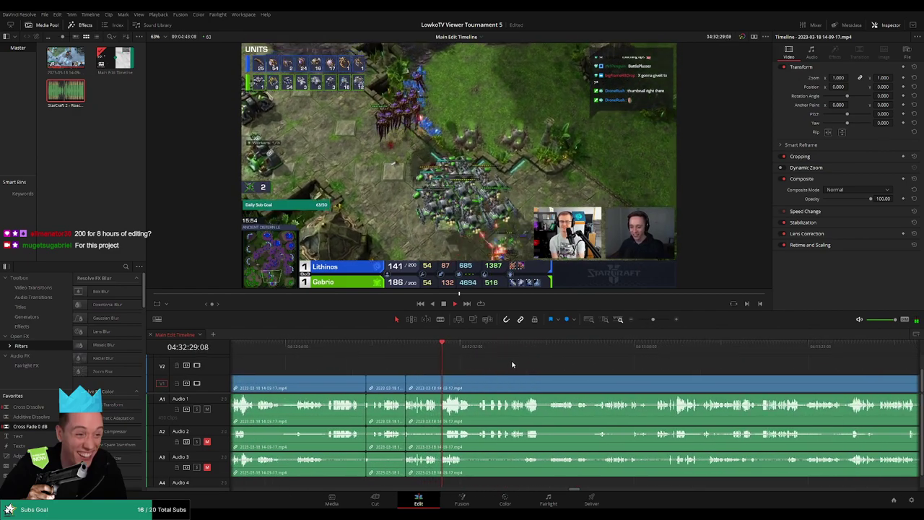
scroll(513, 364, up, 3)
scroll(517, 365, right, 2)
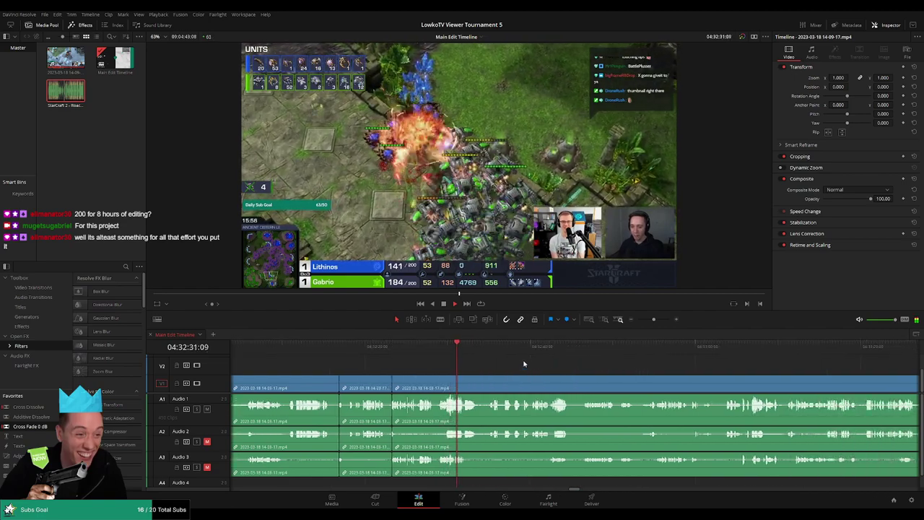
scroll(512, 368, right, 1)
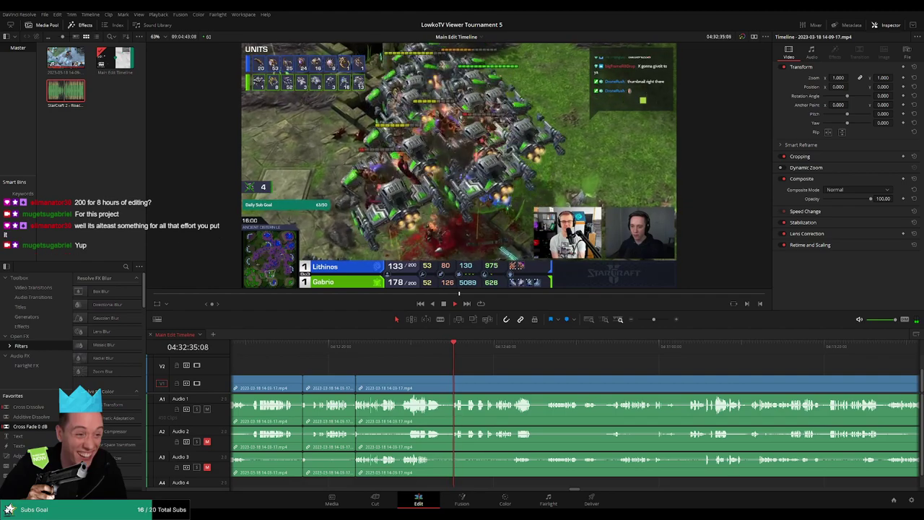
scroll(474, 368, right, 1)
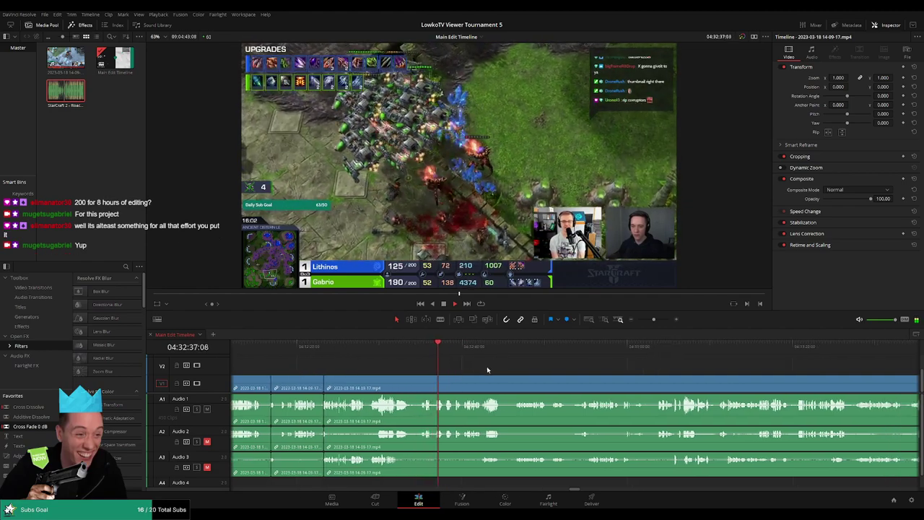
scroll(482, 366, right, 1)
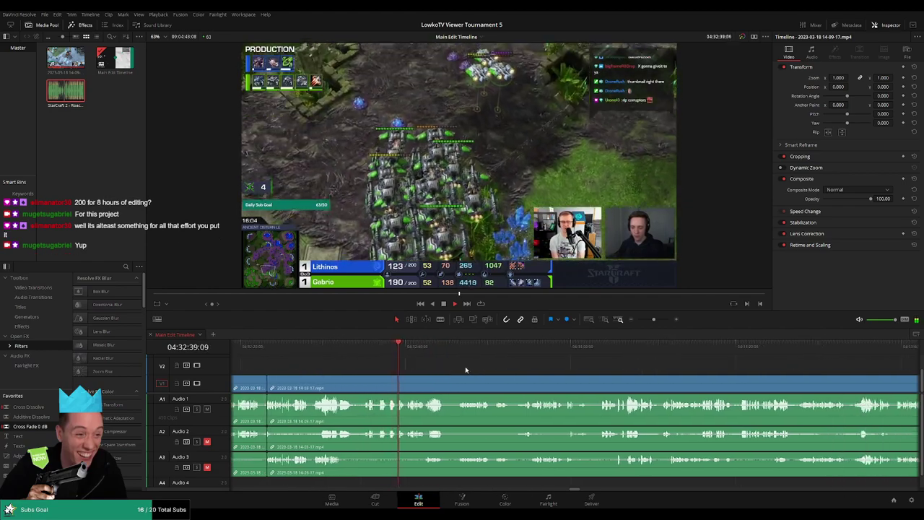
scroll(465, 369, right, 1)
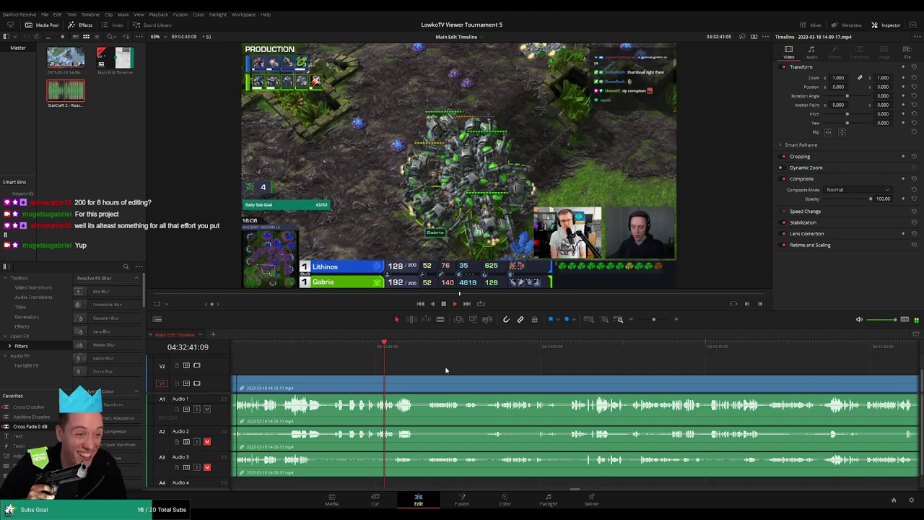
scroll(448, 371, right, 1)
scroll(428, 371, left, 2)
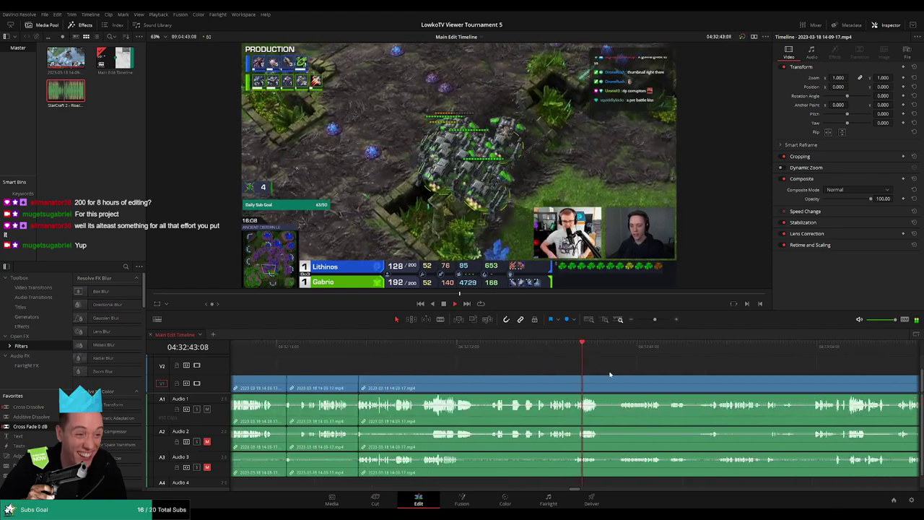
scroll(518, 366, right, 2)
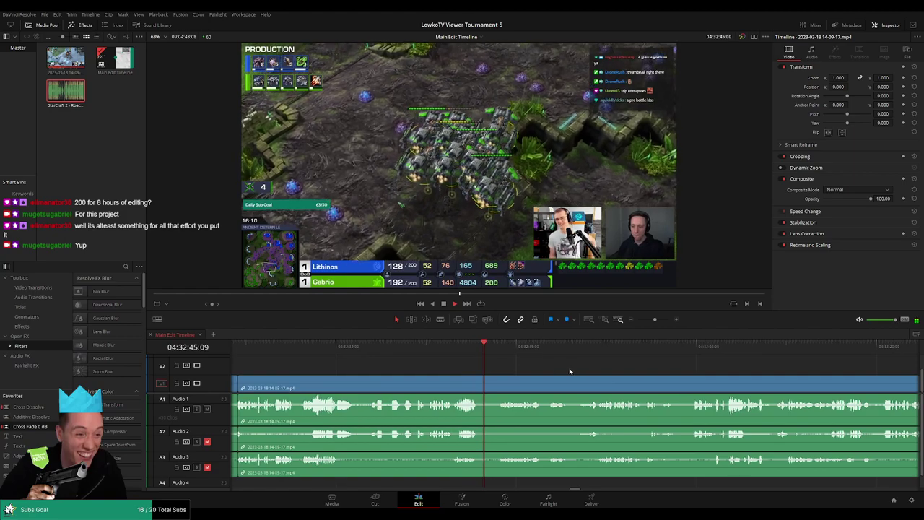
scroll(574, 371, right, 3)
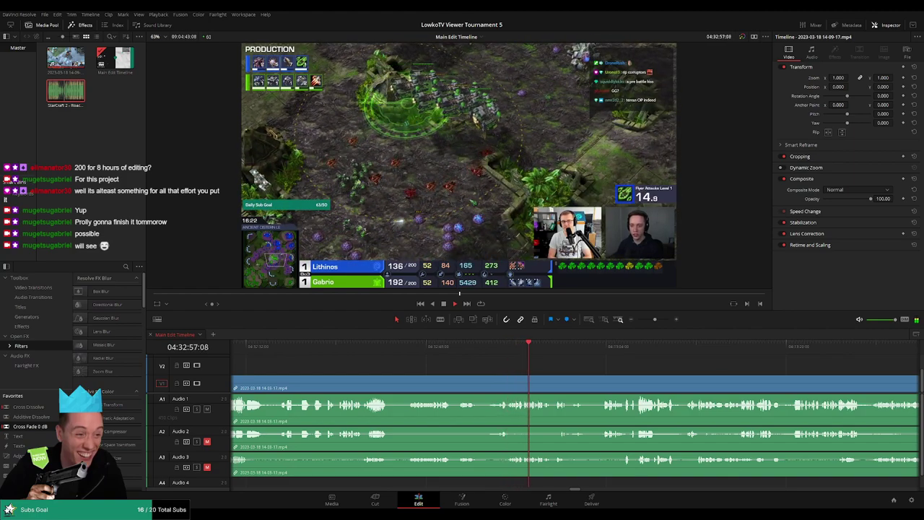
scroll(523, 368, right, 3)
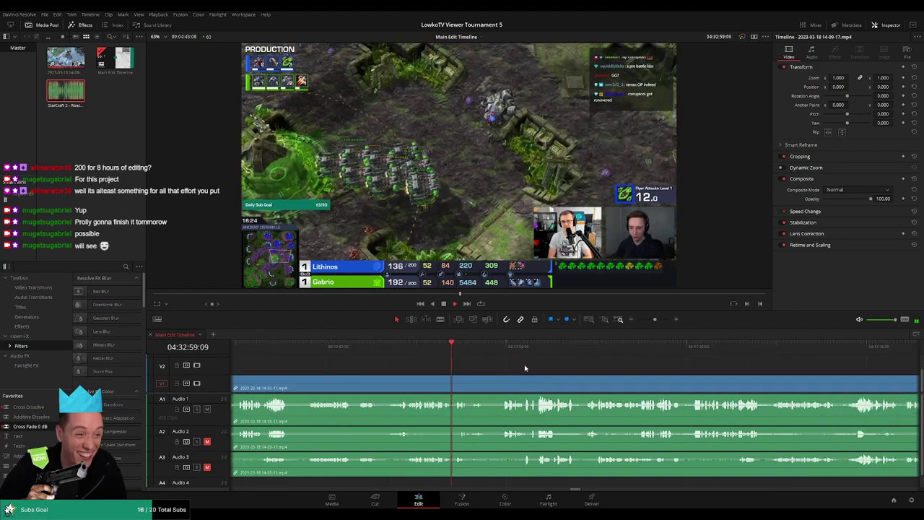
scroll(520, 372, right, 3)
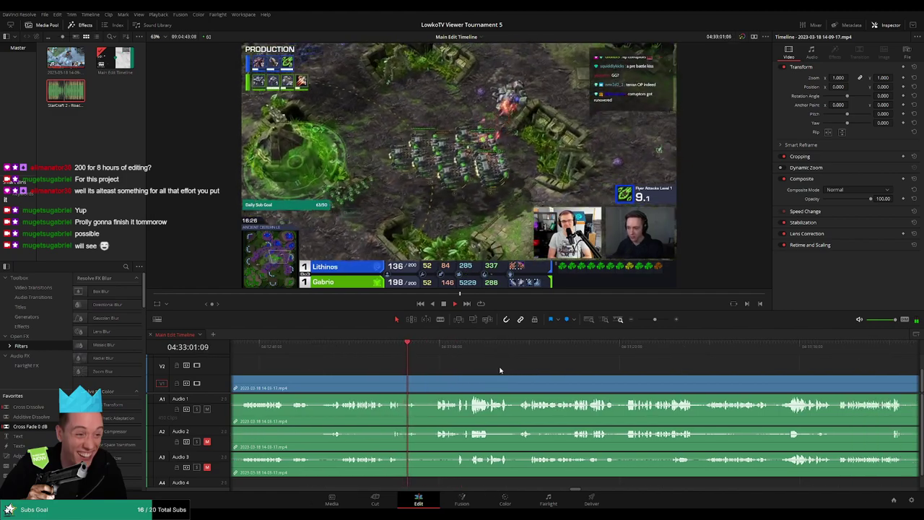
drag(419, 349, 435, 350)
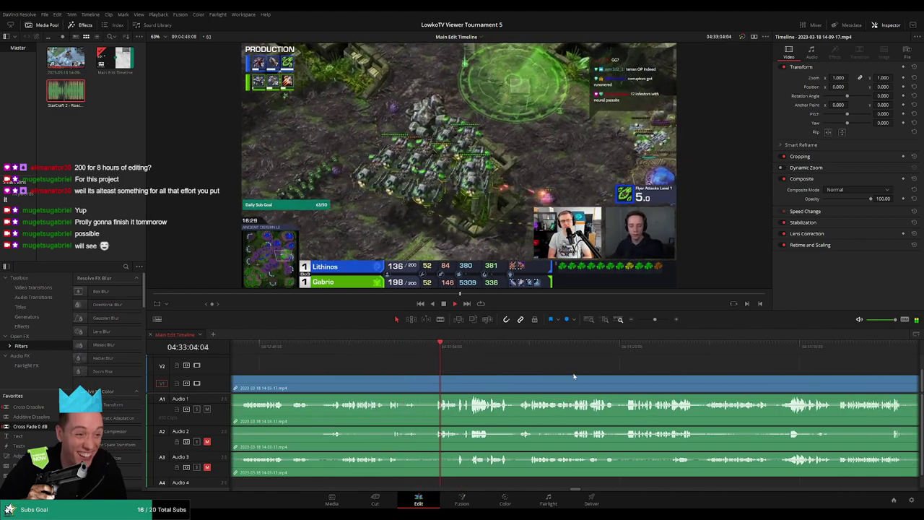
scroll(476, 369, right, 3)
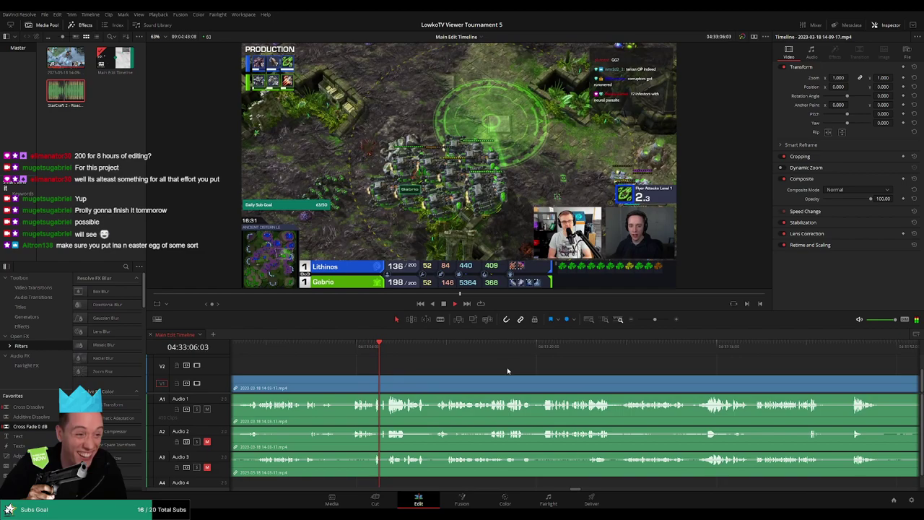
scroll(469, 370, right, 2)
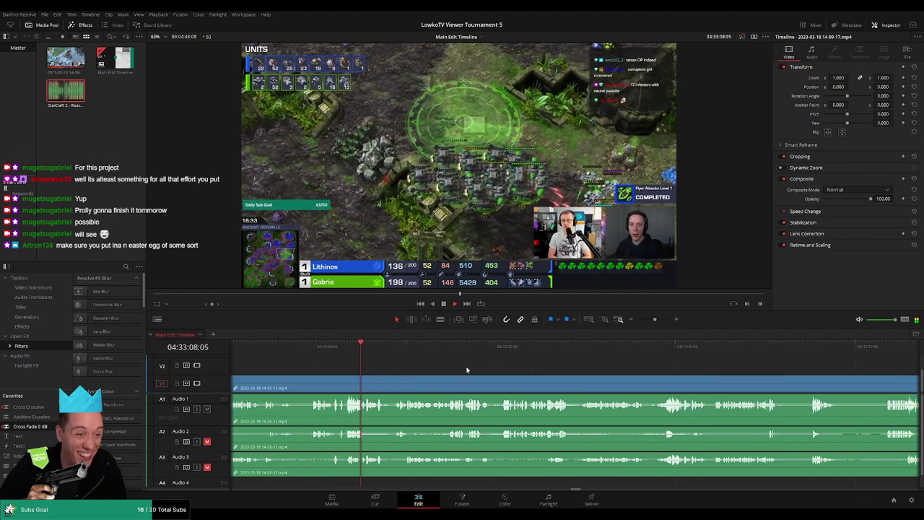
scroll(462, 369, right, 2)
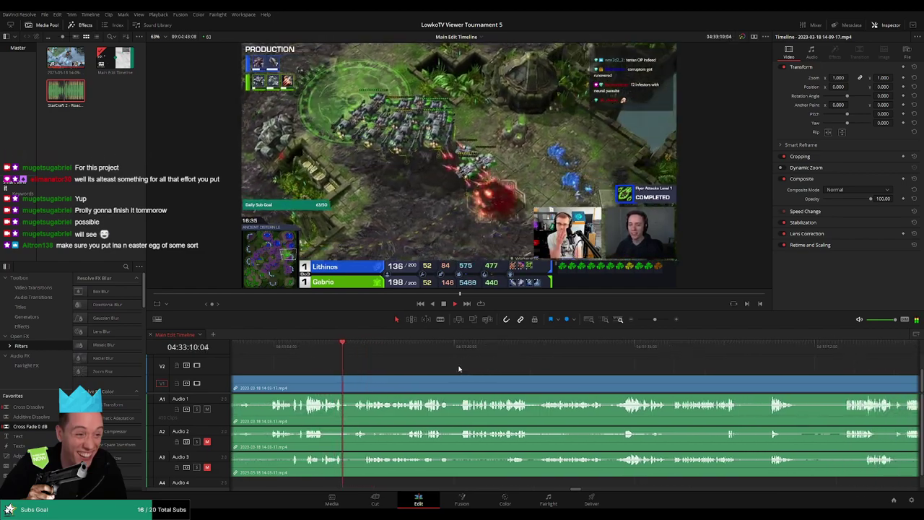
scroll(462, 370, right, 2)
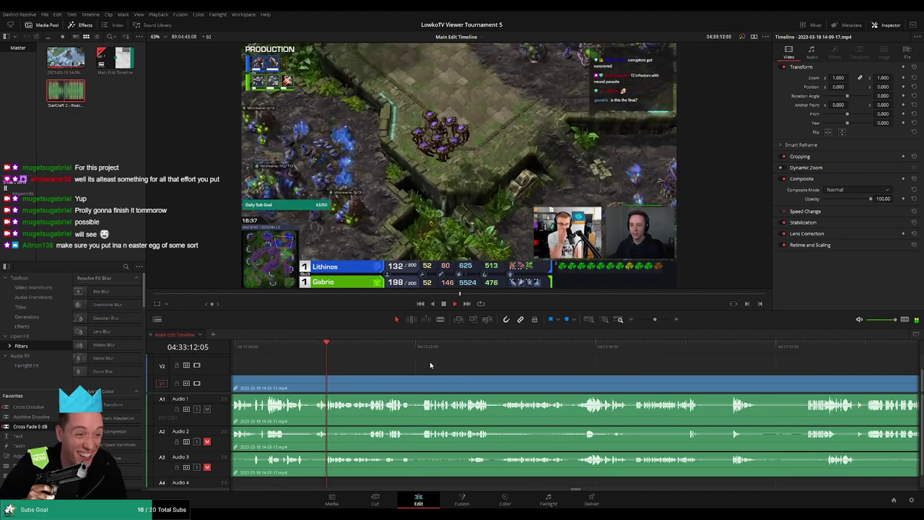
scroll(470, 367, right, 2)
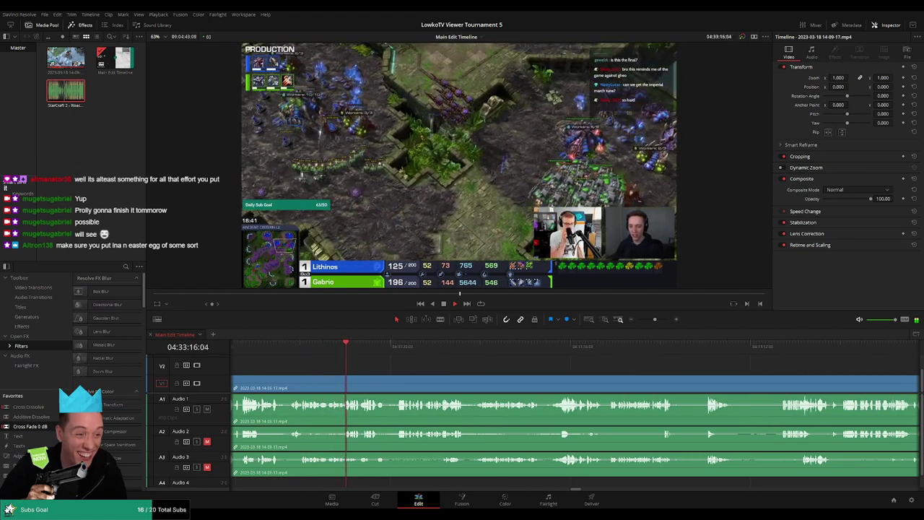
scroll(382, 370, right, 2)
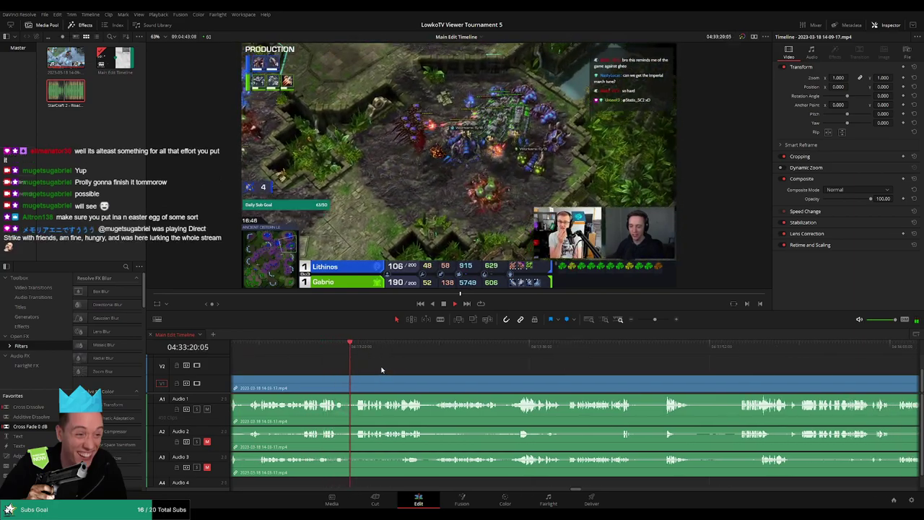
scroll(397, 371, right, 1)
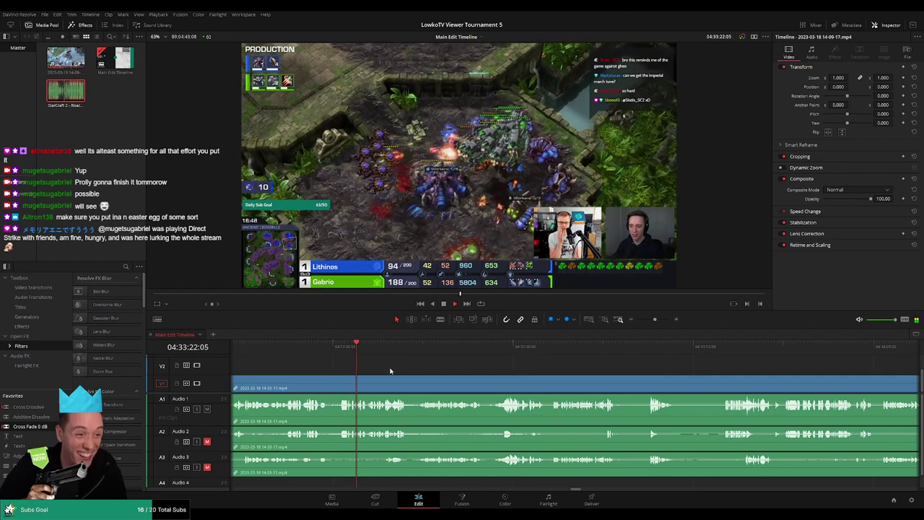
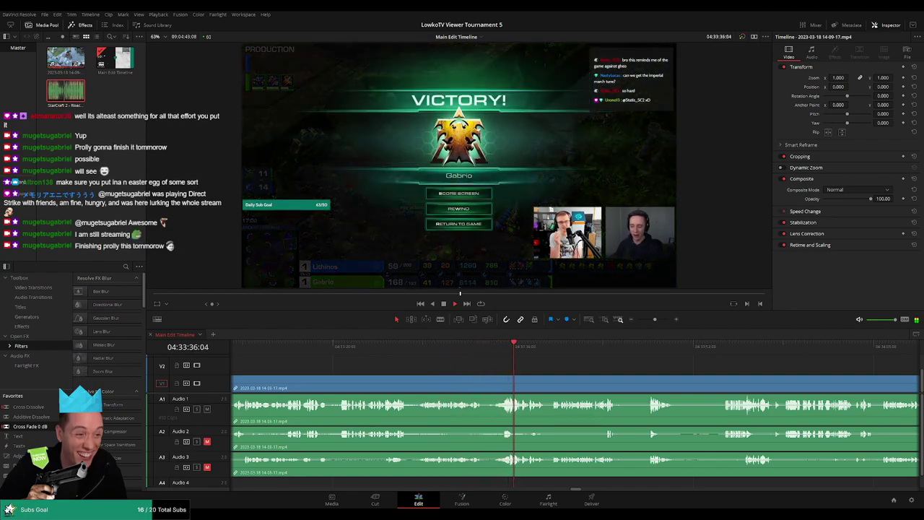
Step: Blade all tracks at two points after the VICTORY screen and ripple-delete the dead air between them
scroll(512, 364, right, 2)
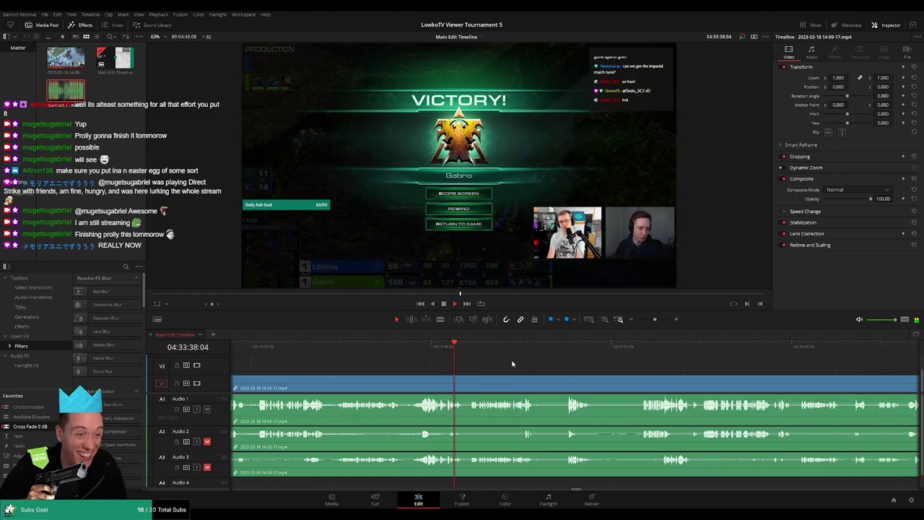
scroll(481, 365, right, 1)
scroll(463, 364, right, 1)
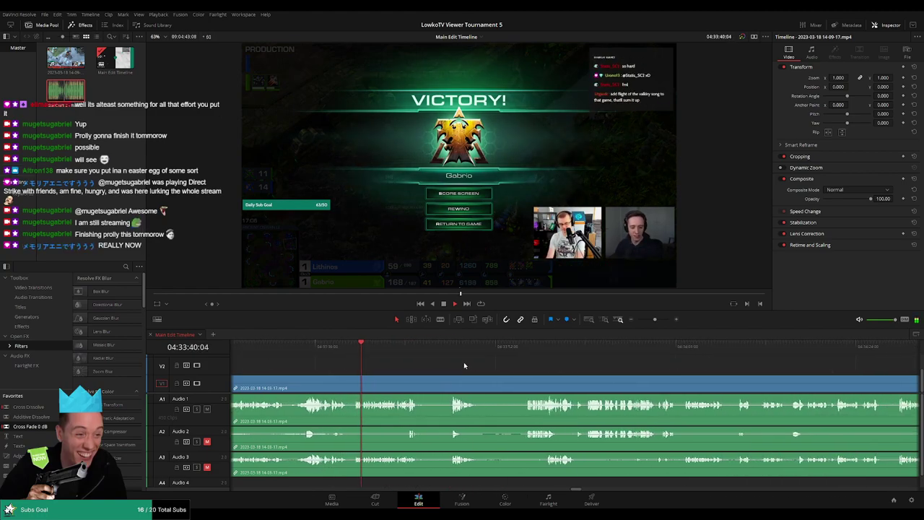
scroll(462, 366, right, 1)
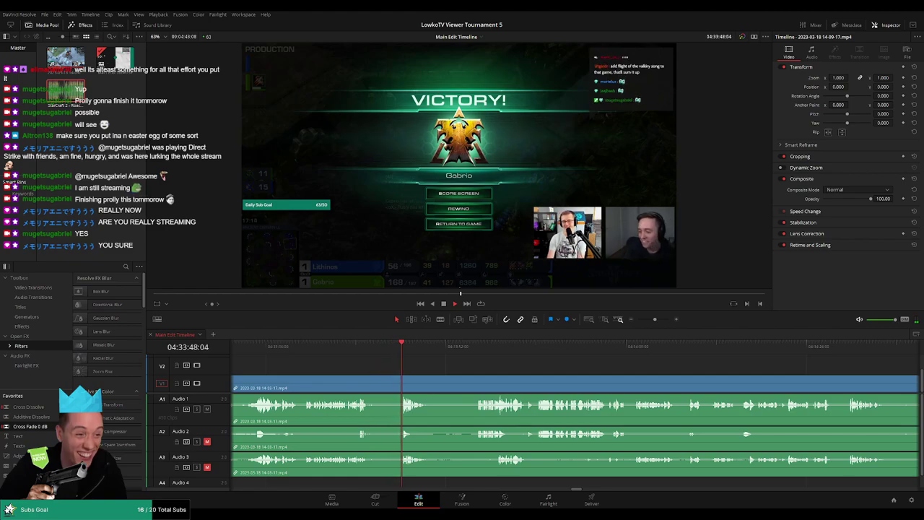
click(355, 345)
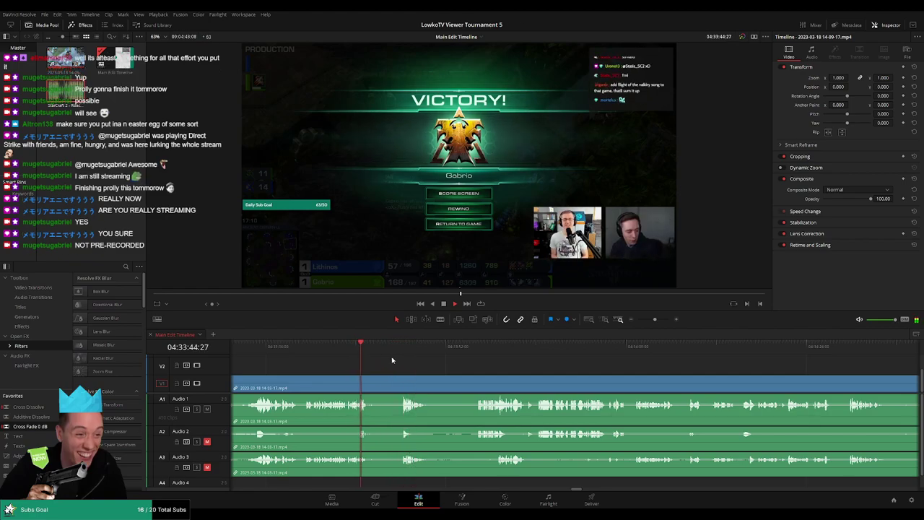
key(b)
click(367, 389)
click(394, 390)
key(a)
click(380, 405)
key(Delete)
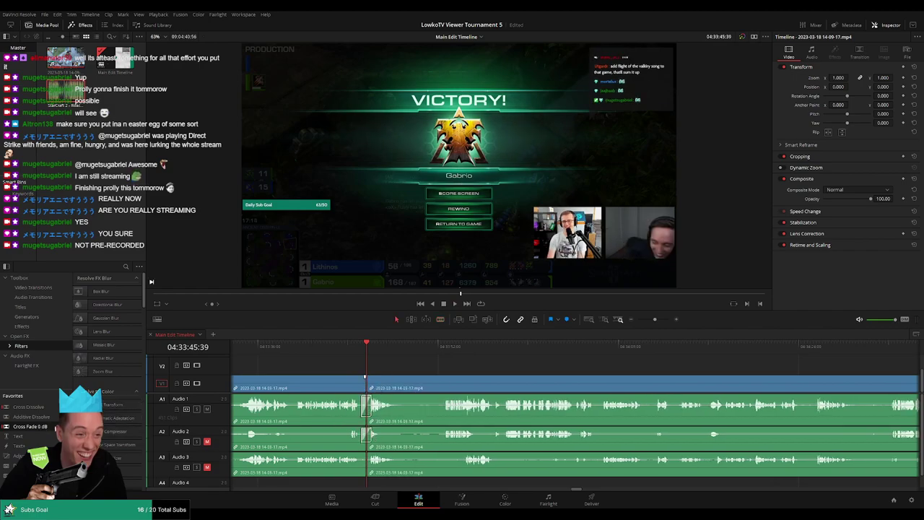
Step: Review the last cut, remove the next dead-air piece, then undo that deletion and scrub back
scroll(383, 465, left, 1)
key(space)
scroll(412, 368, right, 1)
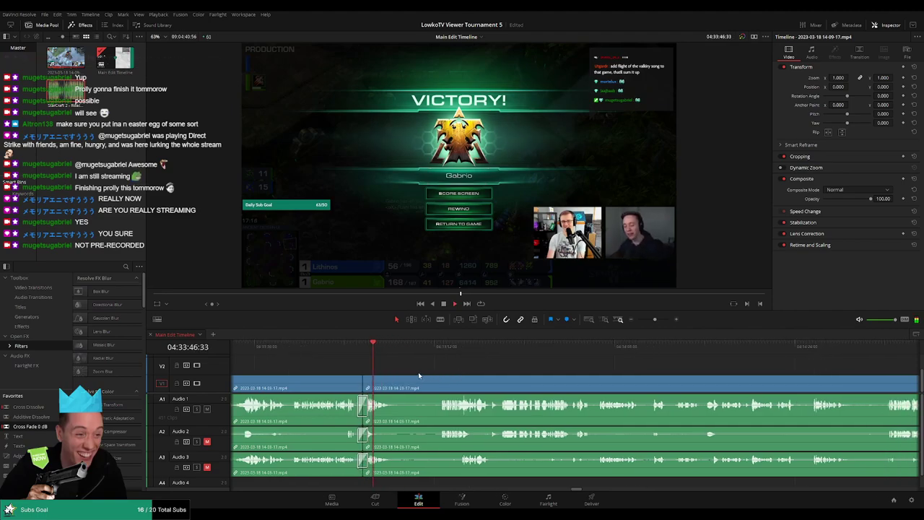
key(b)
click(394, 393)
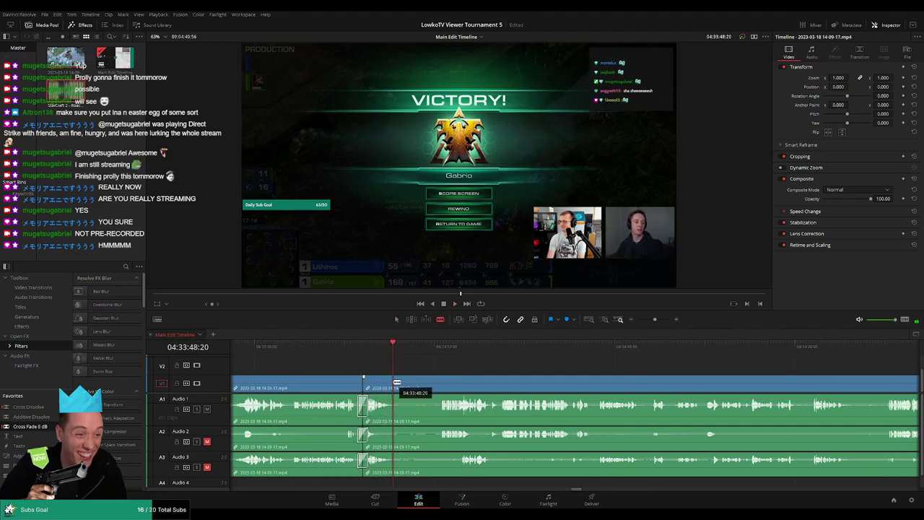
click(443, 353)
key(a)
click(426, 387)
key(Delete)
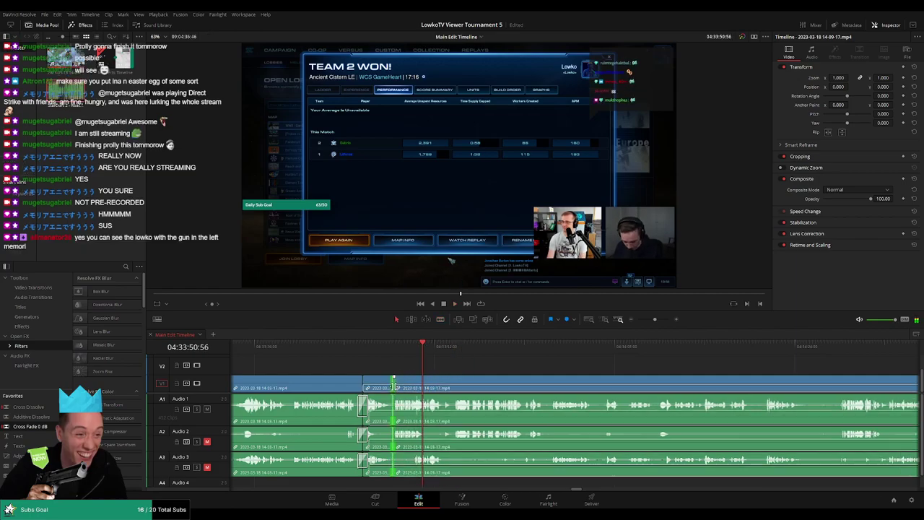
key(space)
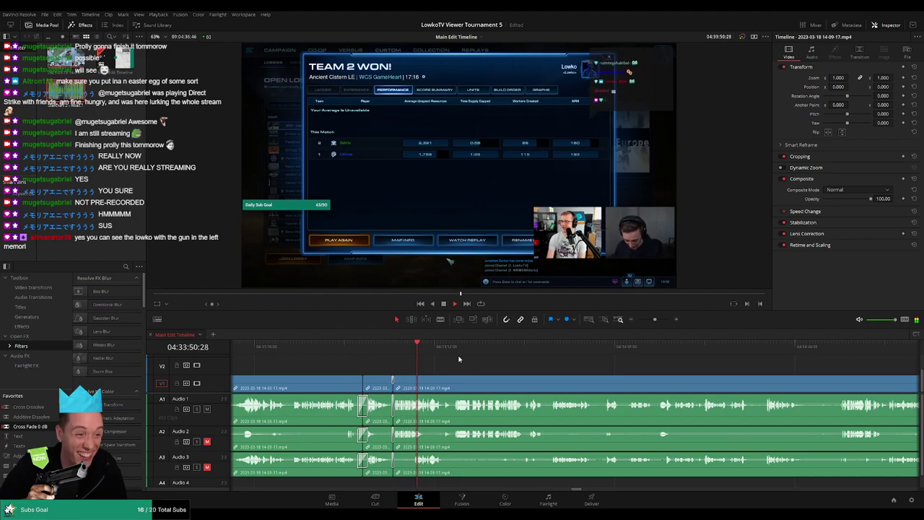
key(ctrl+z)
drag(438, 350, 414, 349)
Step: Ripple-delete the short loading-screen piece and play back across the new joint
key(b)
key(a)
click(406, 386)
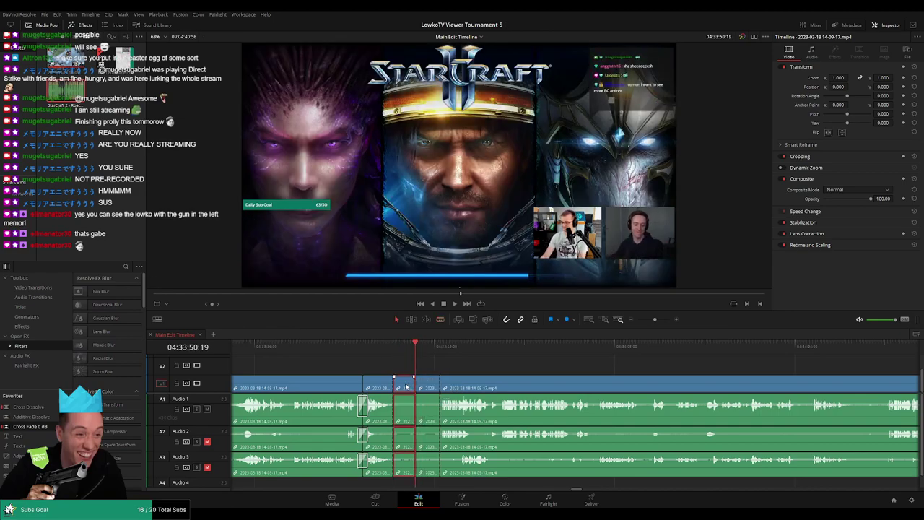
key(Delete)
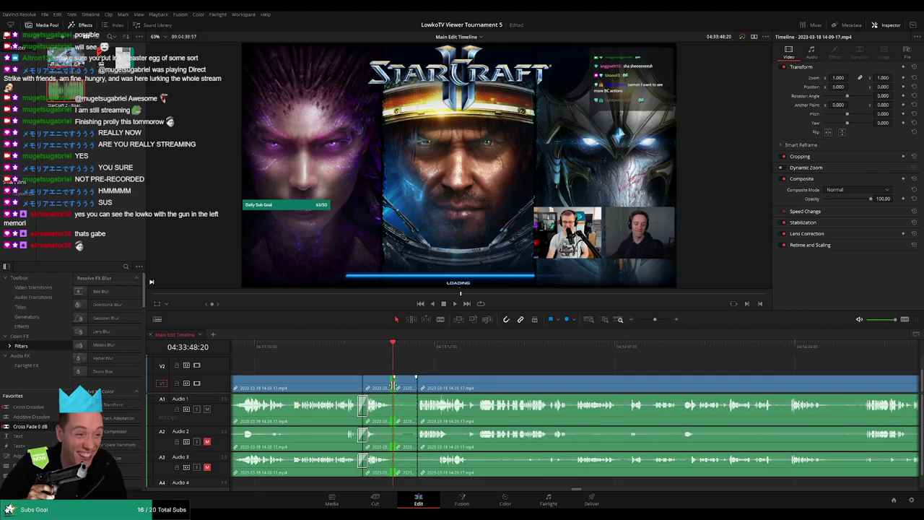
key(ctrl+z)
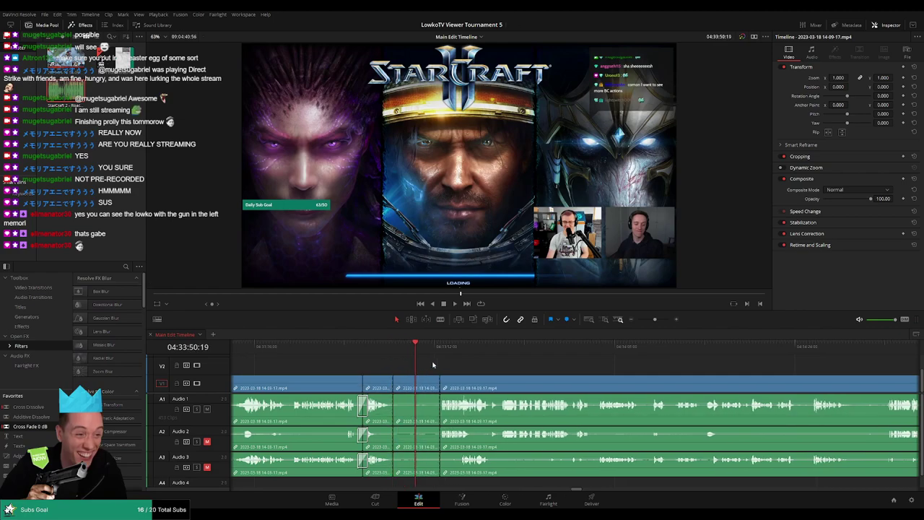
click(406, 386)
key(Delete)
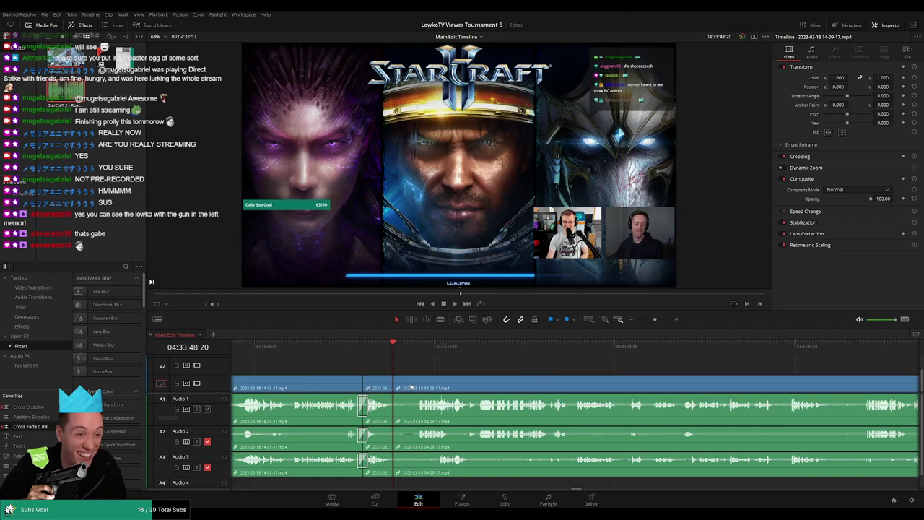
key(space)
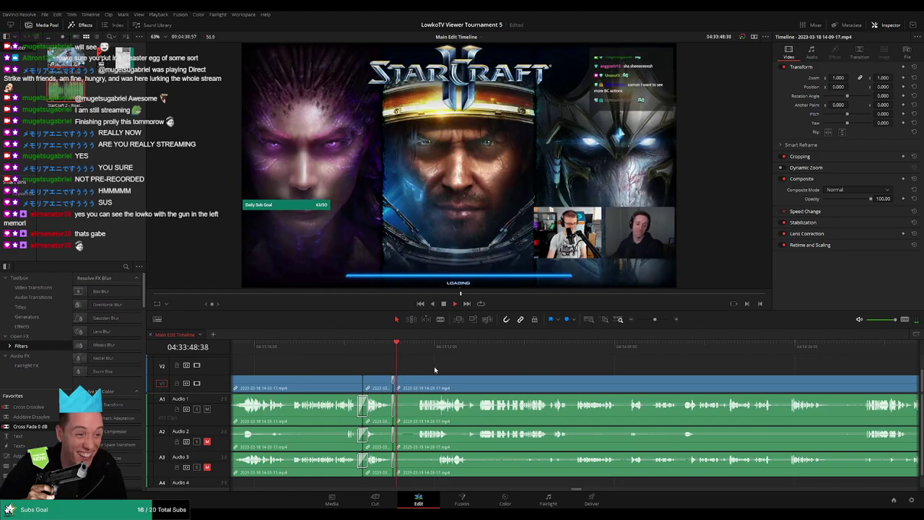
click(384, 350)
key(space)
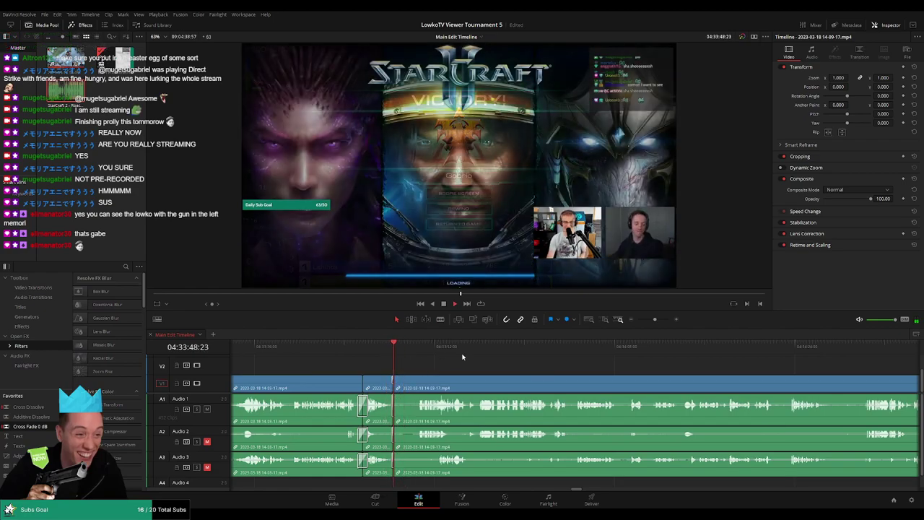
click(417, 350)
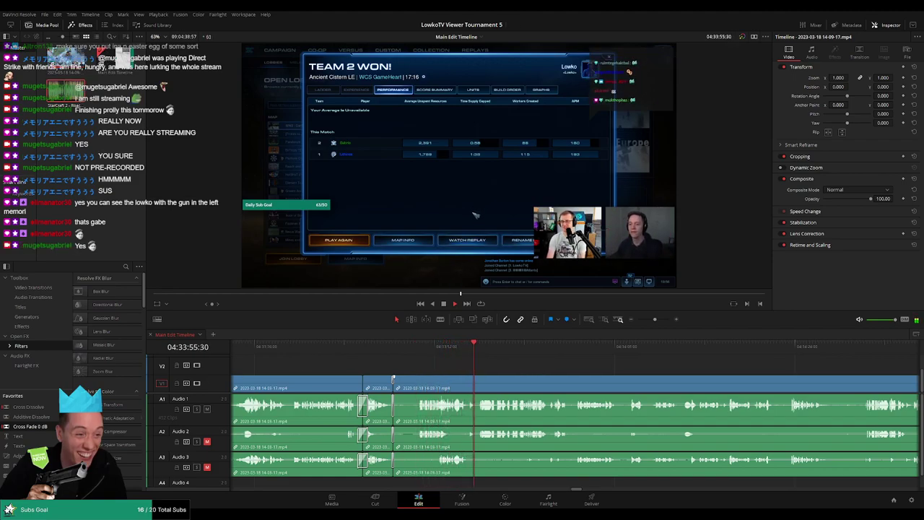
click(466, 348)
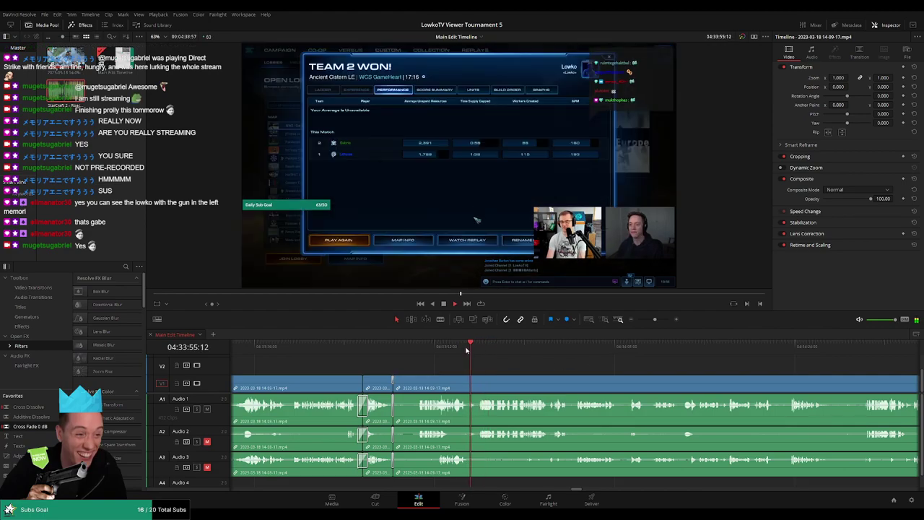
scroll(466, 350, up, 5)
Step: Blade all tracks where the lobby screen begins and park the playhead at the idle stretch
key(b)
click(552, 379)
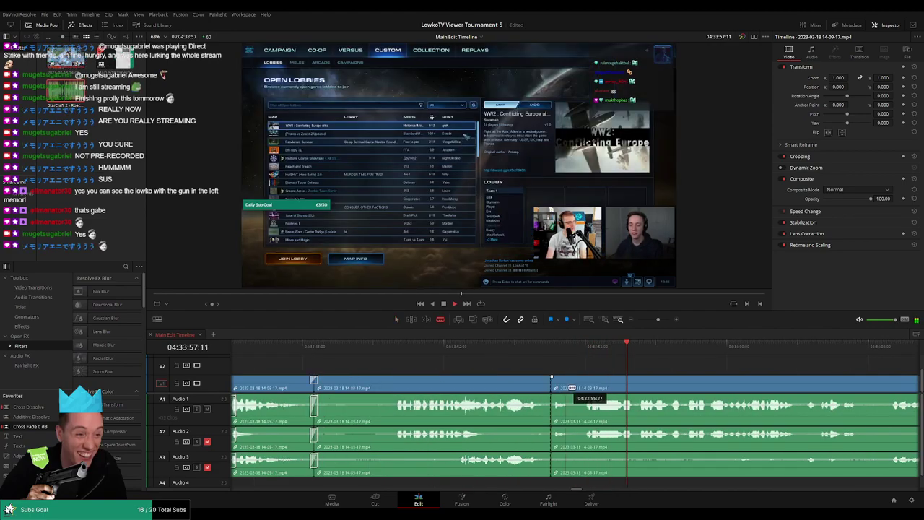
key(a)
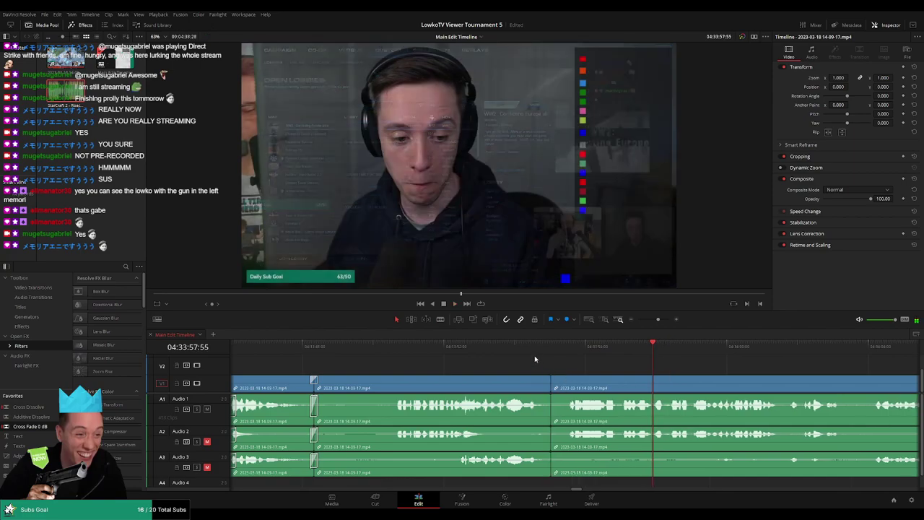
click(533, 354)
click(510, 352)
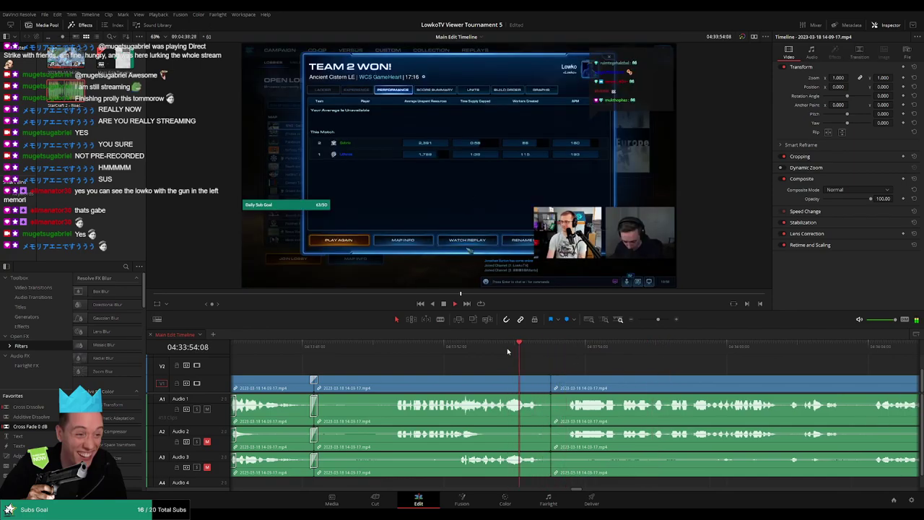
click(529, 354)
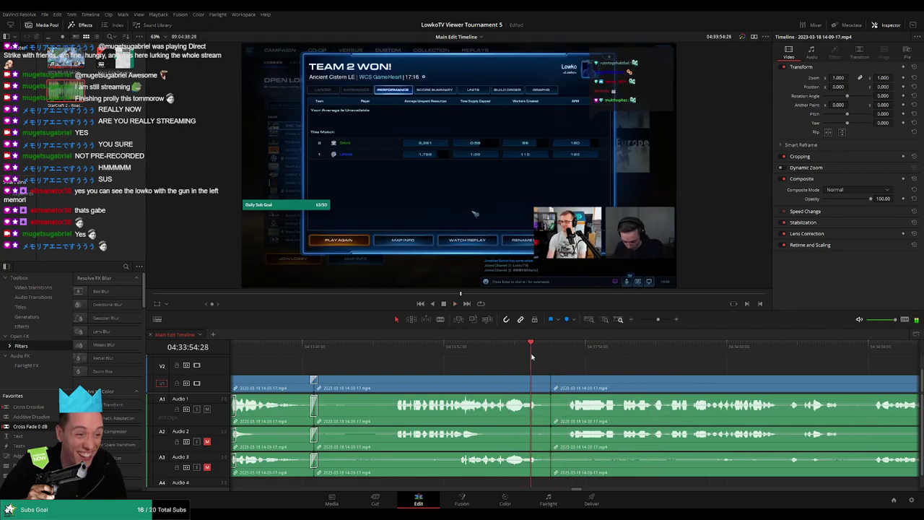
click(530, 356)
Step: Remove the short idle pieces around 04:33:54:27 after TEAM 2 WON and replay the joint
key(ctrl+b)
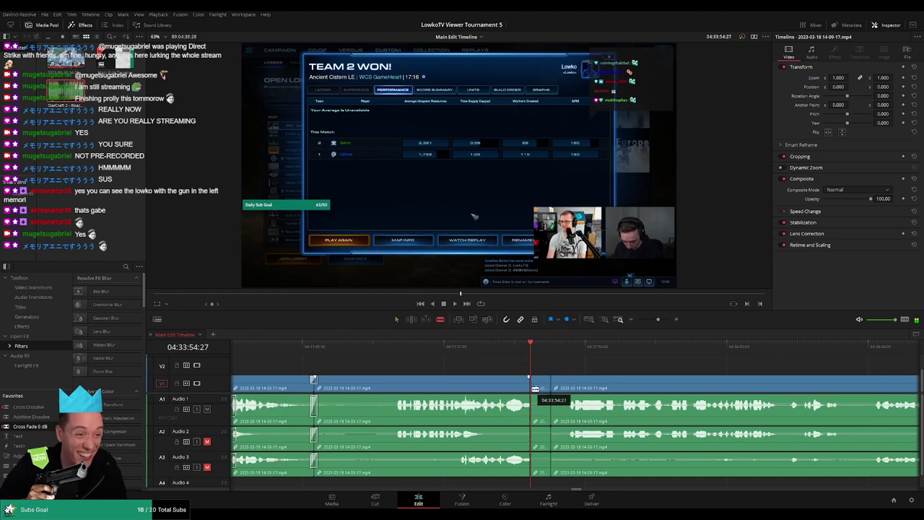
key(ctrl+b)
click(537, 389)
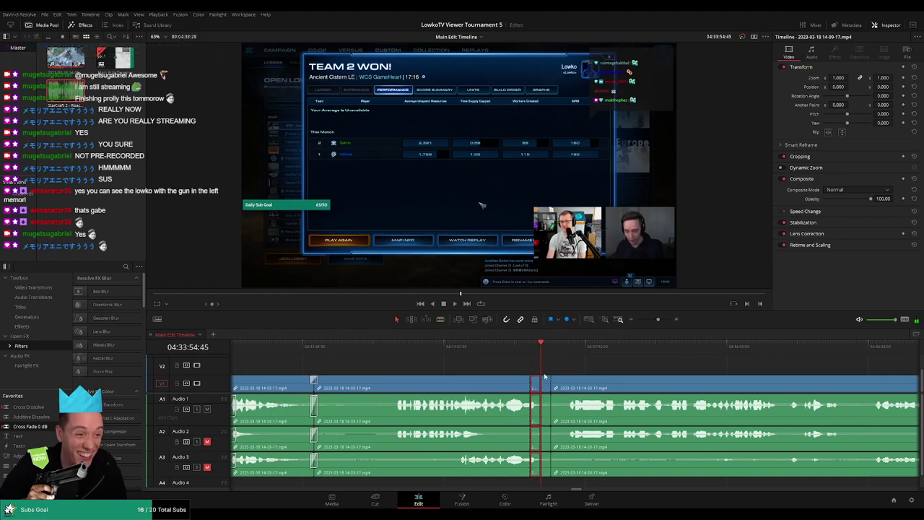
key(BackSpace)
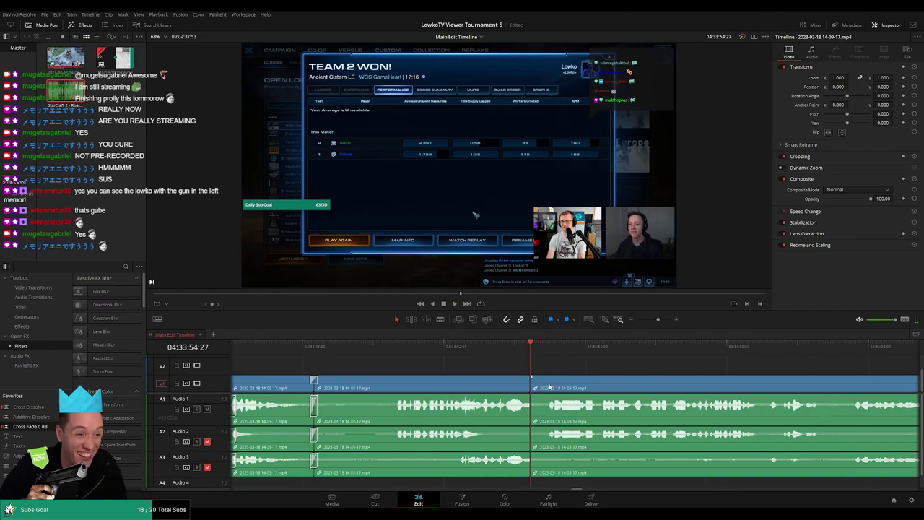
key(BackSpace)
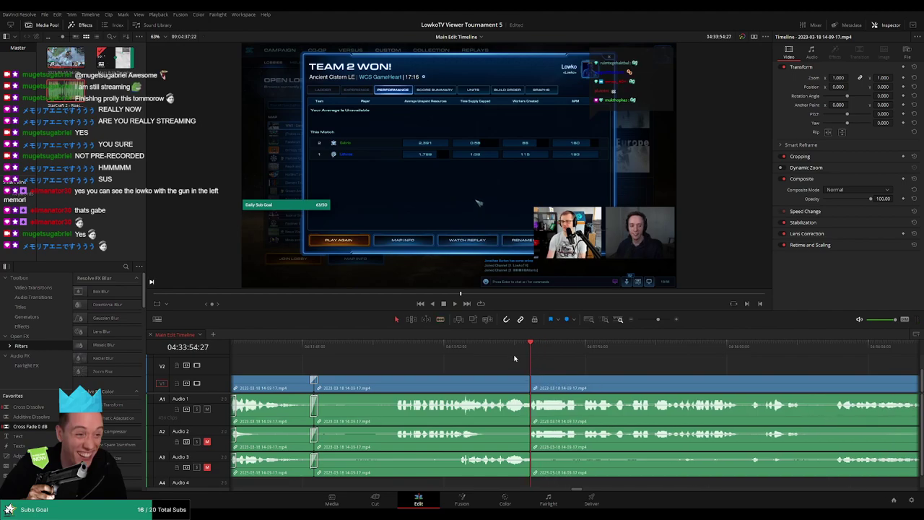
click(500, 352)
key(space)
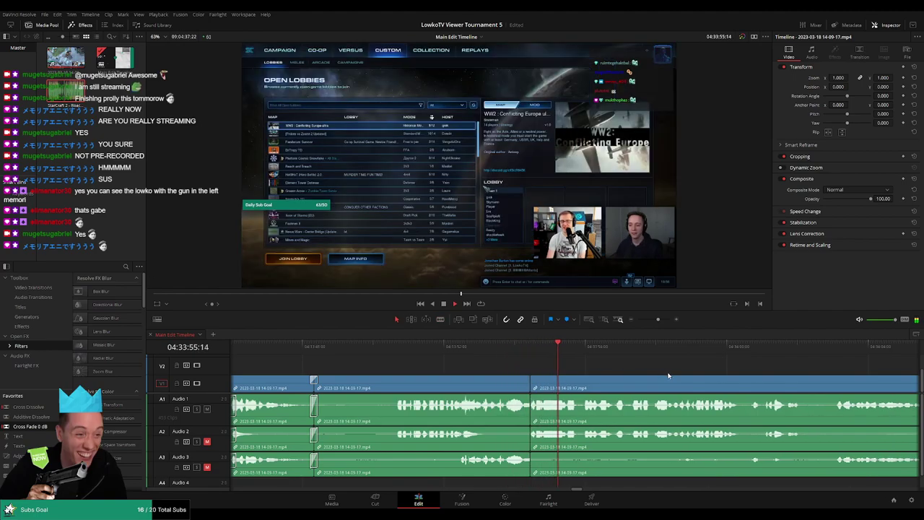
scroll(564, 369, right, 3)
Step: Blade all tracks at both ends of the dead air near 04:34:20 and ripple-delete it
drag(658, 318, 654, 320)
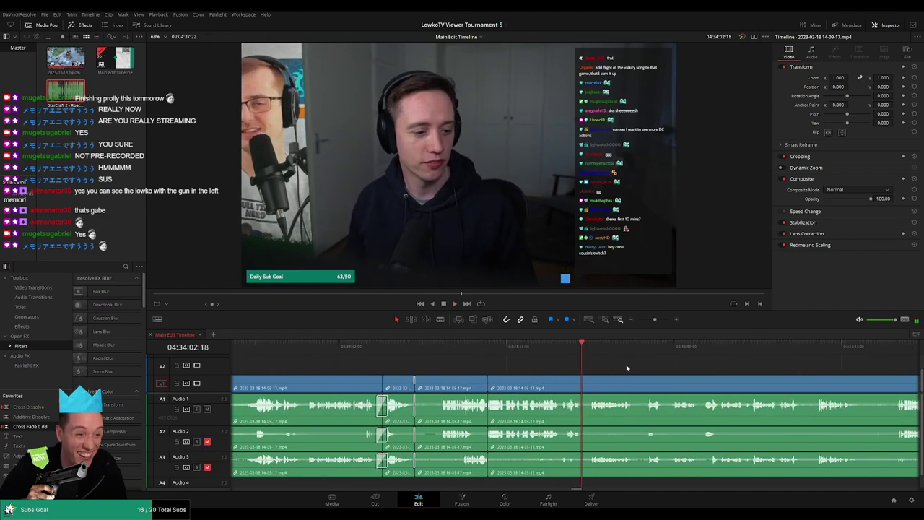
scroll(626, 368, right, 3)
scroll(556, 365, right, 4)
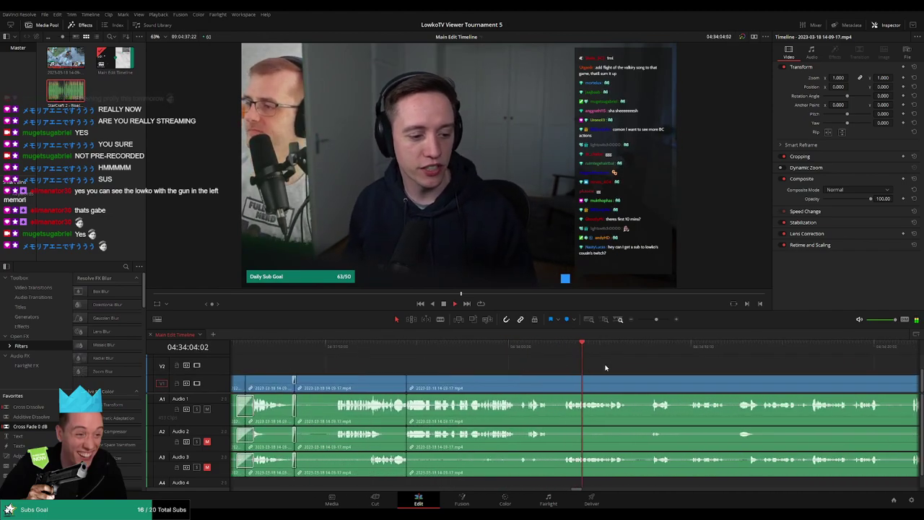
click(468, 352)
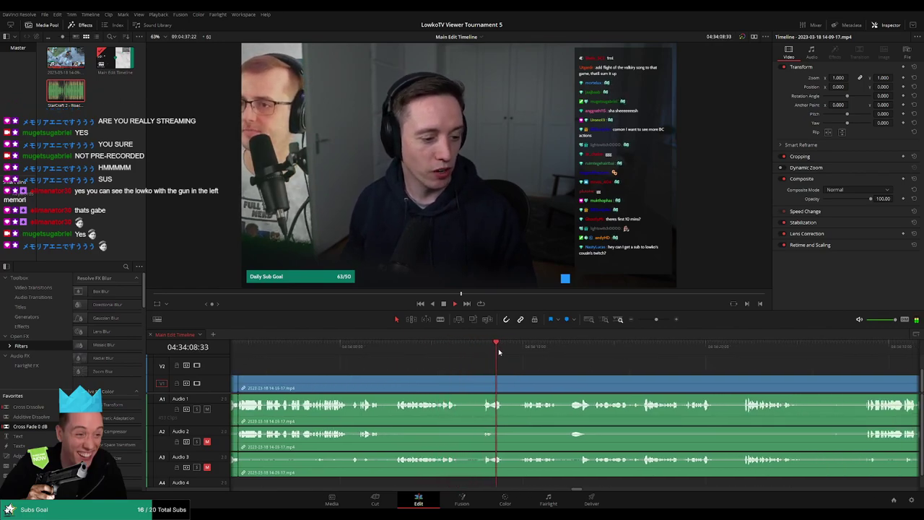
scroll(615, 373, right, 3)
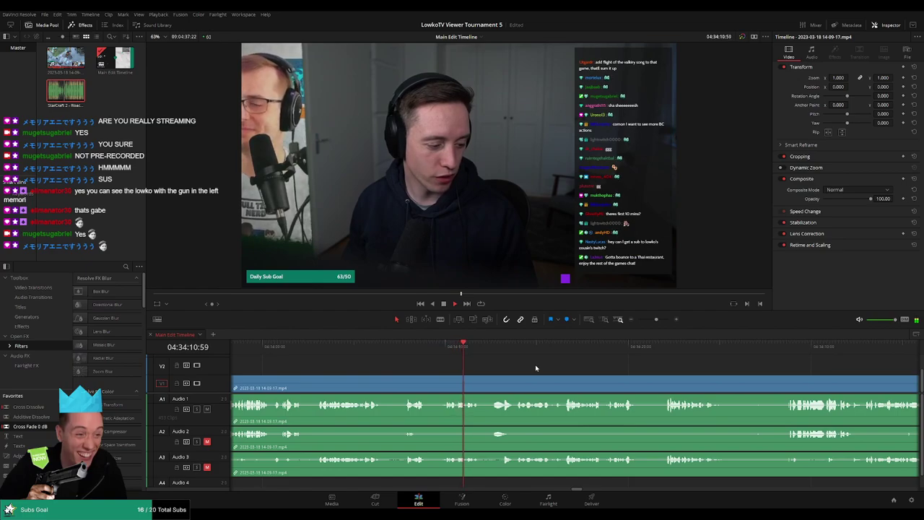
click(488, 346)
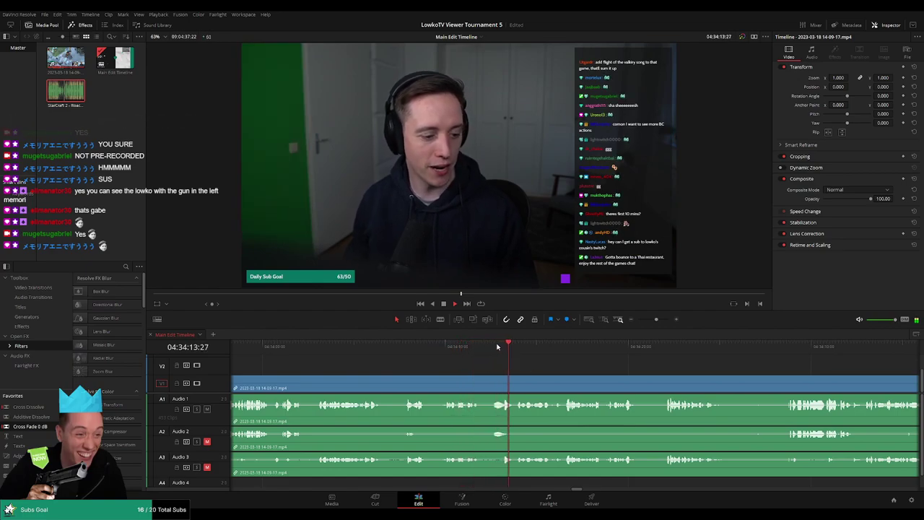
scroll(533, 366, right, 2)
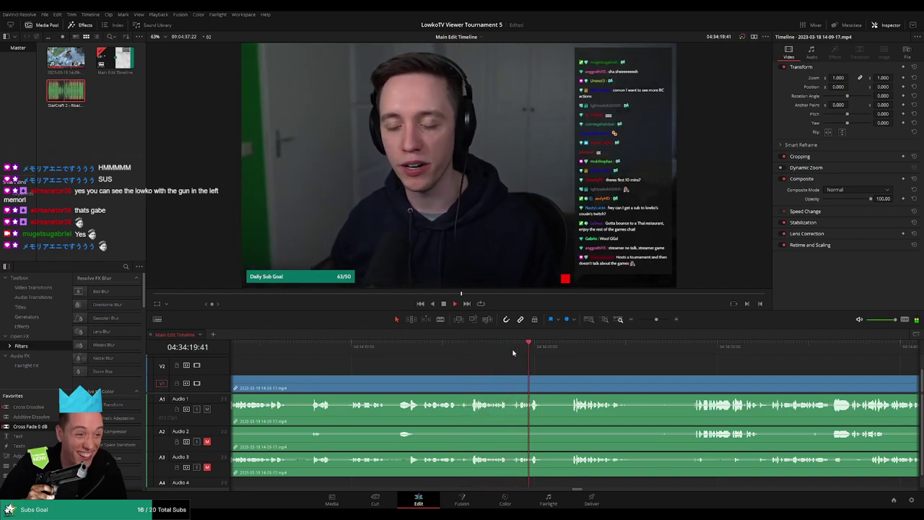
key(b)
click(544, 382)
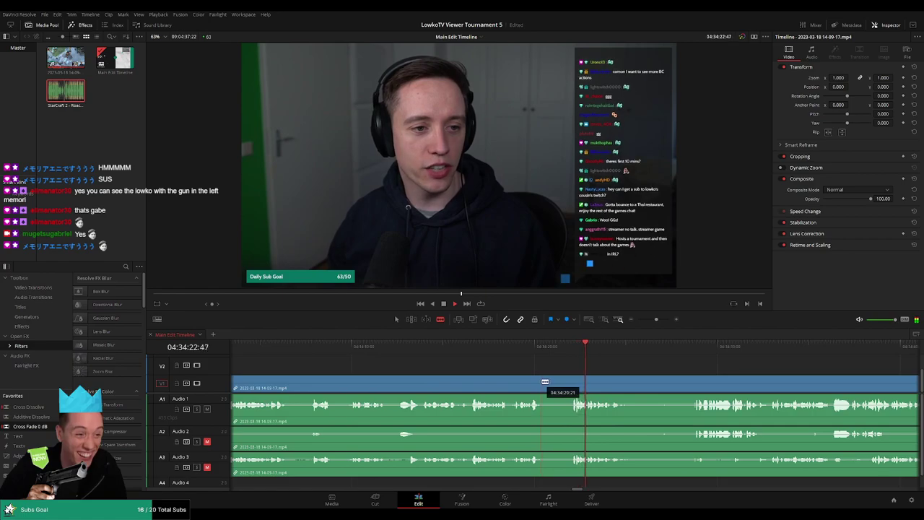
click(575, 378)
key(a)
click(560, 404)
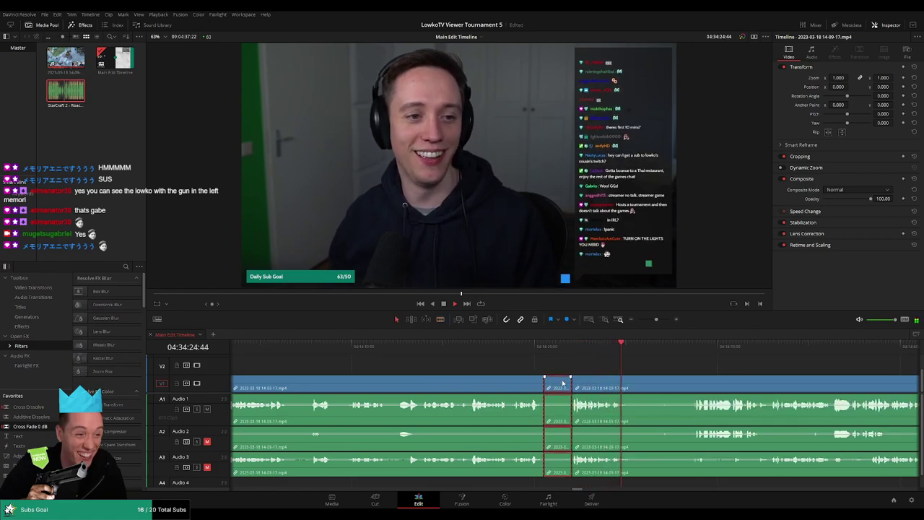
key(Delete)
Step: Play back from just before the new joint to check the cut
scroll(562, 416, left, 2)
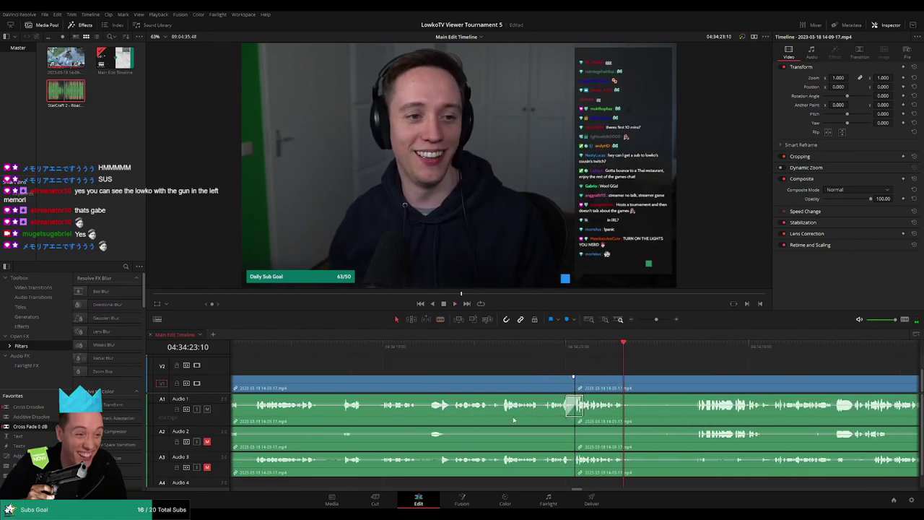
scroll(572, 408, left, 2)
scroll(457, 421, left, 2)
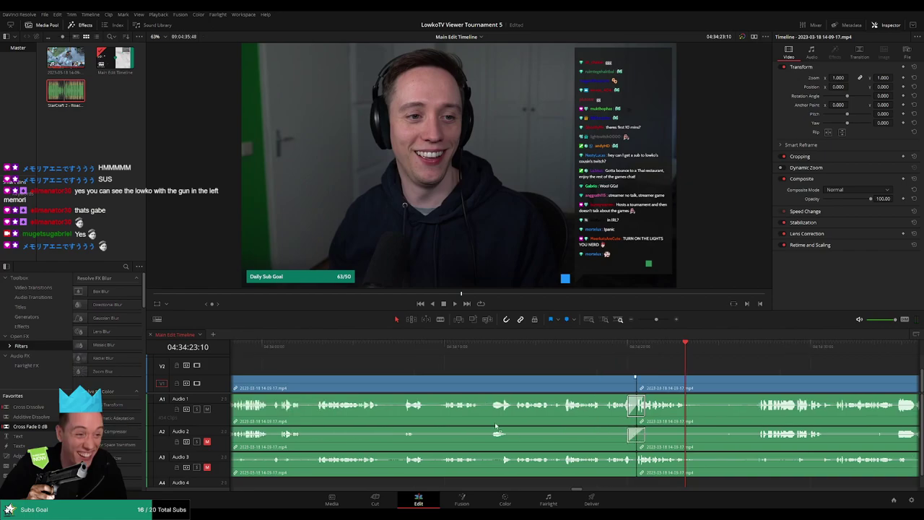
click(620, 358)
scroll(548, 357, right, 10)
key(space)
scroll(505, 364, right, 4)
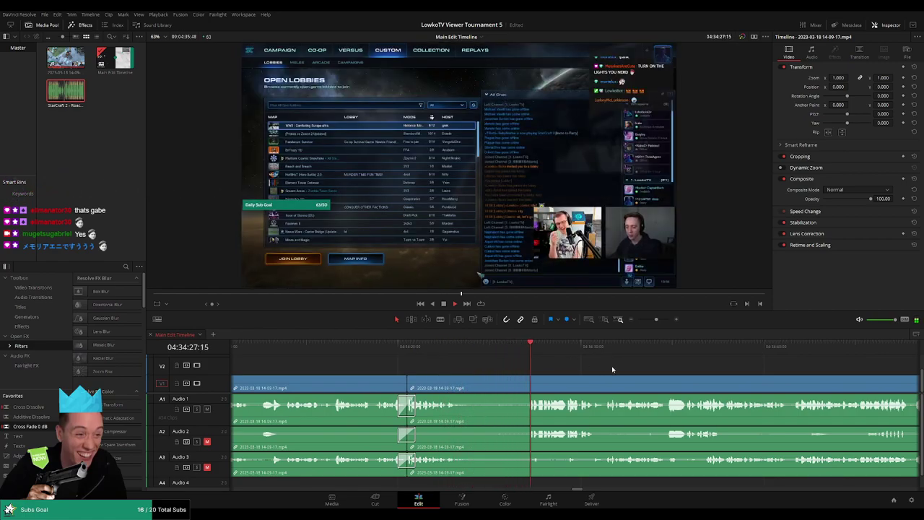
Step: Nudge the join between two clips slightly earlier
scroll(566, 373, up, 1)
scroll(566, 373, up, 1)
click(546, 389)
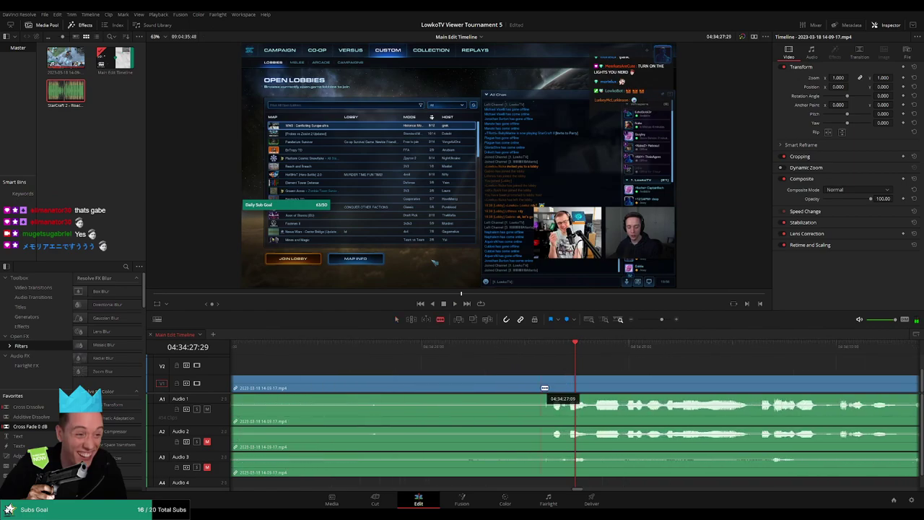
drag(547, 389, 542, 388)
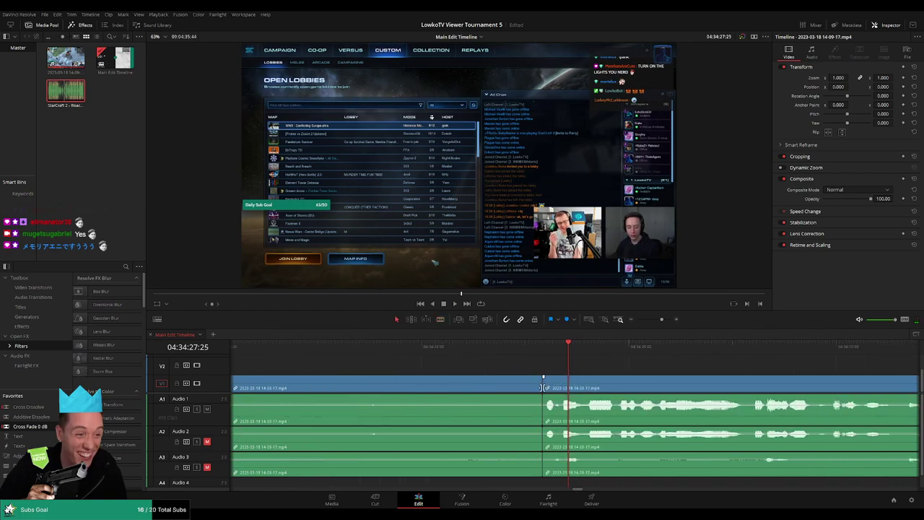
Step: Blade both ends of a short silent stretch further along and ripple-delete it
drag(661, 319, 655, 320)
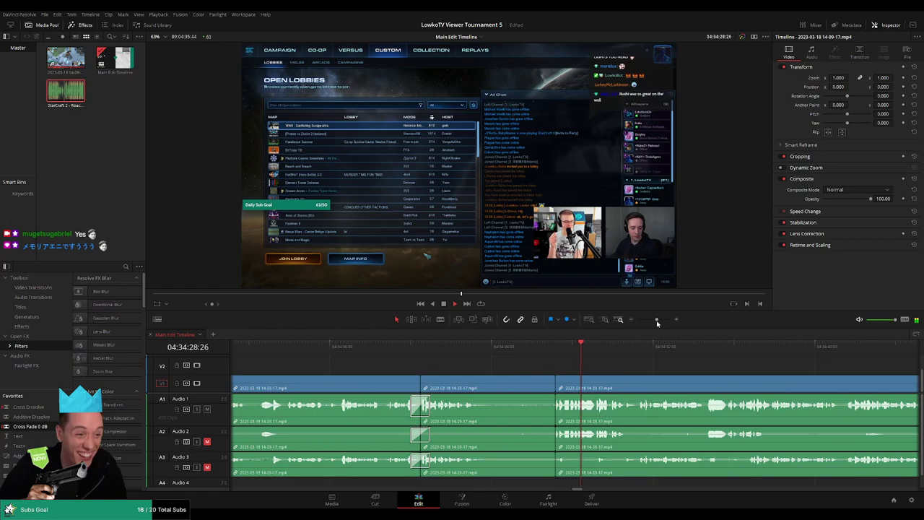
scroll(566, 373, right, 3)
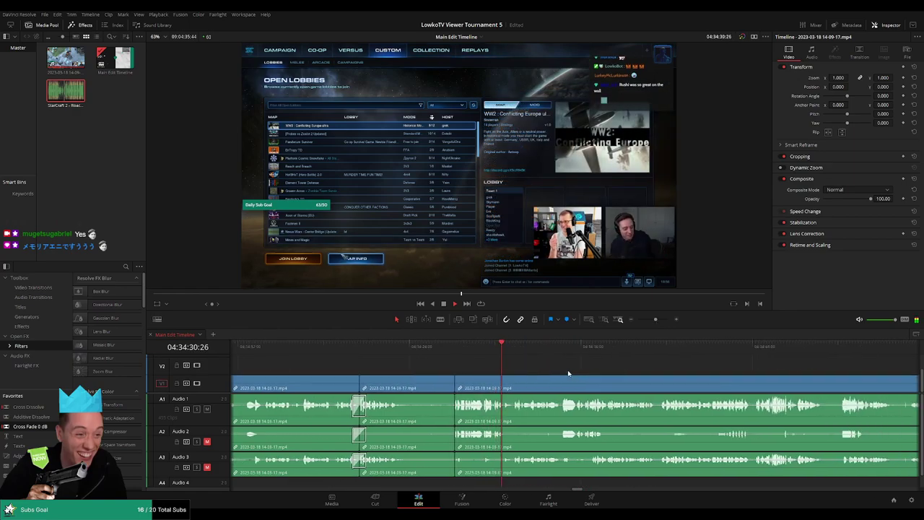
scroll(547, 371, right, 3)
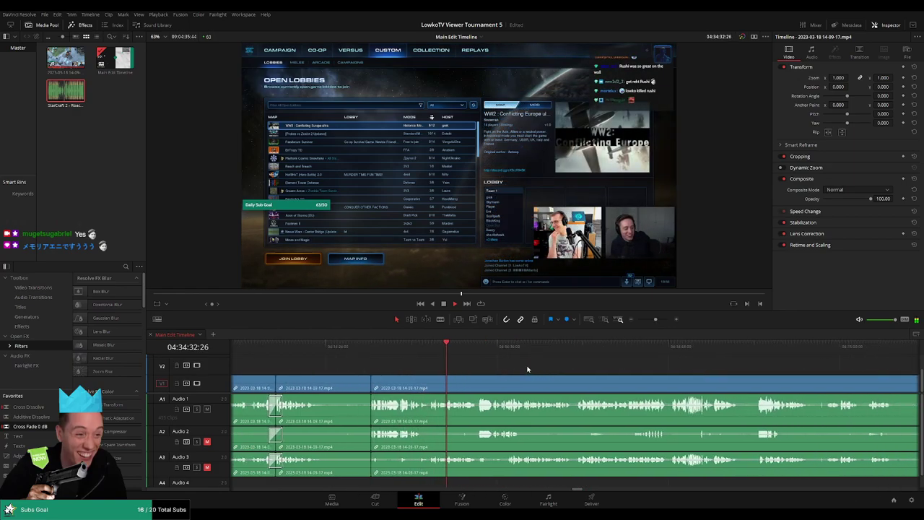
scroll(562, 370, right, 2)
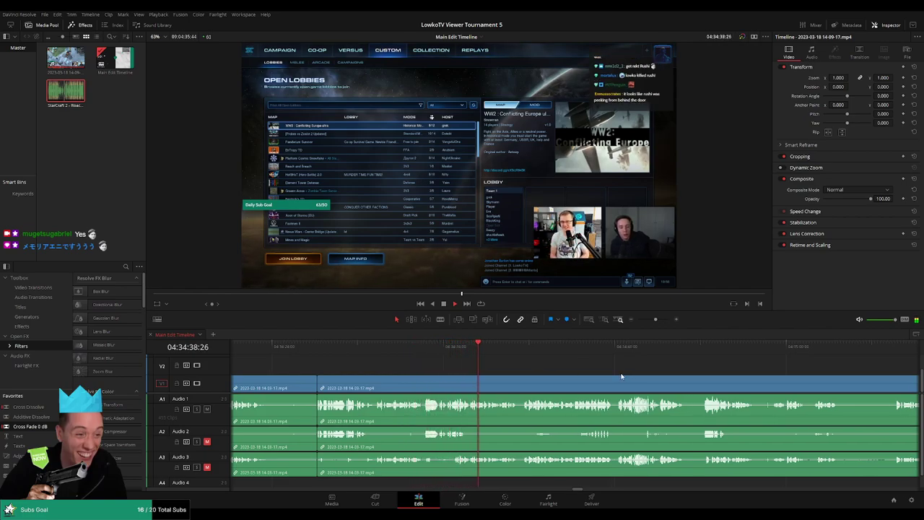
scroll(532, 370, right, 3)
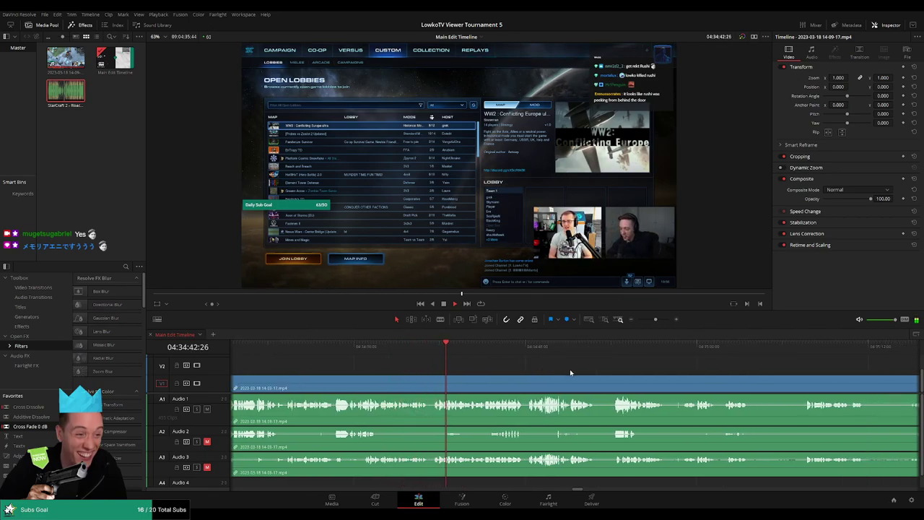
scroll(570, 369, right, 2)
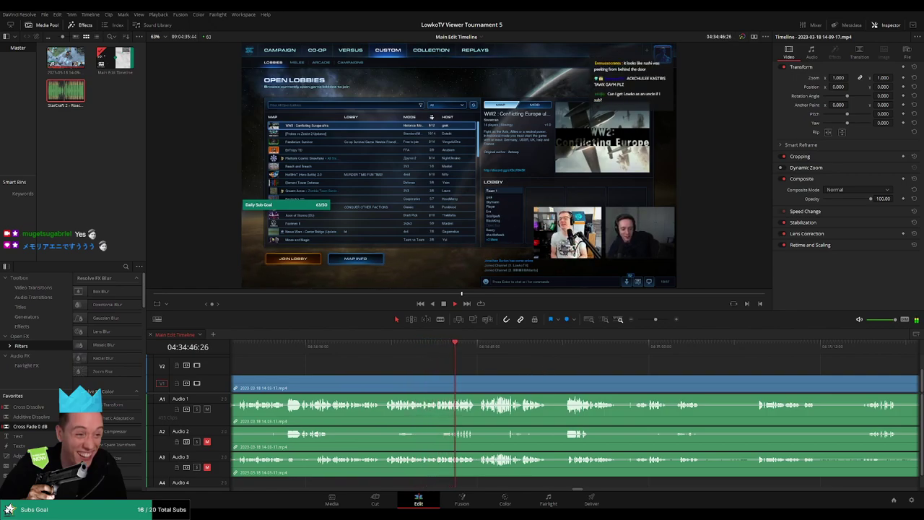
scroll(385, 347, right, 4)
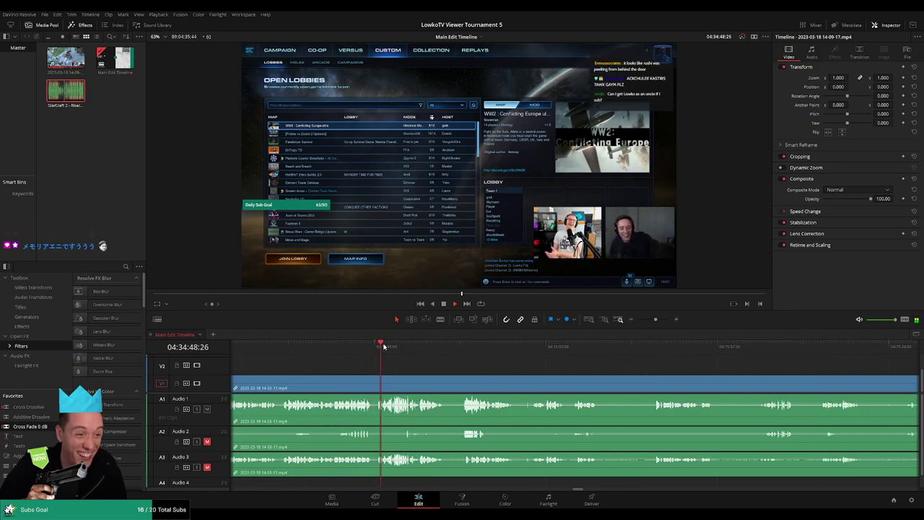
scroll(440, 358, right, 3)
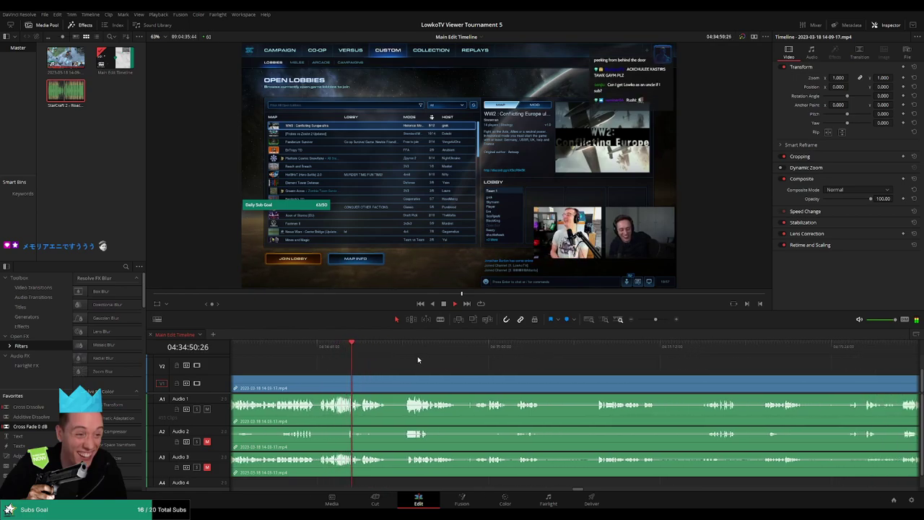
scroll(404, 361, right, 2)
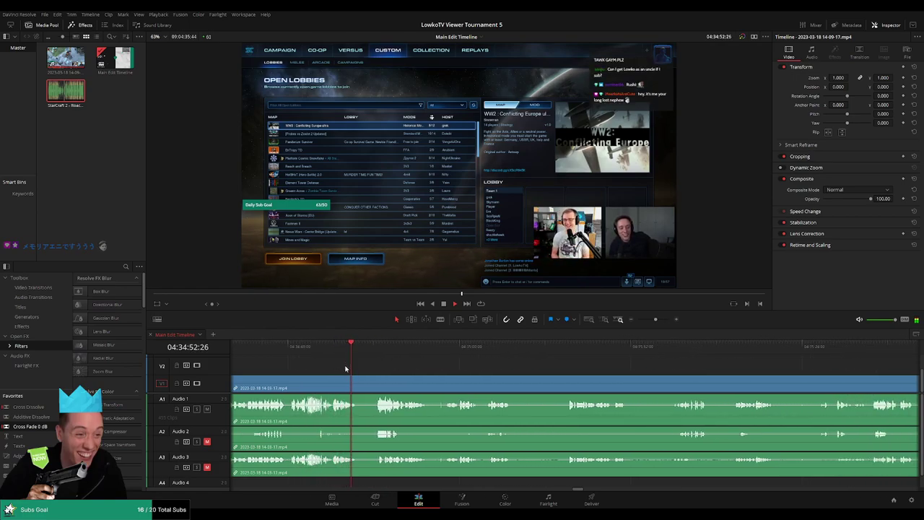
key(b)
click(359, 381)
click(378, 385)
key(a)
click(368, 388)
key(Delete)
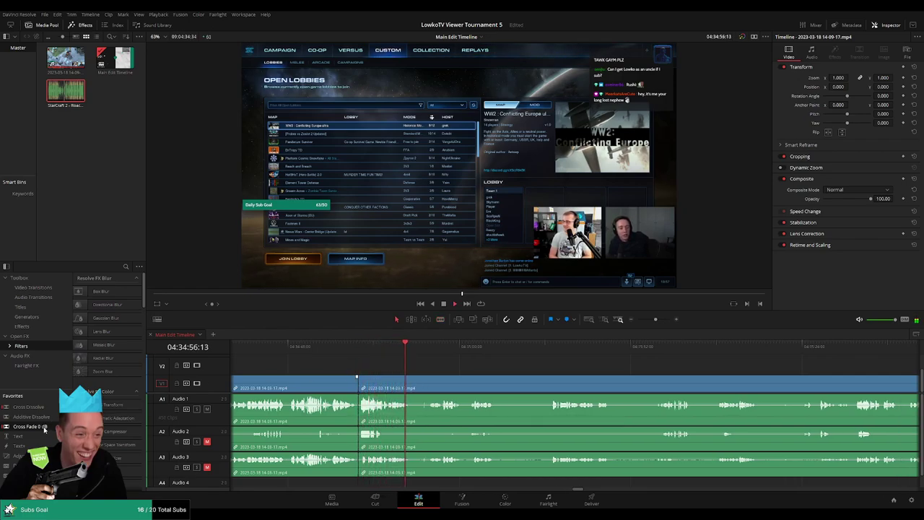
Step: Add 0 dB crossfades at the audio joins and remove two more brief pieces
drag(44, 429, 469, 399)
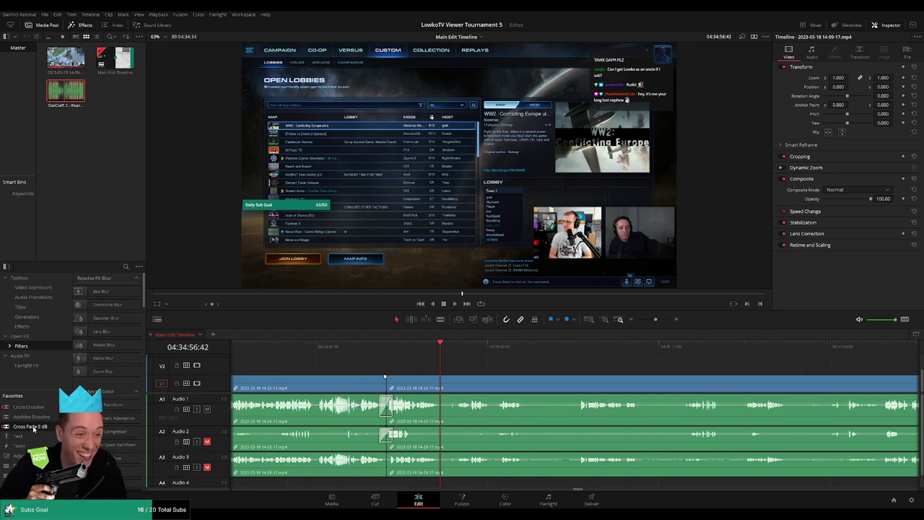
drag(33, 428, 406, 461)
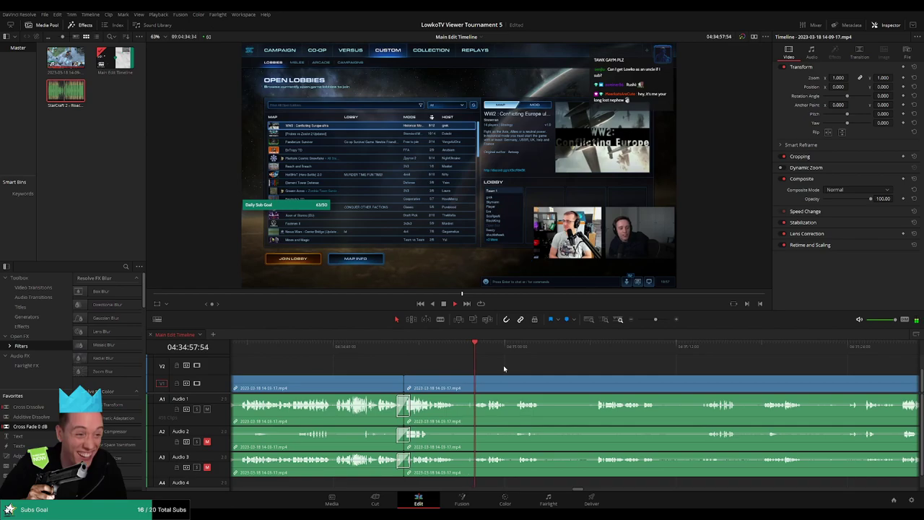
scroll(548, 370, up, 3)
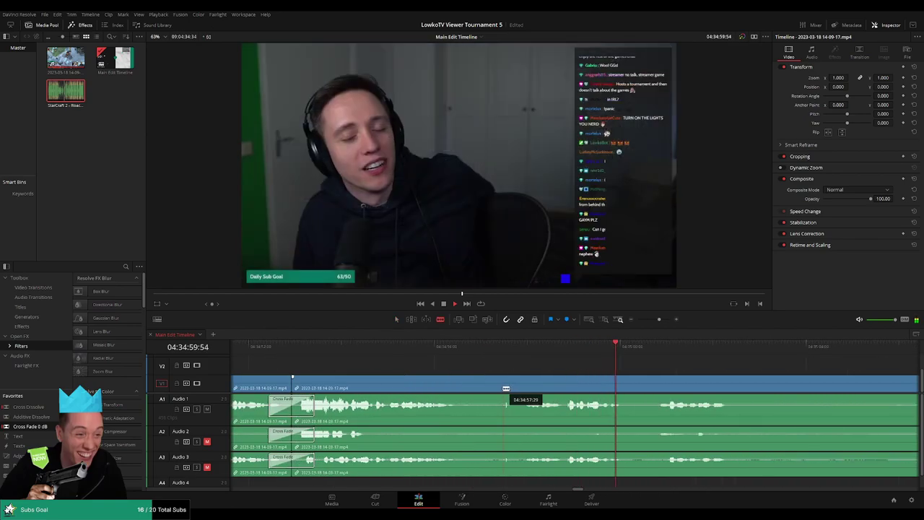
click(506, 390)
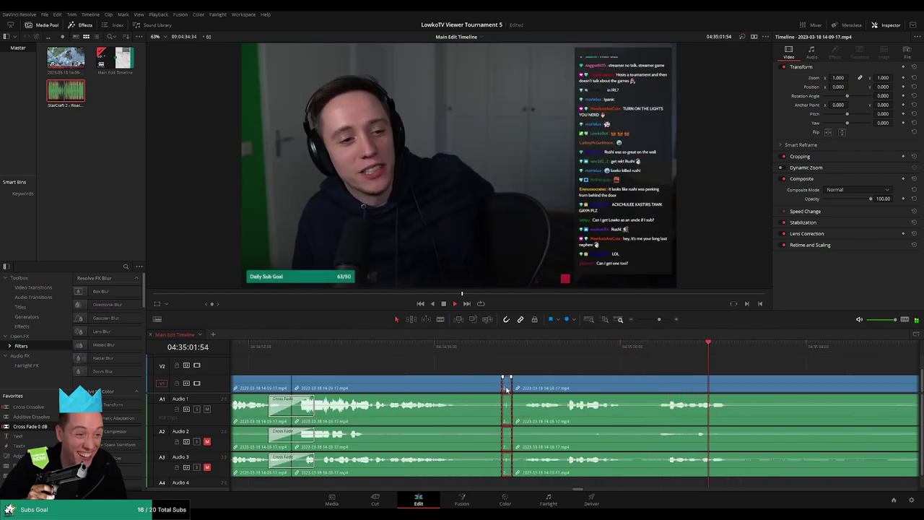
key(BackSpace)
click(437, 348)
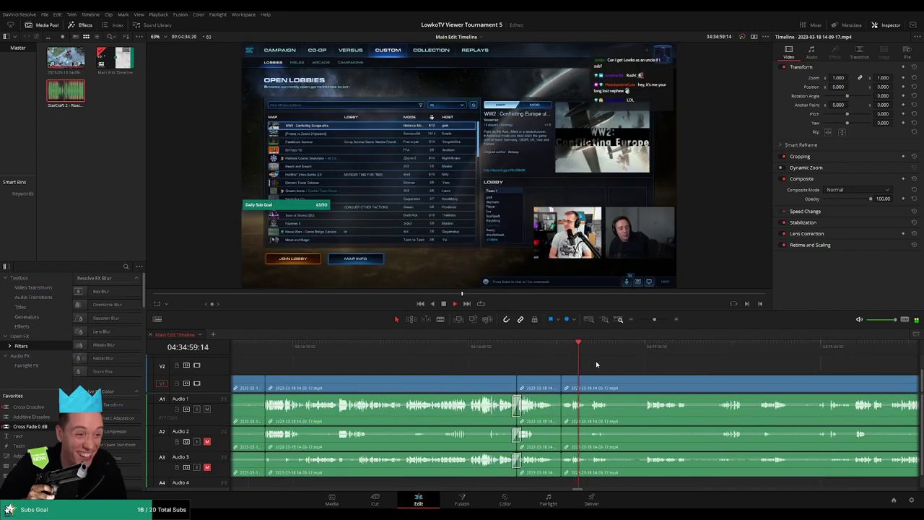
key(ctrl+shift+[)
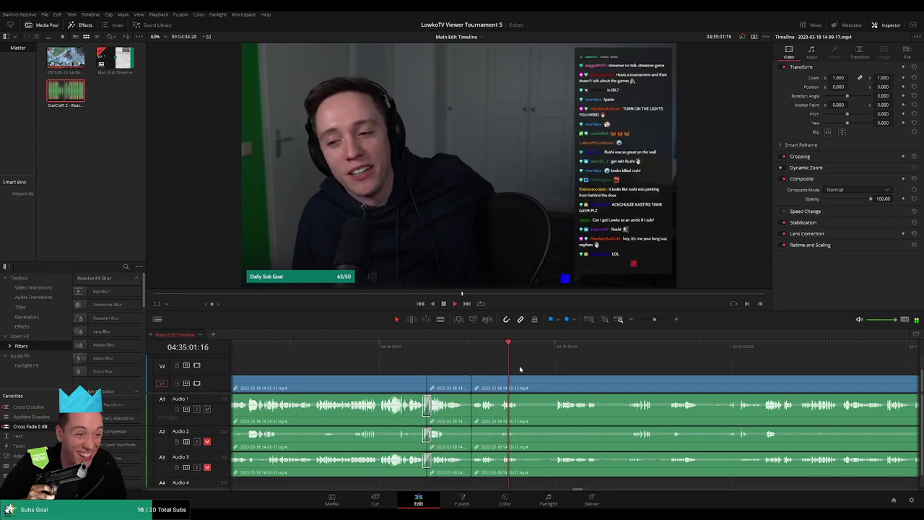
Step: Blade both ends of the pause, ripple-delete it, and replay the new cut
click(557, 353)
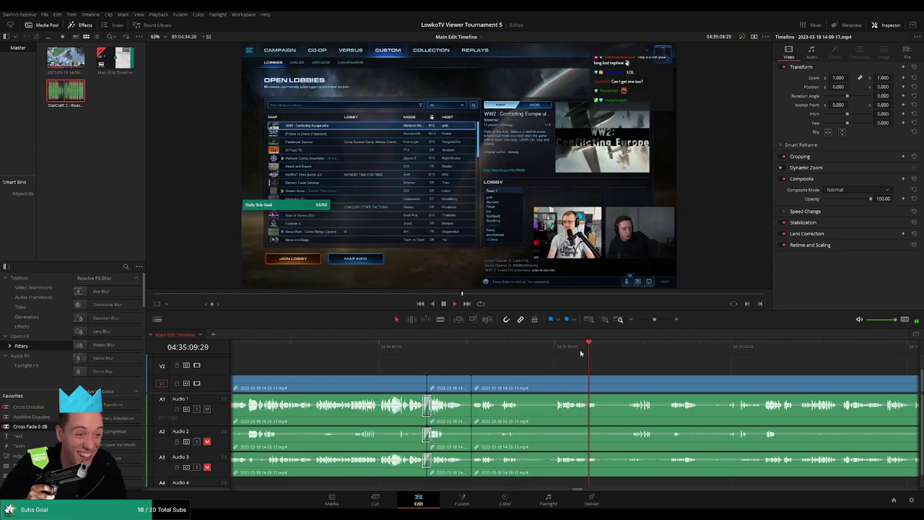
click(570, 347)
drag(570, 347, 519, 347)
key(b)
click(521, 383)
click(554, 382)
key(a)
click(549, 386)
key(Delete)
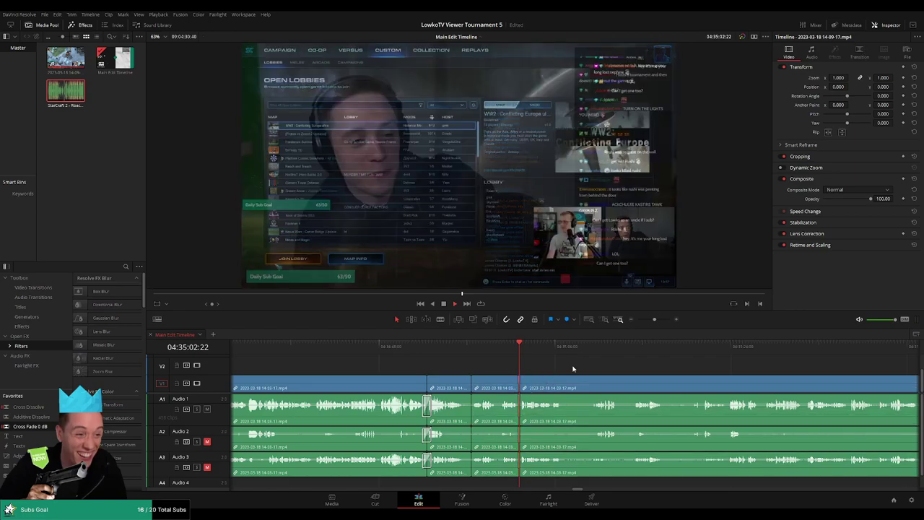
key(space)
click(516, 355)
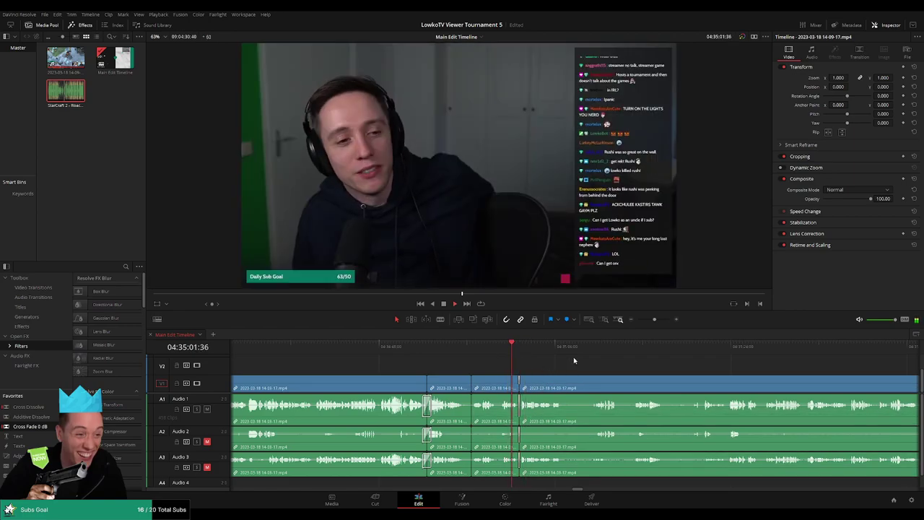
Step: Marquee-select the webcam-chat section's edited video clips up to 04:35:32 and color them green
scroll(521, 357, right, 2)
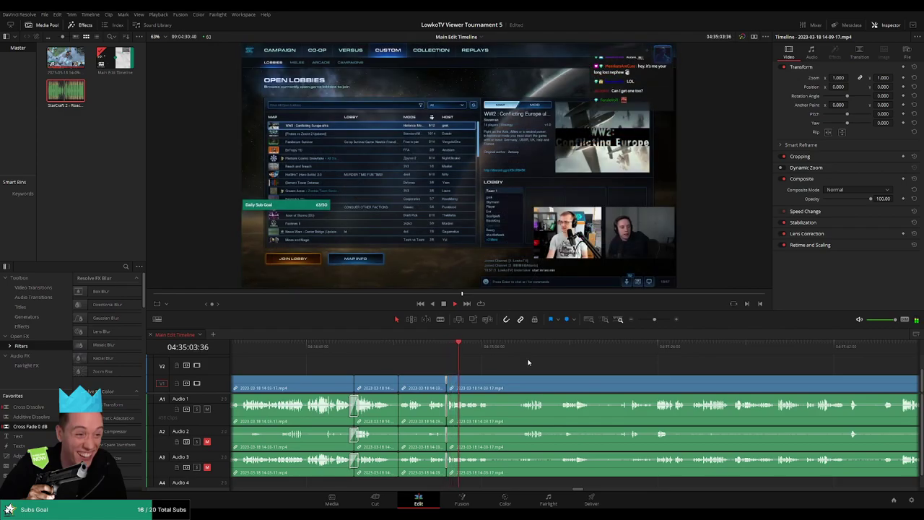
scroll(530, 363, up, 2)
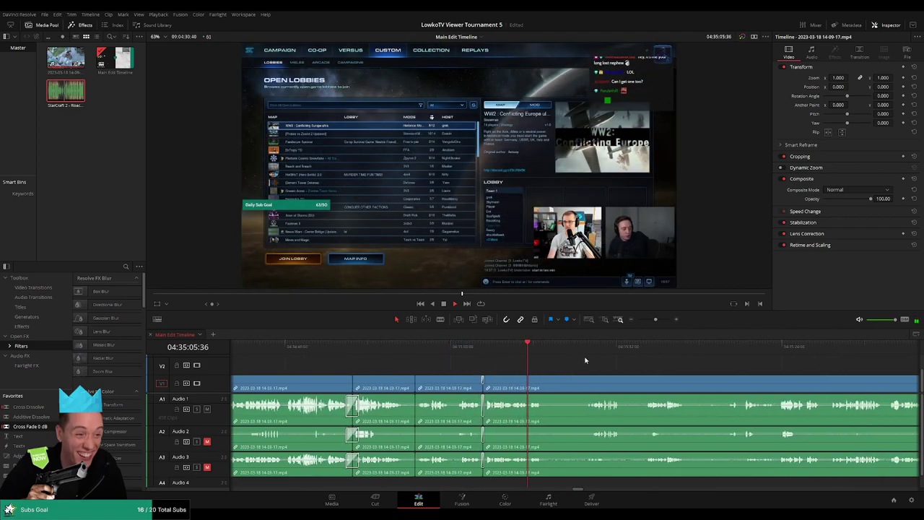
key(space)
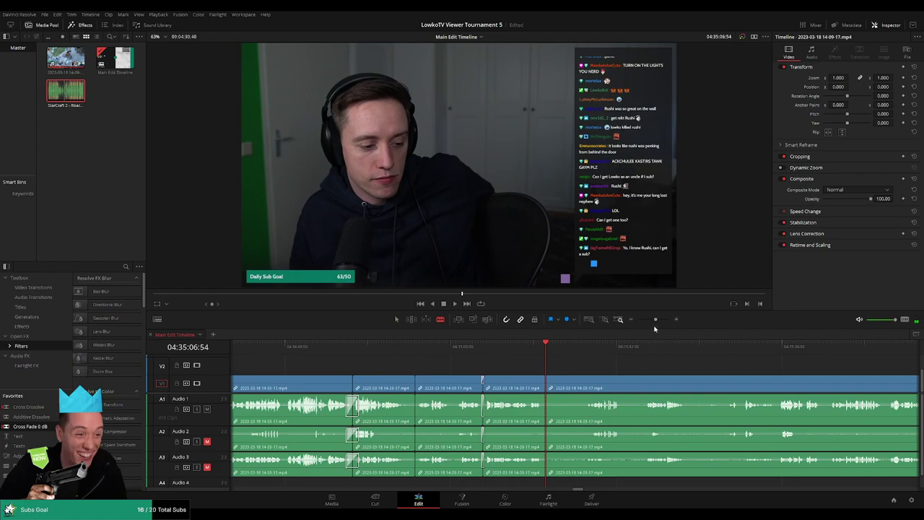
drag(654, 322, 647, 324)
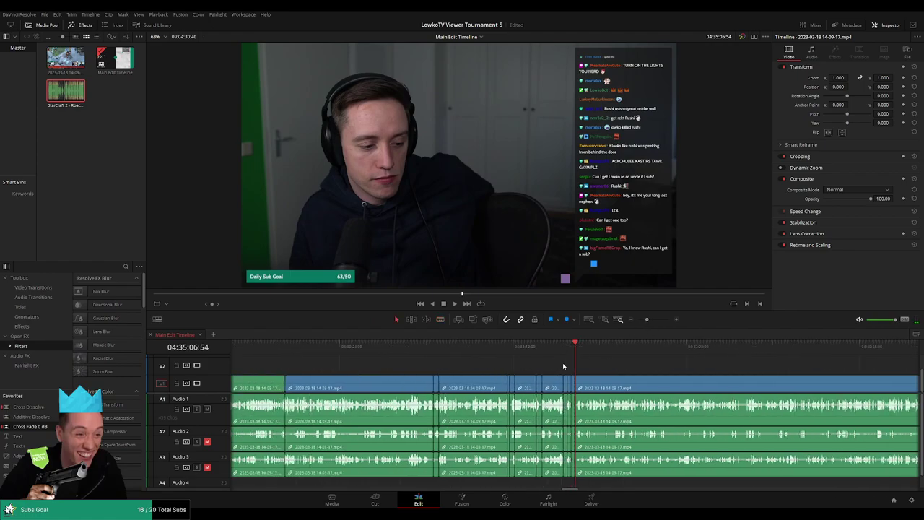
drag(567, 368, 361, 369)
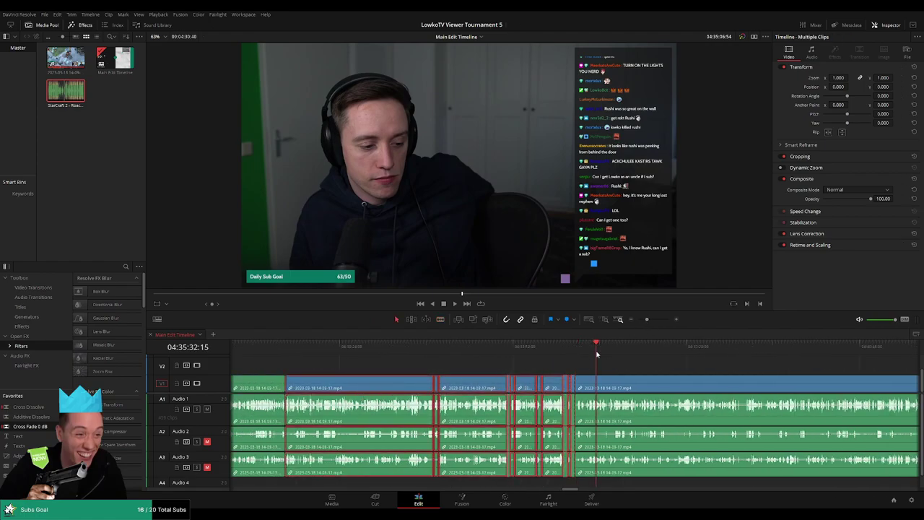
drag(572, 366, 355, 387)
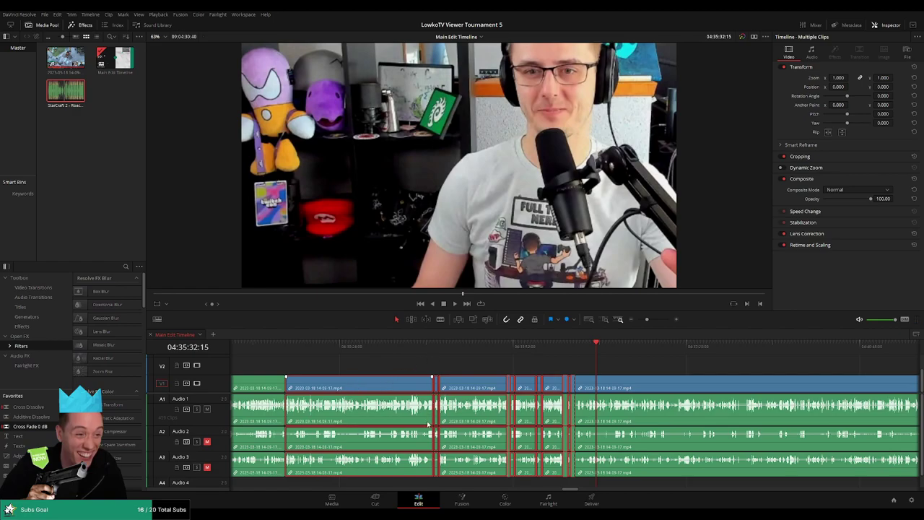
click(655, 366)
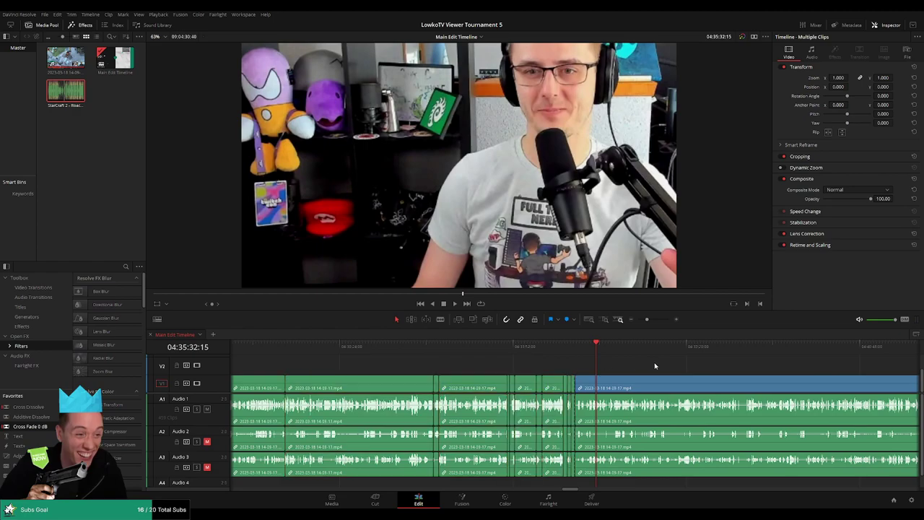
Step: Scrub through the lobby and early gameplay to find where the match countdown begins
key(l)
key(l)
key(l)
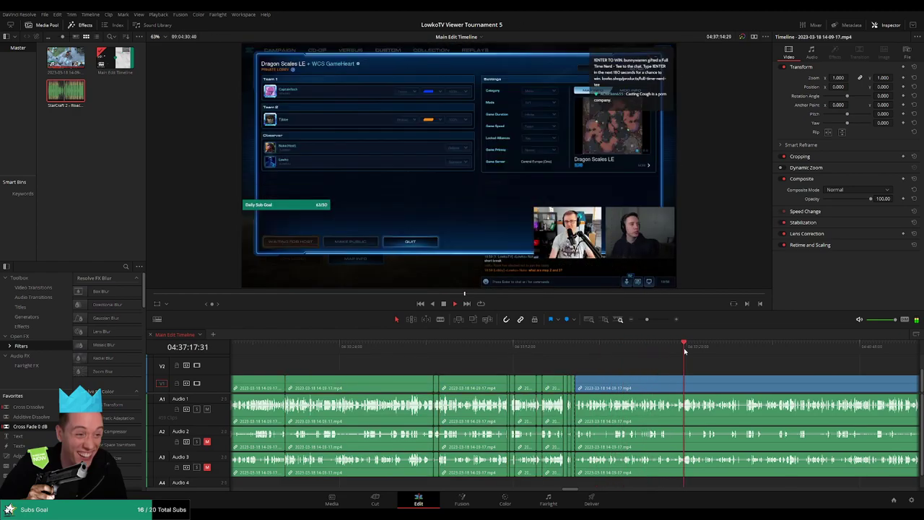
scroll(520, 360, right, 3)
drag(532, 354, 556, 354)
scroll(596, 376, right, 3)
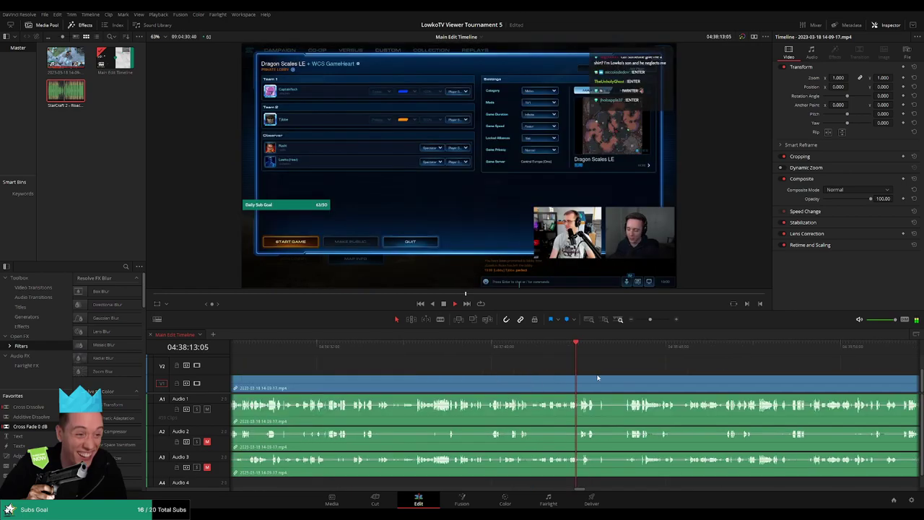
drag(582, 355, 631, 355)
click(692, 356)
scroll(697, 356, right, 3)
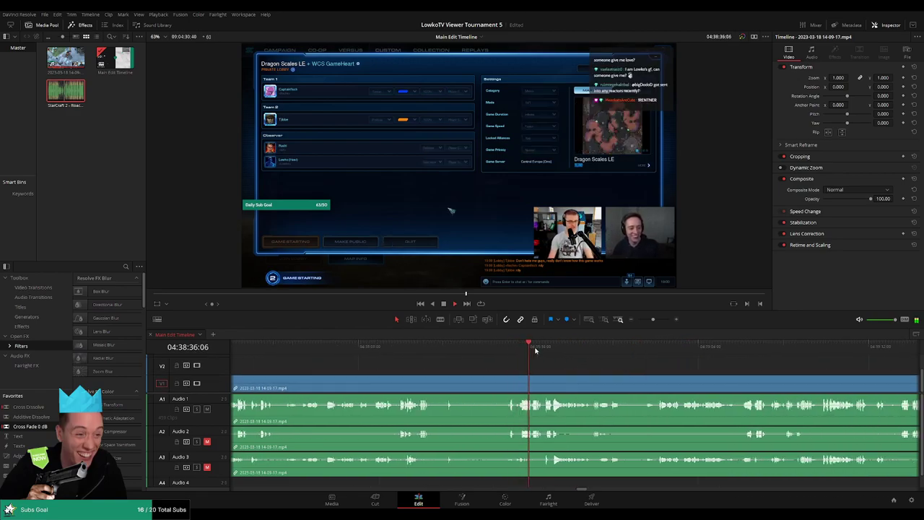
scroll(548, 360, right, 2)
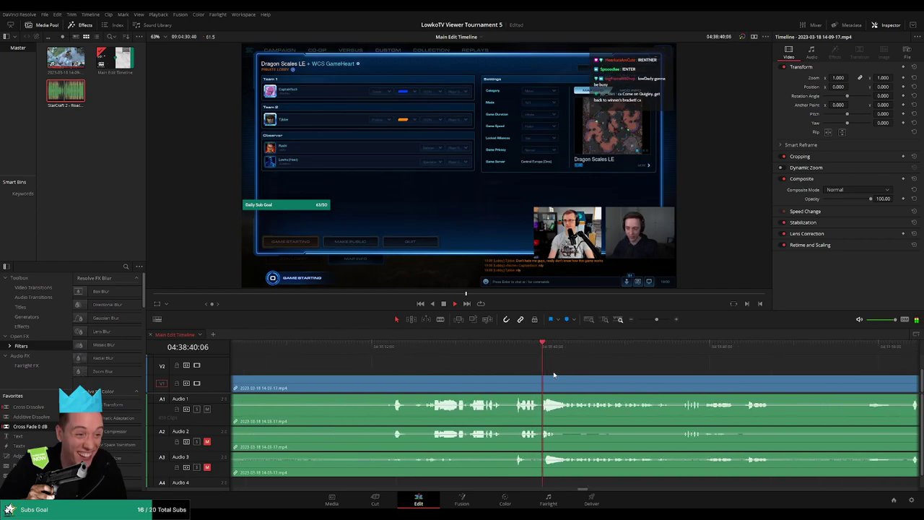
click(683, 348)
scroll(546, 363, right, 3)
click(659, 346)
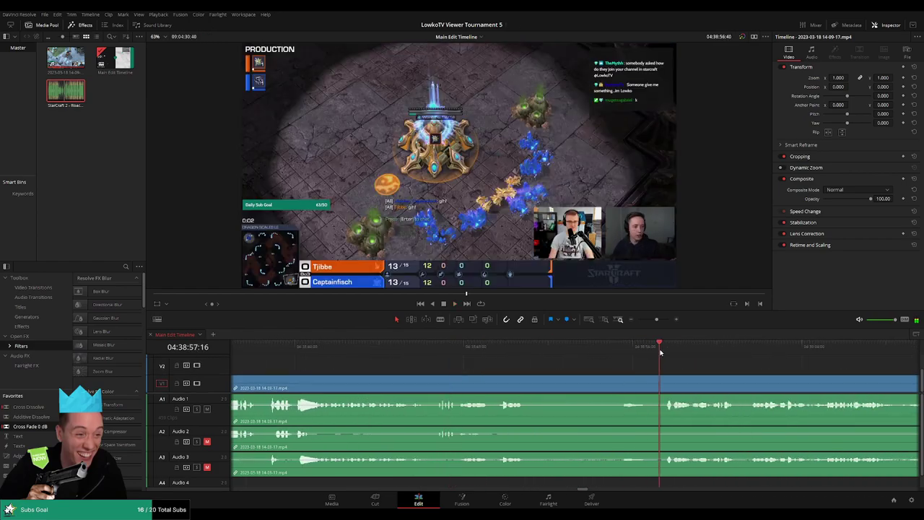
scroll(574, 367, right, 3)
click(596, 347)
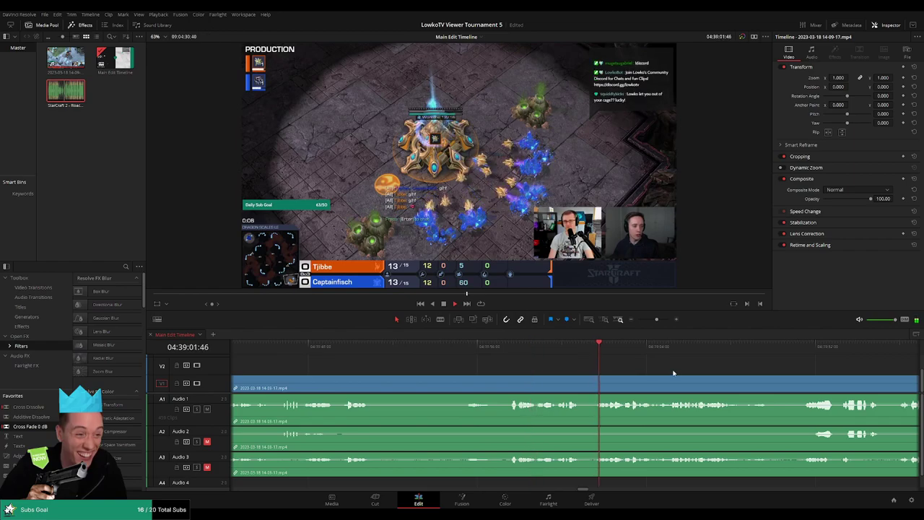
scroll(567, 365, right, 2)
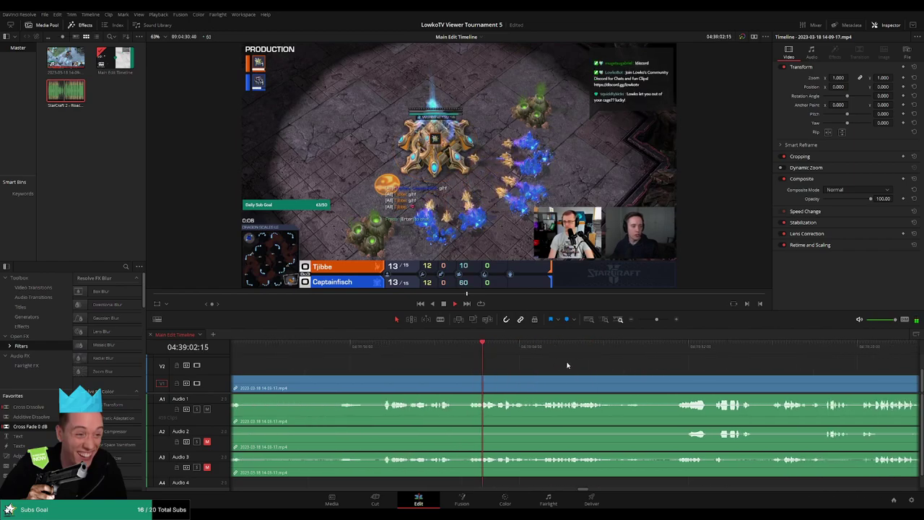
click(673, 347)
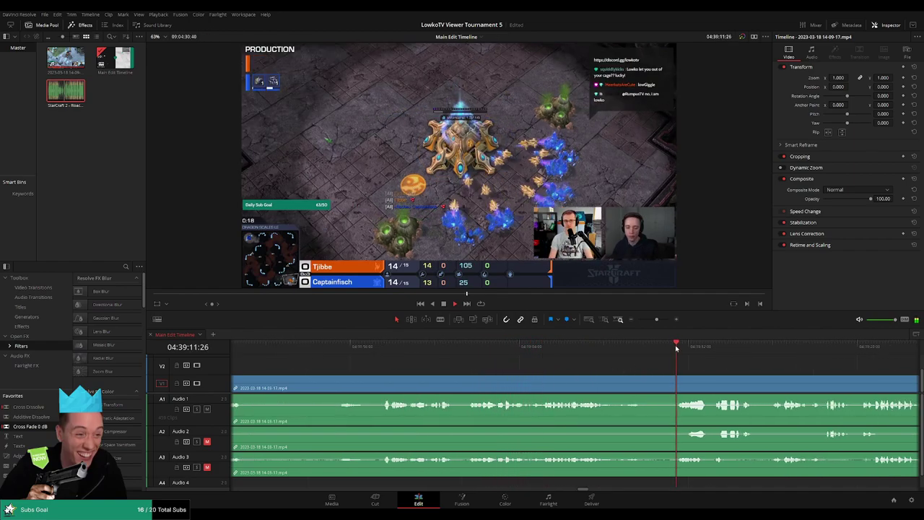
click(384, 347)
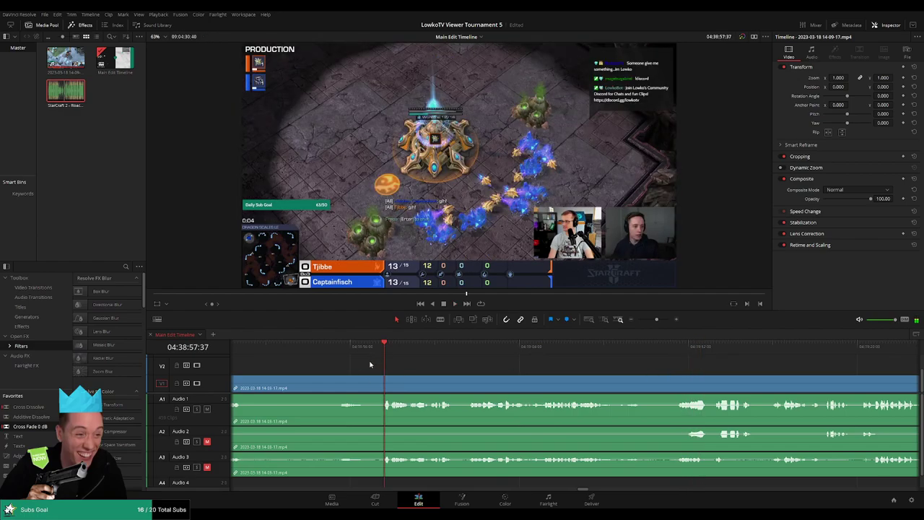
scroll(408, 369, left, 3)
click(428, 347)
scroll(544, 355, left, 3)
click(544, 354)
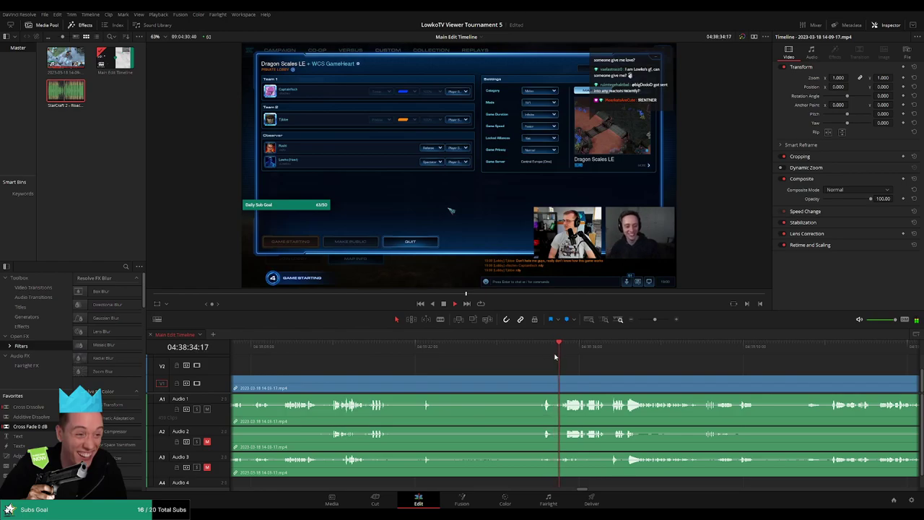
Step: Blade all tracks at both ends of the pre-match dead air and ripple-delete it
key(b)
click(563, 388)
scroll(548, 375, right, 3)
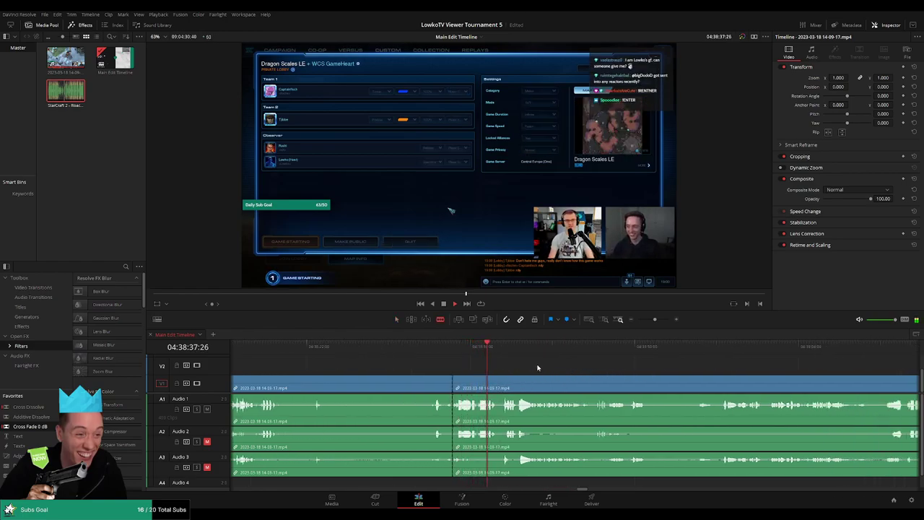
scroll(545, 371, right, 2)
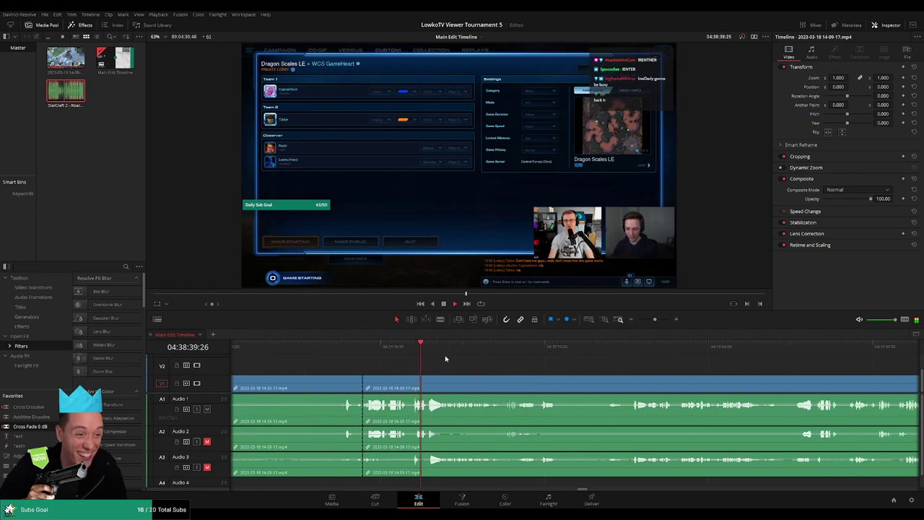
click(532, 354)
scroll(505, 364, right, 3)
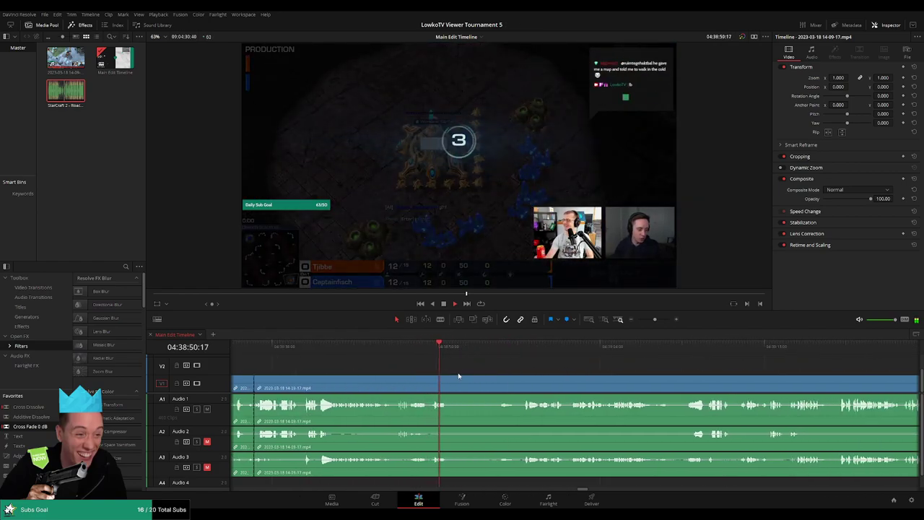
key(b)
click(449, 390)
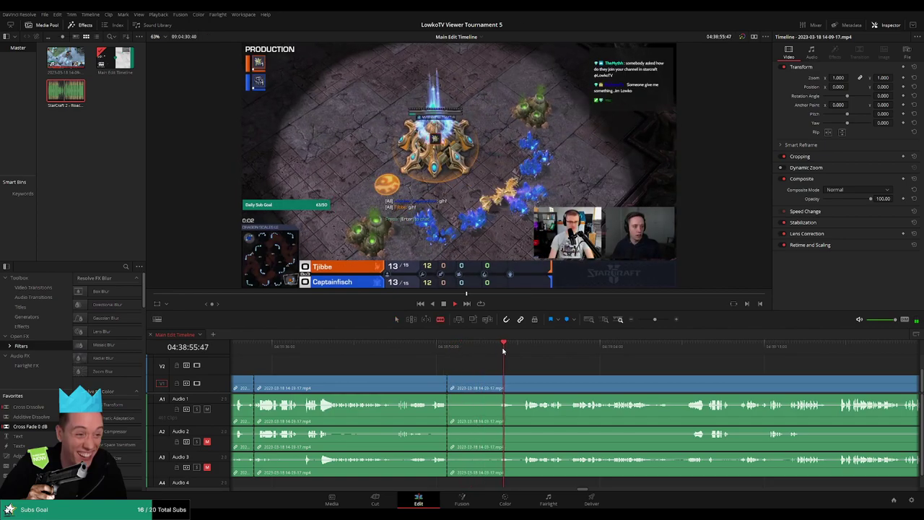
click(522, 387)
key(a)
click(508, 384)
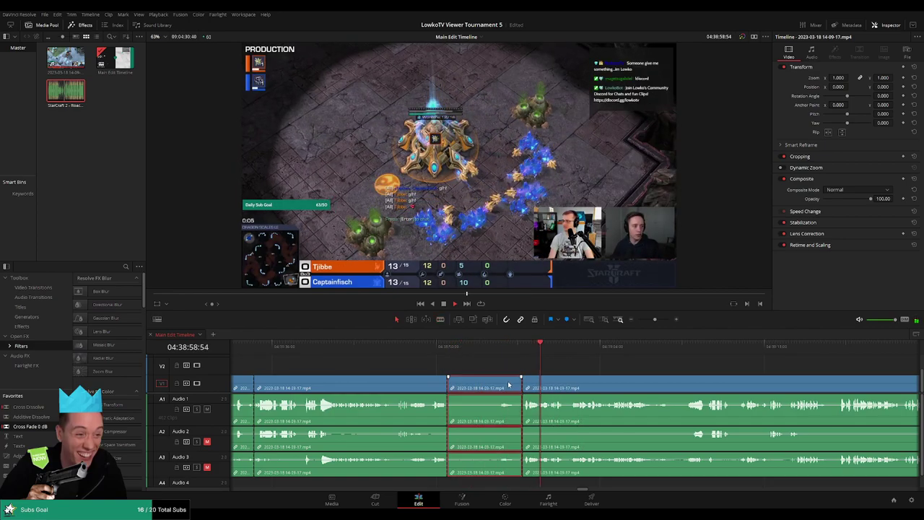
key(Delete)
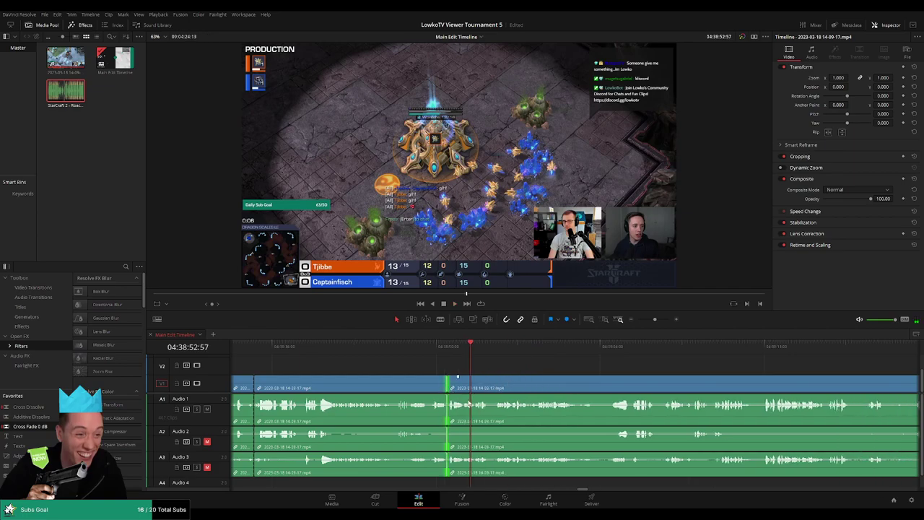
Step: Replay across the new cut and color the clip before it pink
click(432, 352)
key(space)
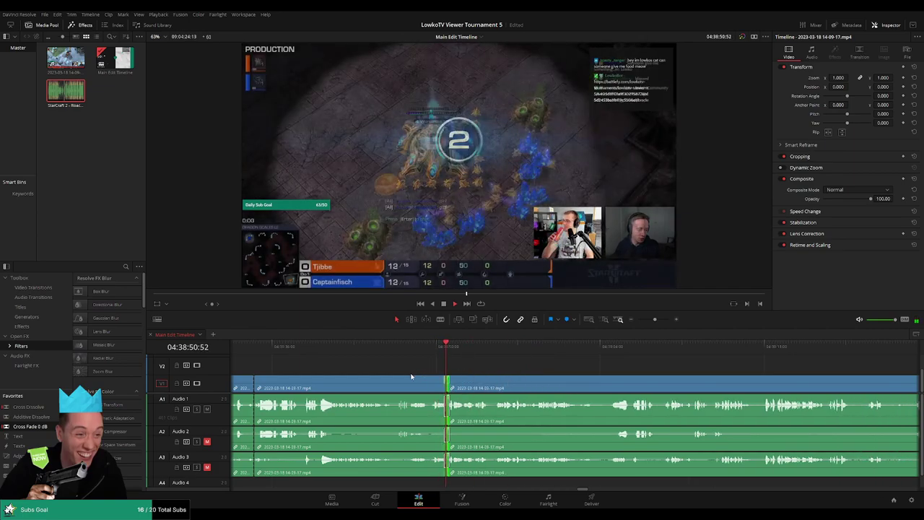
click(405, 386)
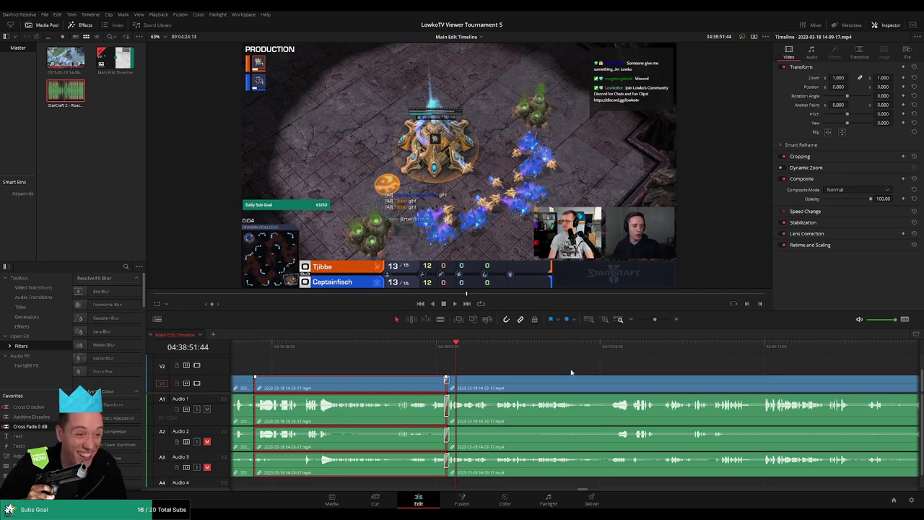
key(space)
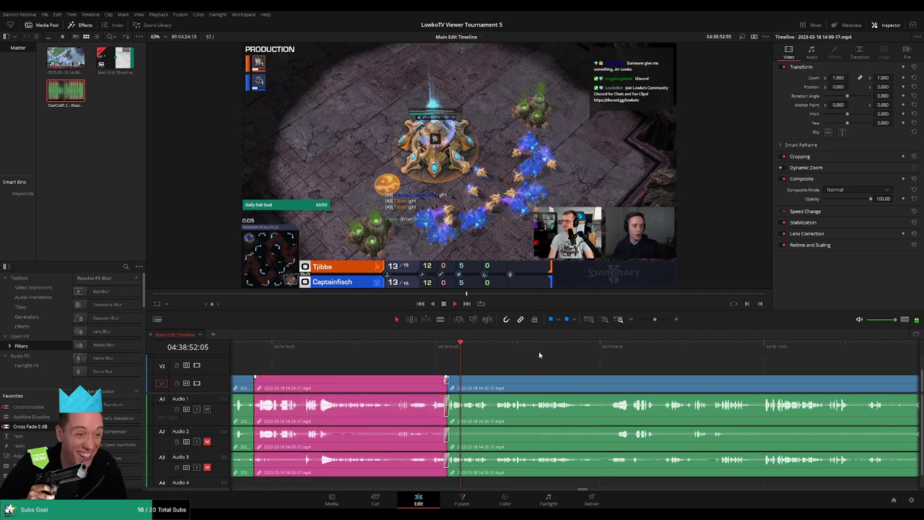
Step: Zoom the timeline out and review the color-coded sections from start to end
click(650, 320)
drag(649, 321, 638, 320)
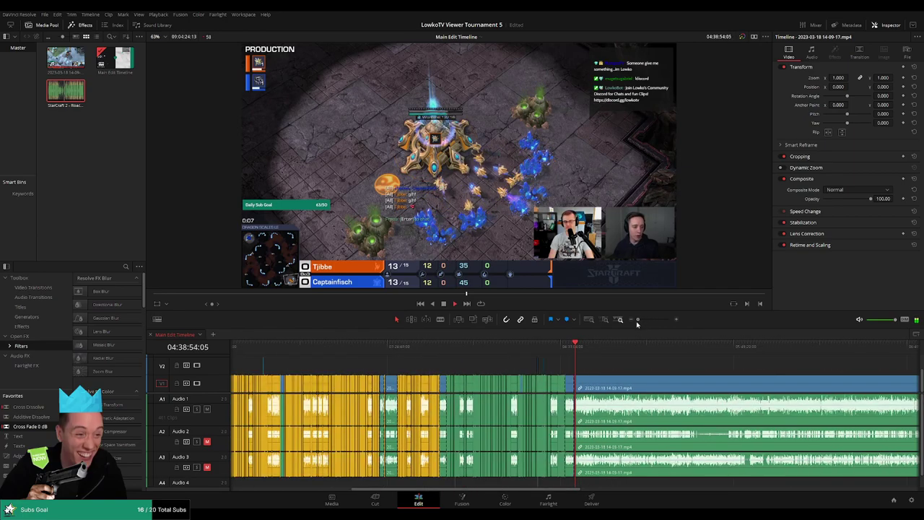
scroll(582, 370, left, 3)
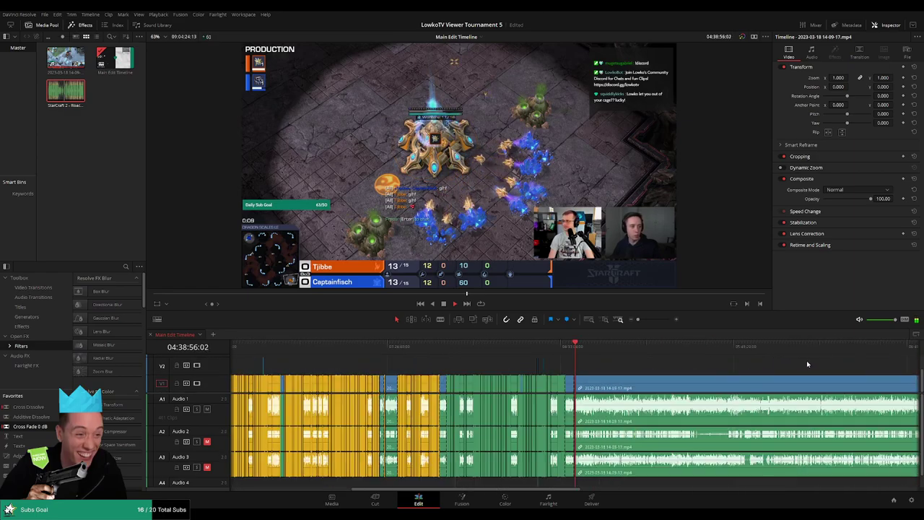
scroll(757, 368, left, 3)
scroll(771, 361, right, 8)
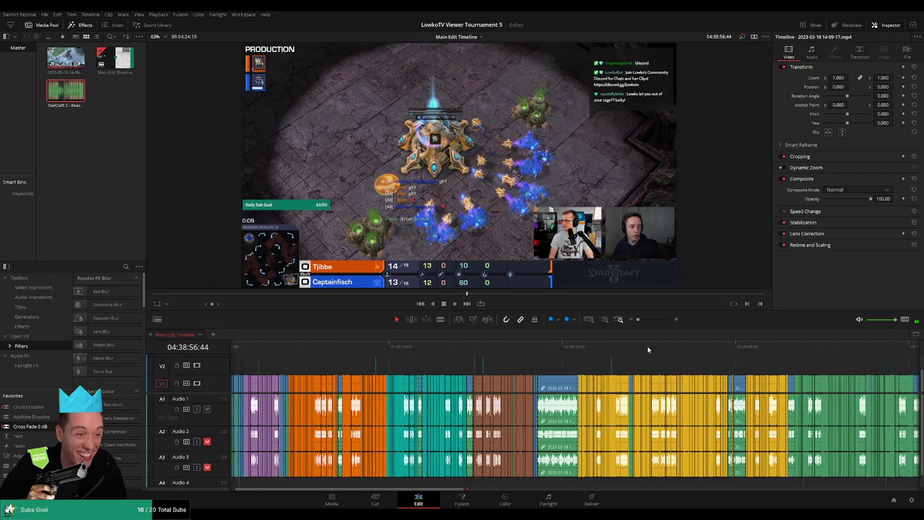
scroll(570, 368, right, 2)
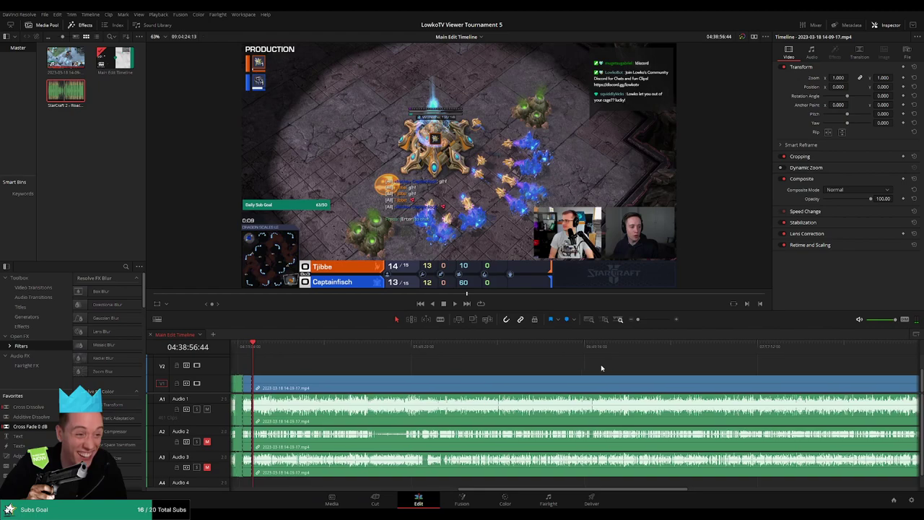
scroll(581, 366, left, 1)
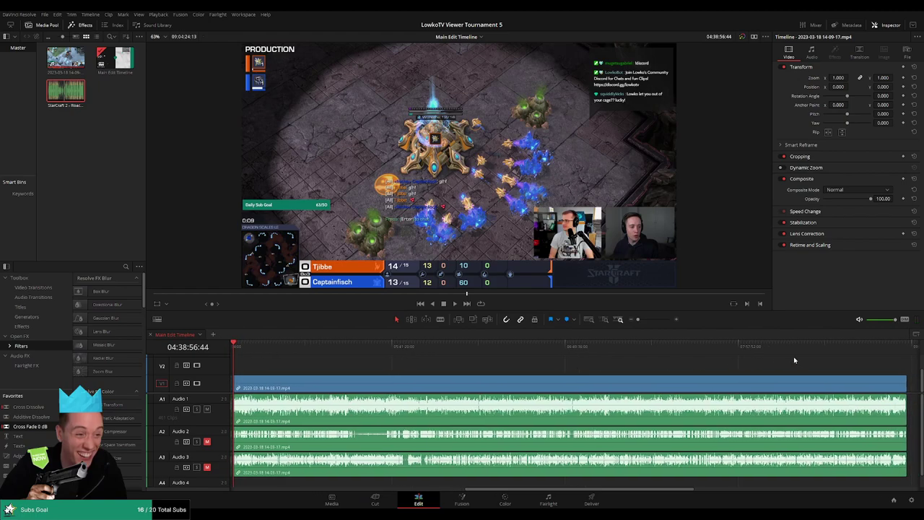
key(End)
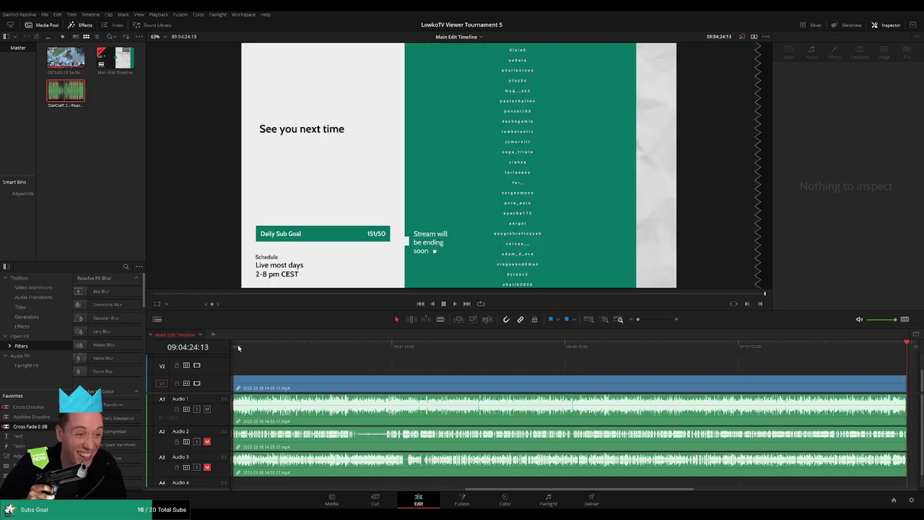
key(Home)
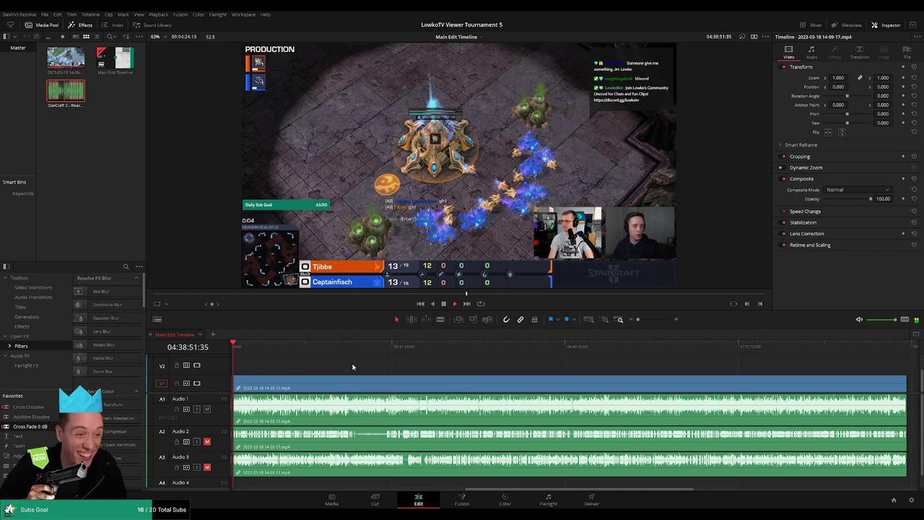
scroll(428, 370, up, 5)
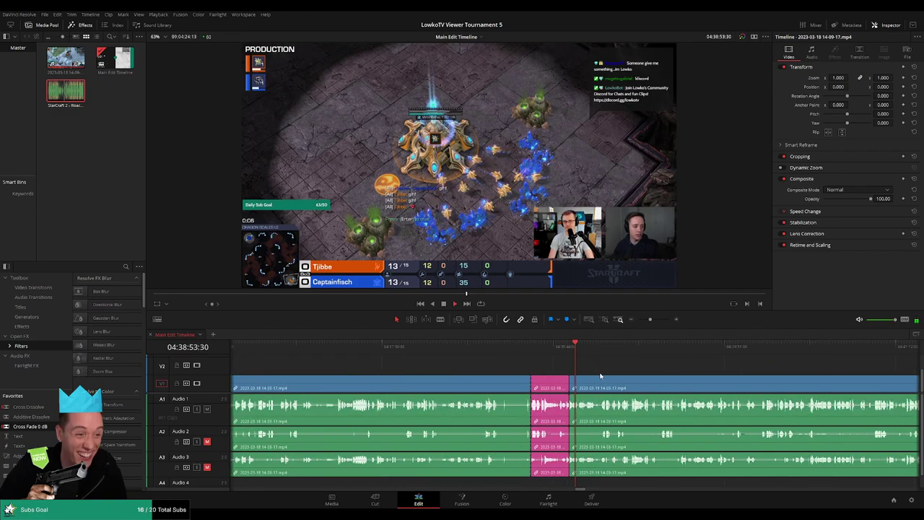
scroll(564, 372, right, 3)
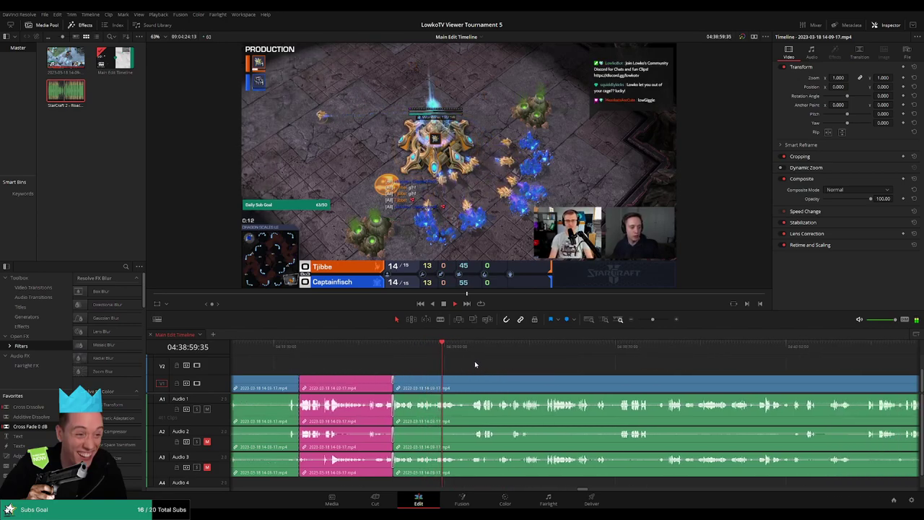
scroll(475, 368, up, 3)
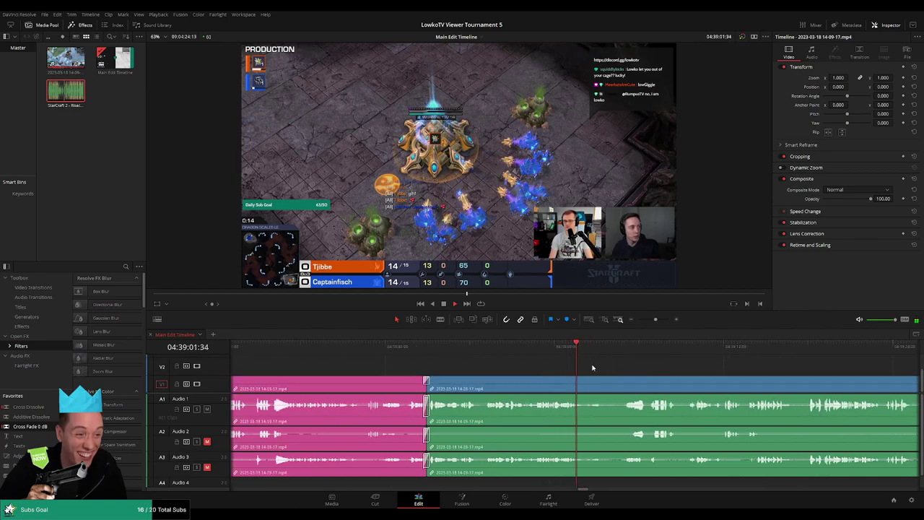
scroll(525, 365, right, 4)
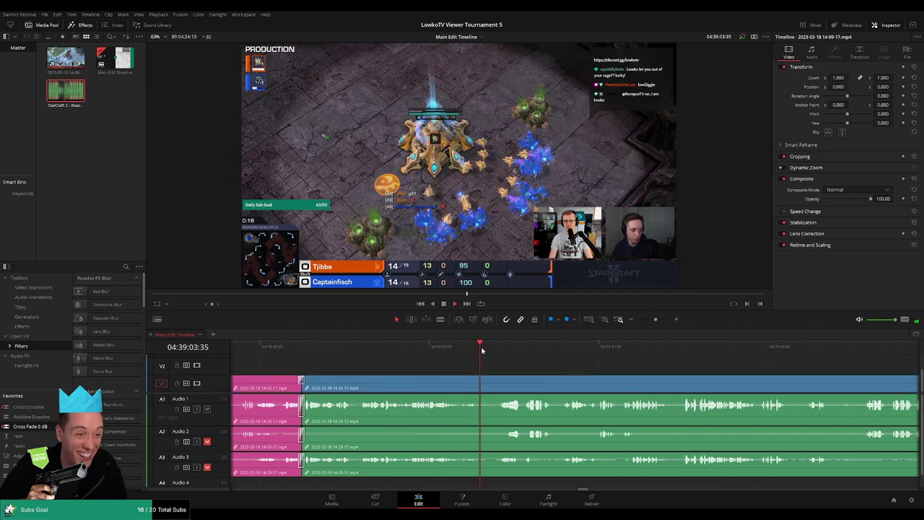
scroll(561, 370, right, 3)
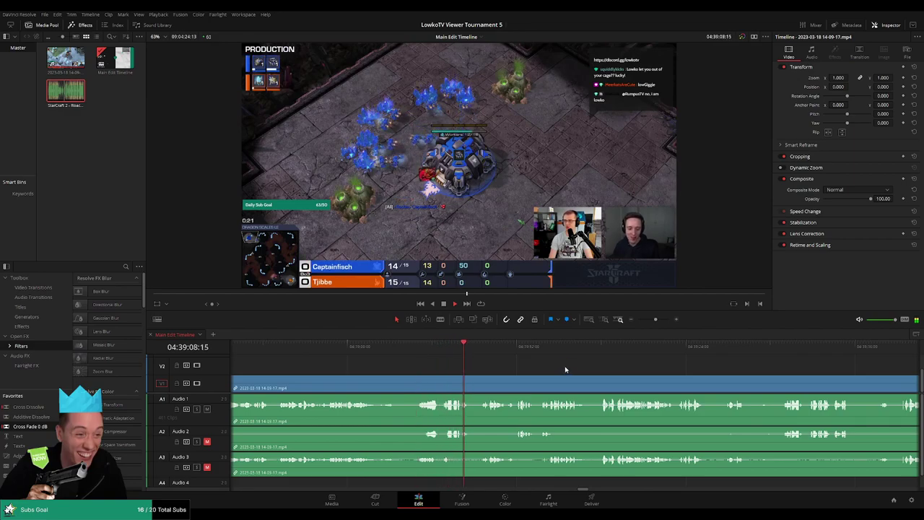
scroll(567, 365, up, 2)
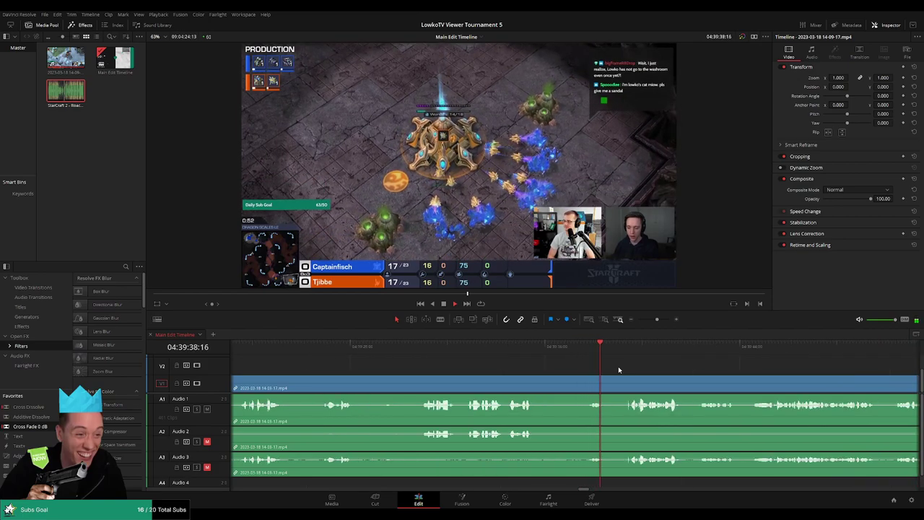
scroll(465, 370, left, 3)
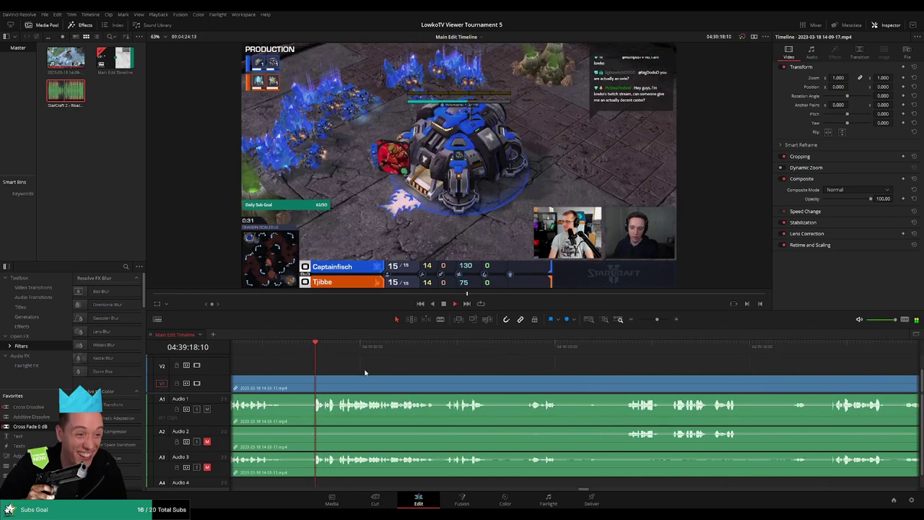
scroll(353, 373, left, 2)
Step: Move the playhead into the match's opening gameplay following the pink section
click(410, 347)
scroll(542, 361, left, 1)
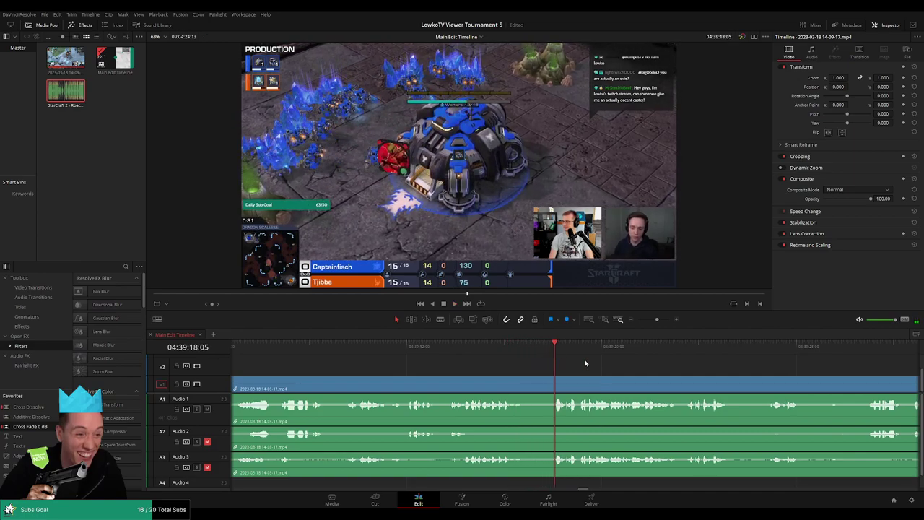
scroll(549, 362, right, 2)
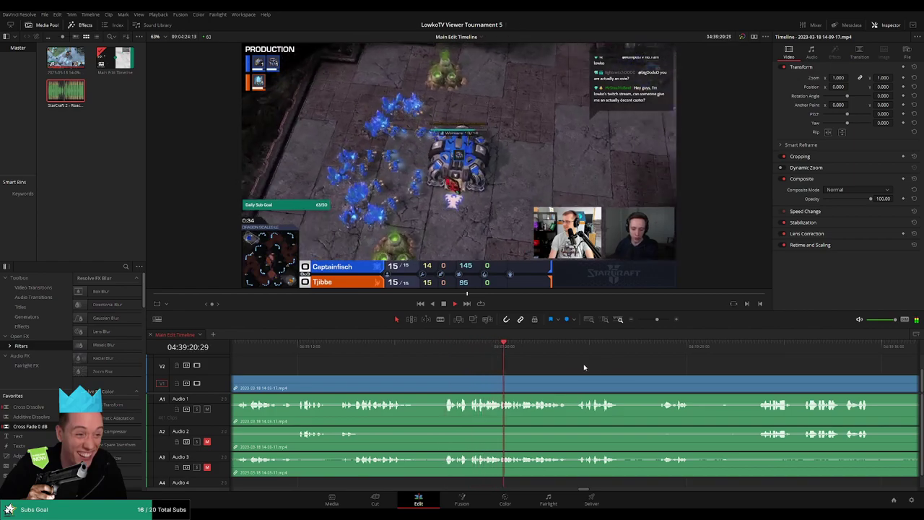
scroll(493, 360, right, 2)
scroll(482, 361, right, 2)
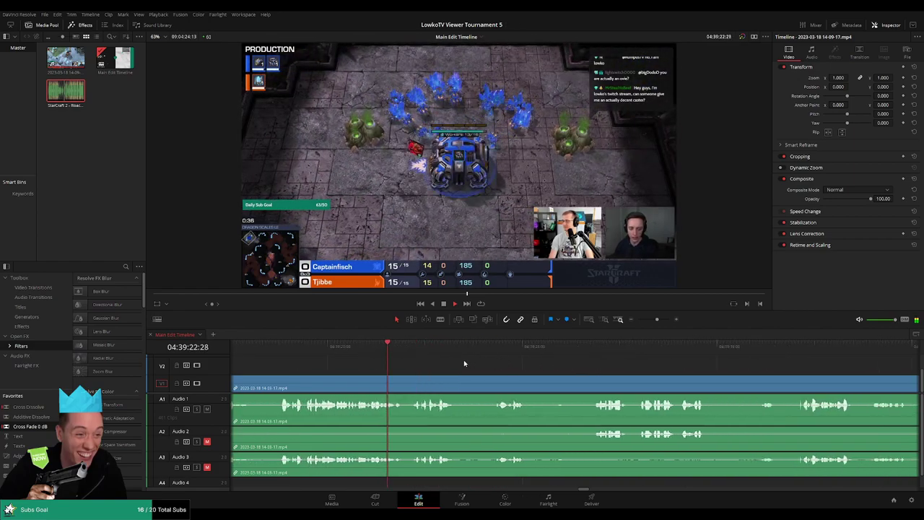
scroll(441, 365, right, 1)
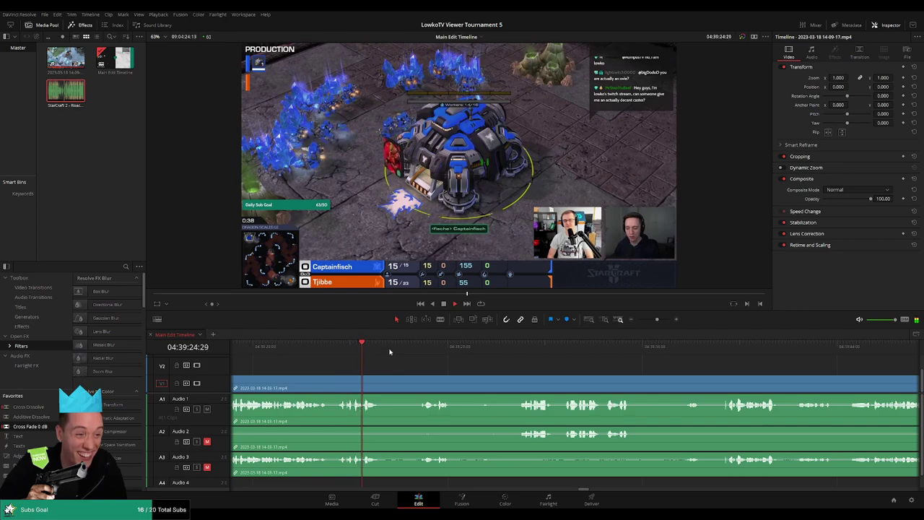
click(416, 349)
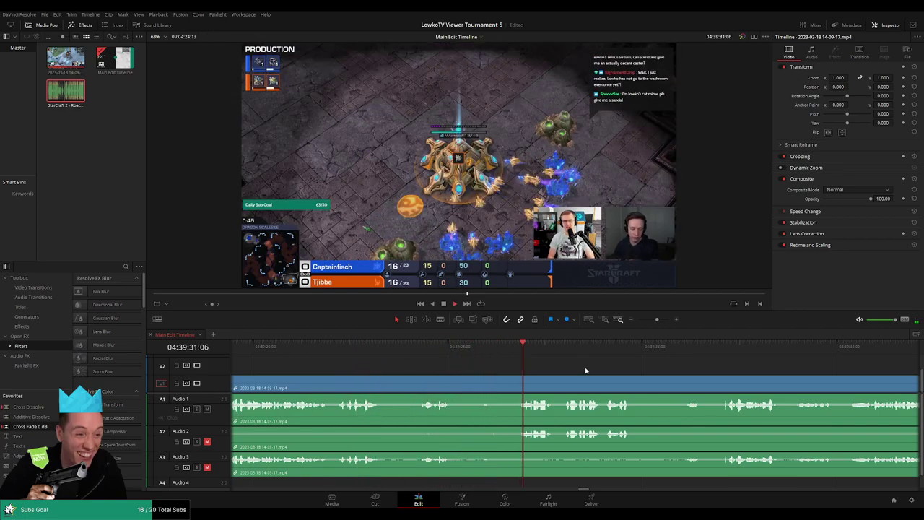
scroll(514, 369, right, 2)
scroll(515, 368, right, 1)
scroll(480, 368, right, 2)
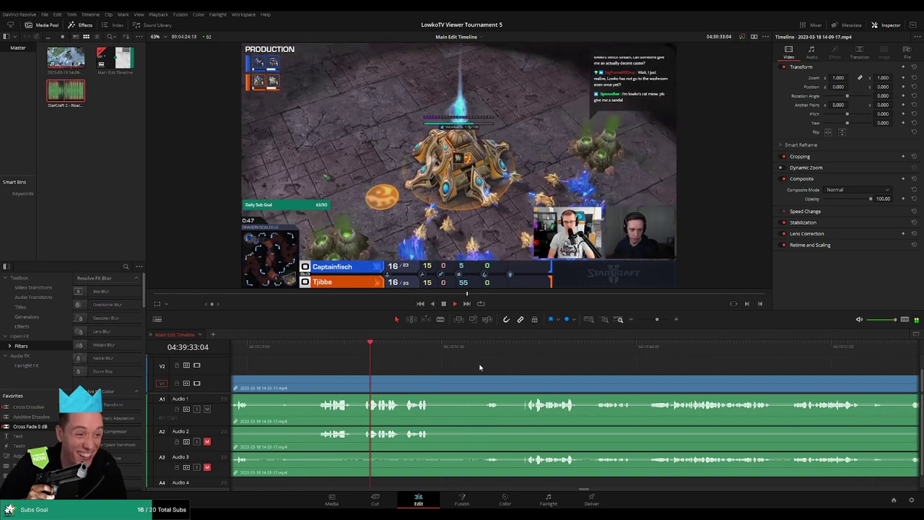
scroll(506, 370, right, 3)
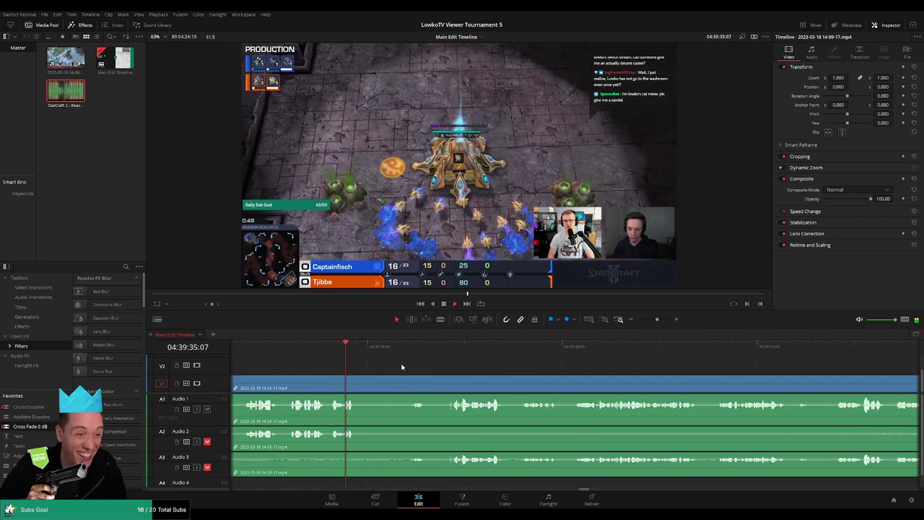
Step: Split all tracks at the mid-game moment near 04:39:41
key(b)
click(451, 379)
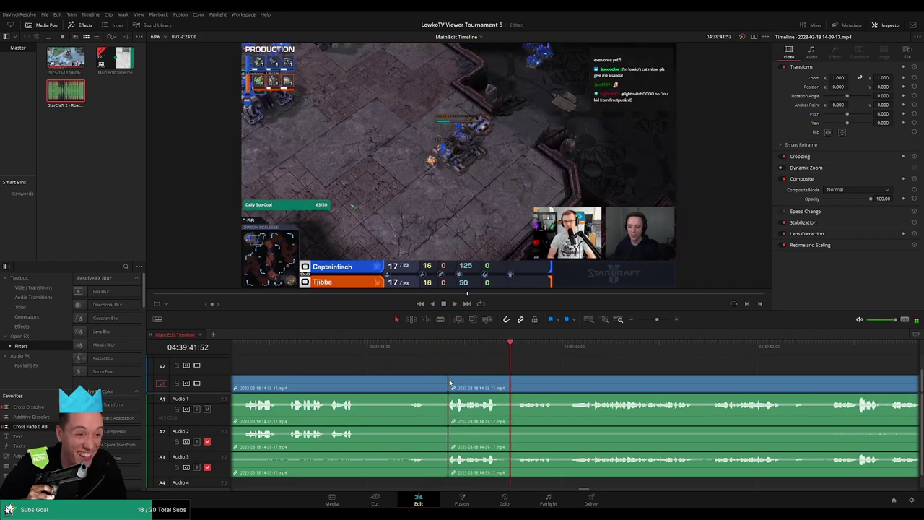
scroll(454, 367, right, 6)
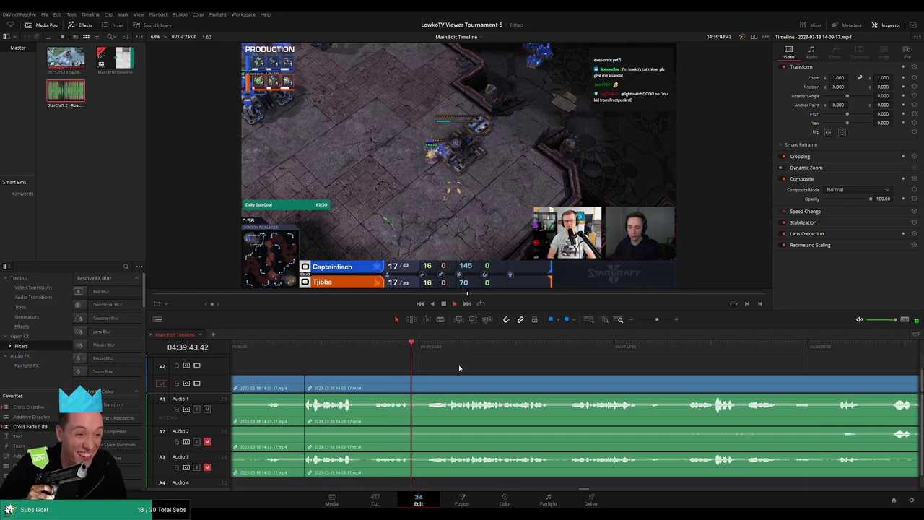
scroll(428, 370, right, 3)
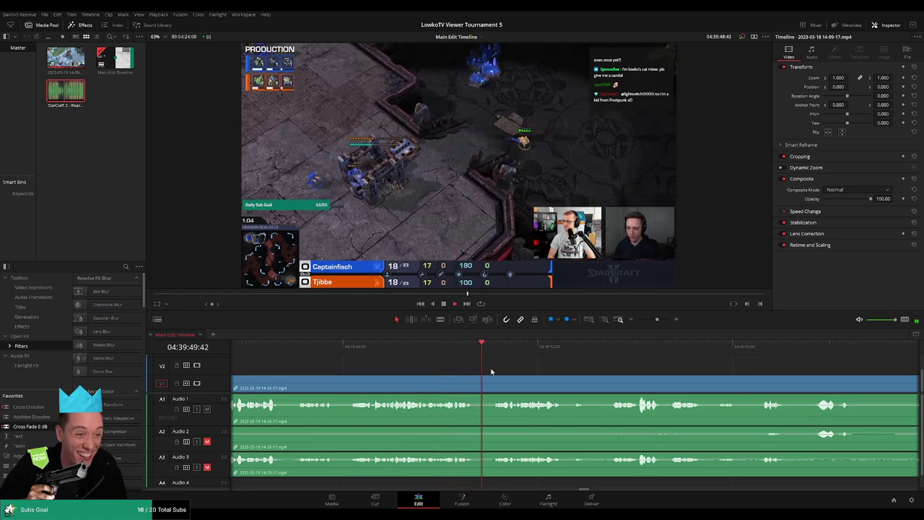
scroll(548, 376, right, 3)
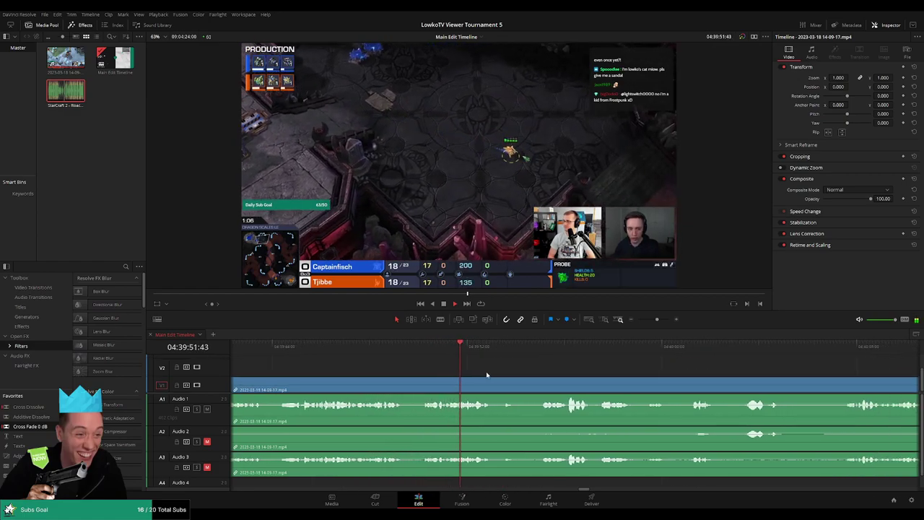
scroll(520, 369, right, 2)
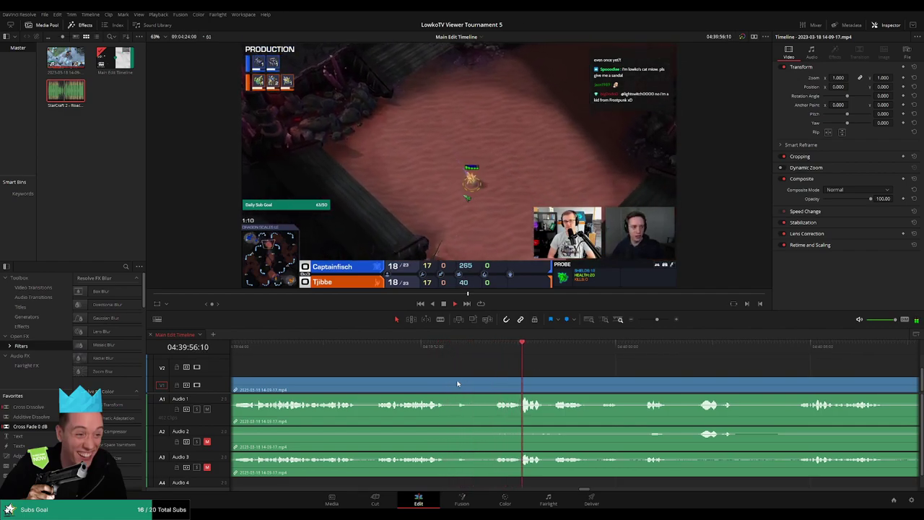
Step: Blade both ends of a dead-air stretch and ripple-delete it
key(b)
click(448, 383)
click(505, 380)
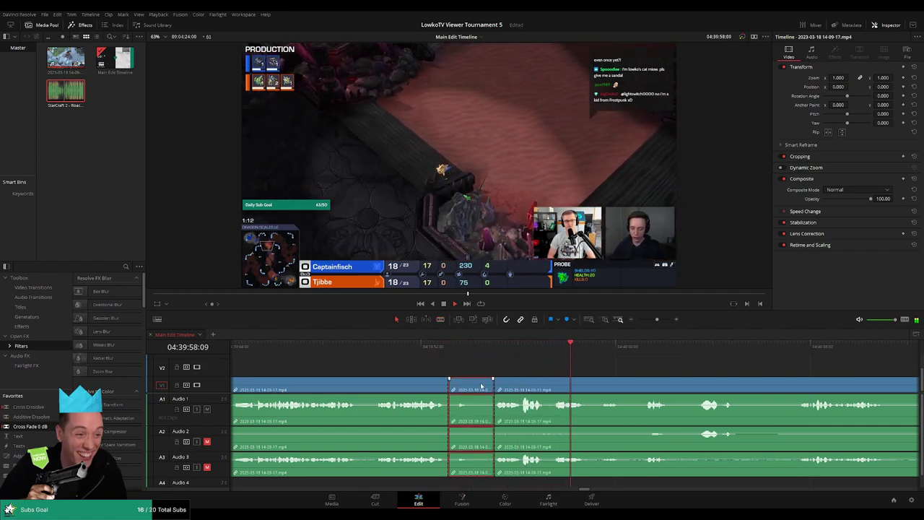
key(a)
click(476, 383)
key(Delete)
Step: Play back across the cut and zoom out slightly to review later footage
scroll(386, 410, left, 1)
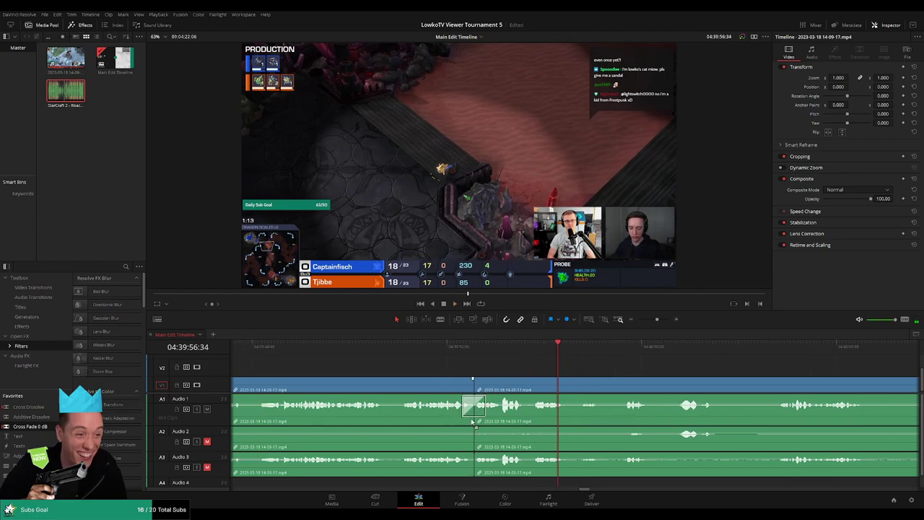
scroll(474, 450, left, 1)
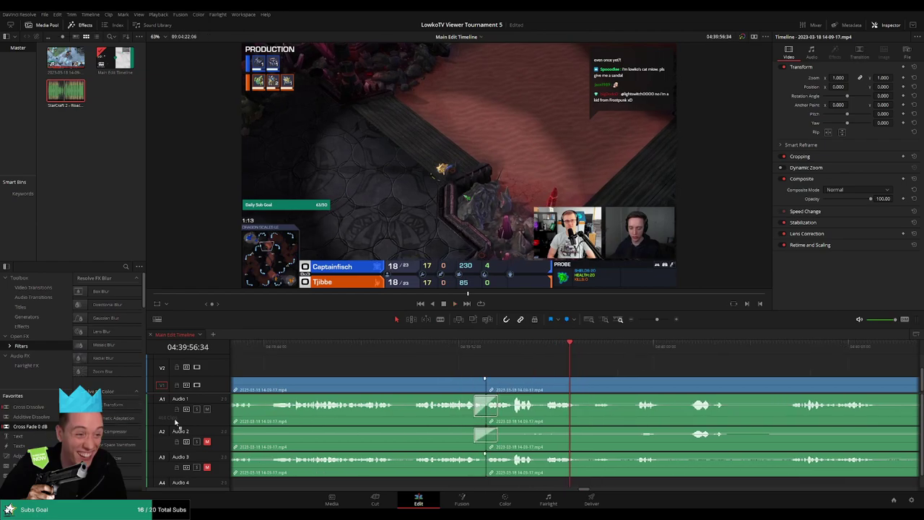
scroll(484, 465, left, 1)
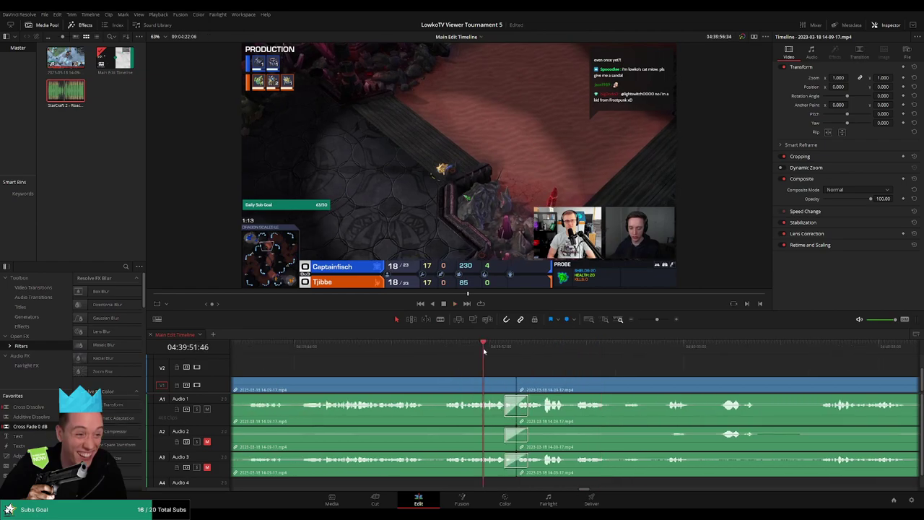
key(space)
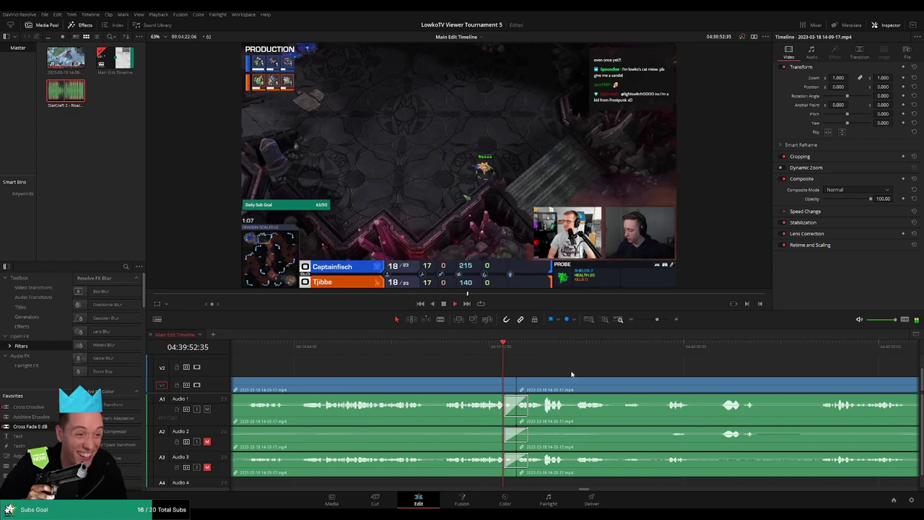
scroll(615, 348, left, 1)
drag(657, 320, 656, 320)
scroll(601, 374, right, 3)
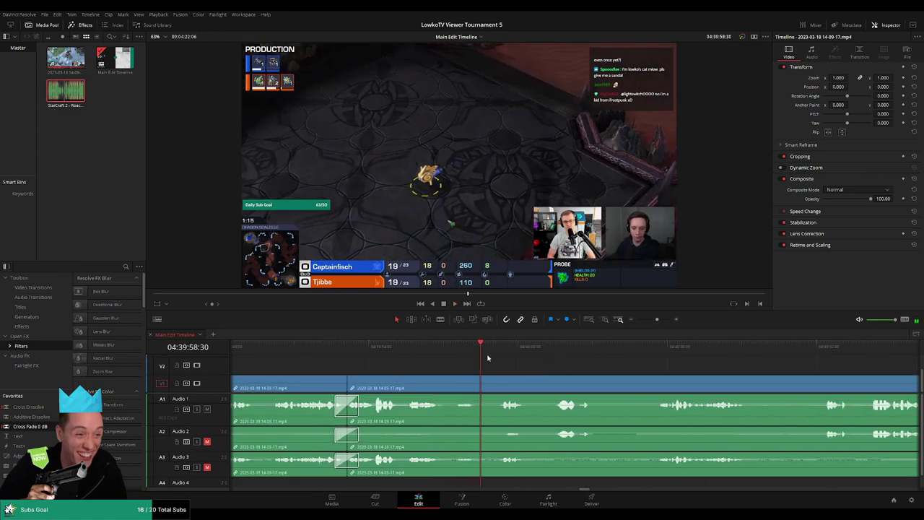
scroll(597, 371, right, 2)
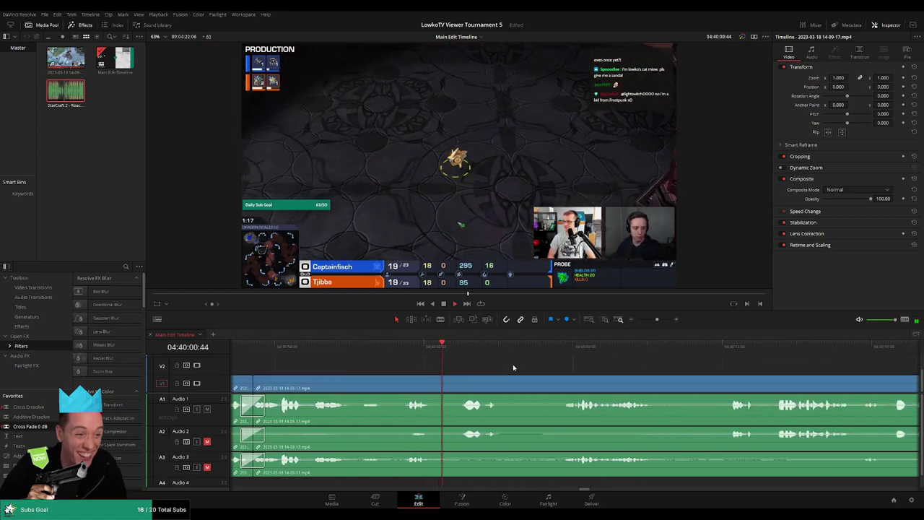
scroll(449, 364, right, 2)
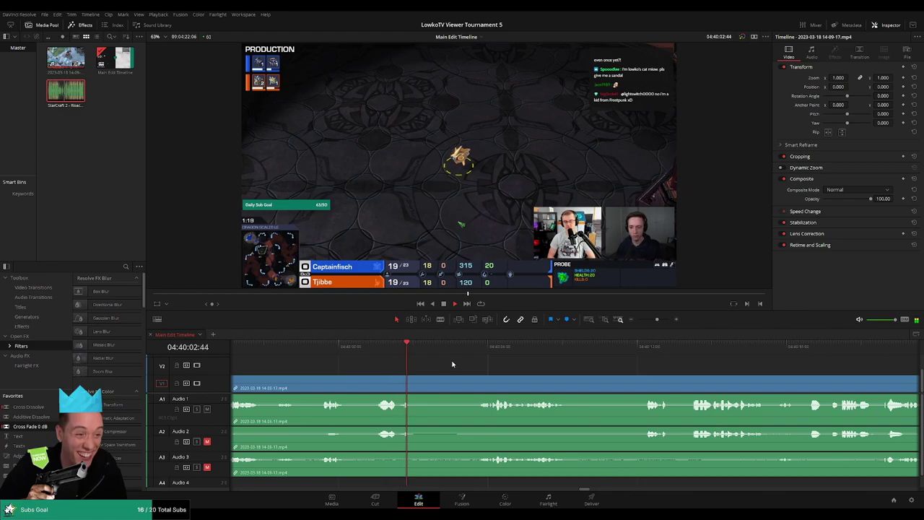
click(476, 349)
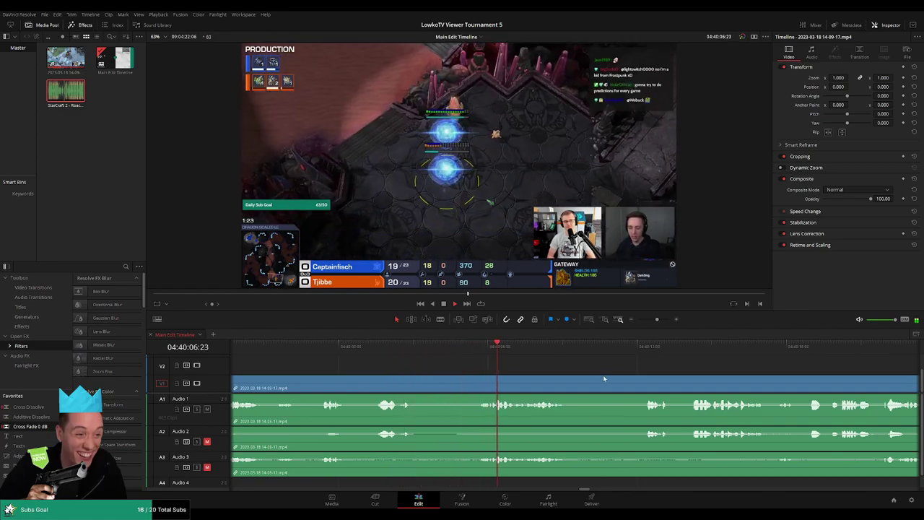
scroll(493, 373, right, 2)
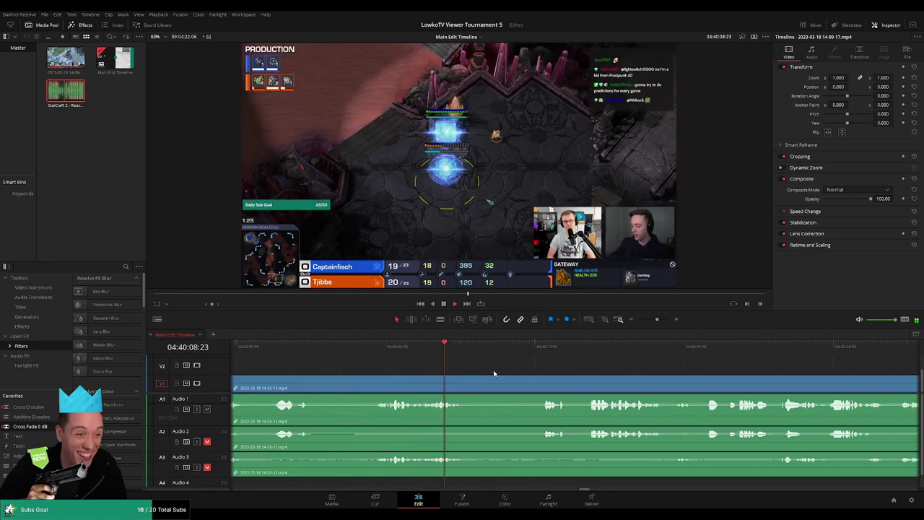
Step: Cut out another unwanted piece, close the gap, add an audio crossfade, and replay it
key(b)
key(ctrl+b)
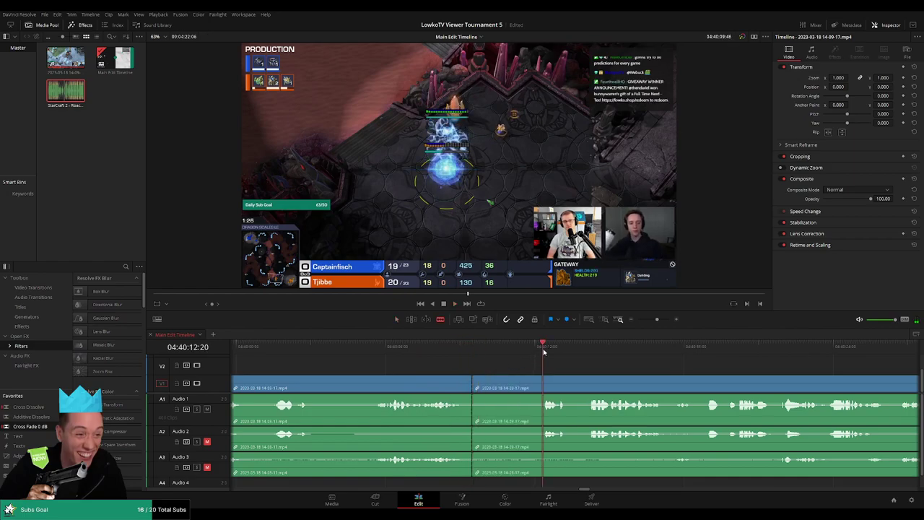
click(543, 386)
key(a)
click(528, 386)
key(BackSpace)
click(480, 405)
key(BackSpace)
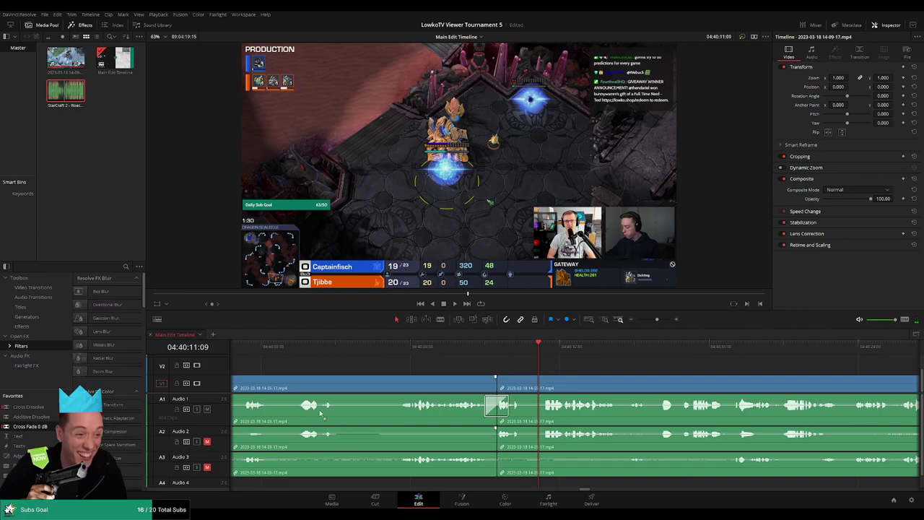
key(ctrl+t)
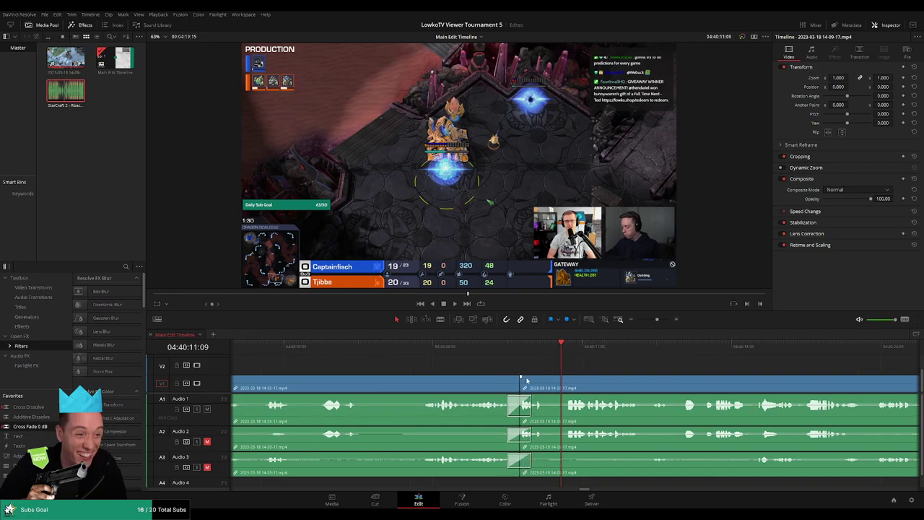
key(slash)
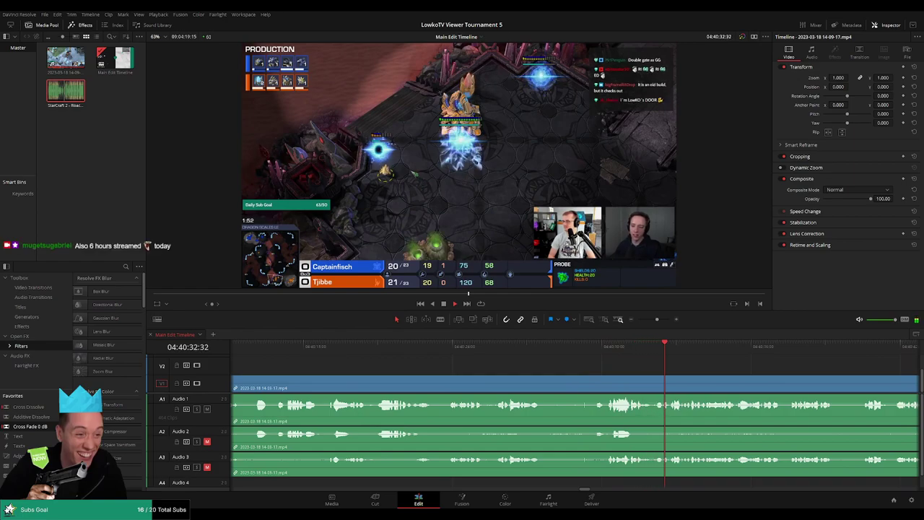
Step: Blade both ends of the silent stretch and ripple-delete it
drag(535, 345, 544, 346)
key(b)
click(545, 388)
click(599, 383)
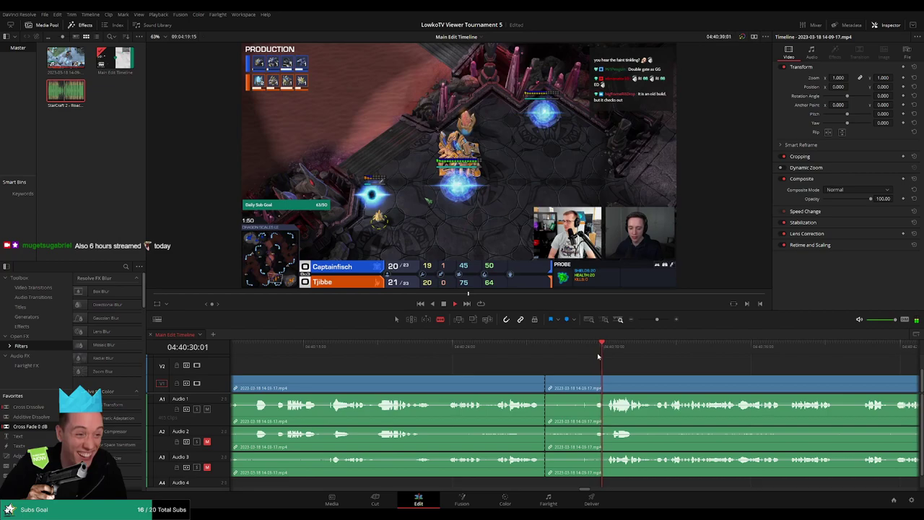
key(a)
click(578, 390)
key(Delete)
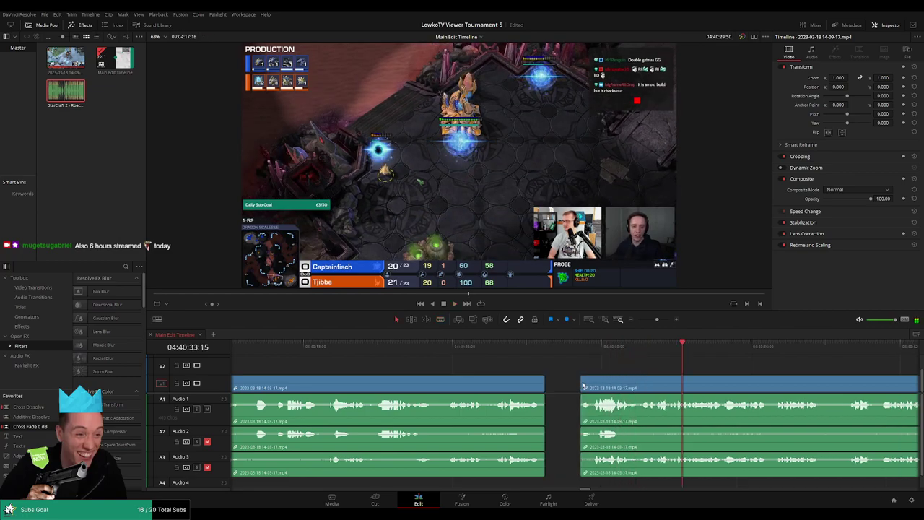
Step: Play from just before the join and follow the gameplay past 04:41:05
click(530, 353)
scroll(525, 361, right, 2)
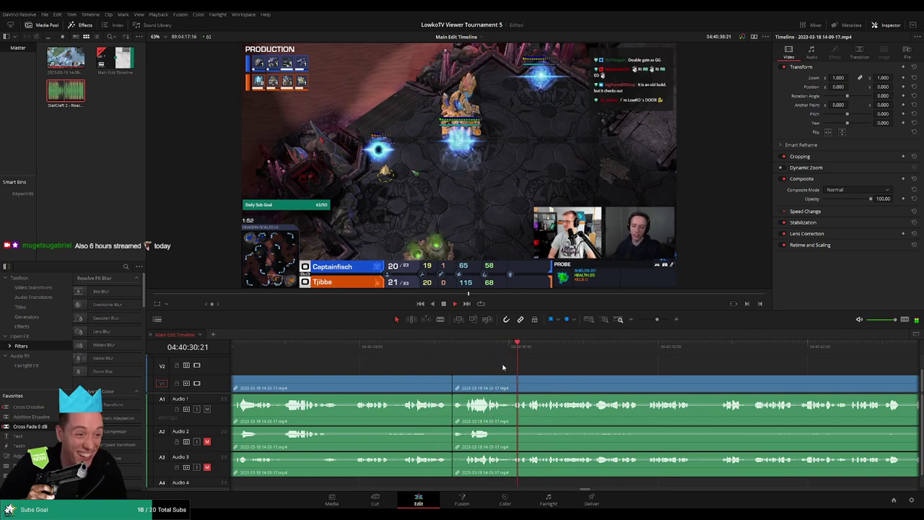
scroll(505, 367, left, 1)
scroll(538, 369, right, 3)
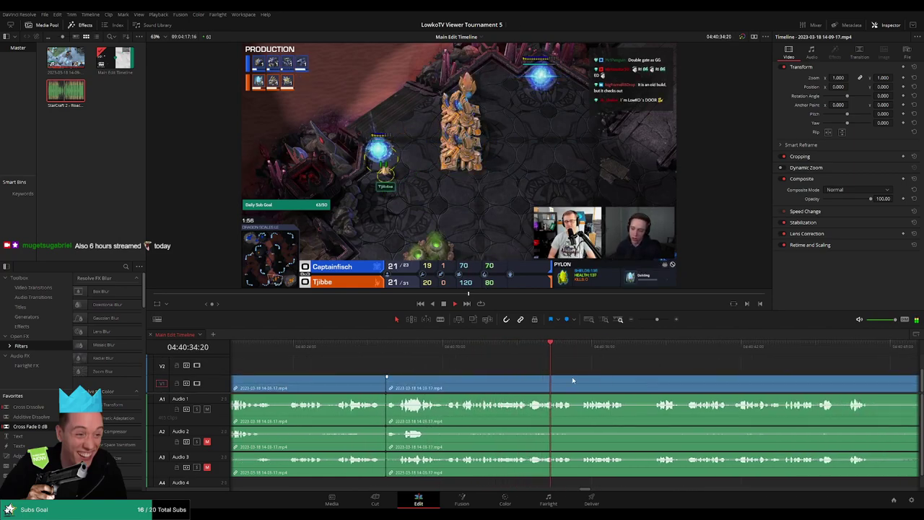
scroll(534, 375, right, 4)
scroll(469, 368, right, 2)
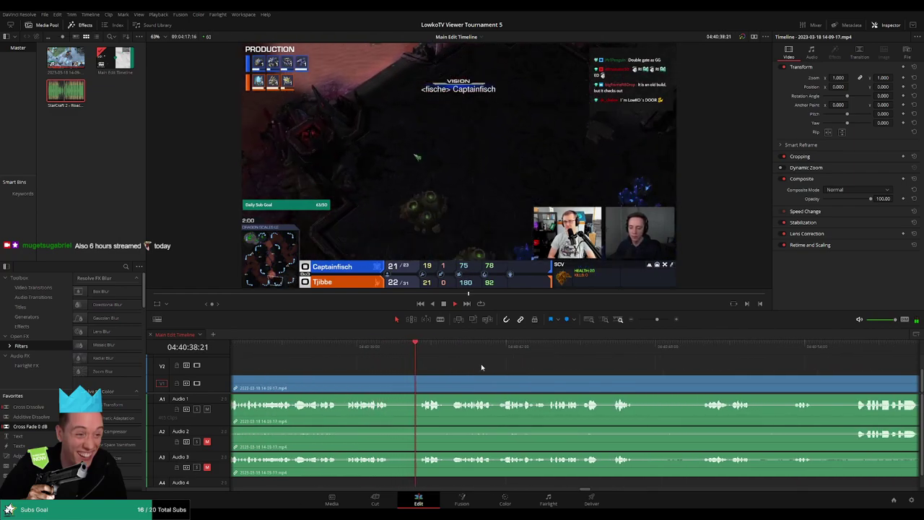
scroll(469, 365, right, 1)
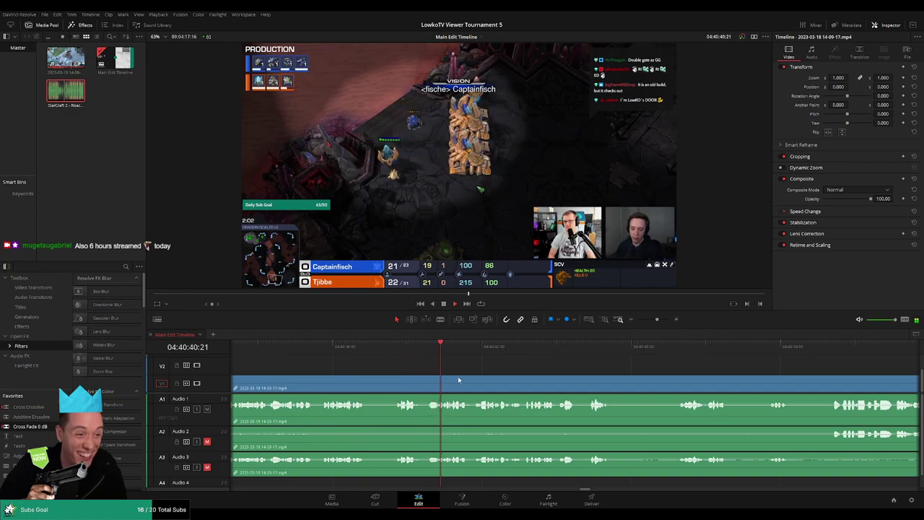
scroll(506, 371, right, 1)
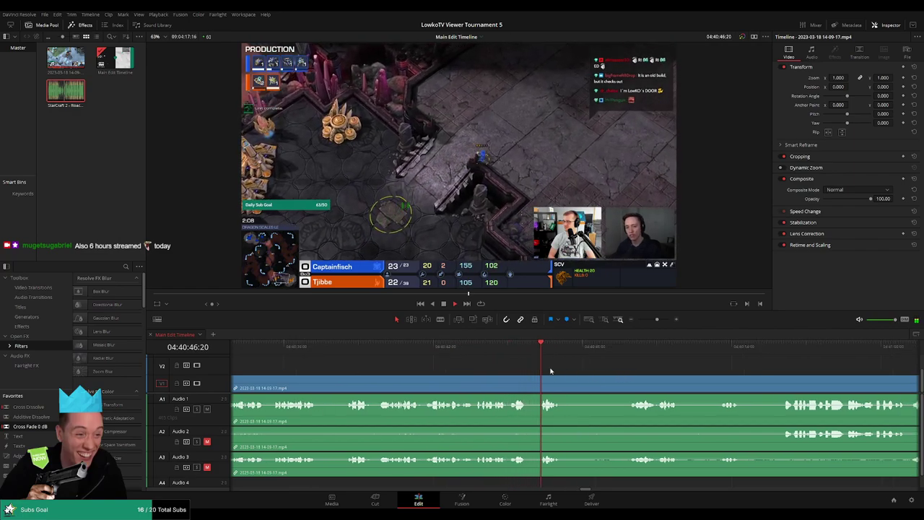
scroll(534, 372, right, 3)
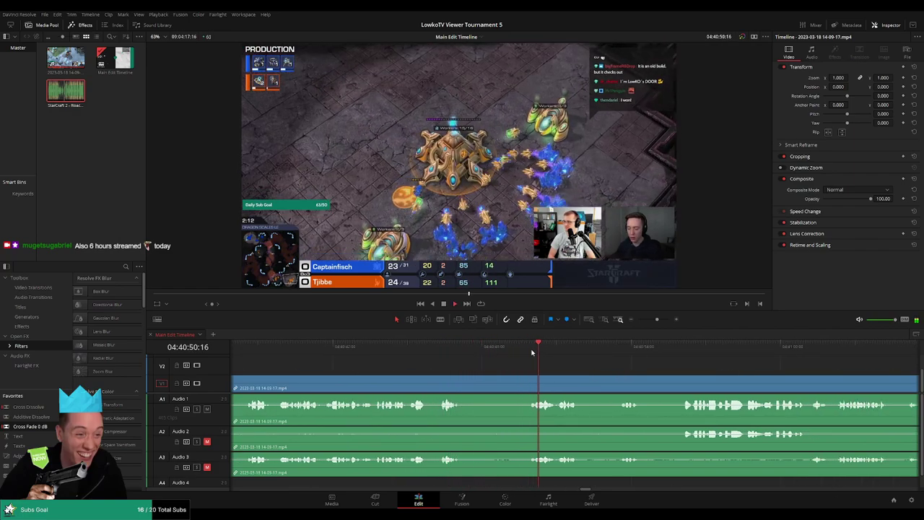
scroll(518, 369, right, 4)
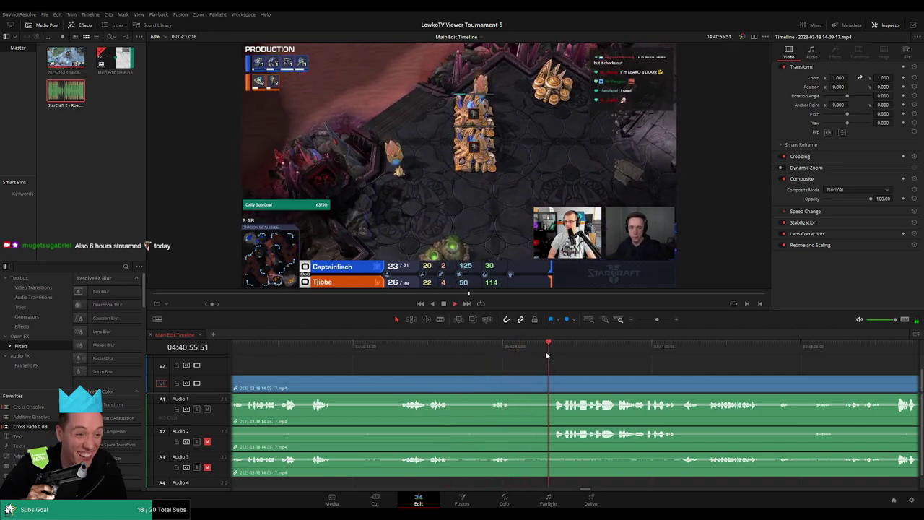
scroll(505, 370, right, 4)
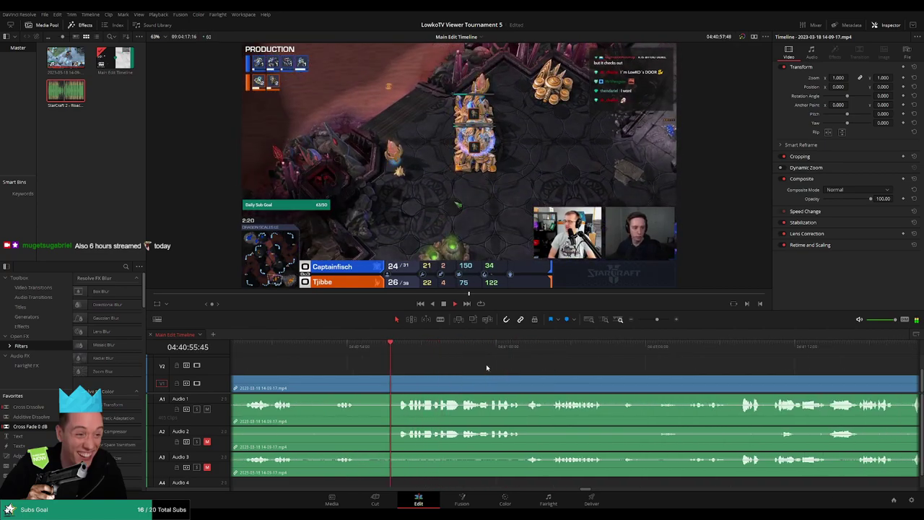
scroll(483, 368, right, 2)
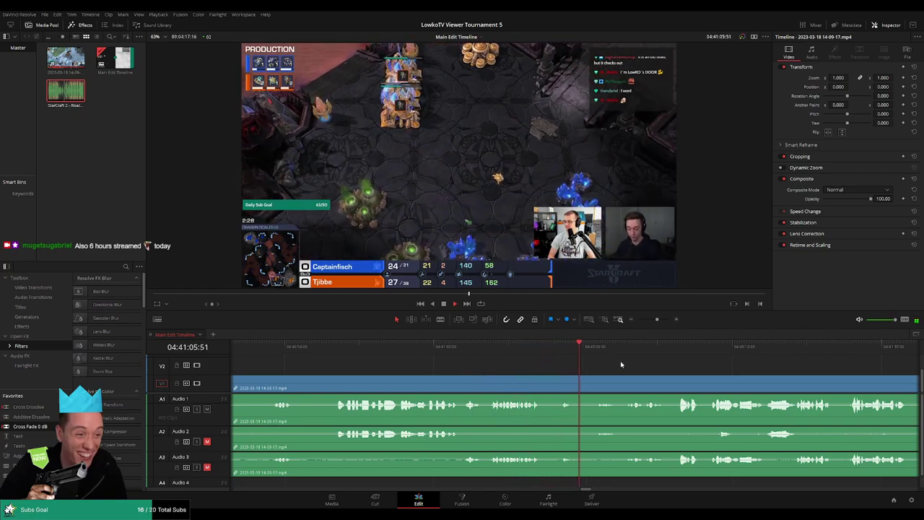
scroll(469, 379, right, 3)
Step: Blade out the dead-air piece, ripple-delete it, and drop Cross Fade 0 dB on the audio join
click(460, 385)
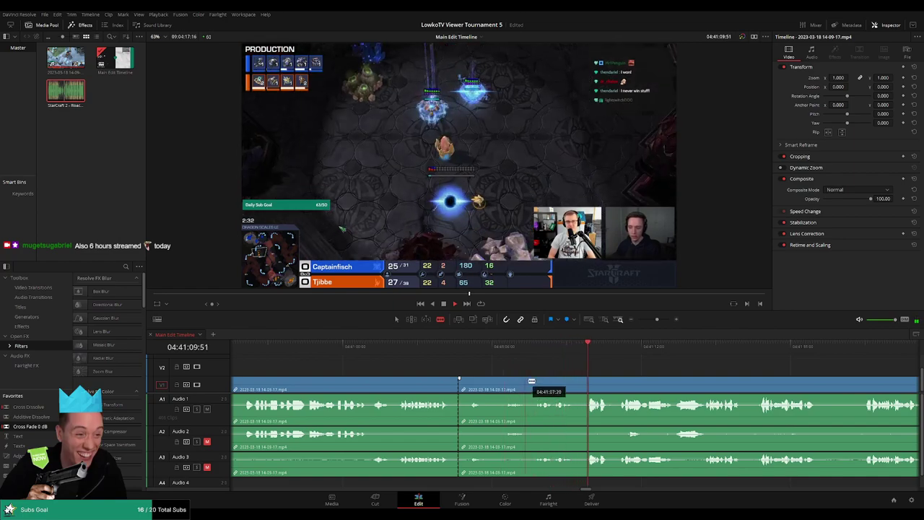
click(533, 383)
key(a)
click(514, 387)
key(Delete)
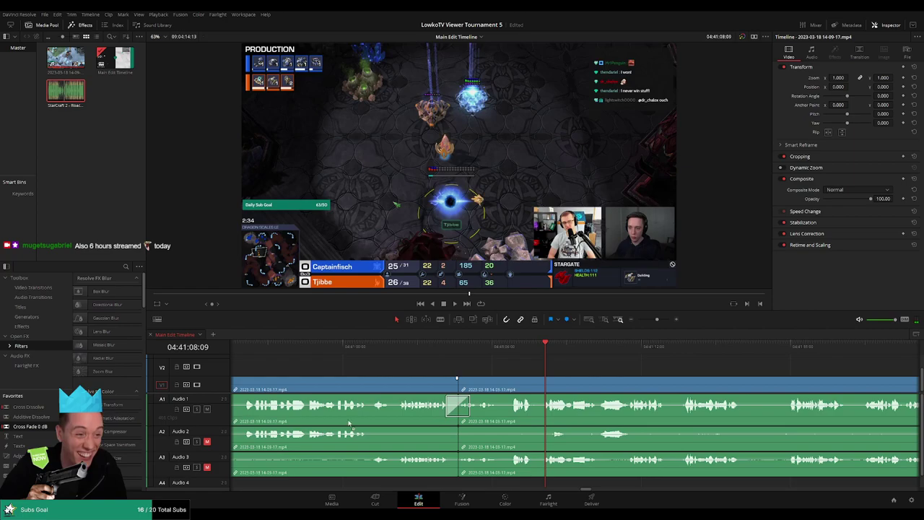
drag(44, 429, 479, 464)
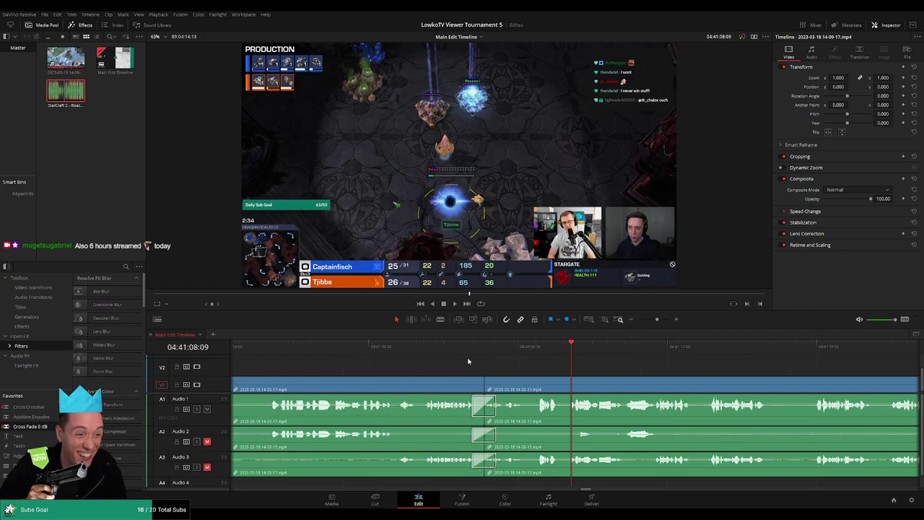
Step: Replay the new join twice and follow the gameplay past 04:41:41
click(455, 348)
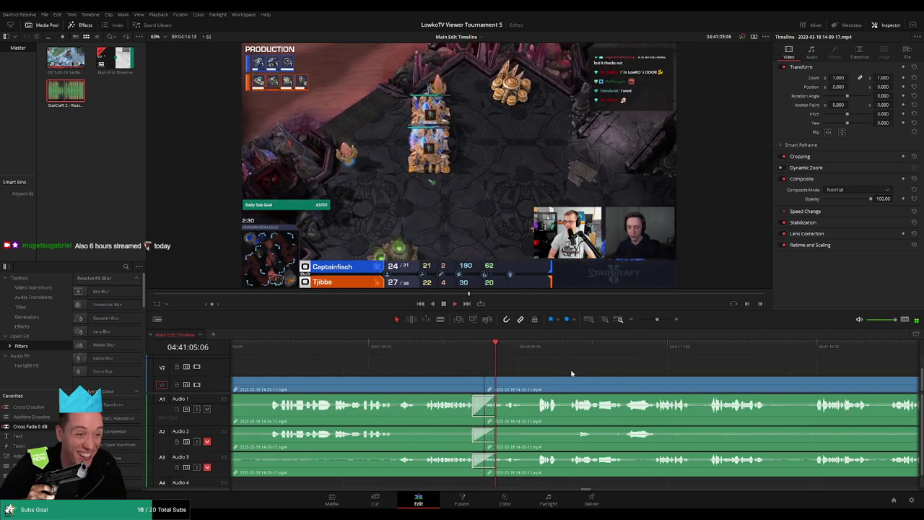
scroll(607, 373, right, 4)
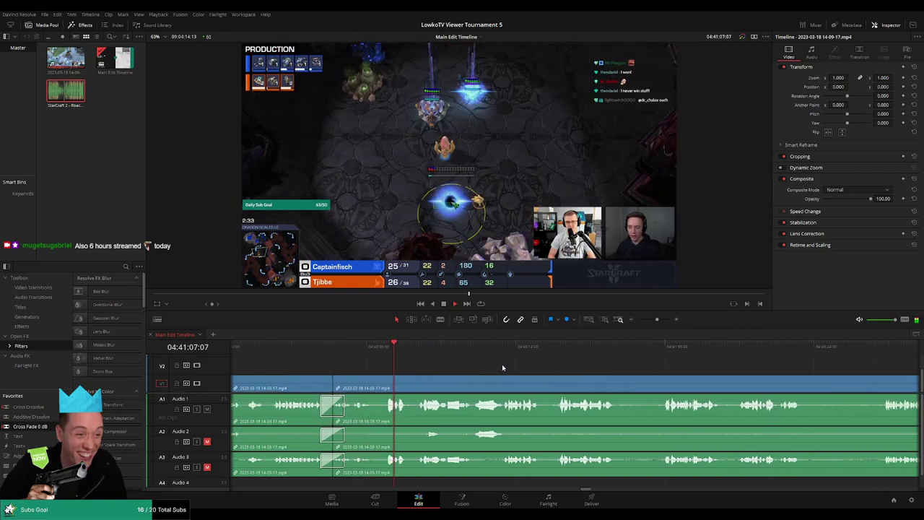
scroll(514, 368, right, 3)
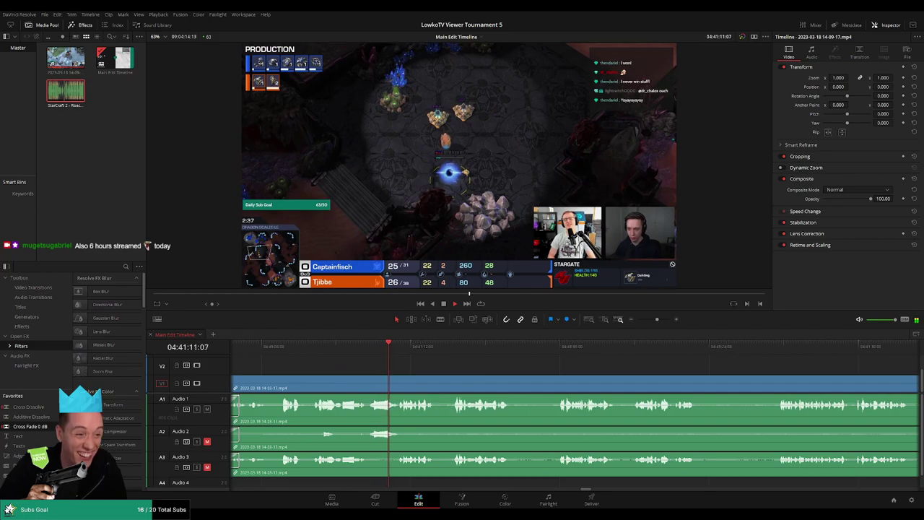
click(336, 345)
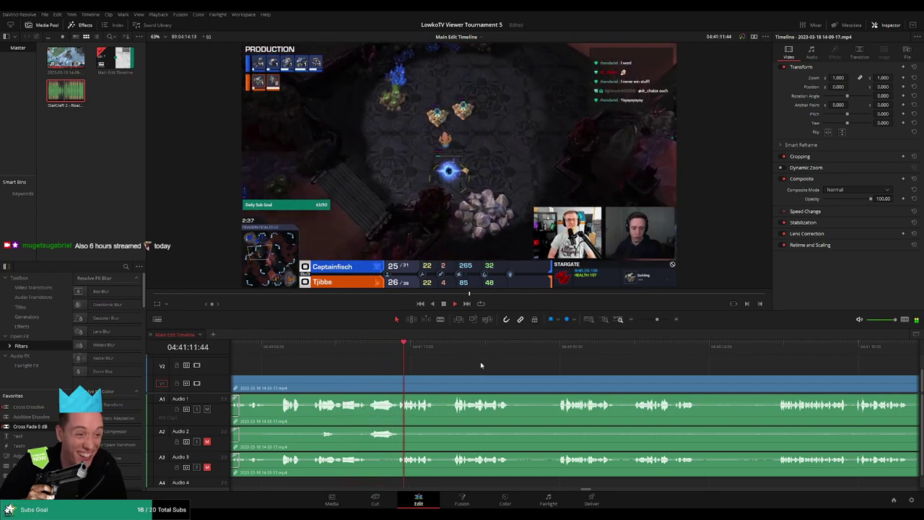
scroll(453, 365, right, 2)
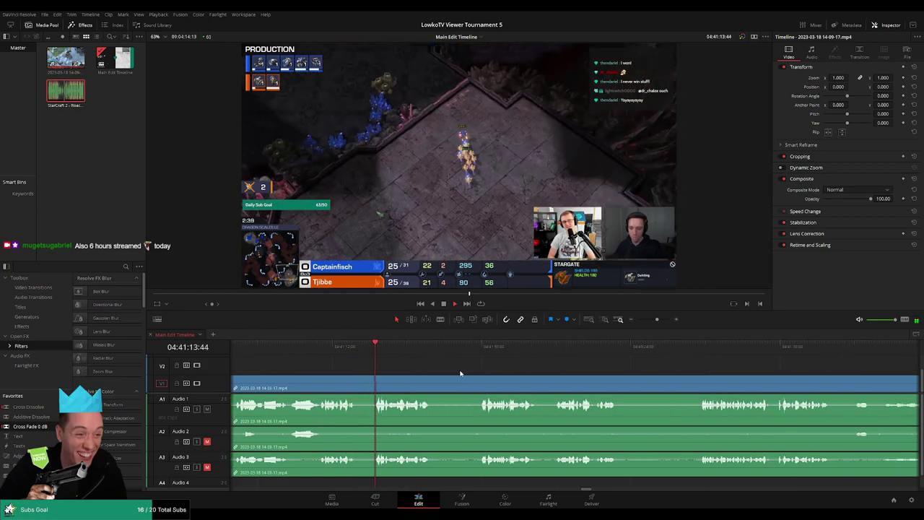
scroll(509, 380, up, 1)
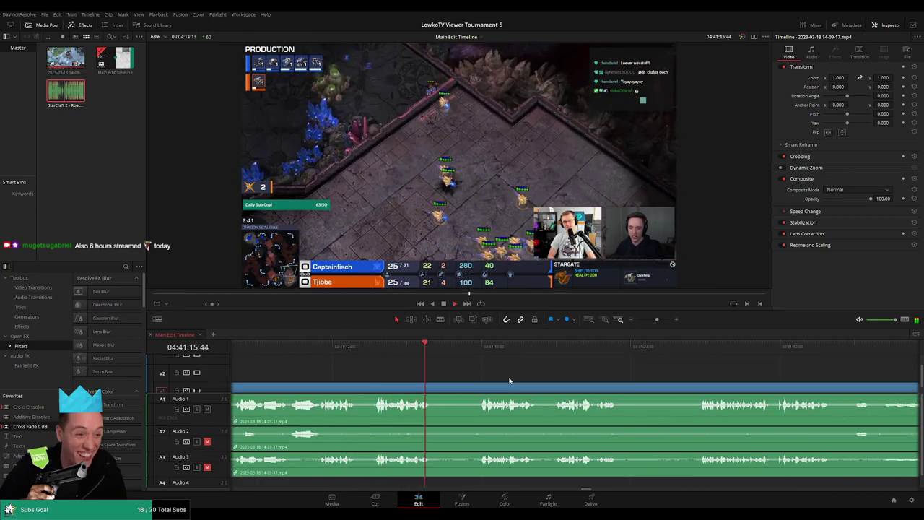
scroll(509, 379, down, 1)
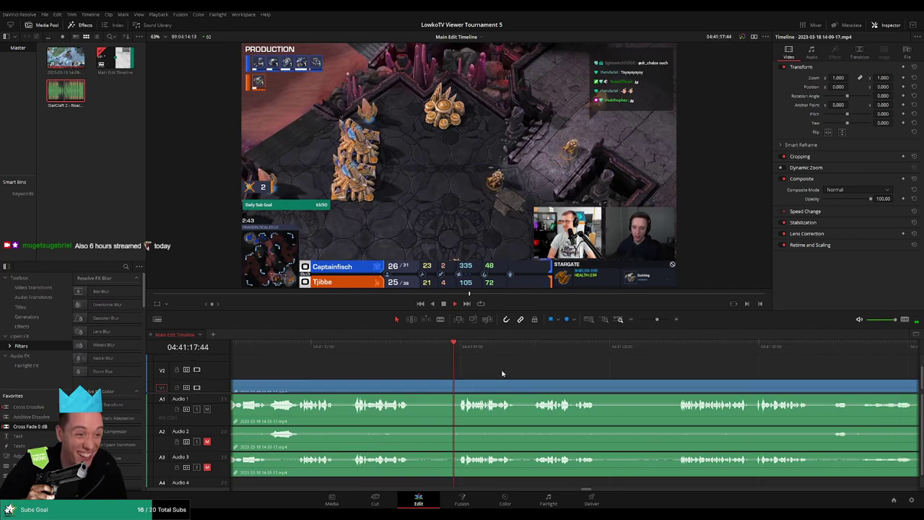
scroll(474, 371, right, 2)
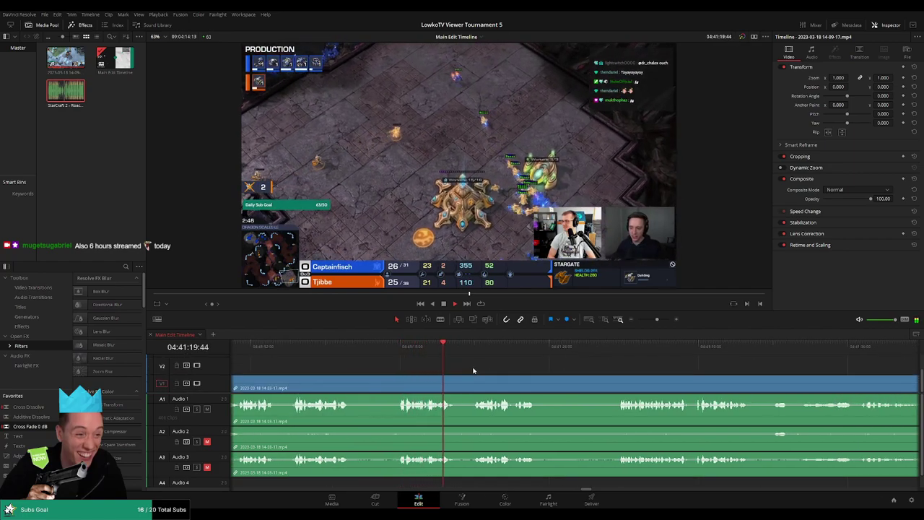
scroll(476, 365, right, 2)
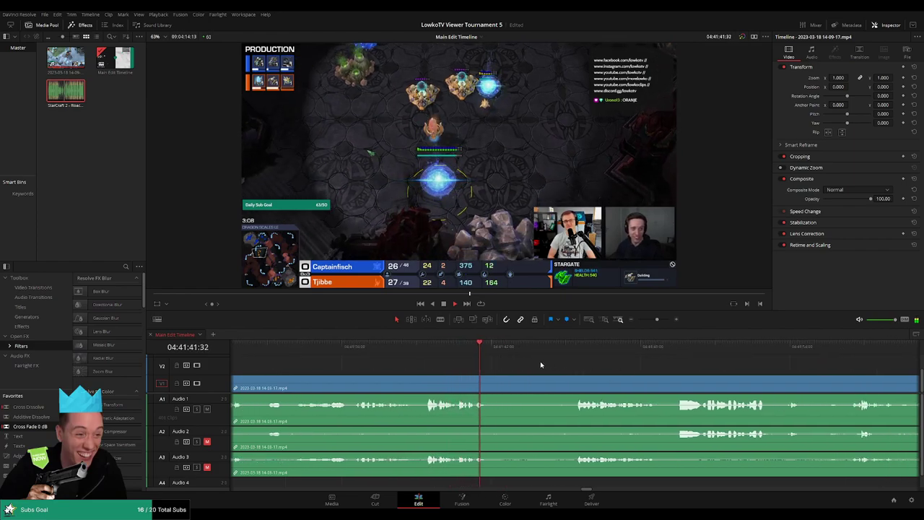
Step: Blade out the silence near 04:41:42, ripple-delete it, add Cross Fade 0 dB, and replay
key(b)
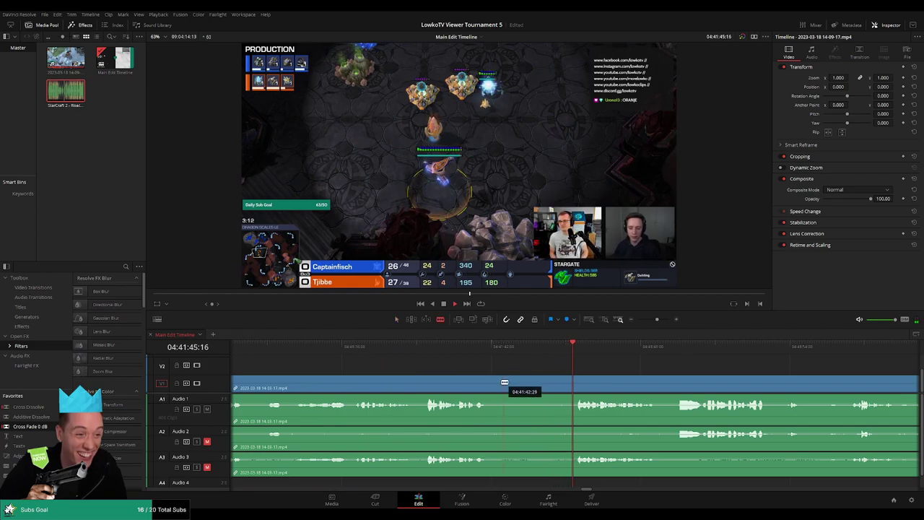
click(489, 380)
click(578, 380)
key(a)
click(534, 405)
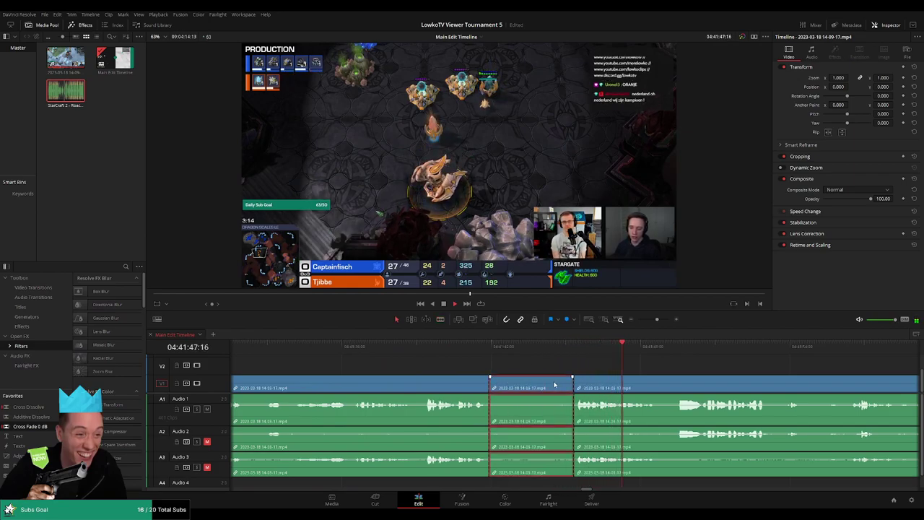
key(BackSpace)
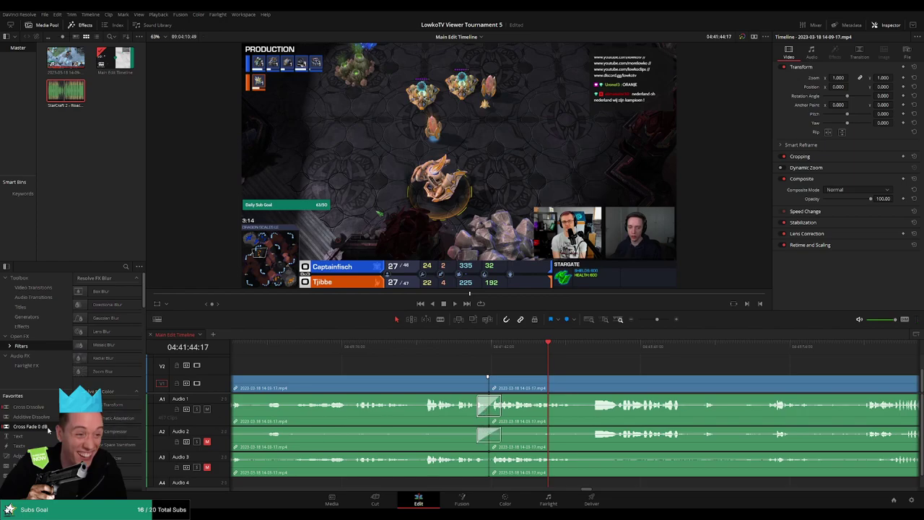
drag(48, 429, 517, 468)
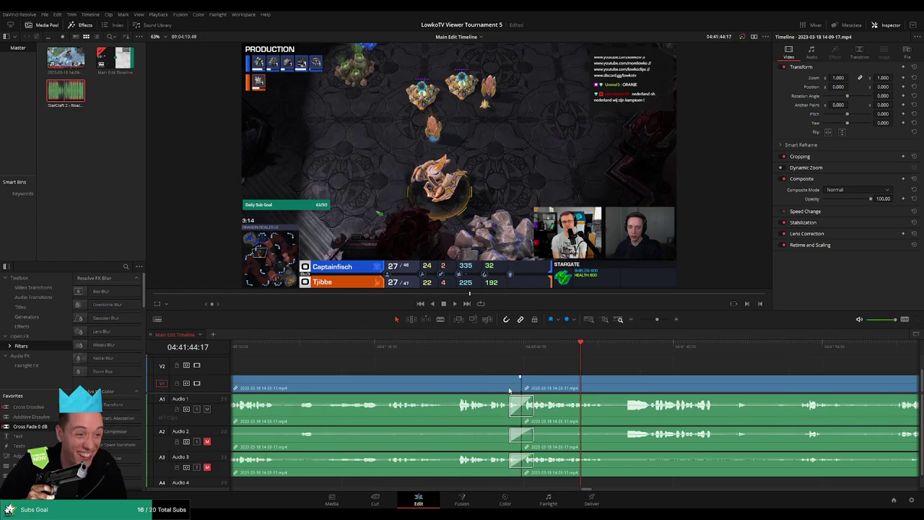
key(/)
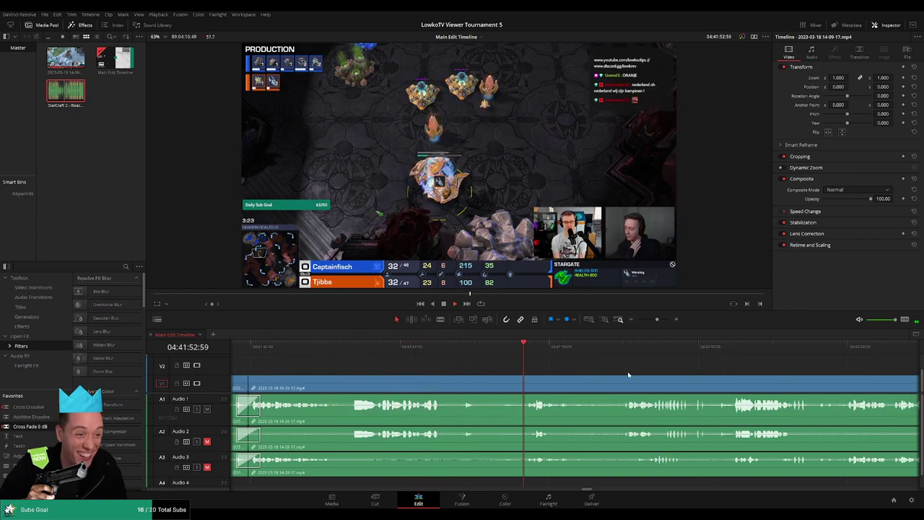
click(514, 355)
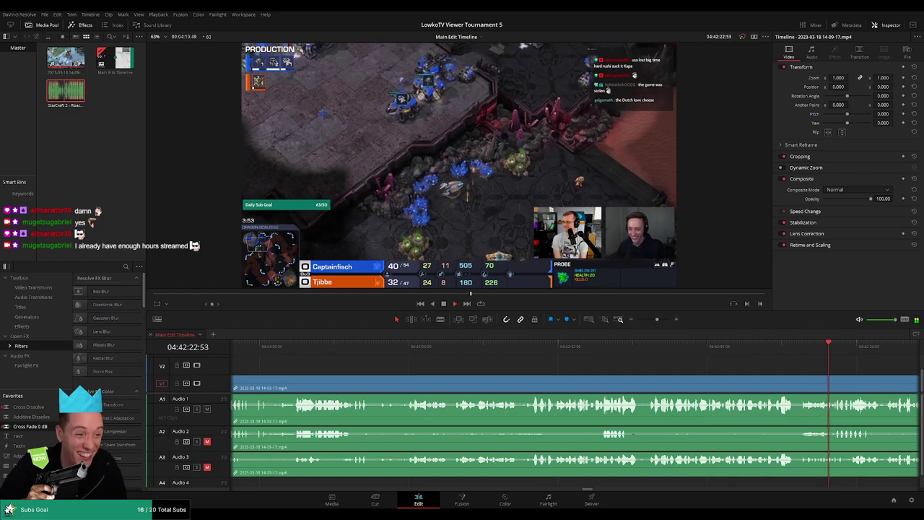
scroll(551, 364, right, 4)
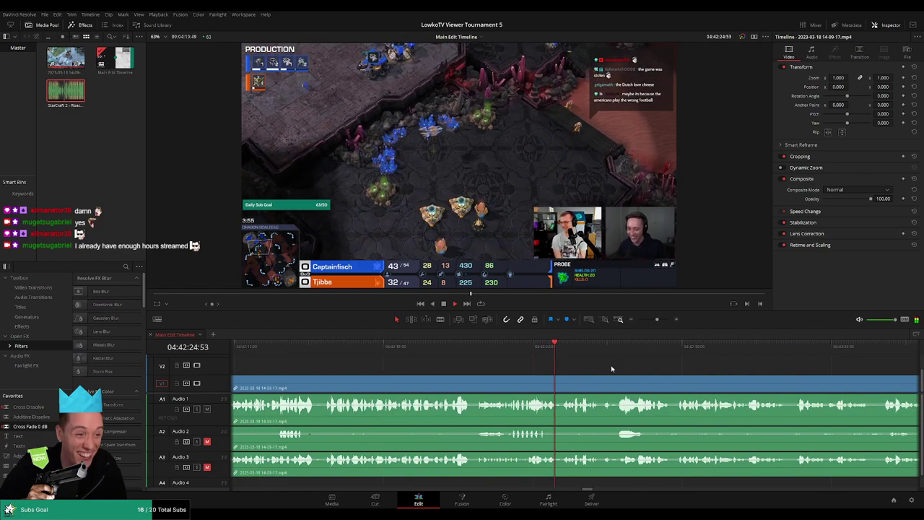
click(332, 362)
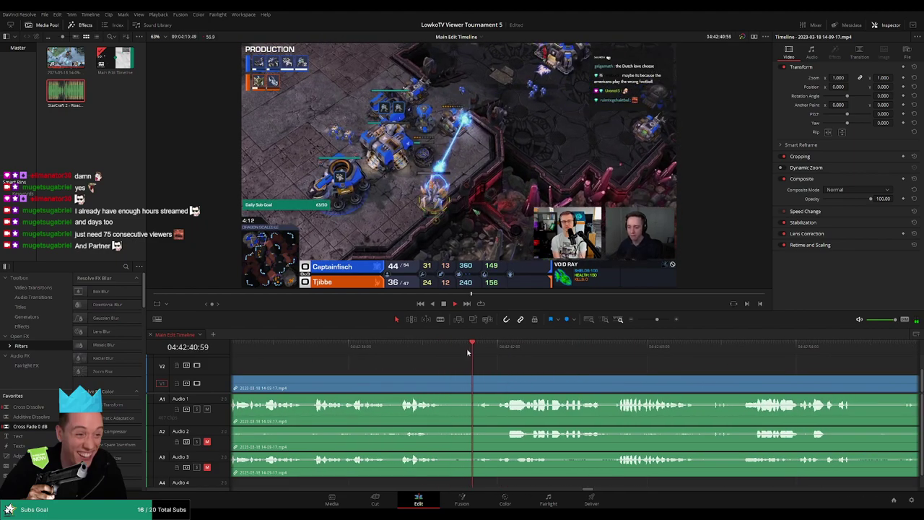
Step: Split the stream at 04:42:41:15 and colour the section's edited clips pink
key(b)
click(504, 386)
key(a)
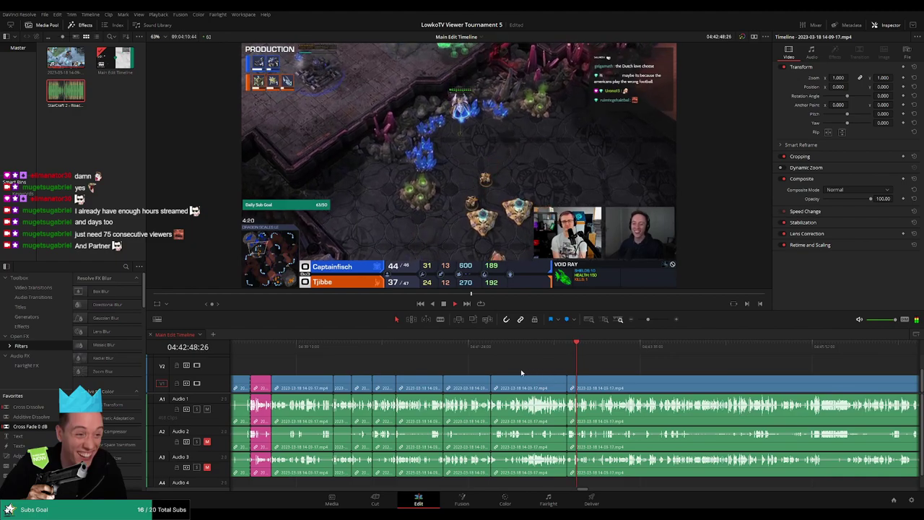
drag(540, 370, 306, 388)
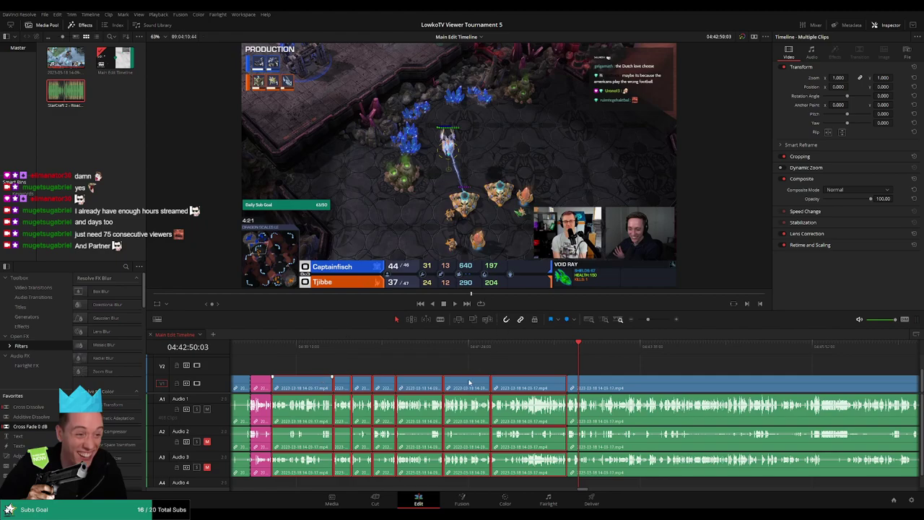
click(469, 378)
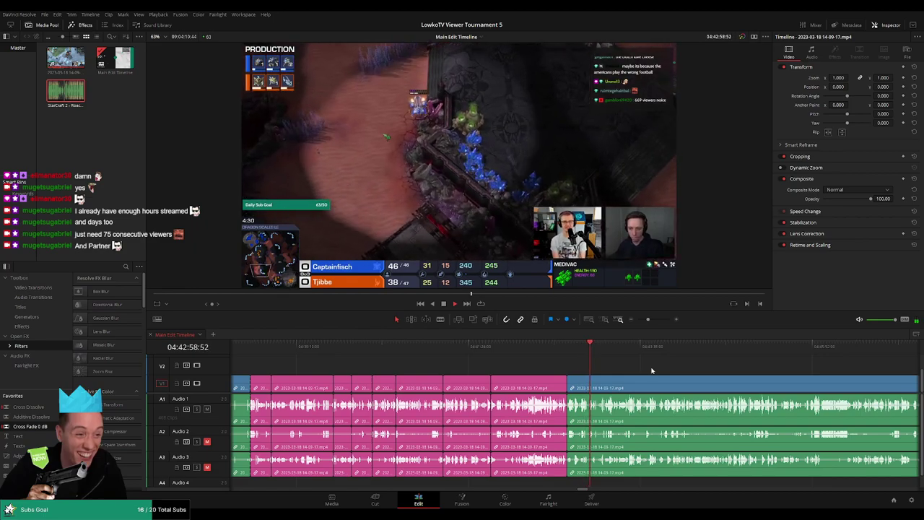
Step: Follow playback of the next stretch of gameplay along the timeline
scroll(632, 381, right, 3)
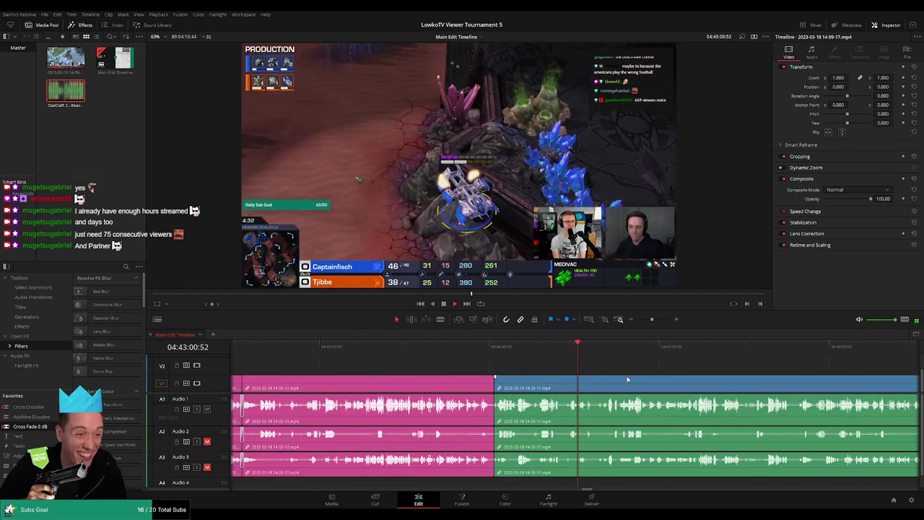
scroll(506, 372, right, 5)
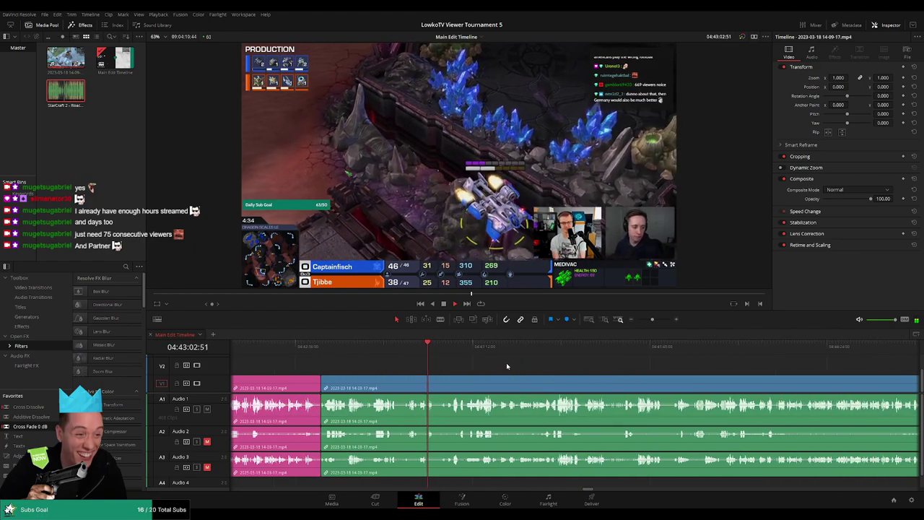
scroll(543, 367, right, 3)
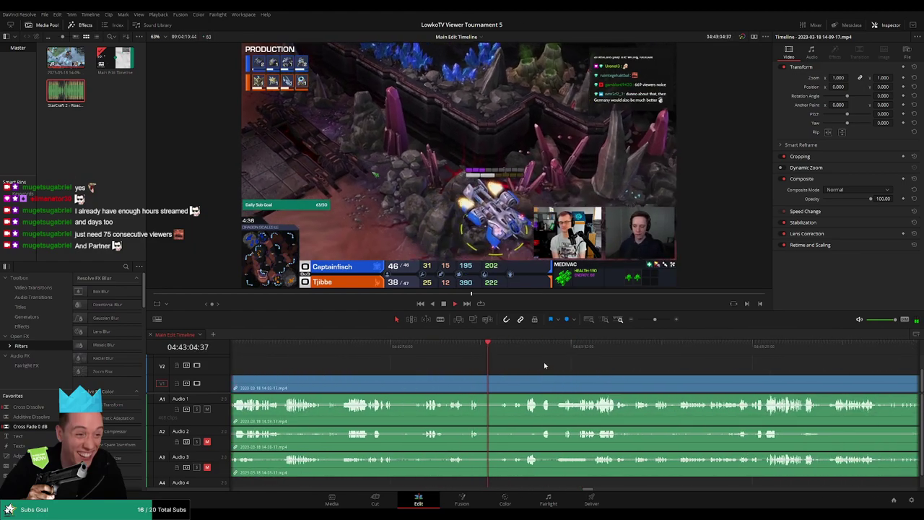
scroll(544, 364, right, 2)
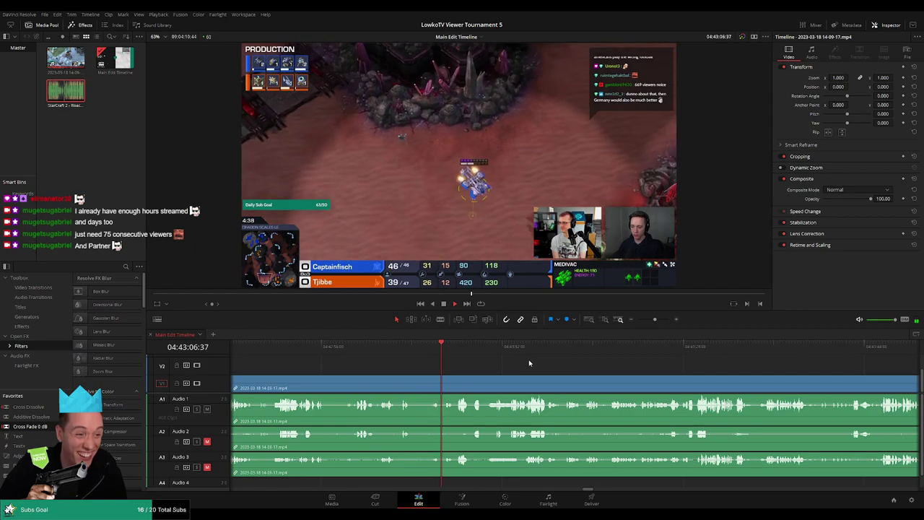
scroll(575, 367, right, 1)
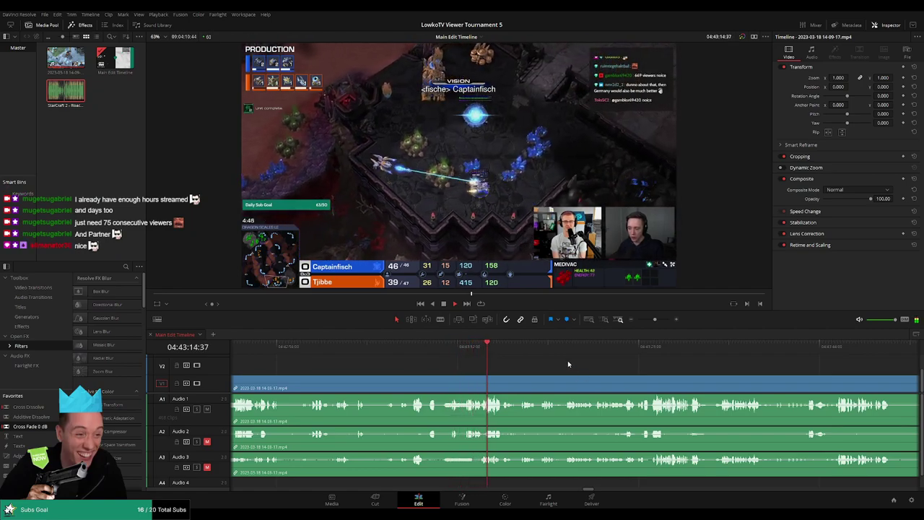
scroll(595, 369, right, 3)
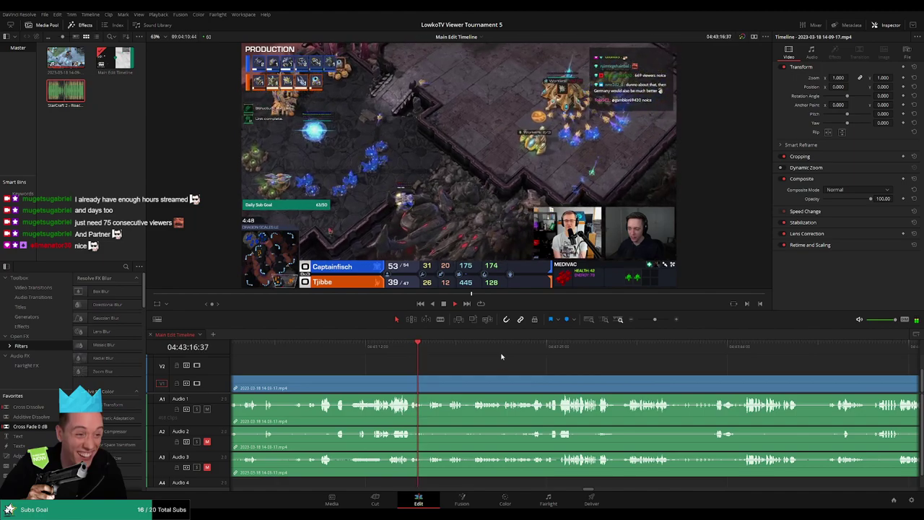
scroll(505, 358, right, 3)
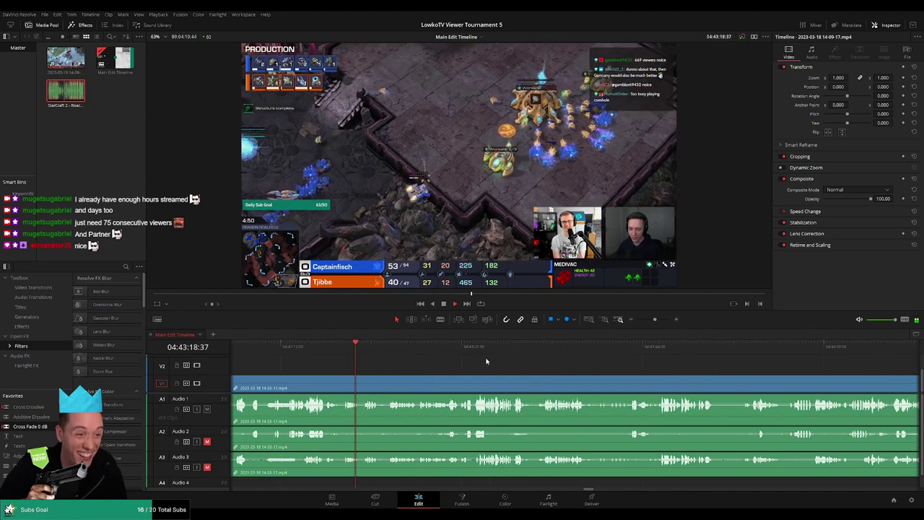
scroll(429, 356, right, 2)
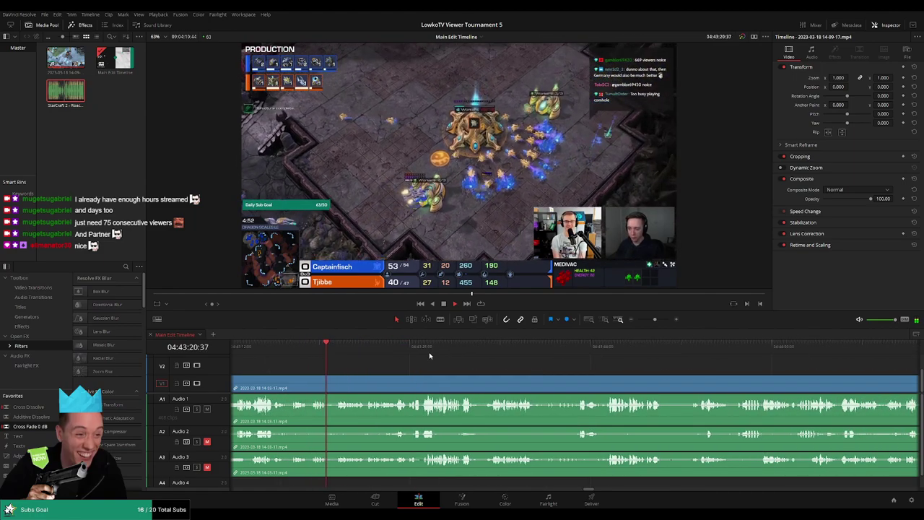
scroll(484, 368, right, 1)
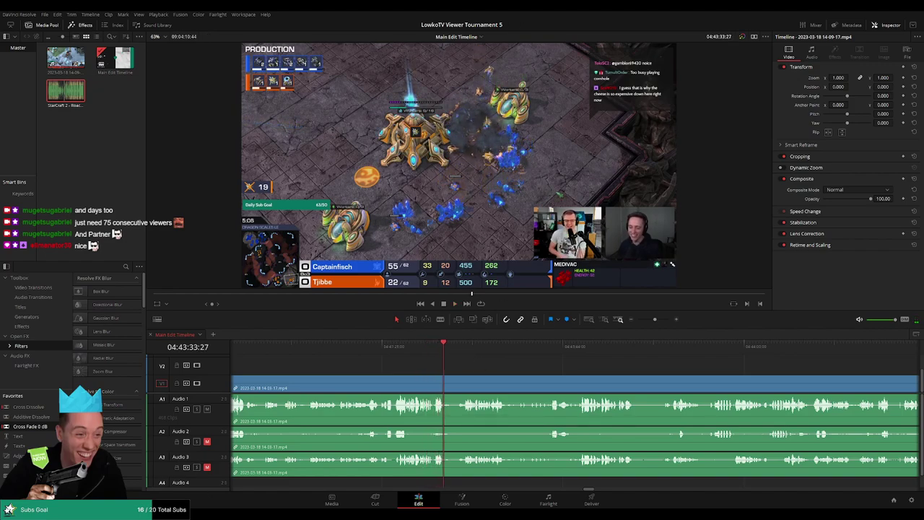
Step: Rewind the playhead a few seconds and replay that moment
click(435, 349)
click(425, 351)
key(space)
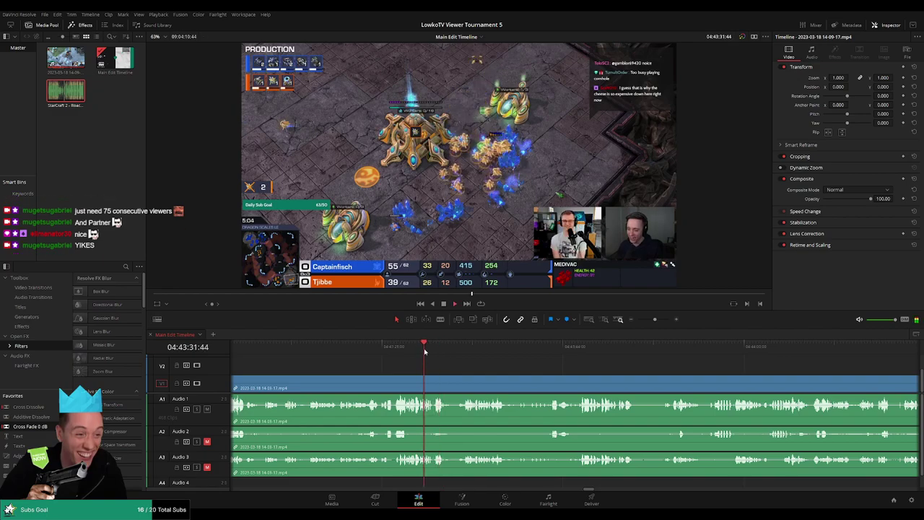
drag(427, 351, 410, 351)
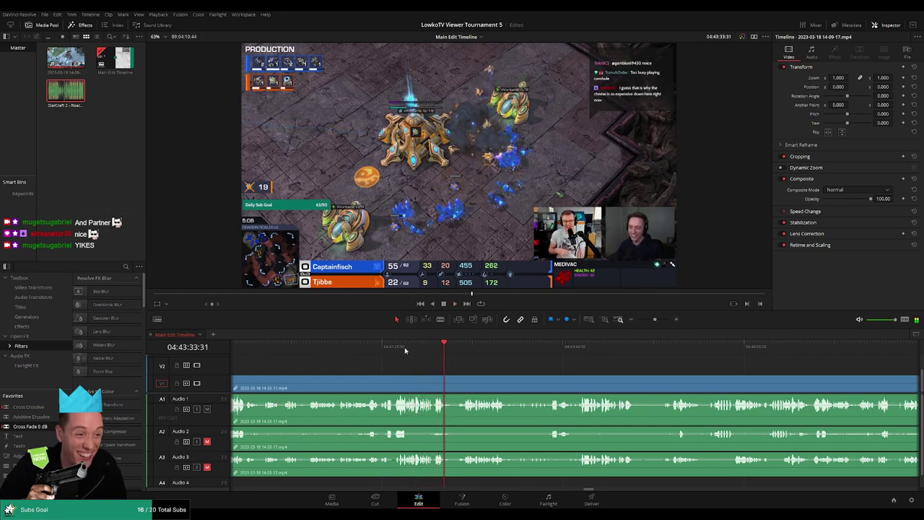
click(394, 350)
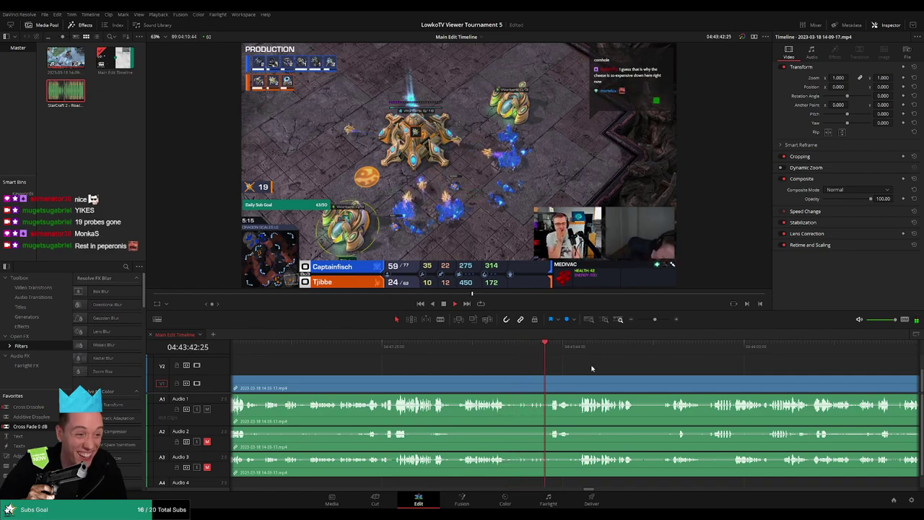
Step: Keep following the match playback toward 04:44:13
scroll(548, 368, right, 1)
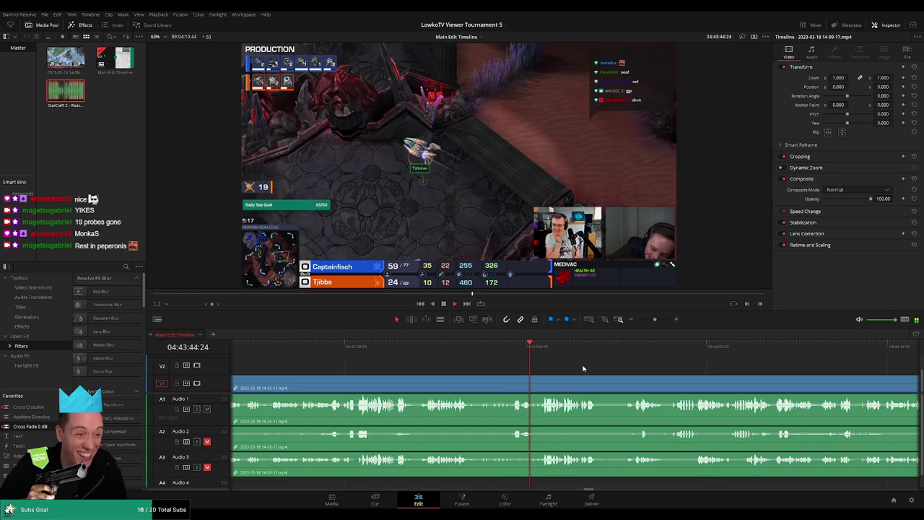
scroll(577, 368, right, 1)
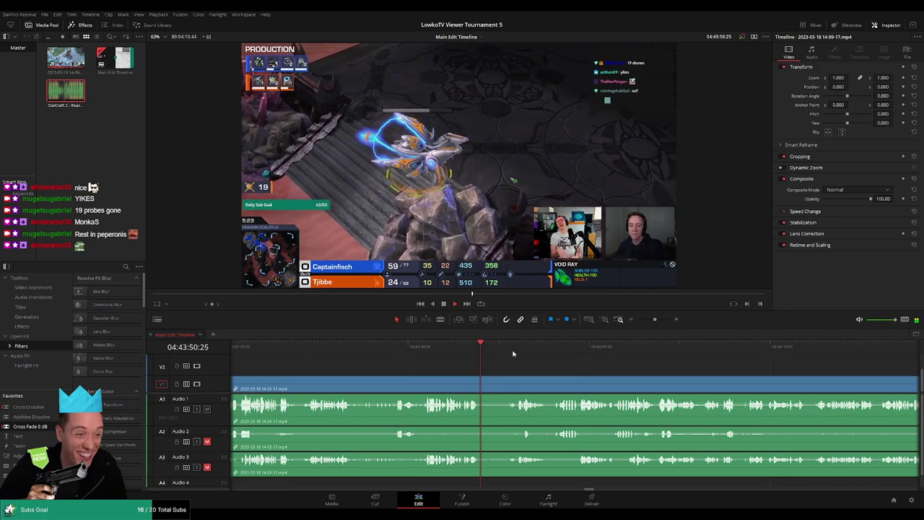
scroll(456, 355, right, 2)
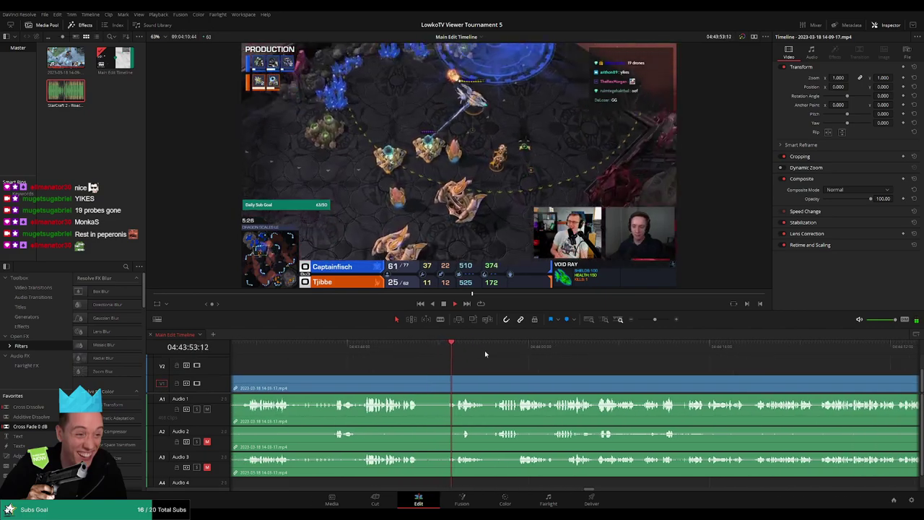
scroll(485, 361, right, 2)
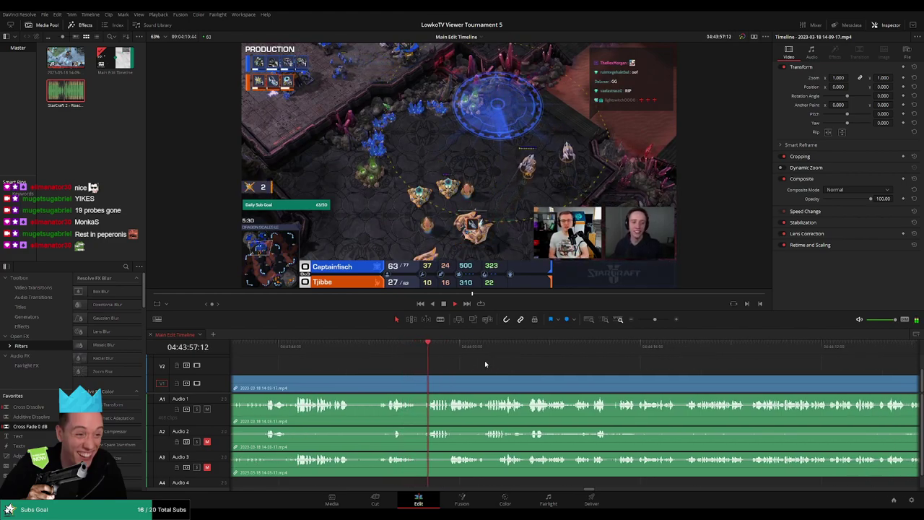
scroll(469, 362, right, 2)
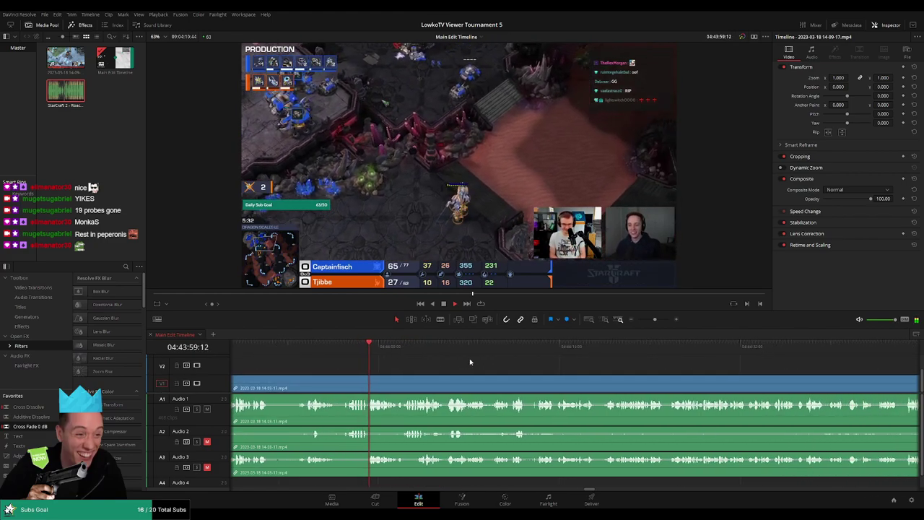
scroll(470, 362, left, 5)
scroll(480, 367, right, 5)
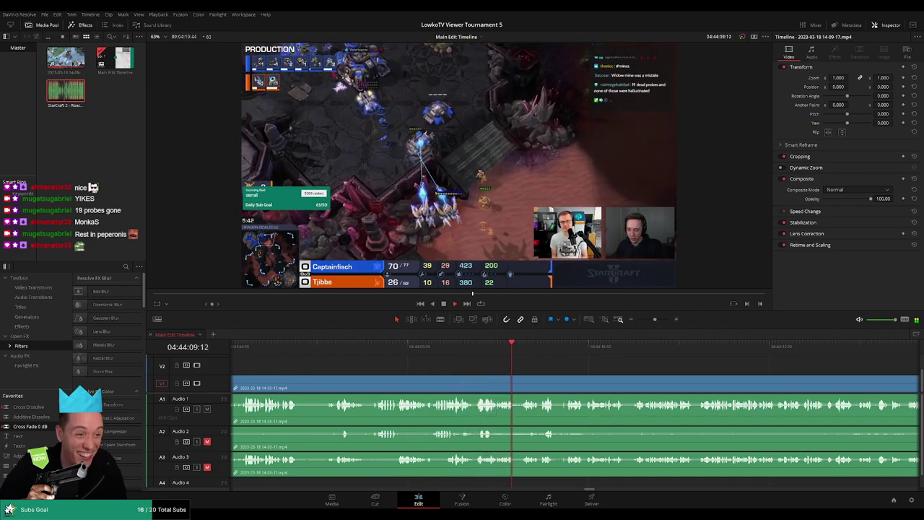
scroll(565, 363, left, 4)
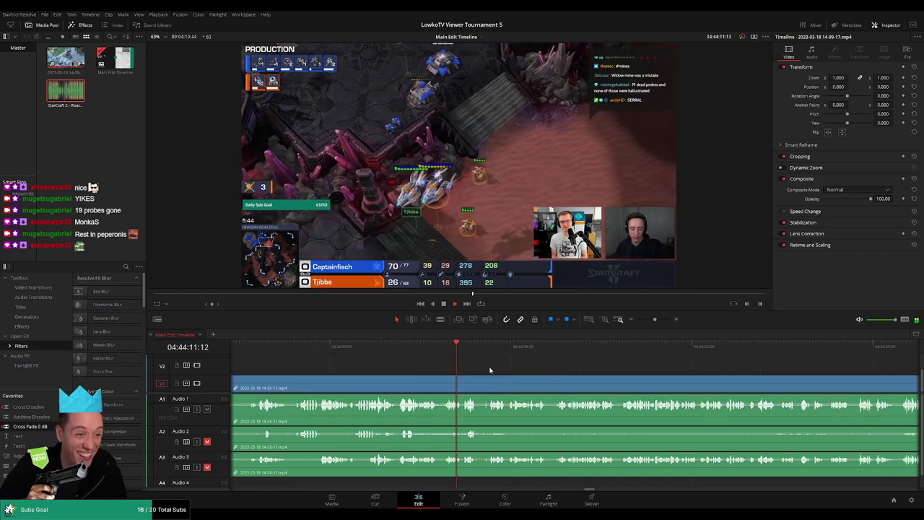
click(488, 376)
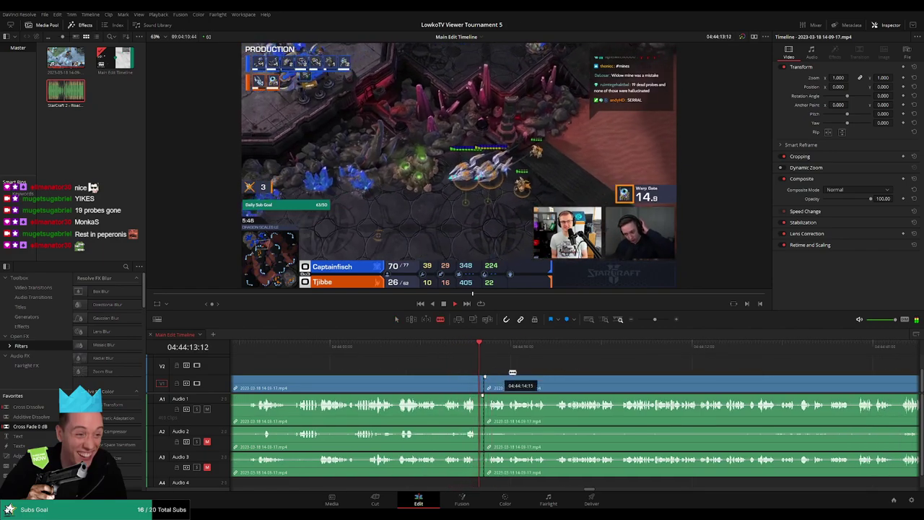
scroll(588, 366, left, 3)
scroll(588, 372, up, 2)
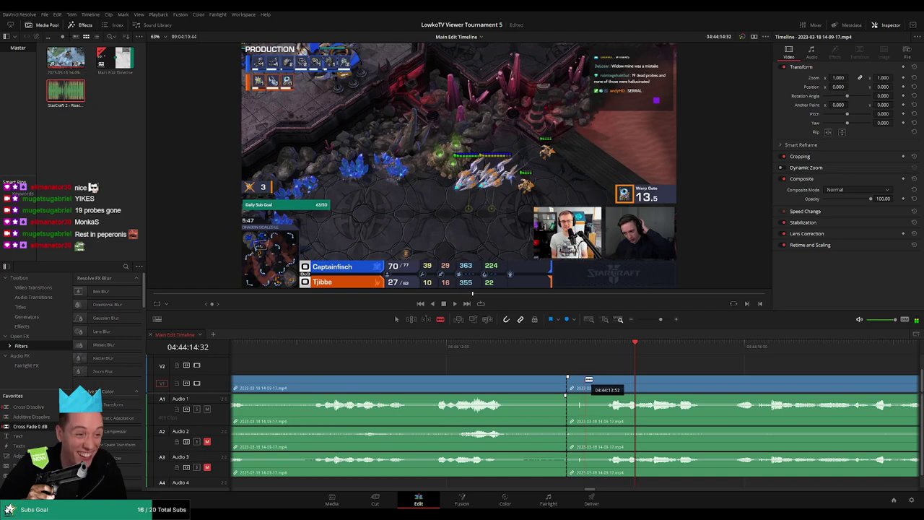
click(588, 380)
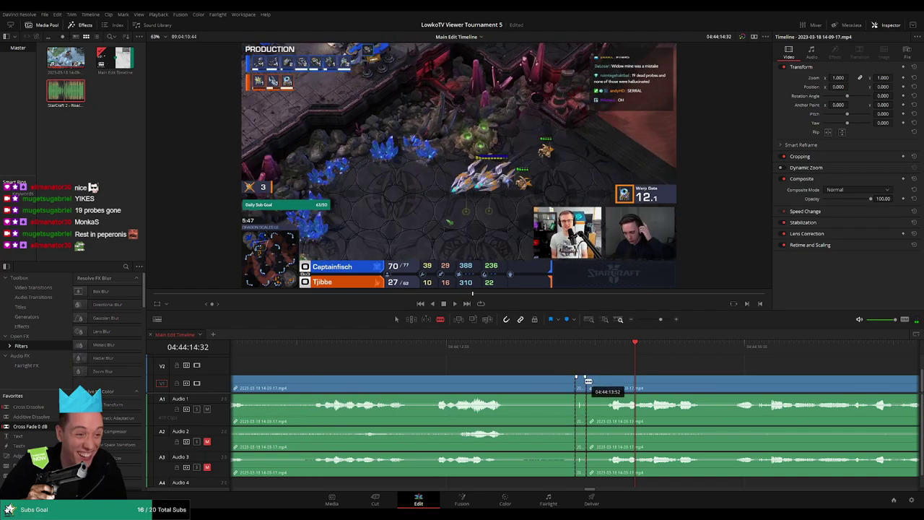
key(ctrl+z)
key(a)
key(space)
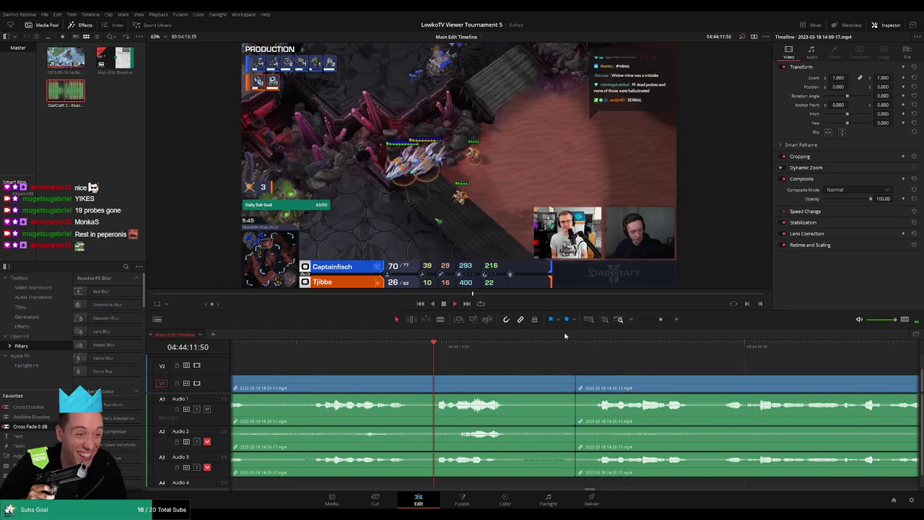
drag(659, 320, 656, 320)
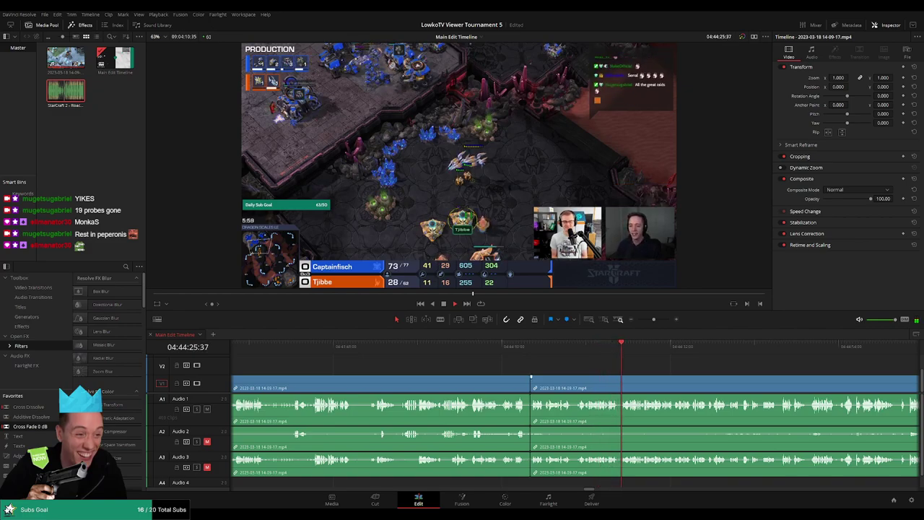
scroll(653, 372, right, 3)
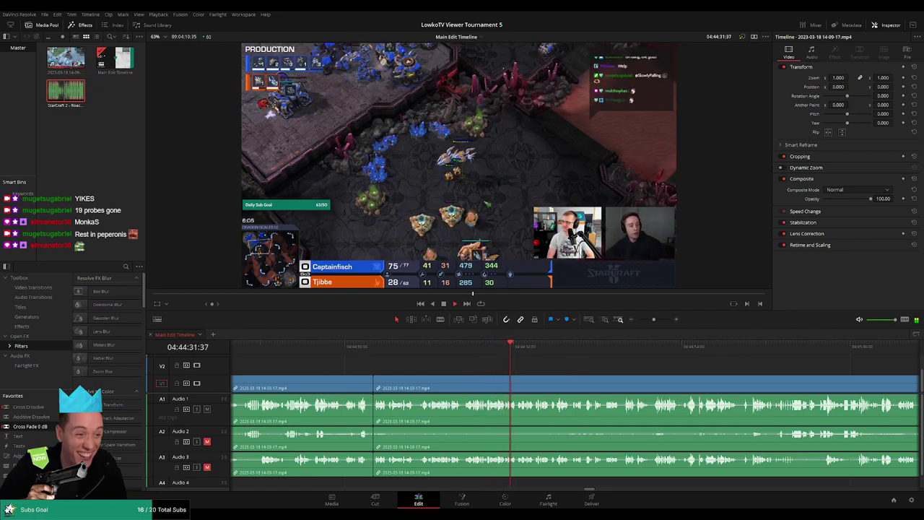
scroll(567, 363, right, 3)
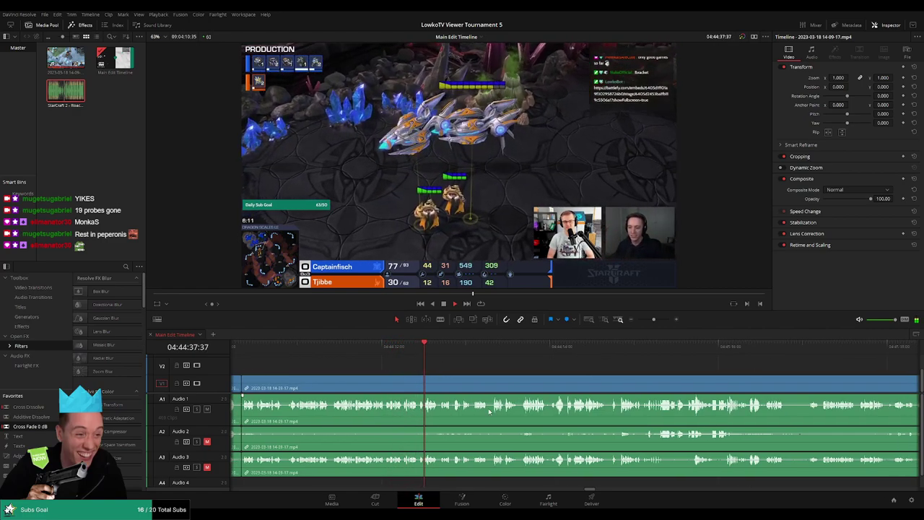
scroll(409, 375, right, 1)
scroll(419, 372, right, 1)
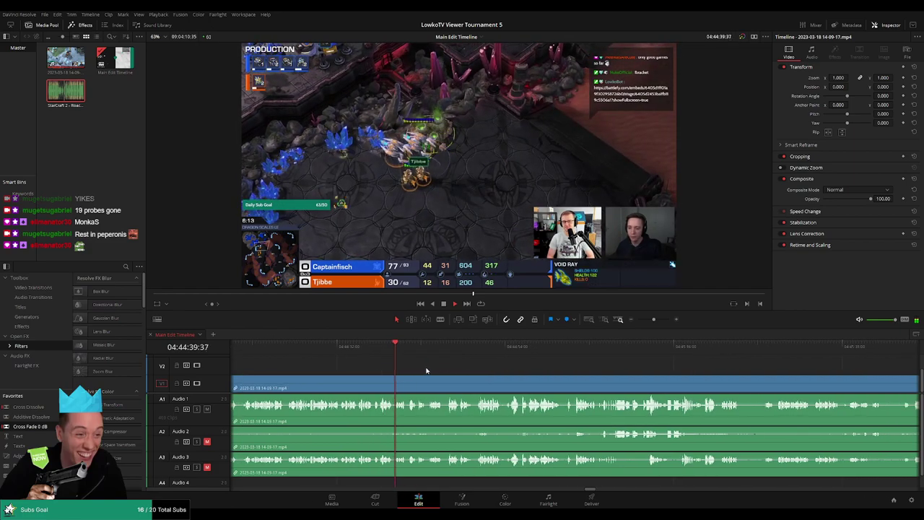
scroll(425, 370, right, 1)
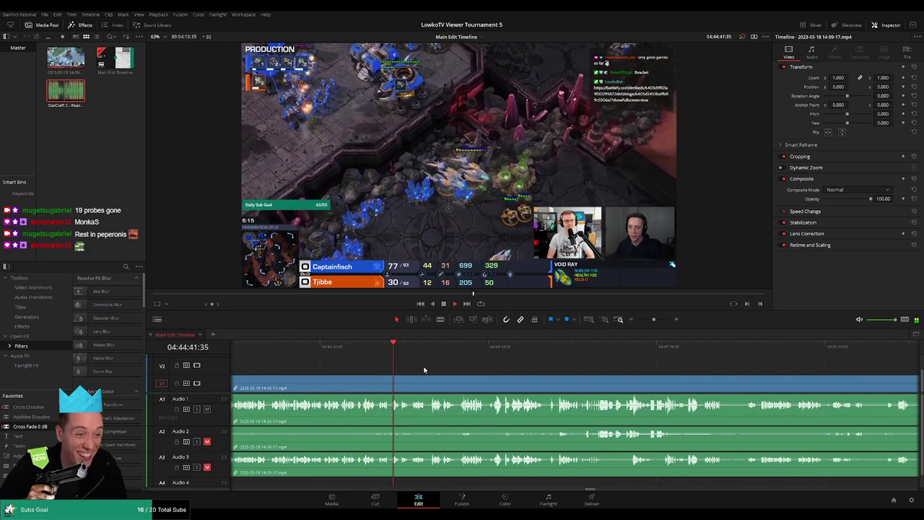
scroll(469, 374, left, 3)
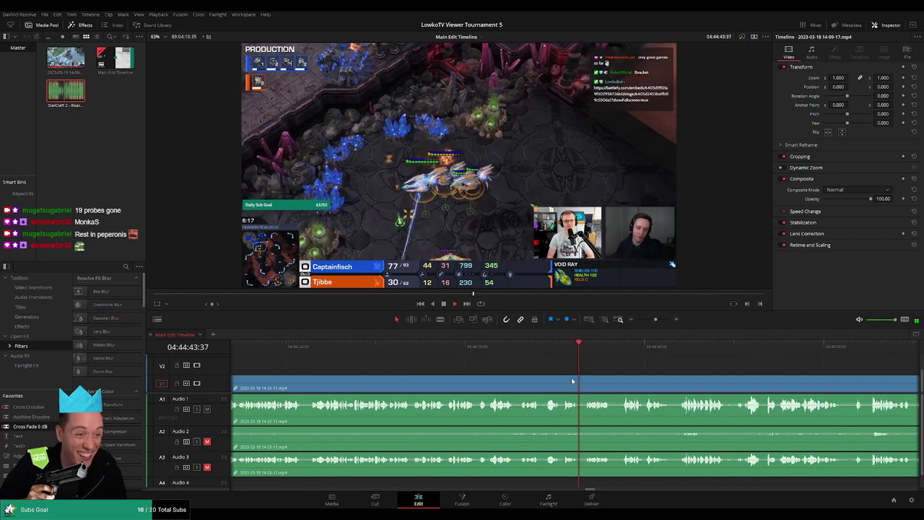
Step: Blade both ends of the short dead-air stretch and ripple delete it
key(b)
click(487, 386)
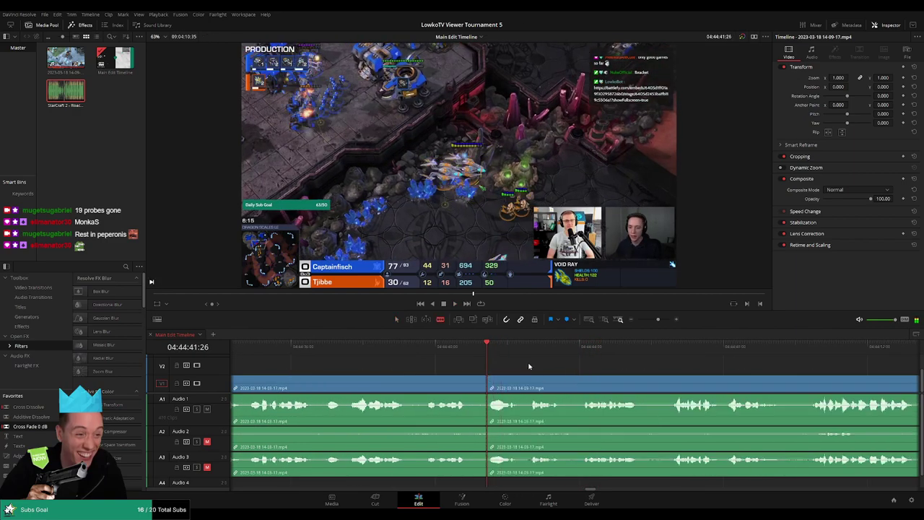
click(517, 382)
key(a)
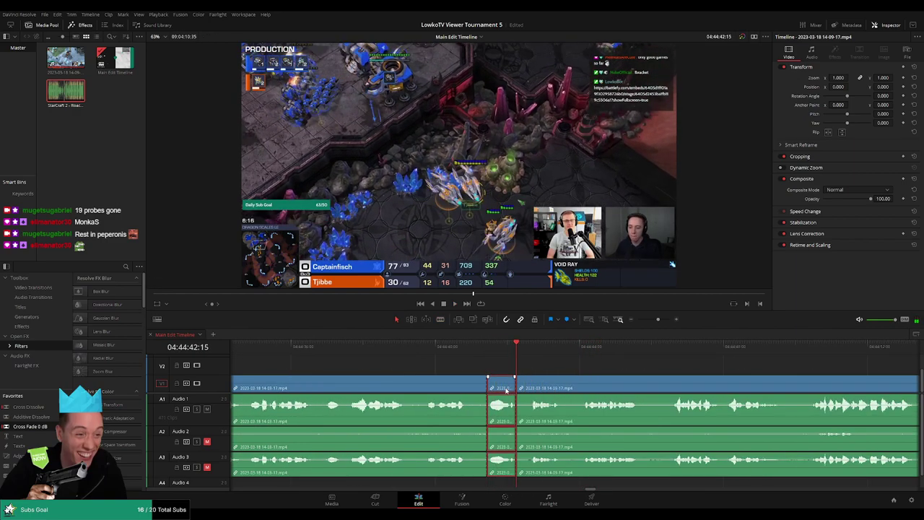
key(BackSpace)
Step: Rewind to check the cut, zoom the timeline out, and review the following gameplay
click(443, 350)
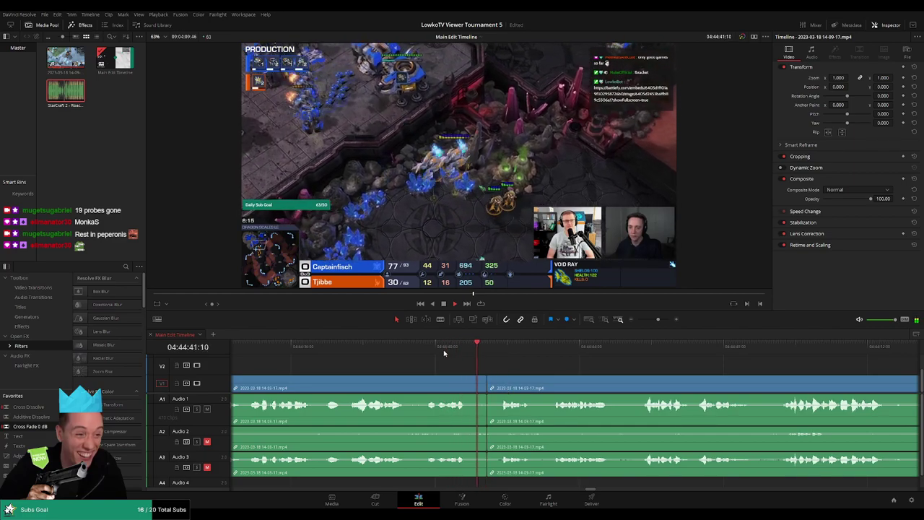
drag(658, 320, 654, 320)
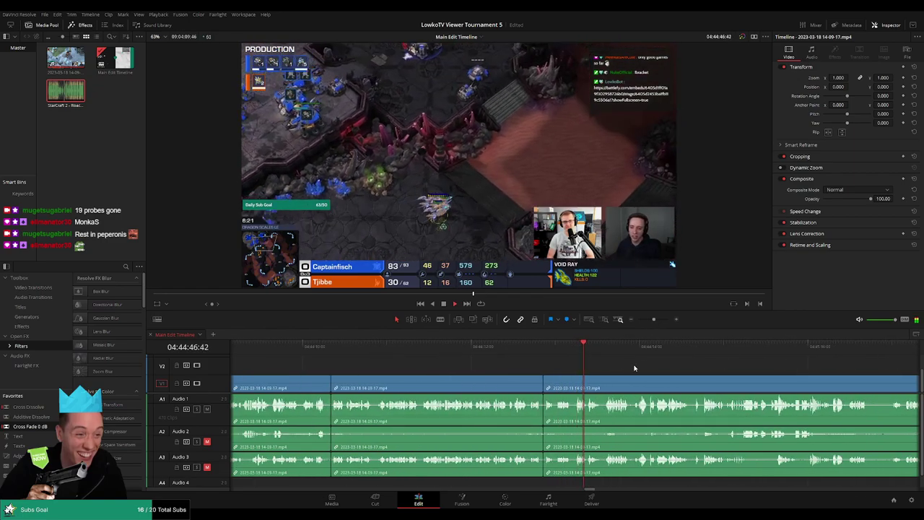
scroll(542, 365, right, 3)
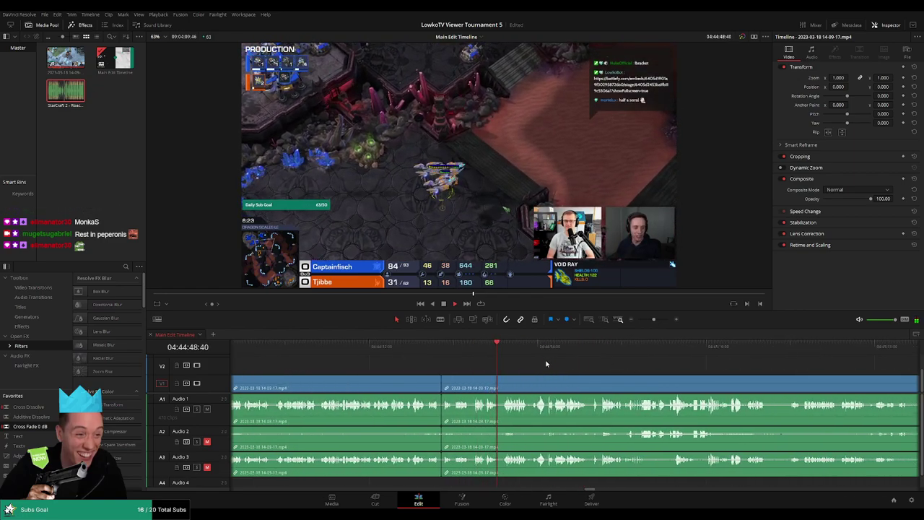
scroll(528, 370, right, 1)
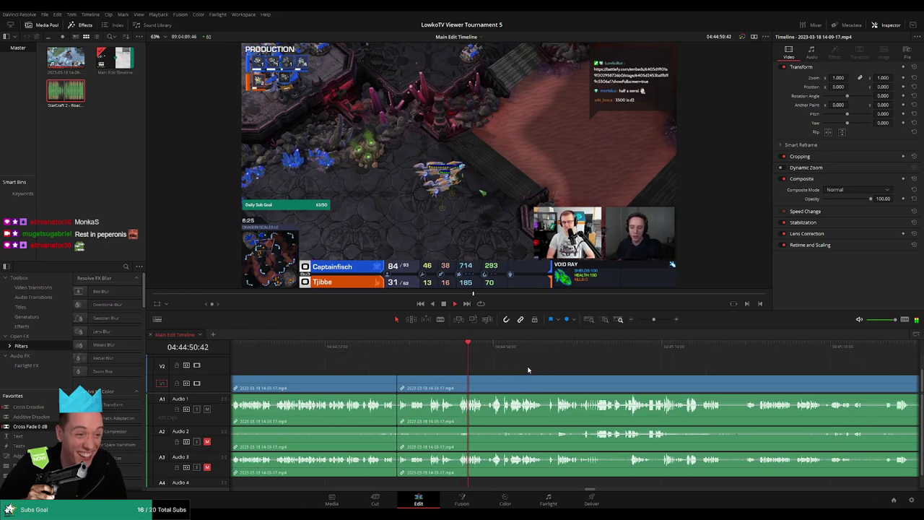
scroll(515, 367, right, 1)
scroll(611, 369, left, 2)
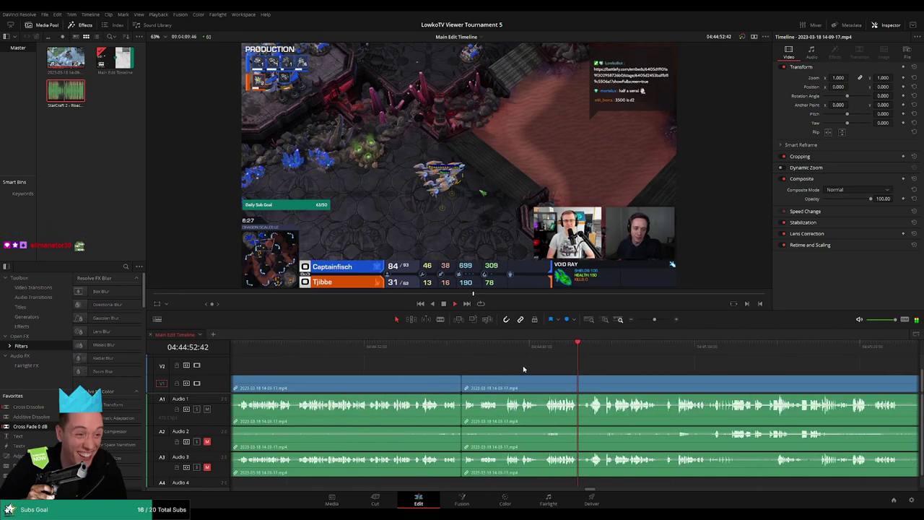
scroll(611, 373, right, 2)
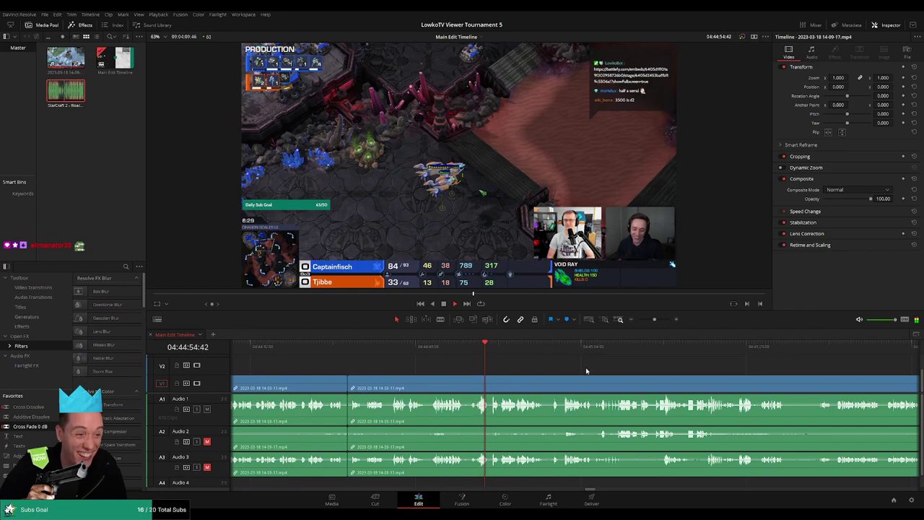
scroll(505, 366, right, 2)
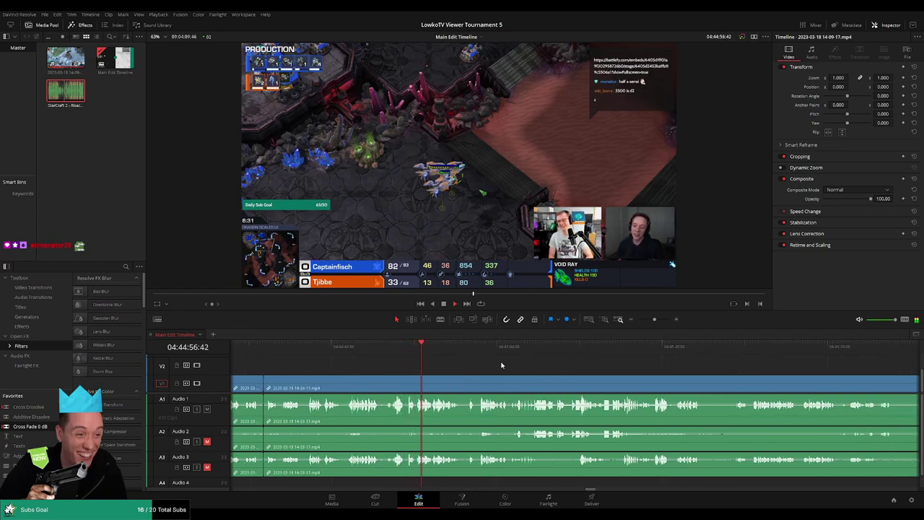
scroll(498, 365, right, 2)
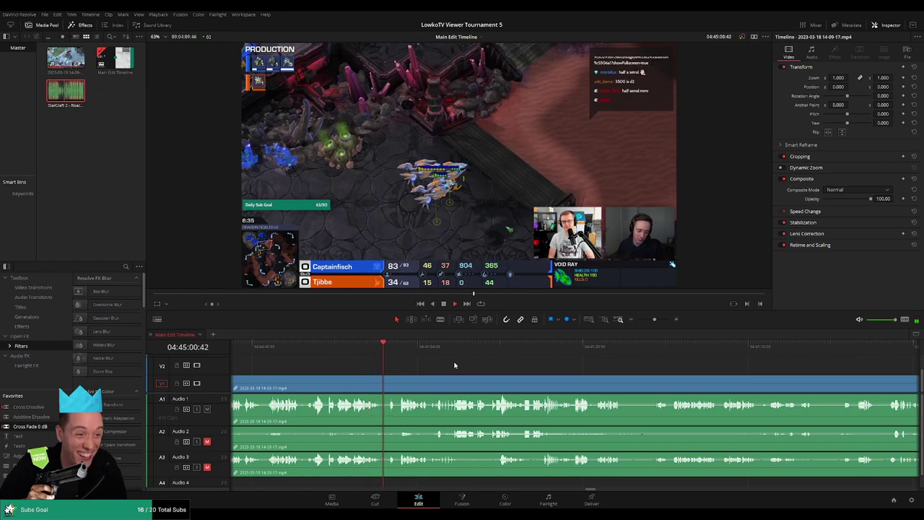
scroll(457, 361, right, 1)
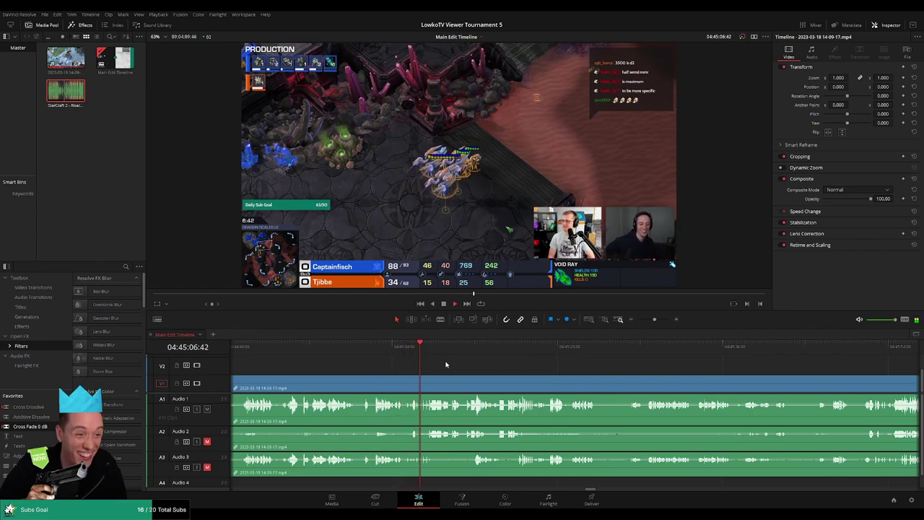
scroll(433, 364, right, 2)
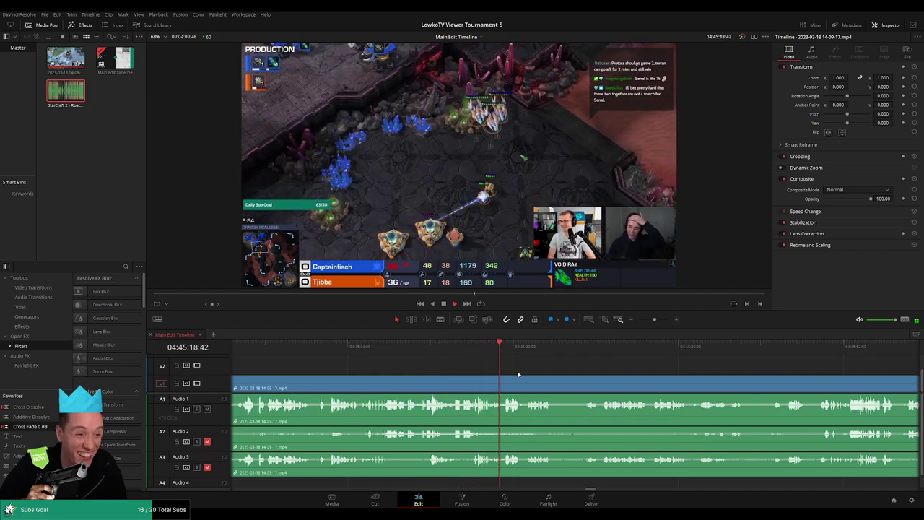
scroll(483, 368, right, 2)
scroll(491, 369, up, 3)
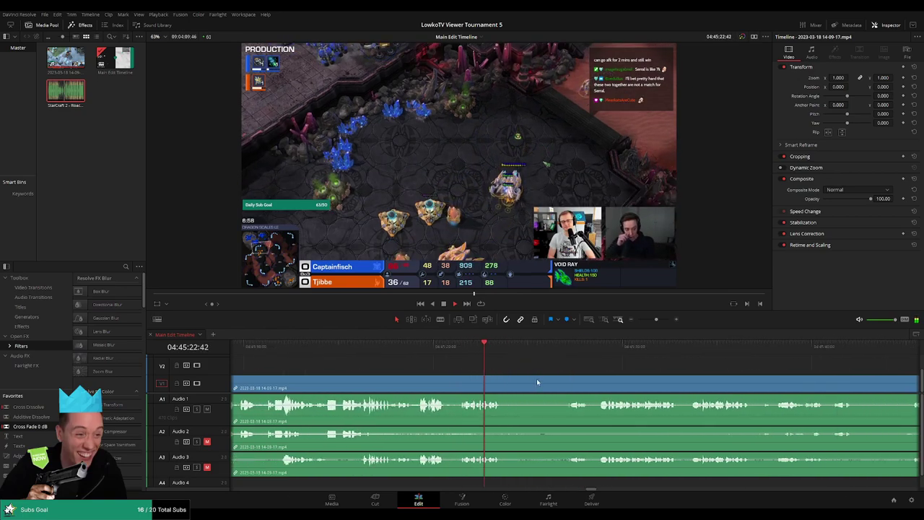
click(553, 348)
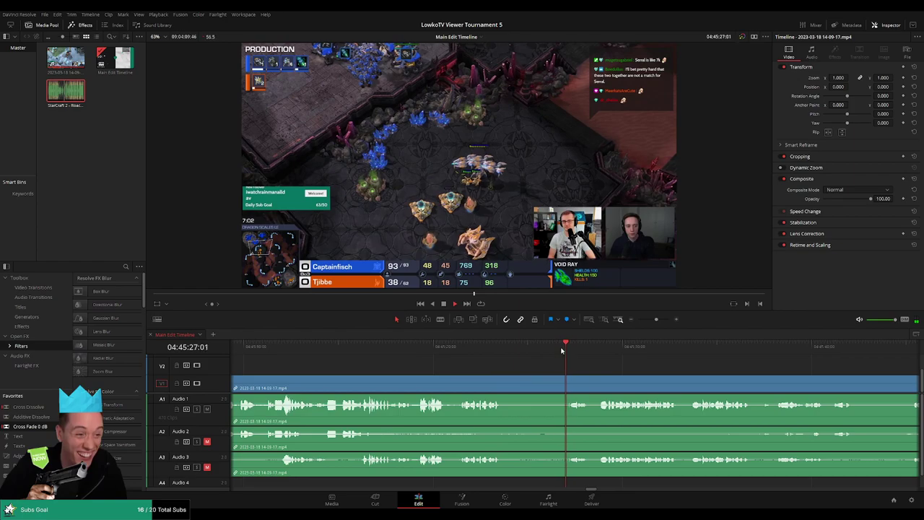
click(505, 349)
click(513, 380)
key(ctrl+z)
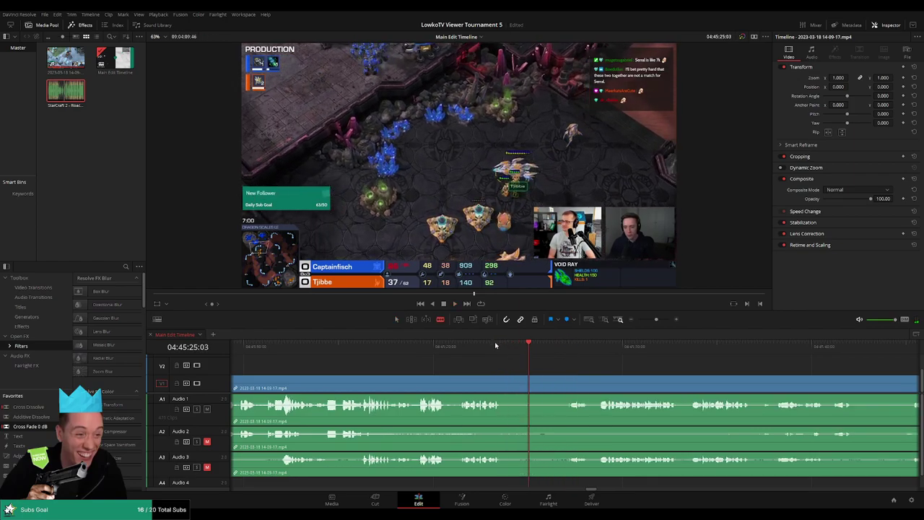
click(494, 343)
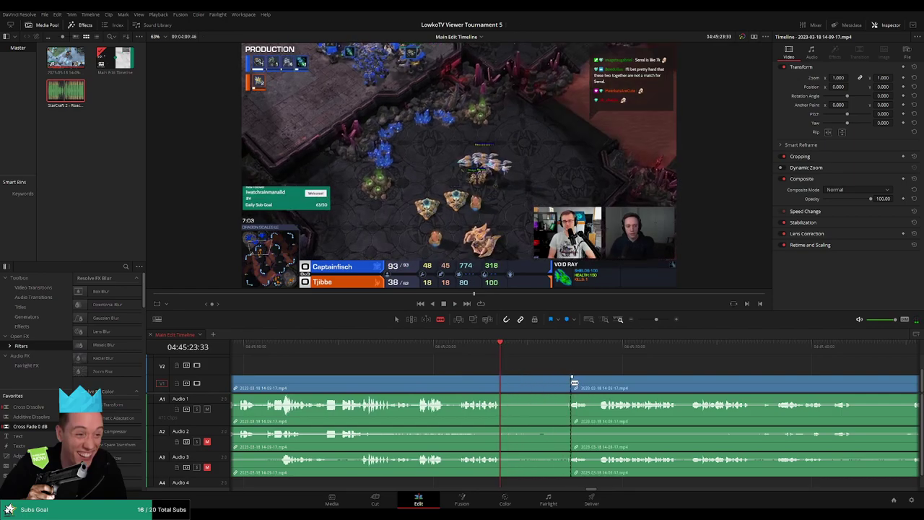
click(574, 382)
click(500, 382)
key(a)
click(526, 383)
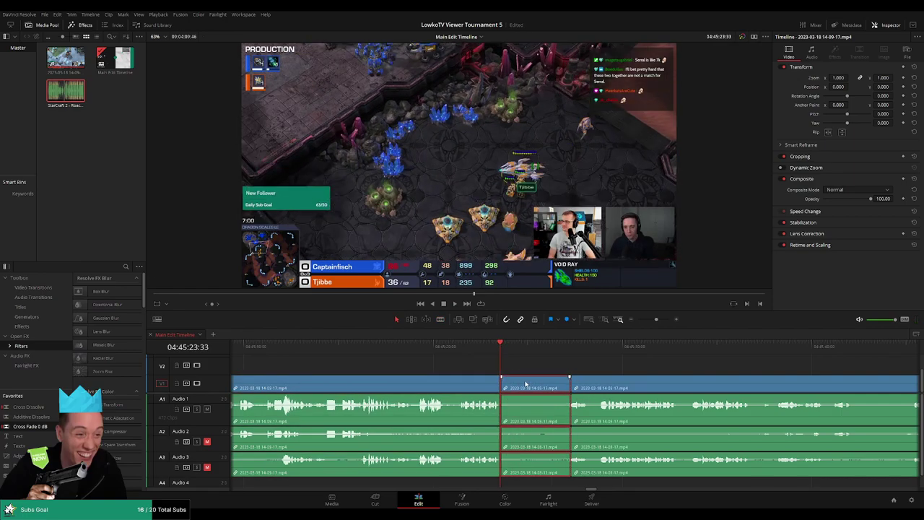
key(Delete)
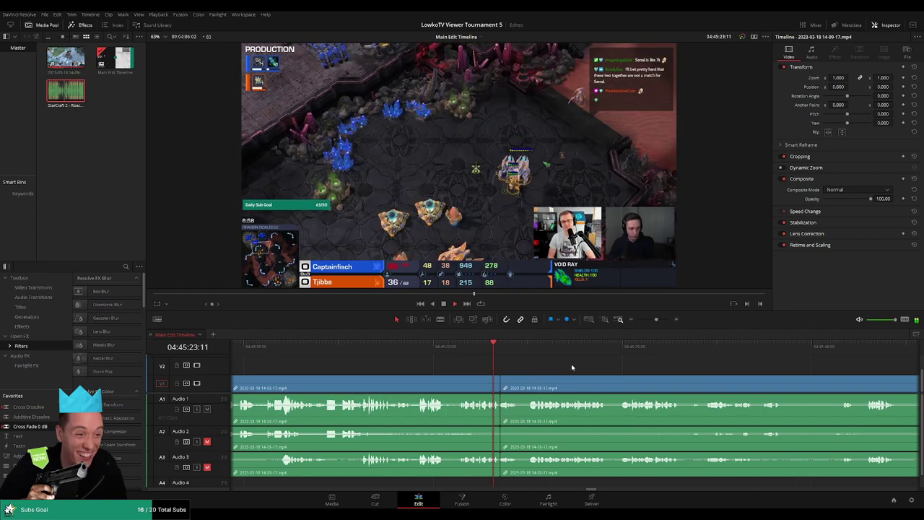
scroll(549, 361, right, 4)
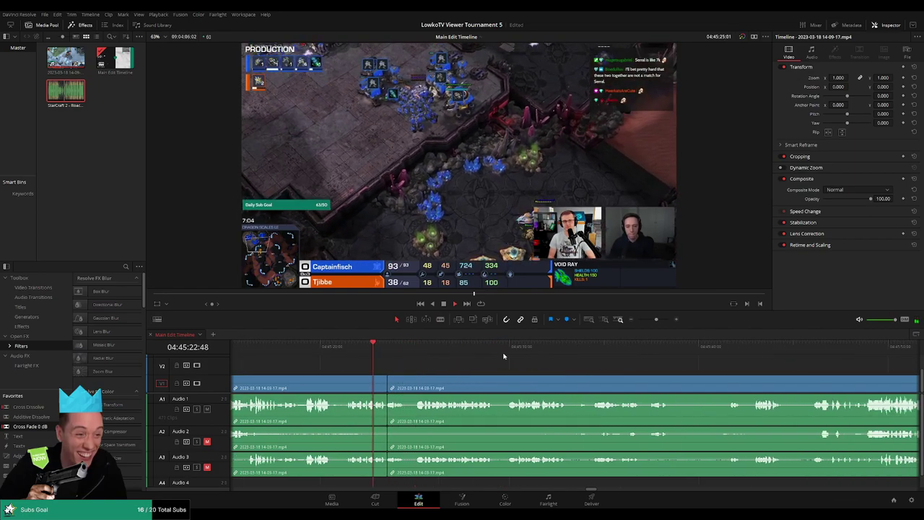
scroll(512, 359, right, 2)
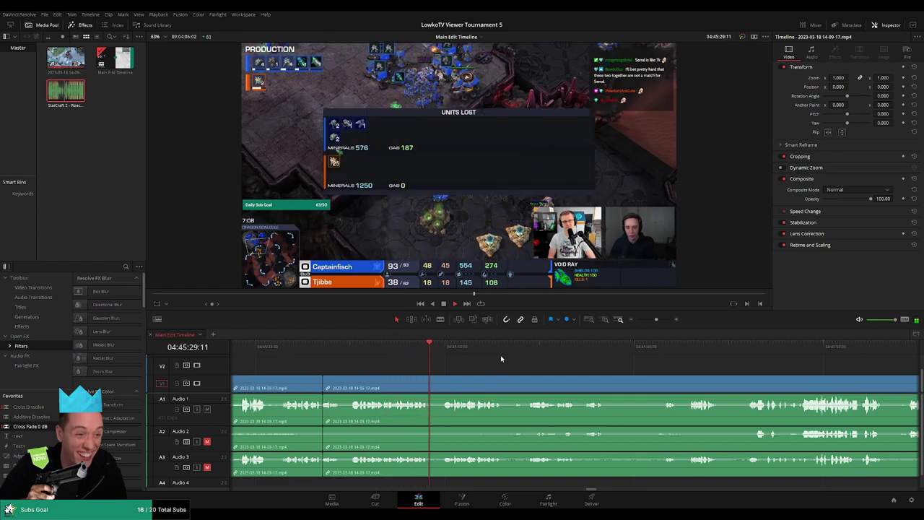
scroll(532, 357, right, 3)
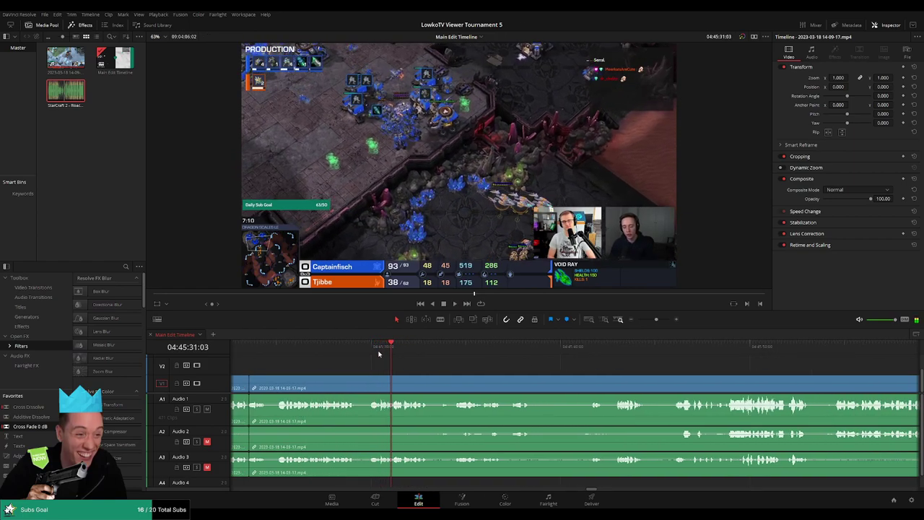
click(368, 345)
scroll(541, 363, up, 3)
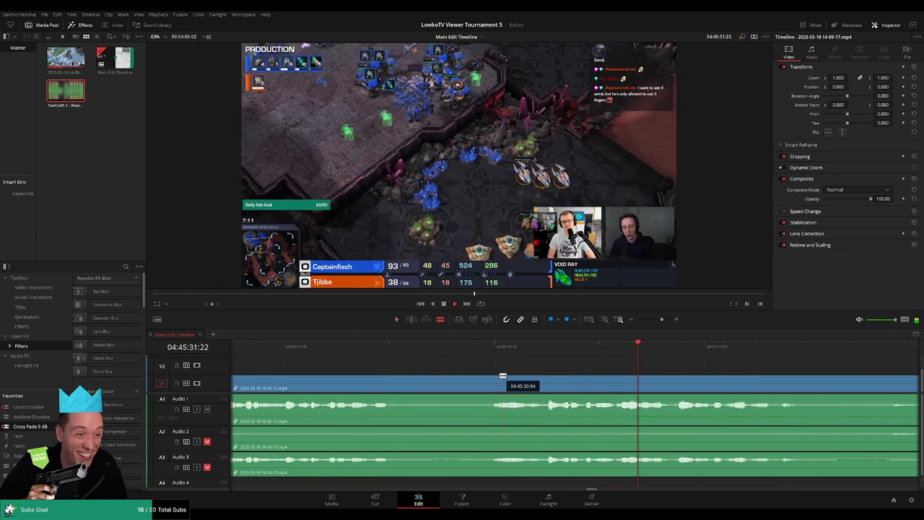
click(490, 376)
click(543, 377)
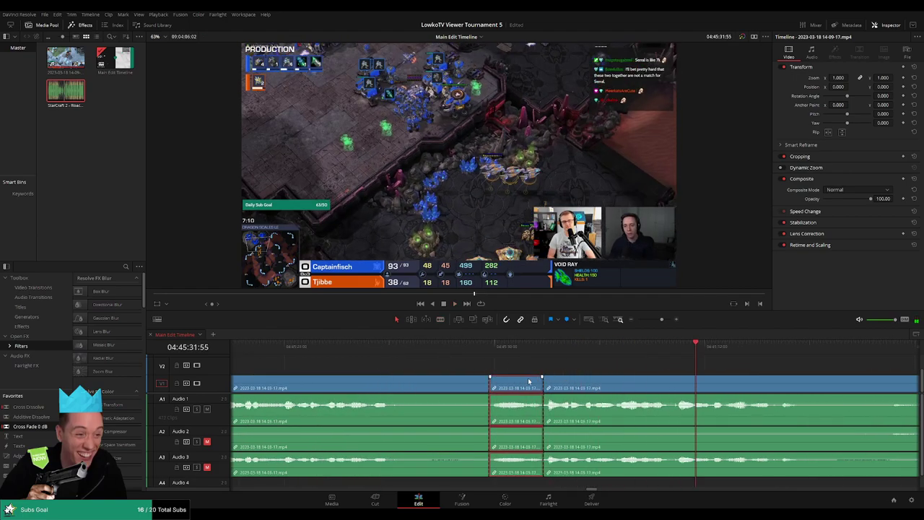
key(Delete)
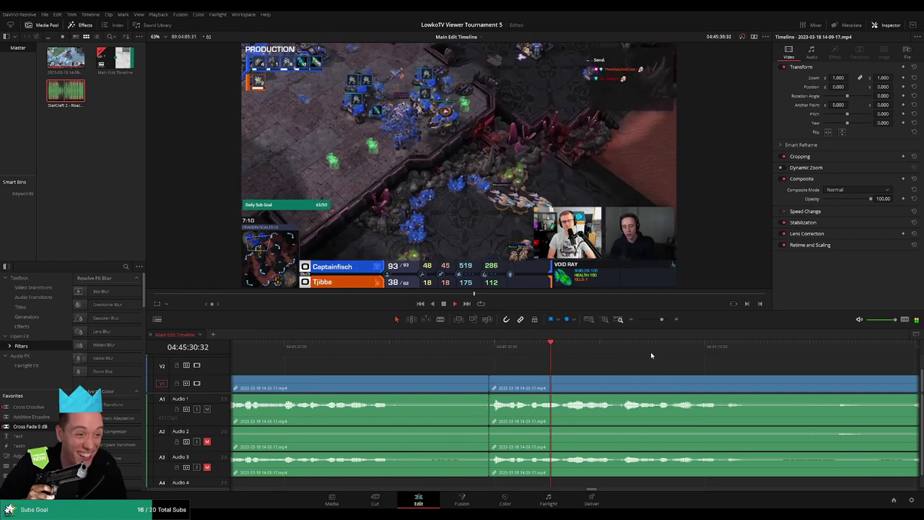
scroll(639, 363, down, 2)
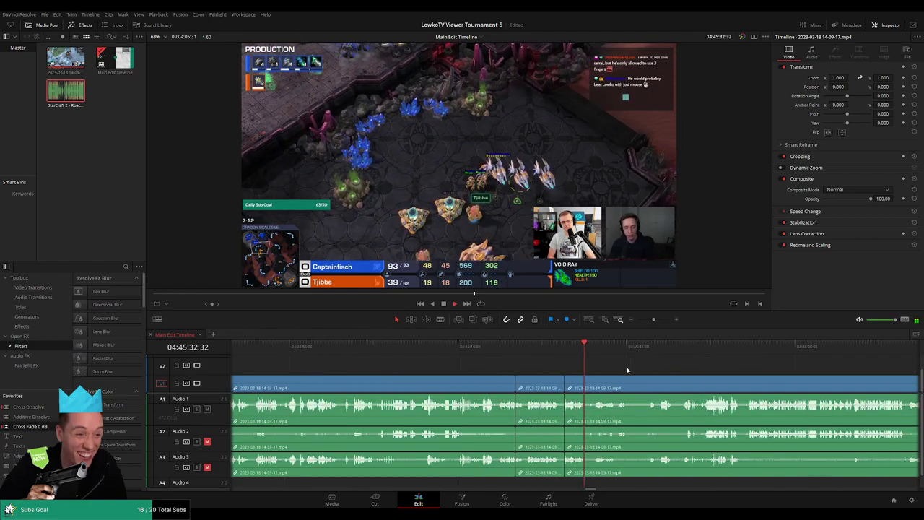
scroll(606, 369, up, 2)
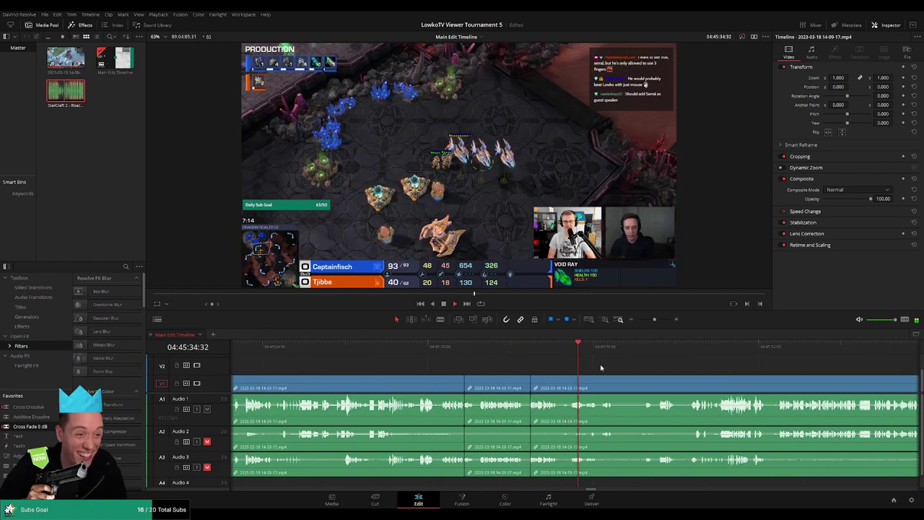
scroll(592, 367, right, 2)
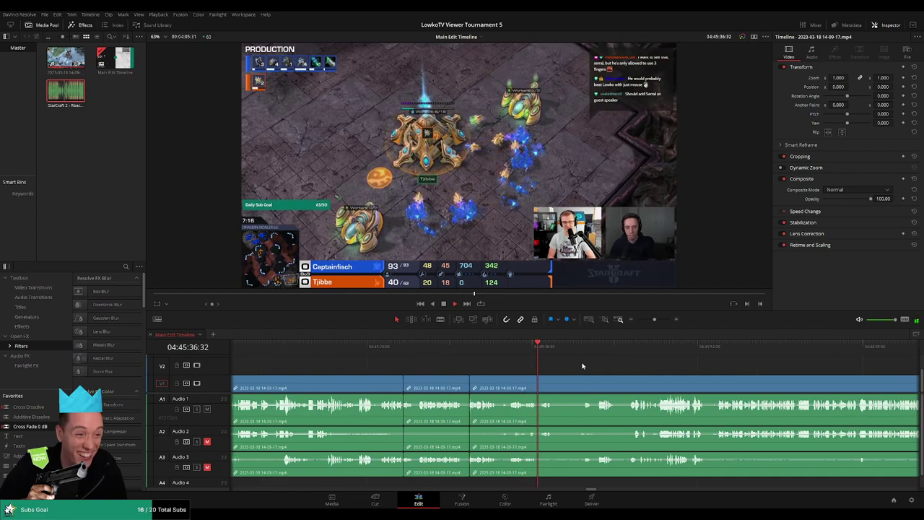
scroll(548, 361, right, 3)
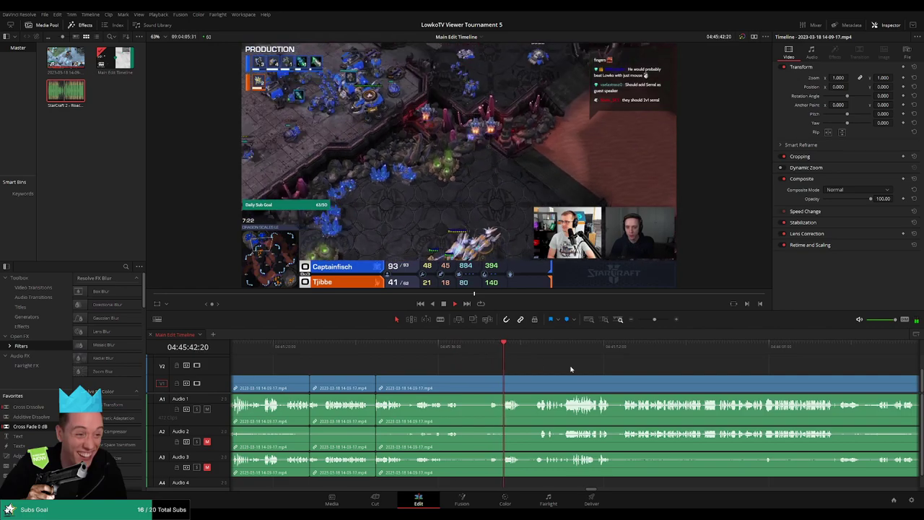
scroll(495, 363, right, 2)
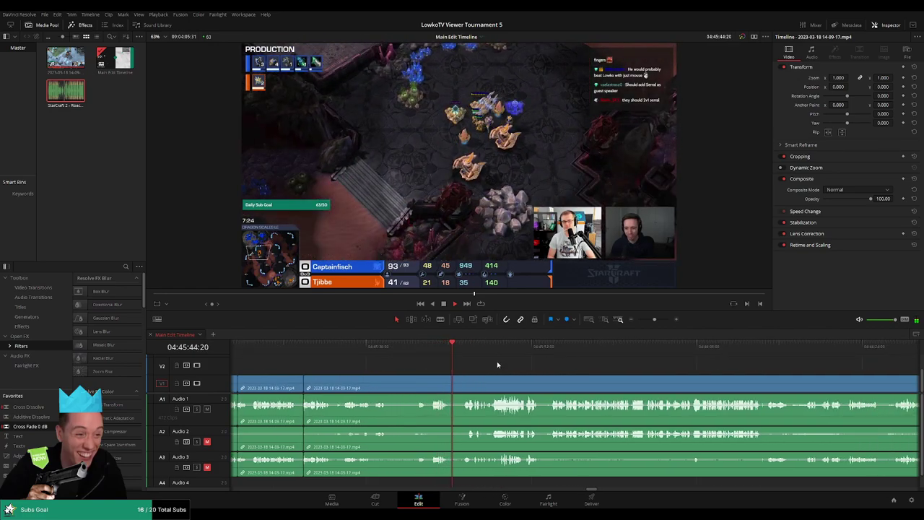
scroll(505, 362, right, 3)
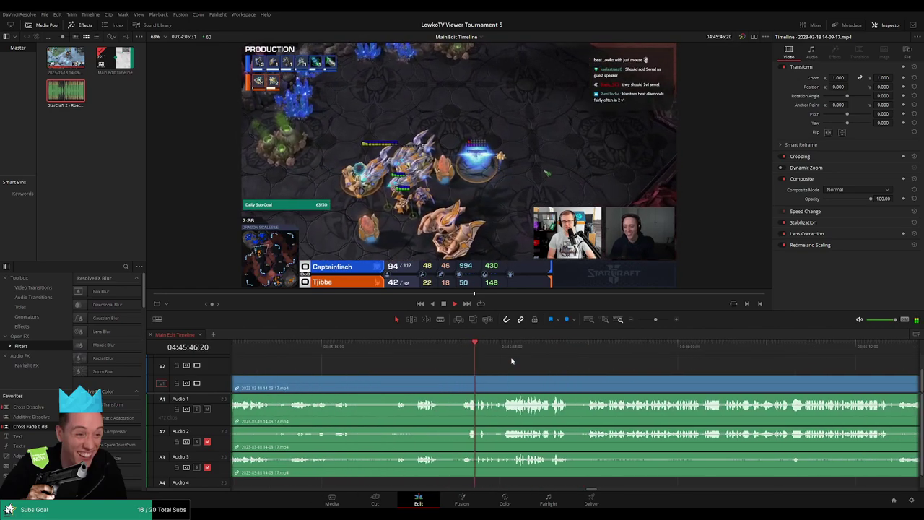
scroll(462, 362, right, 3)
scroll(509, 363, right, 2)
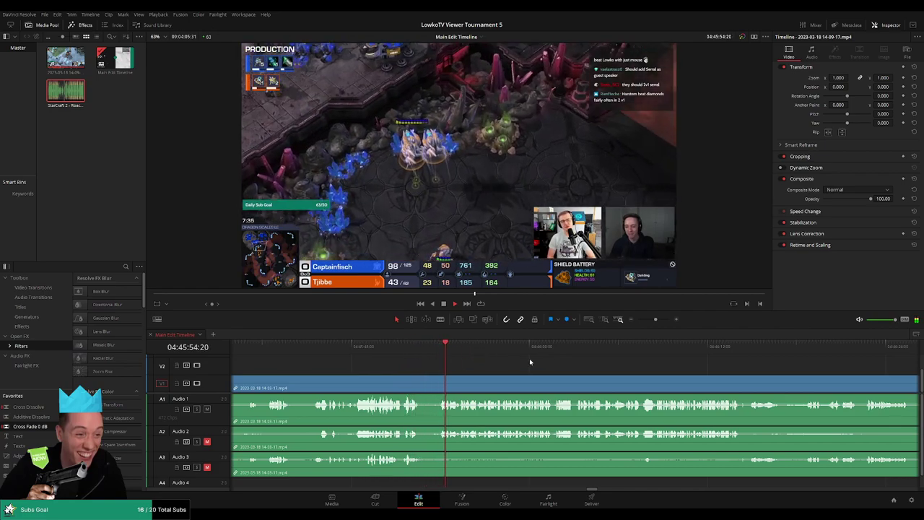
scroll(521, 362, right, 2)
scroll(568, 366, right, 3)
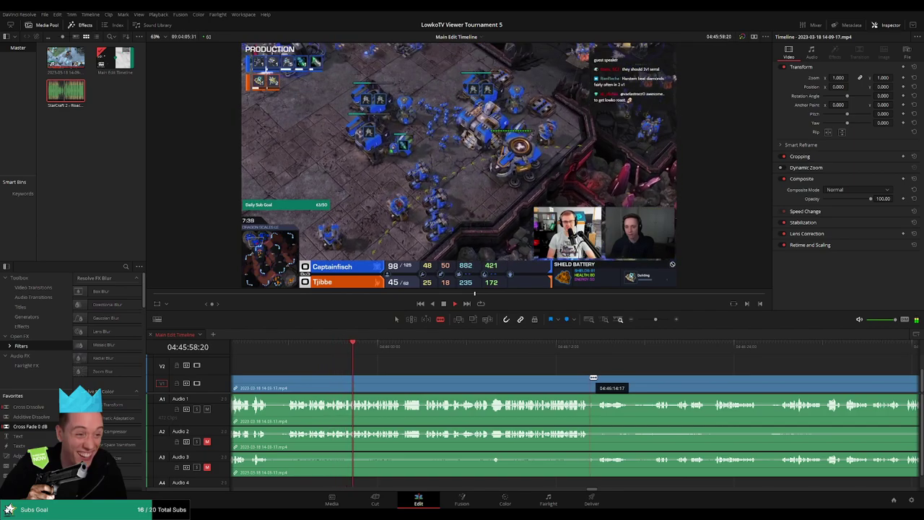
Step: Split all tracks at 04:46:14 and follow playback of the next footage
click(593, 377)
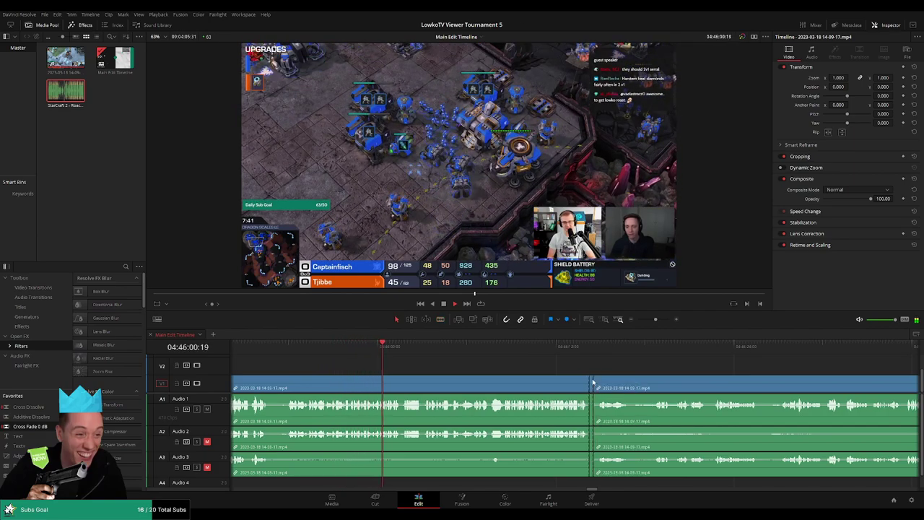
key(a)
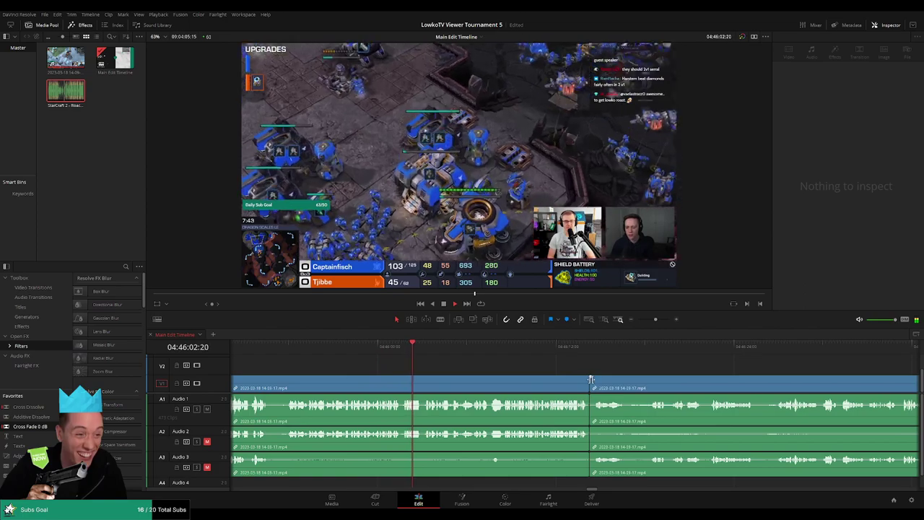
scroll(539, 359, right, 2)
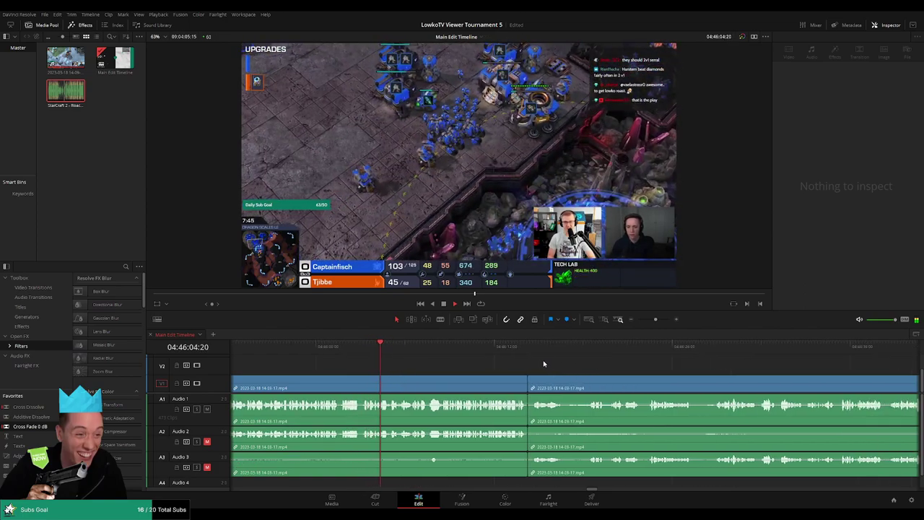
scroll(540, 367, right, 2)
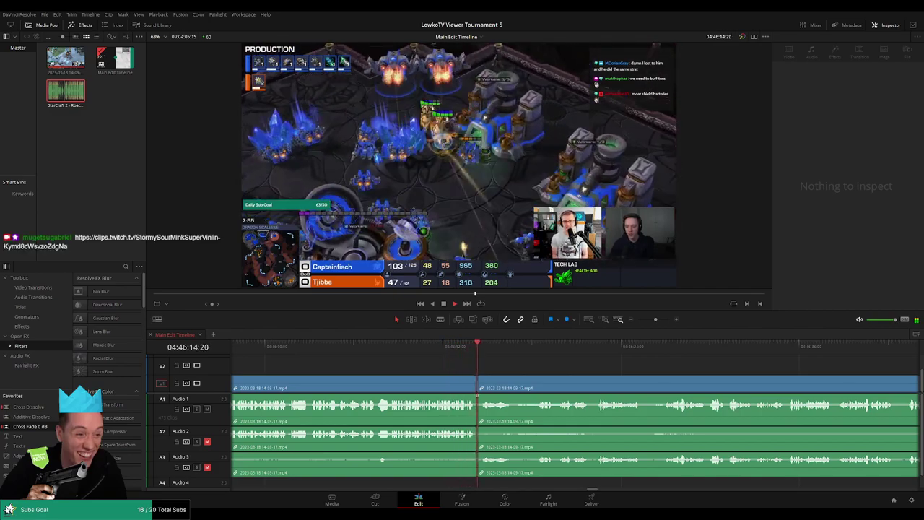
scroll(537, 362, right, 2)
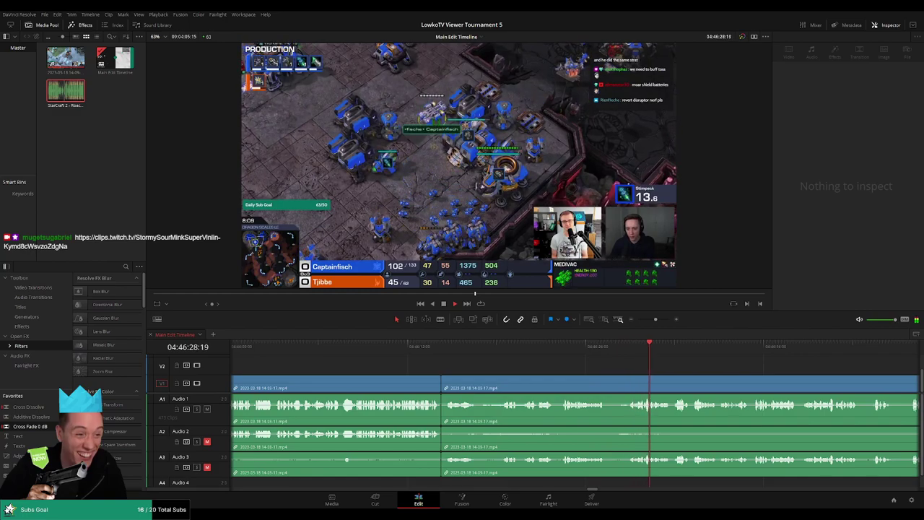
scroll(513, 370, right, 5)
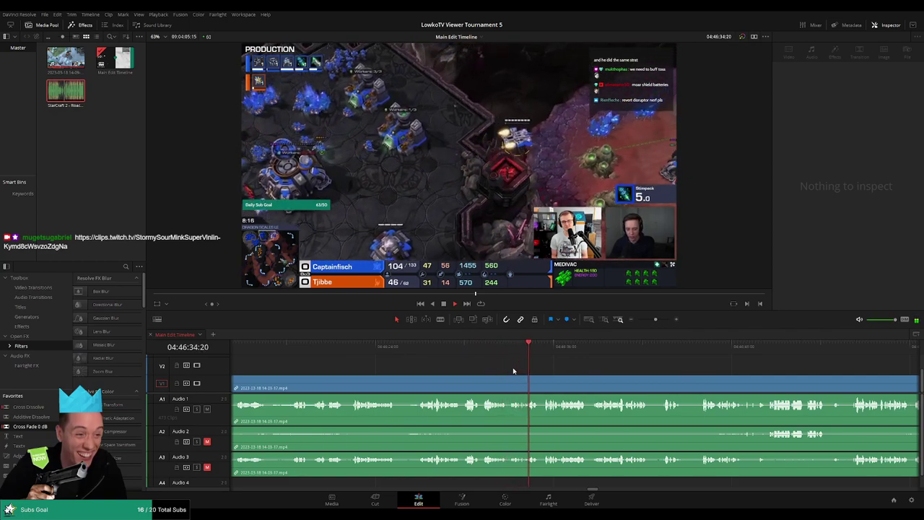
scroll(513, 370, right, 3)
scroll(520, 369, right, 2)
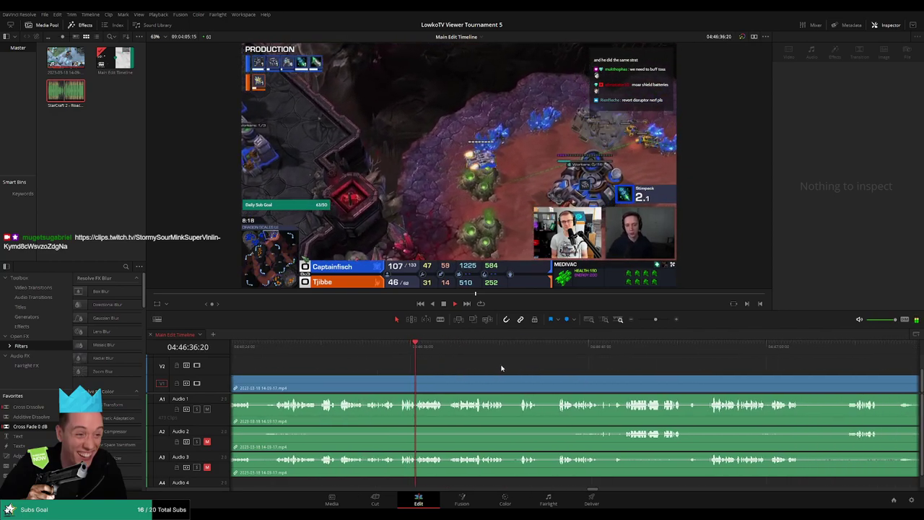
Step: Keep reviewing the gameplay up to about 04:46:56
scroll(640, 369, left, 5)
scroll(584, 368, right, 7)
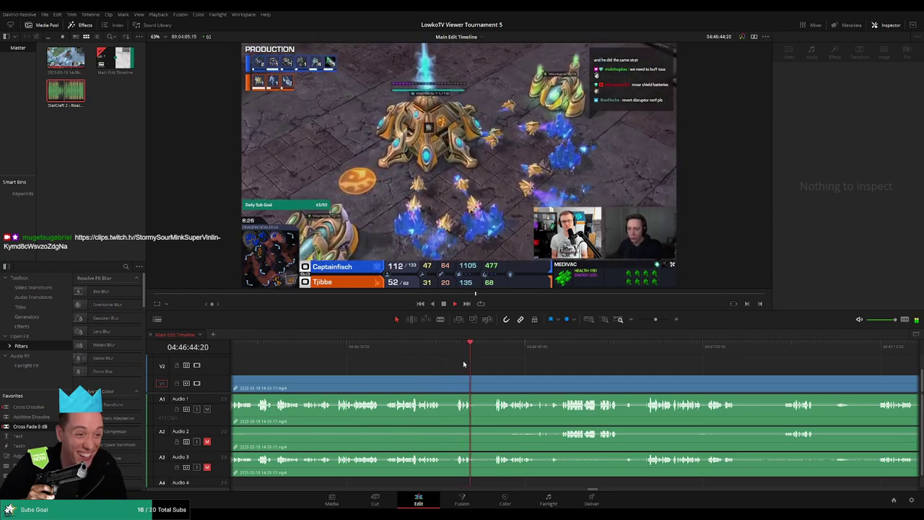
scroll(453, 360, right, 3)
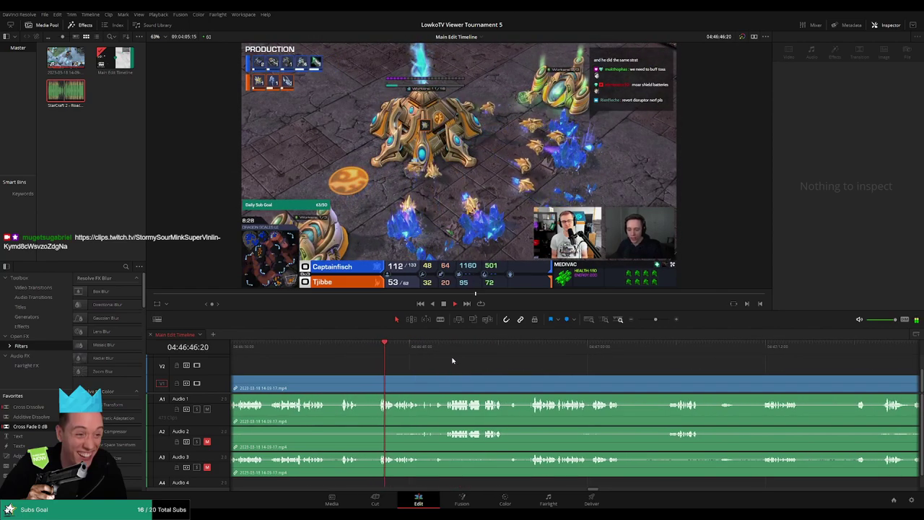
scroll(448, 356, right, 1)
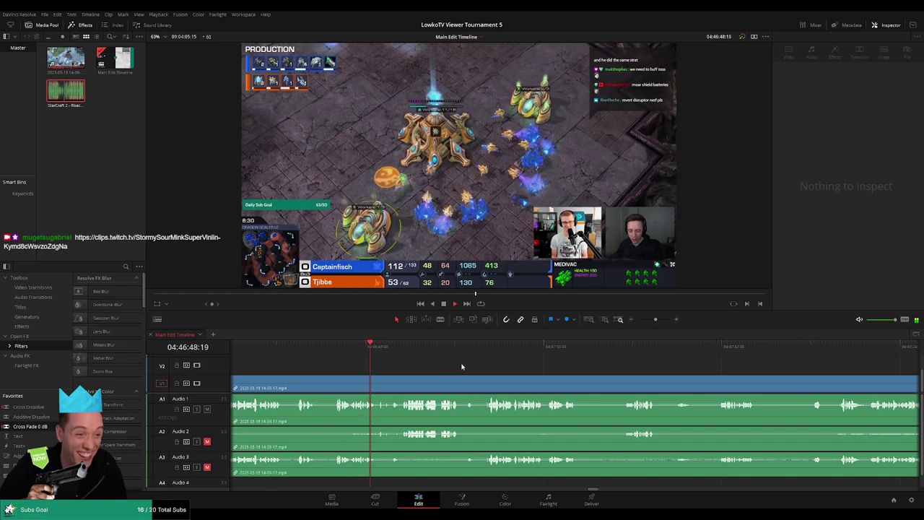
scroll(438, 354, right, 2)
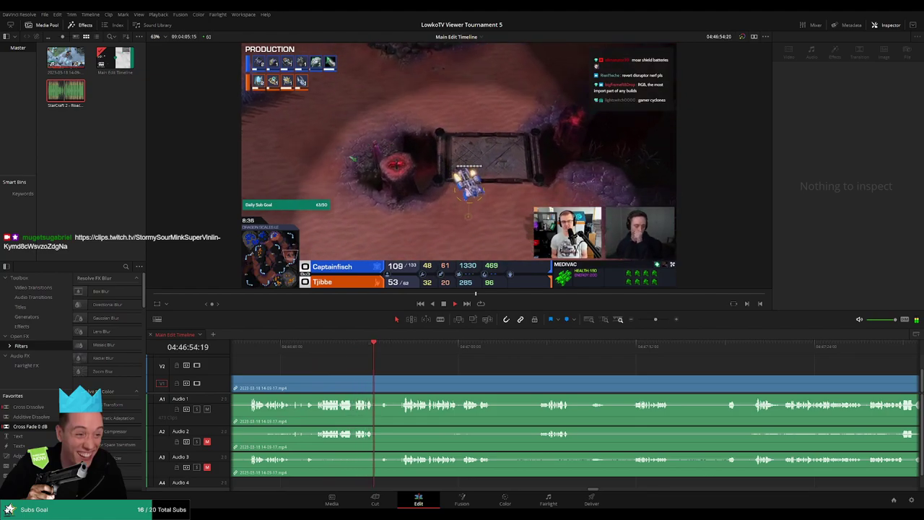
scroll(404, 364, up, 2)
Step: Split all tracks at 04:46:56 and select the clip after the cut
key(b)
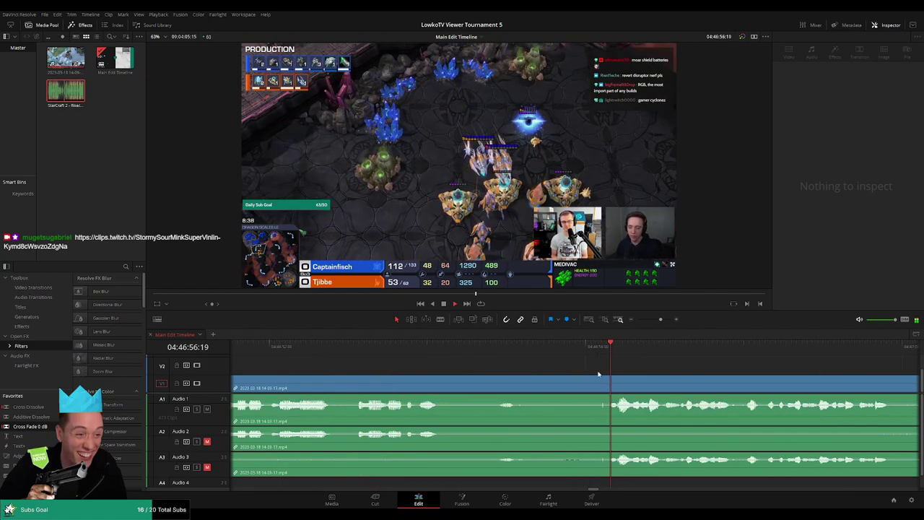
click(600, 381)
key(a)
click(604, 386)
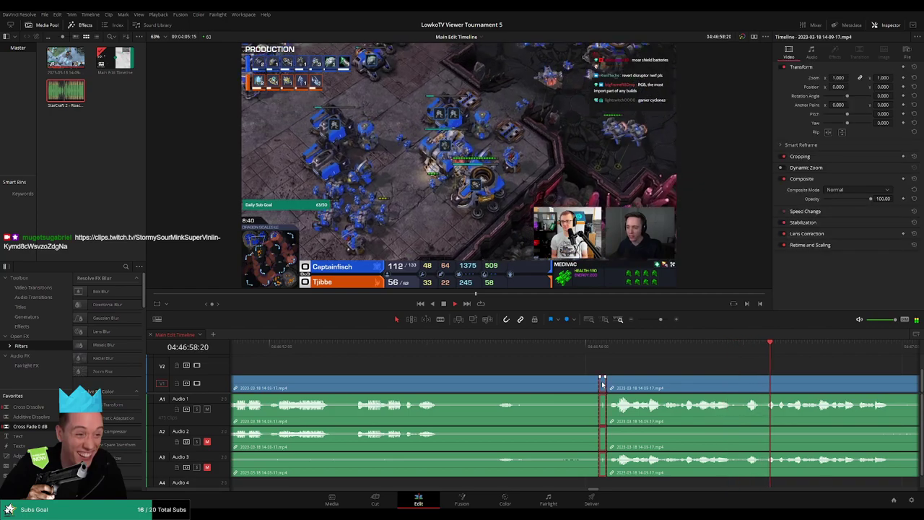
Step: Scrub ahead through the following footage to find the next edit point
scroll(671, 361, down, 2)
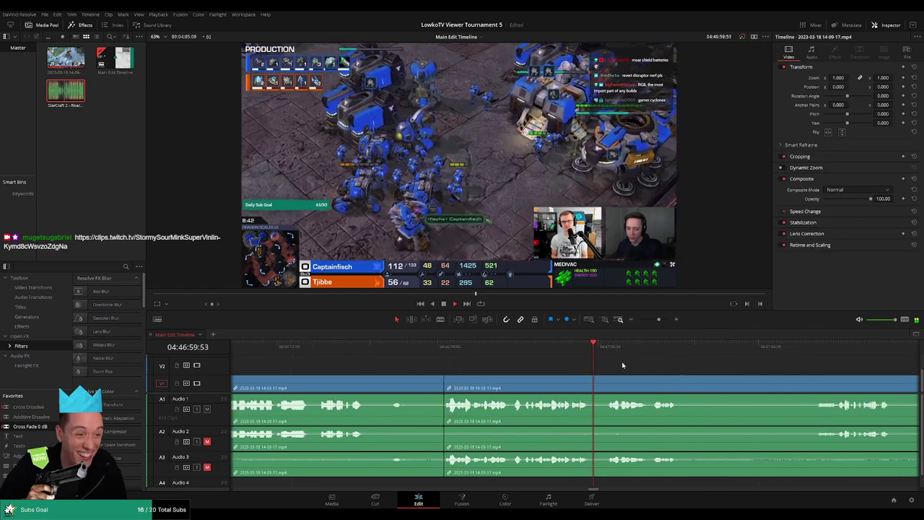
scroll(584, 359, right, 2)
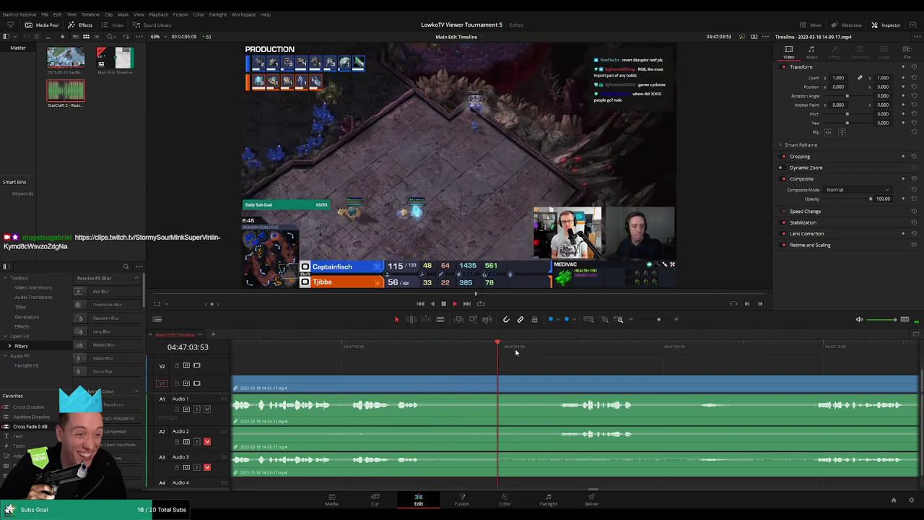
scroll(535, 368, right, 2)
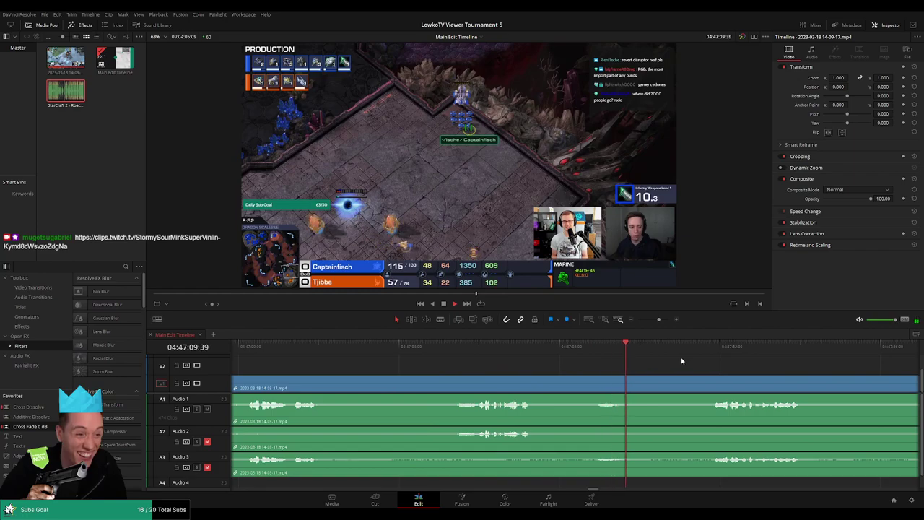
click(714, 350)
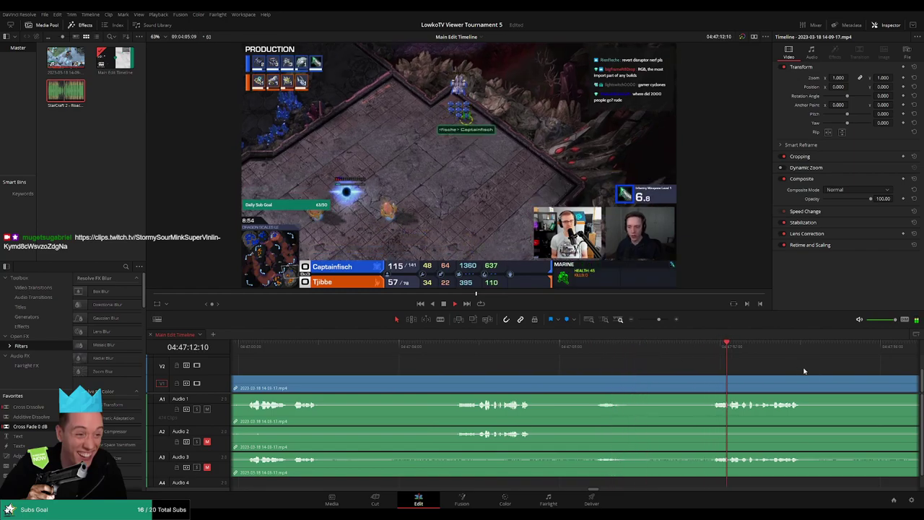
scroll(612, 365, right, 4)
drag(428, 352, 595, 363)
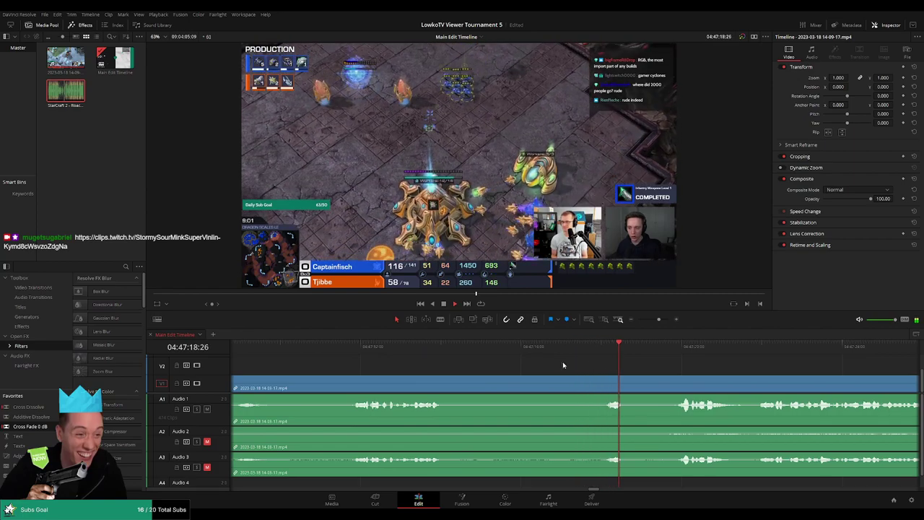
Step: Cut all tracks at 04:47:14, nudge the cut slightly later, and check playback near 04:47:17
click(451, 350)
click(454, 383)
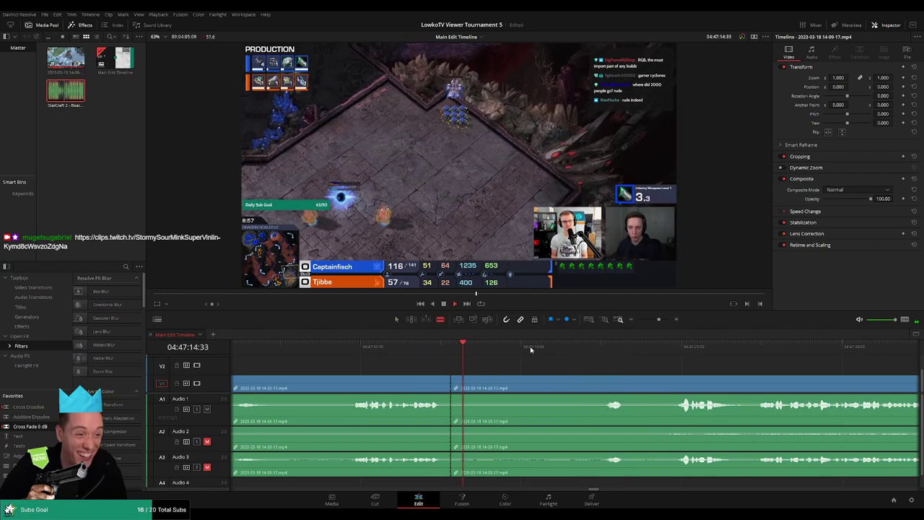
drag(451, 390, 470, 389)
click(590, 349)
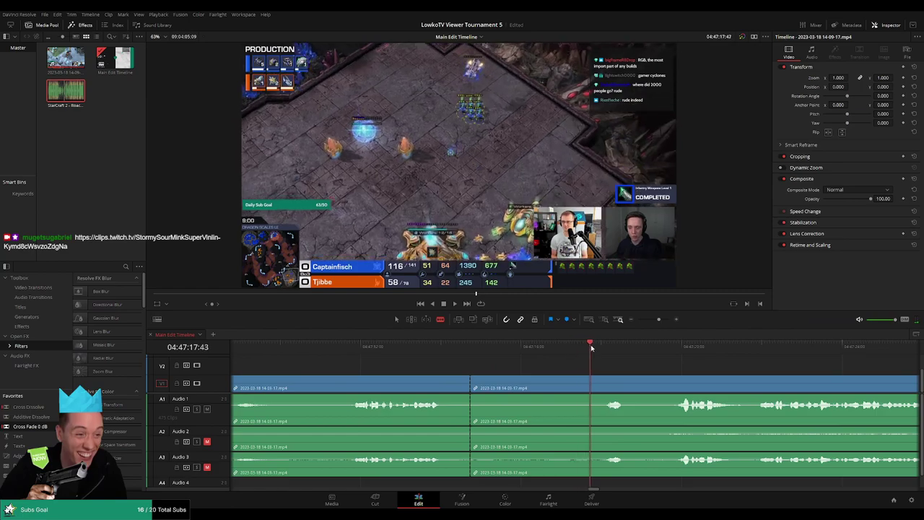
click(577, 349)
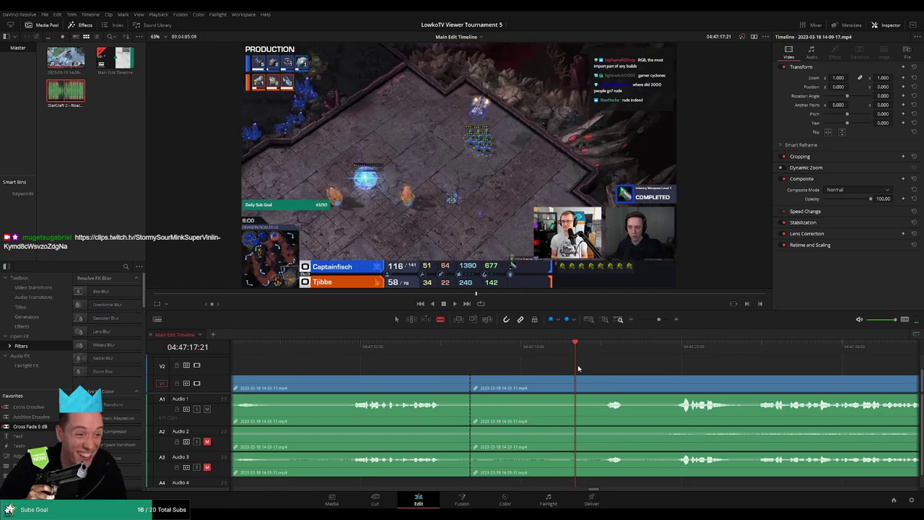
scroll(599, 363, right, 3)
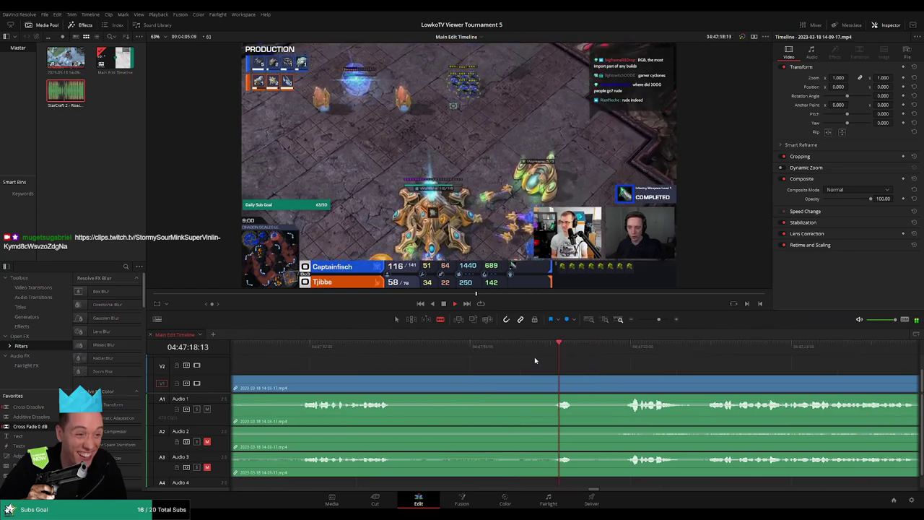
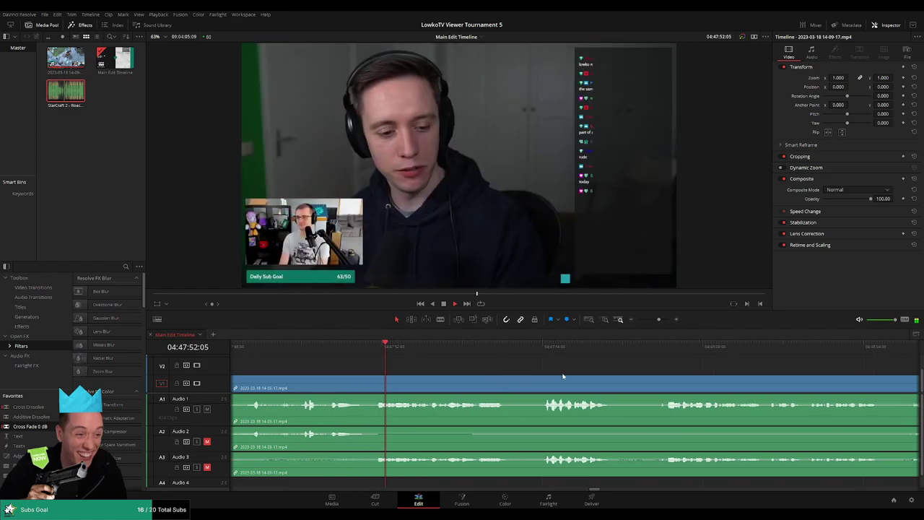
Step: Cut out the first webcam-talk stretch and add cross-fades at the A2 and A3 edit points
click(285, 346)
click(272, 348)
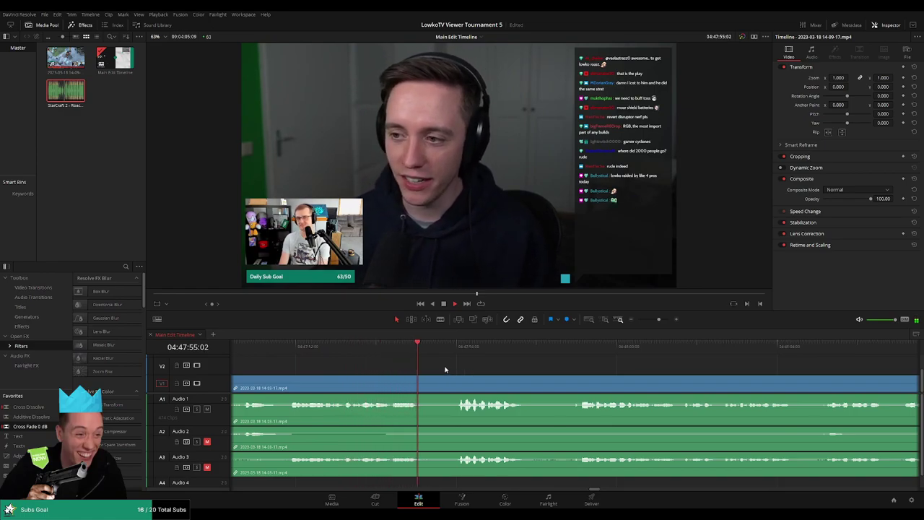
key(ctrl+b)
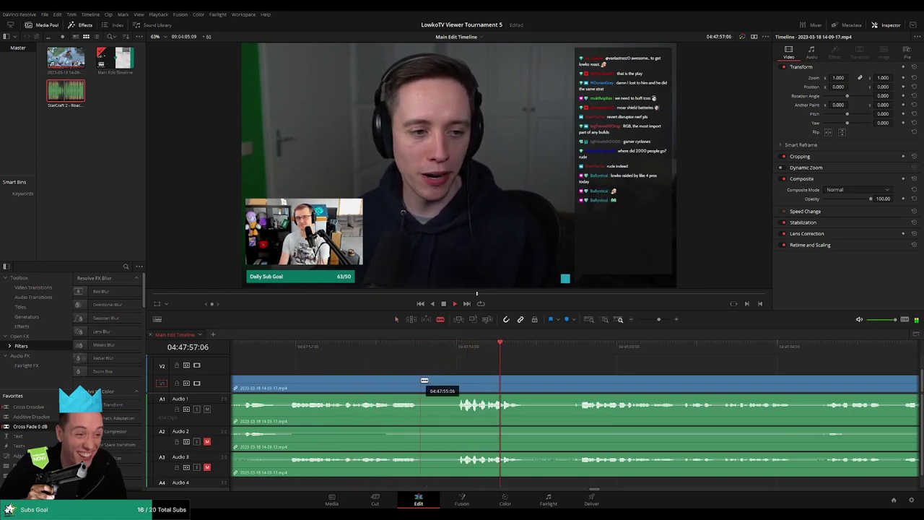
click(440, 382)
key(Delete)
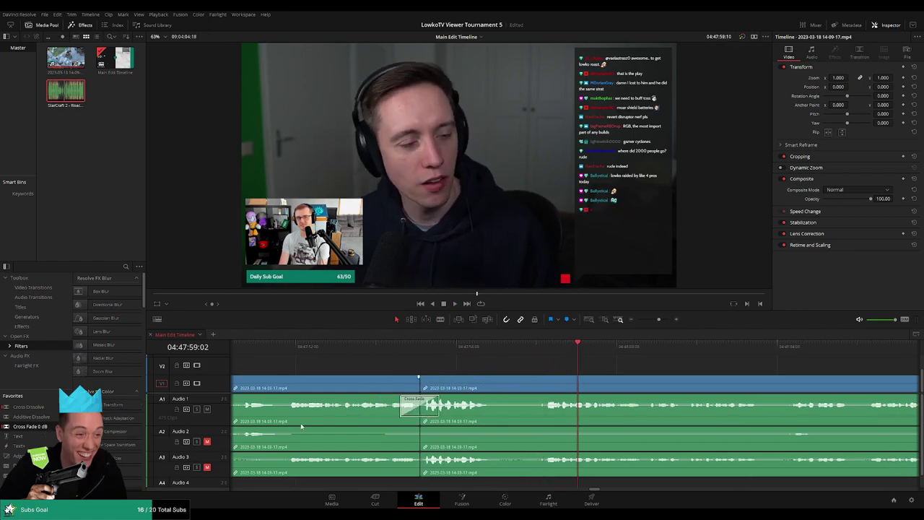
drag(31, 426, 457, 447)
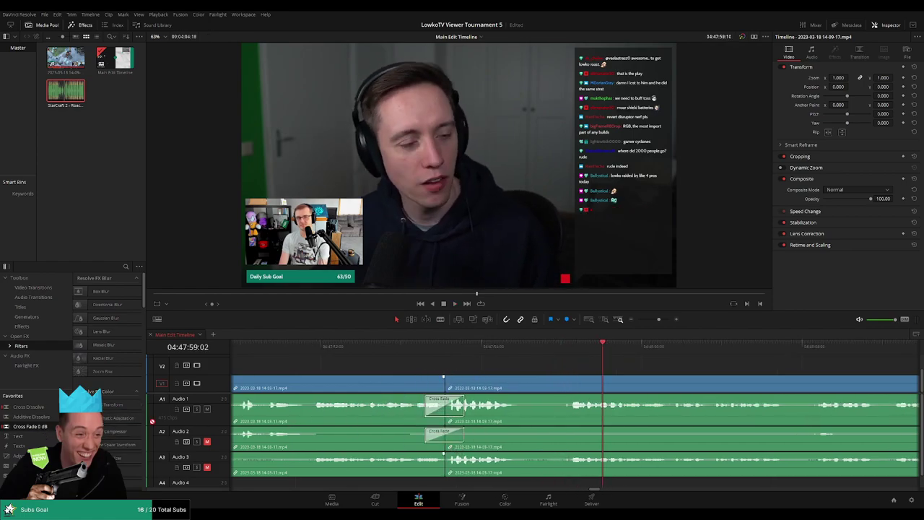
drag(30, 426, 470, 460)
Step: Blade out the second unwanted webcam-talk stretch and close the gap
key(b)
click(556, 389)
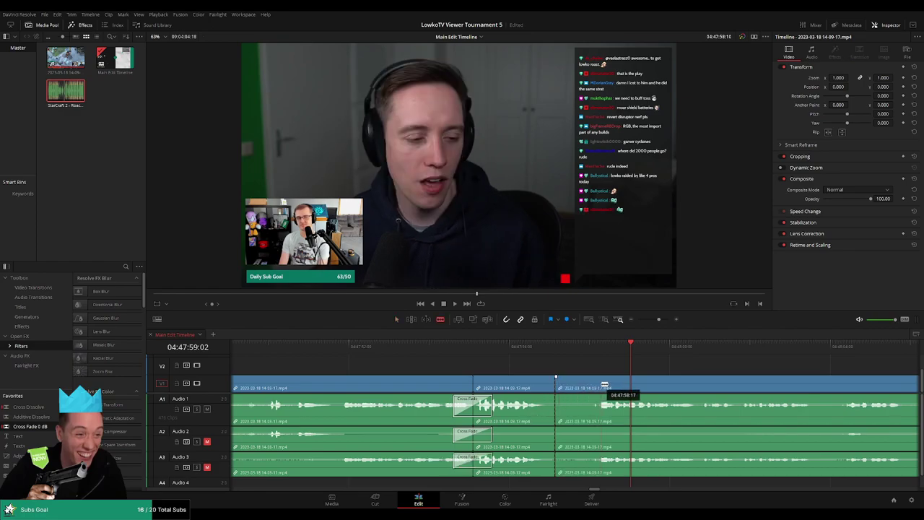
click(603, 386)
key(a)
click(578, 387)
key(Delete)
Step: Play back over the new edit and check the later footage
key(j)
key(j)
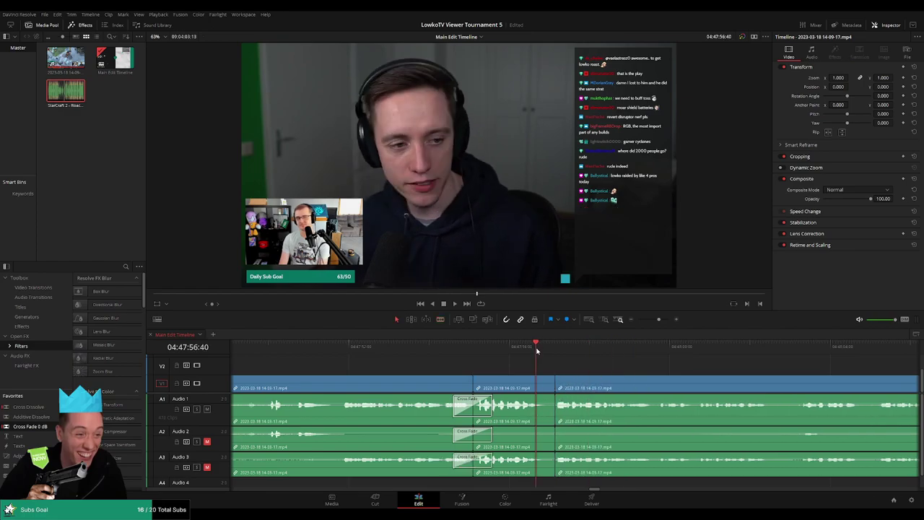
key(l)
scroll(625, 374, right, 3)
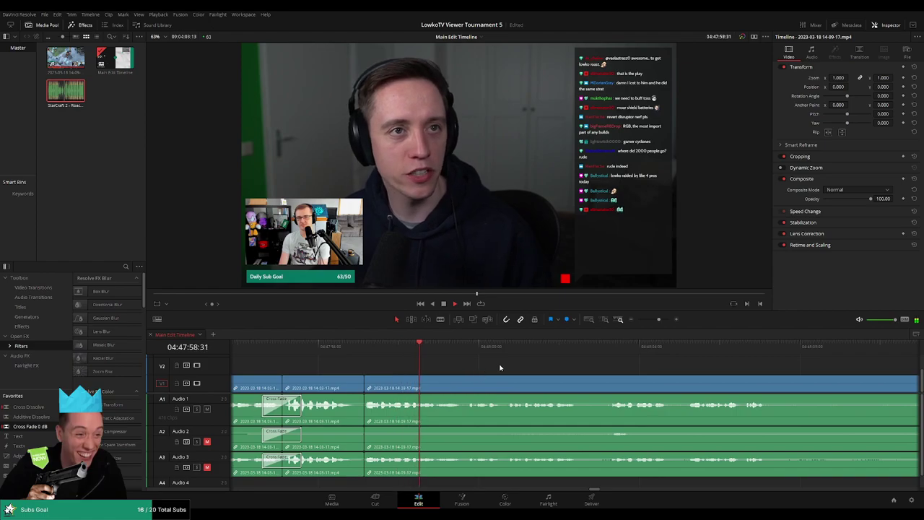
click(588, 347)
scroll(462, 368, up, 2)
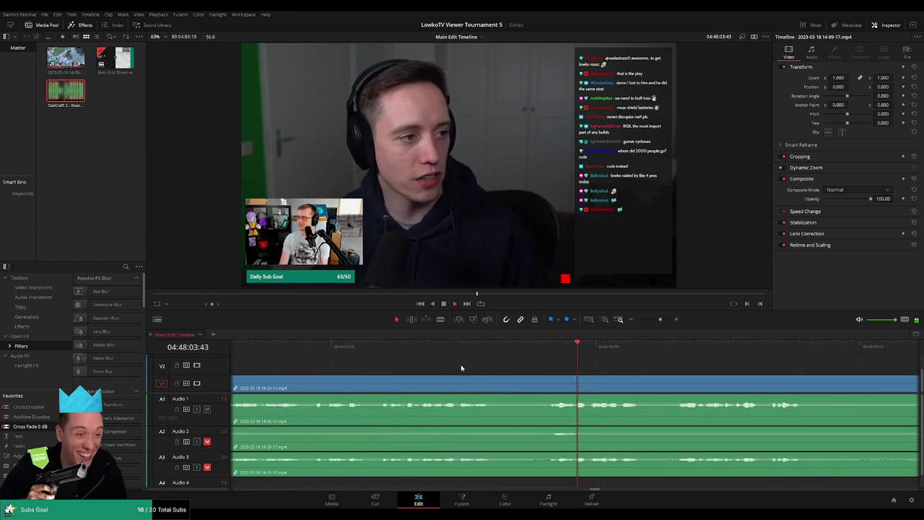
key(space)
Step: Zoom the timeline out and park the playhead at the end of the reviewed clips
drag(661, 319, 653, 320)
scroll(591, 363, left, 3)
click(706, 348)
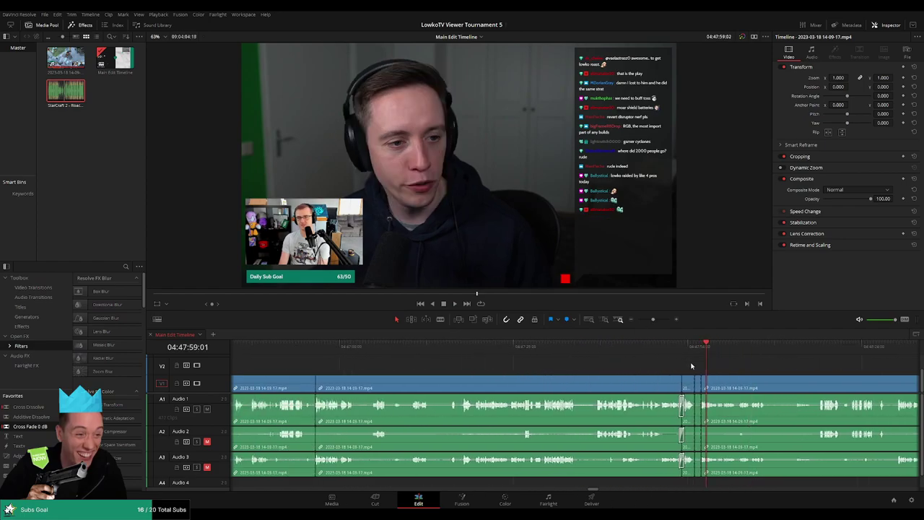
scroll(610, 366, left, 3)
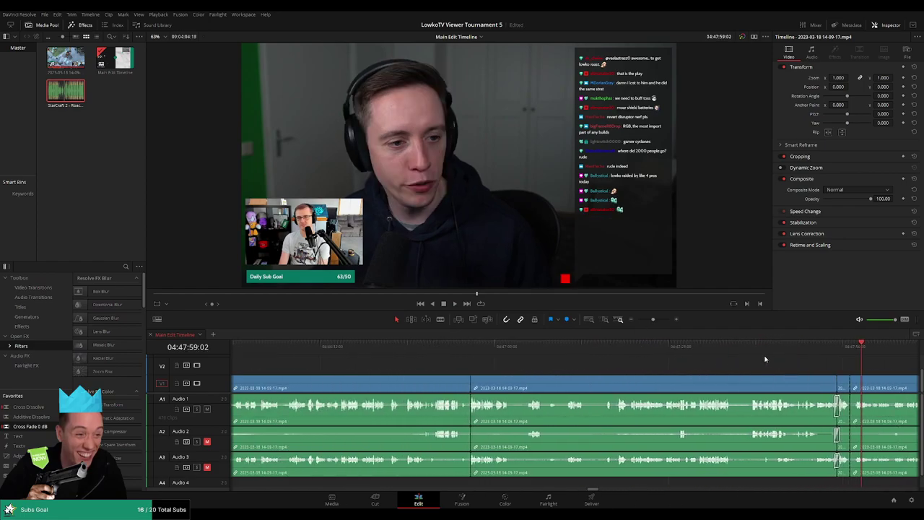
drag(648, 322, 649, 320)
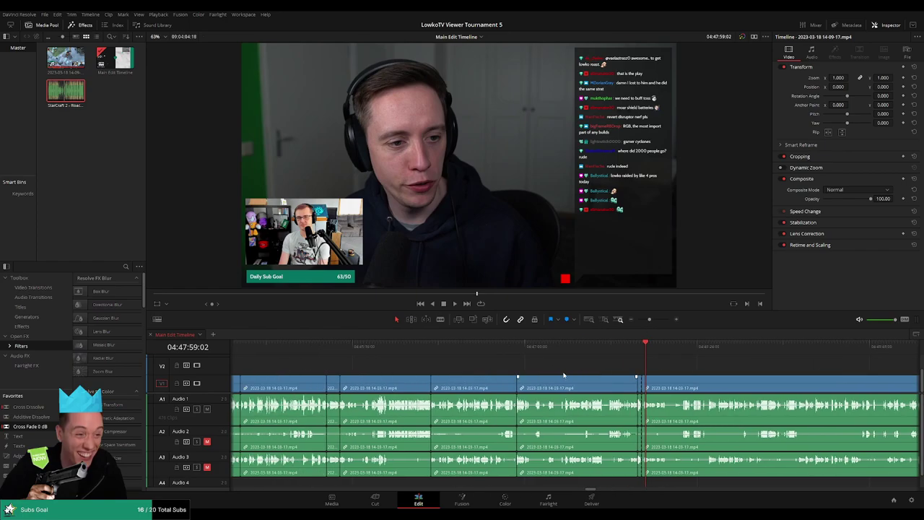
click(732, 347)
click(698, 346)
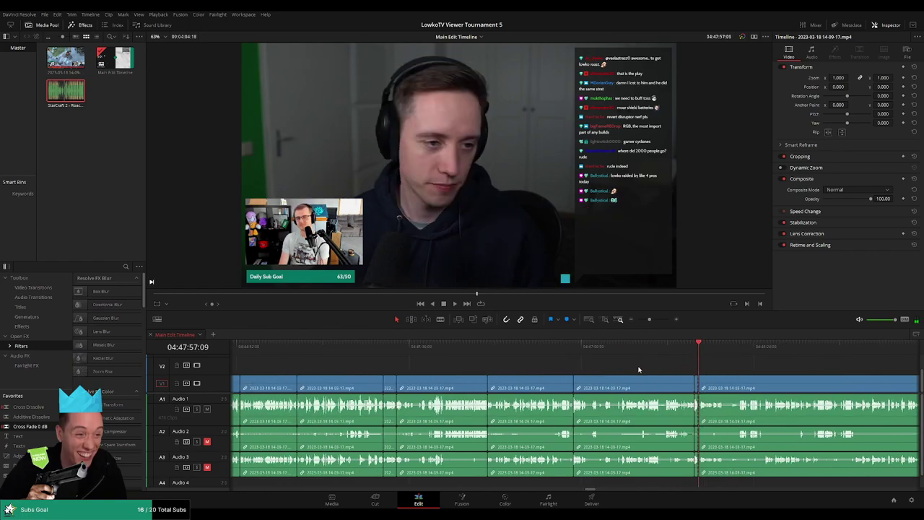
scroll(425, 373, left, 4)
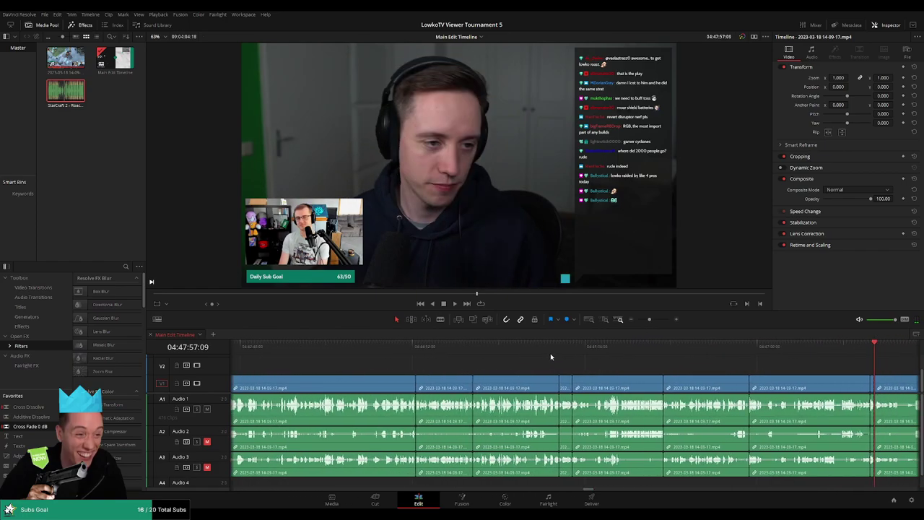
Step: Select all reviewed clips, colour them Pink, and scrub ahead to the next content
drag(313, 364, 875, 418)
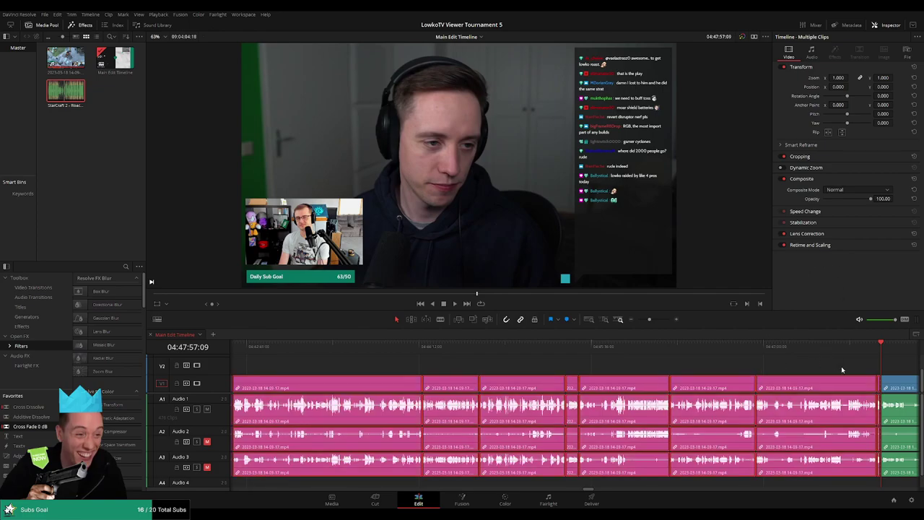
key(space)
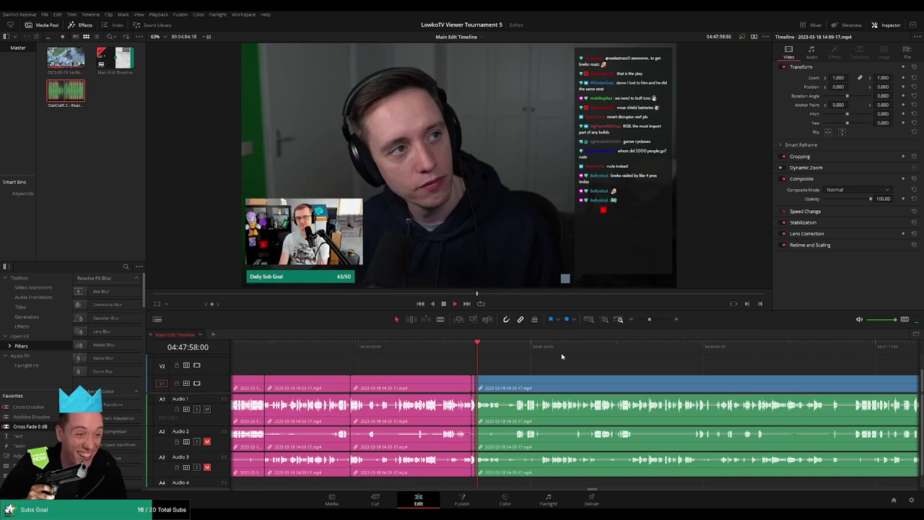
drag(508, 351, 567, 355)
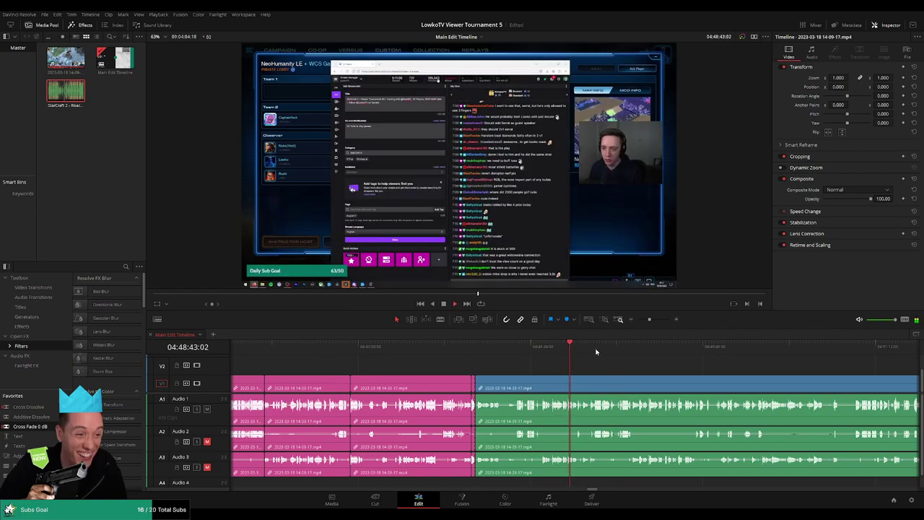
Step: Scrub through the lobby and map loading to locate where gameplay begins
click(666, 351)
click(708, 353)
drag(689, 353, 675, 372)
scroll(675, 372, right, 3)
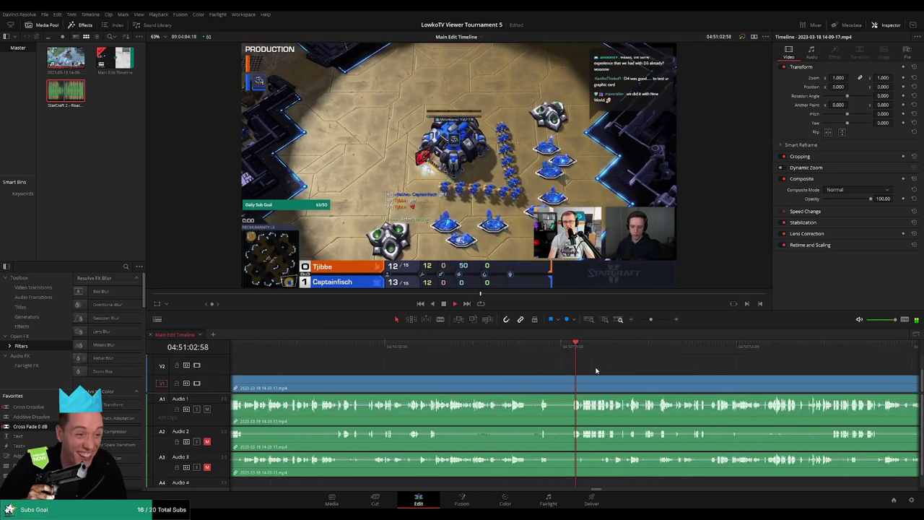
click(542, 347)
click(656, 320)
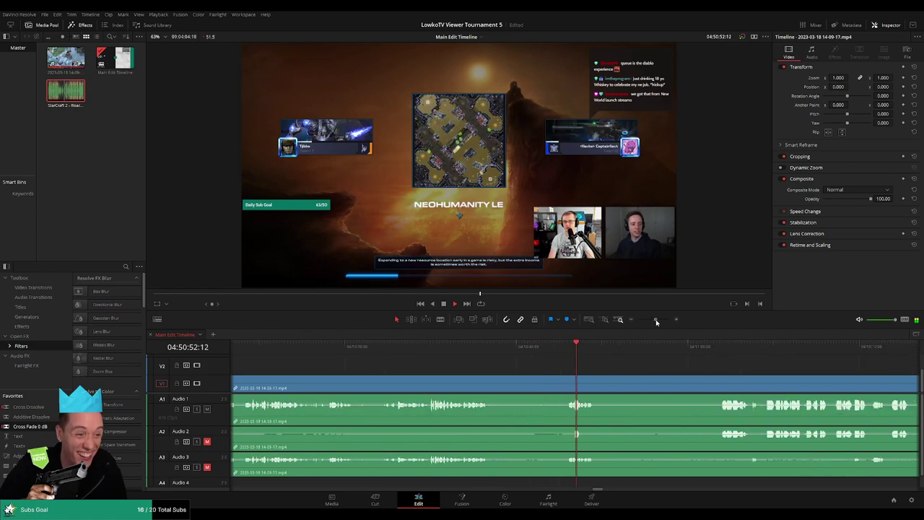
click(420, 348)
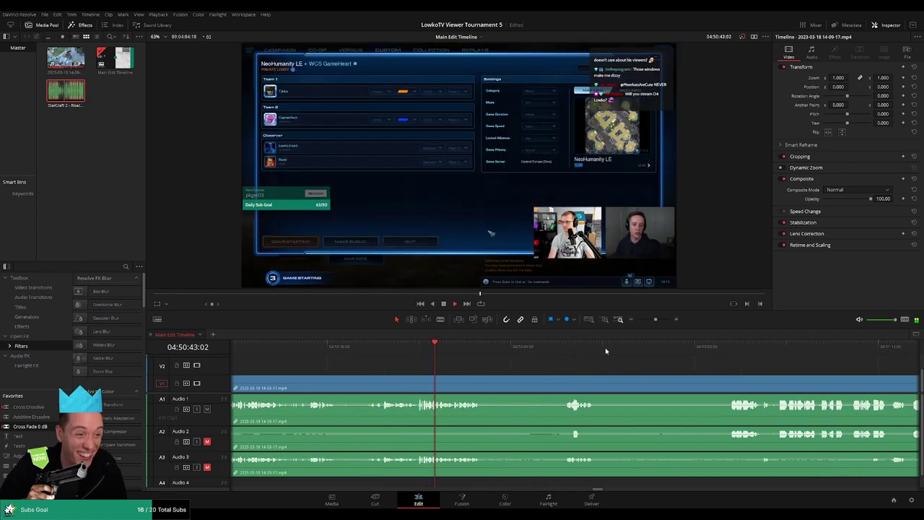
click(712, 347)
scroll(570, 355, right, 2)
Step: Split all tracks at the game-start countdown and play on from there
drag(570, 356, 484, 355)
key(ctrl+b)
key(space)
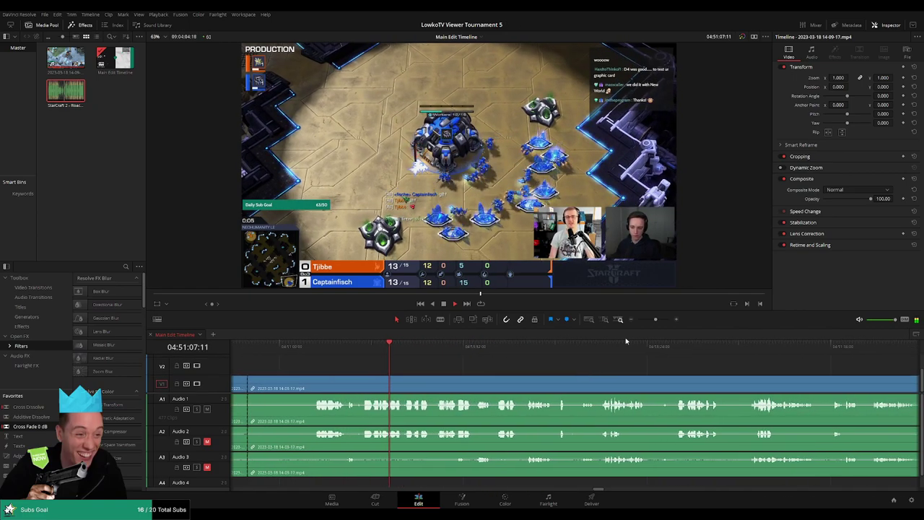
mouse_move(649, 319)
mouse_down()
mouse_move(637, 324)
mouse_move(655, 321)
mouse_up()
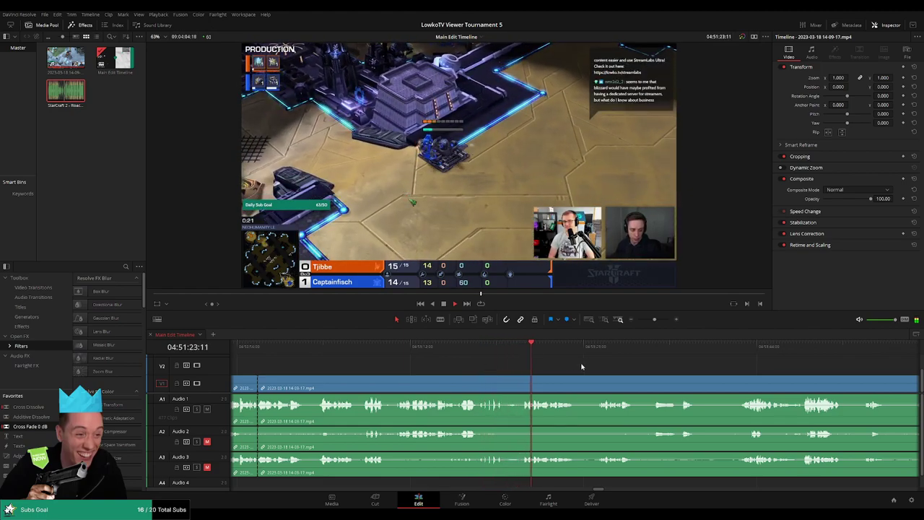
Step: Ripple-delete the marked unwanted range in the early gameplay
scroll(586, 361, right, 3)
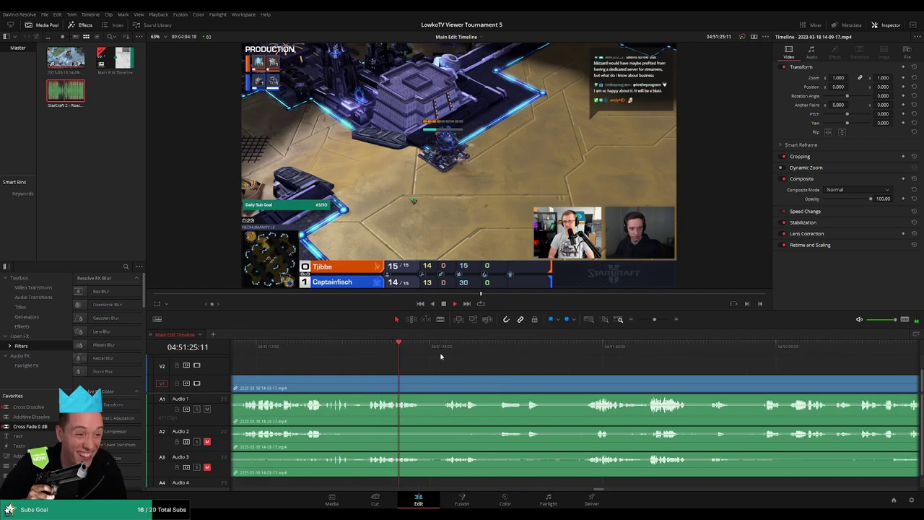
scroll(630, 367, left, 3)
scroll(541, 366, right, 2)
drag(436, 350, 450, 378)
key(Delete)
key(space)
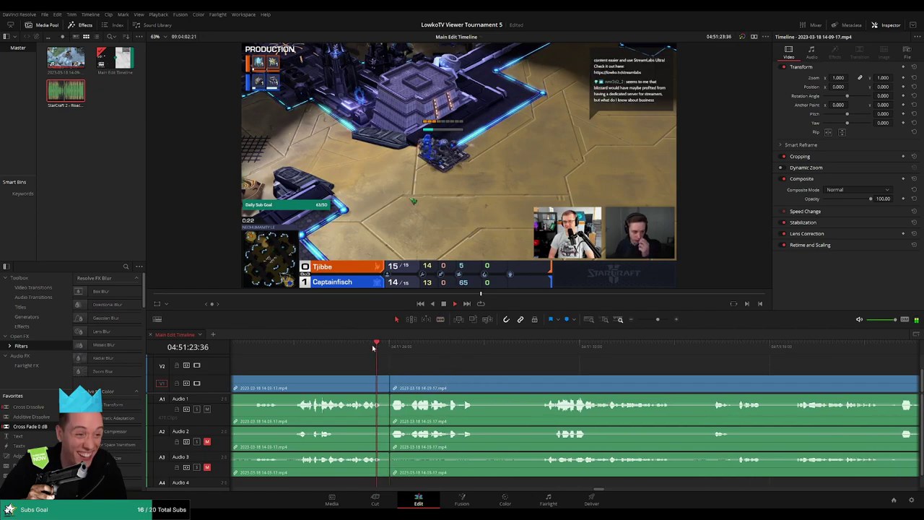
Step: Blade at the next unwanted part, delete it, and close the leftover gap
click(523, 353)
key(ctrl+b)
key(ctrl+b)
click(529, 384)
key(Delete)
click(484, 384)
key(Delete)
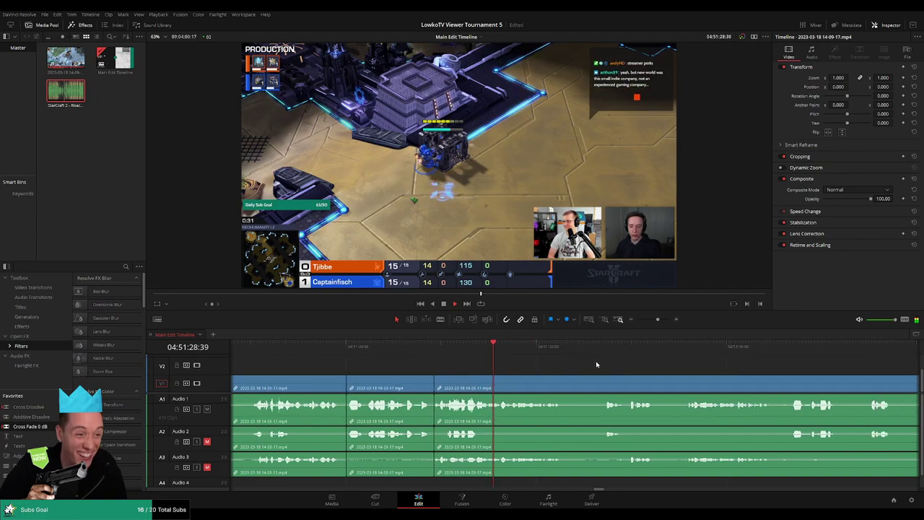
Step: Select the reviewed gameplay clips and colour them Pink
drag(657, 319, 651, 321)
drag(516, 366, 561, 388)
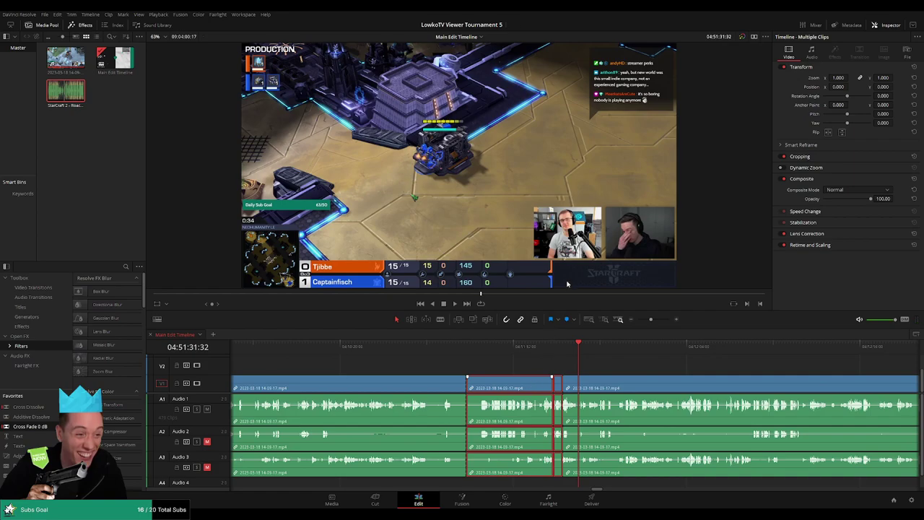
key(space)
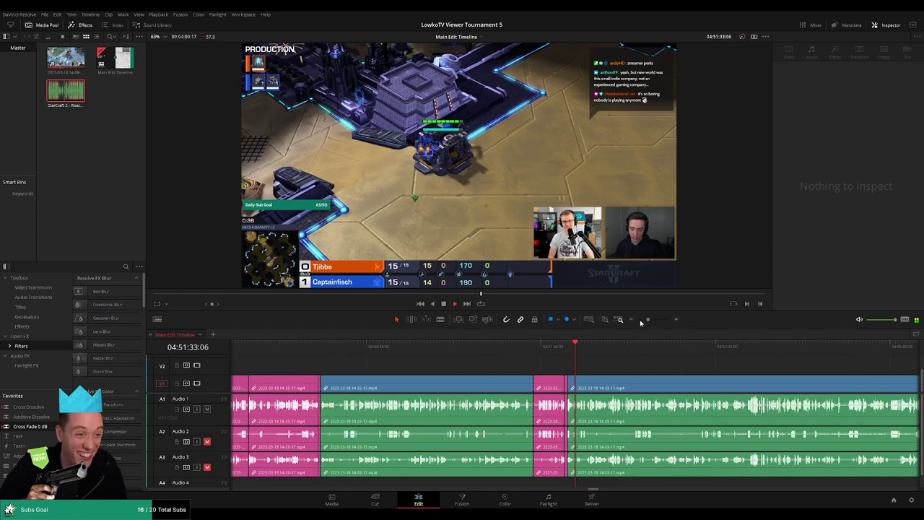
click(642, 321)
mouse_move(643, 321)
mouse_down()
mouse_move(621, 322)
mouse_move(657, 320)
mouse_up()
Step: Blade out the first unwanted stretch, close the gap, and replay the cut
key(shift+Left)
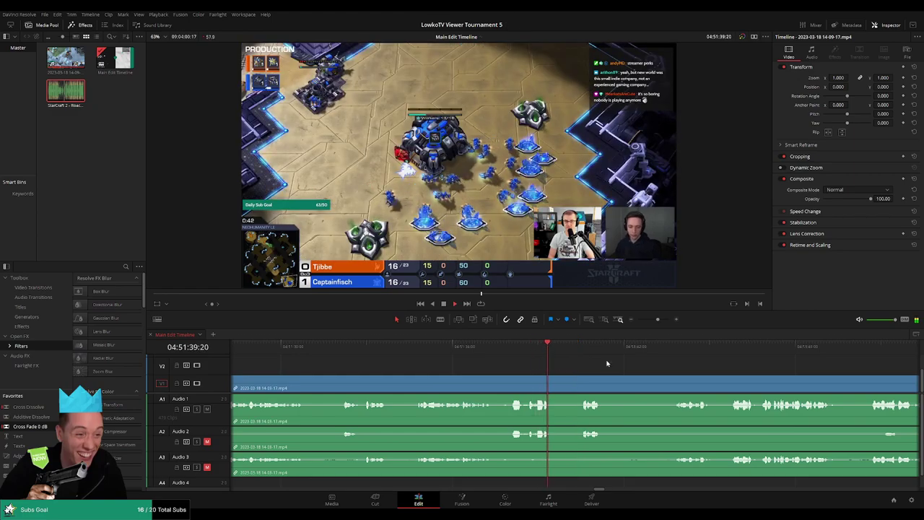
scroll(606, 363, right, 2)
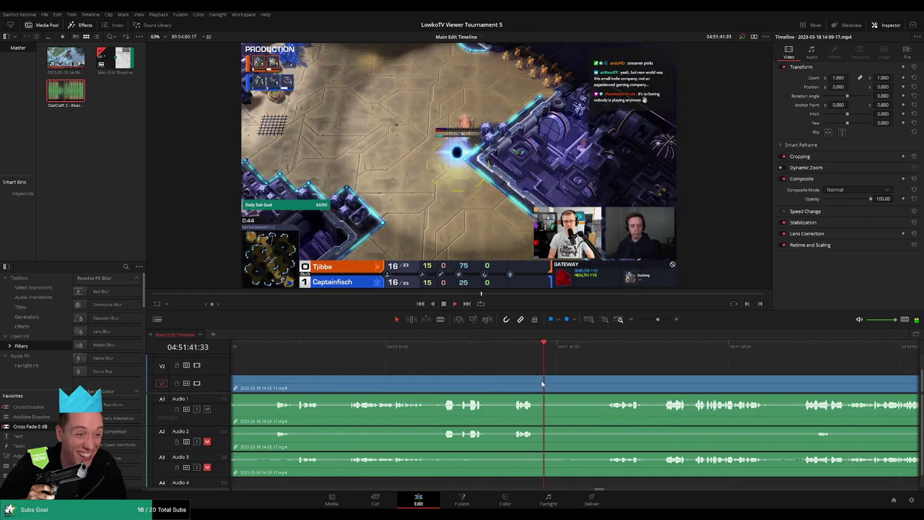
key(b)
click(536, 384)
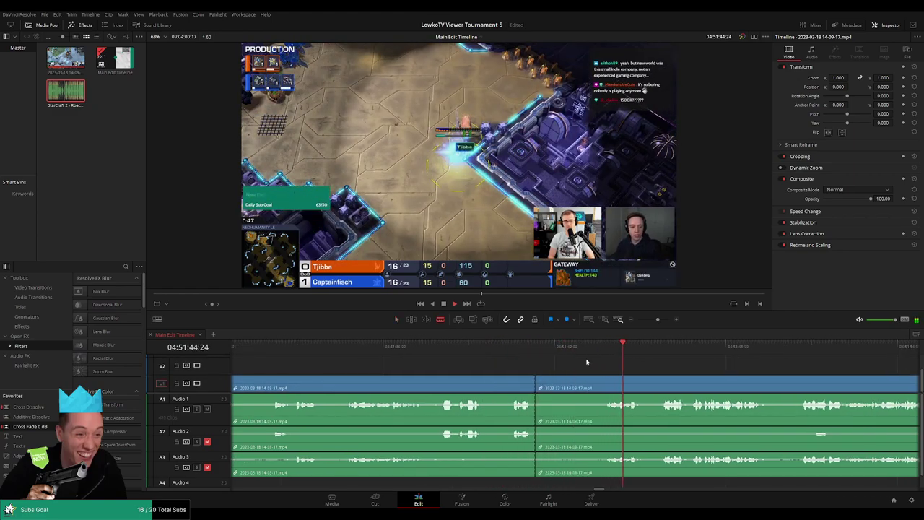
scroll(595, 363, right, 2)
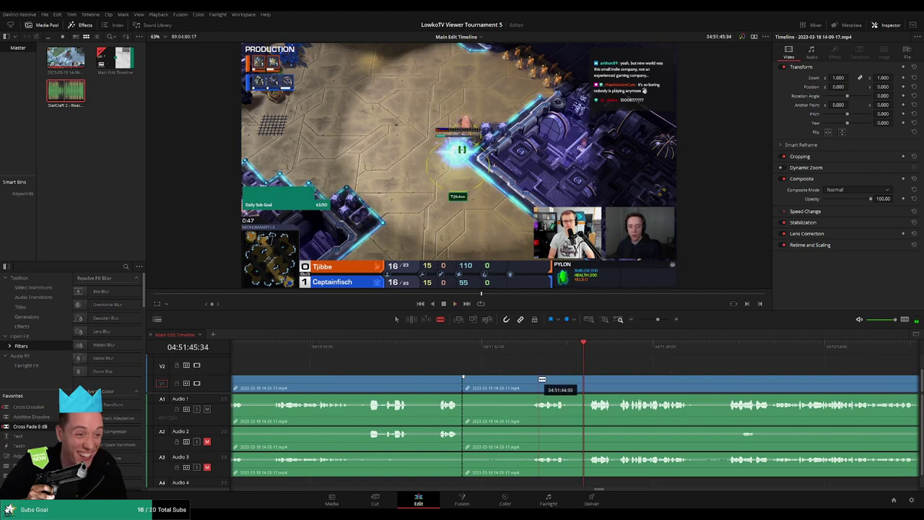
click(540, 384)
key(a)
click(506, 387)
key(Delete)
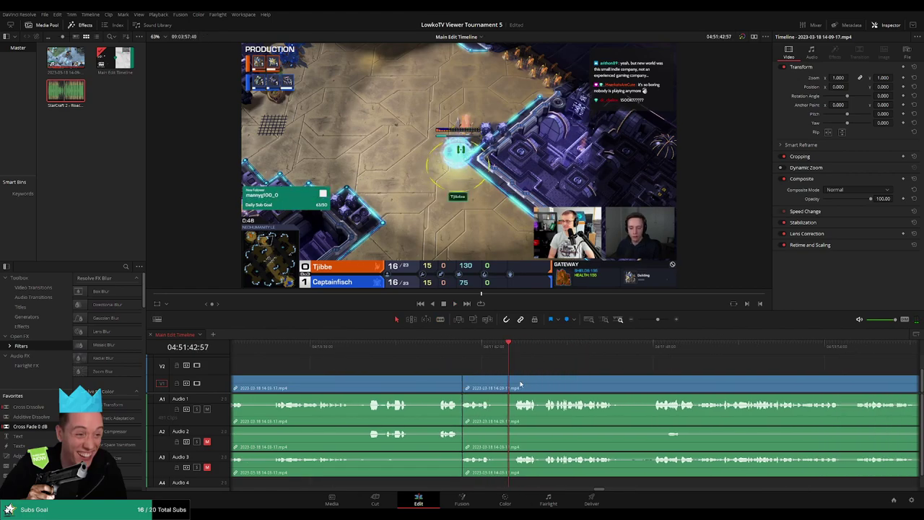
click(435, 346)
key(space)
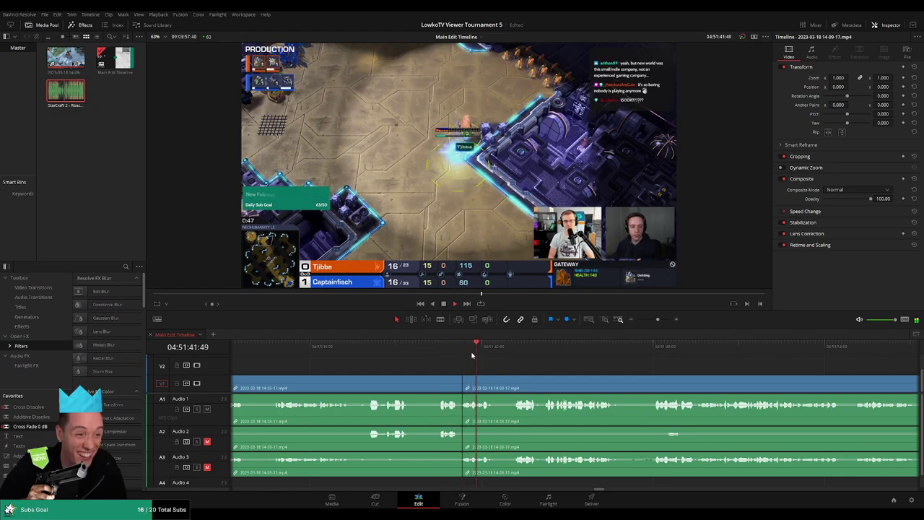
Step: Play on through the gameplay, jumping ahead to review later footage
scroll(542, 361, right, 3)
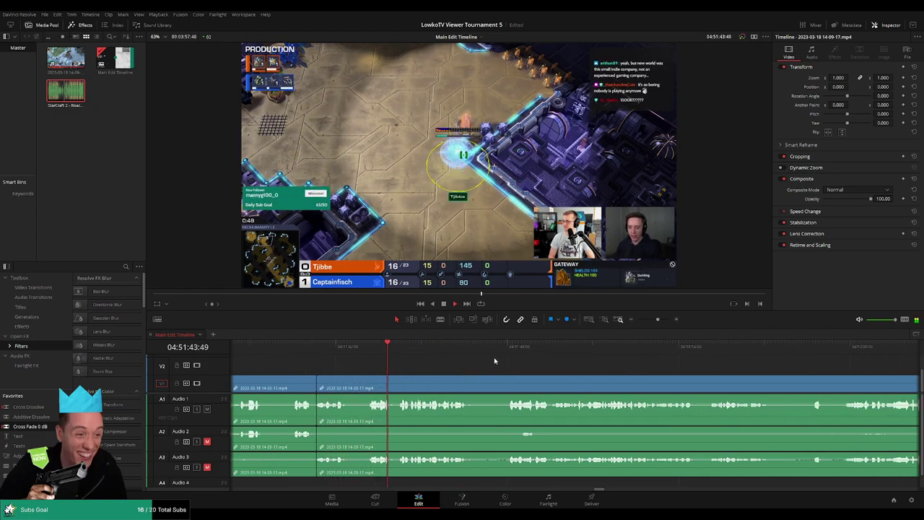
scroll(517, 369, right, 2)
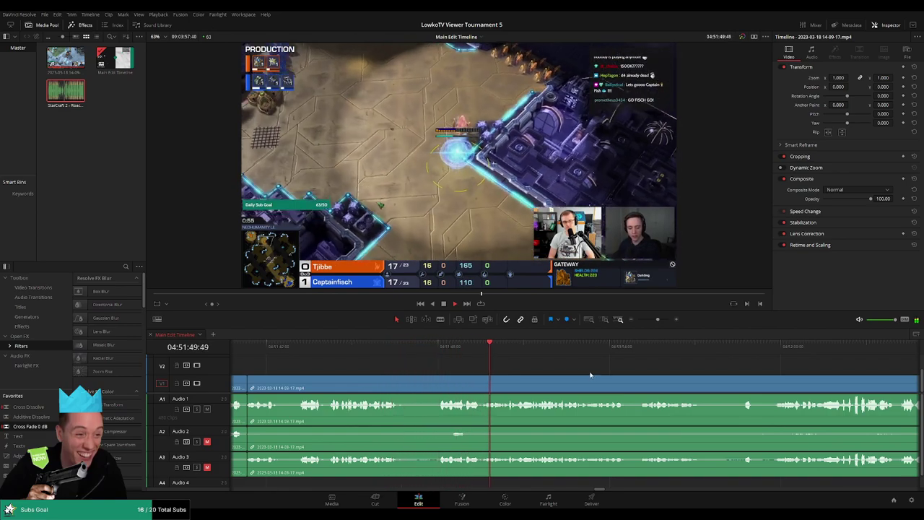
scroll(537, 369, right, 2)
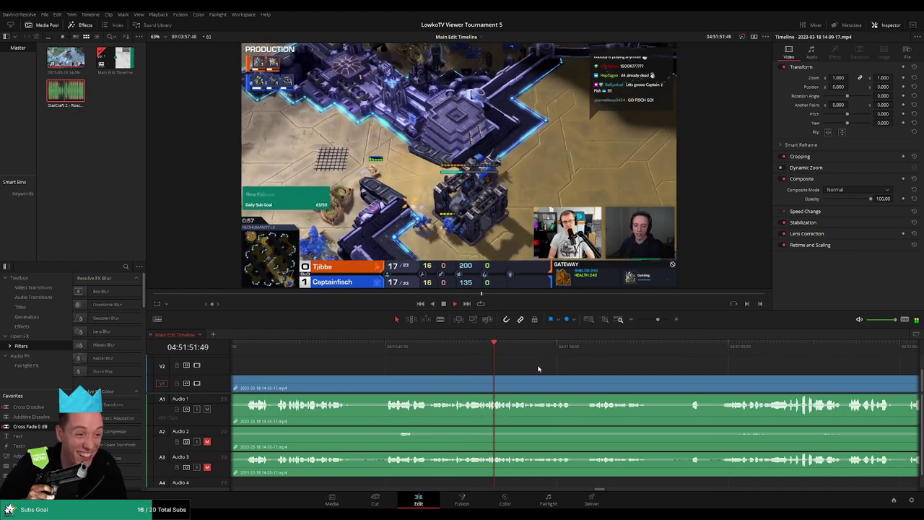
scroll(479, 362, right, 4)
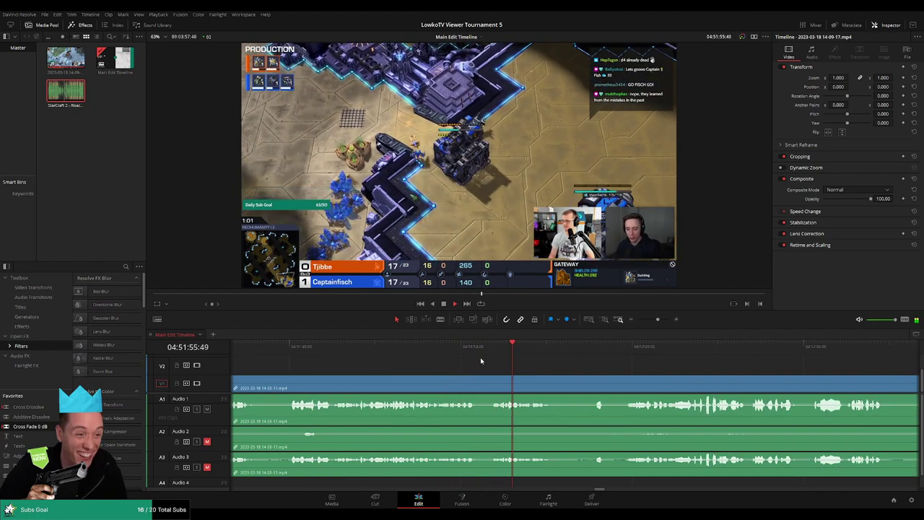
scroll(578, 360, right, 3)
click(507, 351)
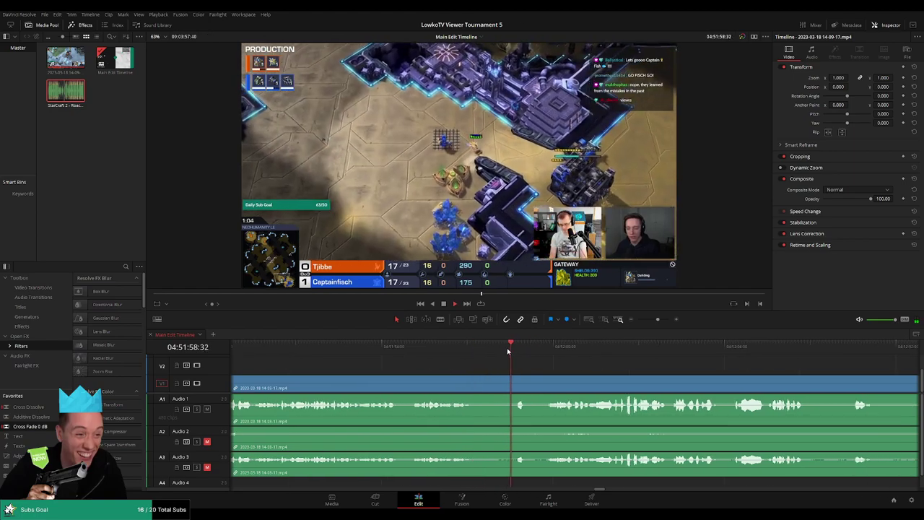
scroll(509, 357, right, 4)
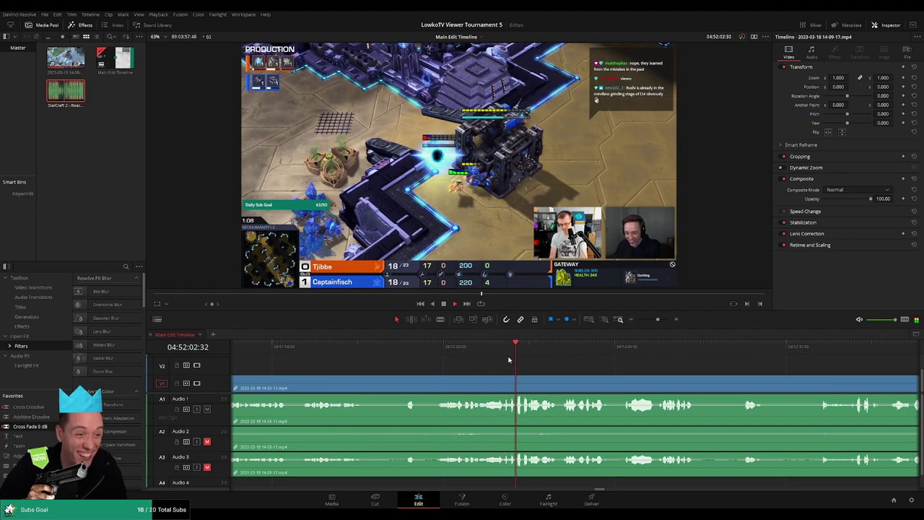
scroll(509, 360, right, 4)
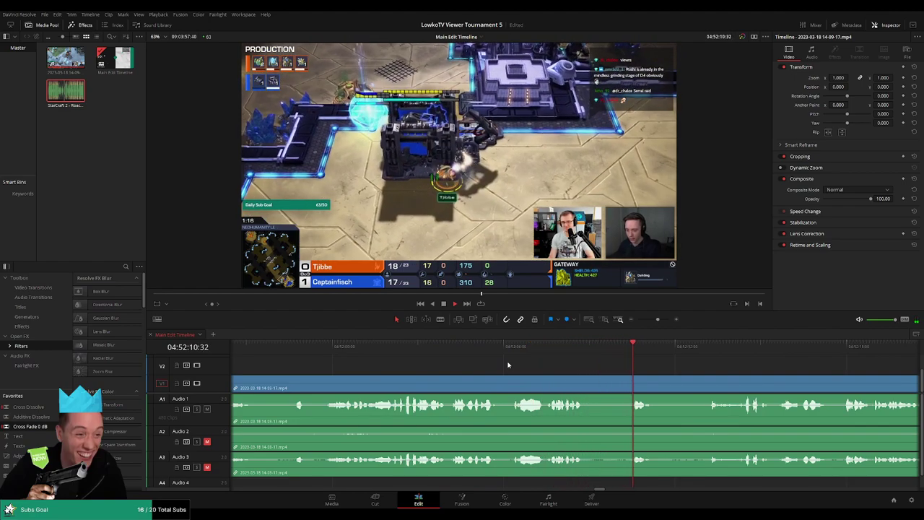
scroll(542, 362, right, 5)
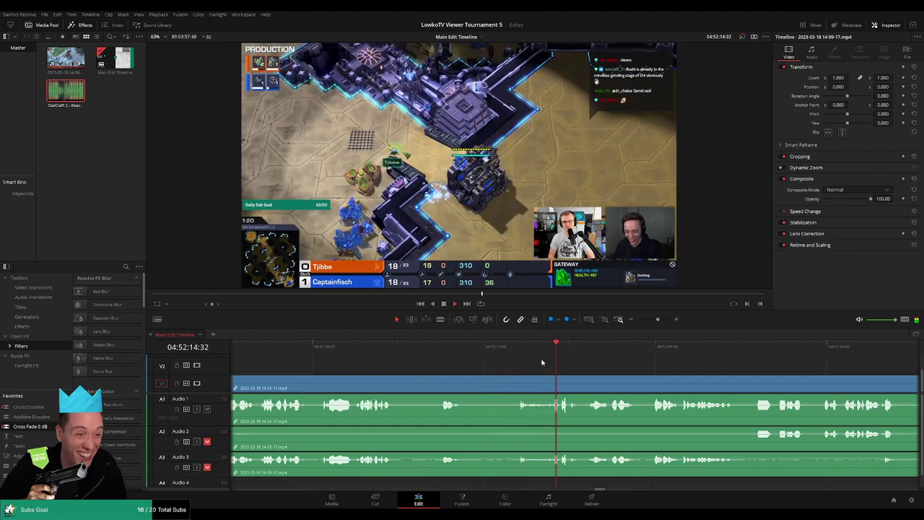
scroll(515, 358, right, 4)
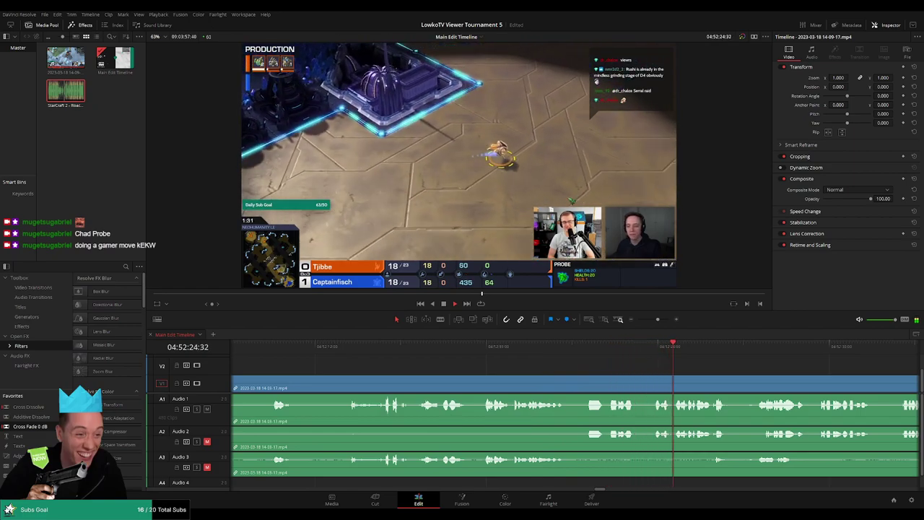
scroll(572, 370, right, 3)
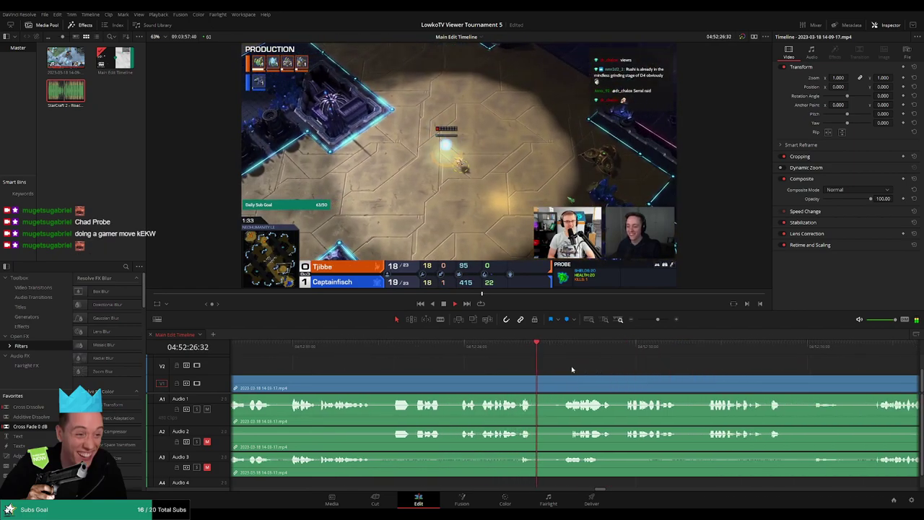
scroll(510, 361, right, 2)
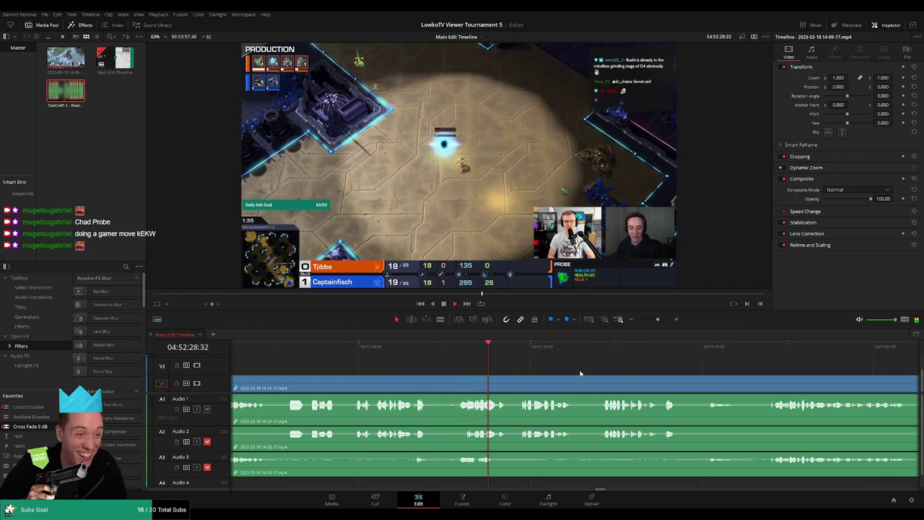
scroll(505, 363, right, 2)
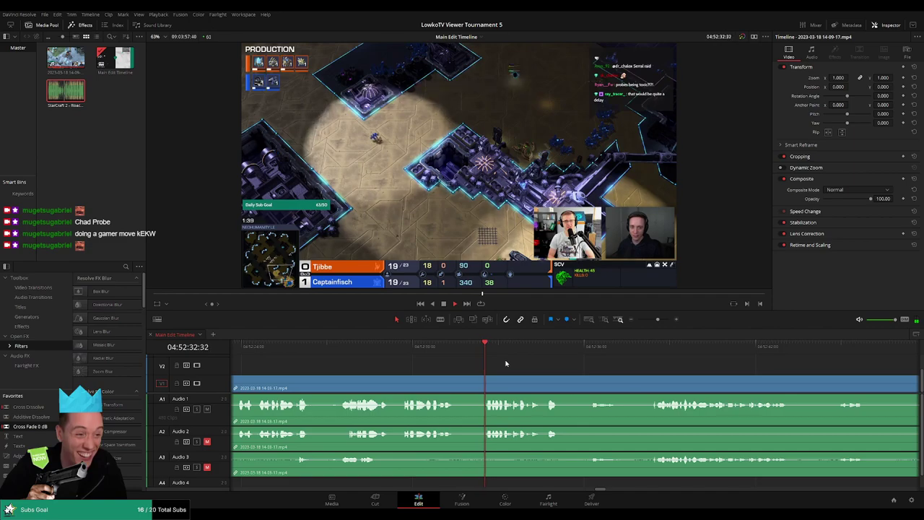
scroll(503, 361, right, 2)
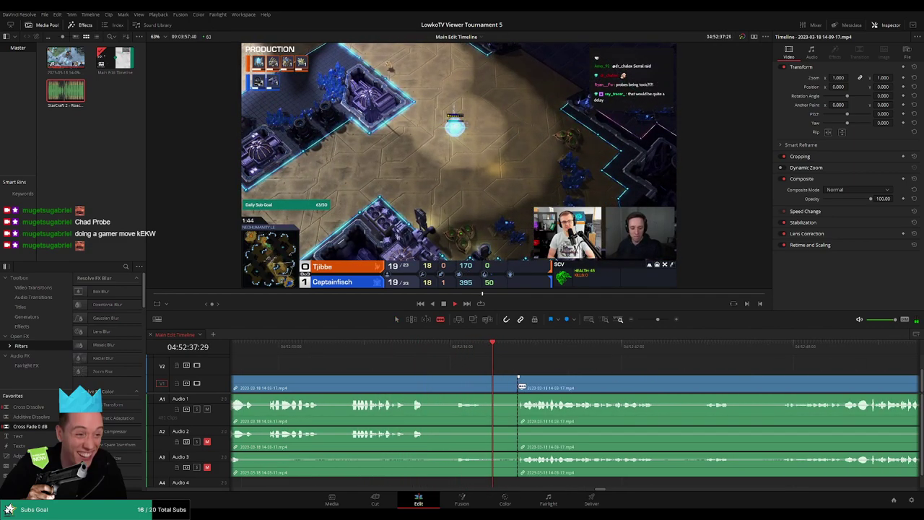
Step: Split around 04:52:38 and ripple-delete the short unwanted piece after it
key(ctrl+b)
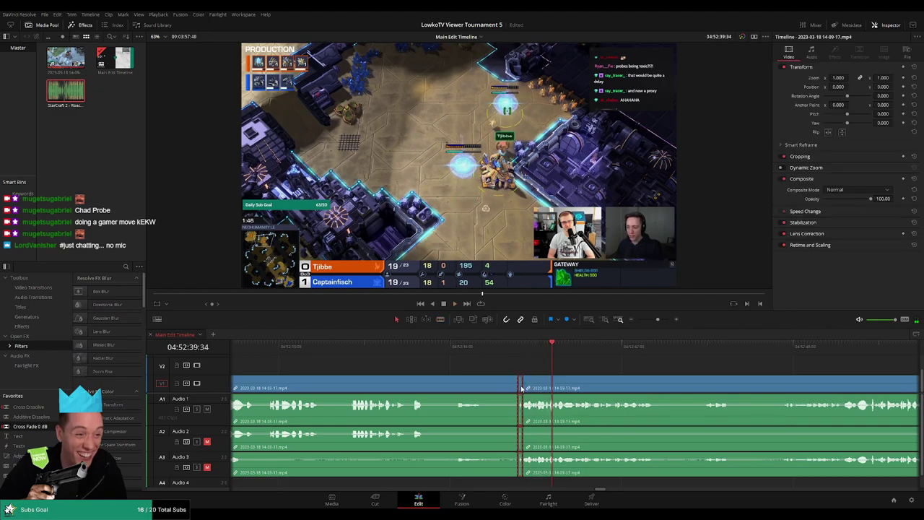
click(521, 388)
key(Delete)
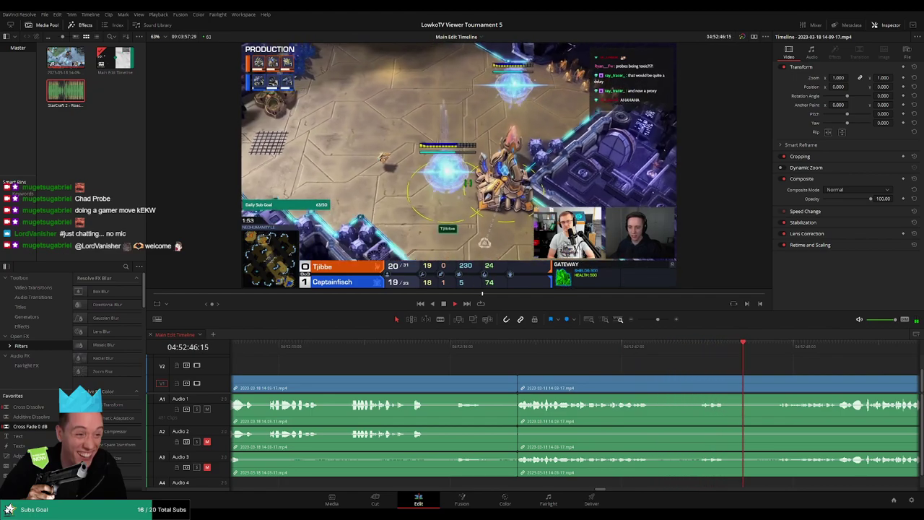
scroll(653, 362, right, 5)
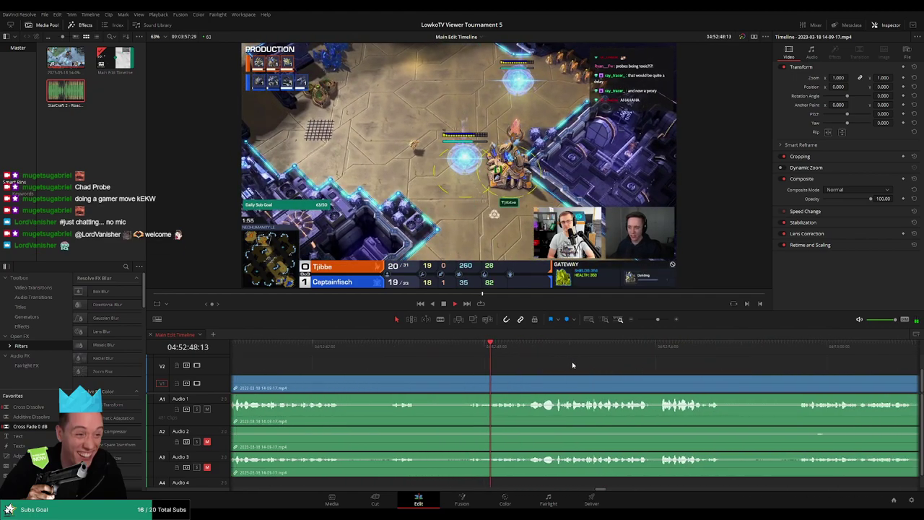
scroll(546, 365, right, 2)
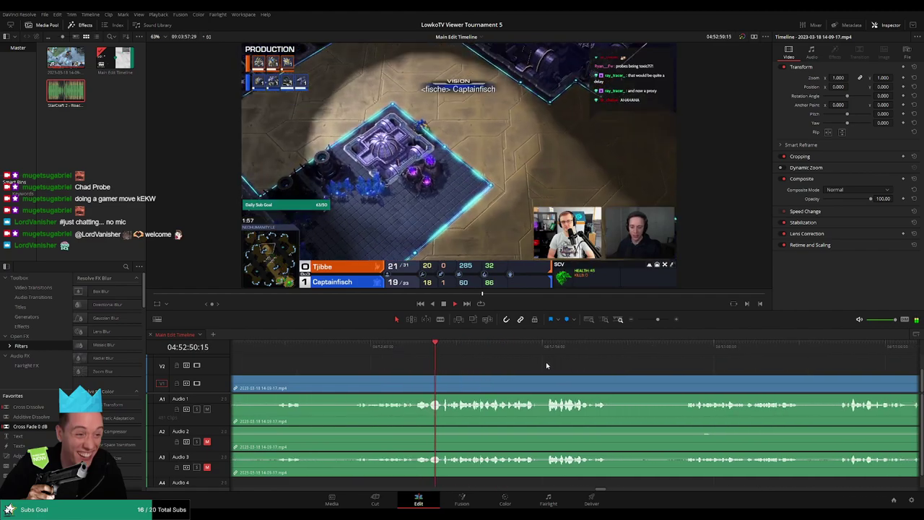
click(423, 352)
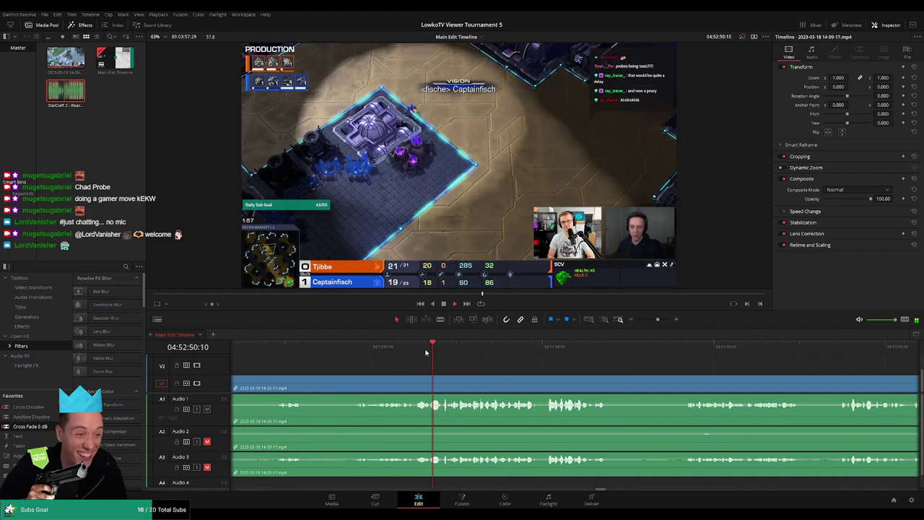
Step: Blade out the brief moment near 04:52:50, close the gap, and rescale the timeline
key(b)
click(431, 383)
click(441, 381)
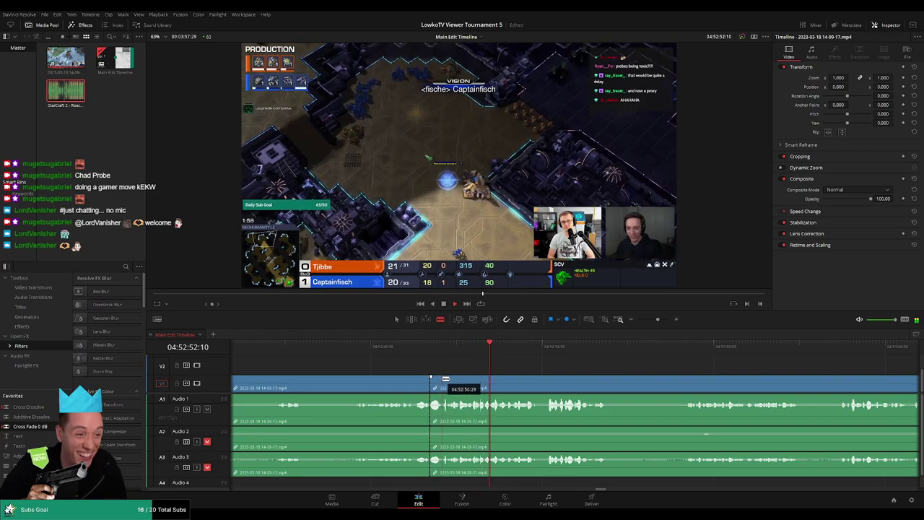
key(a)
click(436, 384)
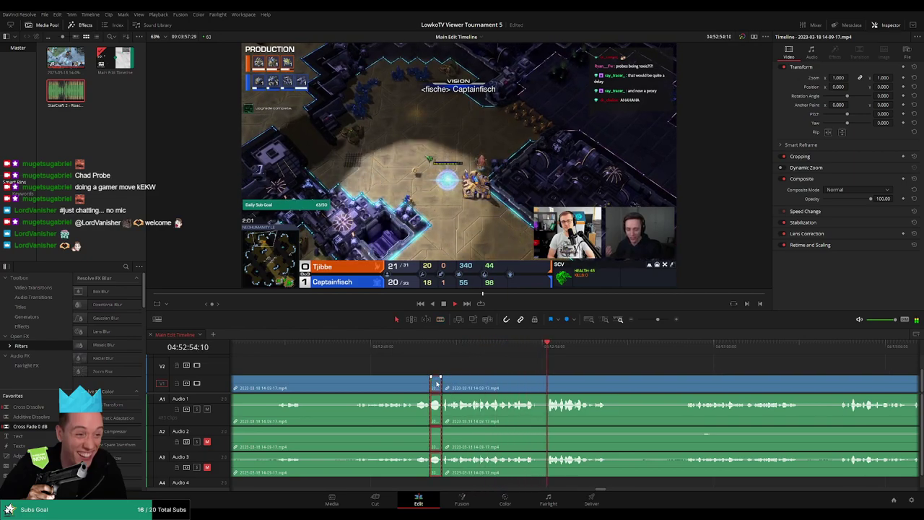
key(Delete)
click(422, 347)
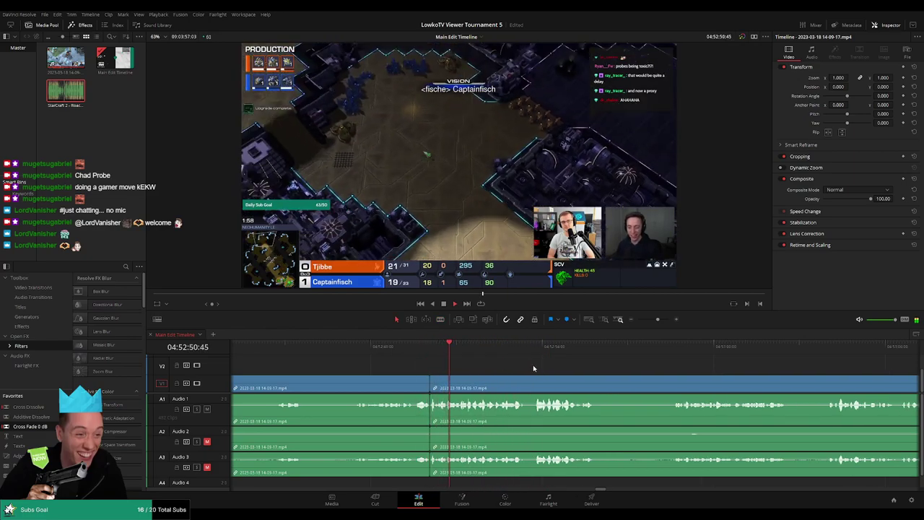
drag(656, 319, 657, 319)
drag(464, 347, 489, 350)
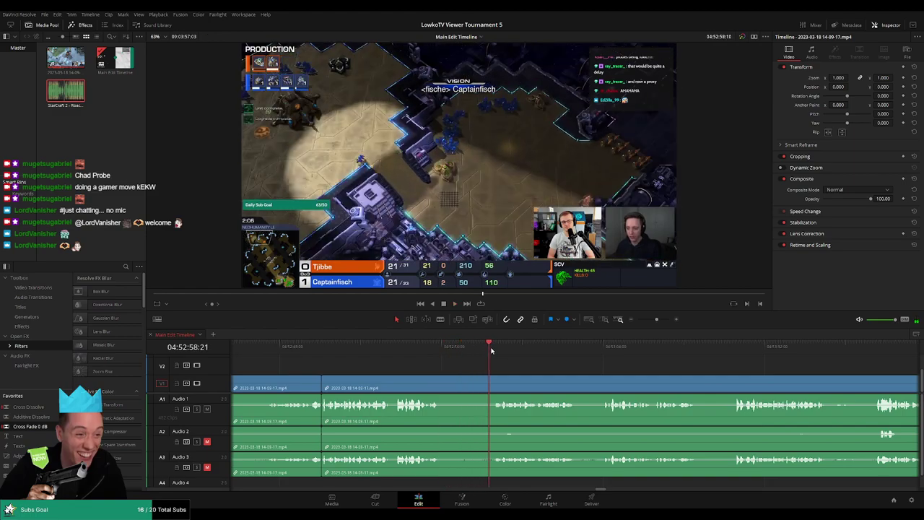
scroll(566, 366, right, 2)
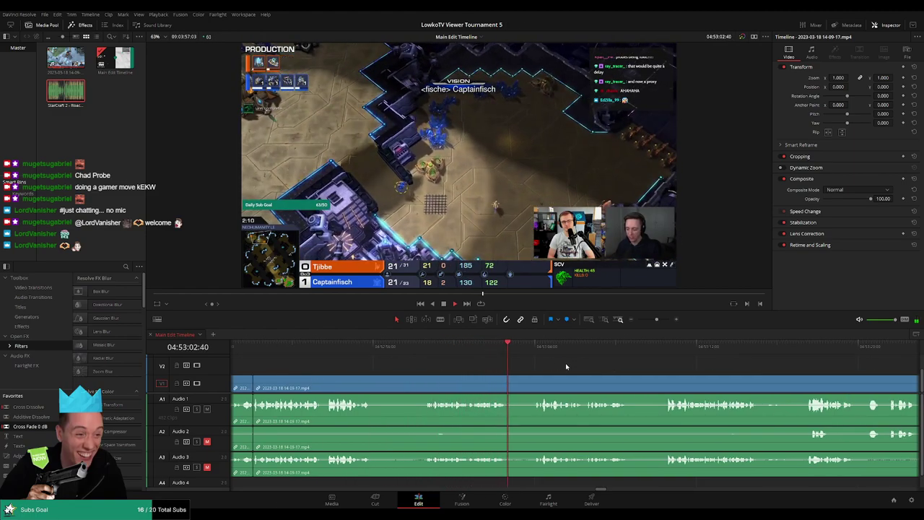
scroll(563, 368, right, 4)
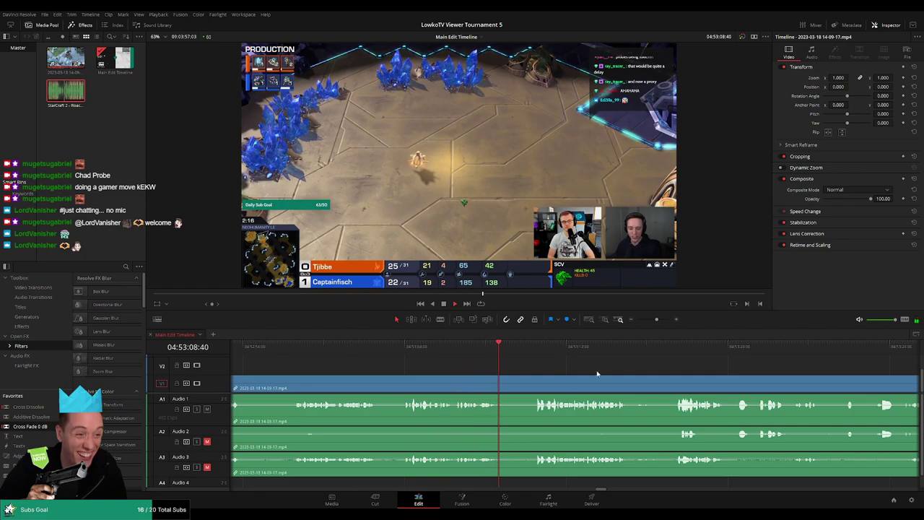
scroll(461, 356, right, 4)
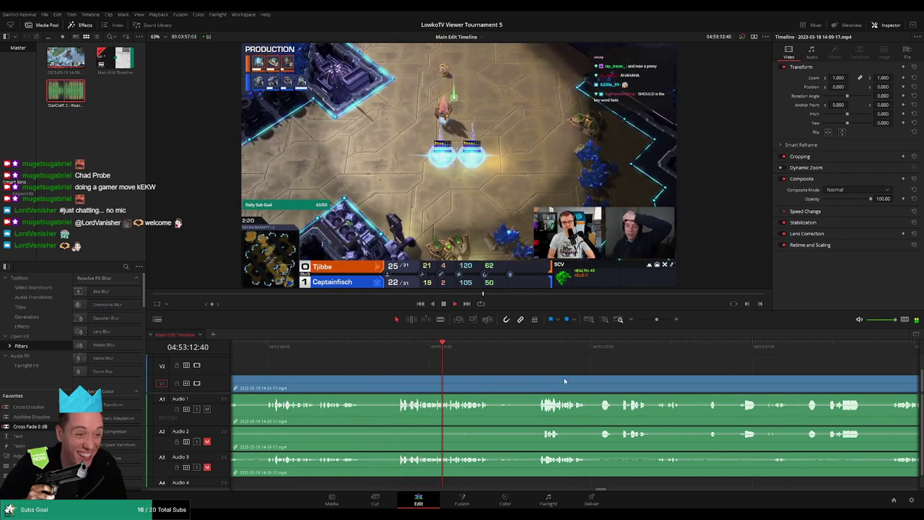
scroll(471, 373, right, 3)
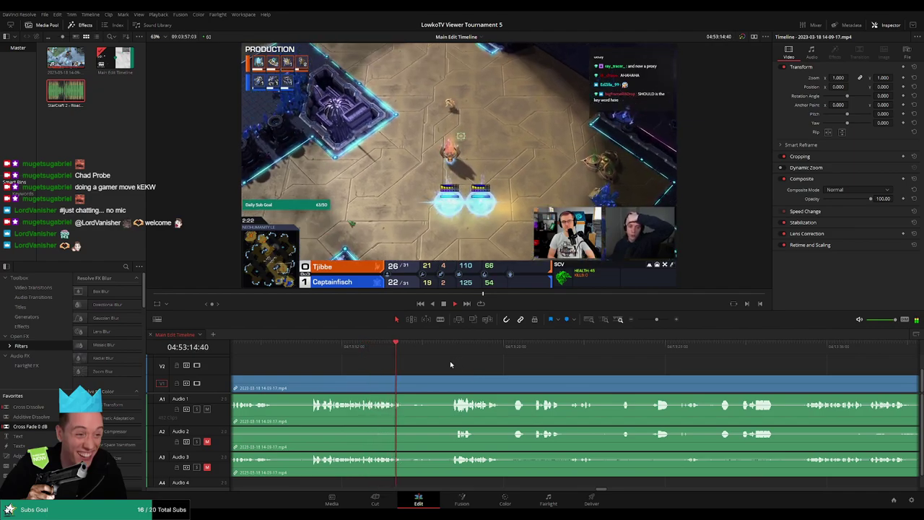
scroll(494, 367, right, 2)
click(387, 352)
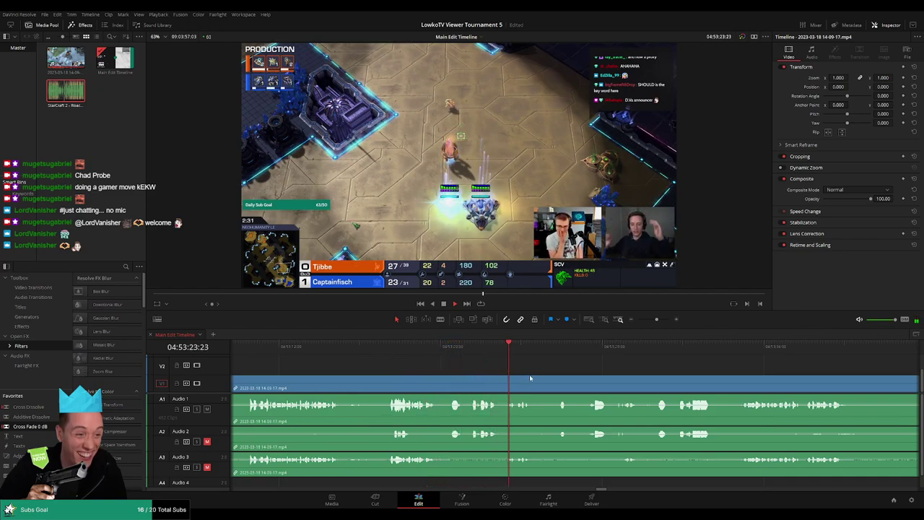
scroll(450, 363, right, 4)
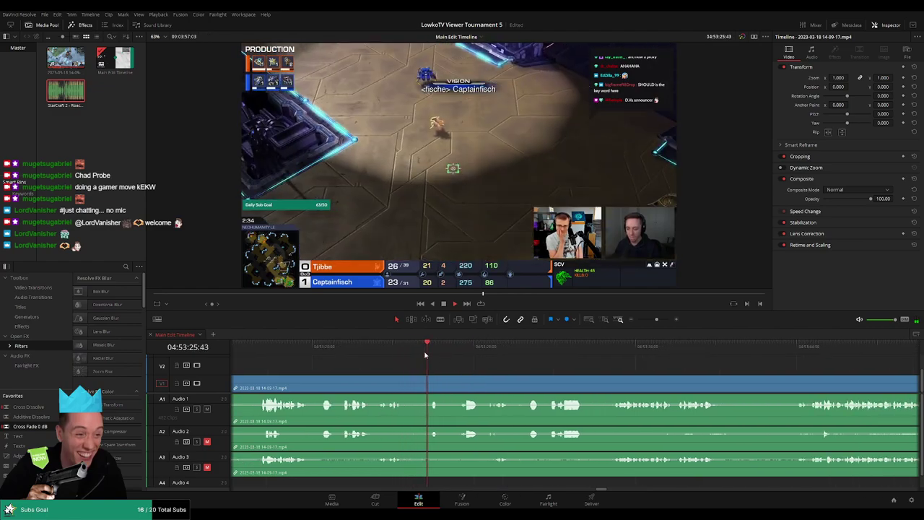
scroll(505, 370, right, 3)
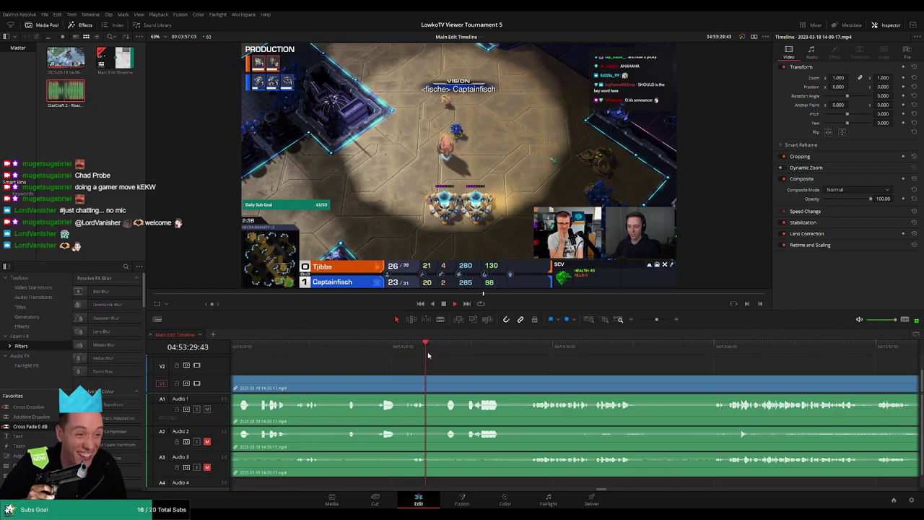
scroll(490, 368, right, 2)
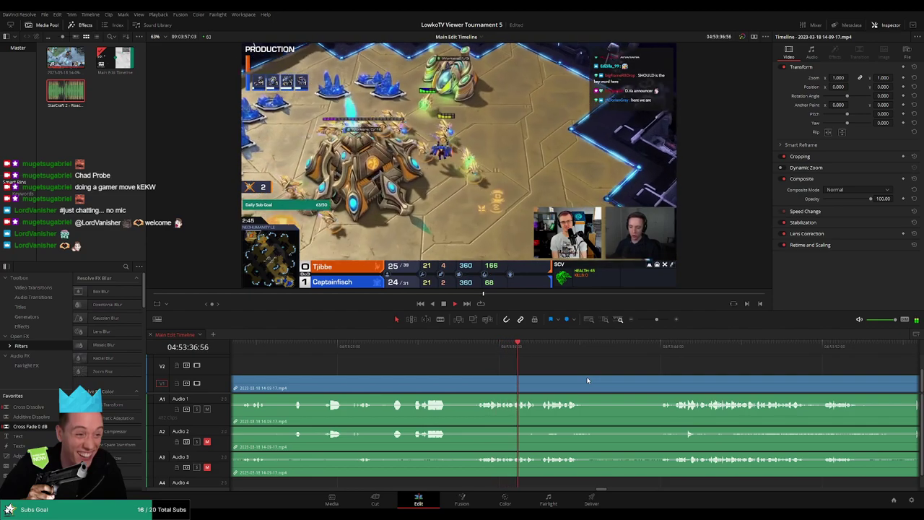
scroll(567, 376, right, 1)
scroll(567, 376, right, 5)
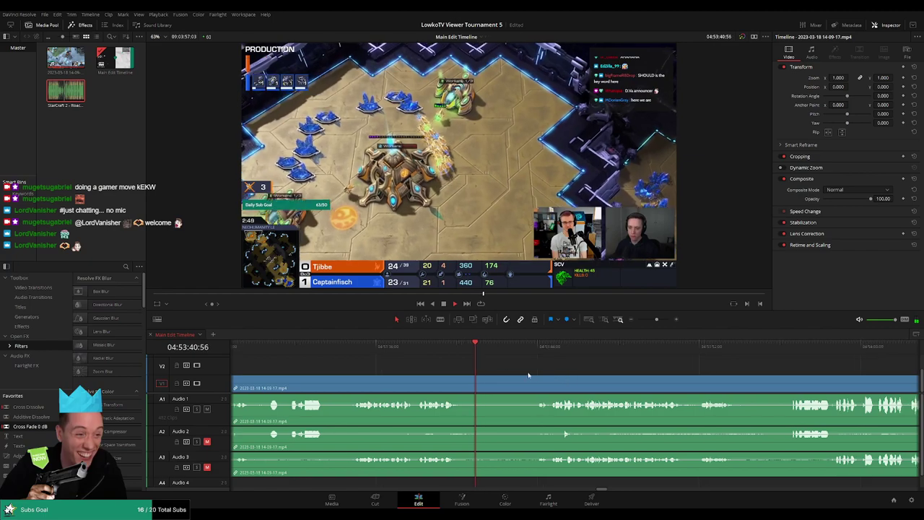
scroll(506, 364, right, 2)
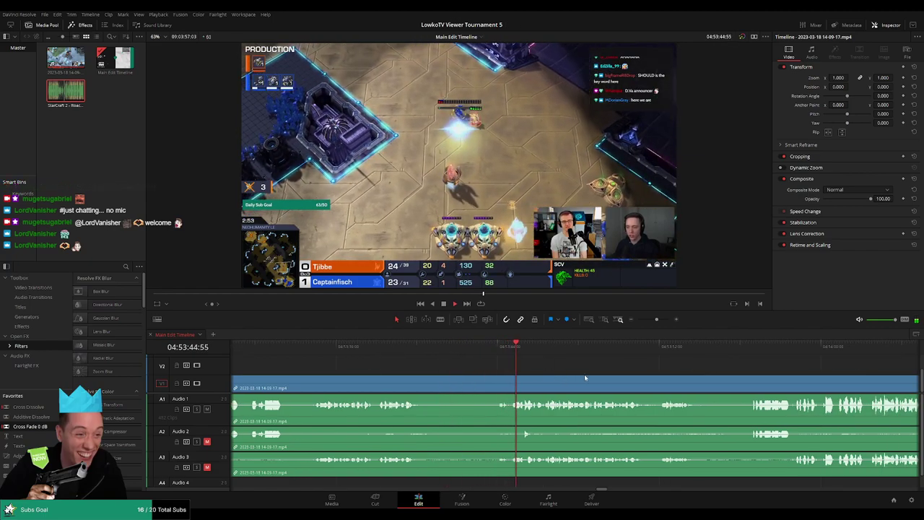
scroll(515, 372, right, 4)
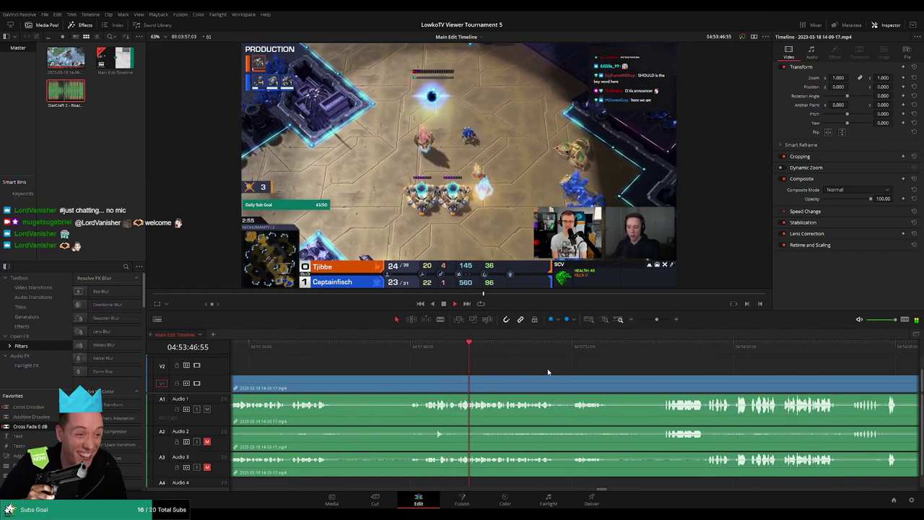
scroll(505, 370, right, 4)
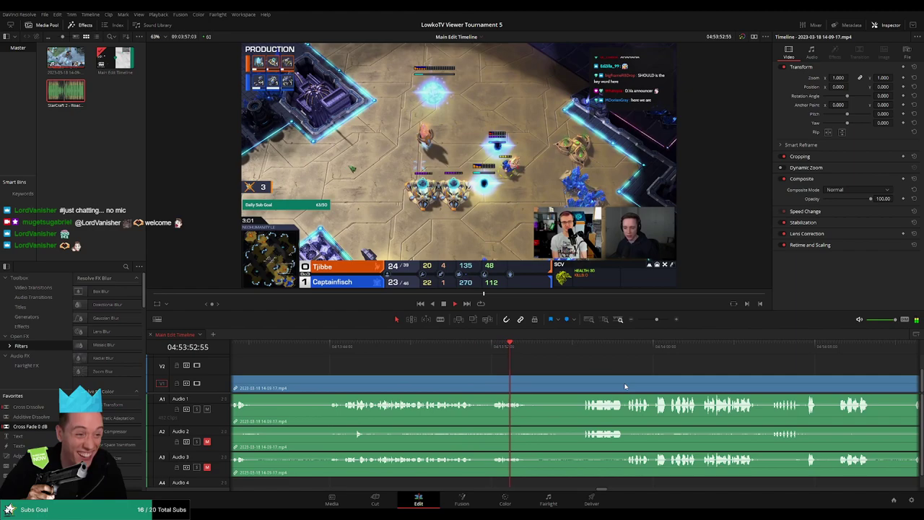
scroll(481, 371, right, 6)
drag(420, 353, 439, 351)
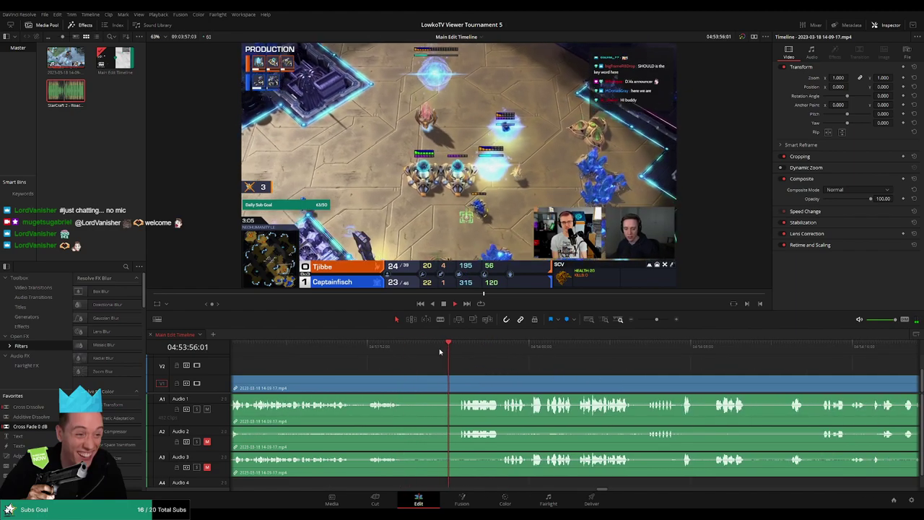
scroll(495, 367, right, 4)
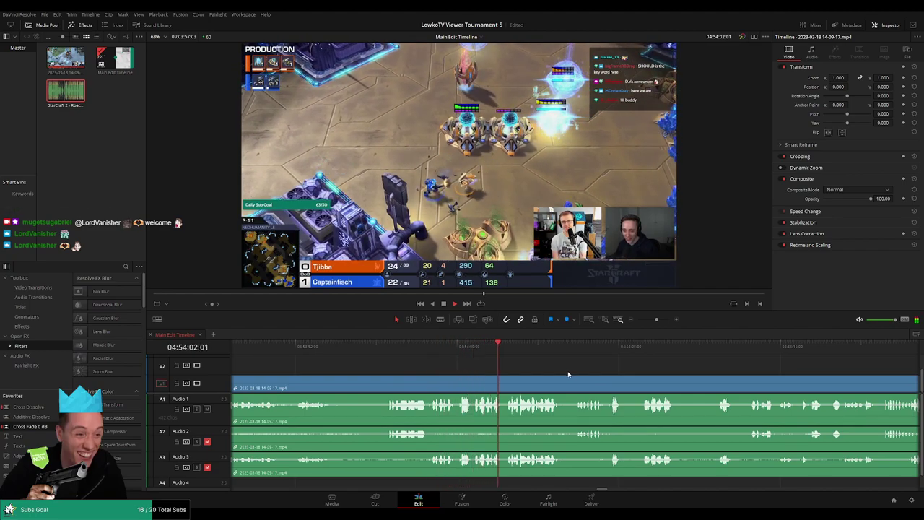
scroll(568, 374, right, 3)
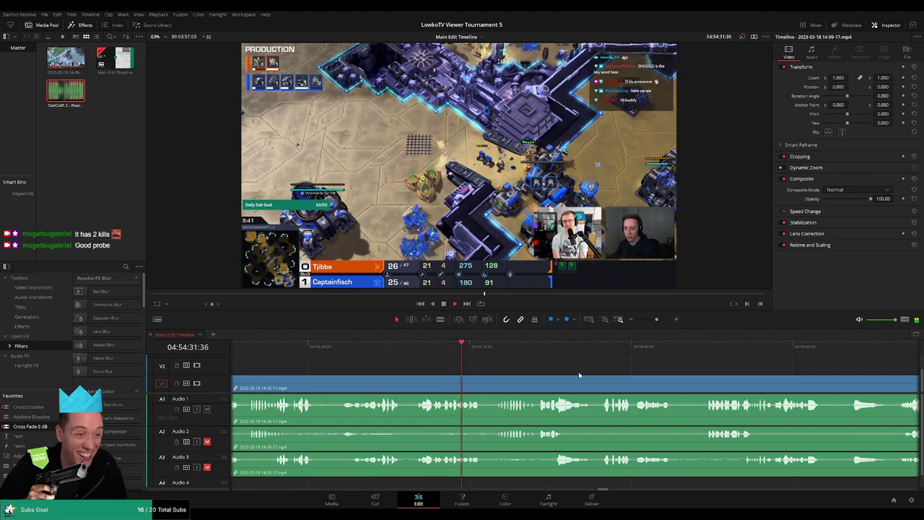
scroll(542, 368, right, 2)
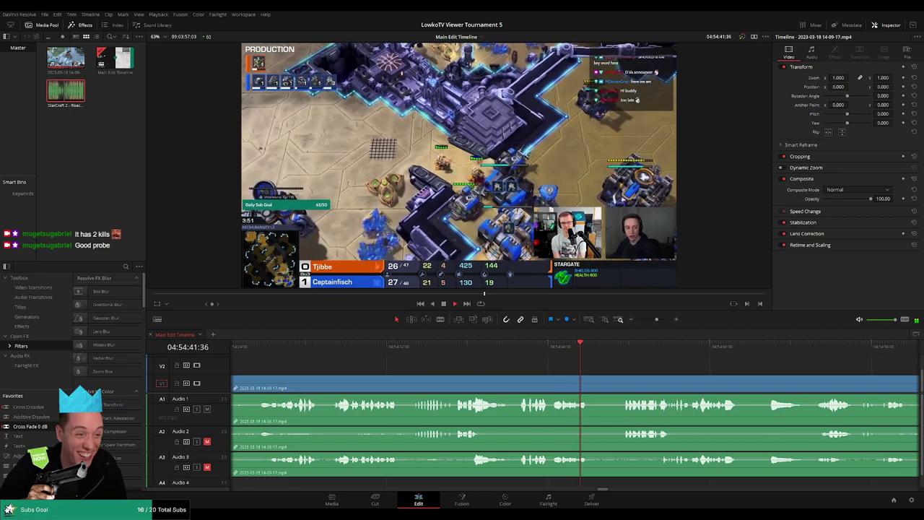
scroll(513, 351, right, 4)
scroll(508, 359, left, 4)
scroll(505, 356, down, 2)
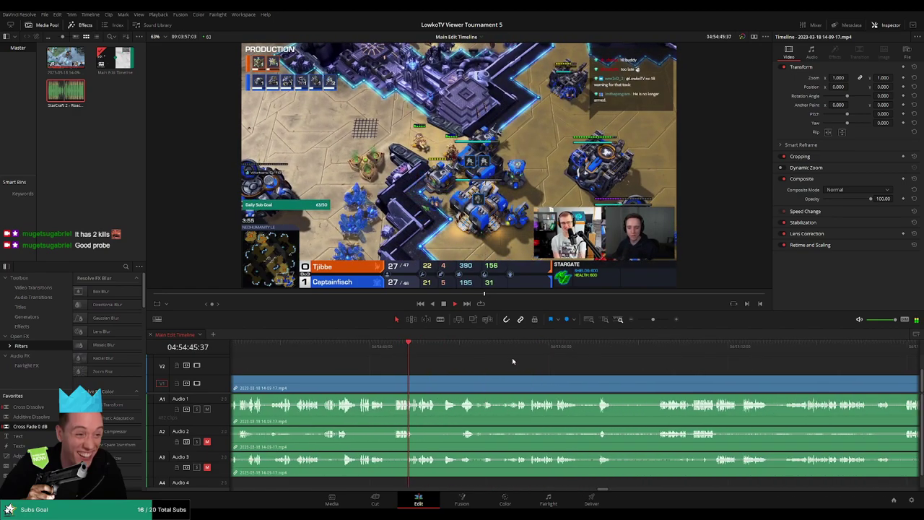
scroll(512, 357, right, 2)
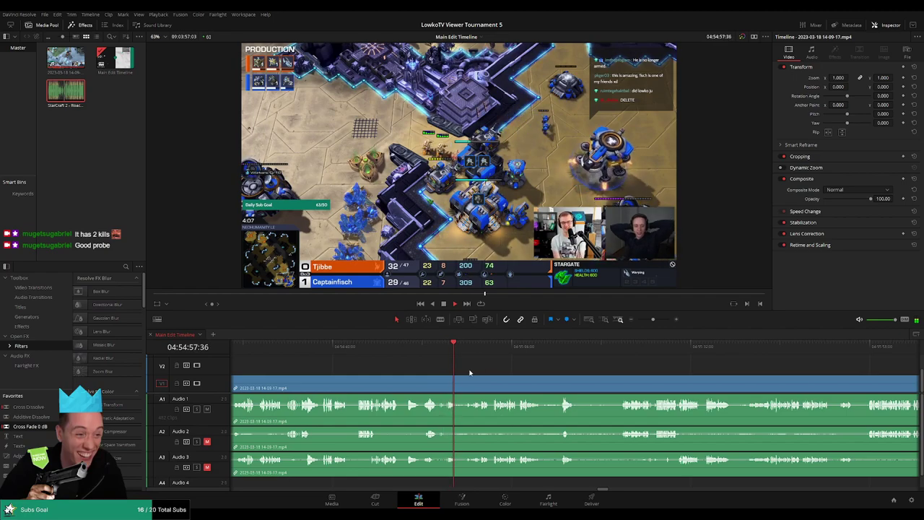
Step: Split all tracks near 04:54:57, ripple-delete the short piece, and resume playback
key(space)
scroll(477, 375, up, 3)
click(506, 387)
key(a)
key(Delete)
key(slash)
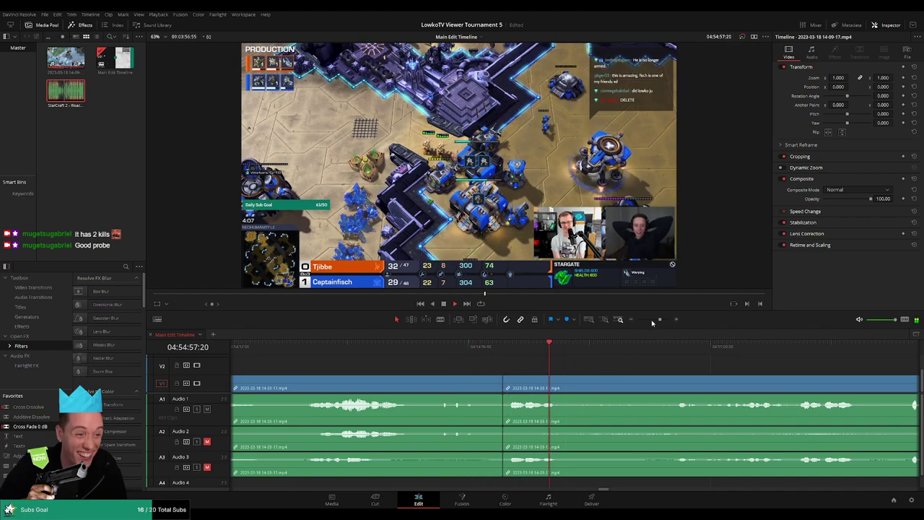
Step: Adjust the timeline zoom and skip about five seconds ahead in the VOD
drag(659, 319, 654, 319)
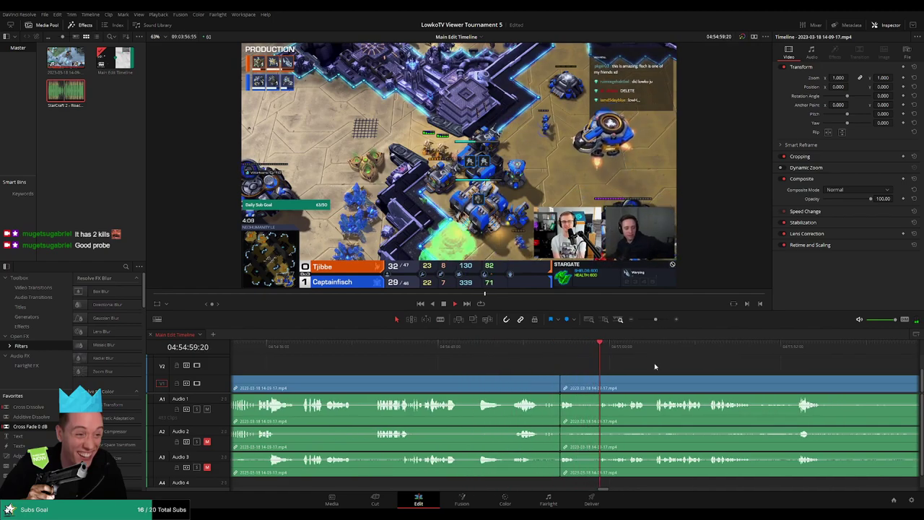
key(ctrl+minus)
key(ctrl+minus)
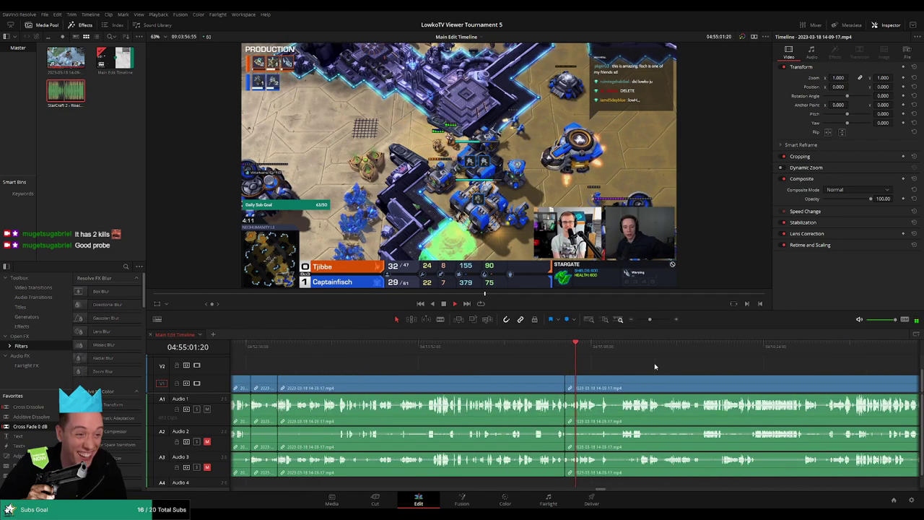
drag(646, 319, 654, 320)
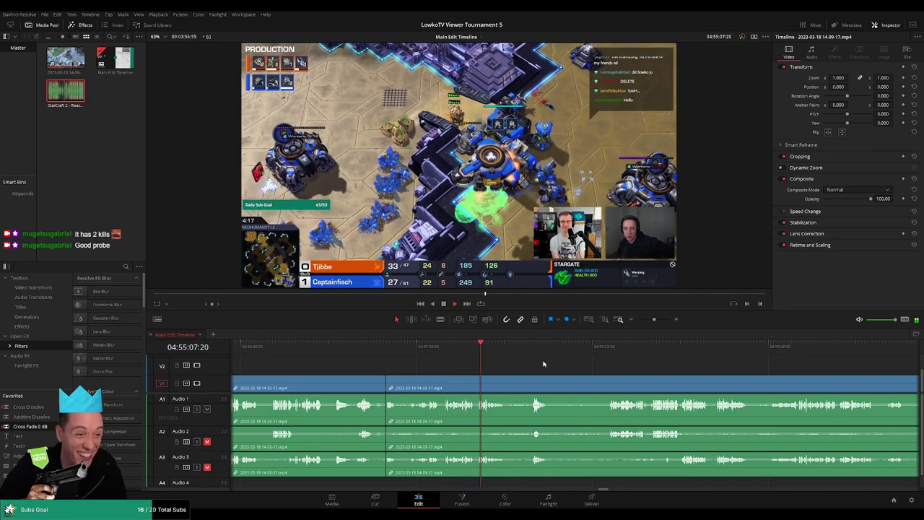
scroll(478, 364, right, 3)
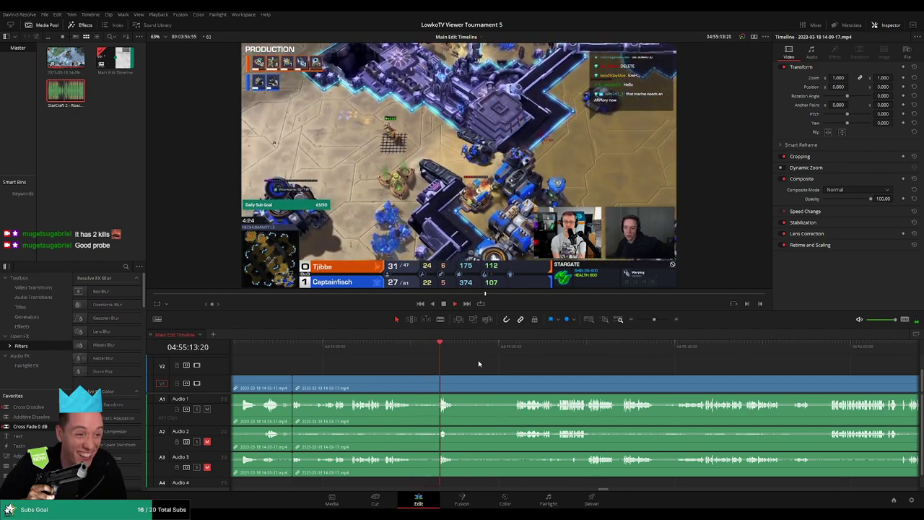
scroll(488, 363, up, 4)
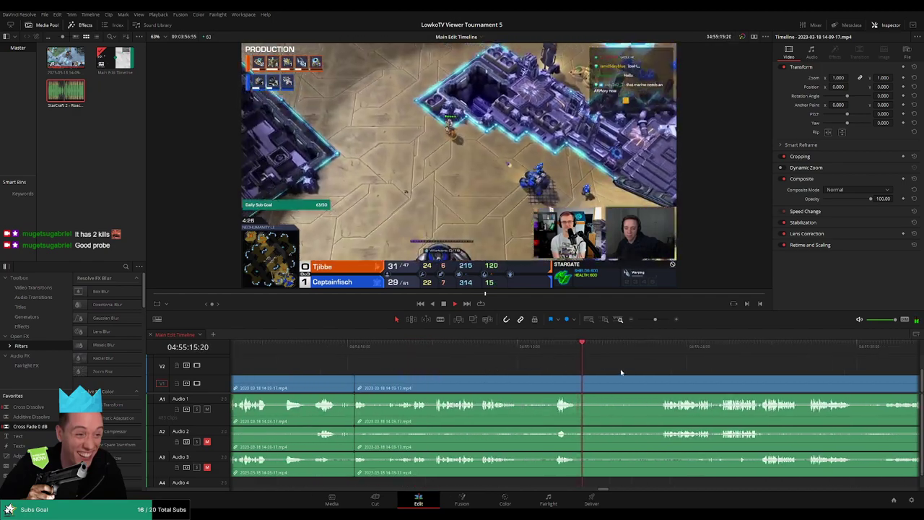
drag(495, 349, 556, 351)
scroll(555, 358, right, 3)
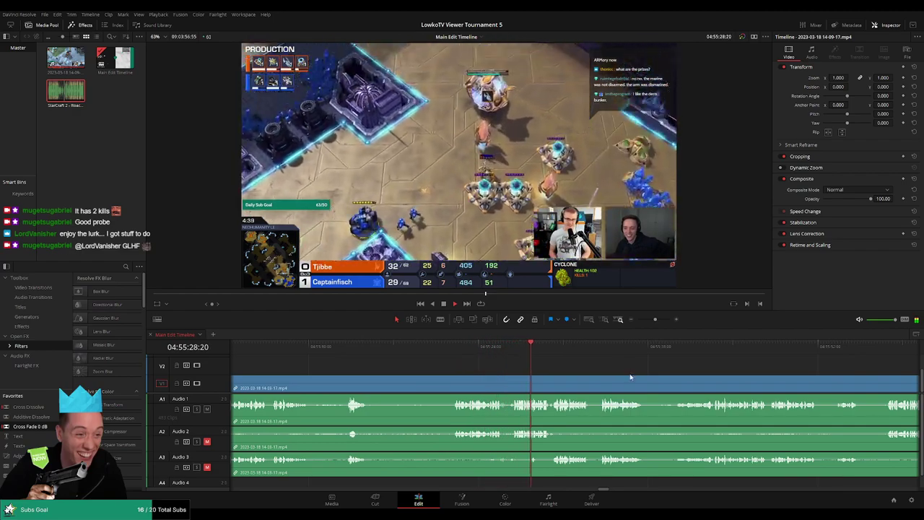
scroll(606, 370, right, 2)
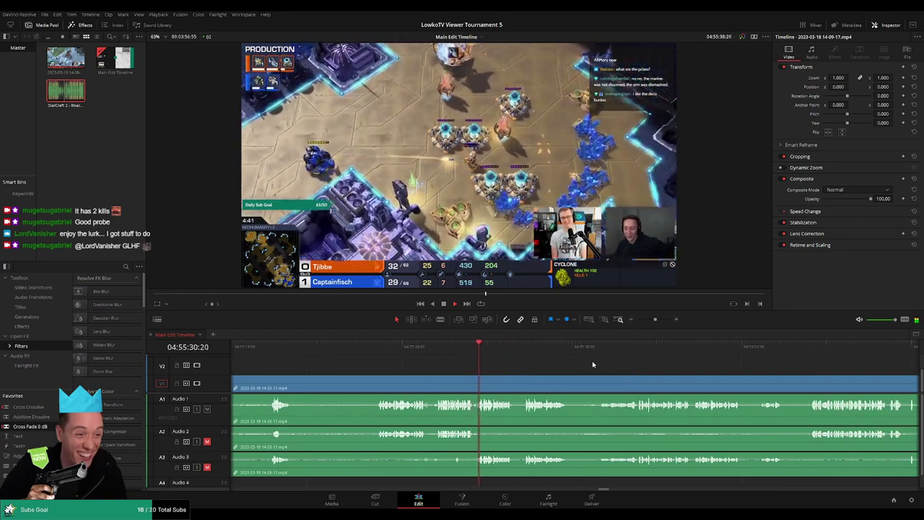
scroll(605, 368, right, 1)
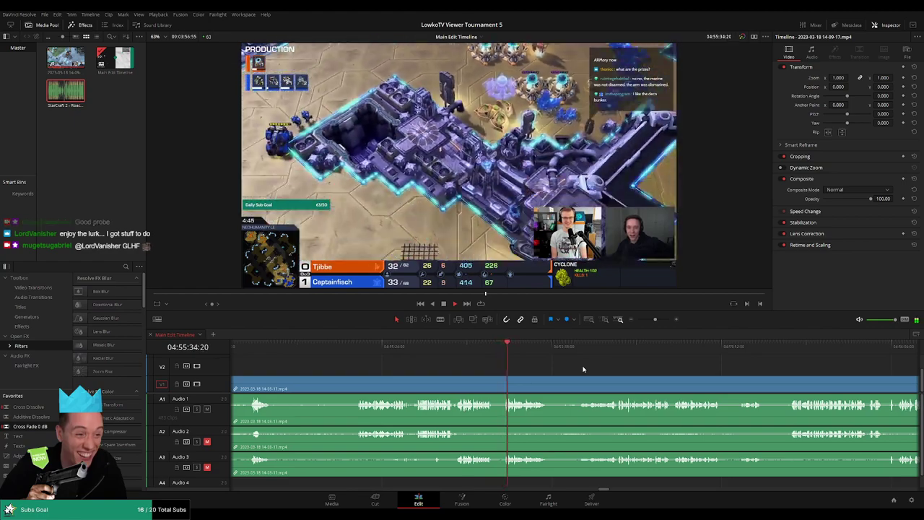
scroll(577, 369, right, 2)
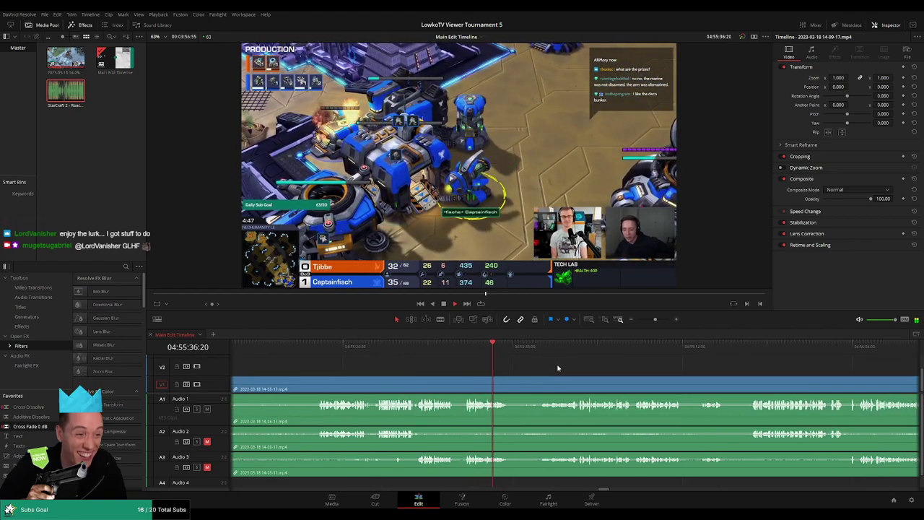
scroll(553, 369, right, 2)
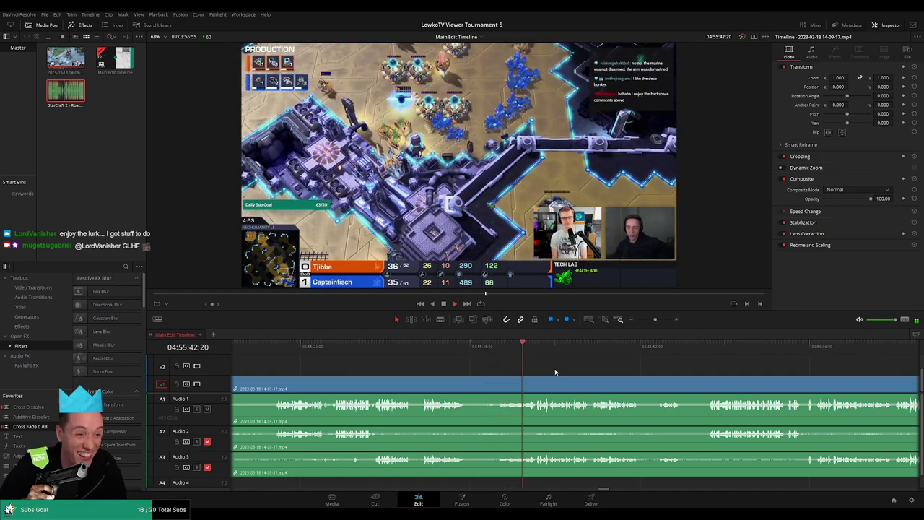
scroll(572, 370, right, 1)
scroll(571, 370, right, 3)
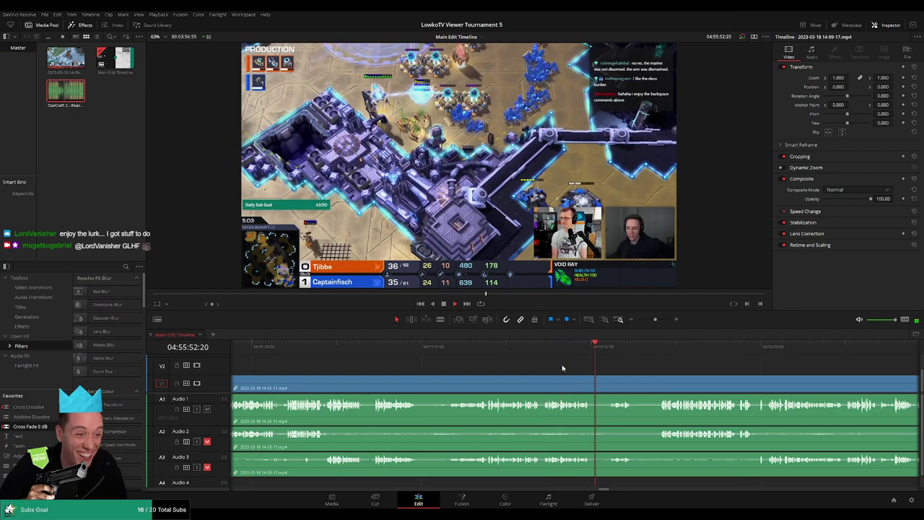
scroll(574, 360, right, 3)
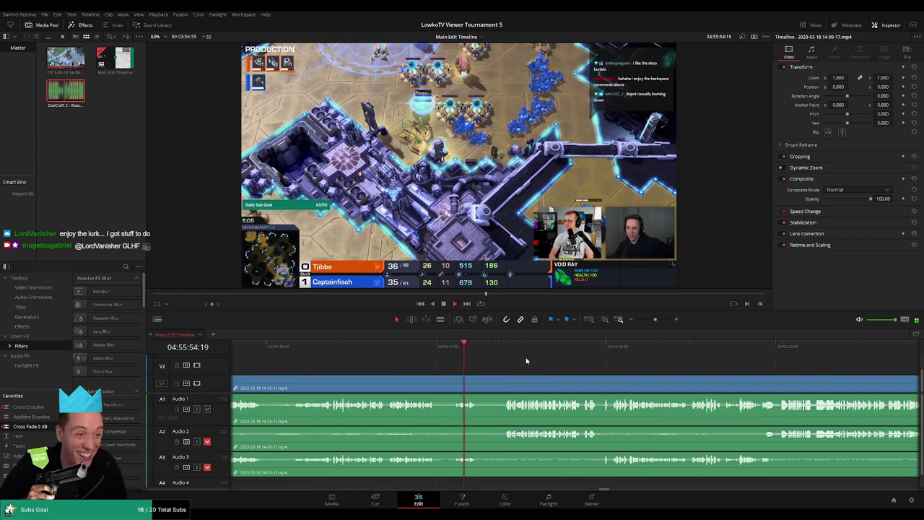
drag(491, 347, 500, 347)
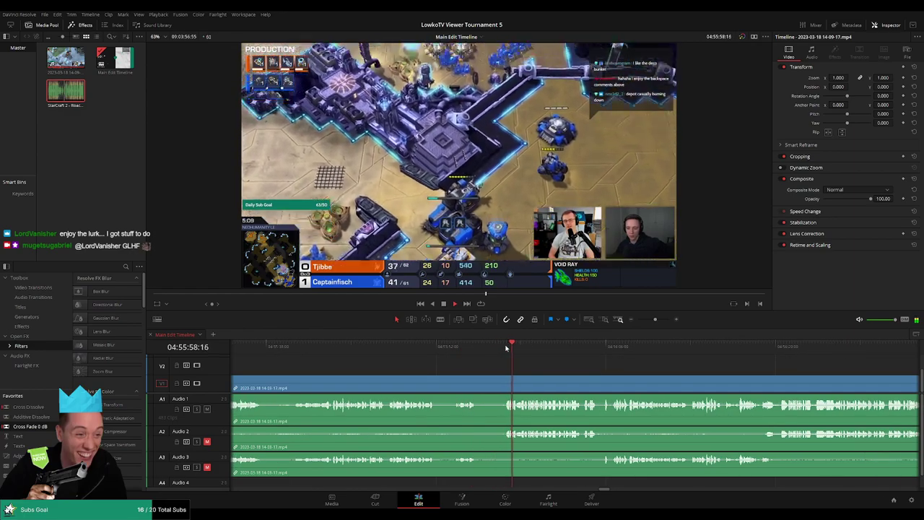
scroll(550, 363, right, 2)
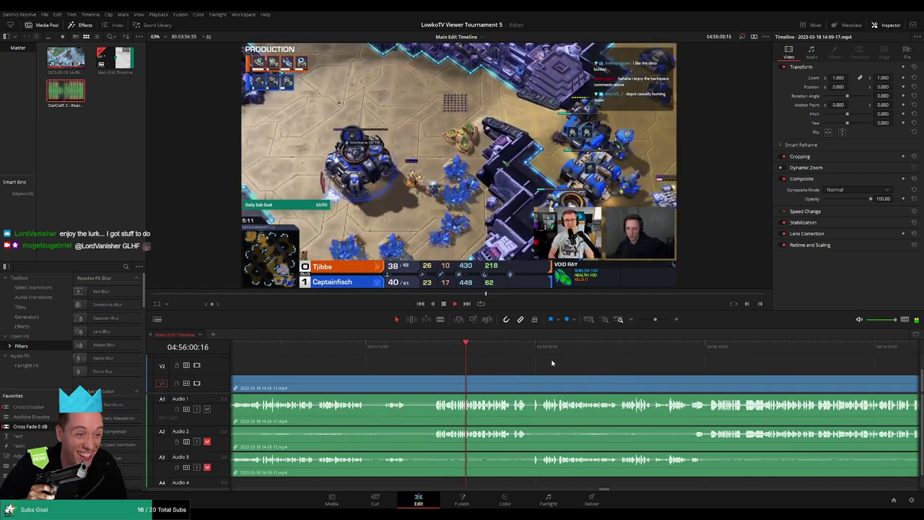
scroll(553, 367, right, 1)
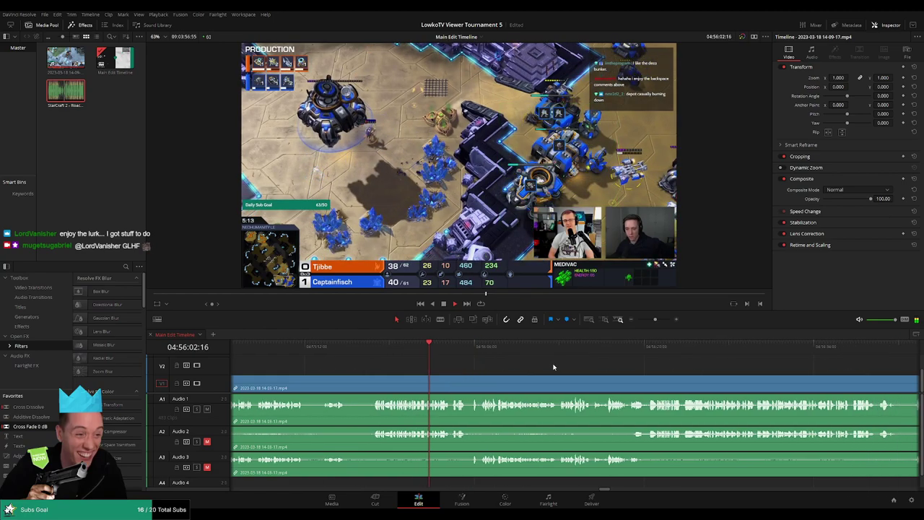
scroll(512, 361, right, 1)
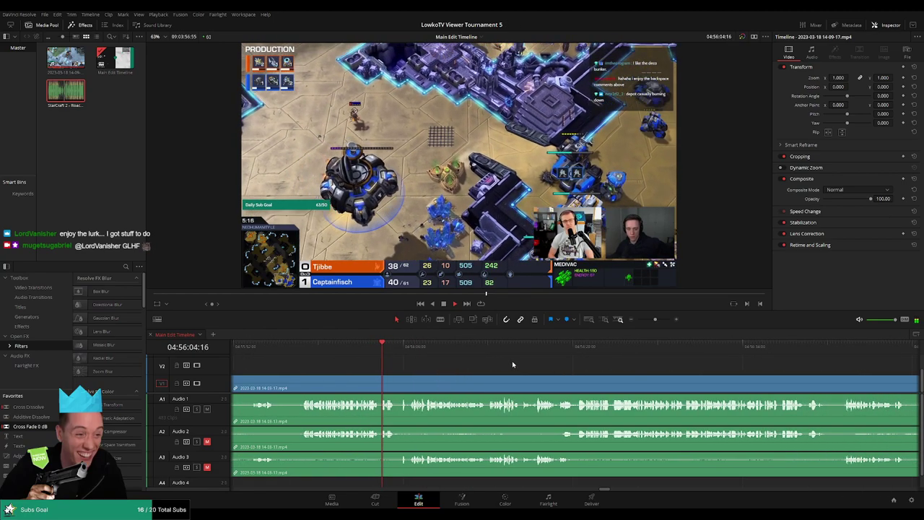
scroll(514, 364, right, 1)
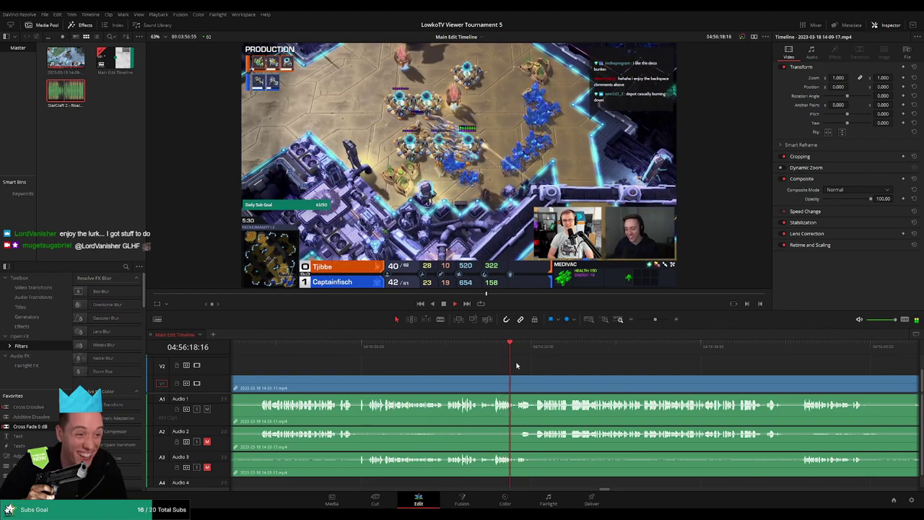
scroll(619, 376, right, 5)
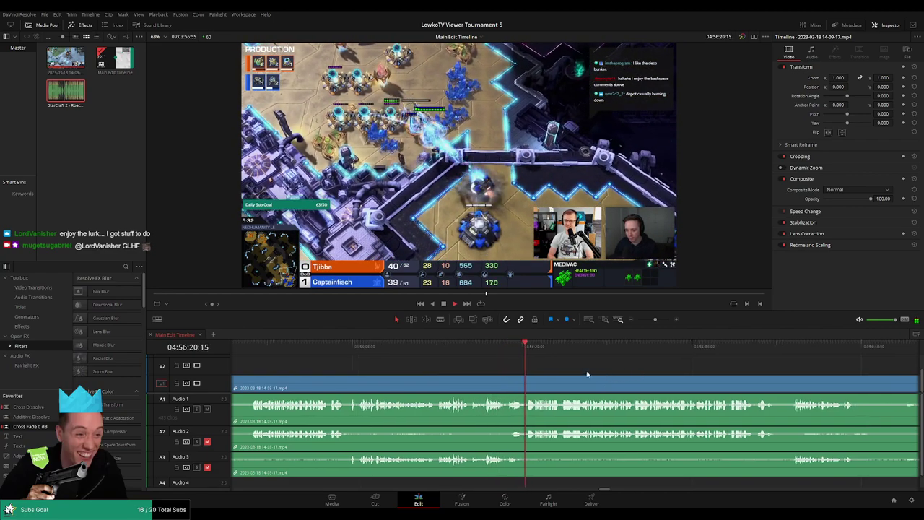
scroll(521, 368, right, 2)
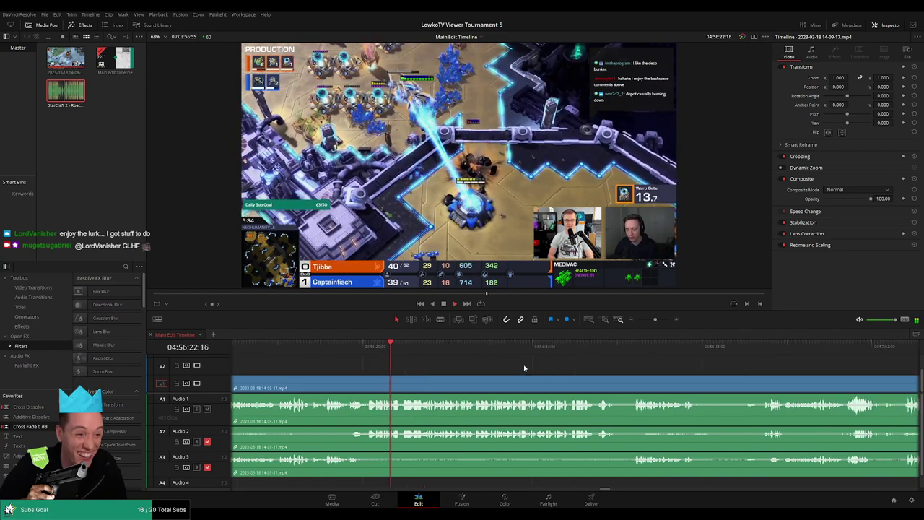
scroll(534, 369, right, 2)
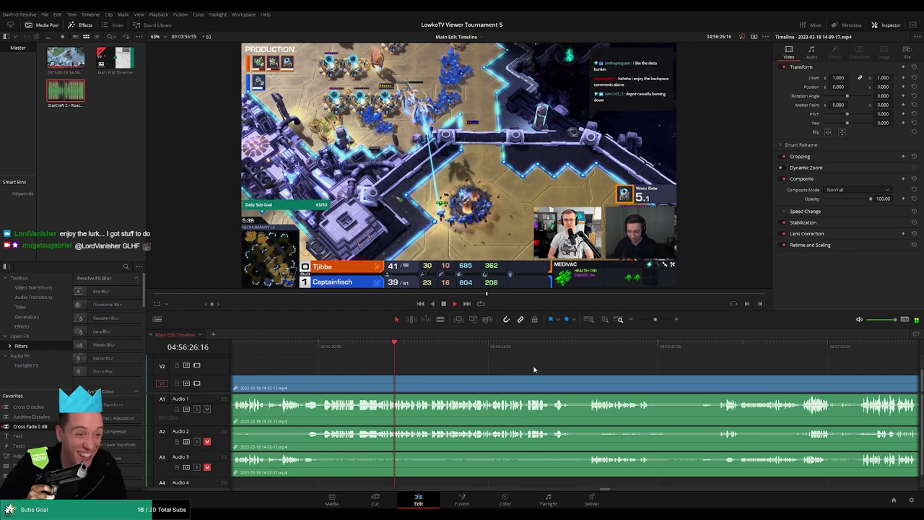
scroll(525, 367, right, 3)
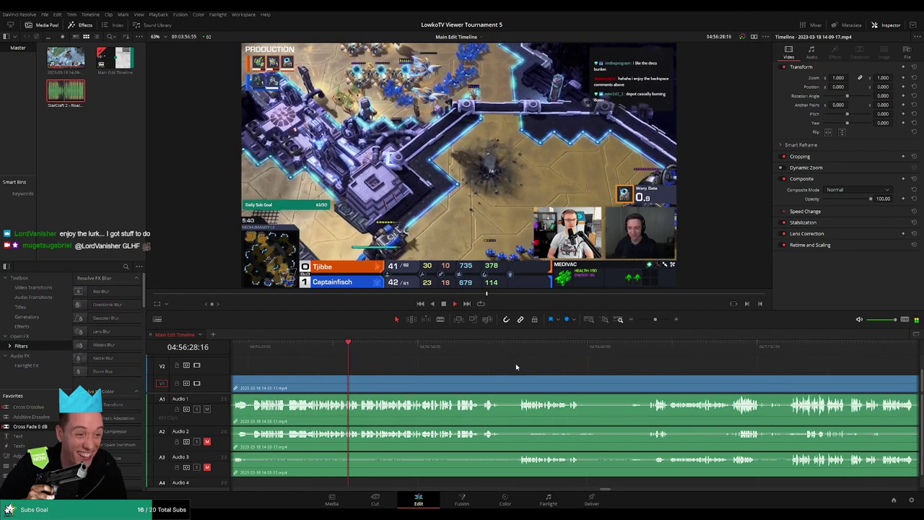
scroll(535, 367, right, 2)
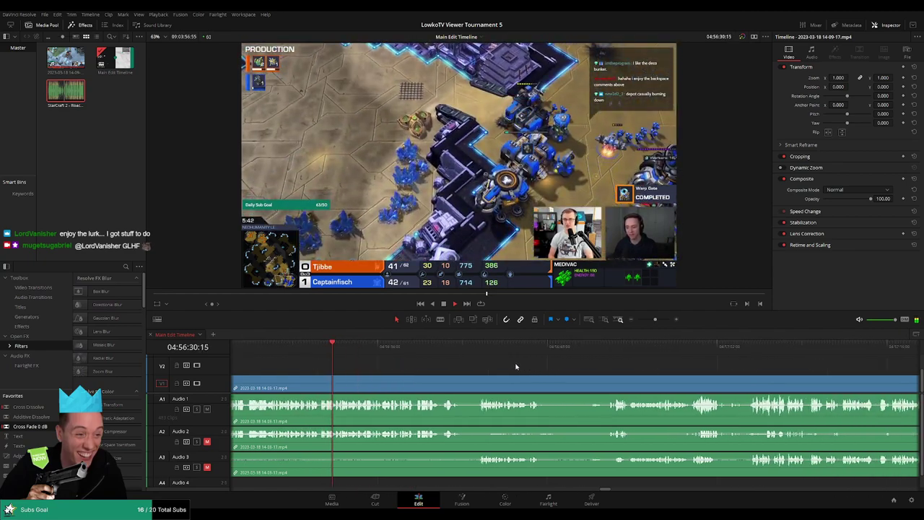
scroll(516, 367, right, 2)
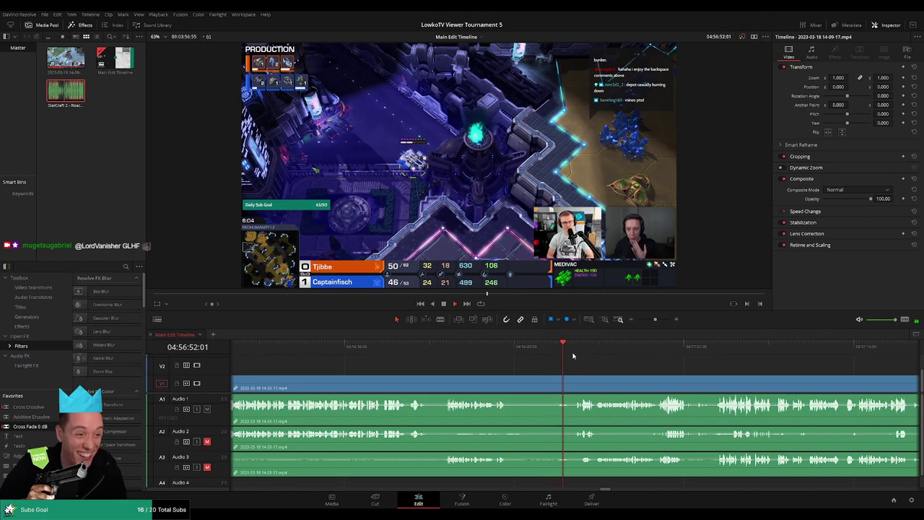
scroll(556, 368, right, 3)
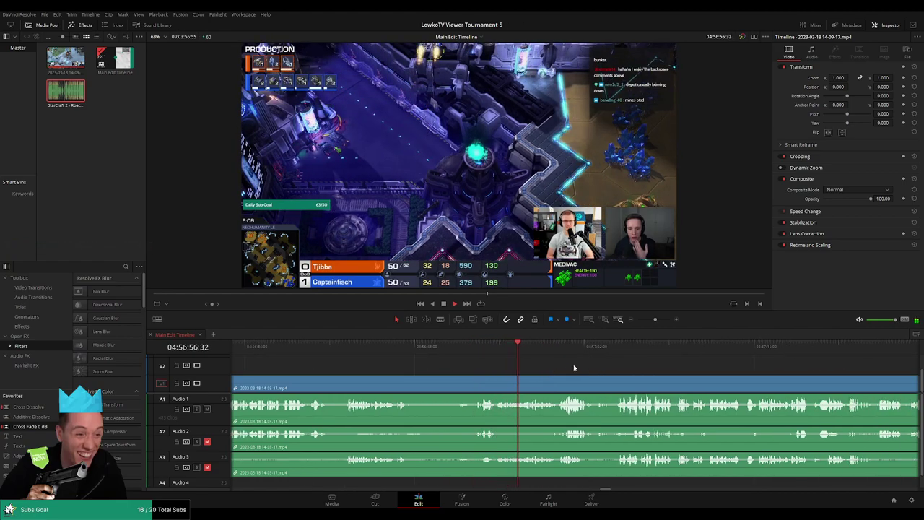
scroll(534, 377, right, 2)
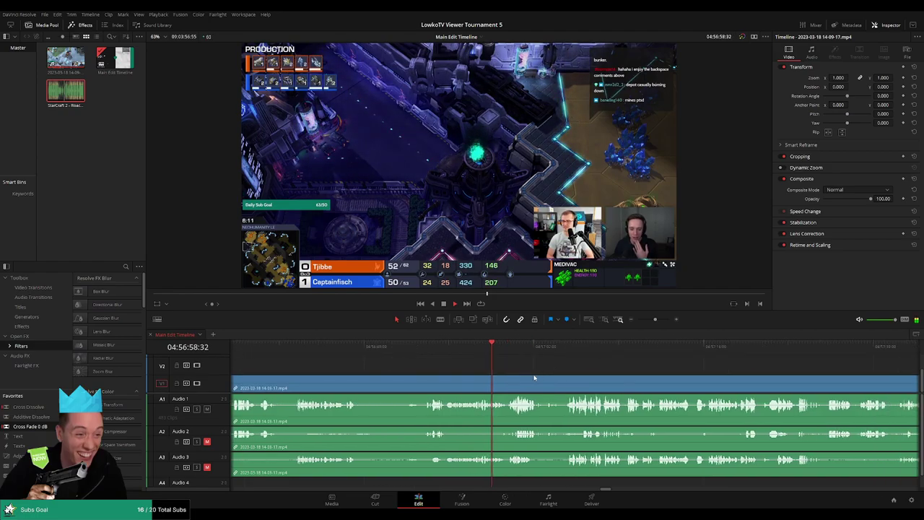
scroll(546, 371, left, 3)
scroll(577, 368, right, 3)
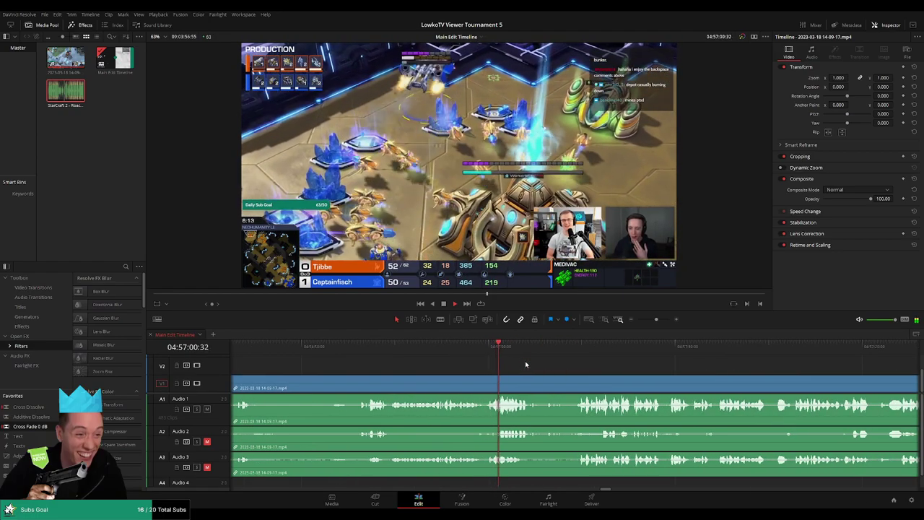
scroll(570, 370, right, 1)
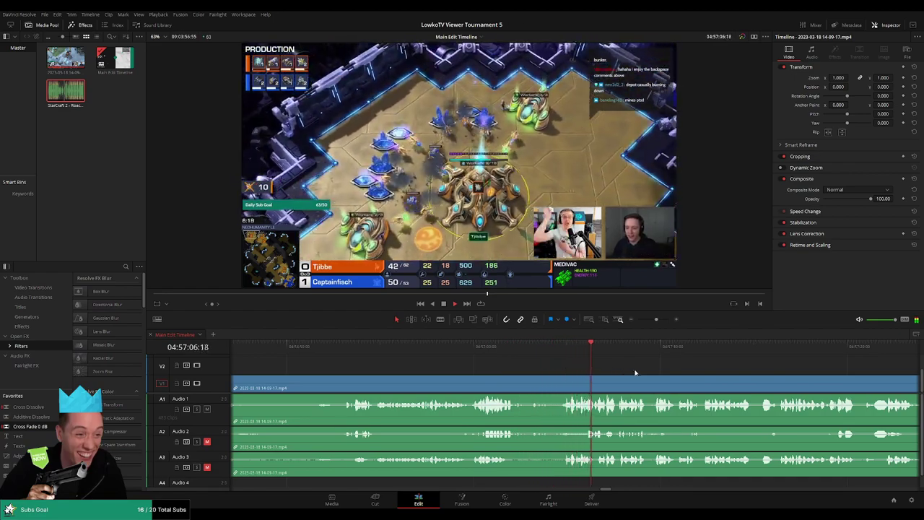
scroll(546, 366, right, 8)
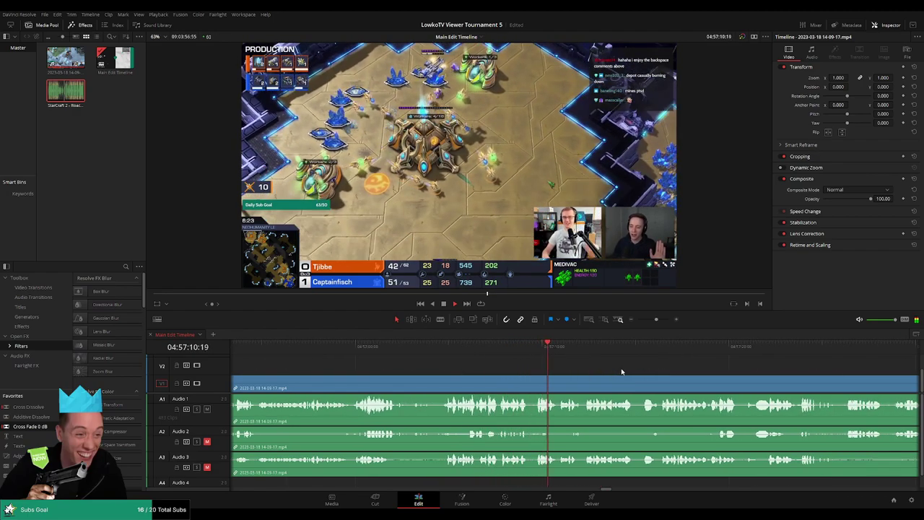
scroll(538, 365, right, 8)
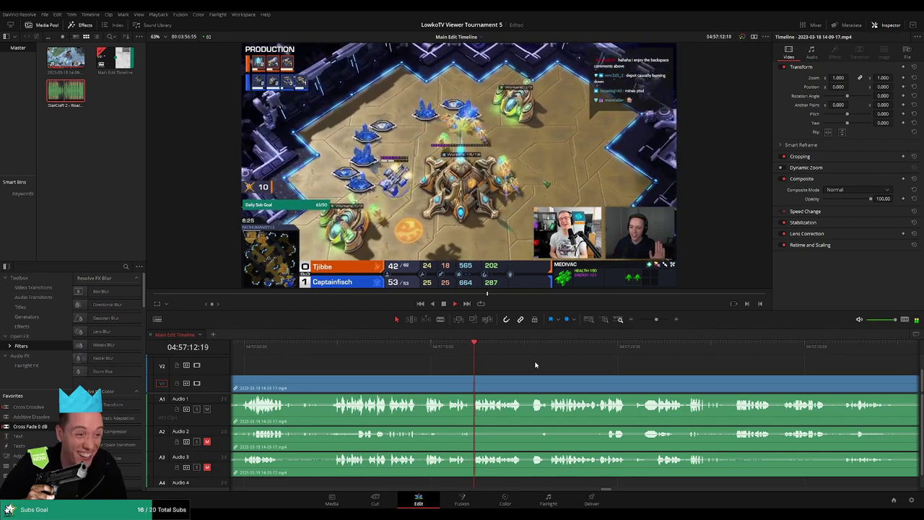
scroll(537, 362, right, 3)
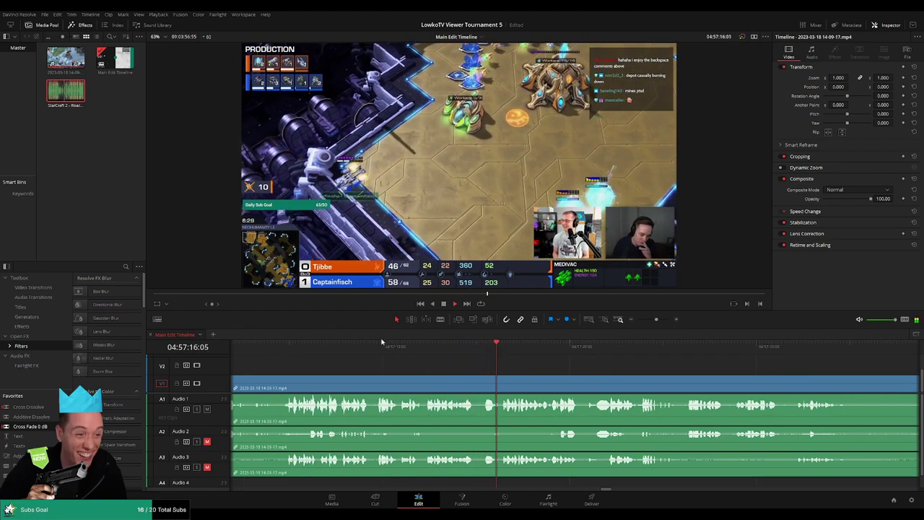
Step: Blade out the short stretch around 04:57:15 and close the gap
click(482, 347)
click(491, 378)
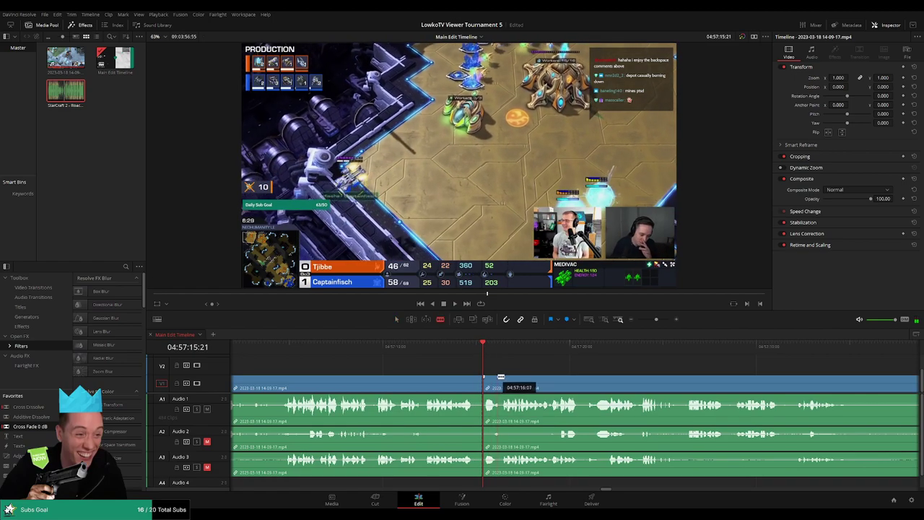
click(498, 378)
key(a)
click(490, 404)
key(Delete)
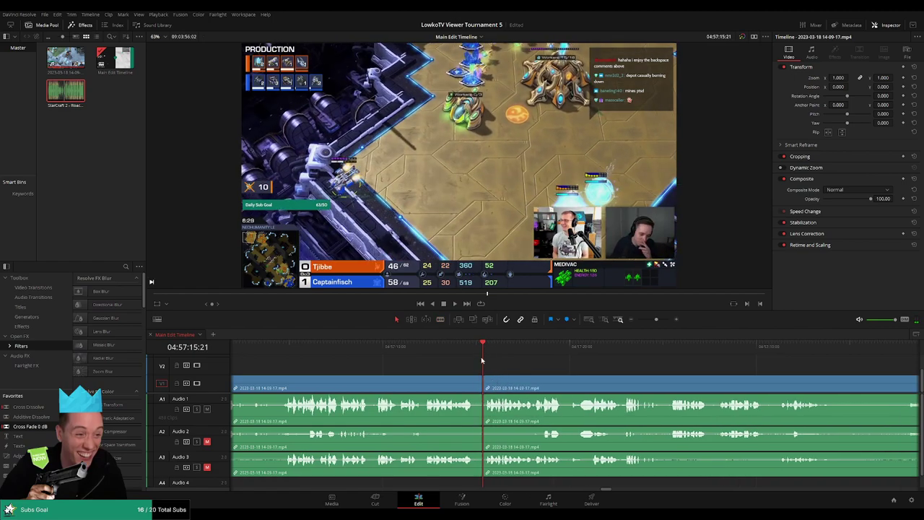
click(472, 347)
key(space)
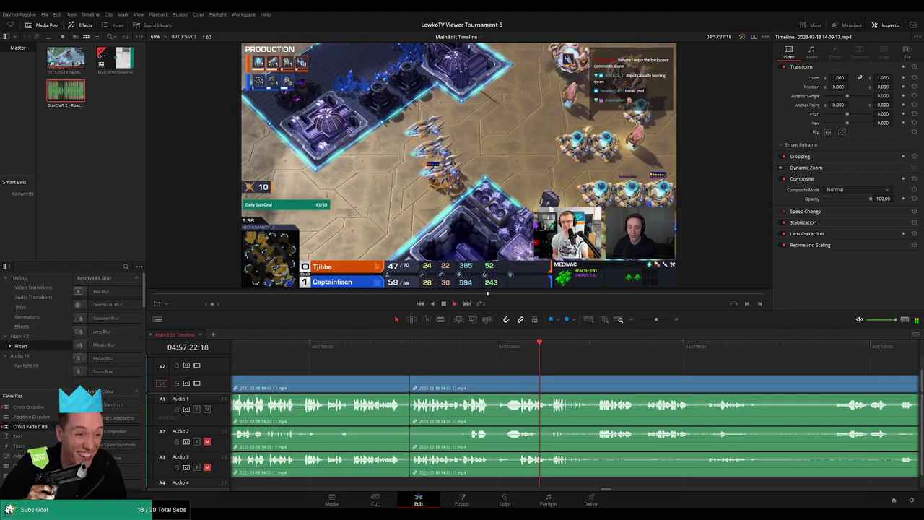
Step: Play on through the gameplay up to about 04:57:46
scroll(495, 367, right, 3)
scroll(494, 368, right, 1)
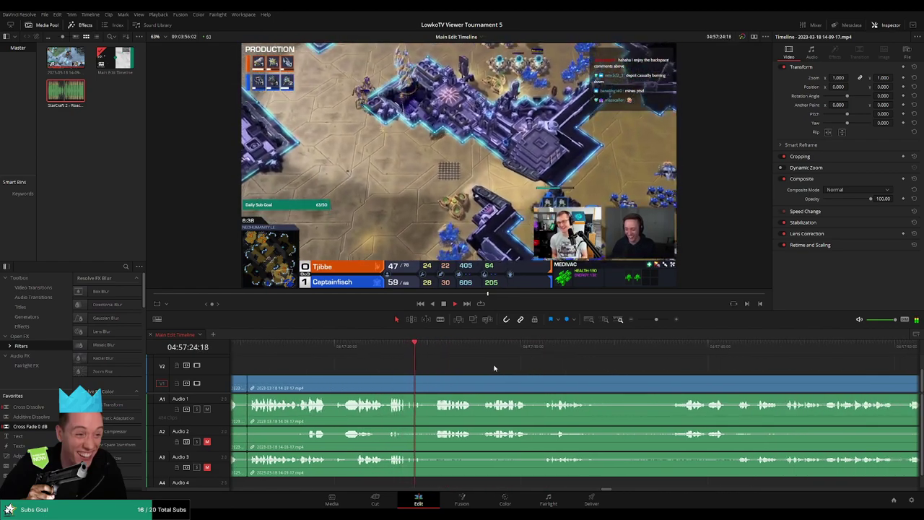
scroll(494, 368, right, 2)
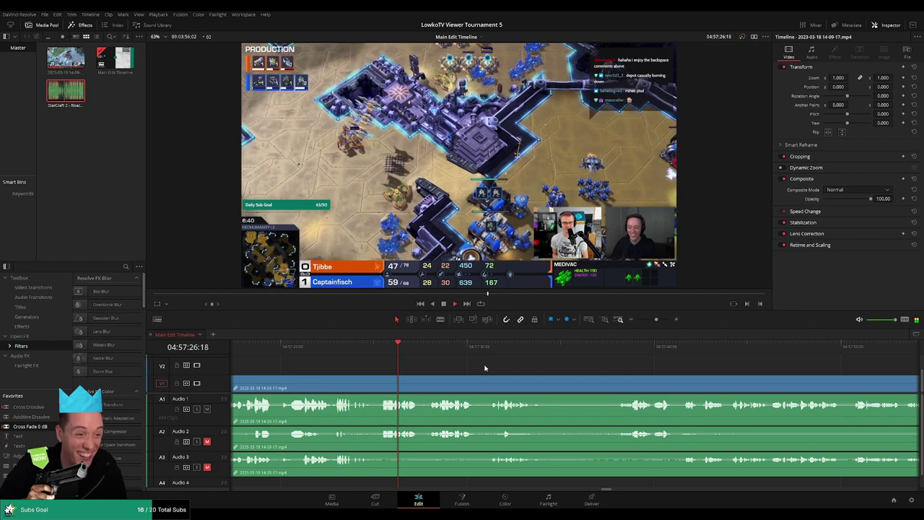
scroll(414, 364, right, 2)
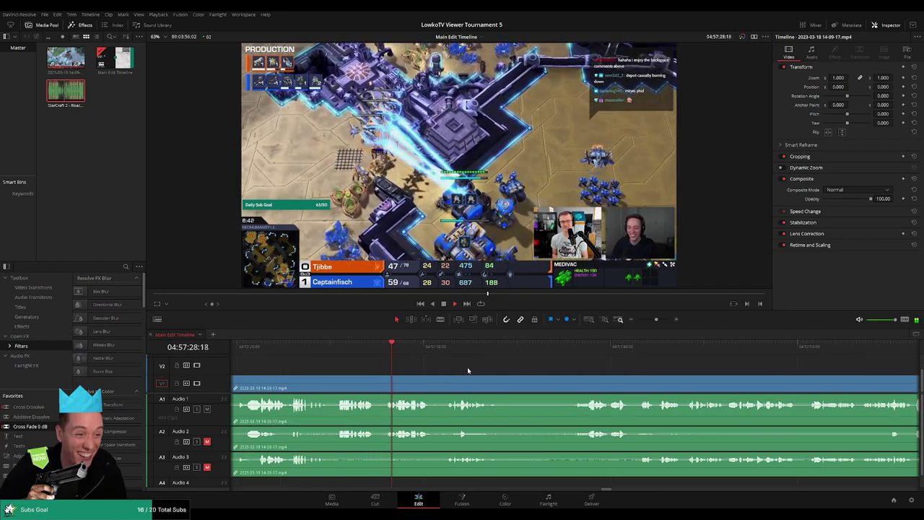
scroll(428, 367, right, 2)
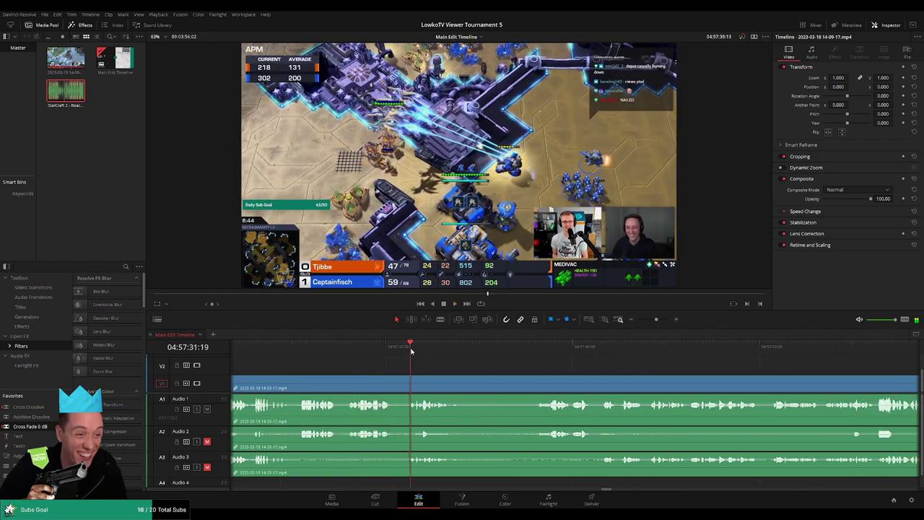
key(space)
scroll(496, 371, right, 2)
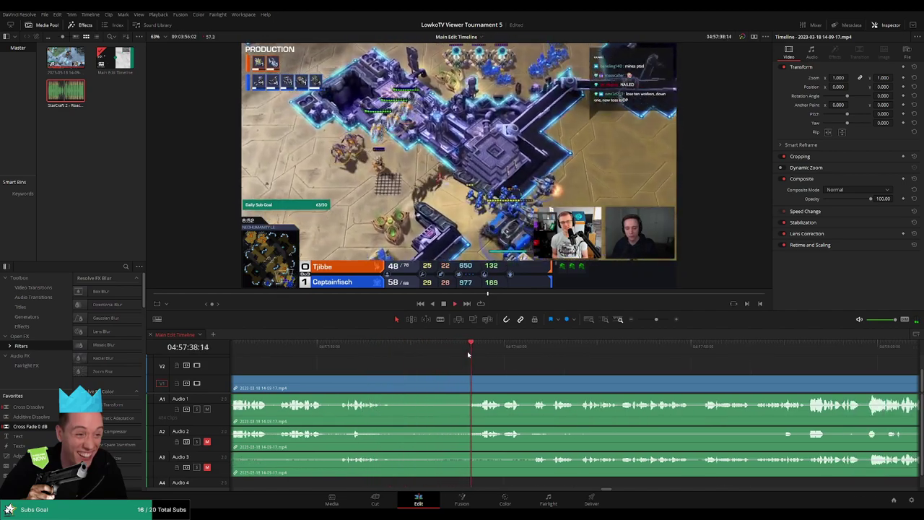
scroll(483, 364, right, 2)
scroll(483, 365, right, 1)
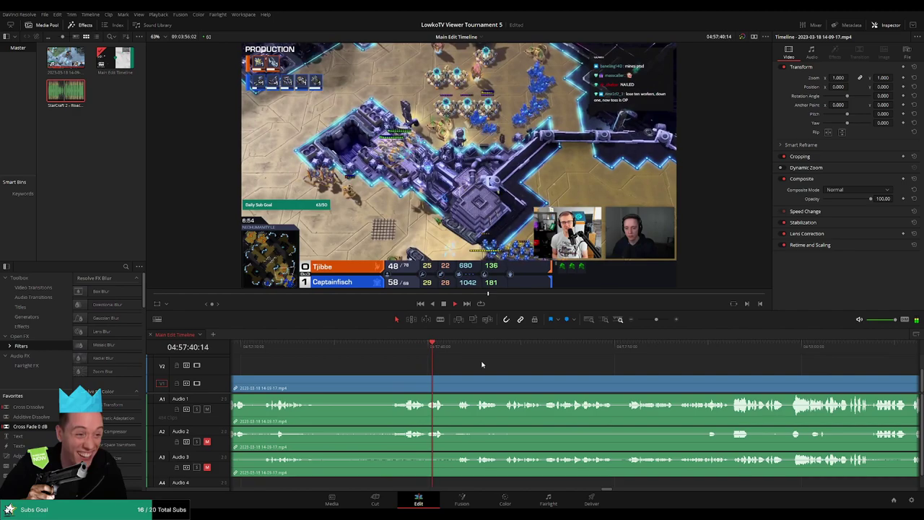
scroll(486, 365, right, 2)
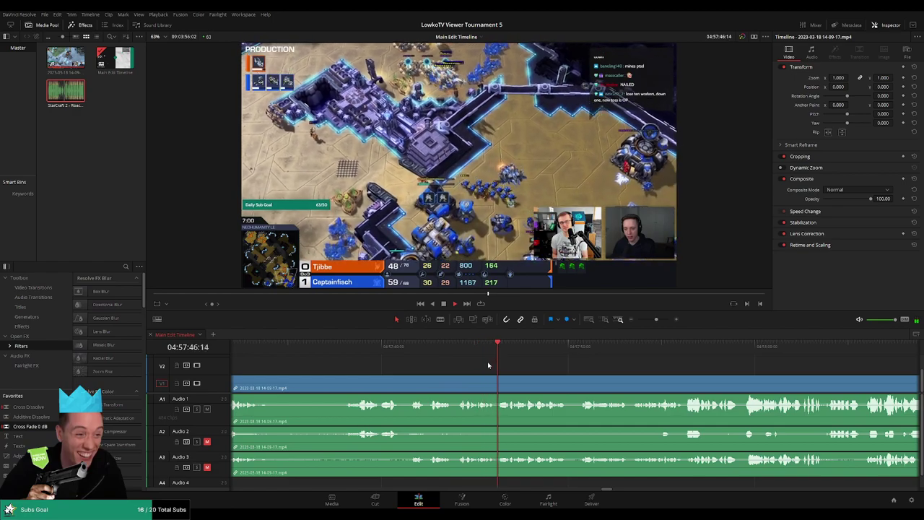
Step: Split the clip near 04:57:48 and ripple-delete the short piece after it
click(501, 347)
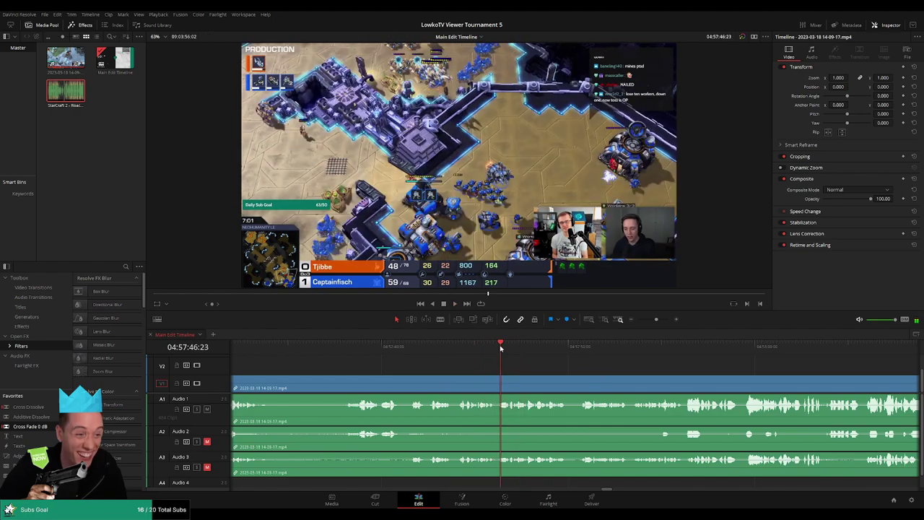
click(498, 347)
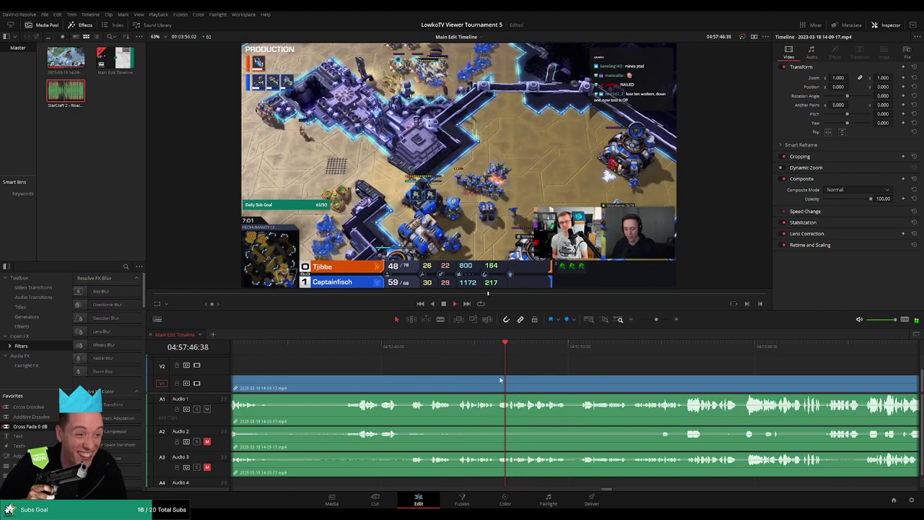
click(501, 380)
key(a)
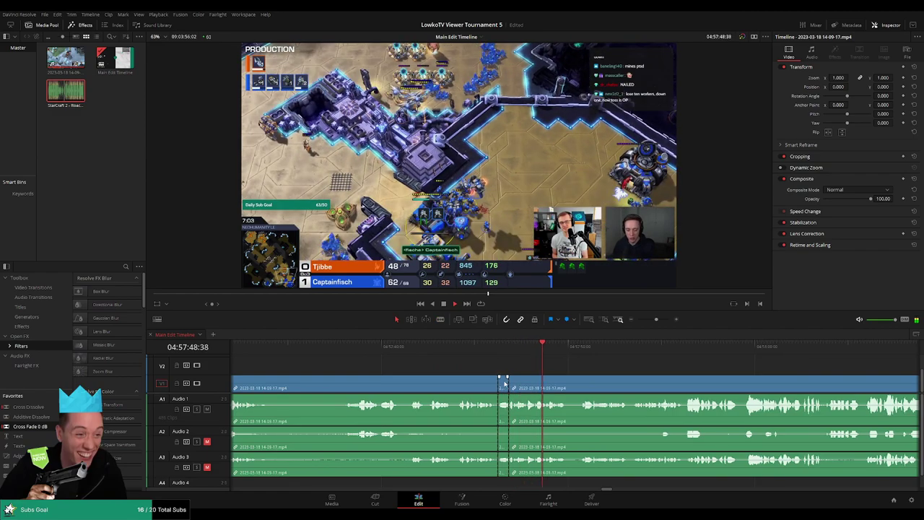
key(Delete)
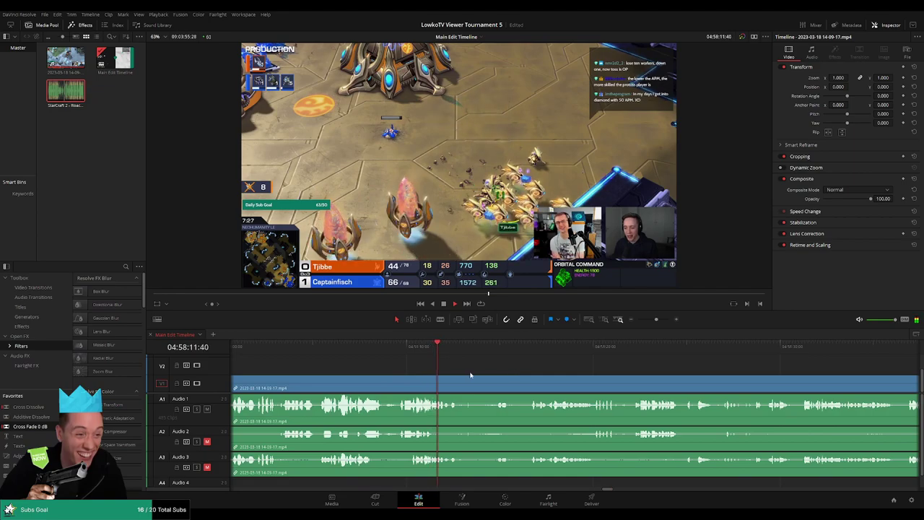
scroll(511, 372, up, 3)
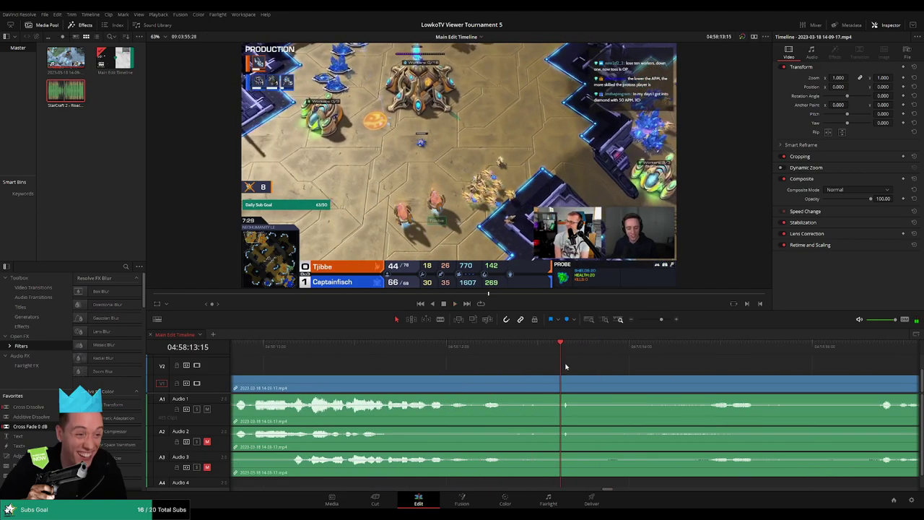
scroll(670, 365, down, 2)
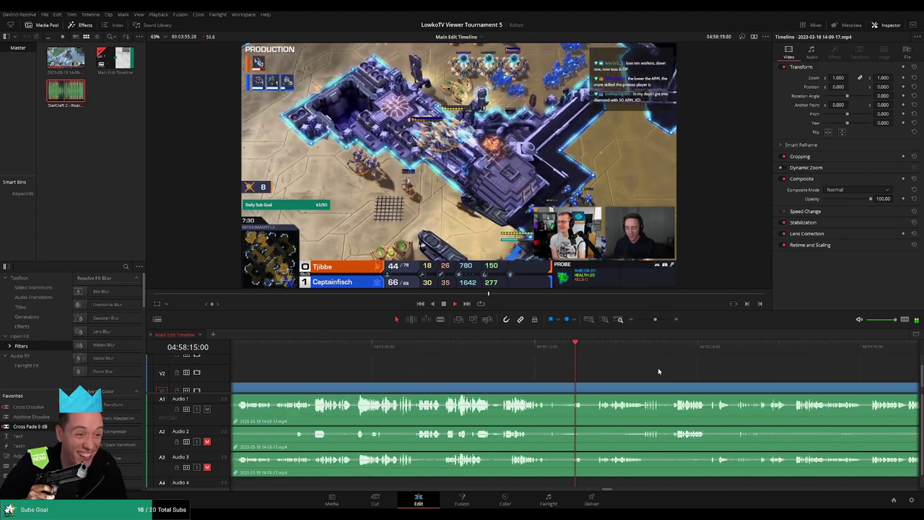
scroll(570, 357, right, 3)
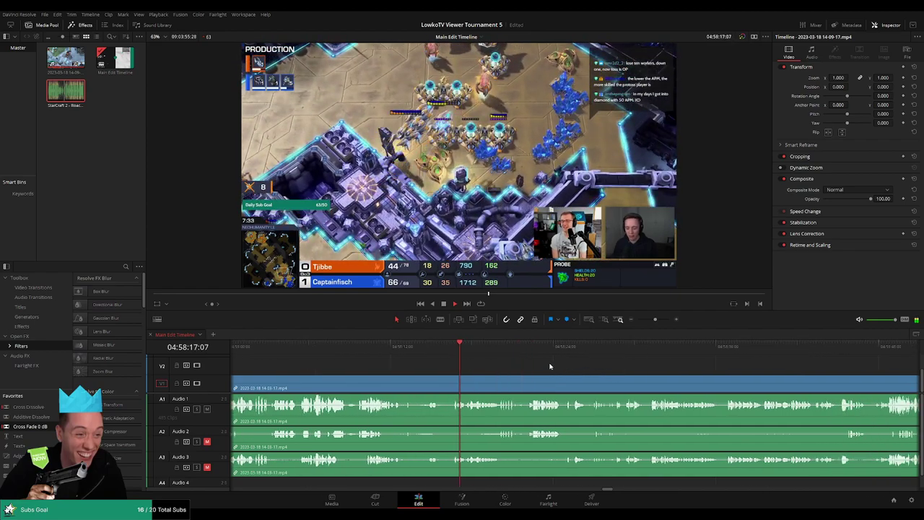
scroll(556, 364, right, 3)
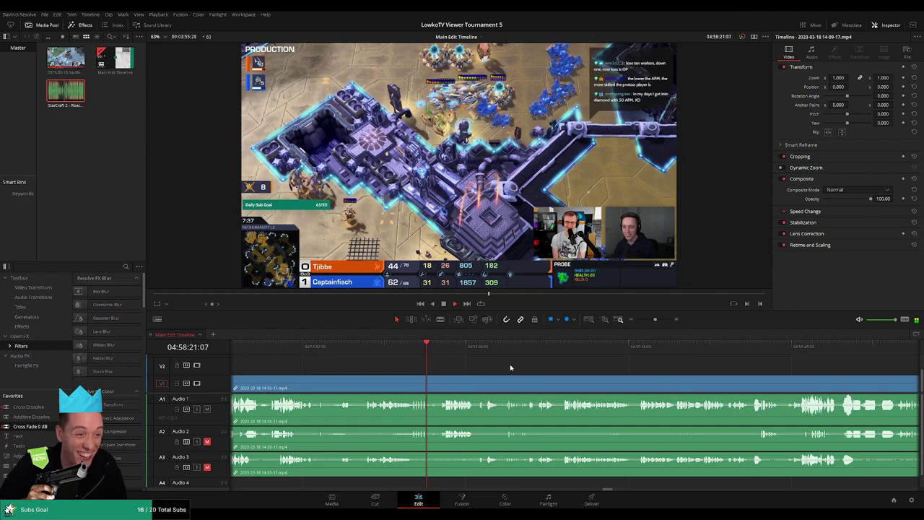
scroll(495, 368, right, 3)
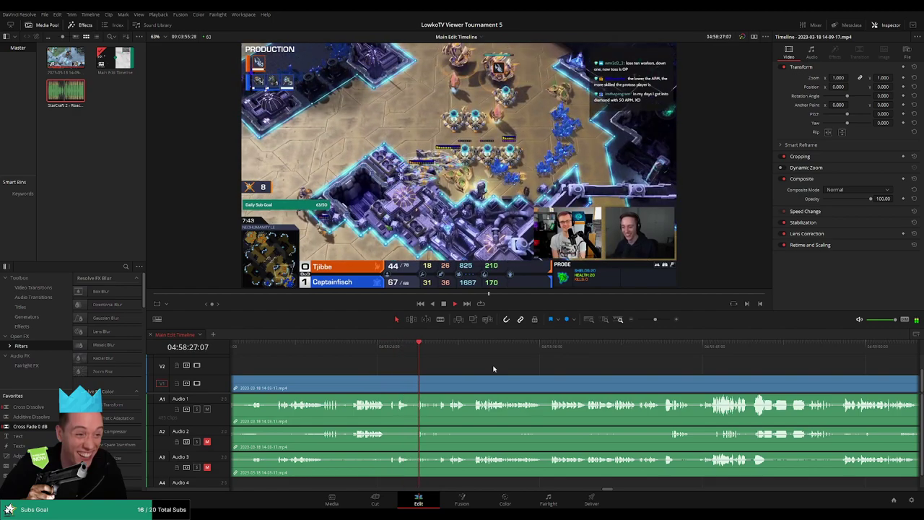
scroll(496, 371, right, 2)
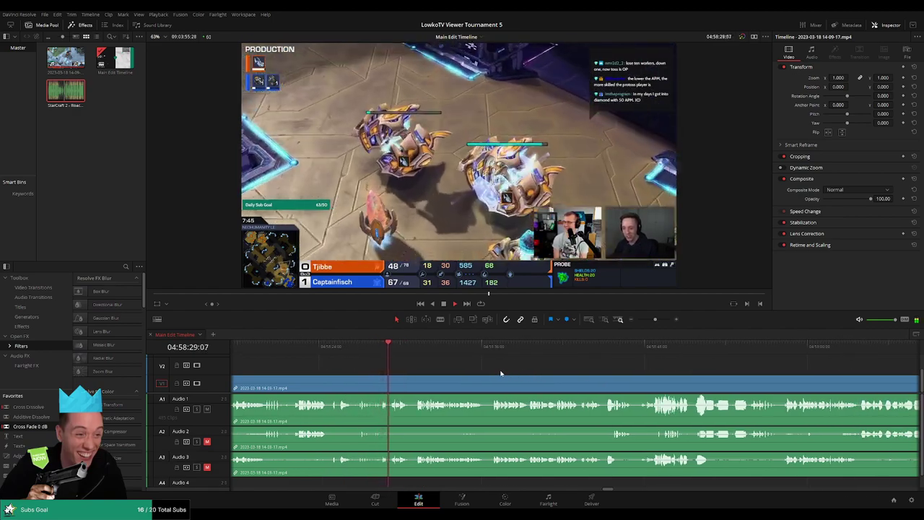
scroll(482, 371, right, 1)
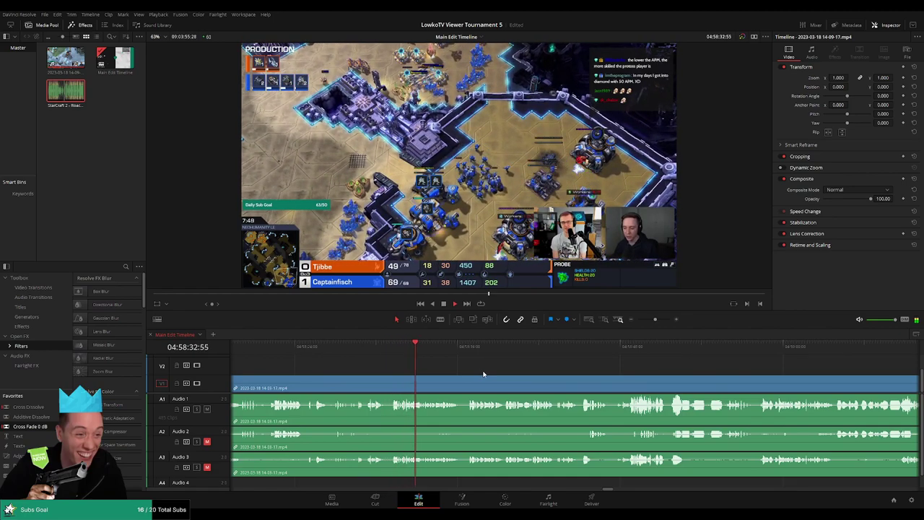
scroll(484, 374, right, 3)
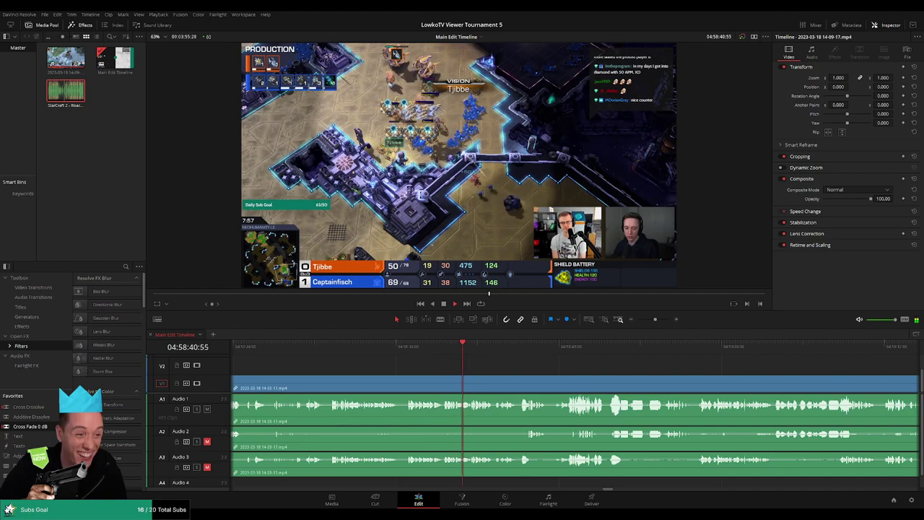
scroll(491, 367, right, 2)
scroll(490, 367, right, 1)
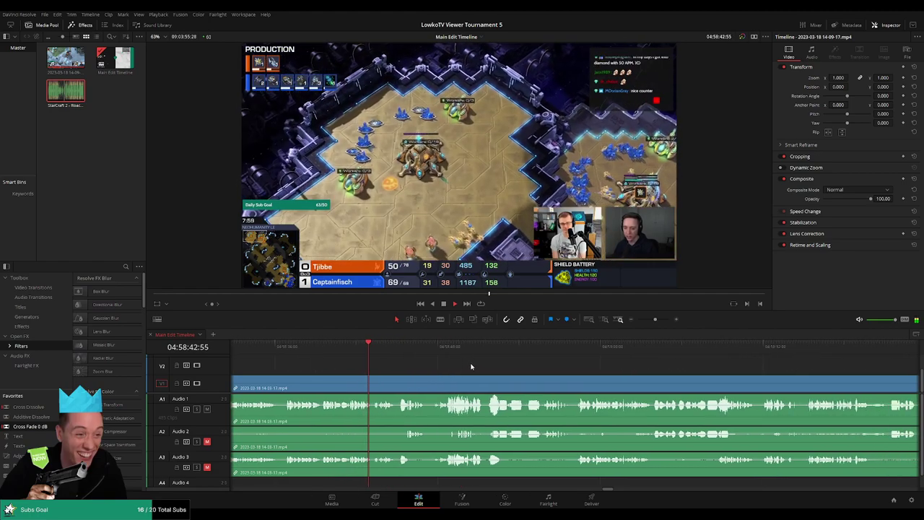
scroll(446, 368, right, 1)
scroll(441, 367, right, 1)
Step: Blade all tracks near 04:58:45 and ripple-delete the short unwanted piece
scroll(557, 367, up, 2)
mouse_move(556, 346)
mouse_down()
mouse_move(516, 347)
mouse_move(550, 347)
mouse_up()
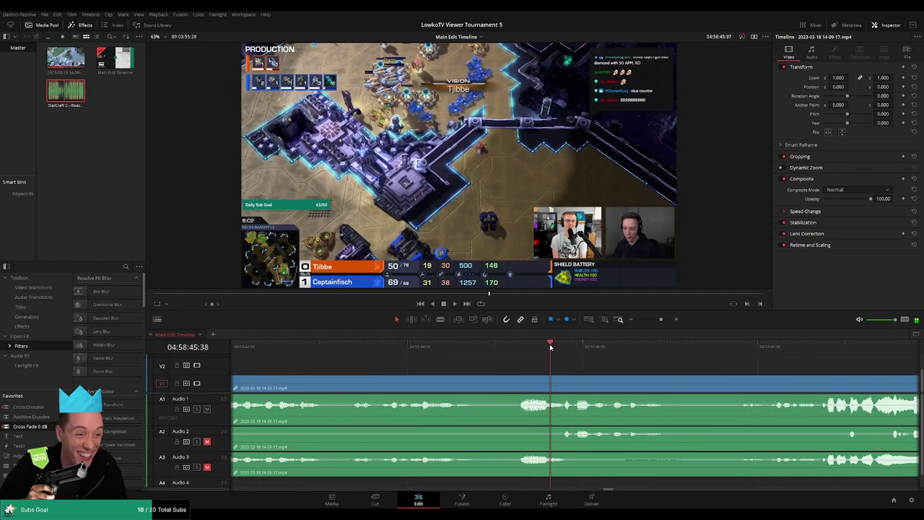
key(ctrl+b)
key(ctrl+b)
click(537, 387)
key(Delete)
Step: Replay across the cut and delete the leftover bit at the edit point
click(486, 346)
key(space)
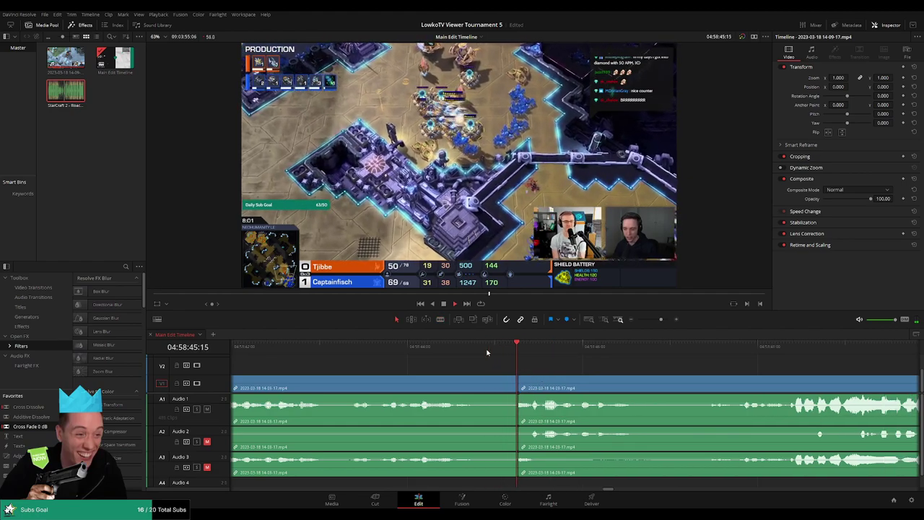
key(space)
click(522, 383)
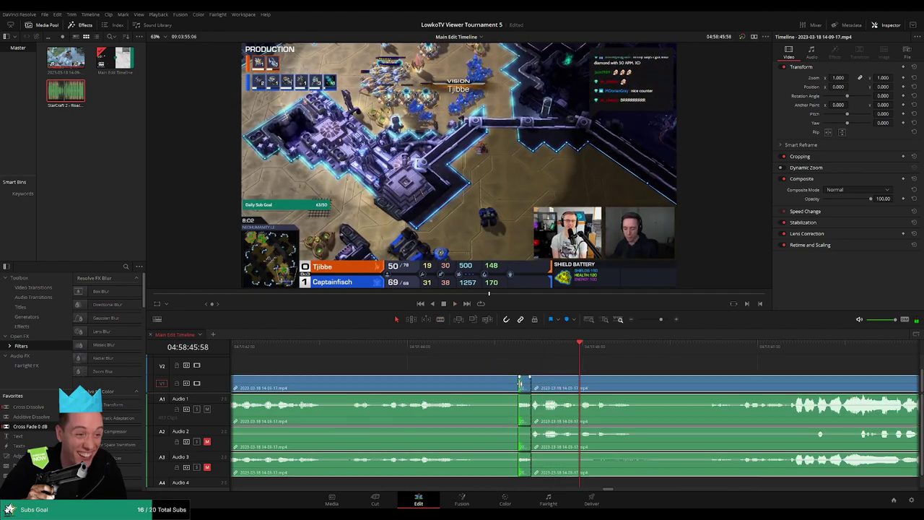
key(Delete)
click(479, 347)
key(space)
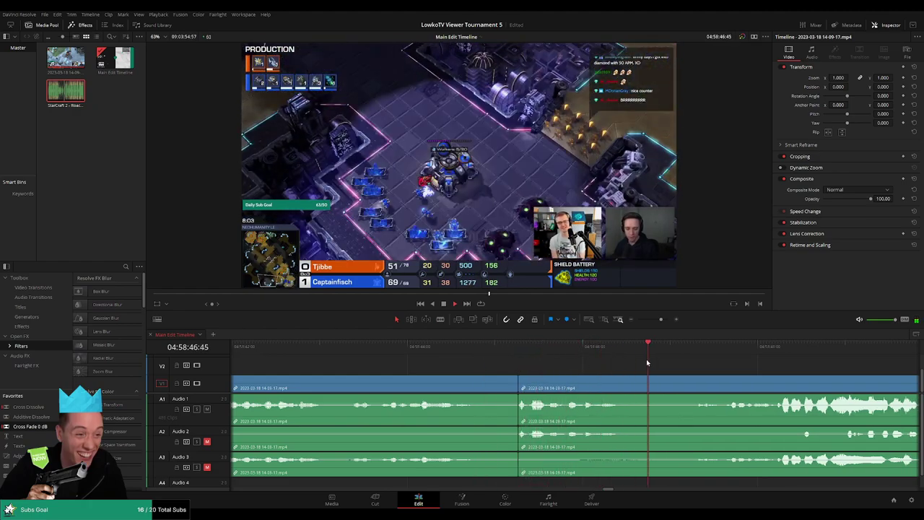
scroll(646, 358, down, 1)
scroll(649, 368, right, 5)
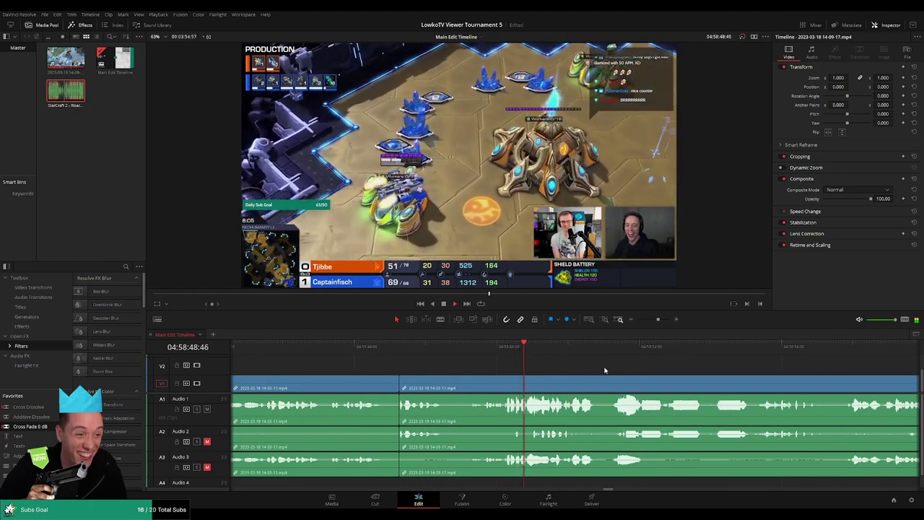
scroll(570, 363, right, 2)
scroll(563, 361, left, 4)
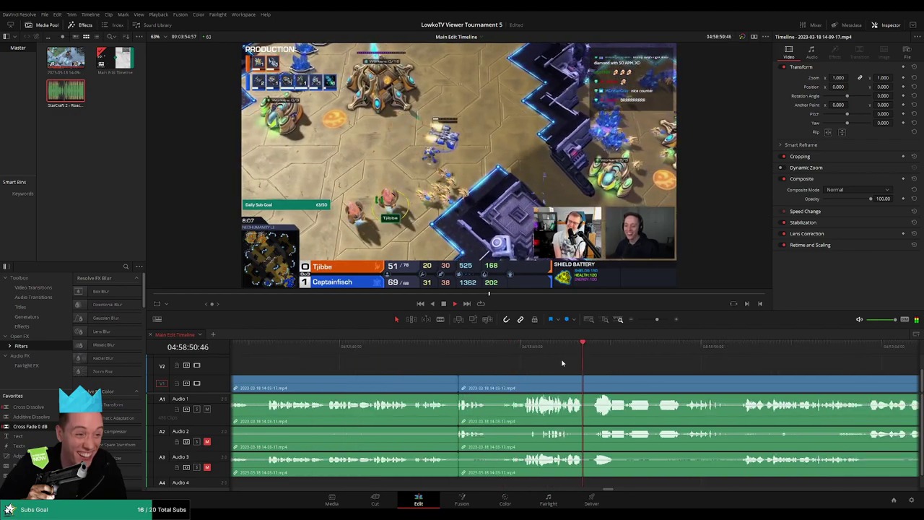
scroll(555, 357, right, 5)
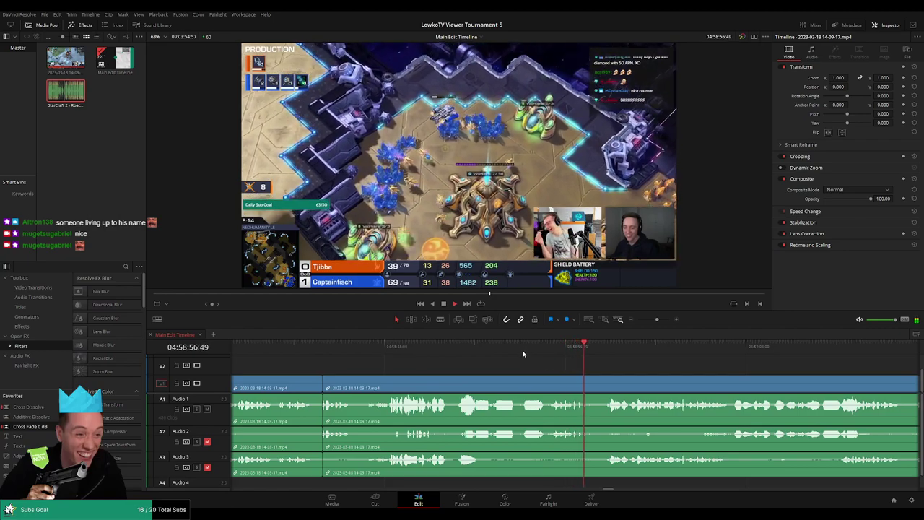
click(520, 346)
click(455, 346)
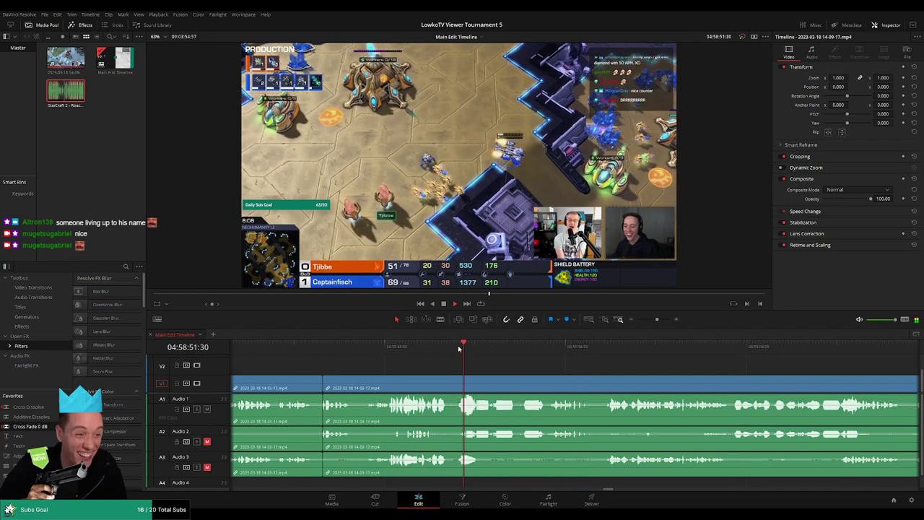
scroll(536, 373, right, 2)
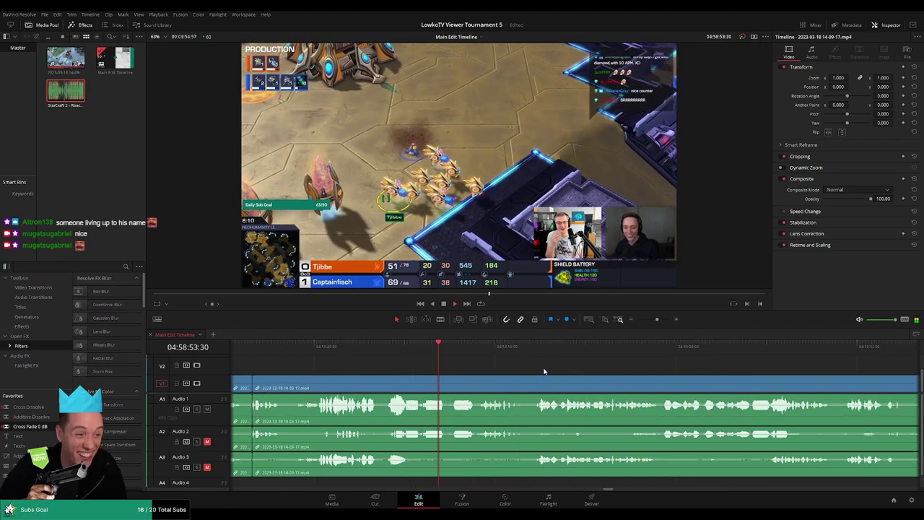
scroll(524, 371, right, 1)
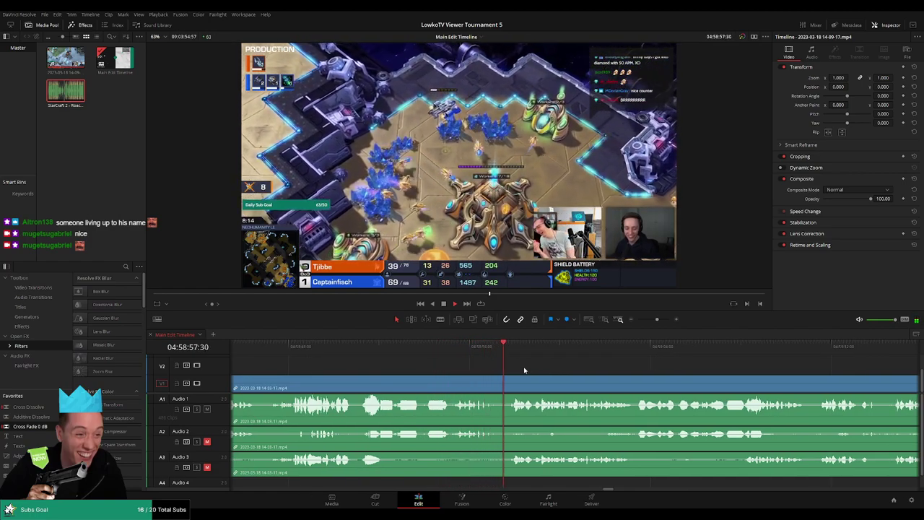
scroll(457, 364, right, 2)
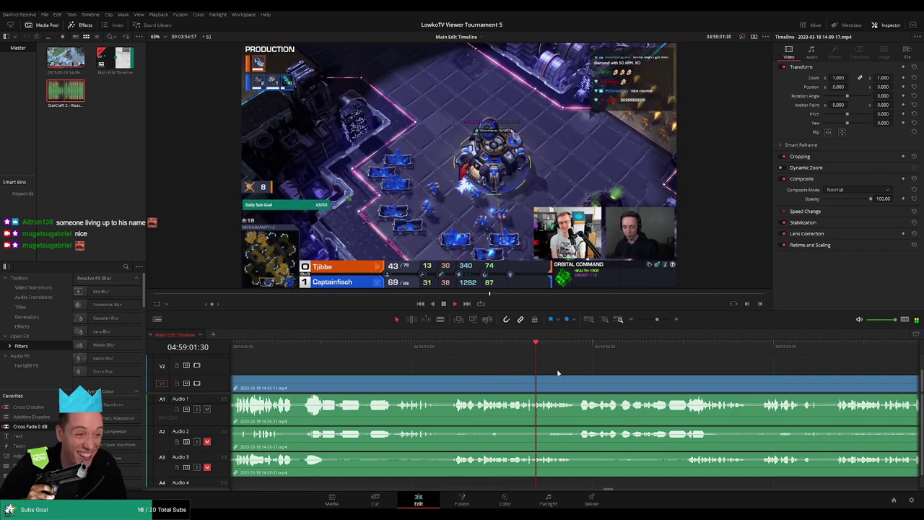
scroll(552, 368, right, 2)
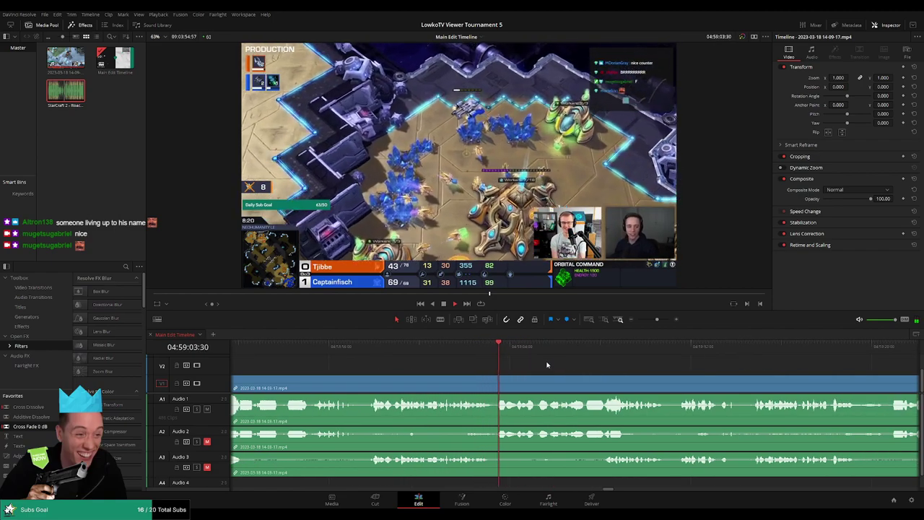
scroll(555, 364, right, 2)
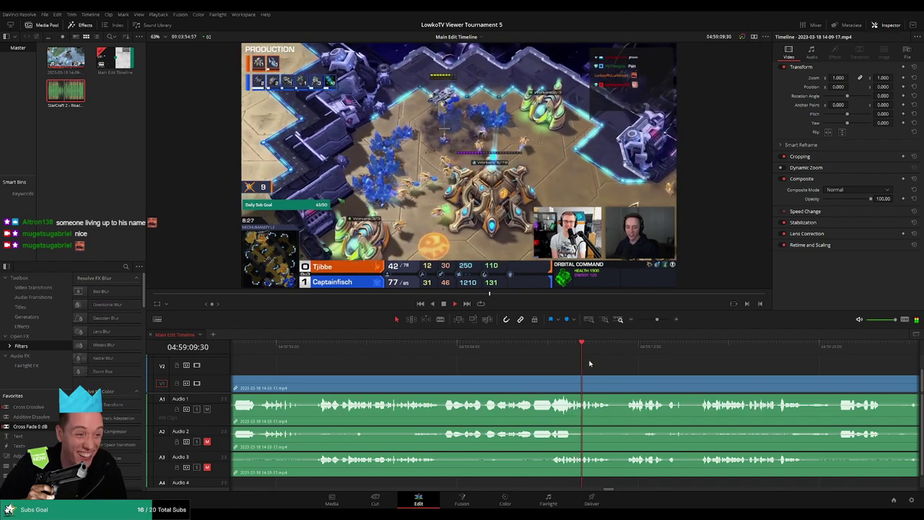
scroll(560, 355, left, 3)
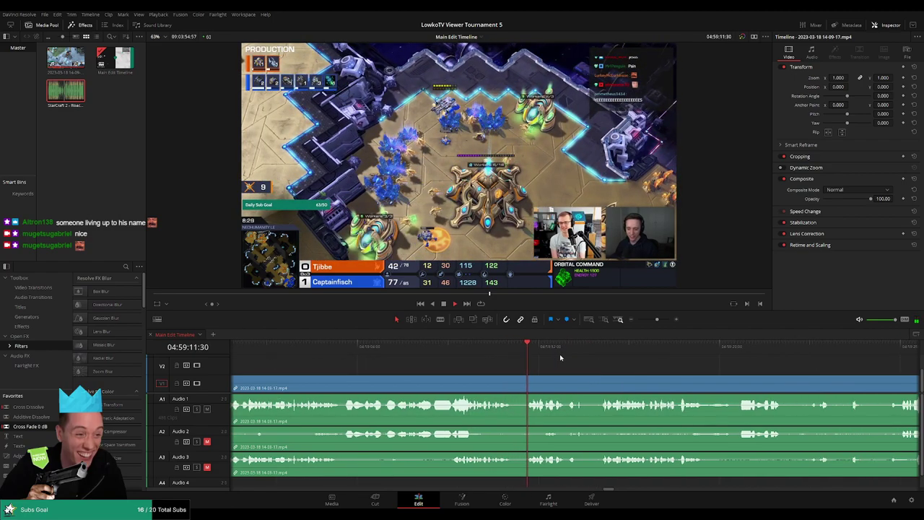
scroll(558, 358, right, 3)
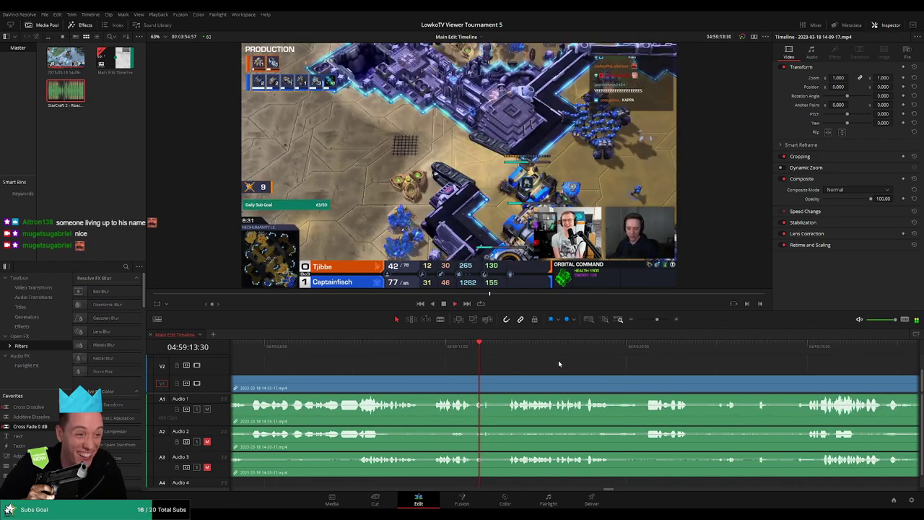
scroll(556, 366, right, 2)
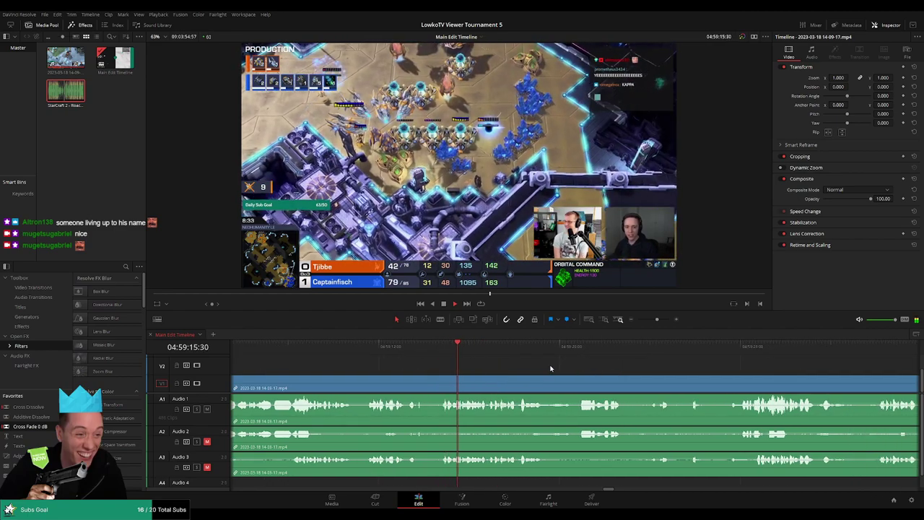
scroll(570, 367, right, 2)
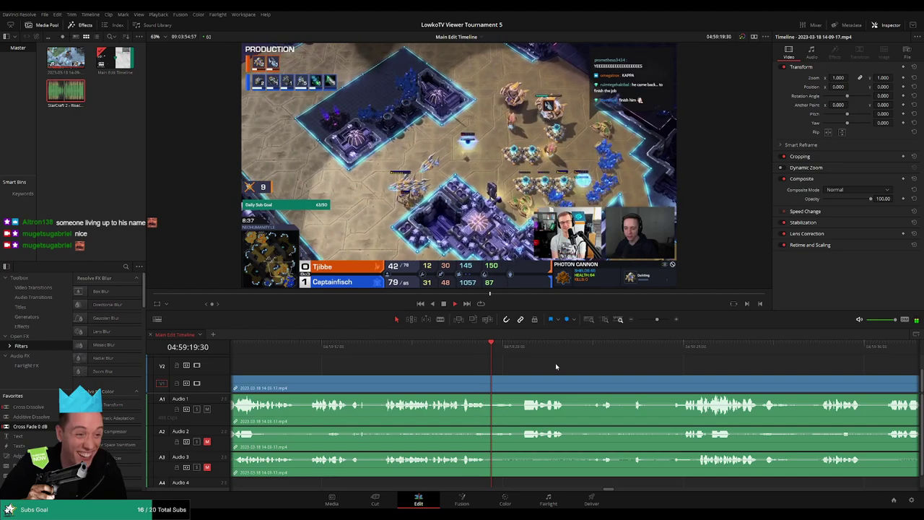
scroll(557, 371, right, 2)
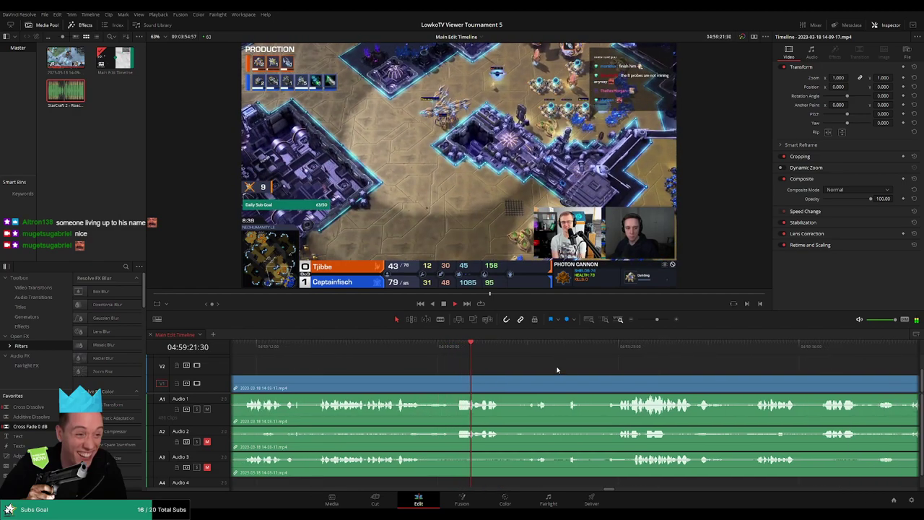
click(530, 348)
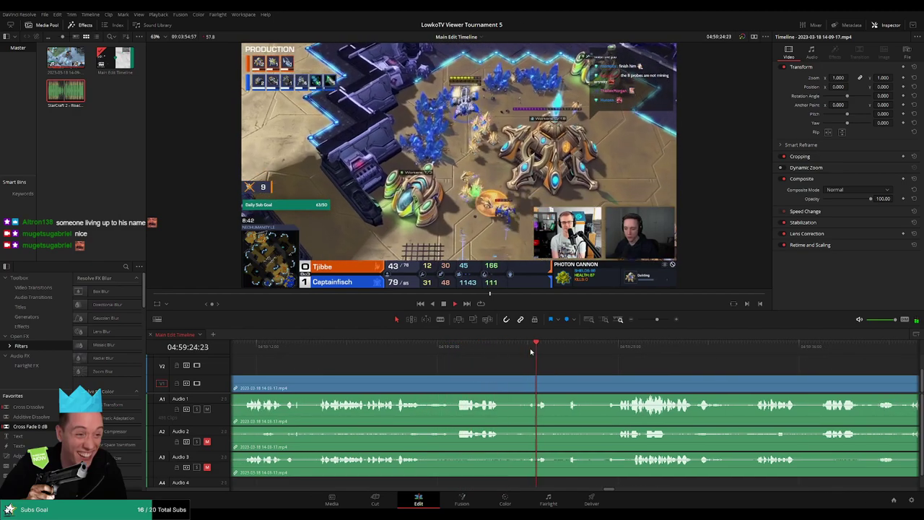
scroll(529, 357, right, 3)
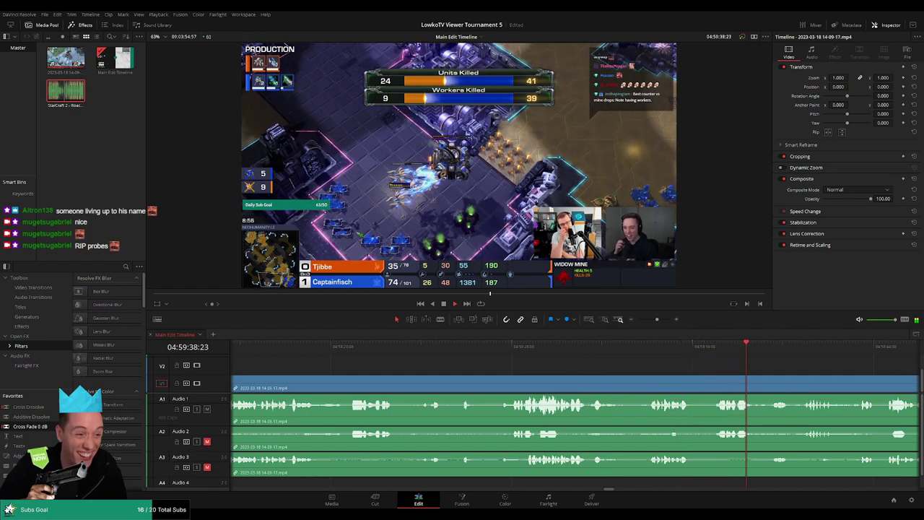
scroll(583, 363, right, 3)
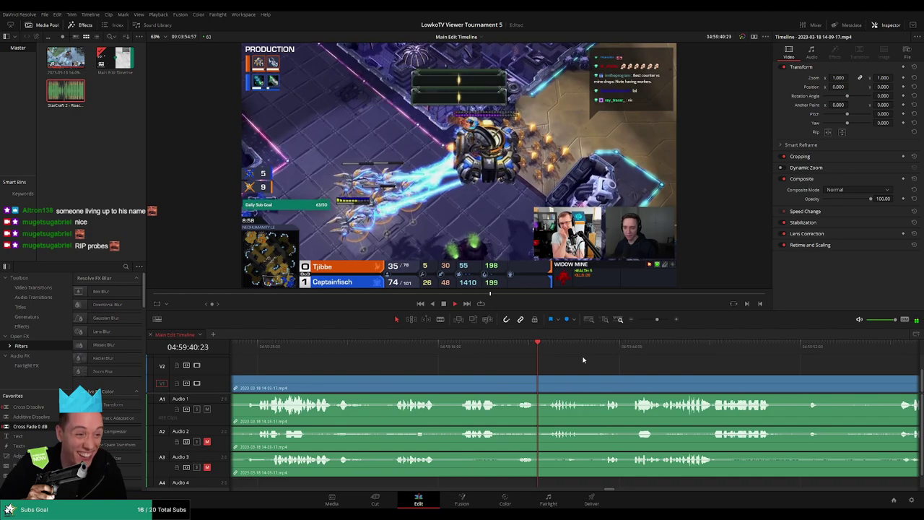
scroll(644, 373, right, 2)
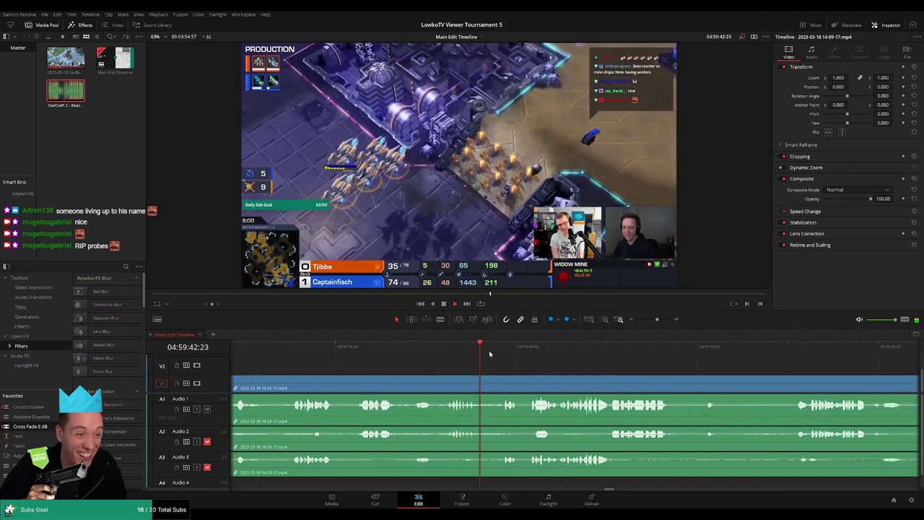
scroll(565, 371, right, 2)
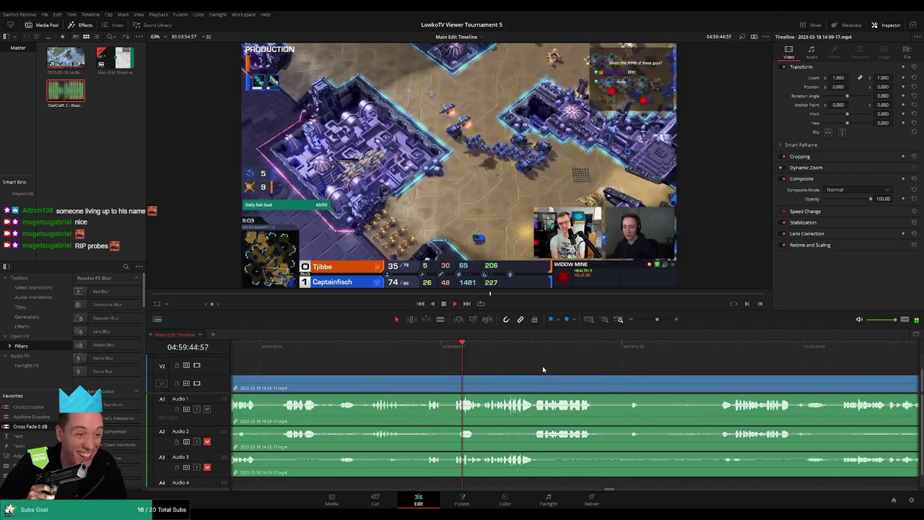
scroll(549, 371, right, 2)
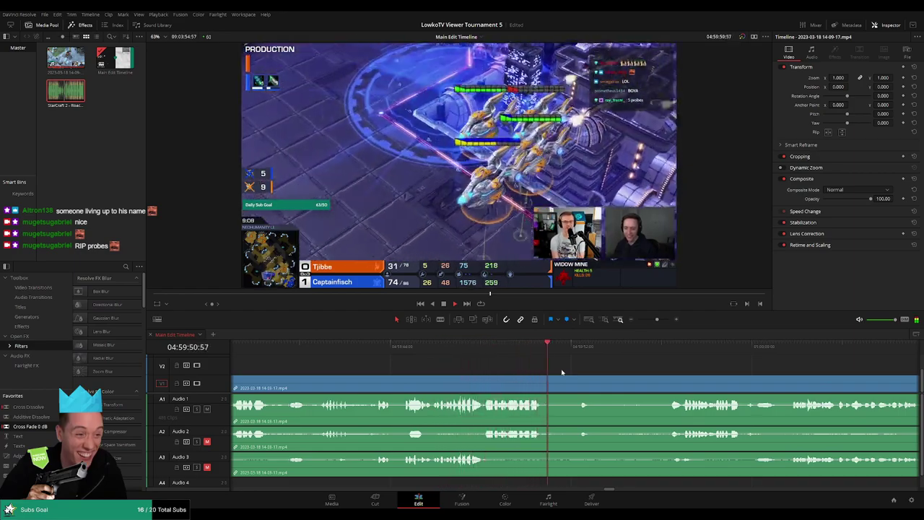
scroll(650, 375, right, 3)
drag(493, 346, 530, 347)
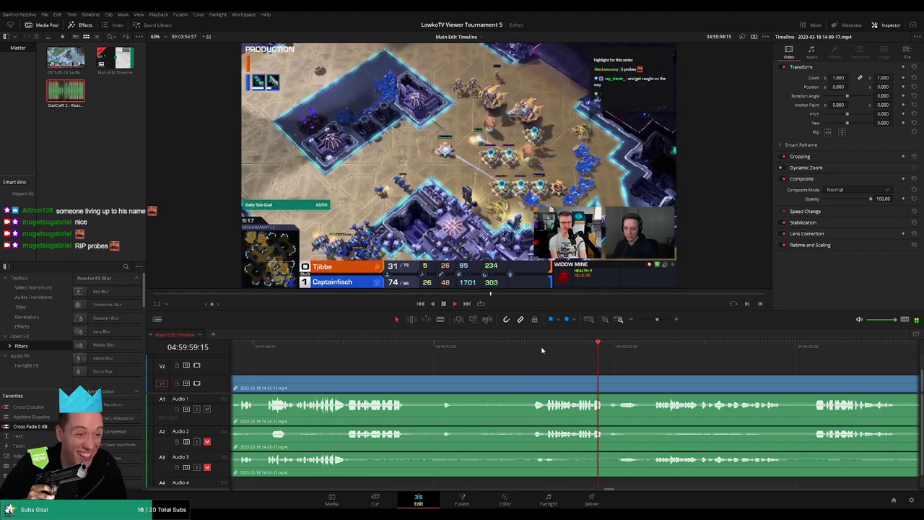
scroll(583, 355, right, 2)
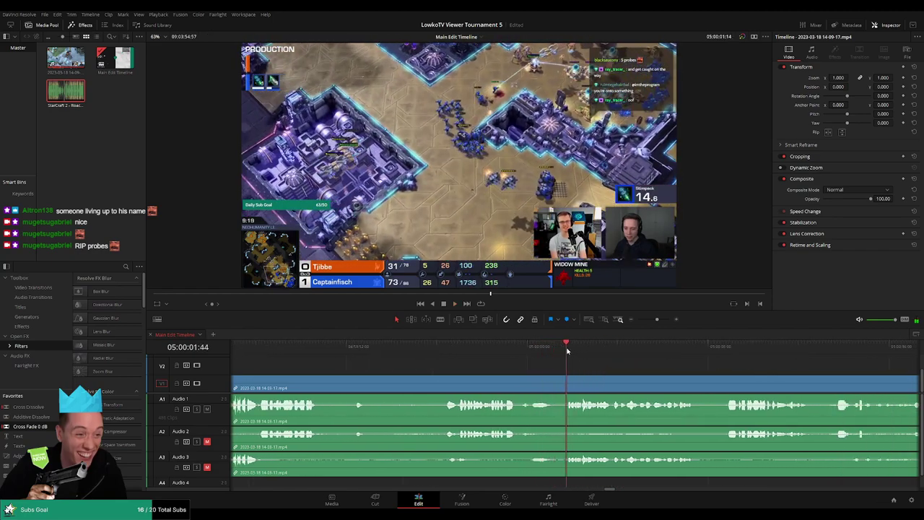
scroll(577, 360, right, 2)
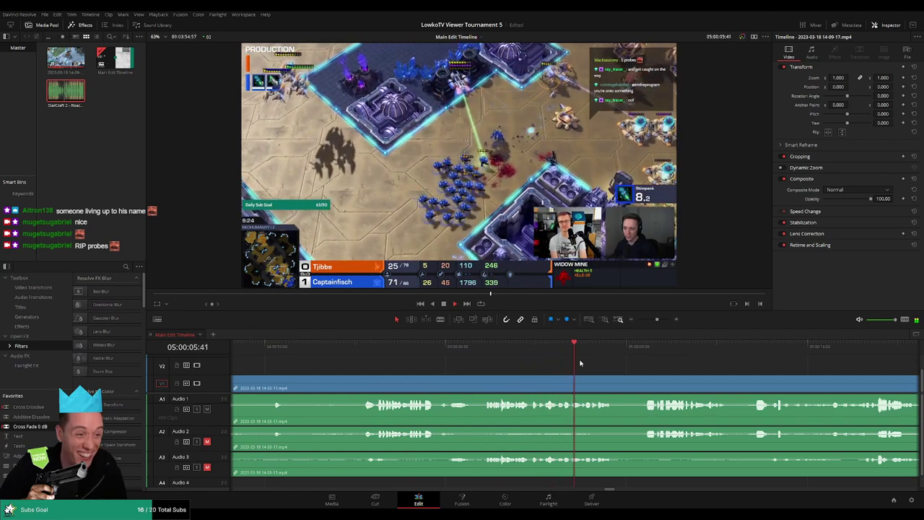
scroll(585, 367, right, 2)
Step: Blade the clip at two points and drop Audio 1 volume between them to -100 dB
click(482, 352)
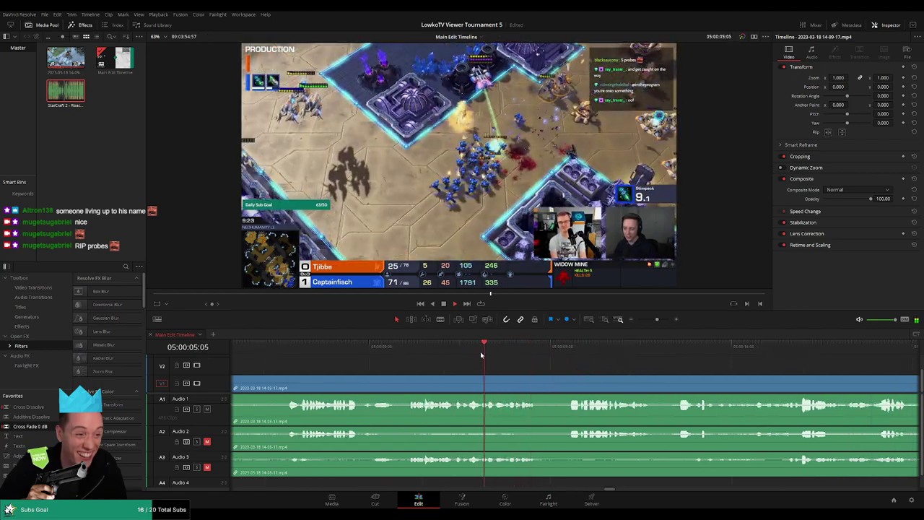
key(b)
click(505, 381)
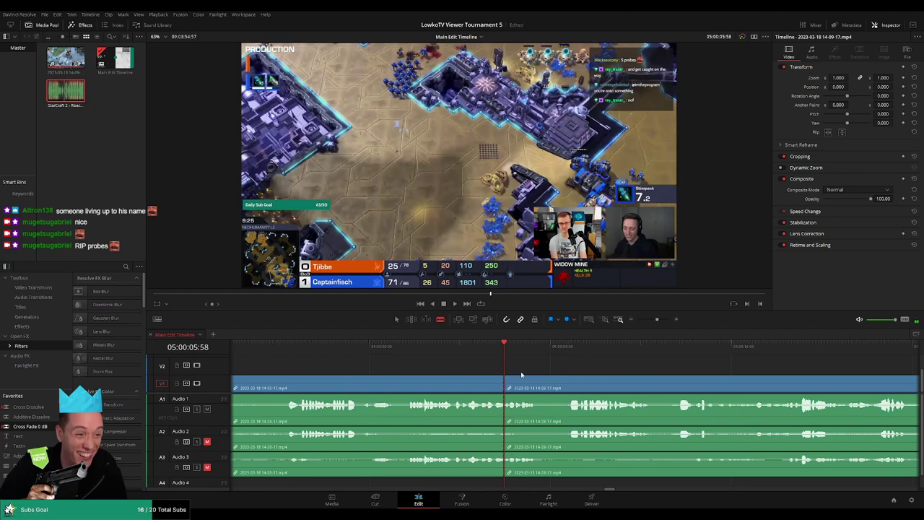
scroll(581, 353, up, 1)
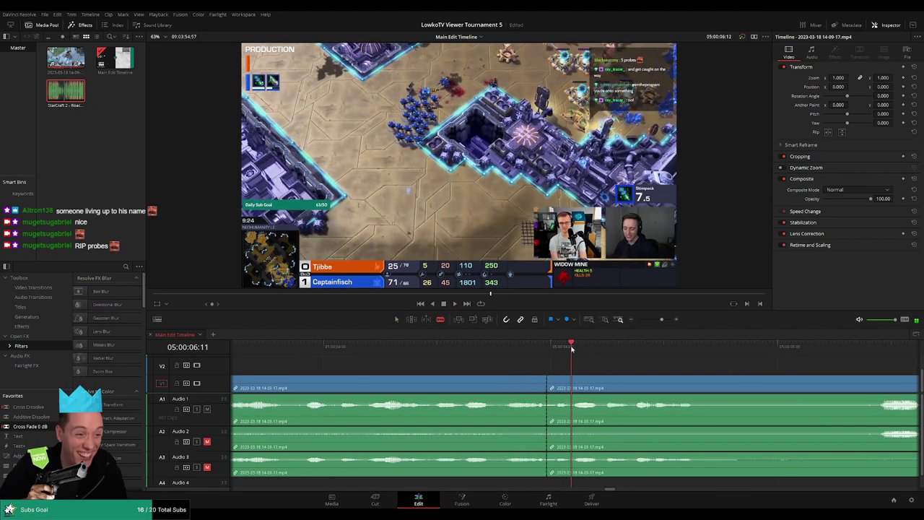
click(572, 389)
key(a)
drag(565, 428, 564, 428)
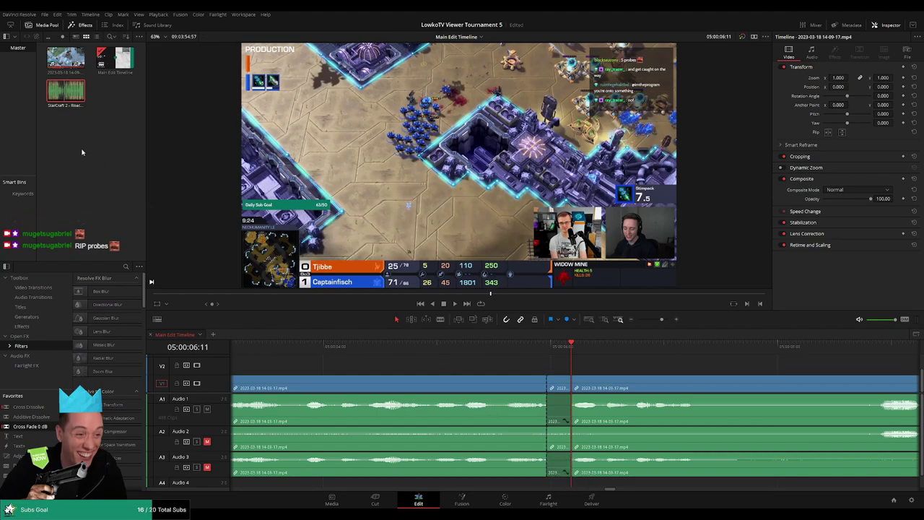
Step: Lay the Roach Quotes sound effect onto Audio 4 and select the earlier clips
double_click(66, 90)
drag(152, 113, 559, 481)
click(559, 481)
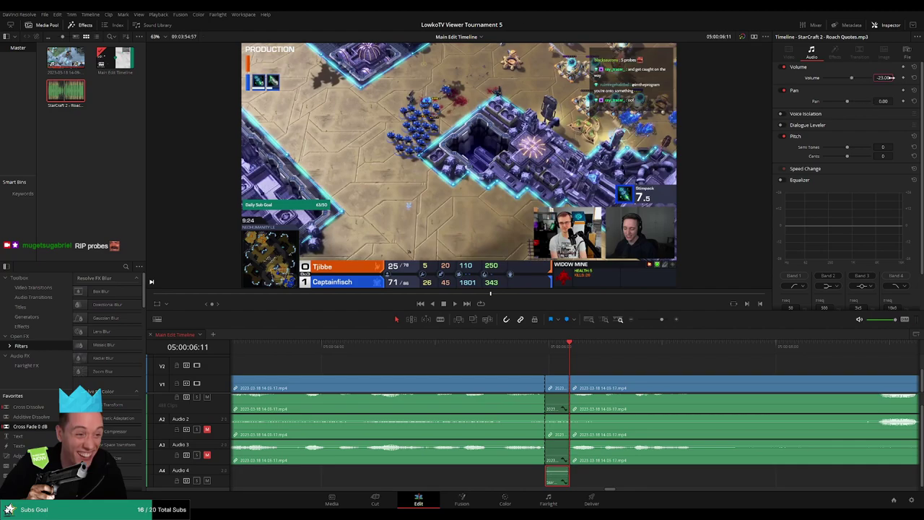
drag(661, 319, 656, 320)
drag(538, 368, 571, 382)
scroll(587, 383, left, 5)
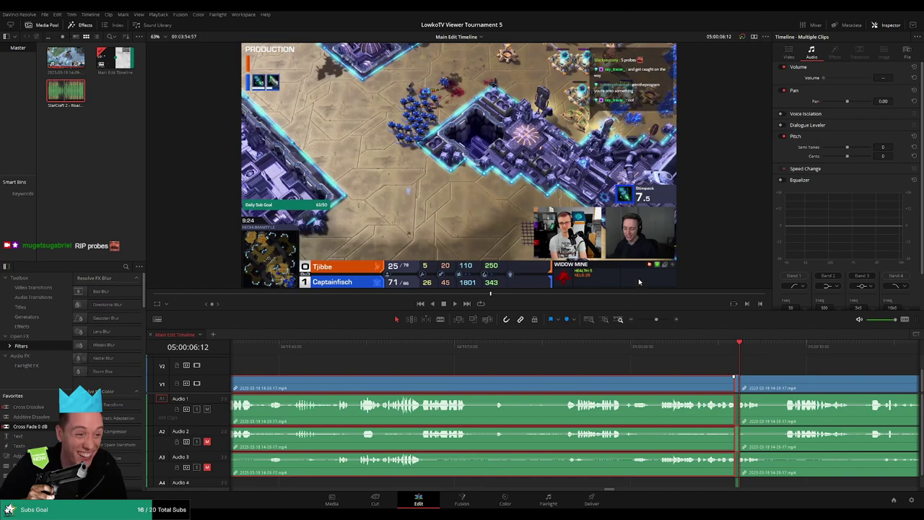
Step: Colour the reviewed clips left of the playhead pink and resume playback
key(ctrl+z)
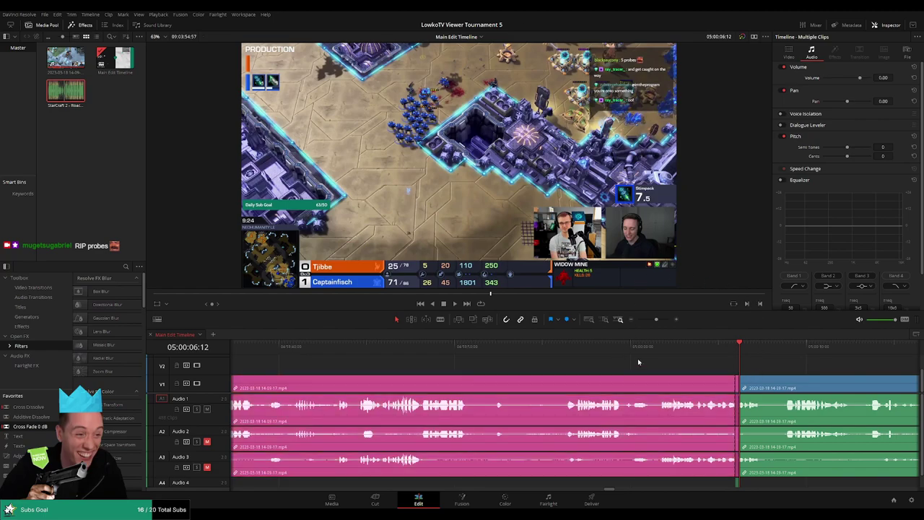
scroll(528, 367, left, 10)
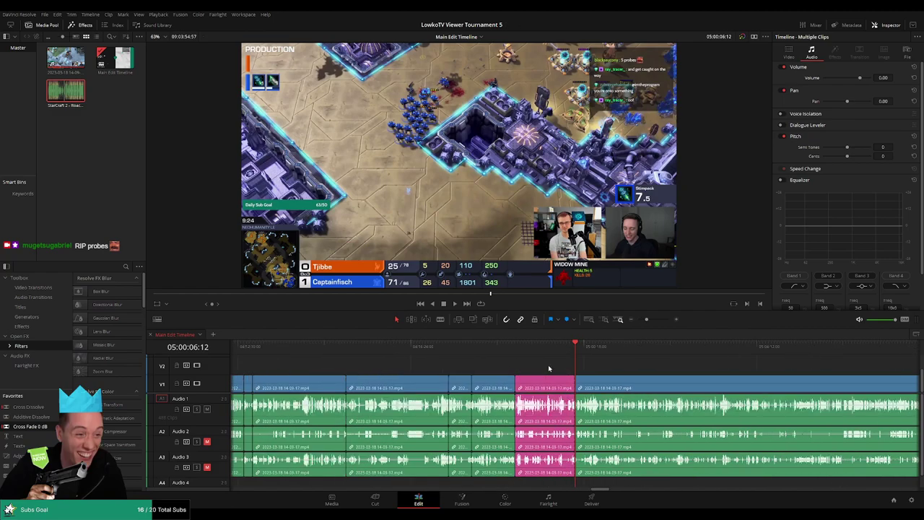
drag(727, 366, 417, 391)
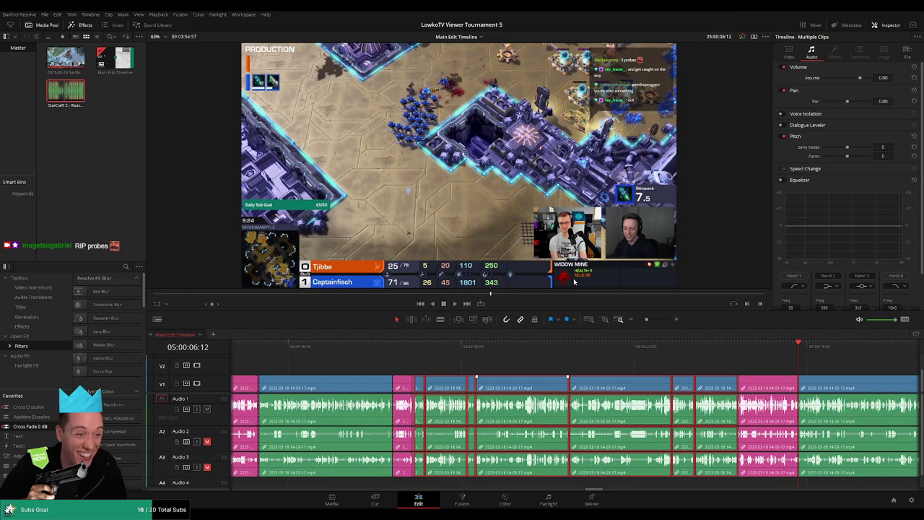
key(space)
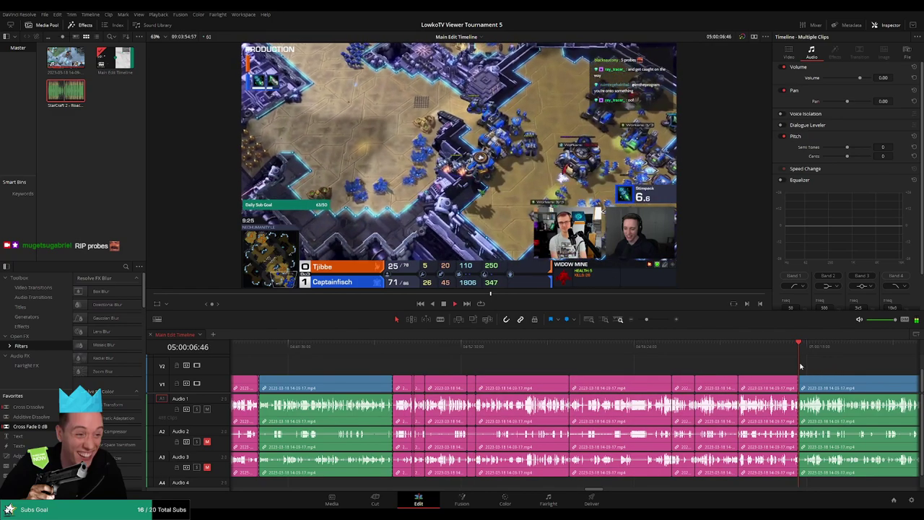
key(Delete)
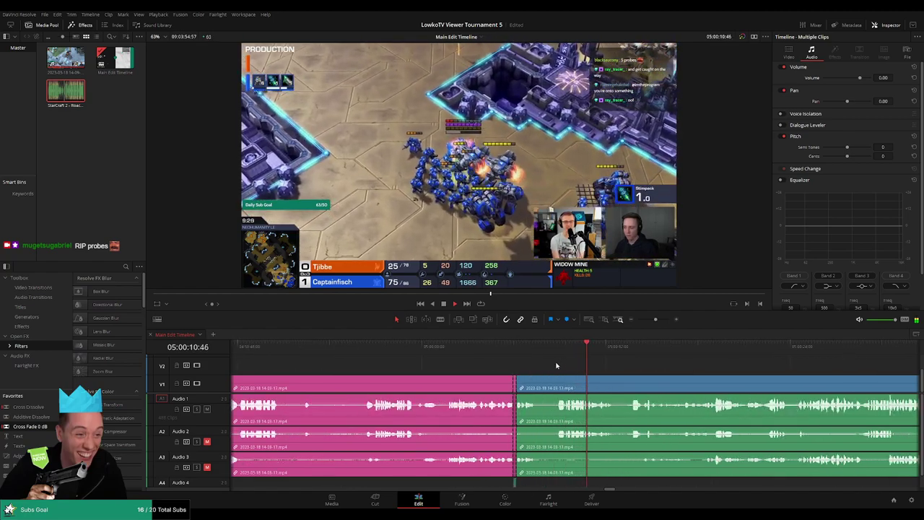
Step: Trim the start of the next clip and review the footage ahead
scroll(583, 370, up, 5)
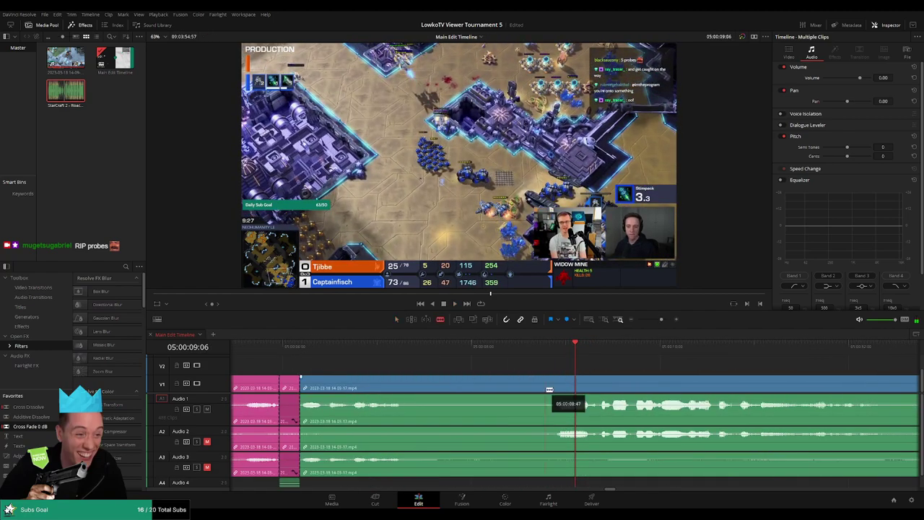
drag(549, 390, 545, 391)
click(529, 346)
scroll(668, 365, down, 1)
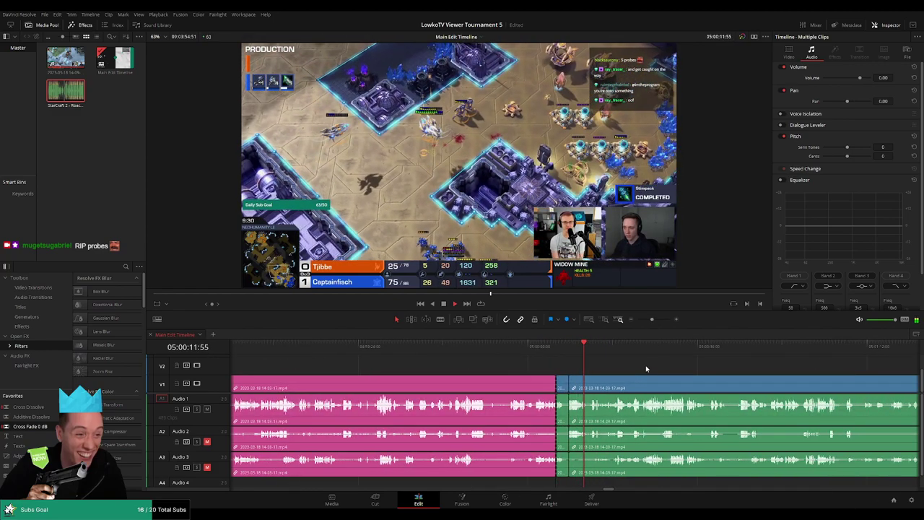
scroll(555, 366, right, 2)
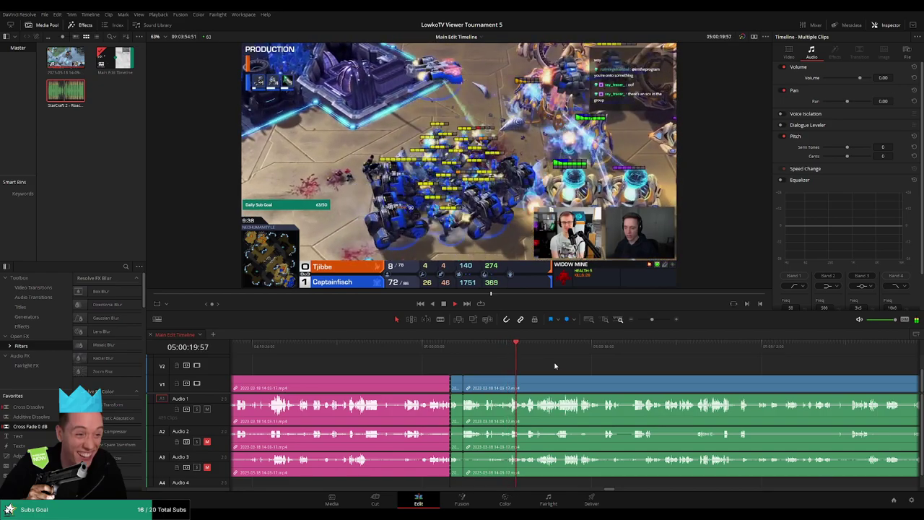
scroll(554, 366, left, 2)
scroll(563, 370, right, 5)
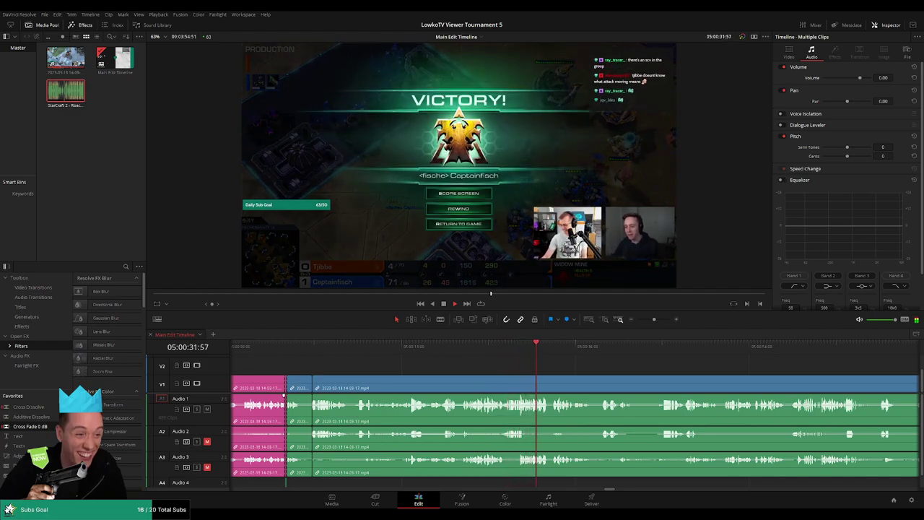
scroll(571, 357, right, 1)
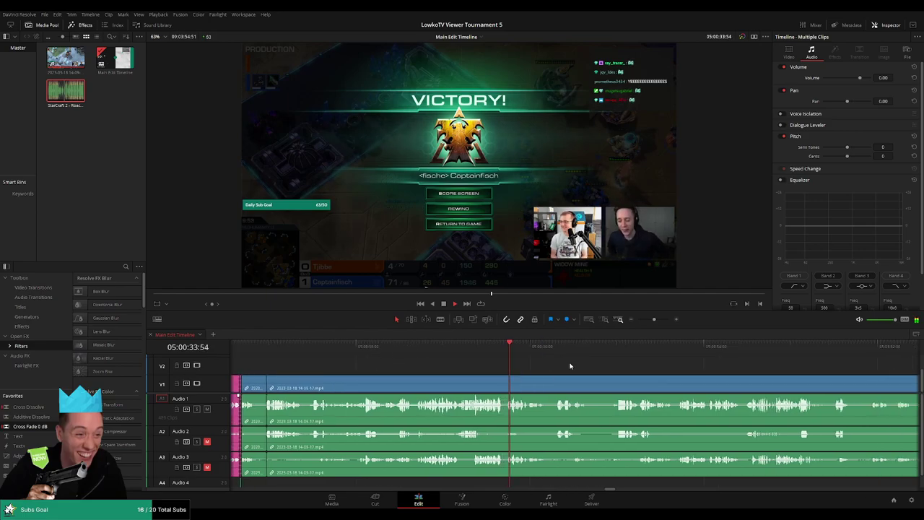
scroll(569, 366, right, 2)
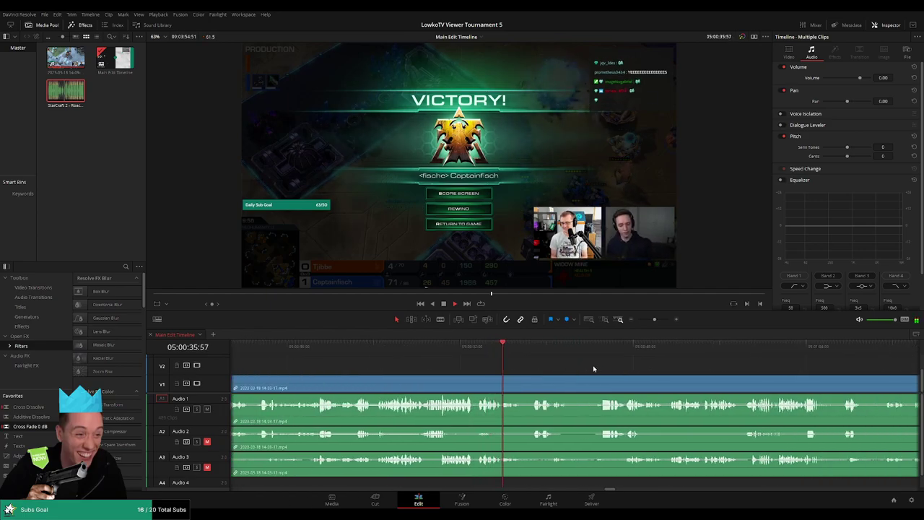
scroll(563, 367, right, 1)
scroll(522, 366, left, 2)
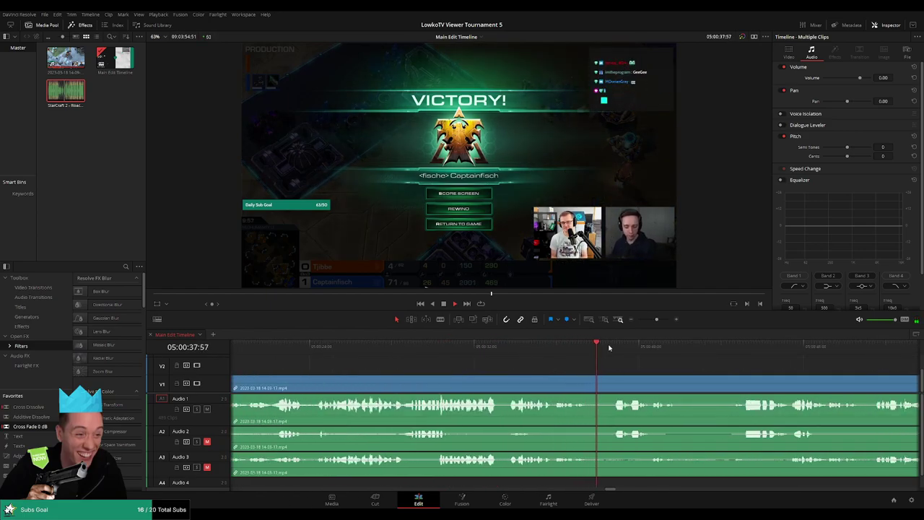
scroll(606, 354, left, 1)
scroll(591, 364, right, 3)
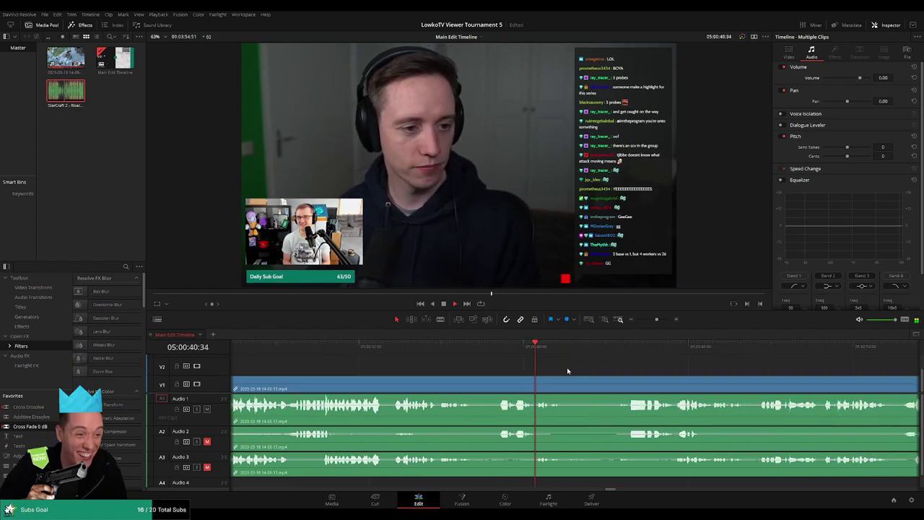
scroll(563, 368, right, 2)
Step: Blade both ends of the brief Victory screen moment and ripple-delete it
key(b)
key(ctrl+b)
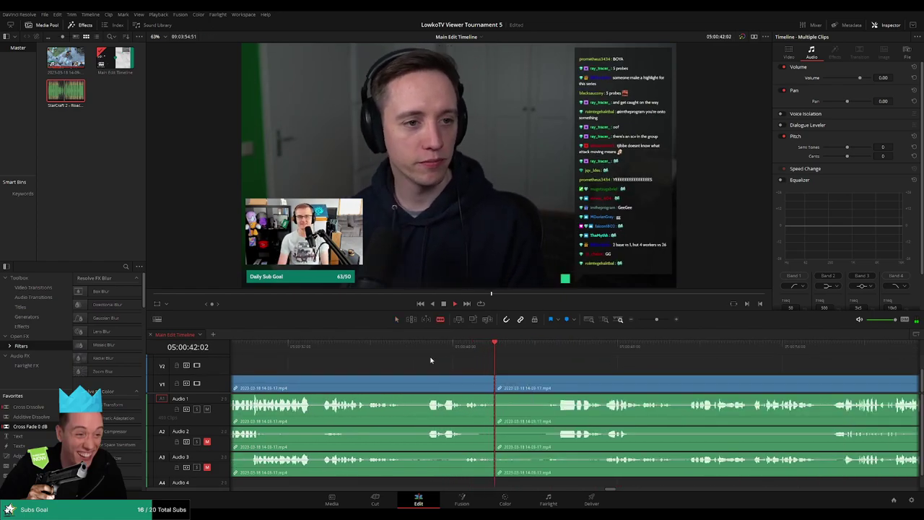
click(391, 345)
click(404, 382)
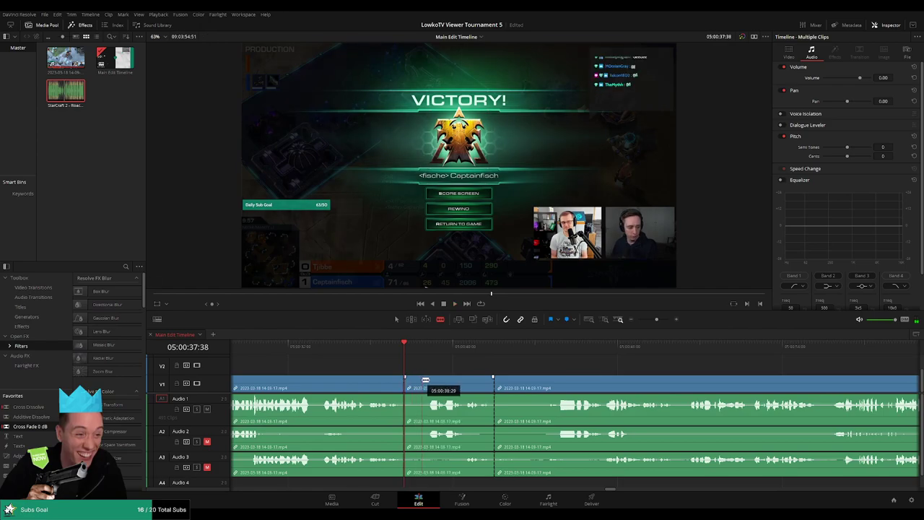
click(426, 380)
key(a)
click(417, 383)
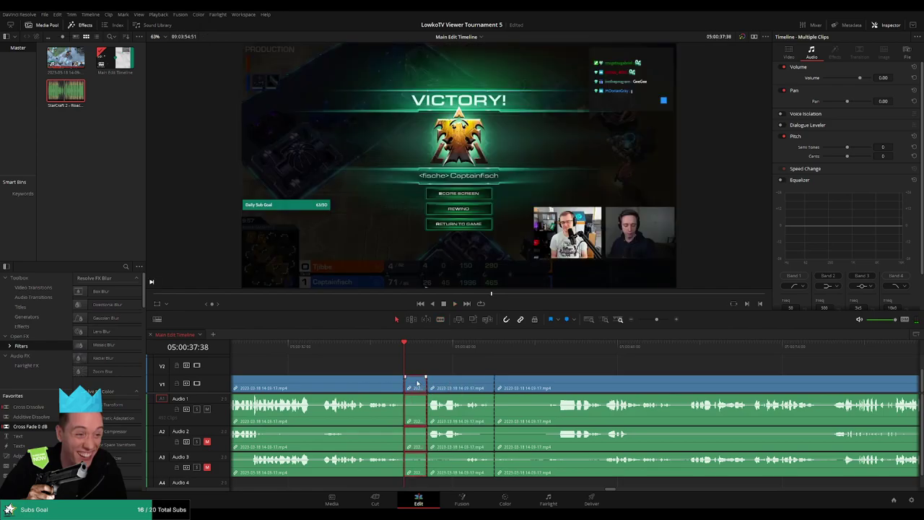
key(Delete)
Step: Replay the new cut and colour the reviewed clips through about 05:00:41 pink
click(392, 347)
key(space)
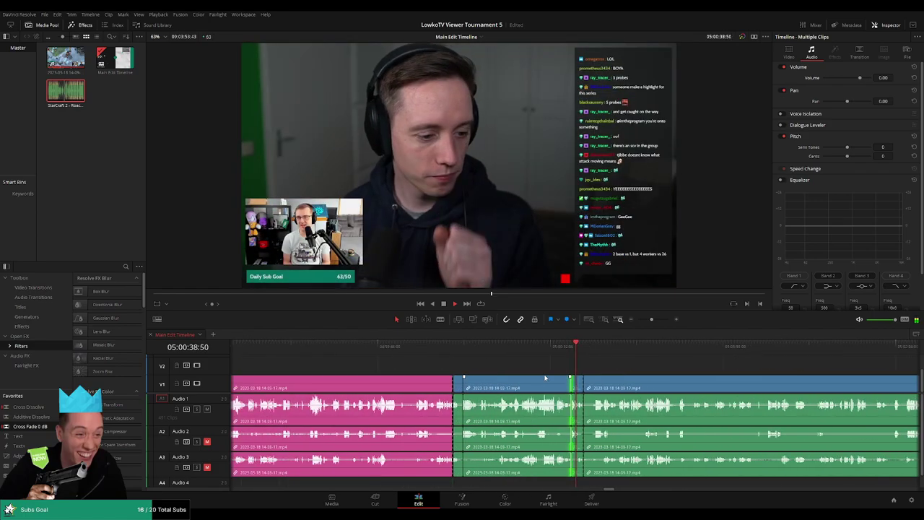
drag(576, 367, 461, 391)
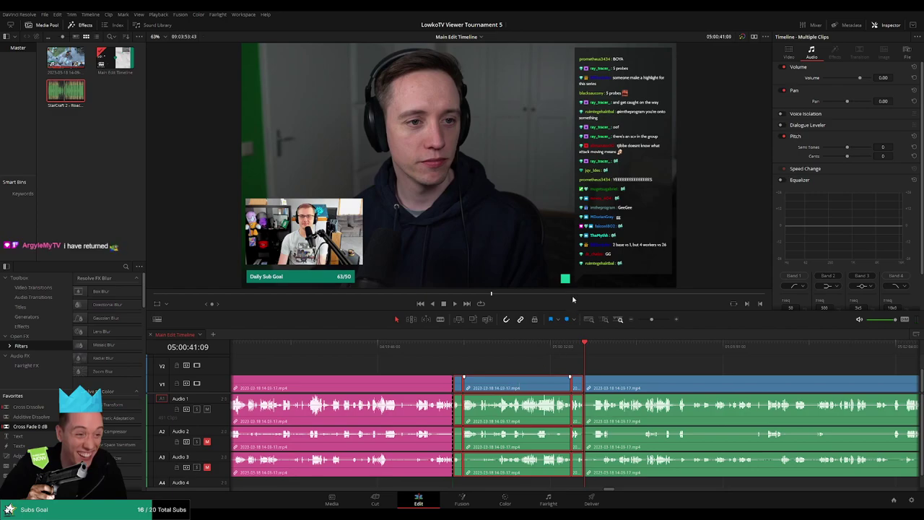
click(638, 368)
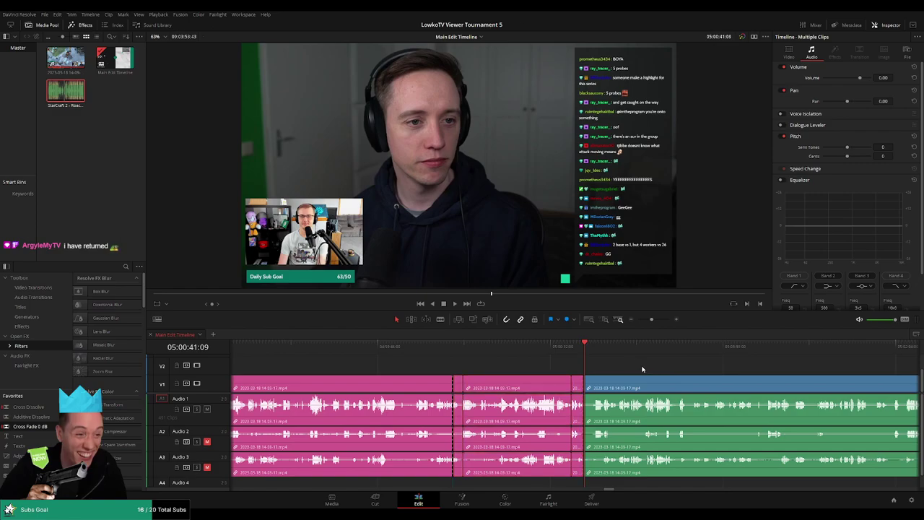
Step: Play on, then bring the playhead back to where the webcam scene begins
key(space)
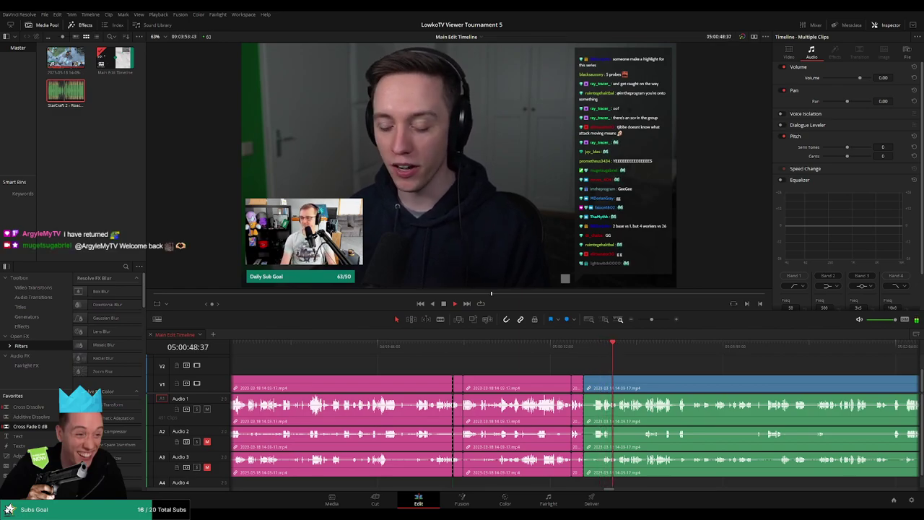
click(623, 345)
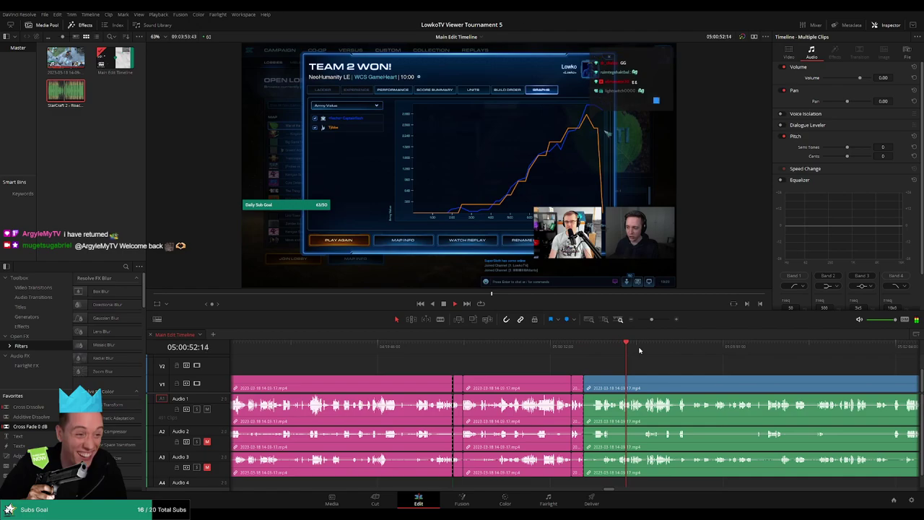
scroll(570, 370, up, 2)
click(537, 345)
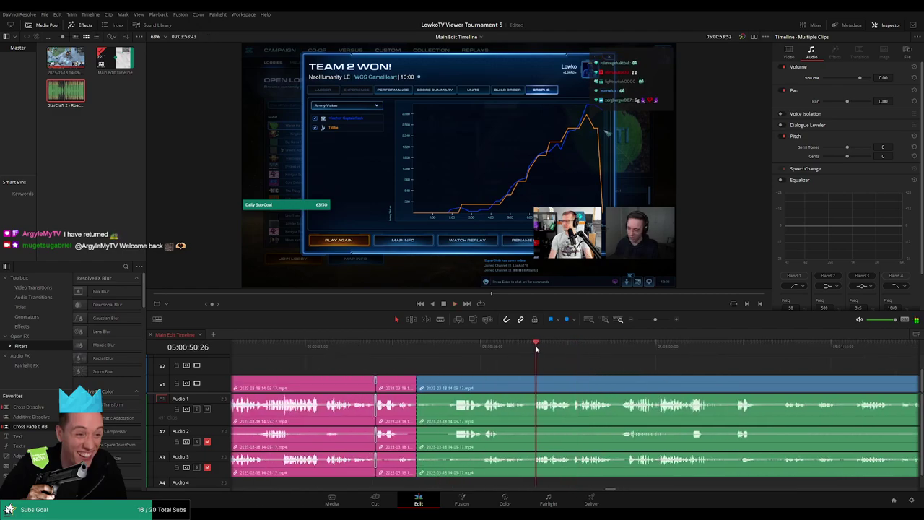
click(512, 346)
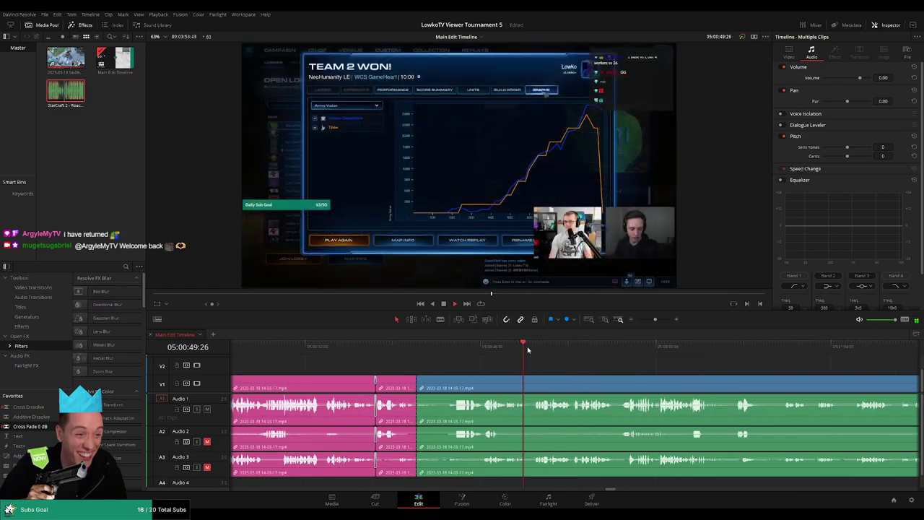
click(498, 346)
scroll(563, 359, up, 1)
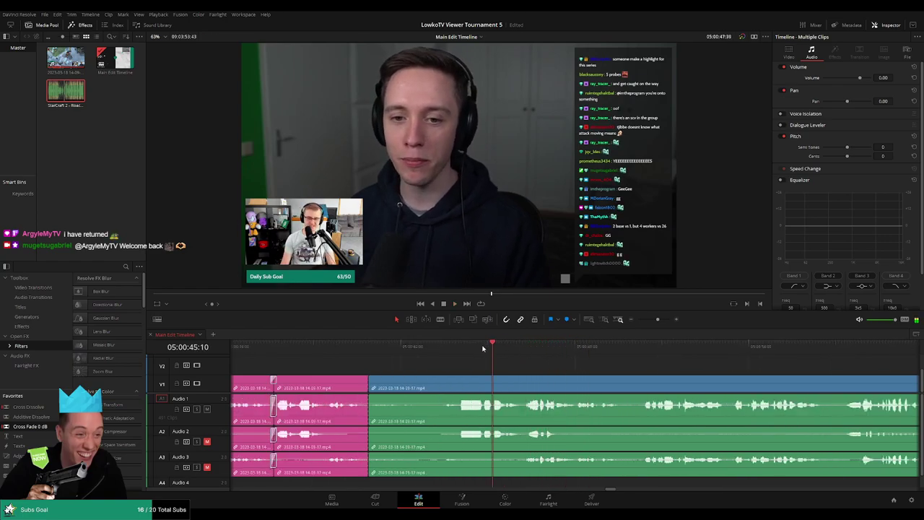
Step: Blade the end of the webcam stretch, ripple-delete it, and replay the cut
key(b)
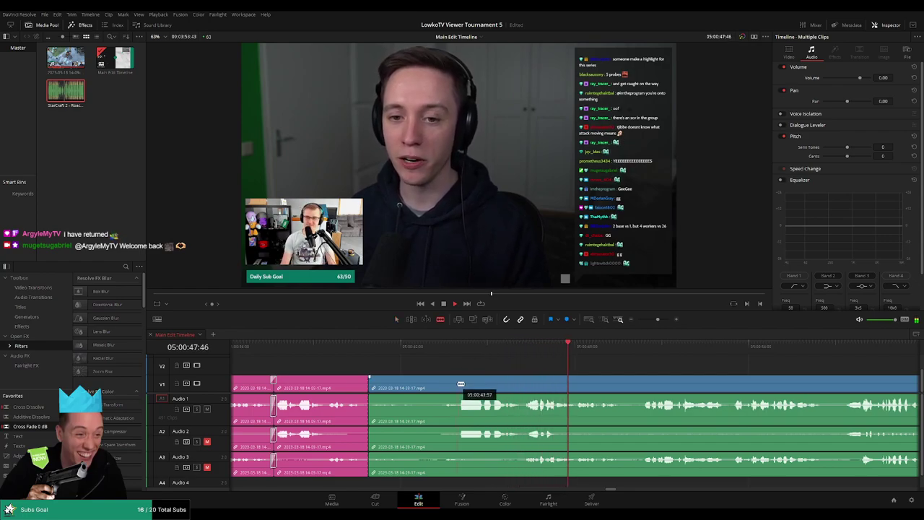
click(442, 347)
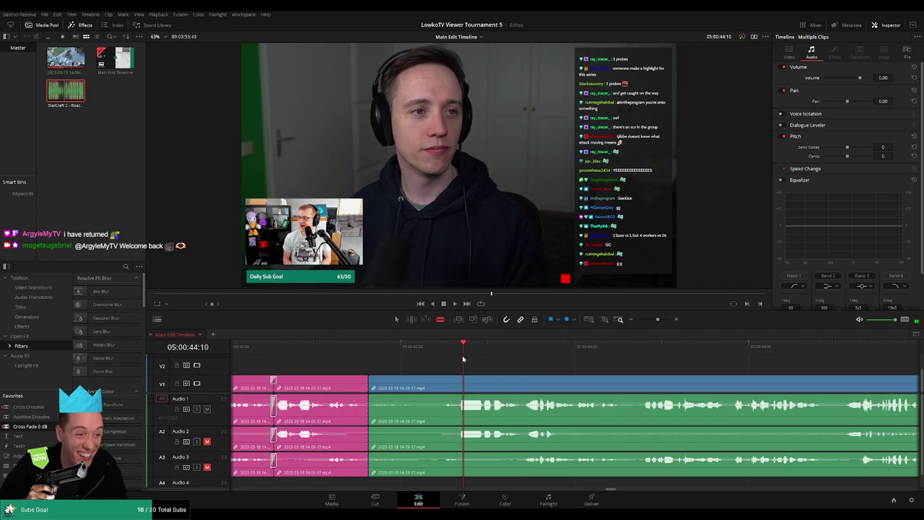
click(458, 382)
key(a)
click(447, 387)
key(BackSpace)
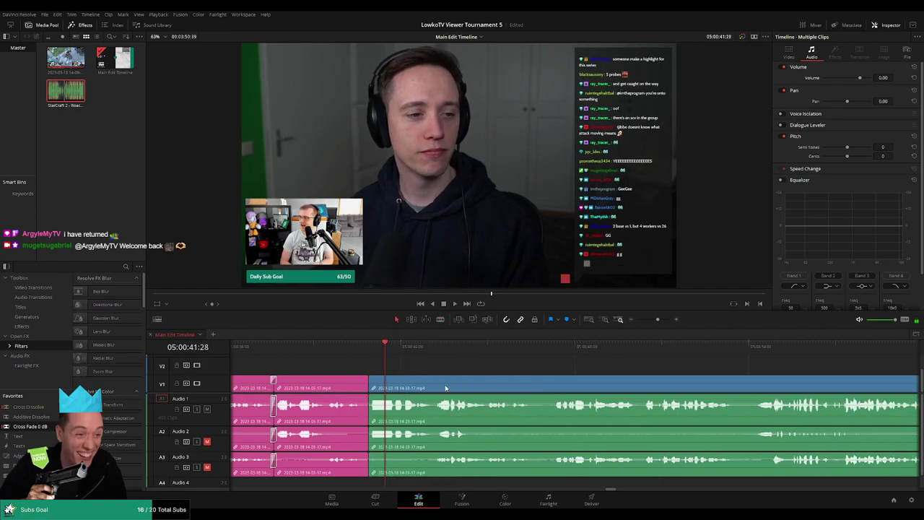
key(j)
key(l)
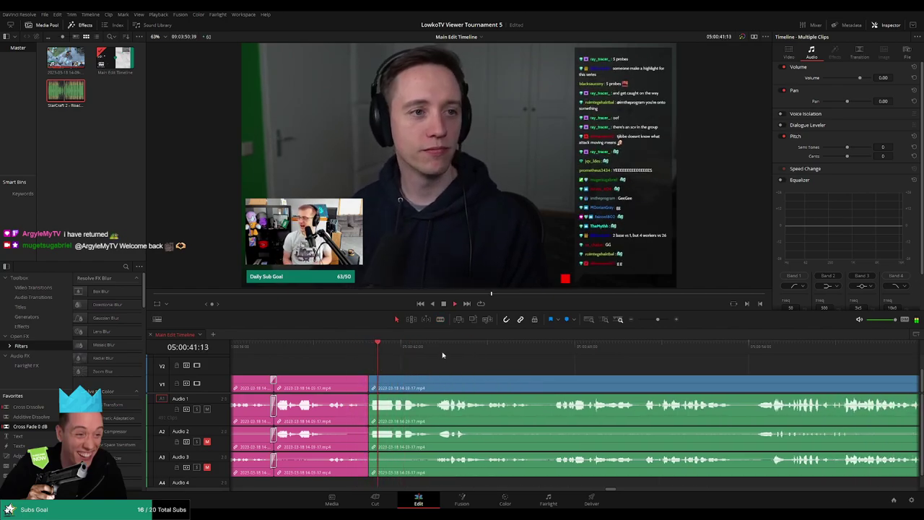
Step: Cut out the unwanted part around the TEAM 2 WON screen, closing the gap
click(690, 346)
scroll(539, 364, right, 3)
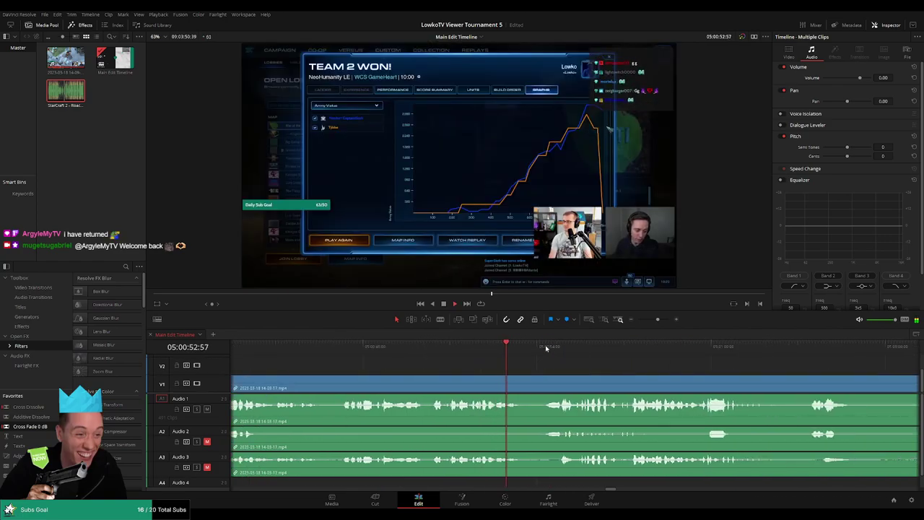
scroll(681, 368, right, 2)
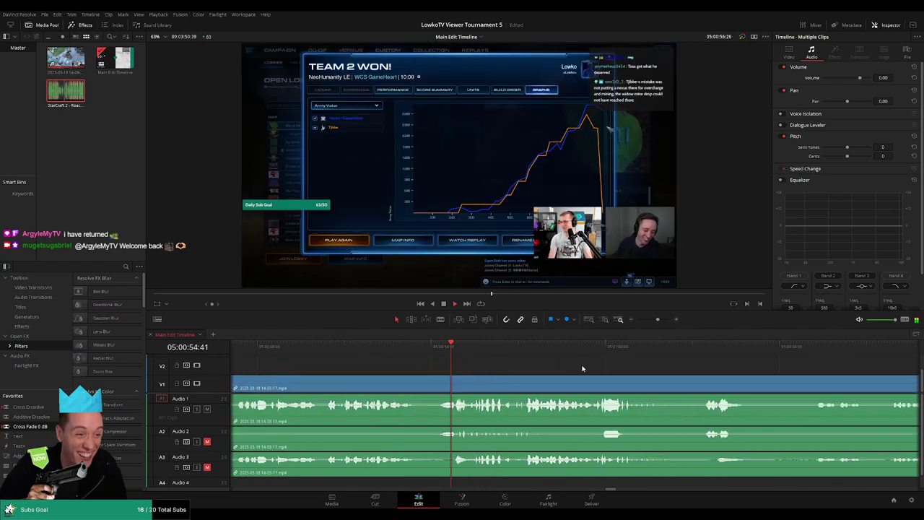
scroll(631, 369, right, 2)
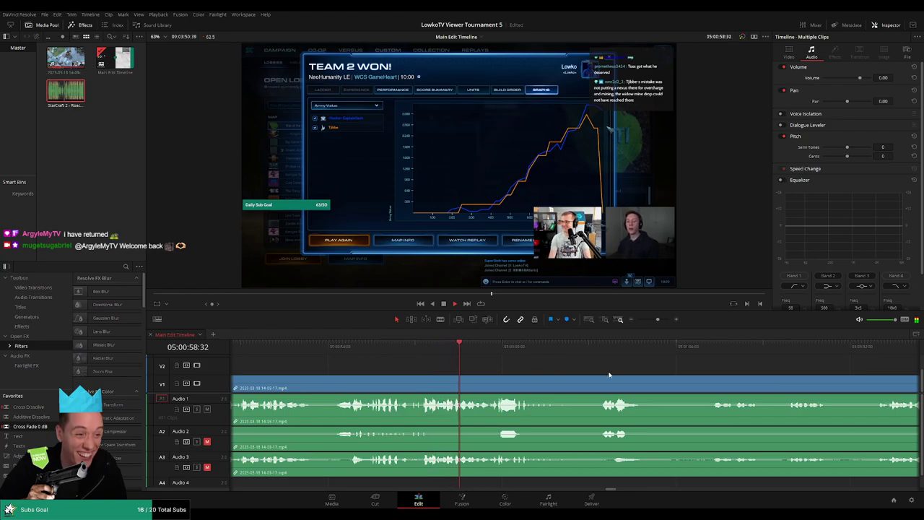
scroll(521, 366, right, 2)
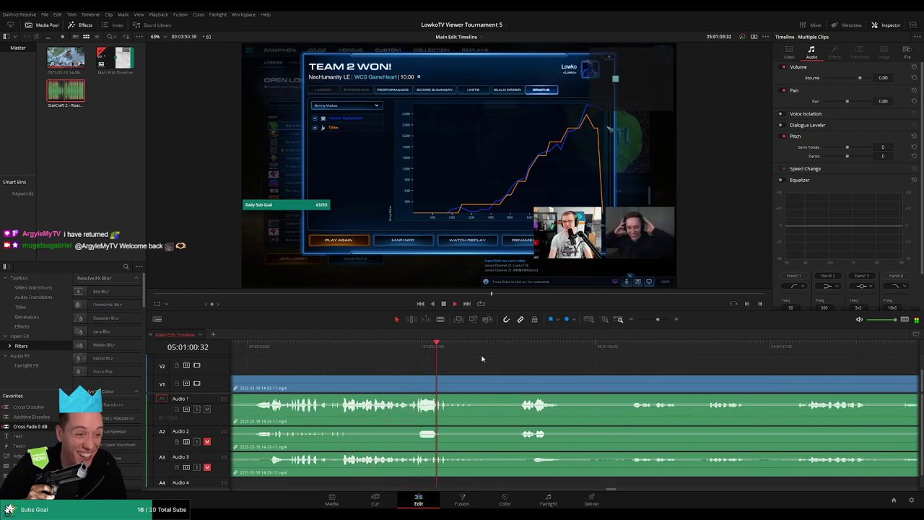
scroll(538, 361, right, 2)
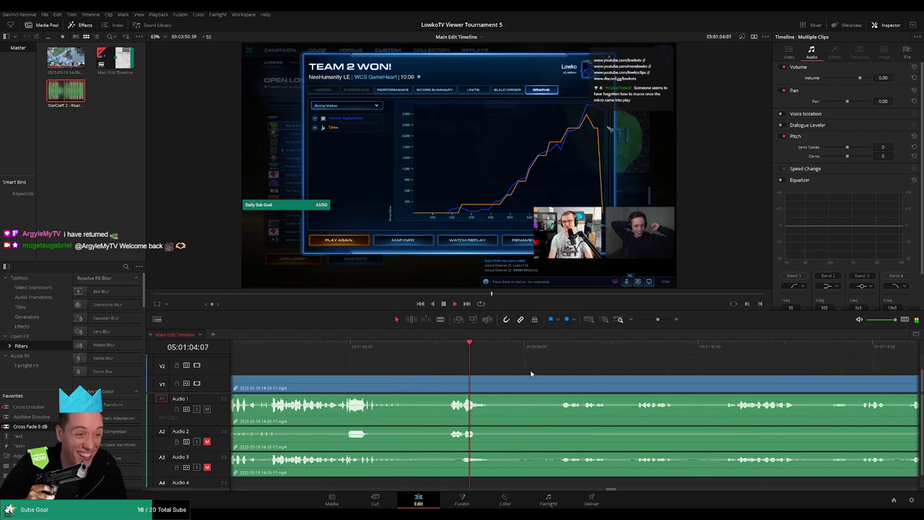
key(b)
click(497, 387)
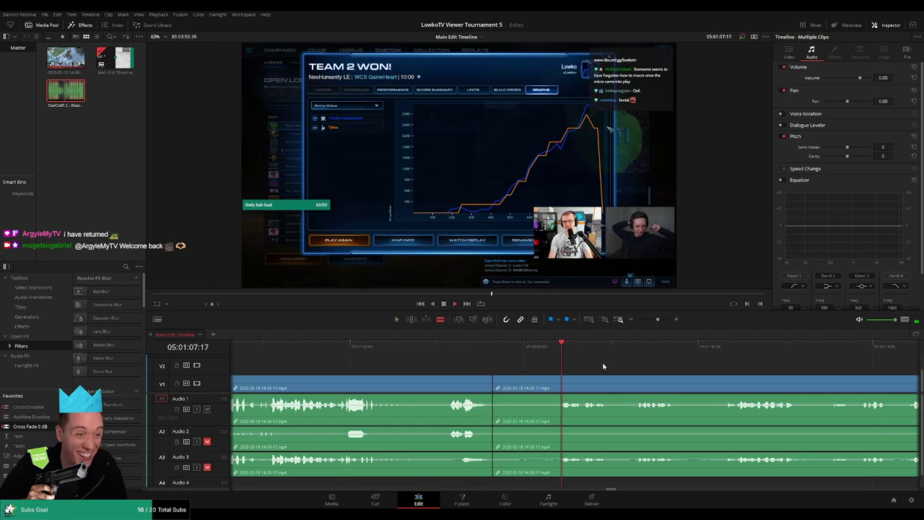
scroll(595, 360, right, 2)
click(491, 388)
key(a)
click(455, 387)
key(Delete)
Step: Undo a stray cut and colour the reviewed clips through about 05:01:10 pink
scroll(542, 376, right, 2)
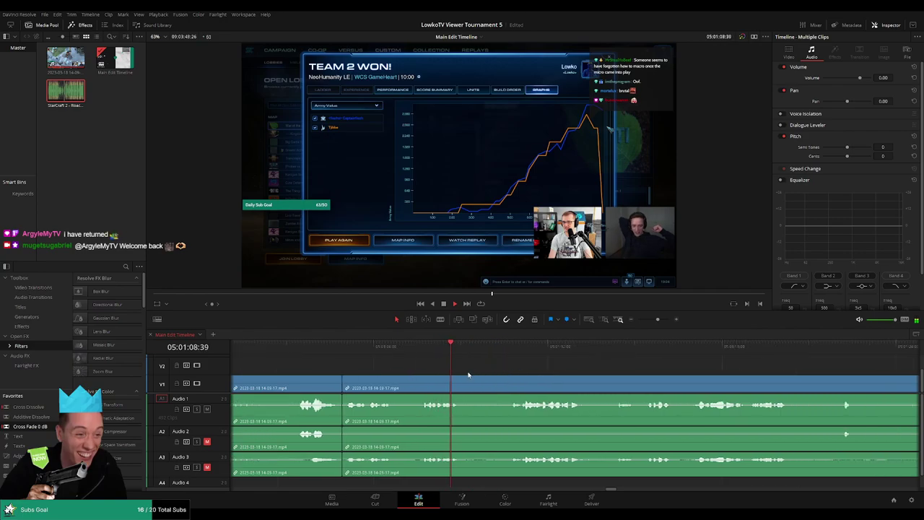
click(512, 348)
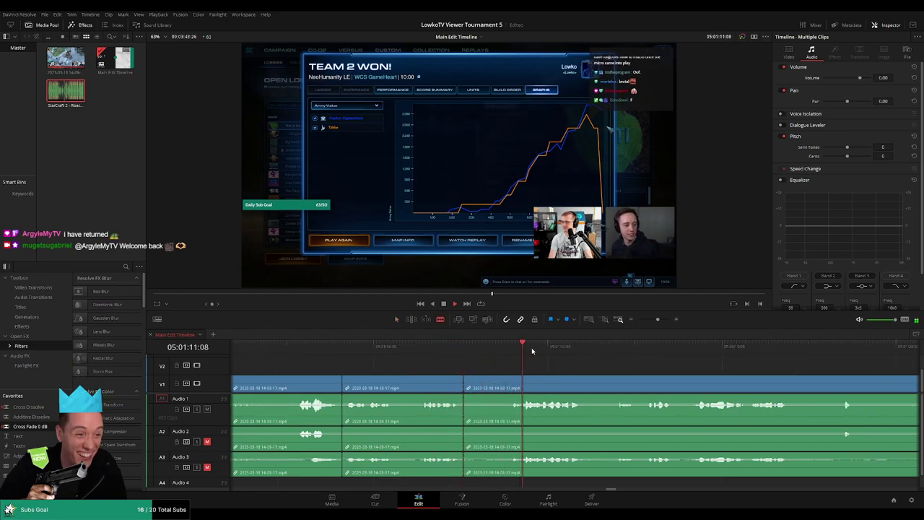
click(512, 383)
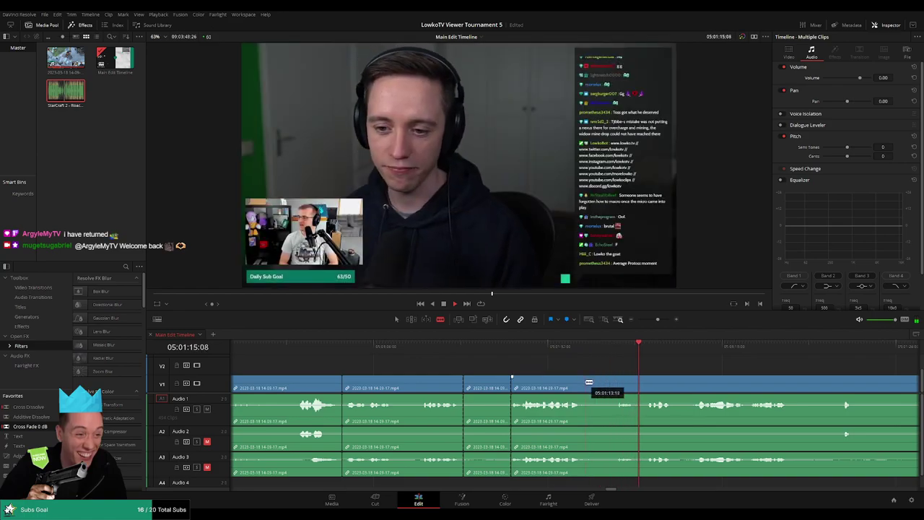
key(ctrl+z)
click(435, 353)
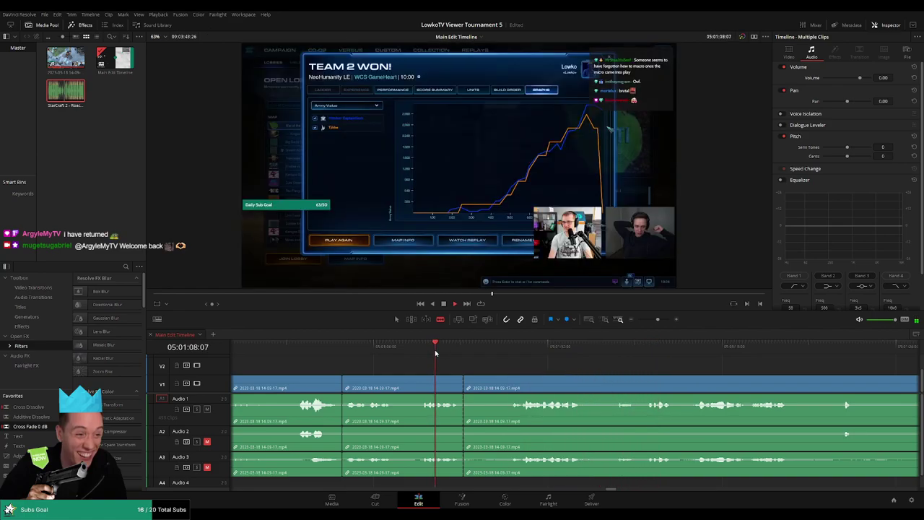
scroll(509, 372, down, 4)
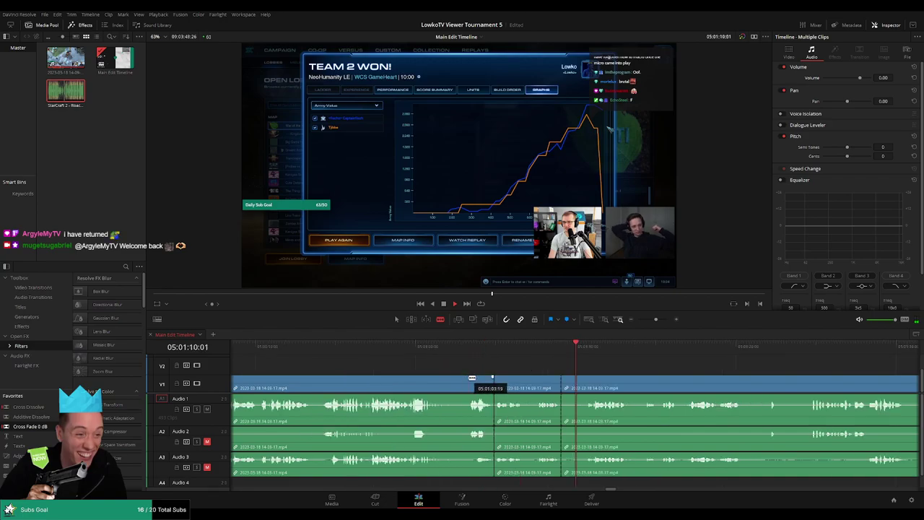
click(508, 384)
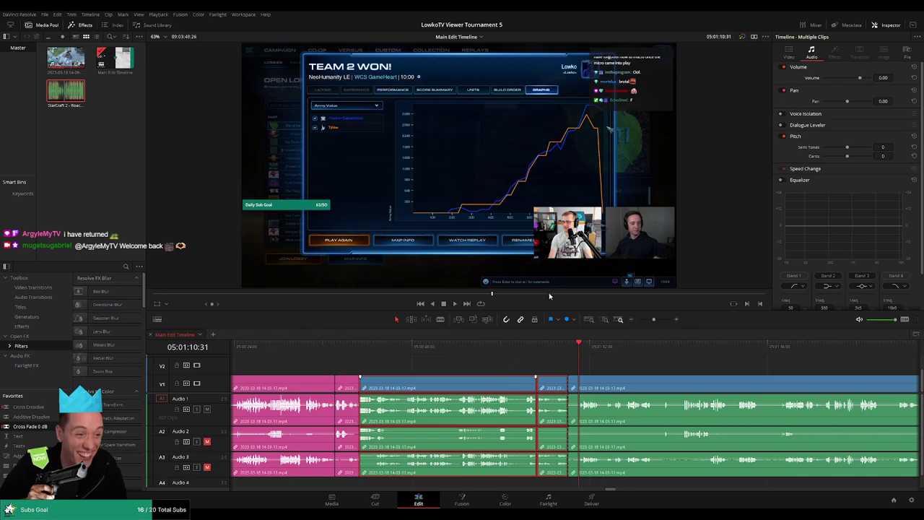
click(643, 363)
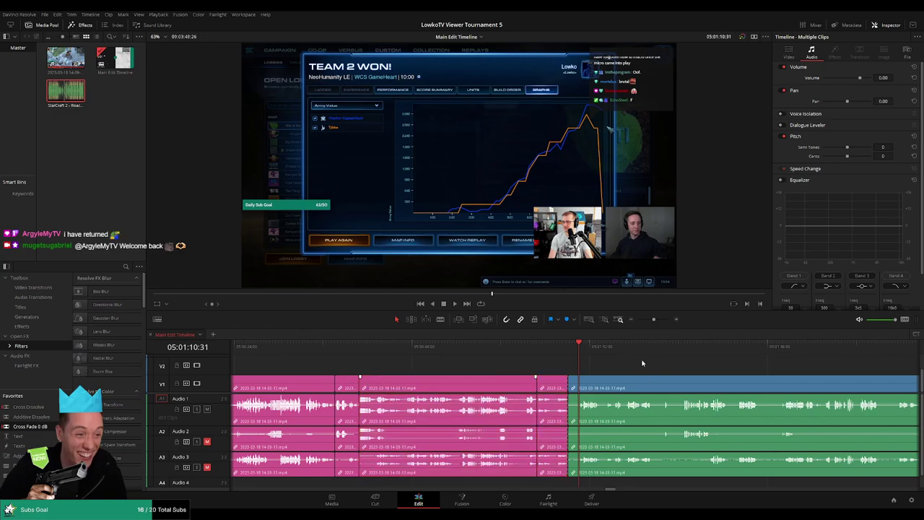
scroll(666, 370, right, 3)
click(776, 346)
key(space)
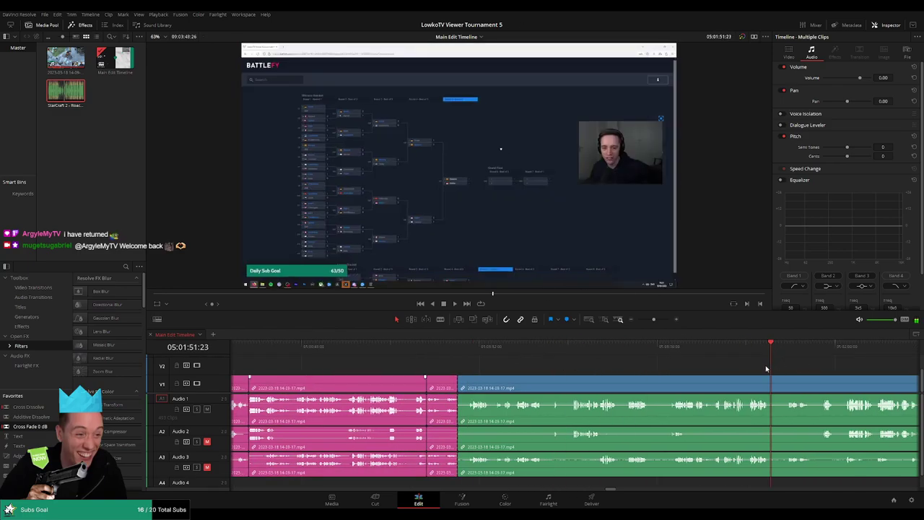
scroll(583, 358, right, 4)
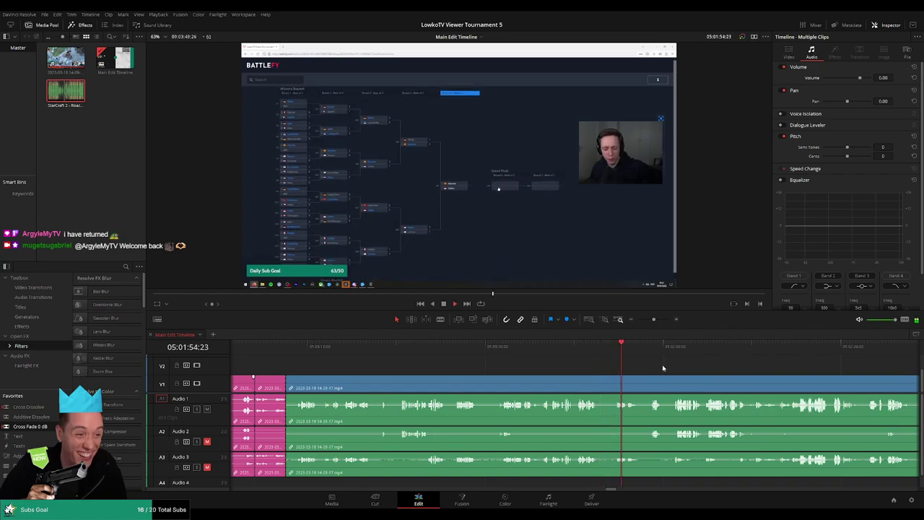
scroll(656, 368, right, 3)
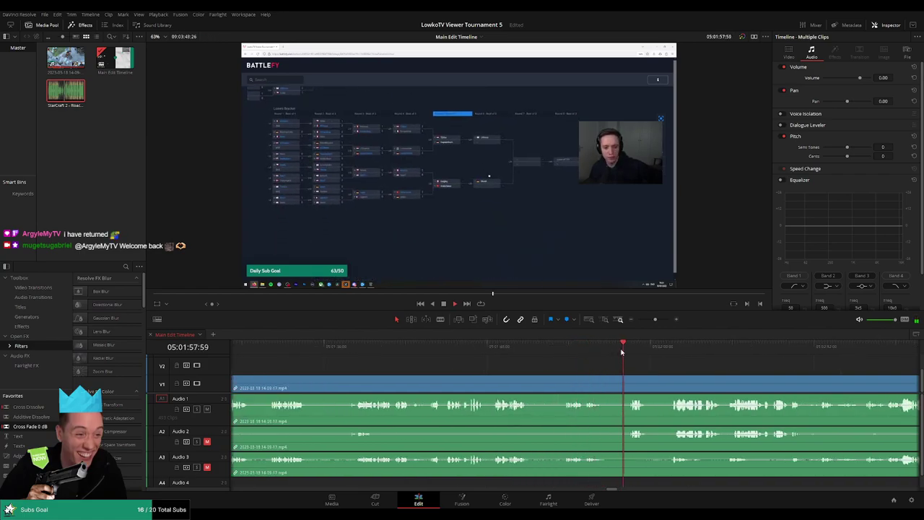
click(501, 350)
drag(498, 353, 455, 352)
scroll(599, 364, left, 2)
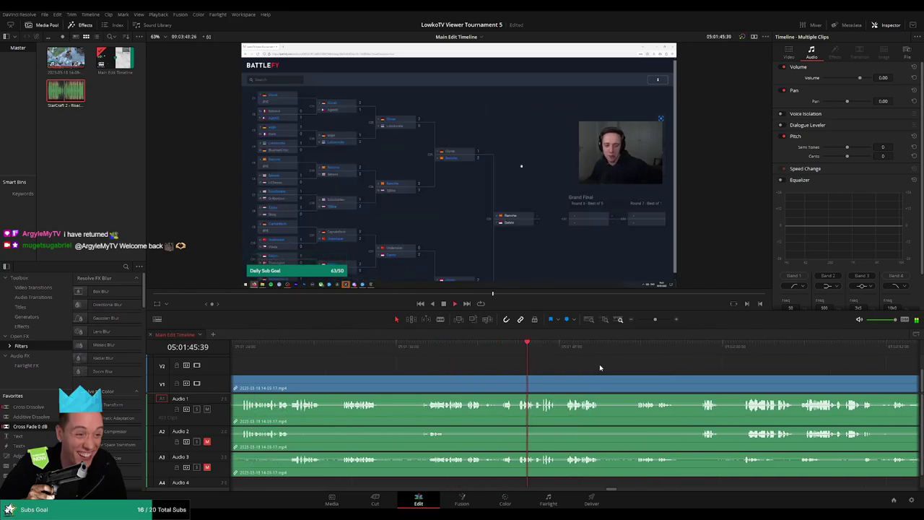
click(639, 352)
key(space)
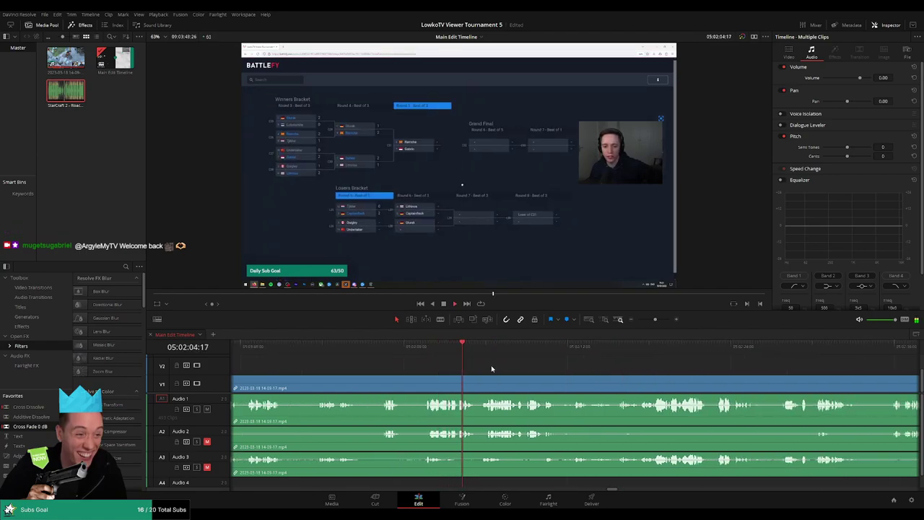
click(629, 352)
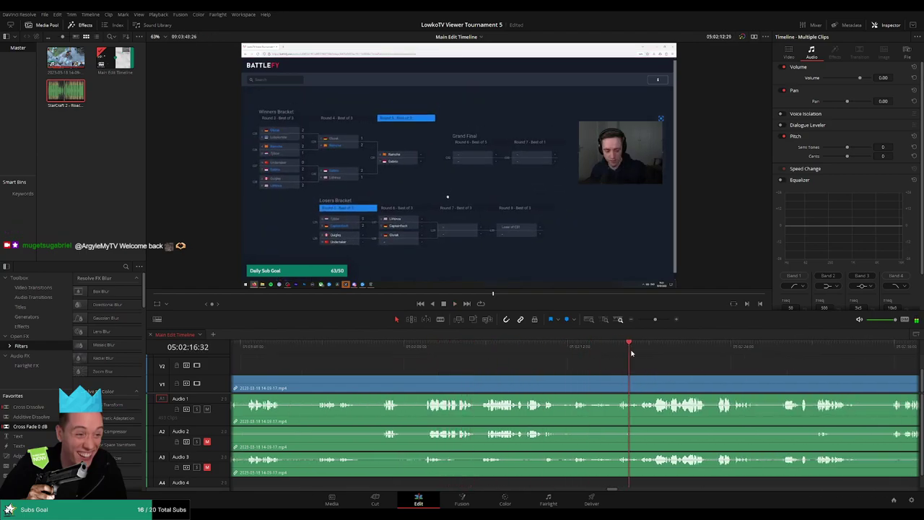
click(482, 351)
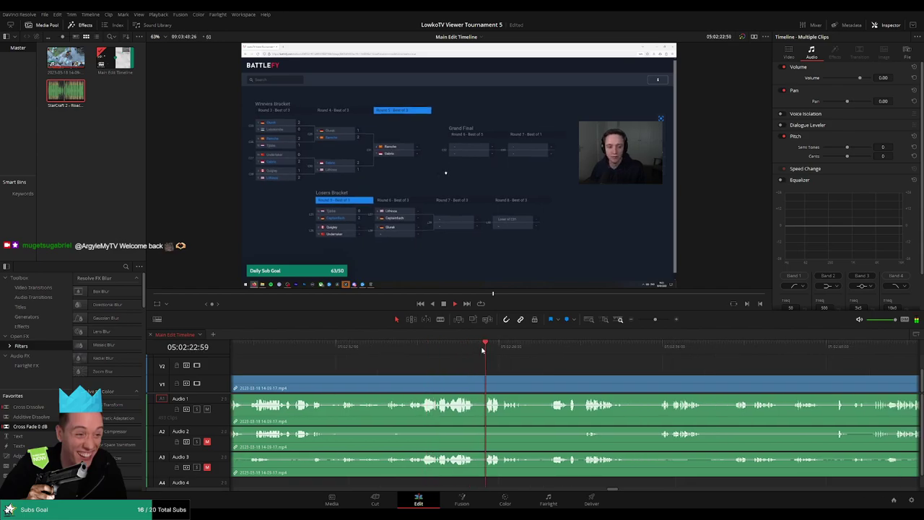
click(552, 350)
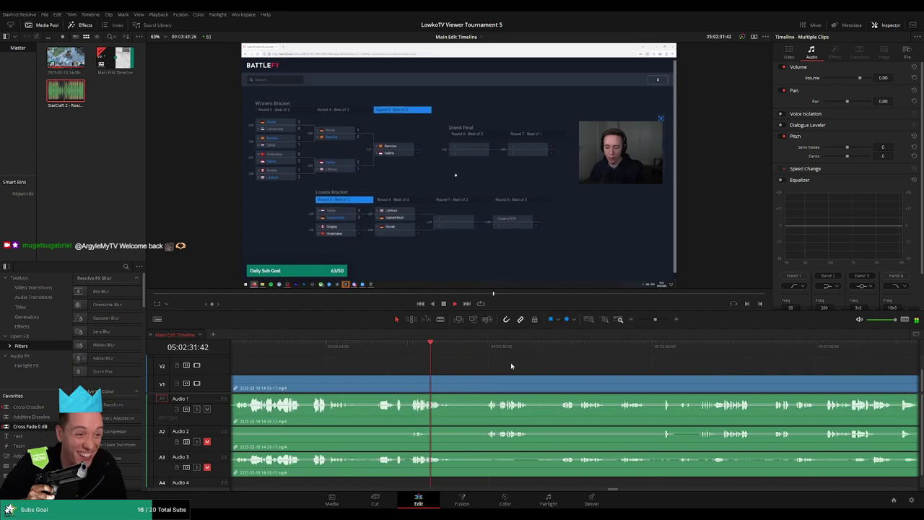
click(484, 352)
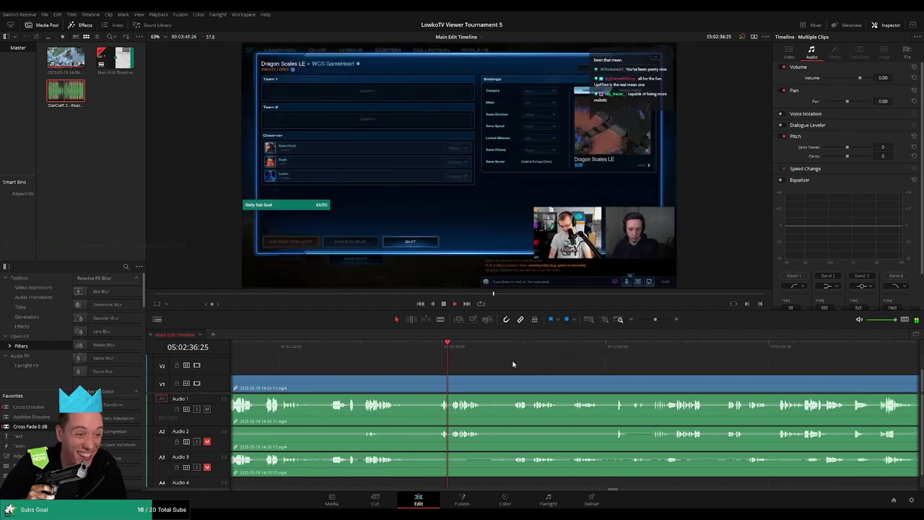
click(468, 351)
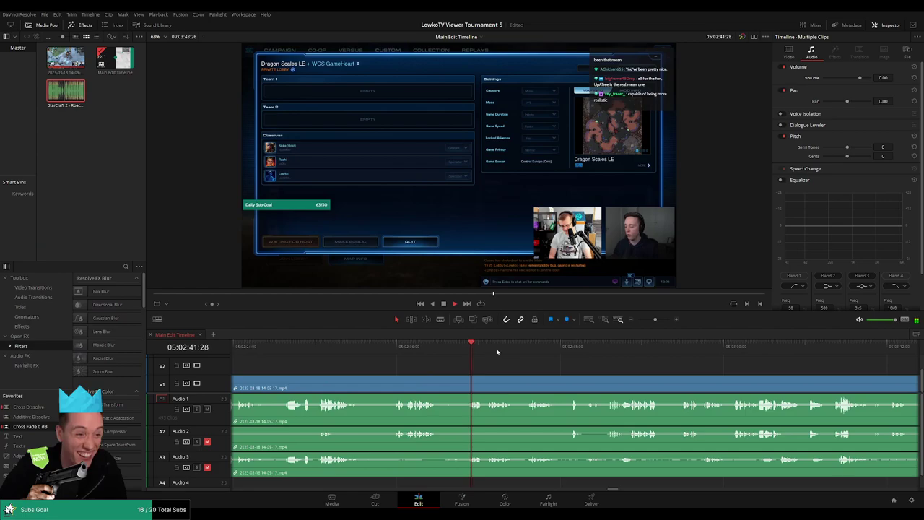
click(841, 353)
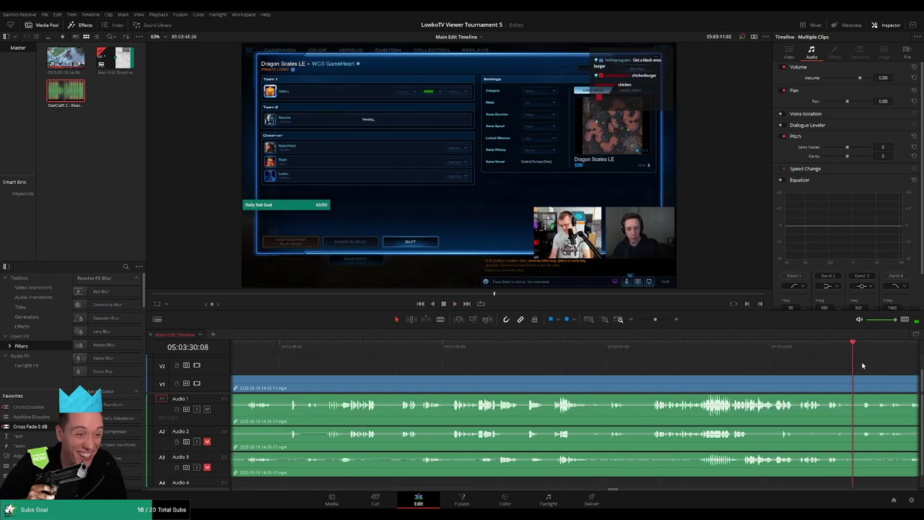
click(378, 351)
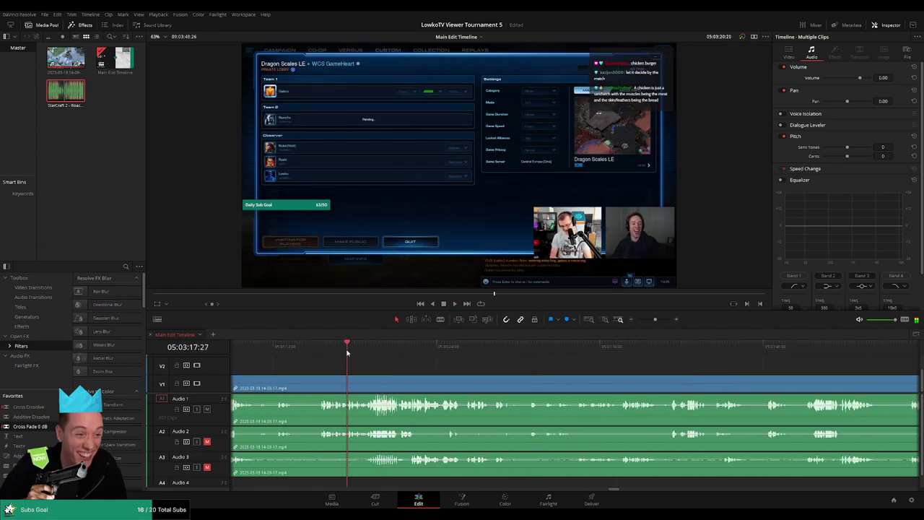
drag(349, 352, 344, 352)
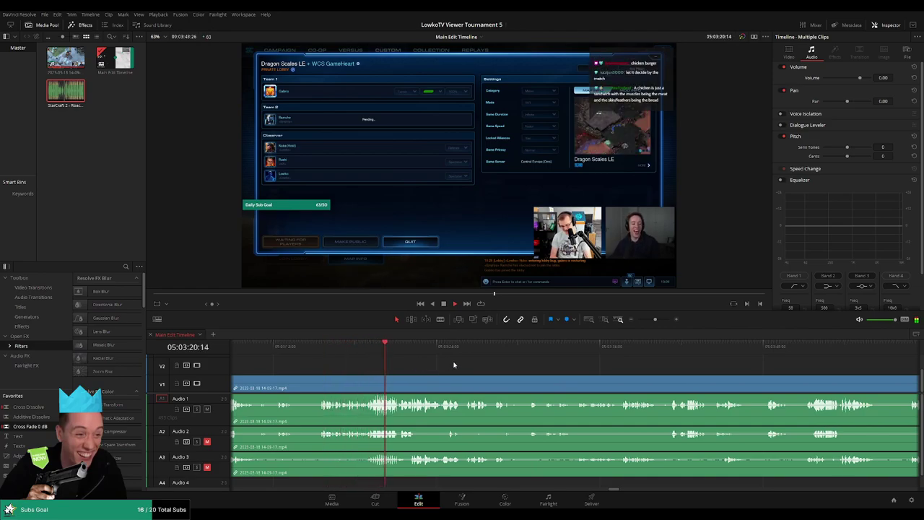
drag(438, 350, 804, 348)
scroll(794, 383, right, 5)
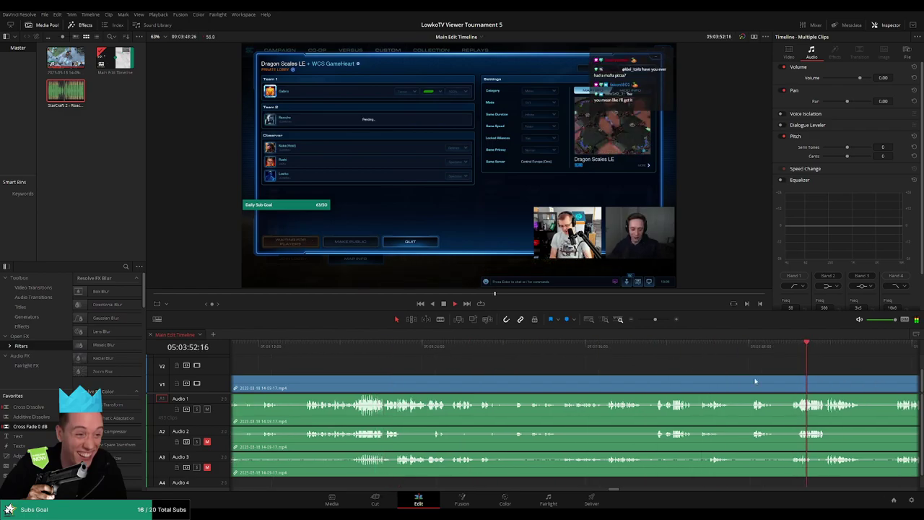
click(527, 346)
drag(654, 319, 647, 319)
drag(575, 346, 654, 353)
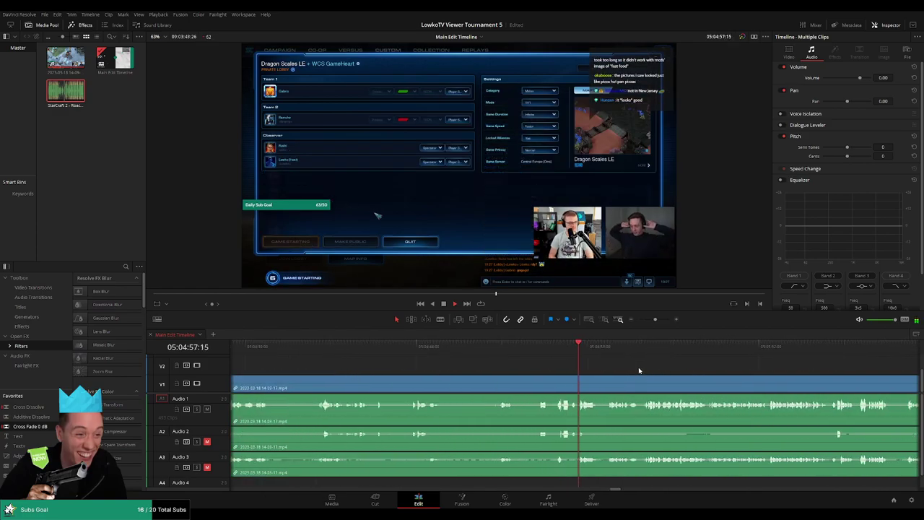
scroll(638, 366, up, 1)
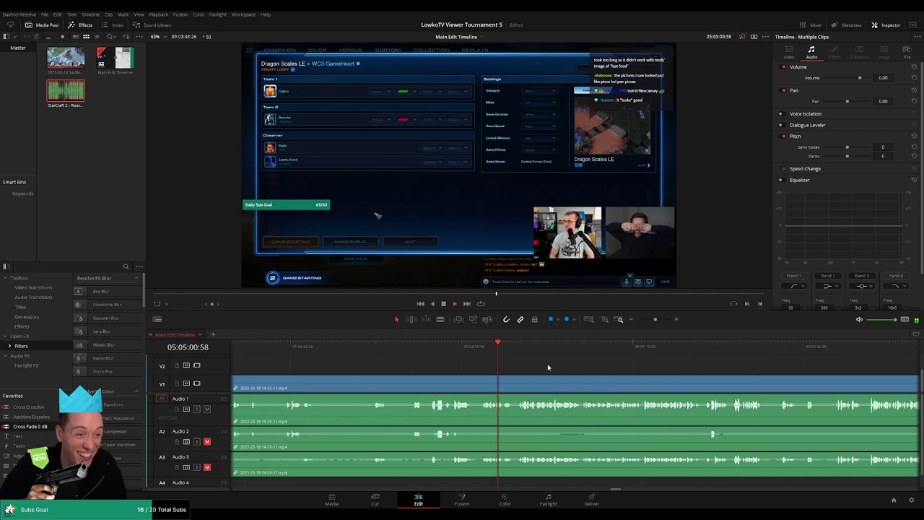
click(715, 346)
click(479, 346)
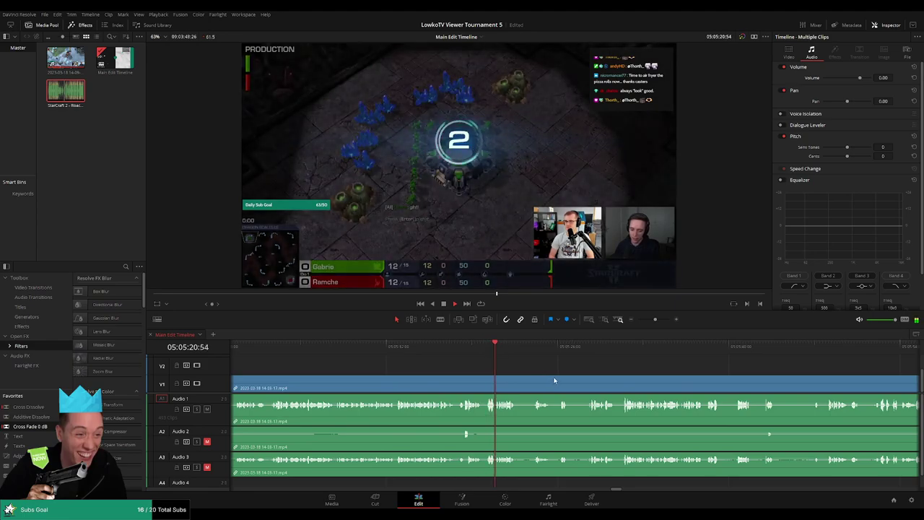
drag(654, 319, 648, 319)
click(521, 345)
key(ctrl+equal)
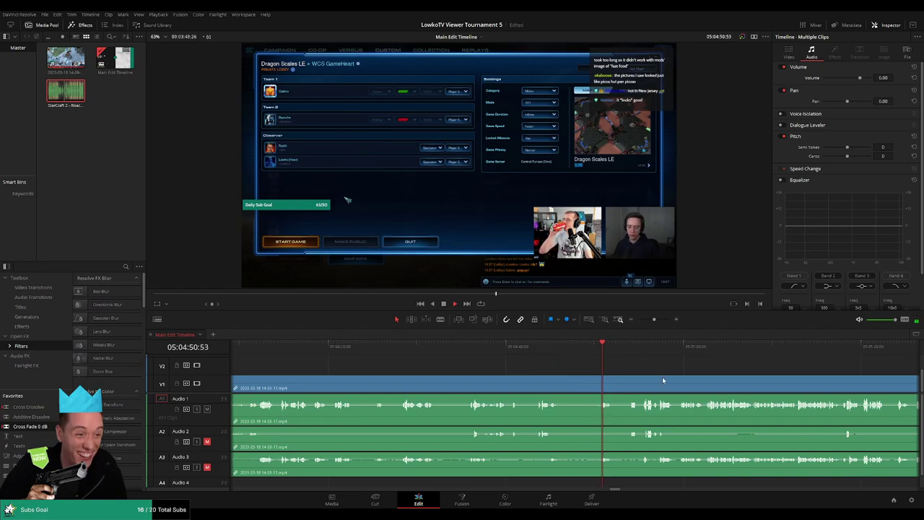
scroll(663, 380, right, 3)
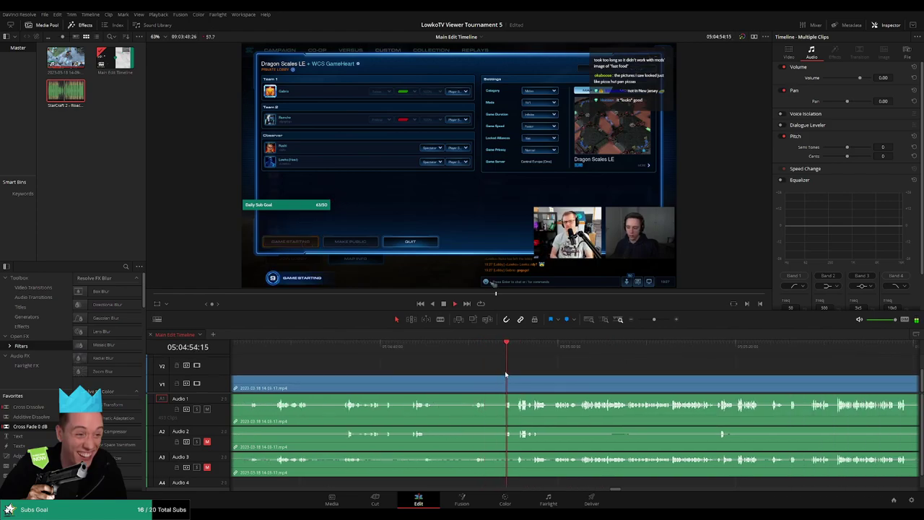
key(ctrl+equal)
click(403, 363)
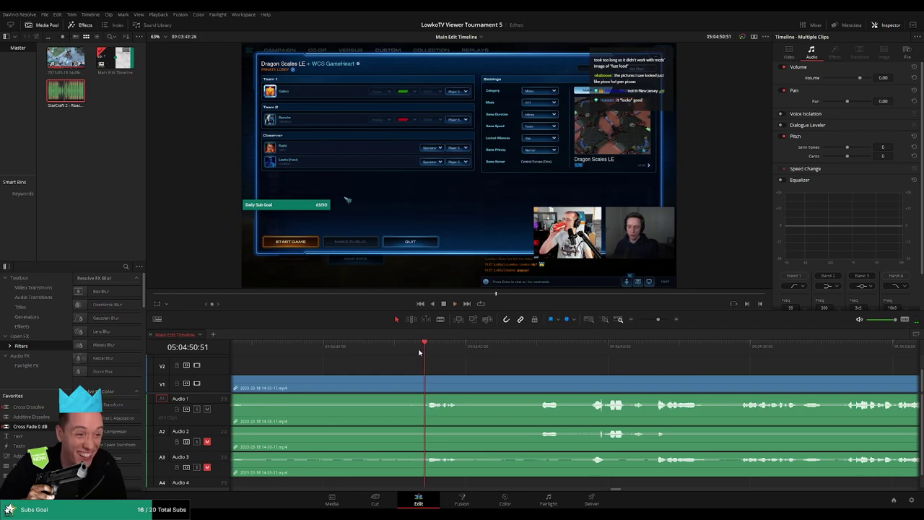
Step: Blade both ends of the leftover lobby stretch and ripple-delete it
click(422, 381)
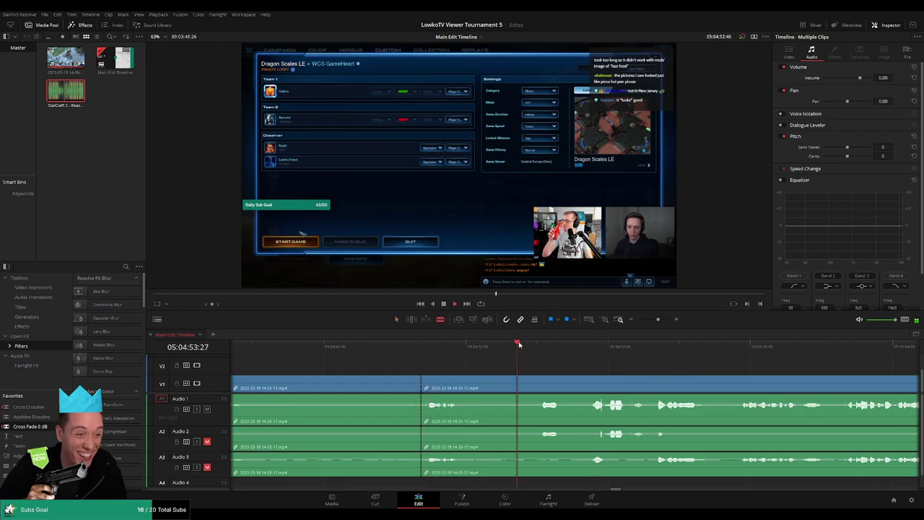
click(466, 380)
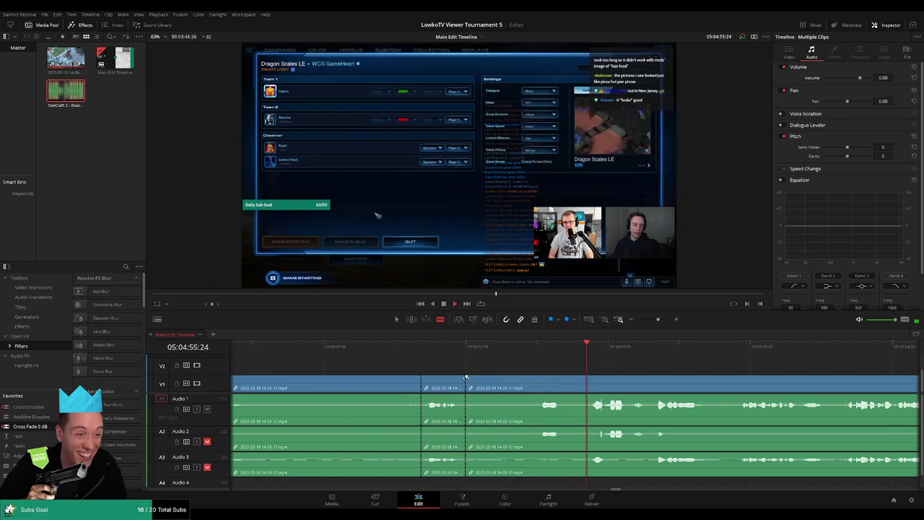
click(542, 349)
click(591, 352)
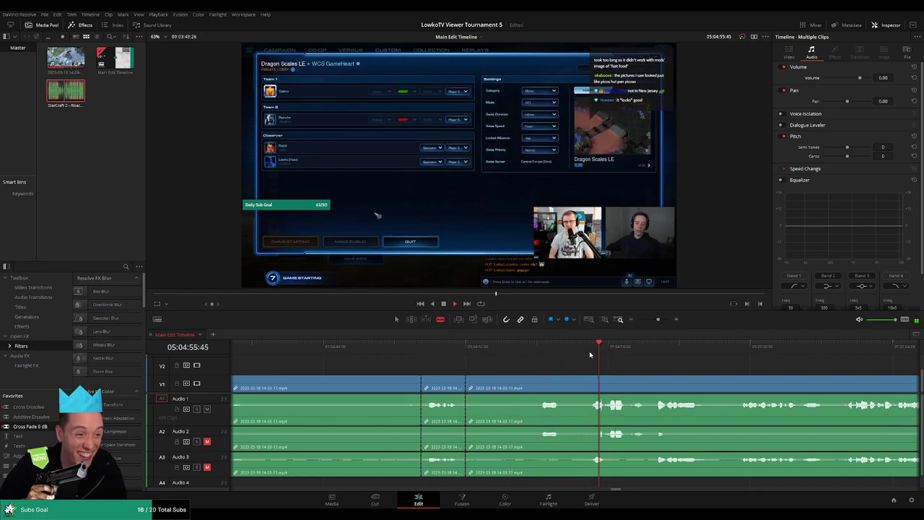
click(590, 393)
key(a)
click(527, 394)
key(Delete)
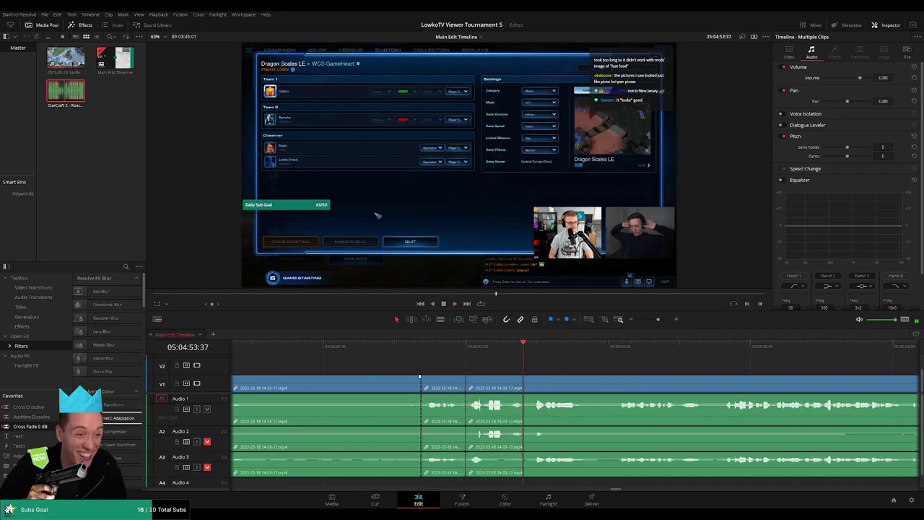
Step: Check the join, split the clips at the match start, and select that edit point for a cross-fade
scroll(485, 444, left, 2)
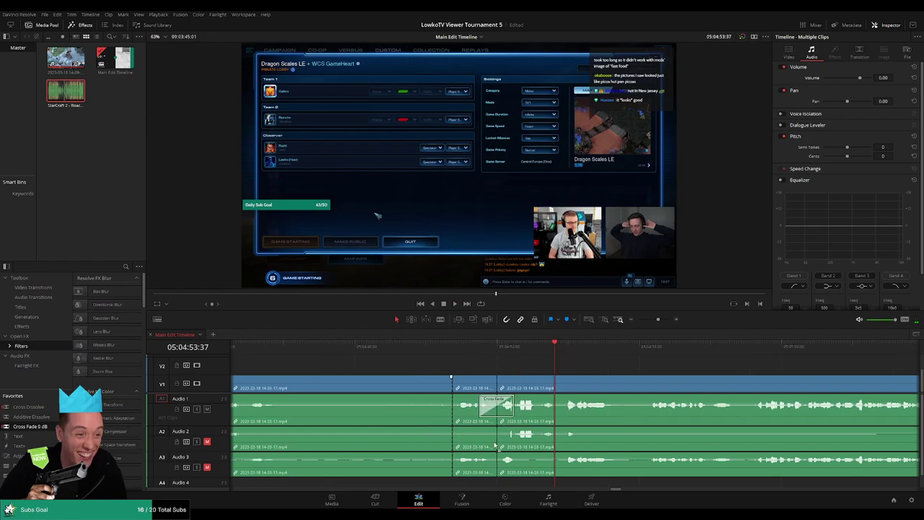
scroll(521, 456, left, 2)
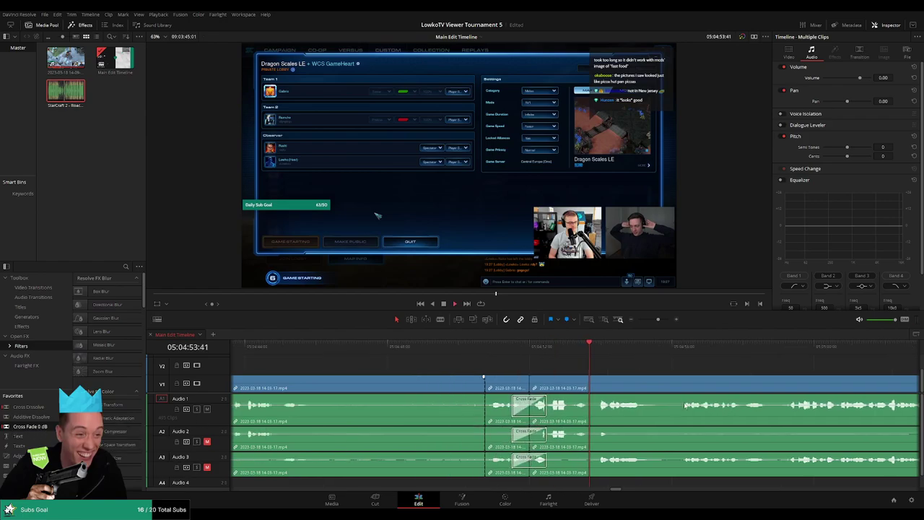
scroll(534, 370, right, 12)
drag(456, 357, 585, 353)
key(b)
click(543, 391)
key(a)
click(545, 390)
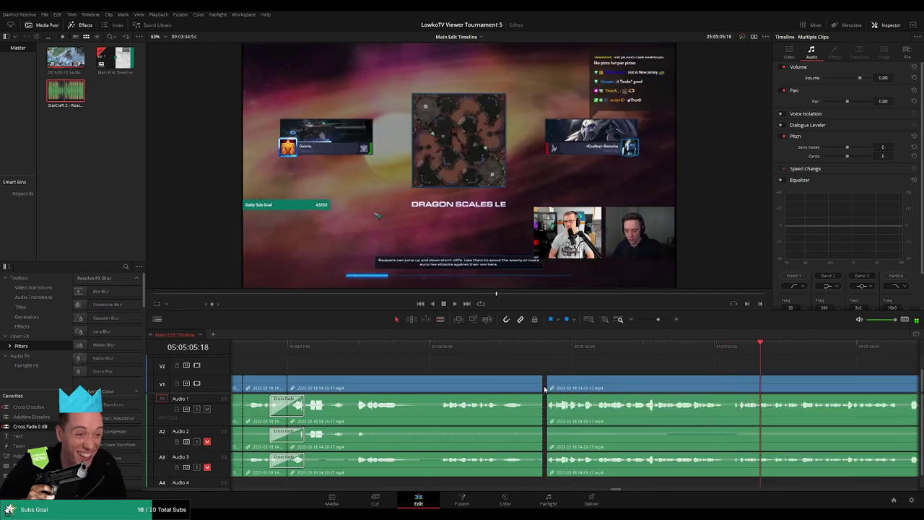
Step: Review past the new lobby cut and split all tracks at the playhead
click(532, 349)
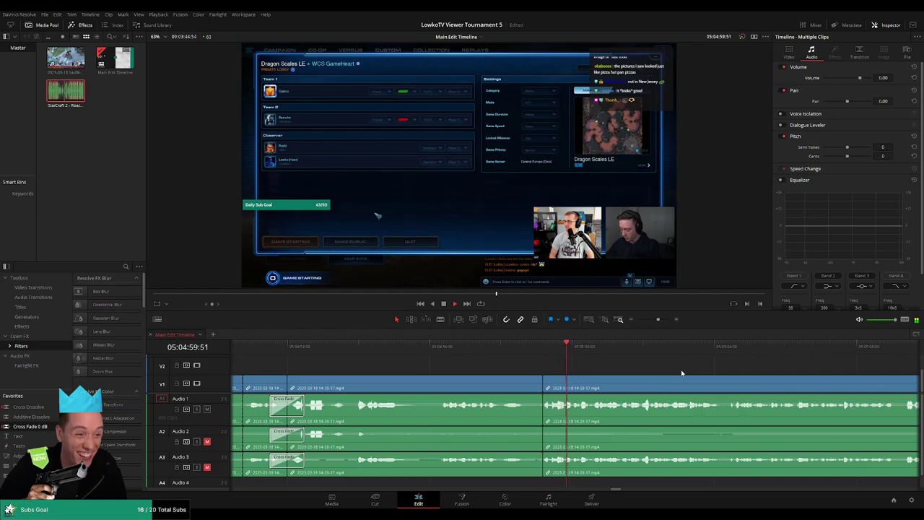
click(713, 347)
scroll(534, 363, right, 5)
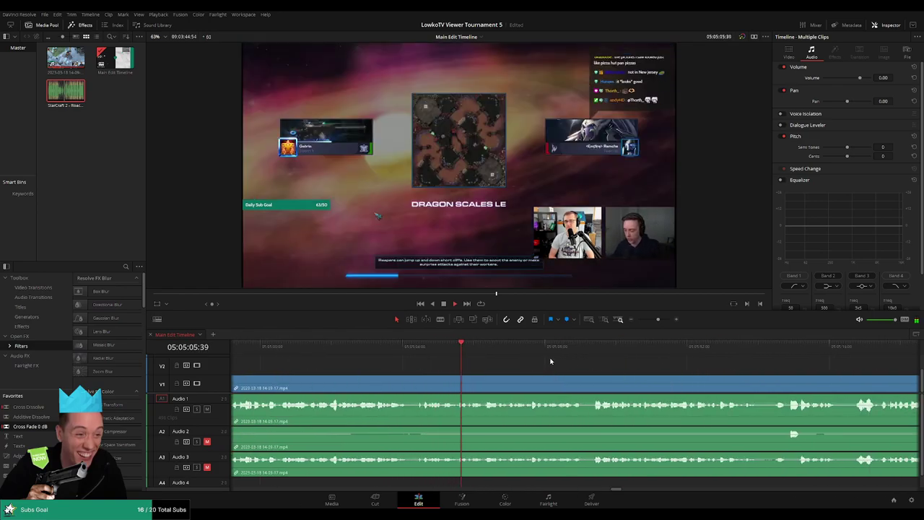
scroll(538, 369, right, 3)
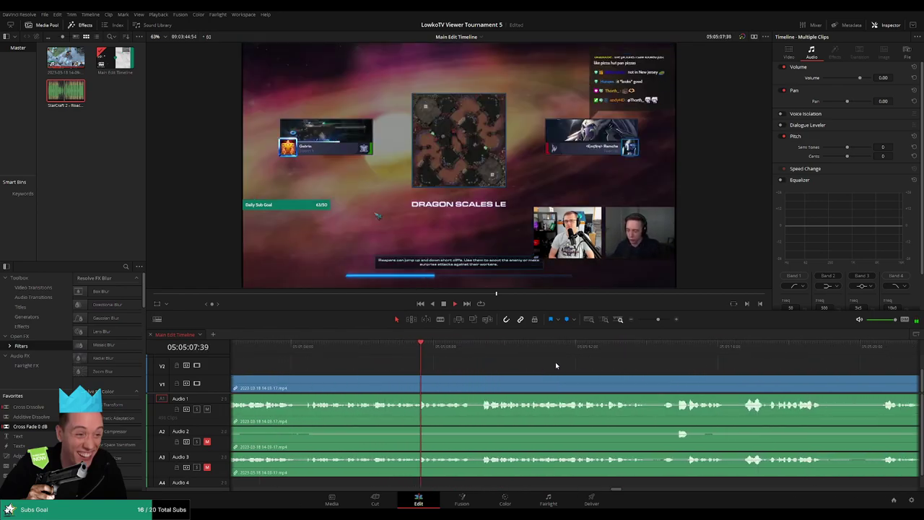
scroll(523, 365, right, 4)
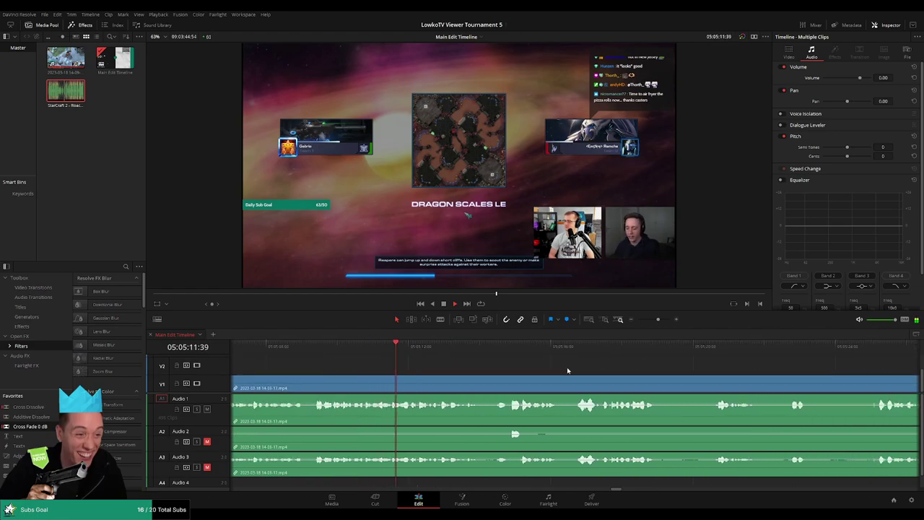
scroll(513, 365, right, 2)
scroll(653, 328, down, 3)
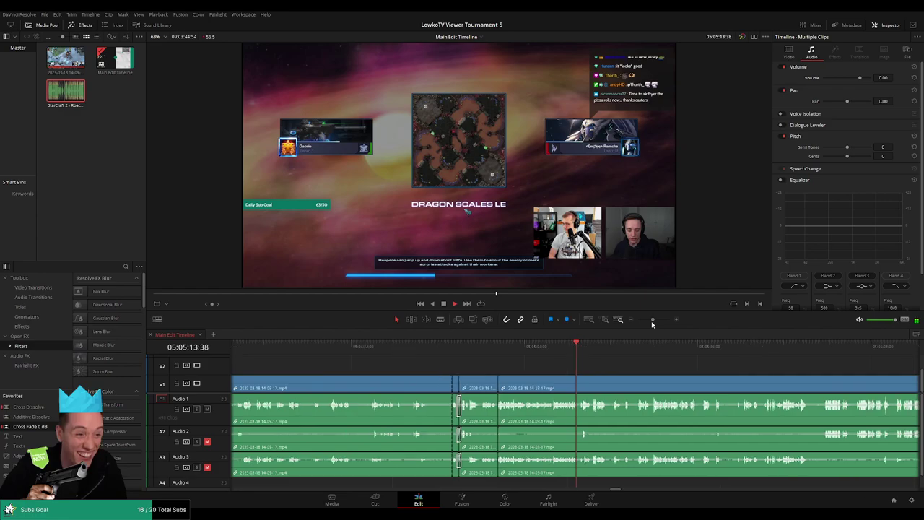
scroll(577, 373, up, 2)
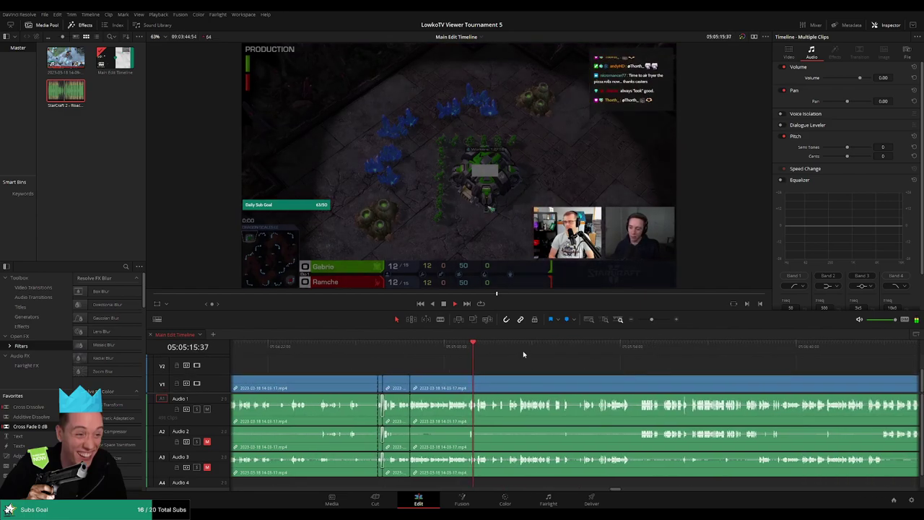
scroll(524, 375, down, 1)
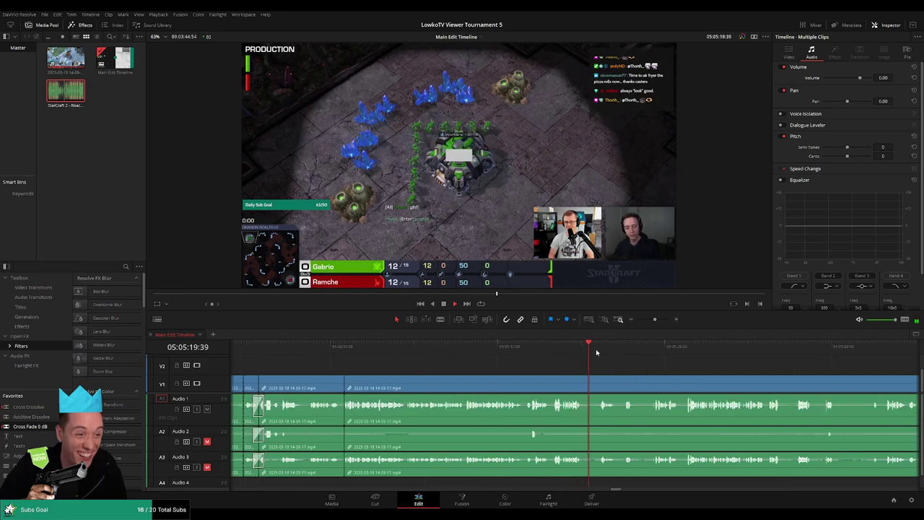
scroll(635, 362, right, 2)
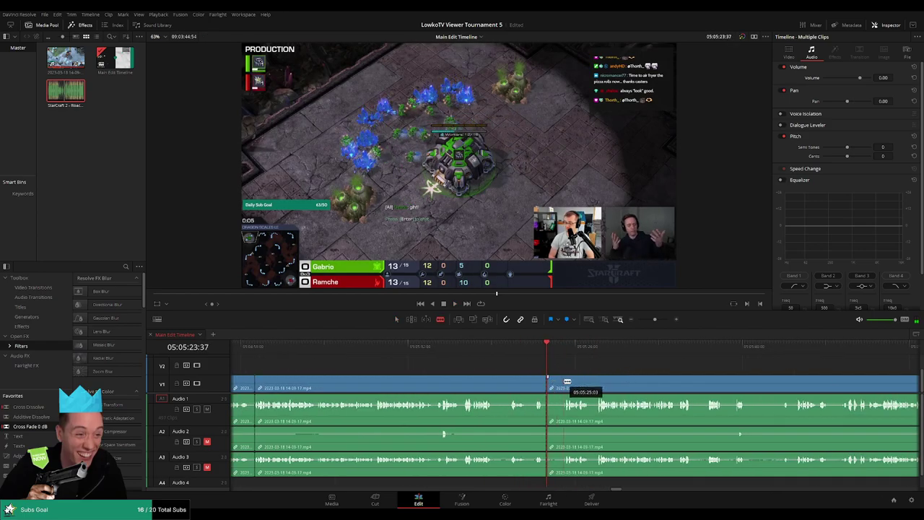
click(562, 383)
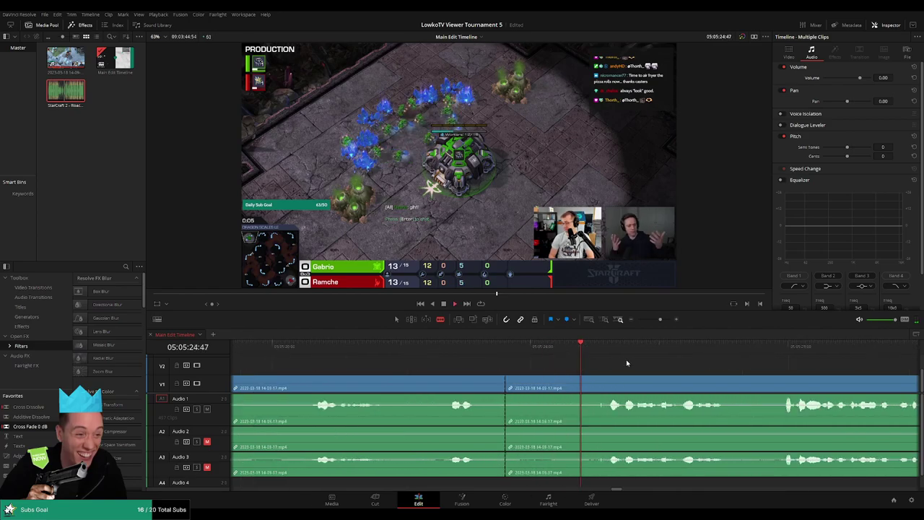
Step: Add a second split nearby, colour the two short pieces pink, and play on
scroll(600, 350, up, 2)
drag(600, 350, 599, 350)
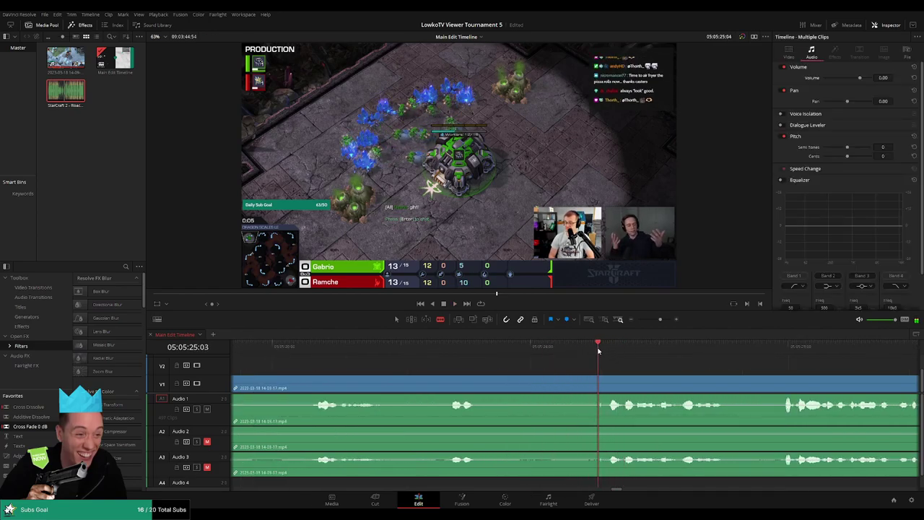
click(602, 387)
key(a)
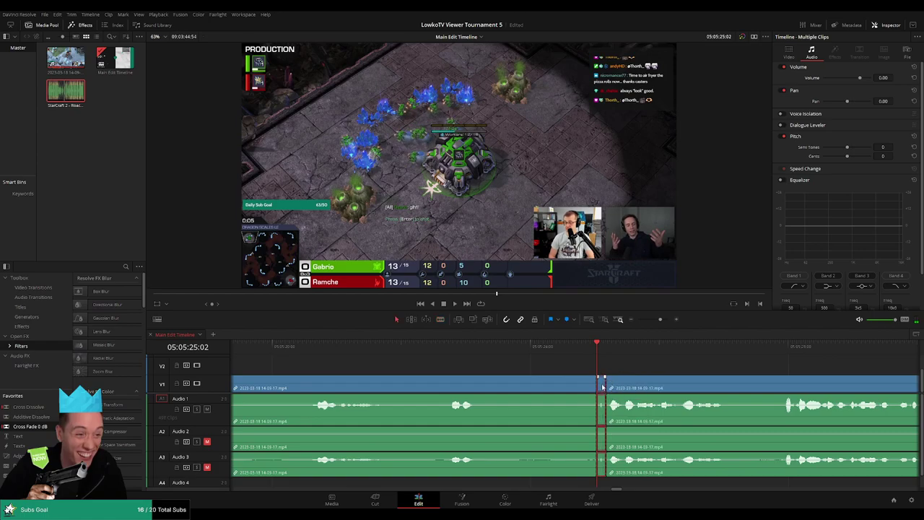
scroll(578, 387, down, 5)
scroll(559, 388, up, 4)
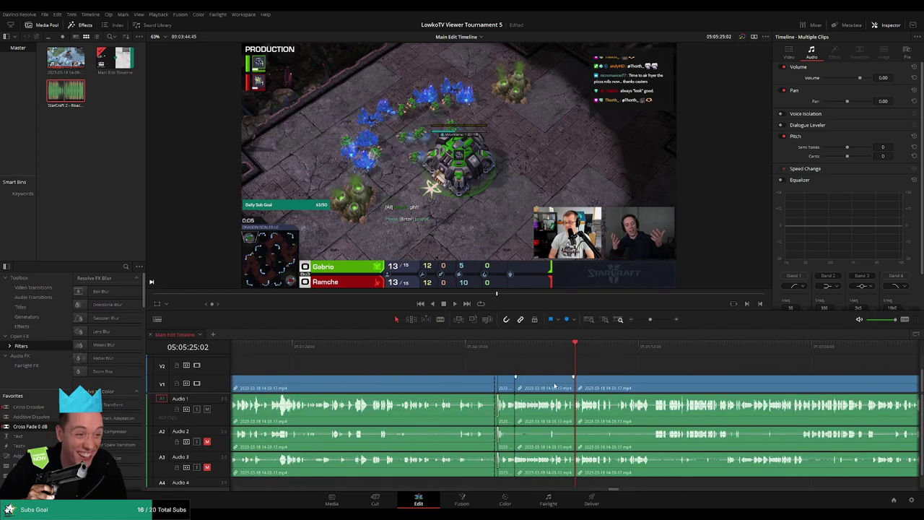
drag(547, 368, 498, 389)
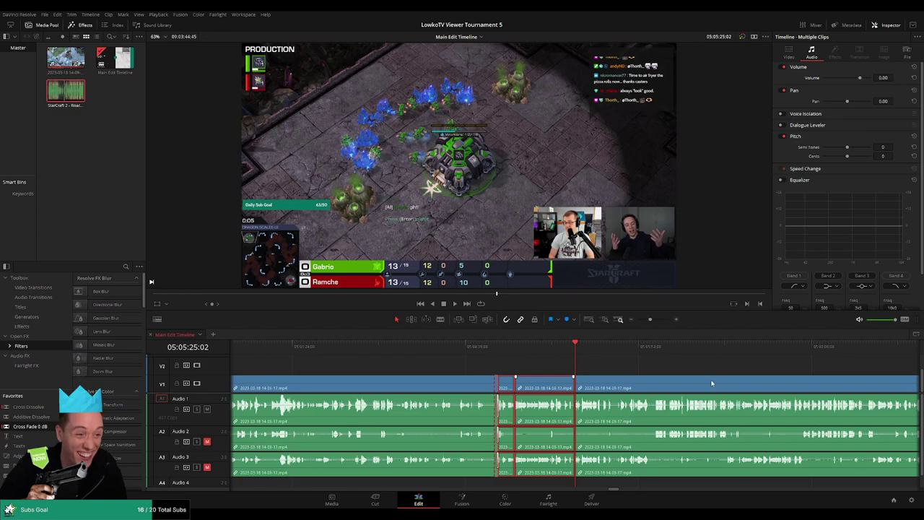
key(space)
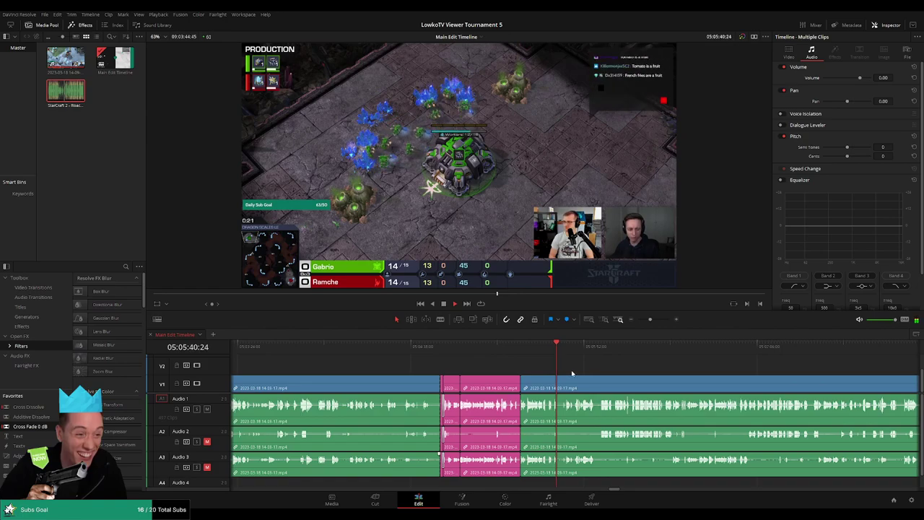
Step: Blade all tracks at the cut point and ripple-delete the short piece before it
key(space)
scroll(462, 368, up, 1)
click(437, 354)
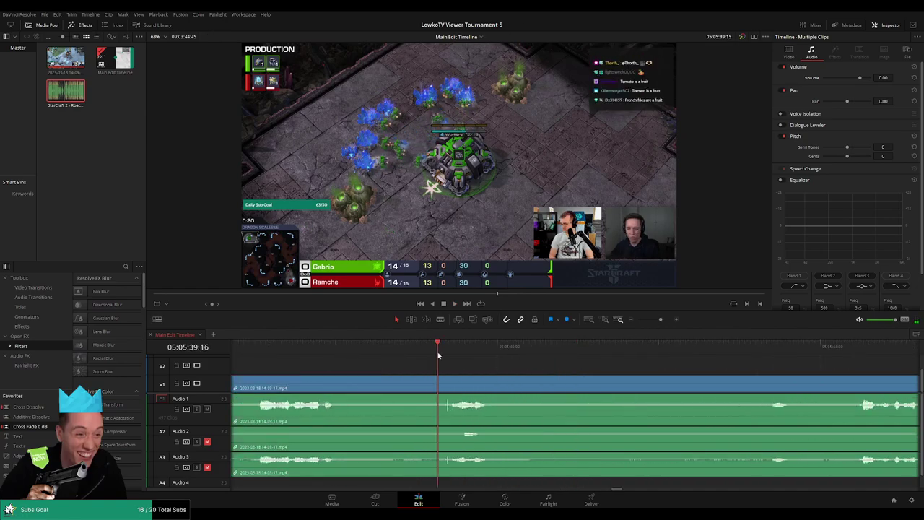
key(b)
click(448, 384)
key(a)
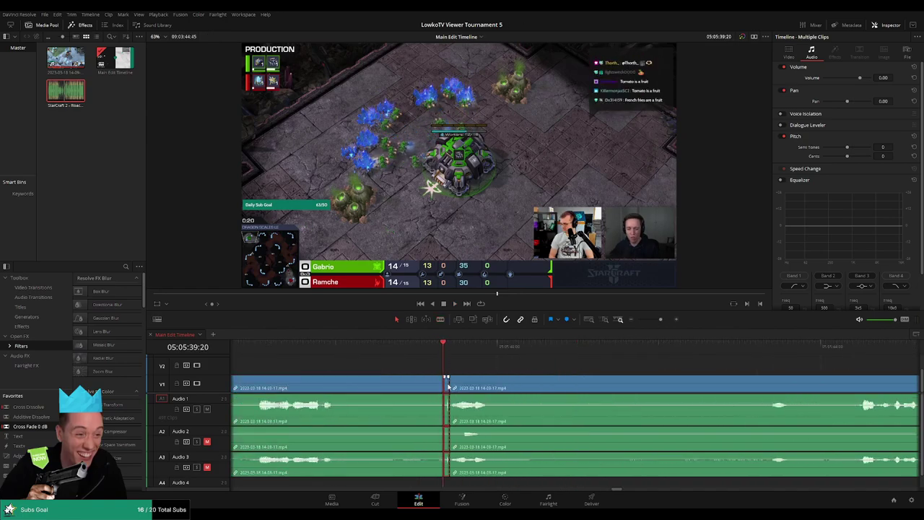
click(446, 388)
key(Delete)
key(space)
Step: Blade both ends of the next unwanted stretch and ripple-delete it, closing the gap
click(308, 359)
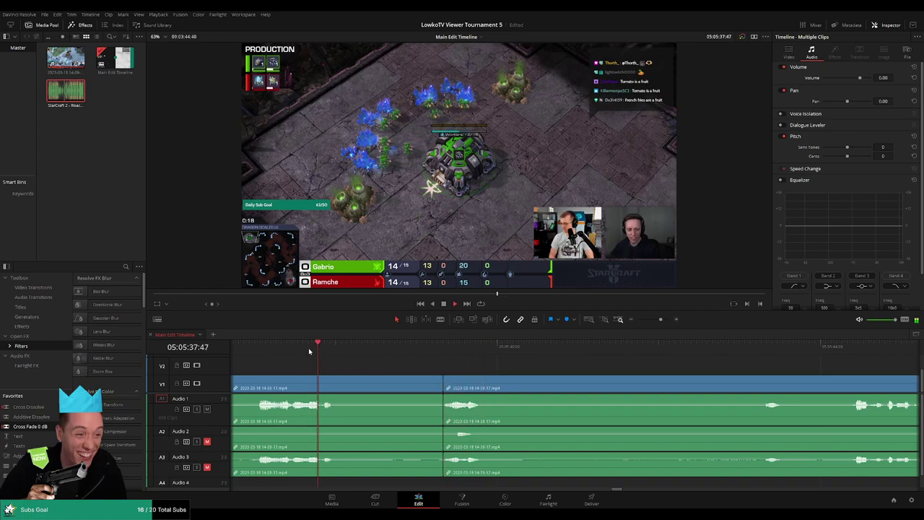
scroll(493, 370, down, 1)
scroll(630, 373, down, 1)
key(b)
click(498, 387)
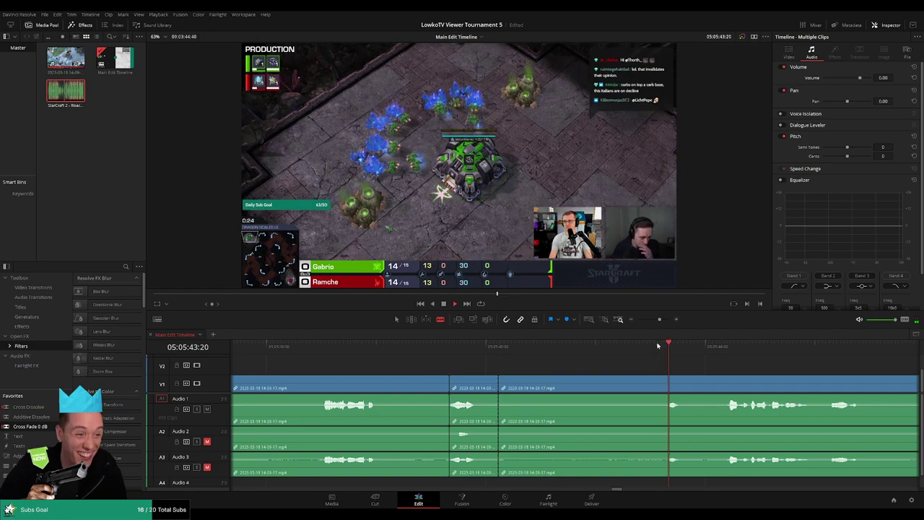
click(721, 388)
key(a)
click(700, 387)
key(BackSpace)
click(505, 387)
key(BackSpace)
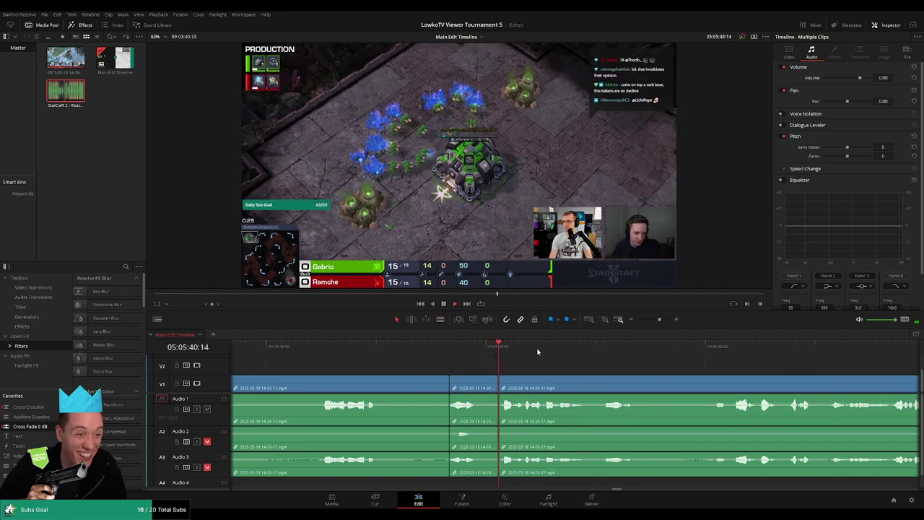
Step: Zoom in and cut out the following short unwanted piece with a ripple delete
drag(659, 319, 656, 320)
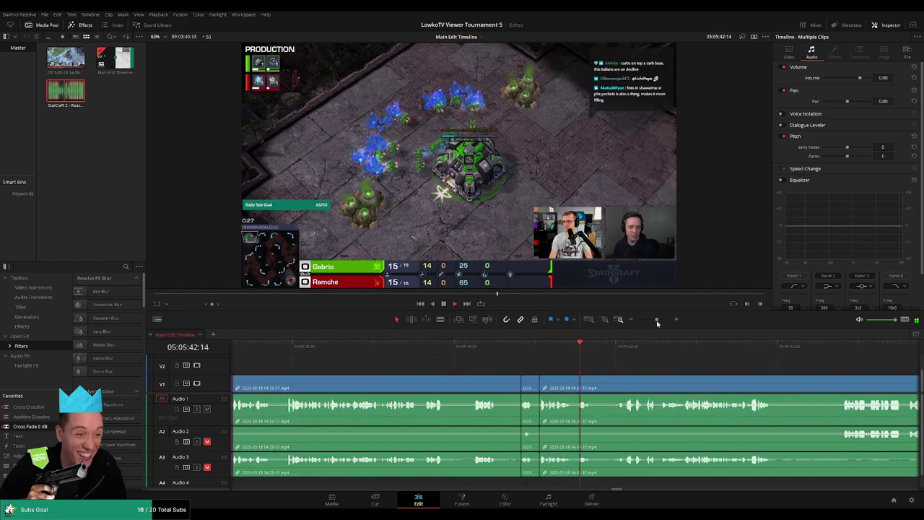
click(503, 347)
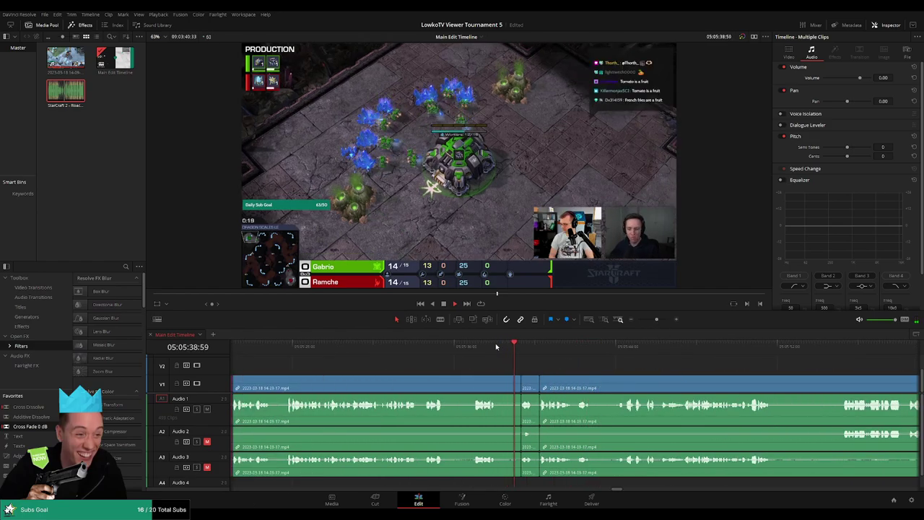
click(441, 349)
key(b)
click(444, 385)
click(473, 385)
key(a)
click(460, 384)
key(Delete)
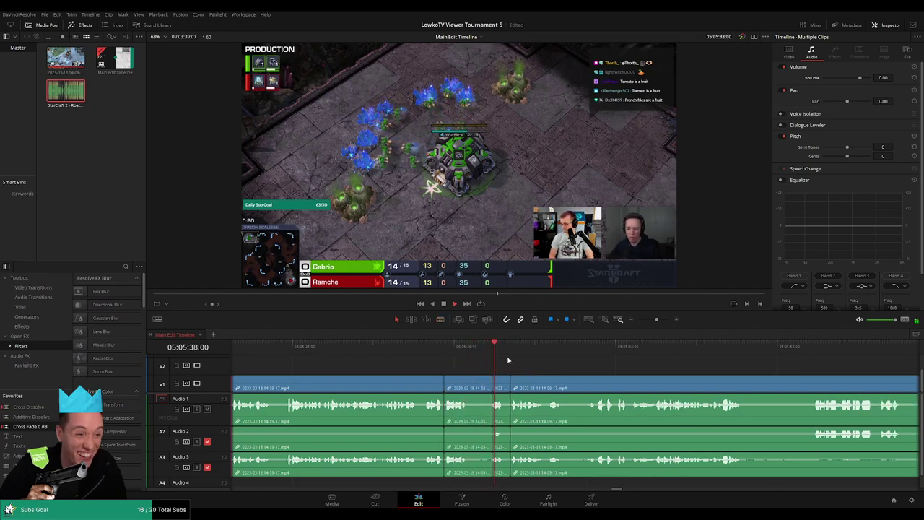
Step: Re-watch the section, then blade and ripple-delete one more short unwanted bit
click(625, 349)
click(587, 351)
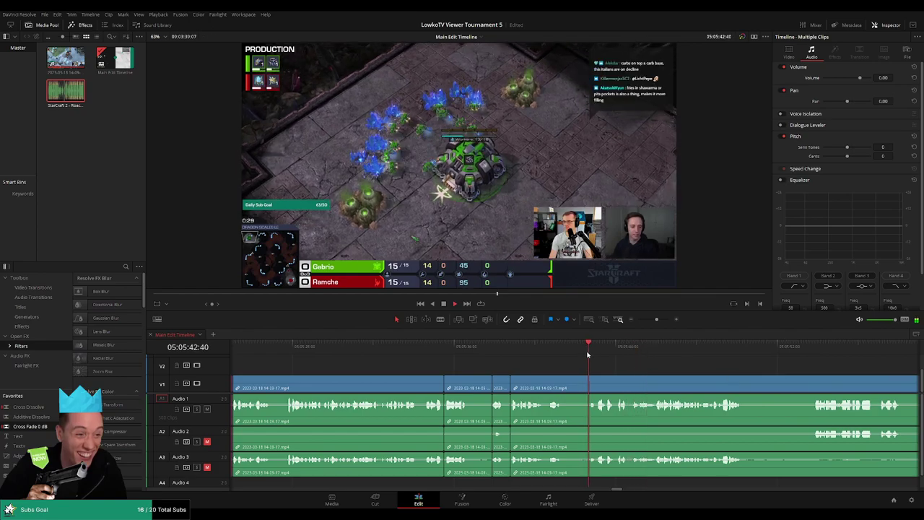
scroll(530, 365, right, 3)
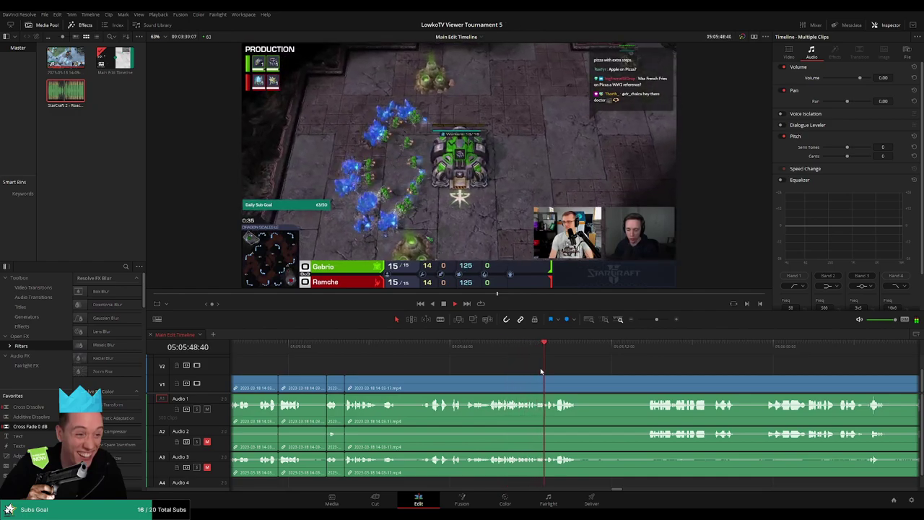
click(339, 346)
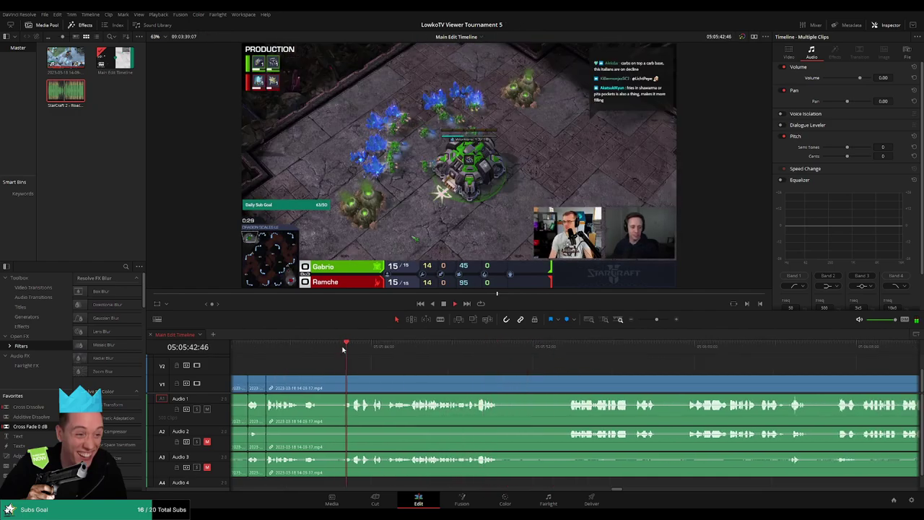
click(325, 388)
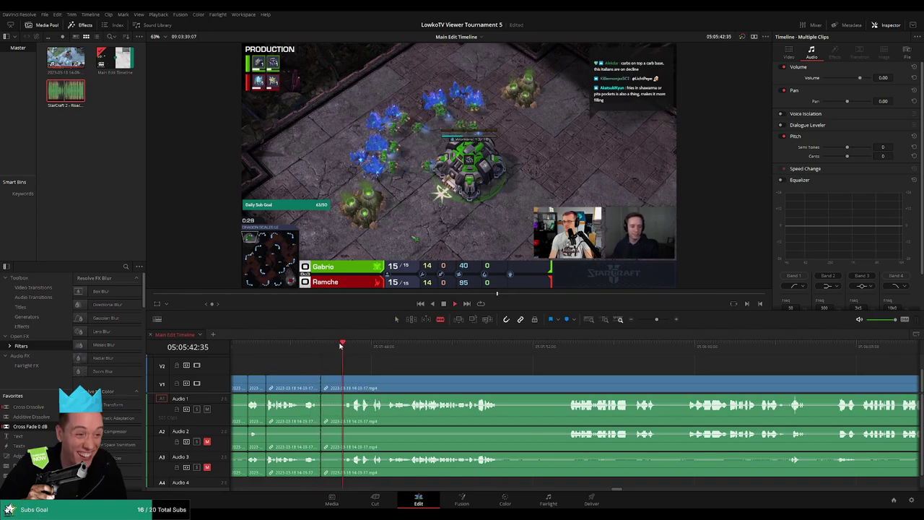
click(341, 387)
key(a)
click(332, 386)
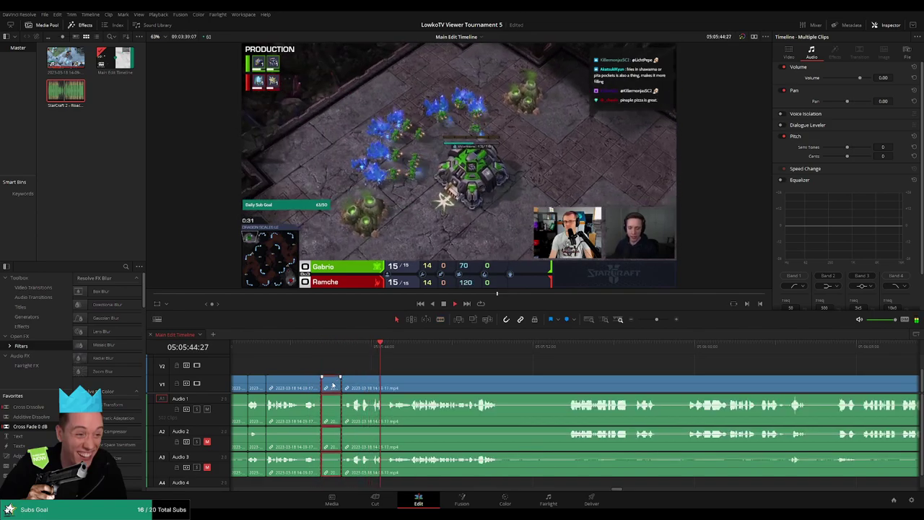
key(Delete)
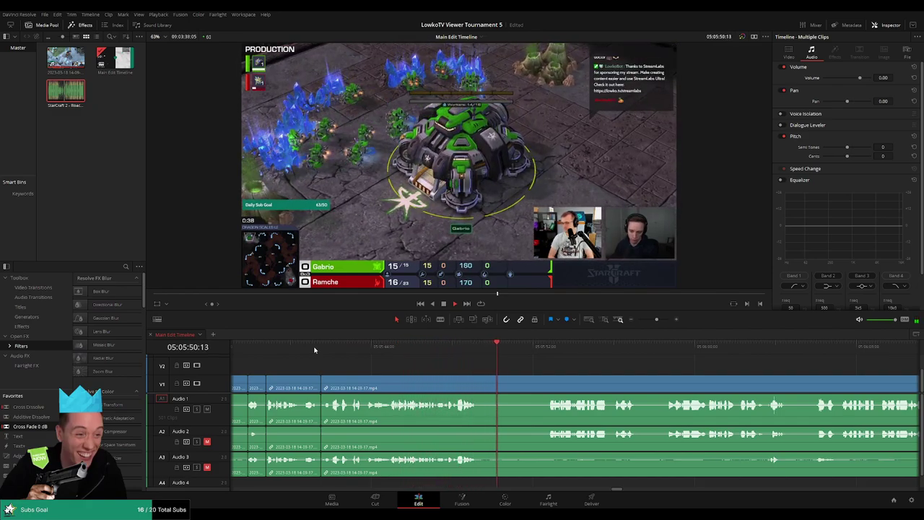
Step: Zoom out and play back from the Team 2 Won screen to review the edits
scroll(515, 363, right, 2)
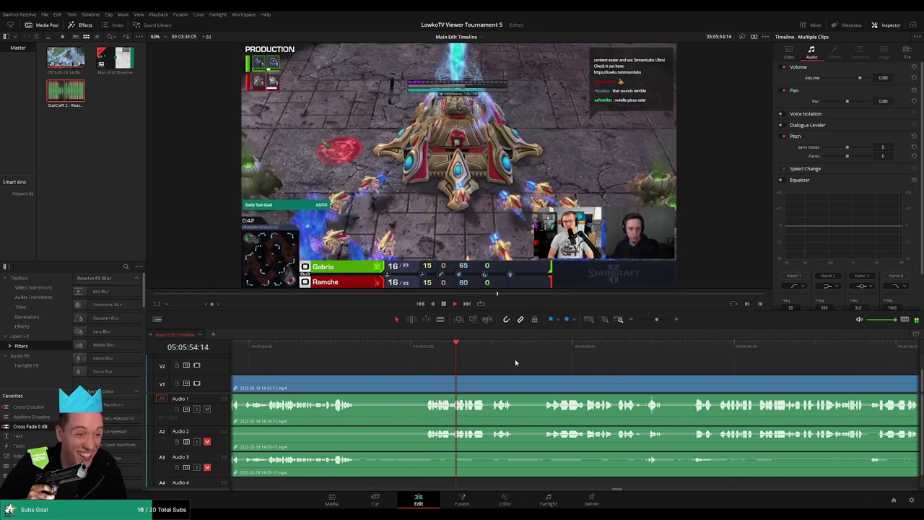
scroll(525, 363, right, 2)
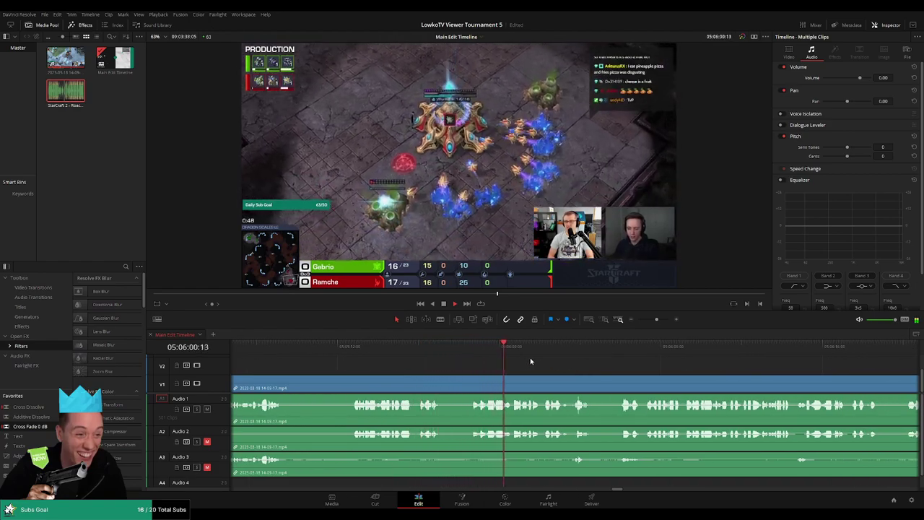
mouse_move(654, 320)
mouse_down()
mouse_move(639, 319)
mouse_move(648, 322)
mouse_up()
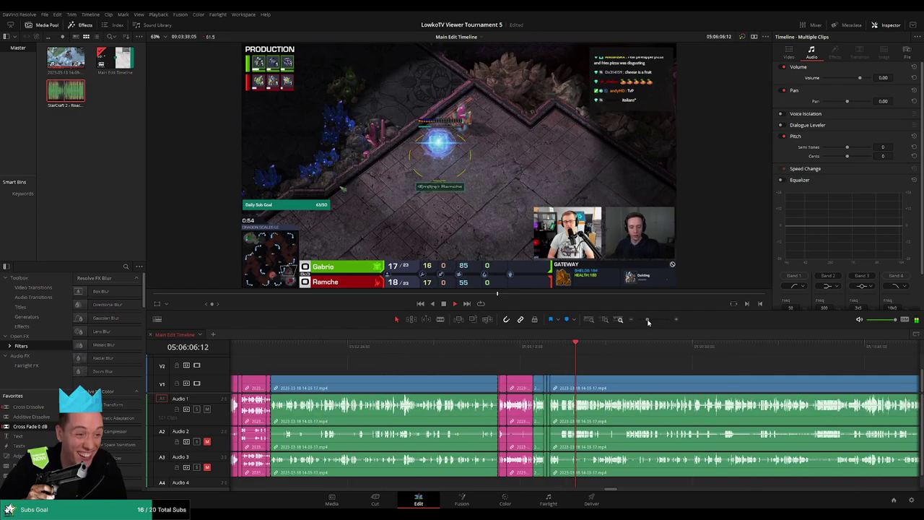
drag(265, 352, 249, 354)
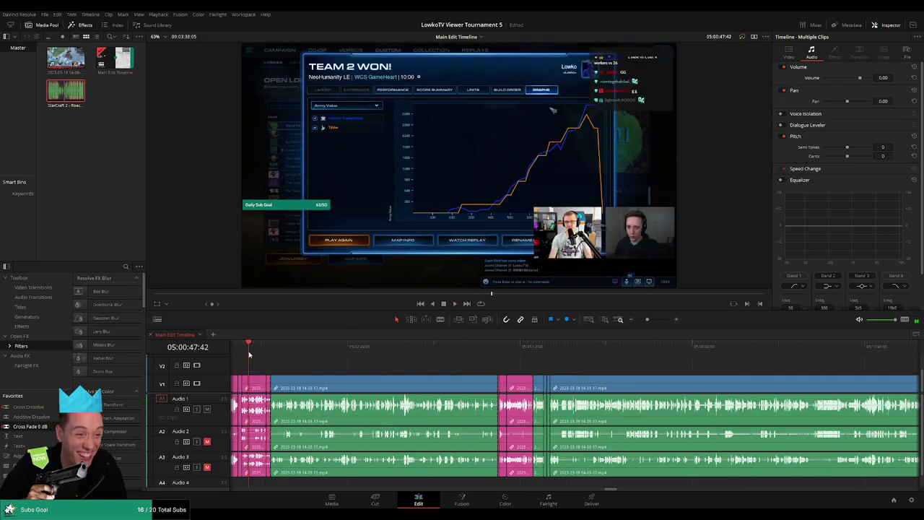
drag(484, 357, 399, 401)
scroll(578, 365, up, 3)
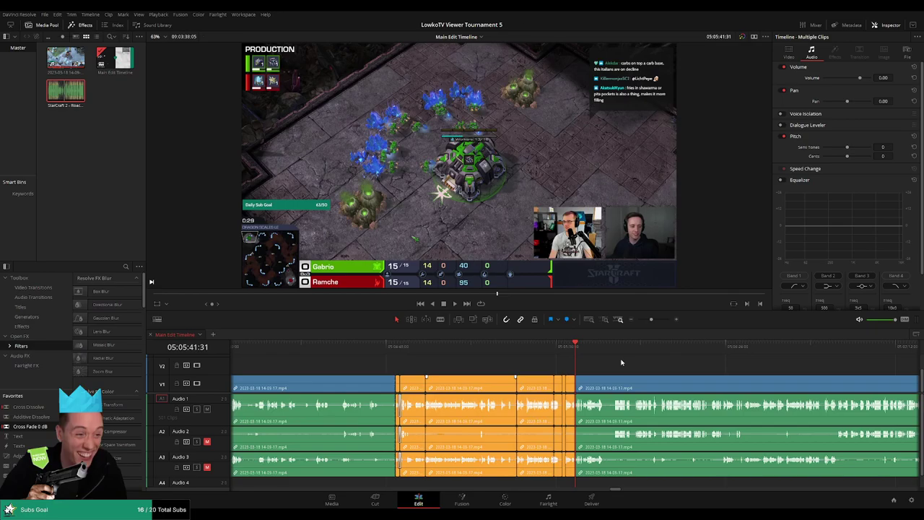
key(space)
mouse_move(649, 319)
mouse_down()
mouse_move(633, 319)
mouse_move(653, 324)
mouse_up()
scroll(528, 354, right, 3)
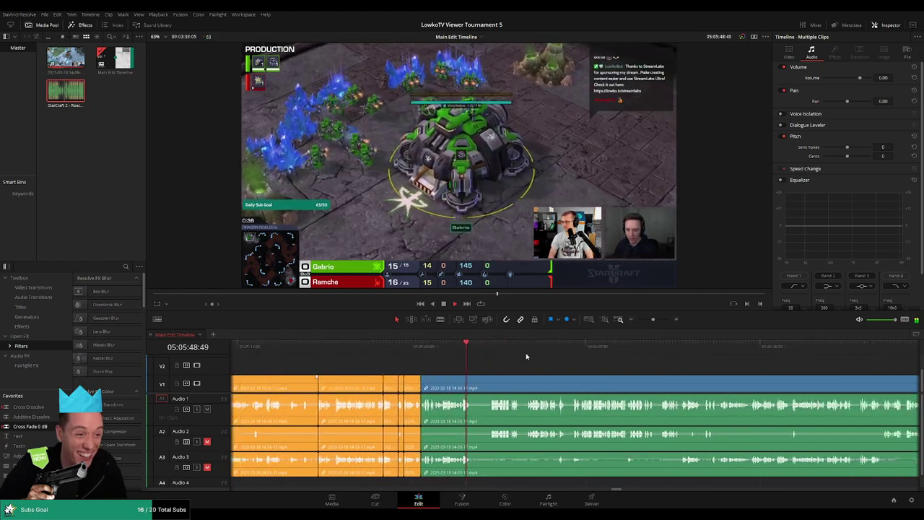
click(475, 350)
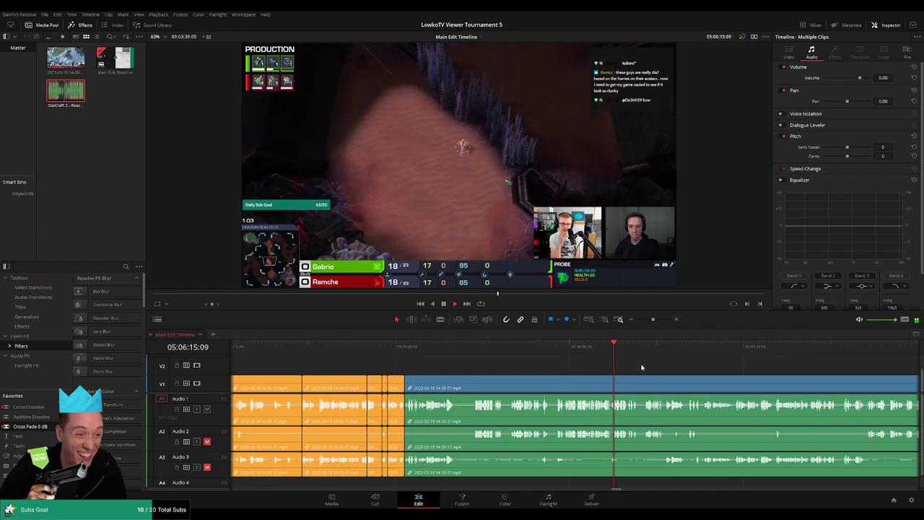
scroll(642, 367, right, 3)
scroll(602, 373, right, 2)
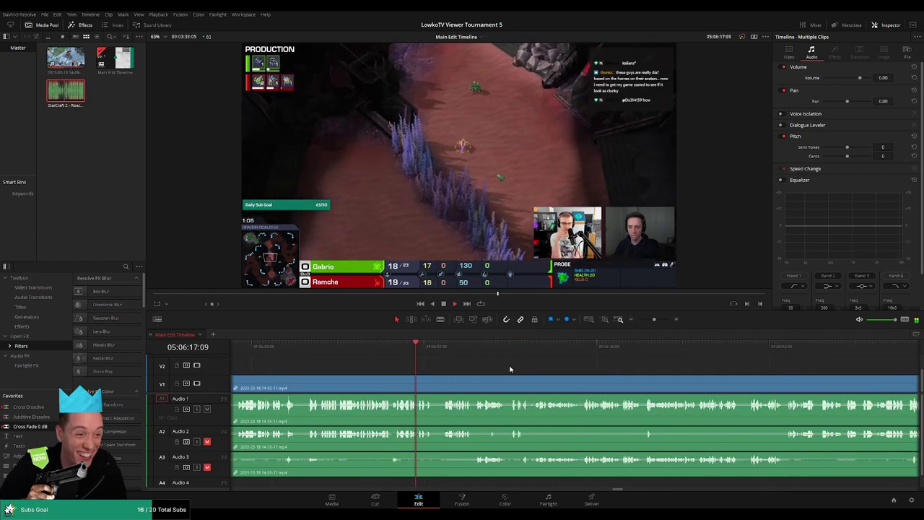
scroll(463, 365, right, 1)
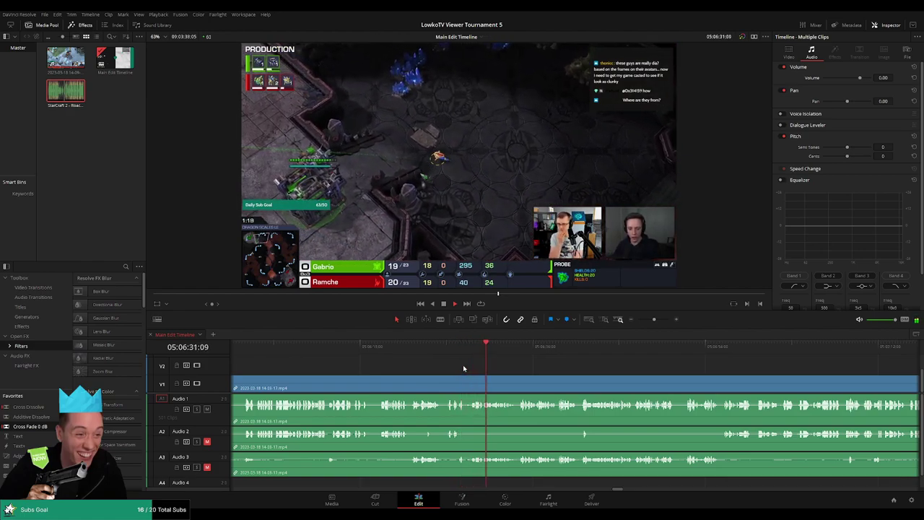
scroll(463, 364, right, 3)
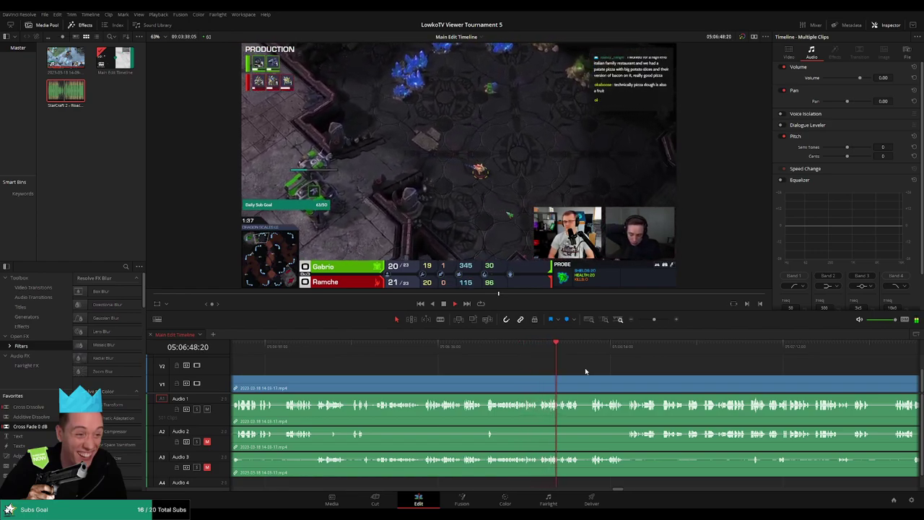
scroll(592, 363, right, 2)
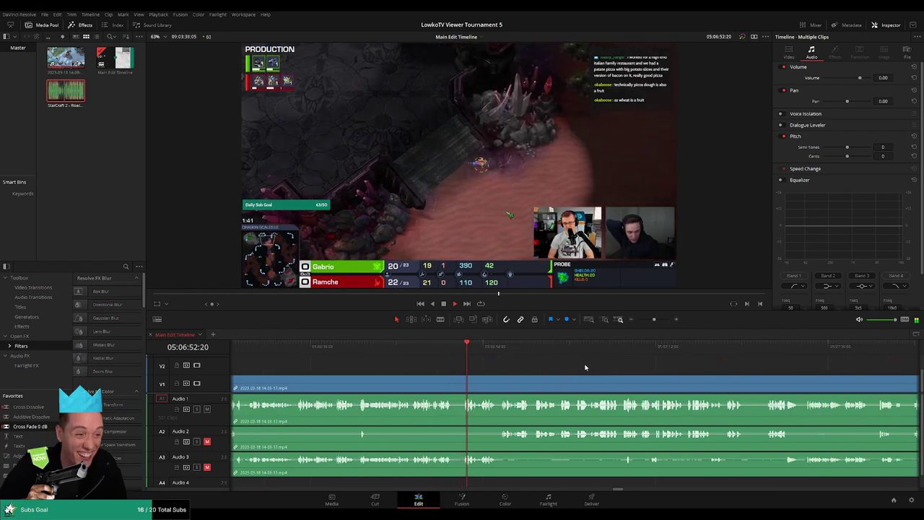
scroll(580, 363, right, 2)
drag(648, 321, 637, 319)
scroll(470, 360, right, 4)
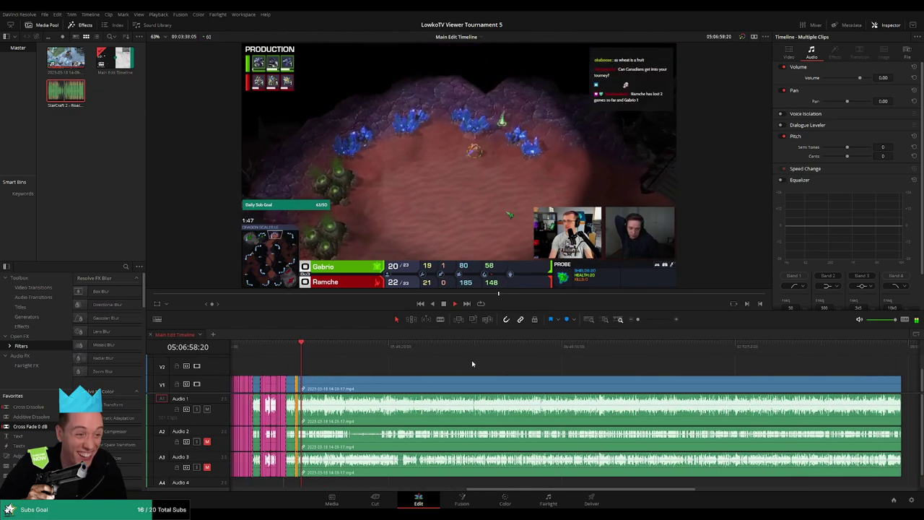
scroll(399, 364, left, 2)
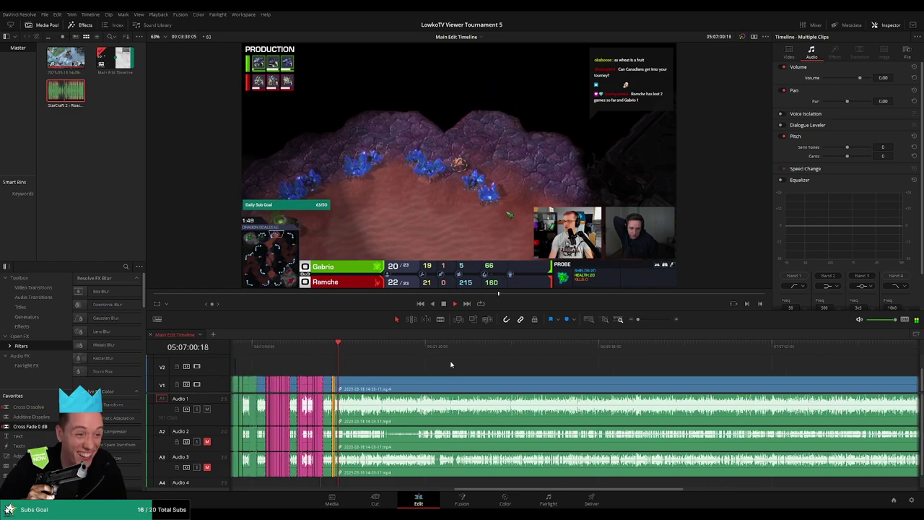
scroll(592, 366, up, 3)
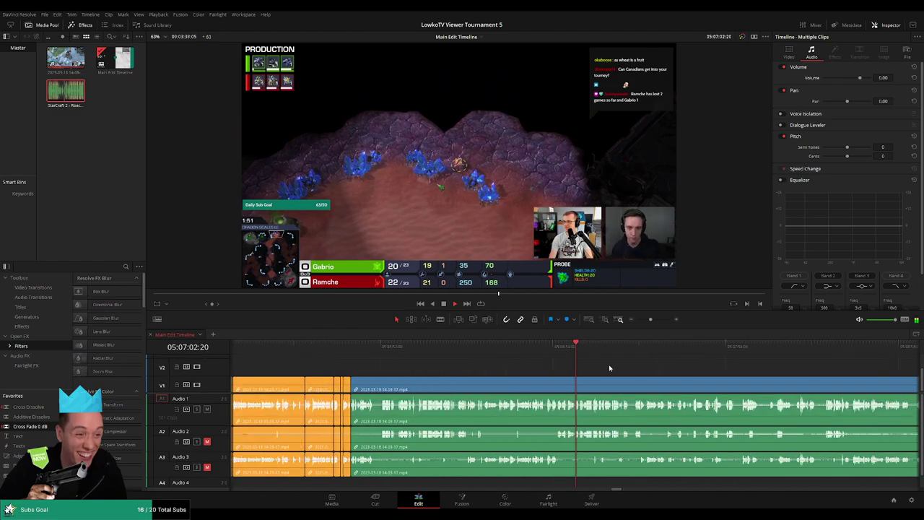
scroll(541, 364, up, 2)
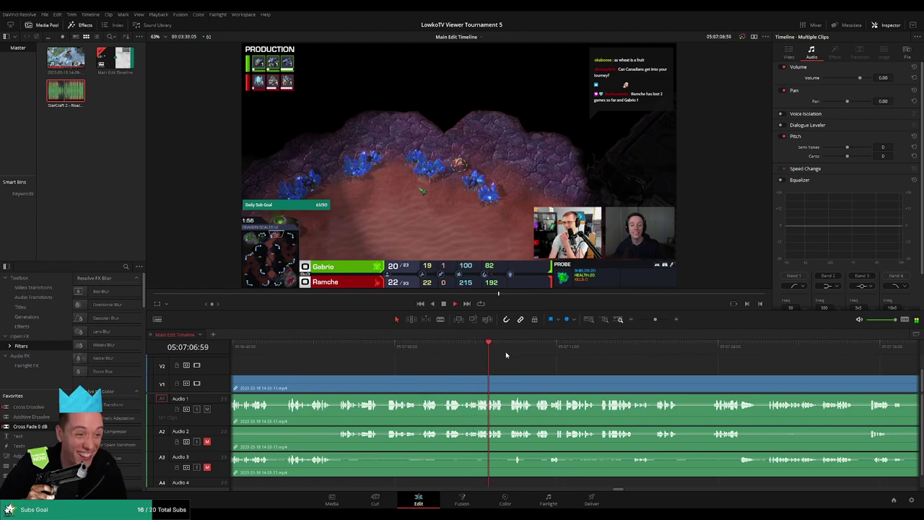
scroll(515, 368, right, 2)
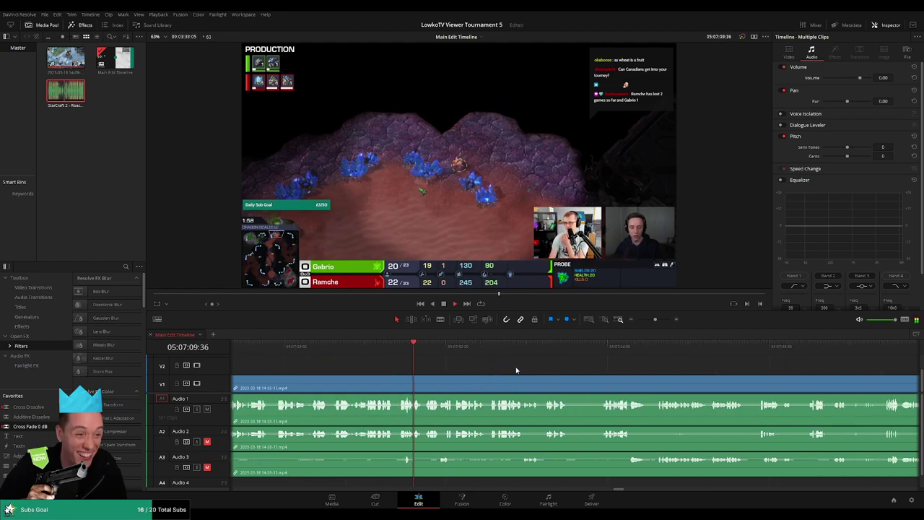
scroll(511, 370, right, 2)
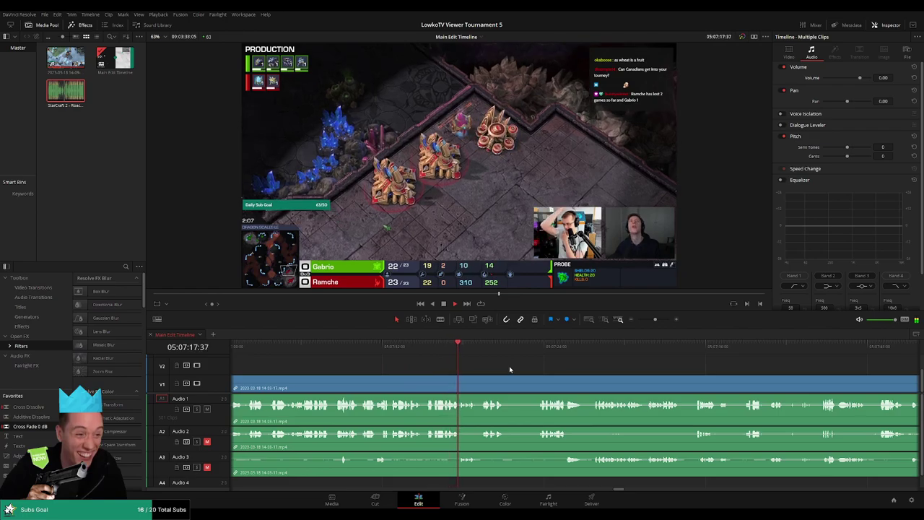
scroll(490, 368, right, 3)
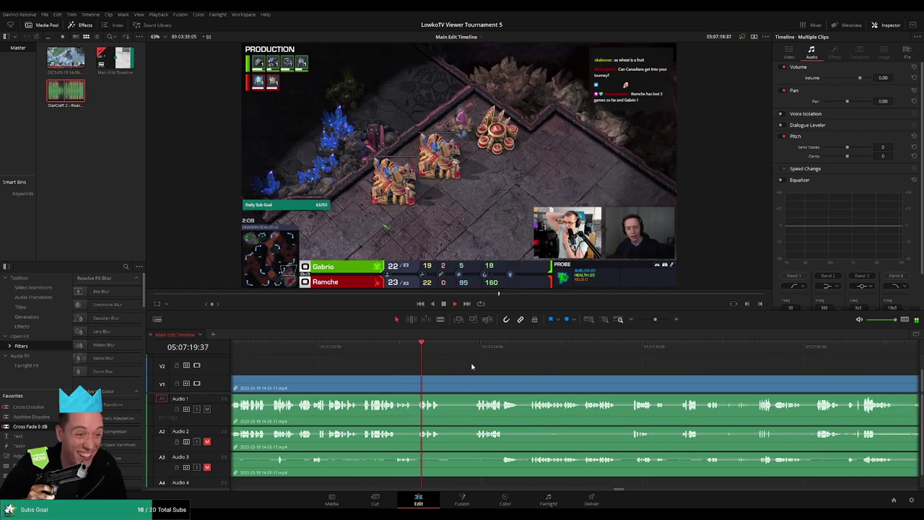
Step: Blade both ends of the unwanted part after 05:07:20 and ripple-delete it
key(b)
click(440, 390)
click(477, 390)
key(a)
click(456, 388)
key(Delete)
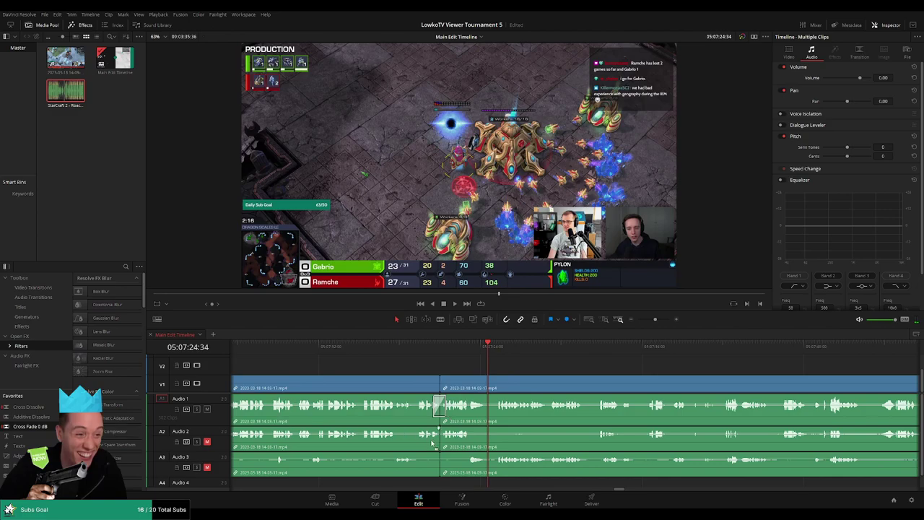
Step: Drop a Cross Fade onto the new join and review playback to about 05:07:55
drag(29, 425, 464, 470)
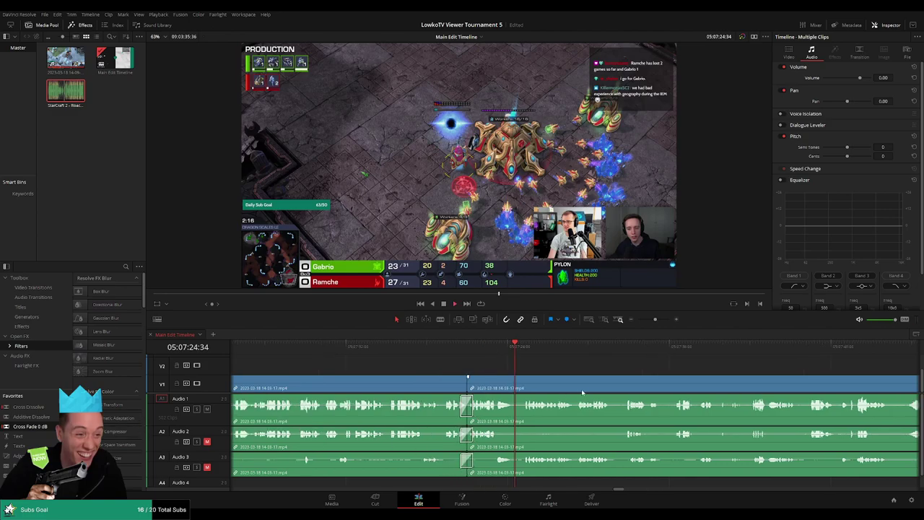
scroll(478, 374, right, 3)
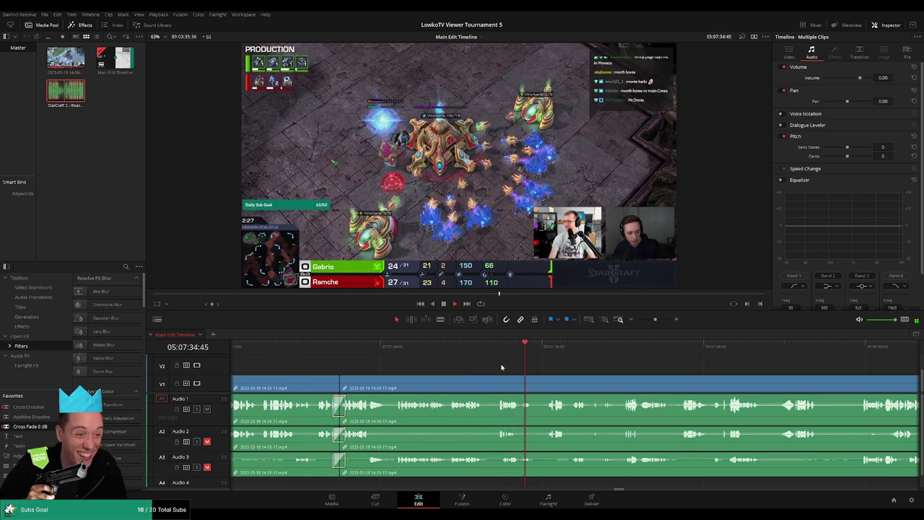
click(501, 350)
scroll(534, 366, right, 3)
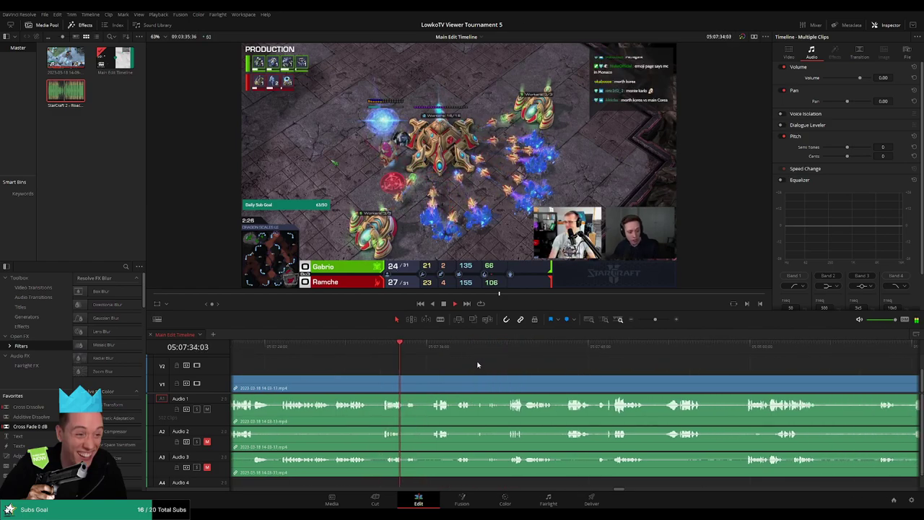
drag(416, 358, 431, 351)
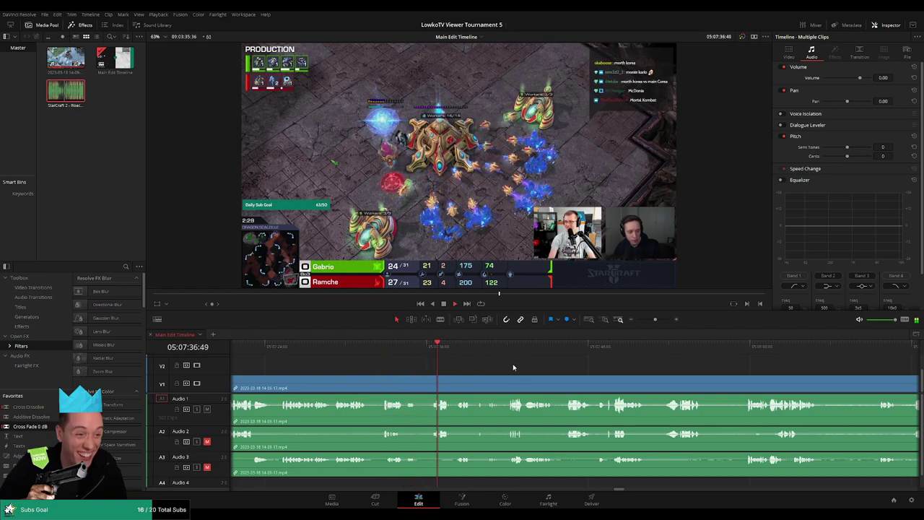
scroll(407, 356, right, 2)
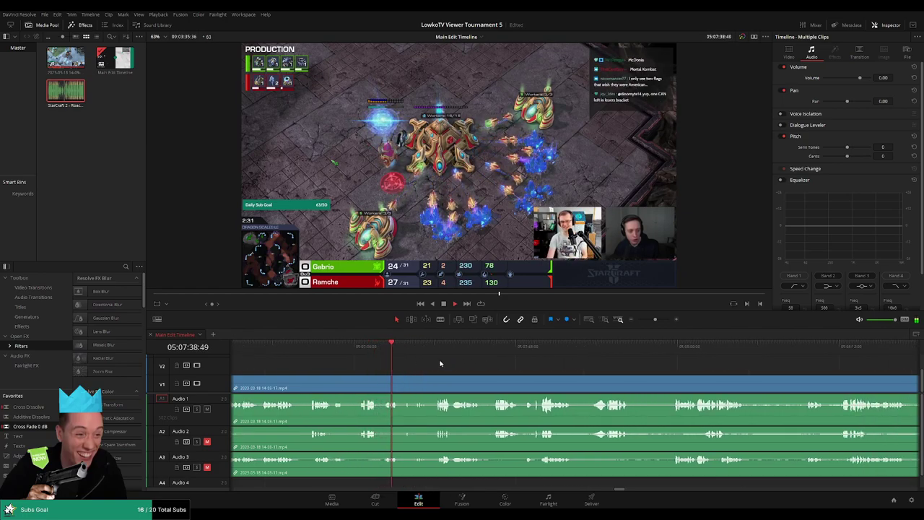
scroll(426, 362, right, 1)
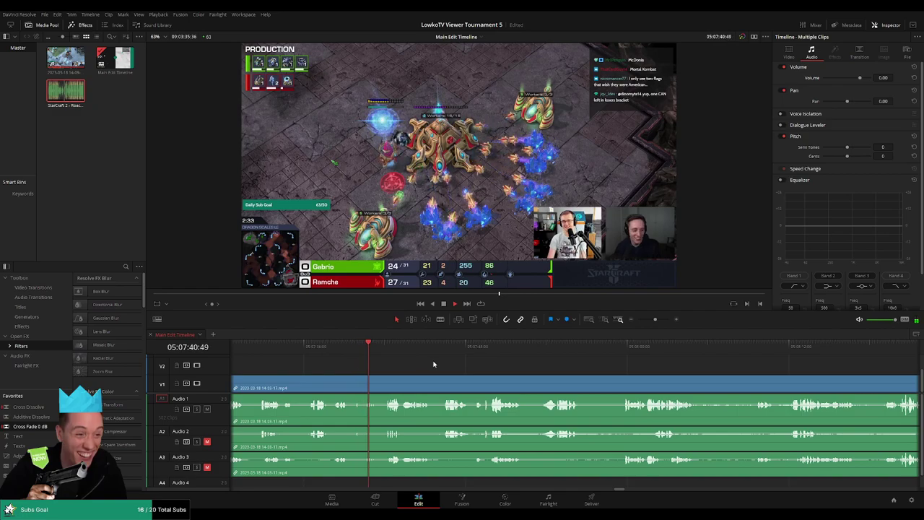
scroll(425, 364, right, 1)
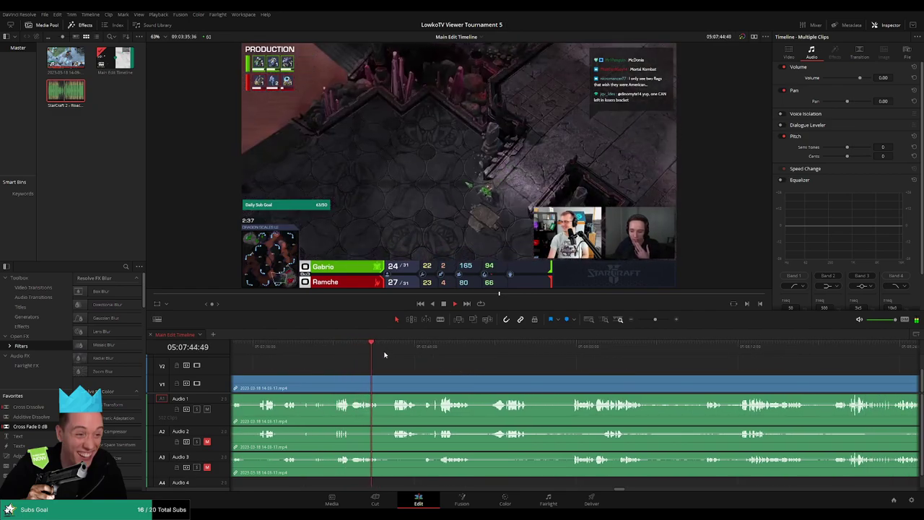
scroll(458, 360, right, 1)
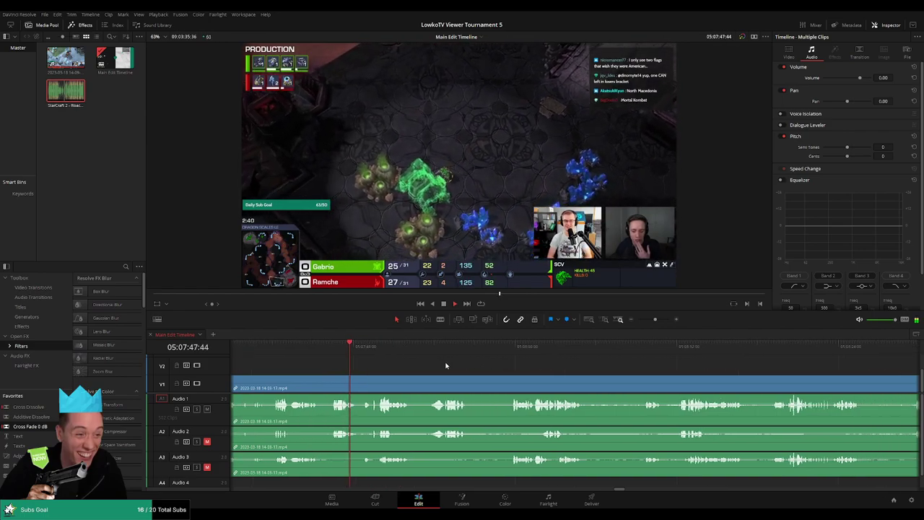
scroll(439, 363, right, 1)
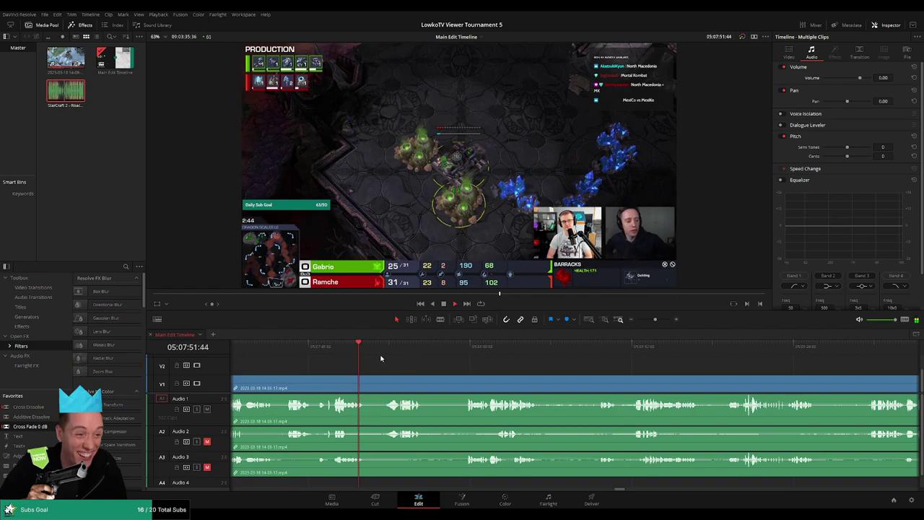
scroll(426, 358, right, 1)
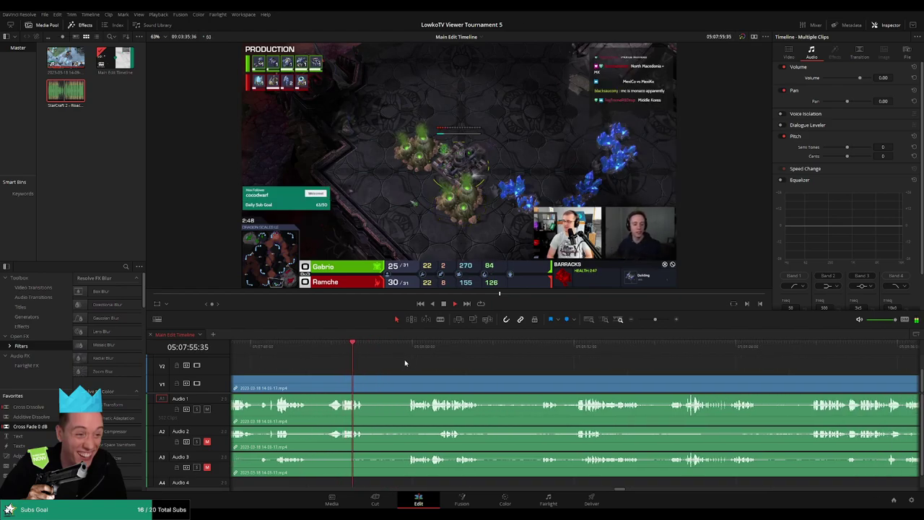
Step: Skip ahead, blade both ends of the next unwanted stretch, and ripple-delete it
key(shift+Right)
key(shift+Right)
key(shift+Right)
key(b)
click(368, 387)
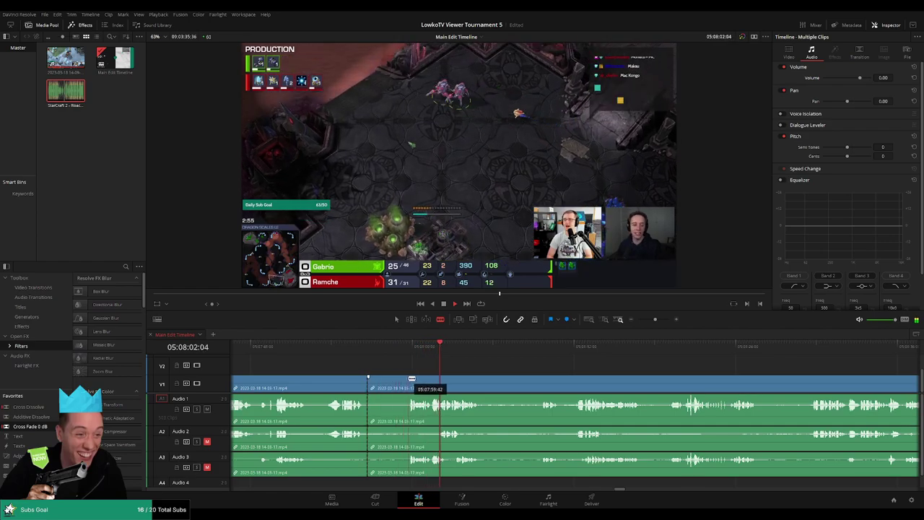
click(408, 388)
key(a)
click(387, 390)
key(Delete)
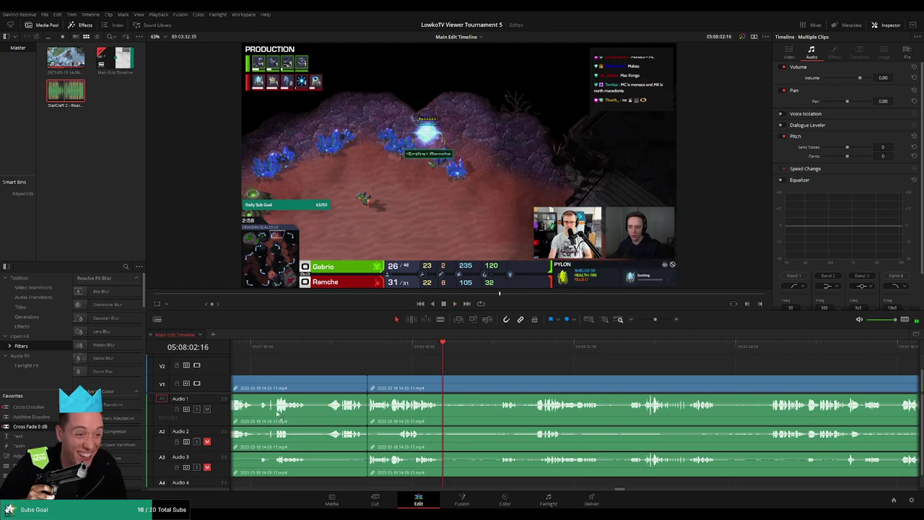
Step: Stop at the next spot and split every track at 05:08:09:15
scroll(324, 411, left, 1)
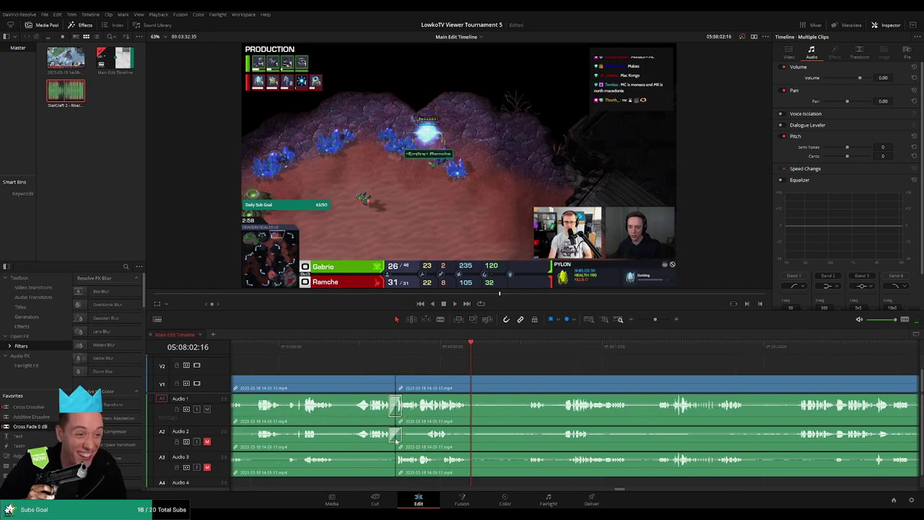
scroll(436, 470, left, 1)
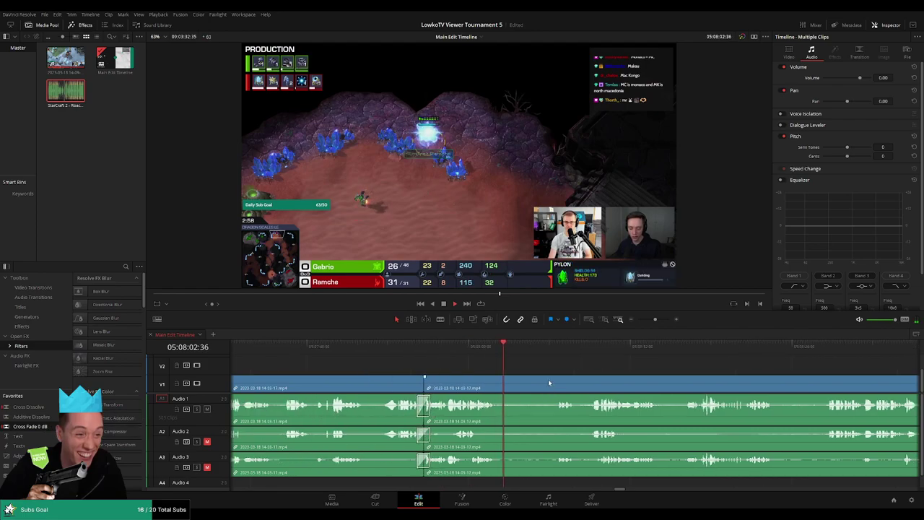
scroll(534, 361, right, 7)
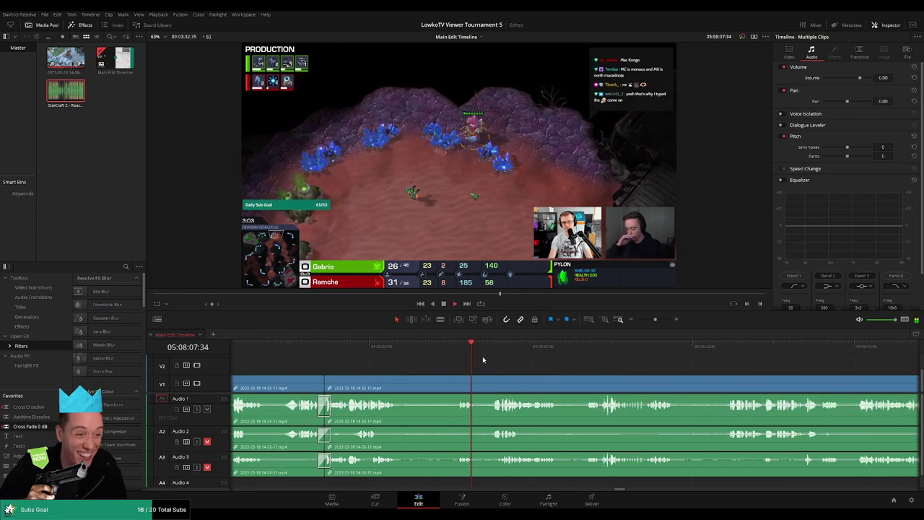
scroll(444, 362, right, 3)
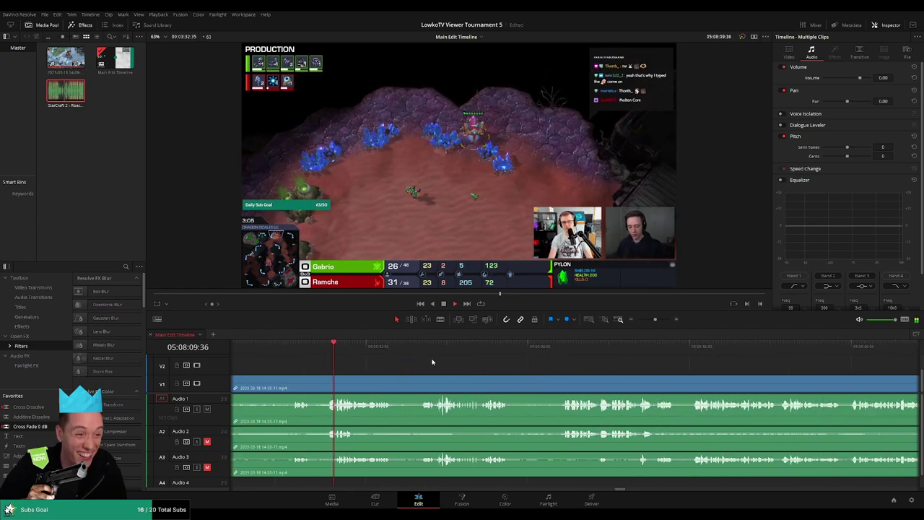
key(space)
scroll(523, 371, left, 8)
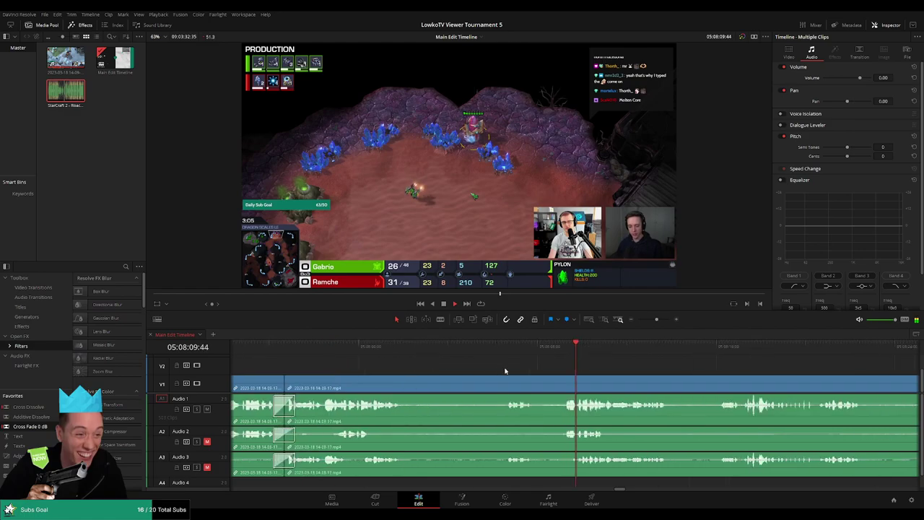
key(b)
click(498, 383)
Step: Resume playback to review the footage past the new cut, toward 05:08:23
key(space)
key(a)
key(space)
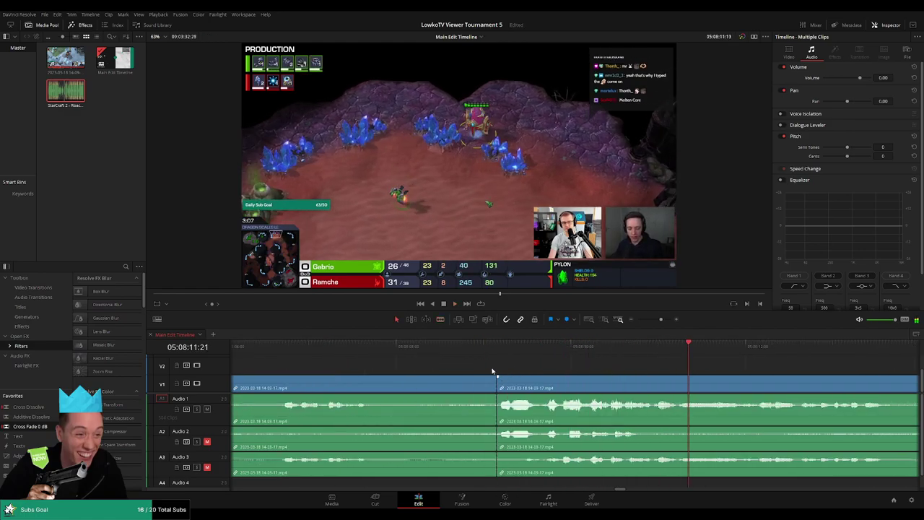
key(space)
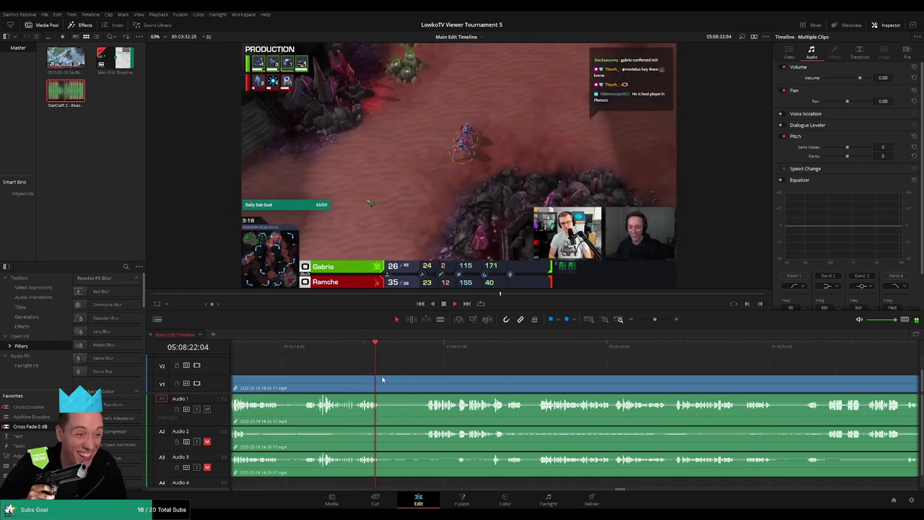
click(394, 345)
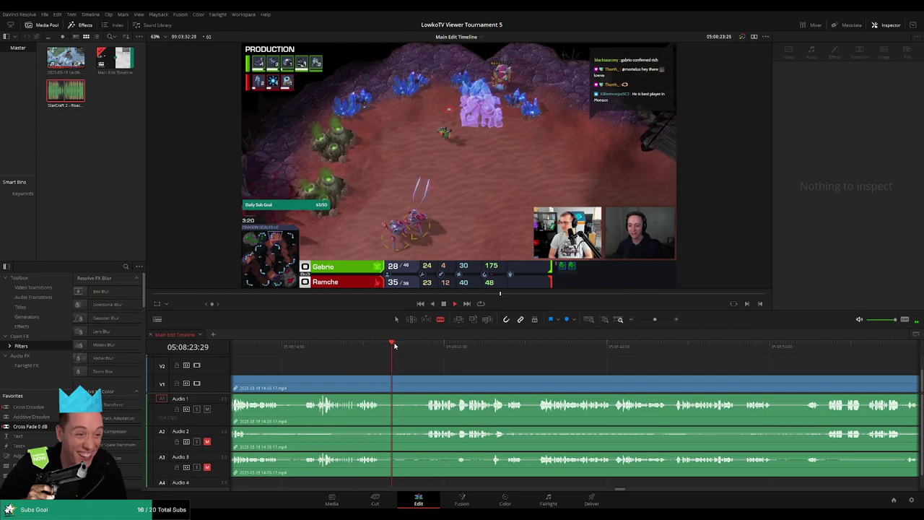
click(423, 387)
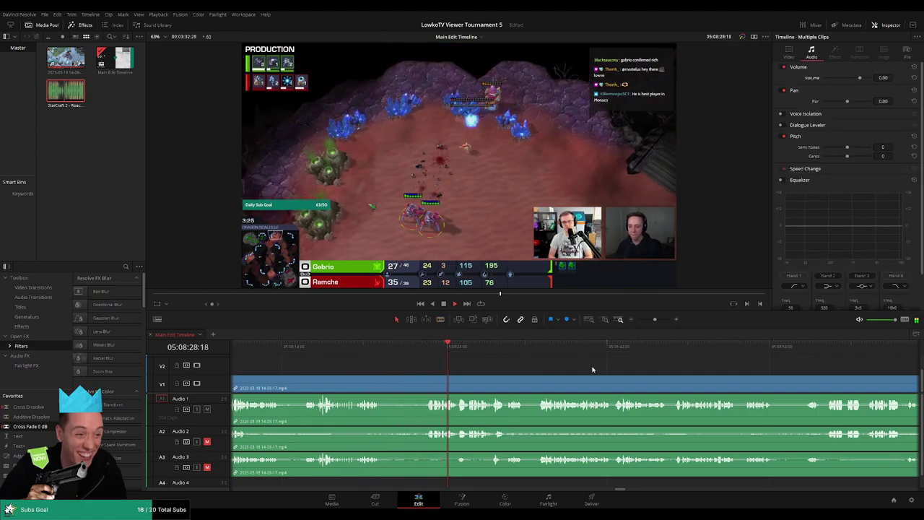
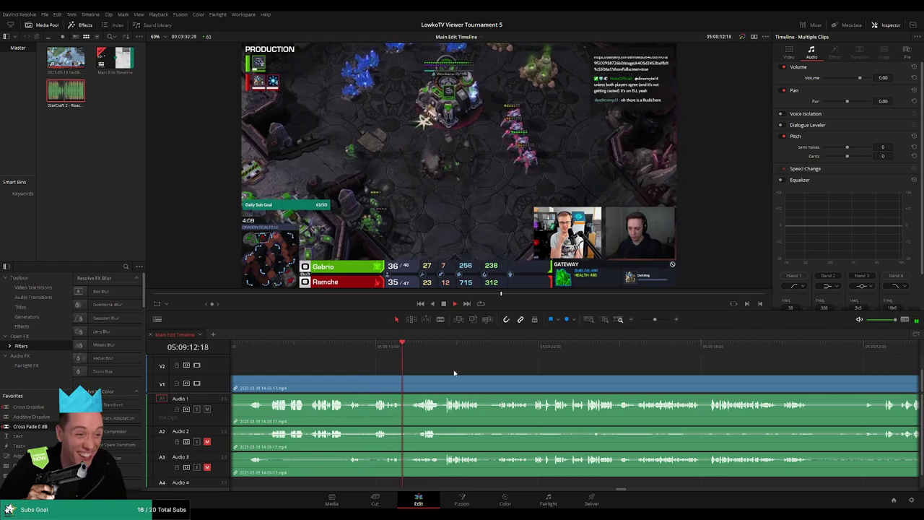
Step: Stop playback where the dead section begins near 05:09:13 and split the clip and its audio there
key(space)
scroll(455, 372, up, 2)
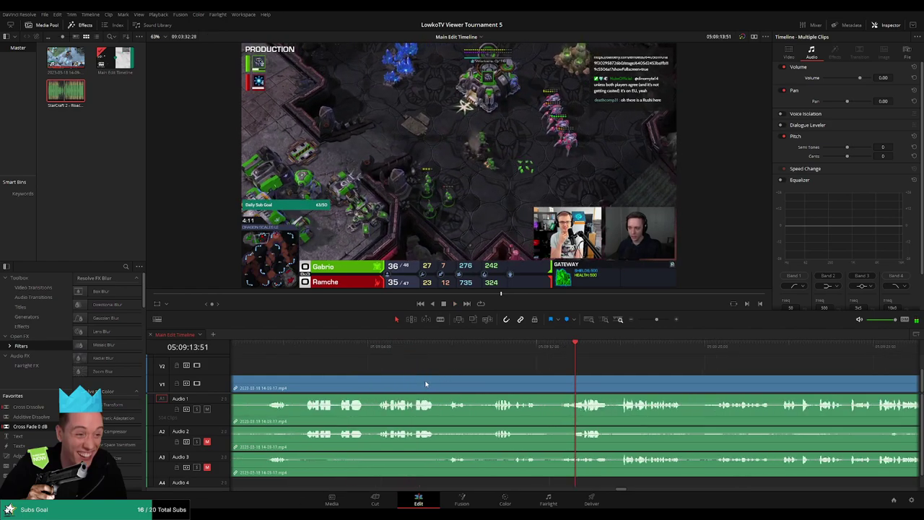
click(515, 383)
key(a)
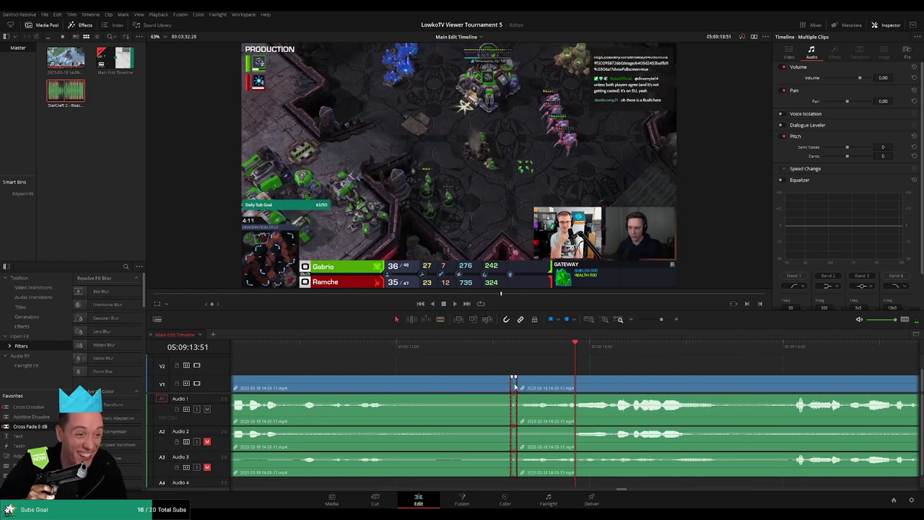
Step: Cut out the short dead piece on all tracks, close the gap, and replay the join
key(slash)
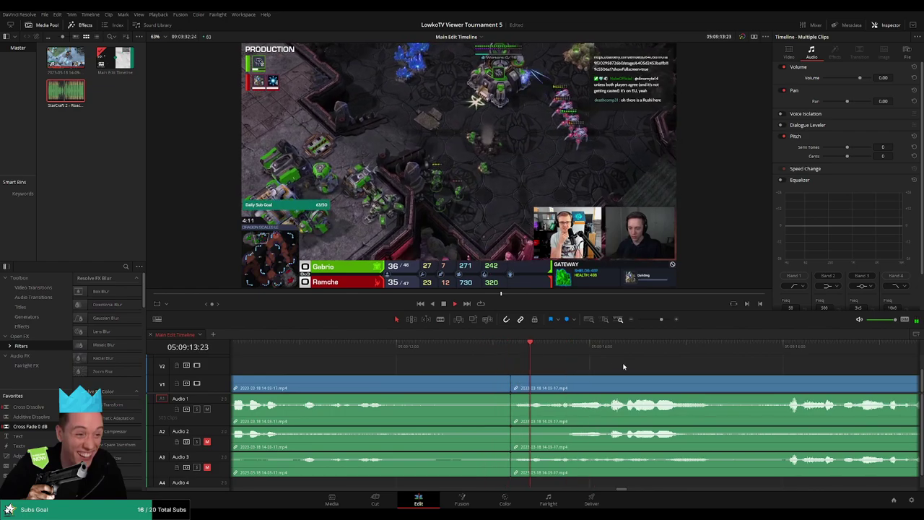
key(j)
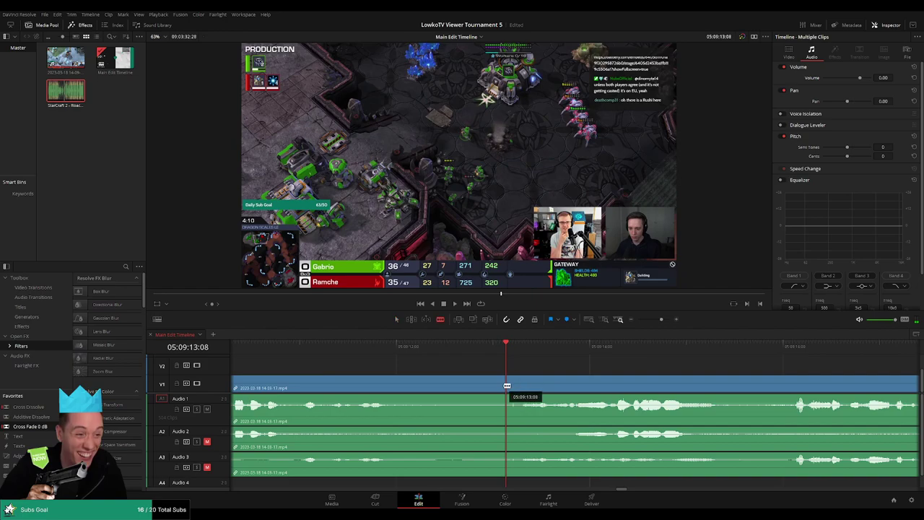
click(507, 386)
click(519, 386)
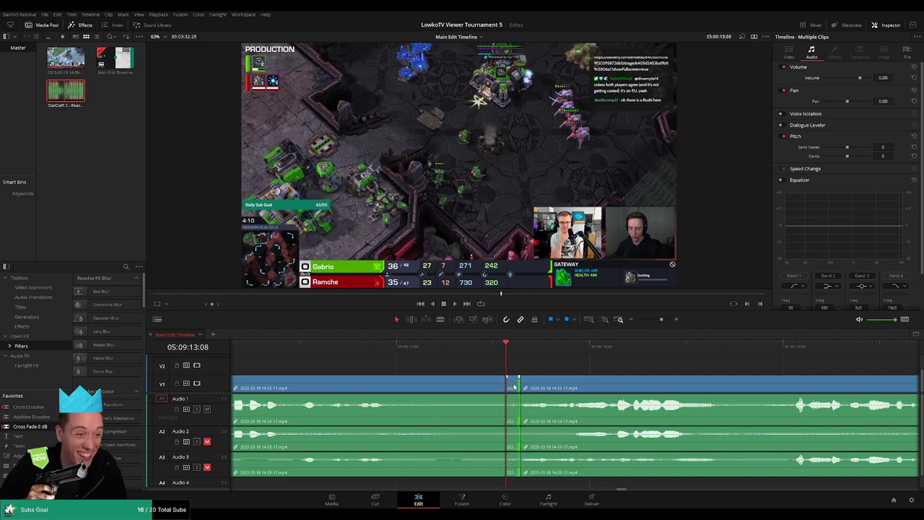
key(Delete)
key(space)
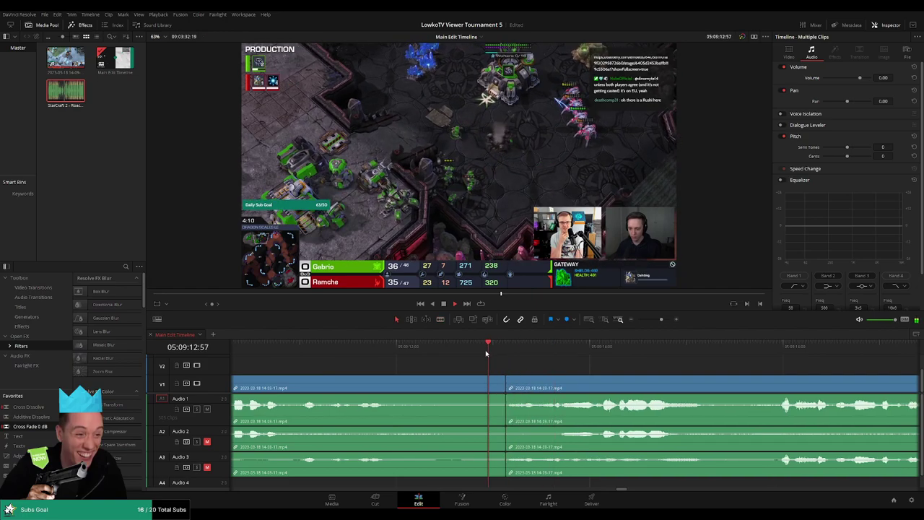
drag(661, 319, 656, 325)
Step: Blade all tracks at the start and end of the dead section near 05:09:47
scroll(568, 367, down, 2)
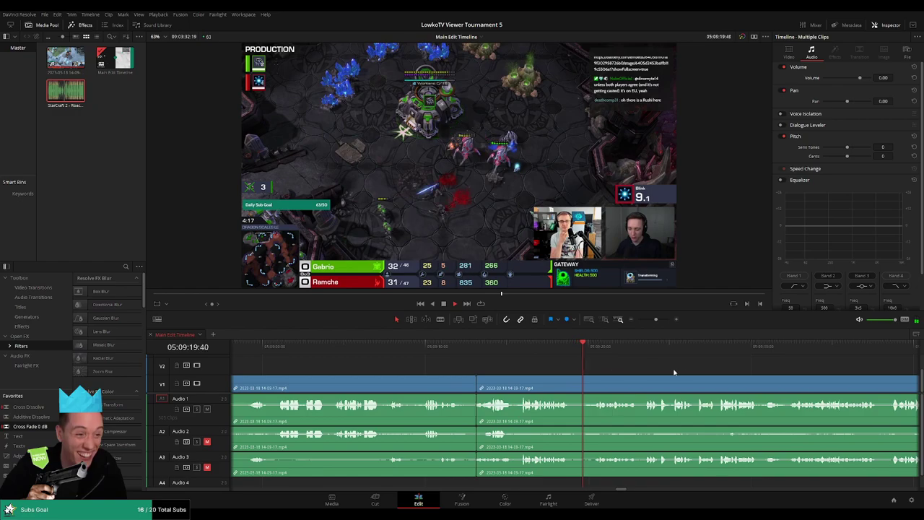
scroll(547, 361, down, 2)
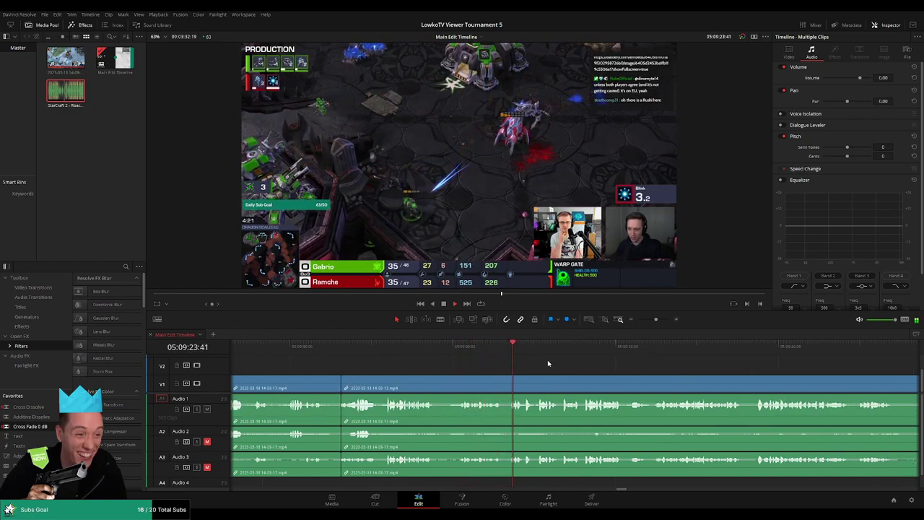
scroll(555, 360, down, 2)
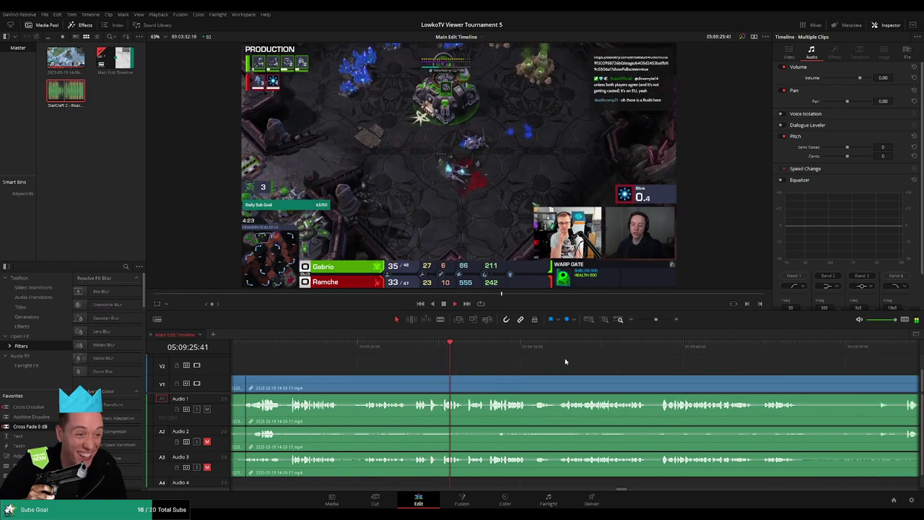
scroll(556, 363, down, 2)
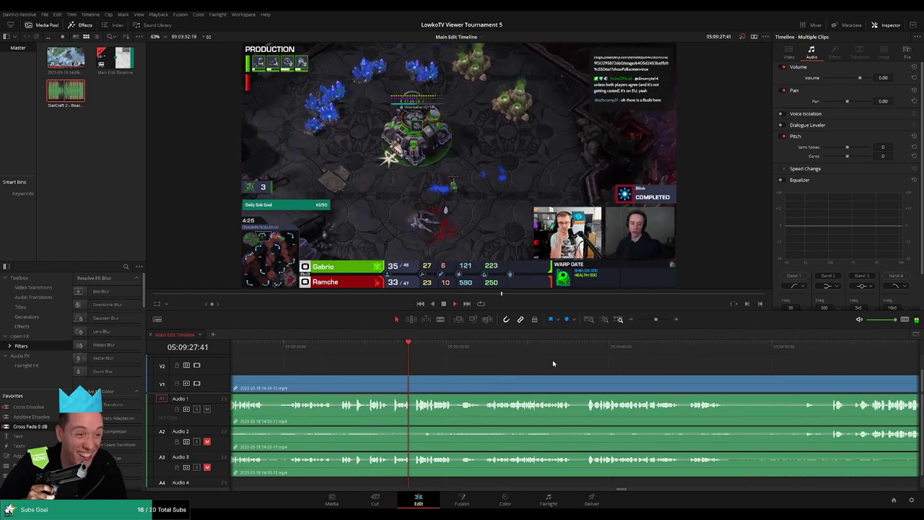
scroll(541, 362, down, 1)
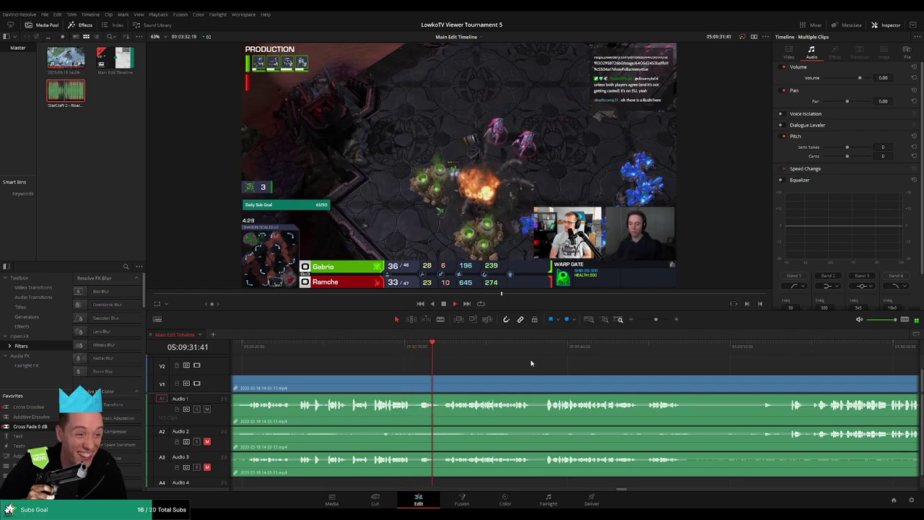
scroll(505, 365, down, 2)
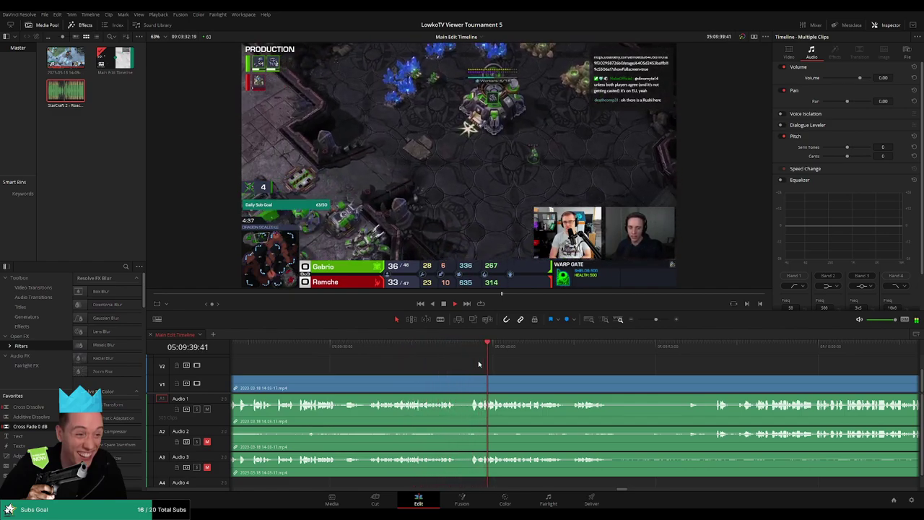
scroll(558, 361, right, 2)
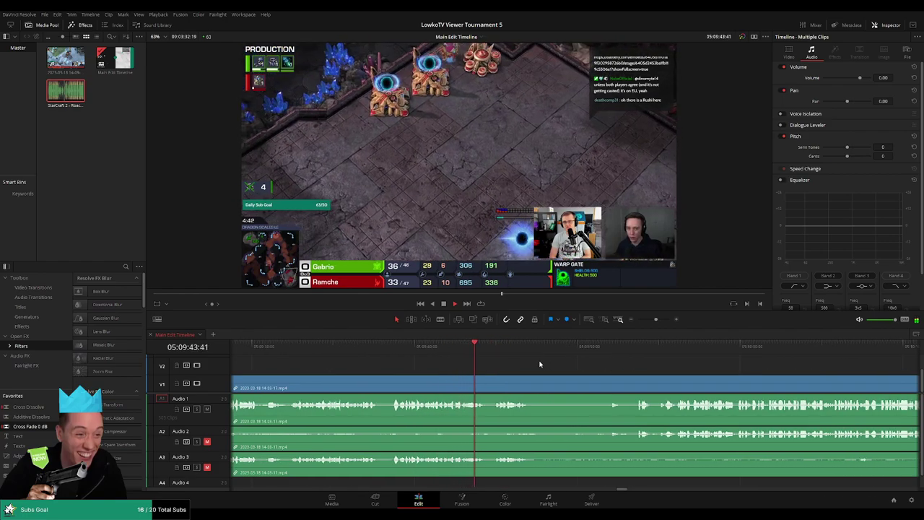
scroll(539, 364, right, 3)
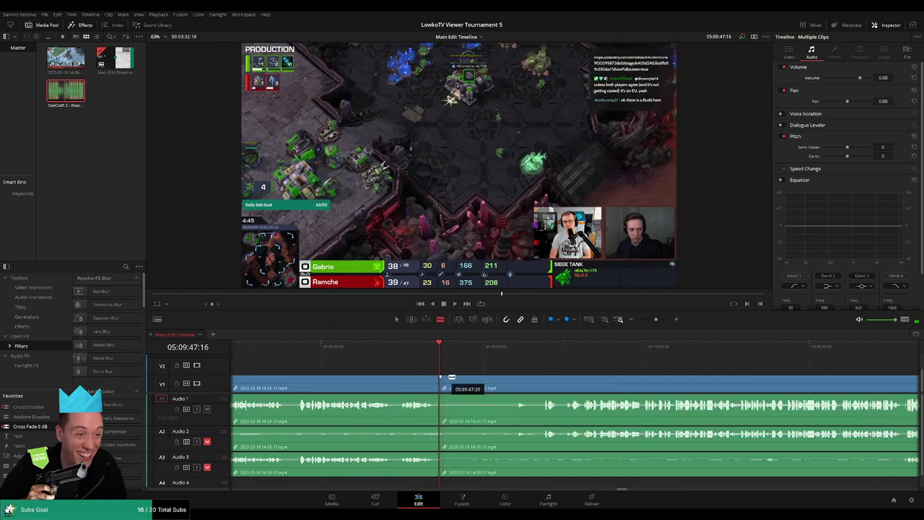
key(b)
click(459, 378)
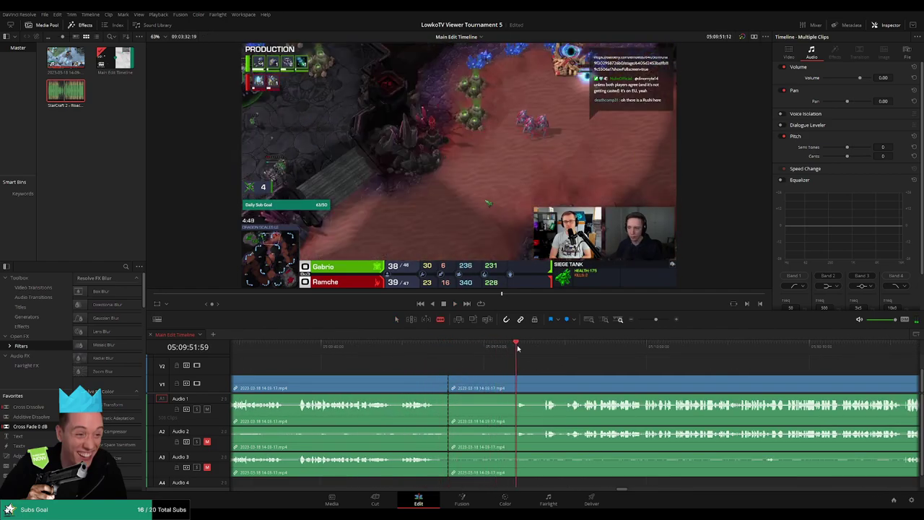
click(498, 350)
click(514, 383)
Step: Ripple-delete the dead segment between the cuts and put a Cross Fade 0 dB on the Audio 1 join
key(a)
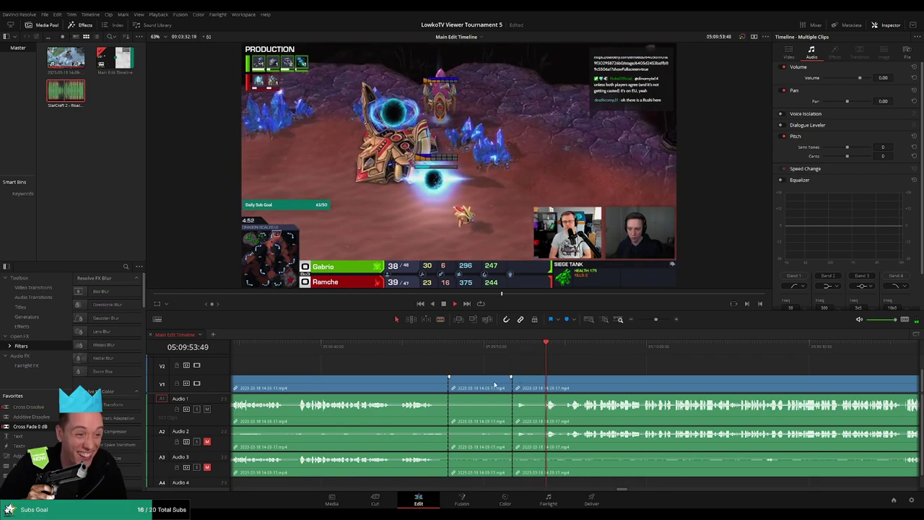
click(491, 389)
key(BackSpace)
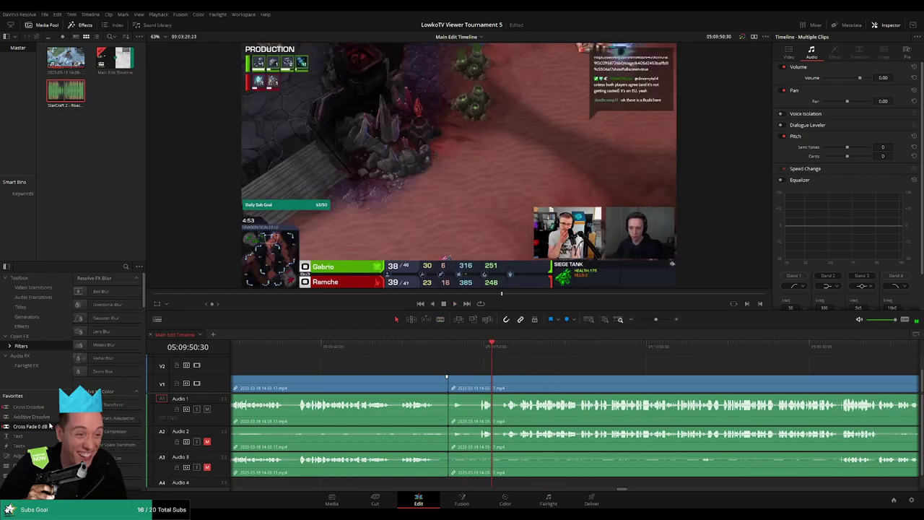
drag(49, 426, 438, 423)
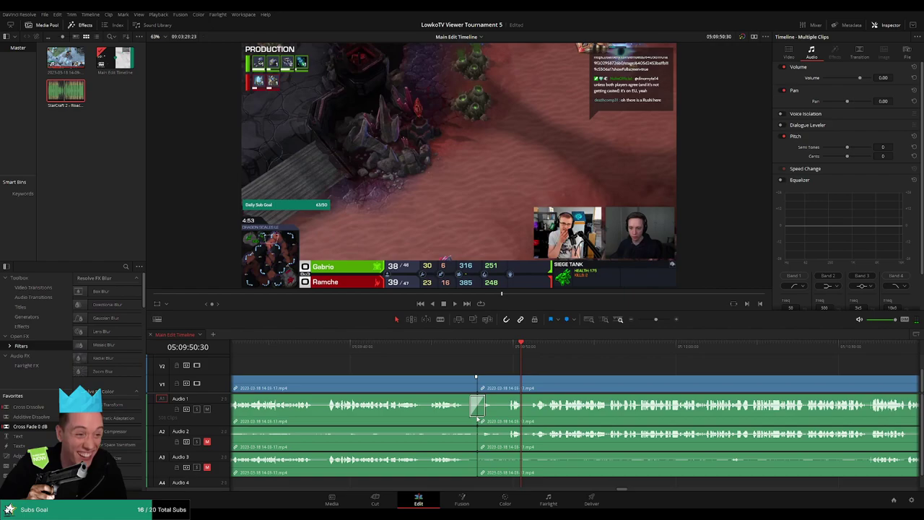
Step: Add Cross Fade 0 dB to the join on Audio 2 and Audio 3, then play across it to check
drag(16, 445, 374, 419)
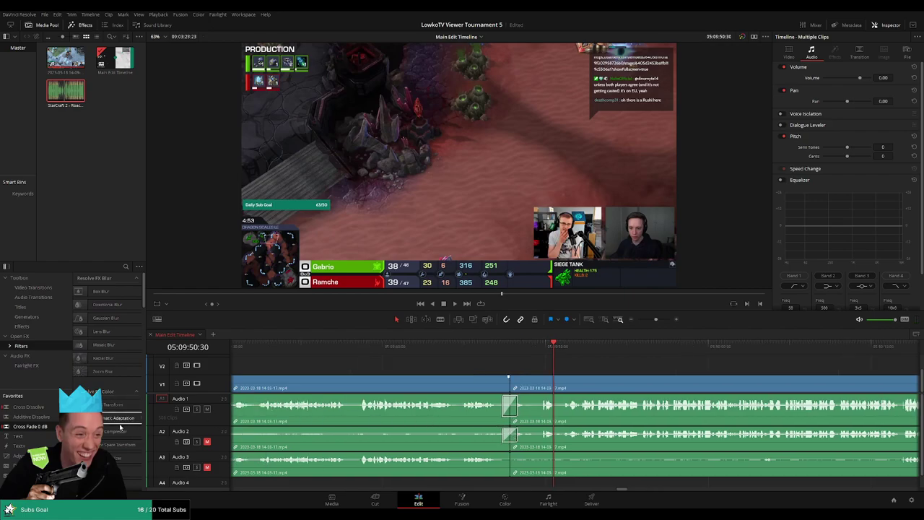
drag(122, 426, 353, 425)
key(slash)
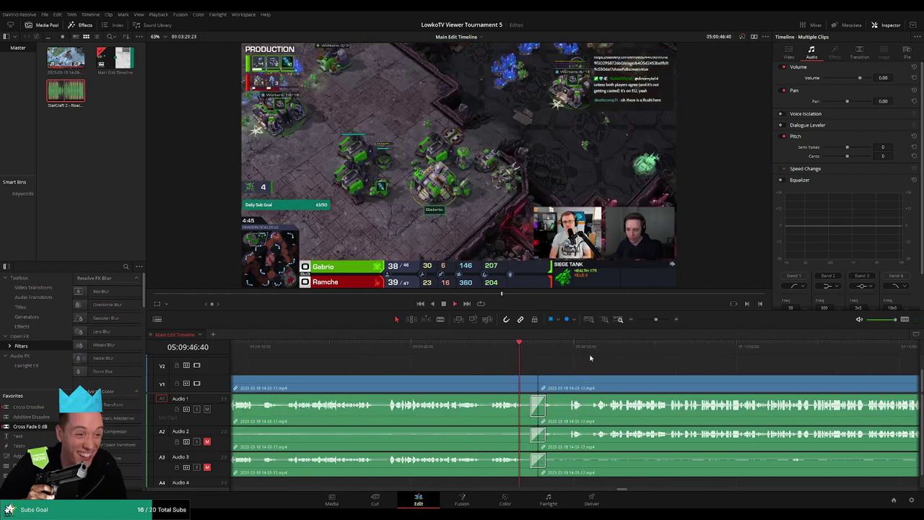
scroll(505, 364, right, 3)
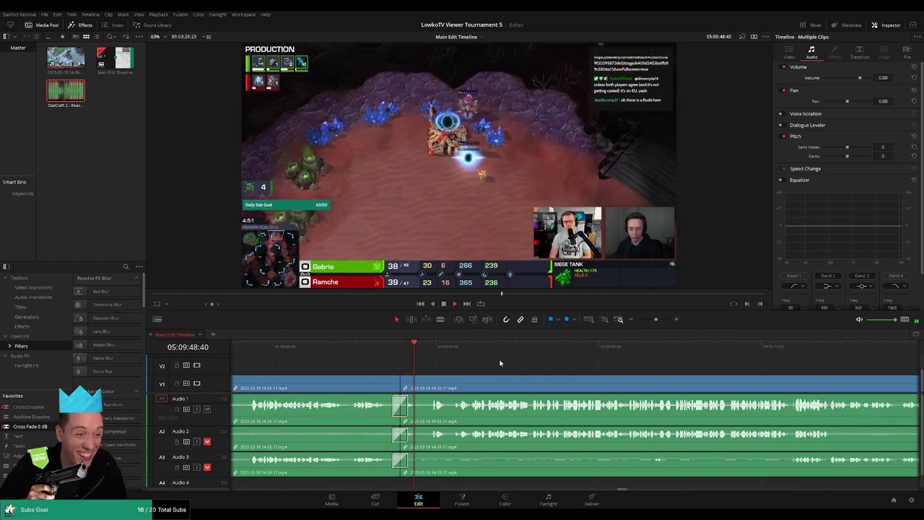
scroll(468, 363, right, 1)
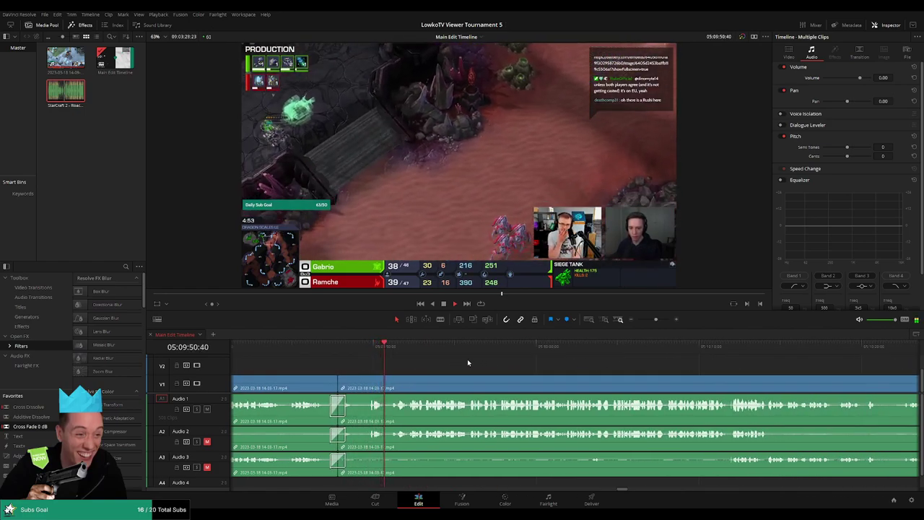
scroll(477, 364, right, 1)
scroll(477, 365, right, 1)
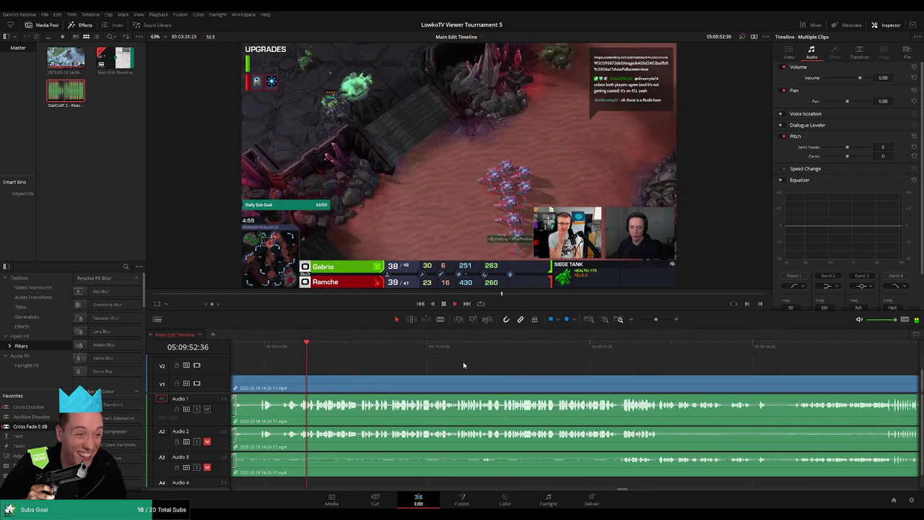